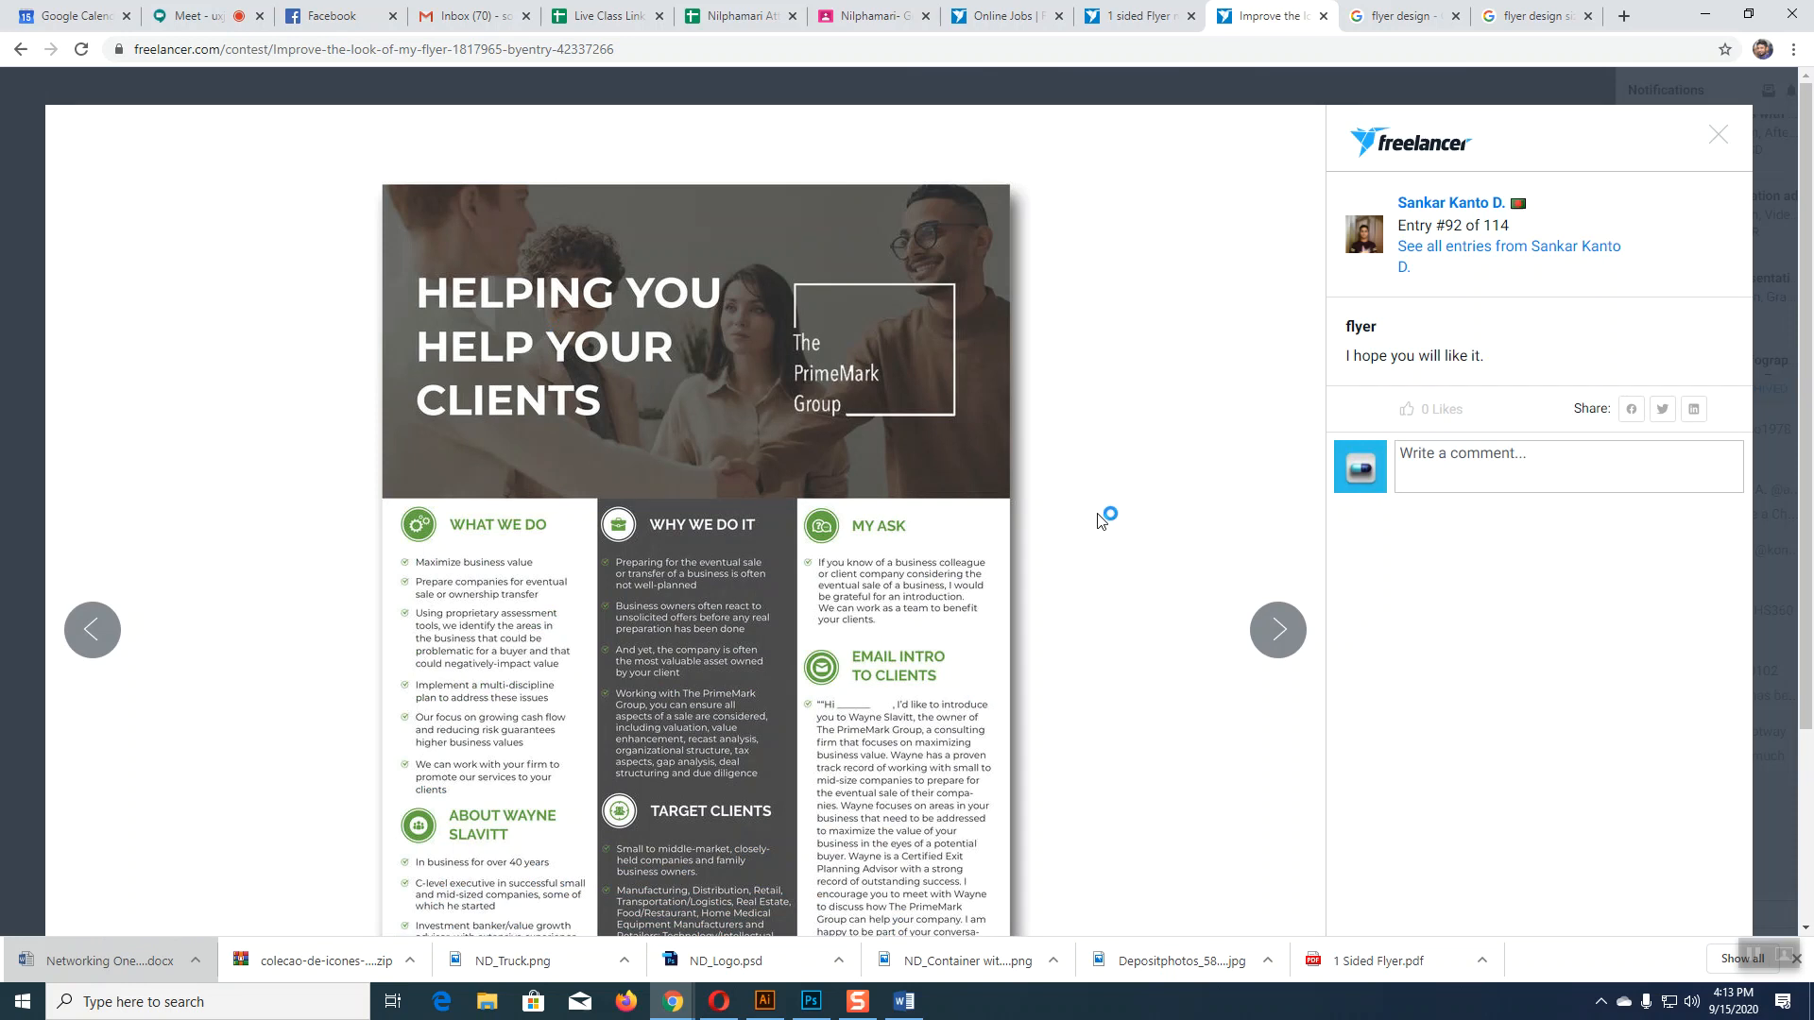
Step: Close the contest entry preview, browse the entries grid, and switch to the Google Images flyer results
click(1720, 137)
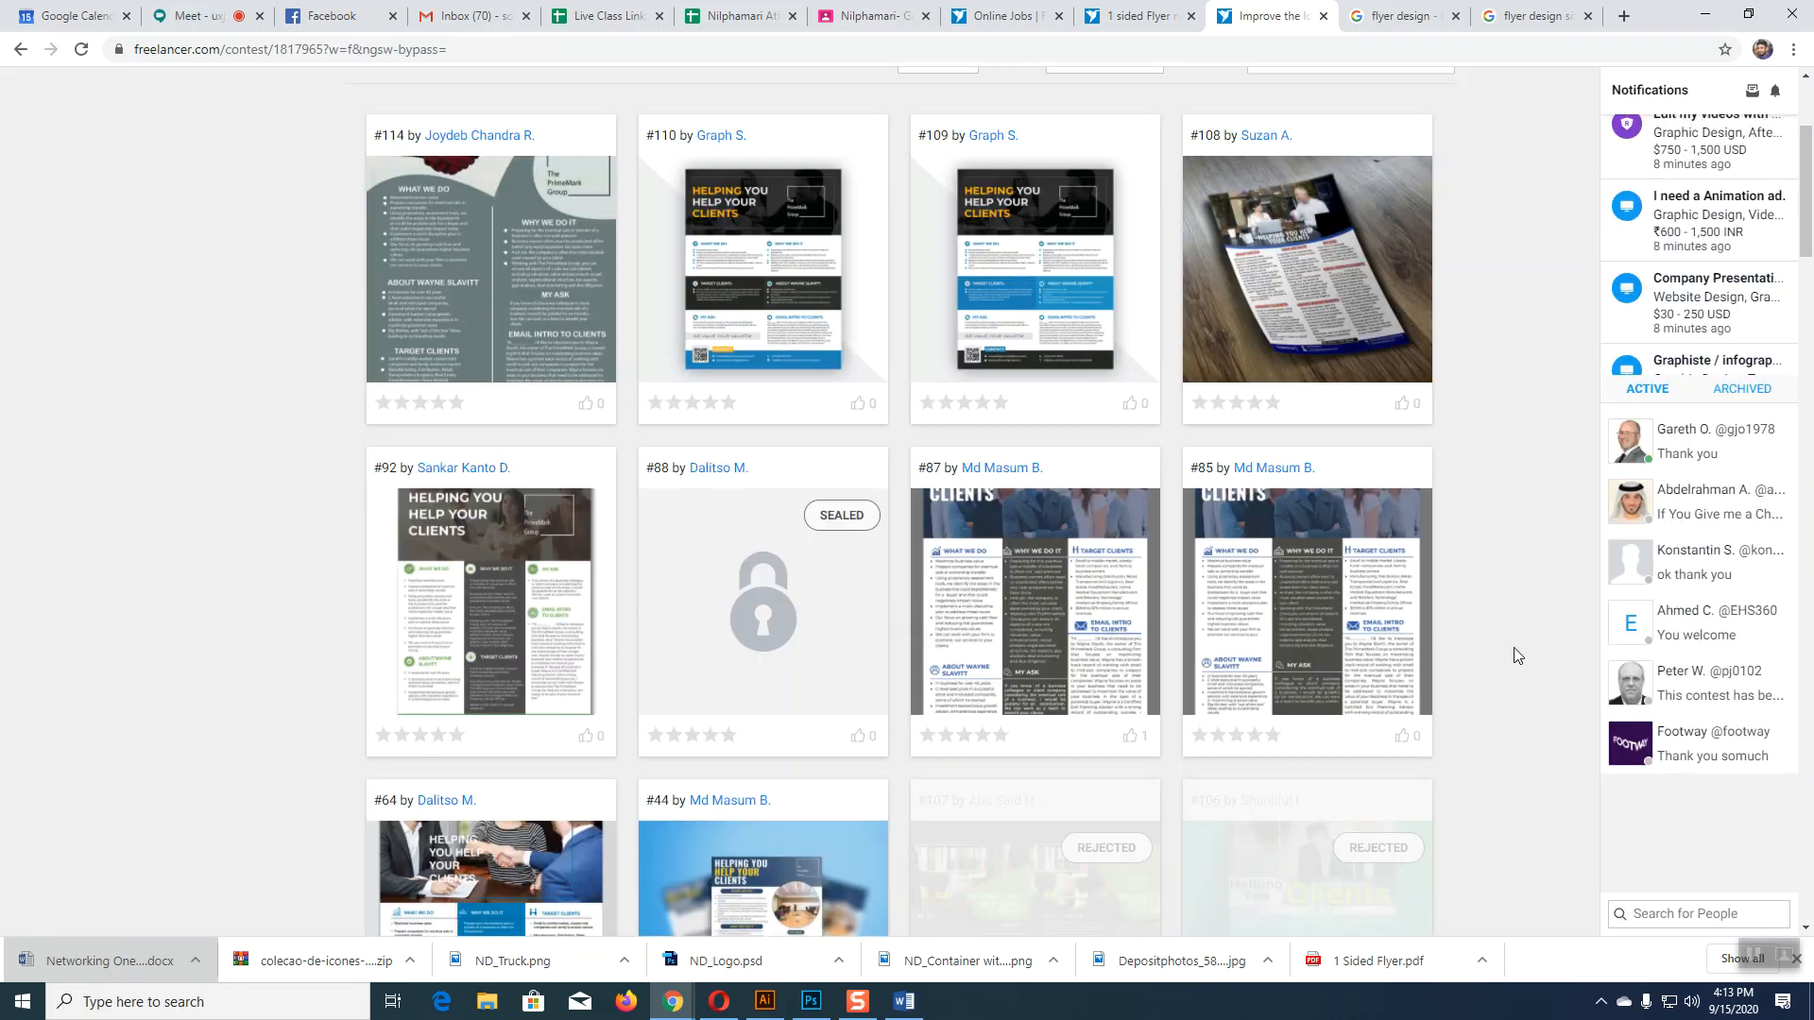
scroll(1466, 639, down, 3)
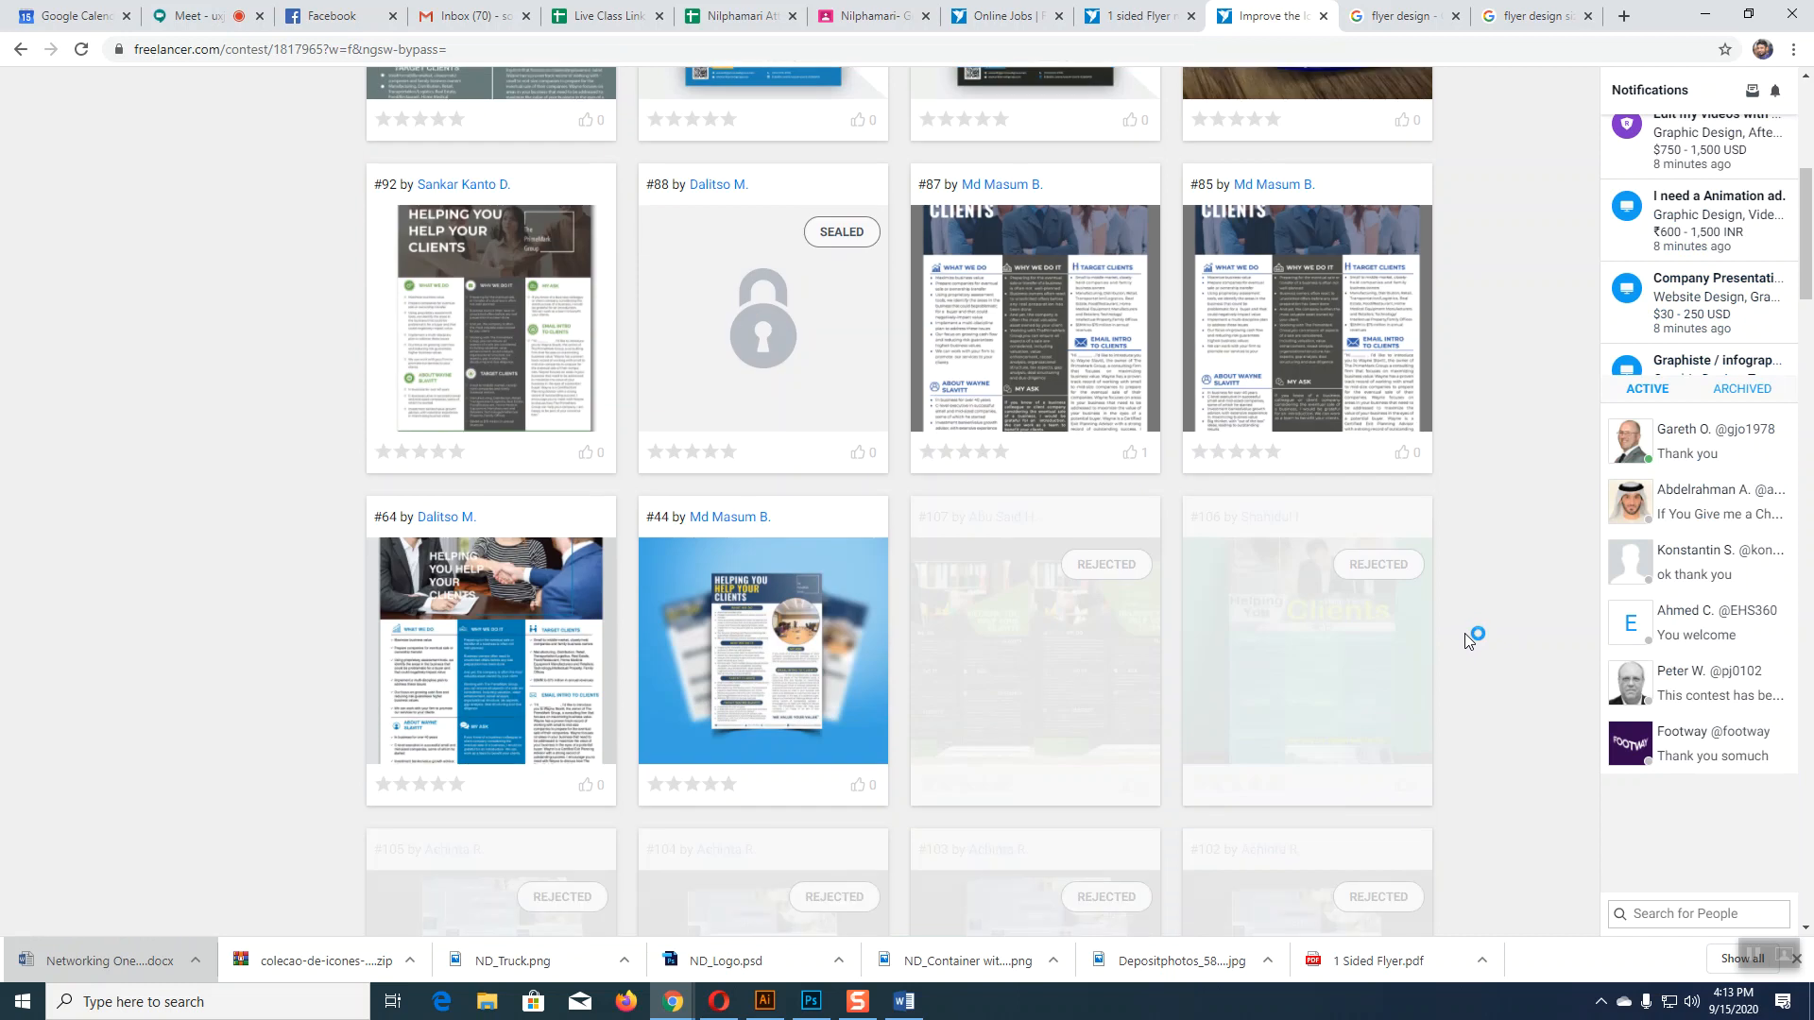
scroll(1463, 635, up, 6)
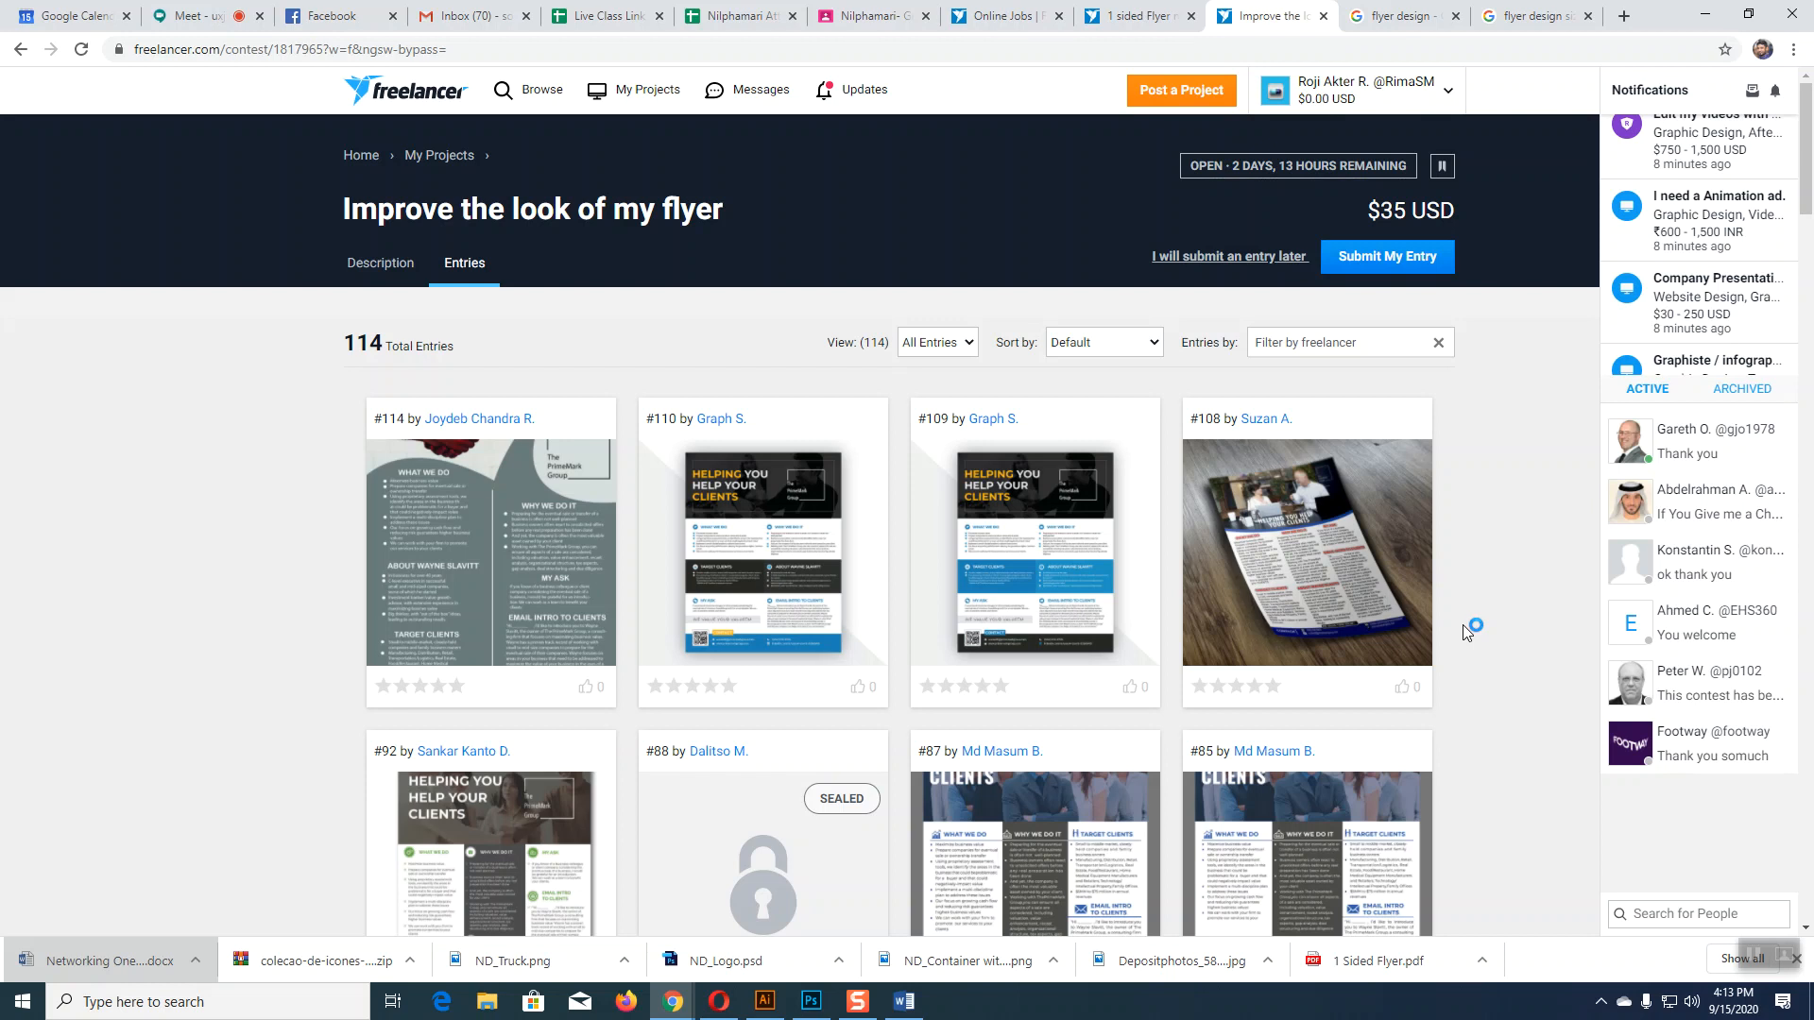
key(ctrl+Tab)
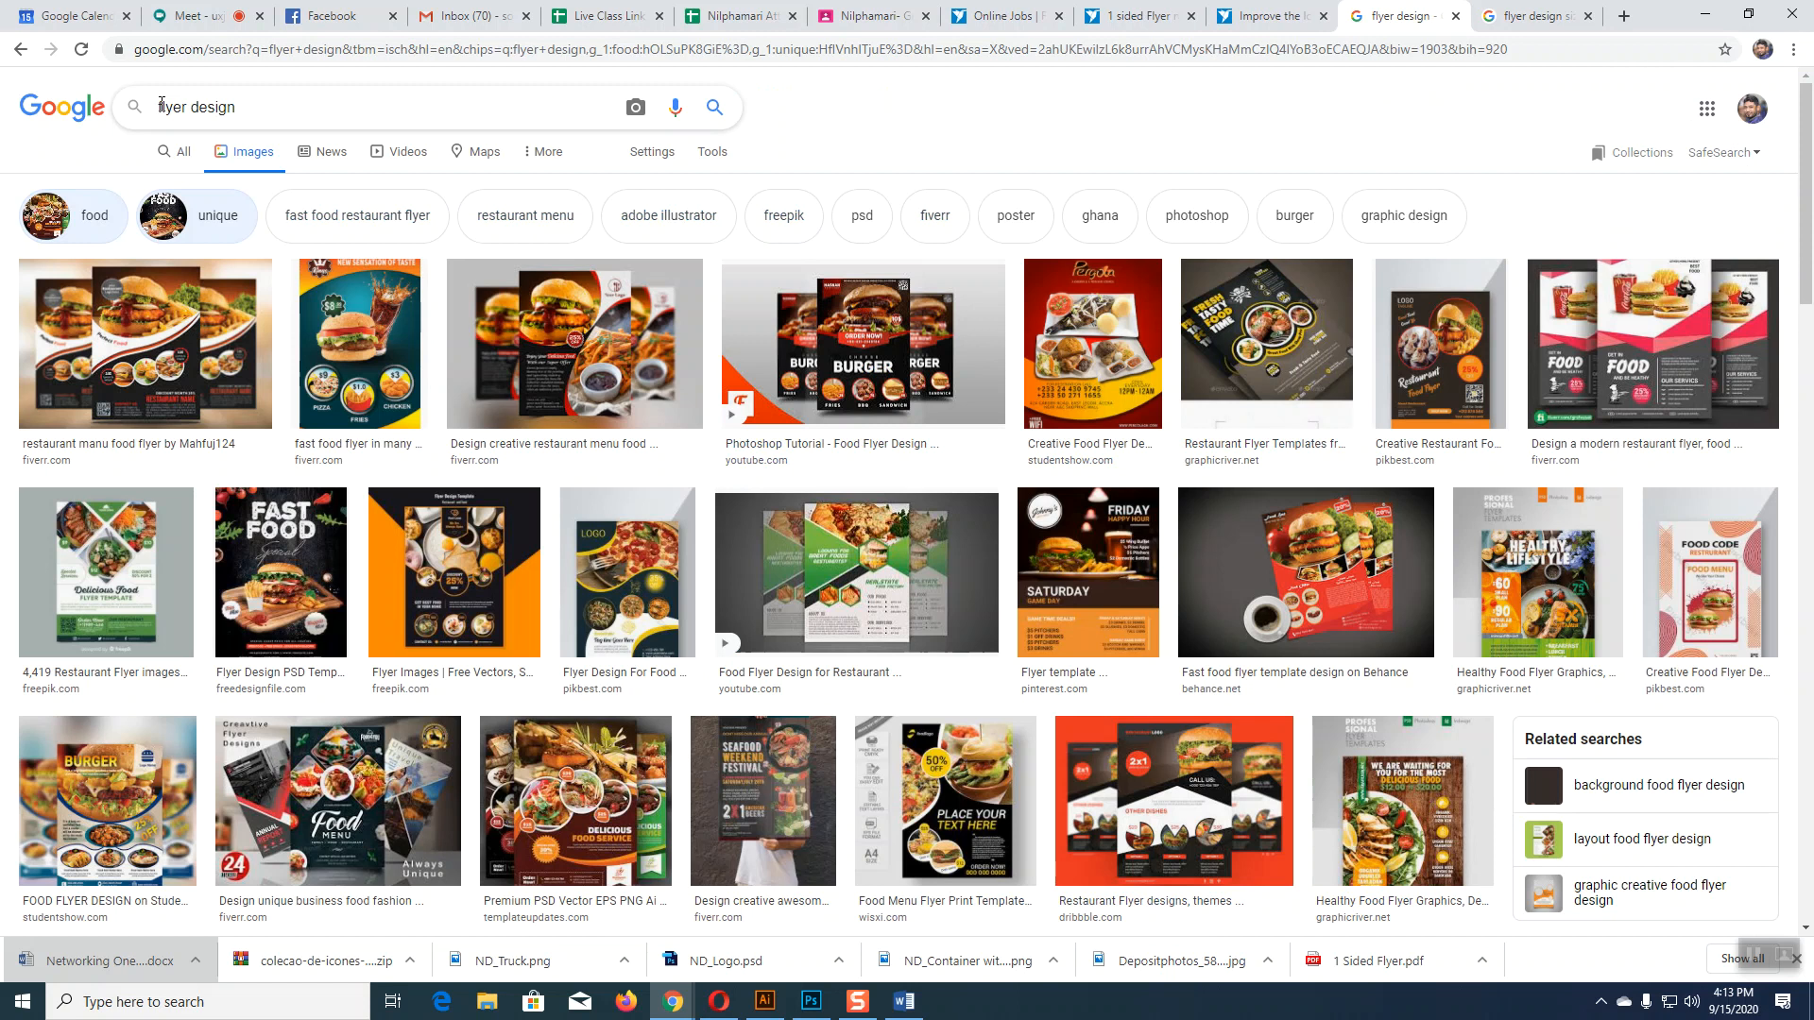
Step: Search for 'business flyer design ideas', preview a corporate business flyer, then return to Illustrator
click(161, 106)
text(Bu)
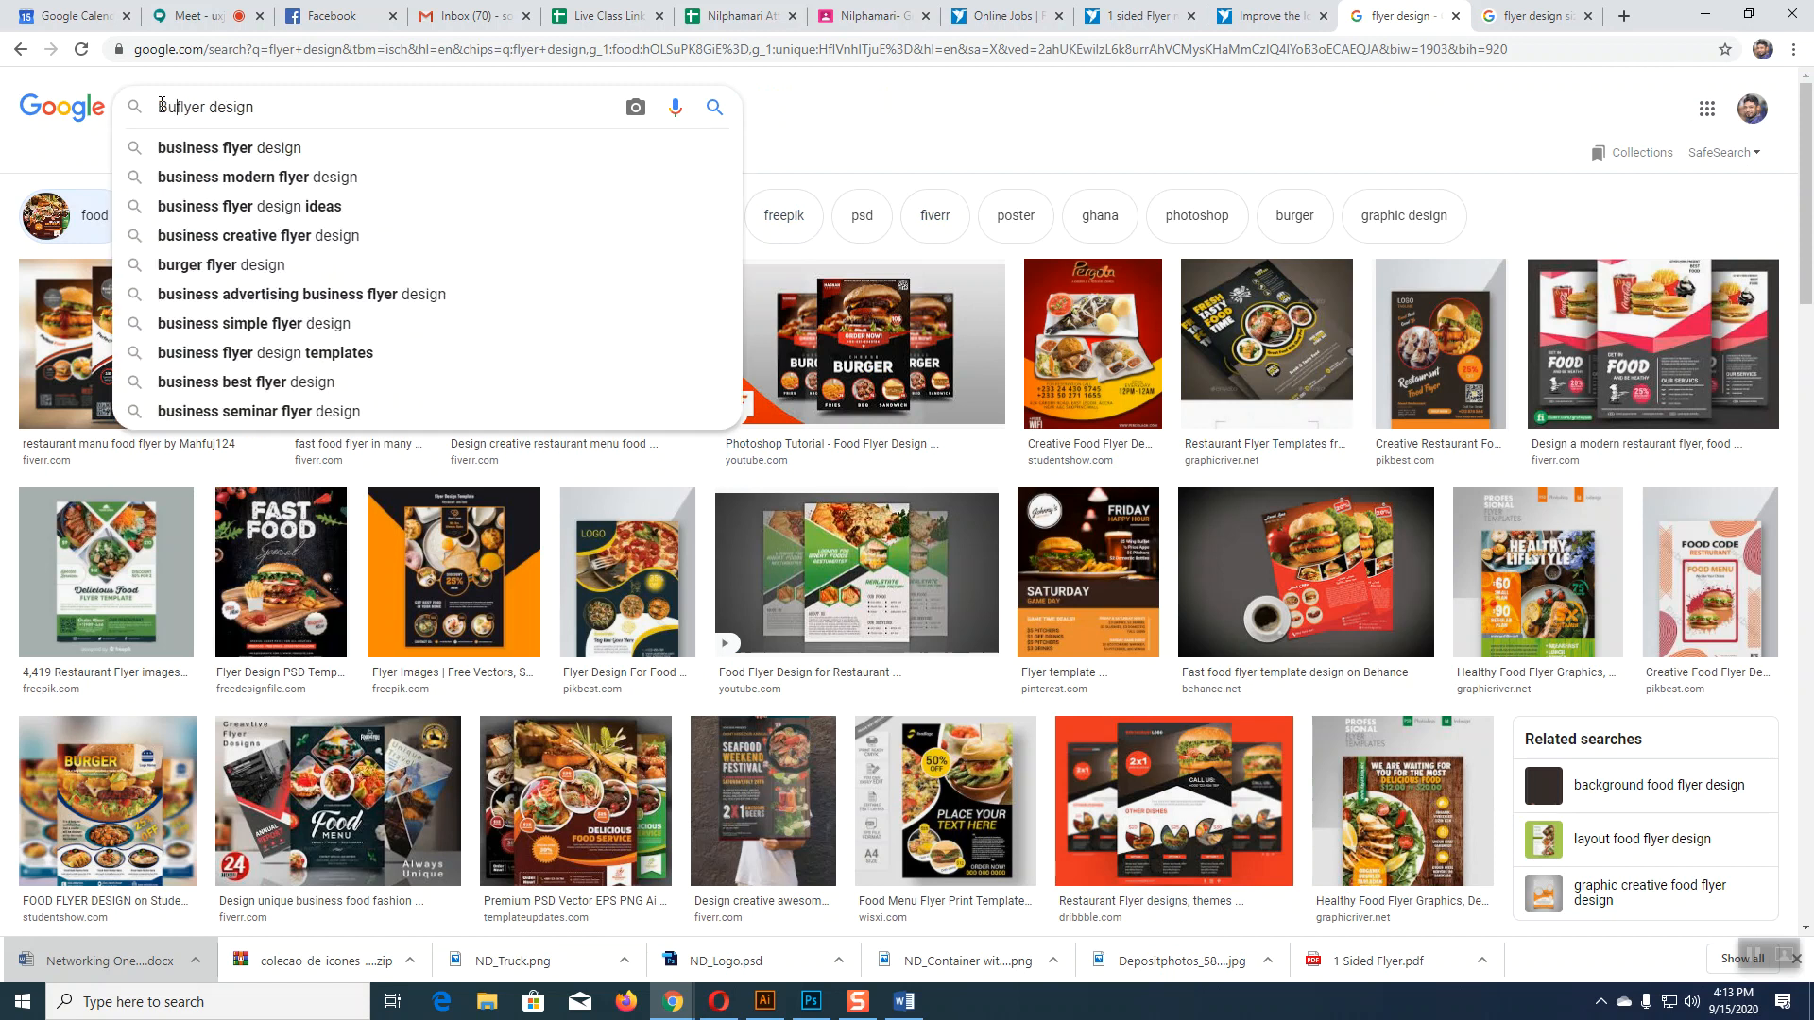
text(siness)
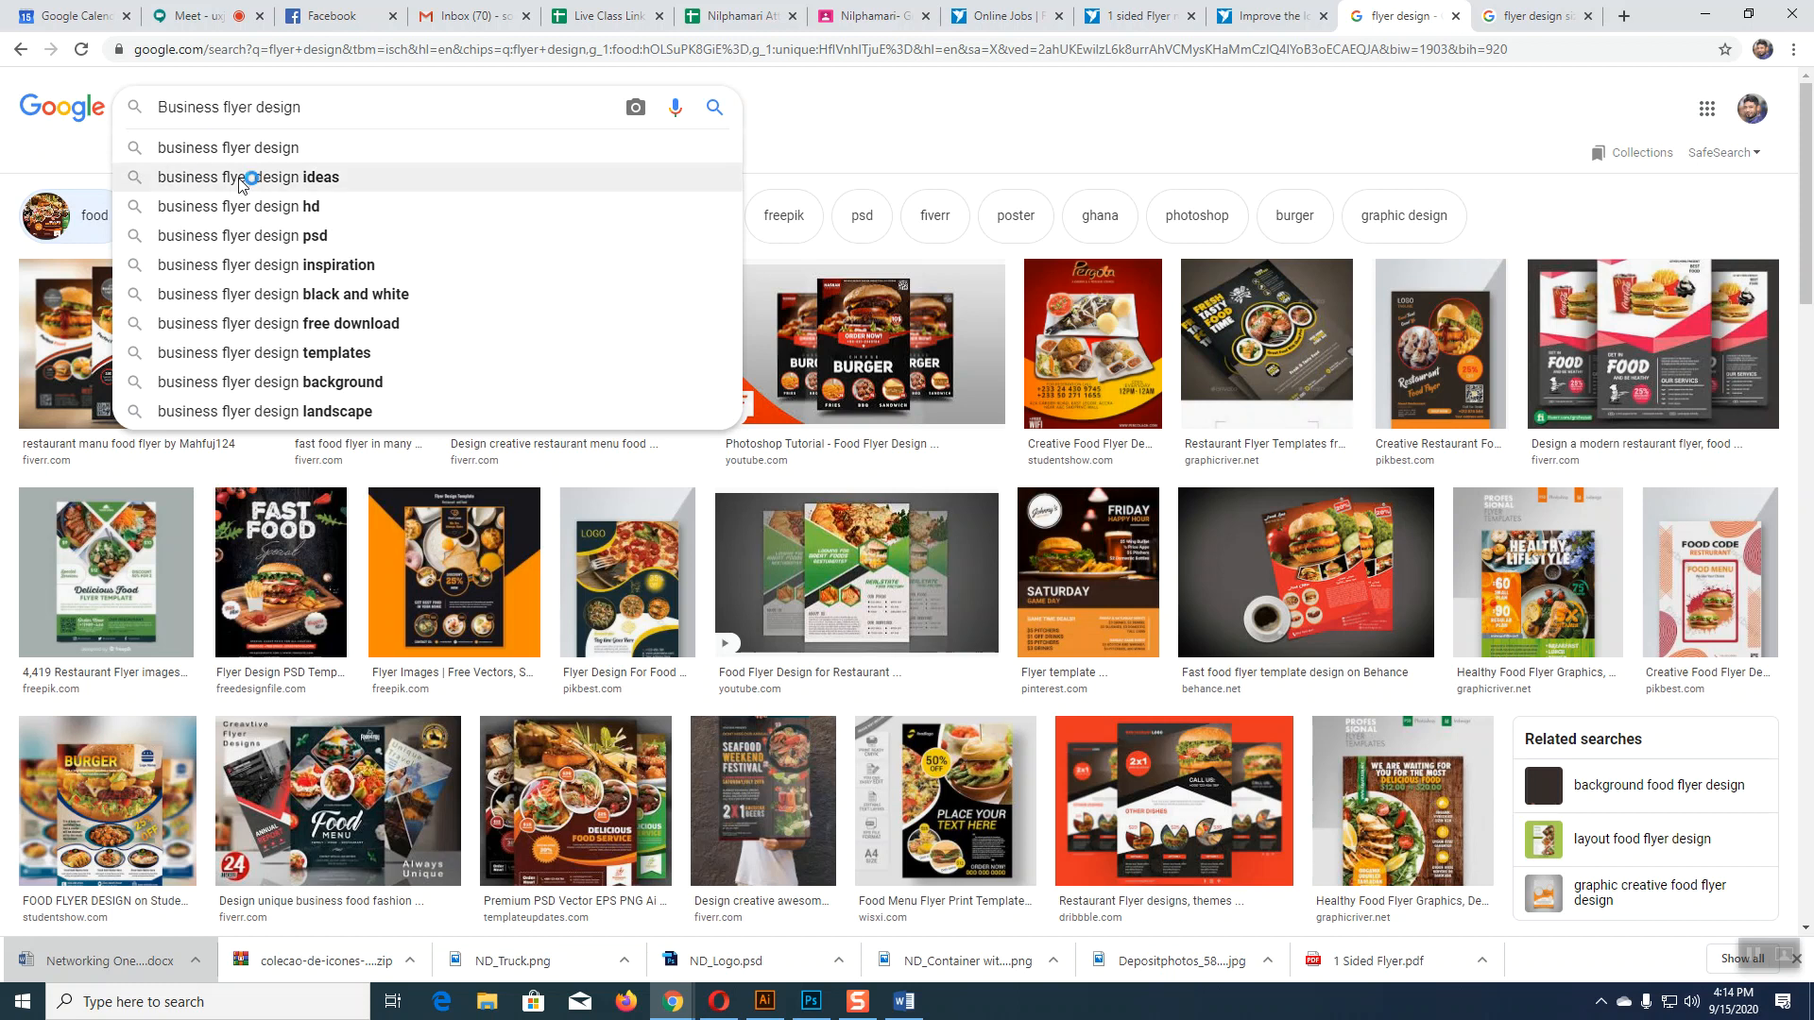
click(202, 178)
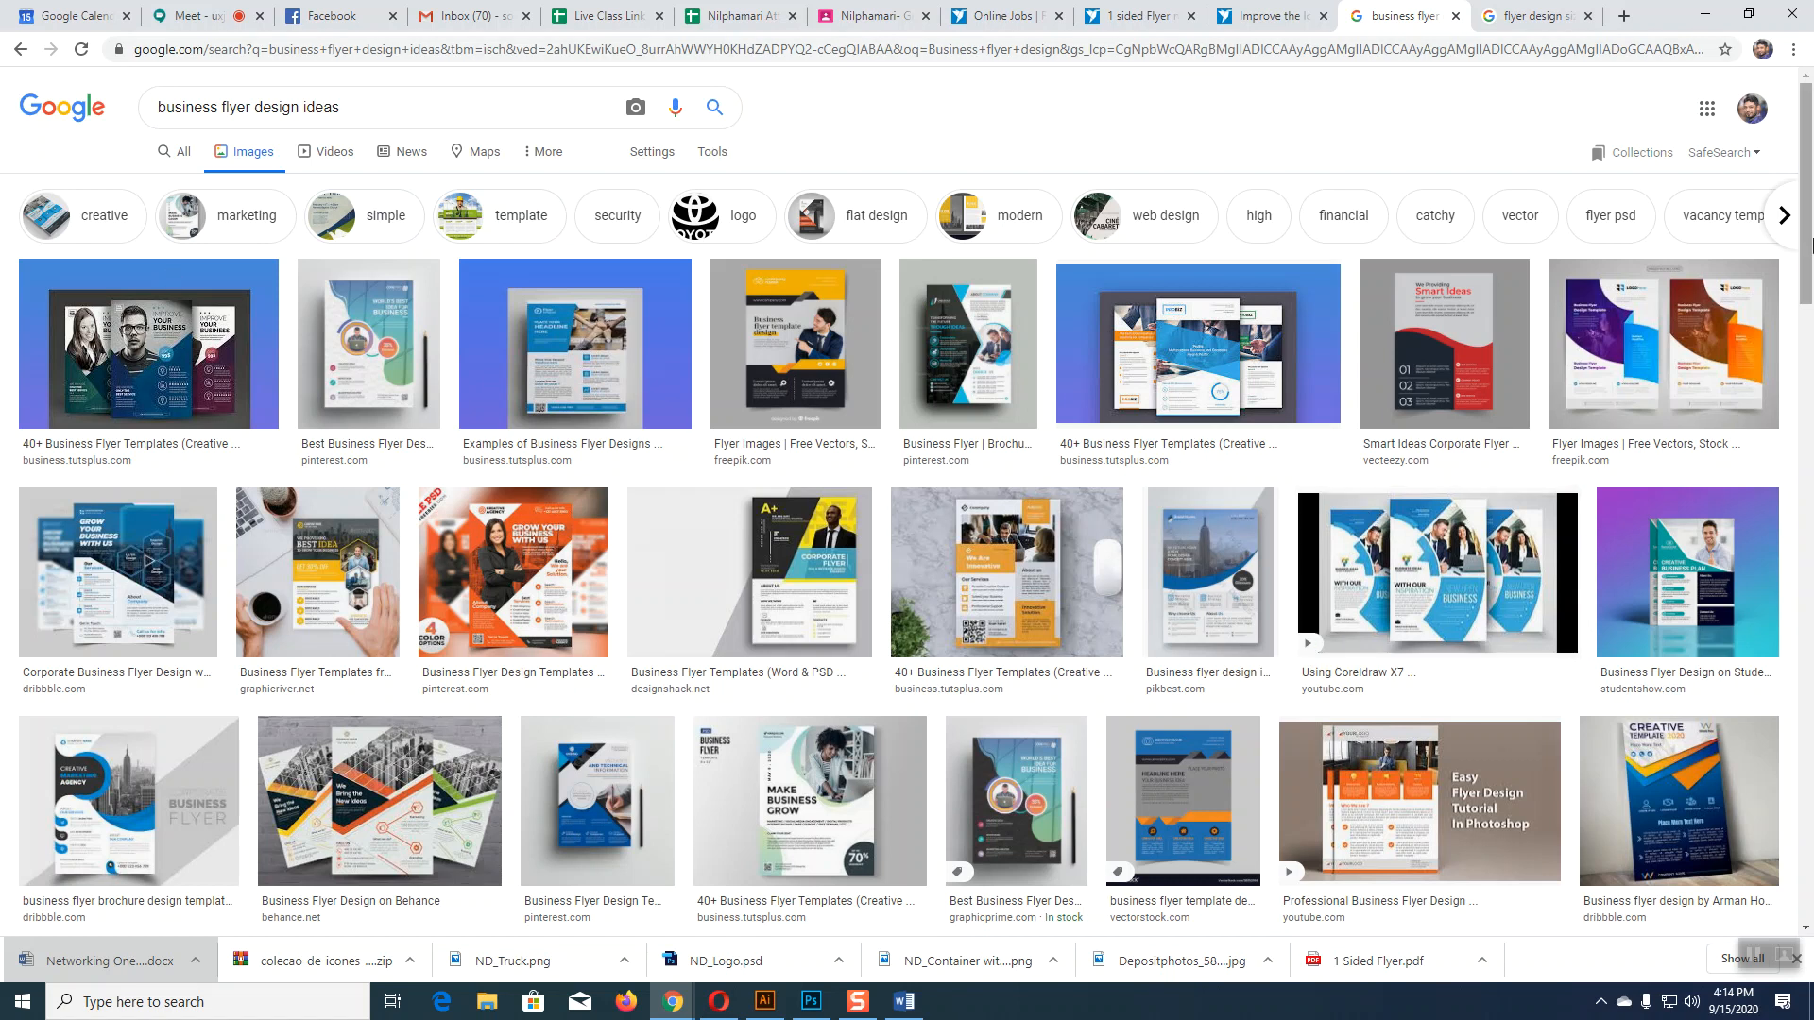
click(117, 574)
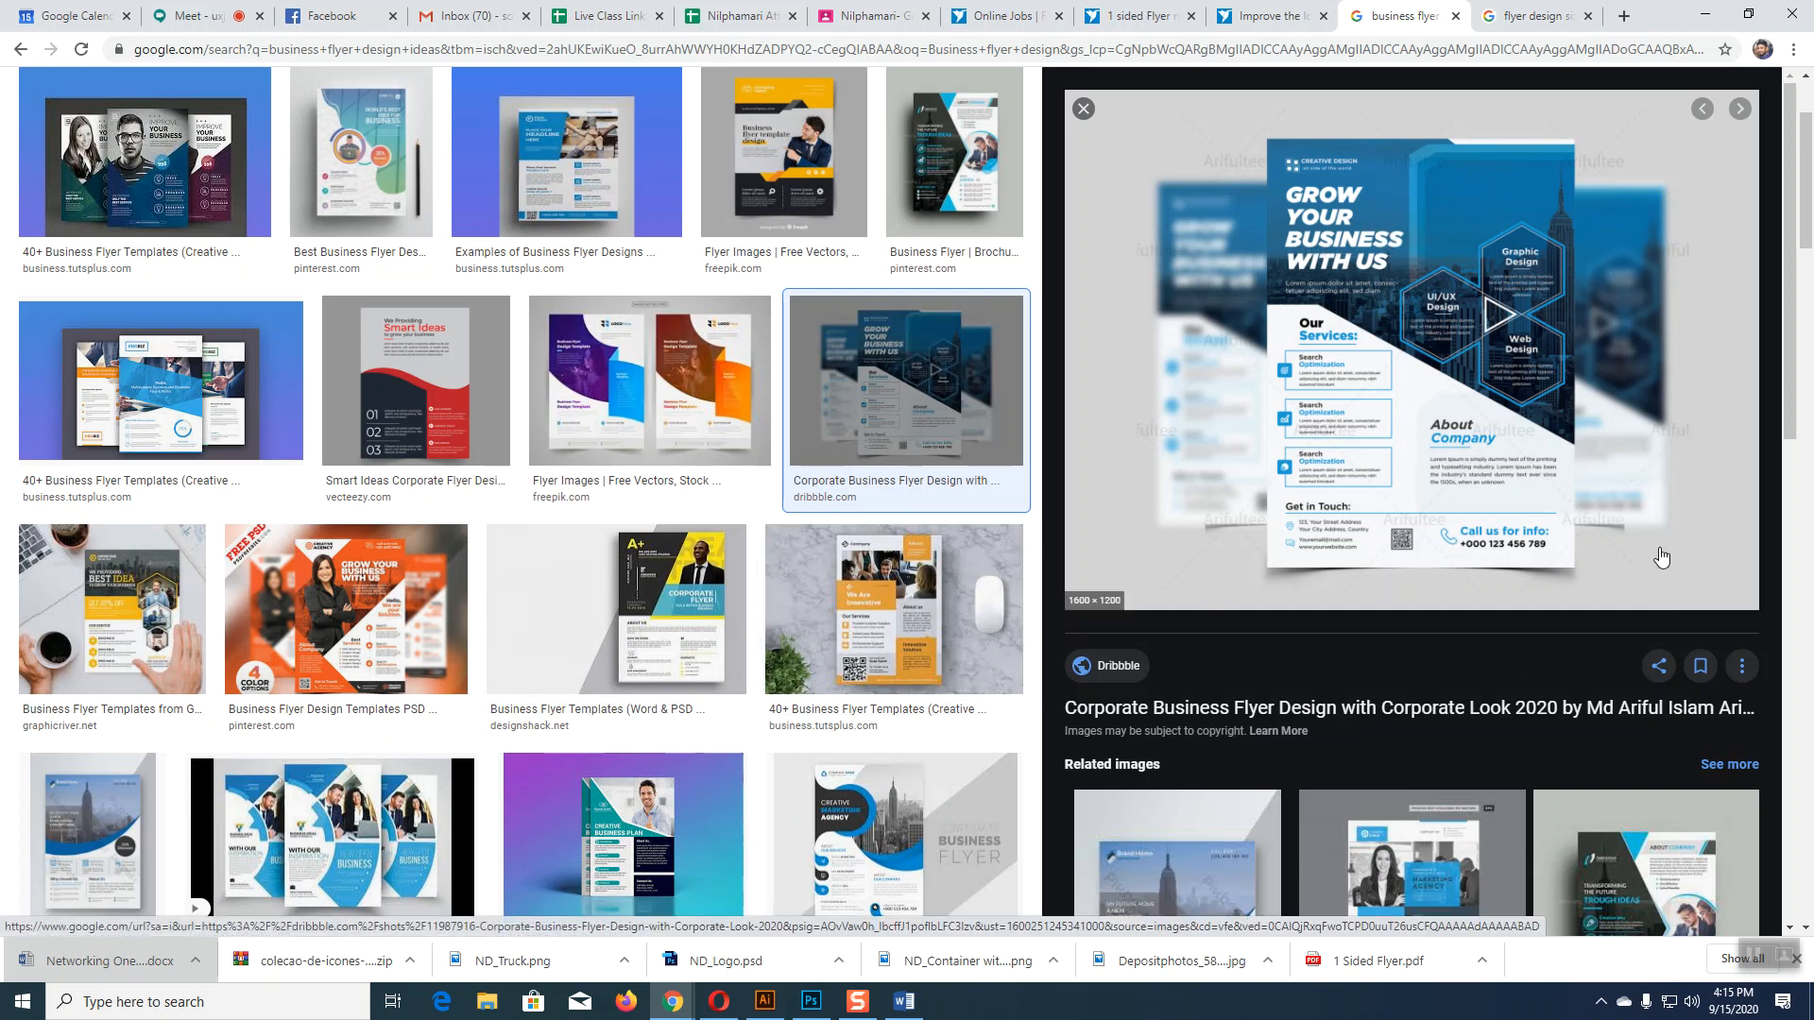
click(766, 1002)
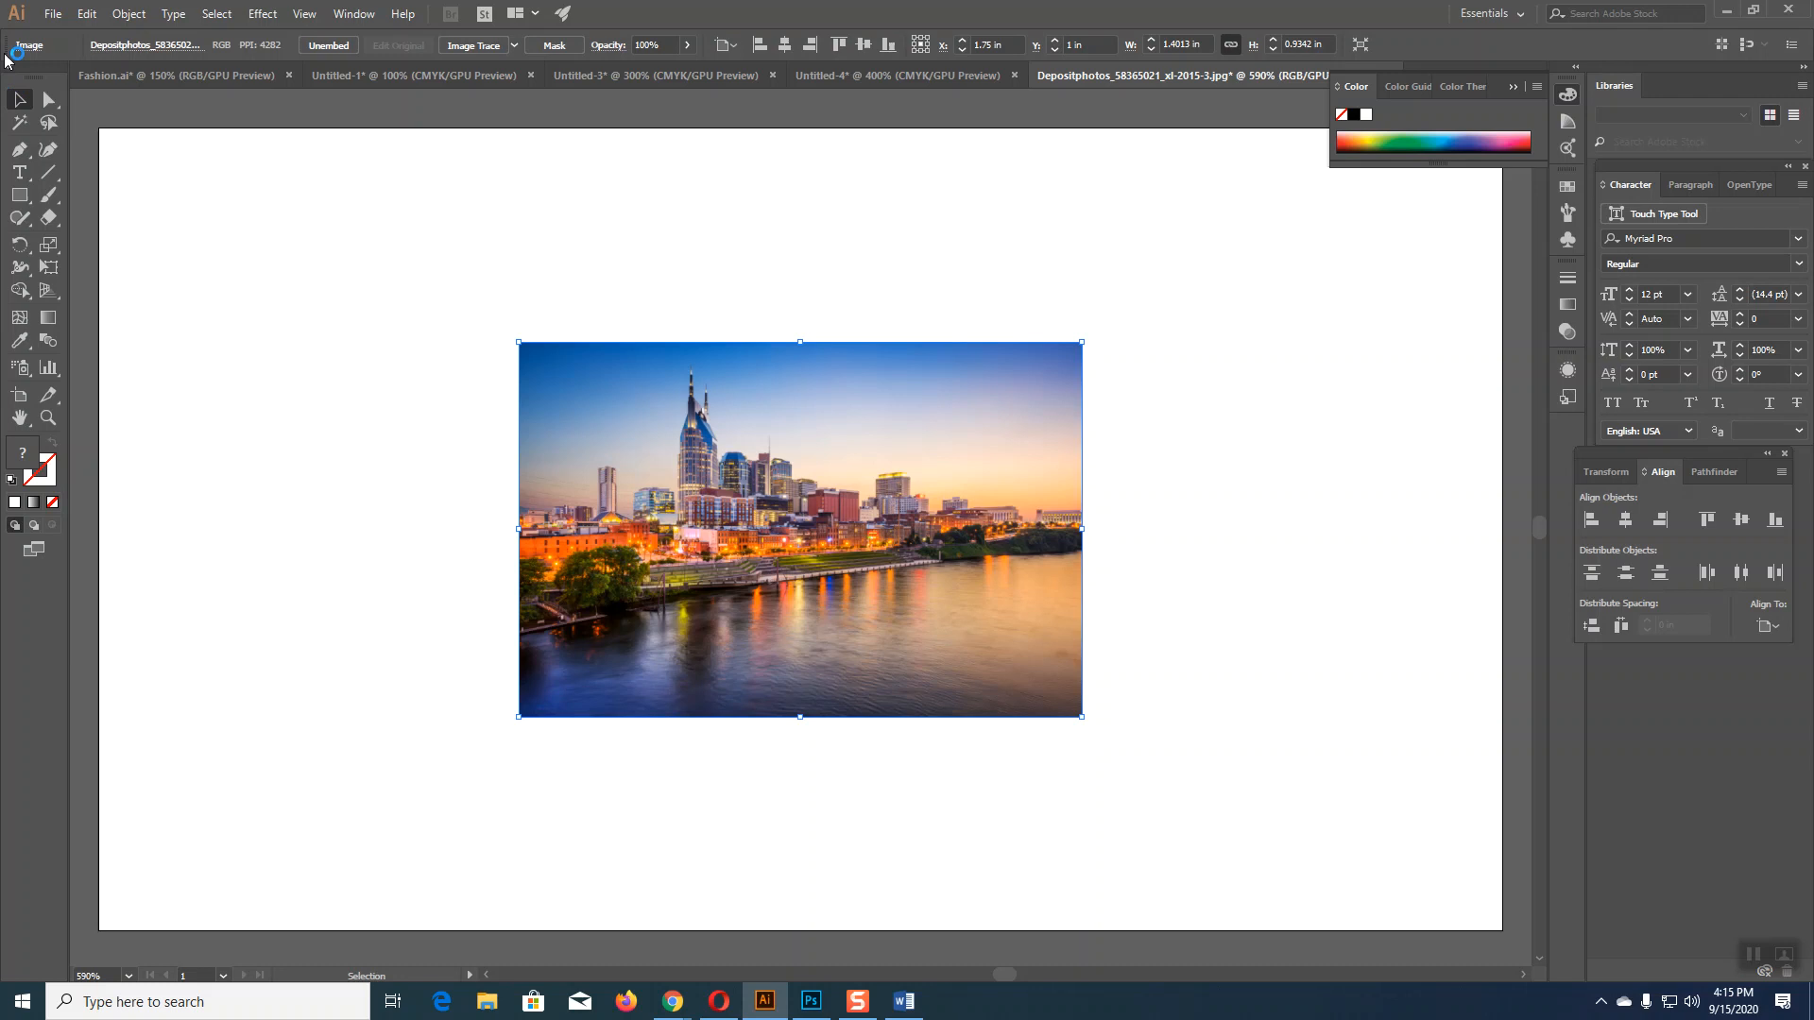
Step: Create a new A4 print document measured in inches with 0.125 in bleed on every side
click(53, 13)
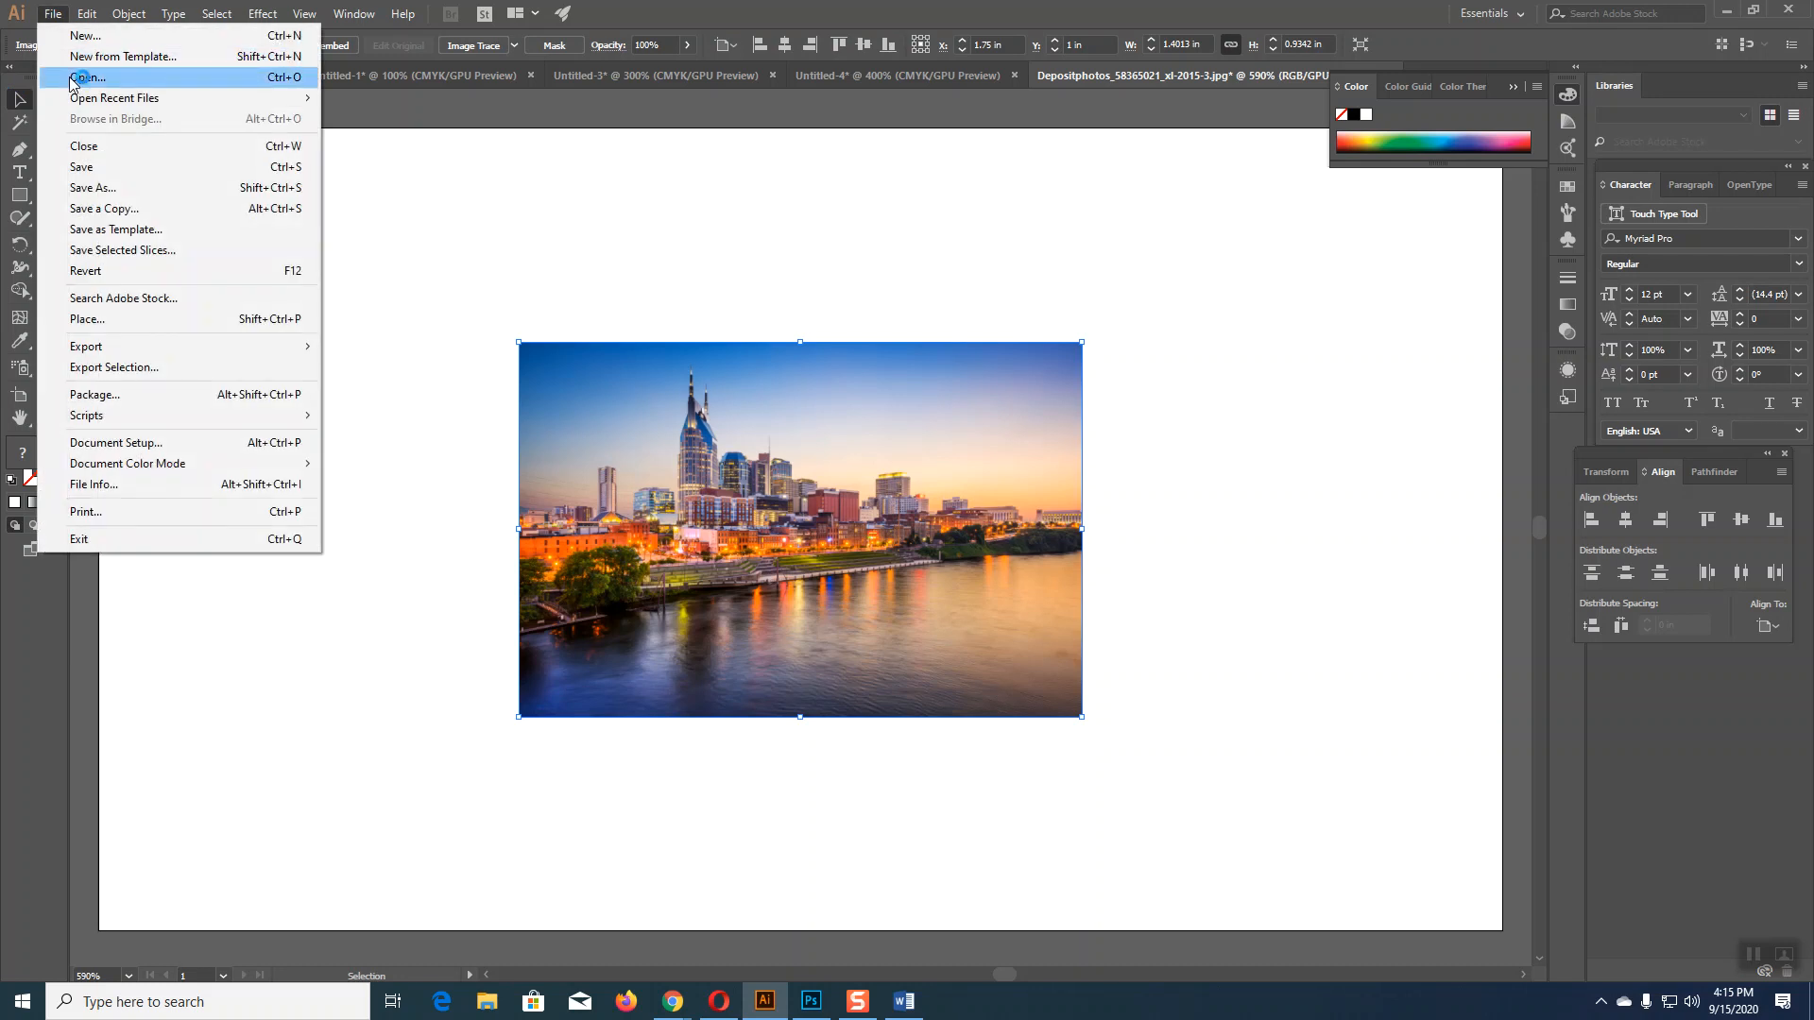
key(Escape)
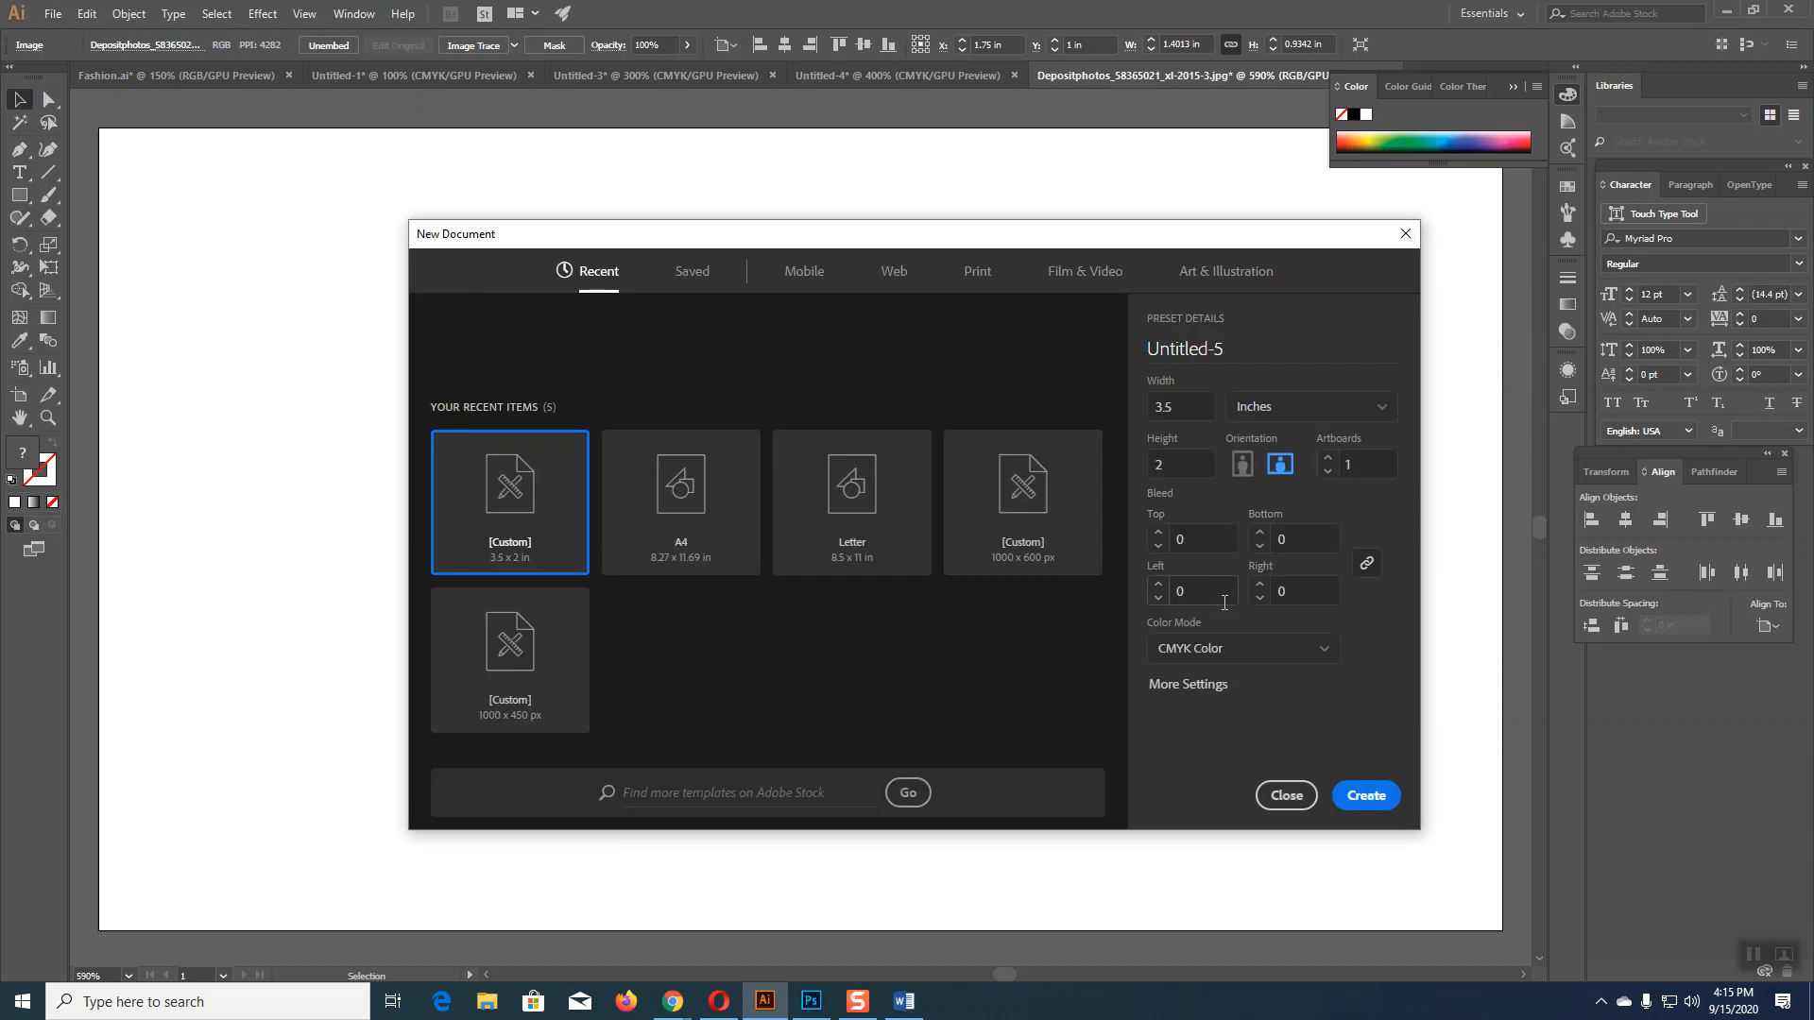
click(978, 272)
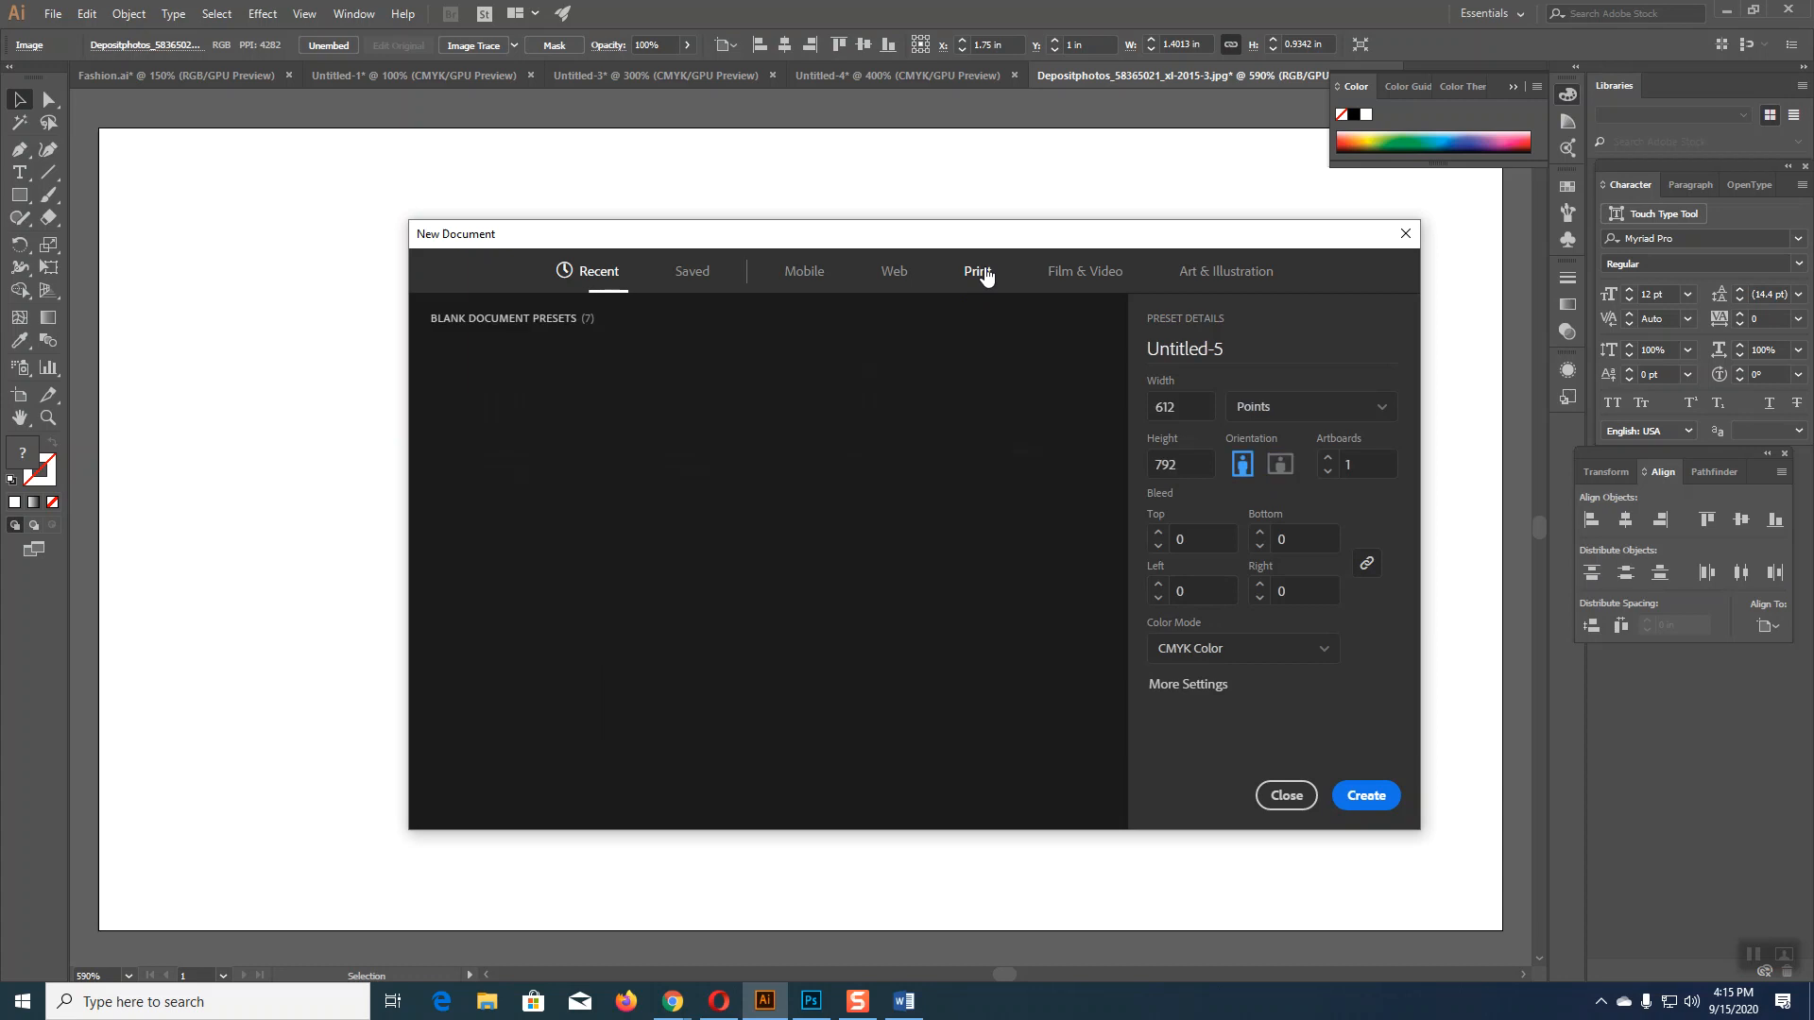
click(700, 437)
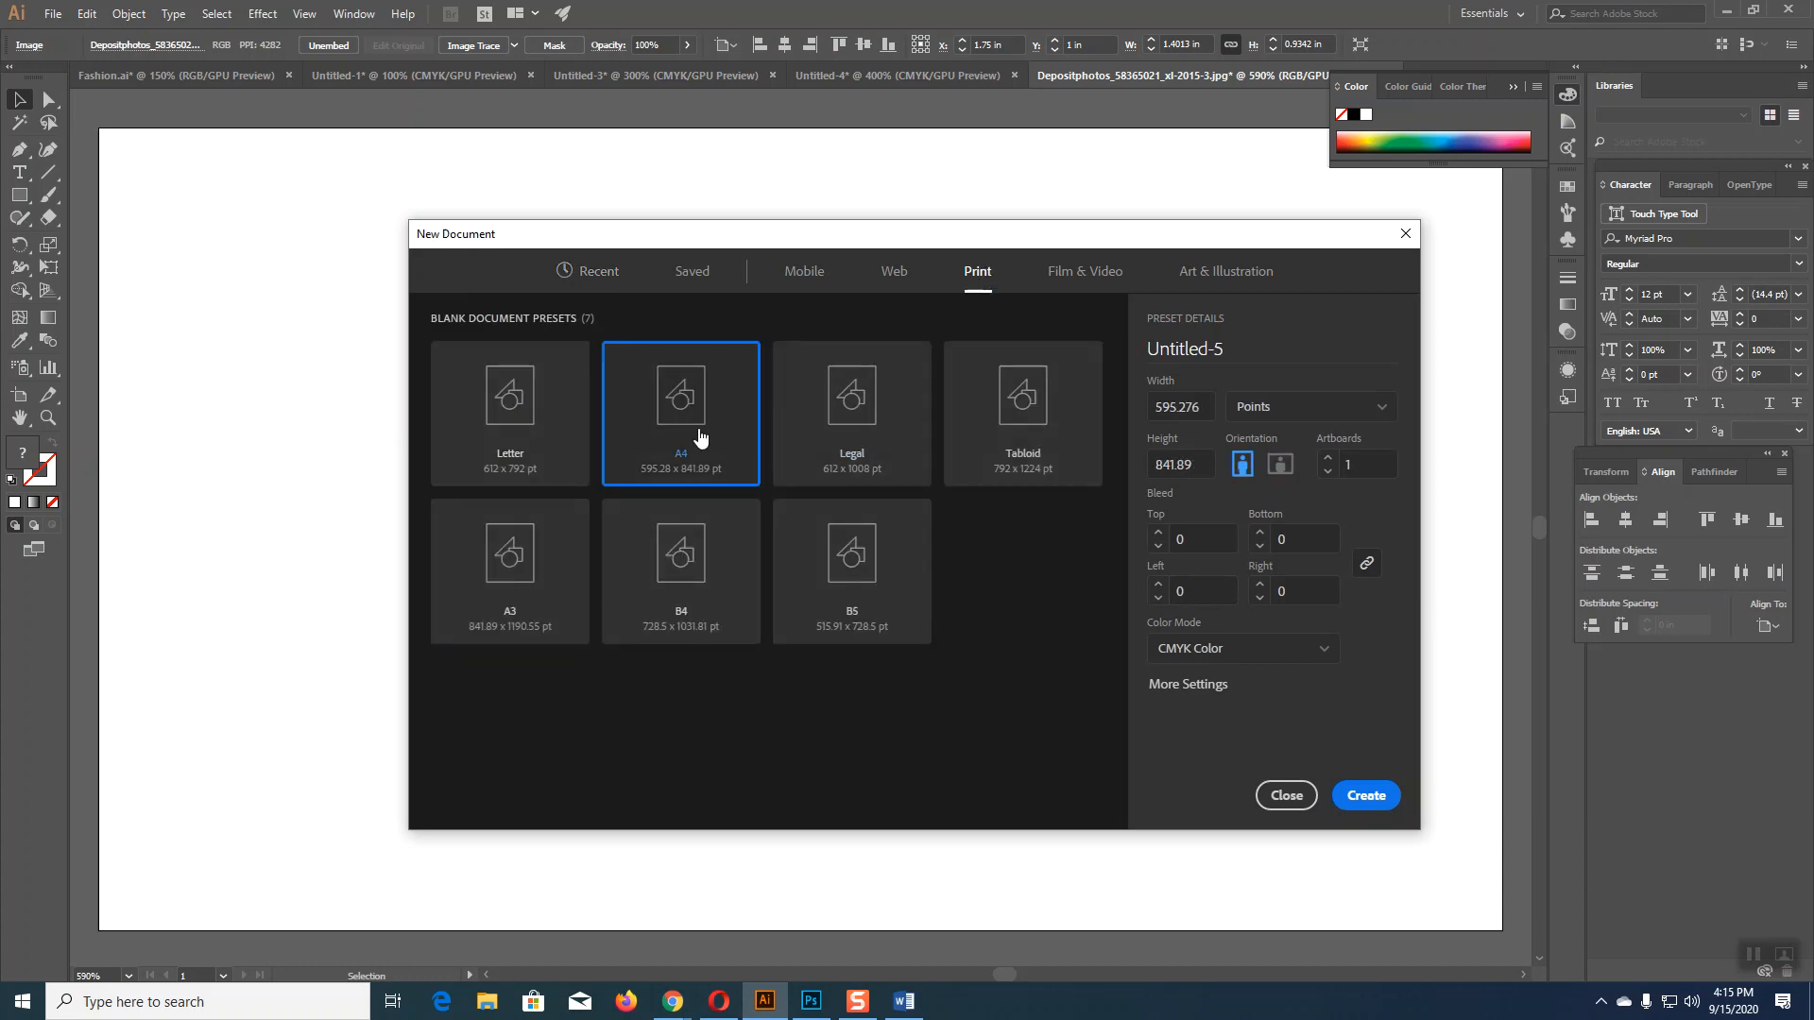
click(1306, 418)
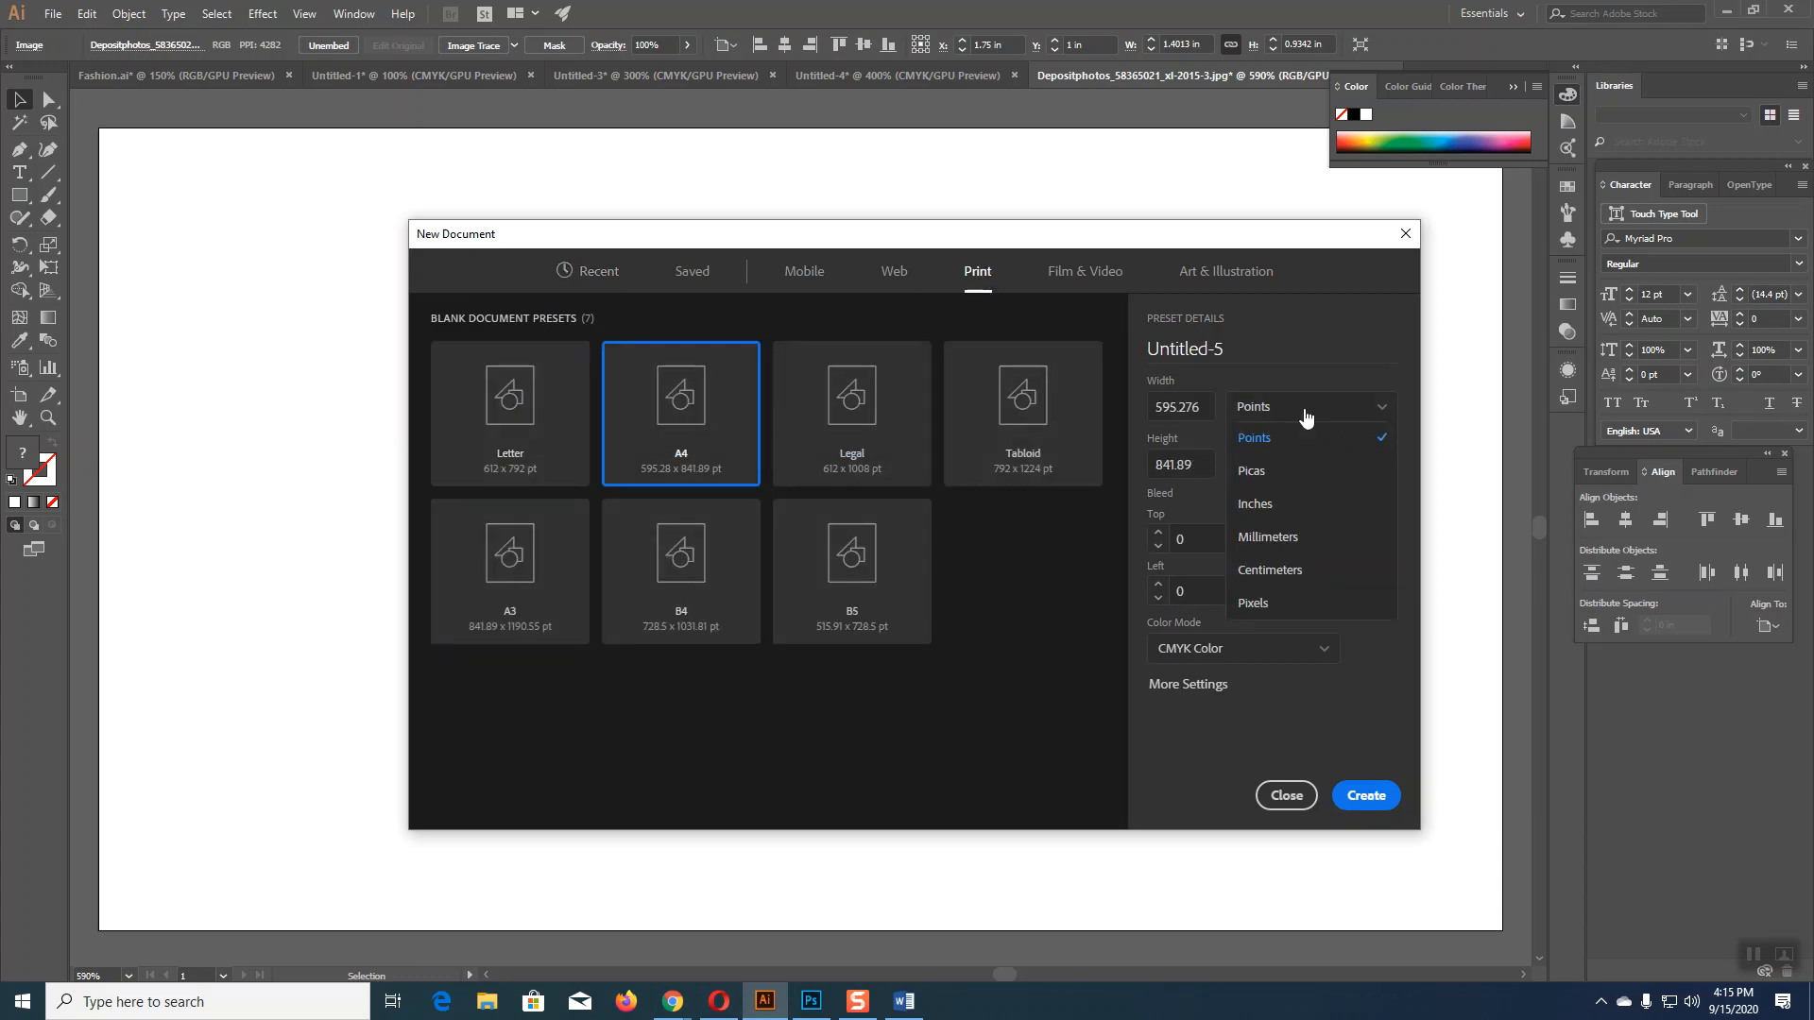
click(1266, 511)
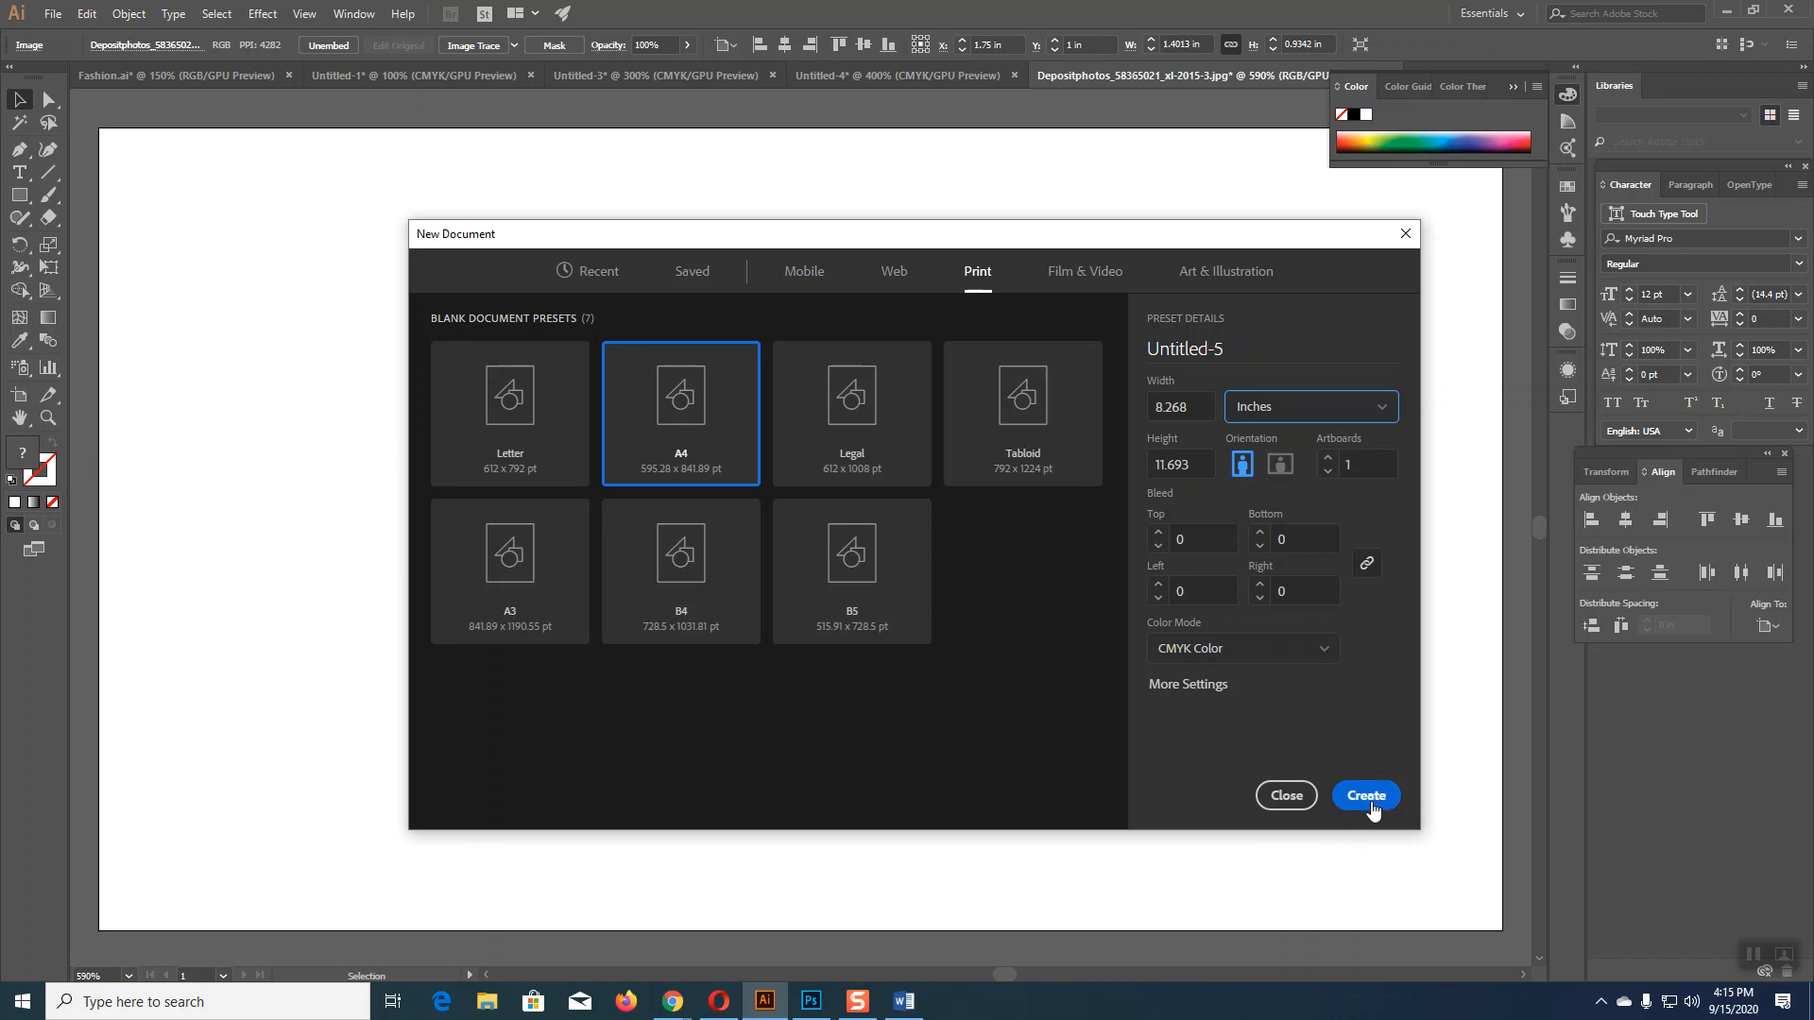
click(1159, 532)
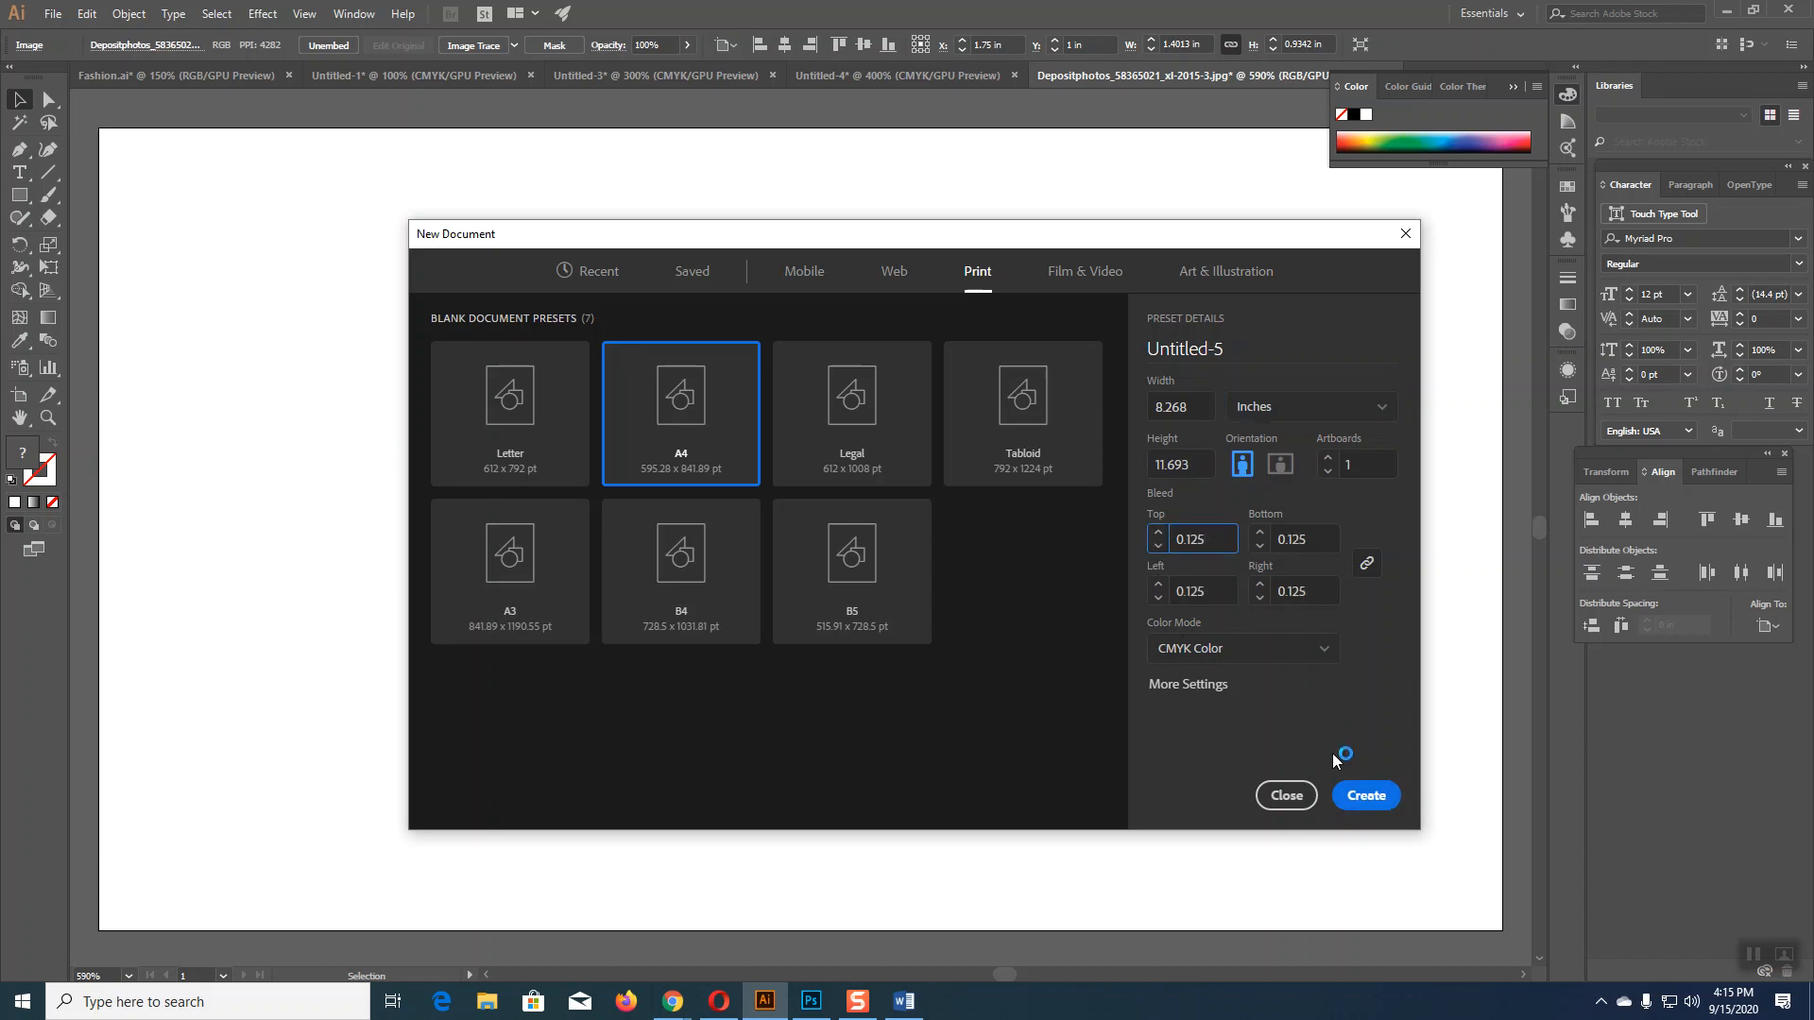
click(1364, 798)
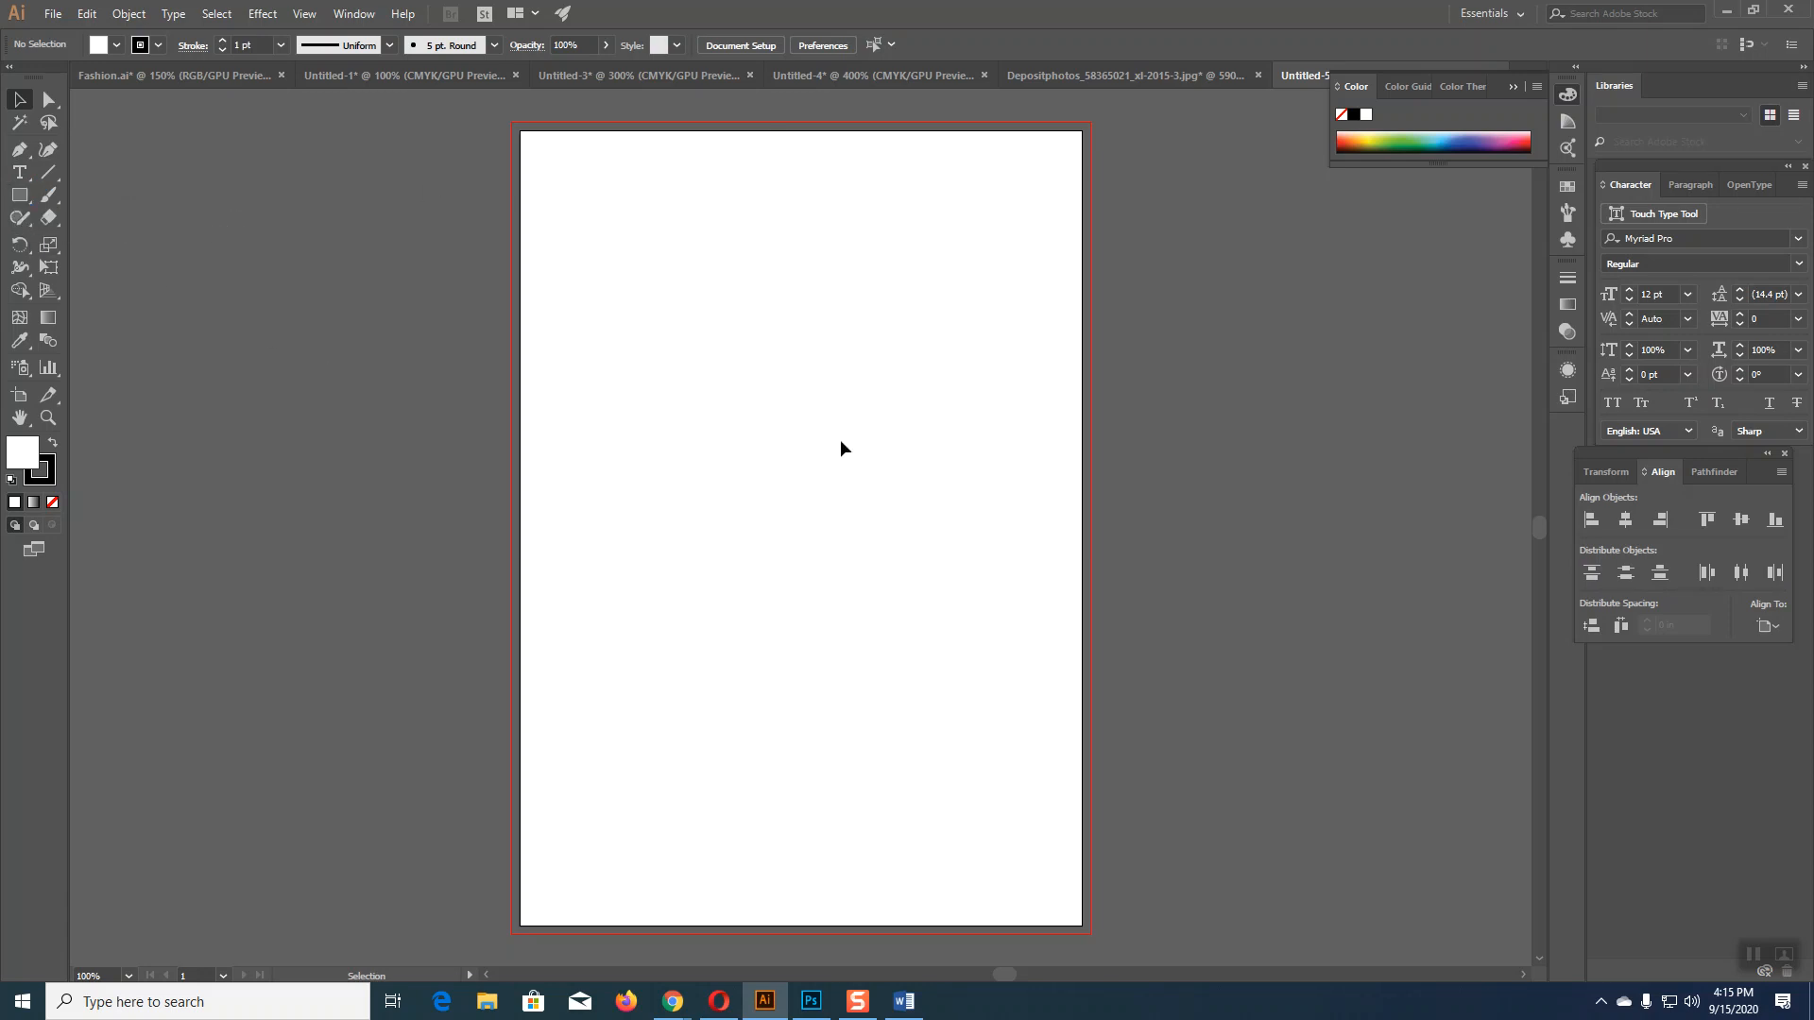
click(900, 1003)
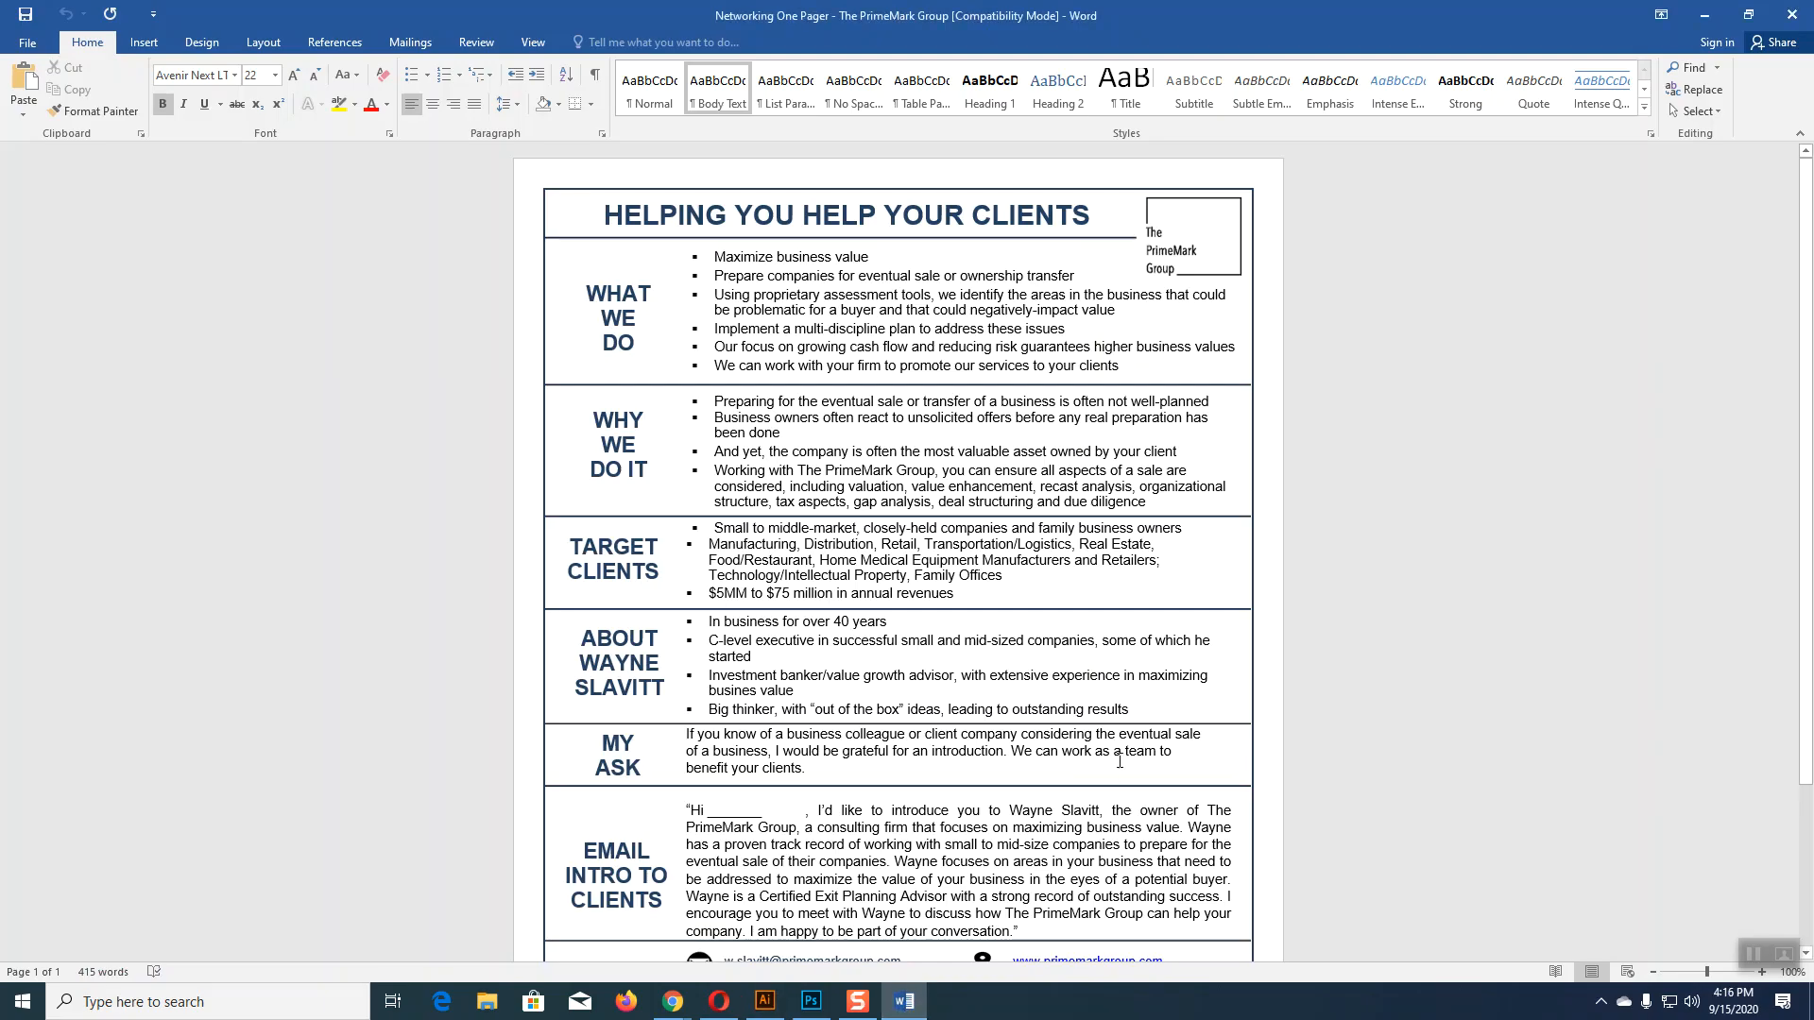
scroll(1105, 756, down, 3)
scroll(1115, 746, up, 2)
scroll(1115, 747, up, 1)
click(765, 1000)
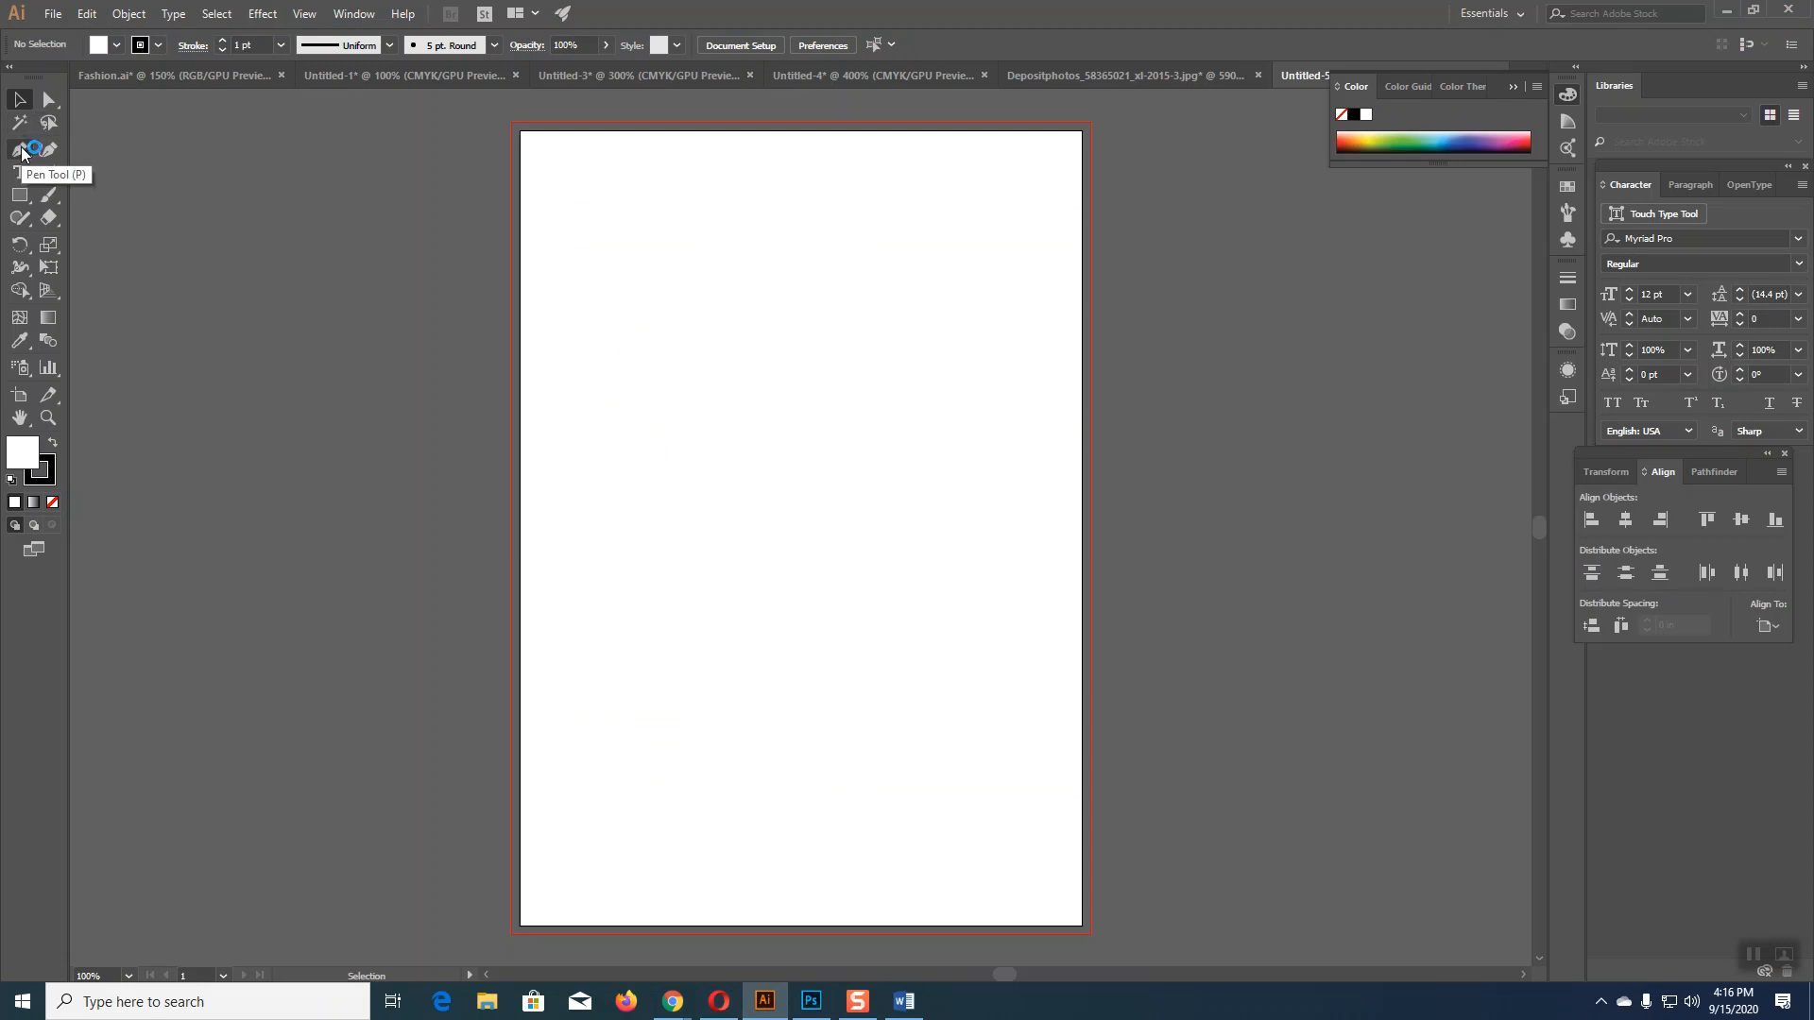
Step: Draw an outline-free white rectangle covering the whole A4 artboard, then switch to the browser
click(18, 201)
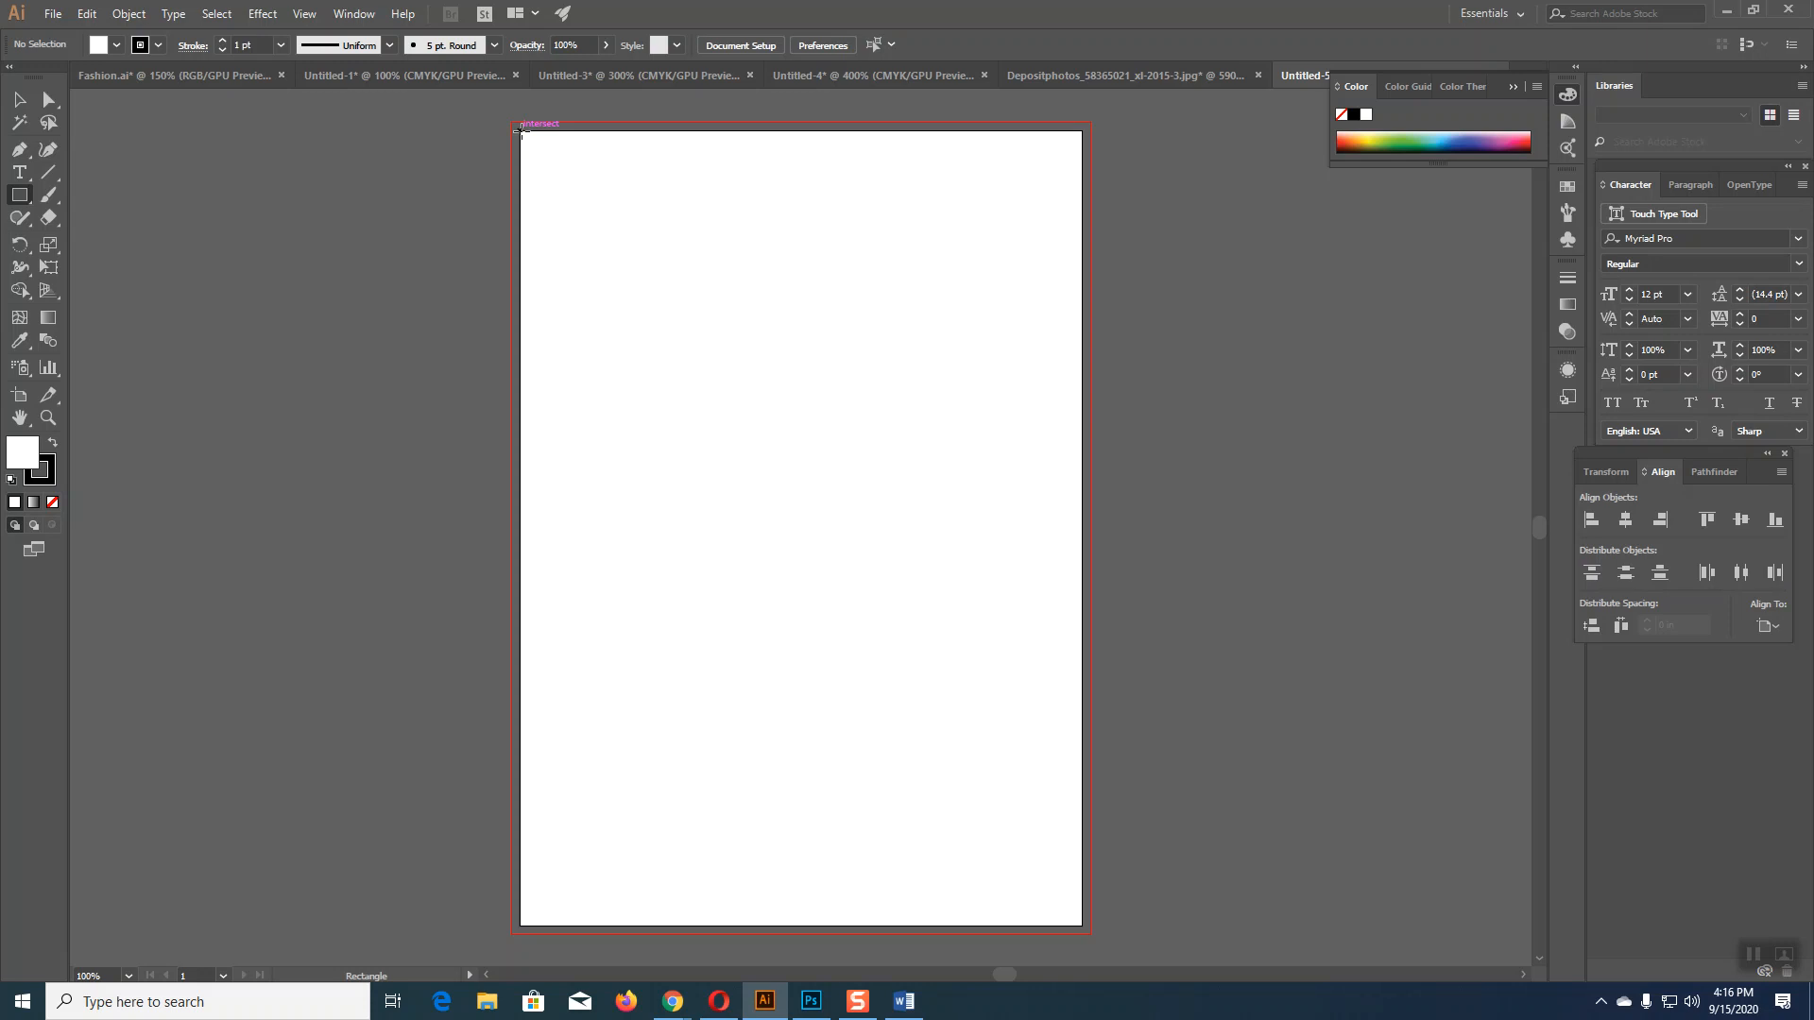
mouse_move(522, 132)
mouse_down()
mouse_move(901, 808)
mouse_move(1008, 928)
mouse_move(1027, 913)
mouse_move(1082, 929)
mouse_up()
click(45, 477)
click(52, 502)
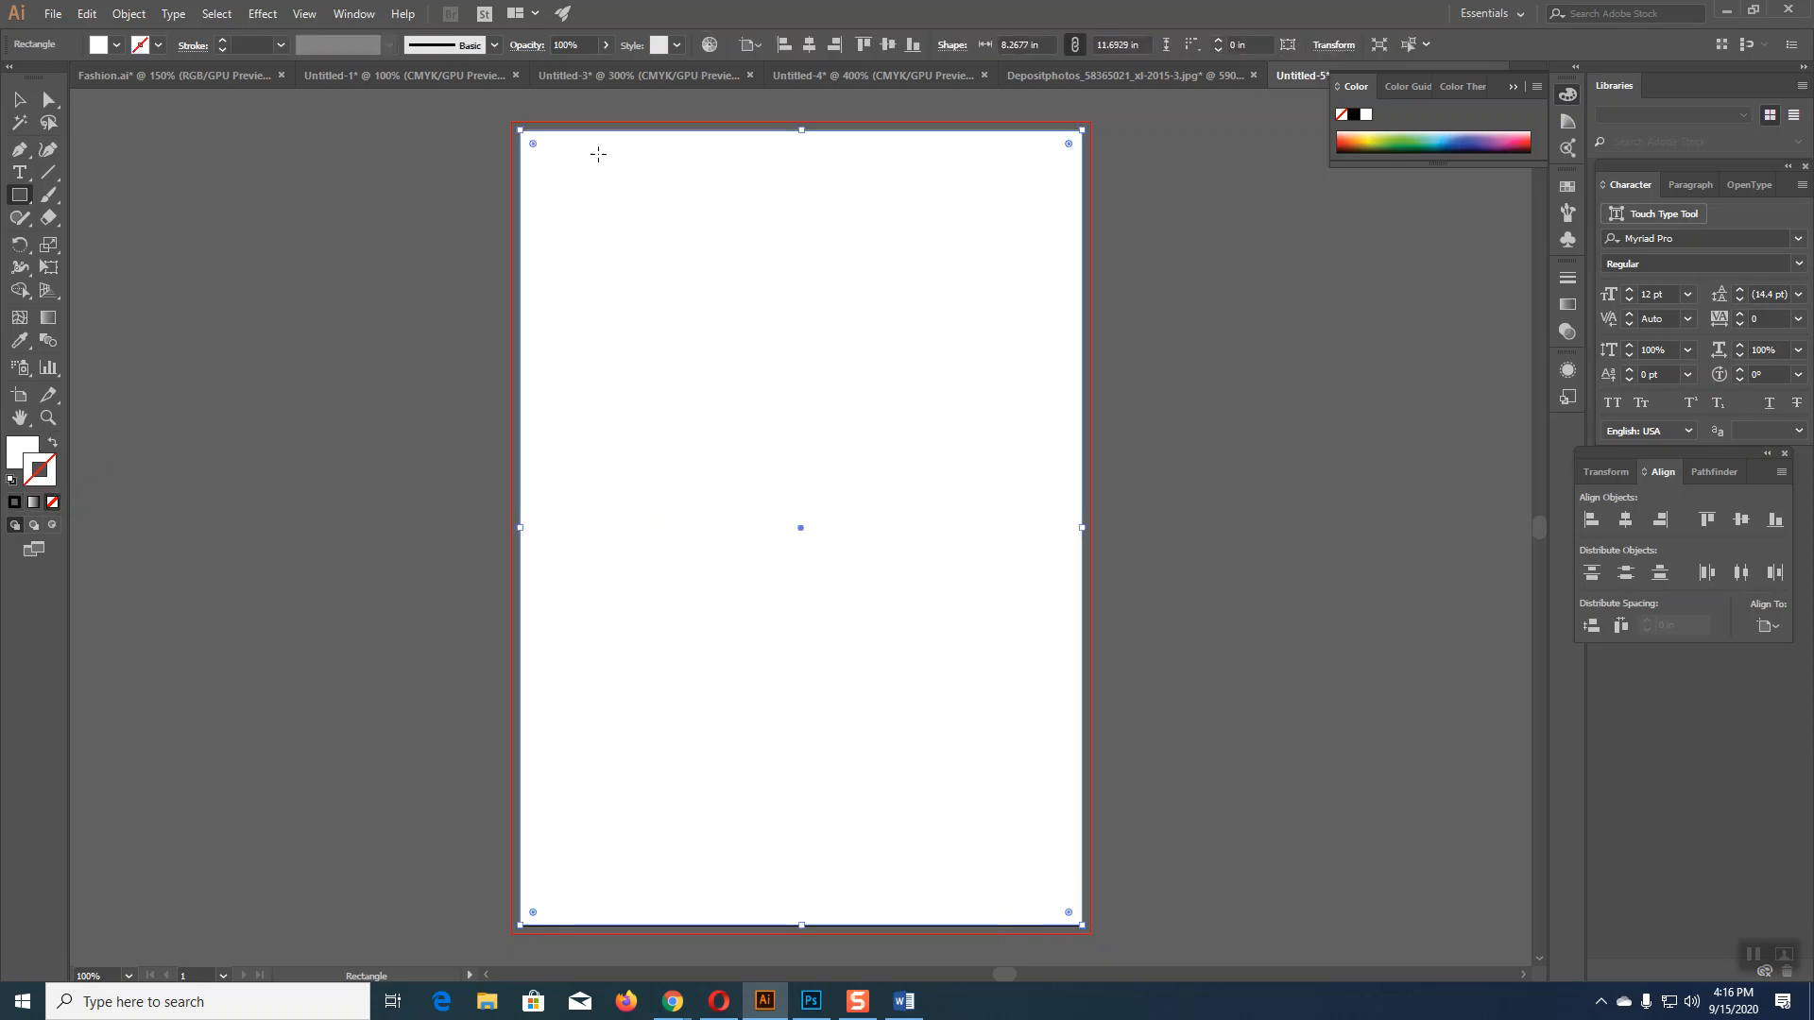
click(19, 99)
click(1154, 452)
click(990, 431)
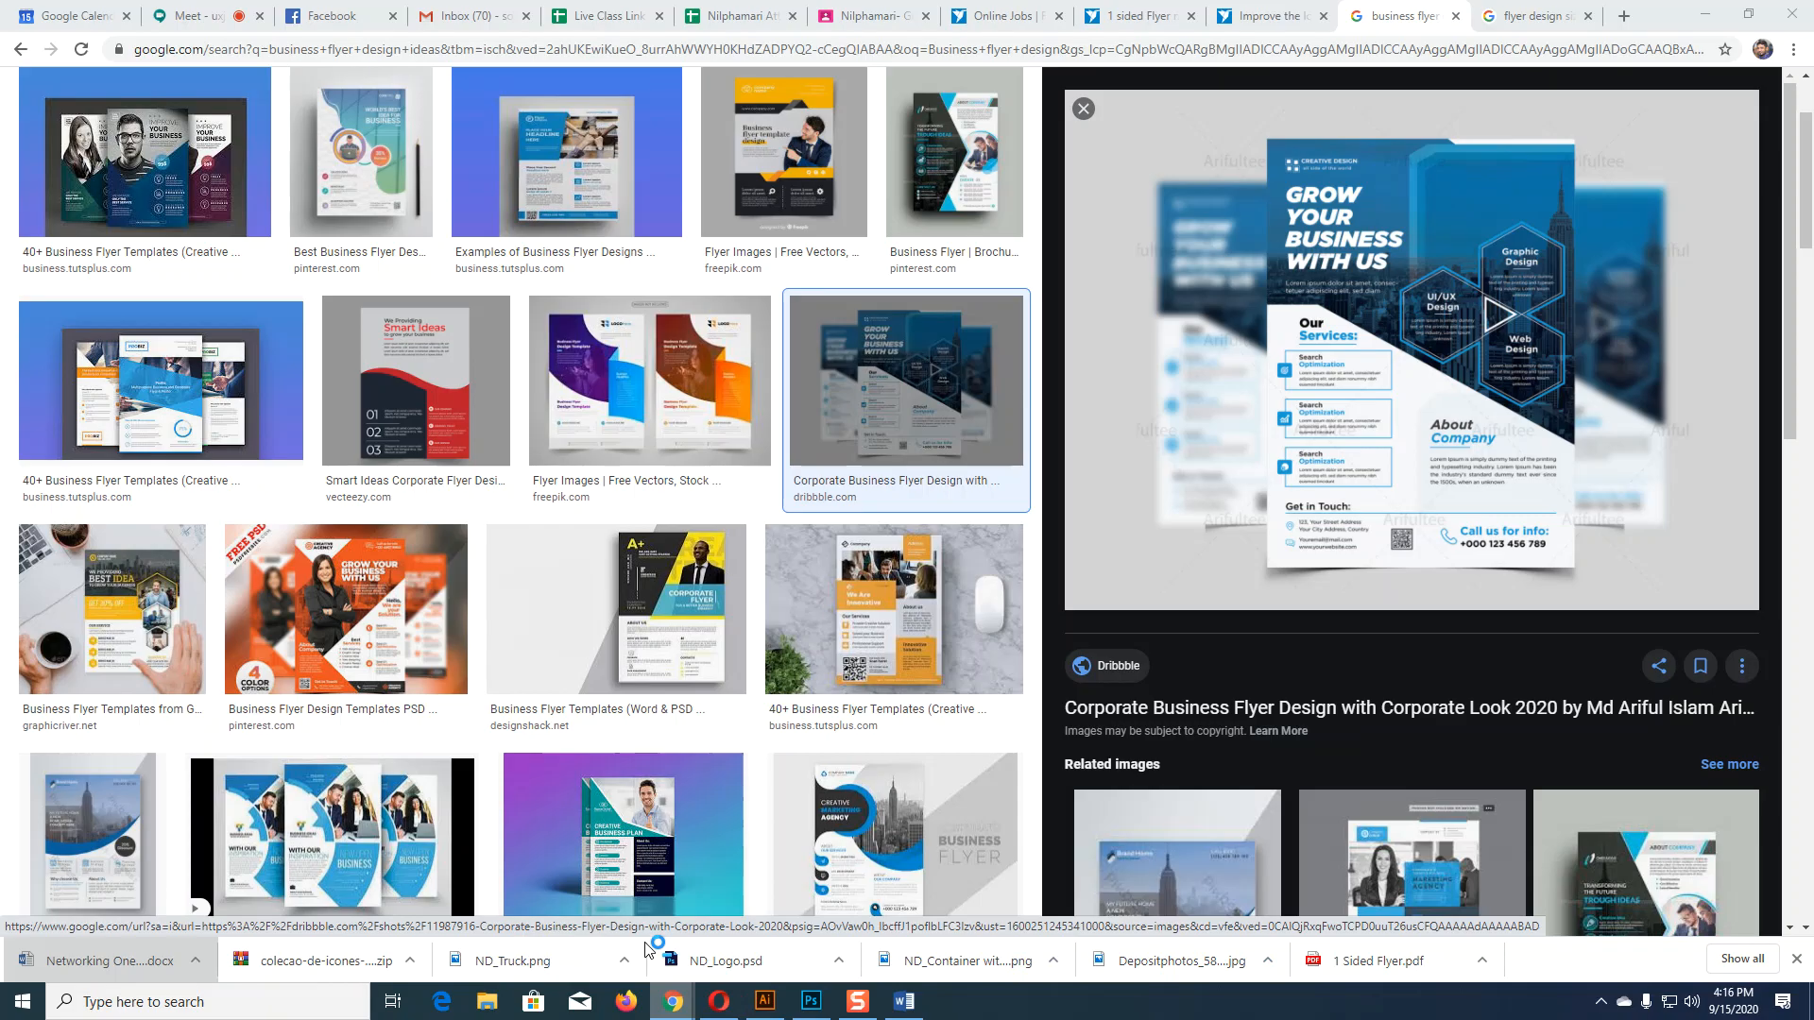
click(672, 1002)
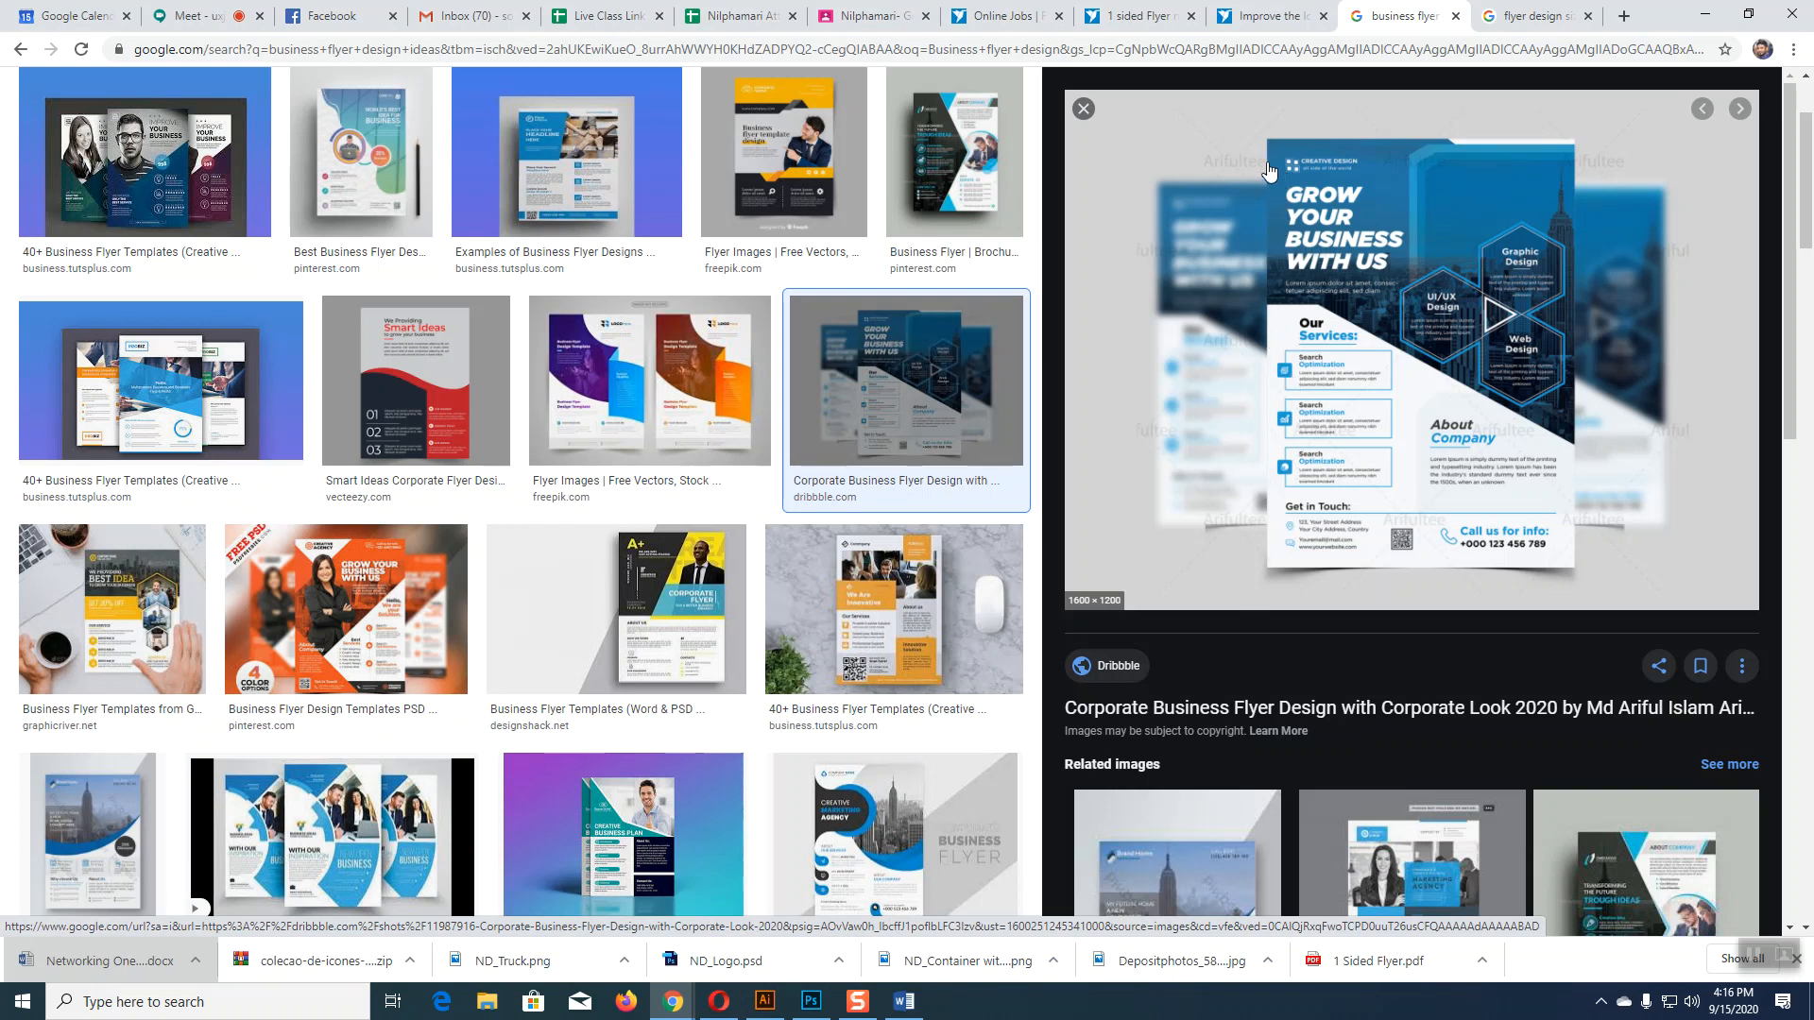
Step: Preview the '20 Best Examples' business flyer image, then return to Illustrator
click(596, 163)
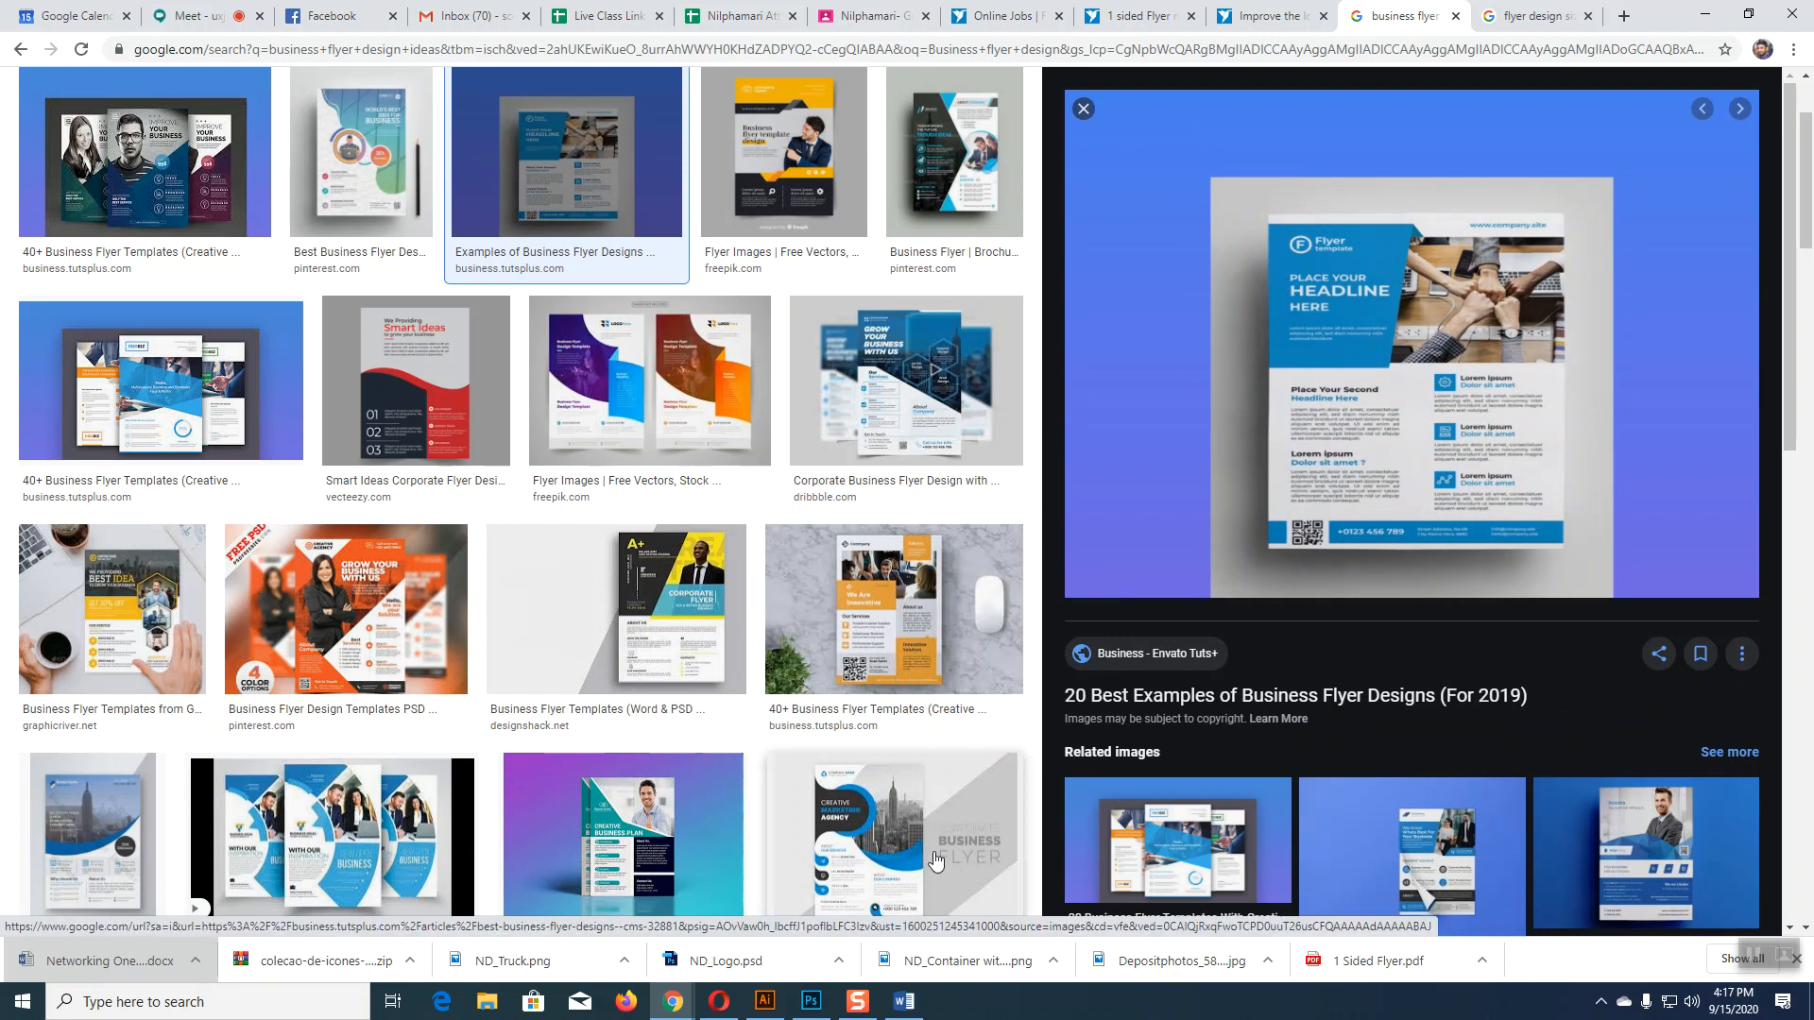
click(765, 999)
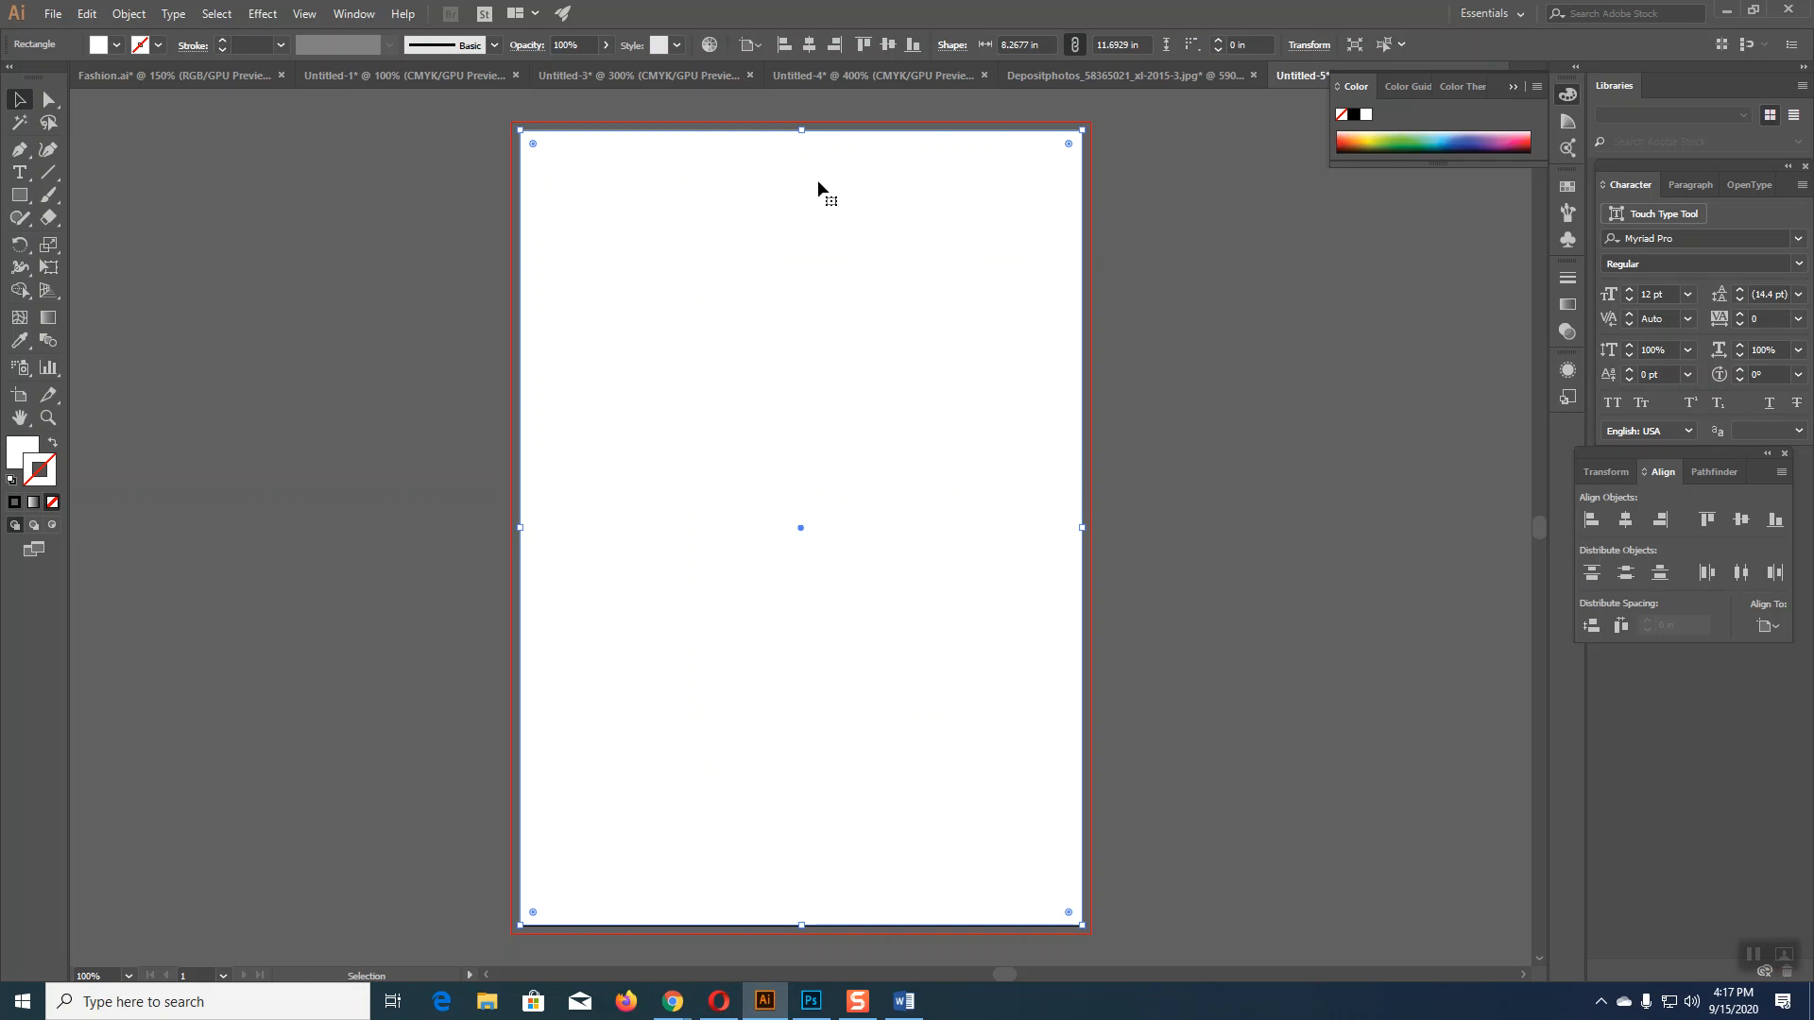
Step: Apply an outward 0.25 in Offset Path to the page rectangle
click(131, 15)
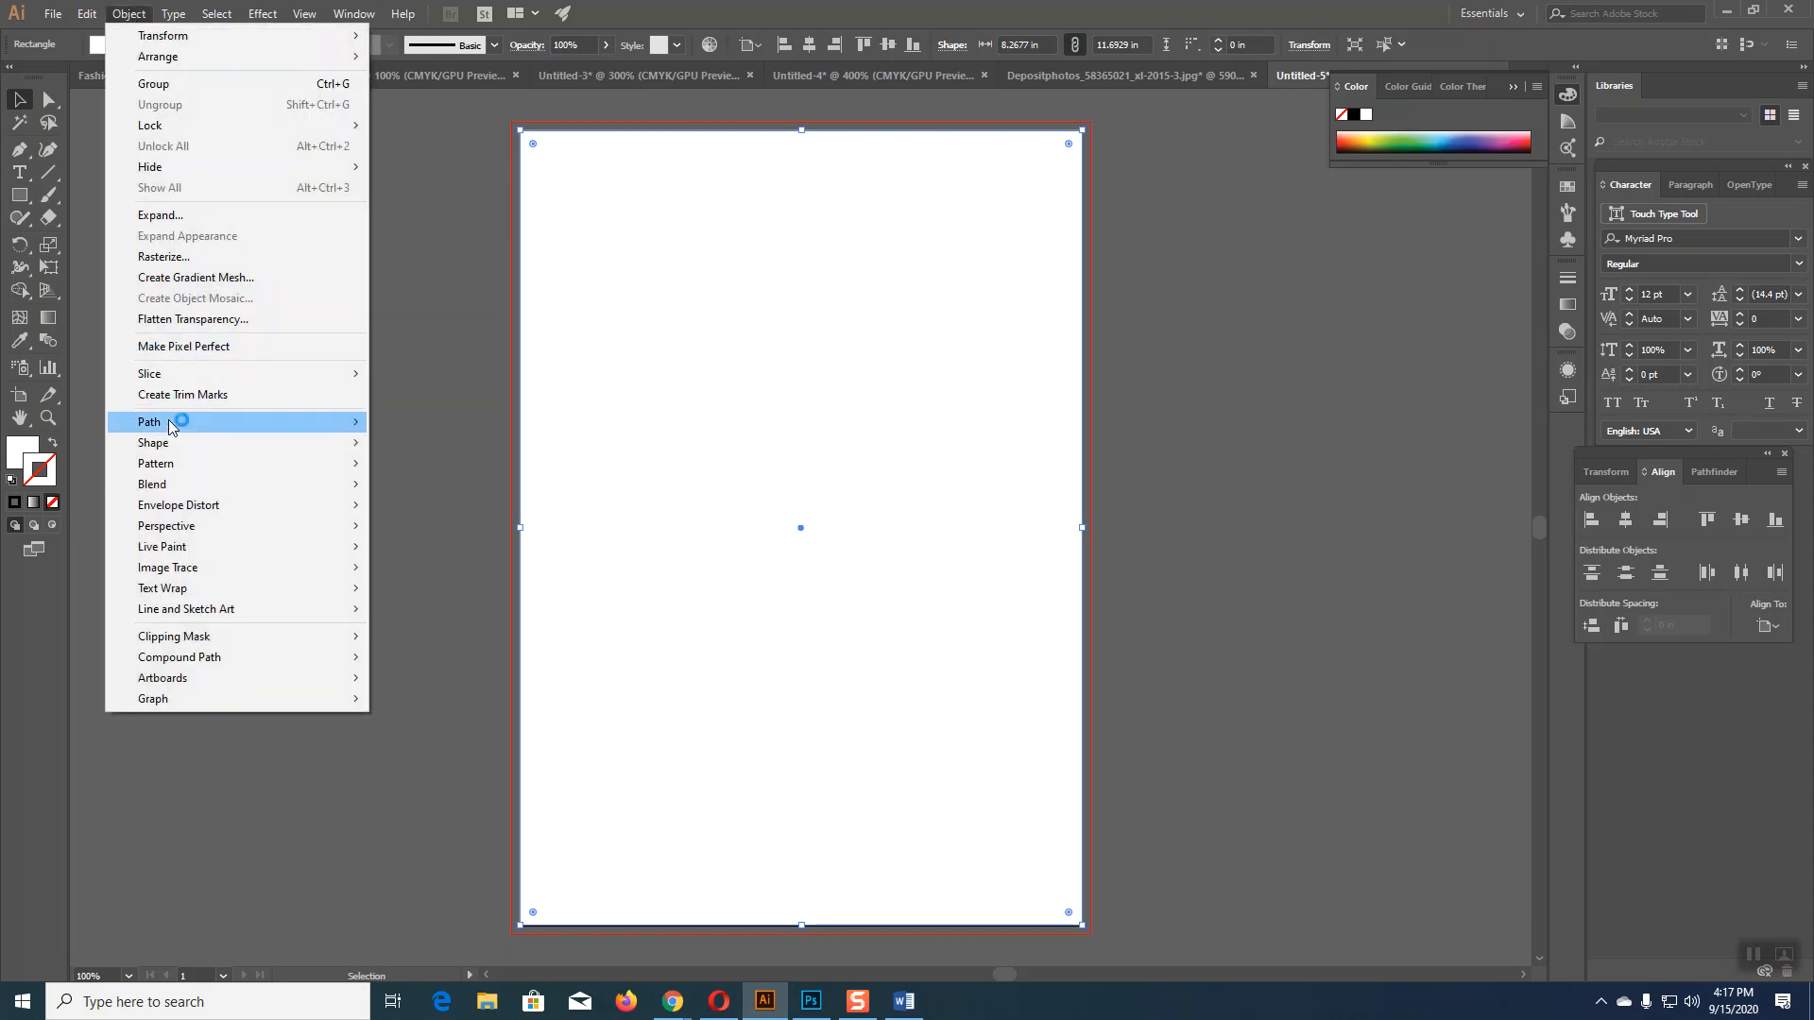
mouse_move(172, 427)
click(463, 482)
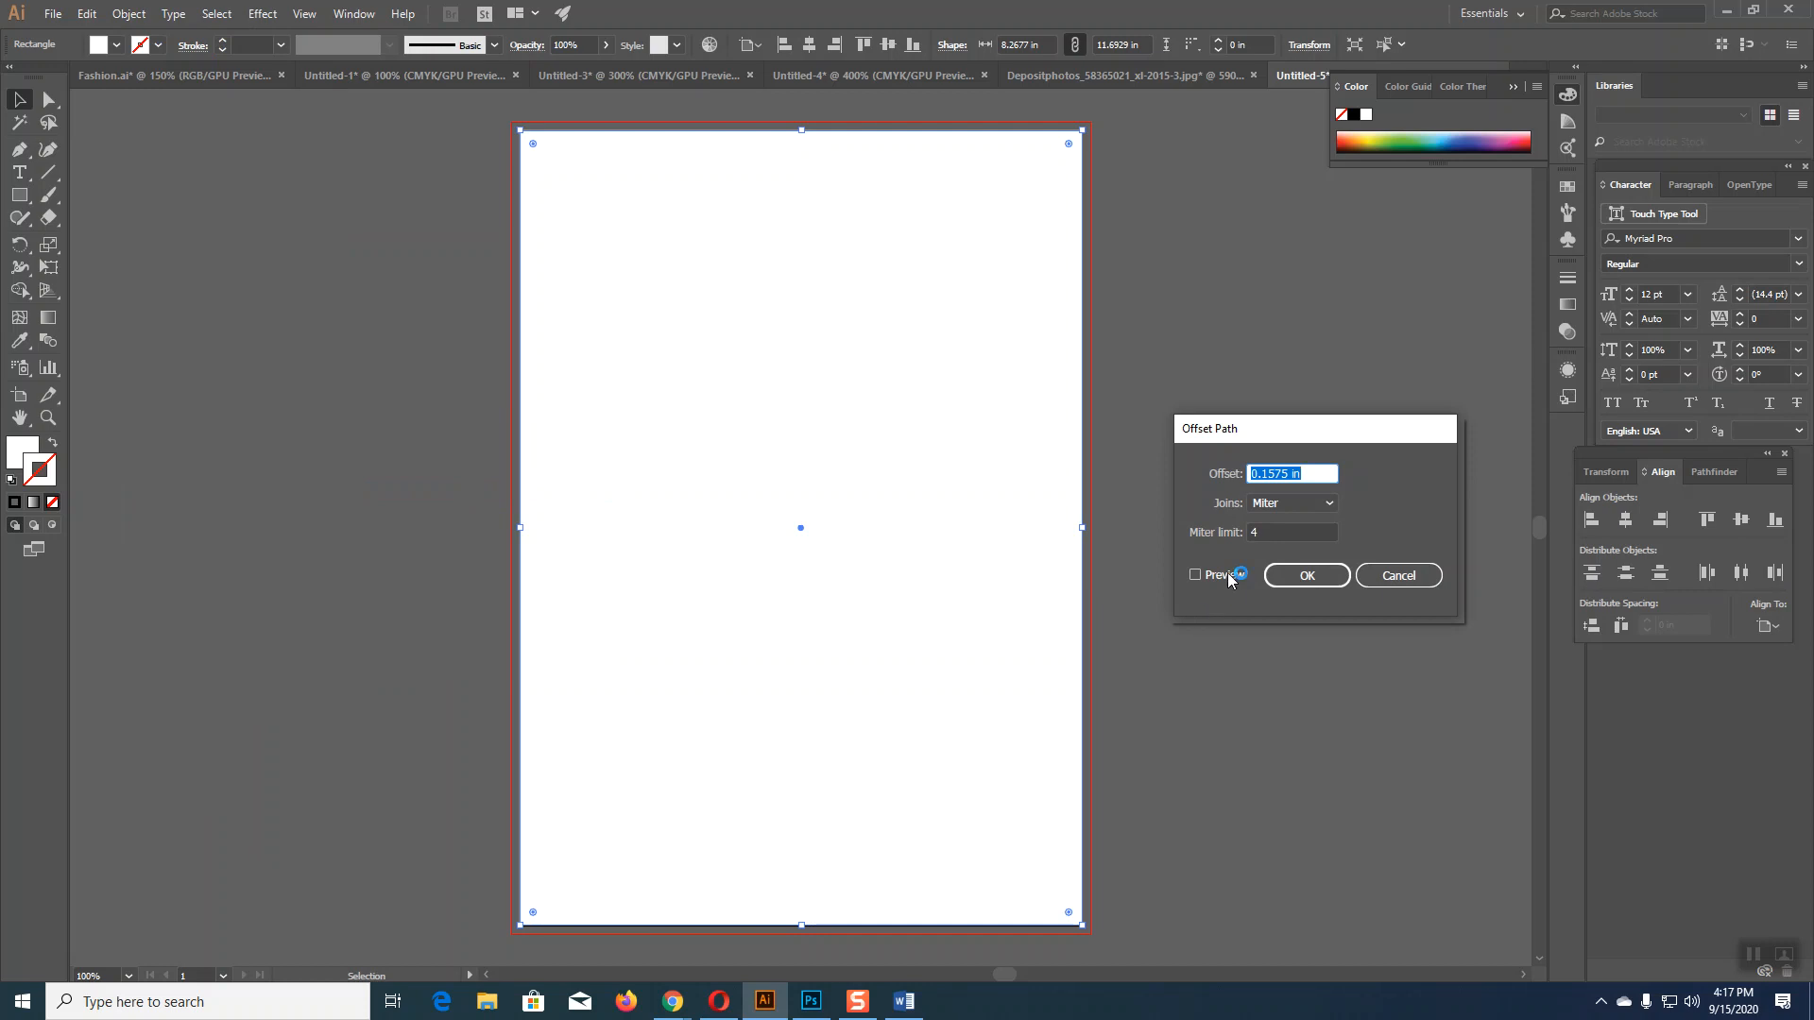
double_click(1285, 474)
text(0.2)
click(1193, 573)
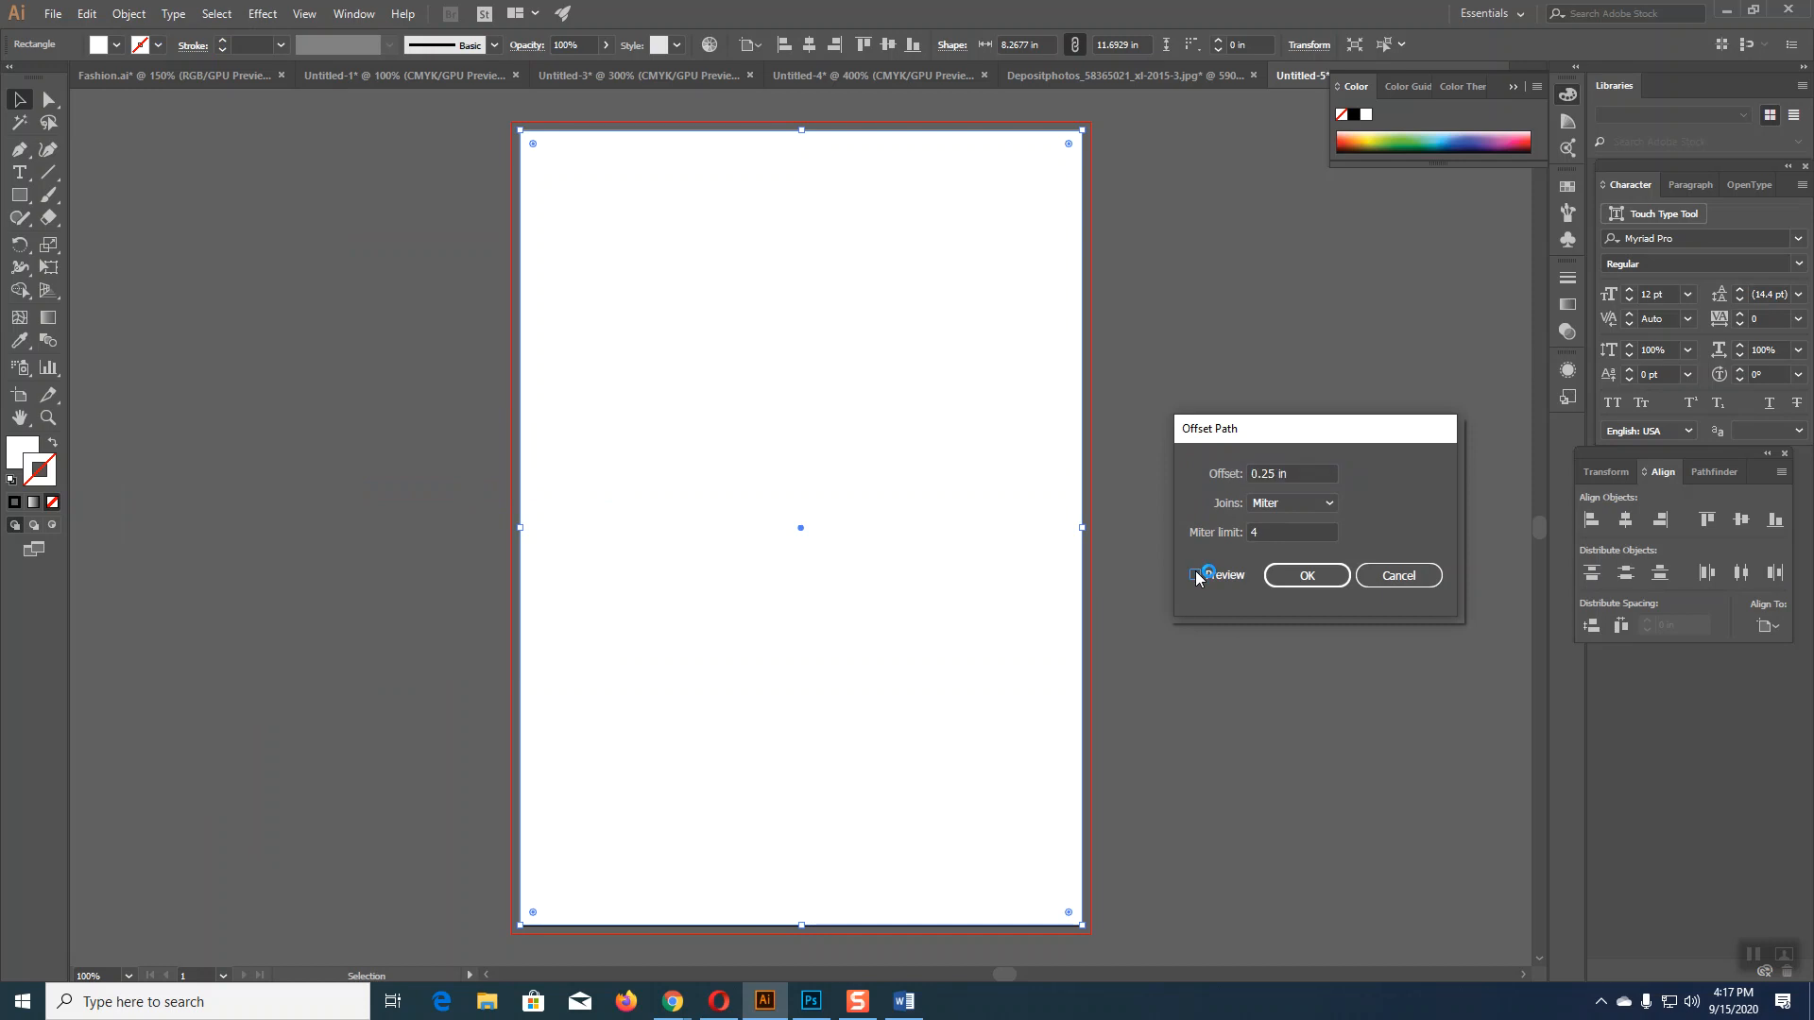
click(1304, 580)
Step: Adjust the page rectangle's top and bottom edges, undoing the nudge out to the bleed line
key(a)
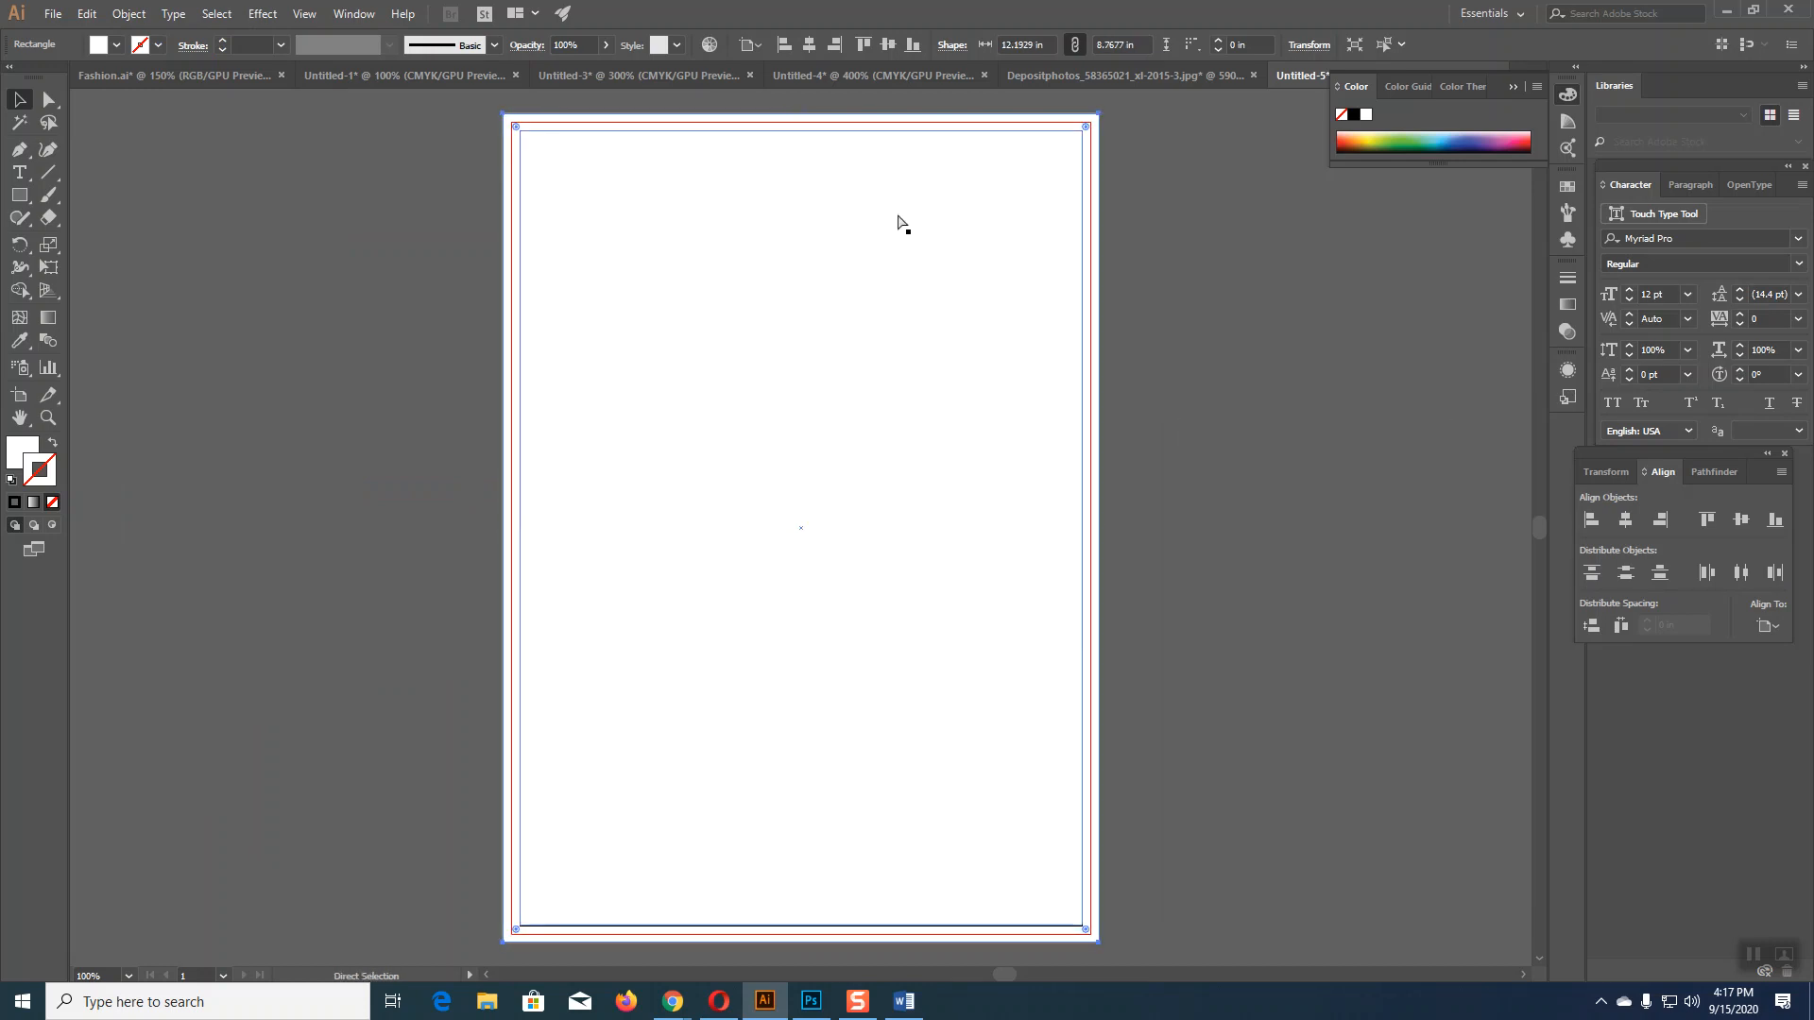
click(897, 224)
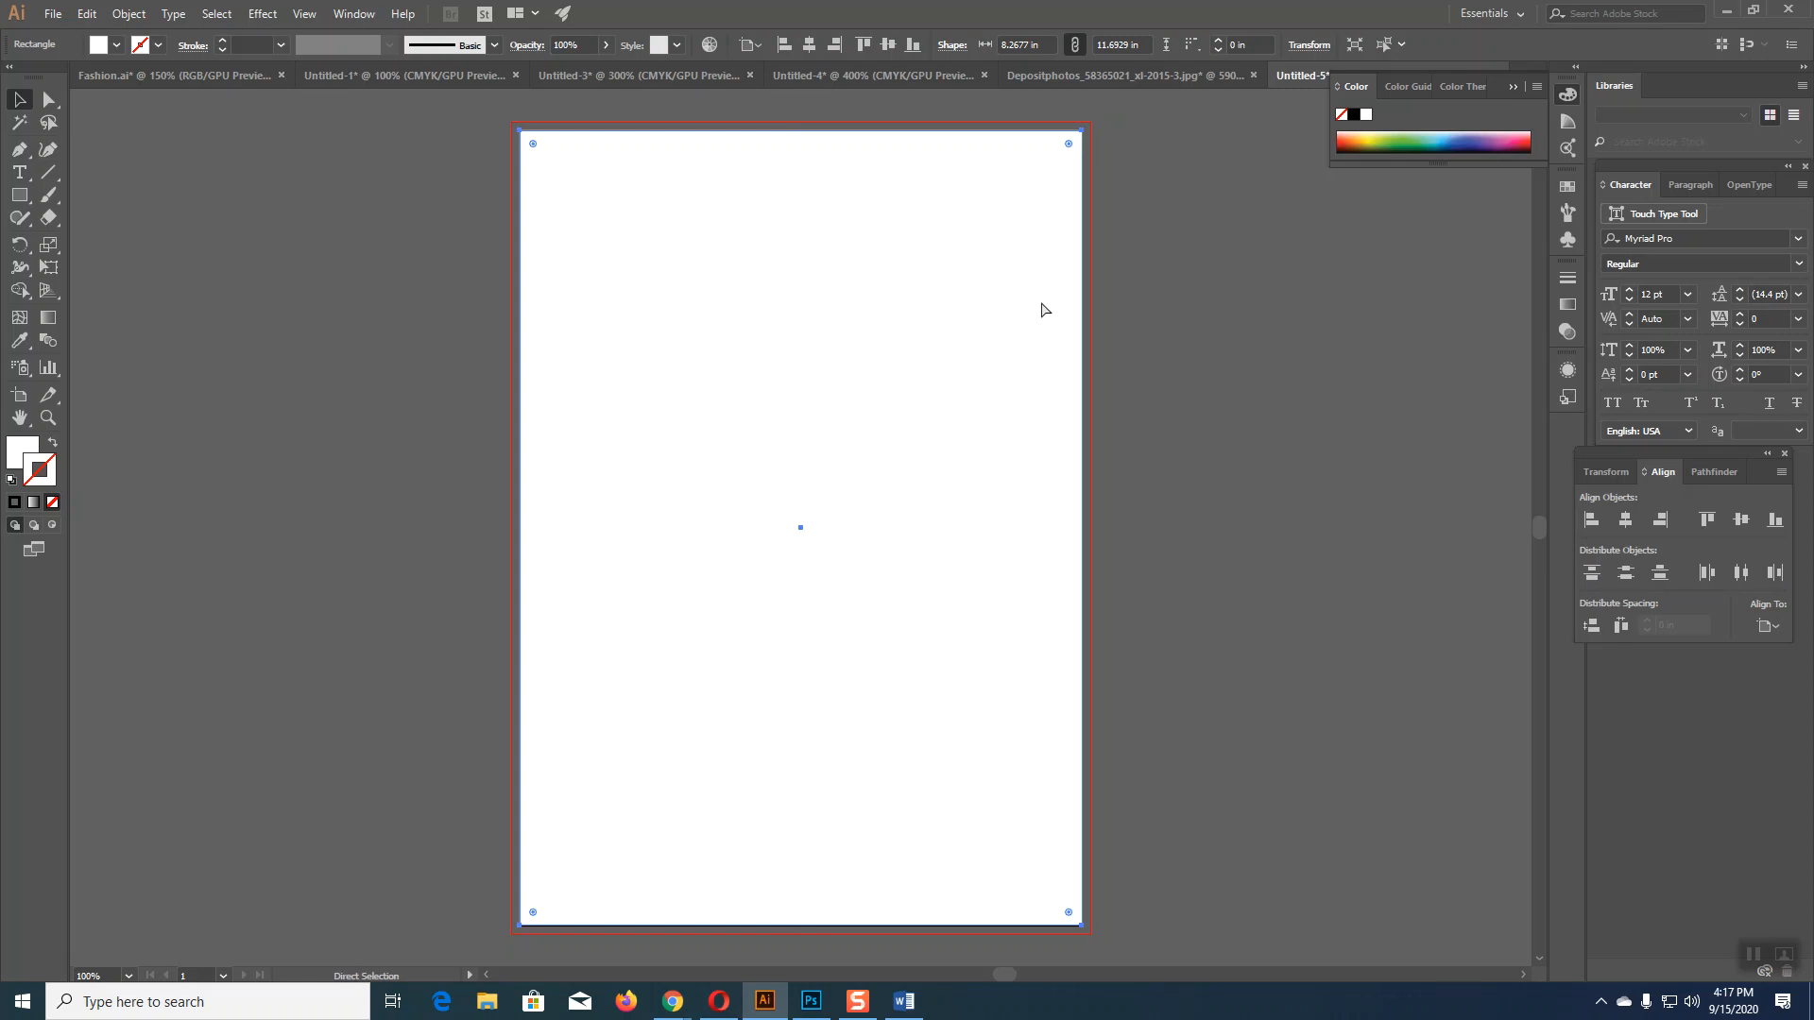
key(v)
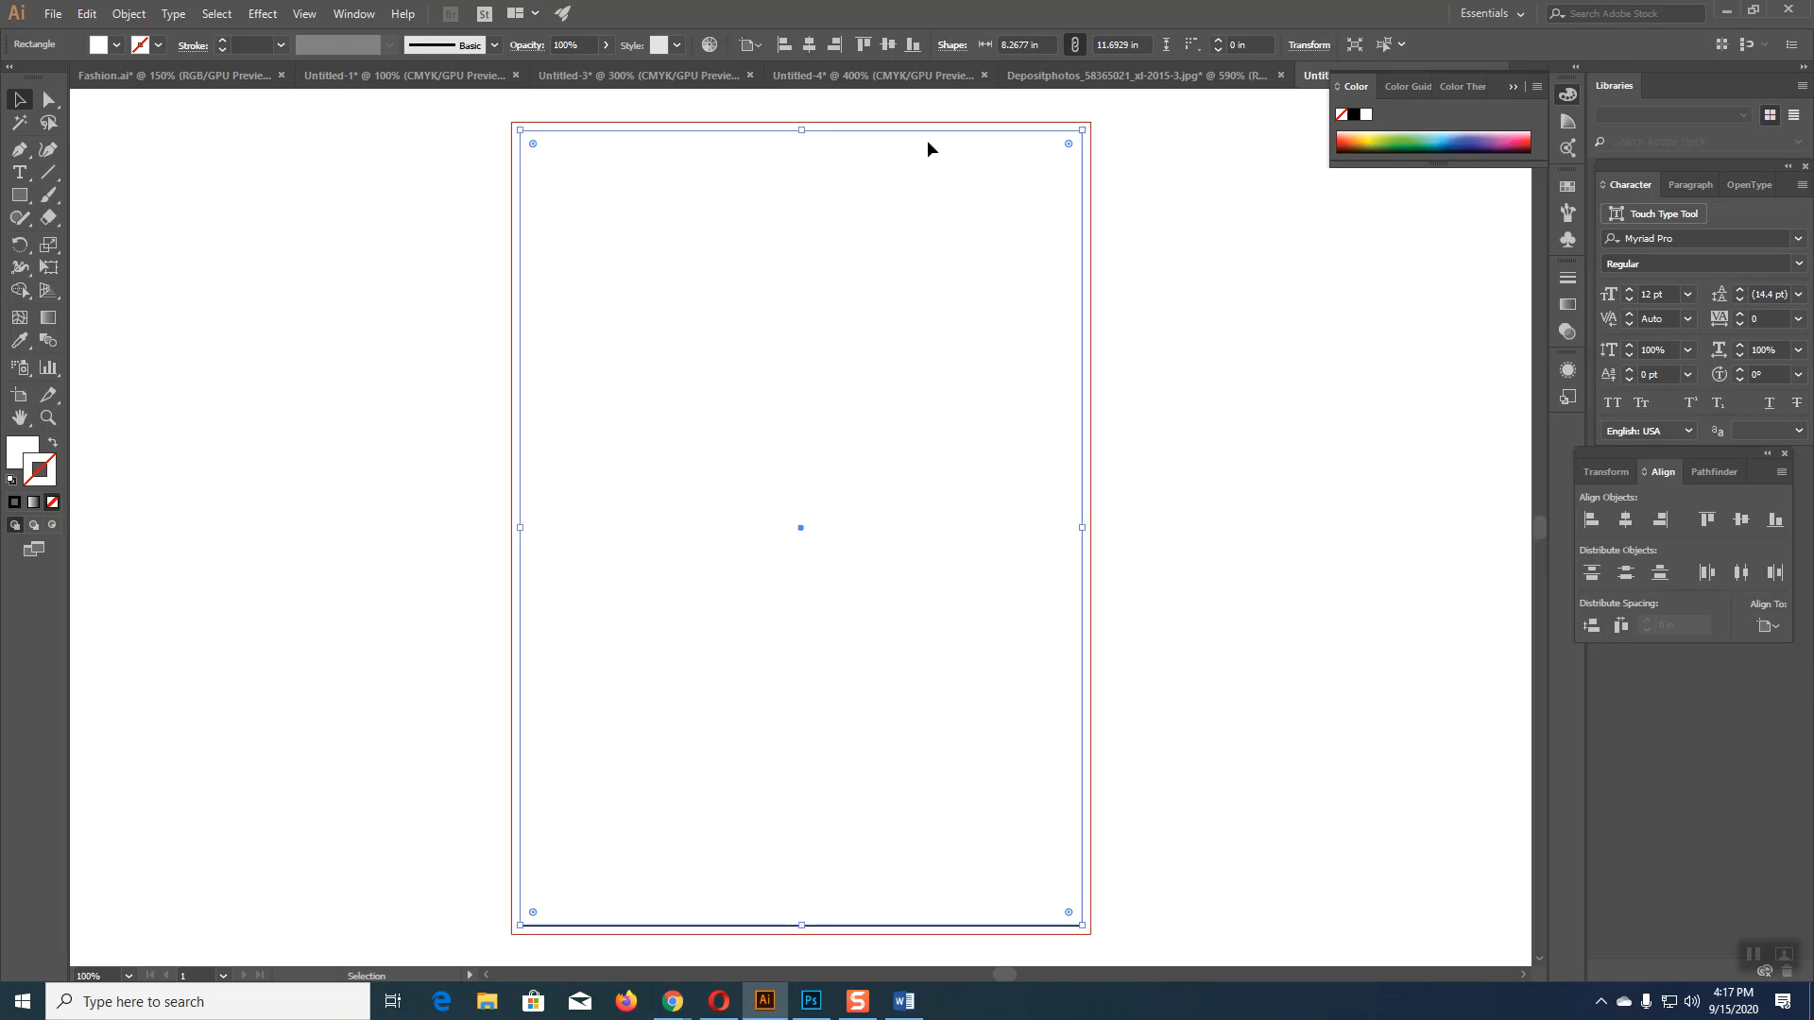
drag(804, 162, 802, 129)
mouse_move(802, 925)
mouse_down()
mouse_move(813, 849)
mouse_move(802, 925)
mouse_up()
drag(1079, 531, 1089, 532)
key(ctrl+z)
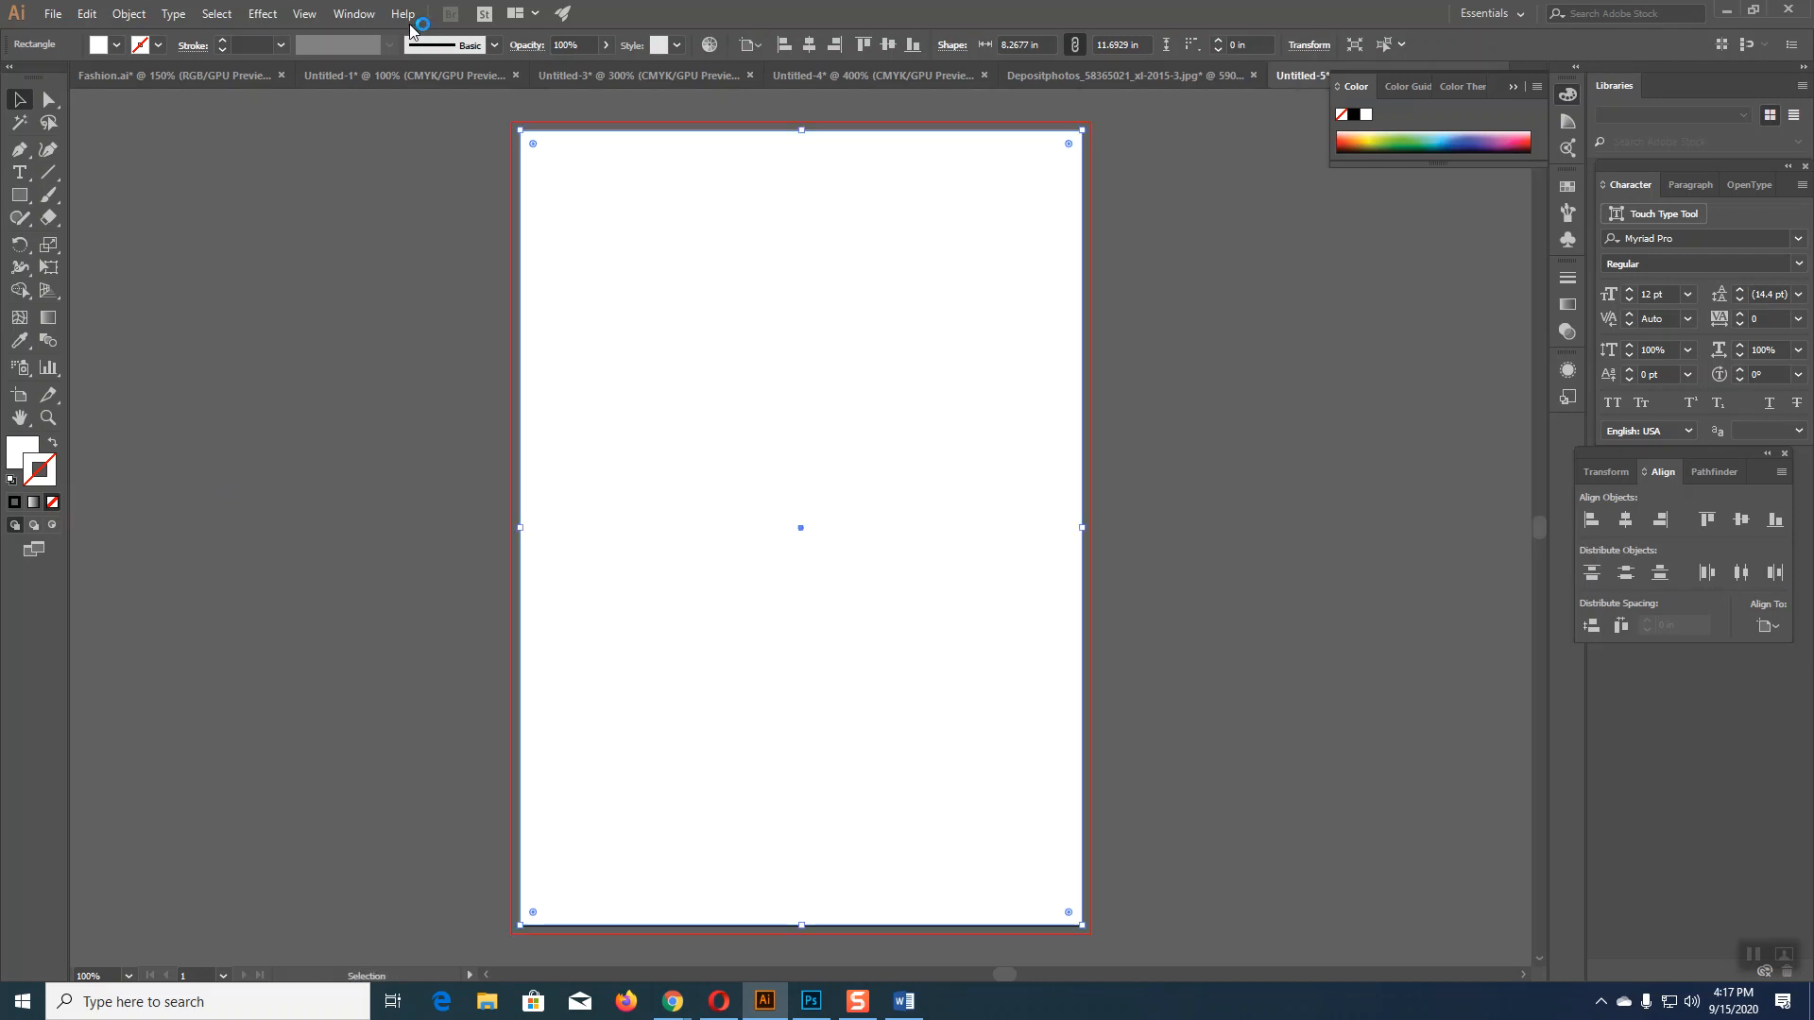
Step: Create a −0.25 in inset offset copy of the page rectangle
click(144, 15)
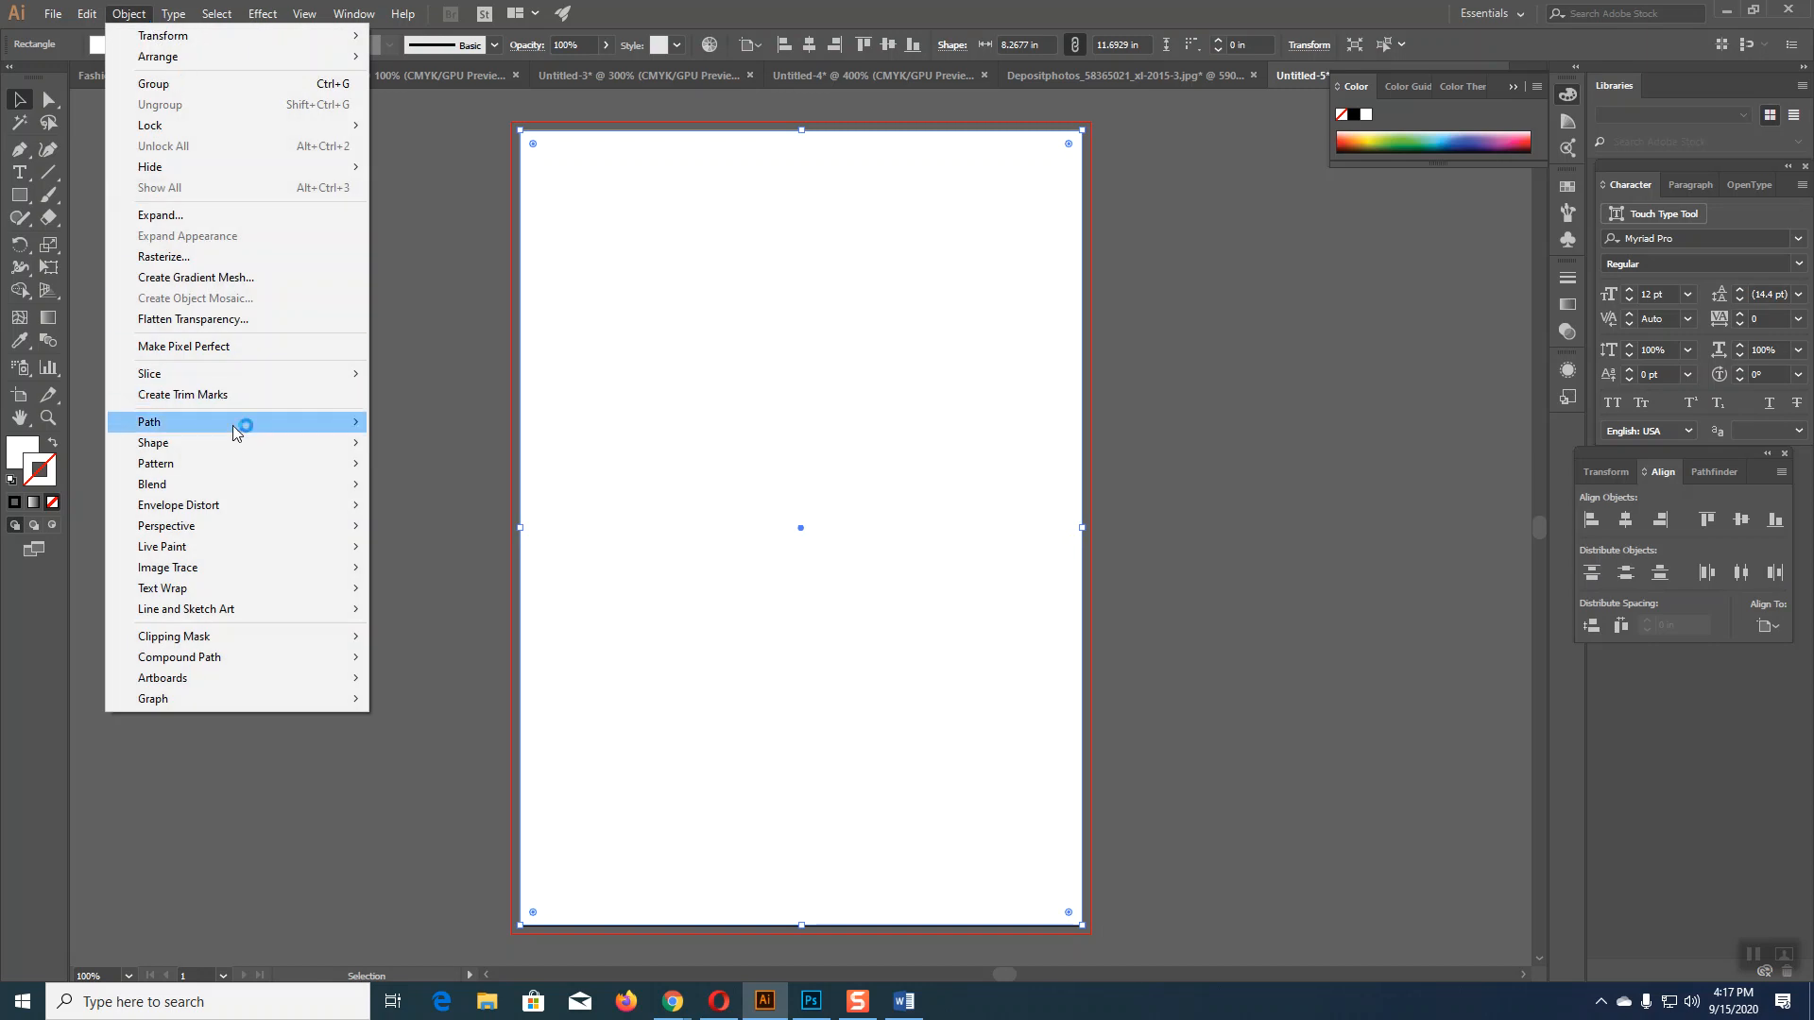
mouse_move(236, 422)
click(448, 491)
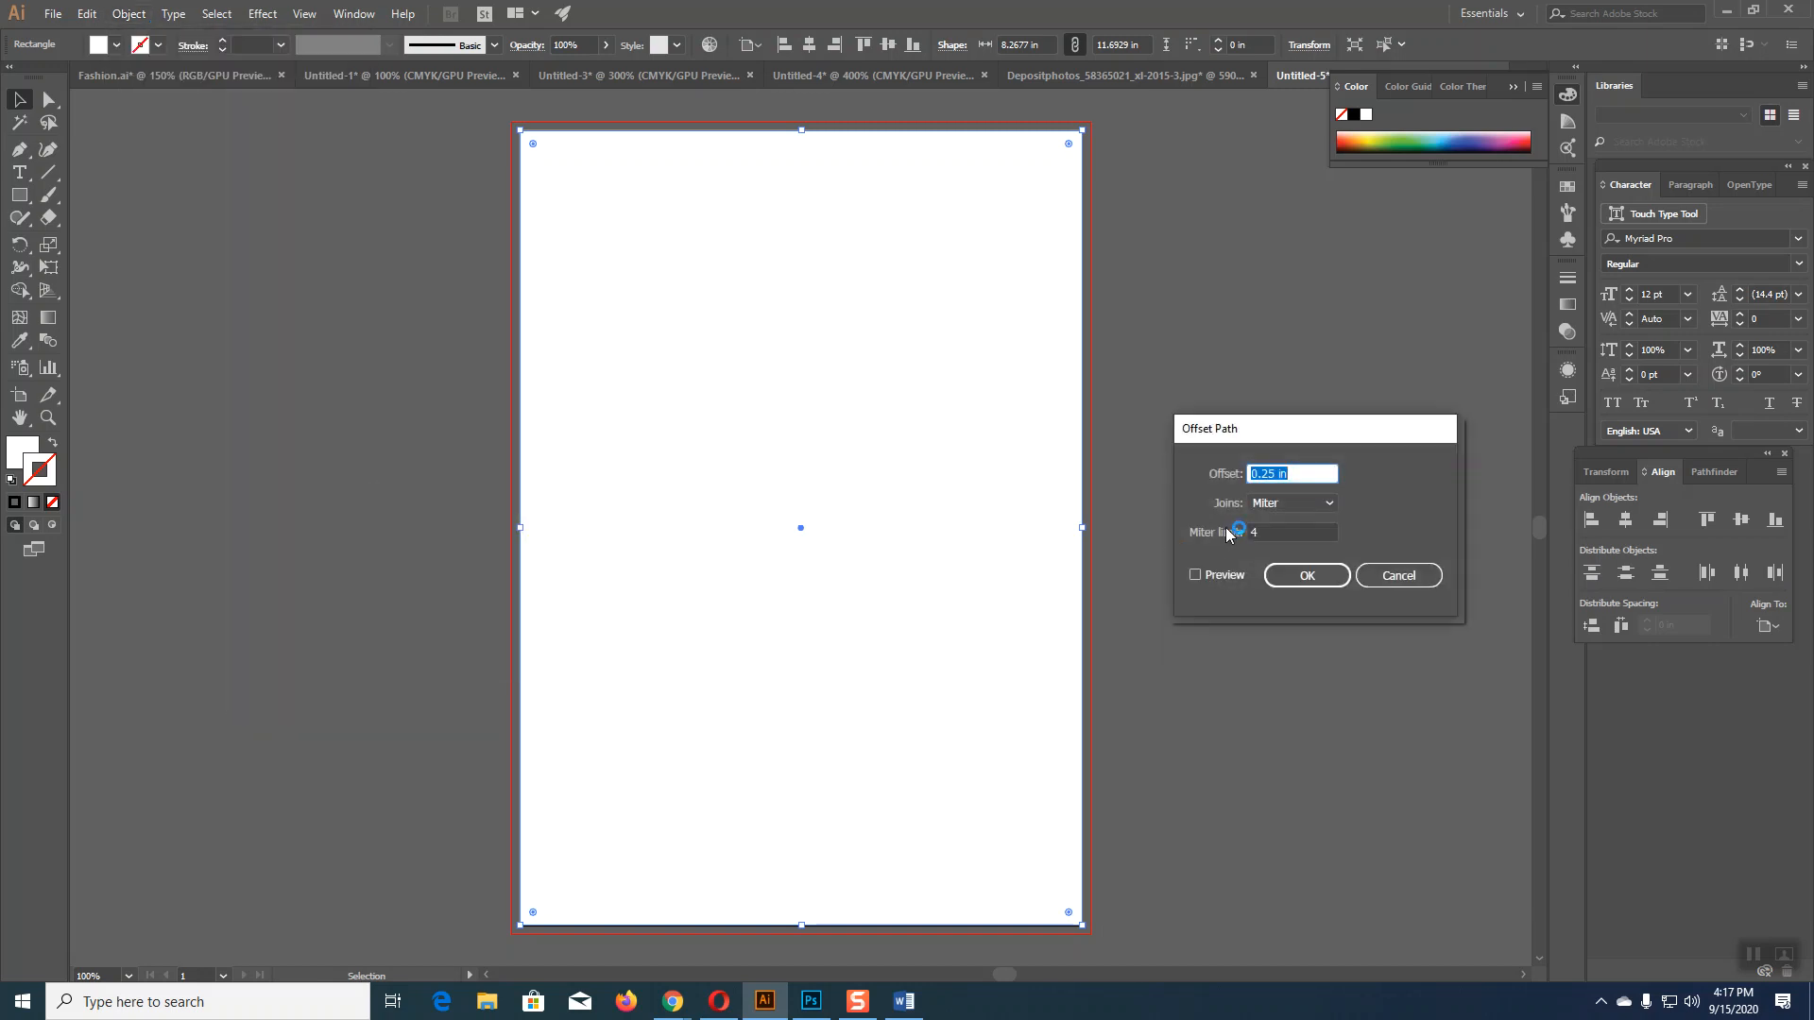
click(1257, 474)
text(-)
click(1196, 576)
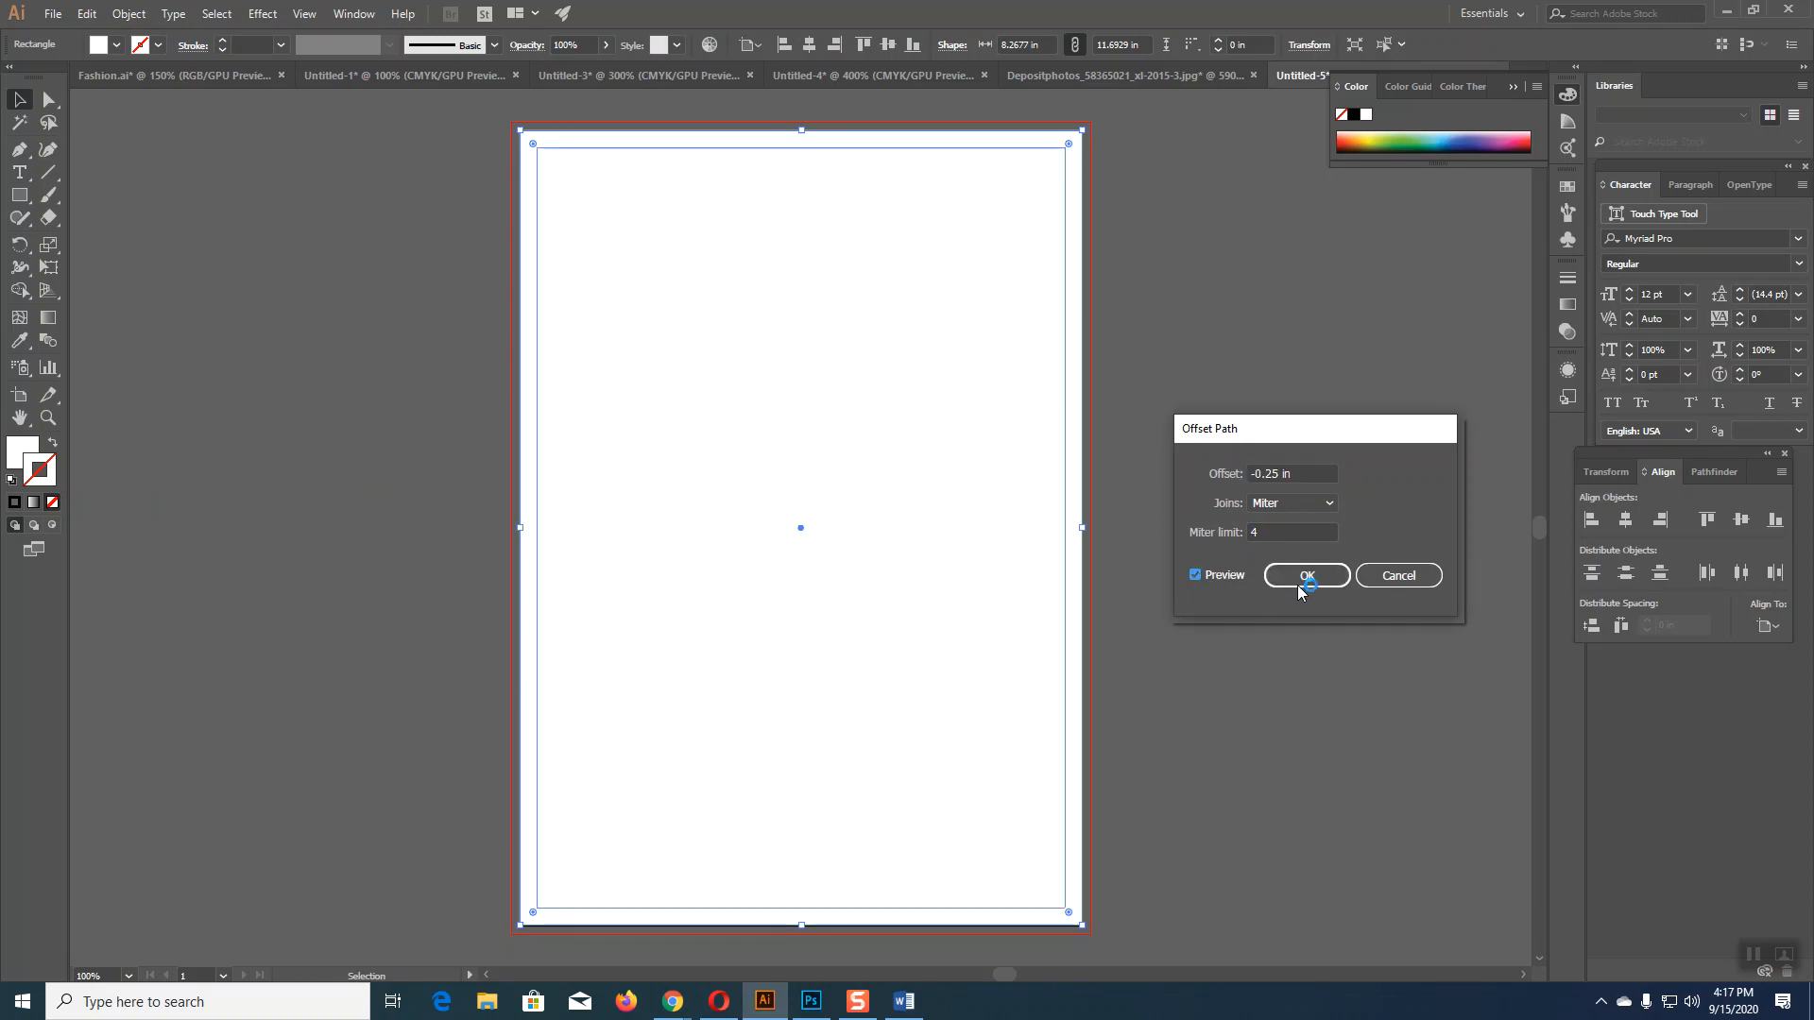
click(1298, 576)
click(1308, 584)
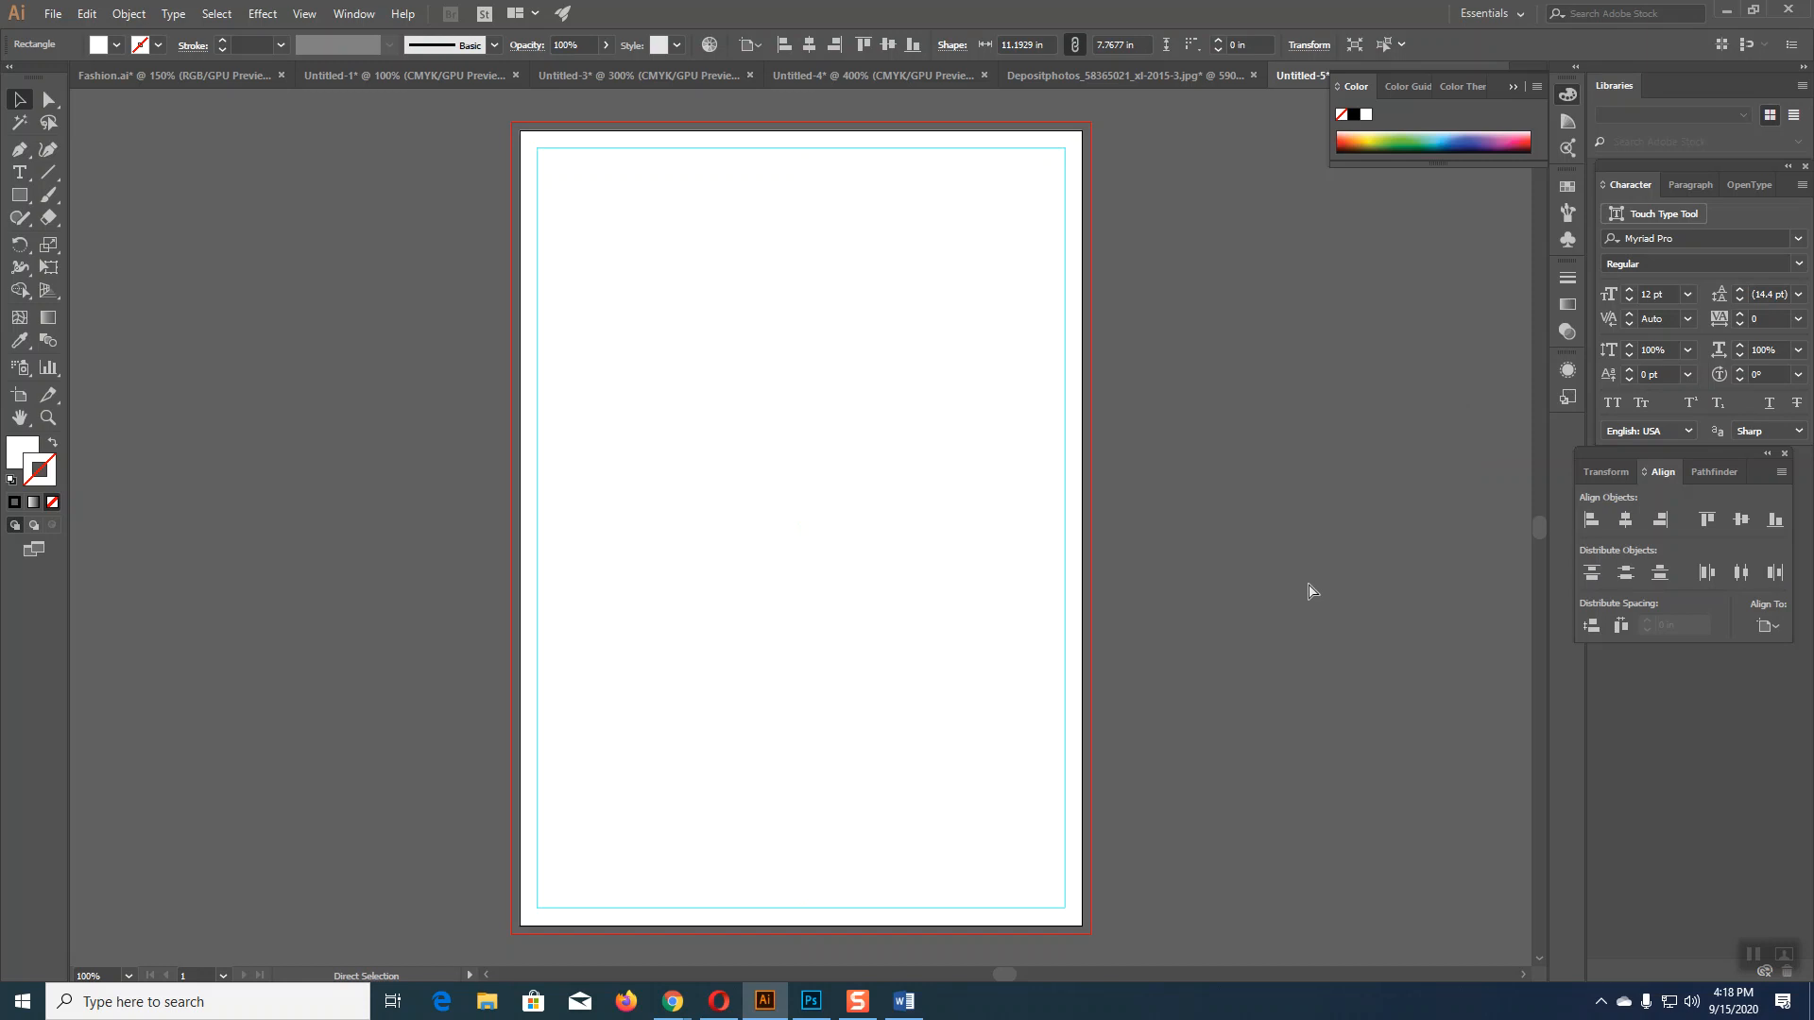
Step: Dismiss the canvas context menu and reselect the page-sized white rectangle
right_click(1278, 295)
click(1229, 350)
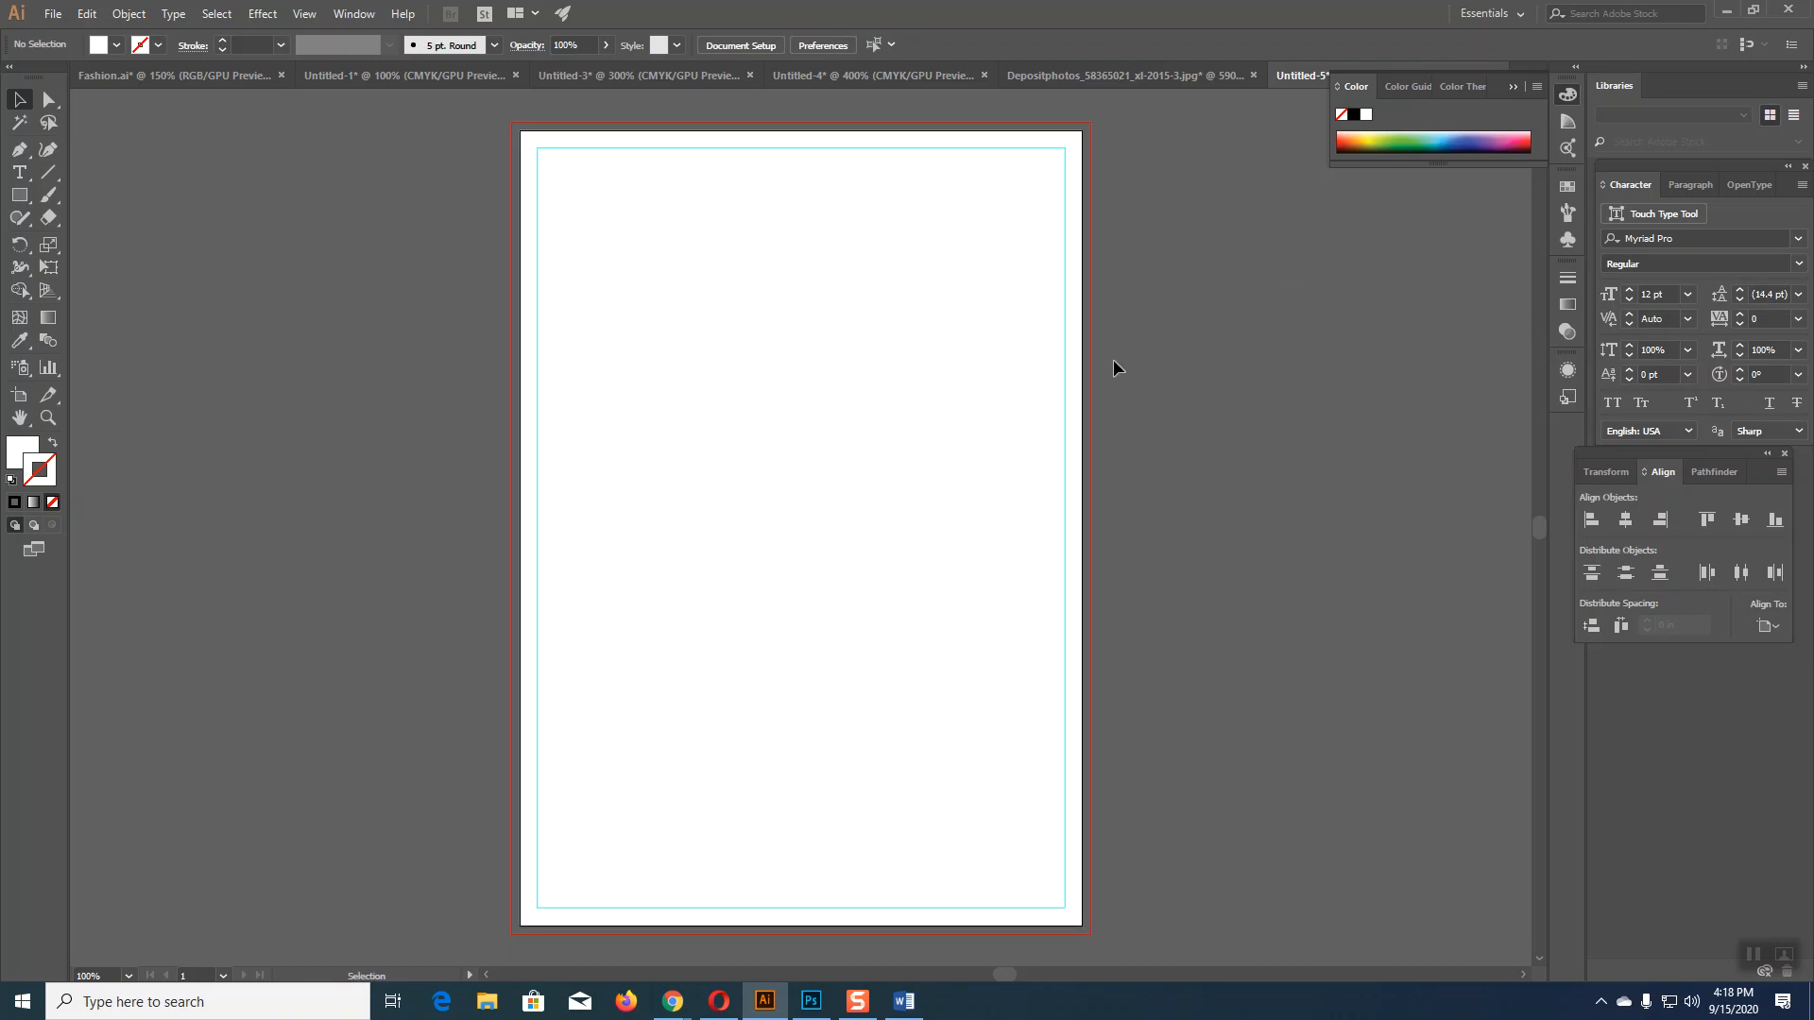
click(1065, 389)
click(1312, 428)
click(884, 663)
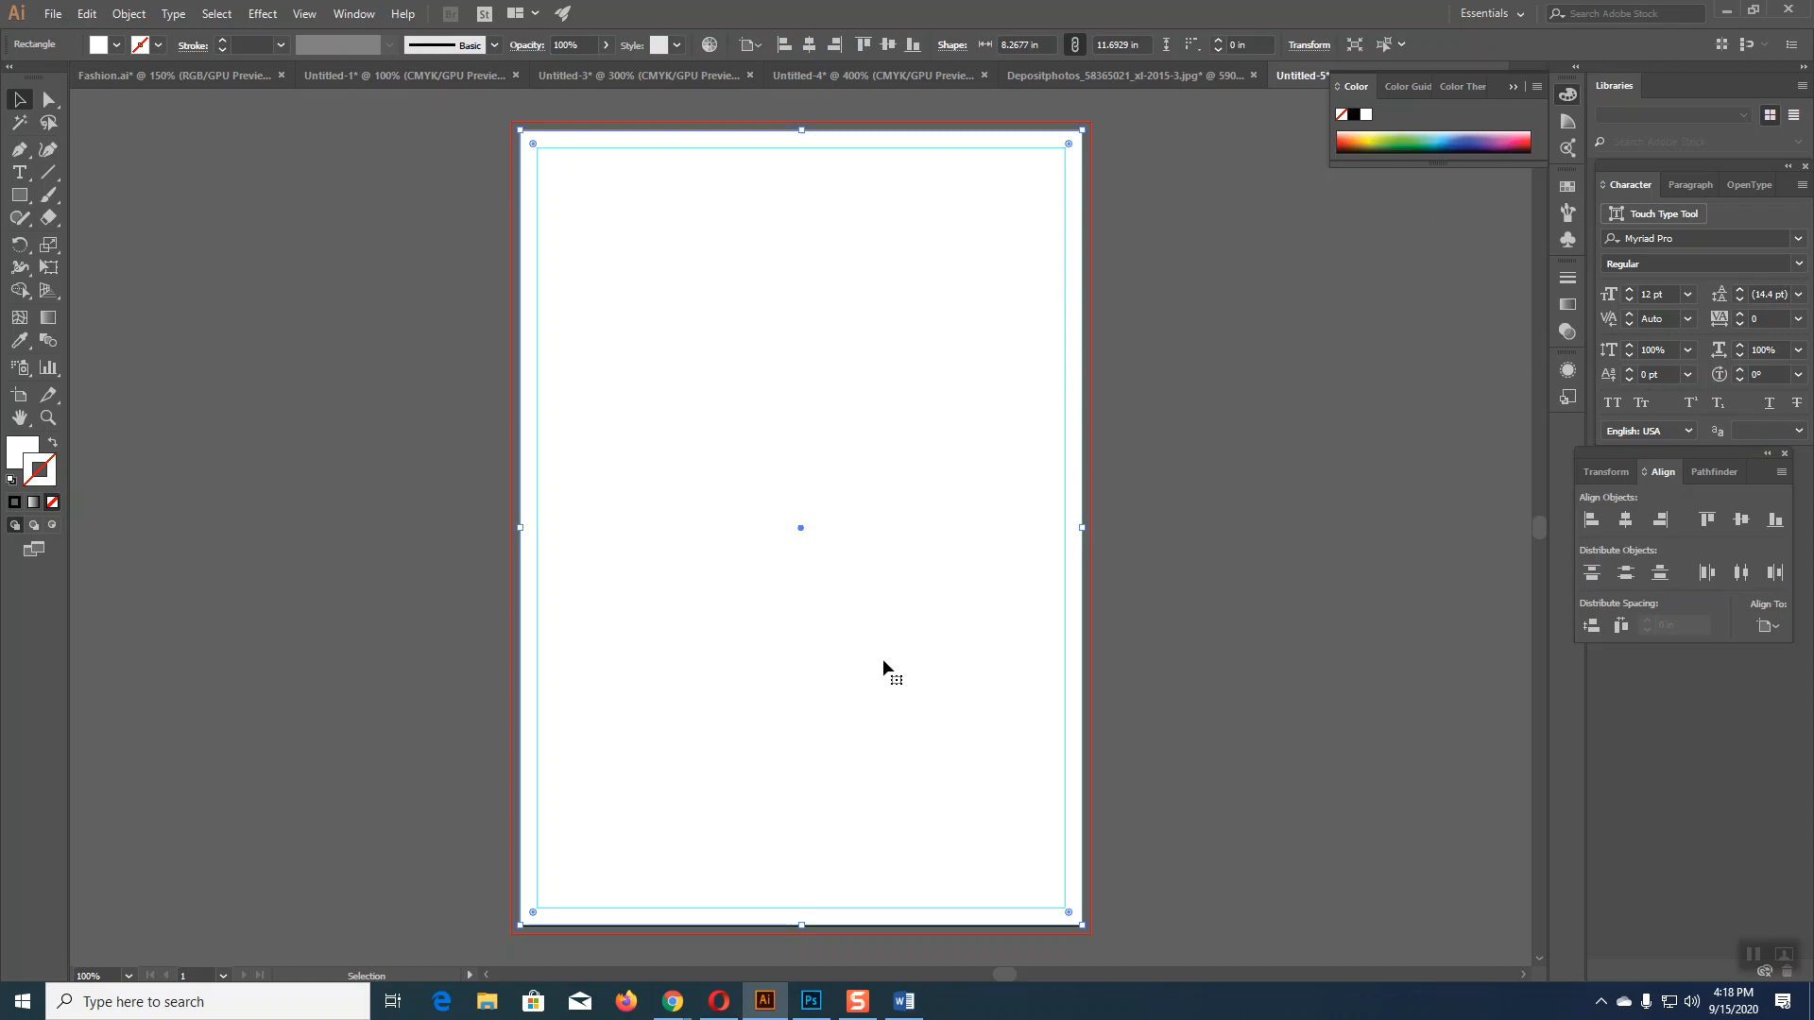
Step: In Google Images, preview the related Freepik corporate flyer and copy its image
mouse_move(672, 1000)
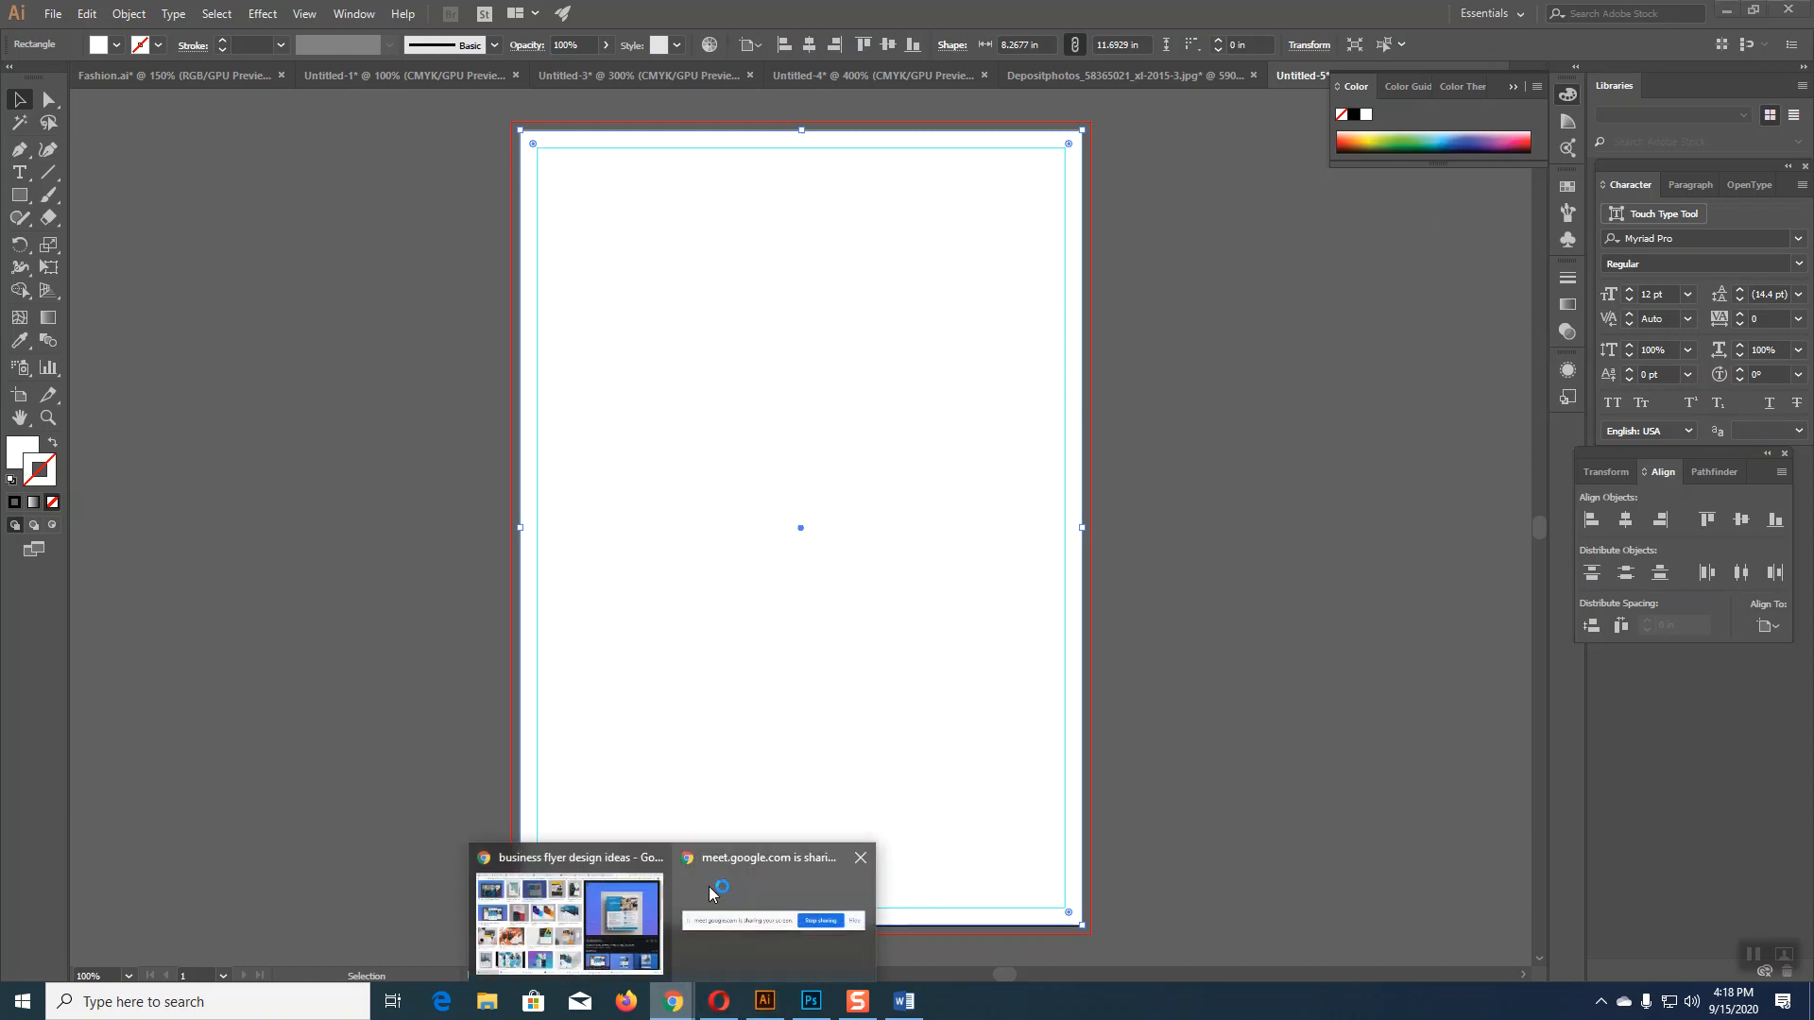
click(773, 898)
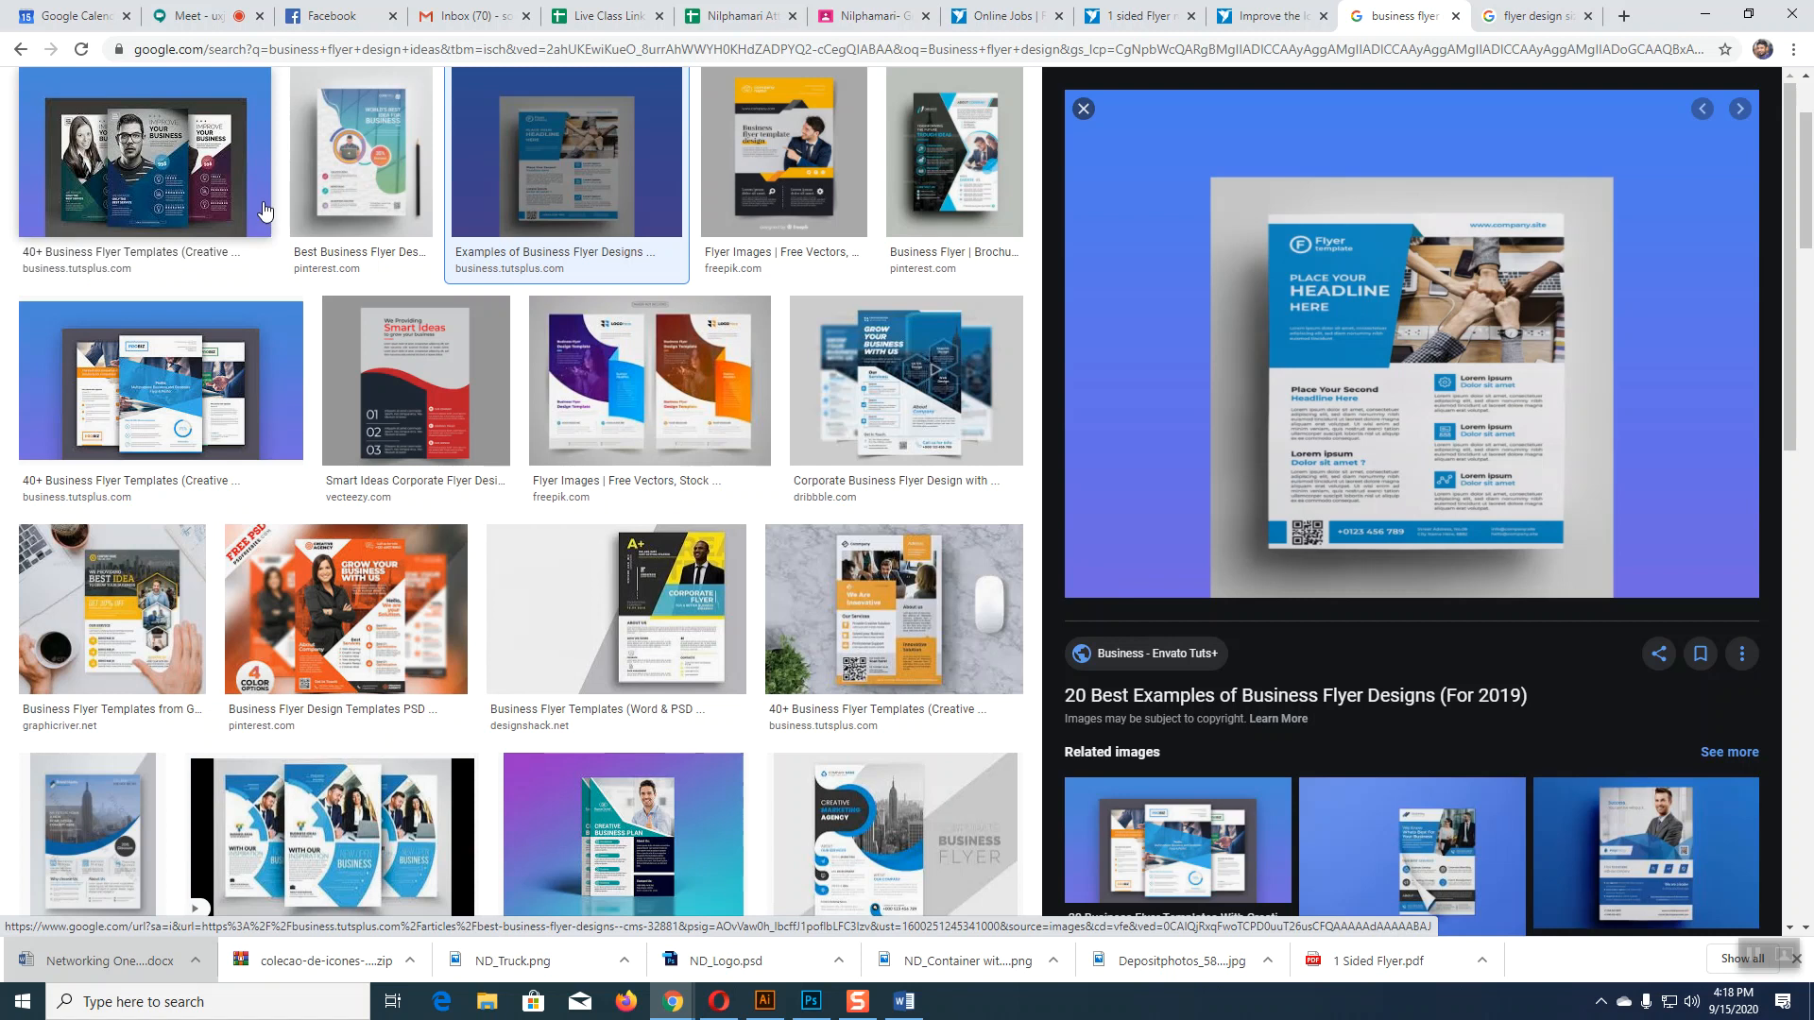
click(907, 380)
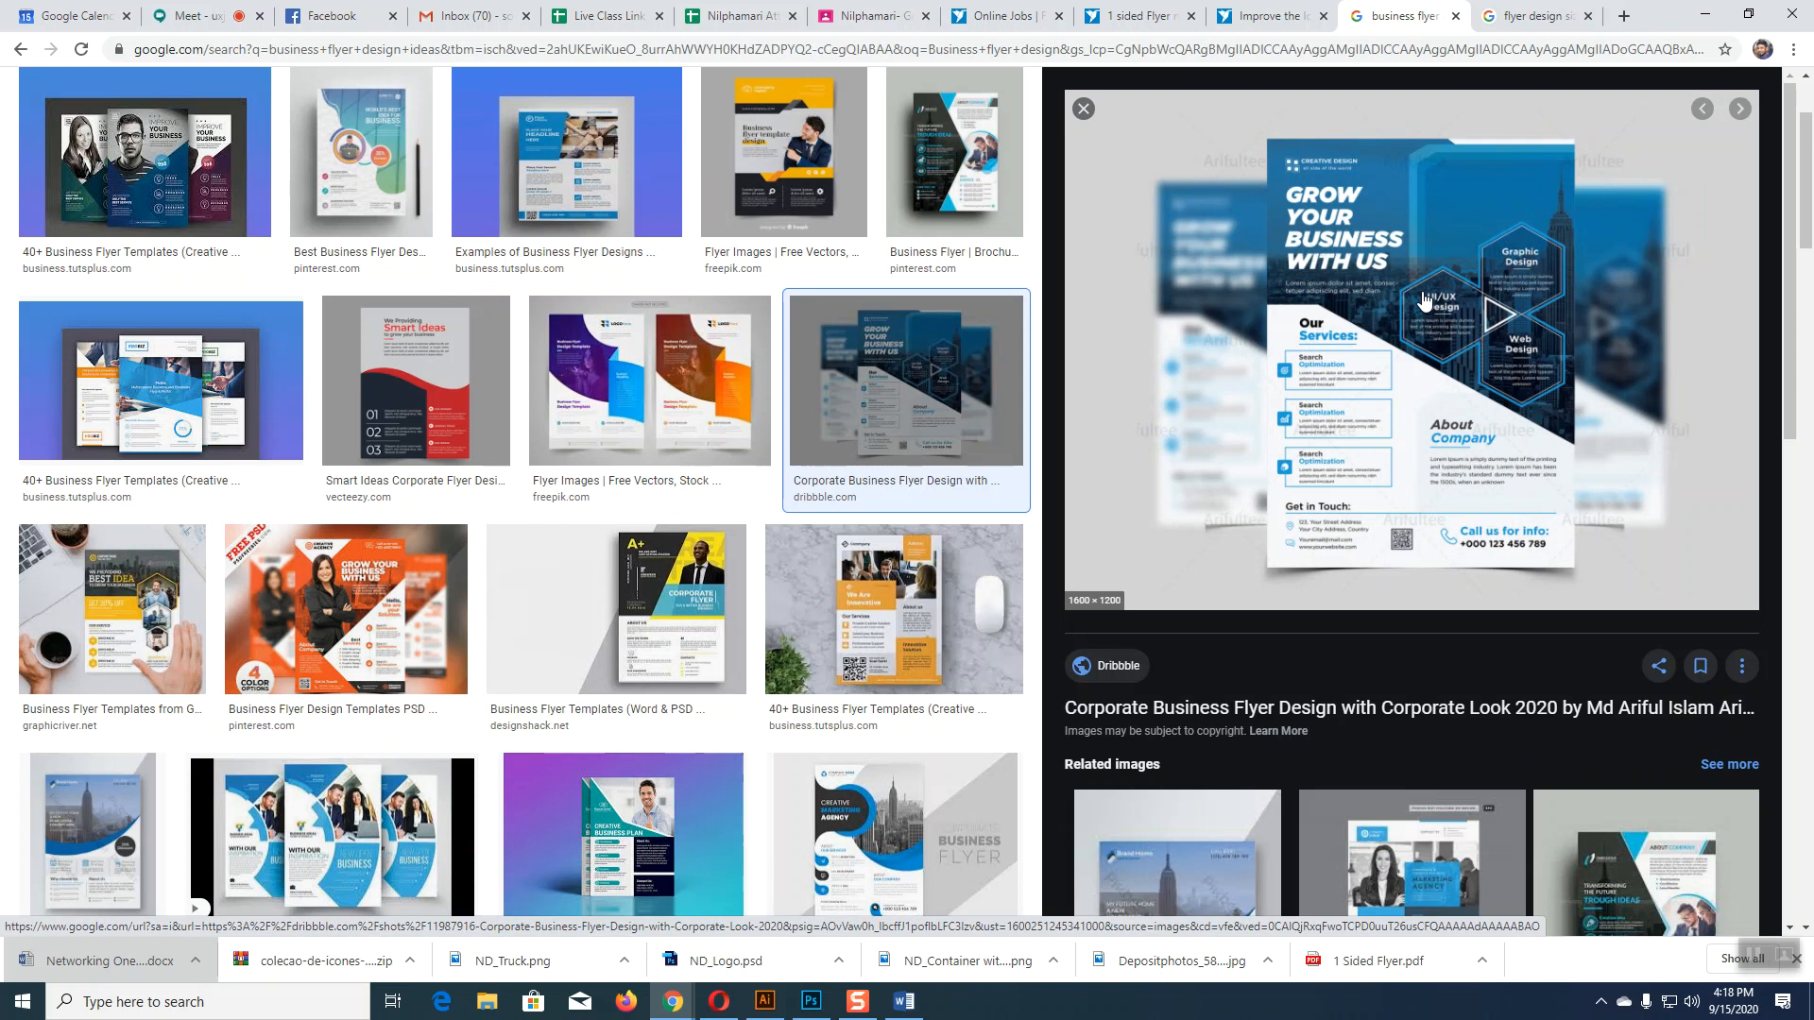
scroll(1424, 301, down, 2)
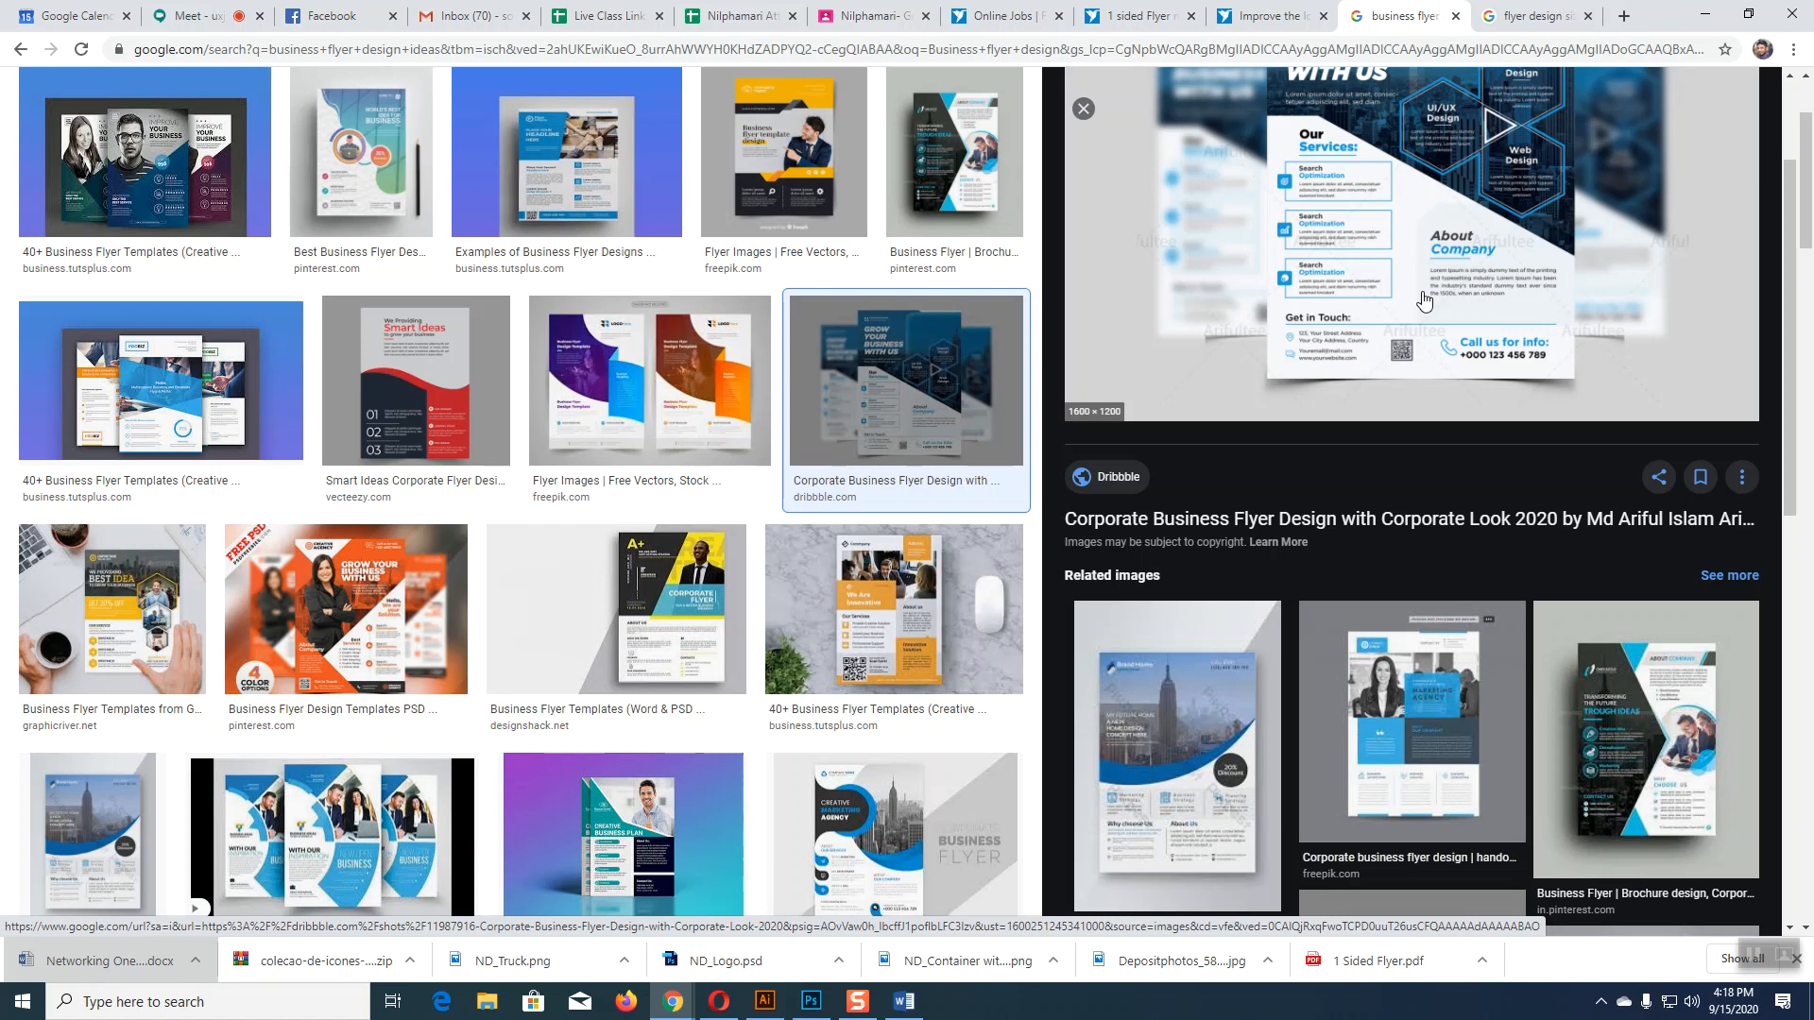
click(1418, 713)
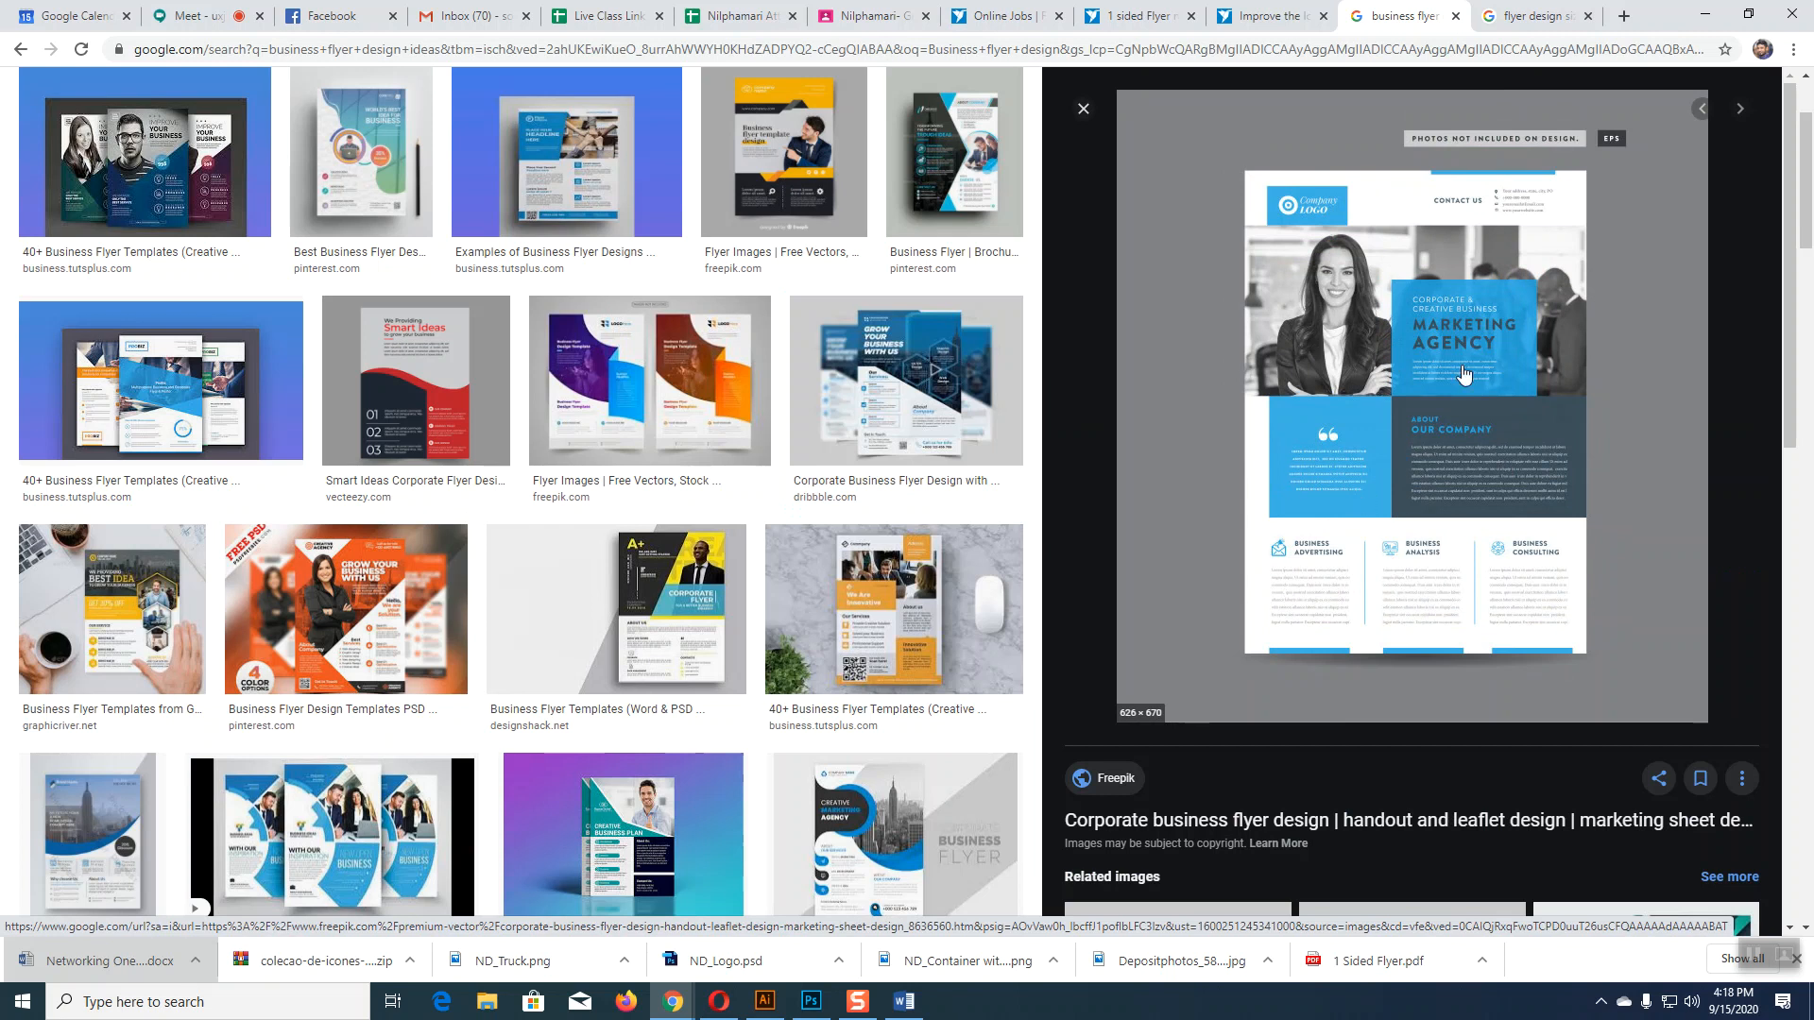
right_click(1399, 357)
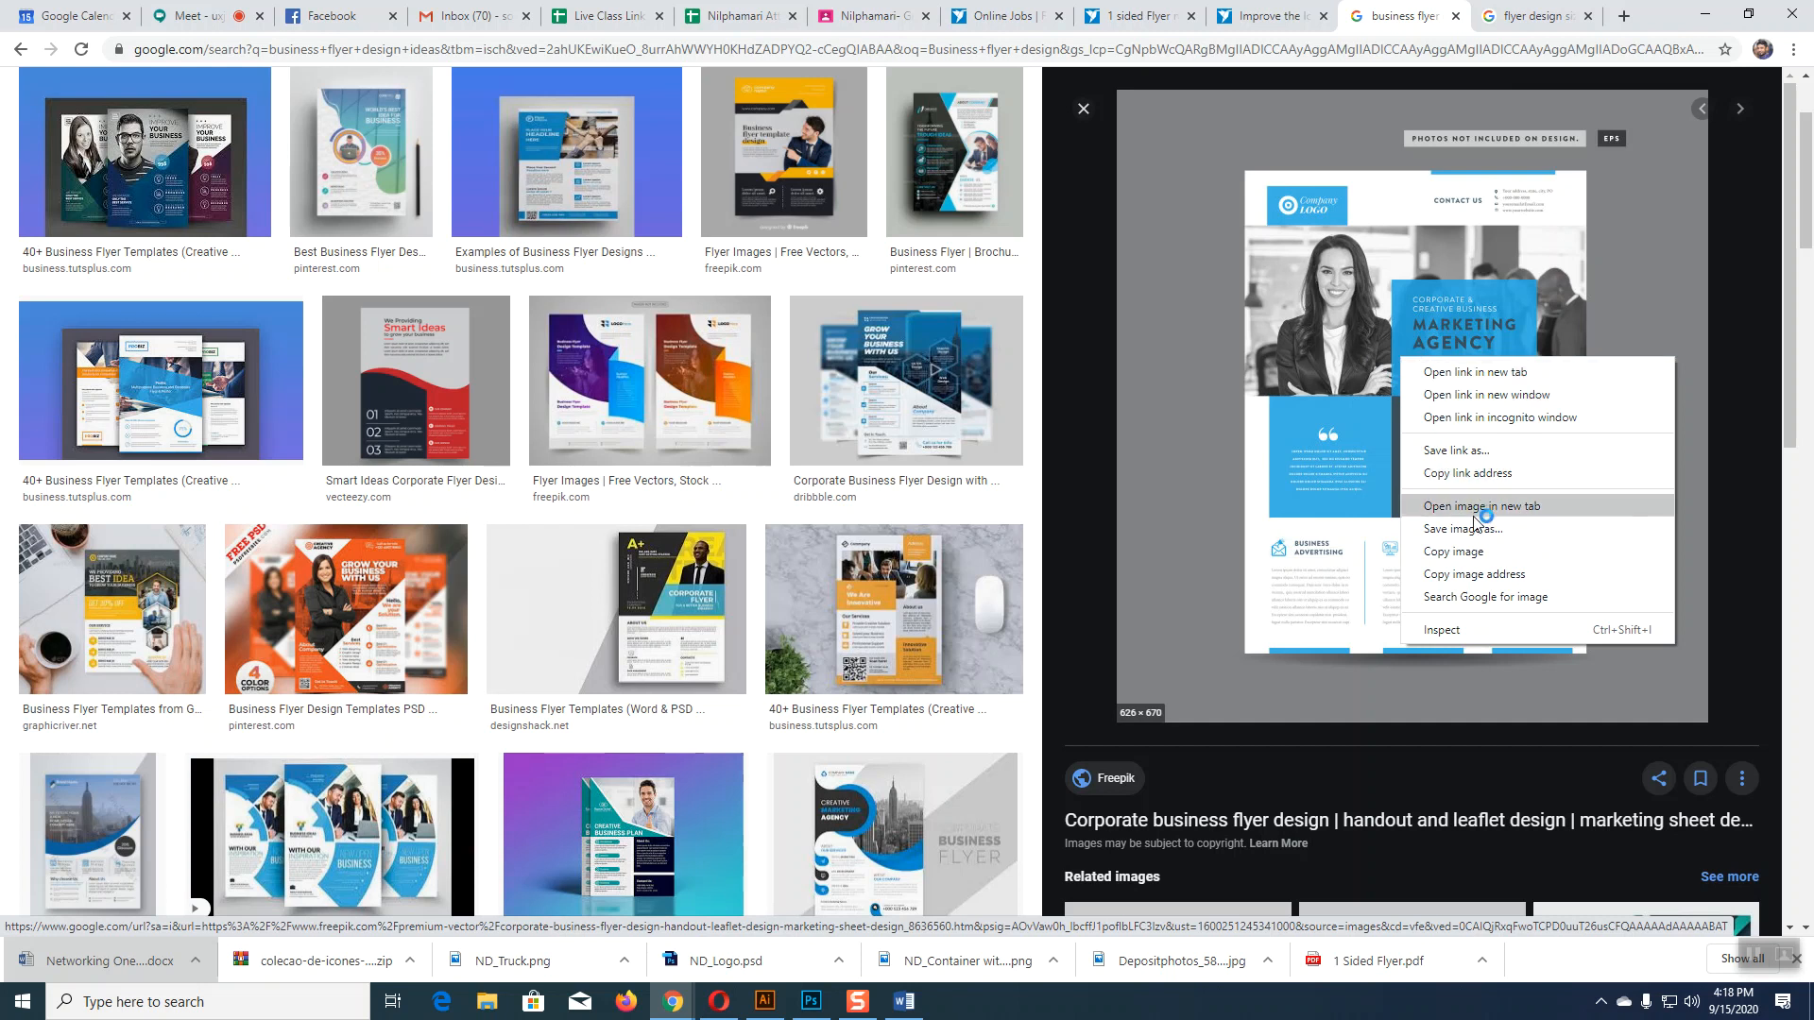
click(1480, 553)
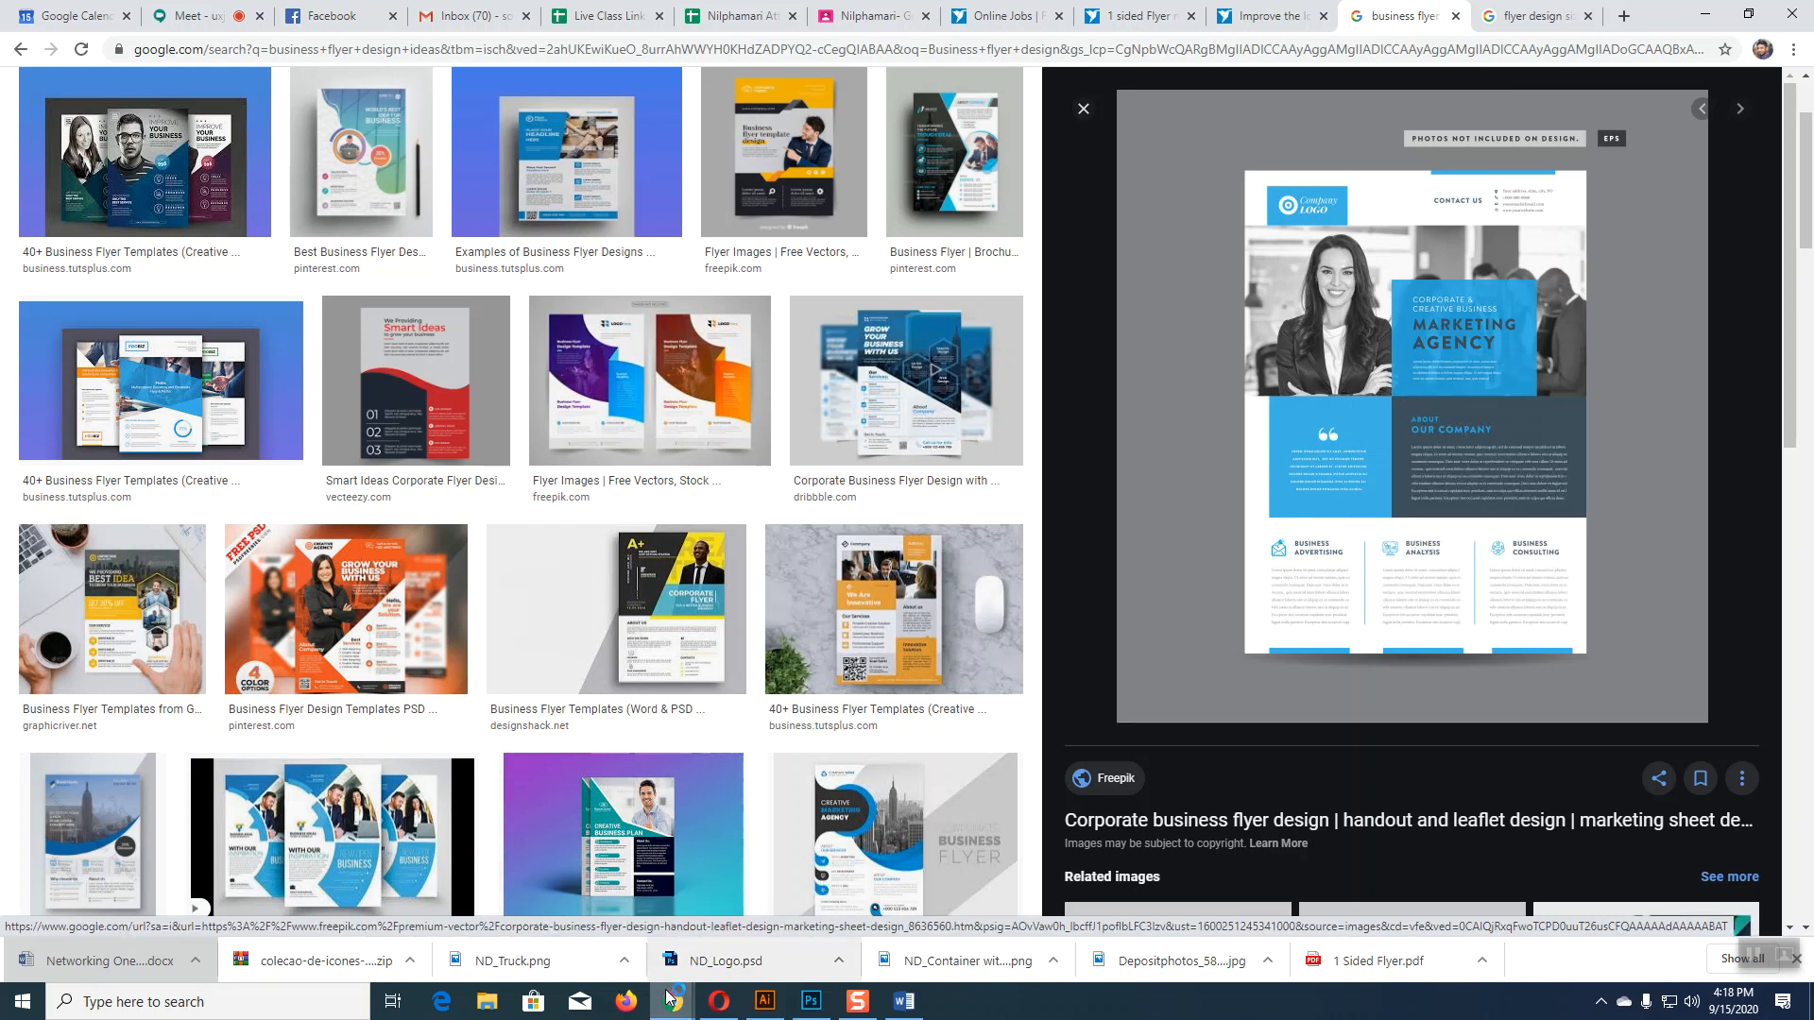
Step: Paste the Freepik flyer into Illustrator and move it off to the left of the artboard
click(765, 1000)
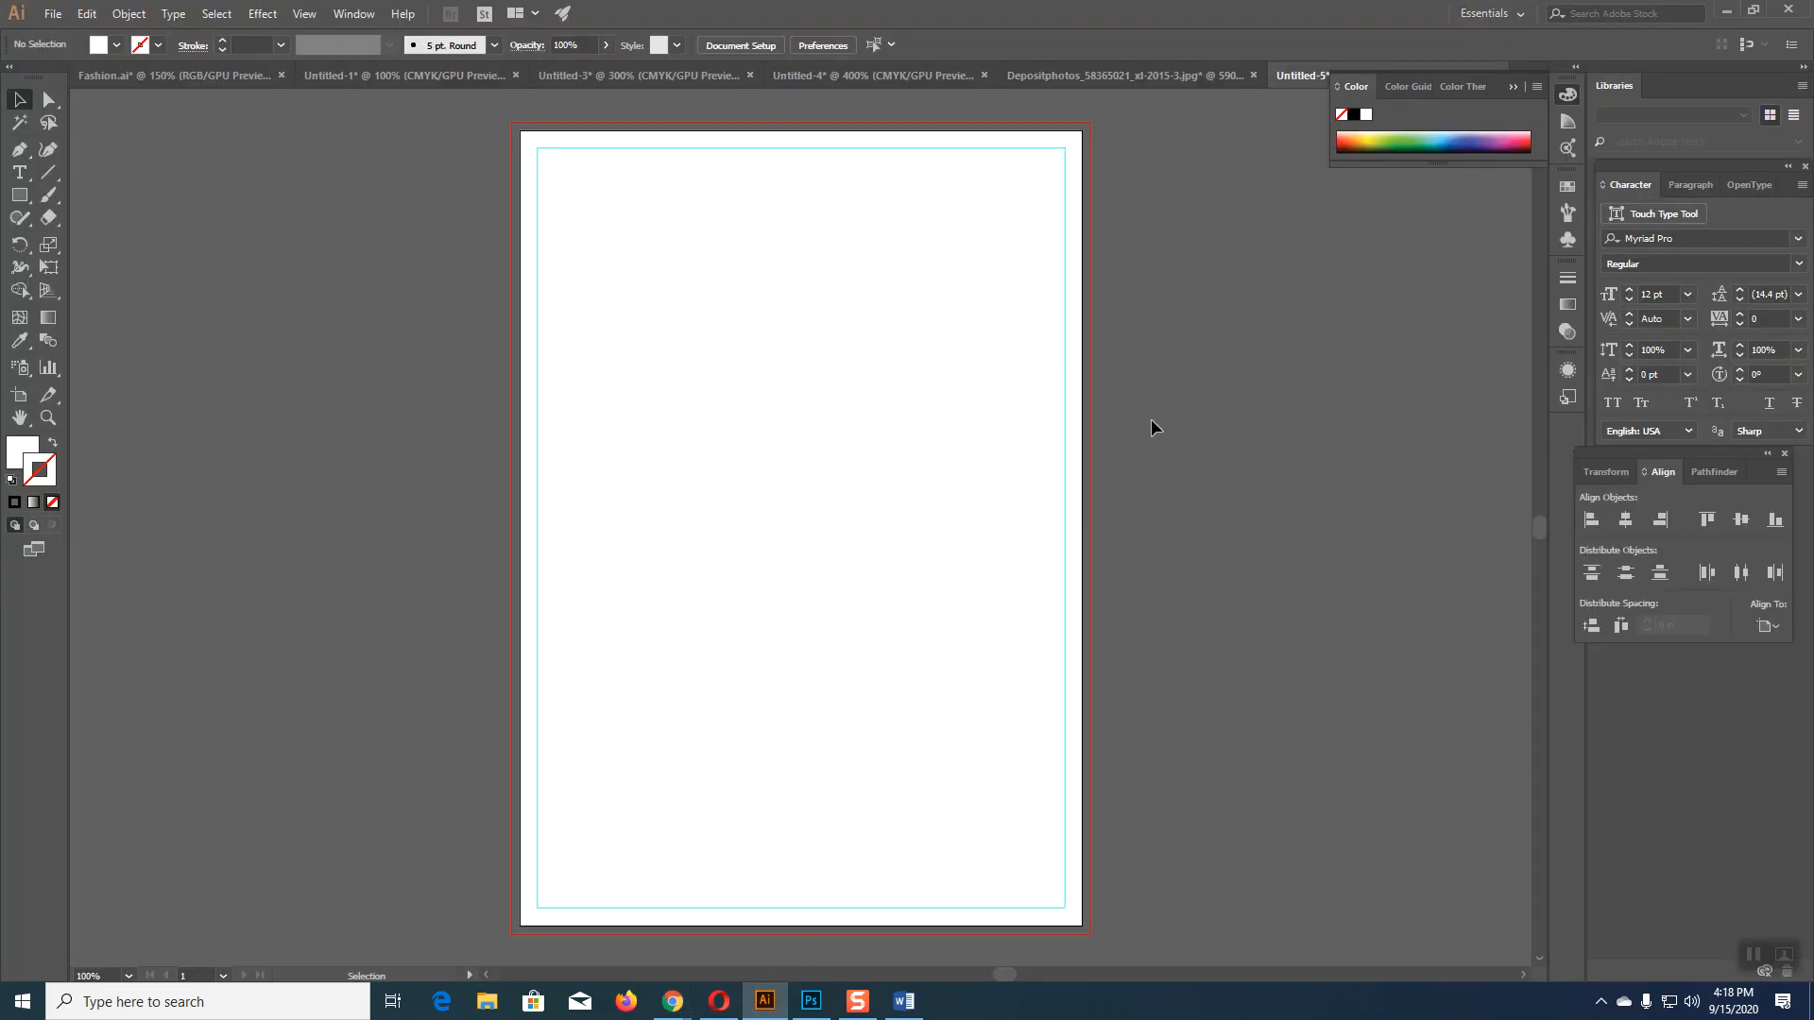
key(ctrl+v)
drag(904, 476, 365, 400)
key(space)
drag(664, 661, 891, 714)
drag(614, 549, 408, 419)
click(621, 490)
Step: Make two small swatch squares beside the artboard, sampled with the flyer's blue and dark navy
key(m)
drag(613, 137, 652, 183)
key(i)
click(256, 381)
key(v)
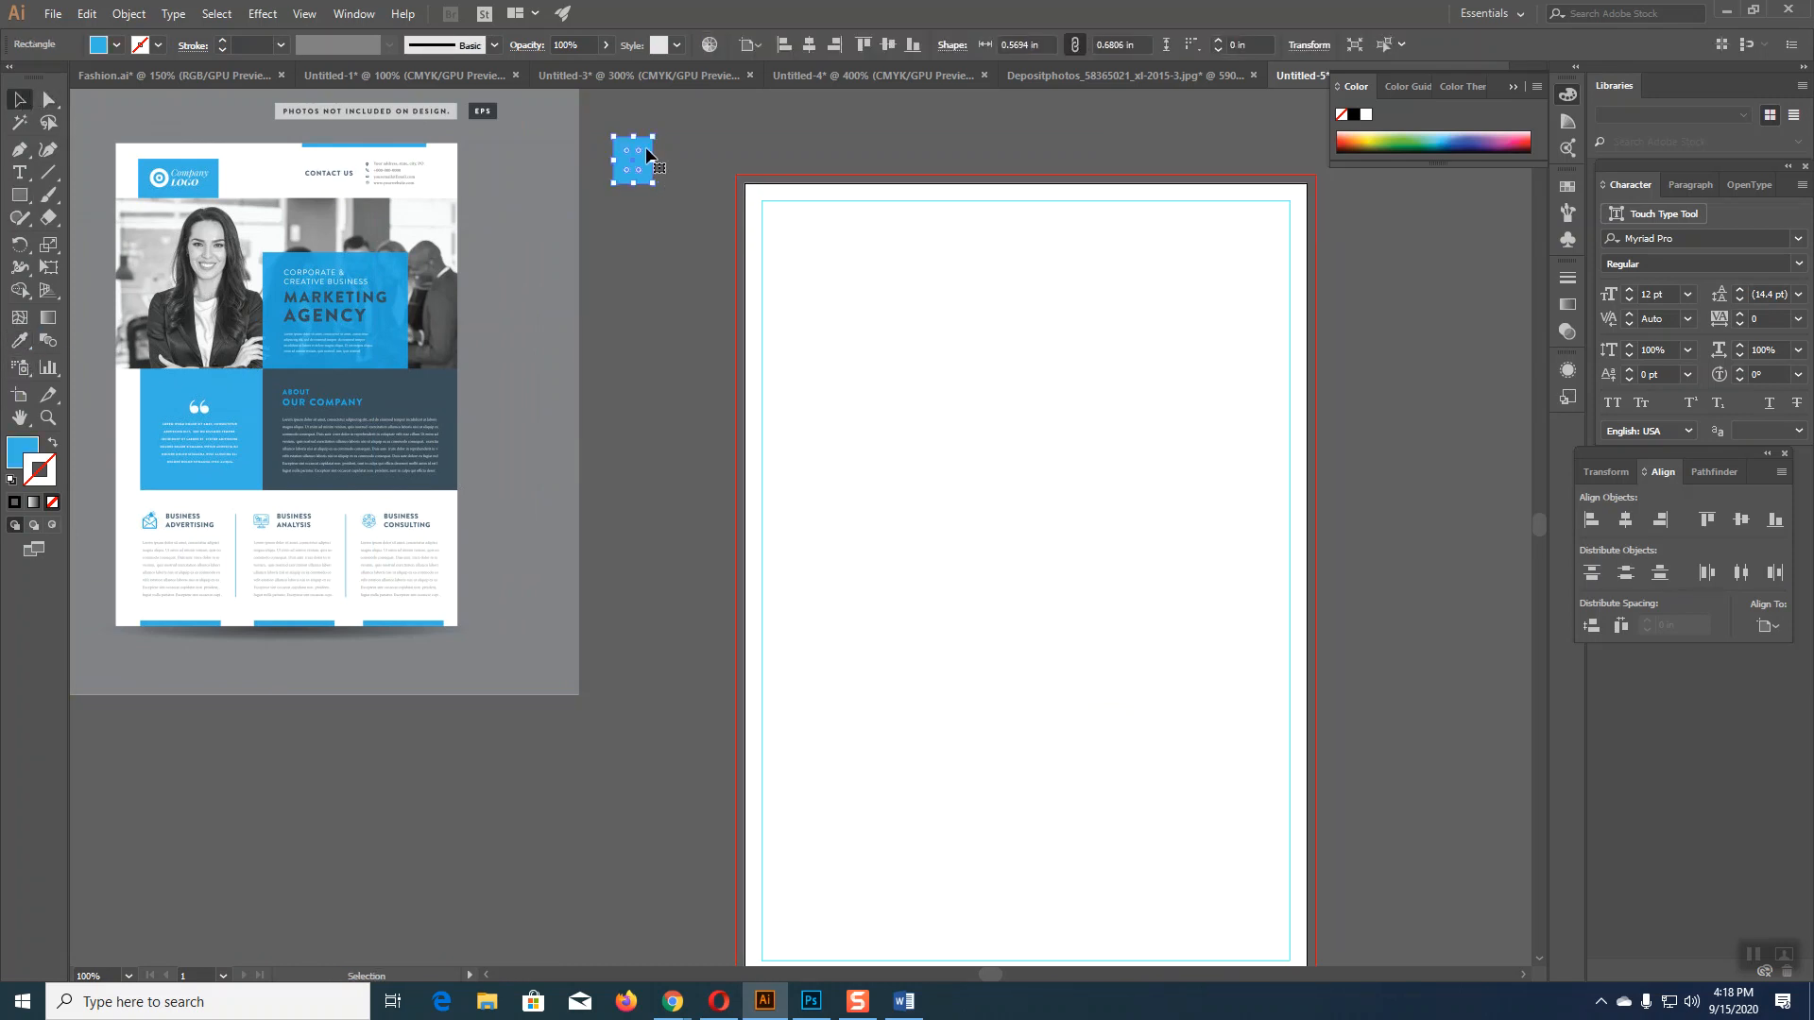
drag(648, 153, 648, 235)
key(i)
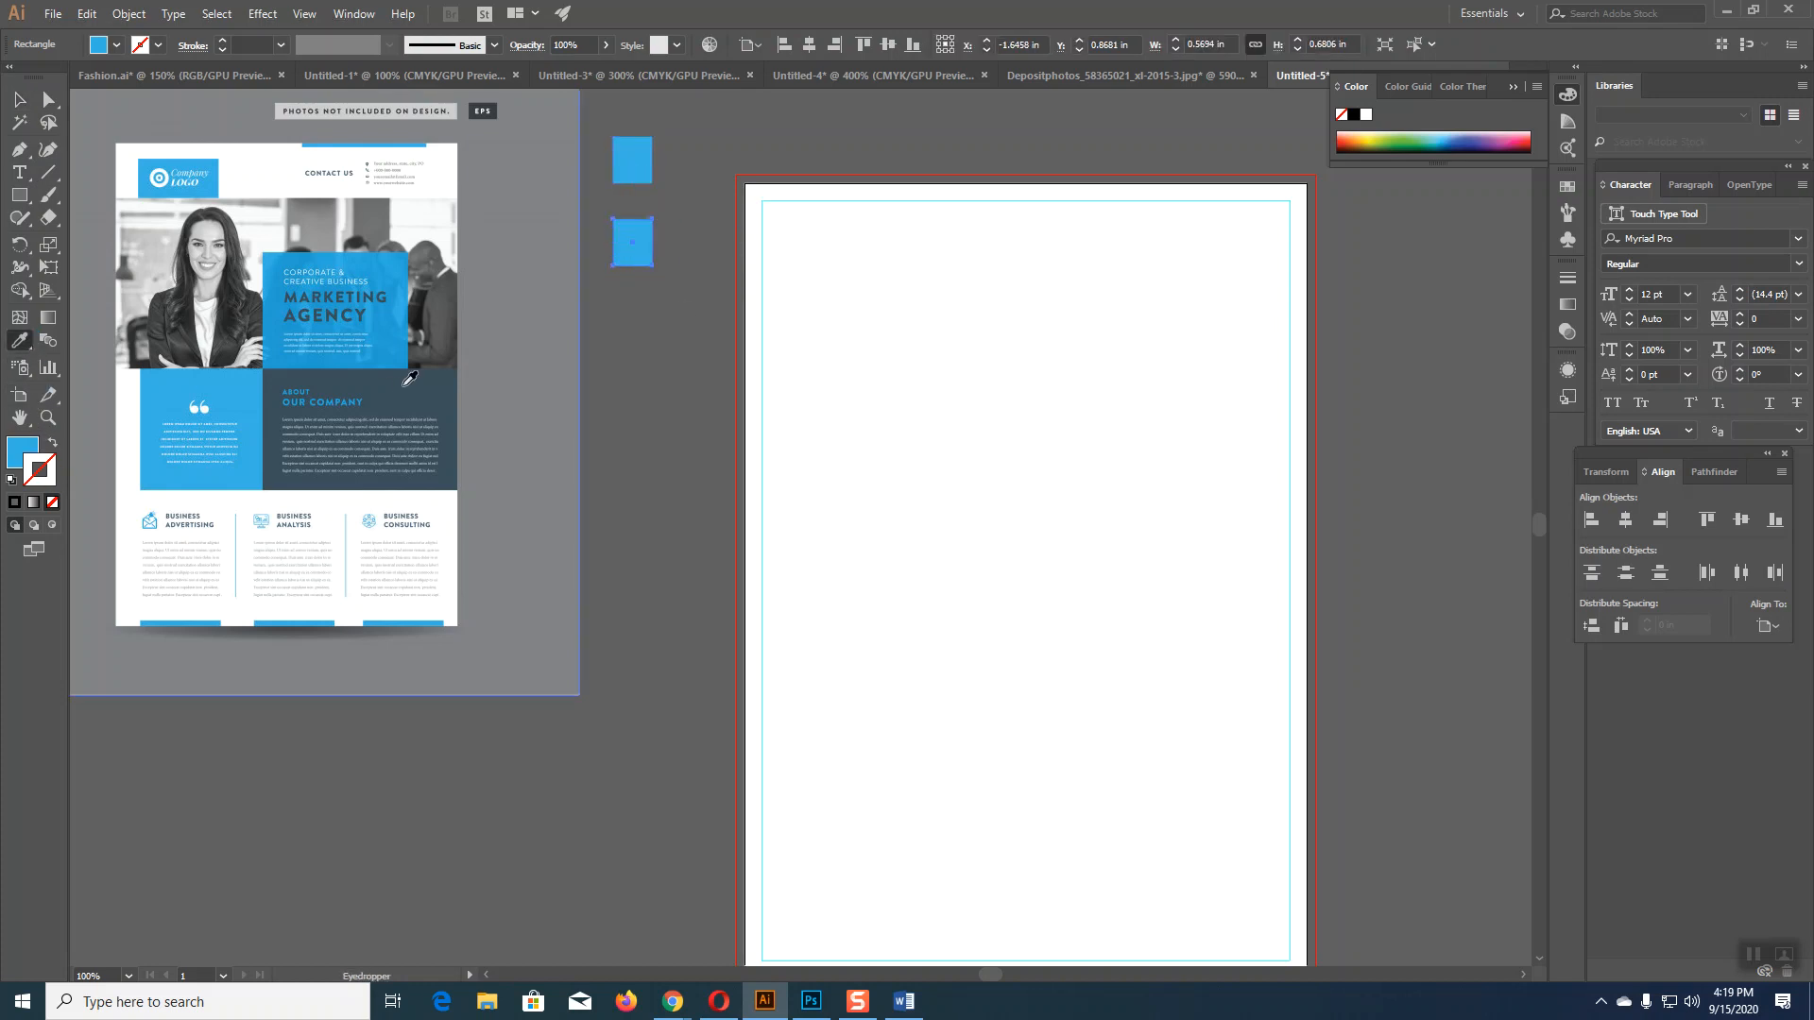
click(410, 379)
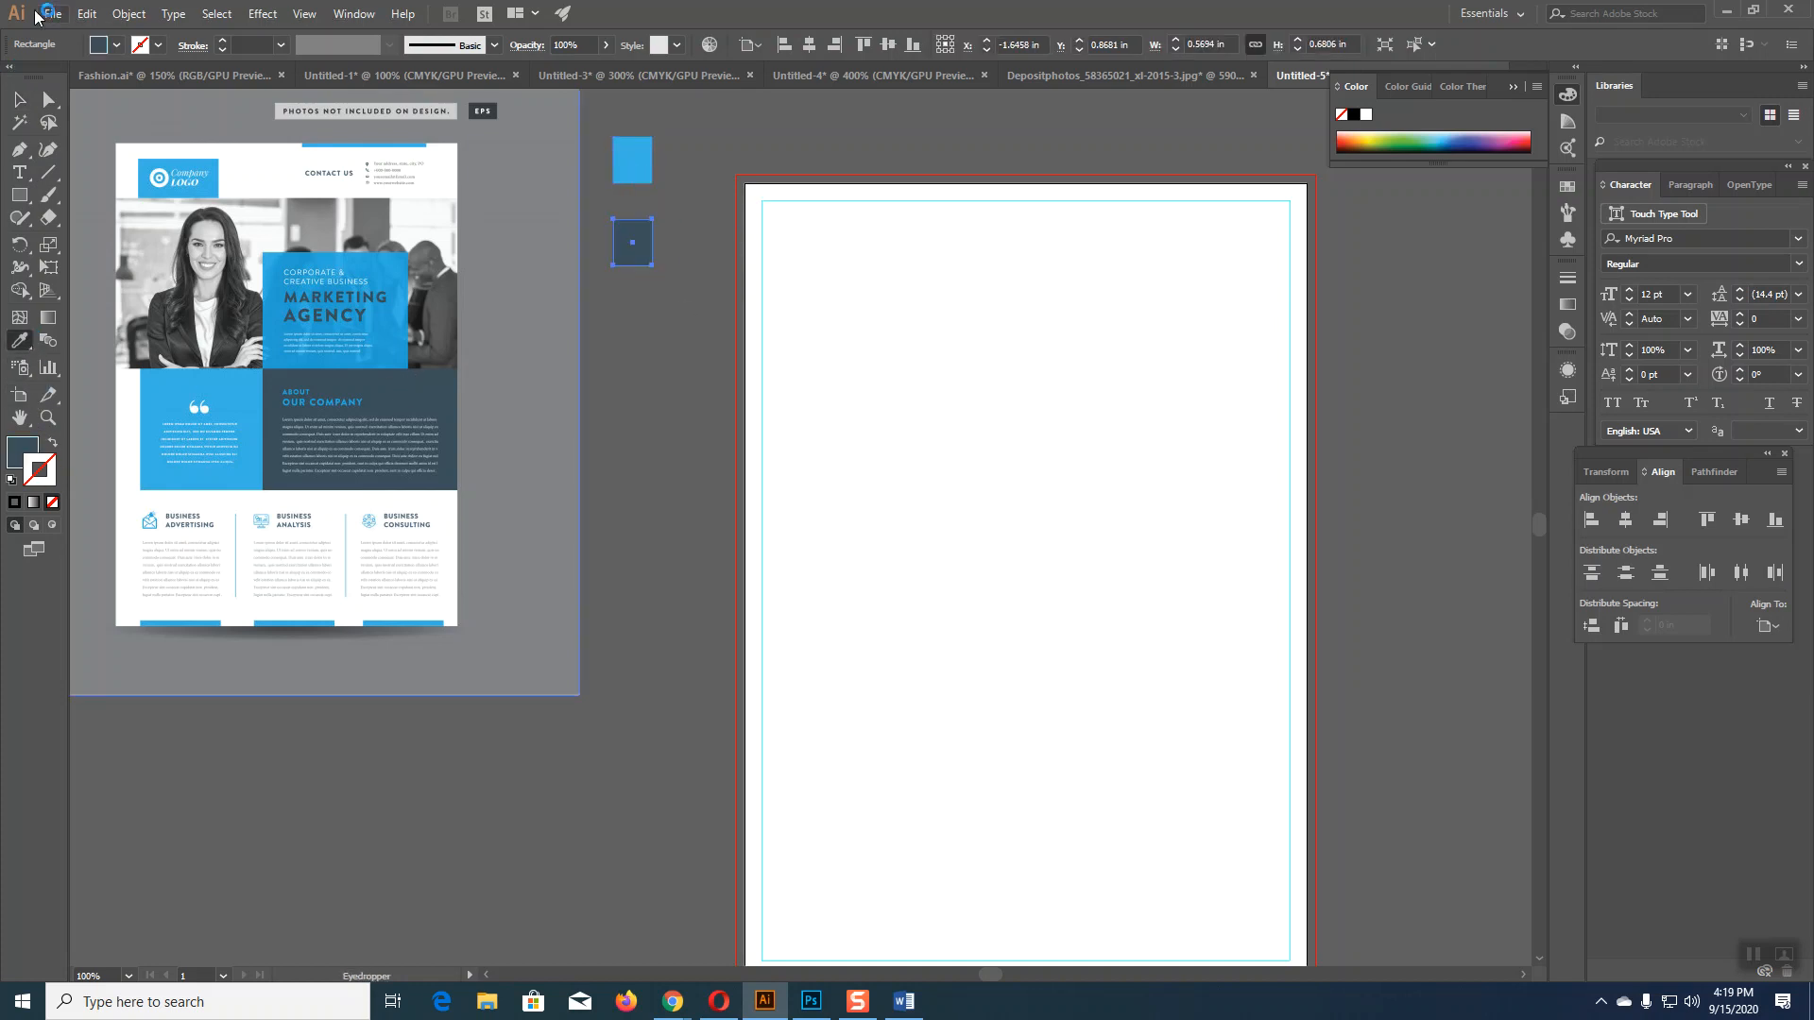
key(v)
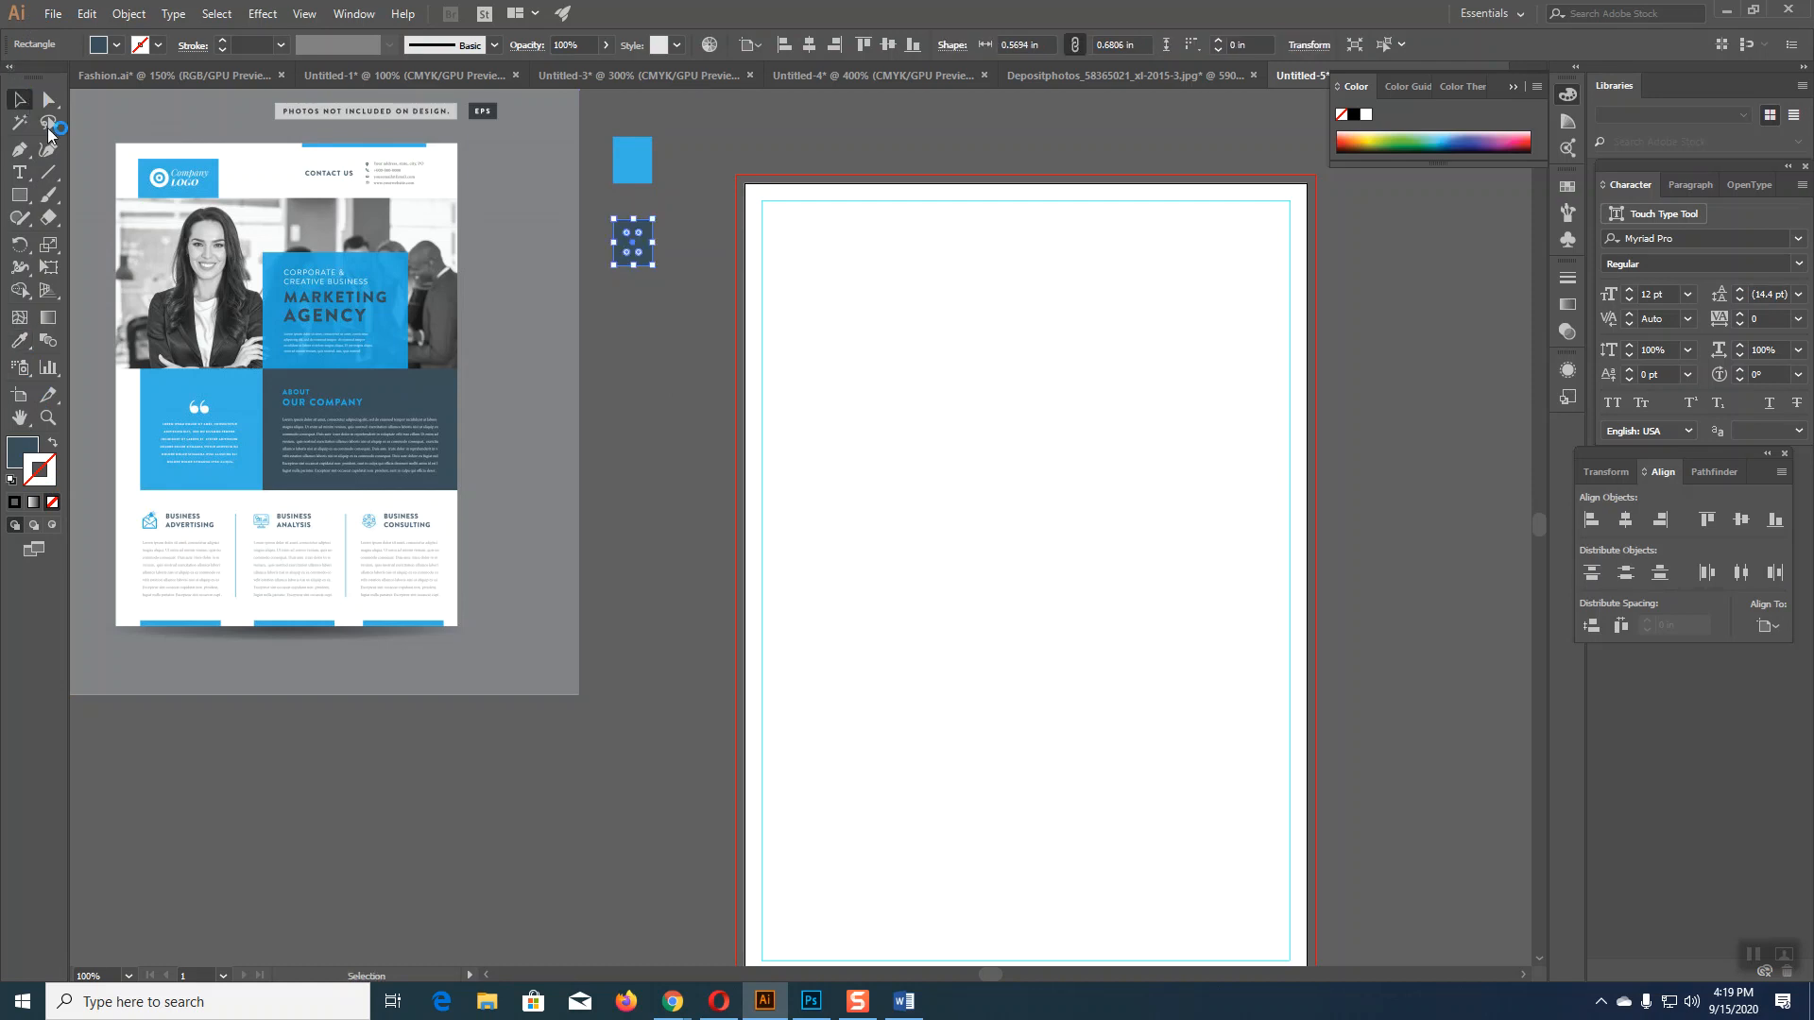
Step: Move the flyer reference further left and recentre the view on the artboard
click(404, 420)
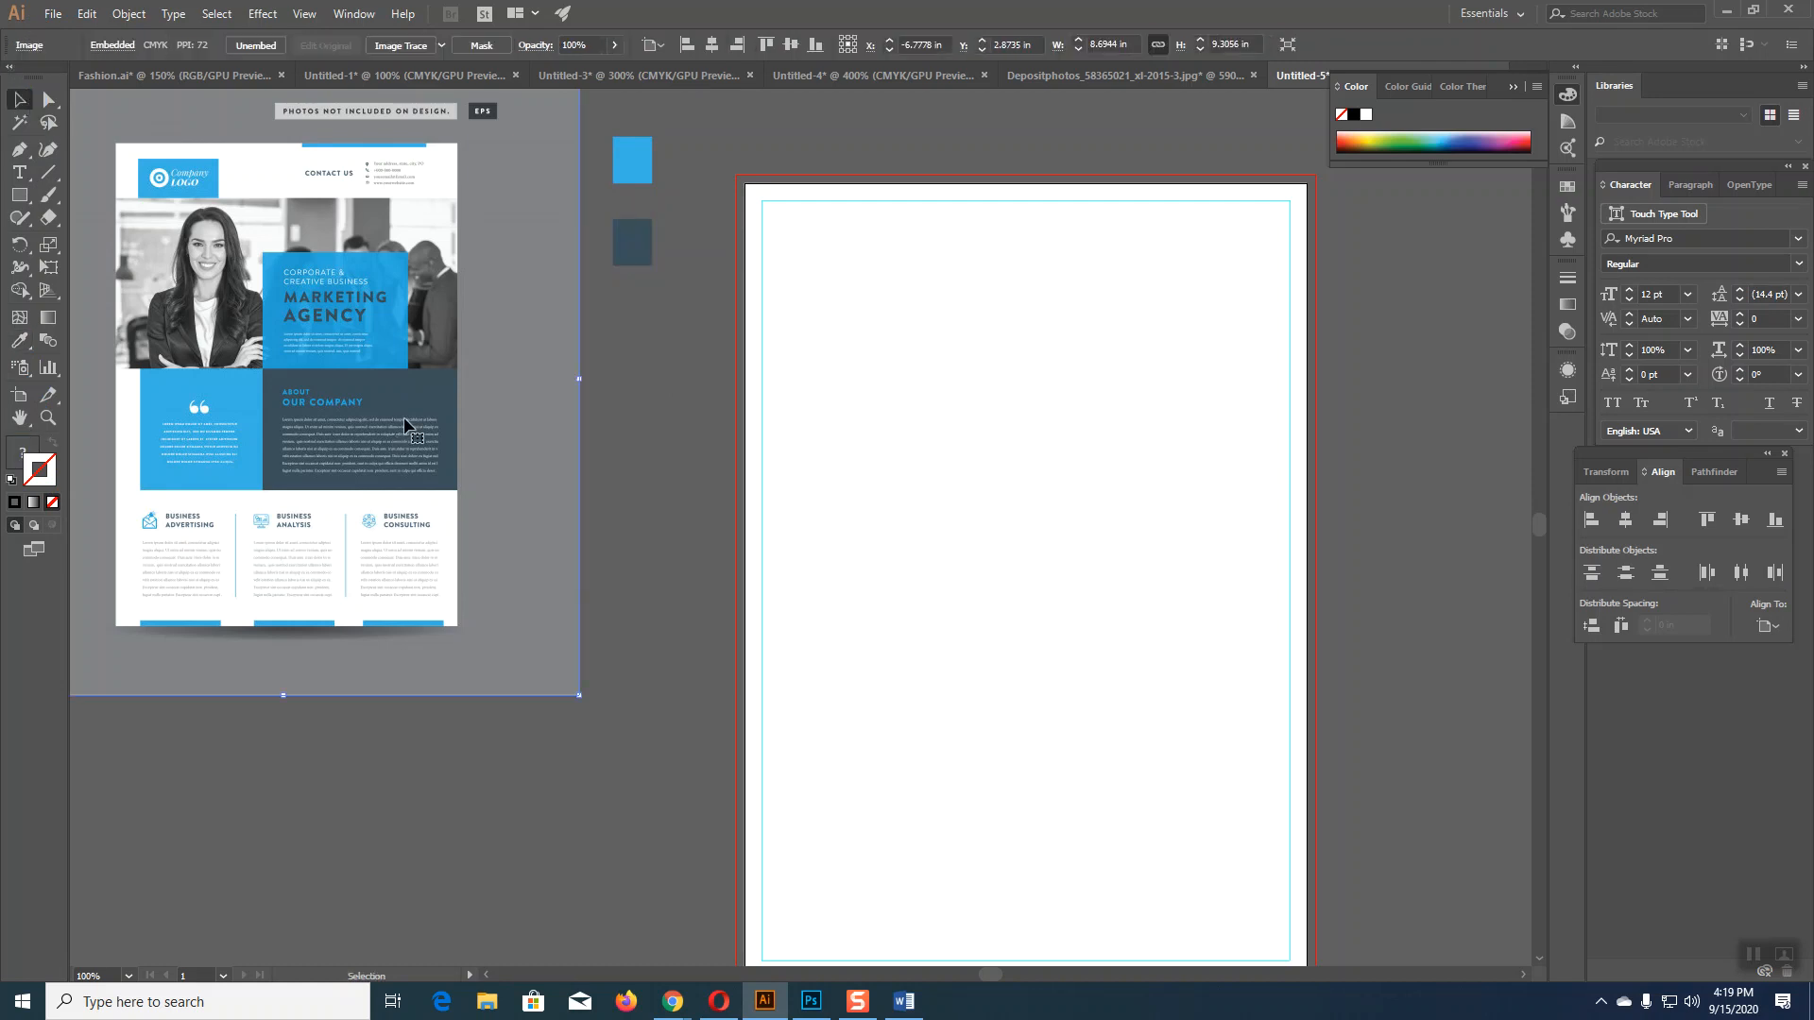
key(Delete)
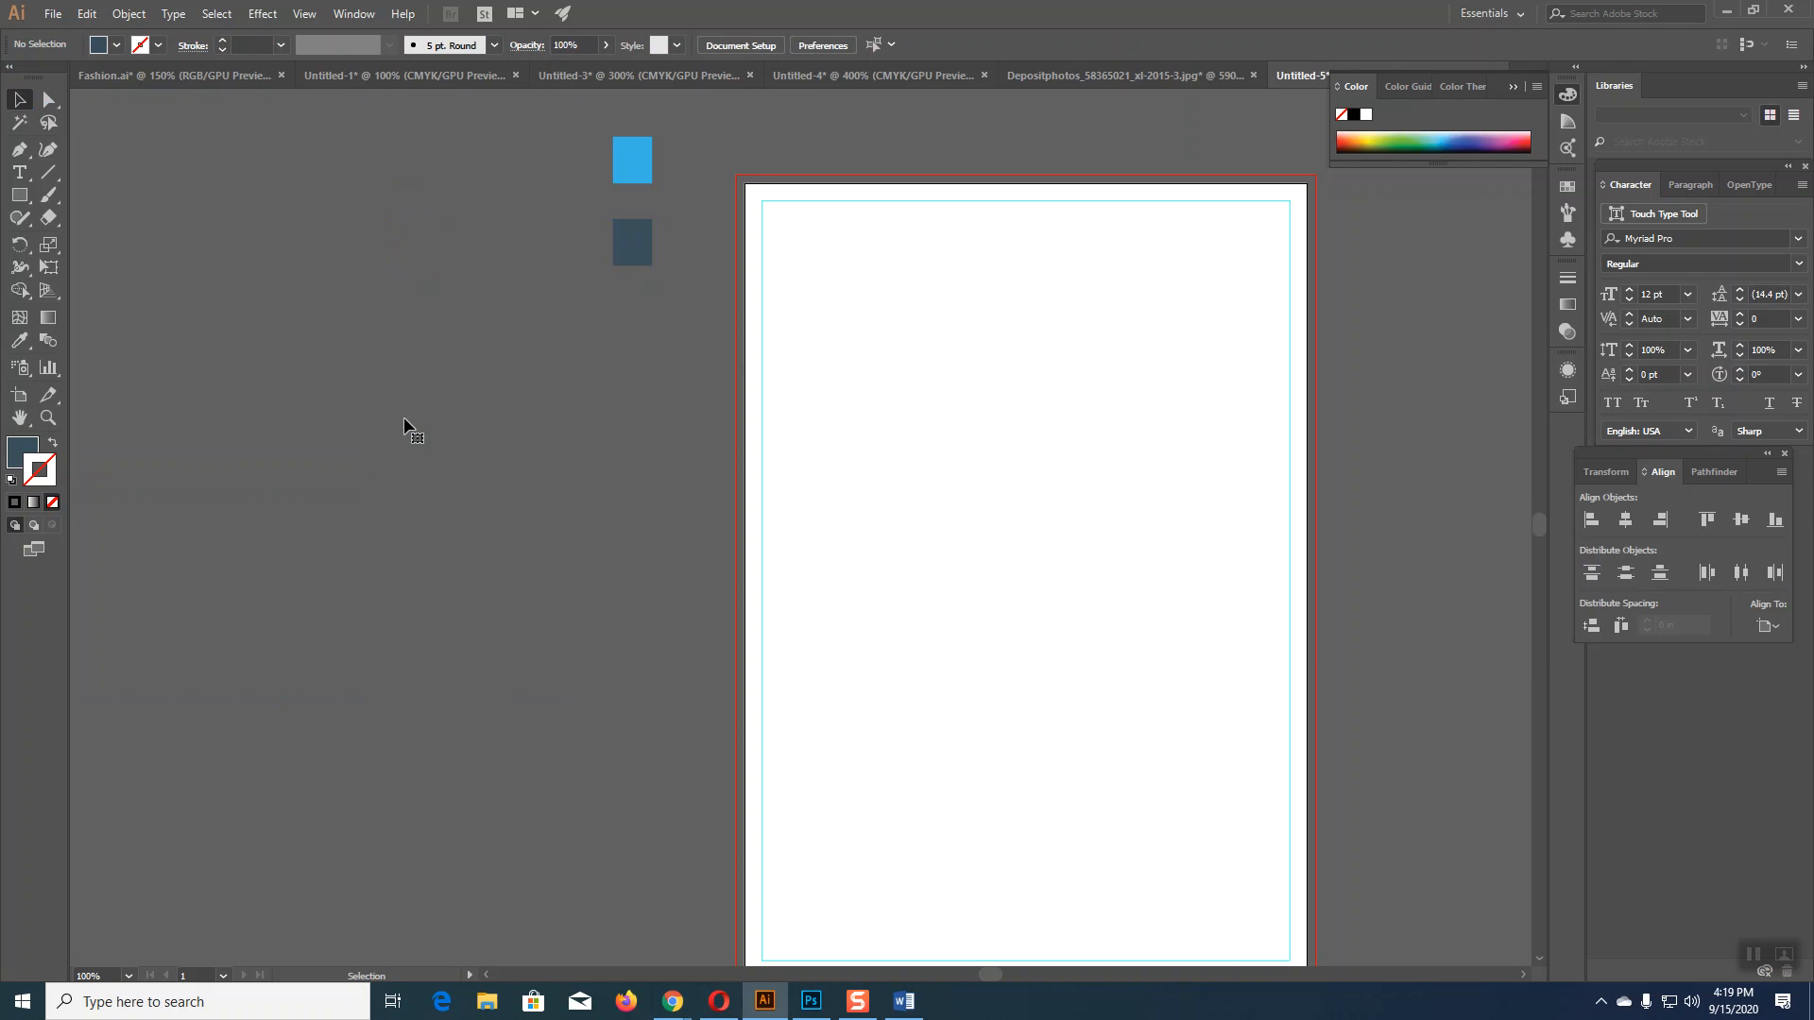
key(ctrl+z)
click(621, 495)
drag(456, 480, 333, 480)
click(570, 495)
click(643, 175)
click(638, 244)
click(644, 368)
drag(629, 438, 340, 398)
Step: Move the page-sized white rectangle off the artboard and delete it
click(953, 478)
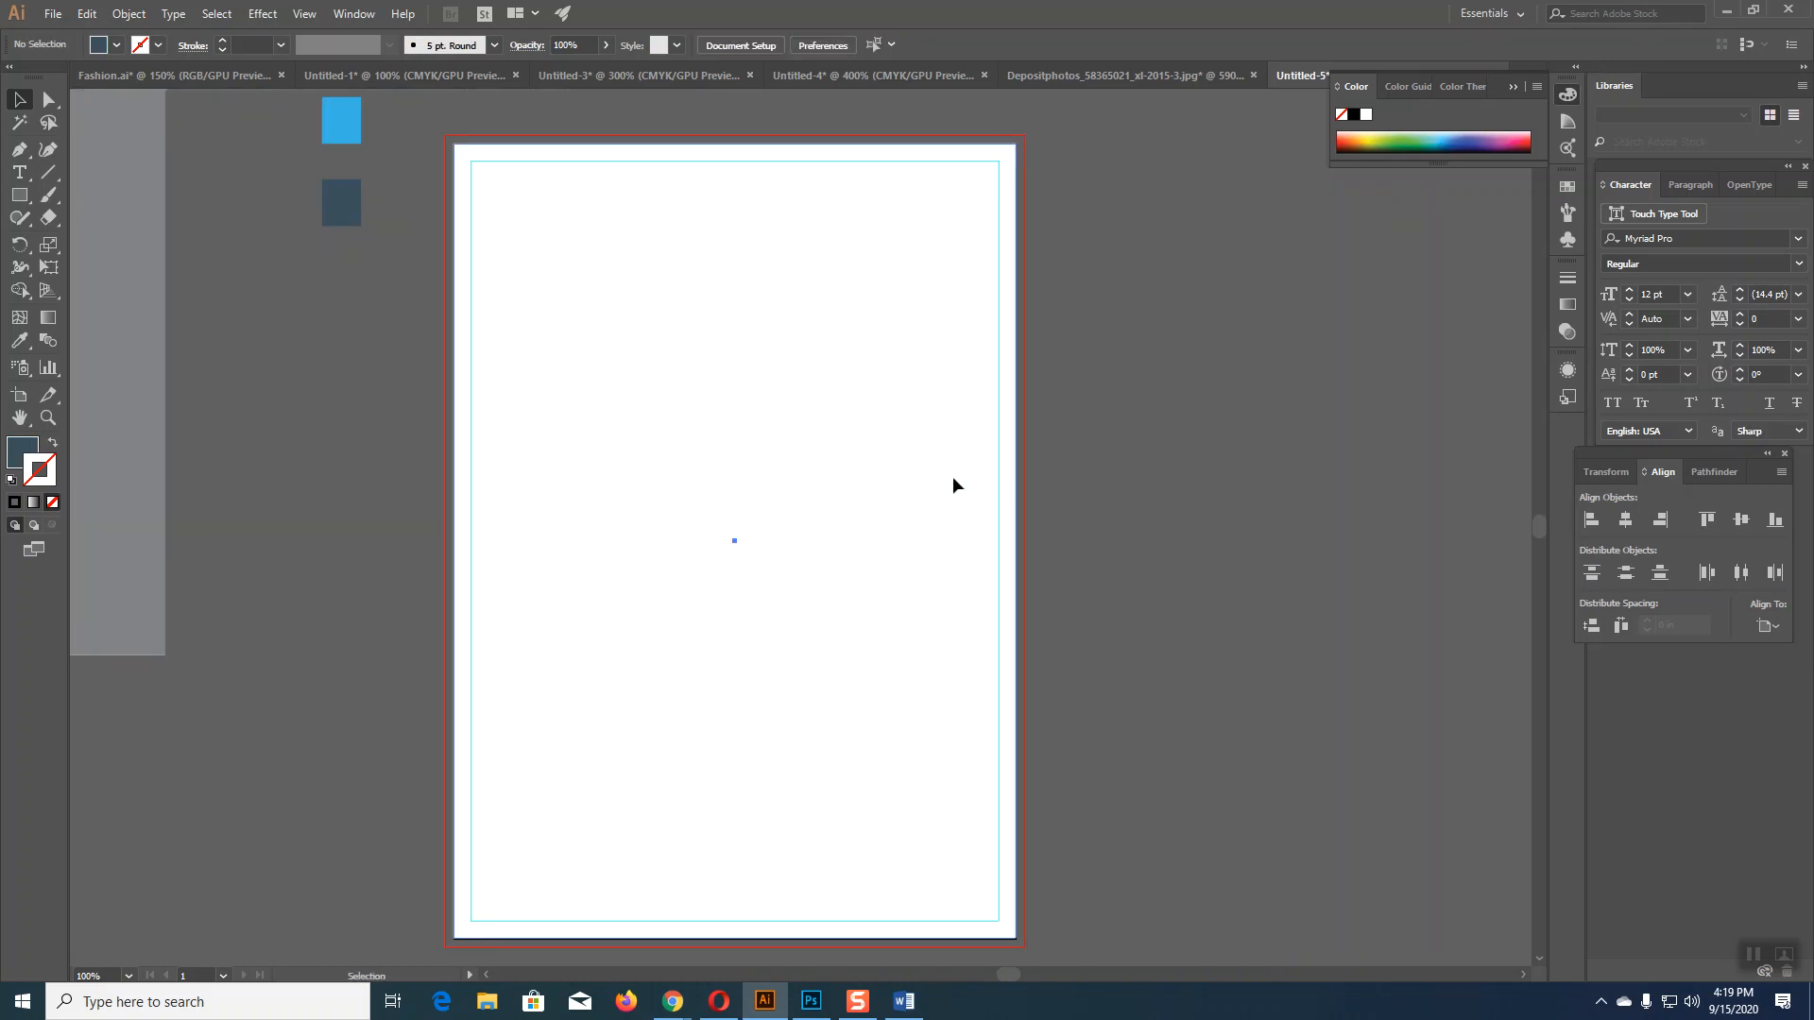
drag(903, 489, 1332, 509)
key(Delete)
click(19, 149)
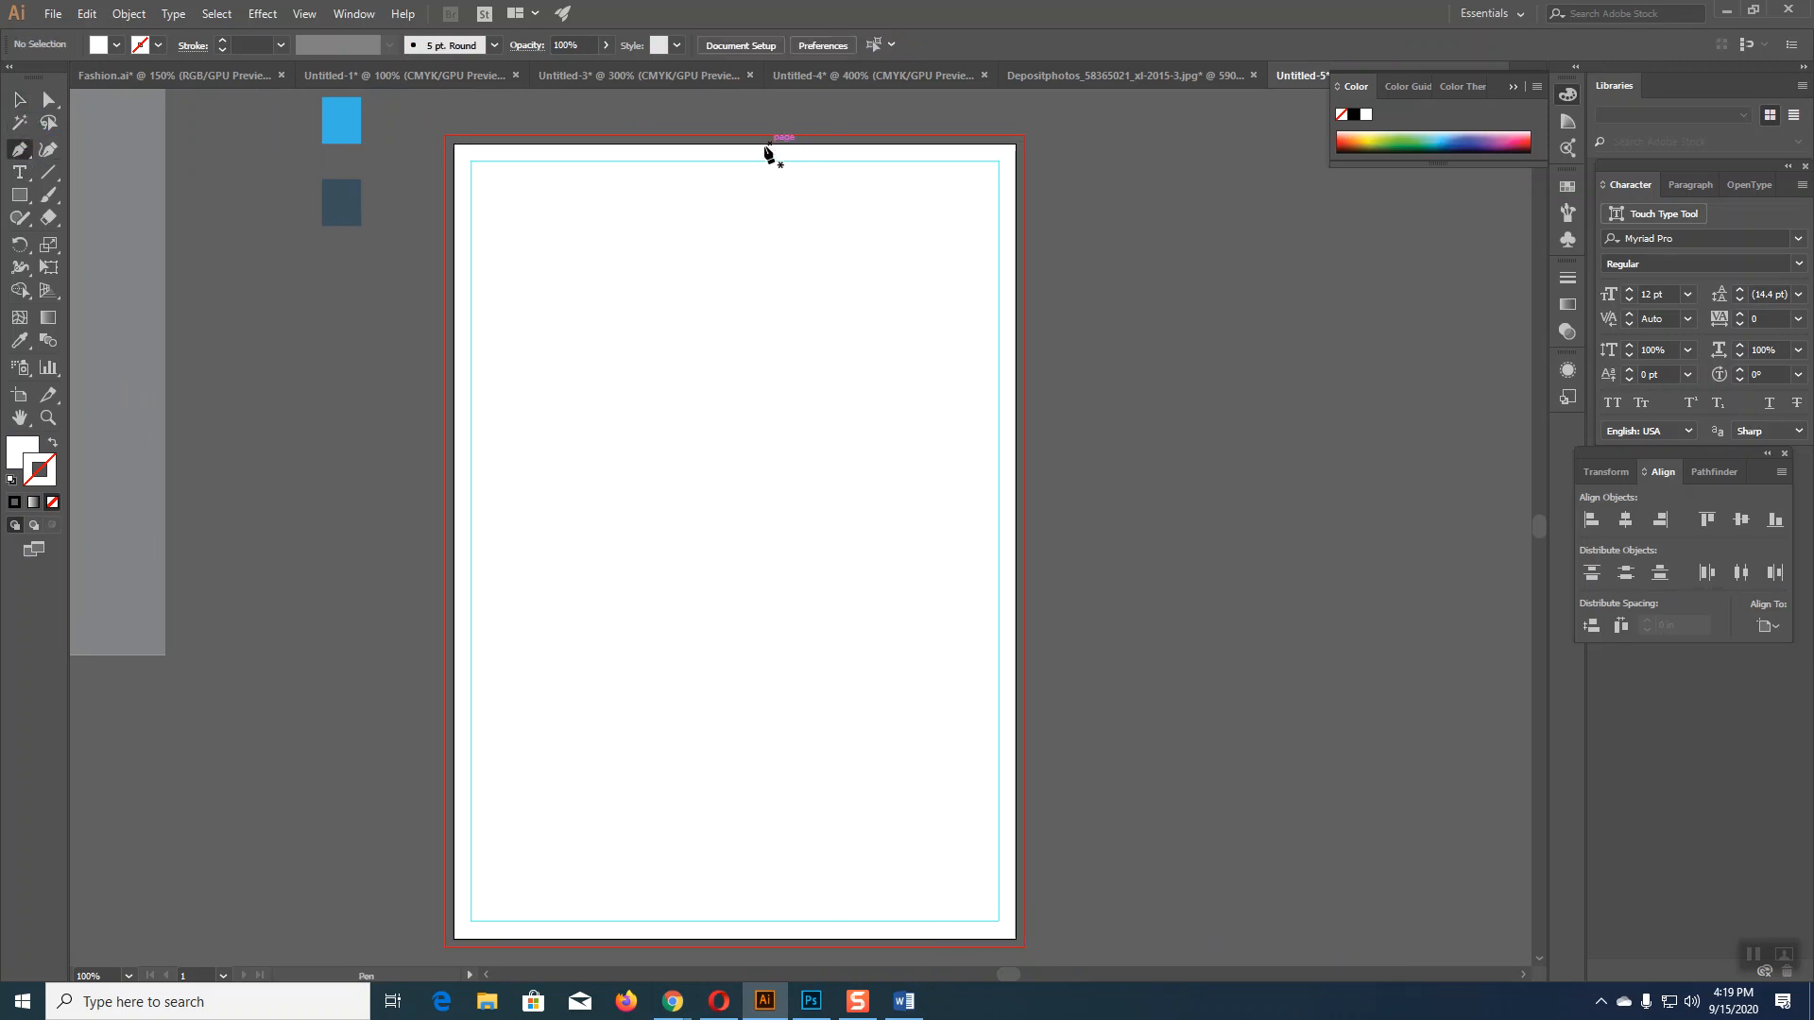
Step: Pen a closed top-right panel: top edge, inner bend point, diagonal down to the right edge
click(735, 144)
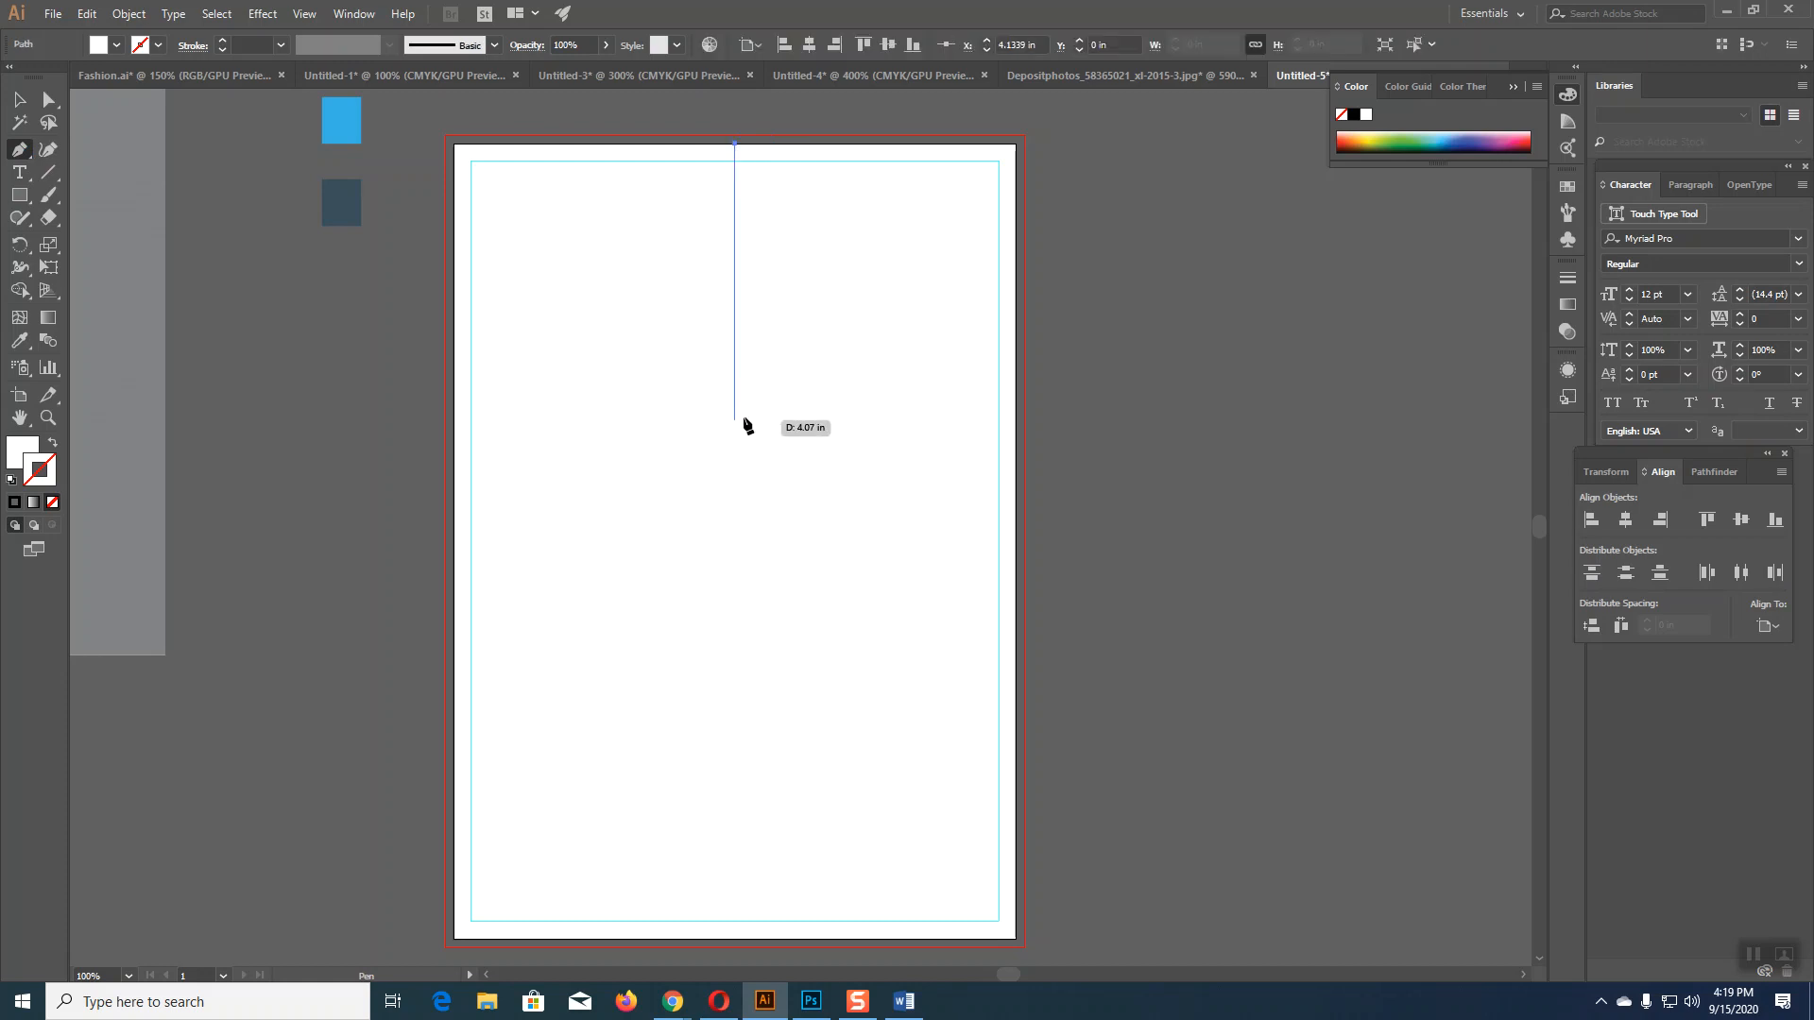
shift+click(737, 406)
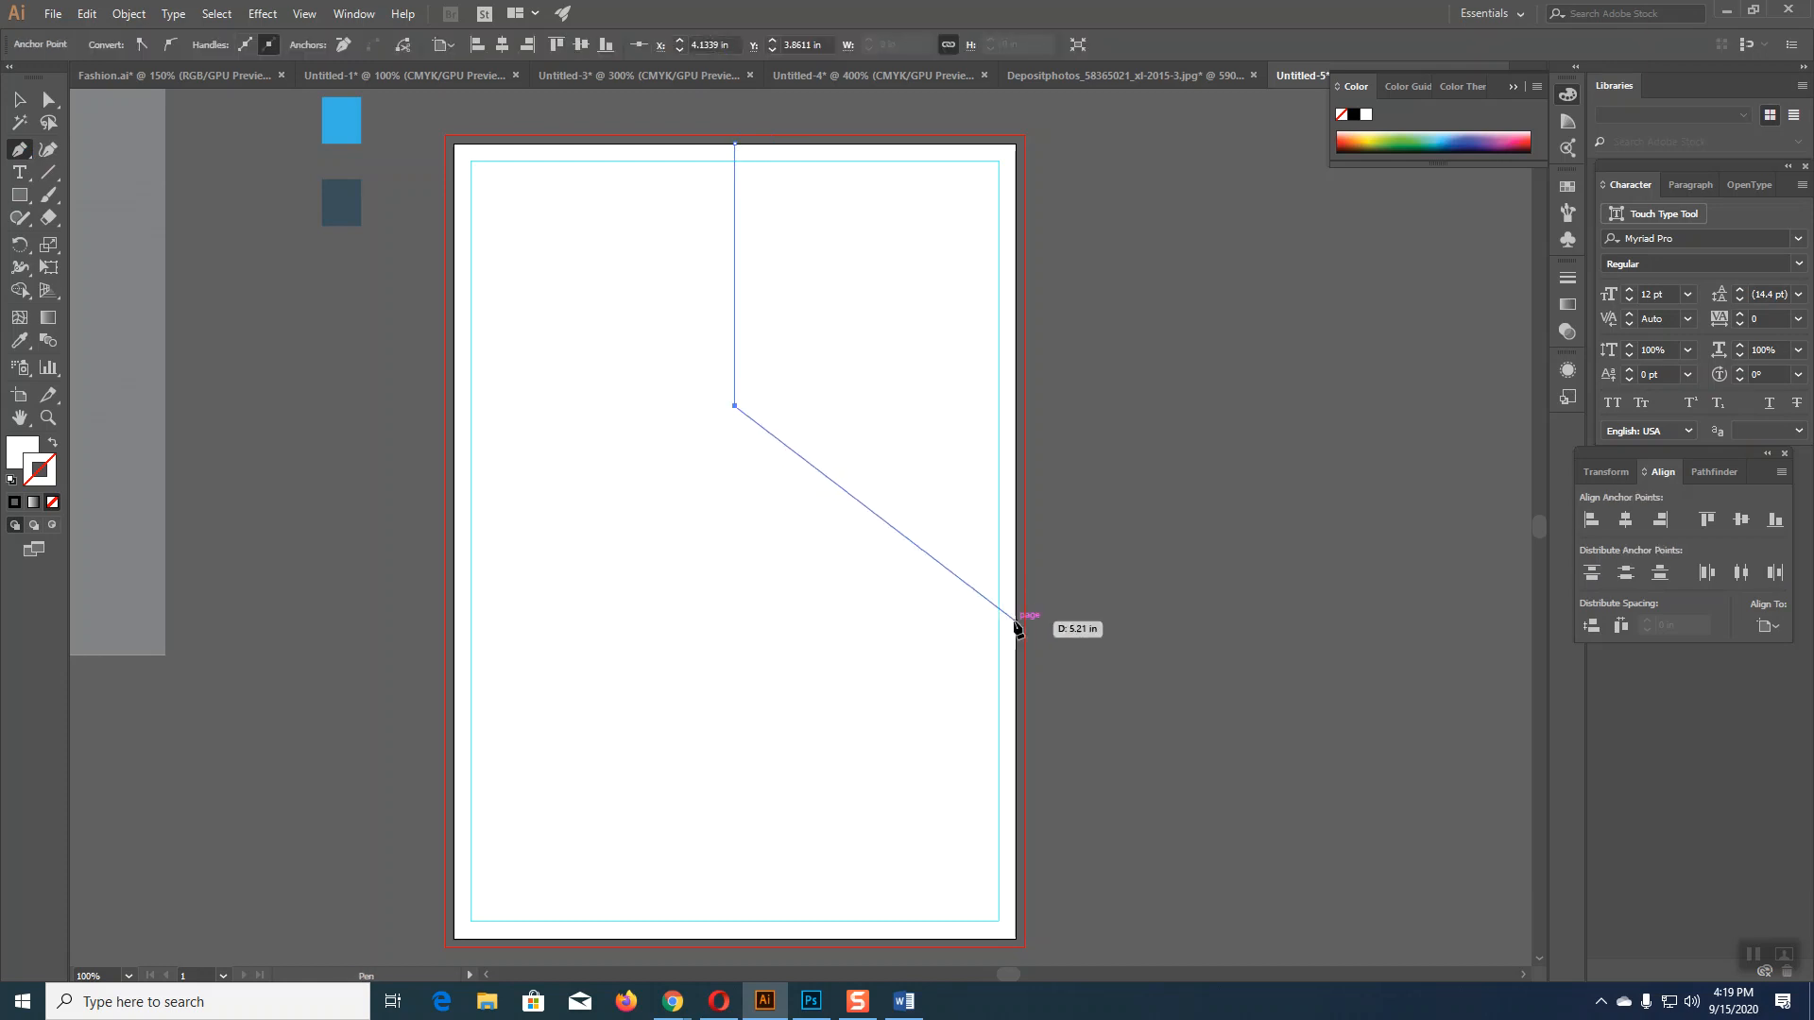
click(1015, 621)
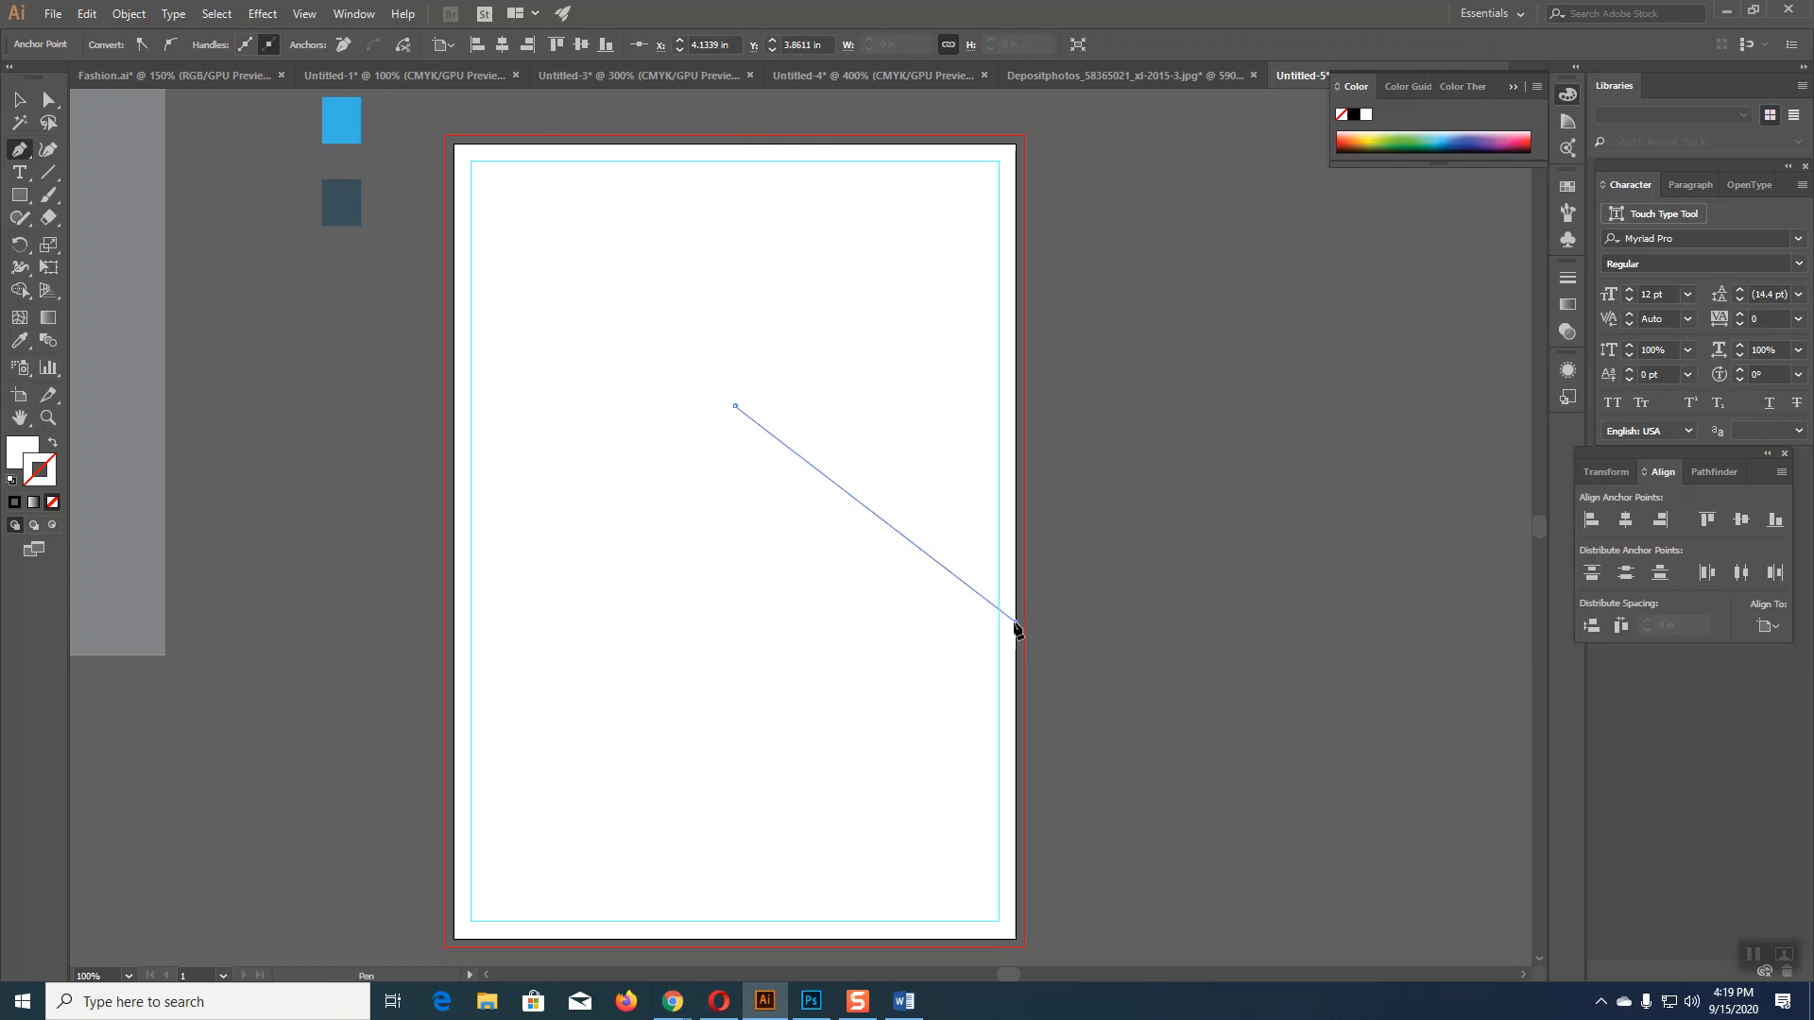
click(1016, 145)
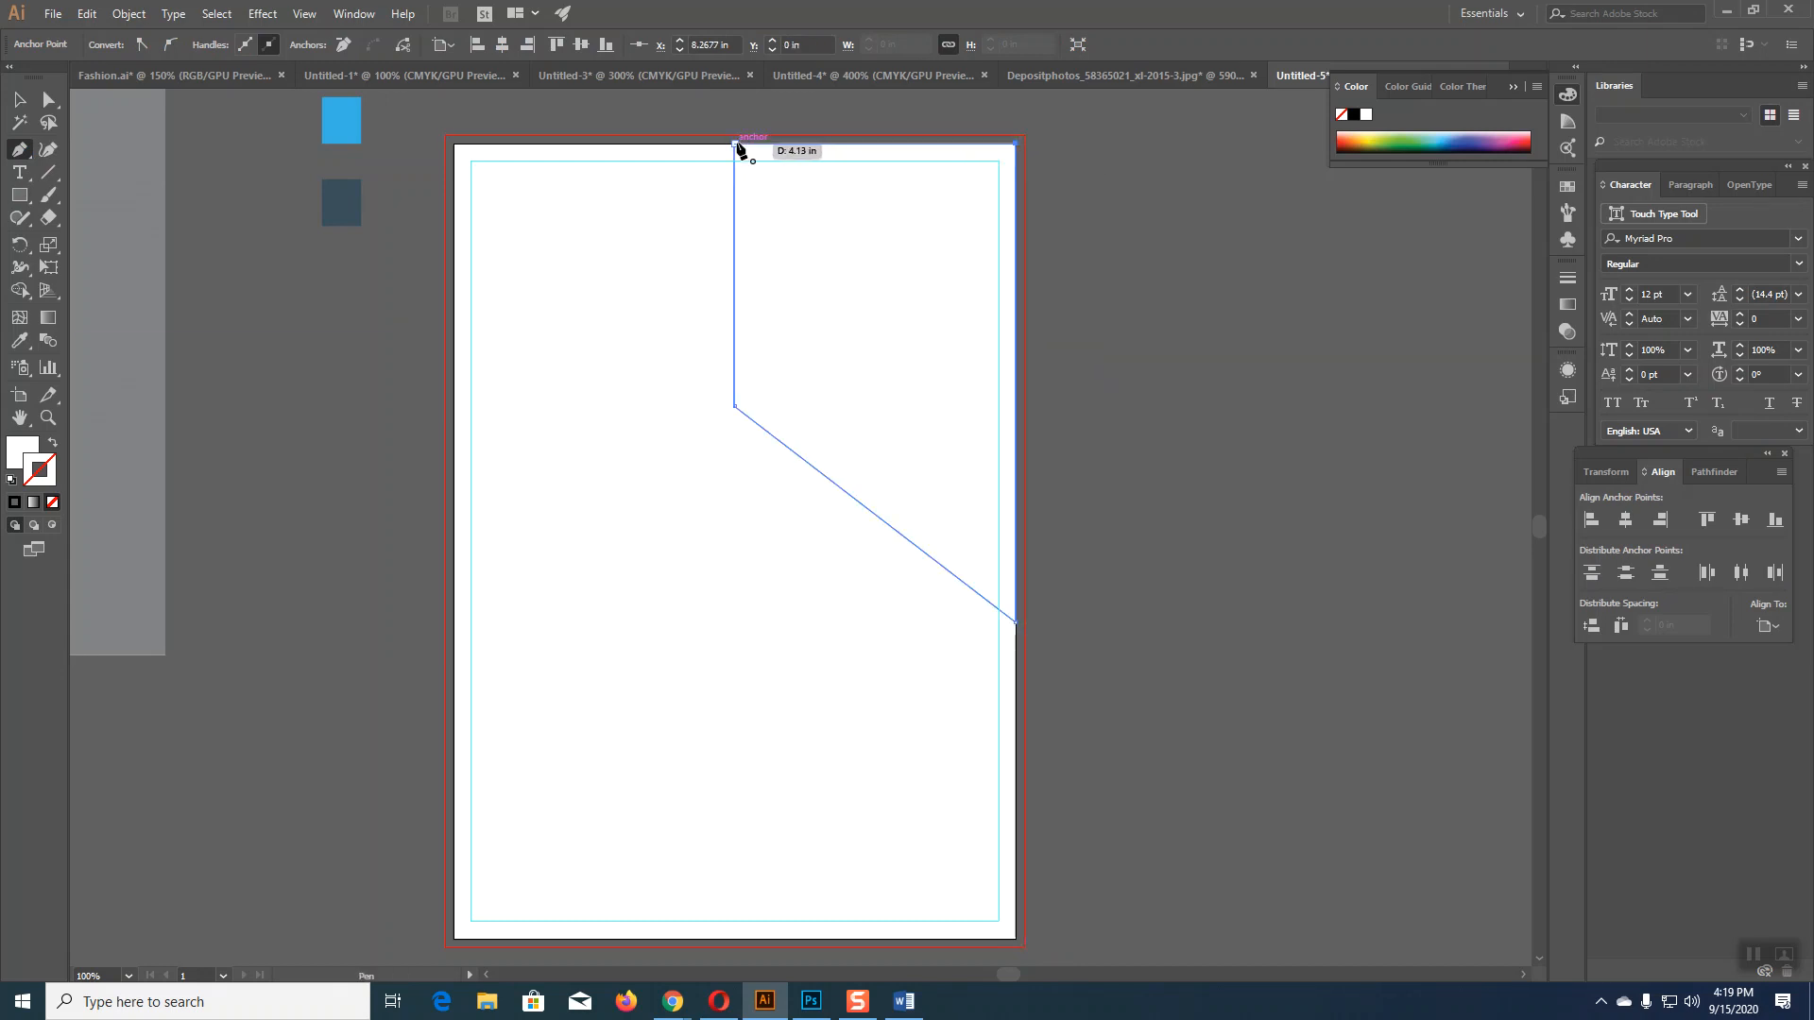
click(734, 144)
Step: Round the panel's inner bend point with a live corner of about 1.94 in
key(v)
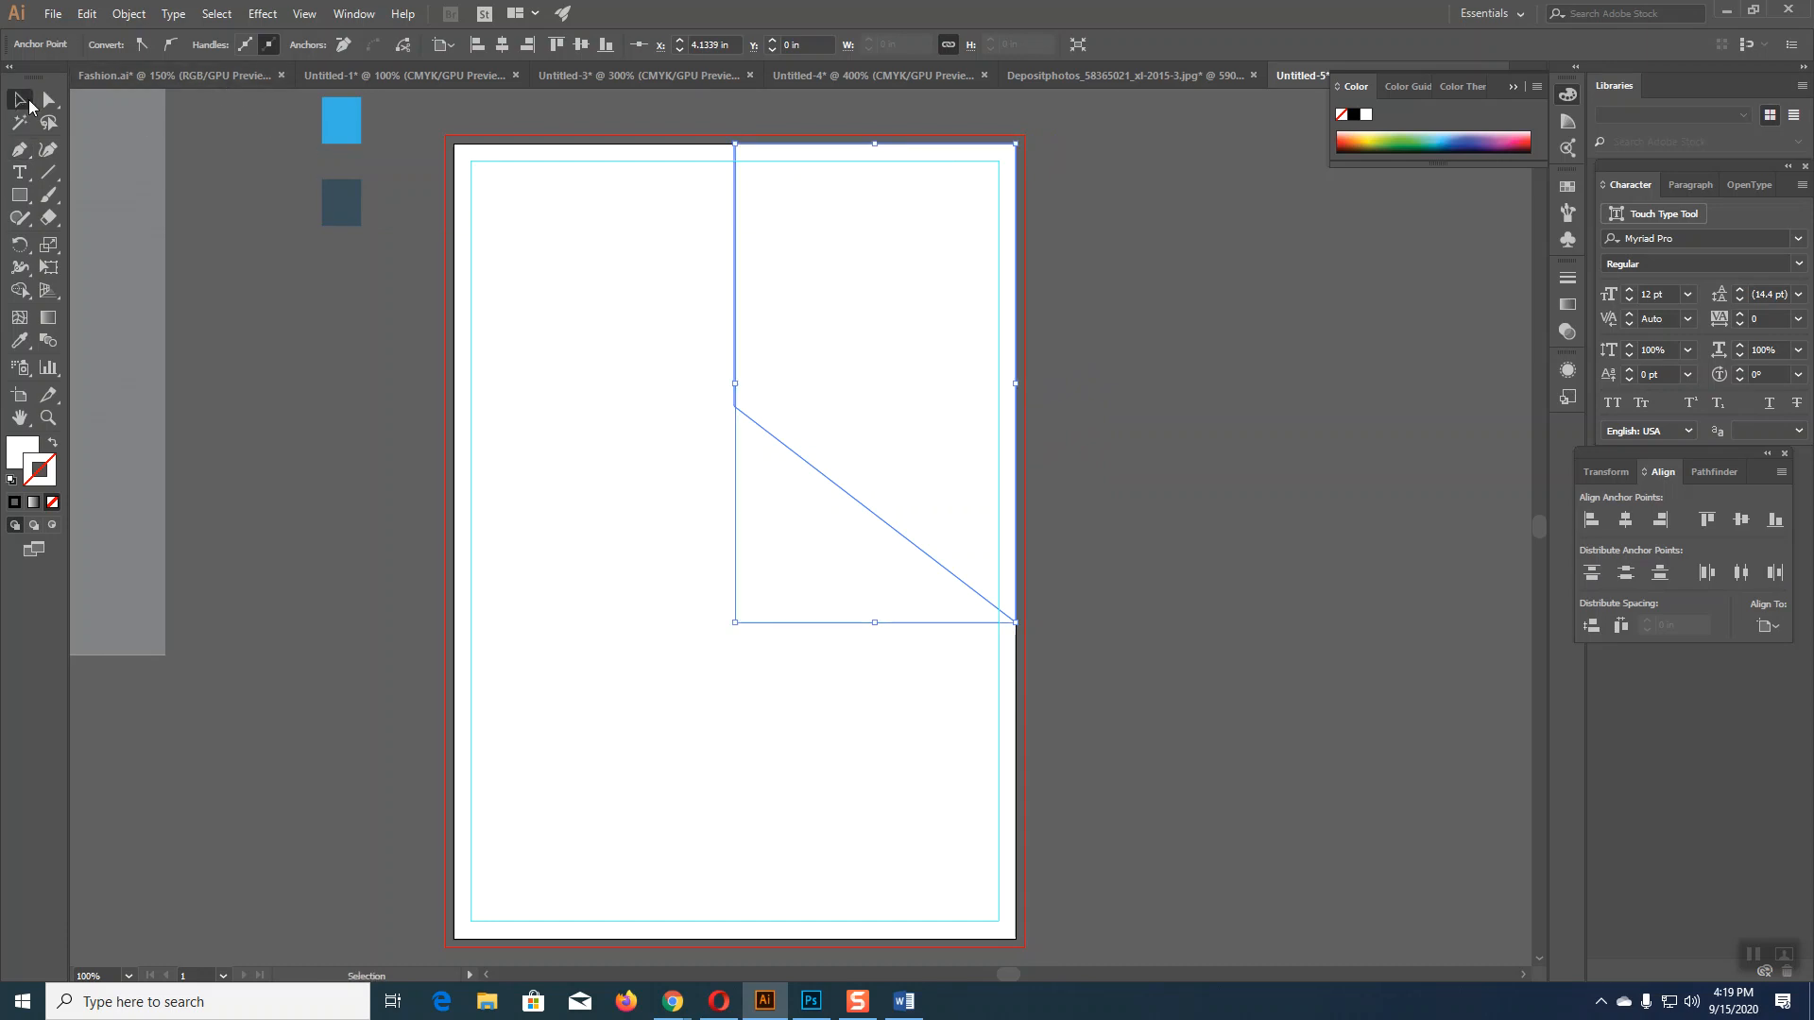
click(49, 99)
click(735, 407)
drag(755, 400, 846, 300)
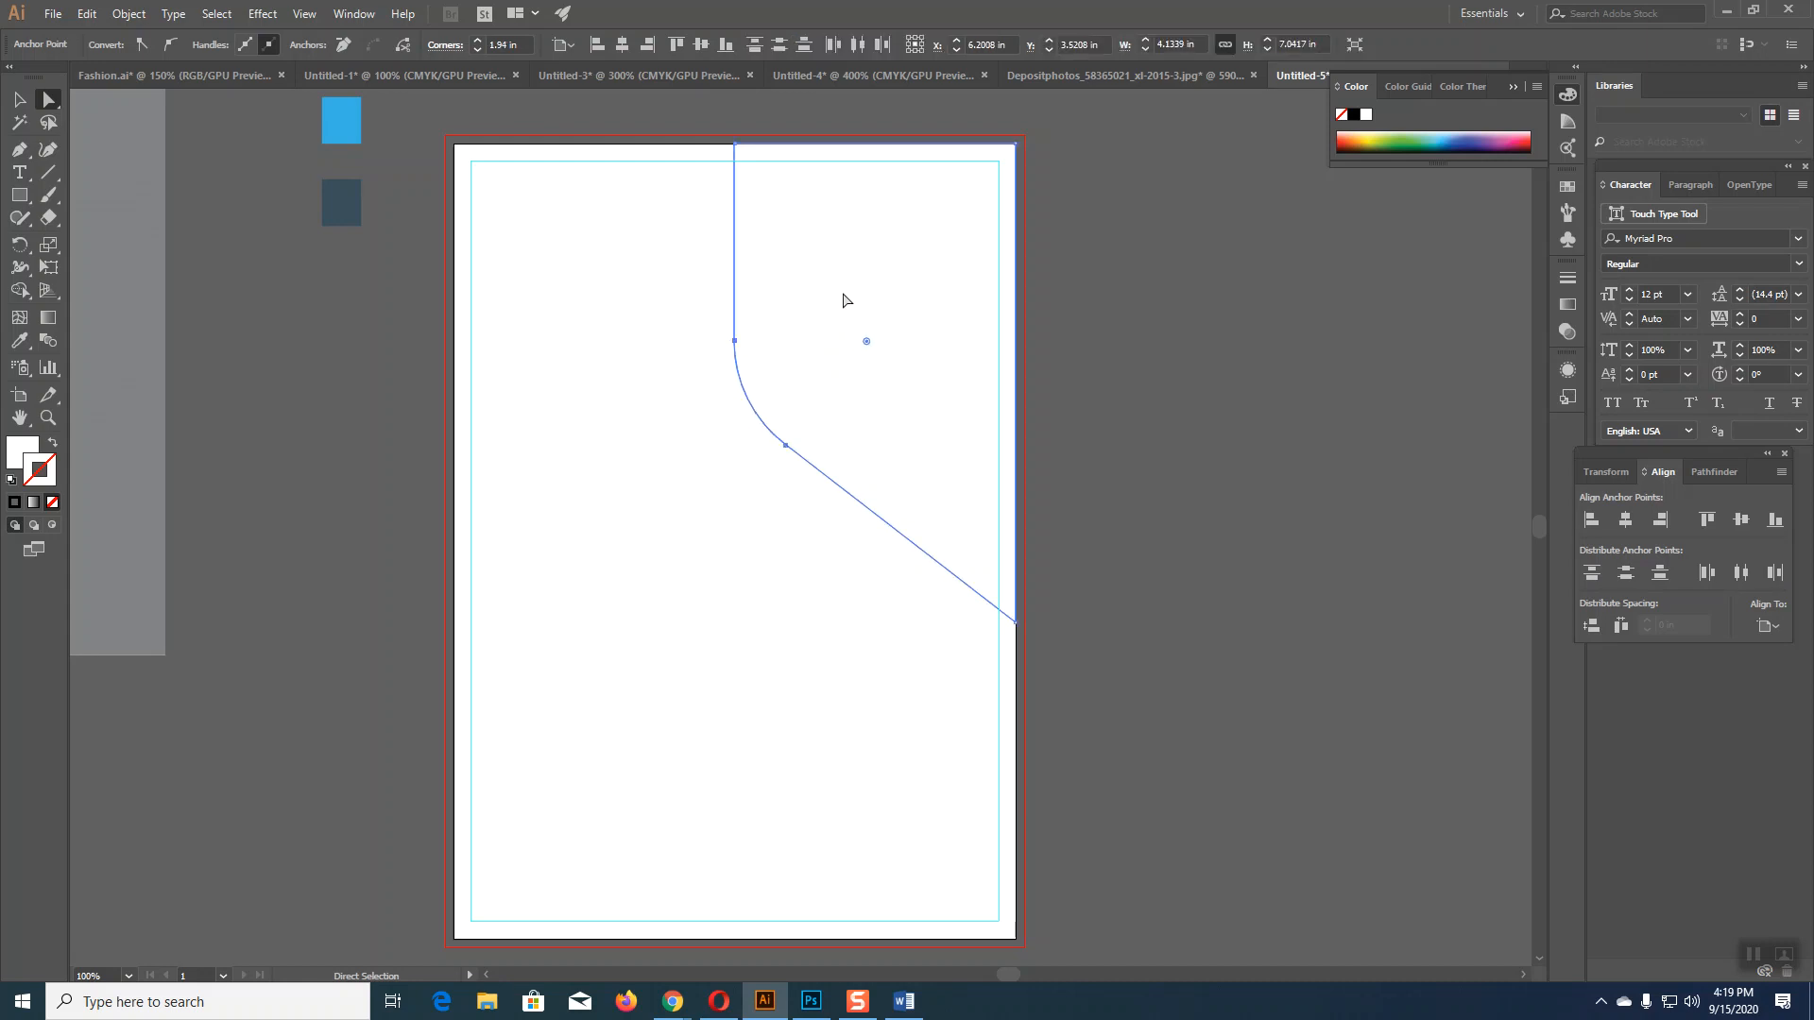
Step: Fill the panel with the light blue sampled from the swatch square and reselect it
click(20, 344)
click(356, 183)
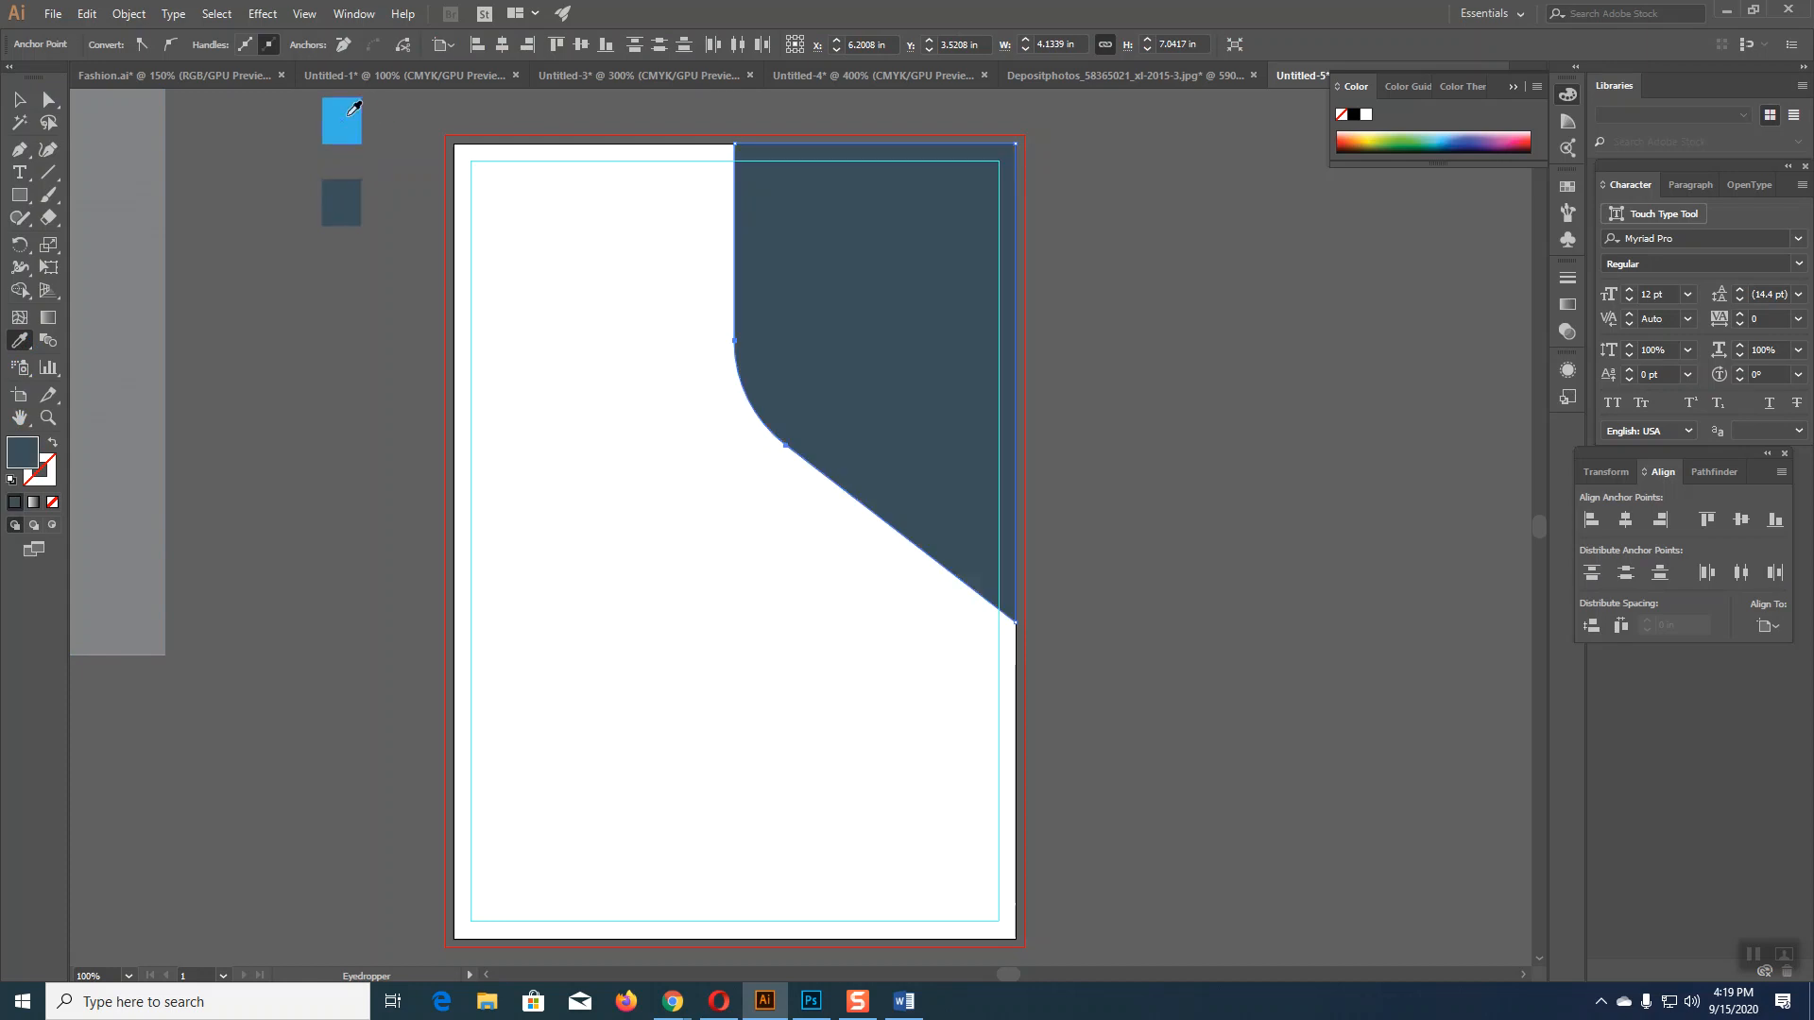
click(348, 127)
click(21, 100)
click(620, 458)
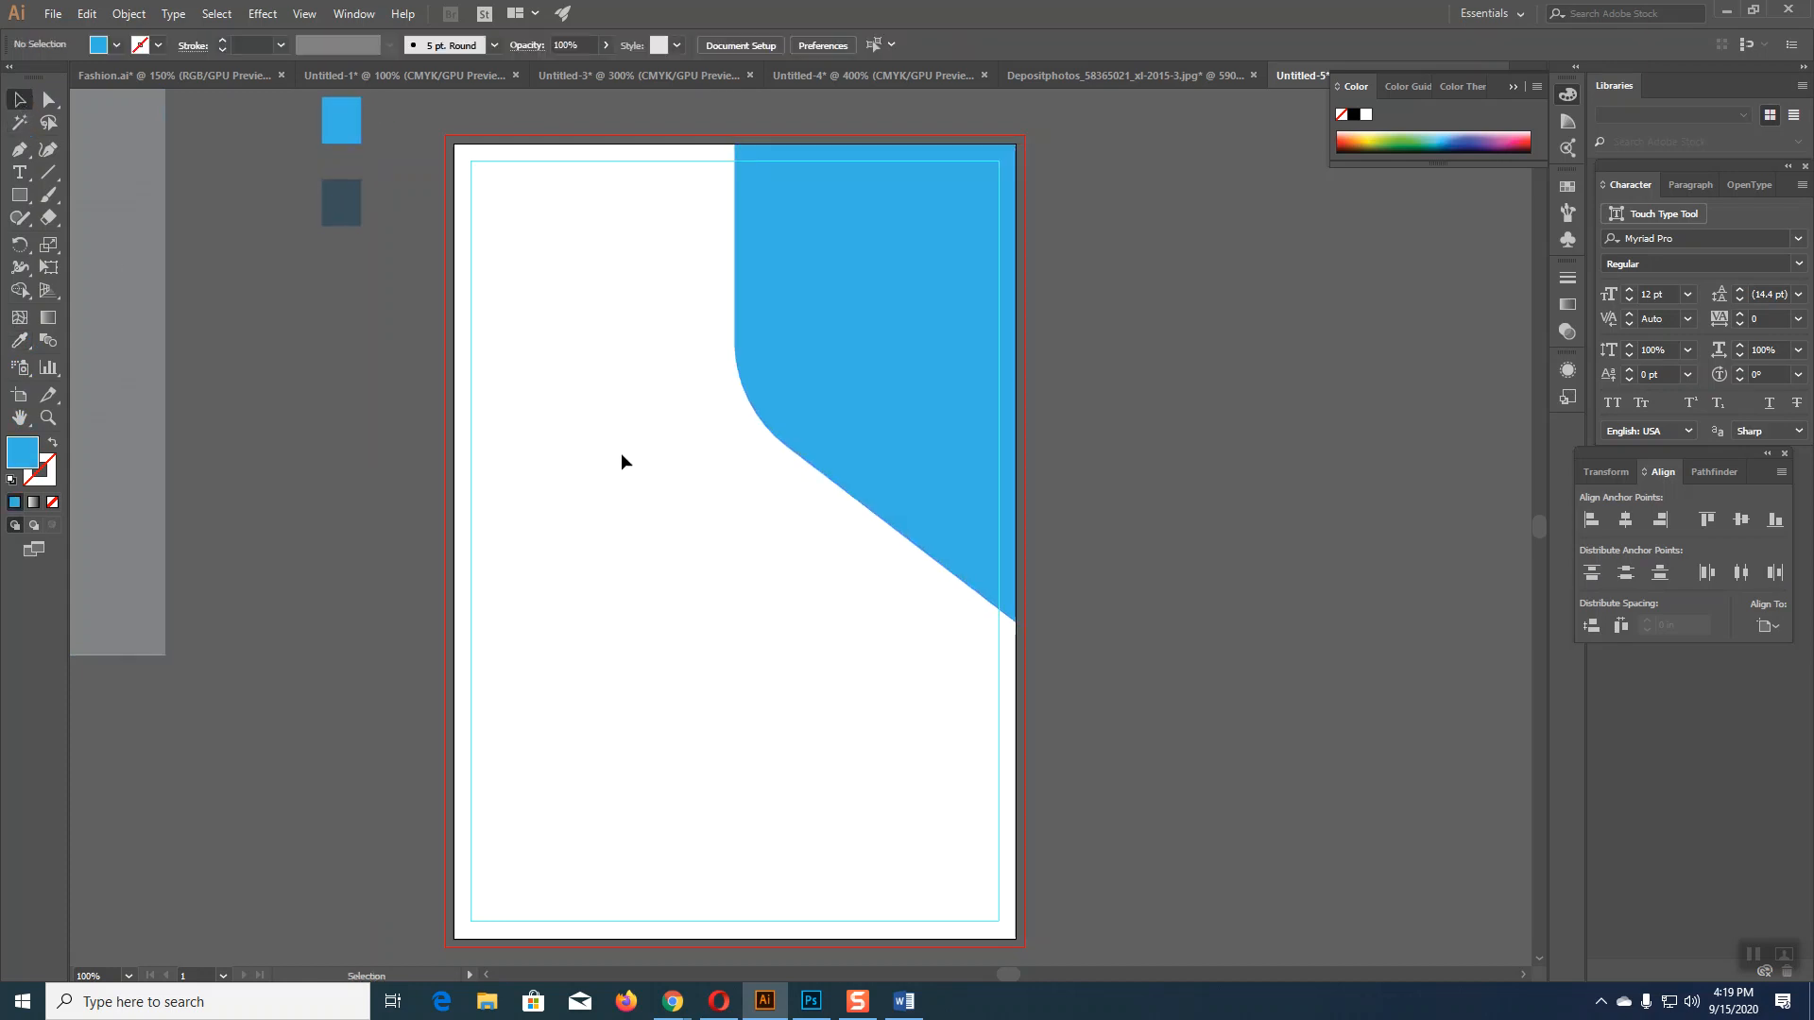
click(846, 393)
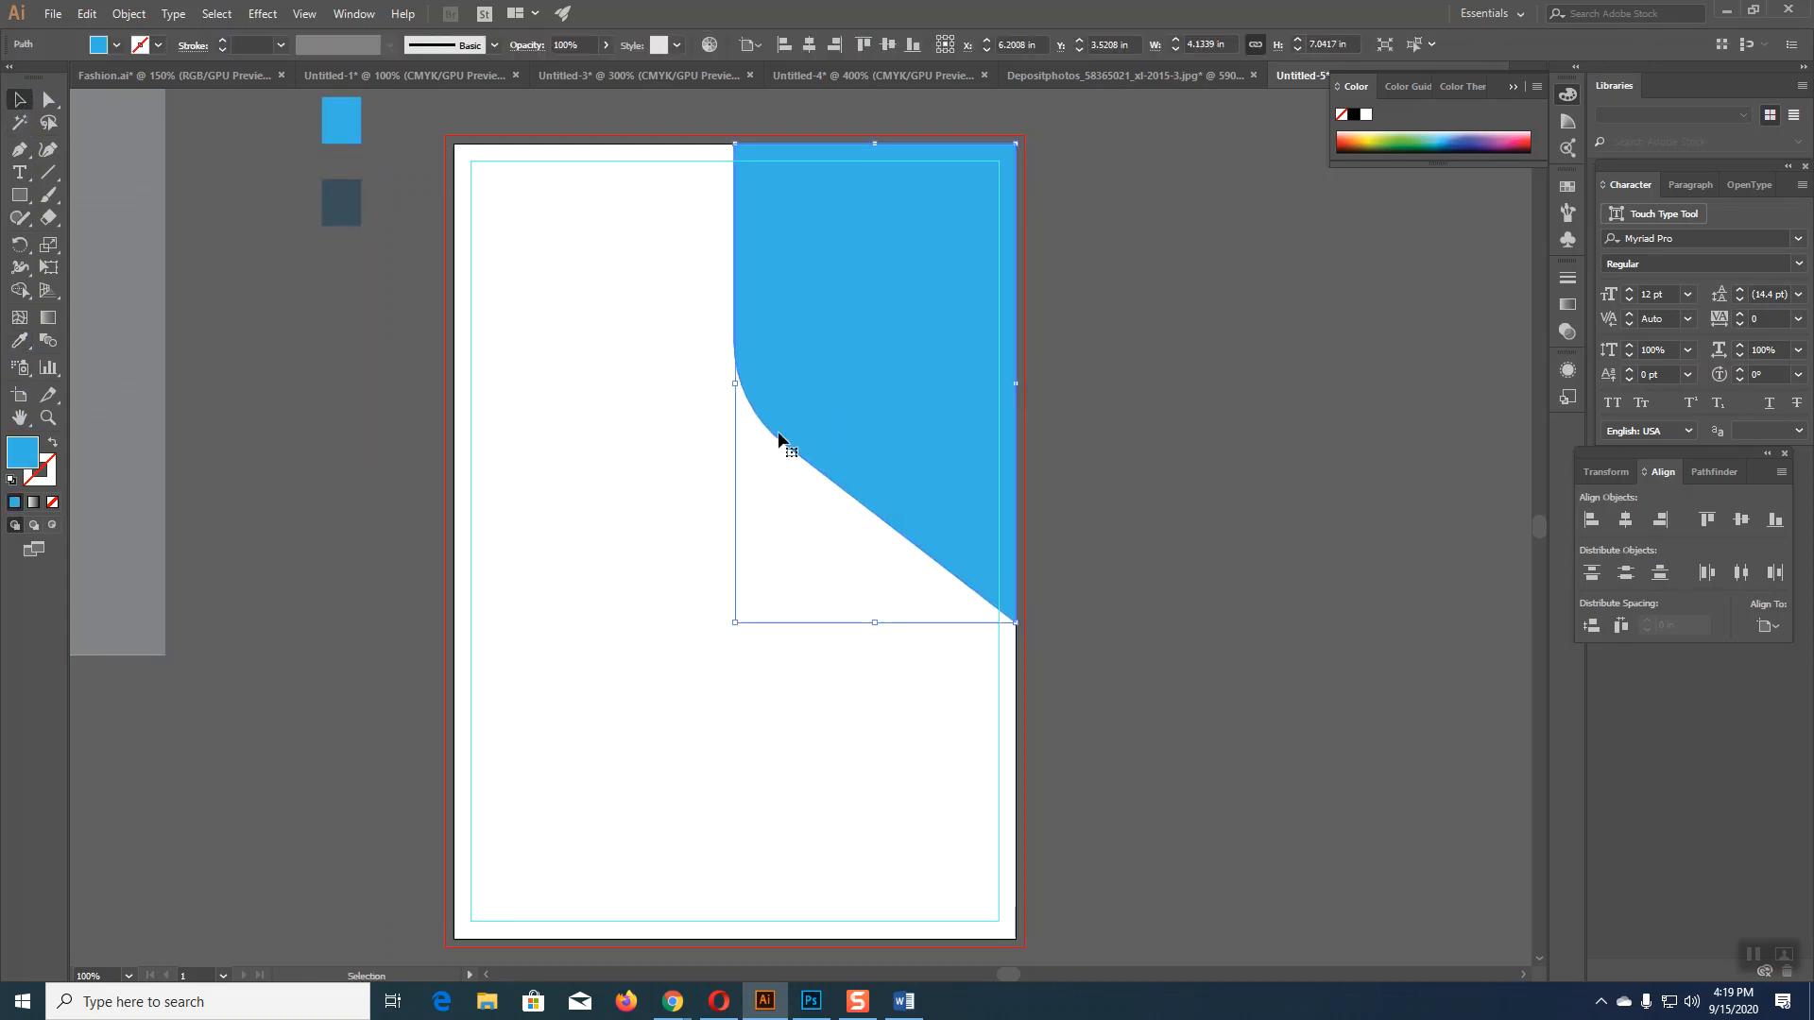
click(130, 14)
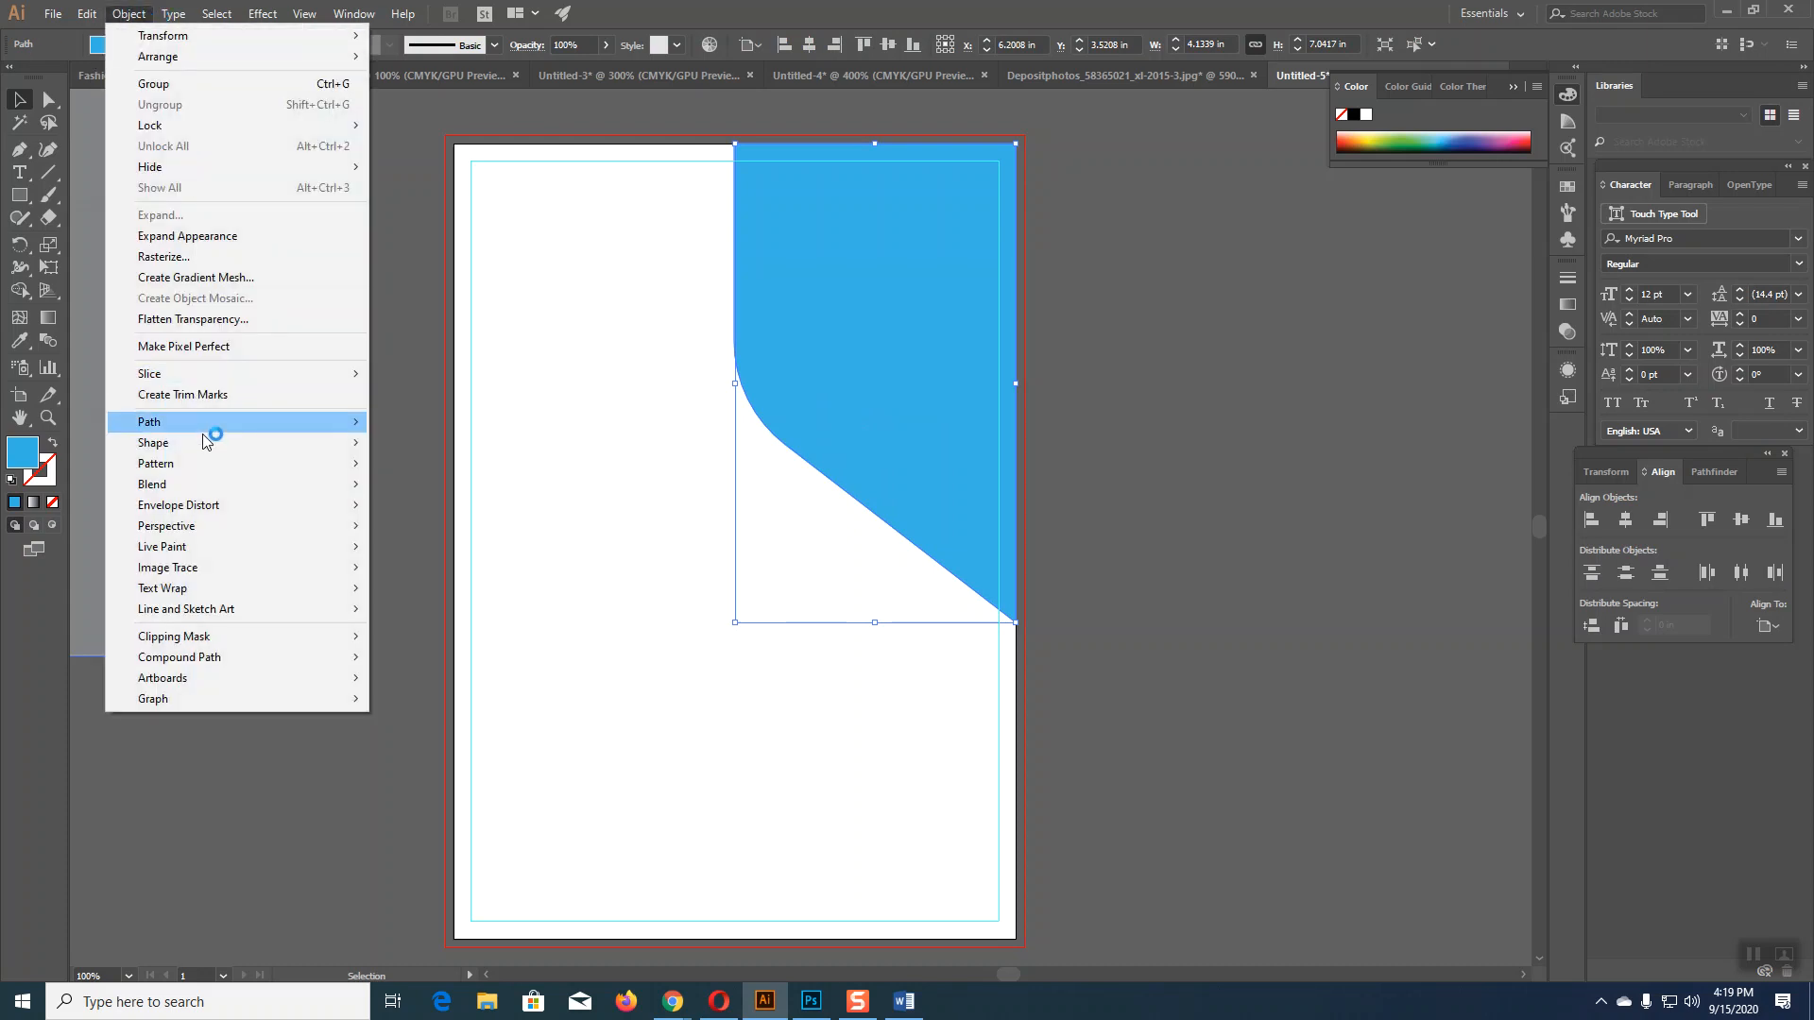
Step: Apply a 0.1 in Offset Path to the light-blue panel, checking it with Preview
mouse_move(210, 425)
click(472, 490)
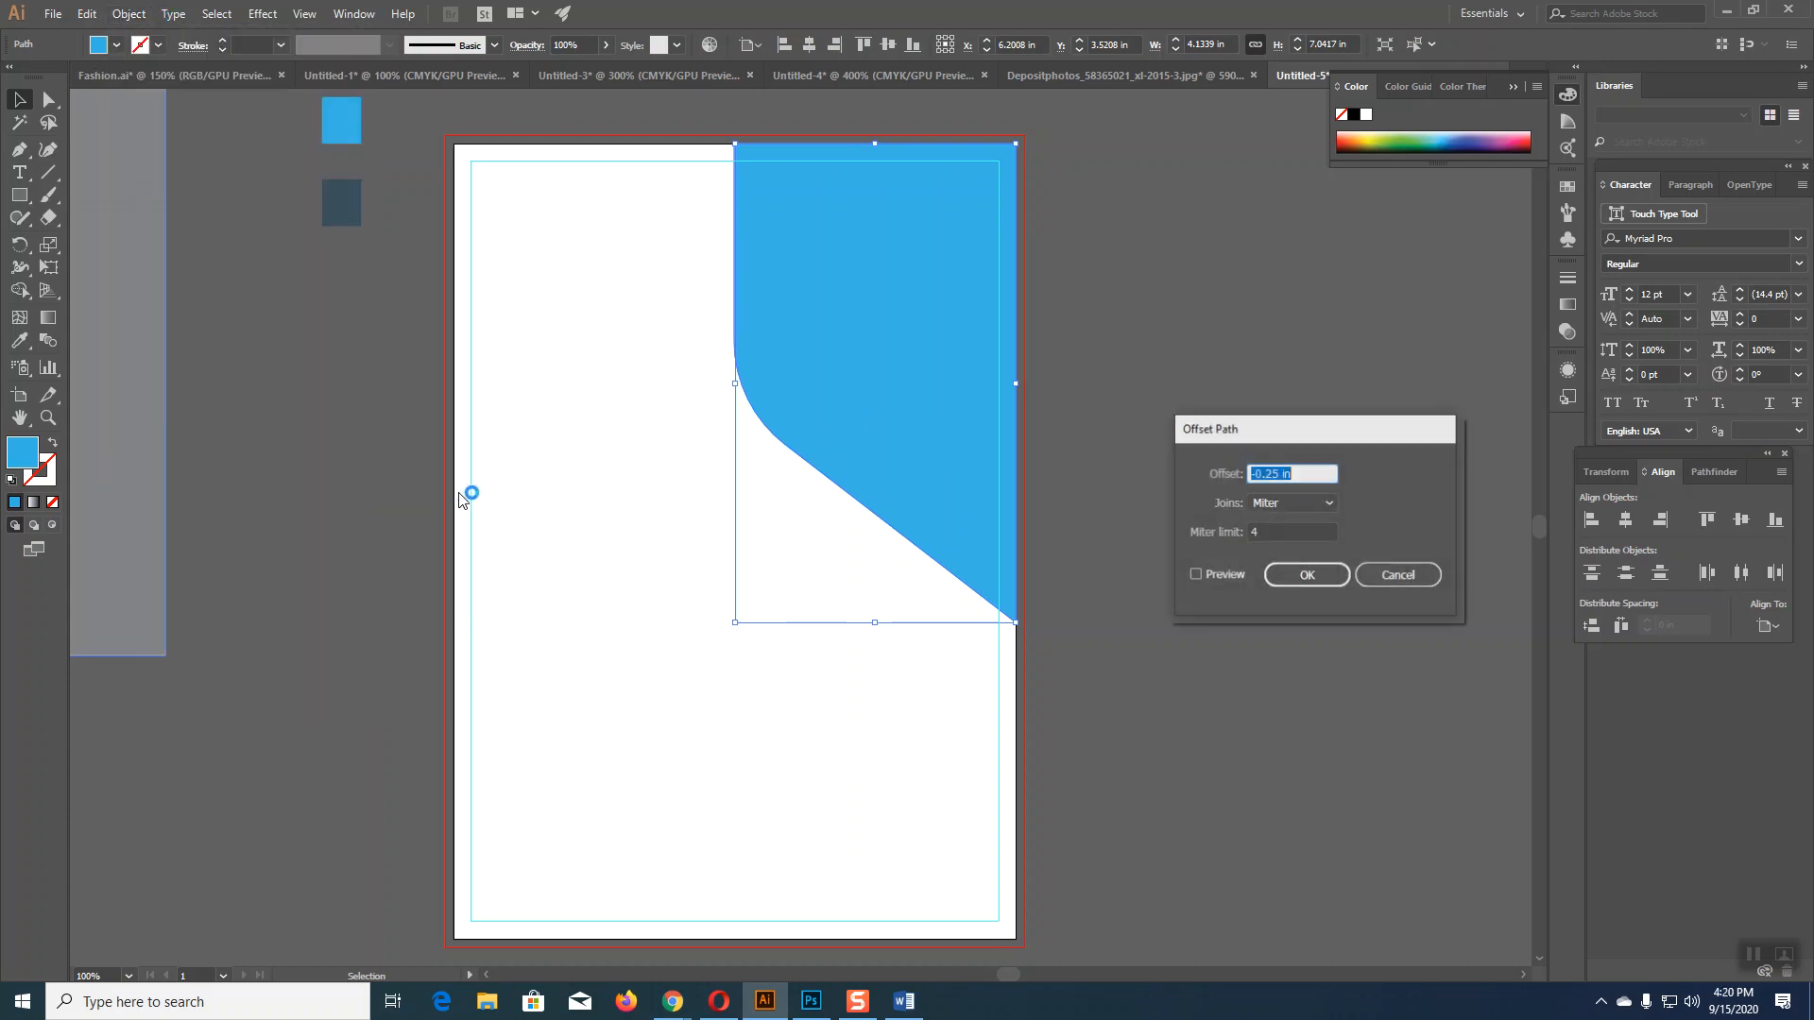
click(1252, 474)
text(-)
drag(1282, 475, 1215, 475)
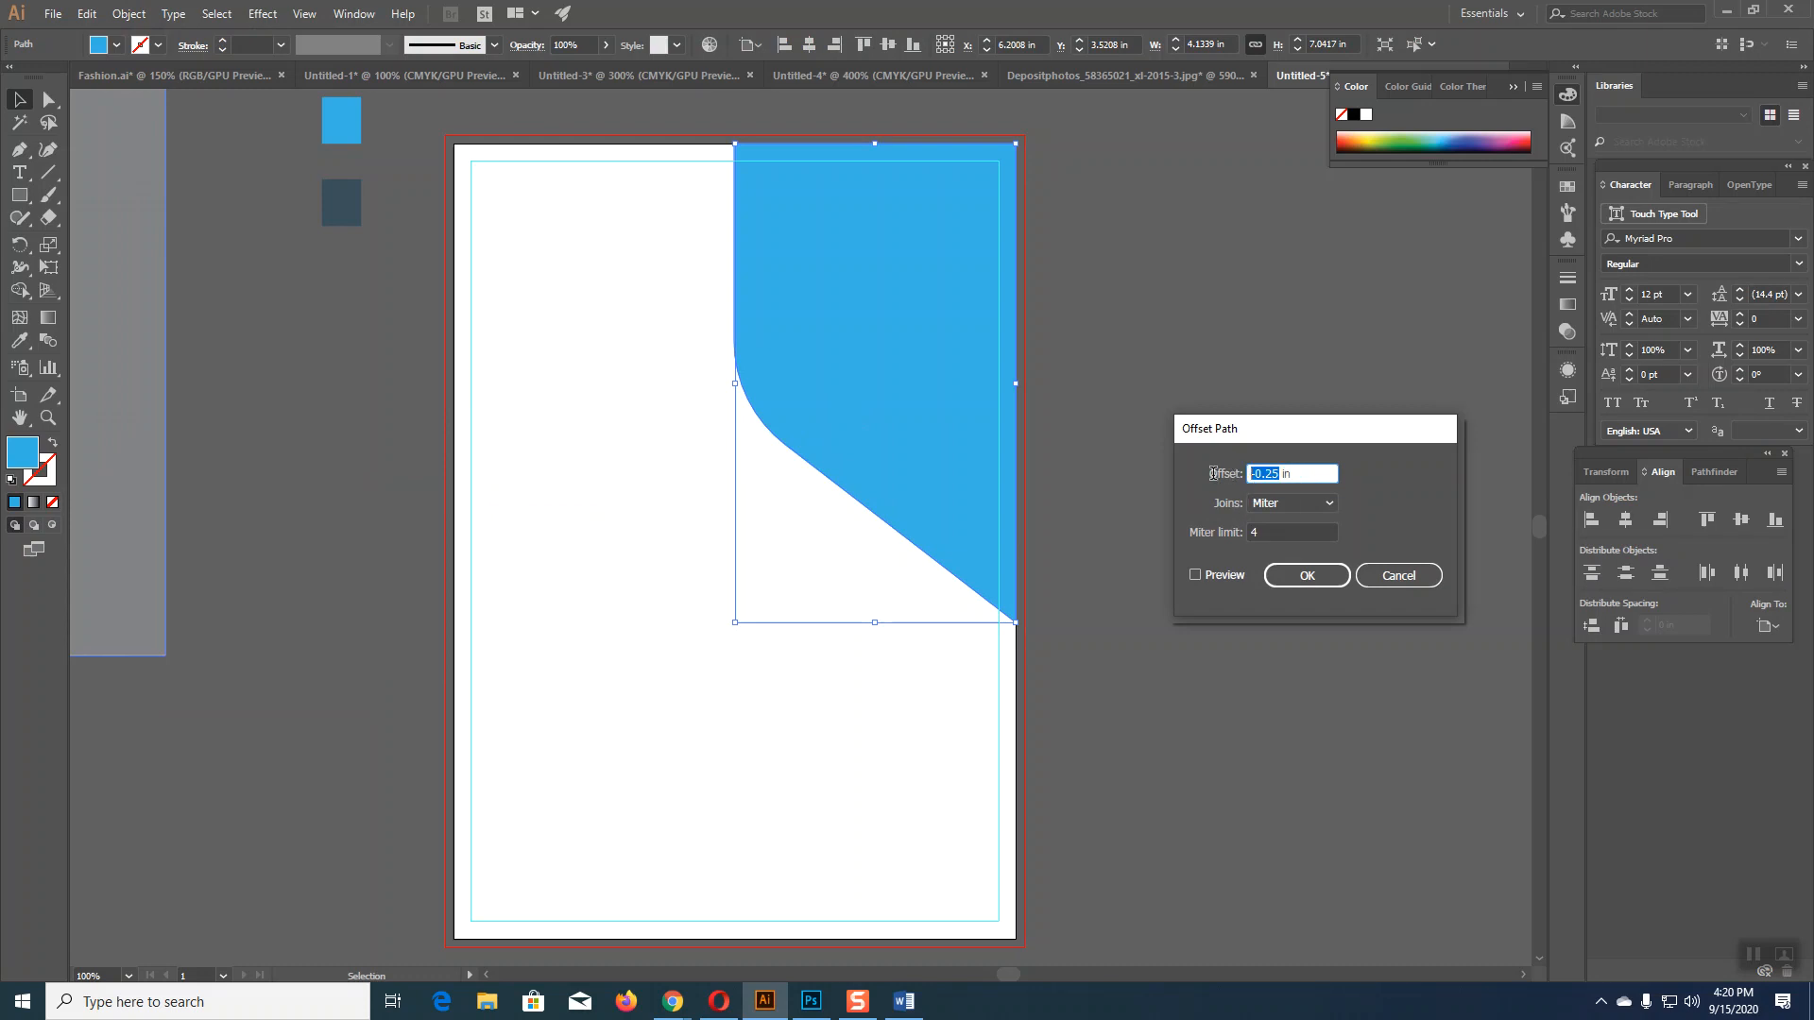
text(0.08)
click(1219, 578)
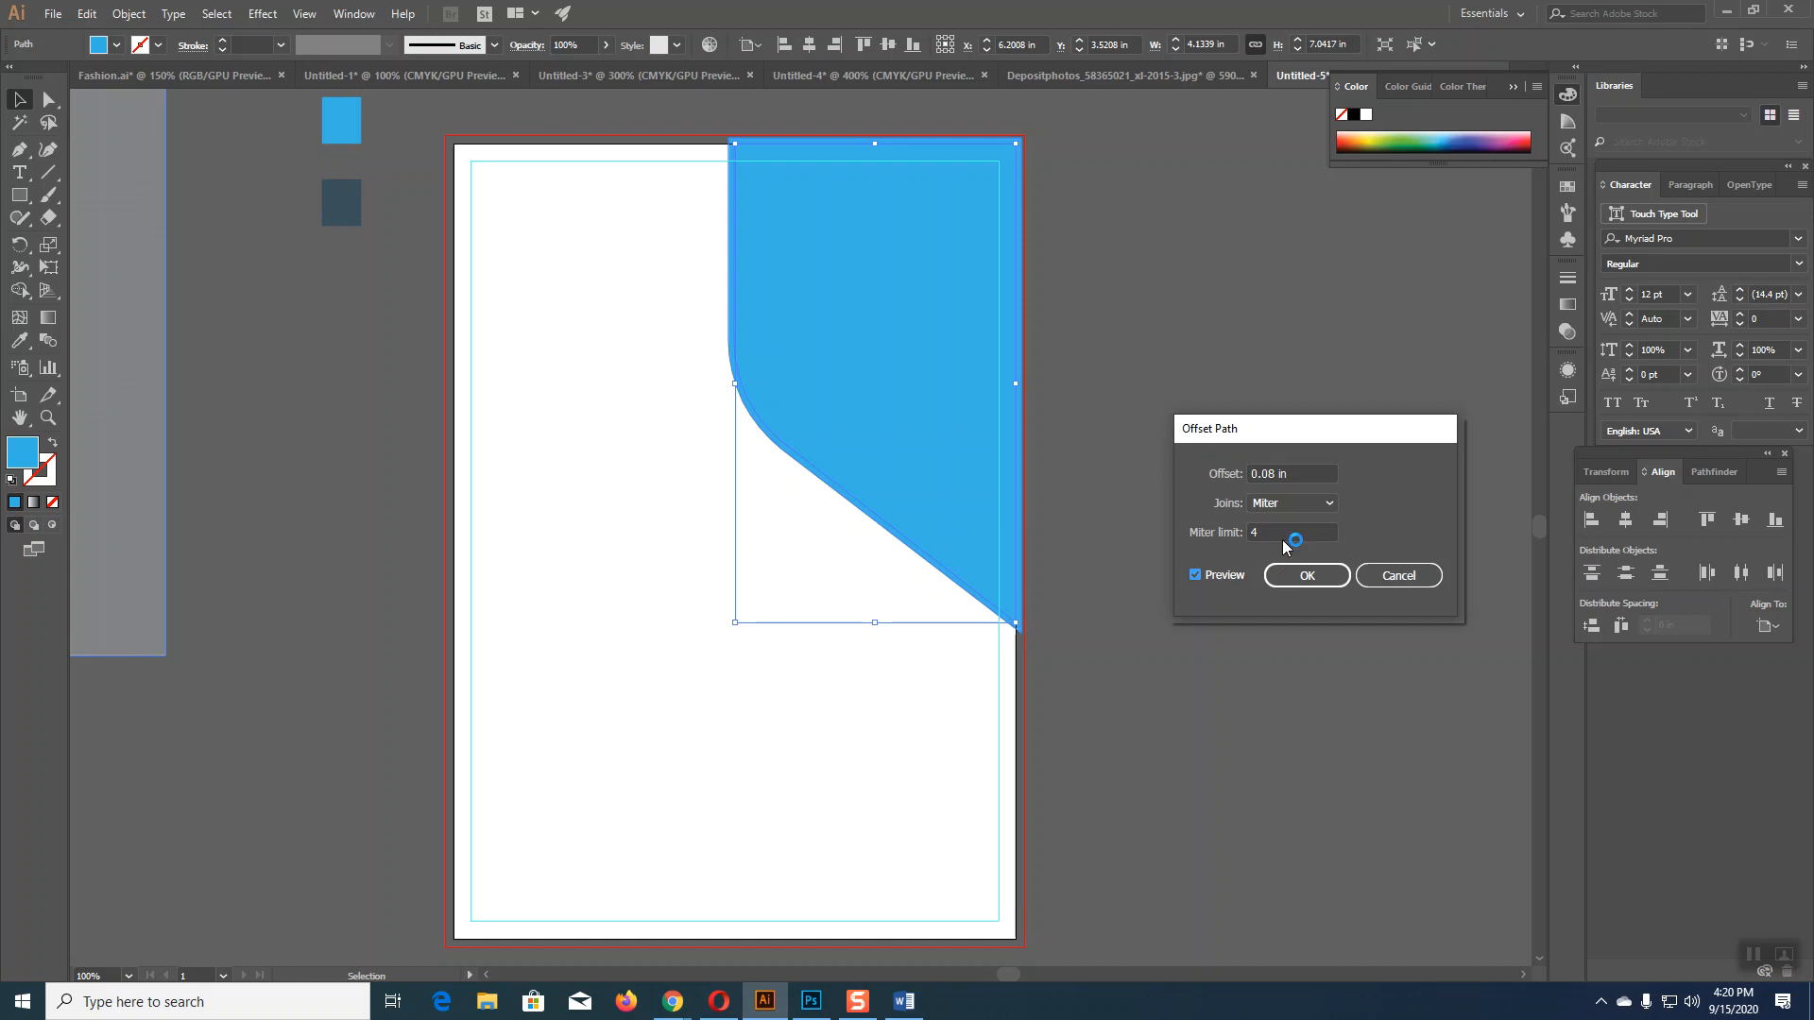
drag(1274, 478, 1268, 475)
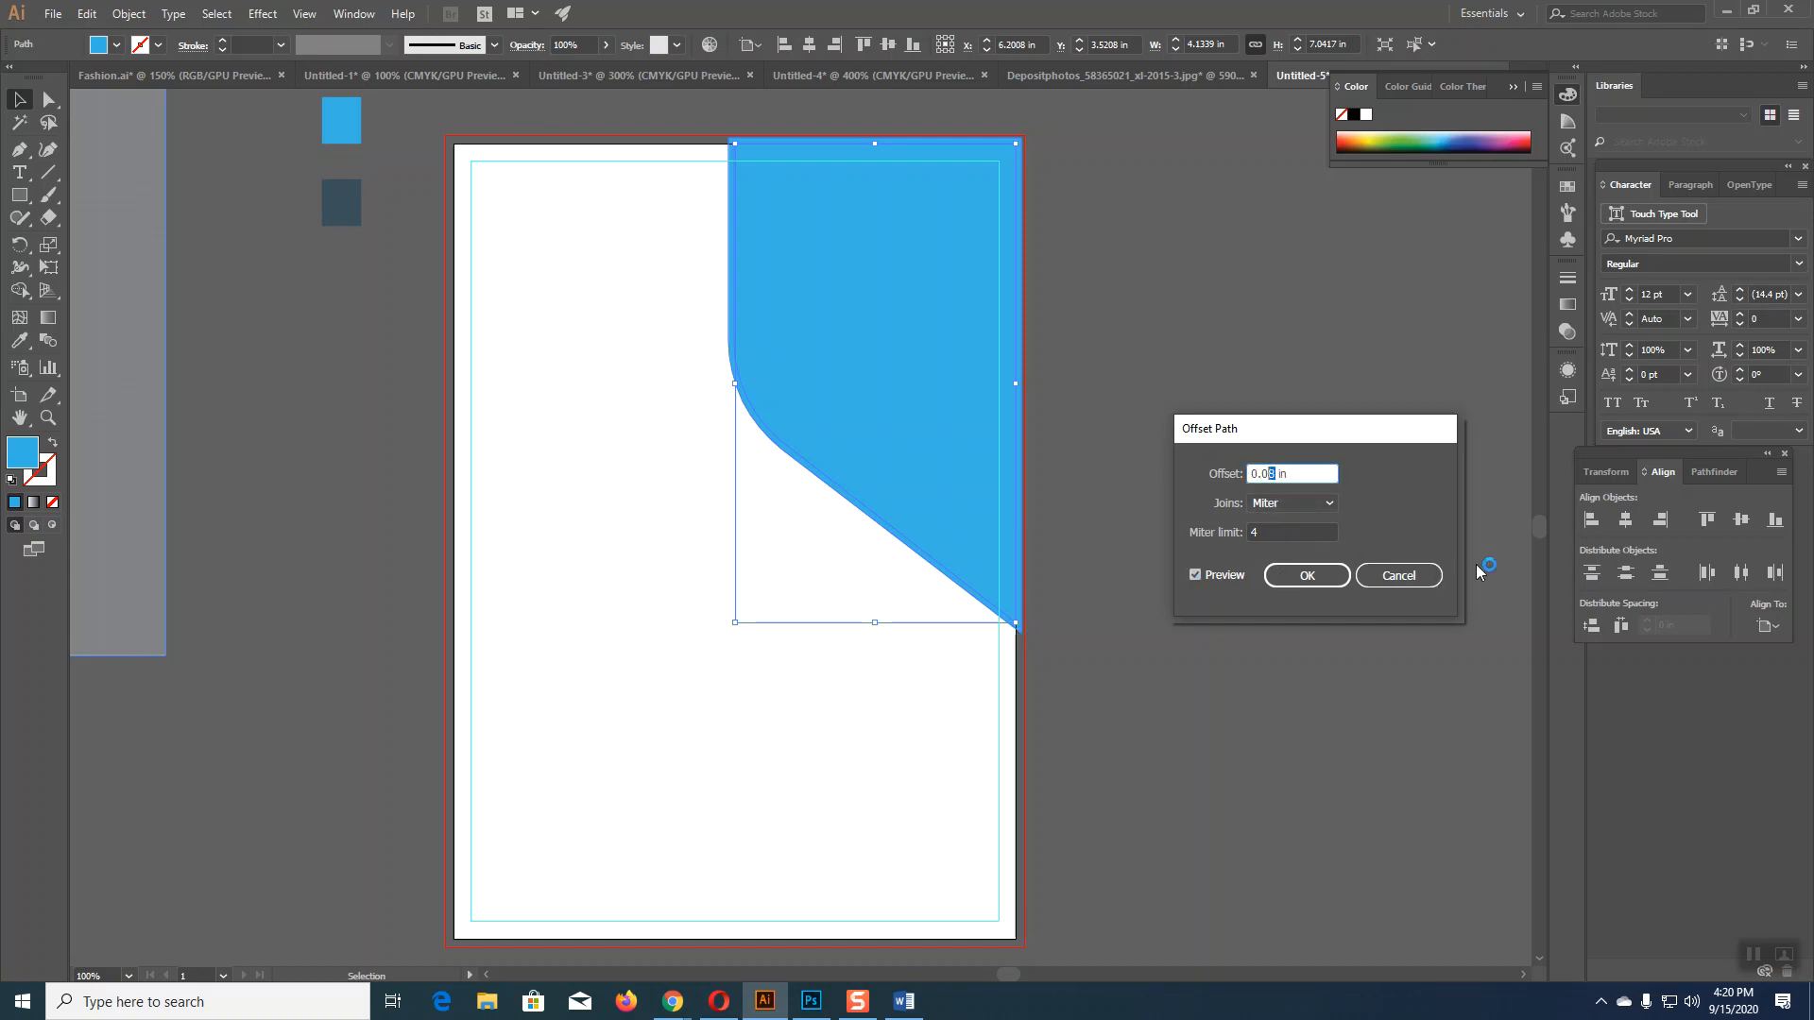
key(BackSpace)
key(BackSpace)
text(1)
click(1200, 578)
click(1201, 574)
click(1300, 581)
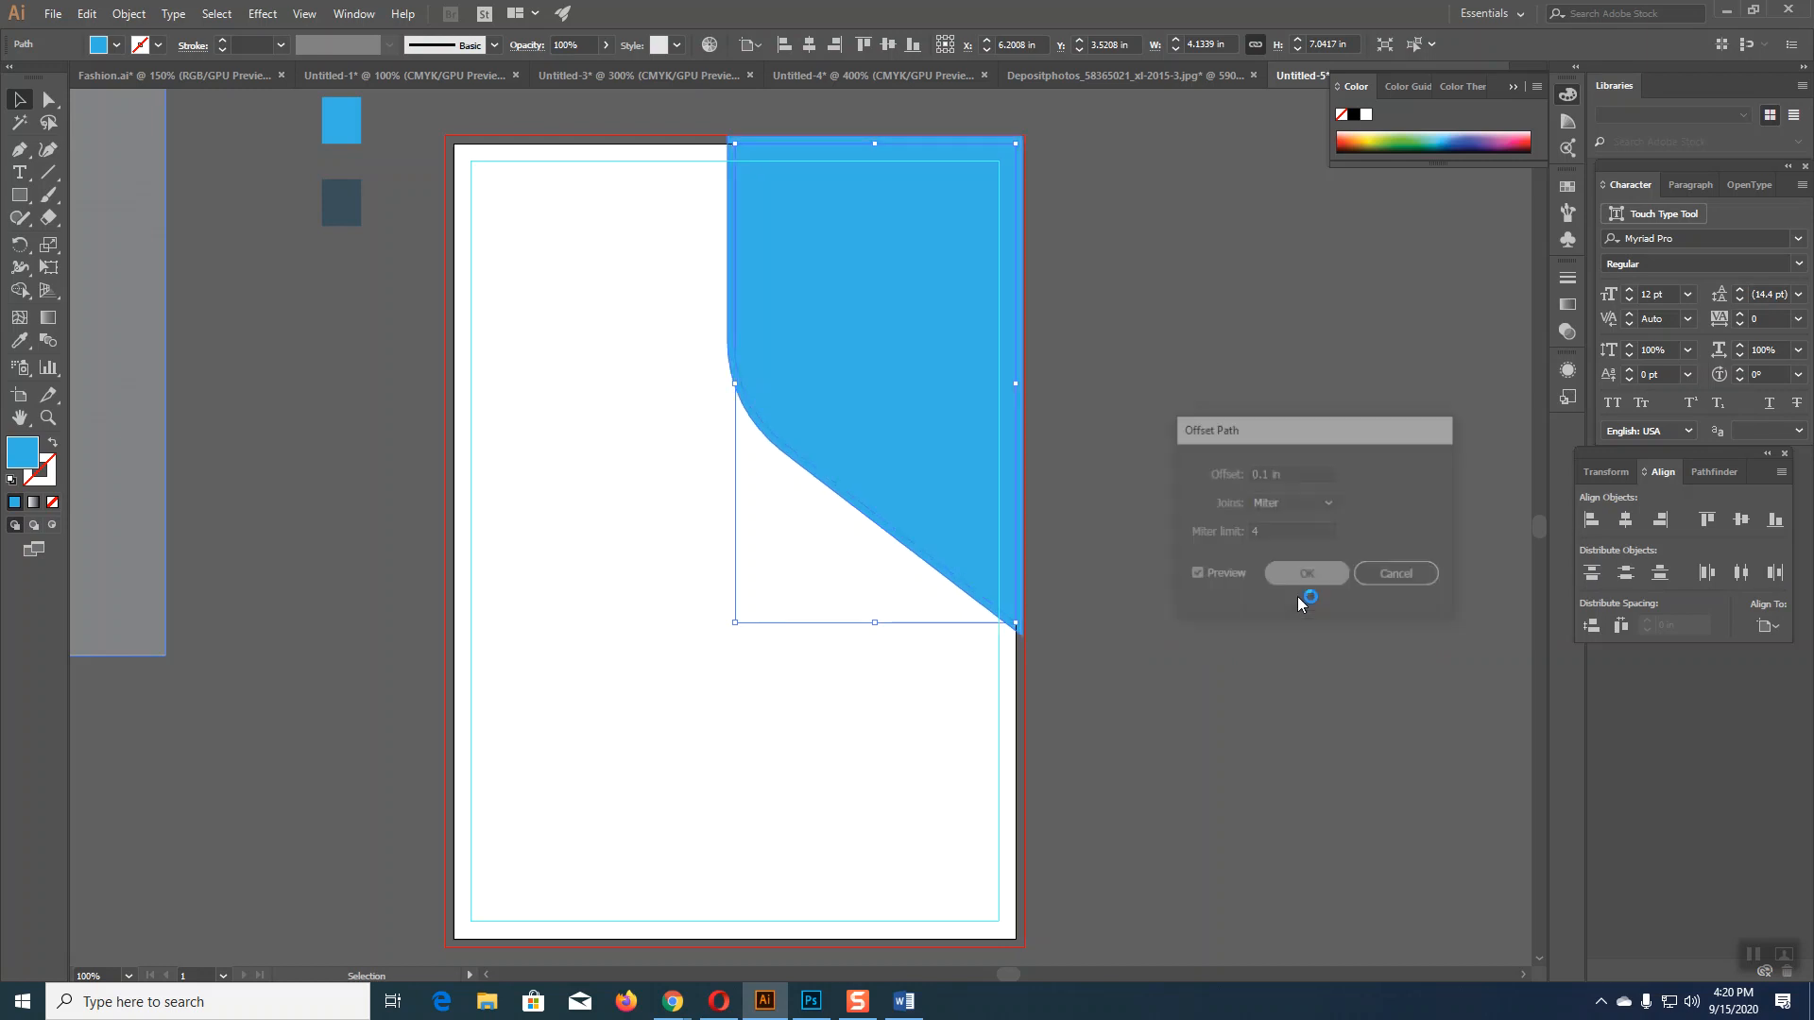
Step: Zoom in on the offset shape and lower its top-left corner anchor onto the artboard's top edge
key(ctrl+equal)
key(ctrl+equal)
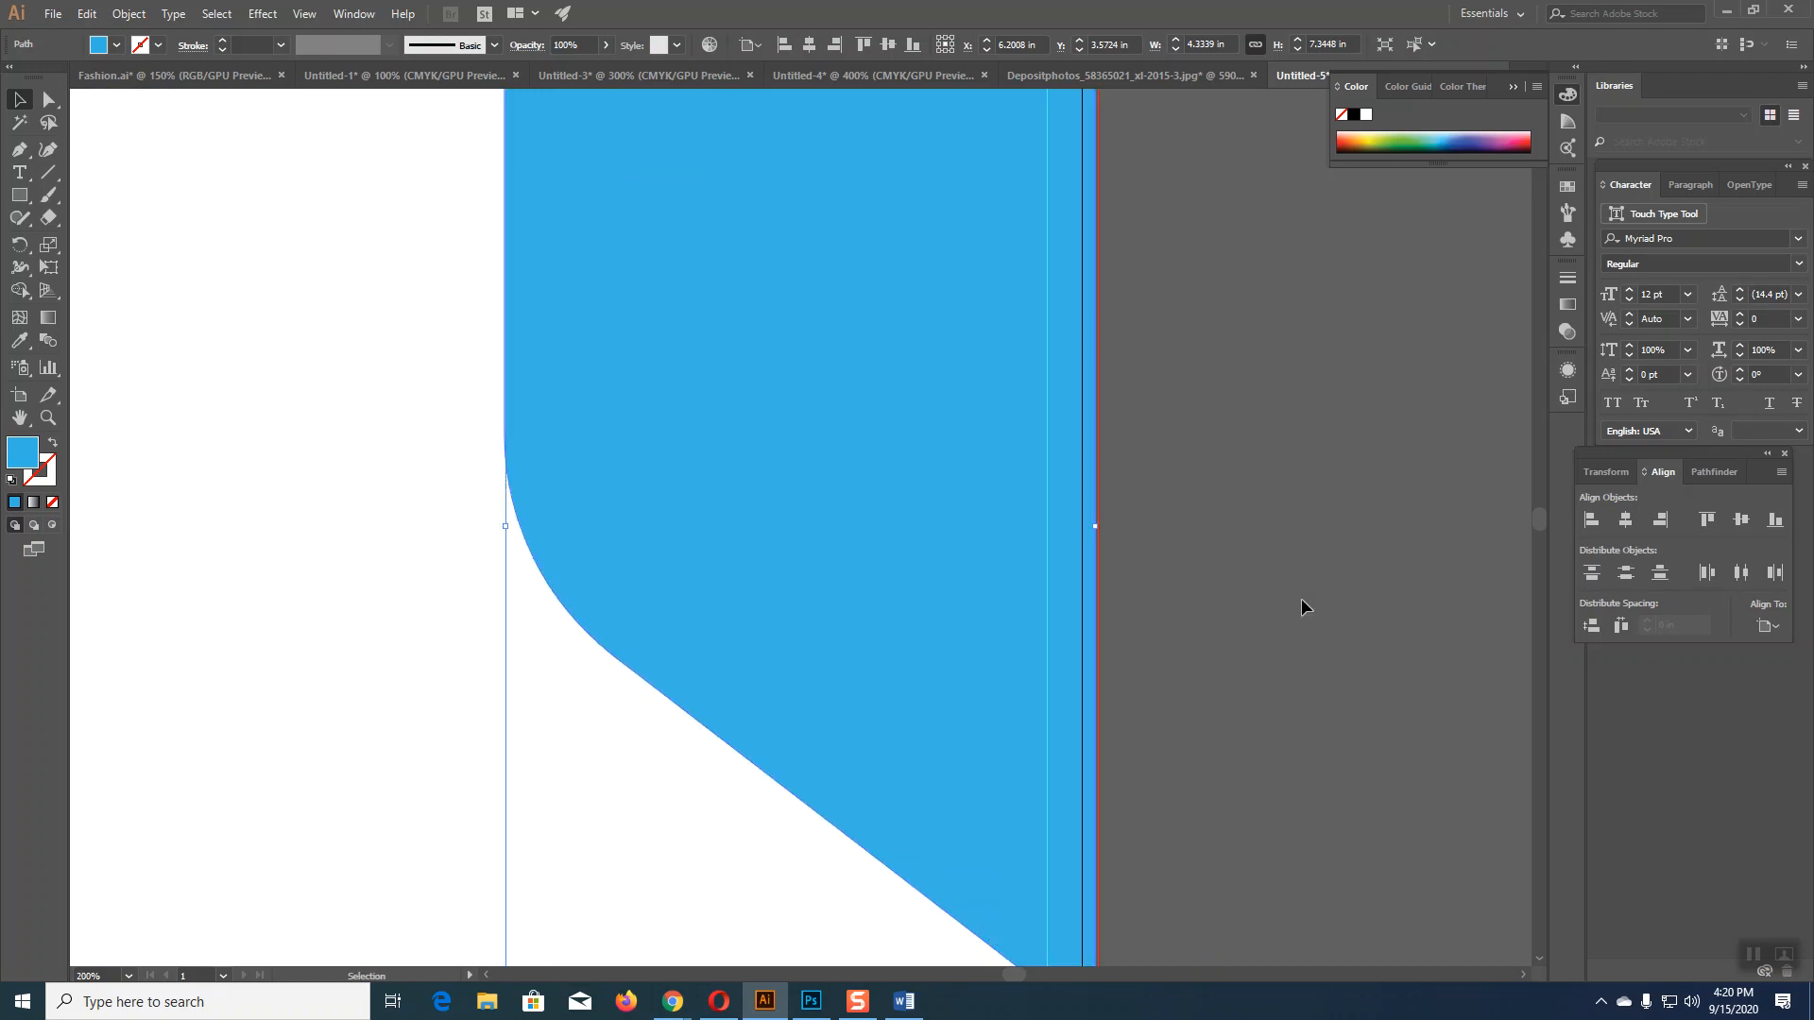
key(v)
scroll(525, 349, up, 3)
scroll(467, 382, up, 8)
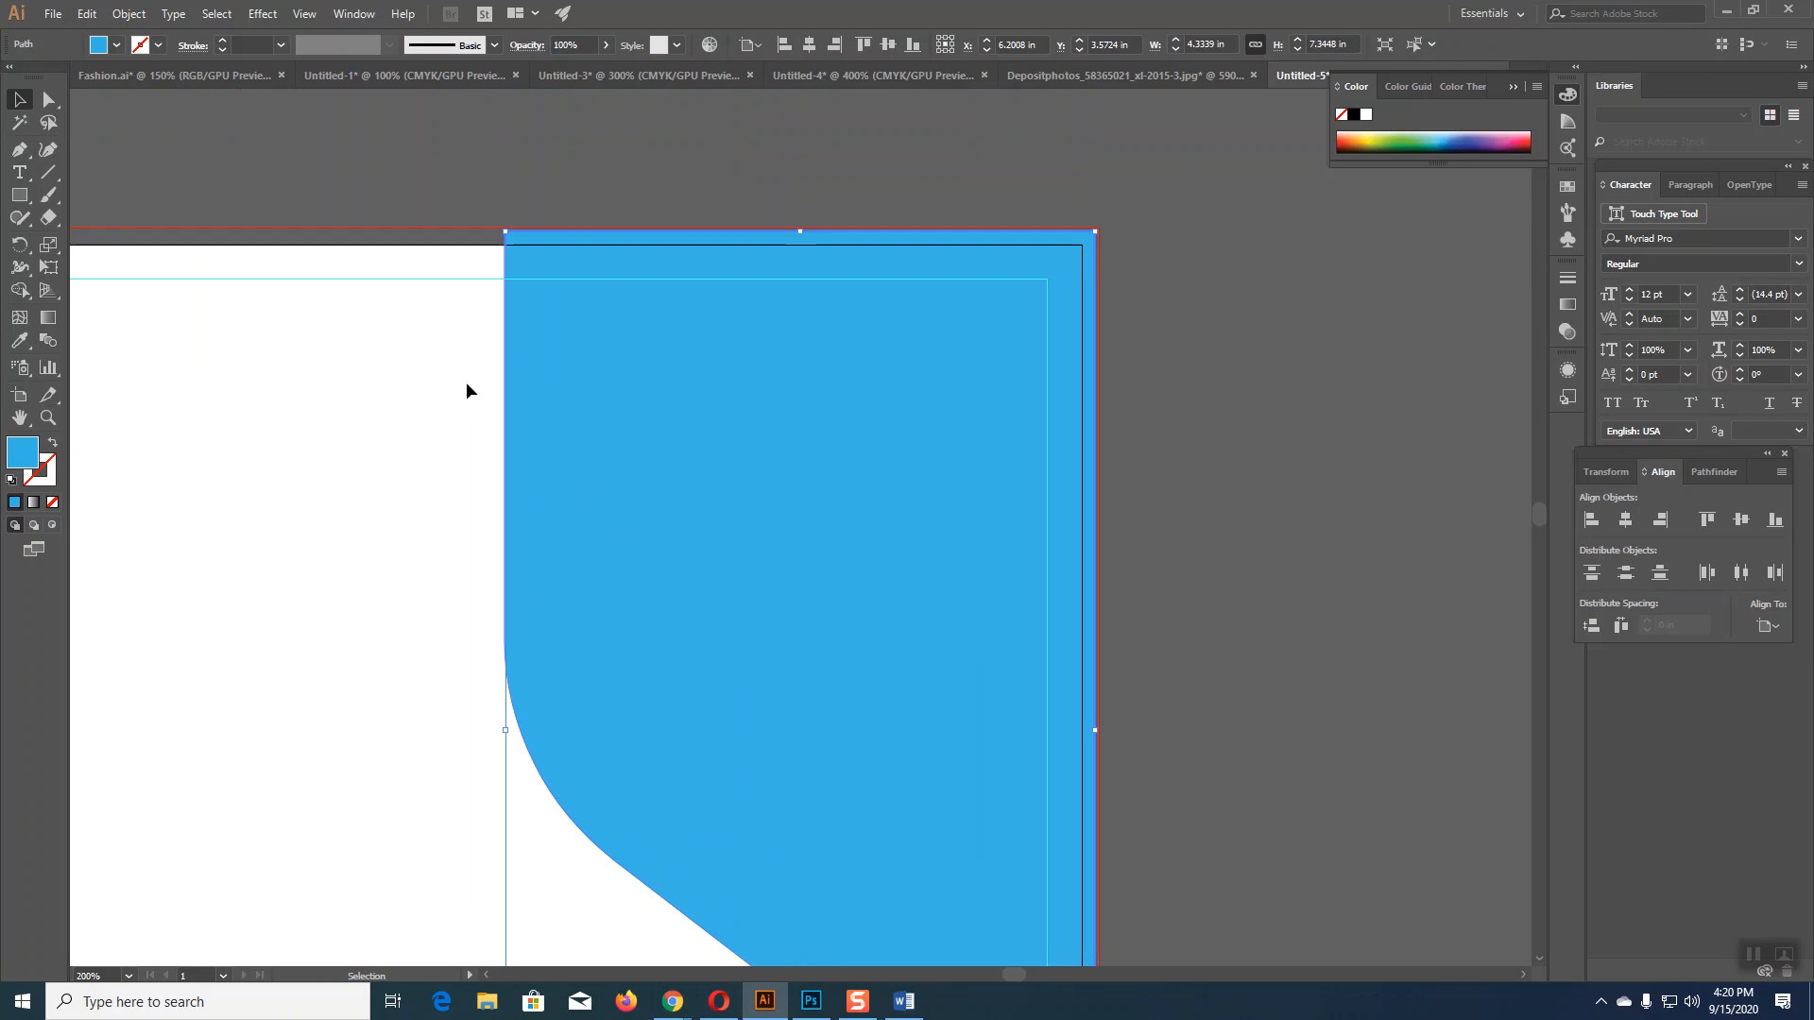
scroll(212, 340, down, 5)
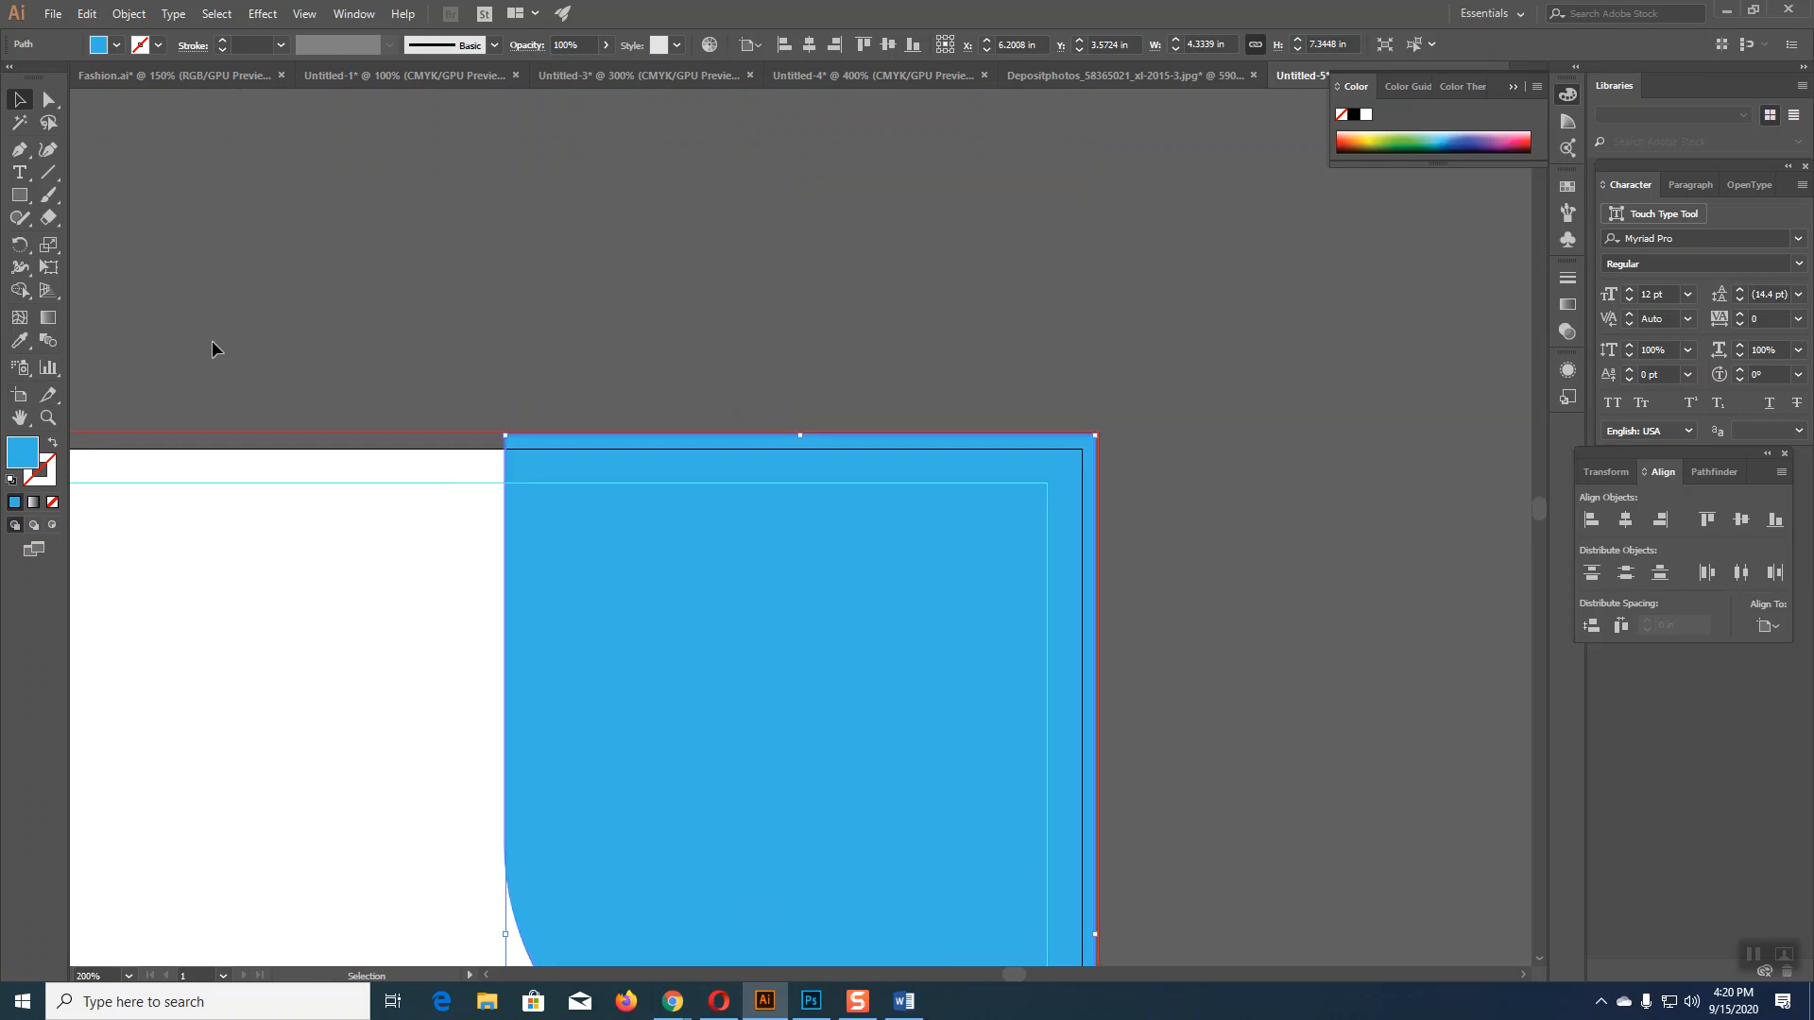
key(a)
key(ctrl+minus)
key(v)
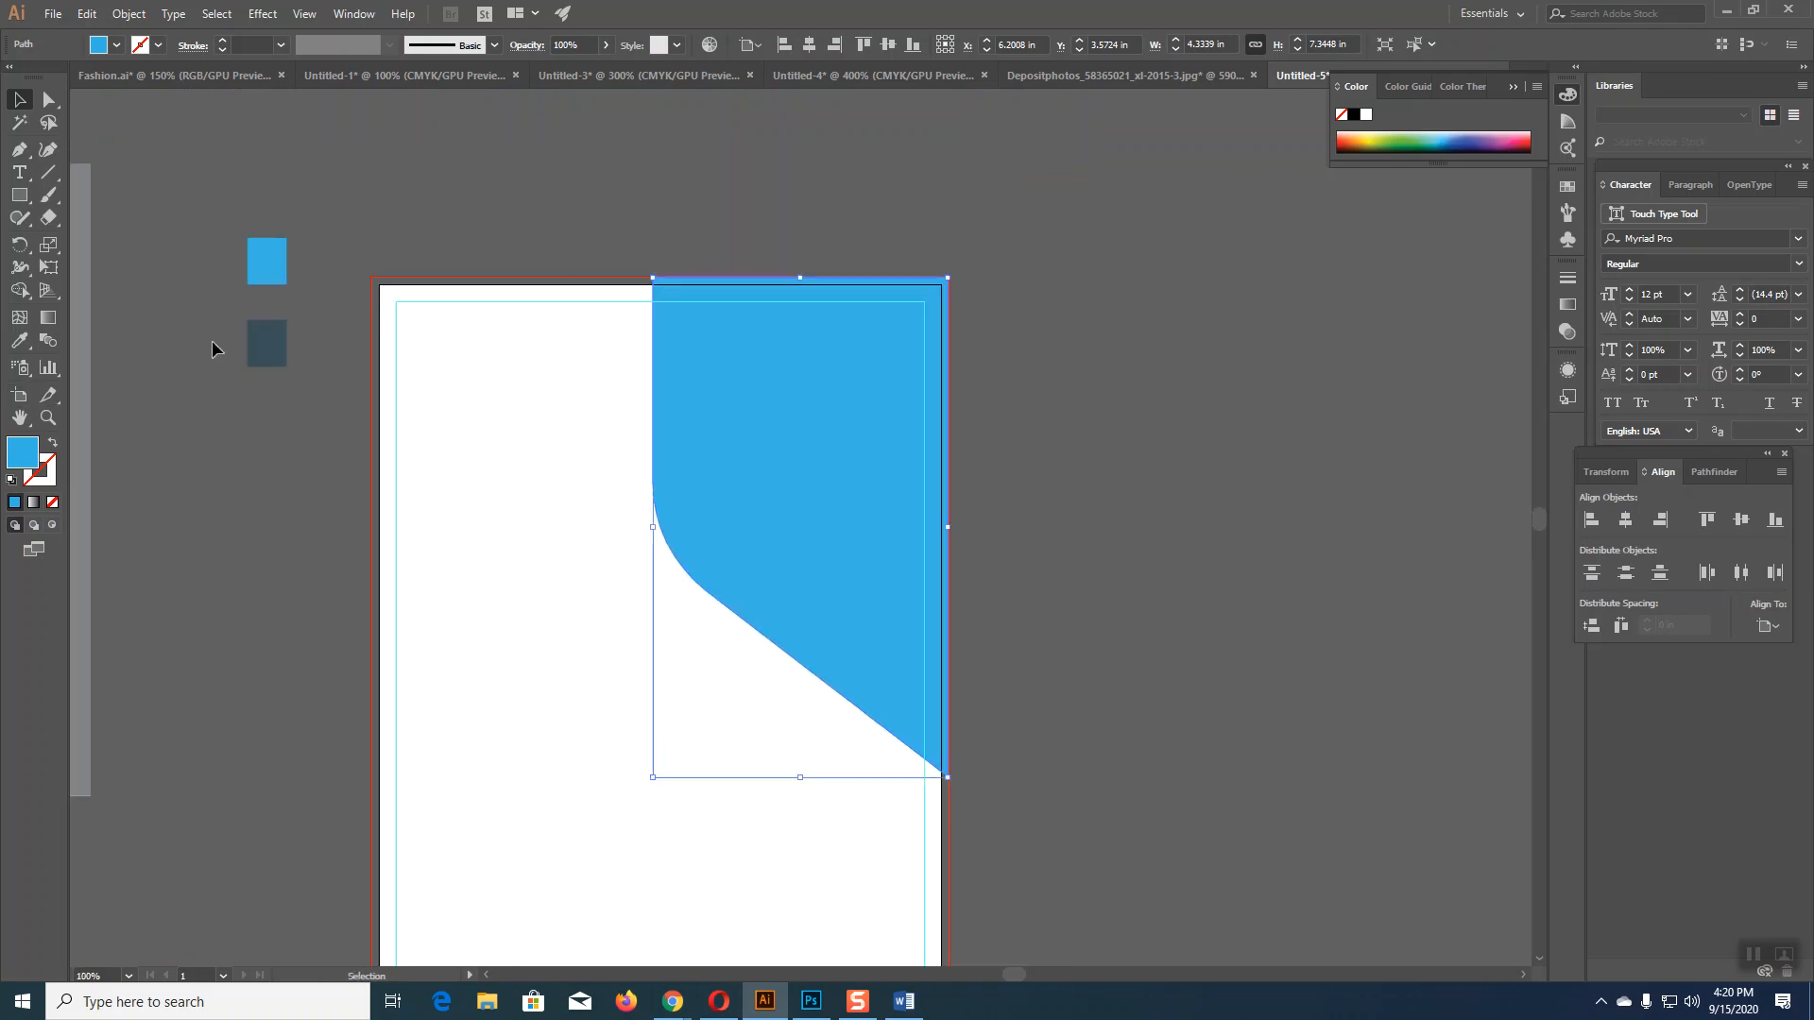
click(1081, 316)
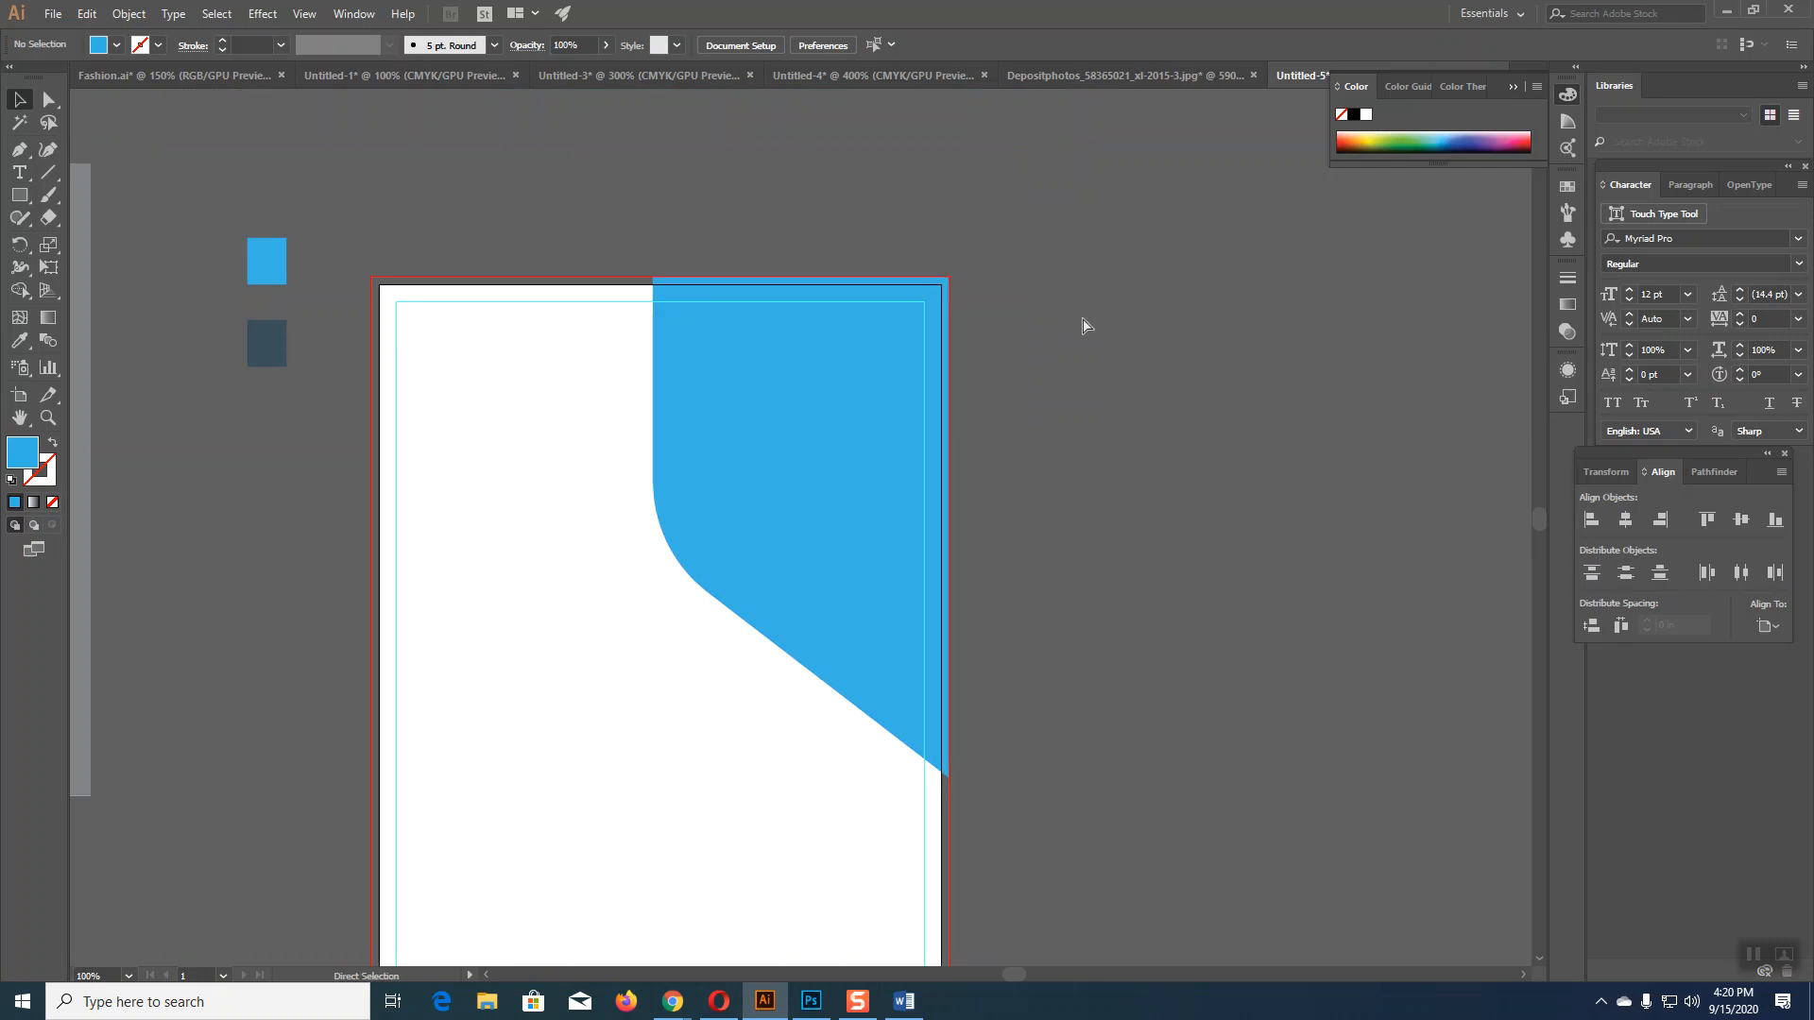
key(ctrl+plus)
key(ctrl+plus)
key(ctrl+plus)
key(ctrl+plus)
drag(1087, 379, 848, 649)
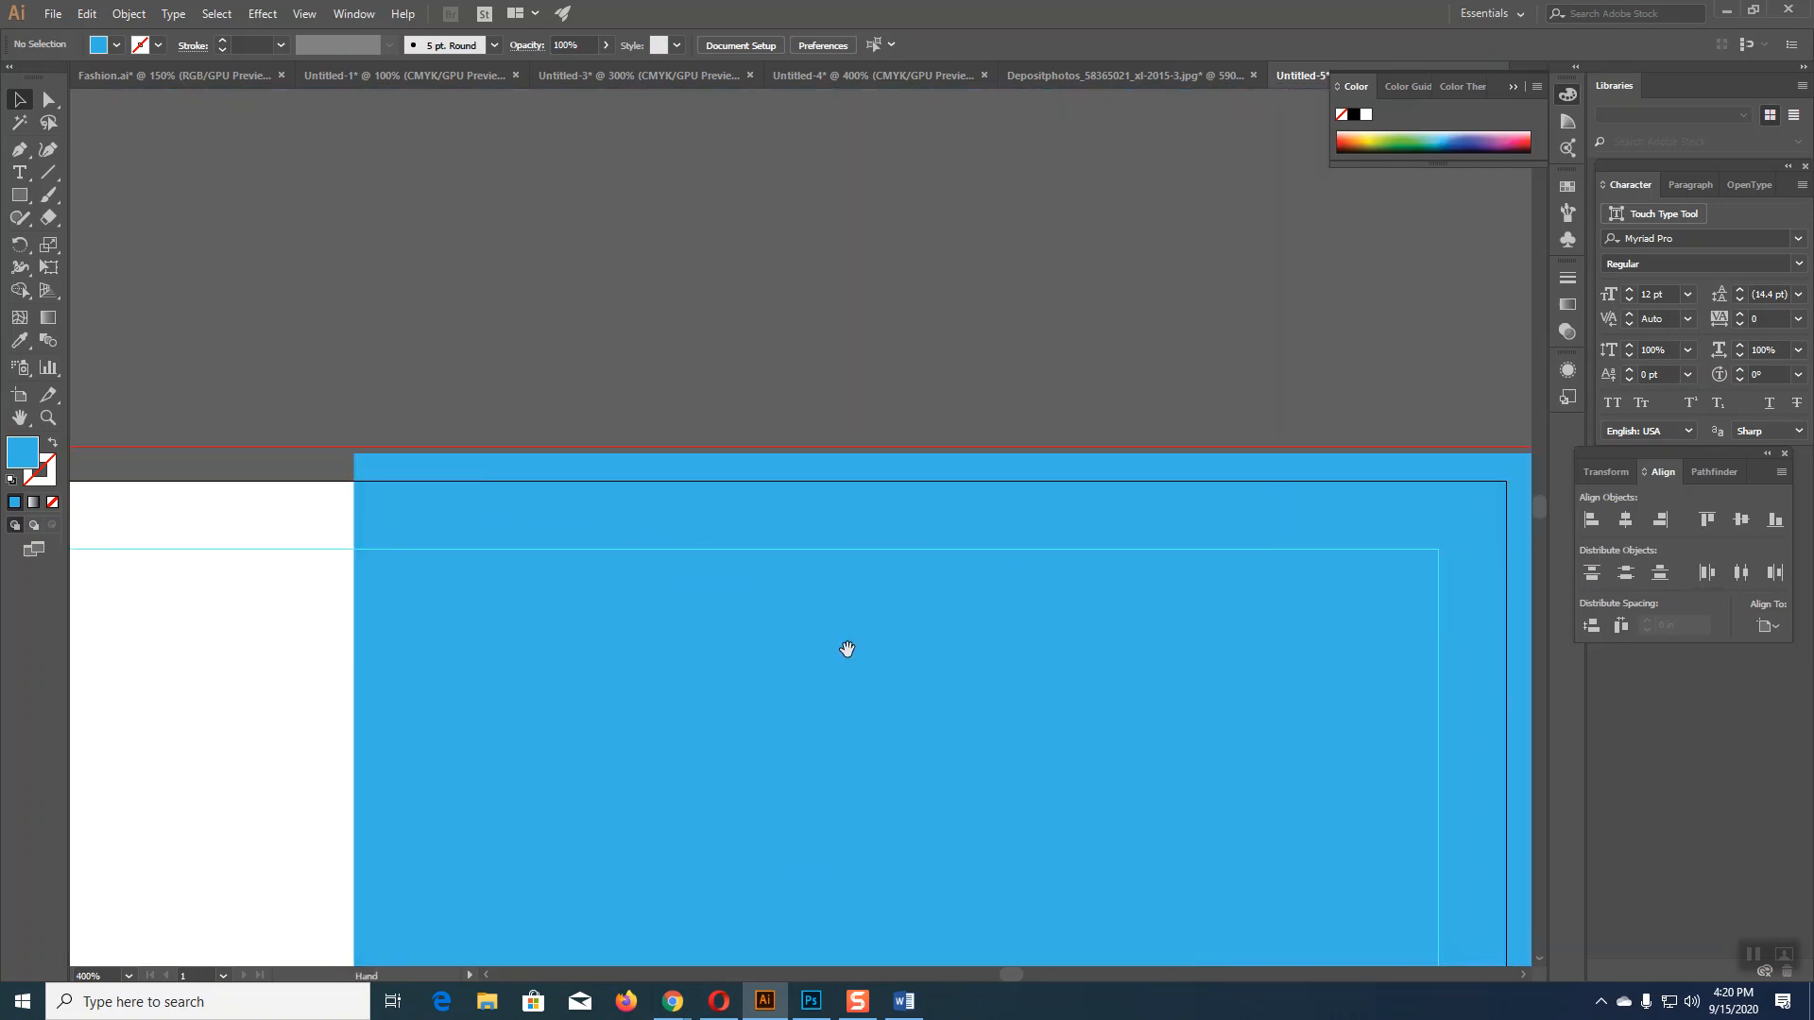
click(578, 453)
drag(1031, 393, 881, 325)
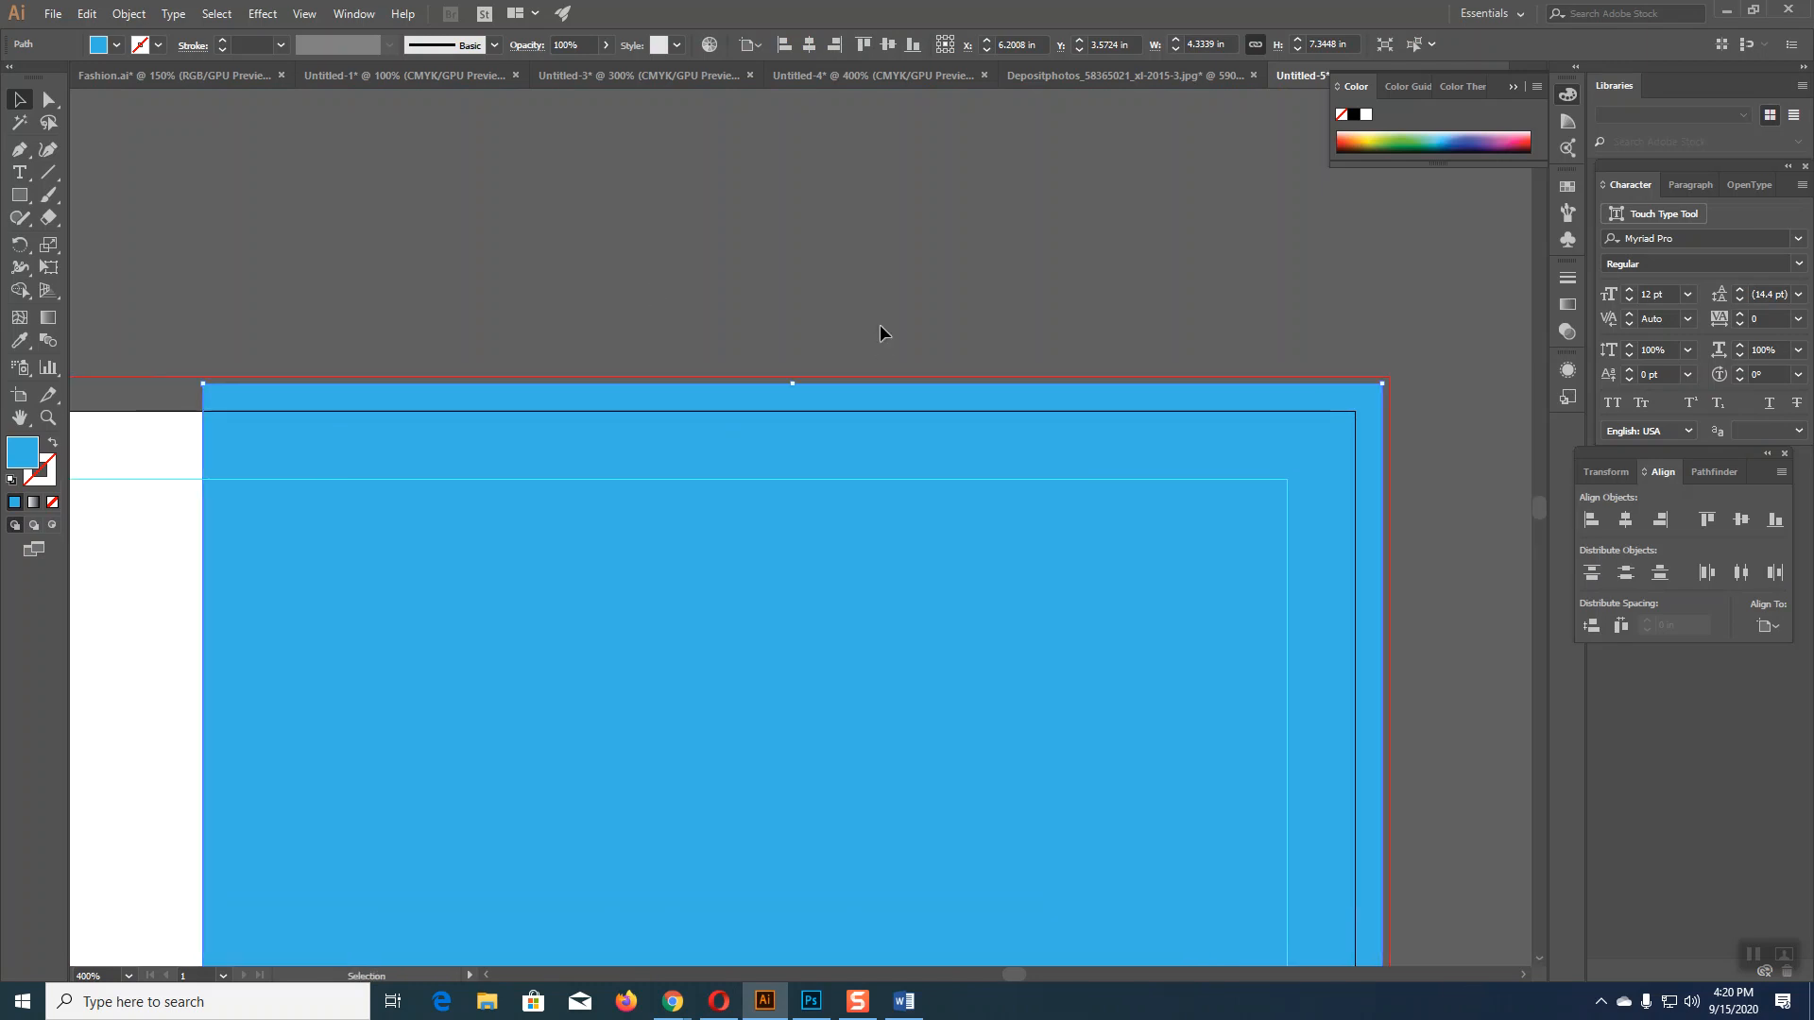
click(490, 321)
drag(203, 385, 203, 412)
click(834, 275)
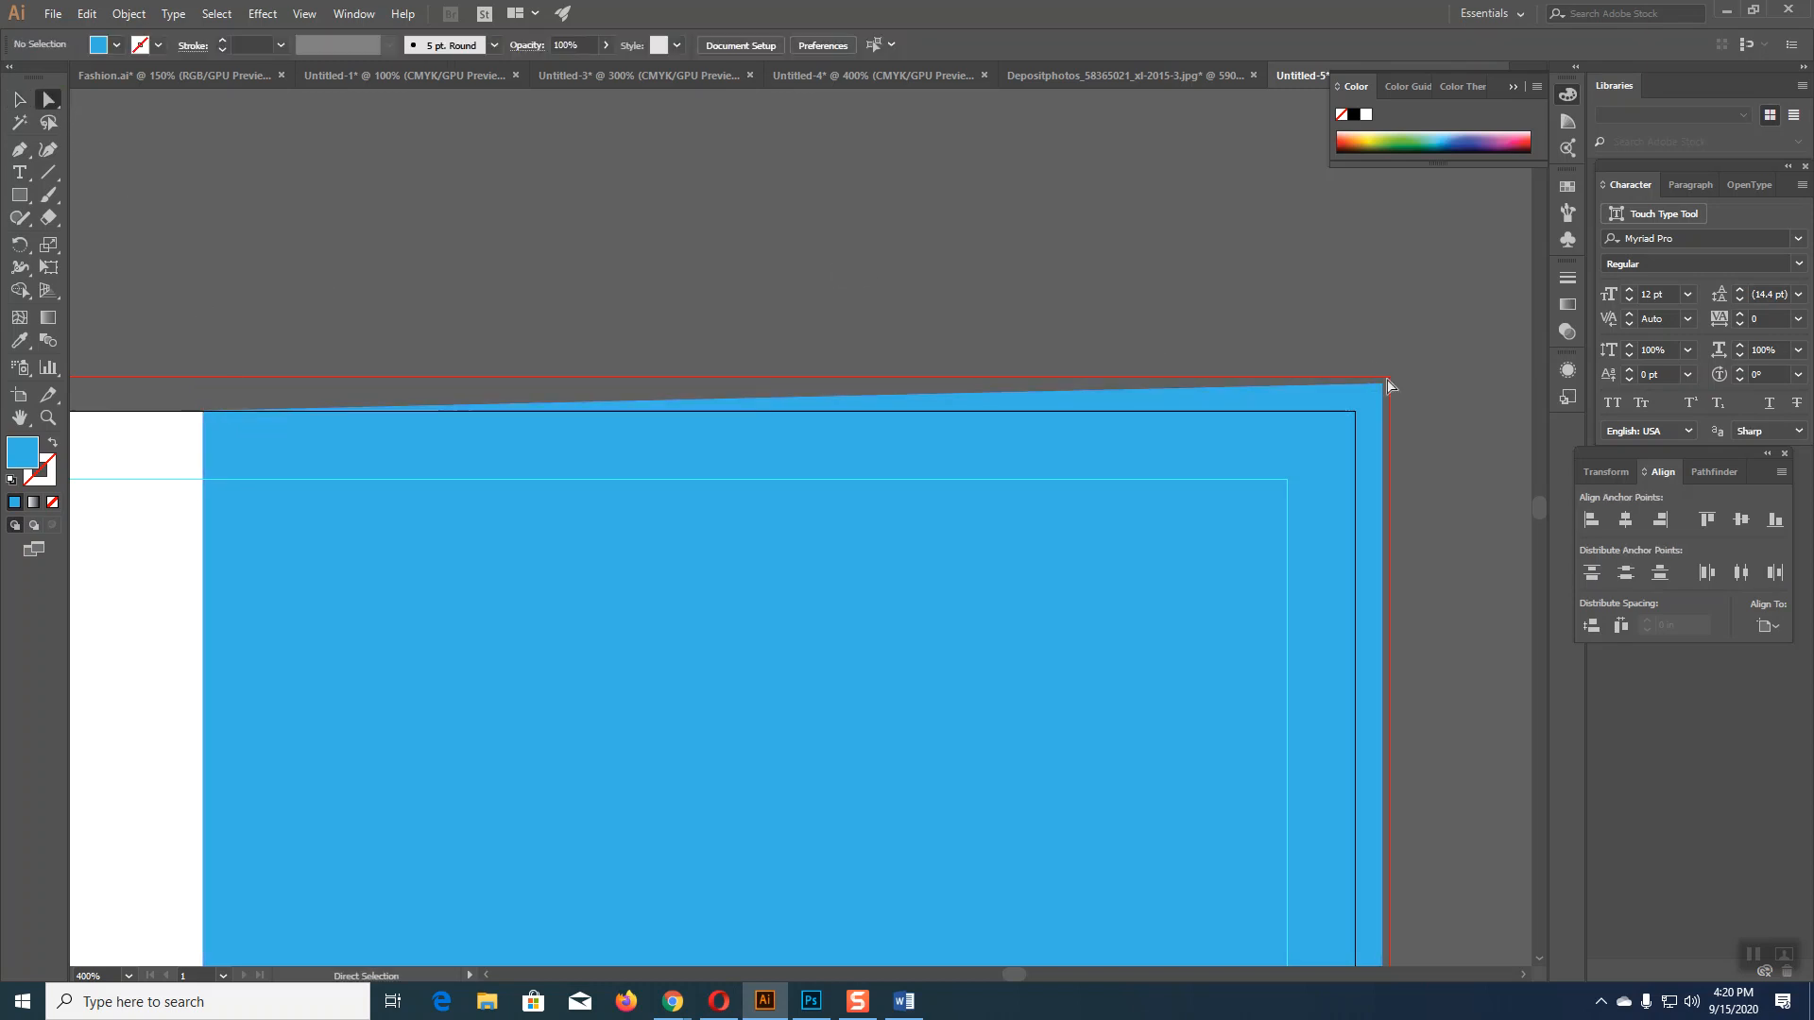
Step: Drag the top-right and bottom-right corner anchors onto the artboard corner and edge
mouse_move(1381, 391)
mouse_down()
mouse_move(1357, 408)
mouse_move(1226, 76)
mouse_up()
mouse_move(1448, 718)
mouse_down()
mouse_move(1292, 158)
mouse_move(1299, 203)
mouse_up()
drag(1327, 558, 1239, 85)
drag(1259, 474, 1250, 411)
drag(949, 722, 926, 704)
key(ctrl+minus)
key(ctrl+minus)
key(ctrl+minus)
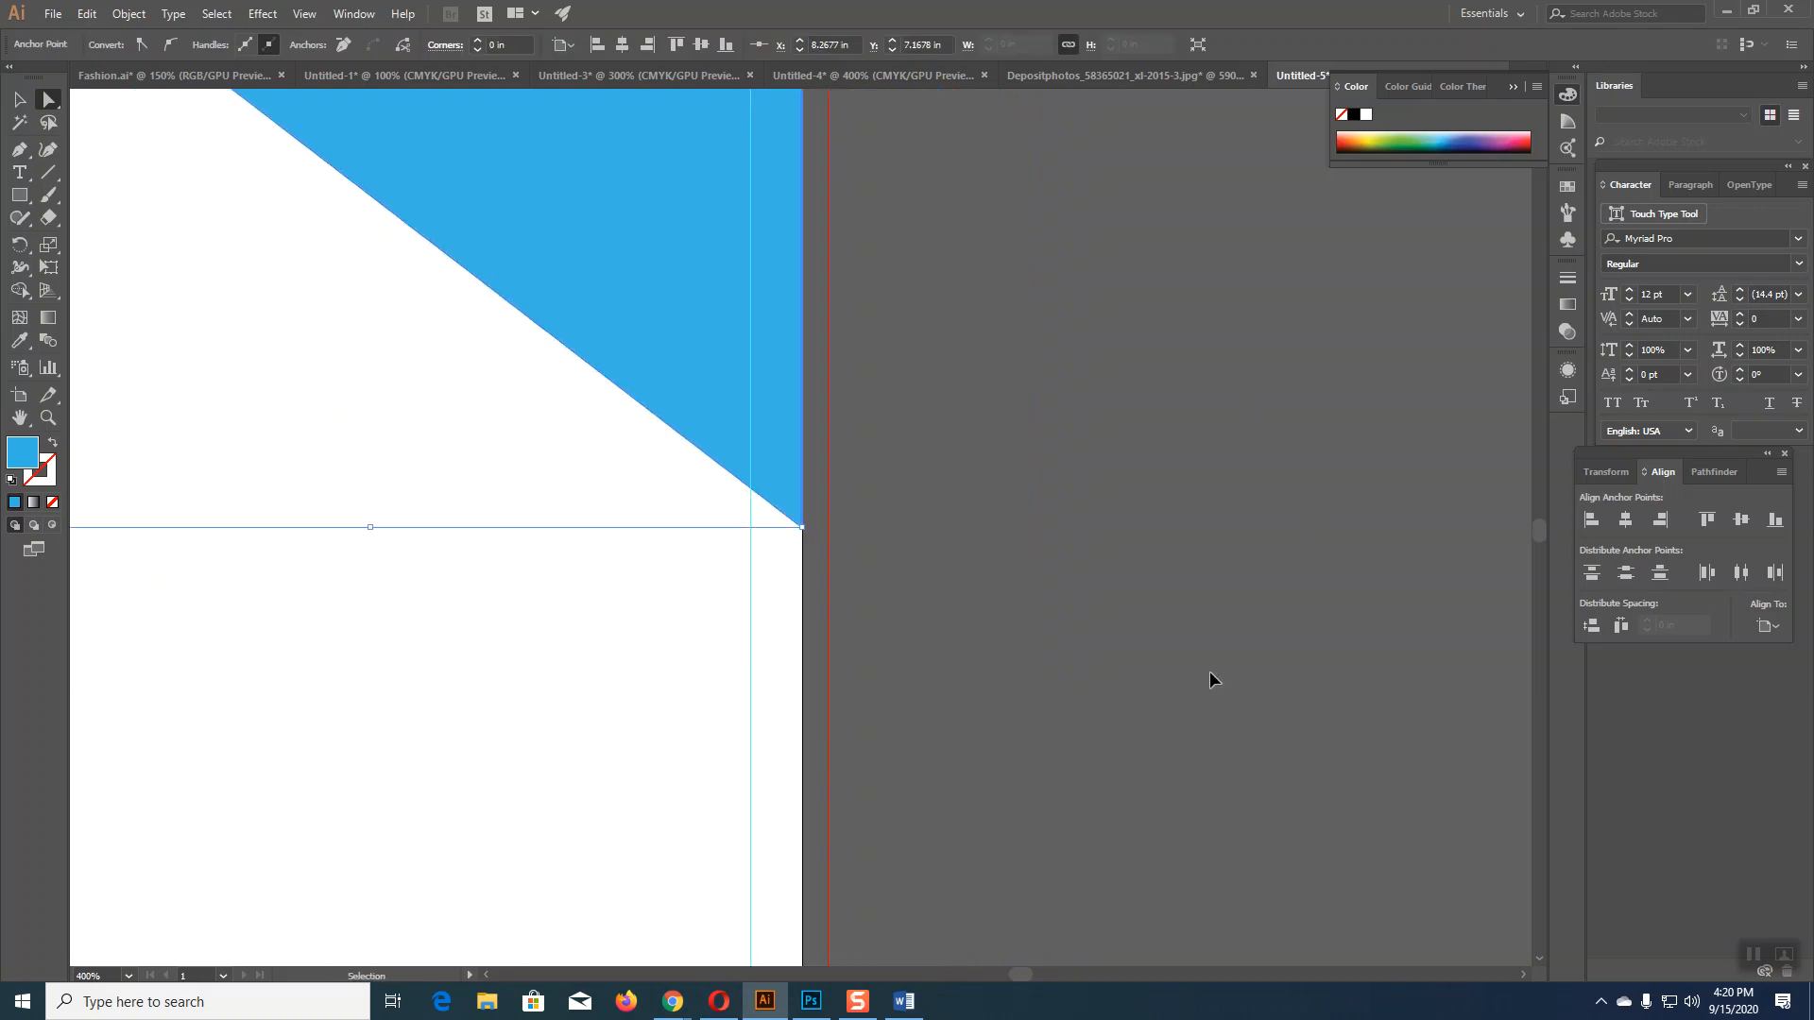
key(ctrl+minus)
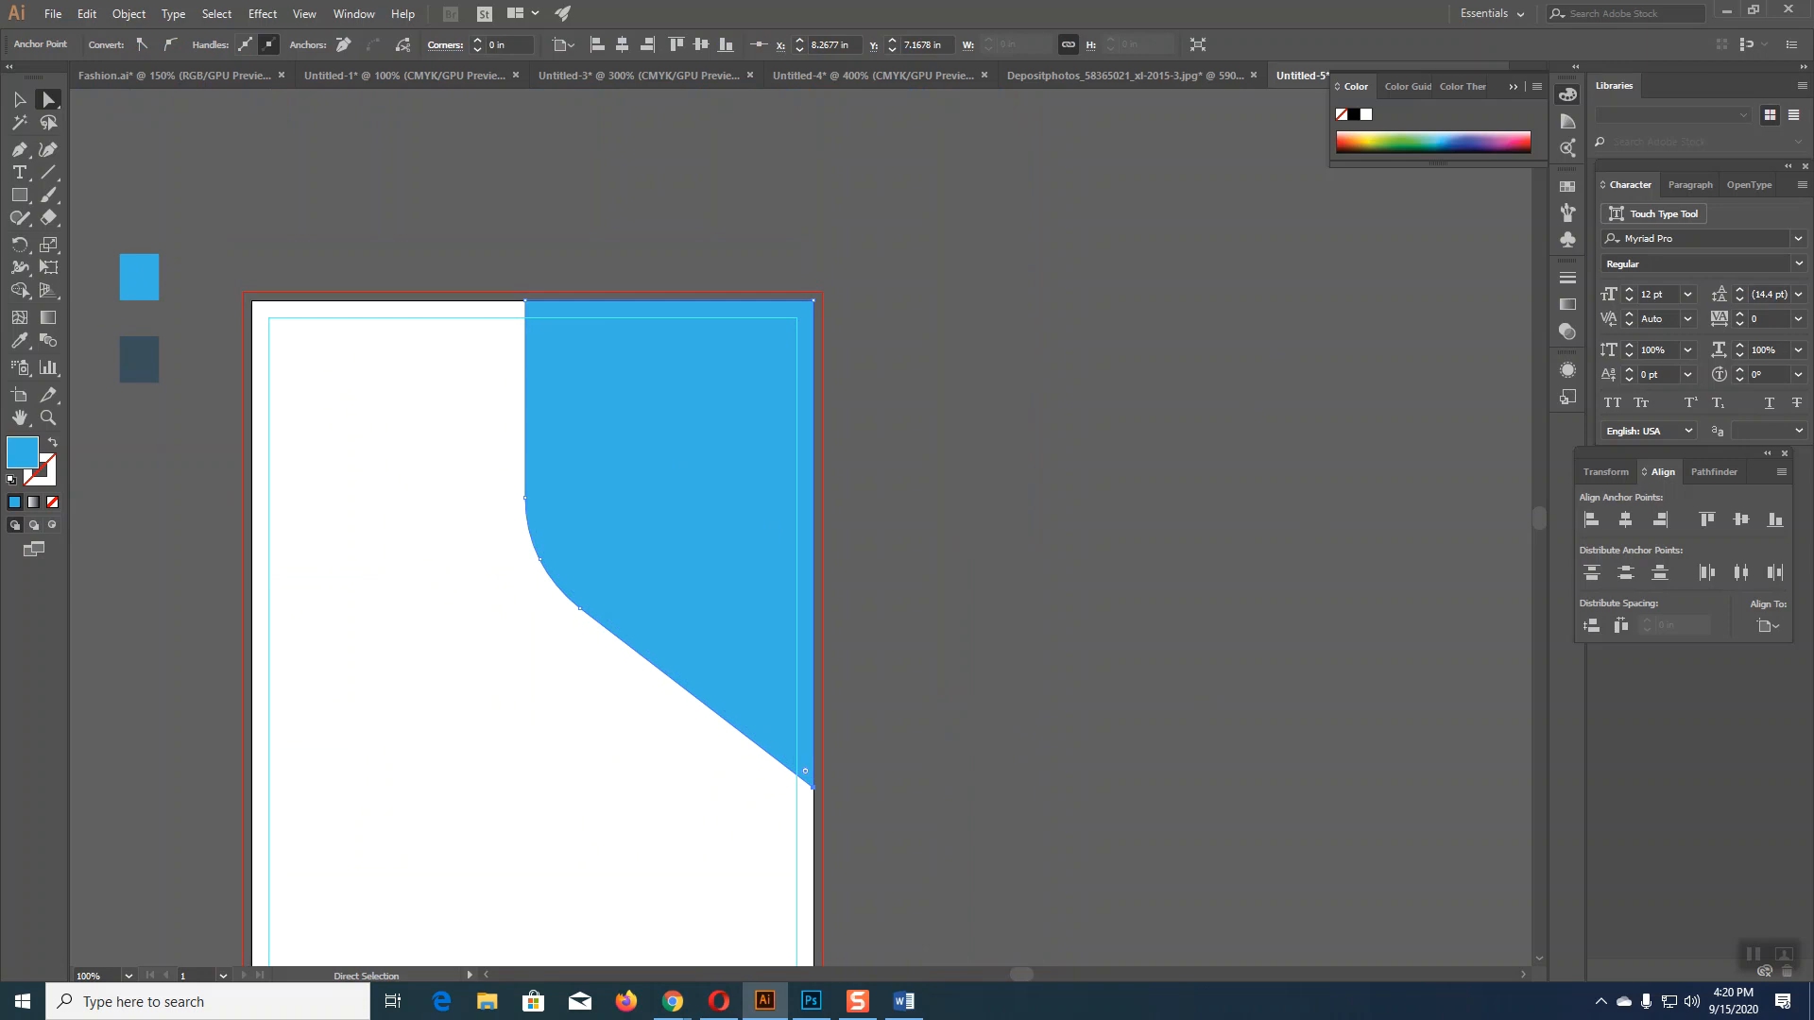
Step: Eyedropper the dark swatch onto the blue panel to give it a thick dark outline
click(19, 99)
click(567, 274)
click(601, 396)
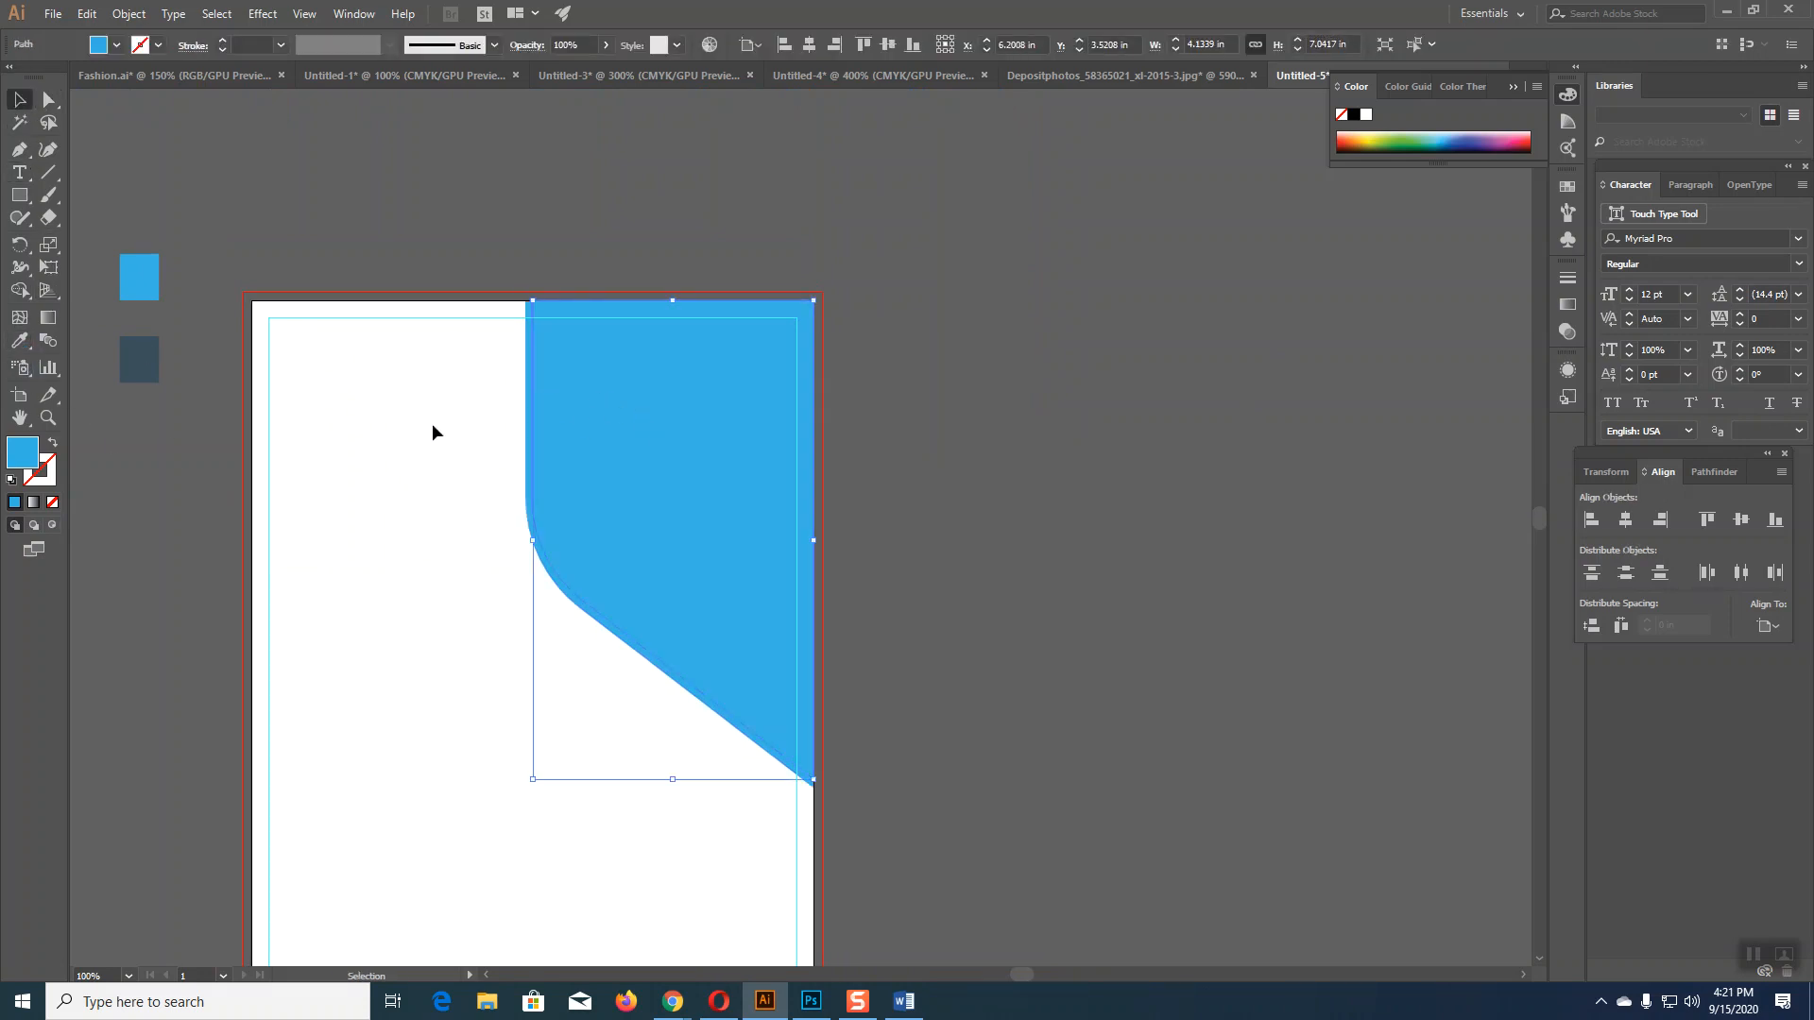
click(501, 451)
click(528, 454)
click(19, 342)
click(138, 359)
click(19, 99)
drag(1134, 558, 1285, 453)
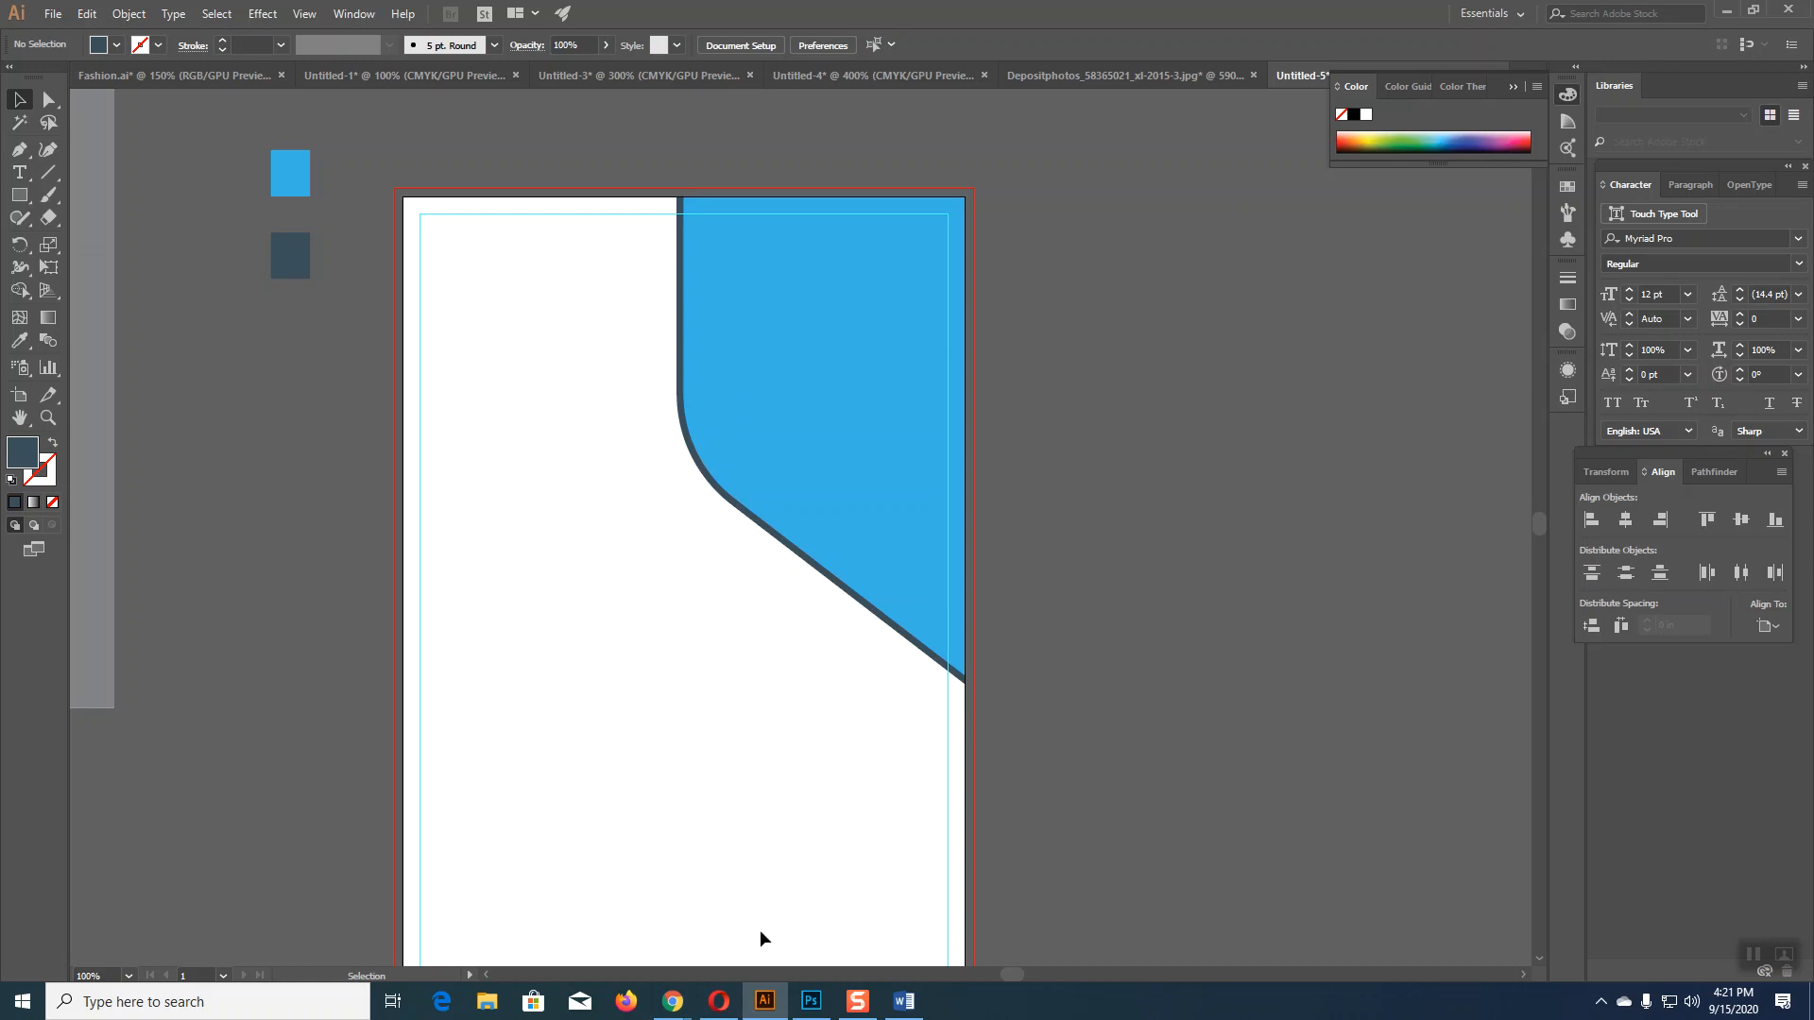
Step: Copy the PrimeMark Group logo picture from the Word one-pager, then return to Illustrator
click(903, 1002)
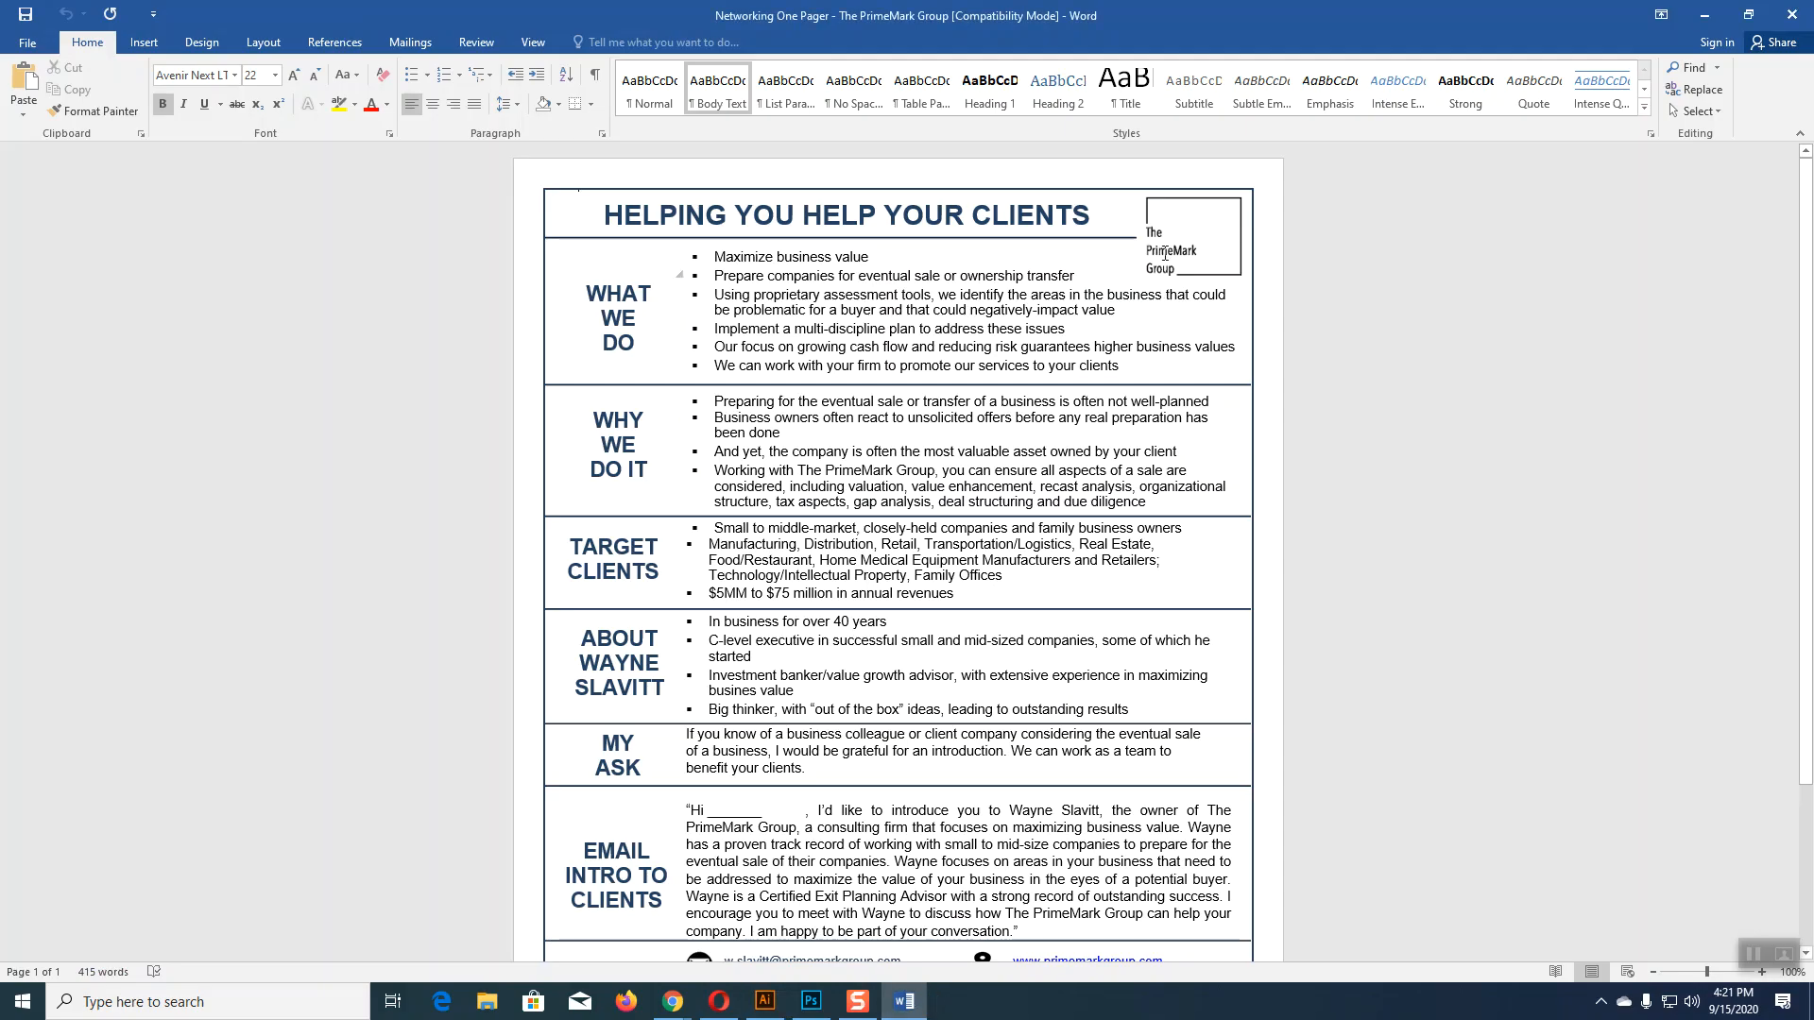
click(1181, 202)
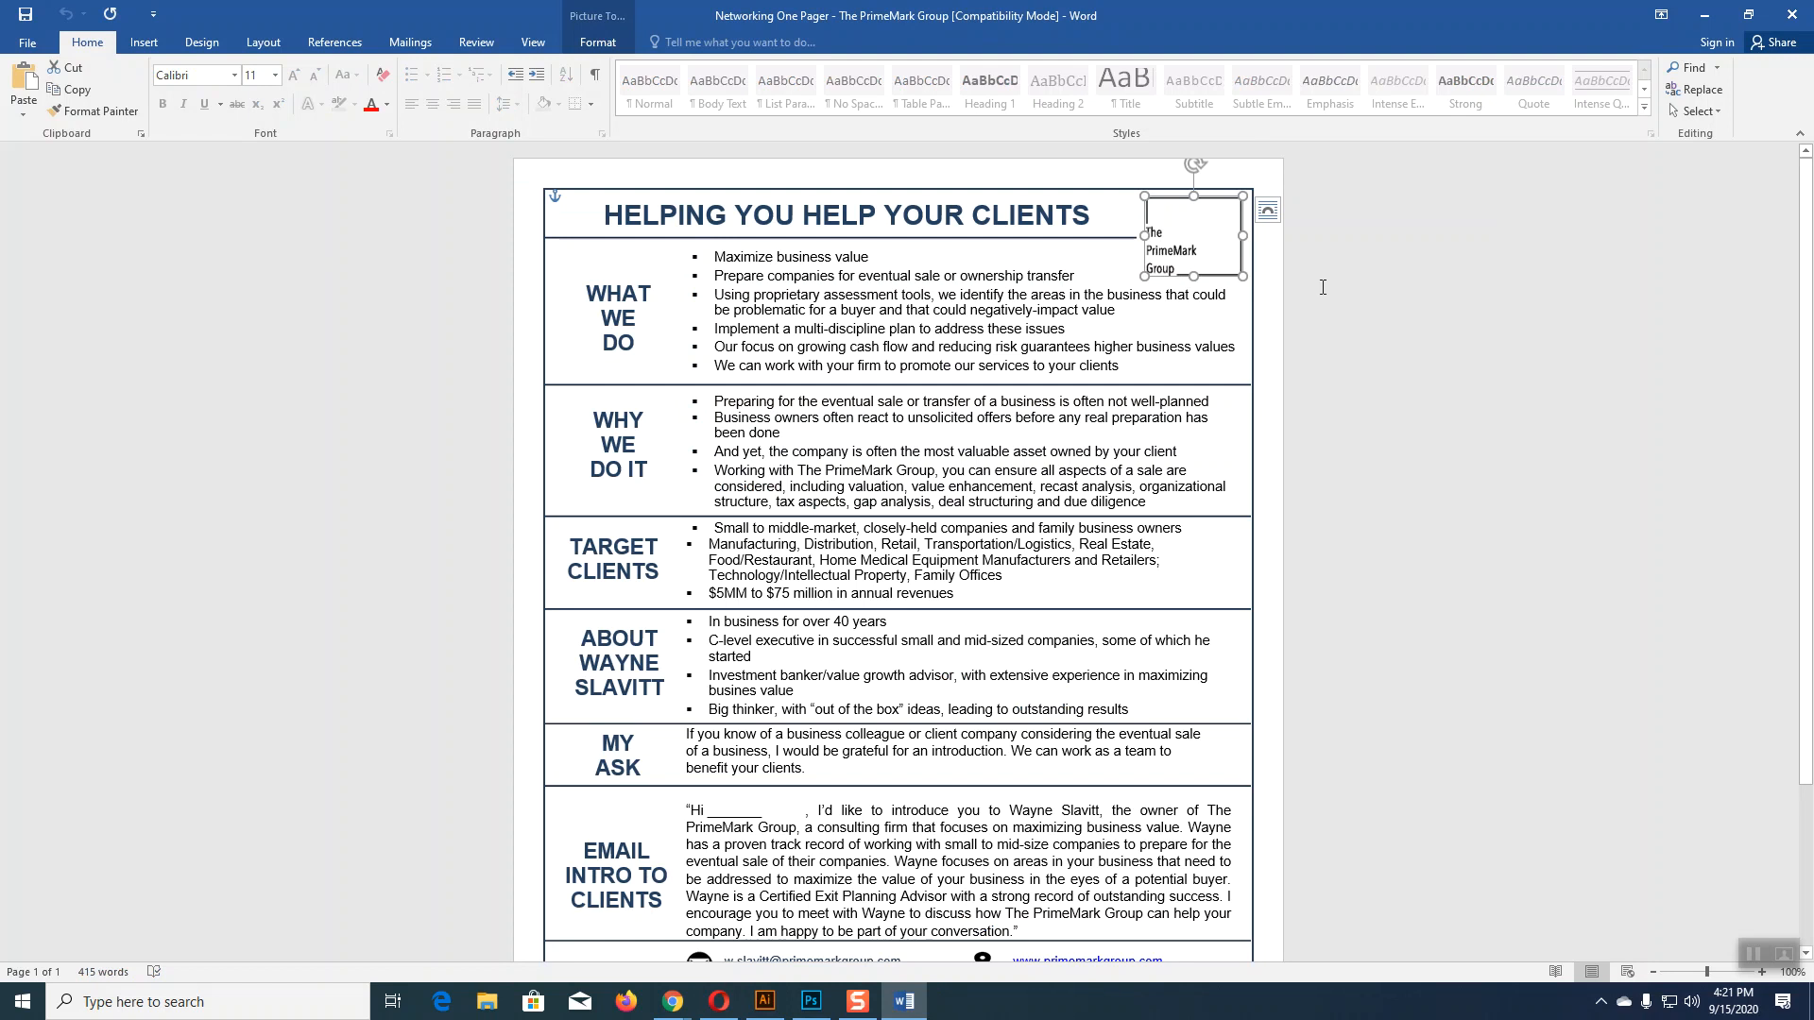
click(766, 1001)
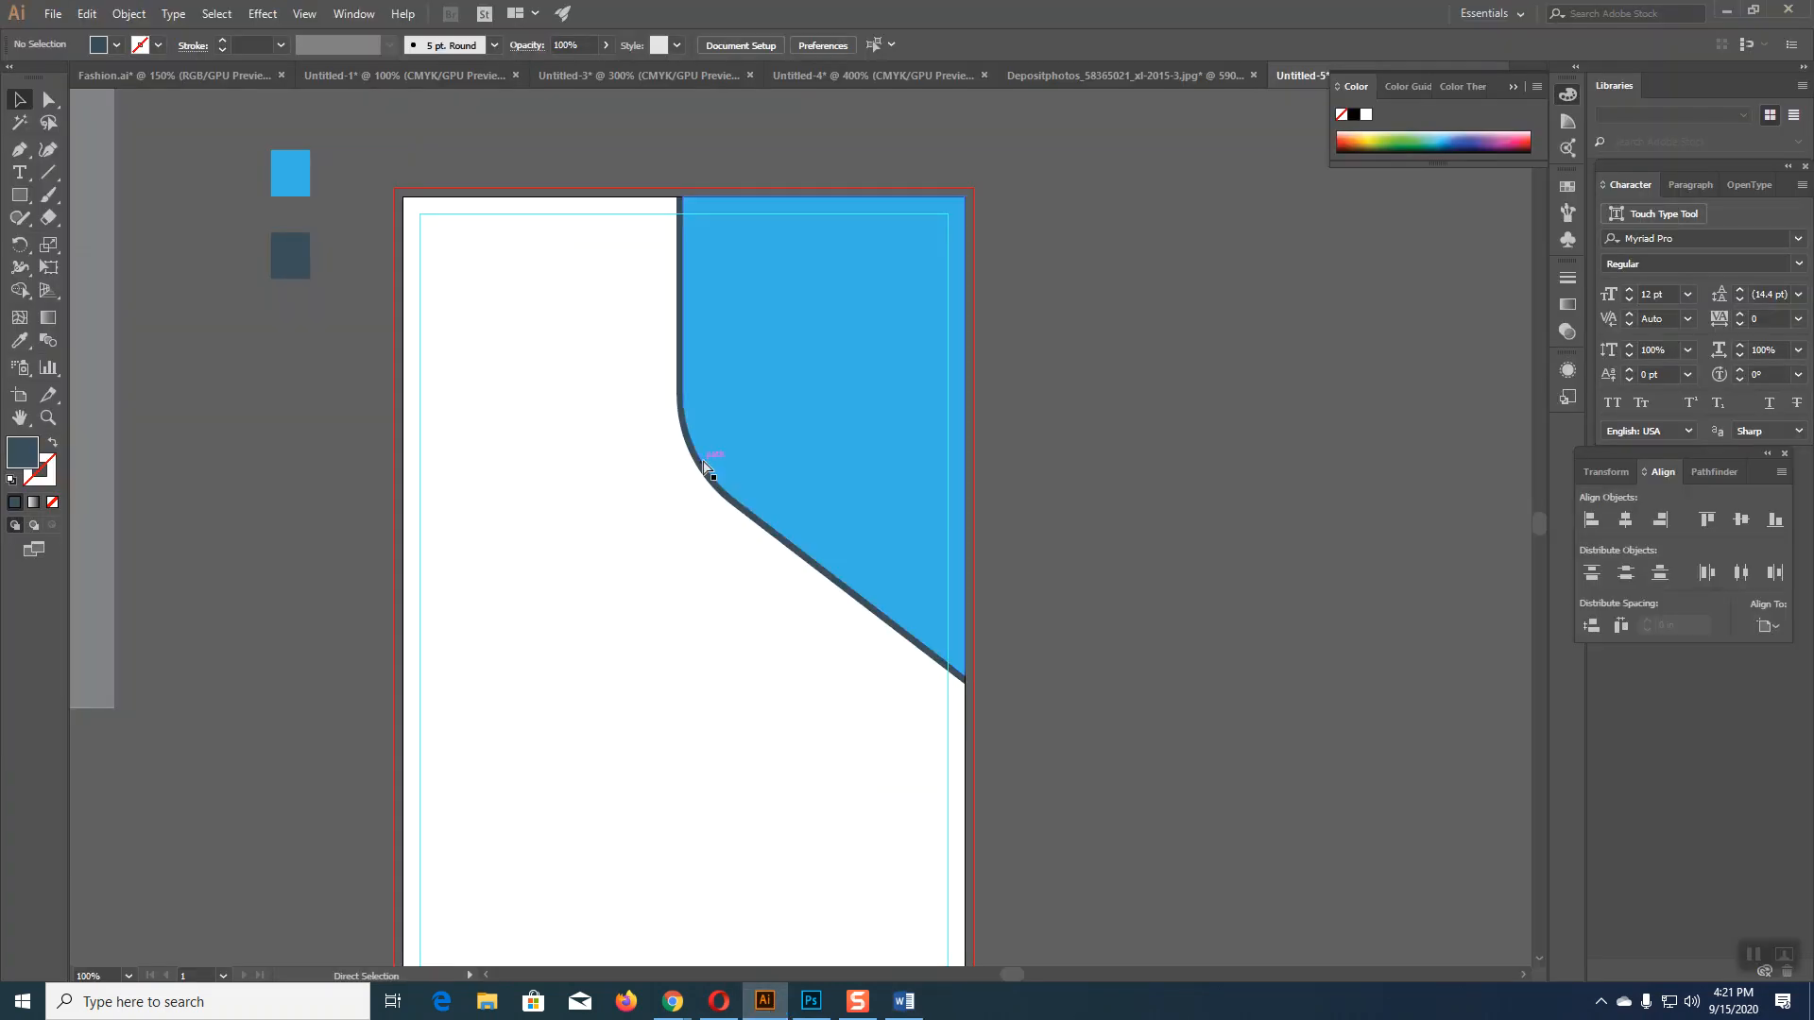
Step: Paste the PrimeMark Group logo into the artboard's top-left corner and fine-tune its size and position
key(ctrl+v)
drag(829, 553, 542, 315)
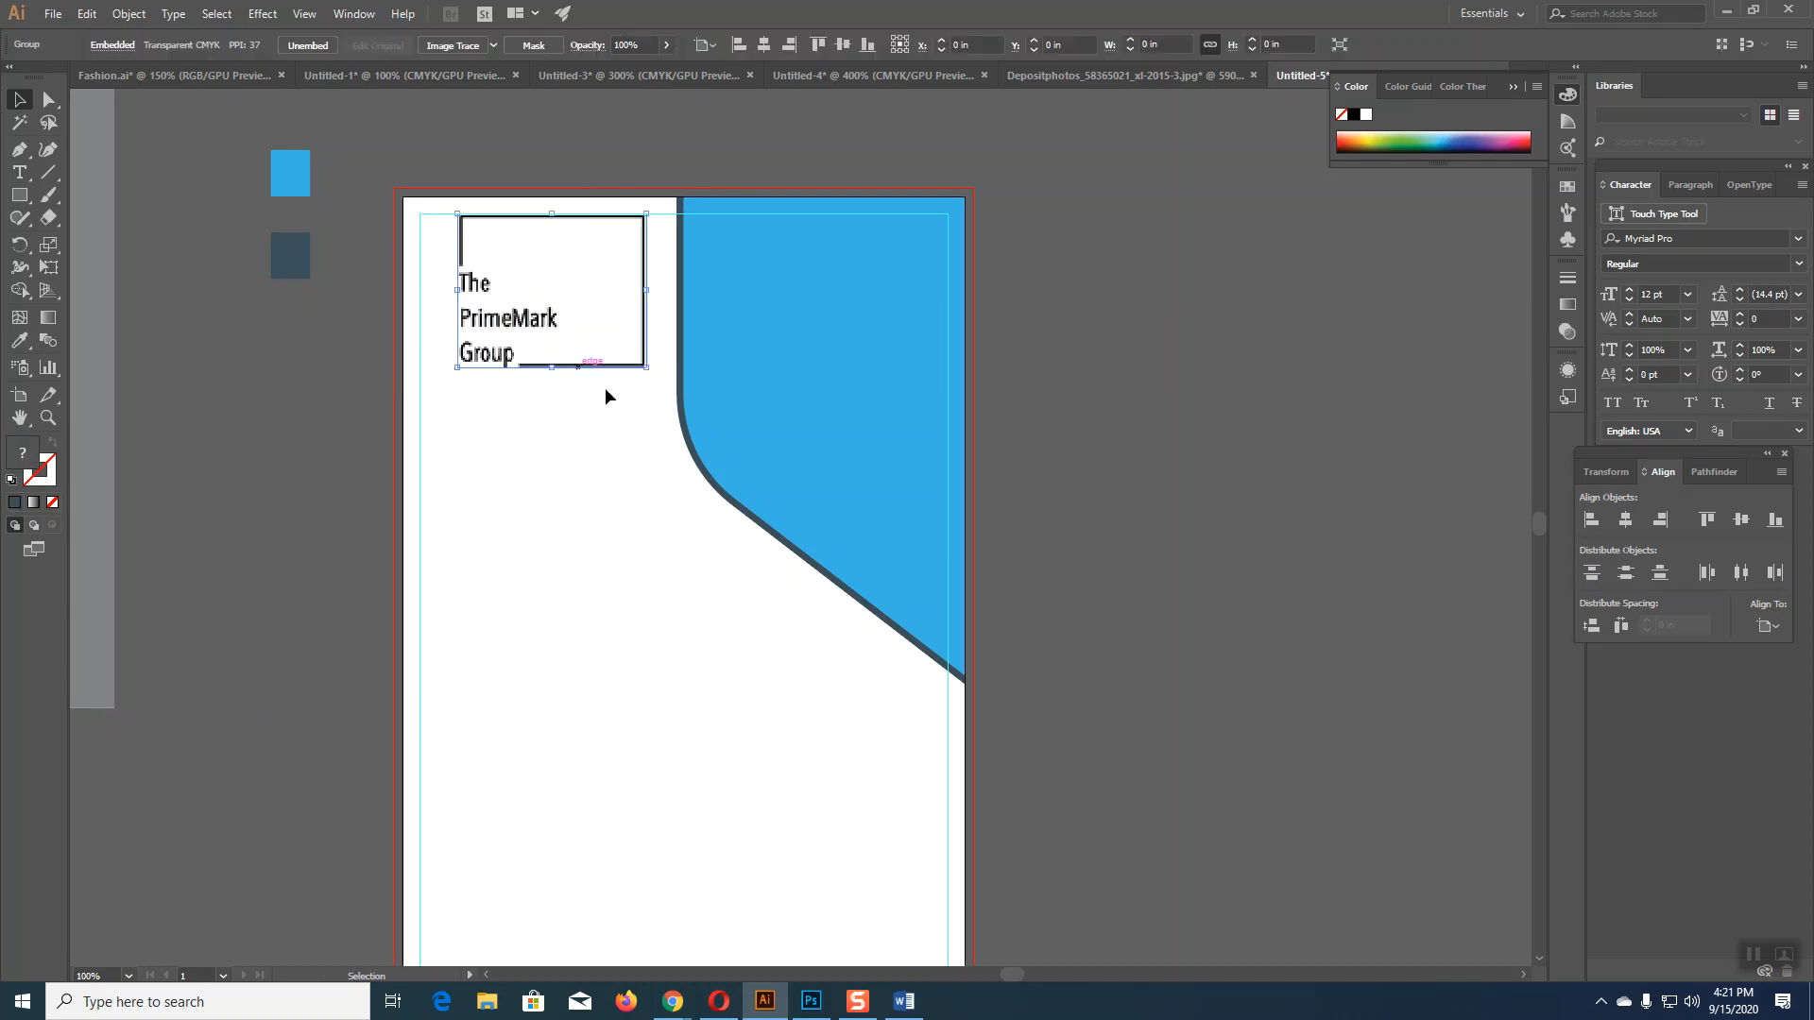
drag(647, 368, 641, 362)
click(632, 428)
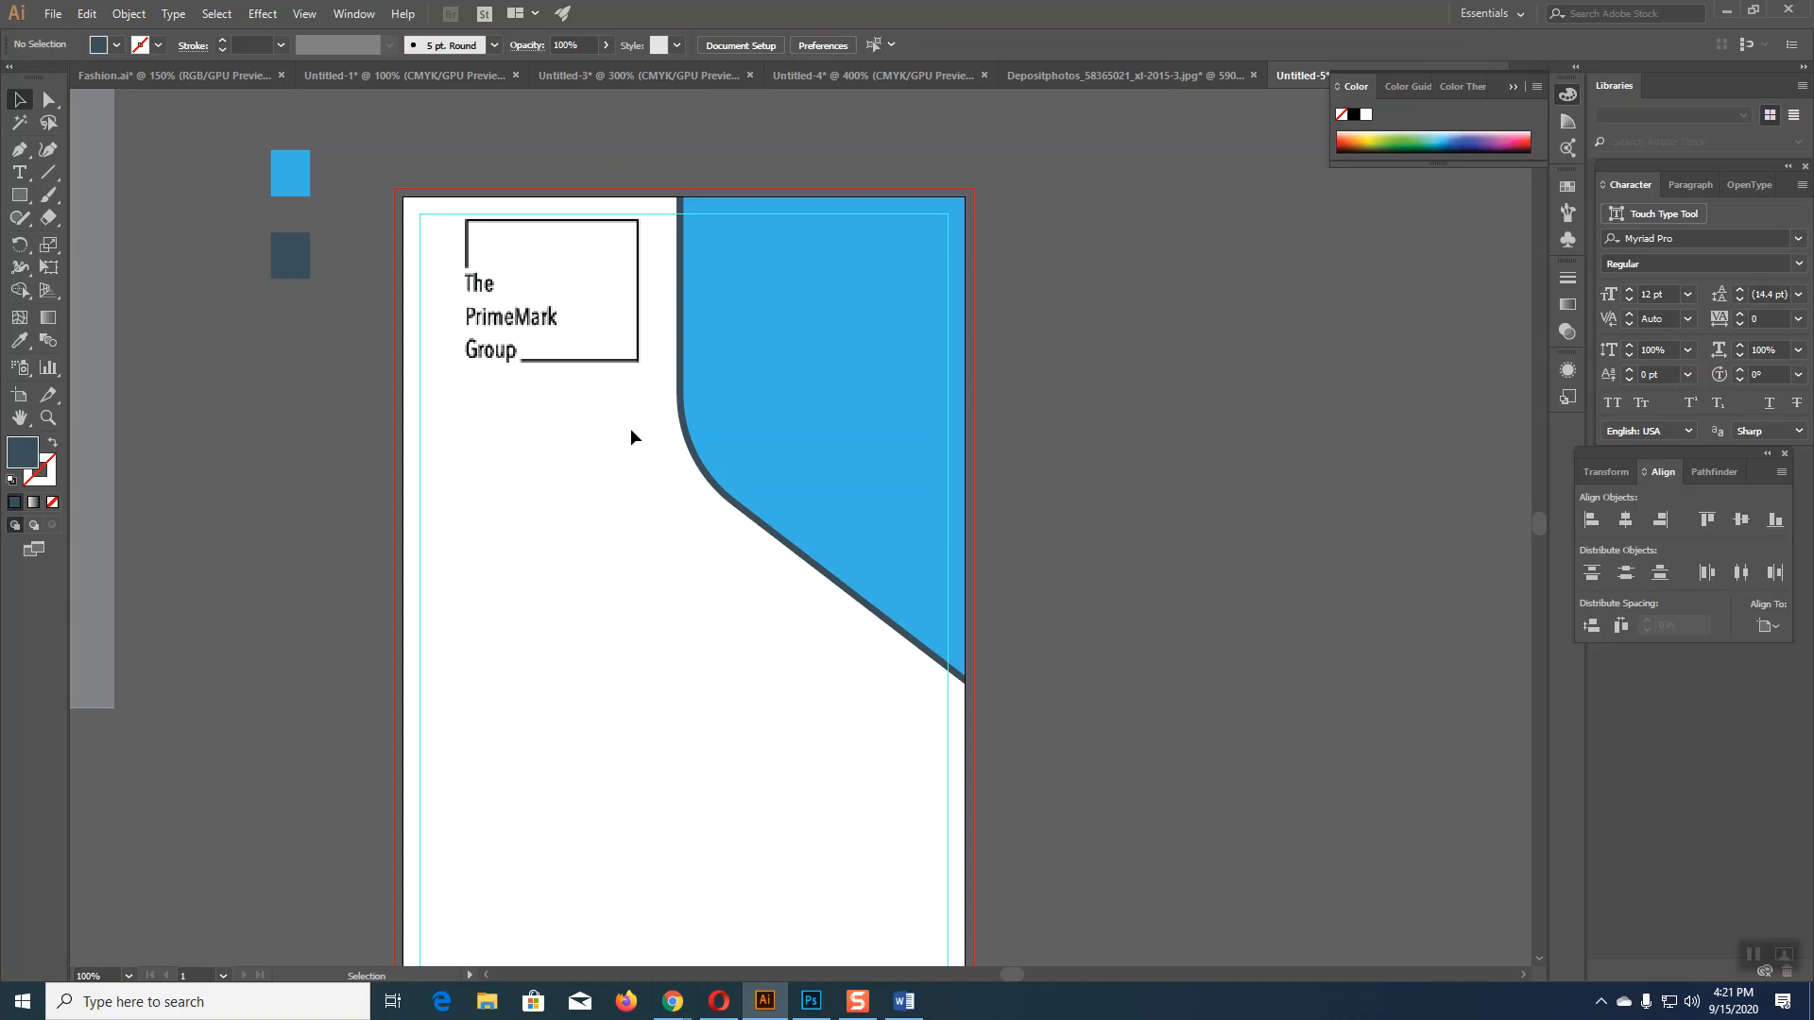
click(561, 322)
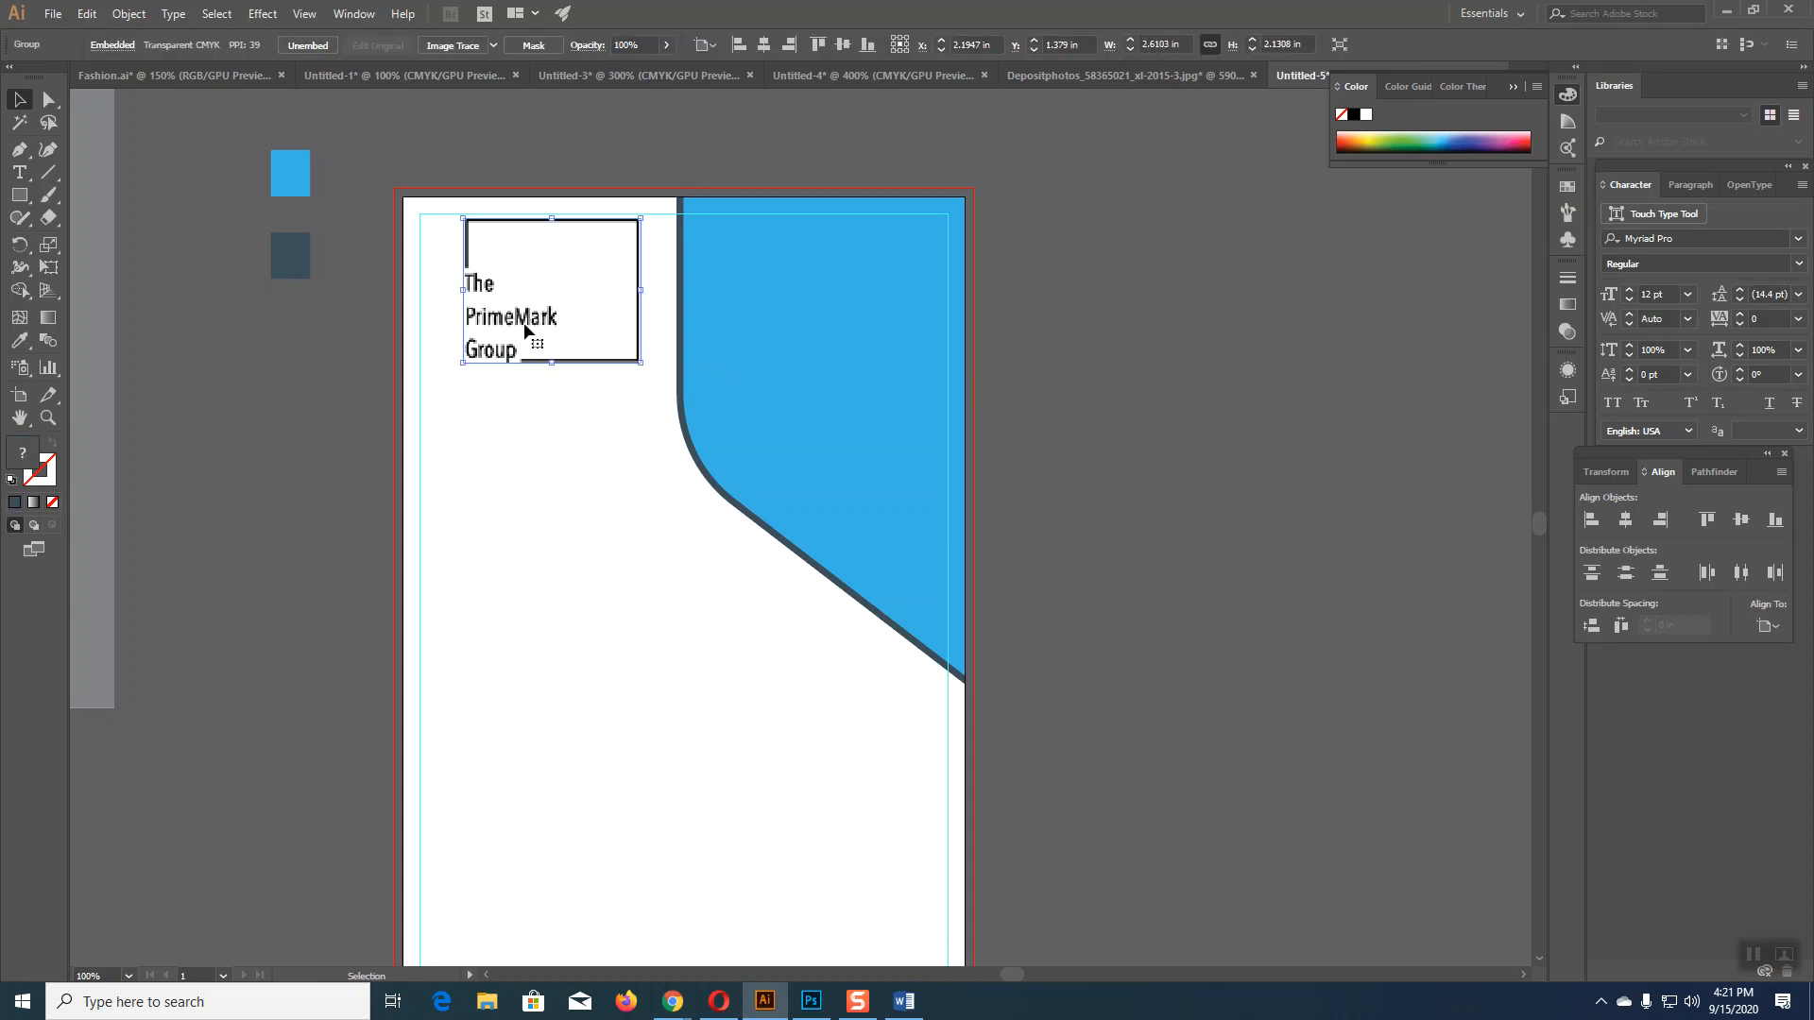
click(561, 440)
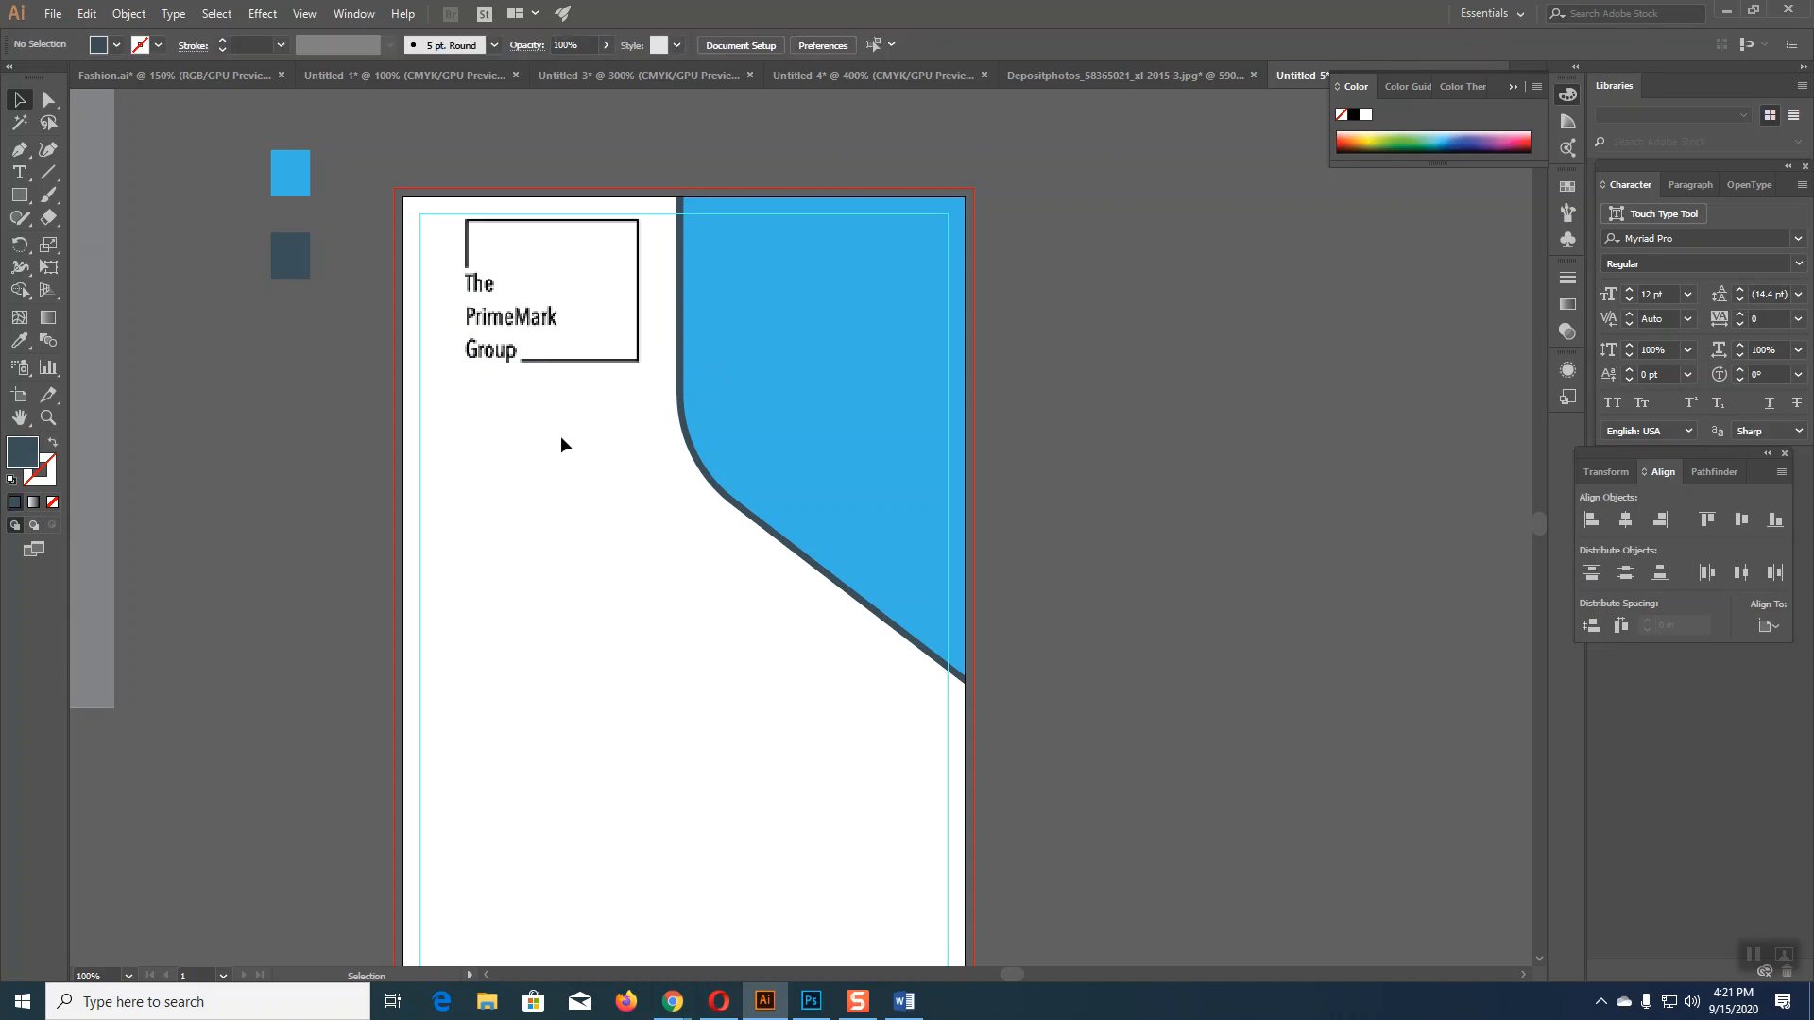
click(553, 321)
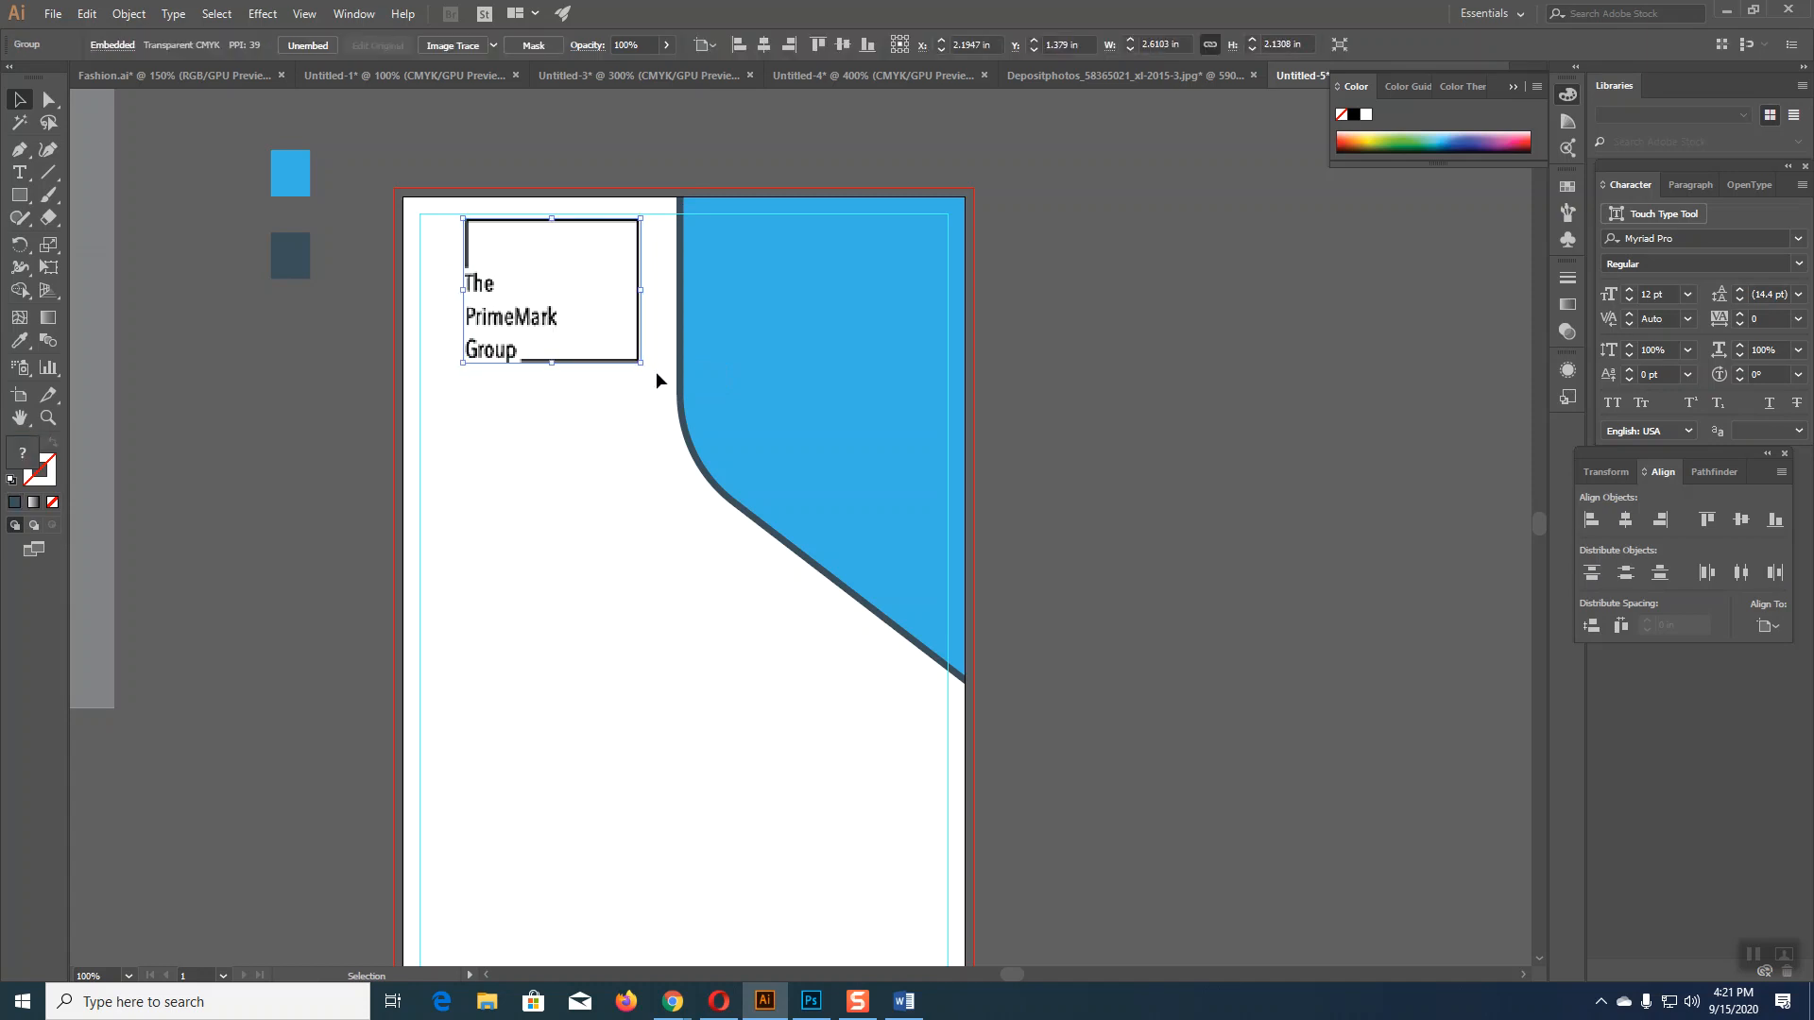
drag(640, 363, 647, 374)
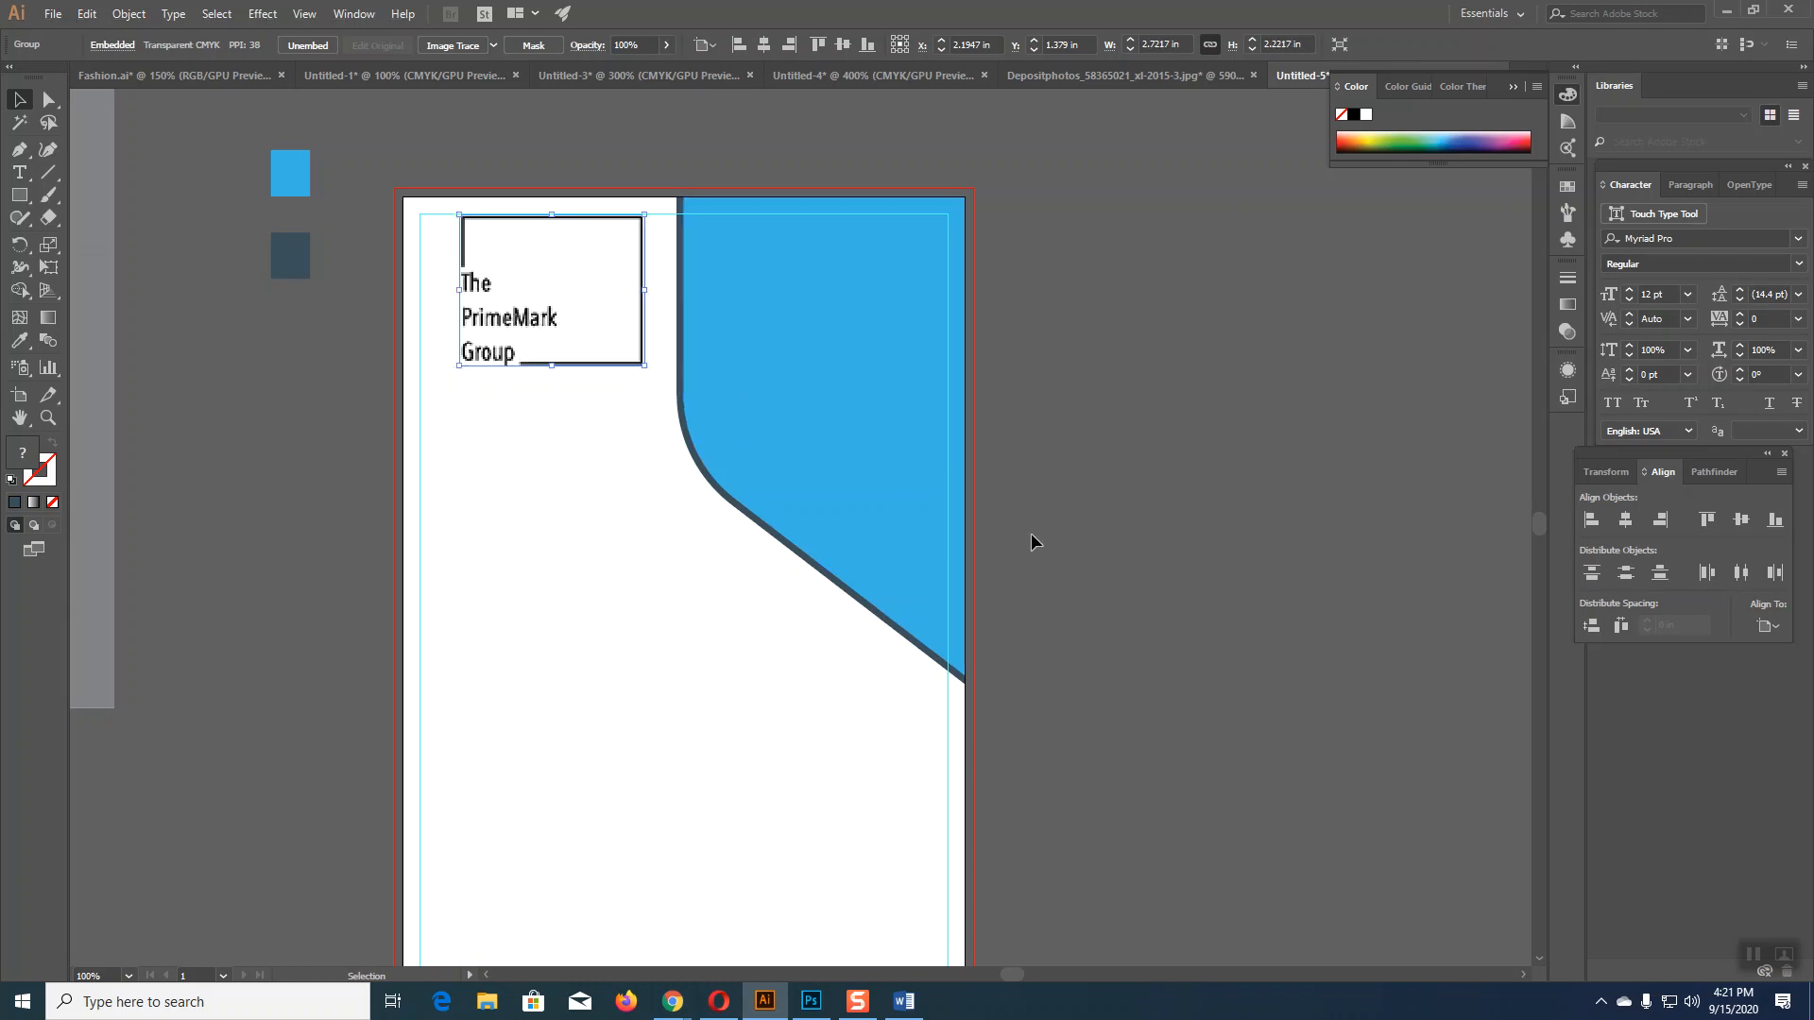
click(1032, 537)
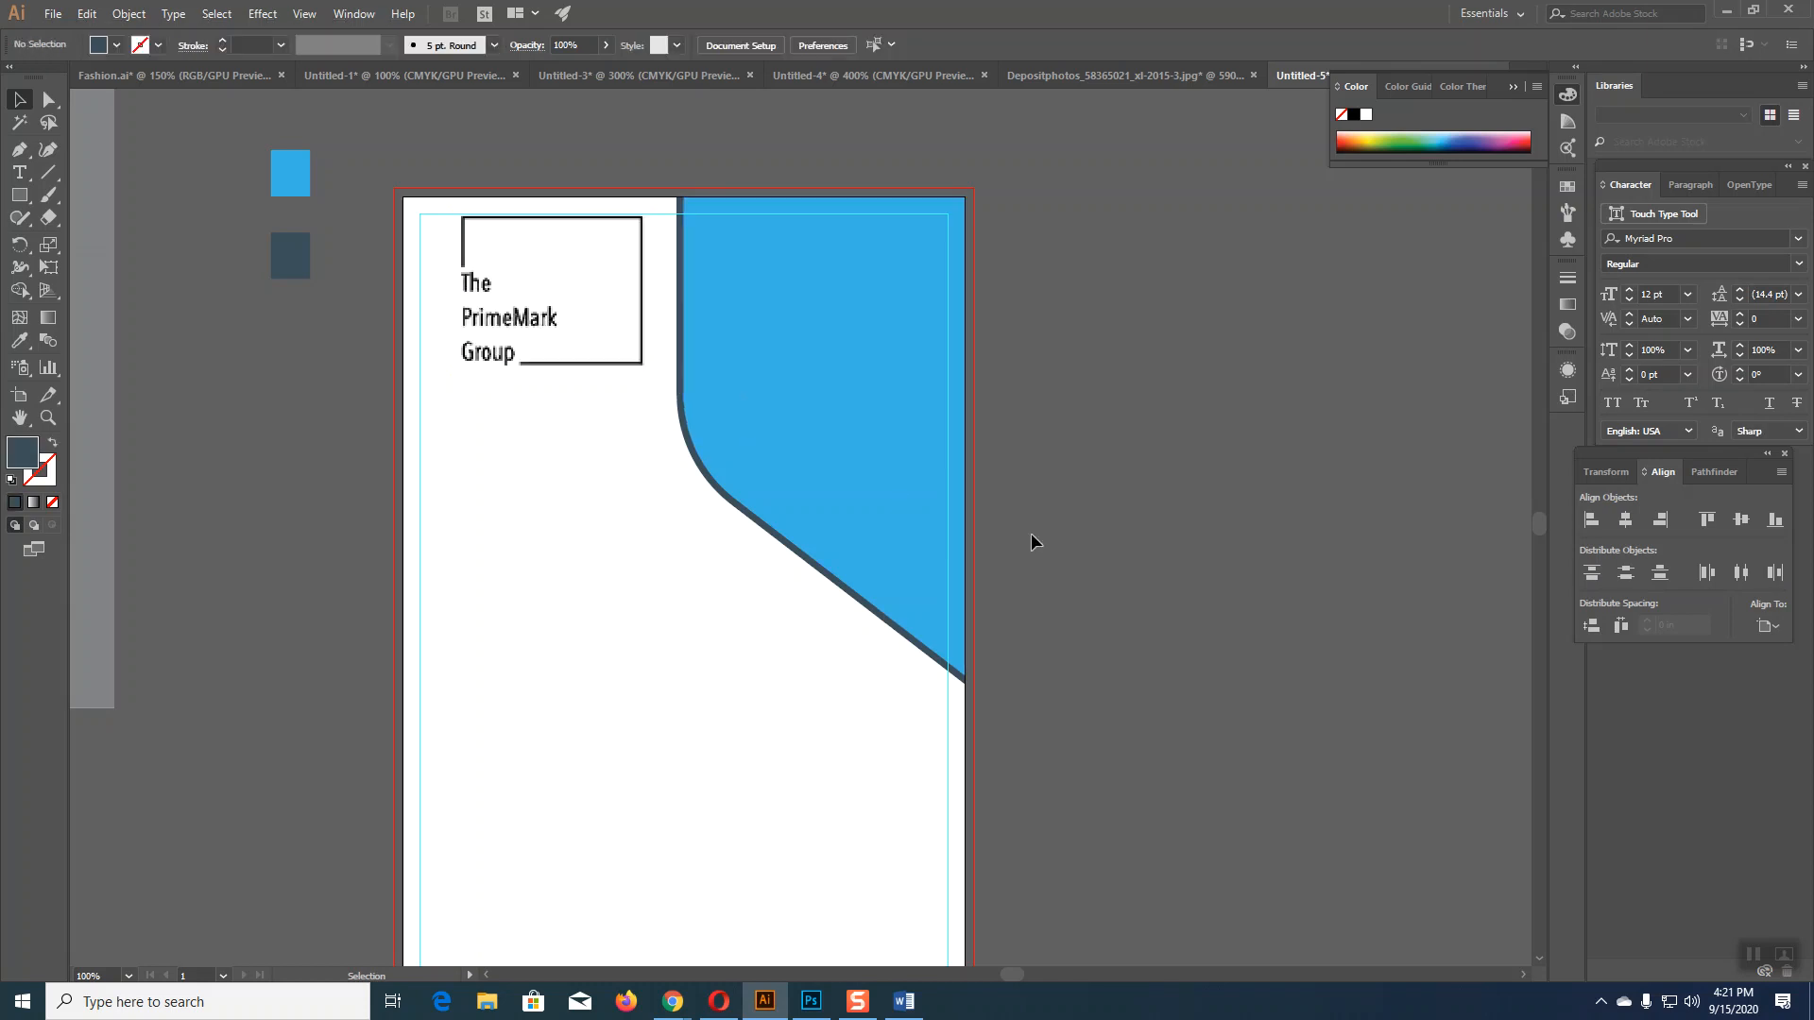
click(639, 360)
key(Left)
key(Left)
key(Left)
key(Left)
key(Left)
key(Left)
key(Left)
key(Left)
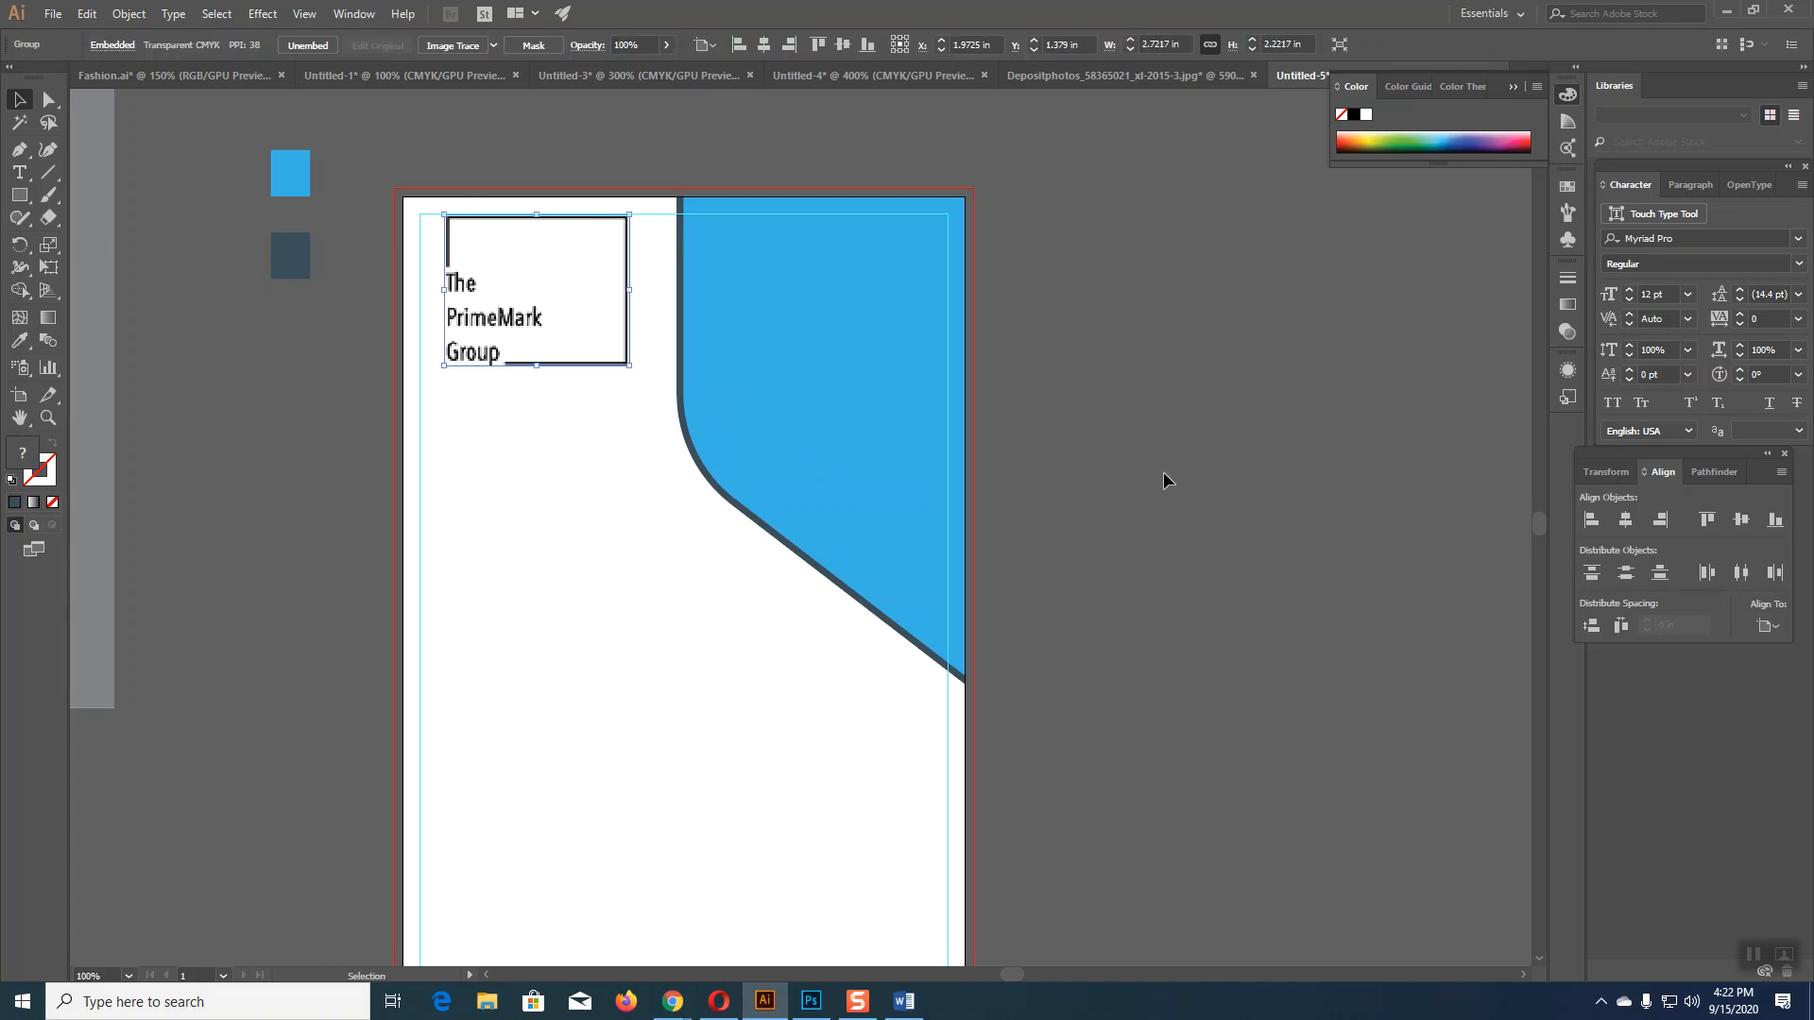
key(Right)
key(Right)
click(1260, 525)
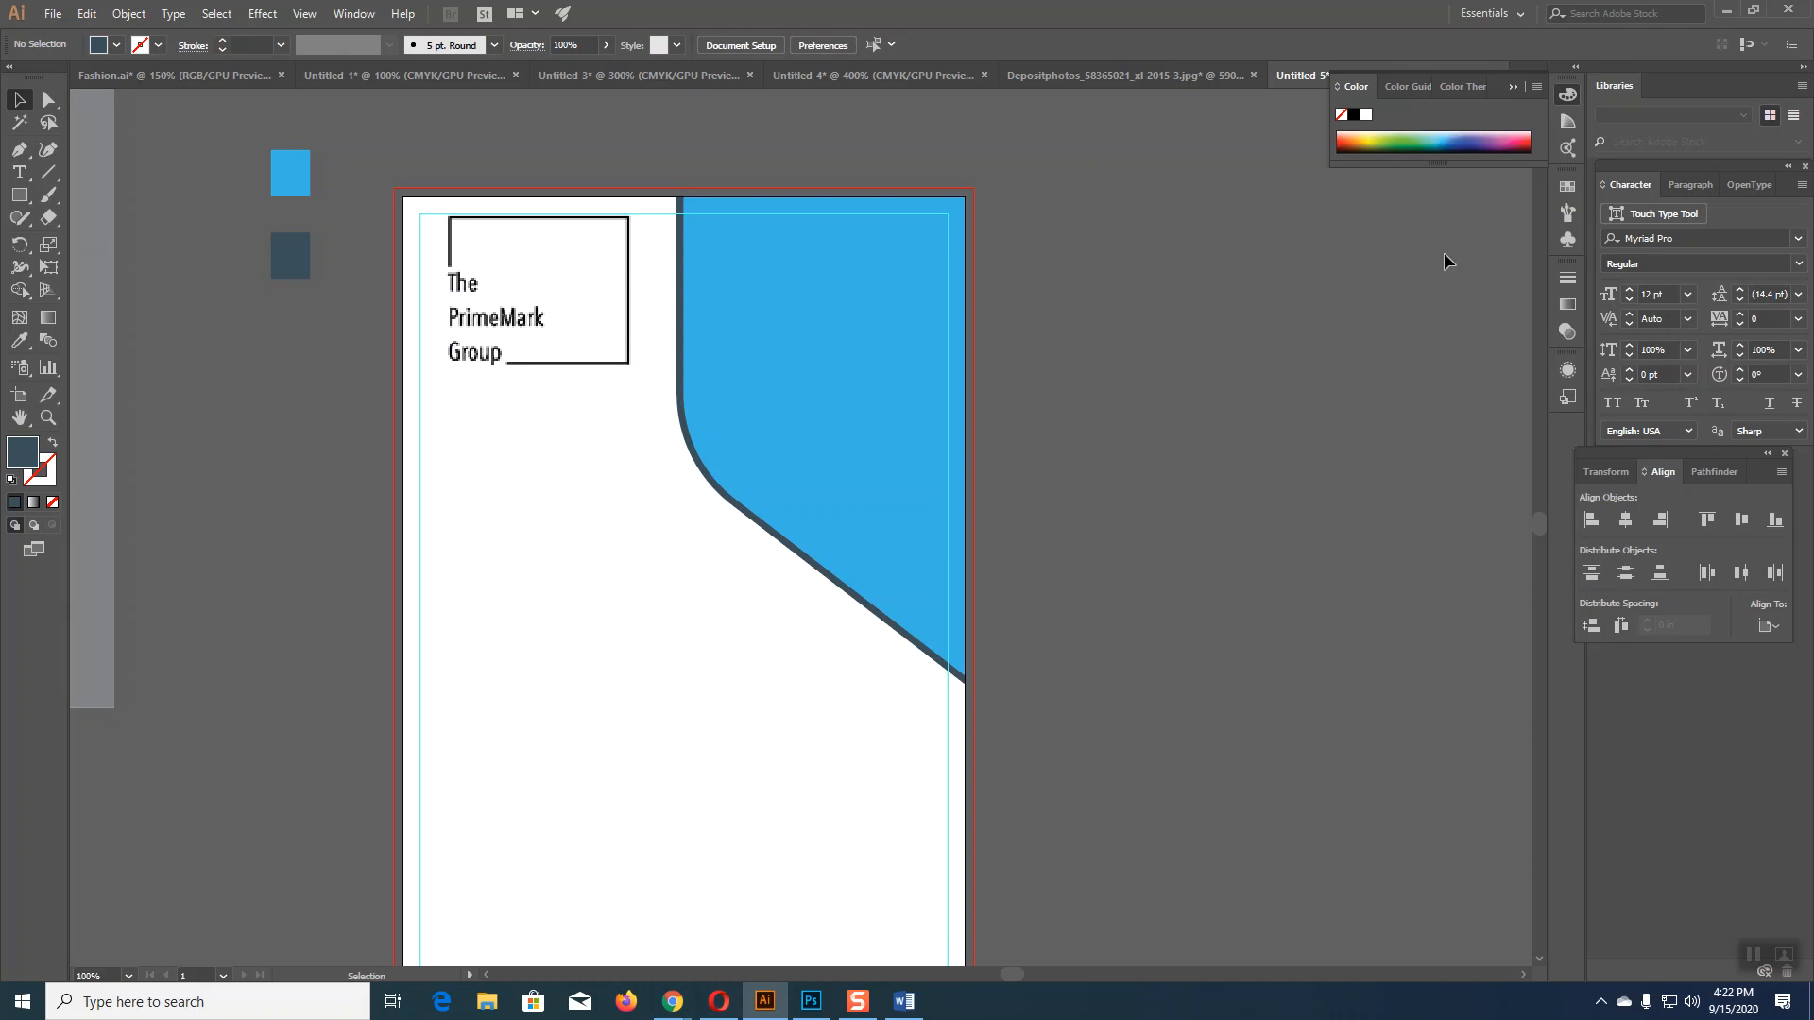
Step: Select the whole blue curved panel with the Selection tool
click(854, 483)
click(1280, 518)
click(889, 459)
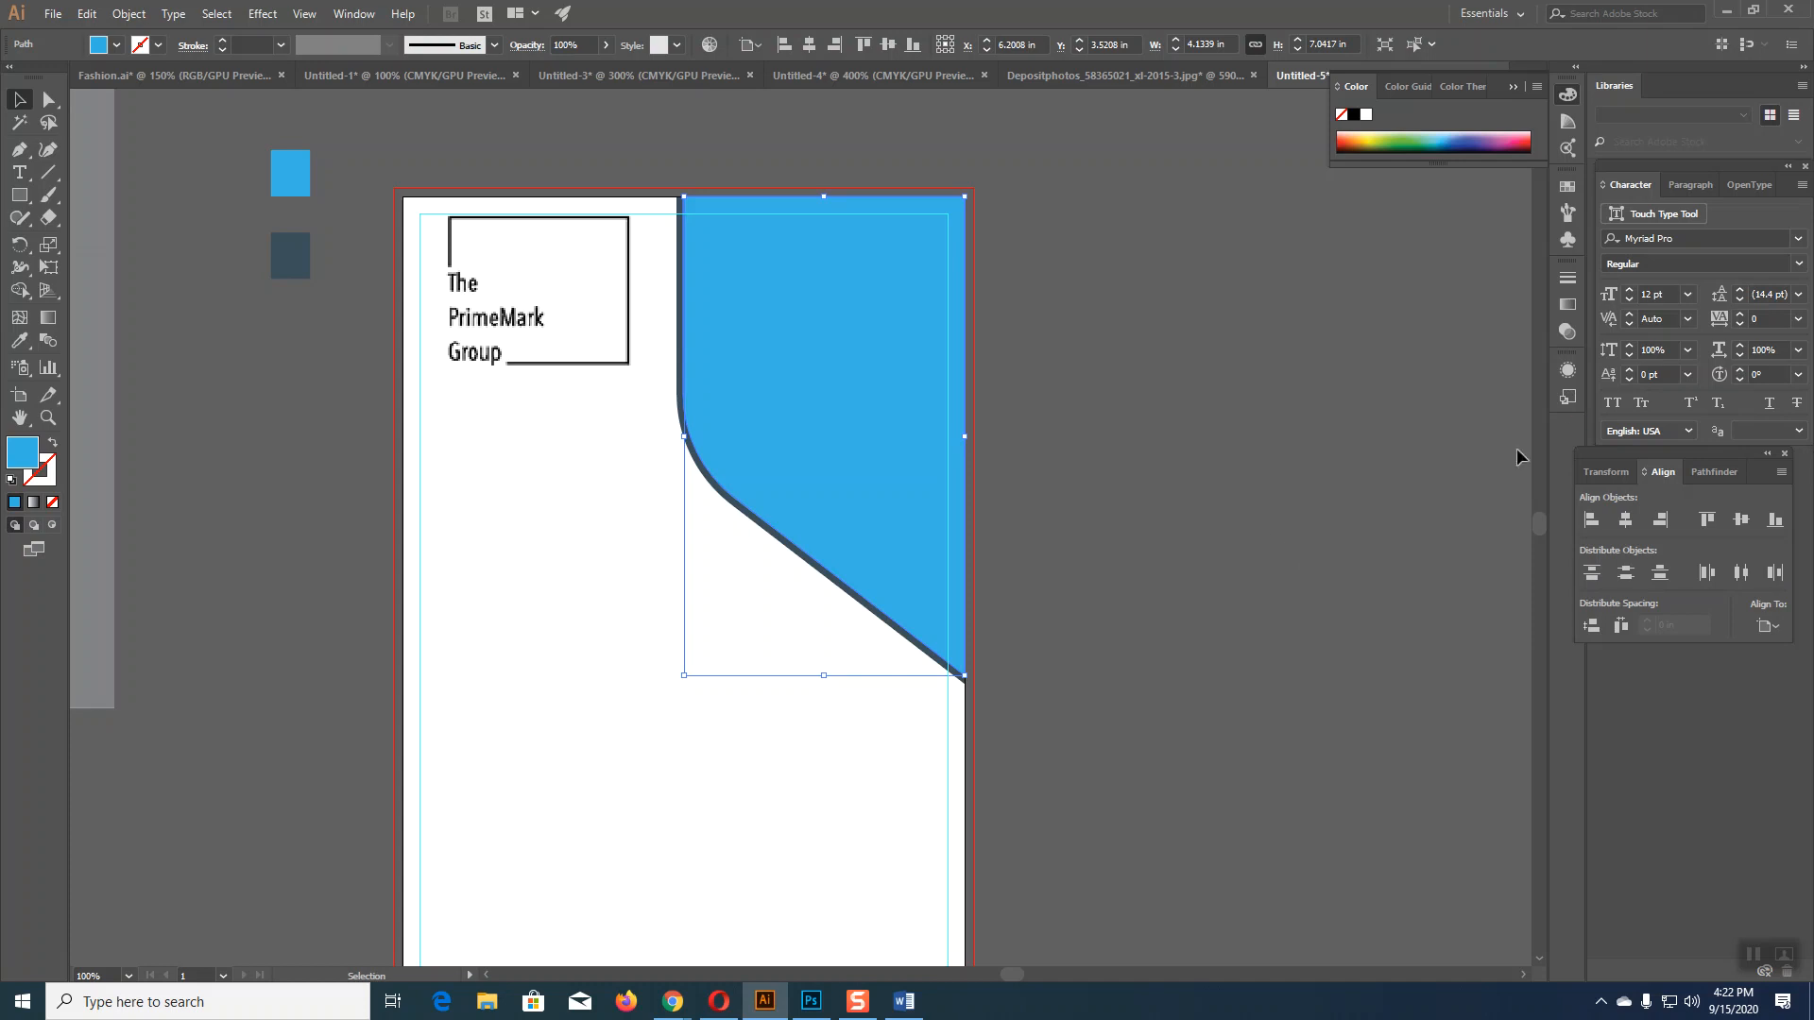
key(a)
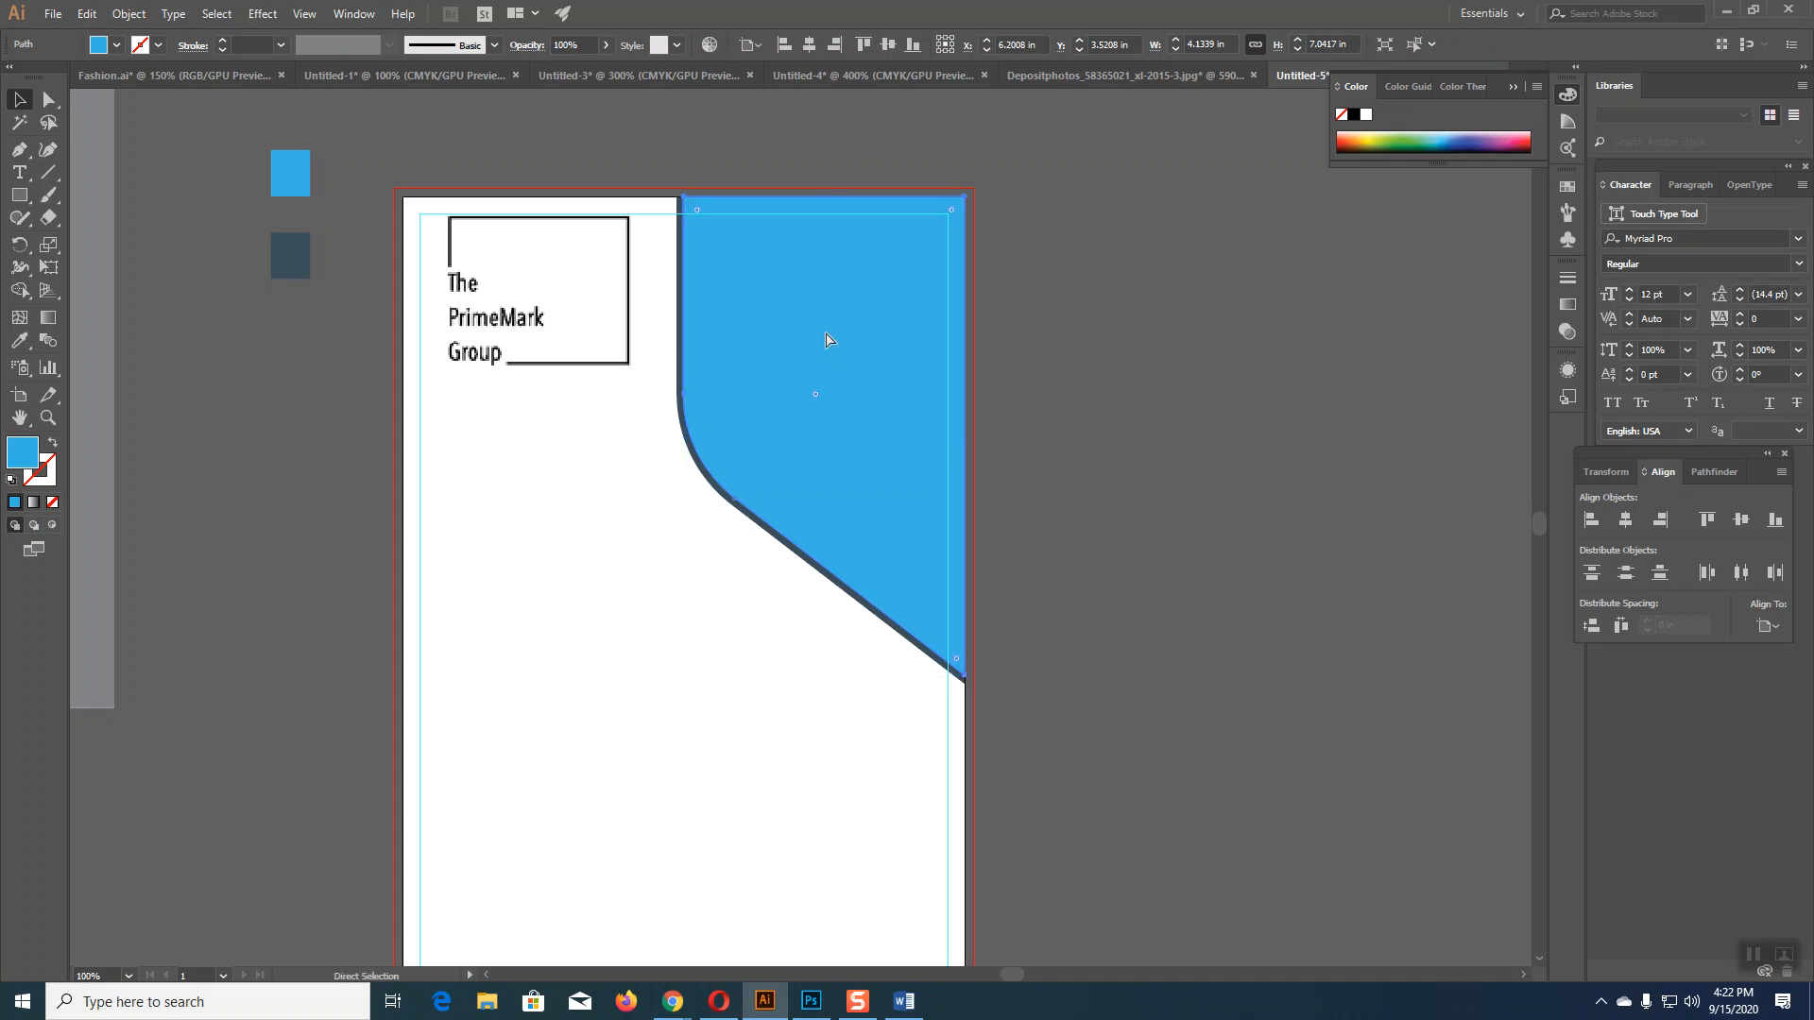
key(ctrl+shift+a)
click(825, 332)
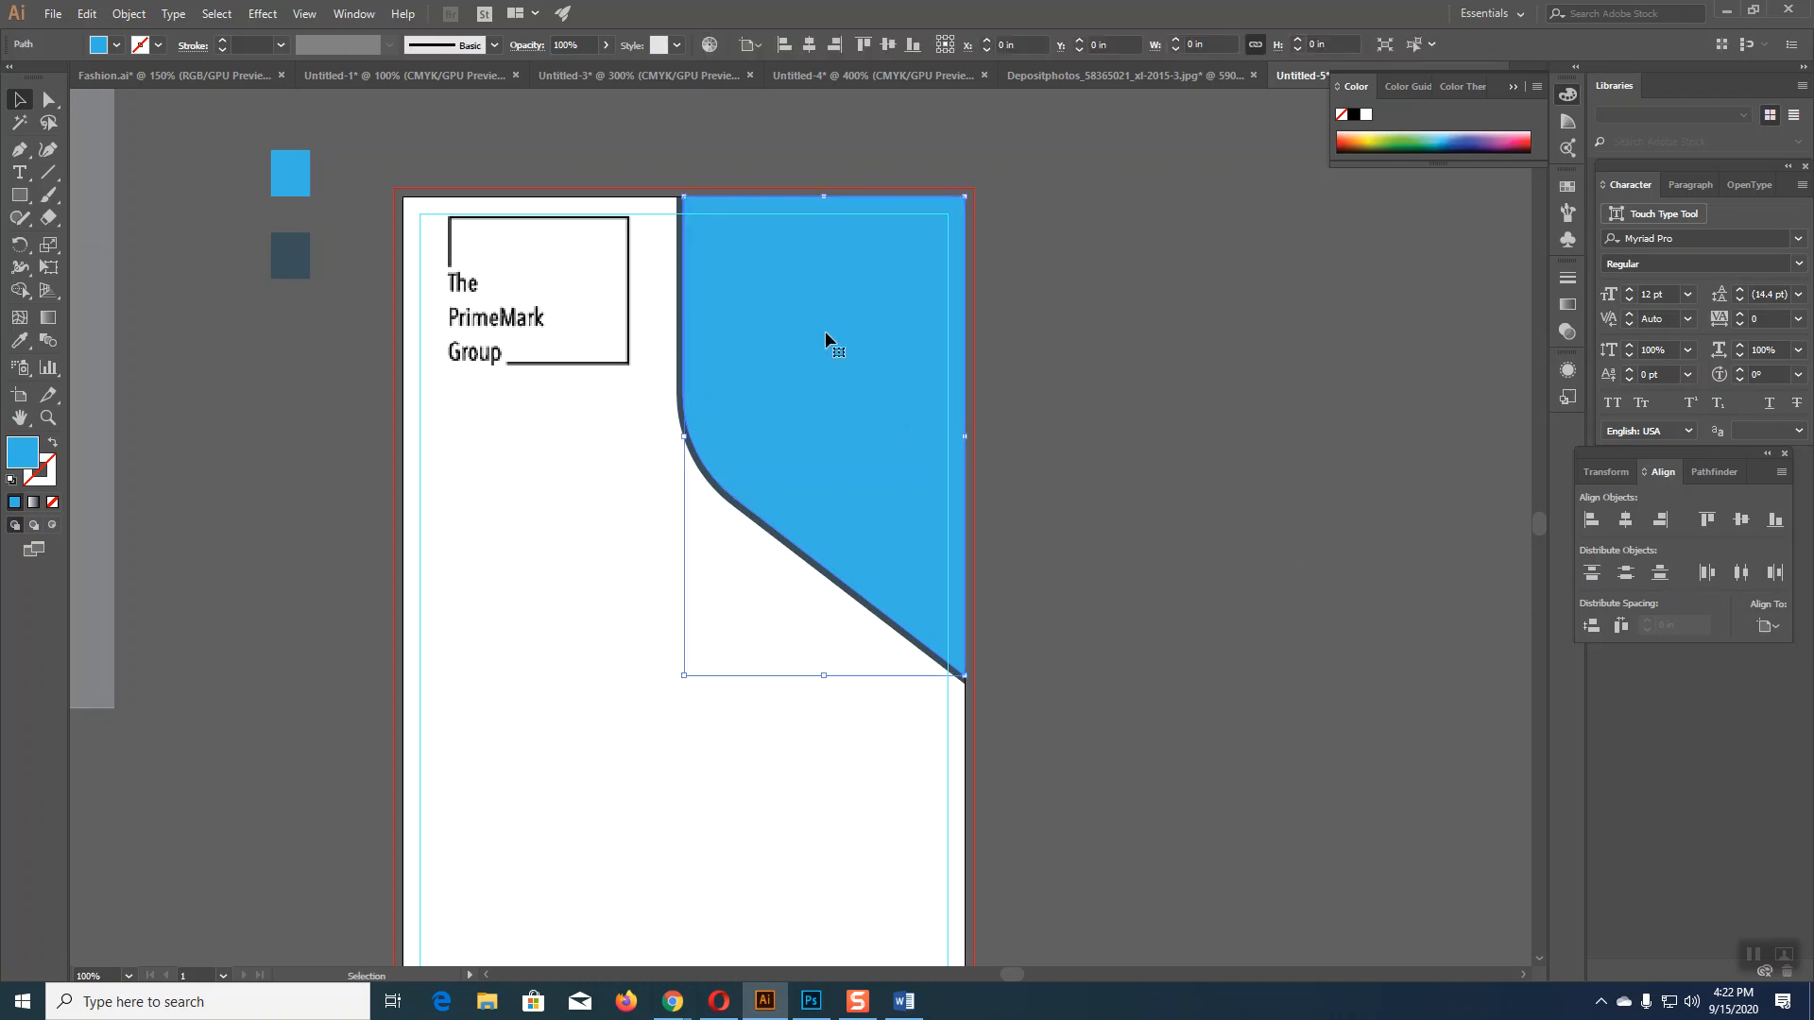
Step: In a new Chrome tab, run a Google search for 'Business image'
mouse_move(673, 1000)
click(594, 891)
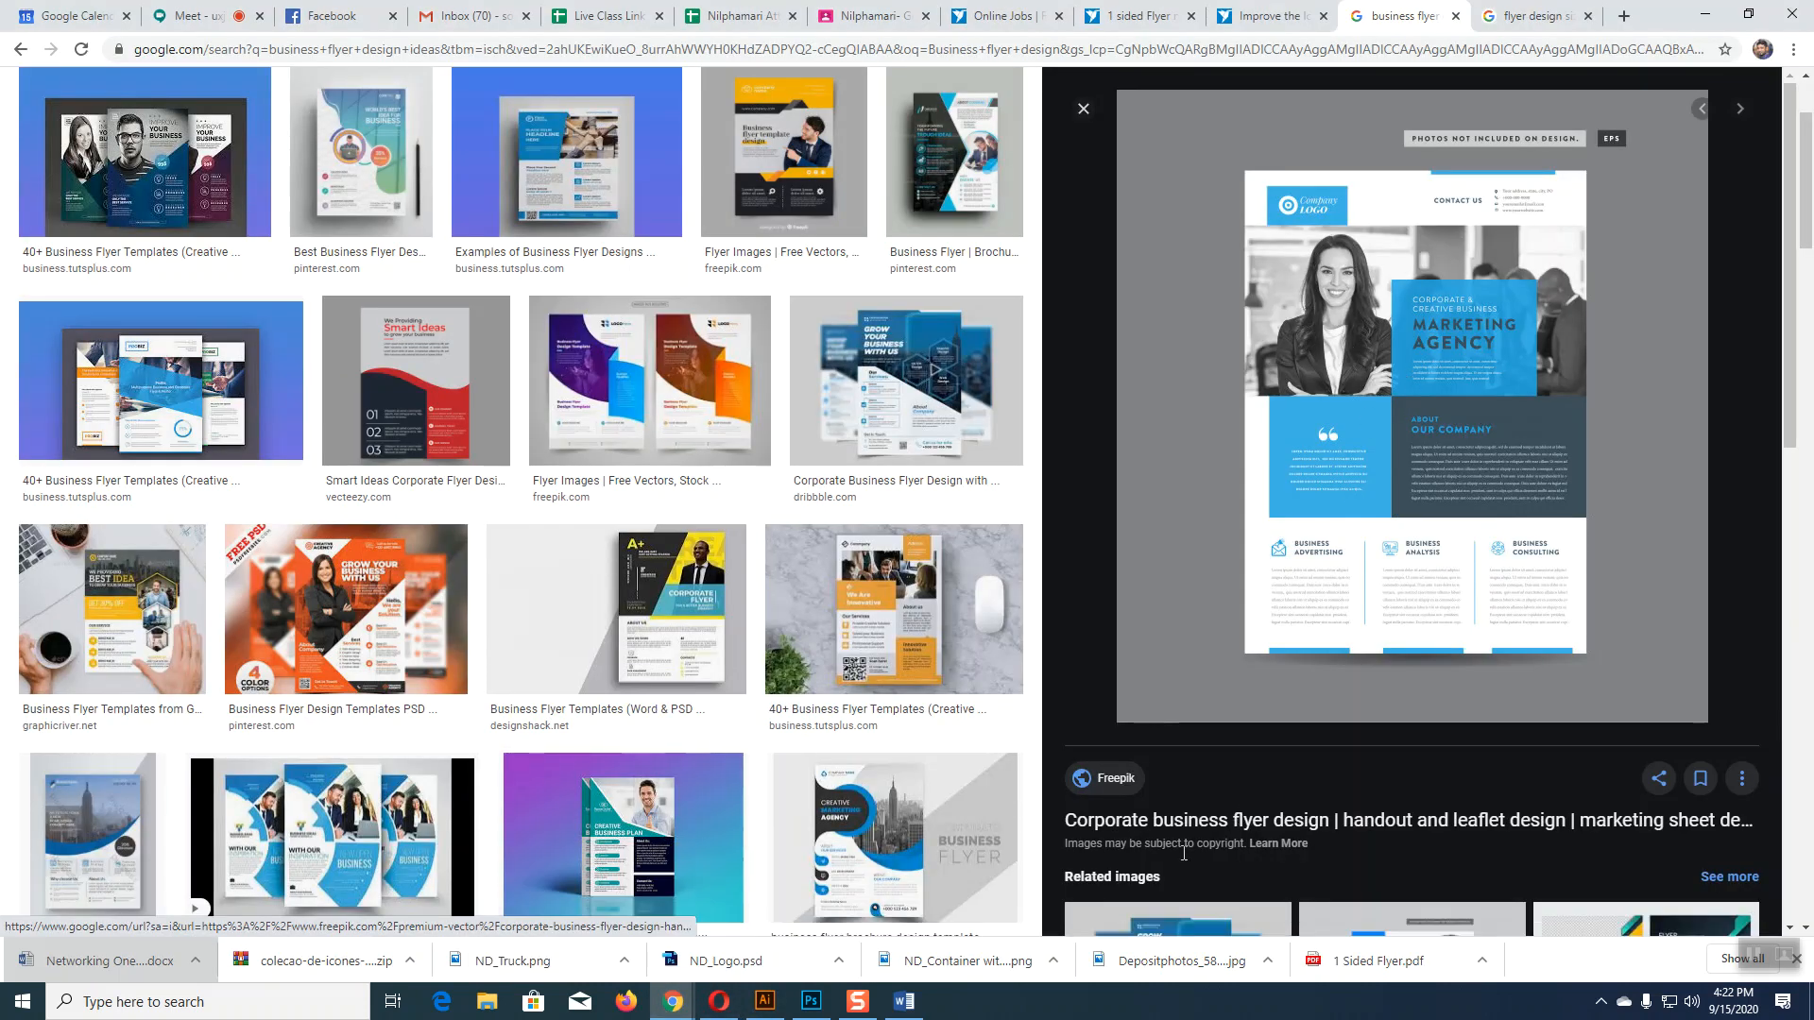
scroll(1166, 850, up, 2)
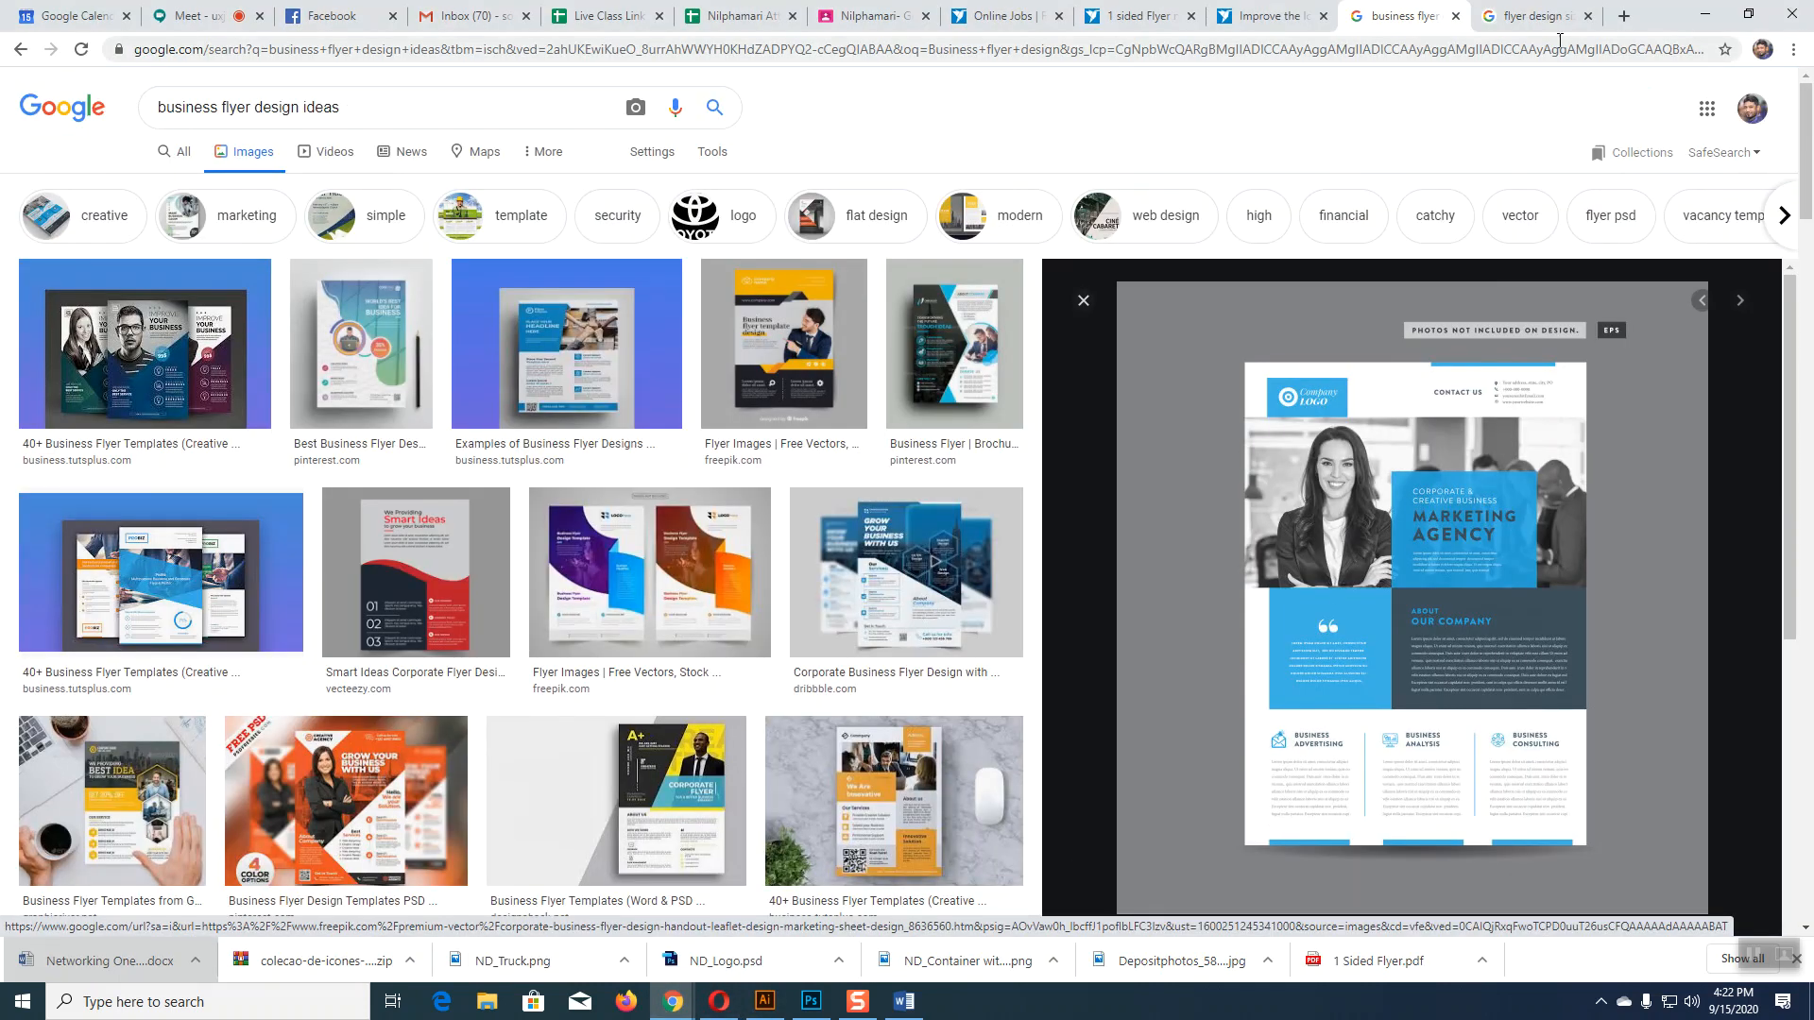
click(1625, 15)
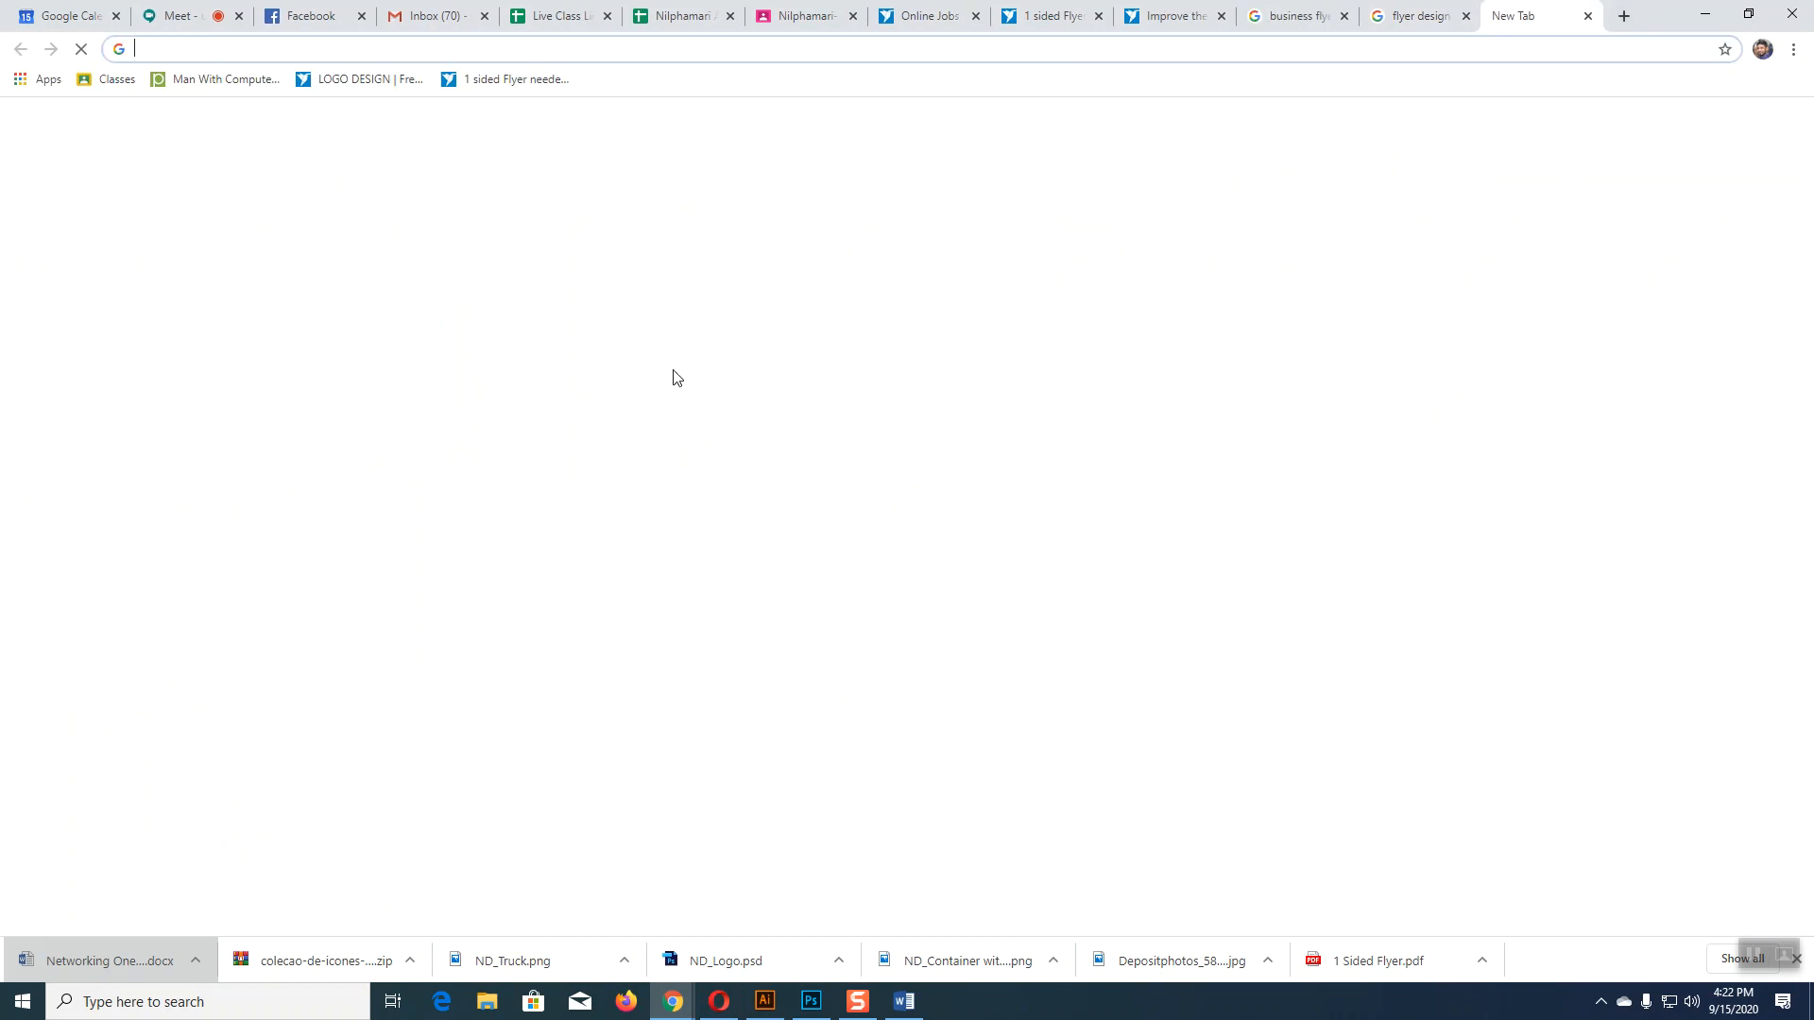
click(734, 387)
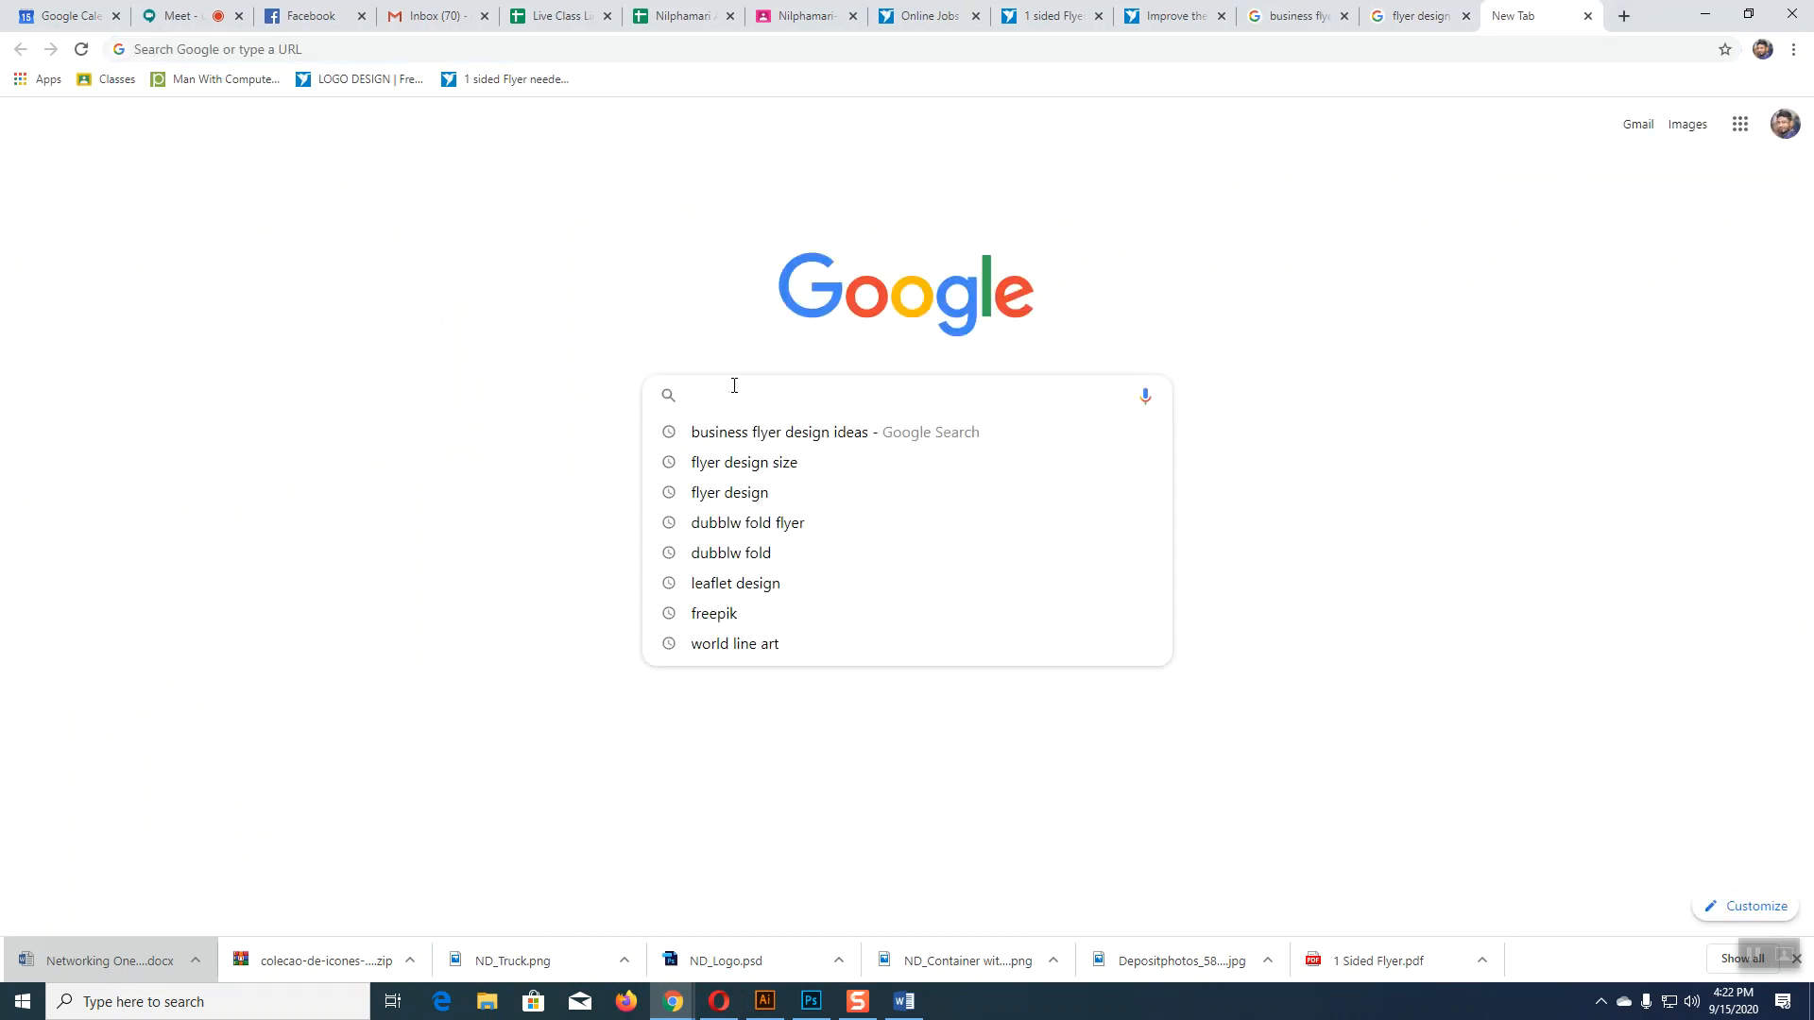
text(Busi)
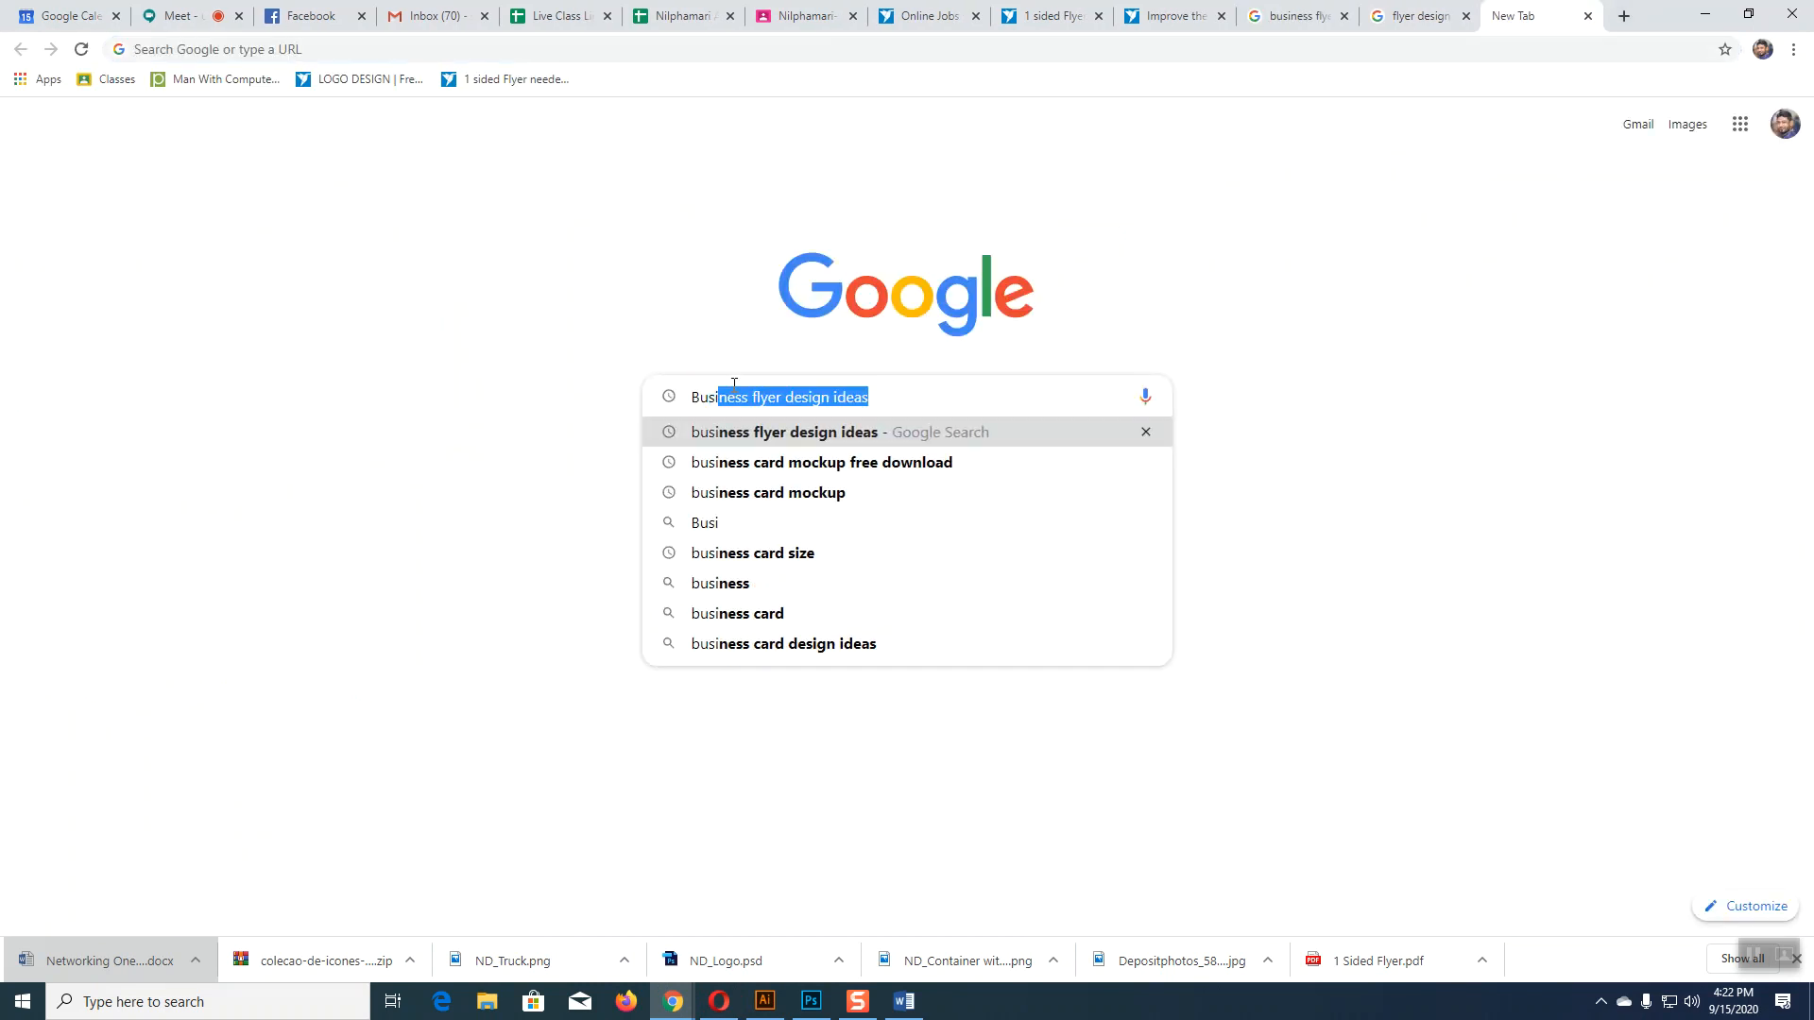
text(ness )
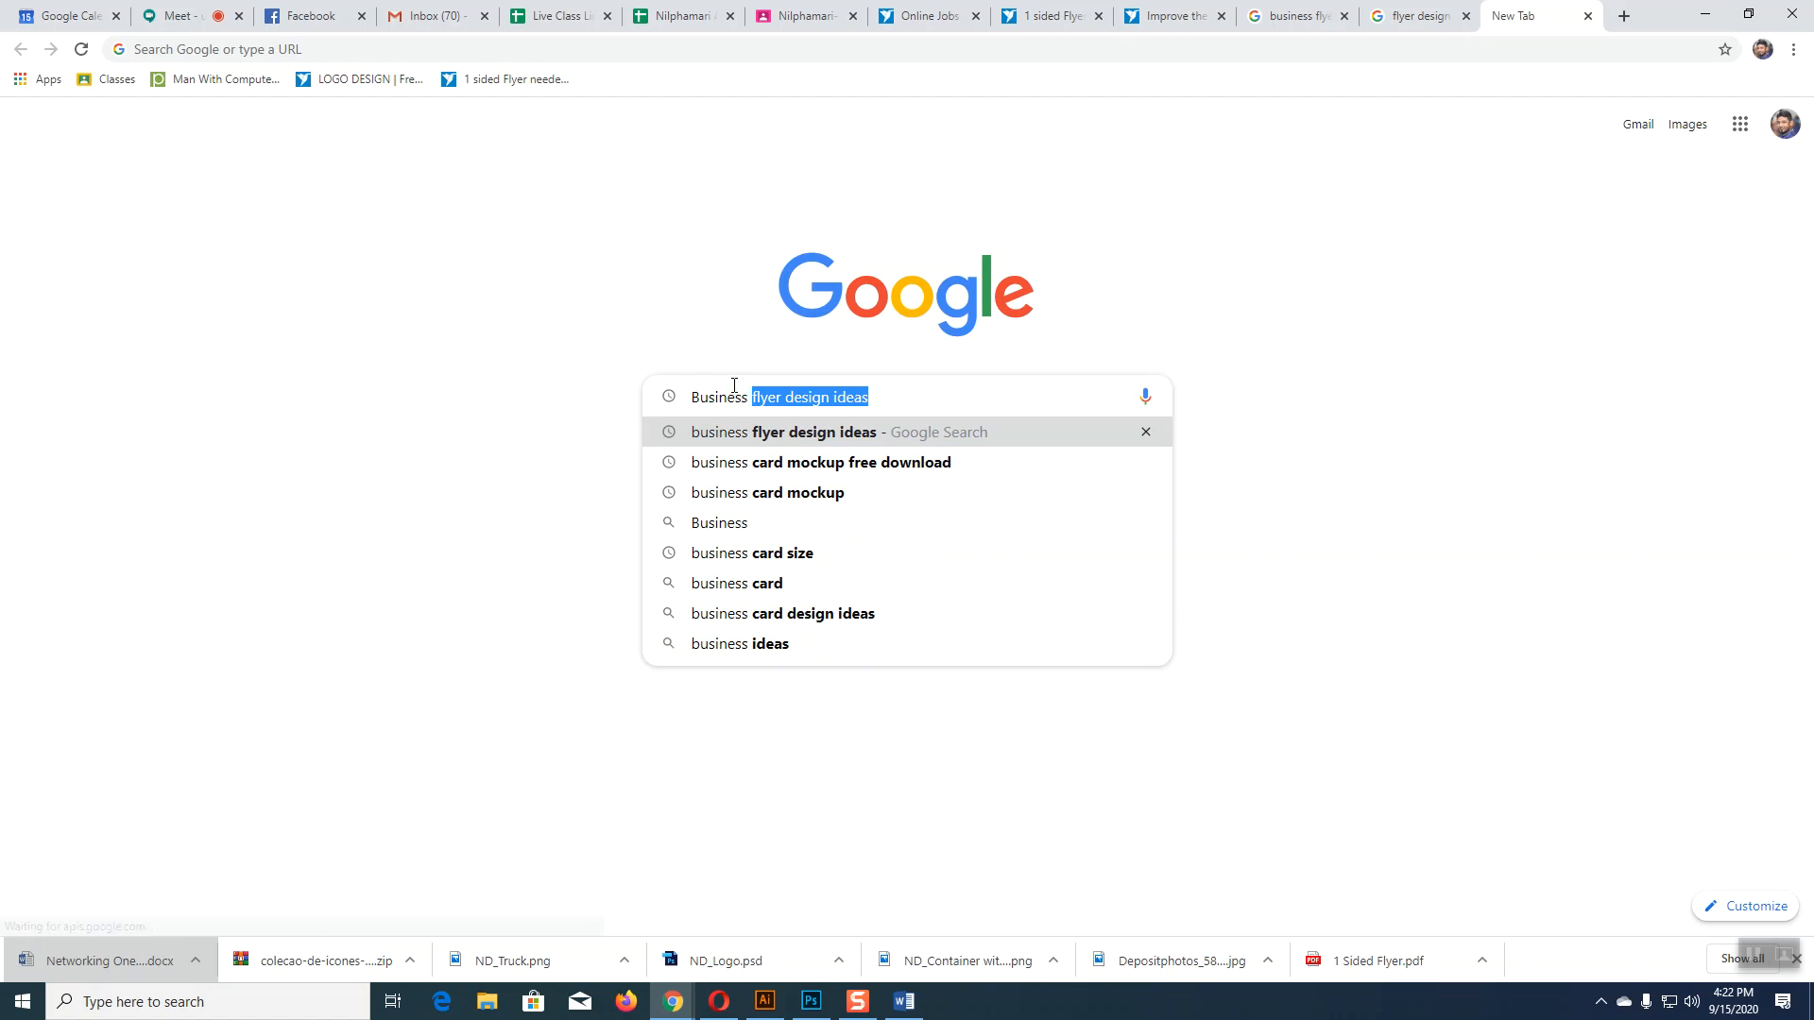
text(images)
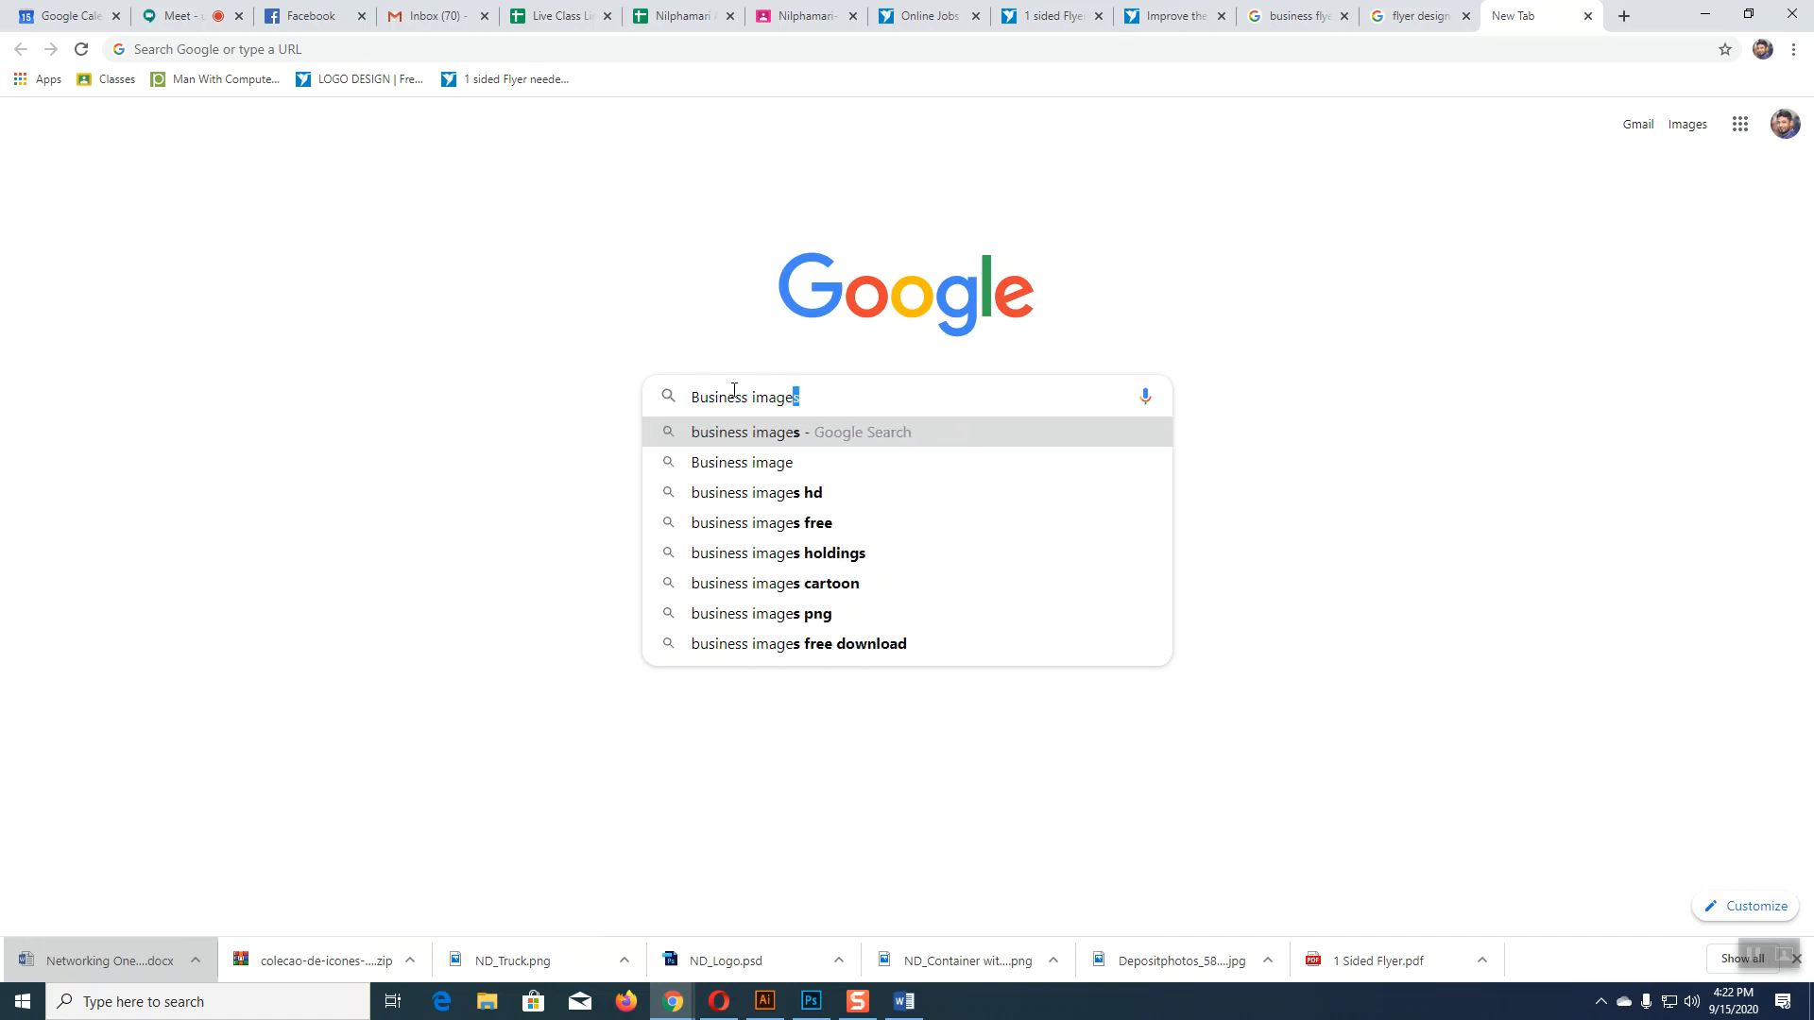
click(762, 468)
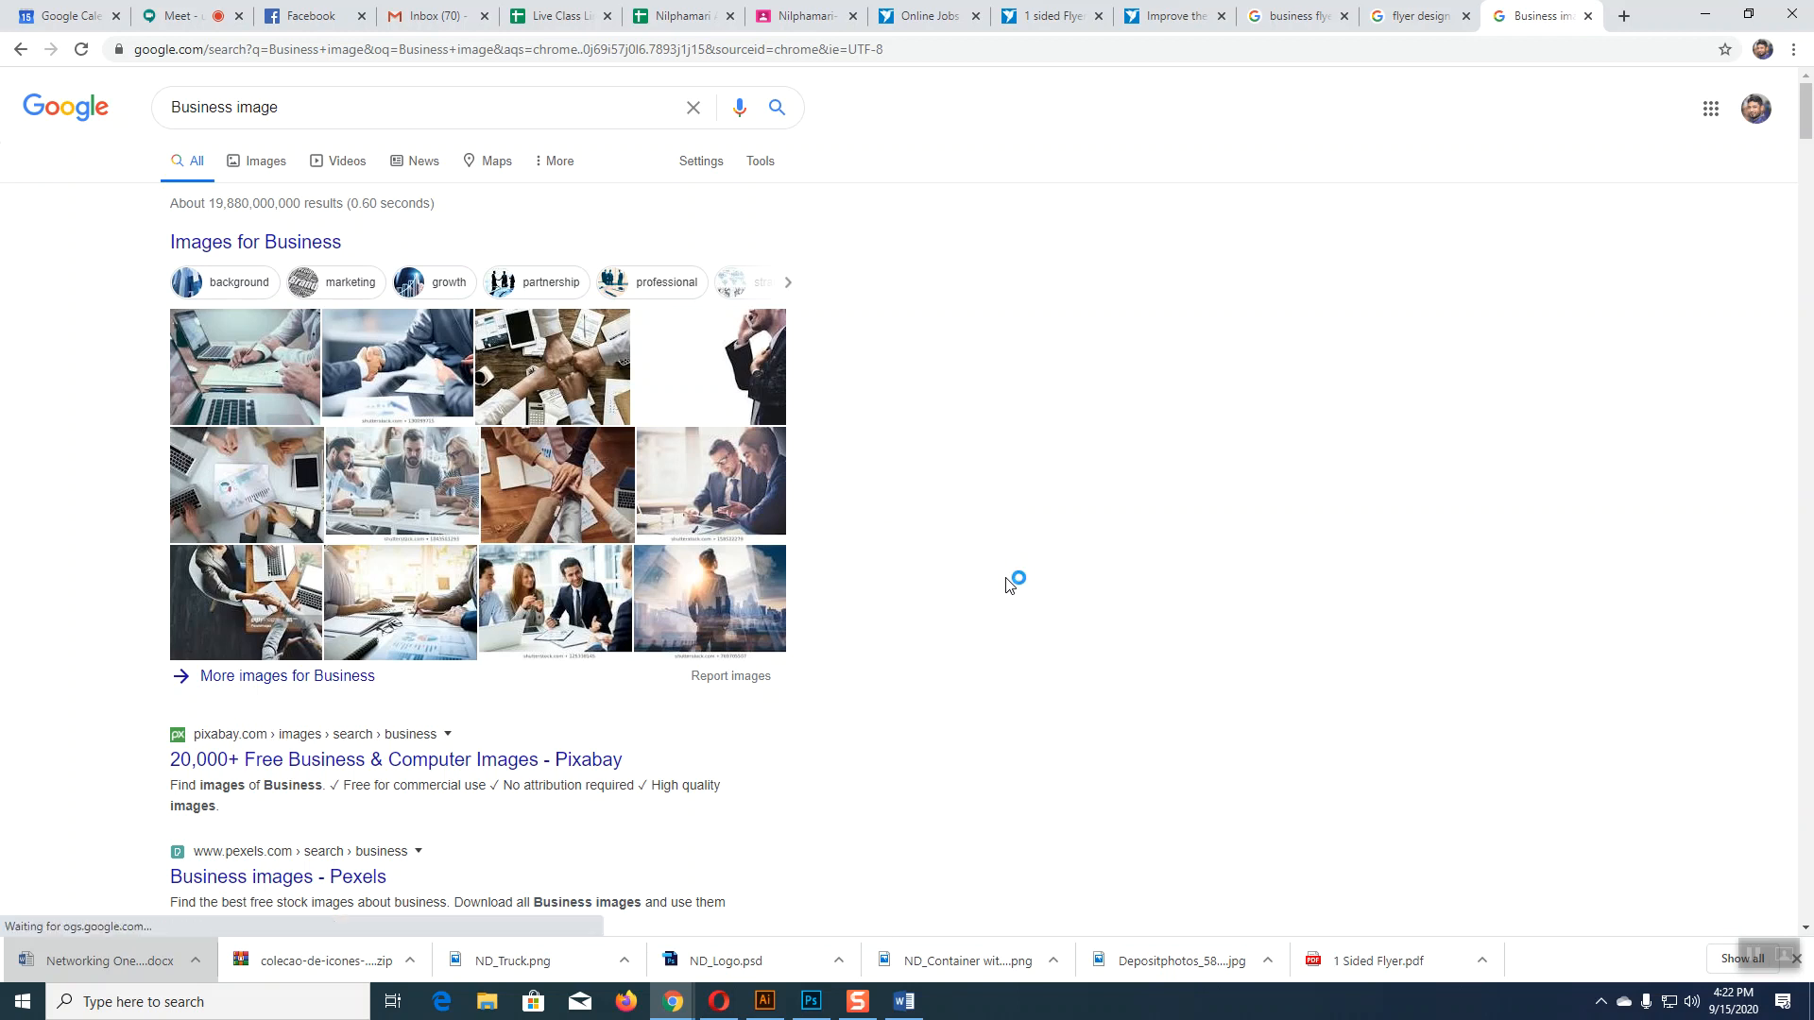
Step: Show the Images results for Business image and preview the photo of two smiling businessmen
click(765, 508)
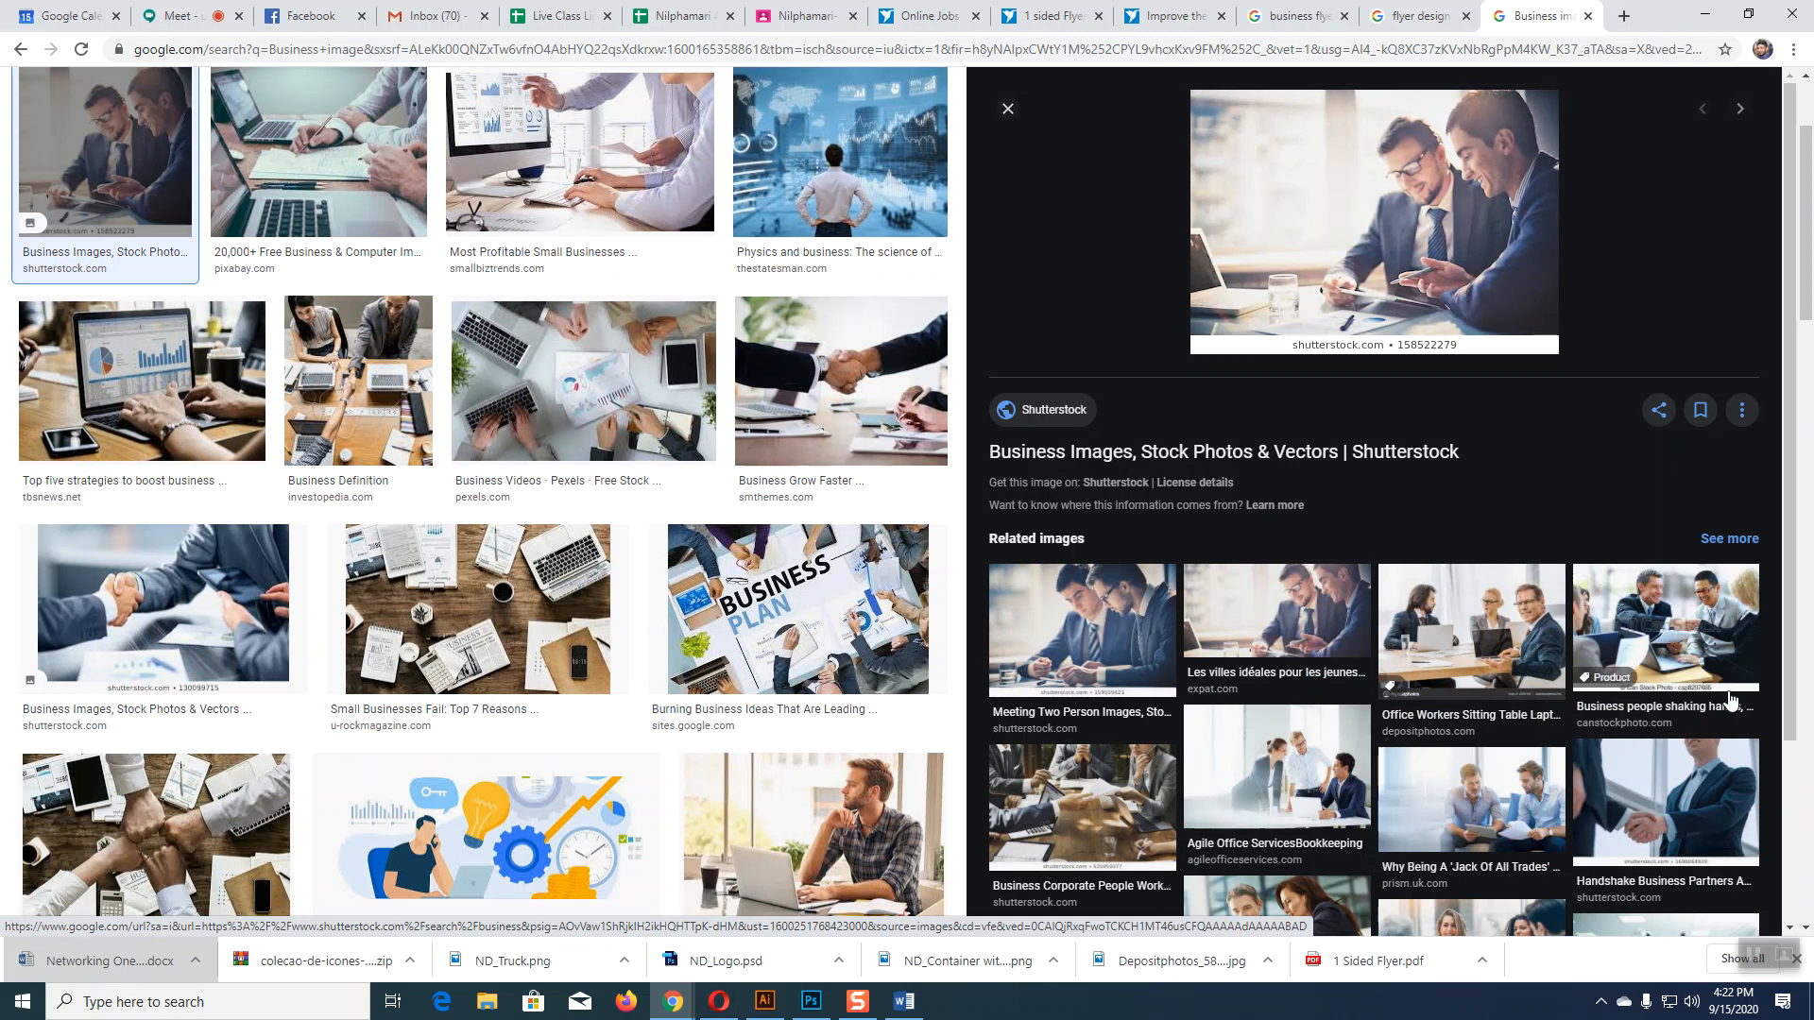
right_click(1433, 214)
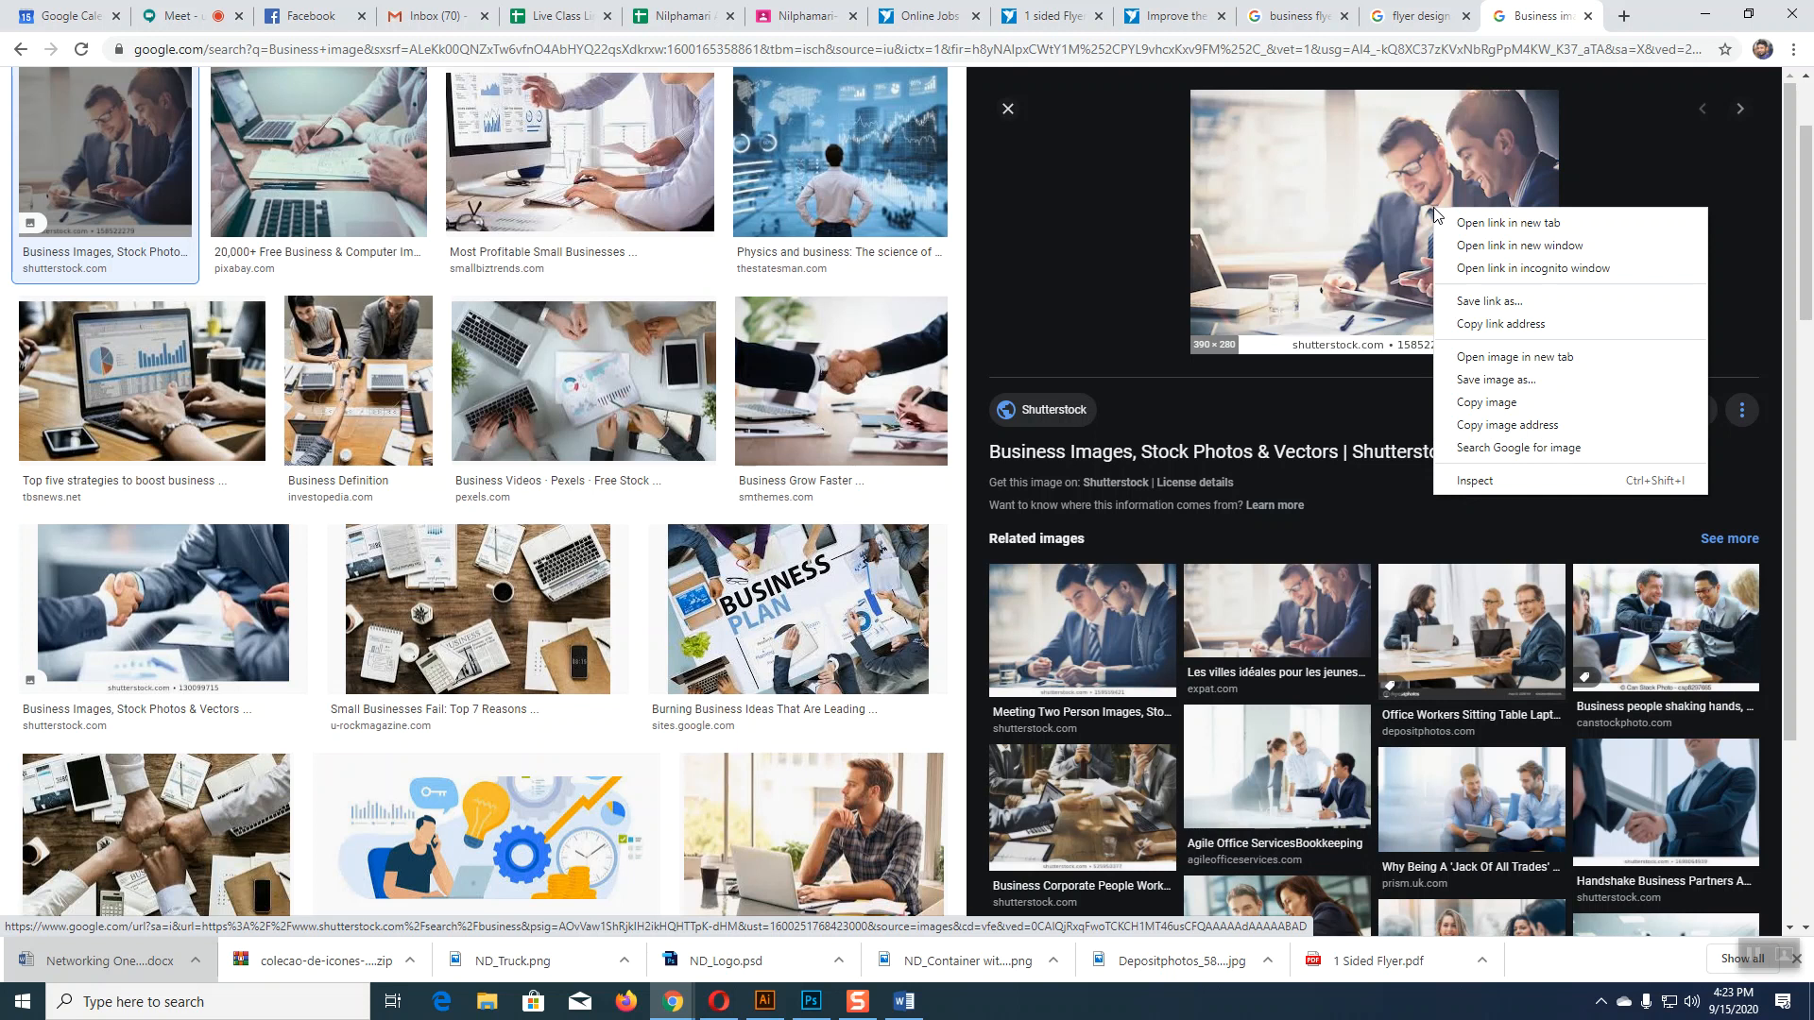
click(1282, 389)
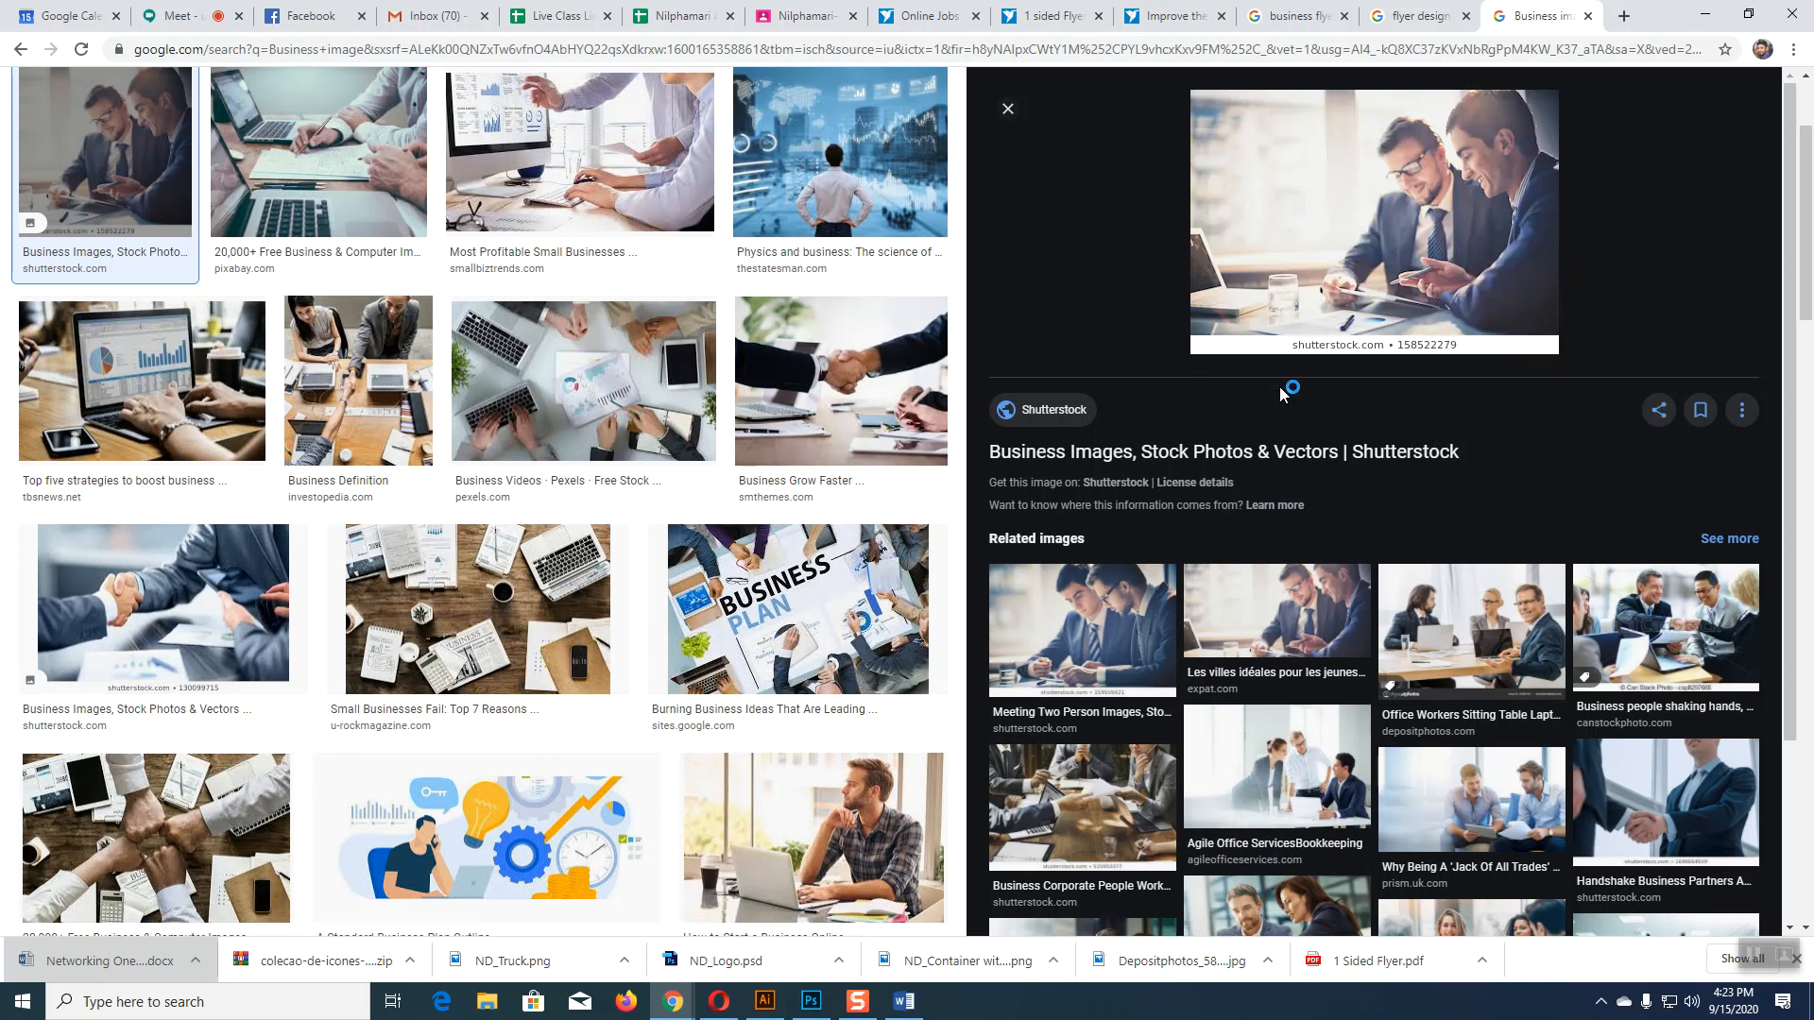
click(1029, 654)
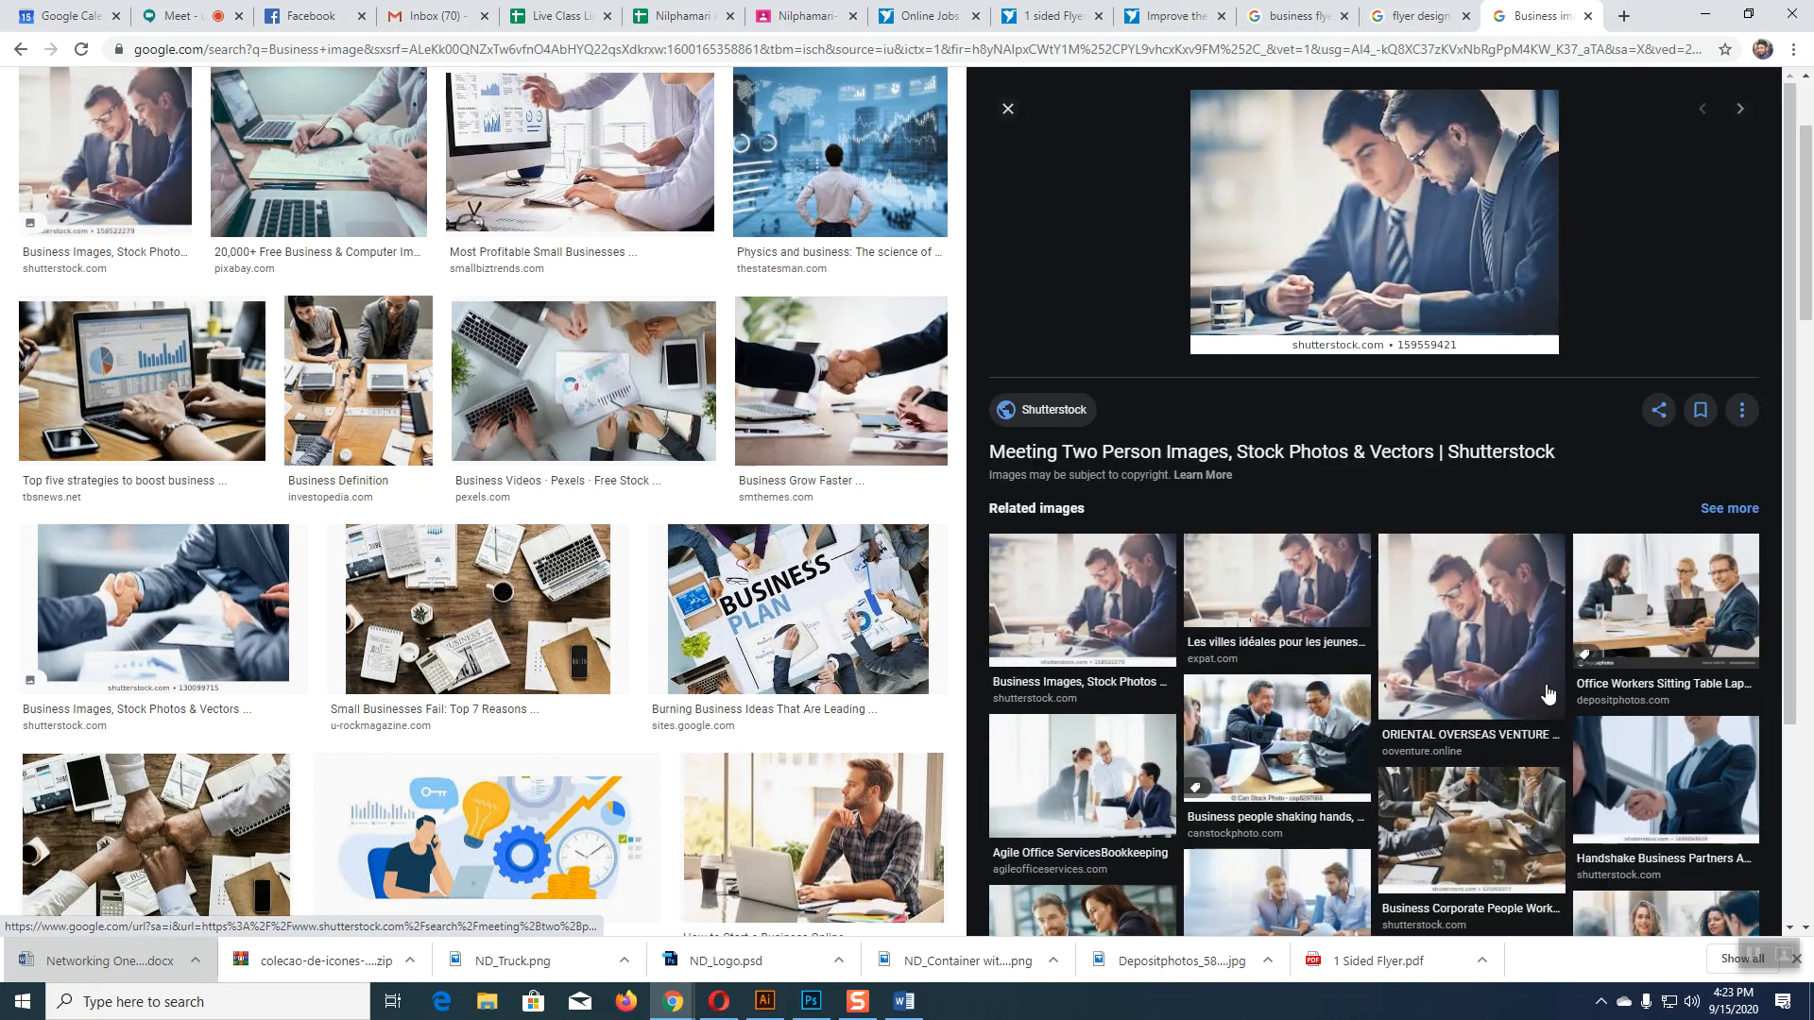
click(1523, 624)
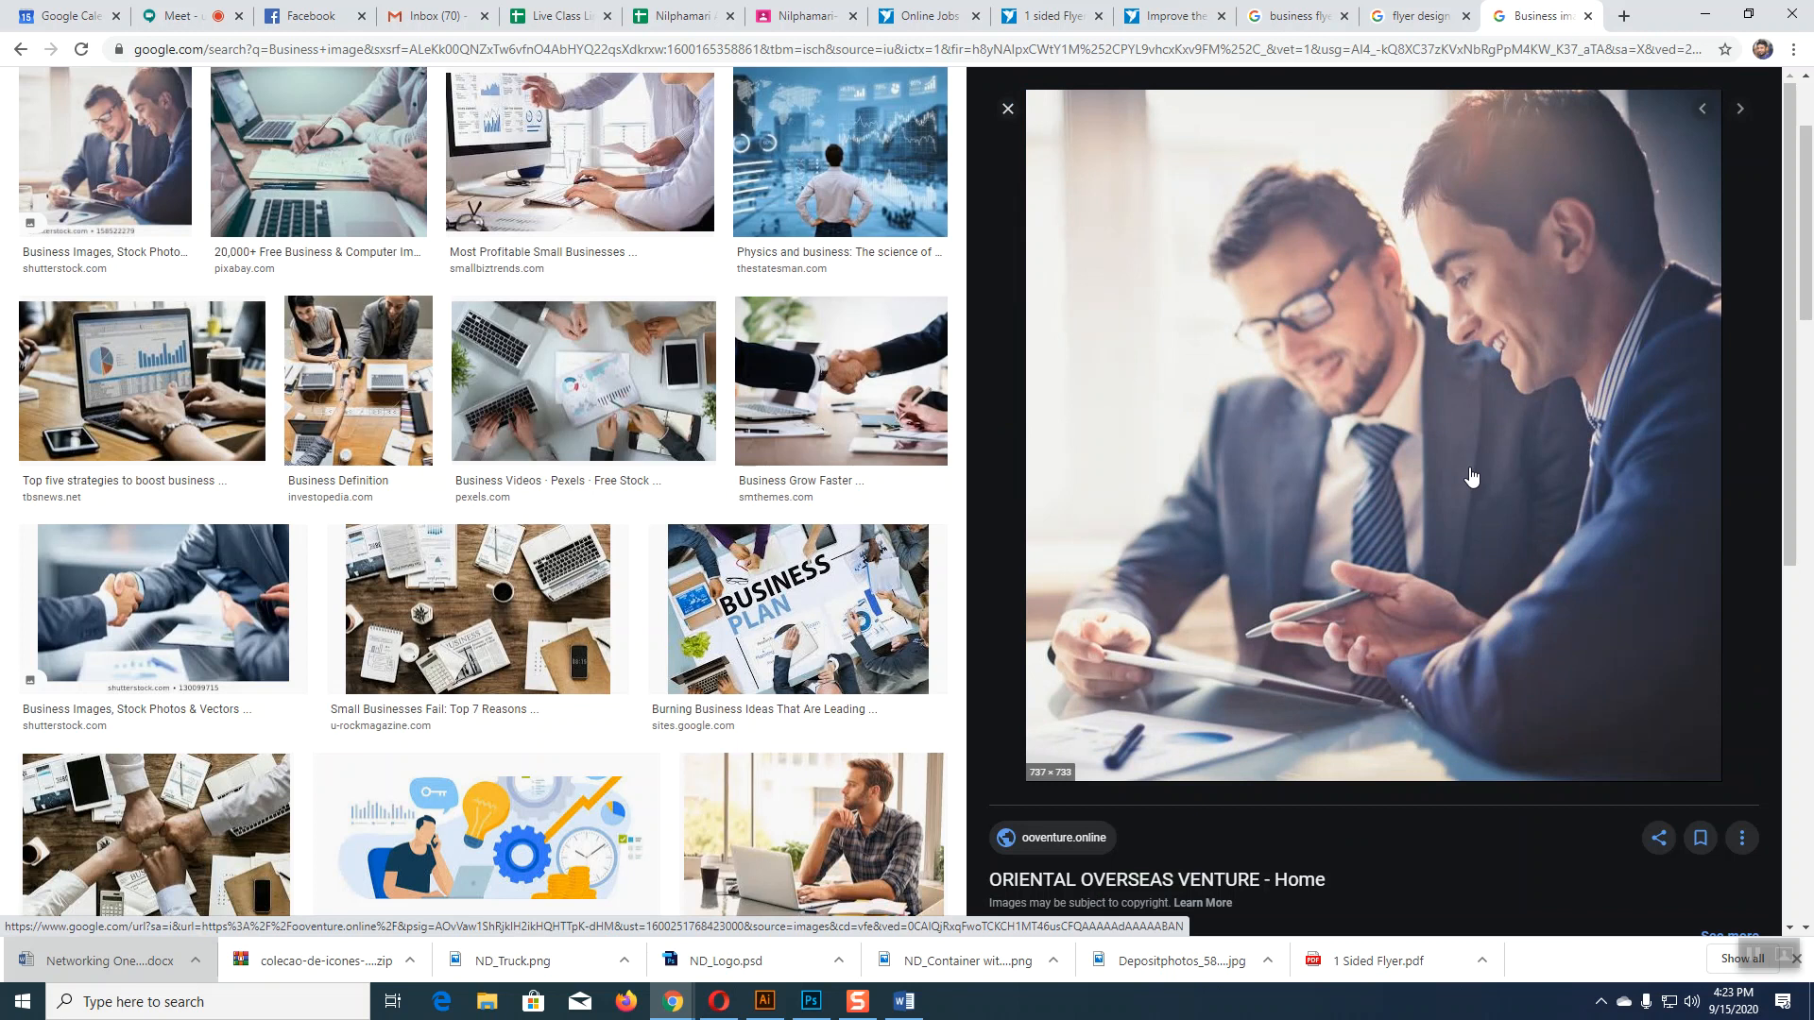
Step: Save the businessmen photo to the Desktop as shutterstock-158522279
right_click(1340, 477)
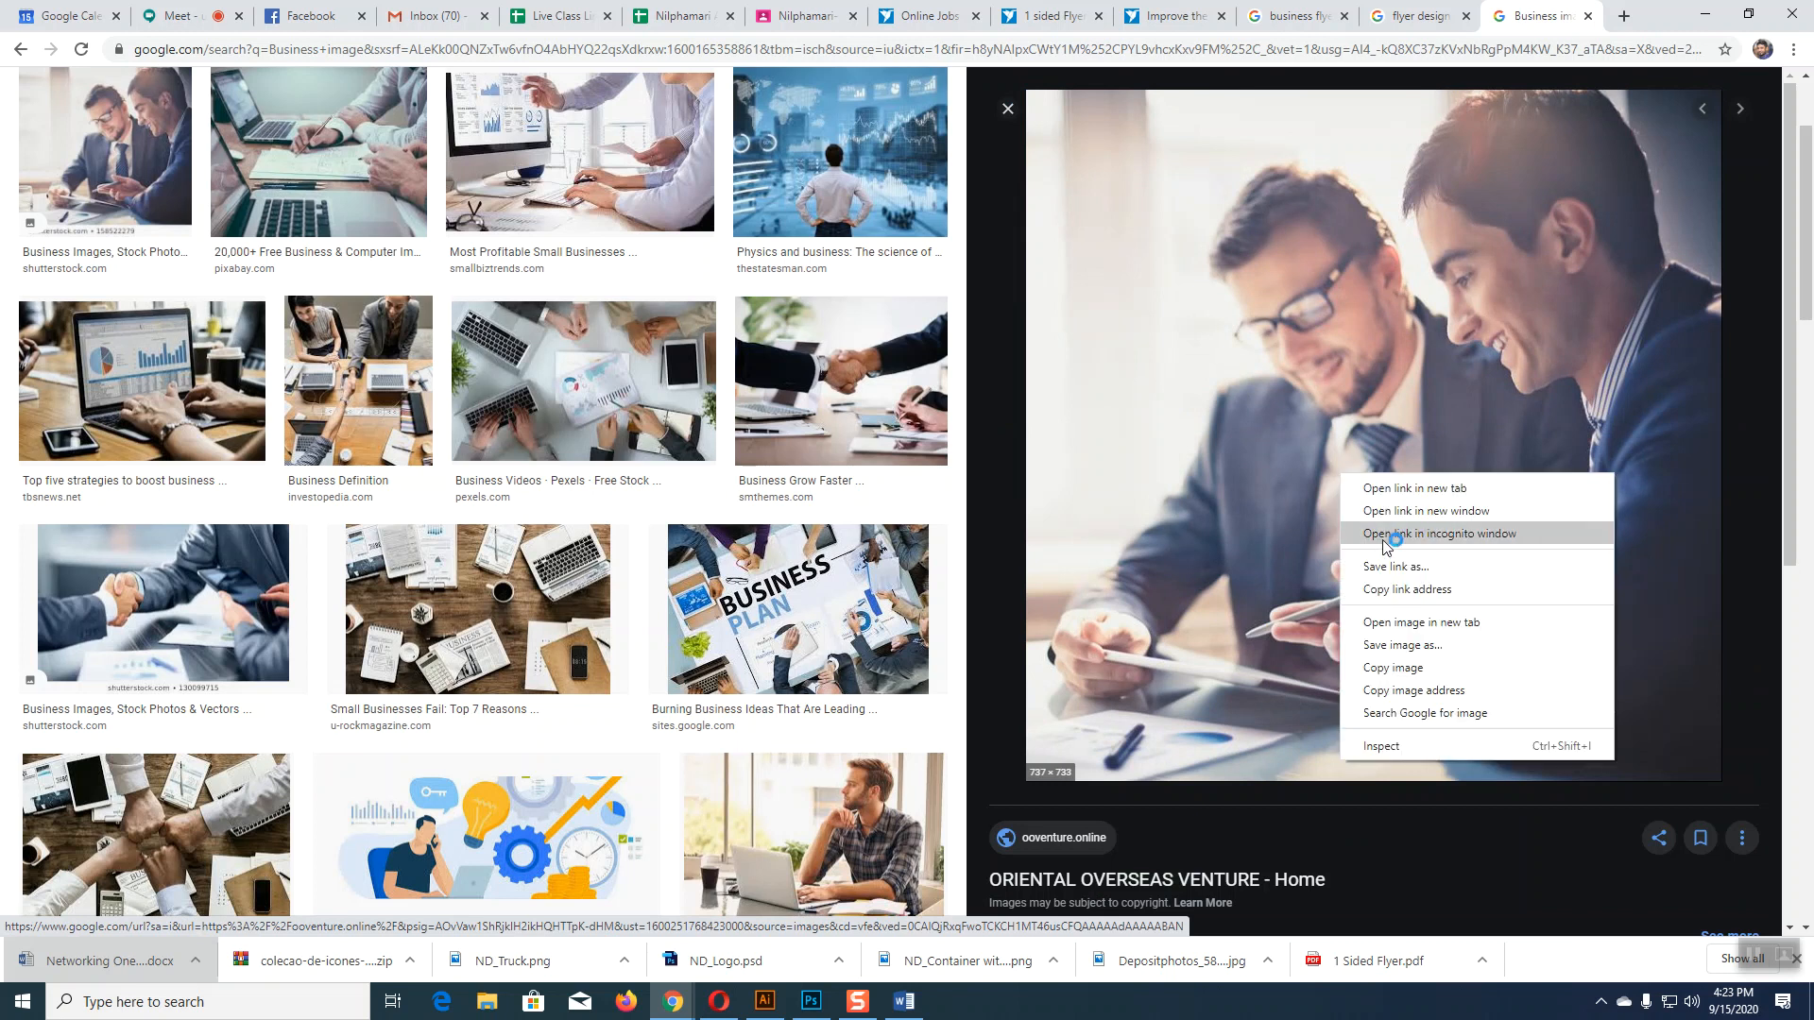
click(1402, 650)
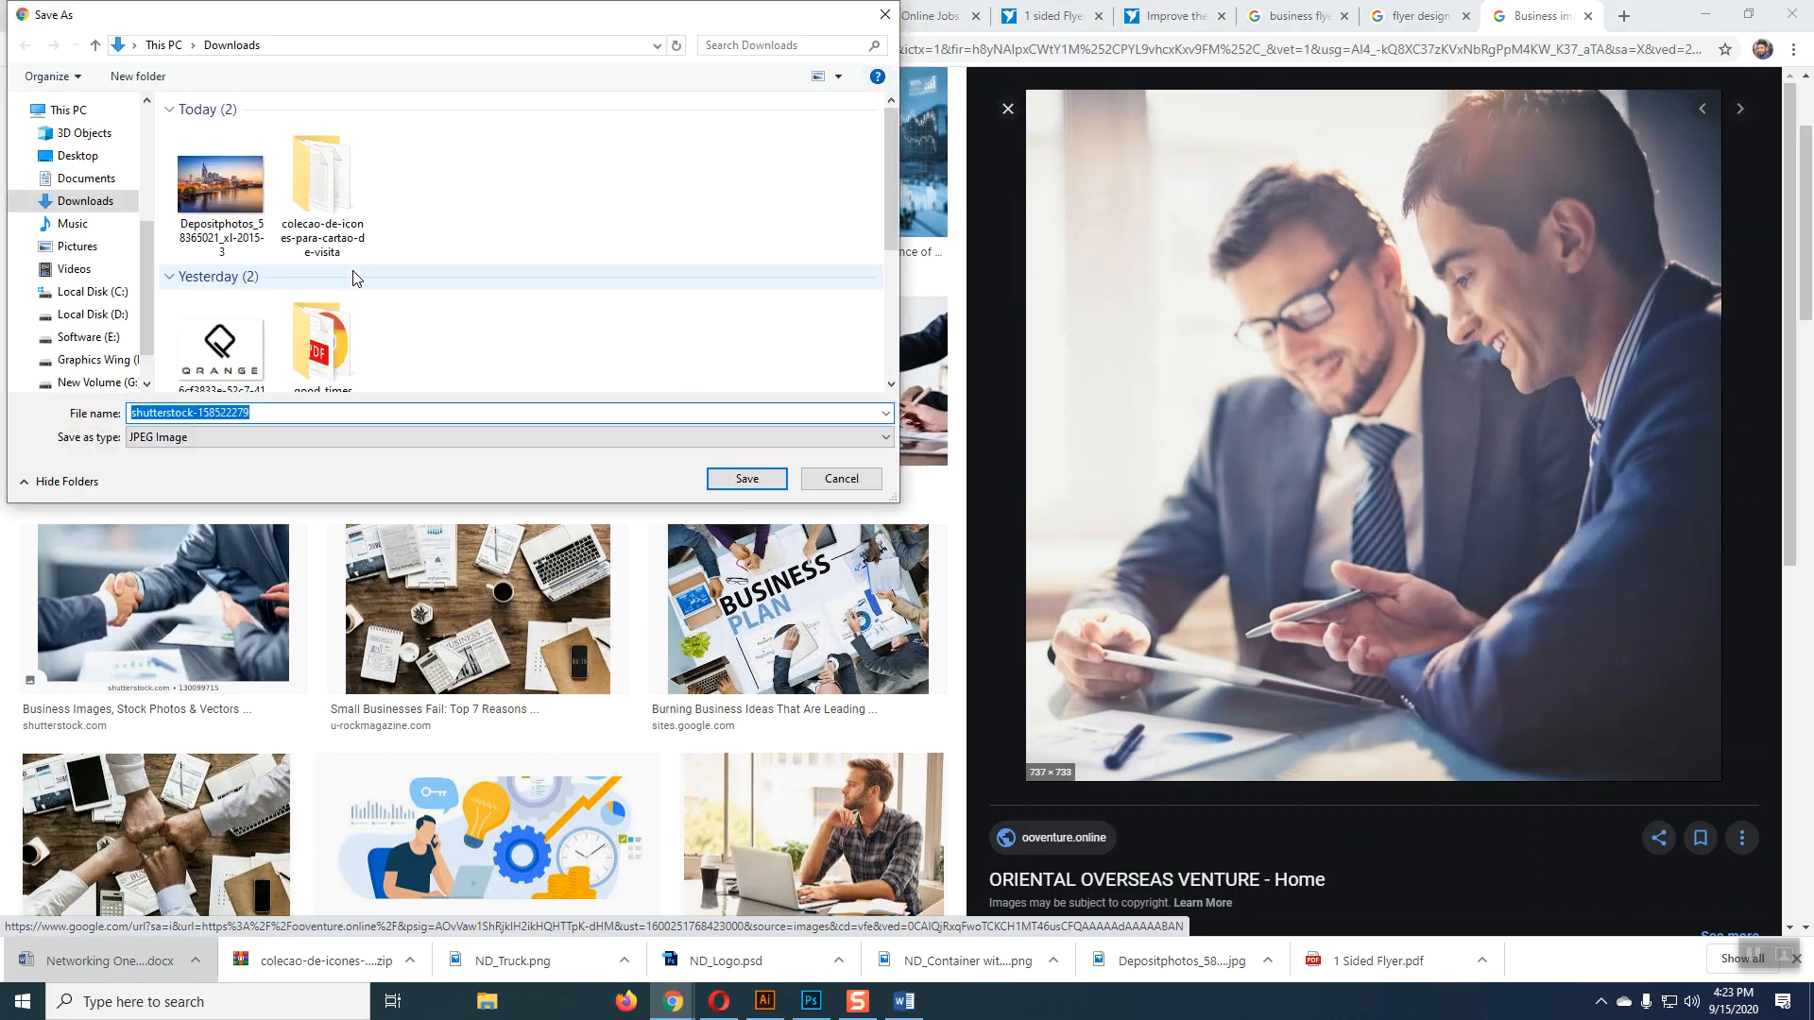
click(78, 156)
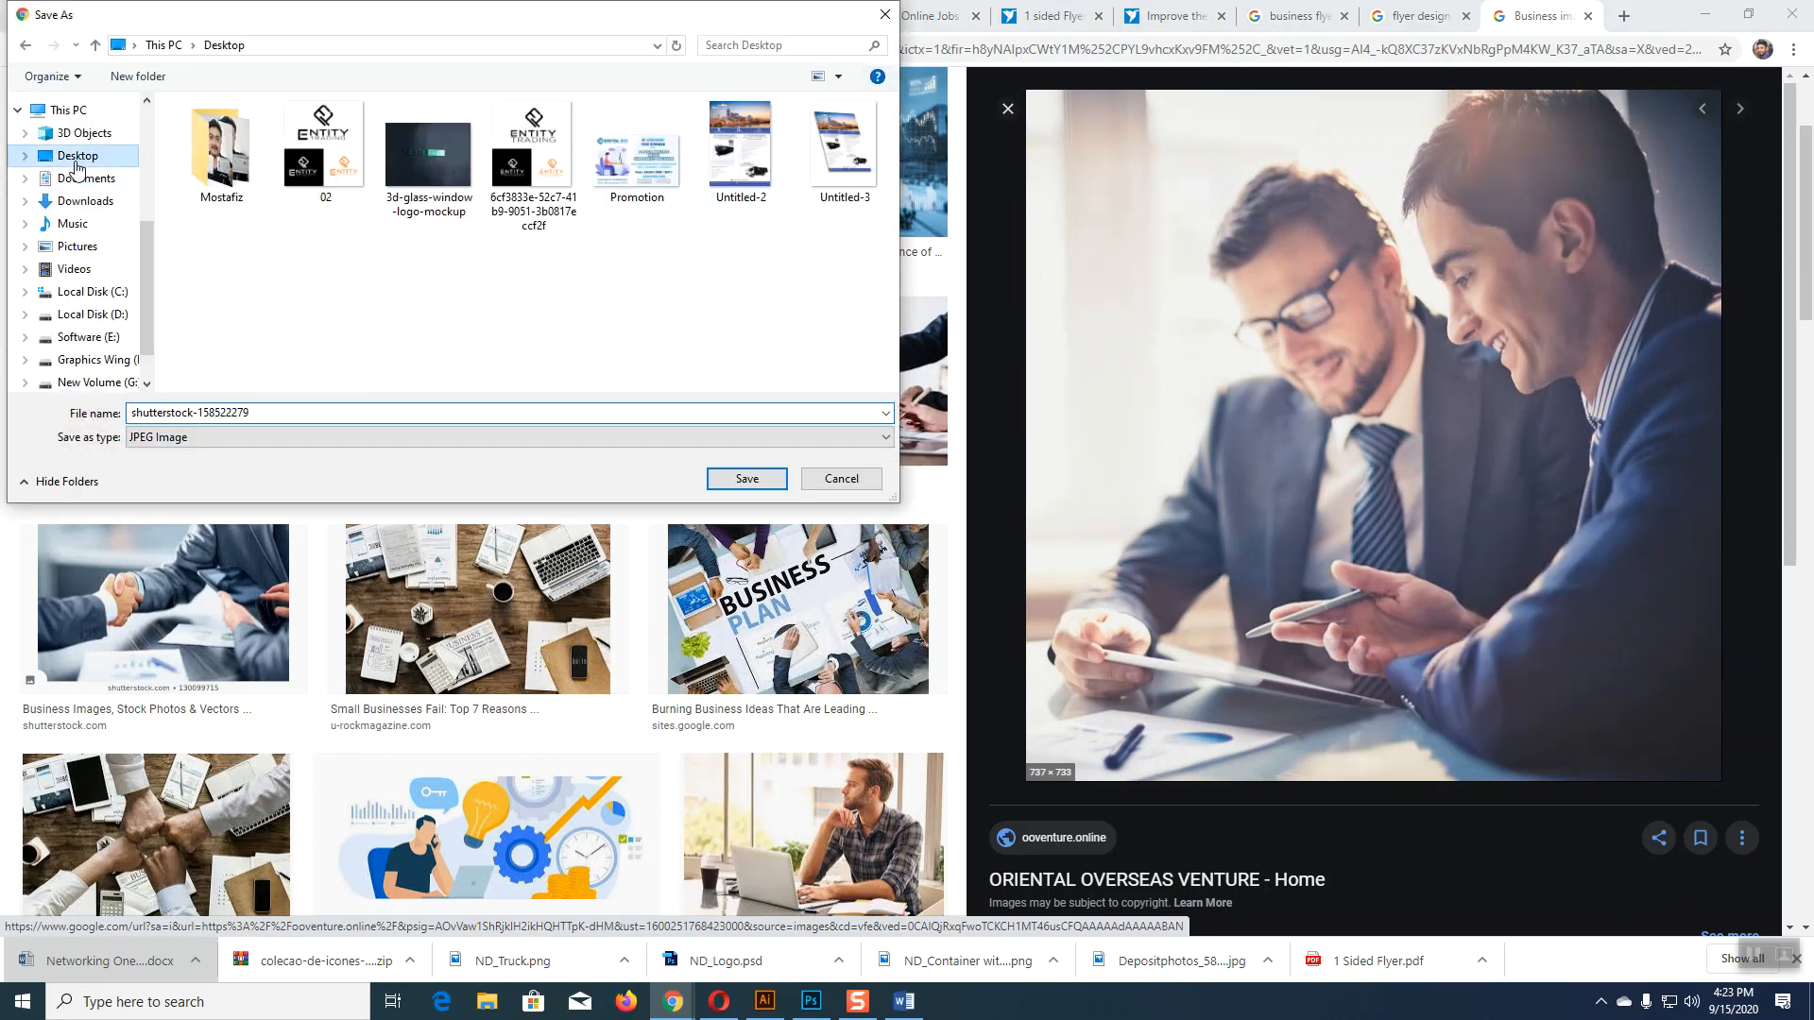
click(769, 478)
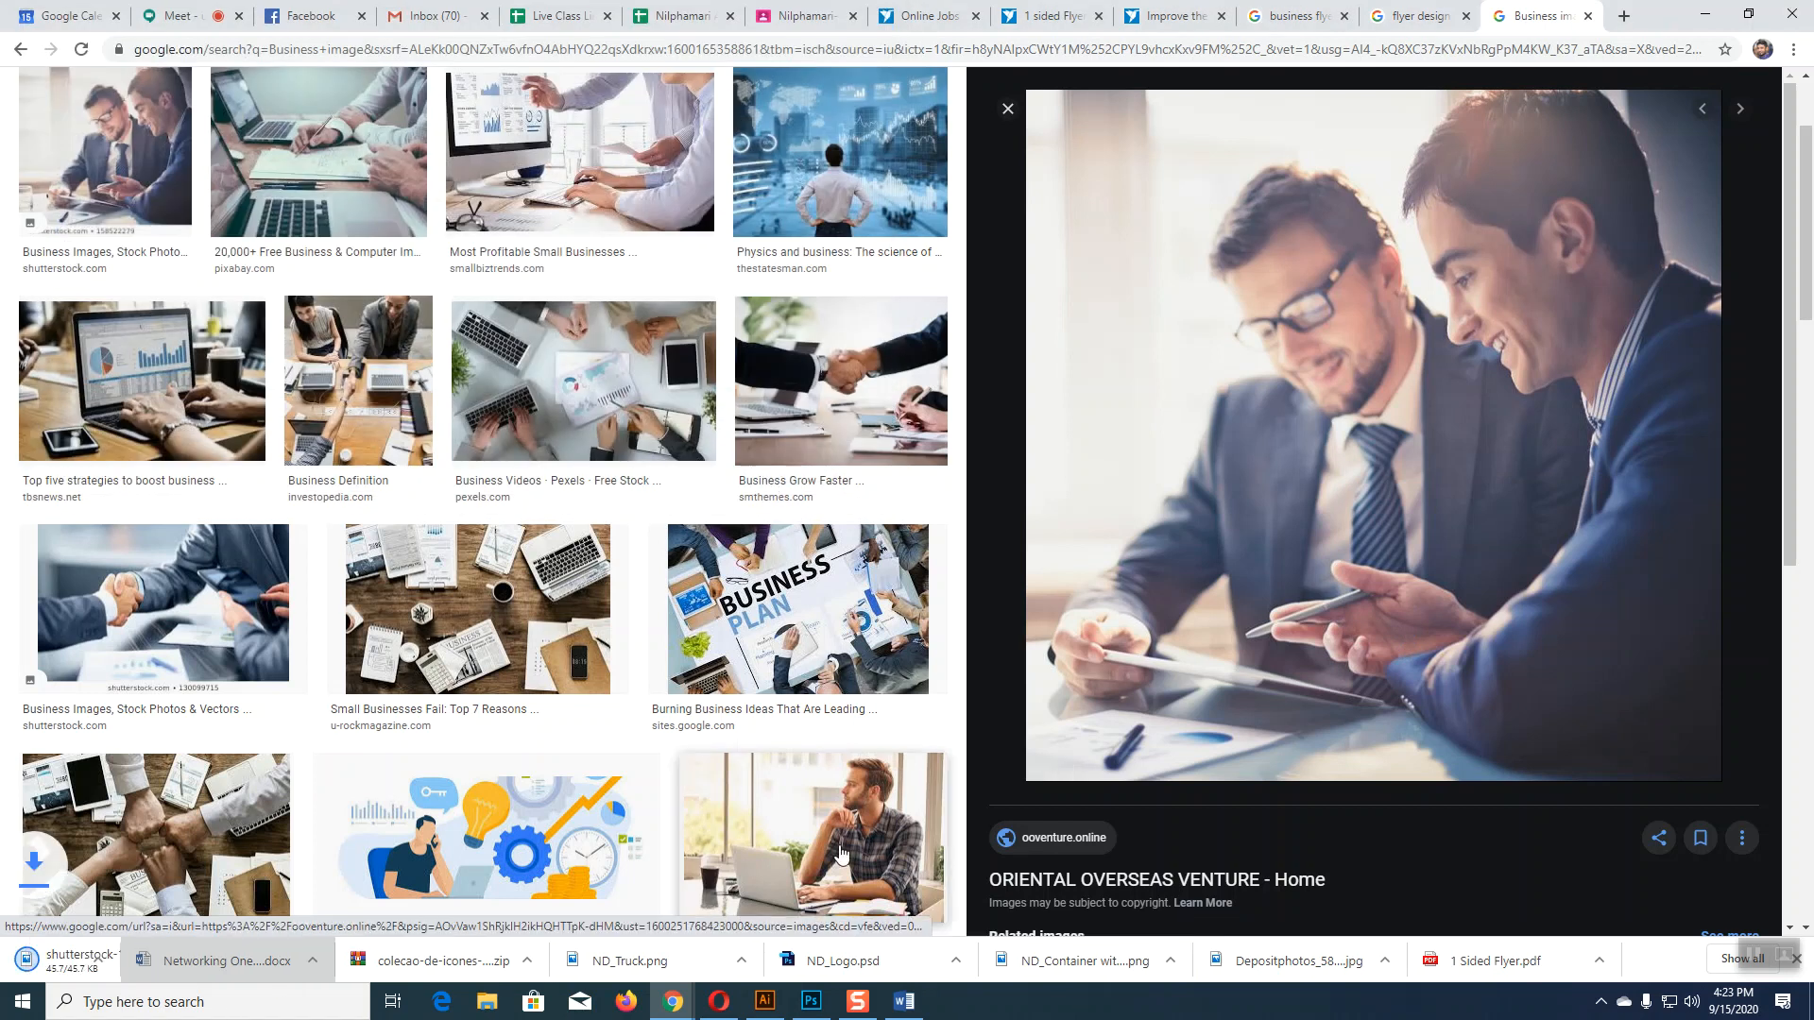
Step: Open shutterstock-158522279 from the Desktop in Illustrator
click(765, 1001)
click(1126, 365)
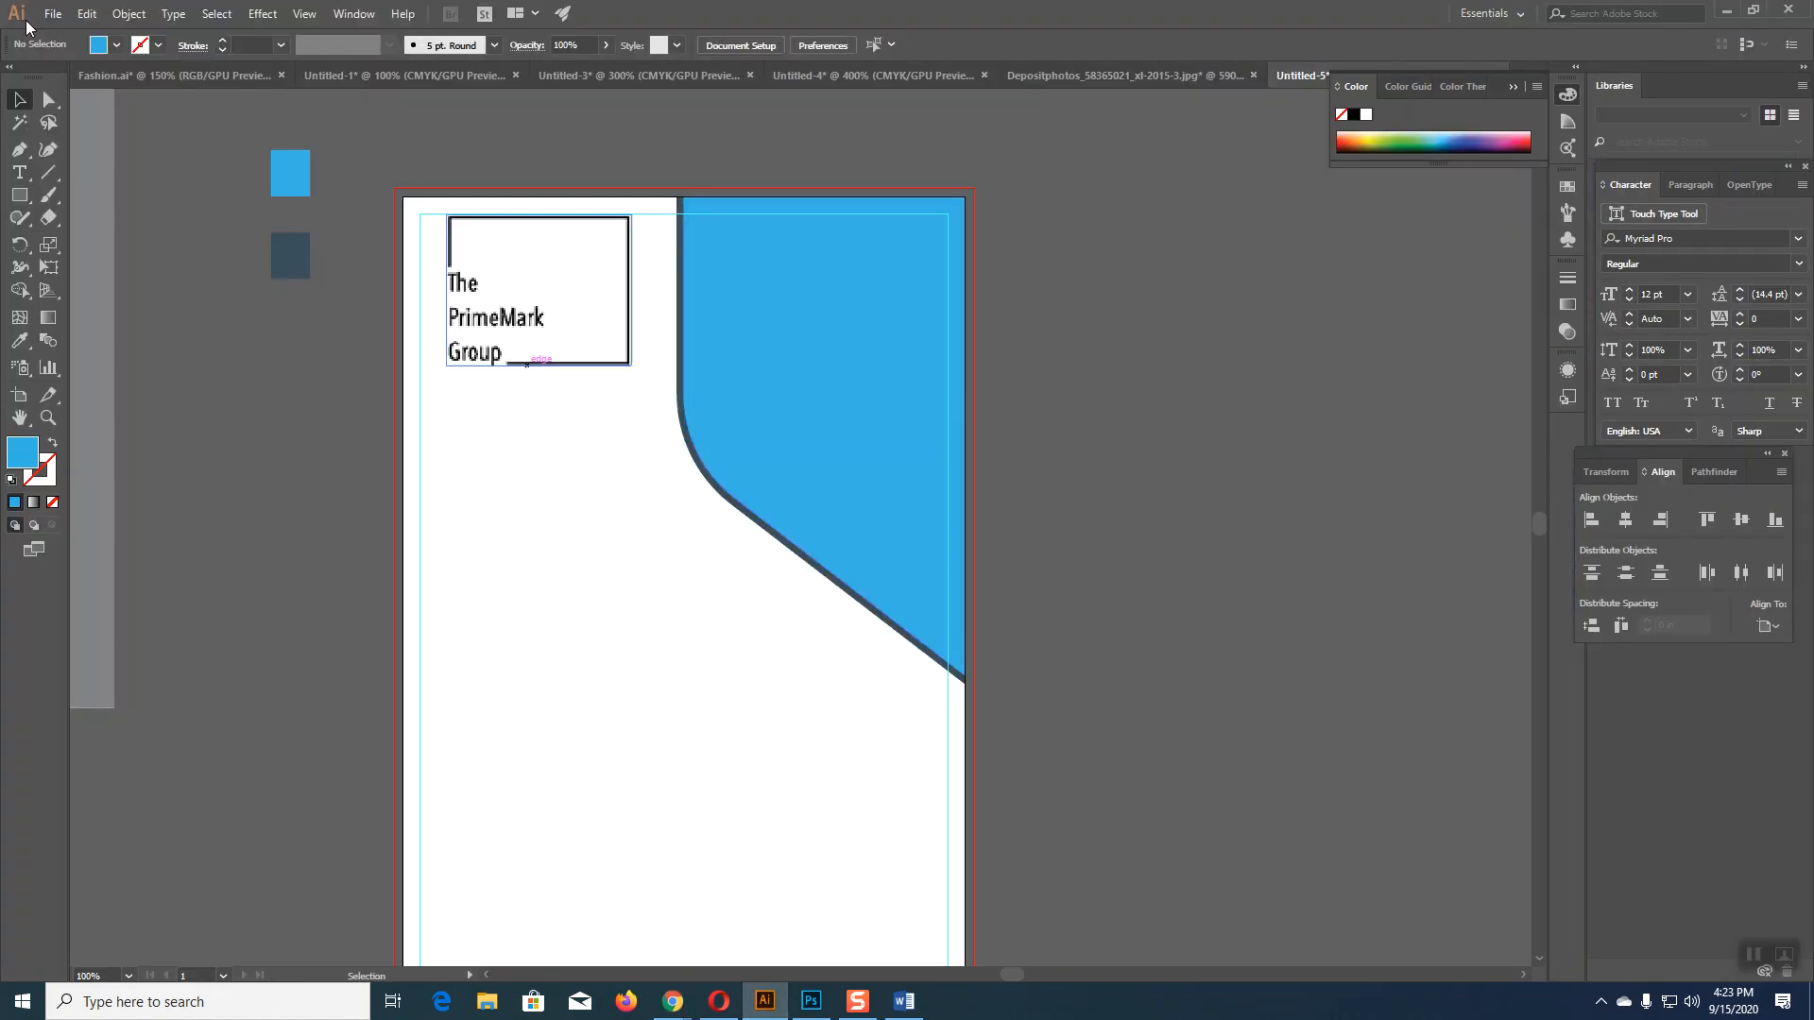
click(53, 13)
click(88, 77)
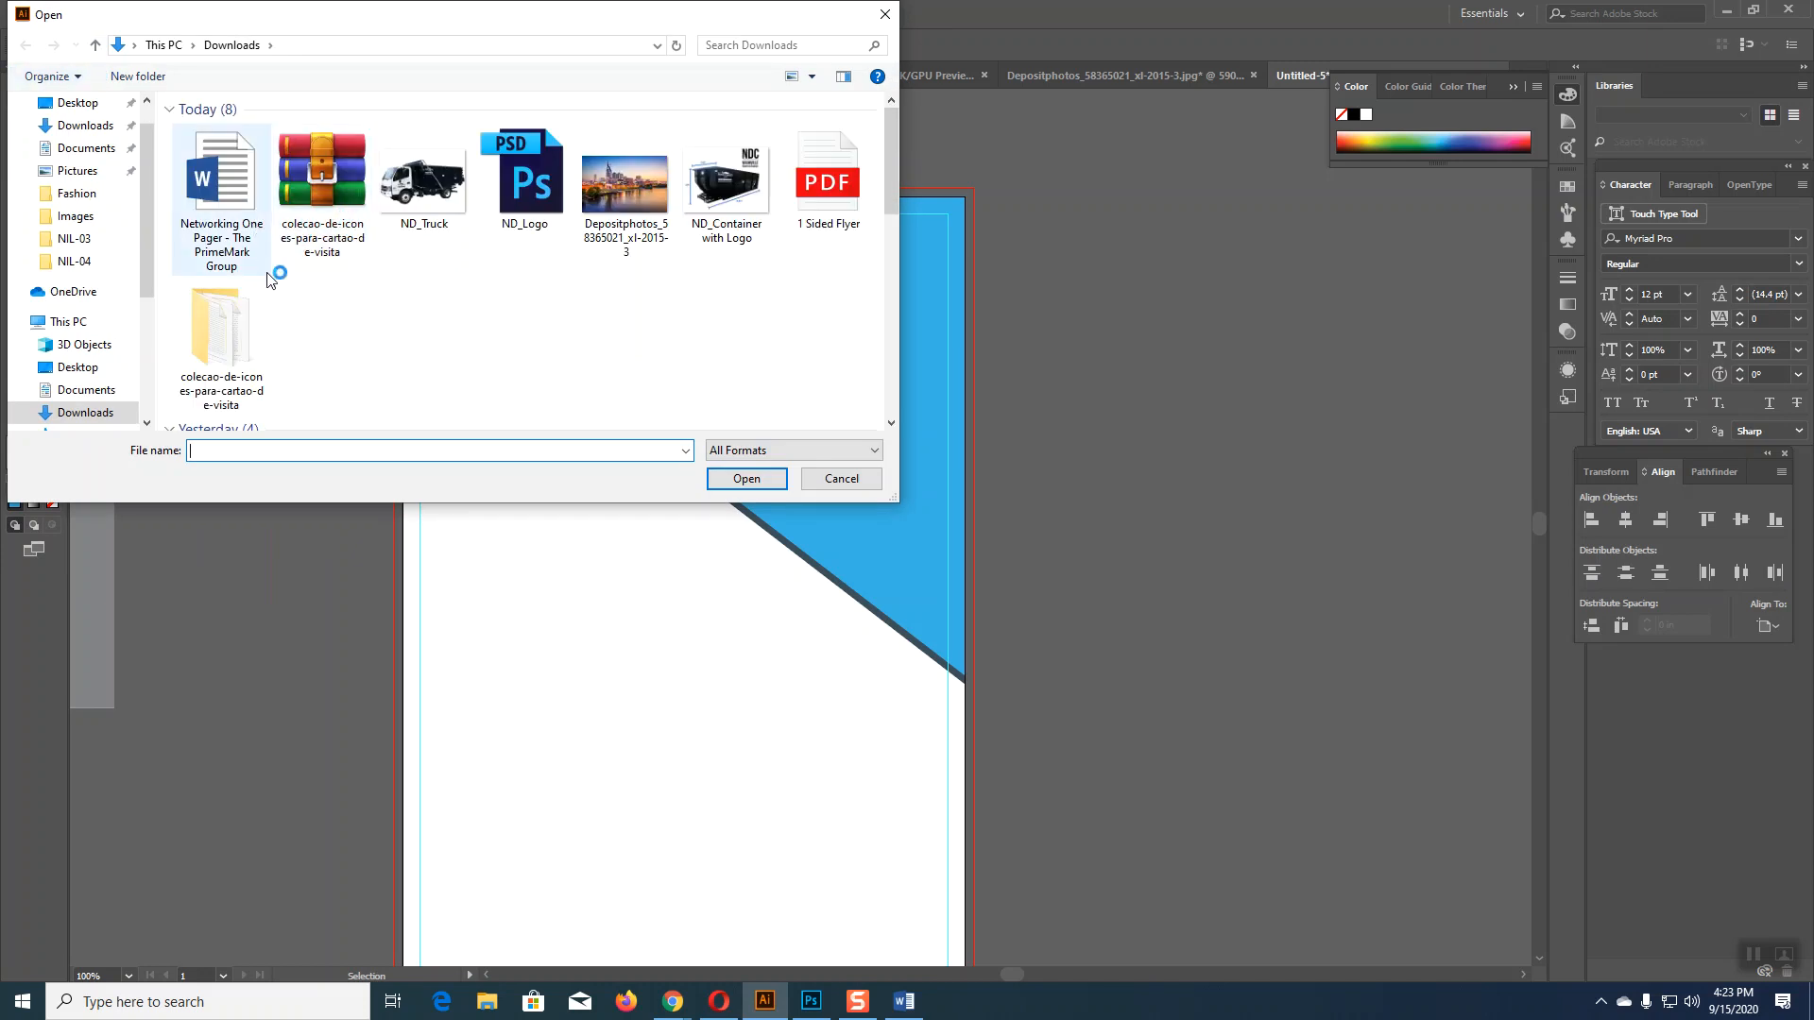
click(77, 102)
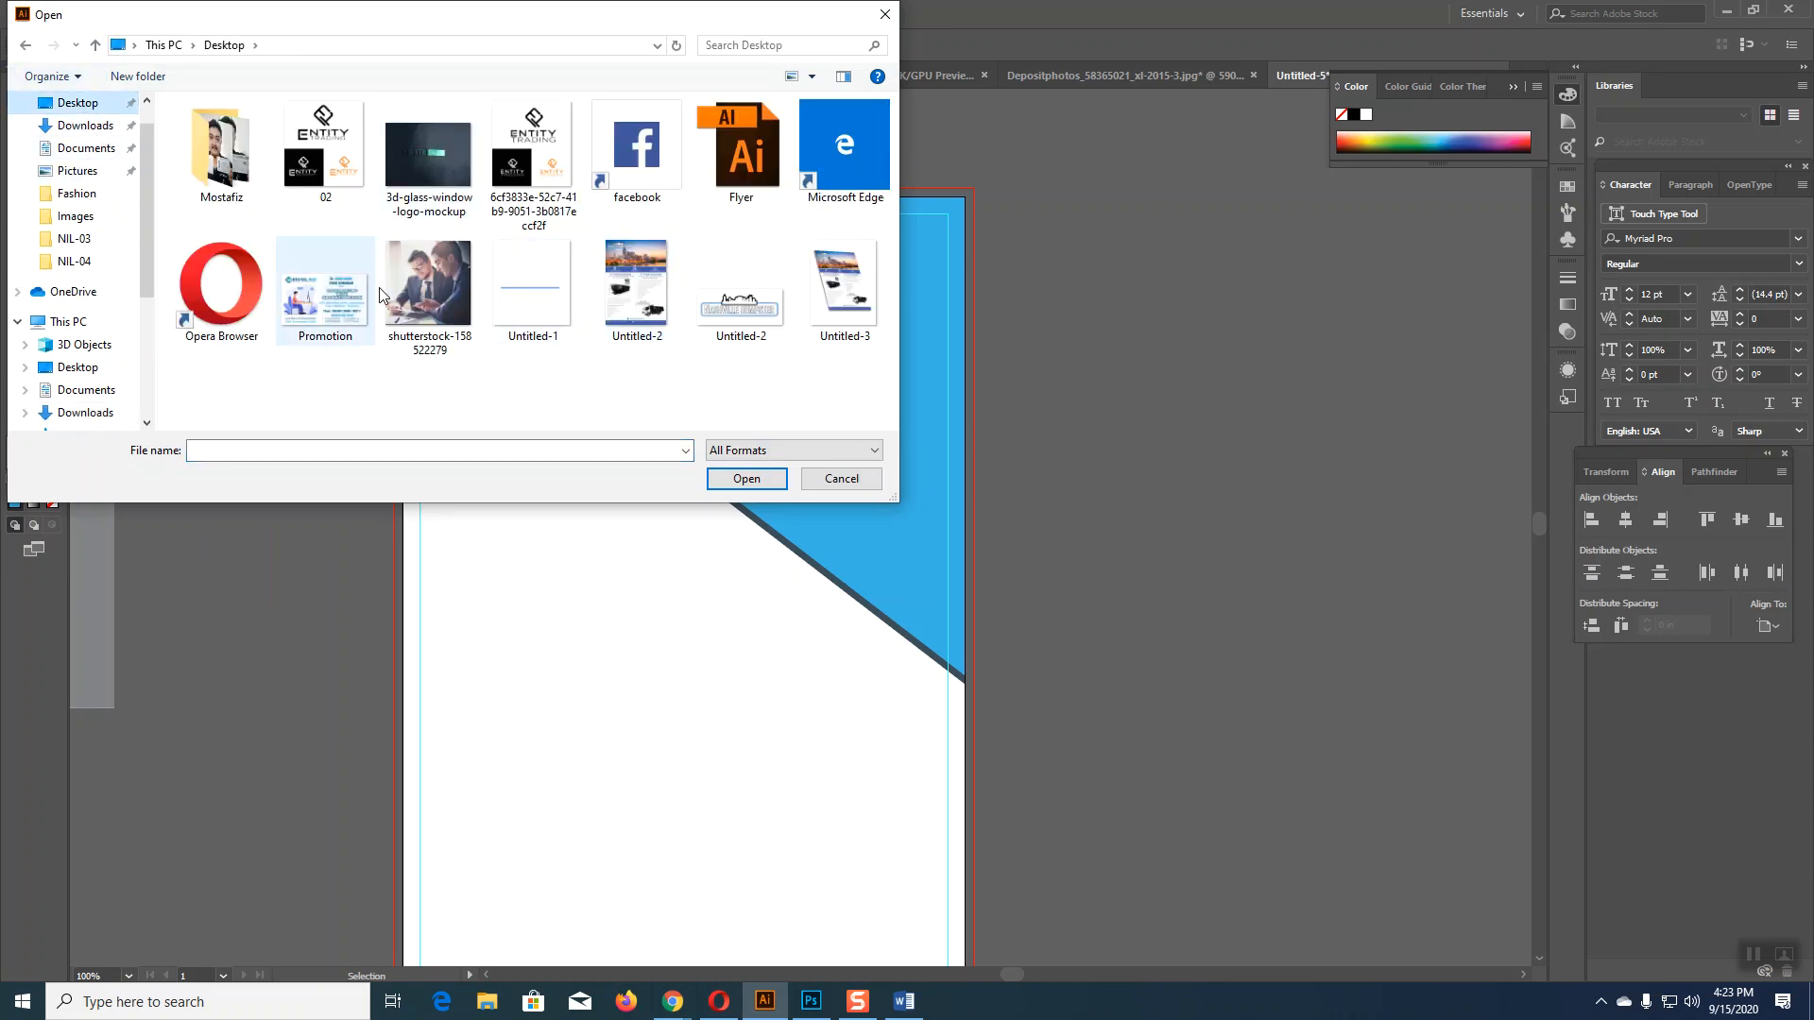
click(450, 333)
click(747, 478)
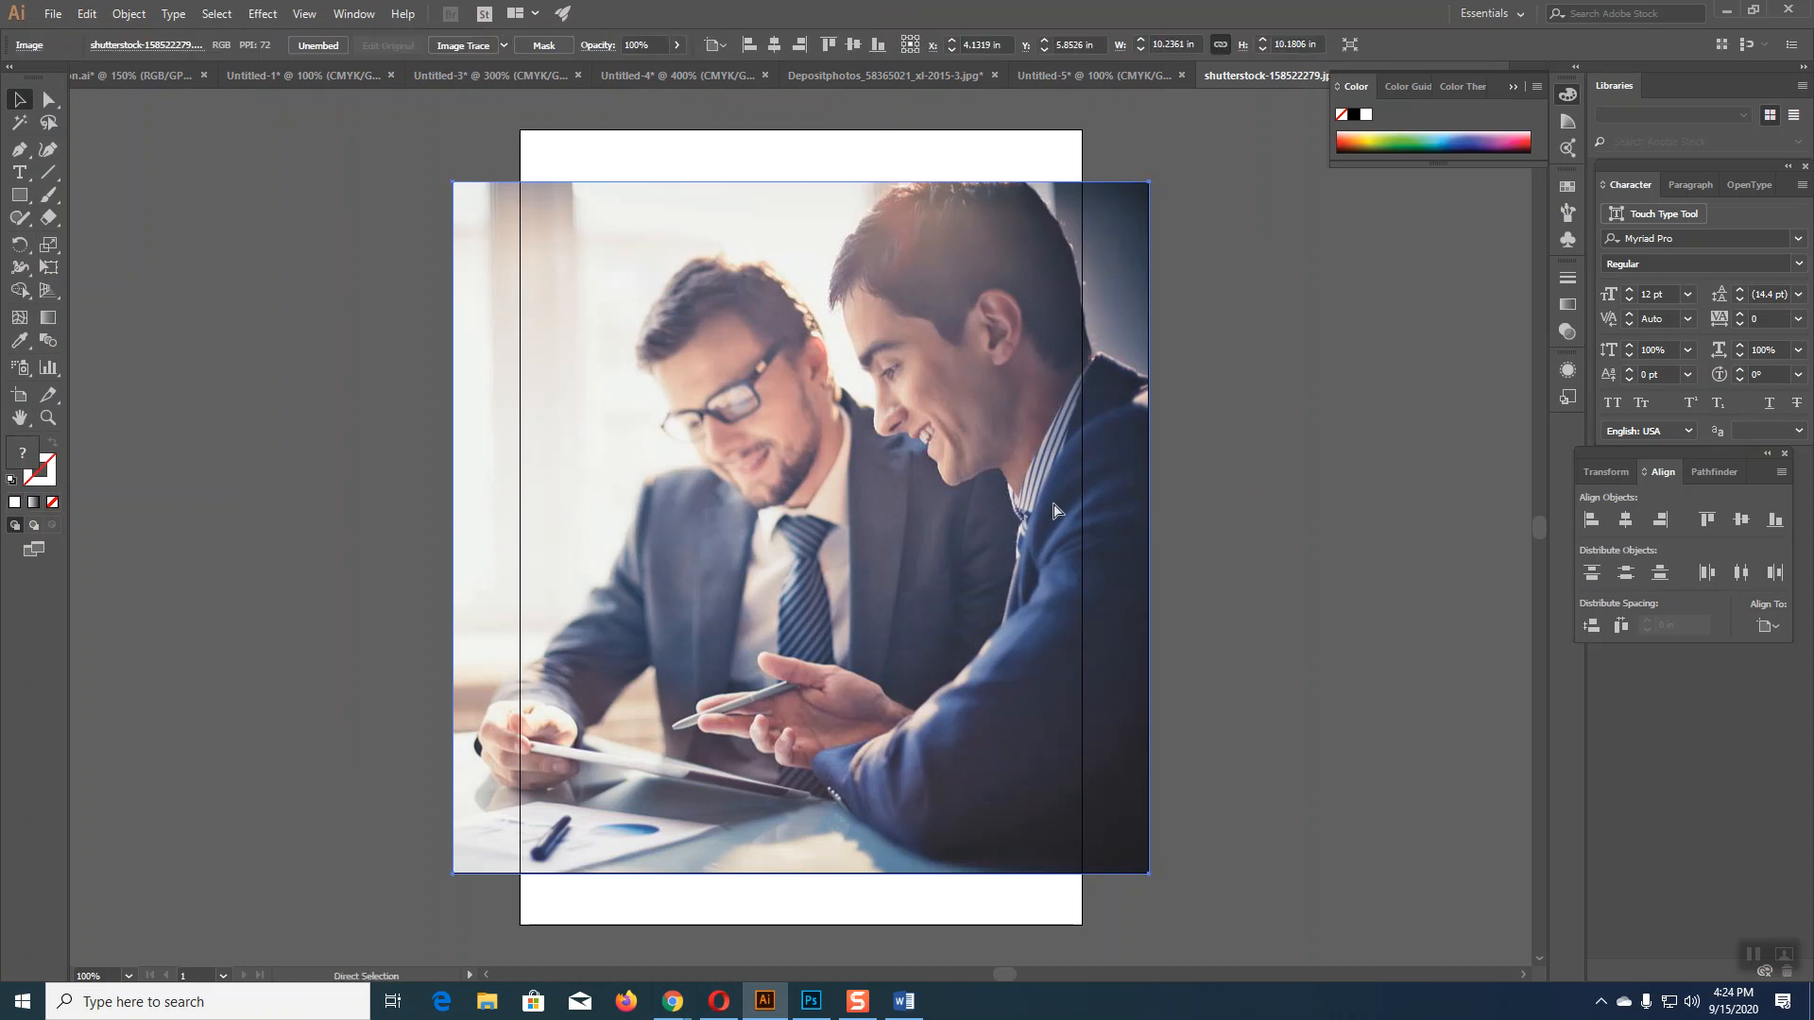
Step: Paste the businessmen photo into Untitled-5, scale it to about 7.04 × 7.00 in, and place it top-right
click(1047, 75)
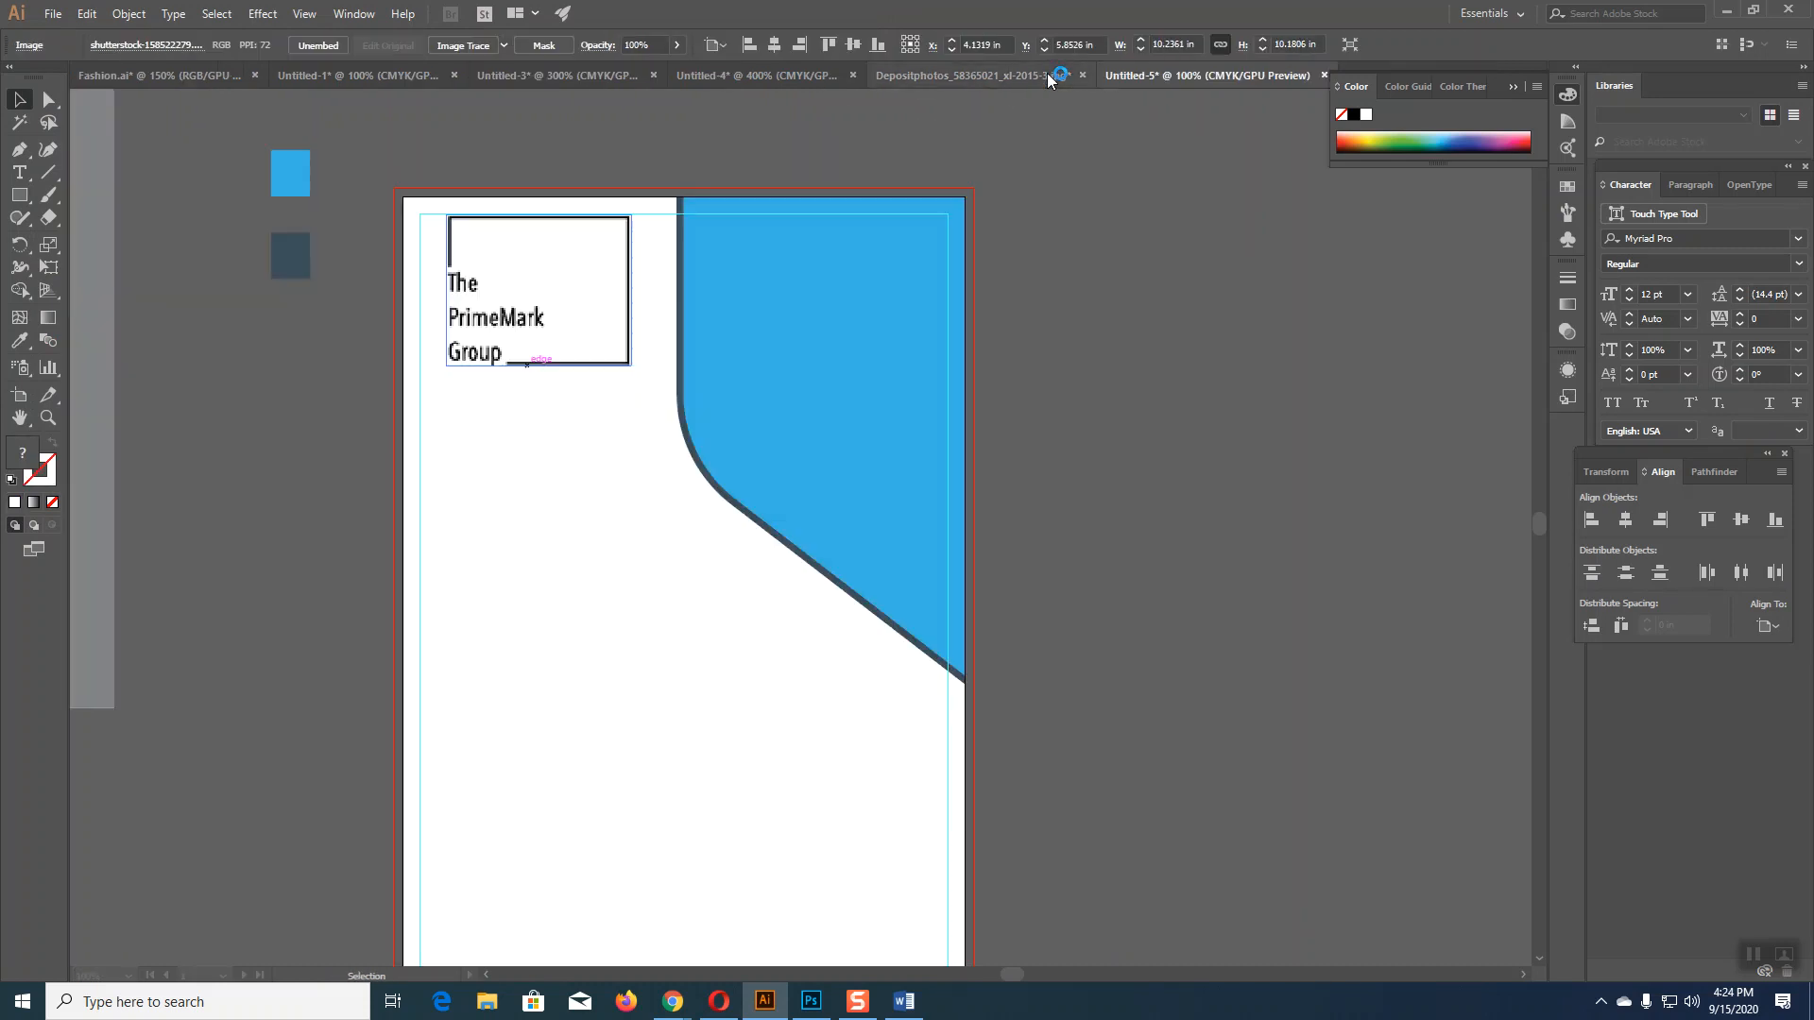
key(ctrl+v)
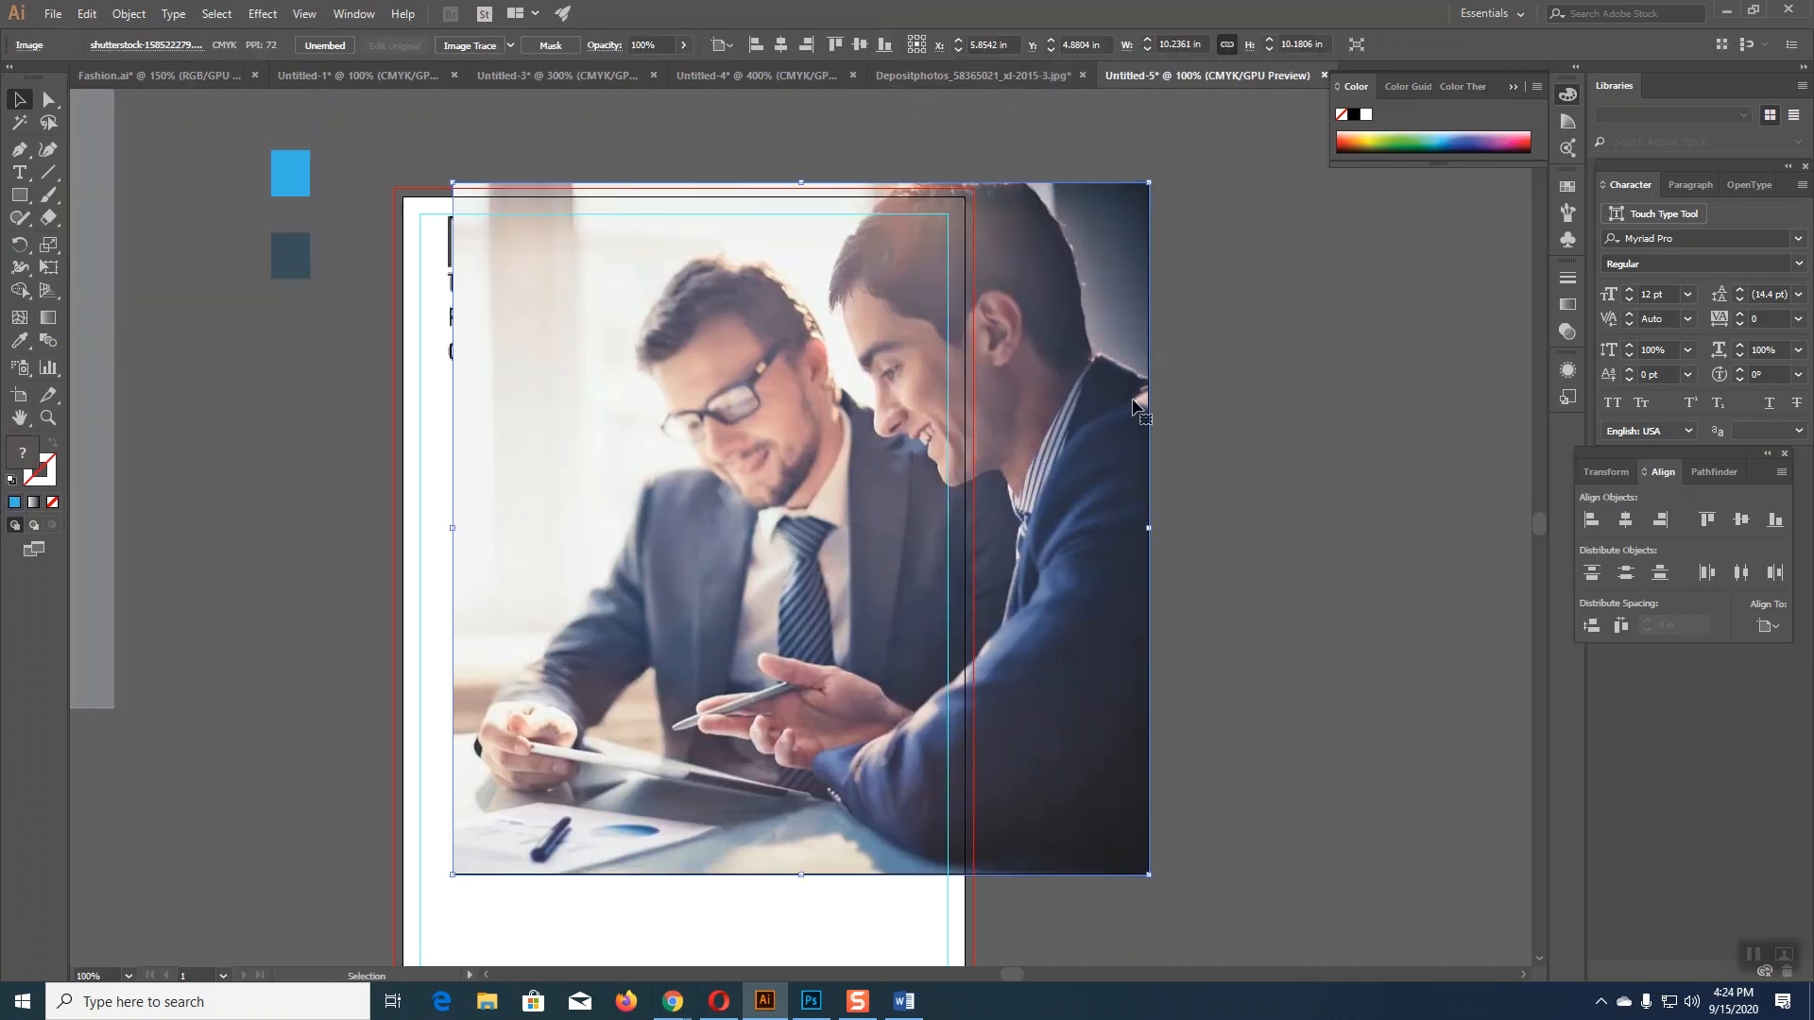
drag(1147, 183, 1040, 291)
drag(977, 397, 993, 304)
mouse_move(1055, 199)
mouse_down()
mouse_move(1039, 220)
mouse_move(1055, 199)
mouse_up()
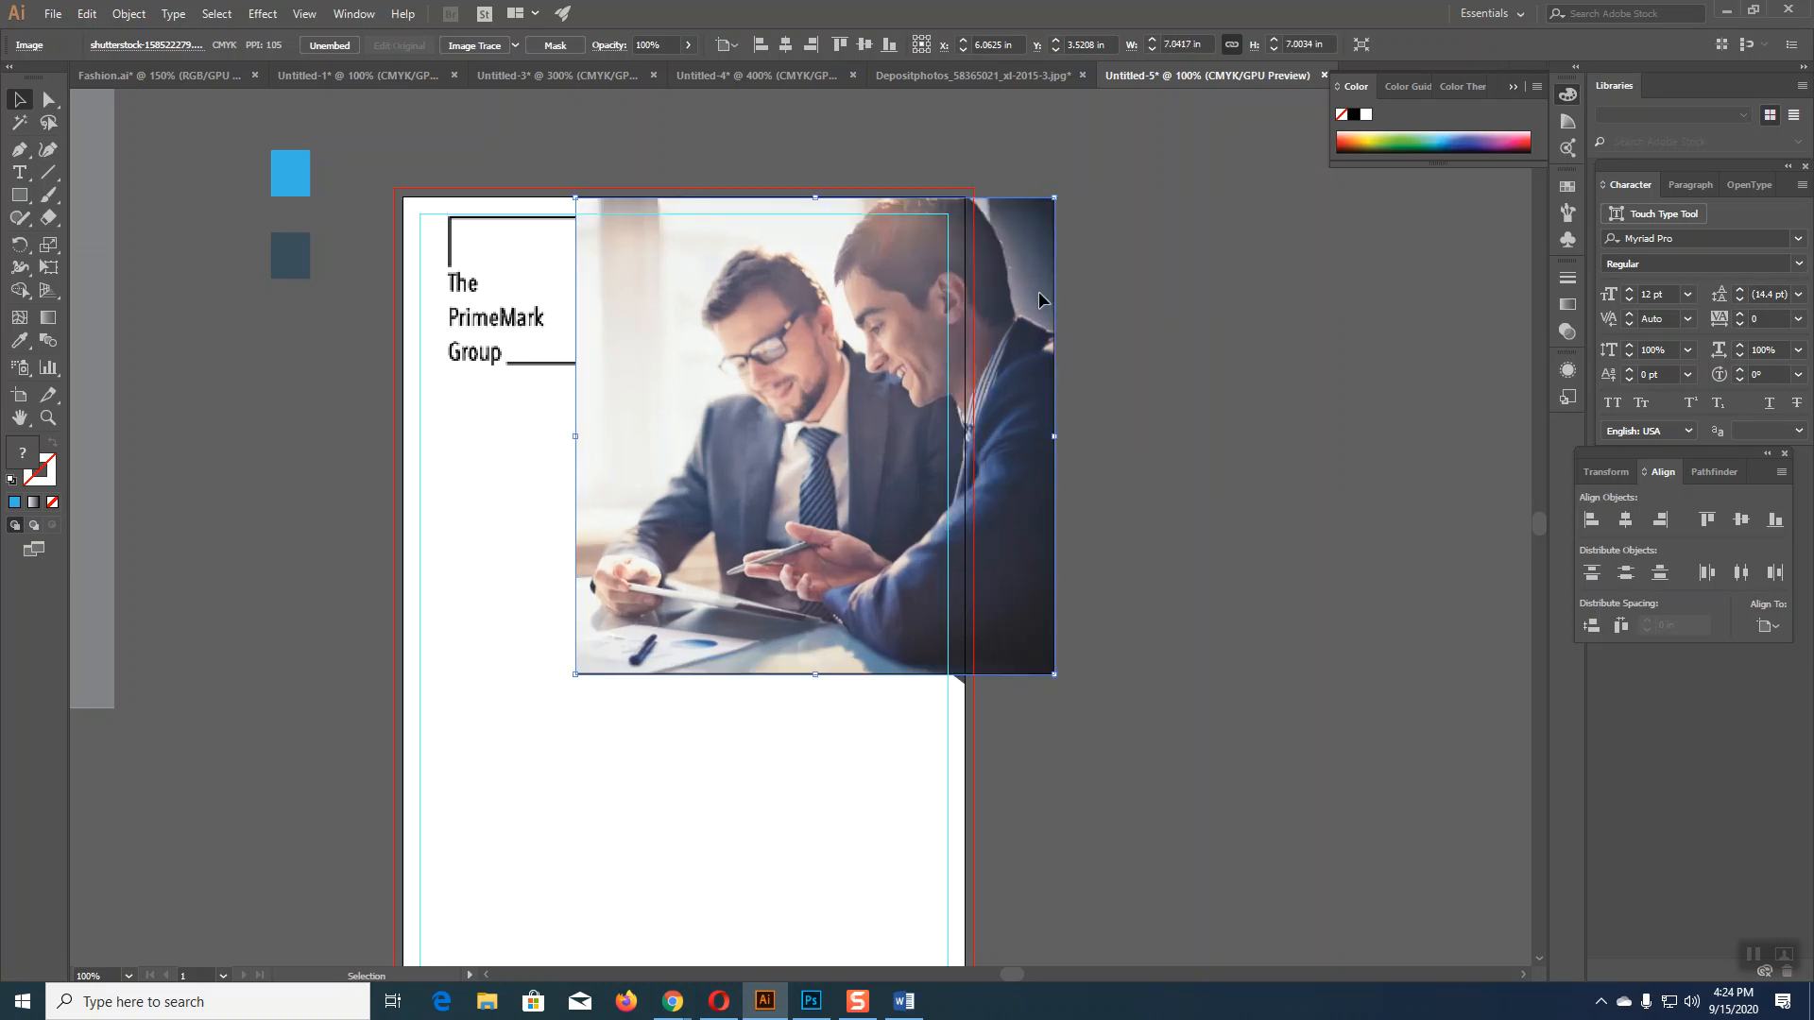
drag(1039, 291, 1049, 291)
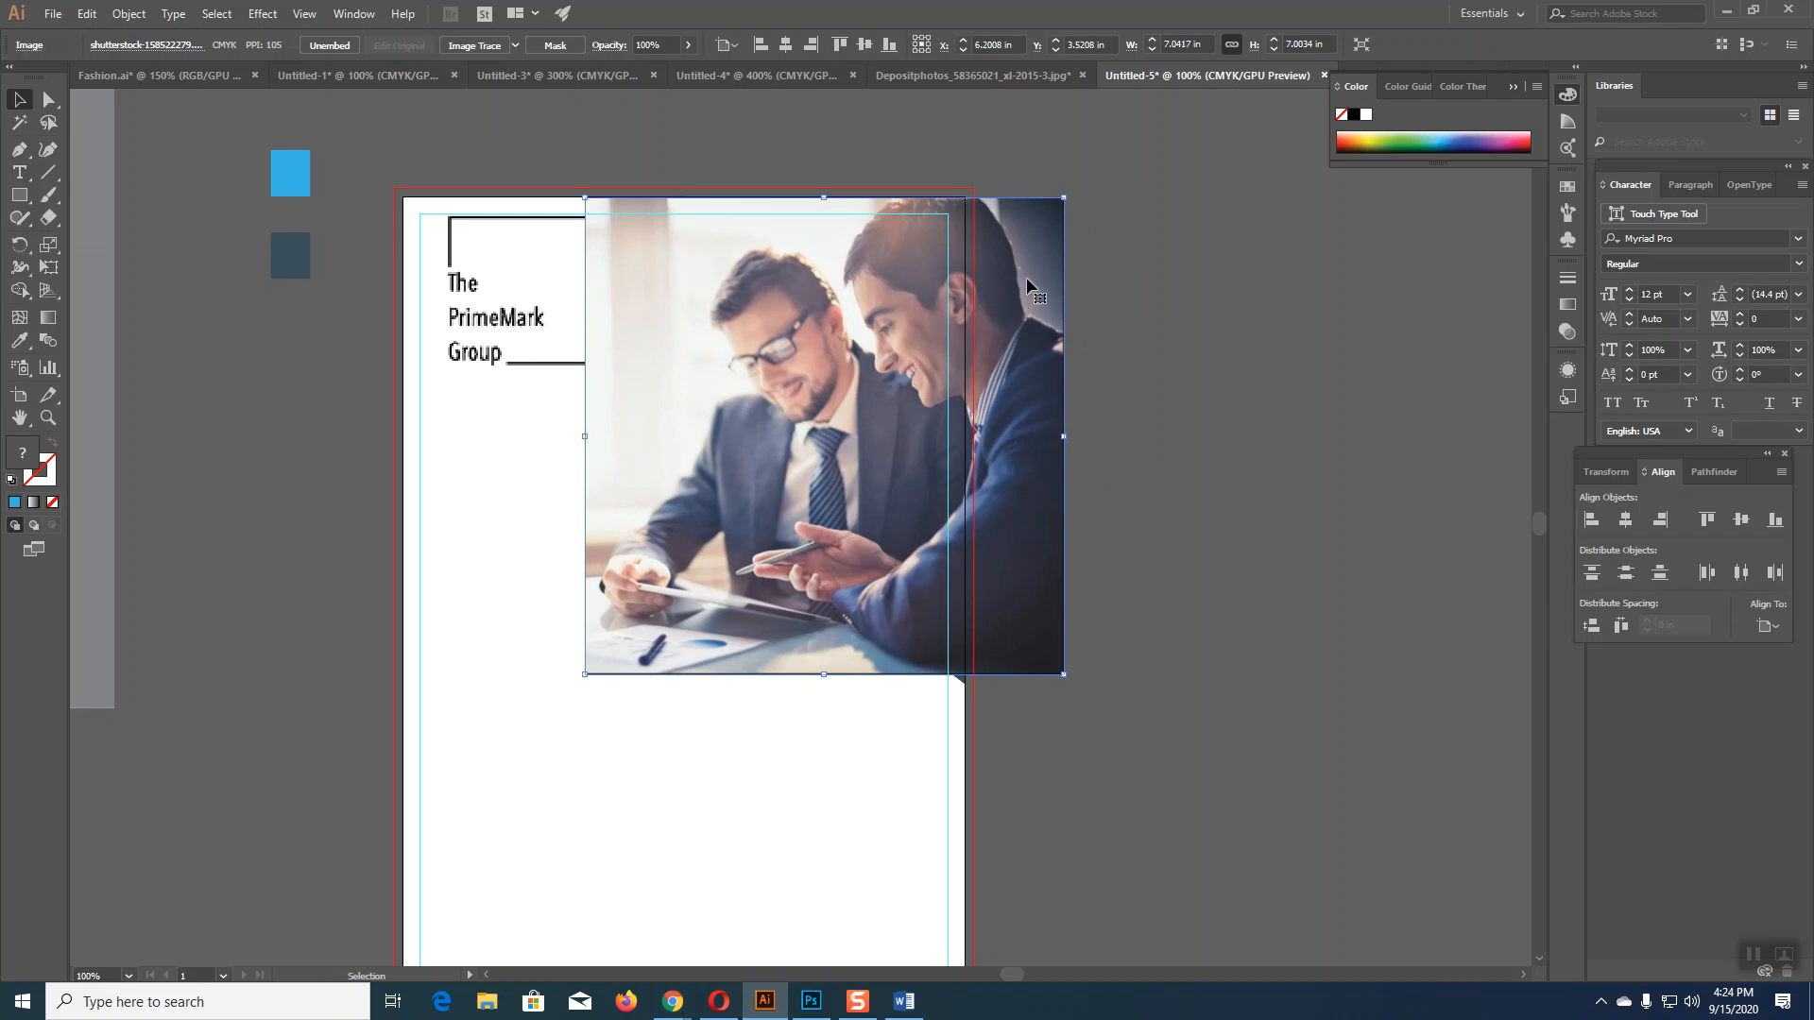
Step: Send the photo to back, clip it to the blue panel, then undo the clipping mask
right_click(1028, 282)
mouse_move(1106, 416)
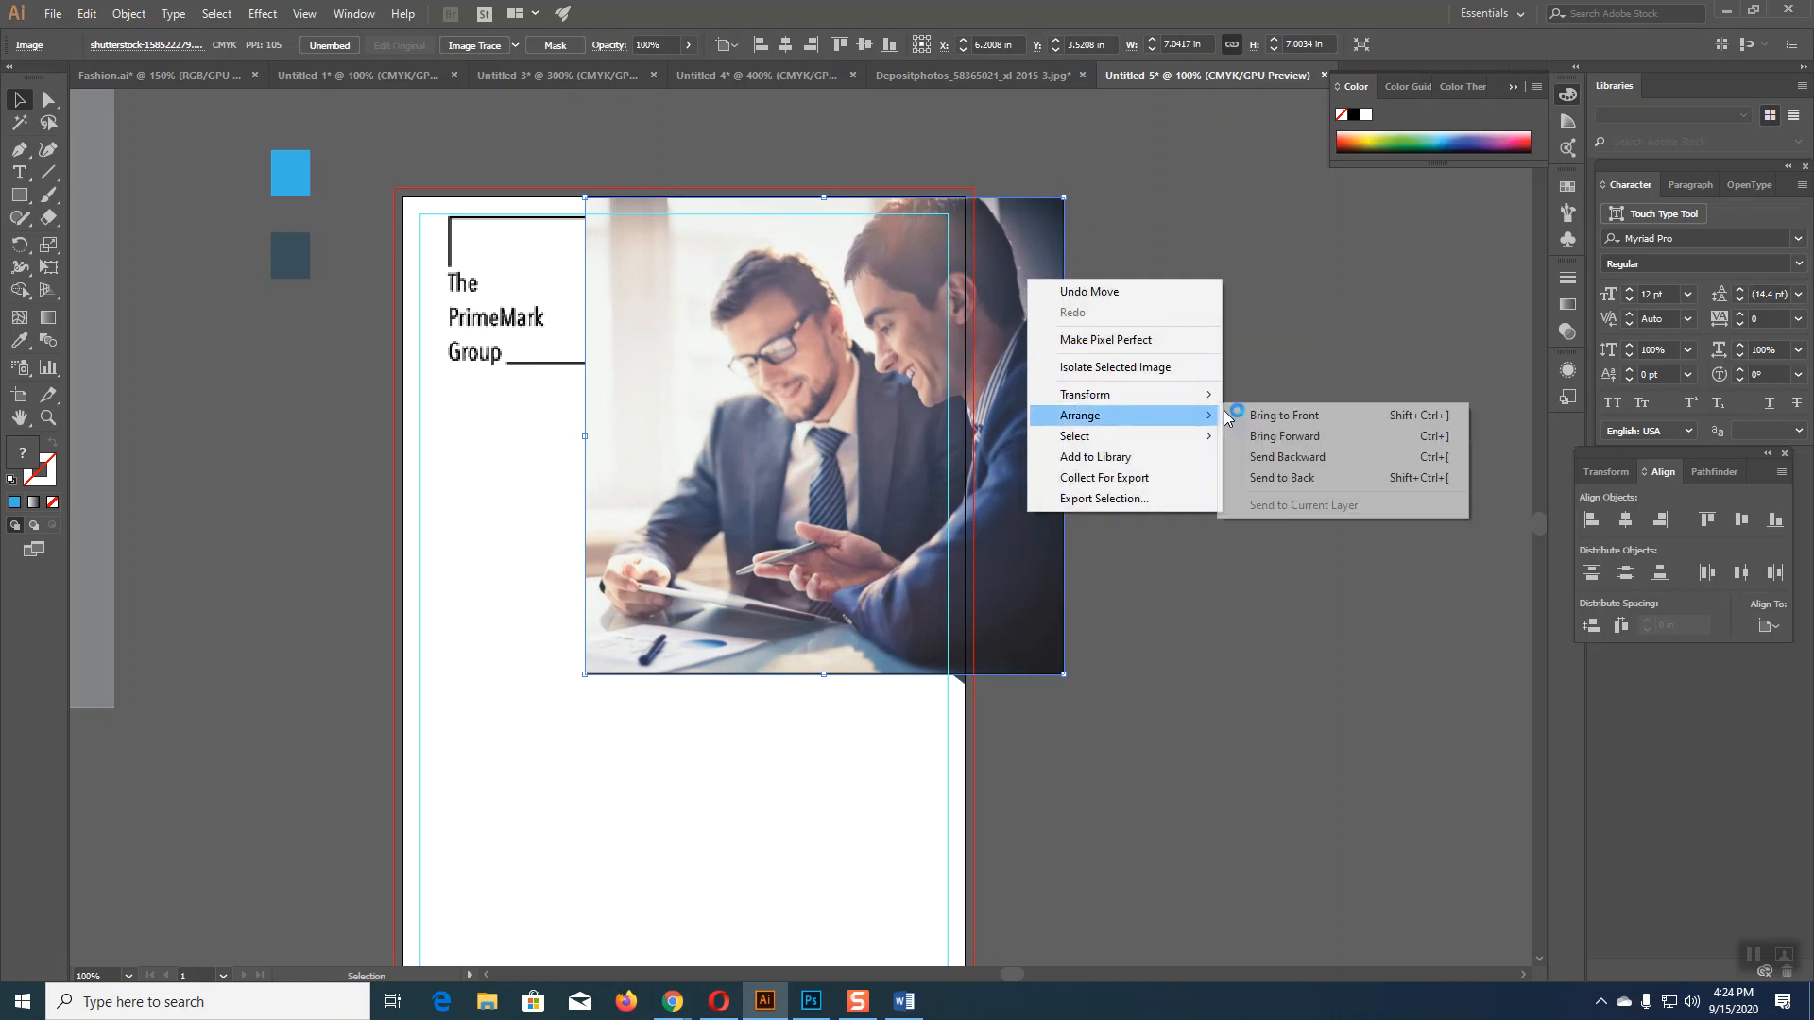
click(1297, 478)
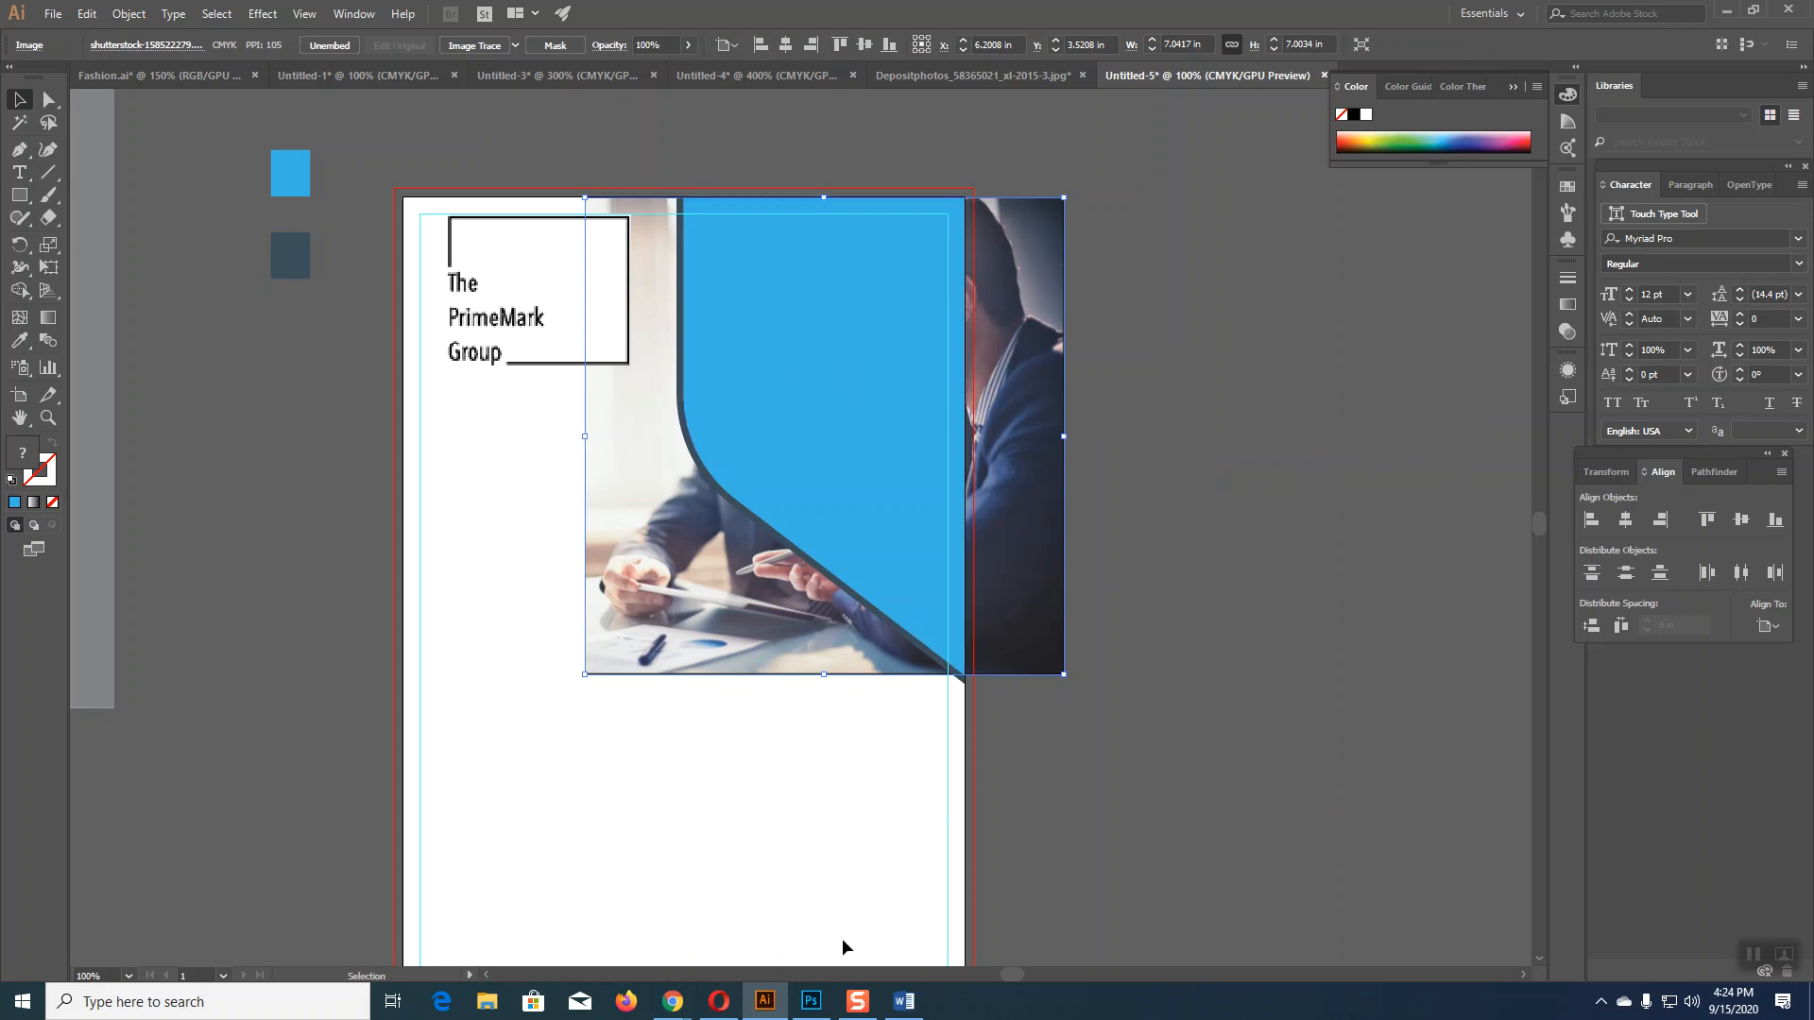
shift+click(899, 372)
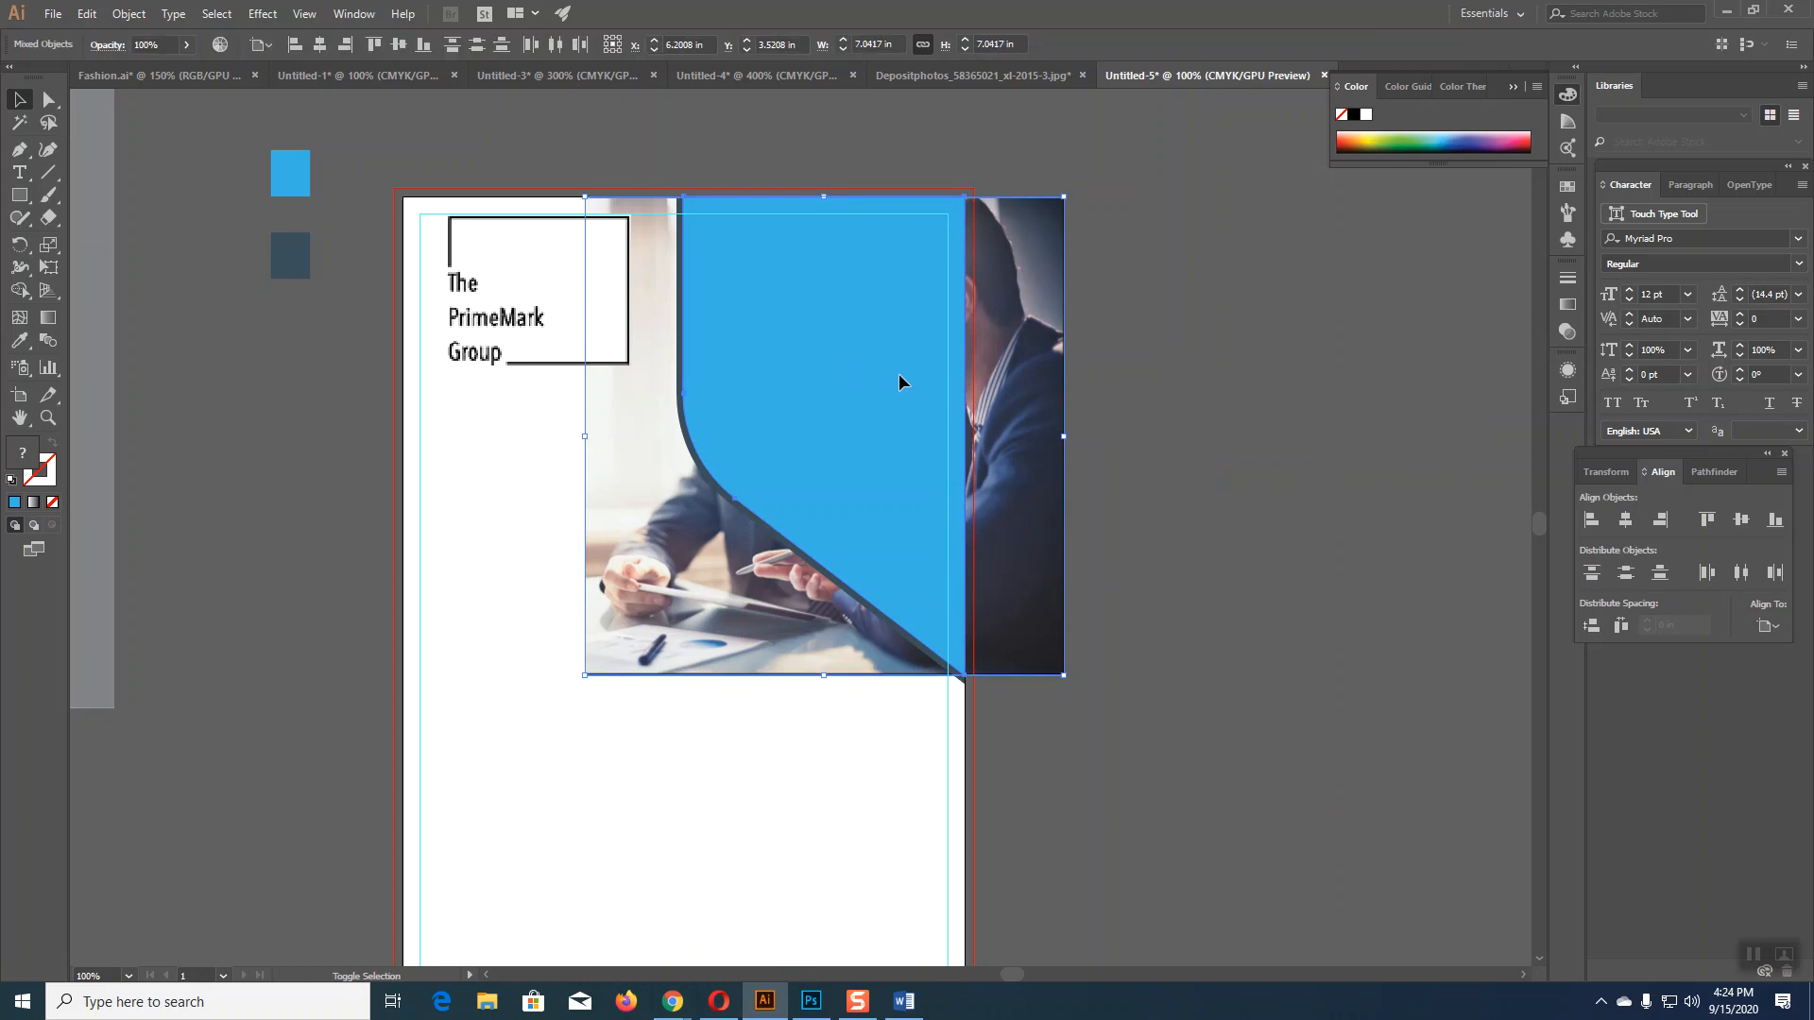
right_click(899, 372)
click(983, 511)
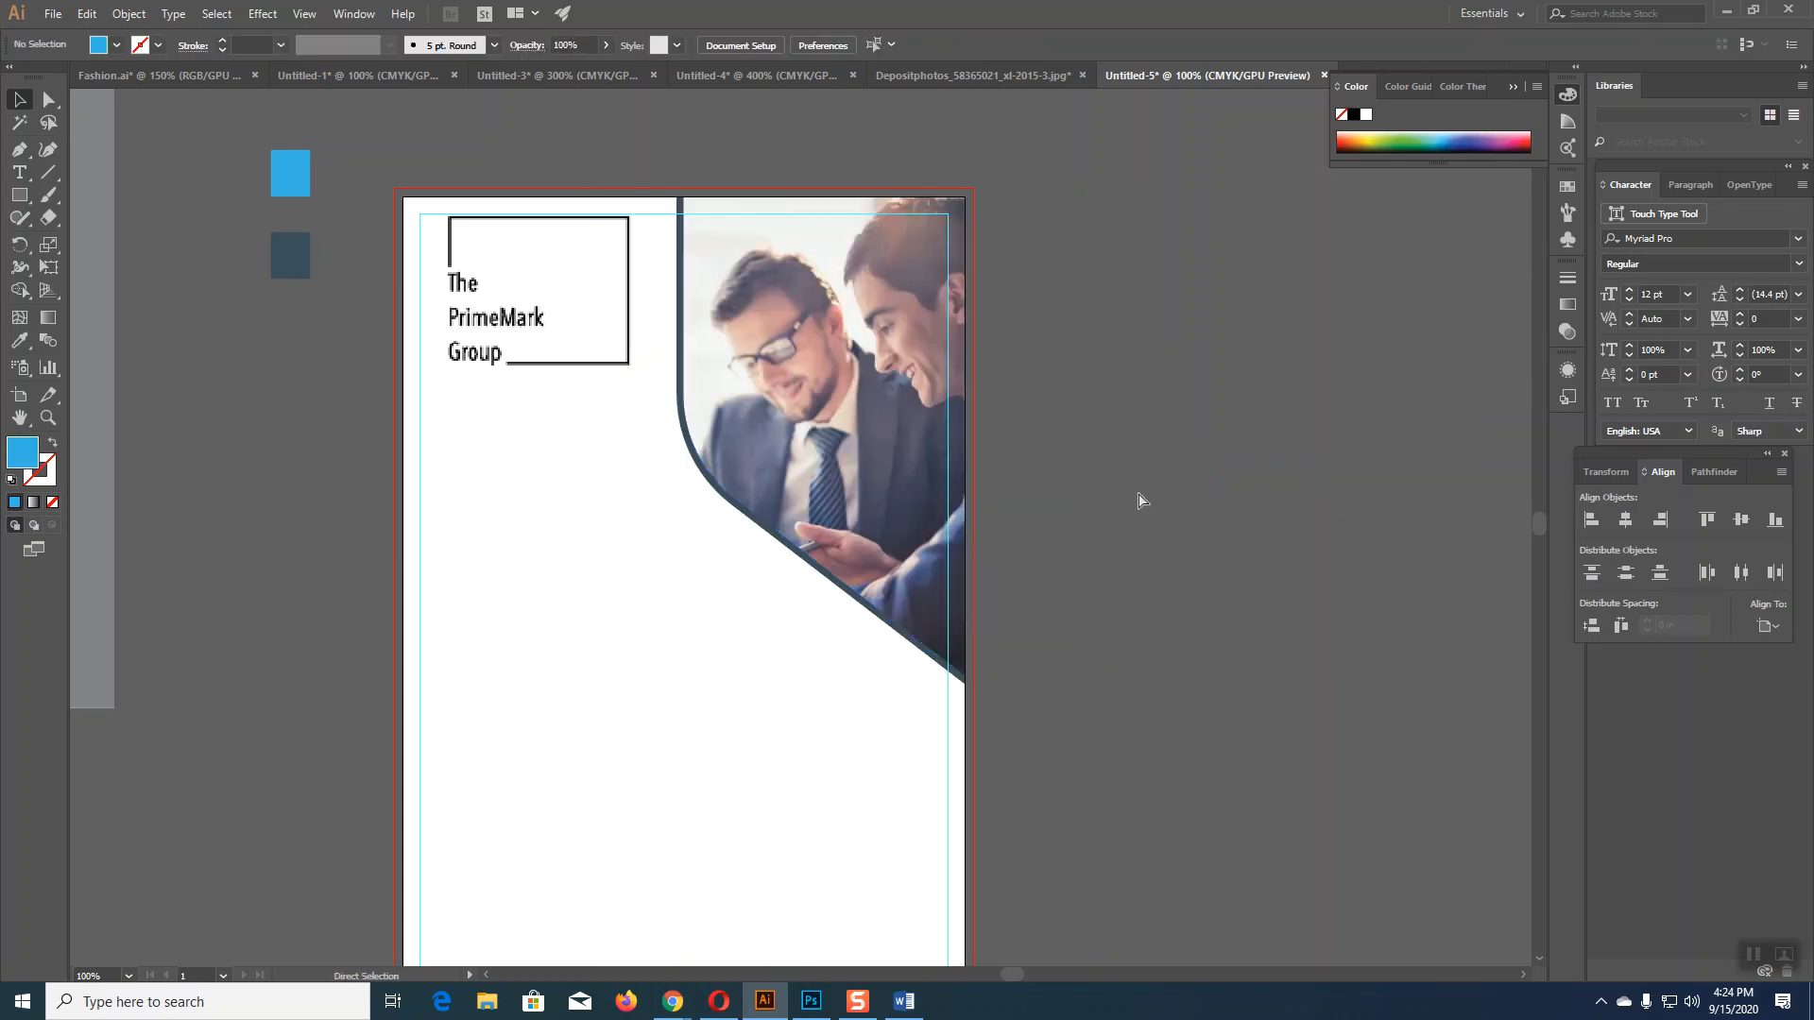
key(ctrl+z)
Step: Delete the businessmen photo from the flyer
click(1204, 498)
click(1058, 498)
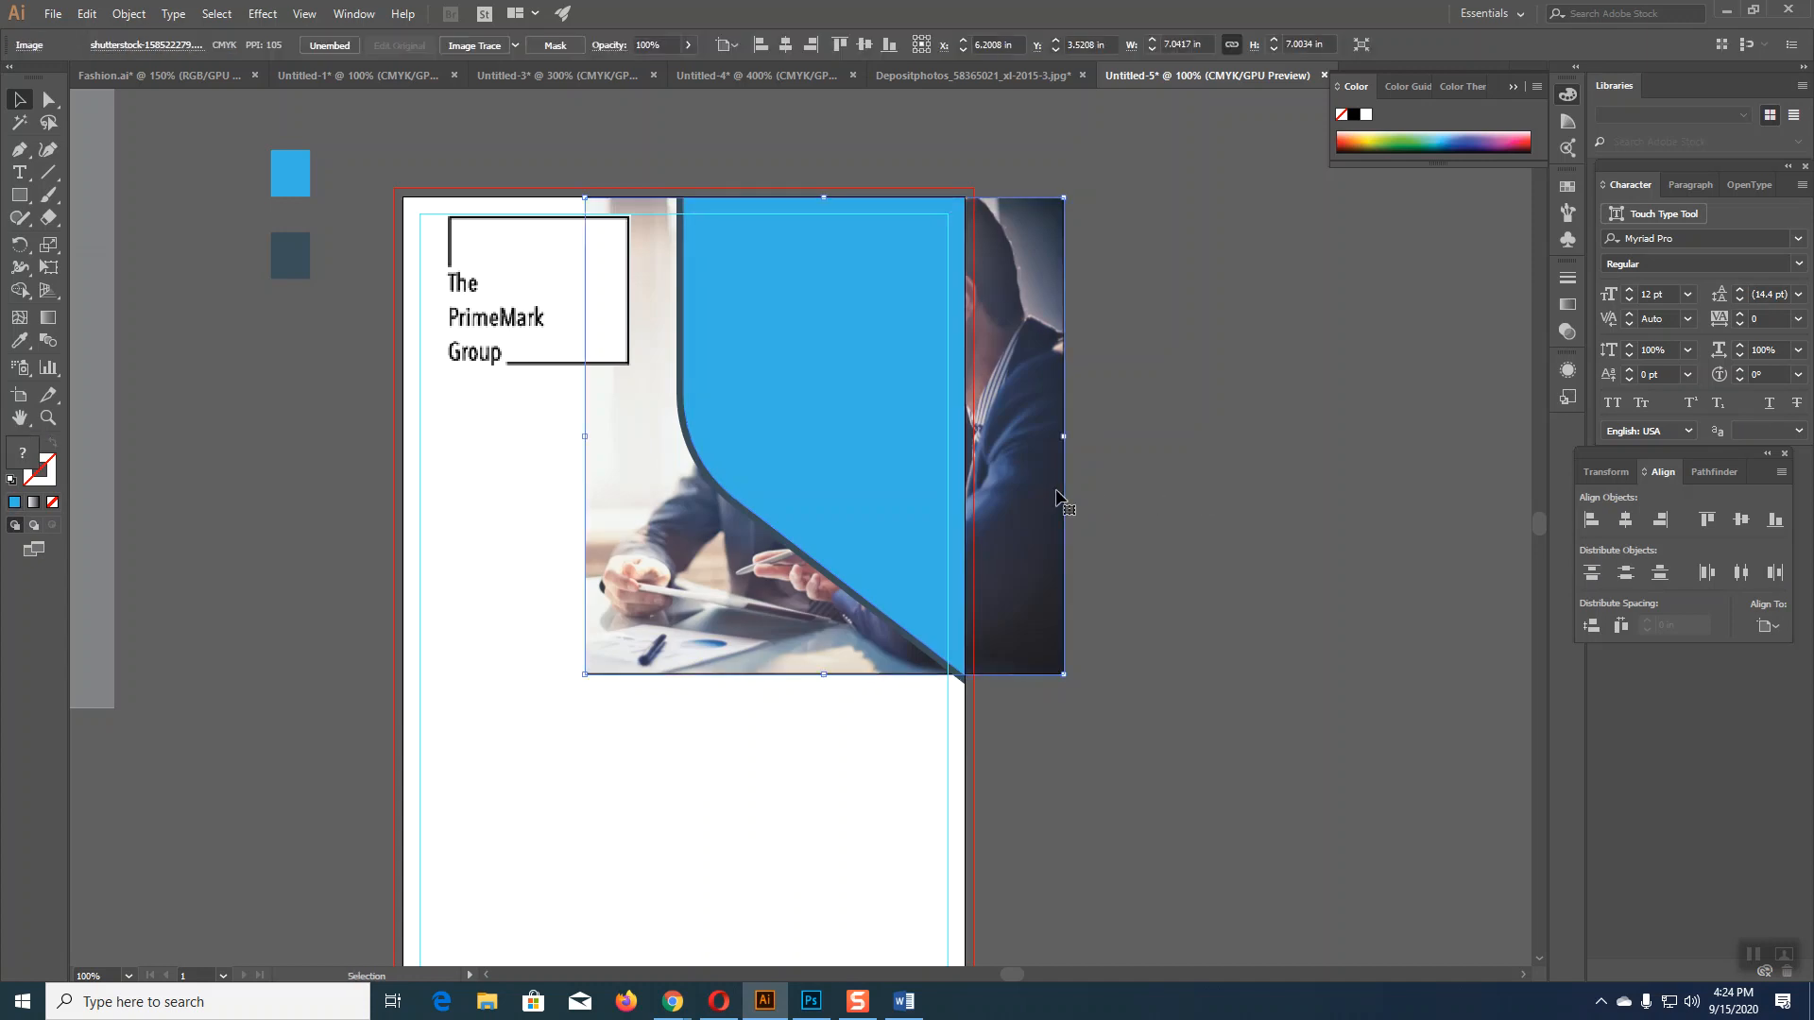
key(Delete)
Step: Back in the Business image results, change the search to 'Business help image'
mouse_move(672, 1000)
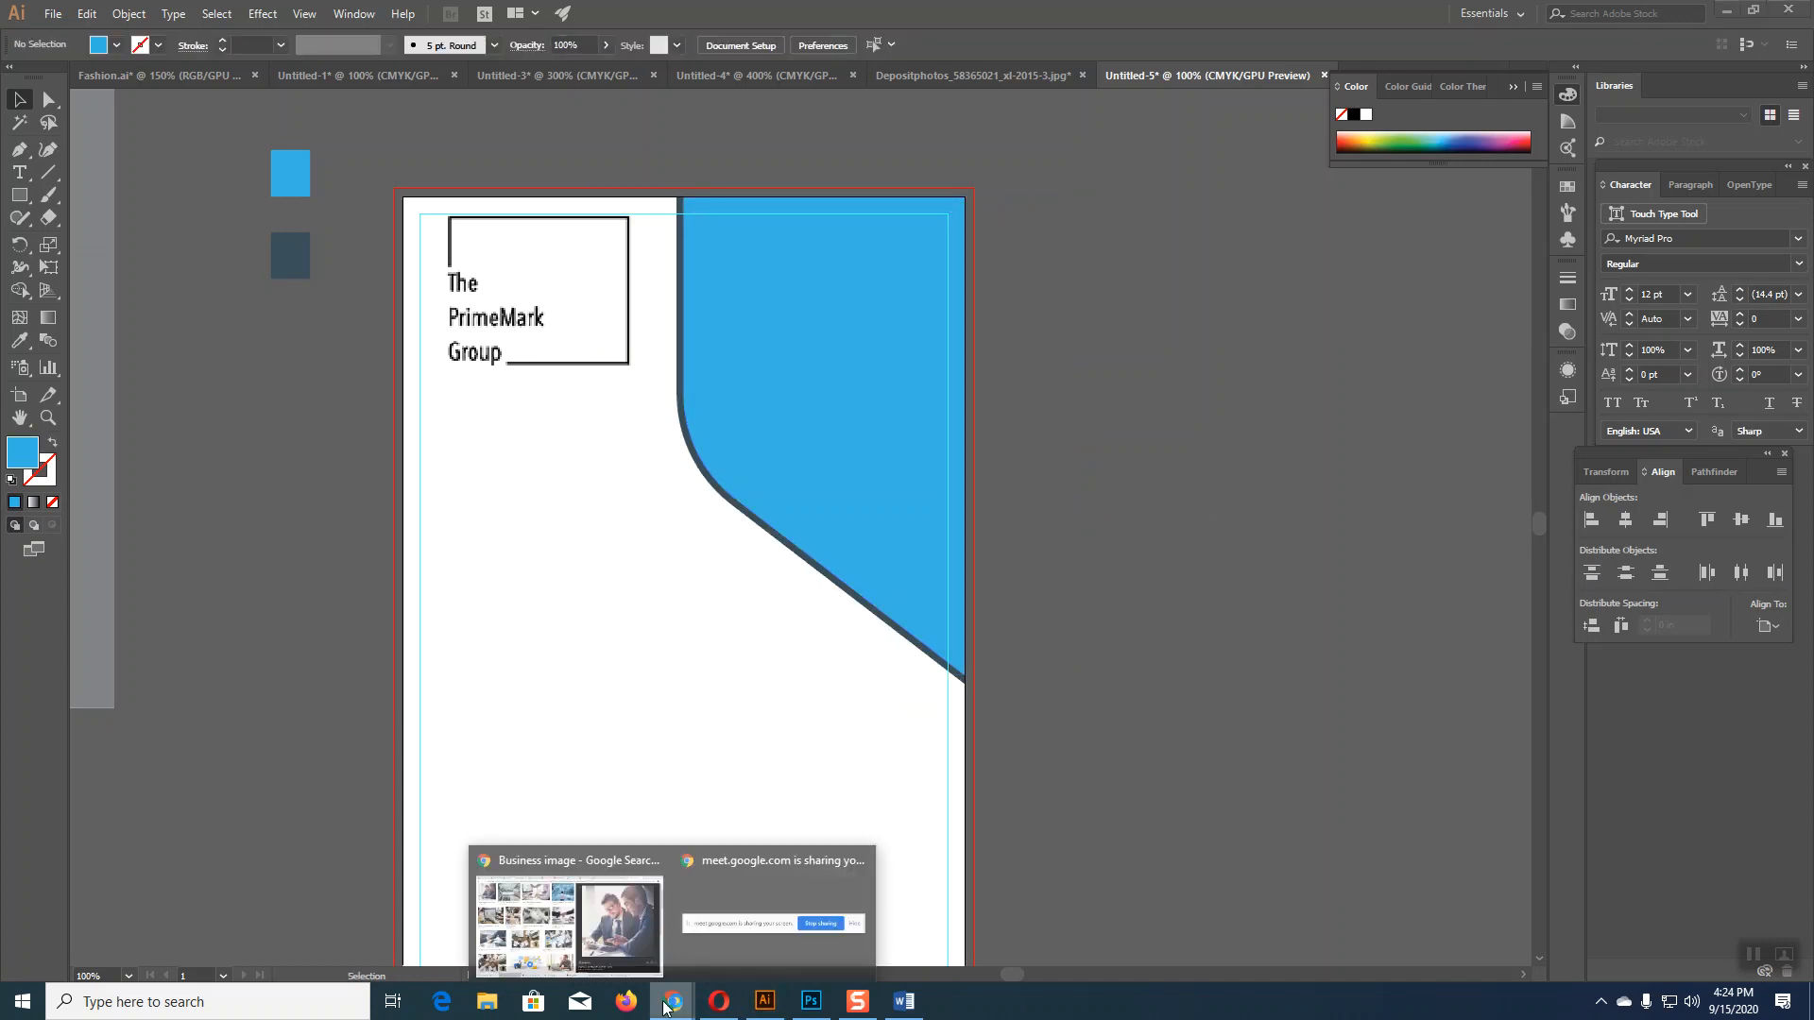
click(631, 896)
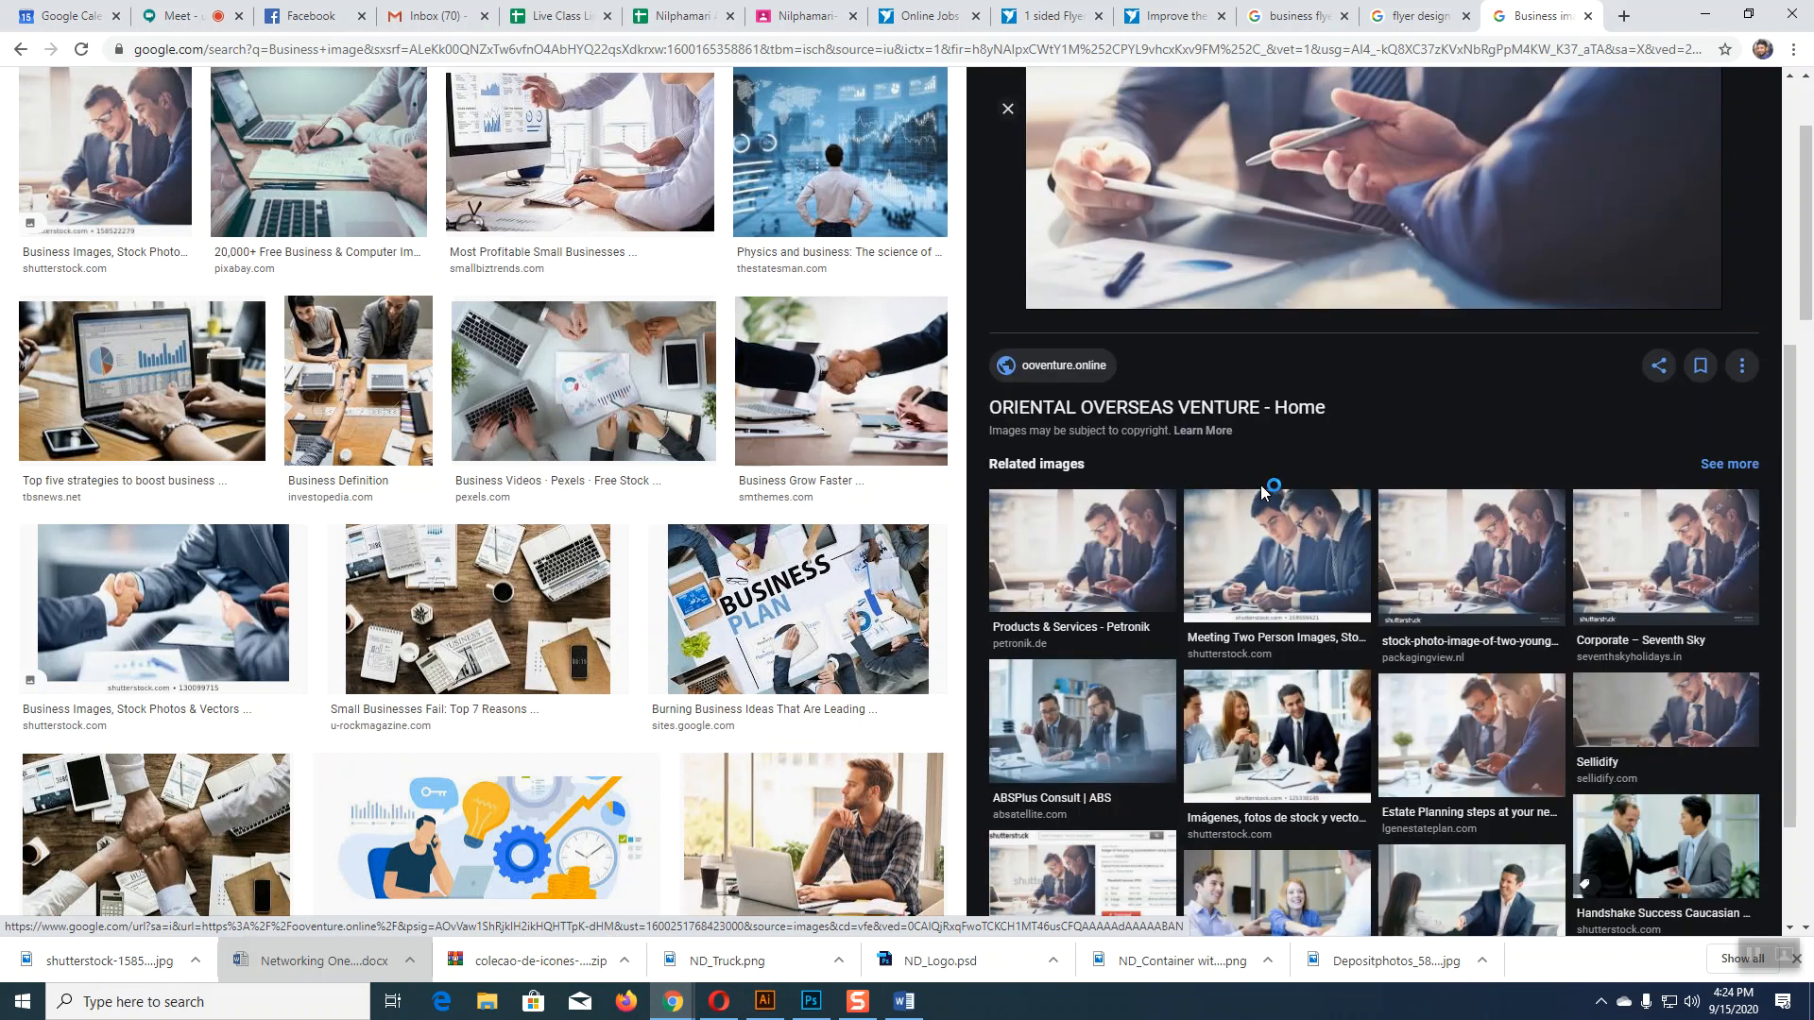
scroll(1260, 484, down, 2)
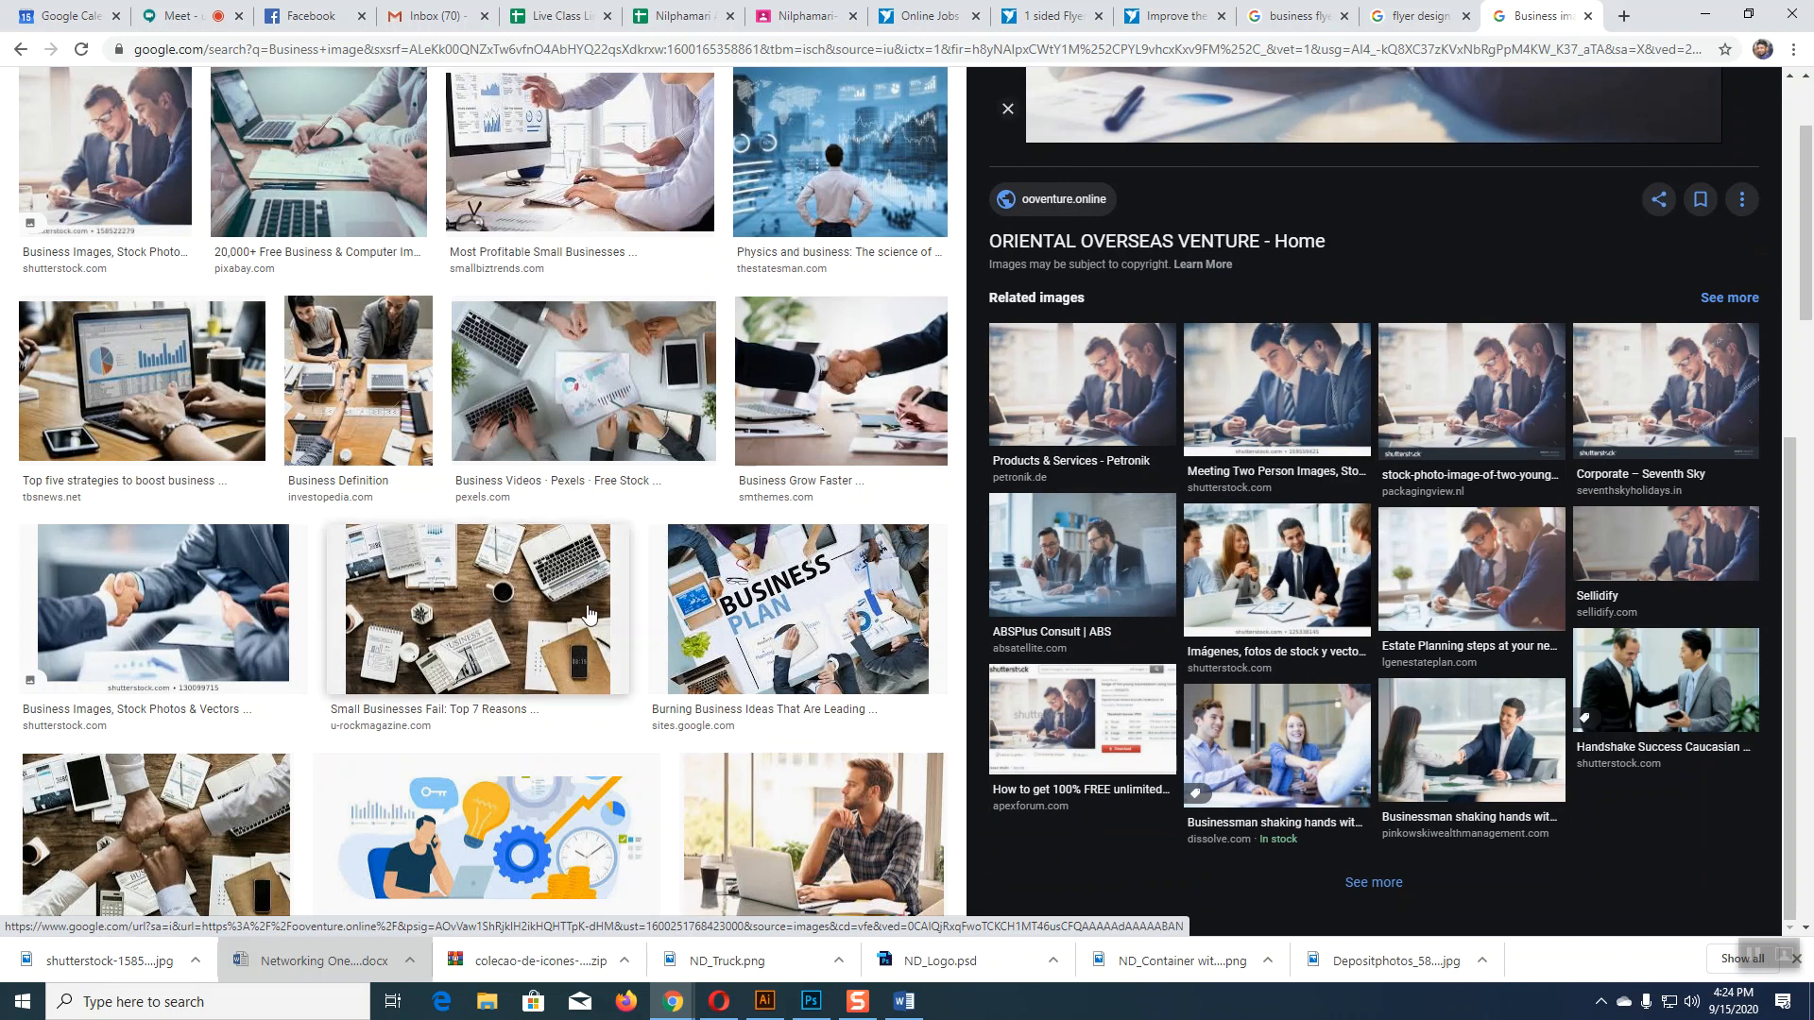
scroll(587, 612, up, 2)
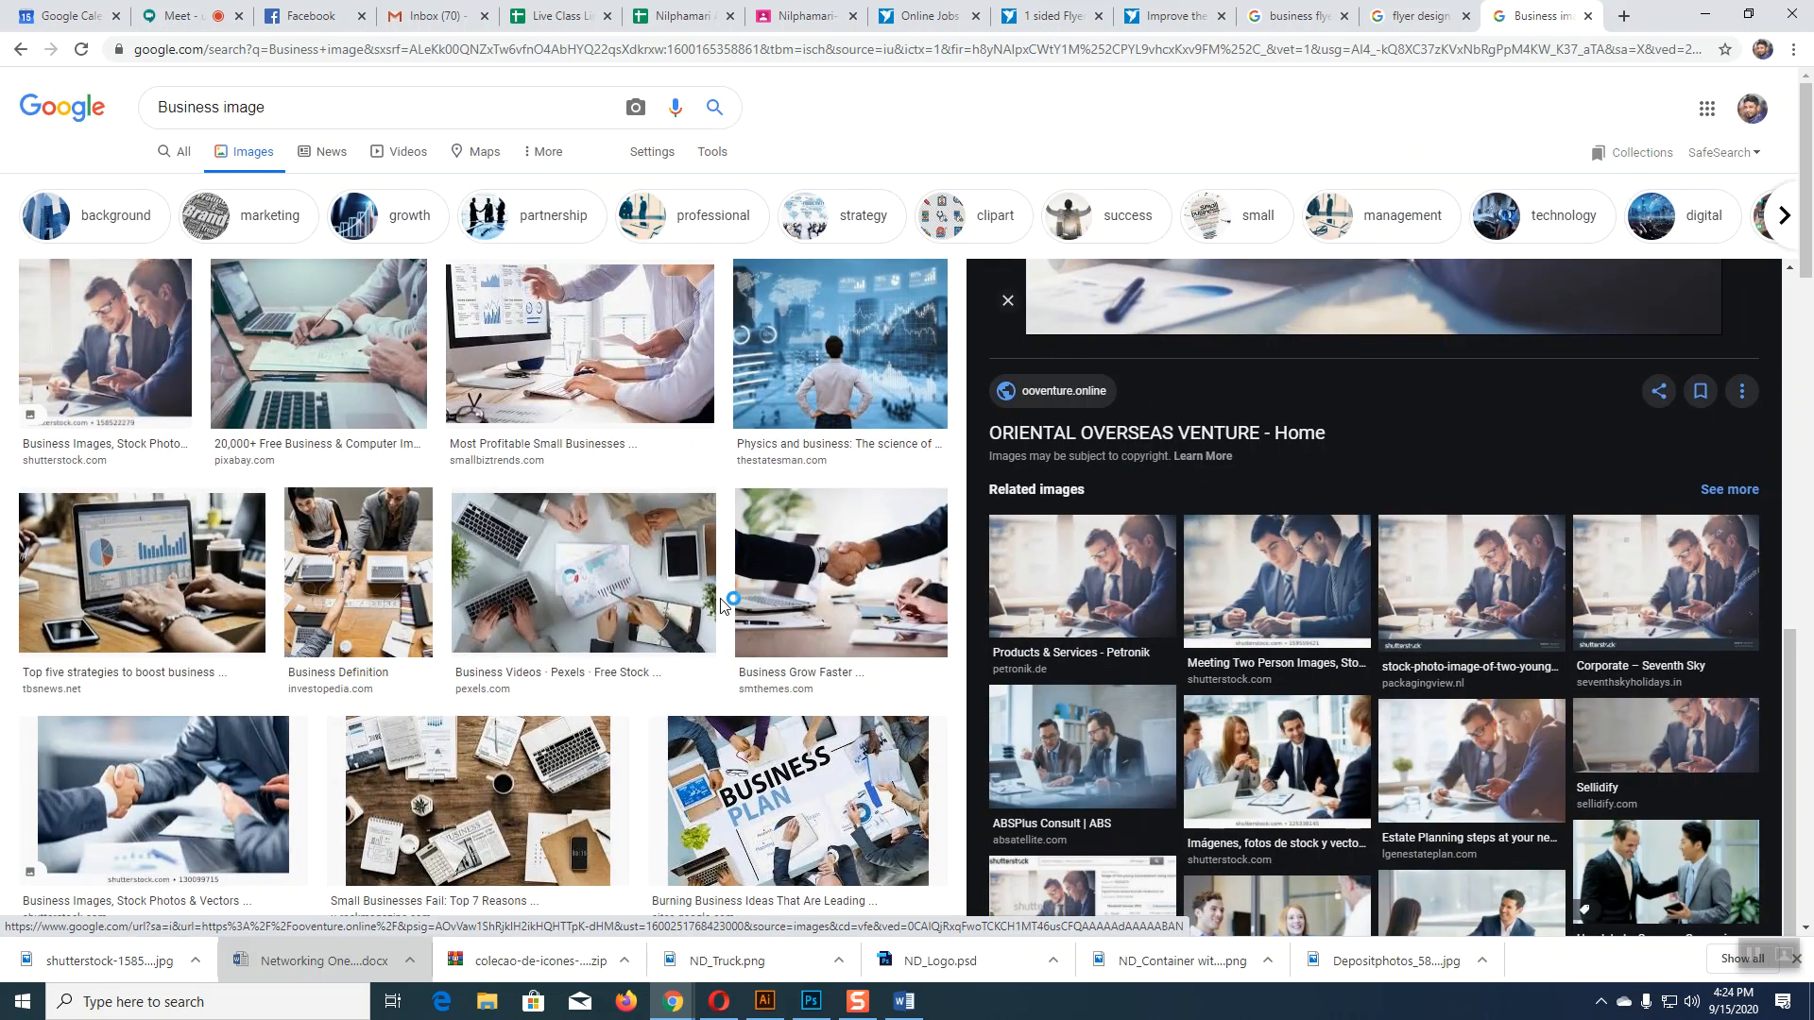
scroll(724, 605, down, 5)
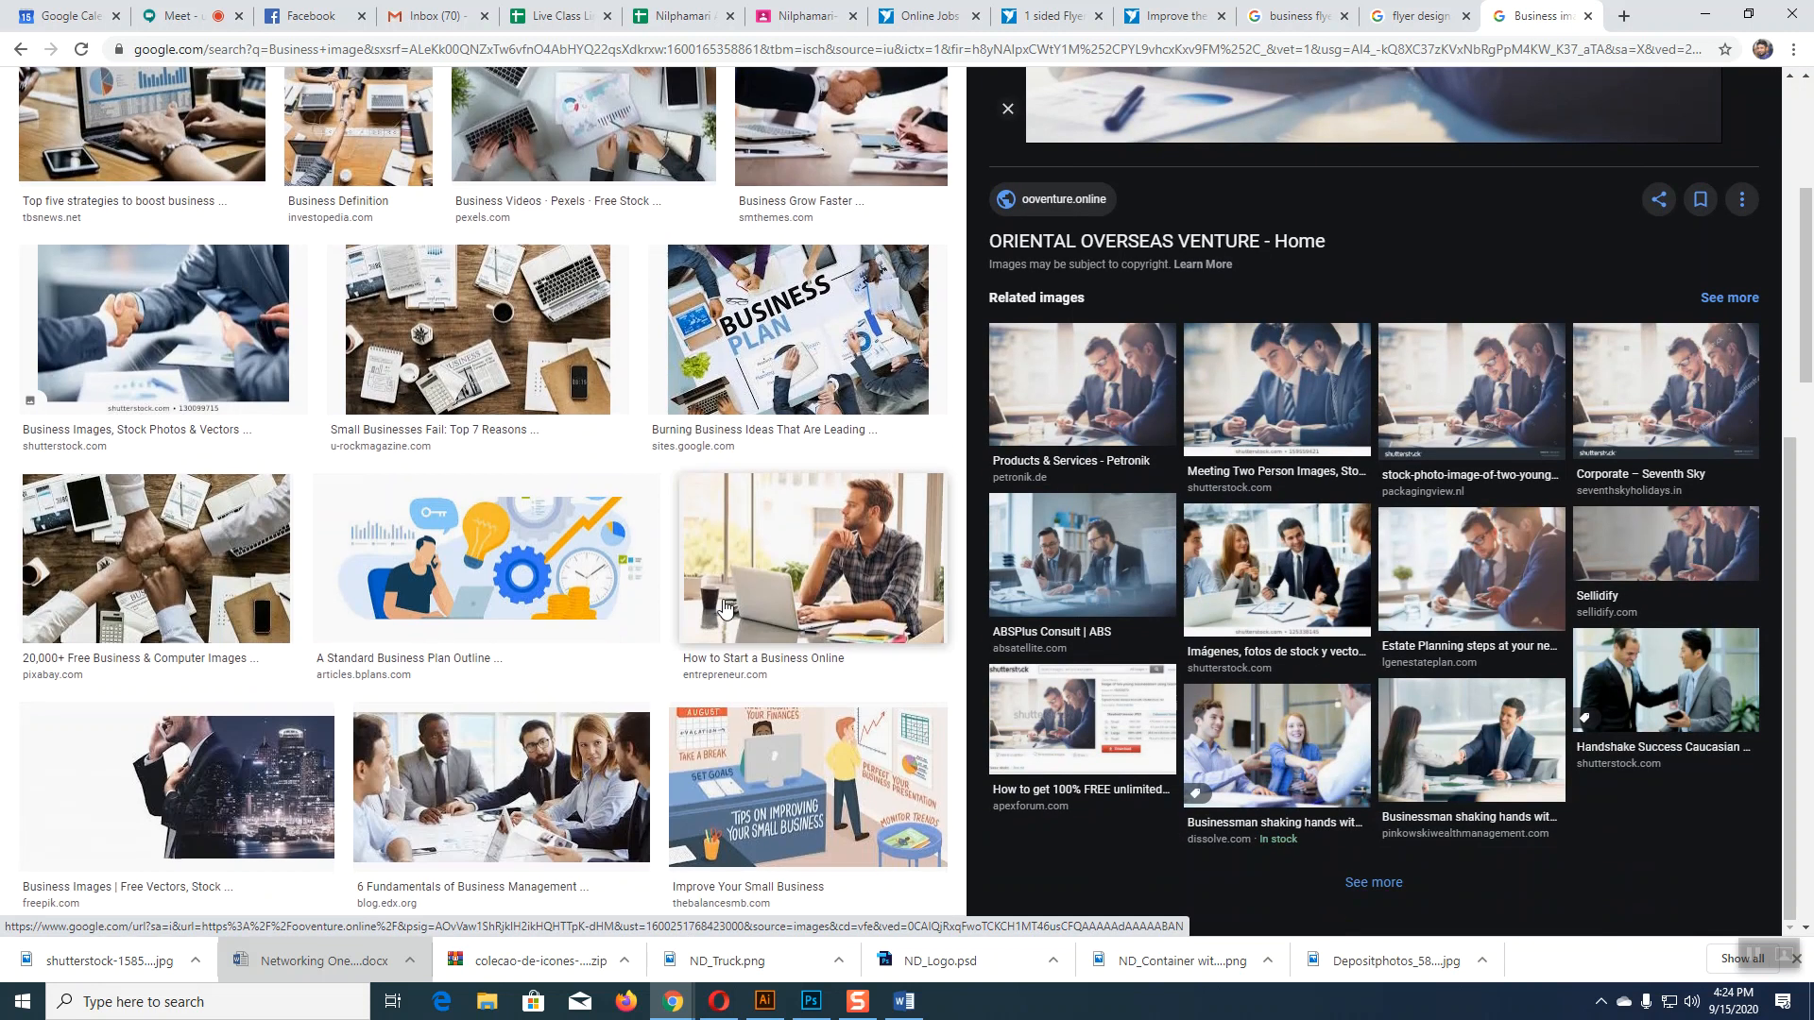
scroll(724, 605, down, 3)
scroll(723, 605, down, 6)
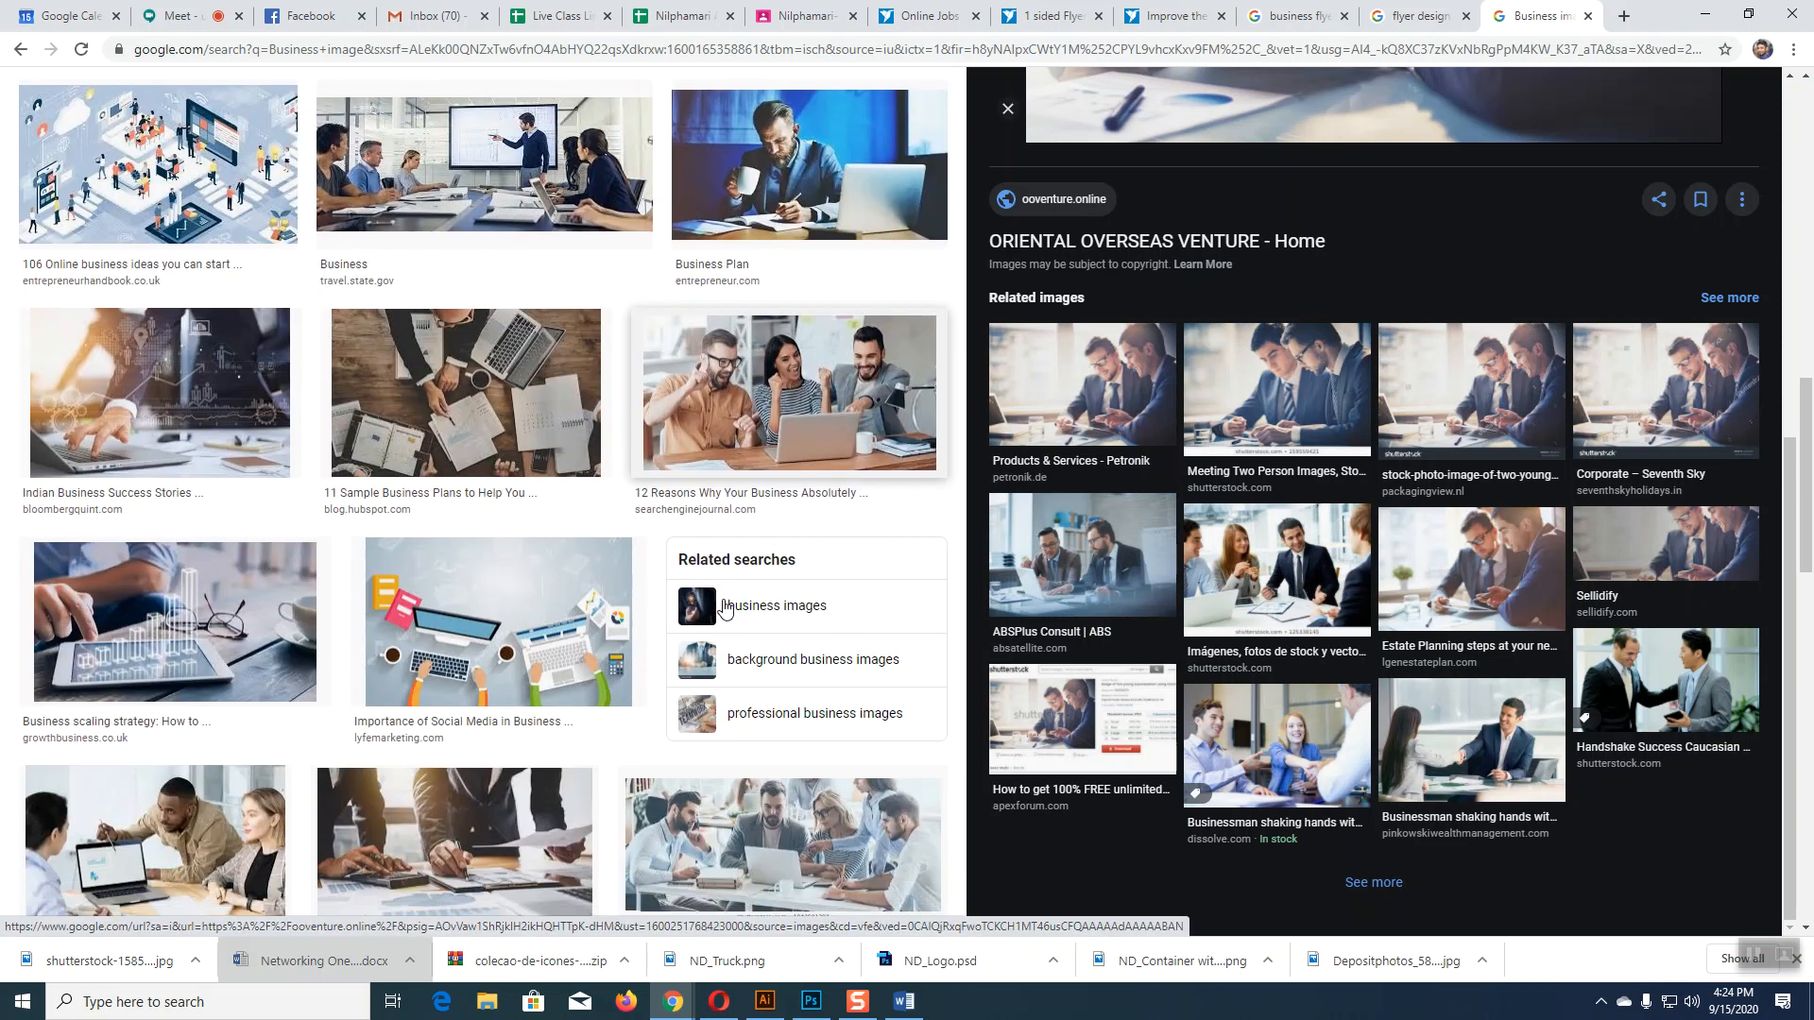
scroll(724, 605, down, 4)
scroll(723, 599, up, 8)
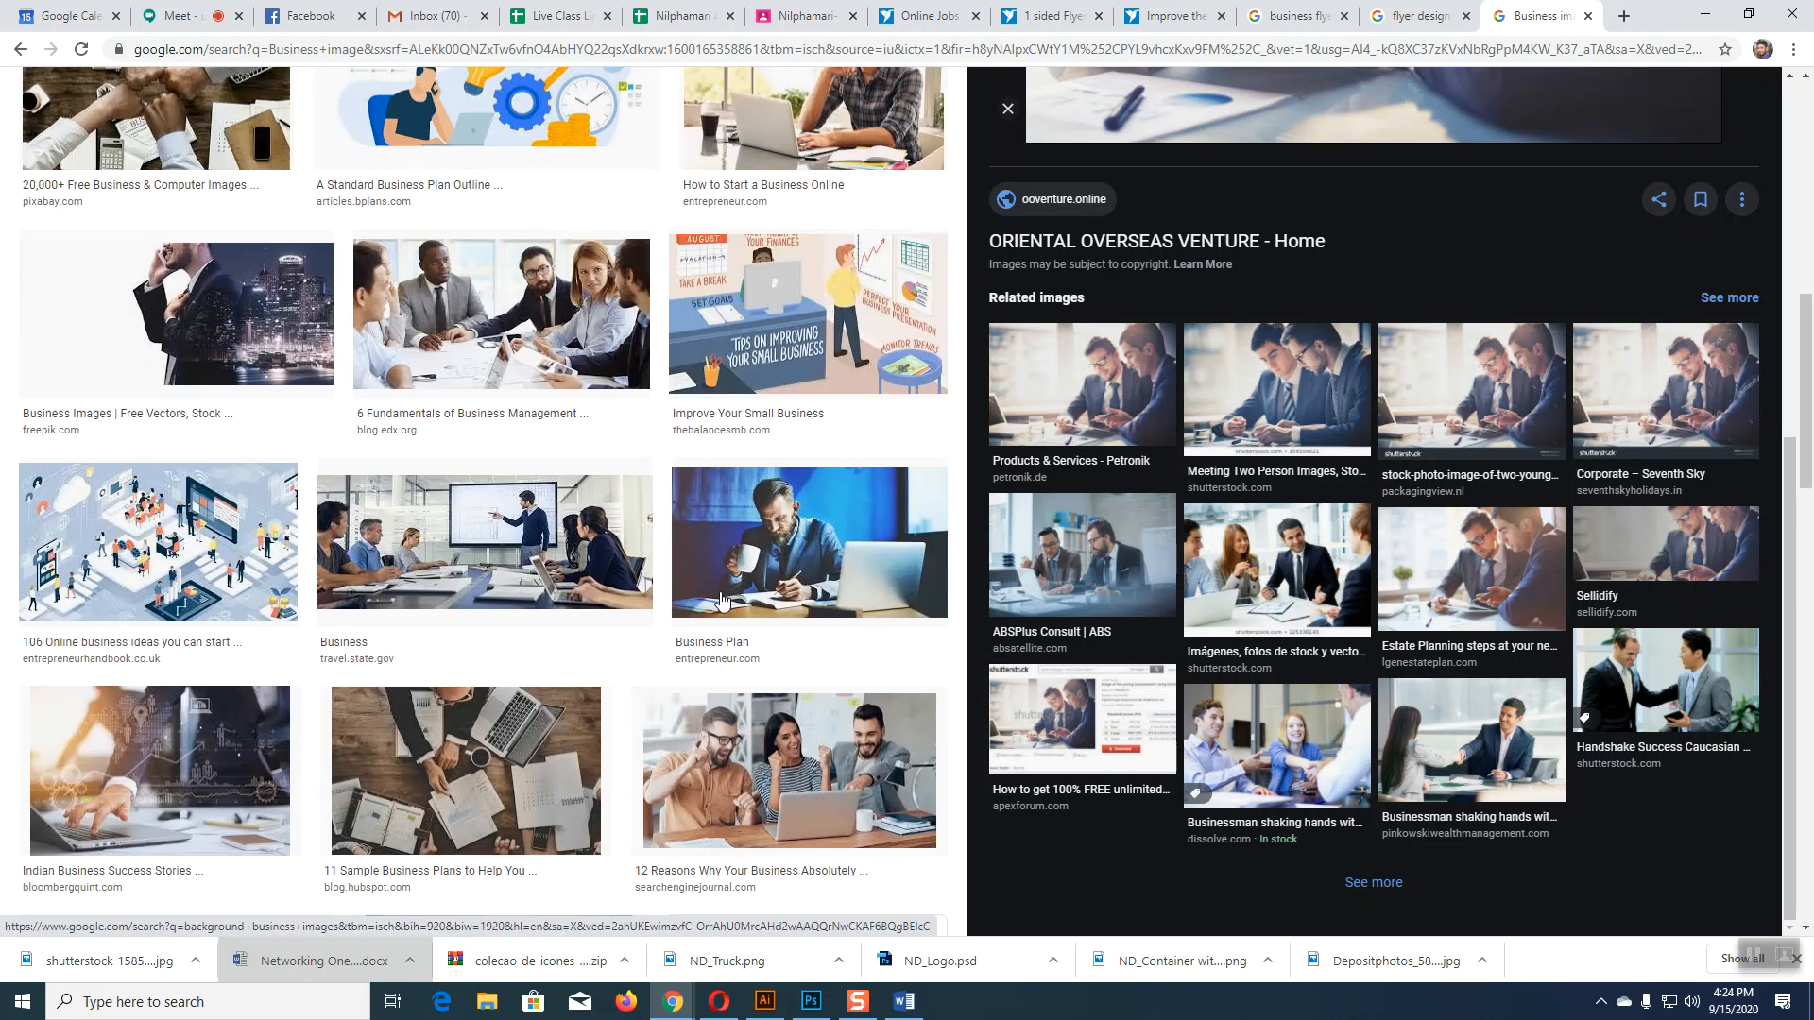
scroll(724, 599, up, 5)
click(223, 99)
text(he)
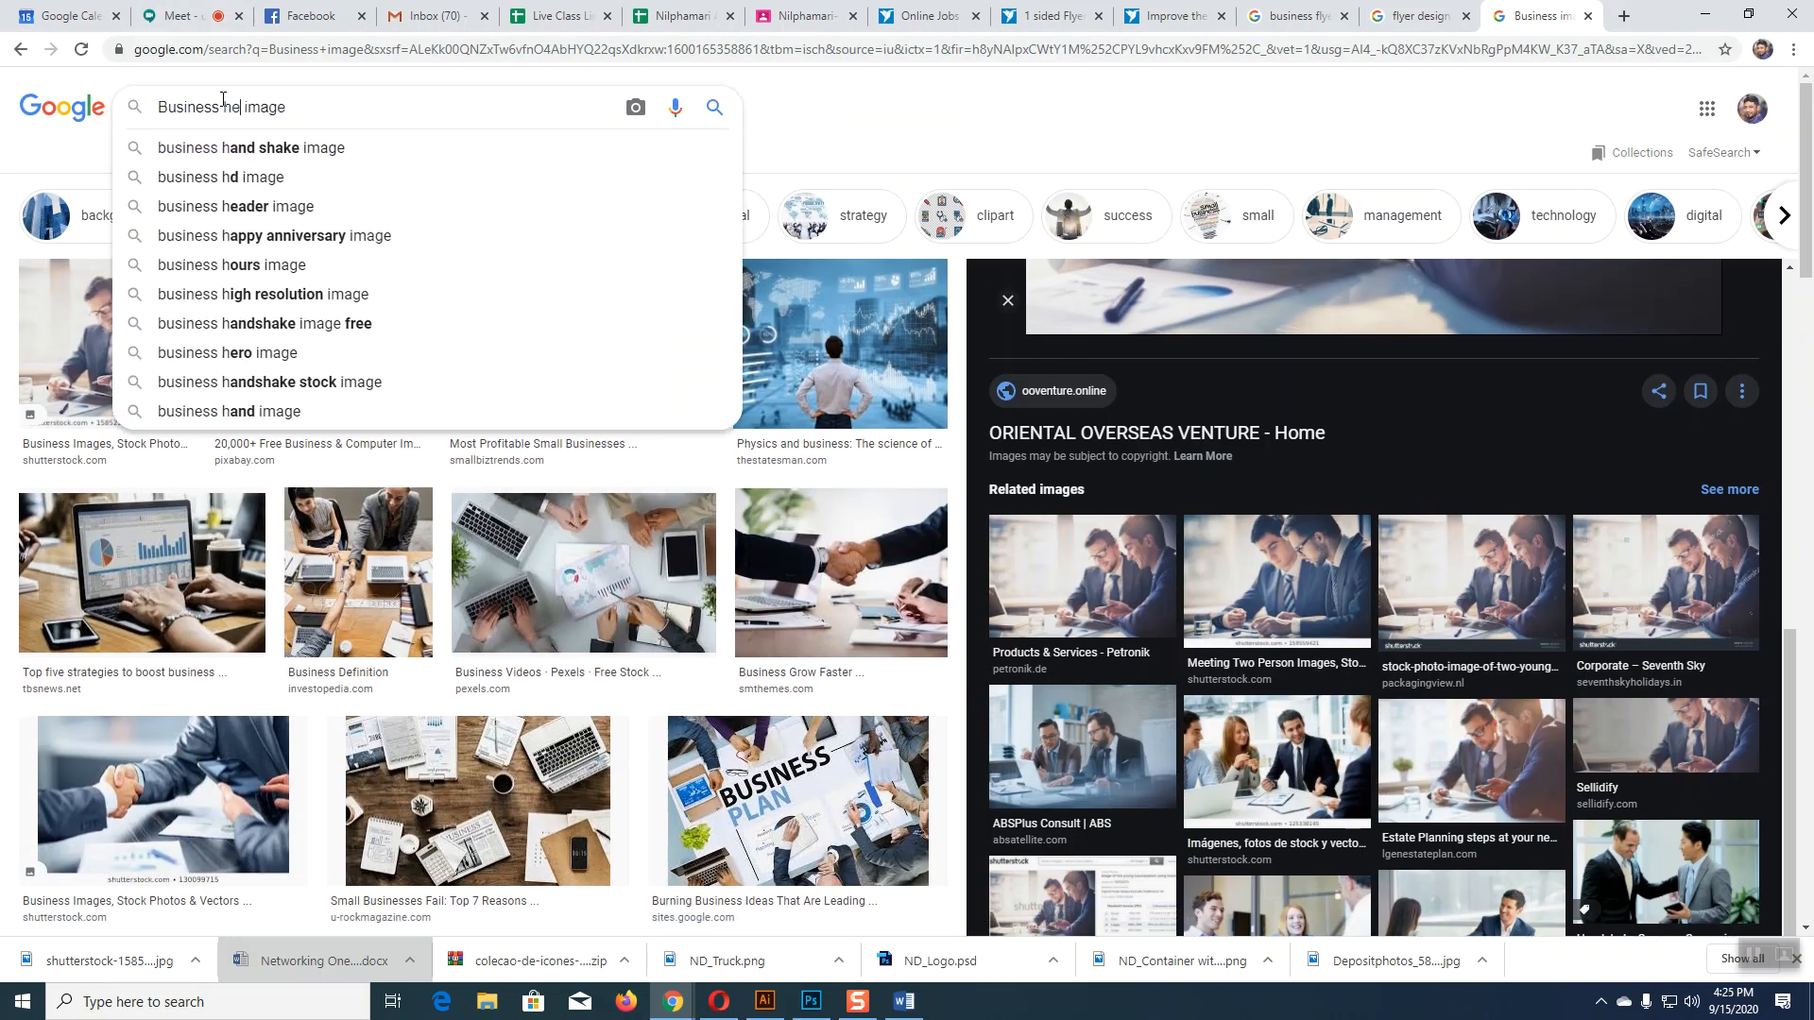
text(lop)
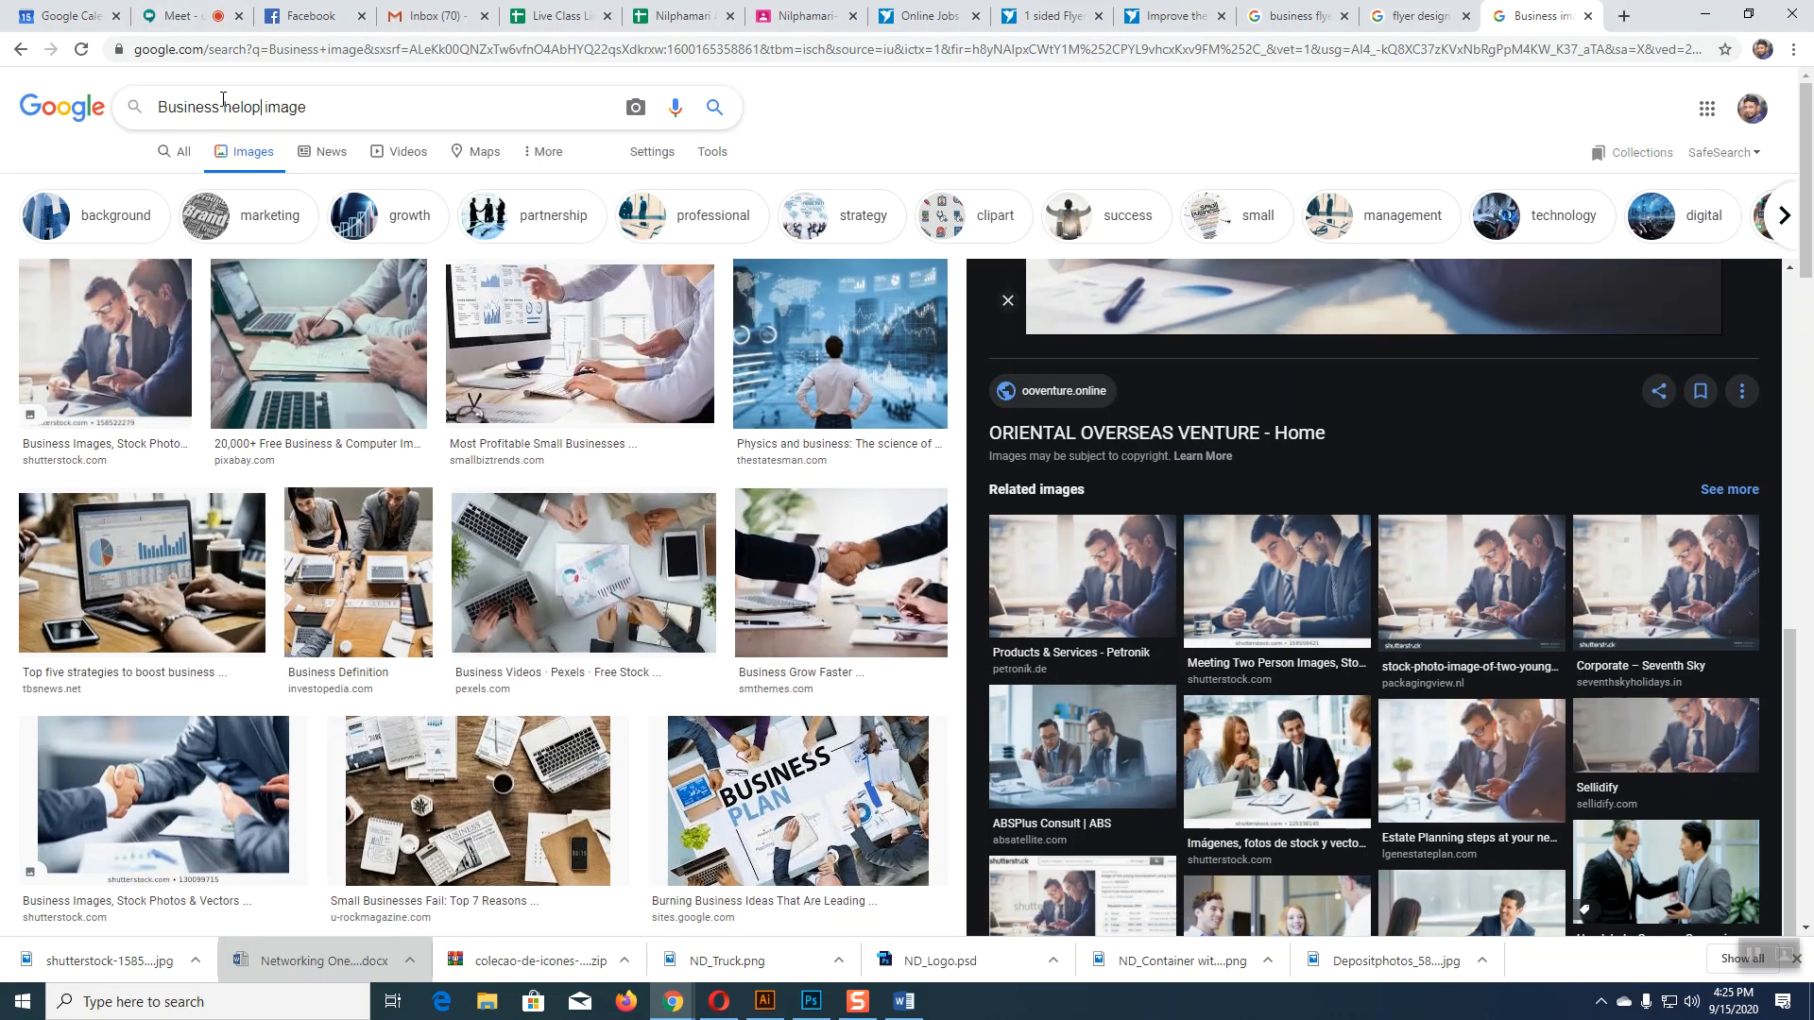
key(BackSpace)
key(BackSpace)
key(BackSpace)
text(p)
key(Return)
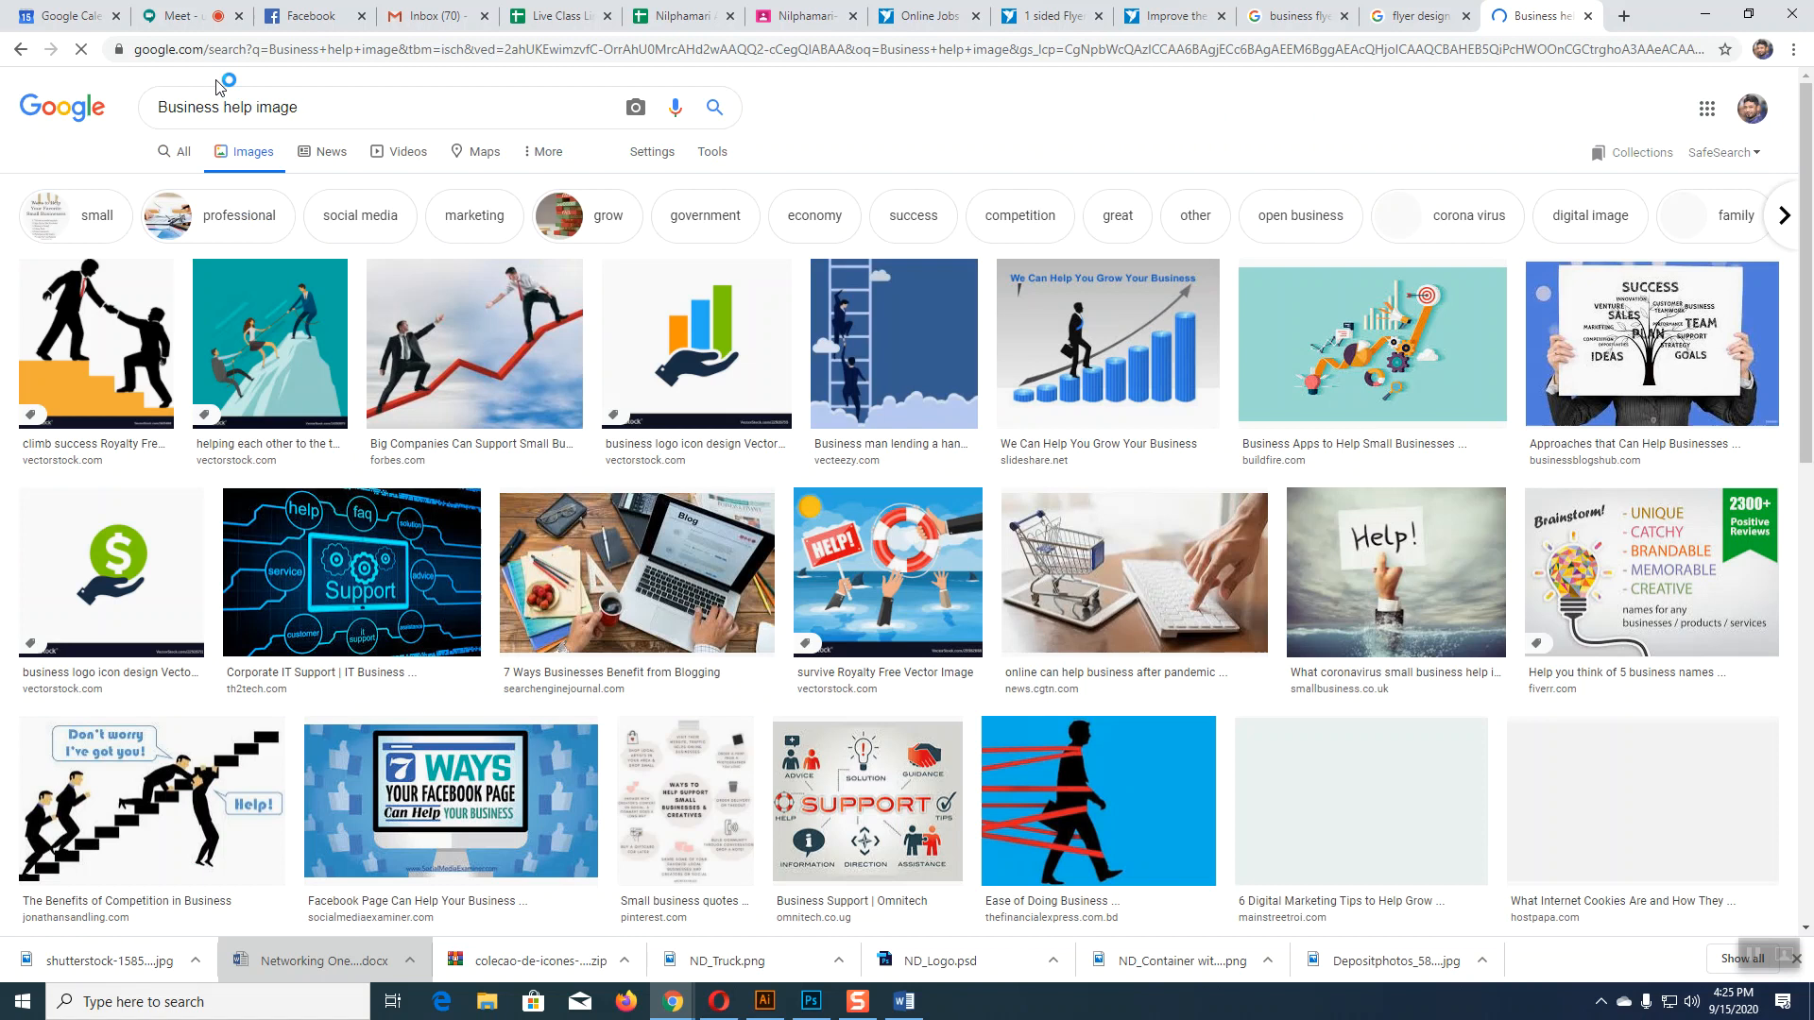
Step: Scroll the results and preview Bytestart's Small Businesses Amid COVID-19 rescue-hand photo
click(771, 869)
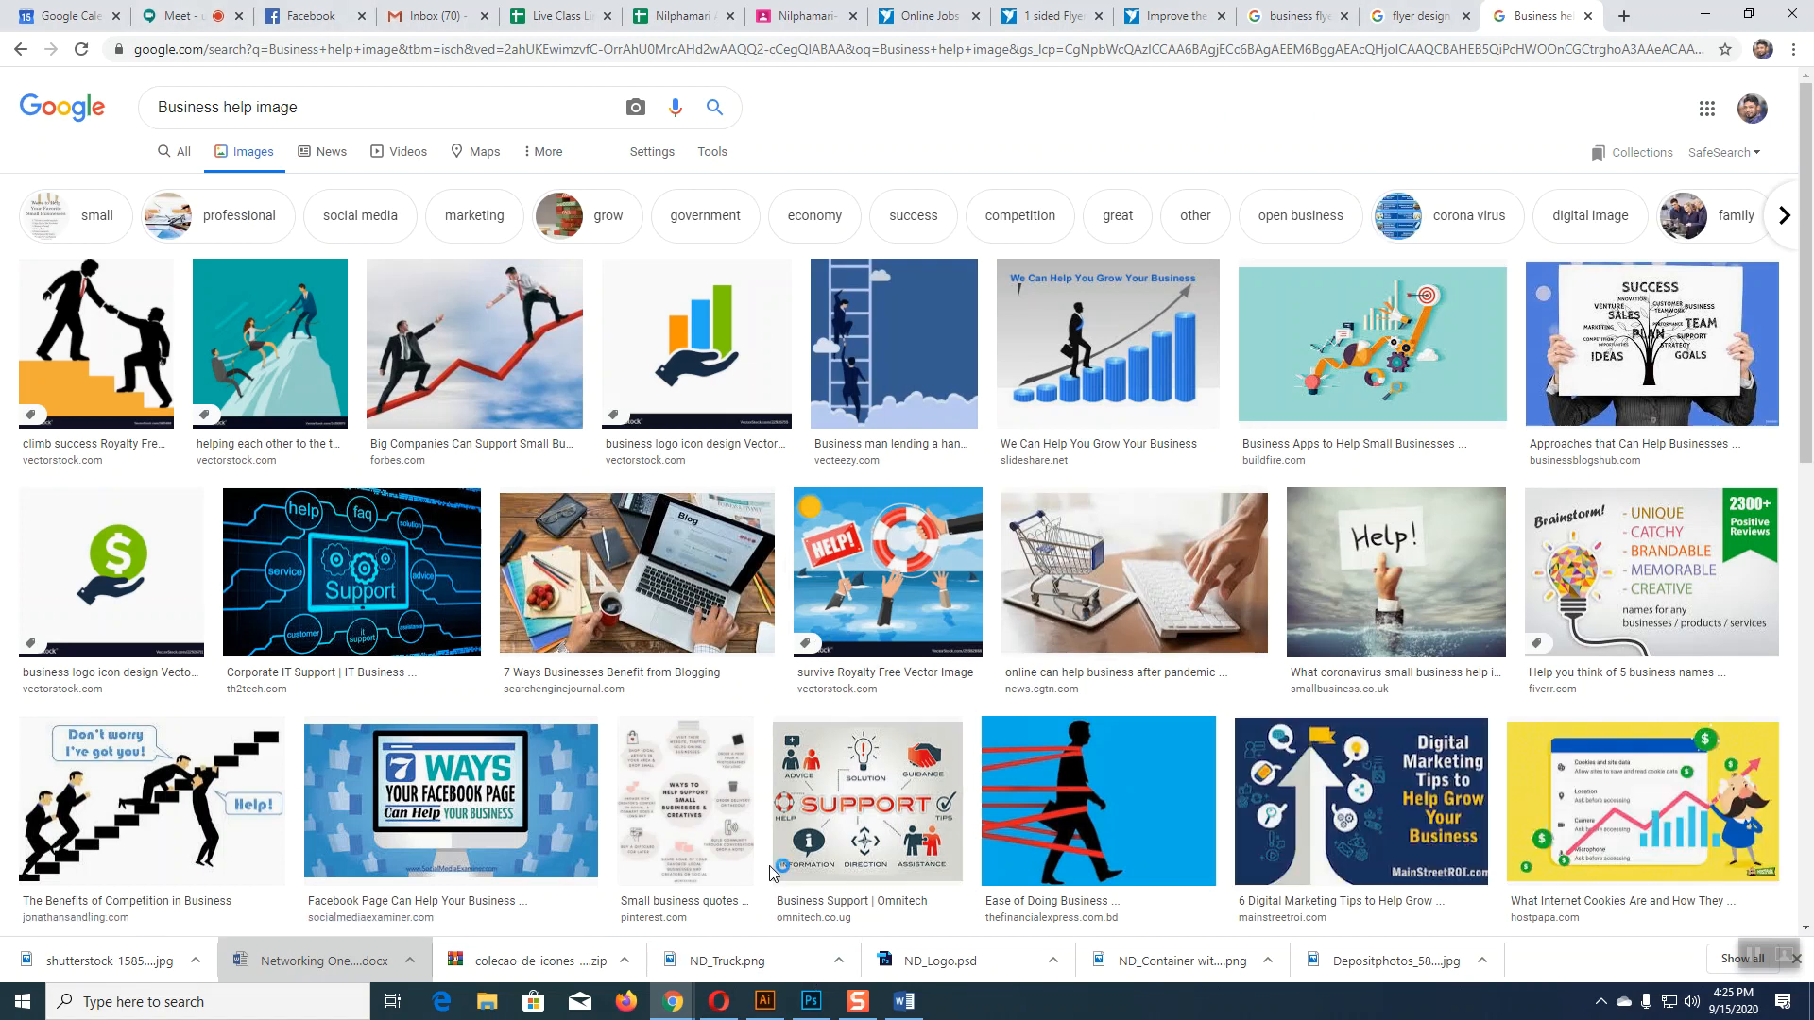
scroll(771, 871, down, 6)
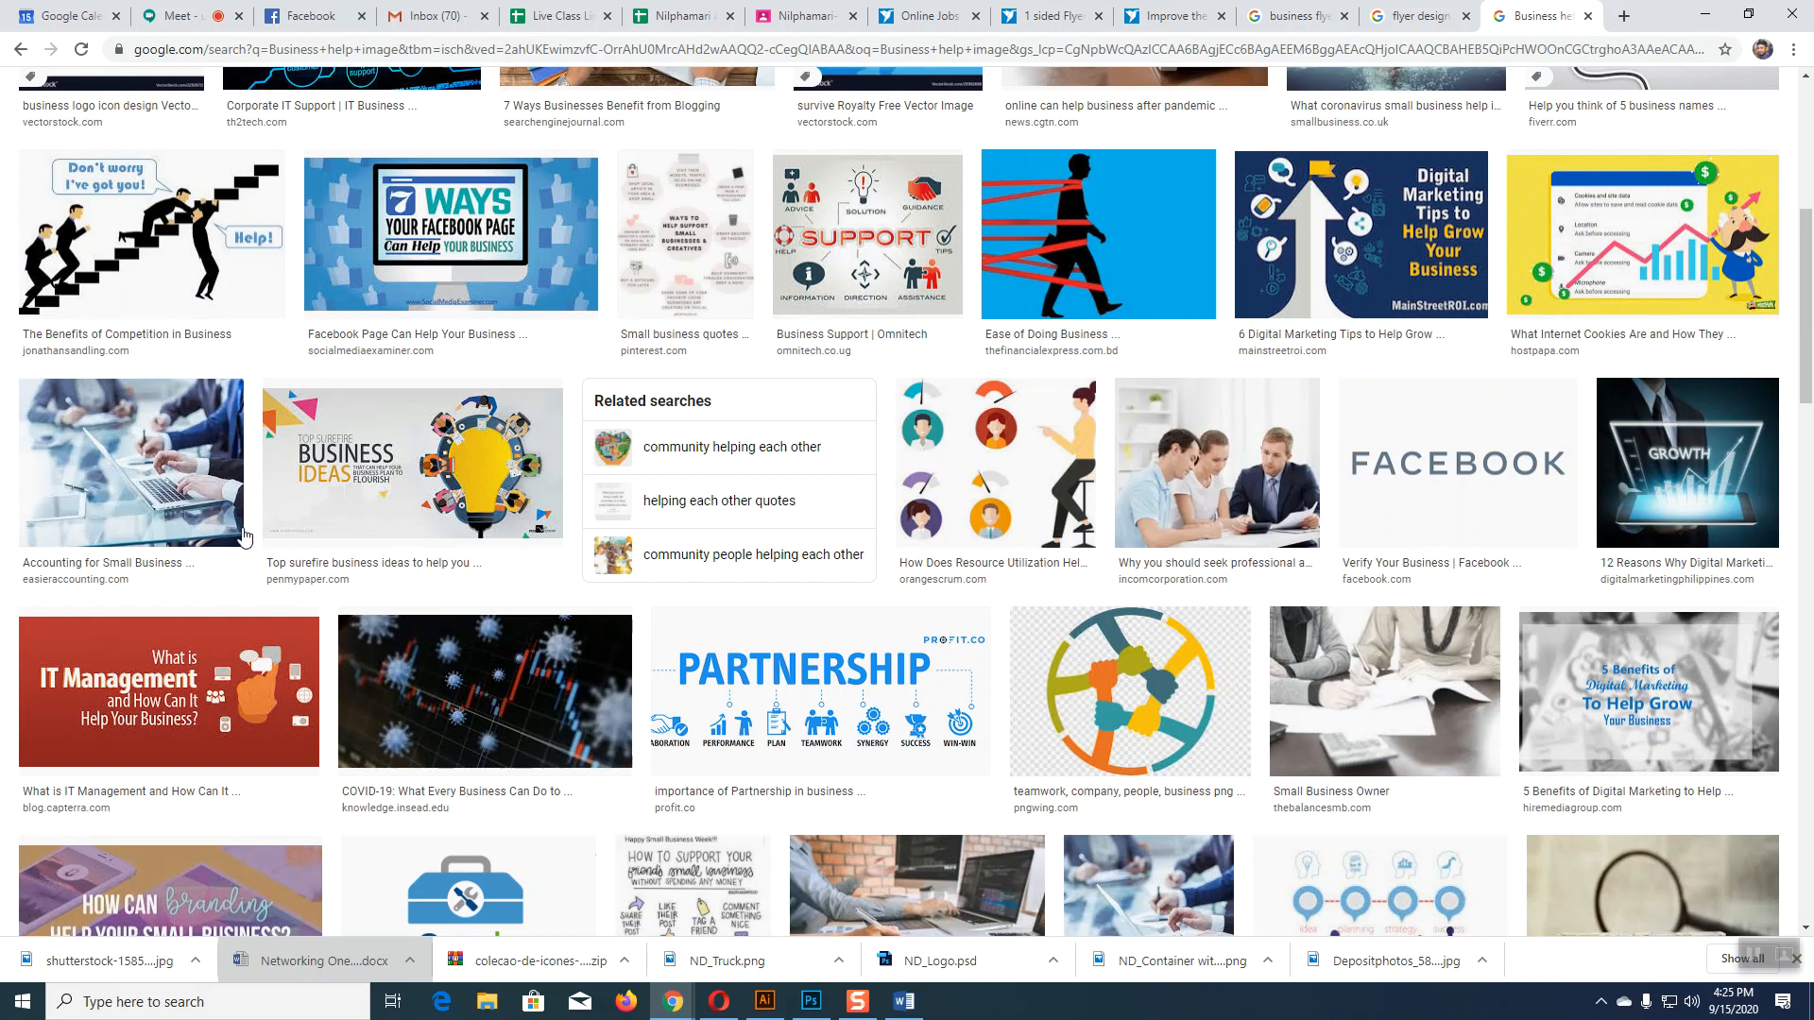
scroll(1101, 713, down, 5)
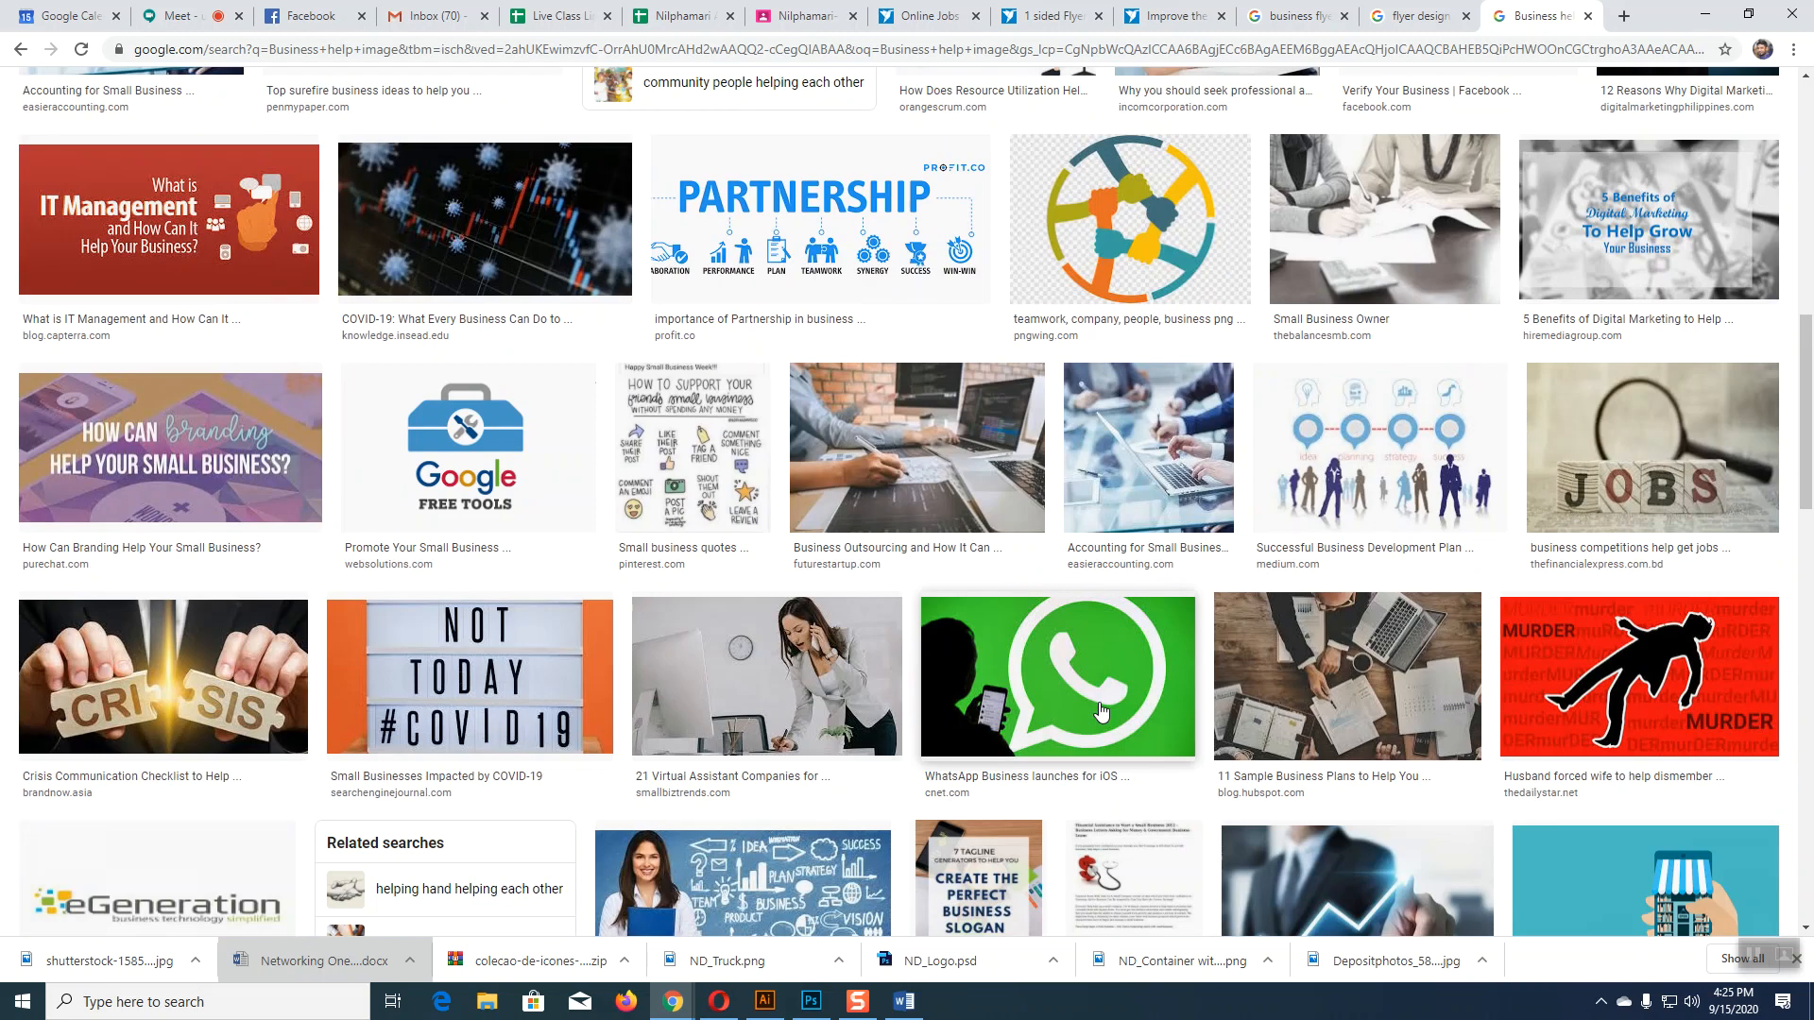
scroll(1101, 713, down, 4)
scroll(1101, 712, down, 3)
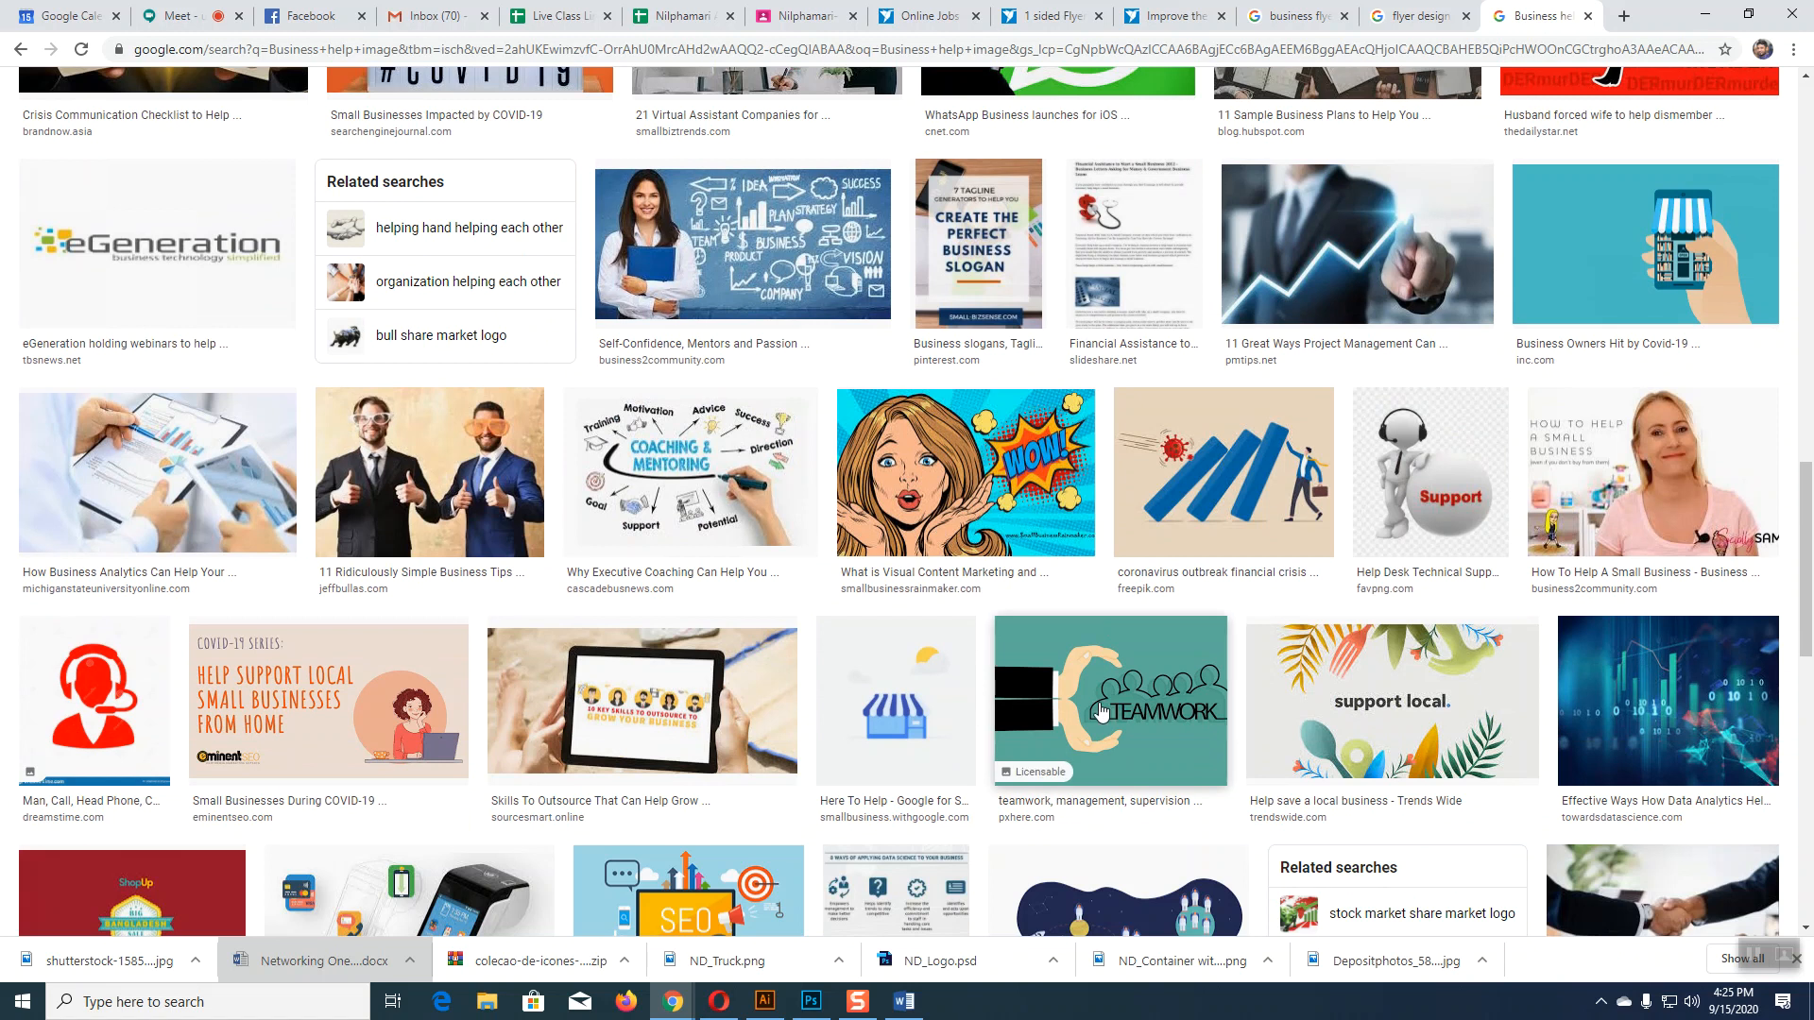
scroll(1101, 713, down, 4)
scroll(1101, 712, down, 4)
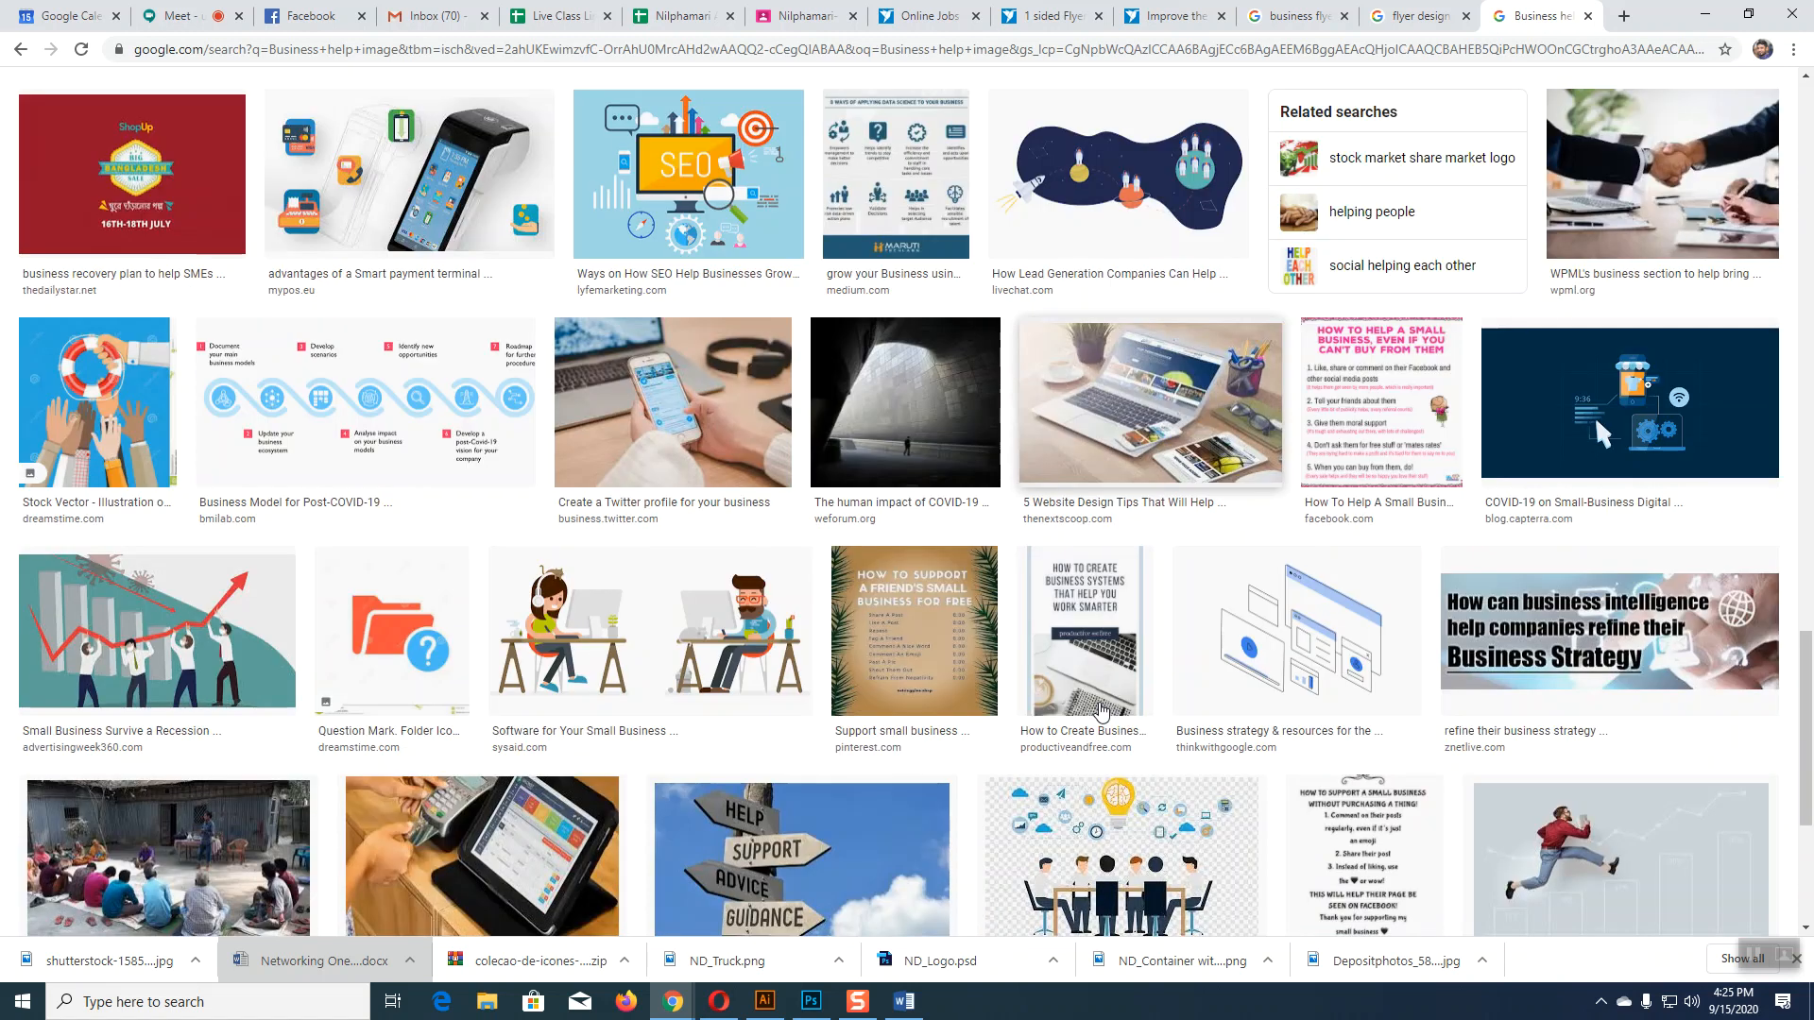
scroll(1100, 711, down, 7)
scroll(1100, 711, down, 5)
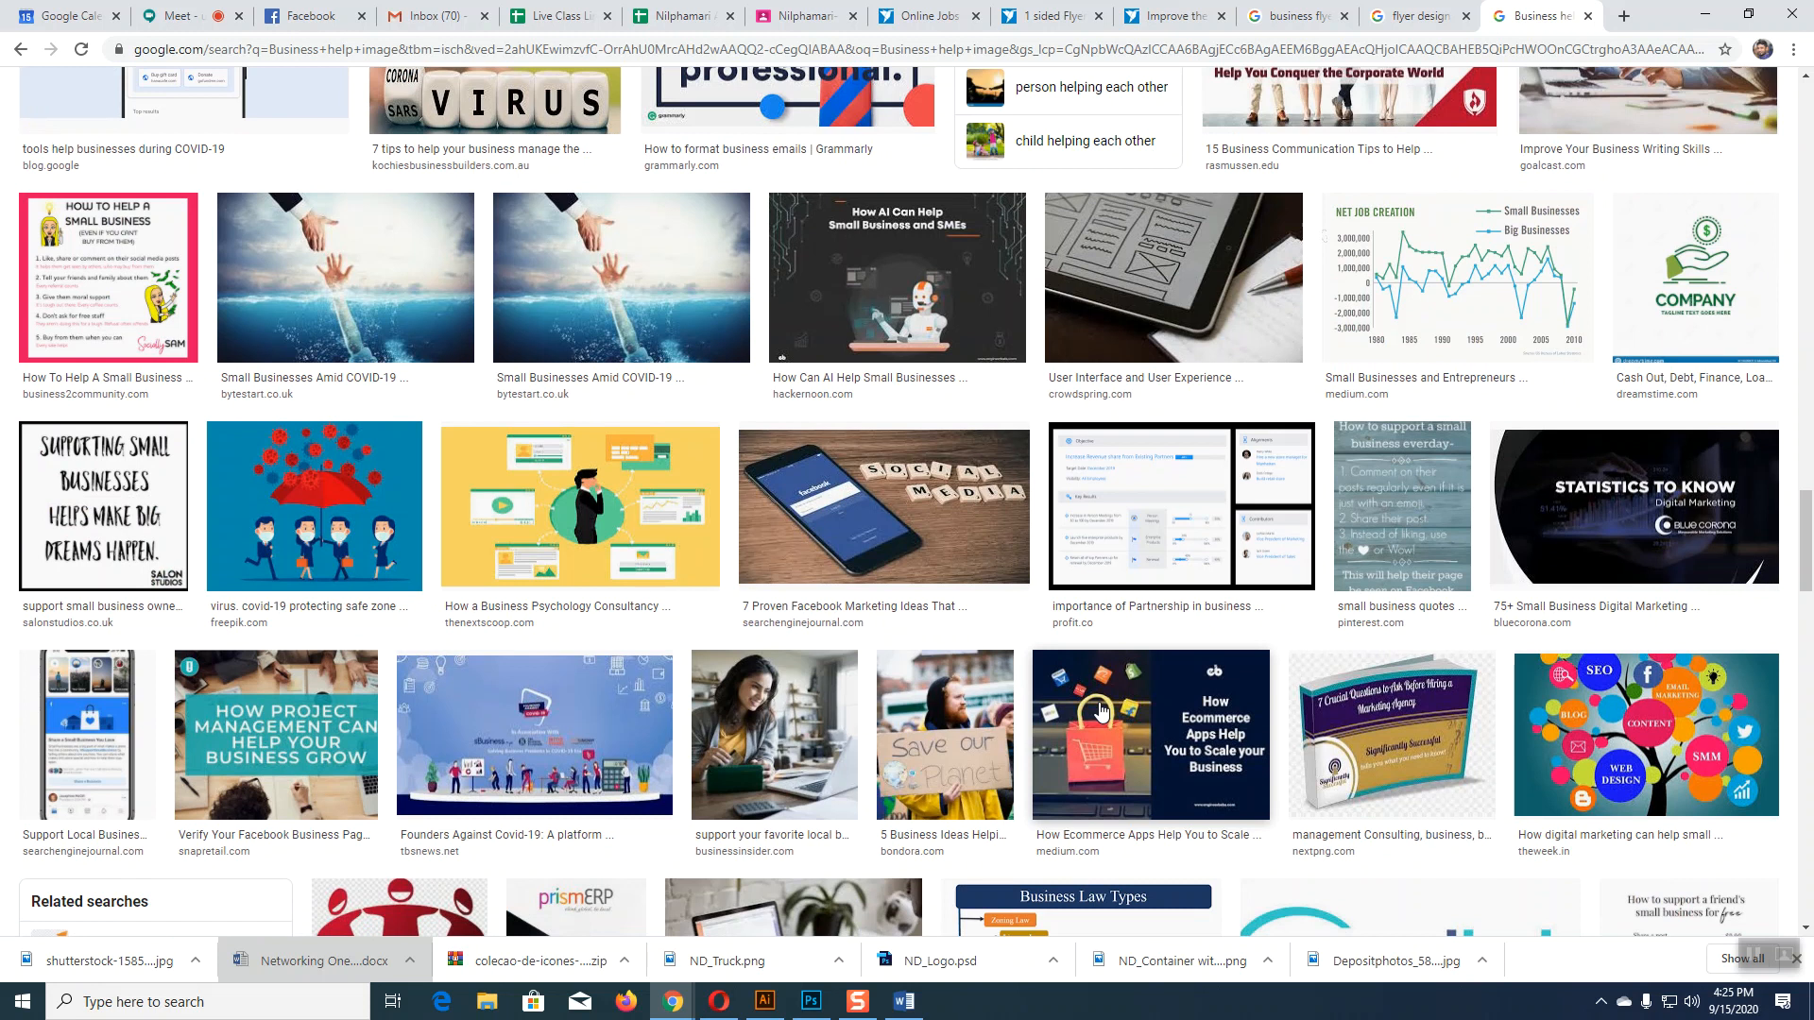
scroll(1101, 710, up, 1)
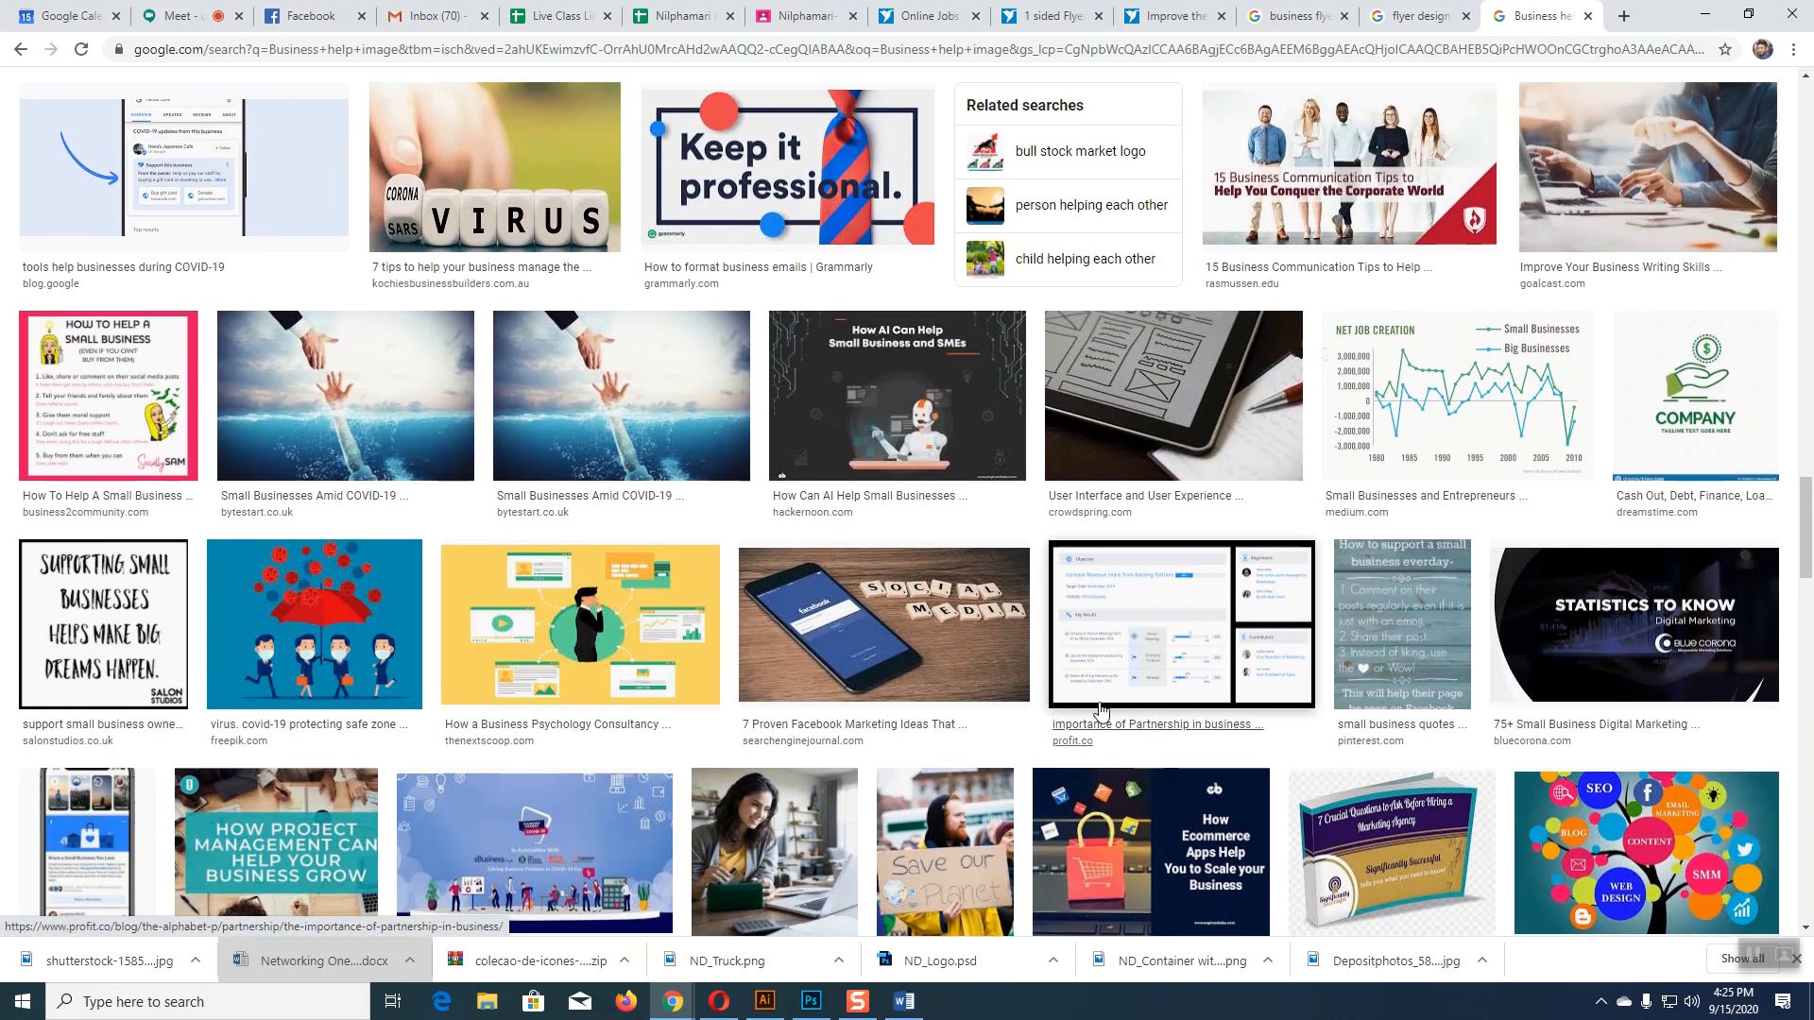
scroll(1101, 710, up, 3)
click(593, 666)
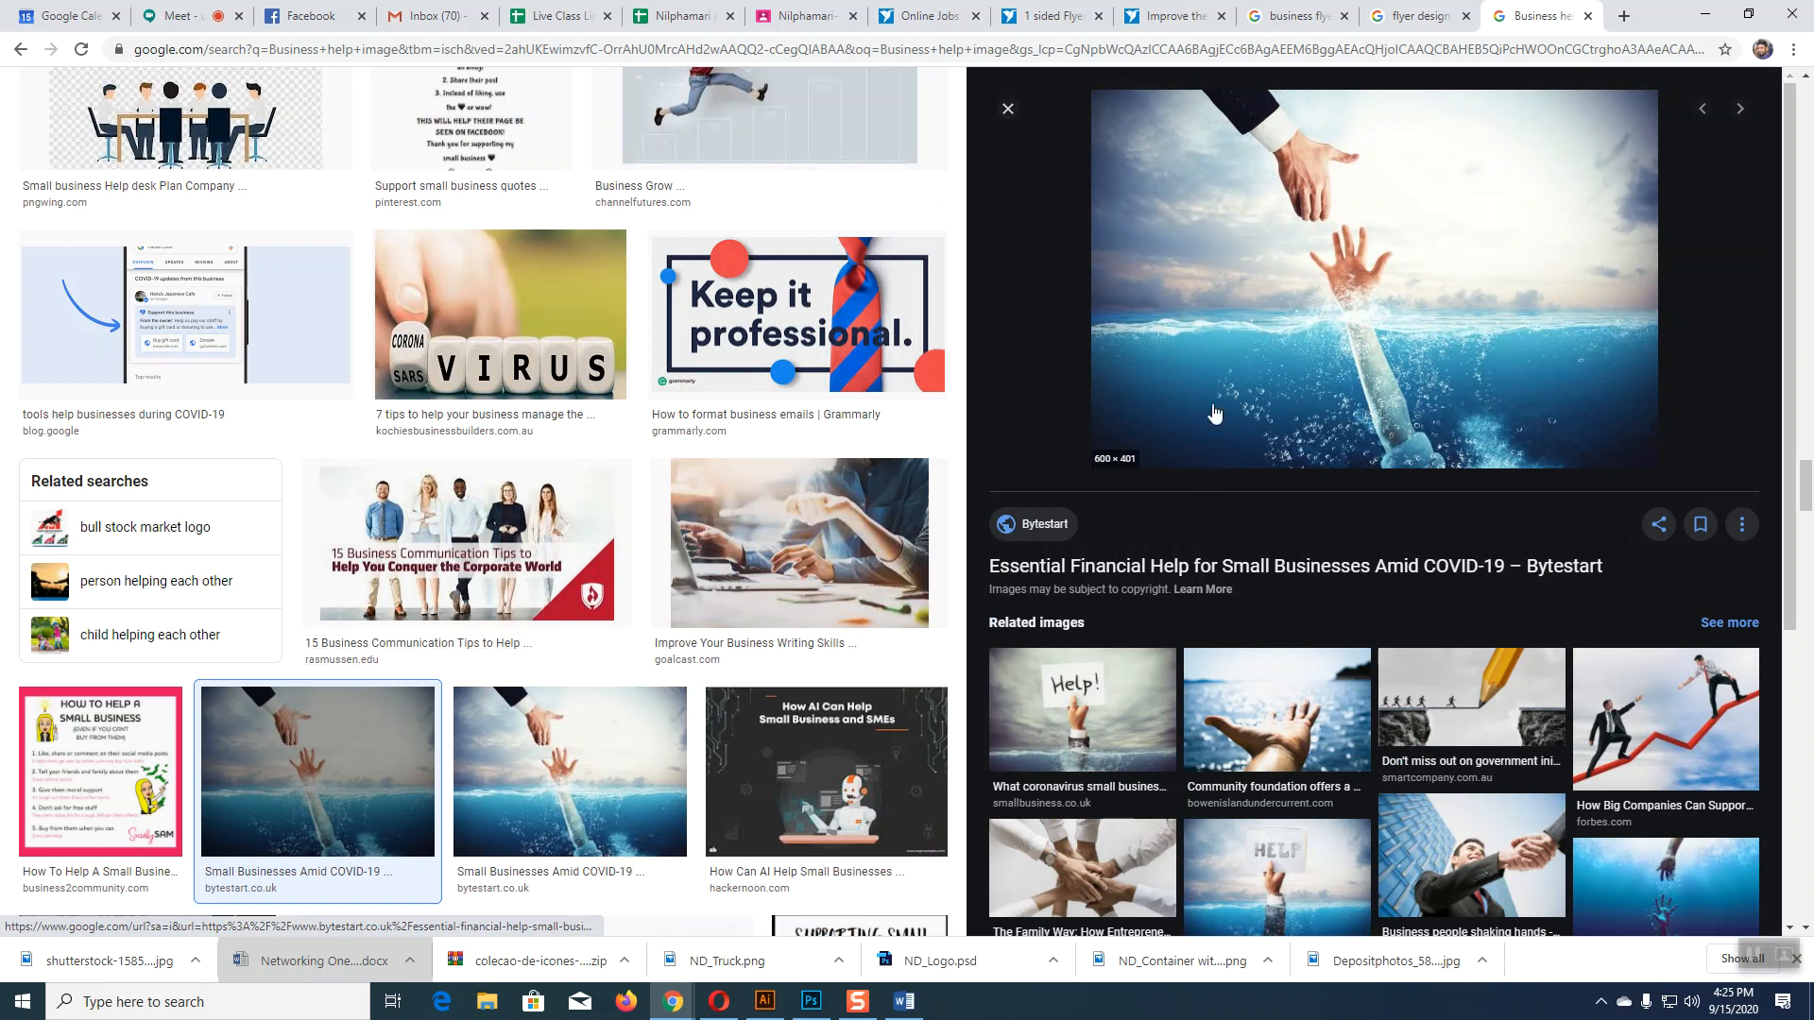
Step: Open the rescue-hand photo full-size and save it to the Desktop as Government-Financial-Help-Business-COVID-19-600x401
right_click(1285, 296)
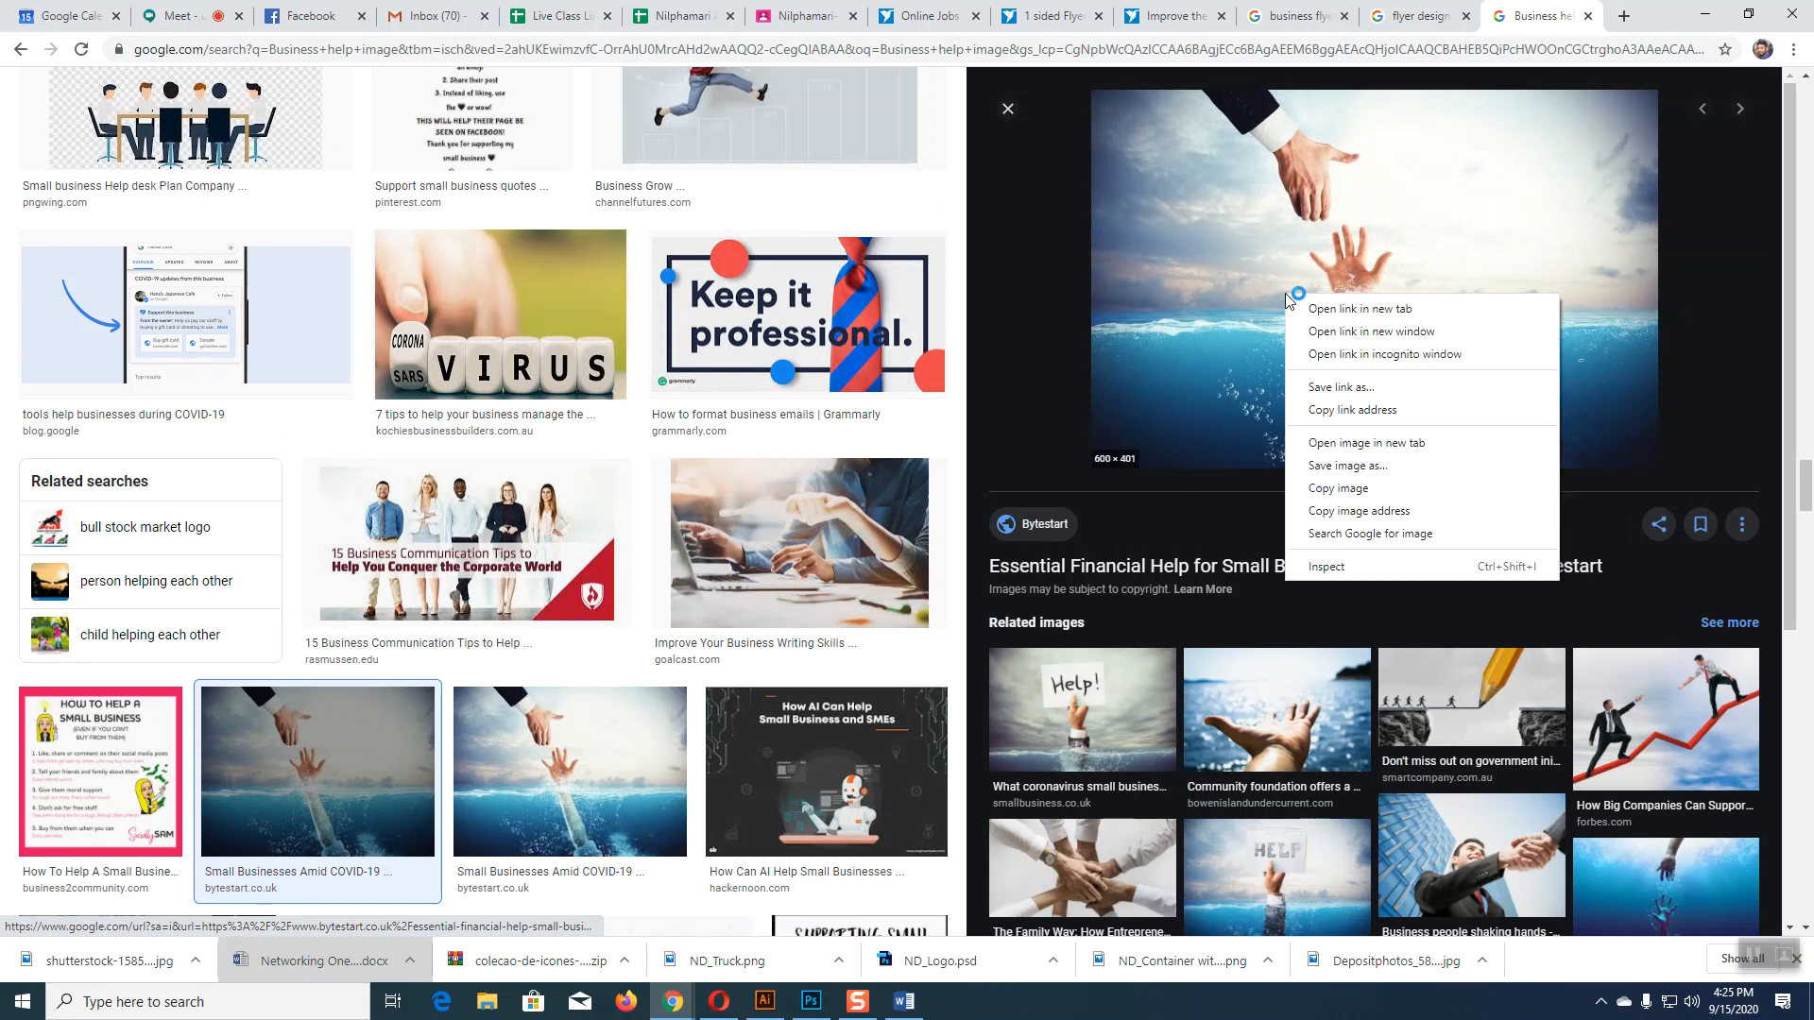
click(1353, 444)
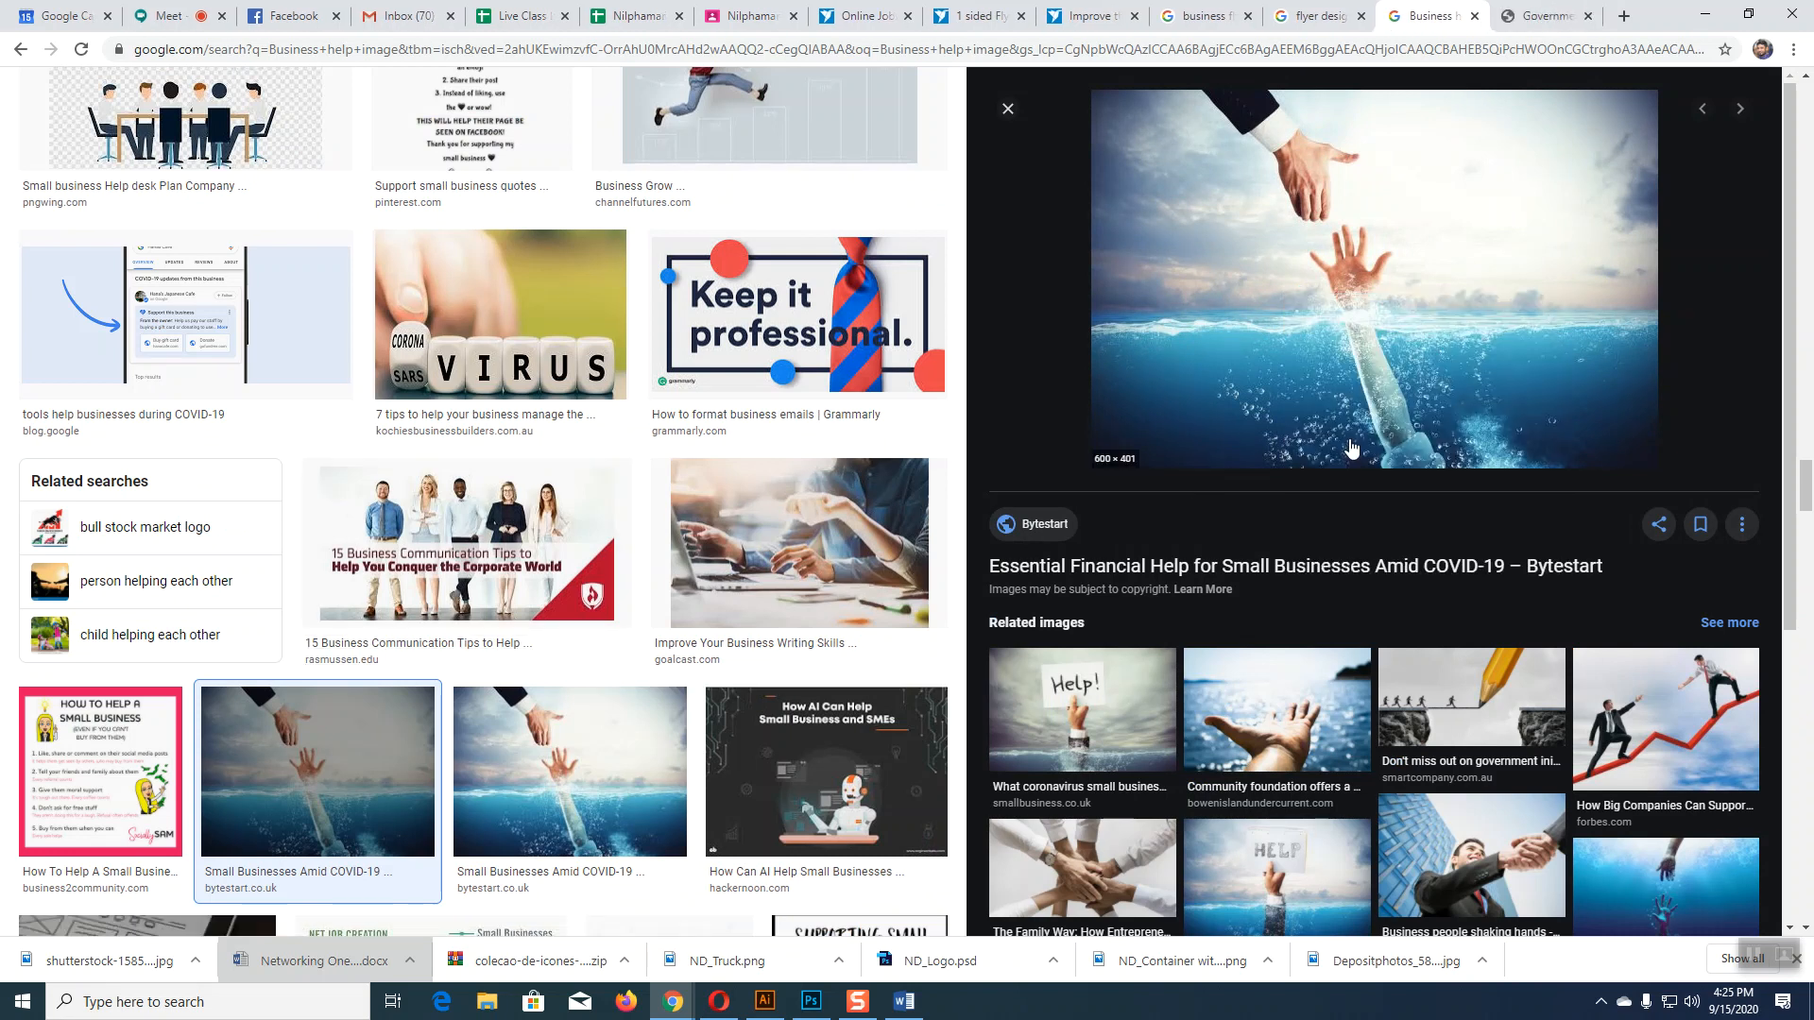
key(ctrl+Tab)
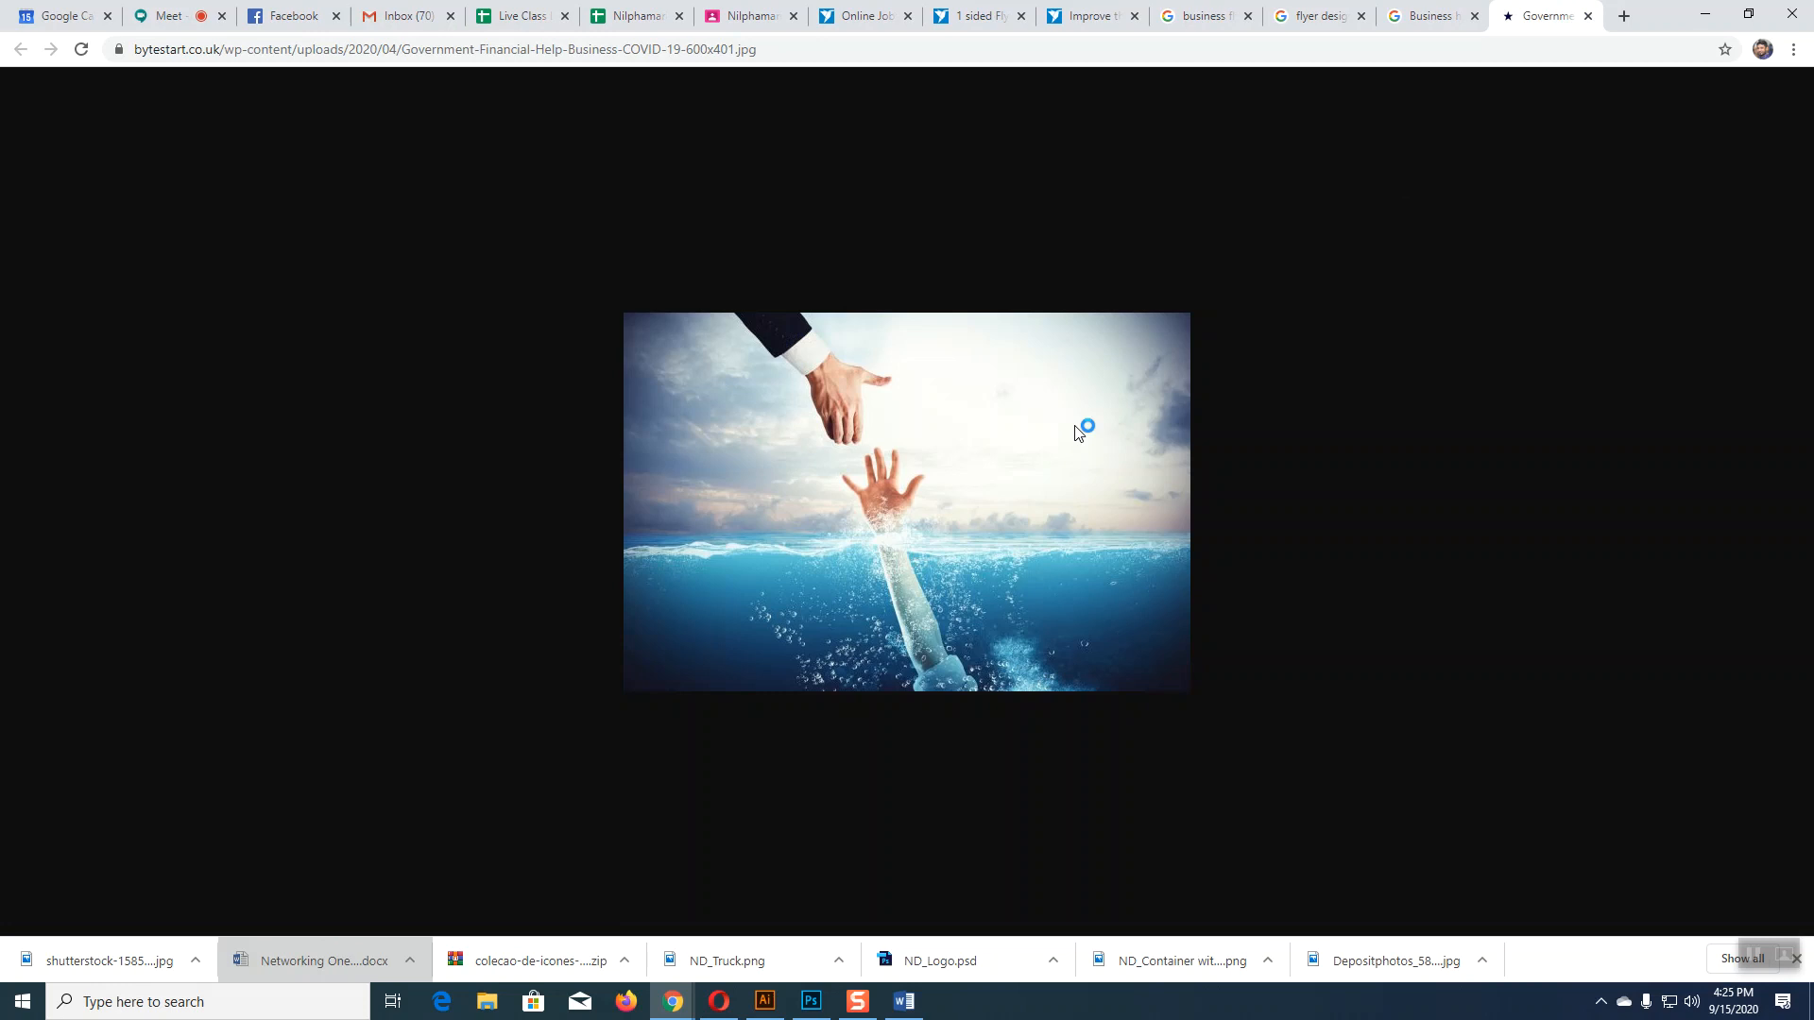
right_click(943, 463)
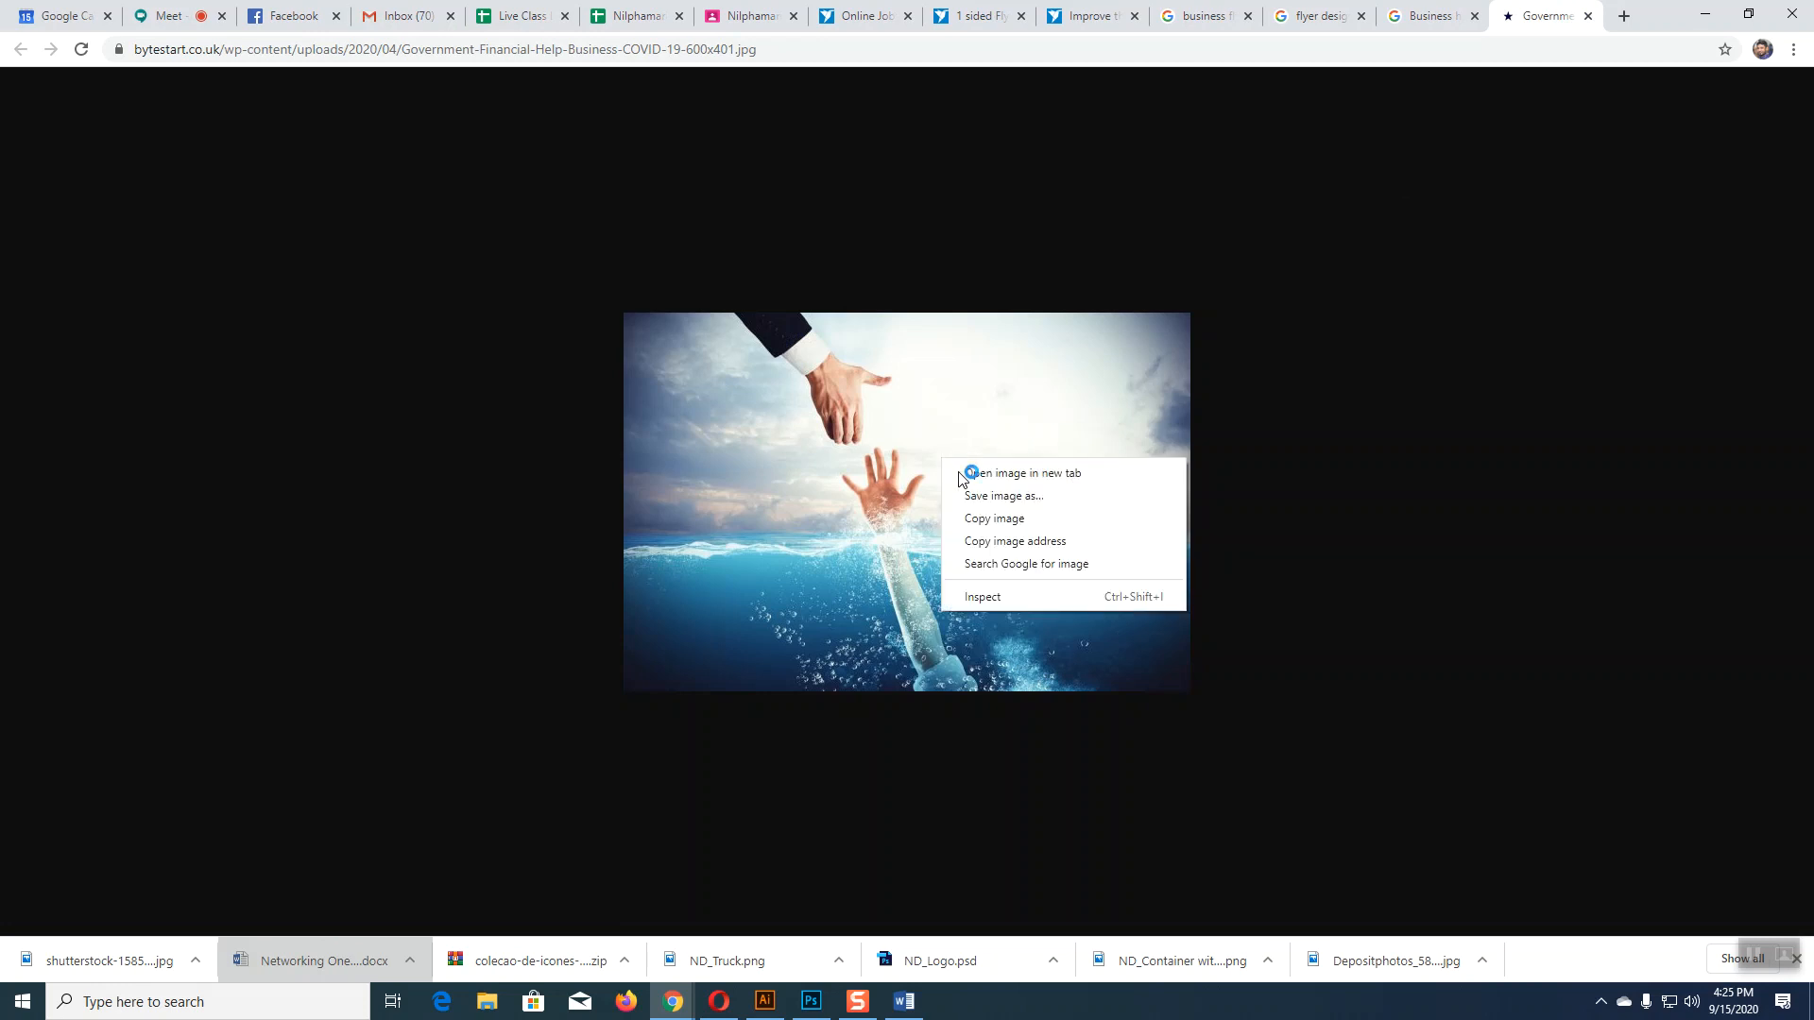
click(1004, 496)
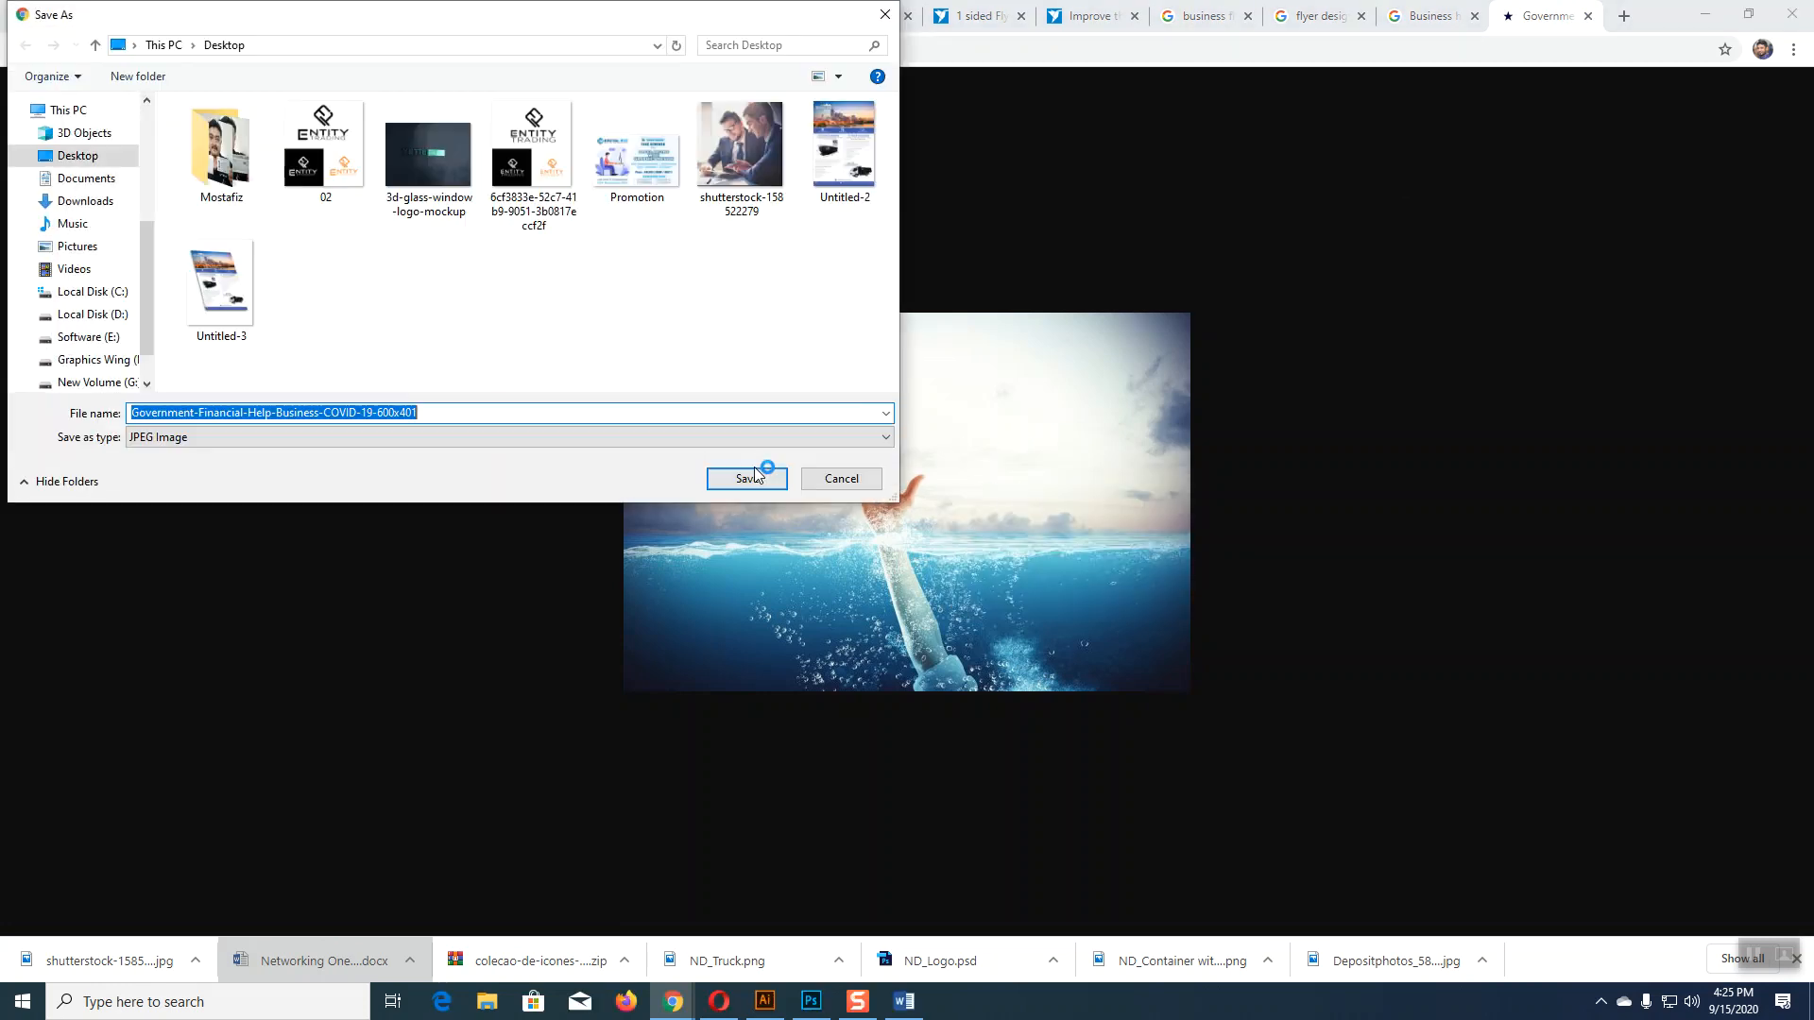
click(750, 480)
Step: Open the saved rescue-hand JPG in Illustrator and copy the photo
click(764, 1002)
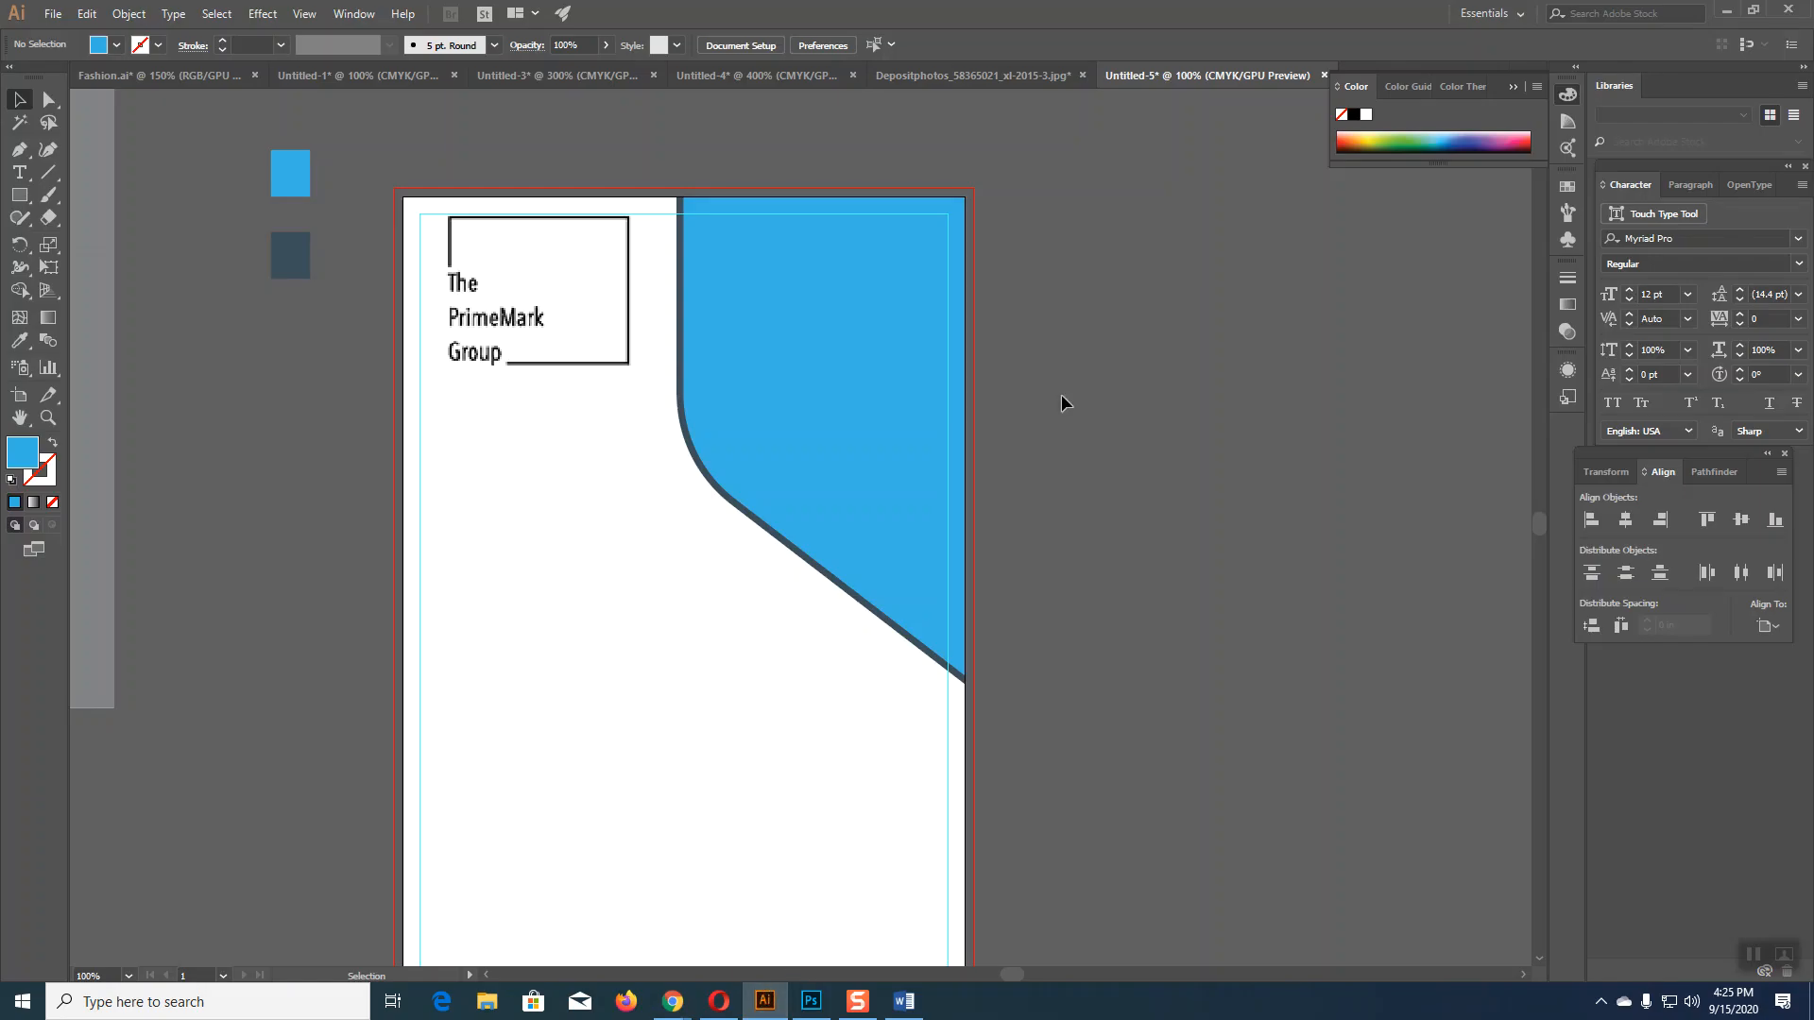
click(53, 13)
click(85, 77)
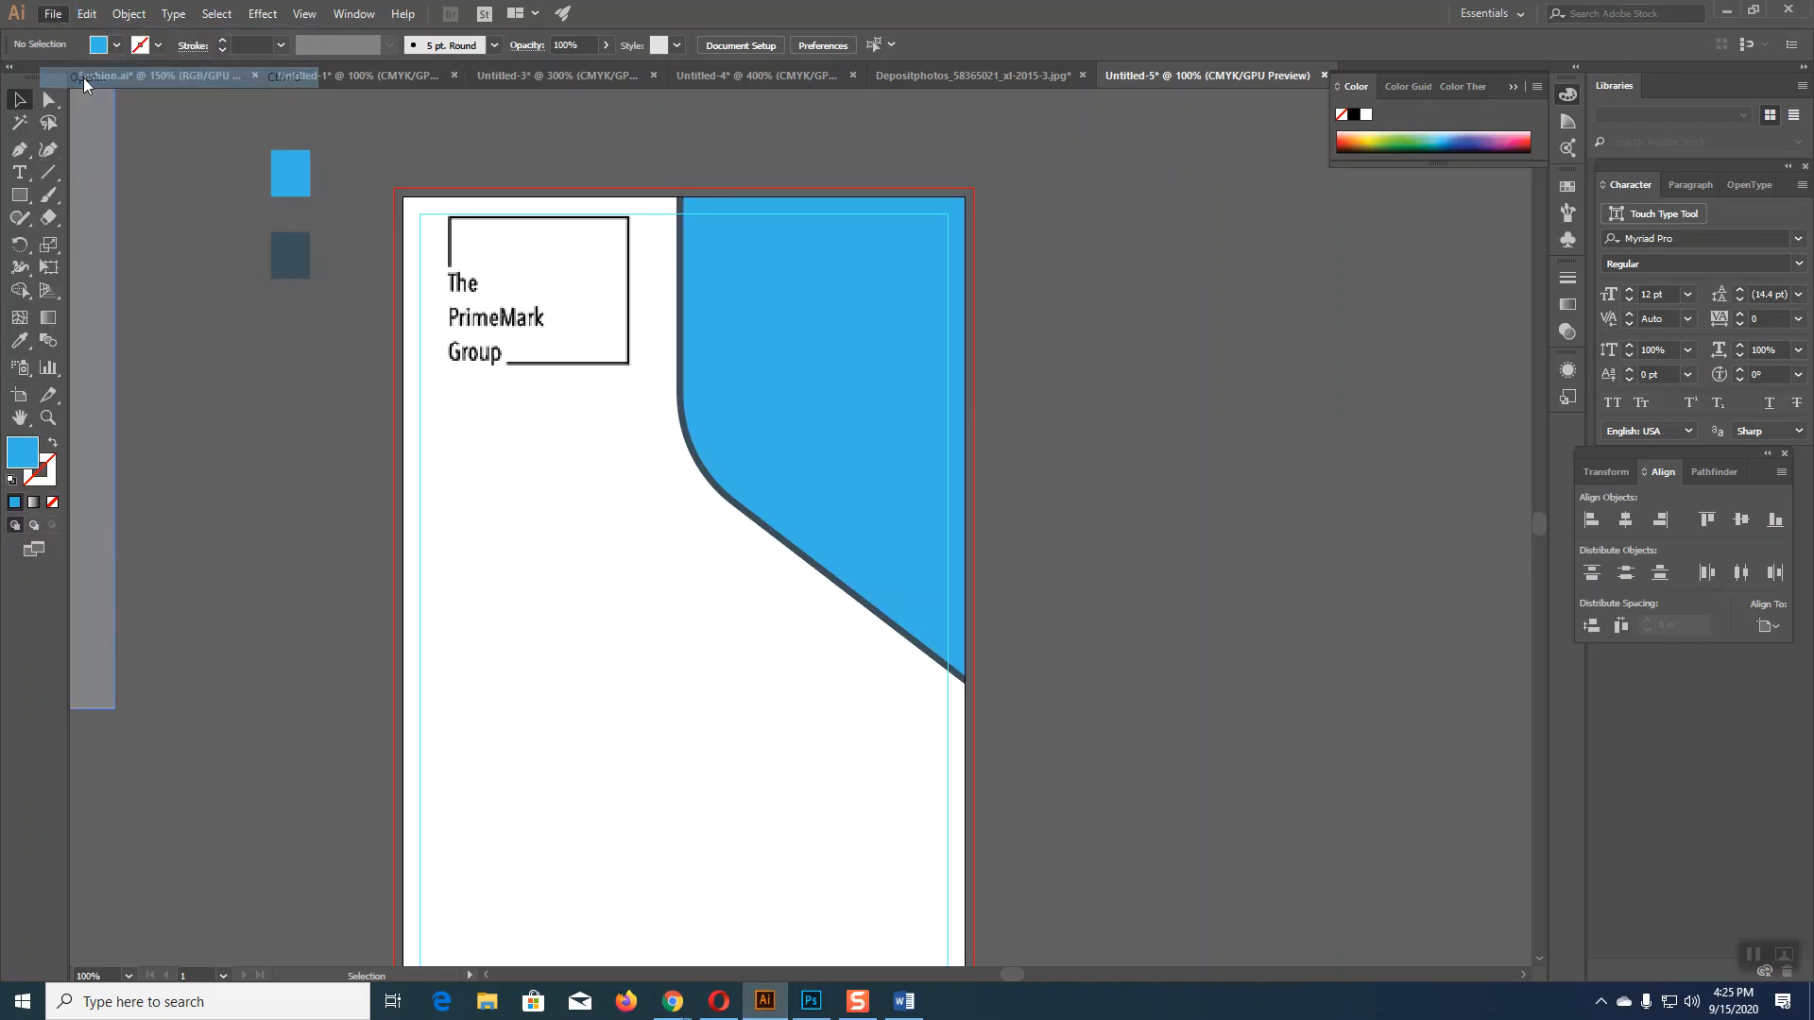
click(827, 160)
click(747, 479)
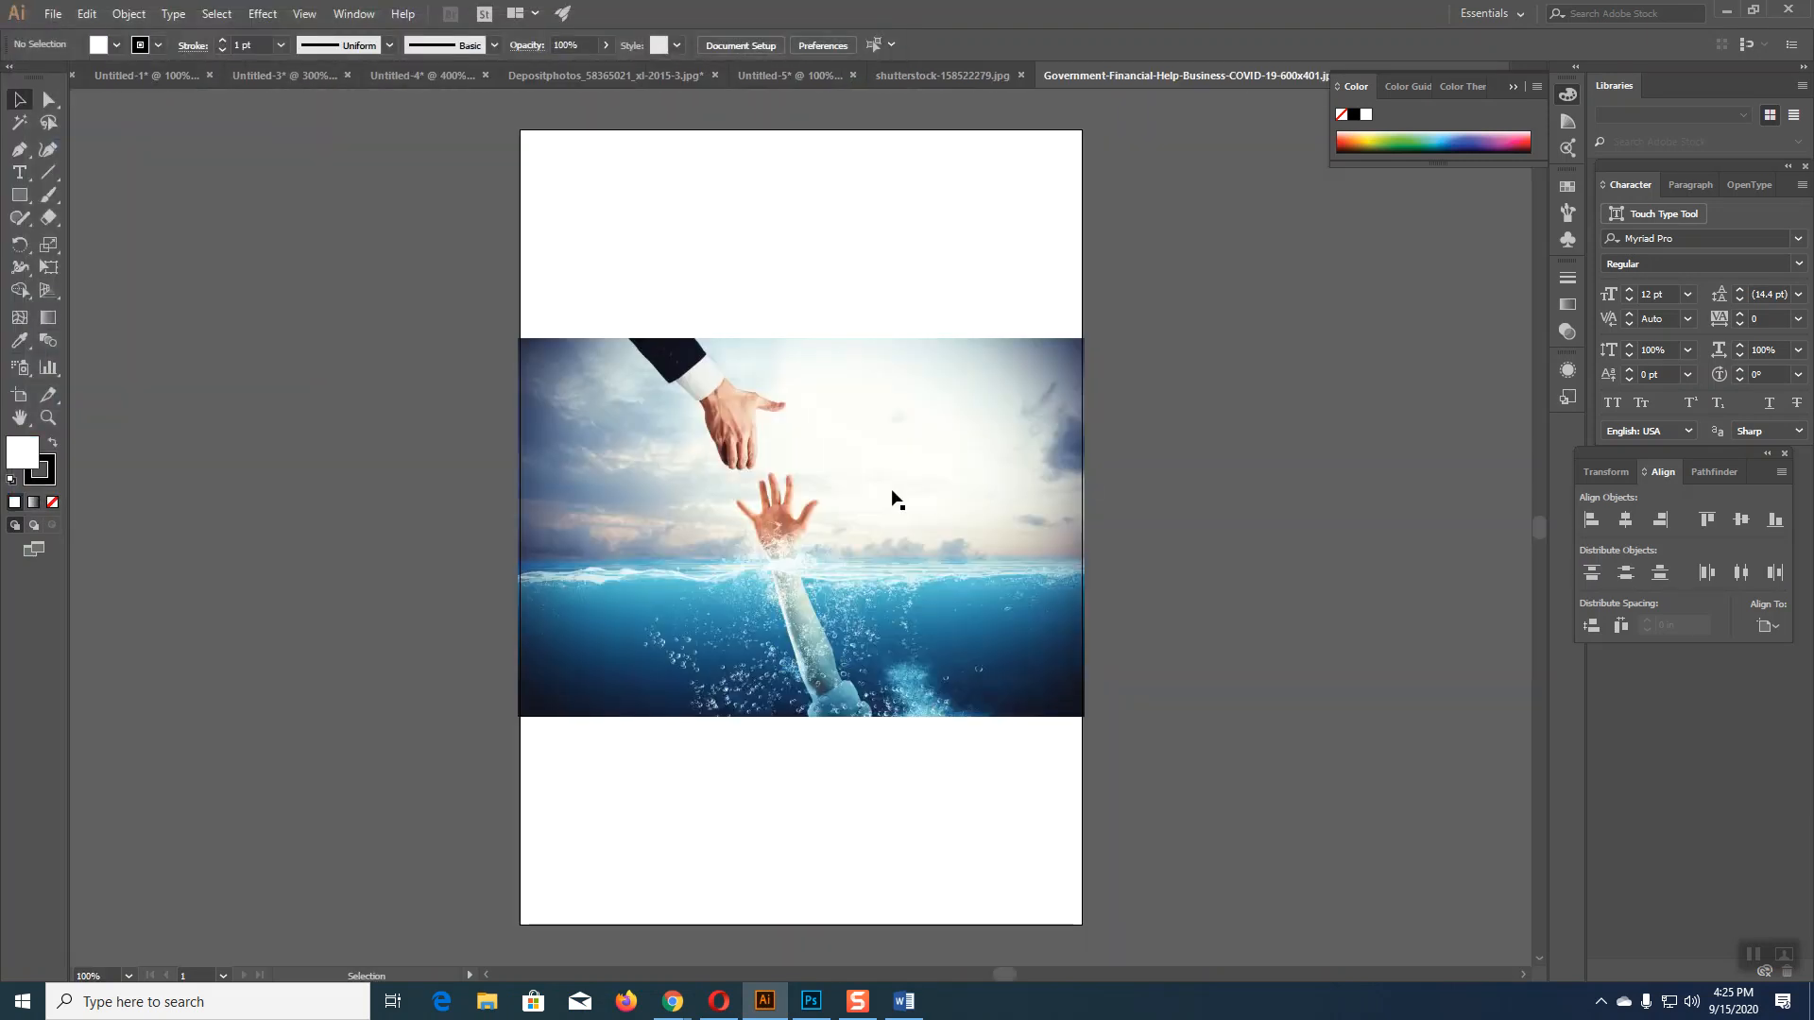
click(874, 495)
key(v)
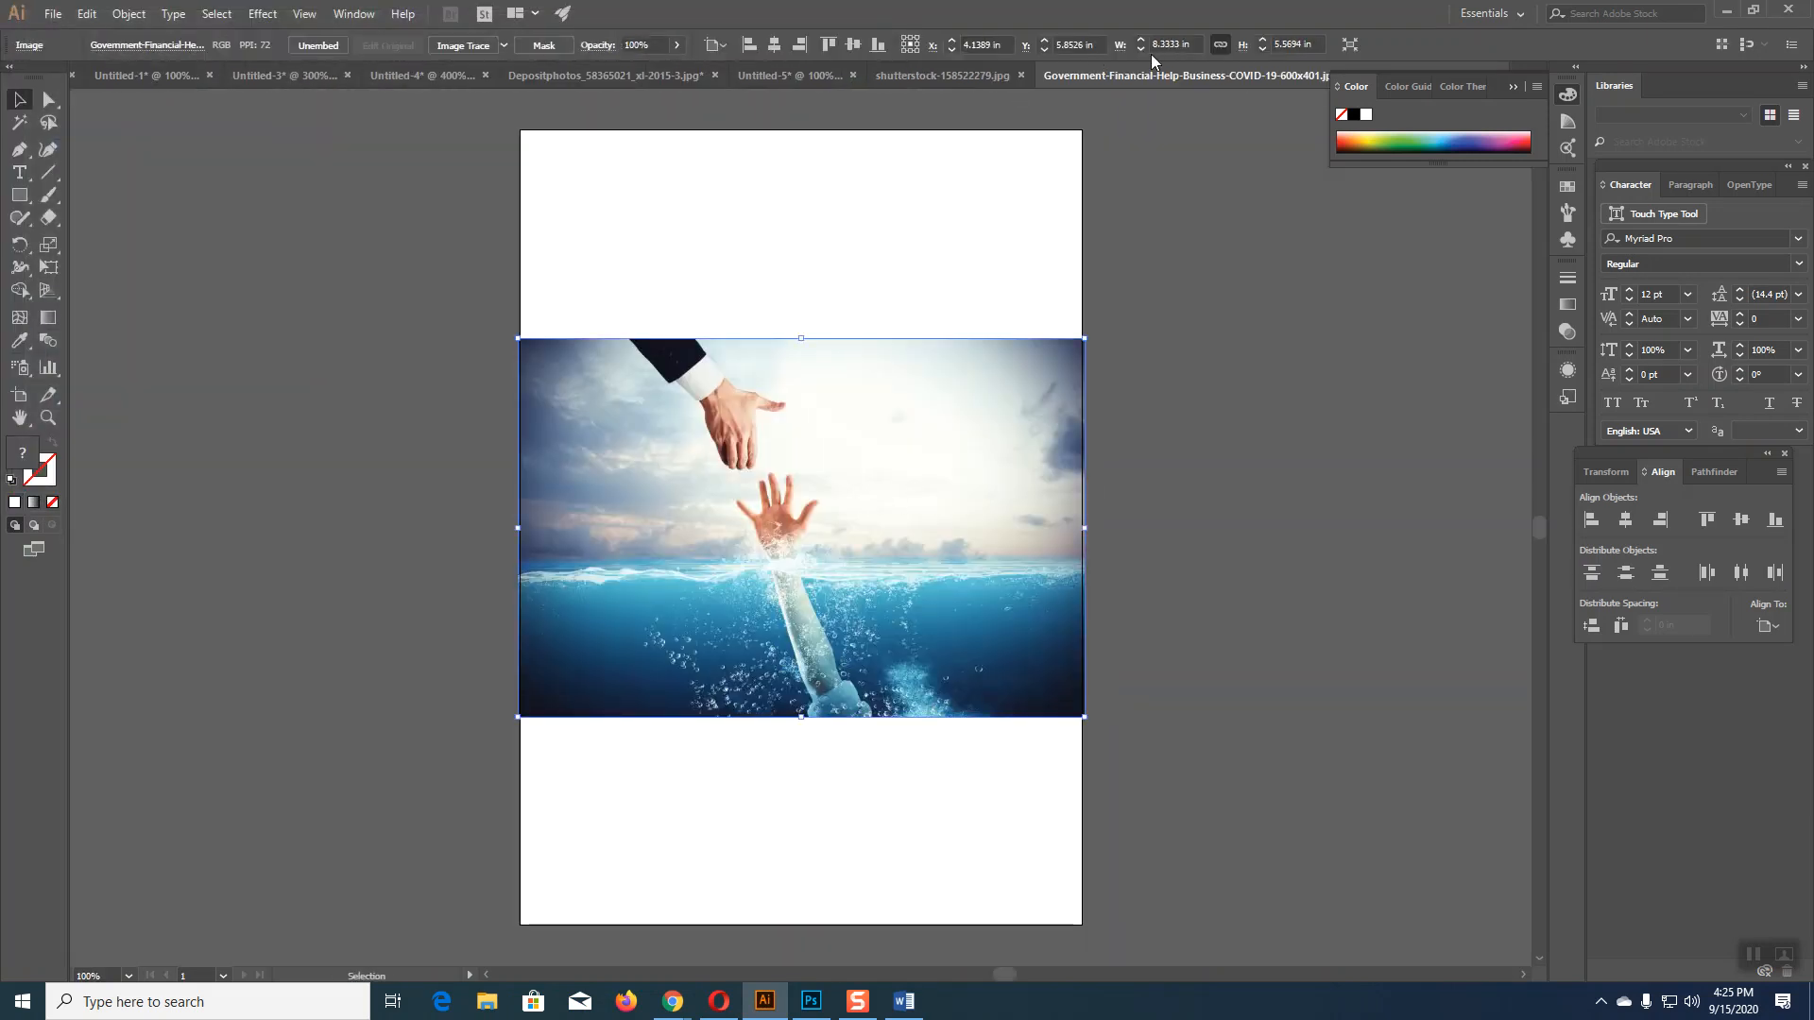
Step: Paste the photo into the PrimeMark flyer and enlarge it to about 11.39 × 7.61 in at the top right
click(903, 72)
click(781, 76)
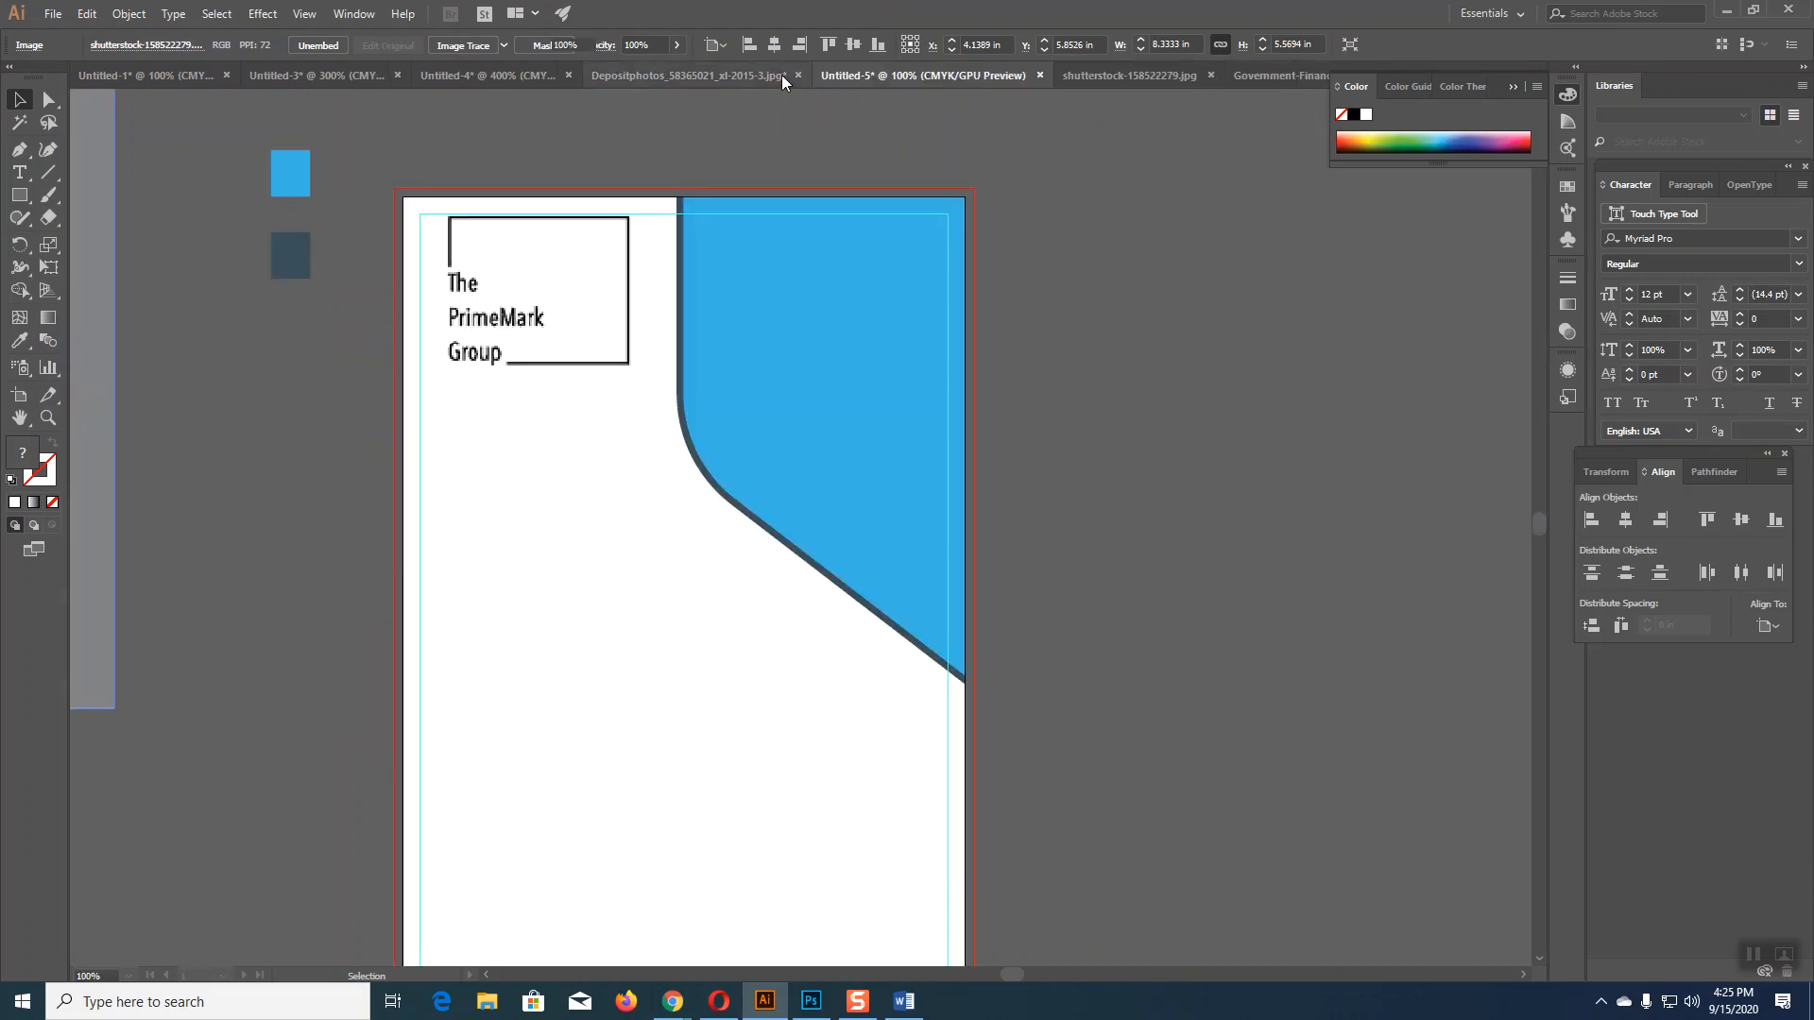
key(ctrl+v)
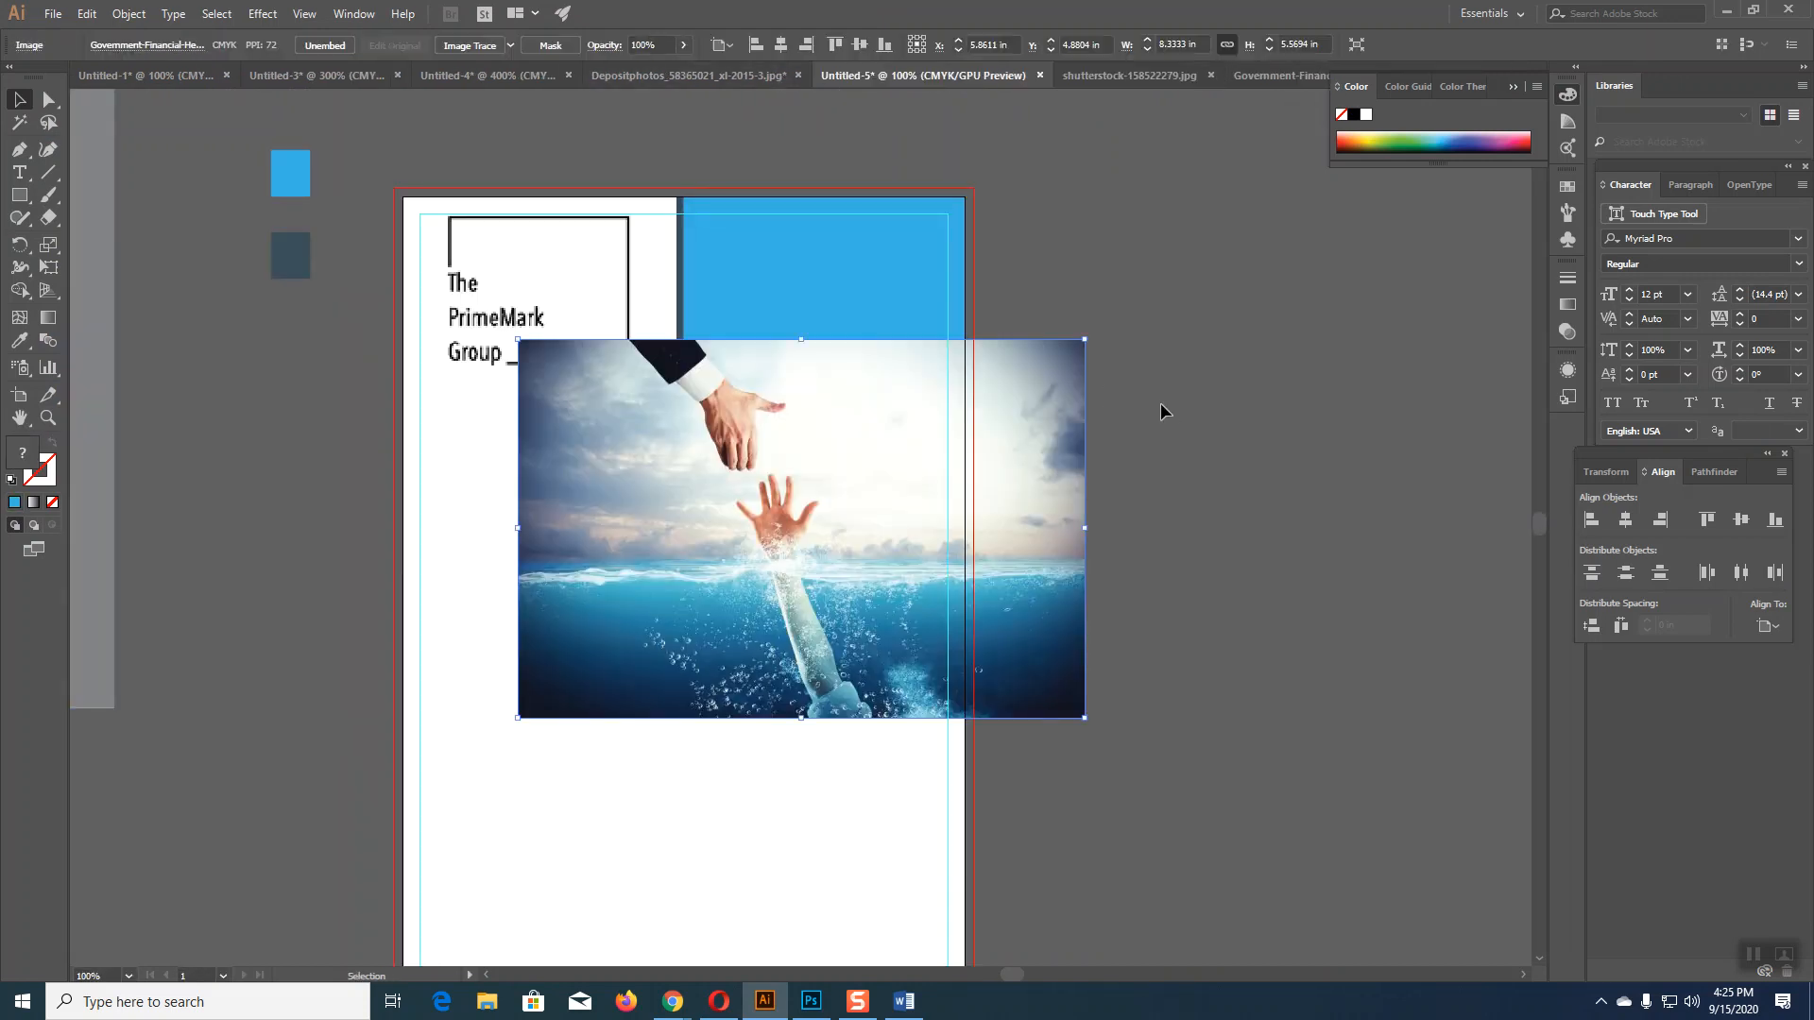
drag(919, 456, 987, 314)
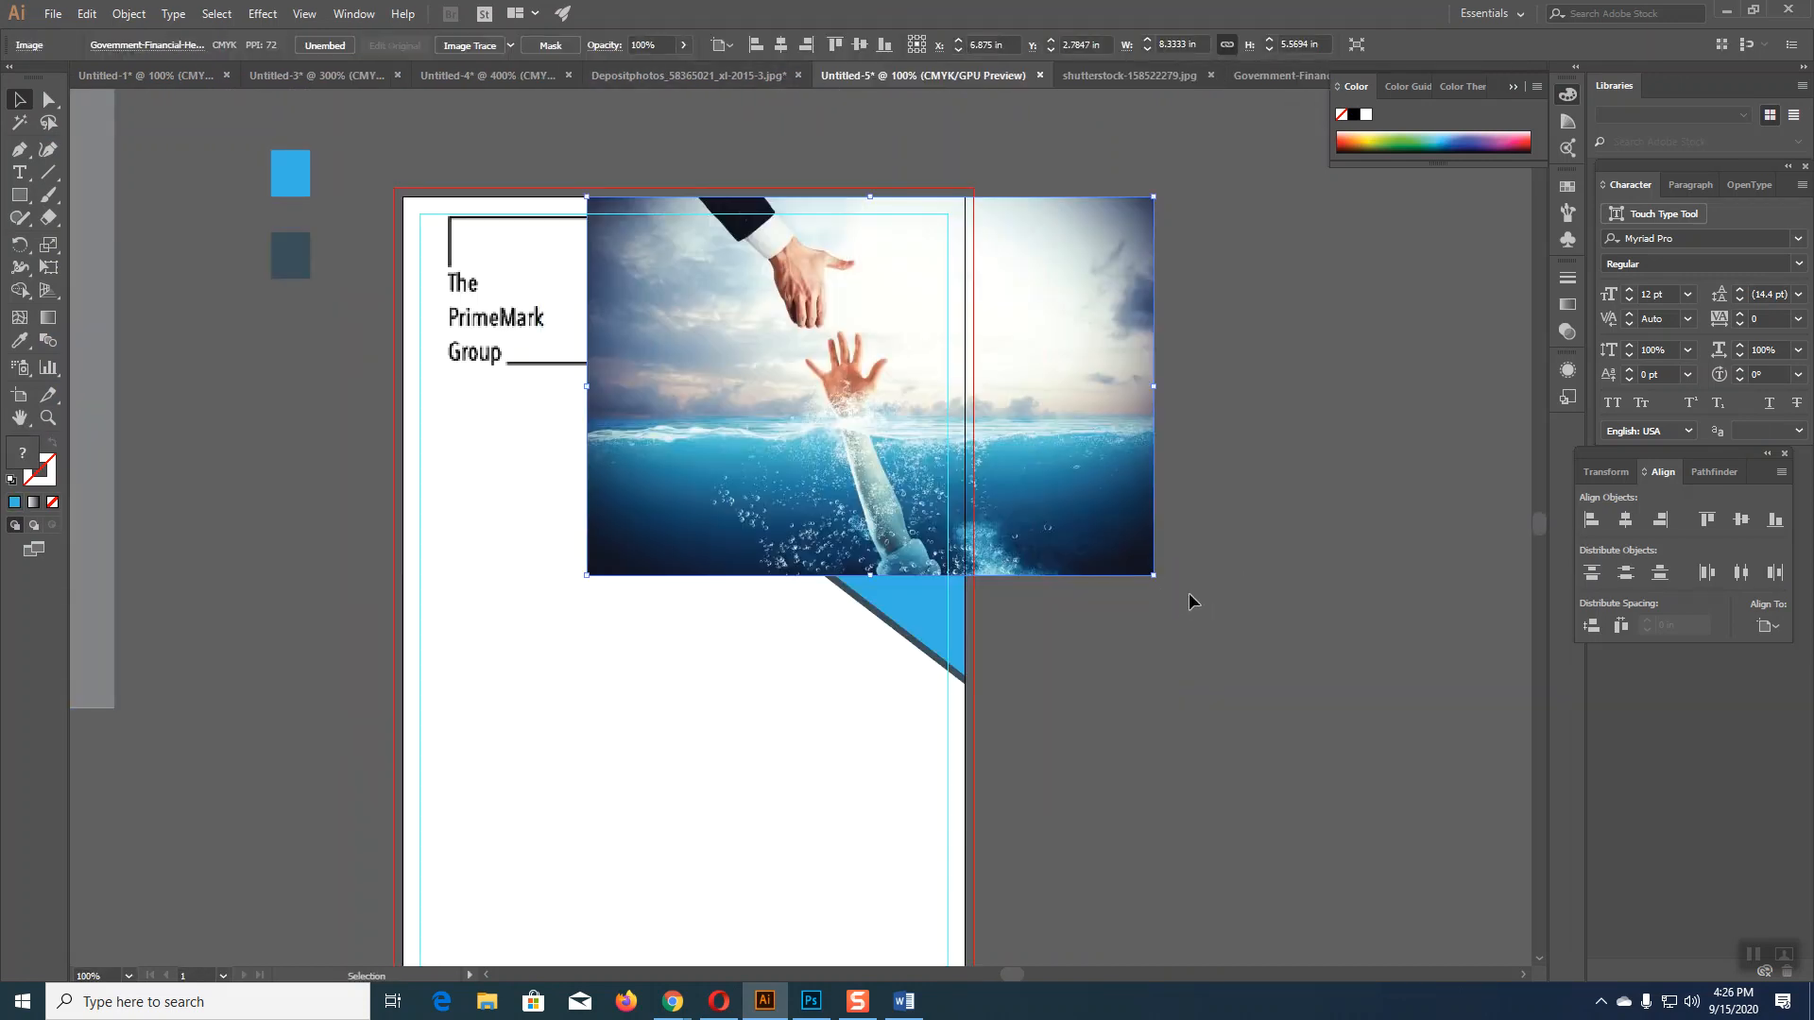
drag(1162, 578, 1214, 616)
drag(1067, 518, 1137, 572)
drag(1284, 670, 1328, 700)
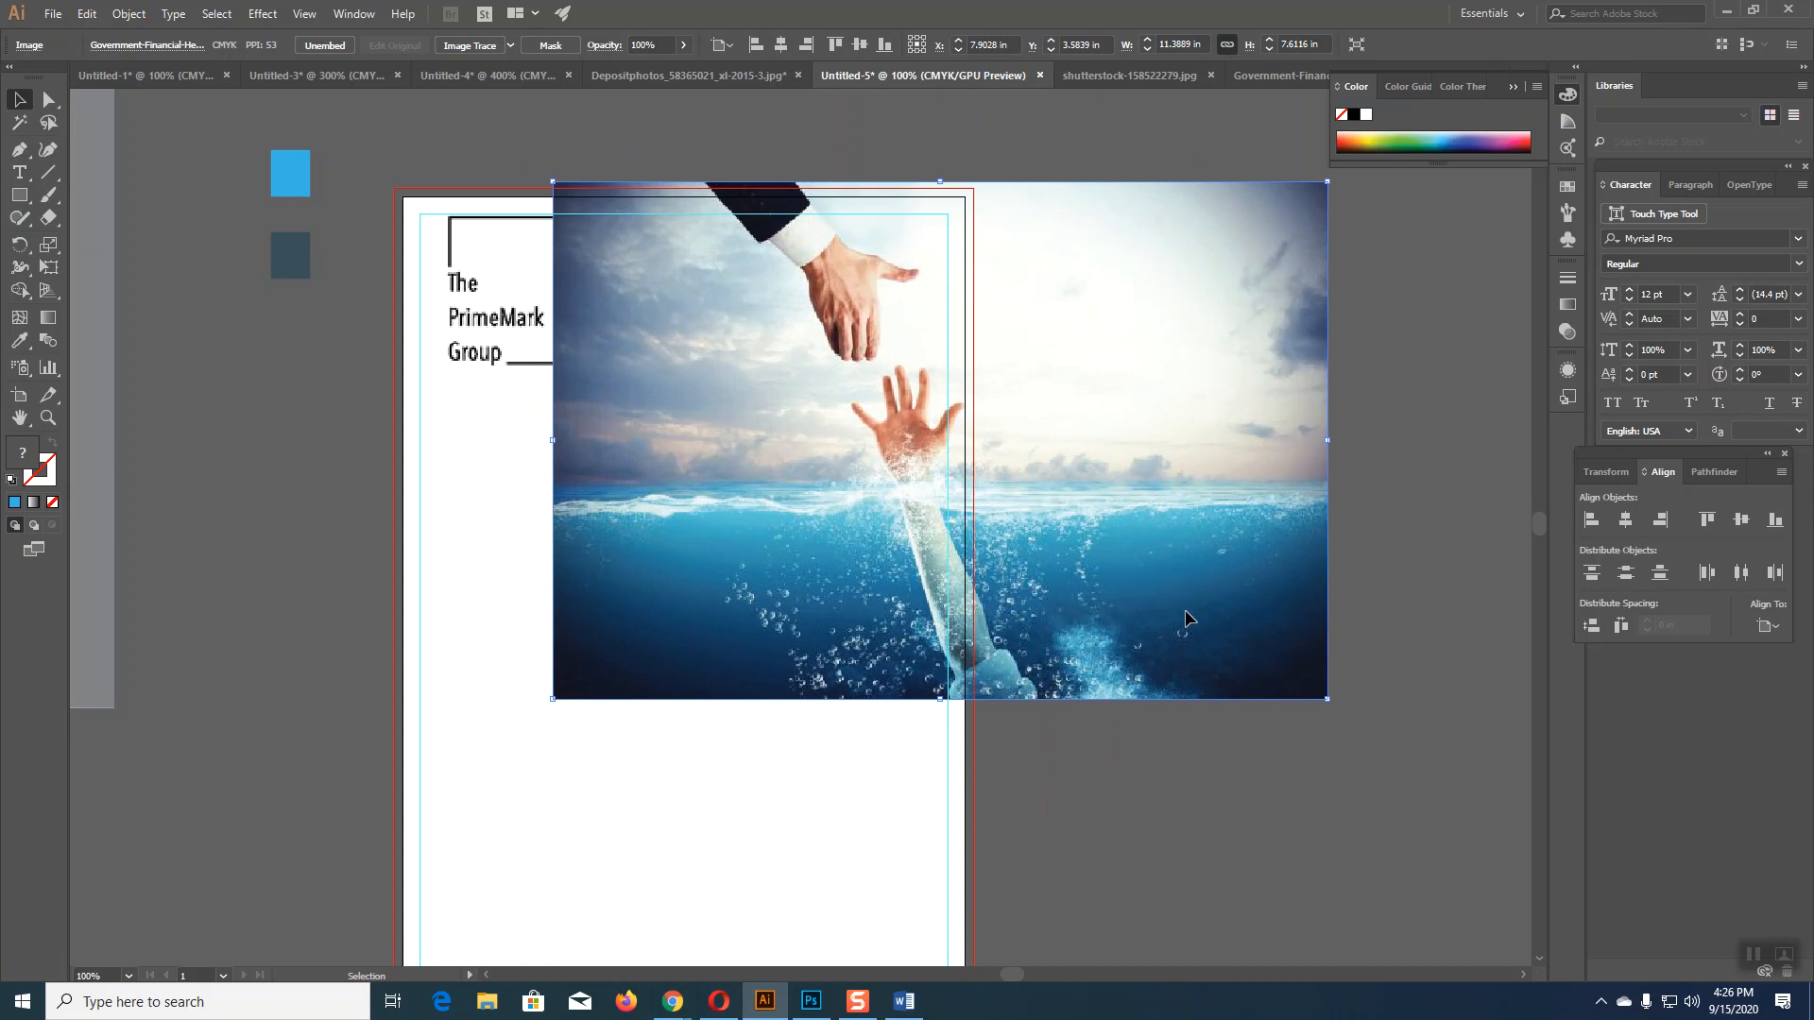
drag(1189, 626, 1197, 632)
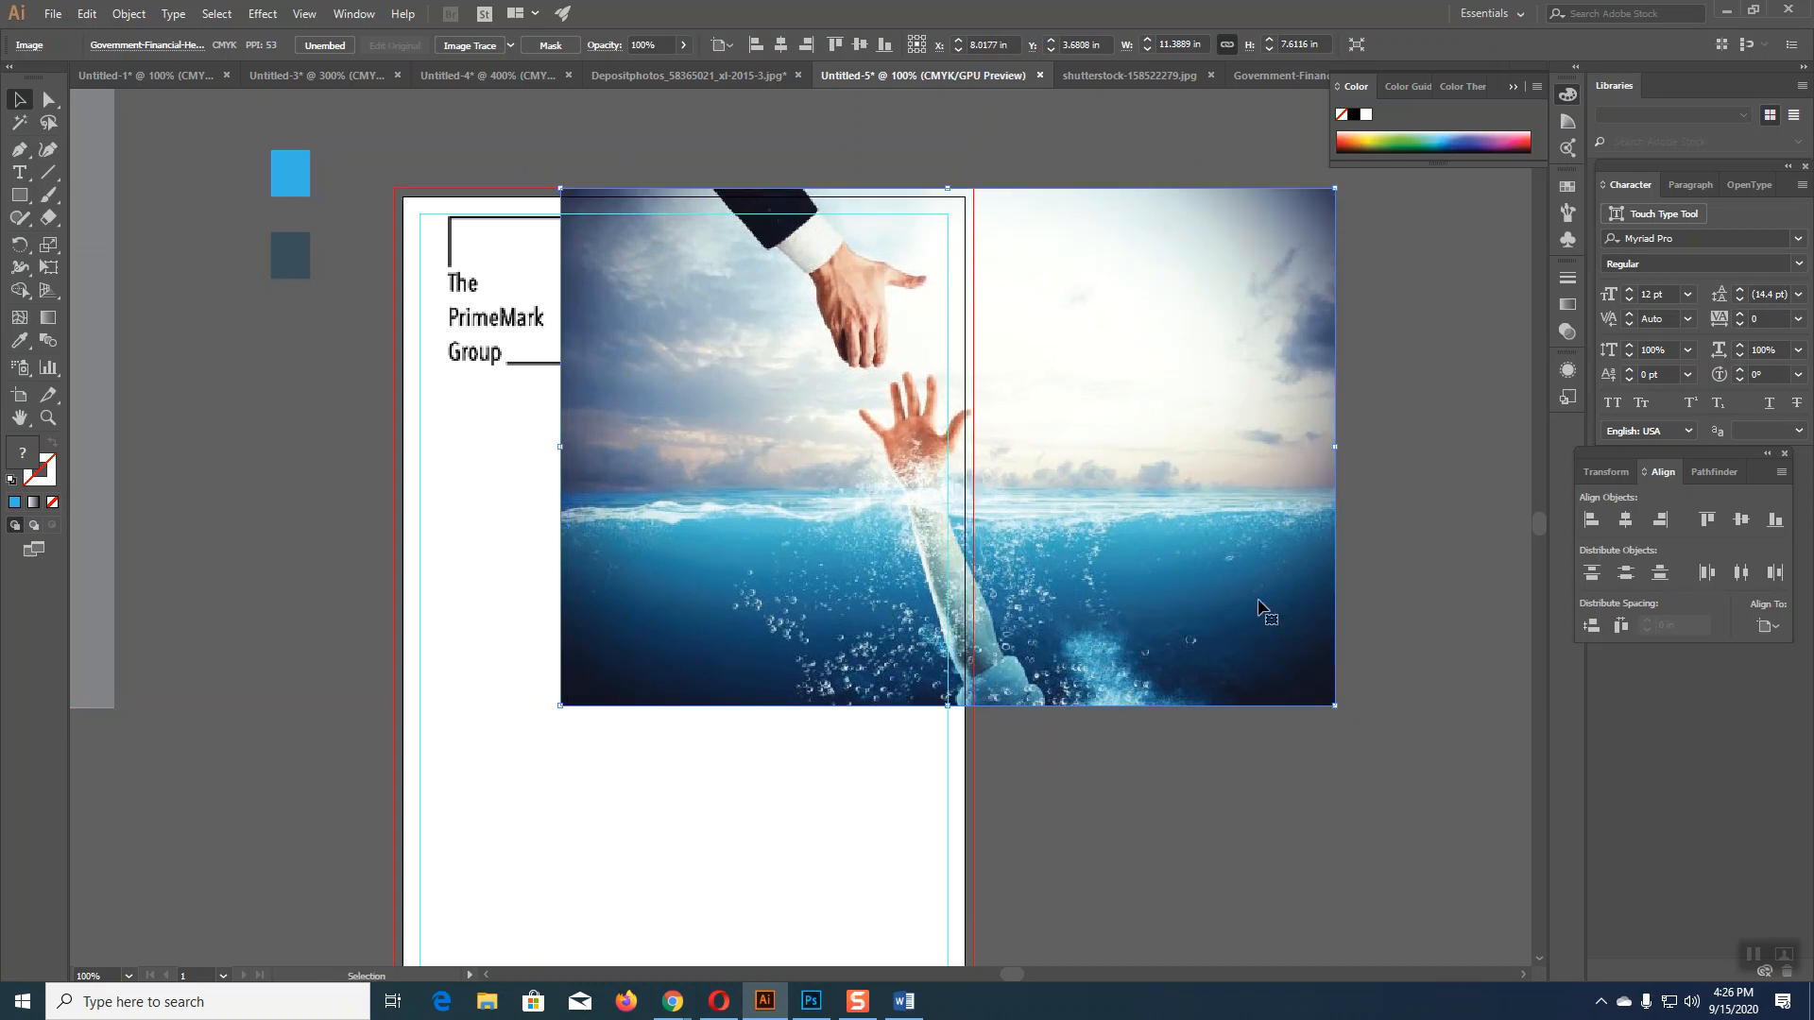
Step: Send the photo behind the blue panel and logo, then nudge and slightly shrink it into place
right_click(1196, 585)
mouse_move(1288, 722)
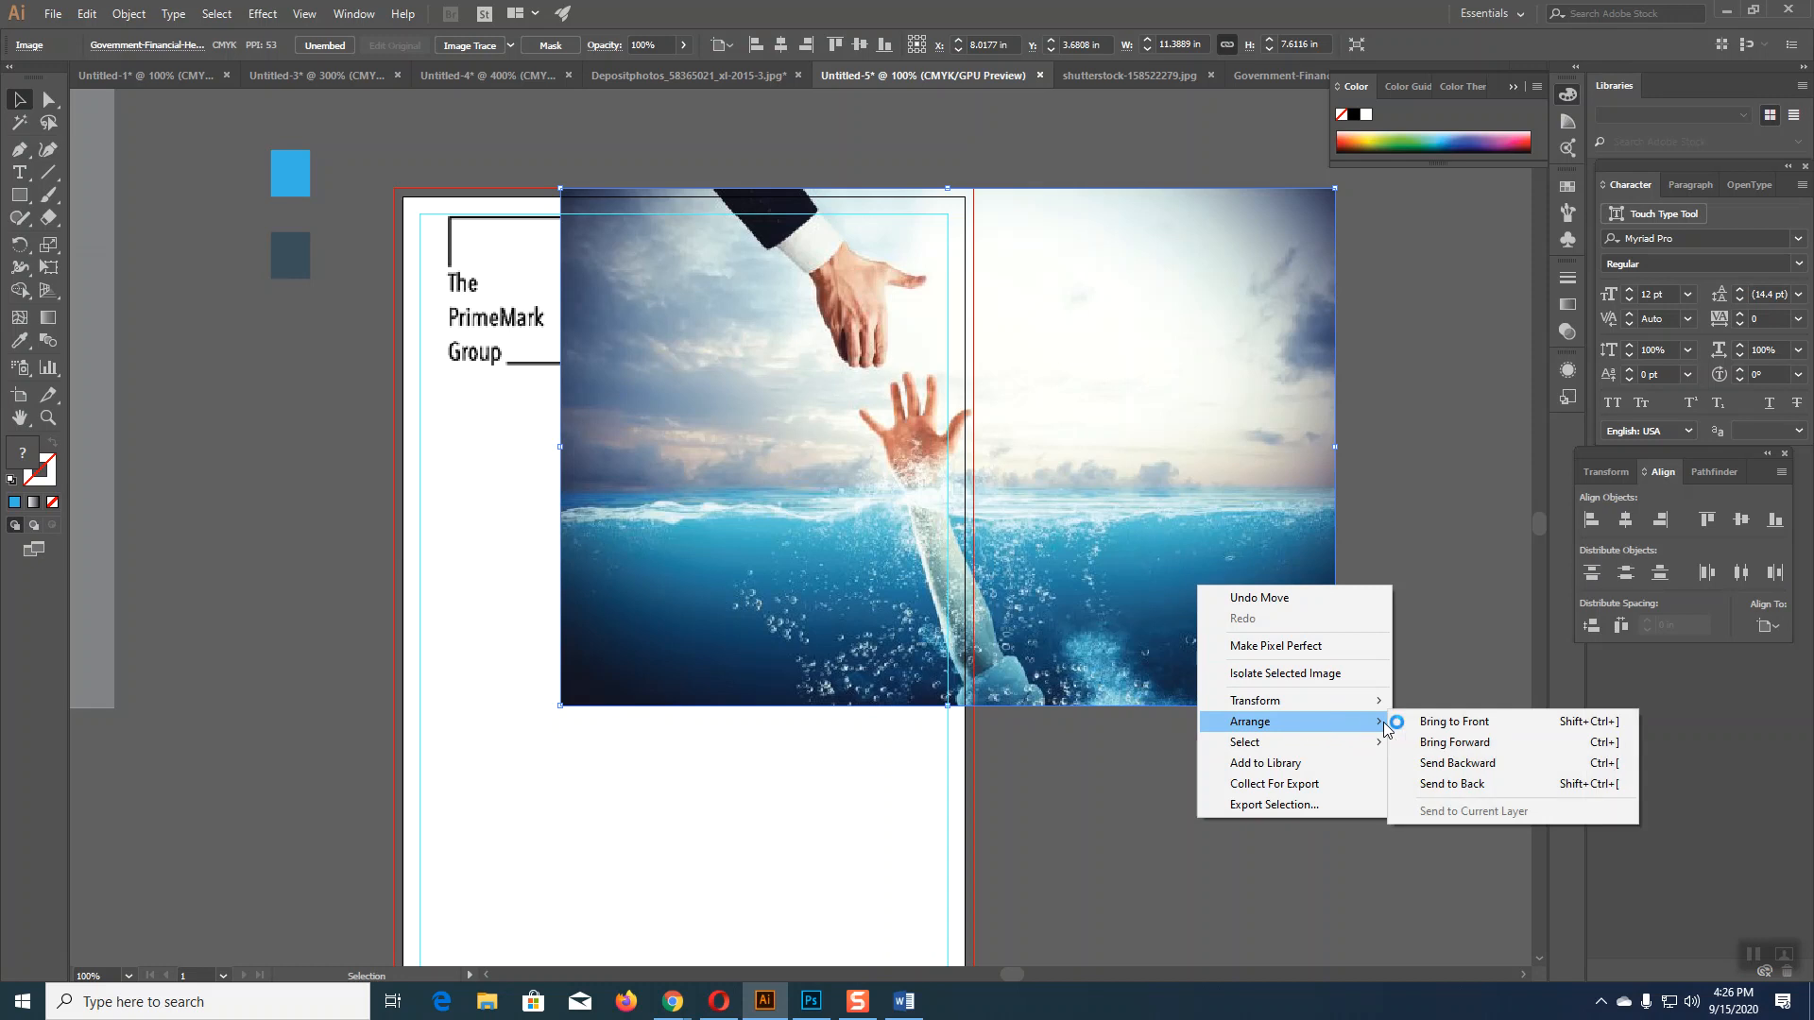
click(1432, 766)
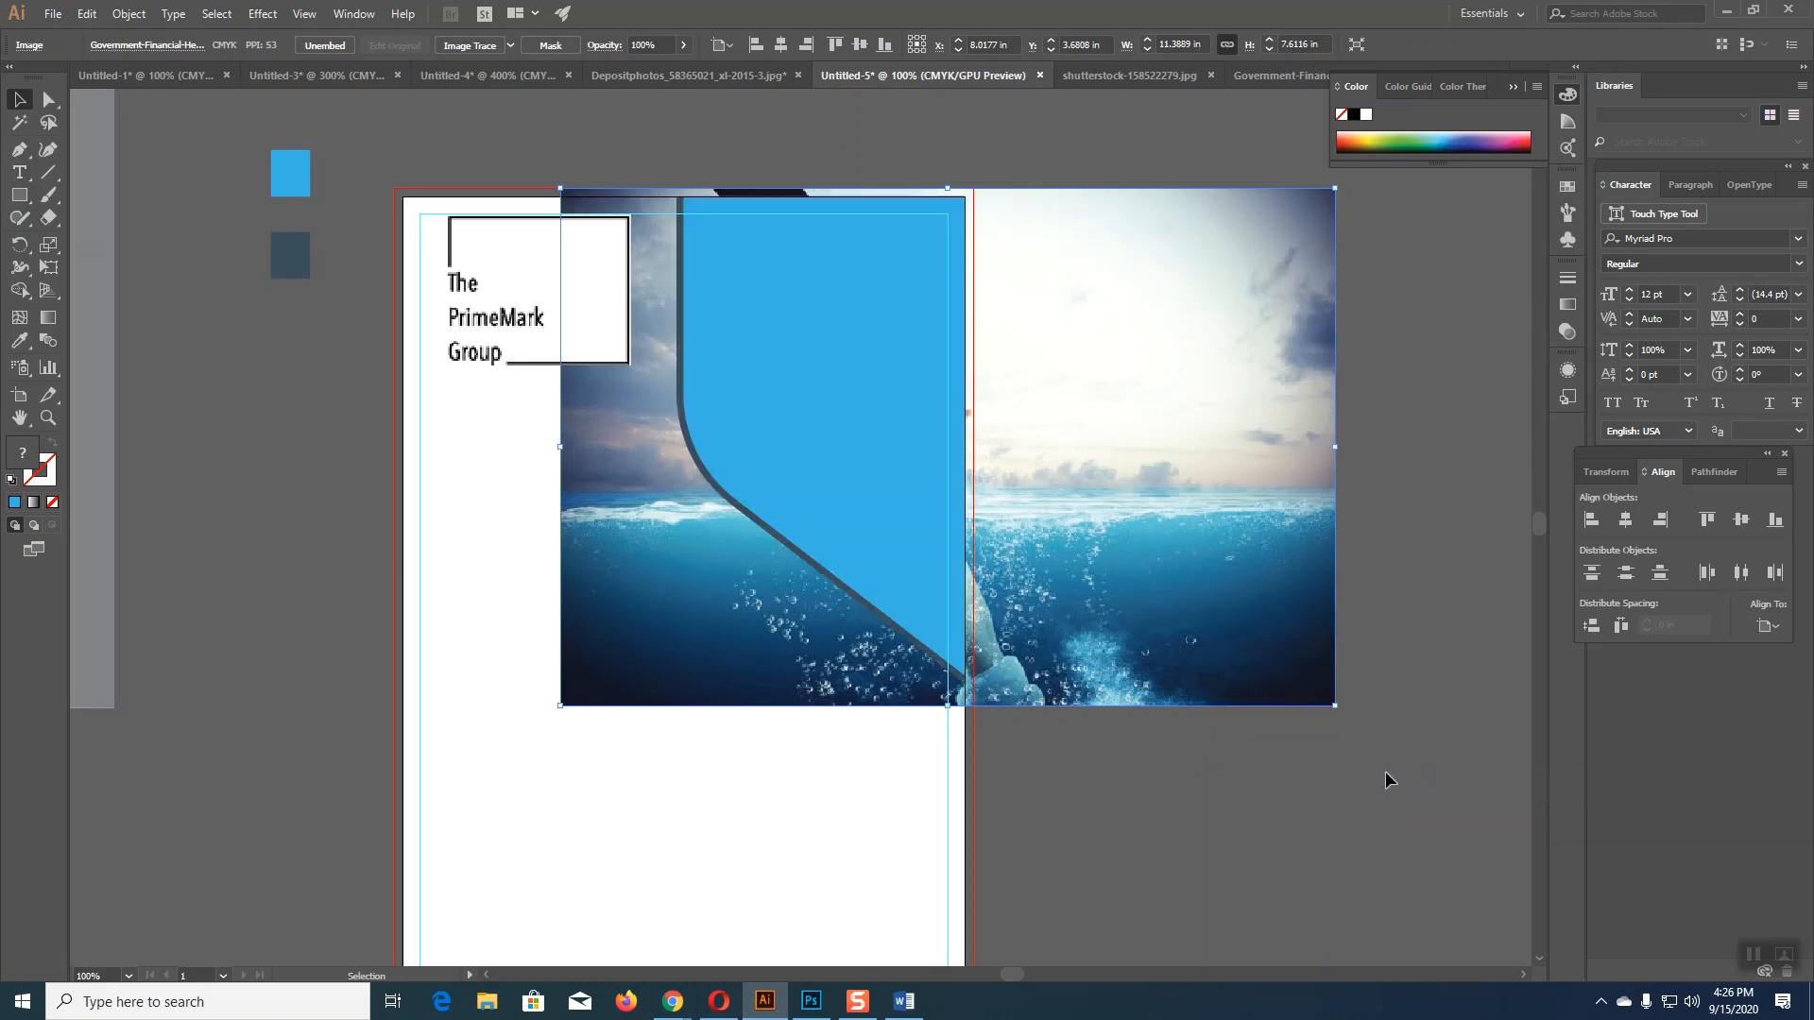
key(Left)
key(Left)
key(Left)
key(Left)
key(Left)
key(Left)
key(Left)
key(Left)
key(Left)
key(Left)
key(Left)
key(Left)
key(Left)
key(Left)
key(Left)
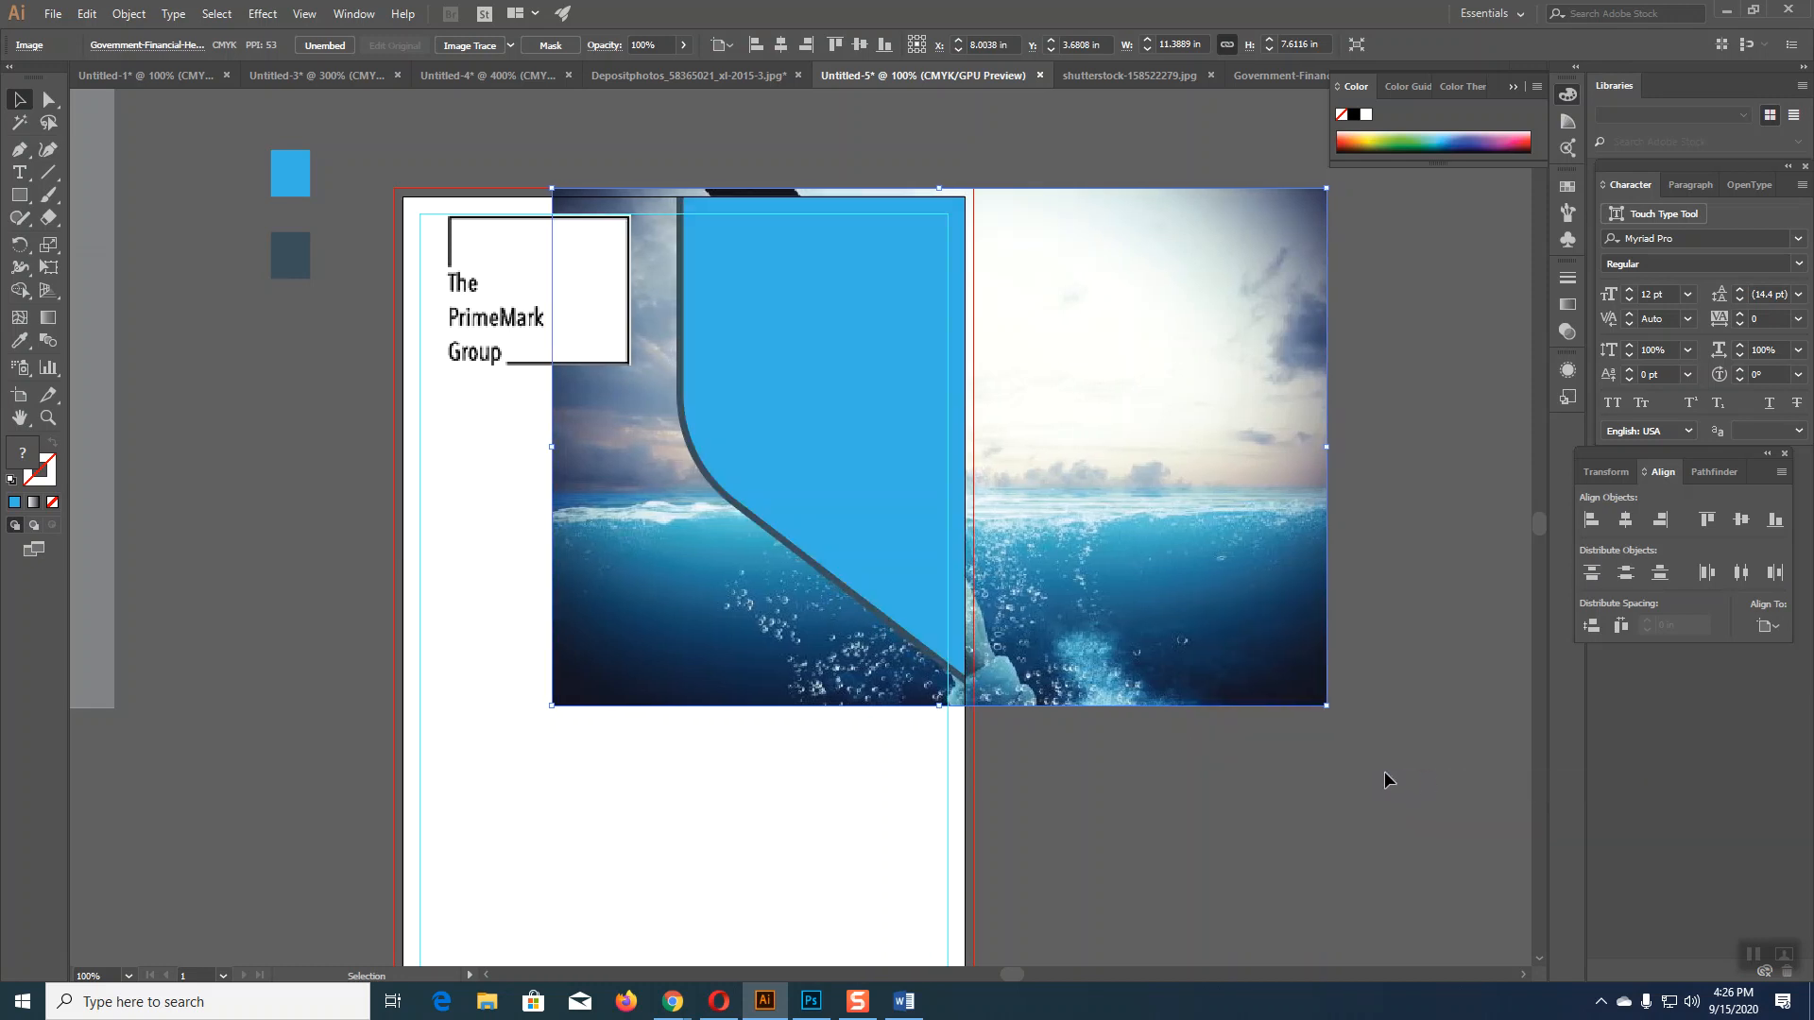
key(Left)
key(Left)
key(Left)
key(Left)
key(Left)
key(Left)
key(Left)
key(Left)
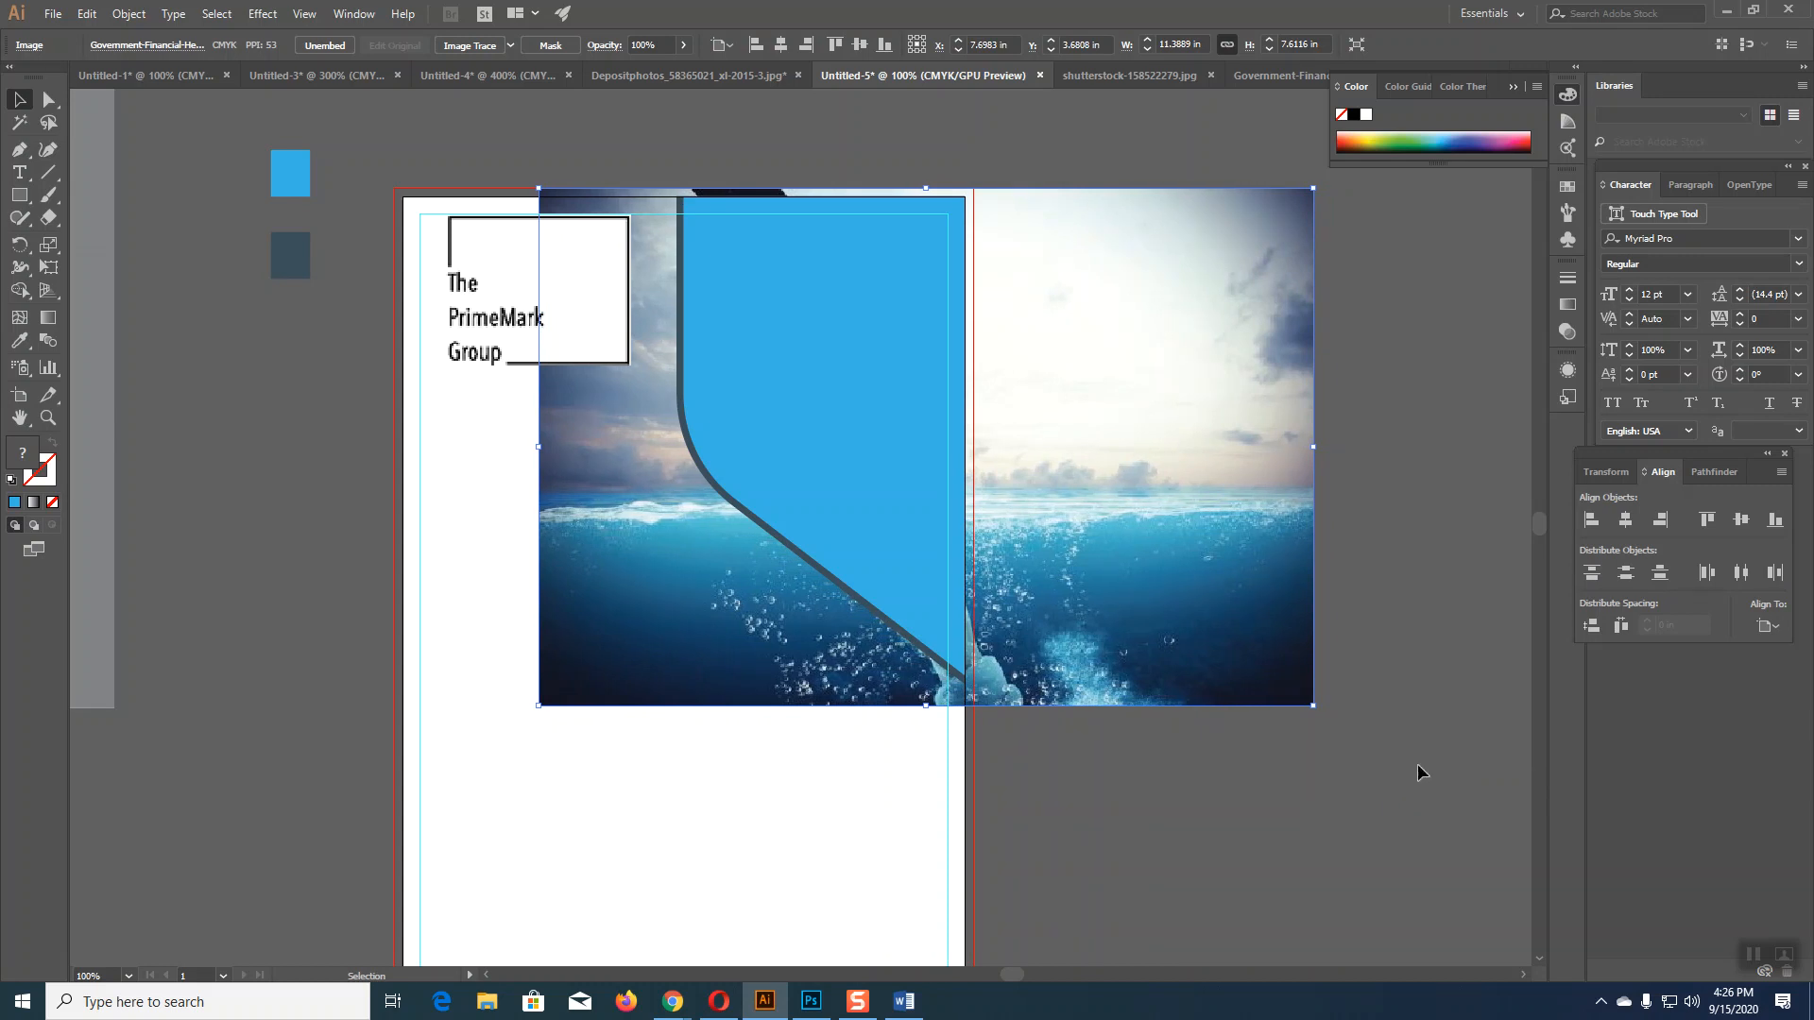
drag(1313, 705, 1291, 707)
key(Up)
key(Up)
key(Up)
key(Up)
key(Up)
key(Up)
key(Up)
key(Up)
key(Up)
key(Up)
key(Up)
key(Down)
key(Down)
key(Up)
key(Up)
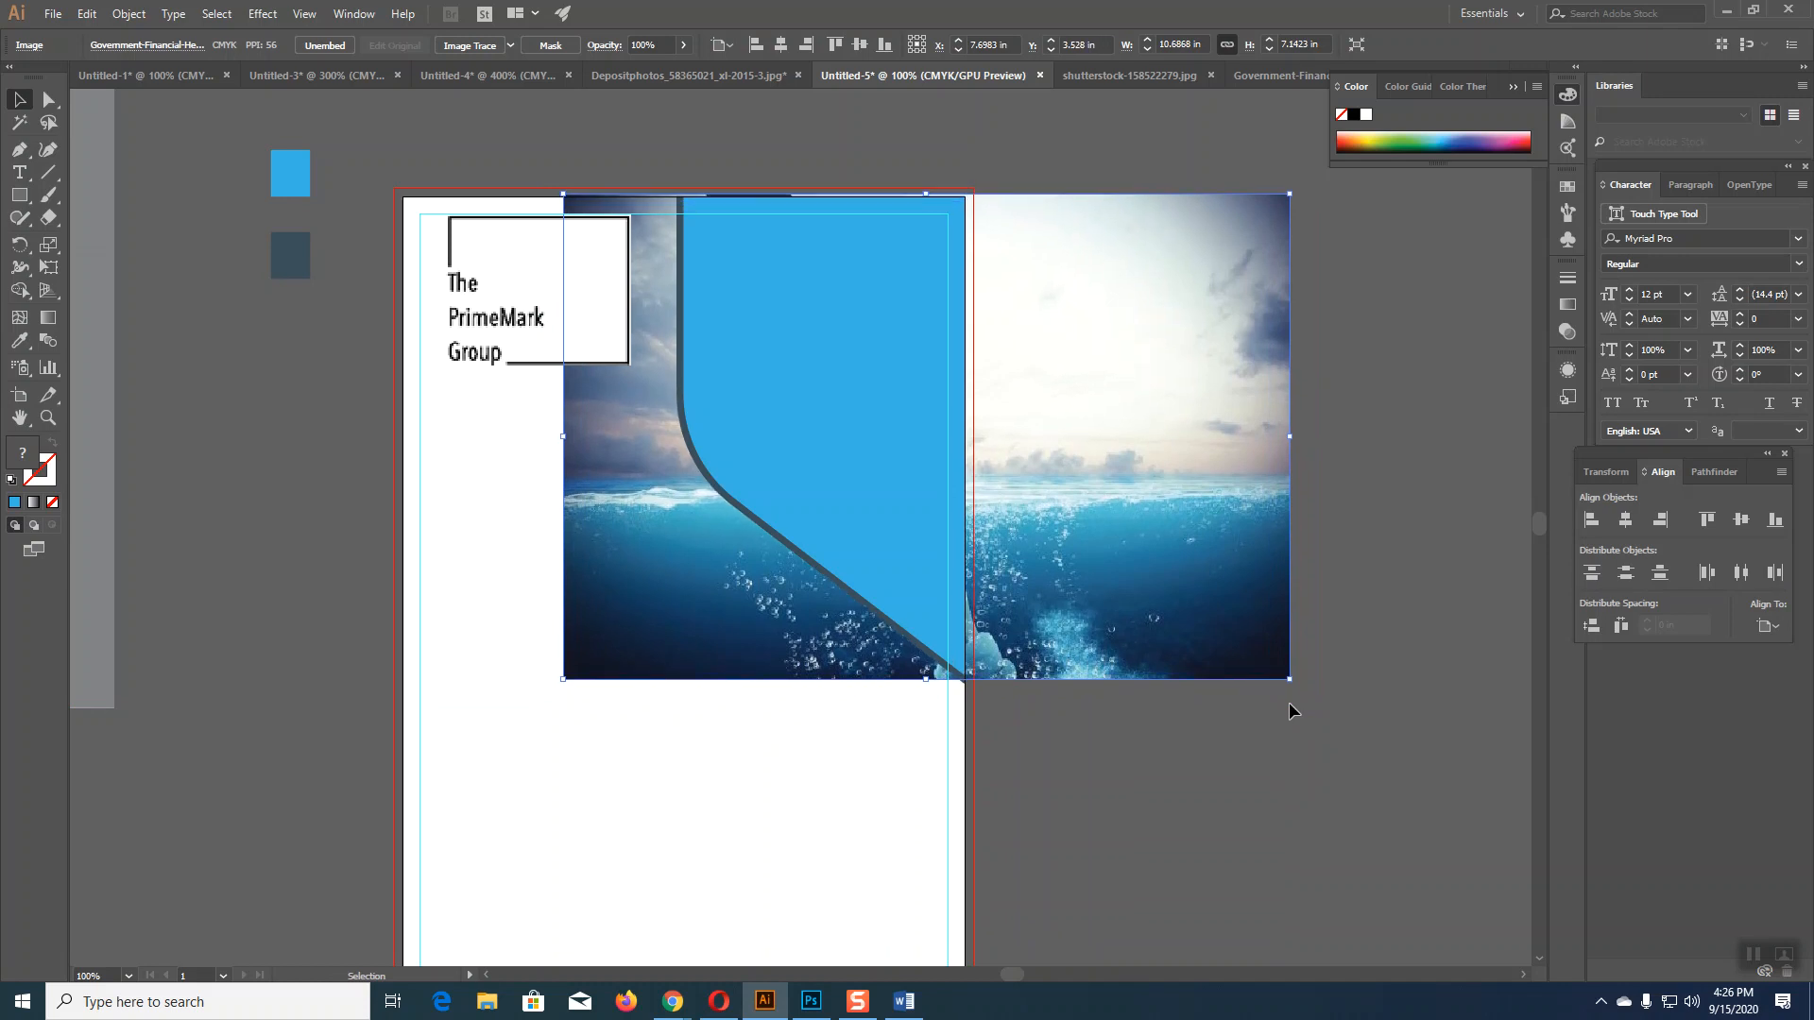
Step: Clip the photo inside the curved blue panel shape with Make Clipping Mask
shift+click(919, 463)
right_click(919, 463)
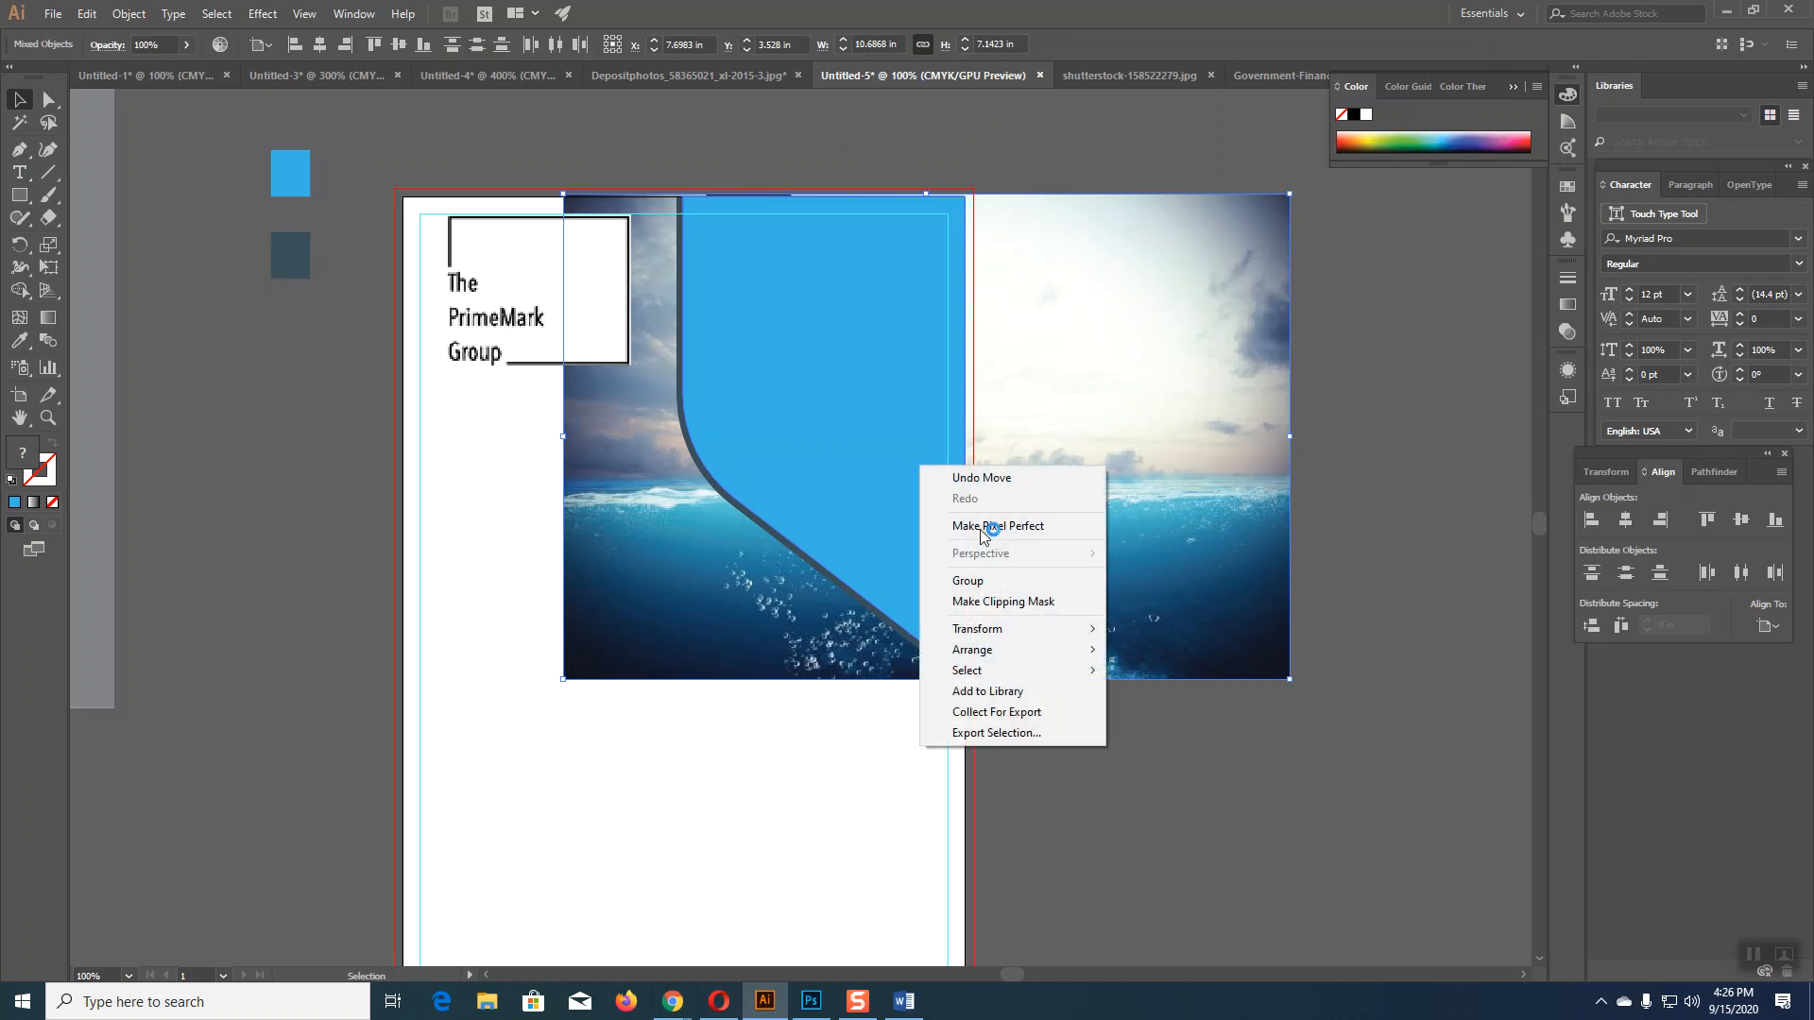
click(983, 610)
click(1111, 797)
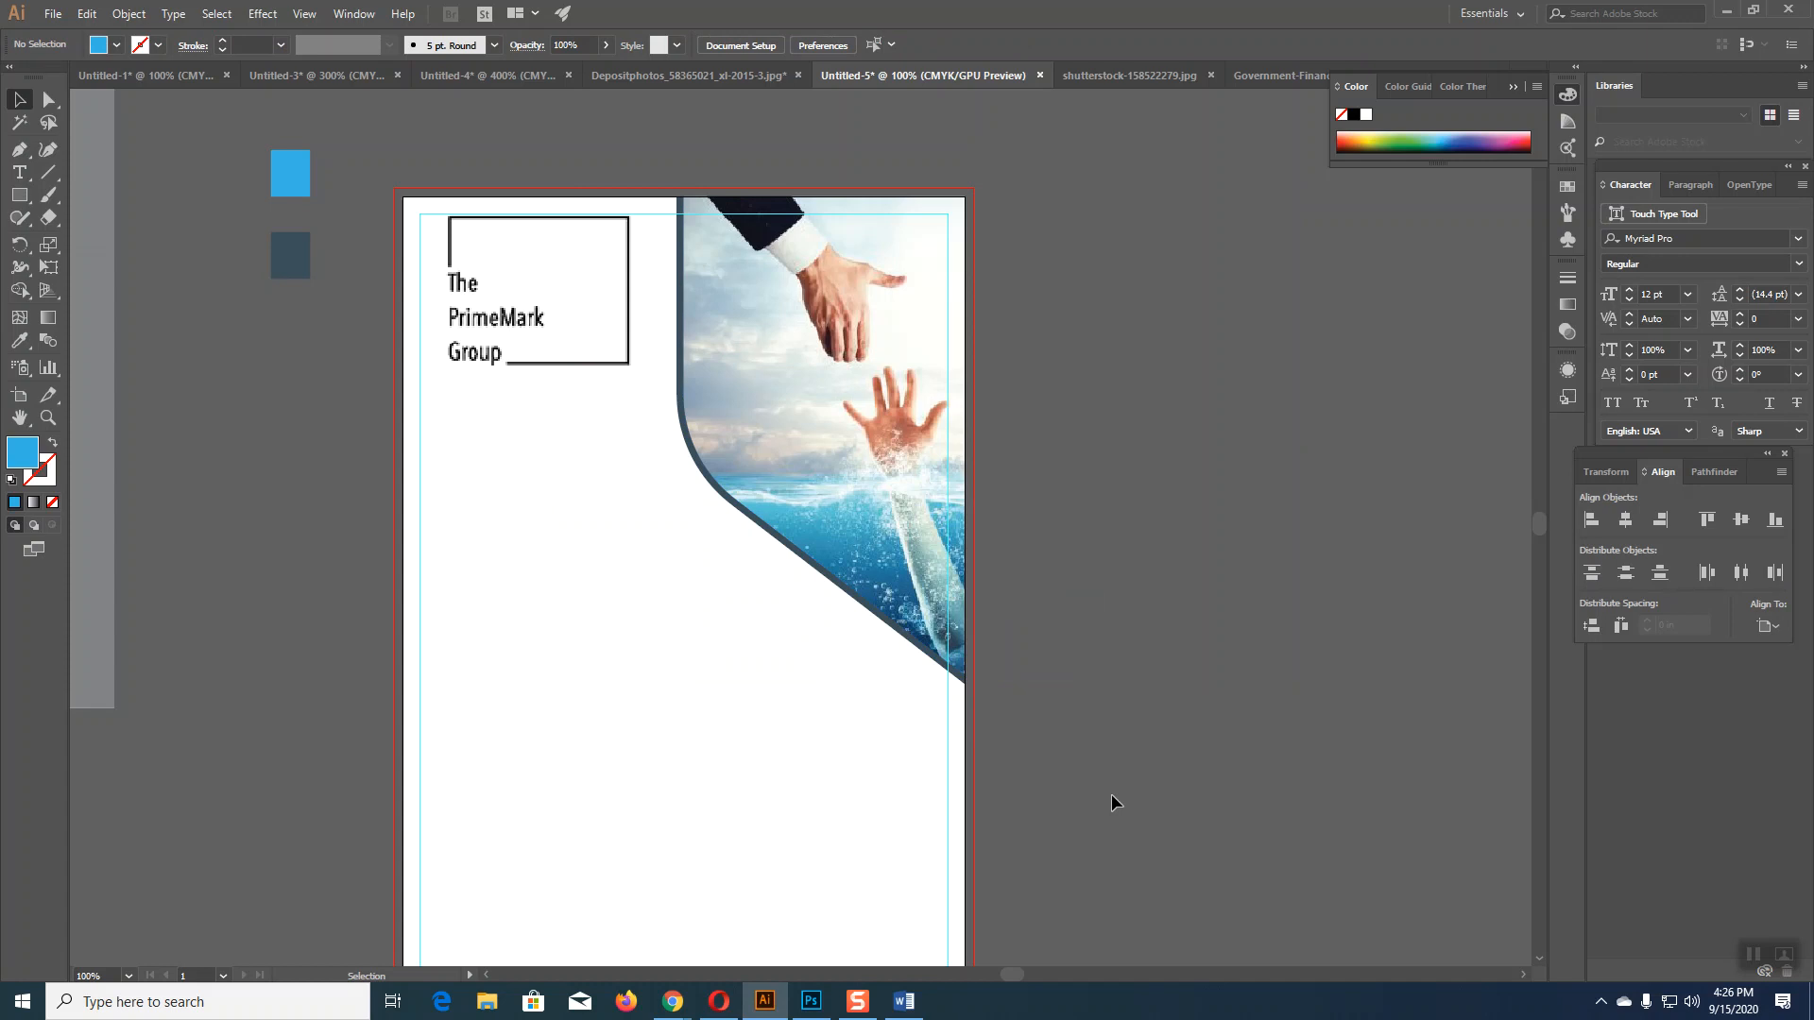
Step: Select the curved panel's path, fill it black and lower its opacity to 24%
key(ctrl+z)
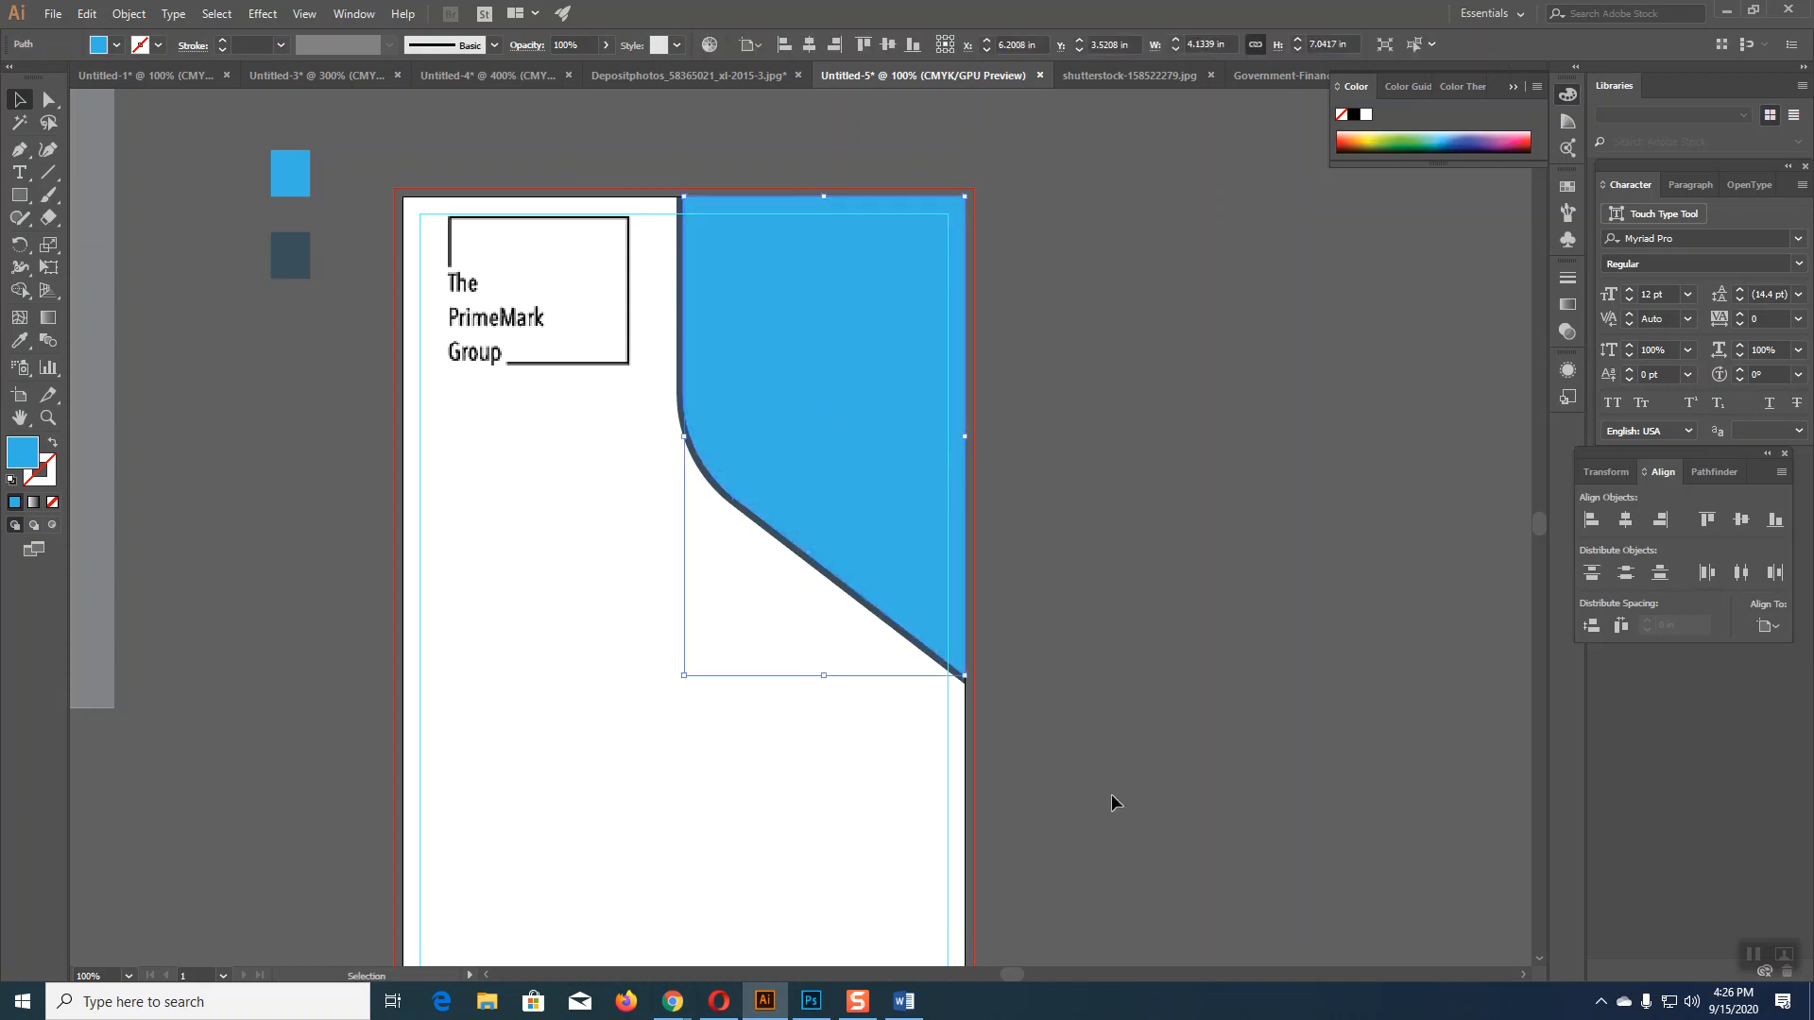
click(19, 340)
click(1356, 115)
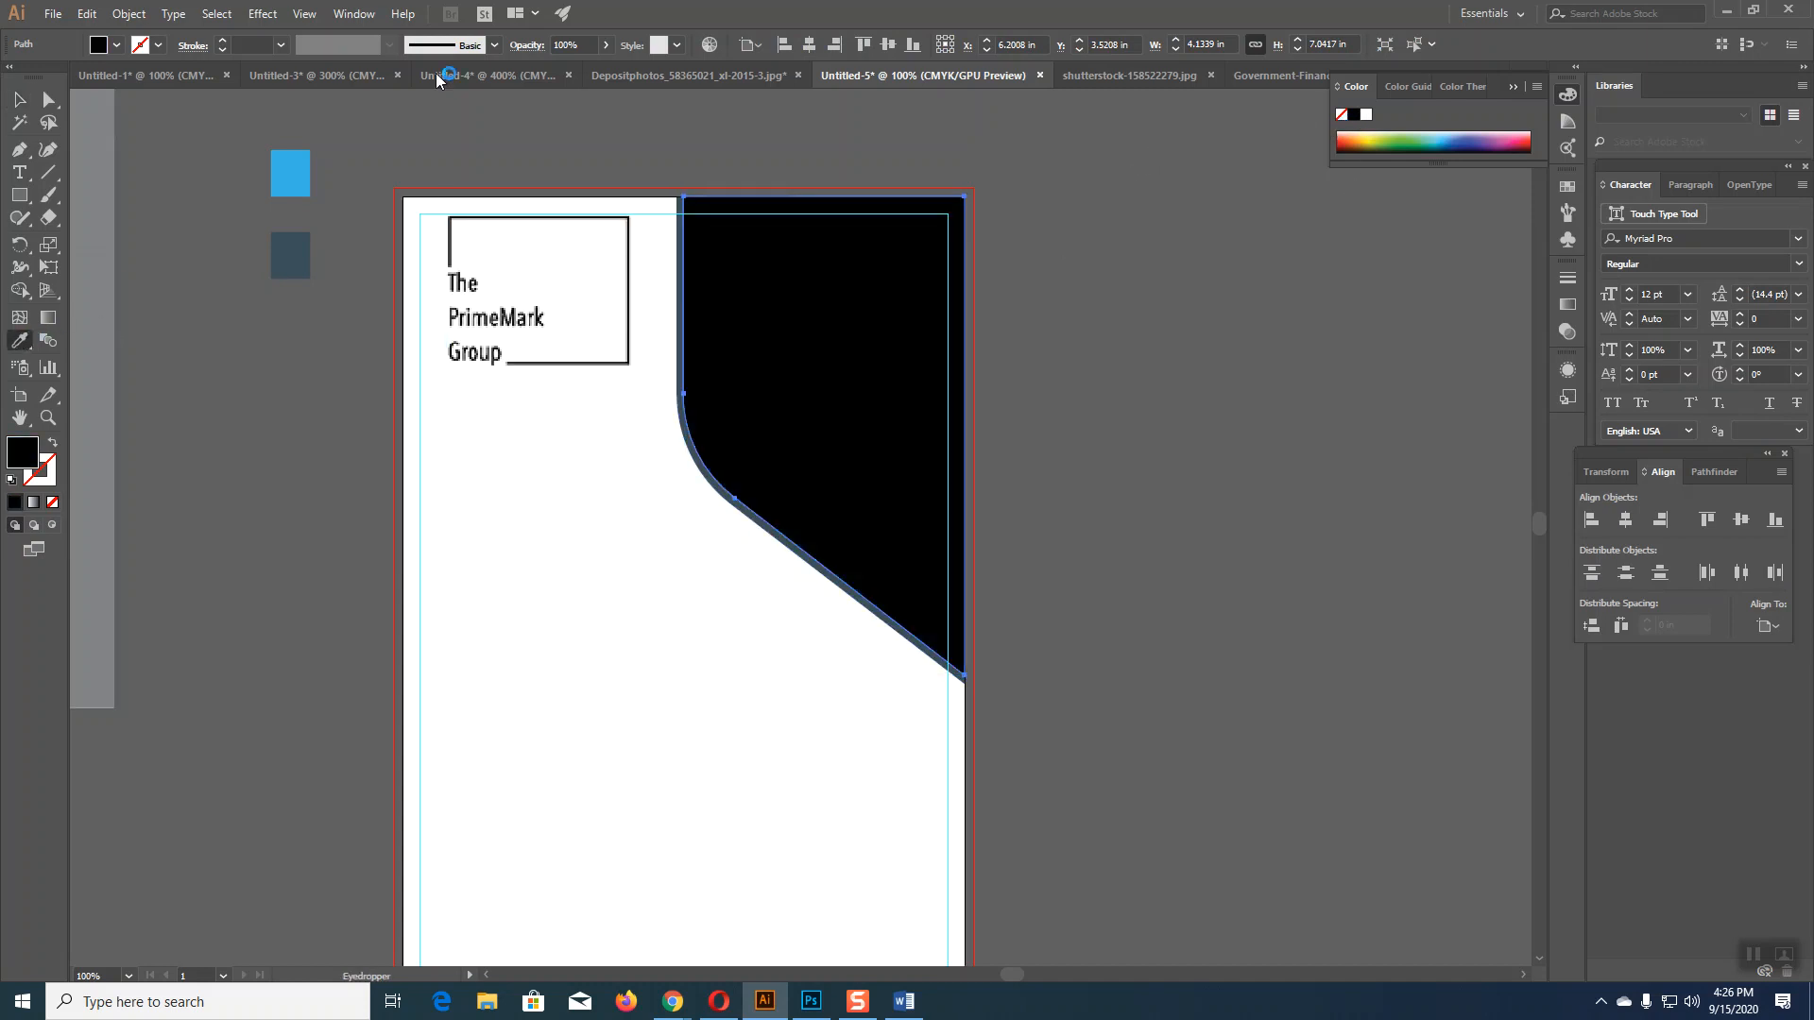
click(605, 47)
drag(604, 73, 546, 72)
Step: Try blue and dark slate fills, then settle on a black fill at 22% opacity
click(279, 189)
click(606, 44)
drag(603, 72, 551, 80)
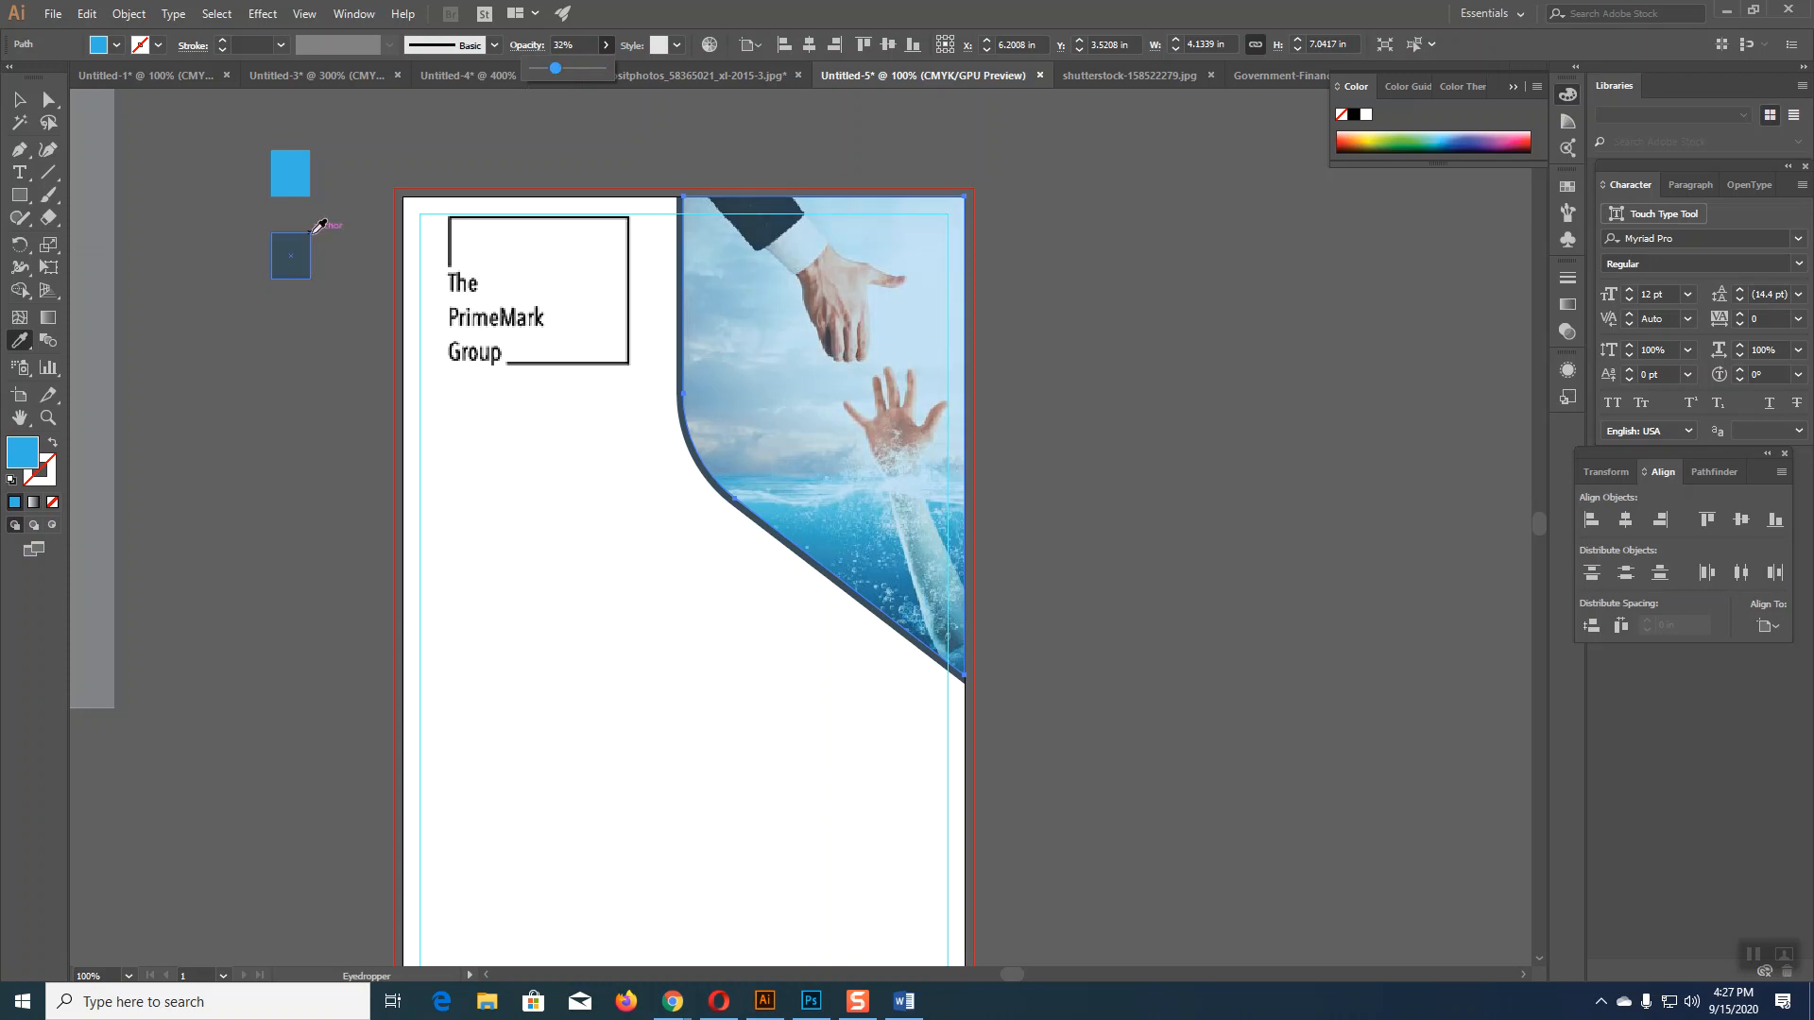
click(291, 257)
click(606, 44)
drag(603, 72, 551, 81)
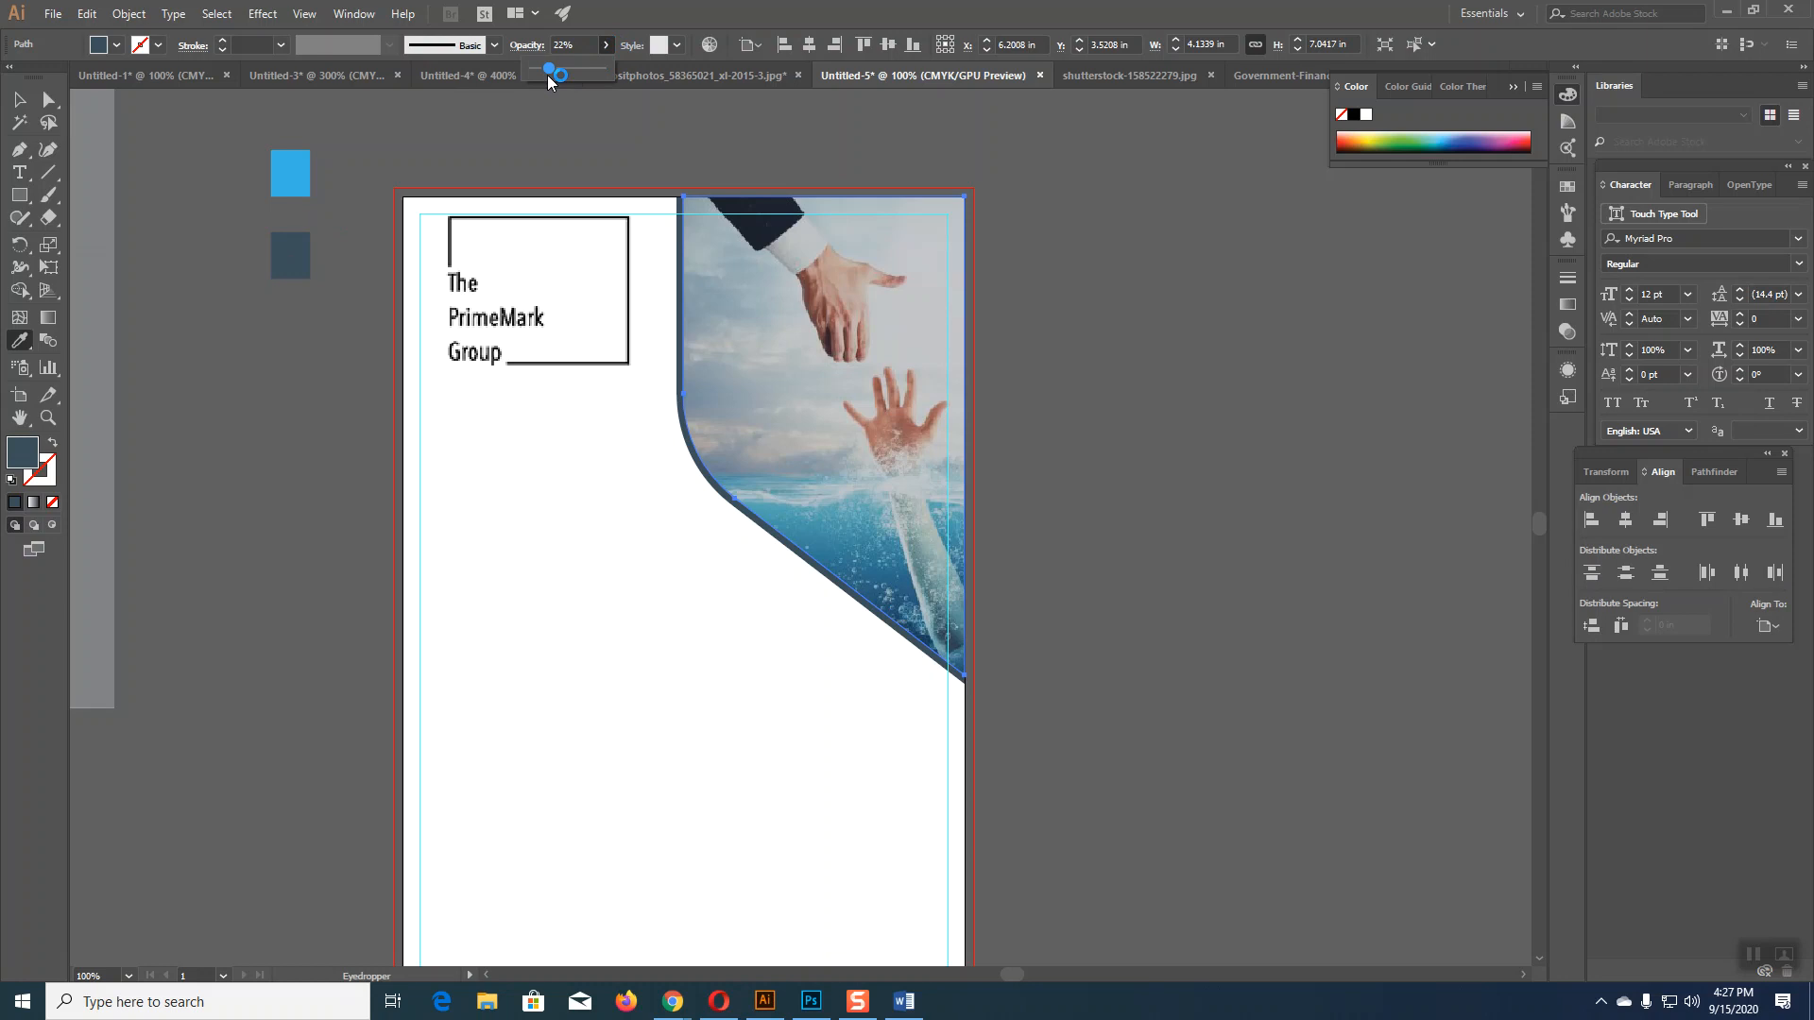
click(1354, 114)
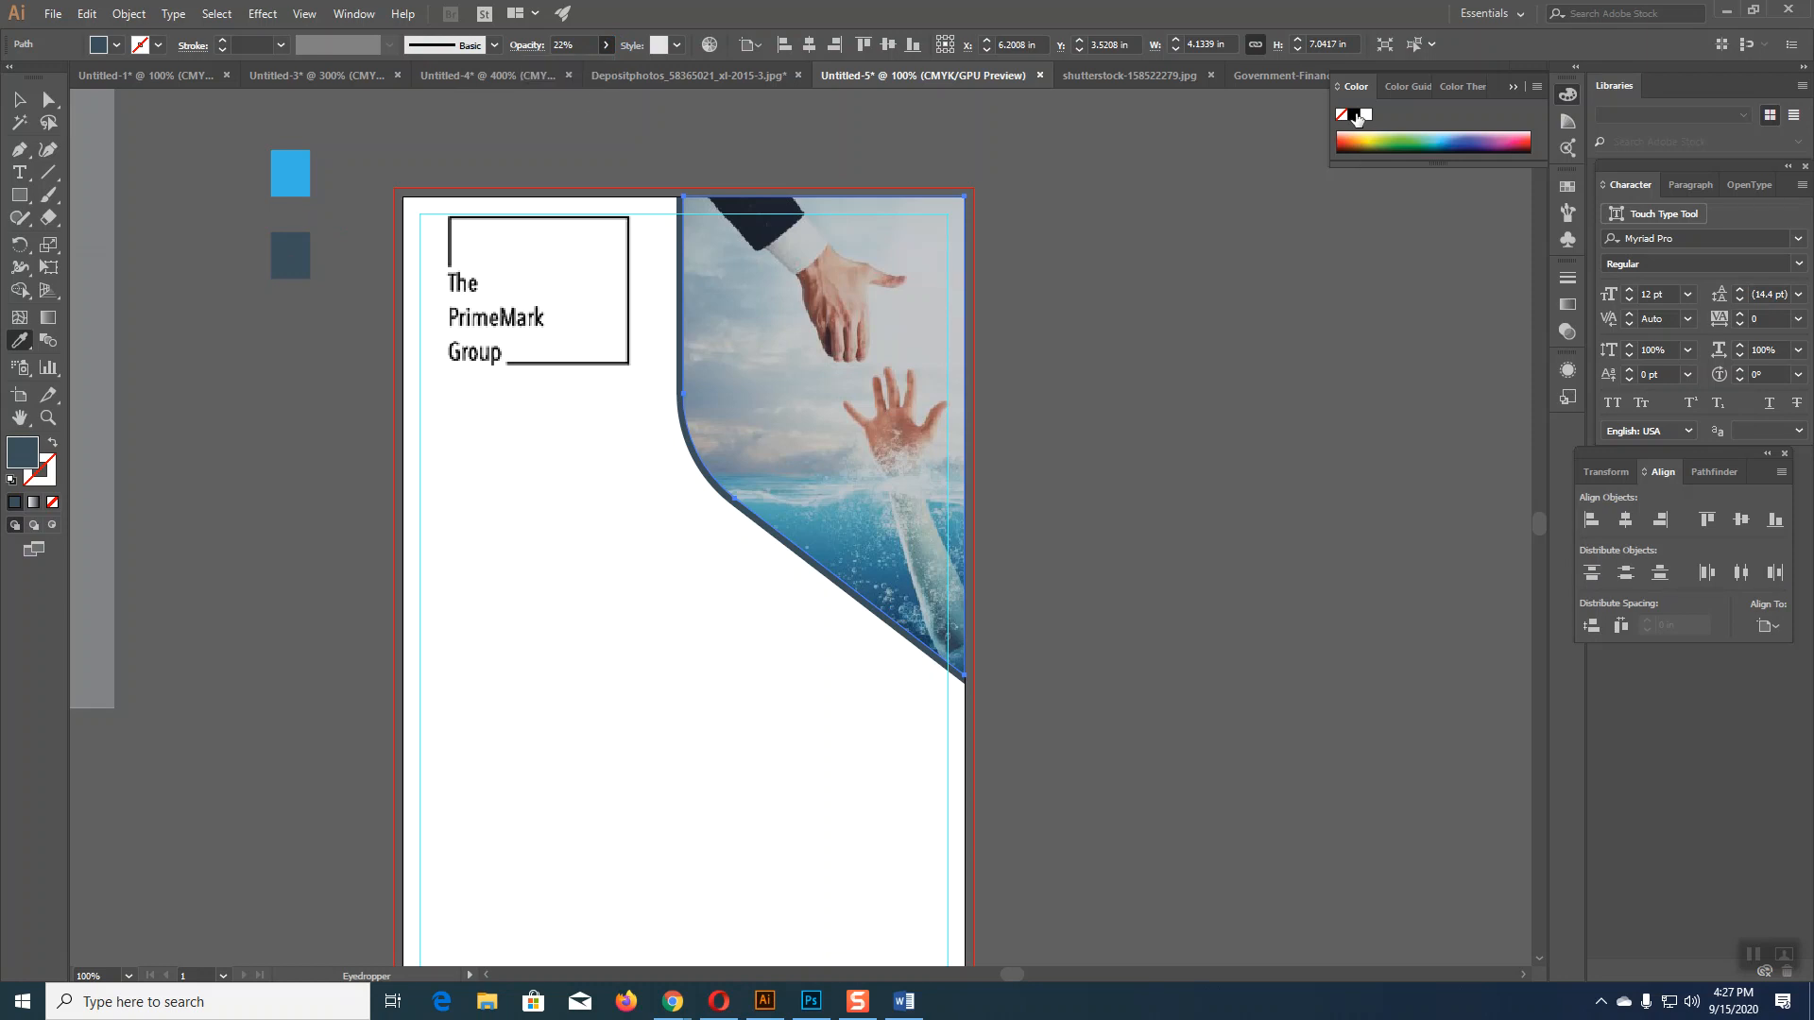
Step: Deselect the panel, then glance at the city skyline document and return to the flyer
click(19, 98)
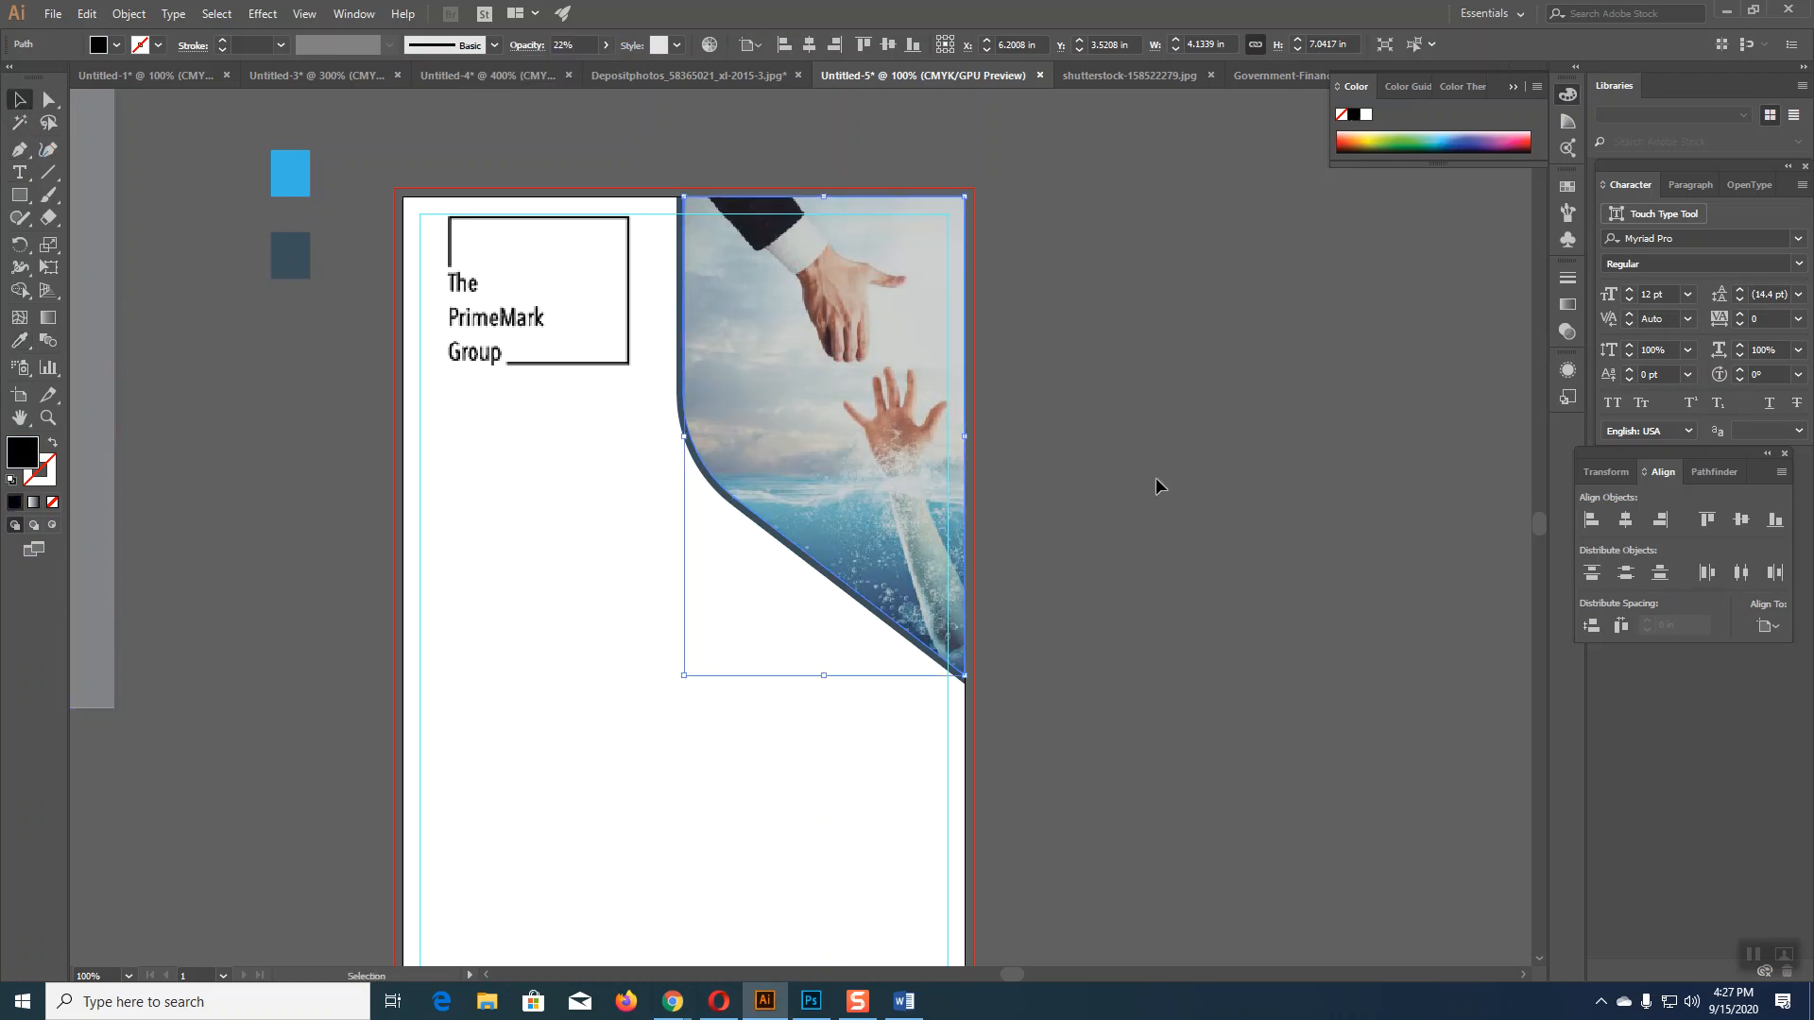
click(1157, 478)
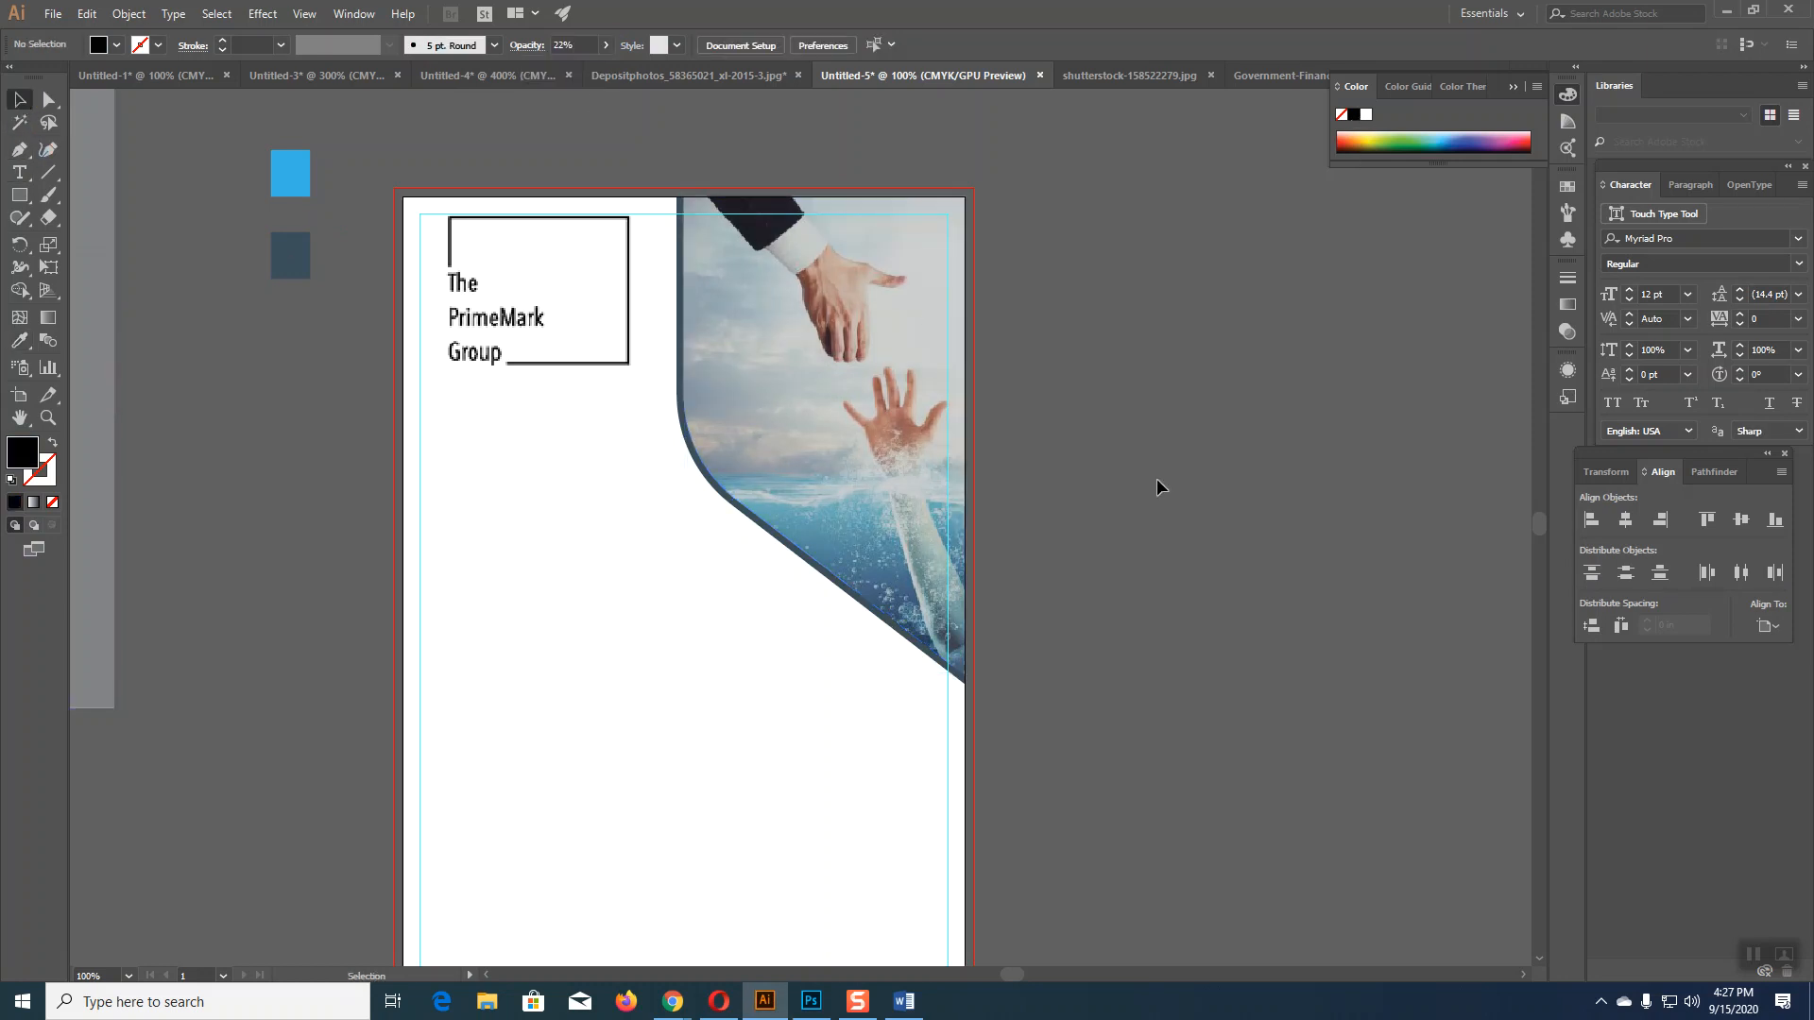
click(855, 363)
click(1132, 363)
click(701, 76)
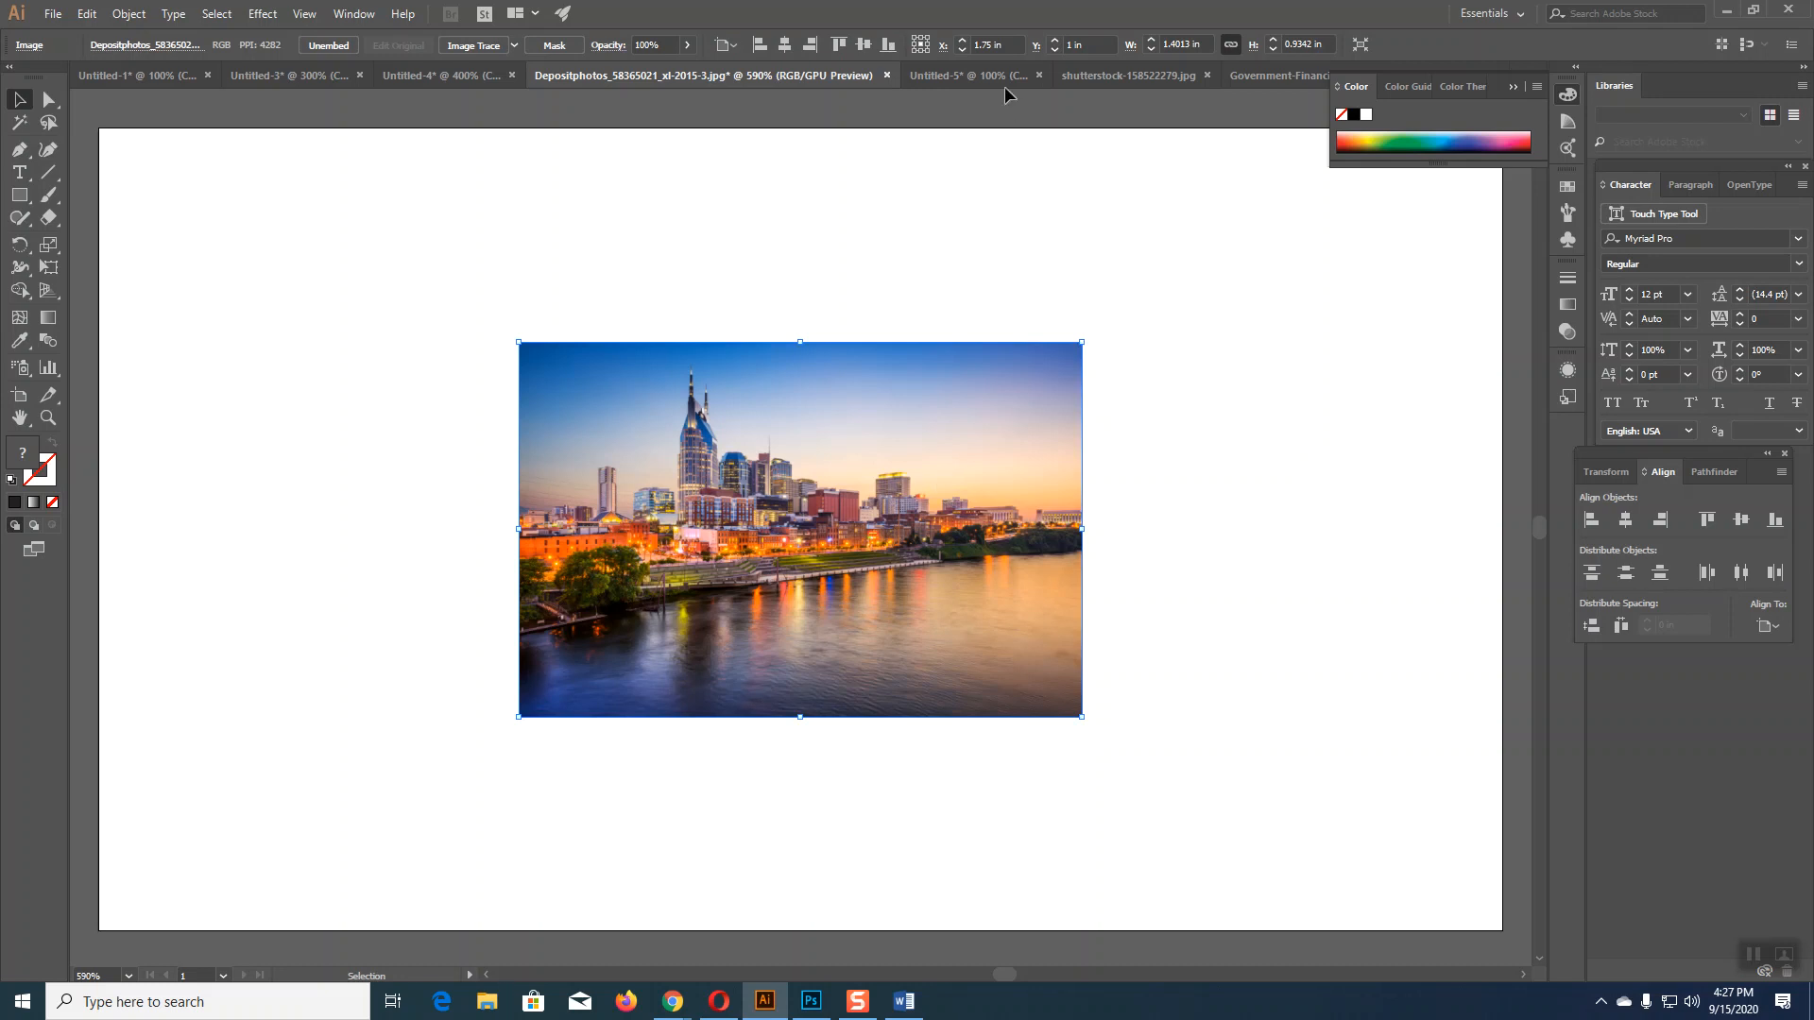
click(969, 76)
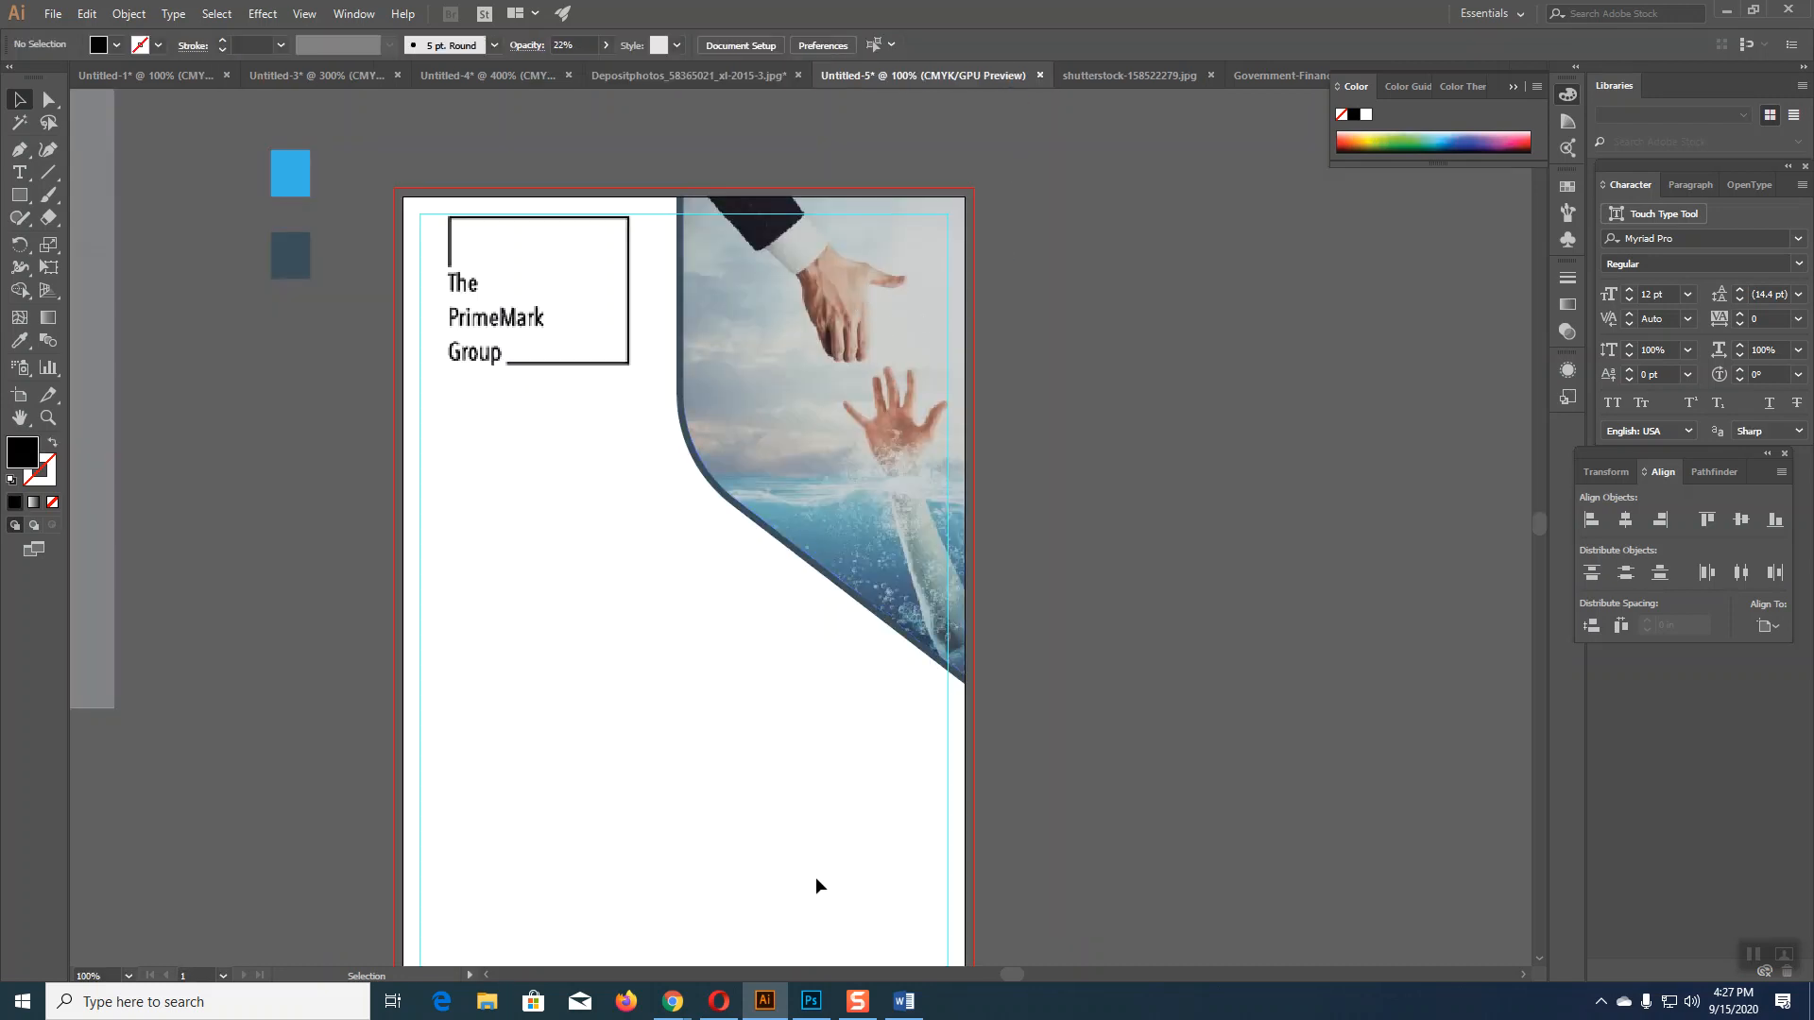
mouse_move(673, 1001)
click(638, 898)
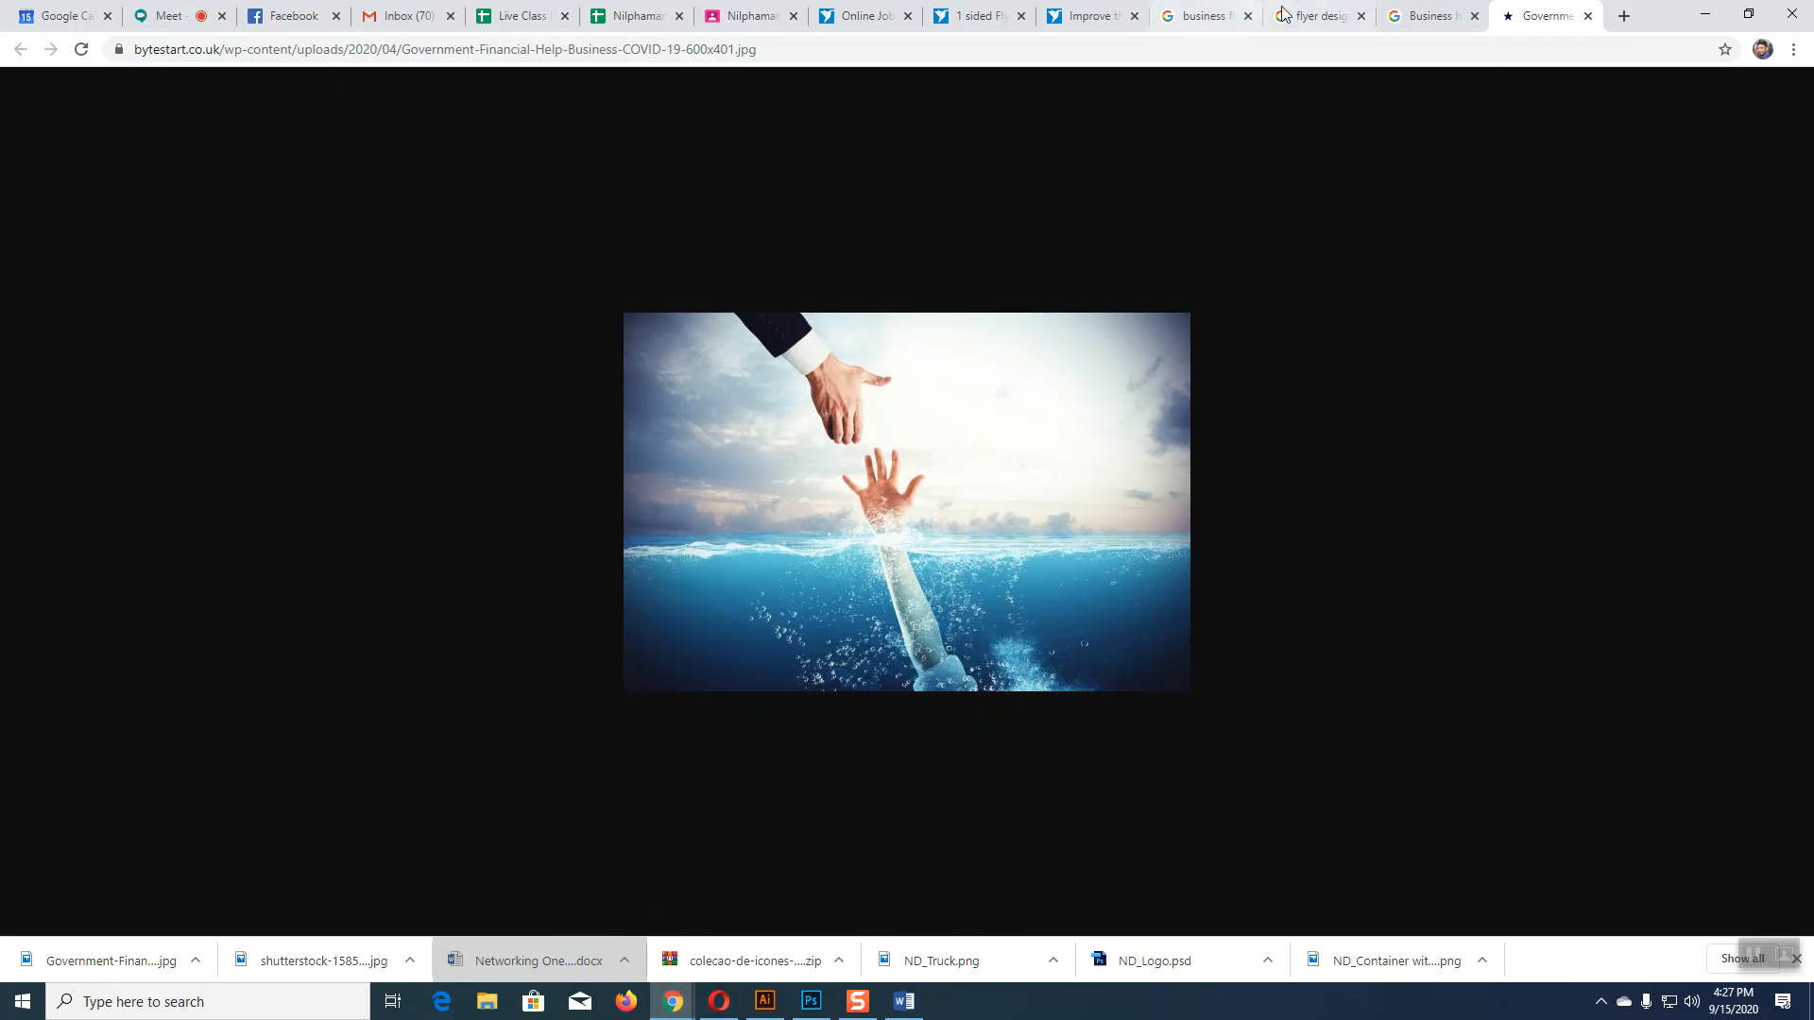
click(1311, 16)
scroll(470, 599, down, 10)
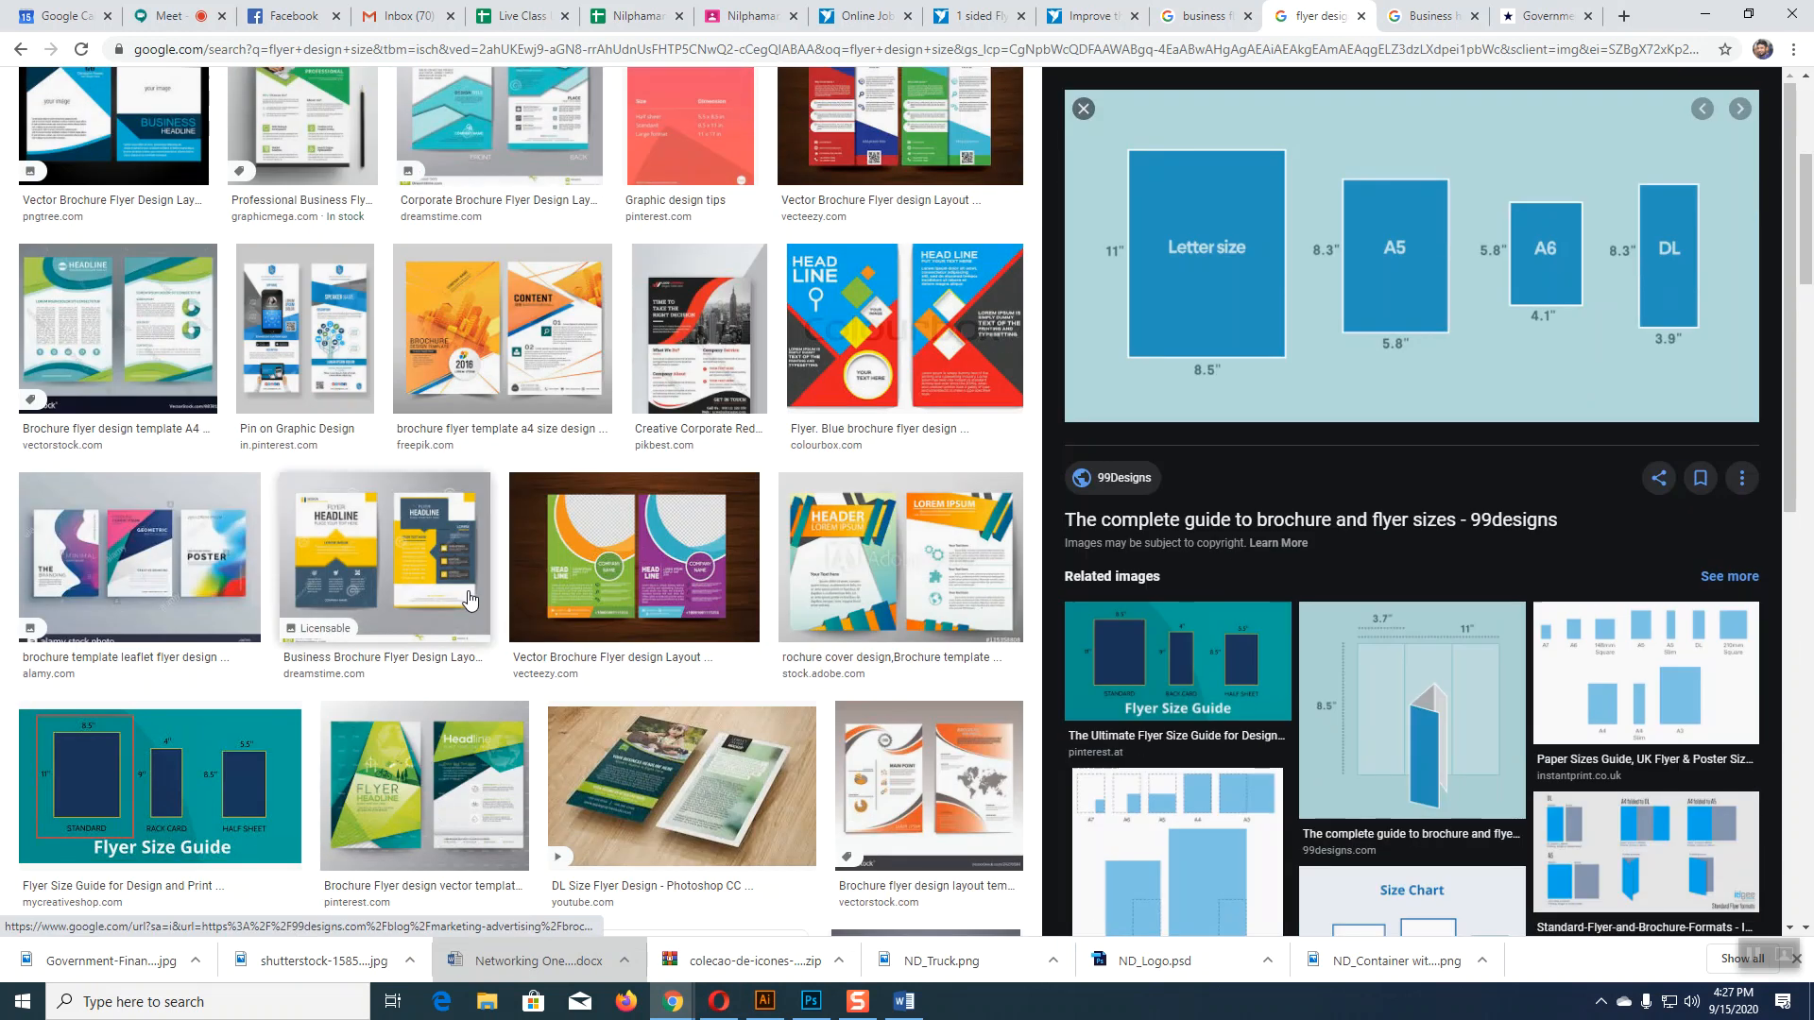
key(ctrl+shift+Tab)
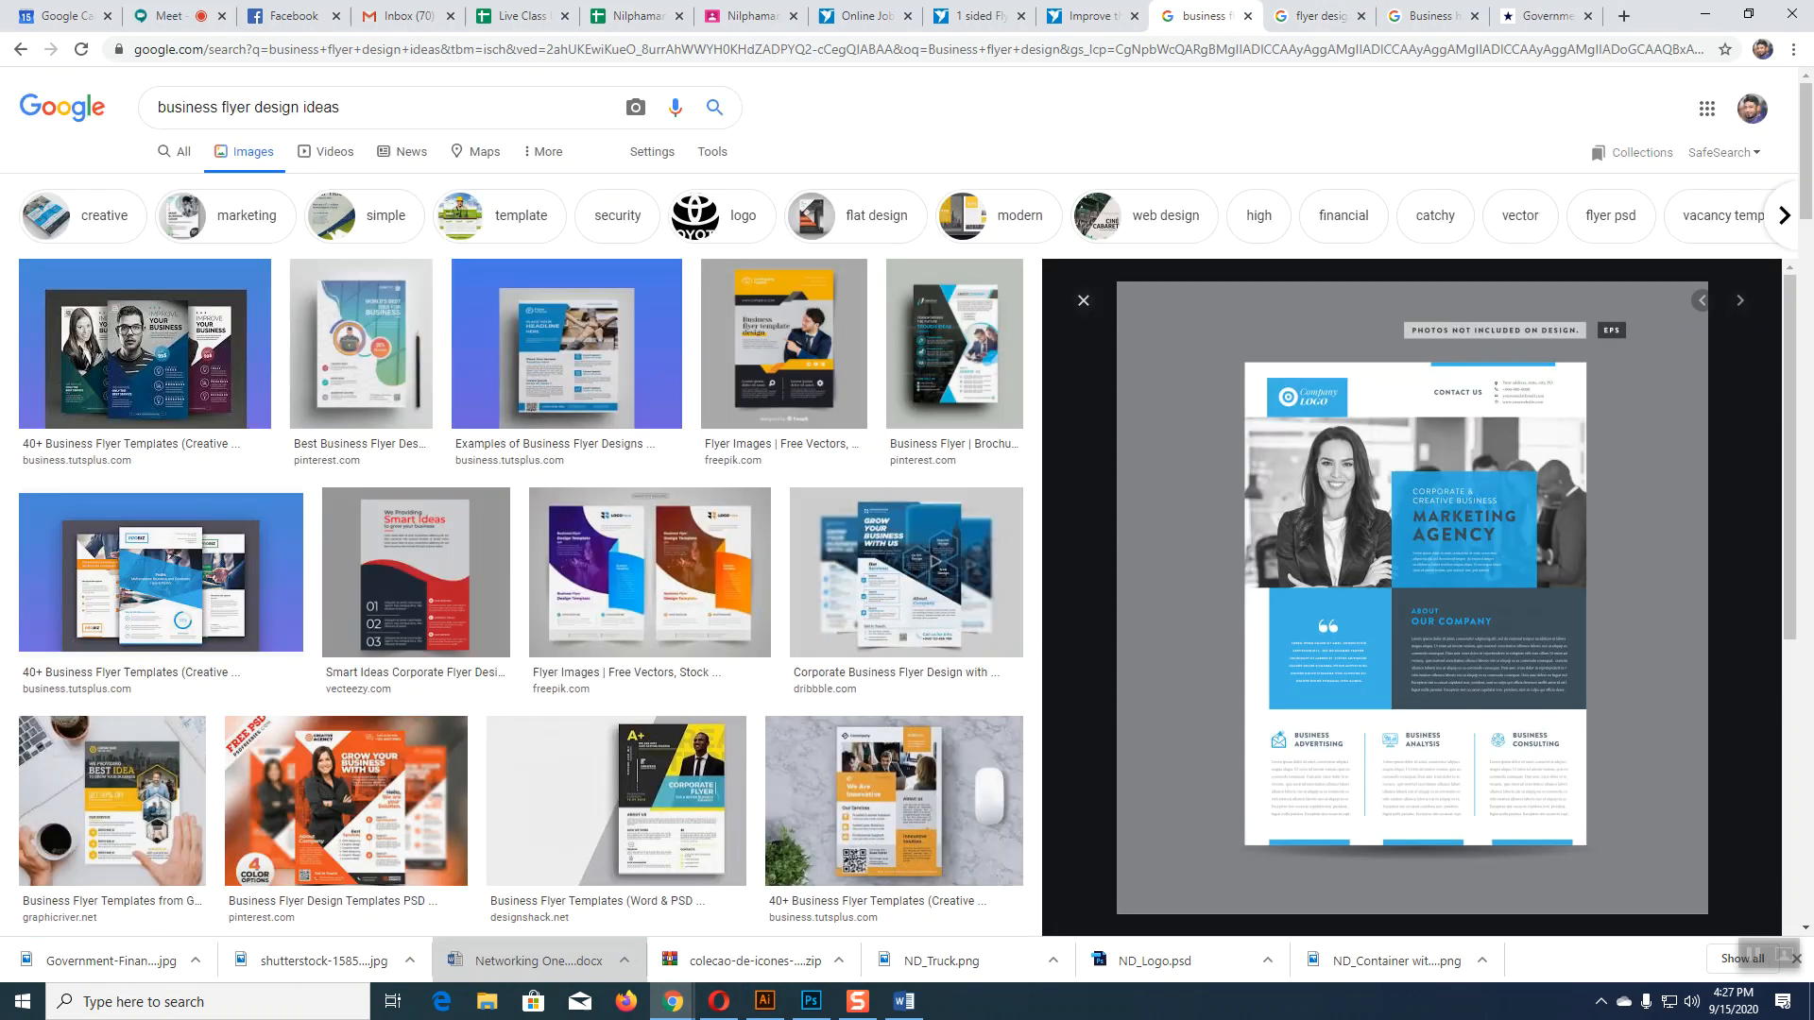
click(1332, 484)
click(1270, 17)
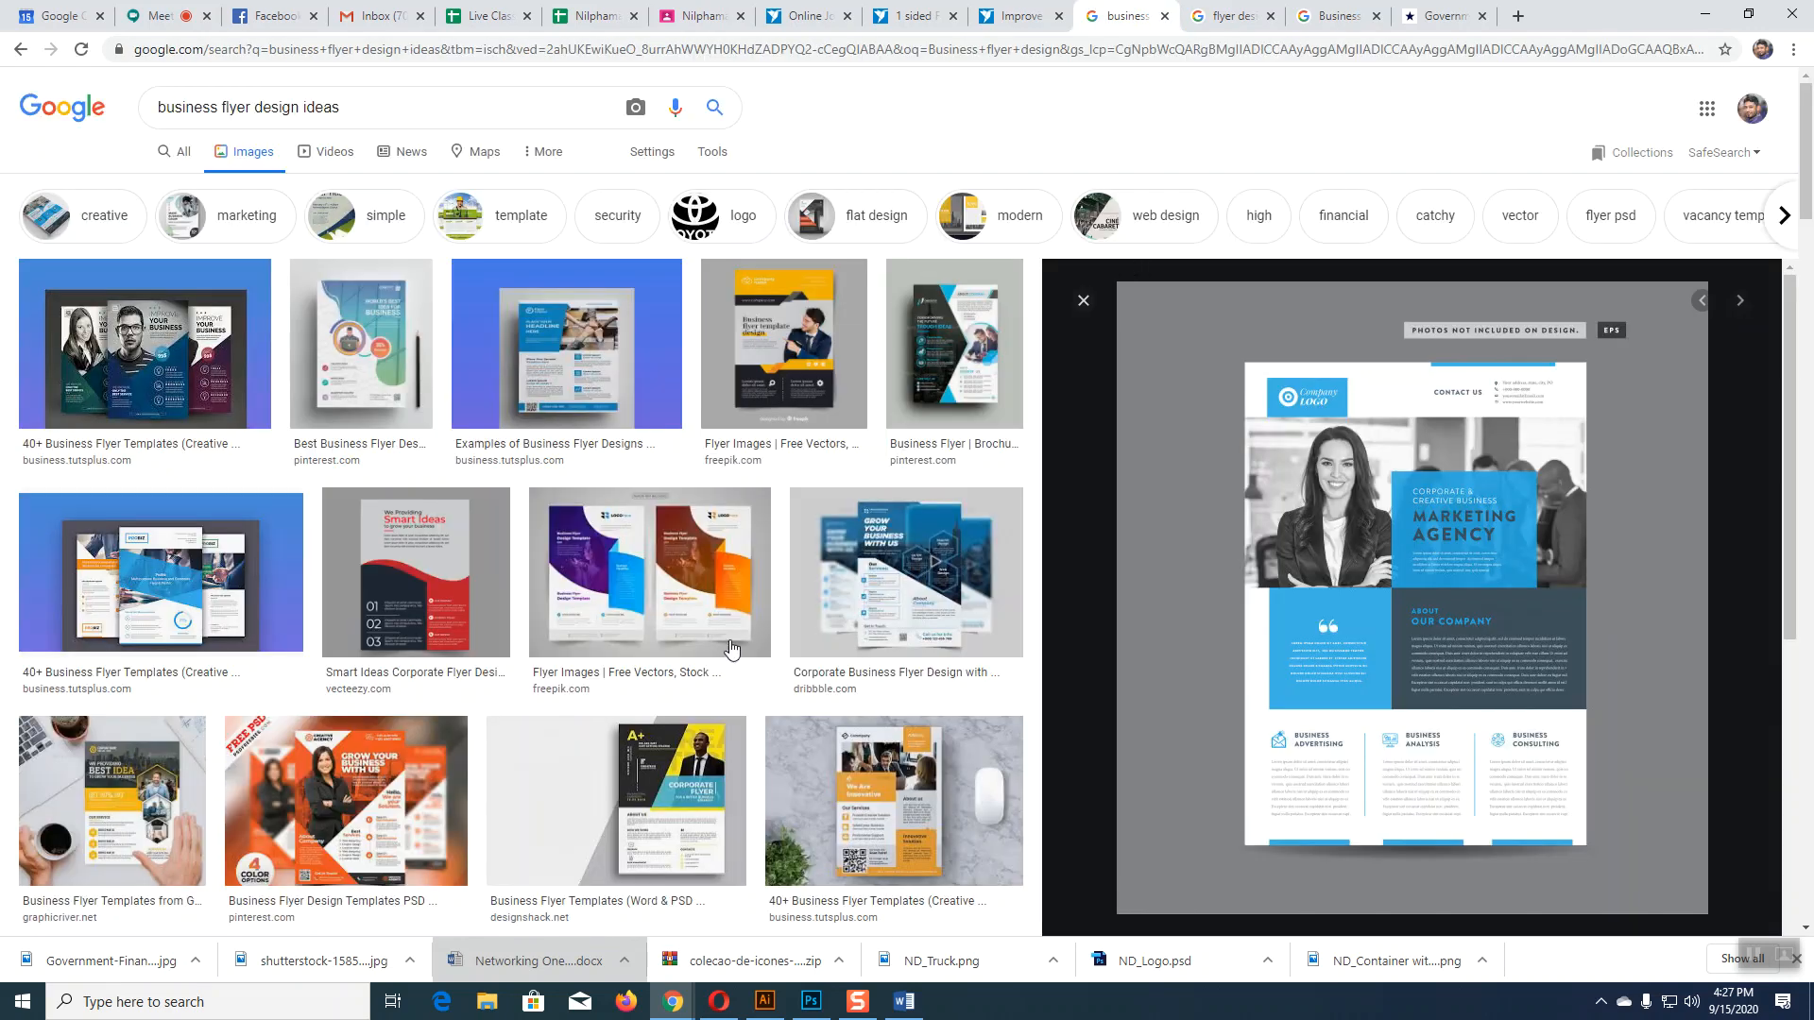
scroll(454, 681, down, 5)
scroll(395, 638, down, 5)
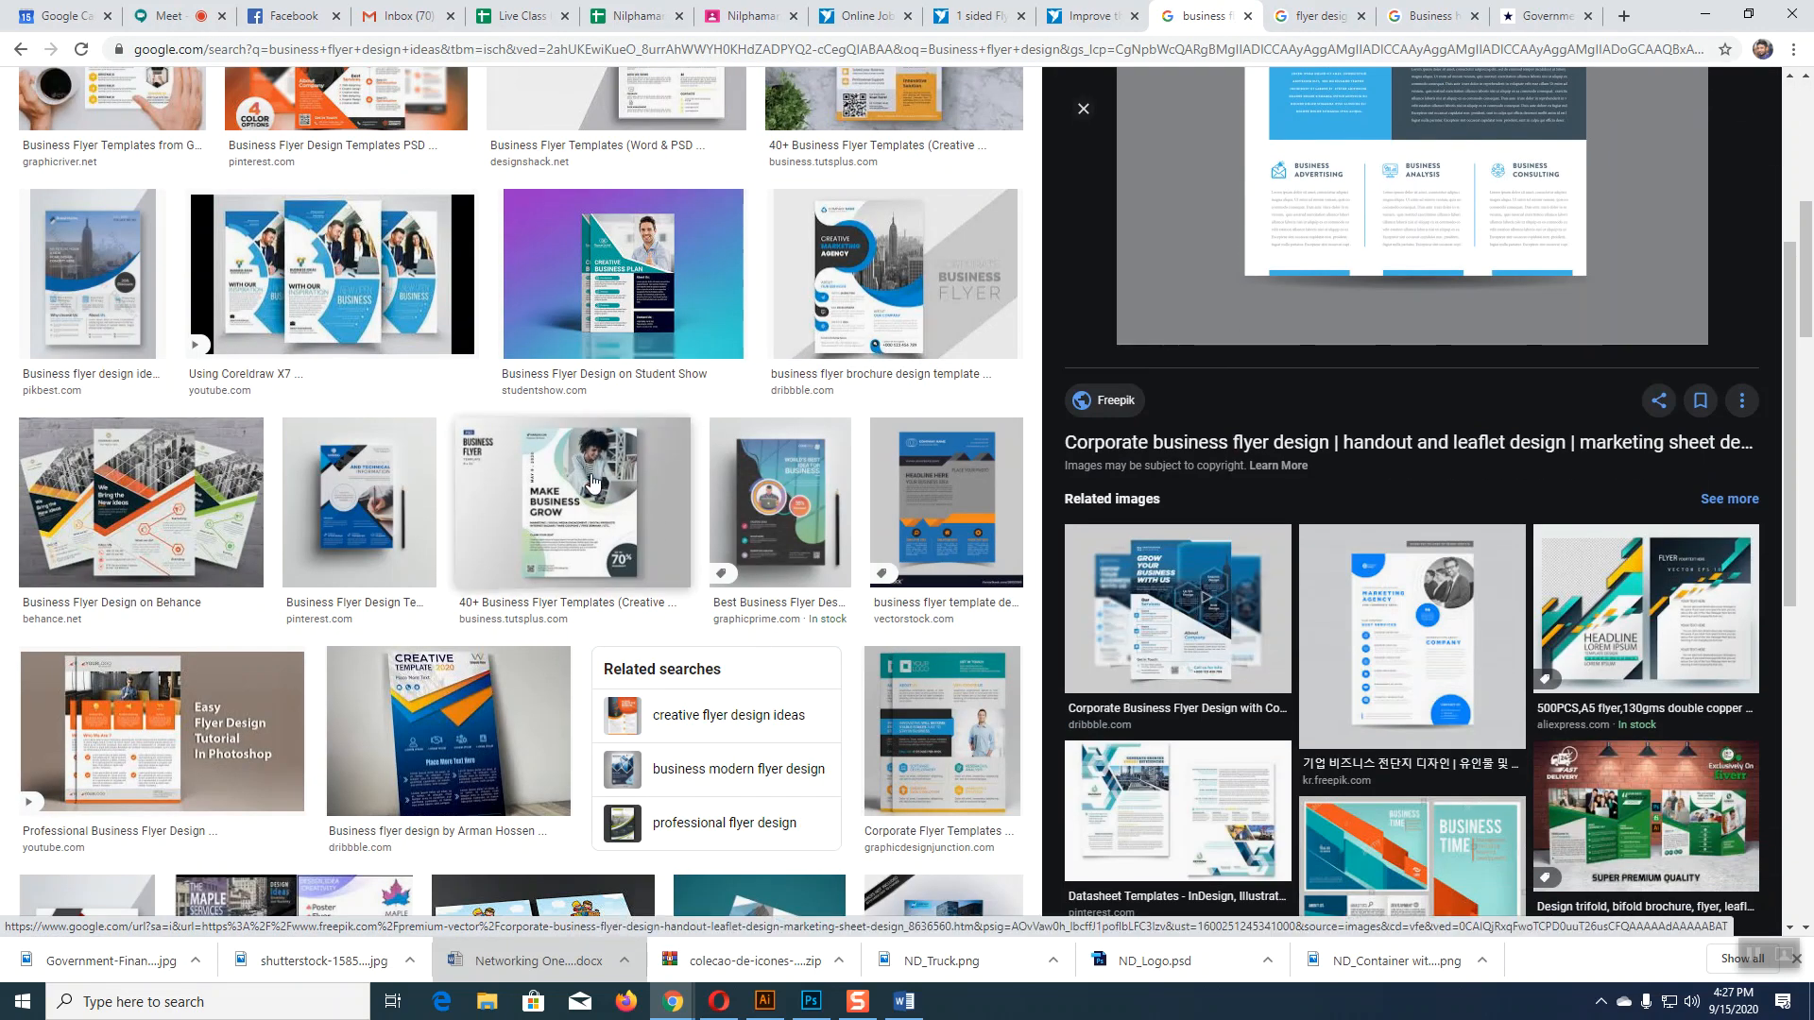
scroll(1250, 453, up, 4)
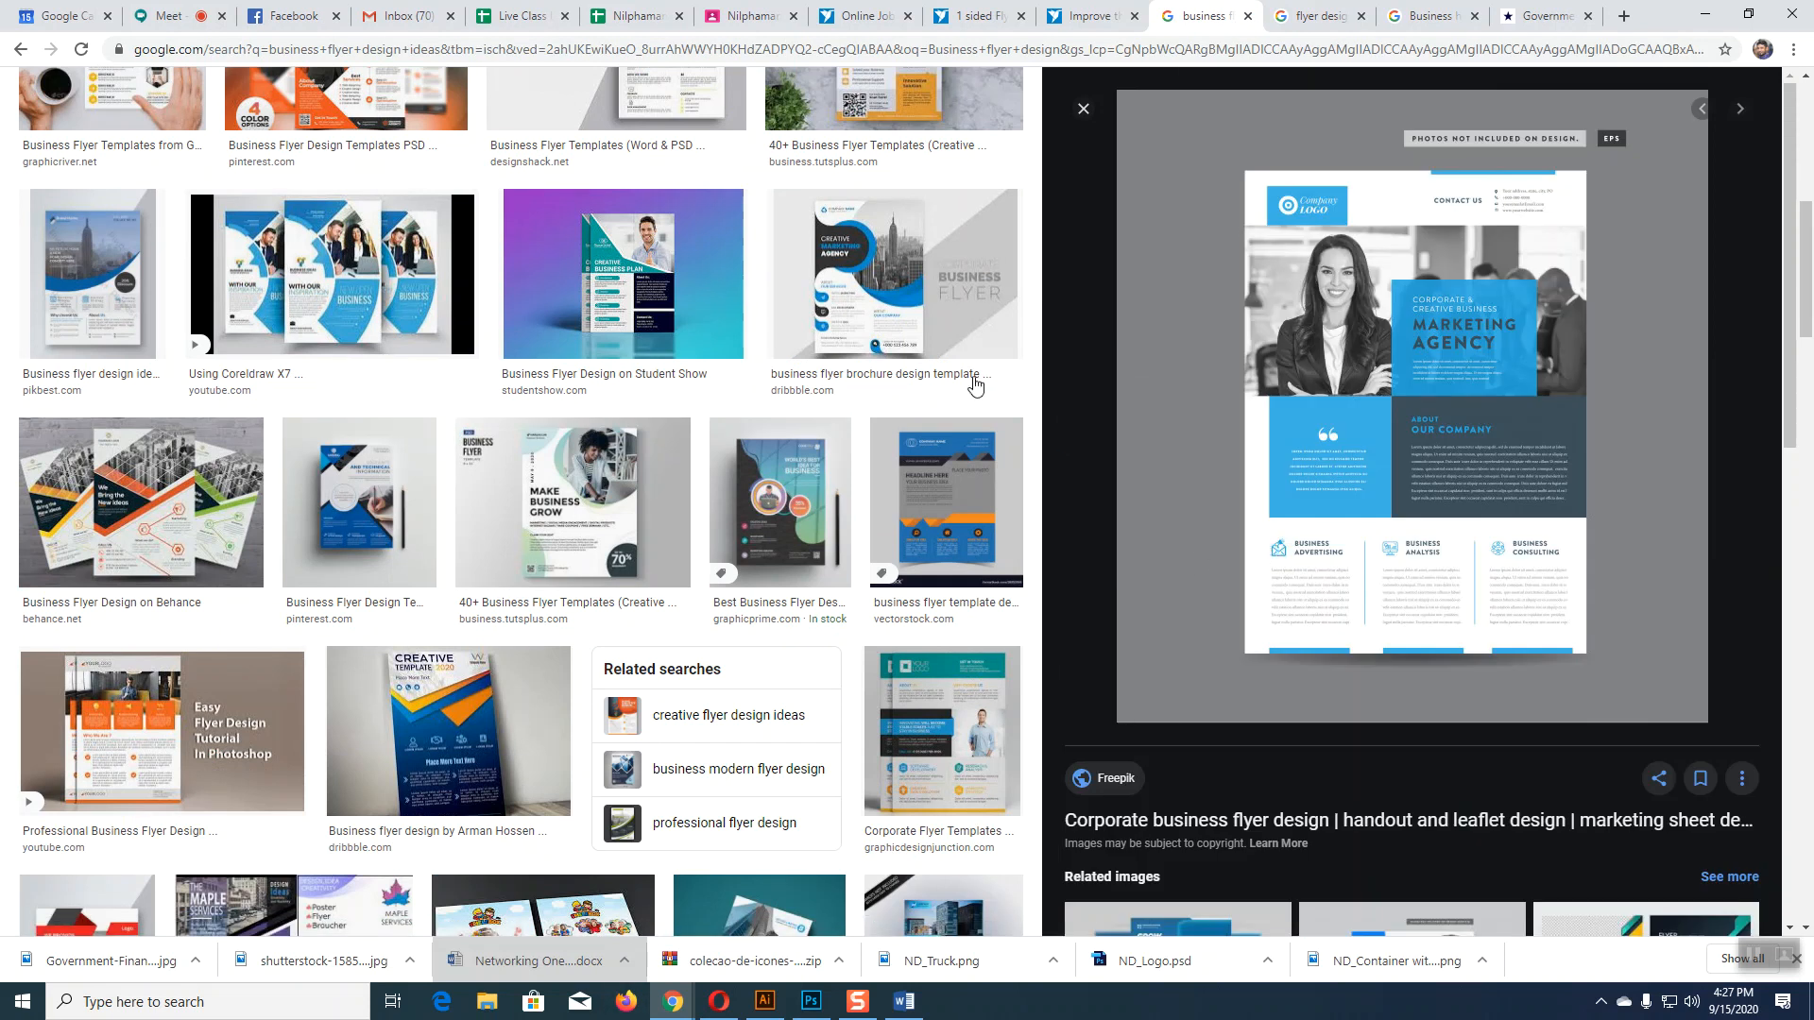
scroll(1250, 454, up, 5)
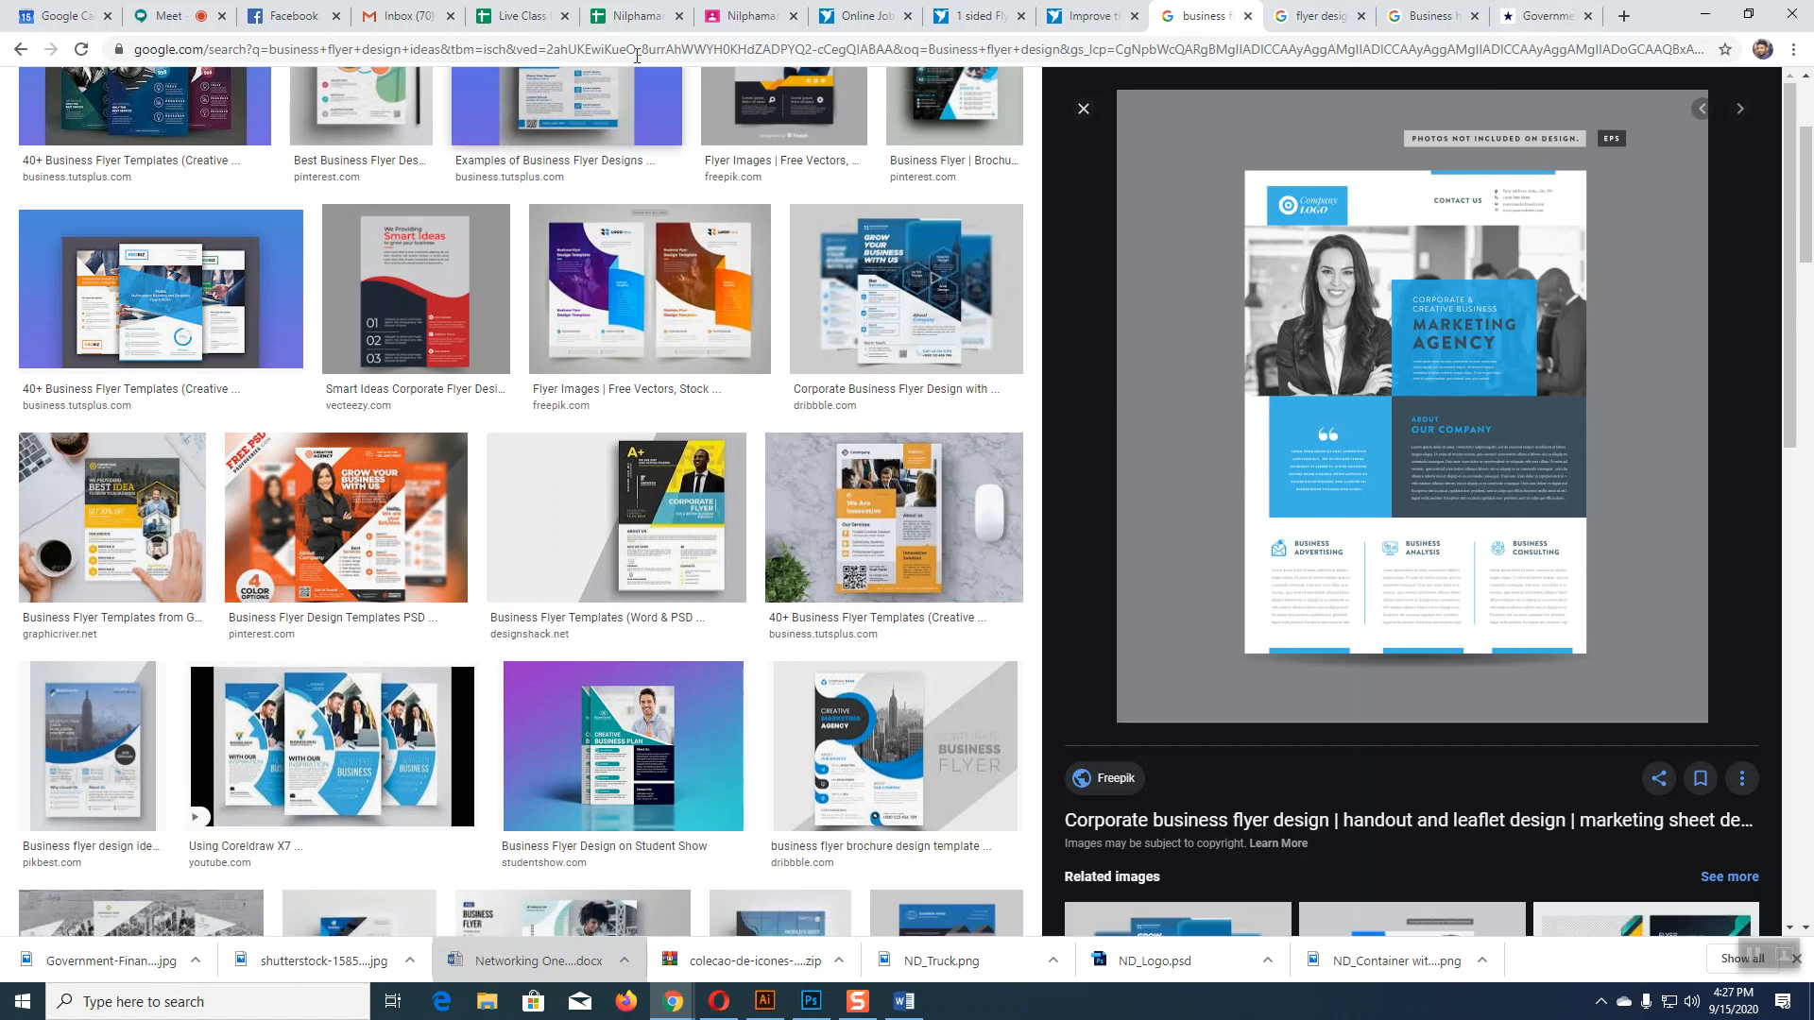
click(765, 1001)
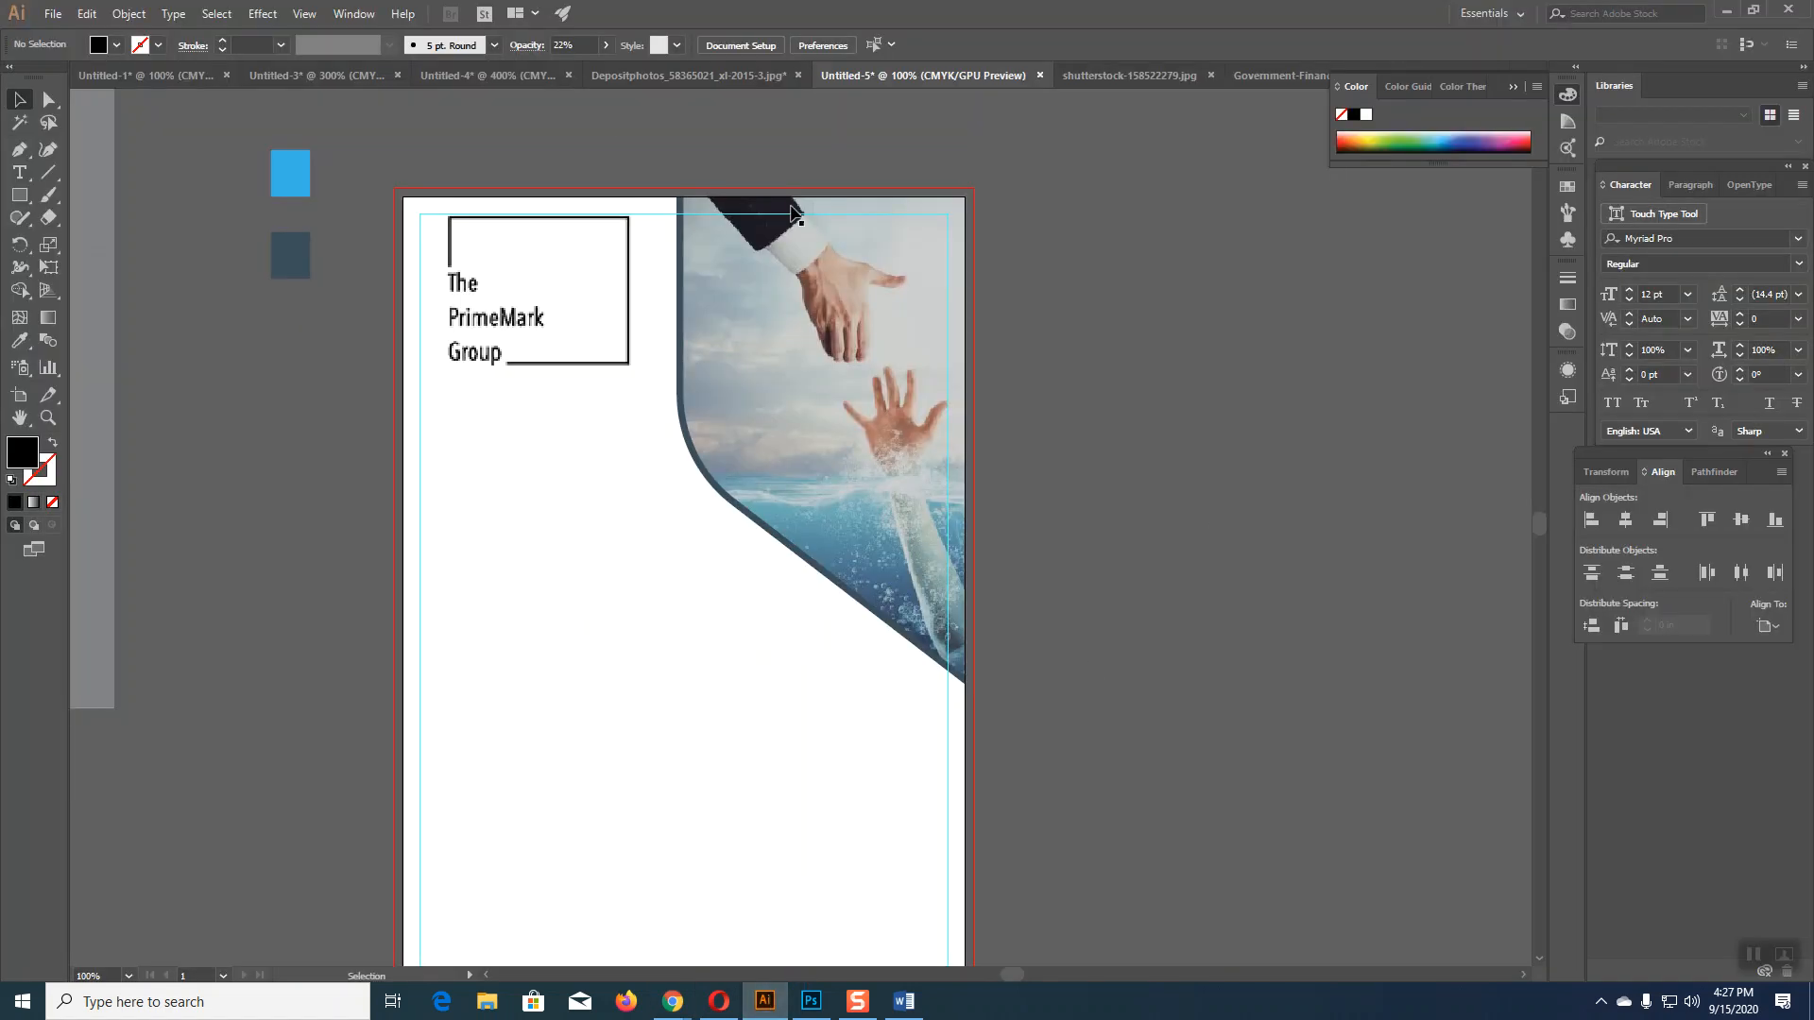
Step: Enlarge the city skyline photo to about 2.87 × 1.91 in and draw a rectangle covering it
click(643, 75)
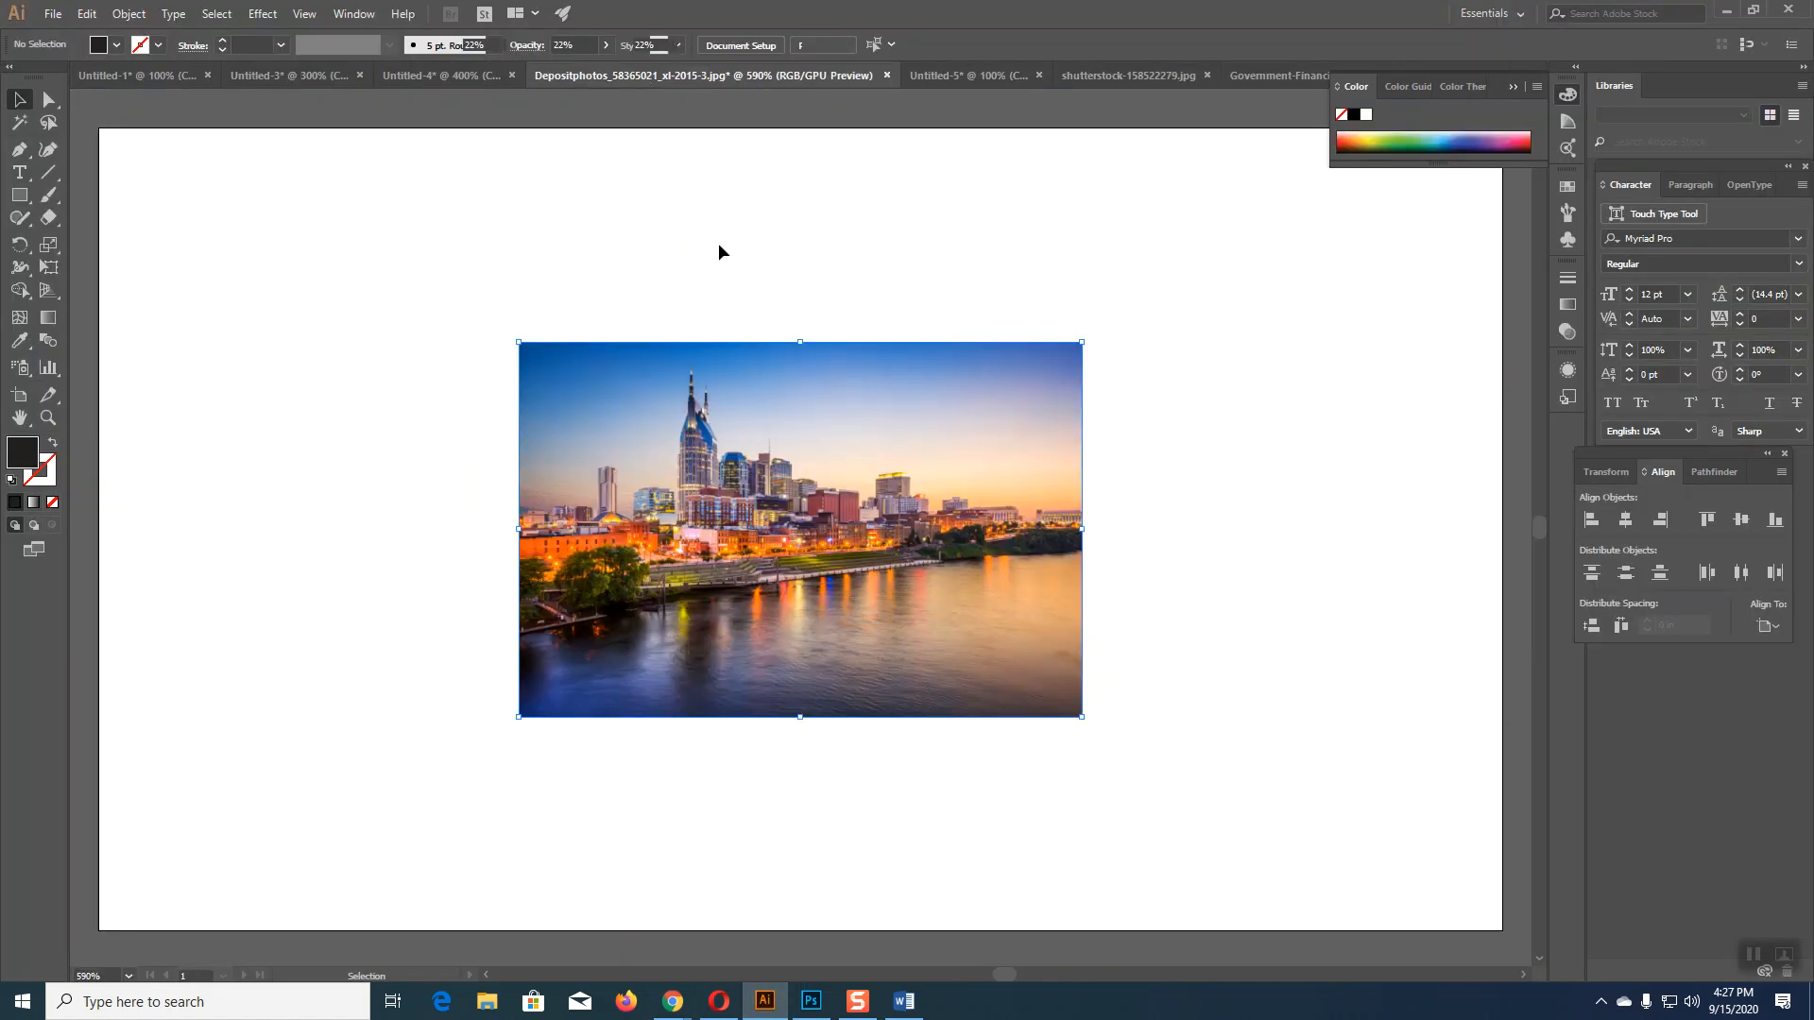
drag(1085, 716, 1377, 914)
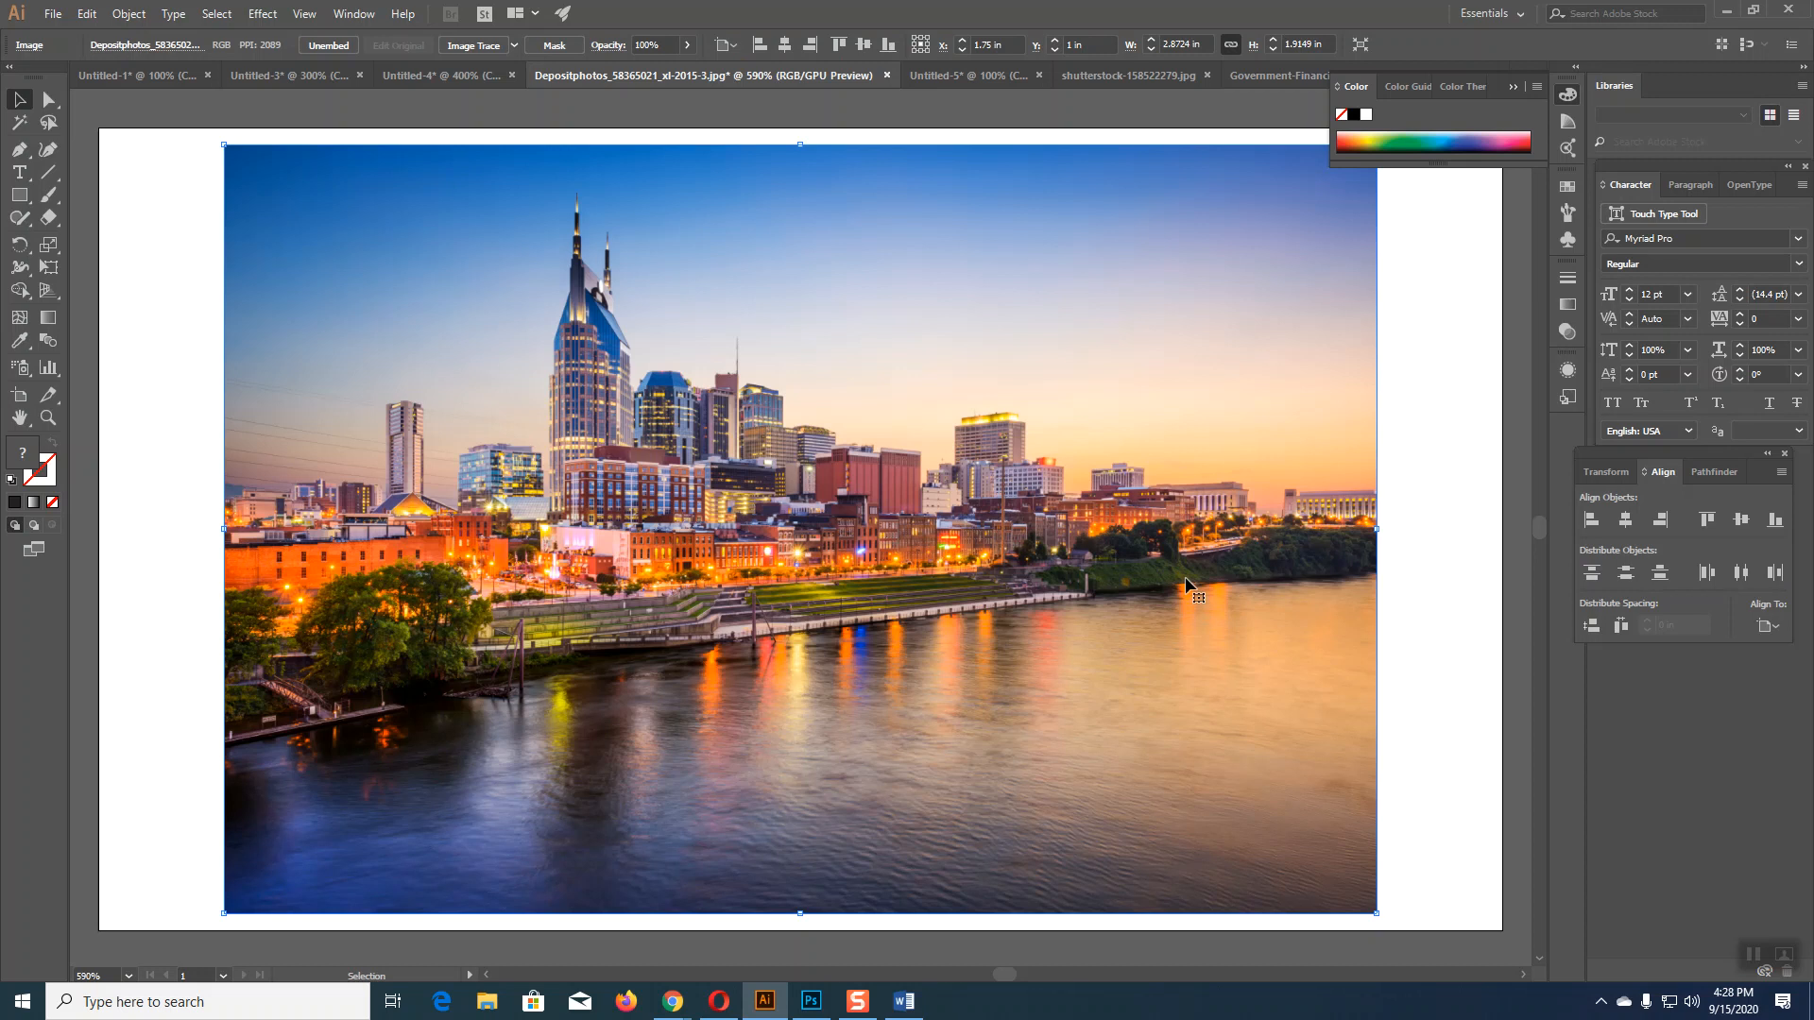
click(1453, 501)
click(19, 197)
drag(224, 145, 1377, 913)
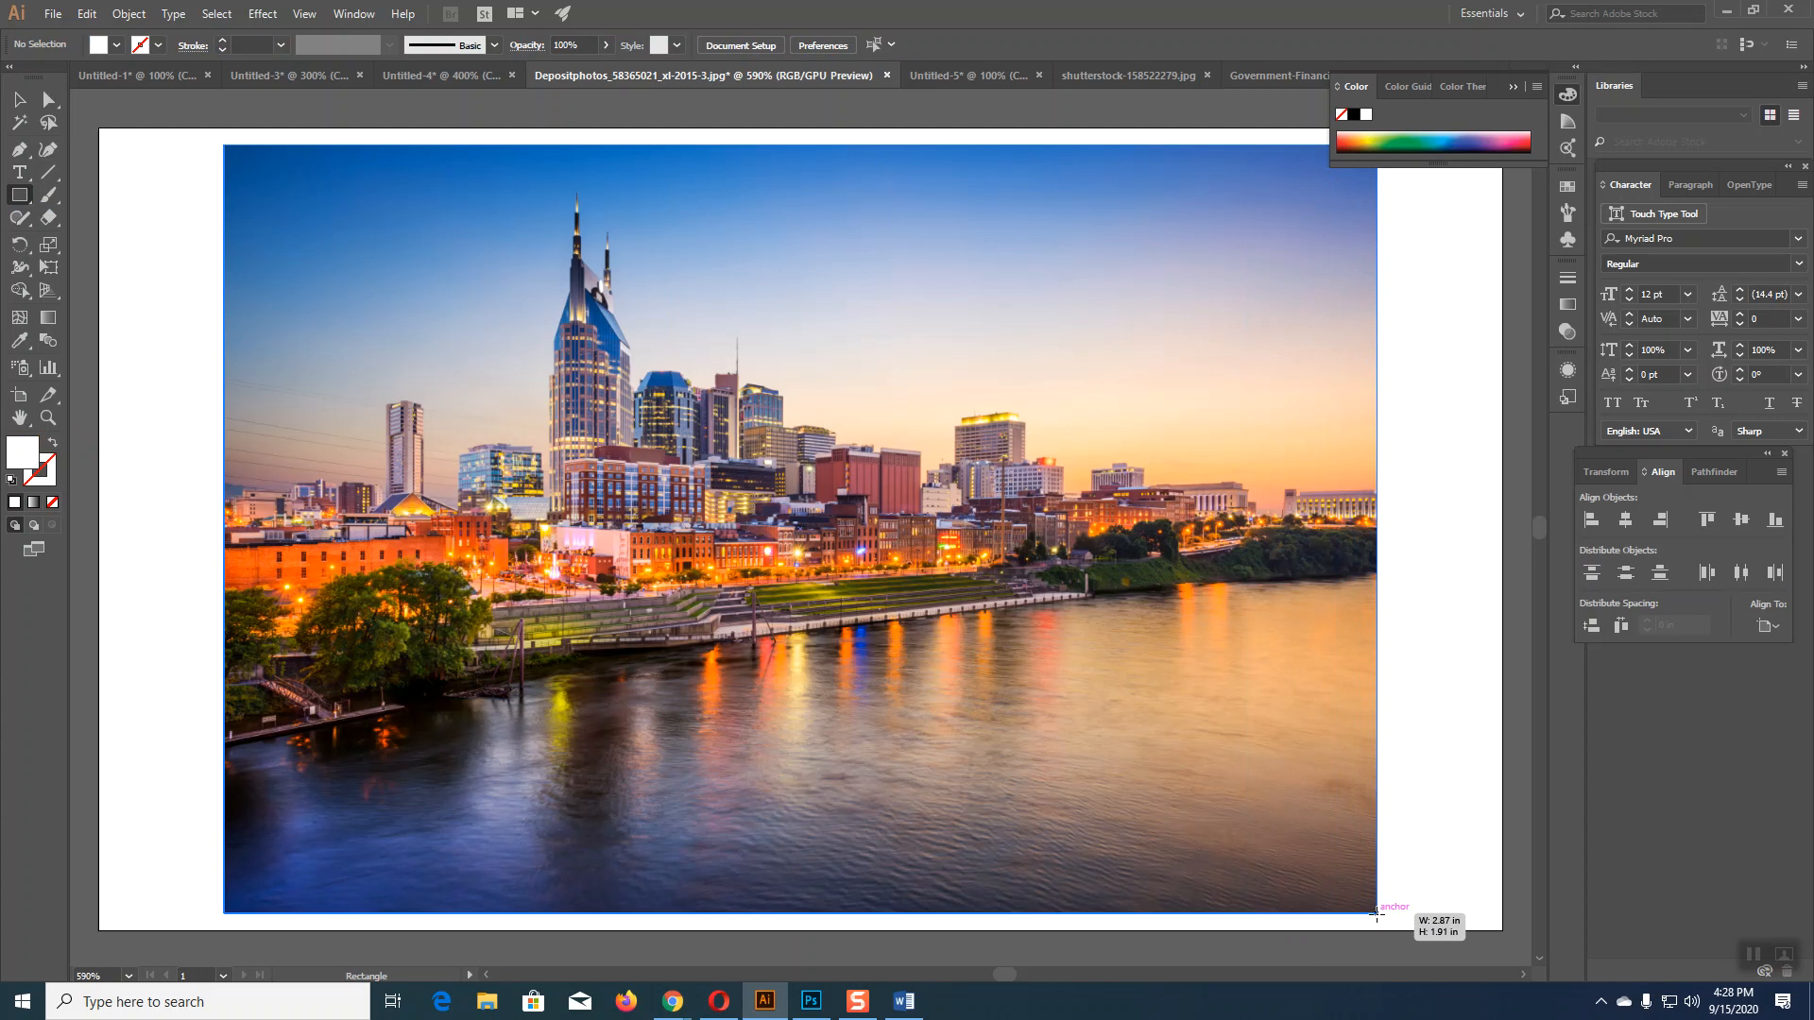
Step: Fill the overlay rectangle black at 14% opacity over the skyline photo
click(1355, 120)
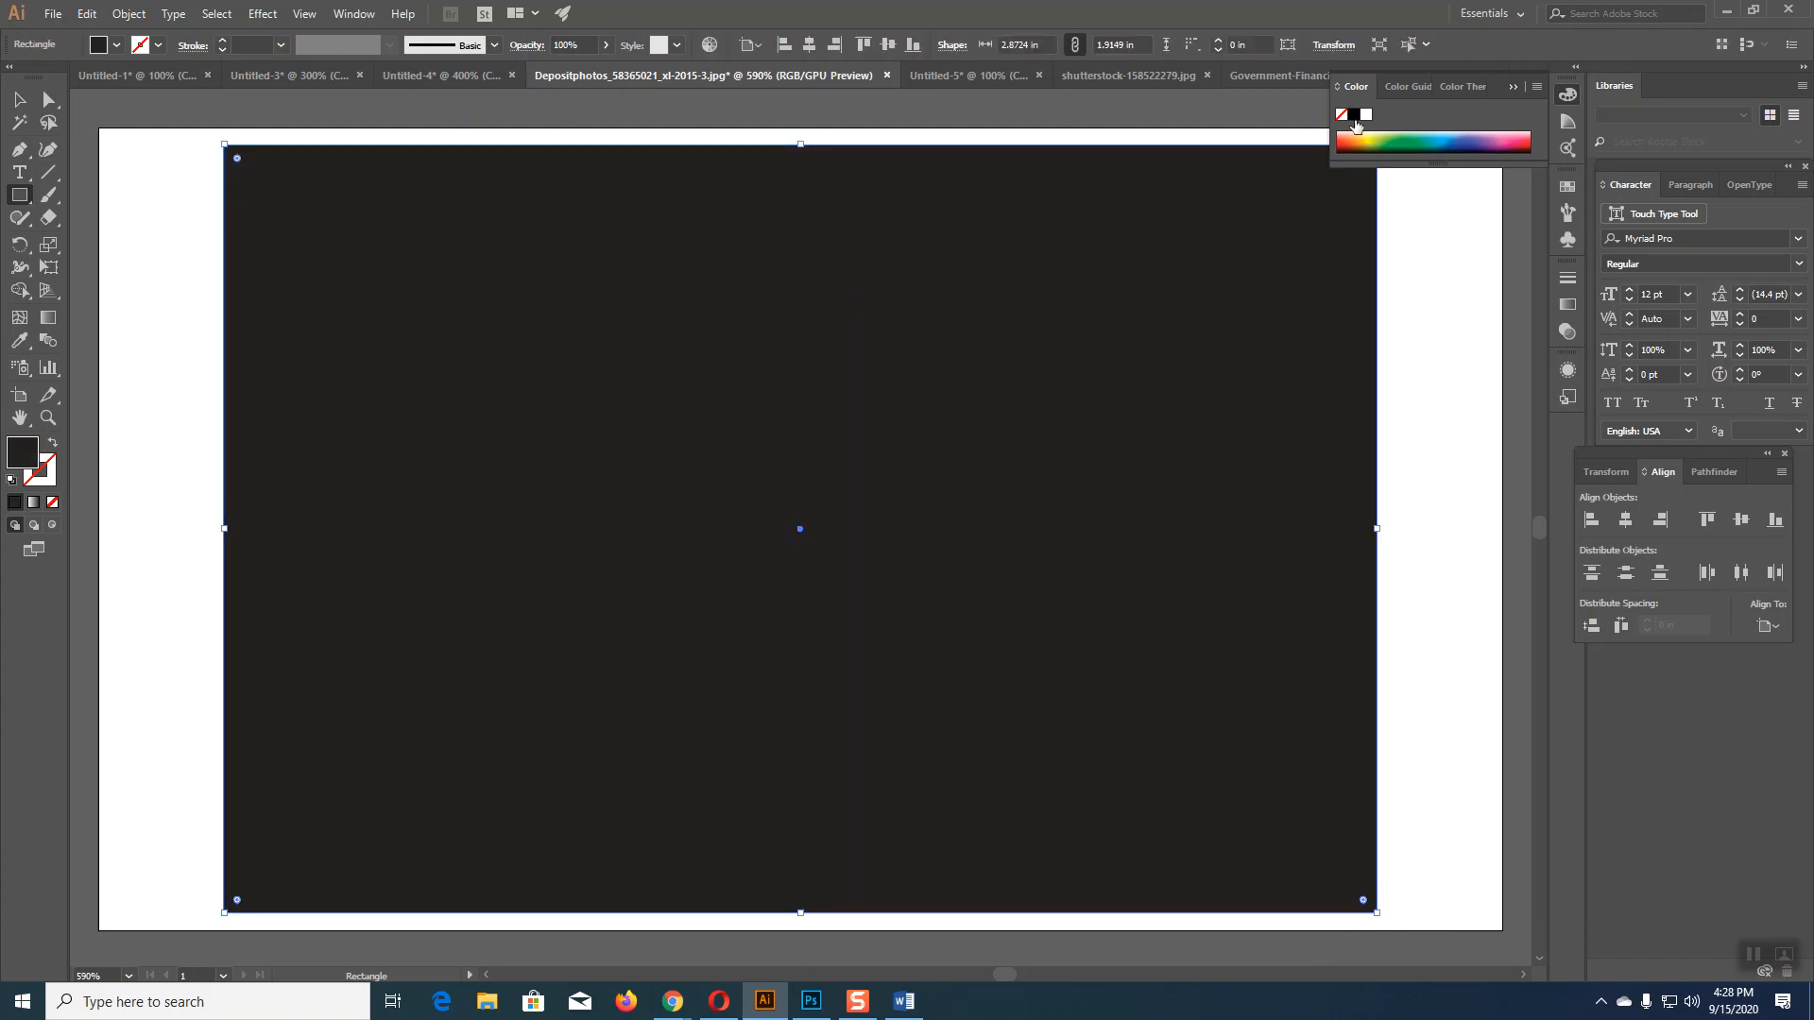
click(606, 44)
drag(603, 74, 544, 73)
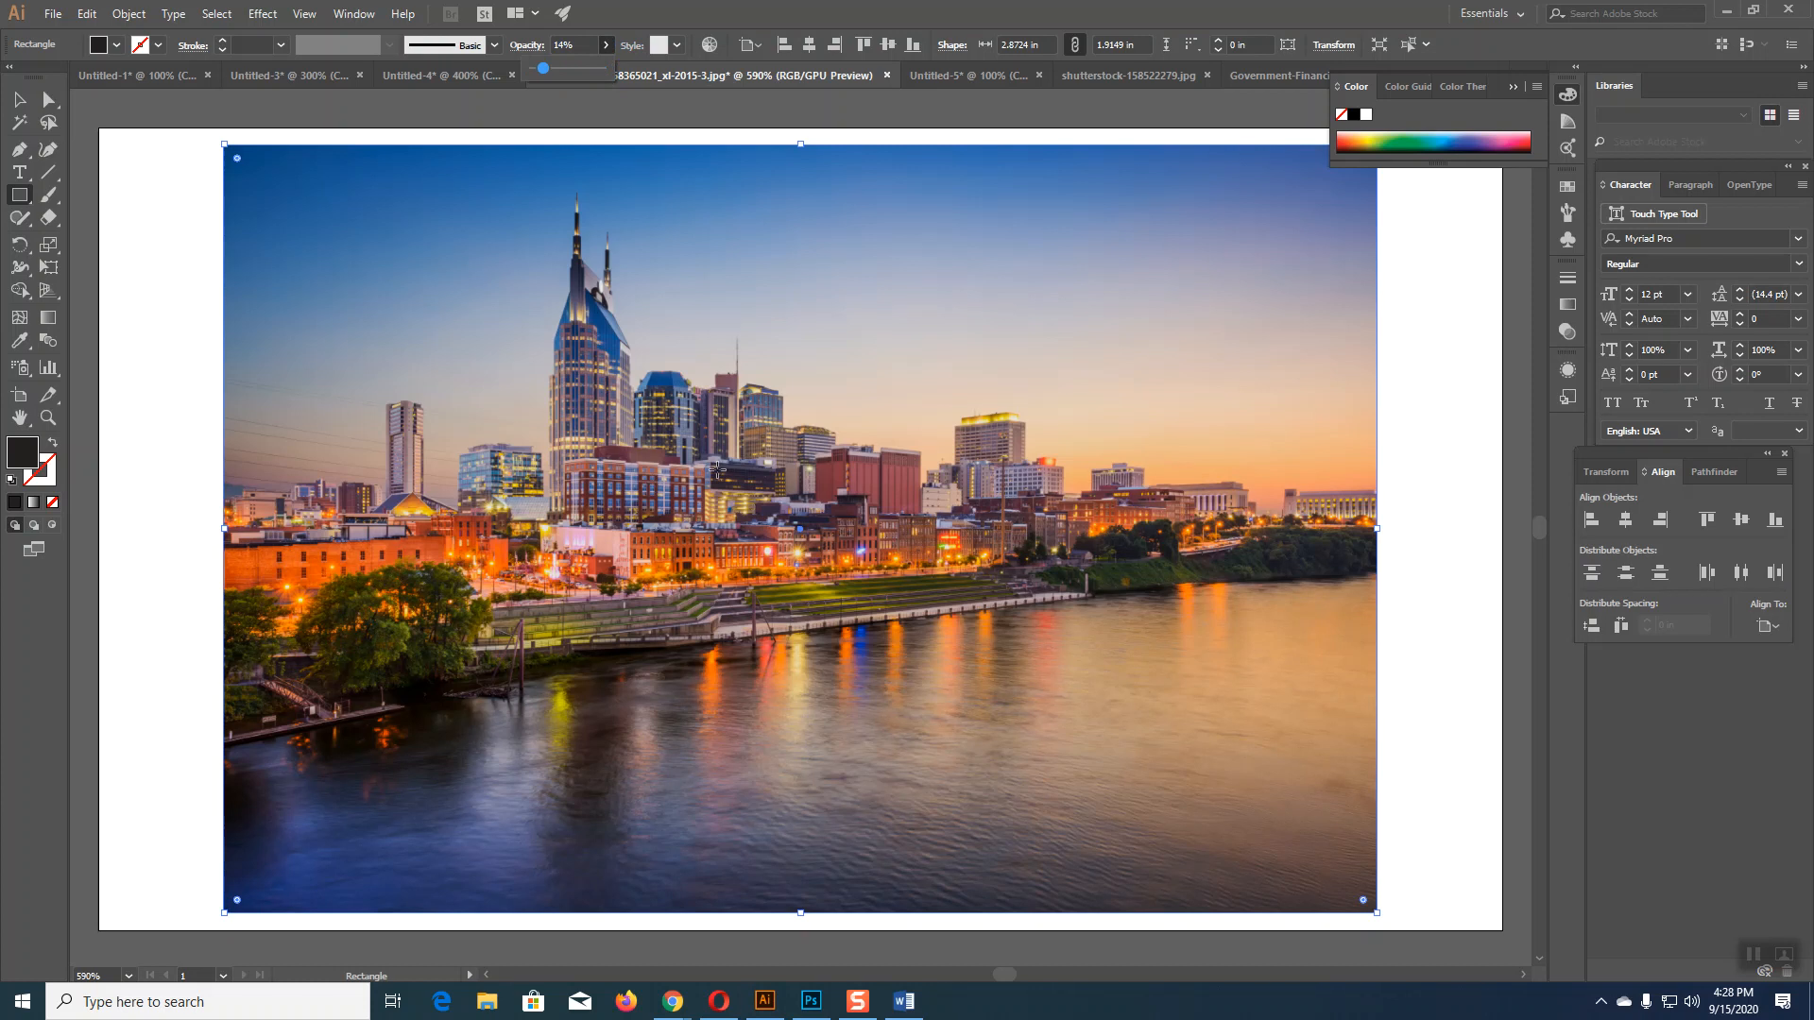
click(19, 99)
click(172, 242)
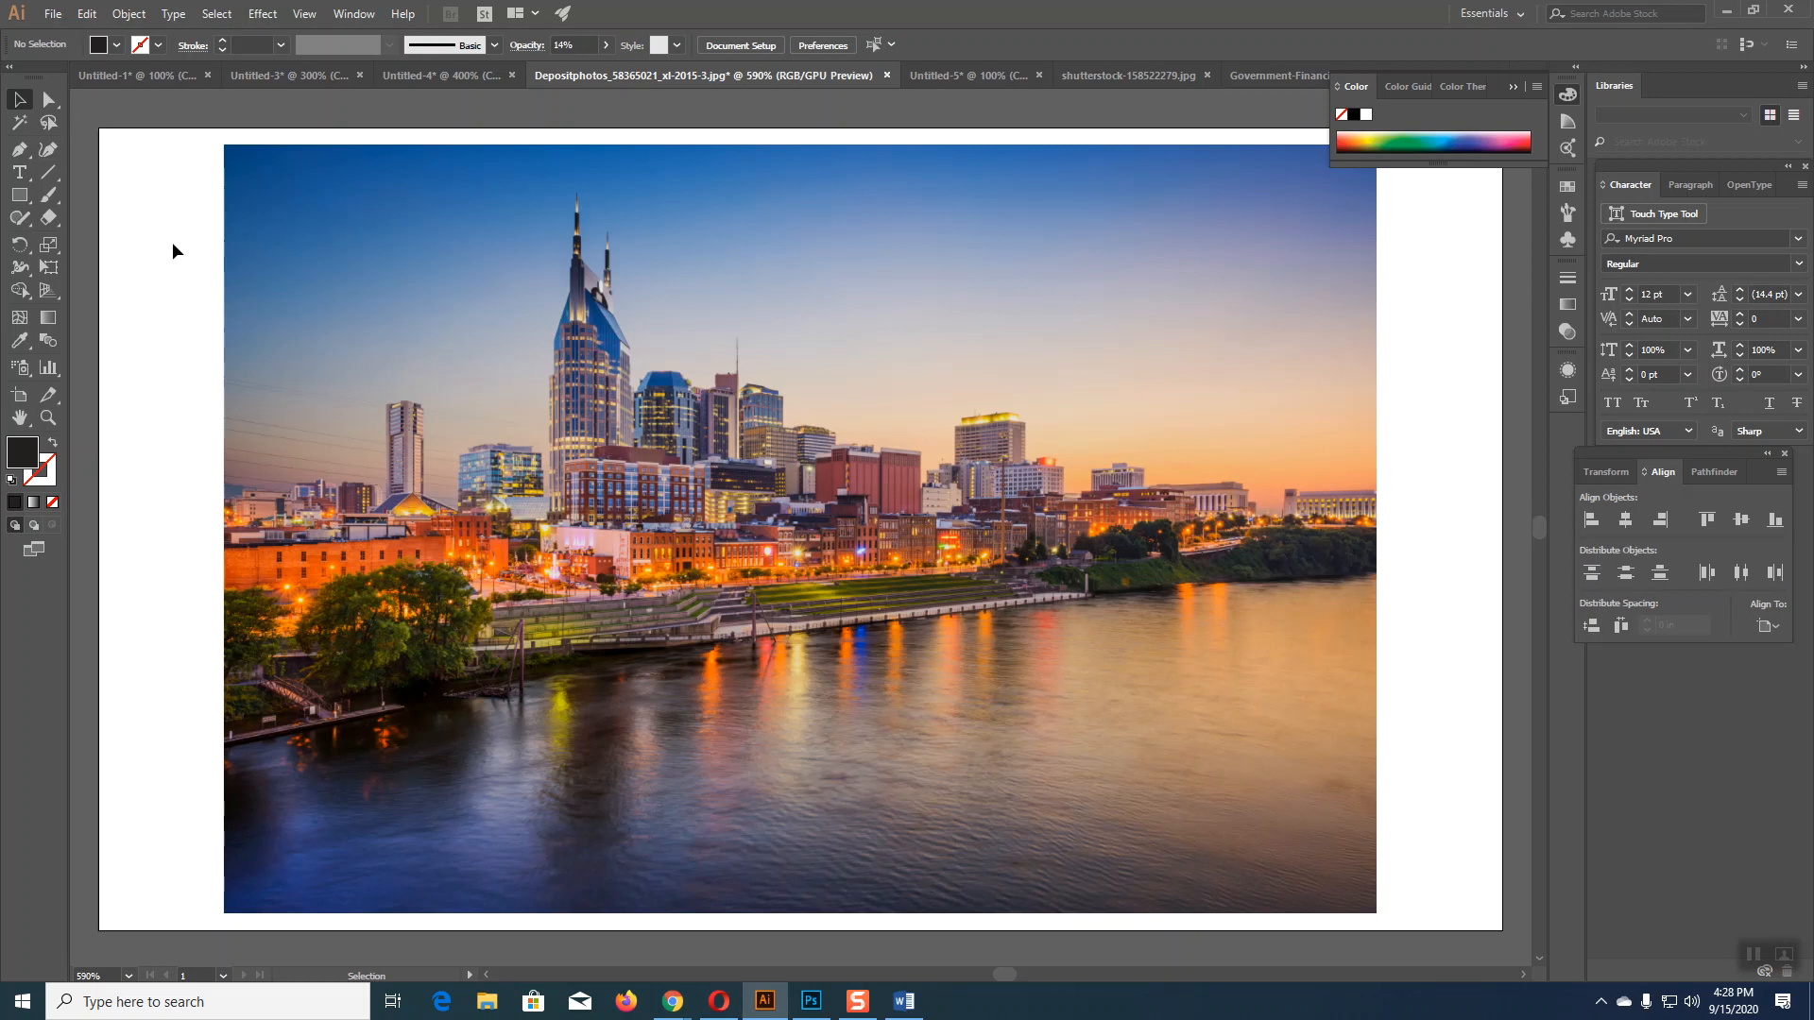
click(685, 460)
Step: Add the text 'HELLO' on the city photo, enlarged to about 51 pt
click(19, 172)
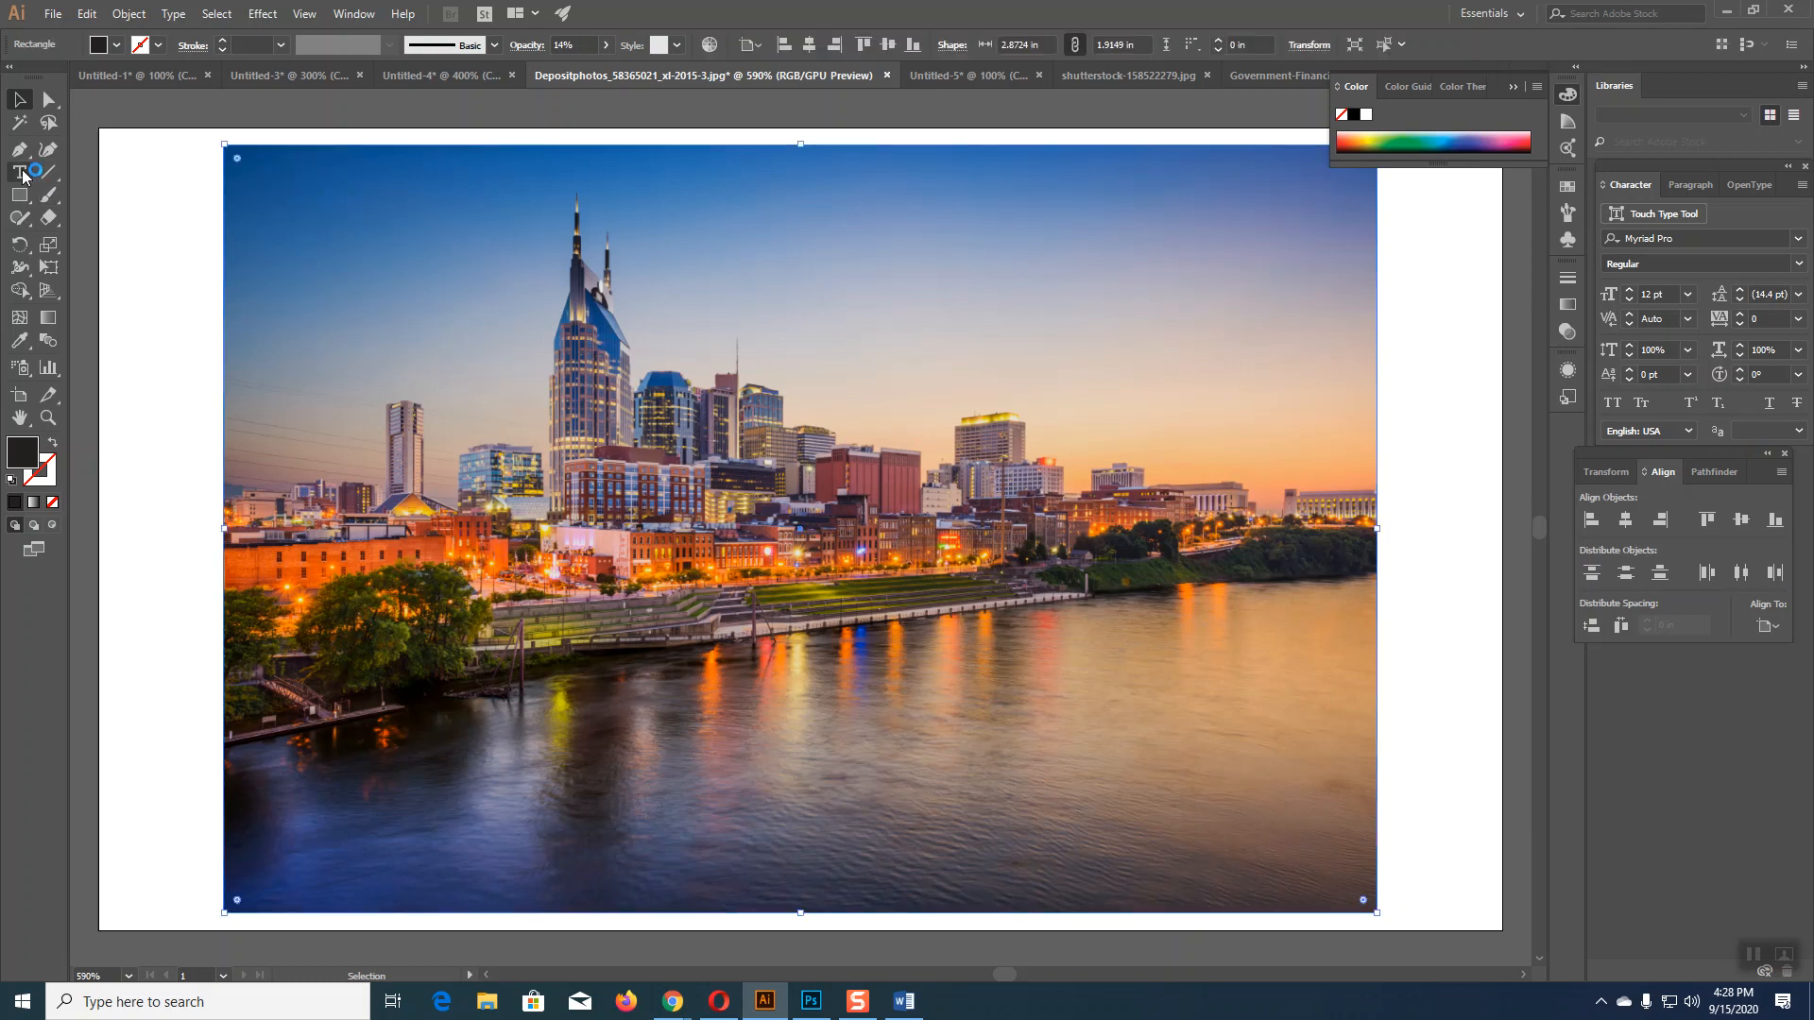
click(835, 518)
text(HELLO)
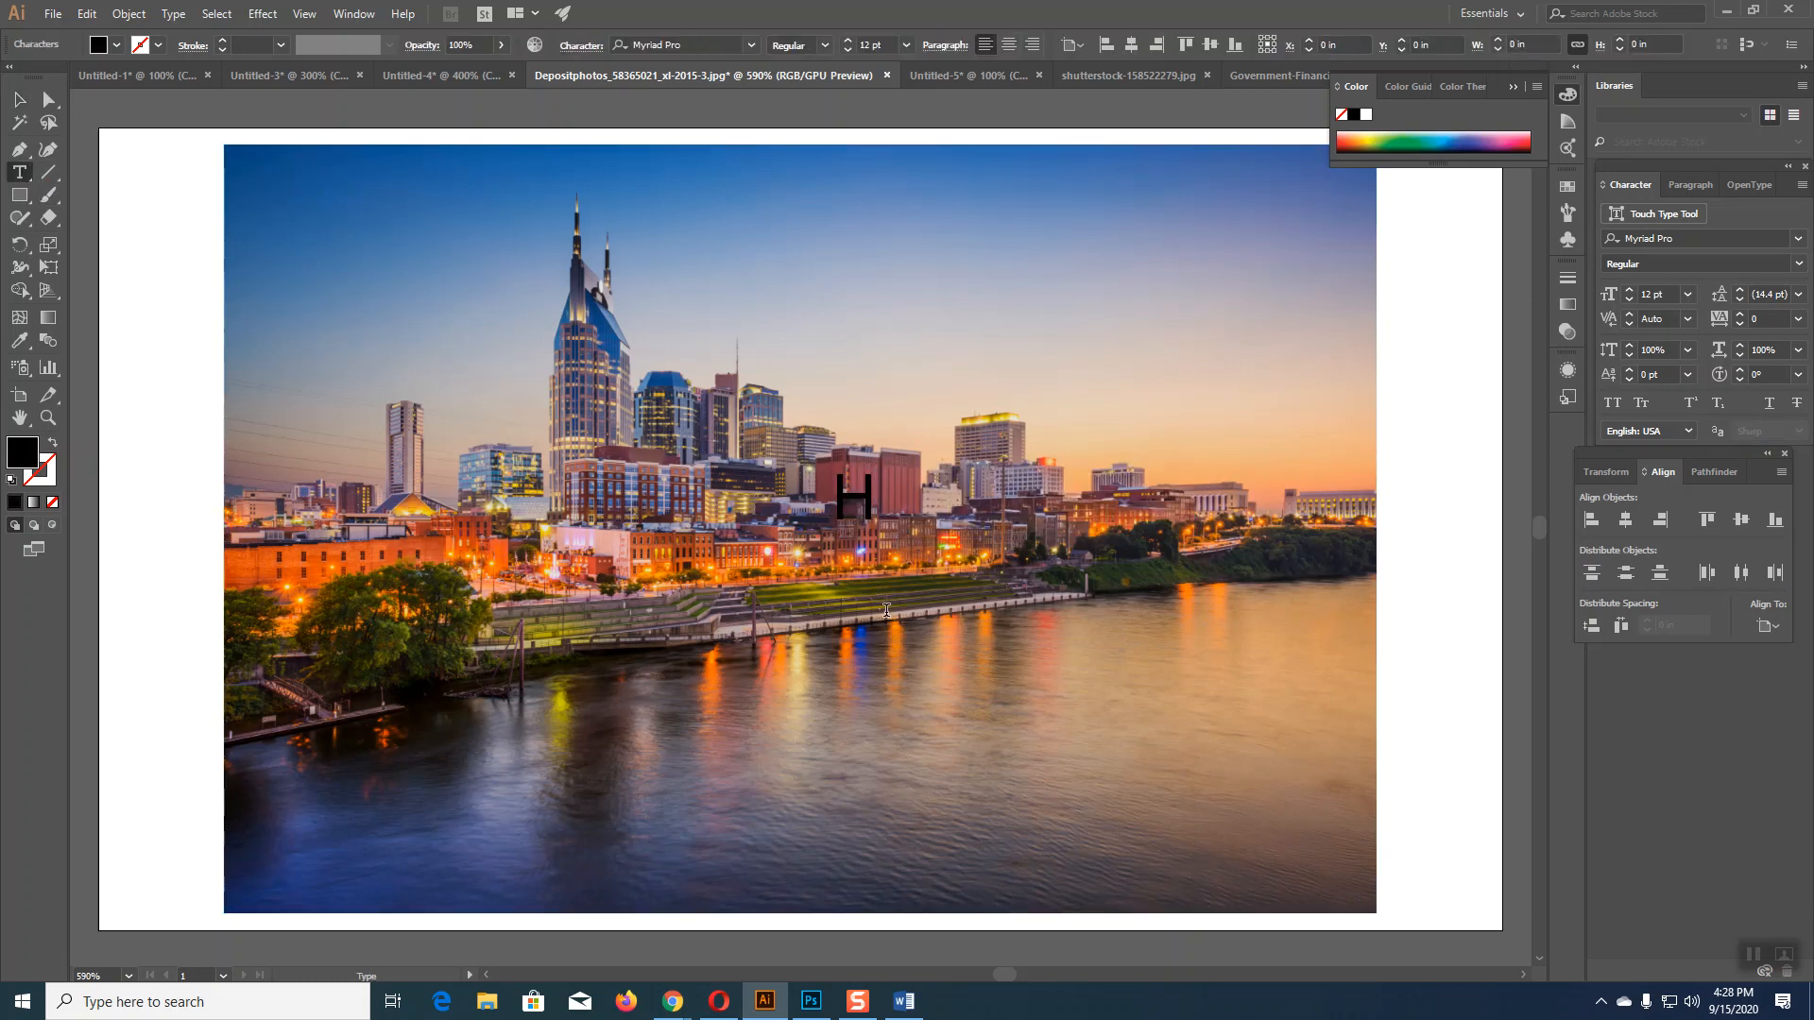
key(Escape)
drag(1016, 537, 1296, 777)
drag(1063, 593, 964, 695)
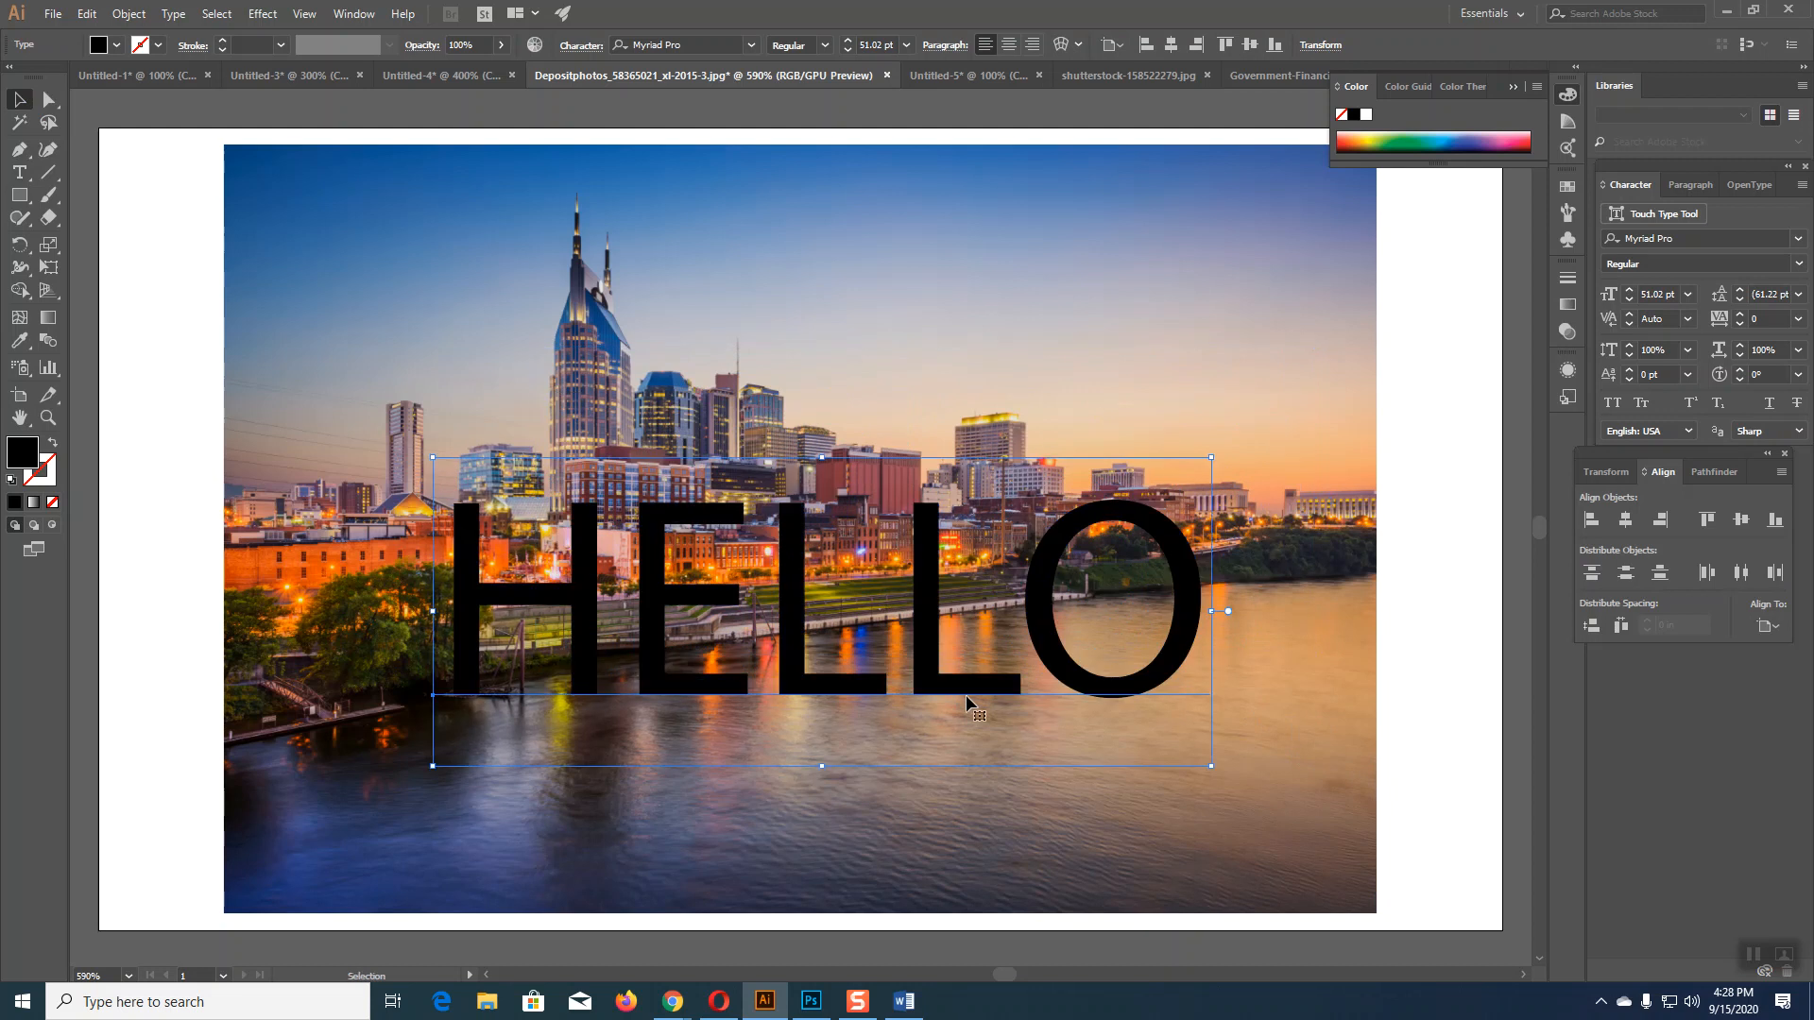
Step: Colour HELLO light orange and move it slightly higher on the photo
click(1362, 143)
click(1362, 133)
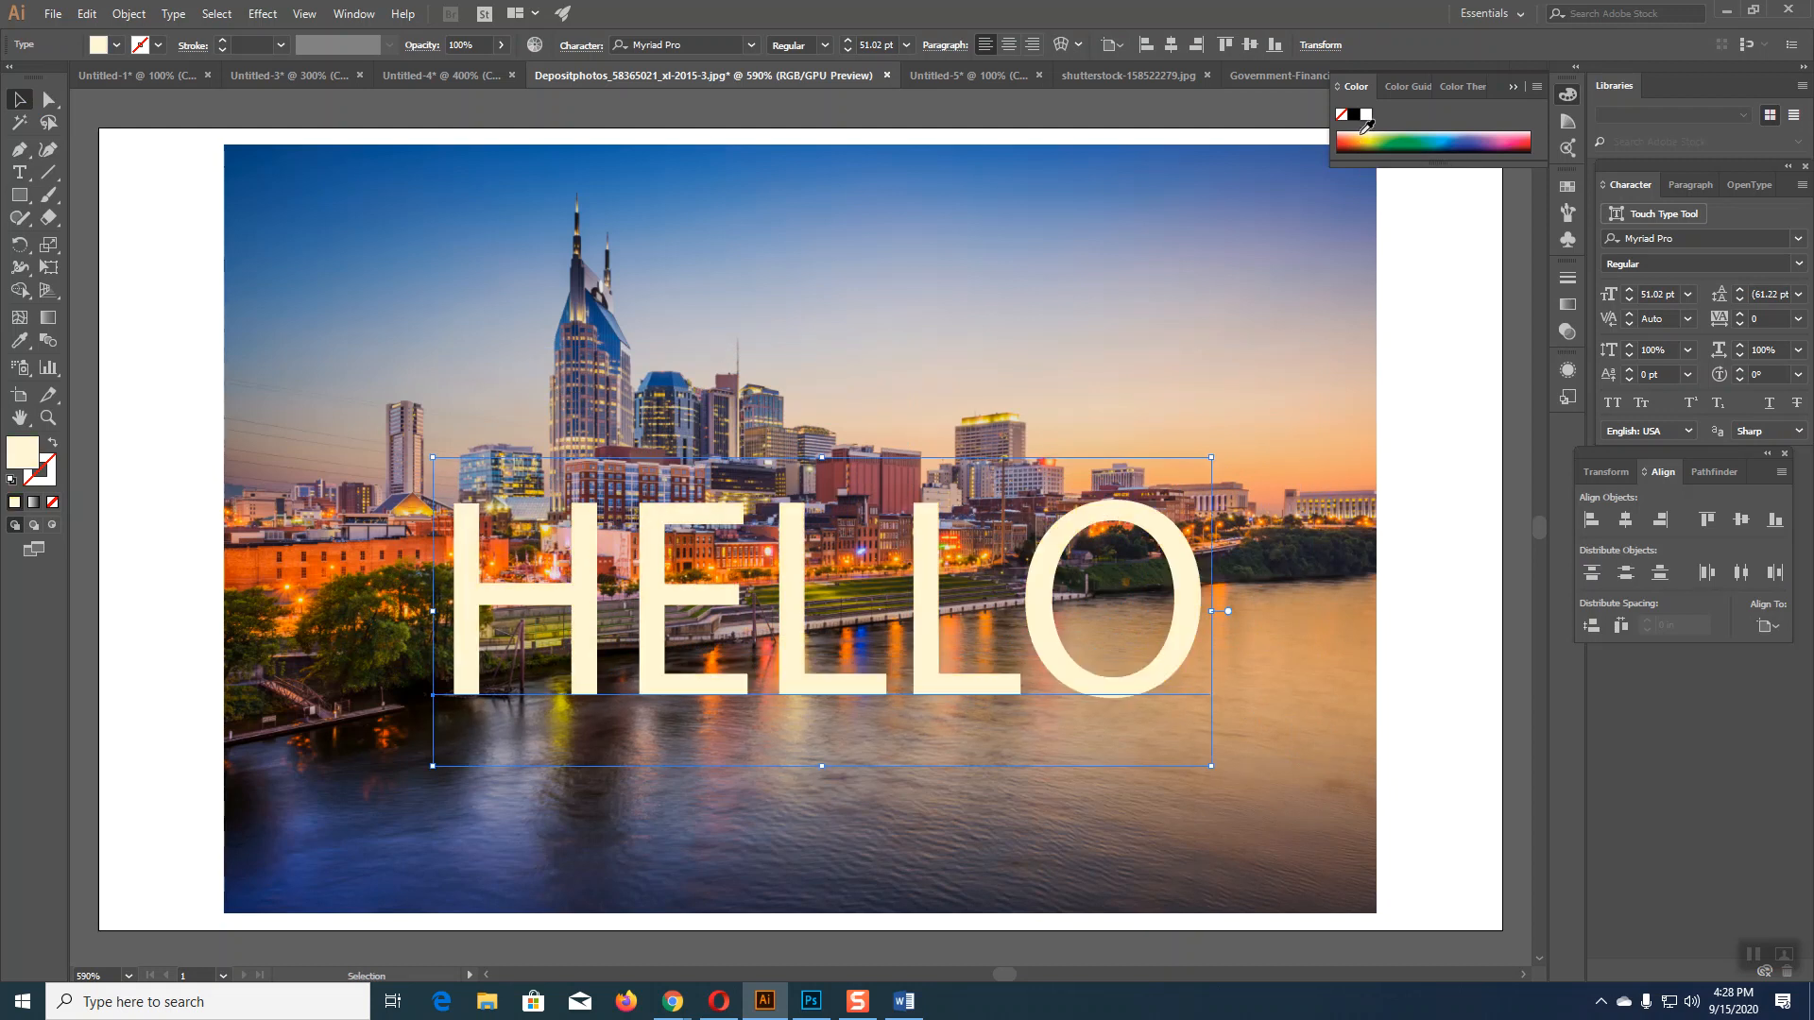
click(1363, 135)
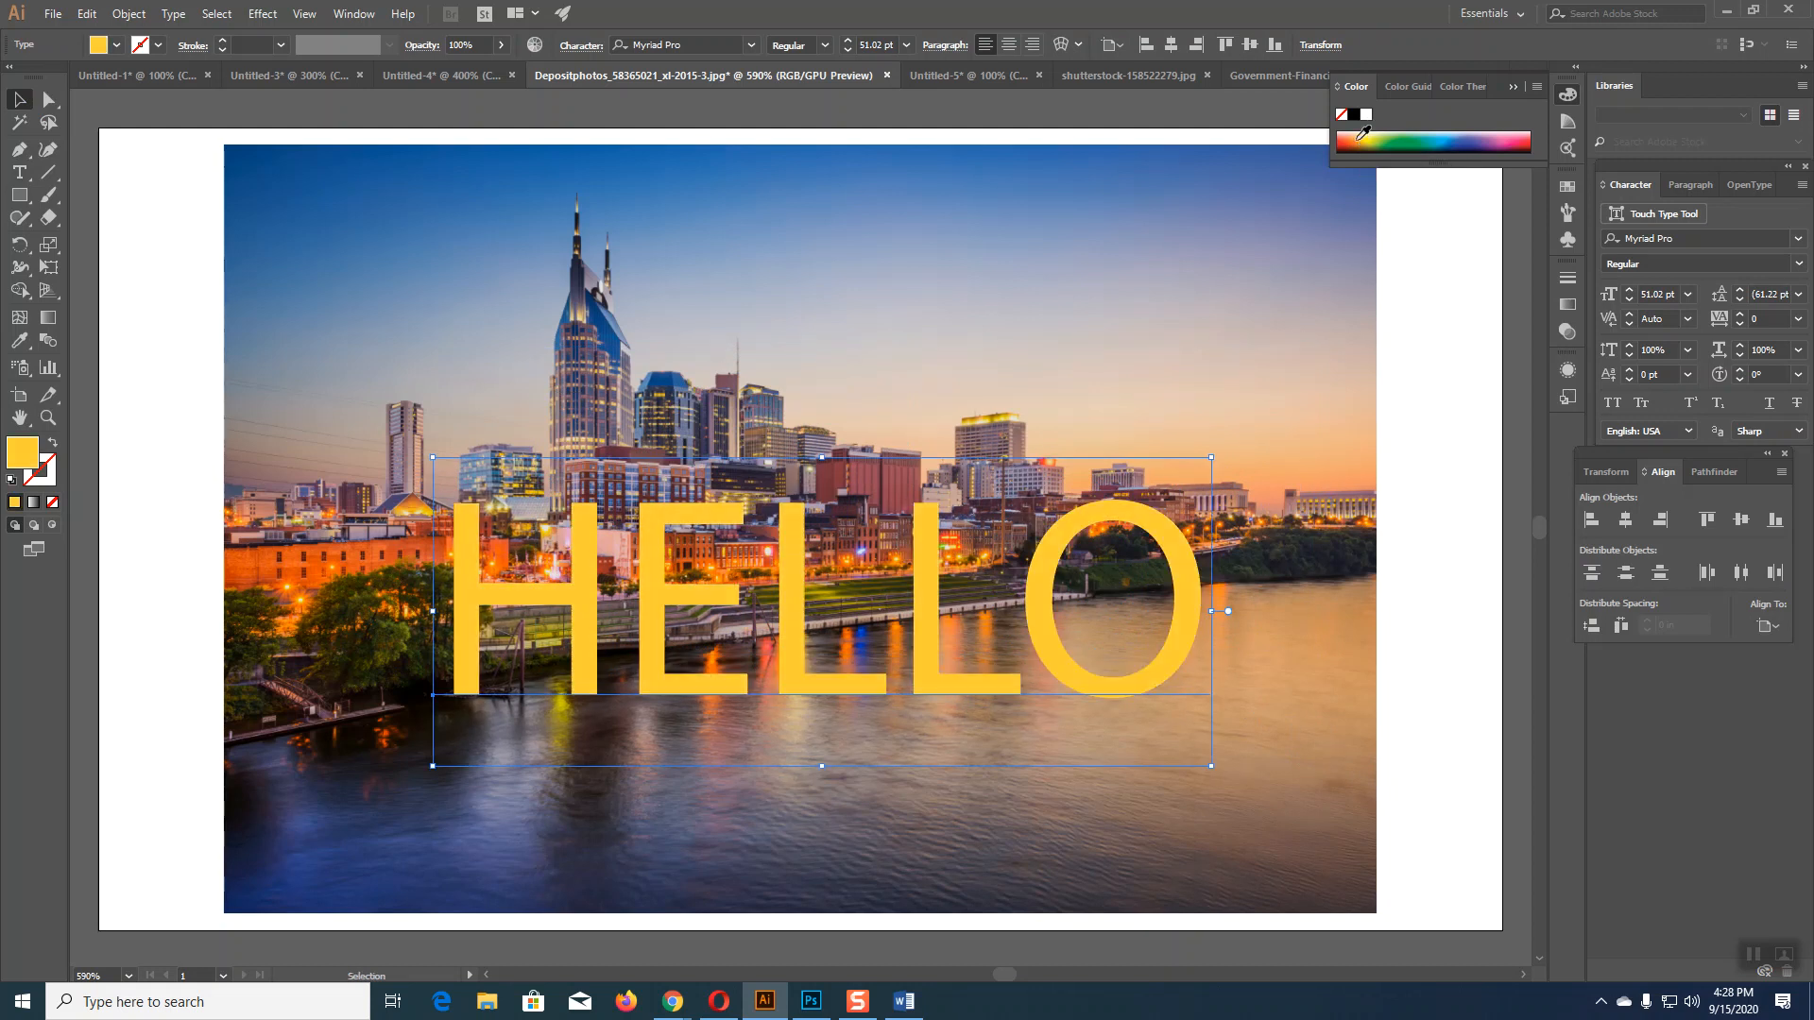
click(1353, 136)
click(19, 99)
drag(926, 615, 926, 563)
click(1441, 711)
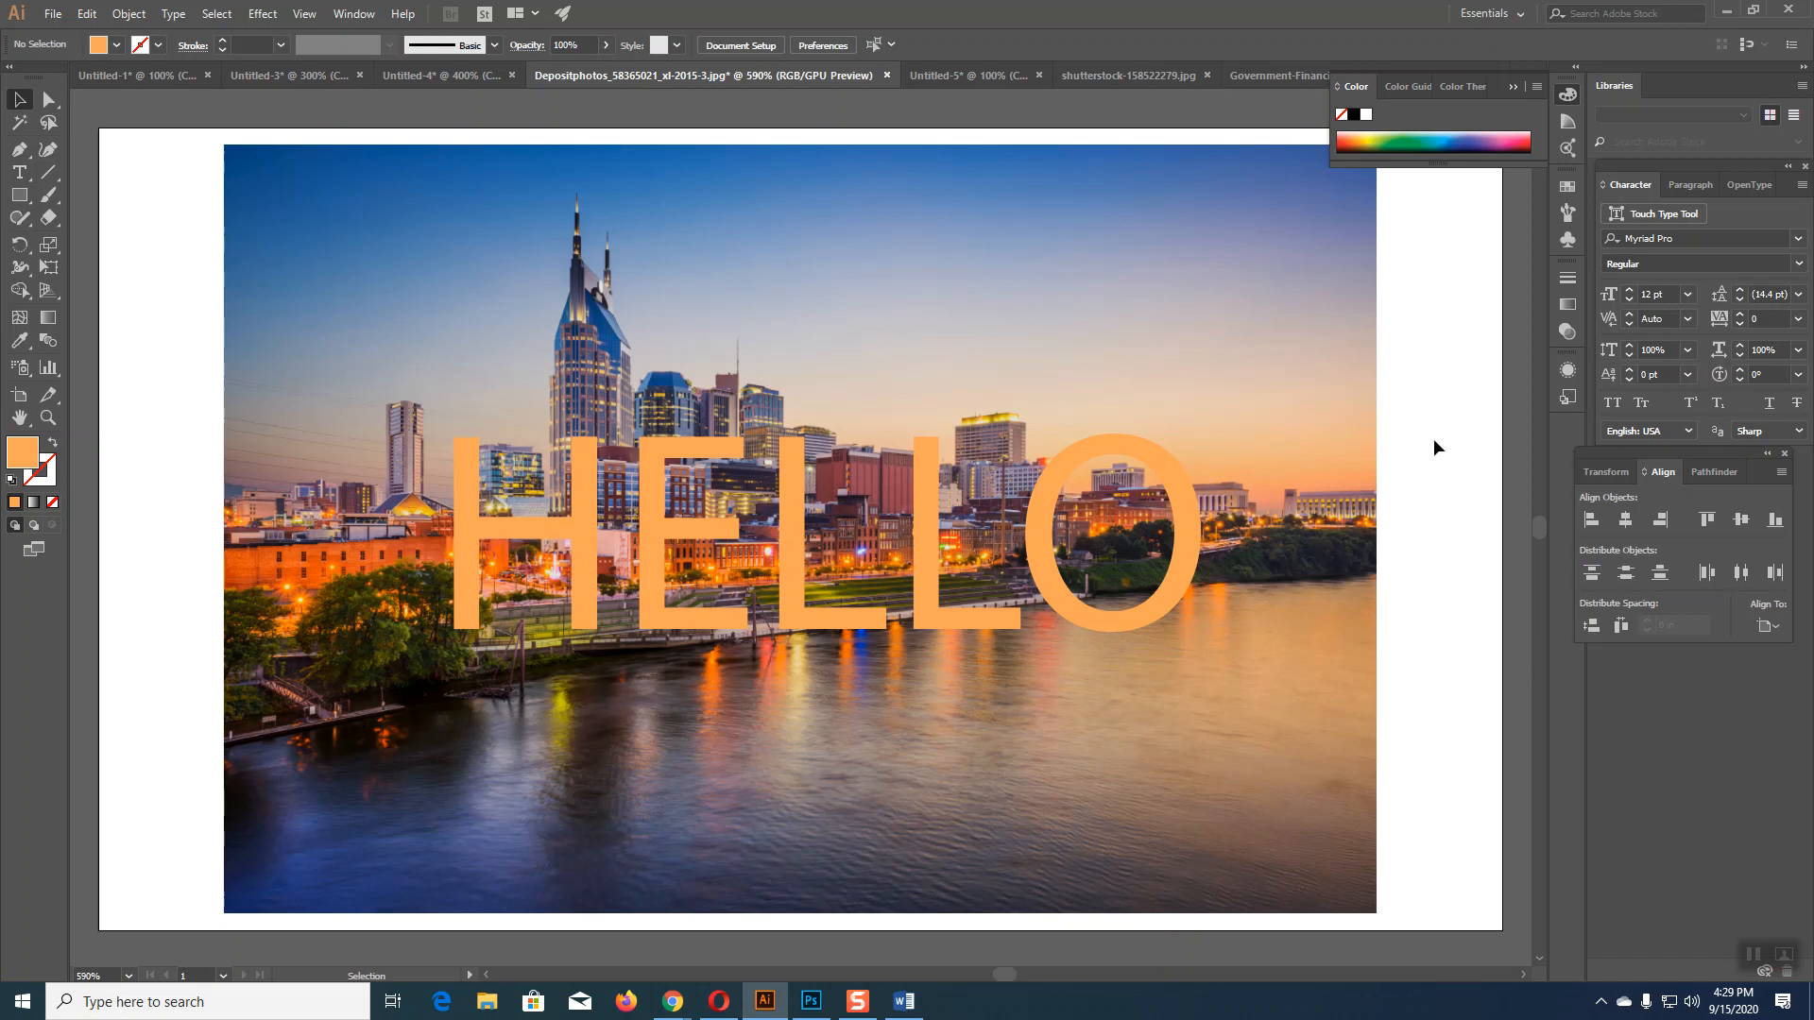
click(1287, 492)
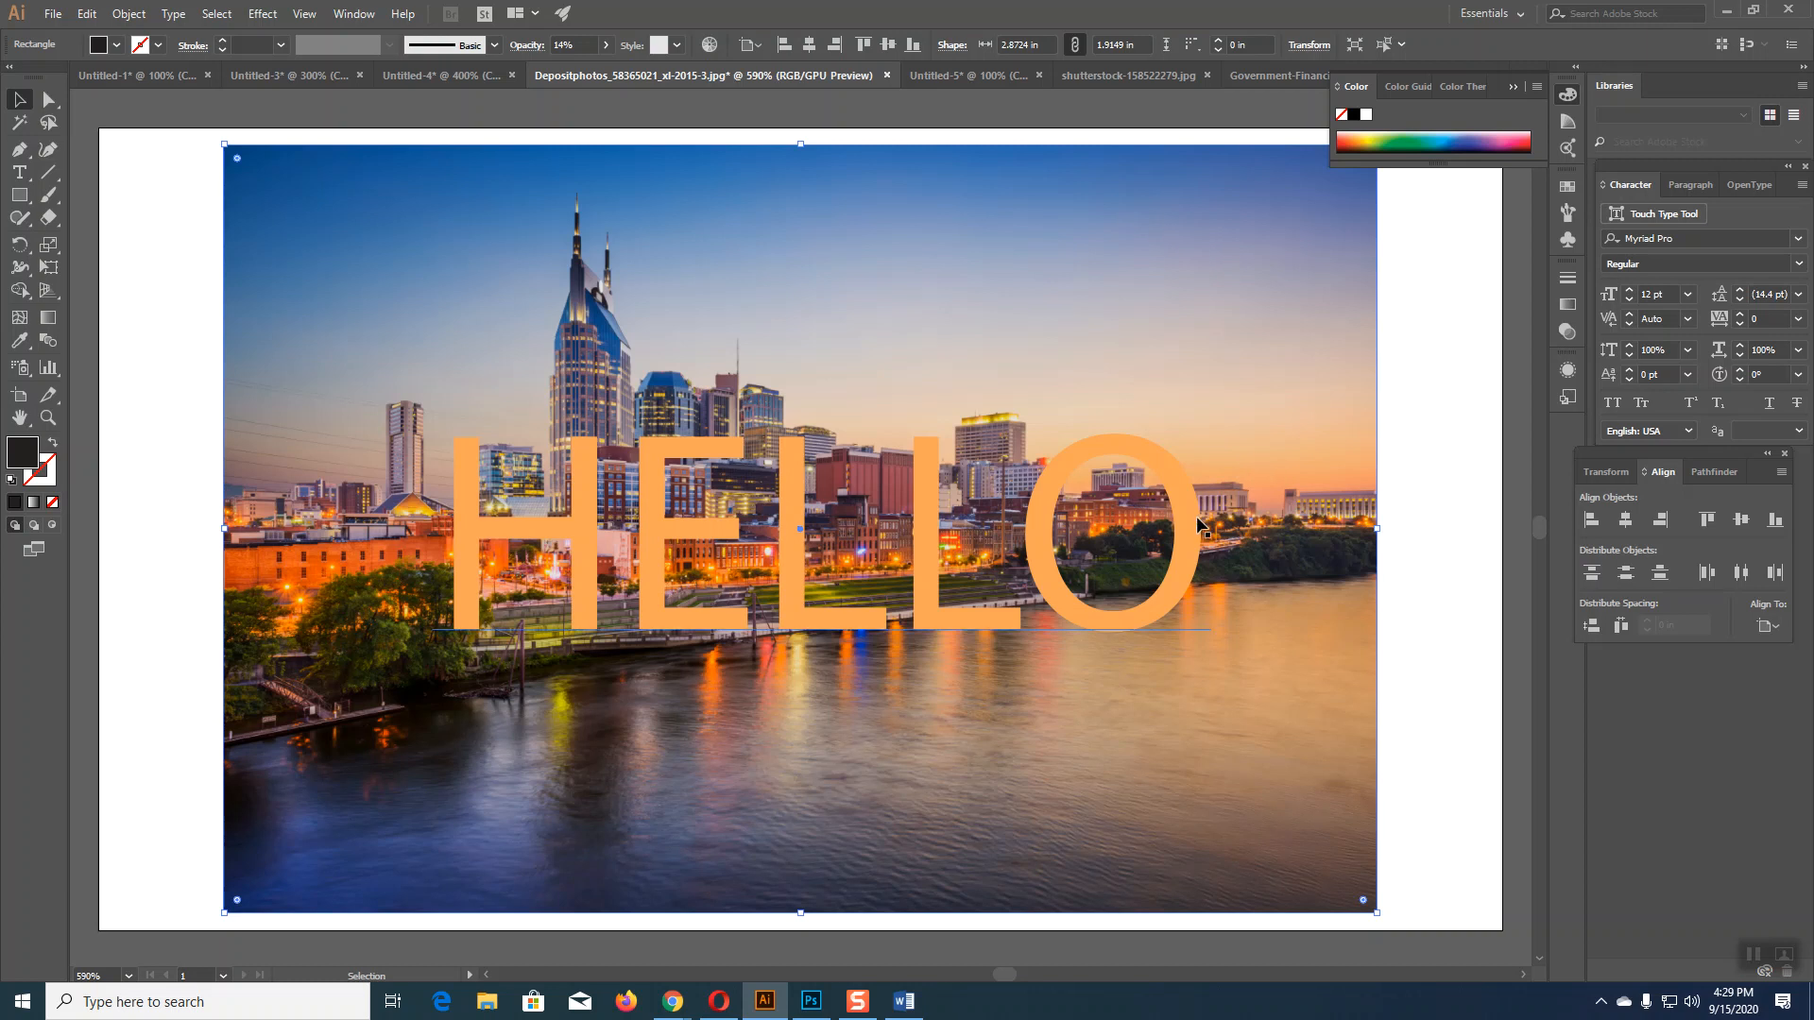
click(1381, 607)
click(1189, 566)
click(1447, 682)
click(1335, 631)
key(1)
key(4)
click(1454, 431)
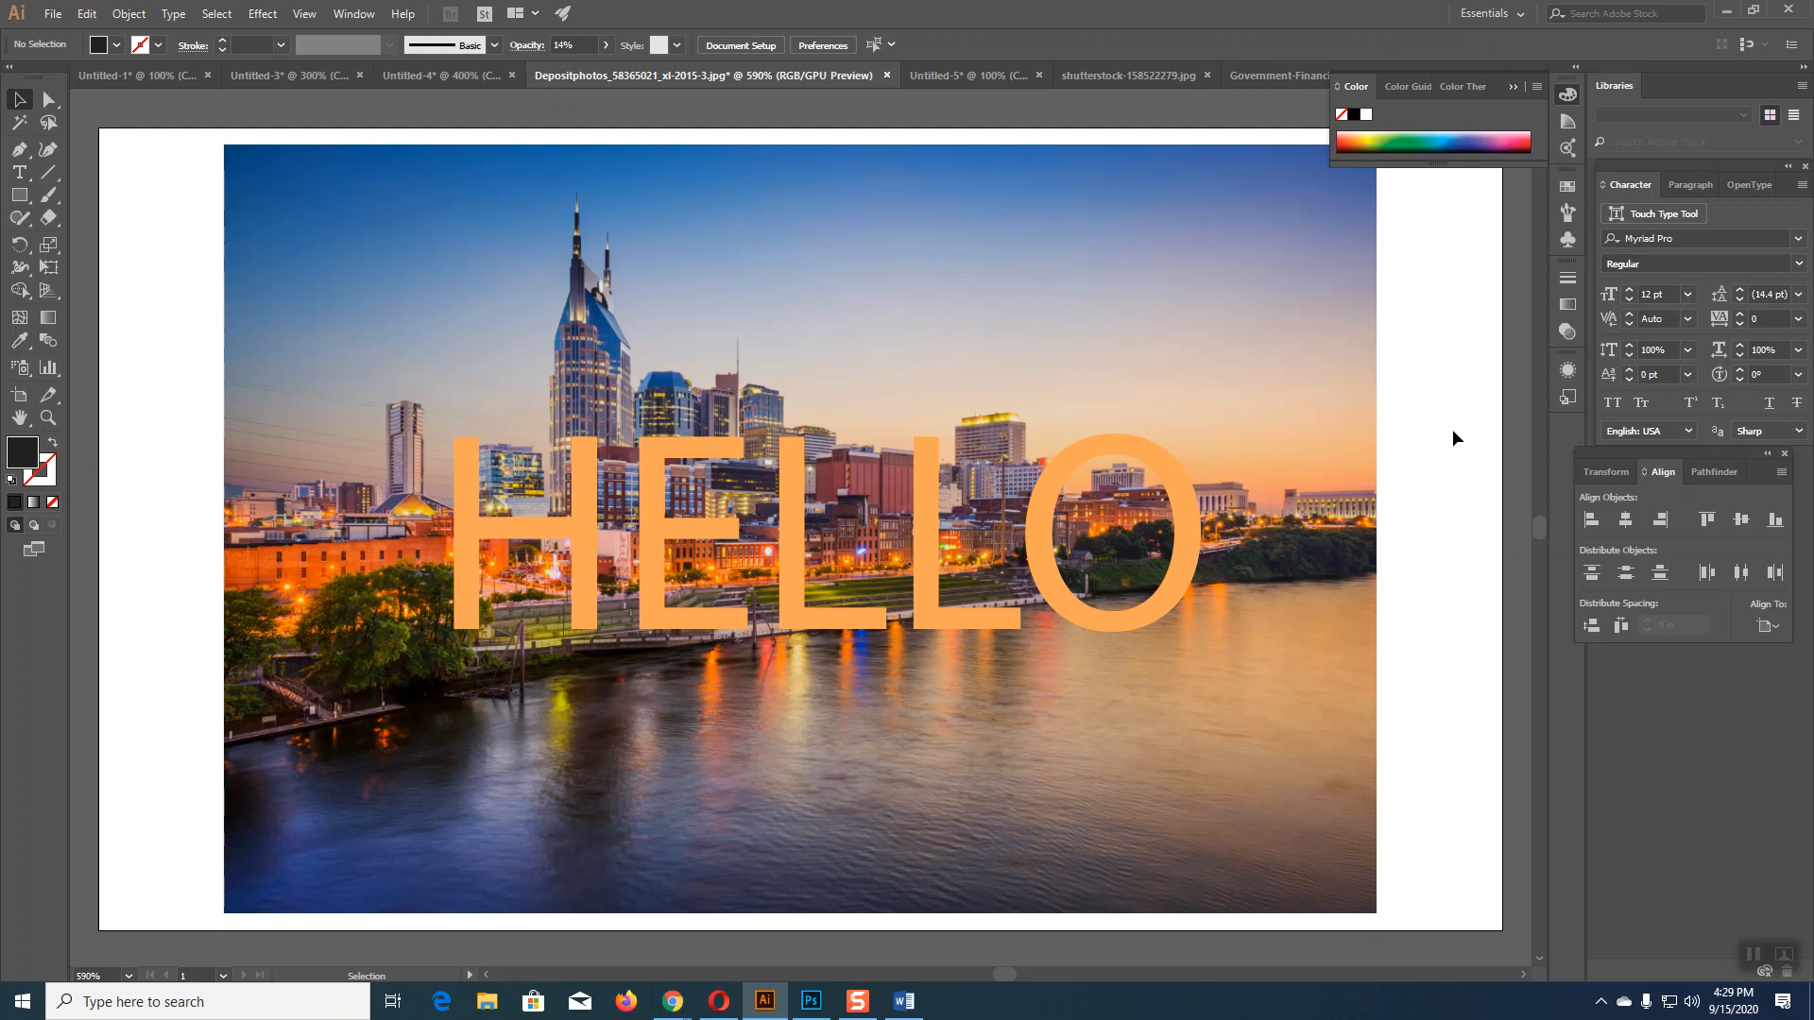
click(1037, 527)
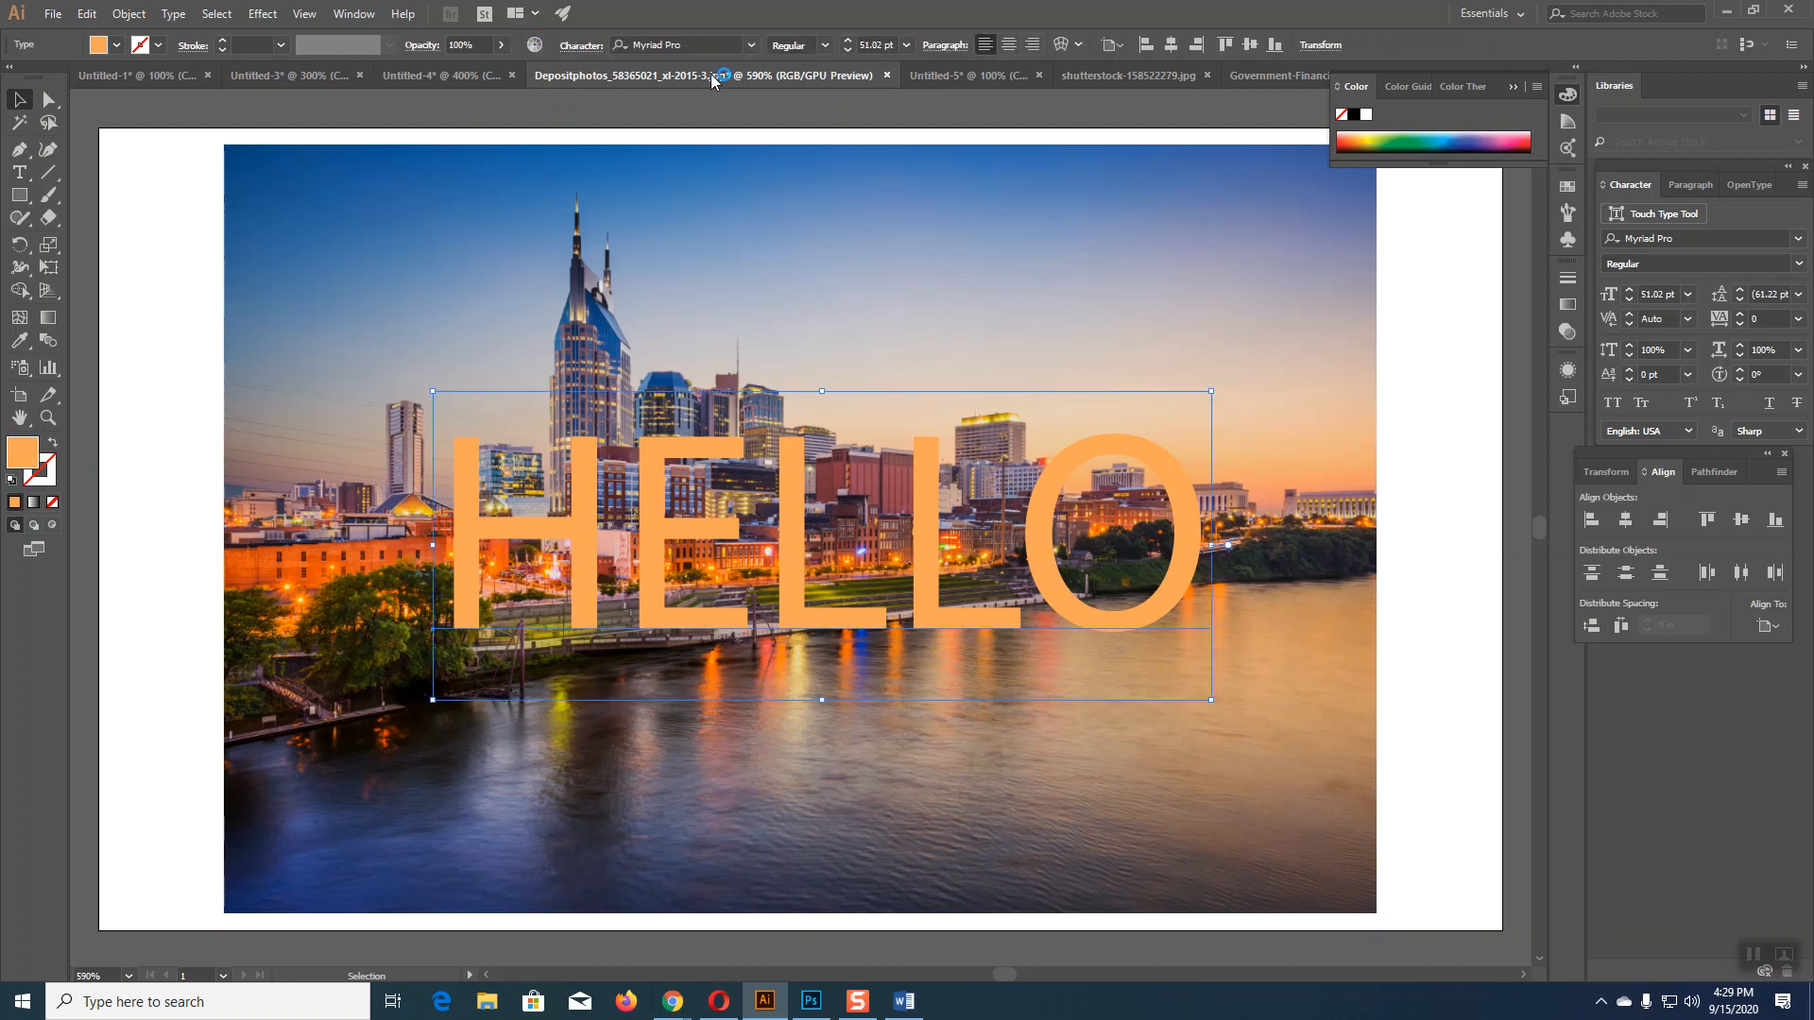
click(796, 272)
click(607, 45)
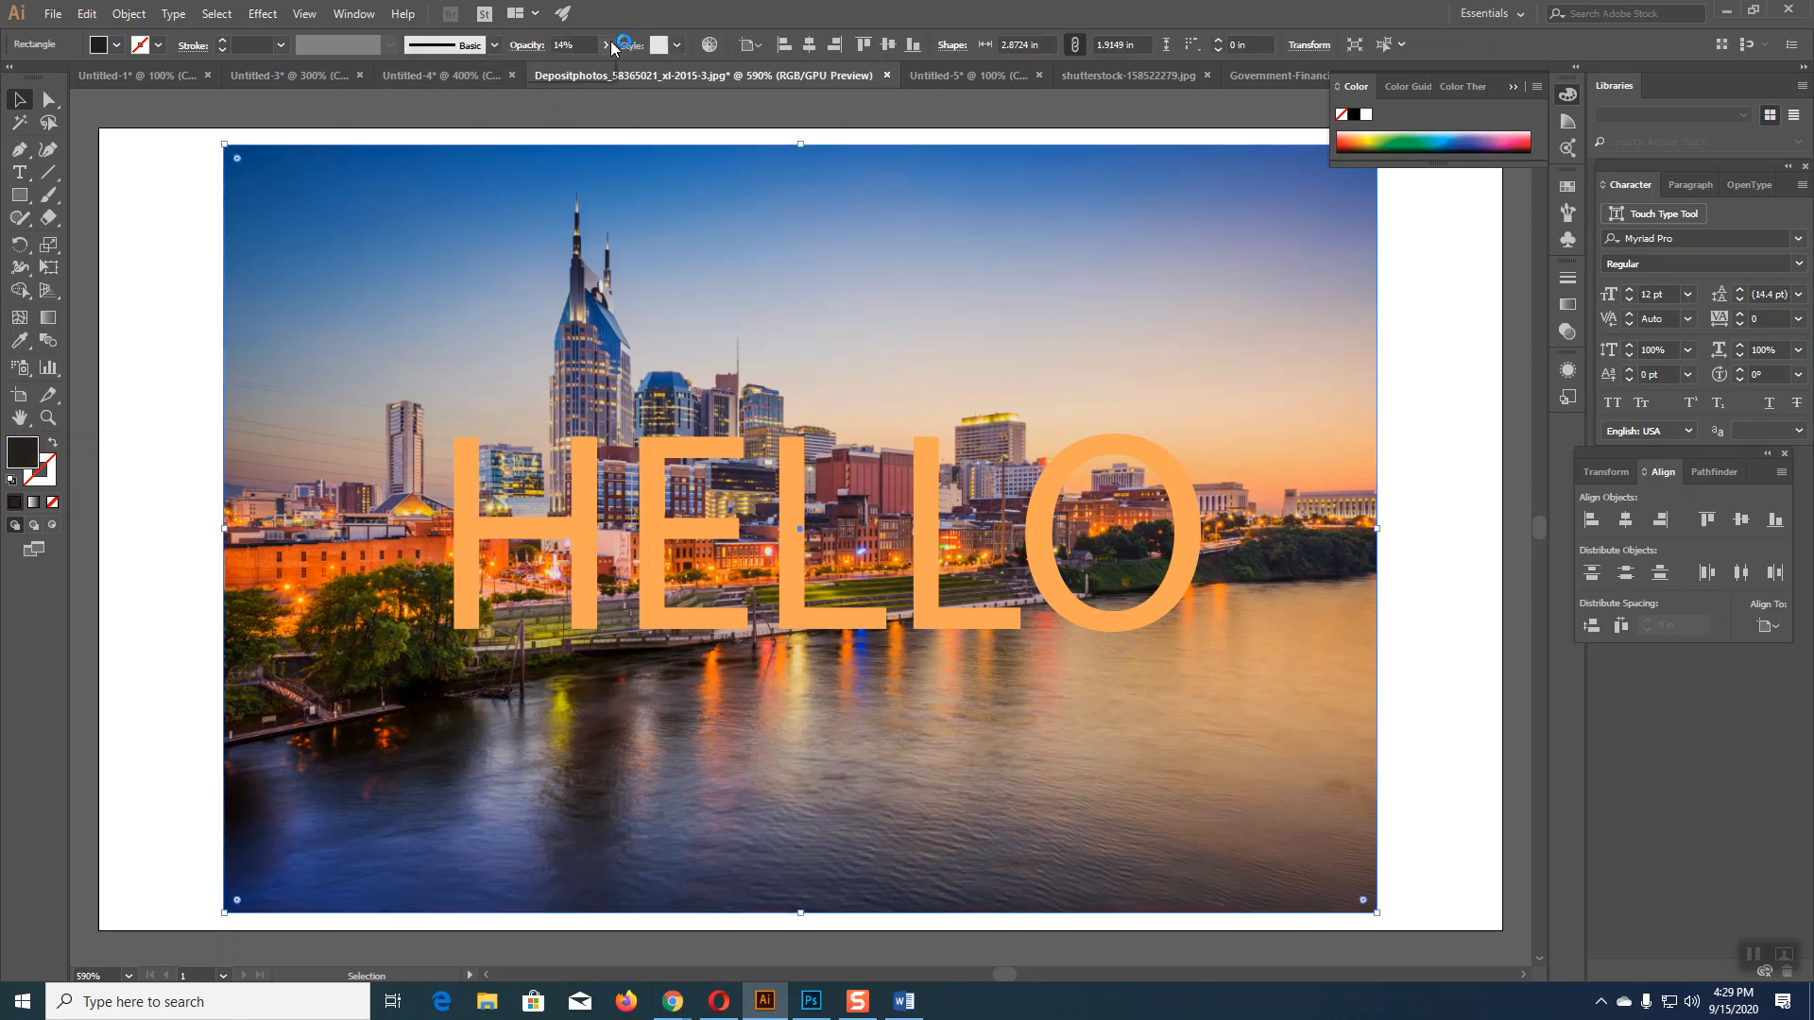
drag(543, 69, 587, 70)
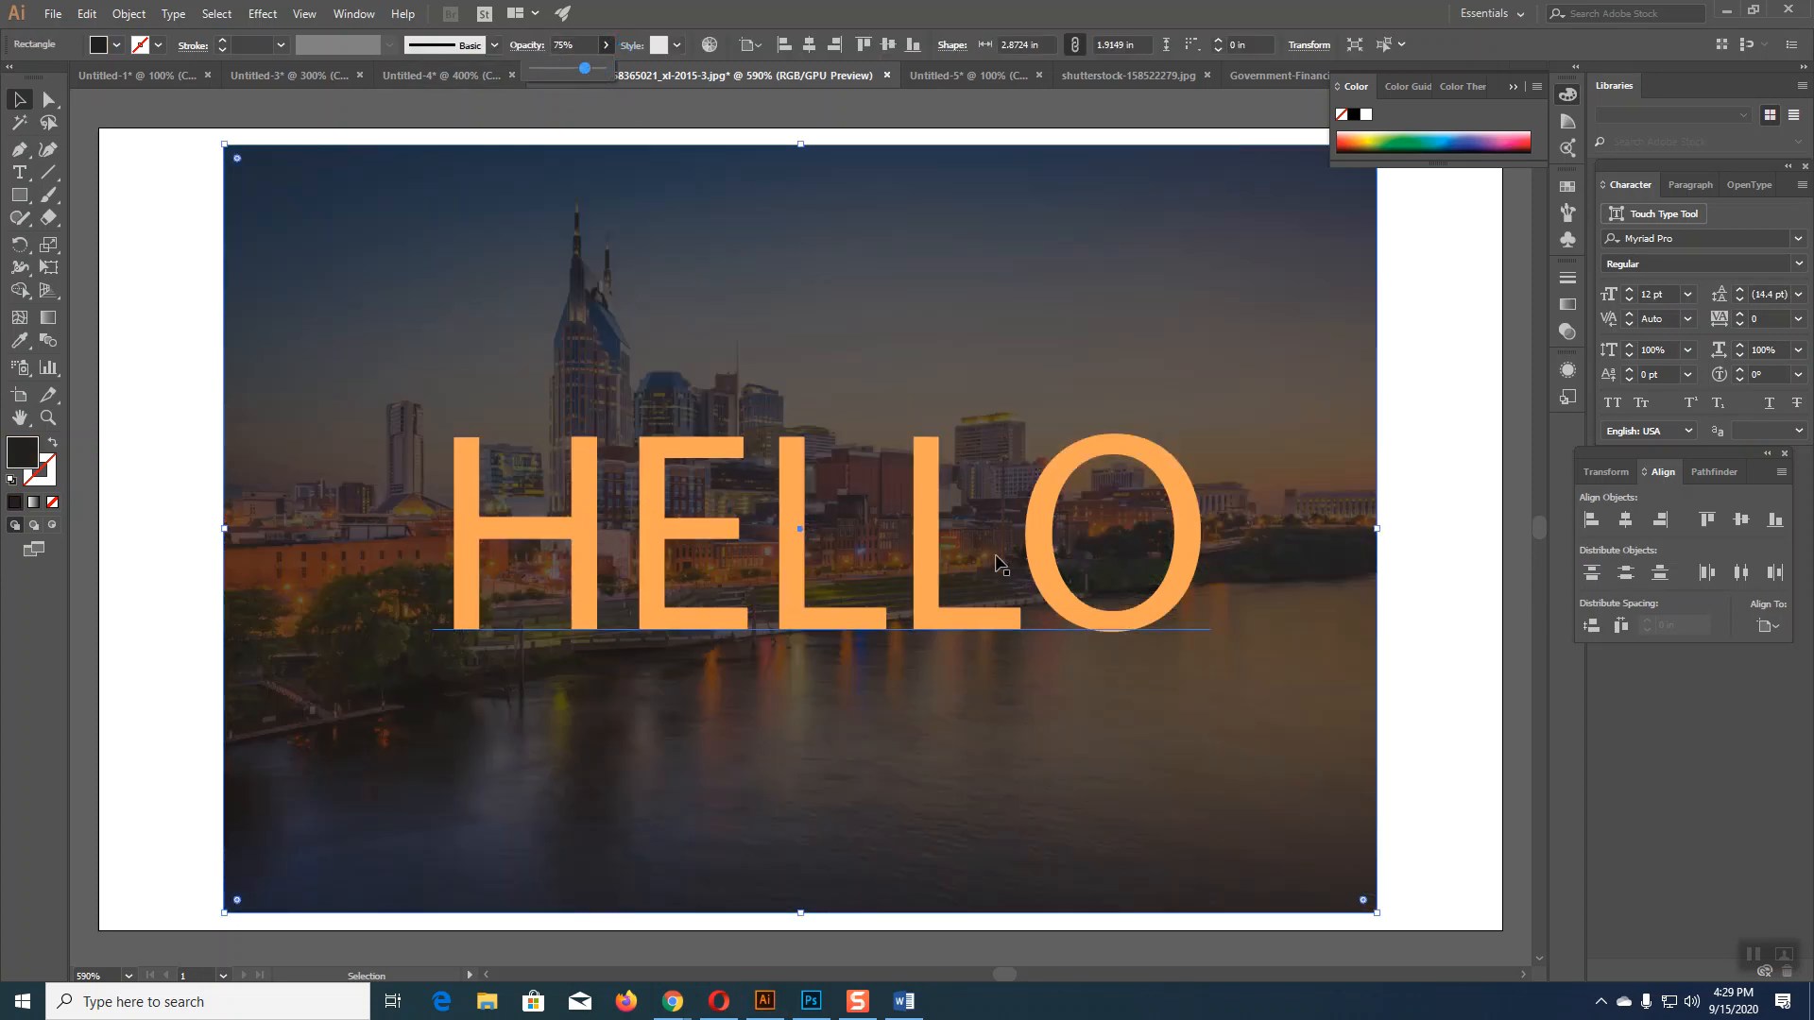
drag(587, 69, 543, 69)
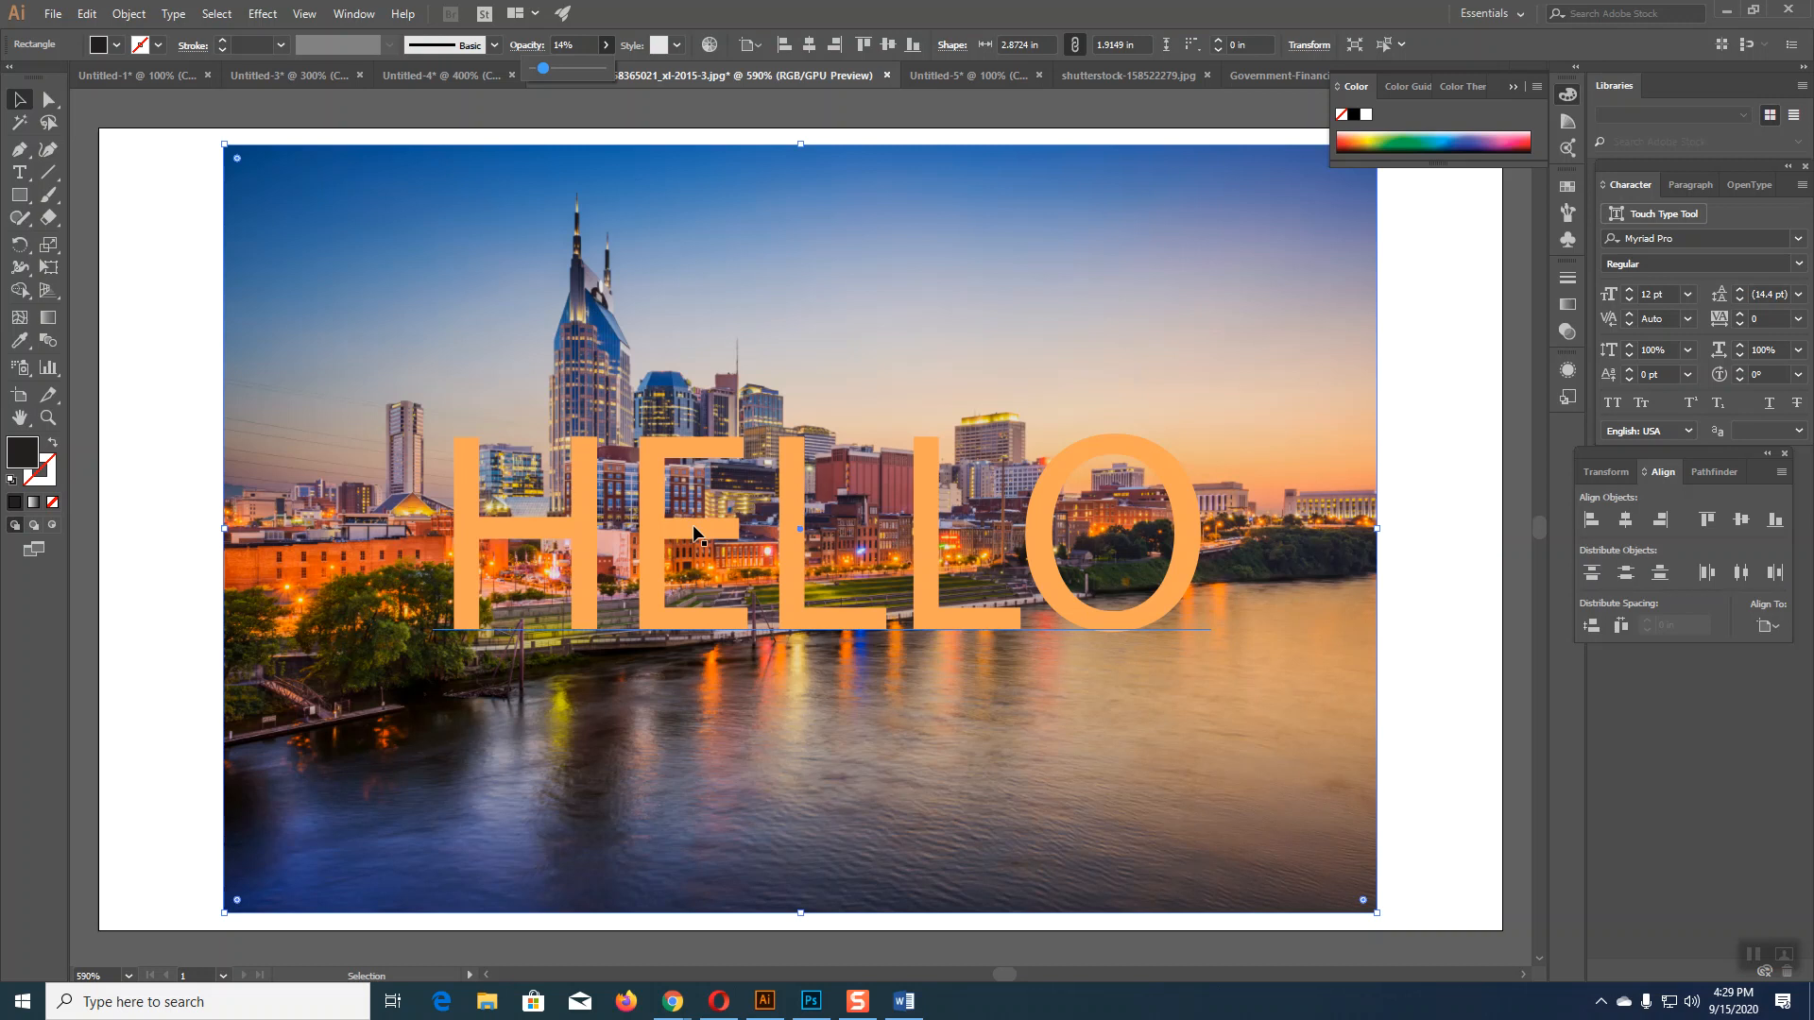
click(1490, 614)
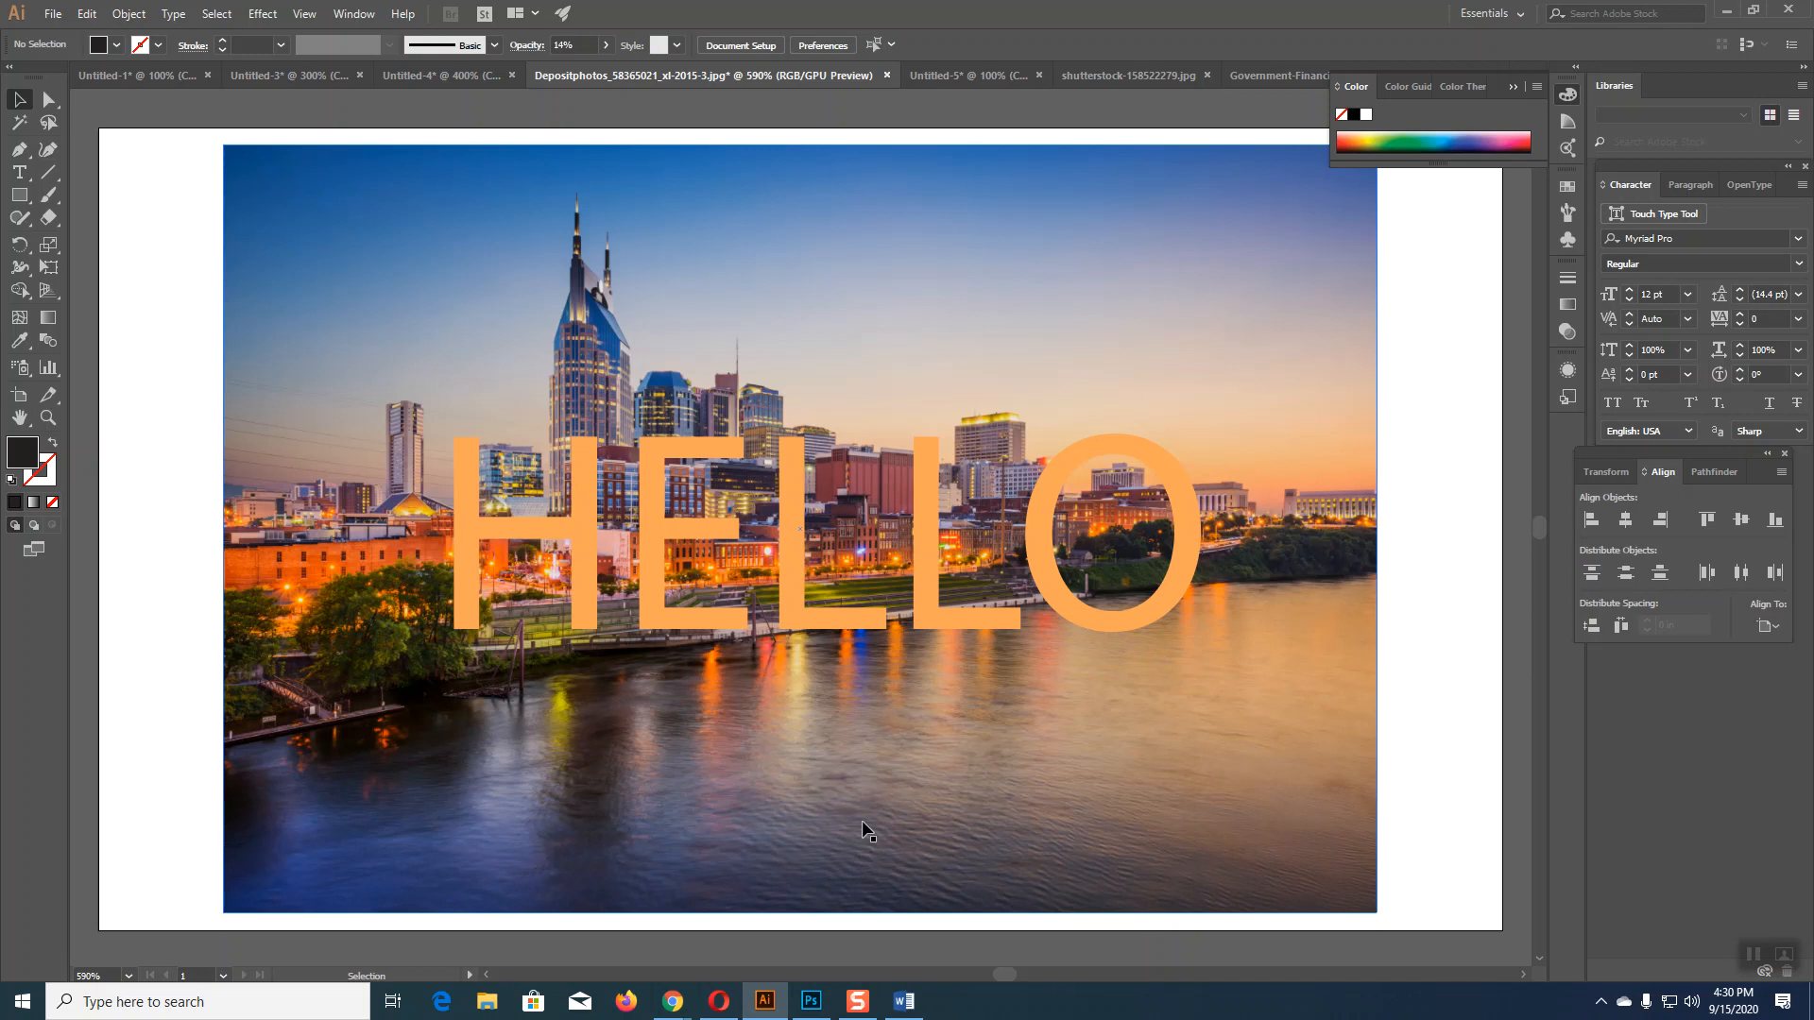
click(888, 746)
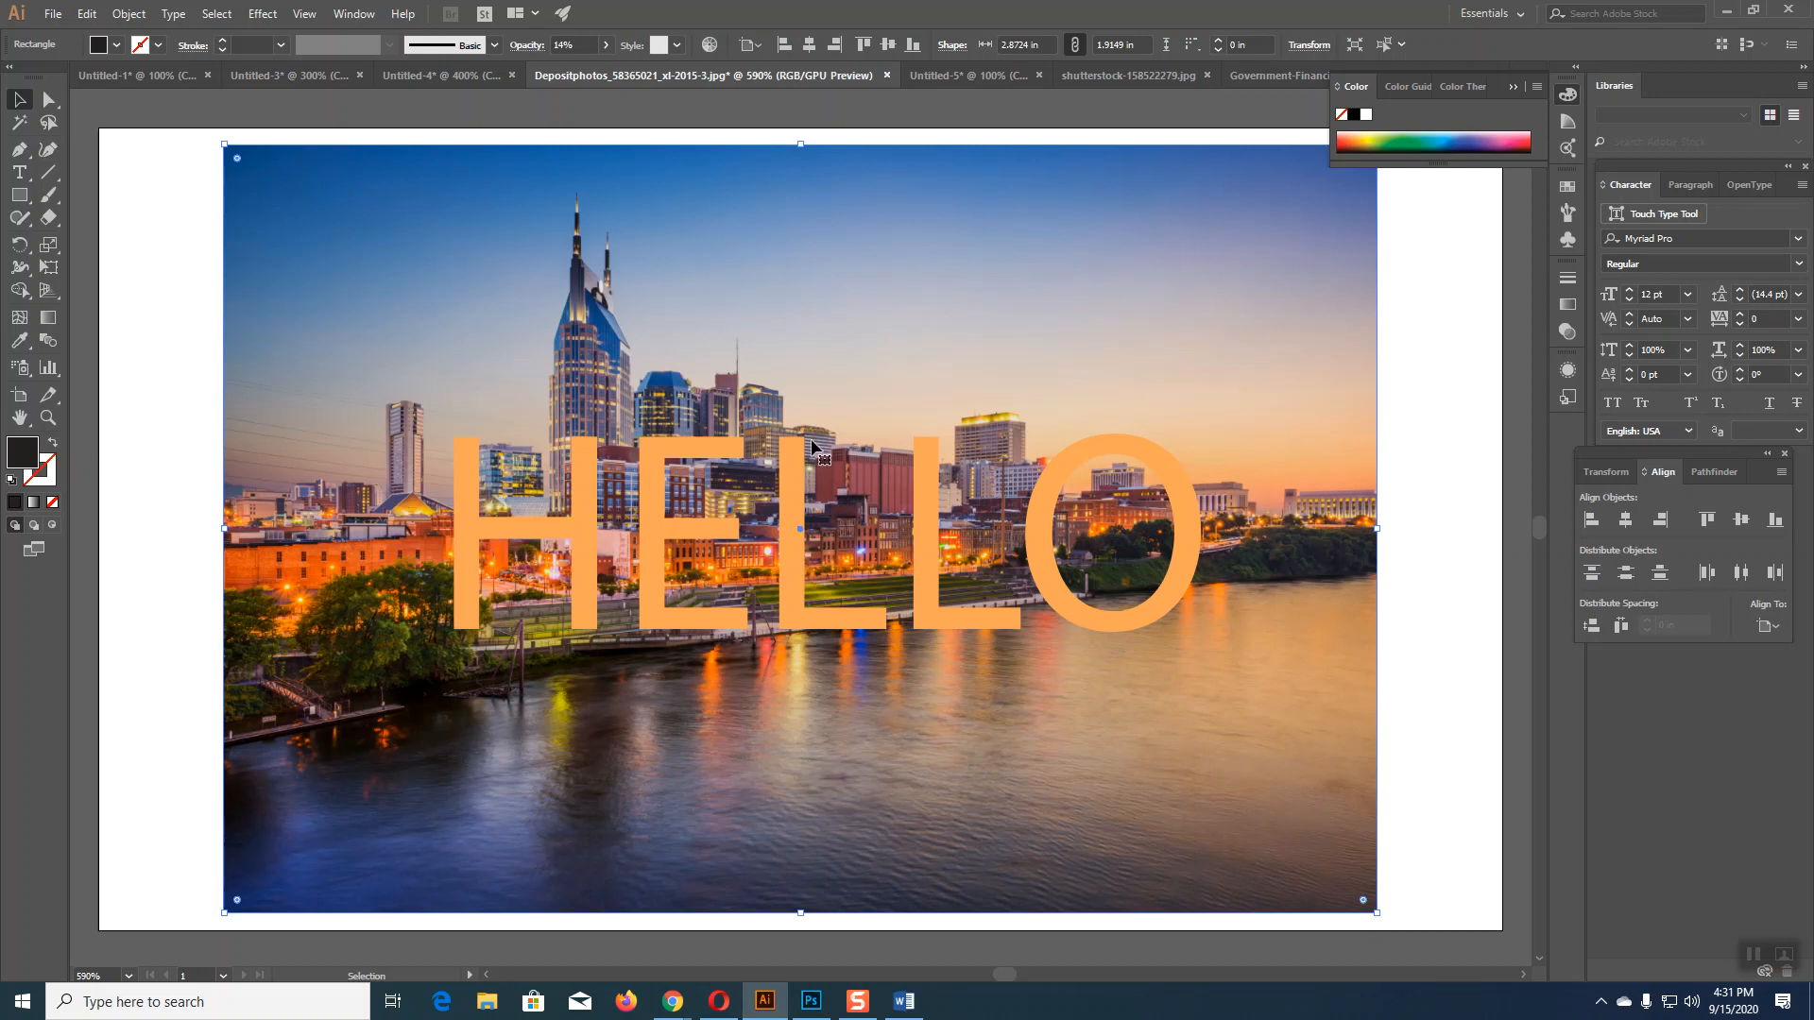
click(672, 999)
click(586, 916)
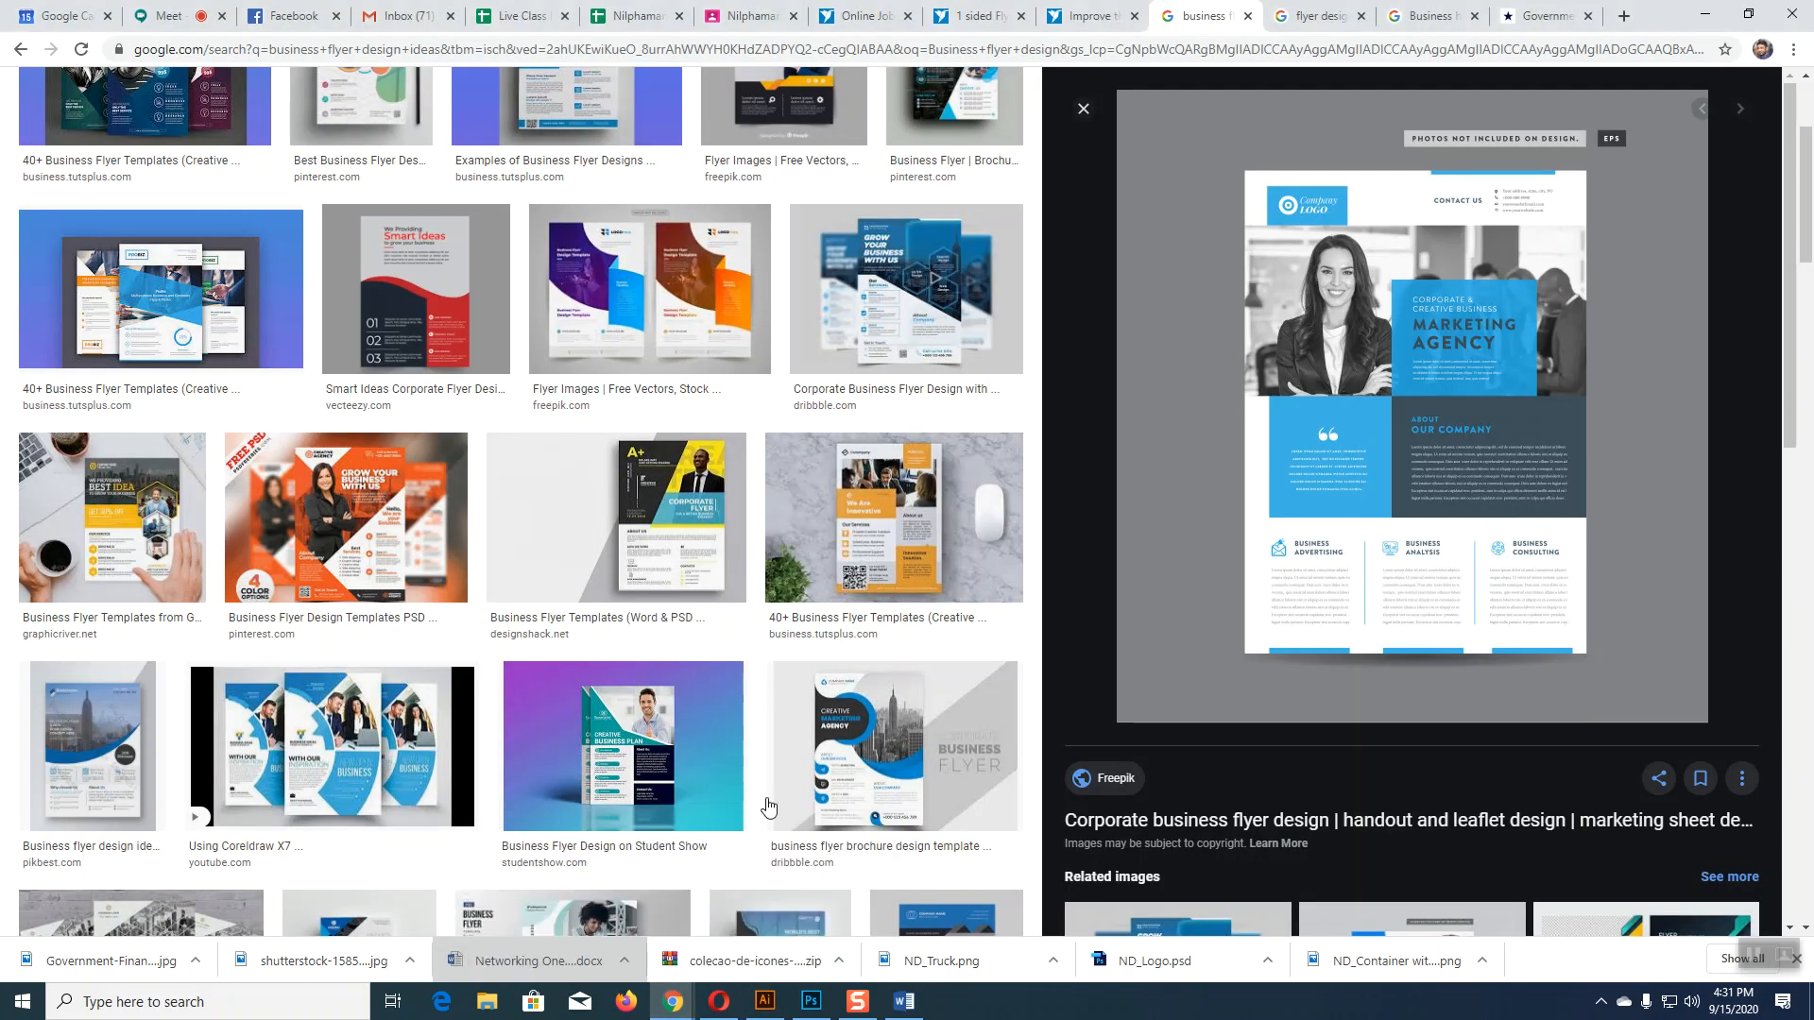
scroll(395, 324, up, 3)
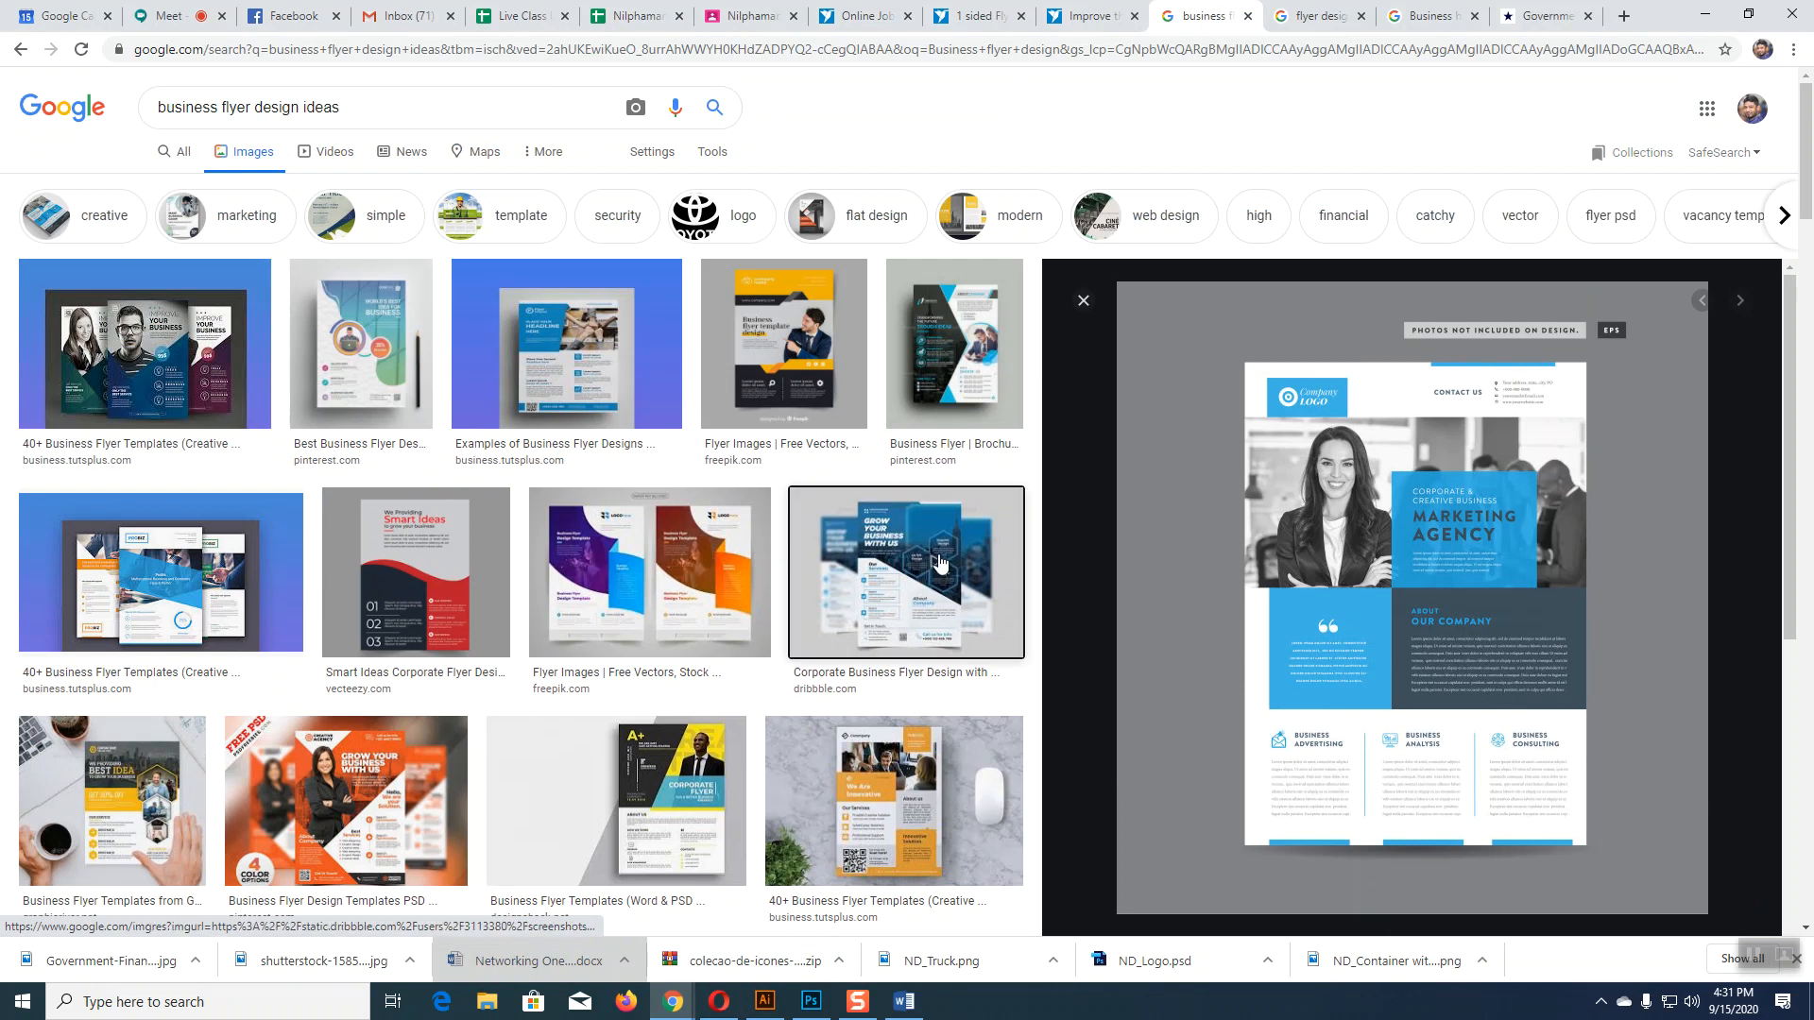
click(907, 567)
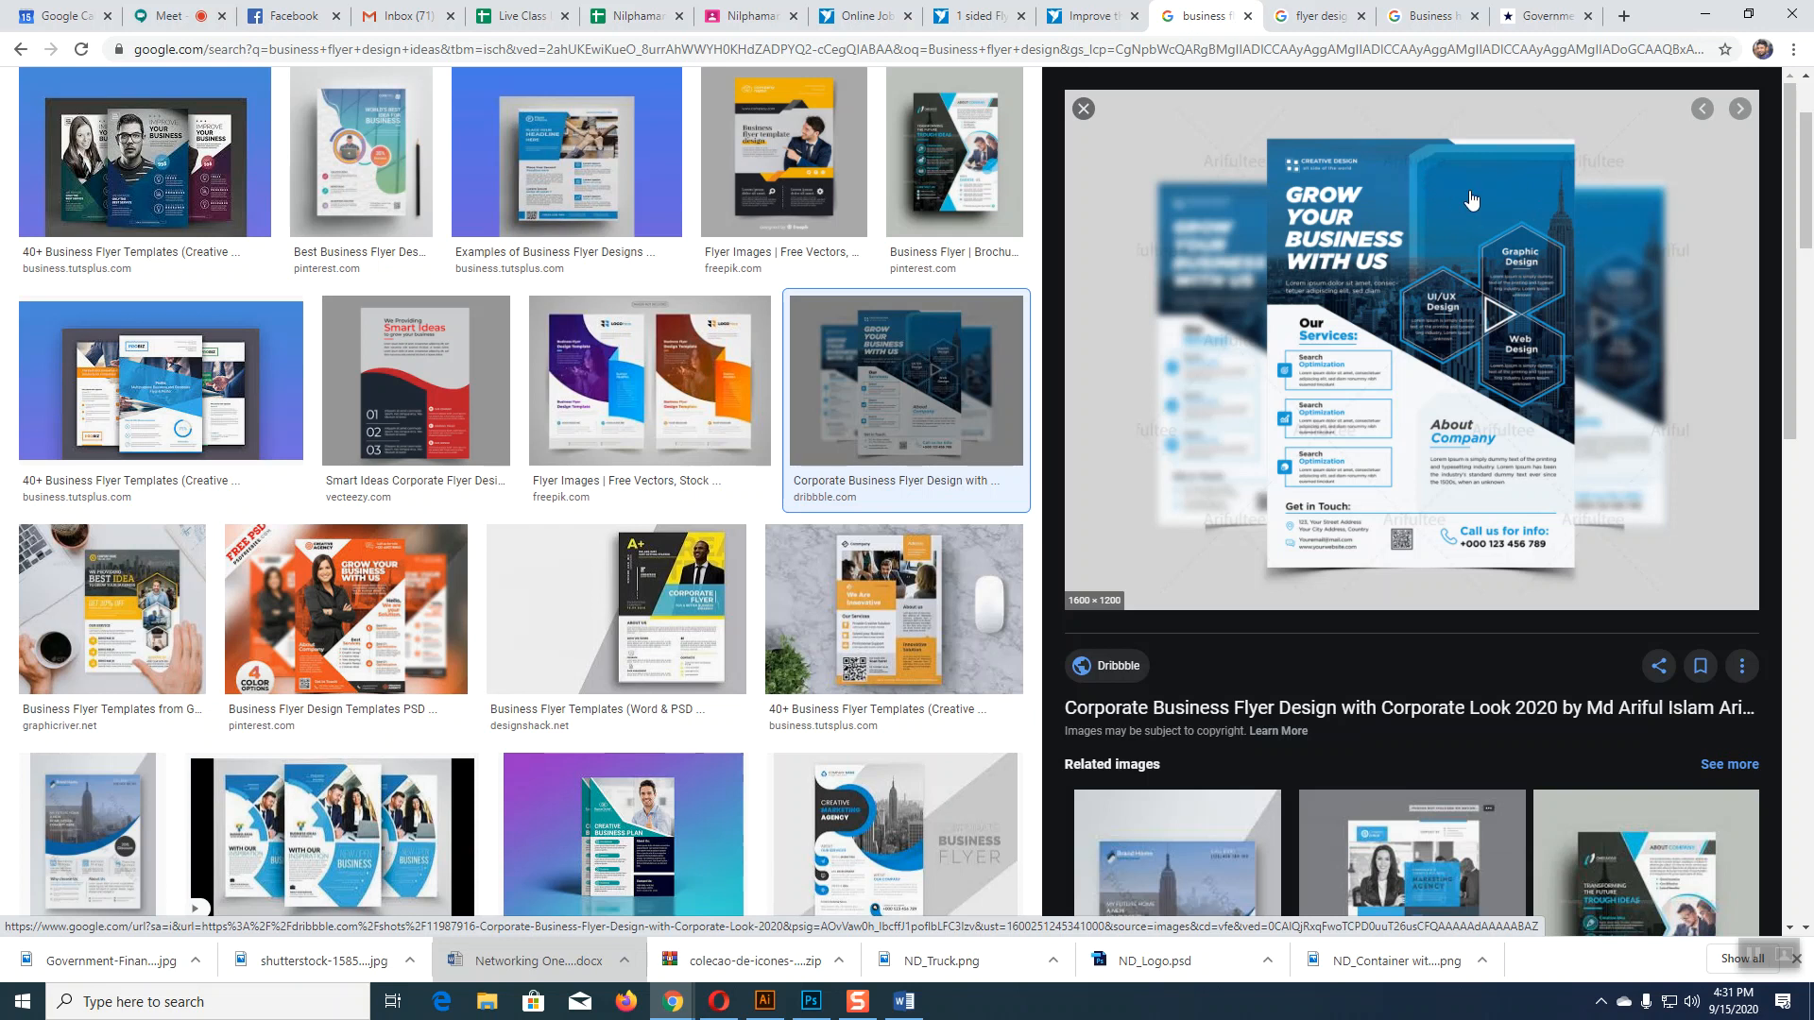
click(761, 1004)
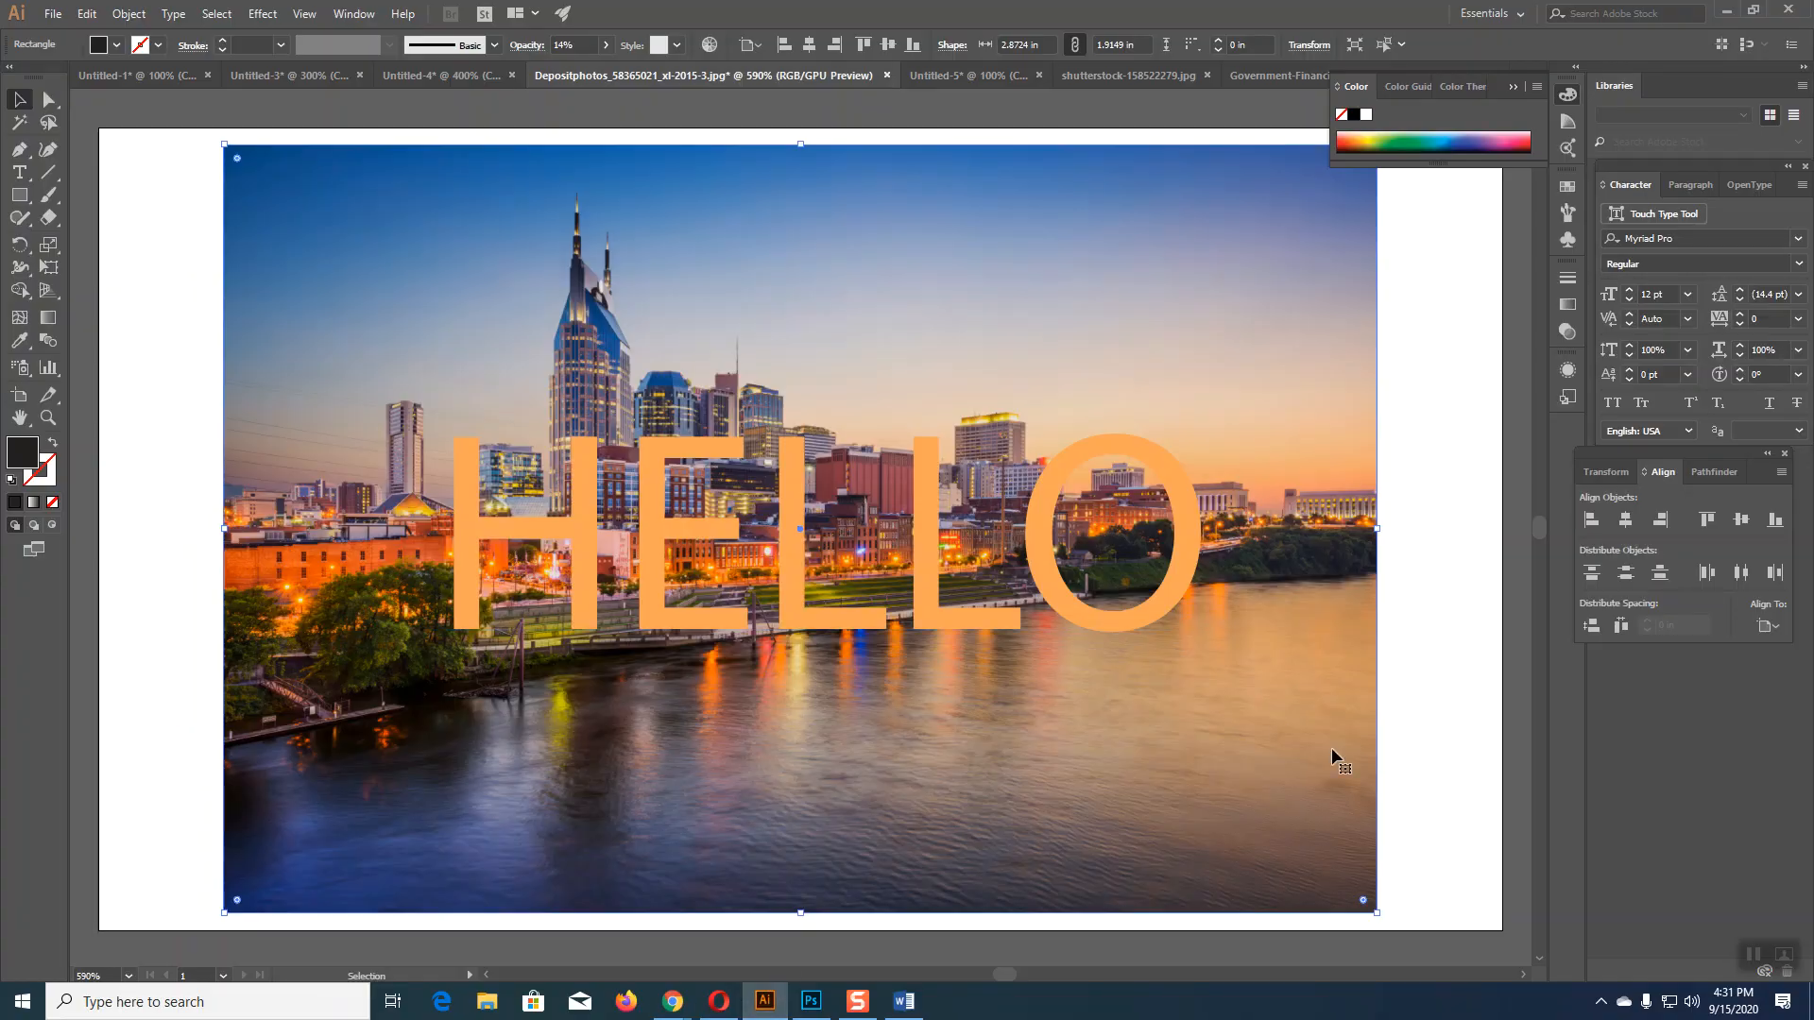
Step: Raise the overlay rectangle's opacity to 21%
click(1420, 709)
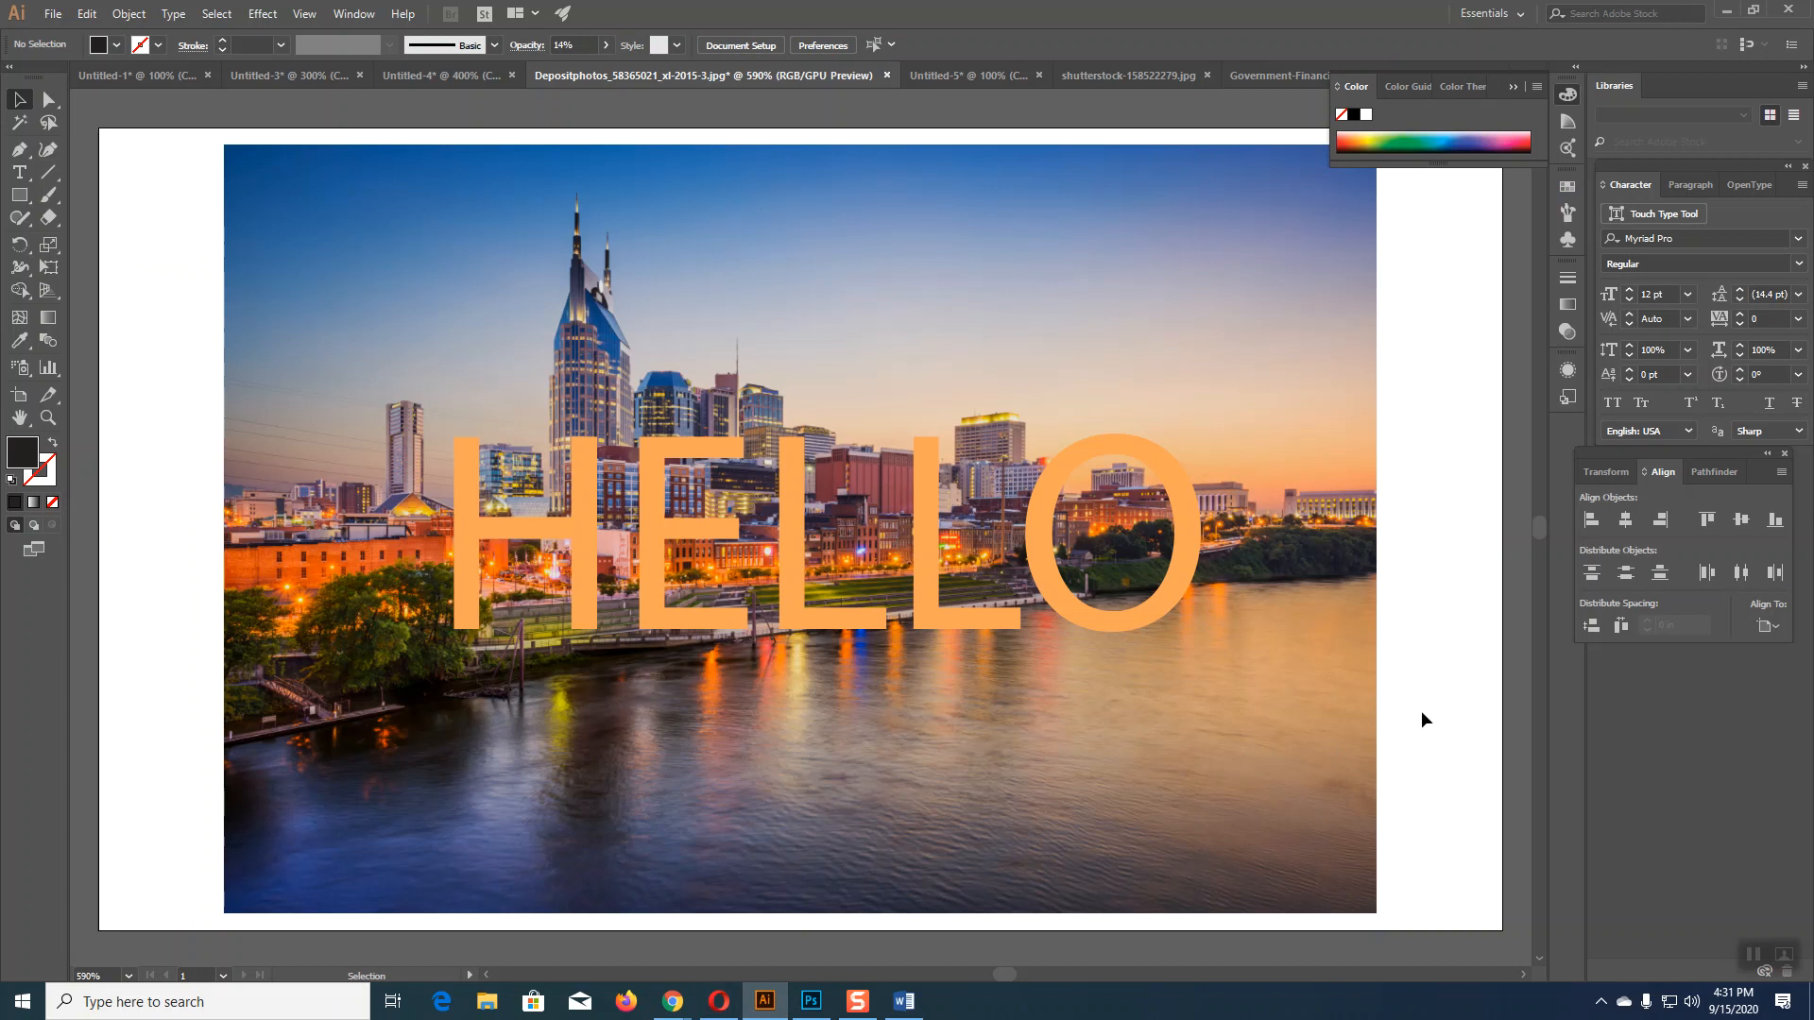
click(984, 223)
click(606, 44)
mouse_move(546, 73)
mouse_down()
mouse_move(576, 77)
mouse_move(549, 72)
mouse_move(559, 83)
mouse_up()
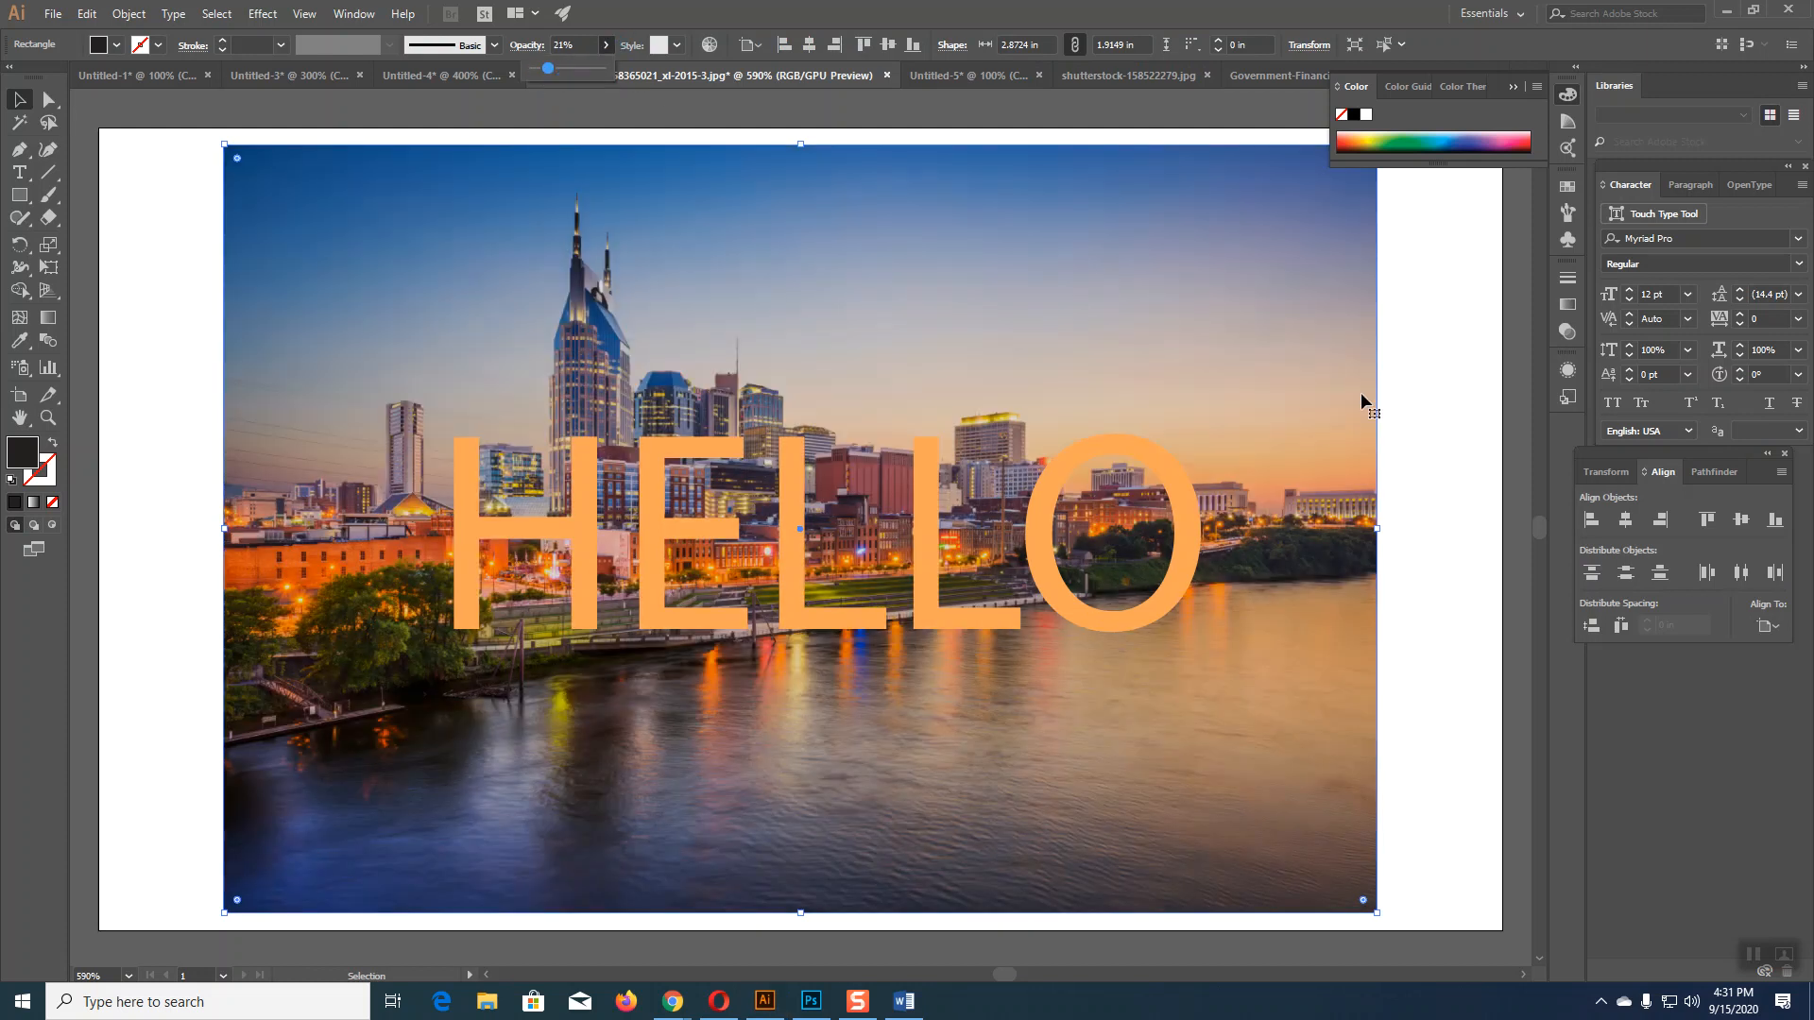
click(1459, 461)
Step: Snap the overlay rectangle to the photo's edges, then close the practice document without saving
click(1190, 355)
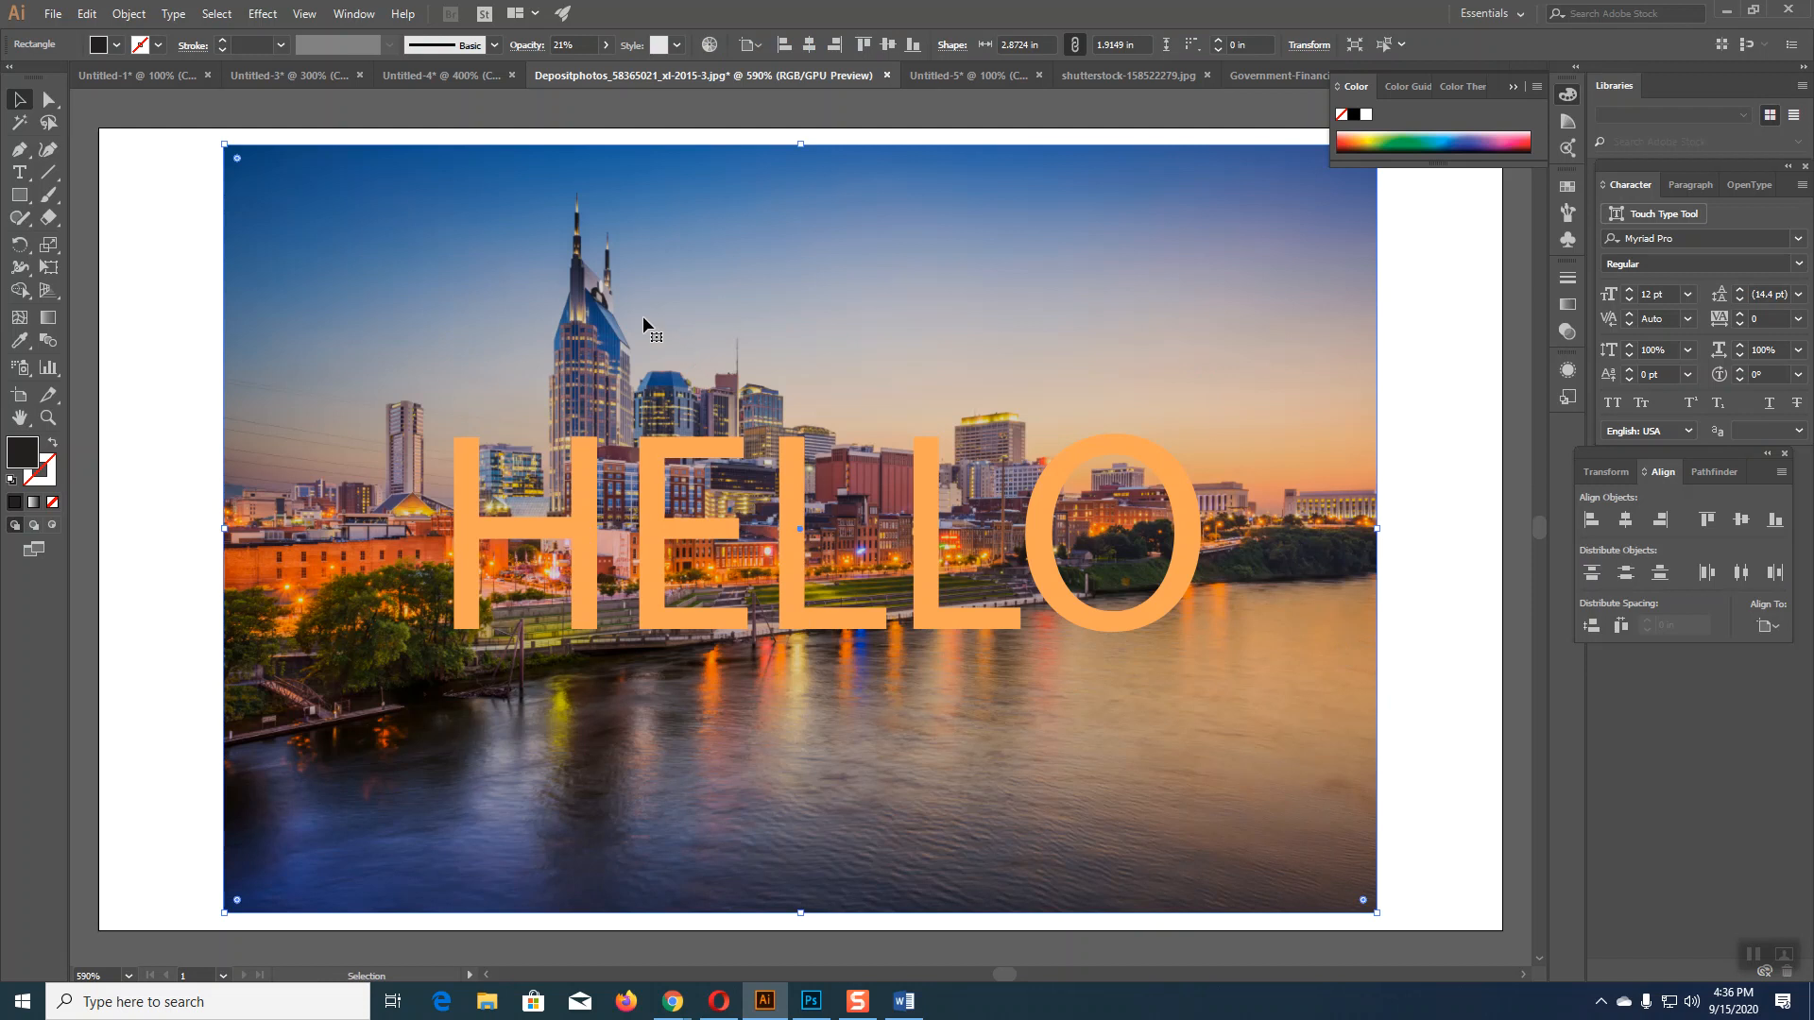
mouse_move(1160, 267)
mouse_down()
mouse_move(1164, 315)
mouse_move(1153, 244)
mouse_up()
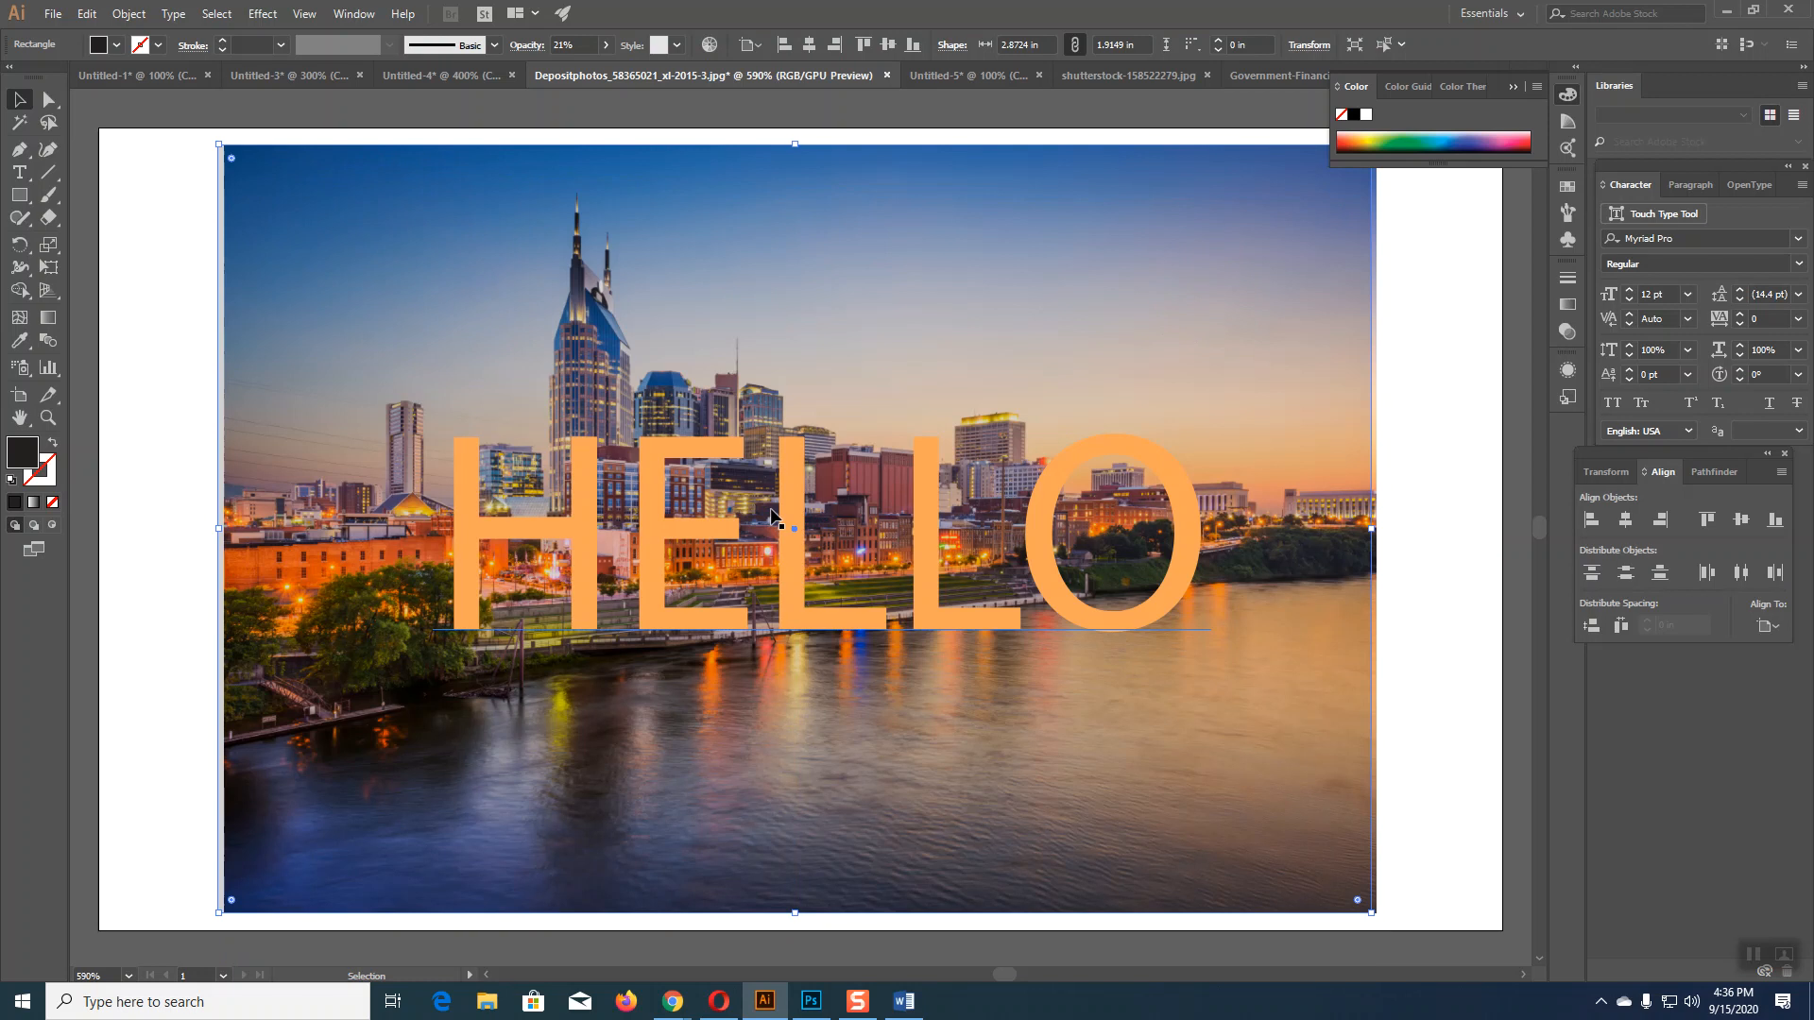
drag(891, 409, 966, 510)
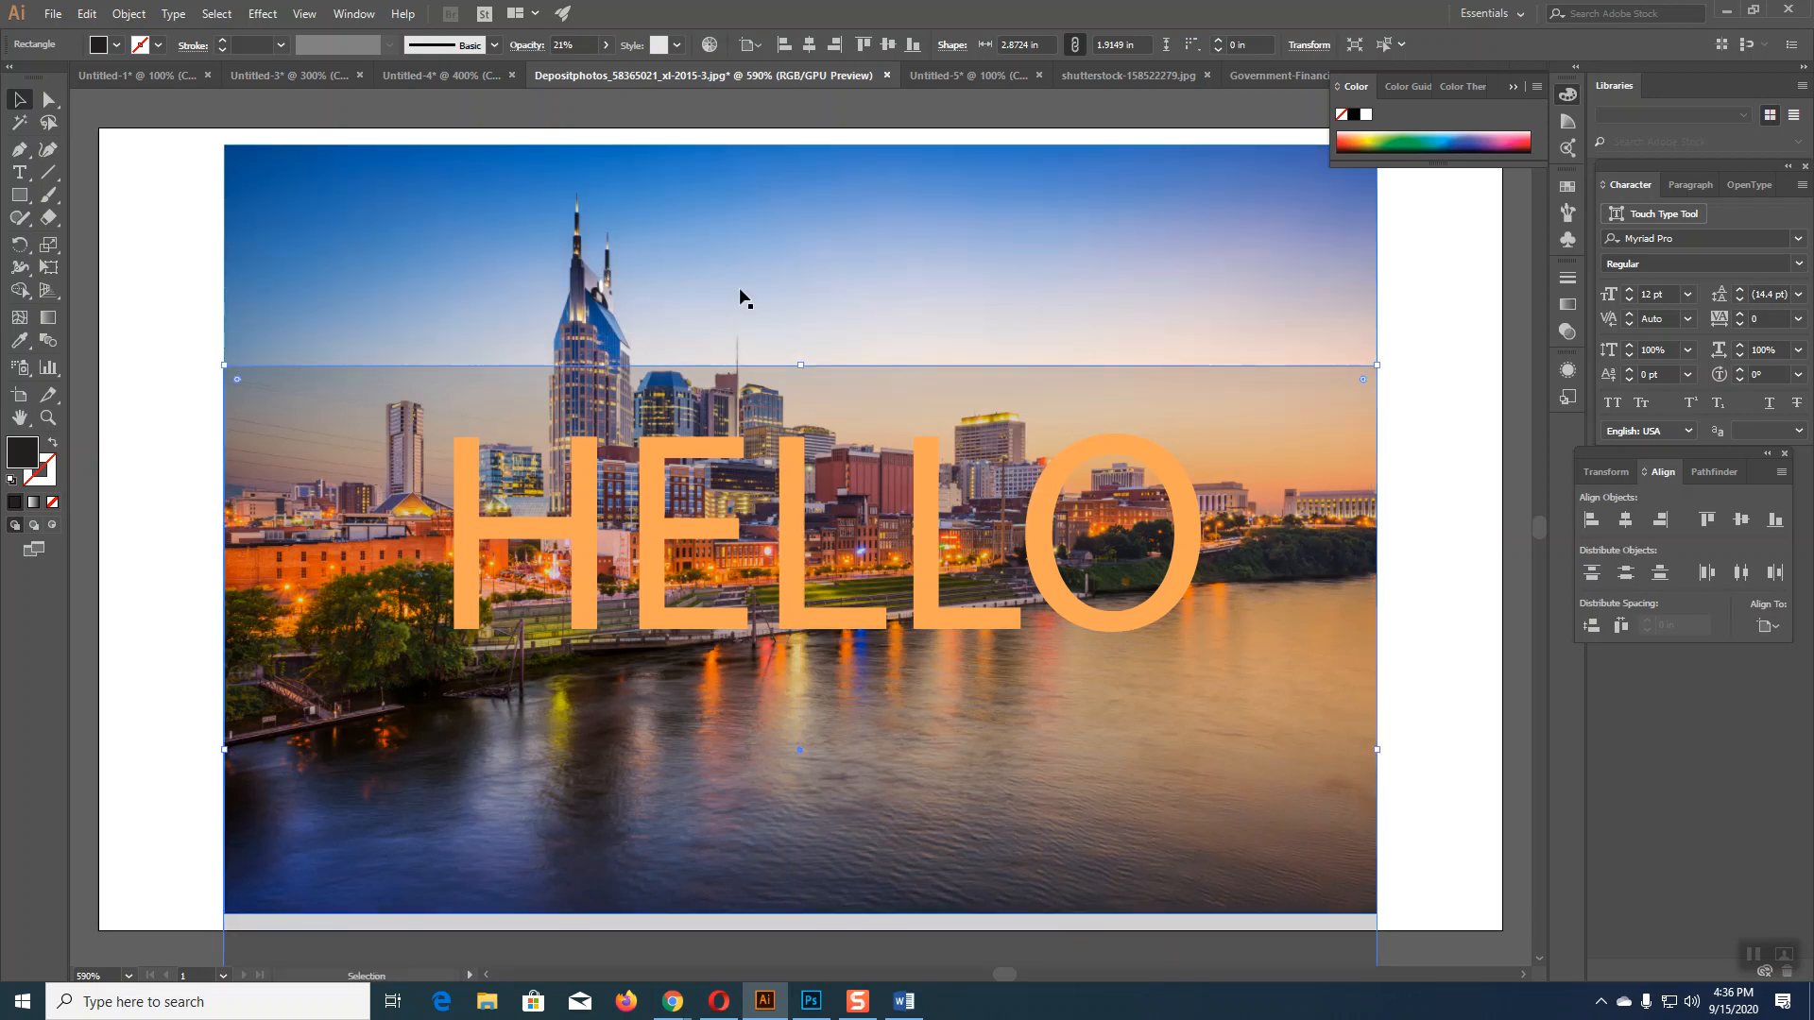
drag(888, 378, 877, 542)
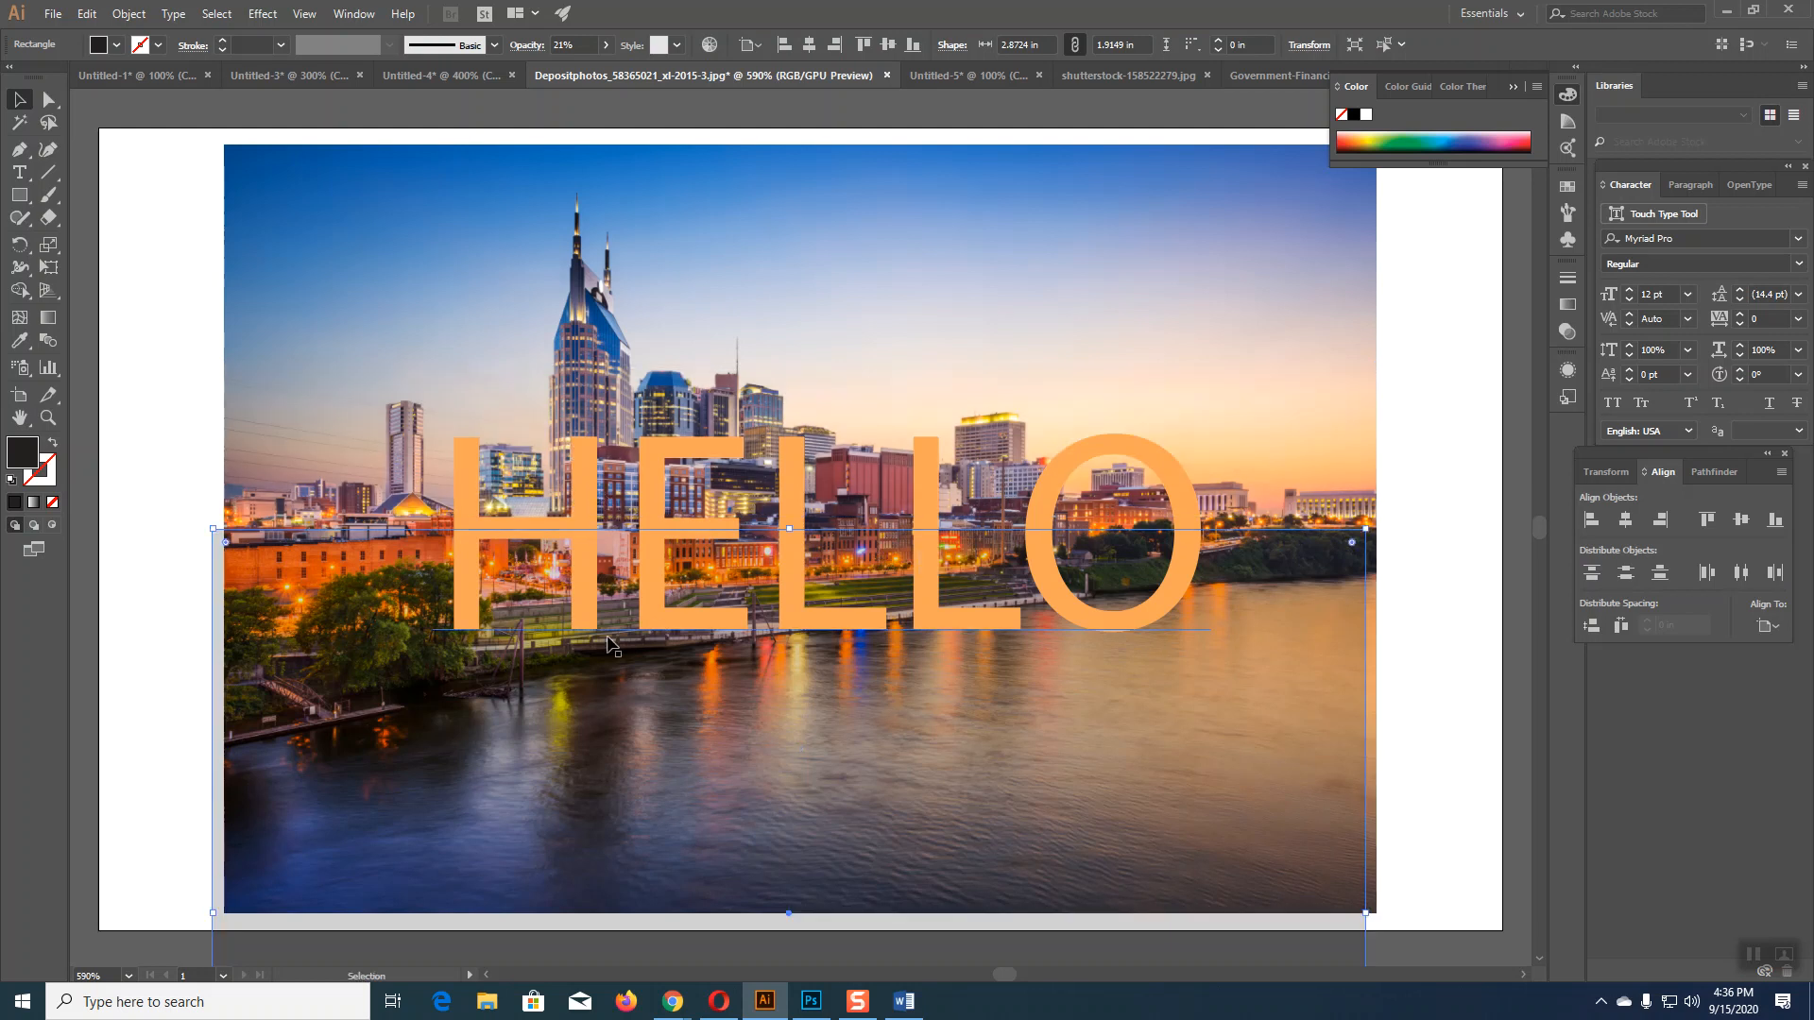
drag(744, 708, 717, 423)
click(884, 78)
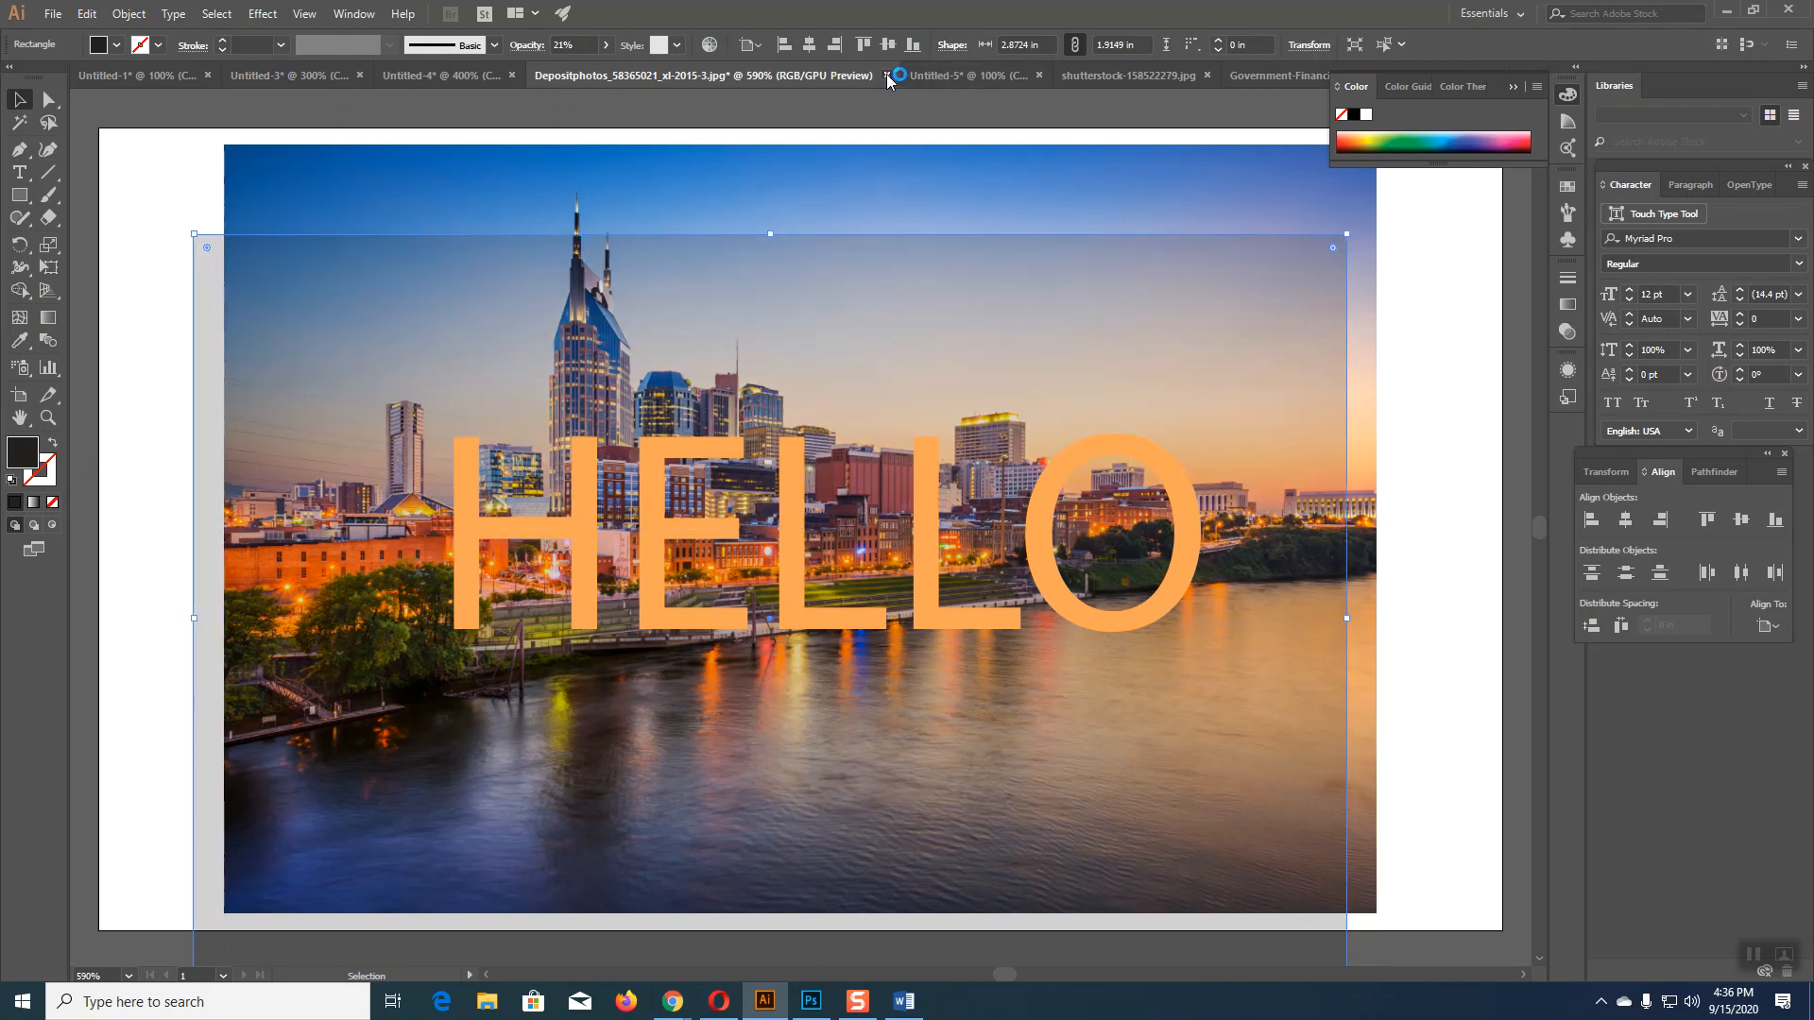
click(992, 531)
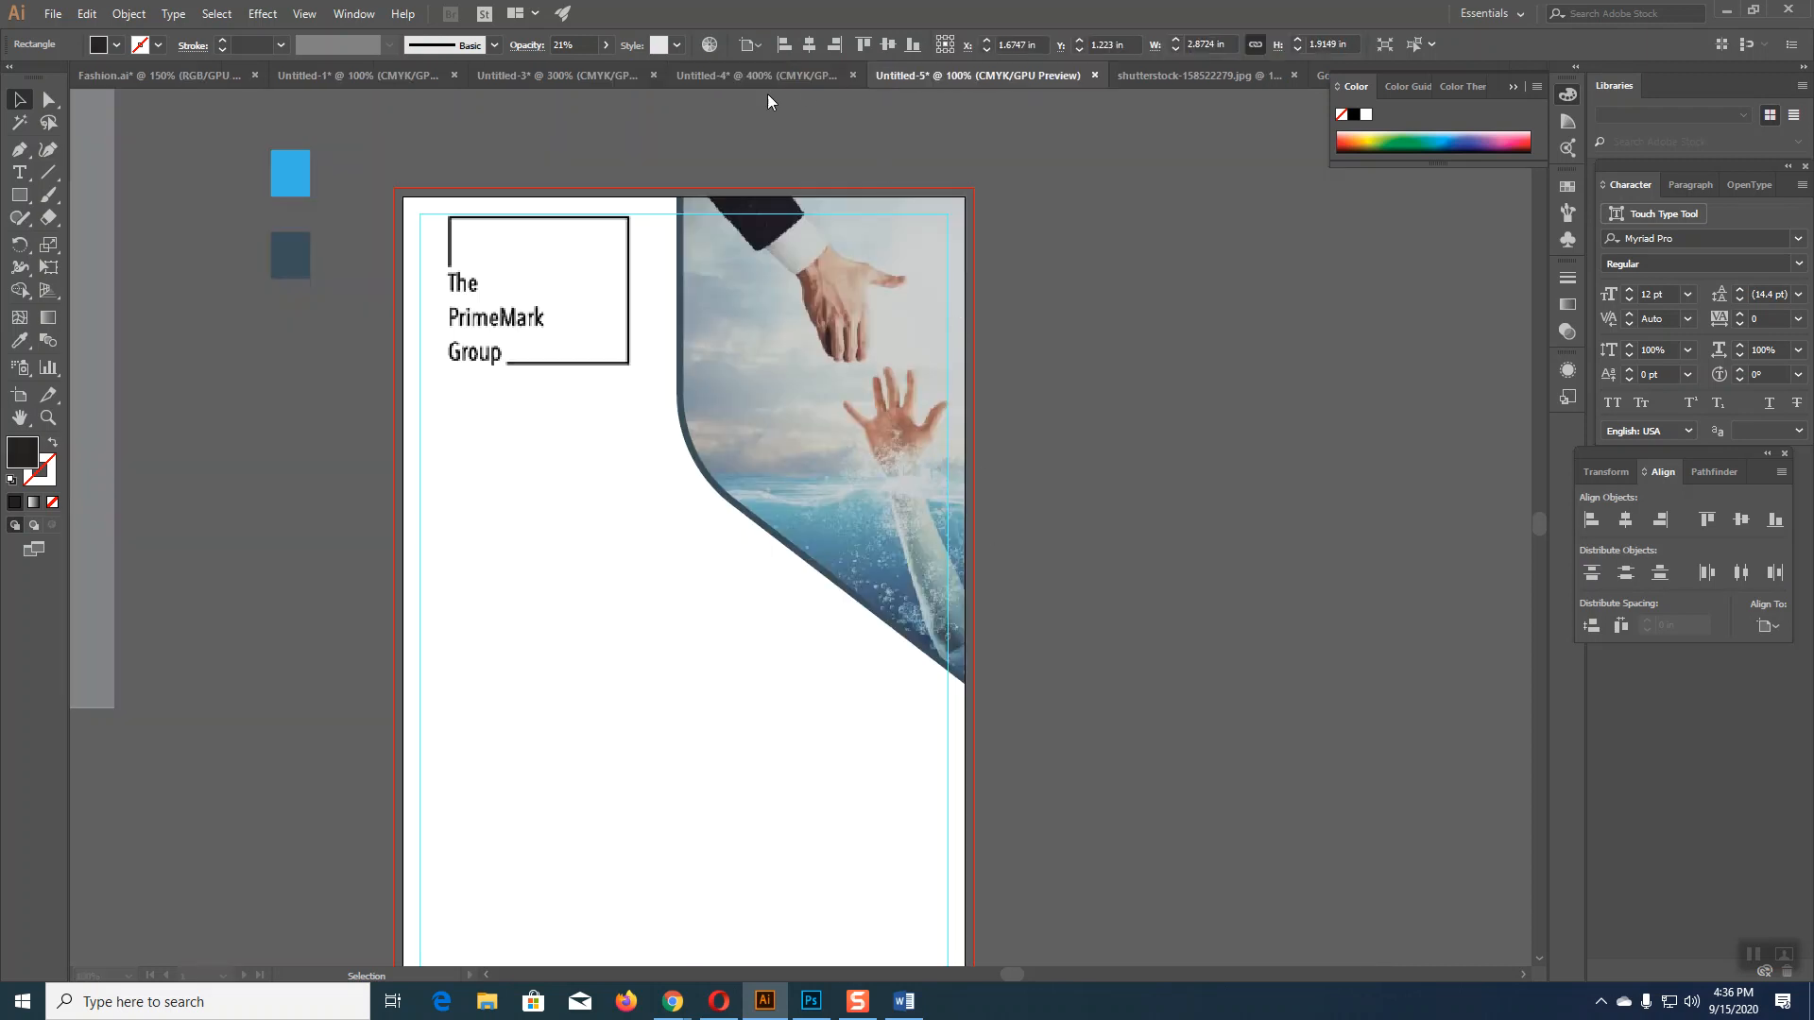
Step: Set the rescue-hand photo's opacity to 75%
click(837, 304)
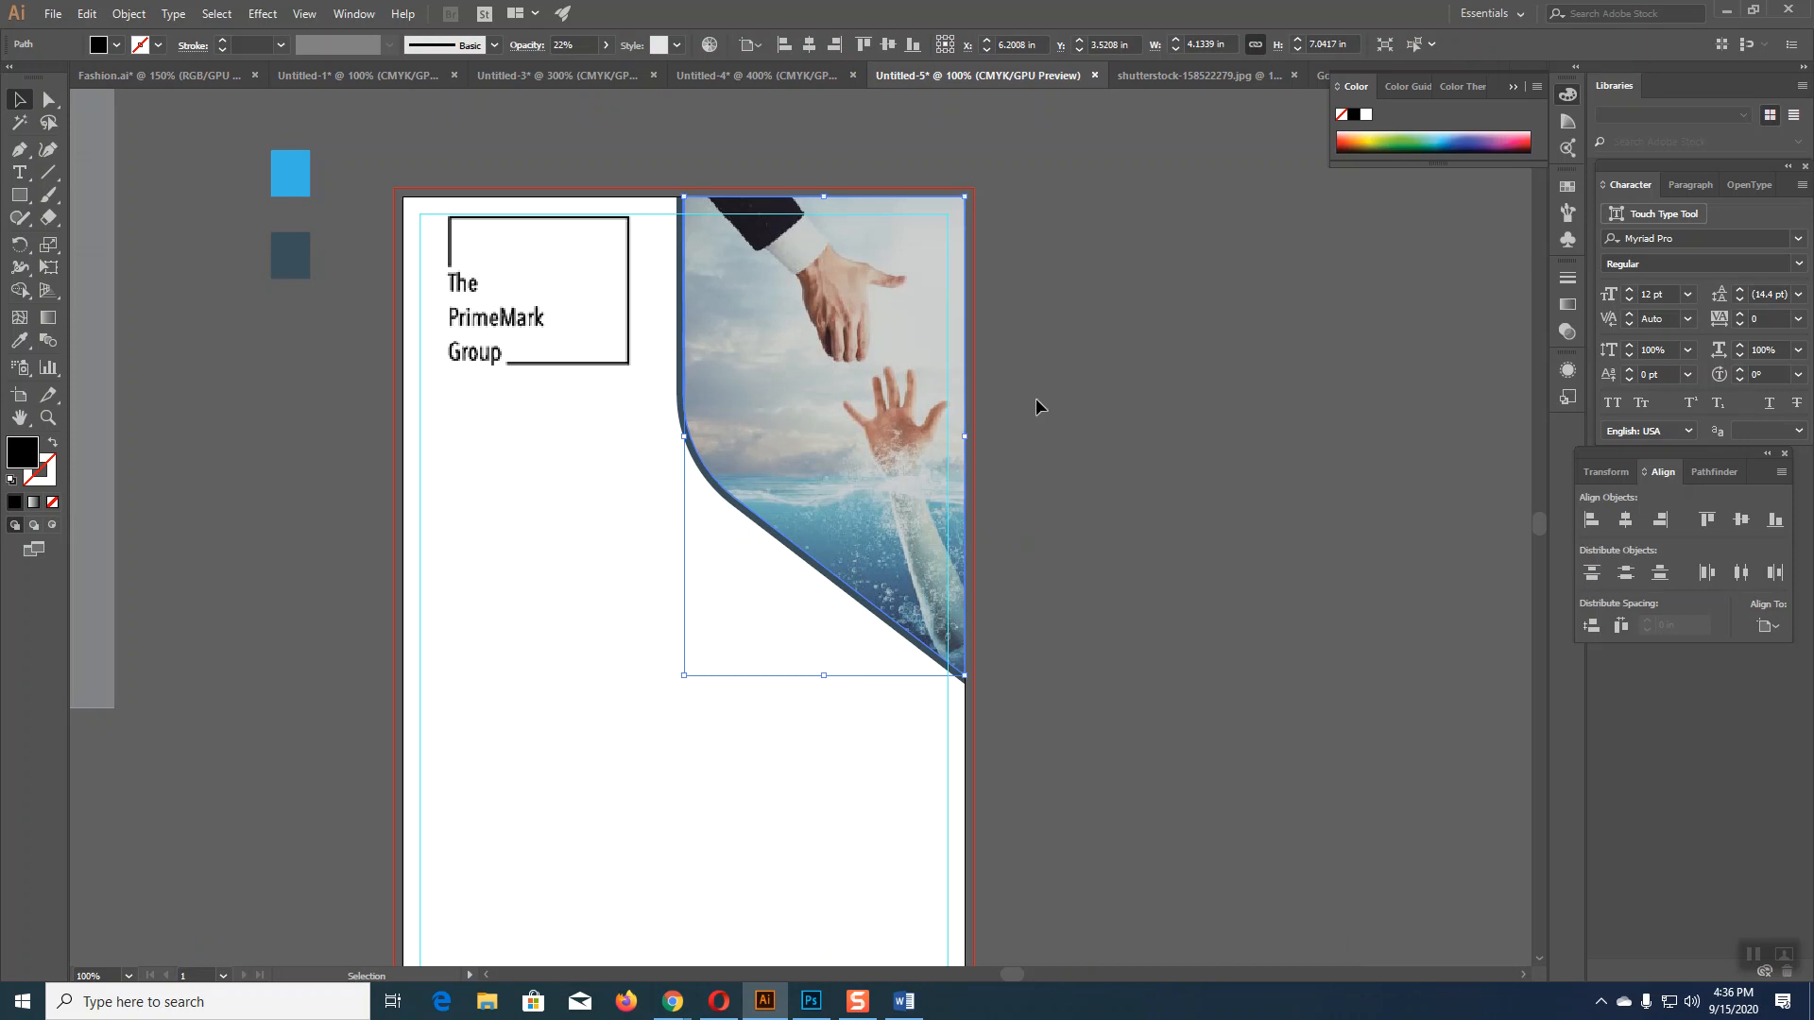
click(605, 46)
drag(555, 79, 580, 70)
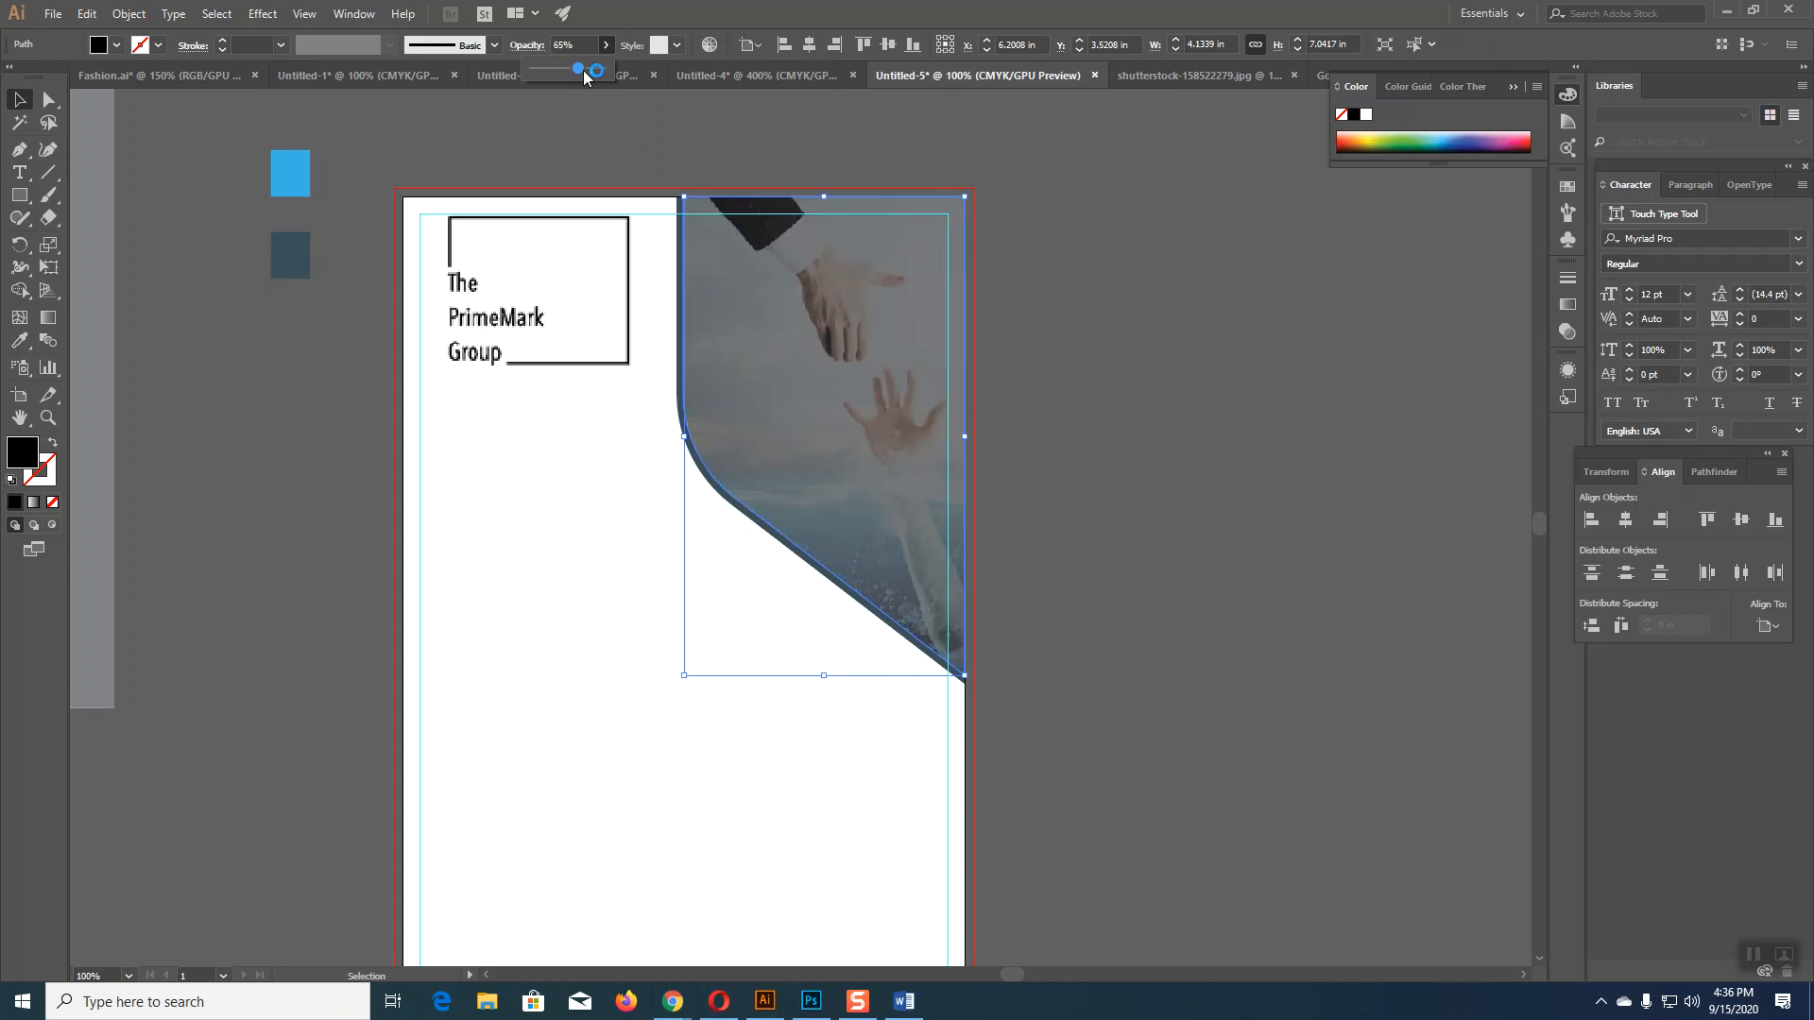
click(542, 44)
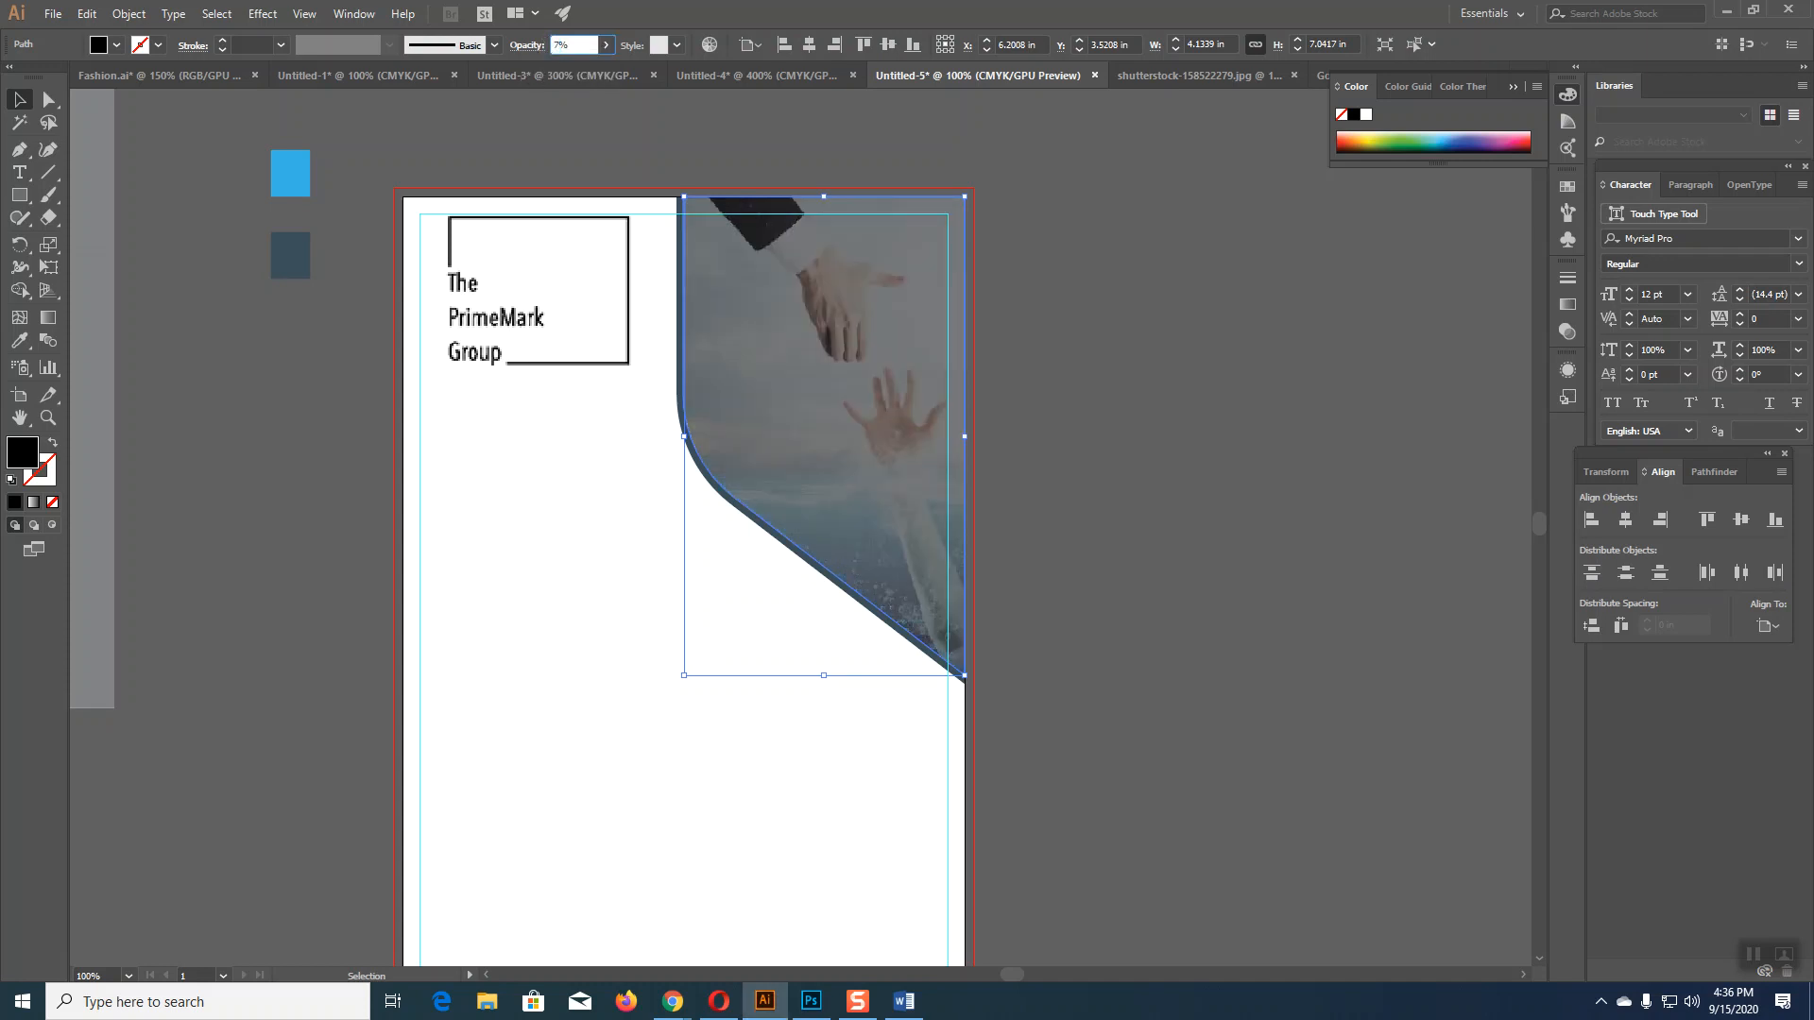
text(75%)
key(Return)
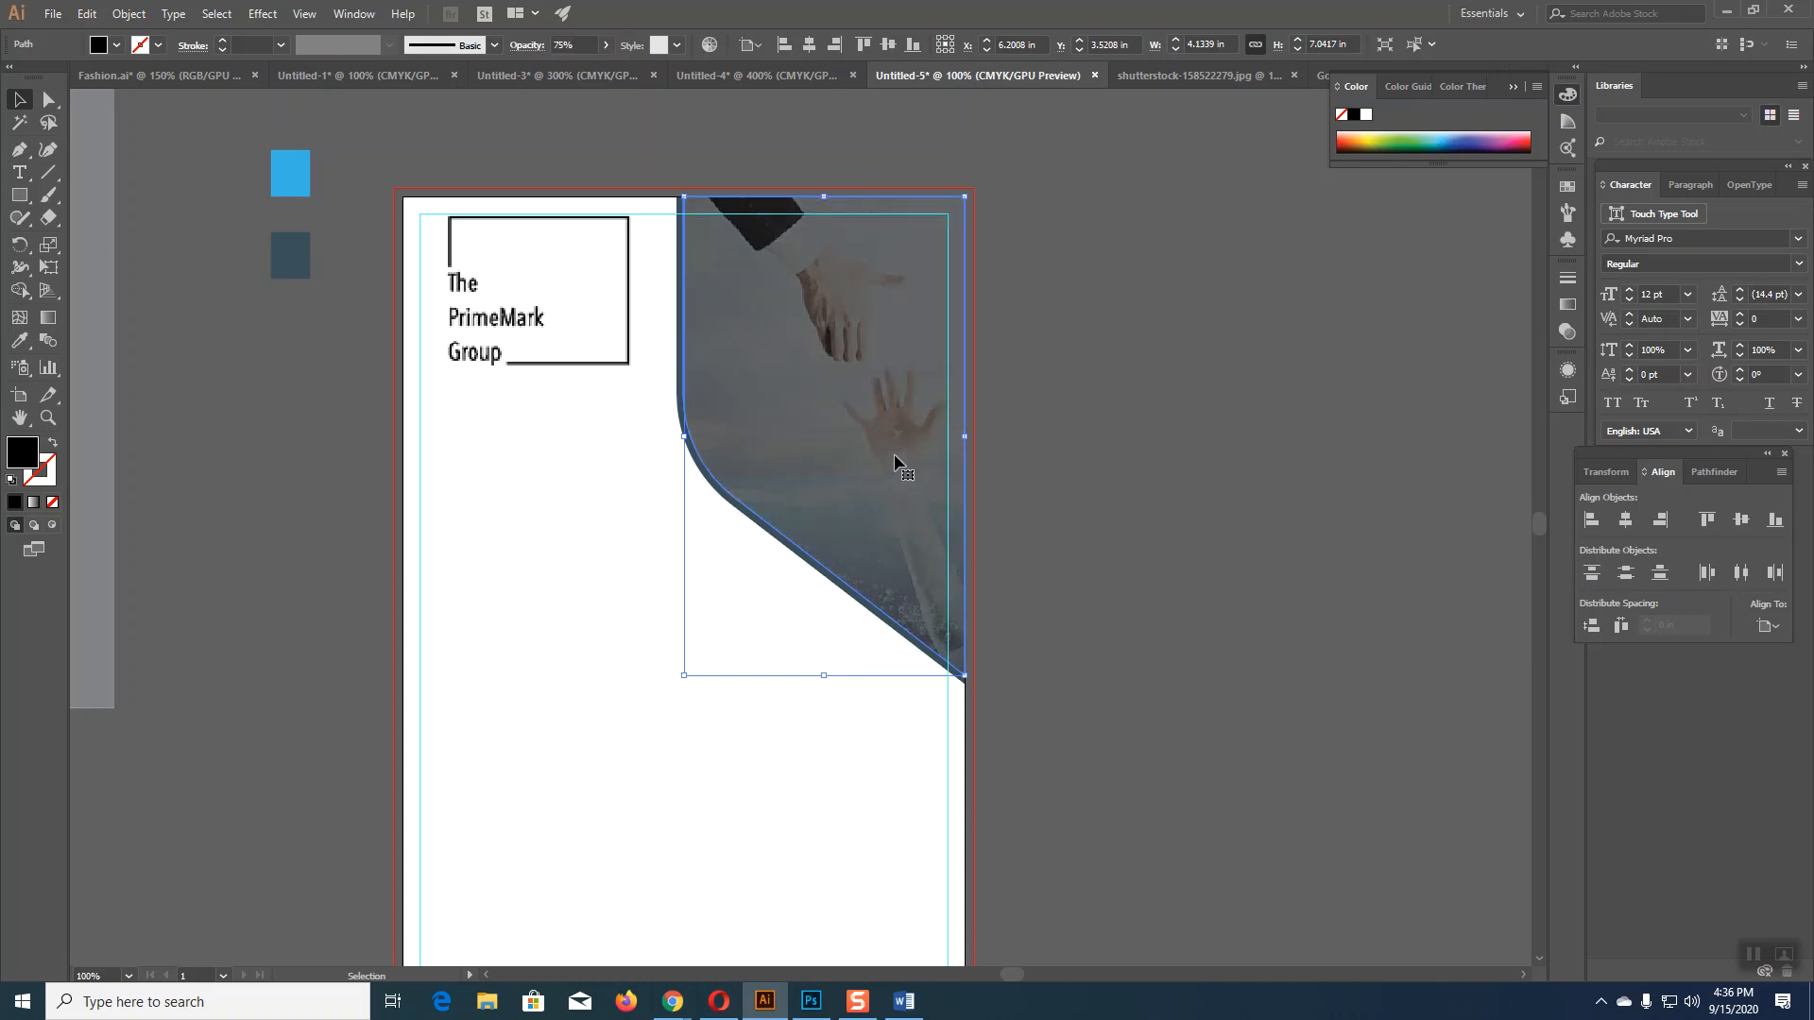
click(1138, 486)
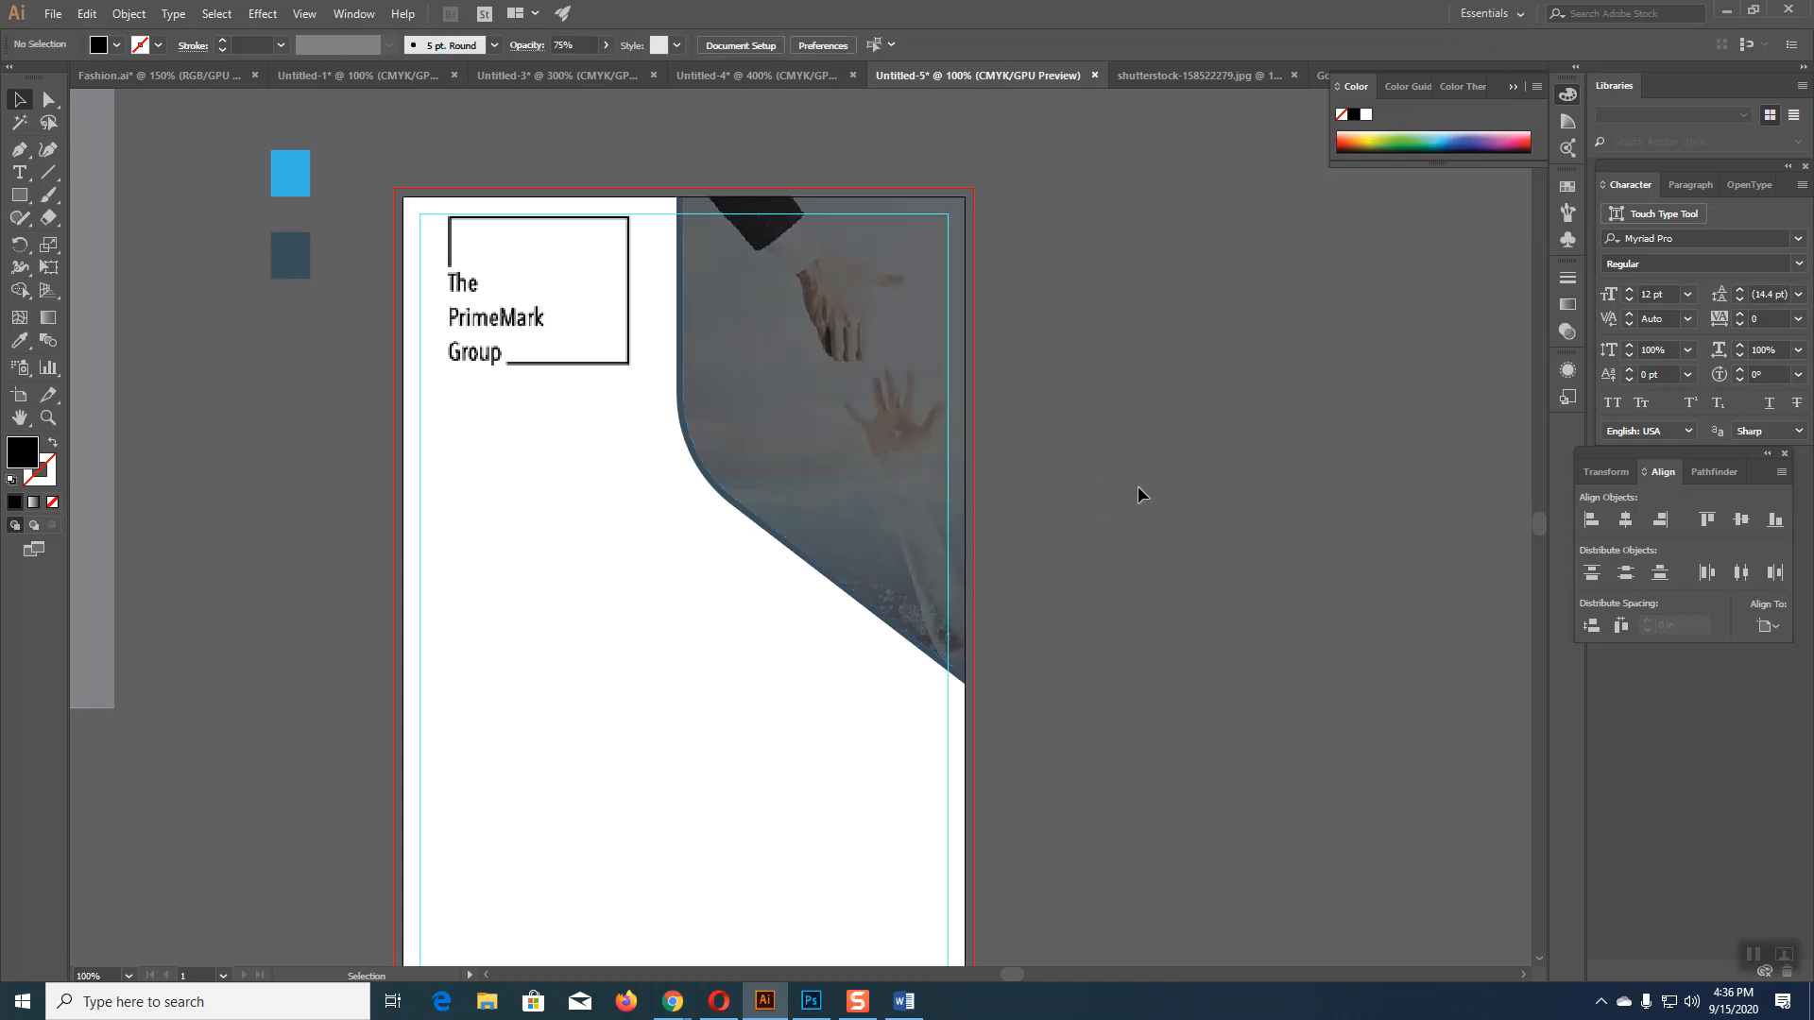
Step: Give the panel's curved outline the light-blue swatch colour using the Eyedropper
click(732, 508)
click(19, 342)
click(300, 159)
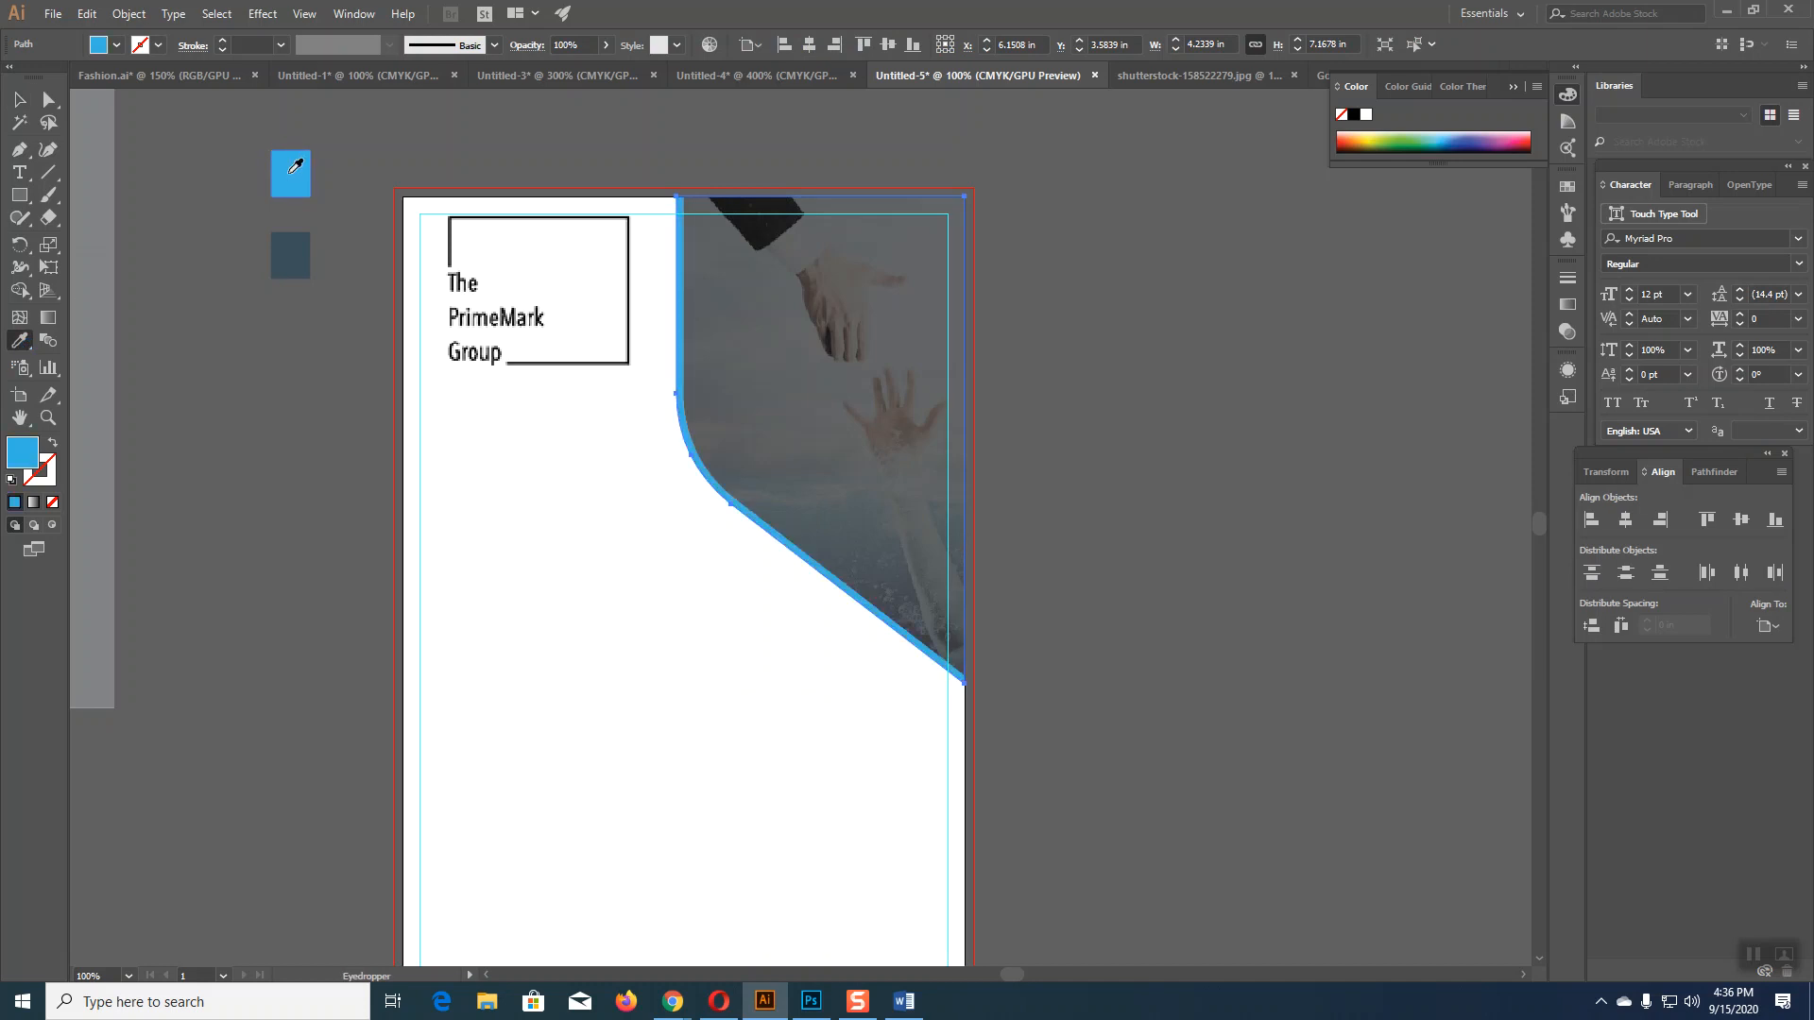
click(19, 99)
click(299, 615)
Step: Bring the Google Meet window forward and mute the microphone
mouse_move(672, 1002)
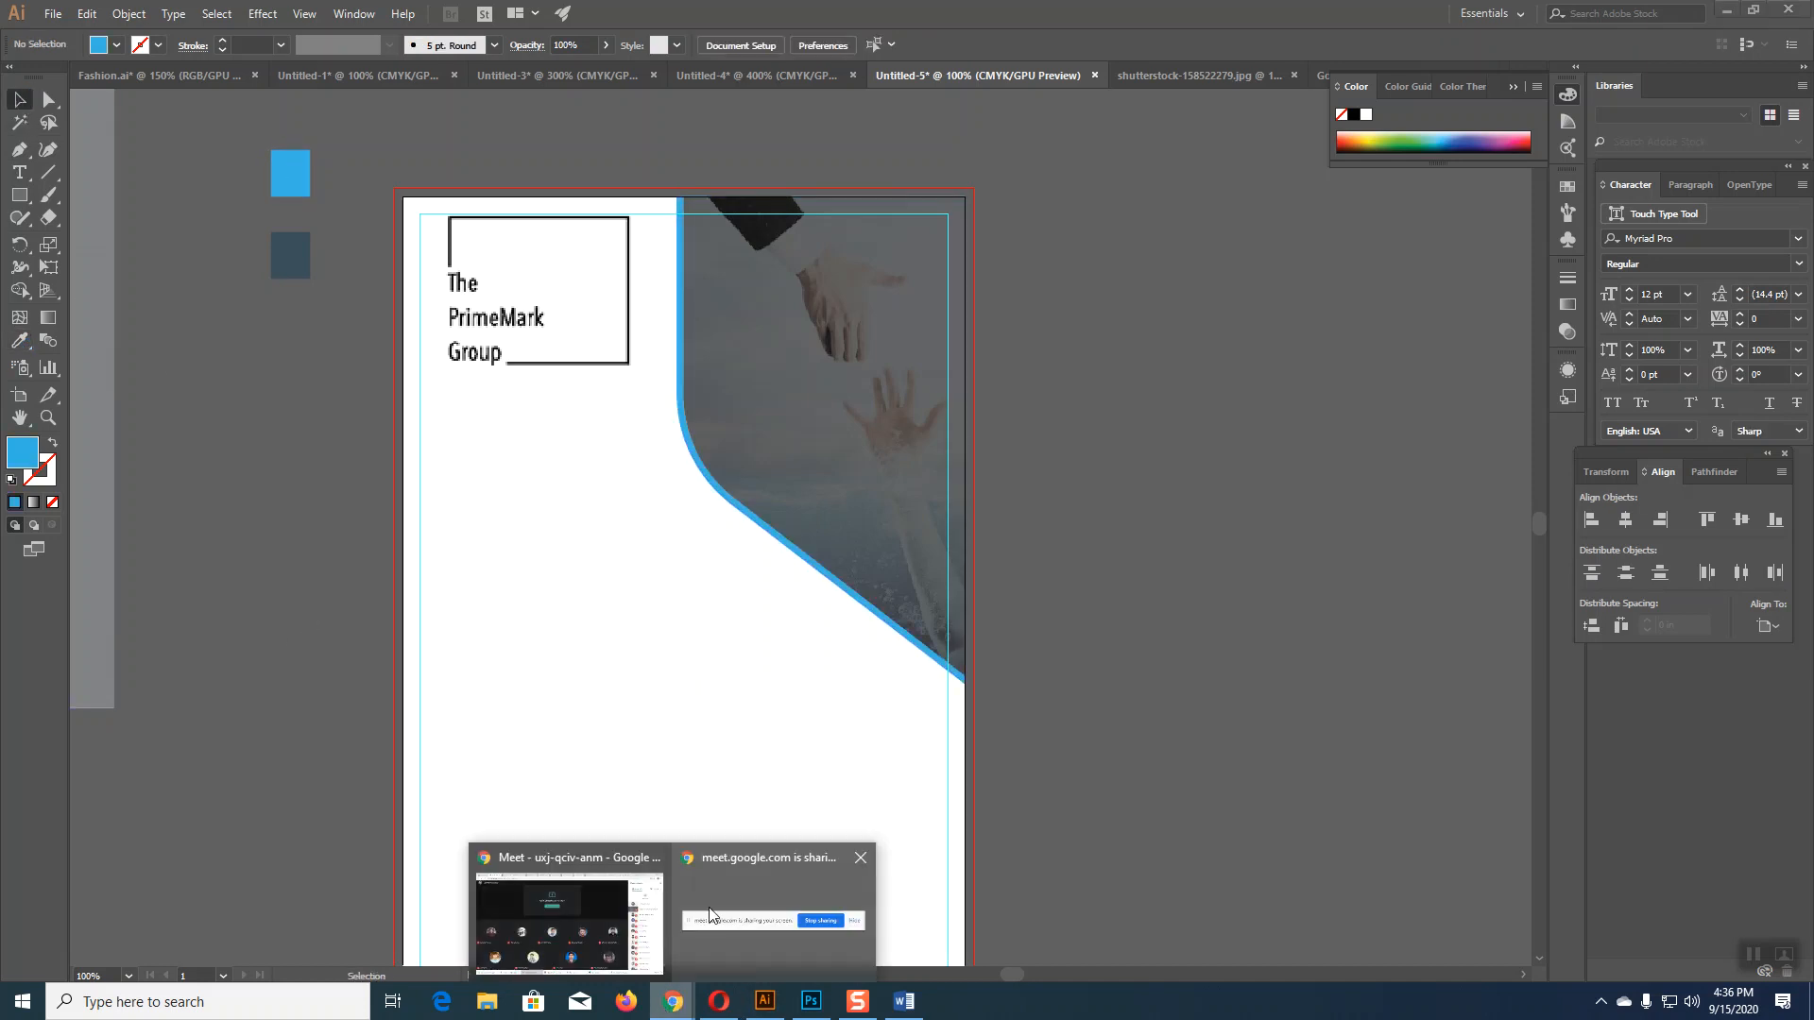
click(580, 928)
click(673, 901)
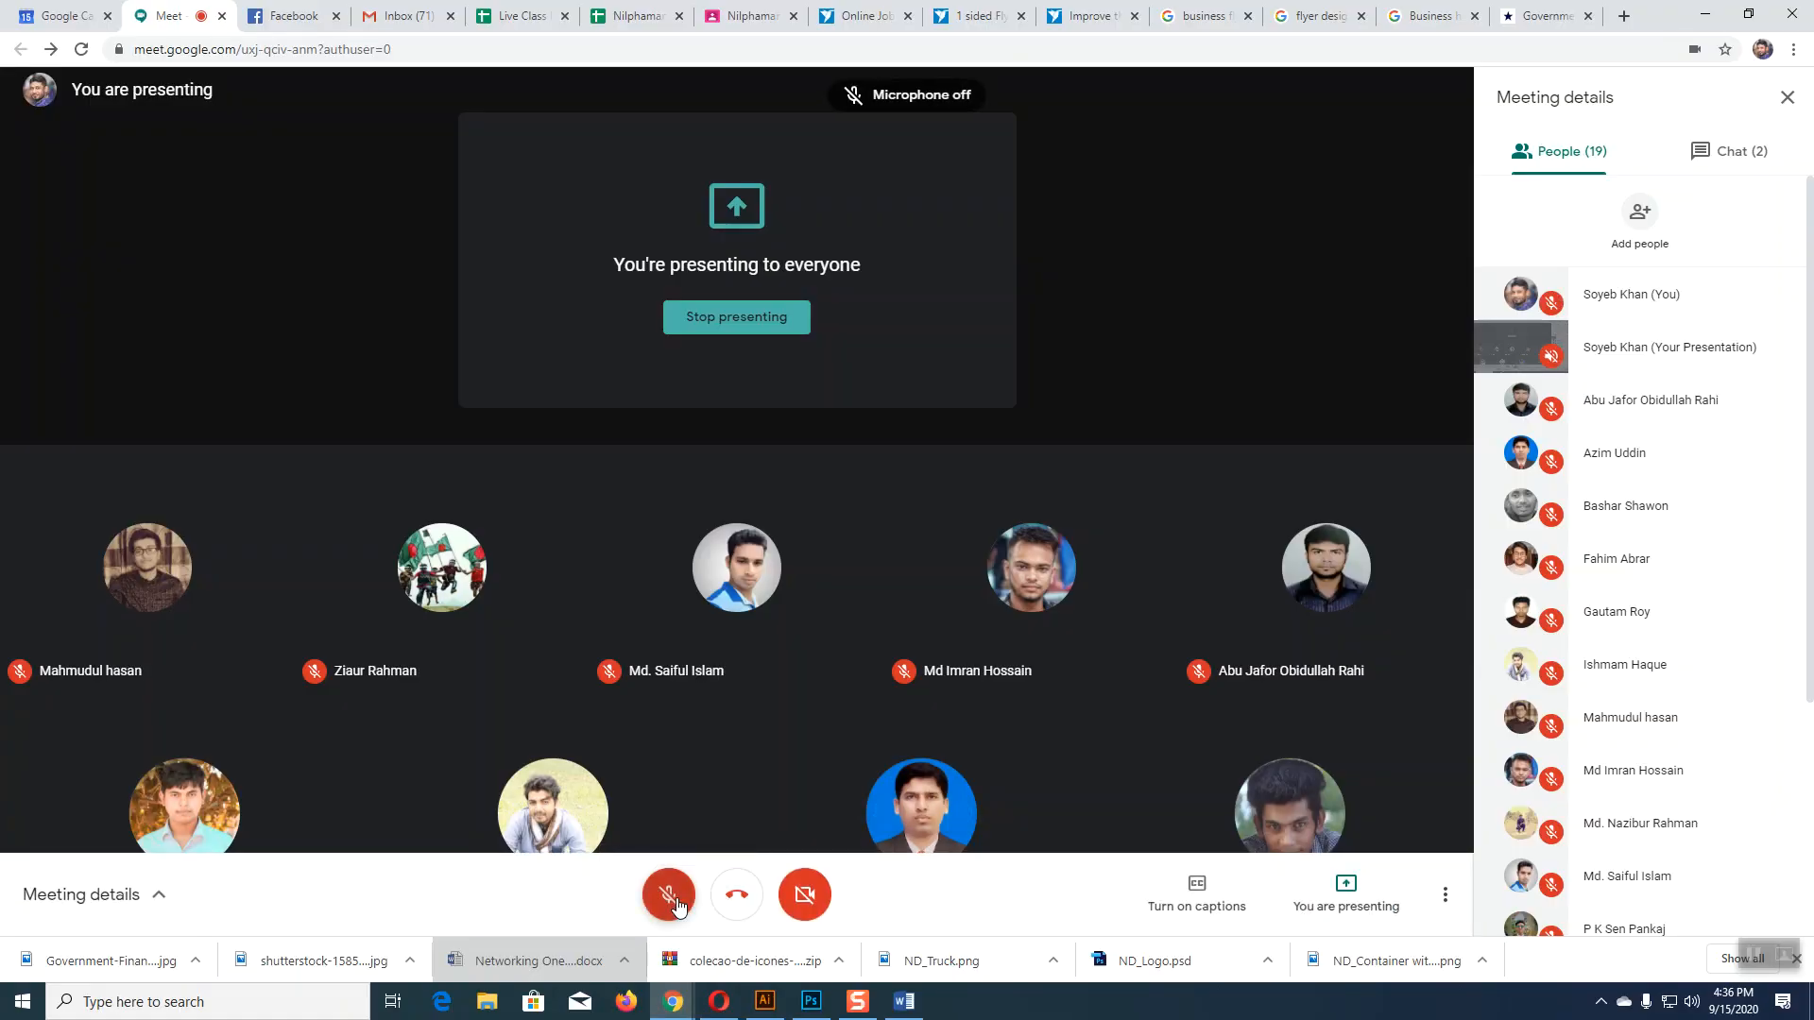
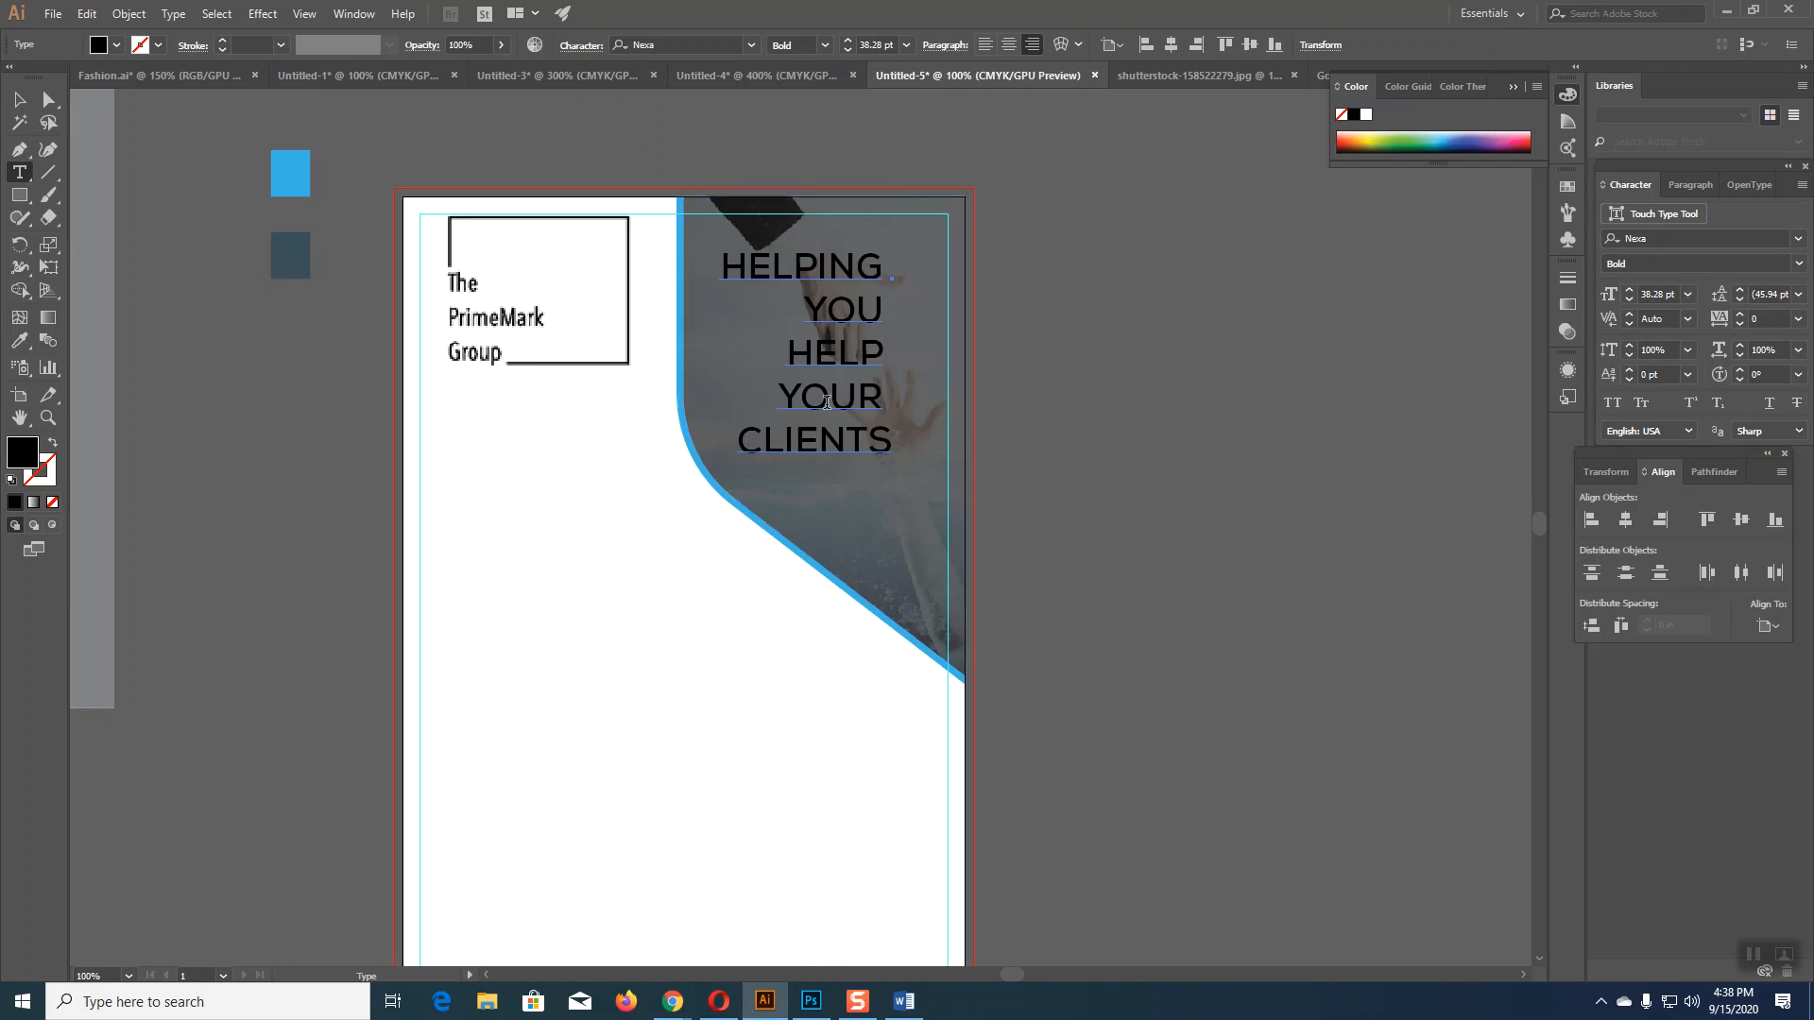
Step: Re-set the tagline's line breaks so CLIENTS and YOUR each start their own line
click(742, 438)
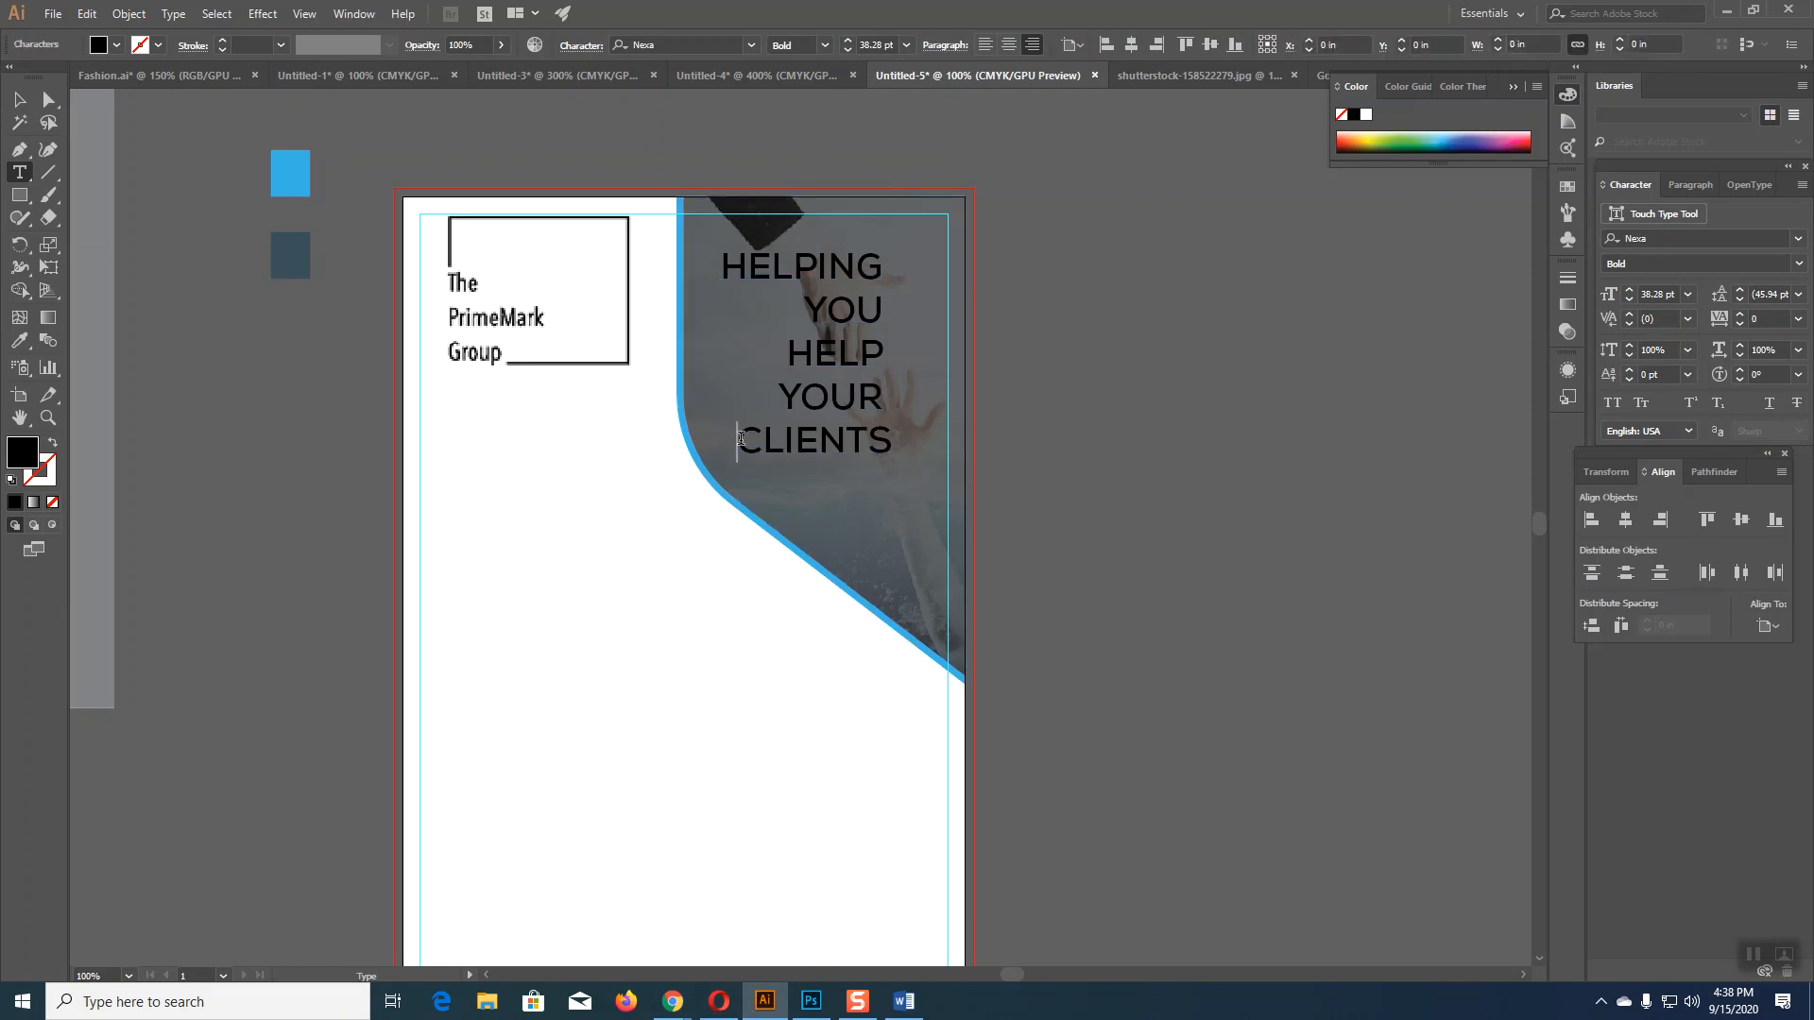
key(BackSpace)
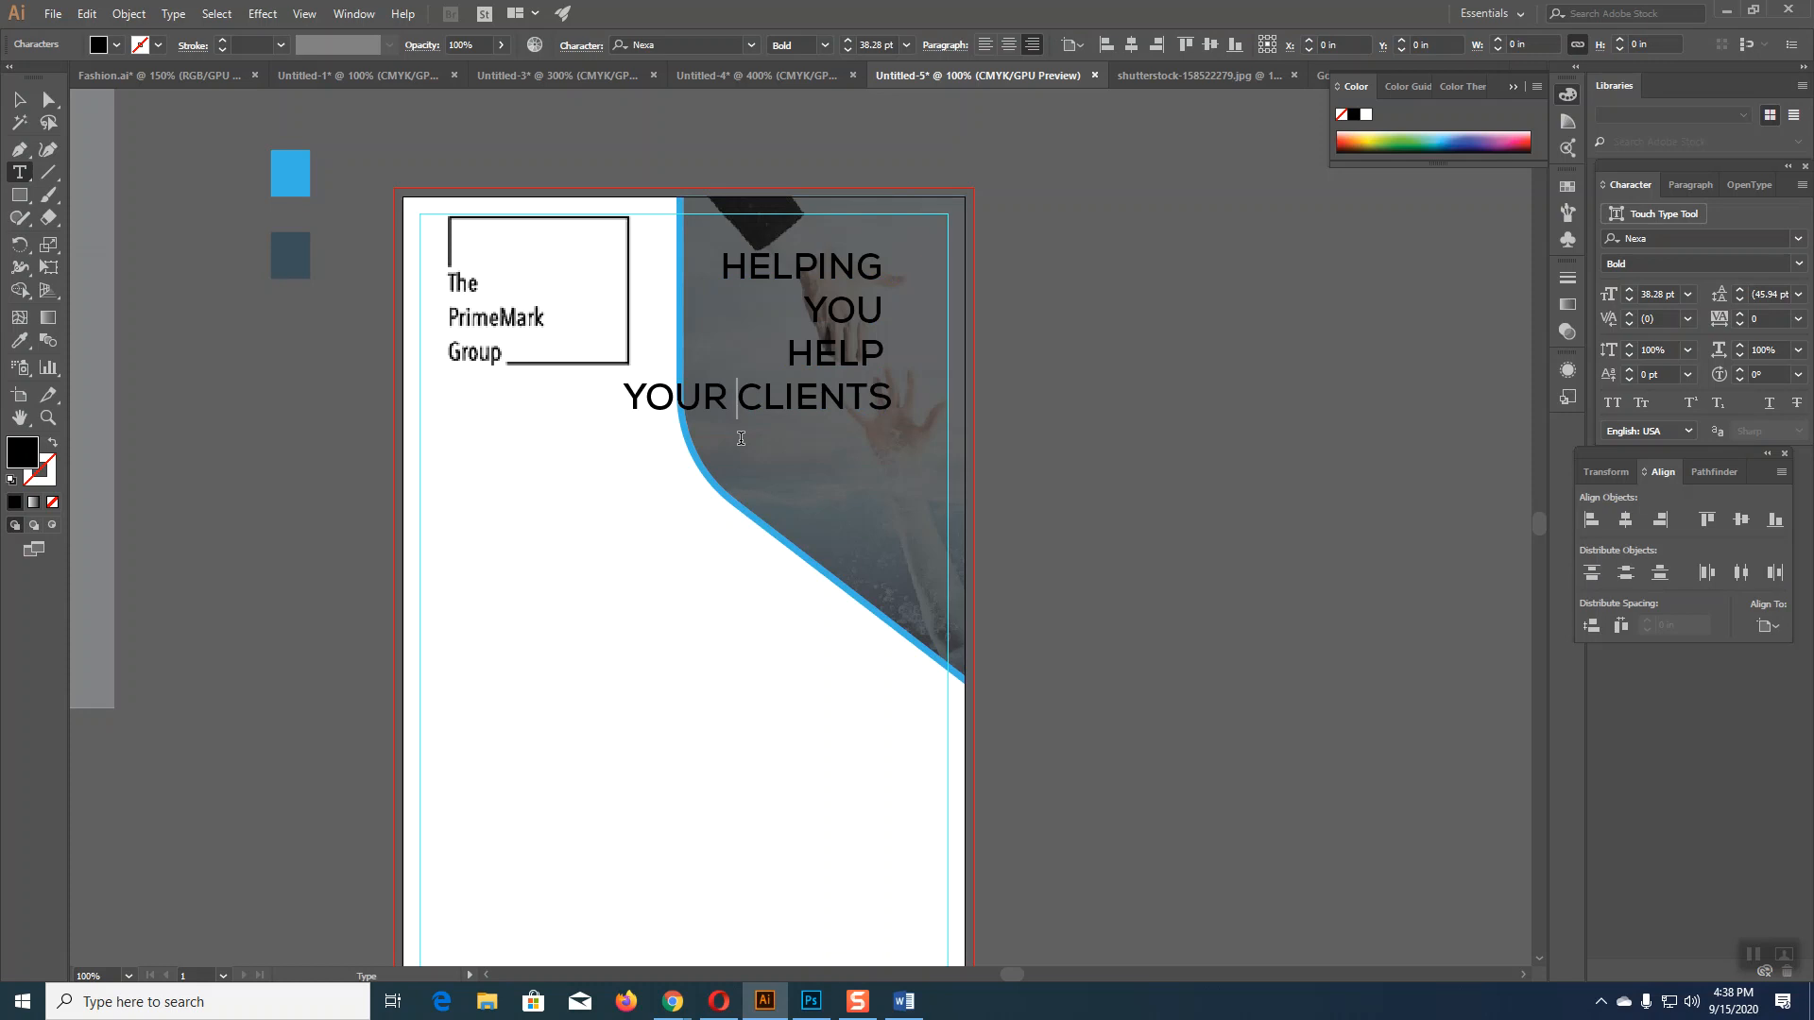
key(BackSpace)
key(Return)
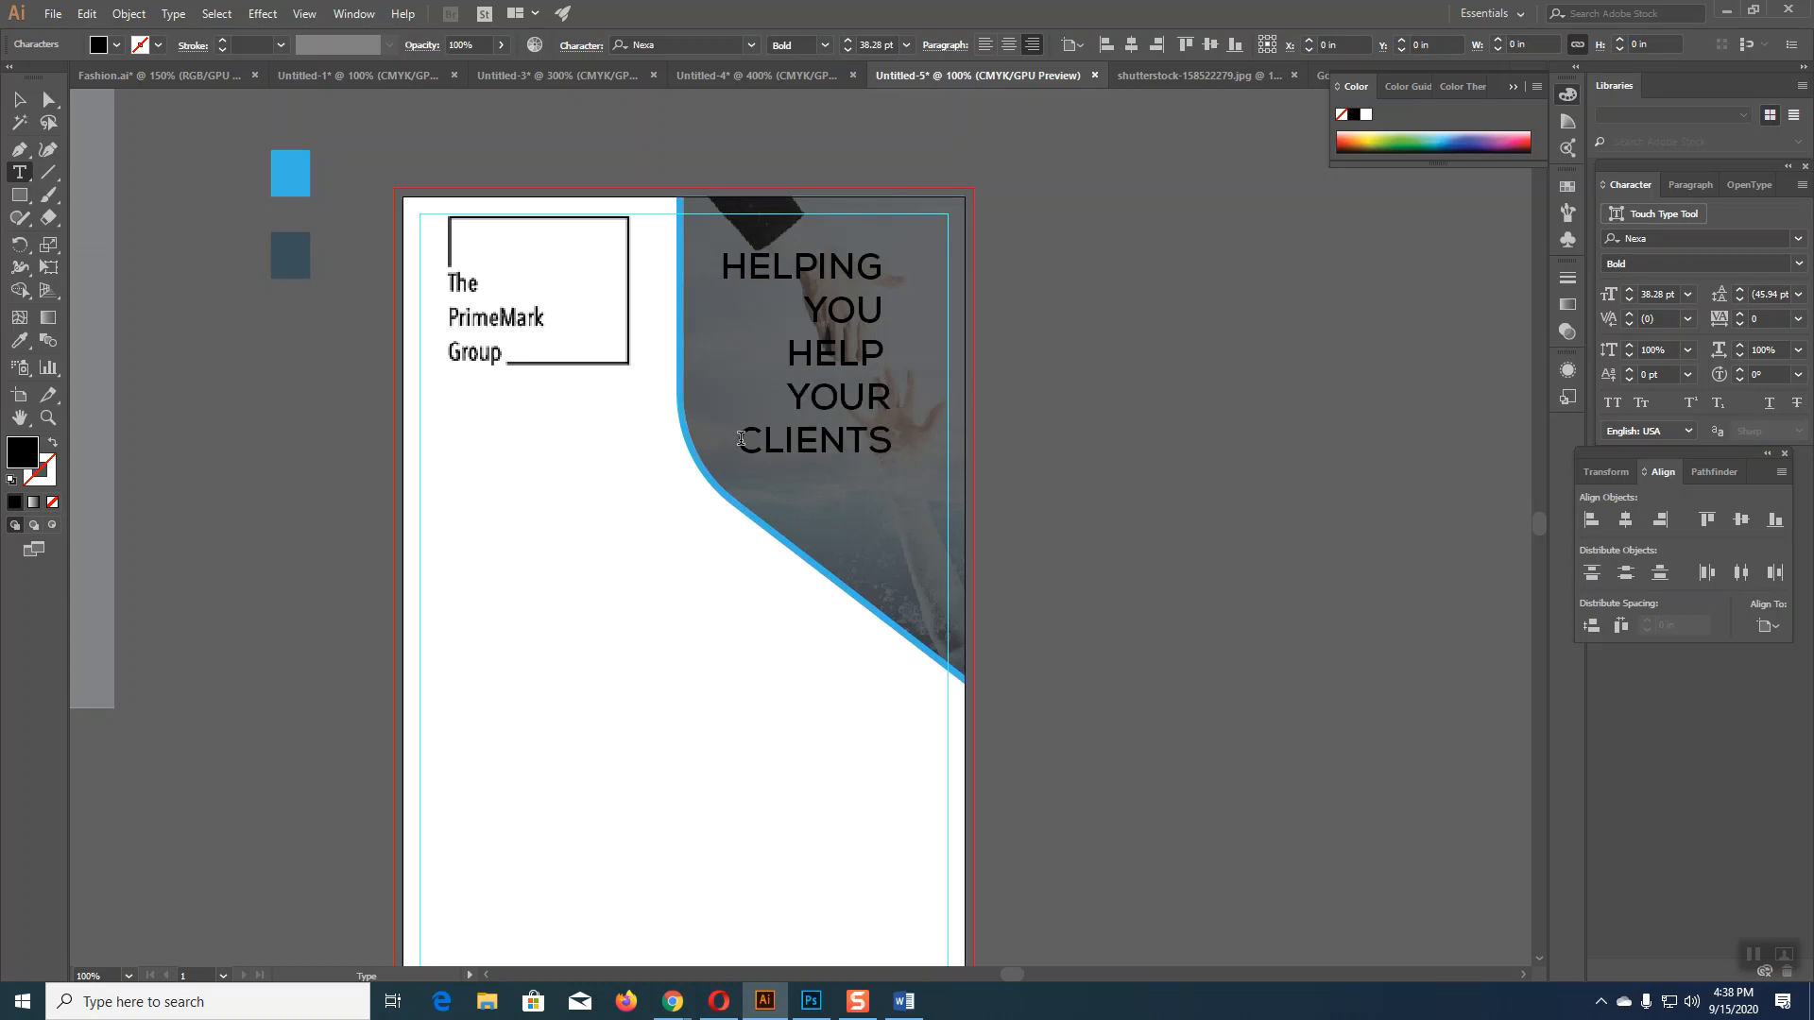
click(20, 100)
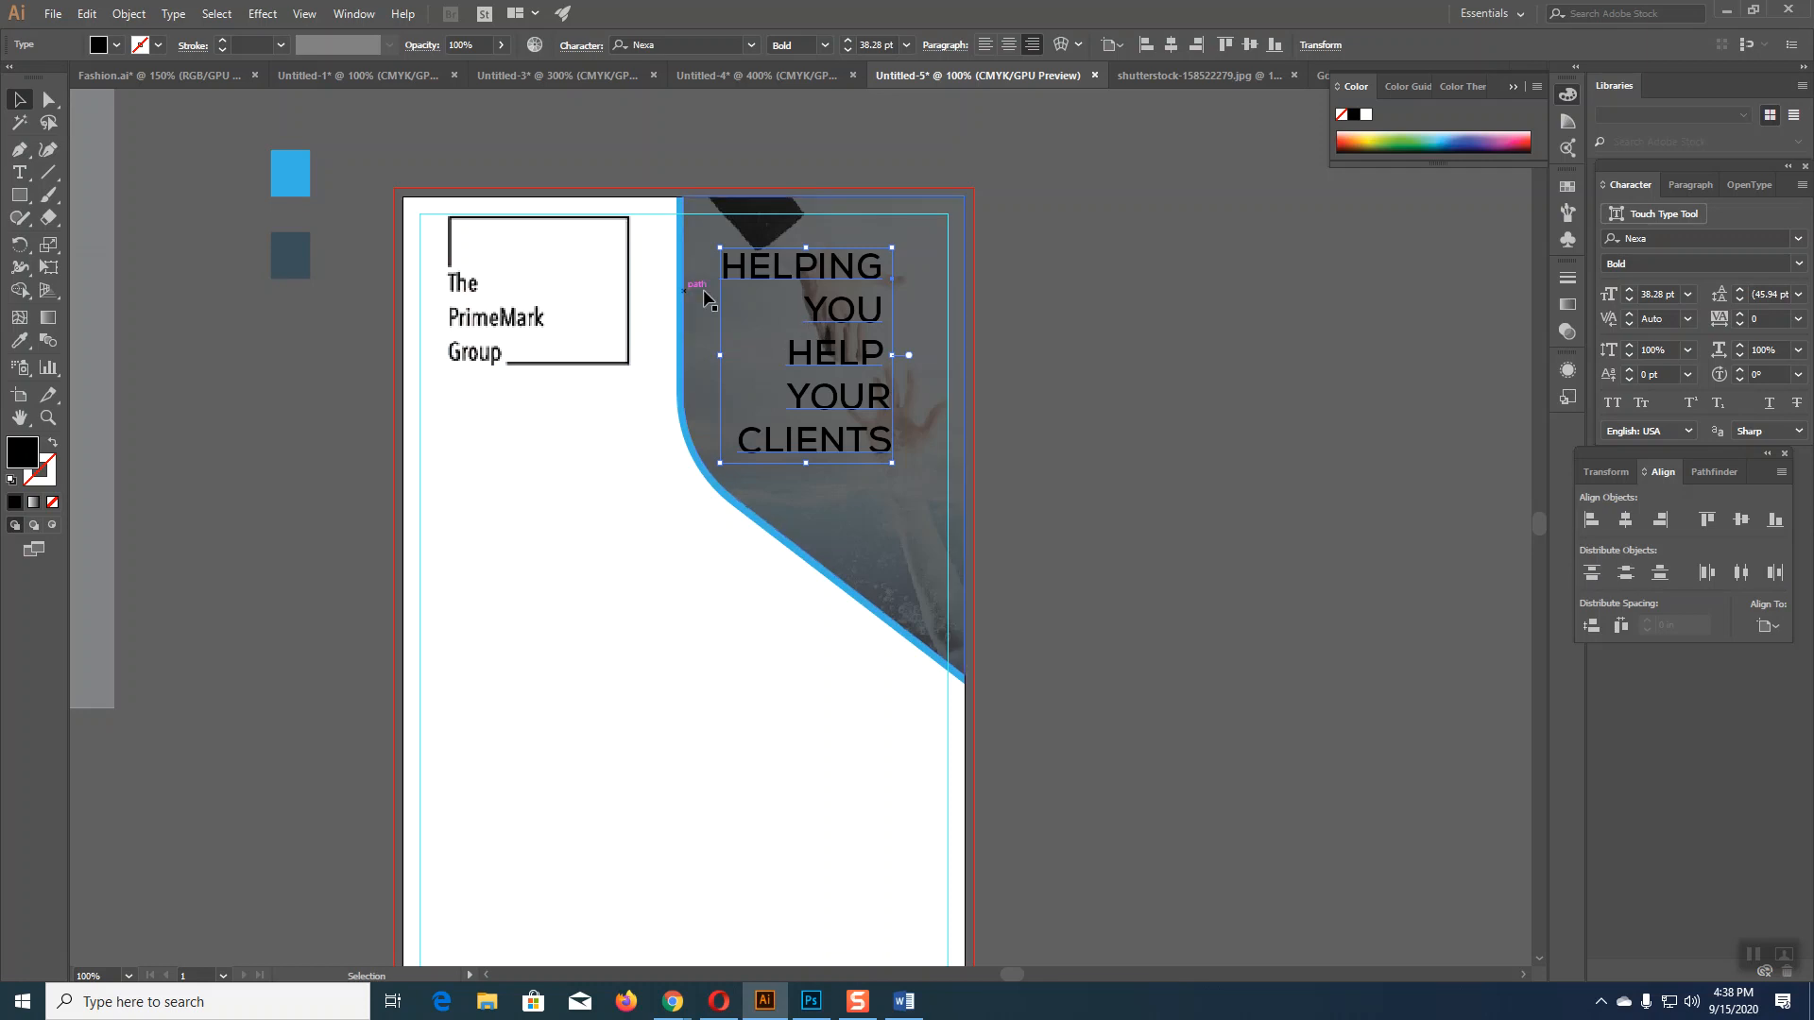
click(19, 172)
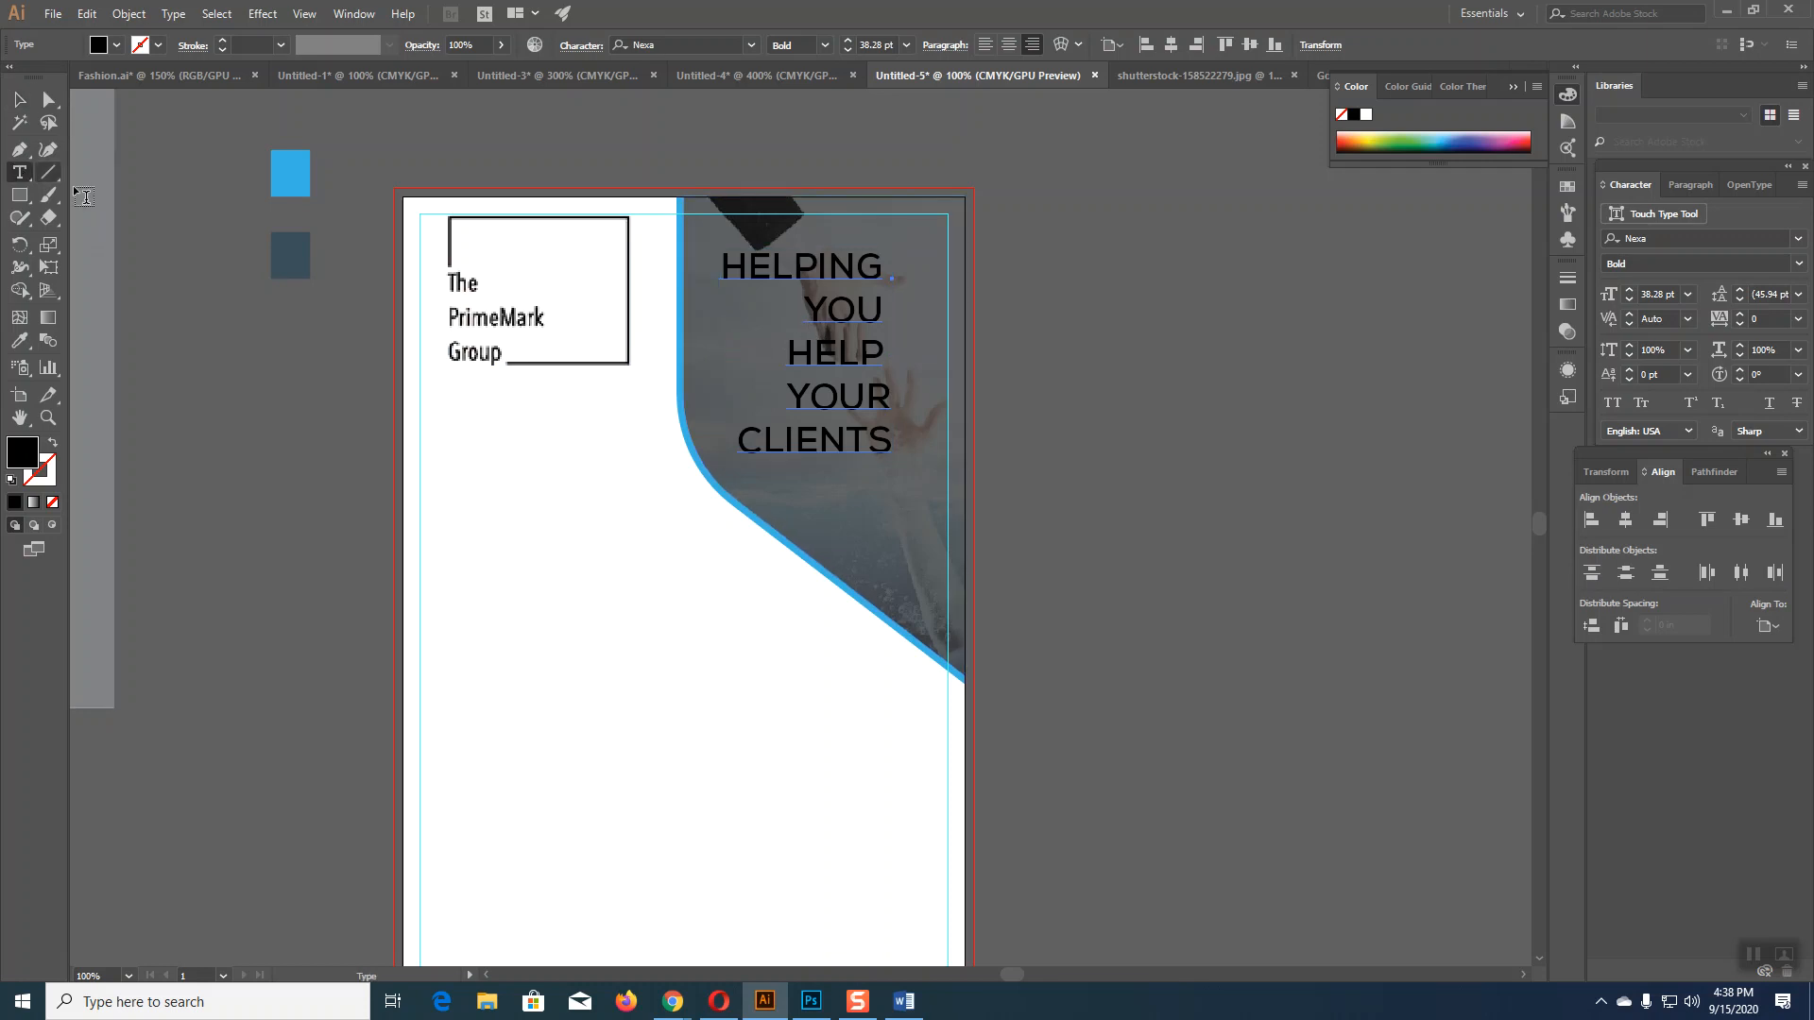
click(793, 393)
key(BackSpace)
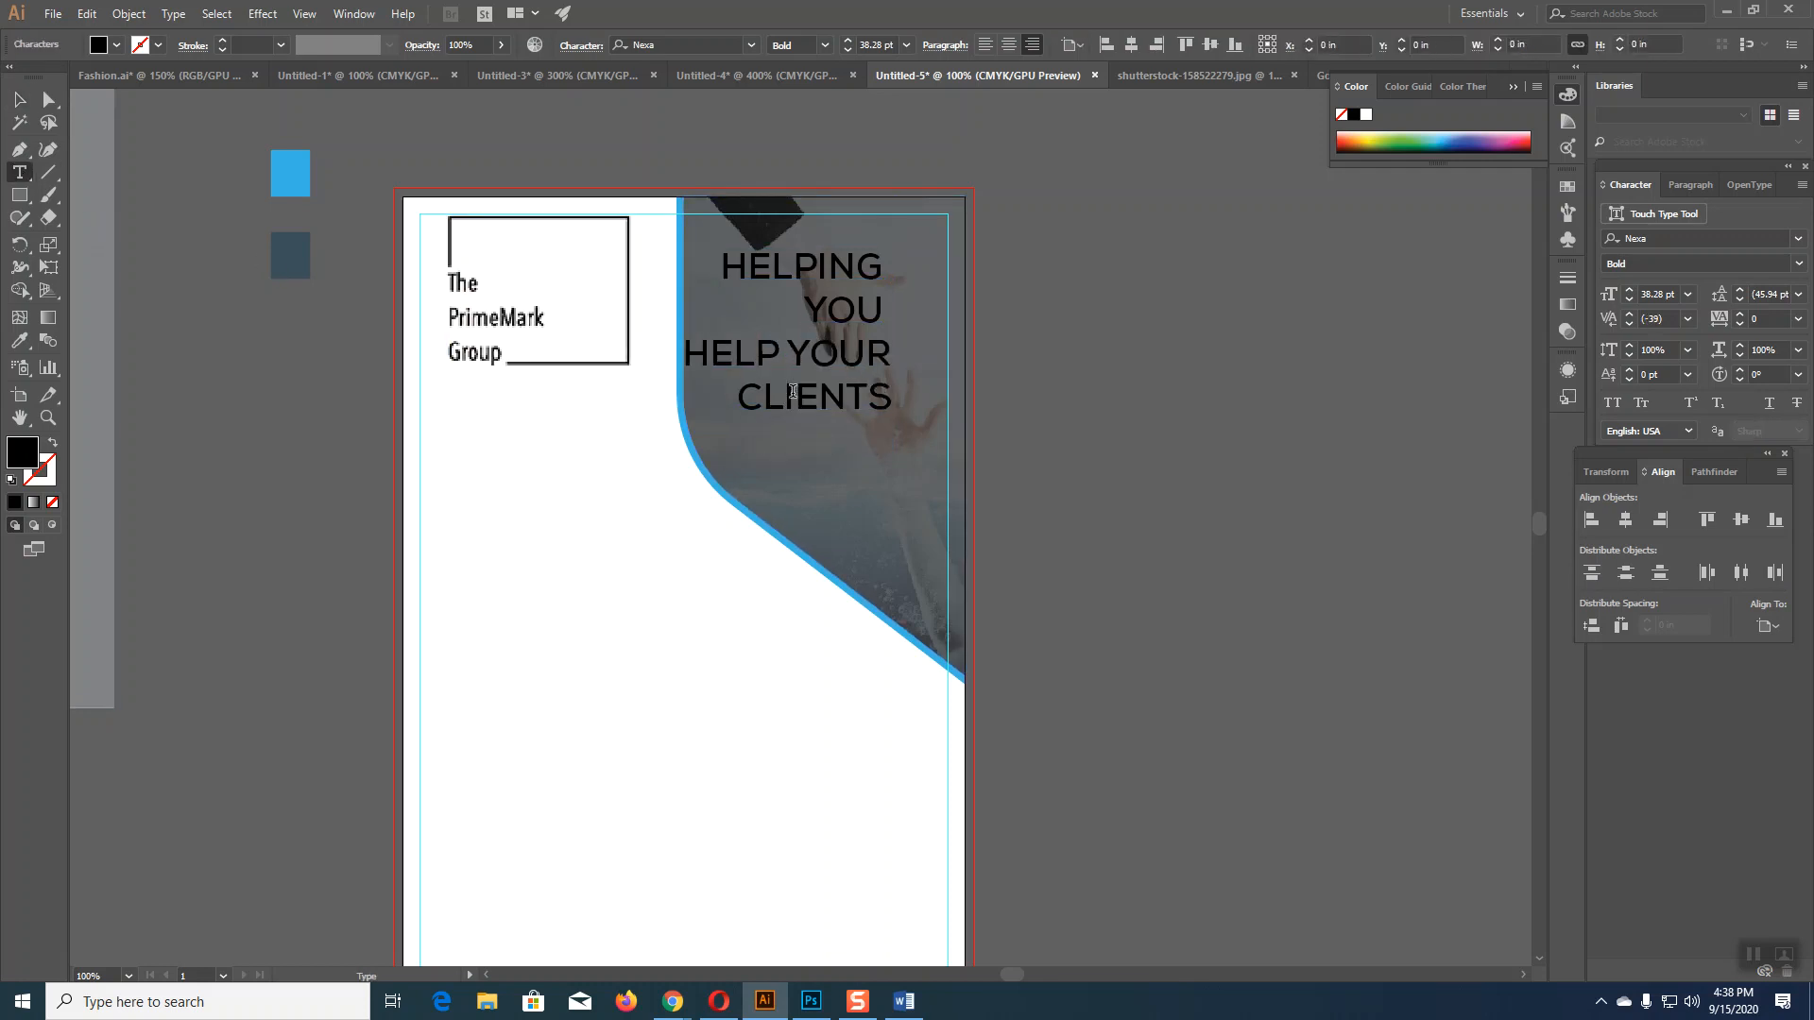
key(BackSpace)
key(Return)
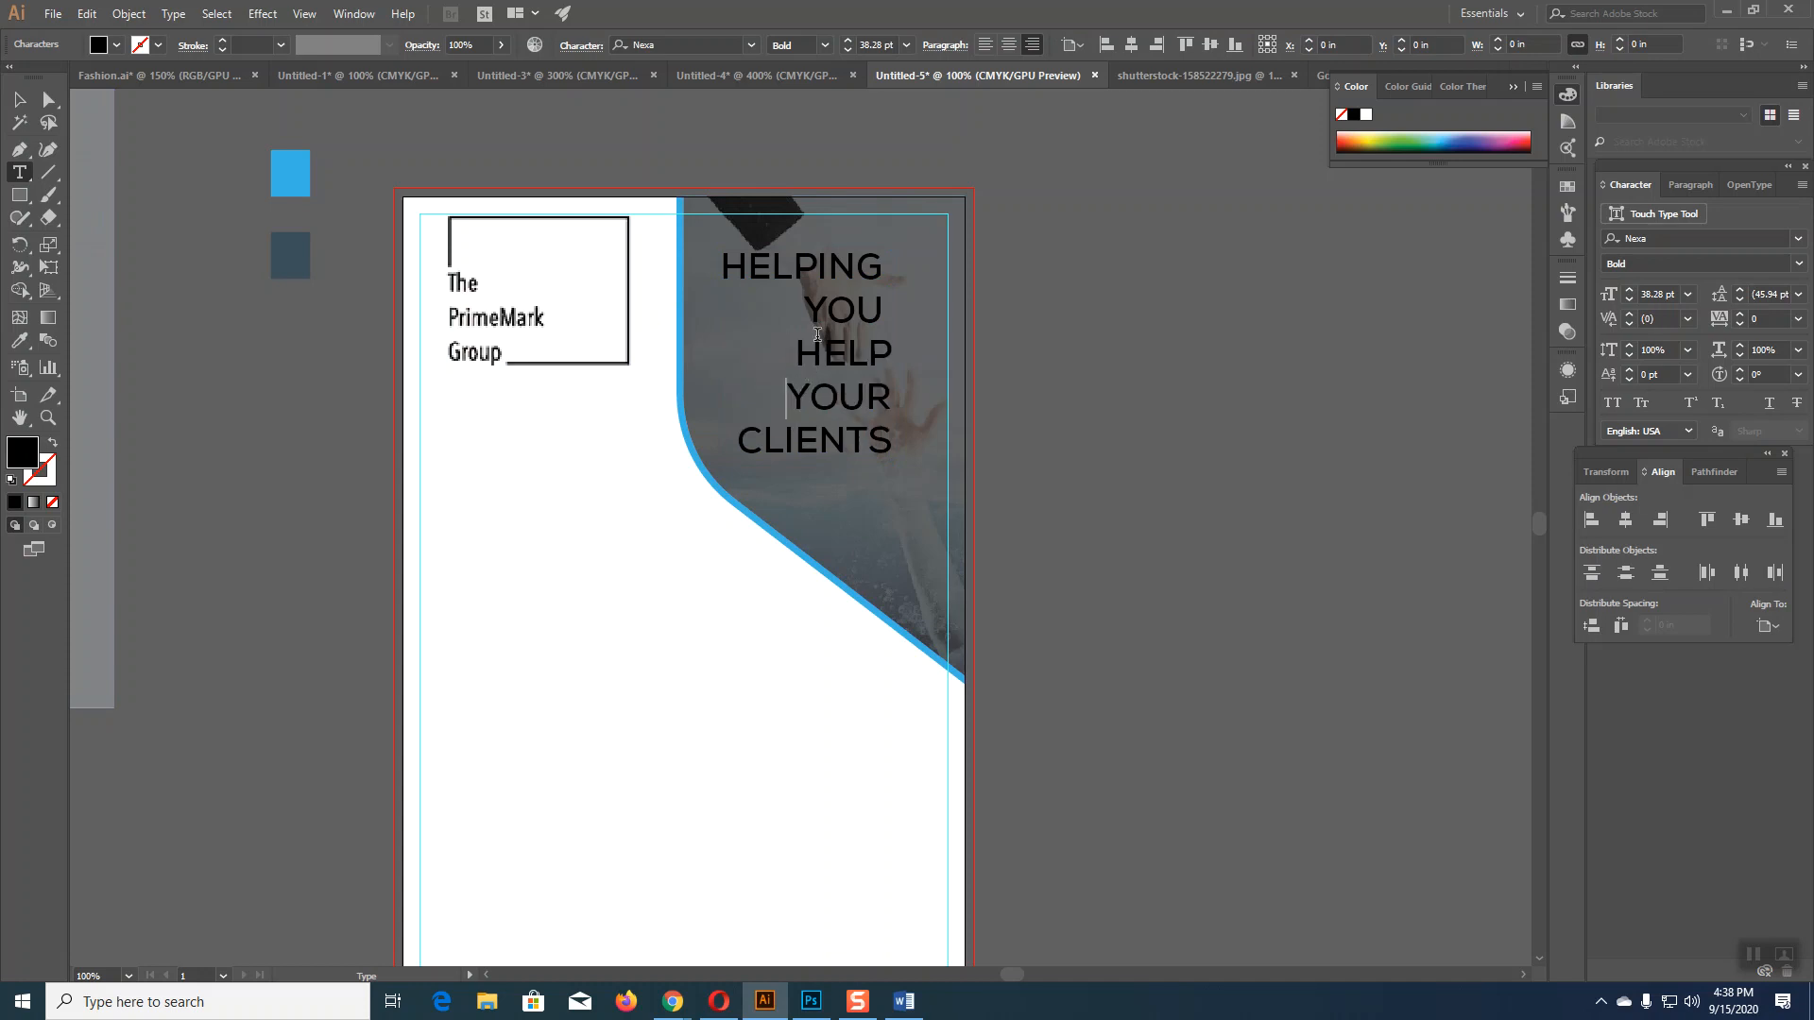
Step: Re-set the breaks before YOU and HELP, then select the tagline object
click(810, 305)
key(BackSpace)
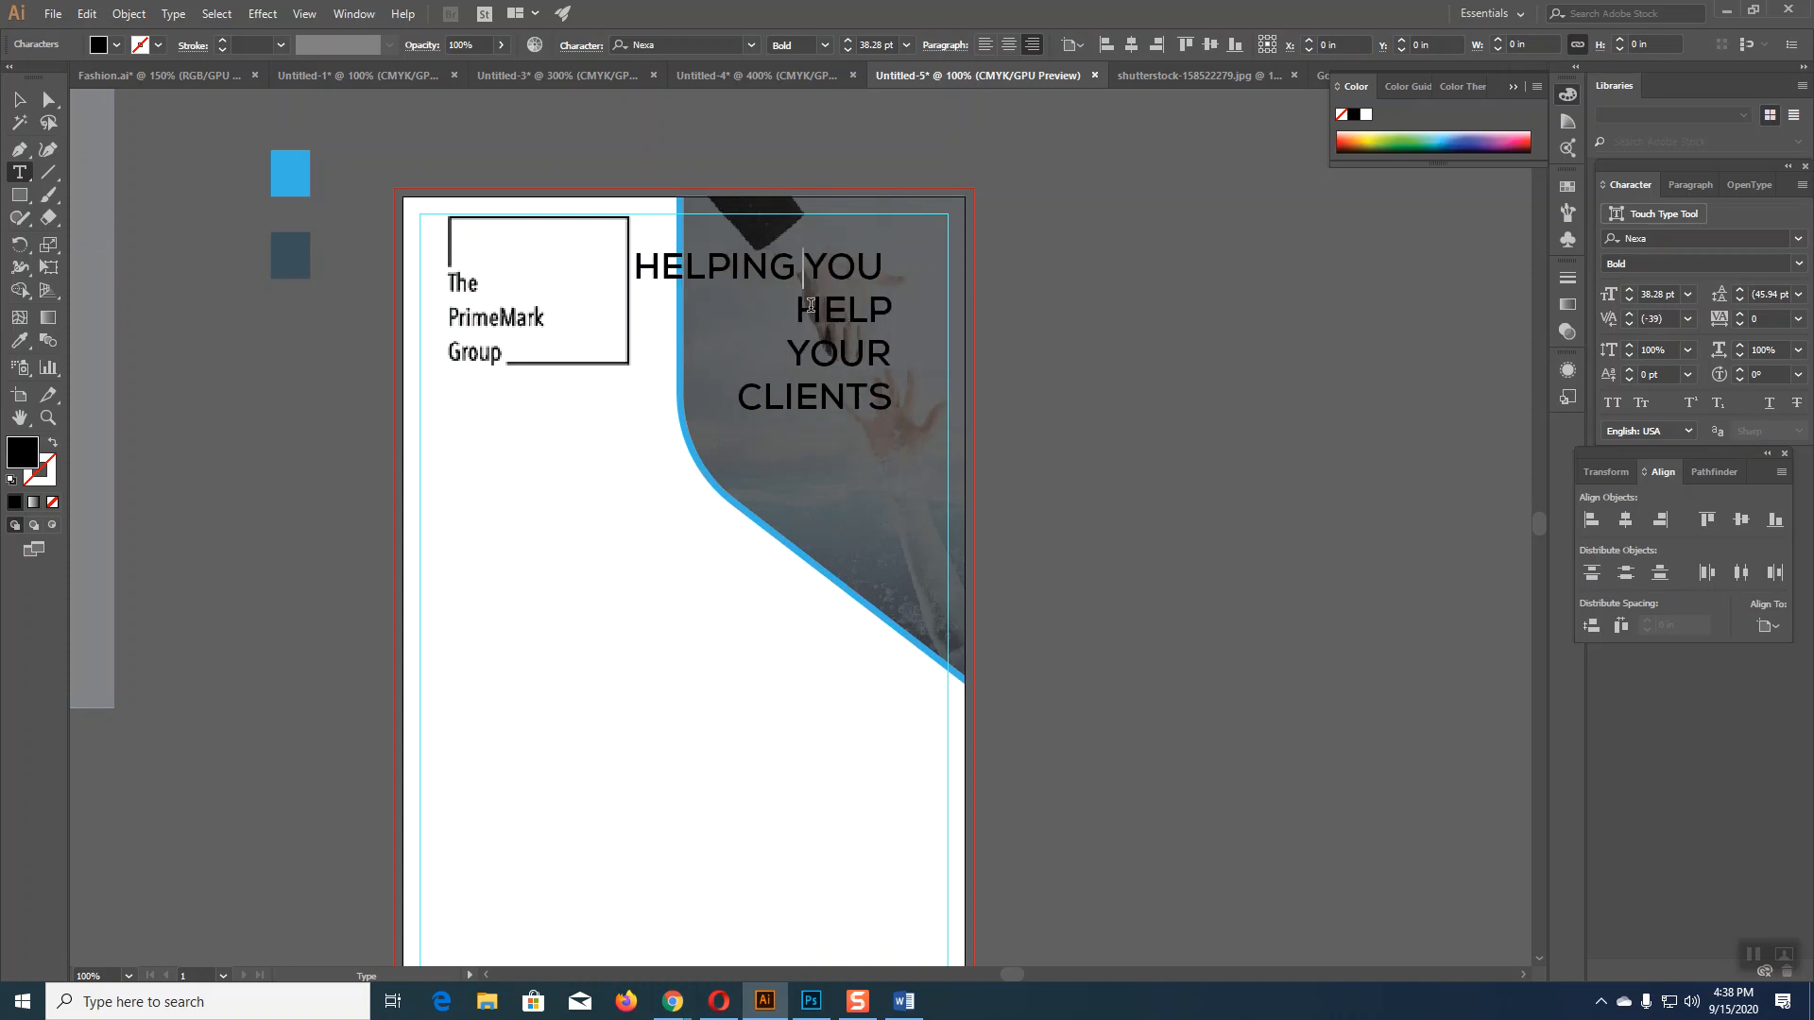
key(BackSpace)
key(Return)
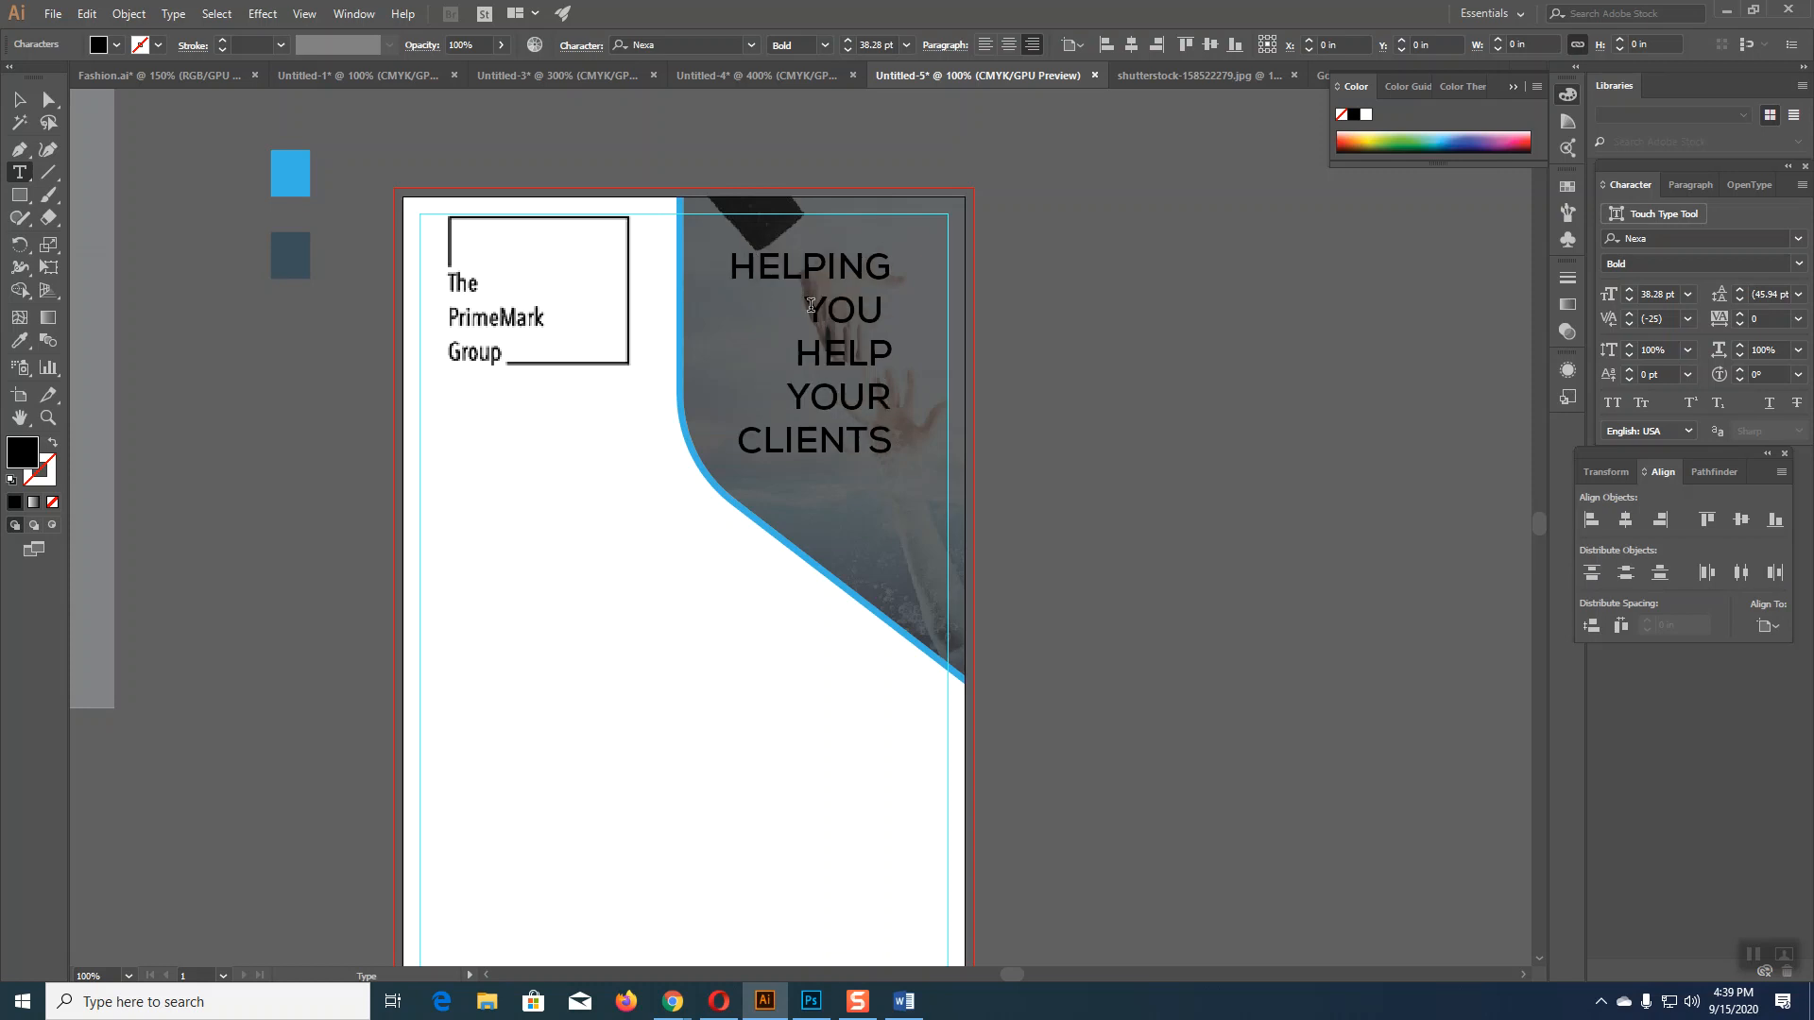
click(796, 355)
key(BackSpace)
key(BackSpace)
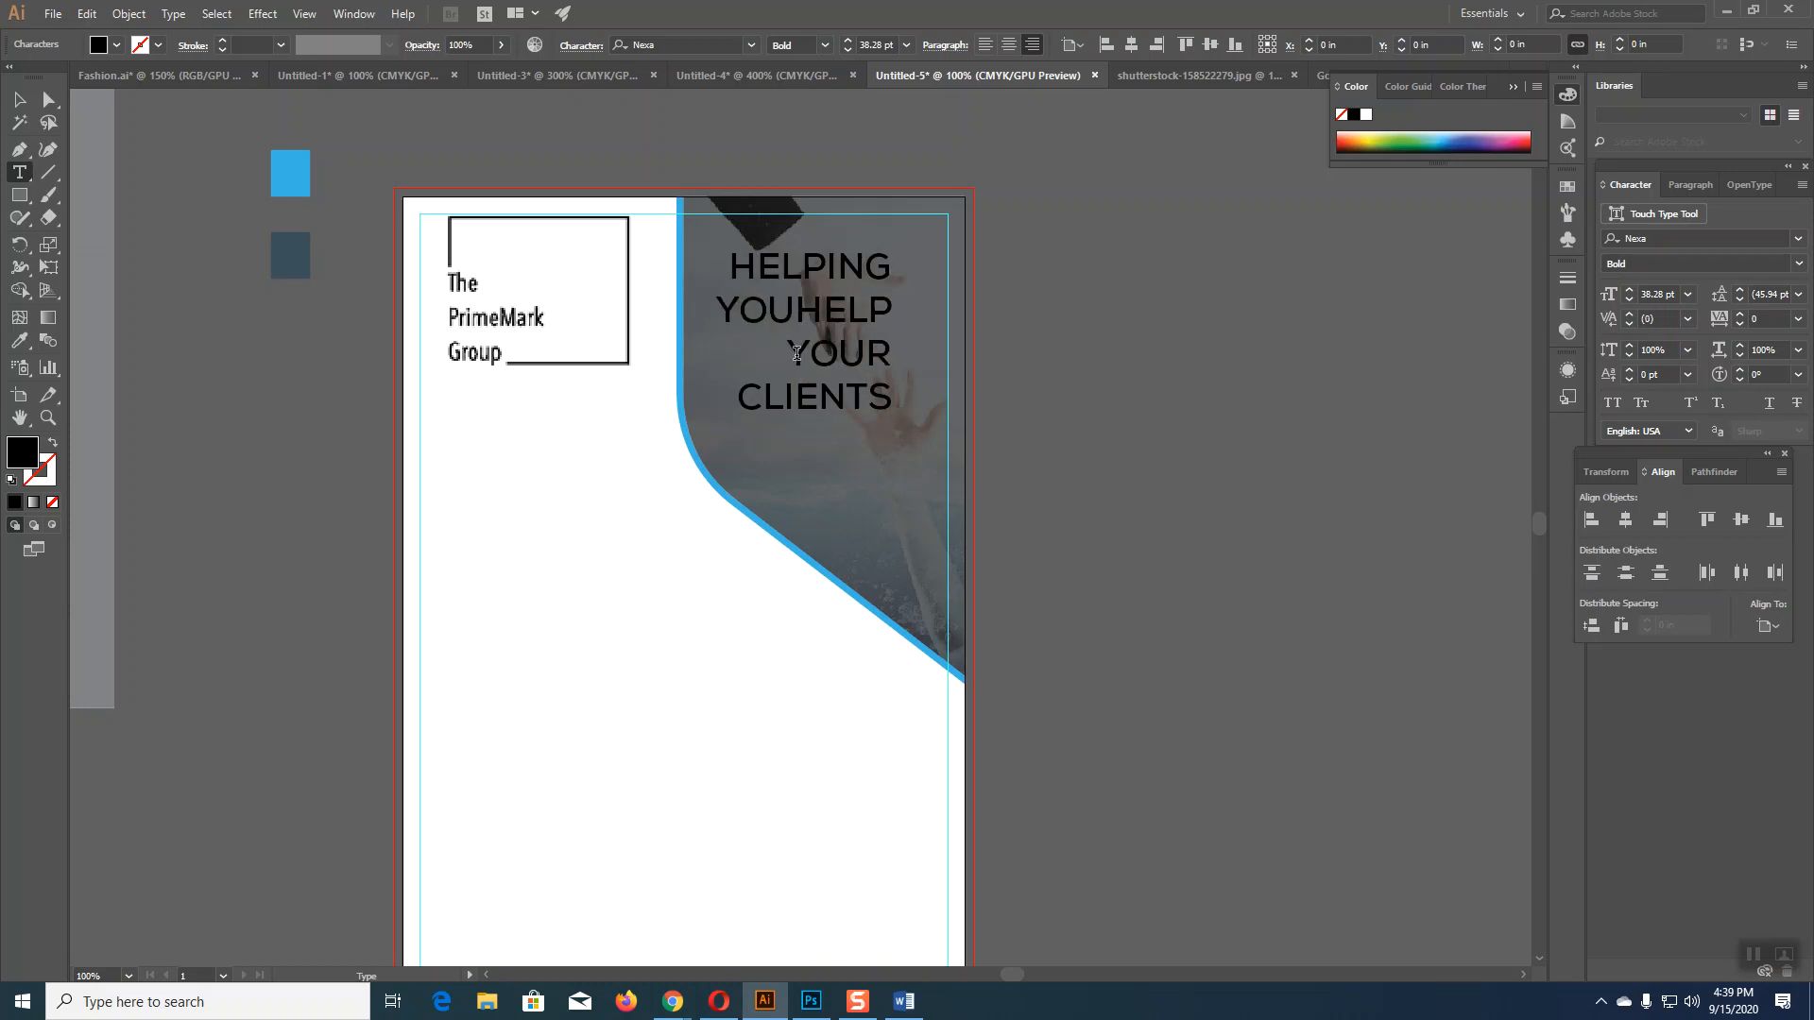
key(Return)
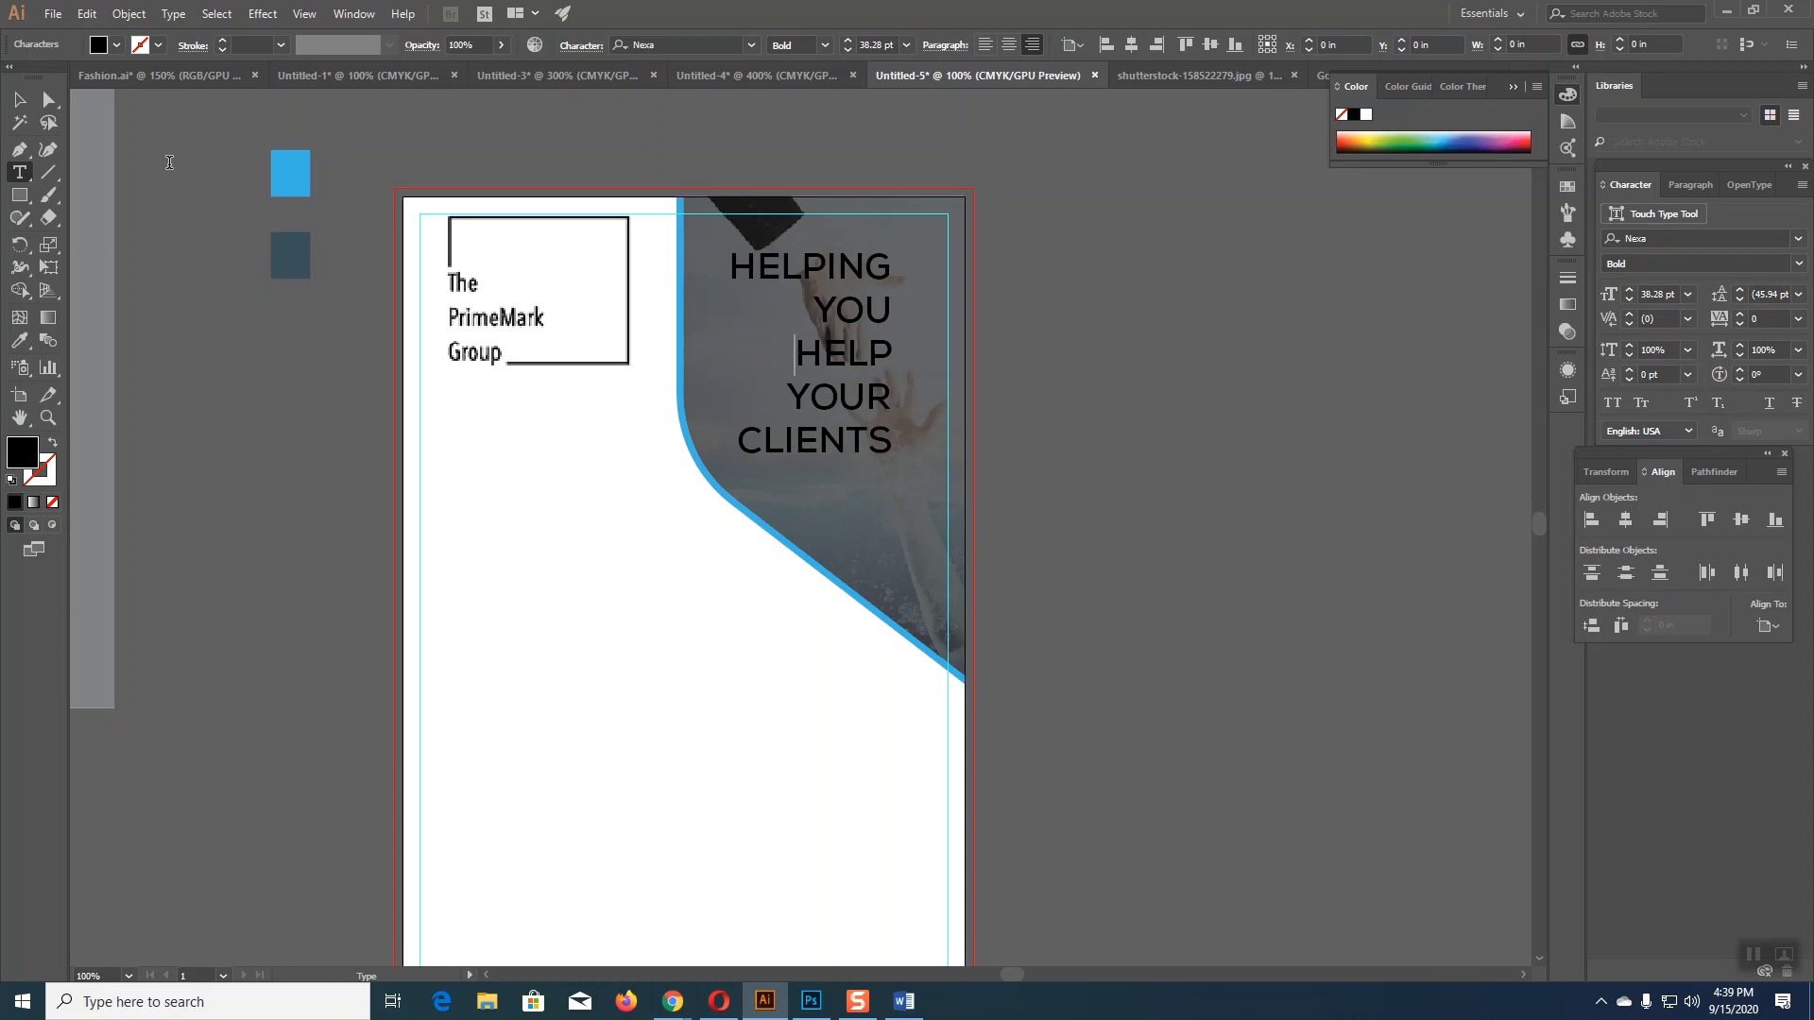
click(19, 99)
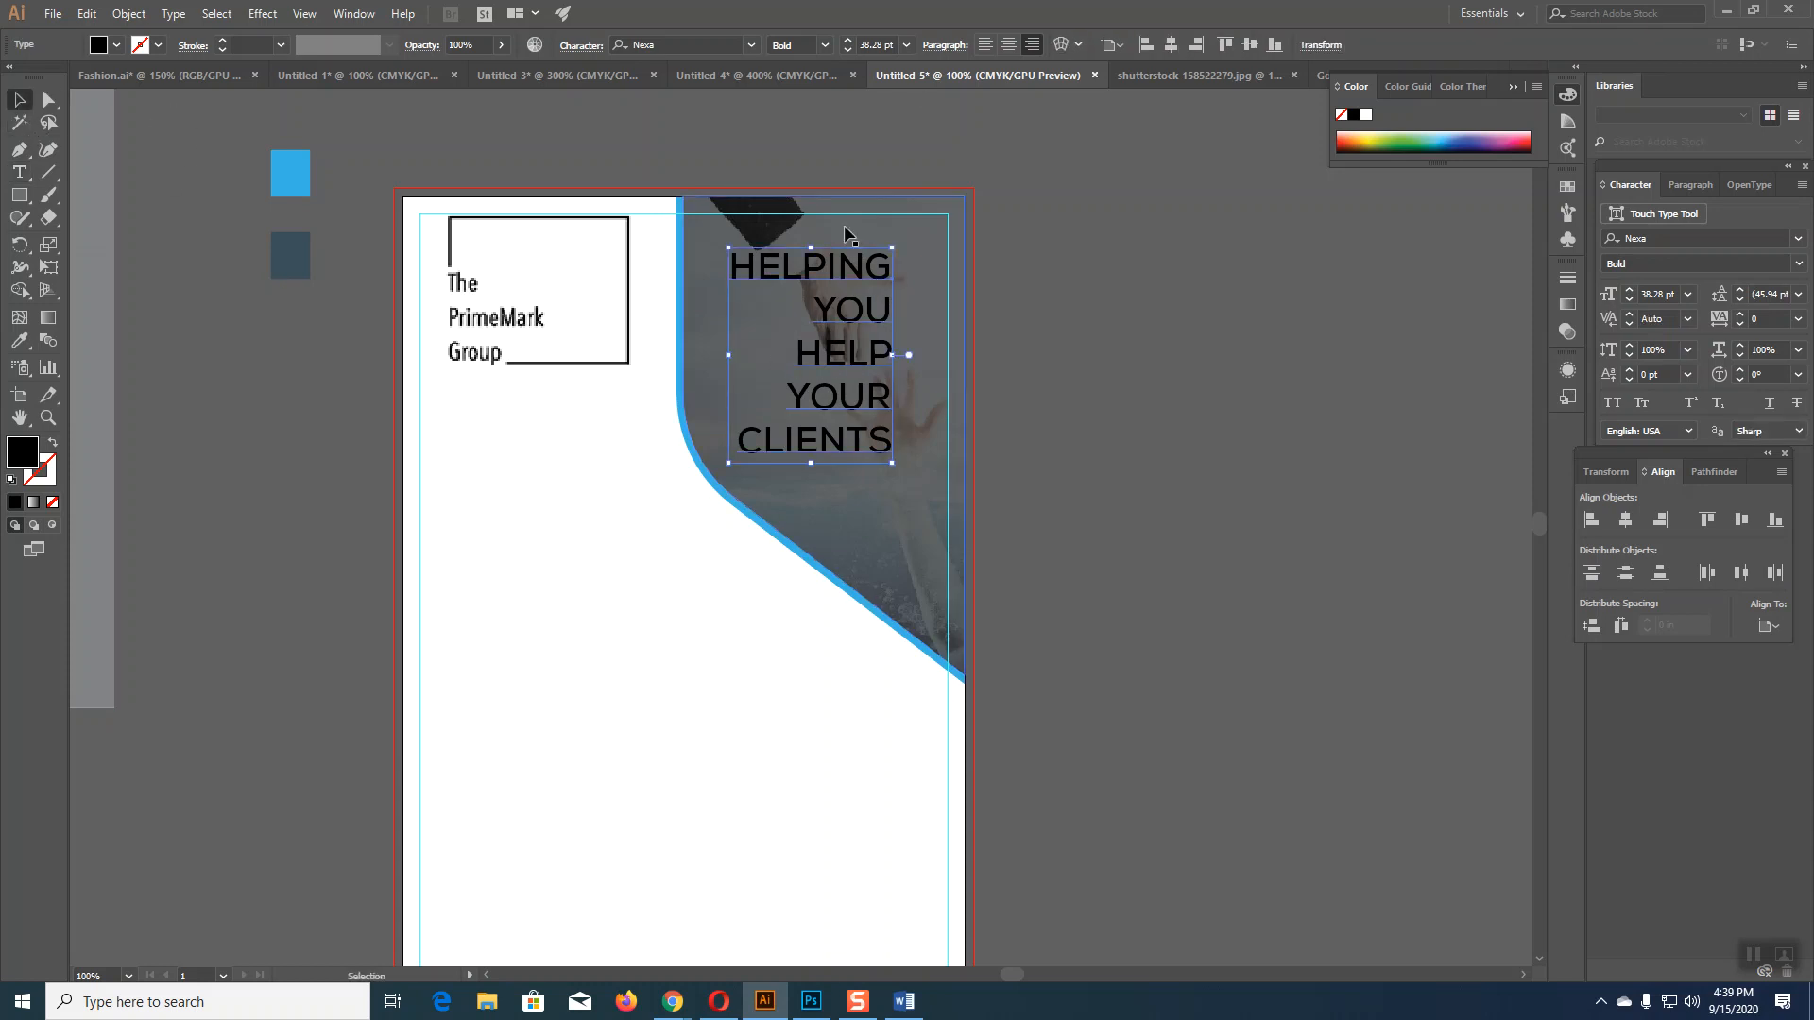
Step: Move the tagline right toward the page edge and set its font size to 46 pt
drag(857, 274, 914, 281)
click(849, 41)
click(848, 41)
click(849, 41)
click(849, 41)
click(849, 41)
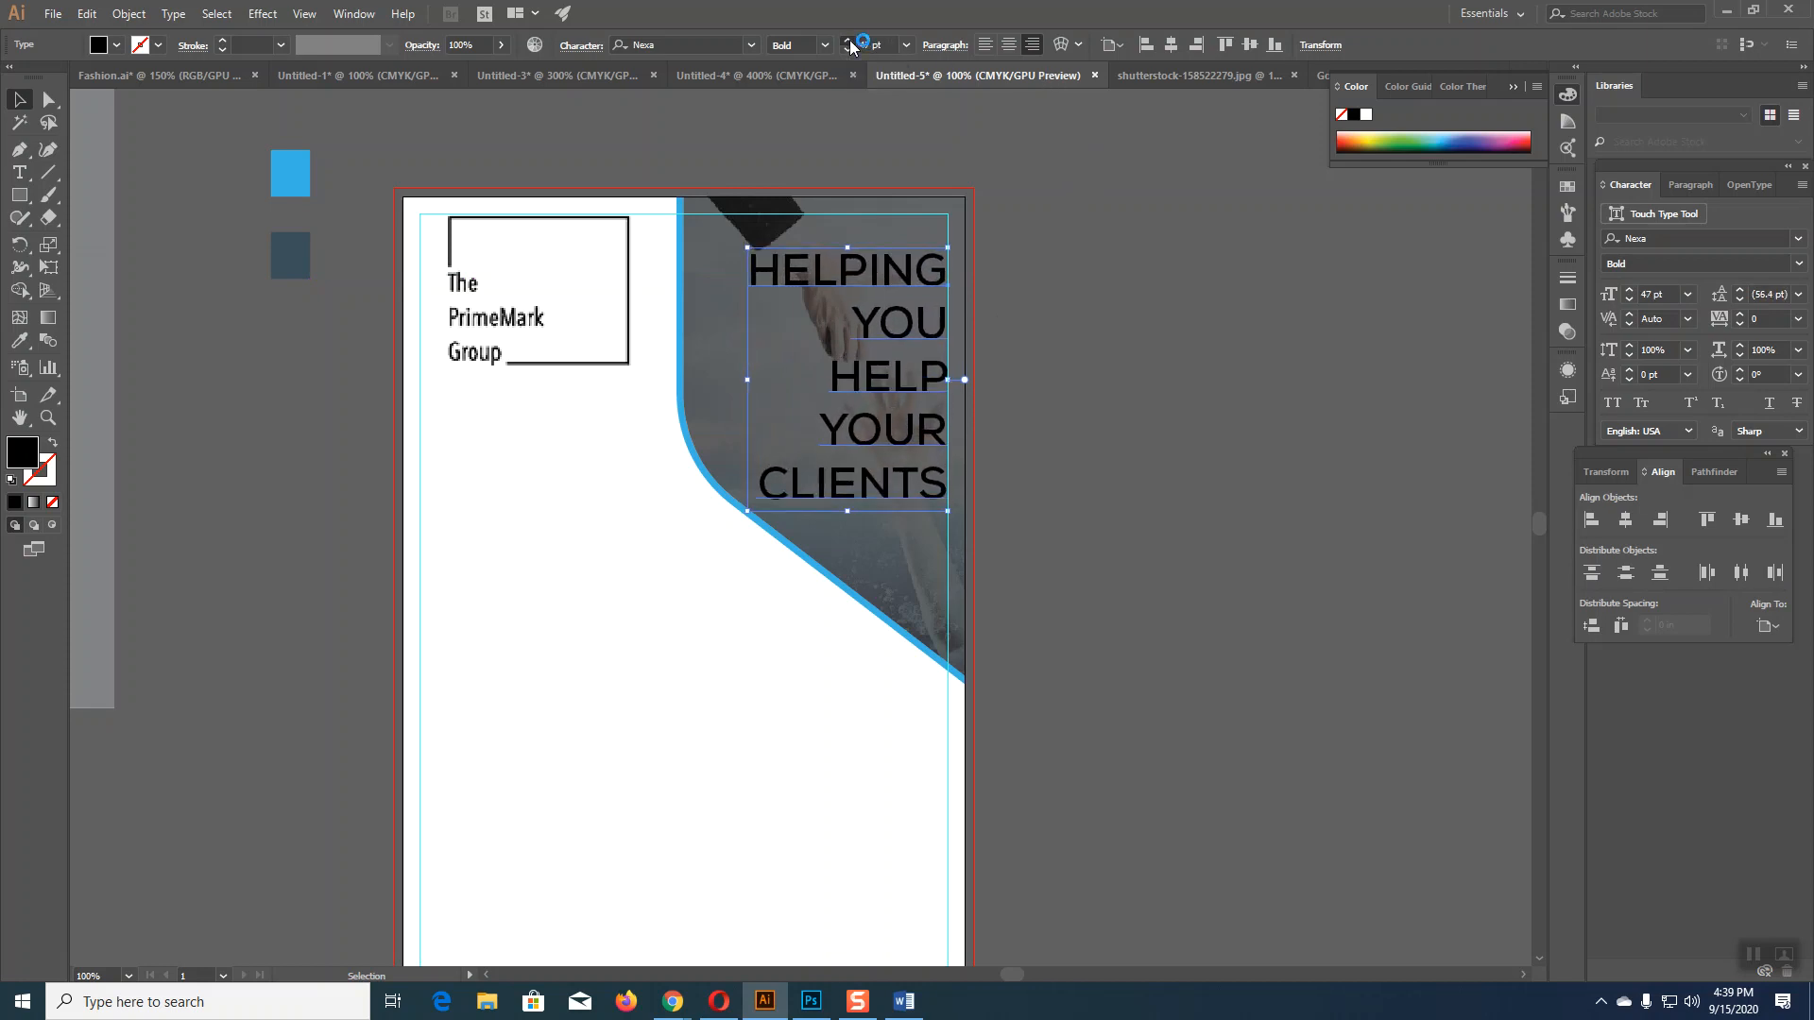
click(848, 50)
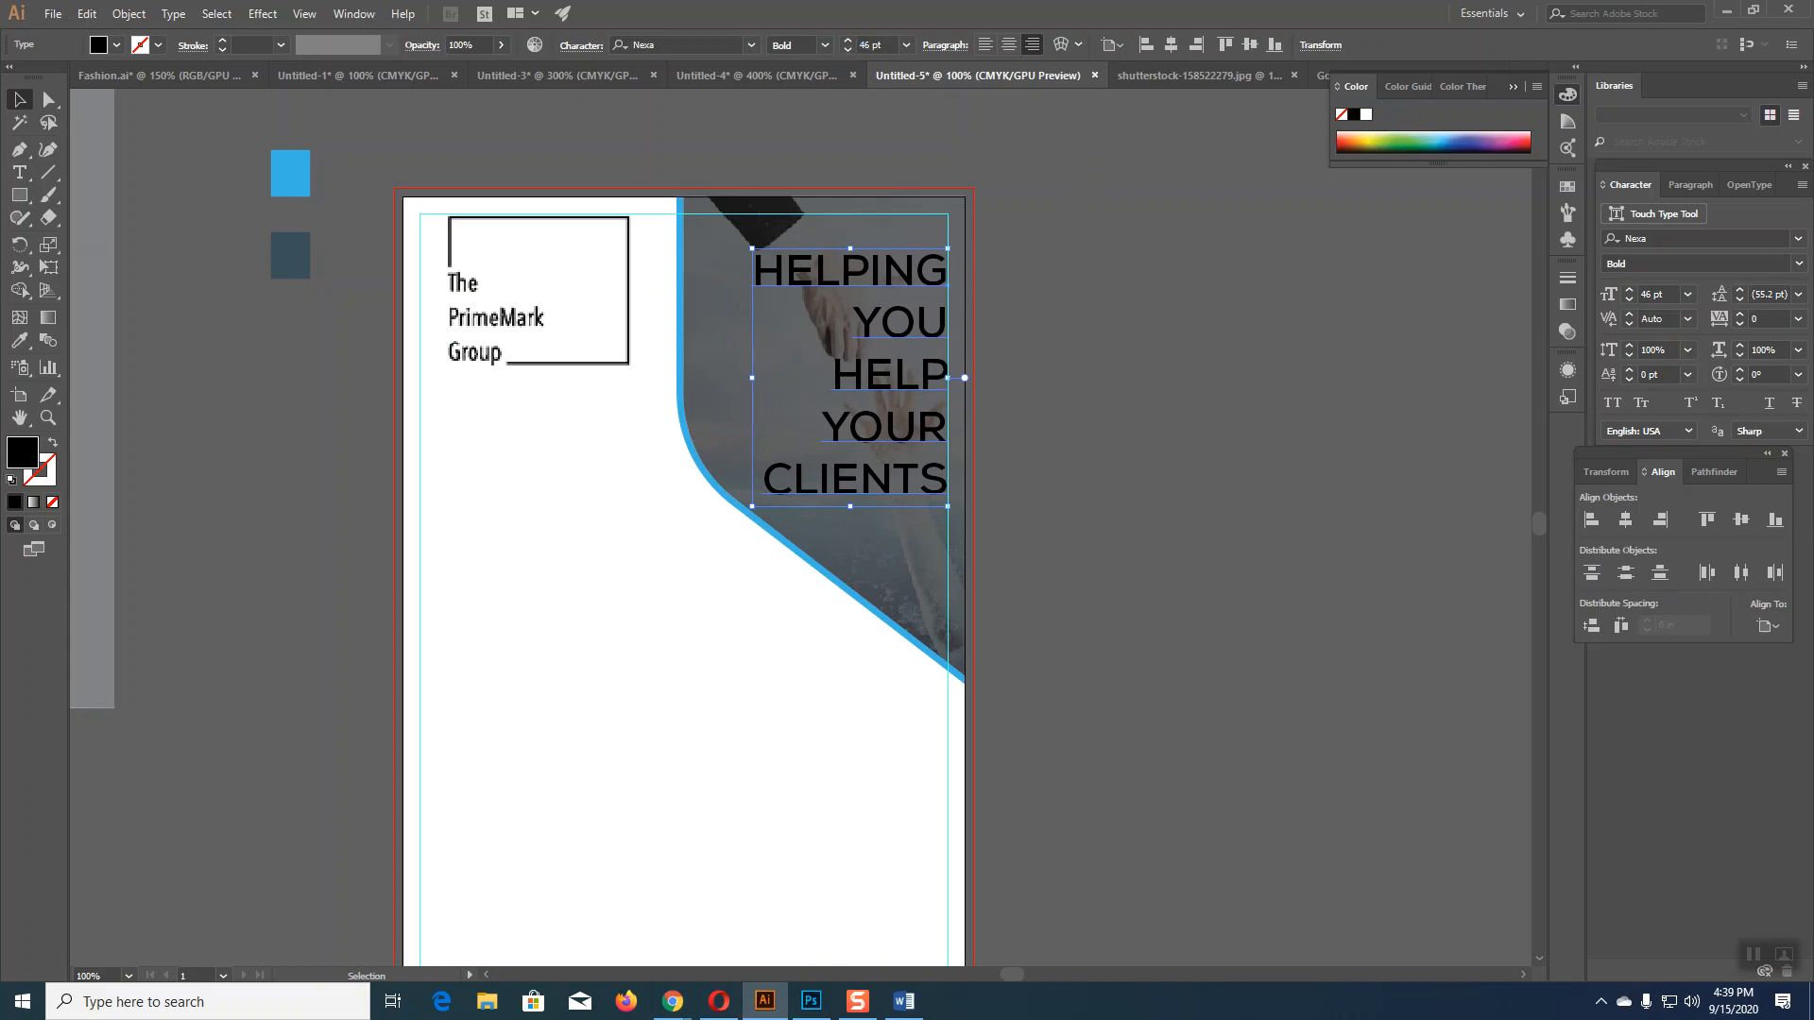
Step: Colour the tagline text white with the Eyedropper and deselect it
click(19, 341)
click(284, 178)
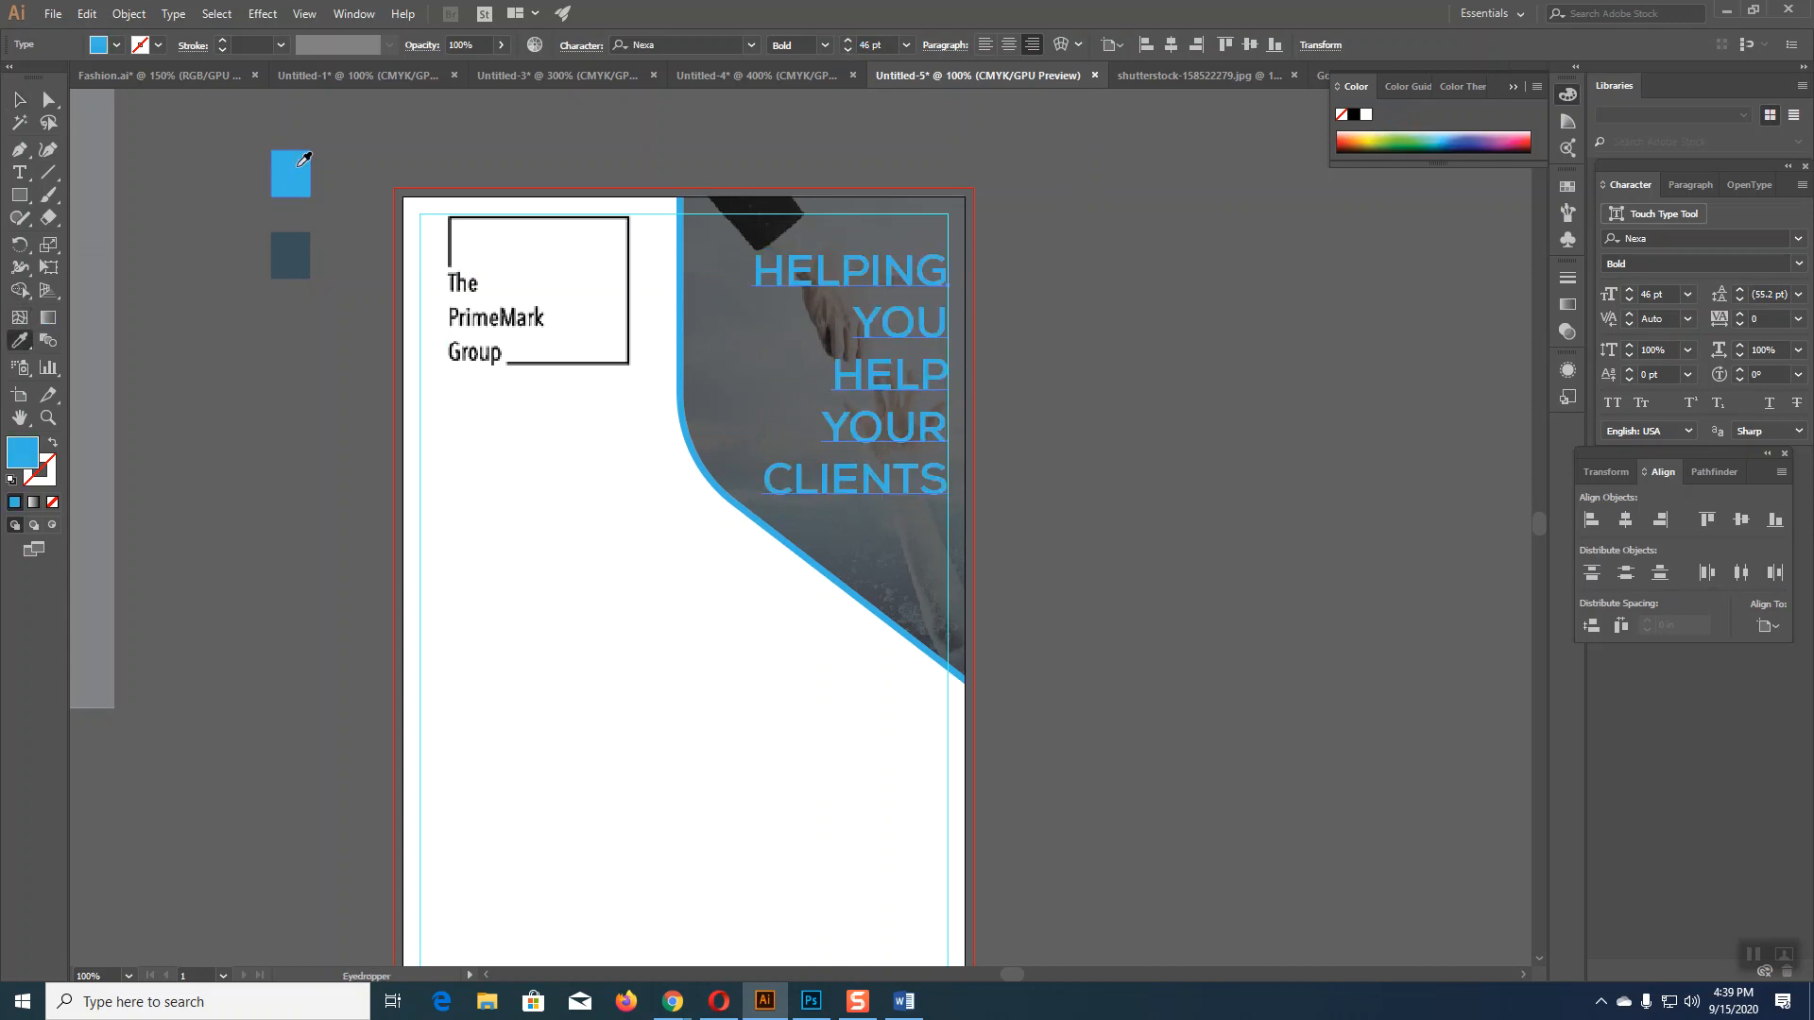
click(1367, 114)
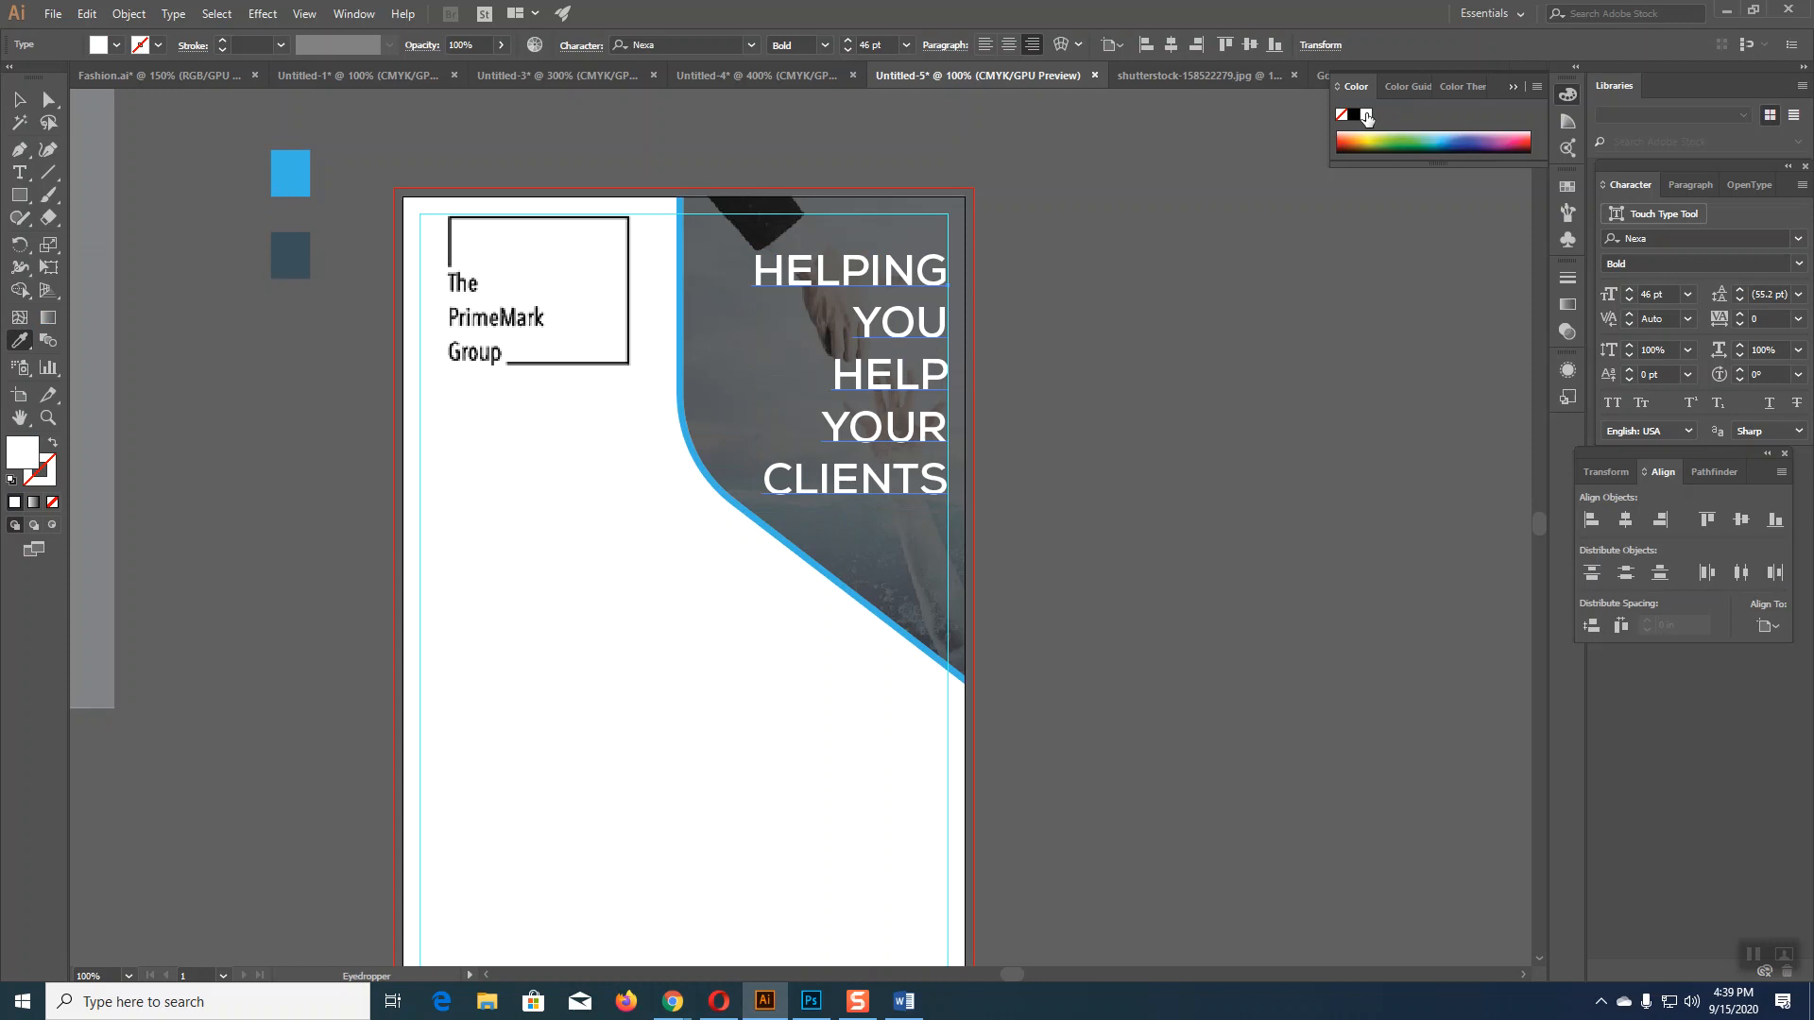
click(20, 99)
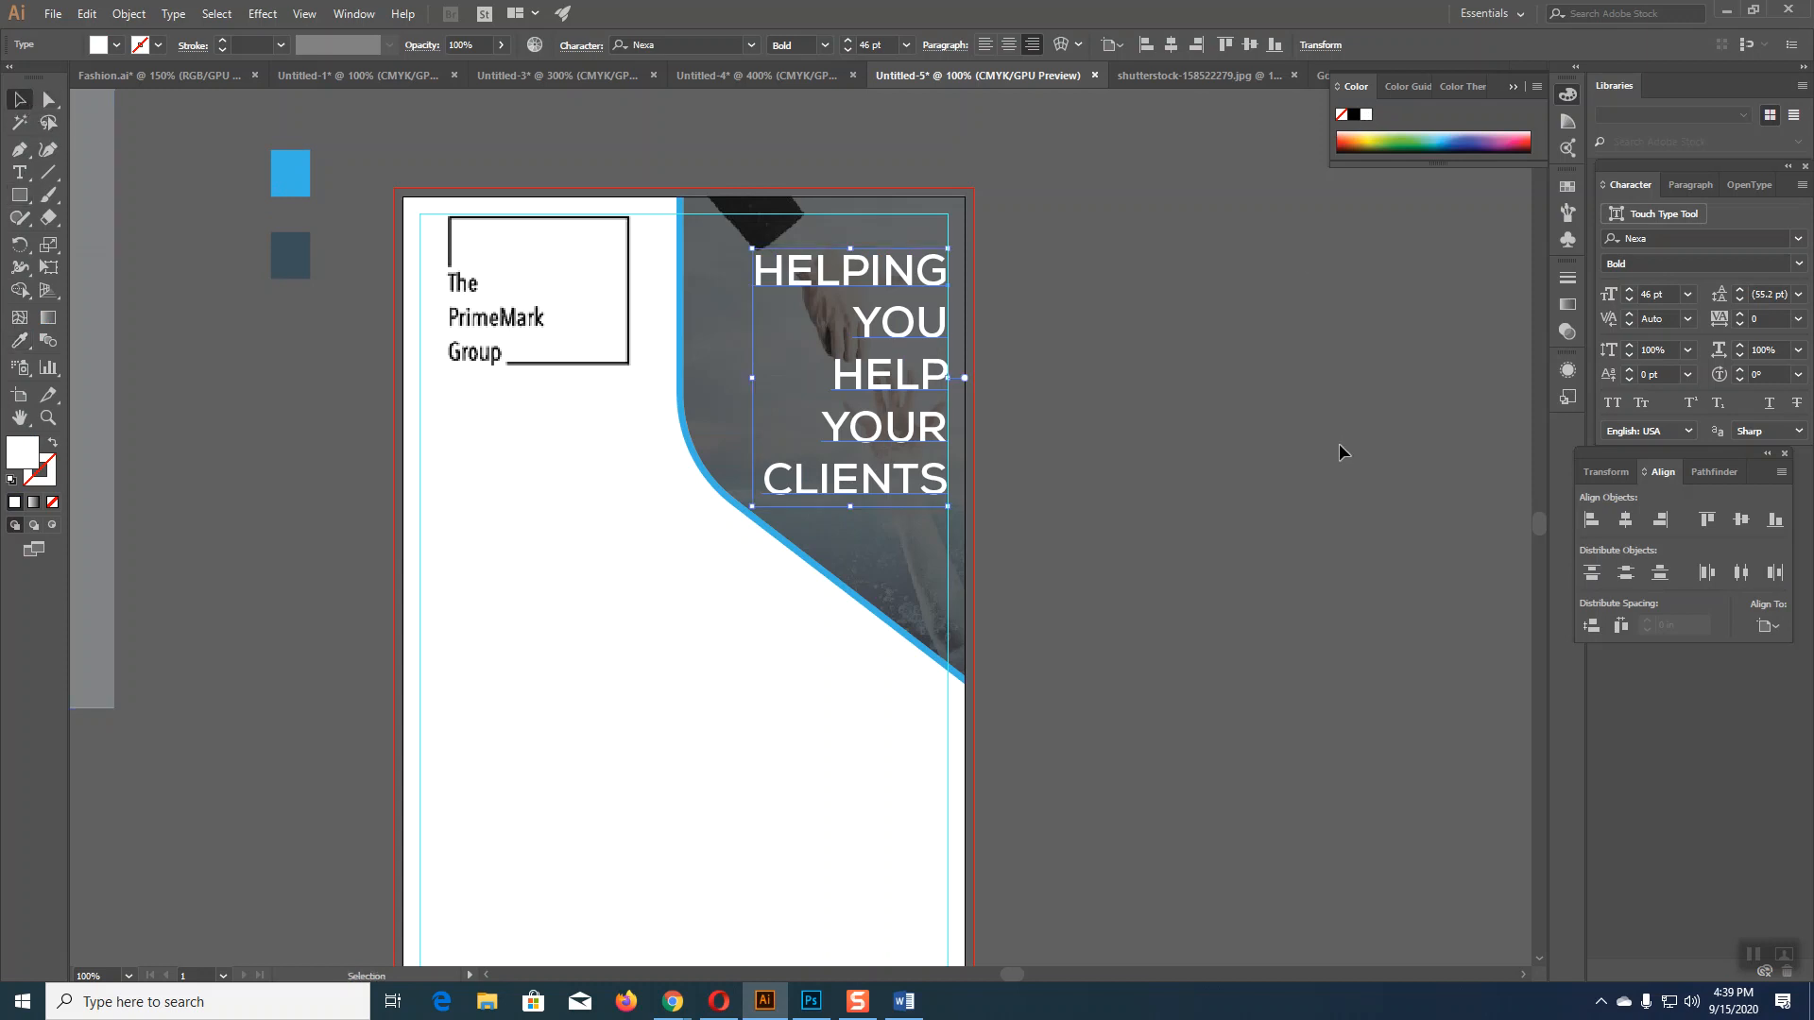
click(1361, 533)
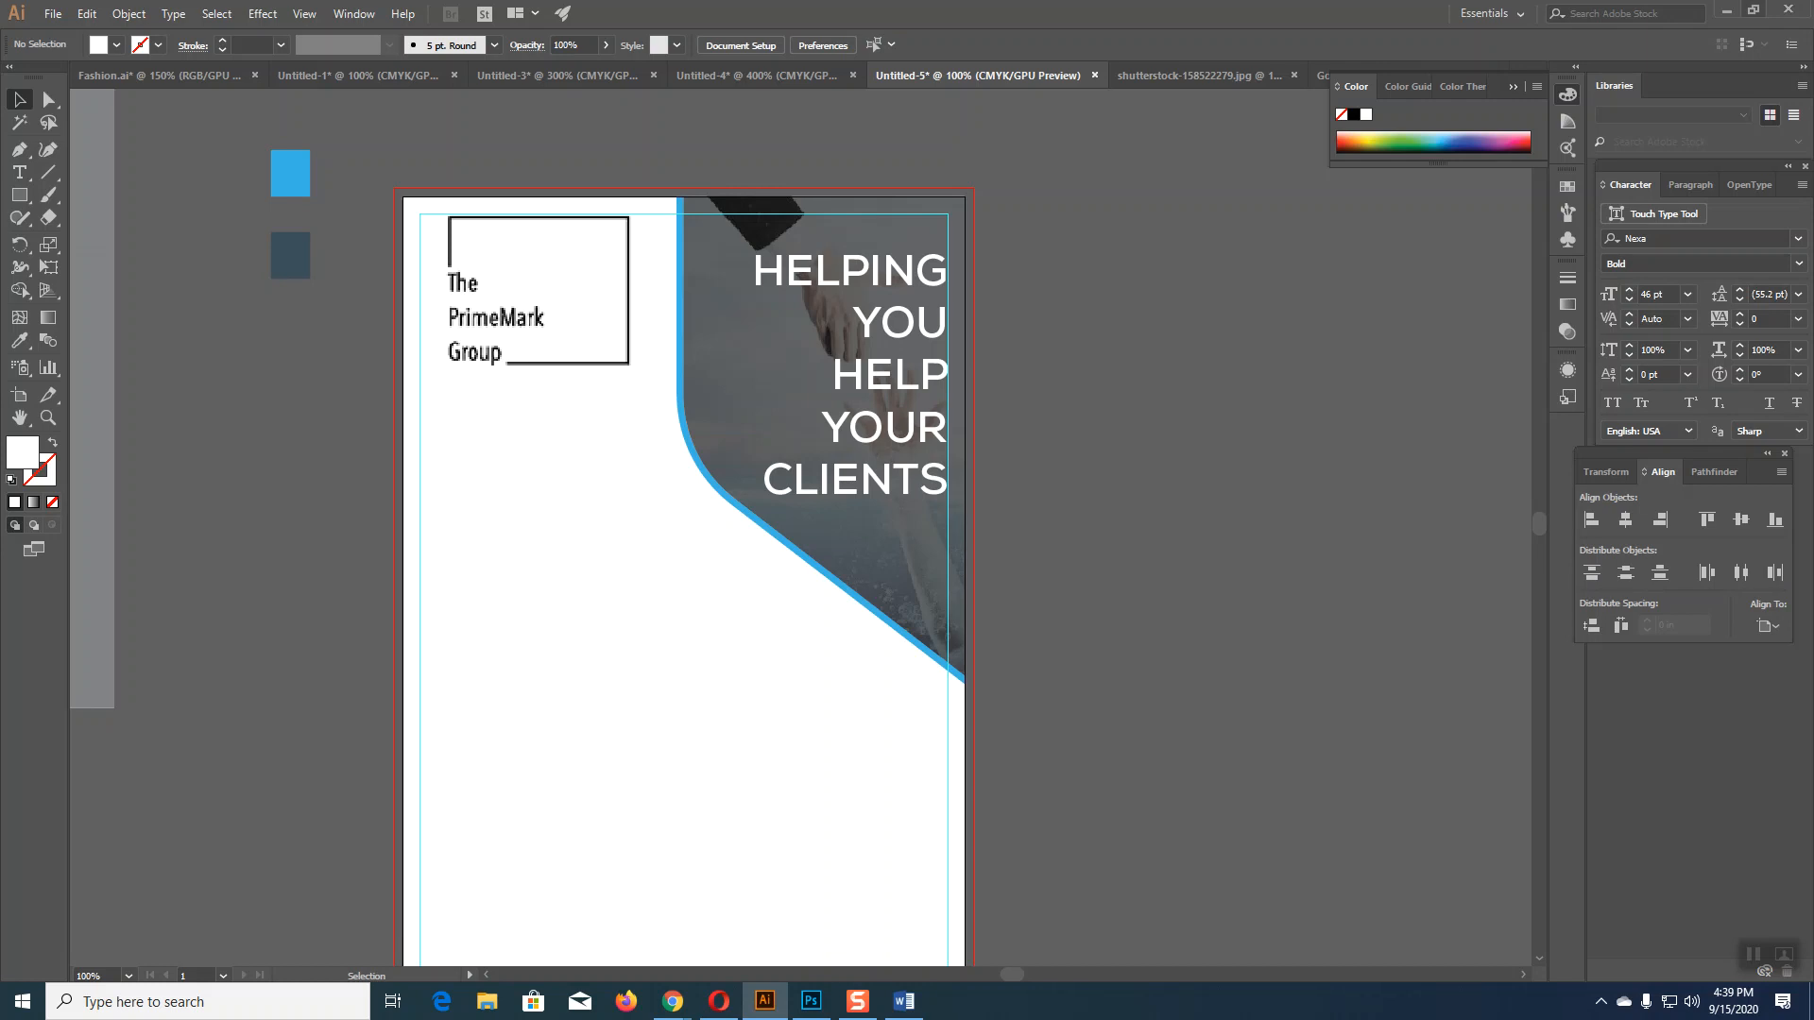
scroll(1011, 519, down, 2)
scroll(1011, 517, up, 1)
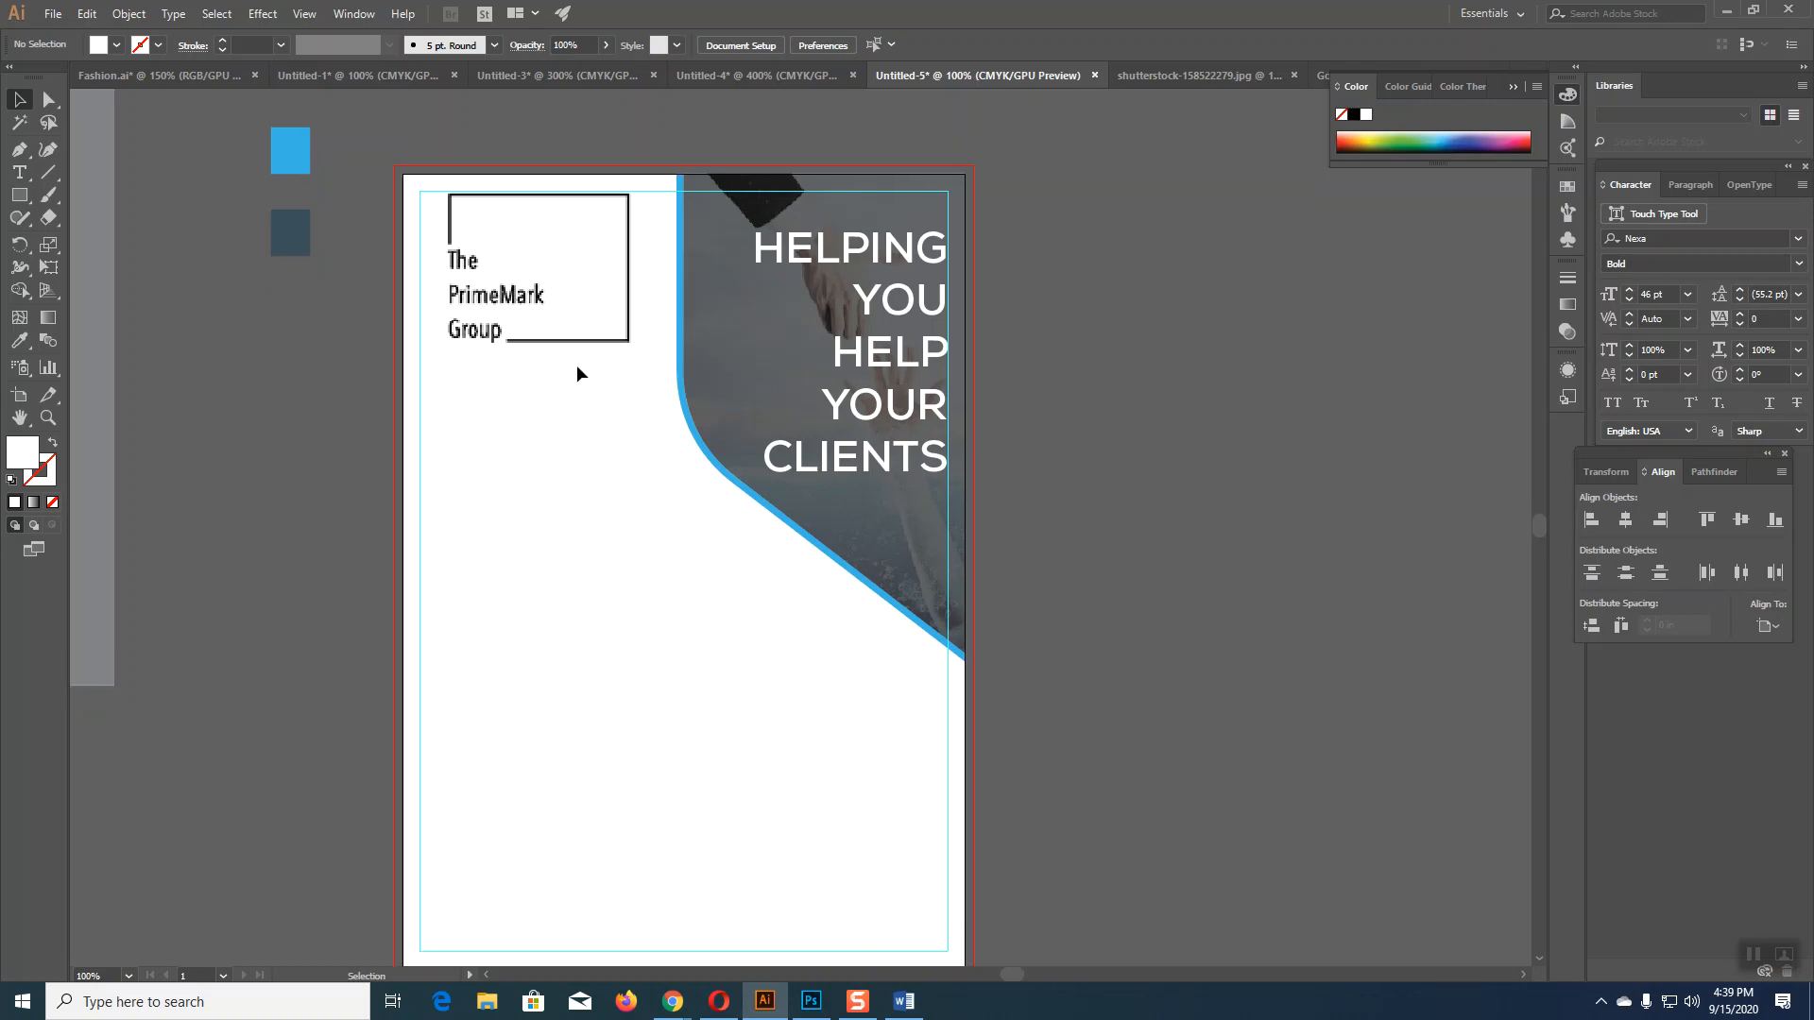
click(903, 1001)
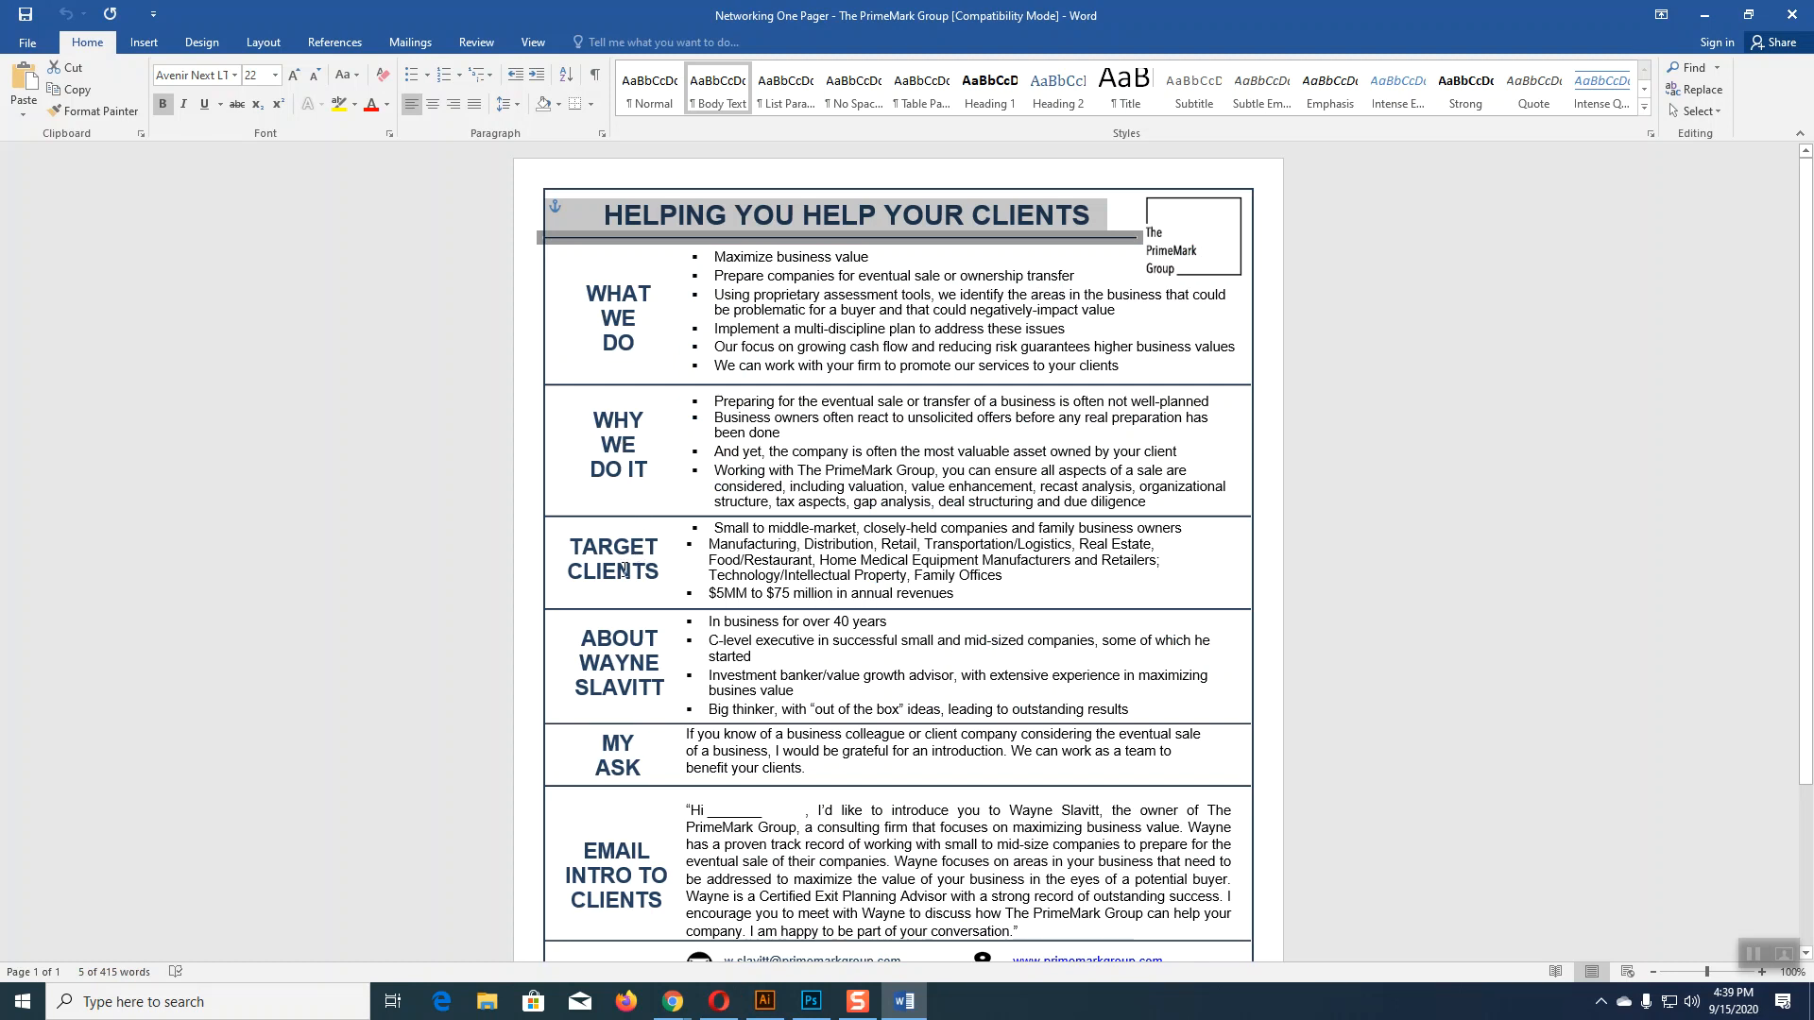
Step: Scroll the Word one-pager down to its WE VALUE YOUR VALUE footer
scroll(647, 621, down, 1)
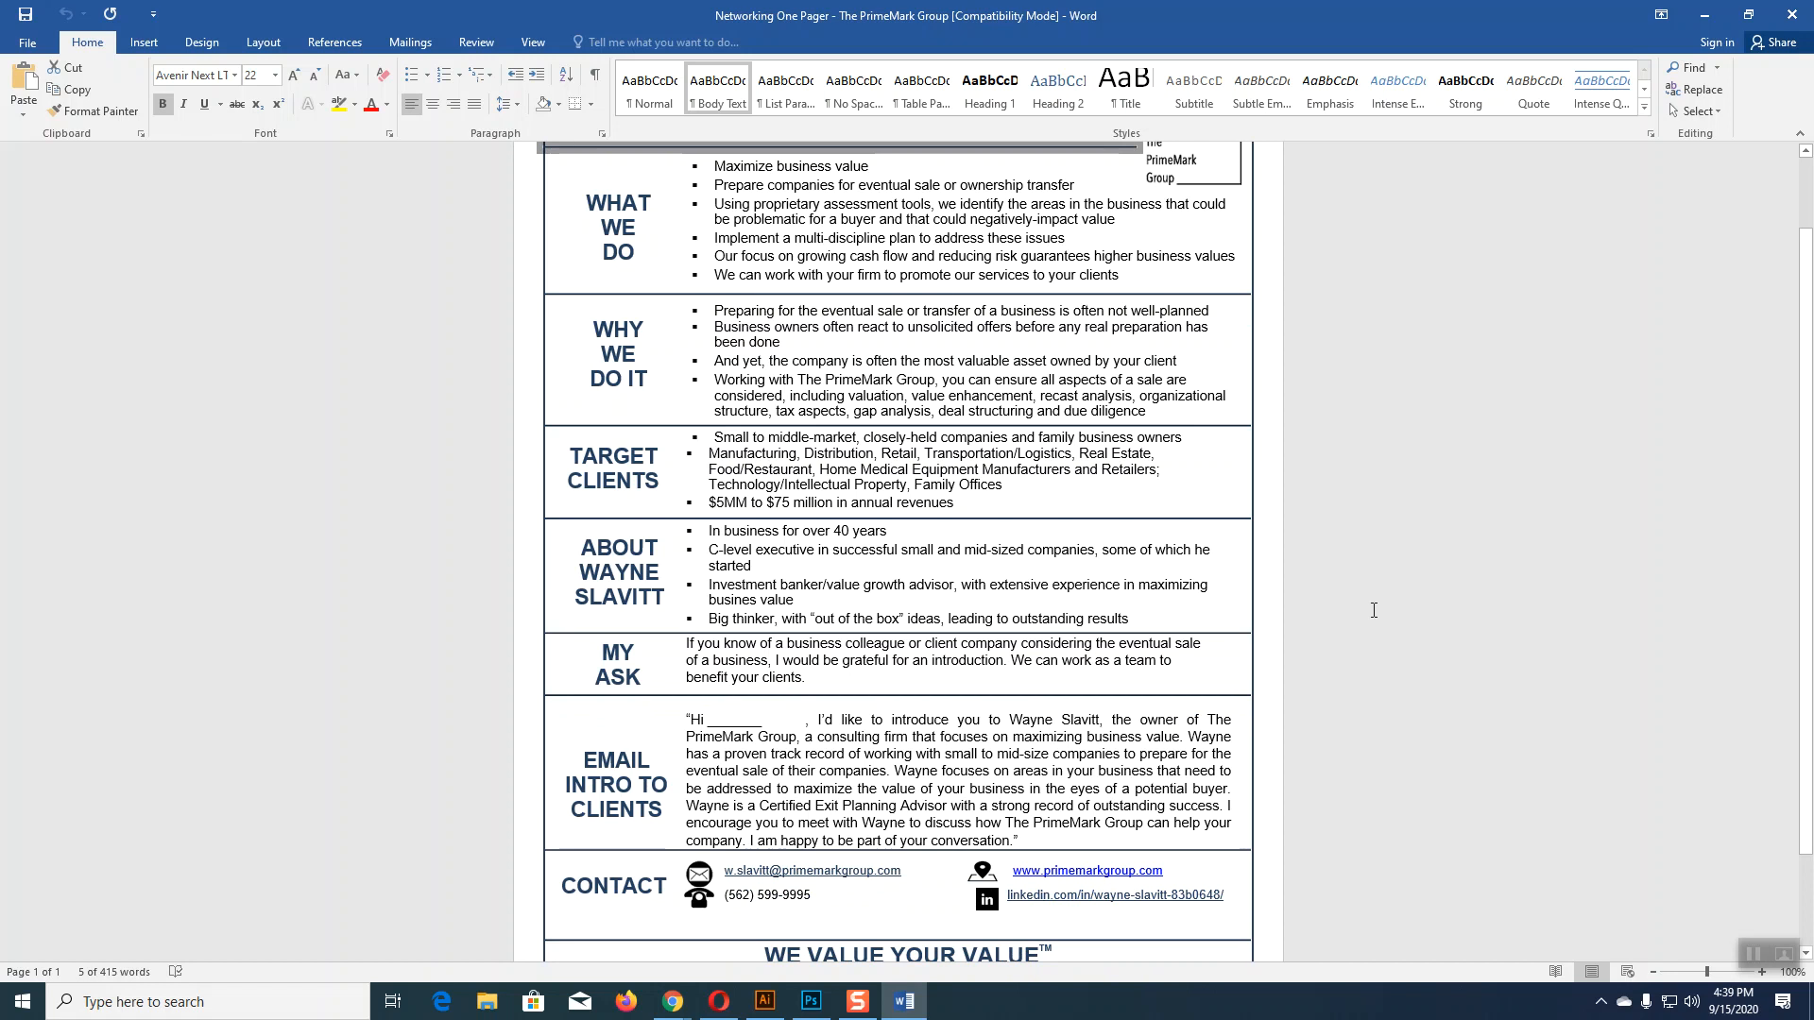
scroll(1374, 610, down, 1)
scroll(1373, 610, down, 1)
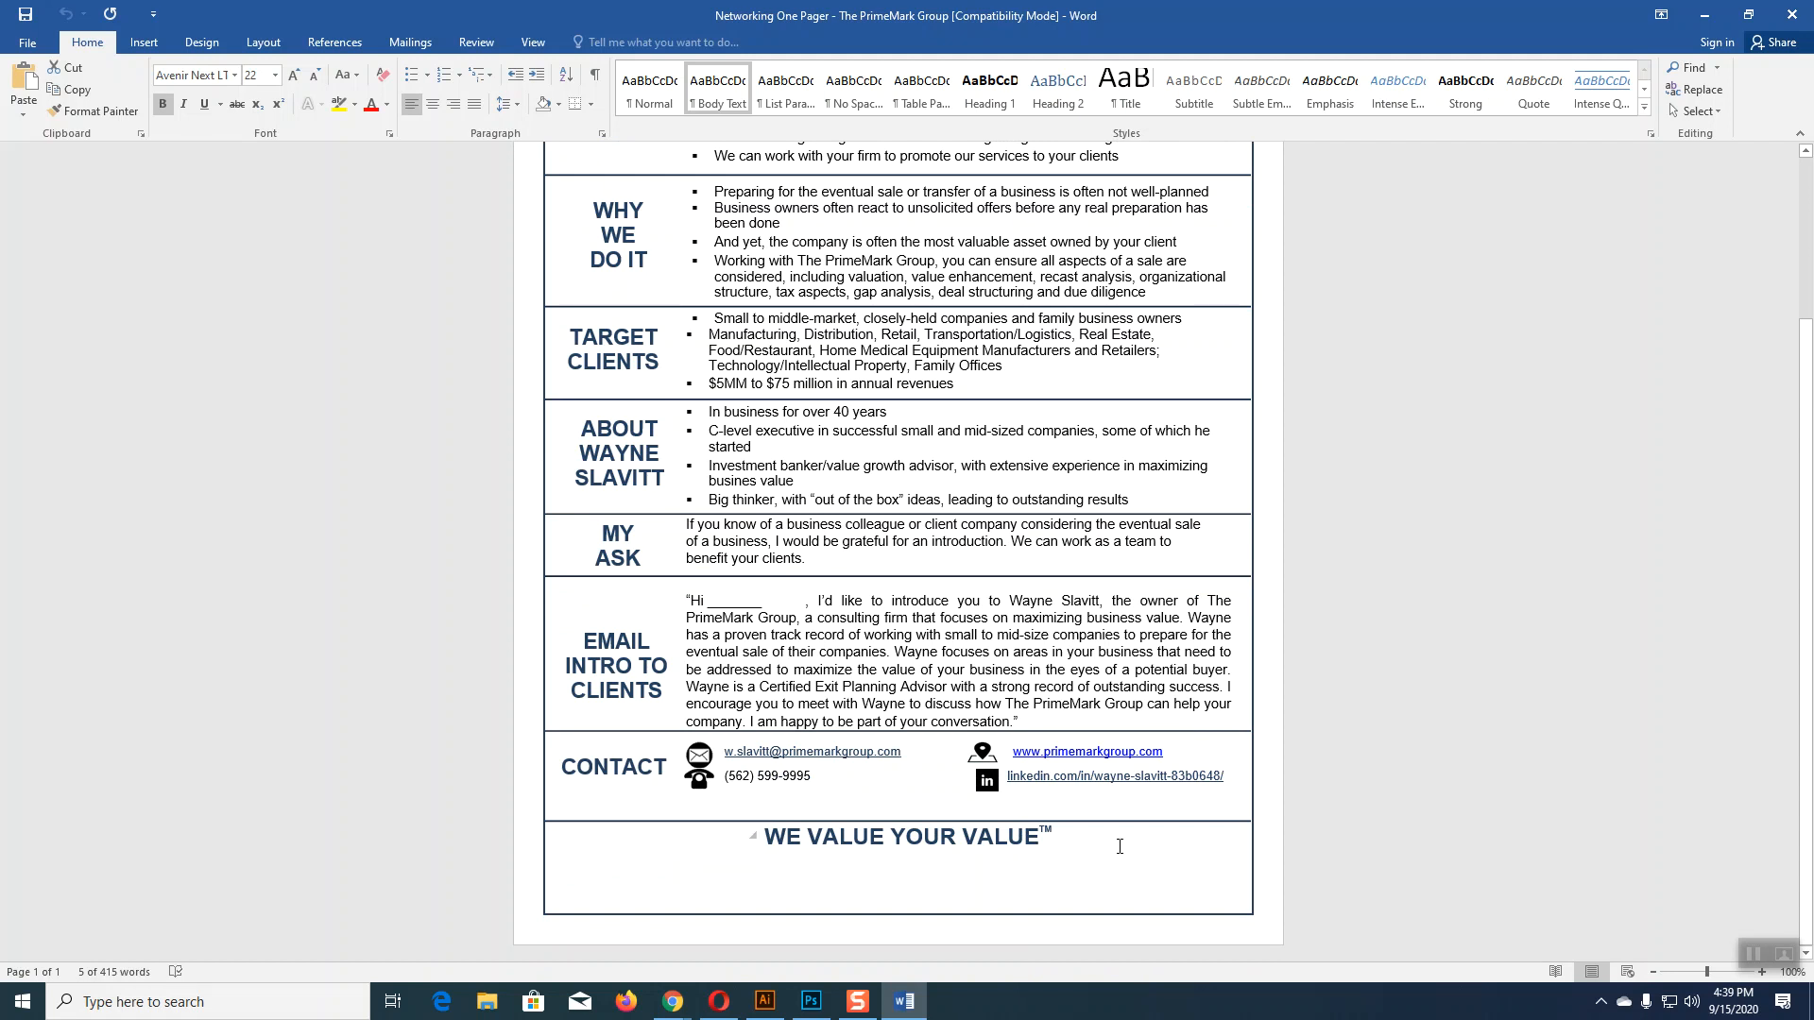
Step: Shrink the PrimeMark logo group and fit it into the artboard's top-left corner
click(765, 1002)
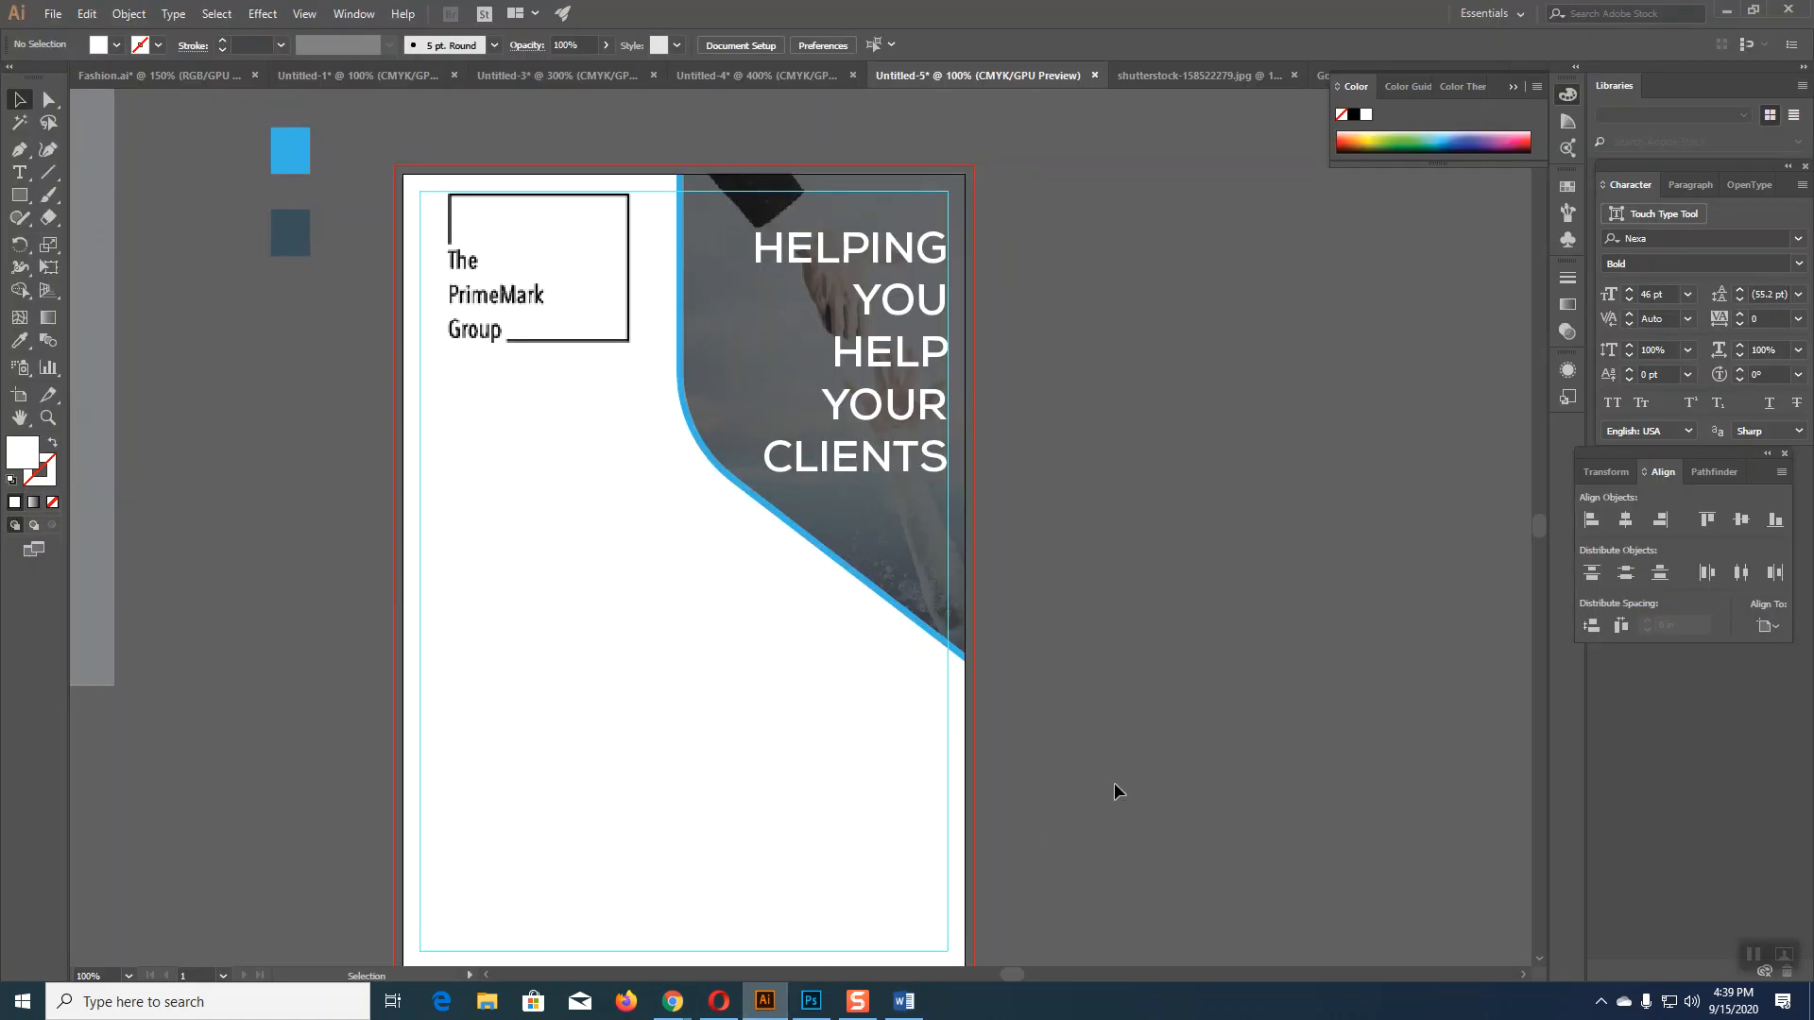
scroll(1115, 775, down, 3)
scroll(1198, 723, up, 2)
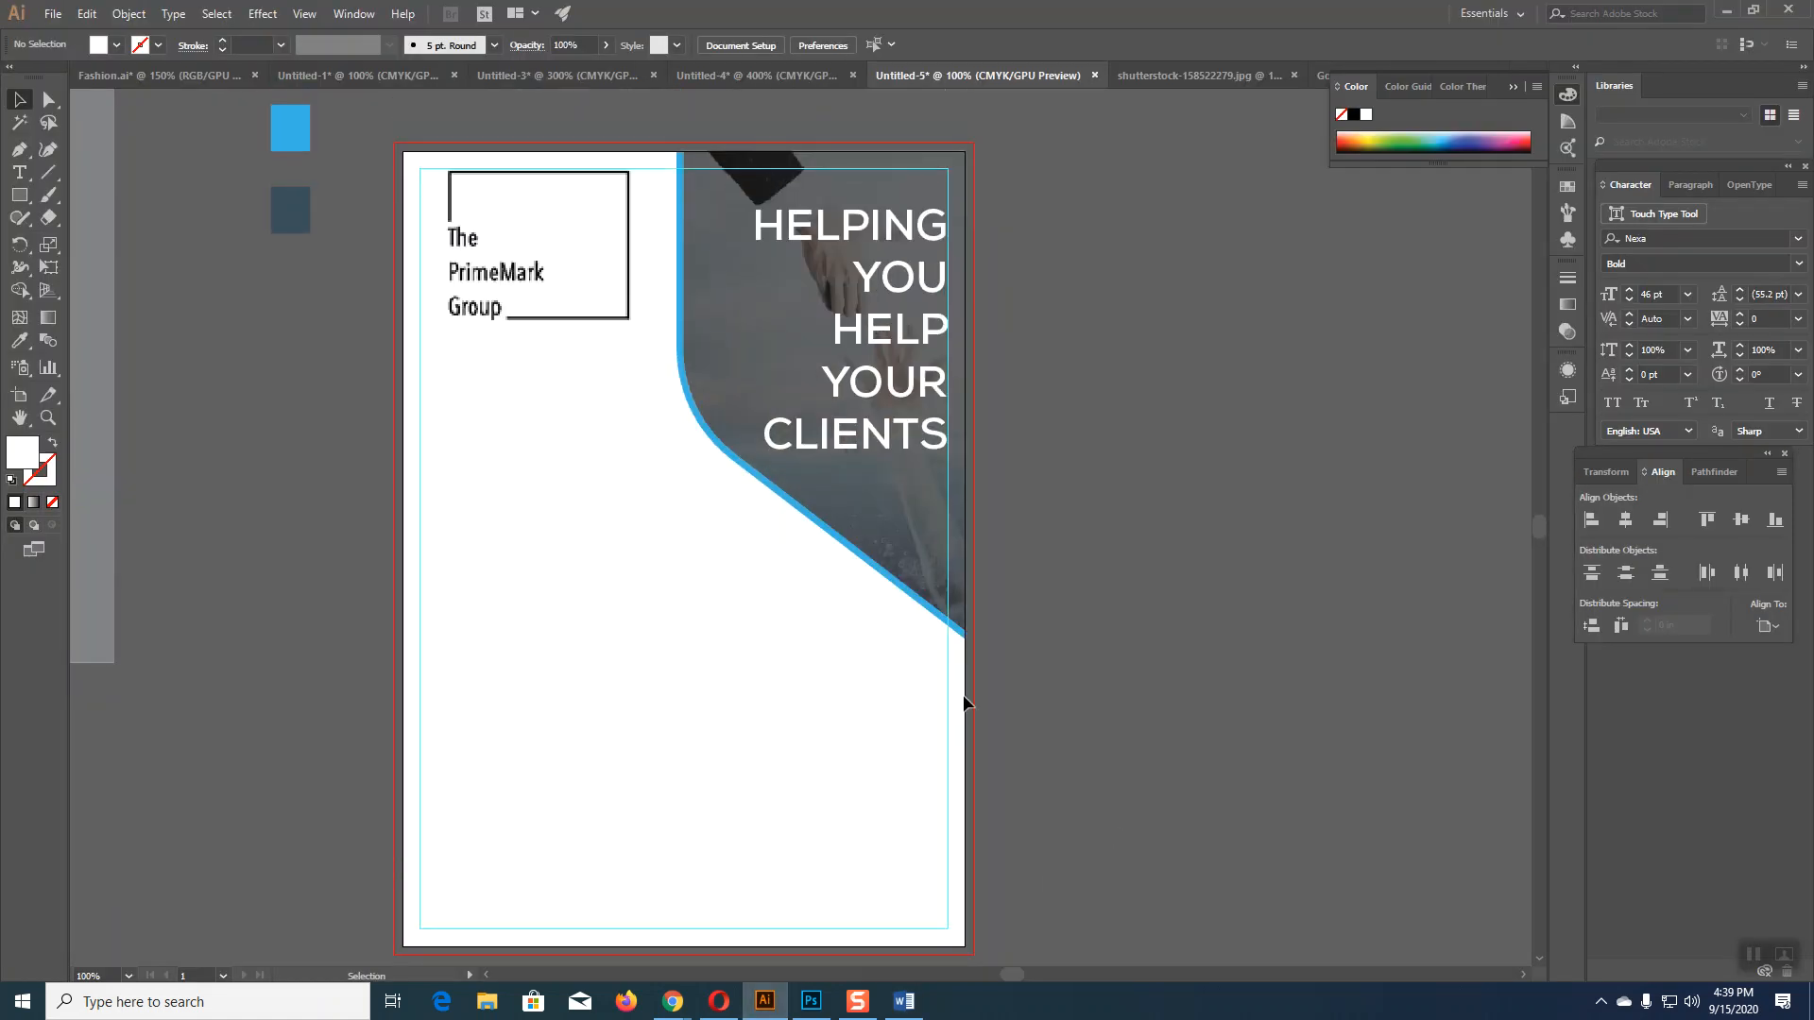
click(571, 317)
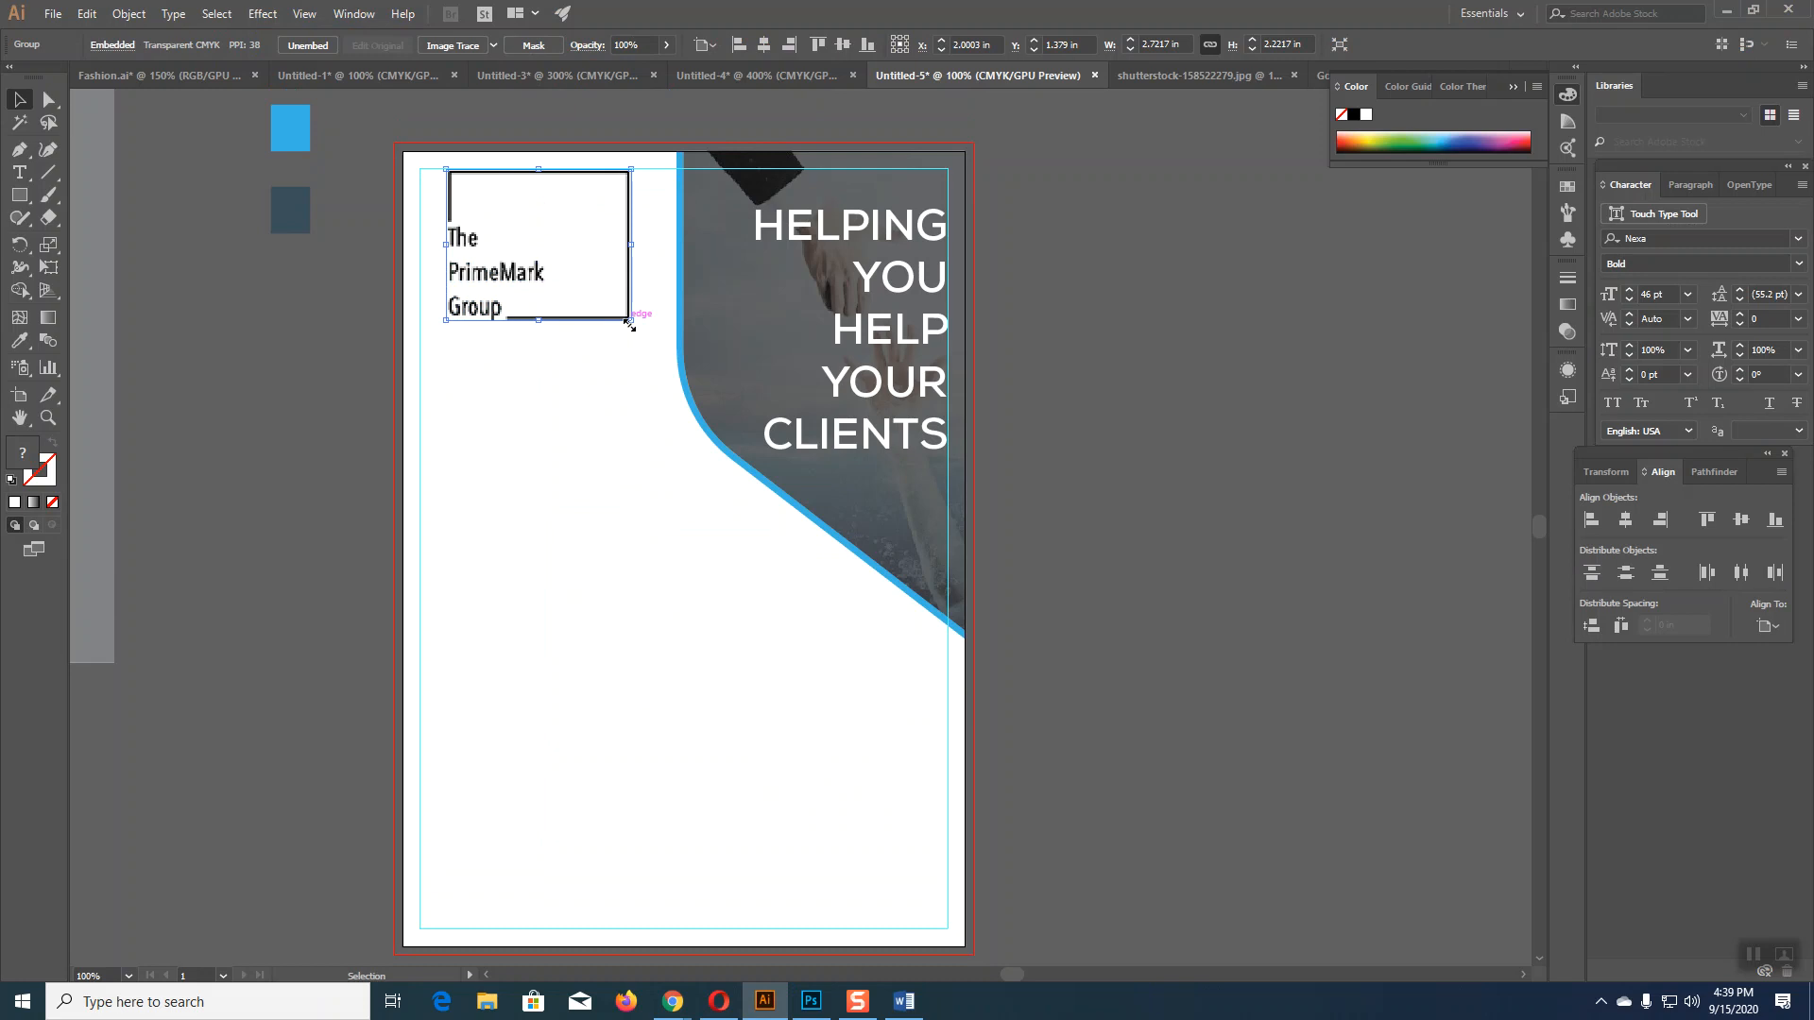
drag(629, 322, 583, 275)
click(1101, 474)
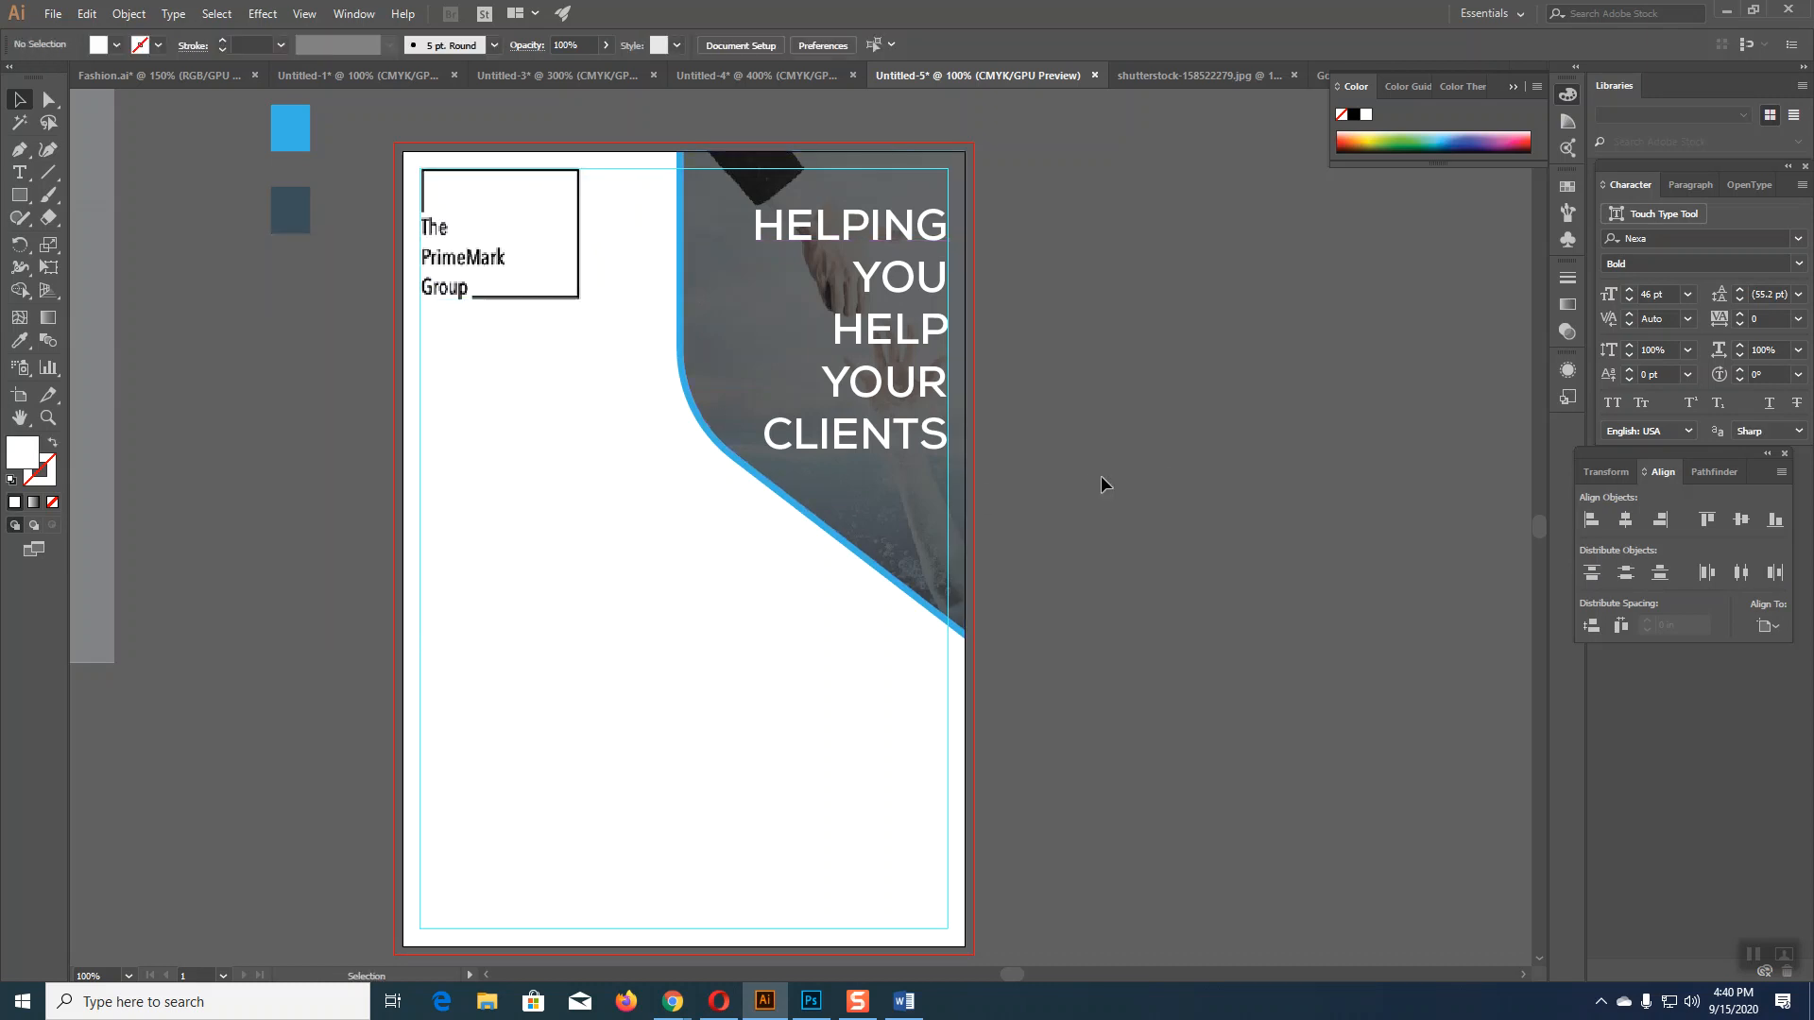
click(458, 272)
mouse_move(580, 300)
mouse_down()
mouse_move(598, 306)
mouse_move(590, 294)
mouse_up()
click(1063, 444)
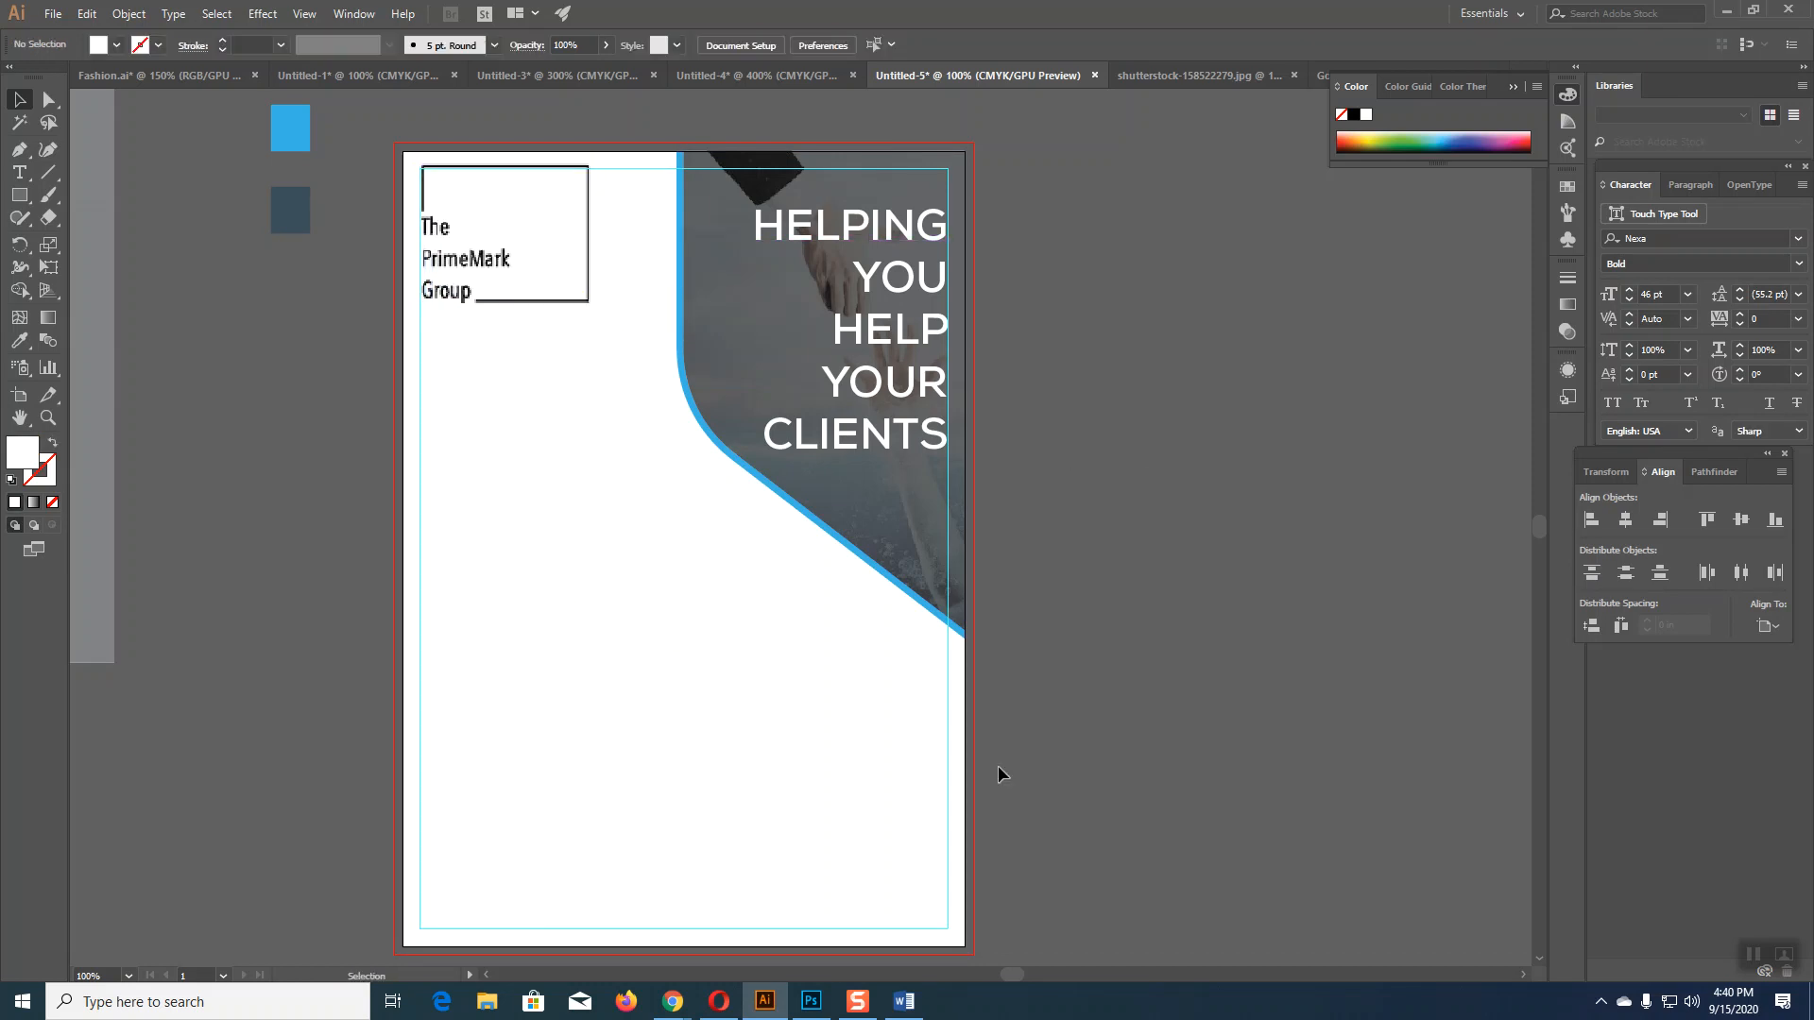
click(903, 1001)
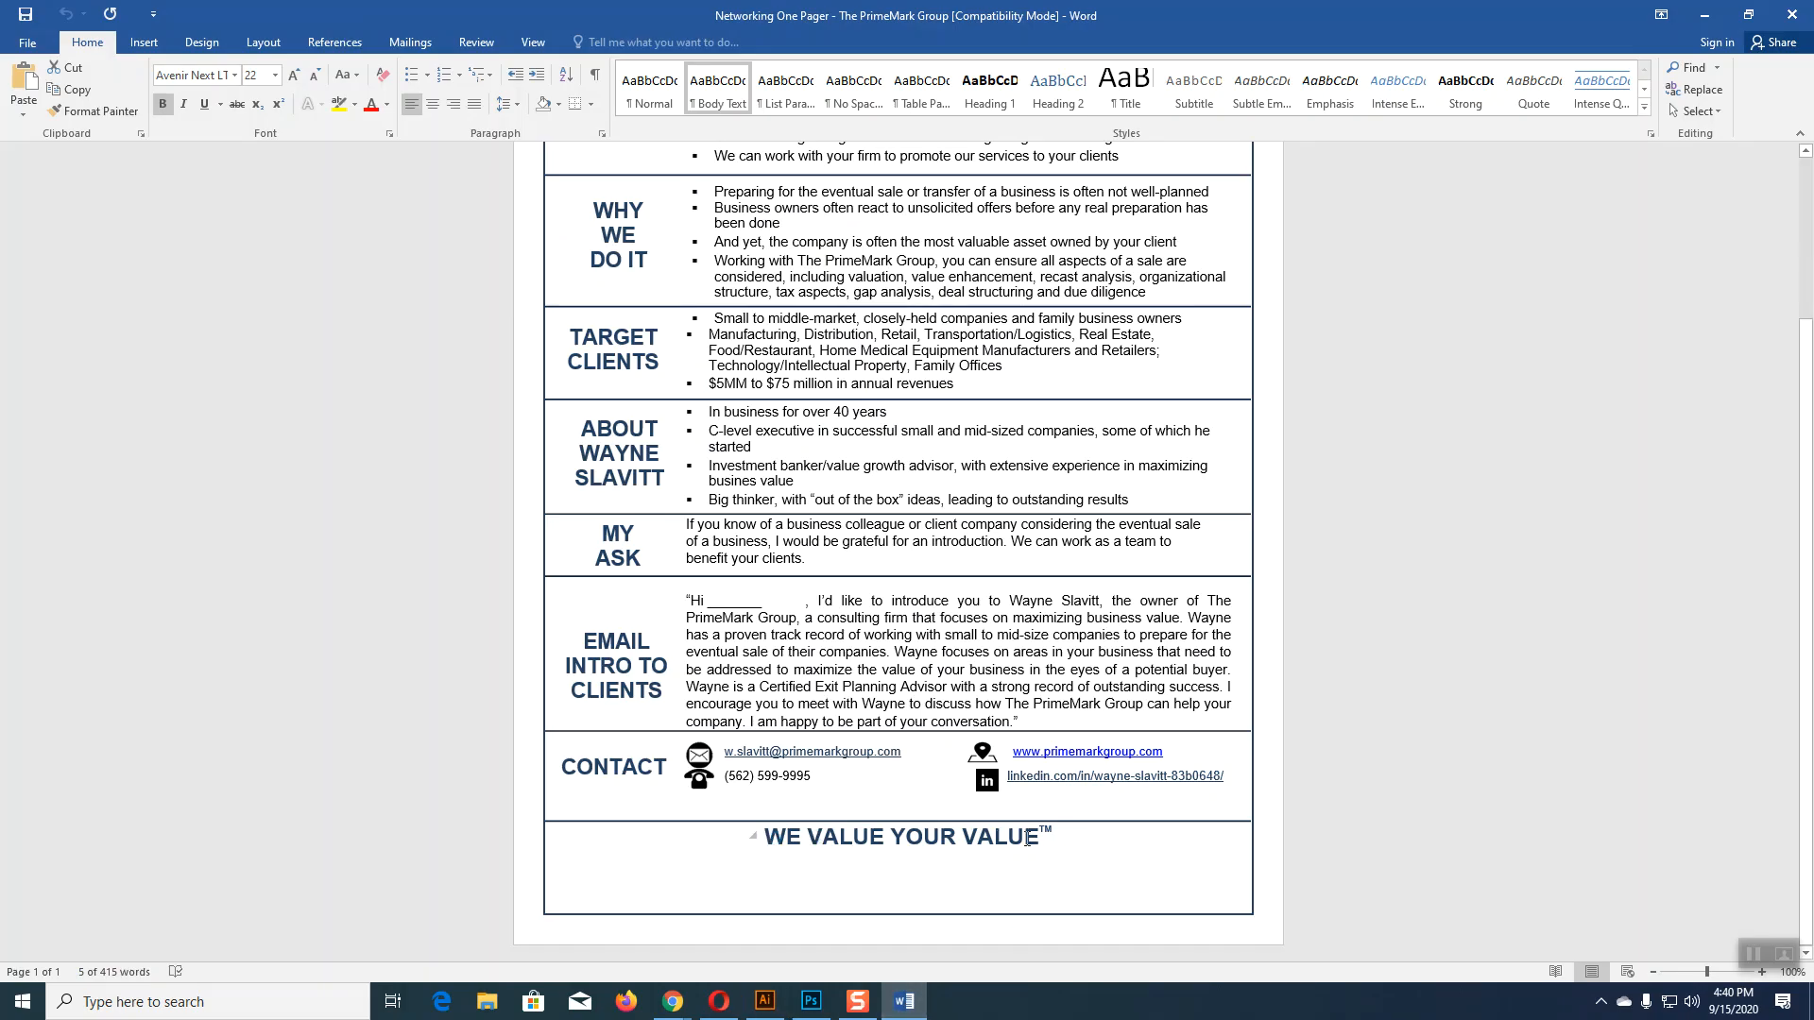
Step: Select the WE VALUE YOUR VALUE phrase in Word's footer, then return to Illustrator
click(943, 836)
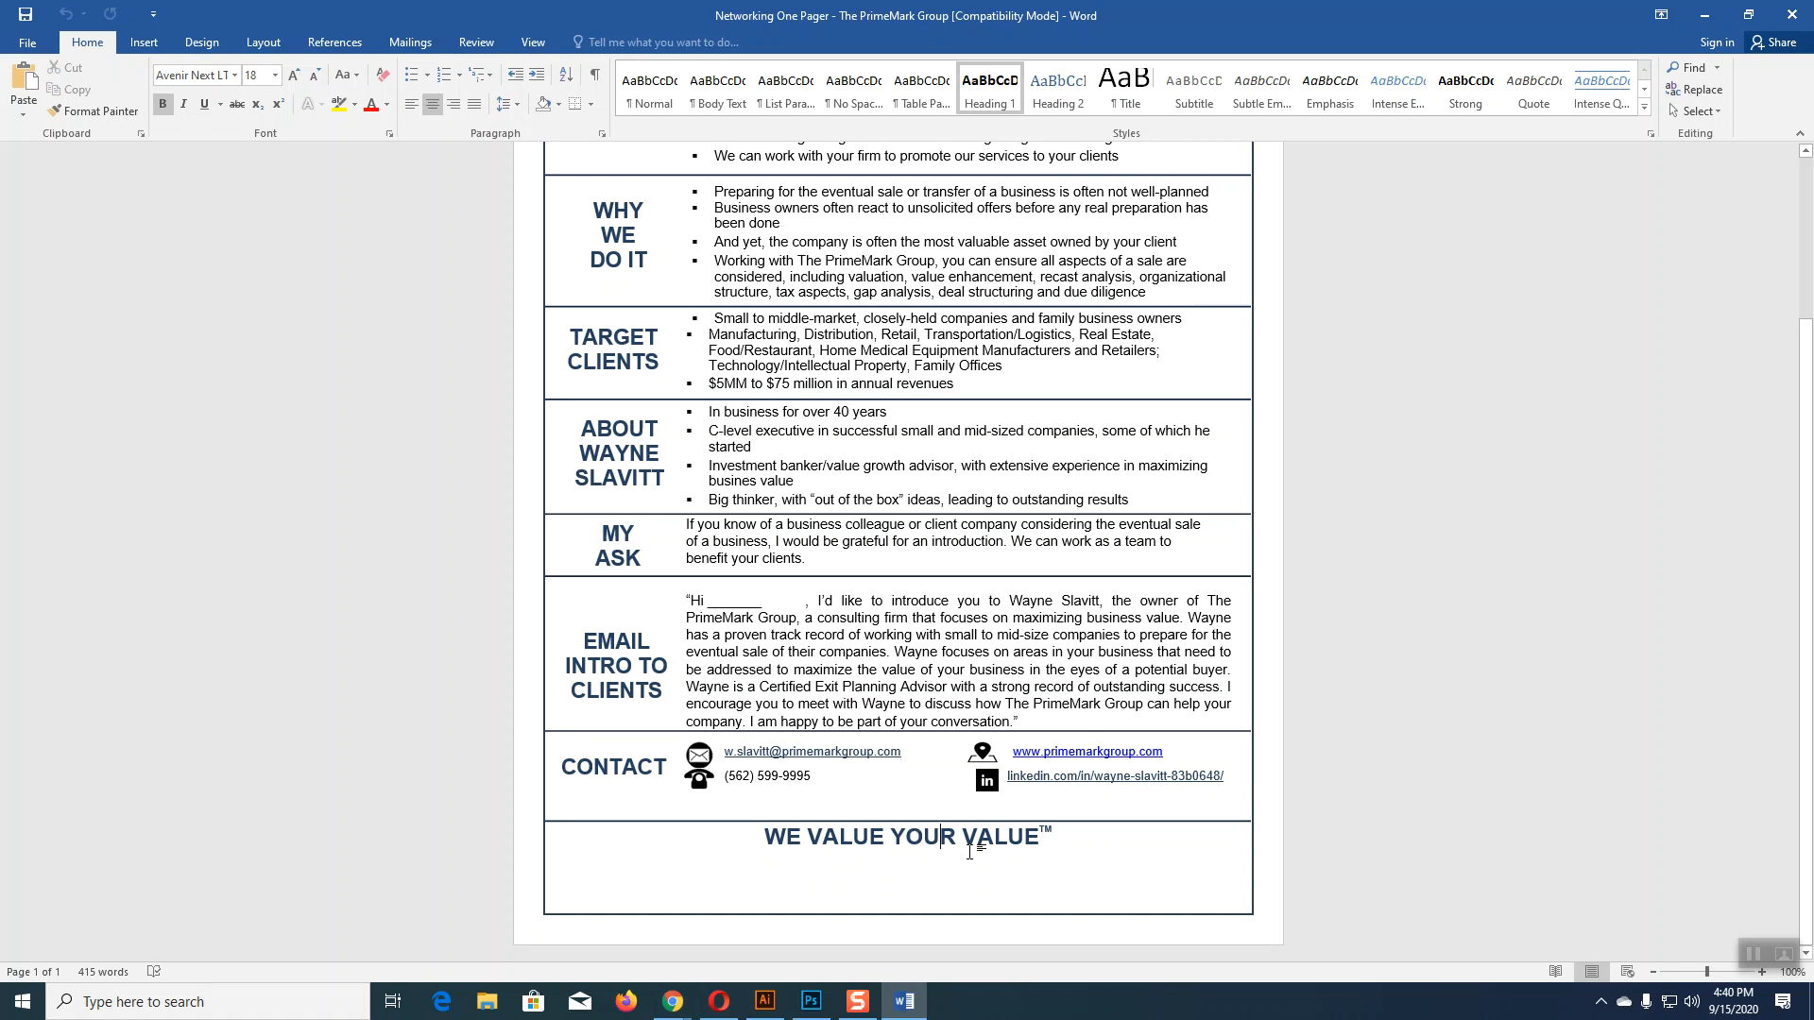
key(Up)
key(Up)
key(shift+Right)
key(shift+Right)
key(shift+Right)
key(shift+Right)
key(shift+Right)
key(shift+Right)
key(shift+Right)
key(shift+Right)
key(shift+Right)
key(shift+Right)
key(shift+Right)
key(shift+Right)
key(shift+Right)
key(shift+Right)
key(shift+Right)
key(shift+Right)
key(shift+Right)
key(shift+Right)
key(shift+Right)
key(ctrl+c)
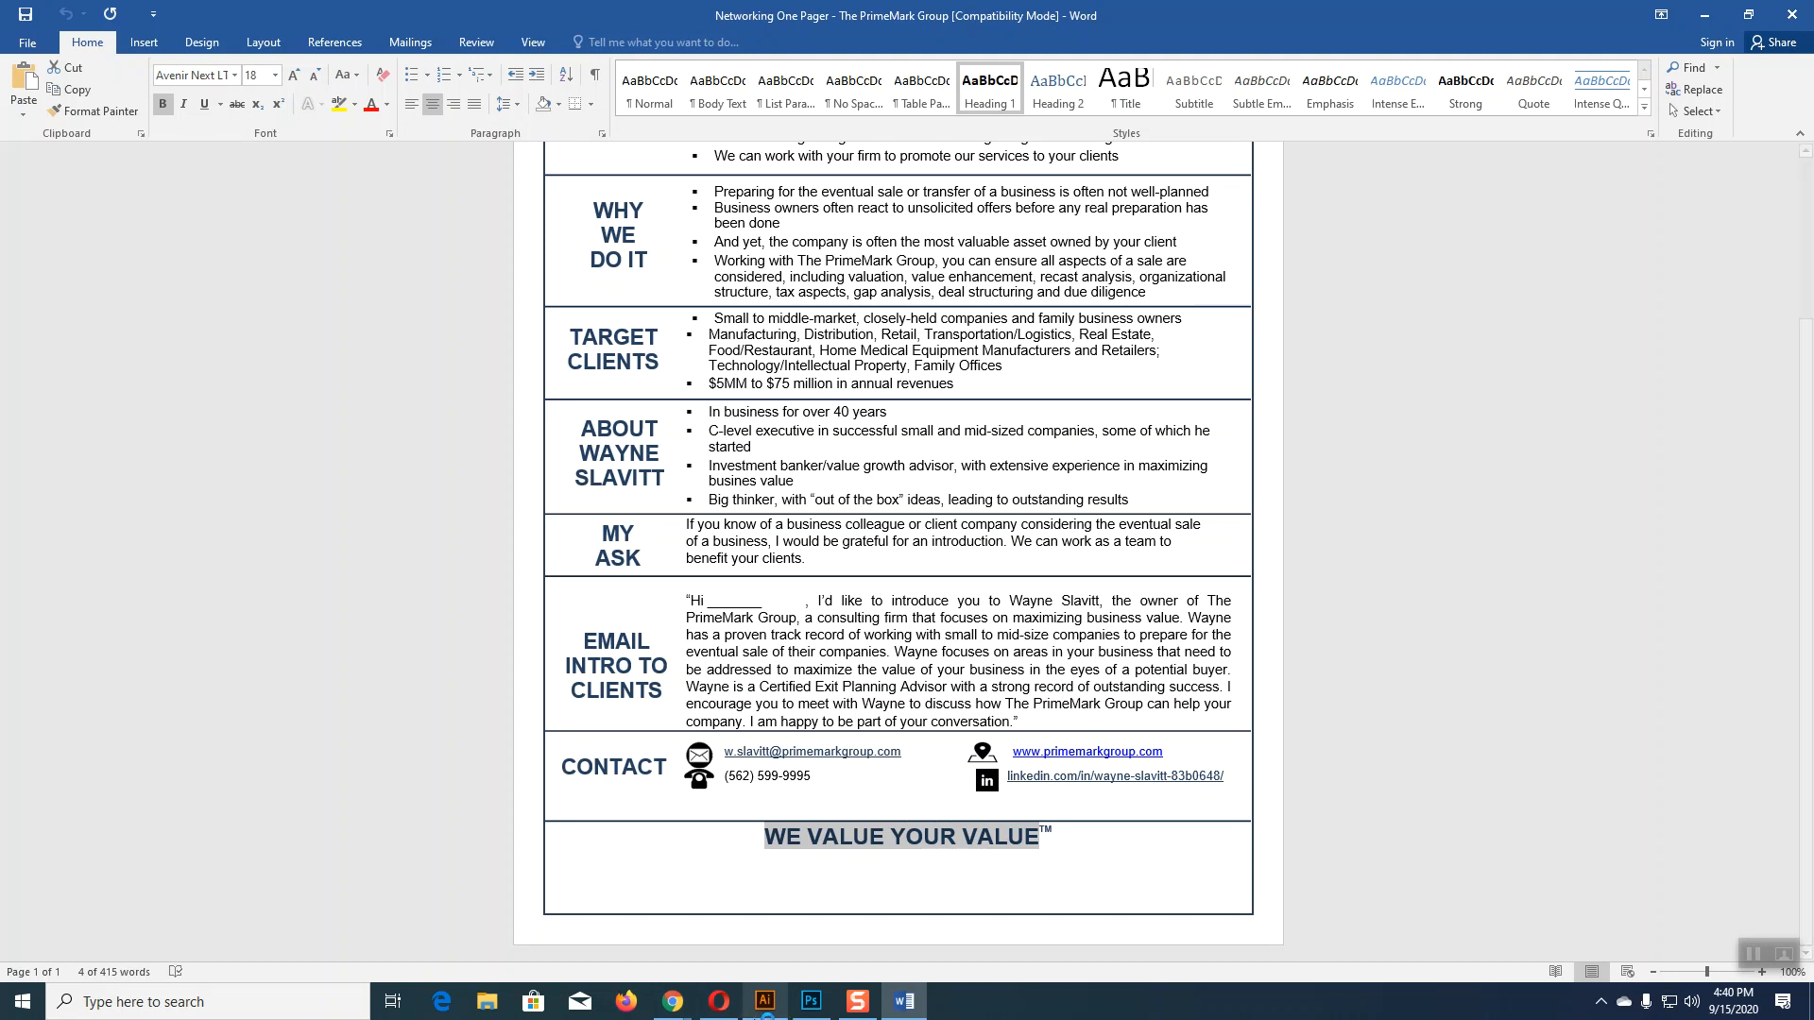
click(765, 1001)
Step: Paste WE VALUE YOUR VALUE as new text and break it before YOUR into two lines
key(t)
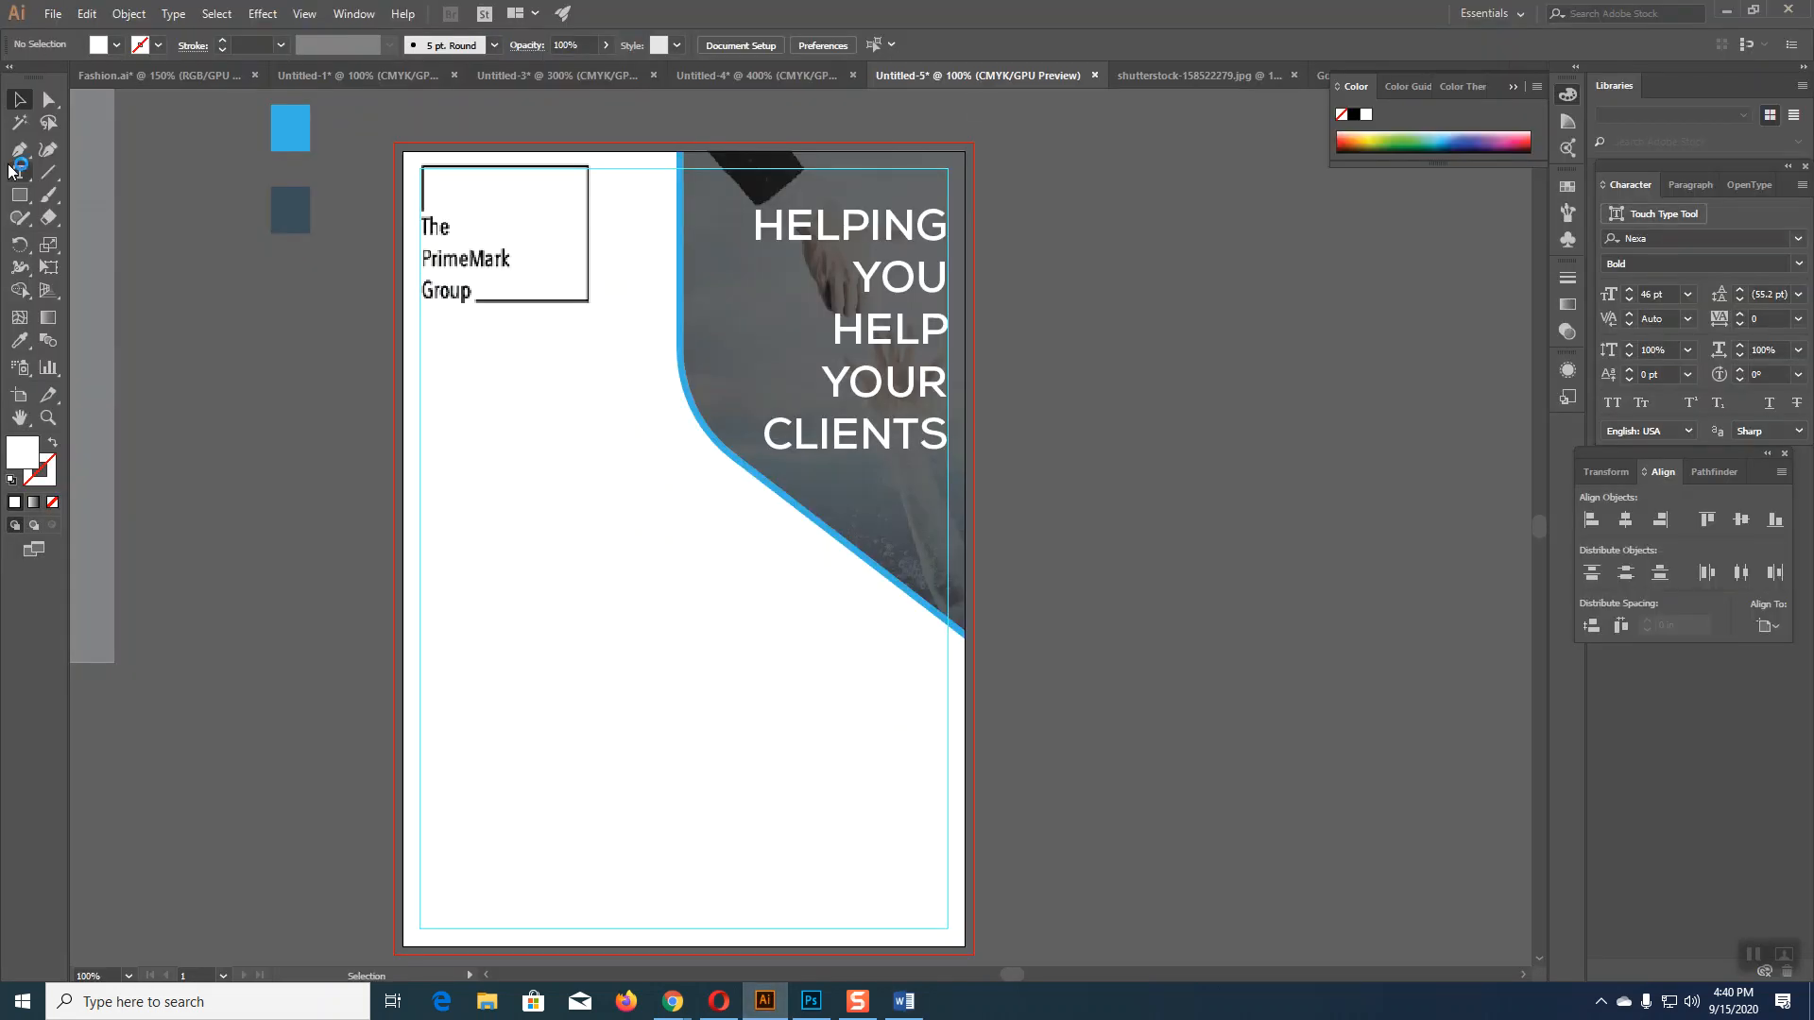
click(615, 732)
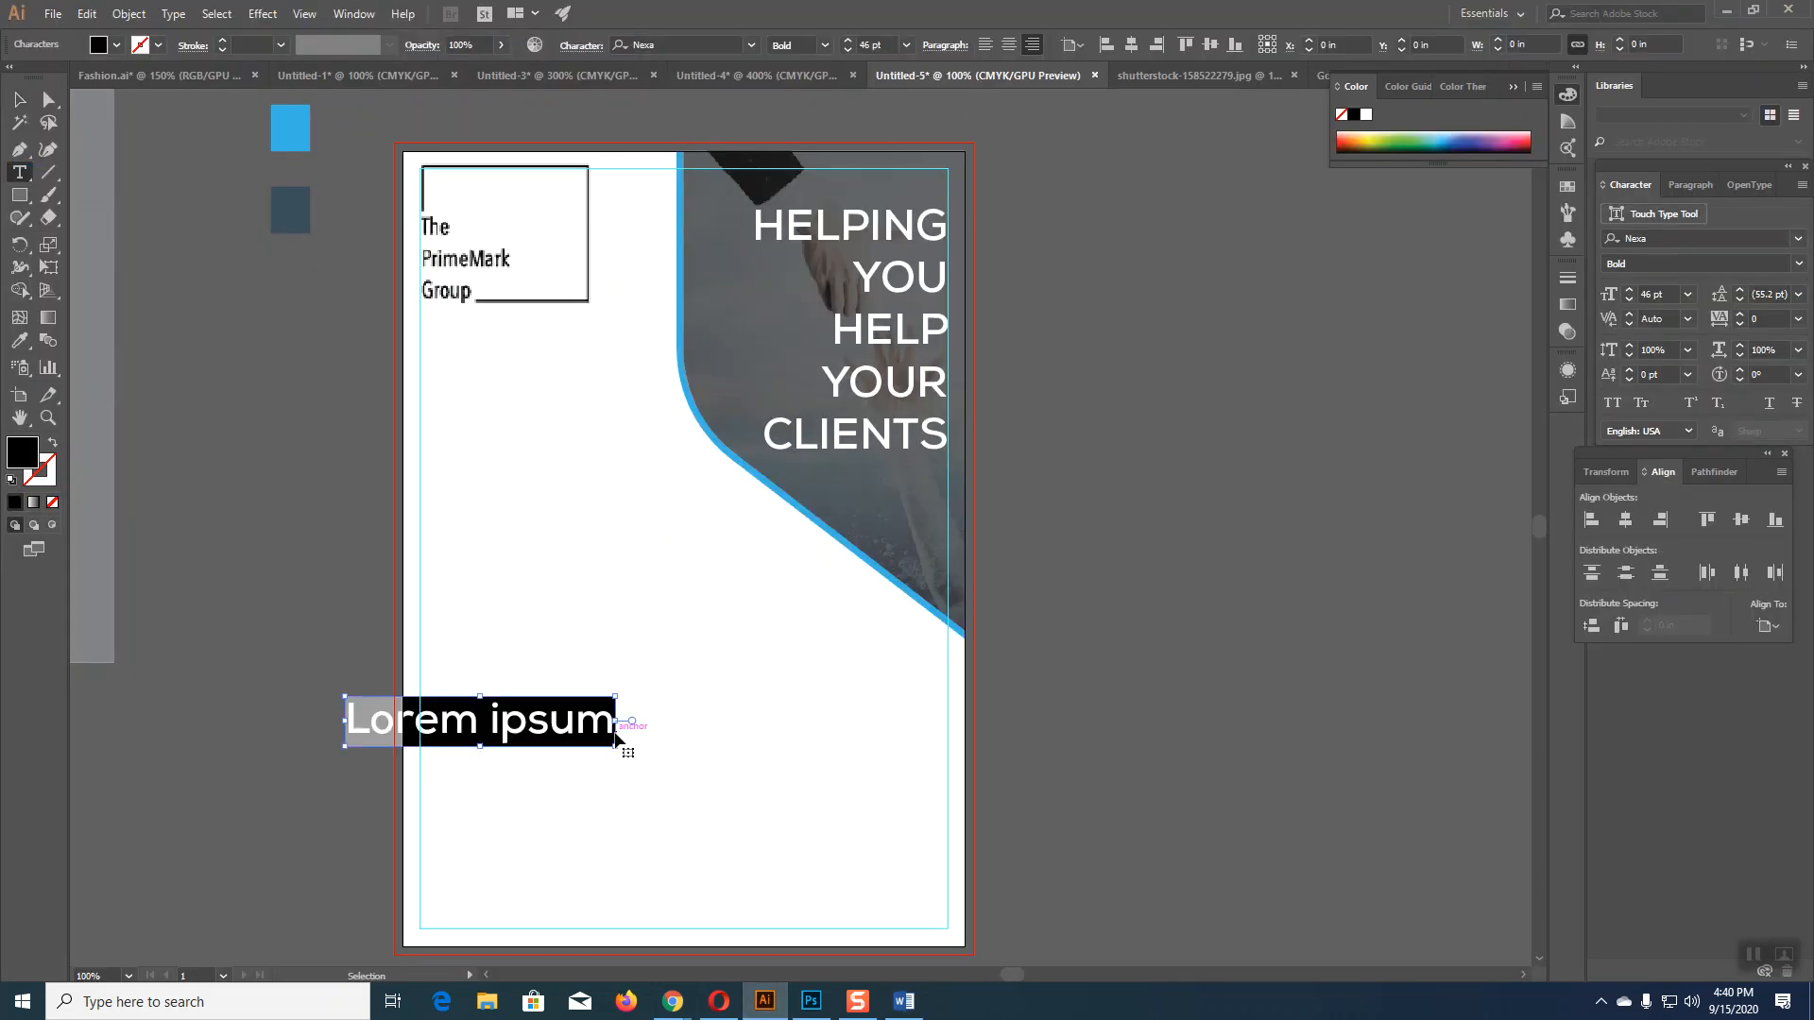
key(ctrl+v)
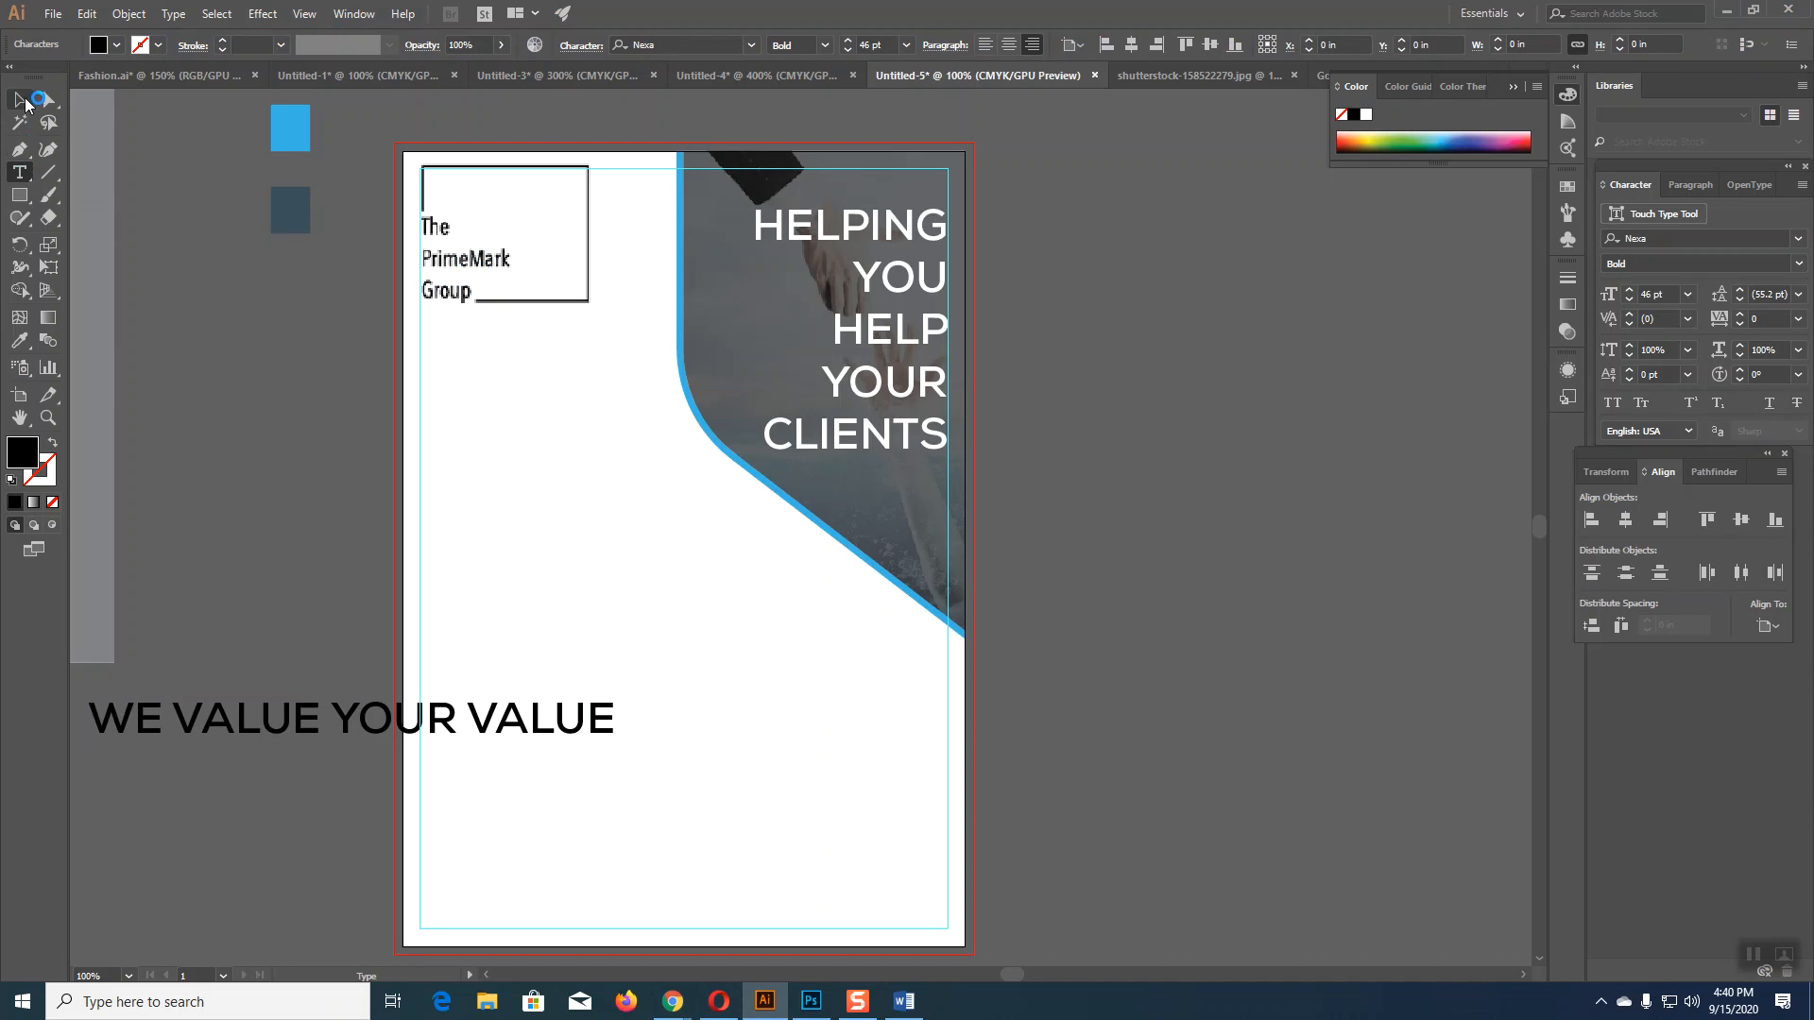
key(Escape)
drag(426, 720, 666, 720)
key(t)
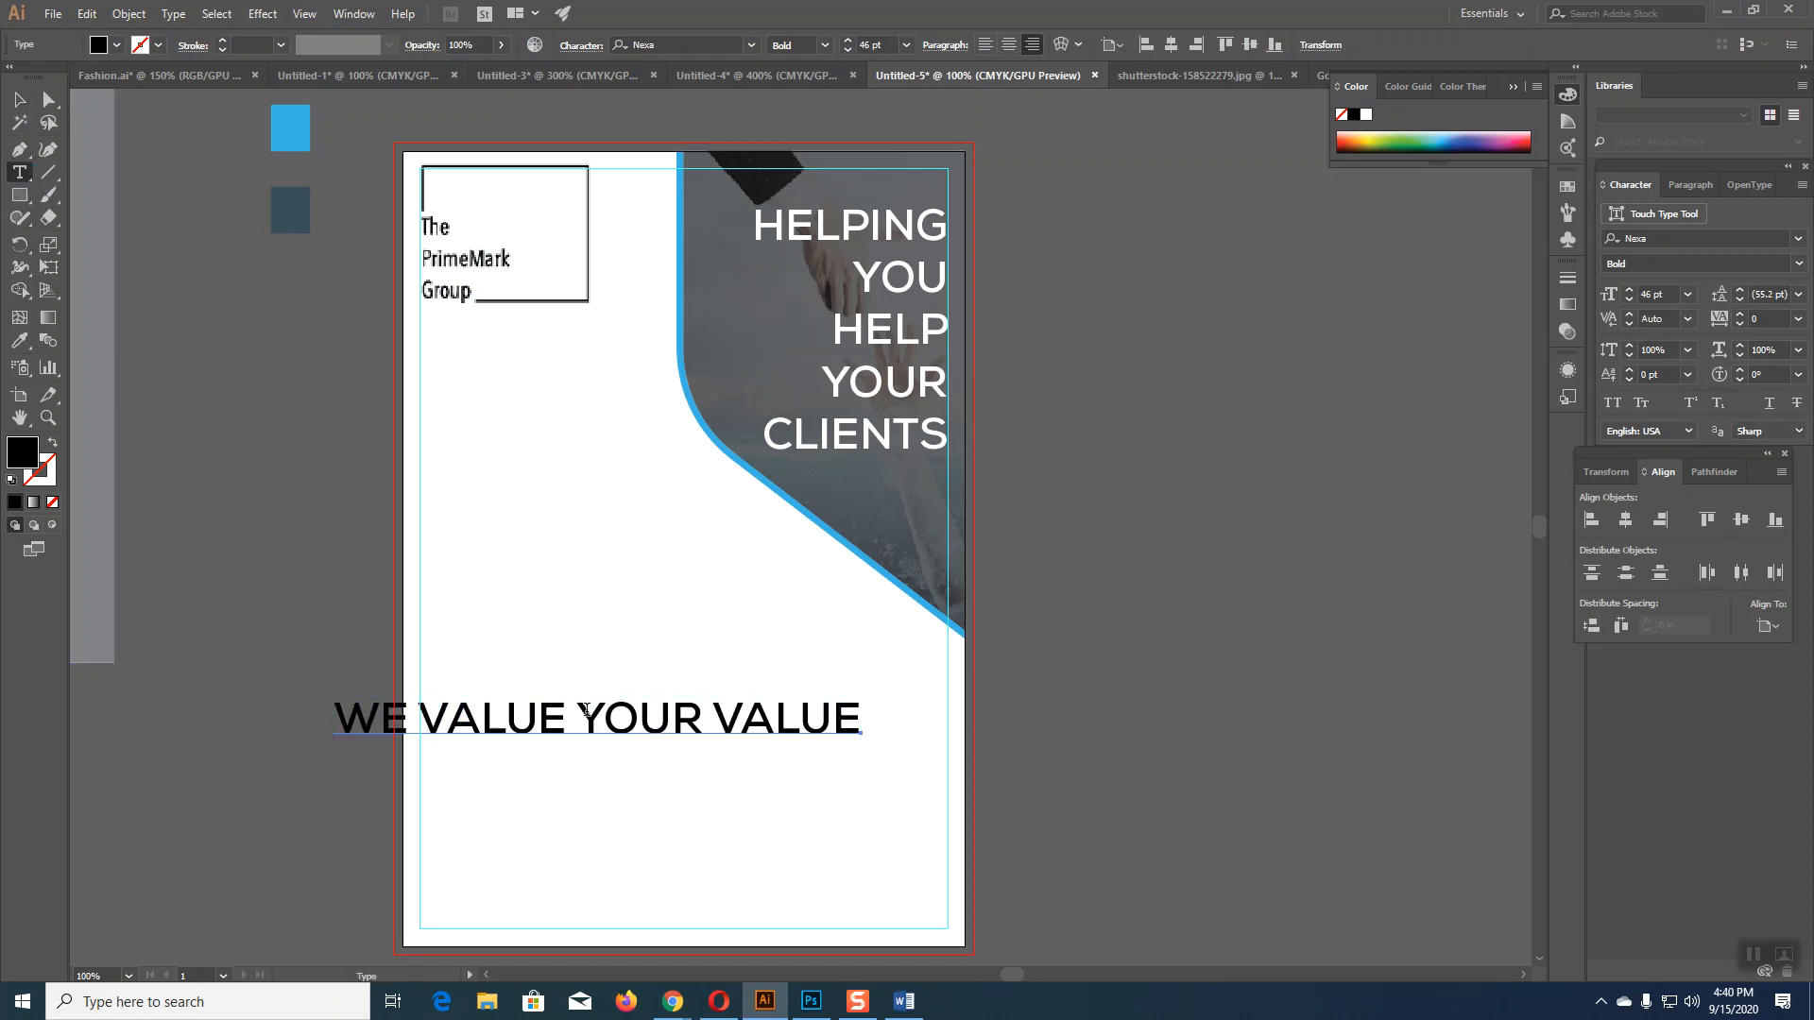
click(586, 710)
key(Return)
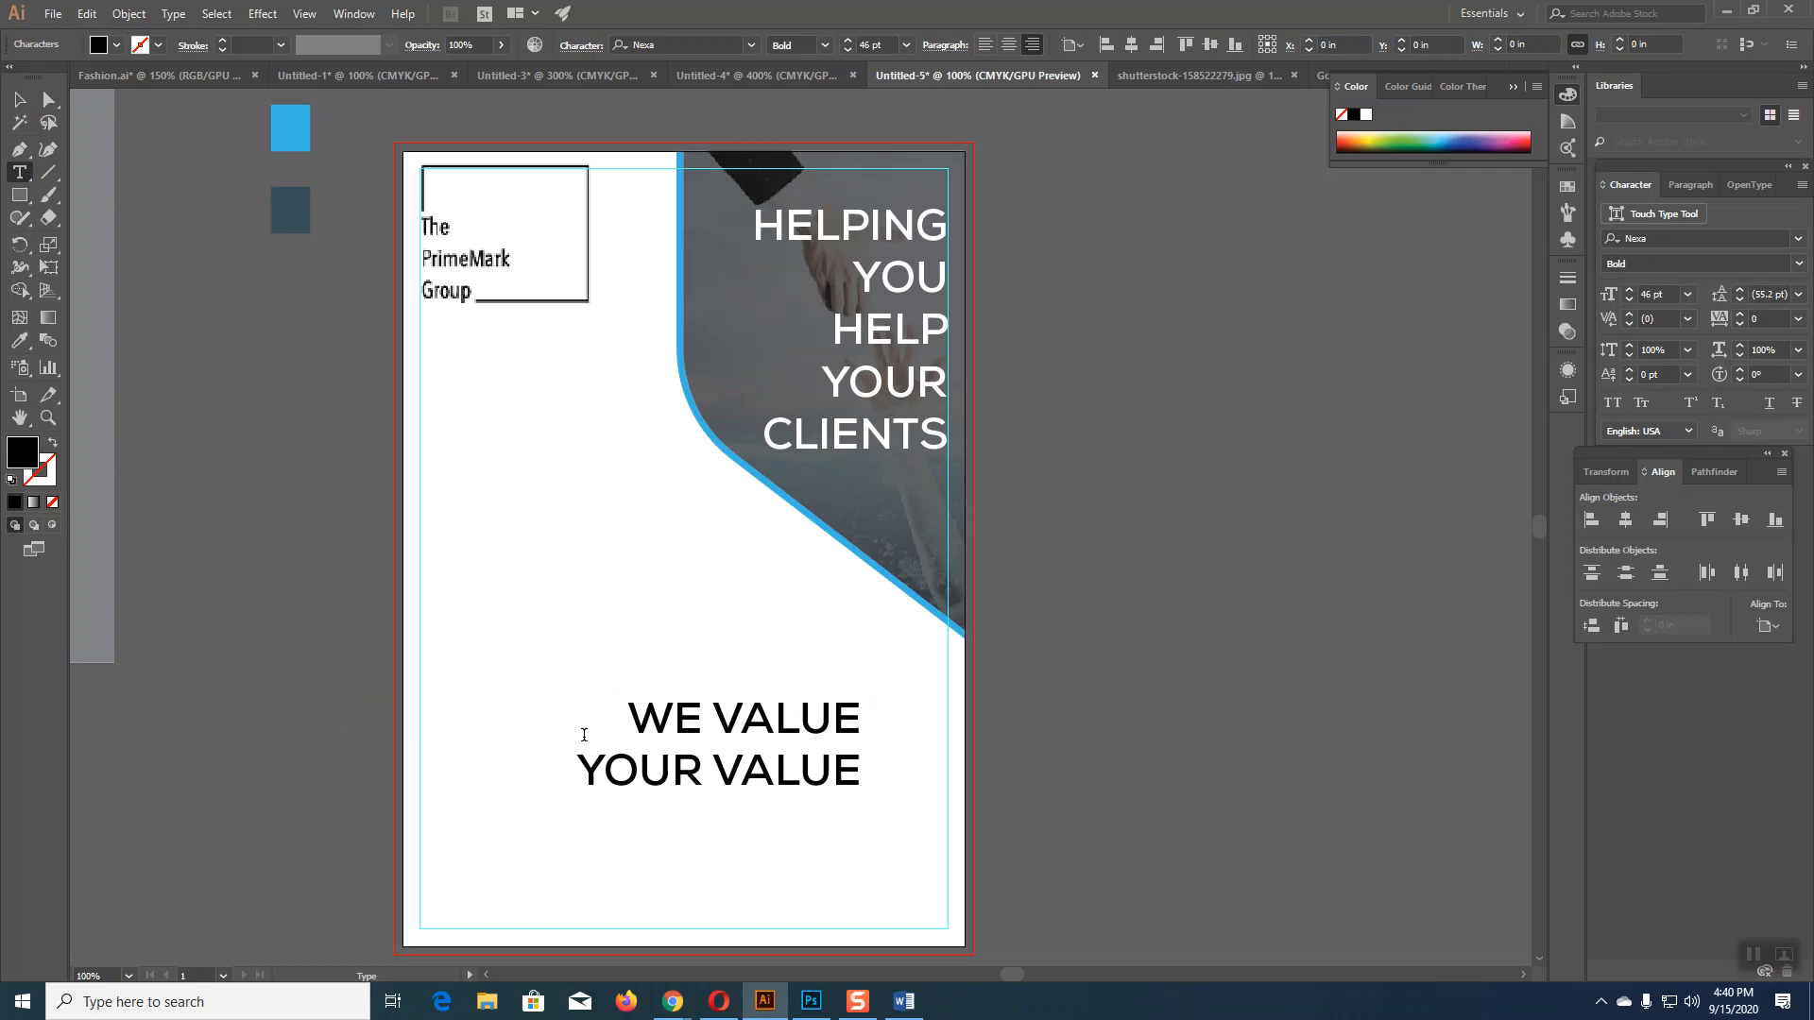
key(Escape)
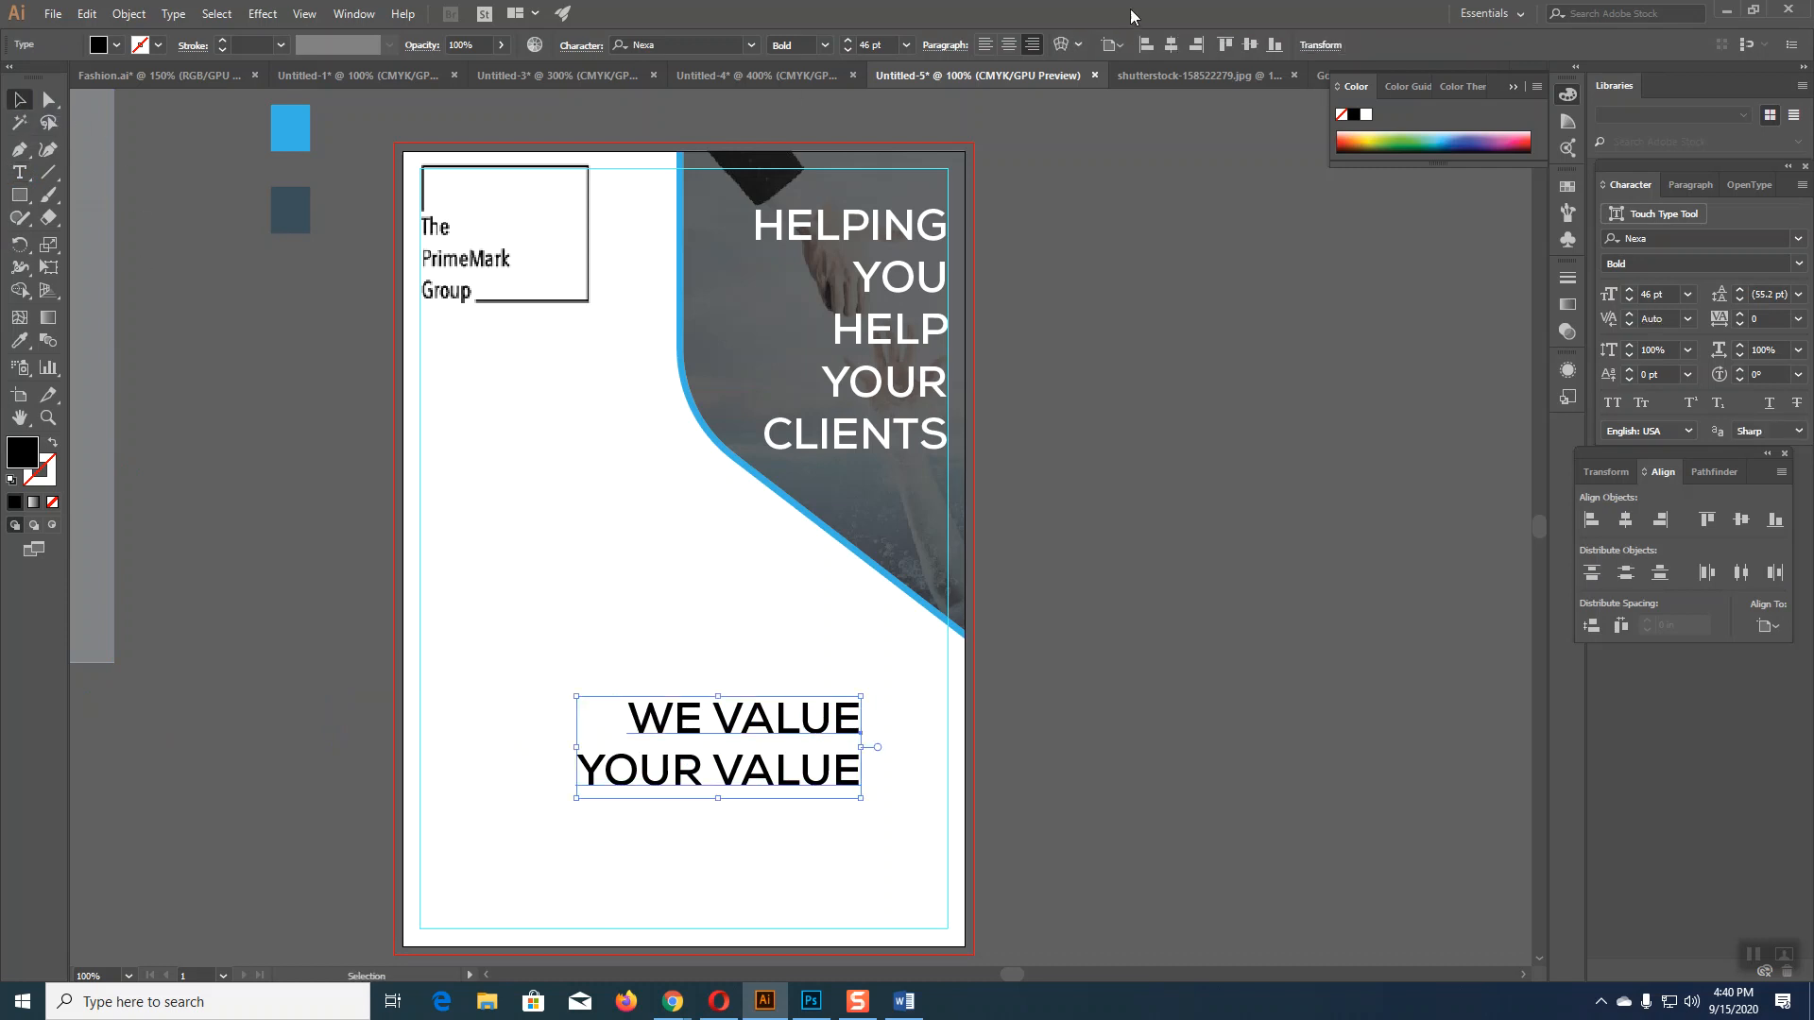
Step: Left-align the tagline, move it below the logo box, and set it to 40 pt
click(986, 45)
drag(910, 735, 477, 352)
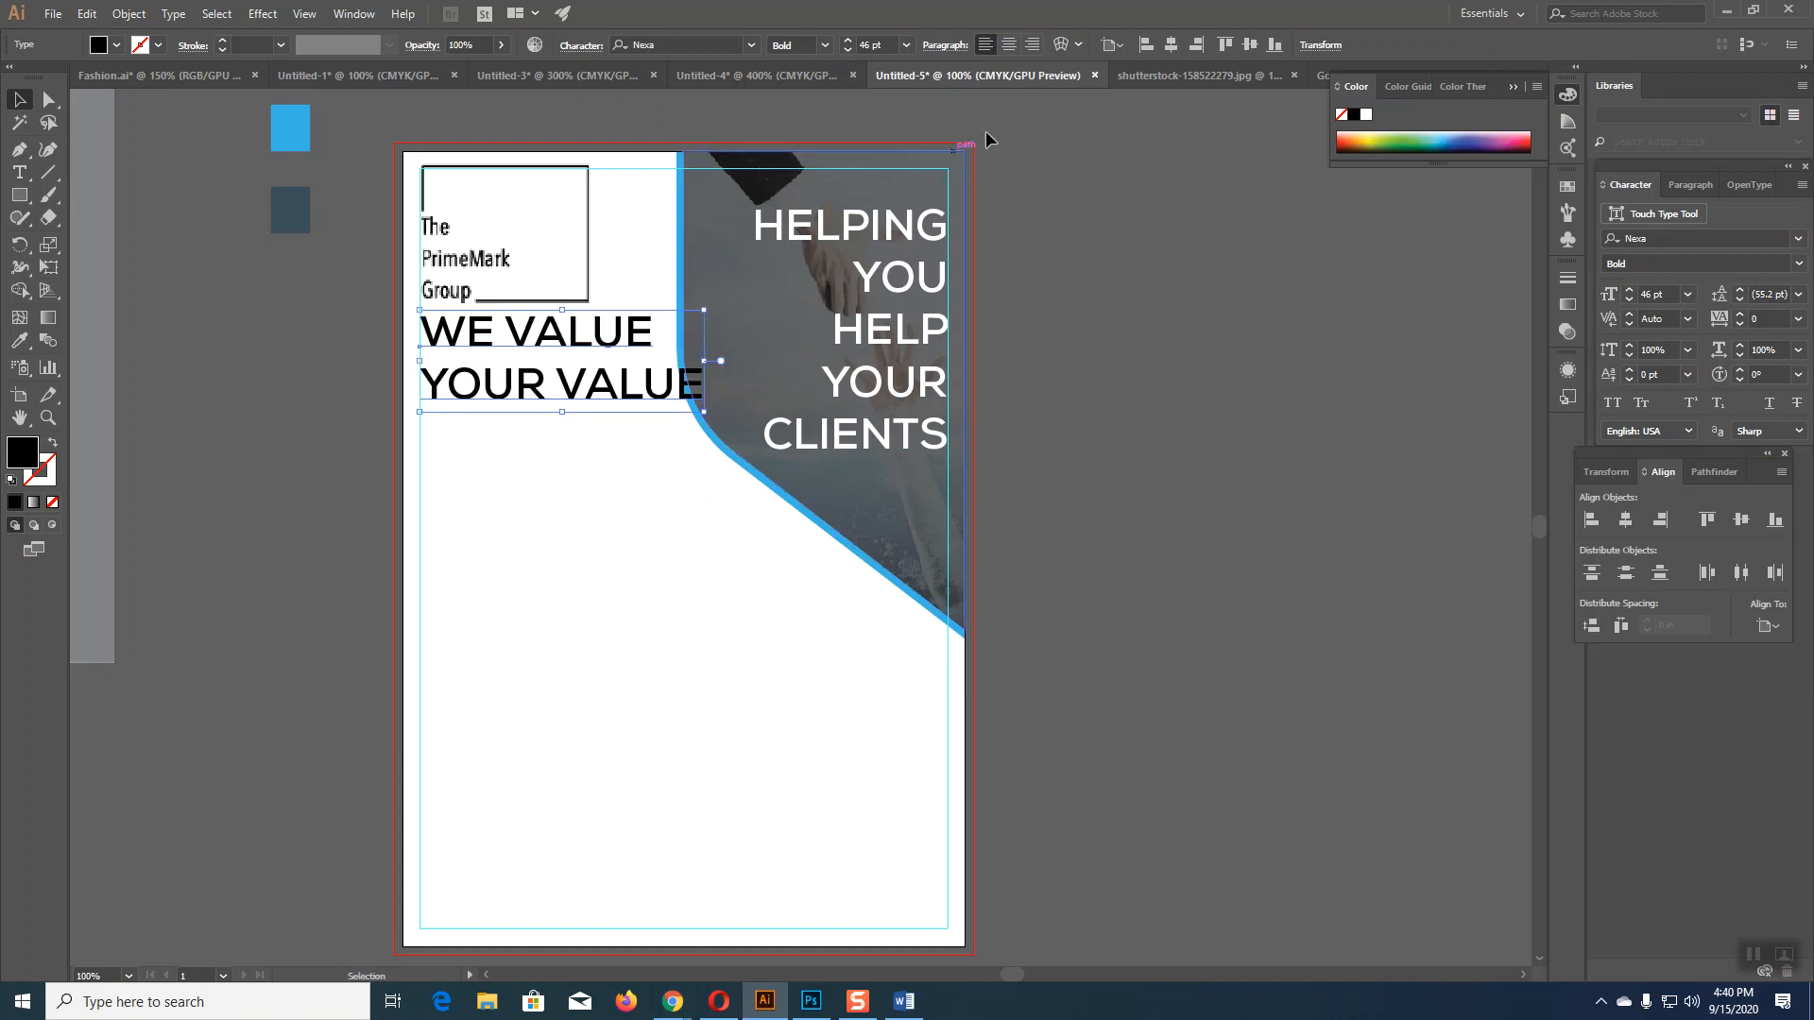
click(845, 52)
click(845, 52)
click(845, 52)
click(844, 52)
click(844, 52)
click(844, 52)
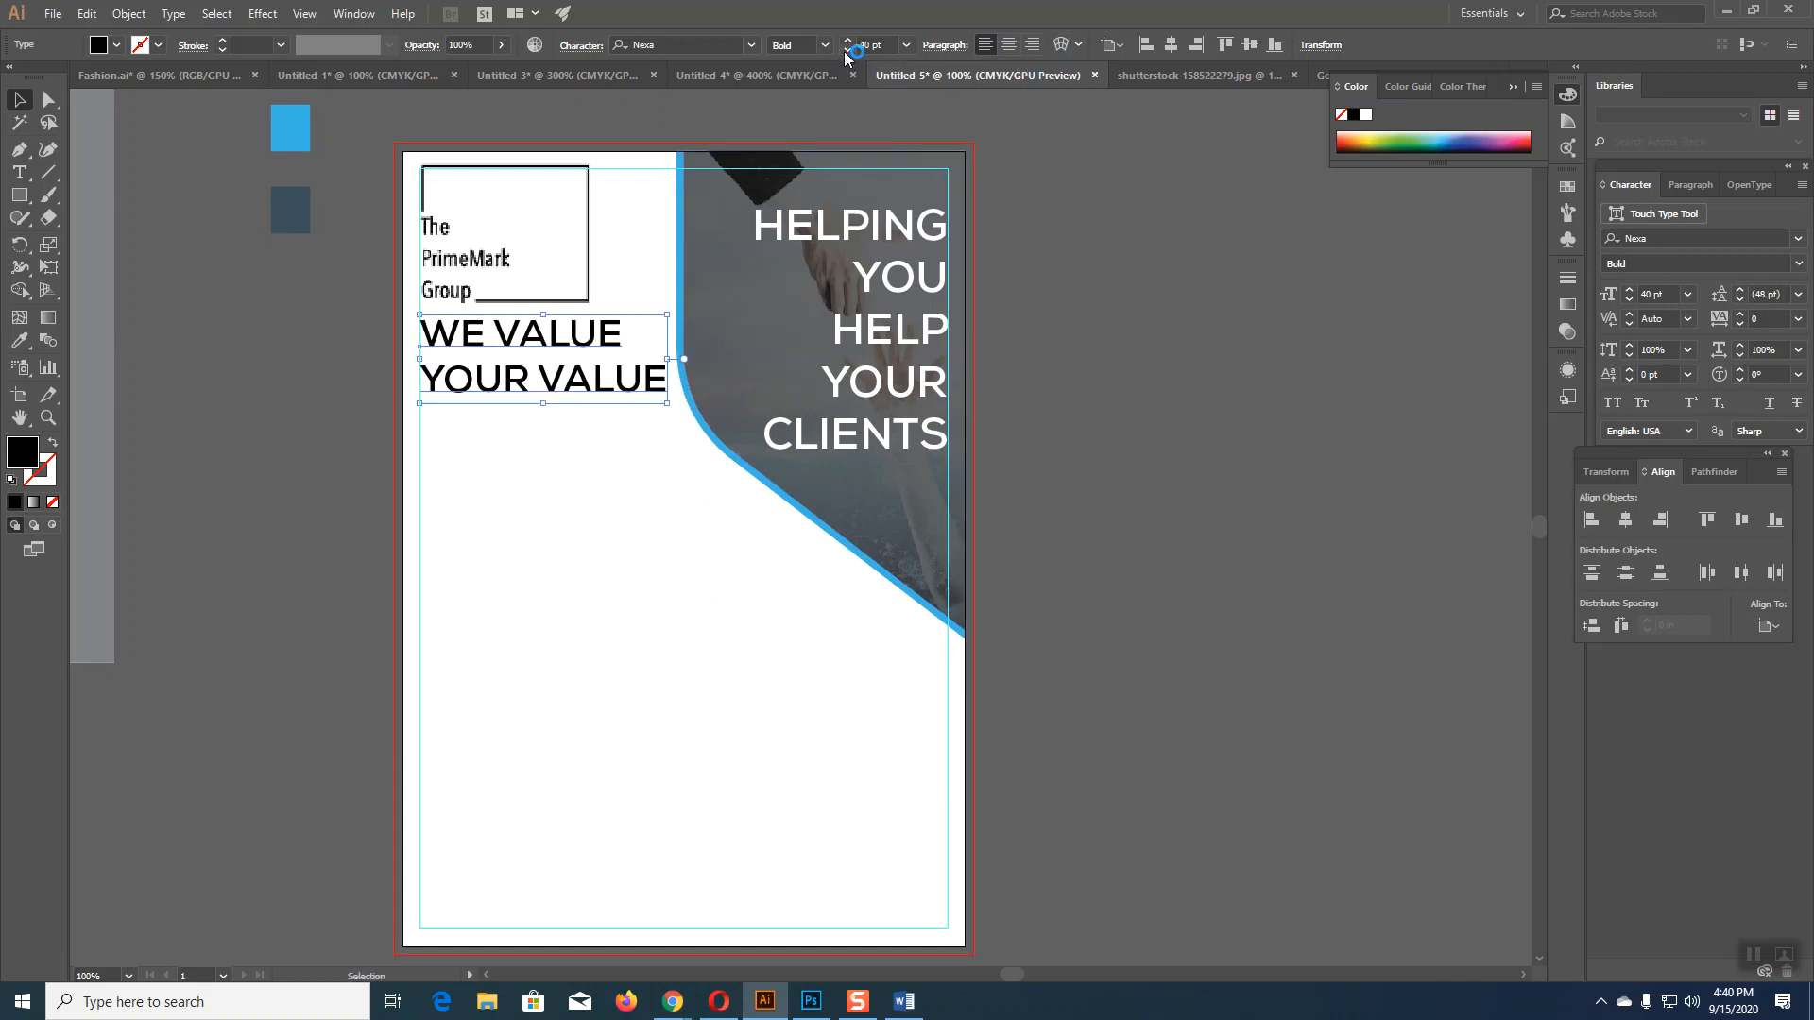
click(1141, 500)
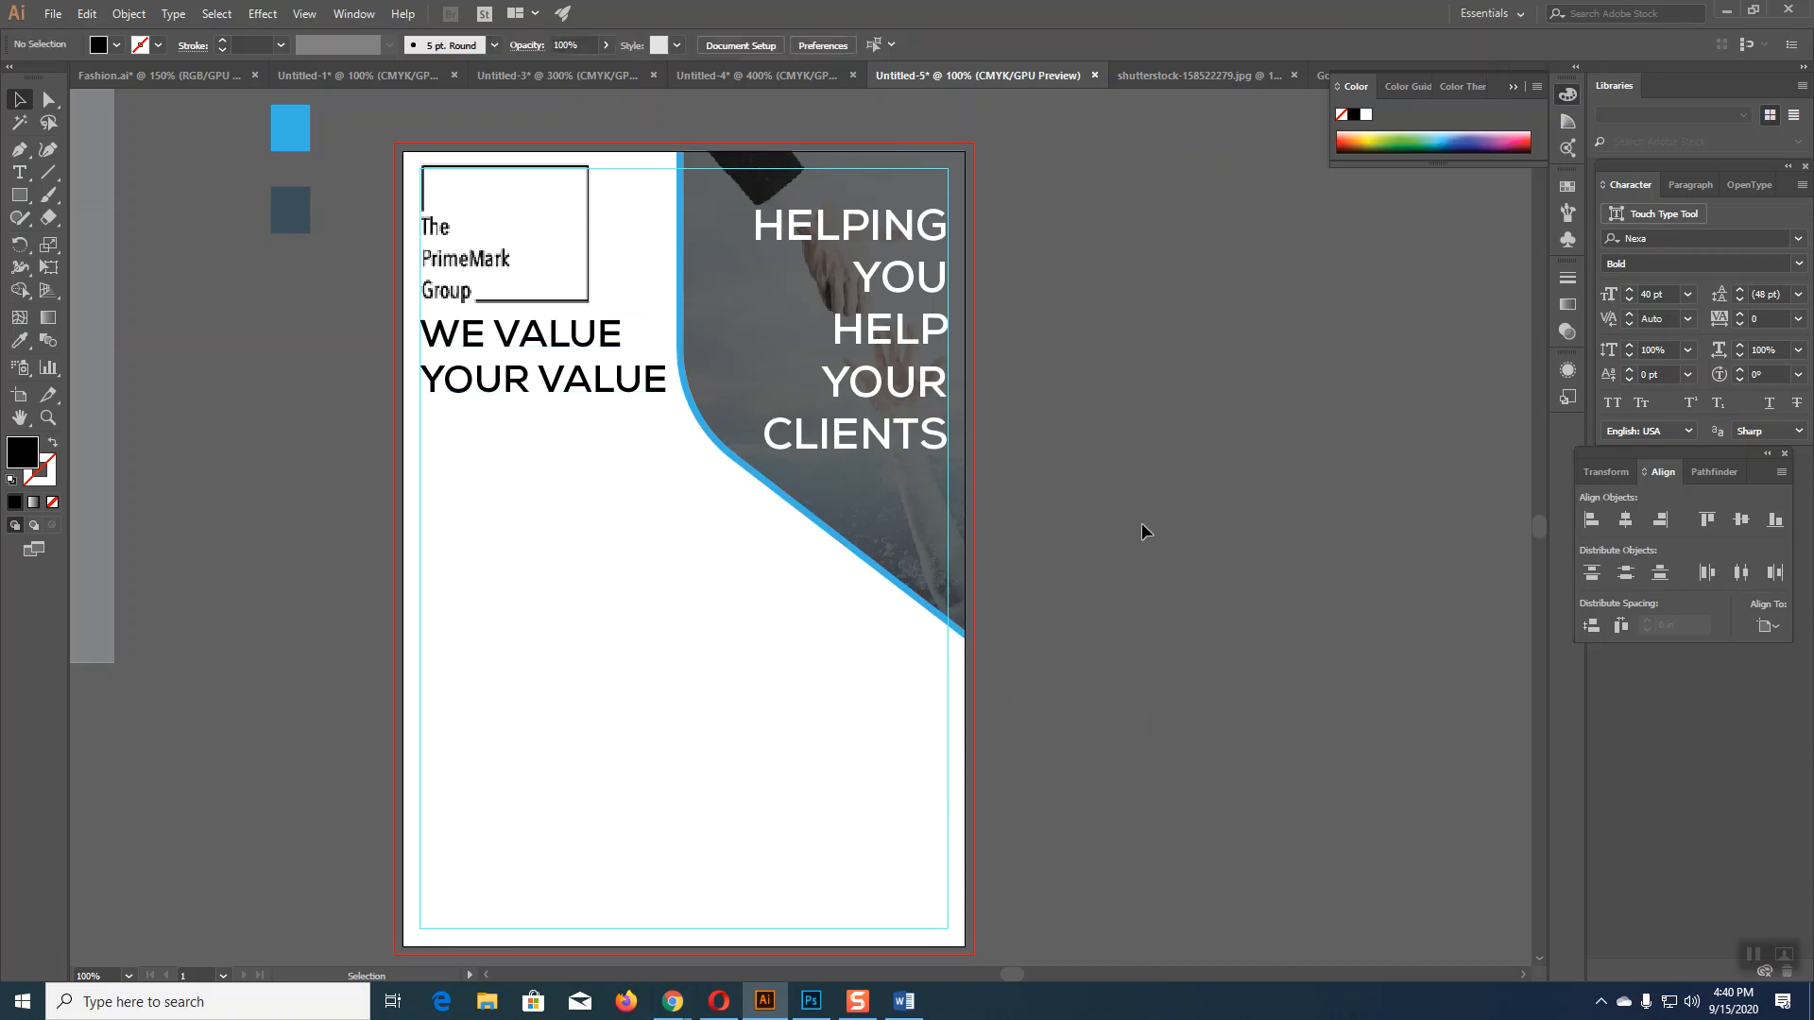
Step: Colour the tagline with the blue swatch using the Eyedropper
click(583, 348)
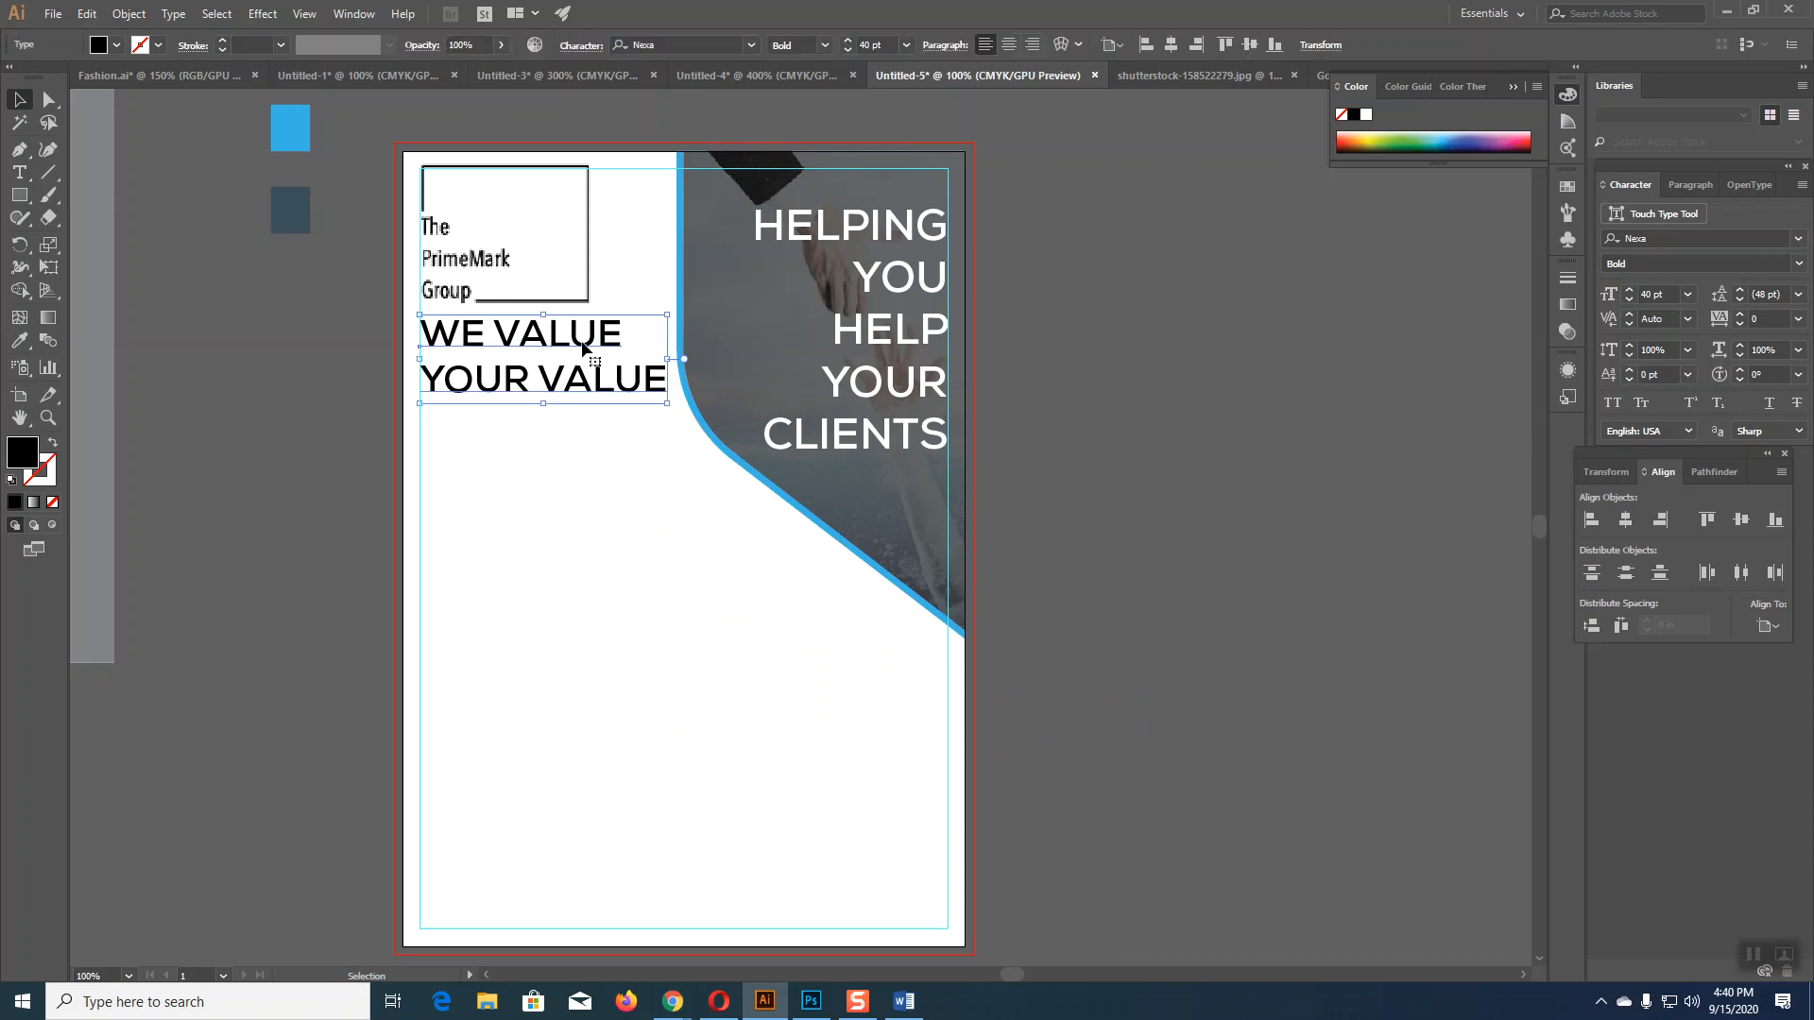
key(i)
click(289, 116)
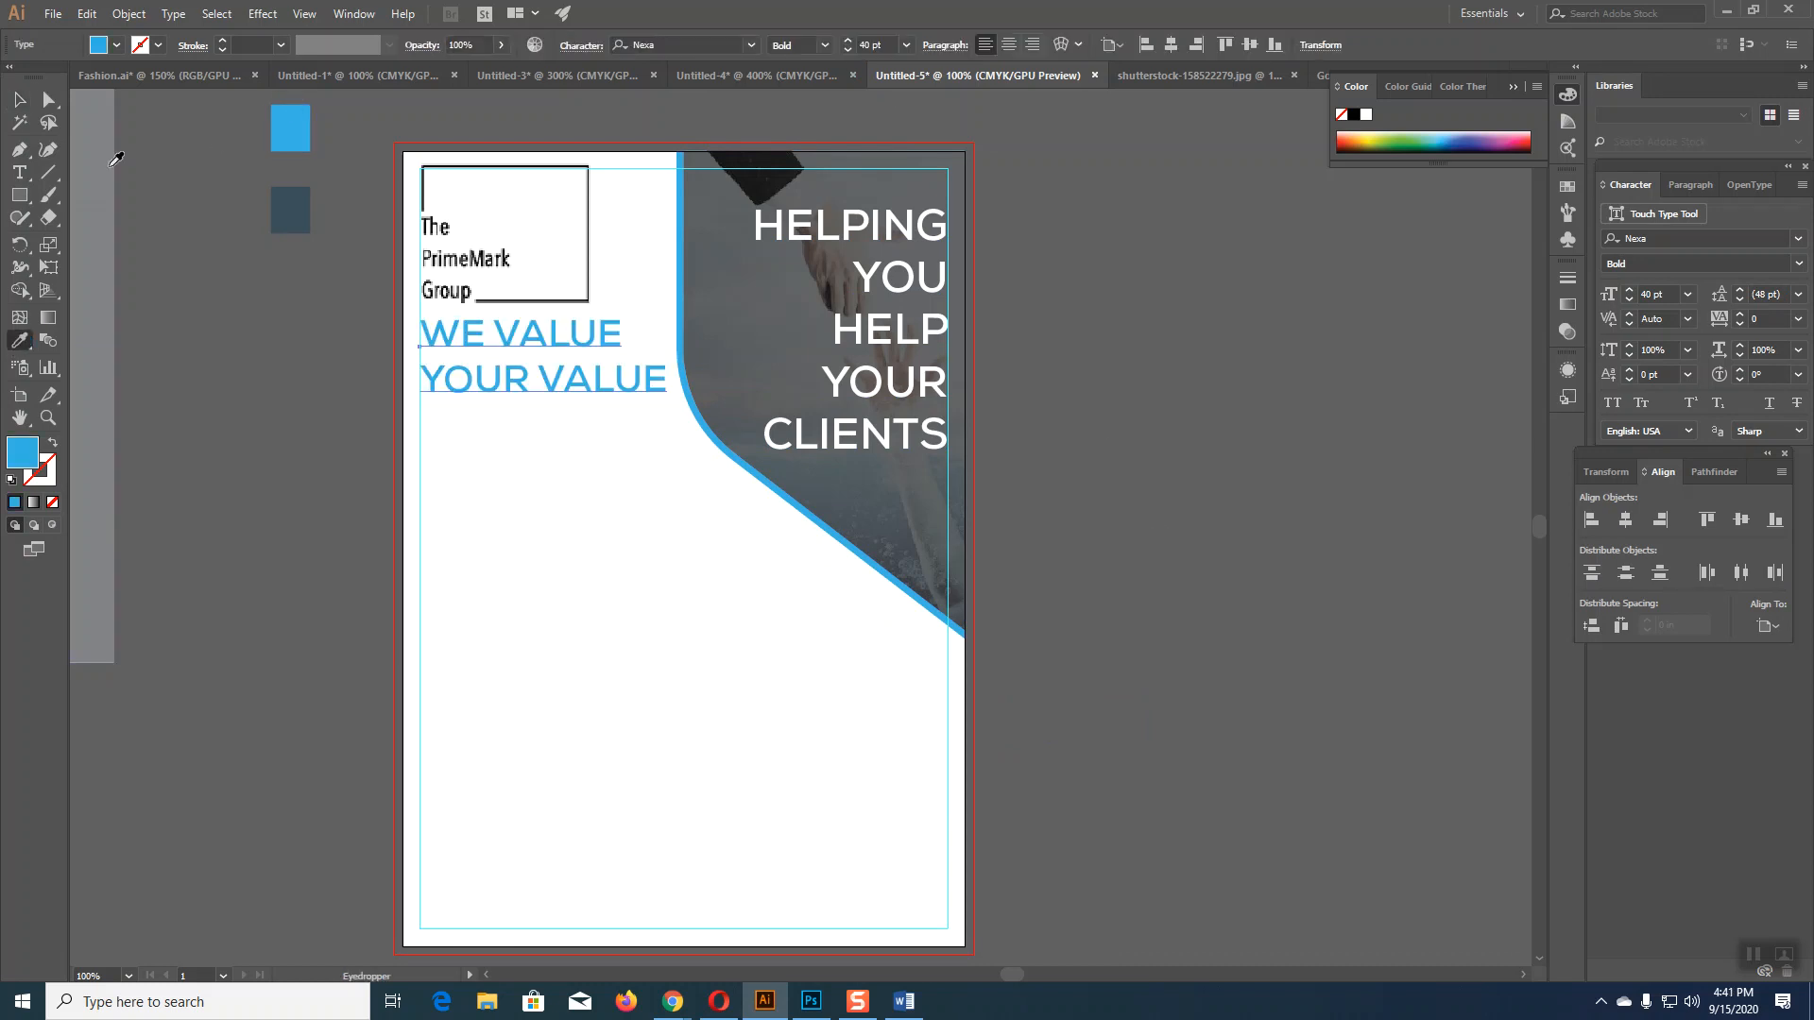
key(v)
click(1200, 560)
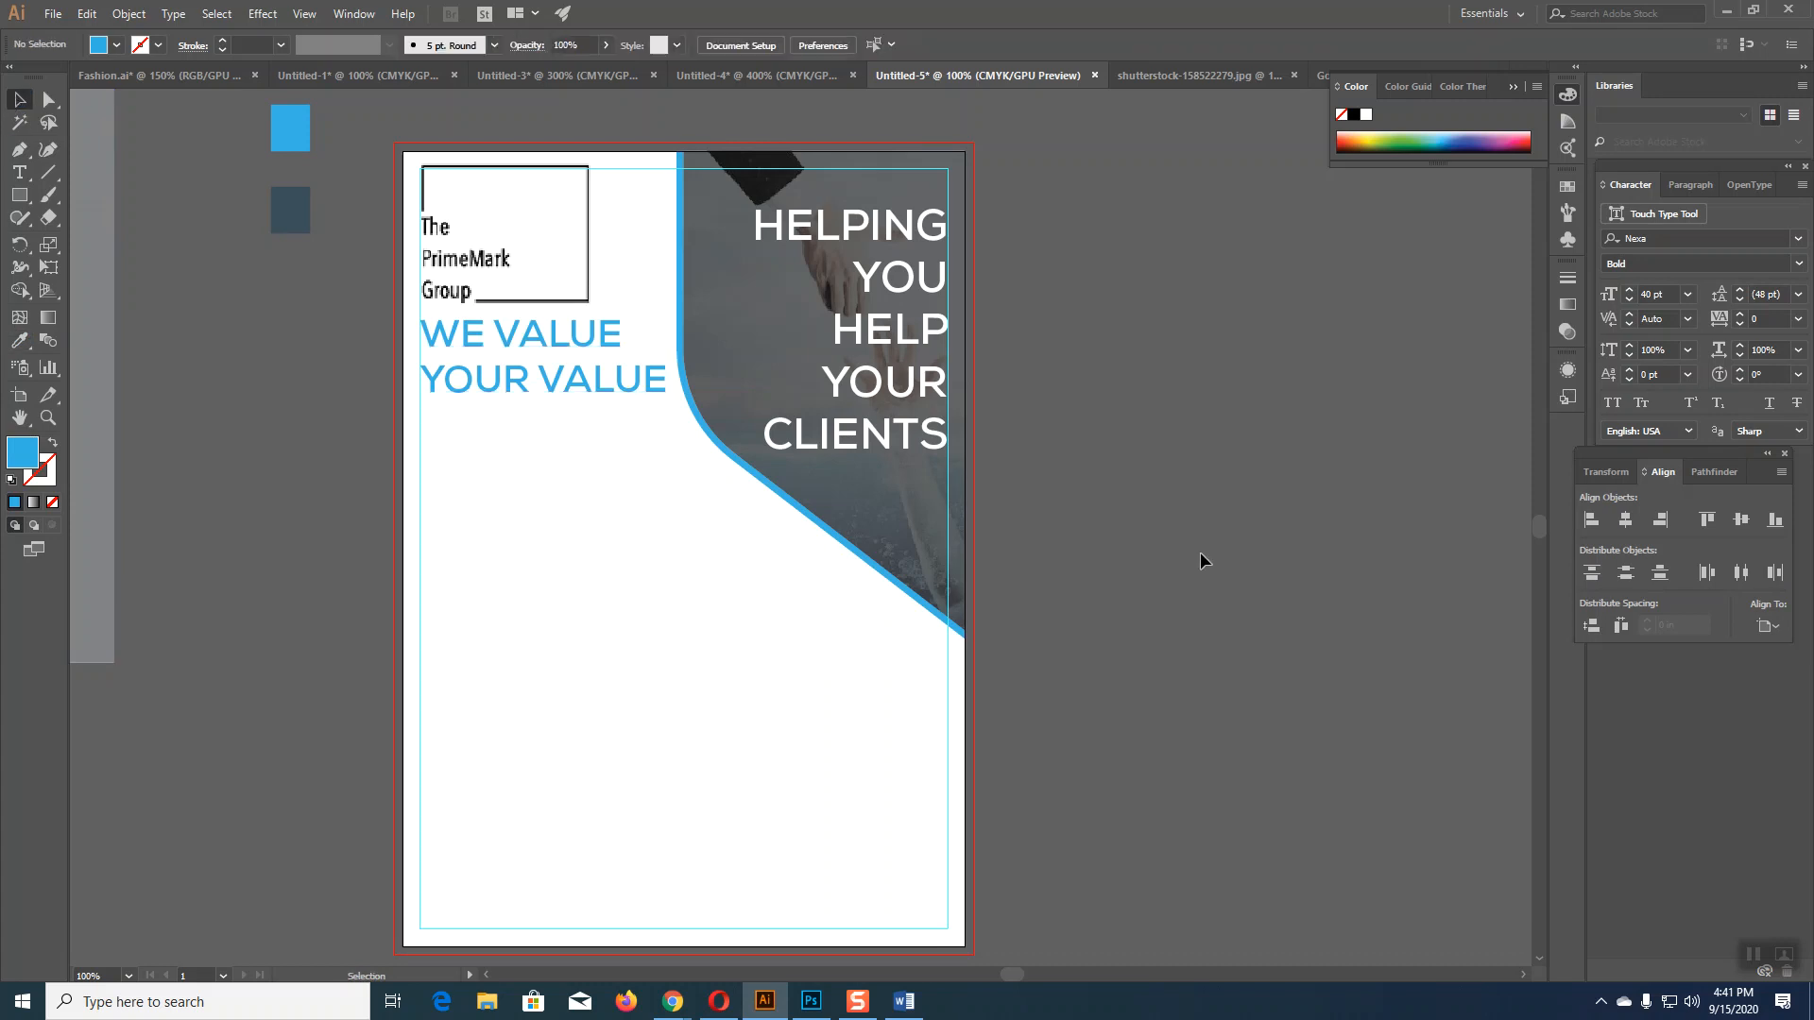
Step: Move the tagline to the lower middle of the page and wrap it in quotation marks
scroll(1200, 554, down, 1)
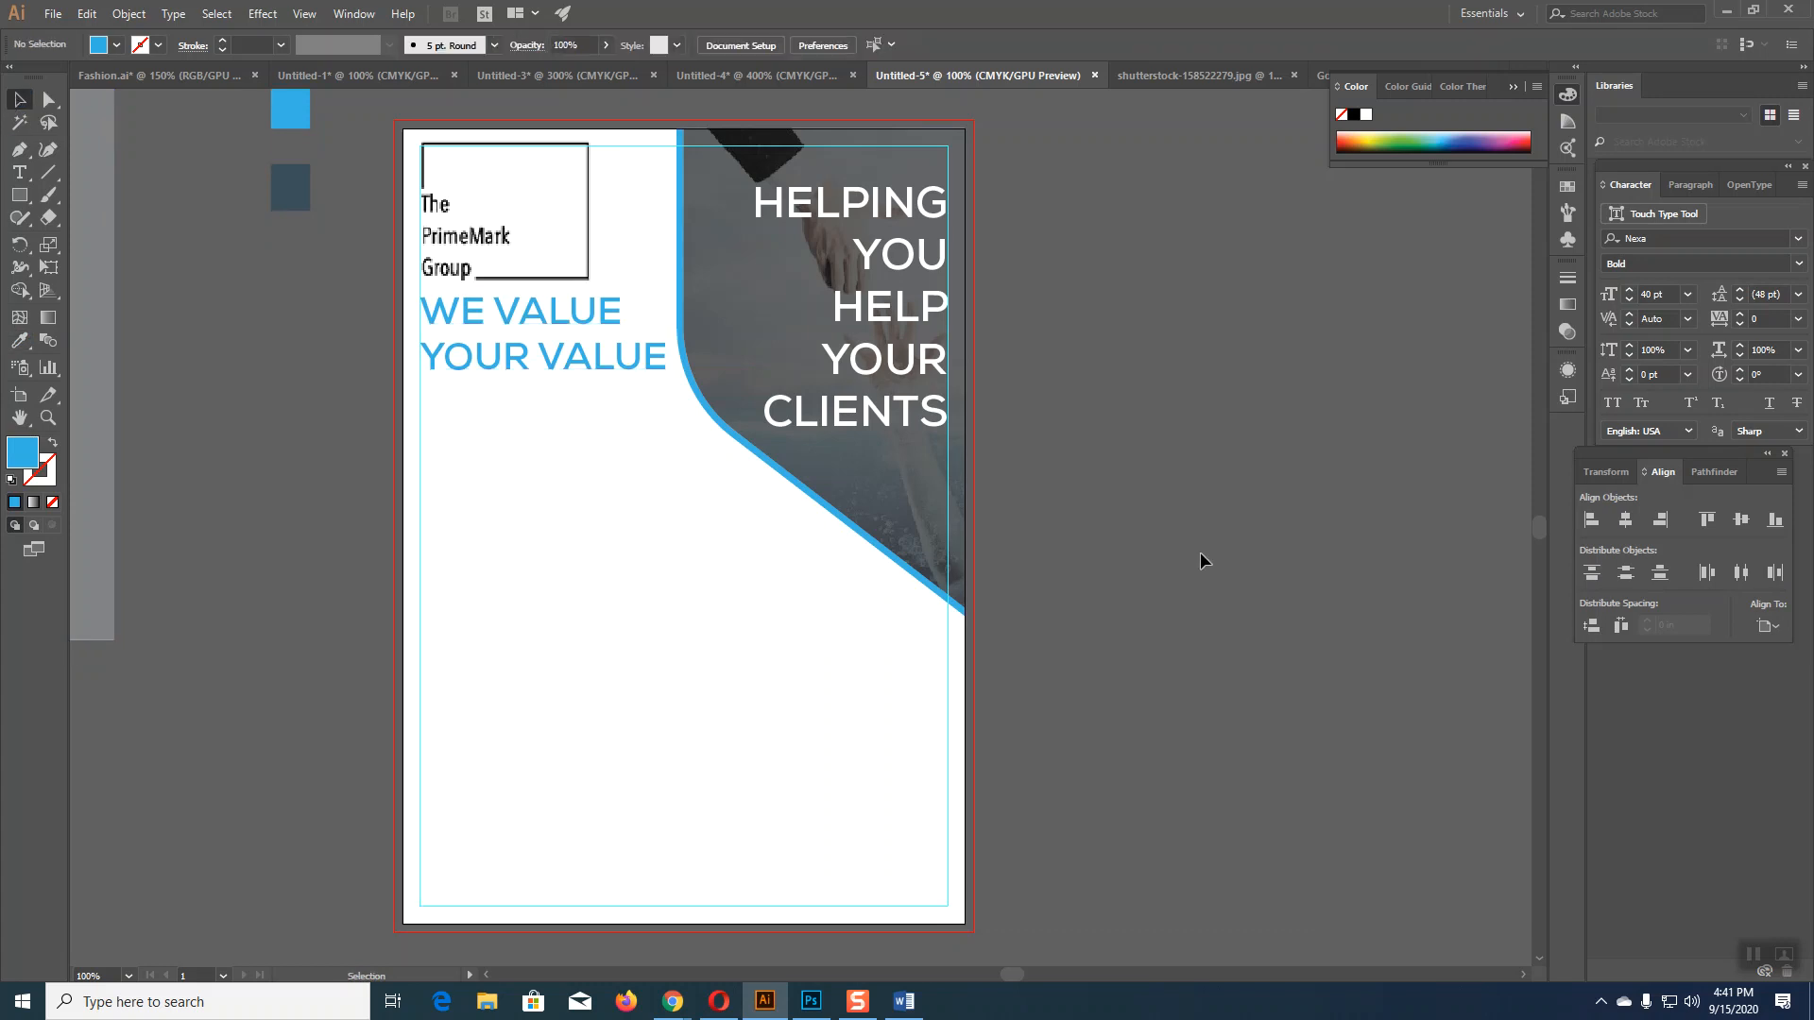
click(580, 326)
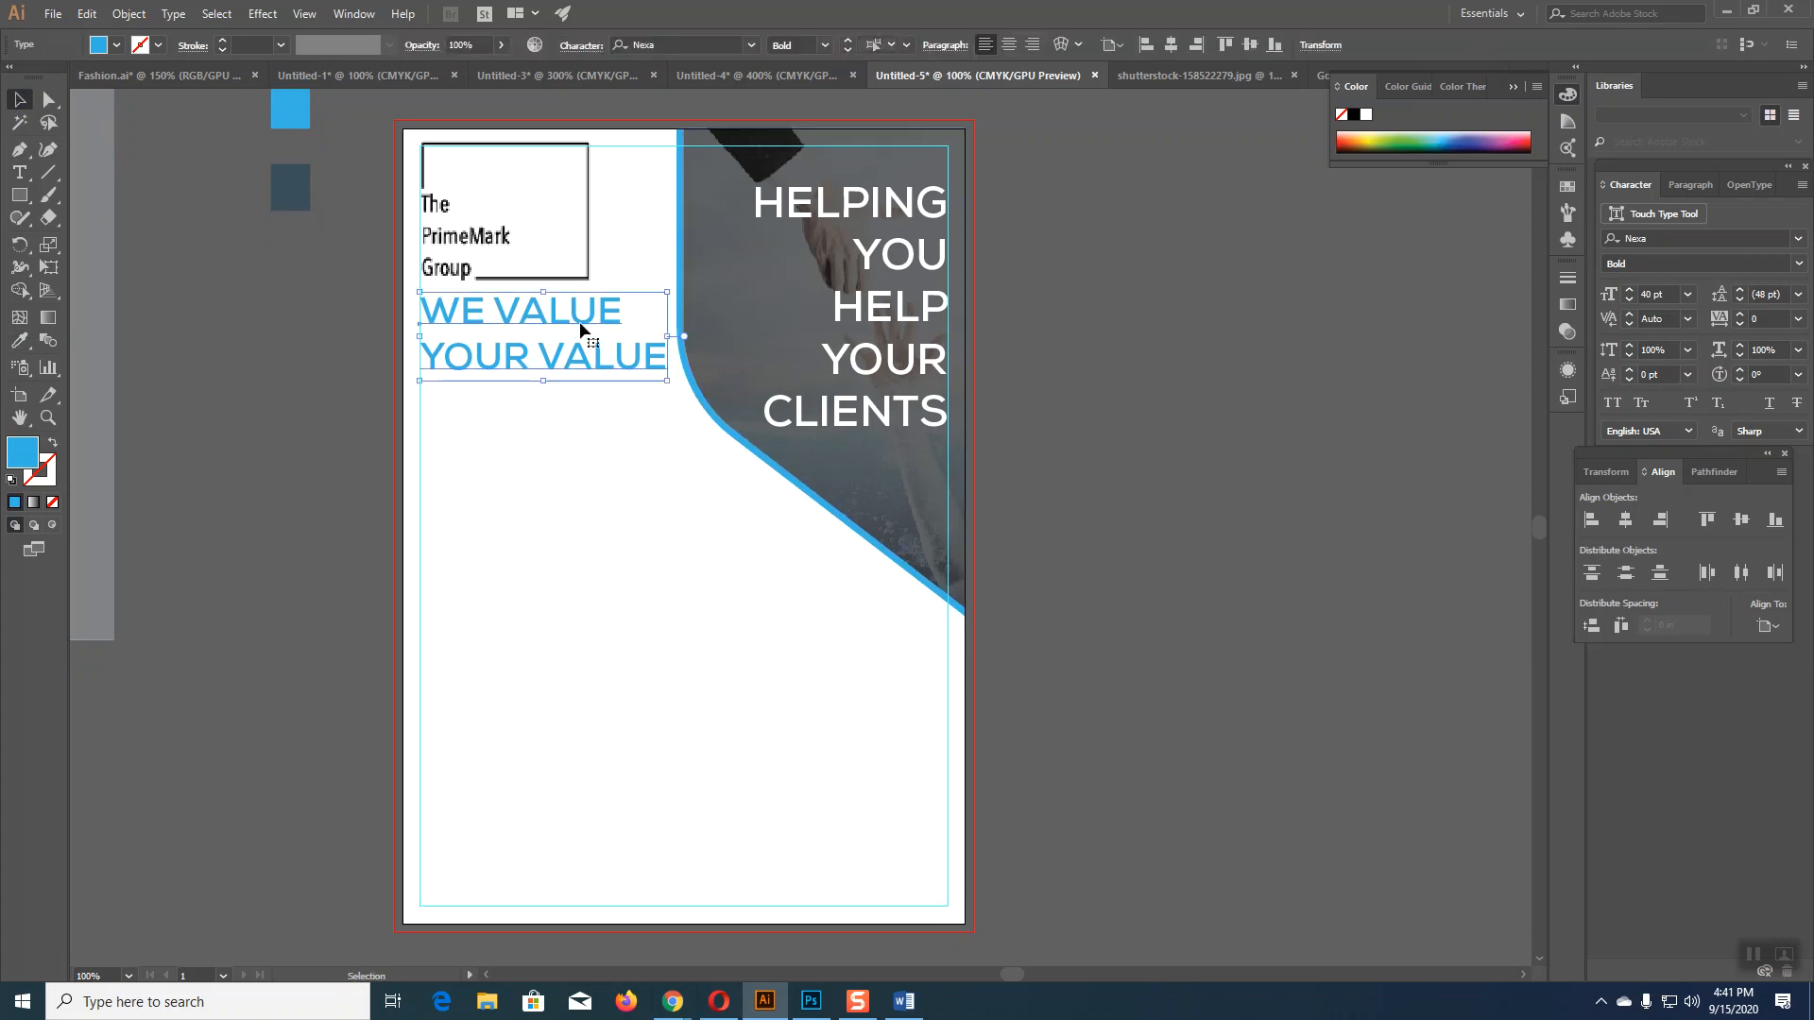
drag(556, 371, 681, 709)
click(19, 171)
click(578, 642)
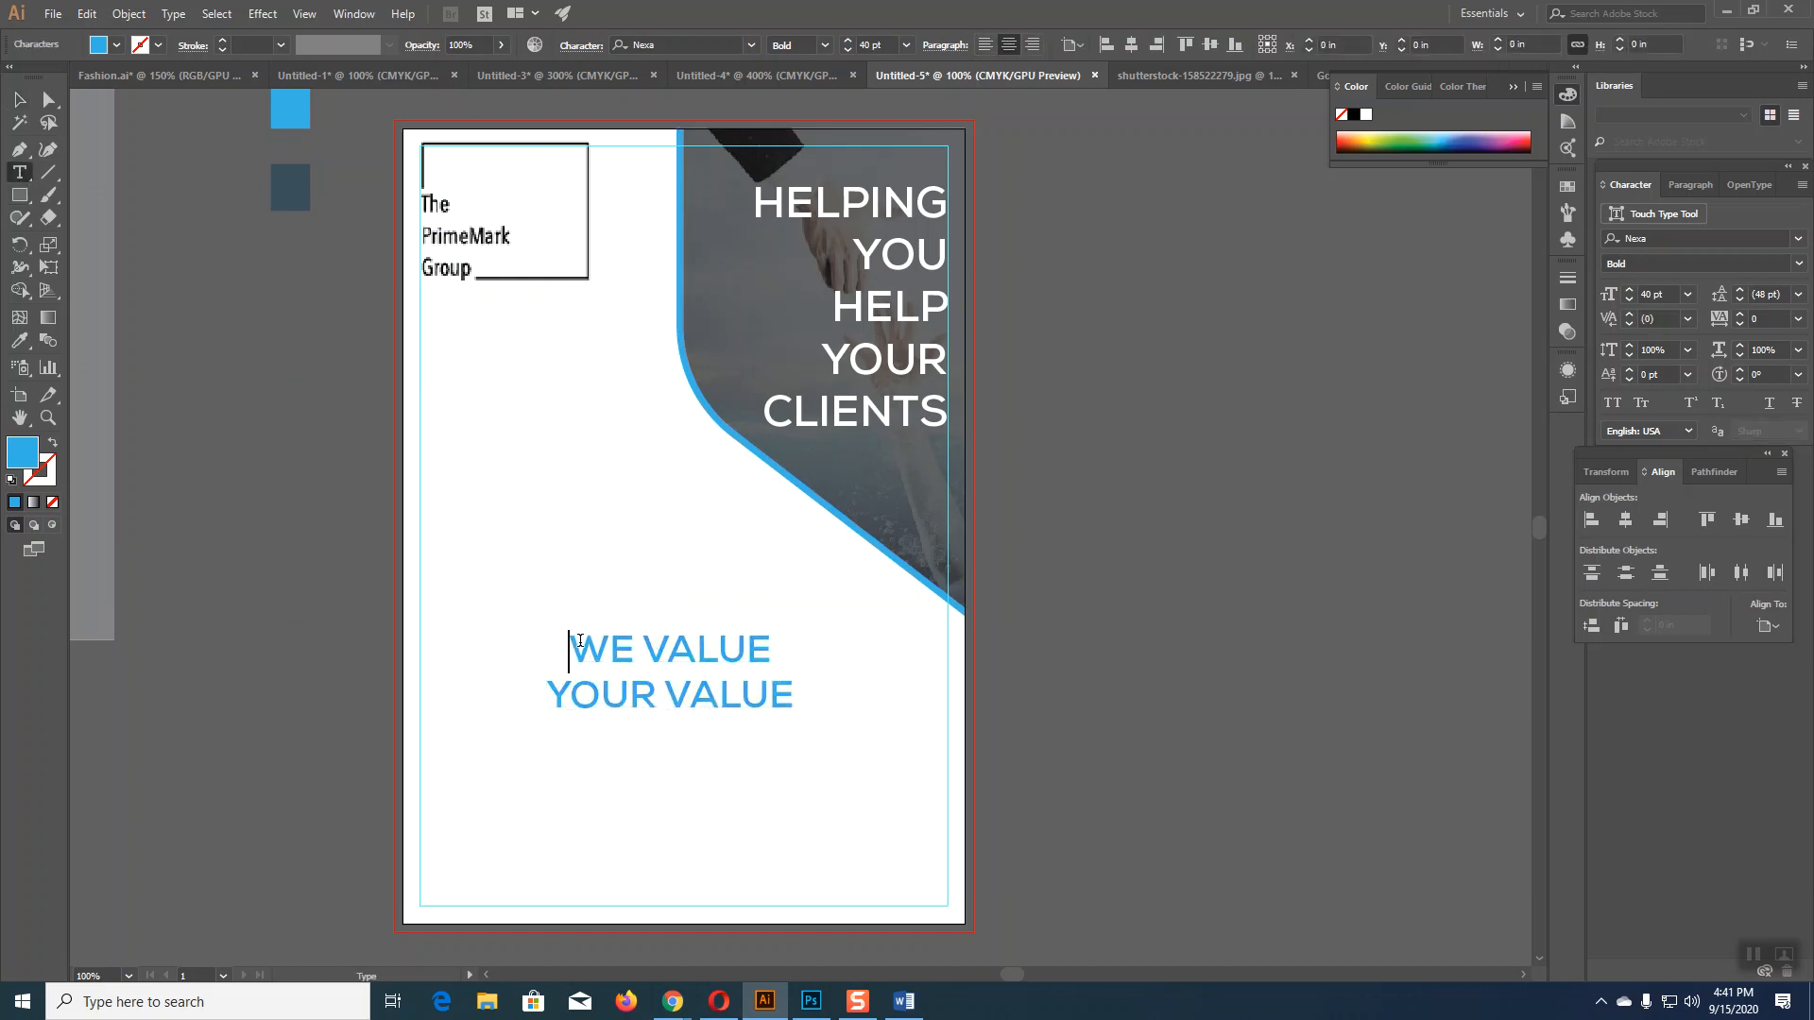
text(“)
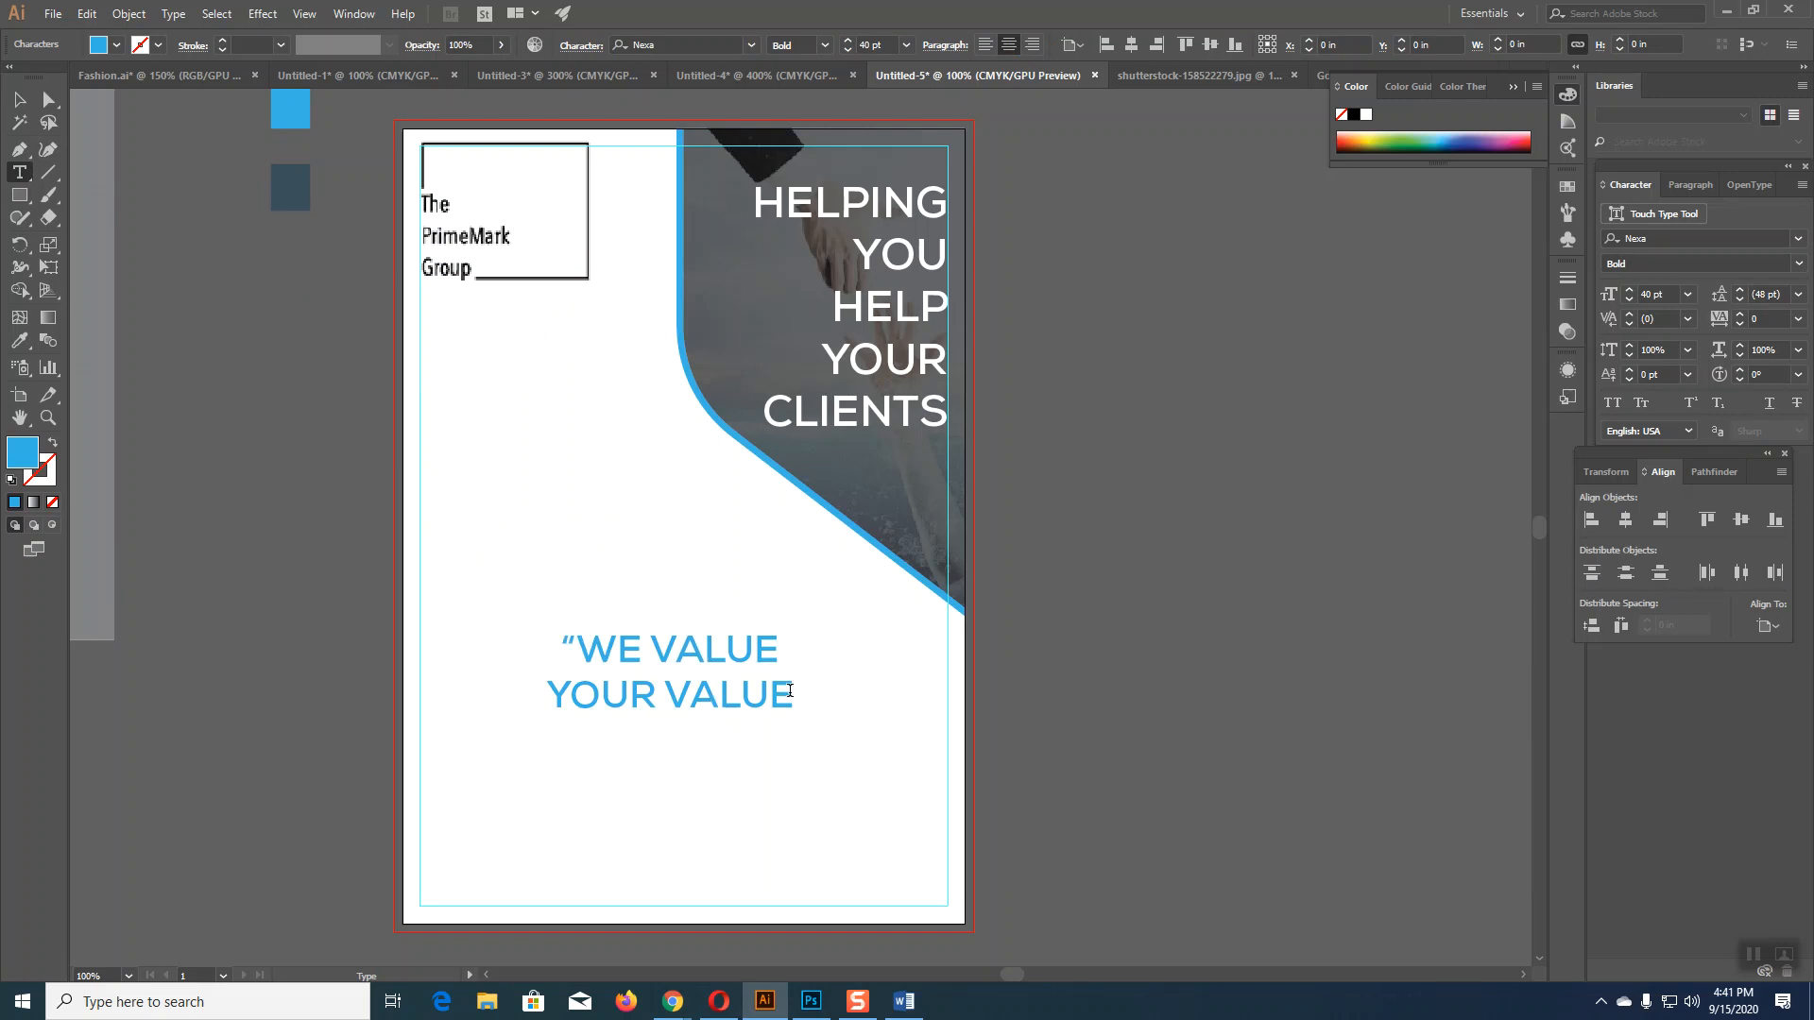
text(”)
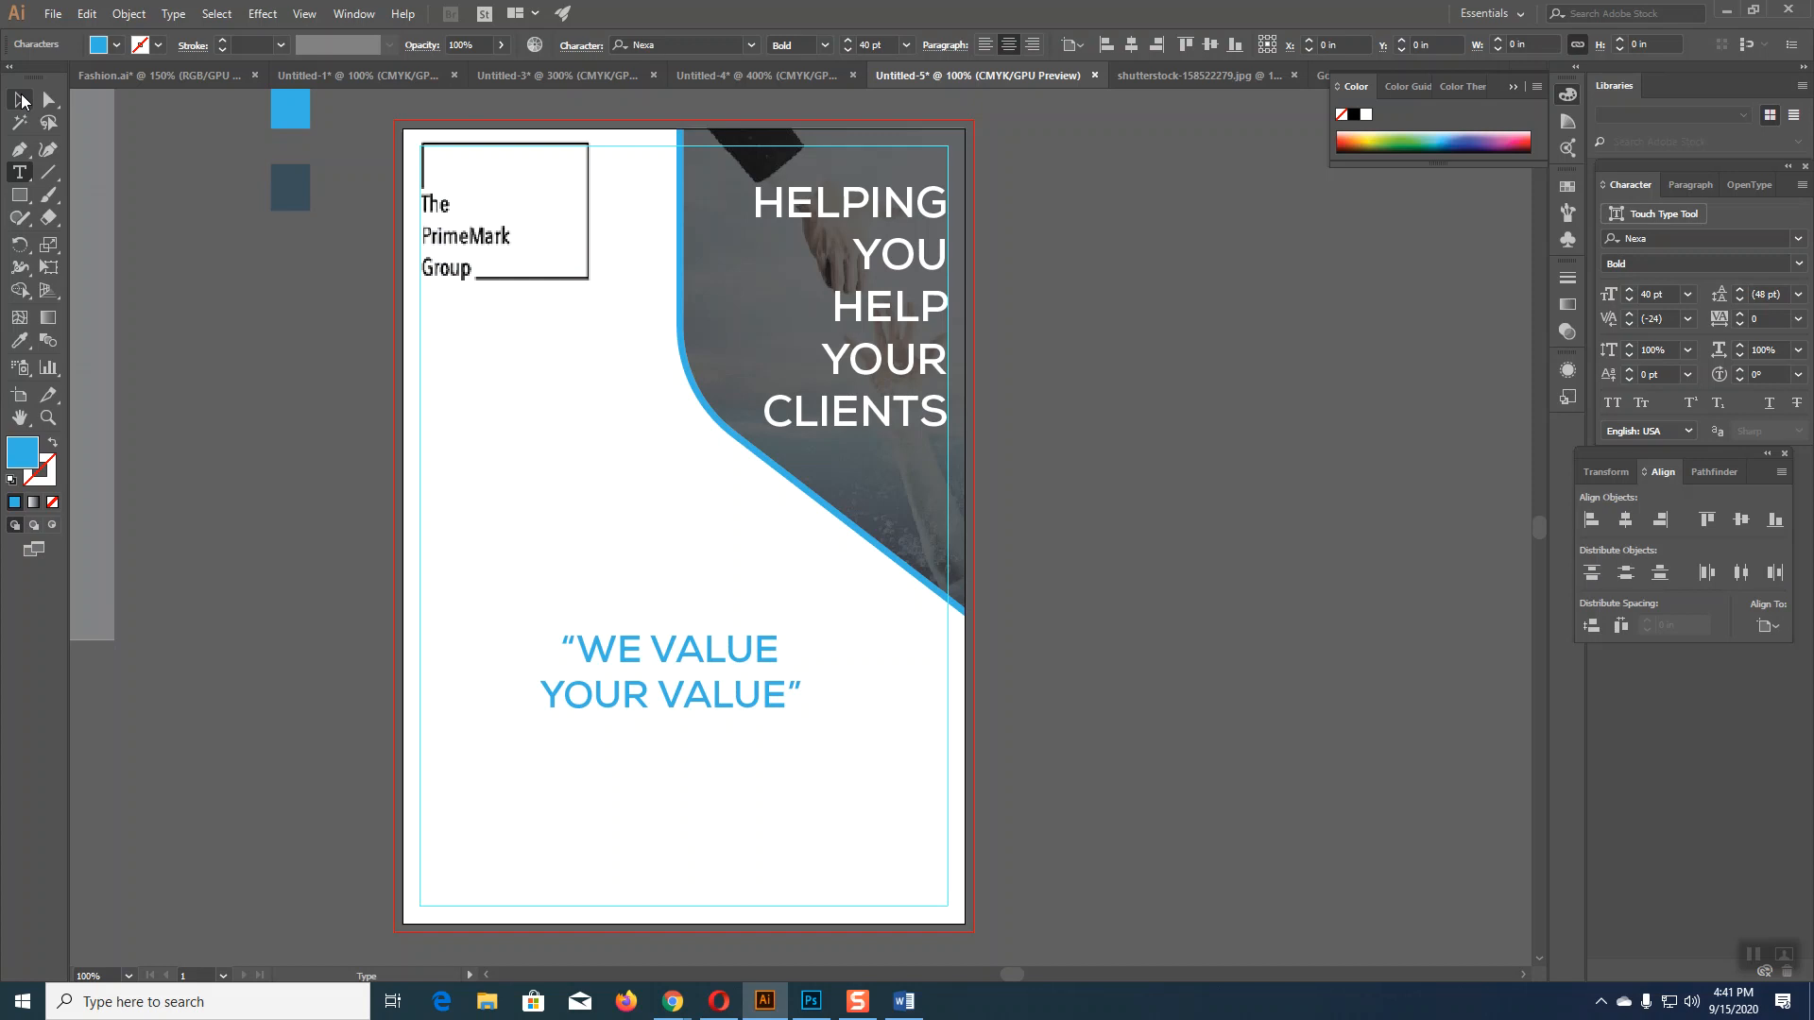
key(Escape)
Step: Move the logo box aside and place the quoted tagline top-left at 37 pt
drag(459, 269, 1045, 685)
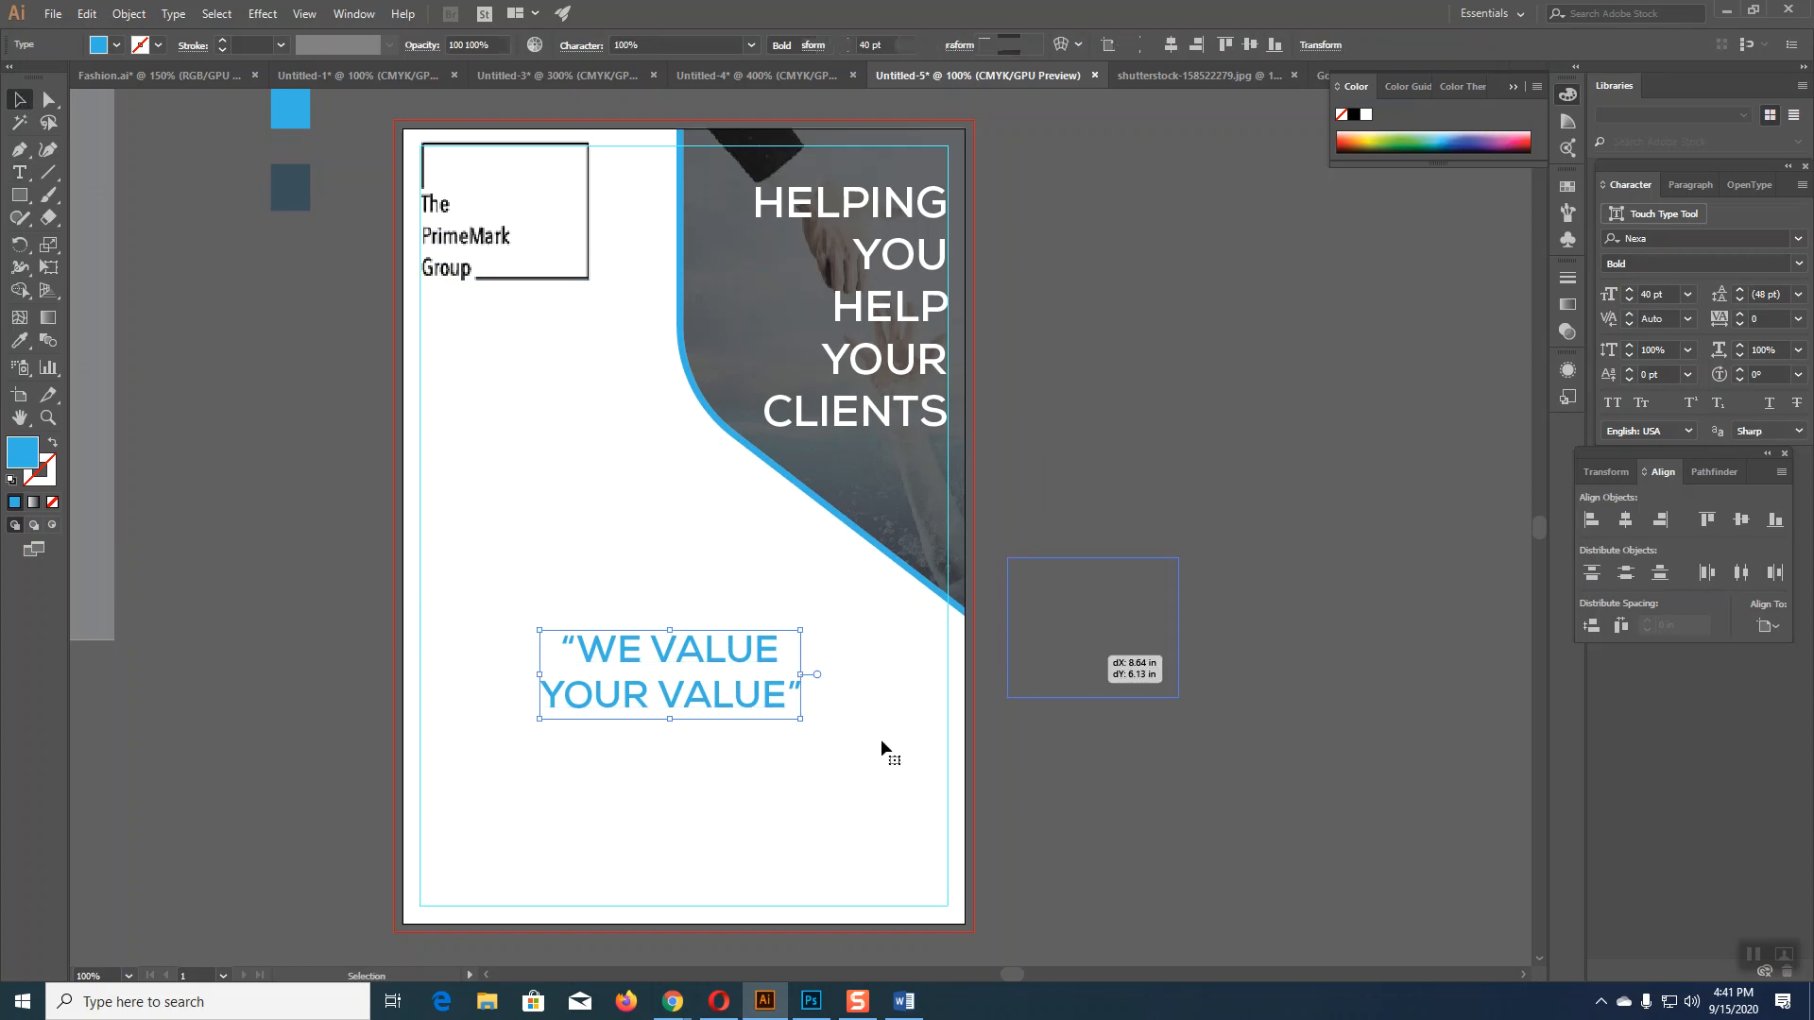
drag(725, 666, 602, 176)
click(1211, 454)
click(584, 225)
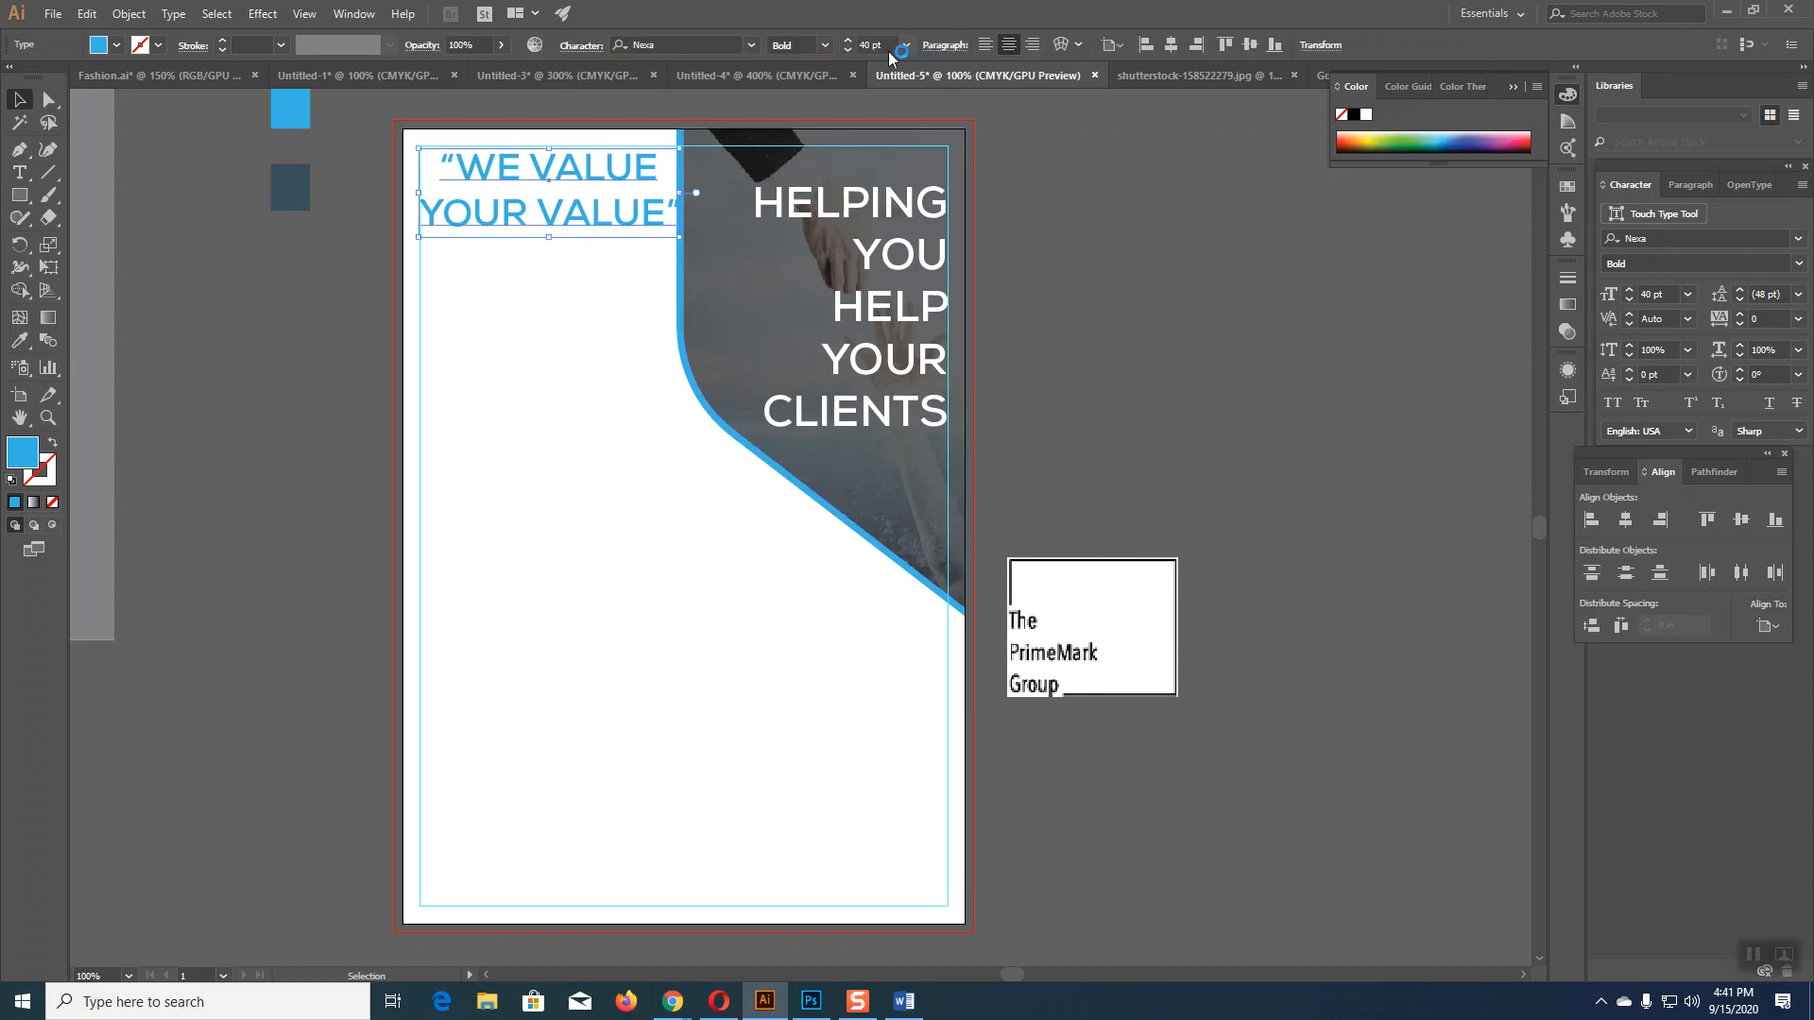
click(852, 50)
click(852, 49)
click(853, 49)
key(Left)
key(Left)
key(Left)
key(Left)
key(Left)
key(Left)
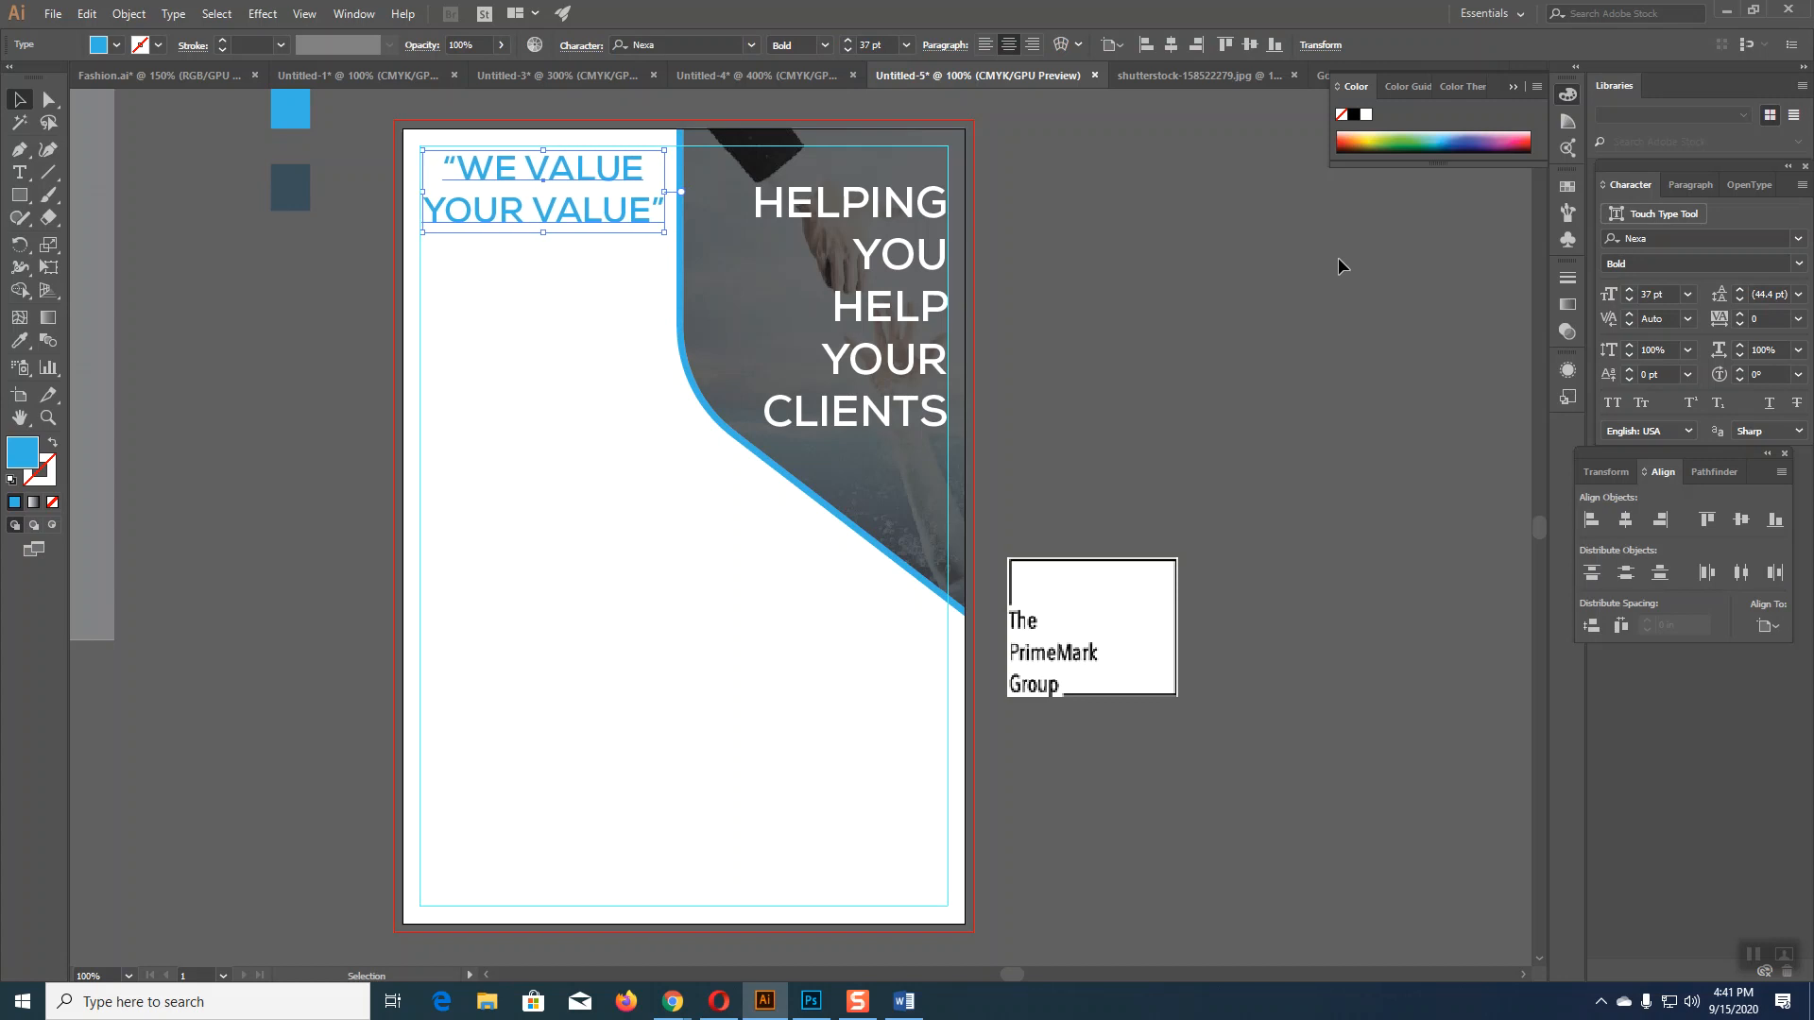
click(1477, 365)
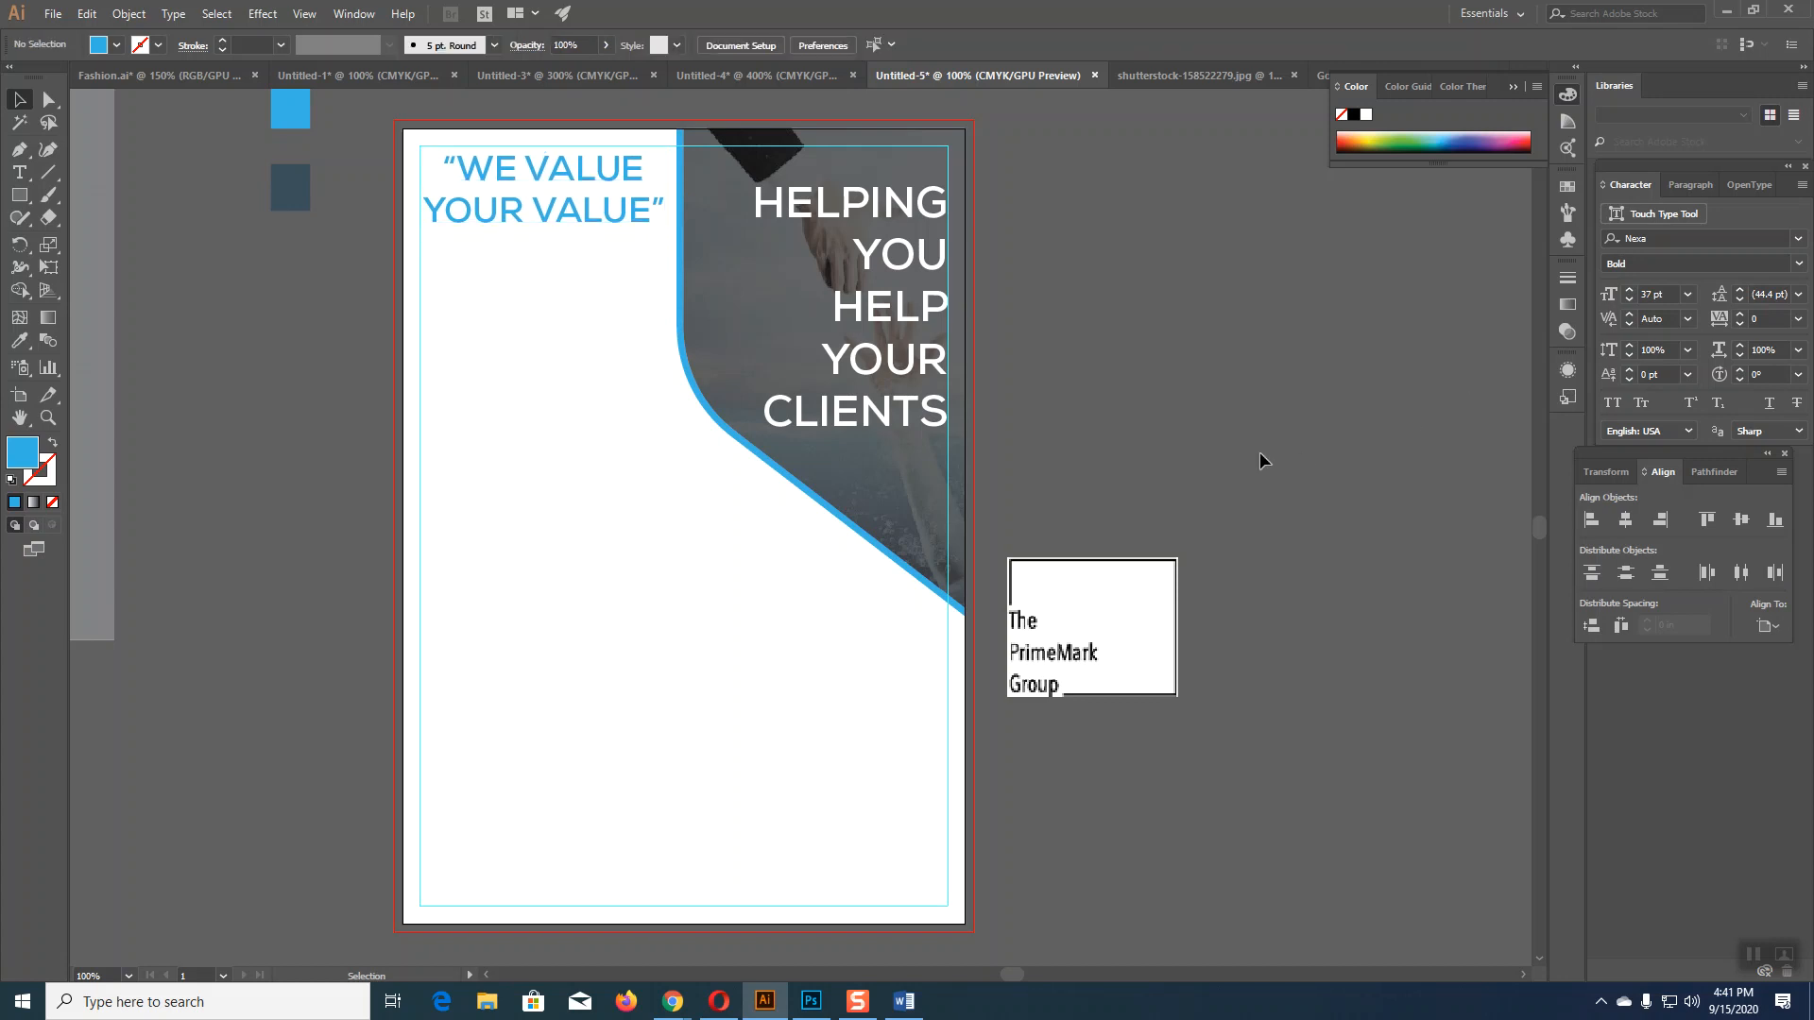
Step: Place the PrimeMark logo box in the bottom-right corner and check the Word one-pager
click(1056, 614)
drag(1057, 606, 824, 808)
click(1151, 799)
scroll(1151, 799, down, 1)
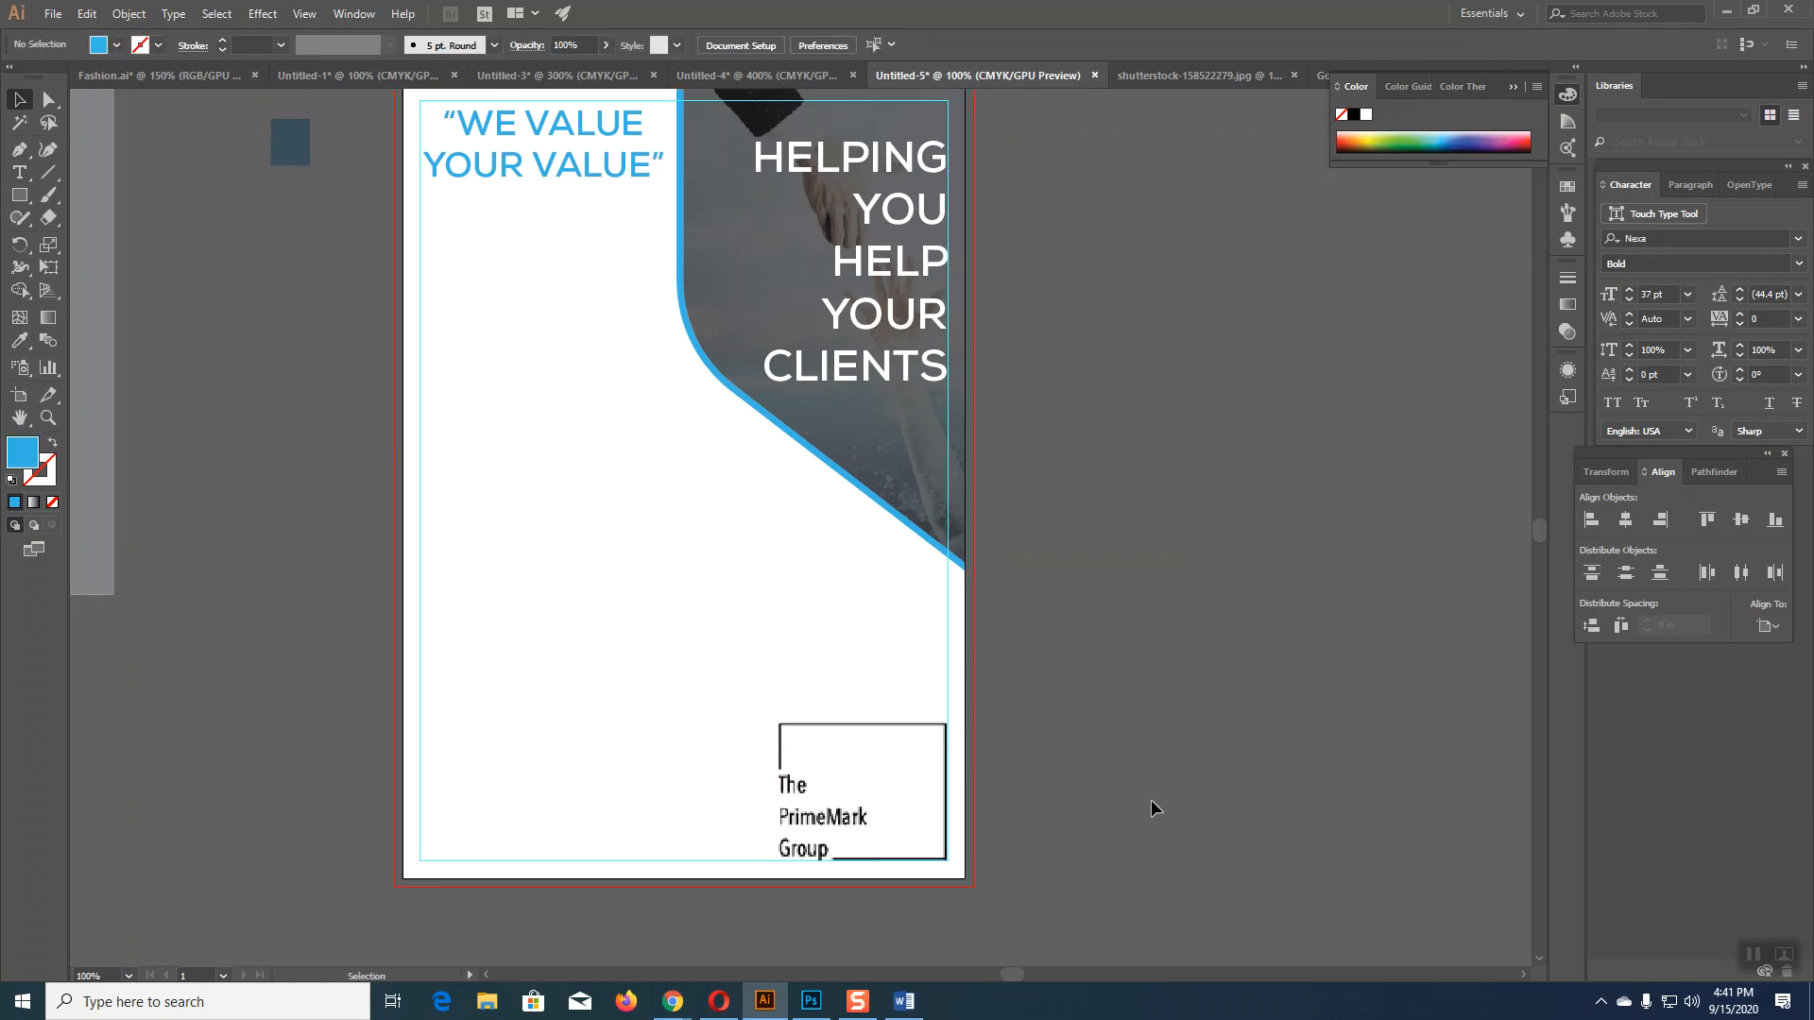
scroll(1151, 799, up, 2)
scroll(1151, 800, down, 1)
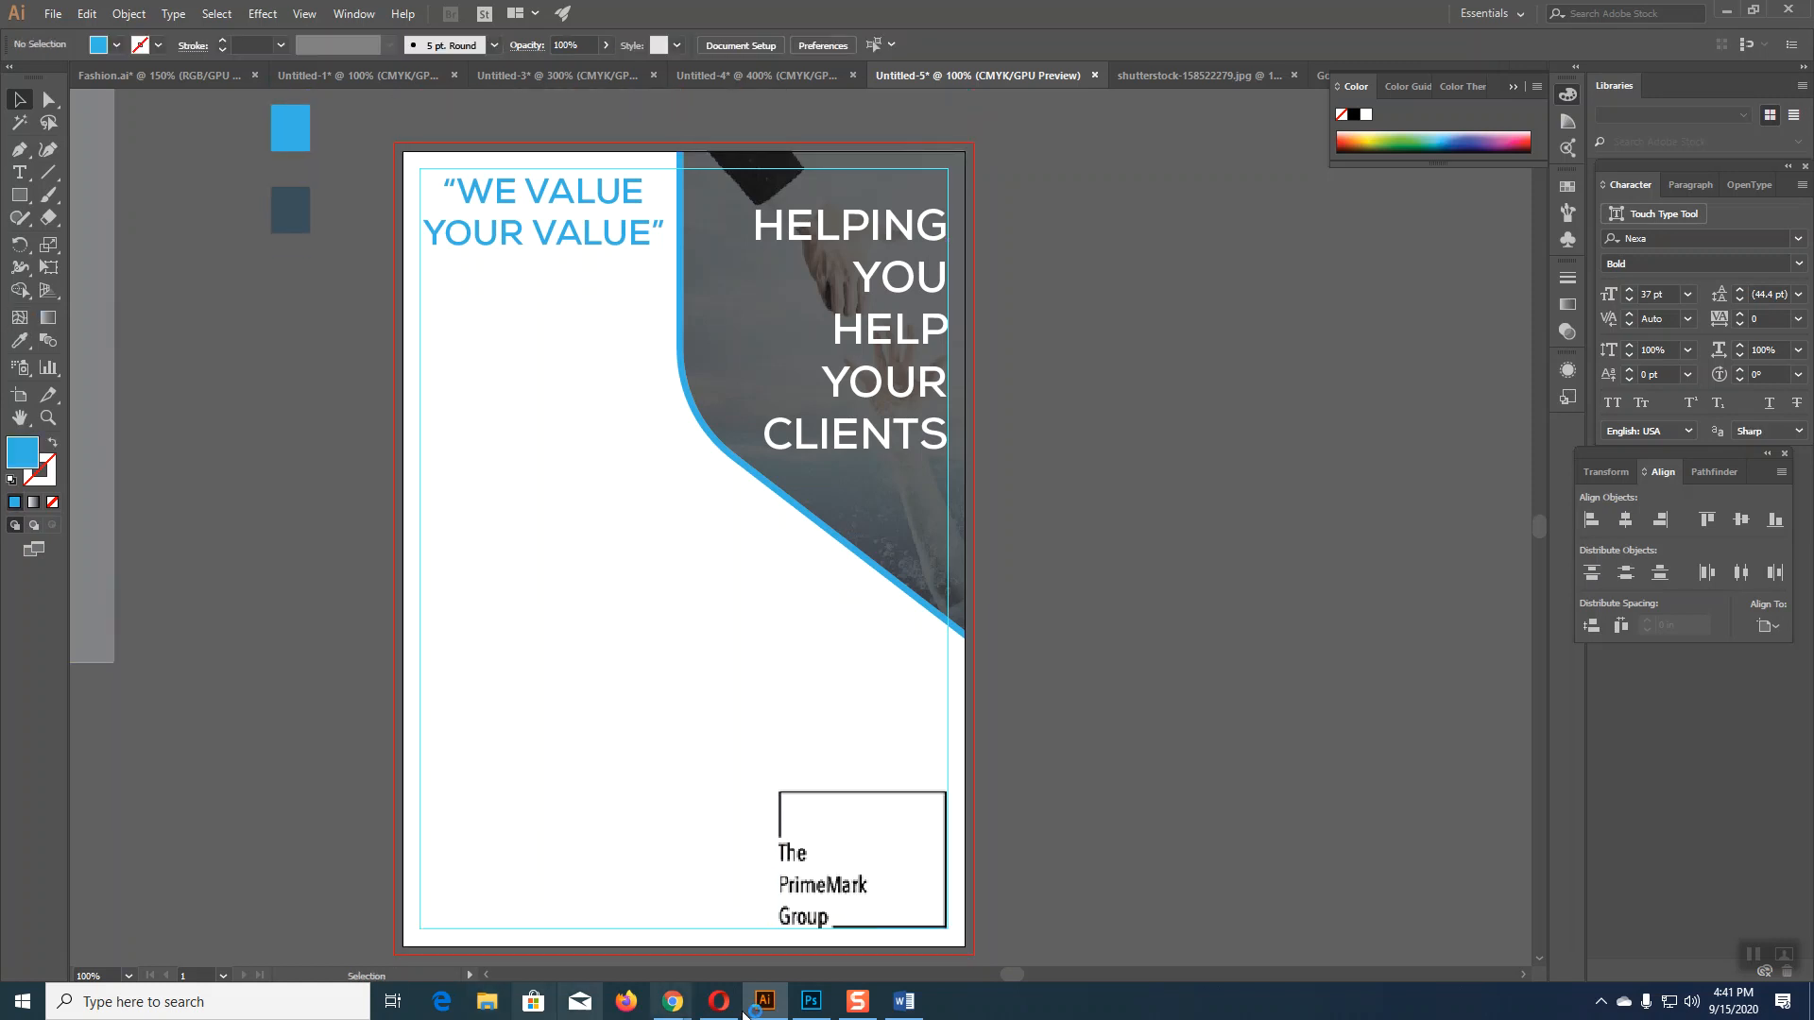
click(893, 1009)
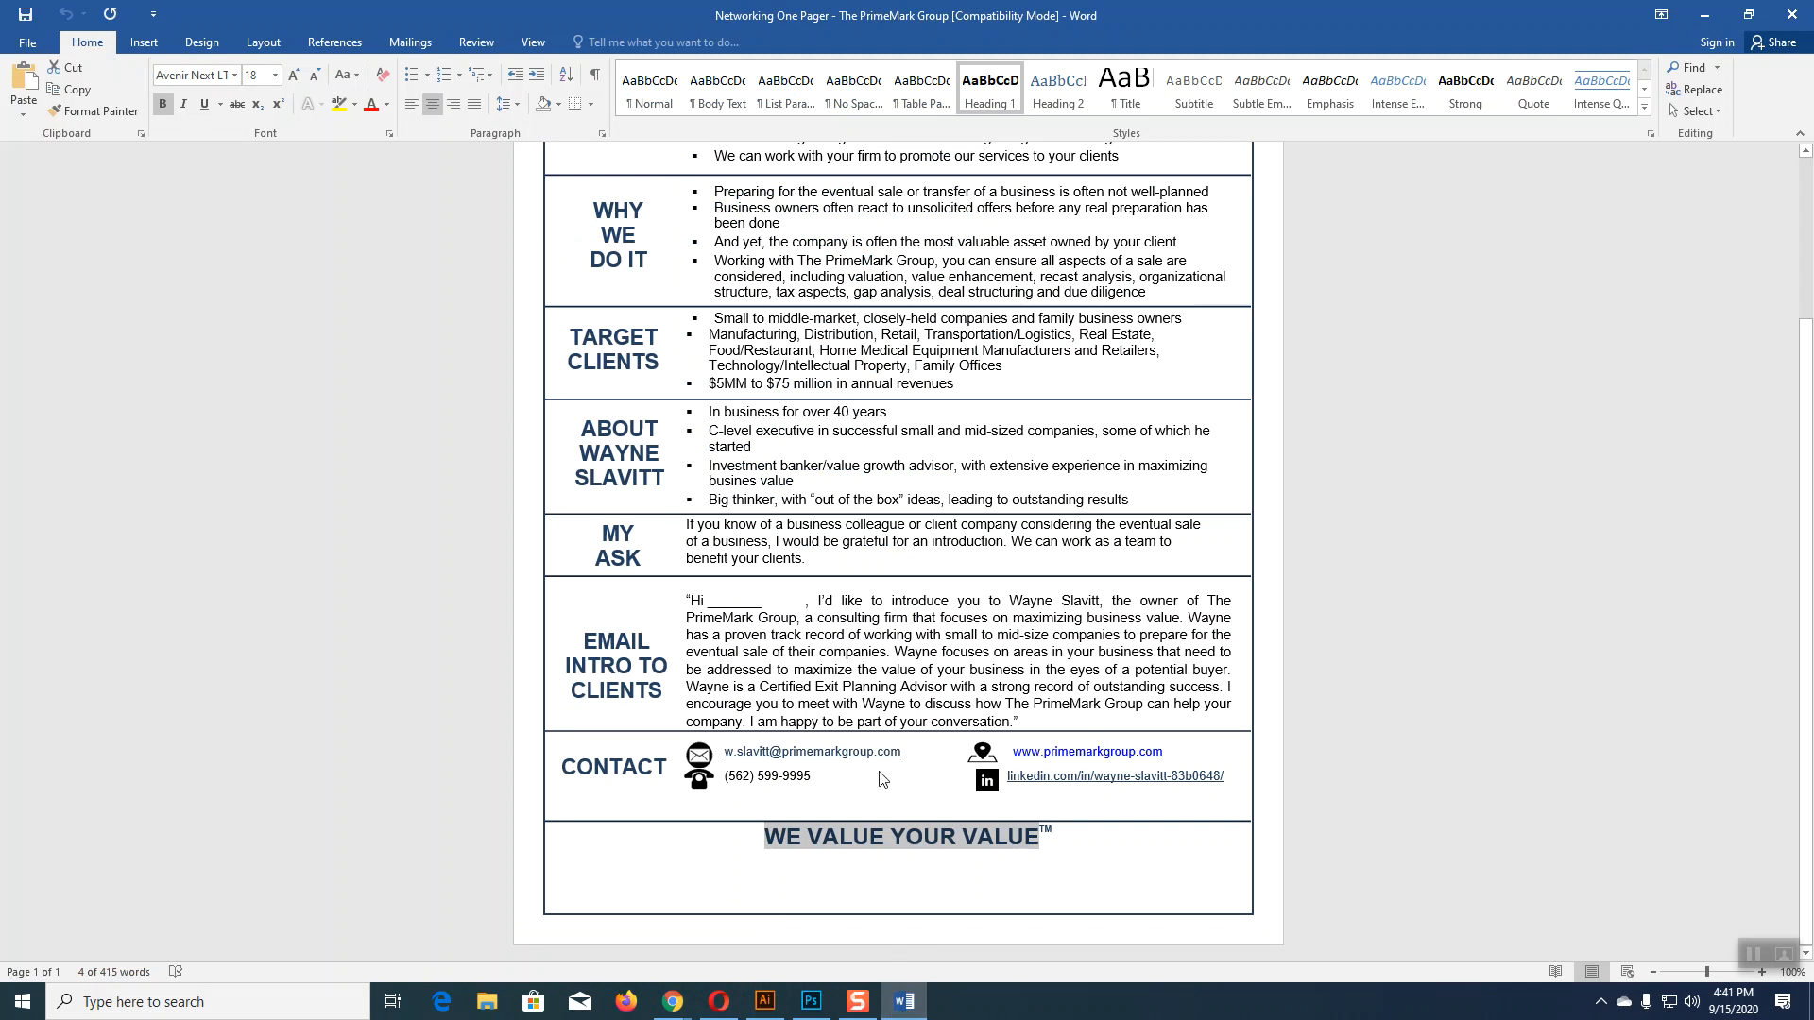
scroll(880, 779, up, 5)
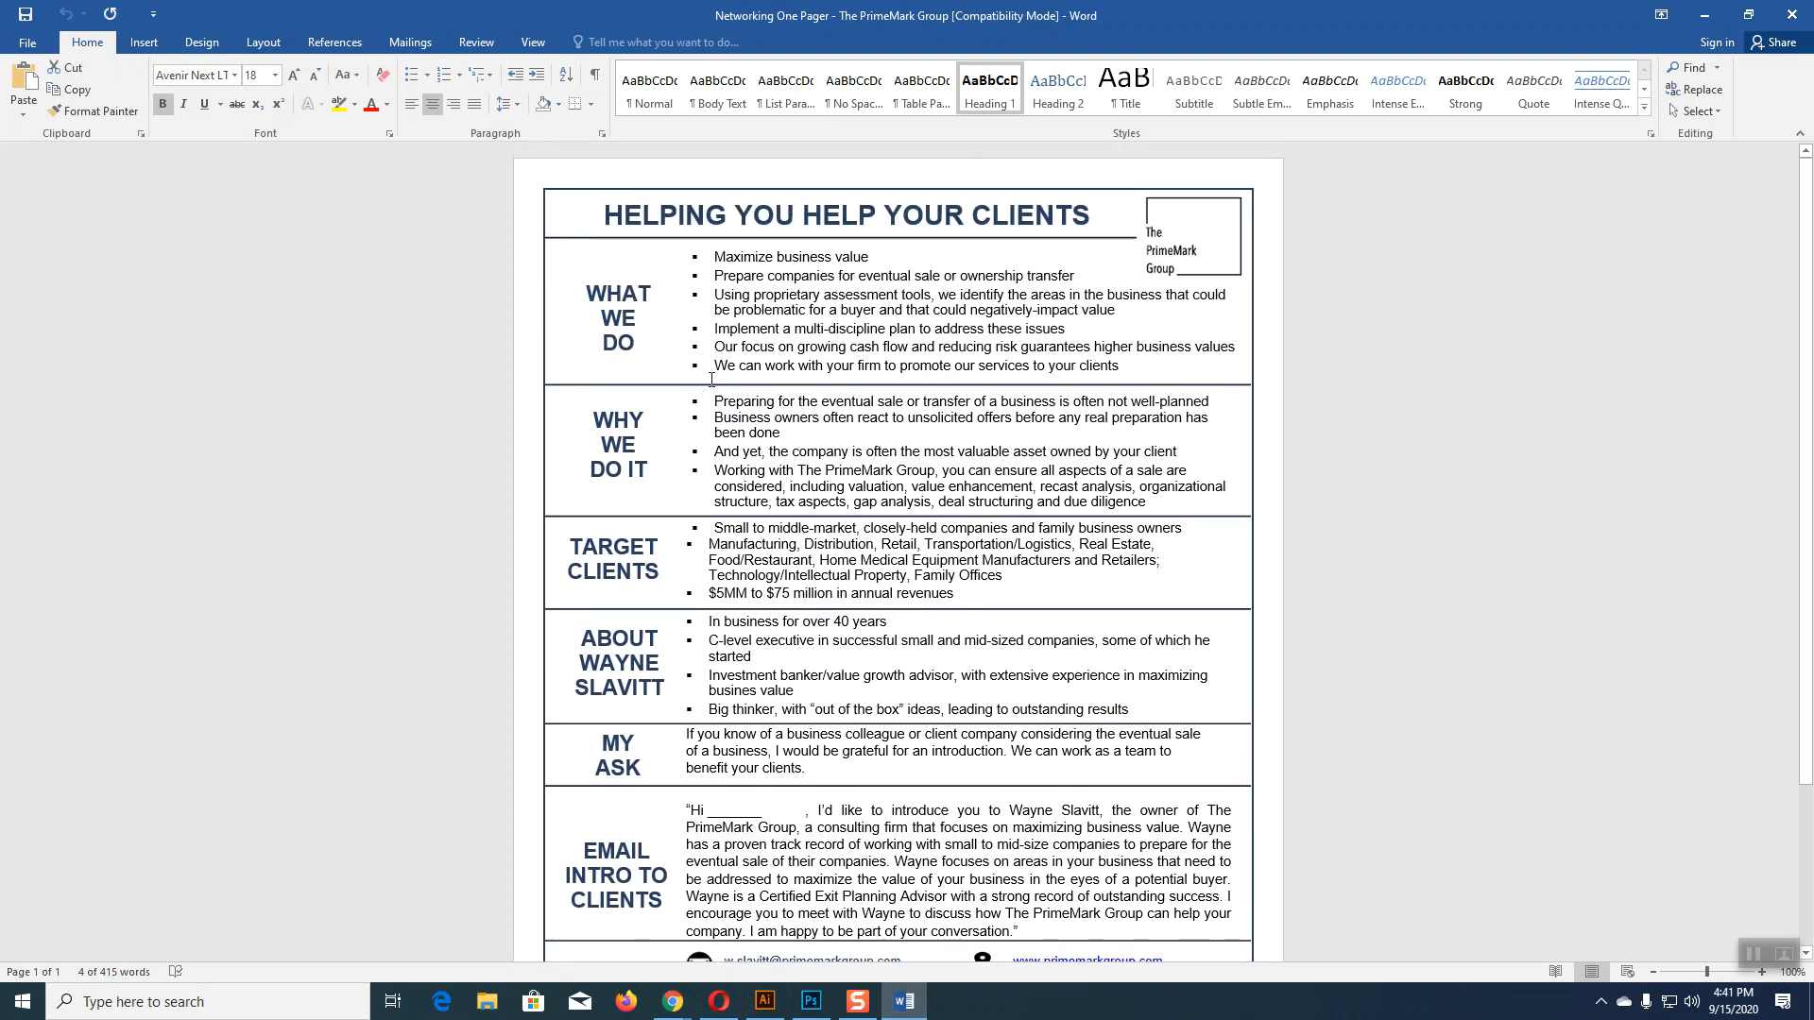
click(765, 1002)
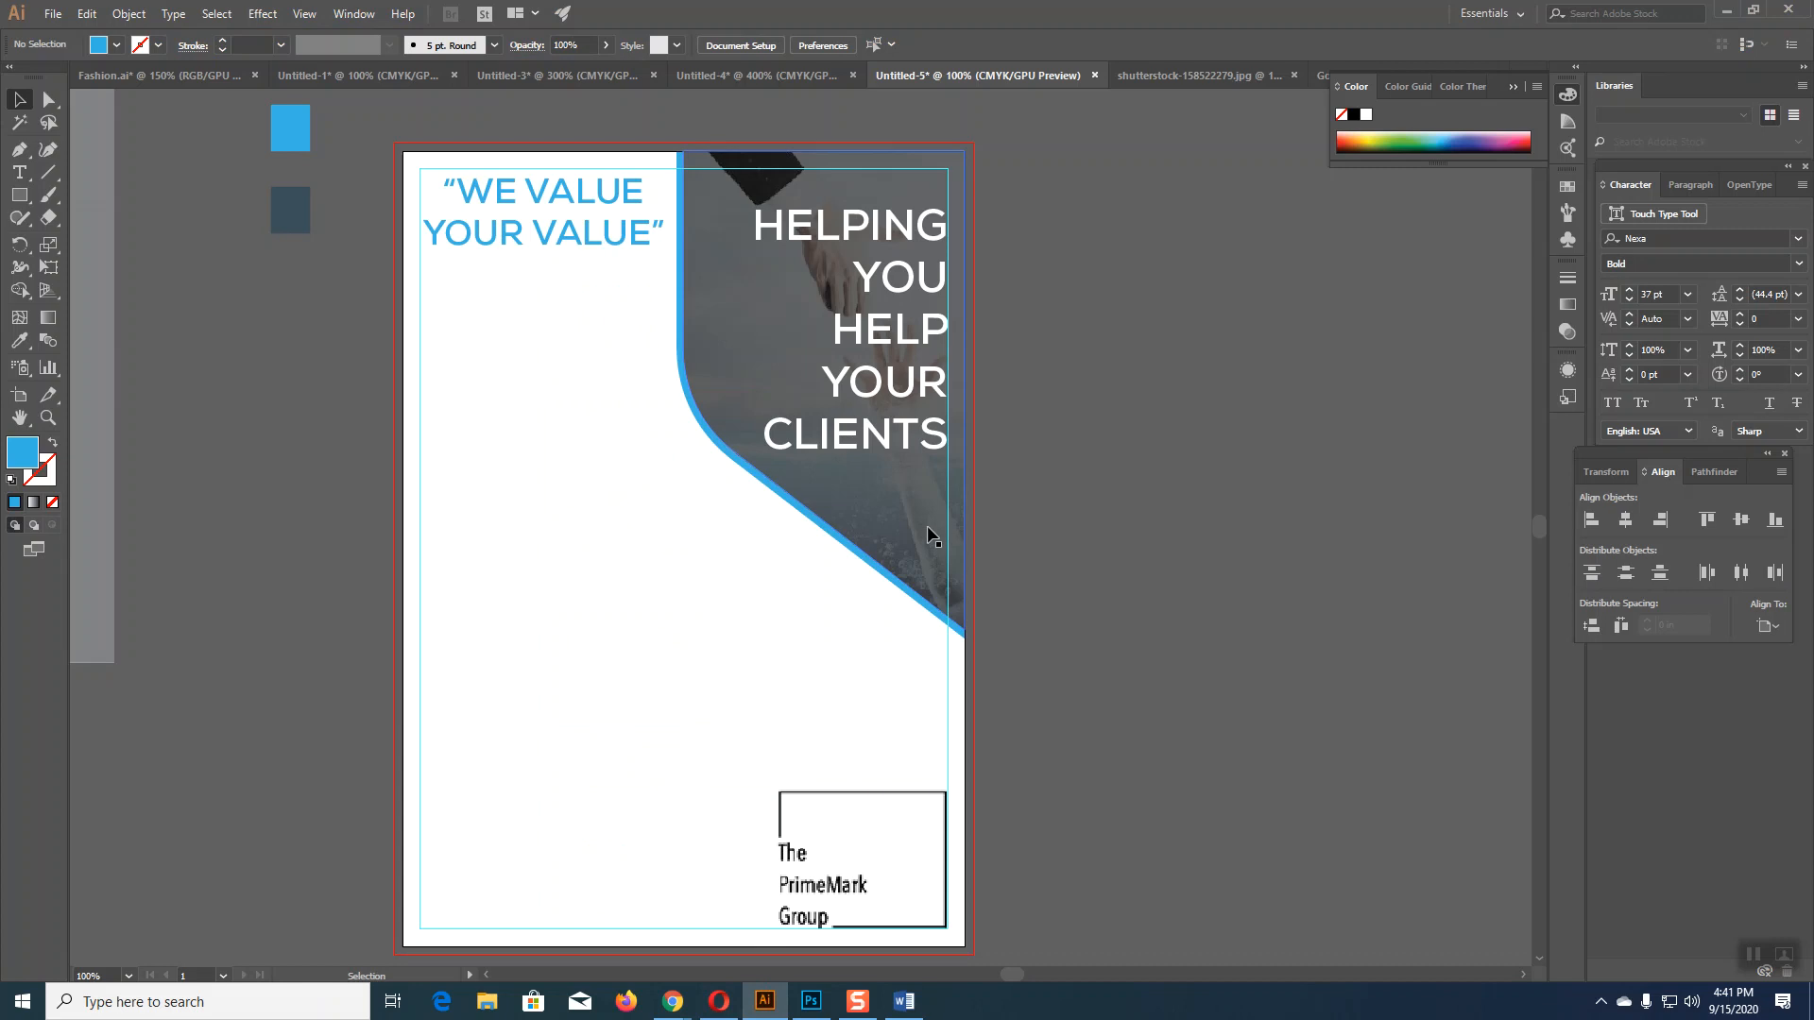
Step: Draw a text area of 9 pt Lorem ipsum placeholder text below the tagline
click(20, 173)
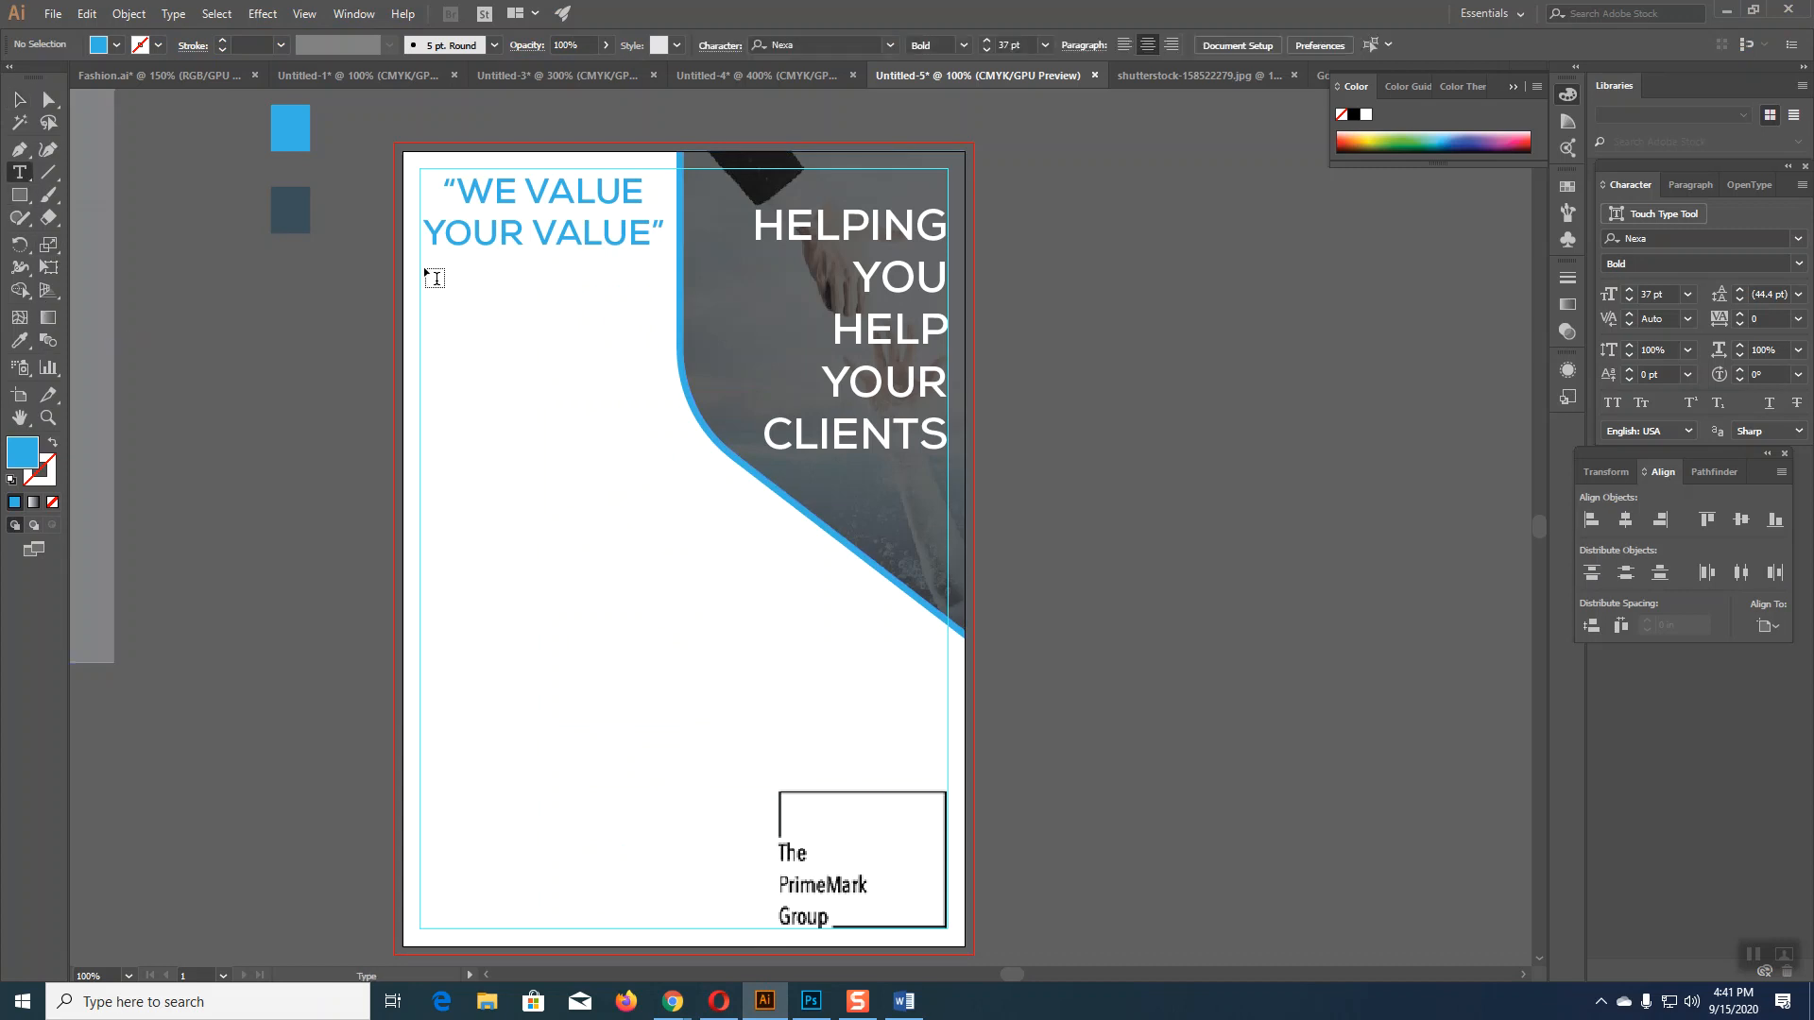
drag(420, 268, 670, 525)
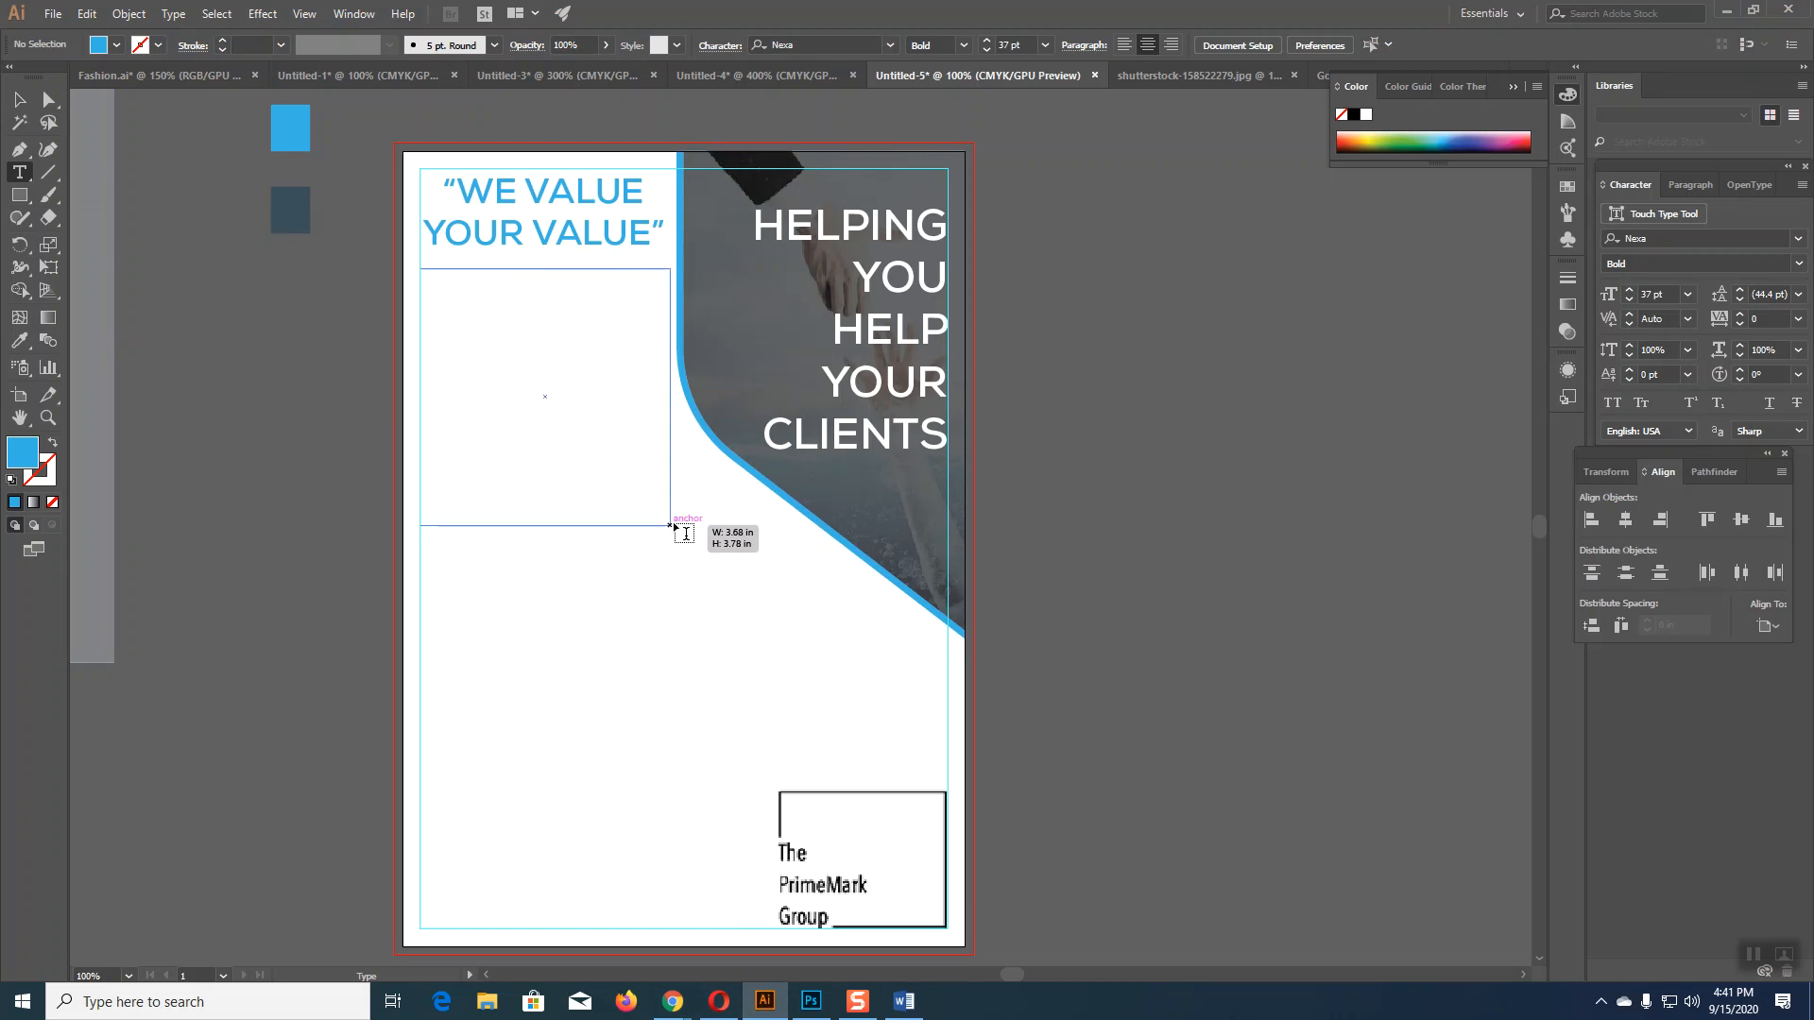
drag(670, 525, 670, 525)
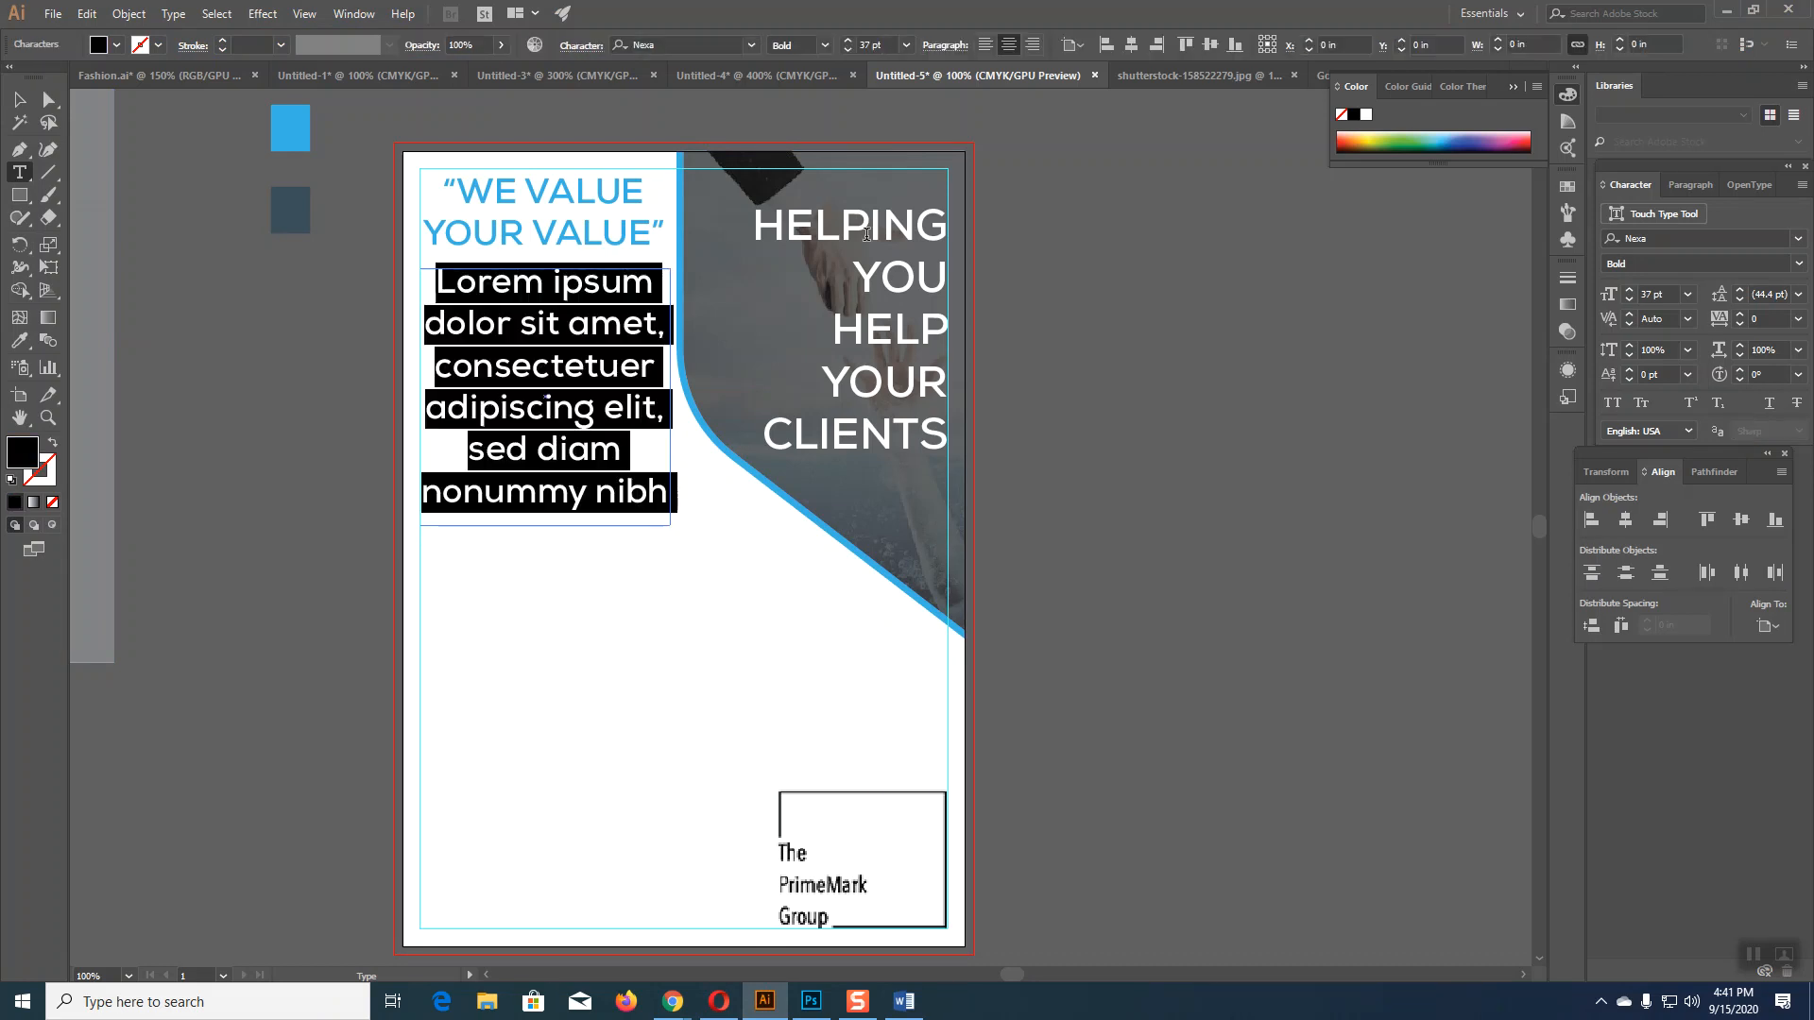
click(905, 45)
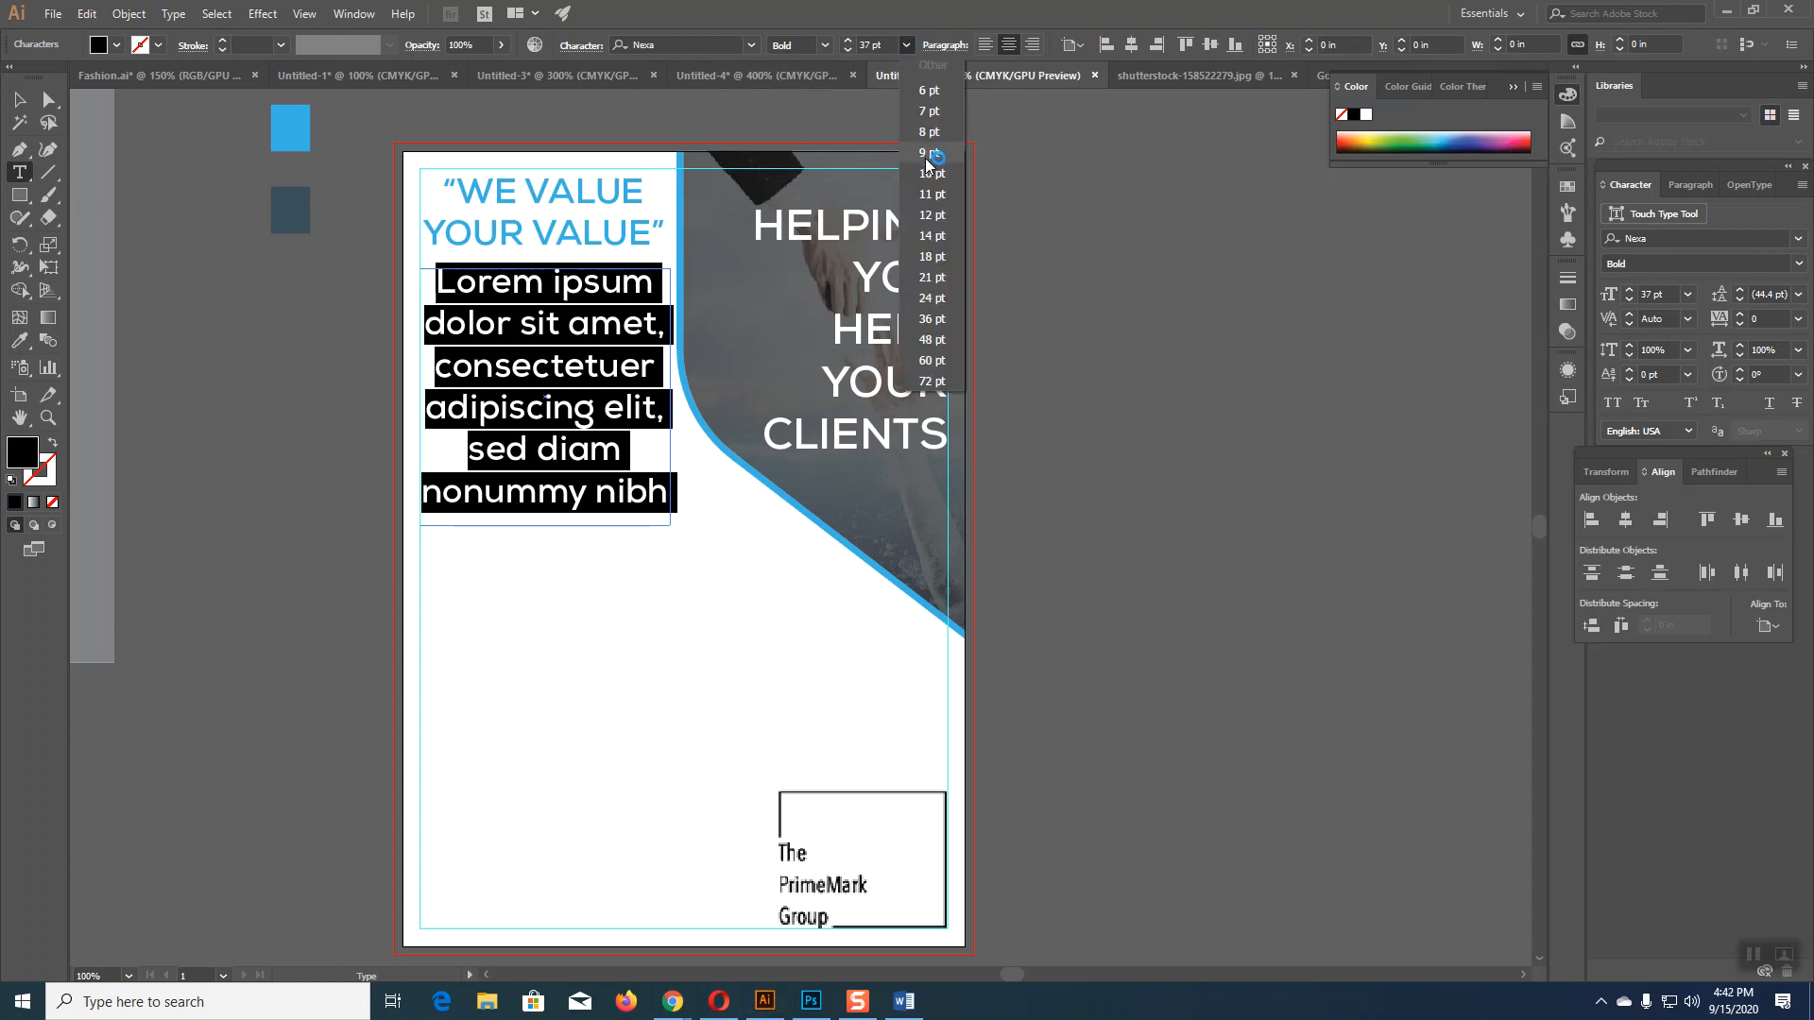
click(934, 144)
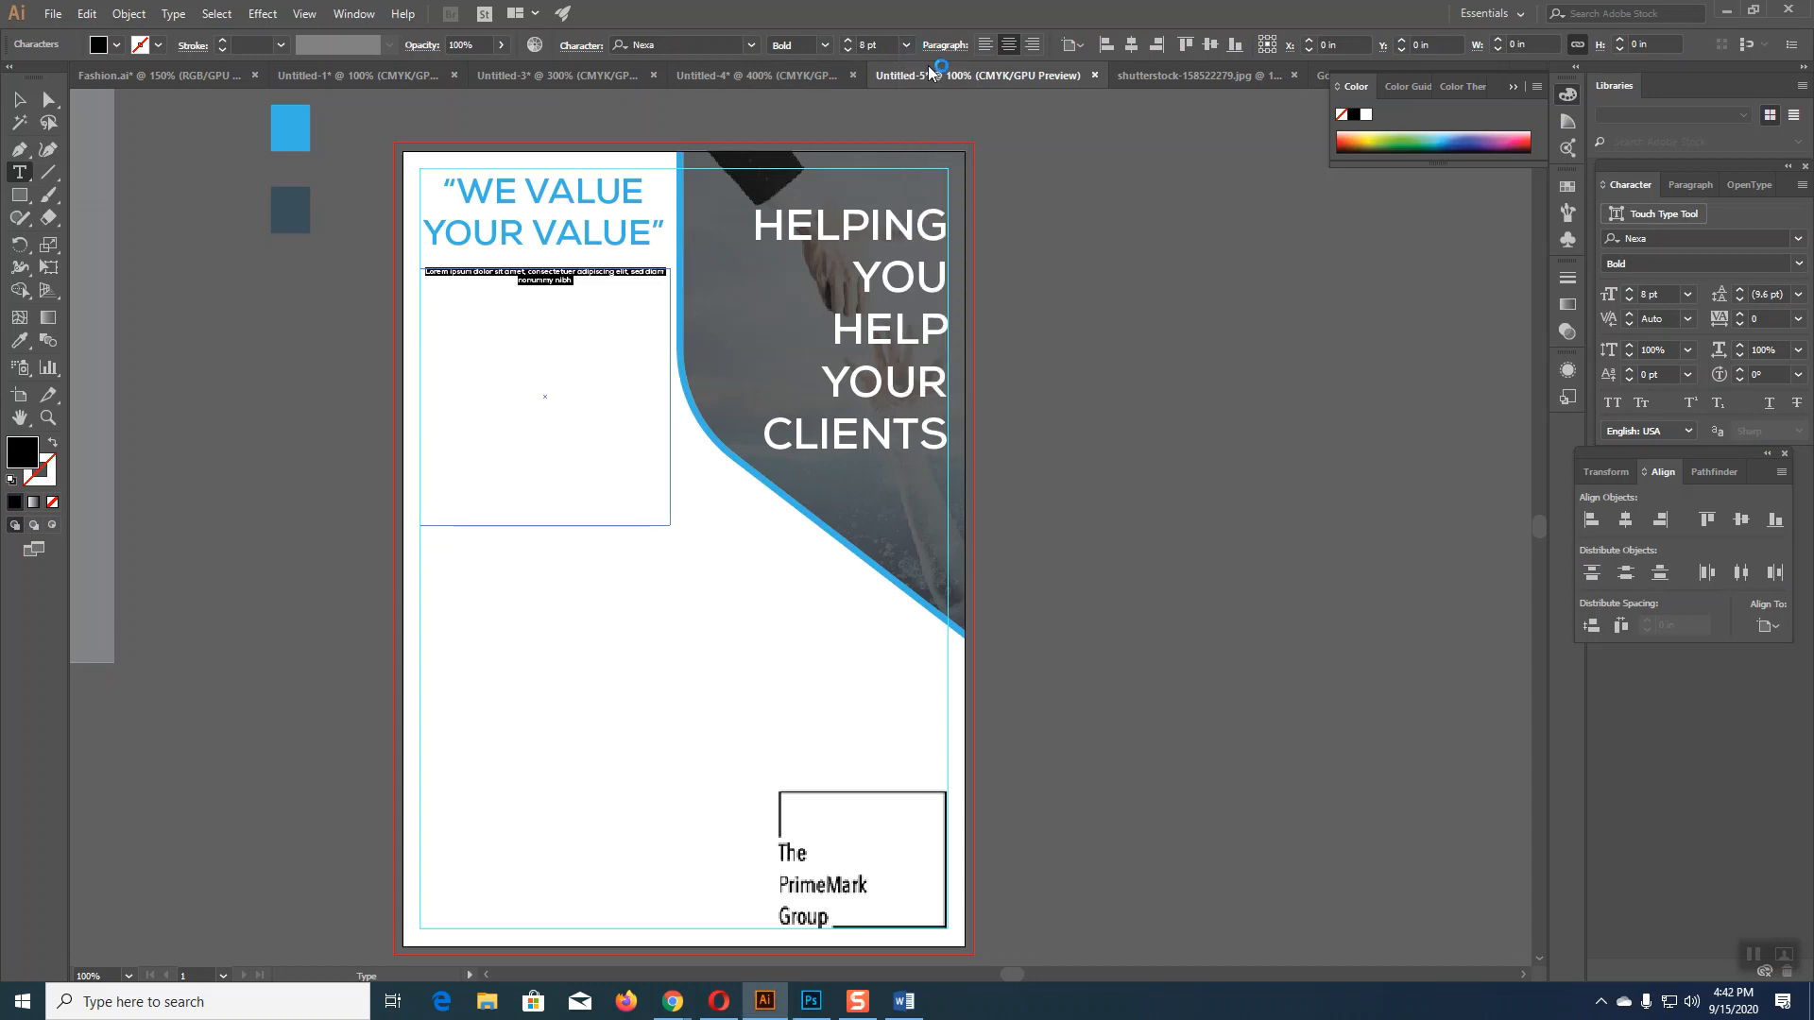
click(905, 45)
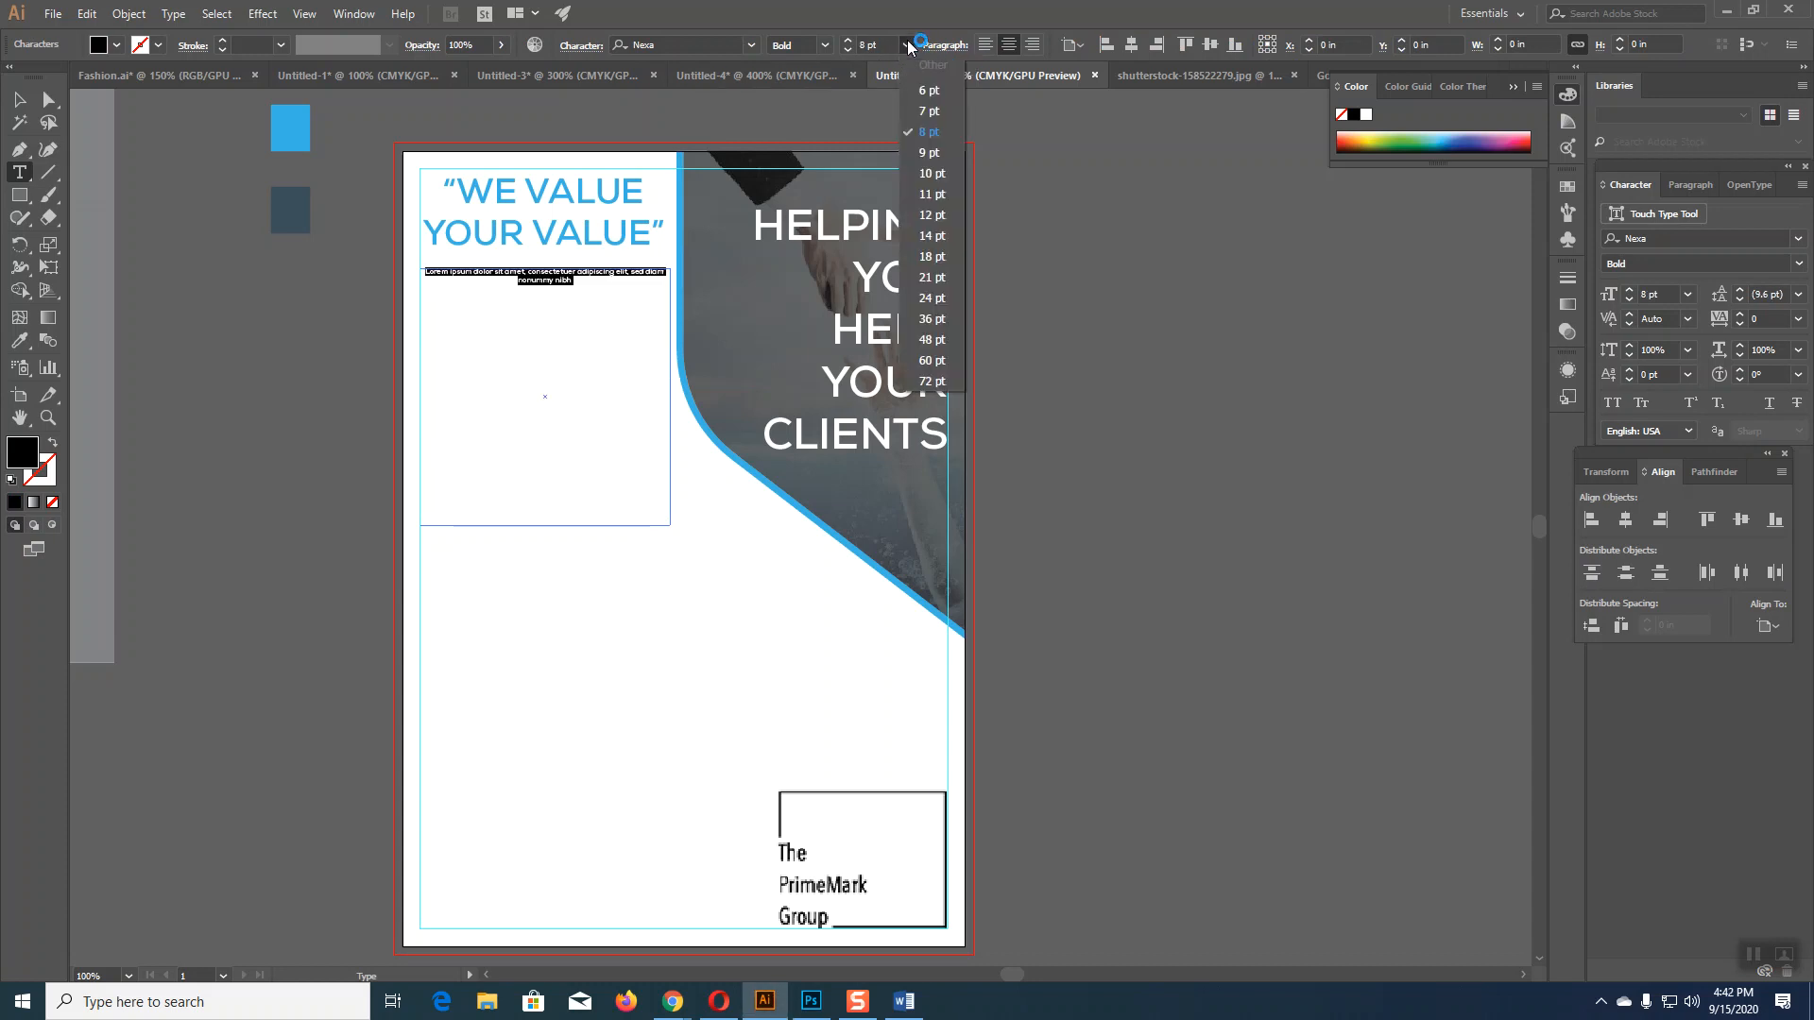
click(927, 153)
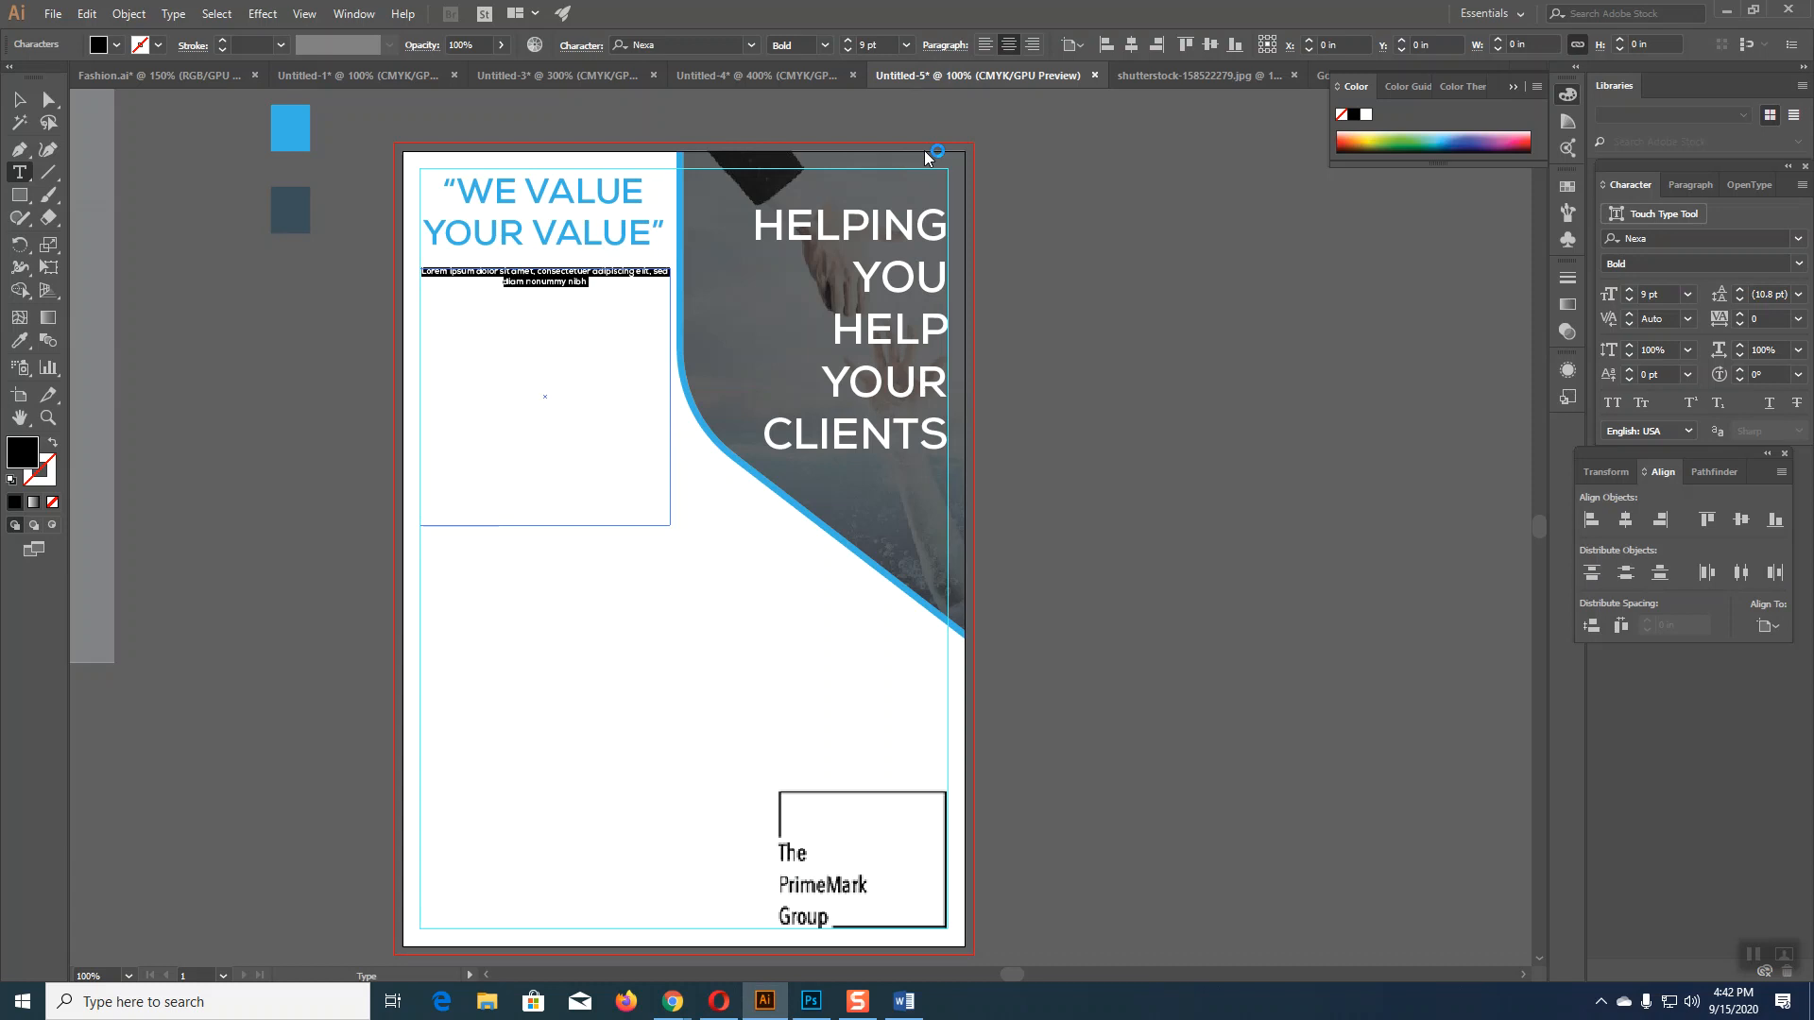
Step: Select the WHAT WE DO row in the Word one-pager and return to Illustrator
click(903, 1002)
drag(710, 257, 1141, 368)
key(ctrl+c)
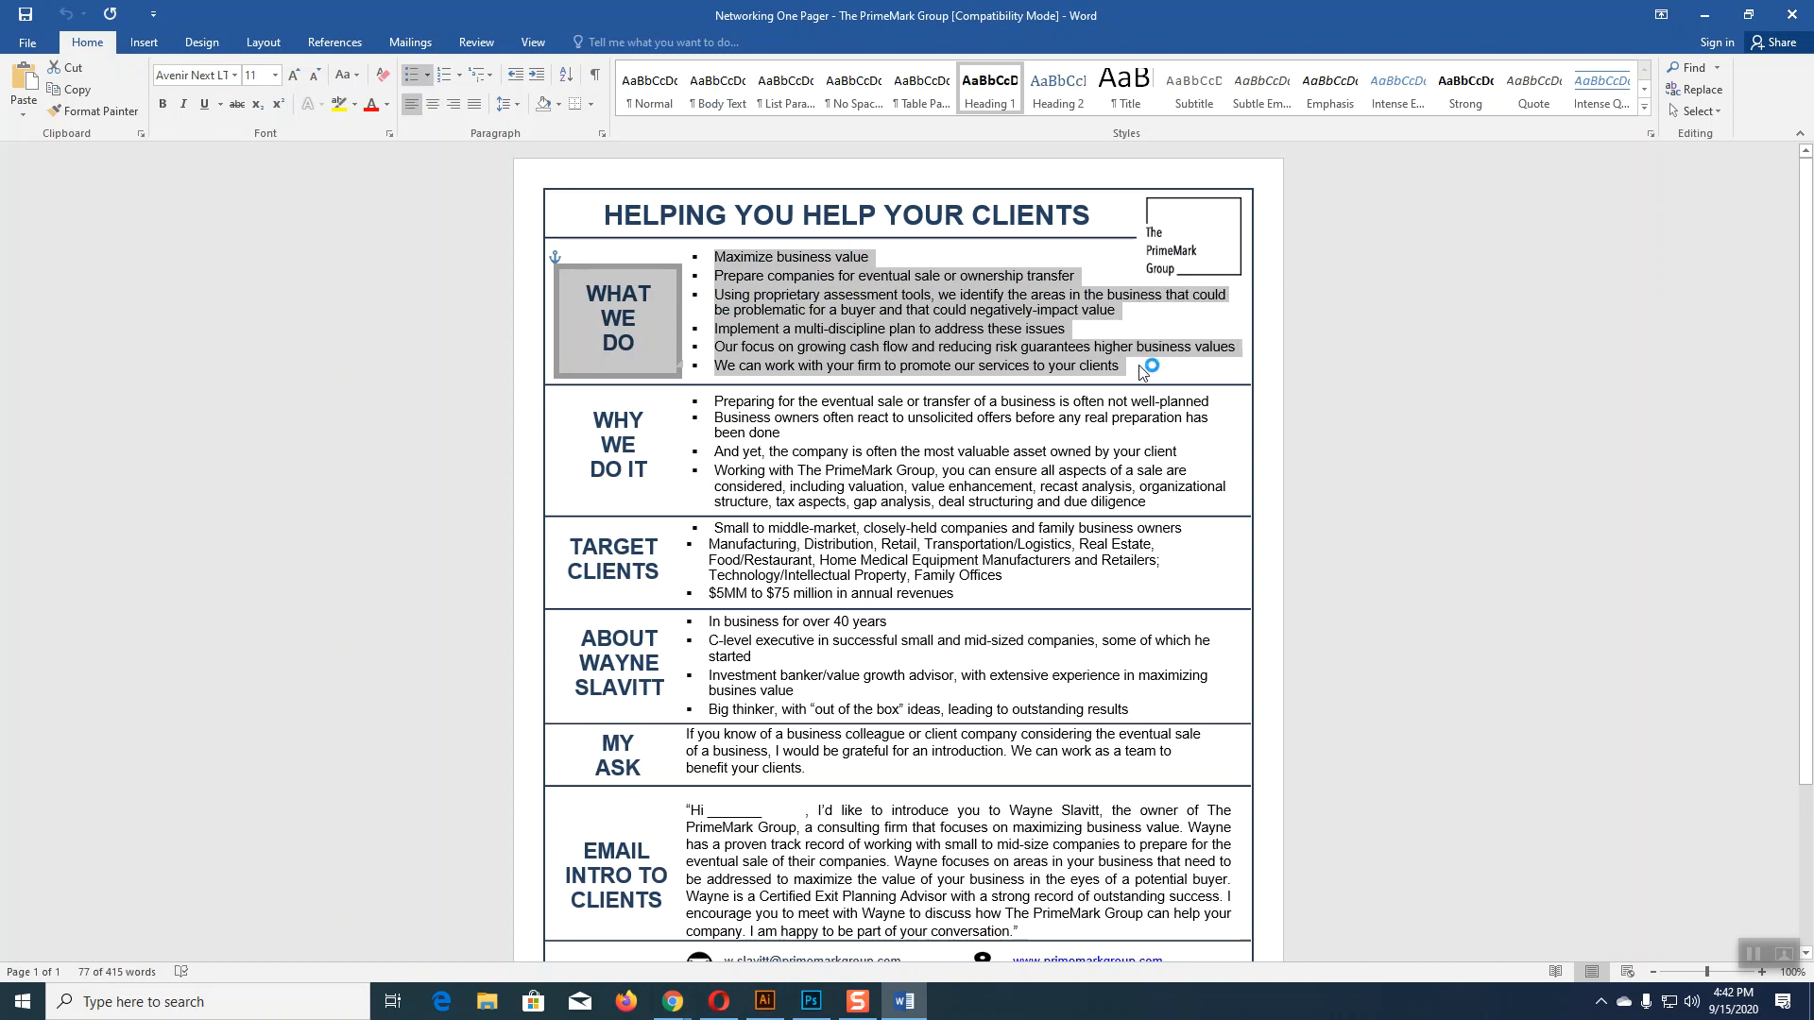
click(766, 1001)
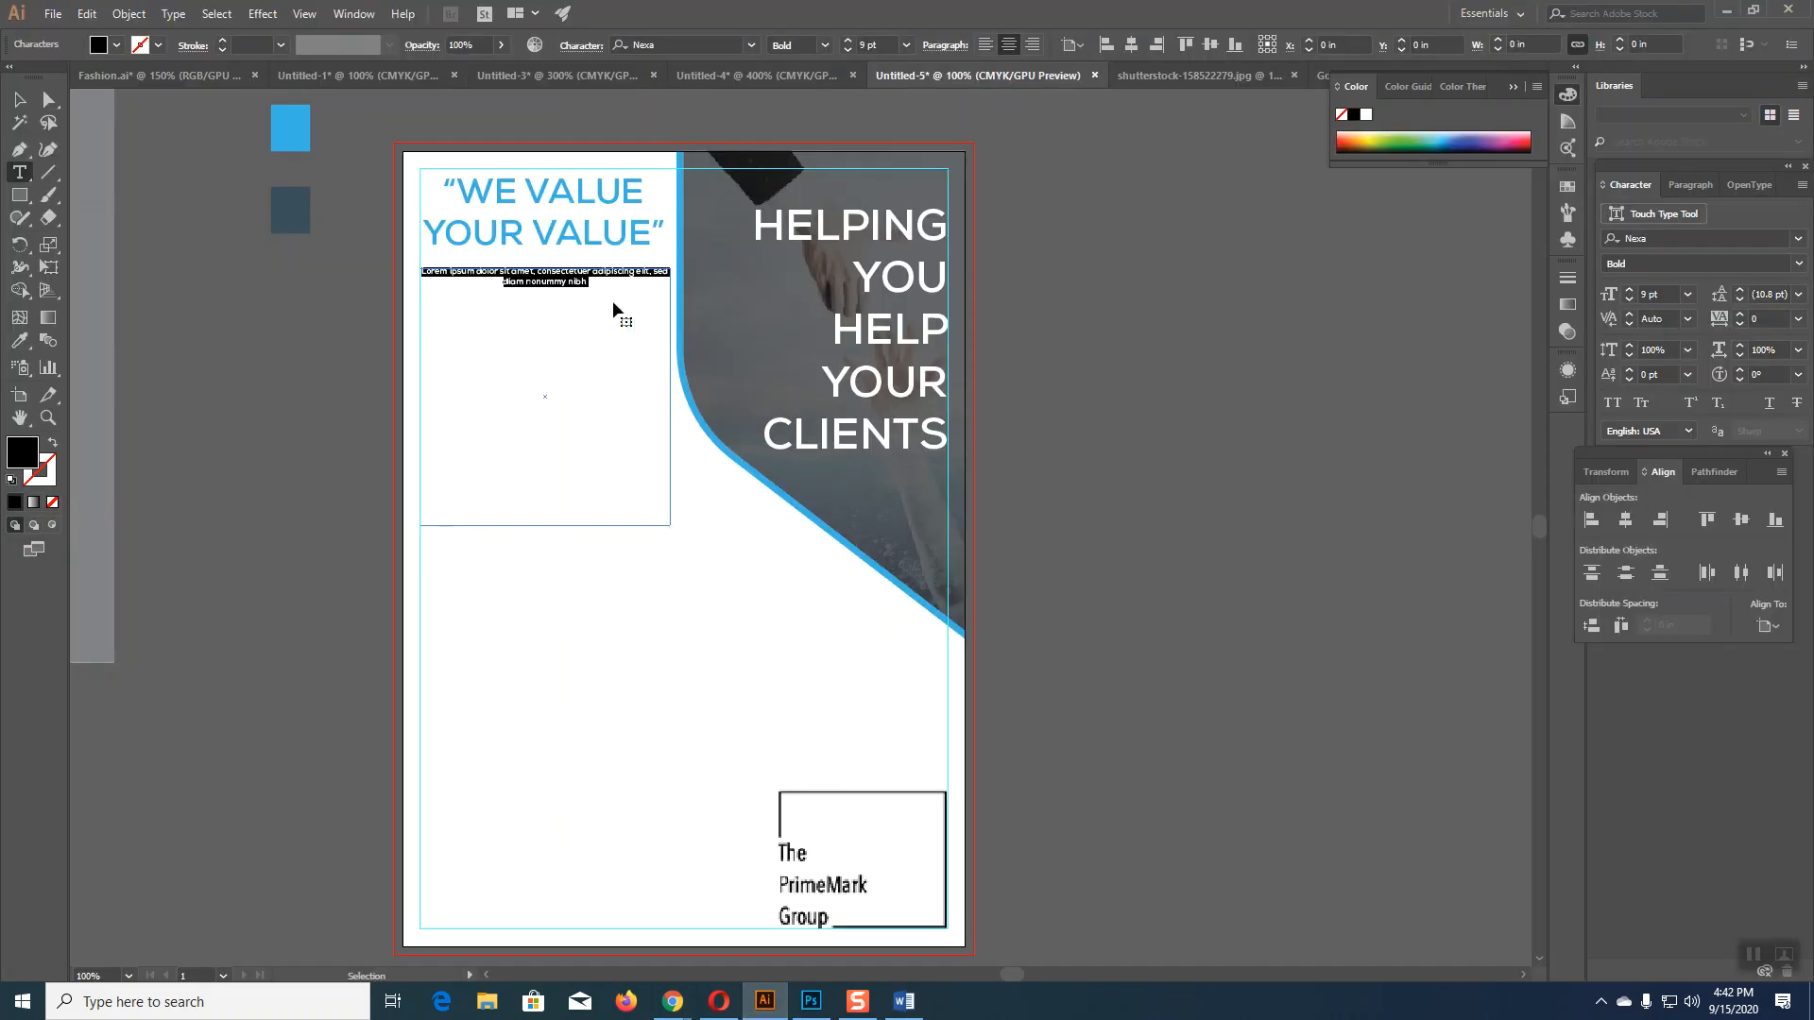
Step: Paste the copied WHAT WE DO bullet list over the Lorem ipsum placeholder and tidy its lines
click(592, 293)
drag(582, 283, 392, 276)
key(ctrl+v)
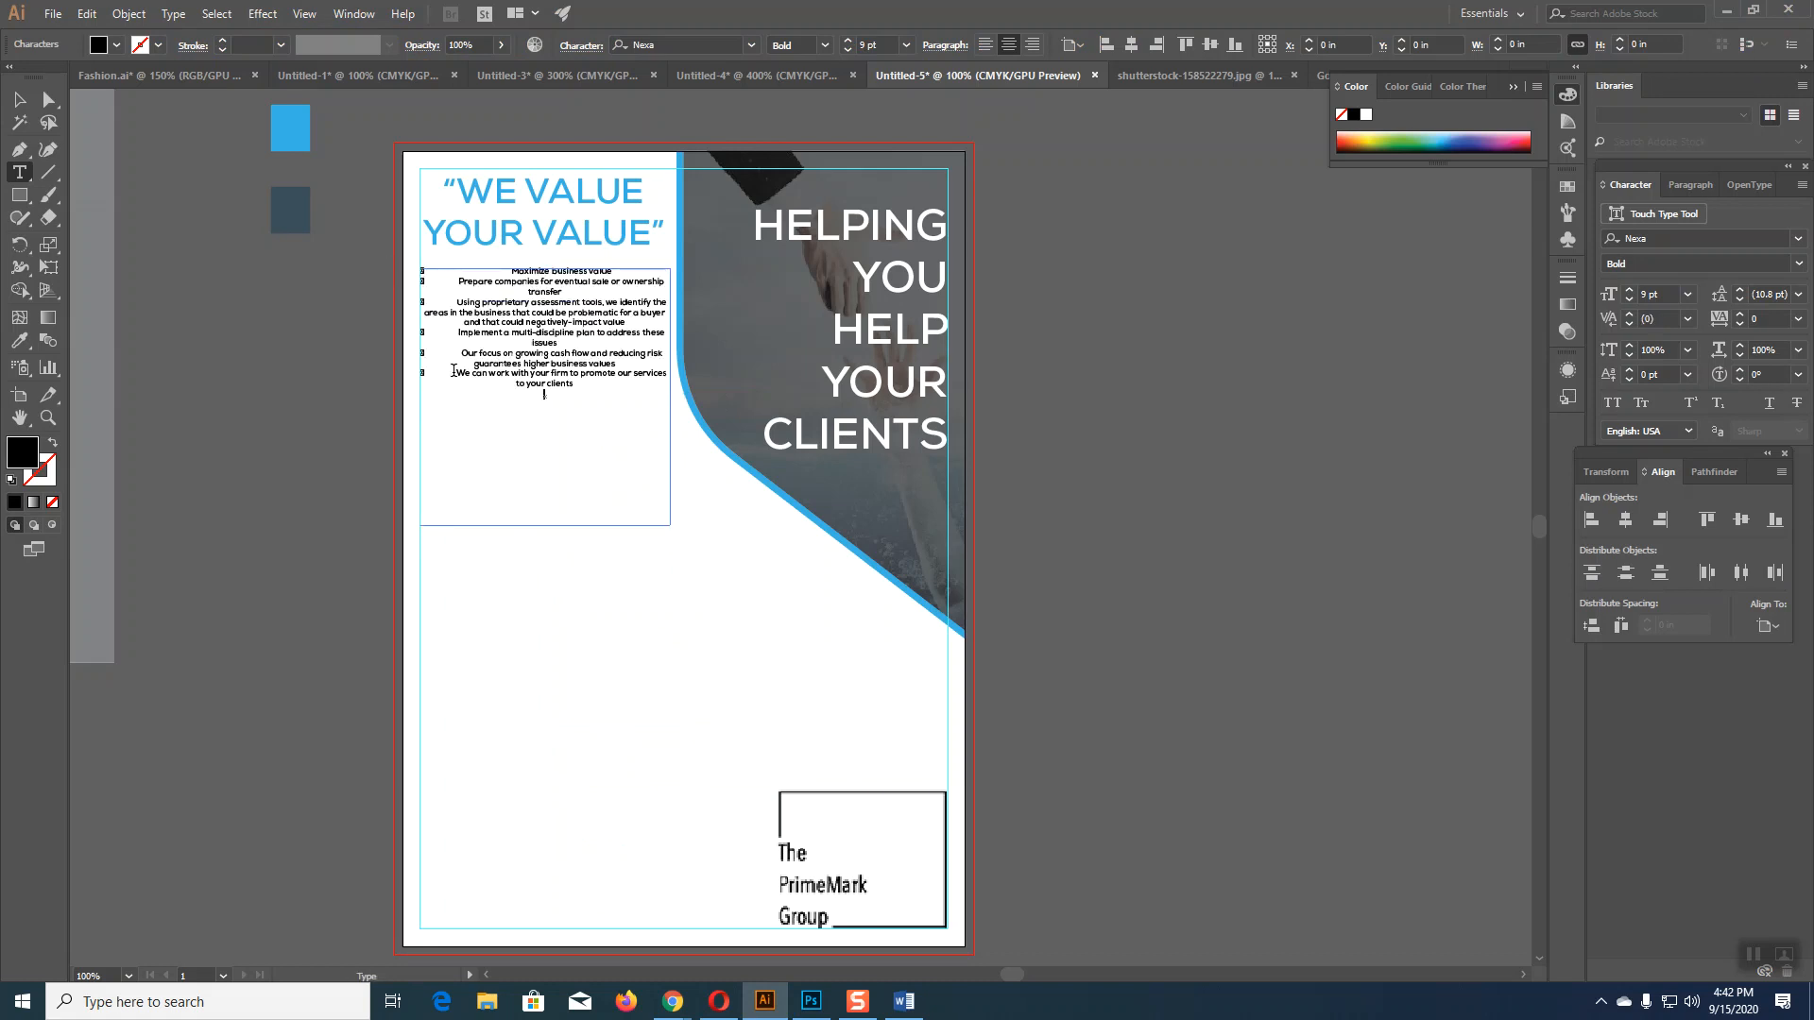
key(BackSpace)
key(BackSpace)
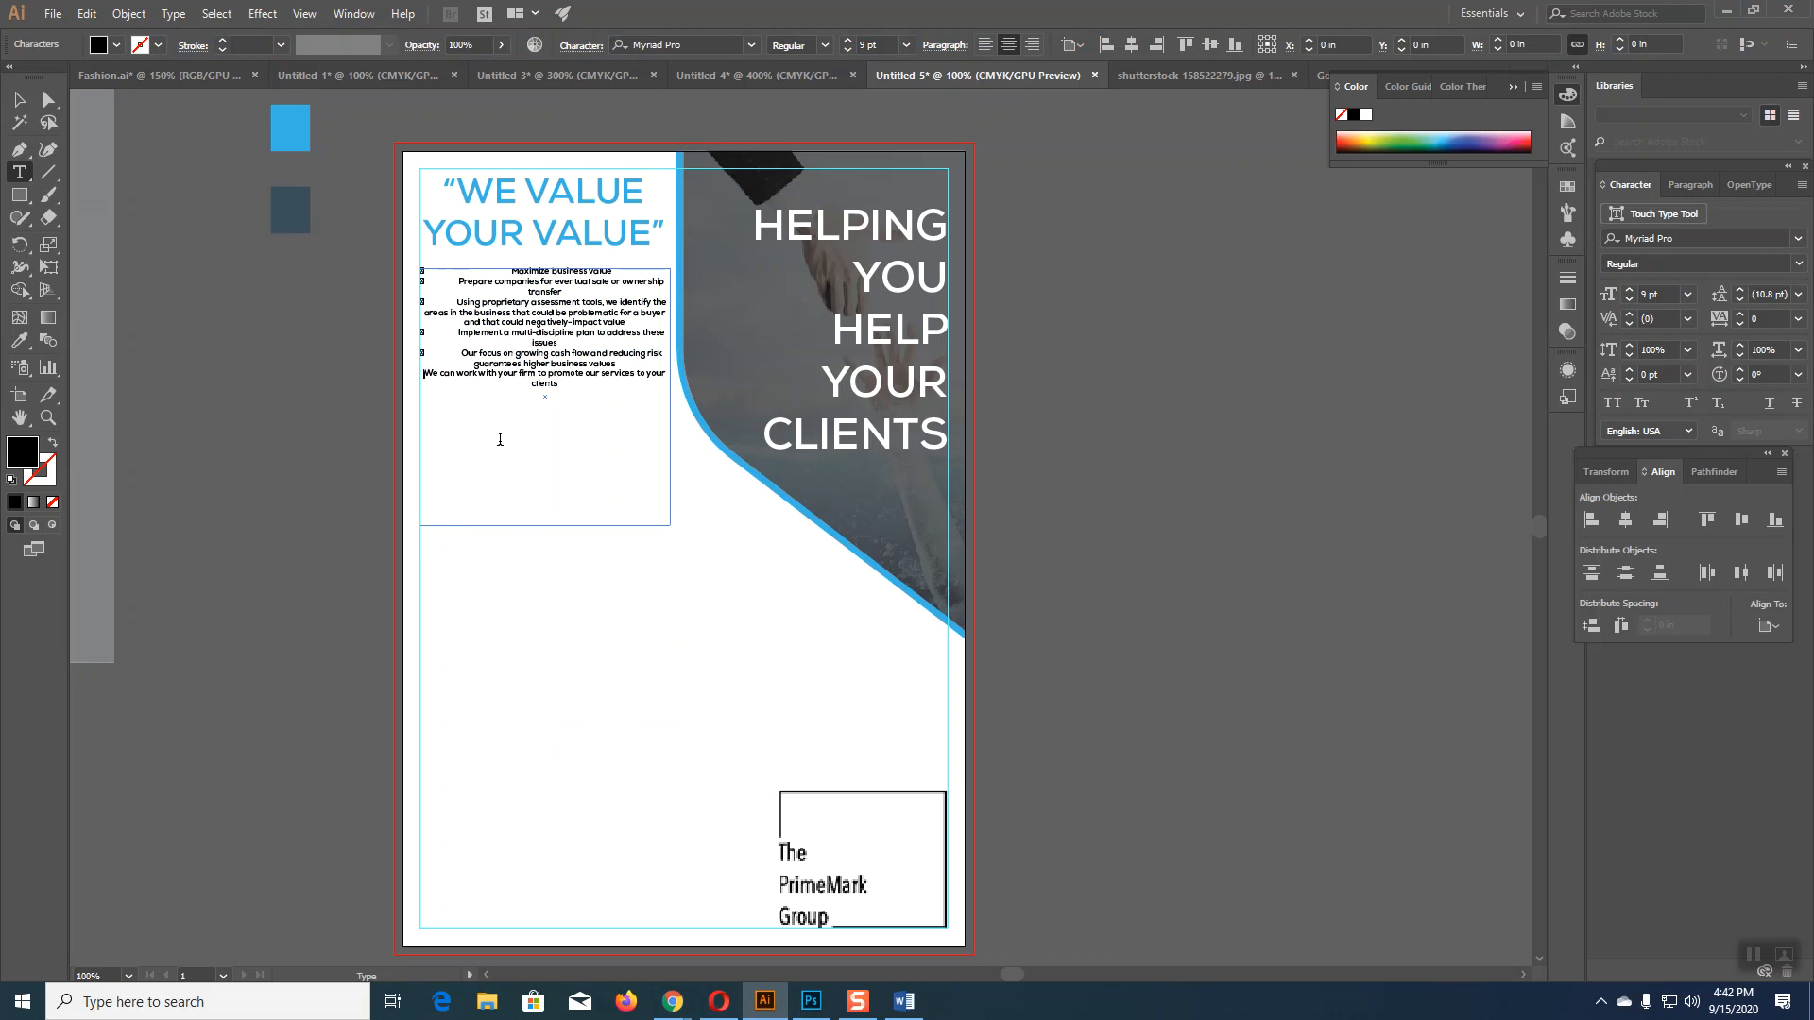
click(474, 364)
key(BackSpace)
key(BackSpace)
key(BackSpace)
key(BackSpace)
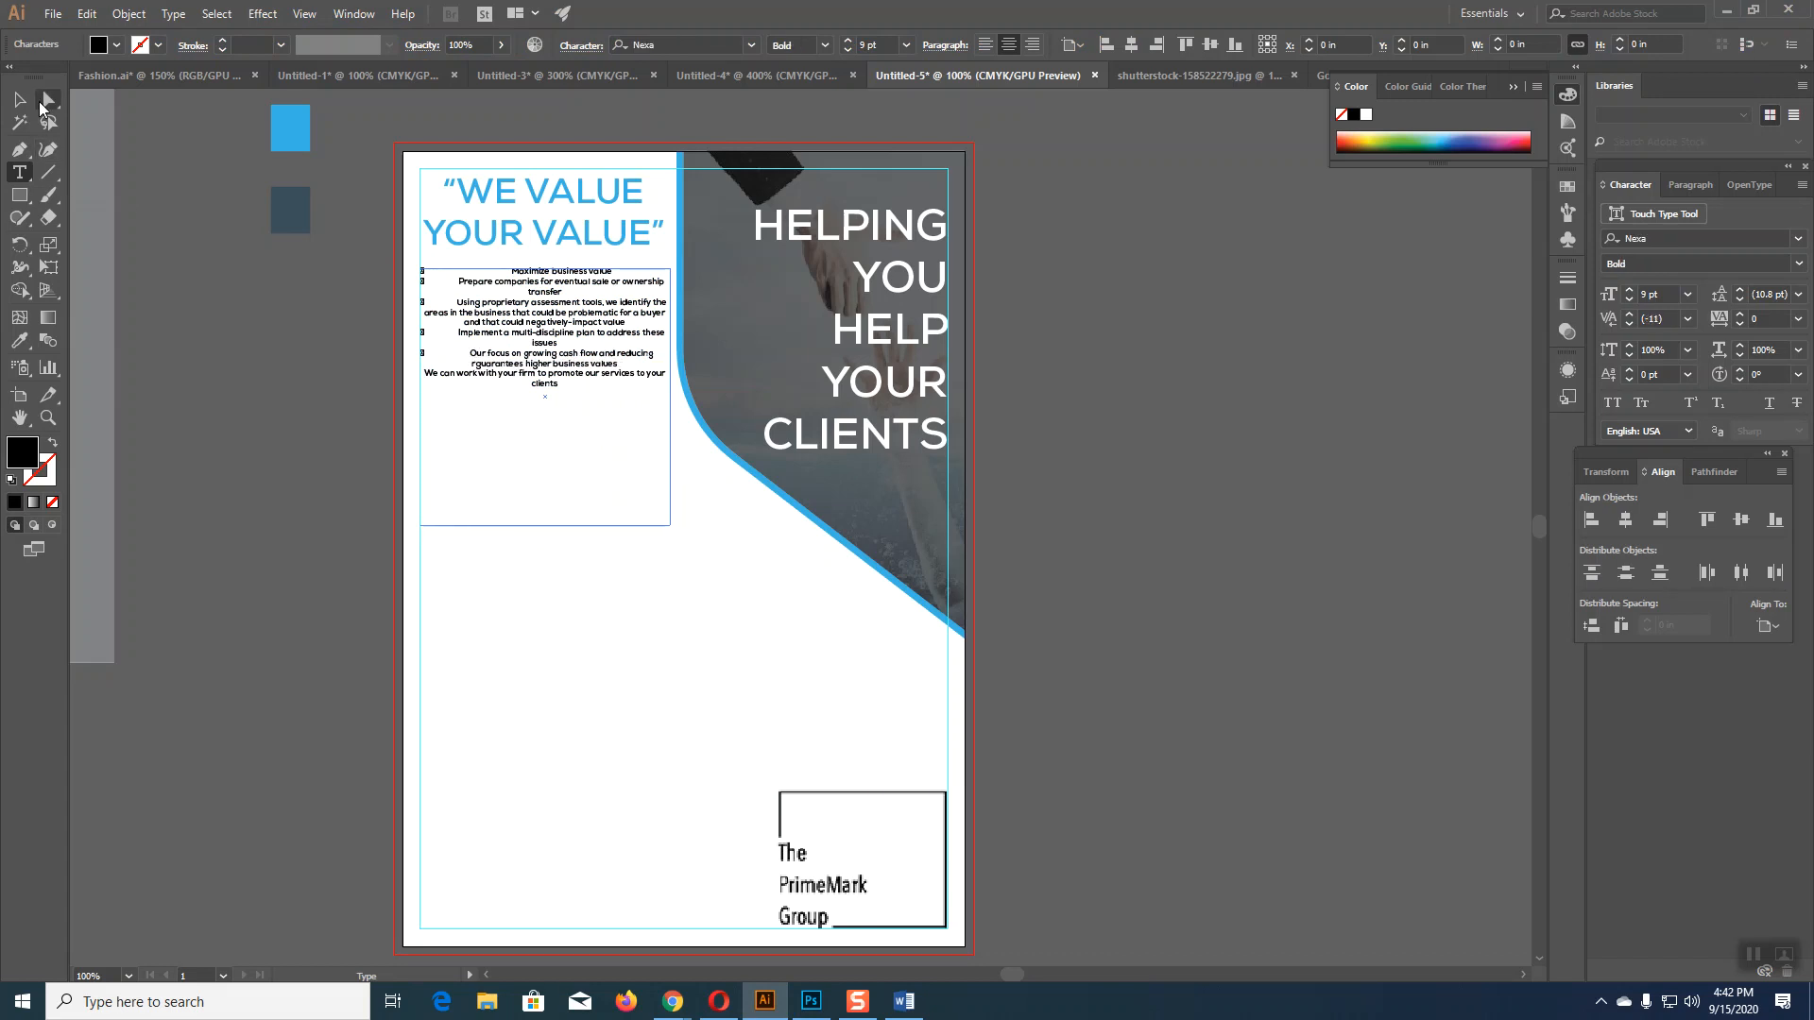
Step: Delete the bulleted text frame from the flyer
key(Escape)
key(Delete)
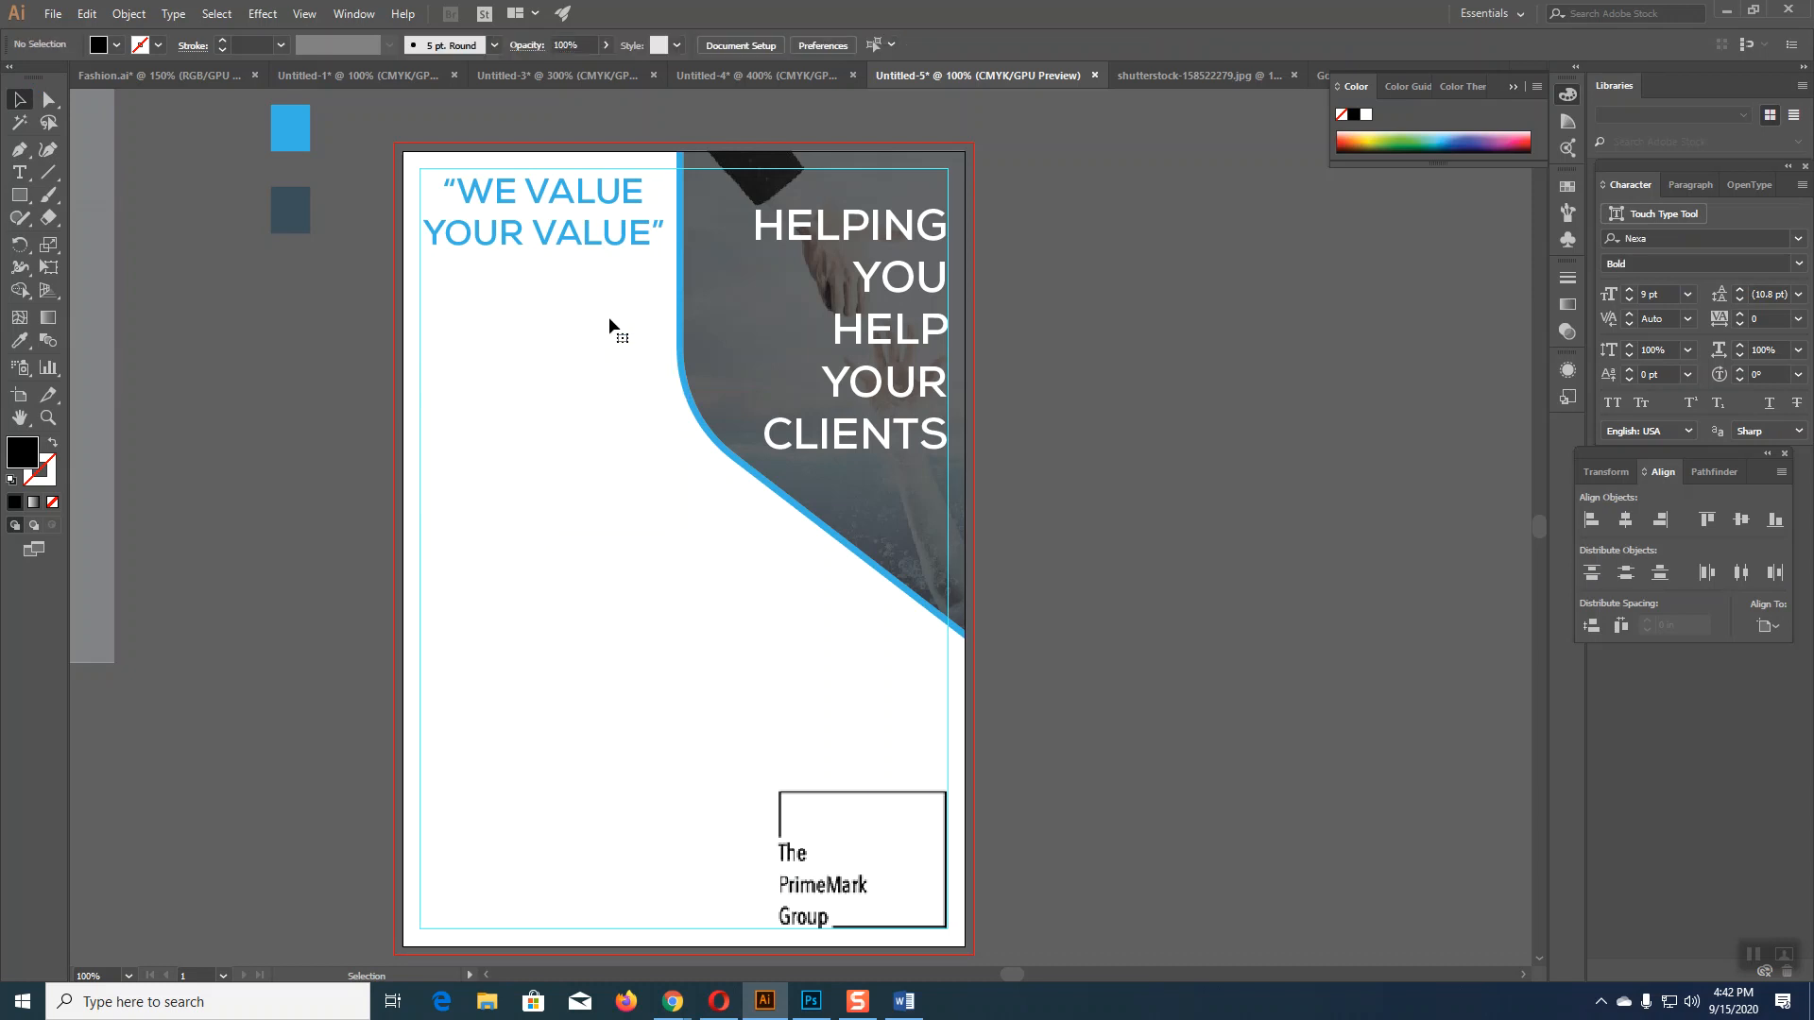
key(alt+Tab)
Step: In Word, shift the WHAT WE DO box right and select its six bullet lines
drag(638, 300, 1248, 414)
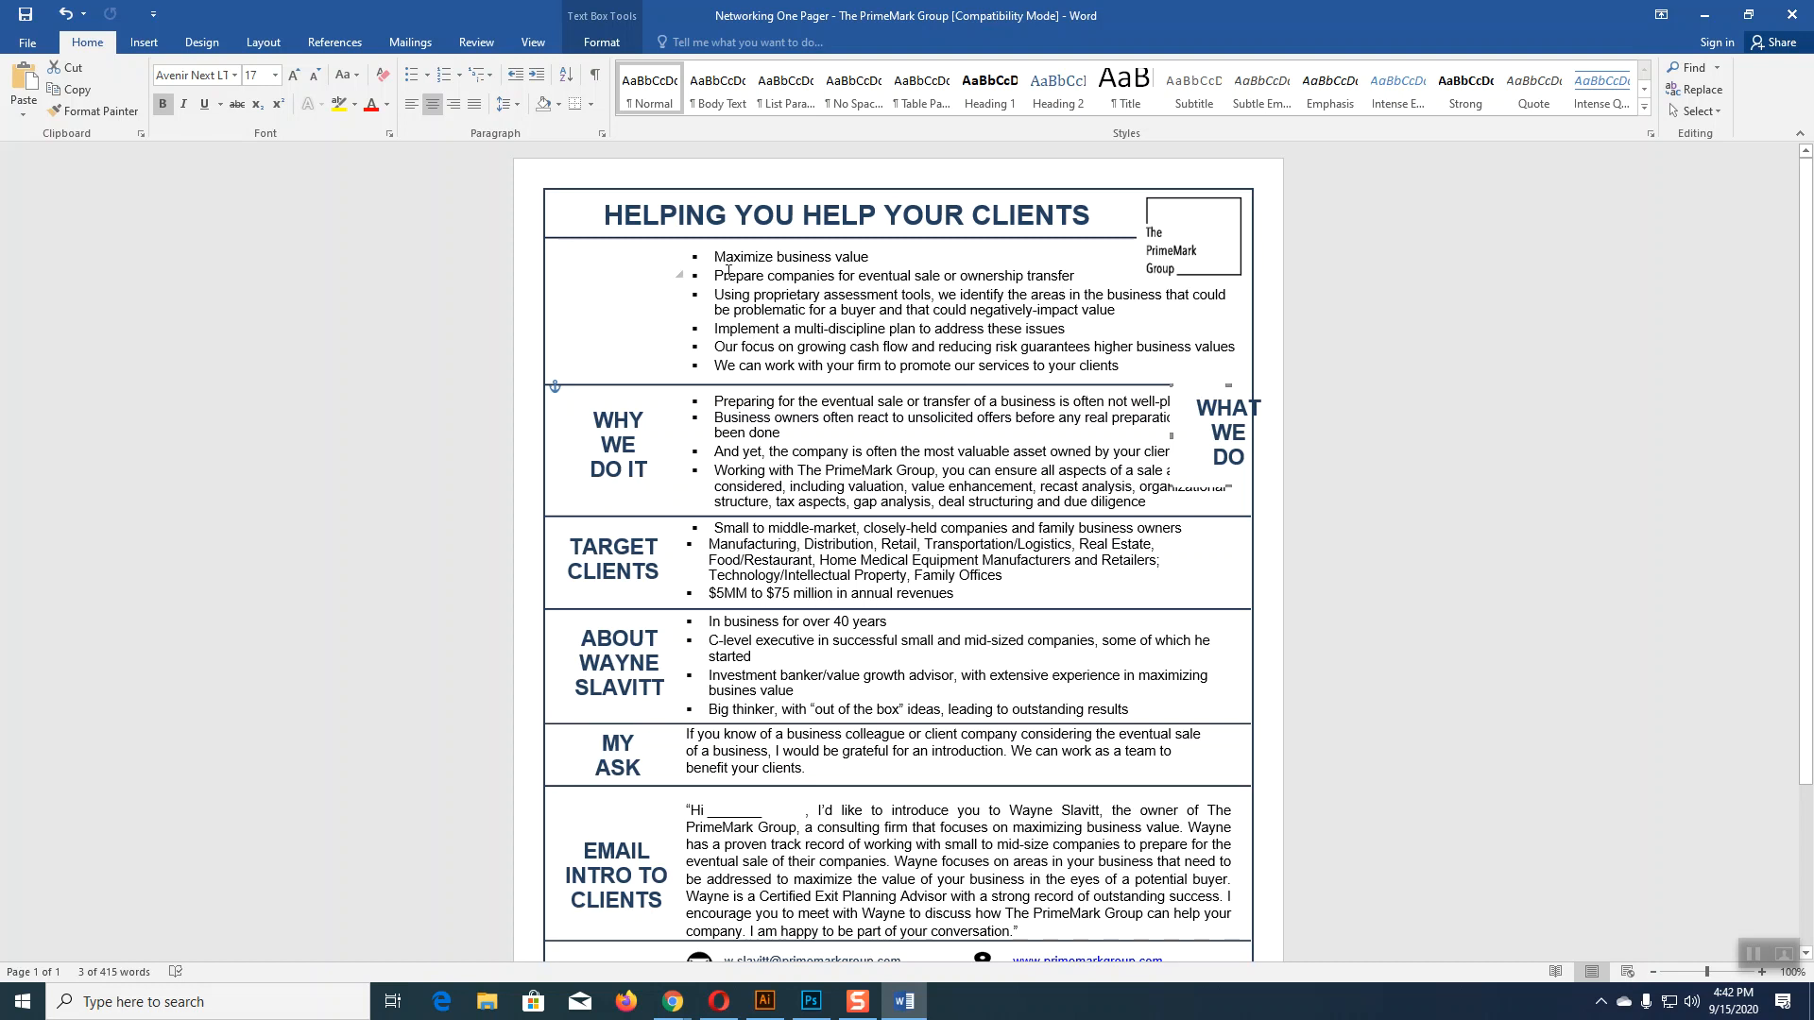
drag(715, 258, 1119, 370)
key(ctrl+c)
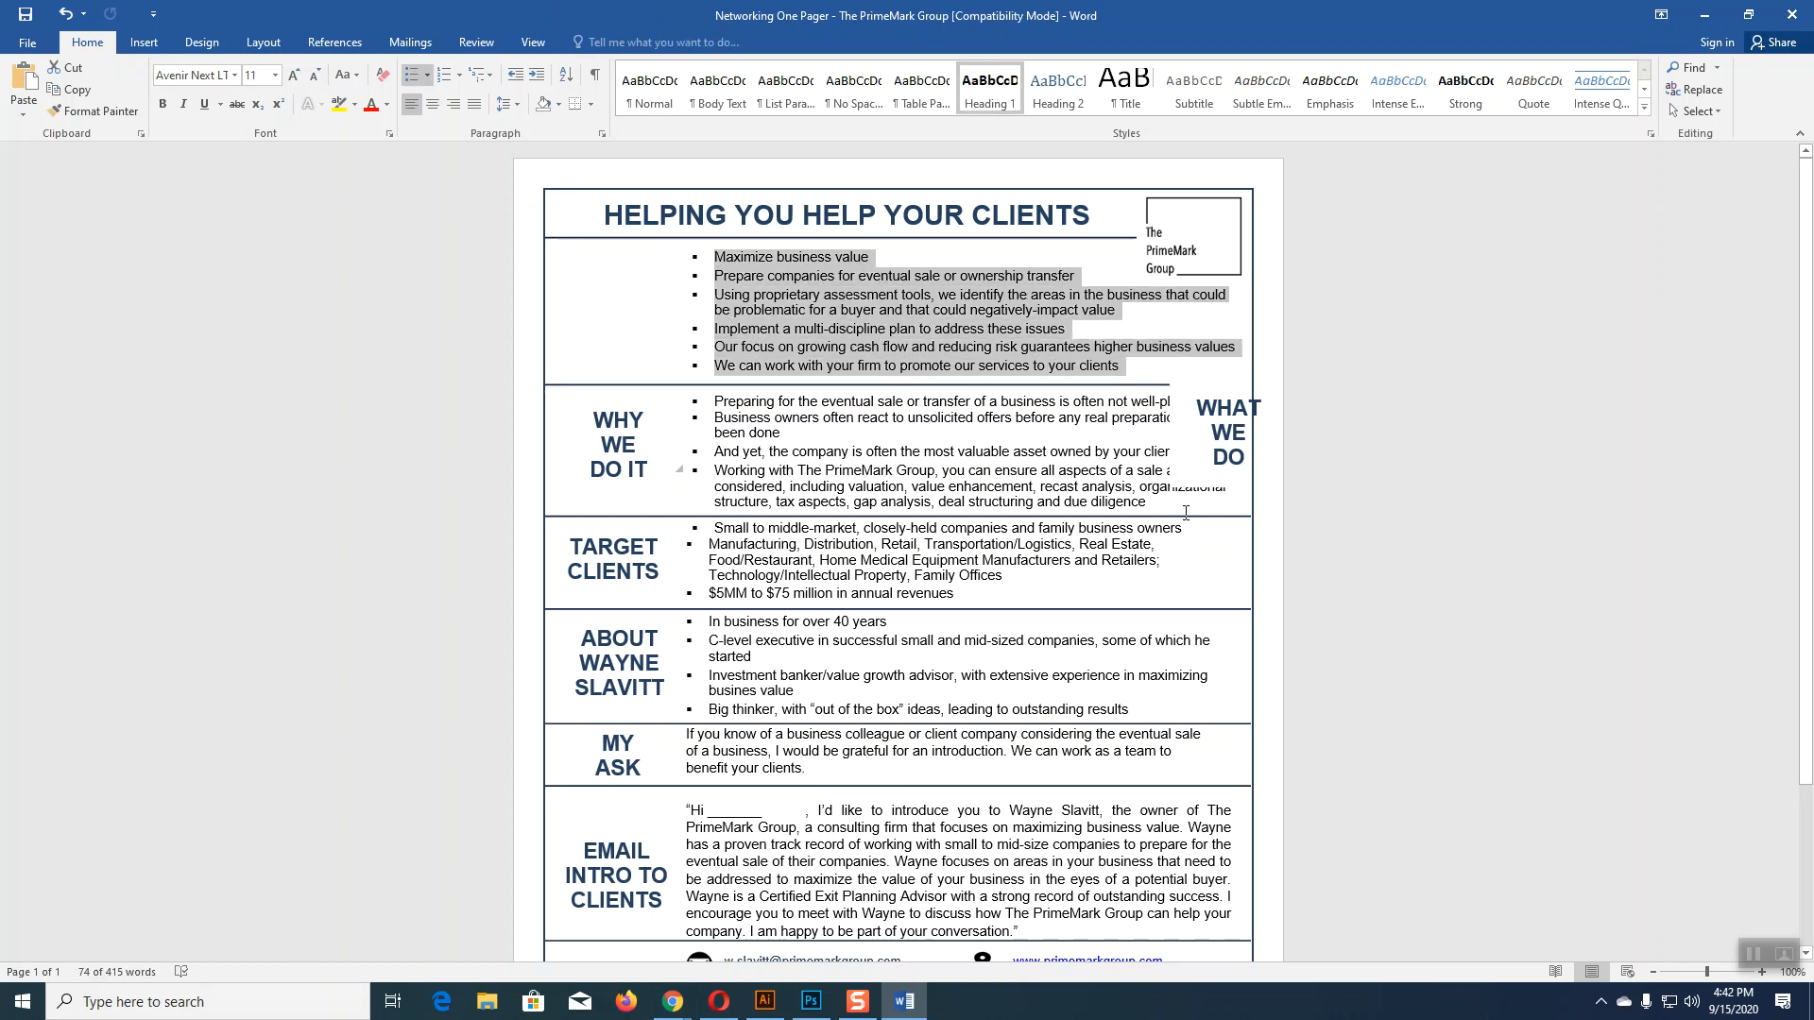
click(765, 1002)
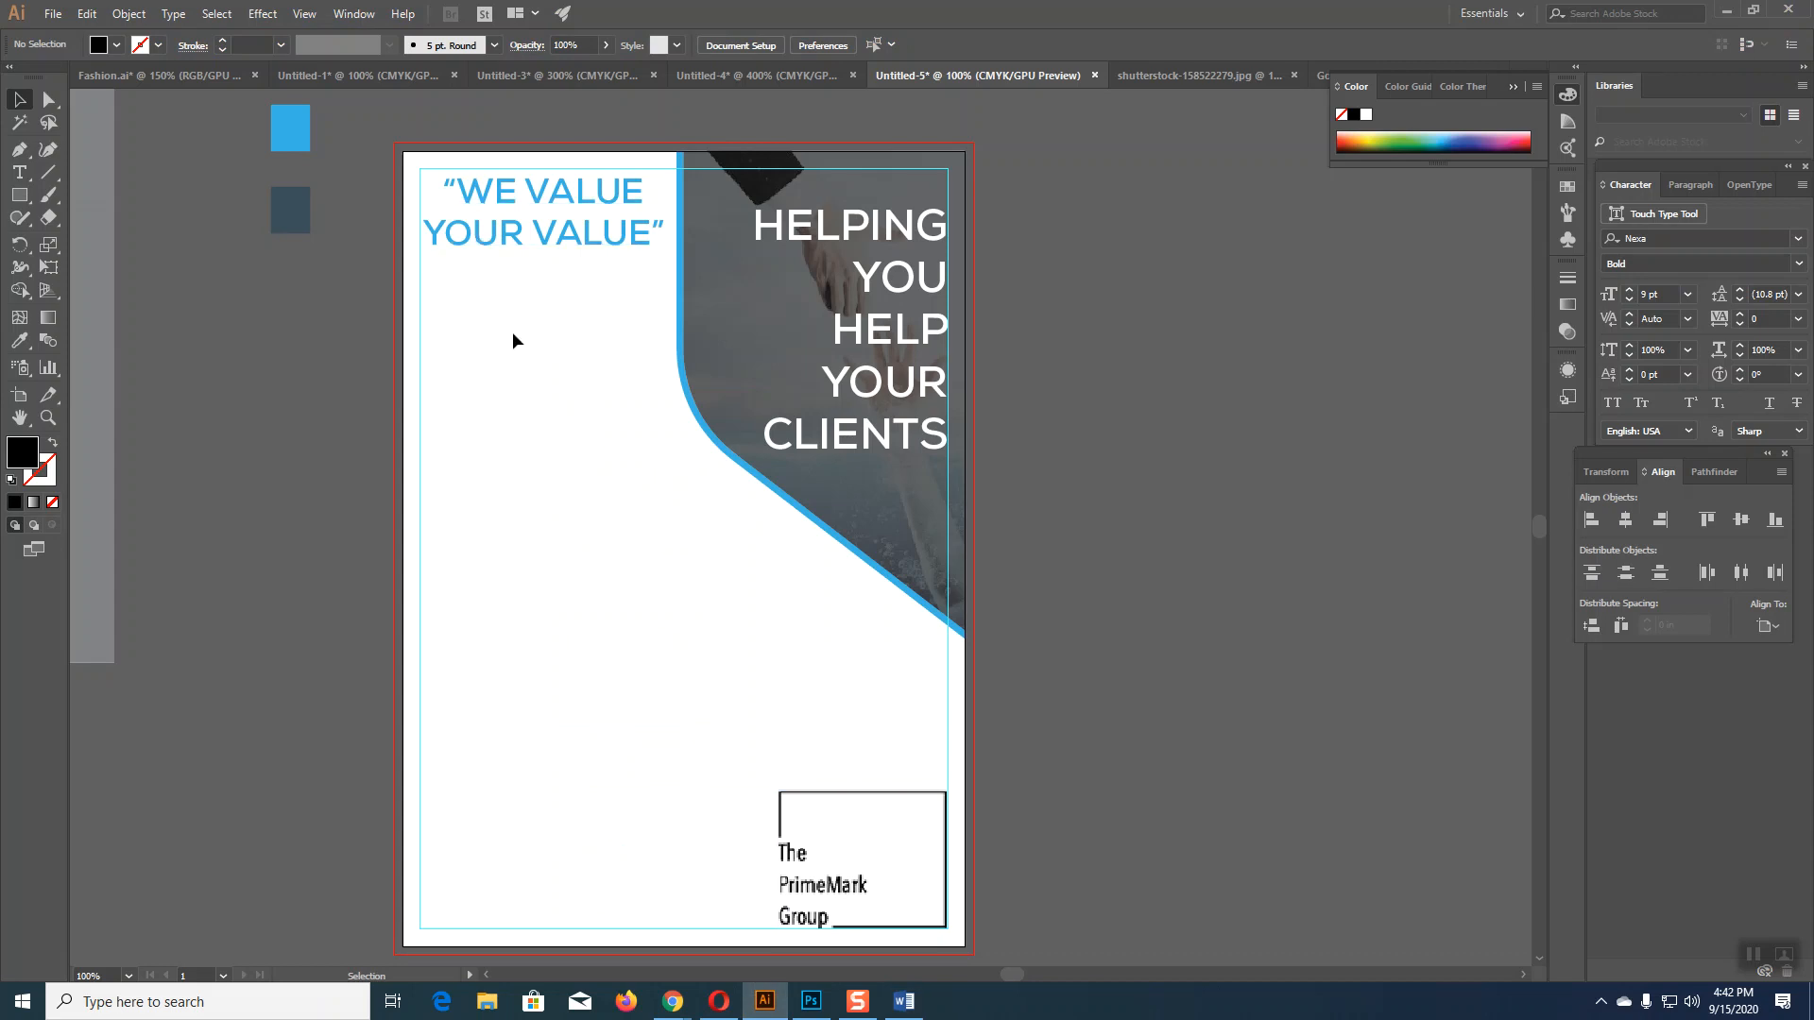
Step: Draw a text area below the tagline and paste the bullet list into it
key(t)
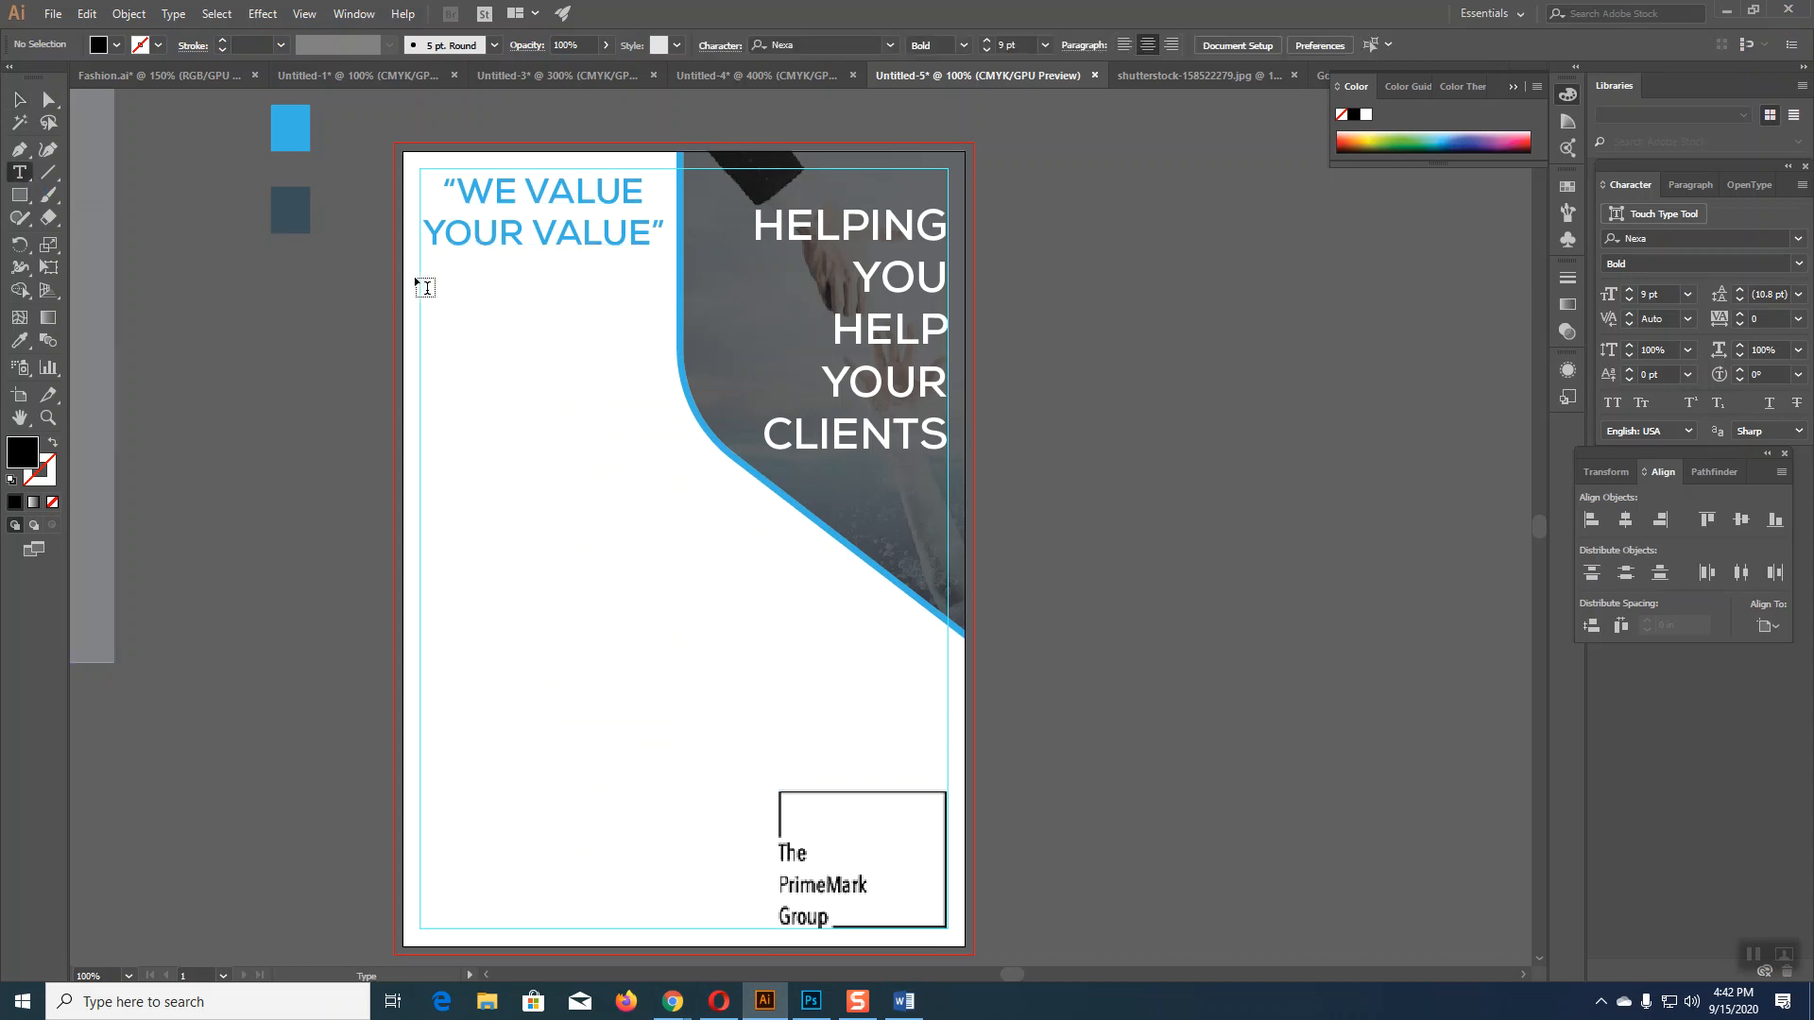
drag(419, 266, 672, 419)
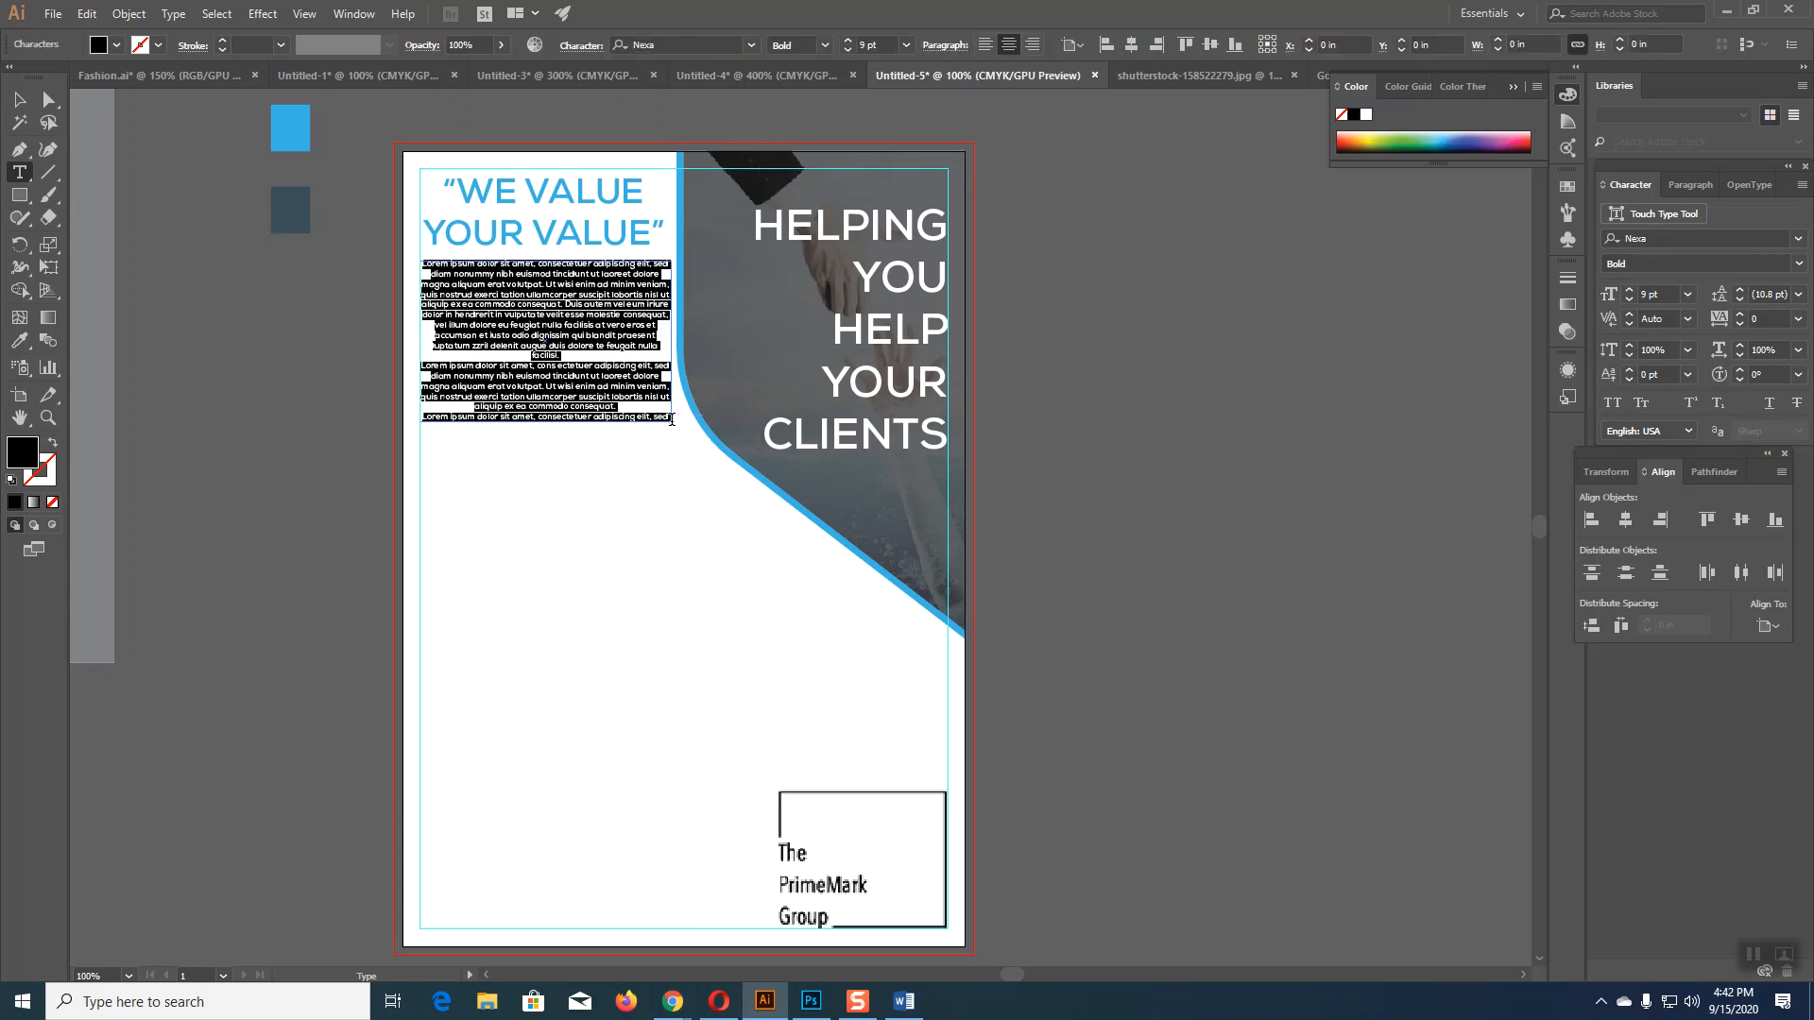
key(ctrl)
key(ctrl+v)
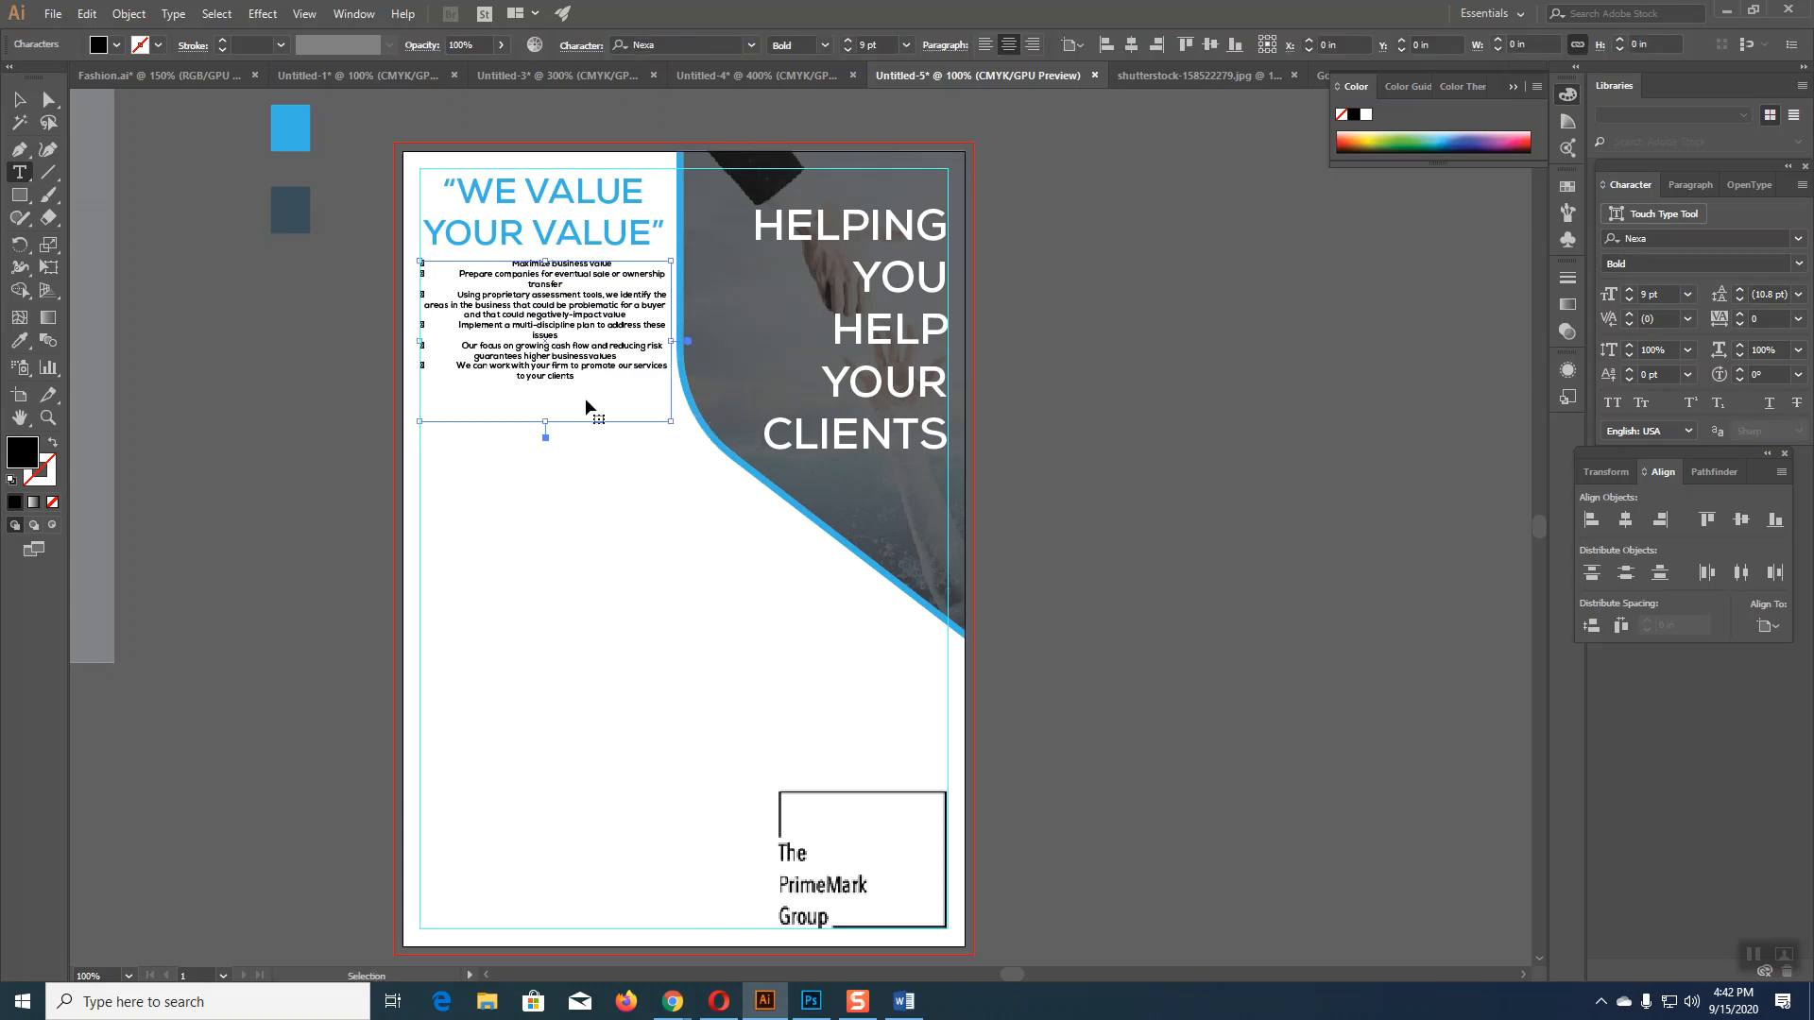
Step: Set the pasted bullets to 10 pt, left-aligned, in grey sampled from the artwork
key(ctrl+a)
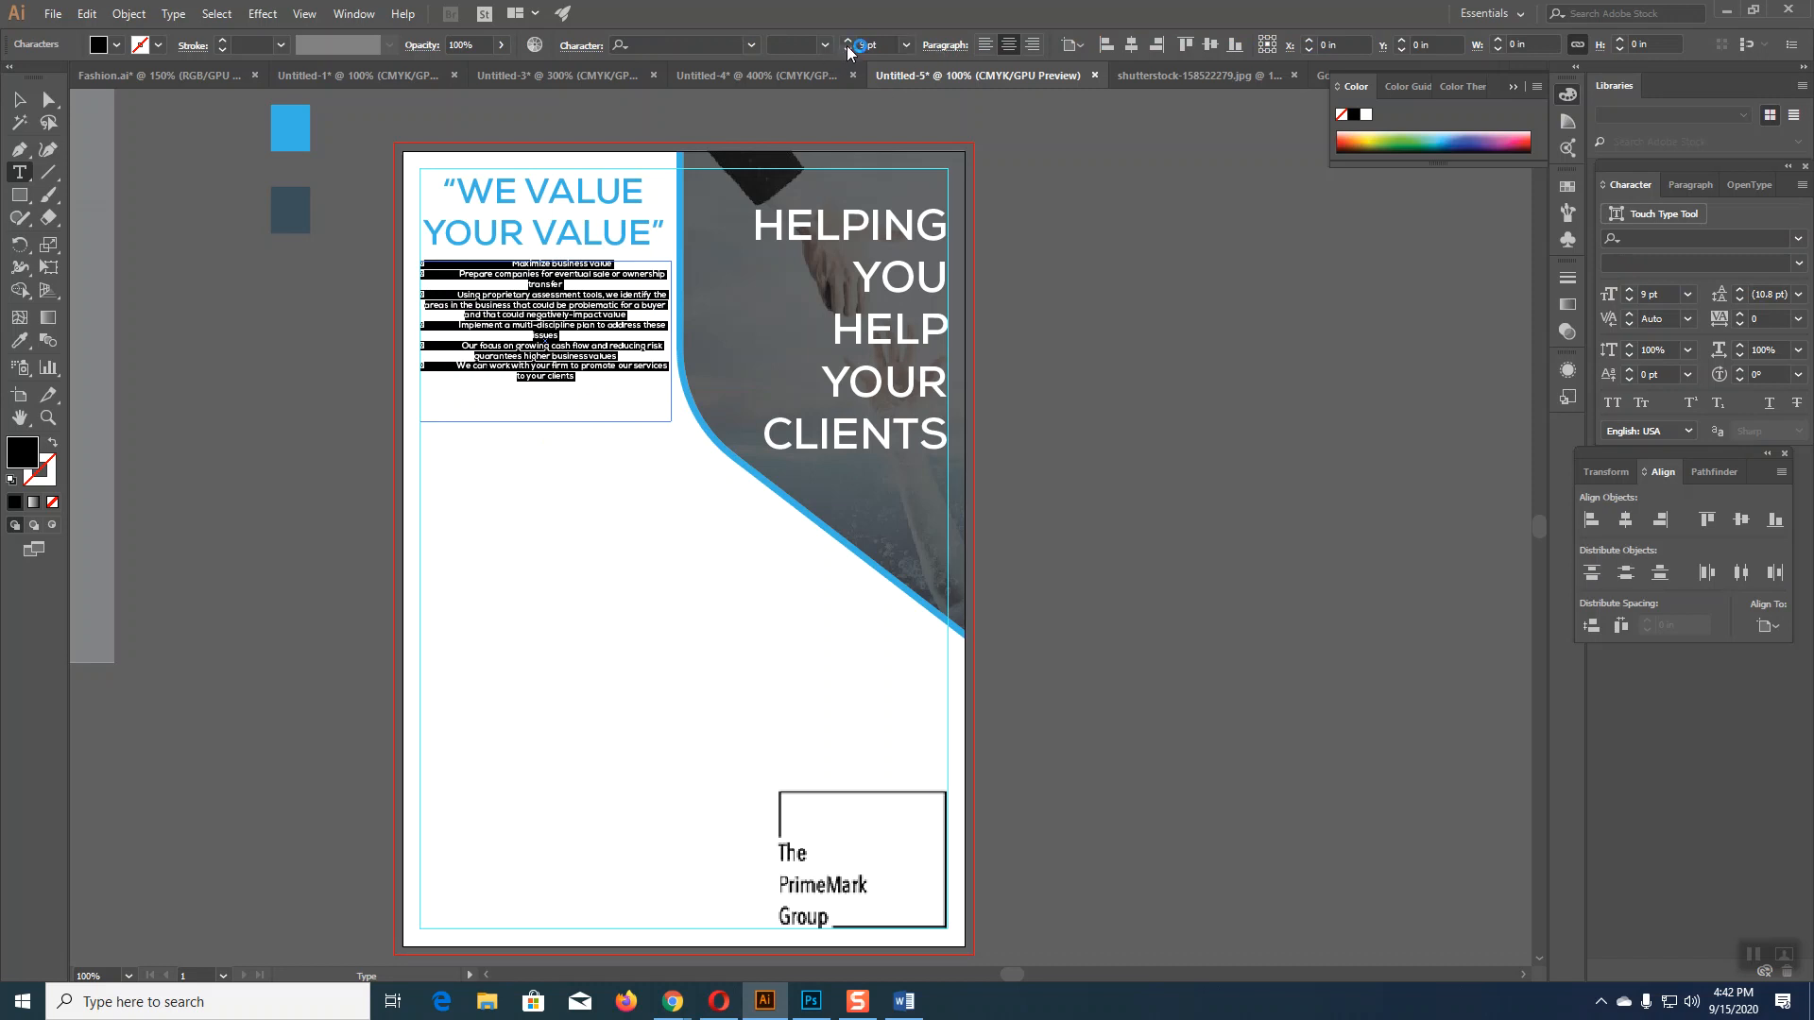
click(848, 41)
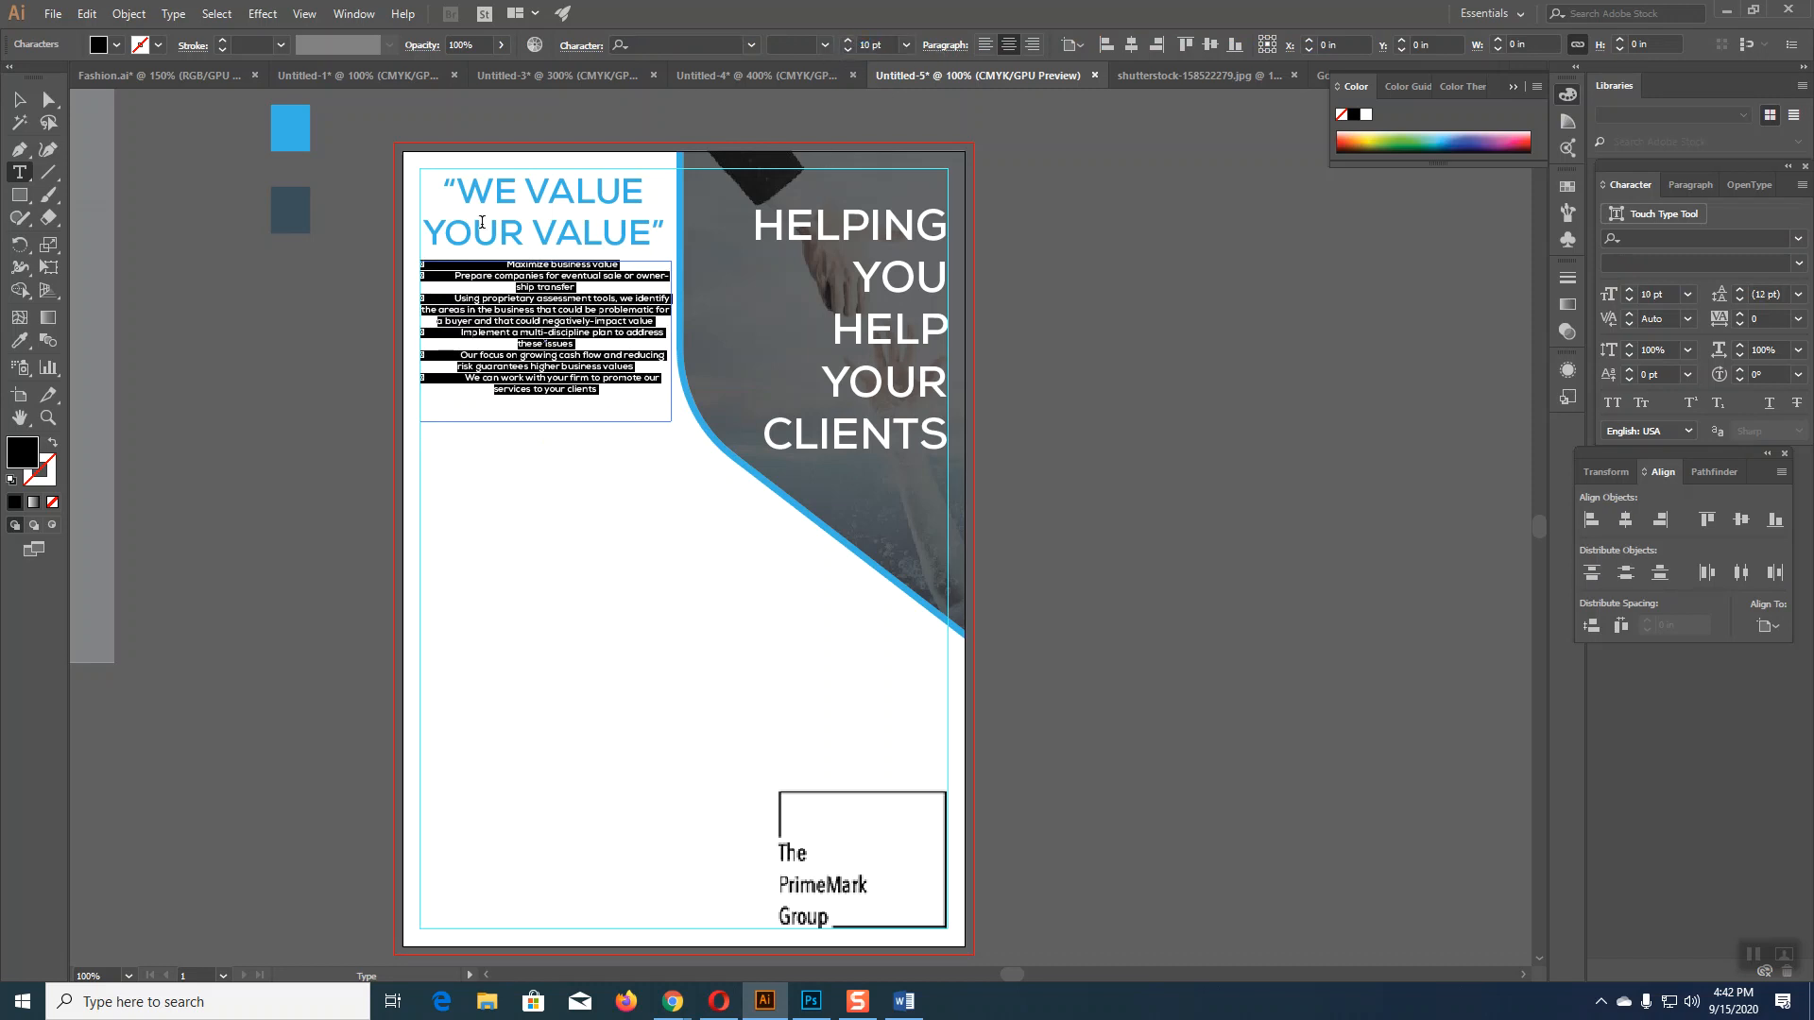
click(985, 44)
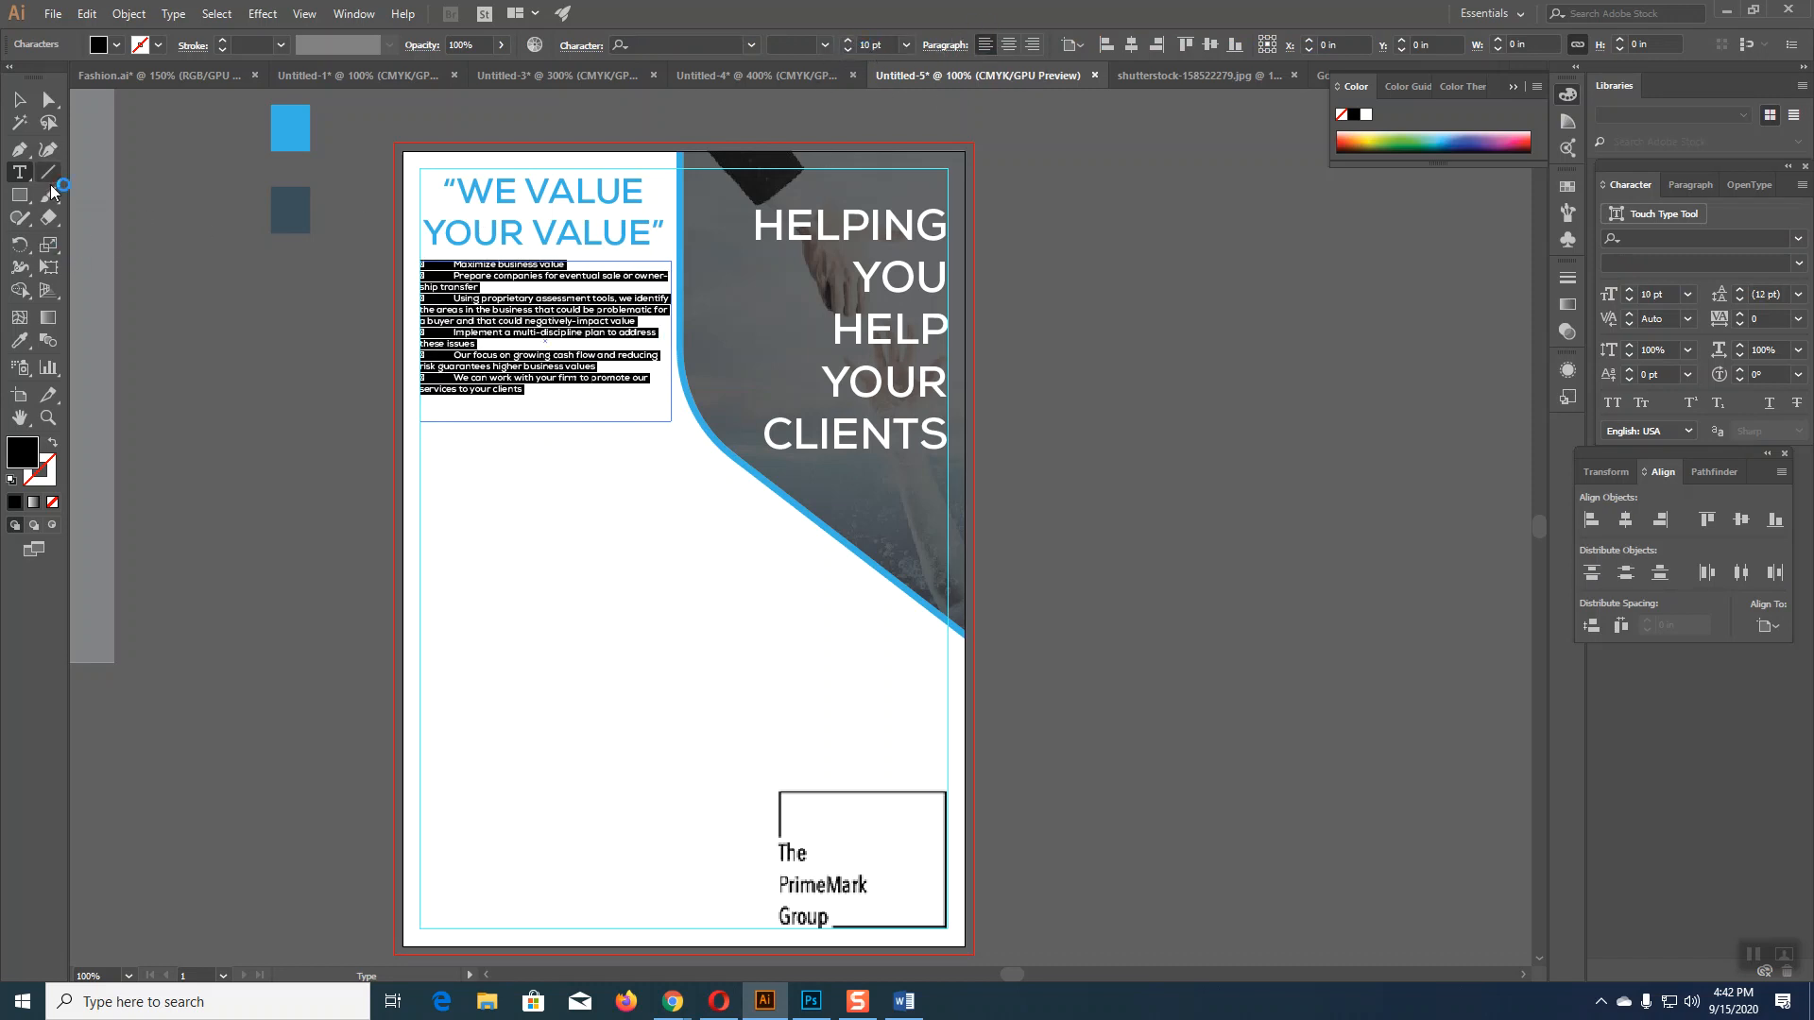
click(20, 341)
click(216, 347)
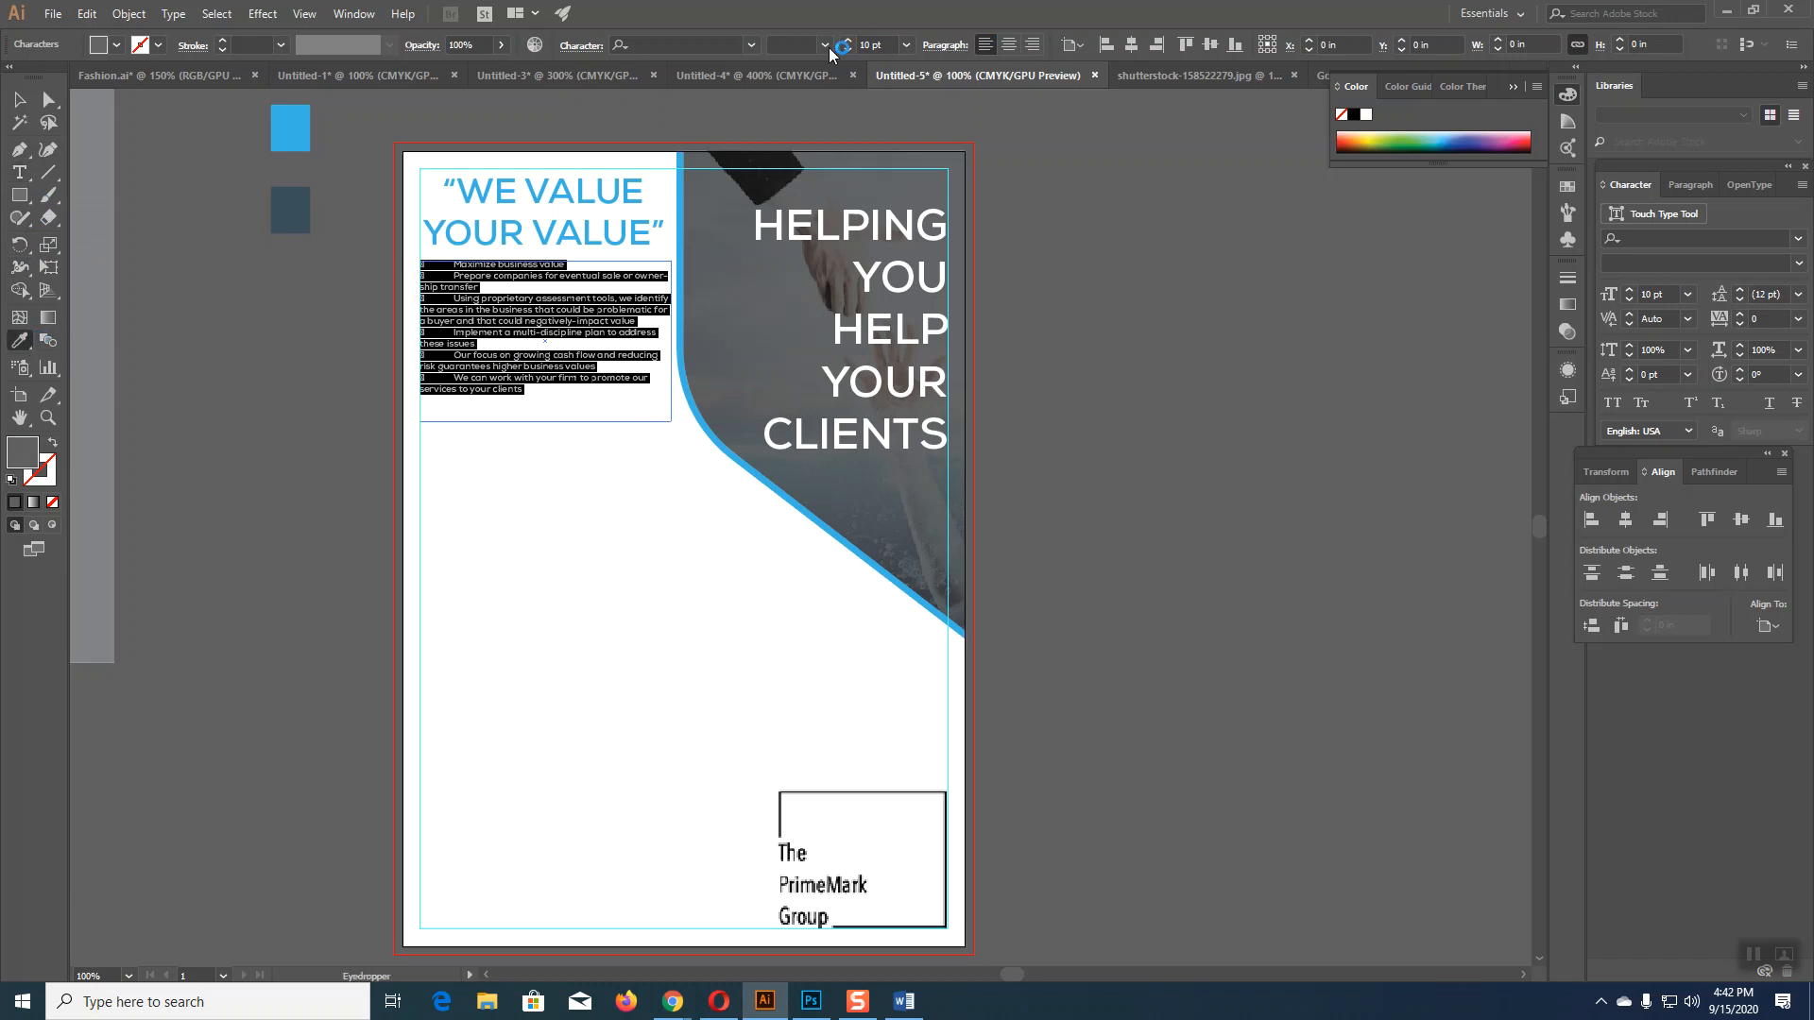
Step: Apply the Nexa font to the bullet text and select the whole text box
click(751, 45)
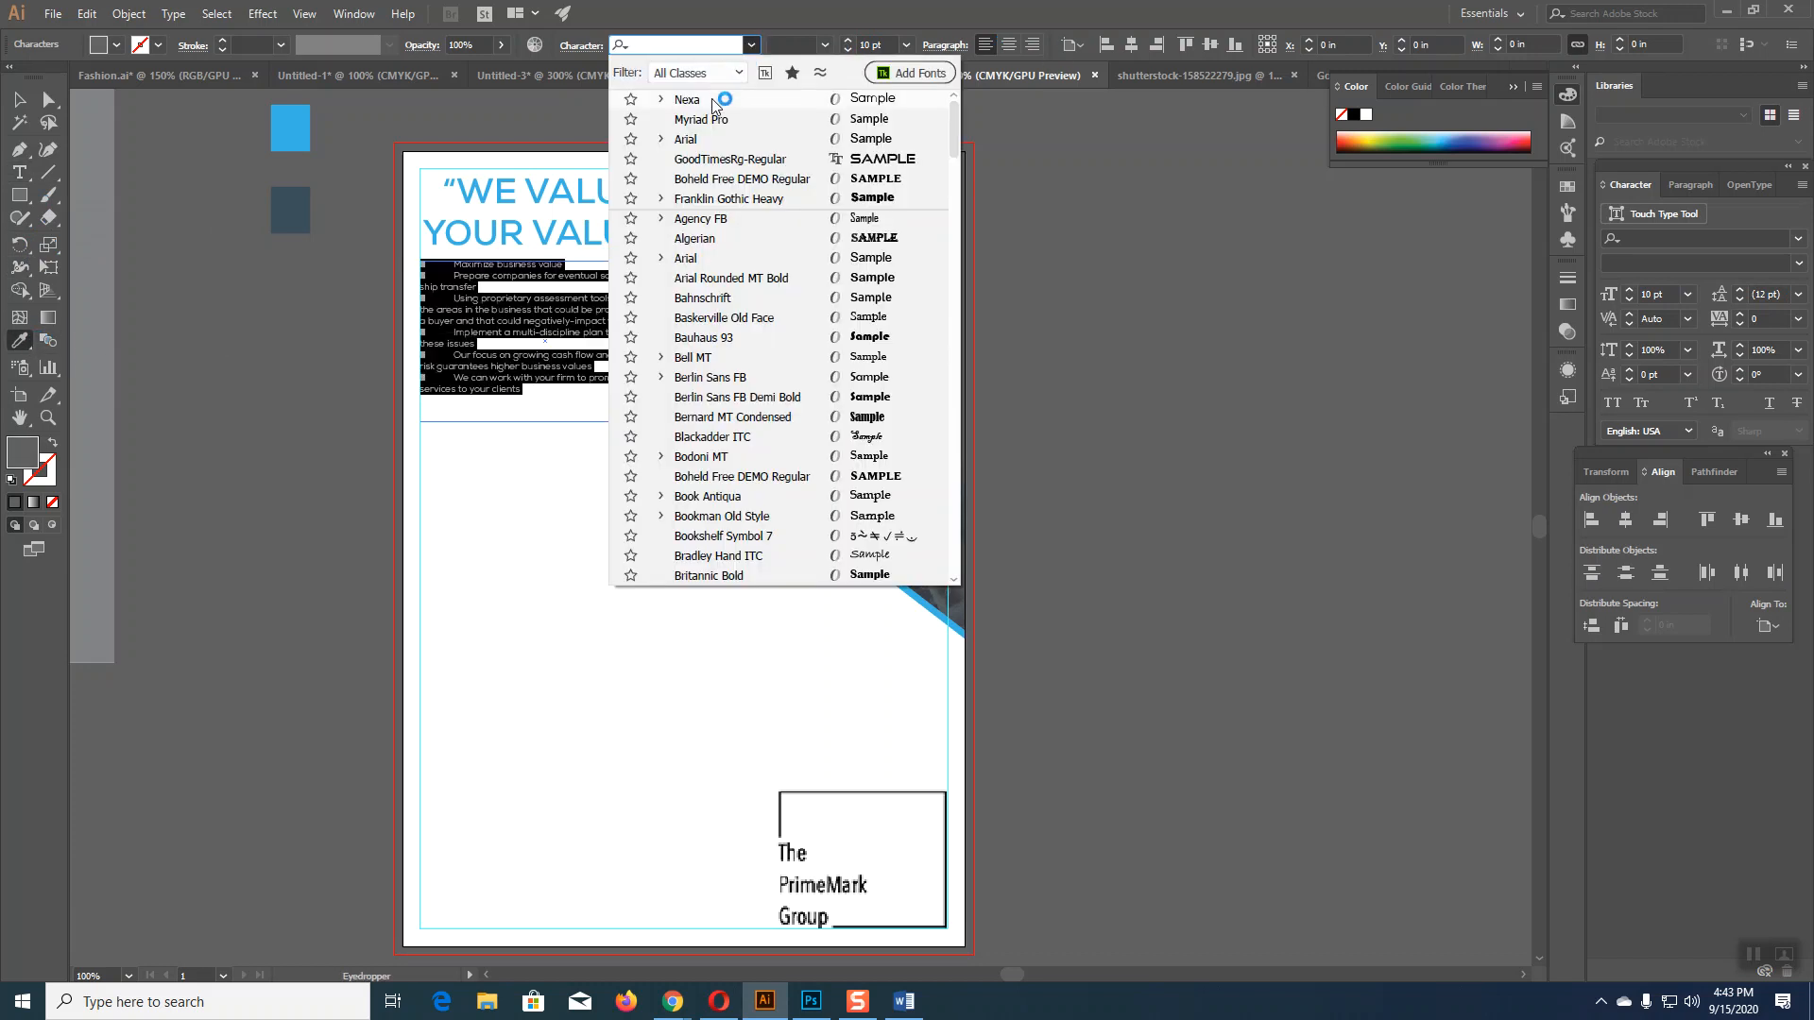
click(711, 100)
click(825, 45)
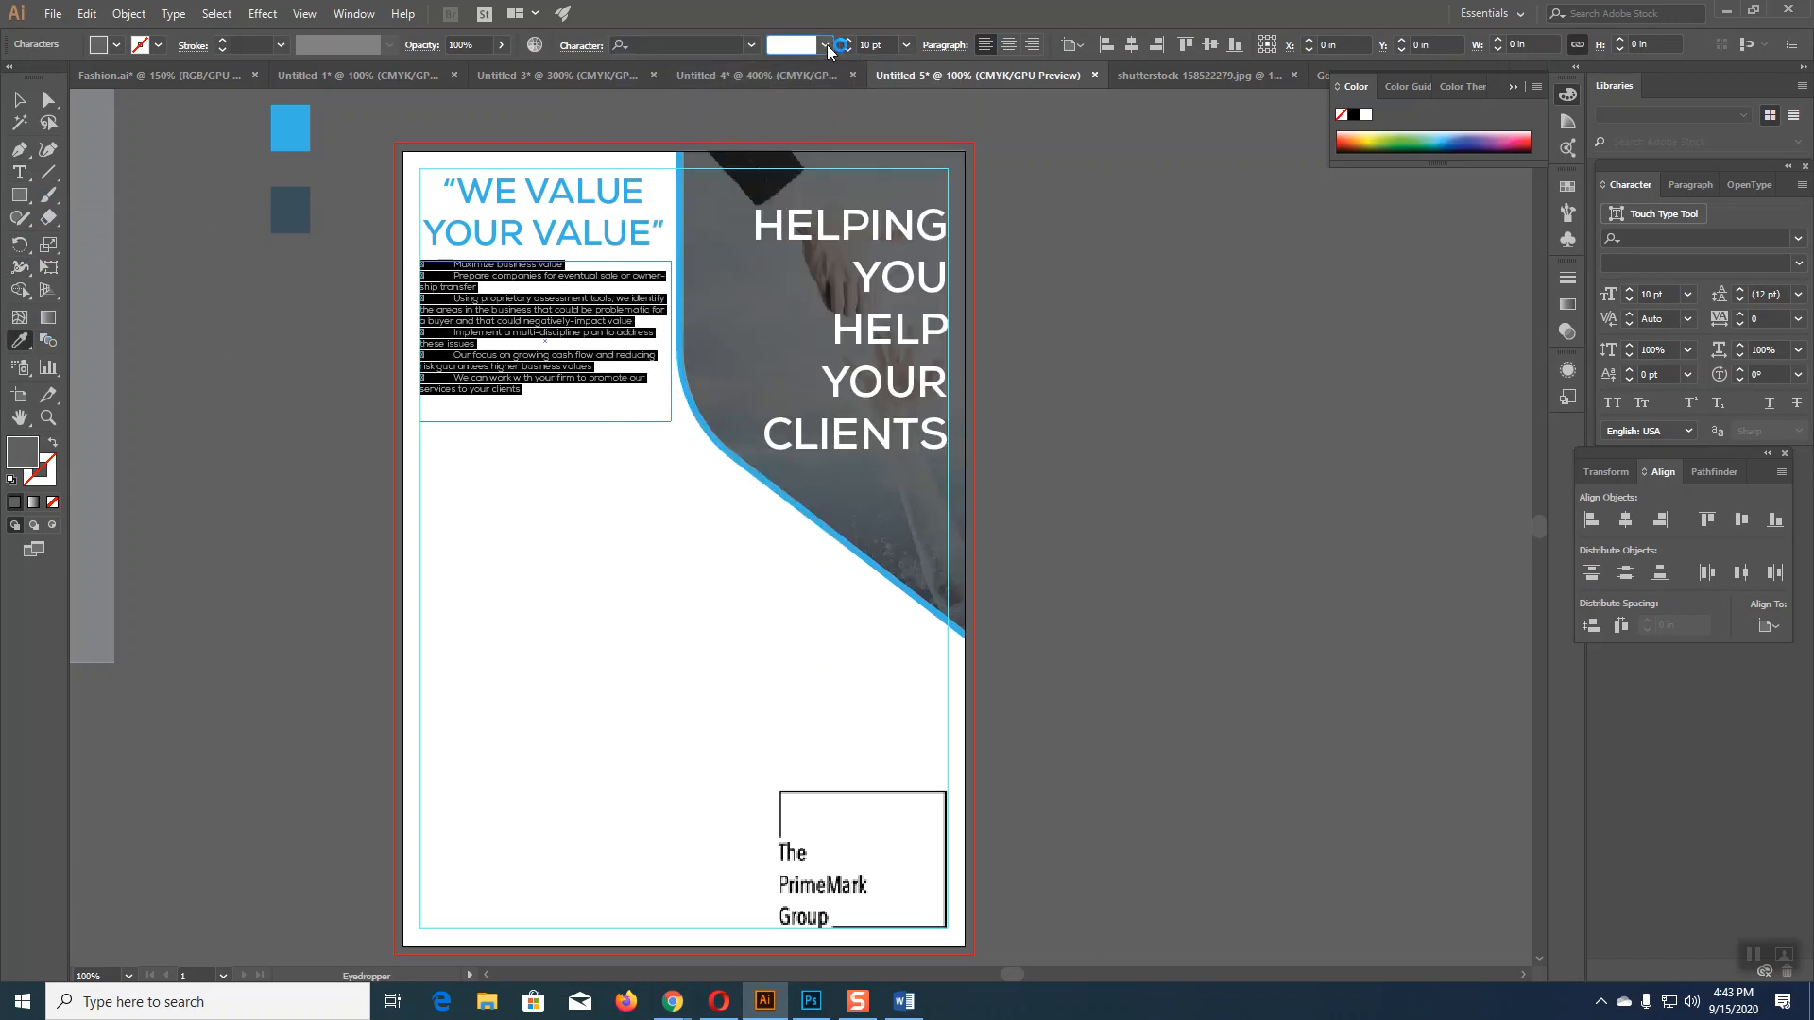
click(751, 44)
click(704, 113)
click(825, 47)
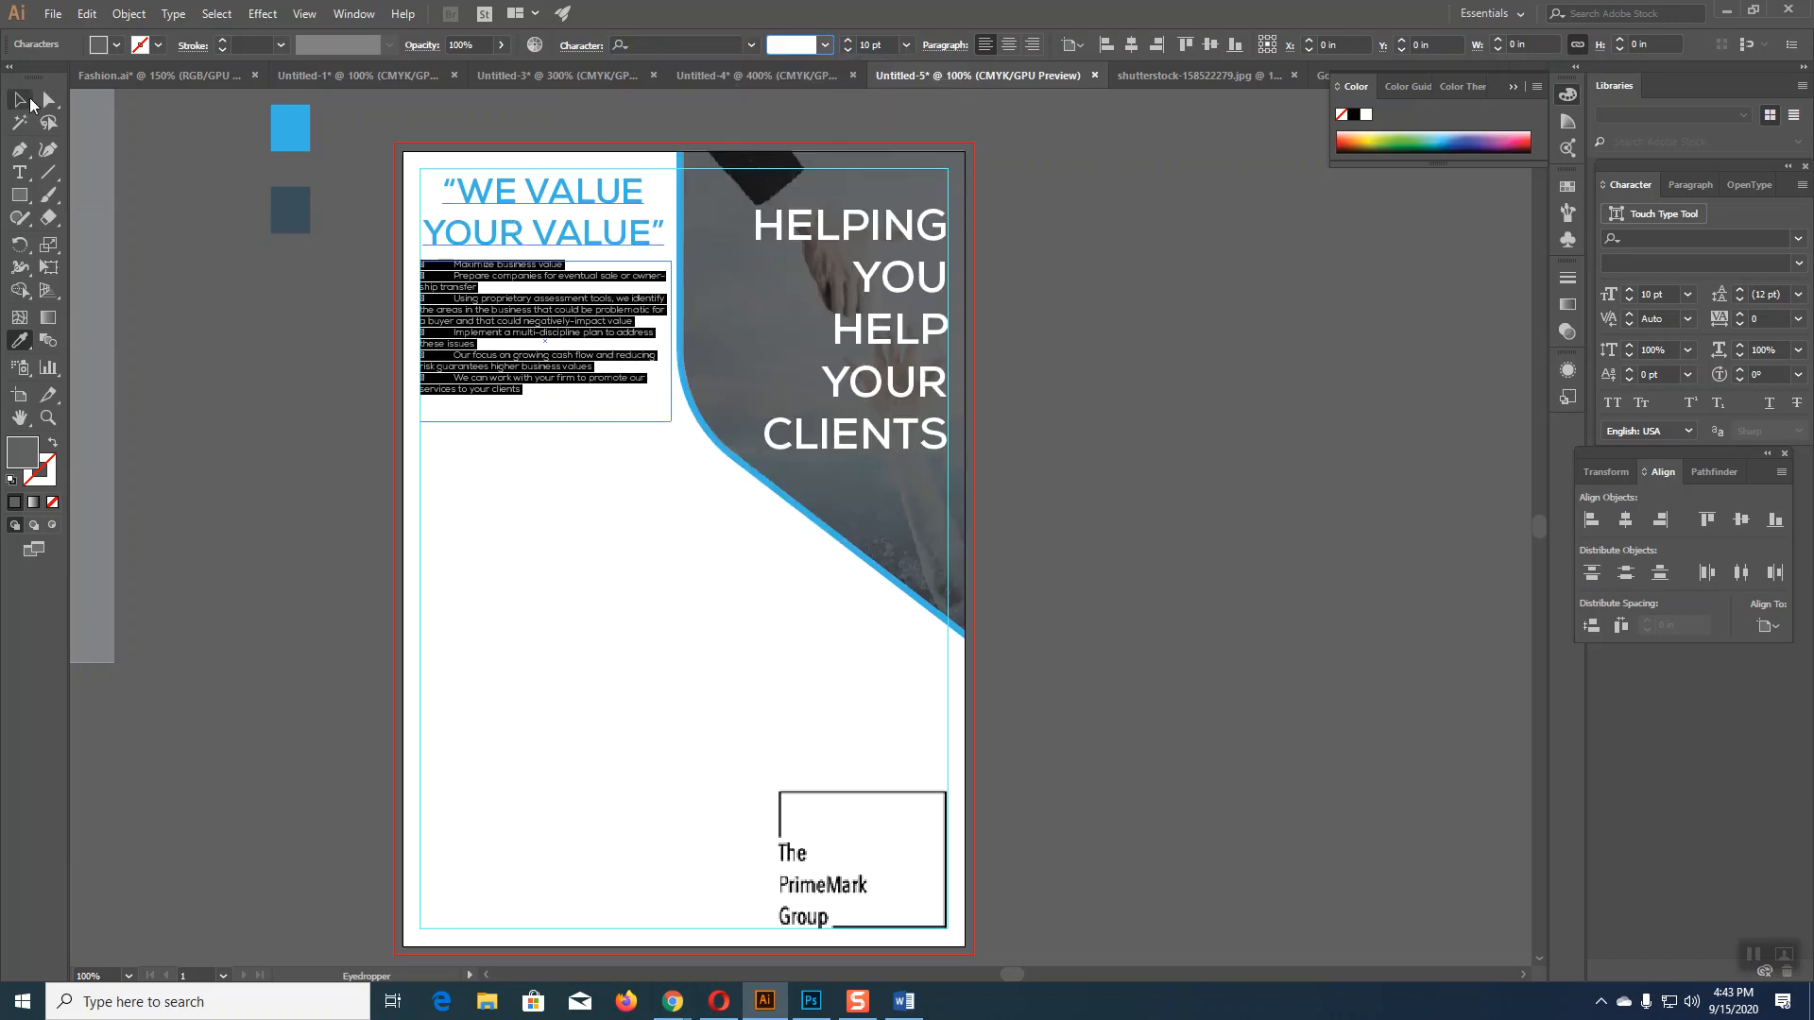
click(21, 100)
Step: Delete the tab and box glyph before the We, Our focus and Implement lines
key(a)
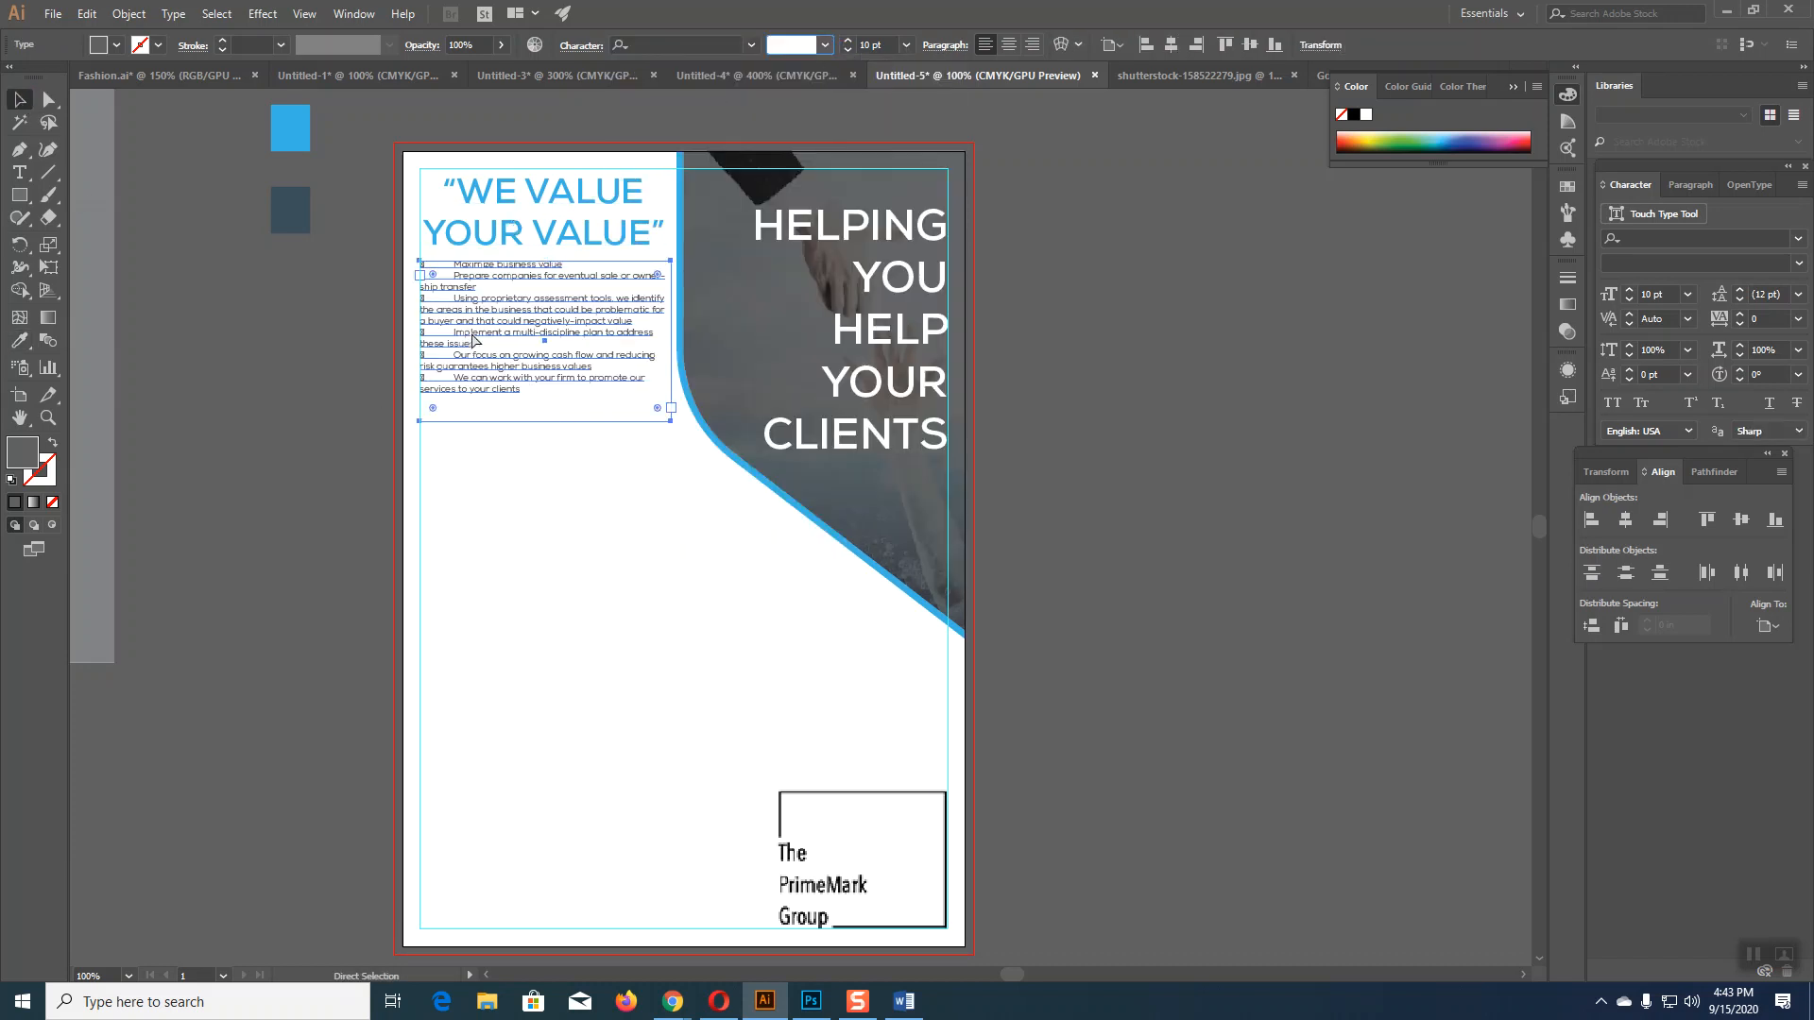
key(ctrl+plus)
key(ctrl+plus)
key(ctrl+plus)
key(ctrl+plus)
key(ctrl+plus)
key(space)
drag(482, 332, 1107, 485)
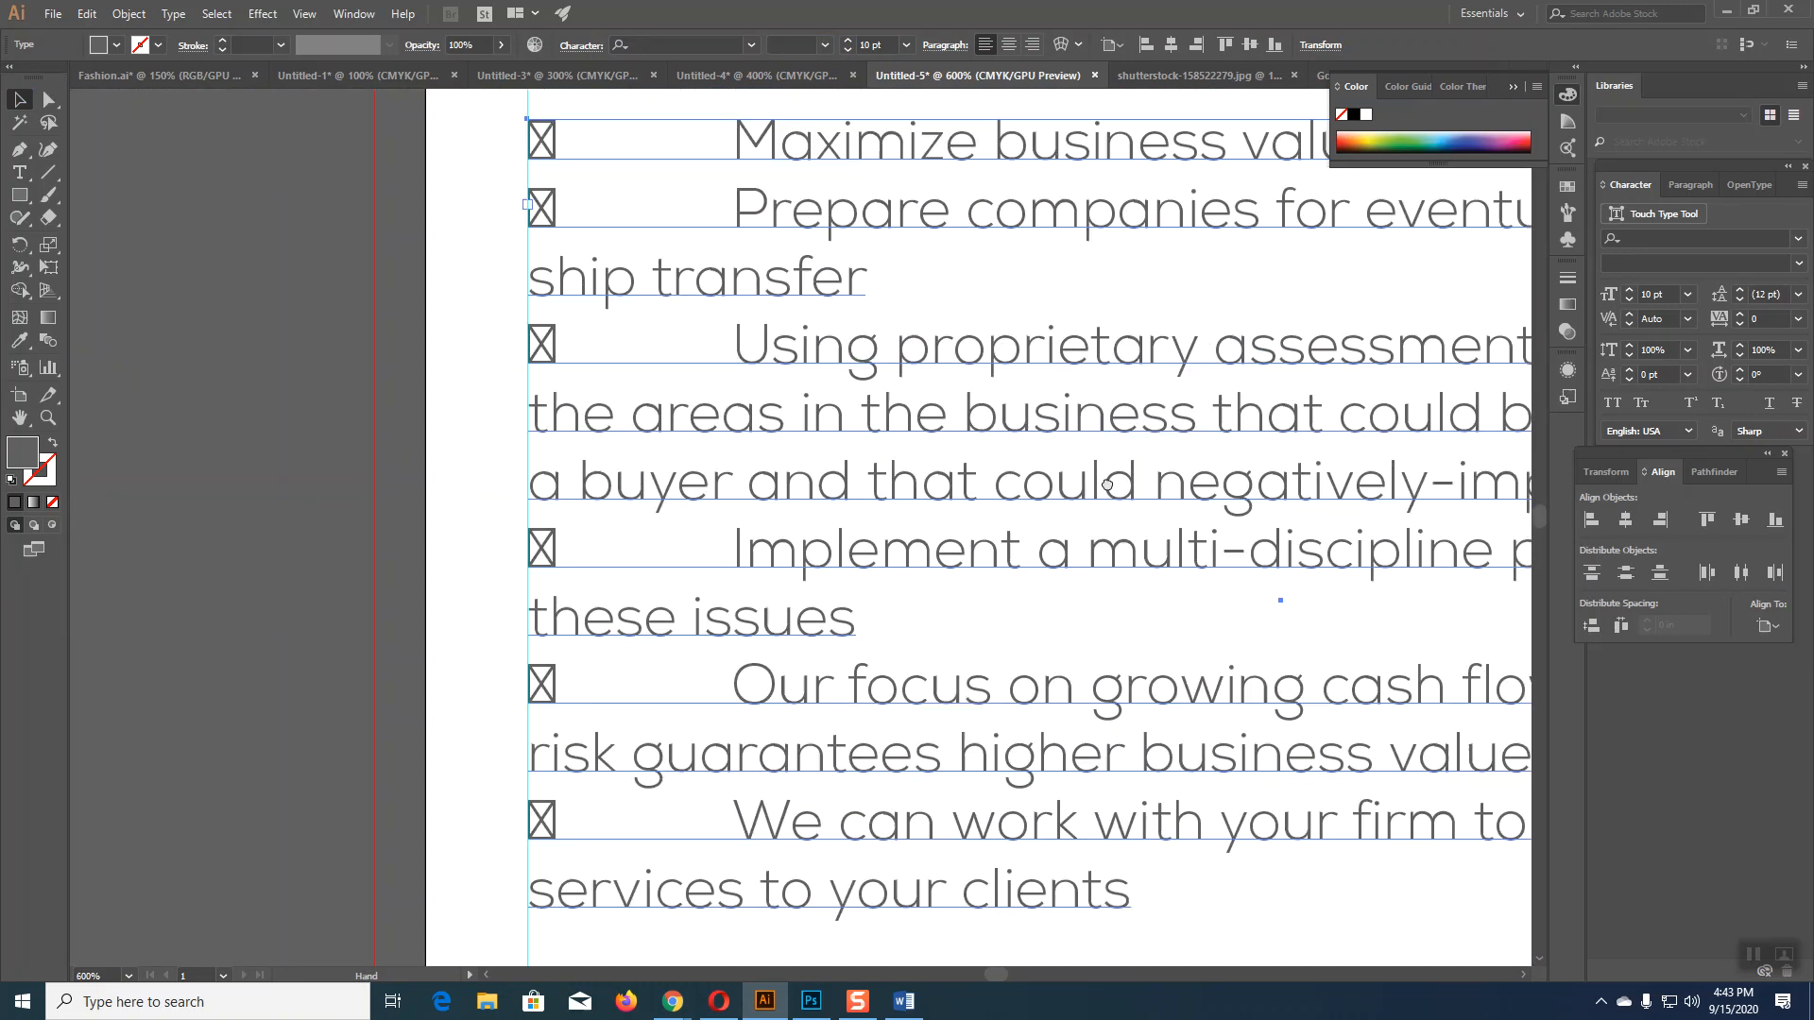
drag(726, 452, 675, 271)
key(t)
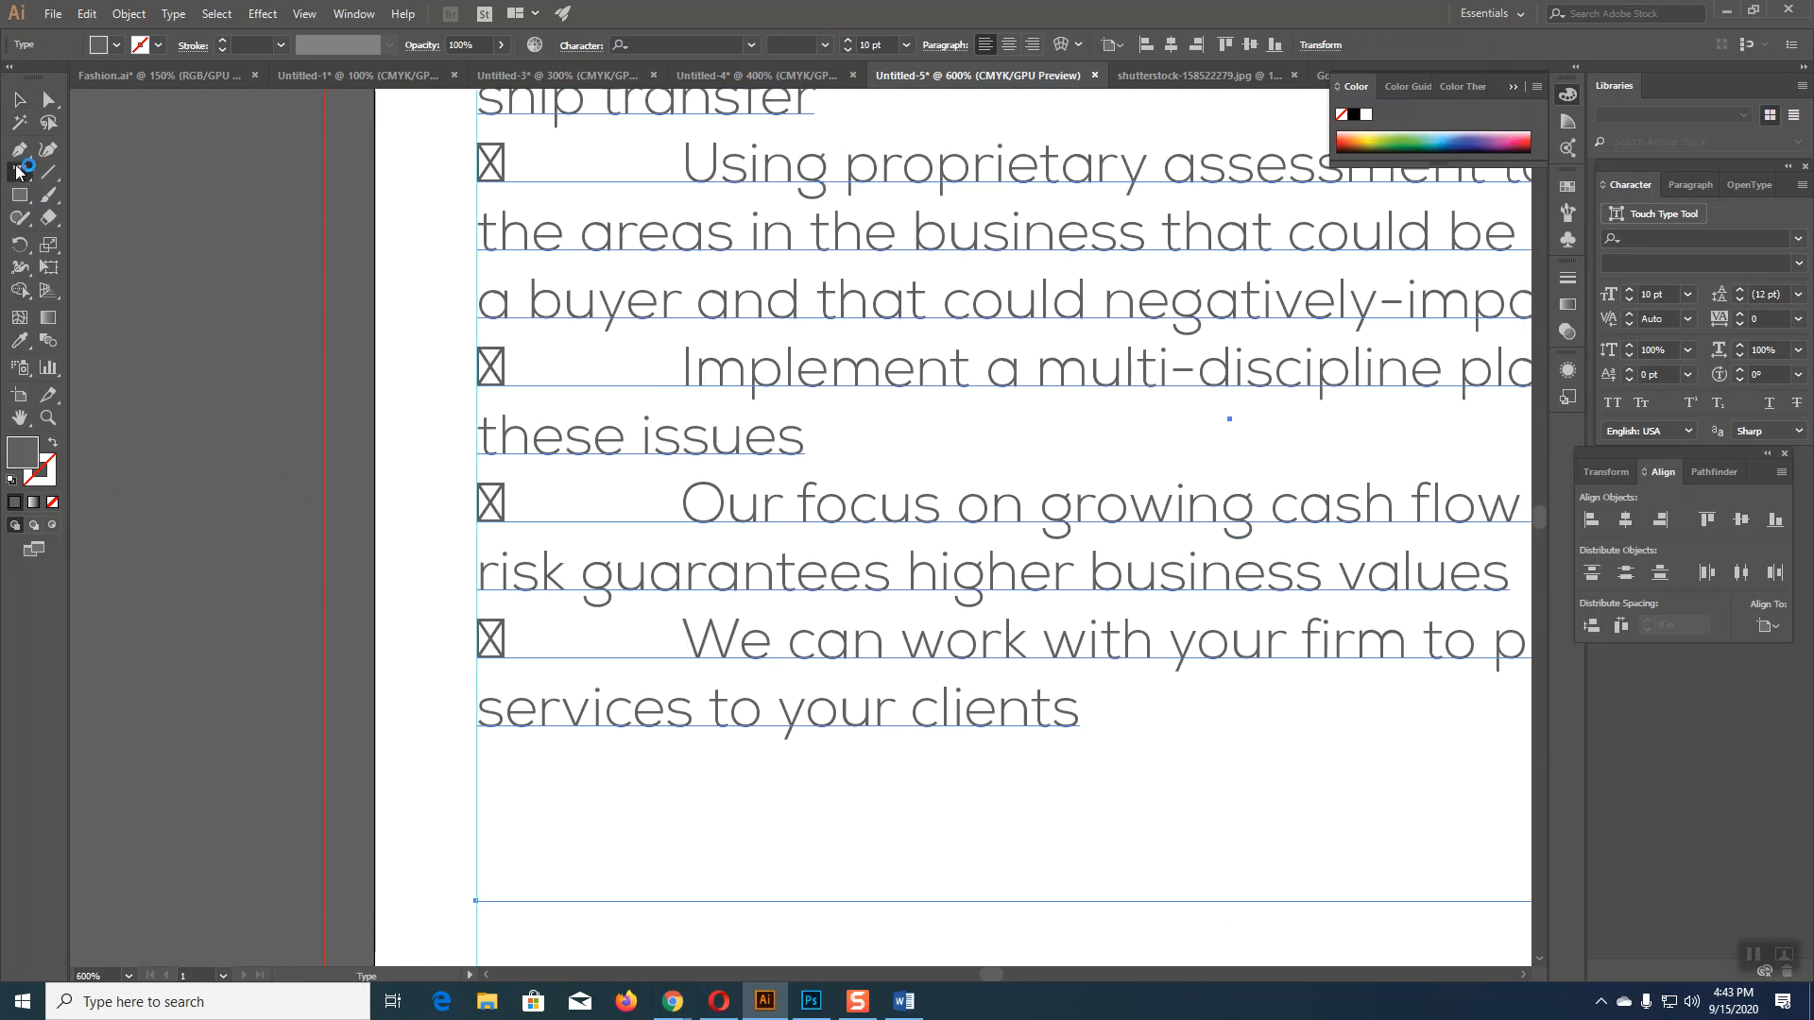
click(692, 650)
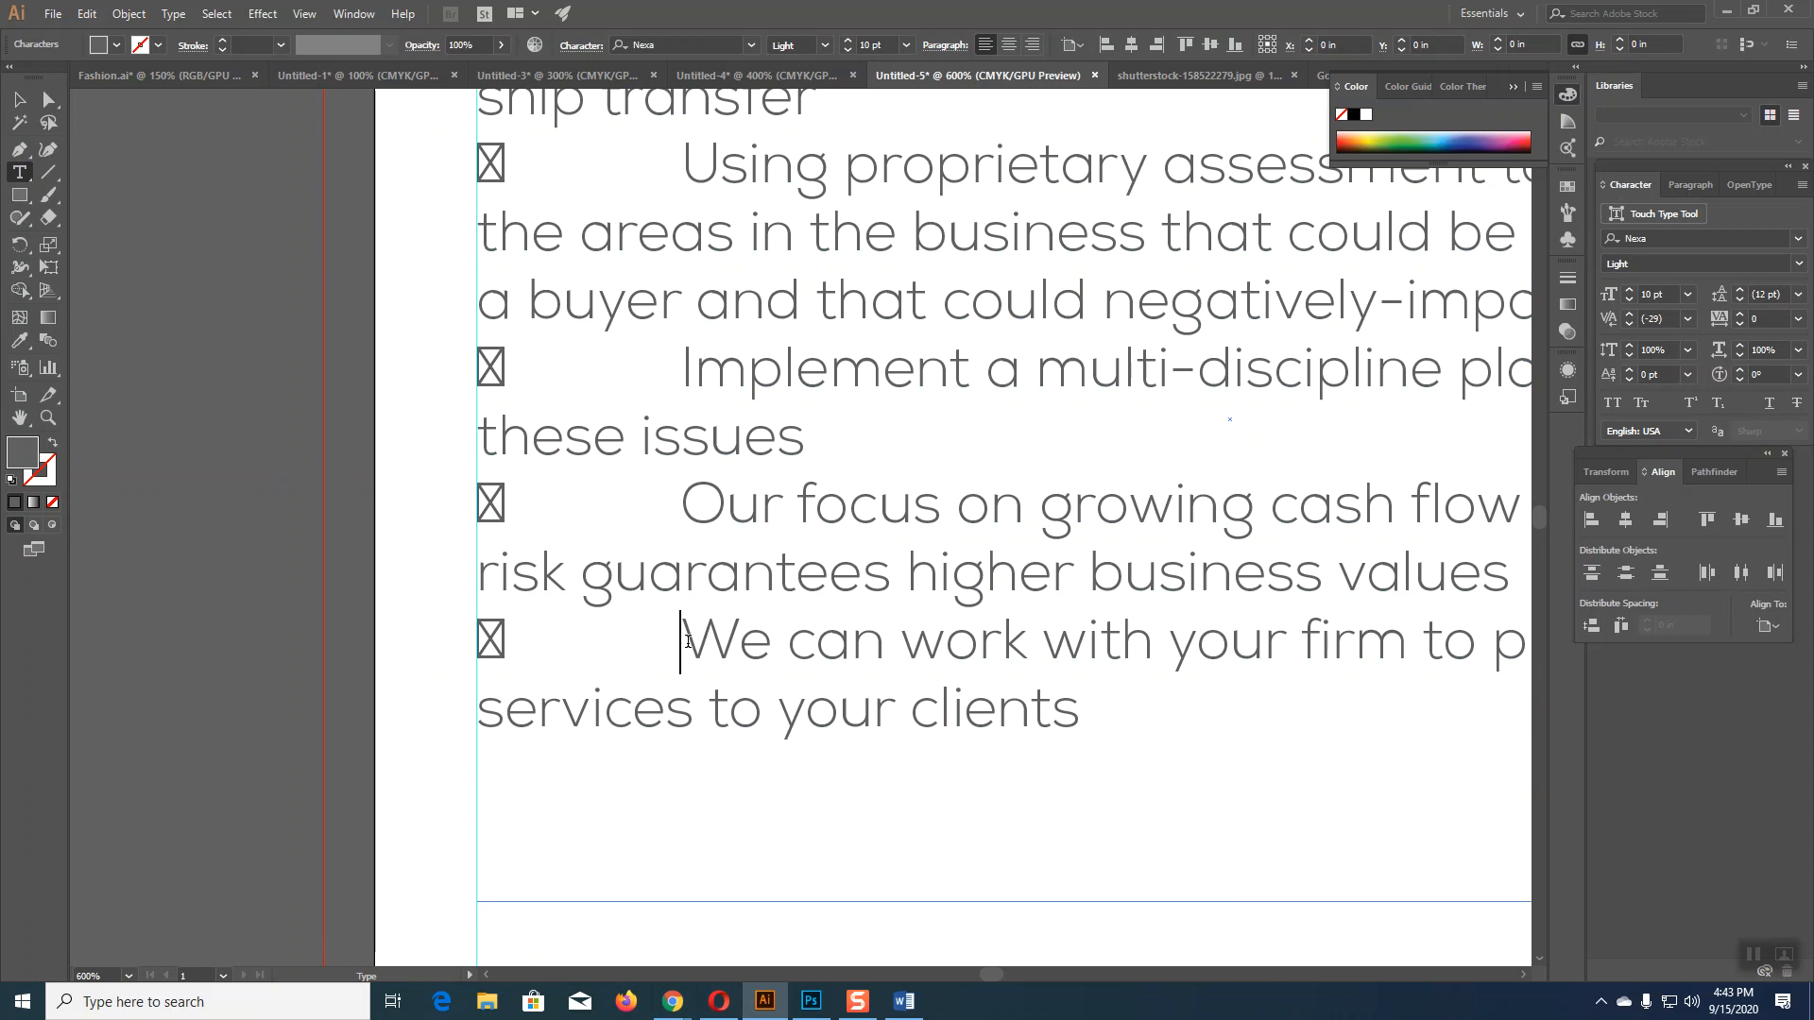
key(BackSpace)
key(BackSpace)
click(688, 518)
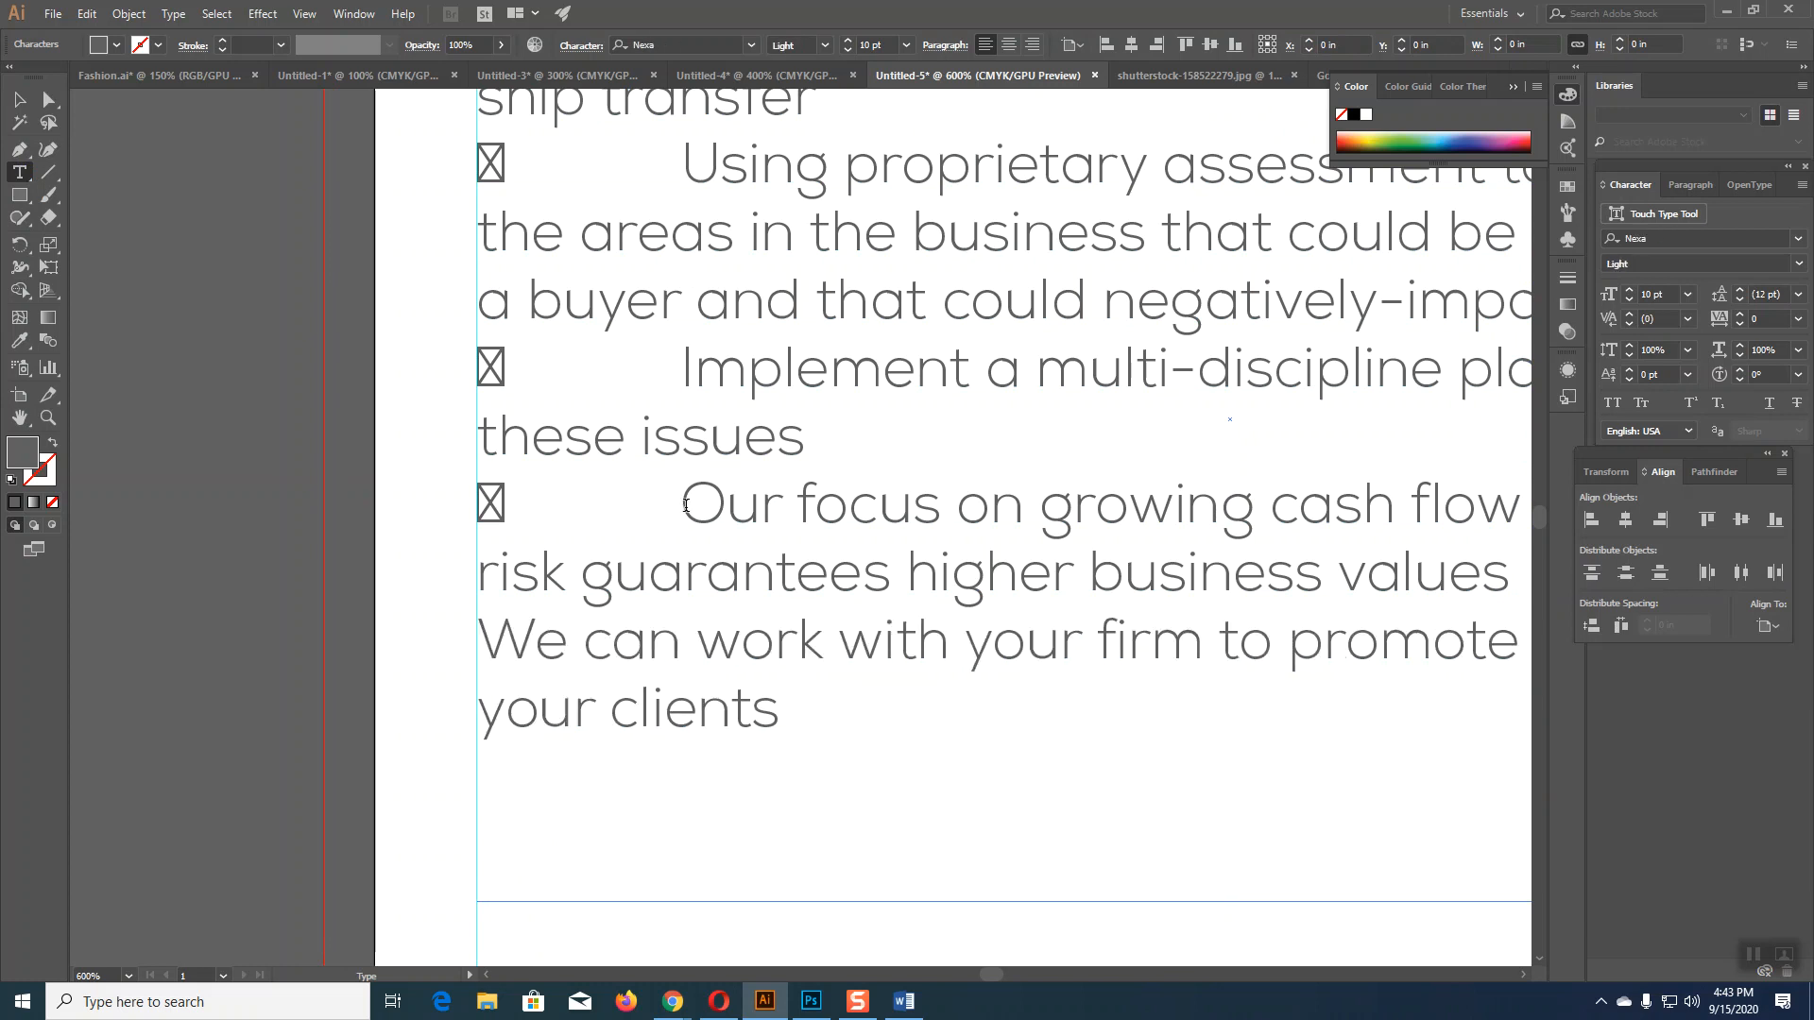
key(BackSpace)
key(BackSpace)
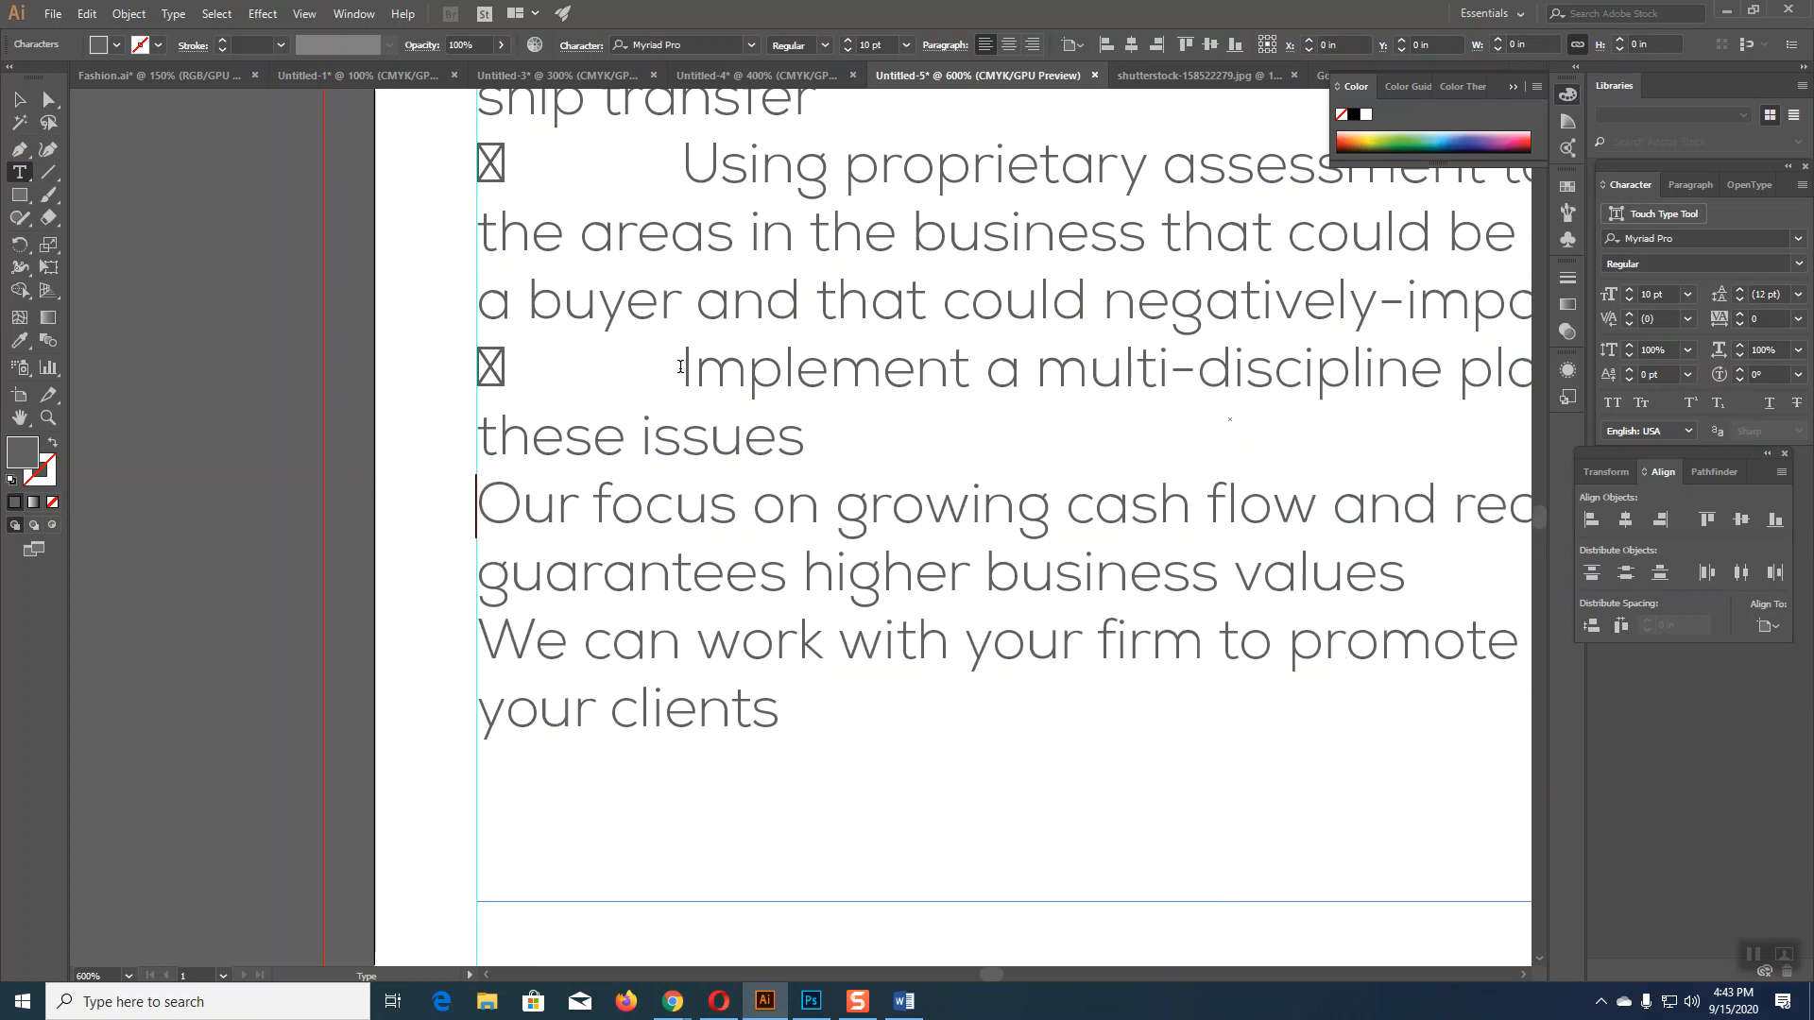
click(681, 366)
key(BackSpace)
key(BackSpace)
Step: Delete the tab and box glyph before the Using, Prepare and Maximize lines
click(685, 170)
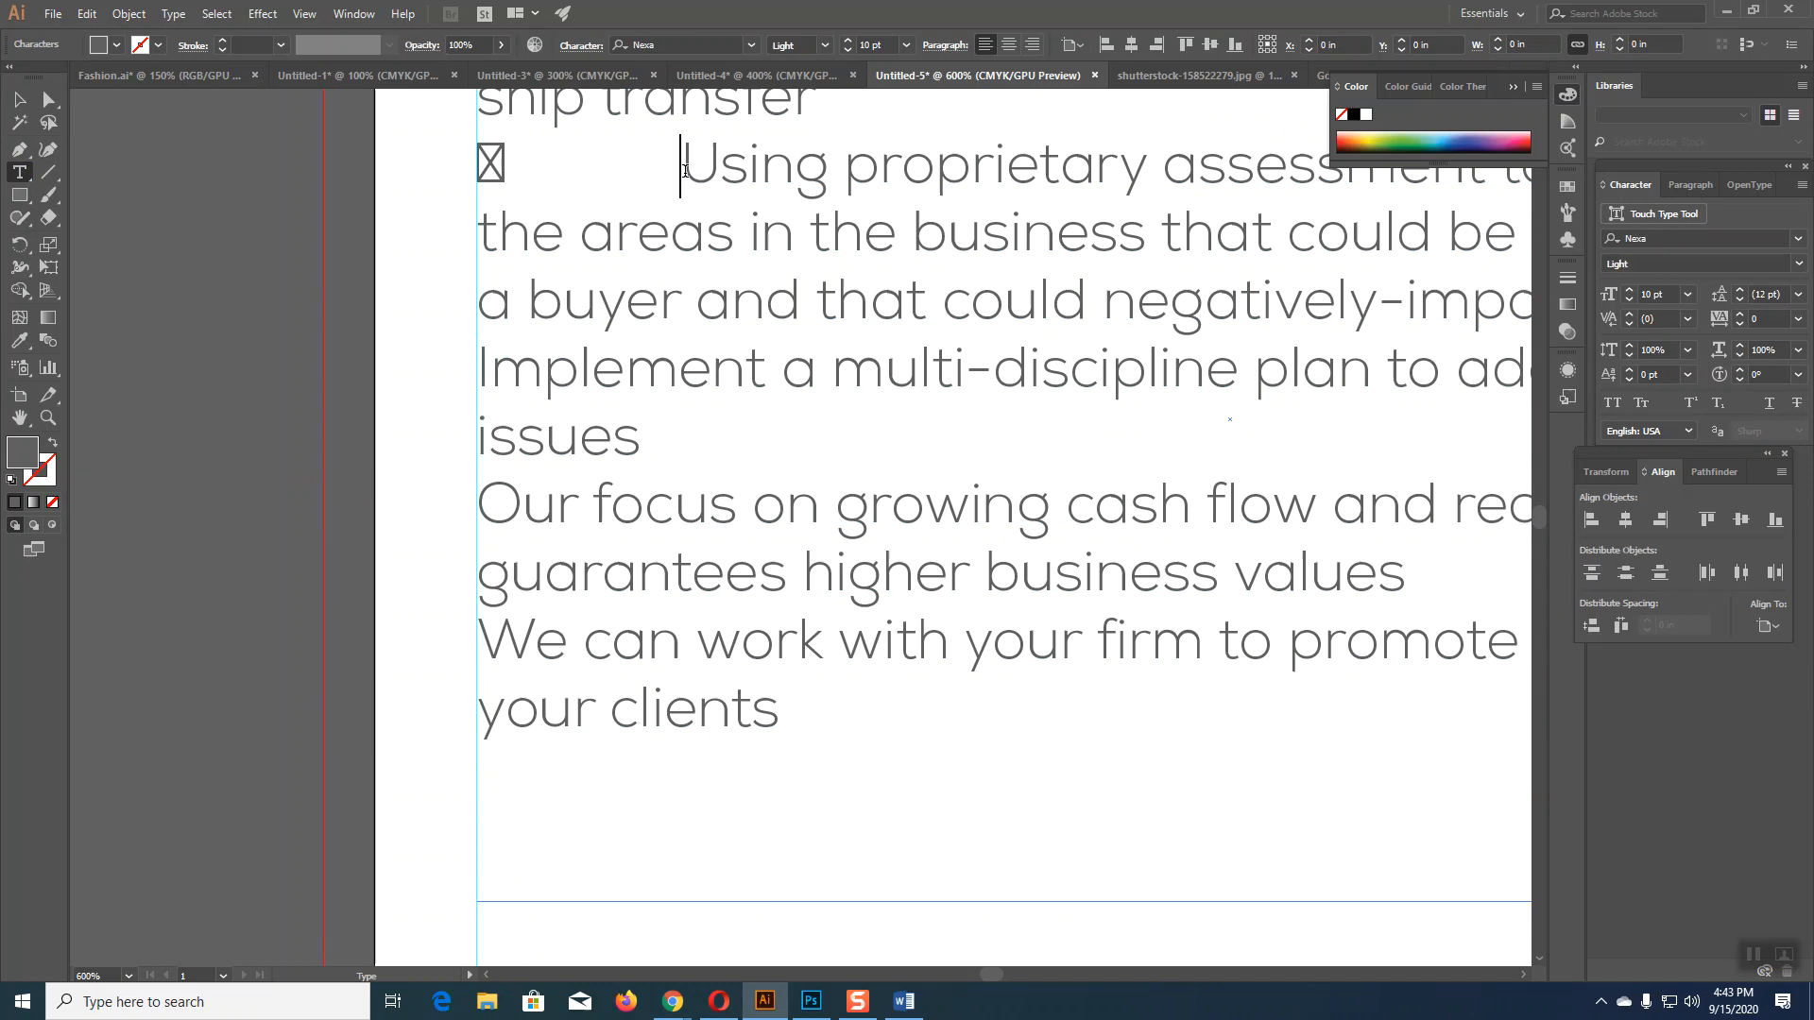
key(BackSpace)
key(BackSpace)
scroll(697, 325, up, 3)
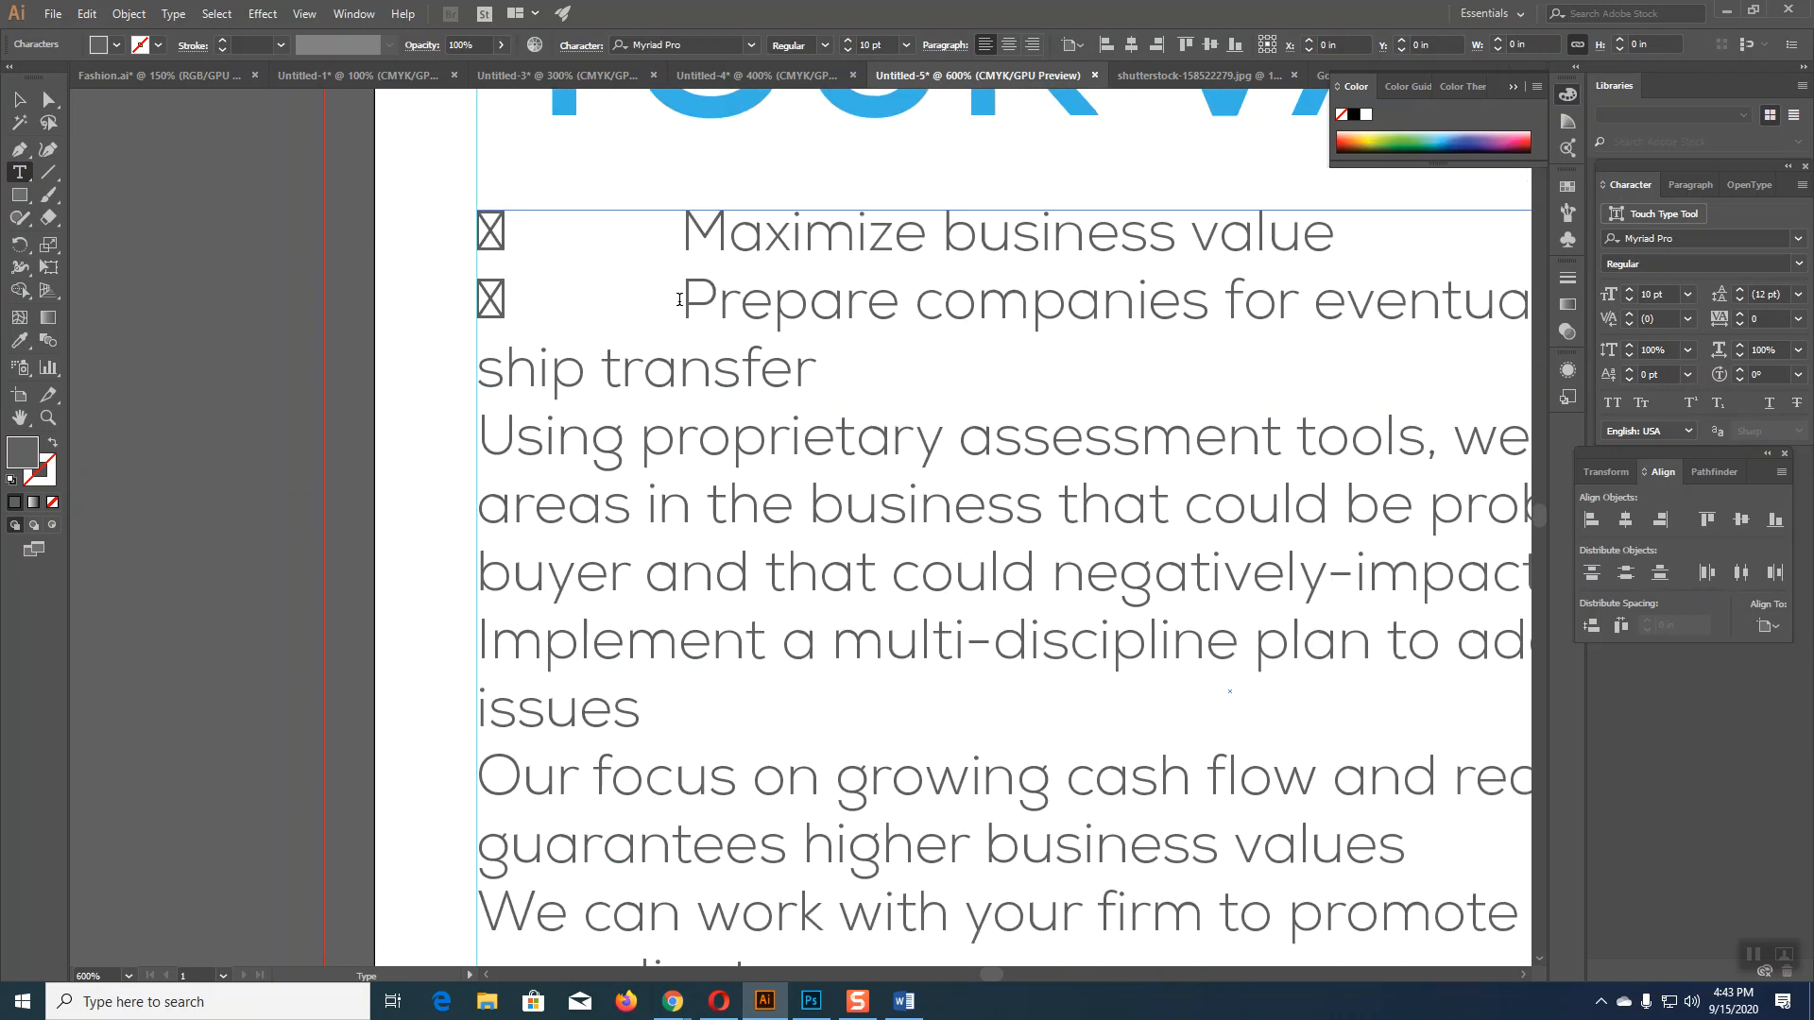
key(BackSpace)
key(BackSpace)
click(684, 231)
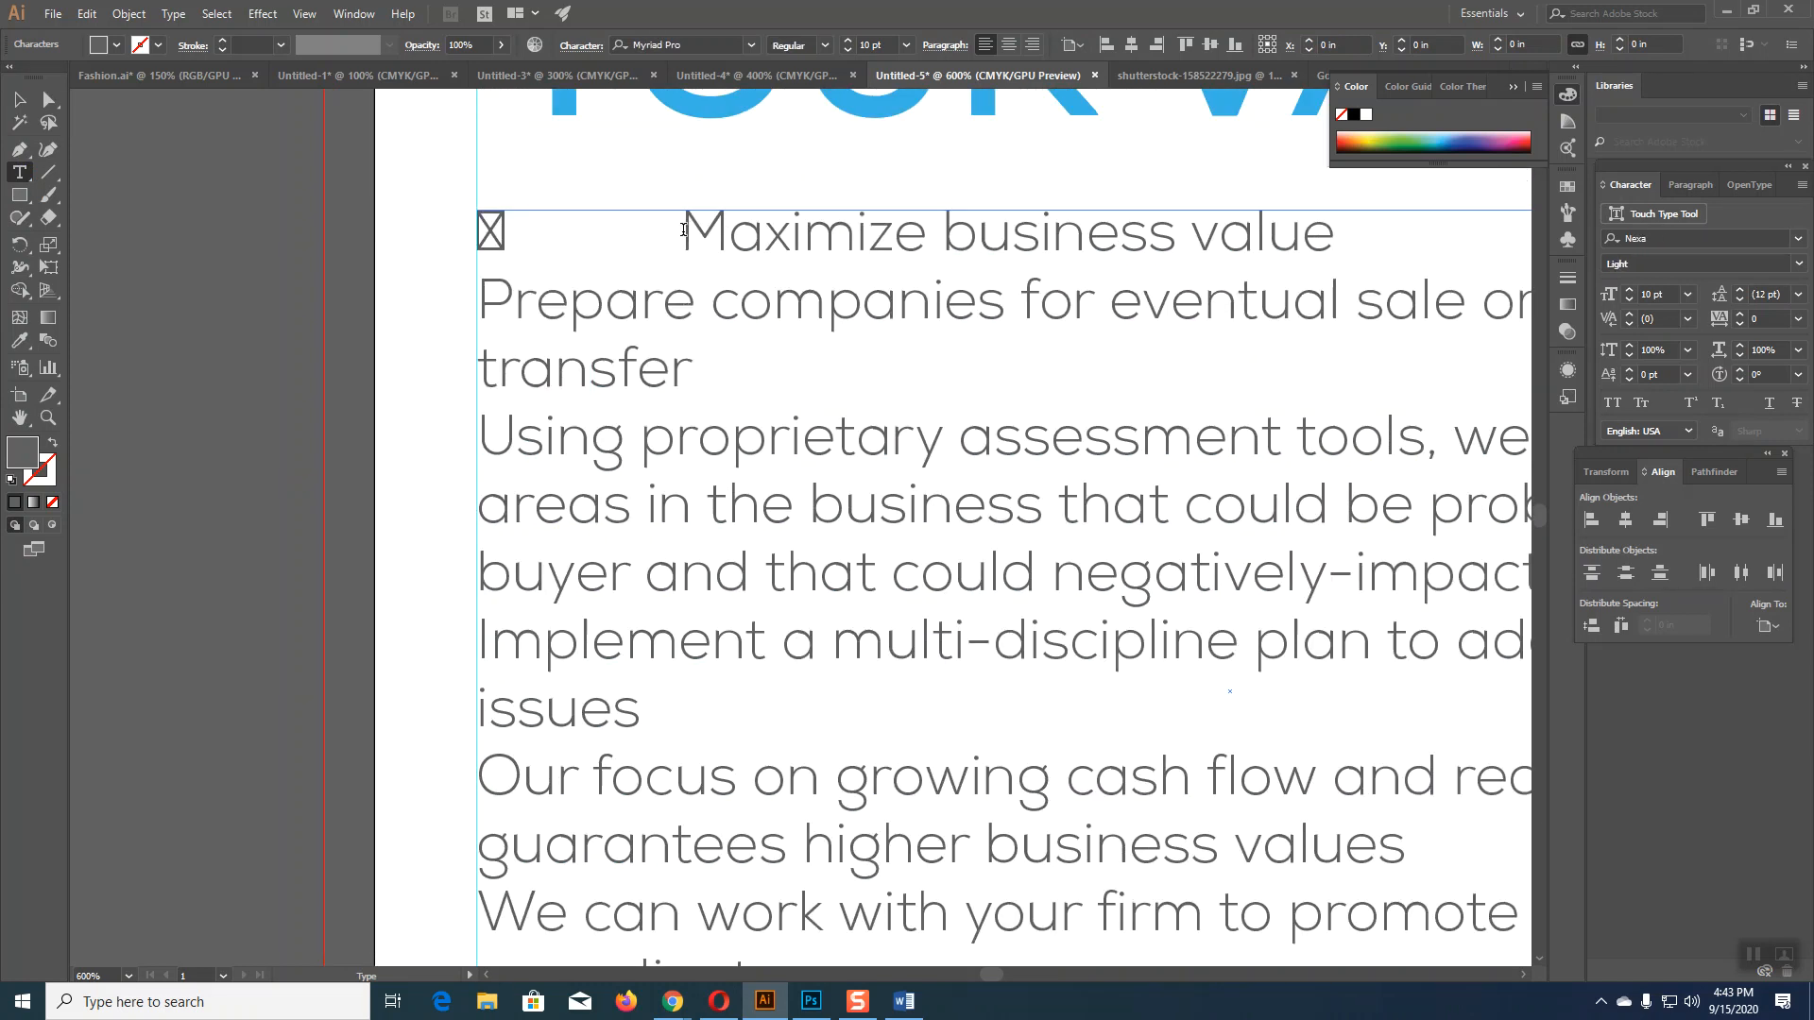
key(BackSpace)
key(BackSpace)
key(Escape)
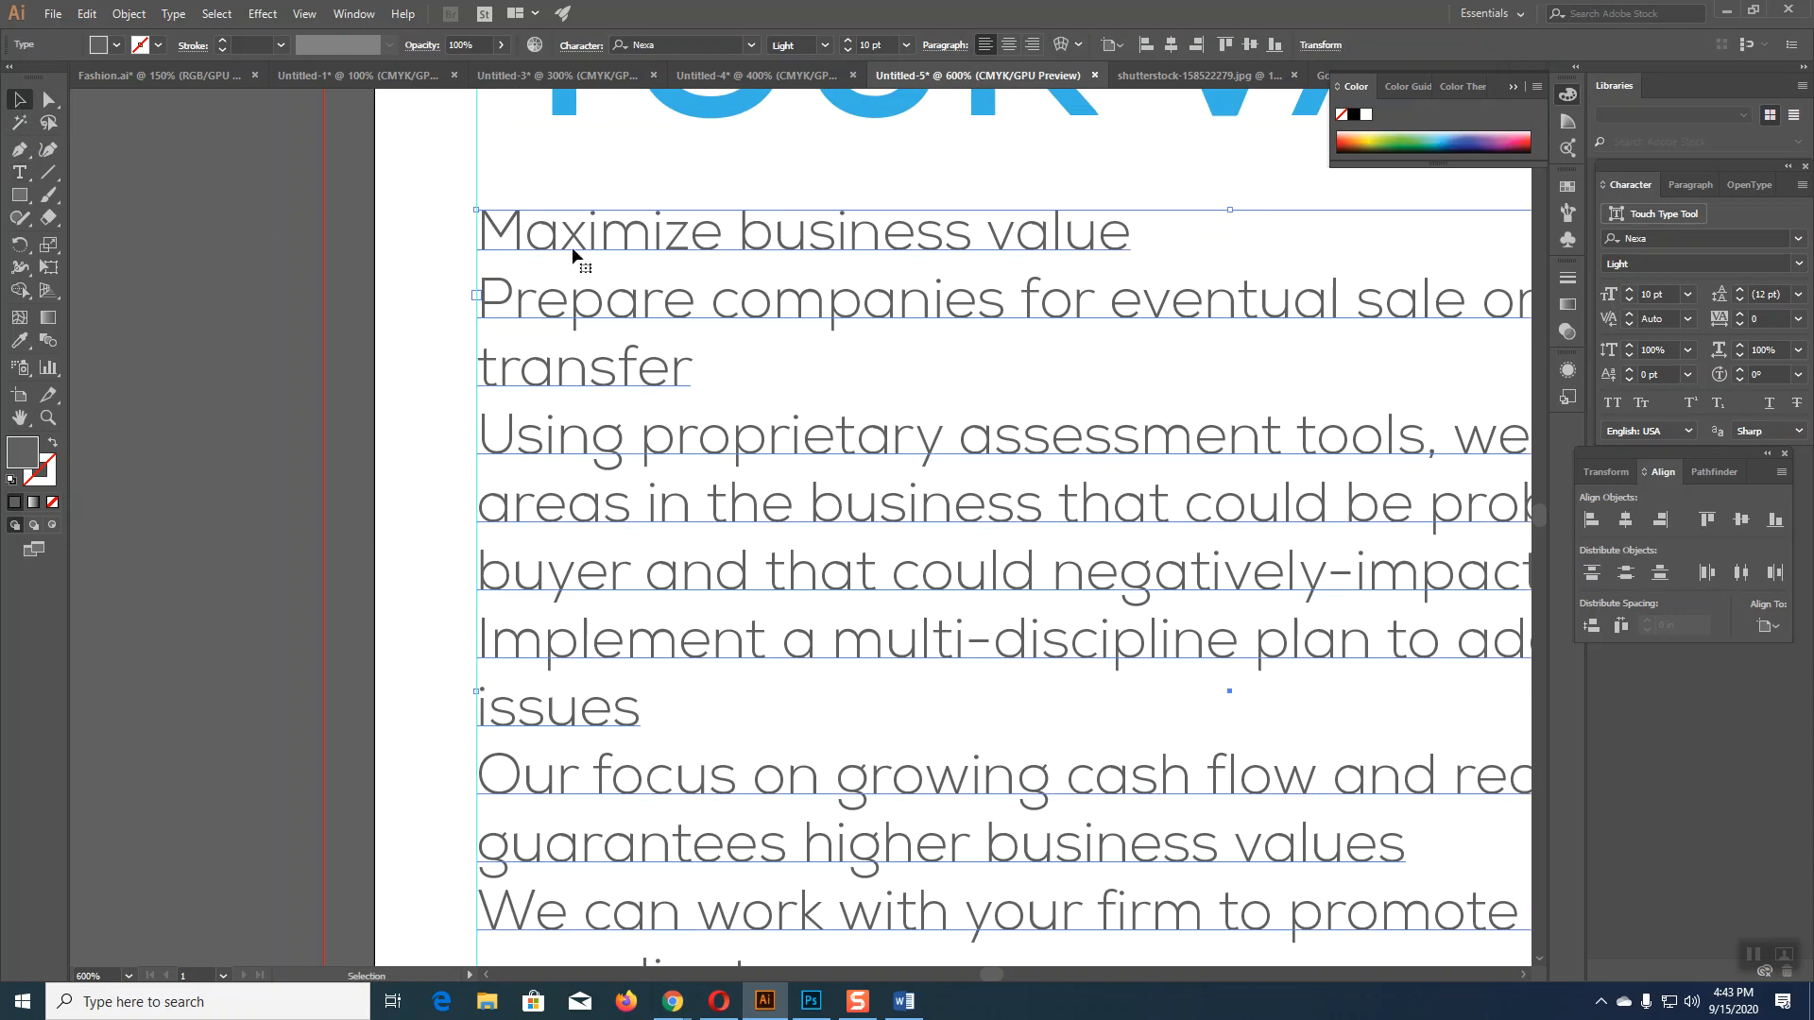
Step: Reduce the six service lines to 9 pt and zoom back out
click(848, 50)
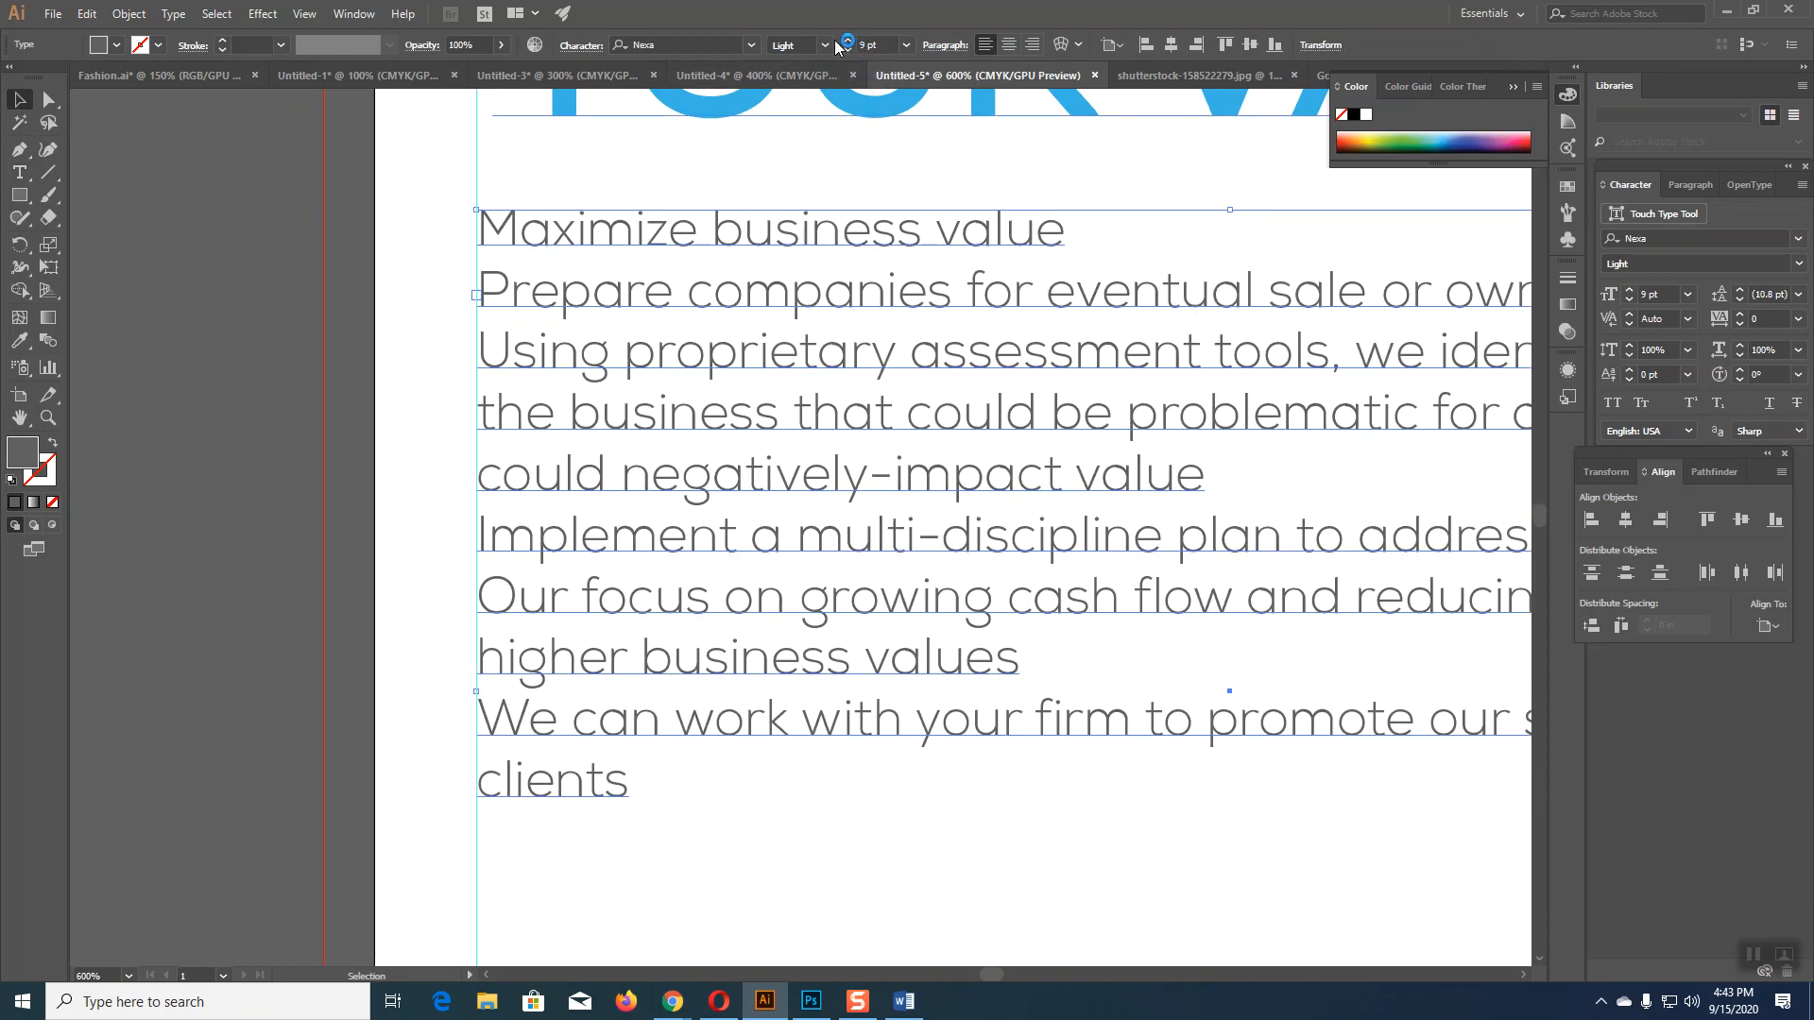
click(217, 340)
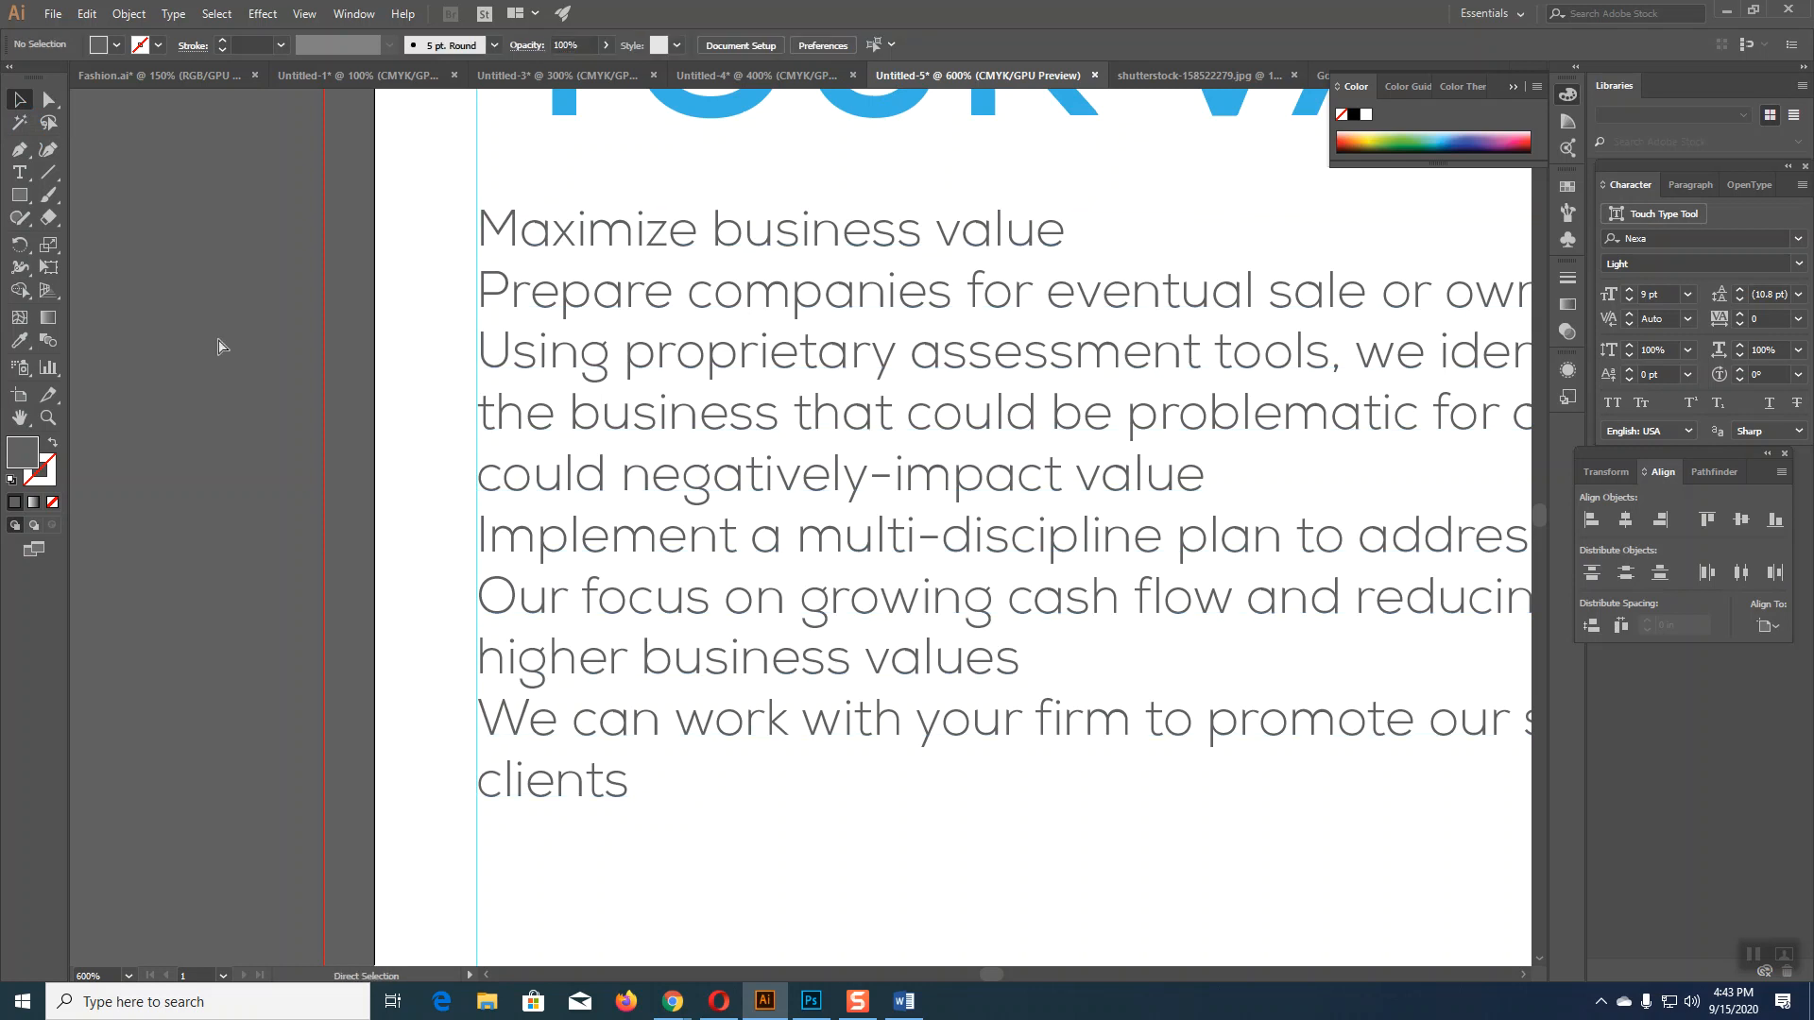
key(ctrl+minus)
key(ctrl+minus)
key(ctrl+minus)
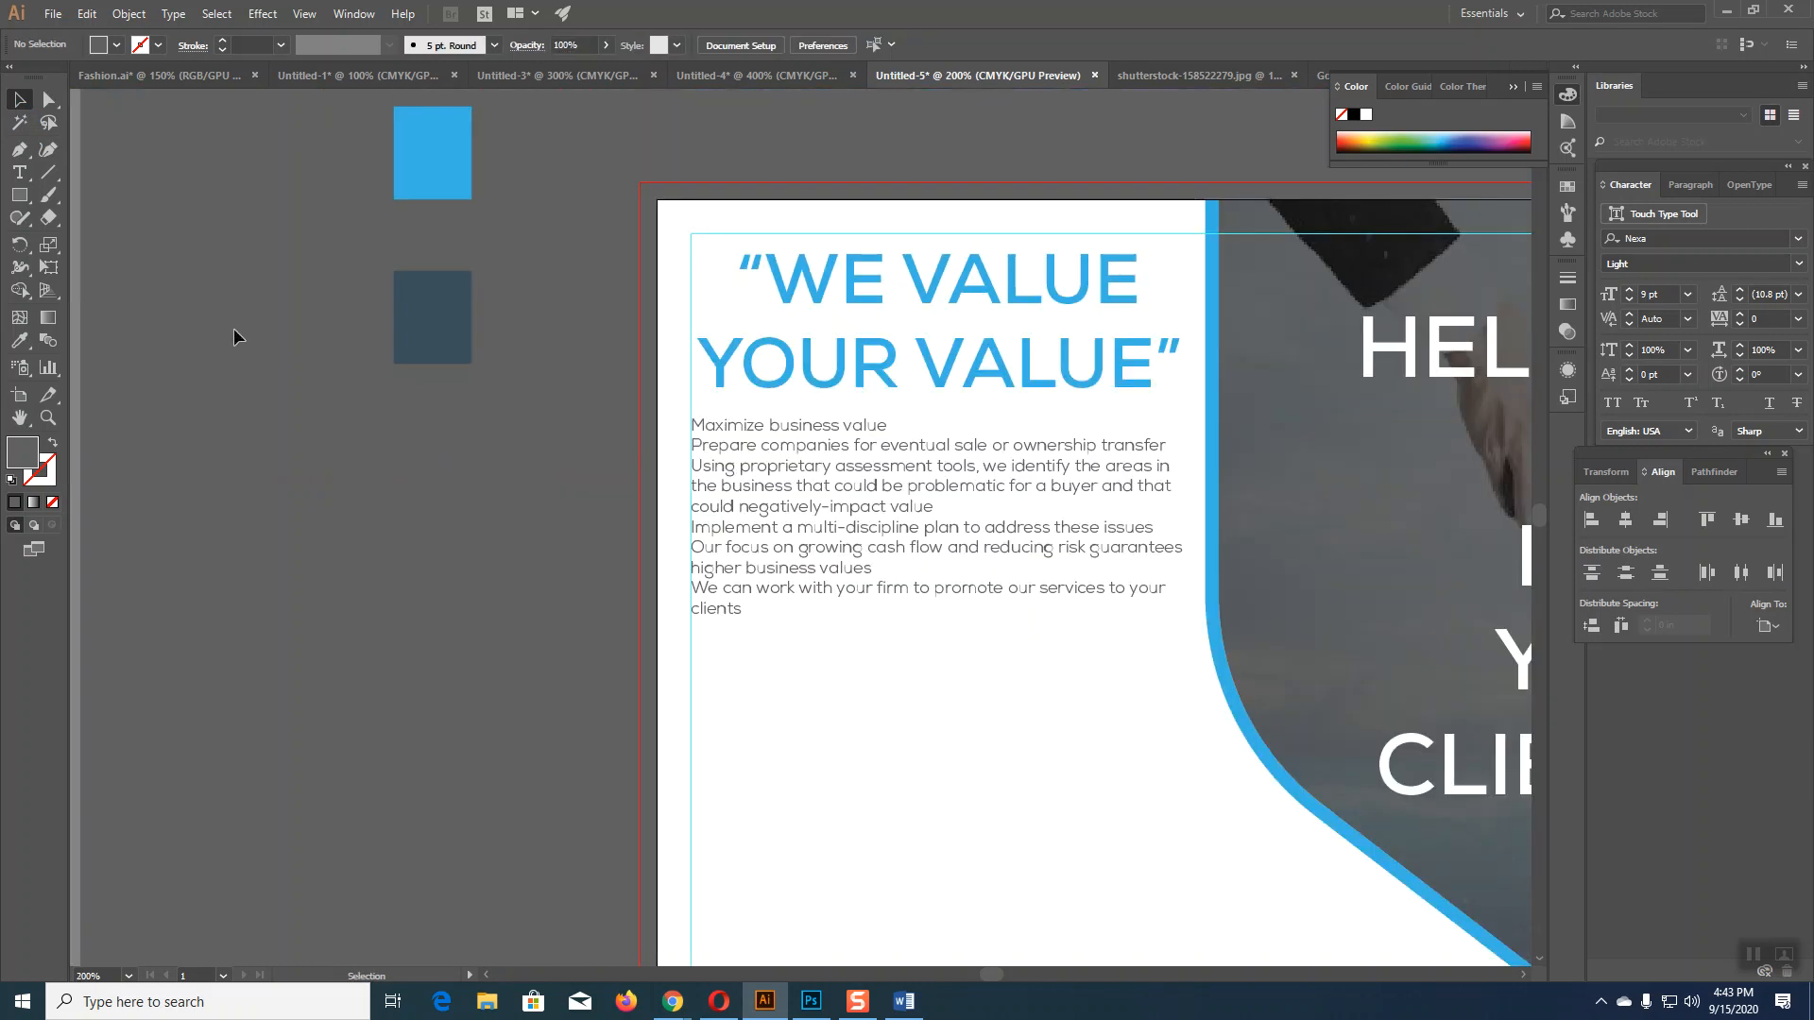
Step: Drag the service-lines text frame off the artboard onto the pasteboard
scroll(902, 470, down, 3)
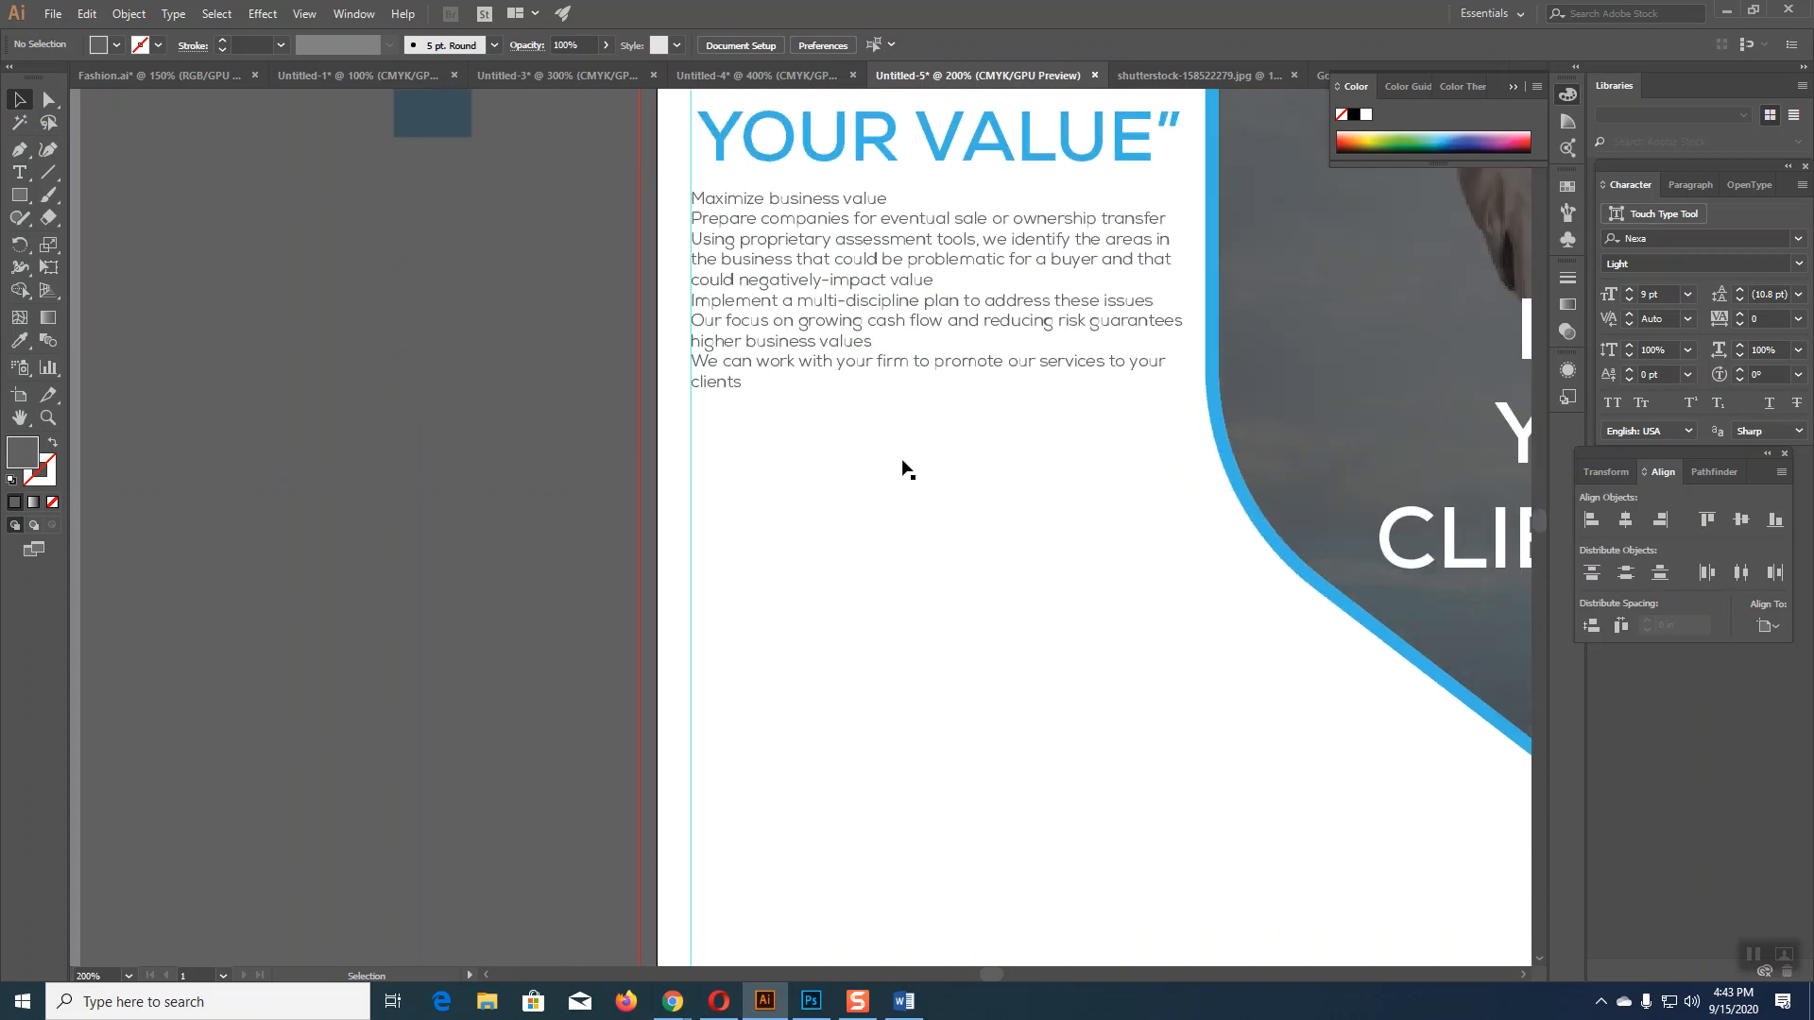
scroll(912, 473, up, 2)
key(ctrl+minus)
drag(911, 471, 378, 644)
drag(954, 717, 635, 200)
click(892, 576)
scroll(870, 714, down, 1)
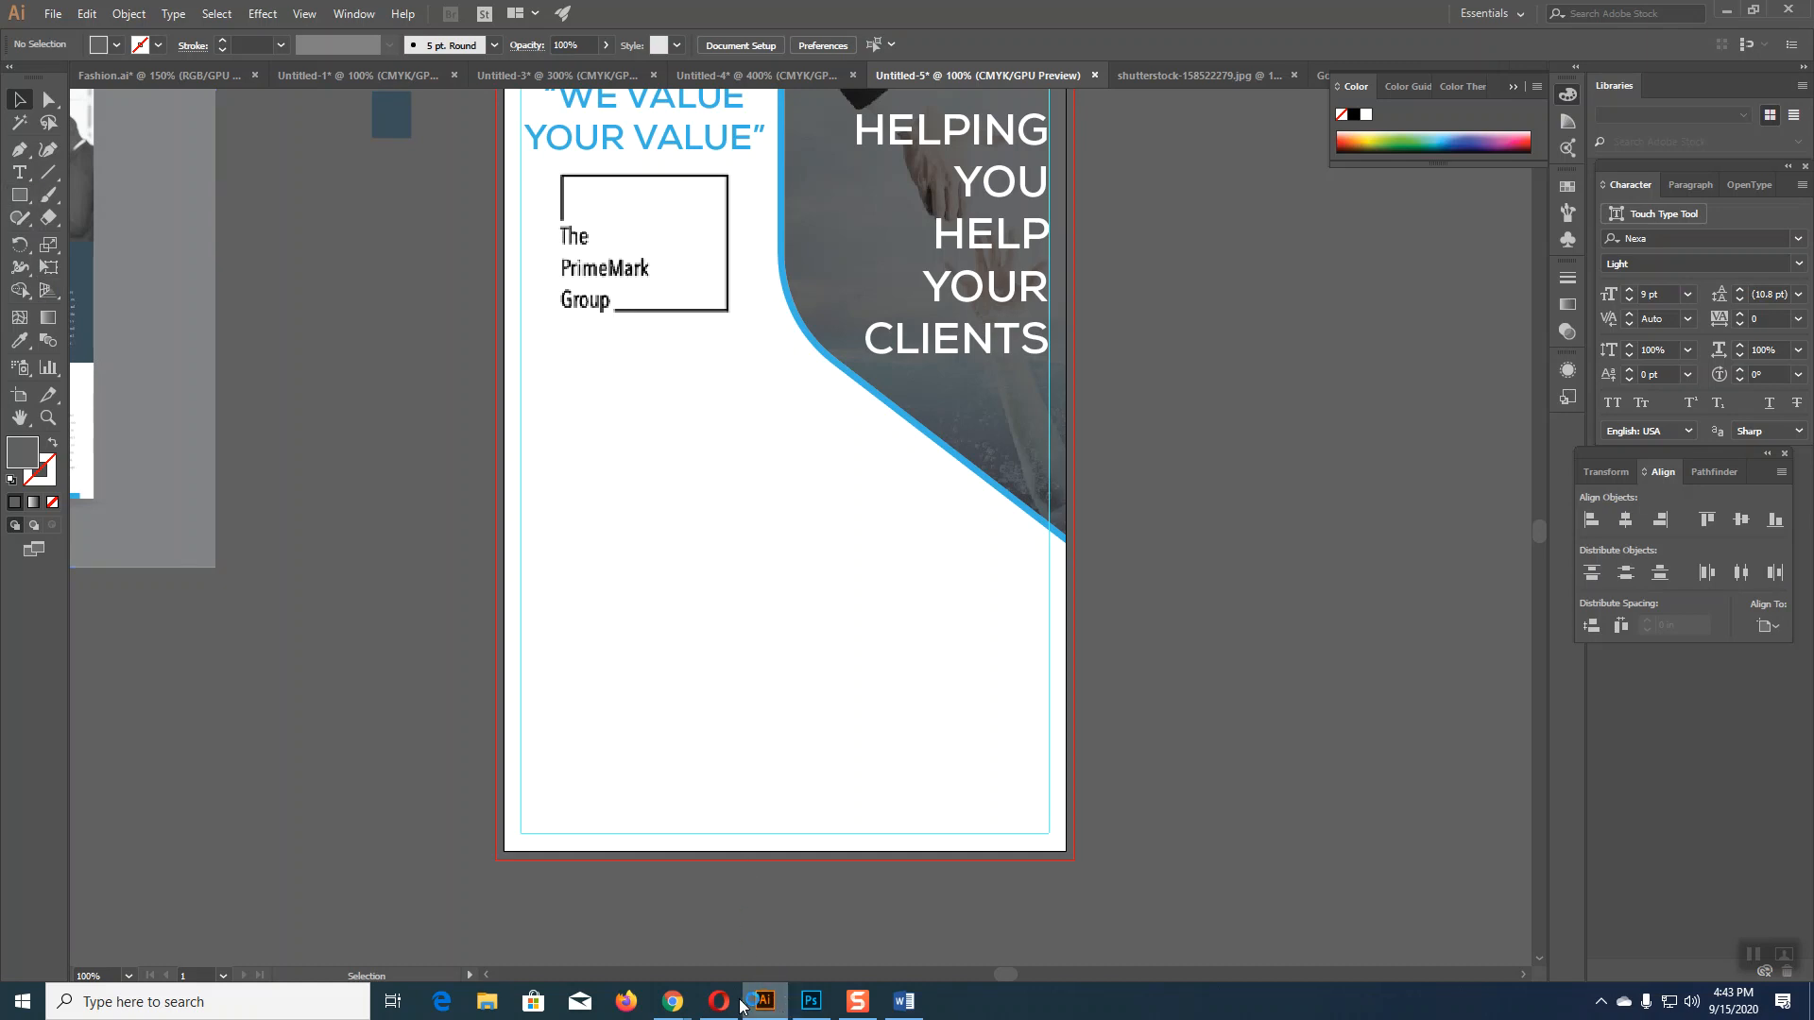
Step: Browse Chrome's flyer design and business flyer image results for layout ideas
mouse_move(672, 1004)
click(618, 931)
click(1312, 16)
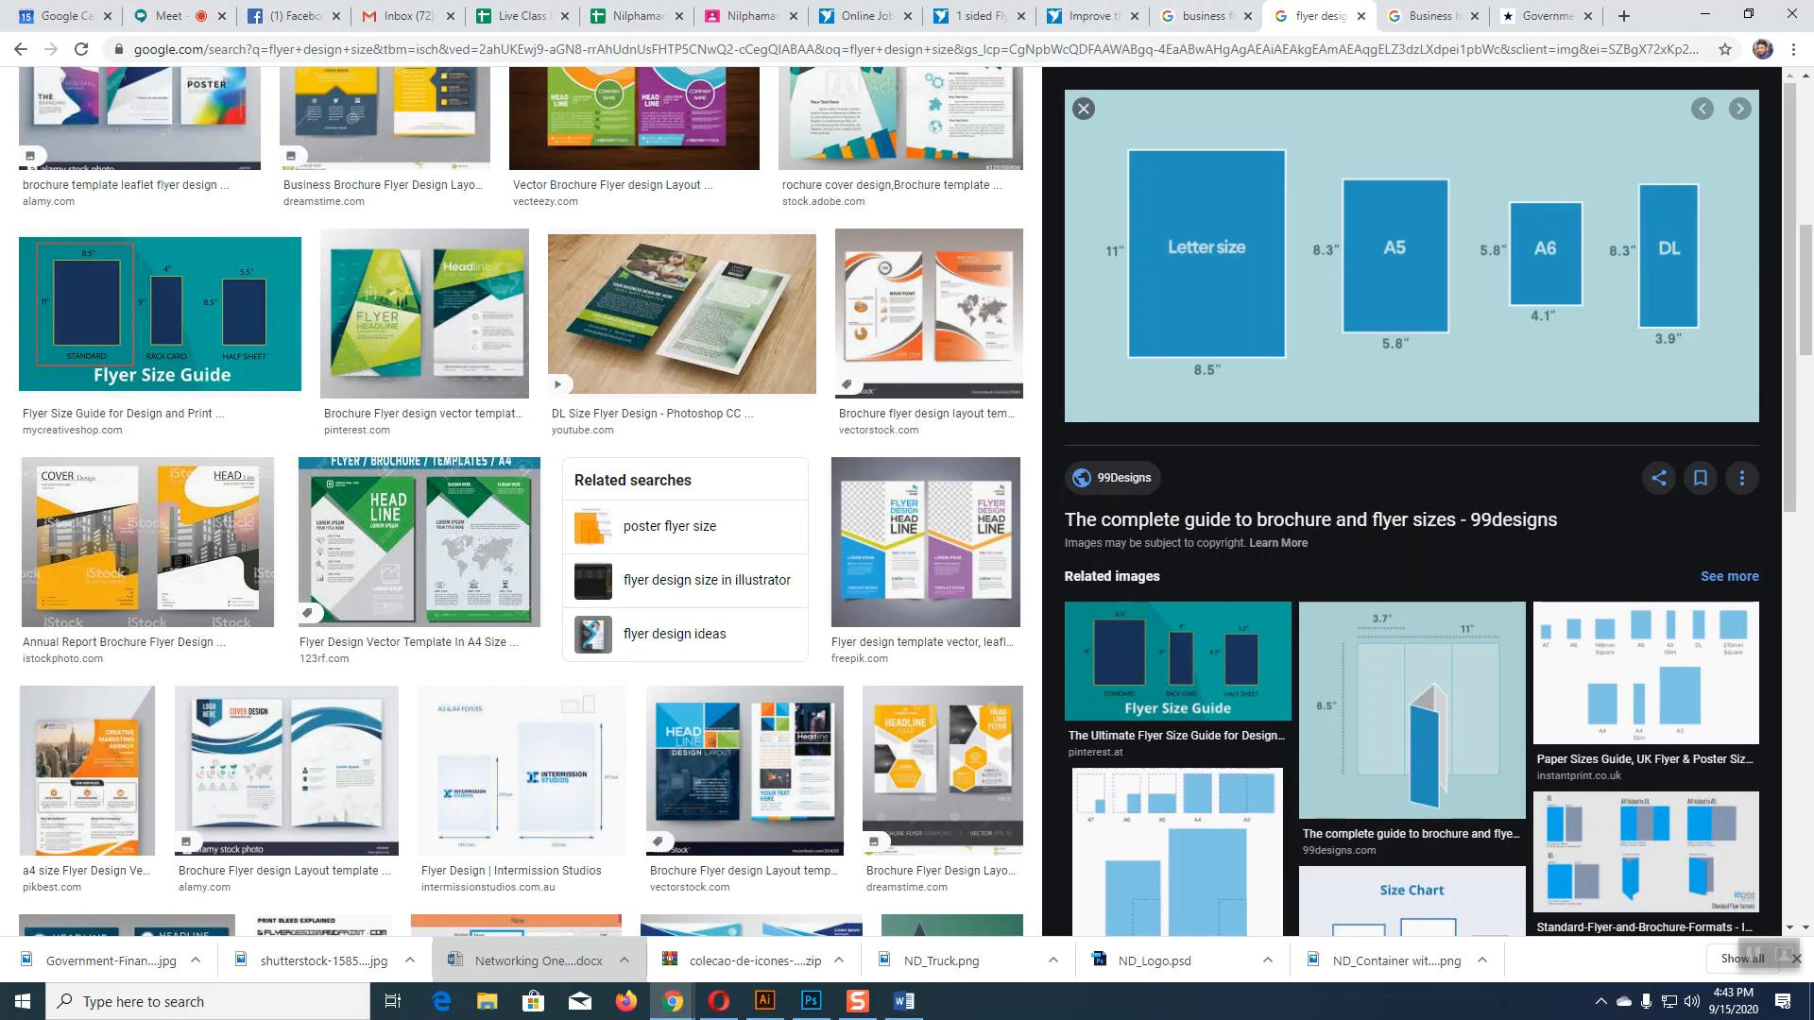
click(1205, 16)
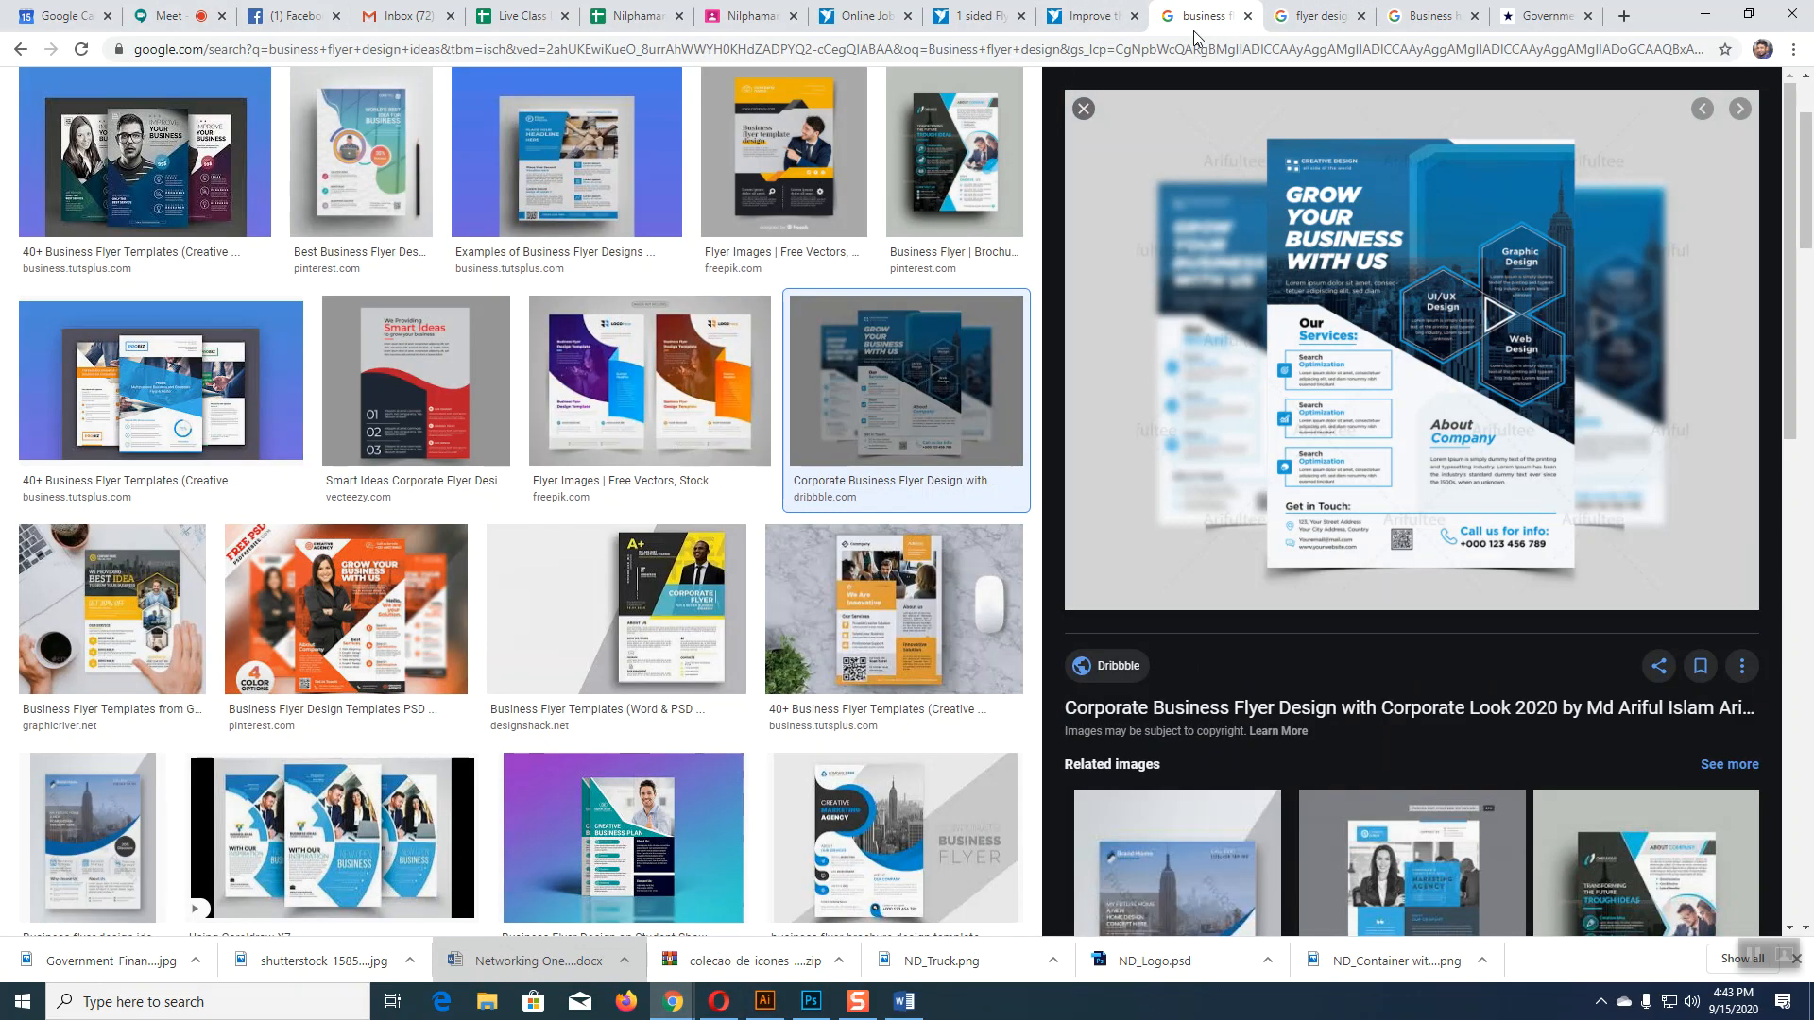
scroll(858, 540, up, 1)
scroll(858, 540, down, 3)
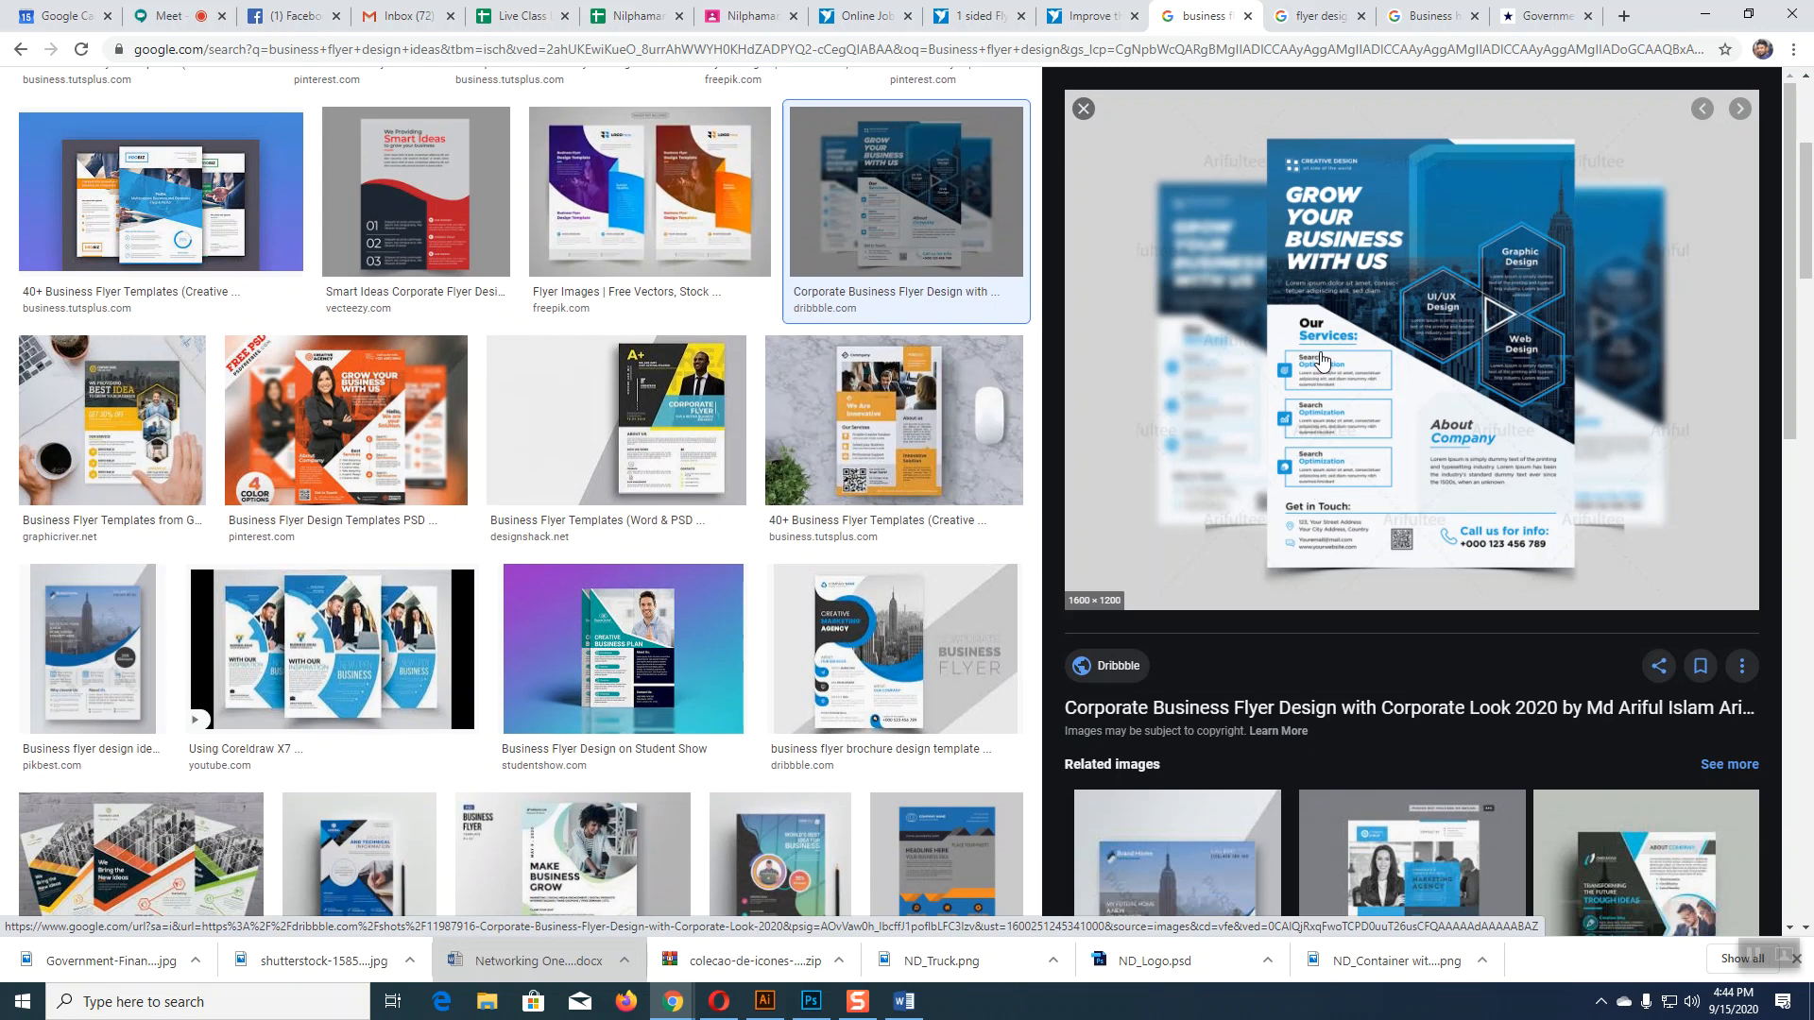
key(alt+Tab)
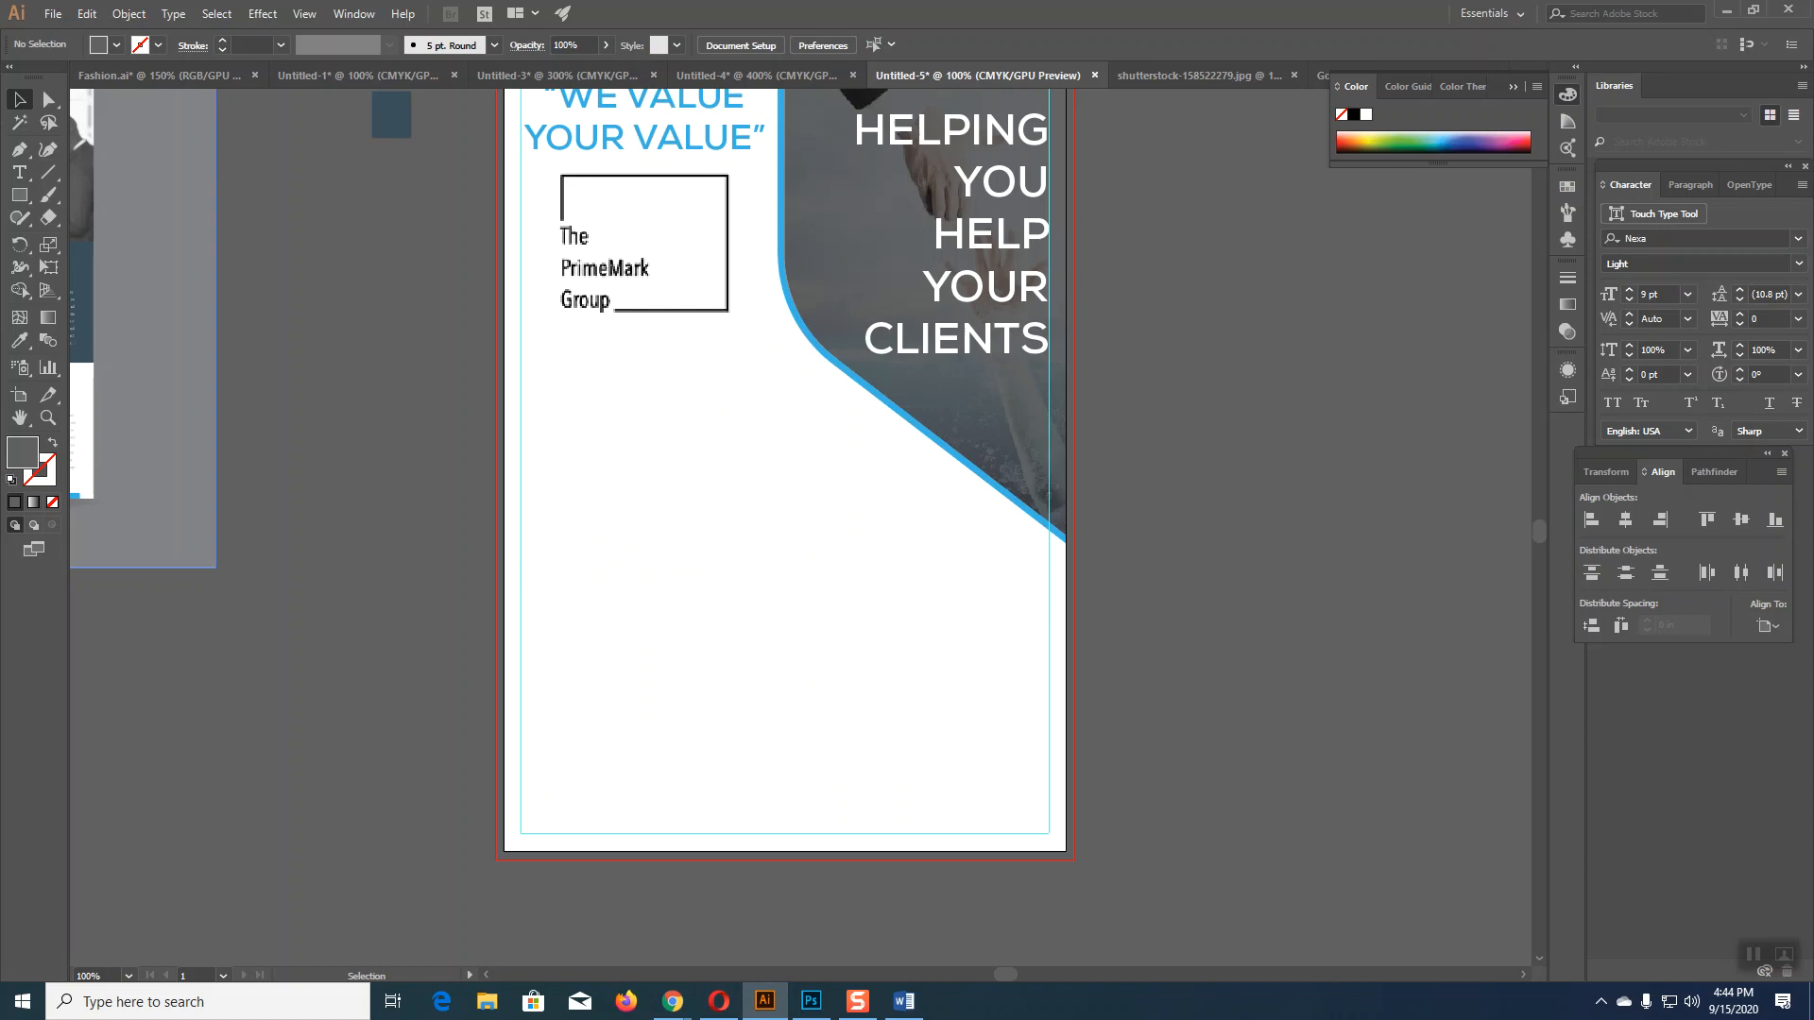
Step: Draw a wide rectangle along the flyer's bottom margin, checking the Word one-pager for reference
click(19, 195)
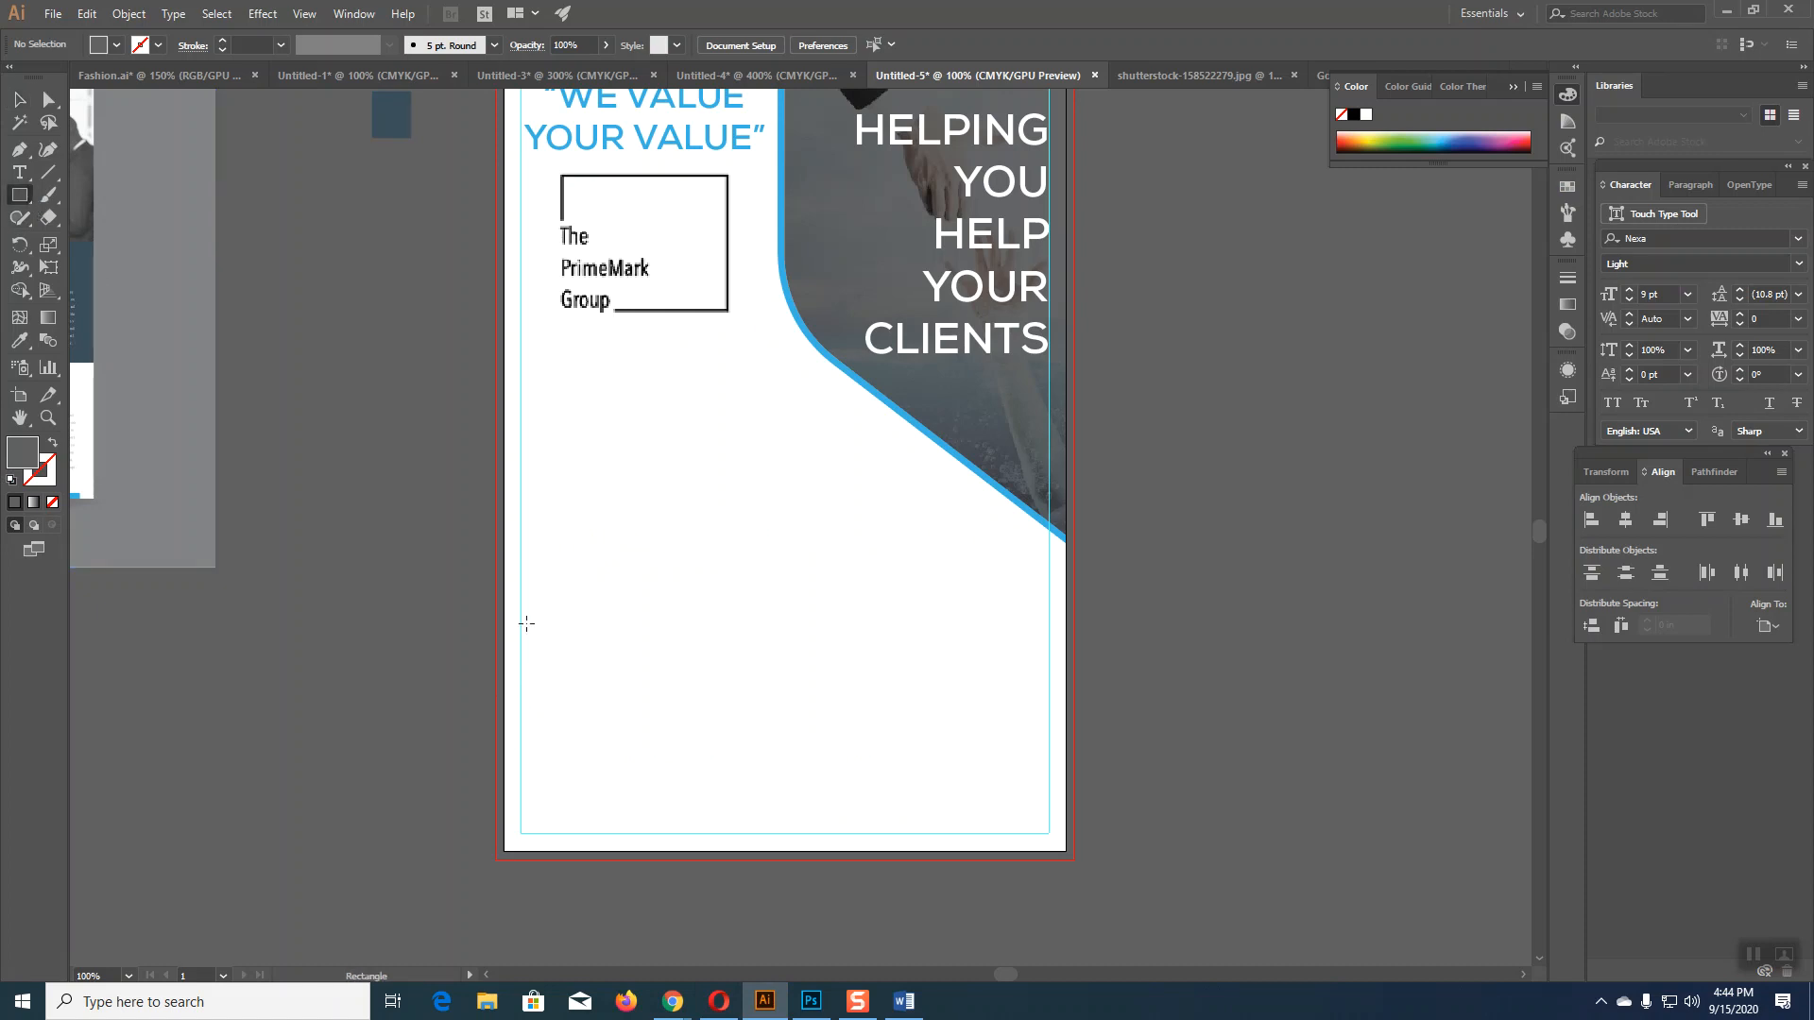
drag(522, 729, 1048, 815)
click(904, 1002)
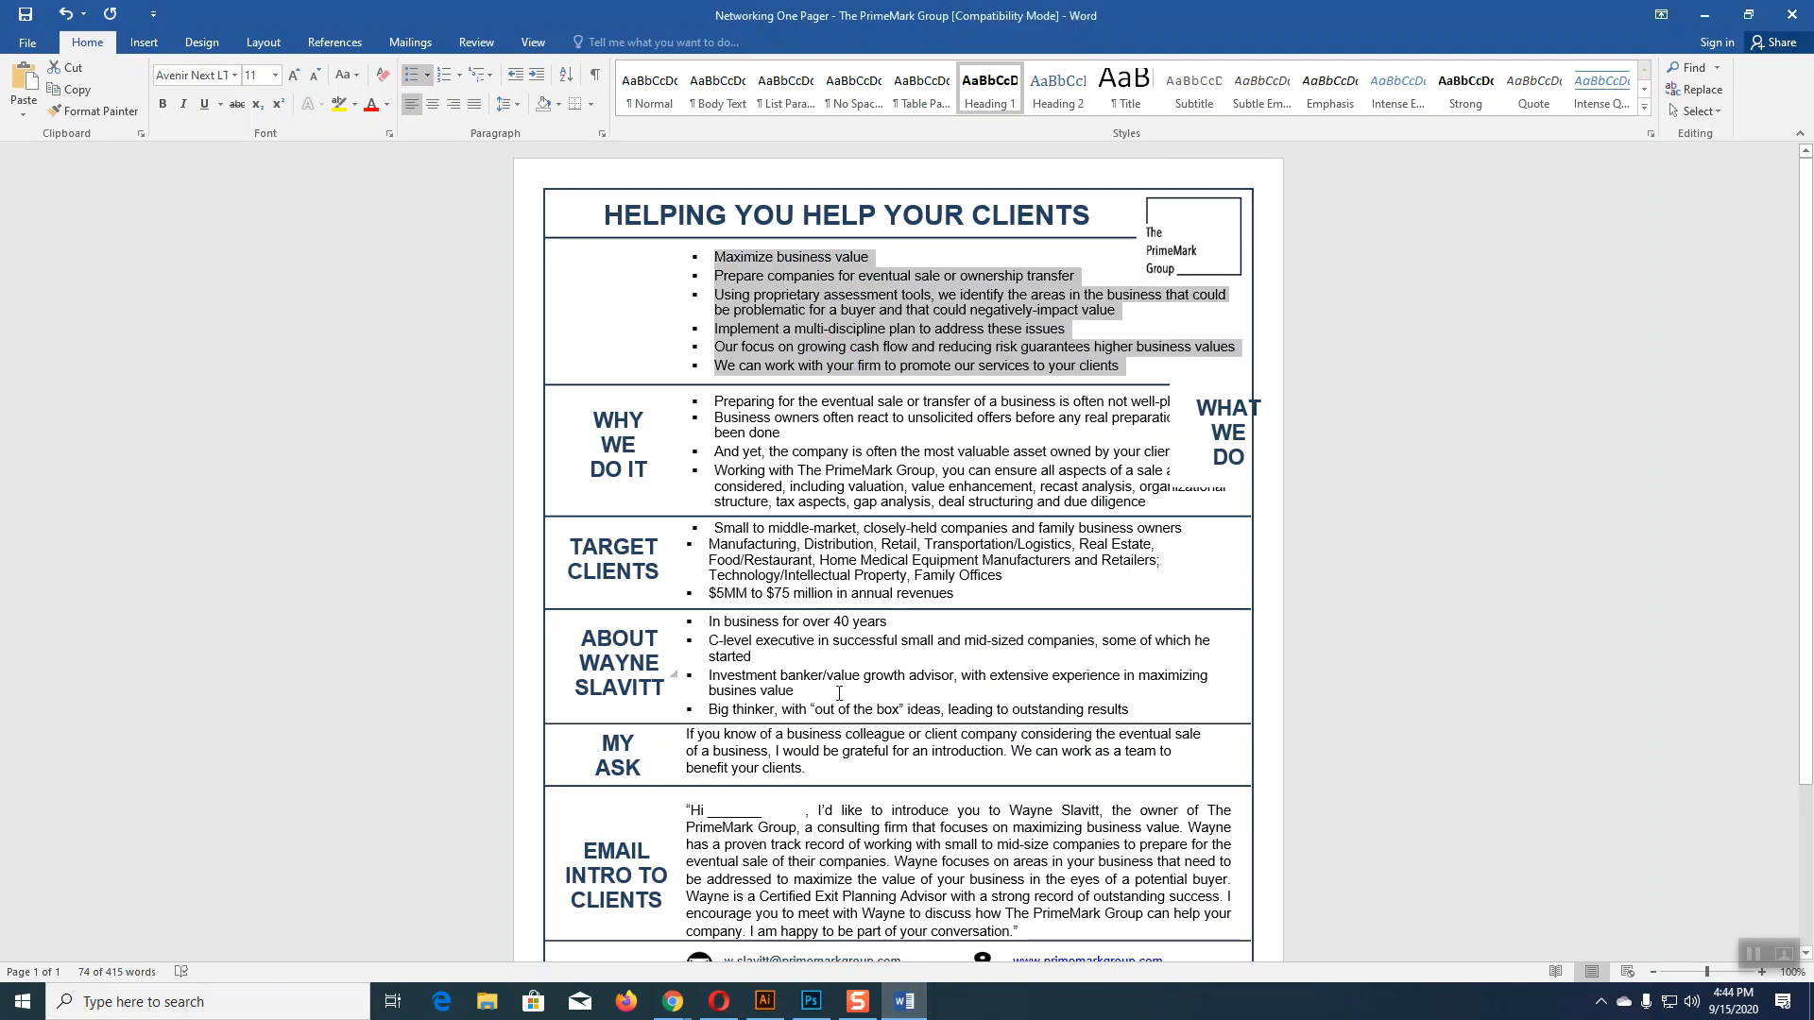
scroll(832, 855, down, 3)
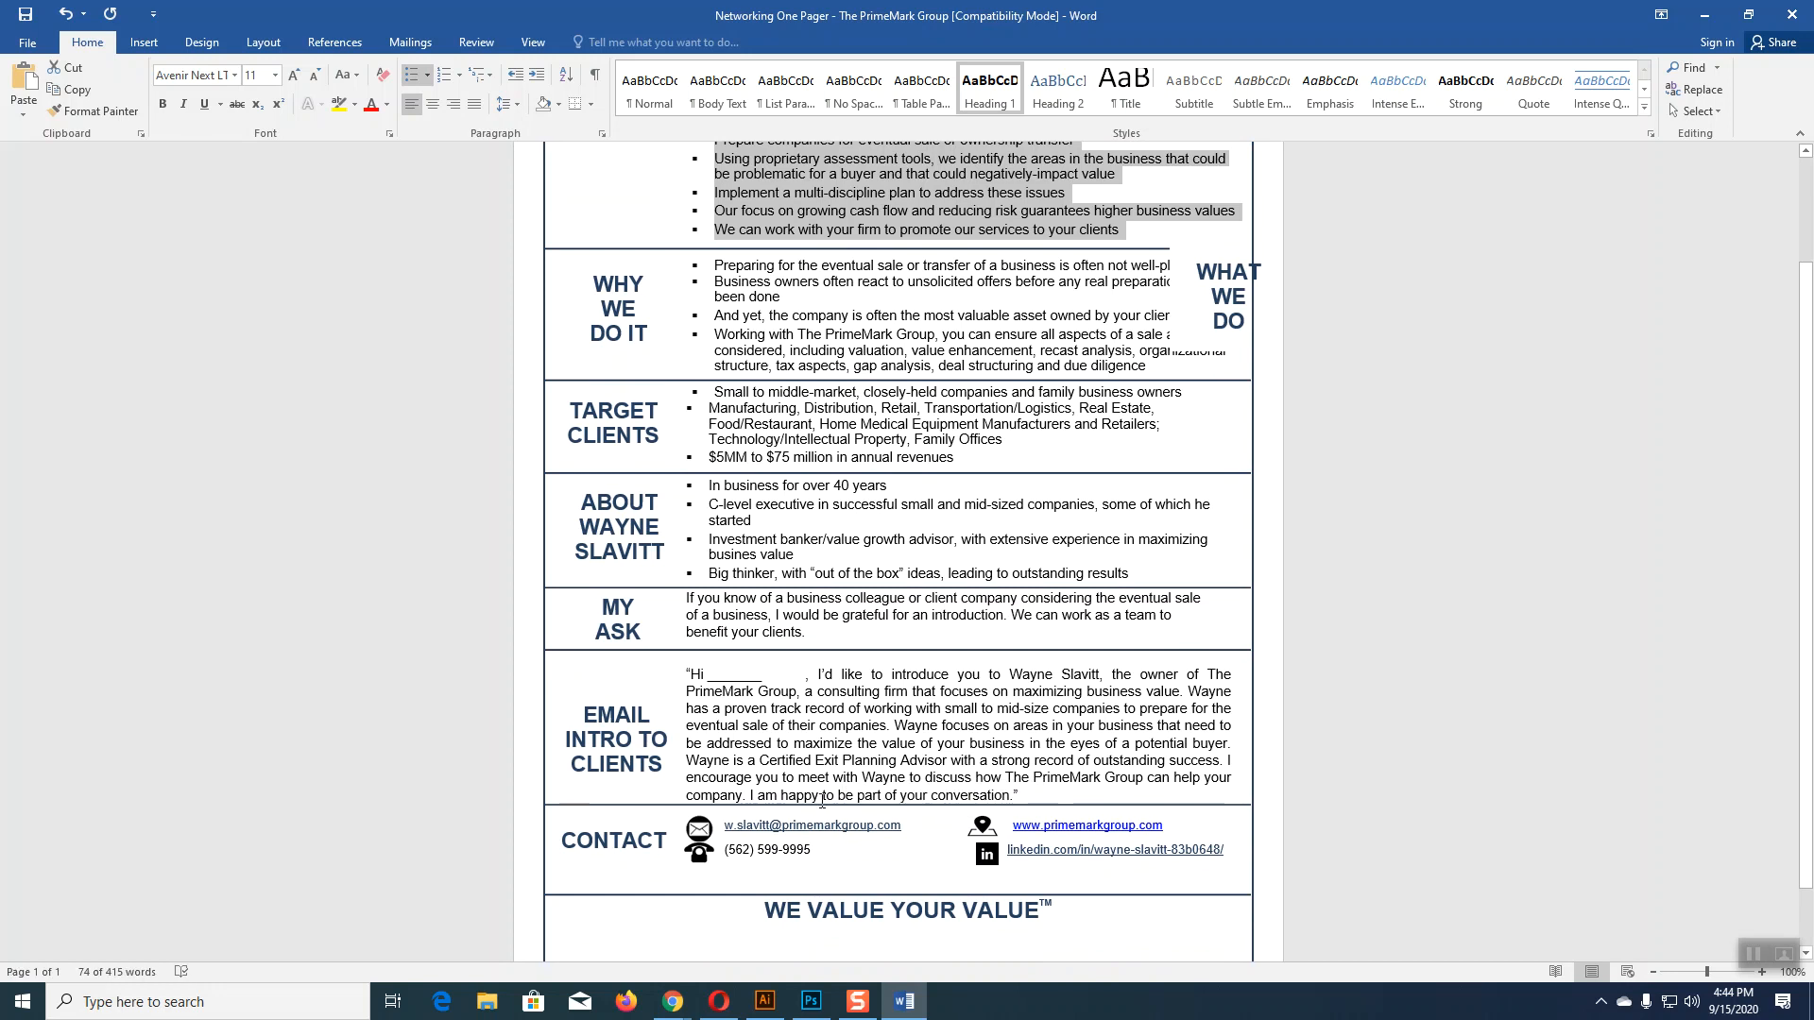
scroll(831, 855, up, 3)
click(764, 1001)
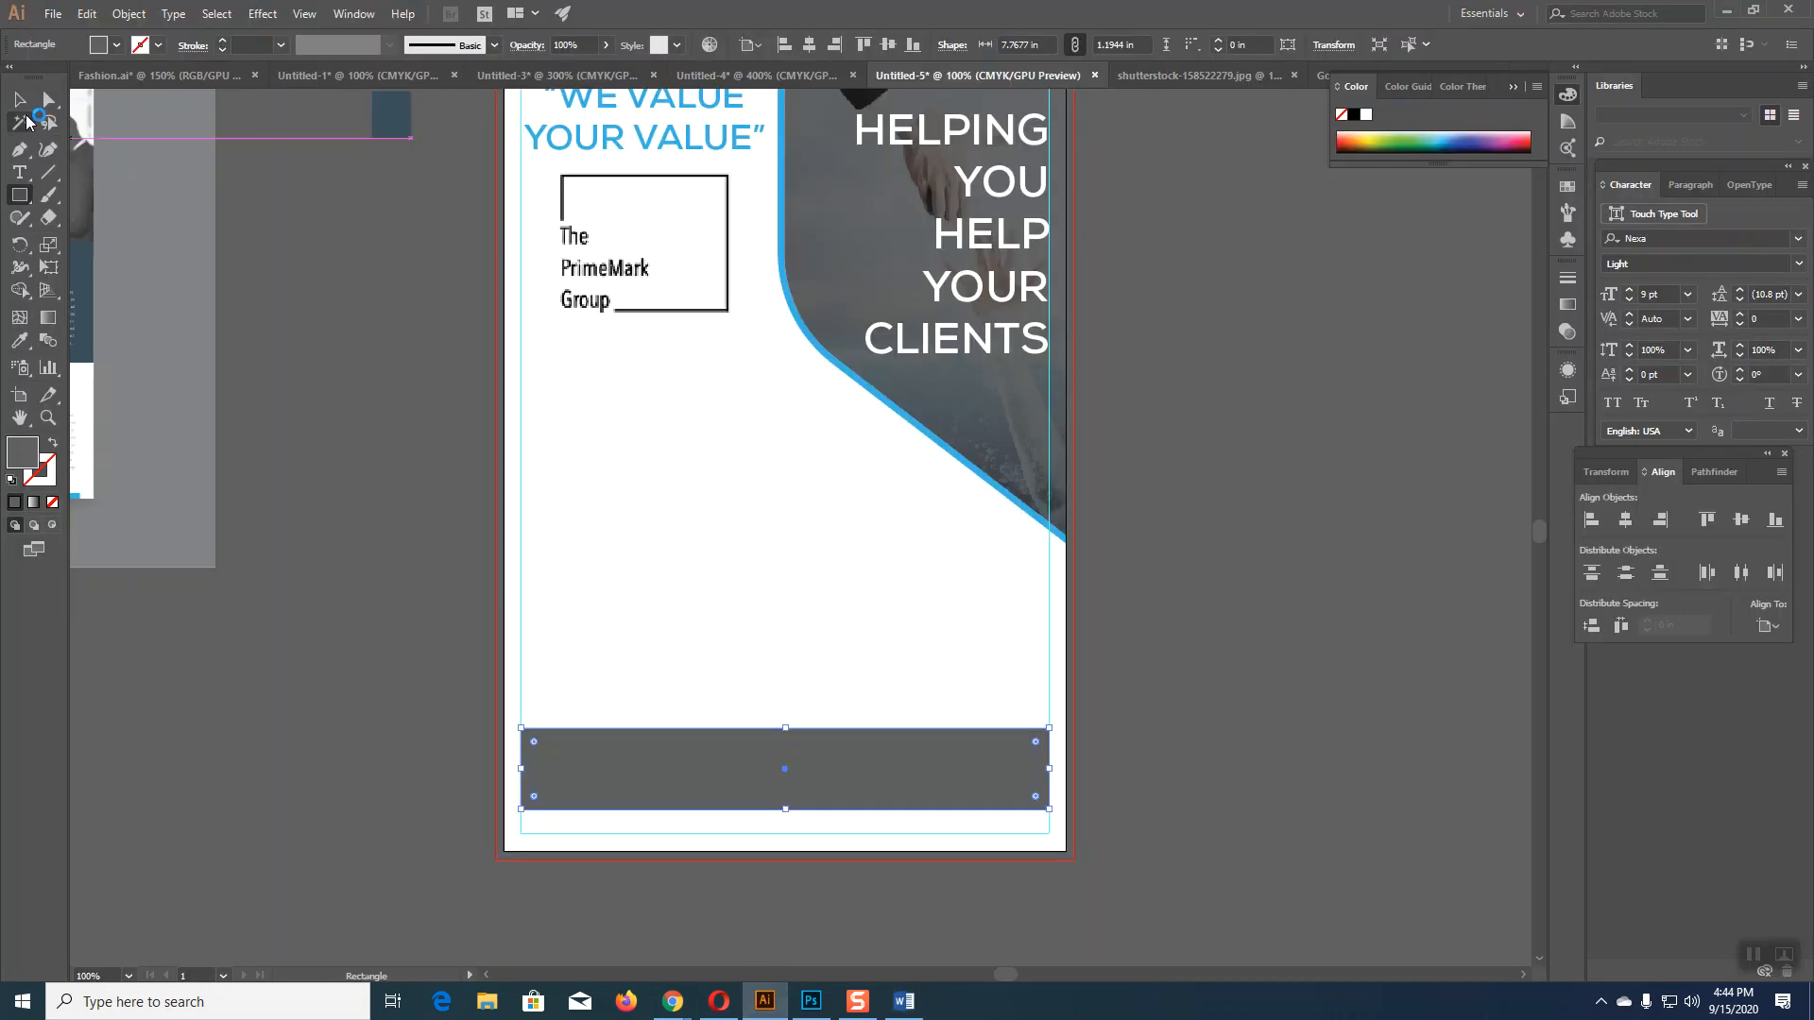
Step: Resize the rectangle into a left-column box under the tagline and move the logo off the artboard
drag(822, 774, 824, 592)
drag(1048, 583, 791, 578)
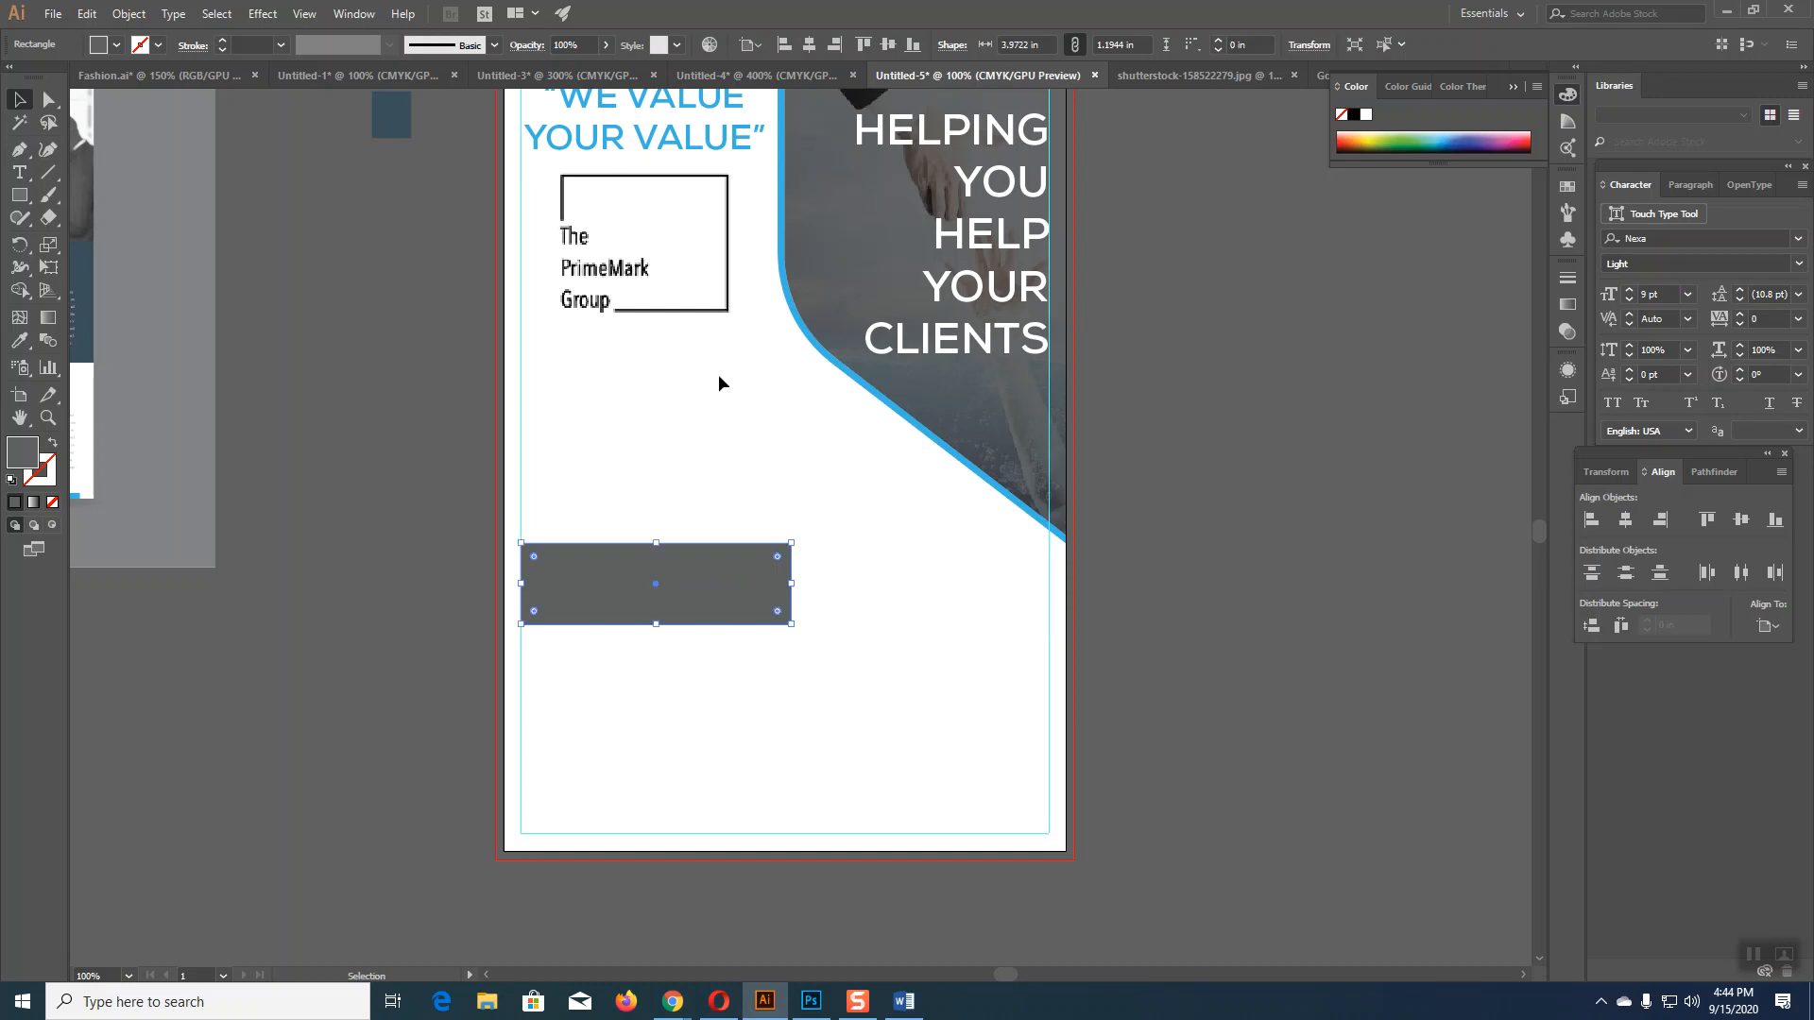
drag(717, 296, 1304, 628)
drag(718, 618, 770, 229)
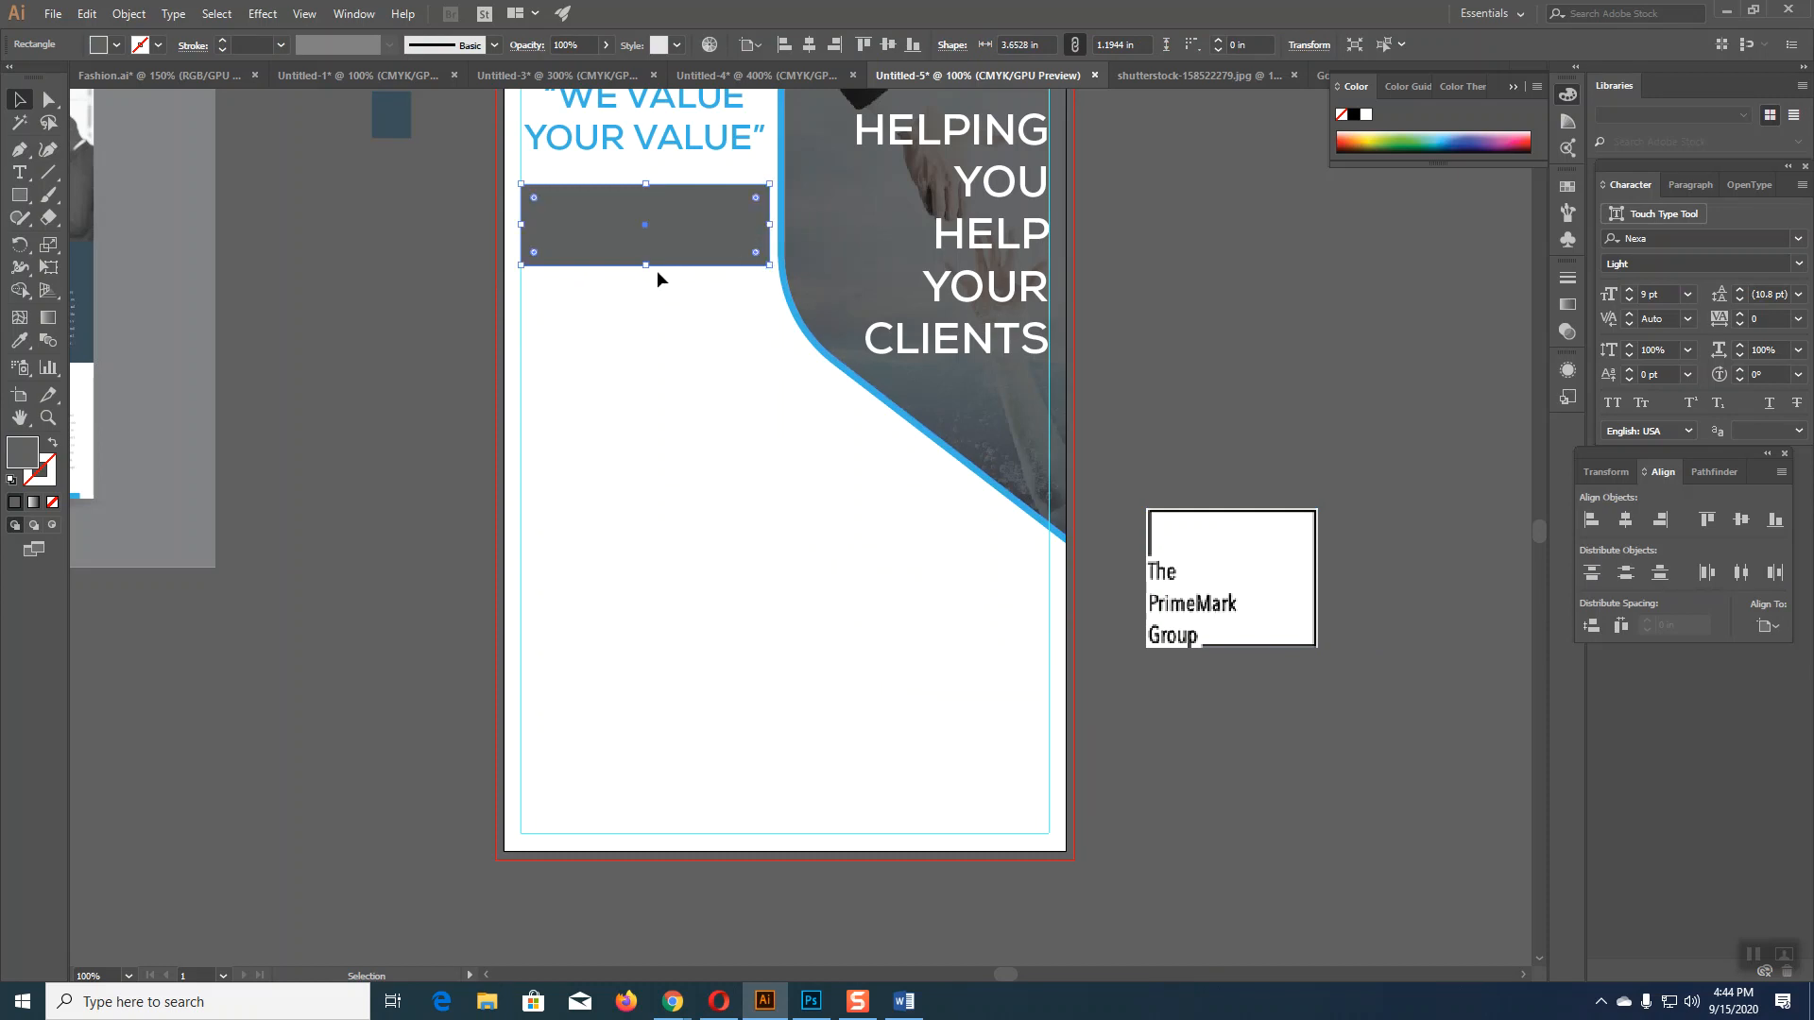
drag(649, 268, 648, 324)
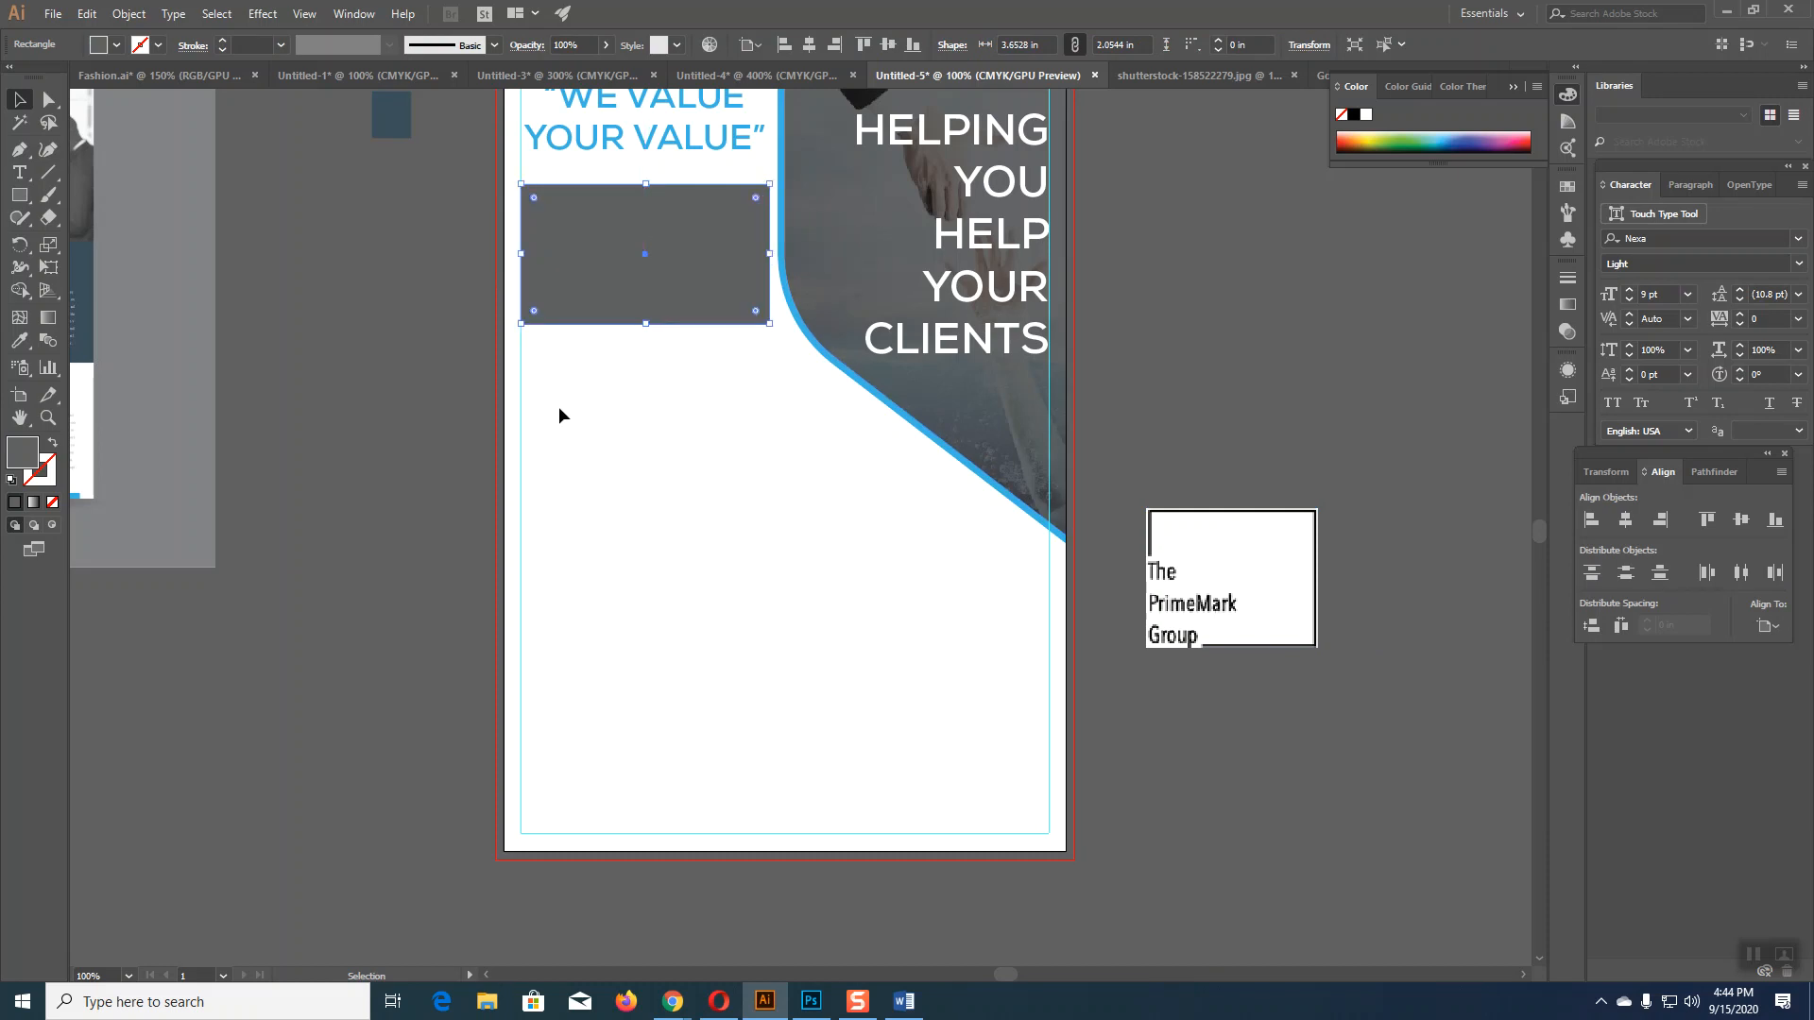
Step: Turn the box into an empty outline using the blue sampled from the curved stroke
click(19, 343)
click(862, 383)
click(57, 443)
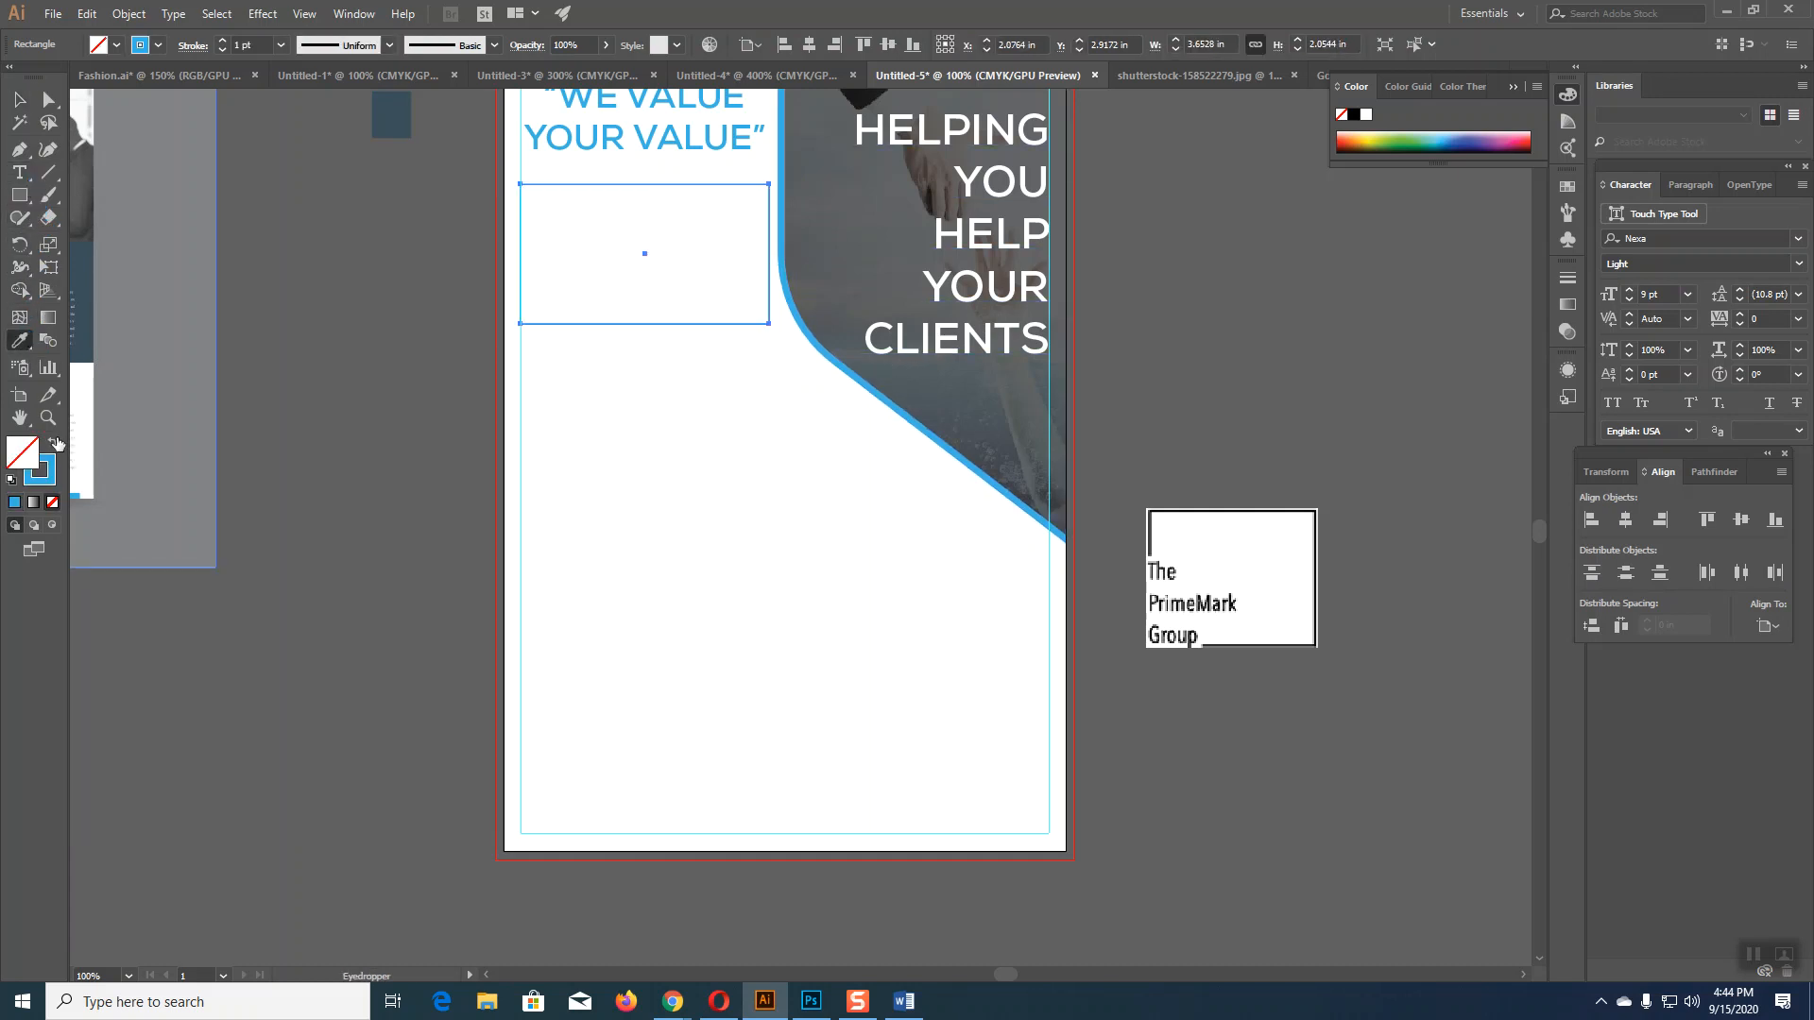
click(19, 99)
click(510, 431)
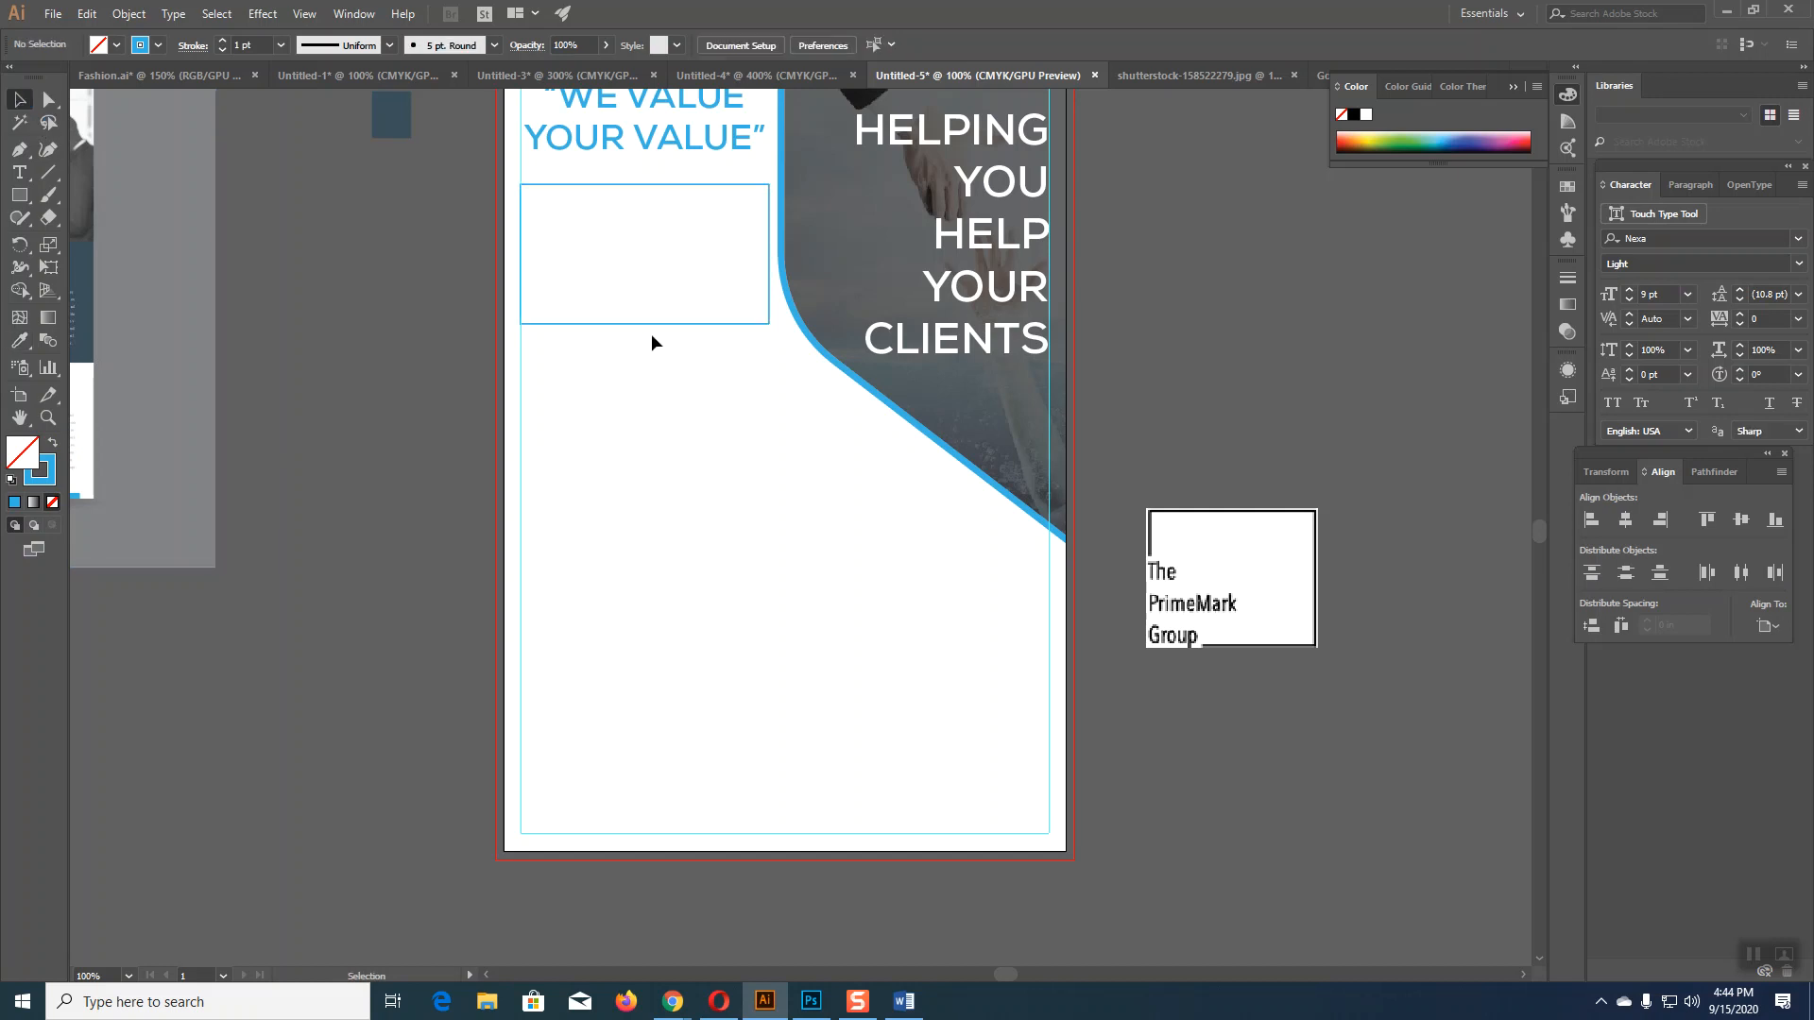
Step: Duplicate the box into four down the left column and two at lower right
drag(652, 326, 652, 484)
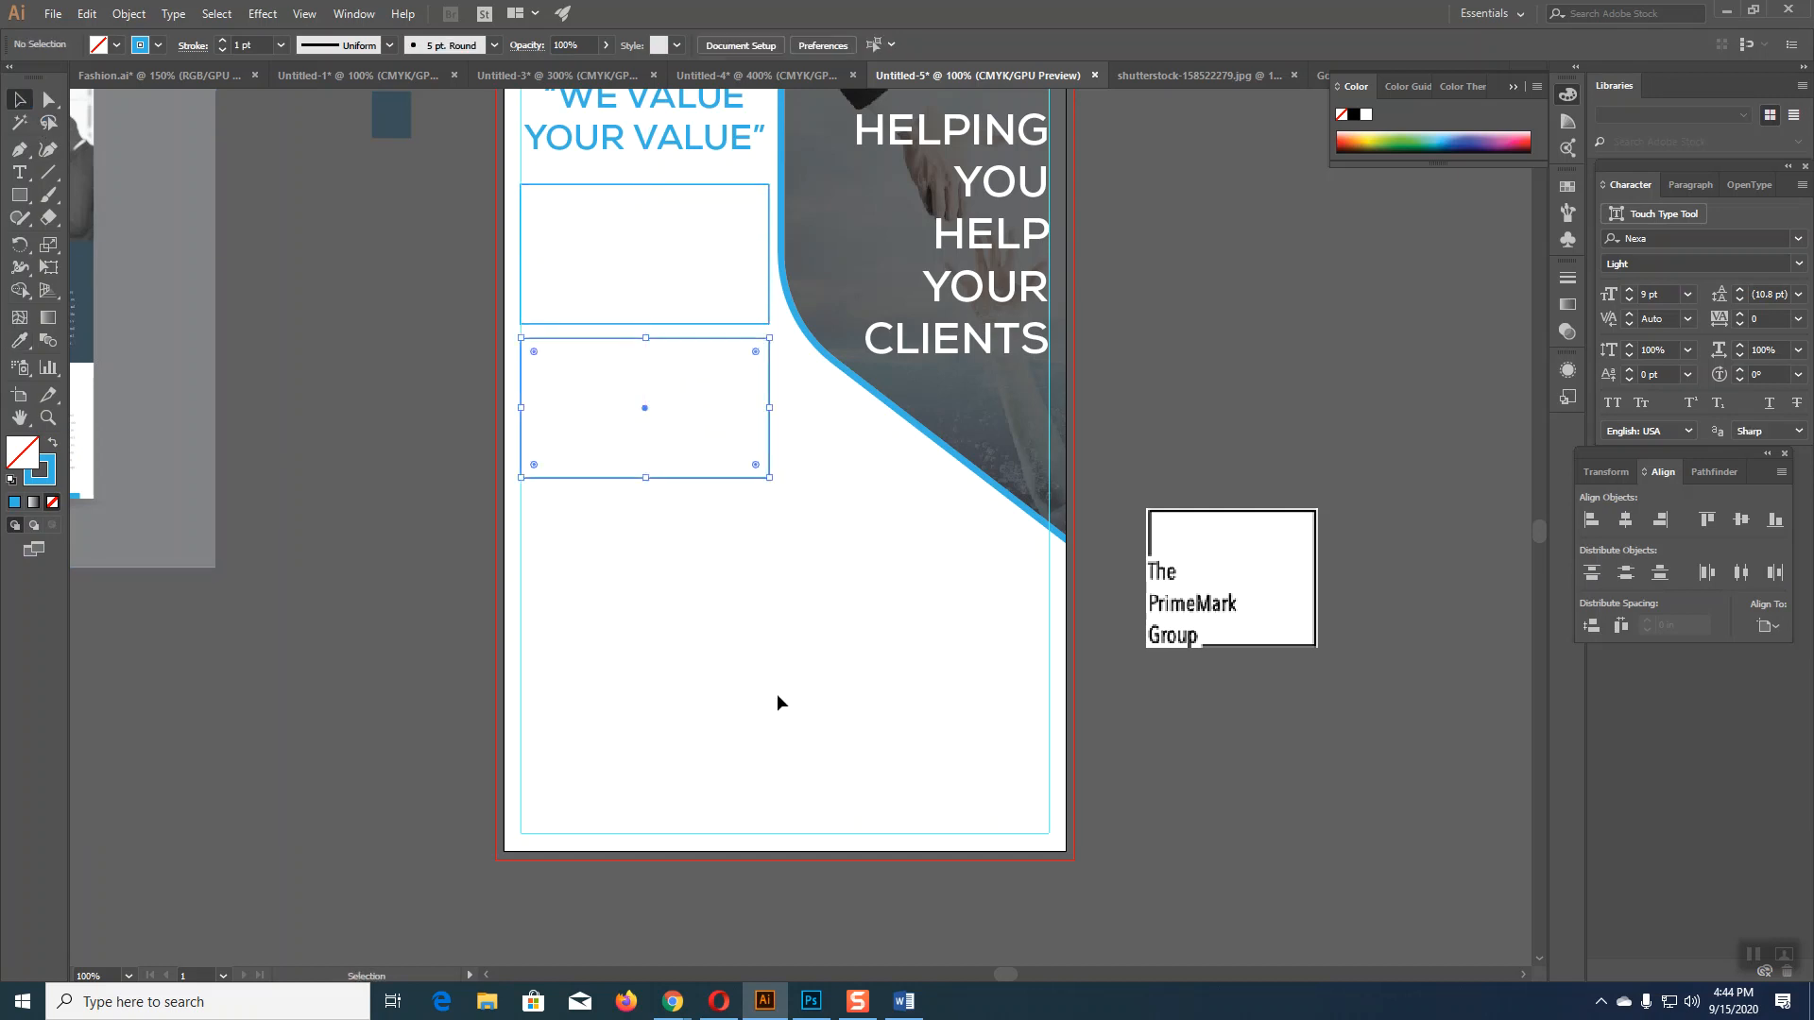
key(ctrl+d)
key(ctrl+d)
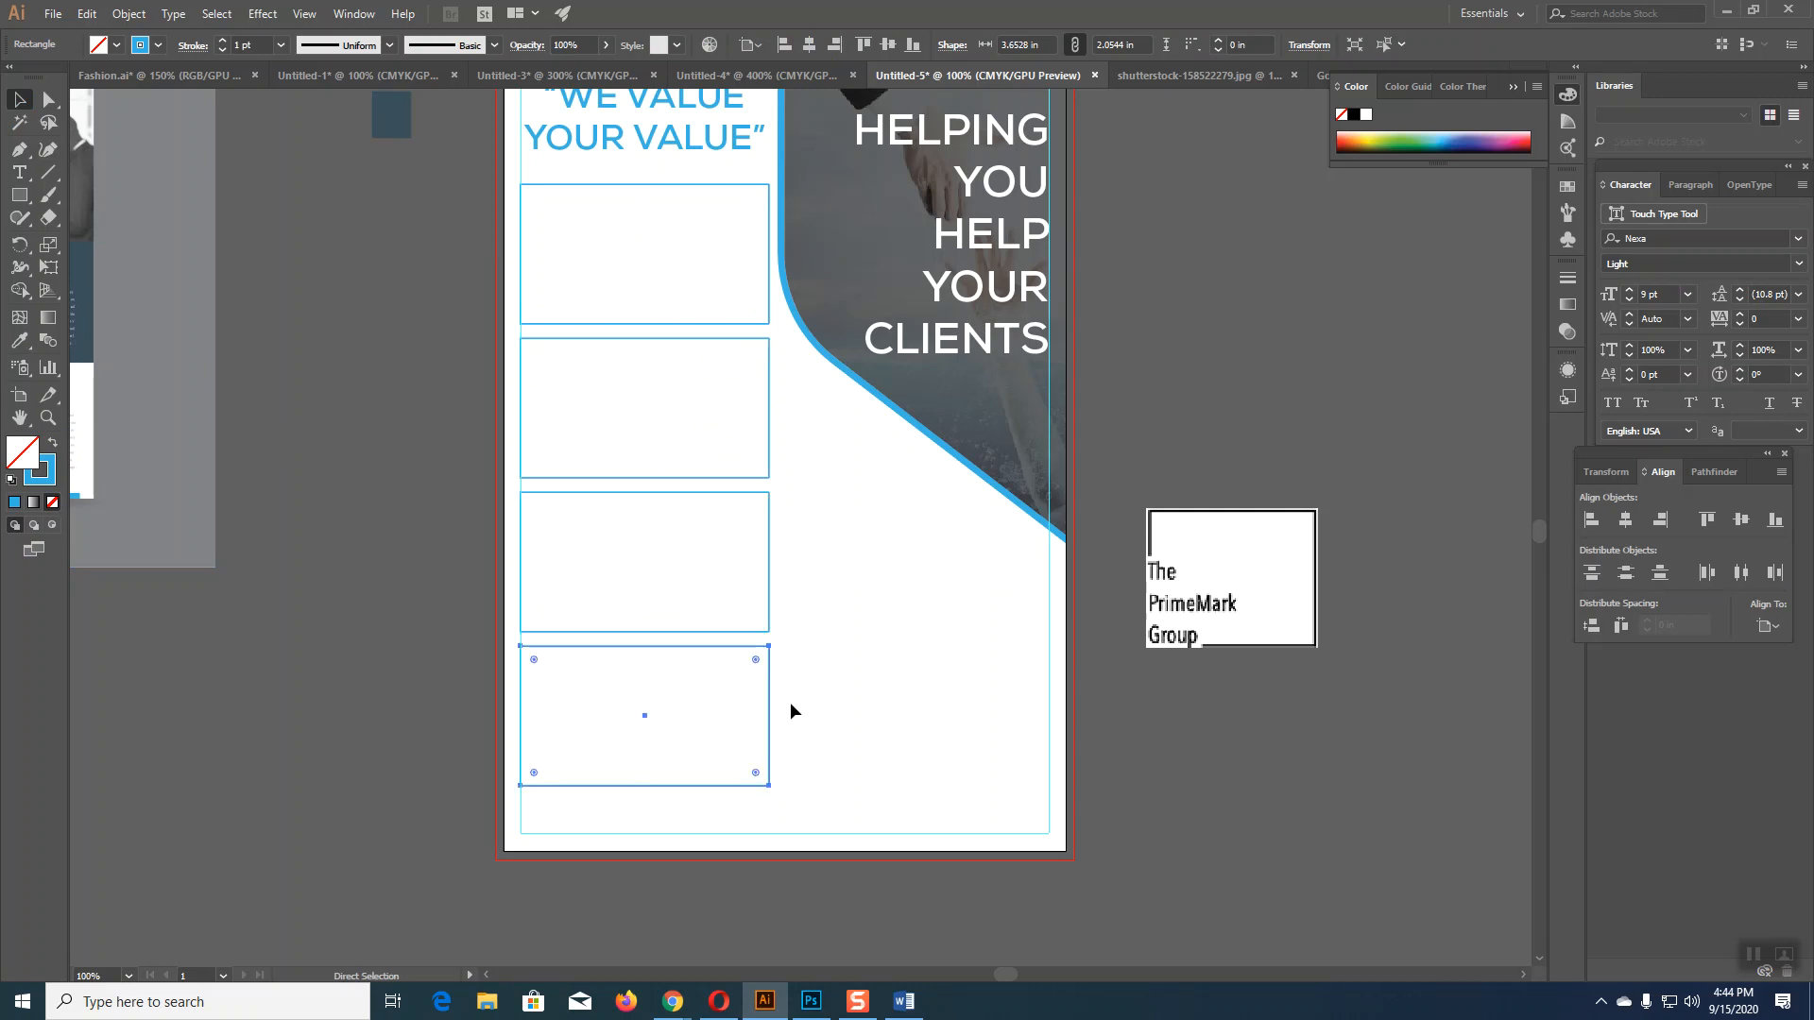
click(1206, 788)
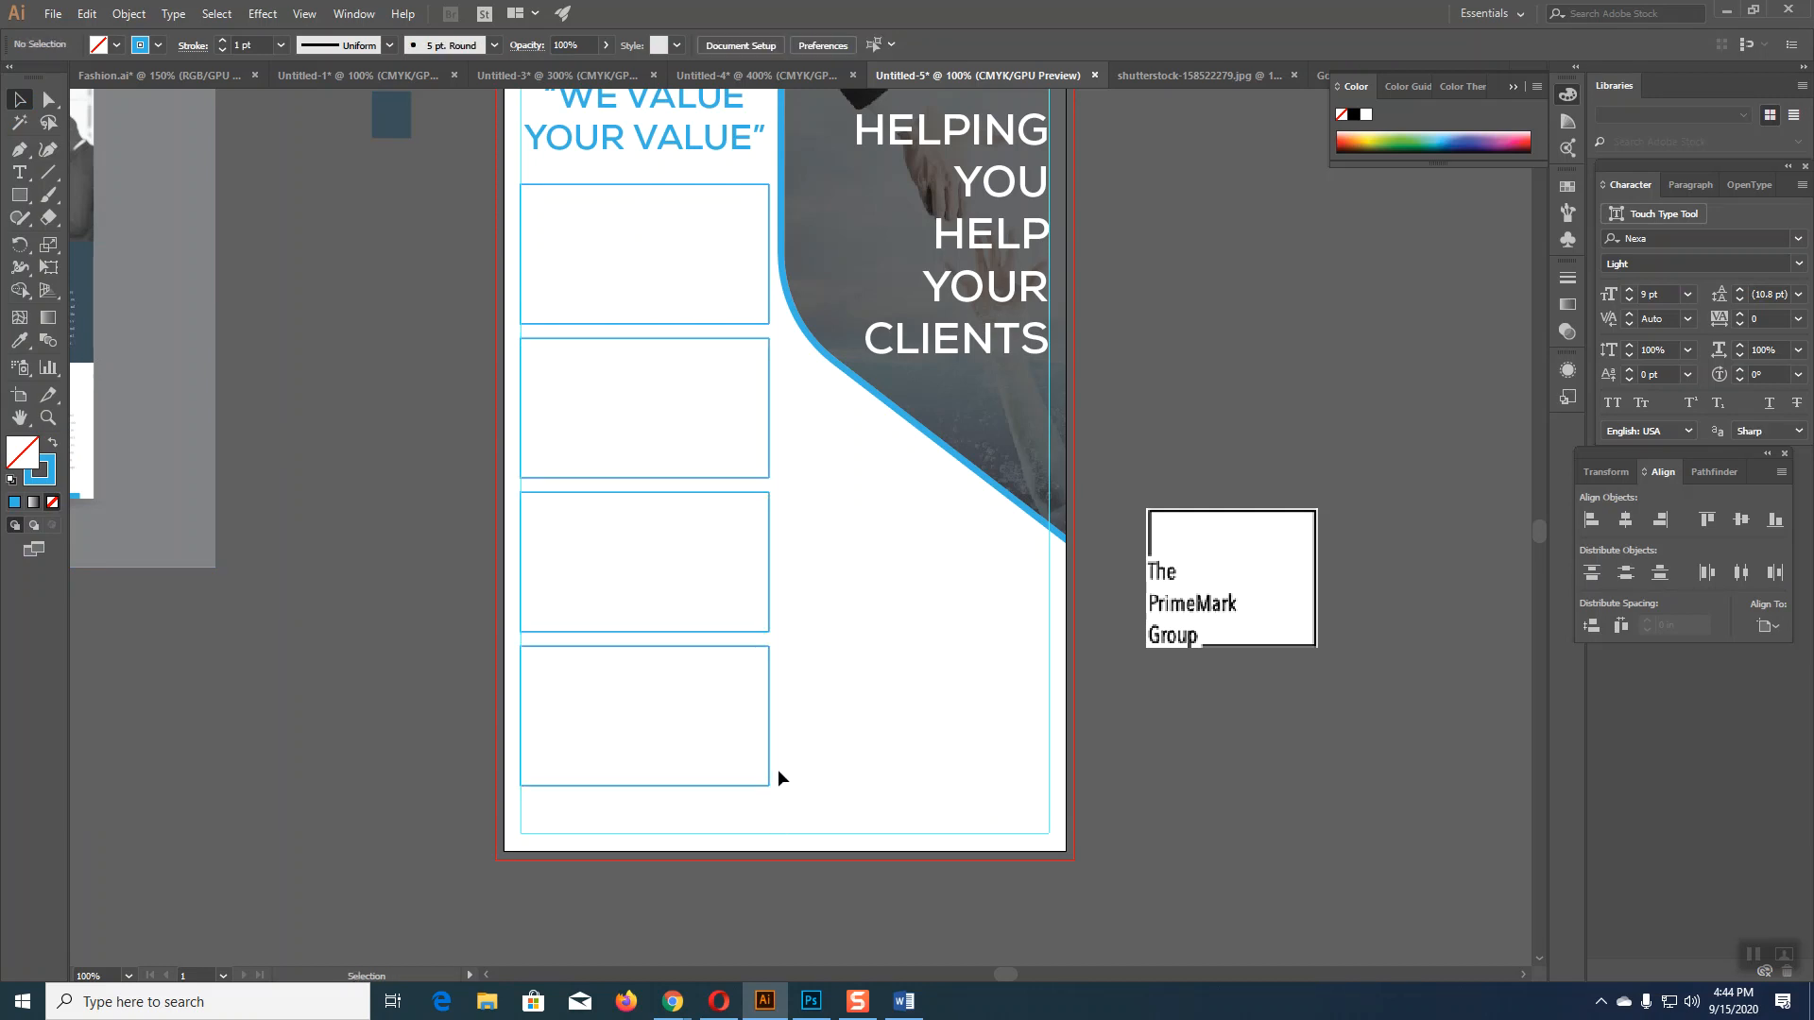
drag(771, 775, 1051, 783)
drag(995, 652, 999, 508)
click(1198, 783)
scroll(1198, 785, up, 3)
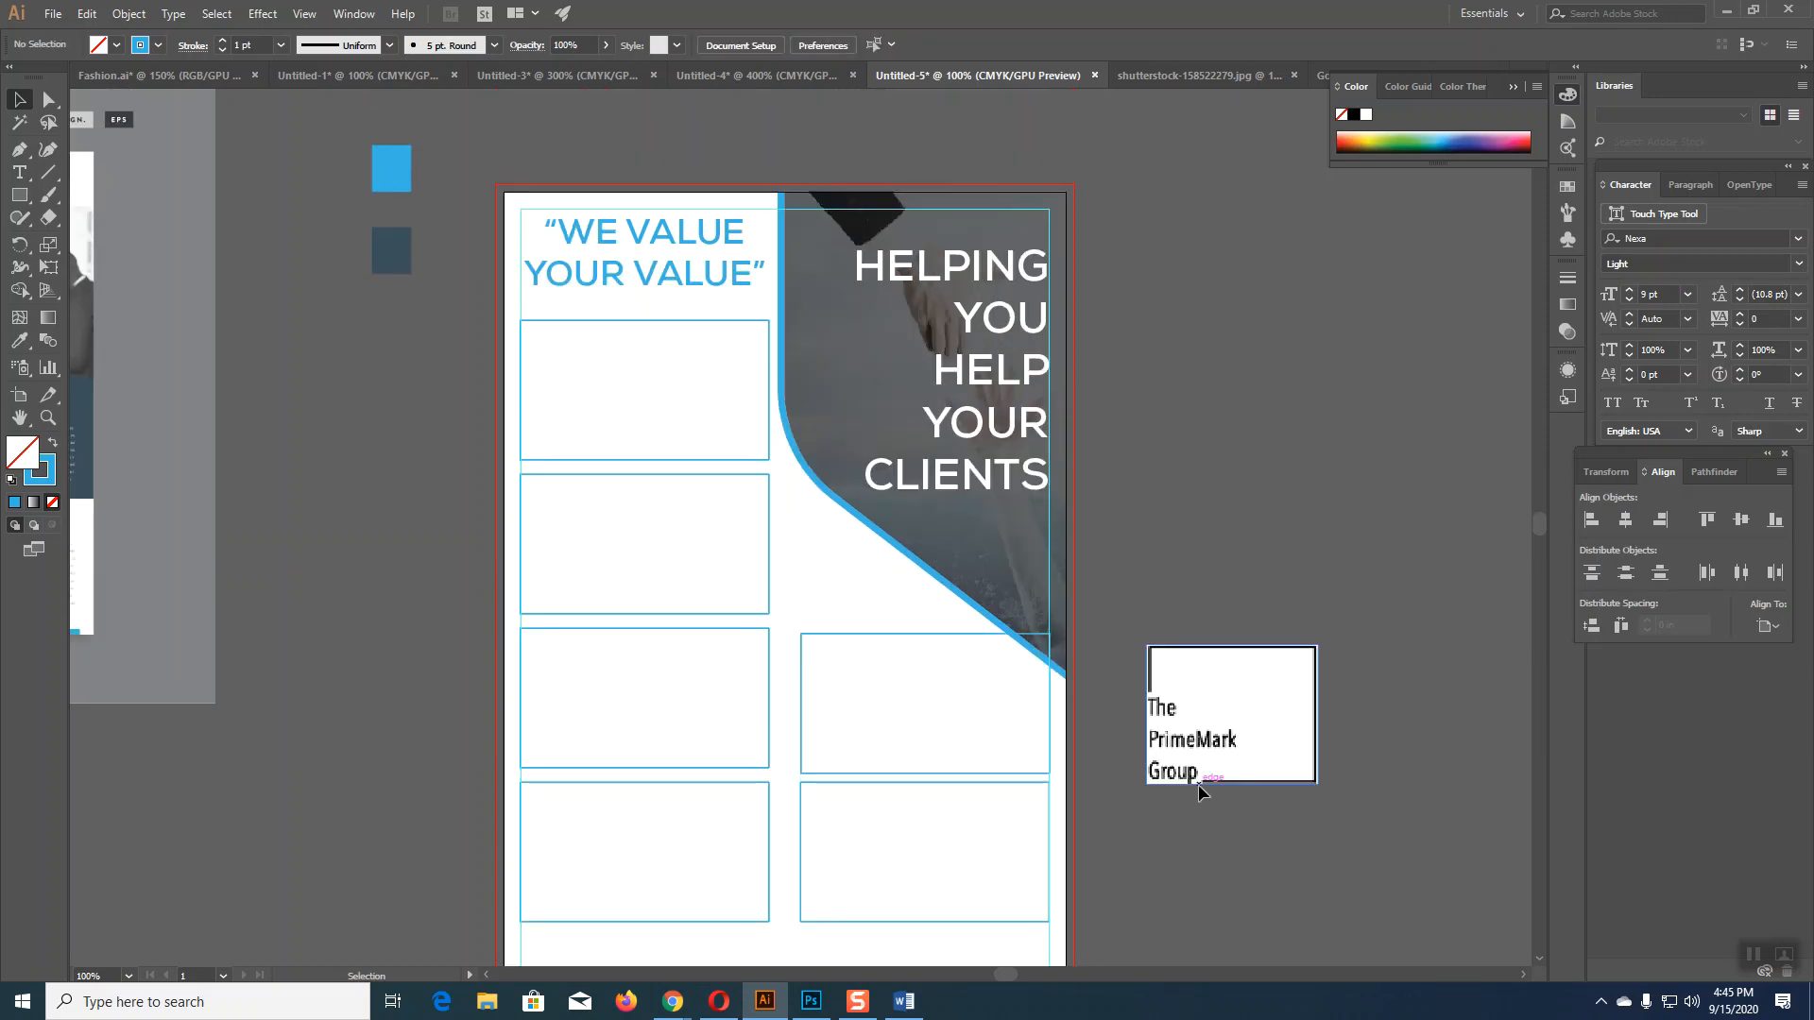
Step: Move the WE VALUE YOUR VALUE tagline into the bottom band, join it onto one line, and centre it
scroll(1198, 784, down, 3)
drag(636, 161, 720, 852)
scroll(866, 855, down, 3)
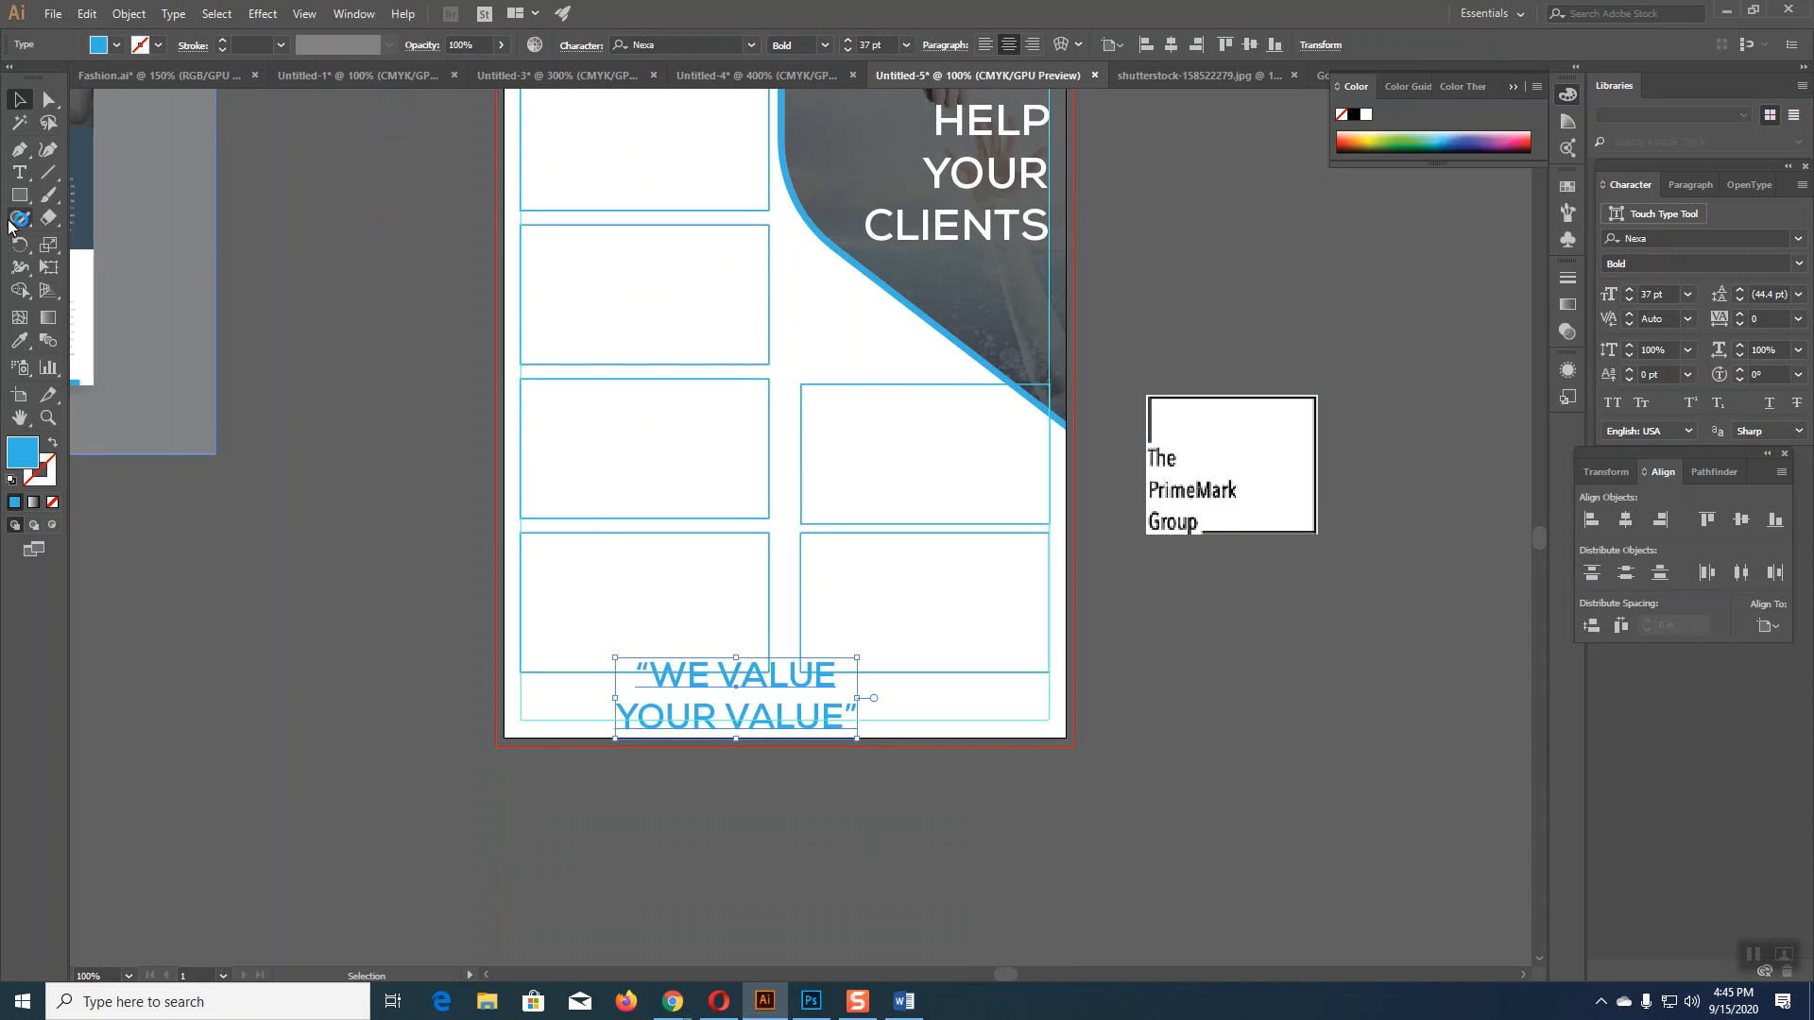
click(19, 172)
click(621, 714)
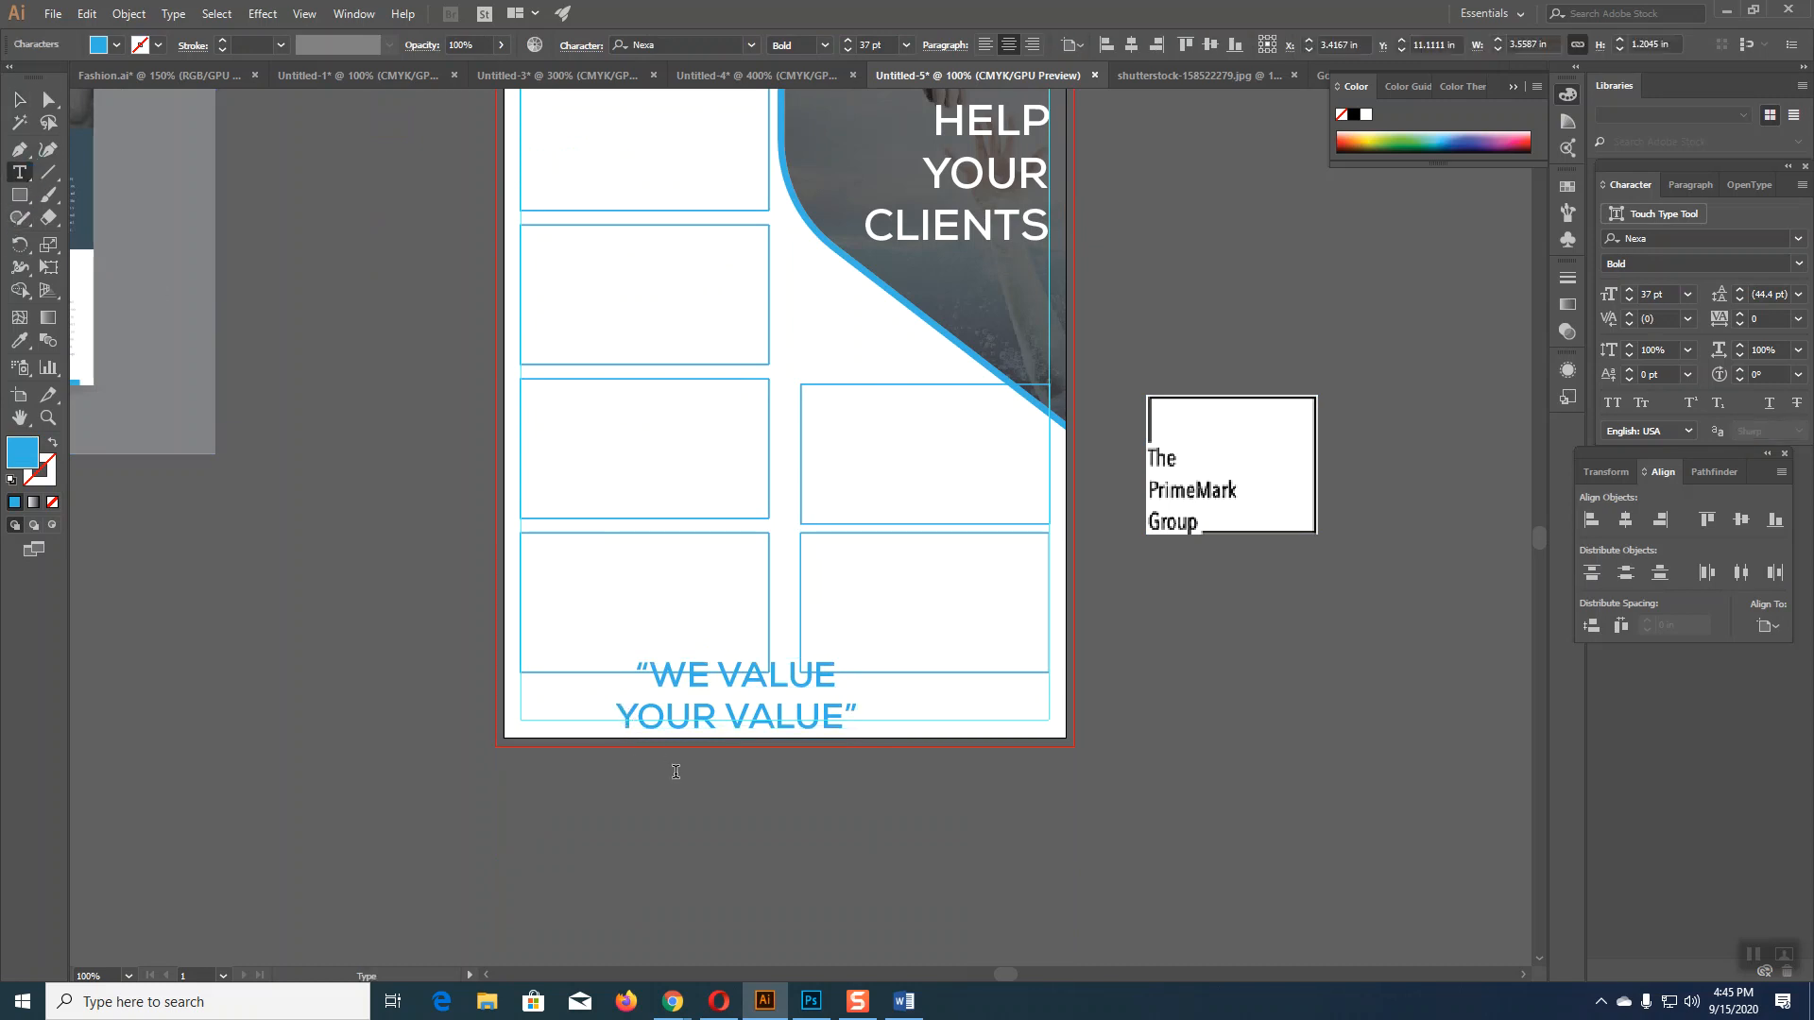
key(BackSpace)
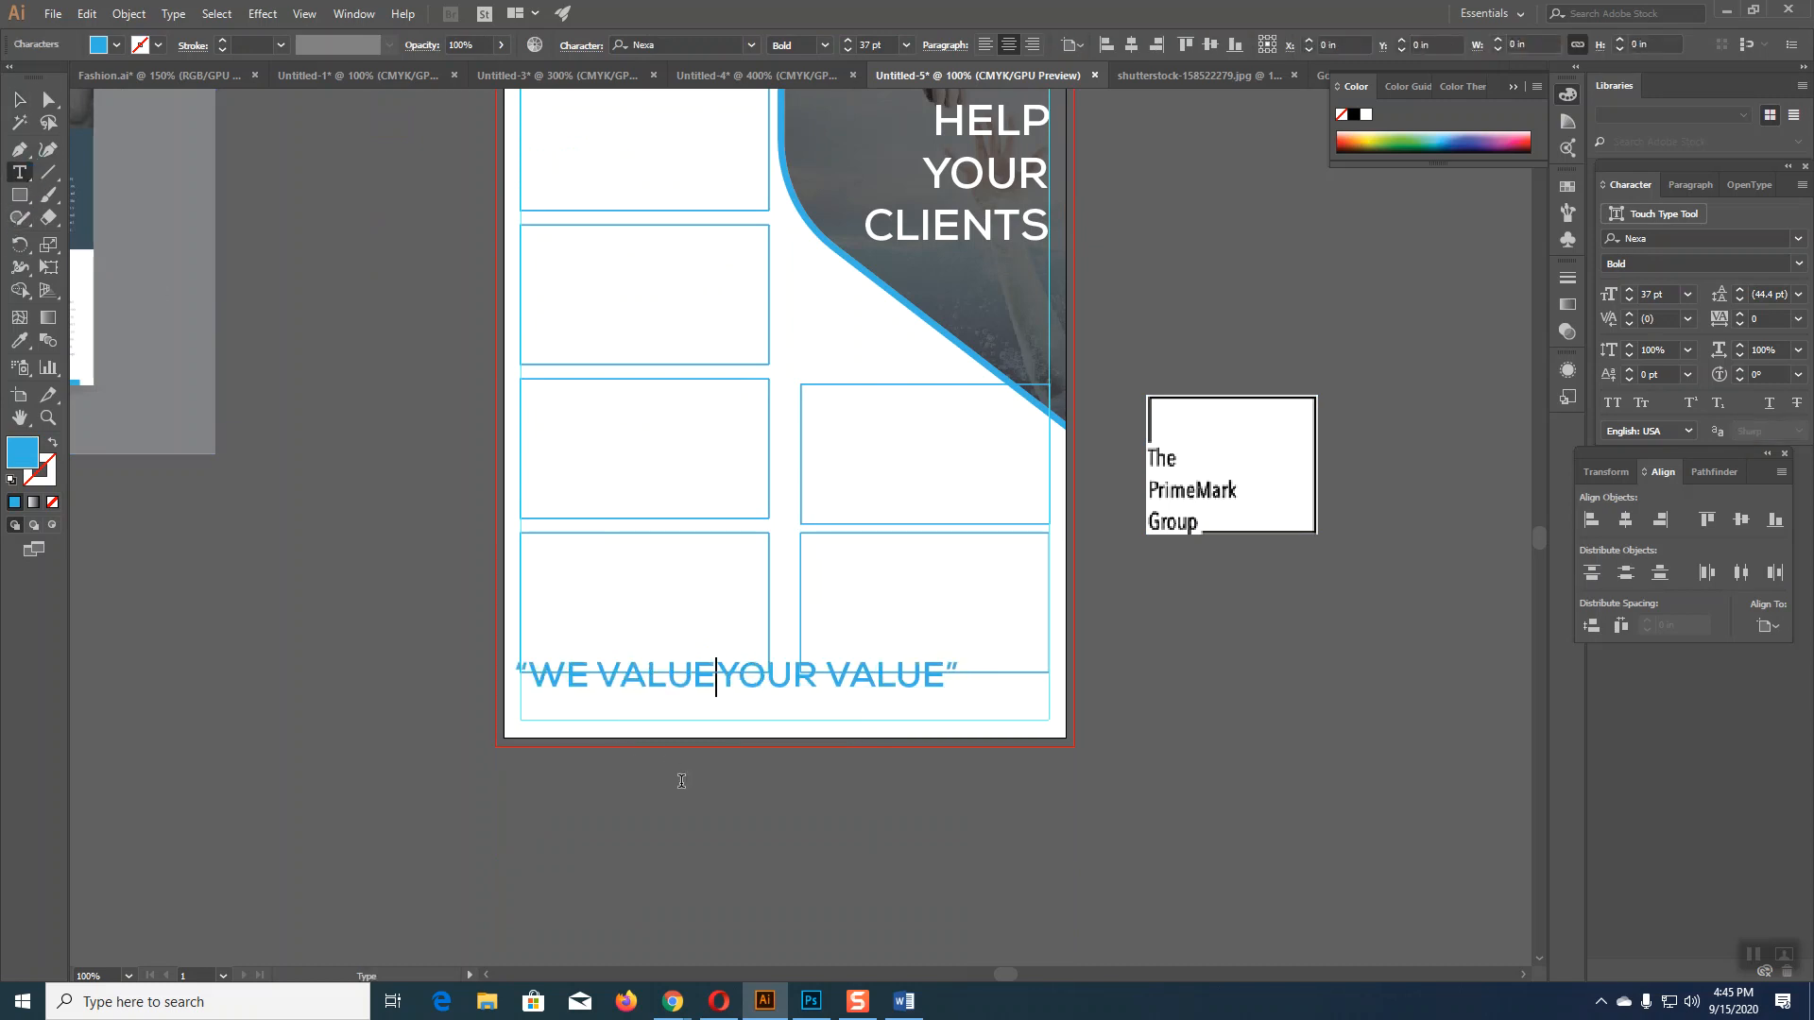
key(Escape)
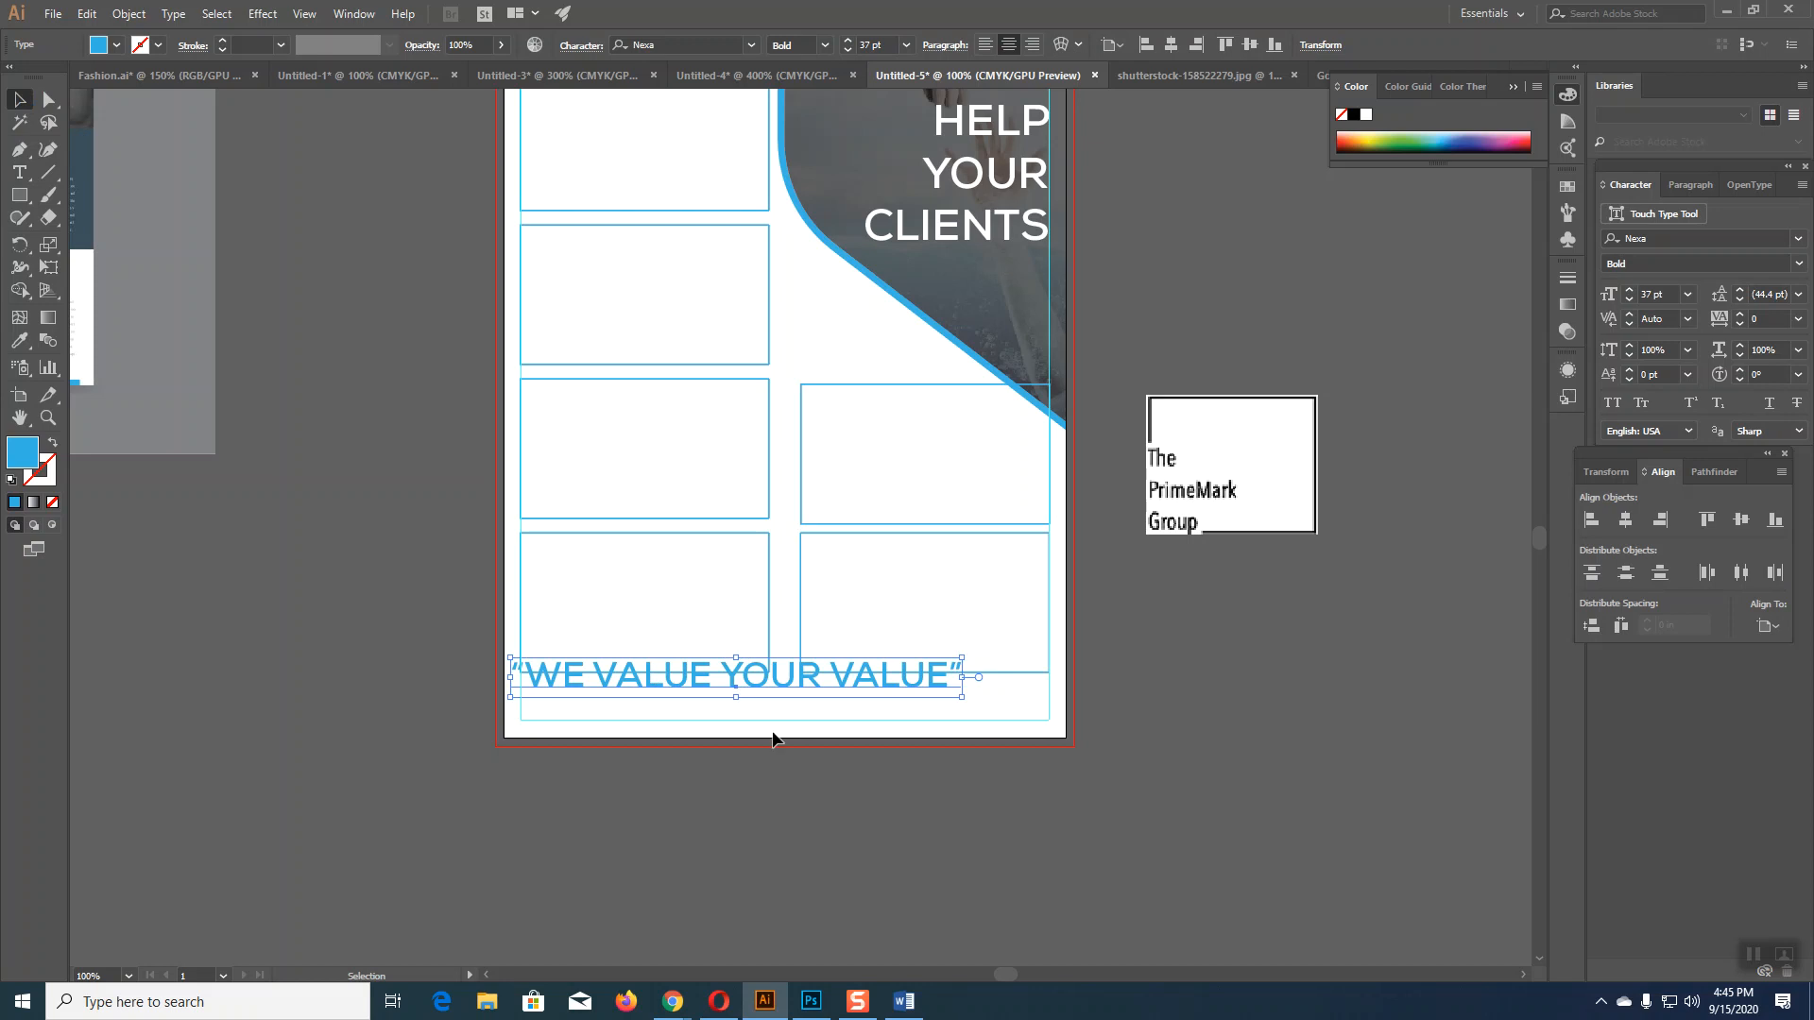
drag(780, 702, 829, 726)
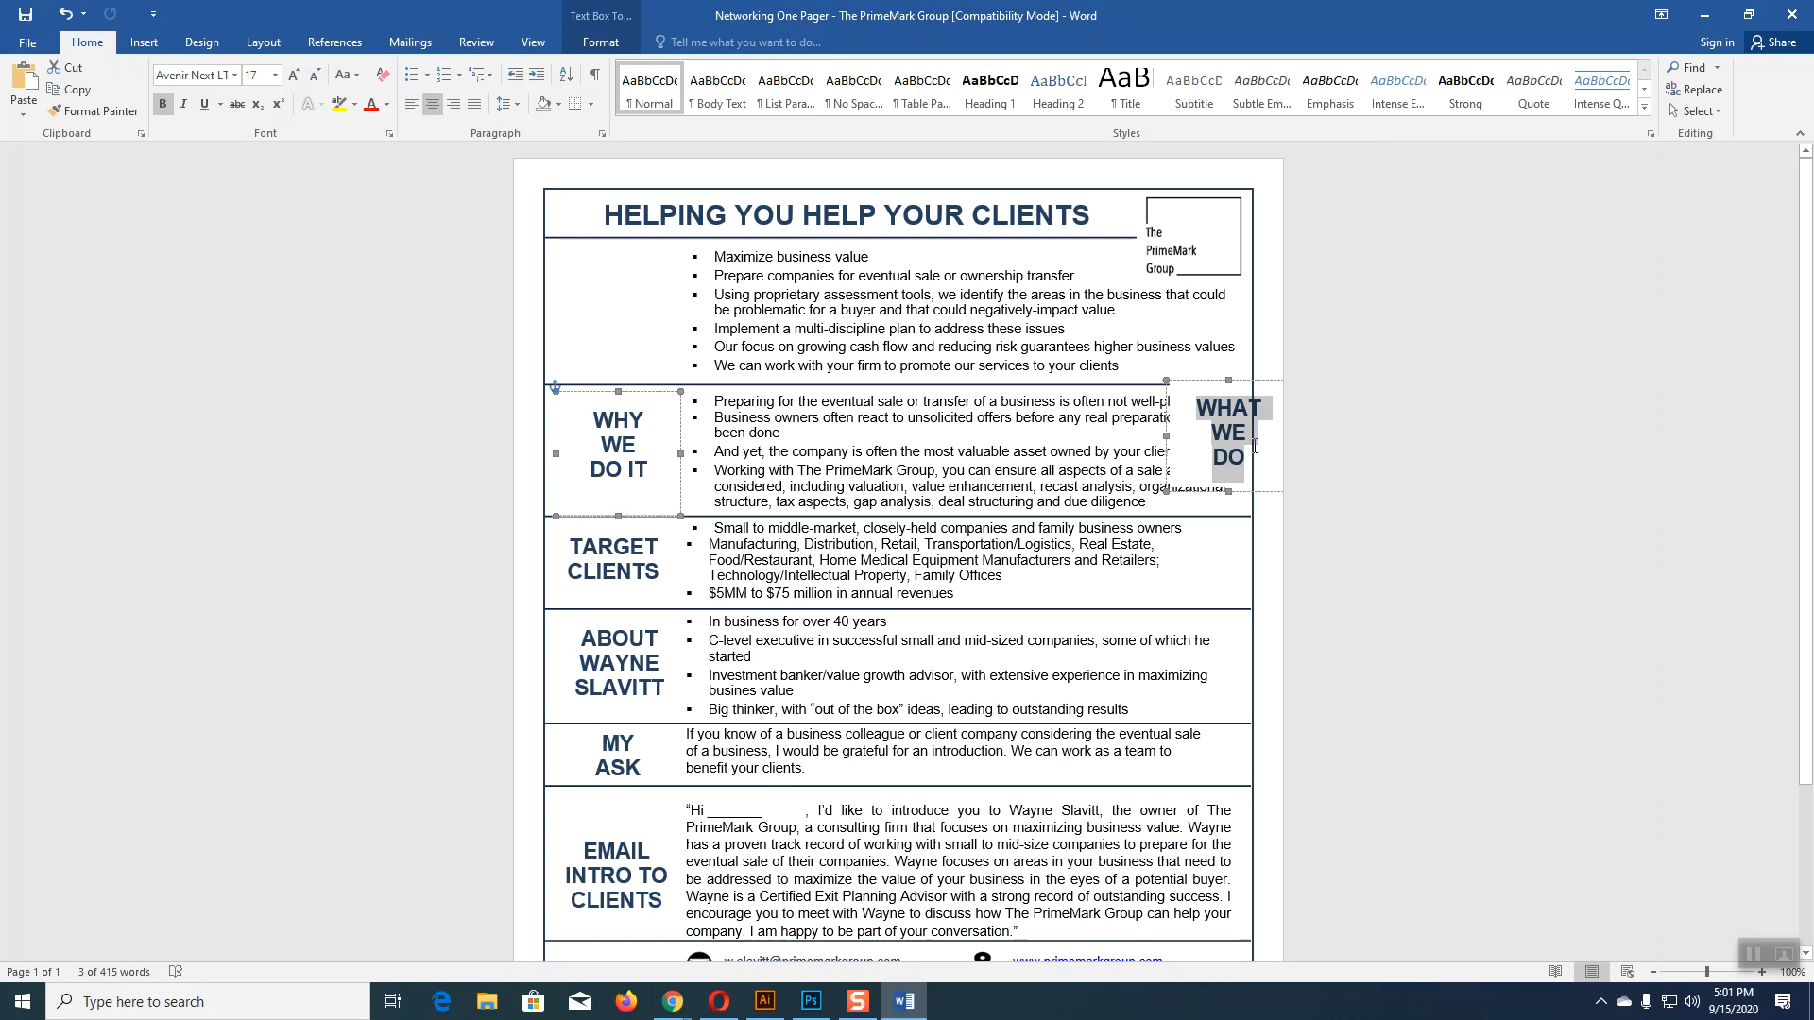
Step: Paste the WHAT WE DO heading onto the pasteboard beside the page and position it
click(767, 1000)
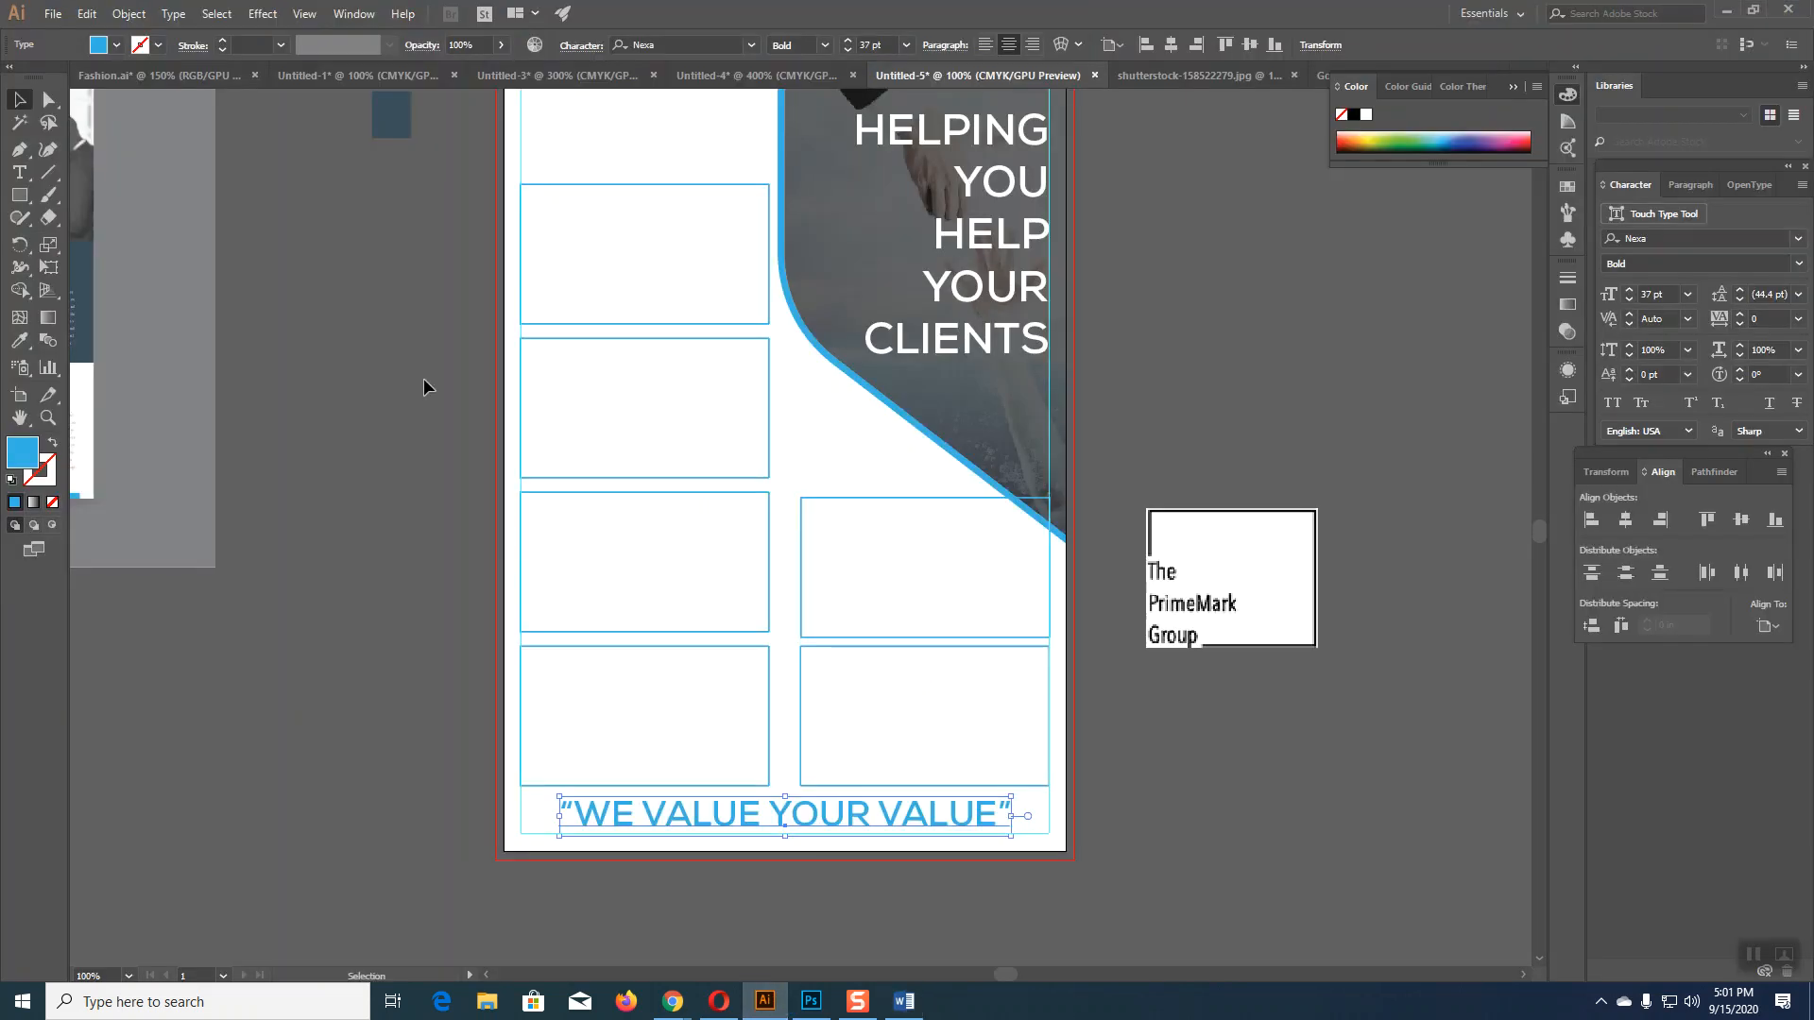
click(23, 175)
click(216, 614)
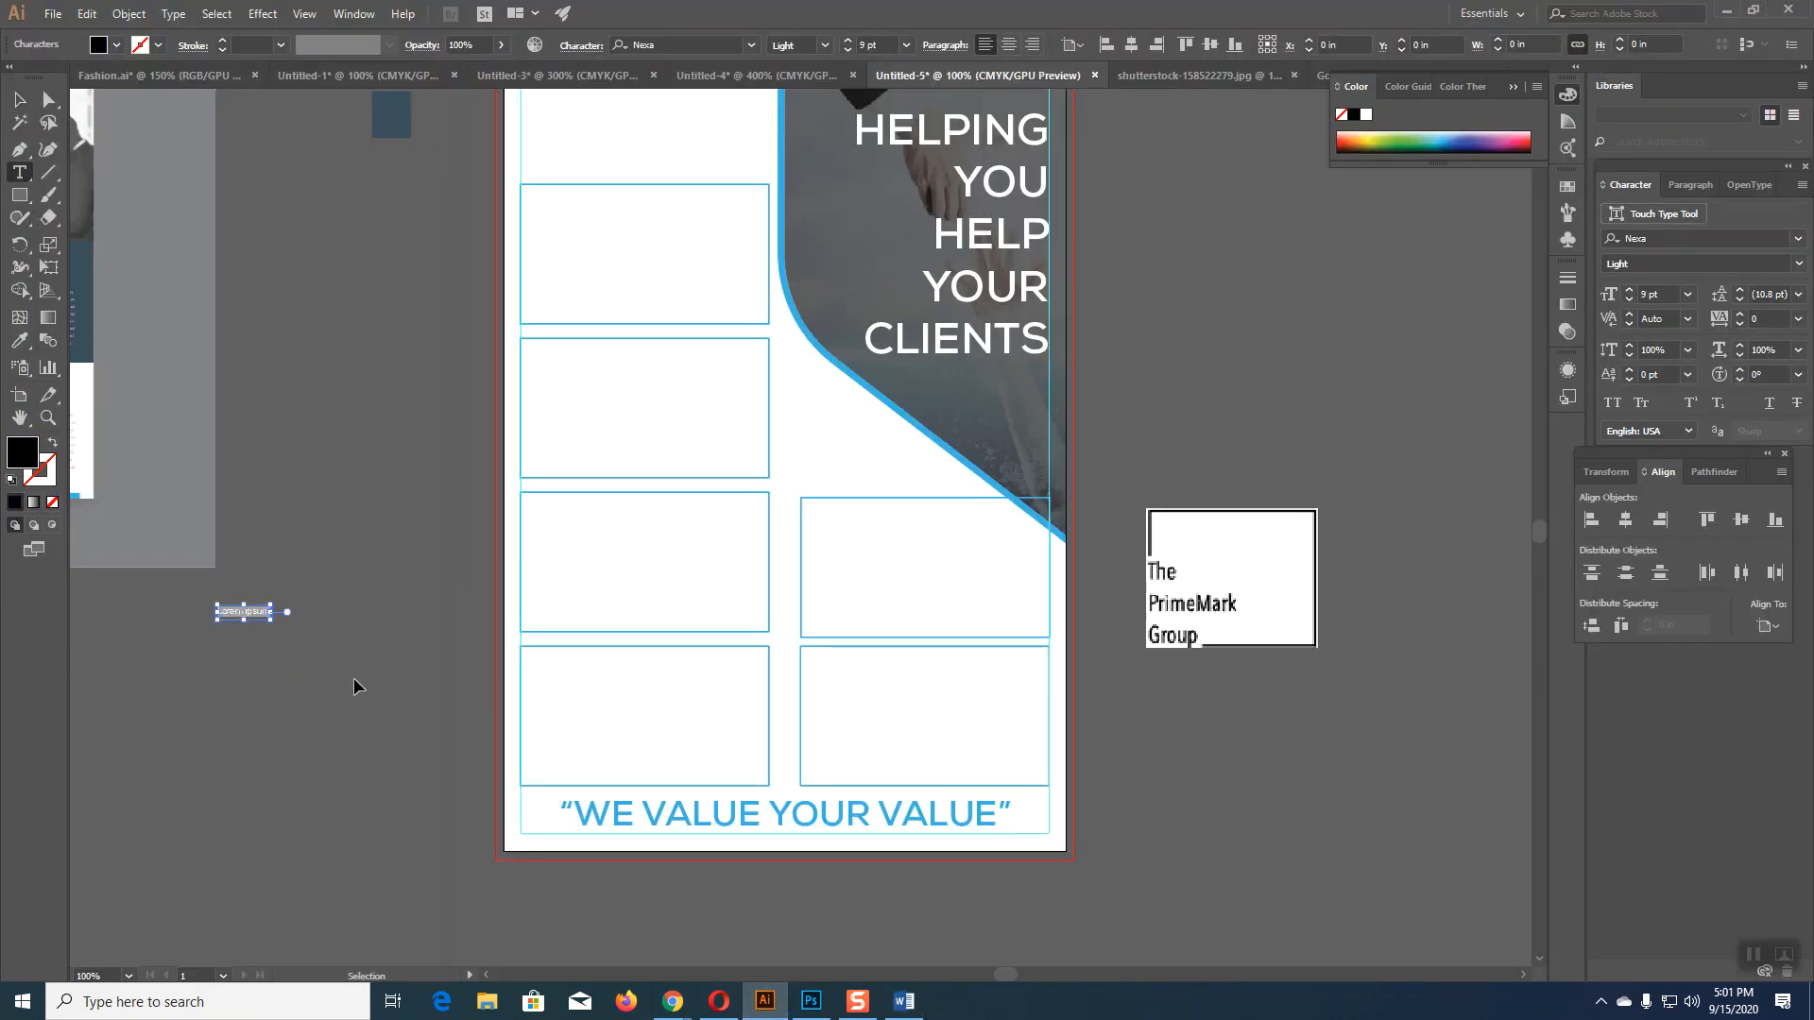
text(WHAT WE DO)
click(19, 99)
drag(327, 559, 236, 363)
click(235, 626)
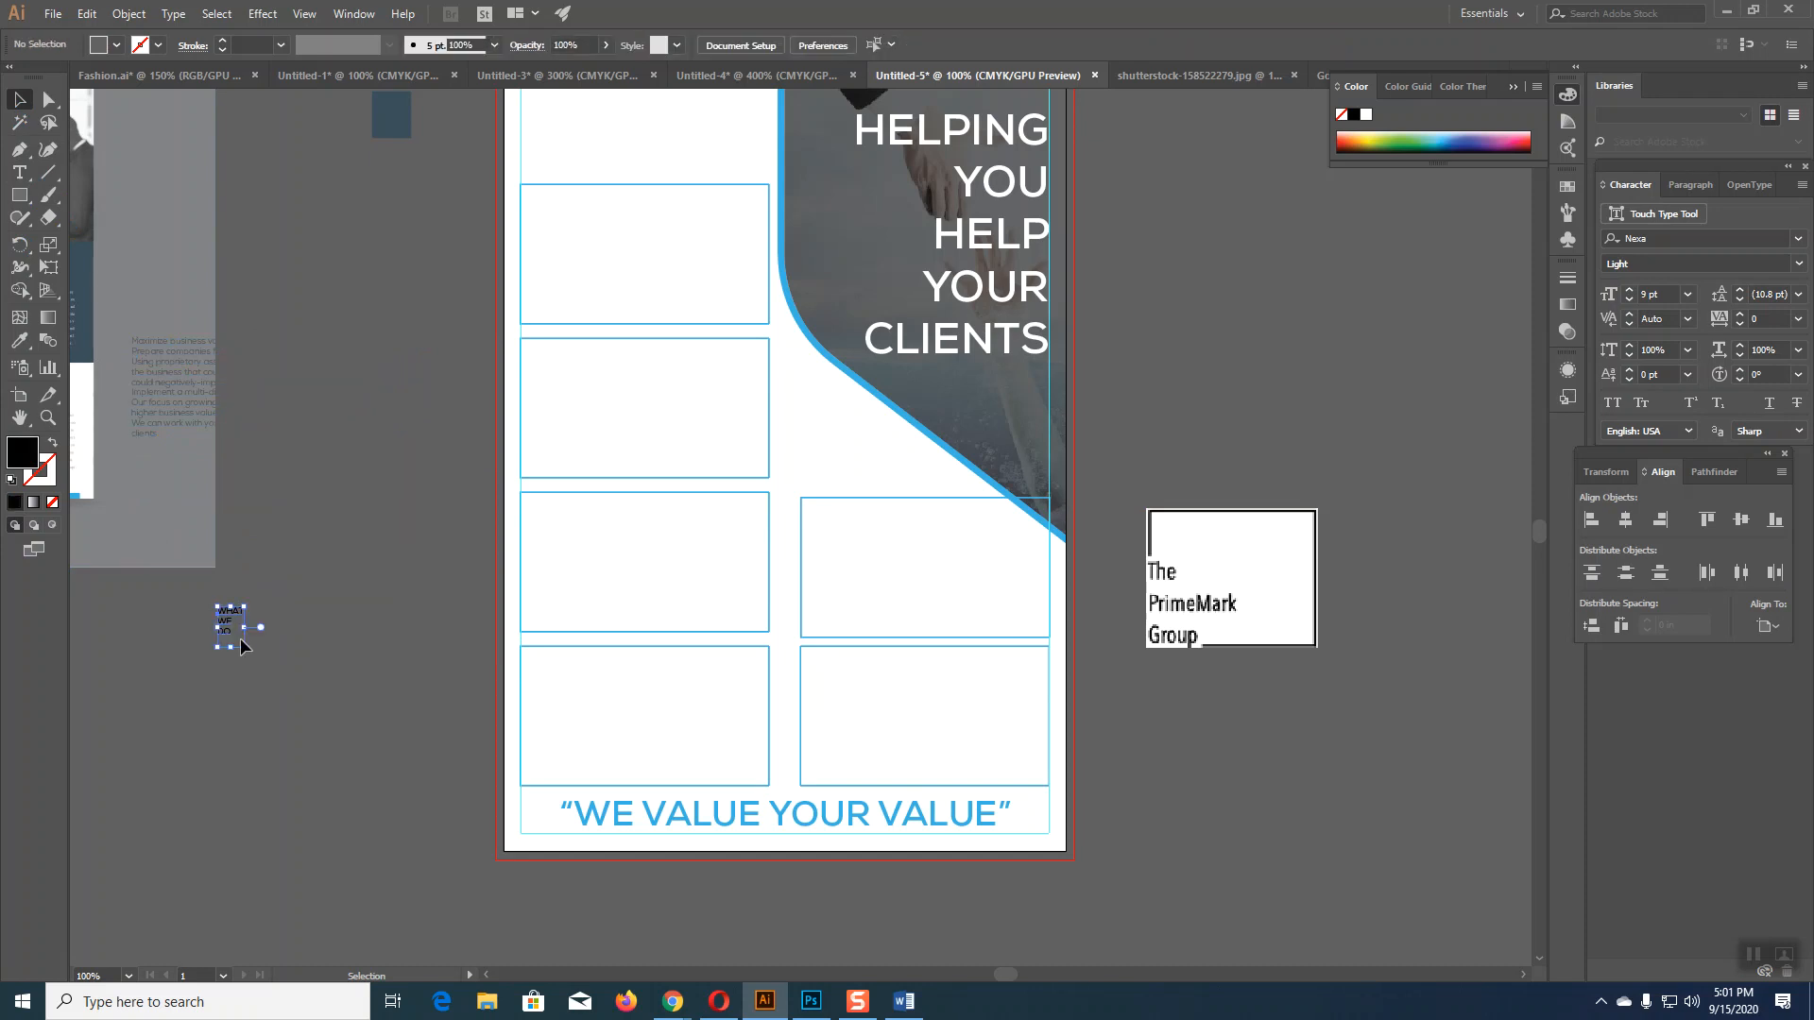
drag(248, 652, 288, 716)
drag(240, 621, 315, 649)
Step: Join WHAT WE DO onto a single line
click(19, 172)
click(255, 674)
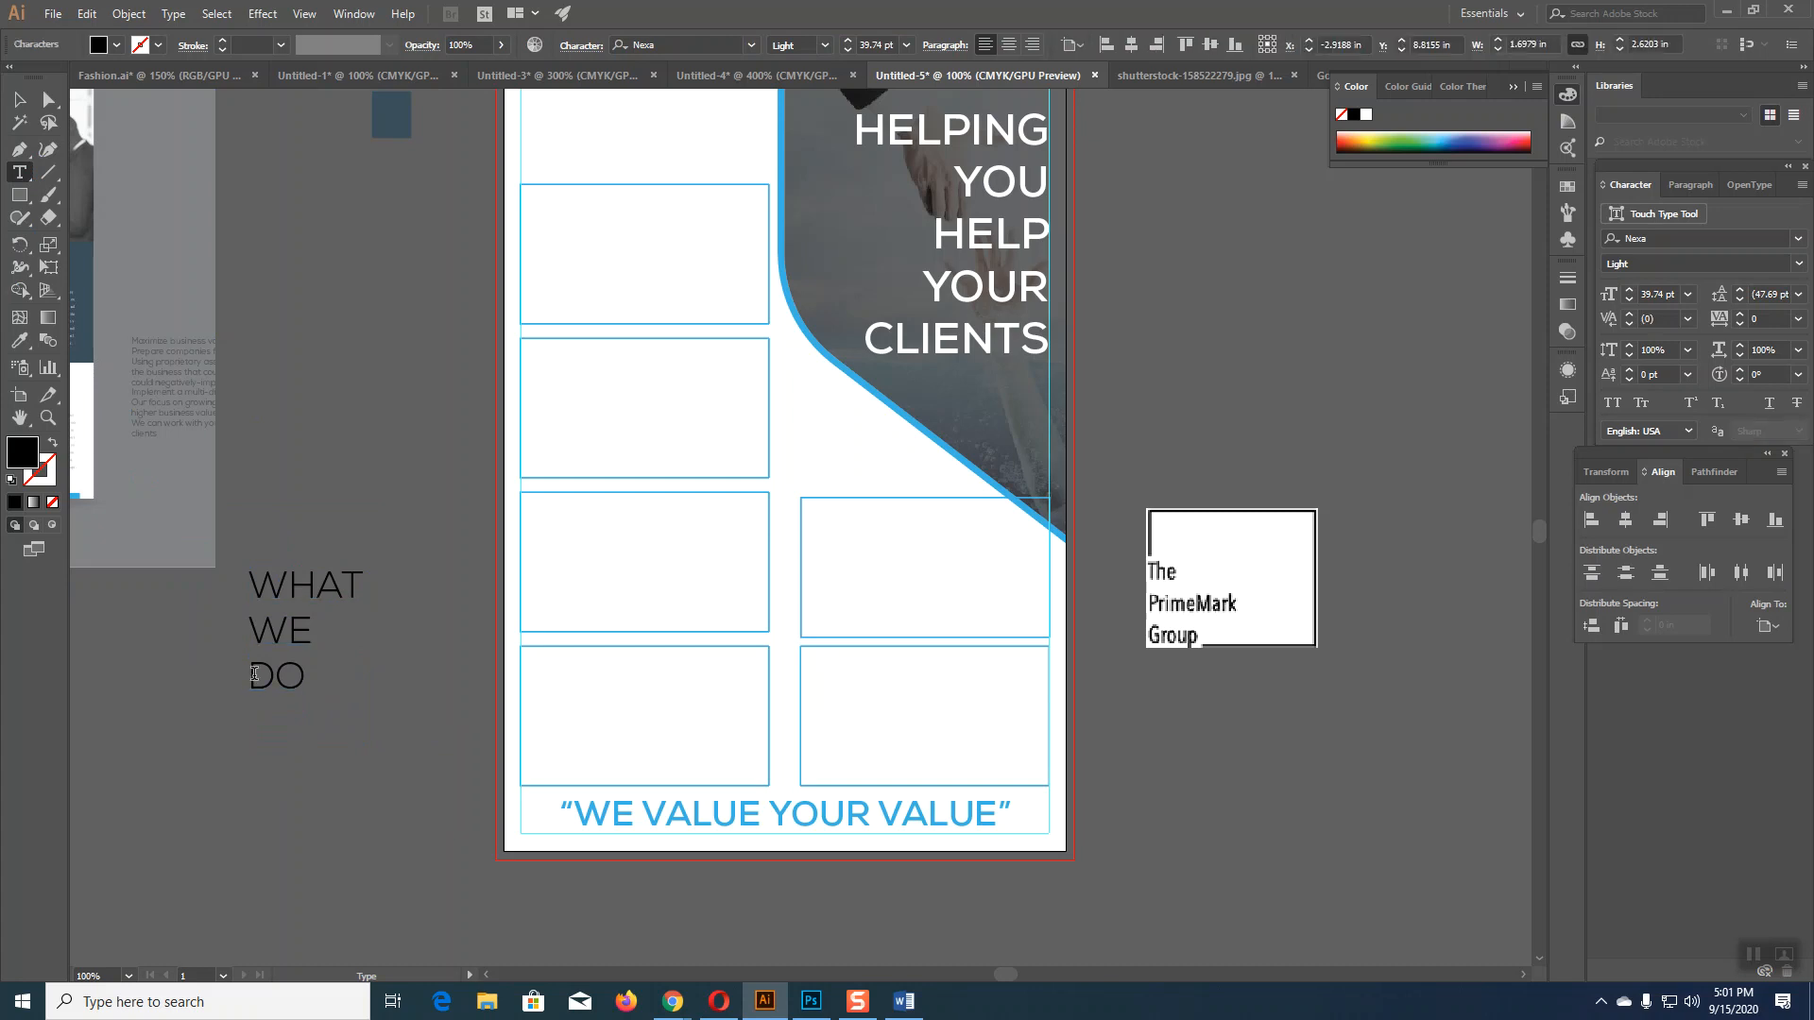
key(BackSpace)
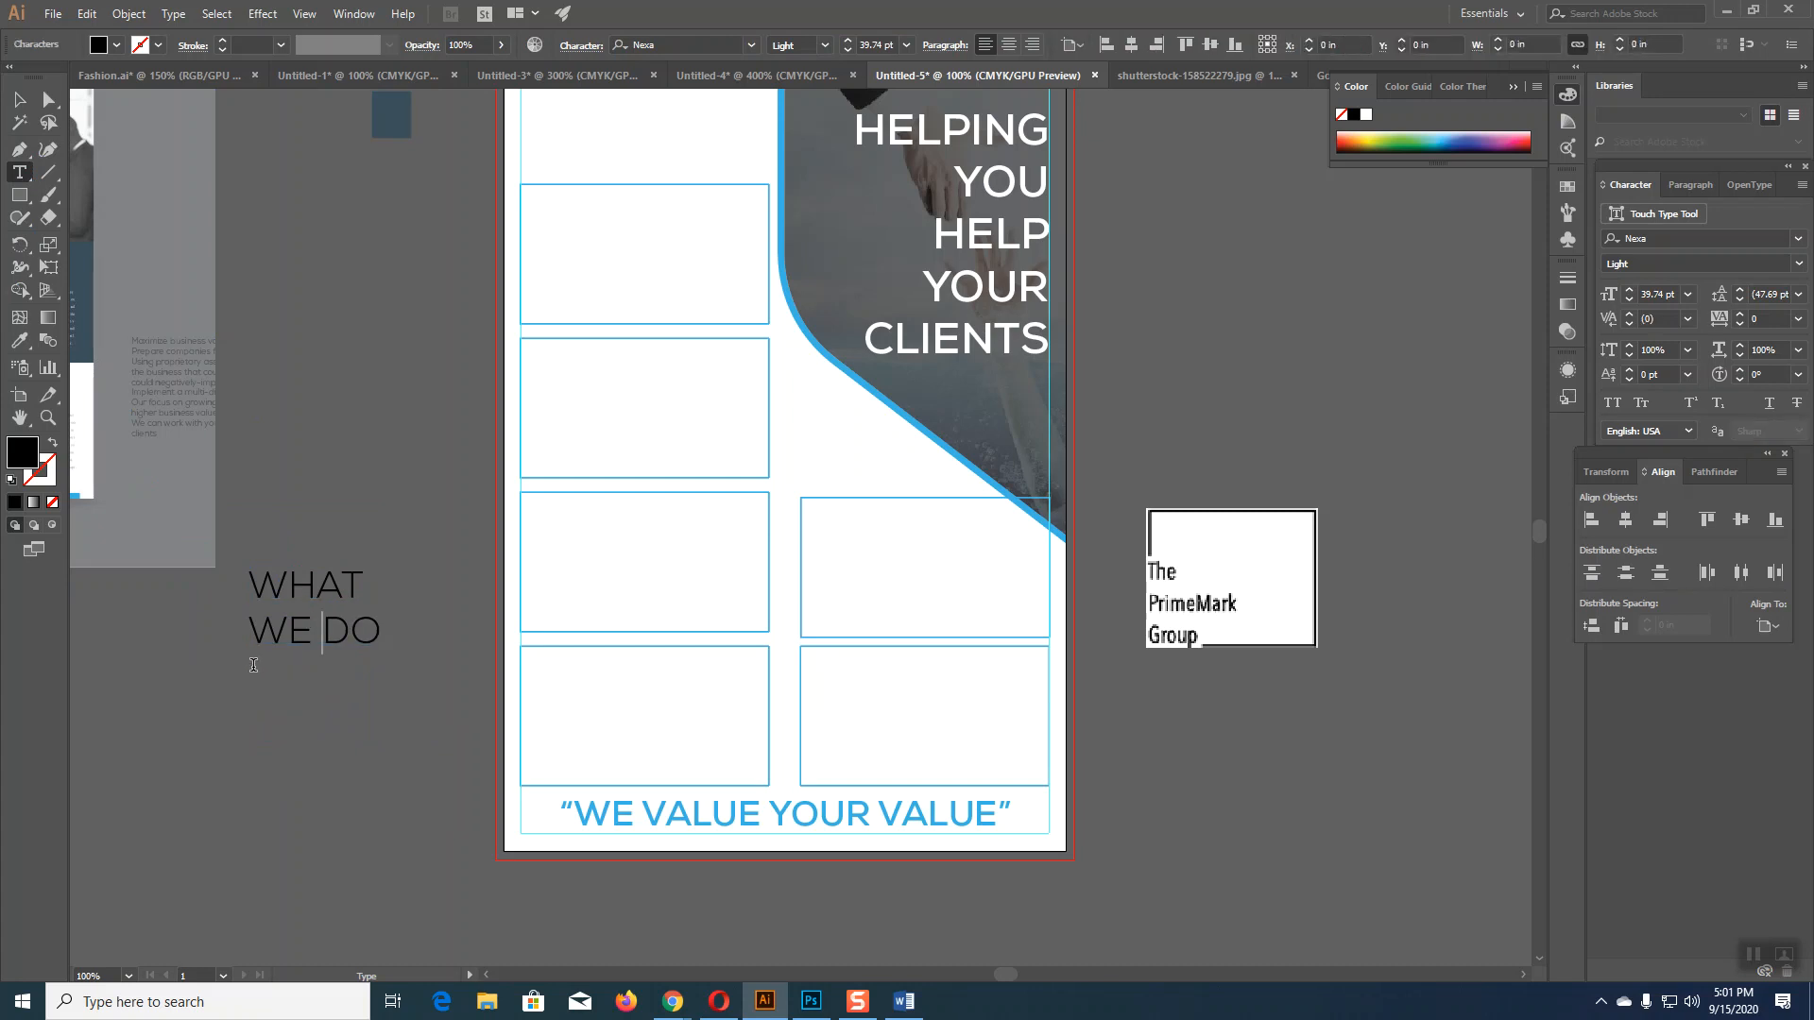
key(BackSpace)
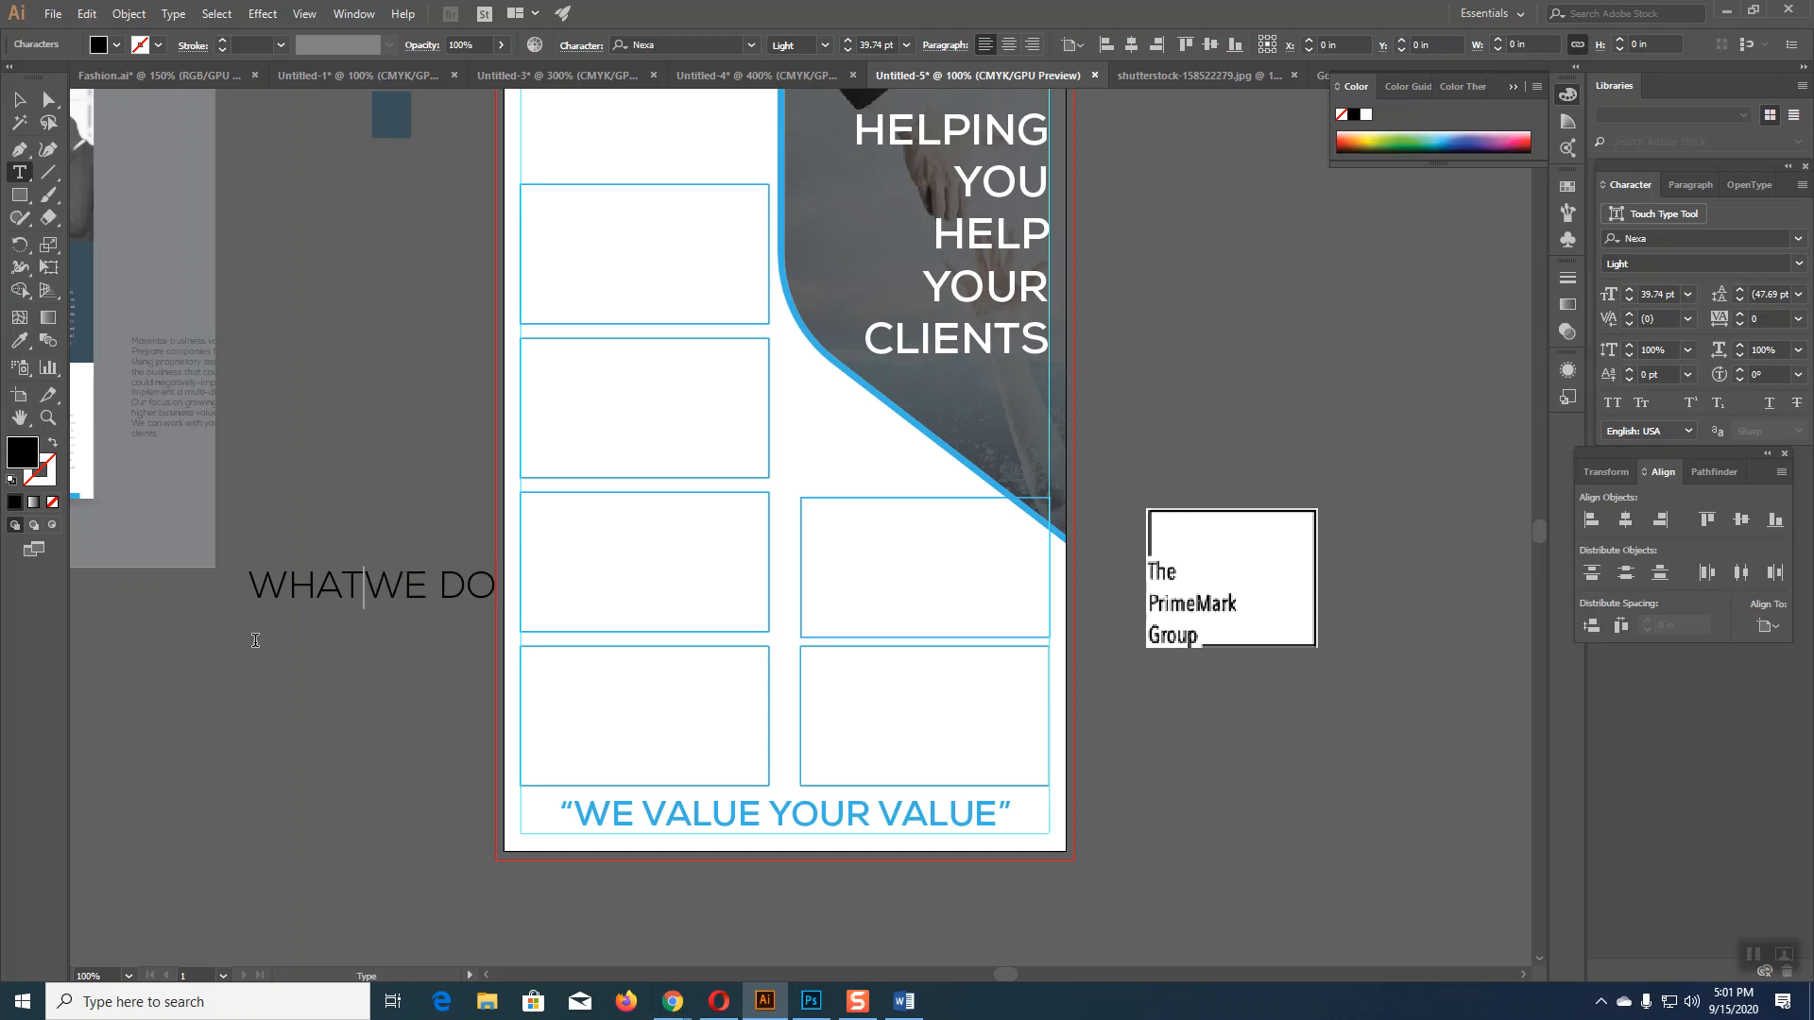
click(14, 98)
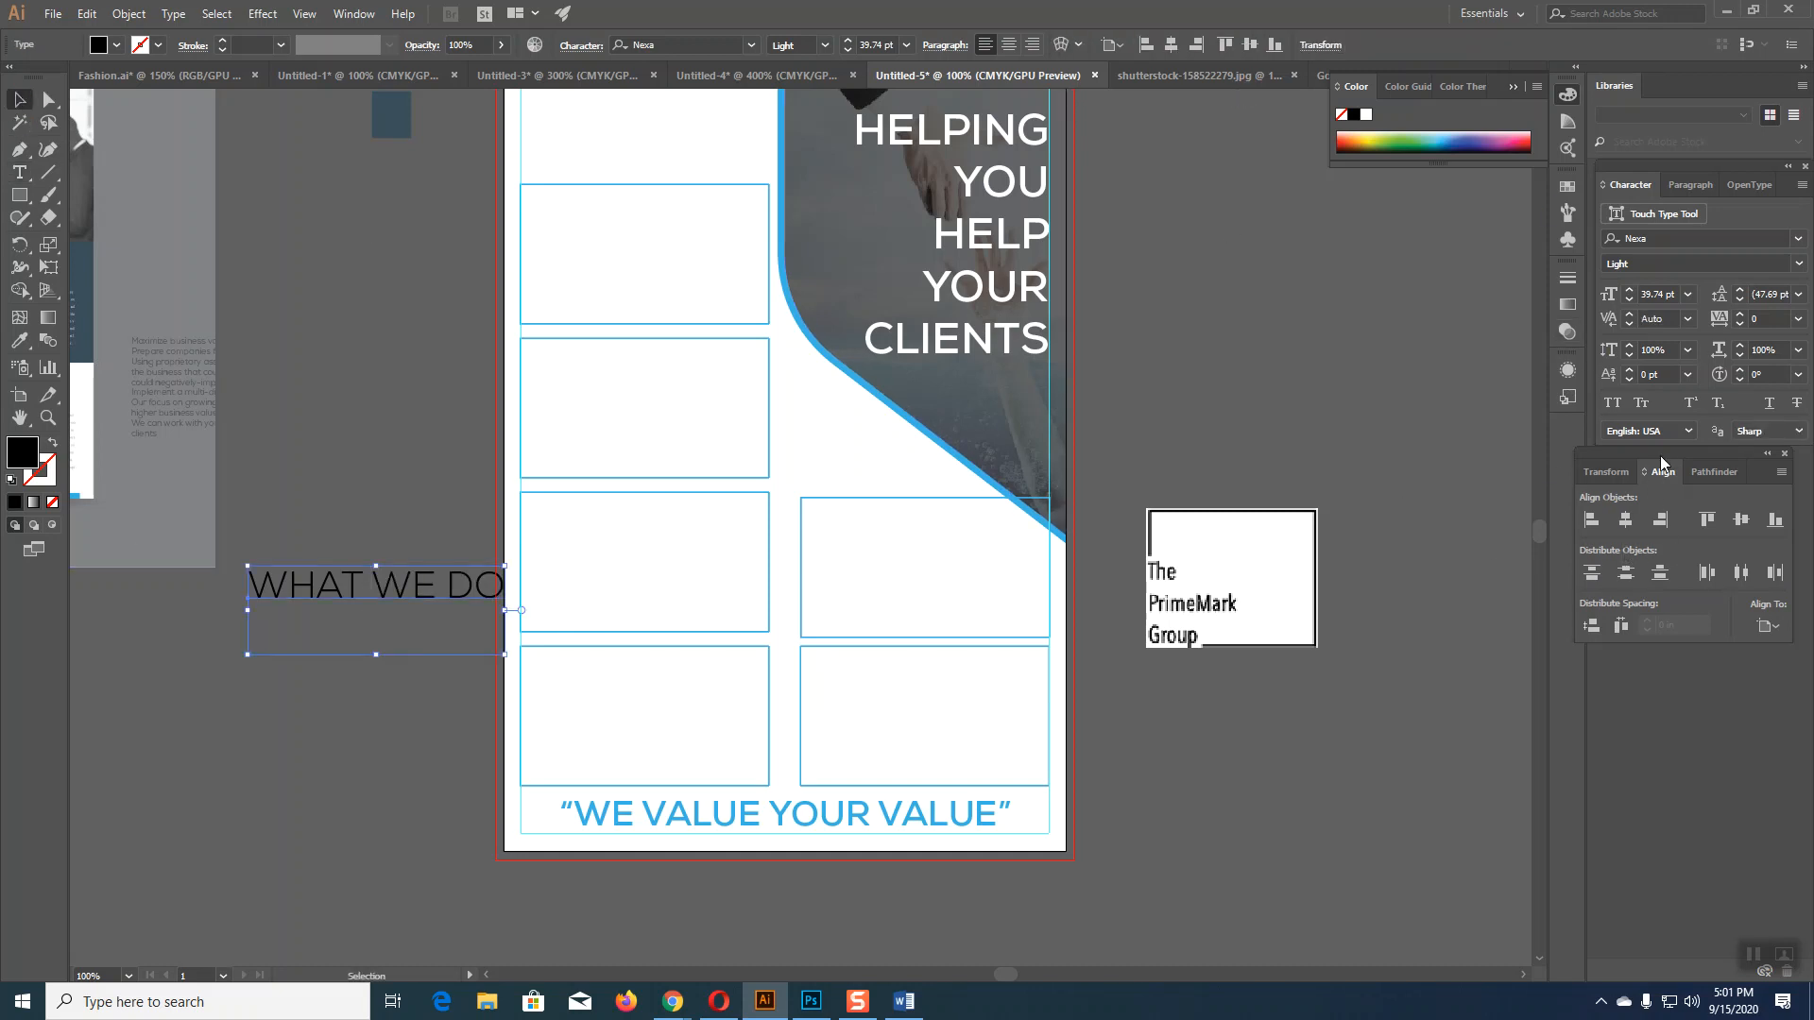
Step: Set the WHAT WE DO heading to 14 pt Bold
drag(1627, 300, 1626, 300)
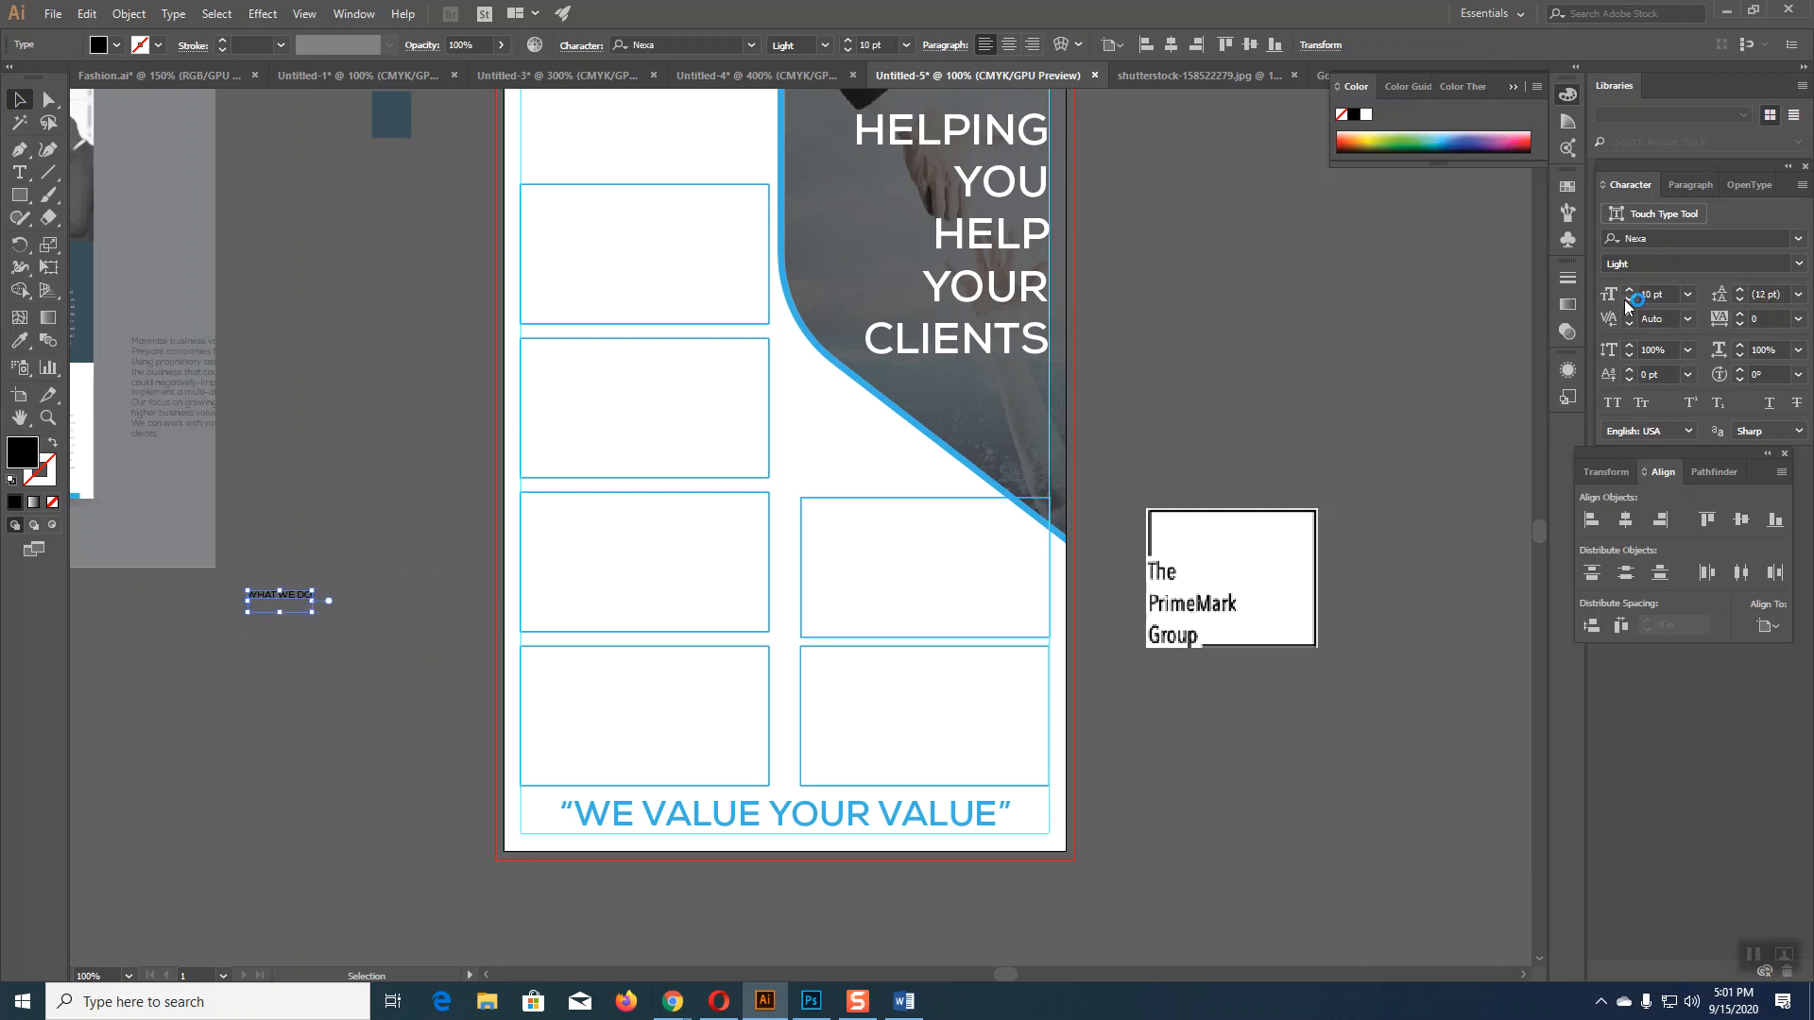
click(1687, 294)
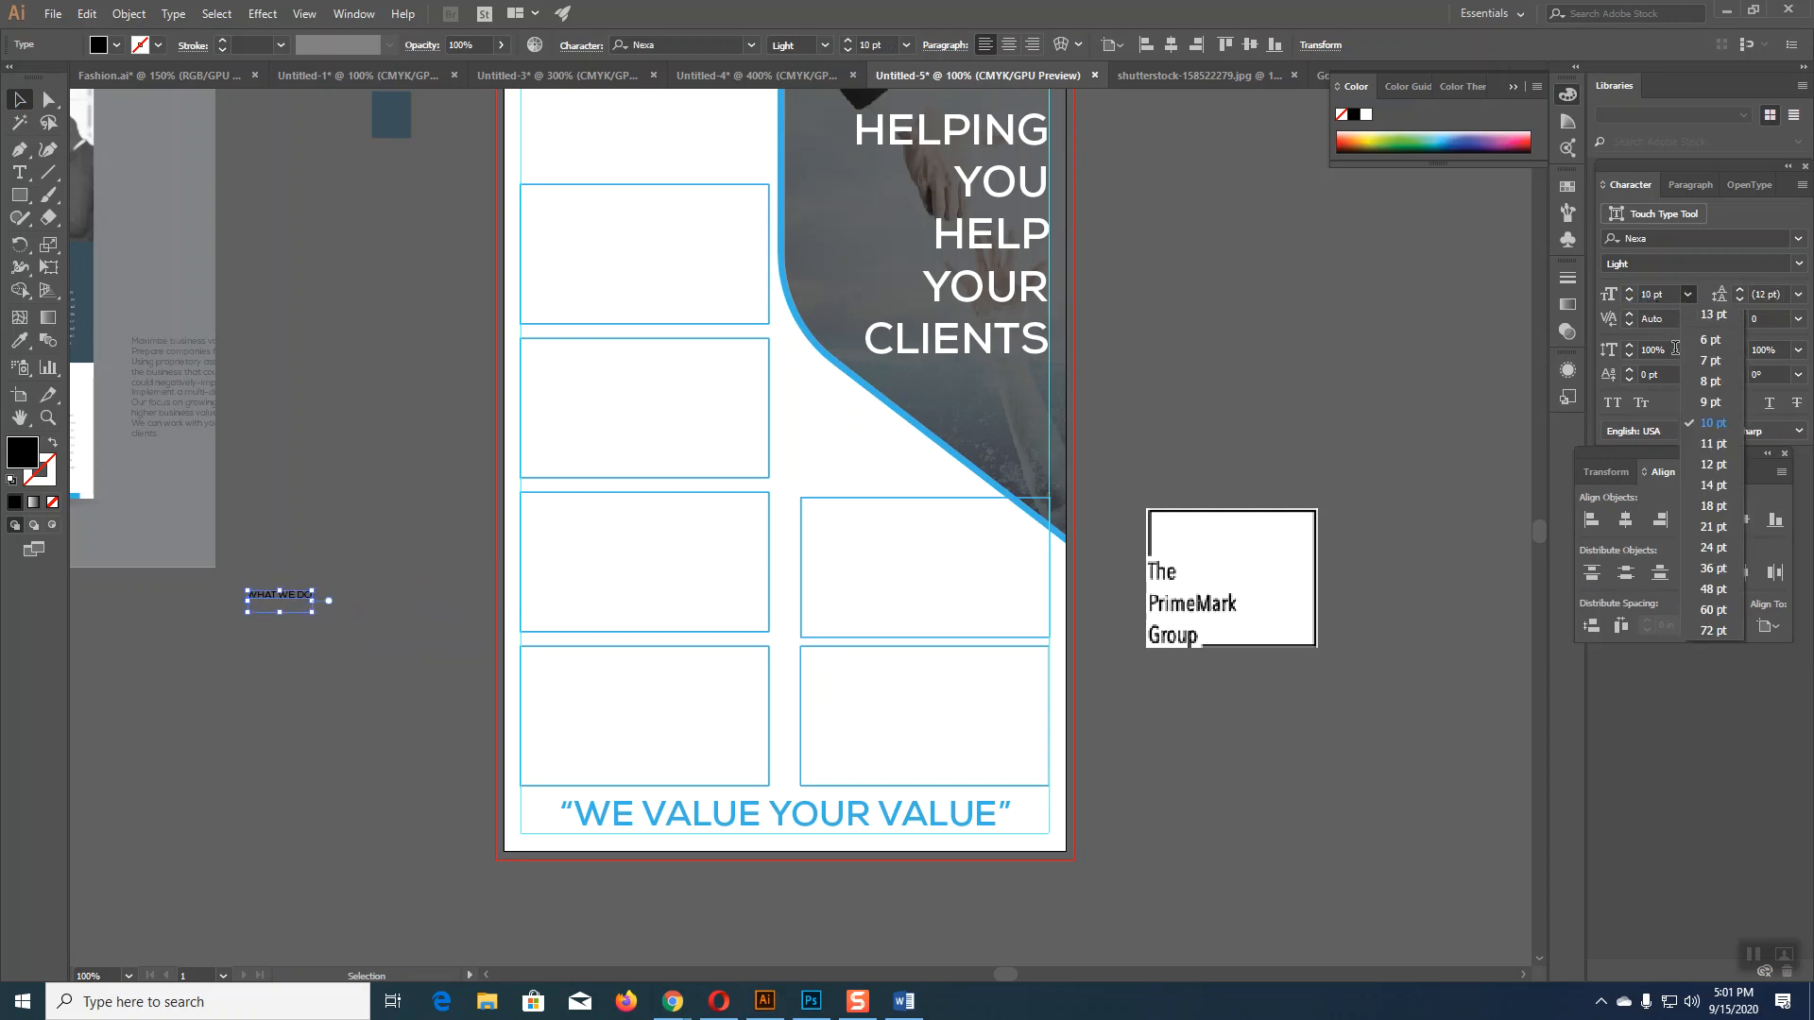
click(1713, 485)
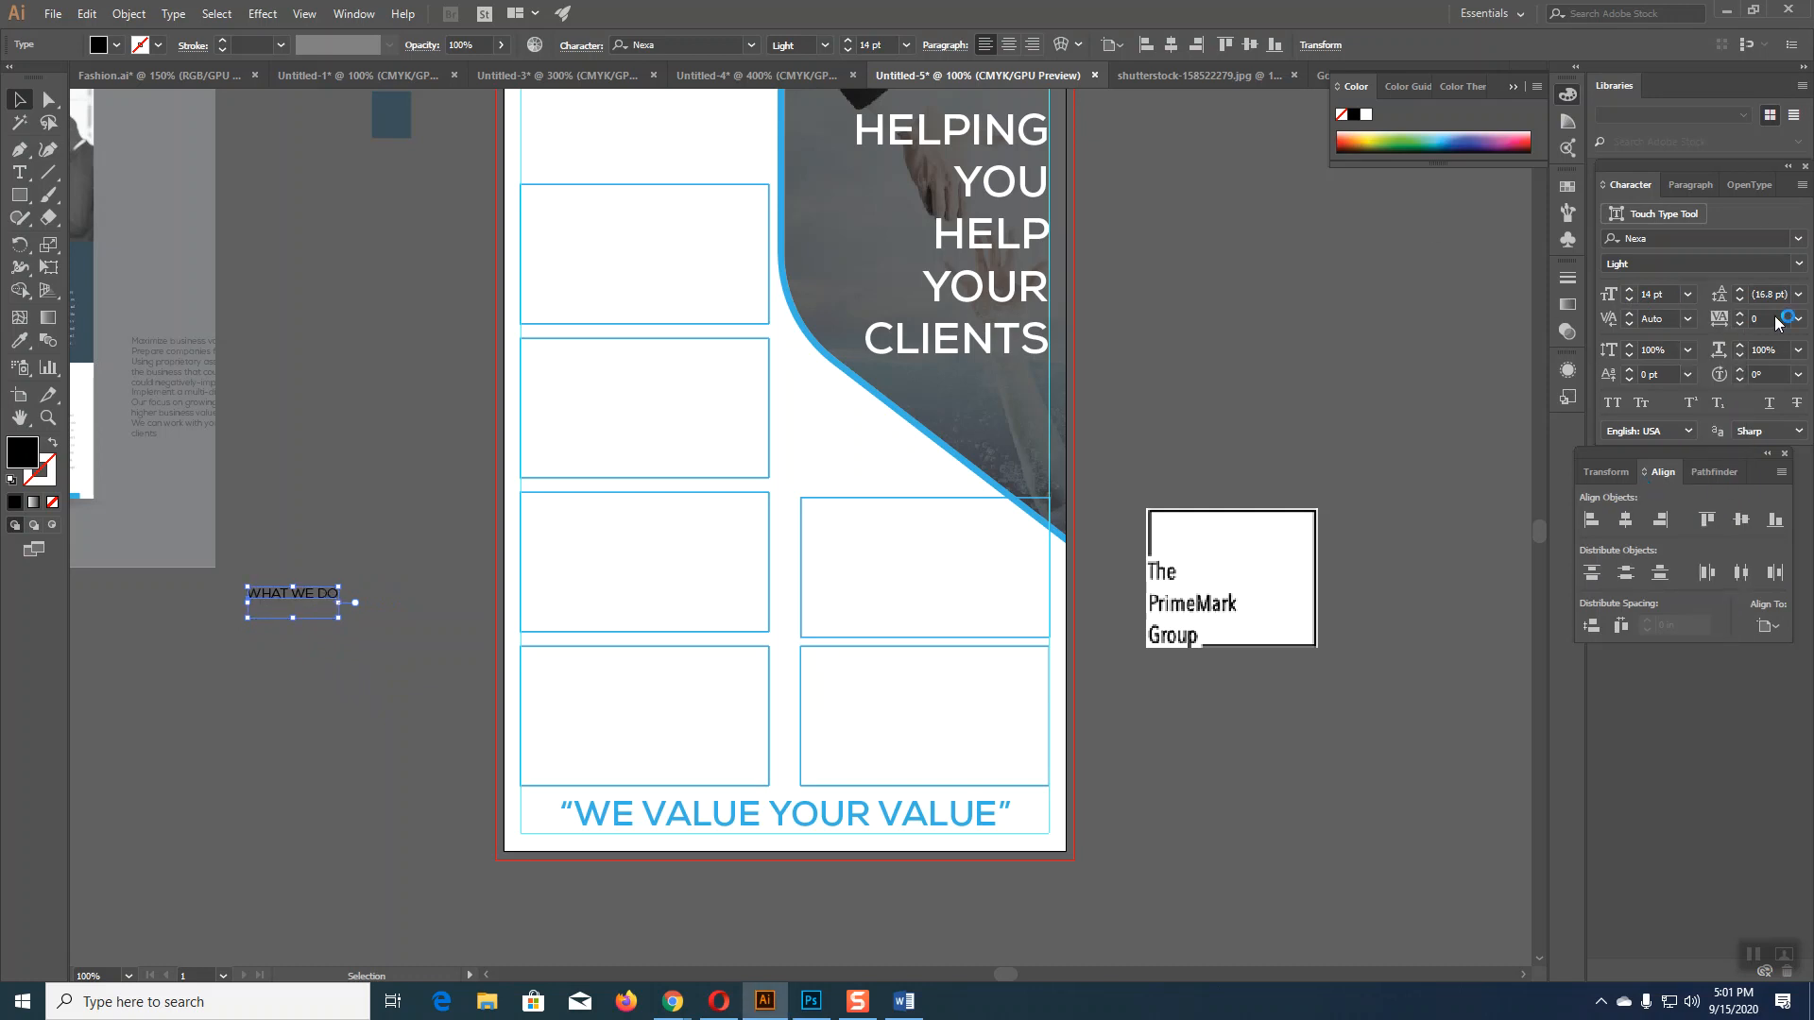
click(1800, 267)
click(1665, 314)
Step: Move the heading up and to the right and make it white
click(411, 609)
drag(320, 596, 379, 519)
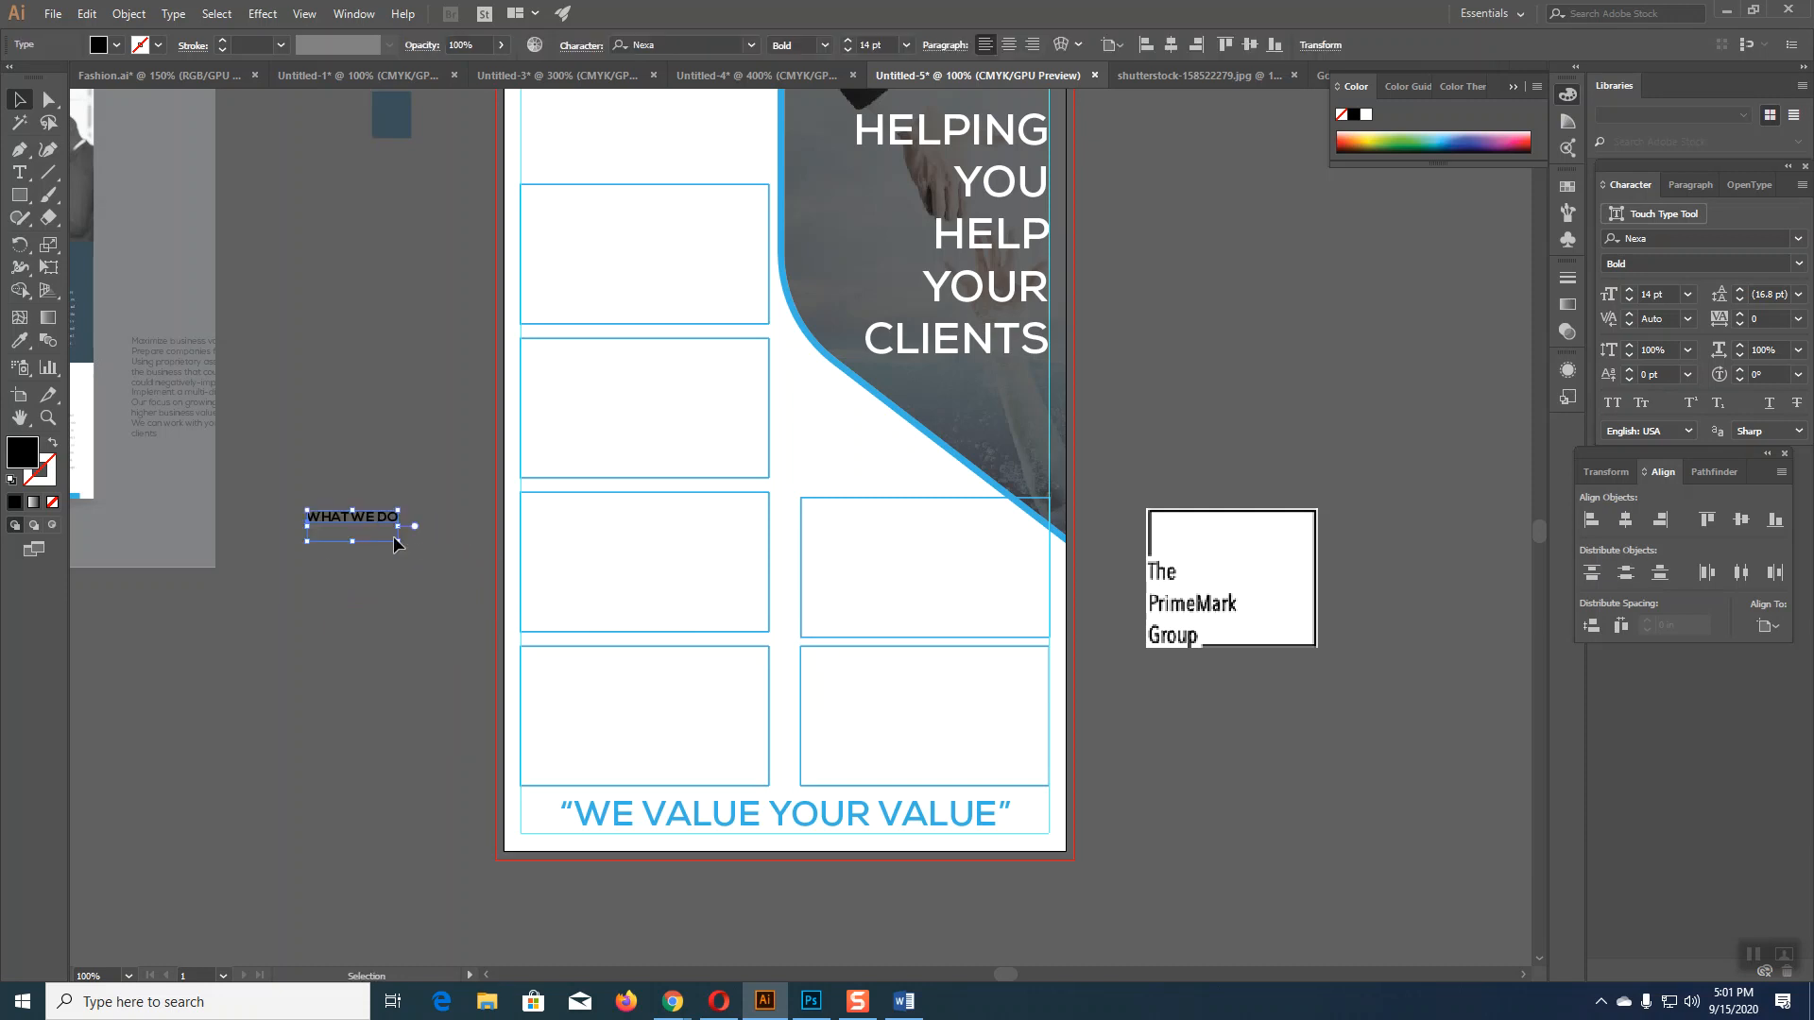
click(1366, 115)
click(1182, 781)
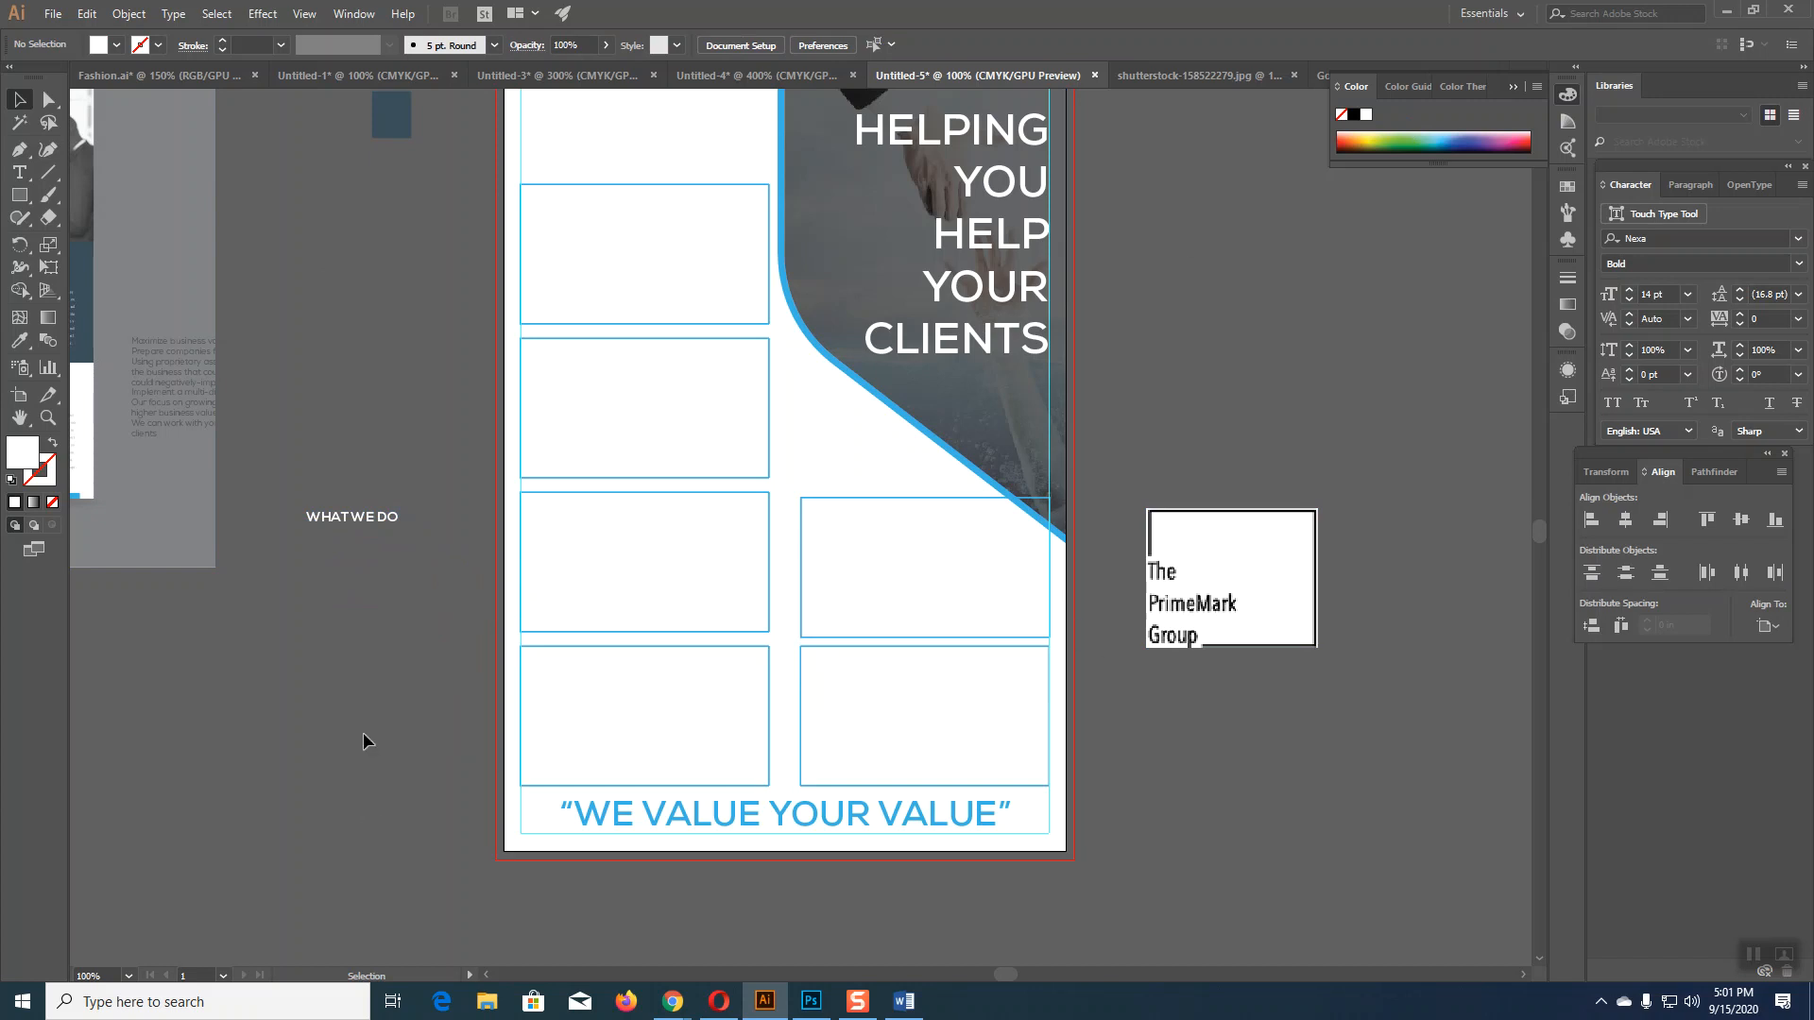
Step: Correct the heading's last letter and duplicate WHAT WE DO above the original
click(349, 521)
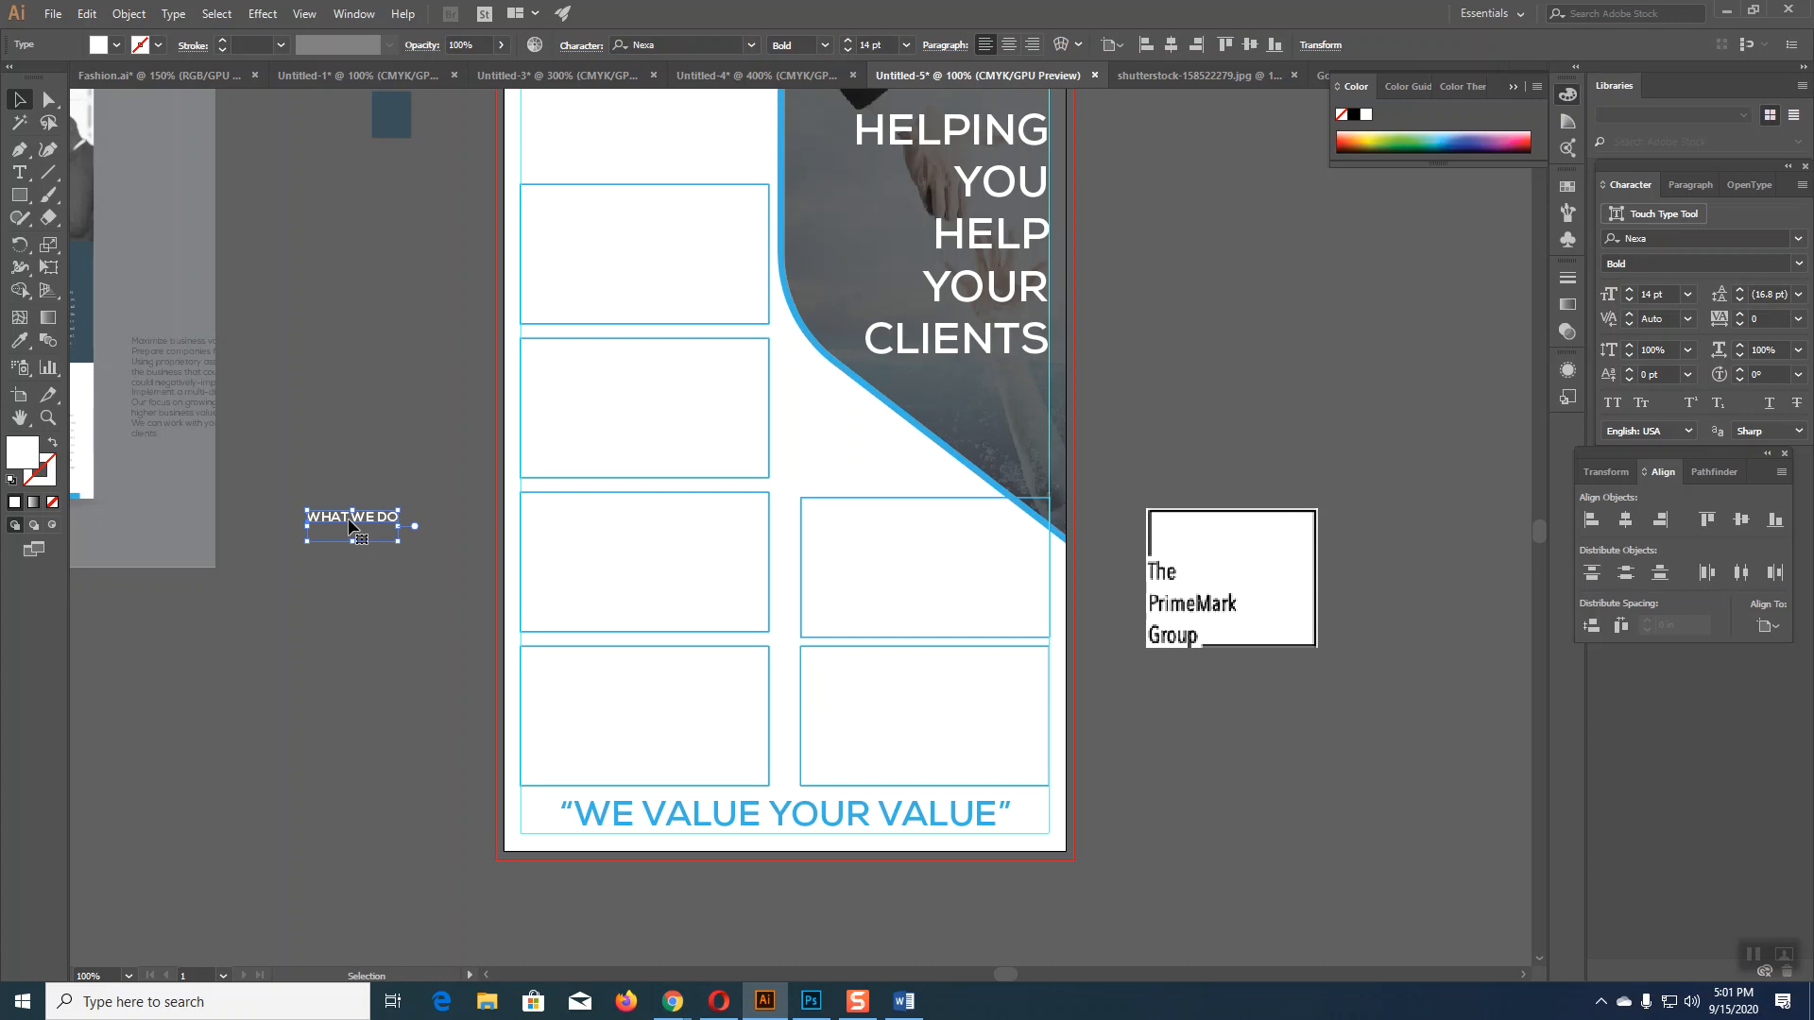
key(ctrl+equal)
key(ctrl+equal)
key(ctrl+equal)
key(ctrl+equal)
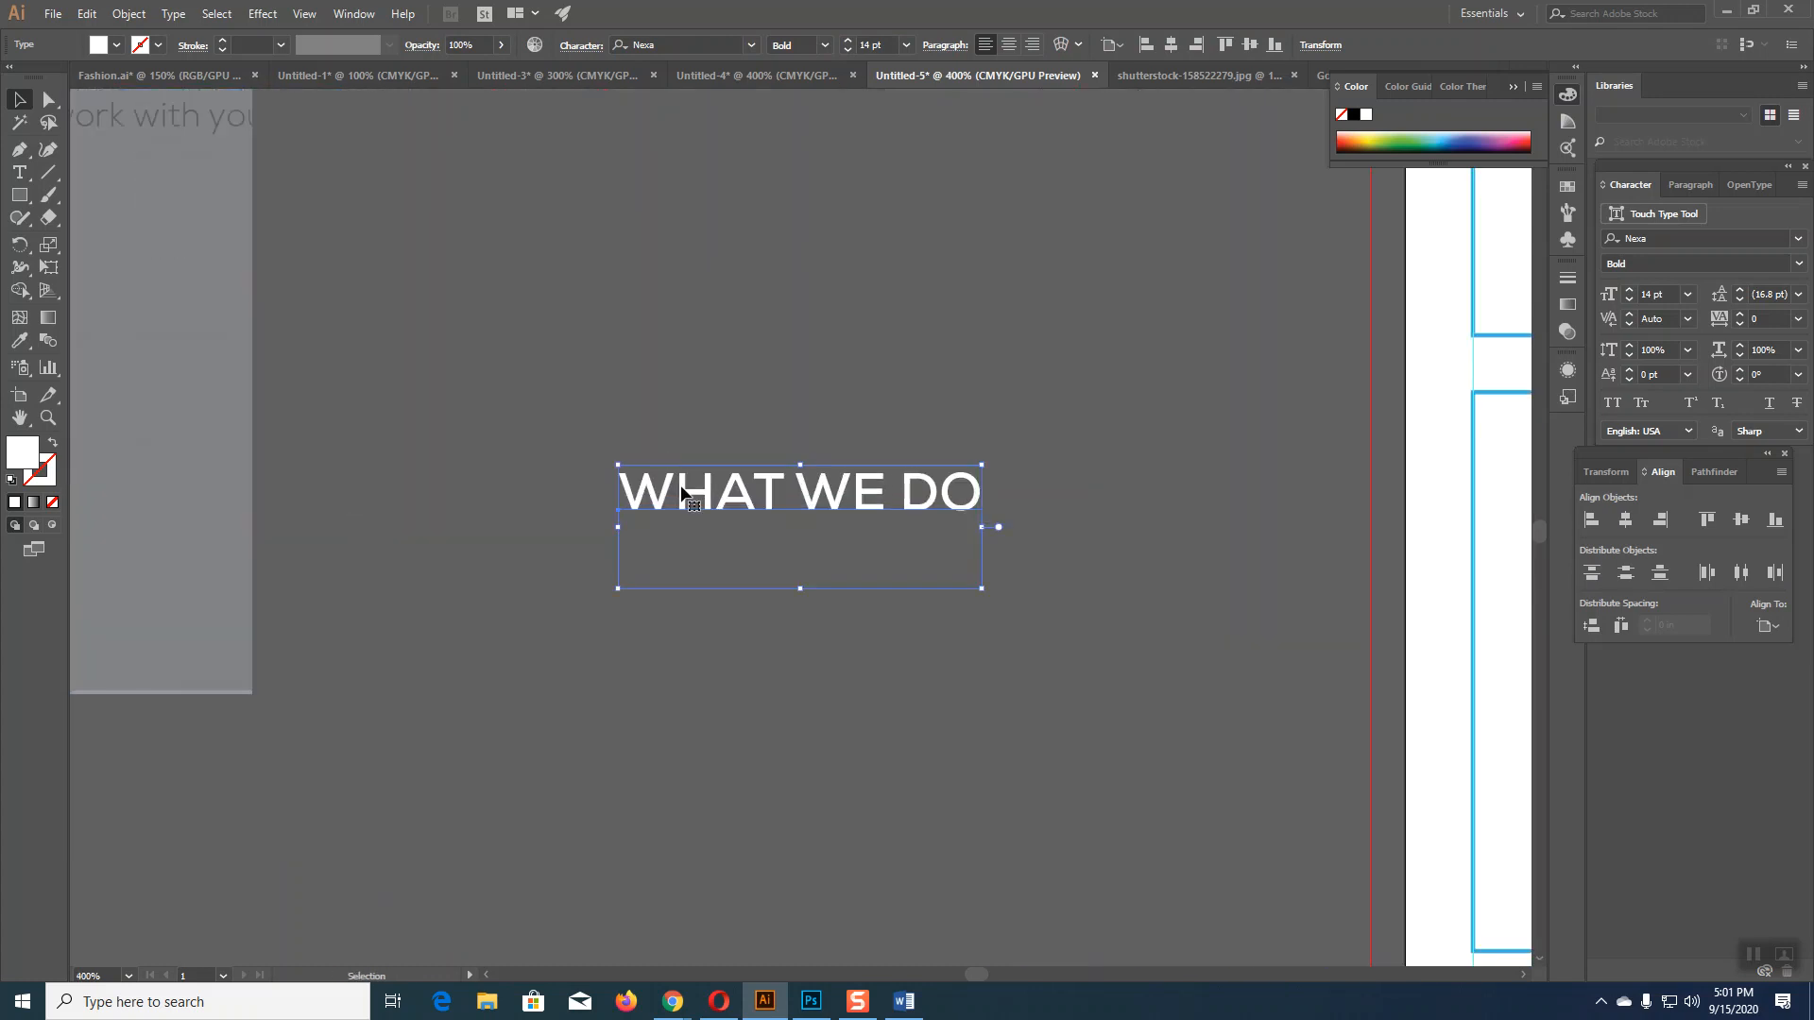
click(19, 172)
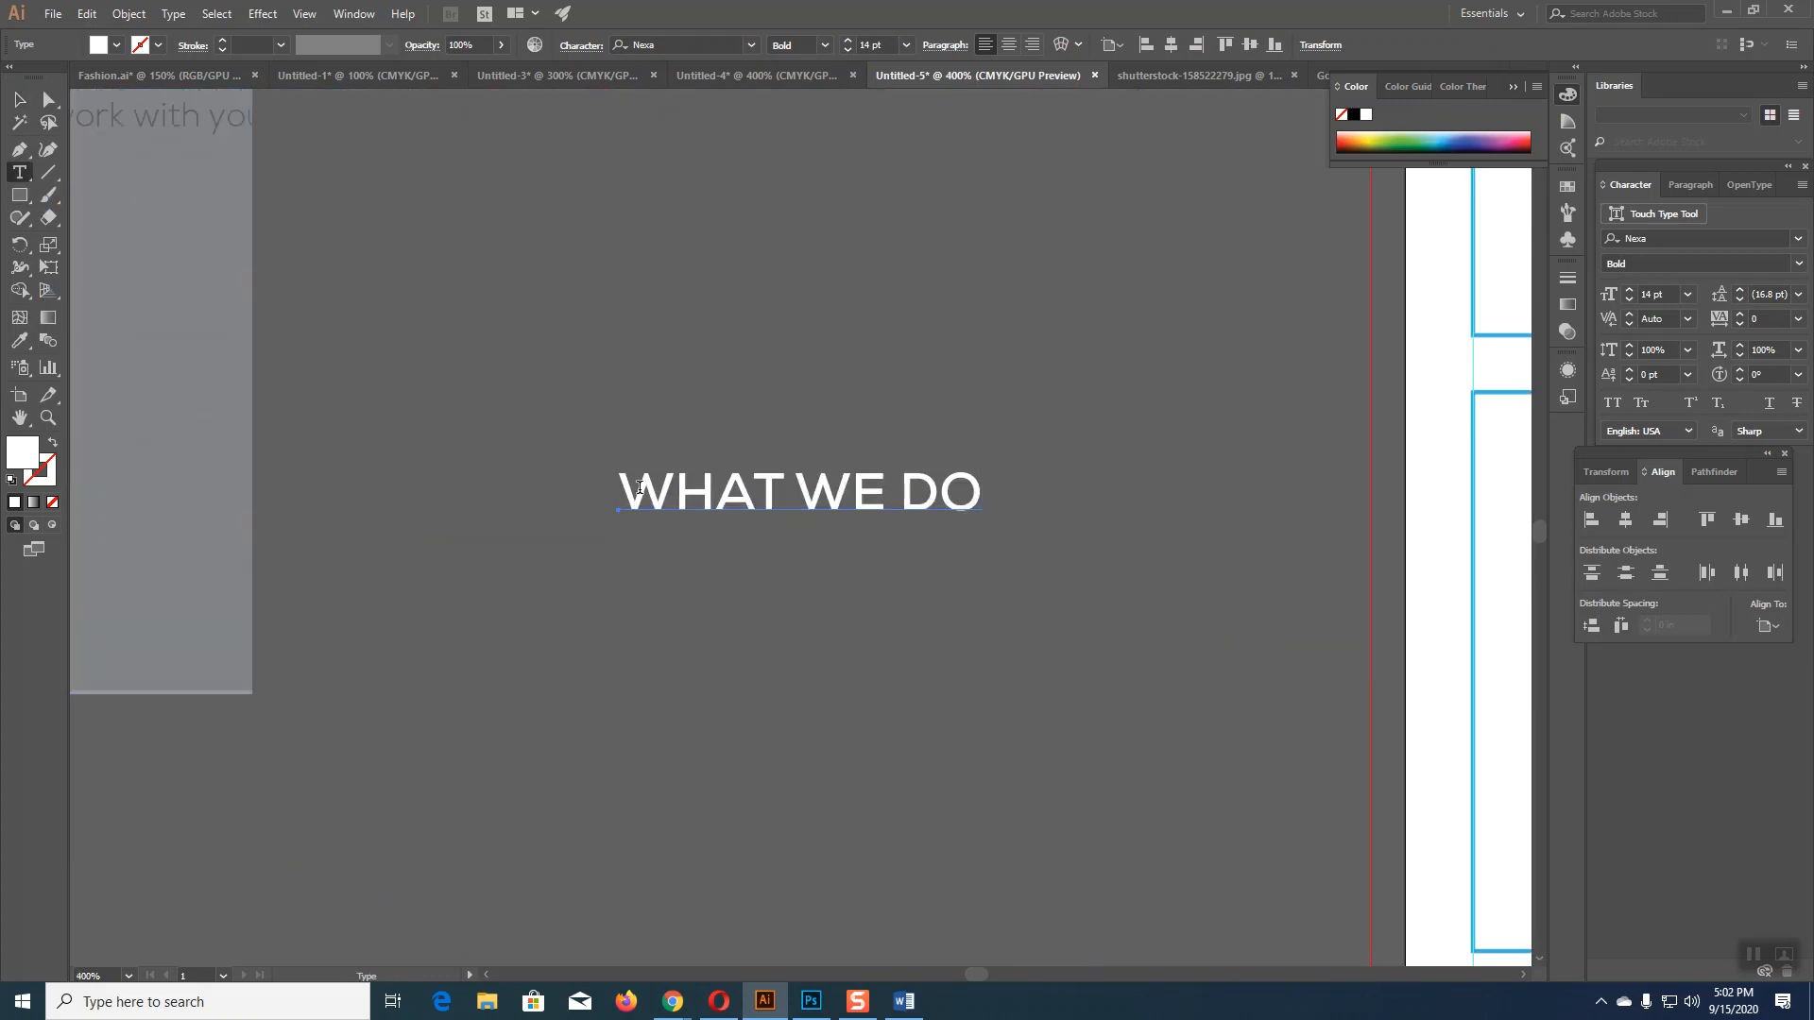
click(625, 492)
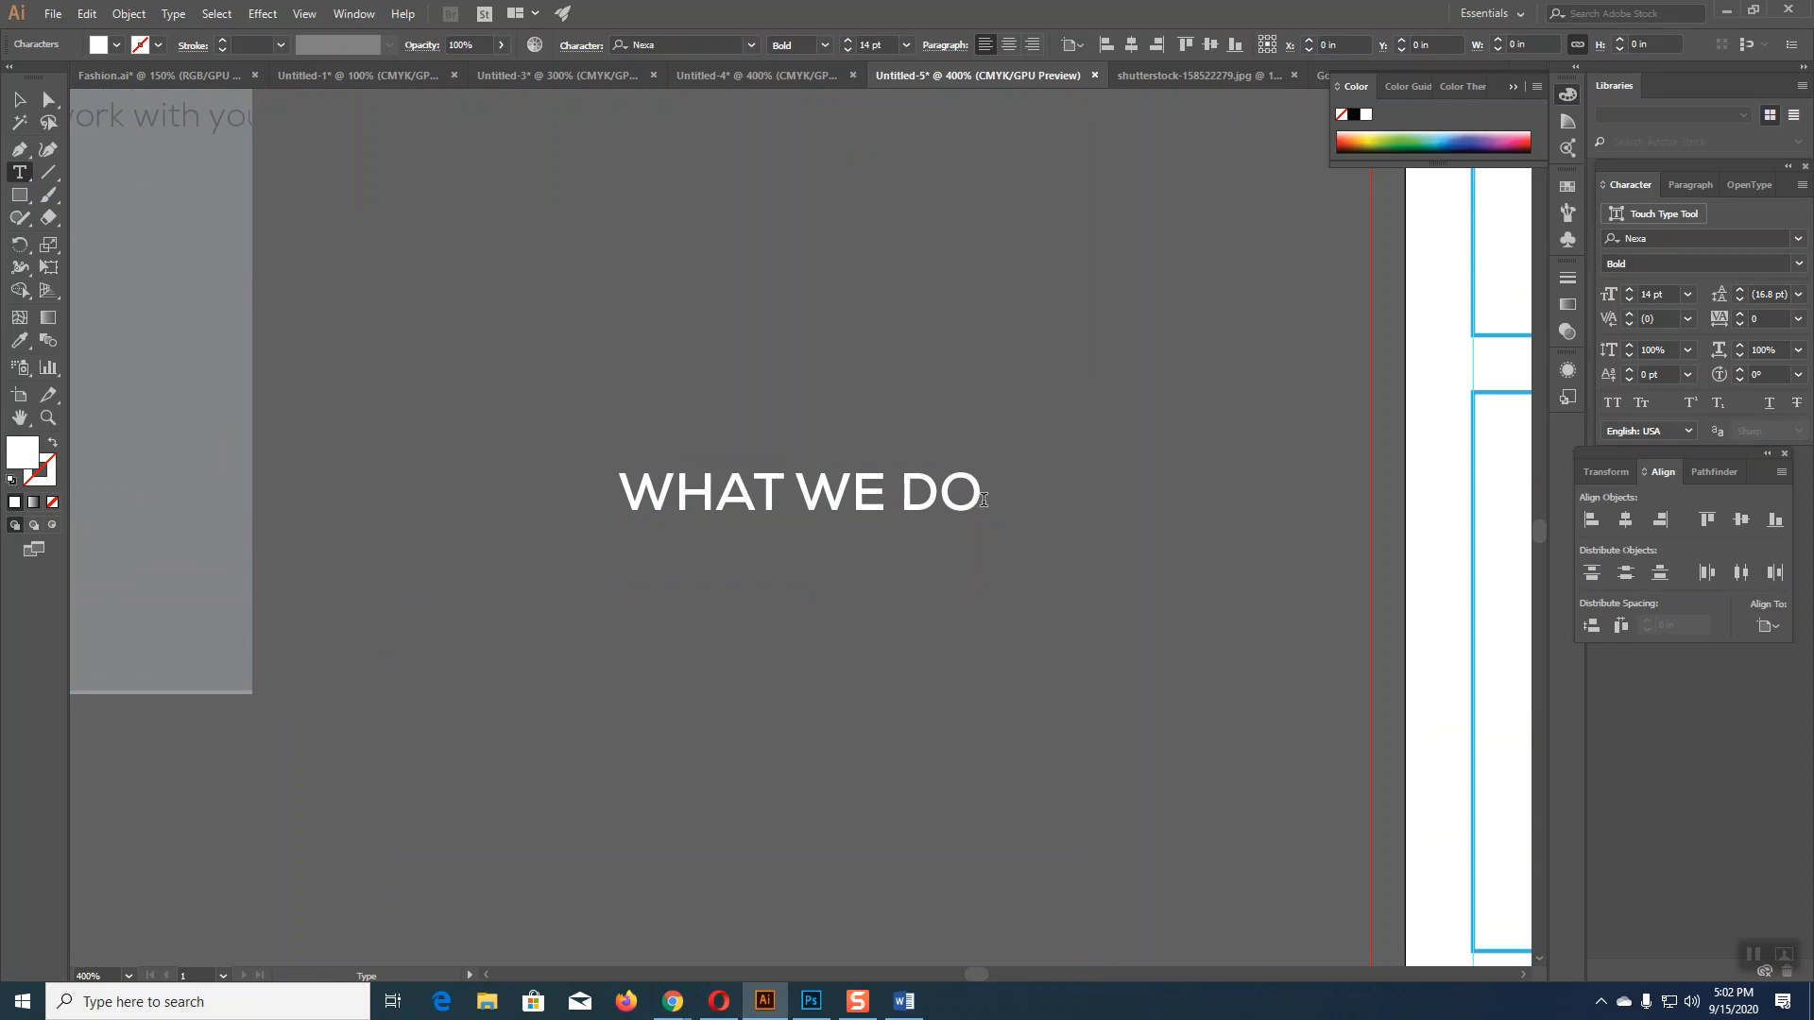
key(BackSpace)
text(o)
key(BackSpace)
key(Escape)
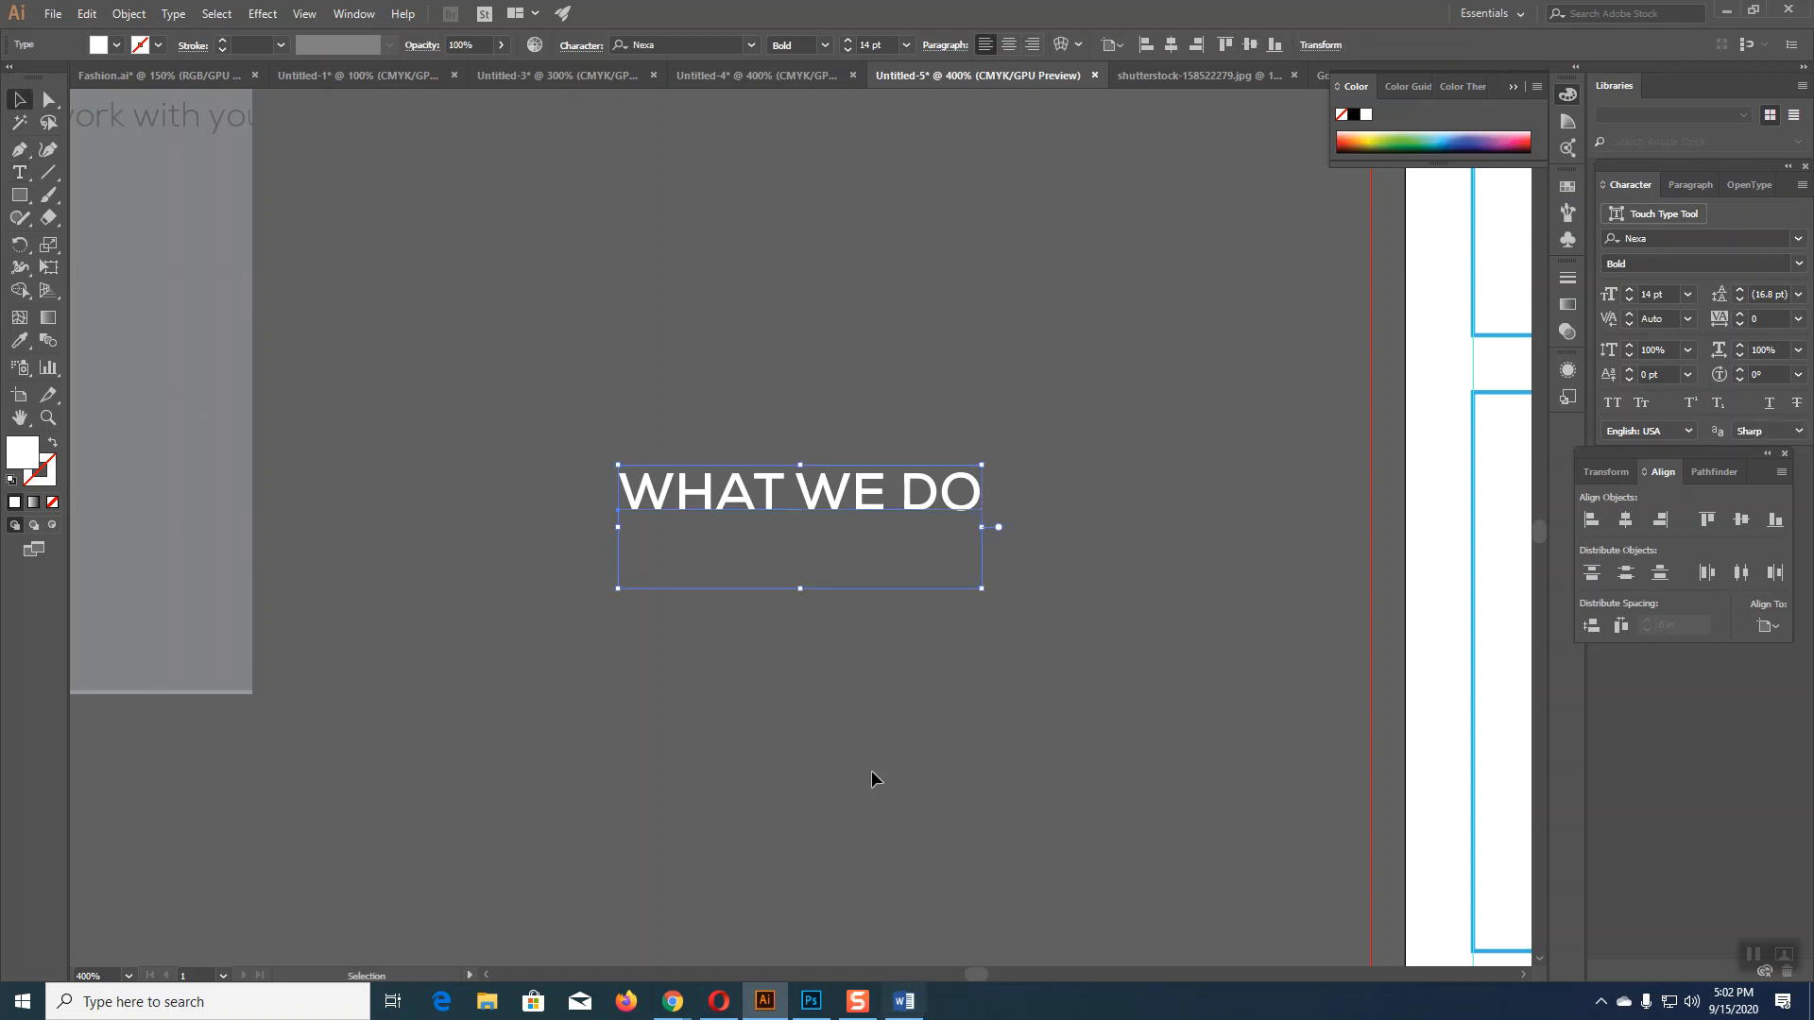
drag(834, 511, 898, 328)
Step: Check the WHY WE DO IT heading in Word and select the upper WHAT WE DO heading
click(903, 1001)
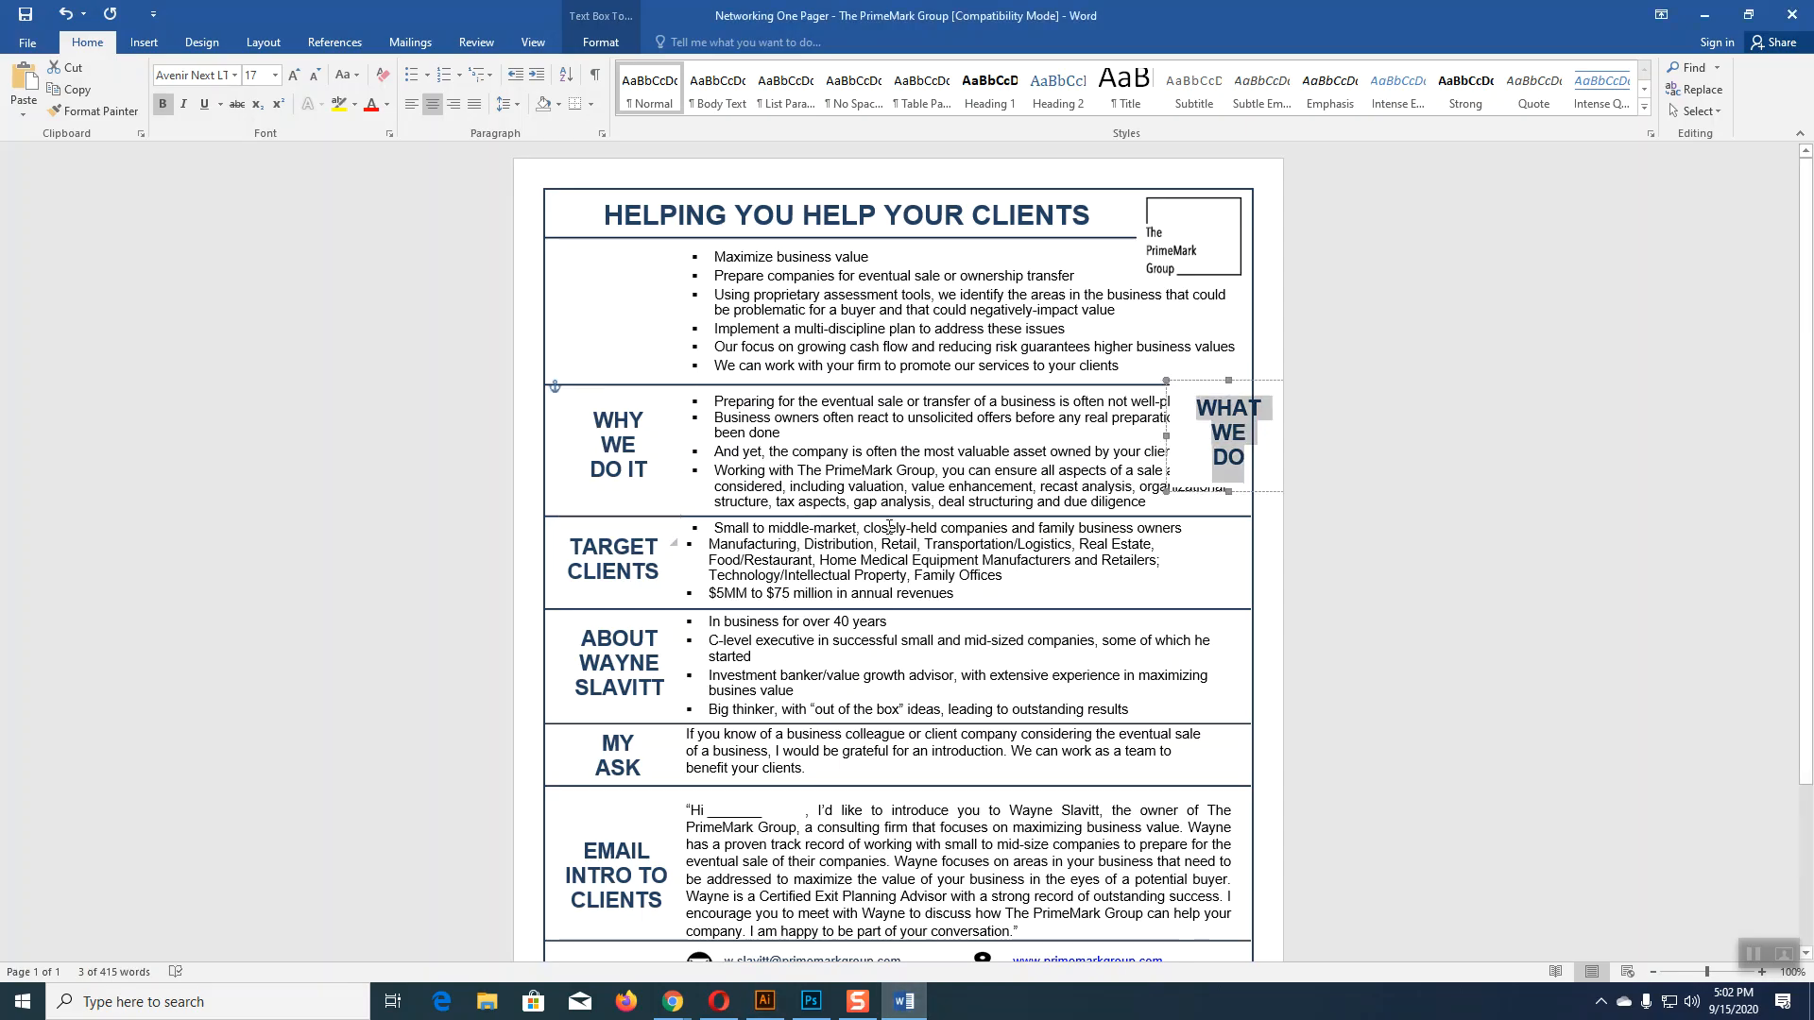
drag(598, 413, 645, 472)
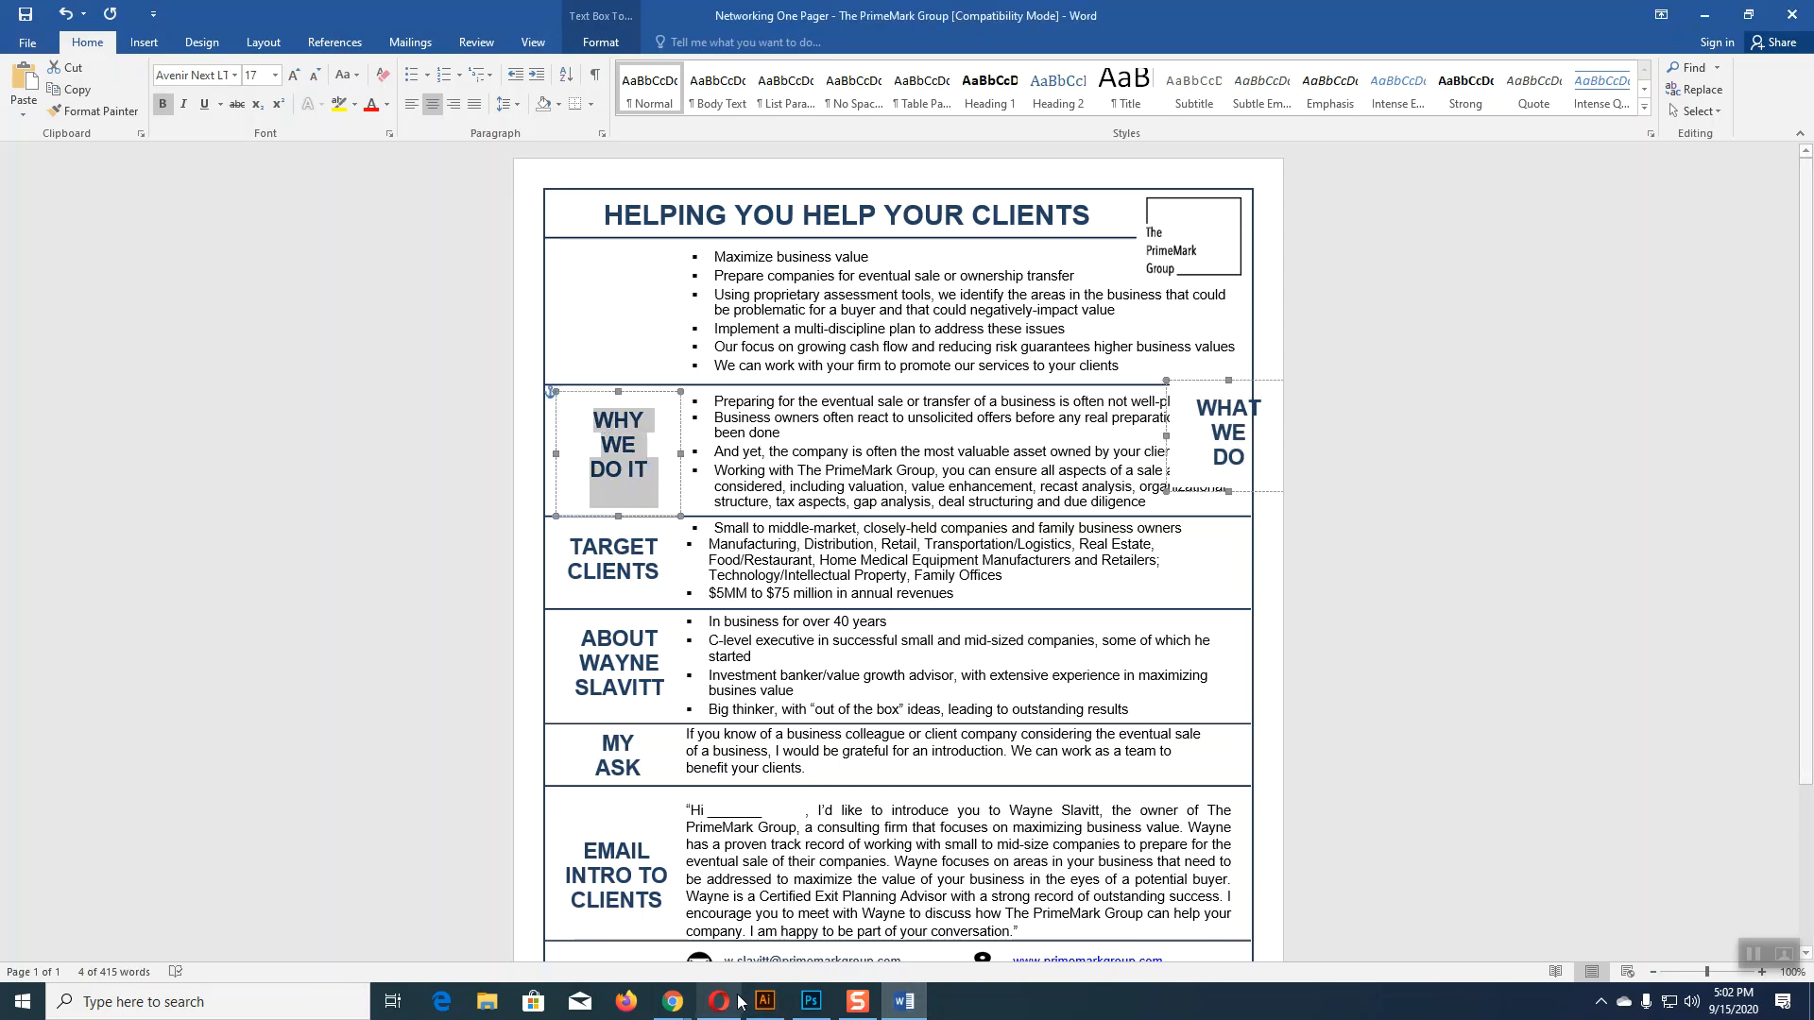
click(765, 1002)
click(28, 174)
mouse_move(621, 297)
mouse_down()
mouse_move(853, 324)
mouse_move(1069, 312)
mouse_move(1050, 308)
mouse_up()
click(21, 100)
click(474, 267)
click(705, 304)
Step: Add 'IT' to the upper heading so it reads WHAT WE DO IT
click(20, 173)
click(632, 300)
key(ctrl)
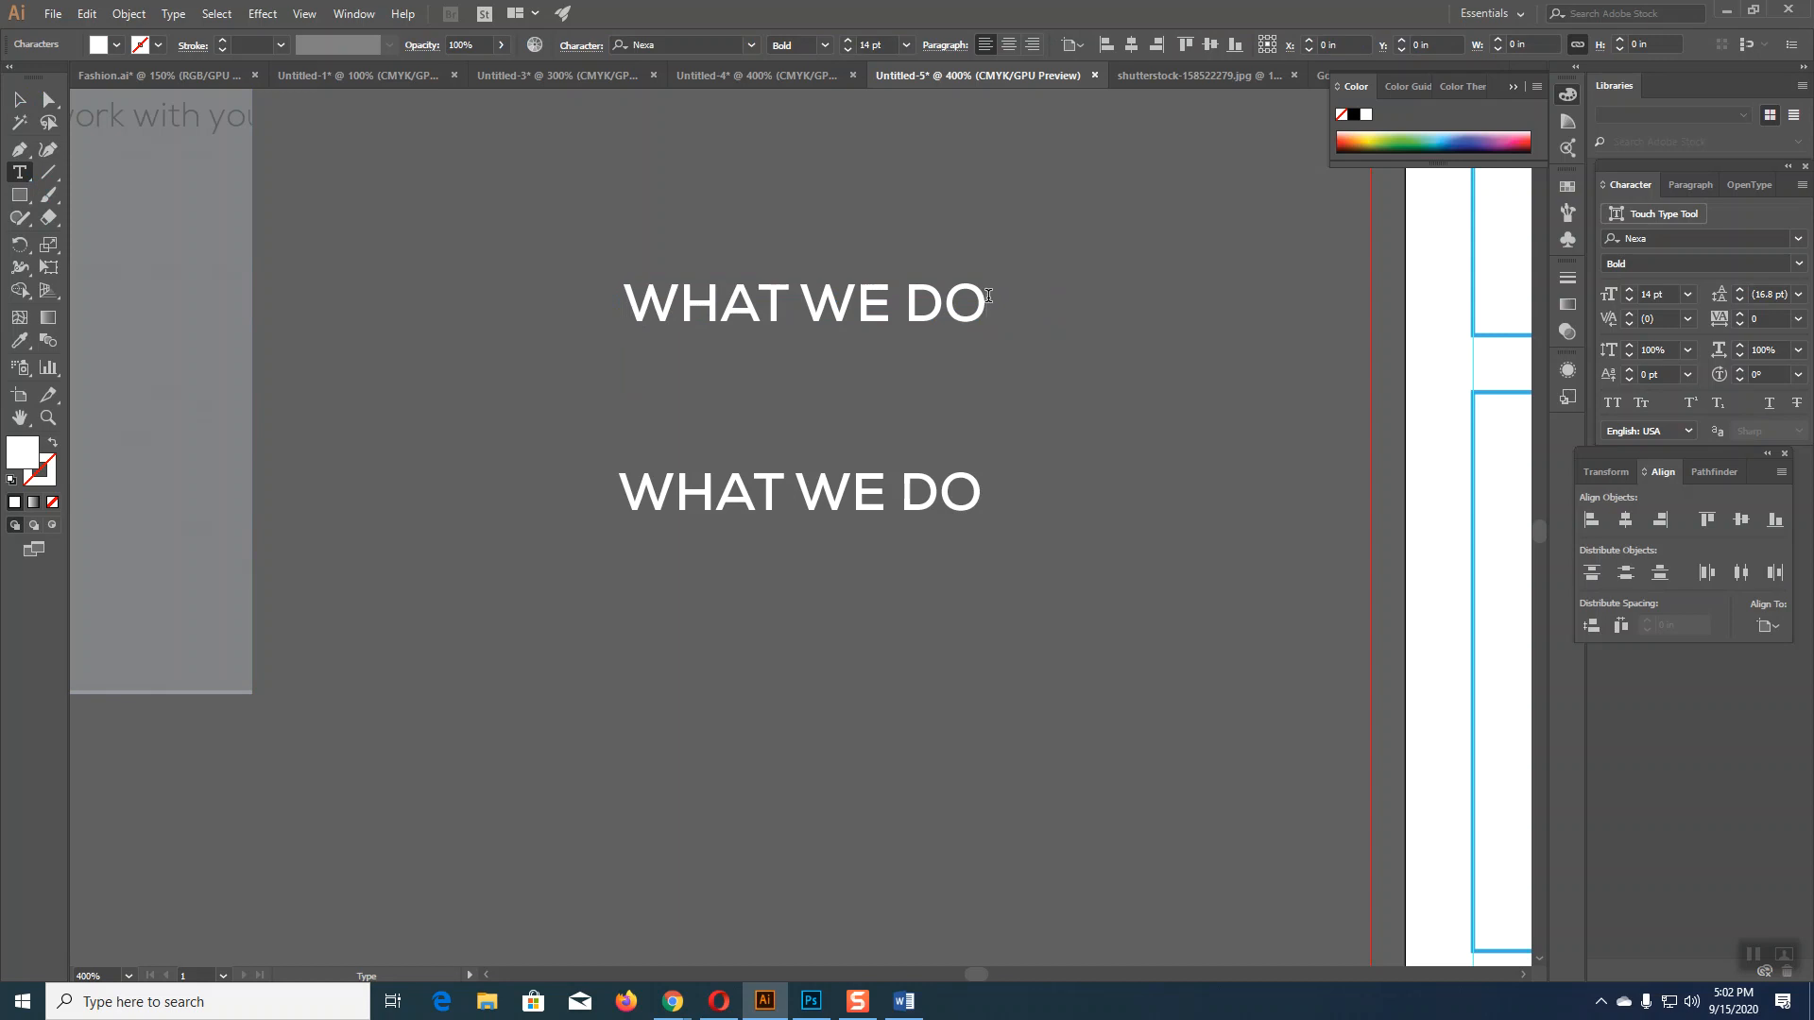
text(IY)
key(BackSpace)
text(T)
key(Escape)
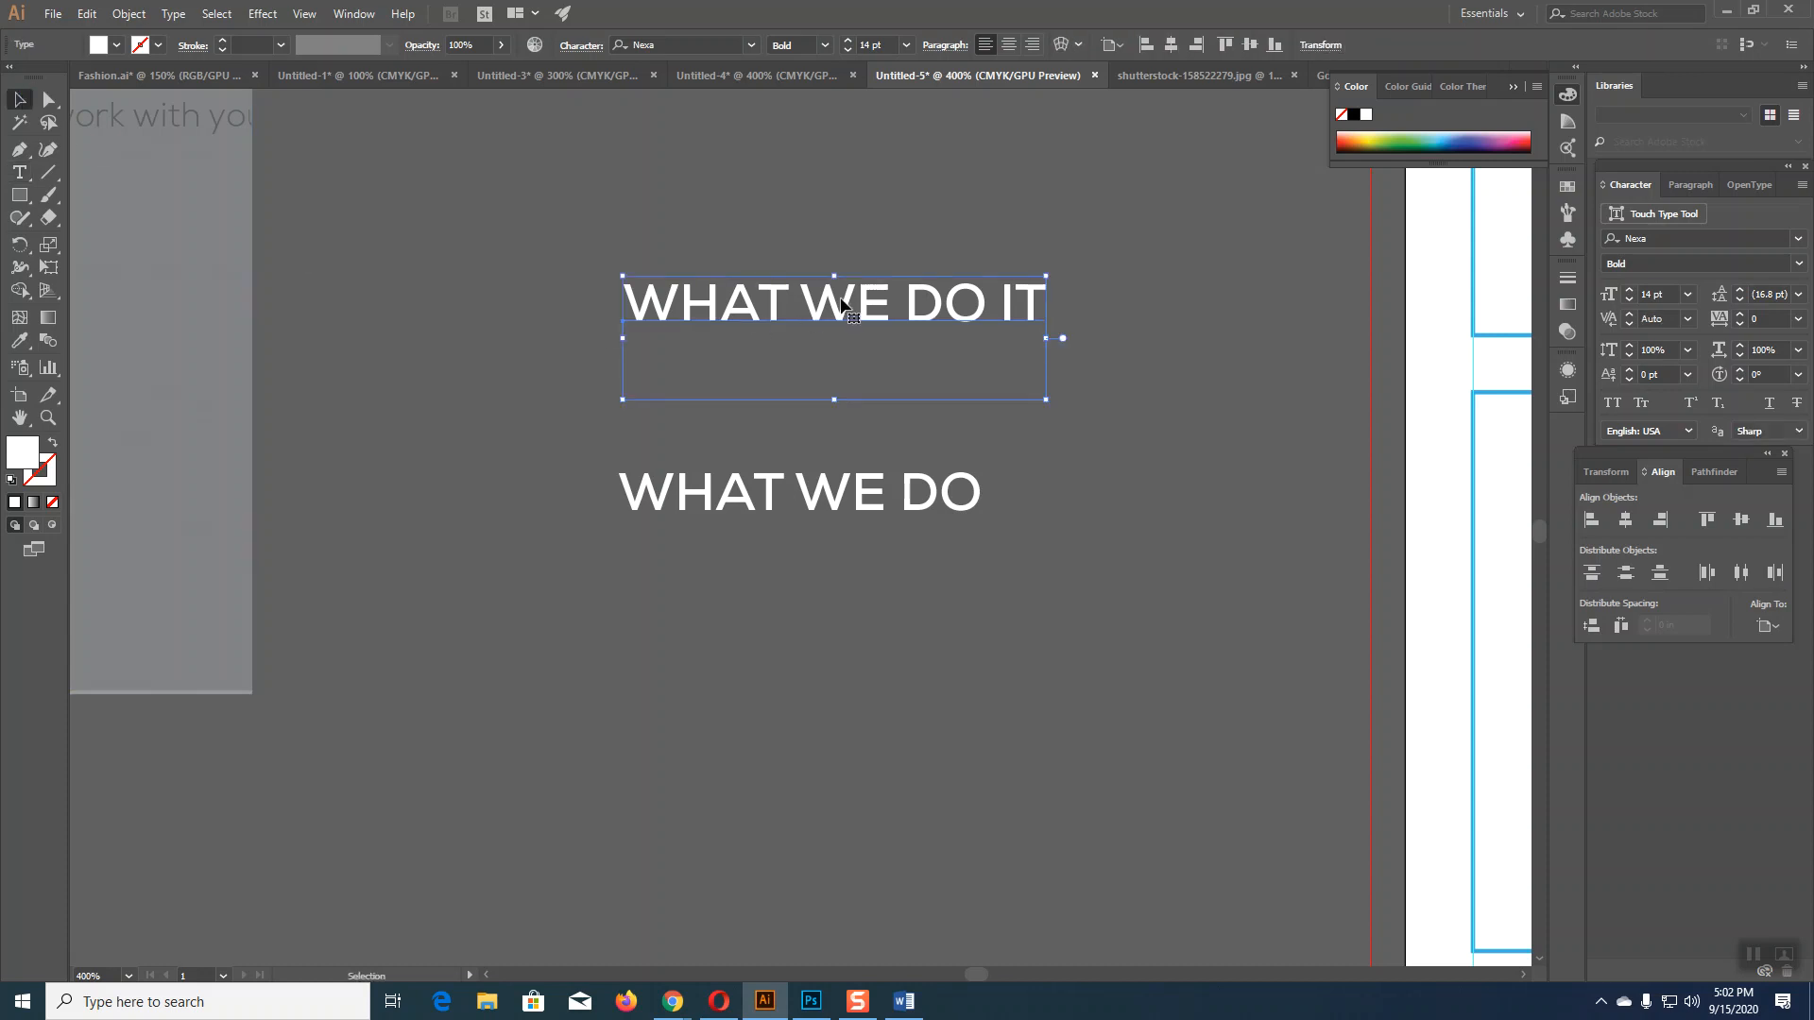
Step: Duplicate WHAT WE DO IT upward and replace its text with TARGET CLIENTS copied from Word
drag(842, 303, 813, 166)
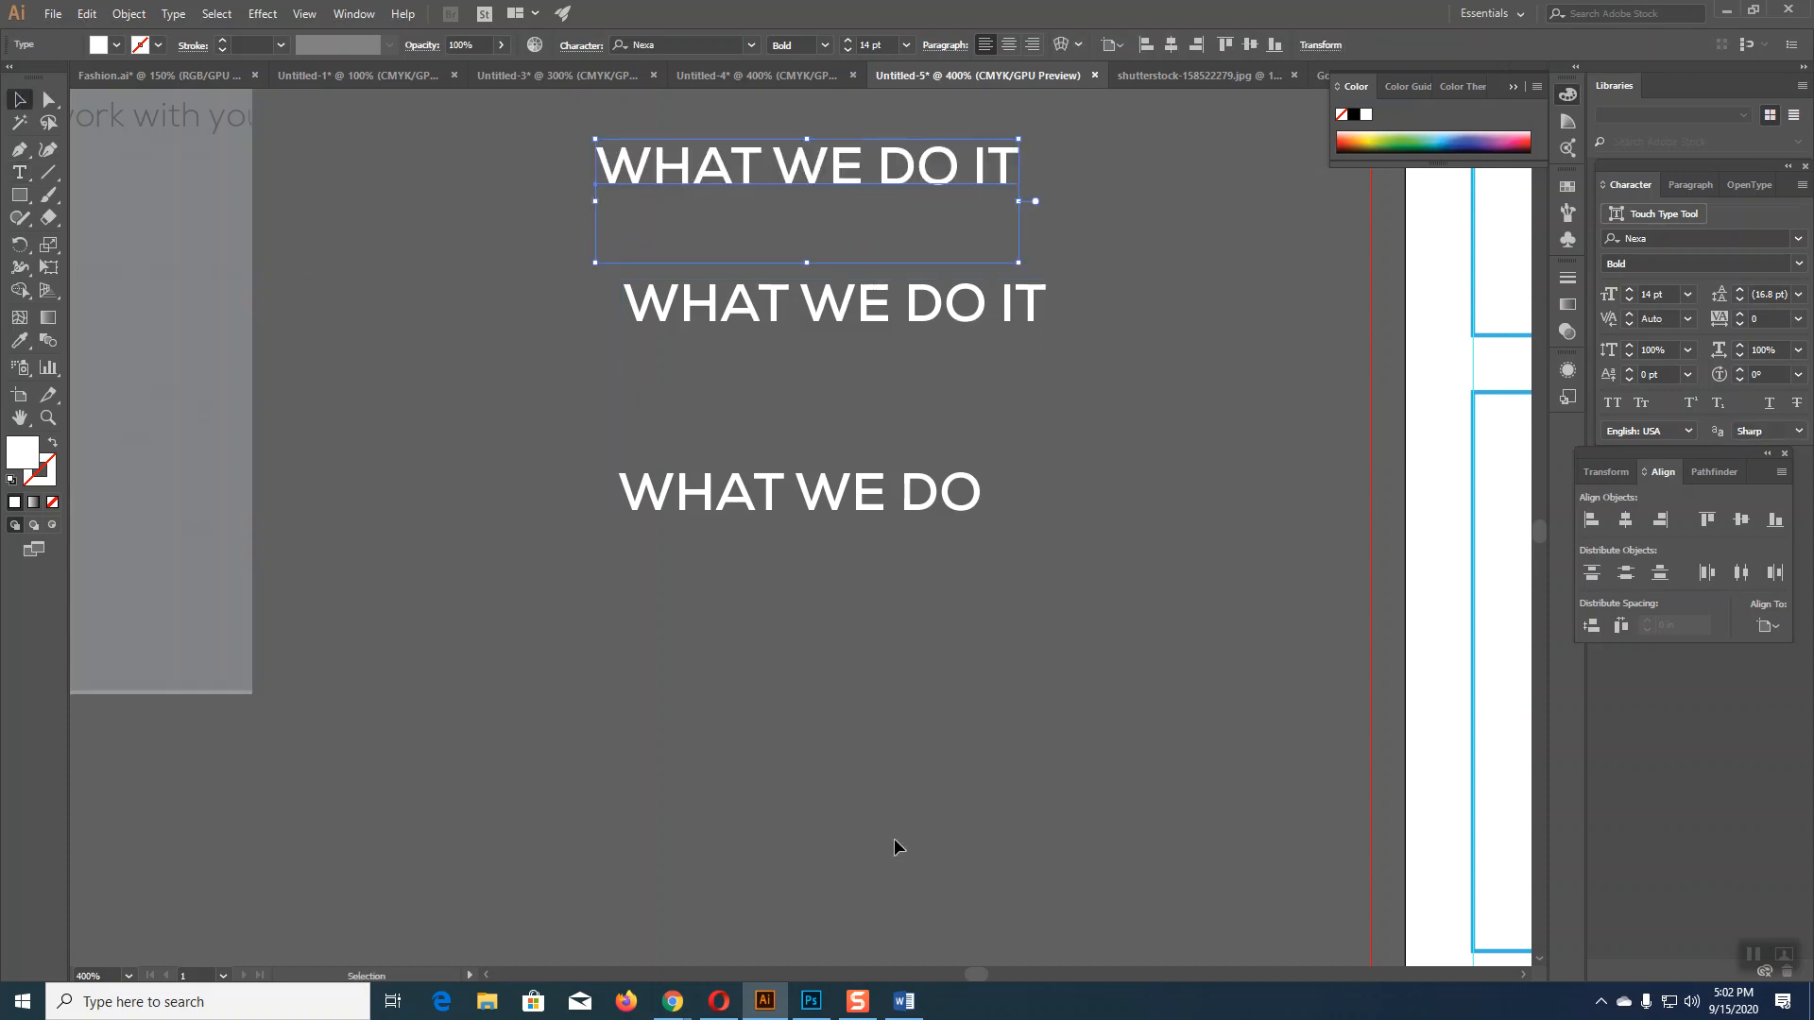
click(903, 1001)
drag(586, 546, 652, 574)
key(ctrl+c)
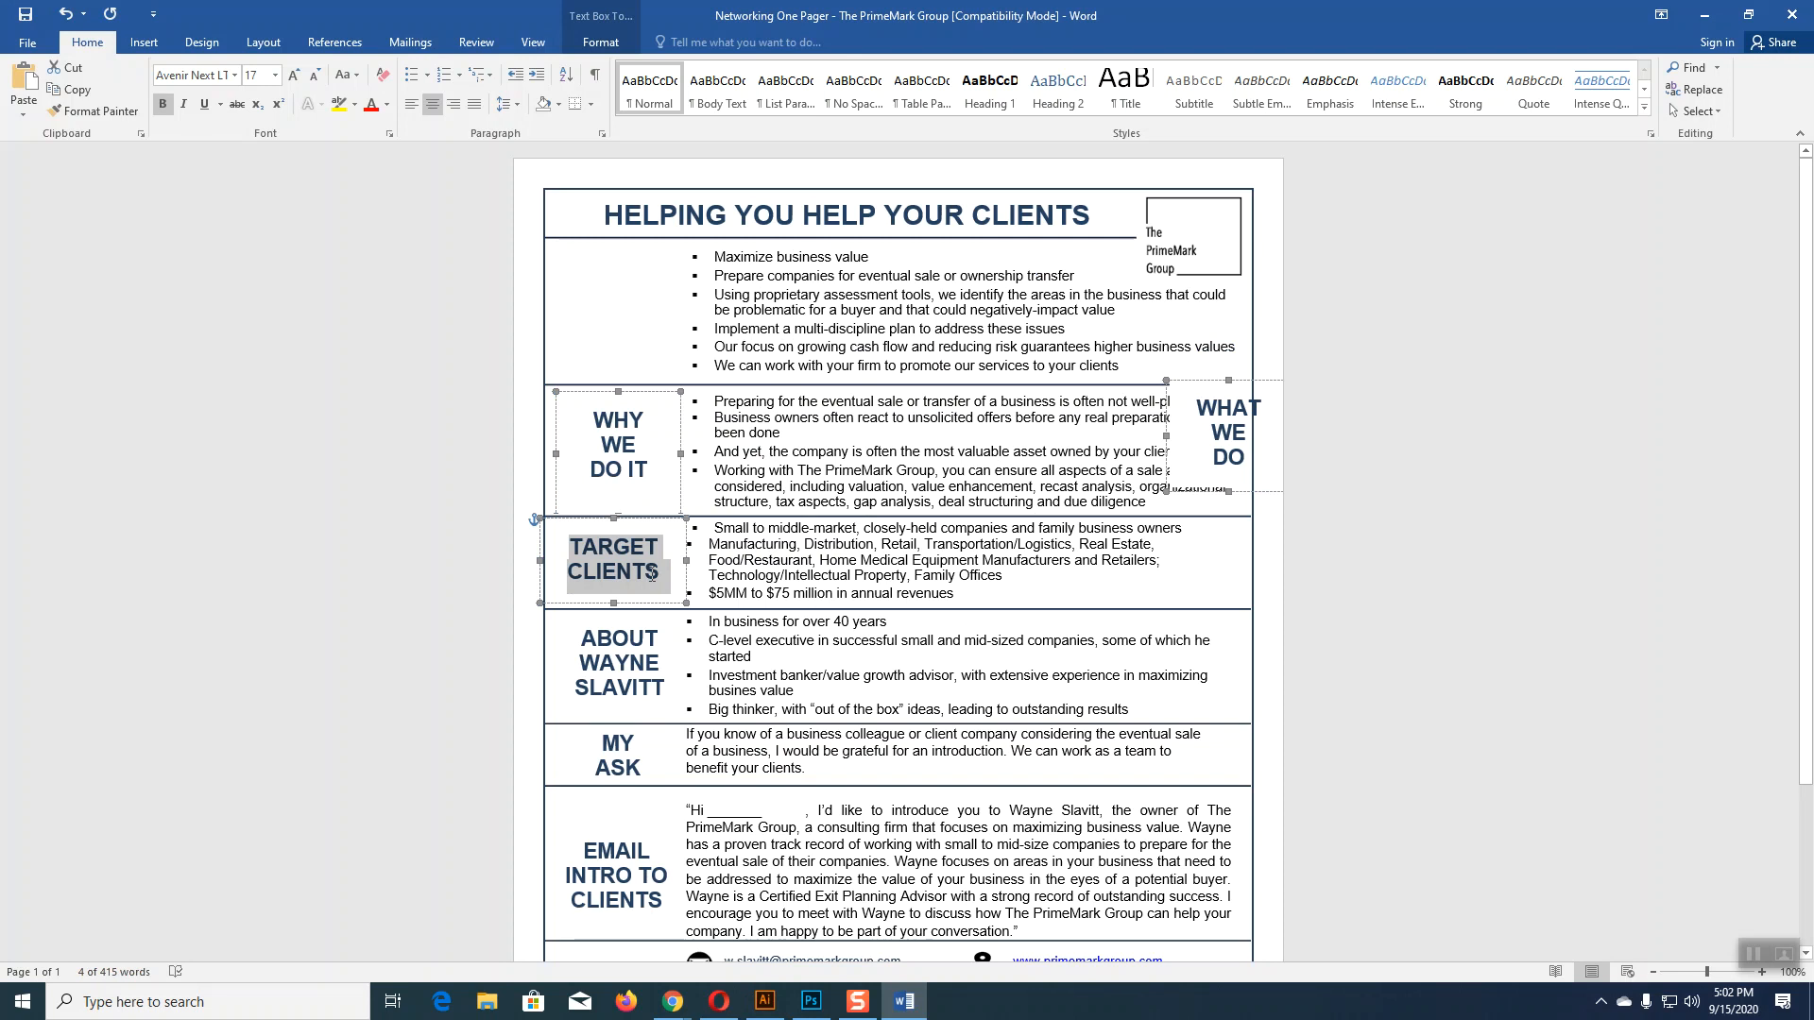
click(765, 1001)
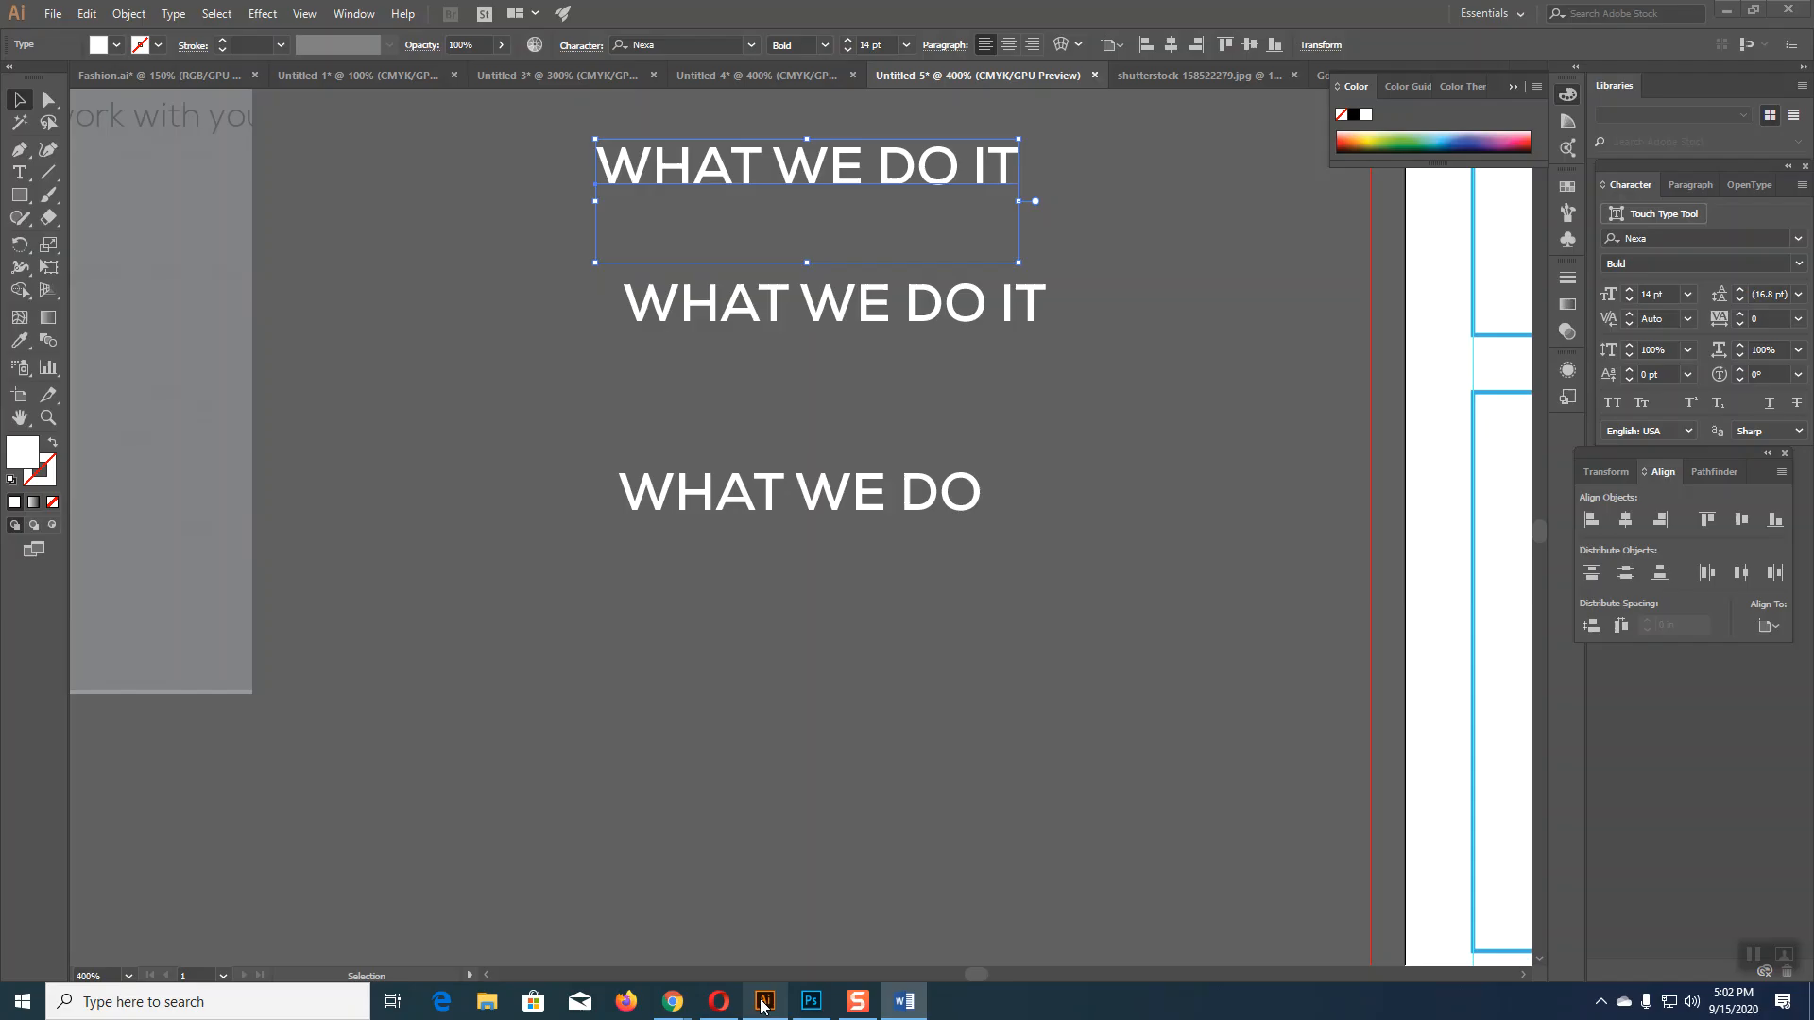
click(19, 172)
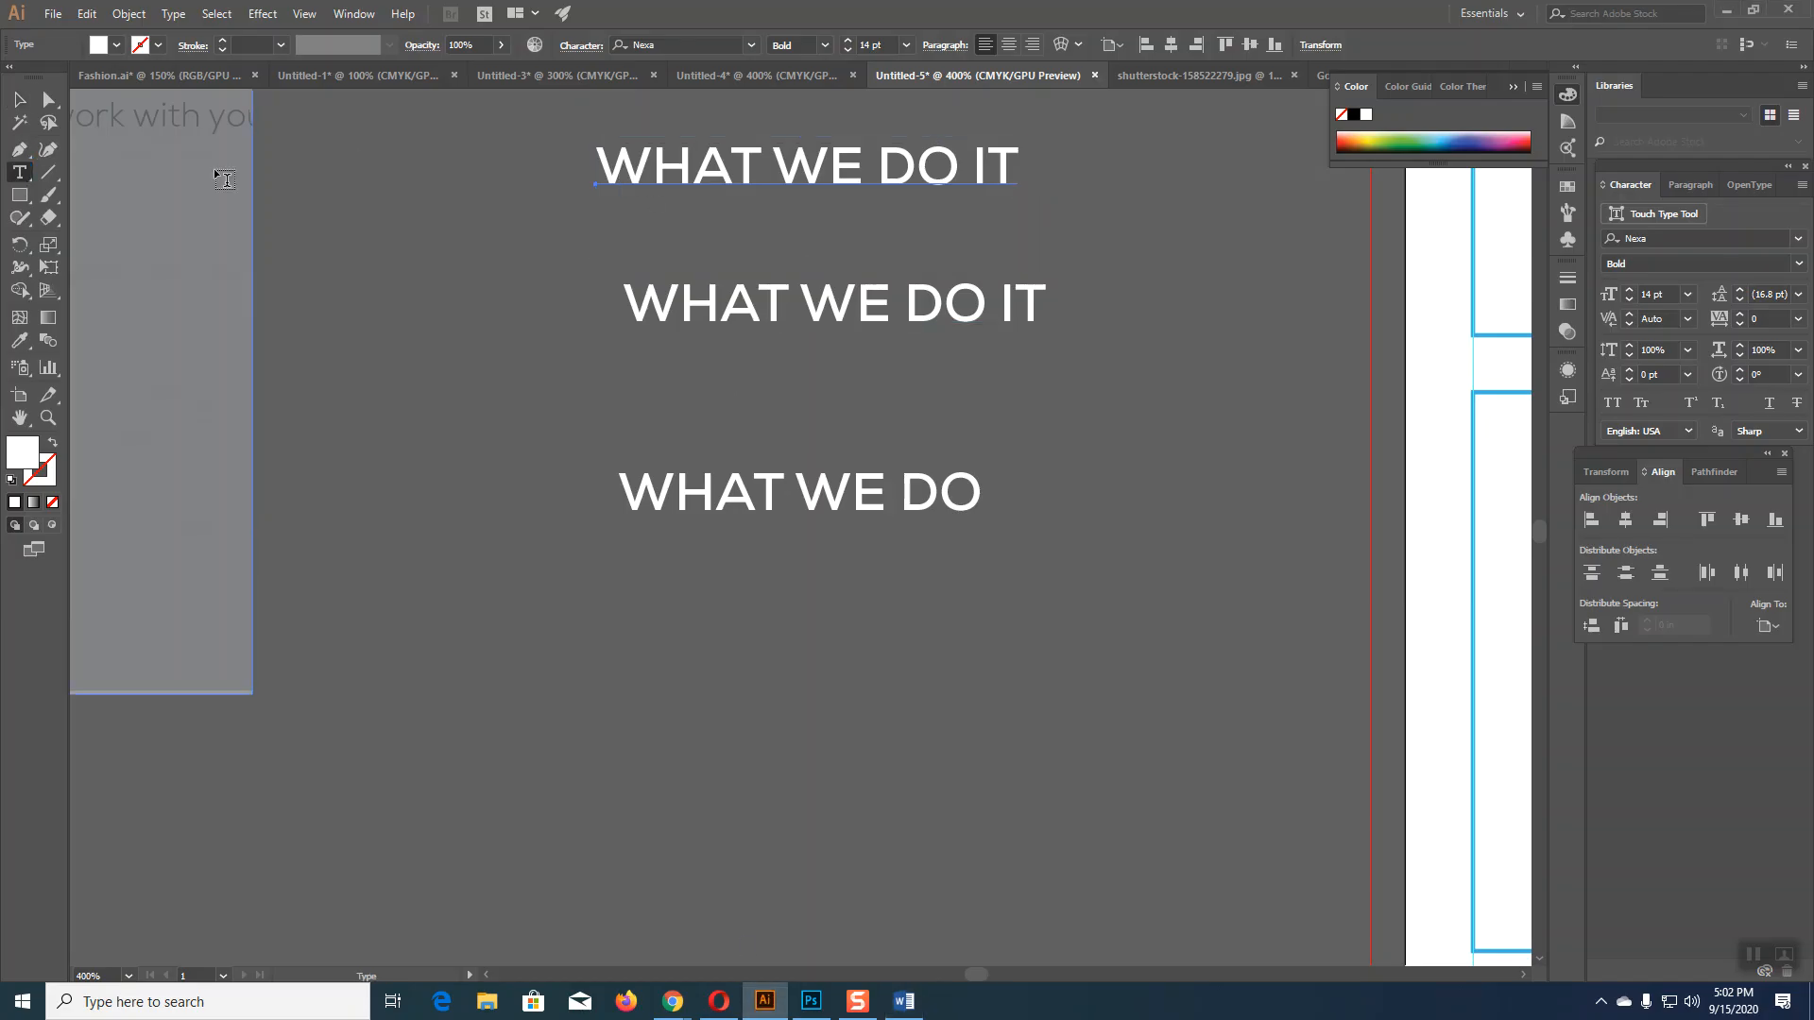
drag(597, 159, 1064, 191)
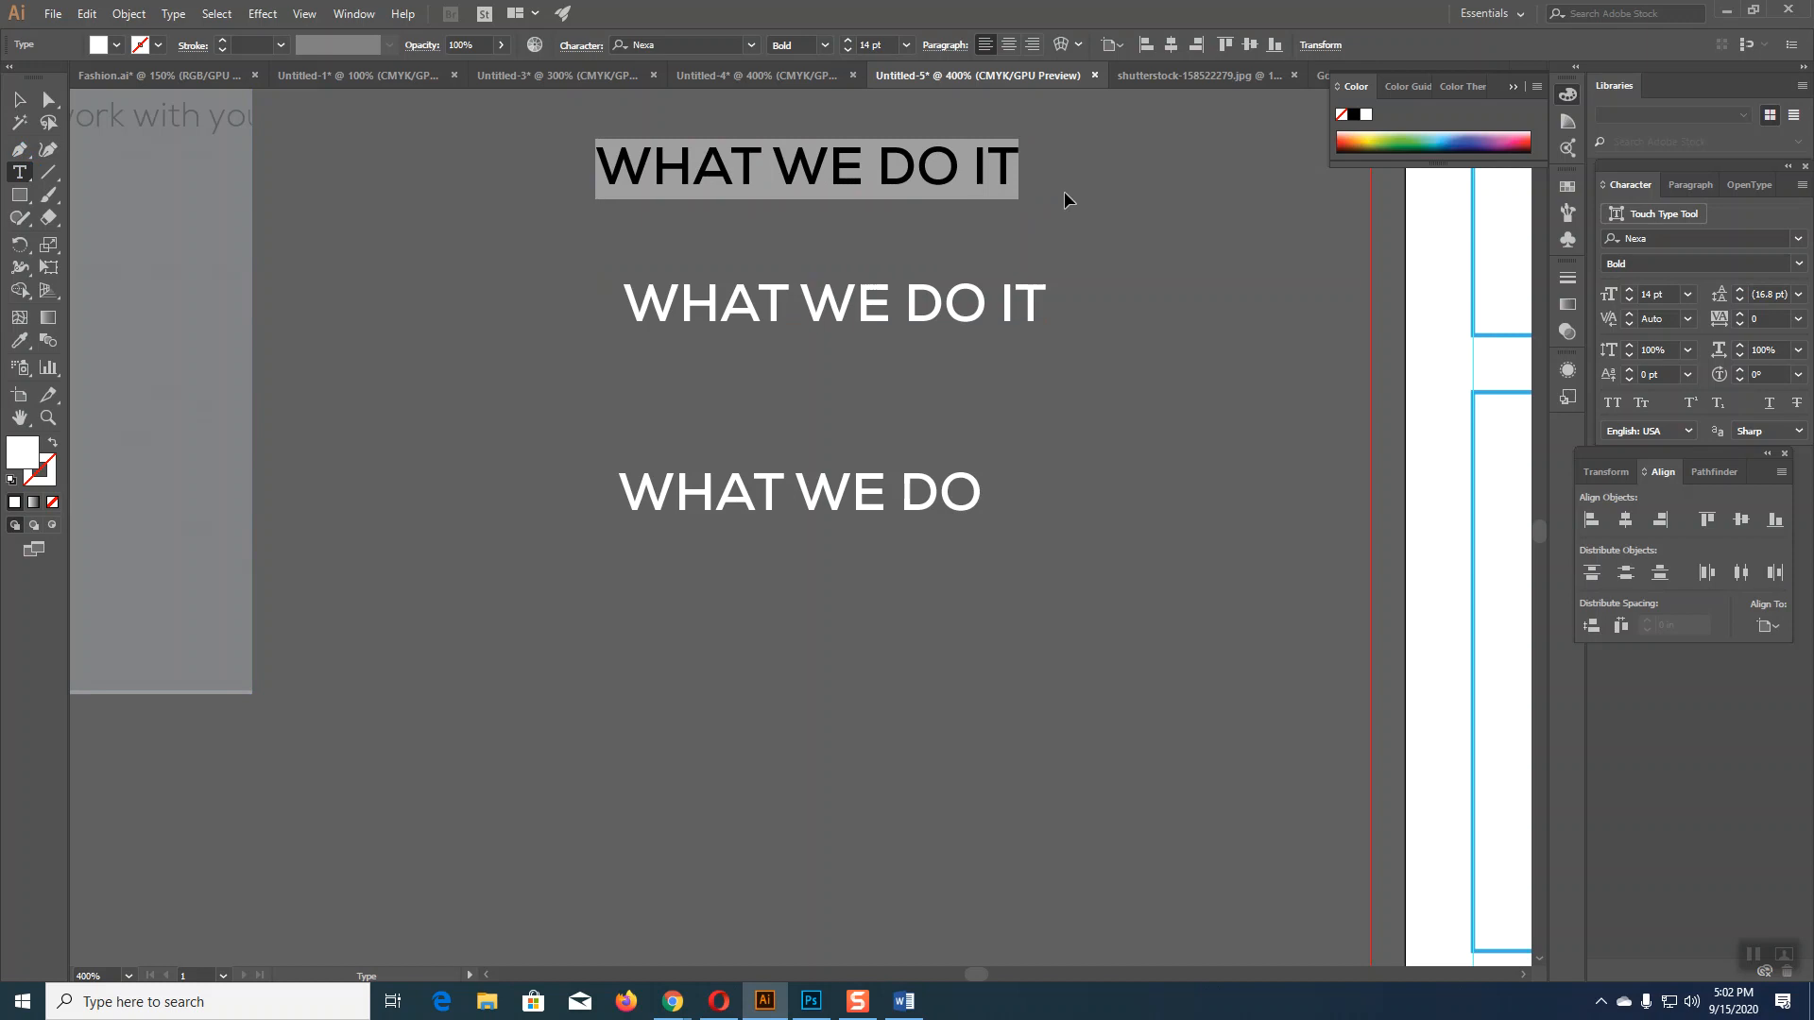
key(ctrl+v)
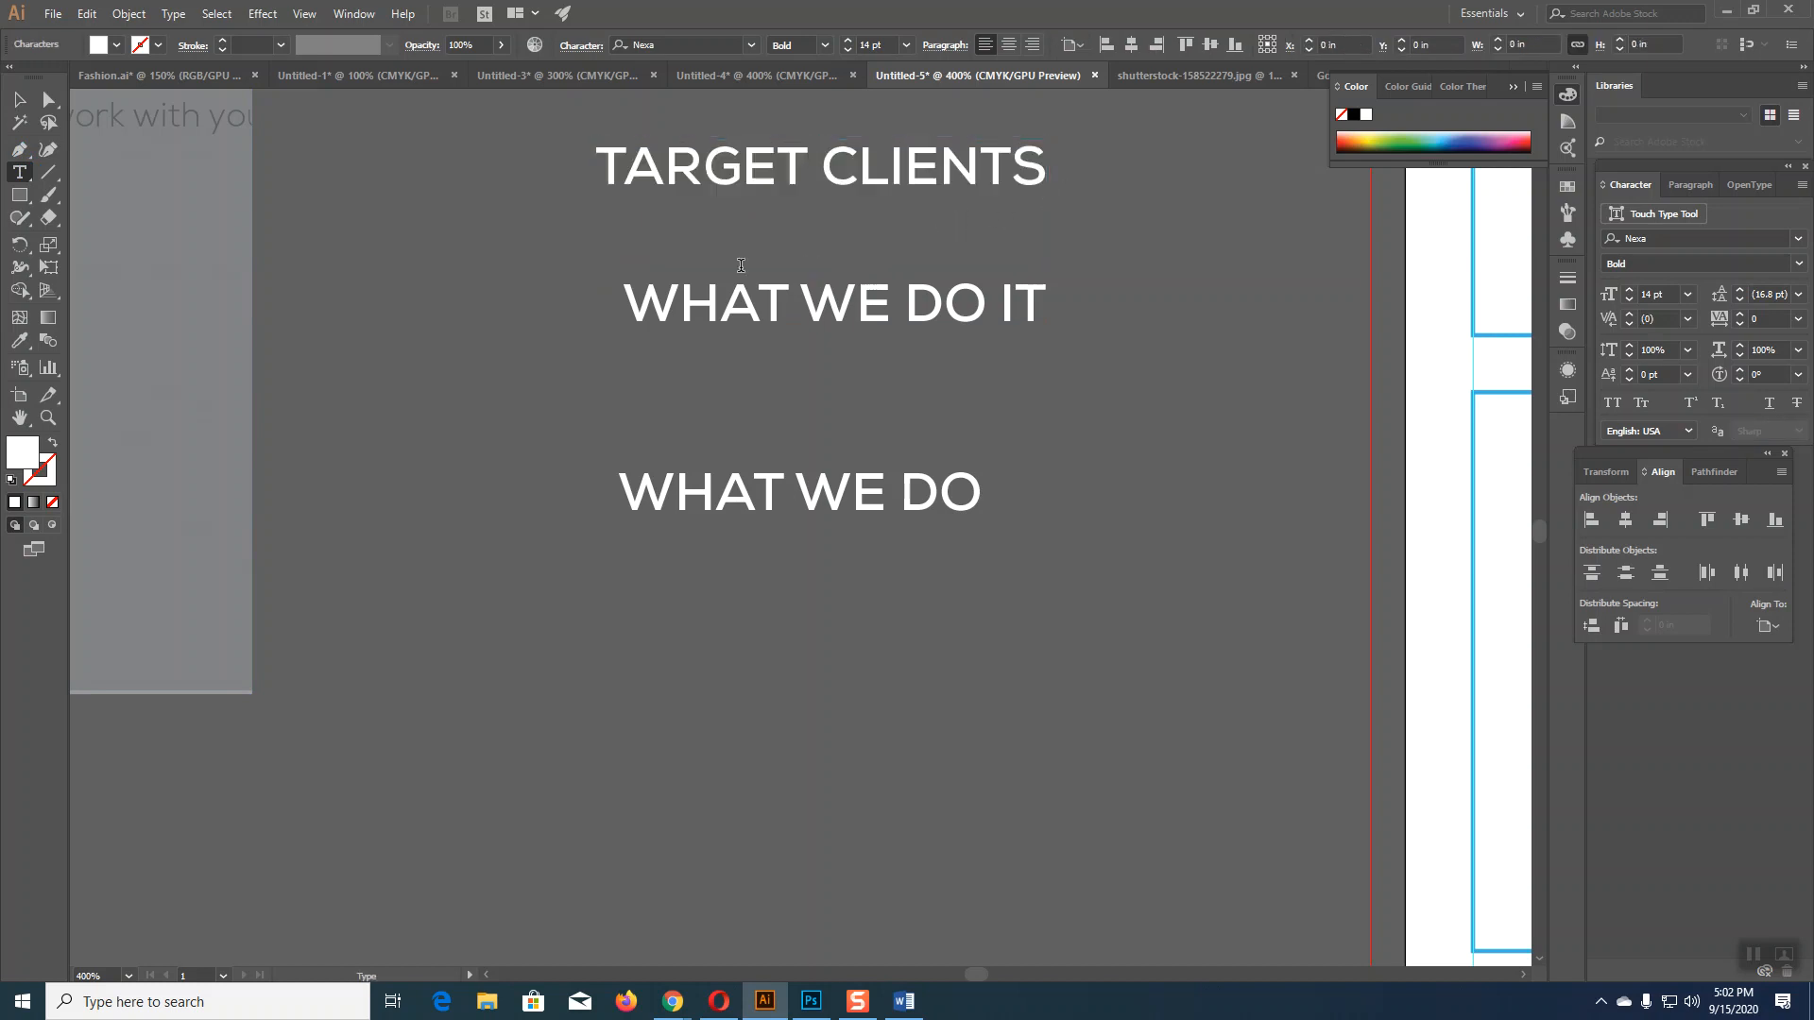
key(Escape)
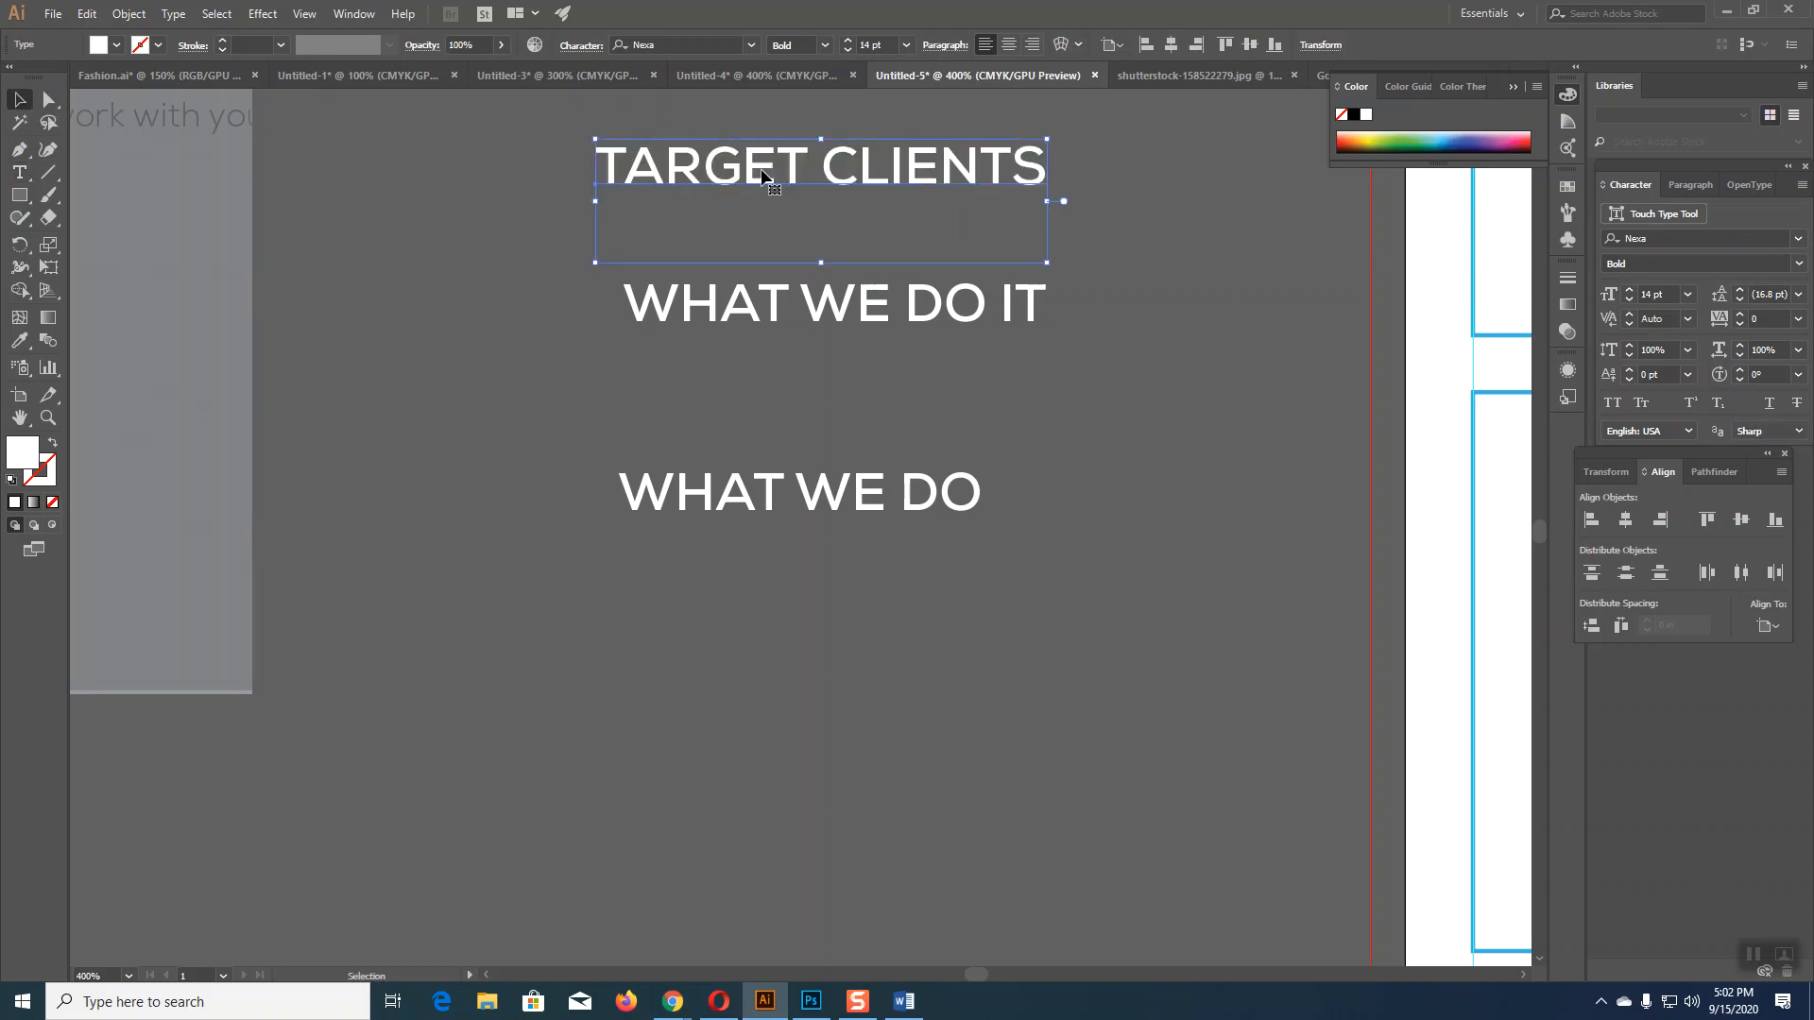
Step: Duplicate TARGET CLIENTS below WHAT WE DO and copy the about-the-owner heading from Word
alt+drag(762, 170, 851, 644)
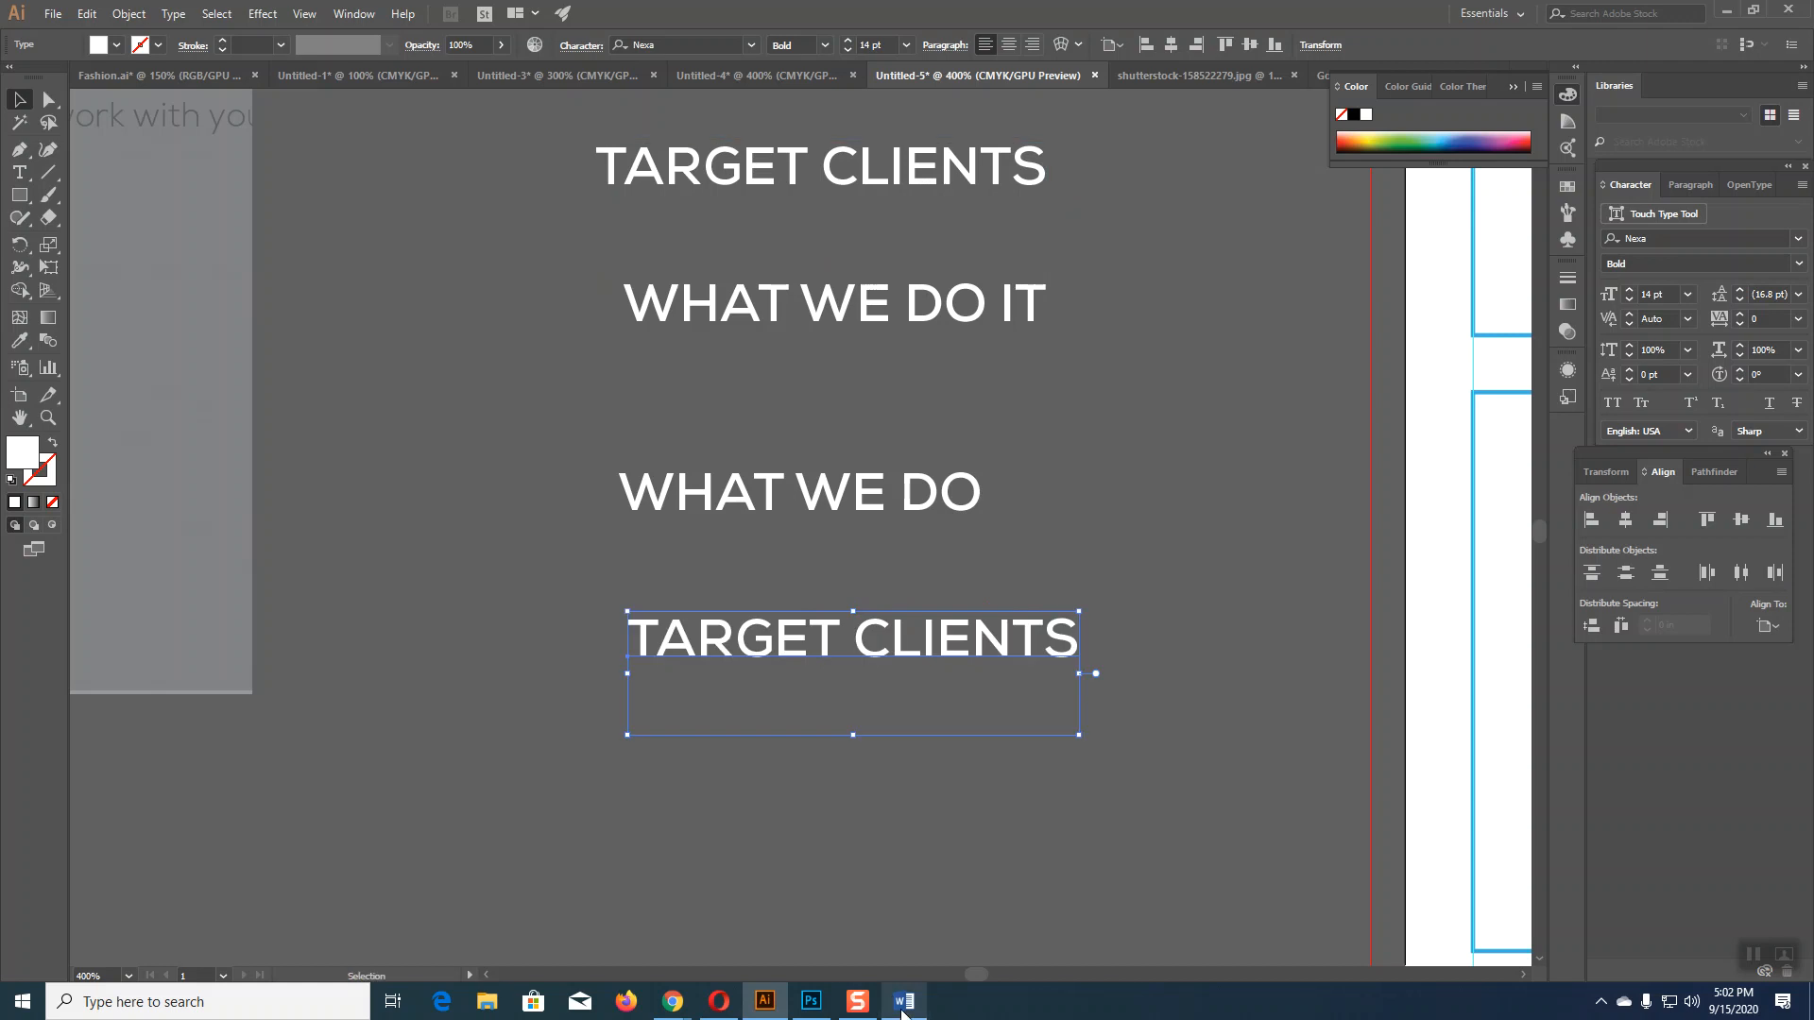
click(903, 1001)
drag(587, 641, 660, 692)
key(ctrl+c)
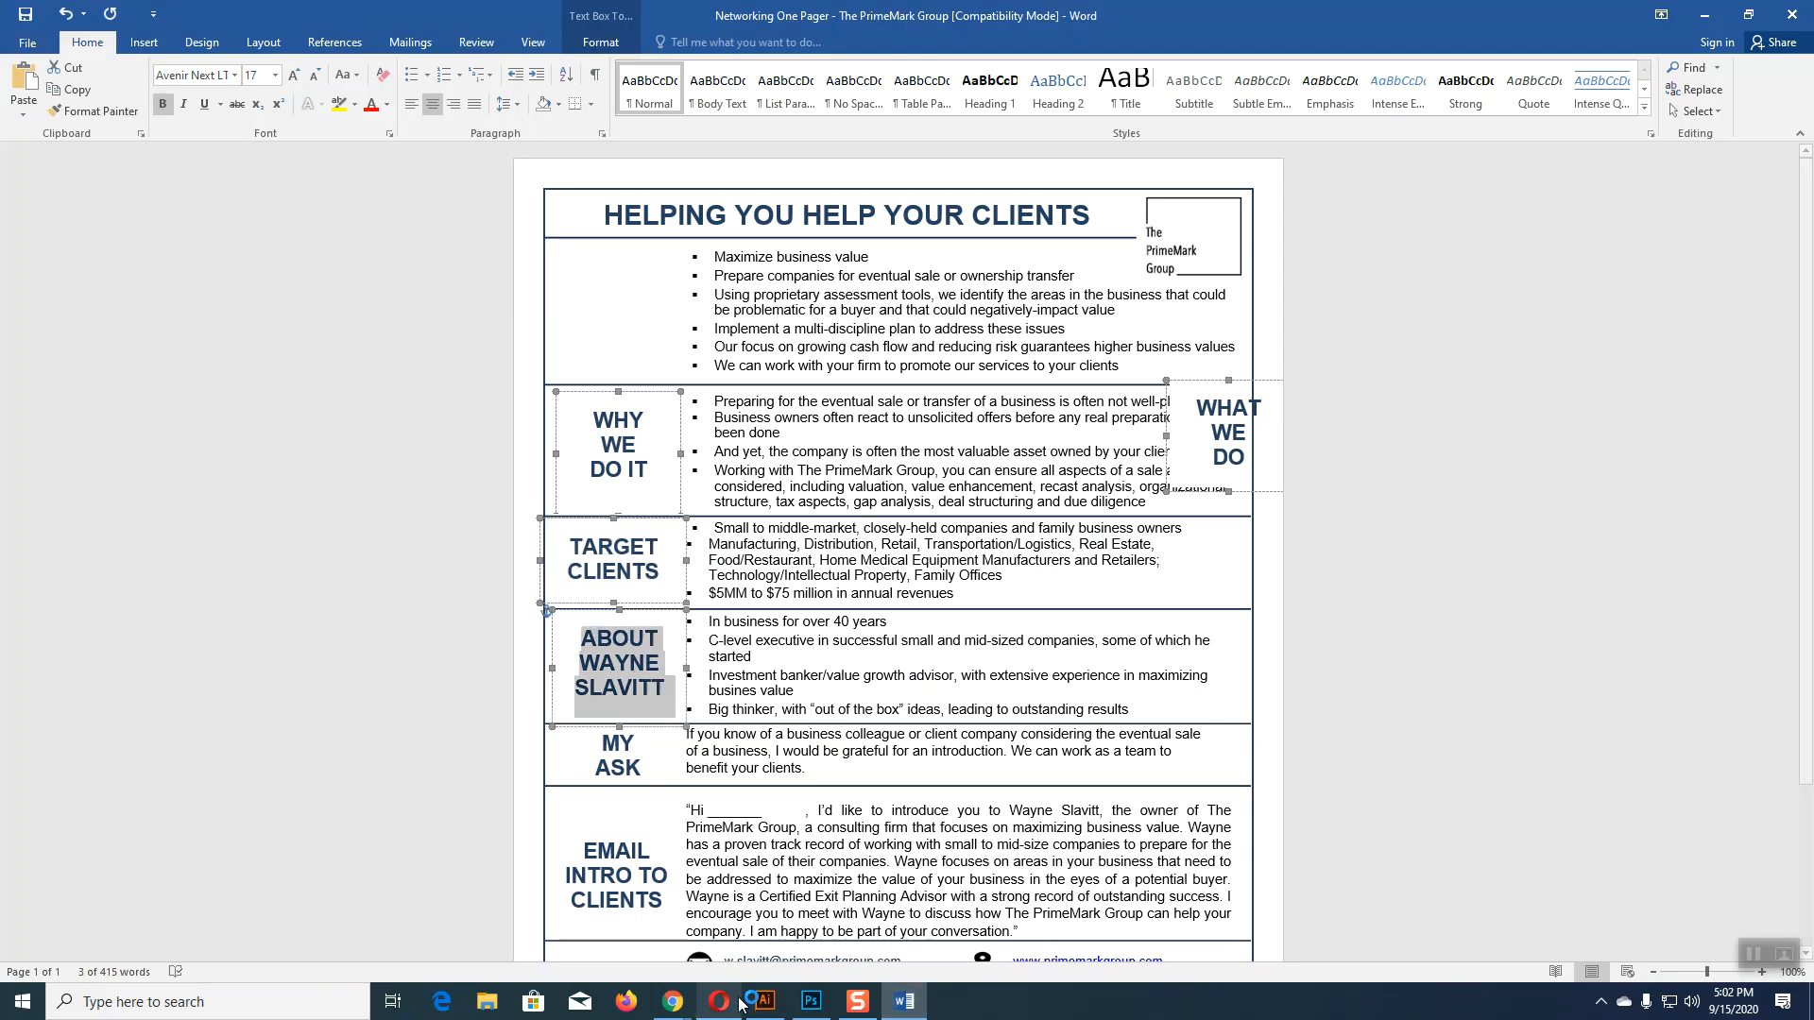
click(765, 1001)
click(19, 173)
Step: Paste the about-the-owner heading over the lower TARGET CLIENTS copy, removing the leftover T
drag(642, 636, 1082, 662)
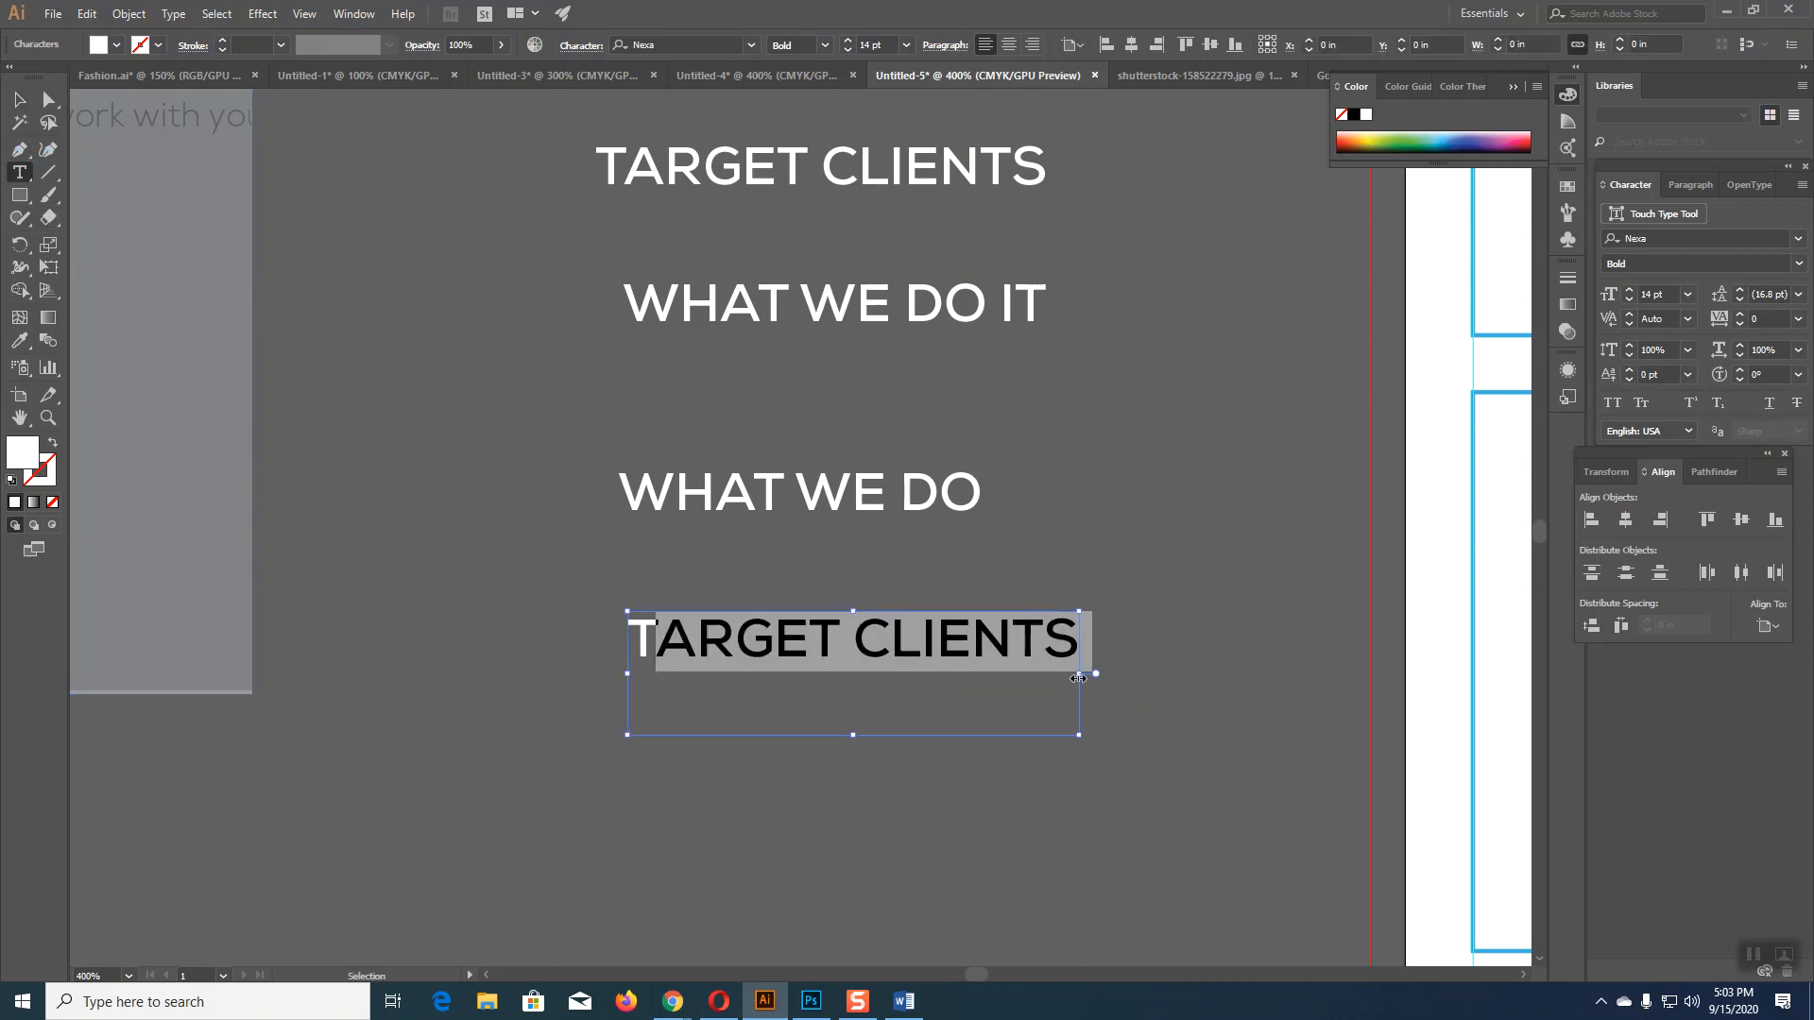
key(ctrl+v)
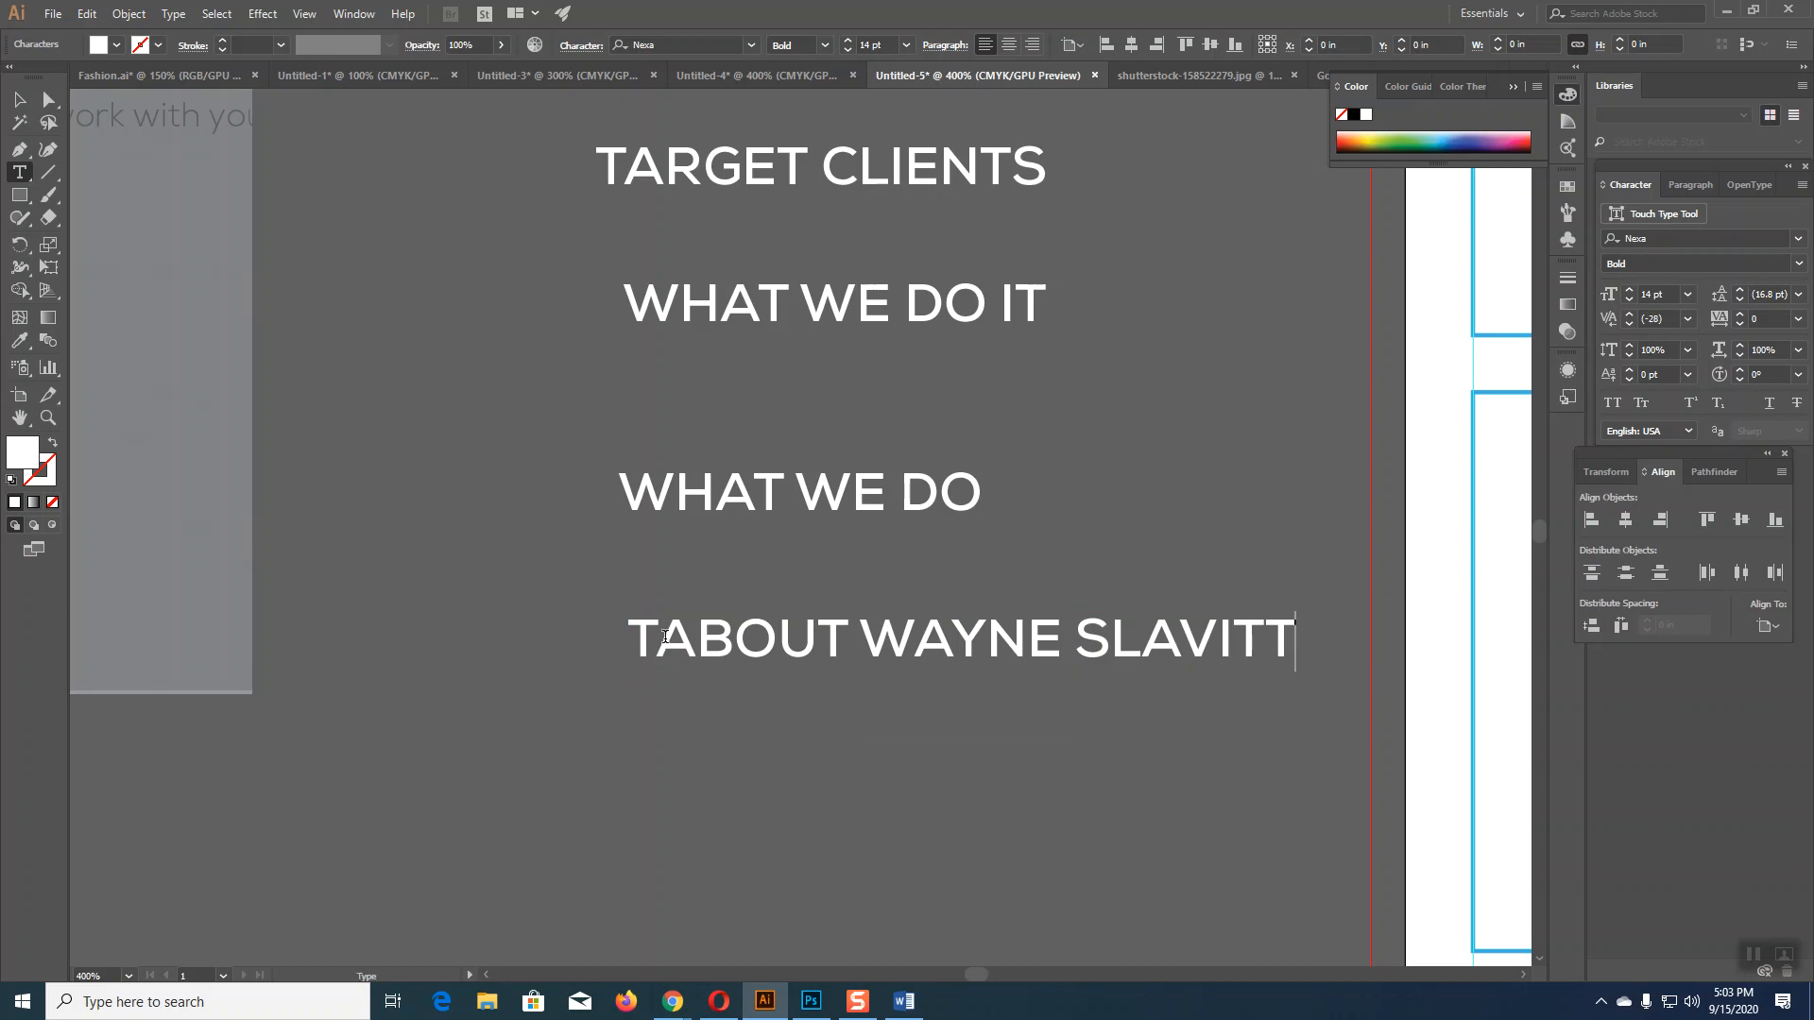
drag(666, 636, 601, 638)
key(BackSpace)
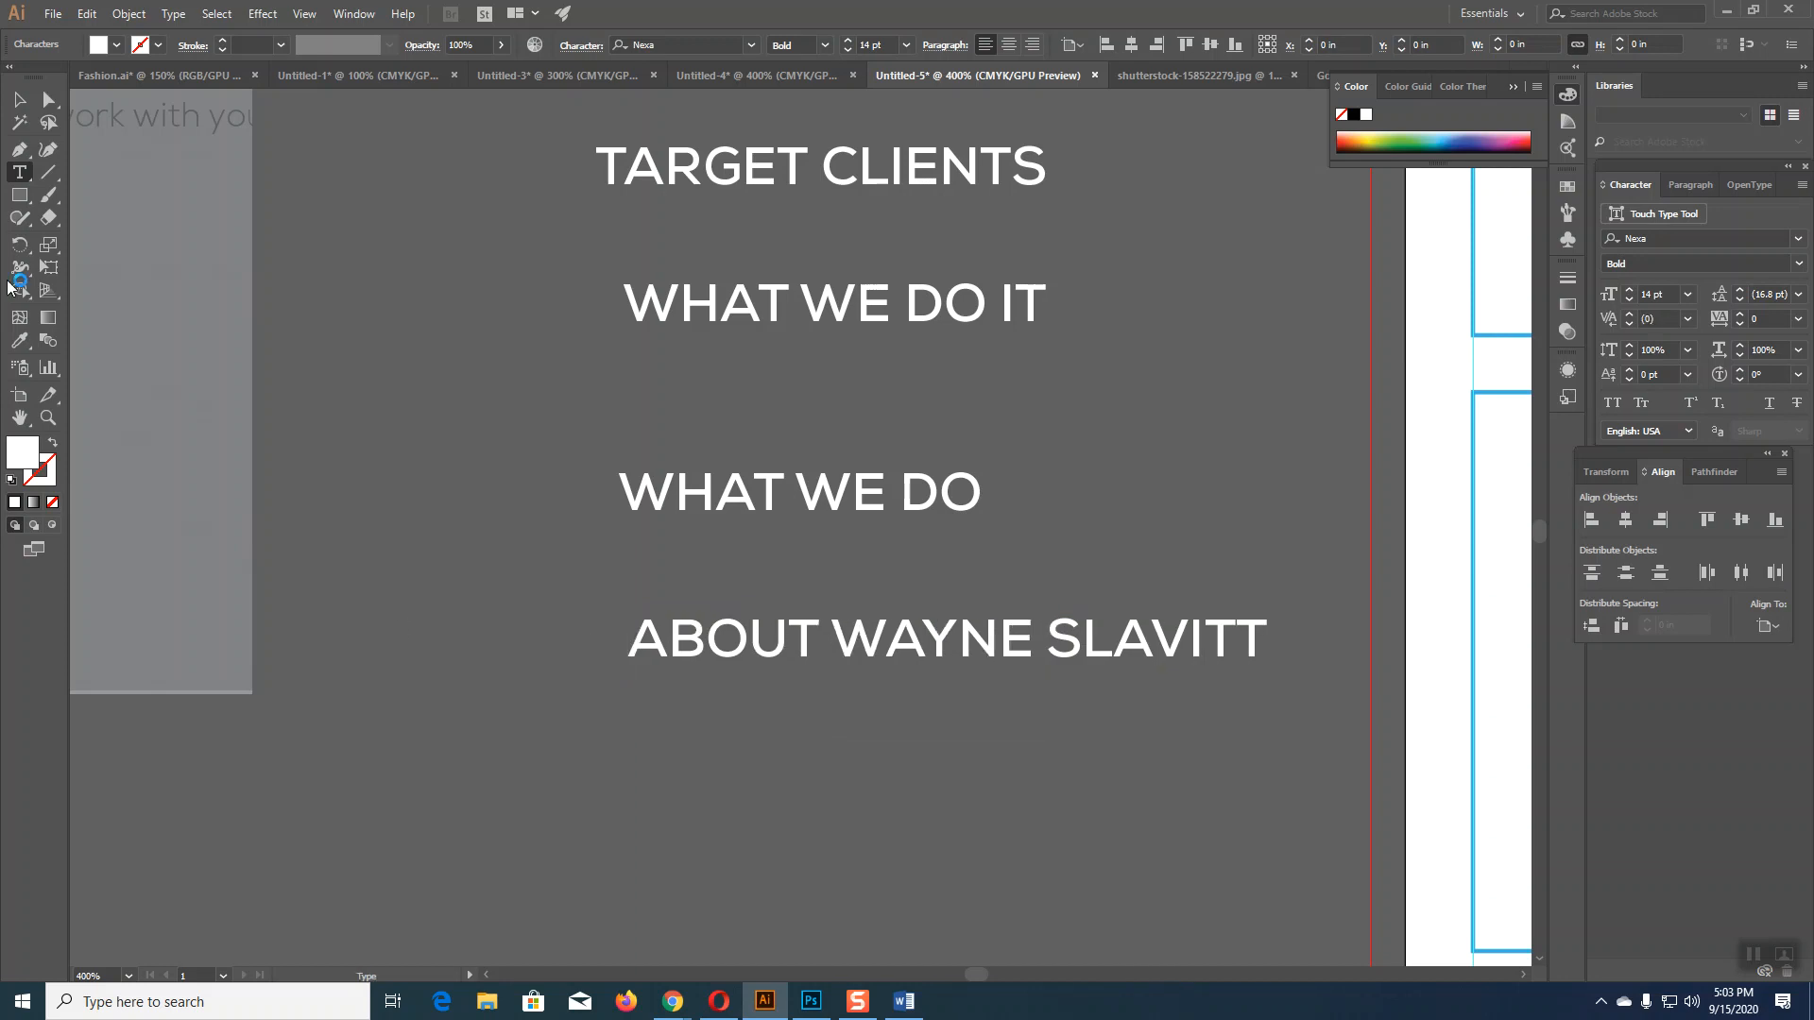
click(27, 101)
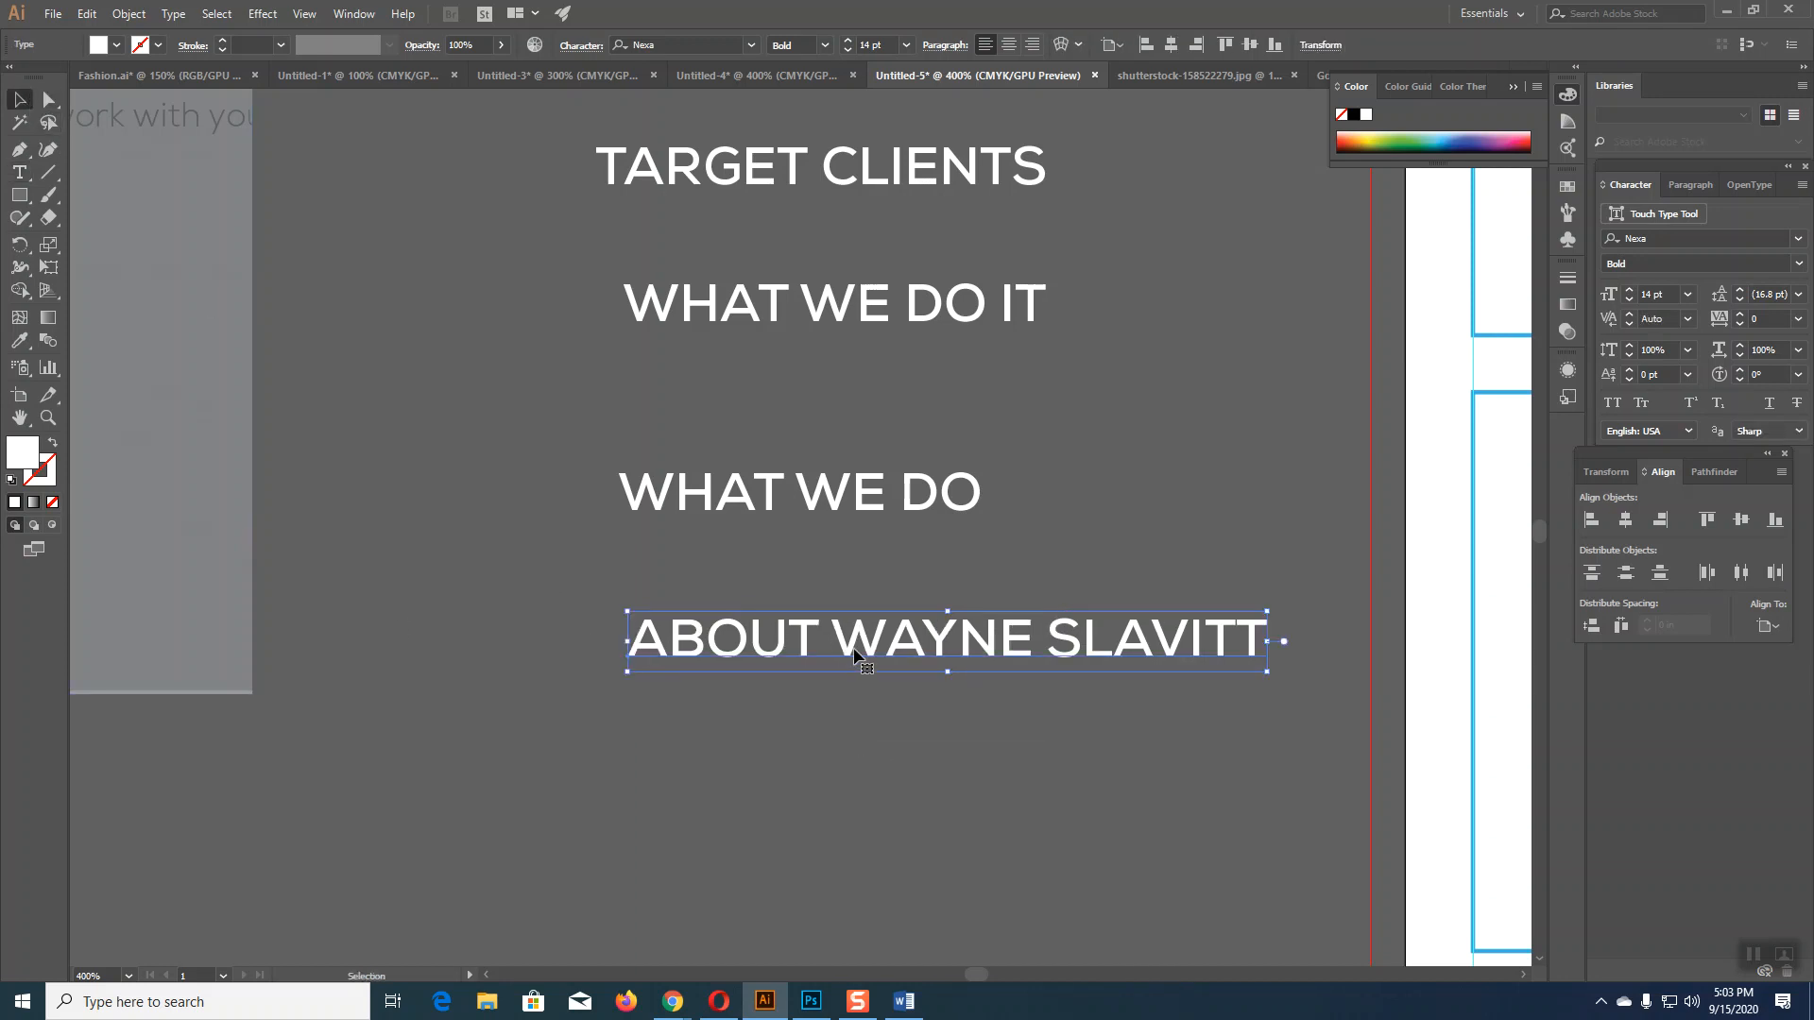
Step: Duplicate the owner heading below it and replace the copy's text with MY ASK from Word
drag(867, 648, 868, 755)
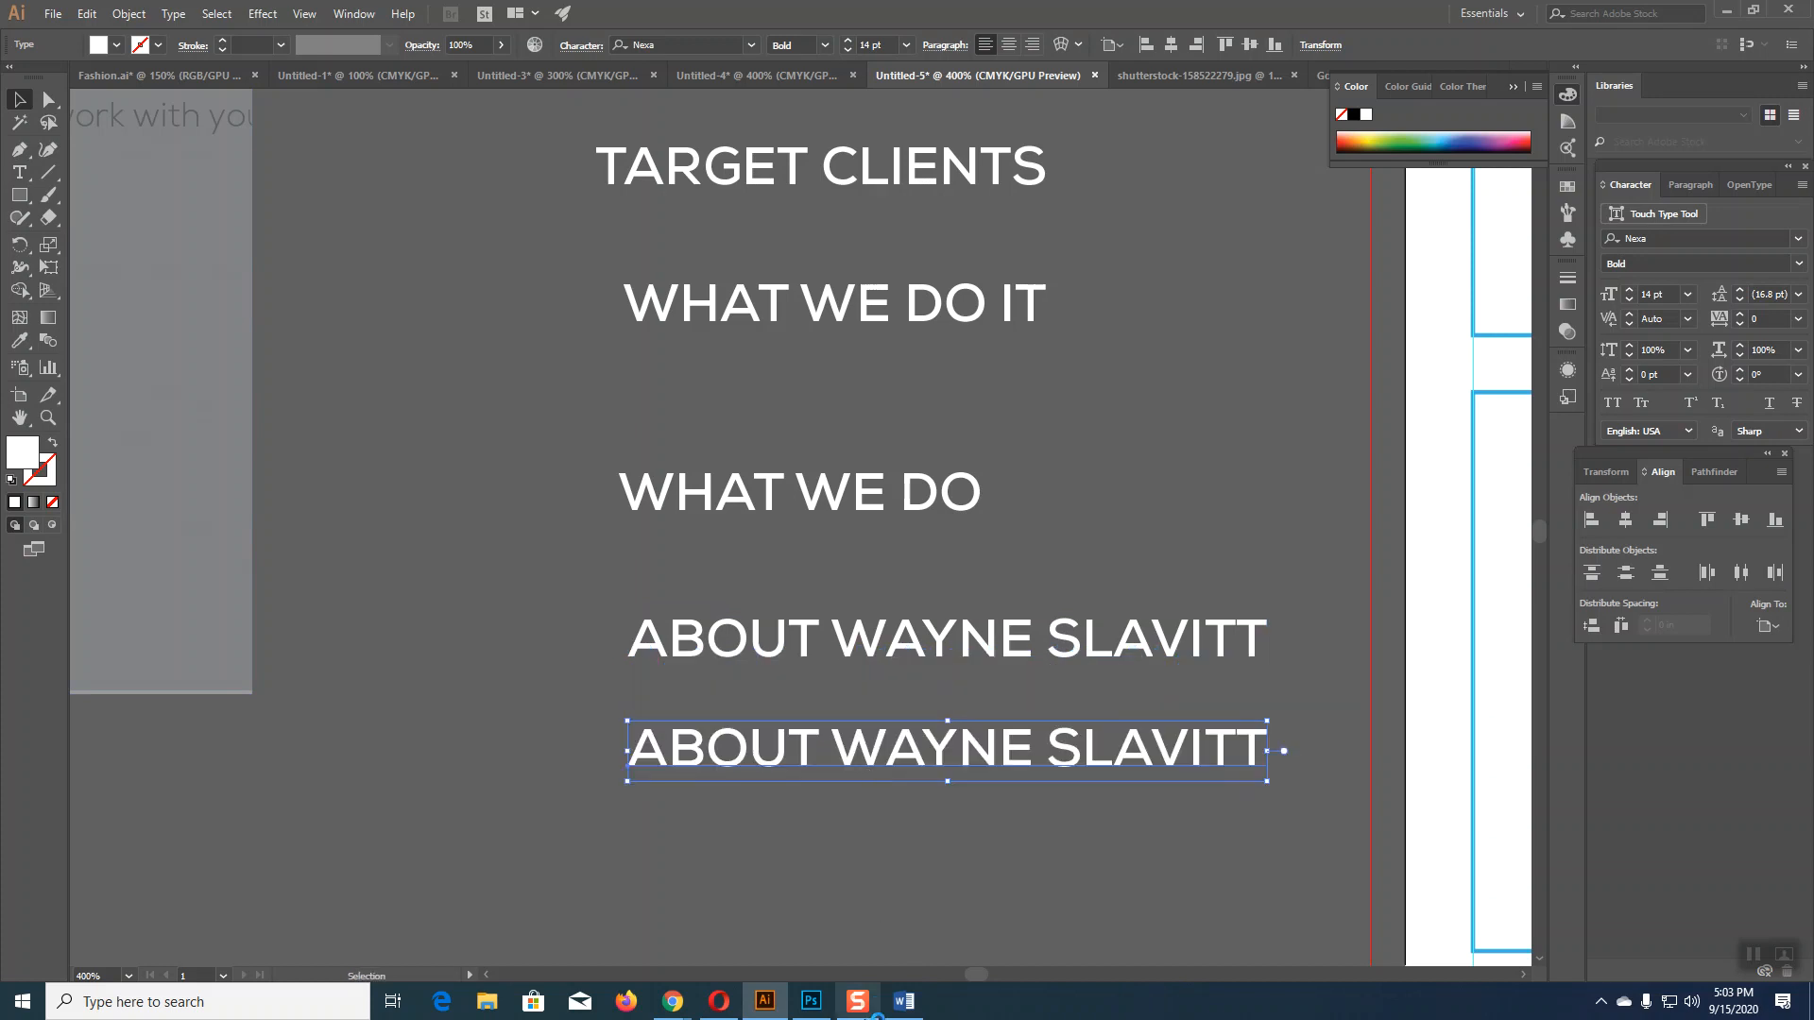
click(907, 1004)
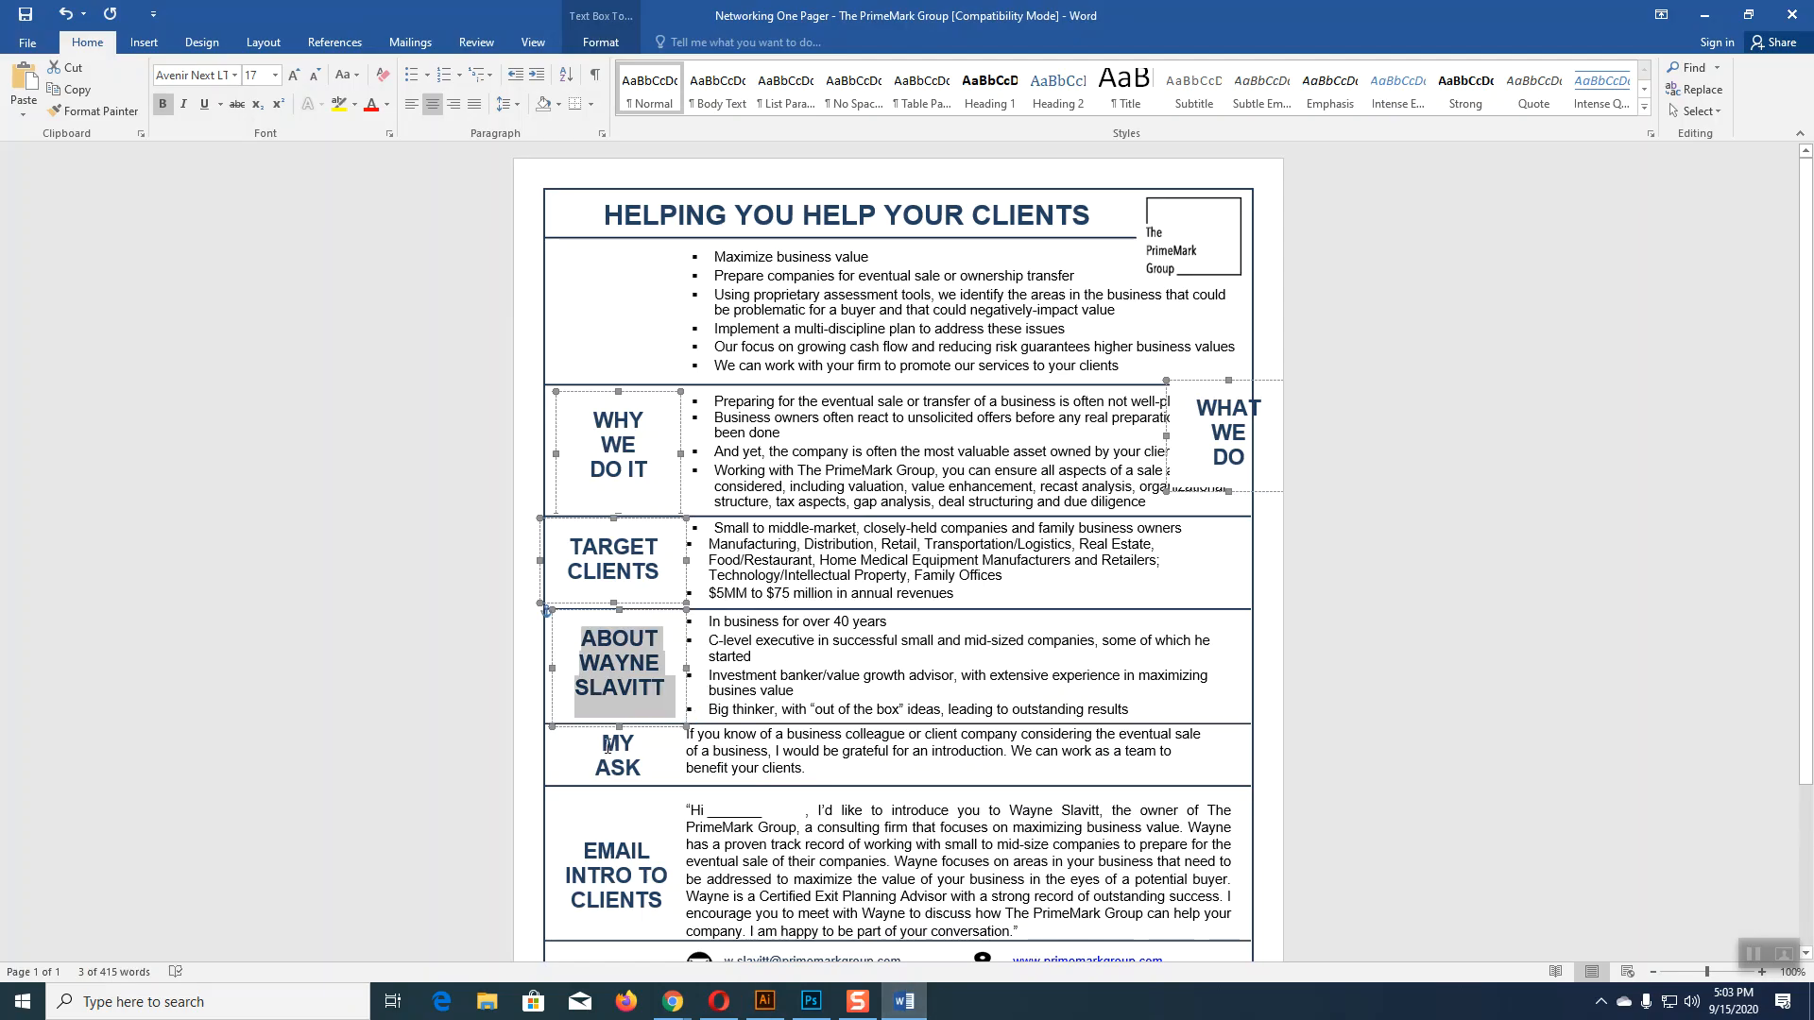
drag(620, 753, 642, 770)
key(ctrl+c)
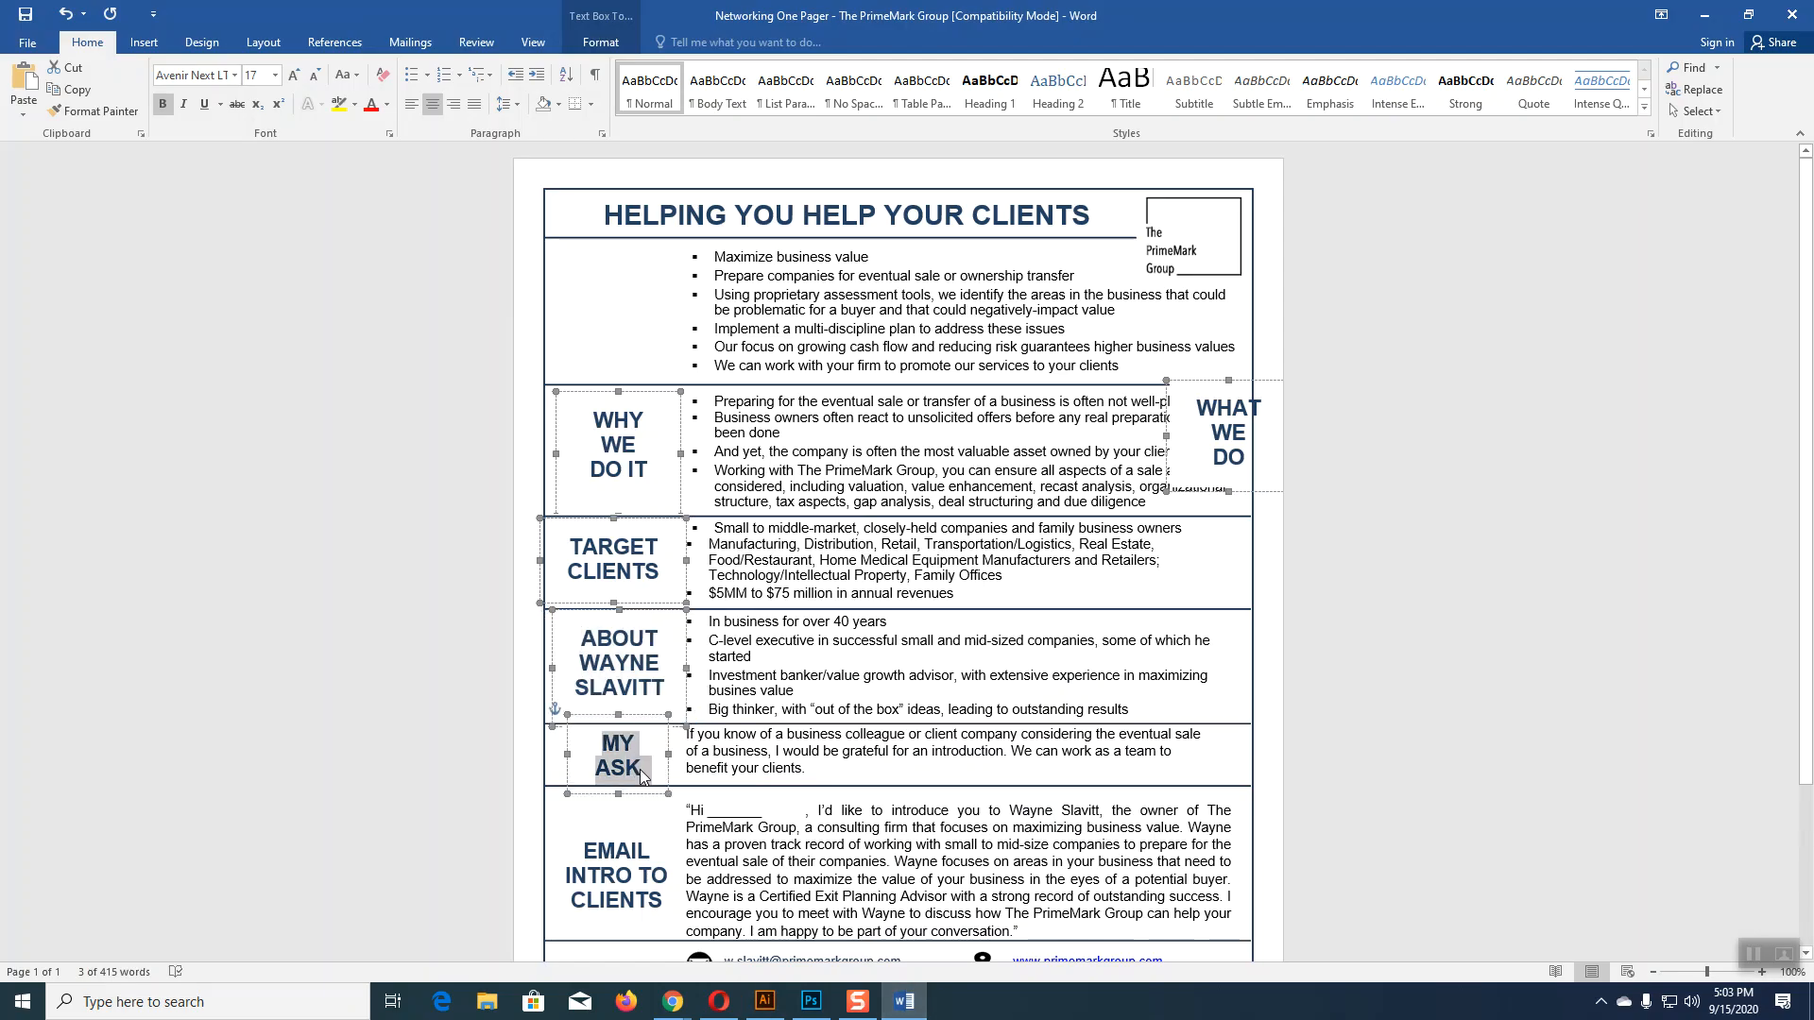
click(766, 1001)
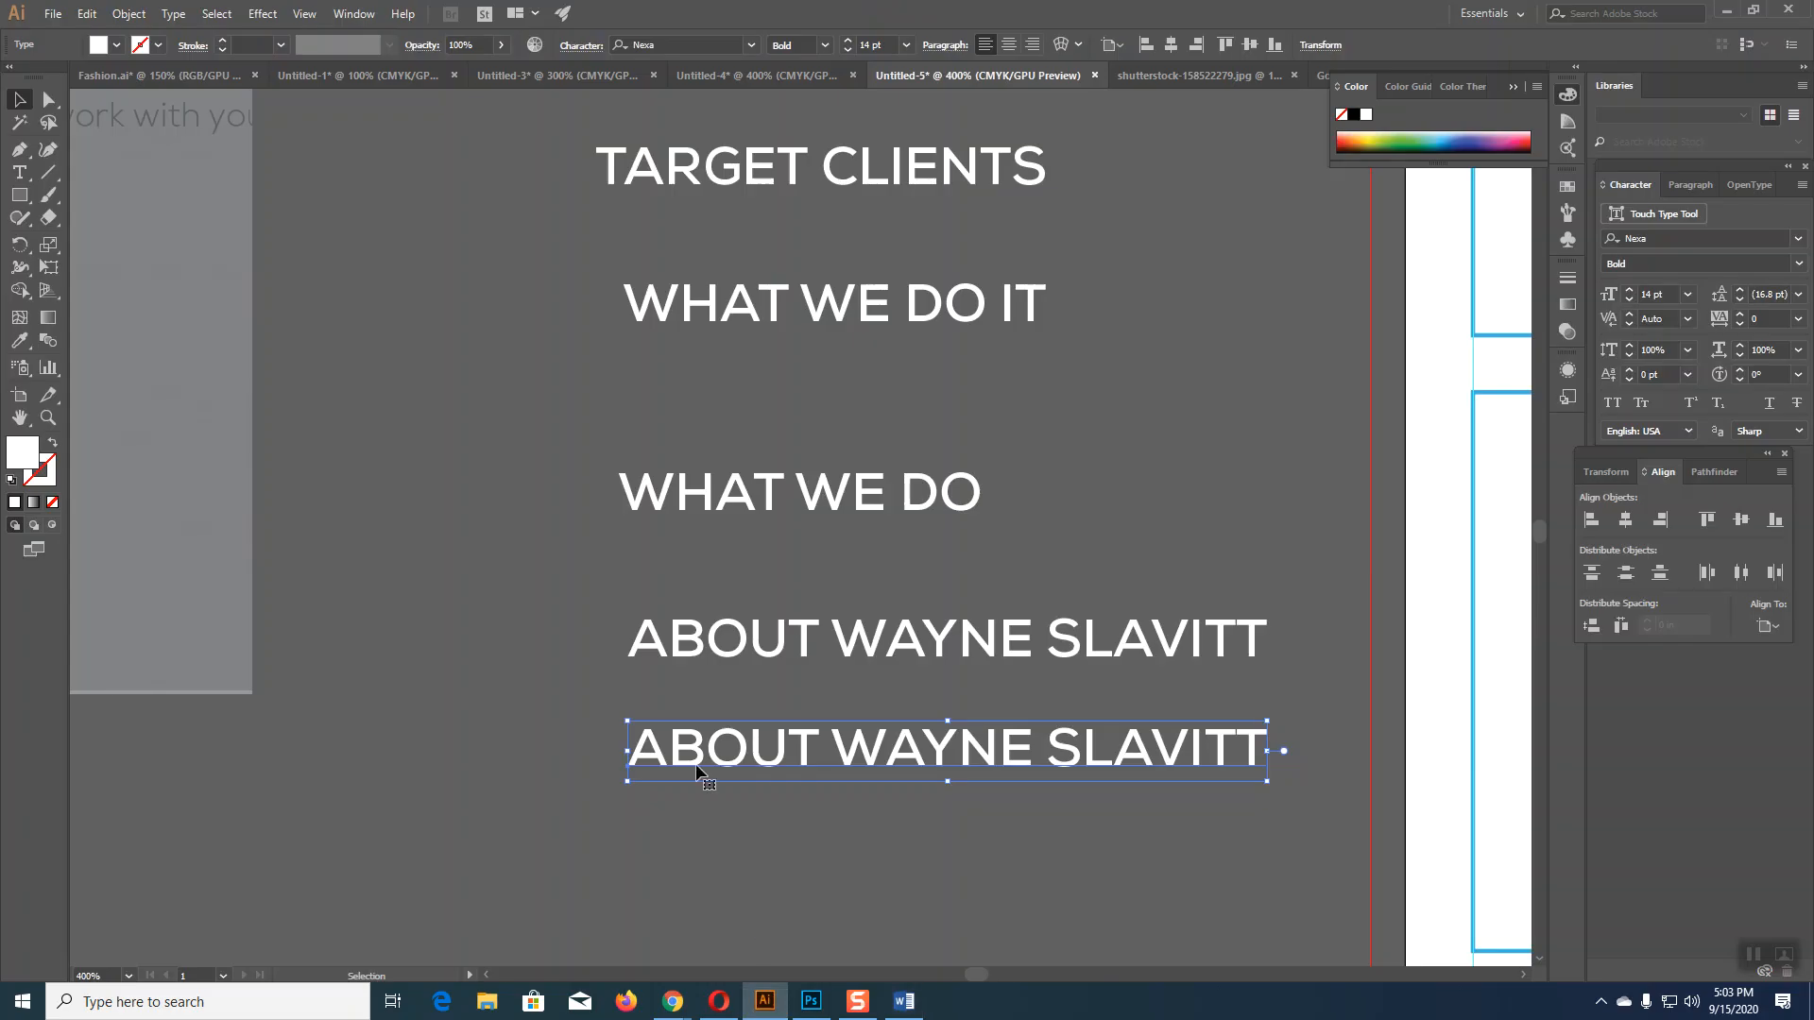
key(t)
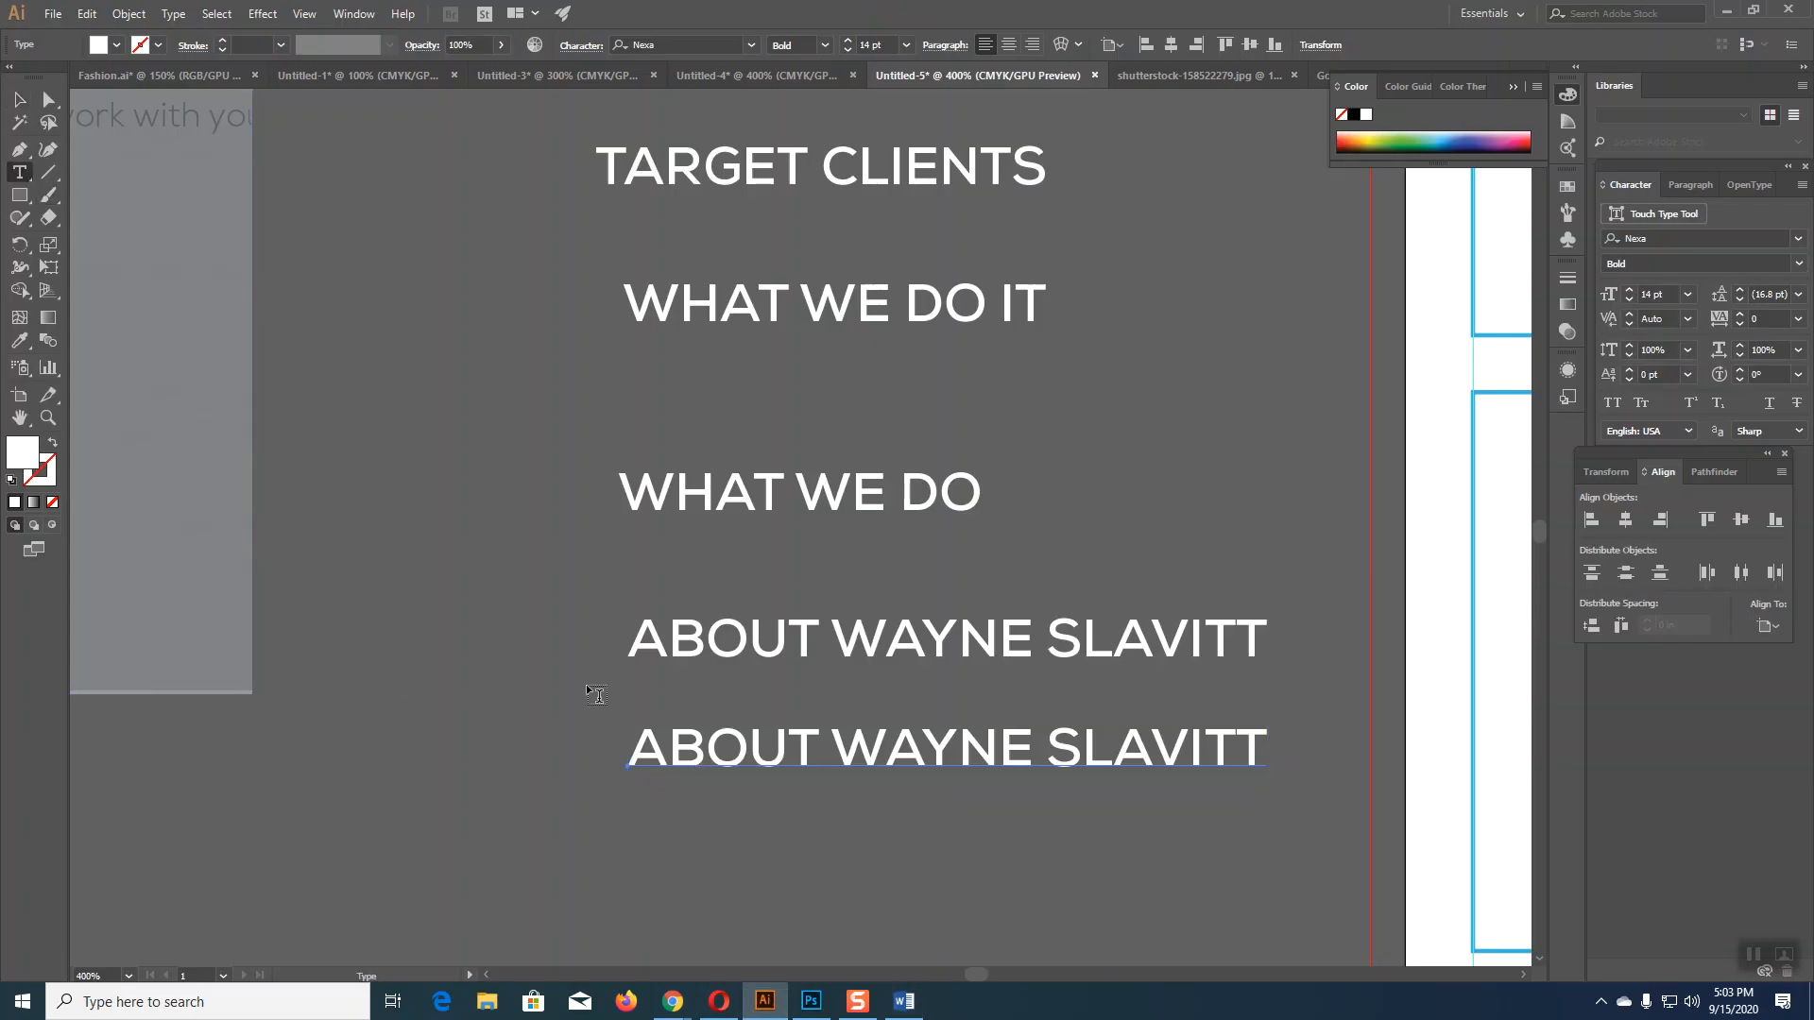
drag(635, 749, 1295, 822)
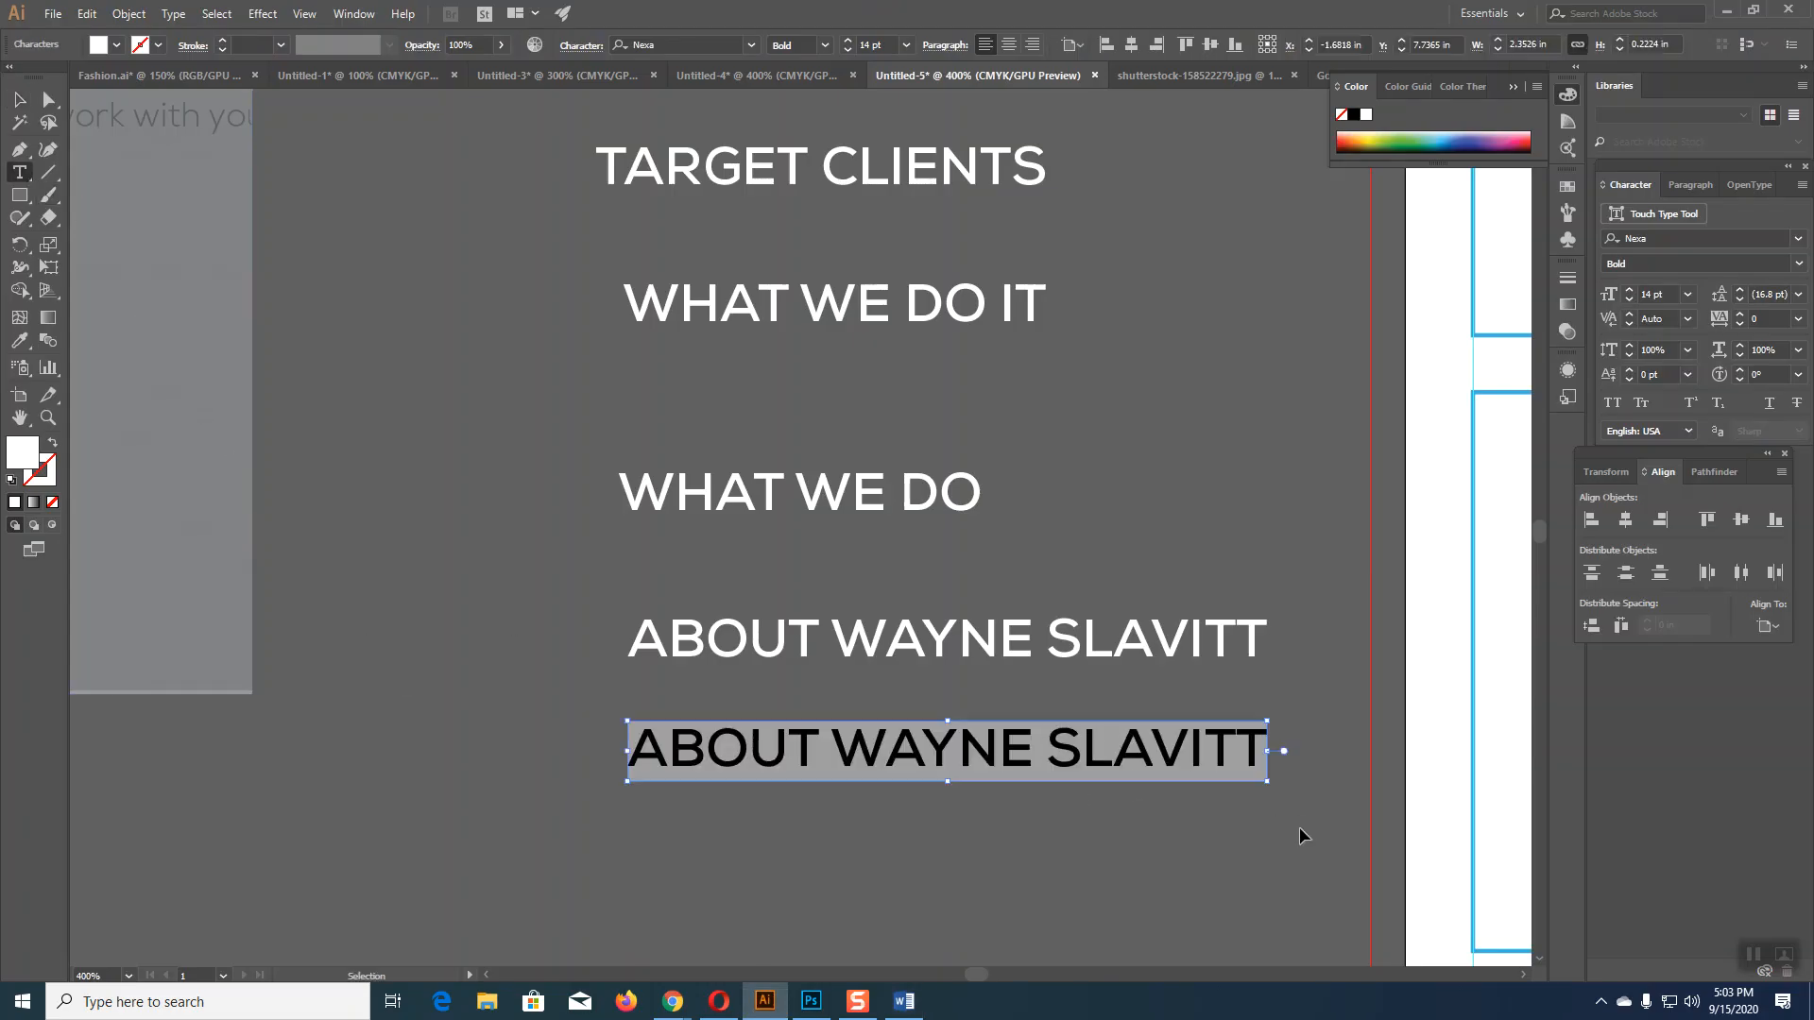
key(ctrl+v)
key(Escape)
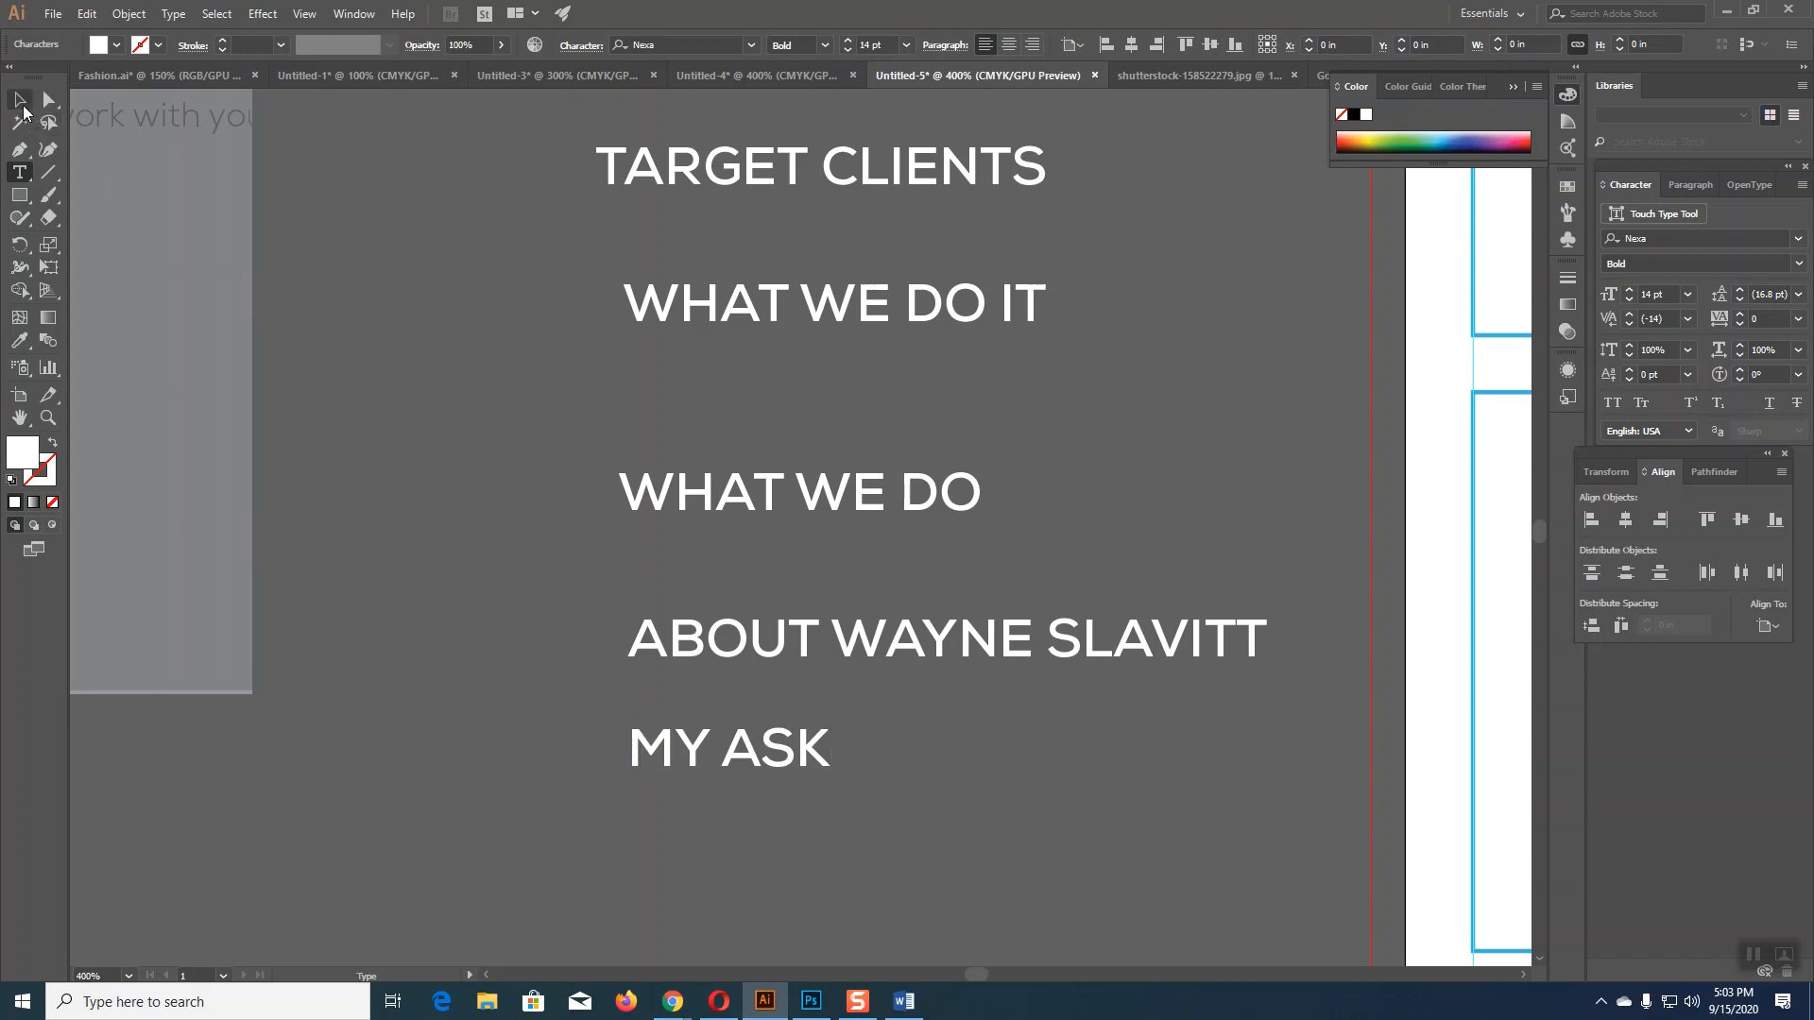
Step: Copy EMAIL INTRO TO CLIENTS from Word and paste it over a duplicate of MY ASK below
click(905, 1002)
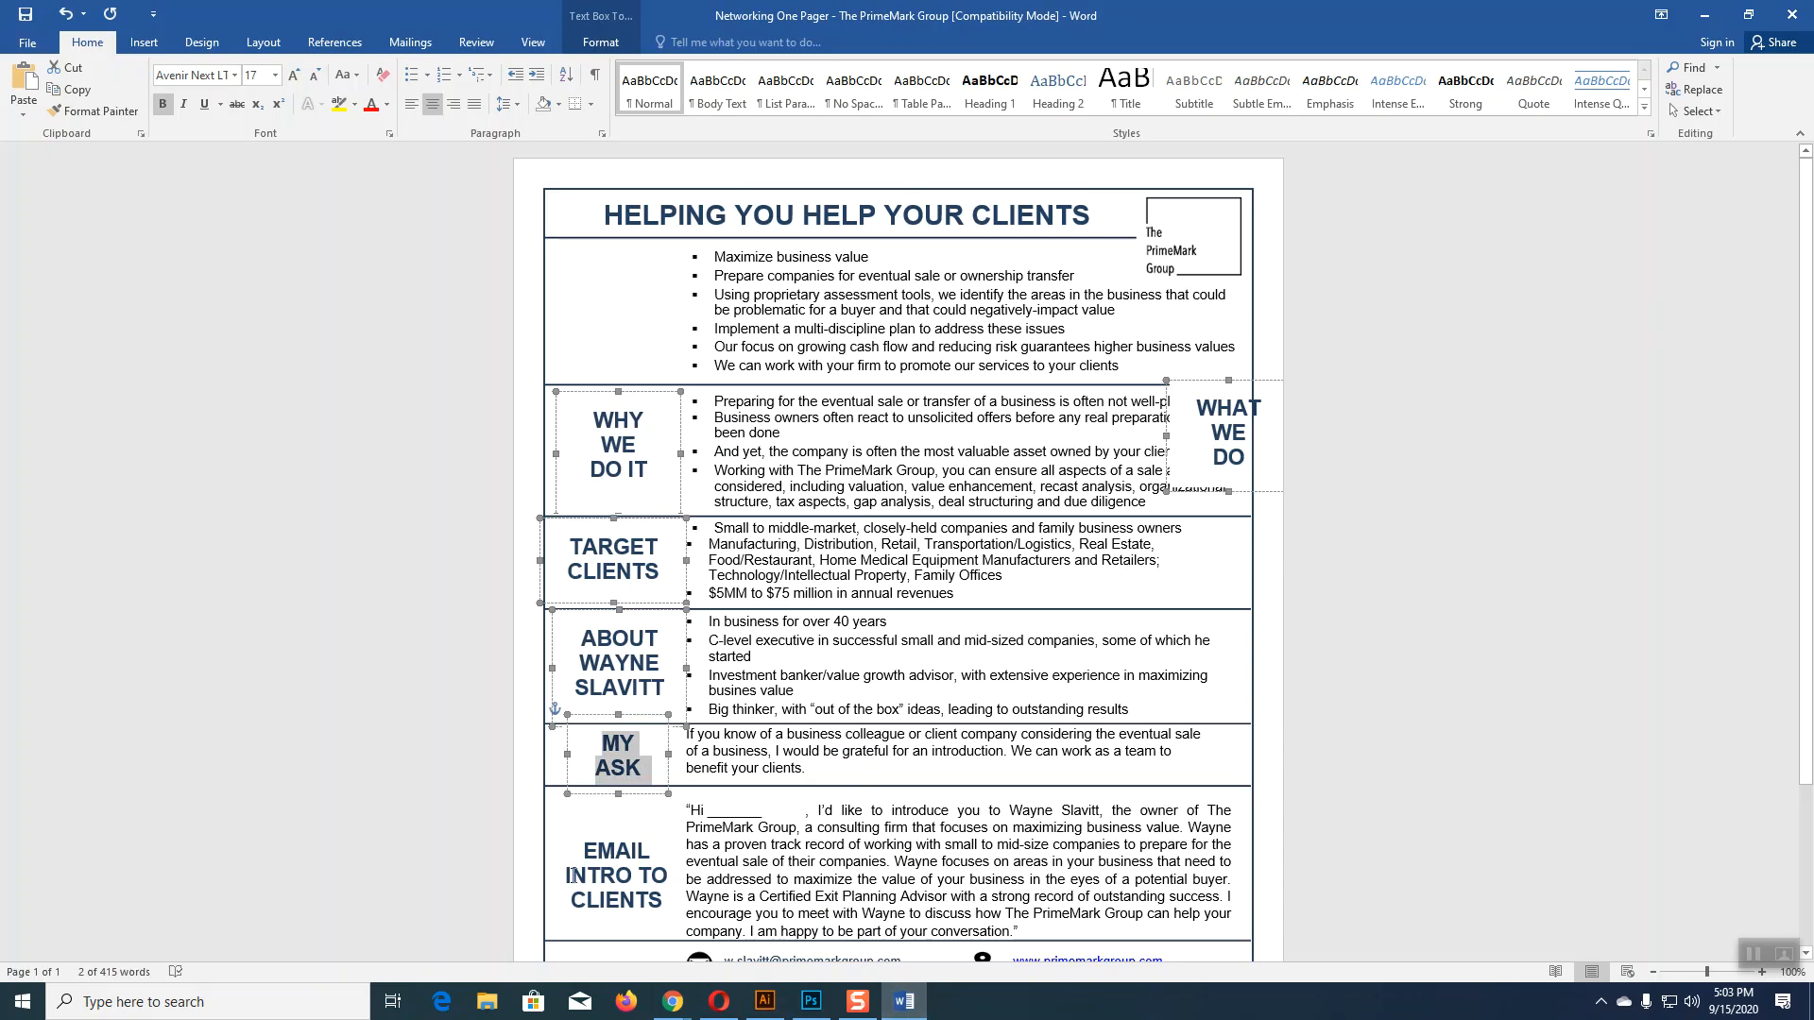
drag(583, 851, 664, 901)
key(ctrl+c)
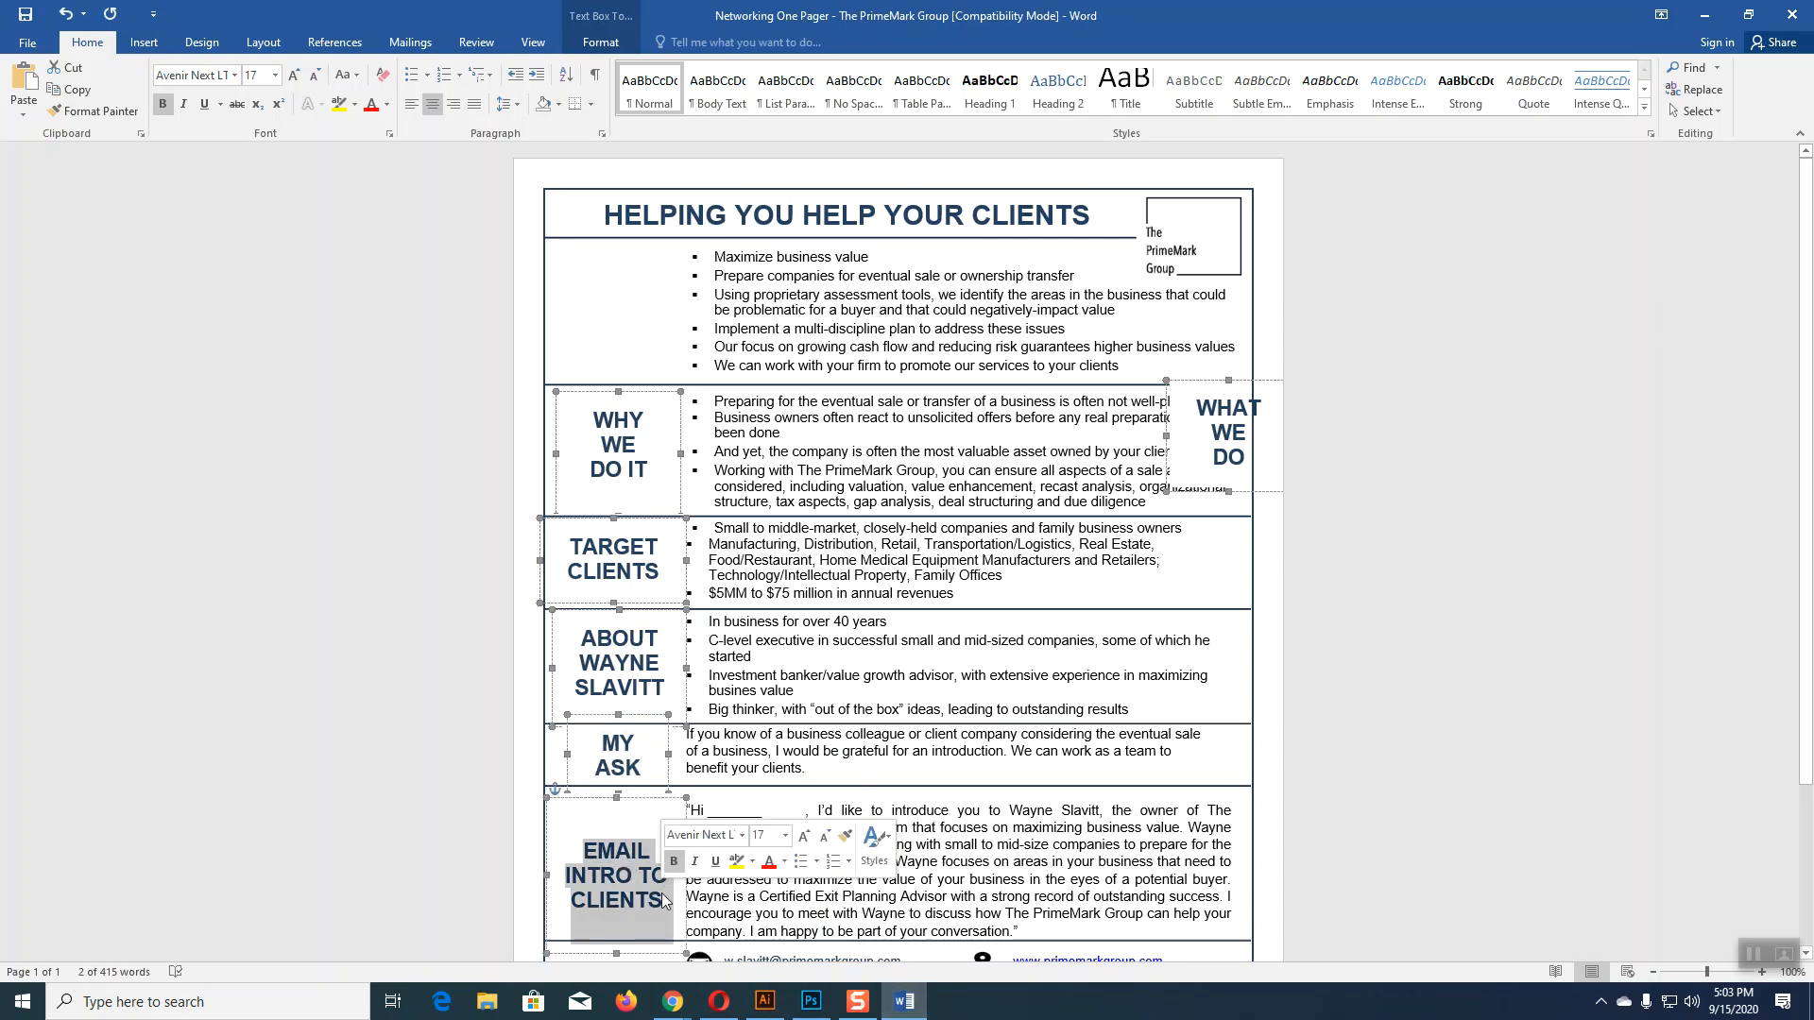
click(765, 1001)
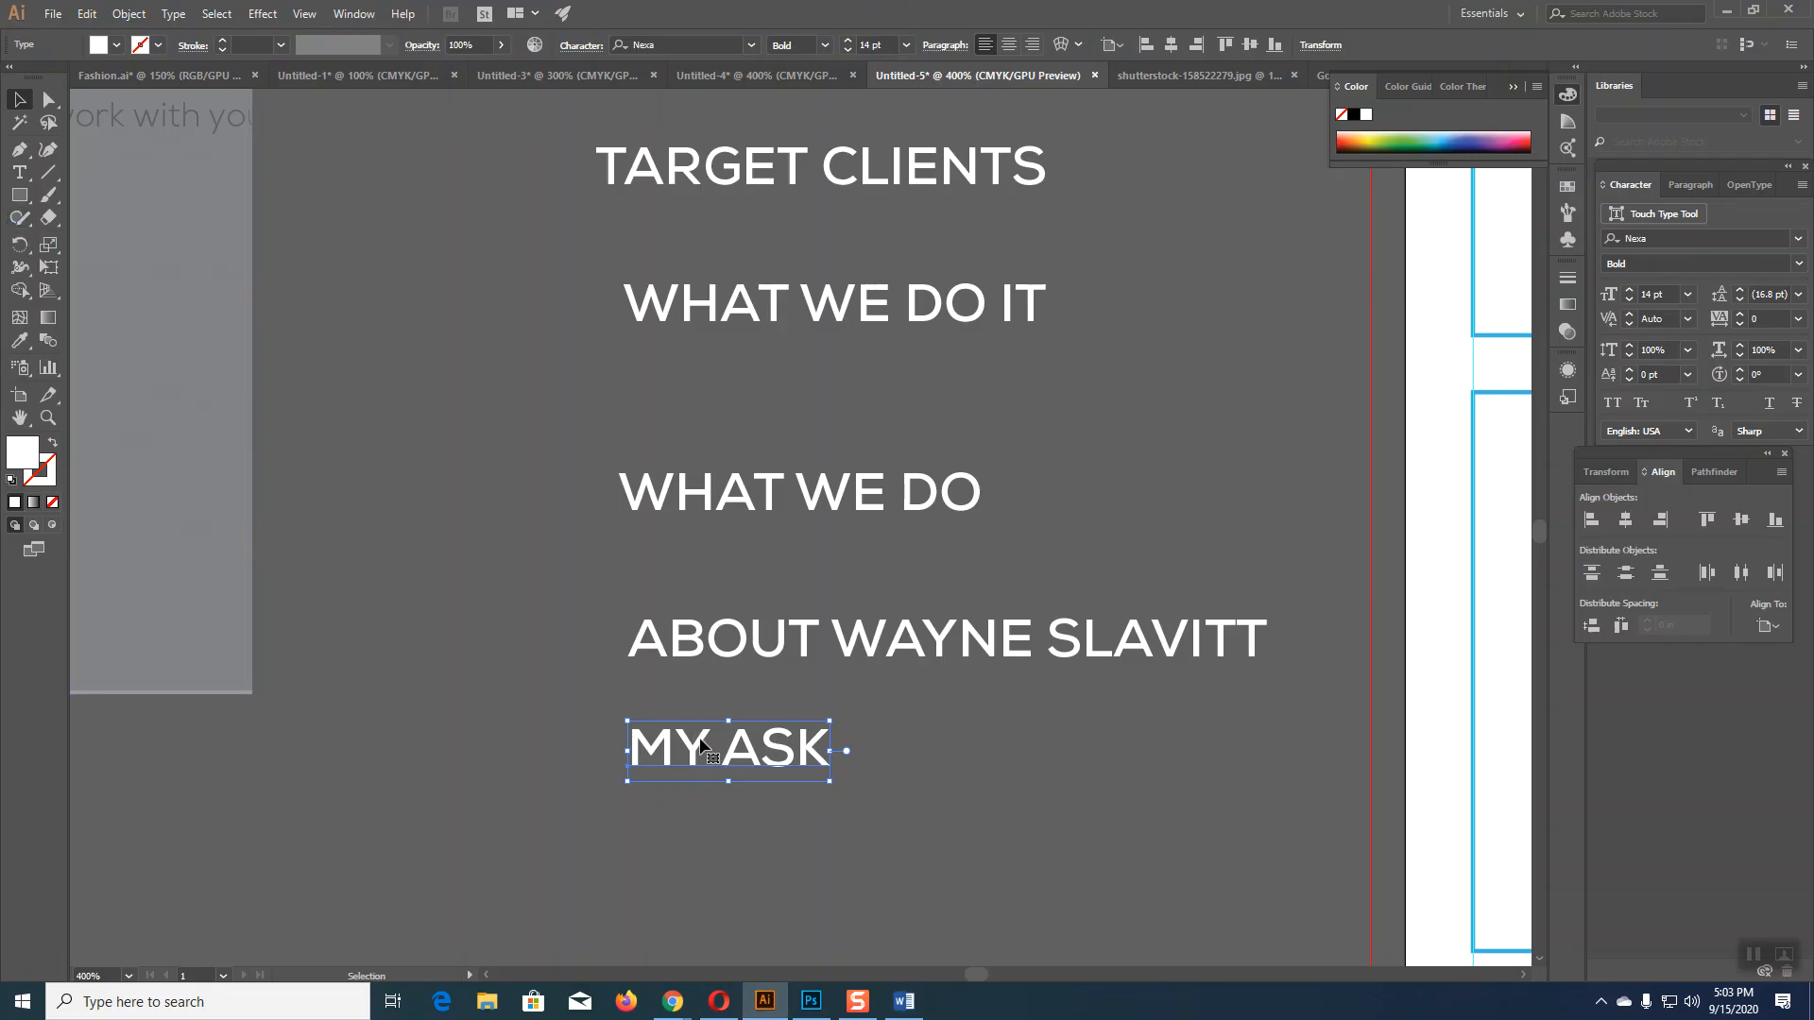
drag(700, 739, 704, 835)
click(19, 172)
click(638, 837)
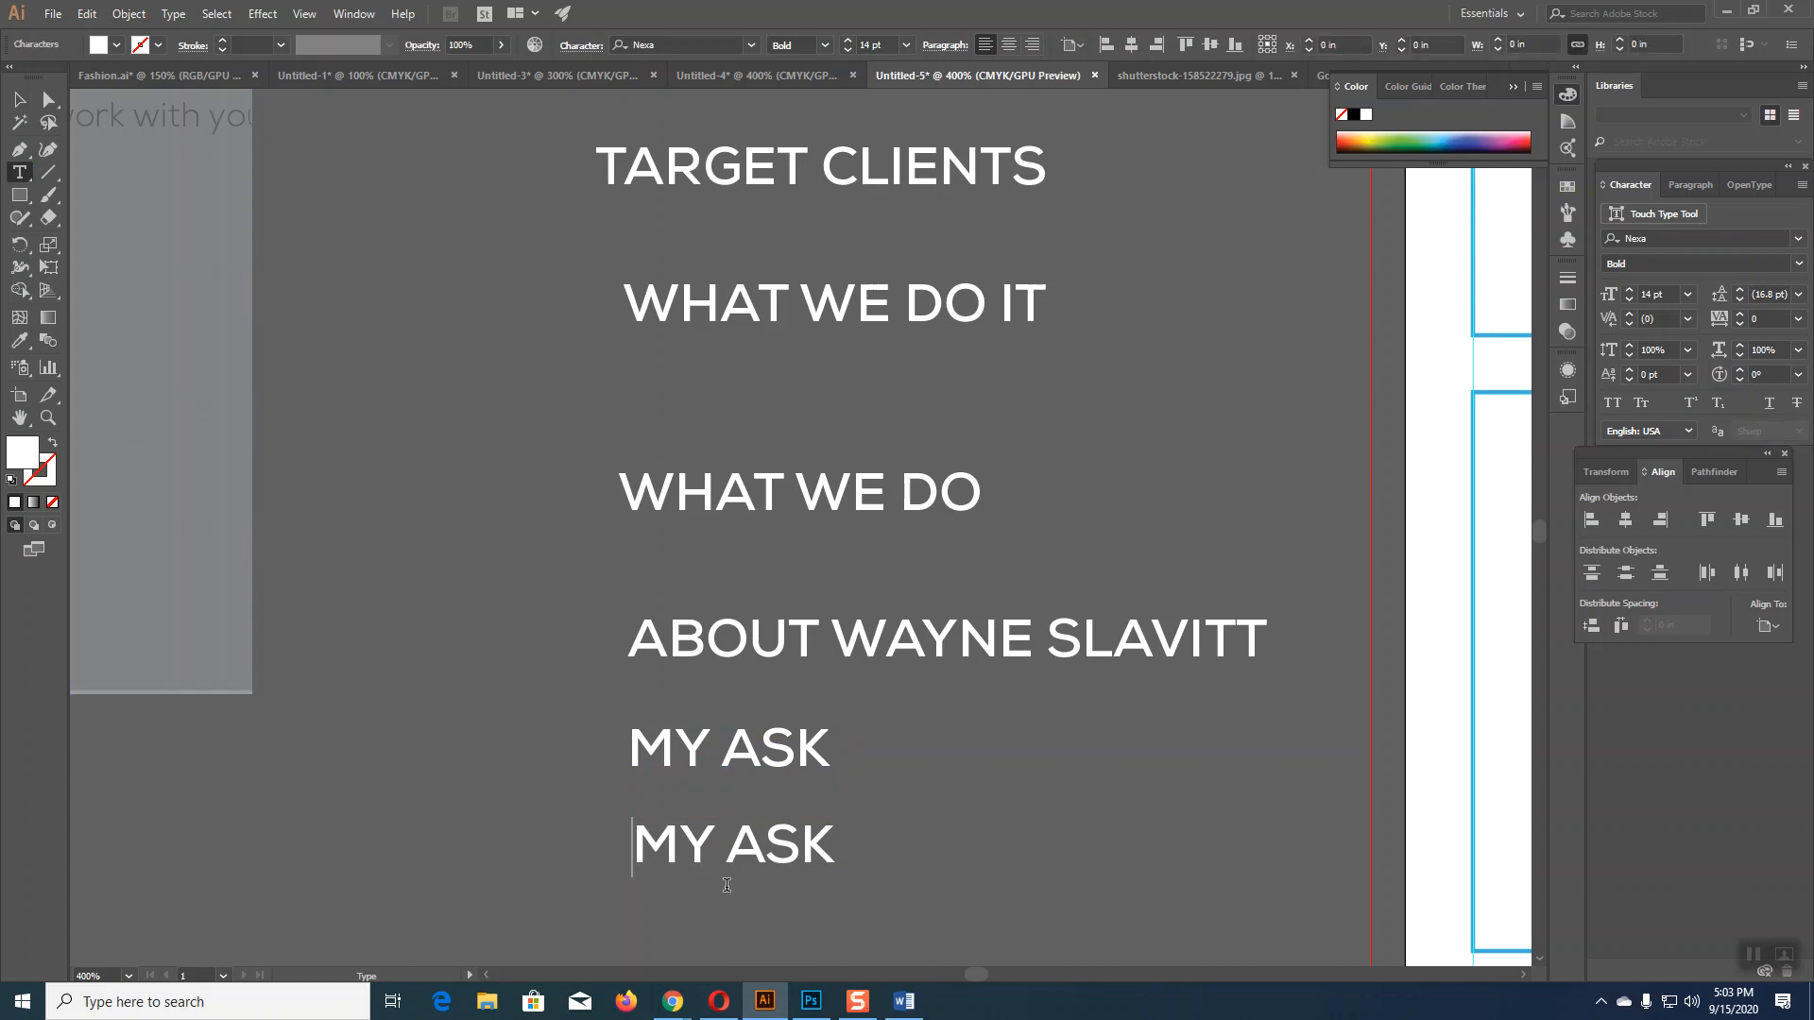
drag(638, 837, 886, 879)
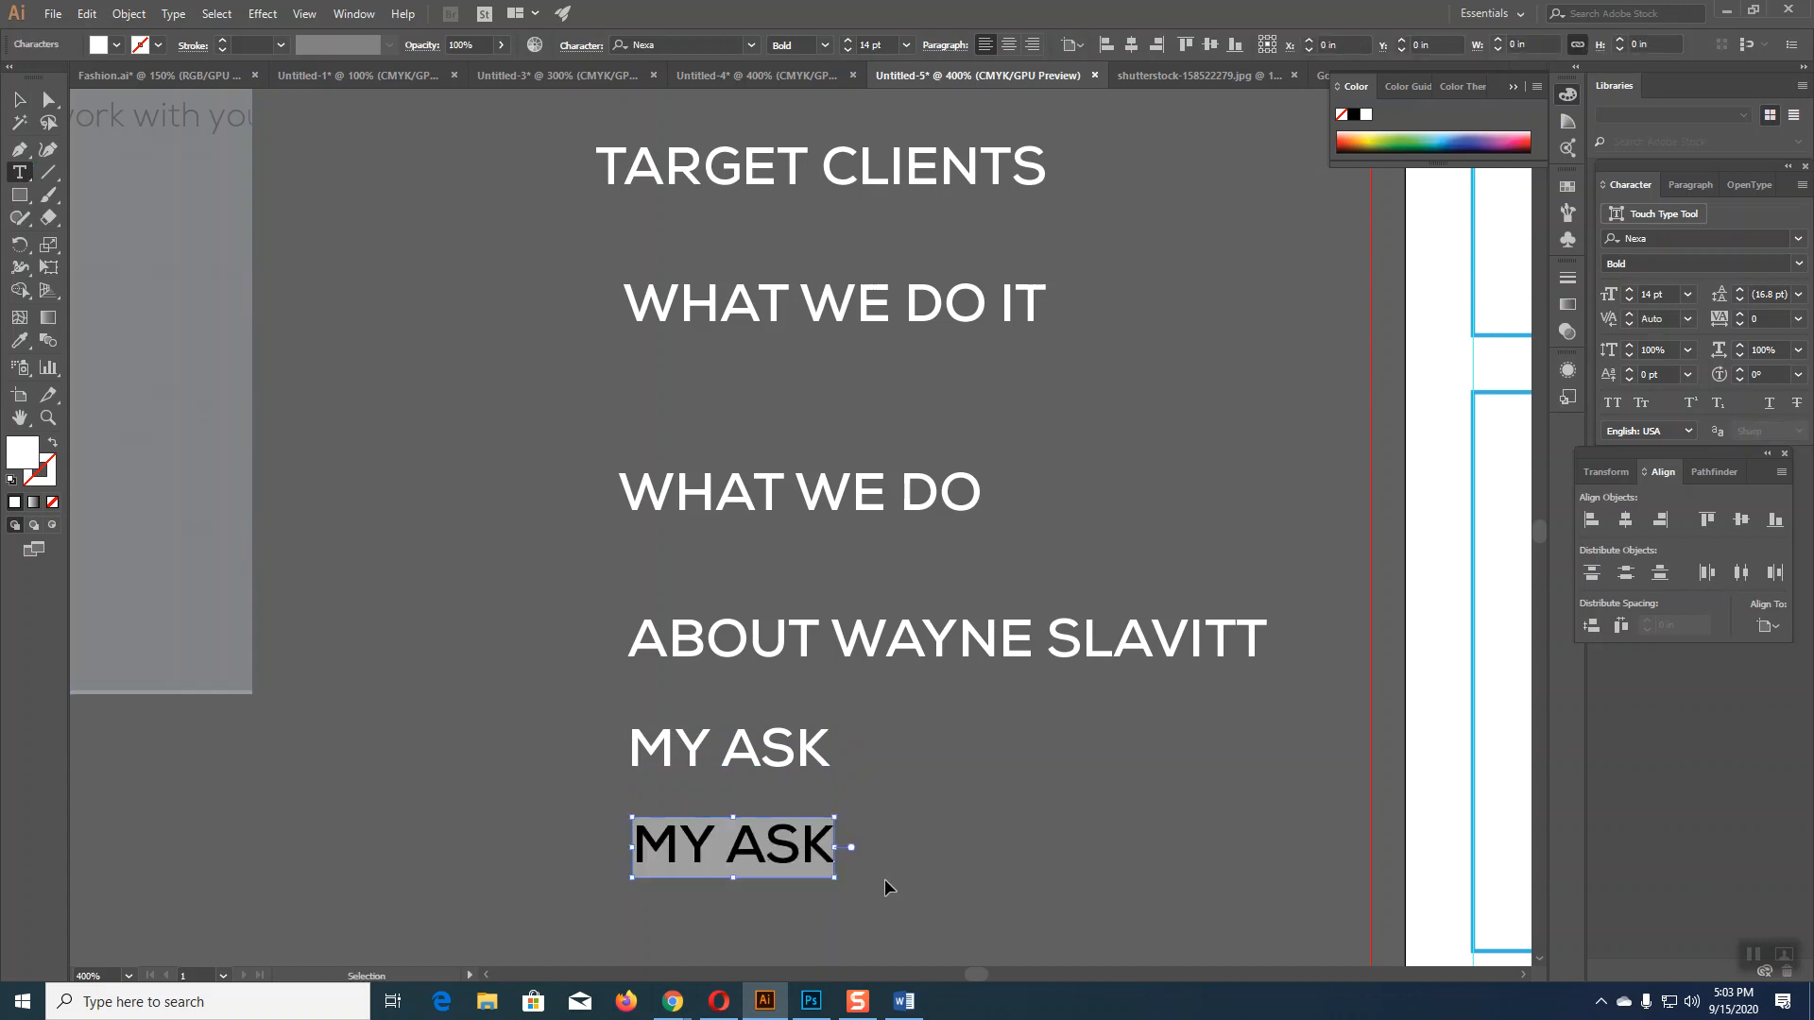
key(ctrl+v)
click(19, 100)
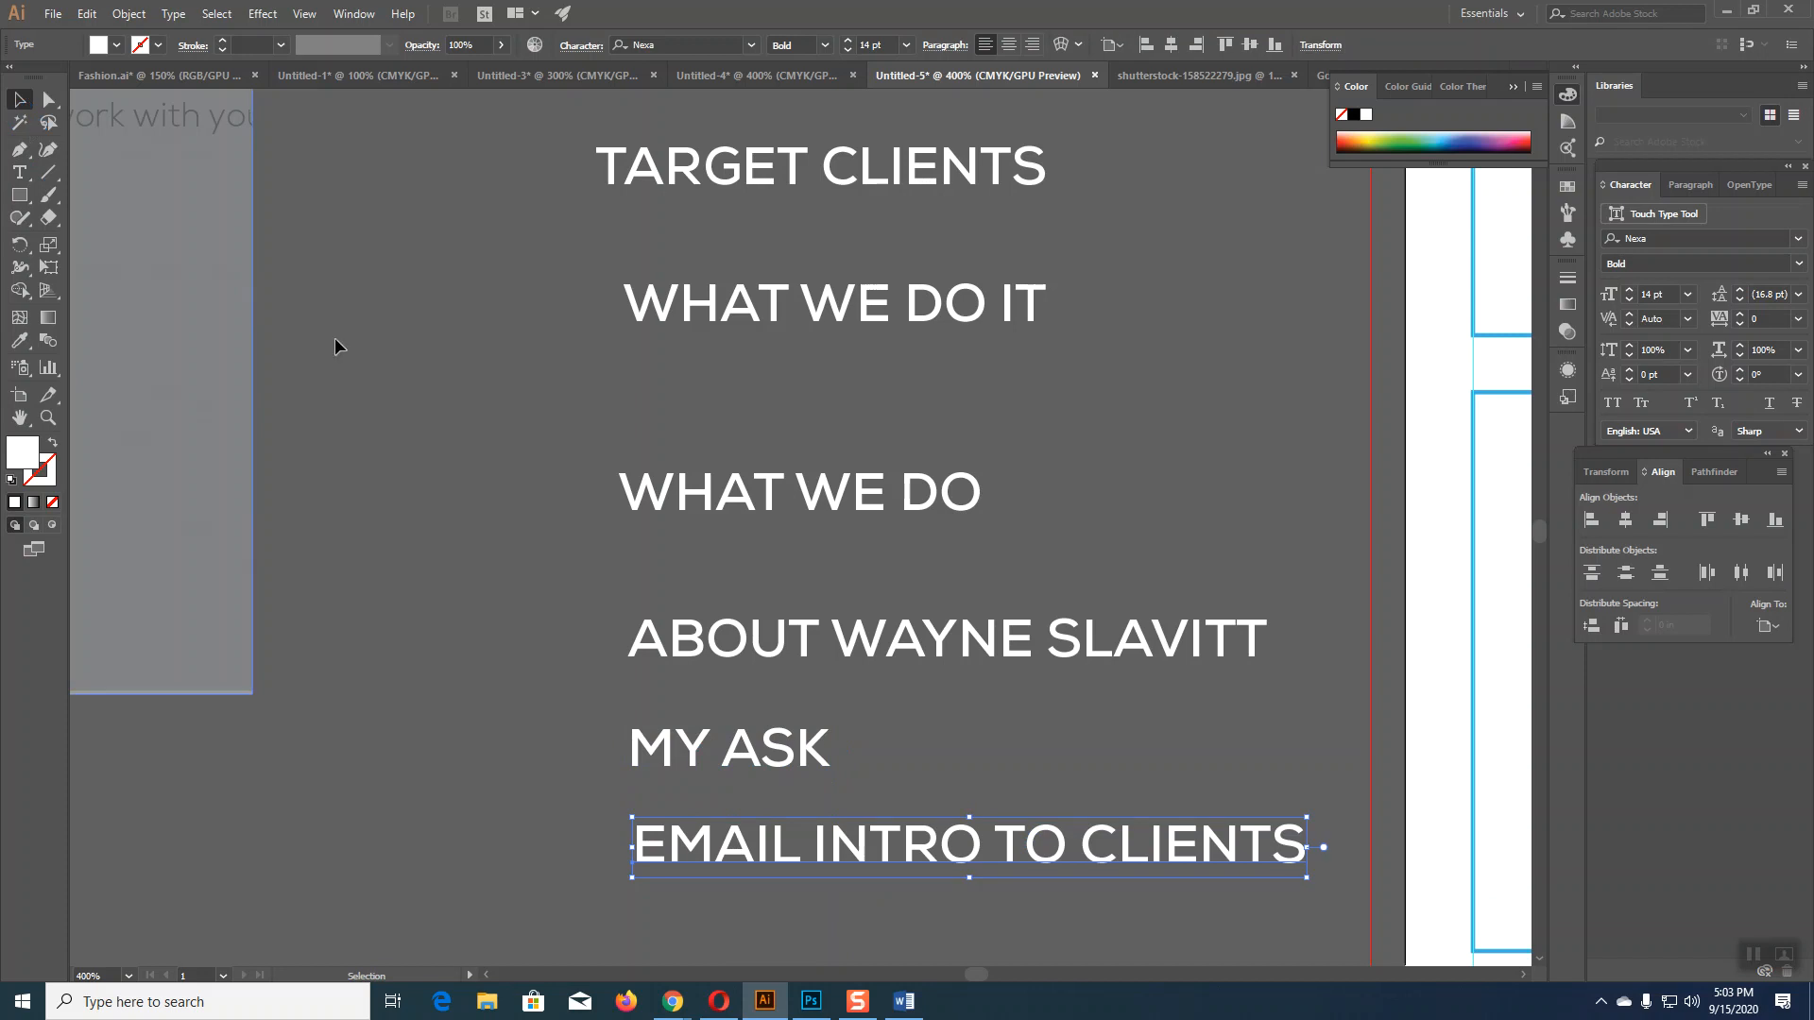
click(457, 426)
Step: Make the bullet body text white, shrink its box to fit, and move it higher
scroll(459, 428, up, 3)
scroll(461, 430, down, 4)
scroll(458, 427, down, 3)
scroll(434, 446, up, 4)
click(262, 168)
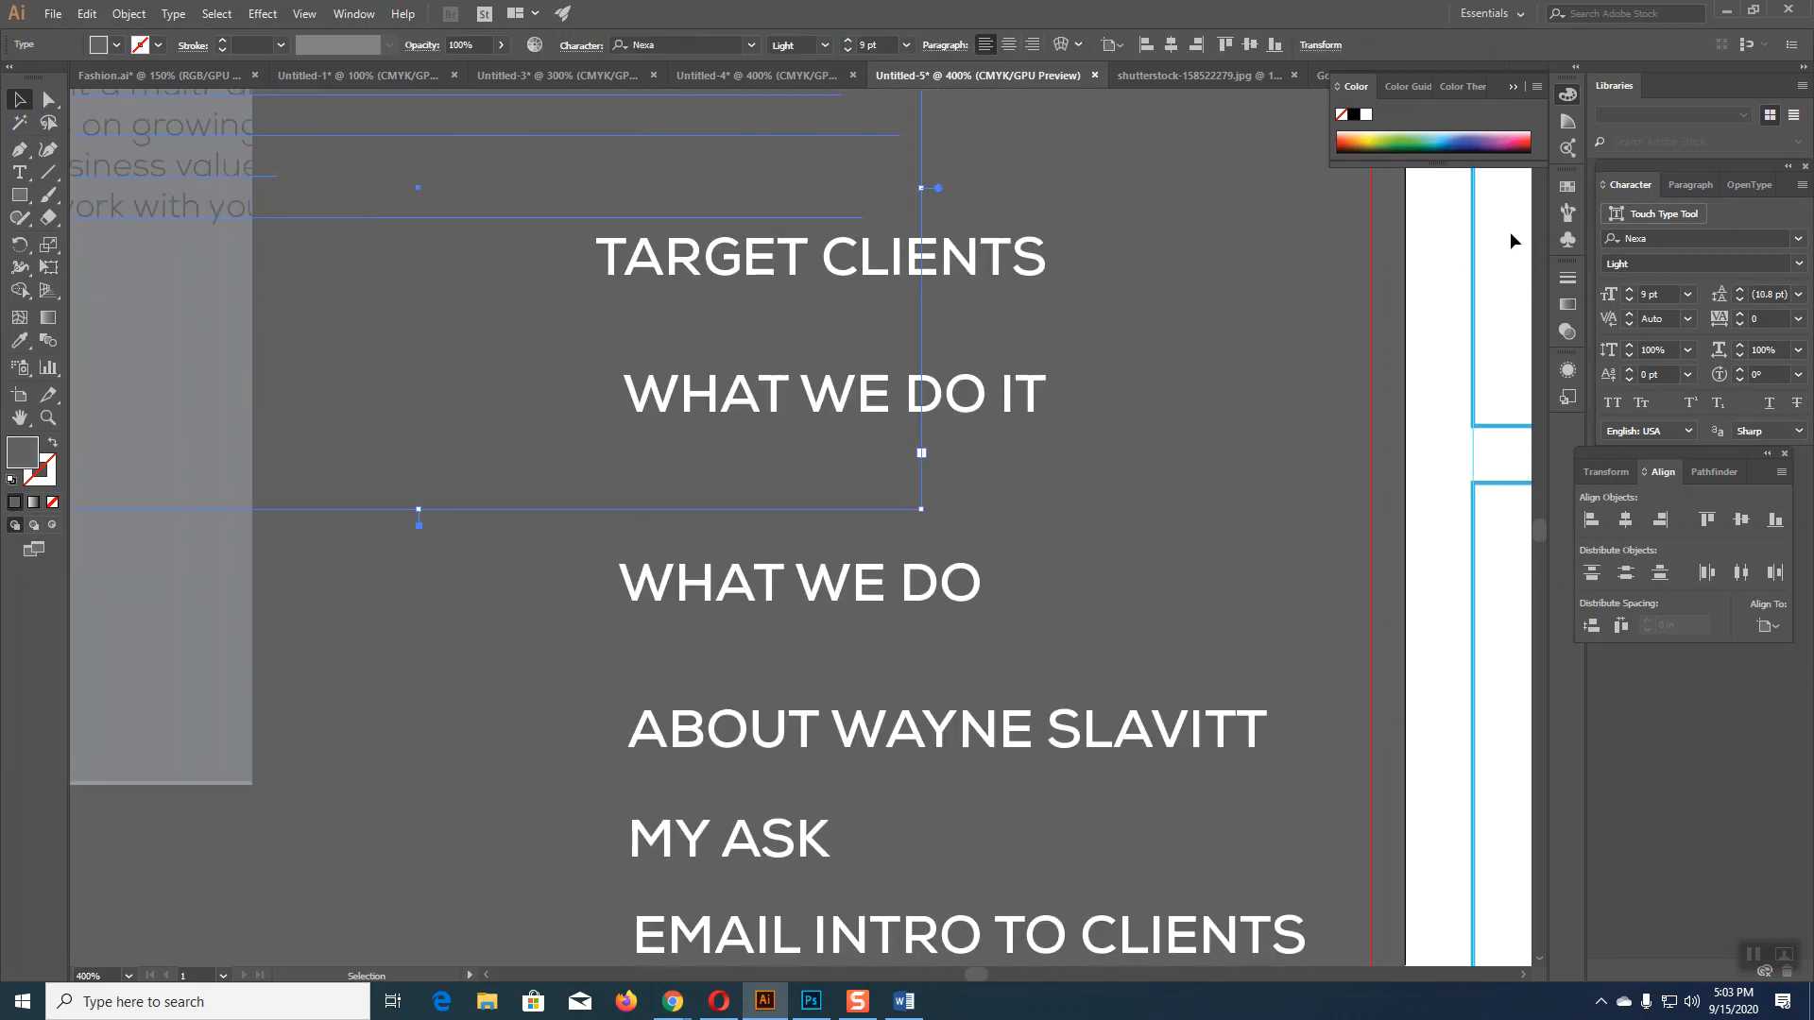
click(1366, 115)
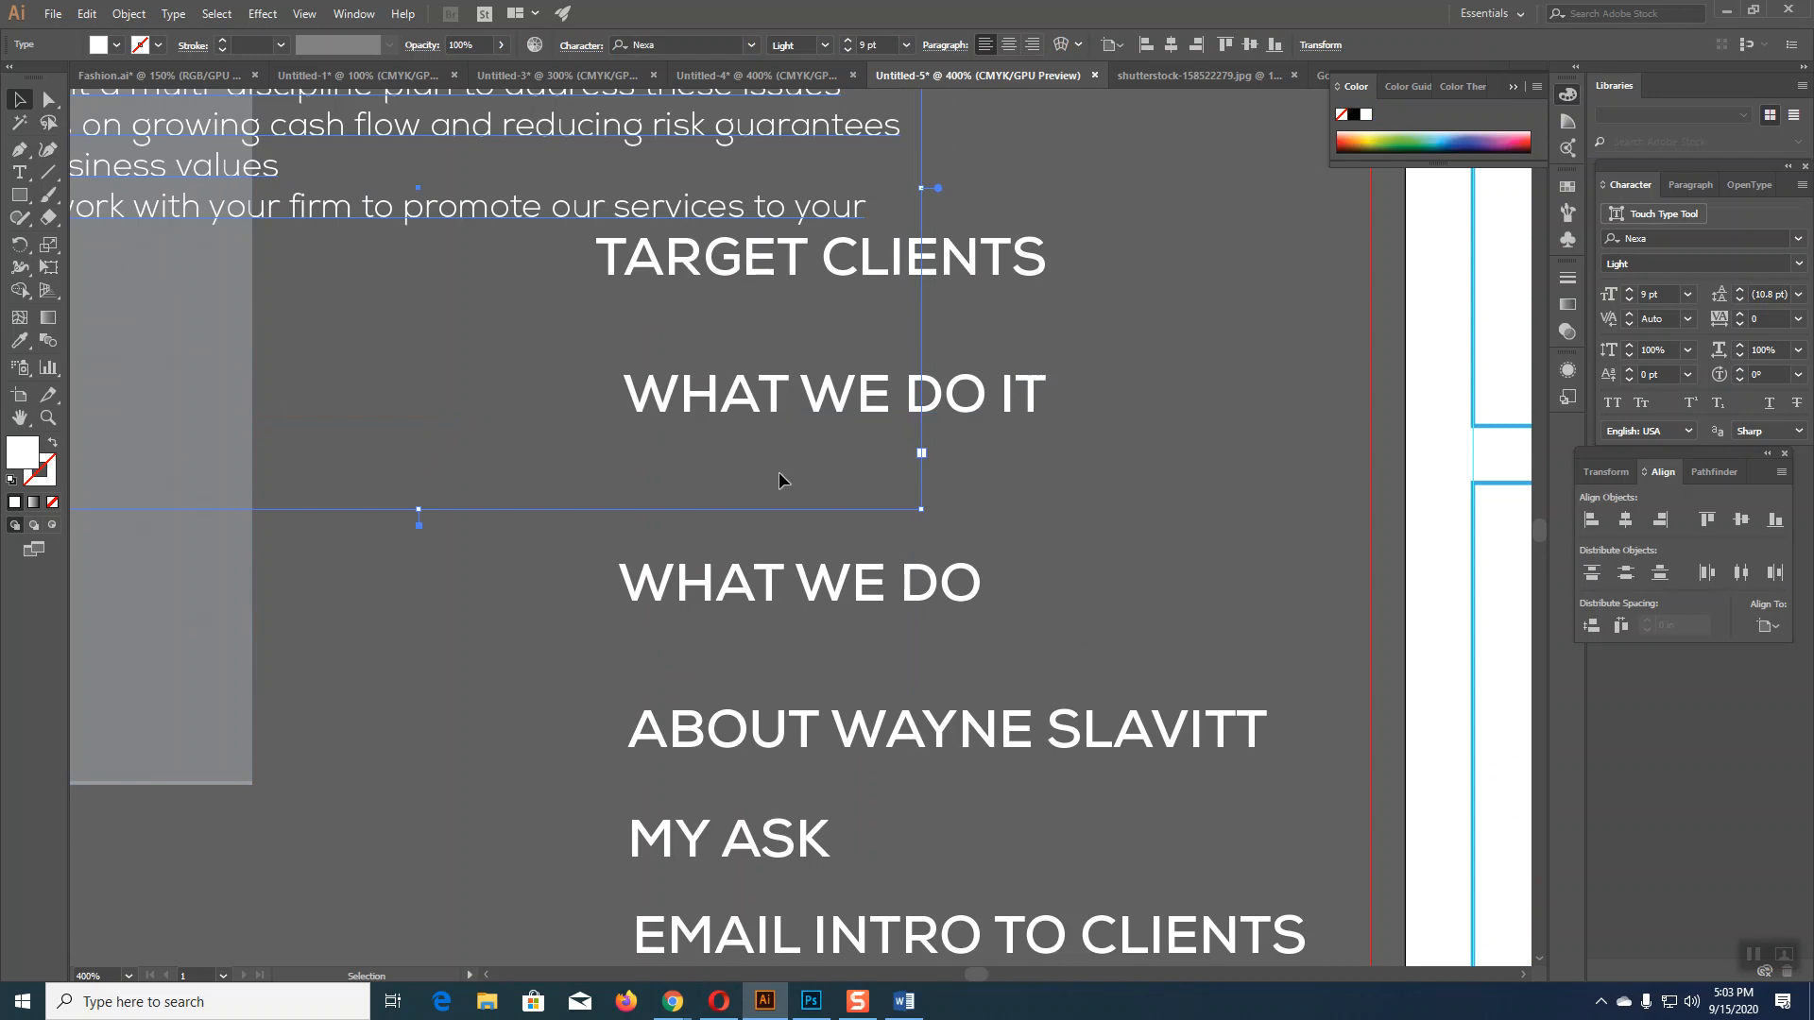
key(ctrl+minus)
key(ctrl+minus)
key(ctrl+minus)
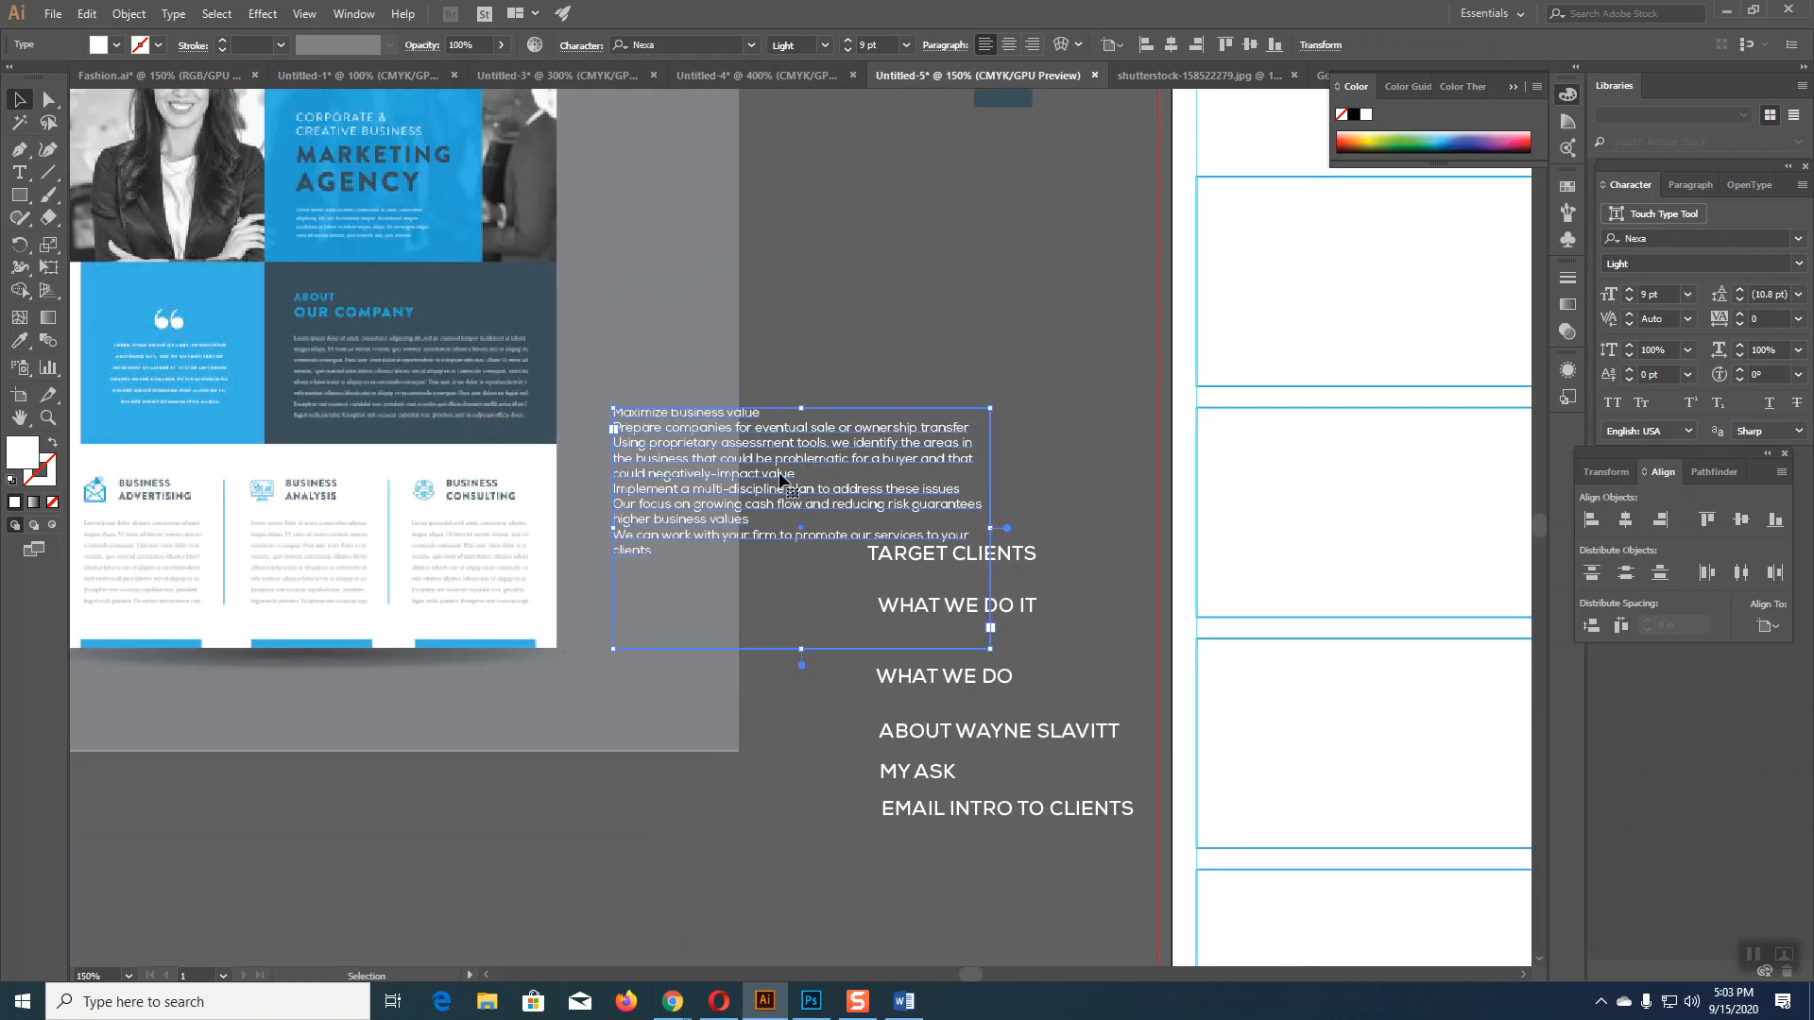
key(t)
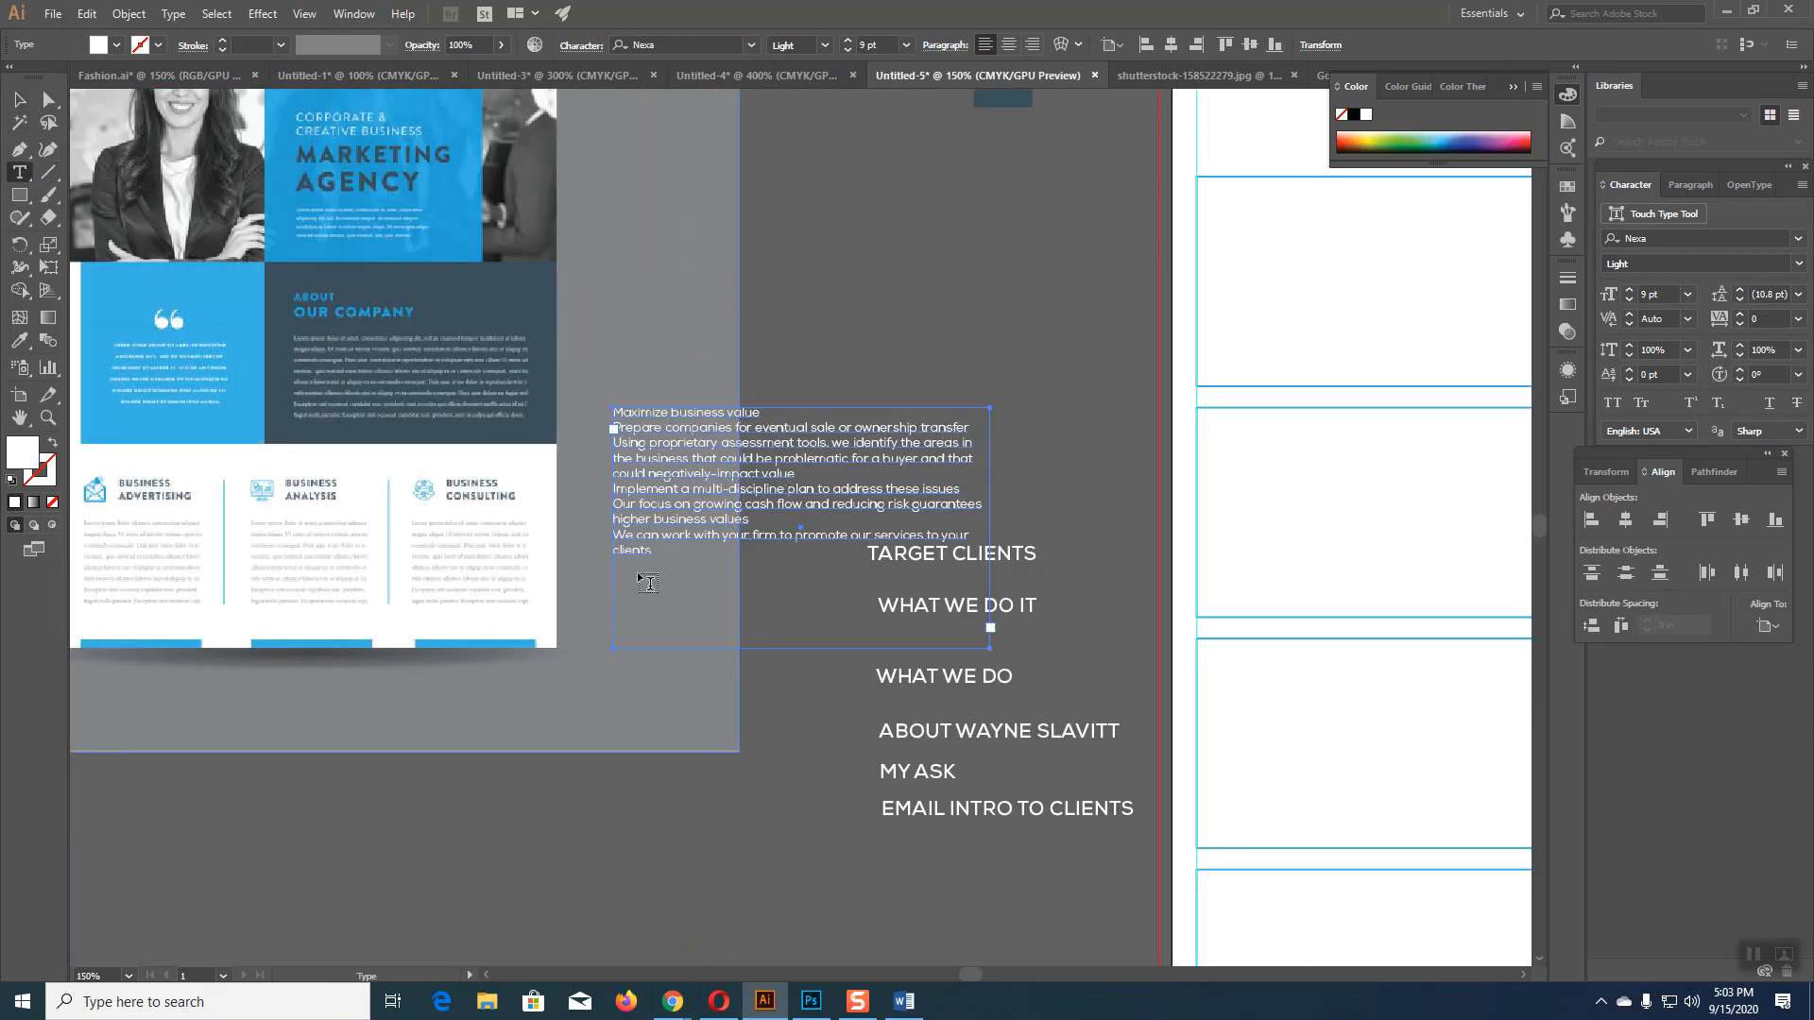
click(19, 98)
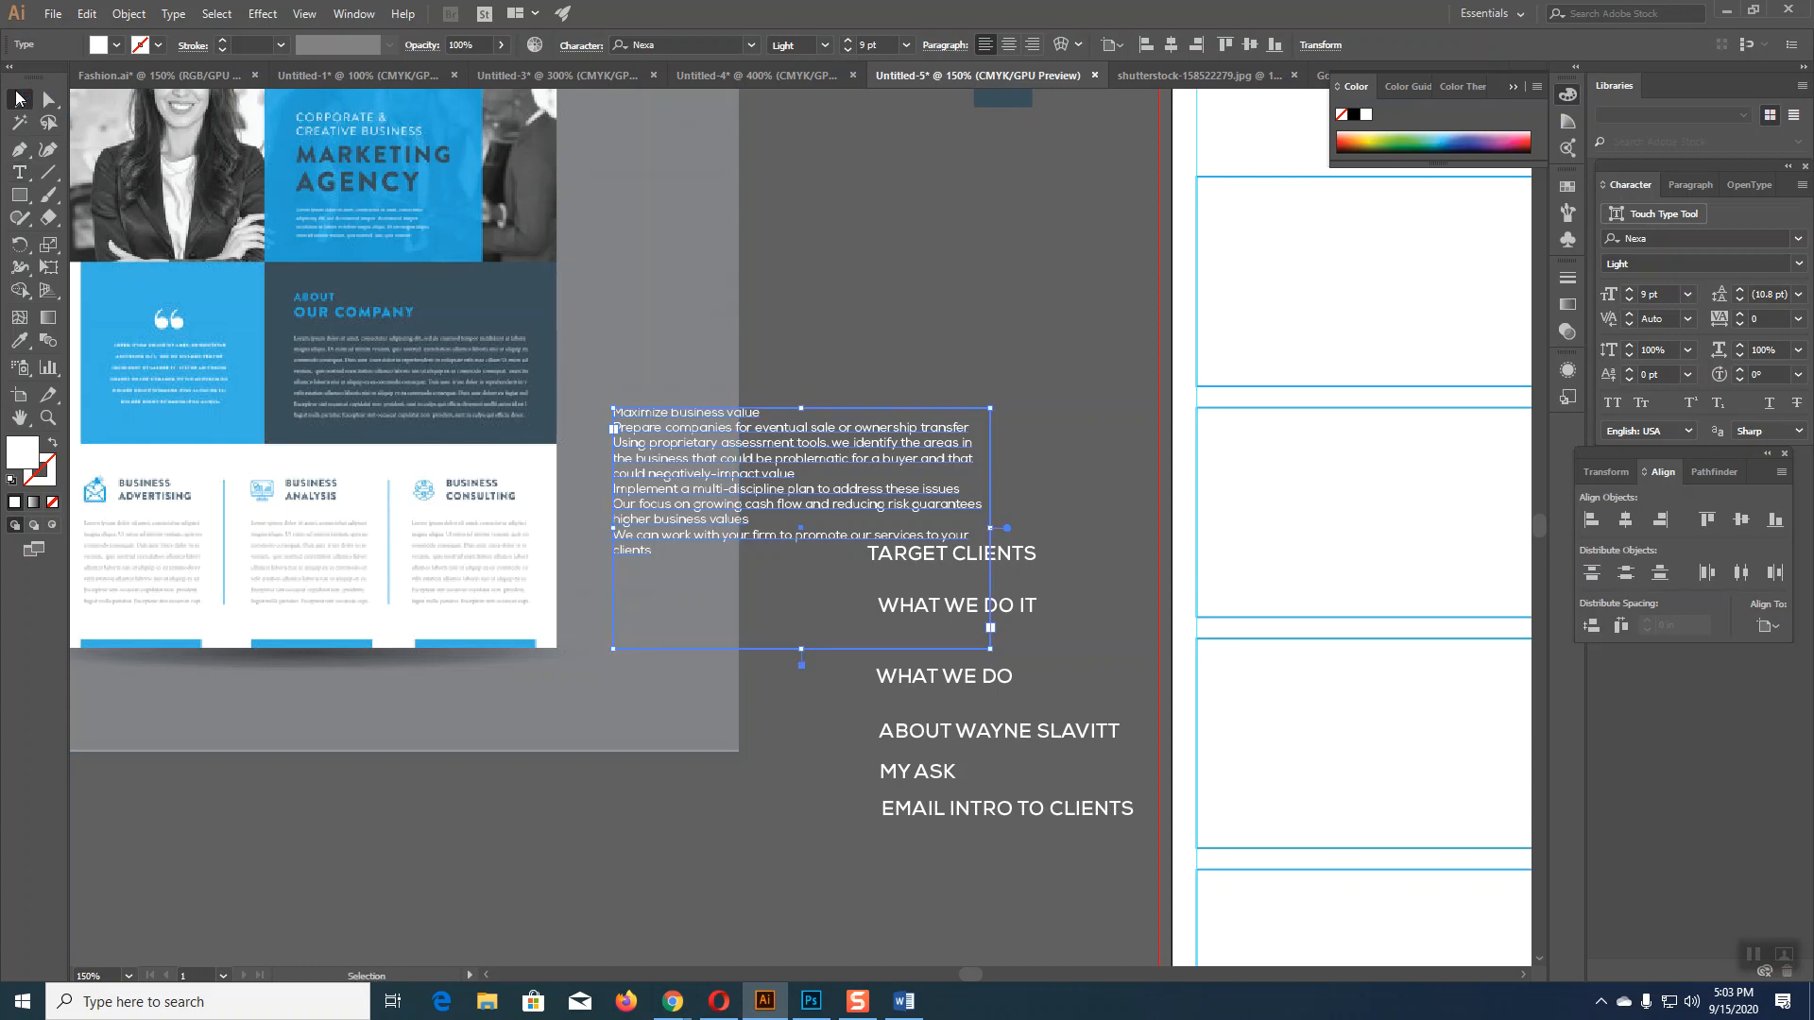
drag(804, 652, 804, 561)
drag(831, 472, 839, 254)
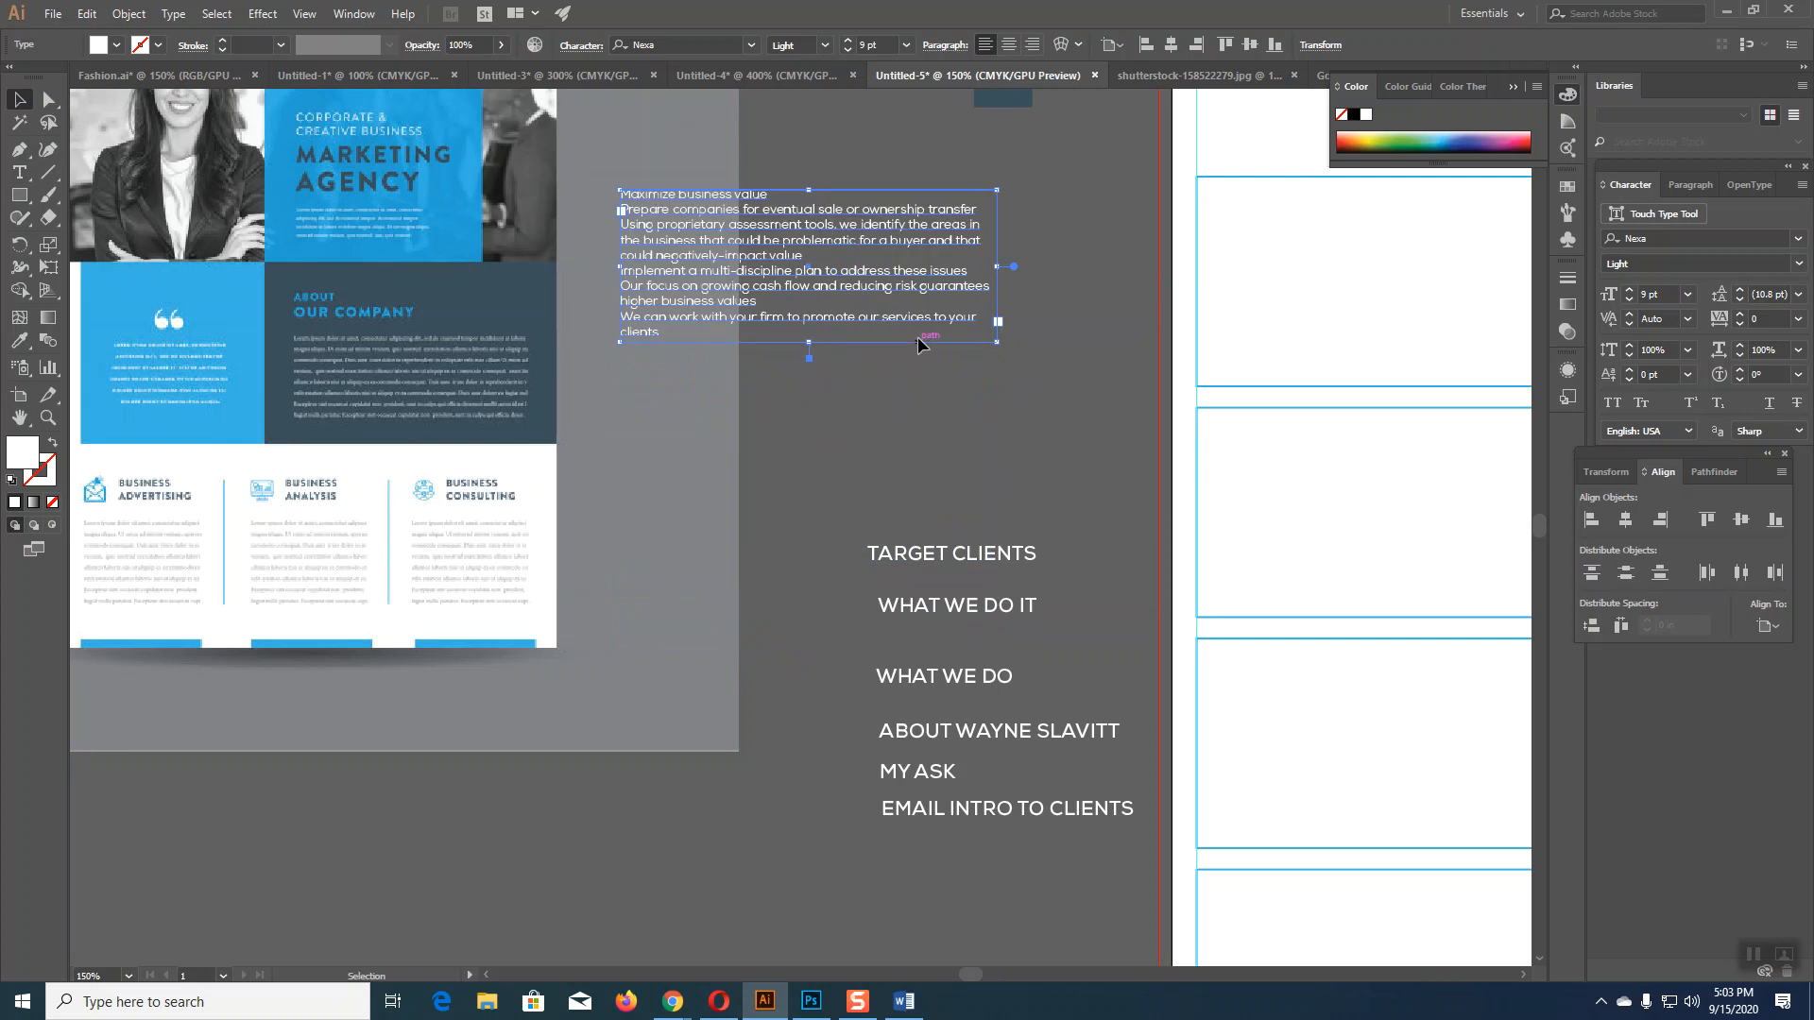
Step: Pull WHAT WE DO out of the heading list and place it above the body text, undoing an accidental stretch
scroll(923, 344, down, 2)
scroll(932, 368, up, 2)
drag(1158, 753, 907, 636)
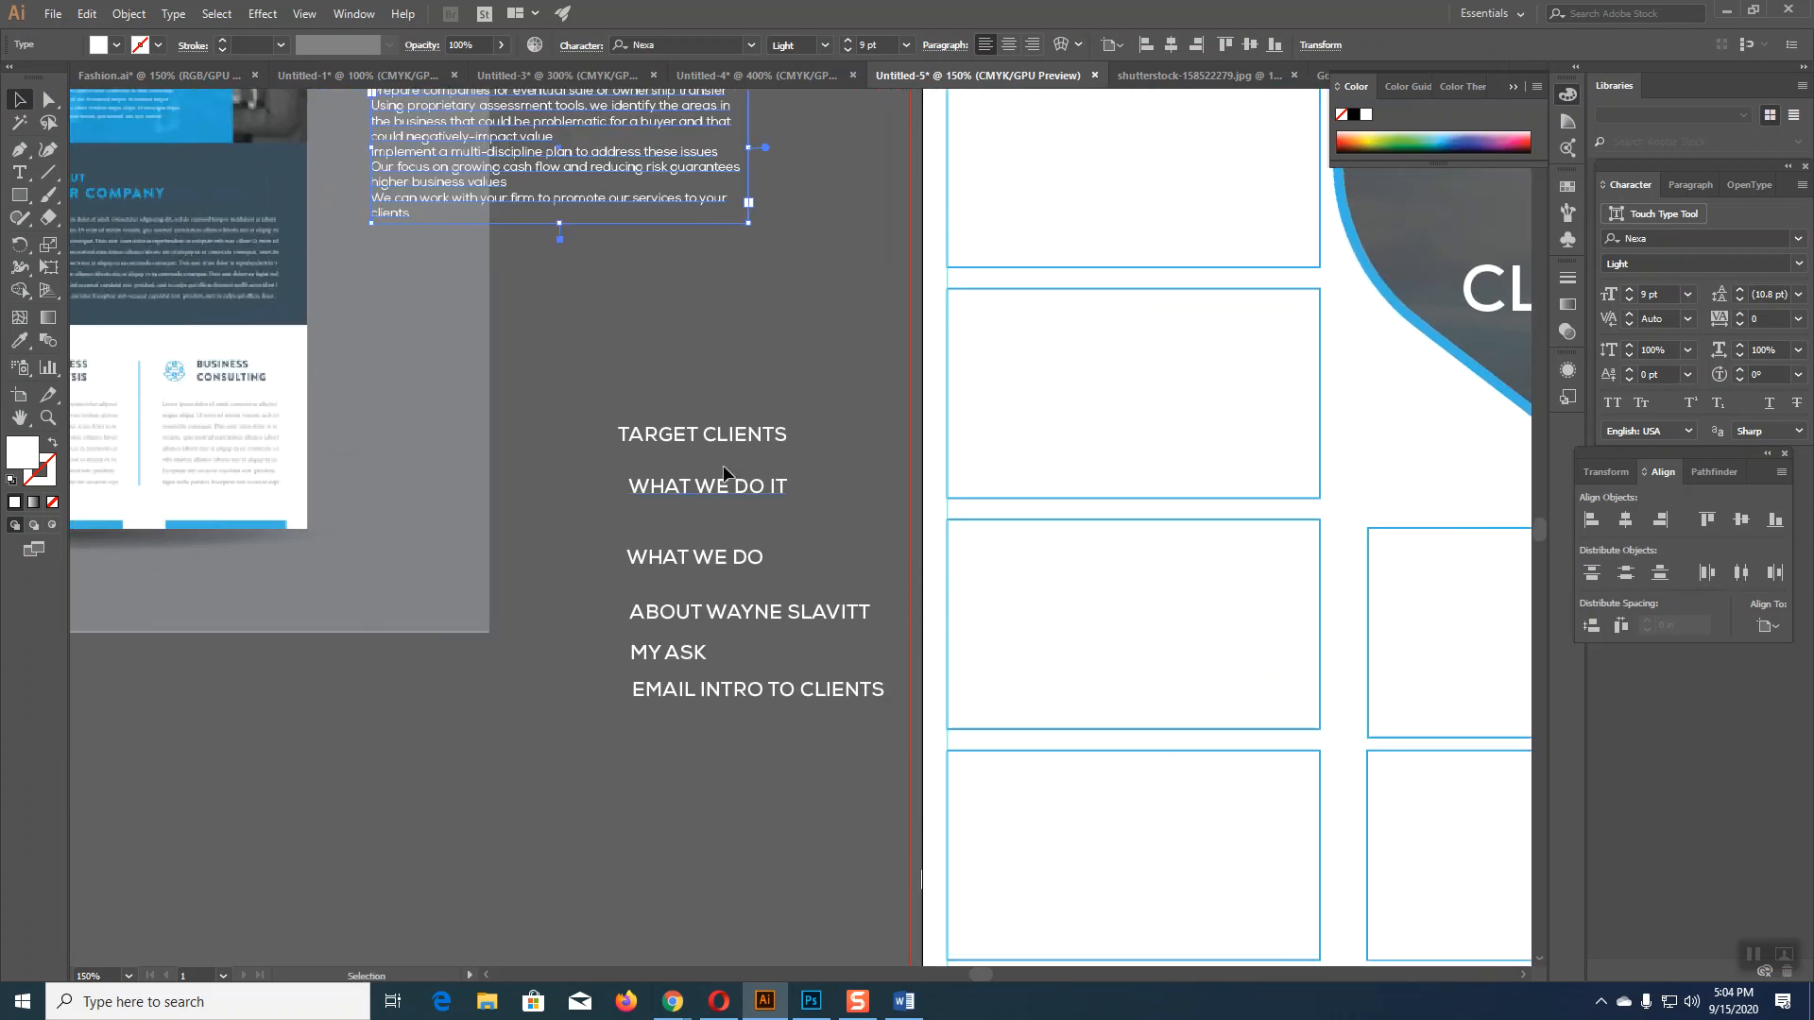
drag(732, 560, 837, 143)
drag(842, 251, 652, 293)
scroll(843, 394, up, 2)
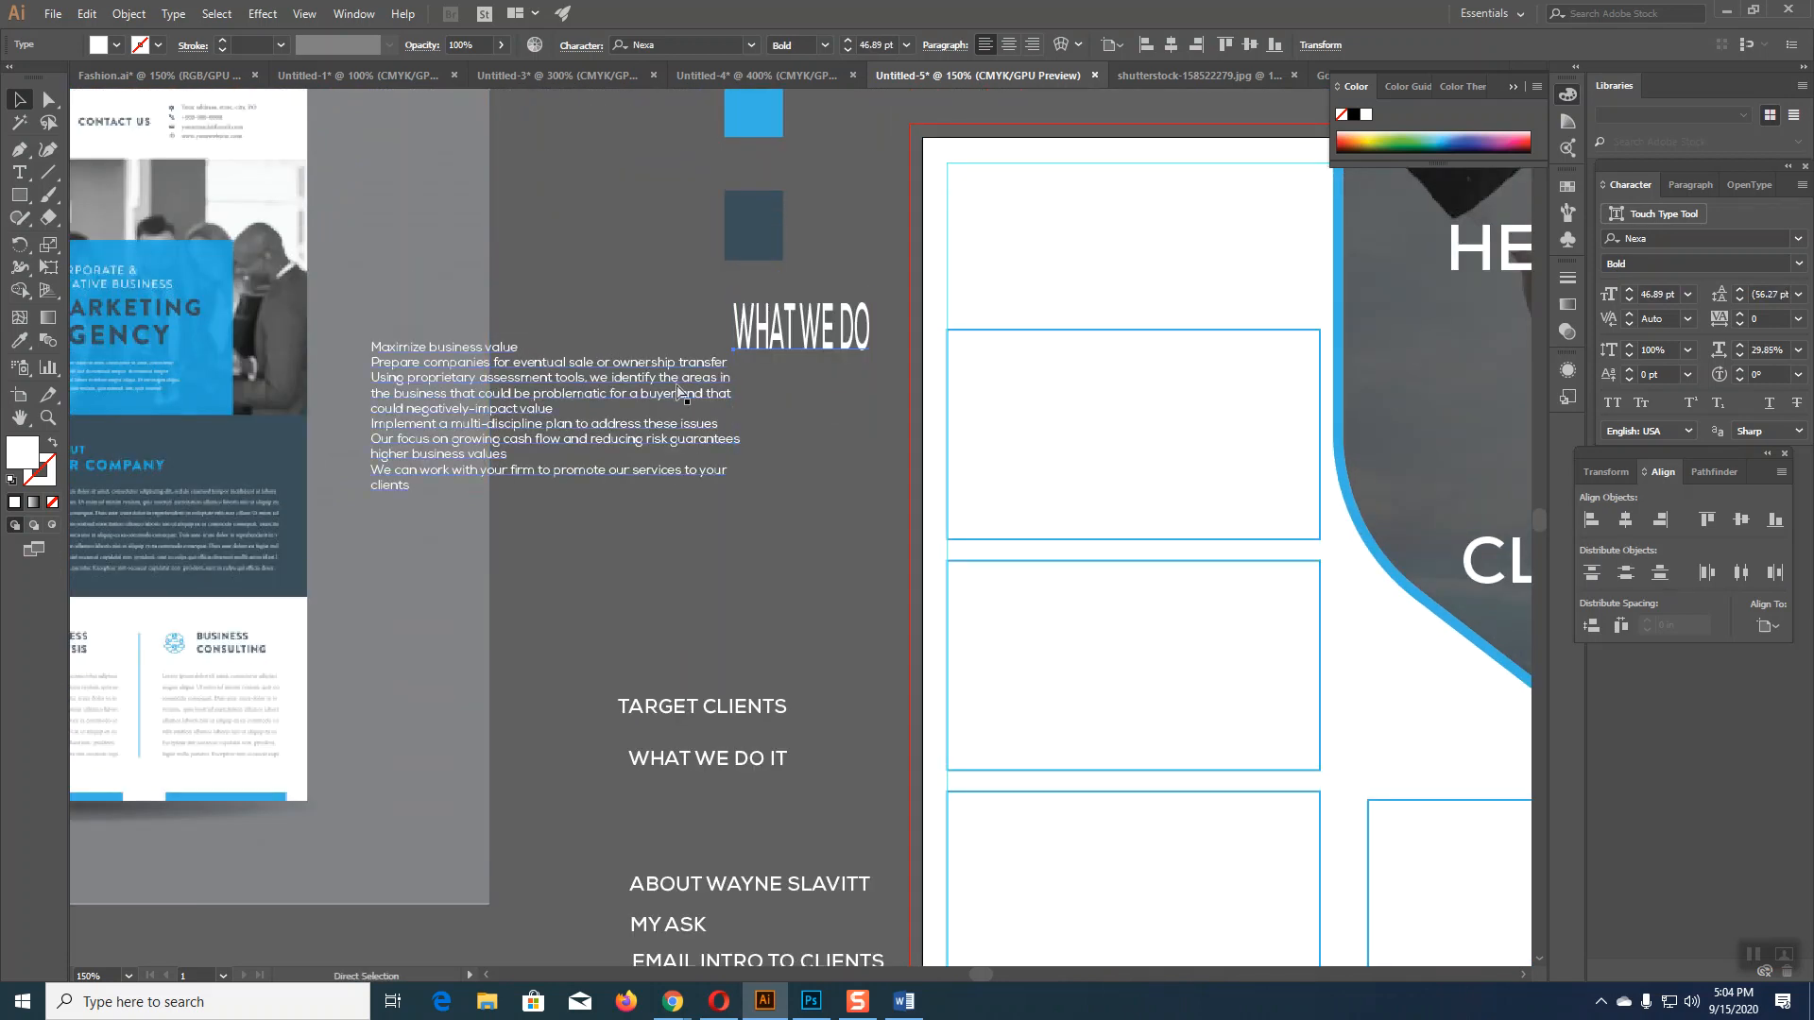
key(ctrl+z)
click(846, 552)
drag(818, 420, 454, 321)
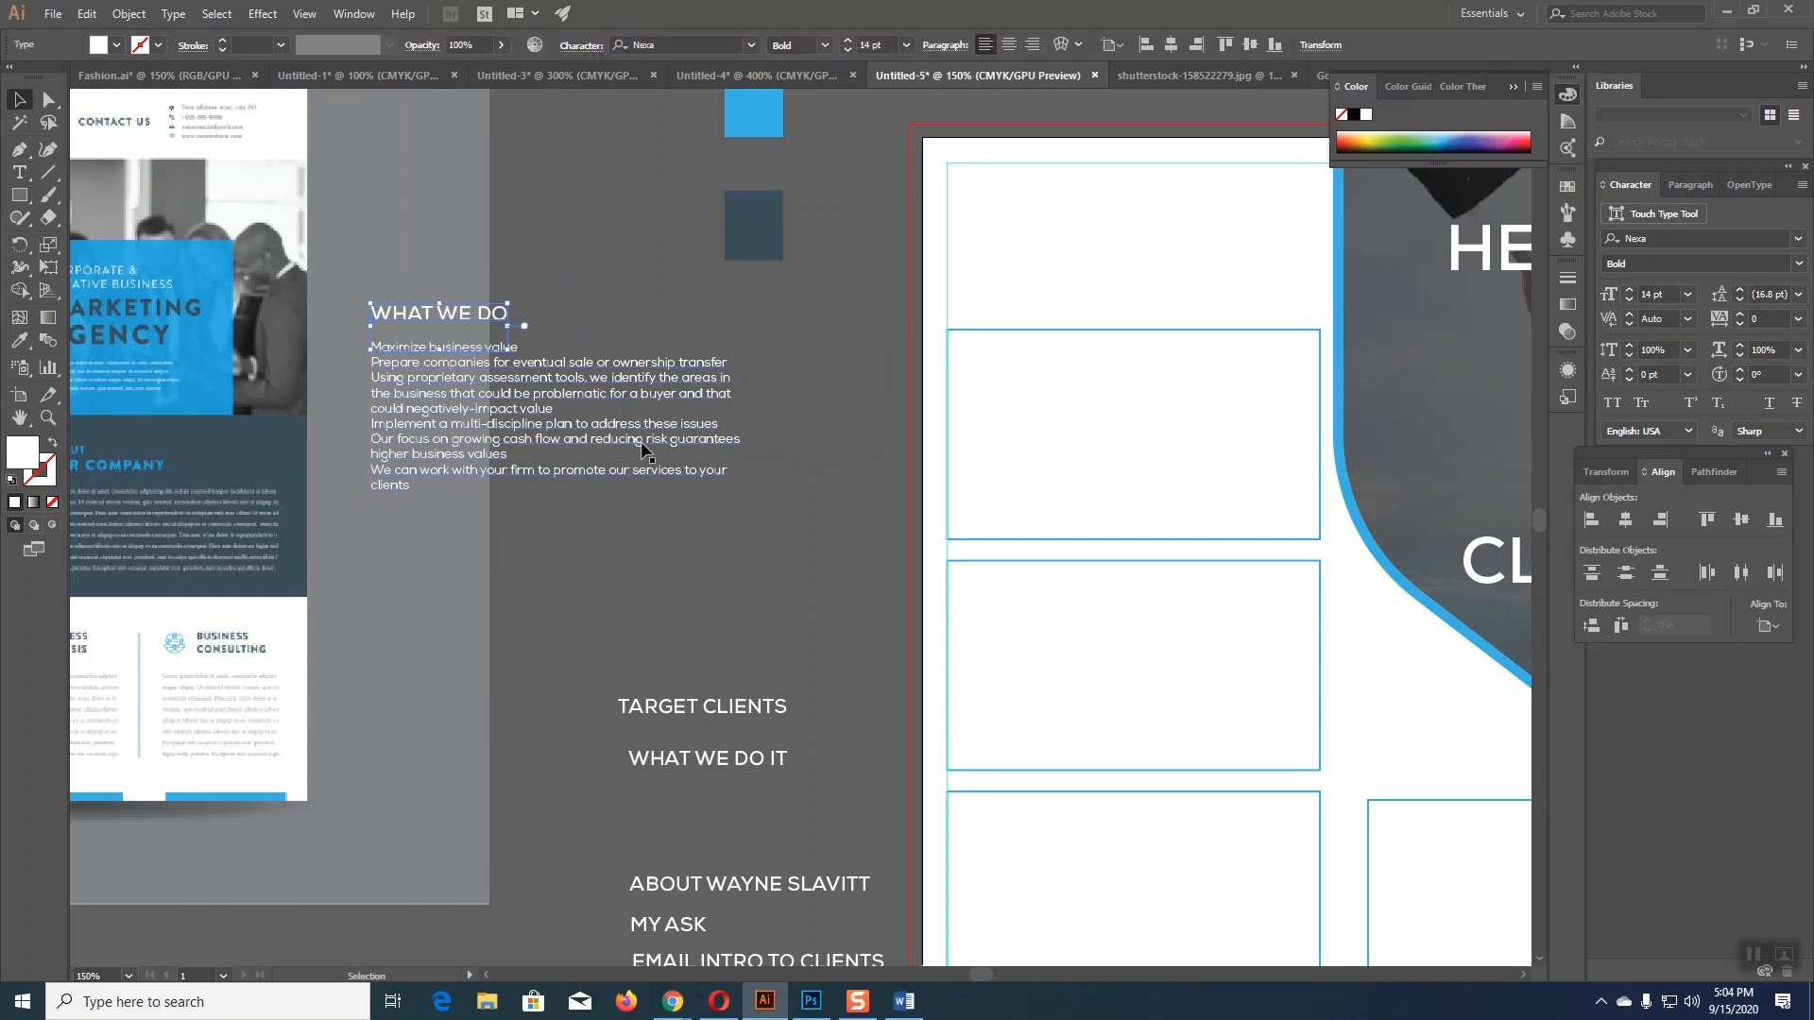
click(745, 538)
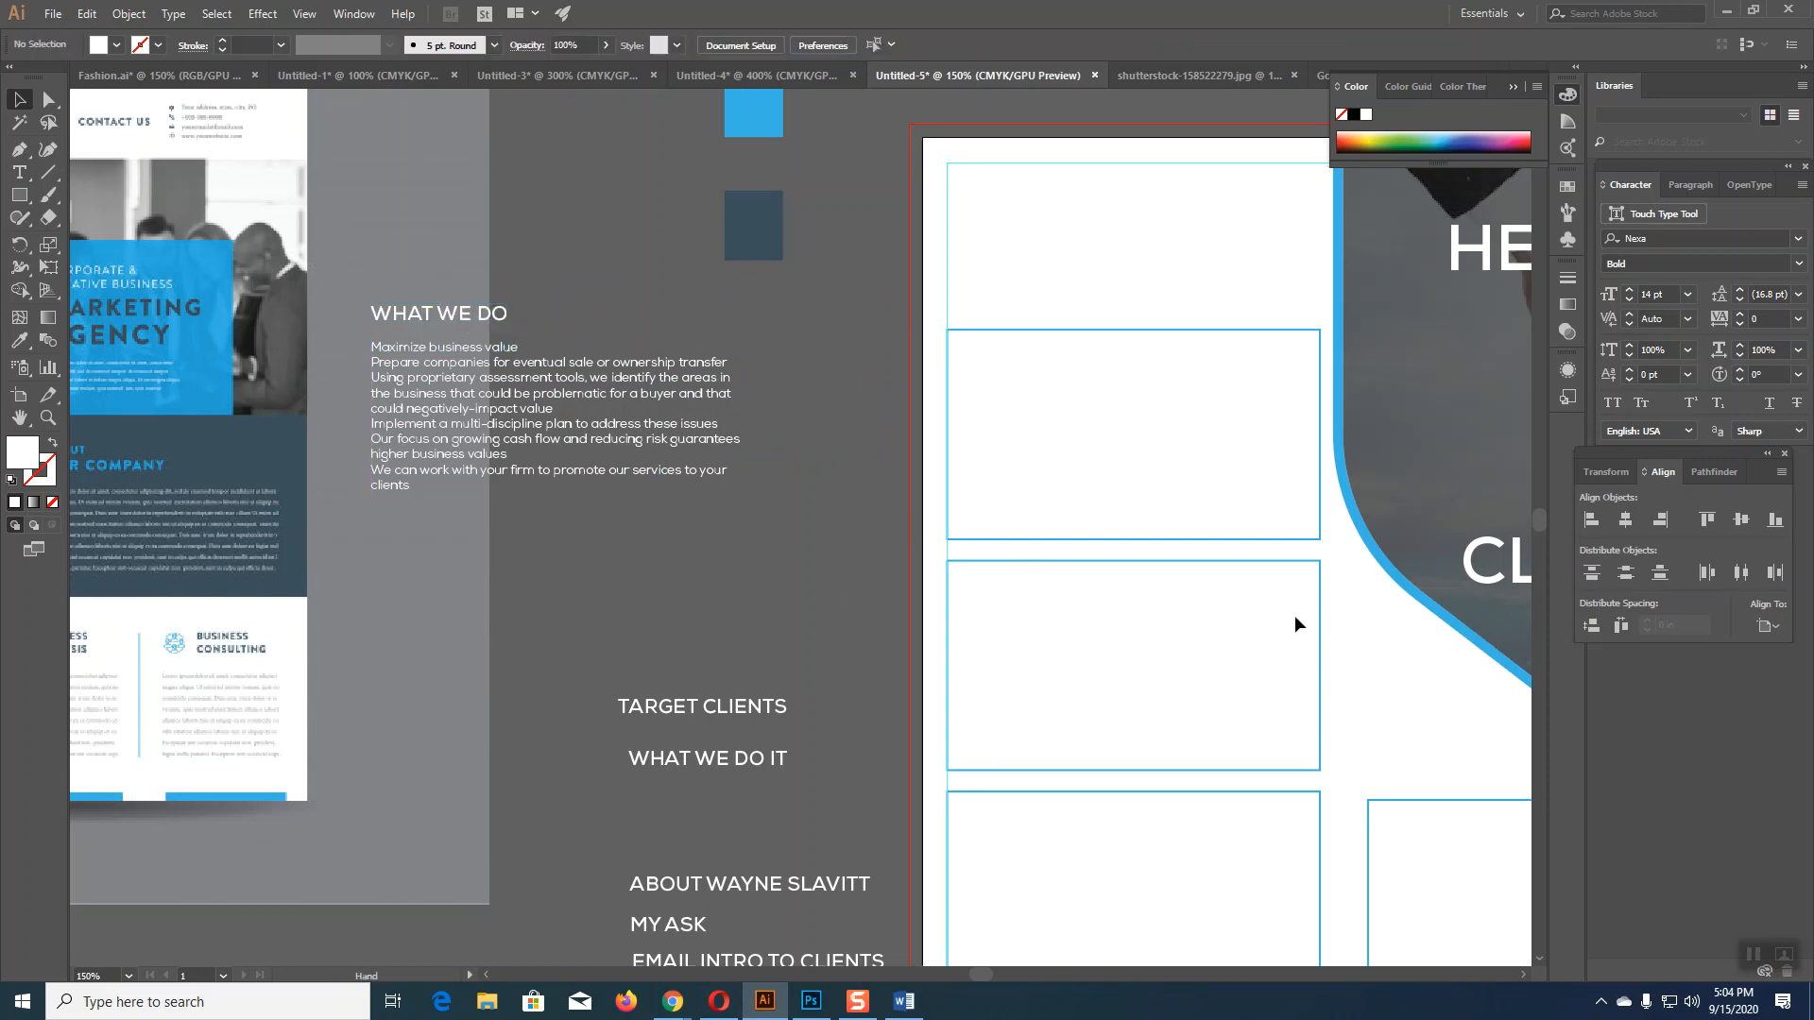
Step: Move the second left rectangle up to the flyer's top-left corner
key(ctrl+minus)
key(ctrl+minus)
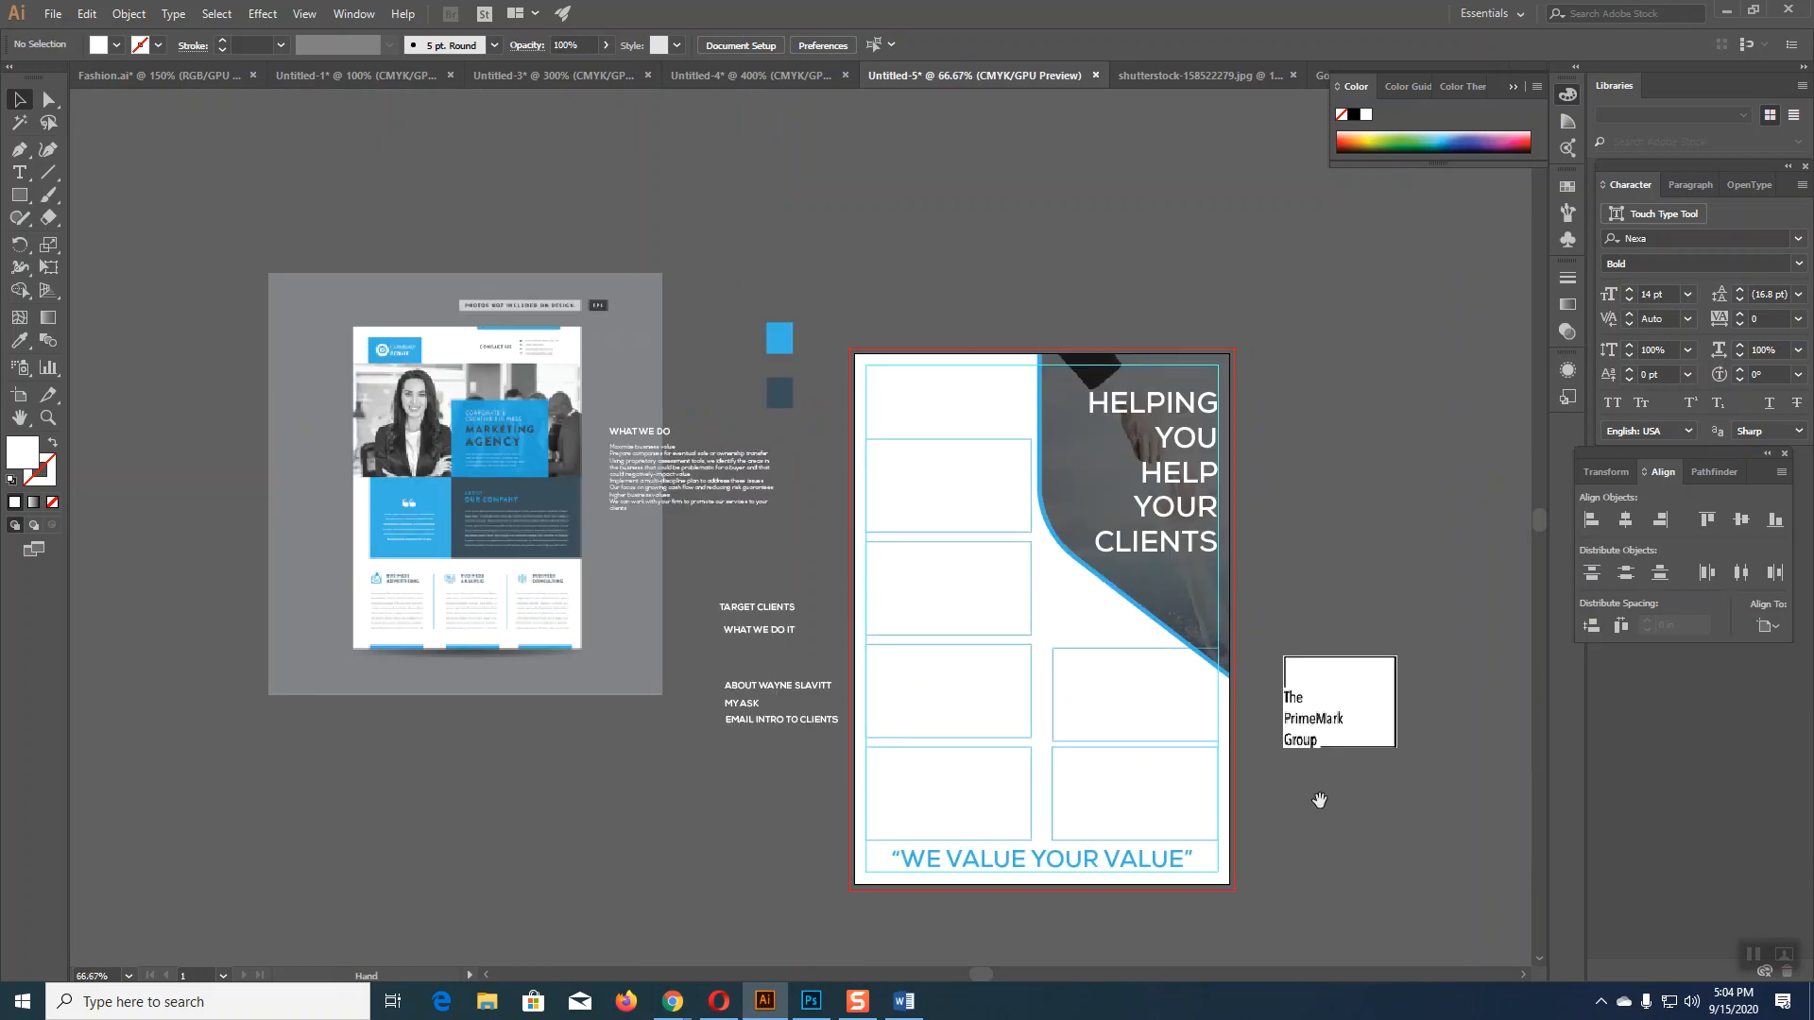
drag(1398, 457, 1317, 425)
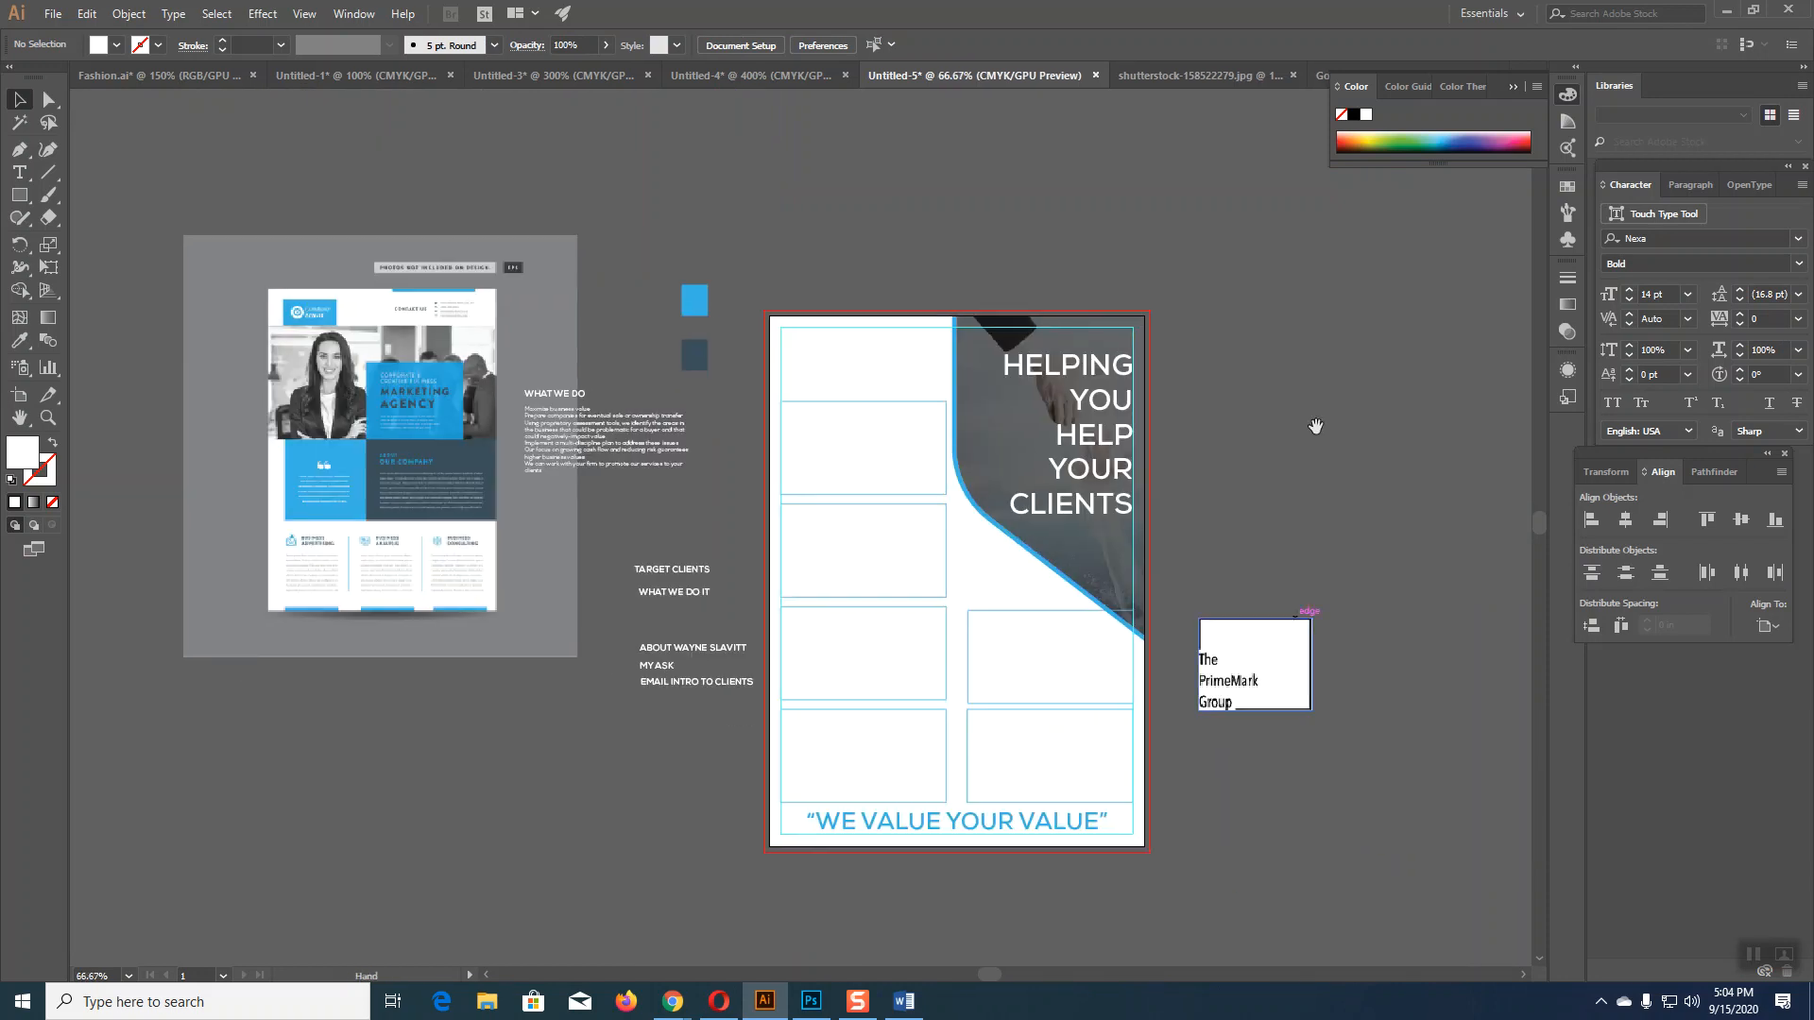
click(865, 403)
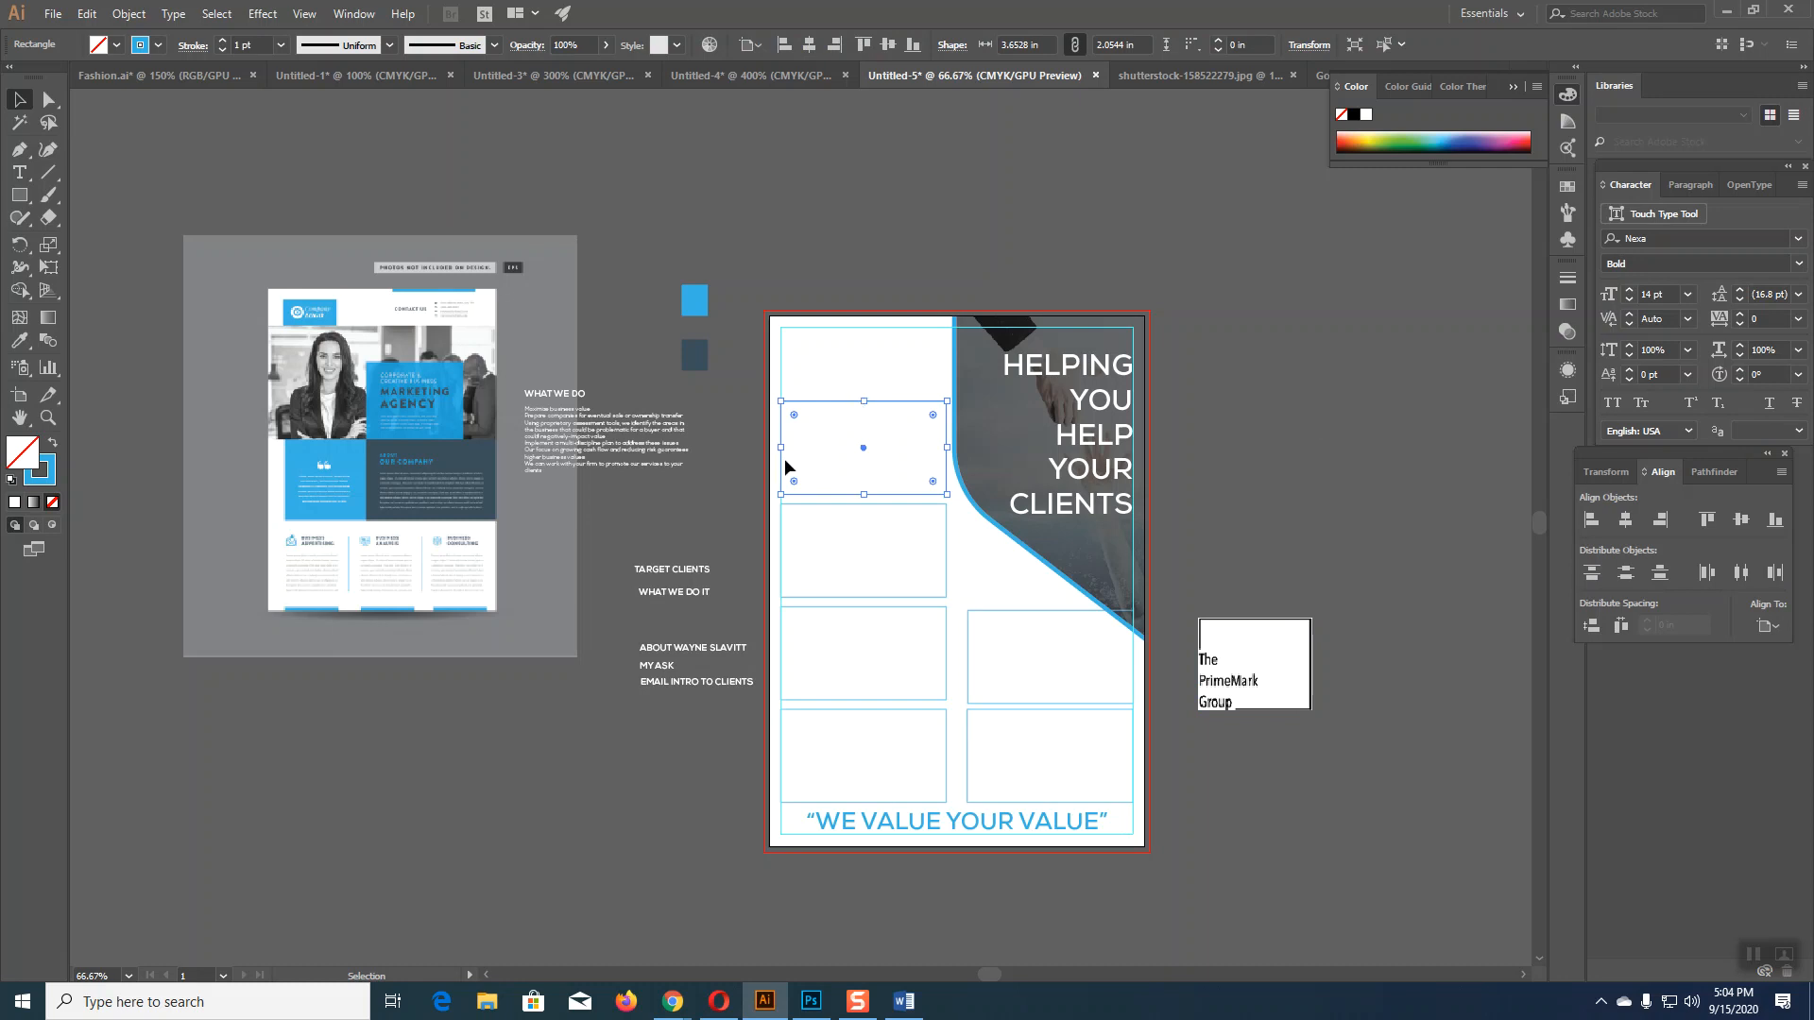
drag(610, 426, 1350, 406)
drag(877, 408, 877, 338)
click(1387, 578)
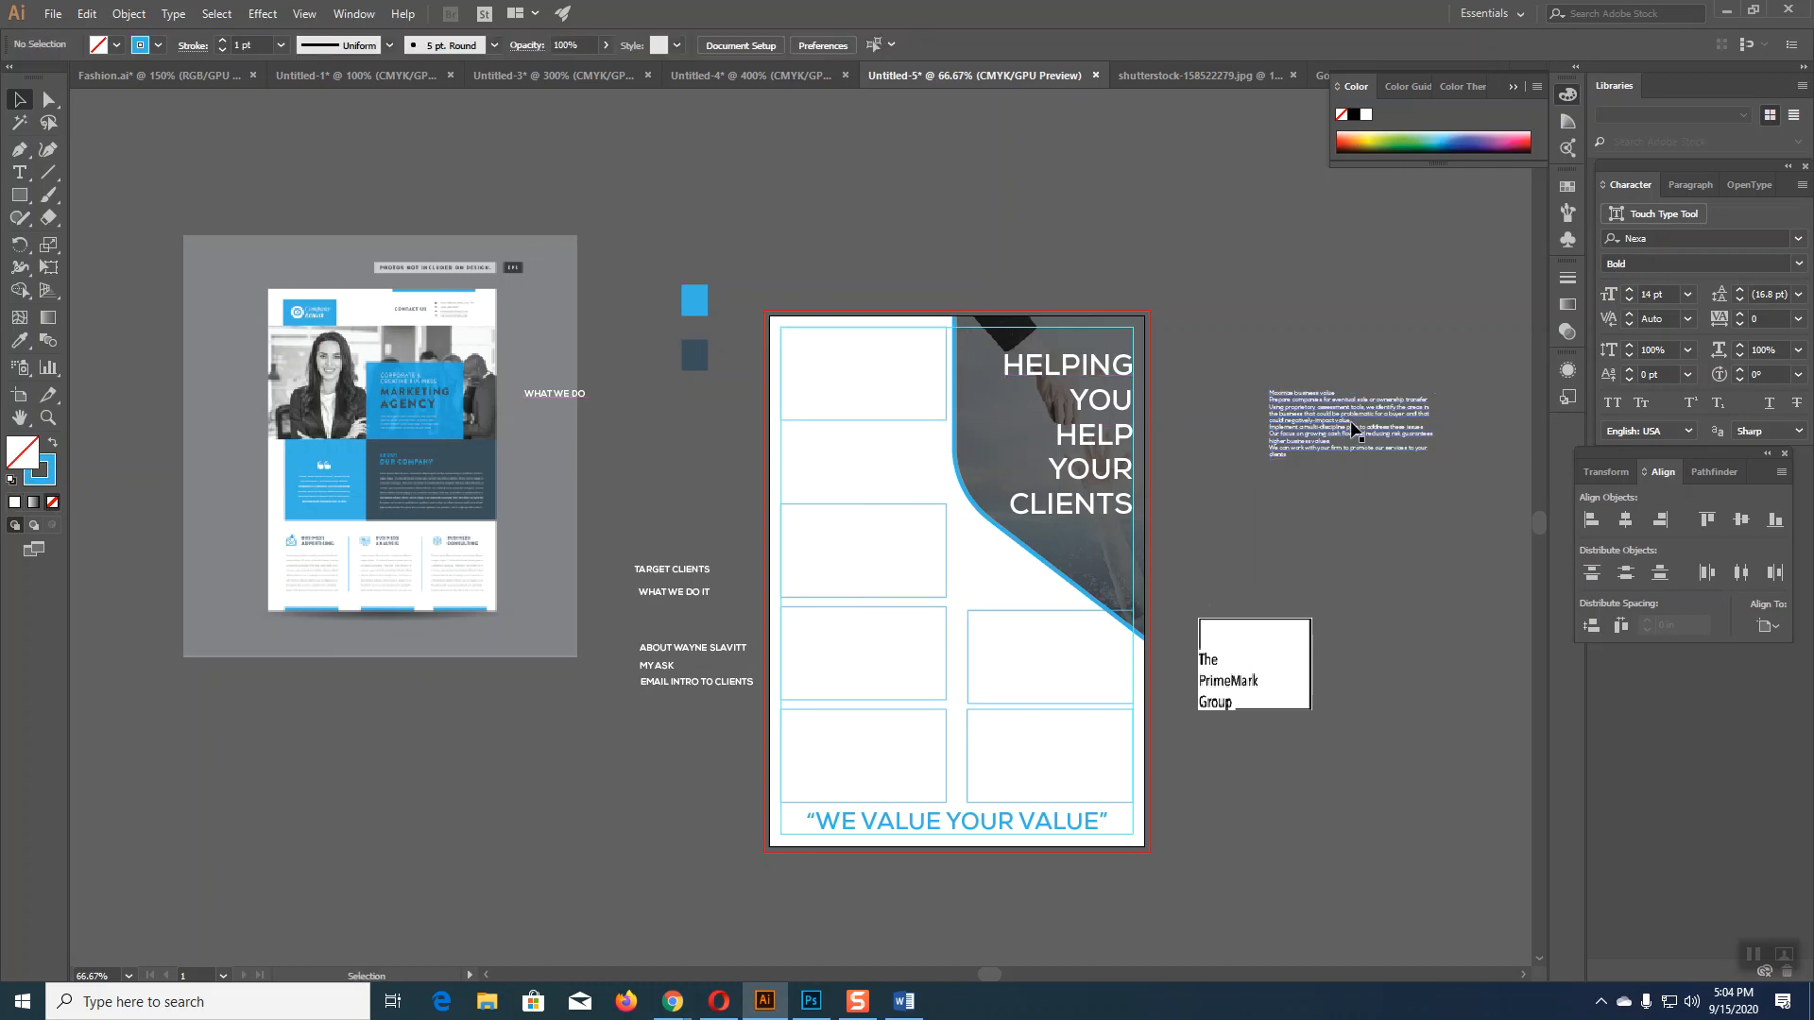
Step: Move the body text into the top-left frame and give it a grey sampled with the Eyedropper
drag(1356, 422, 863, 374)
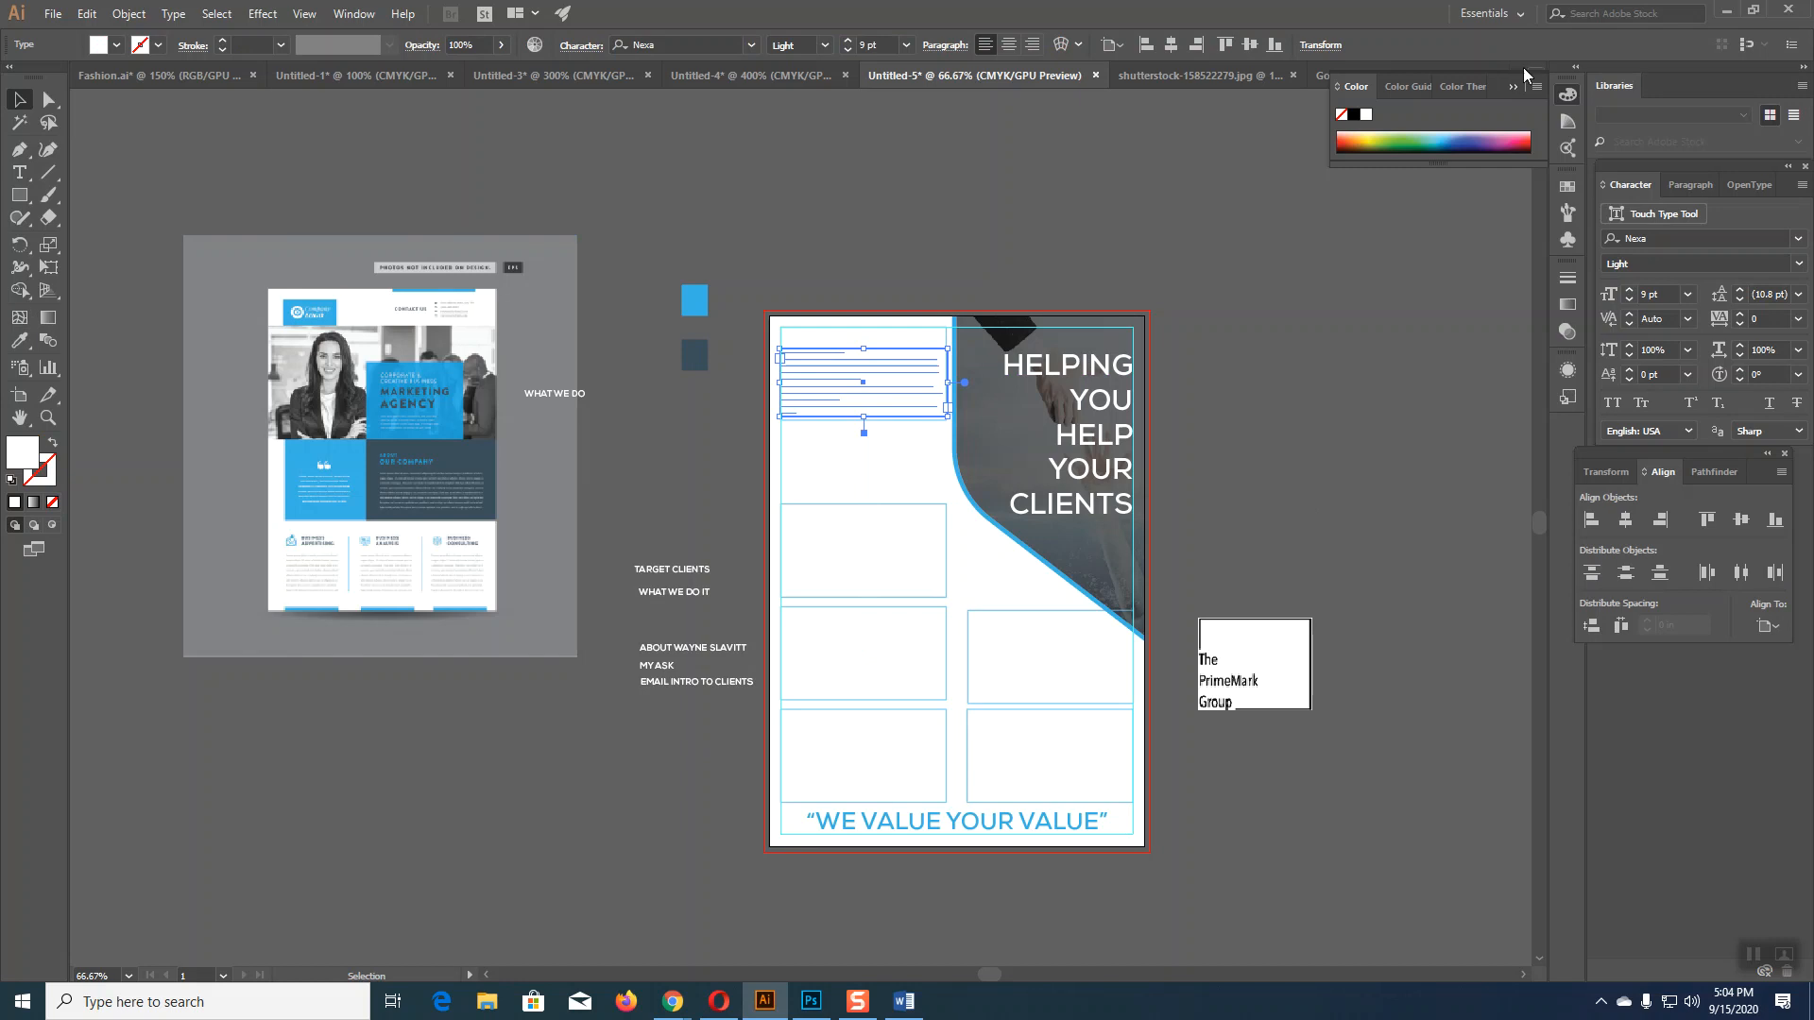
click(1355, 115)
click(21, 340)
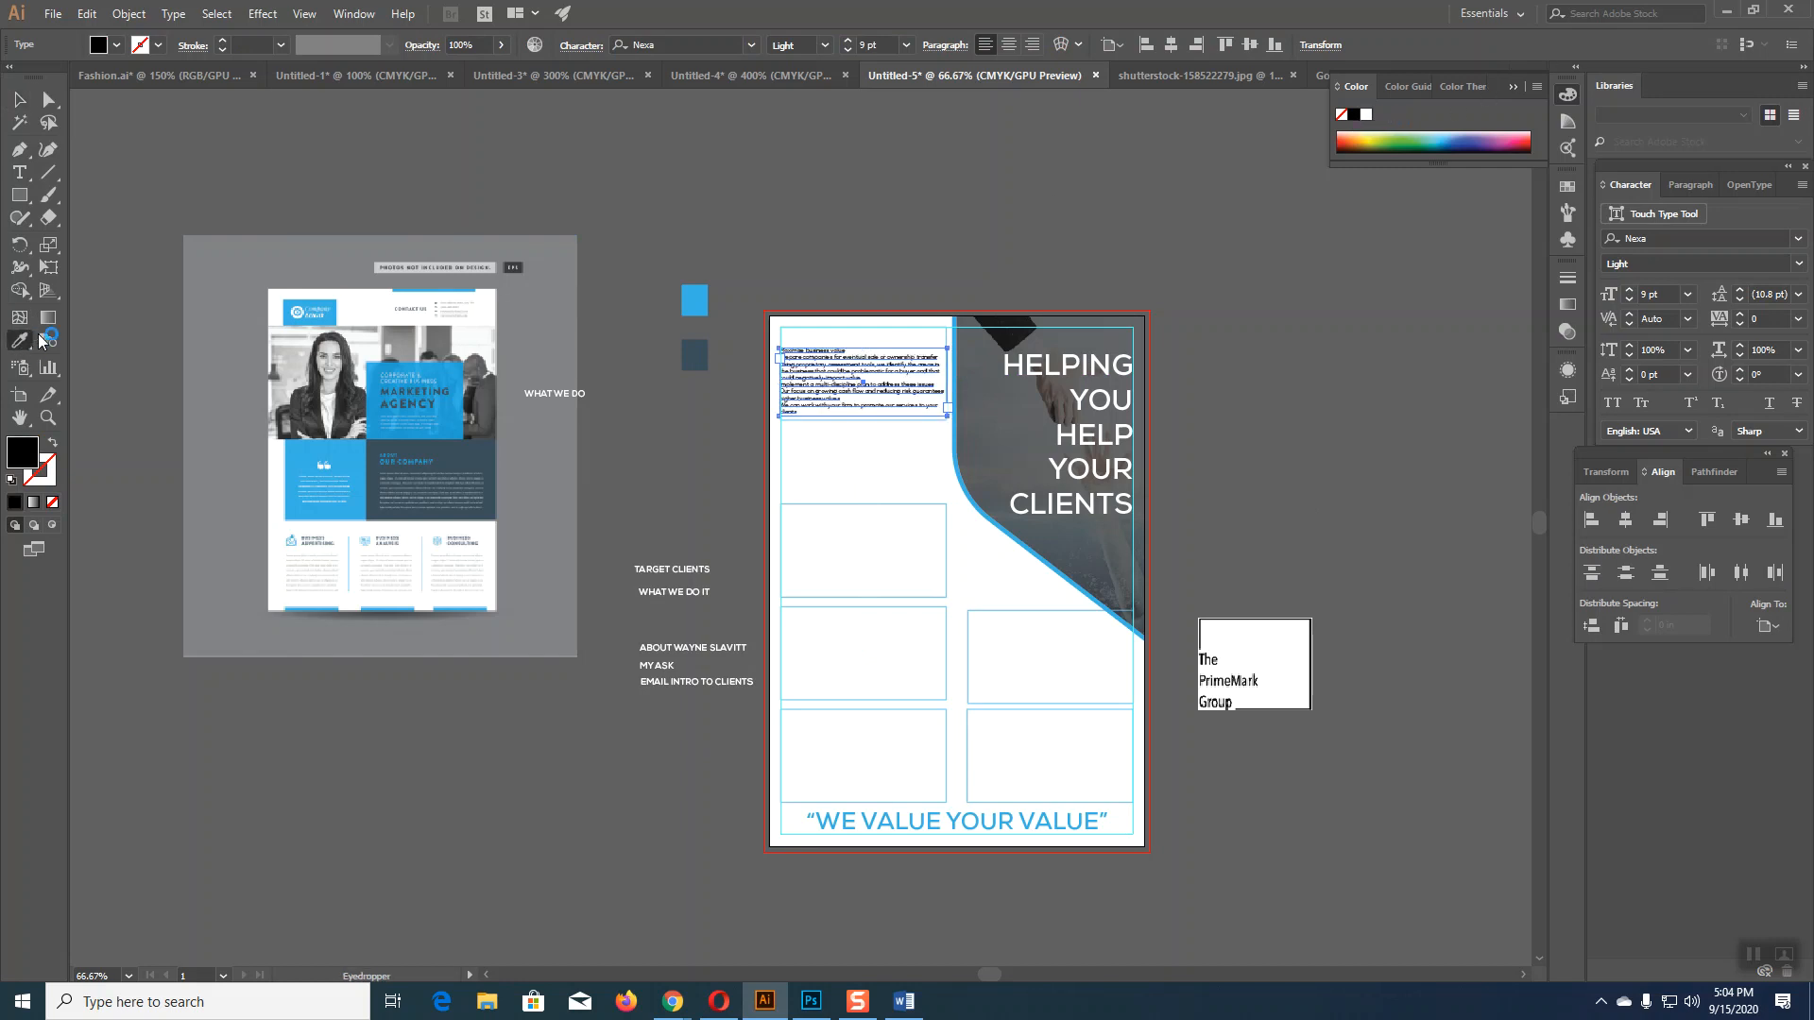
click(340, 174)
click(18, 99)
click(624, 455)
Step: Place WHAT WE DO at the frame's top in sampled light blue and lower the frame's top edge to it
drag(552, 393, 813, 334)
key(ctrl+plus)
key(ctrl+plus)
key(ctrl+plus)
key(ctrl+plus)
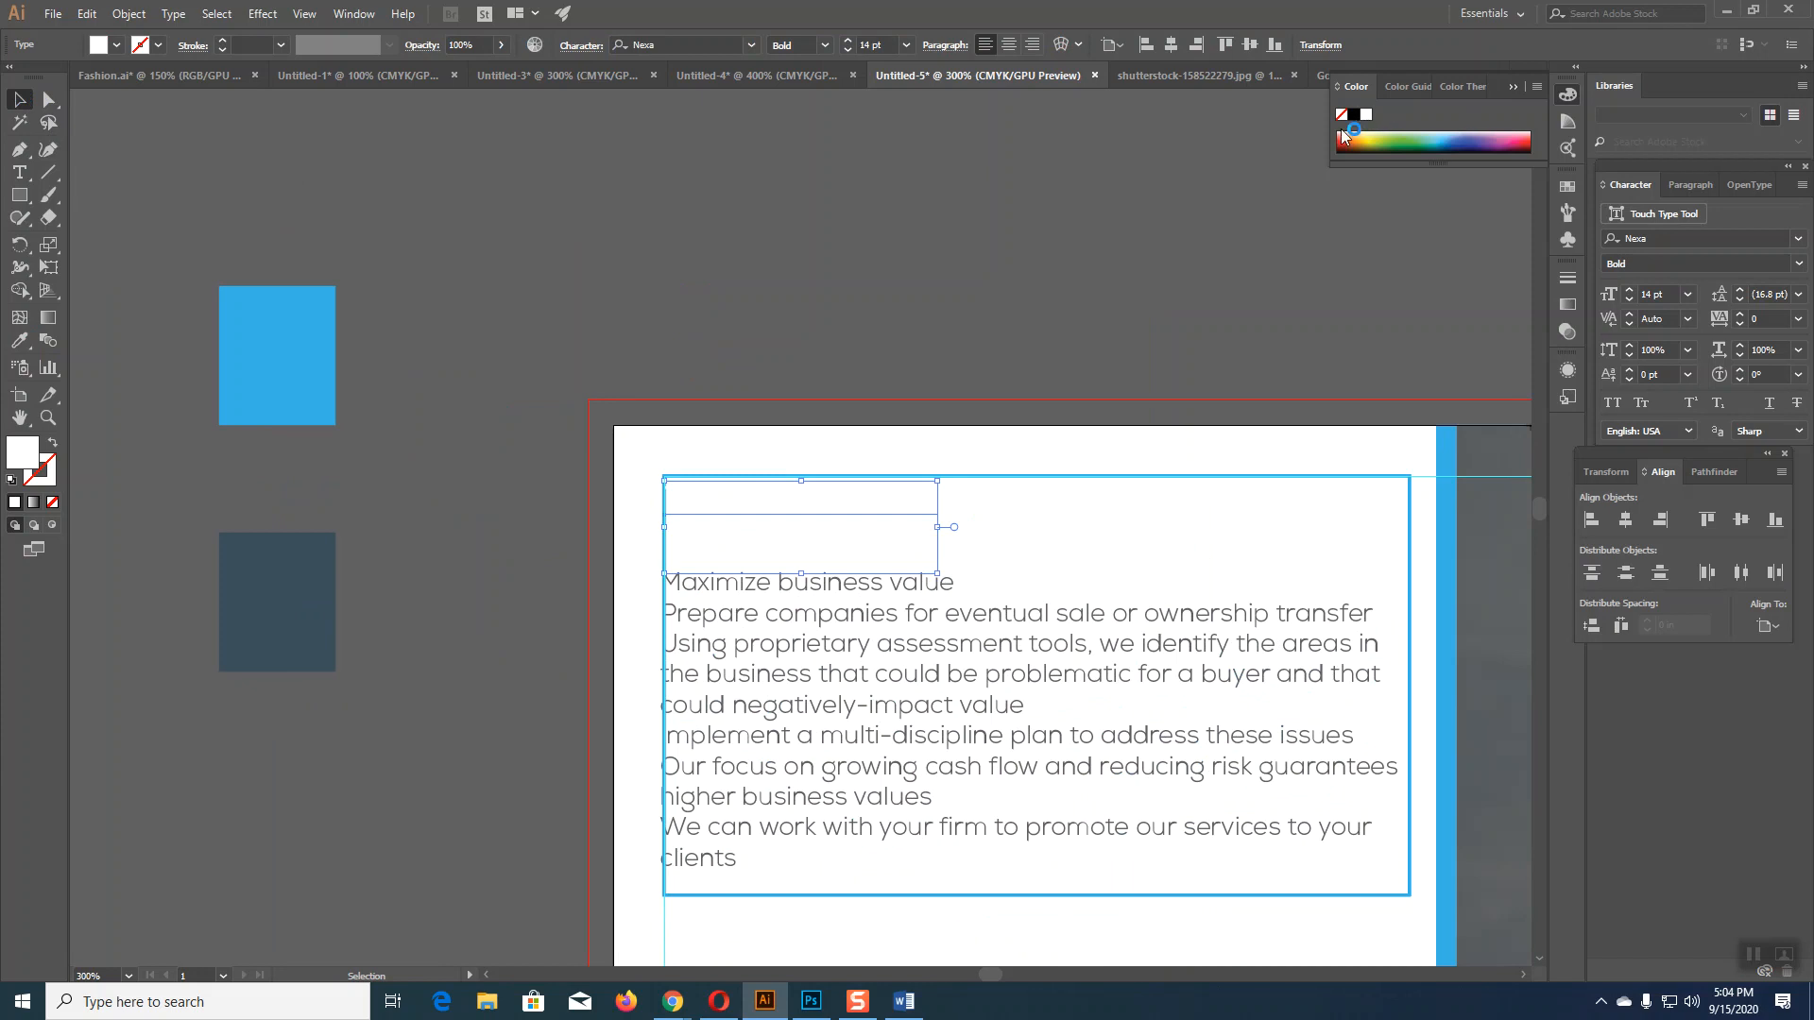
click(19, 341)
click(238, 316)
click(19, 100)
click(525, 251)
drag(800, 518, 790, 553)
click(344, 326)
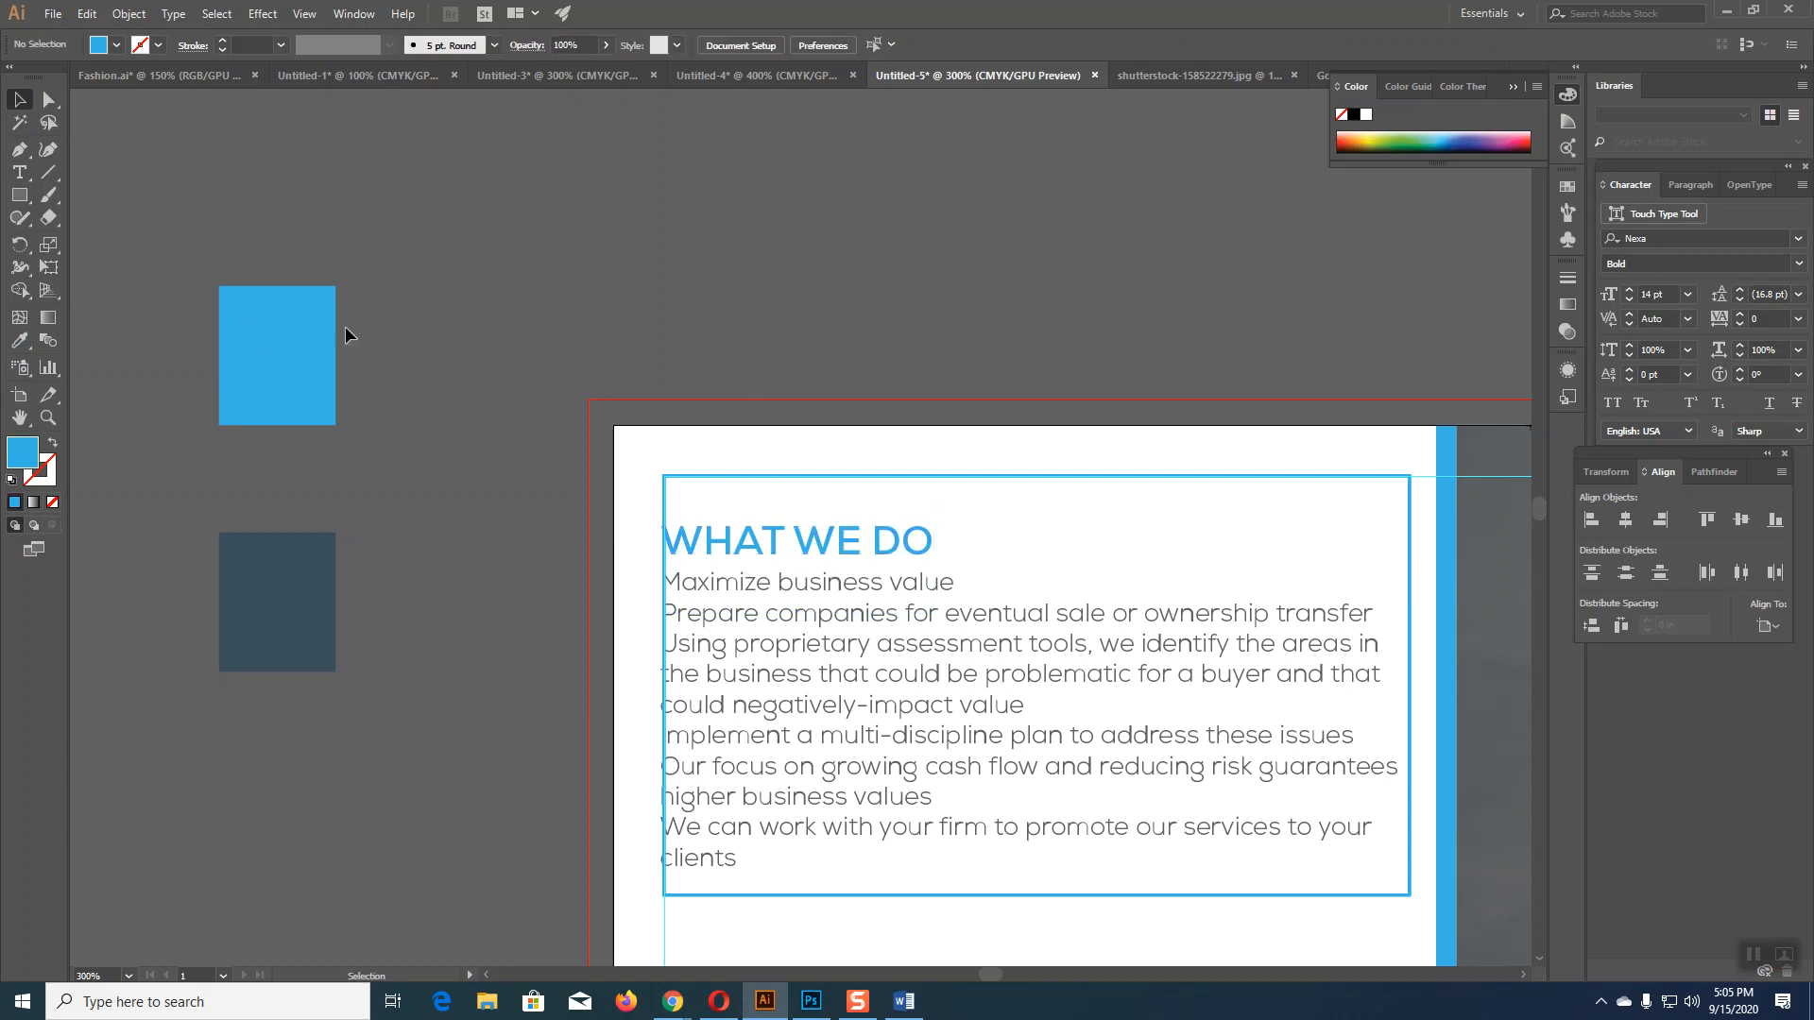
click(1007, 478)
drag(1037, 475, 1036, 540)
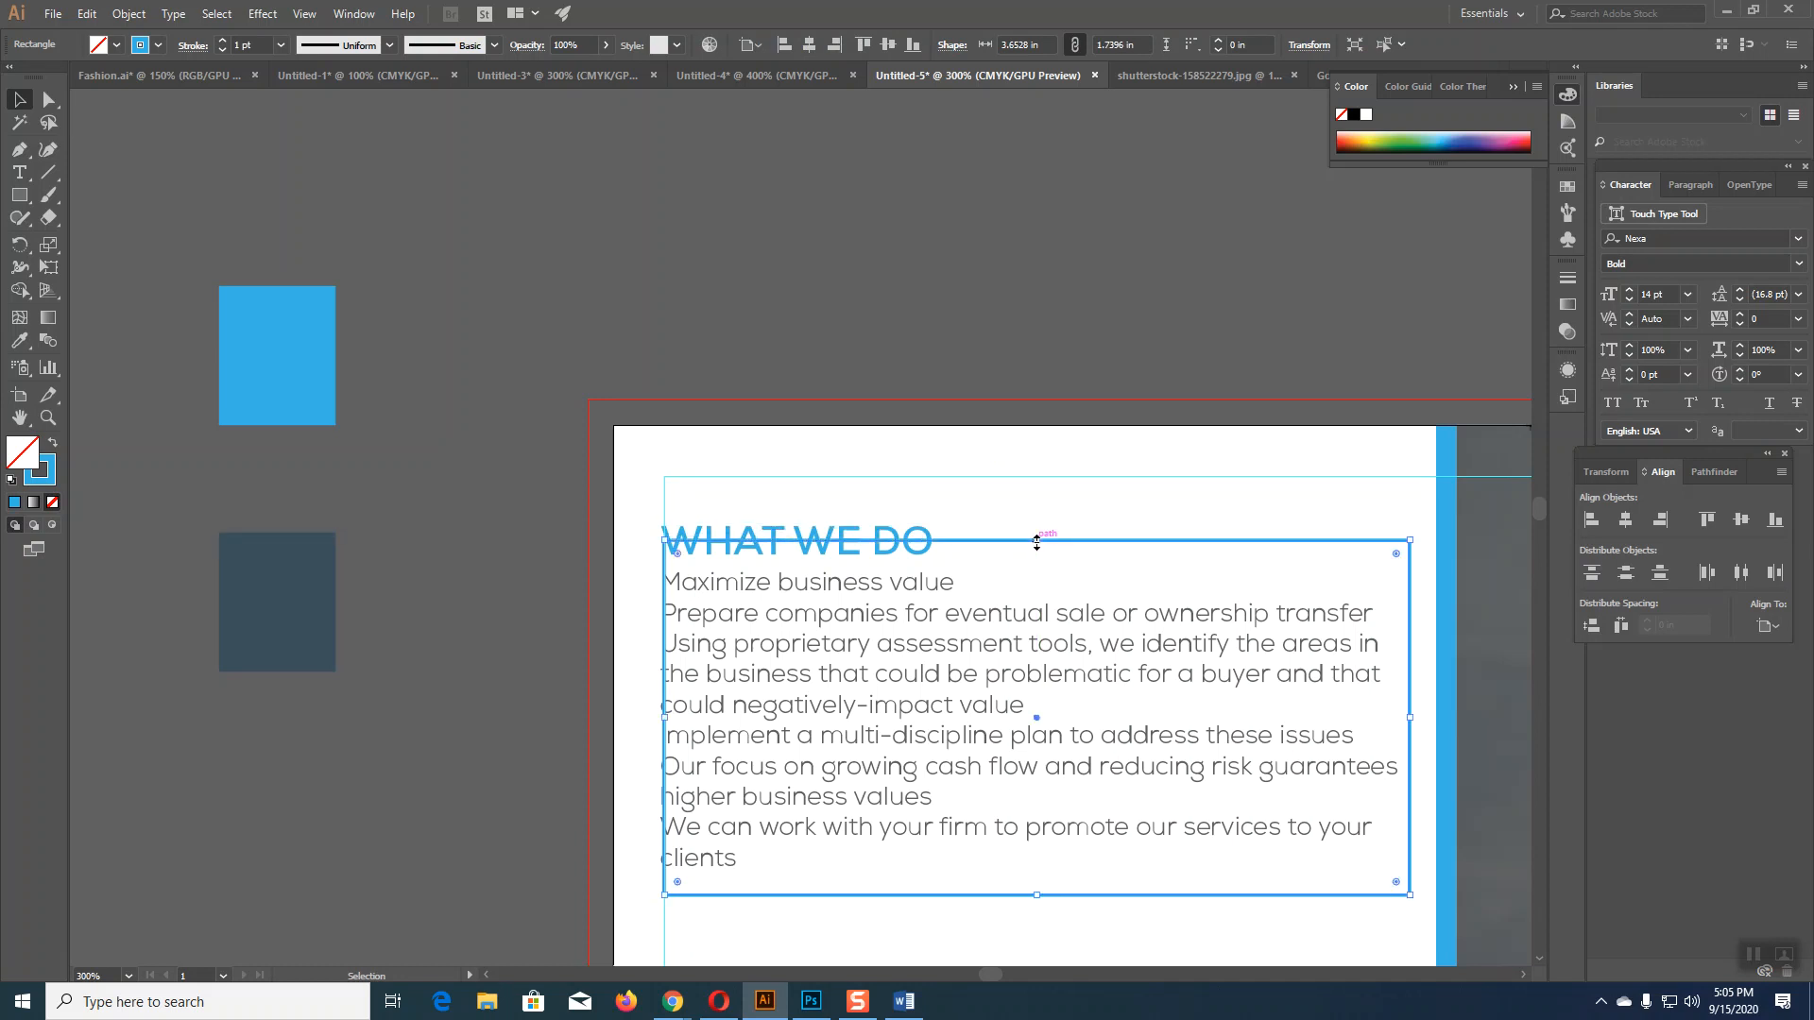
Step: Open a gap in the frame's top edge beside the heading by adding and deleting an anchor point
click(70, 279)
click(18, 149)
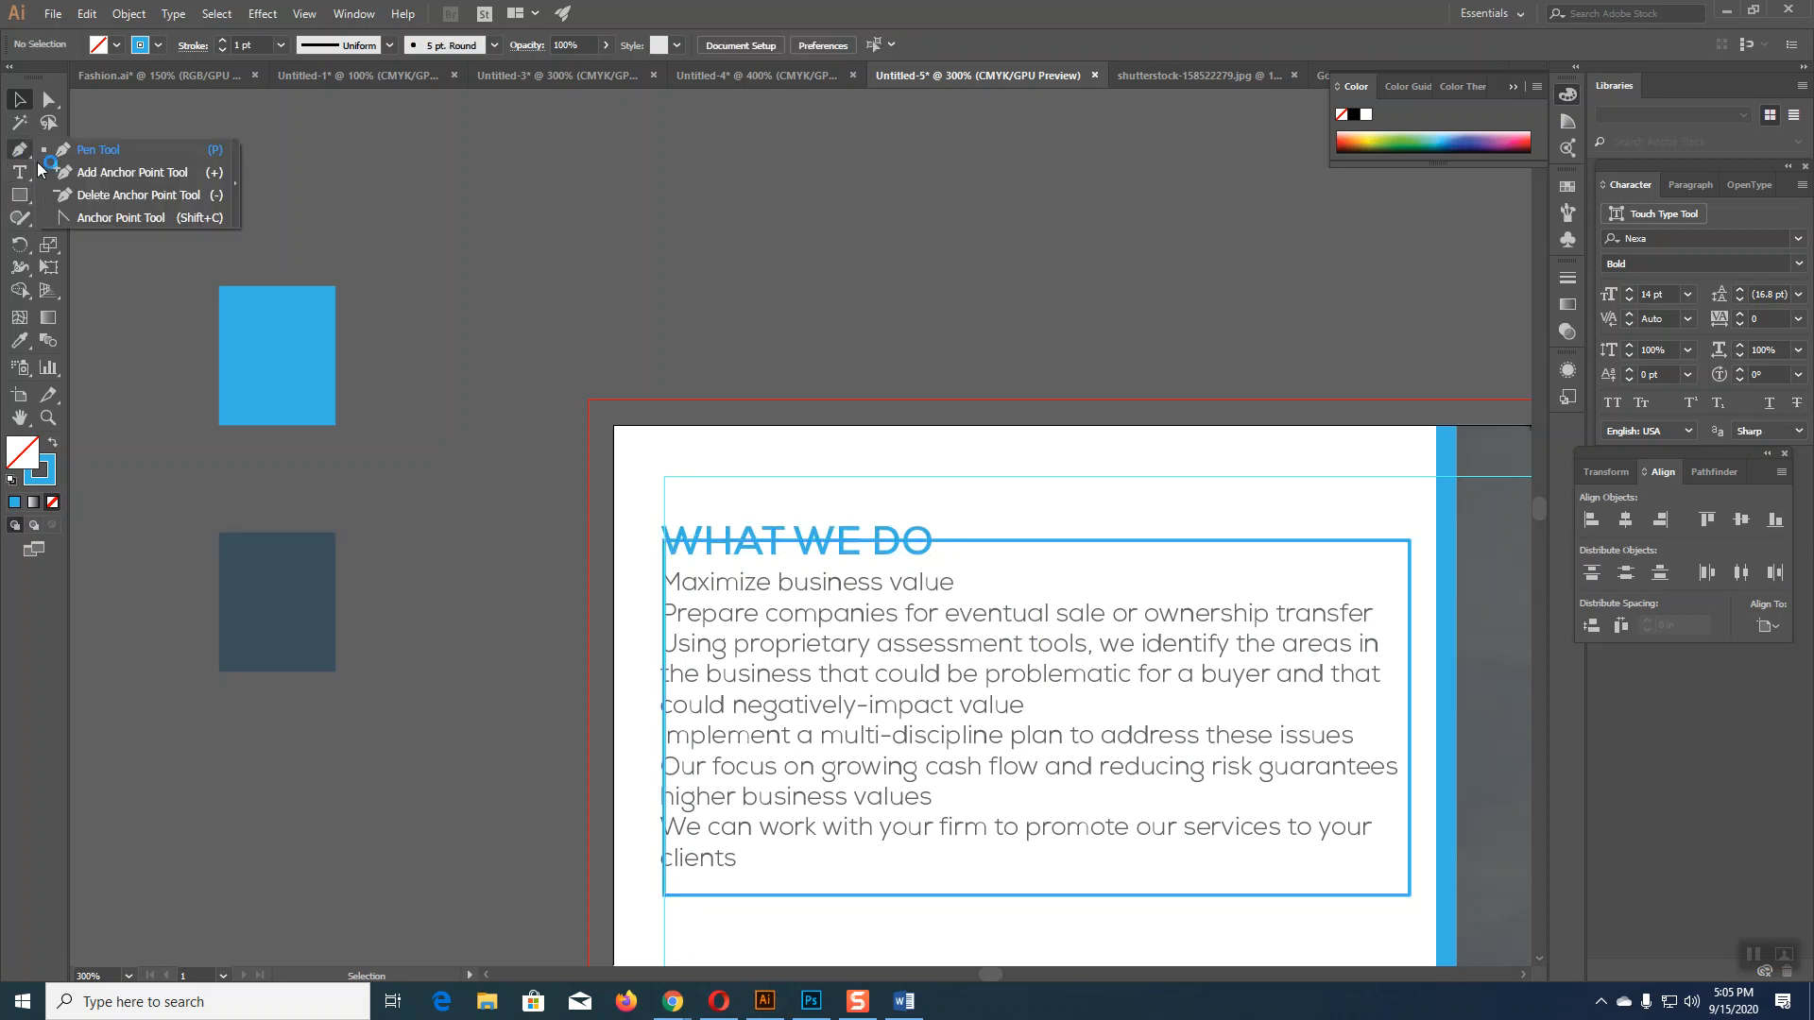
click(94, 177)
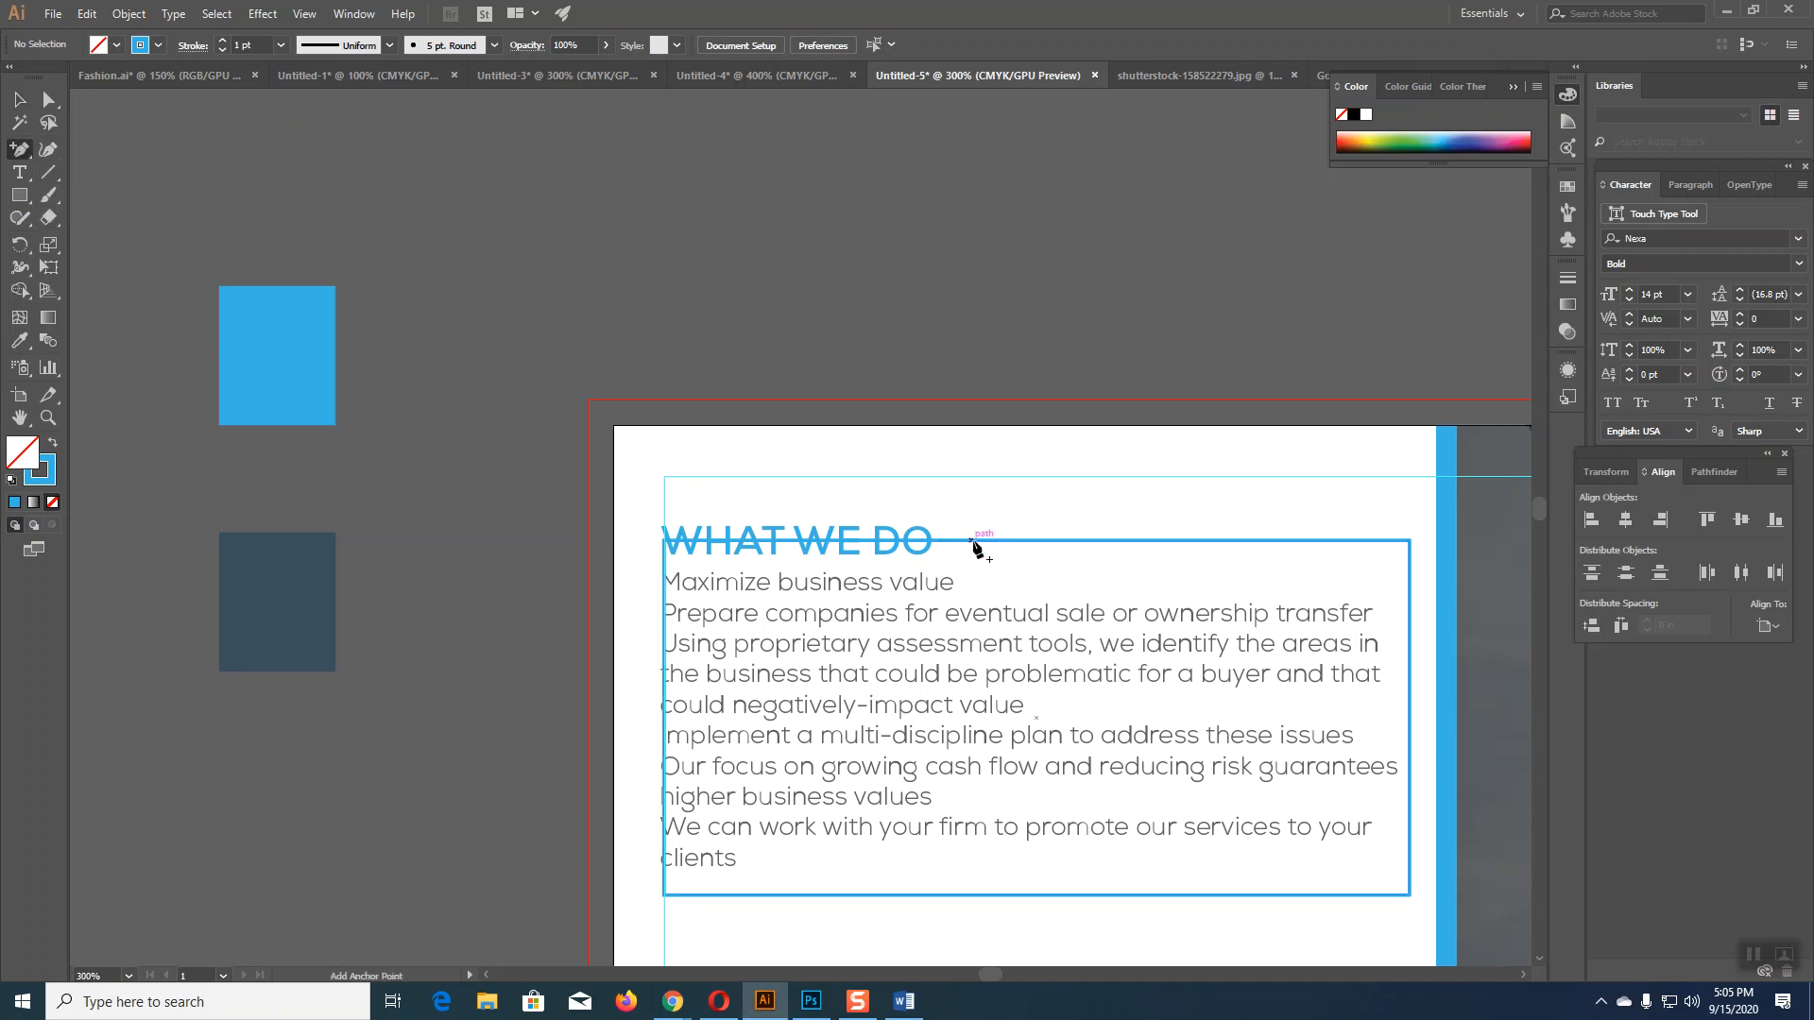
click(973, 540)
click(48, 99)
click(417, 223)
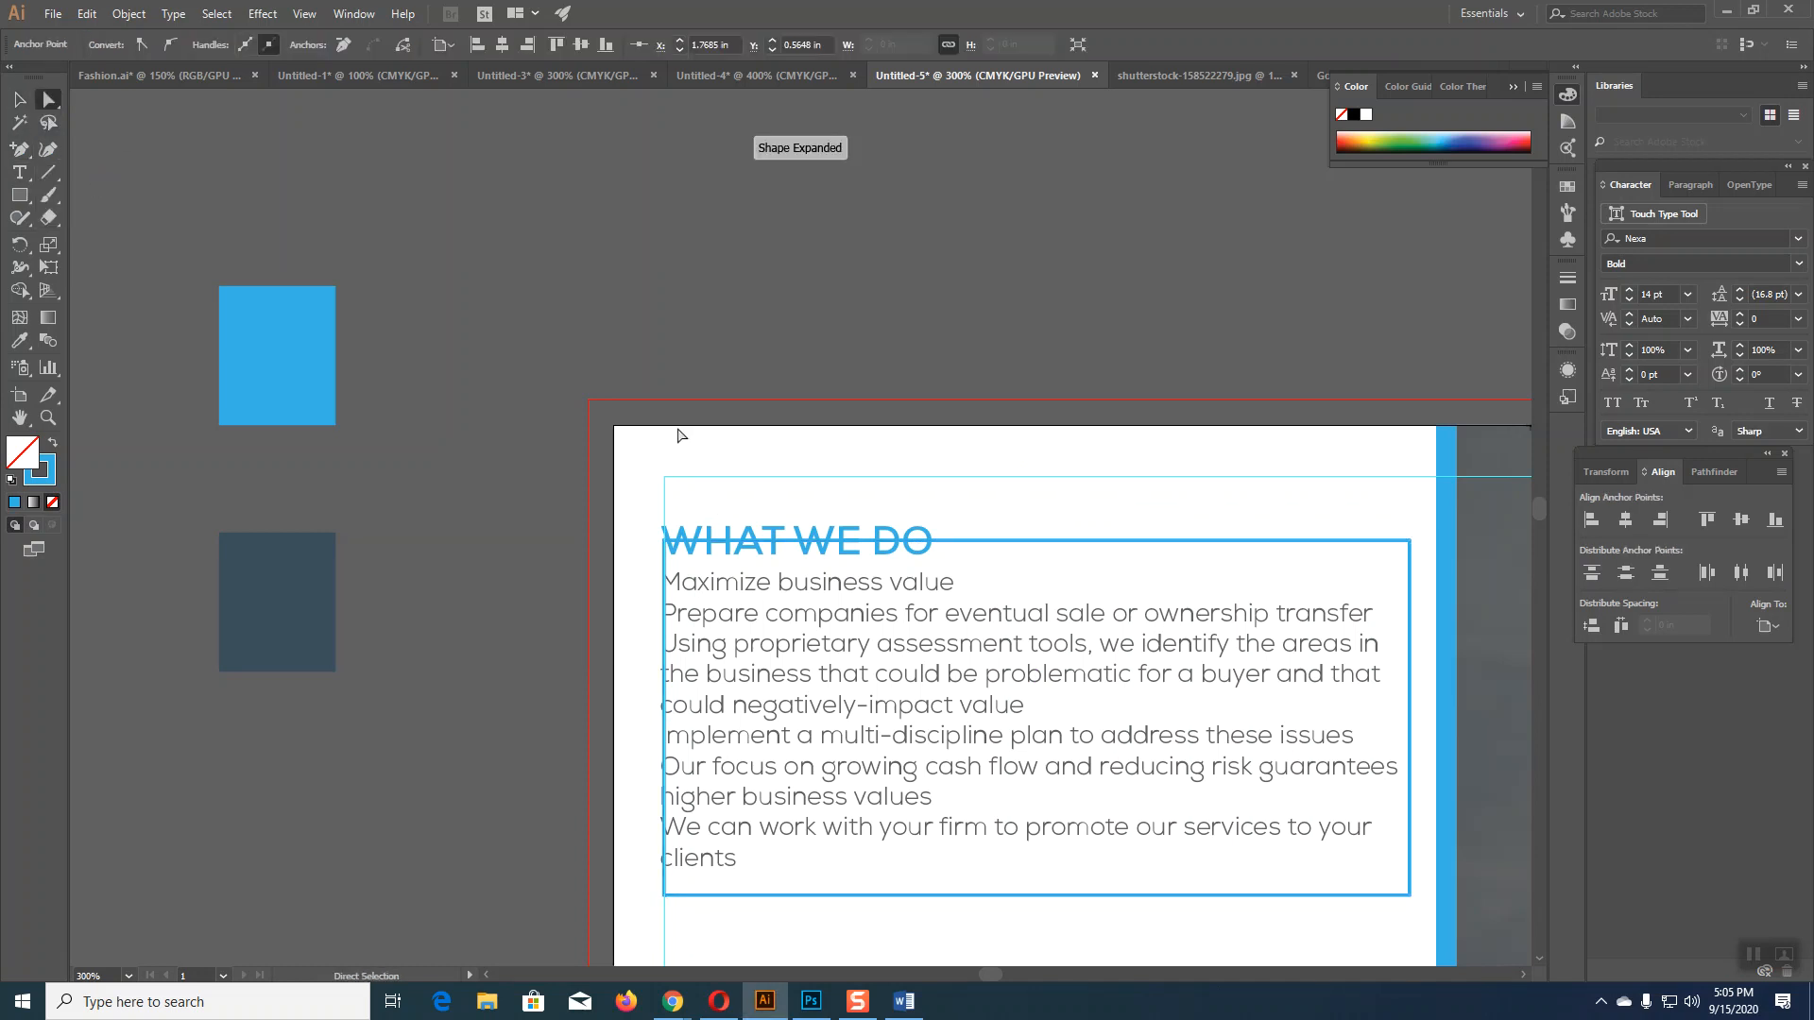
click(948, 547)
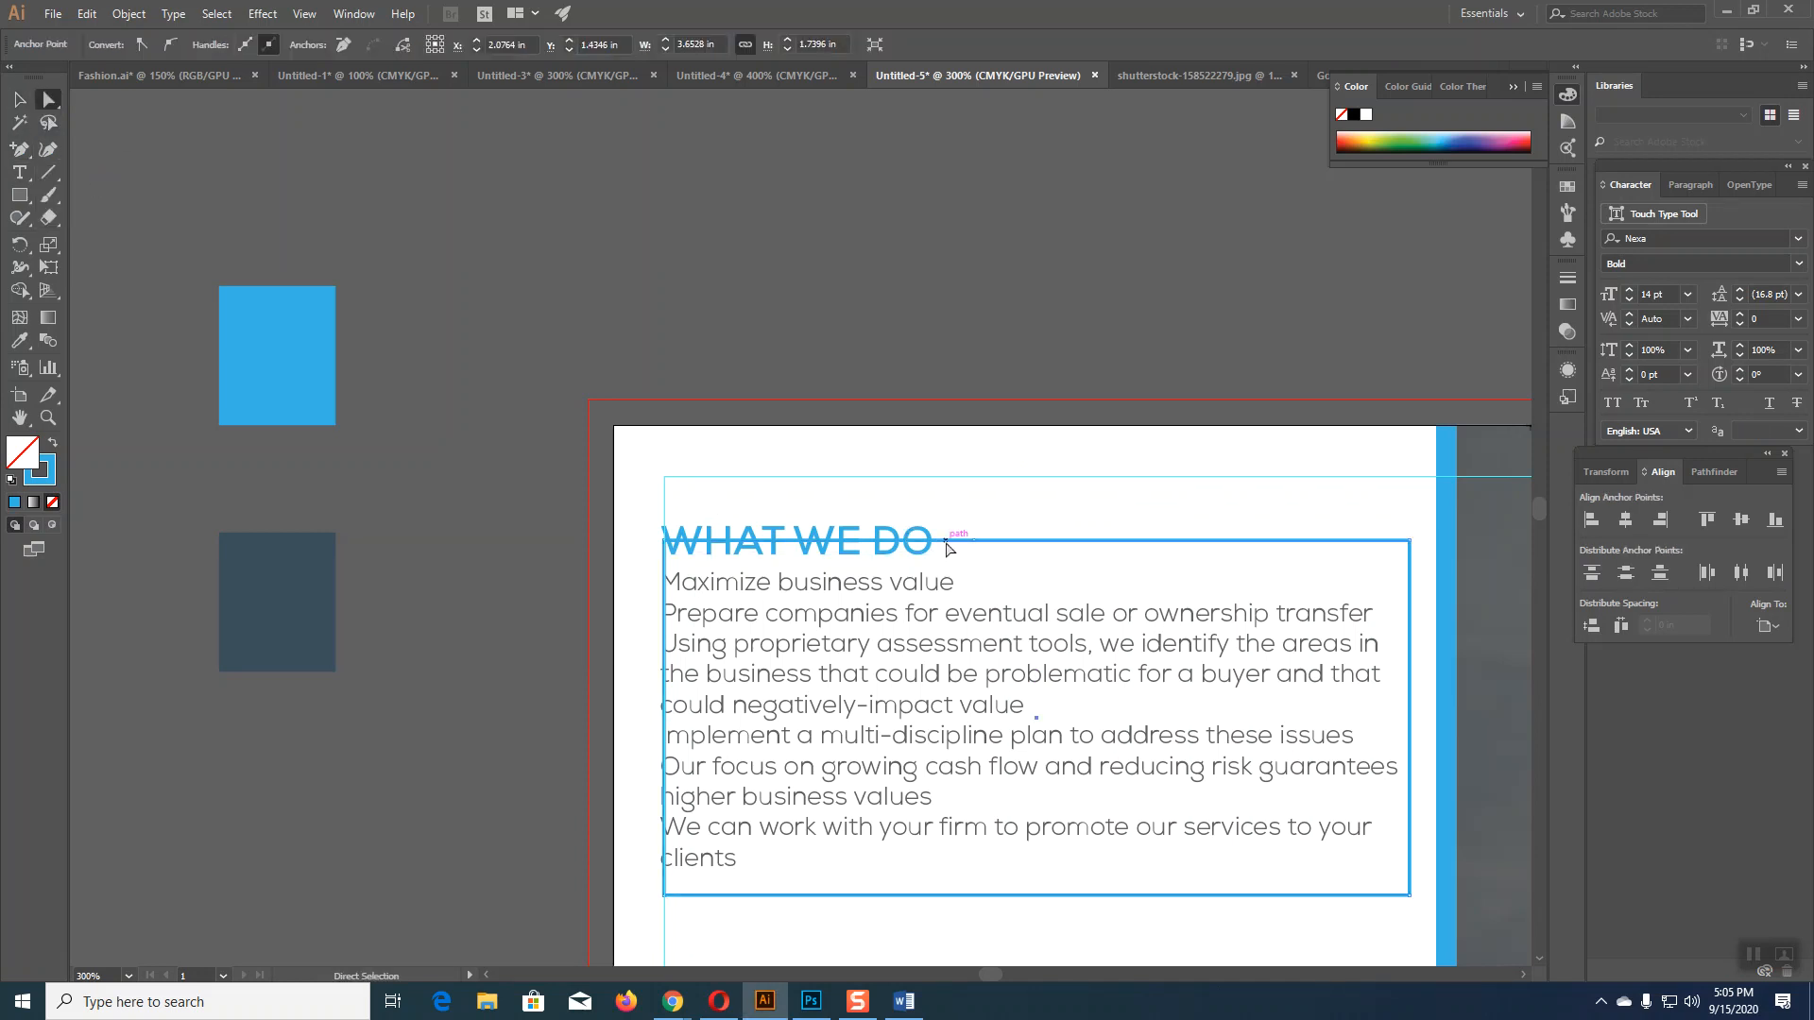
key(Delete)
click(18, 99)
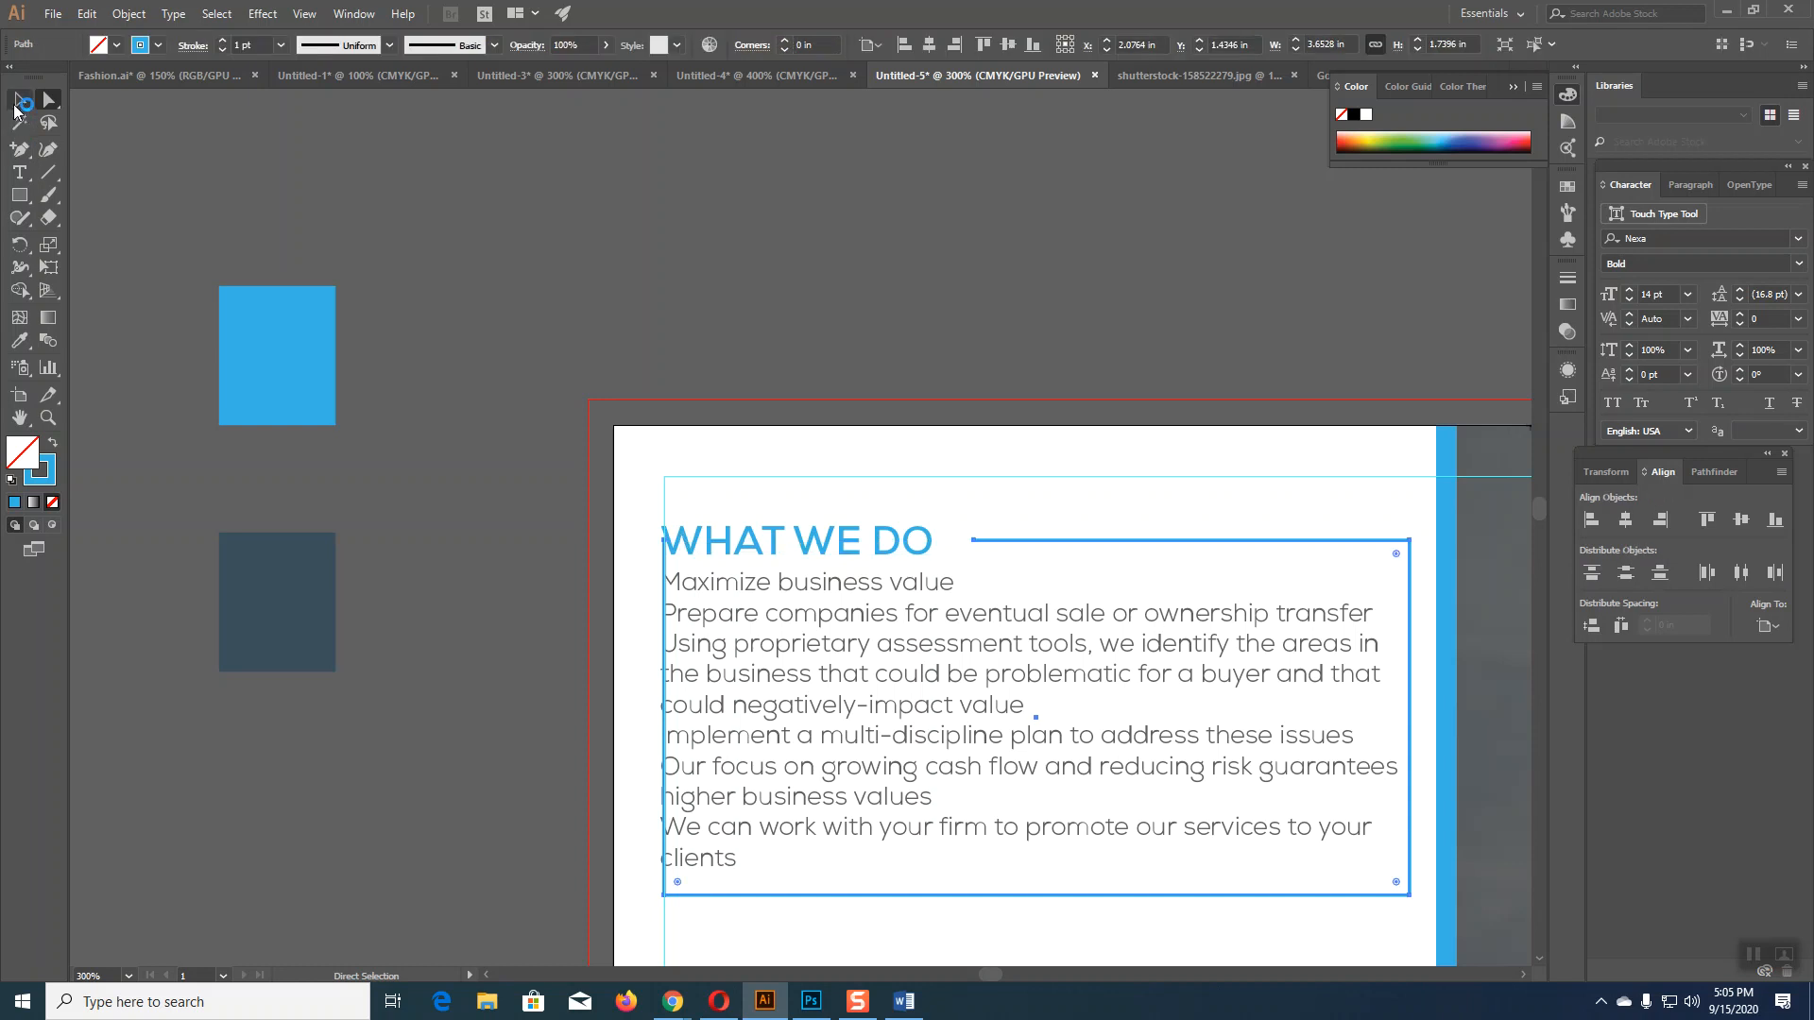
click(801, 280)
Step: Nudge the WHAT WE DO heading and body text right and down into alignment inside the frame
click(913, 547)
key(Right)
key(Right)
key(Right)
key(Right)
key(Right)
key(Right)
key(Right)
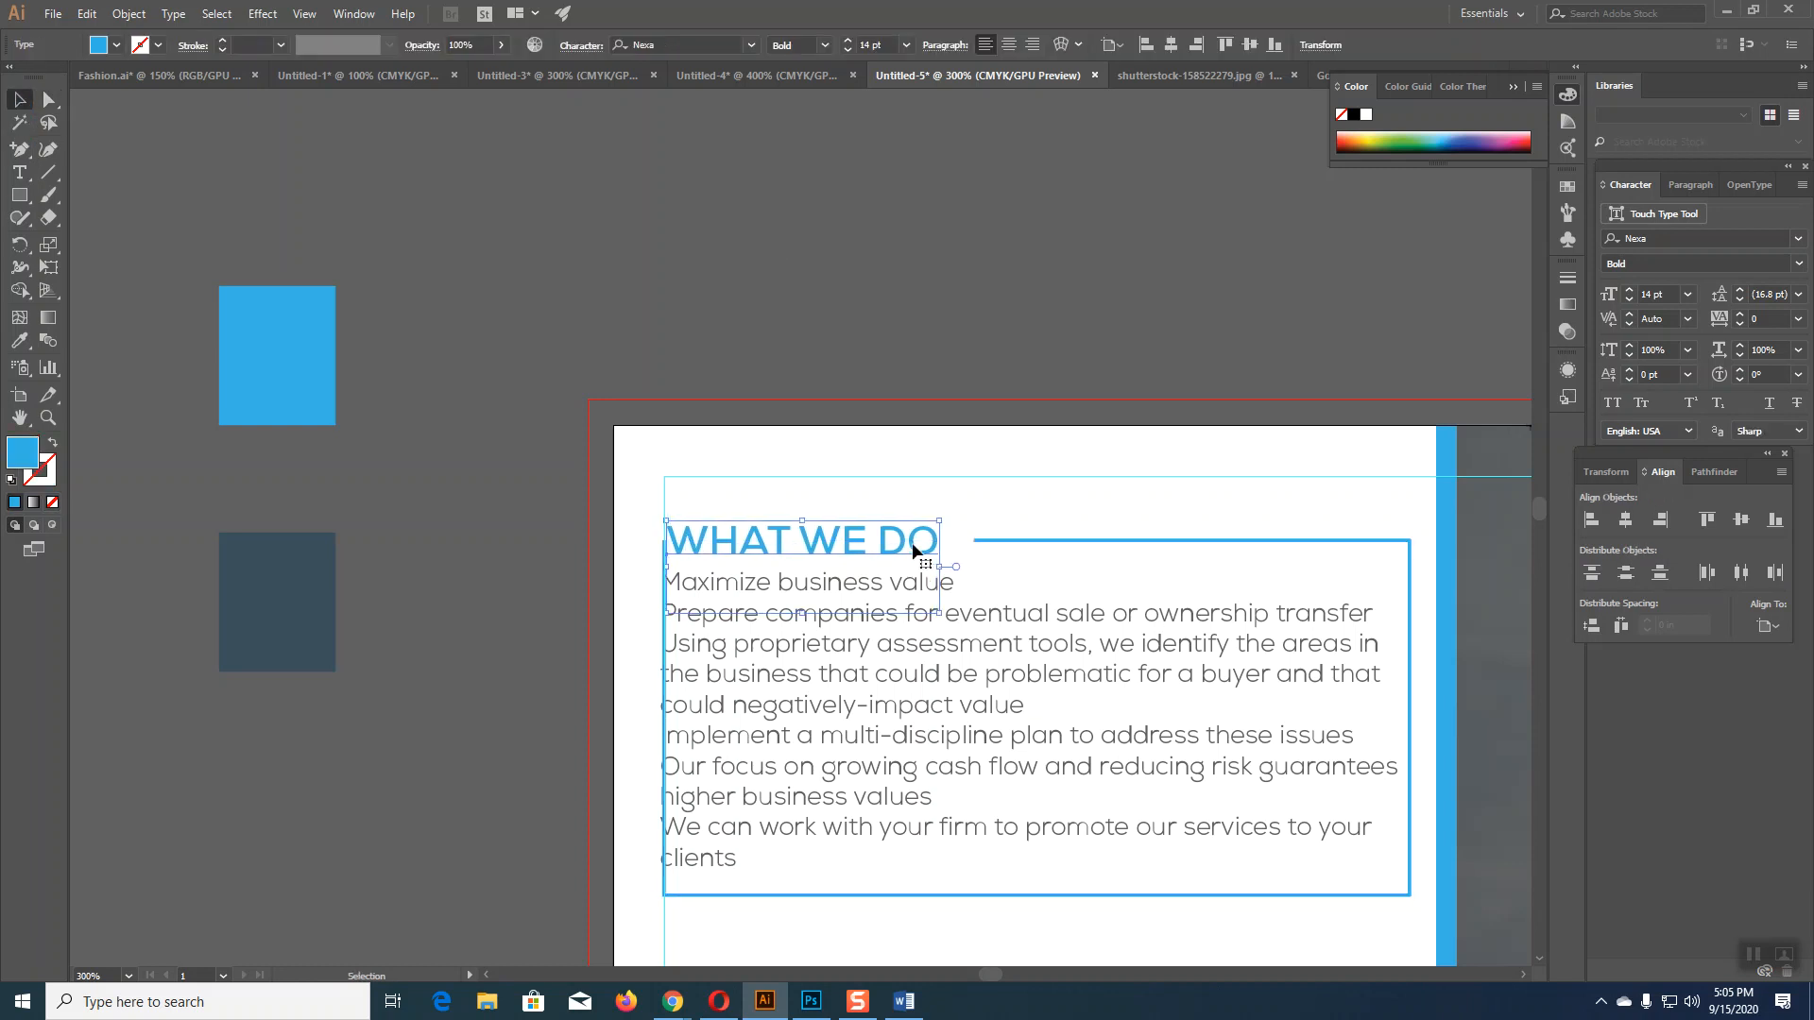
key(Right)
key(Right)
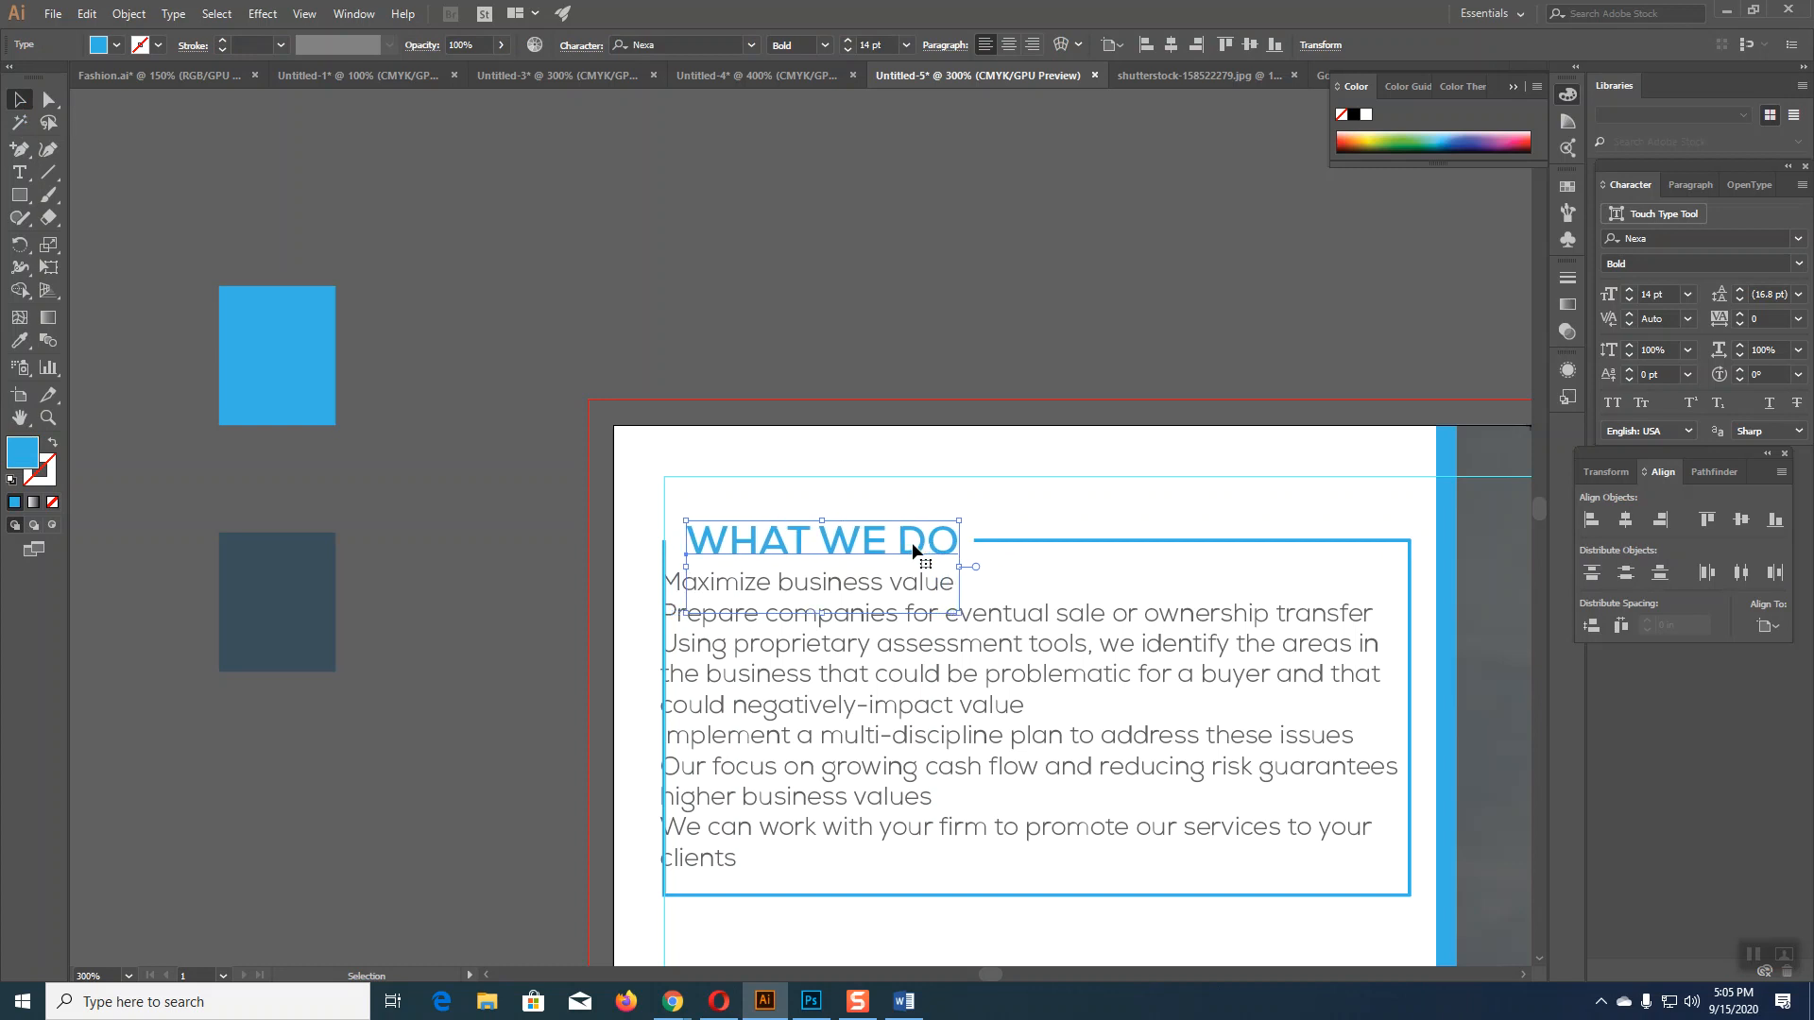
click(980, 617)
key(Right)
key(Right)
key(Right)
key(Right)
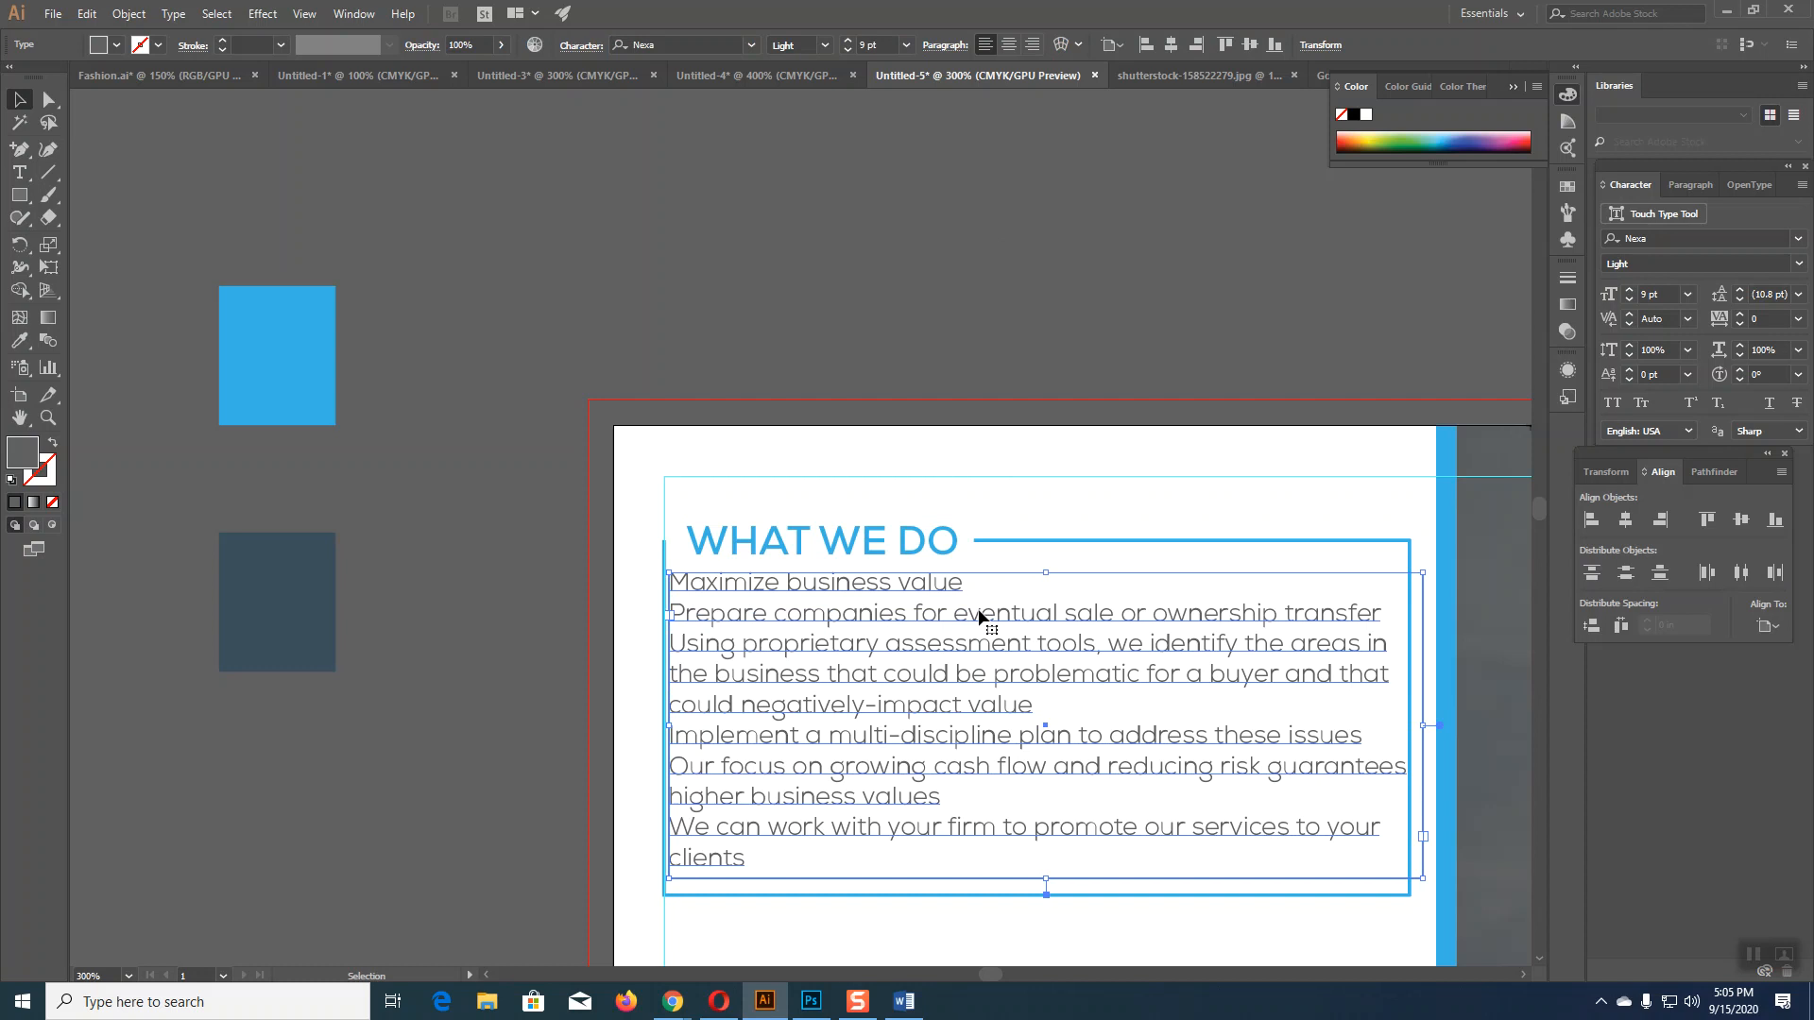
key(Right)
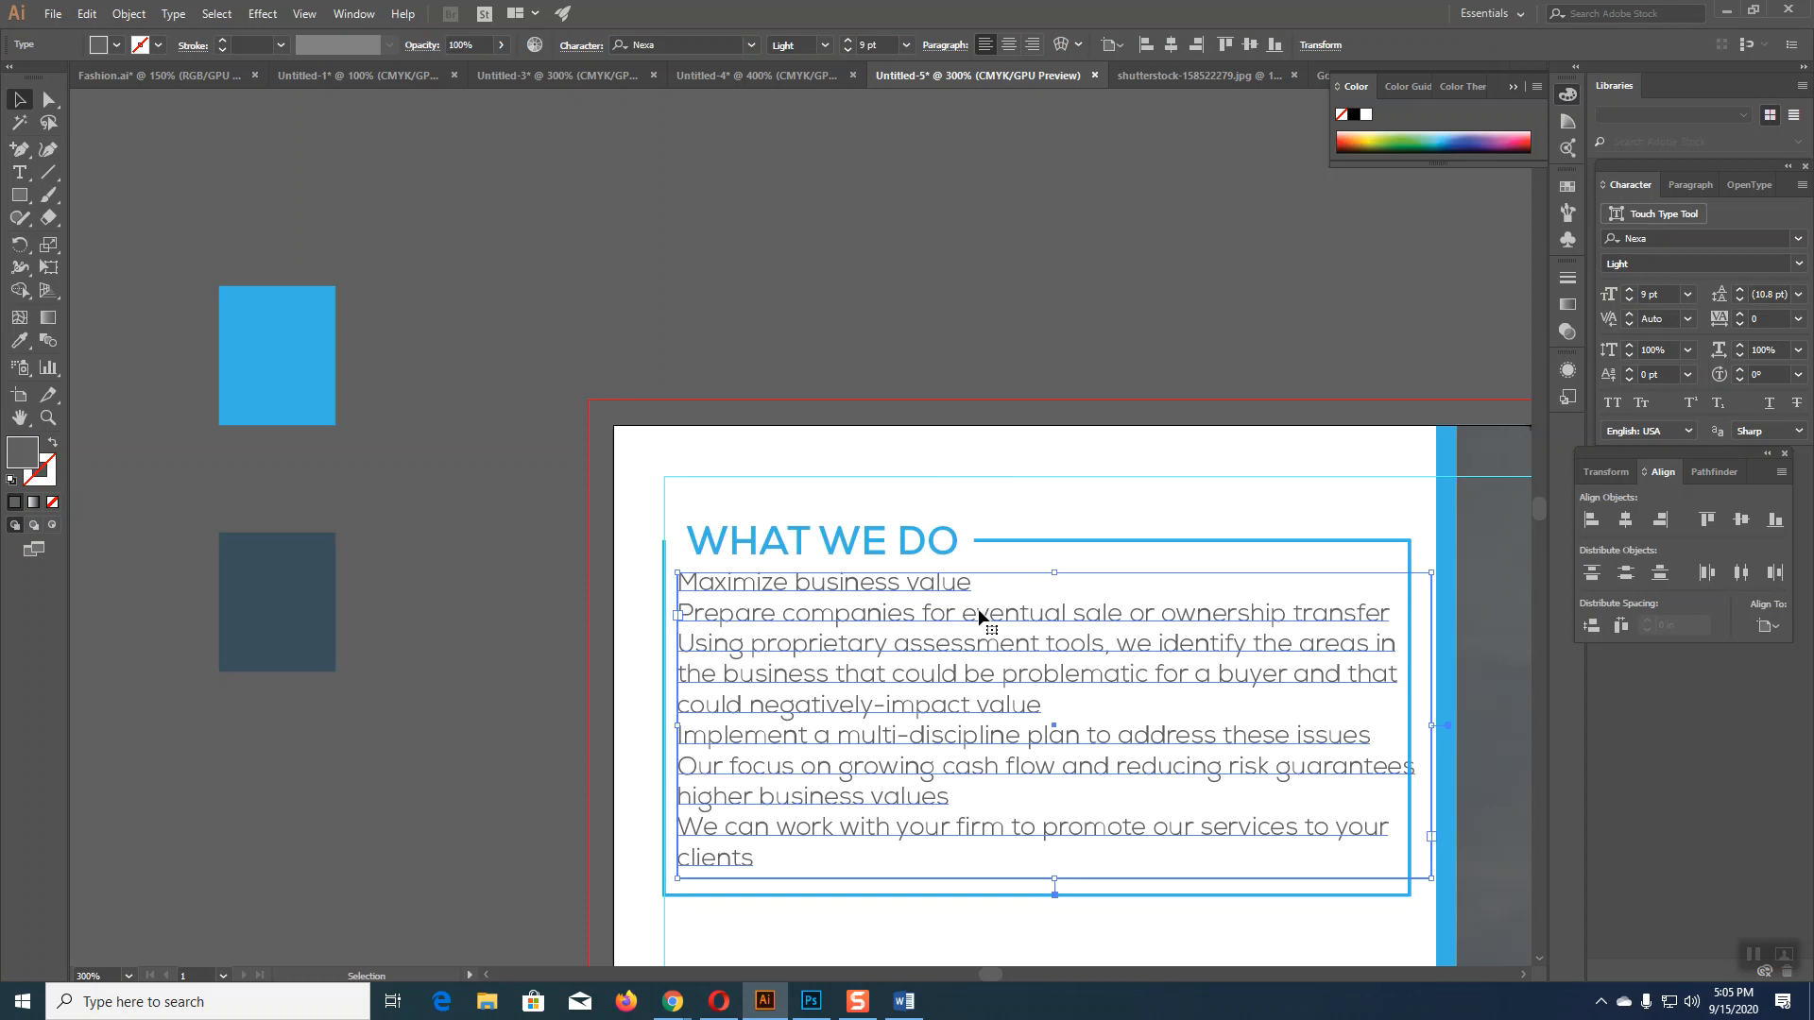
key(Down)
key(Down)
key(Down)
key(Down)
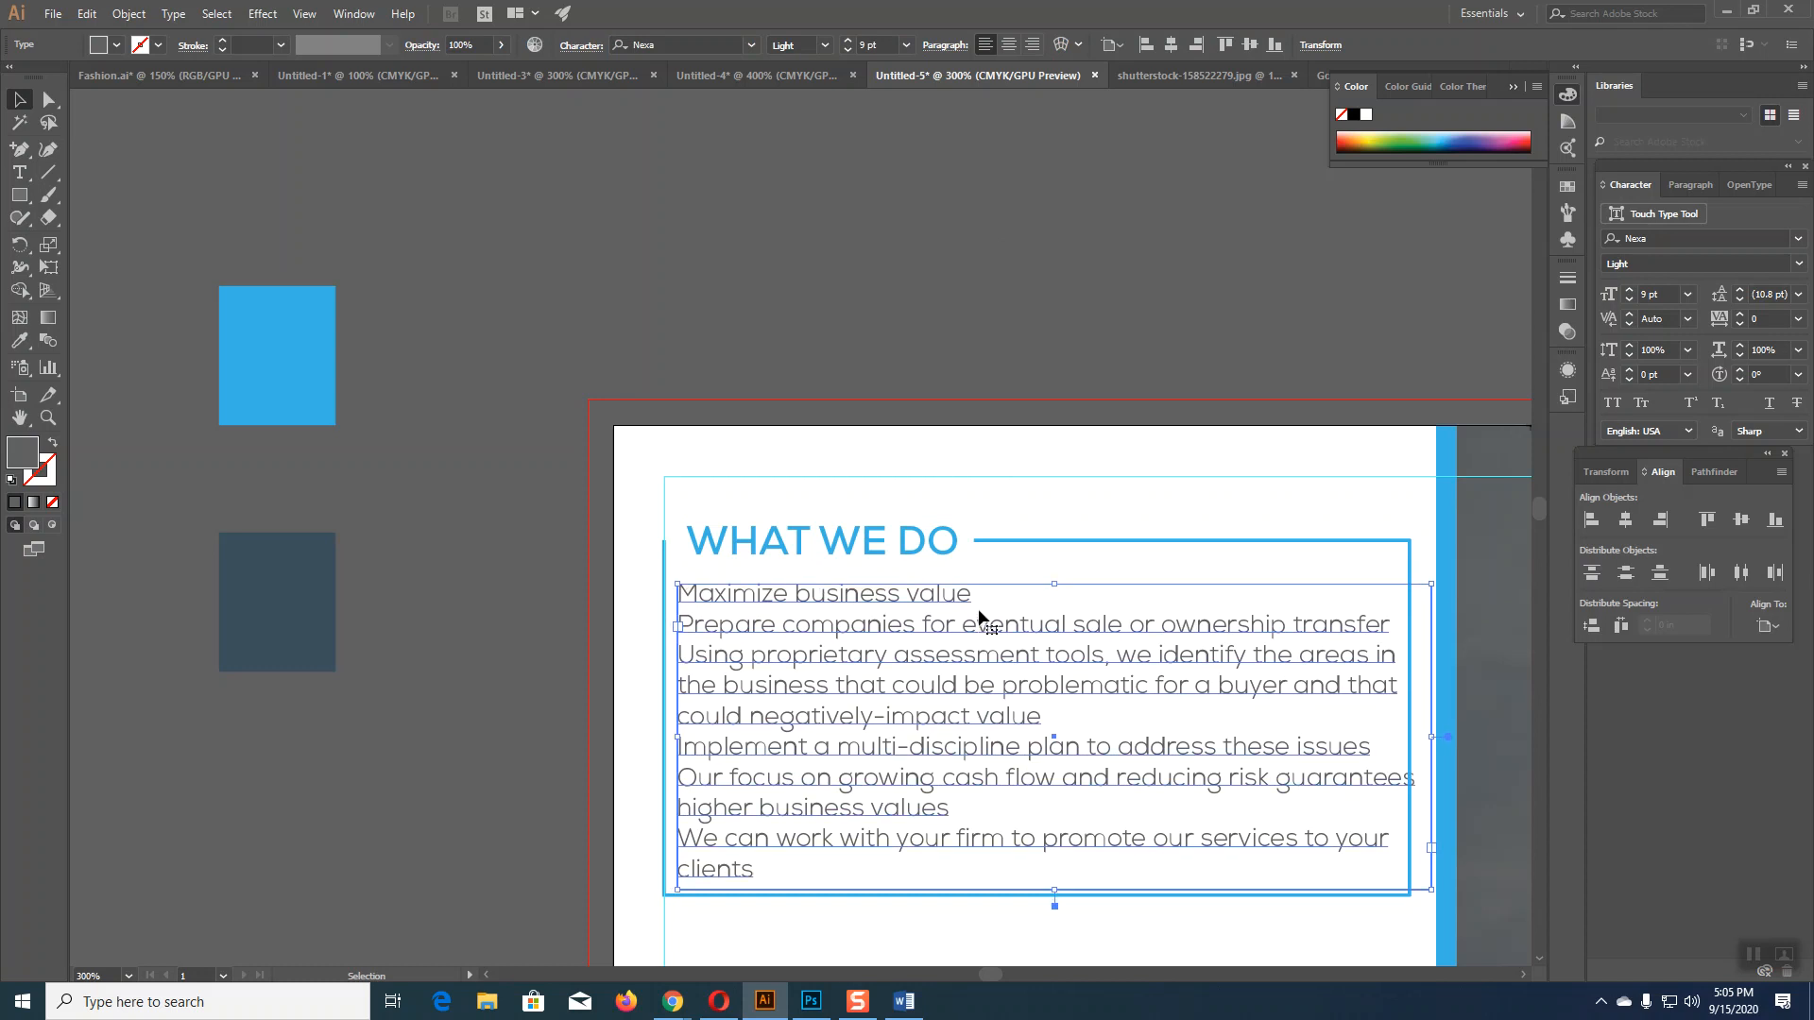
click(1046, 288)
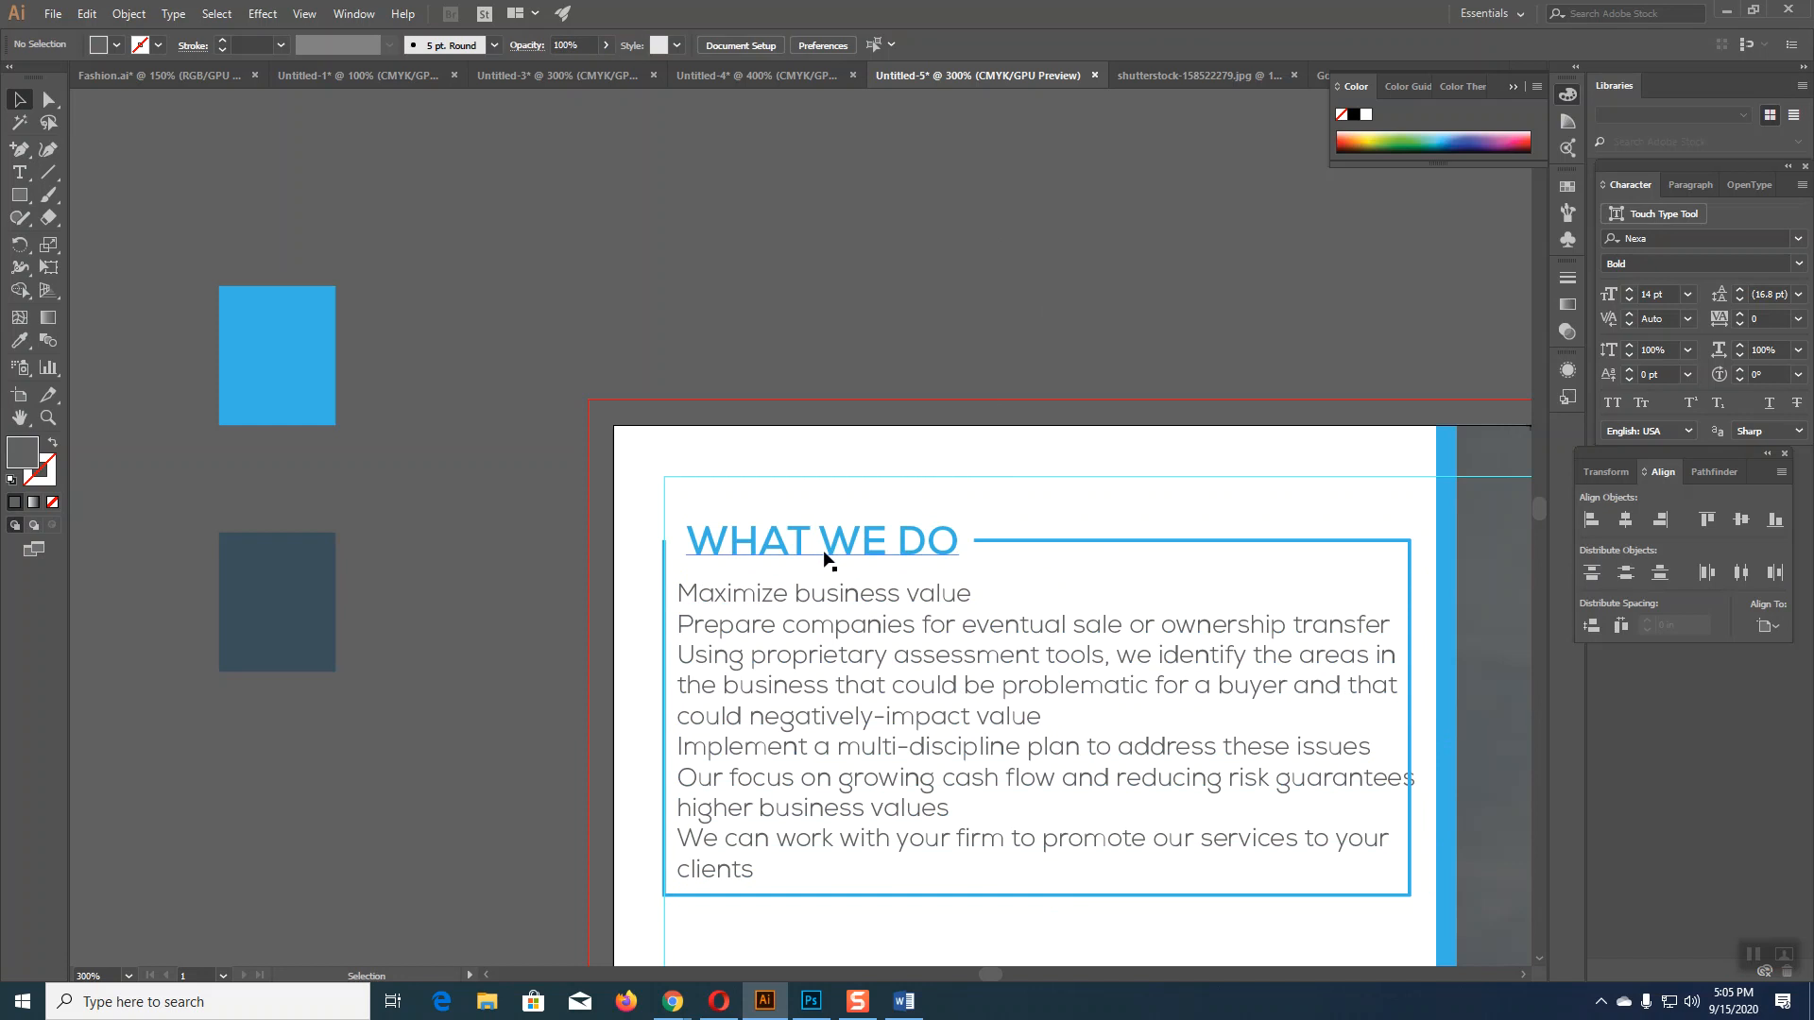
click(824, 551)
key(Down)
key(Down)
key(Down)
key(Down)
key(Down)
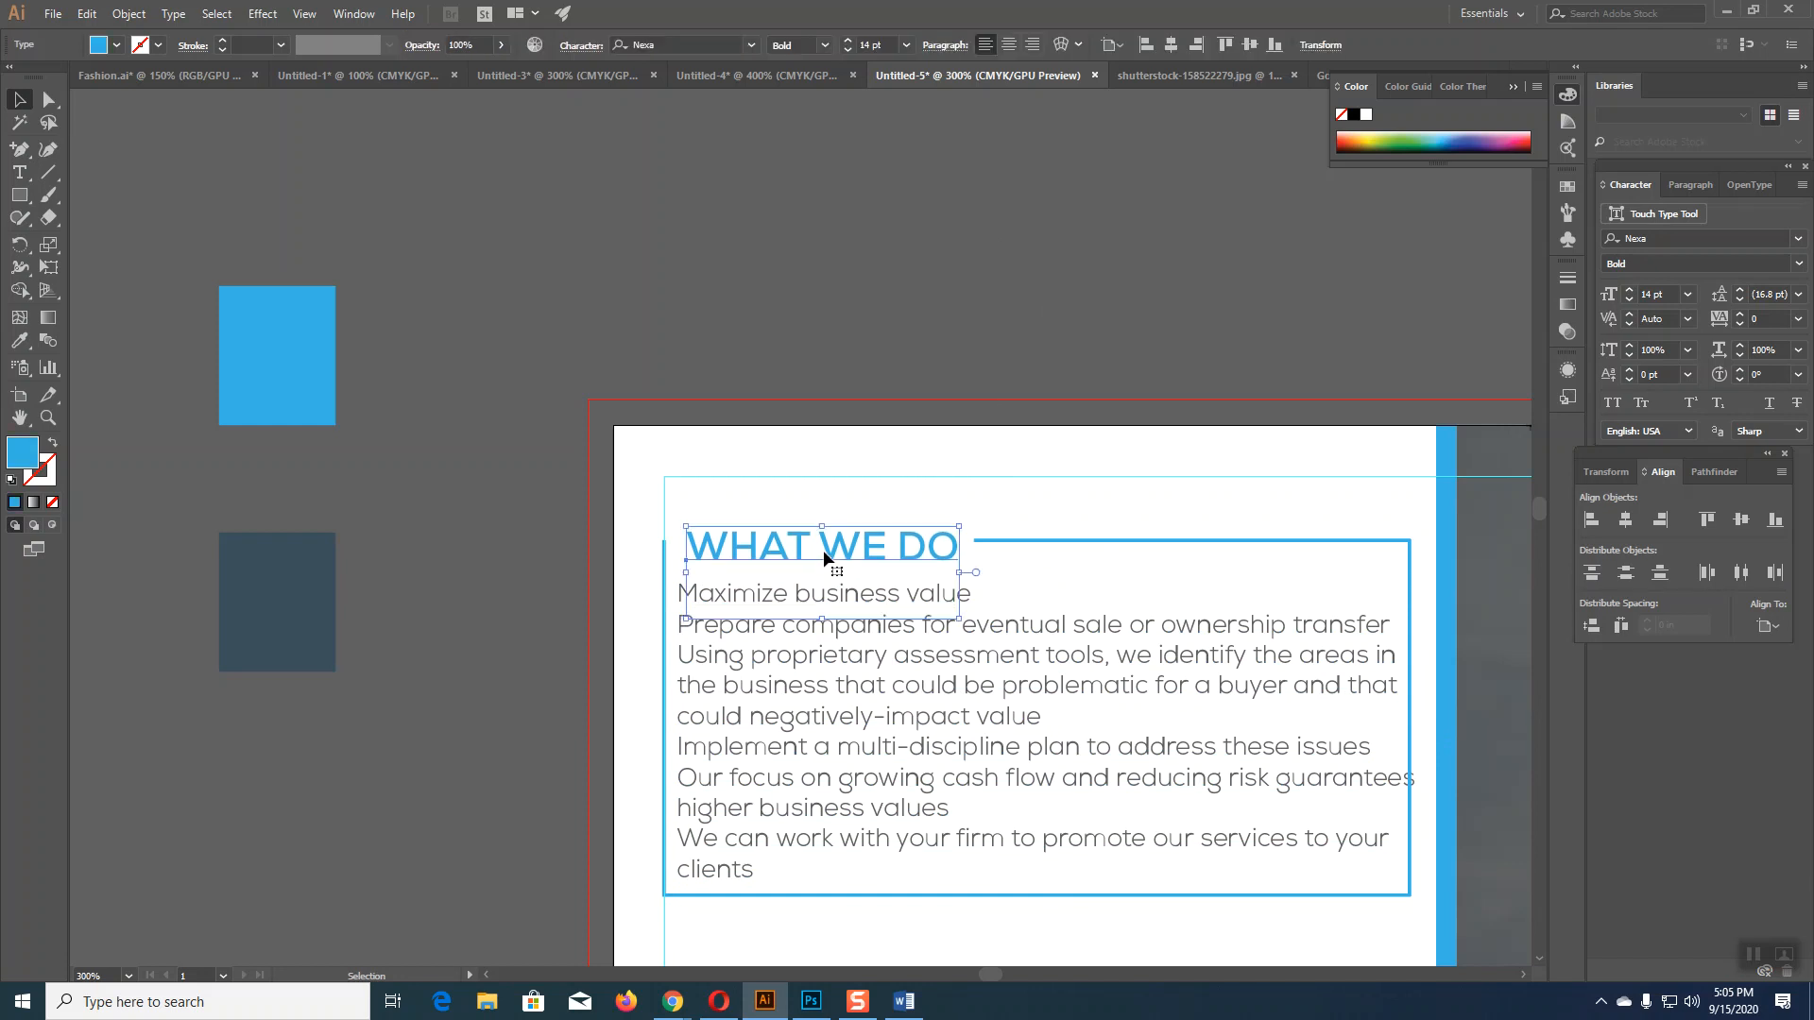
key(Up)
key(Up)
key(Up)
key(Up)
key(Up)
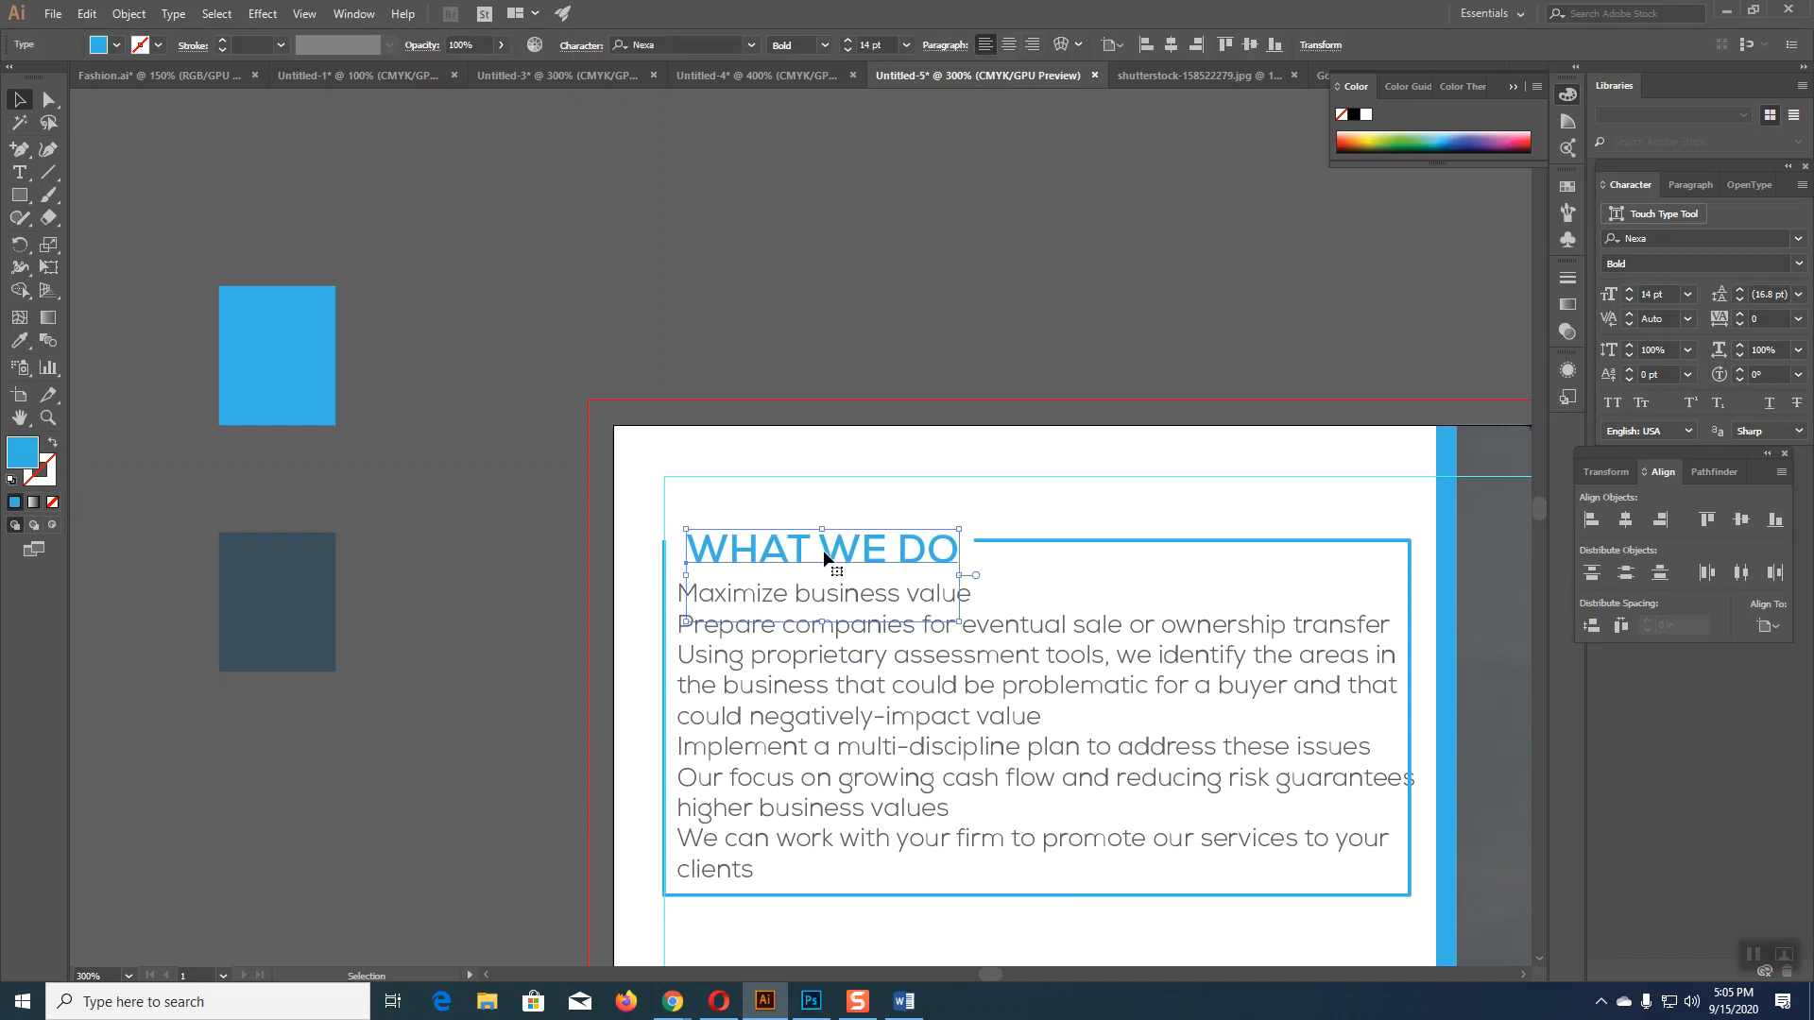
key(Left)
key(Left)
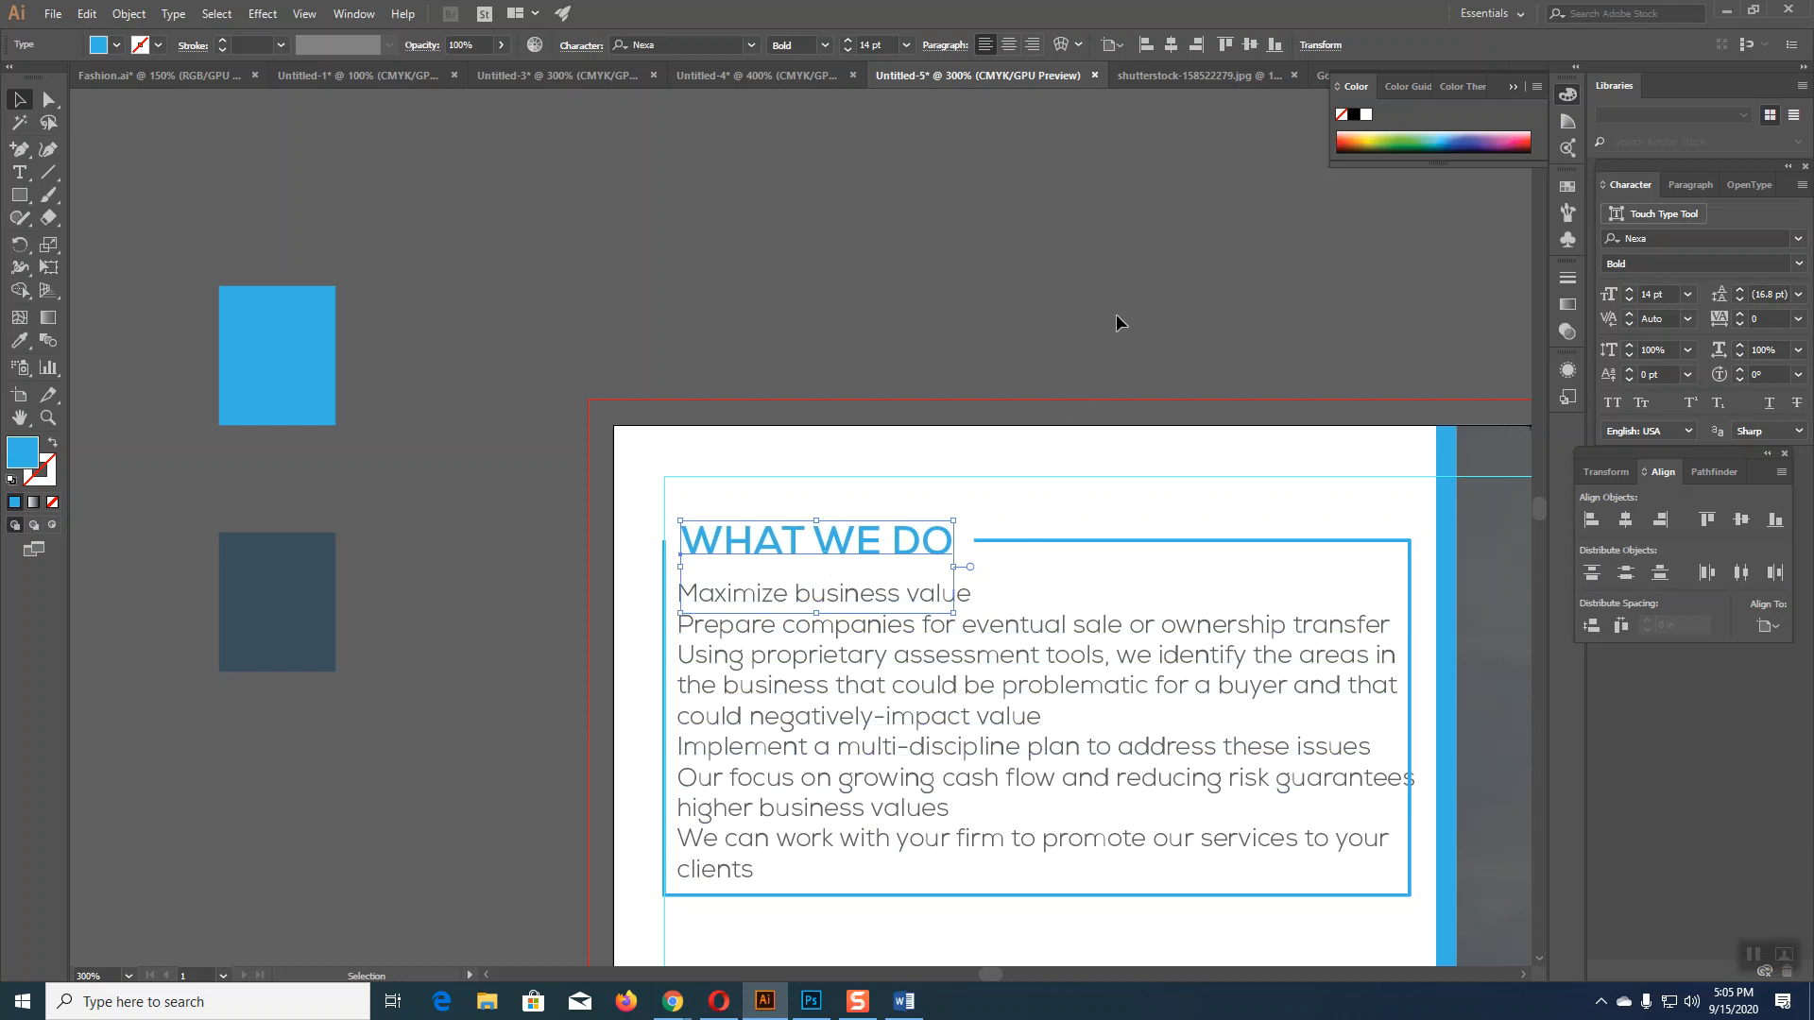
click(1168, 351)
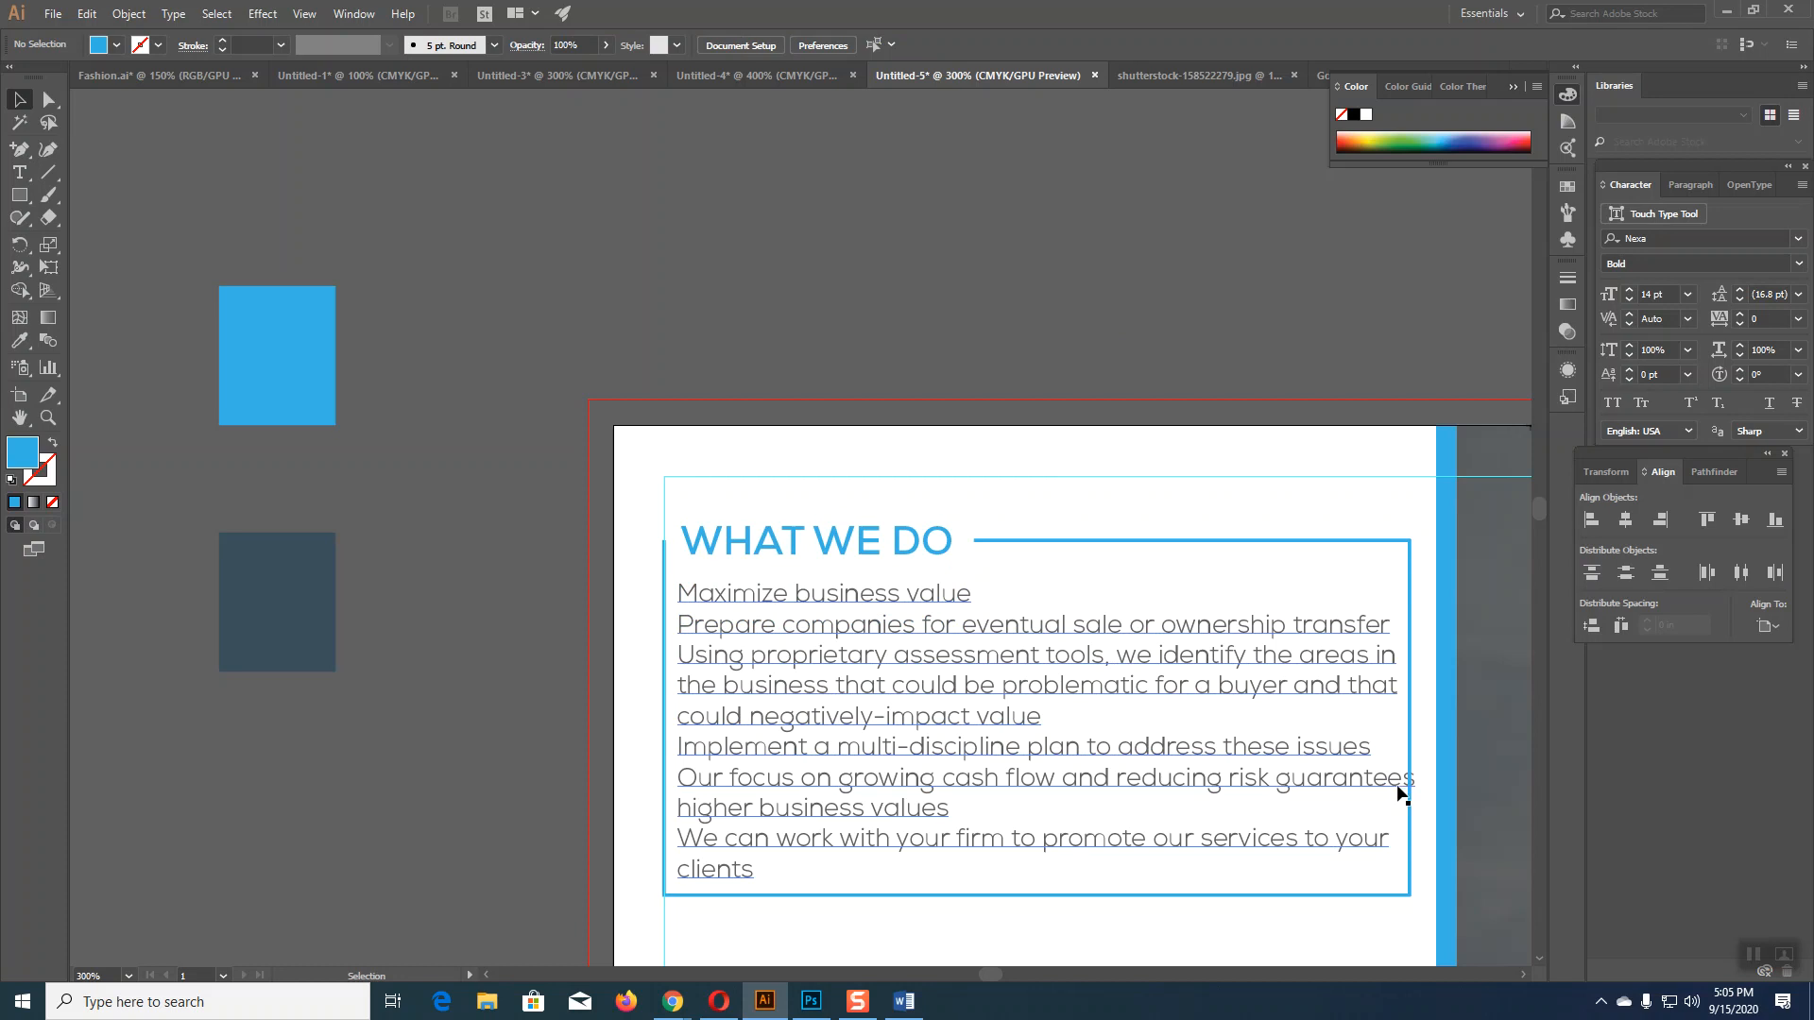
Step: Drag the blue frame's right edge slightly wider to fit all six service lines
click(1410, 762)
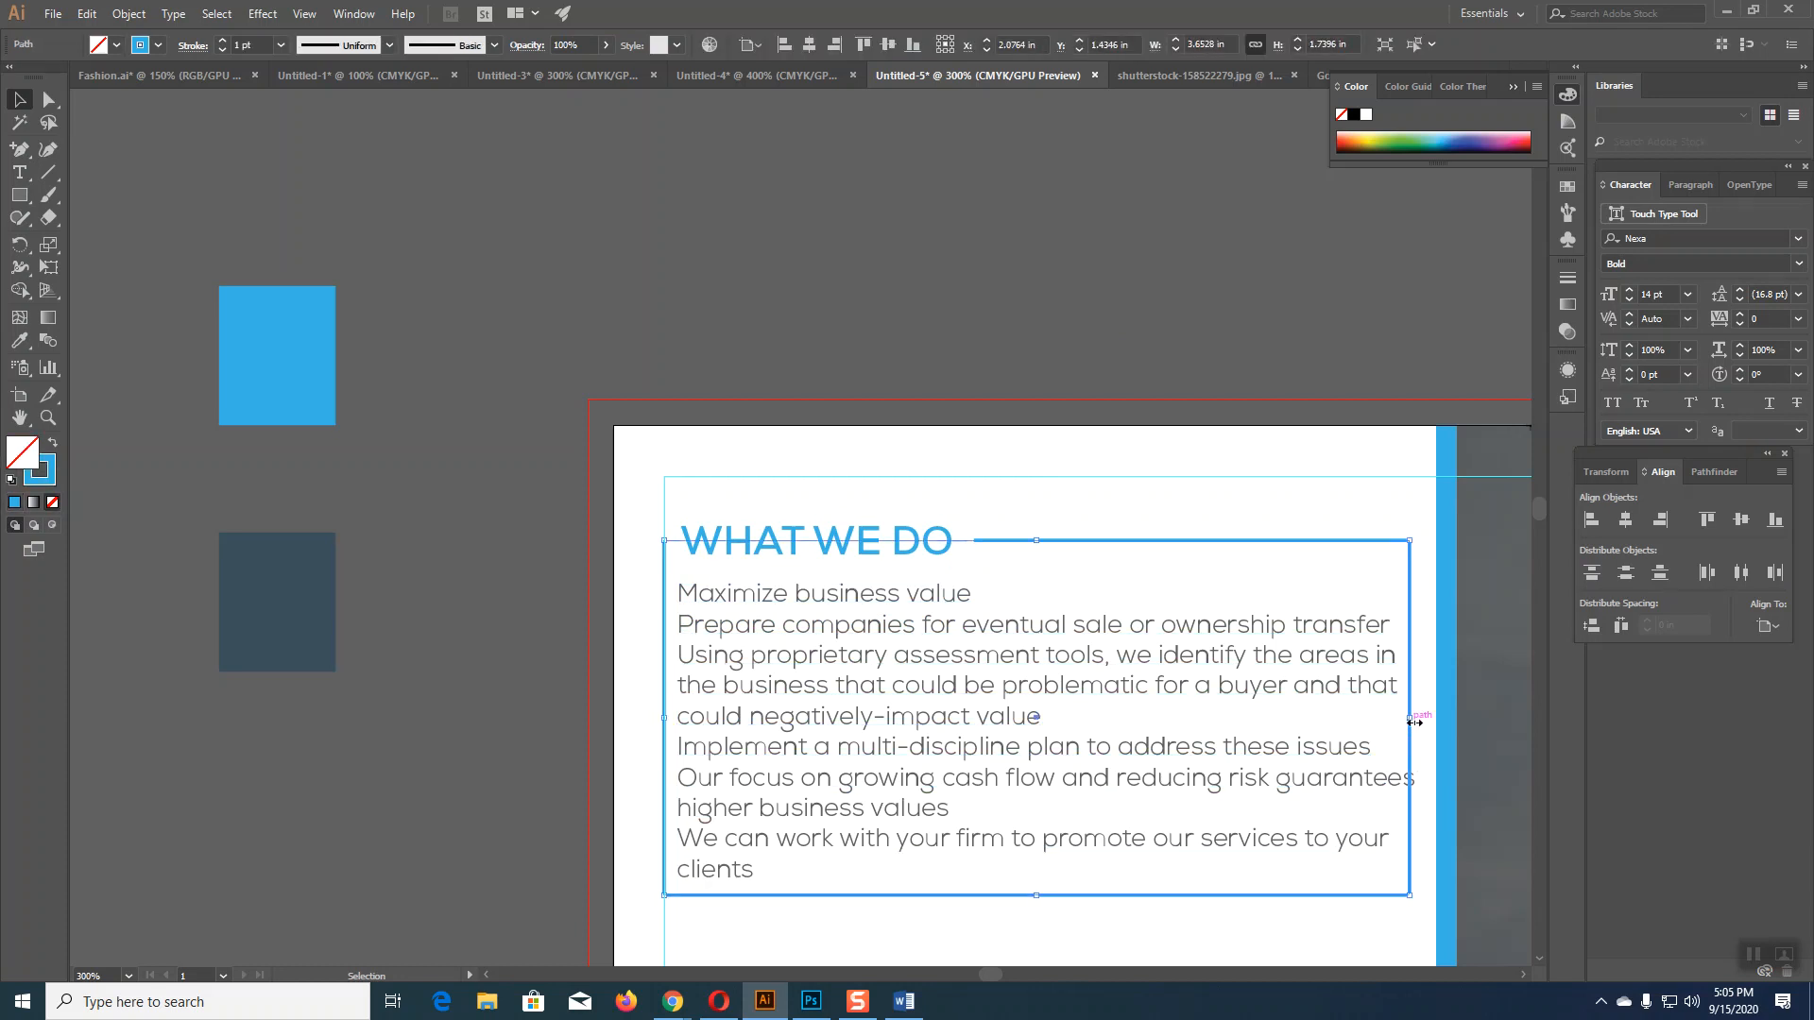
drag(1414, 723, 1422, 722)
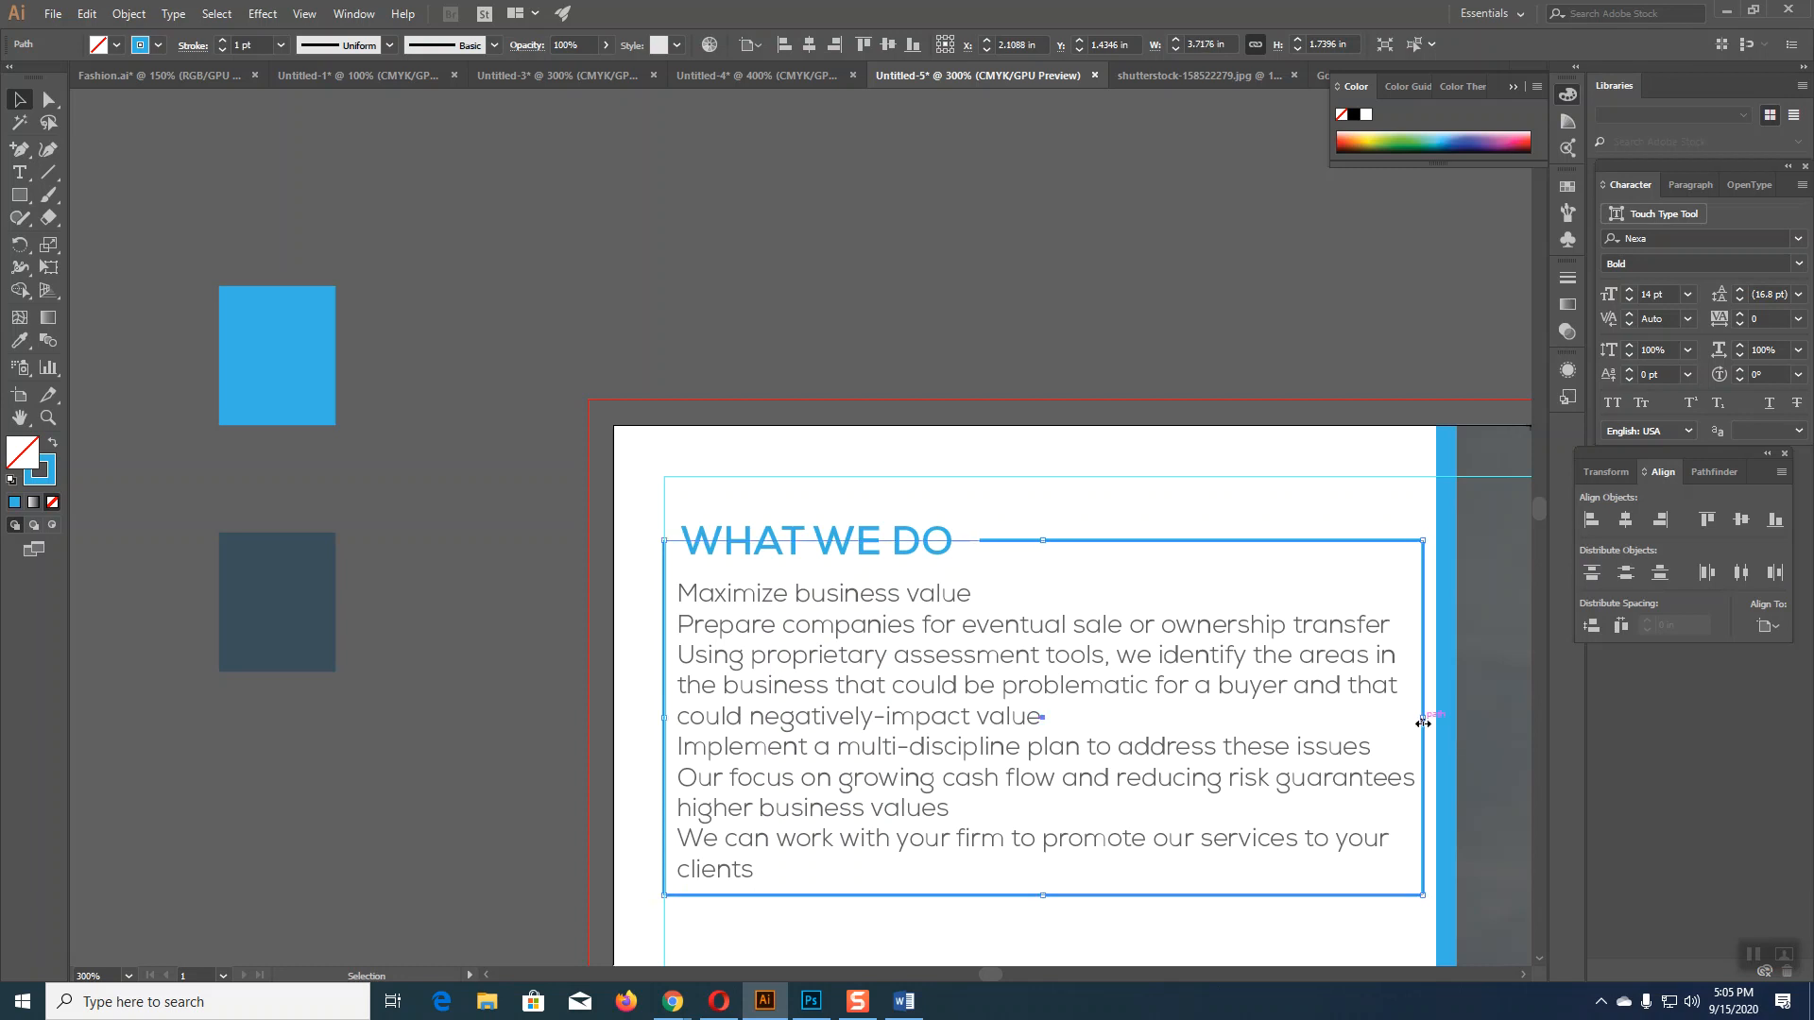
click(1121, 286)
scroll(1120, 286, down, 2)
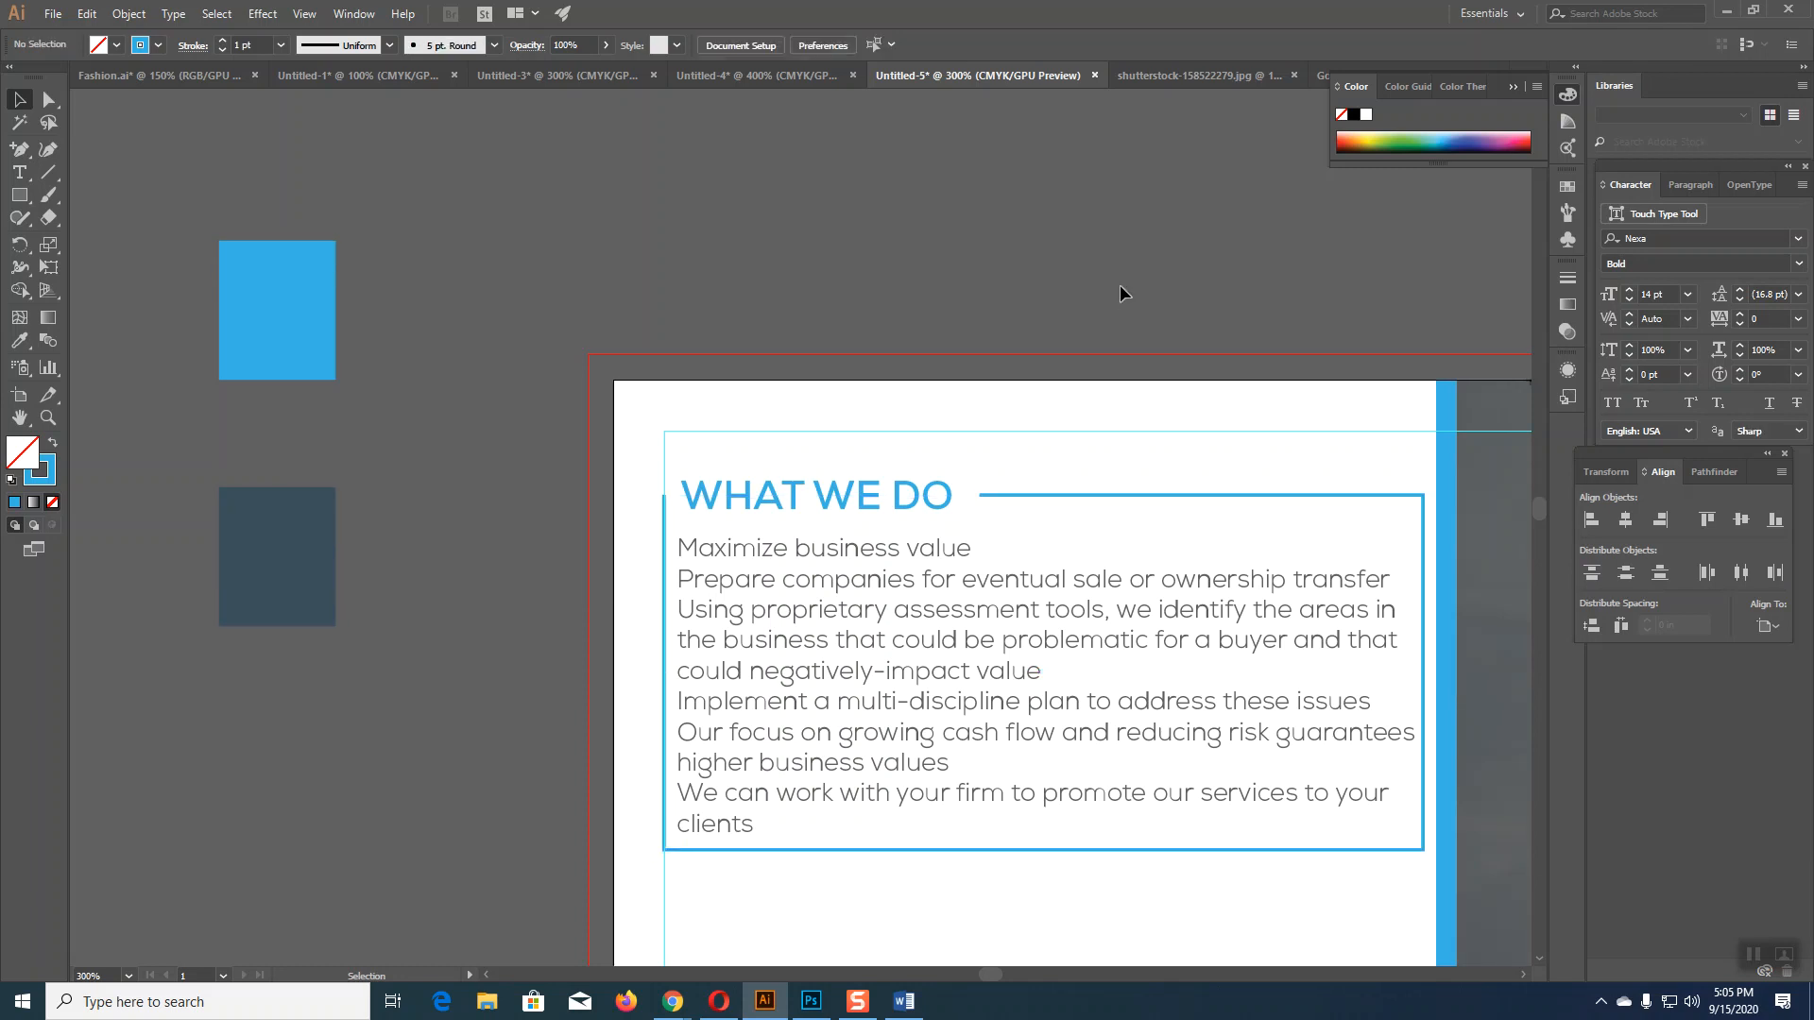
Step: Zoom and pan to bring the reference flyer and the flyer's lower boxes into view
key(ctrl+minus)
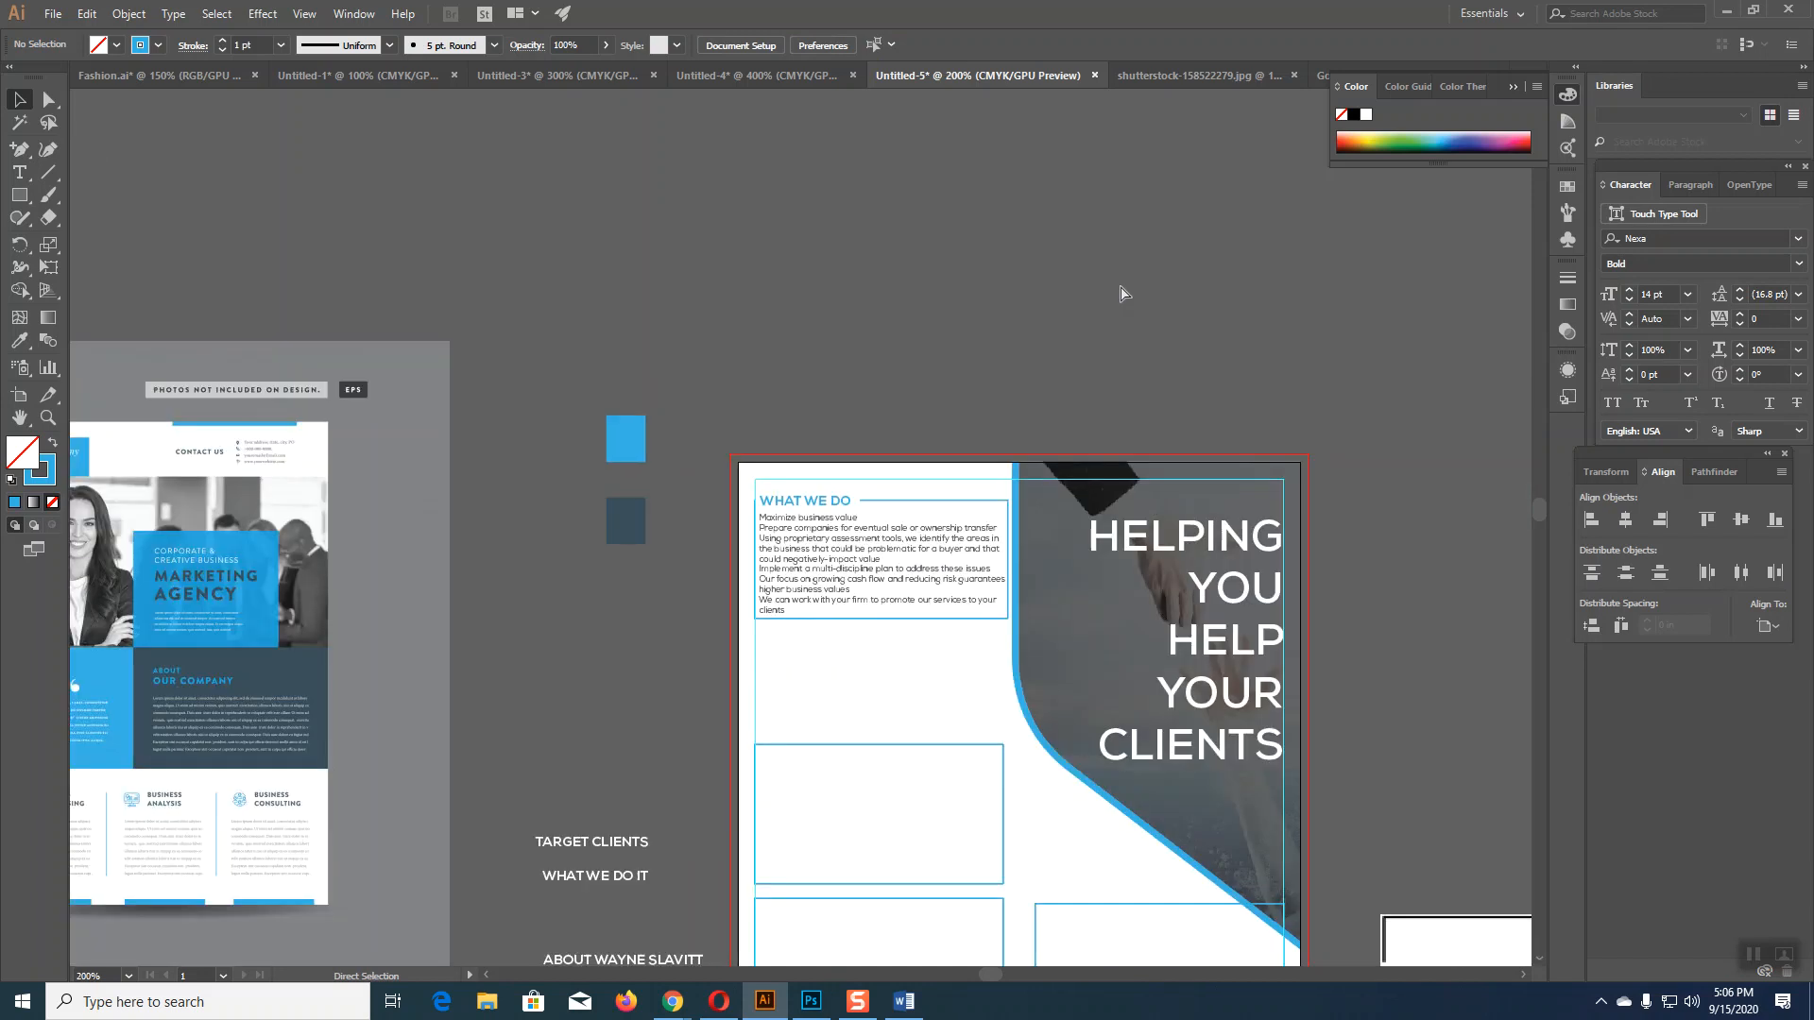
key(ctrl+plus)
key(ctrl+minus)
key(ctrl+minus)
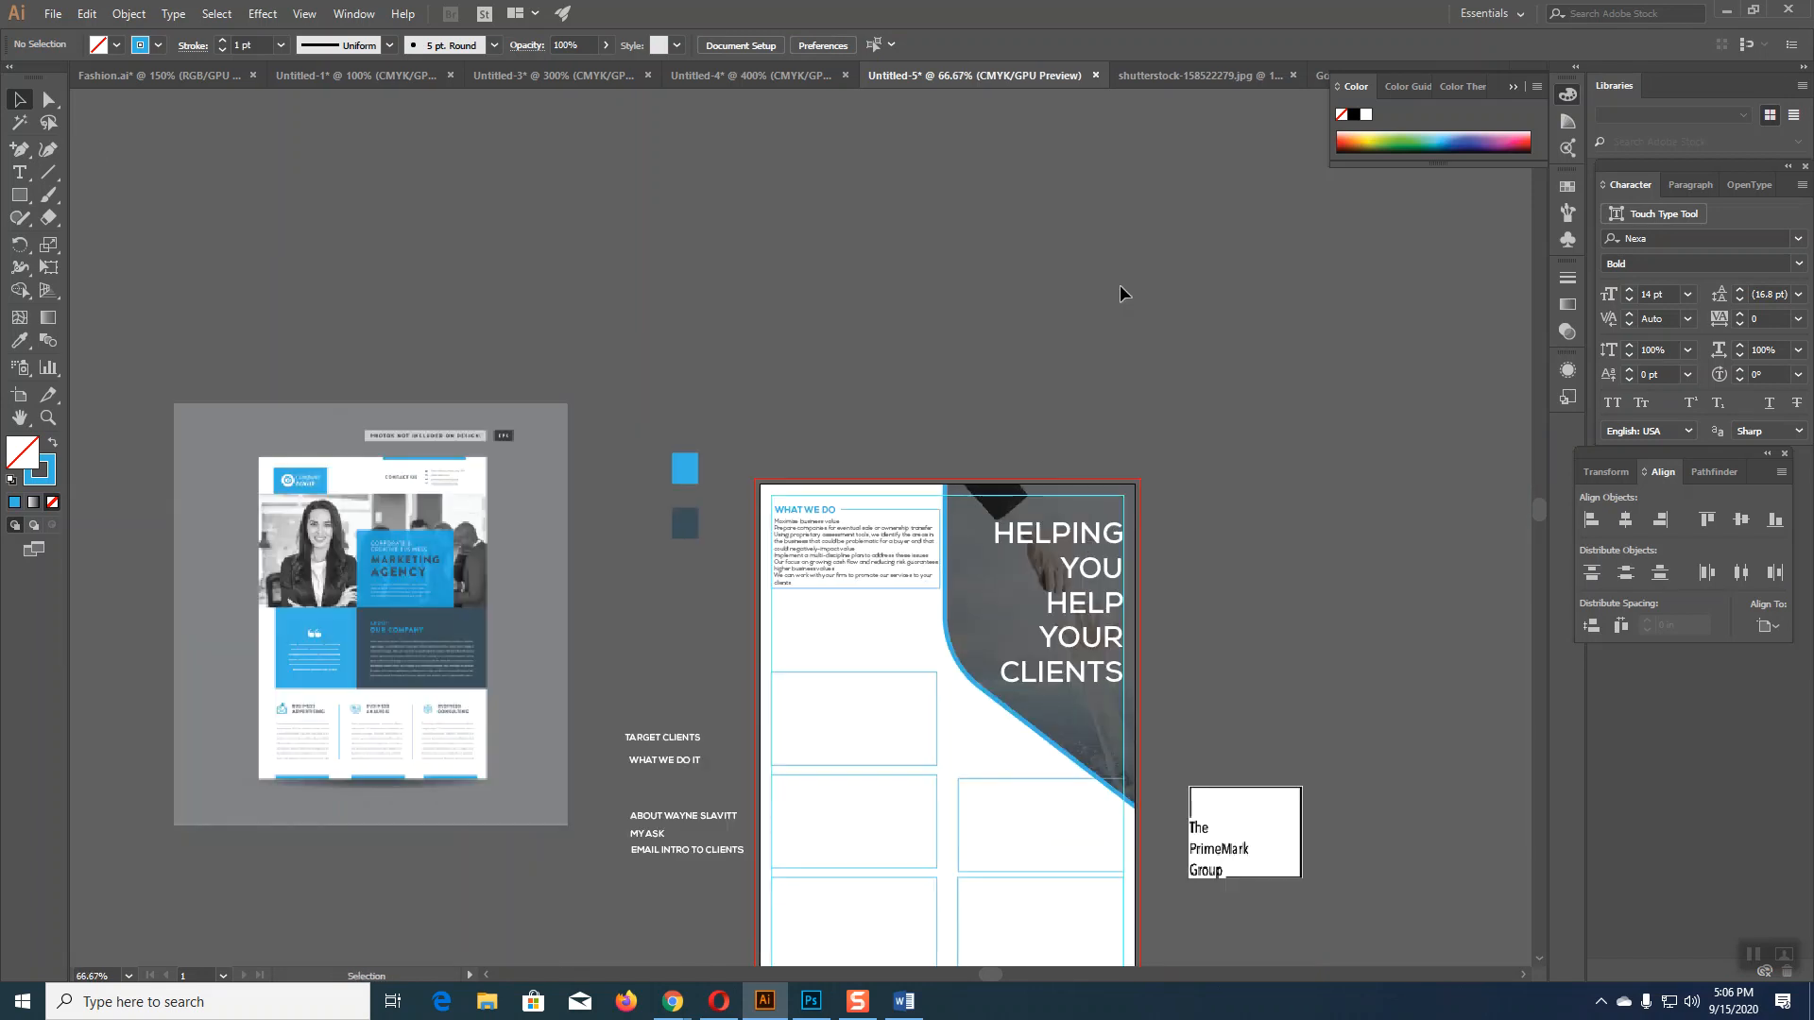
scroll(1148, 389, down, 4)
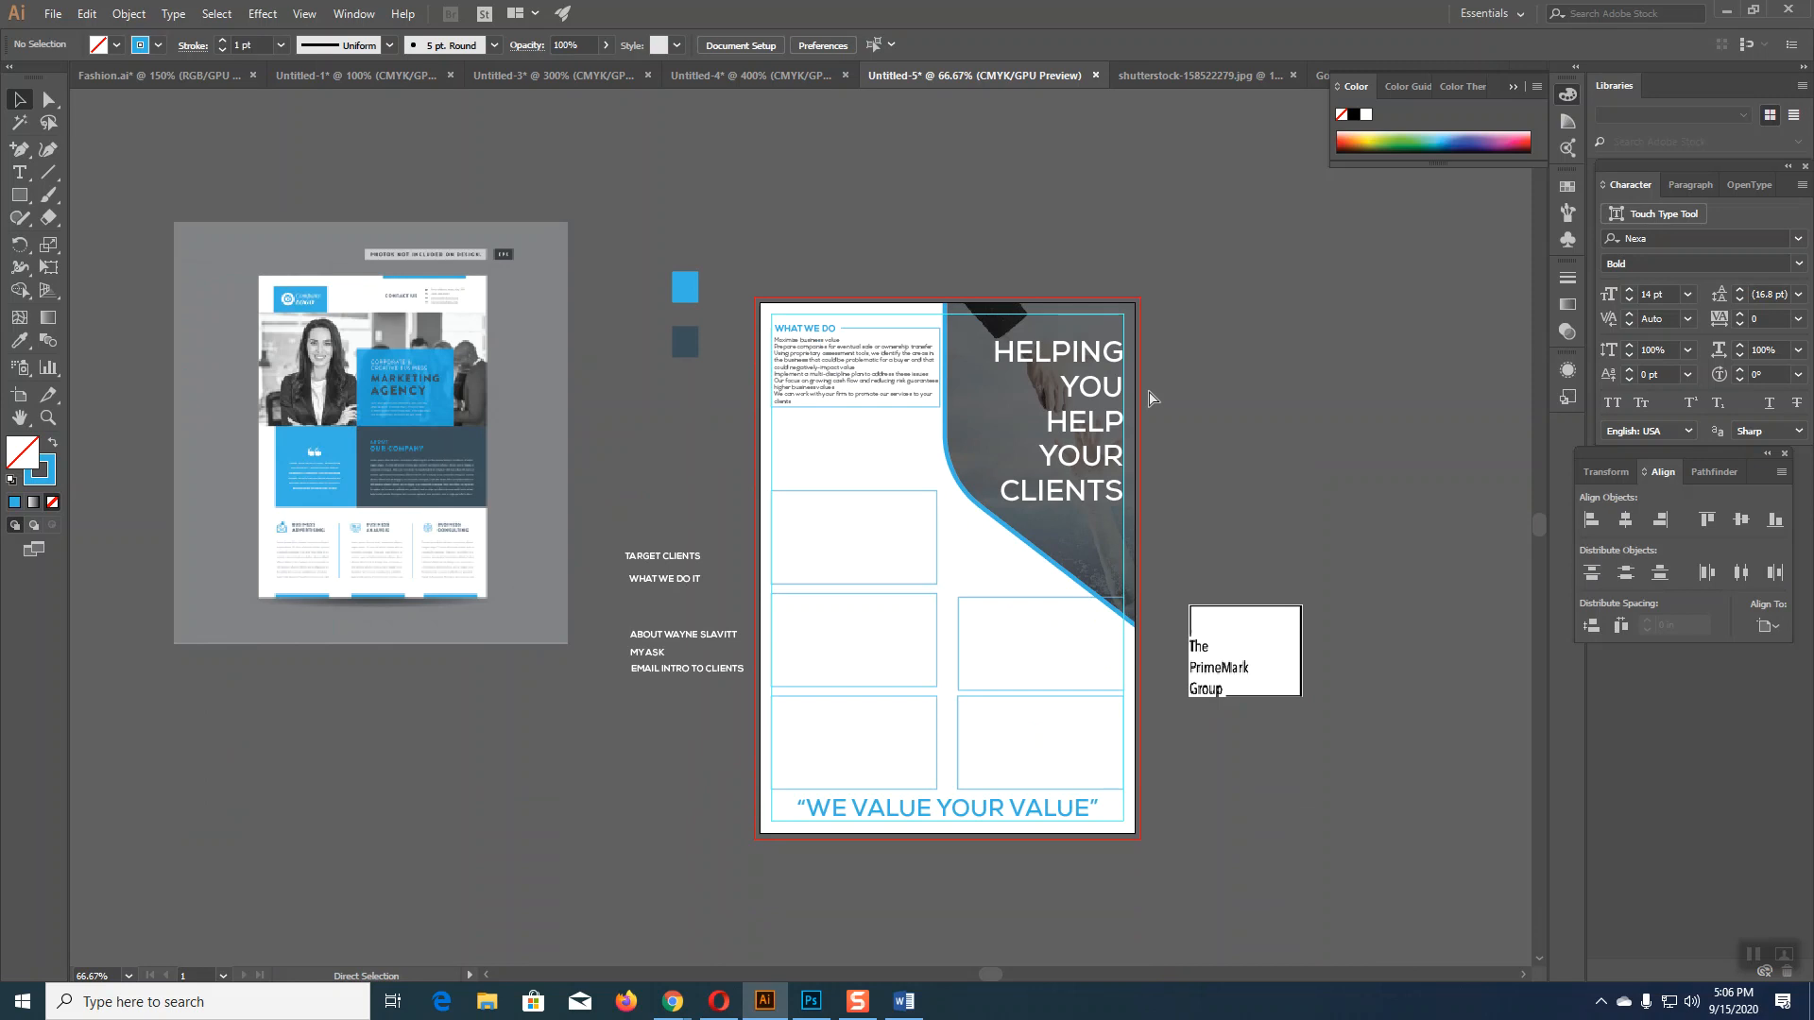
scroll(1150, 398, up, 2)
drag(559, 514, 1324, 756)
drag(899, 628, 810, 453)
drag(1015, 688, 882, 644)
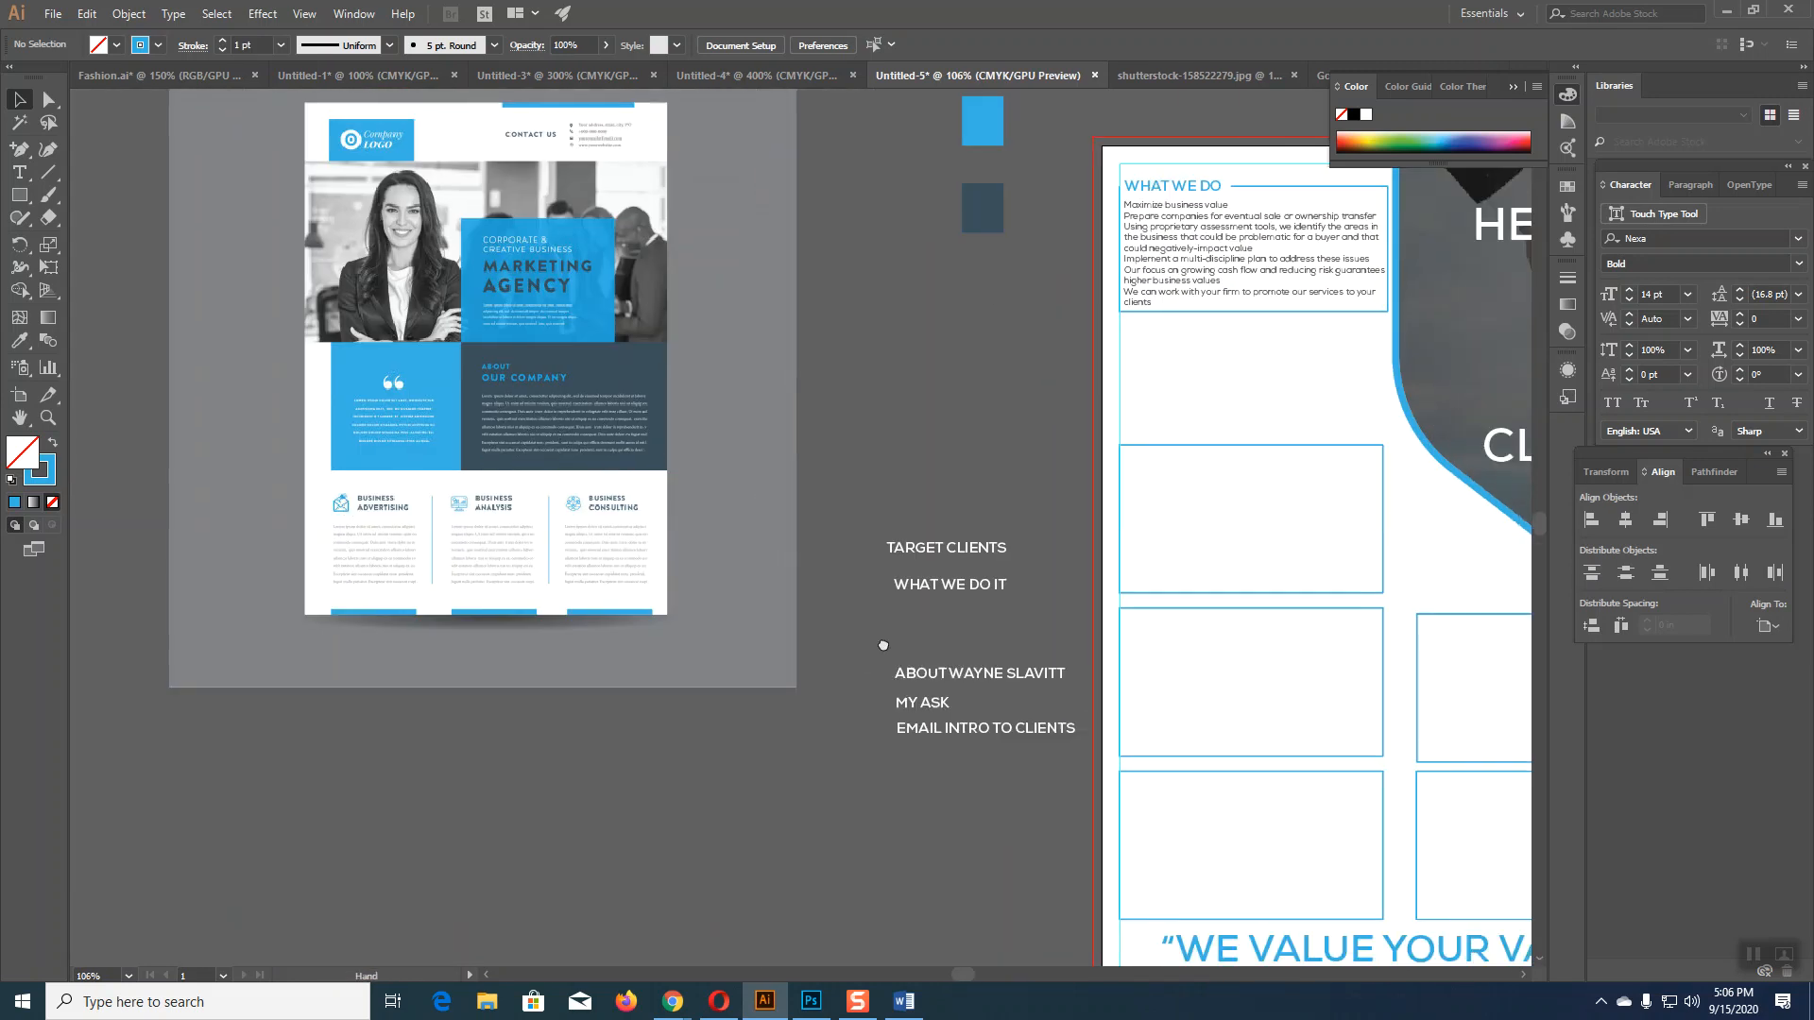
drag(1016, 712, 1029, 826)
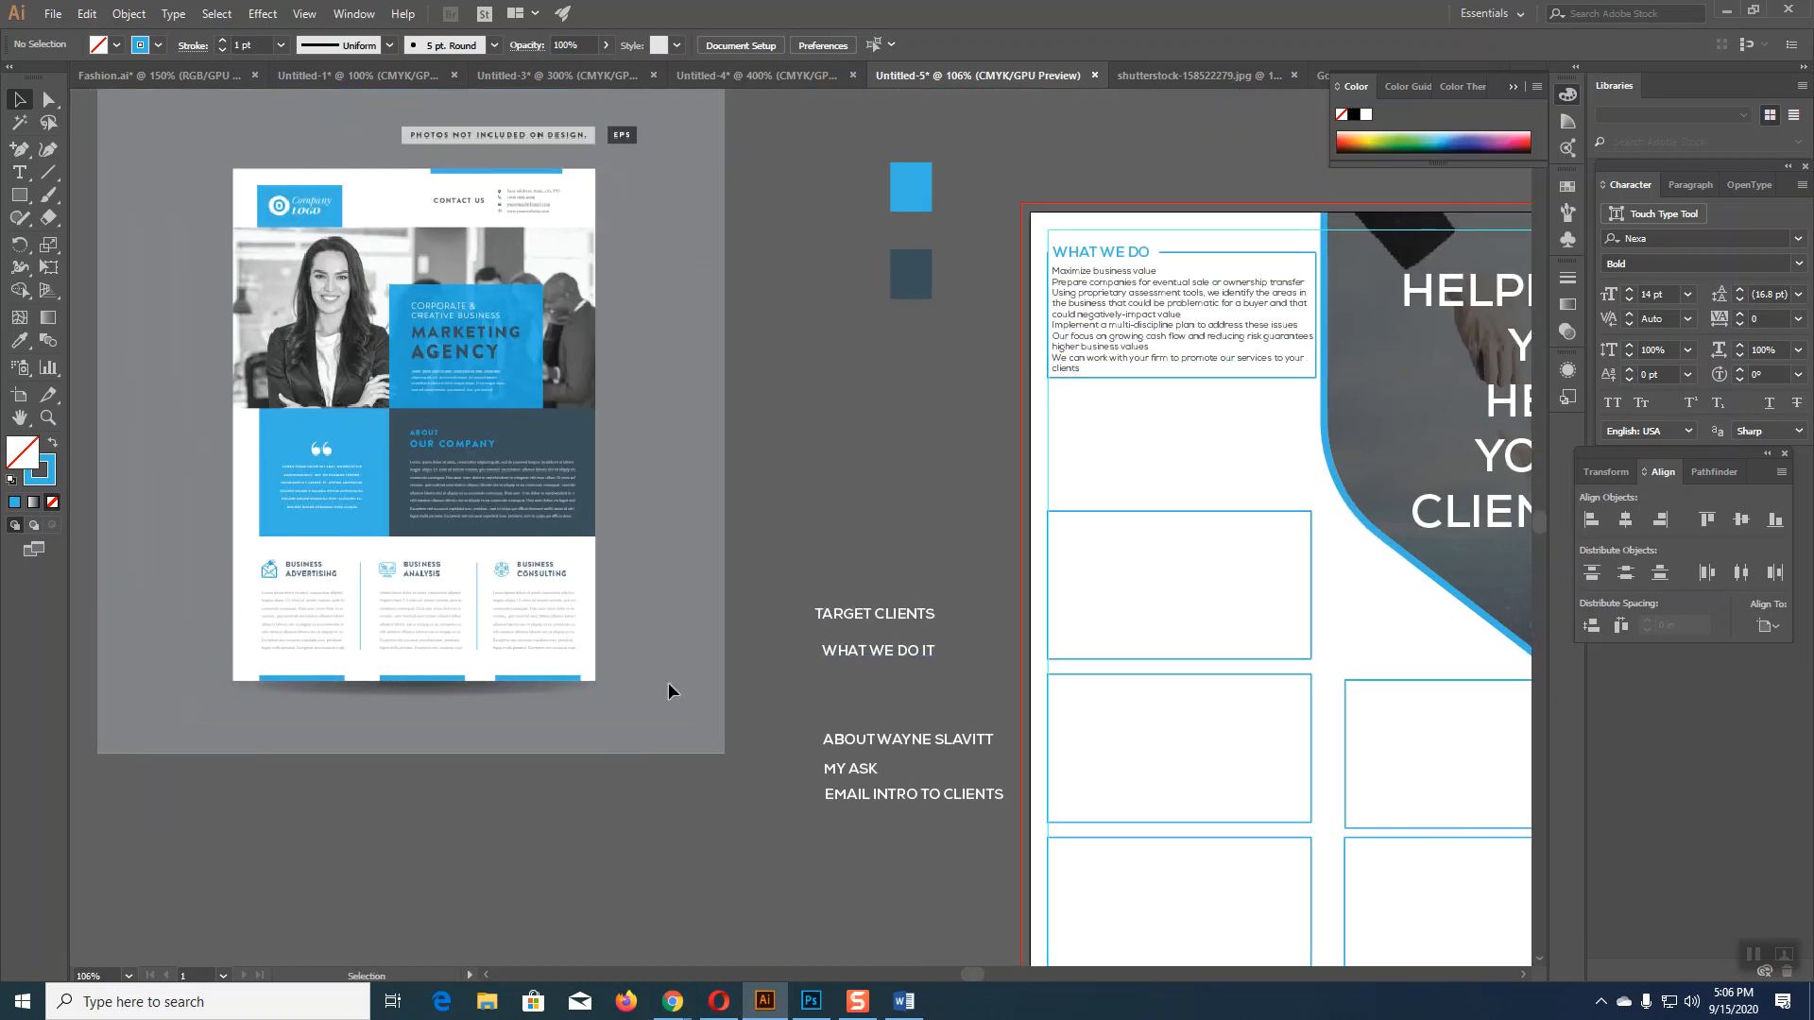
drag(1105, 688, 997, 534)
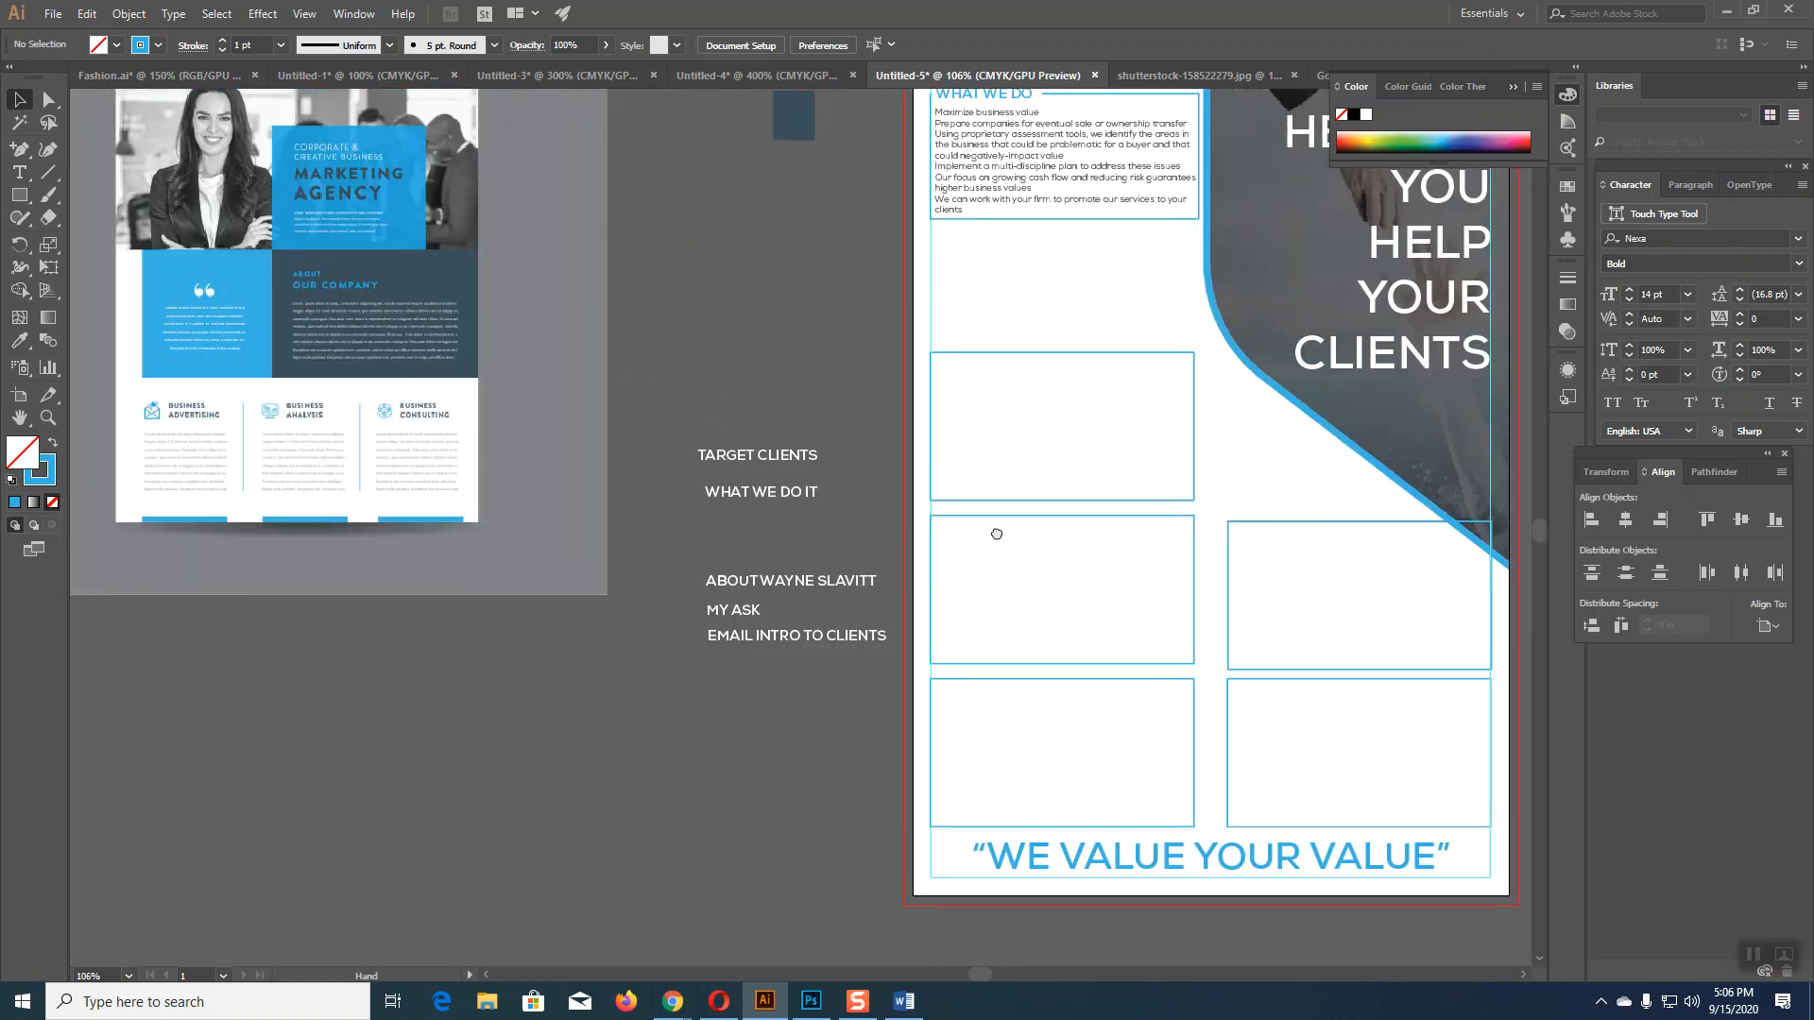
Step: Move the middle-left, bottom-left and middle-right boxes off the page onto the pasteboard
drag(1161, 522, 555, 676)
click(1026, 680)
drag(1024, 678, 194, 669)
drag(1230, 668, 287, 720)
Step: Reposition and resize the bottom-right box on the page's right side, then delete it
drag(1229, 733, 933, 658)
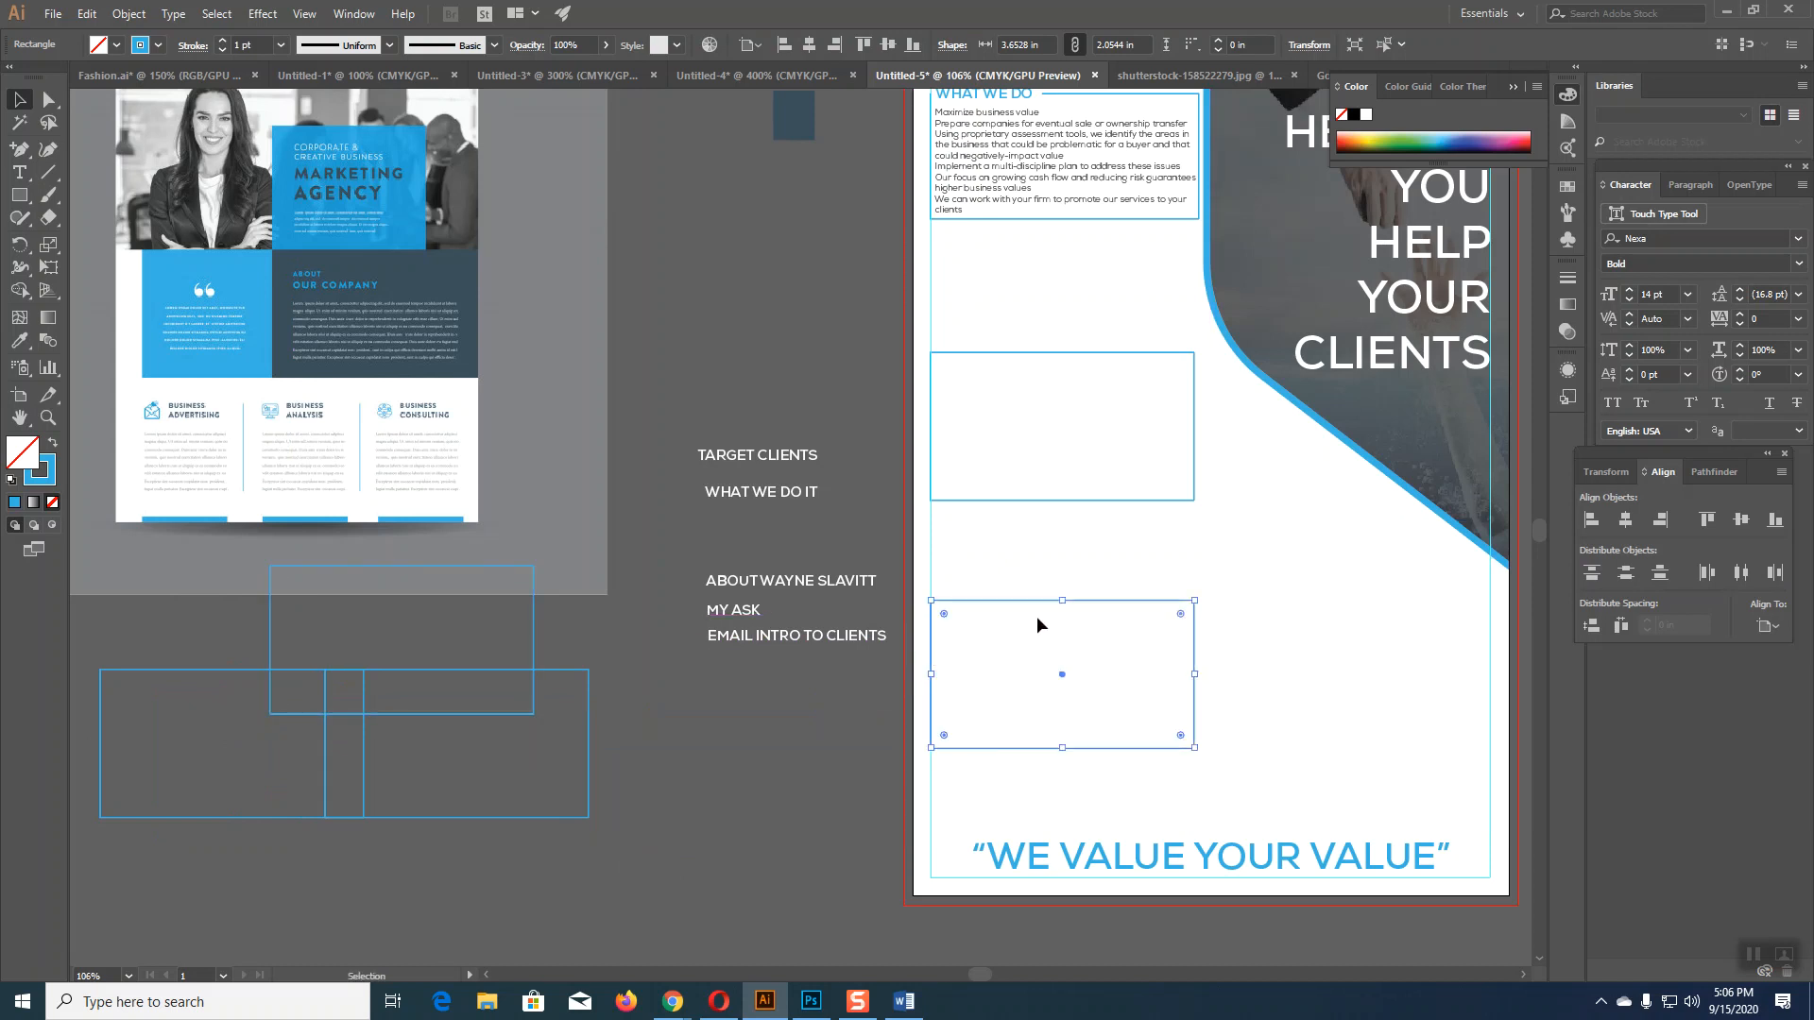
drag(1064, 602, 1063, 535)
drag(1065, 752, 1062, 818)
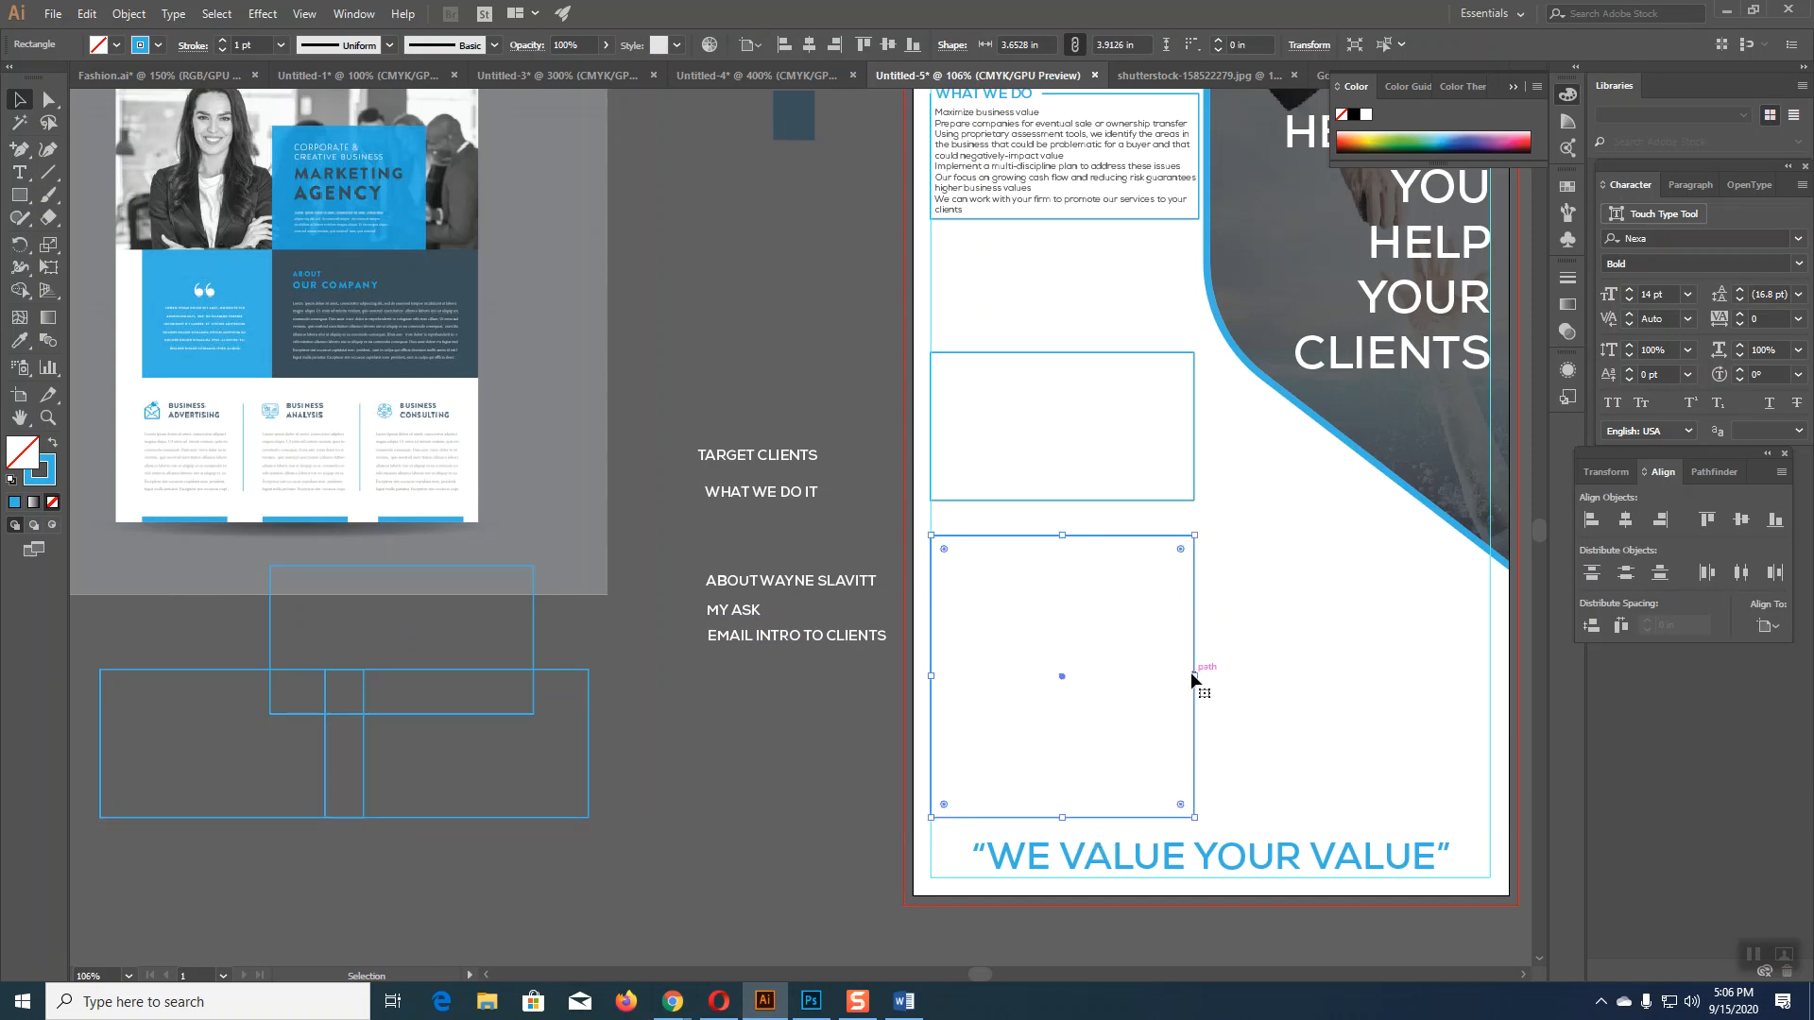
drag(1193, 675, 1156, 677)
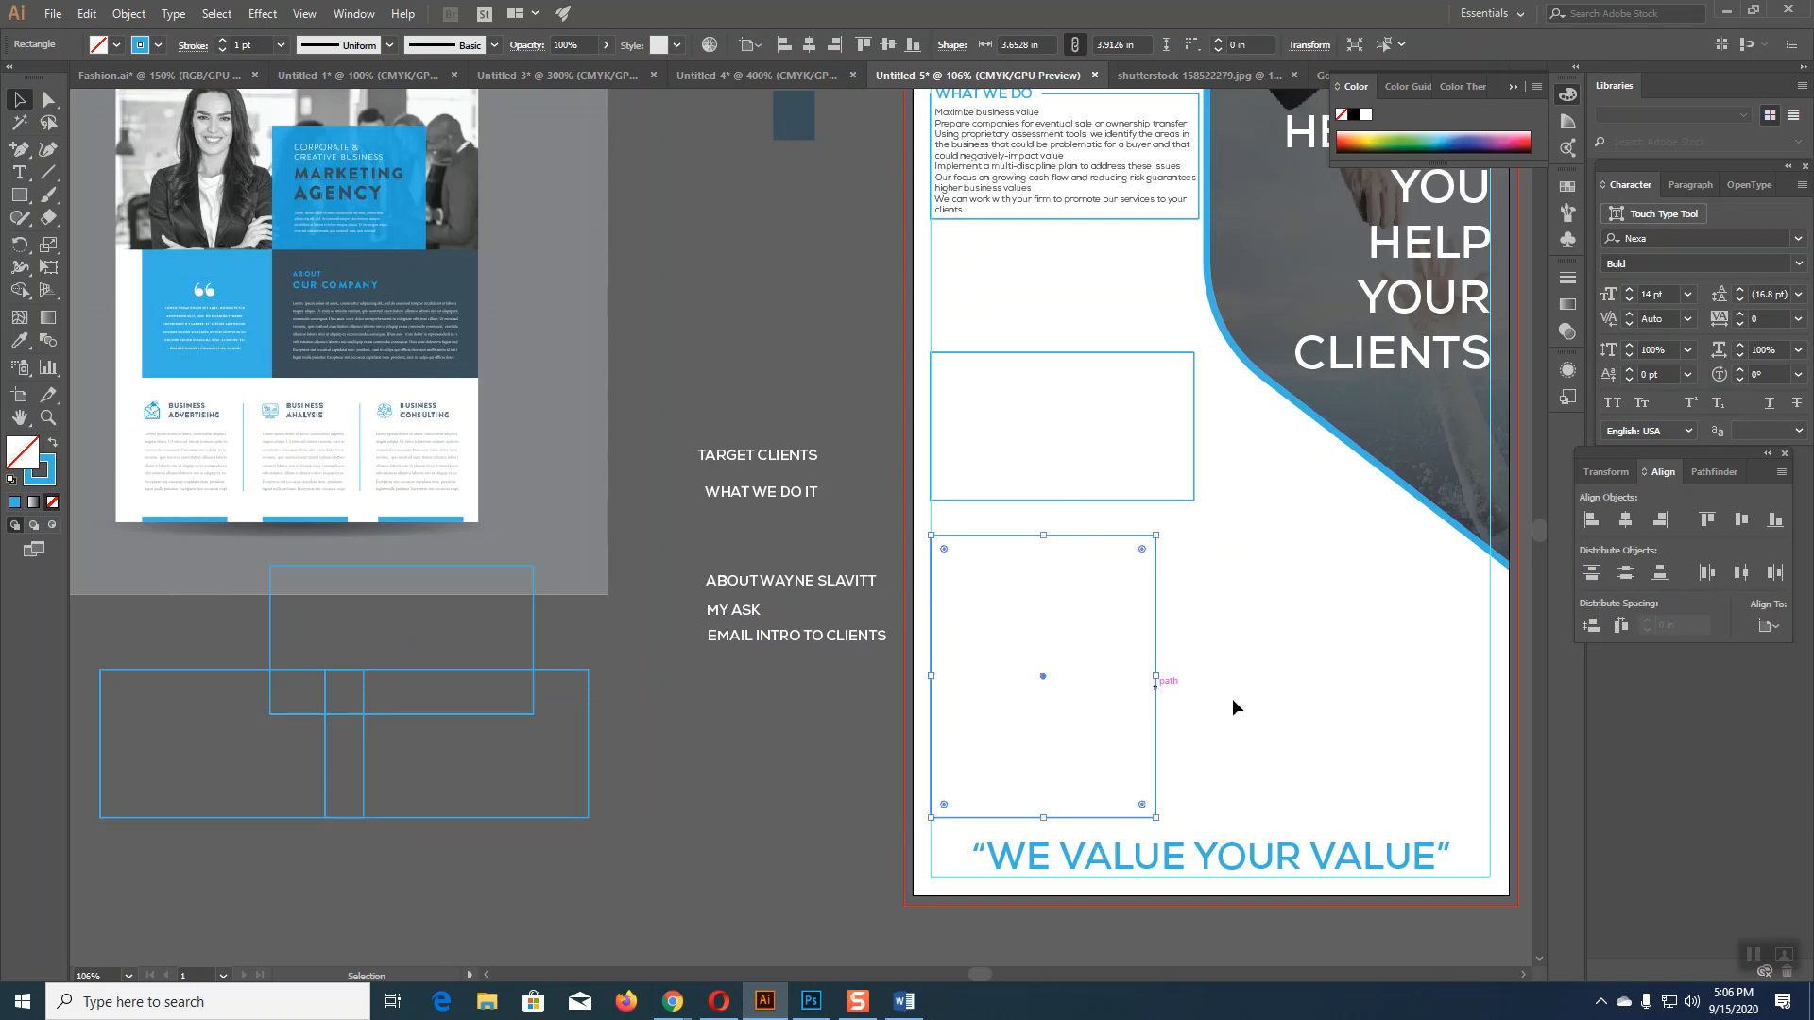
scroll(1233, 701, right, 3)
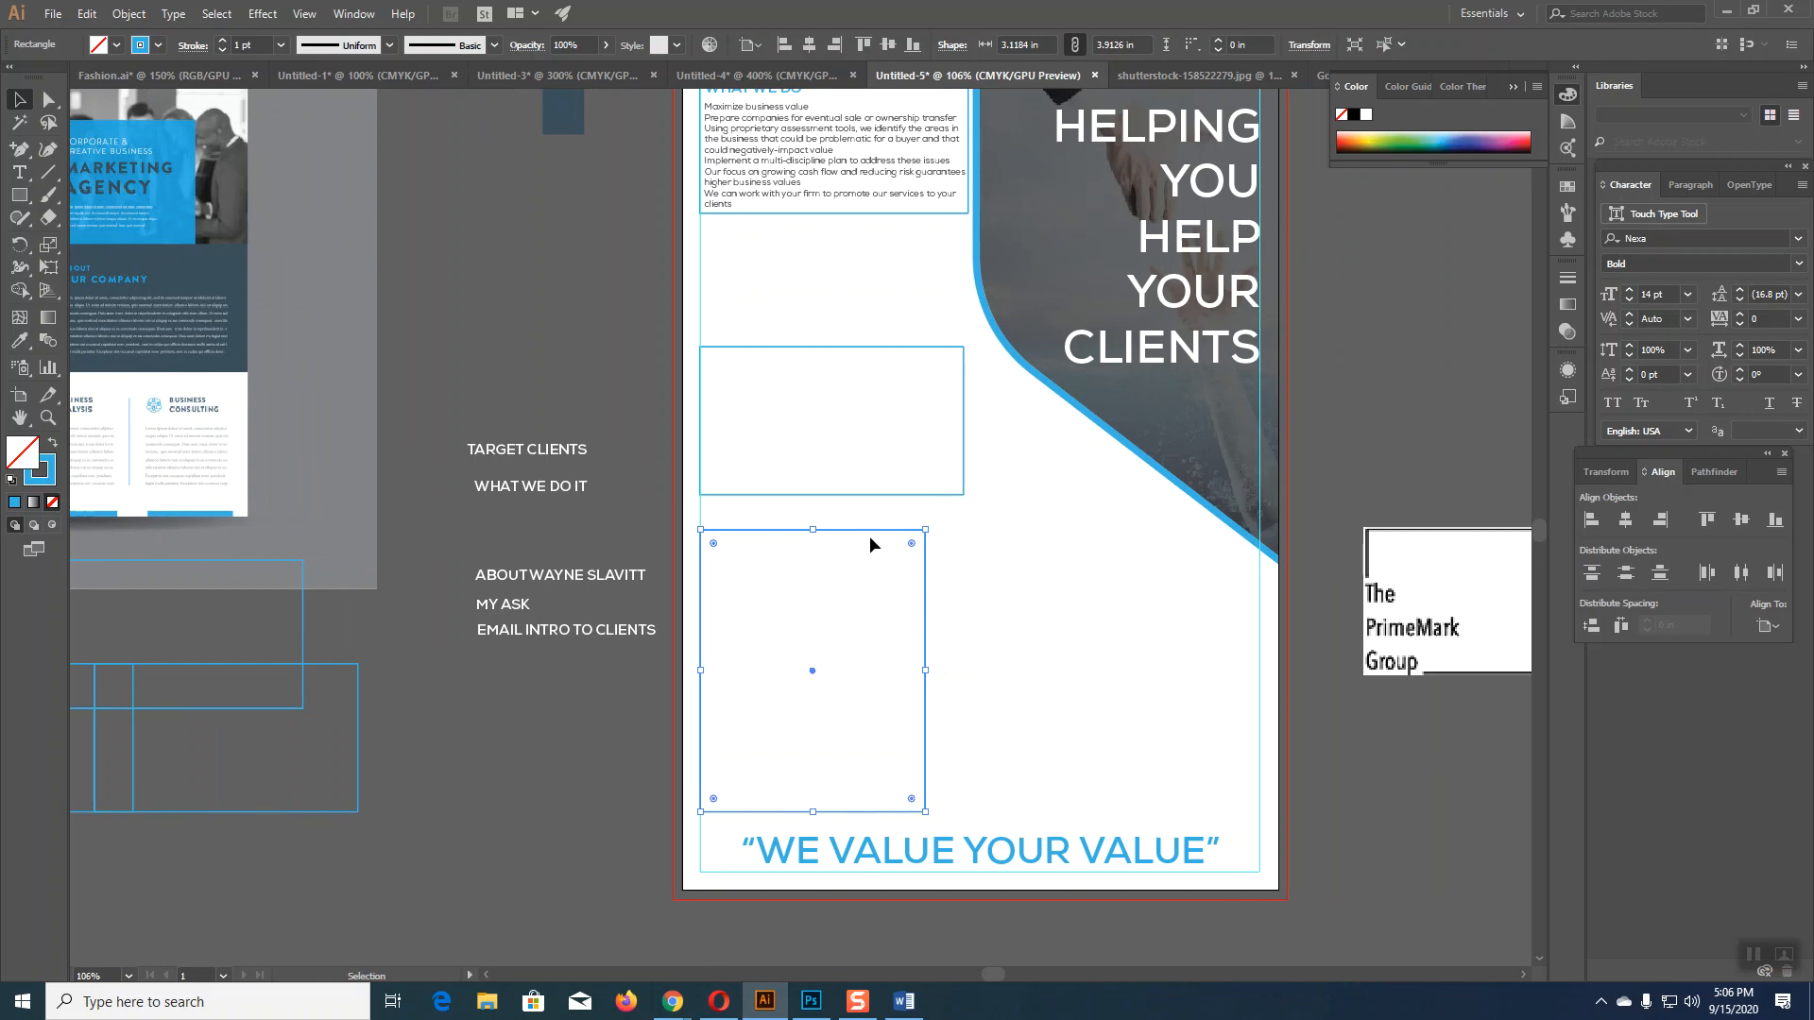
drag(868, 531, 1166, 567)
drag(1166, 836, 1167, 824)
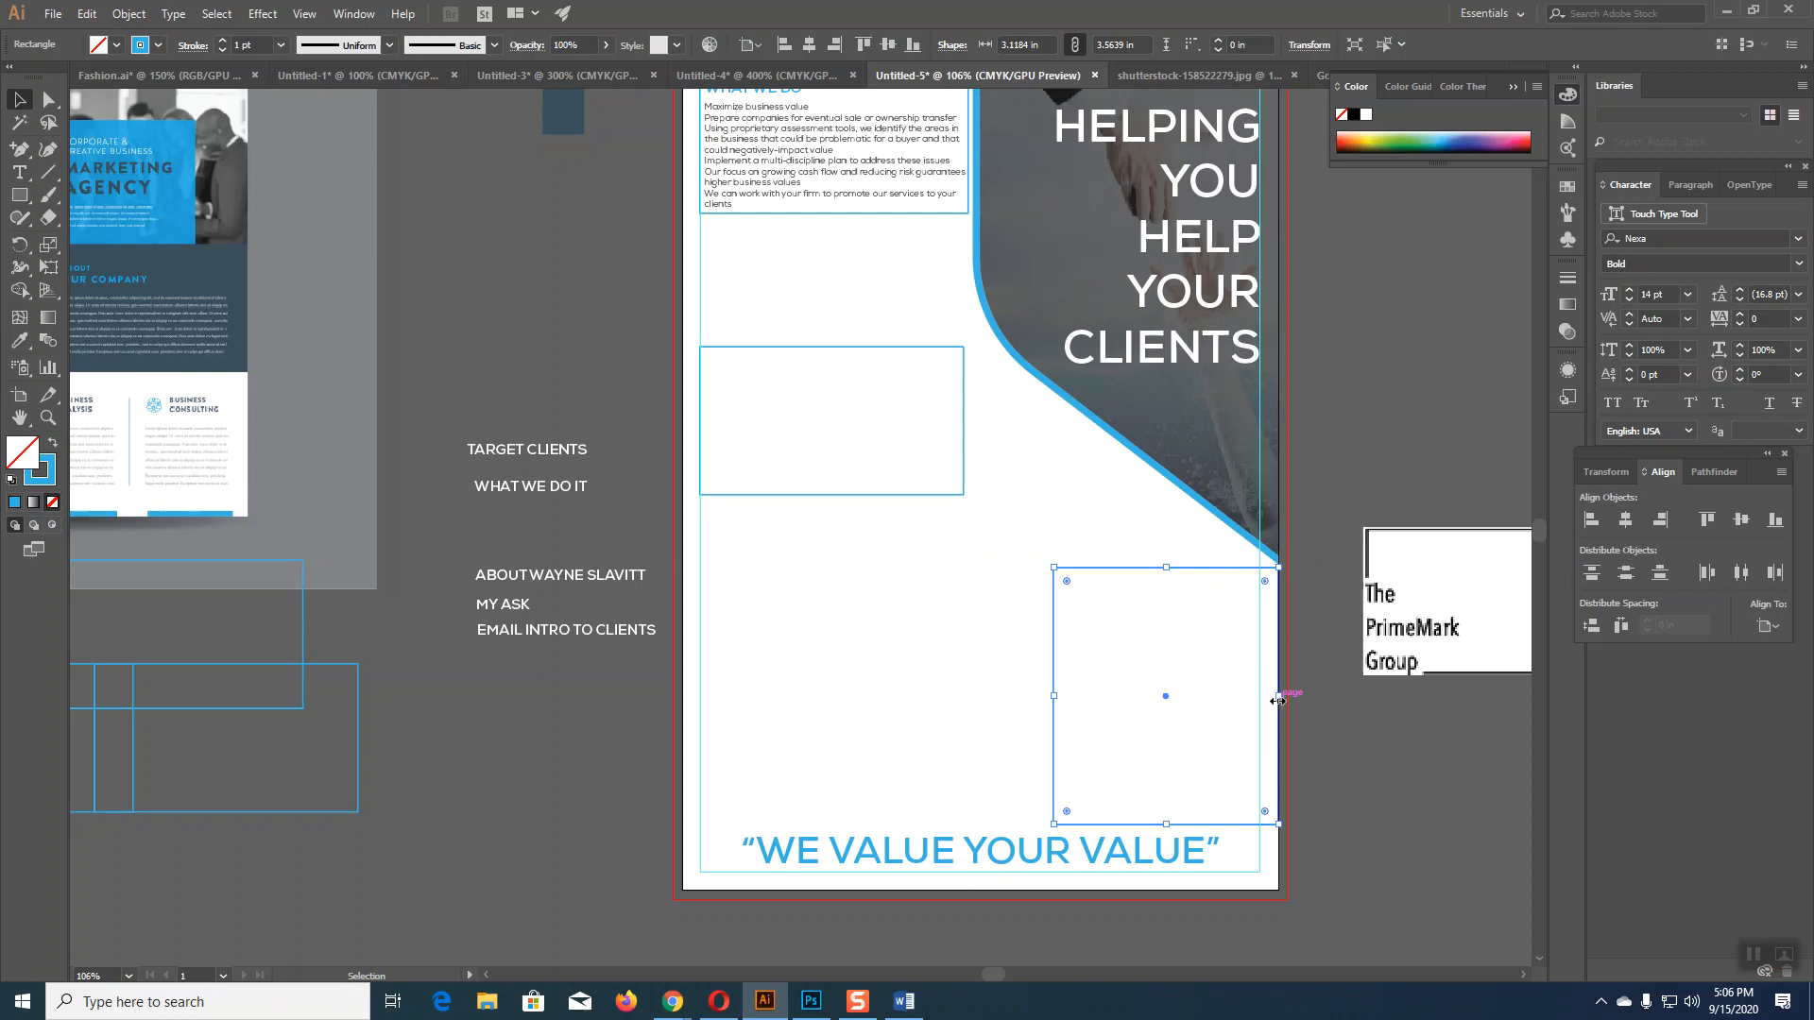
key(Delete)
click(19, 195)
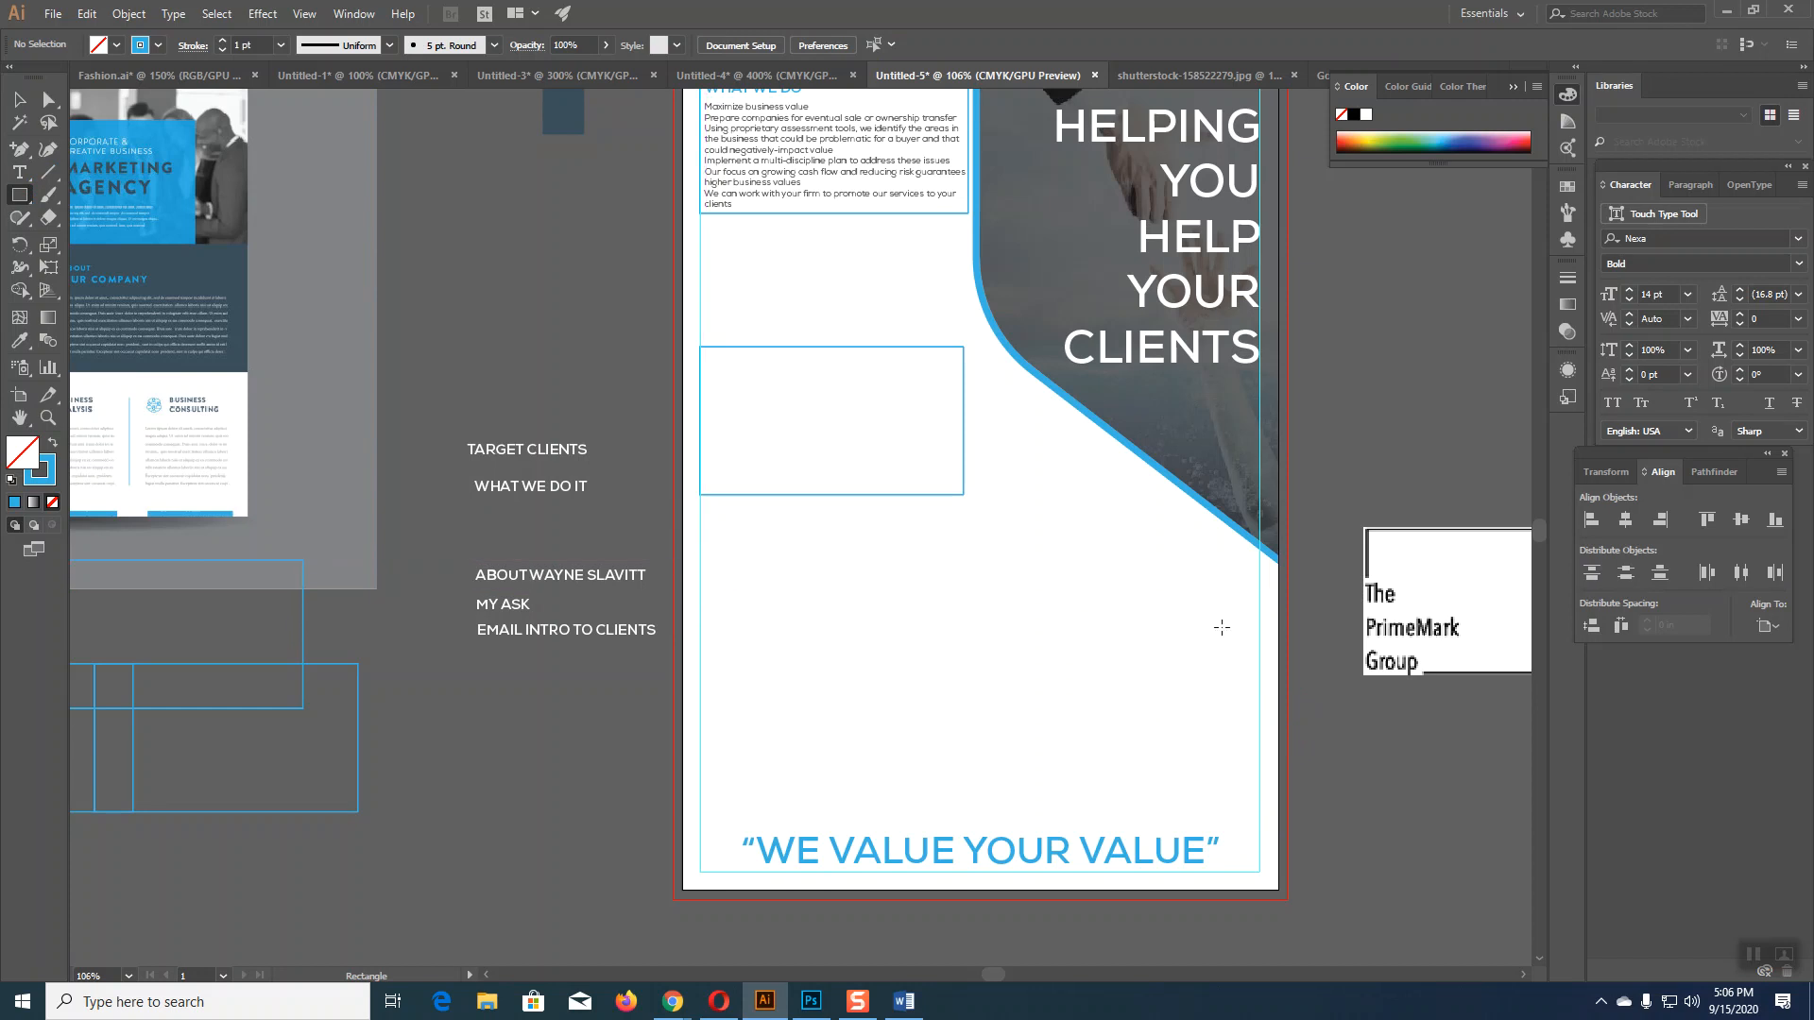
Step: Draw a wide rectangle above the tagline and fill it with the dark slate colour via Eyedropper
drag(1258, 564, 700, 816)
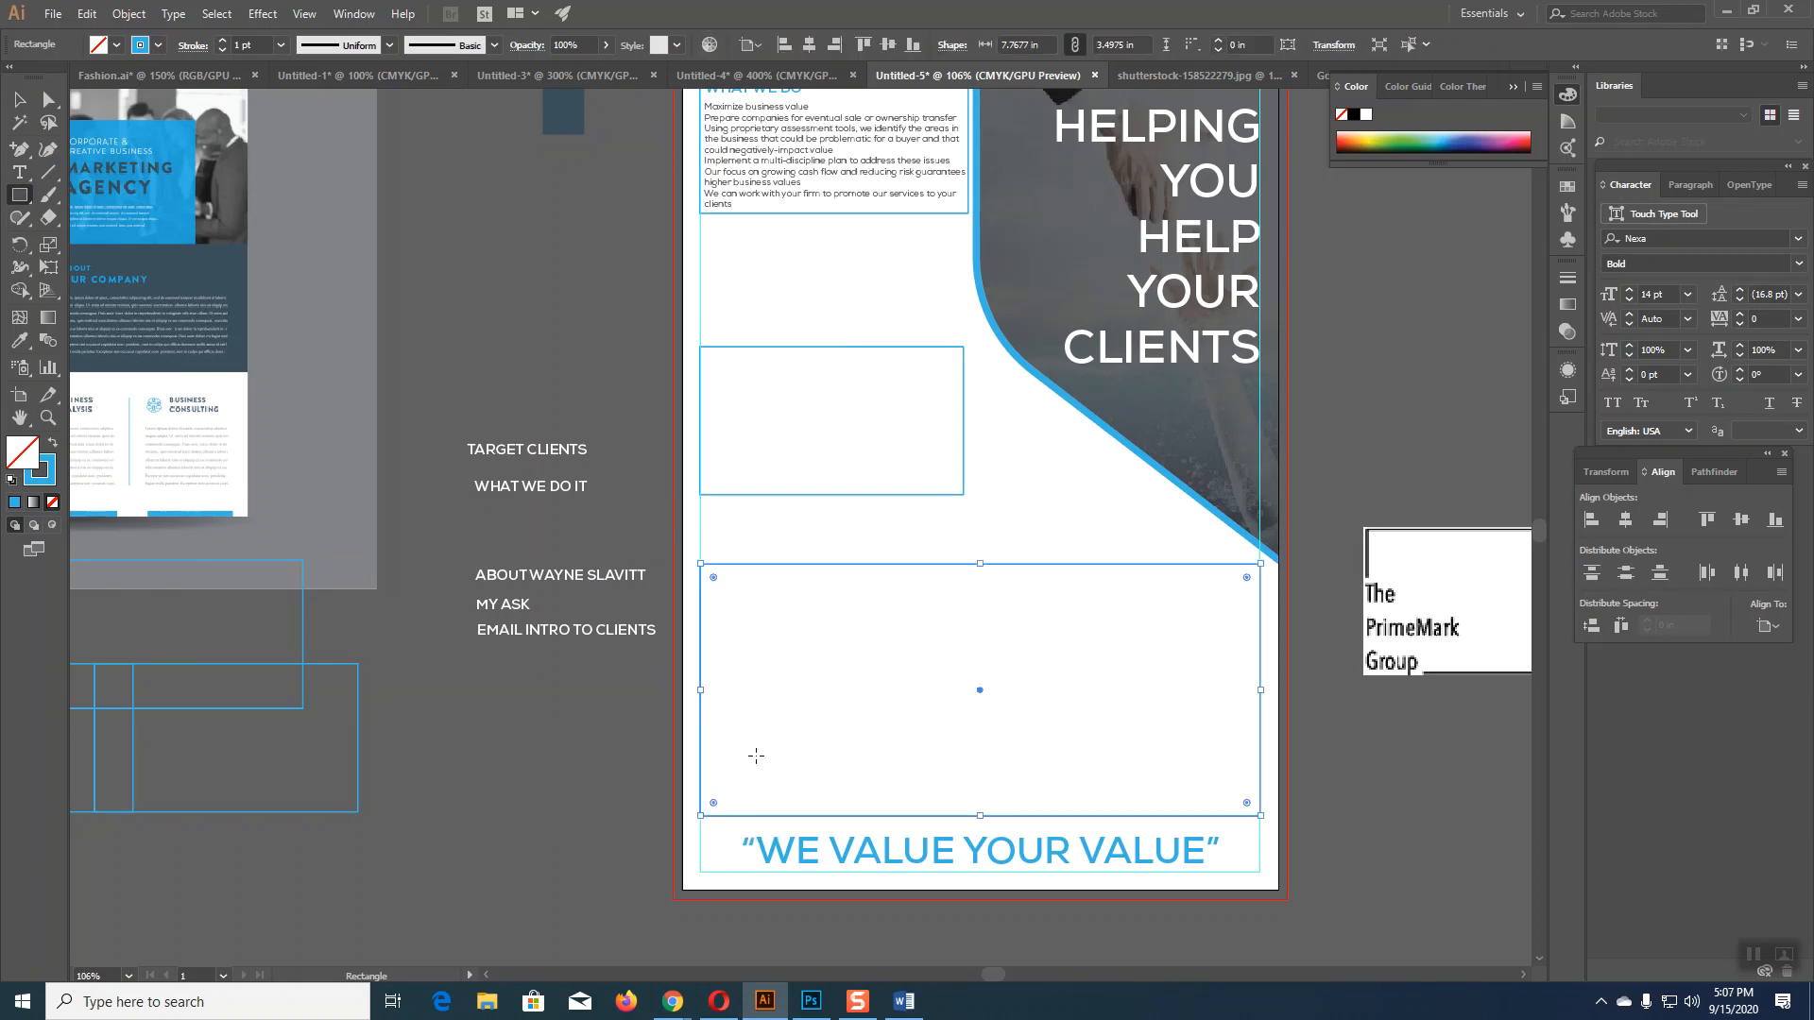
drag(980, 564, 981, 555)
click(19, 98)
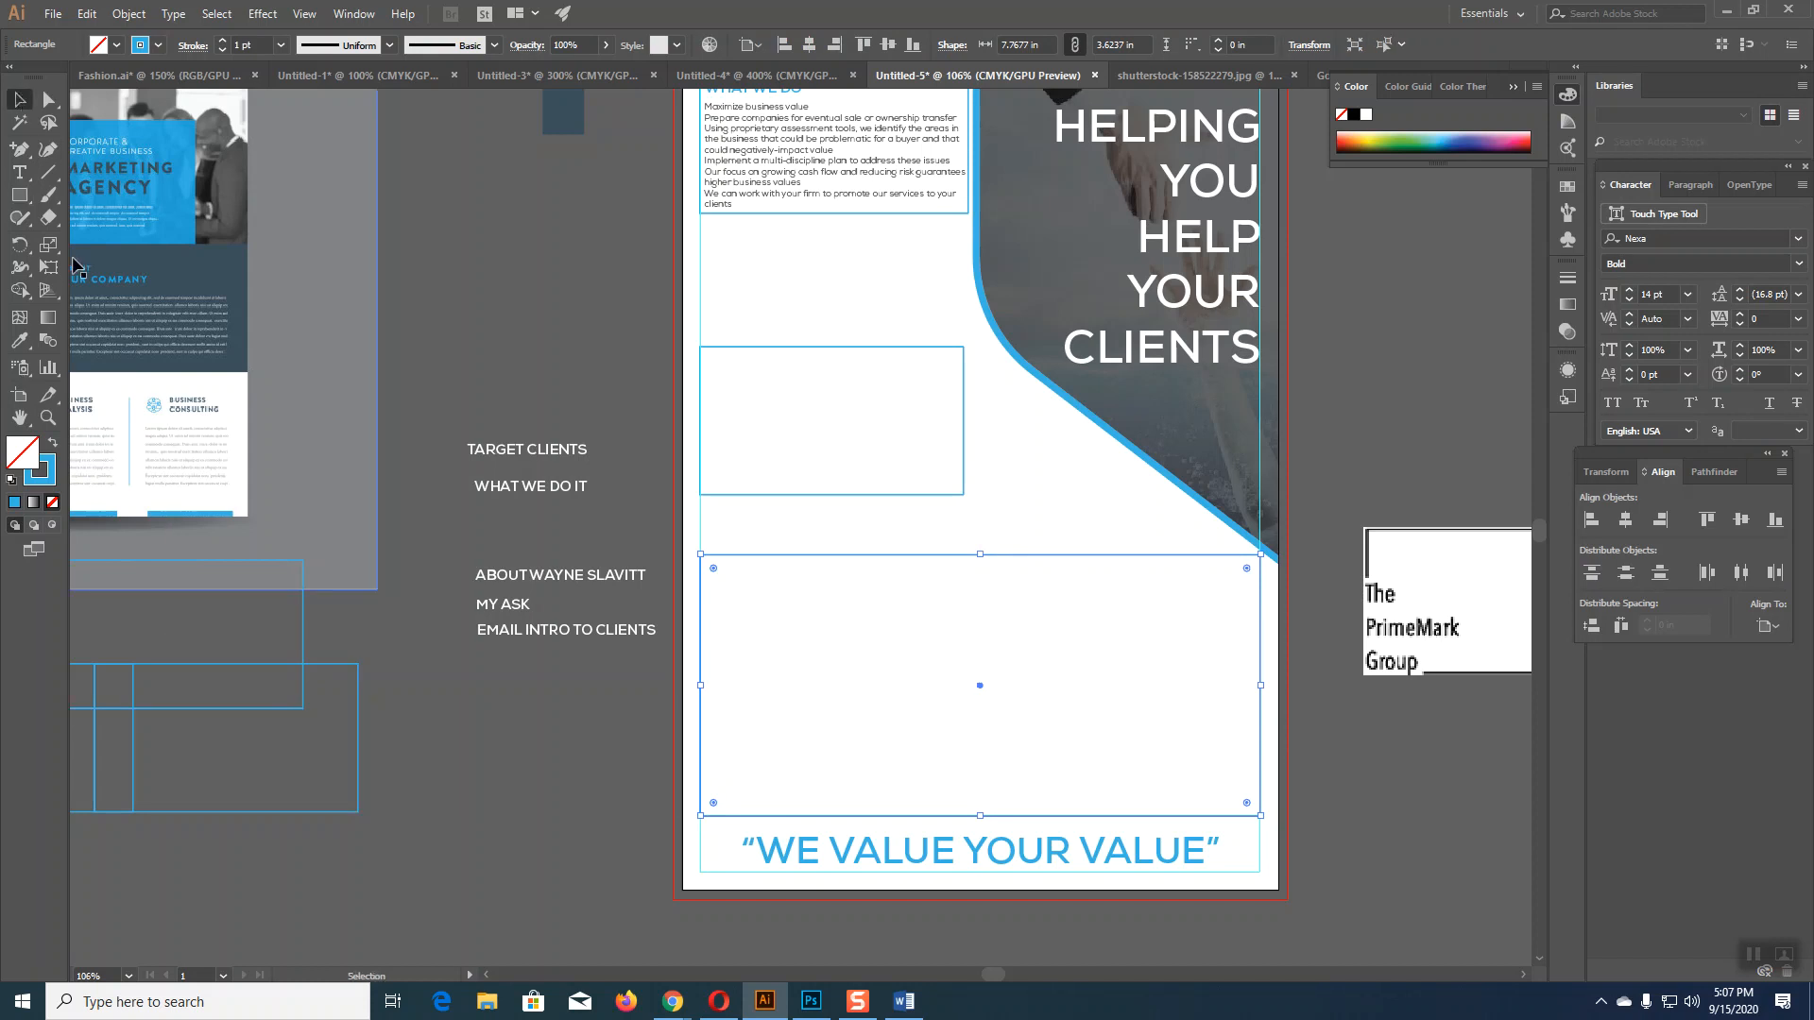
click(26, 341)
click(563, 113)
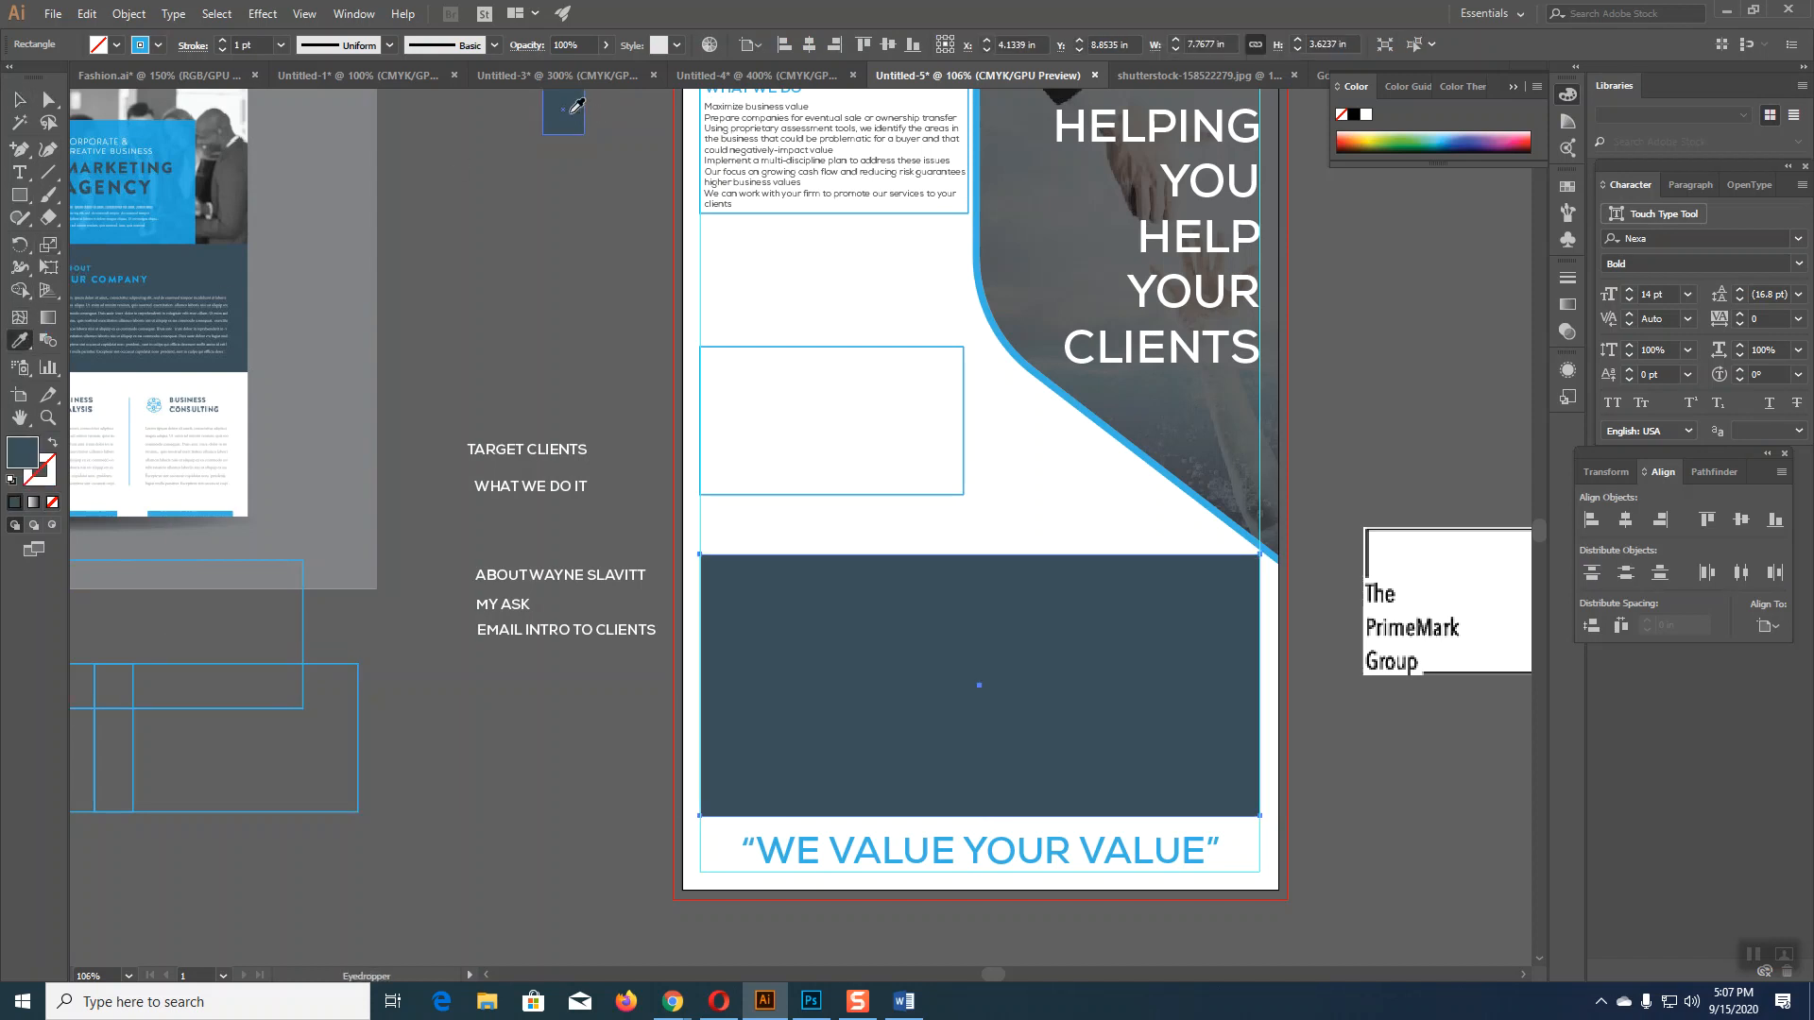
Step: Split the dark rectangle into a grid of 1 row and 3 columns
click(19, 99)
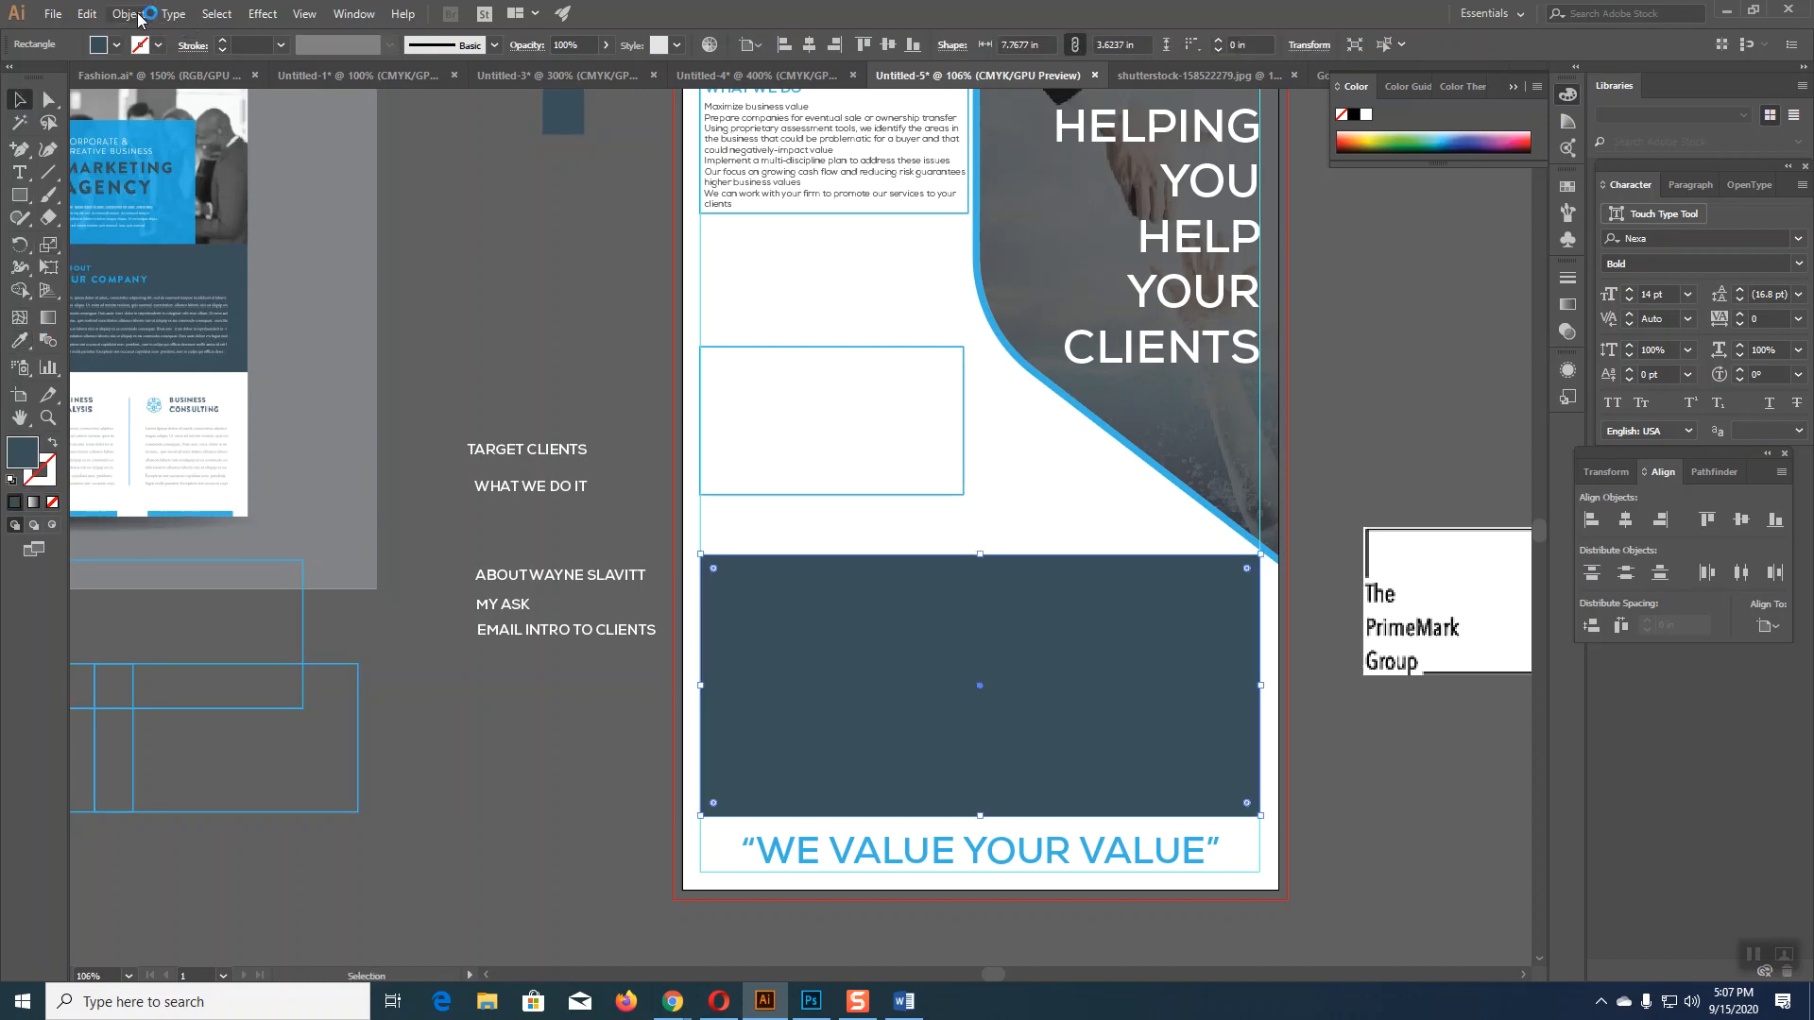
click(128, 13)
mouse_move(283, 422)
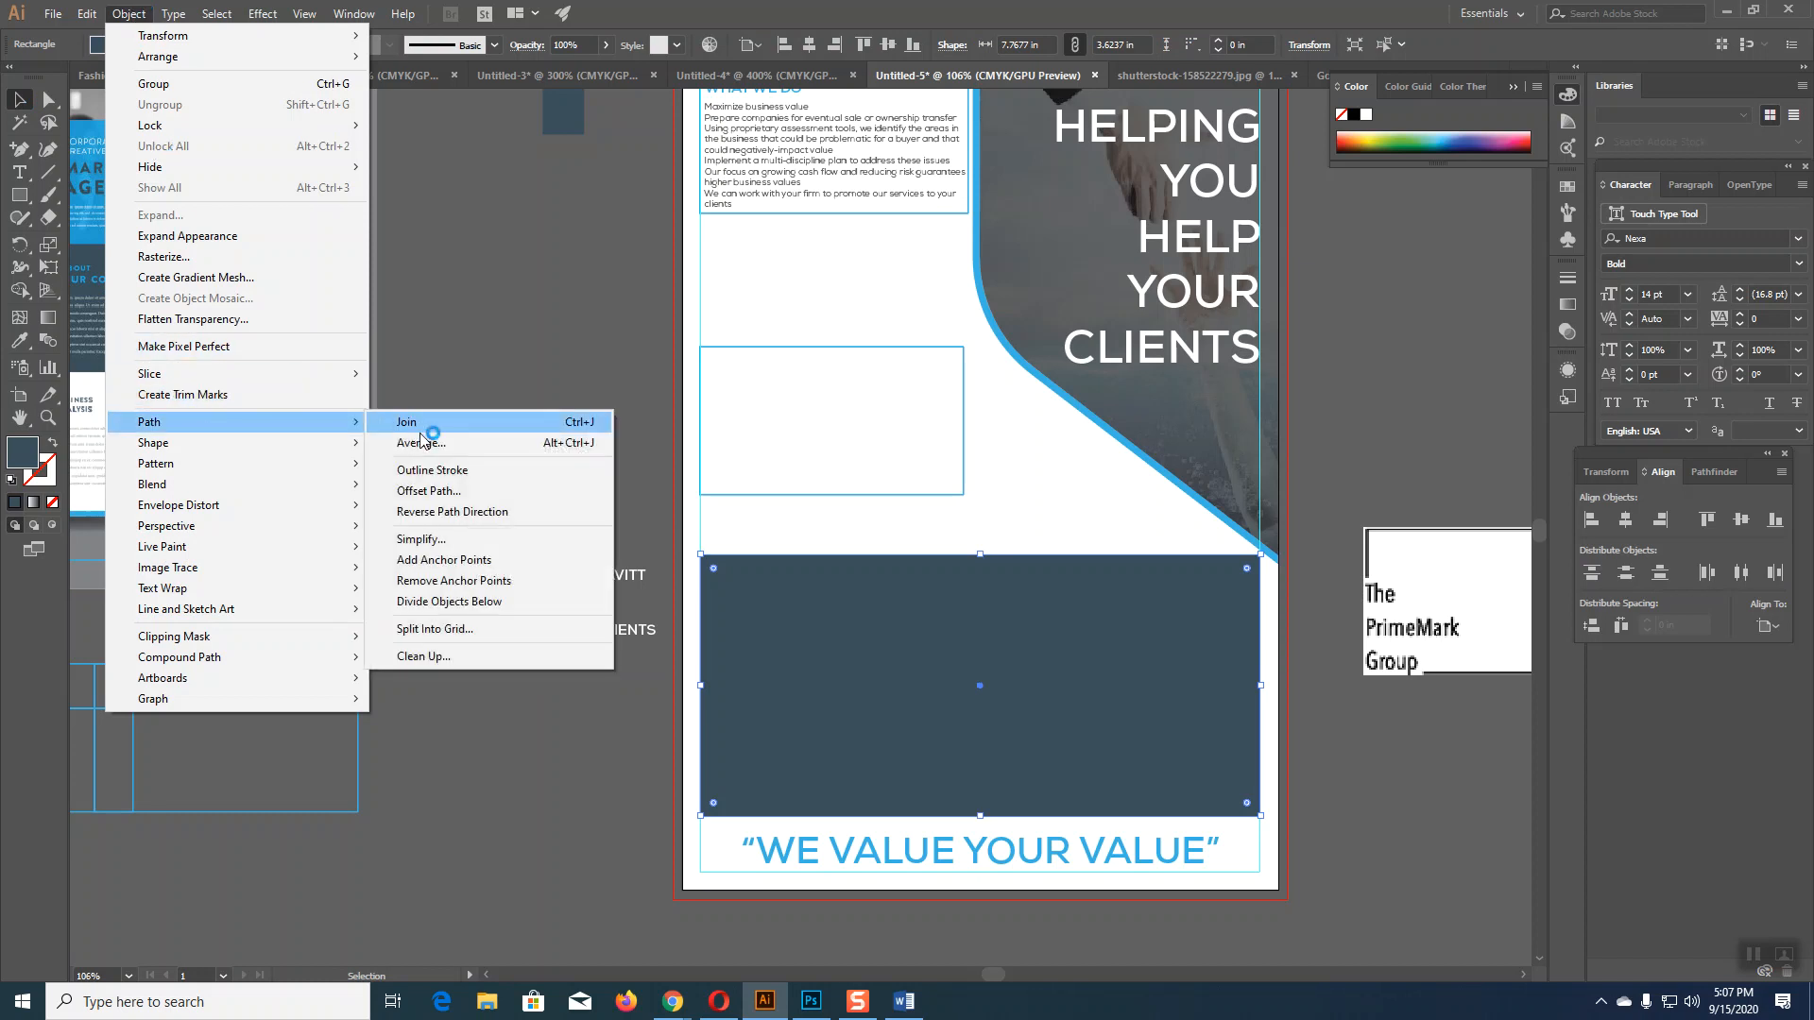
click(439, 630)
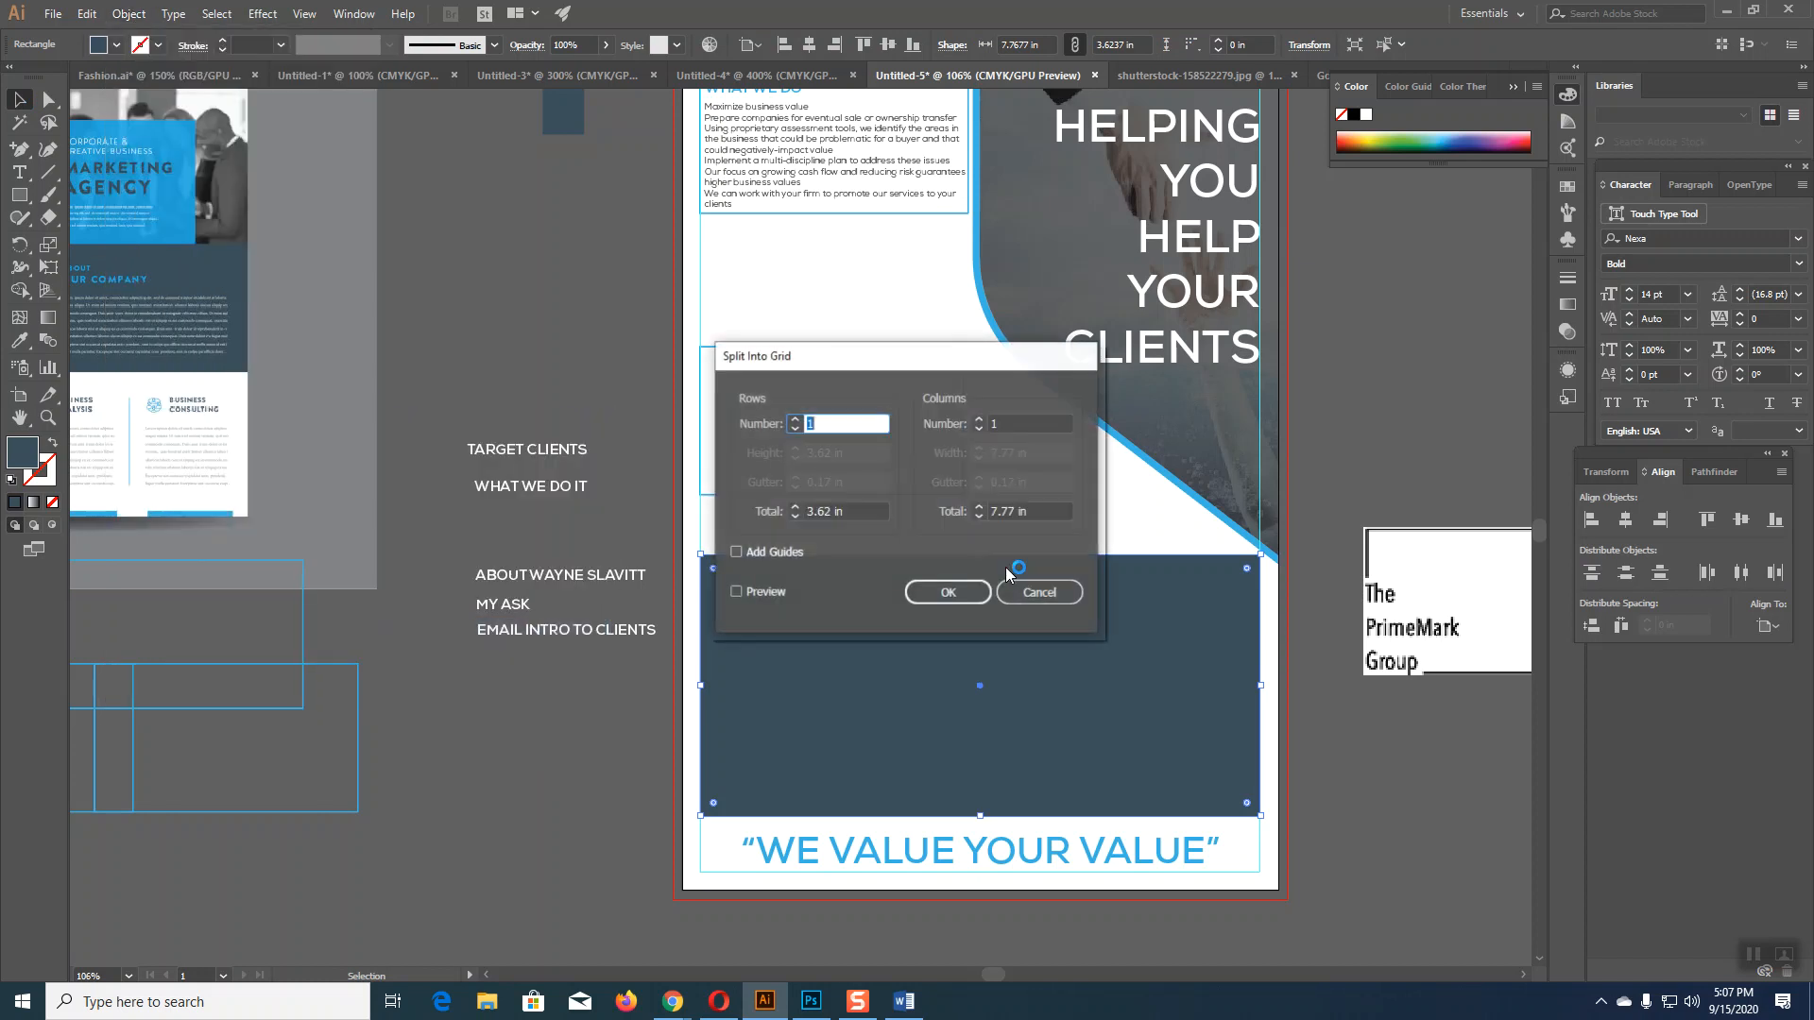
click(979, 424)
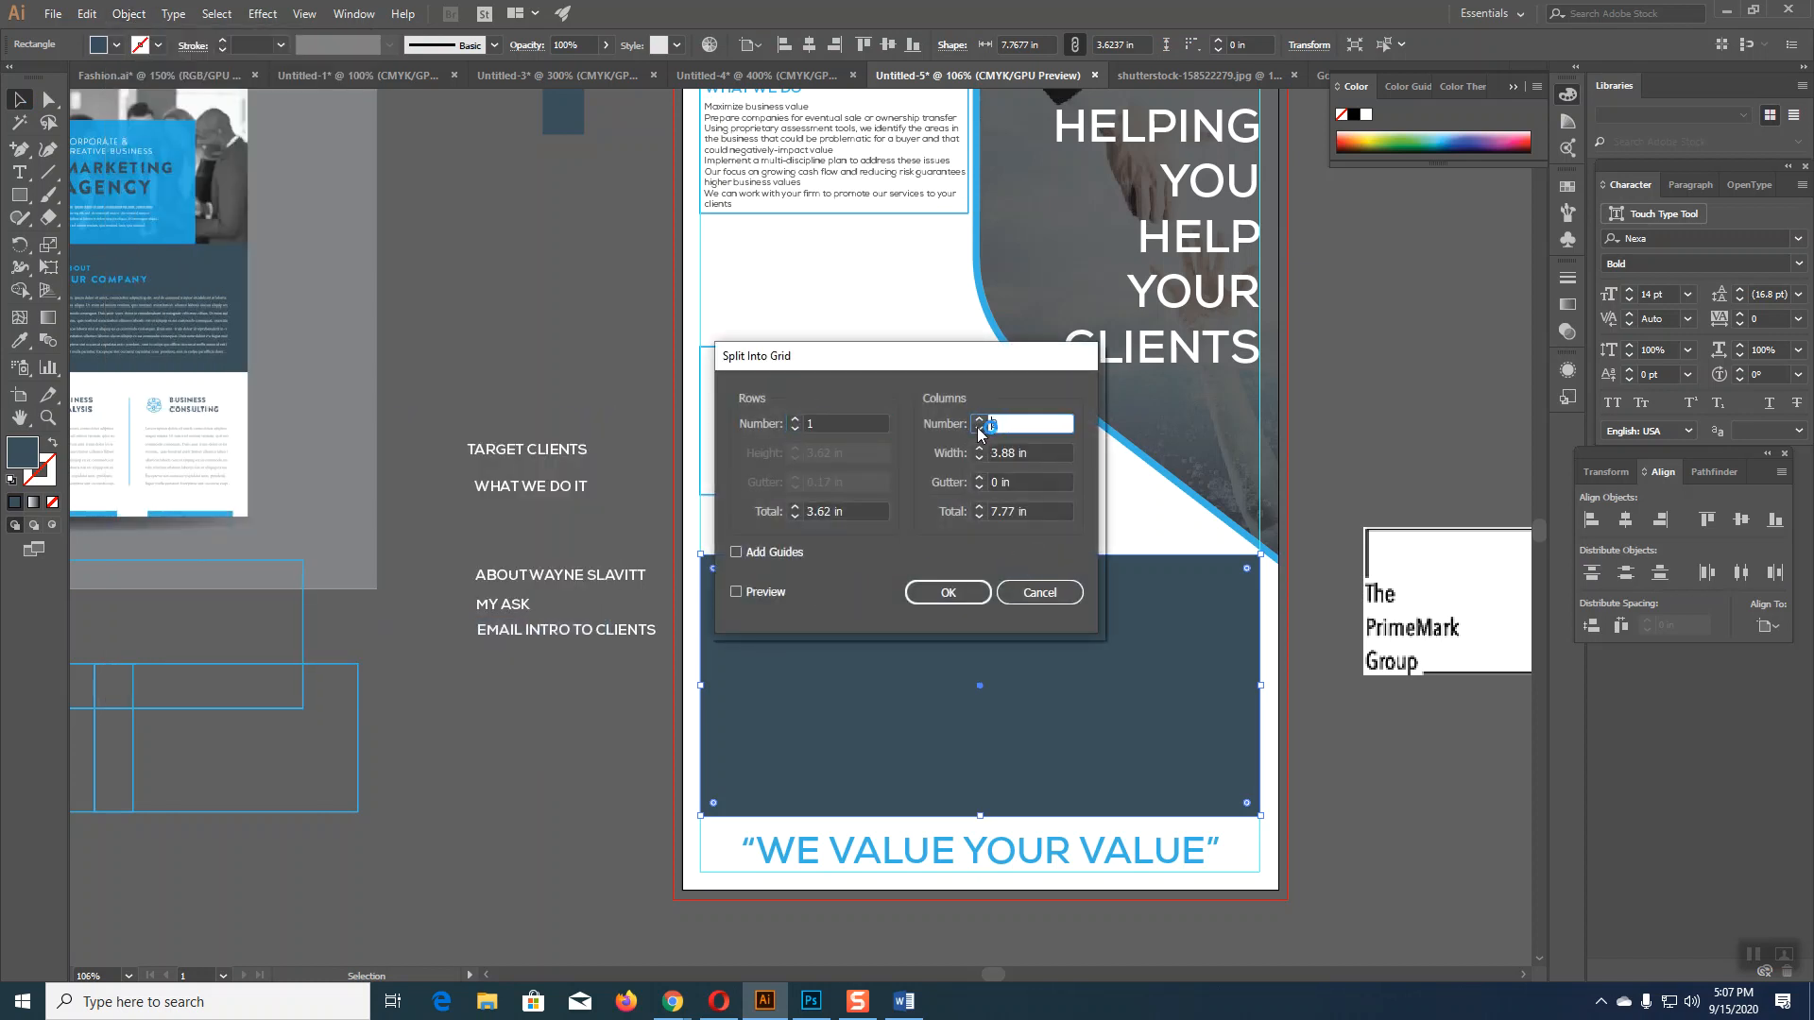
click(979, 421)
click(736, 593)
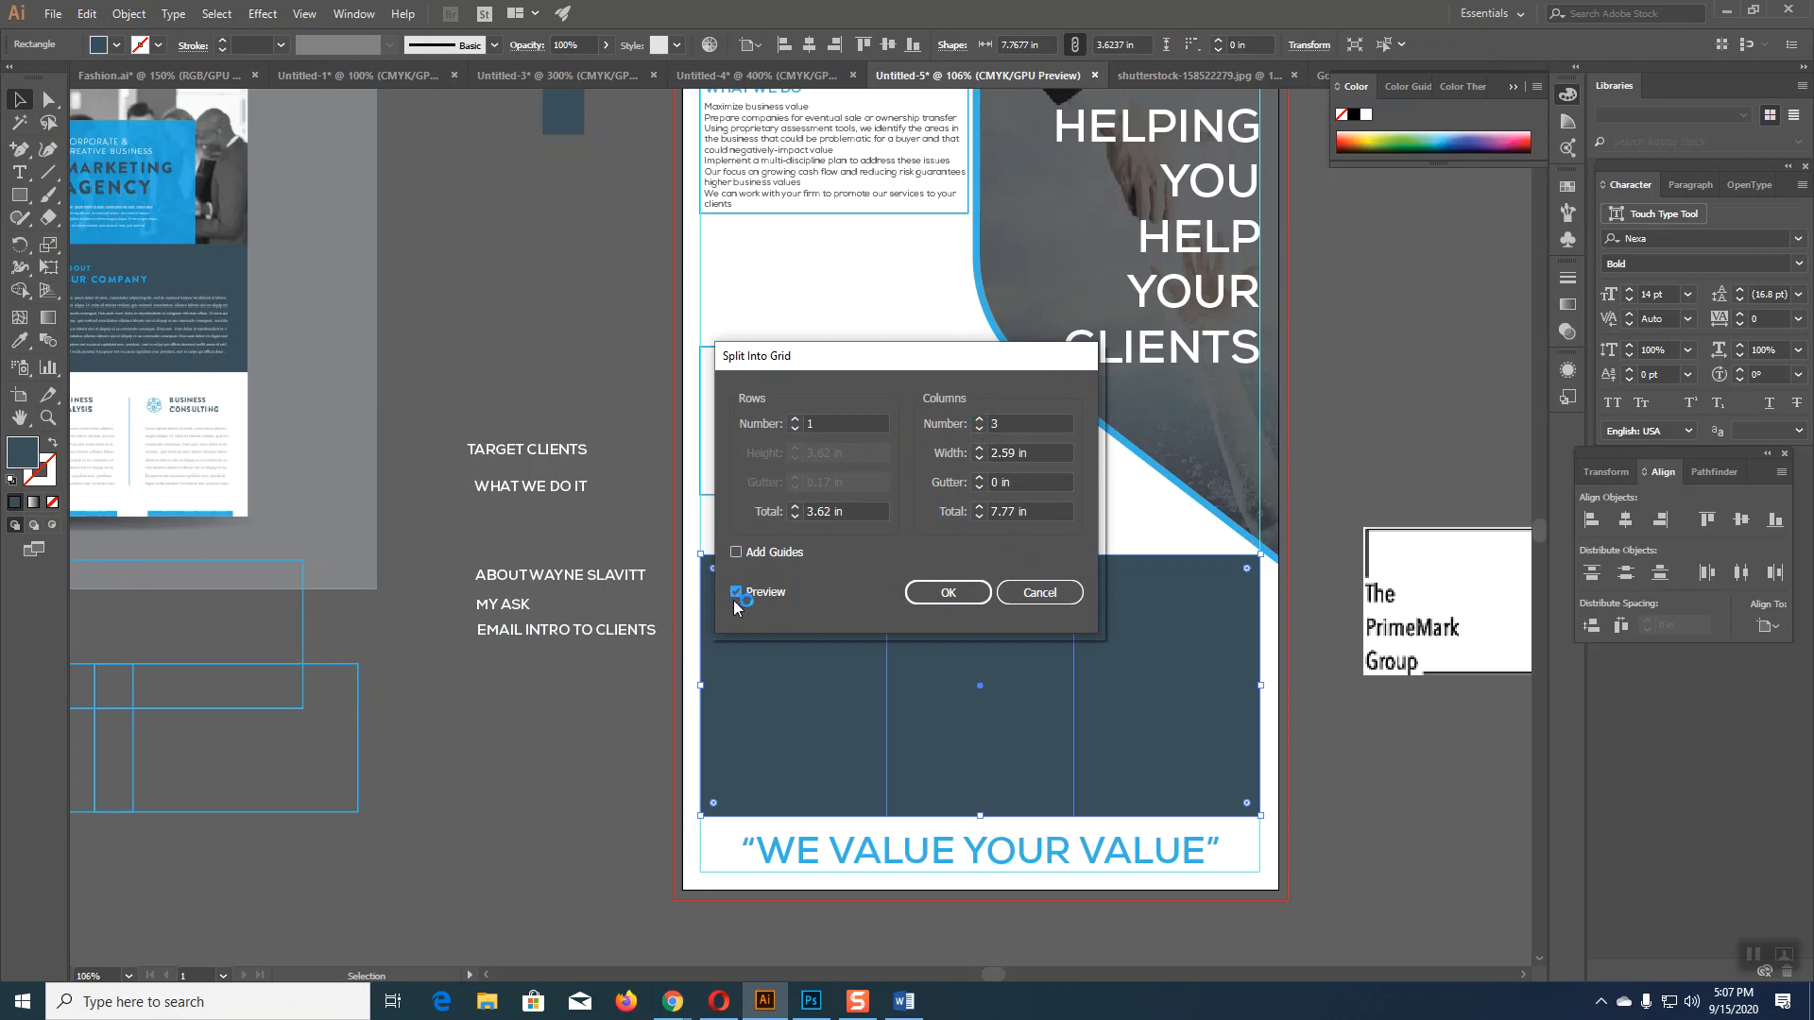
Step: Split the rectangle into three columns with a 0.1 in gutter and fill them with the brochure blue
click(981, 481)
click(951, 593)
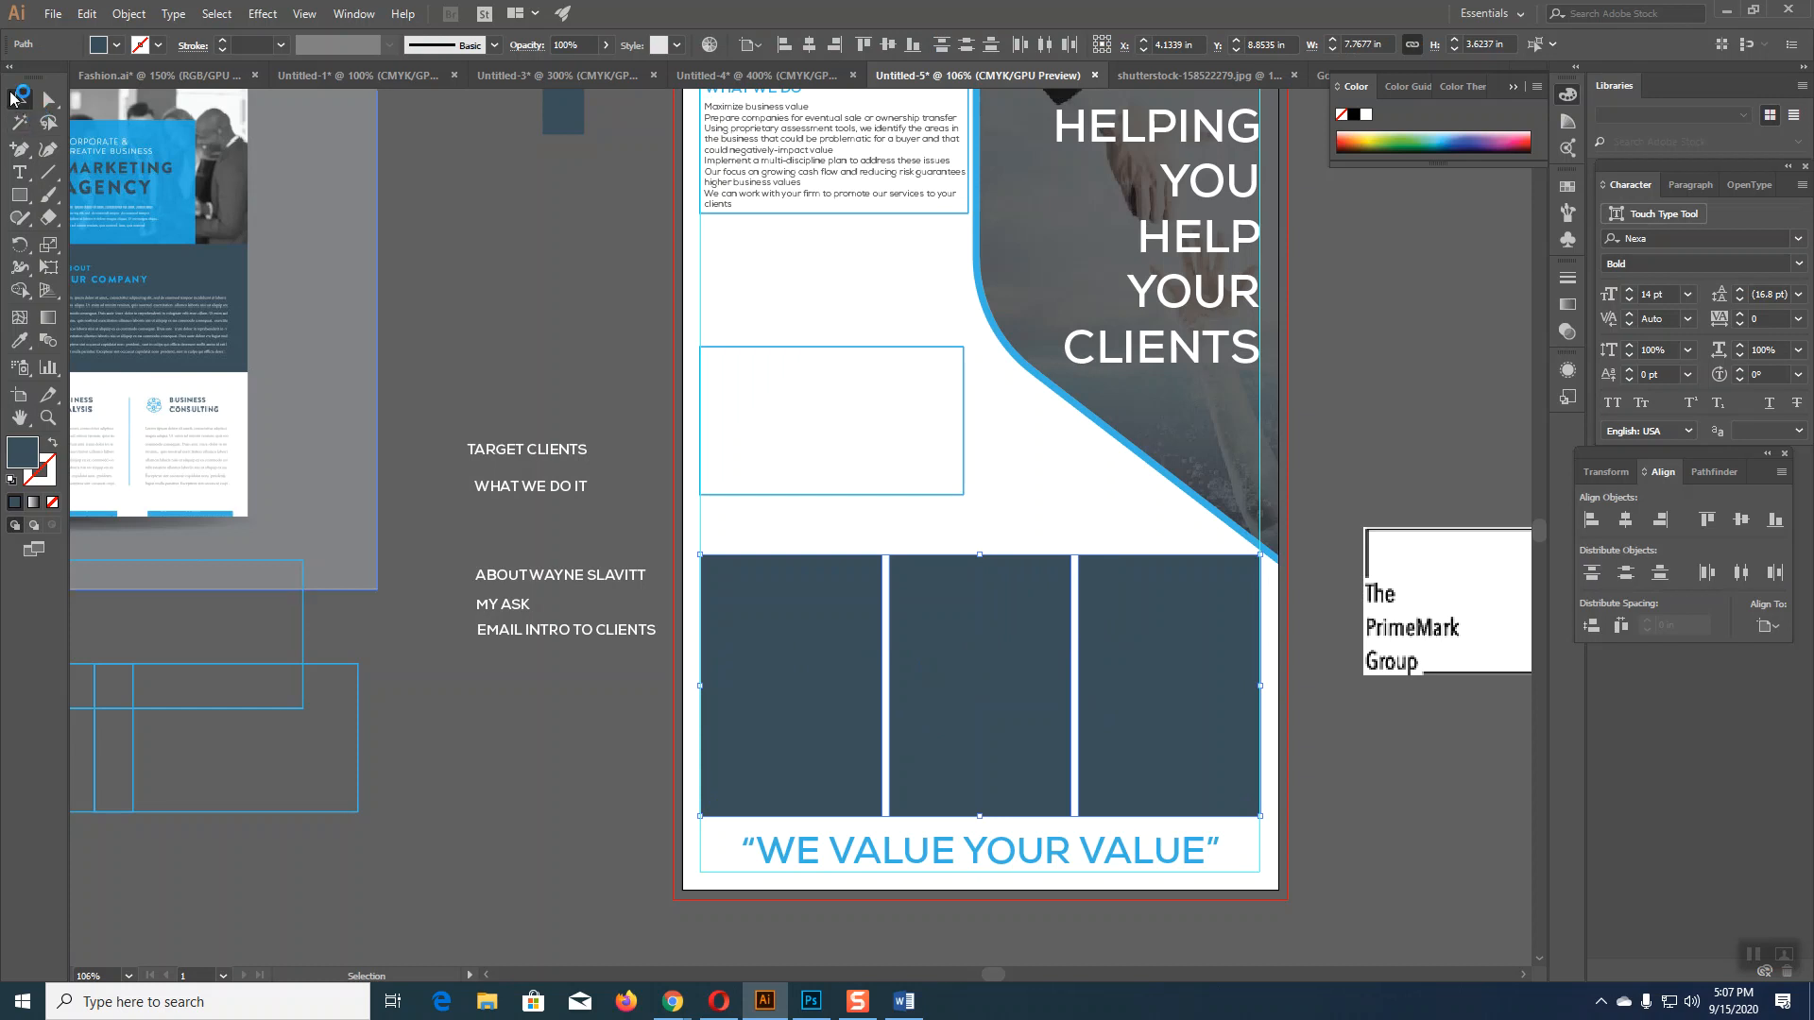
click(19, 340)
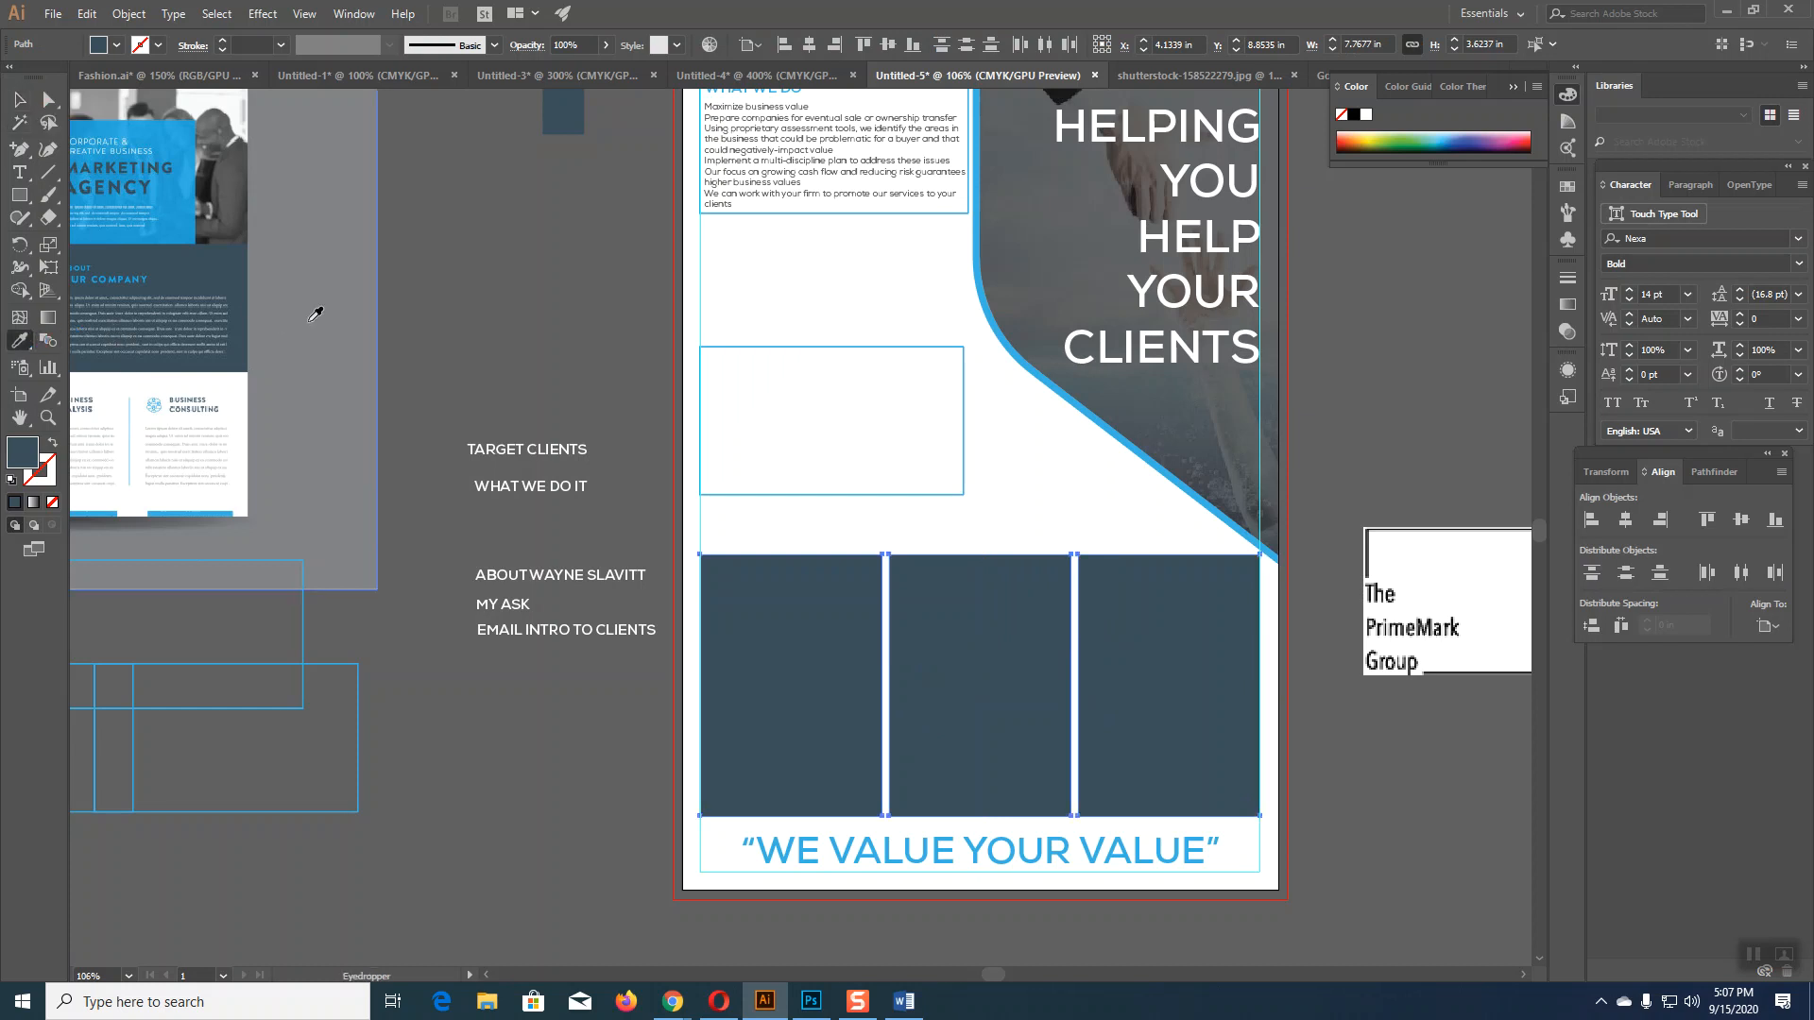
scroll(265, 274, up, 2)
click(187, 221)
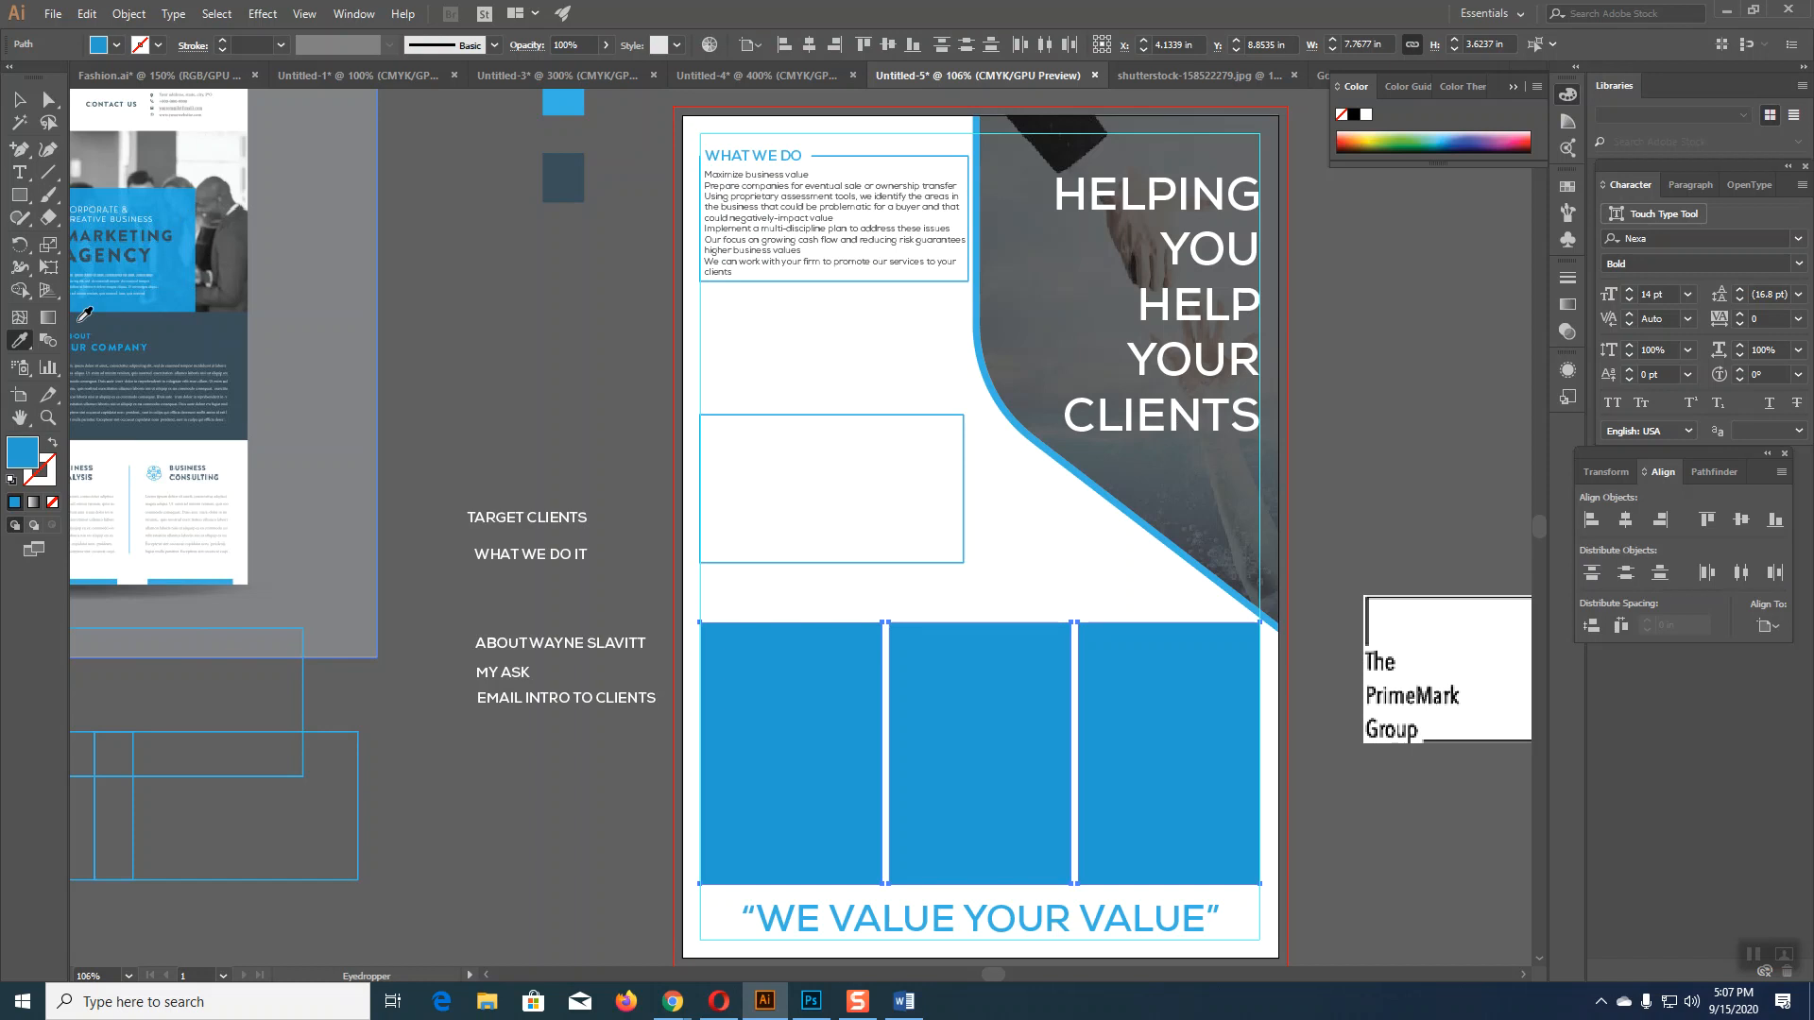
Step: Swap fill and stroke so the columns become white boxes with blue outlines, then deselect
click(19, 95)
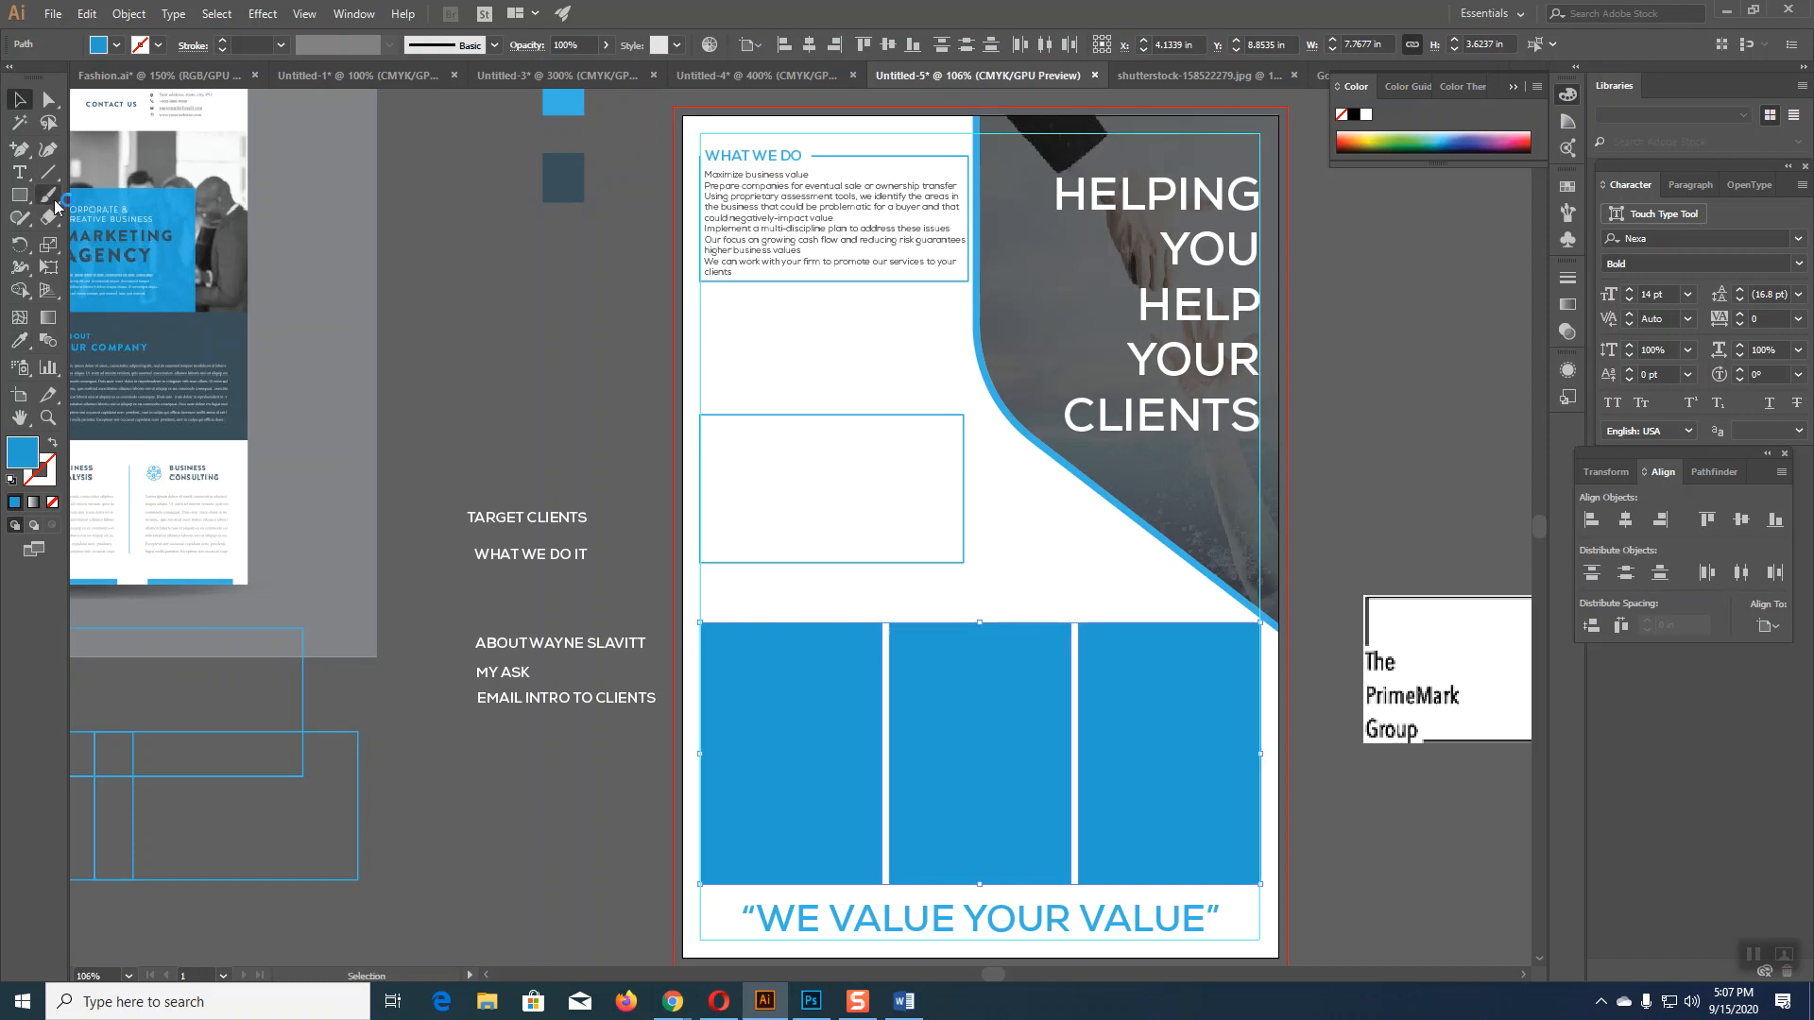
click(52, 445)
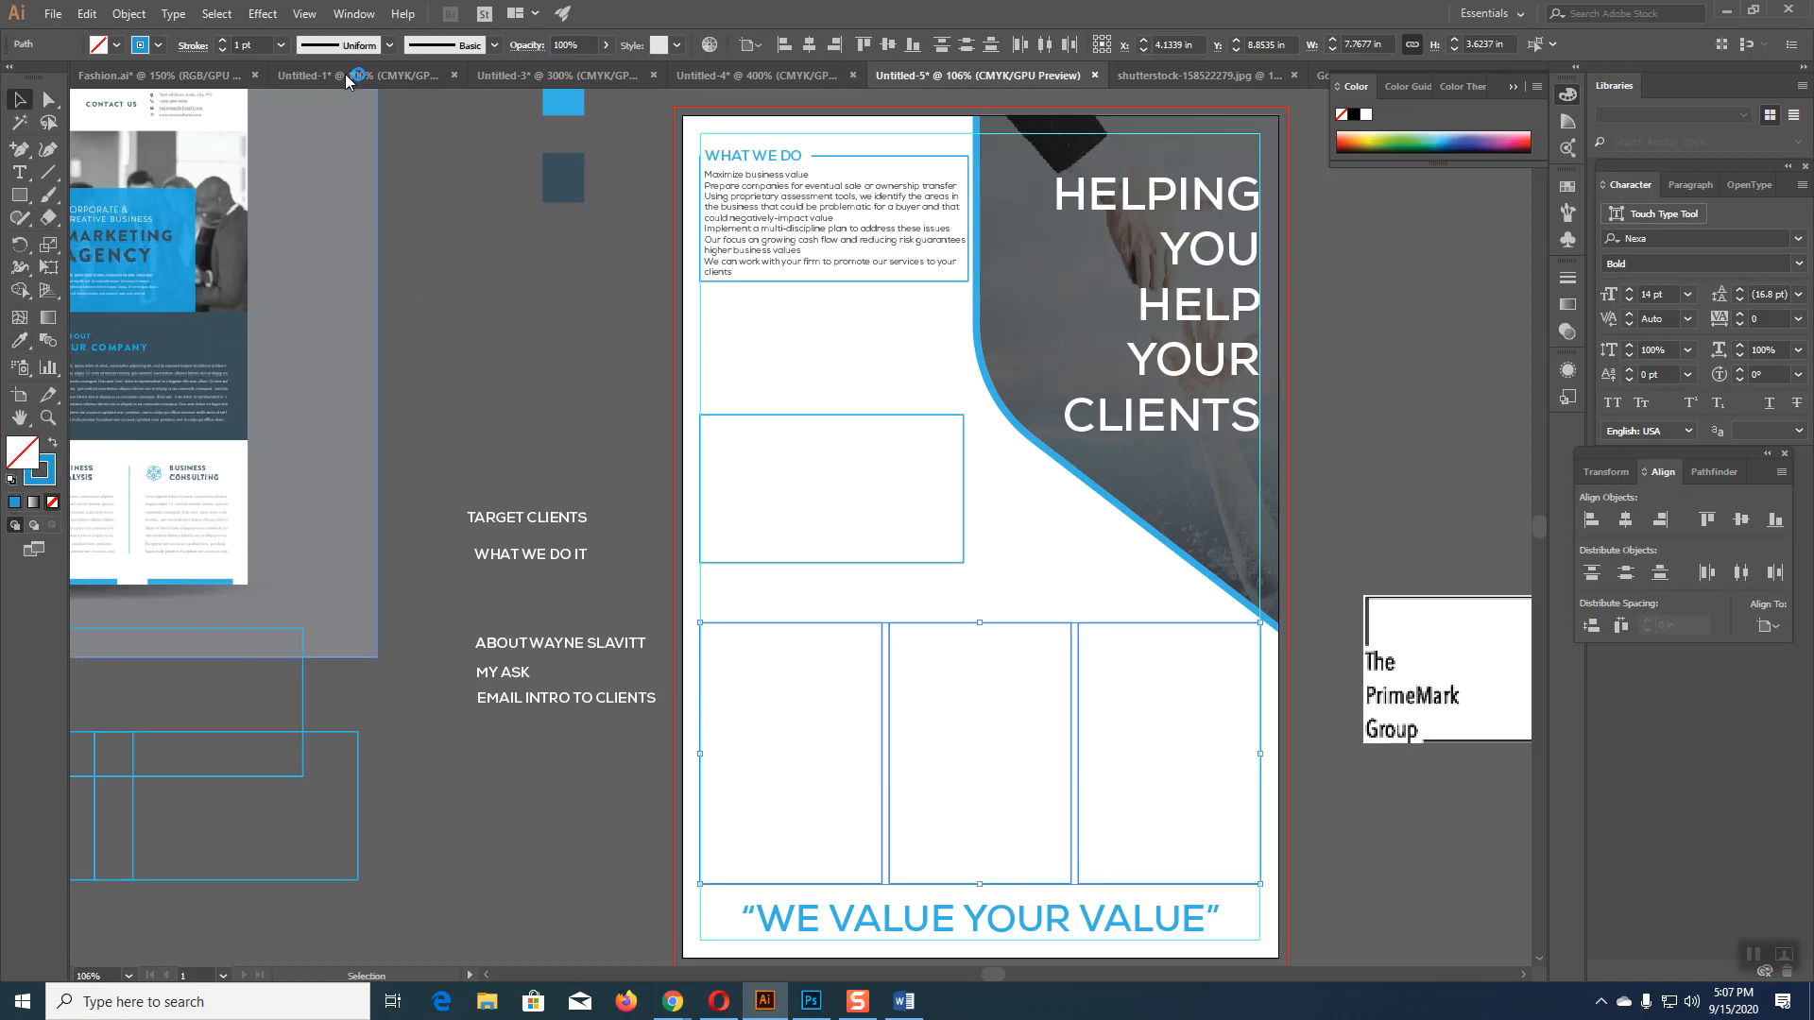
click(524, 223)
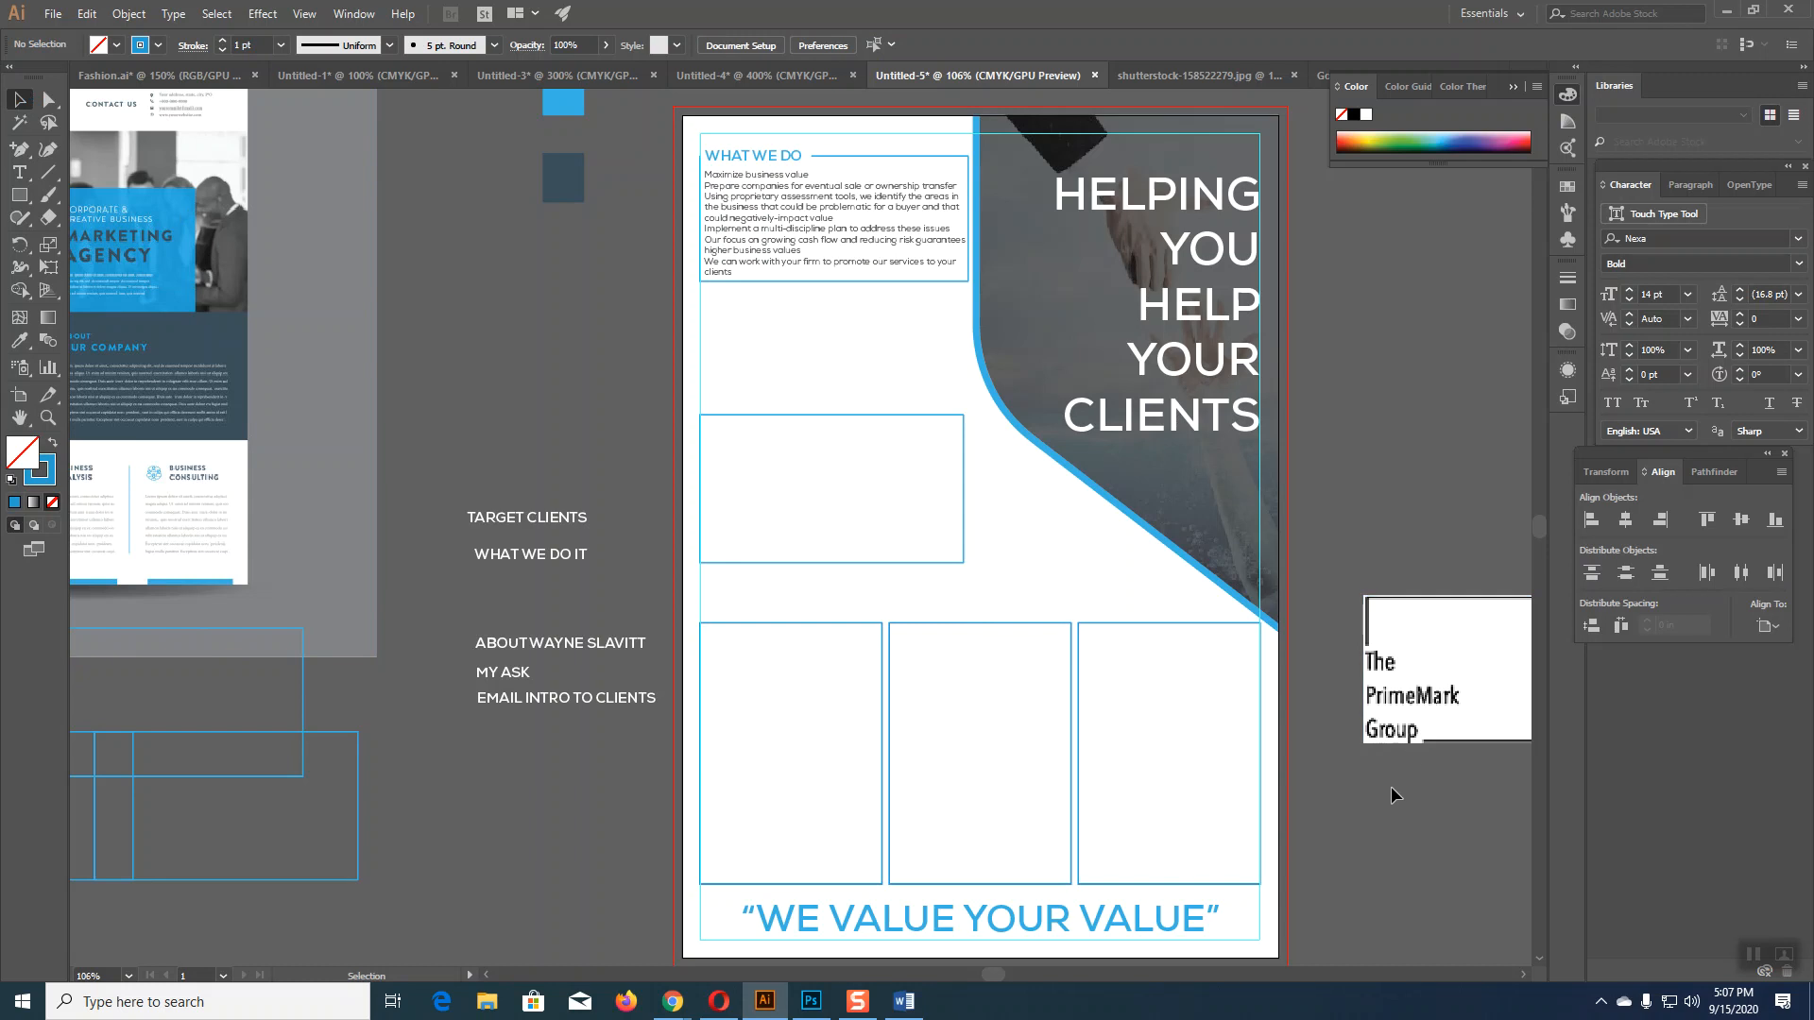
scroll(1394, 795, down, 1)
scroll(1230, 801, up, 2)
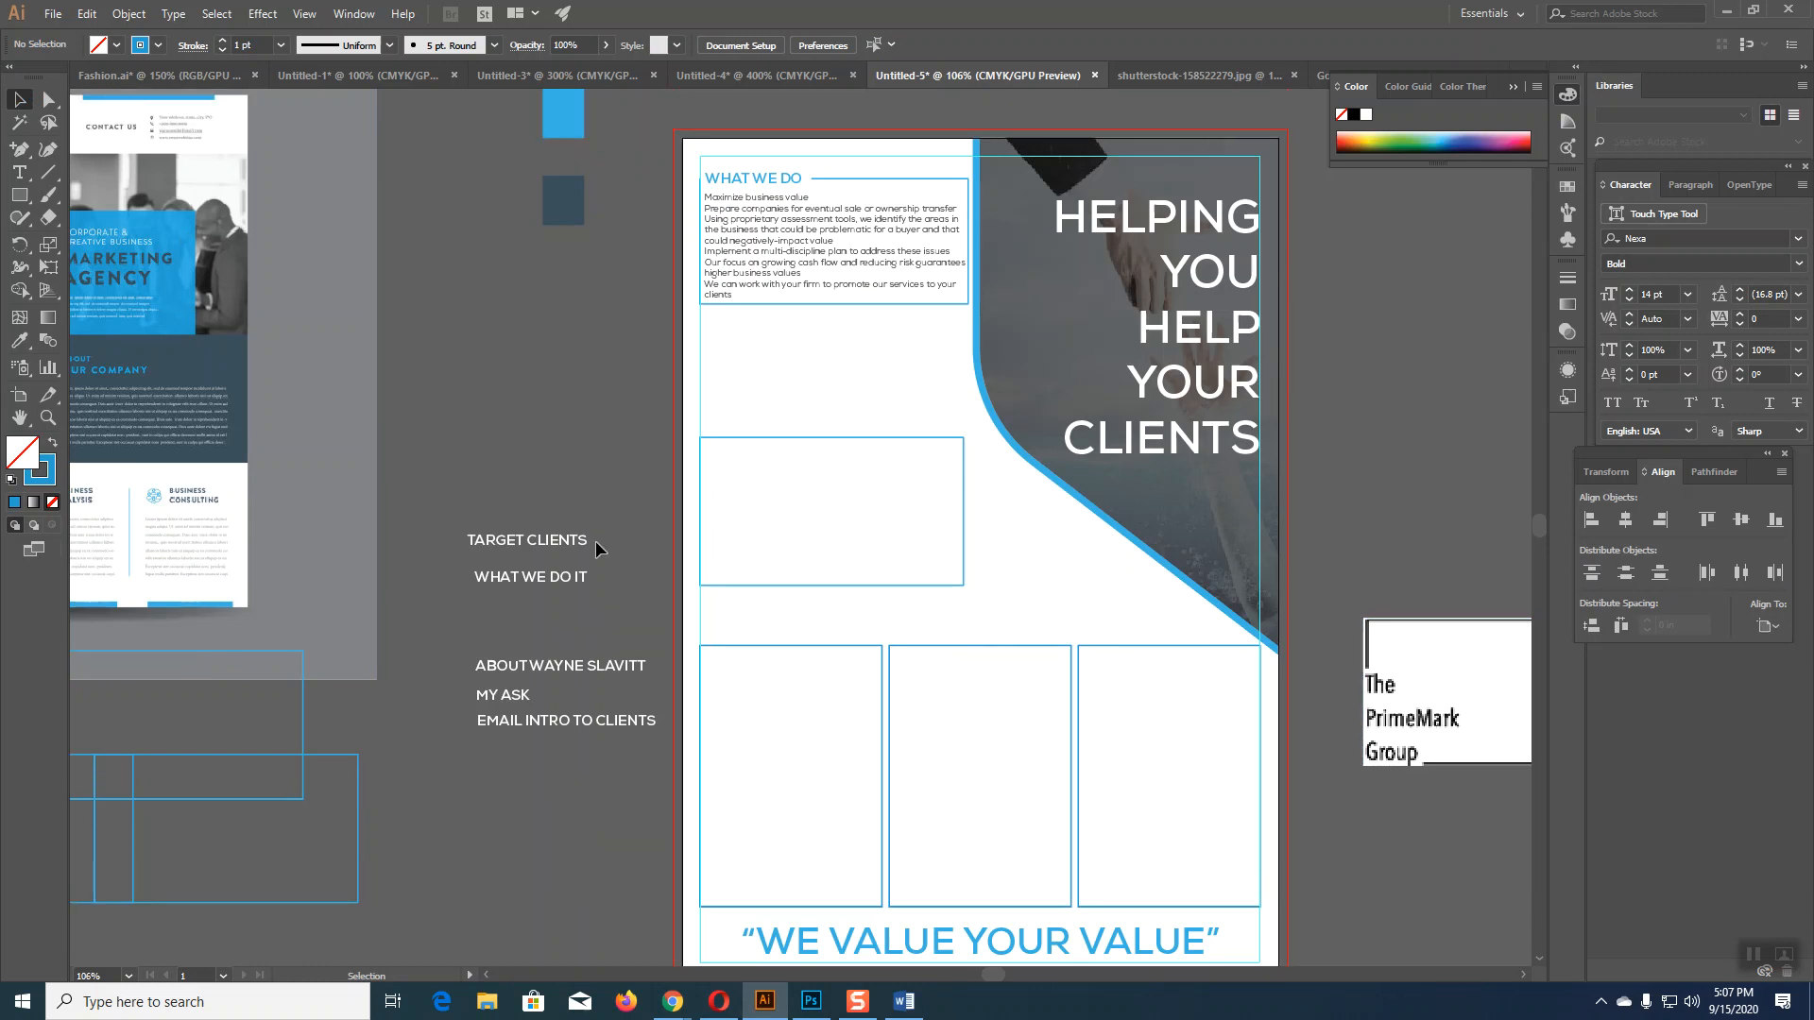
scroll(584, 494, up, 2)
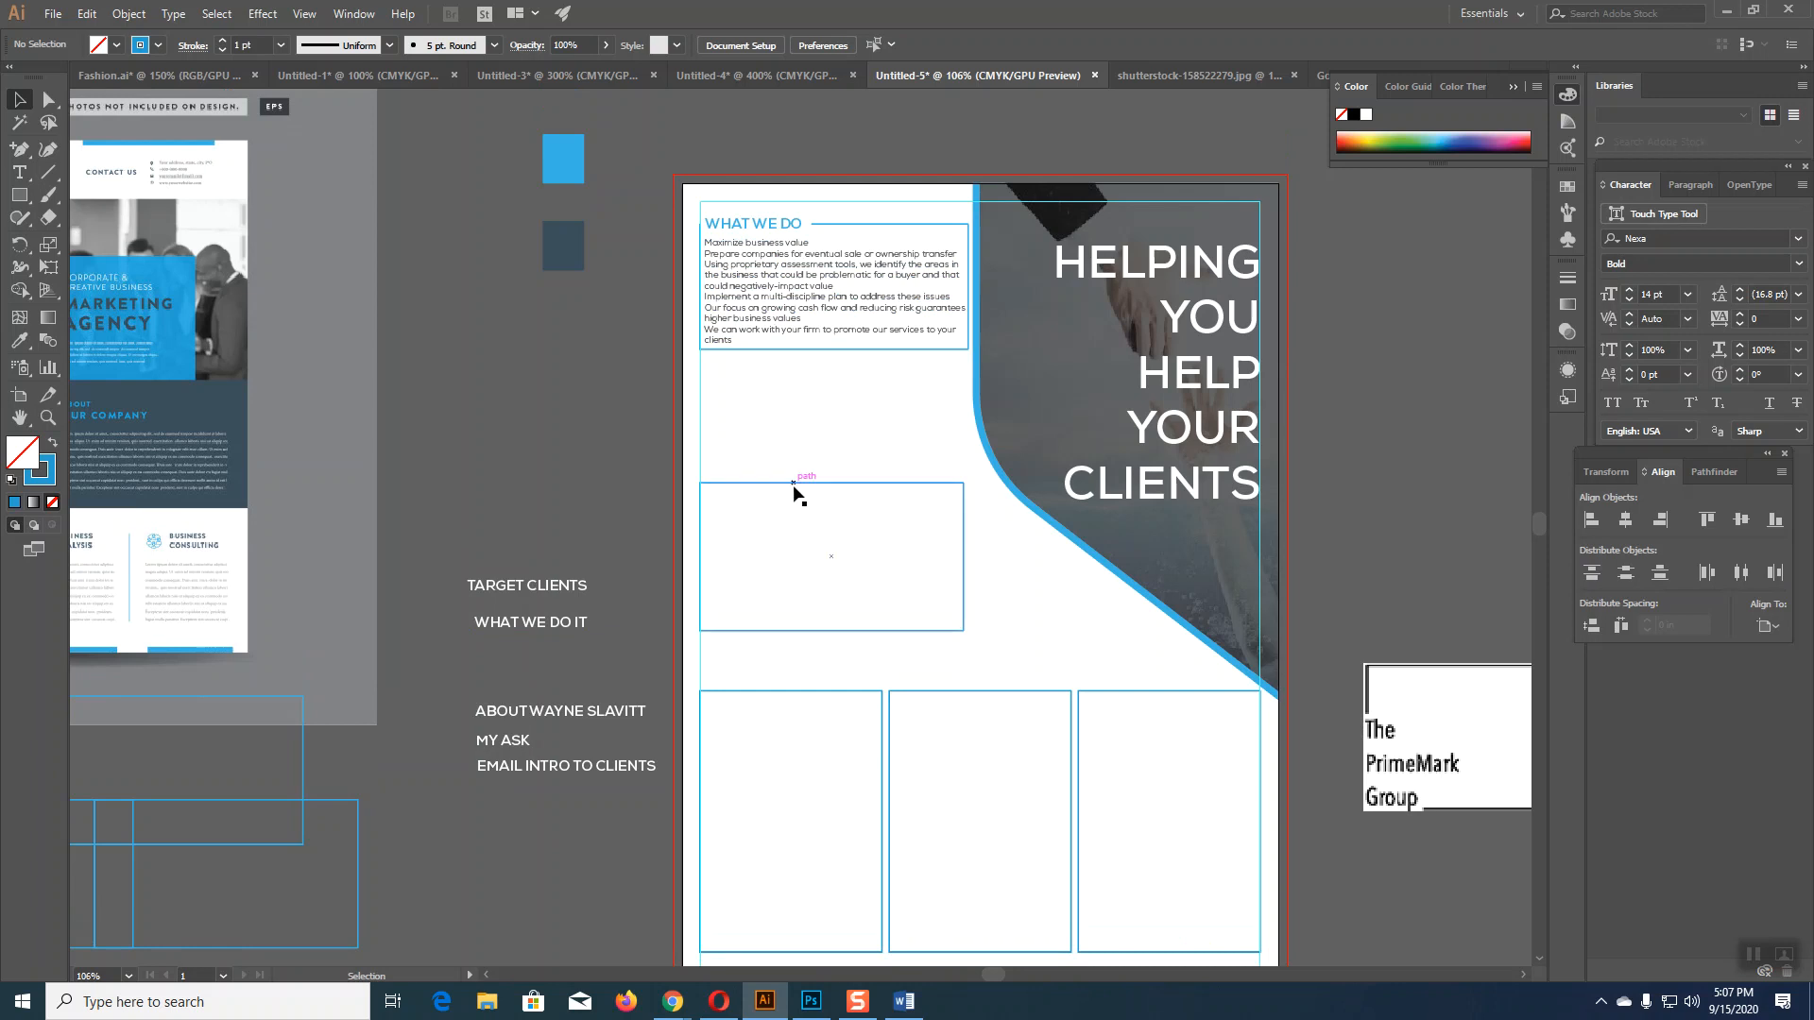
Step: Move the empty box up under WHAT WE DO and place the WHAT WE DO IT label inside it
drag(794, 483, 796, 385)
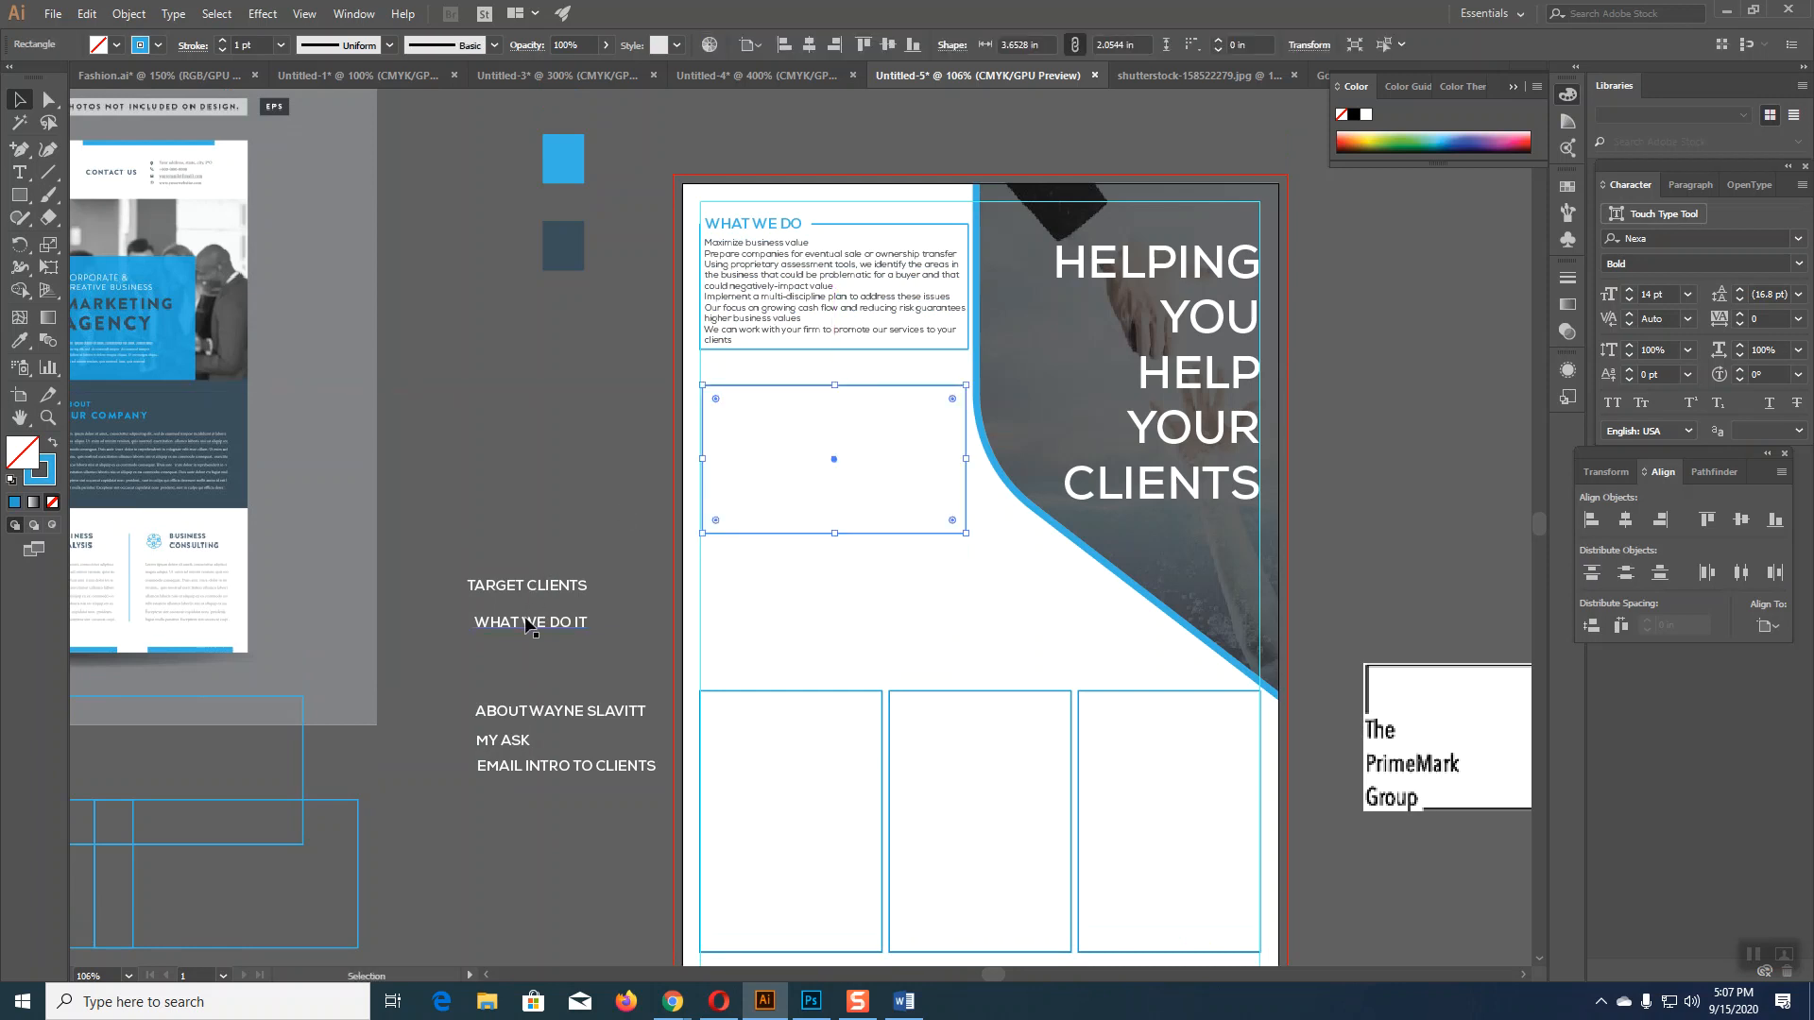
drag(529, 628, 785, 450)
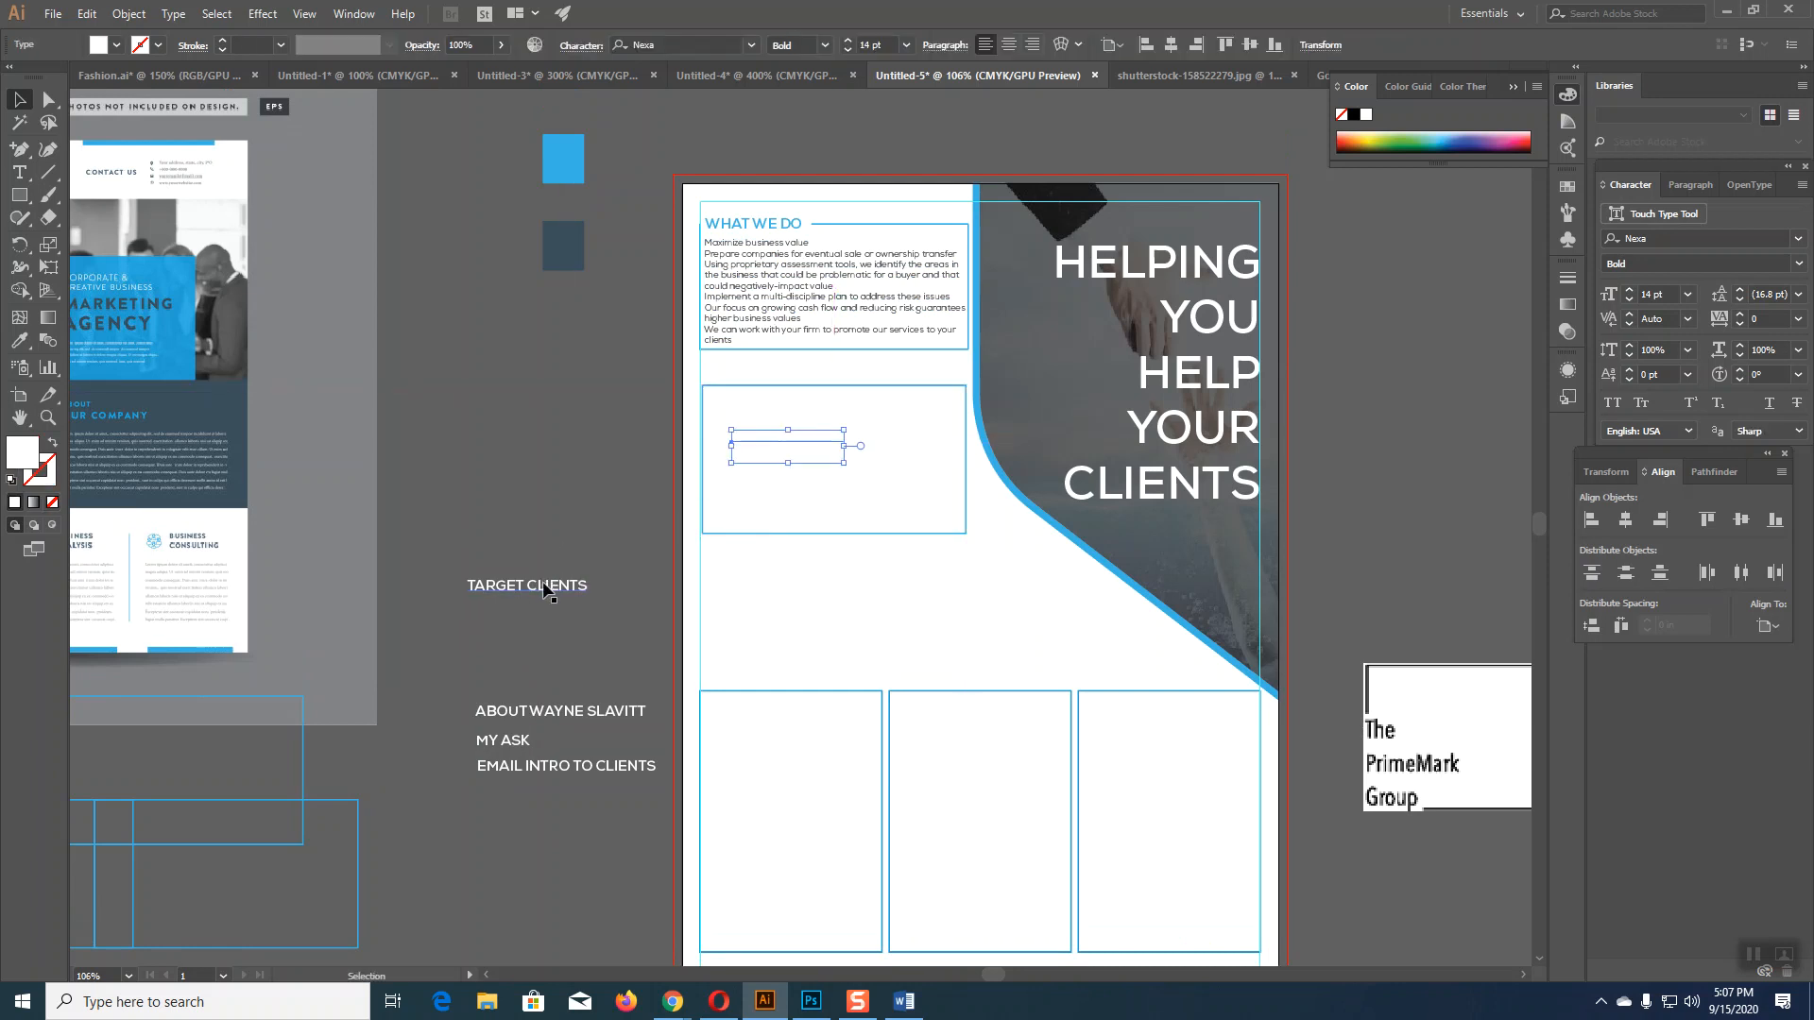
click(903, 1002)
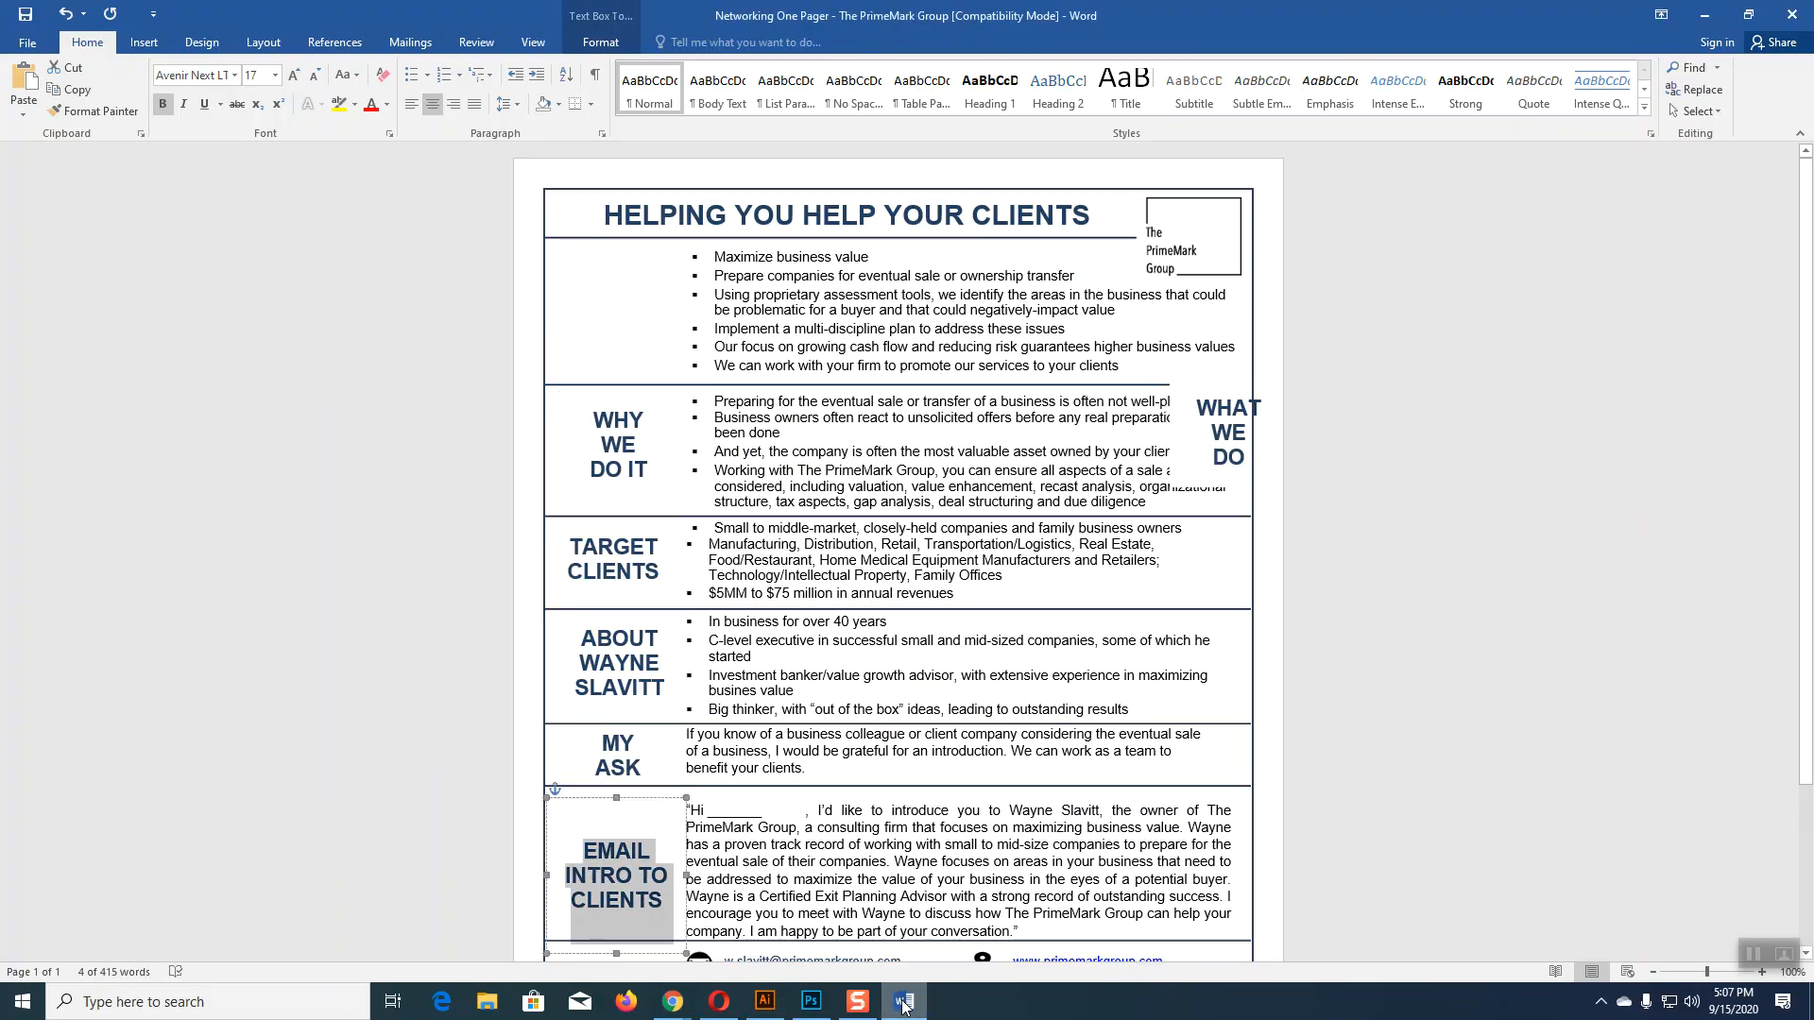
click(765, 1002)
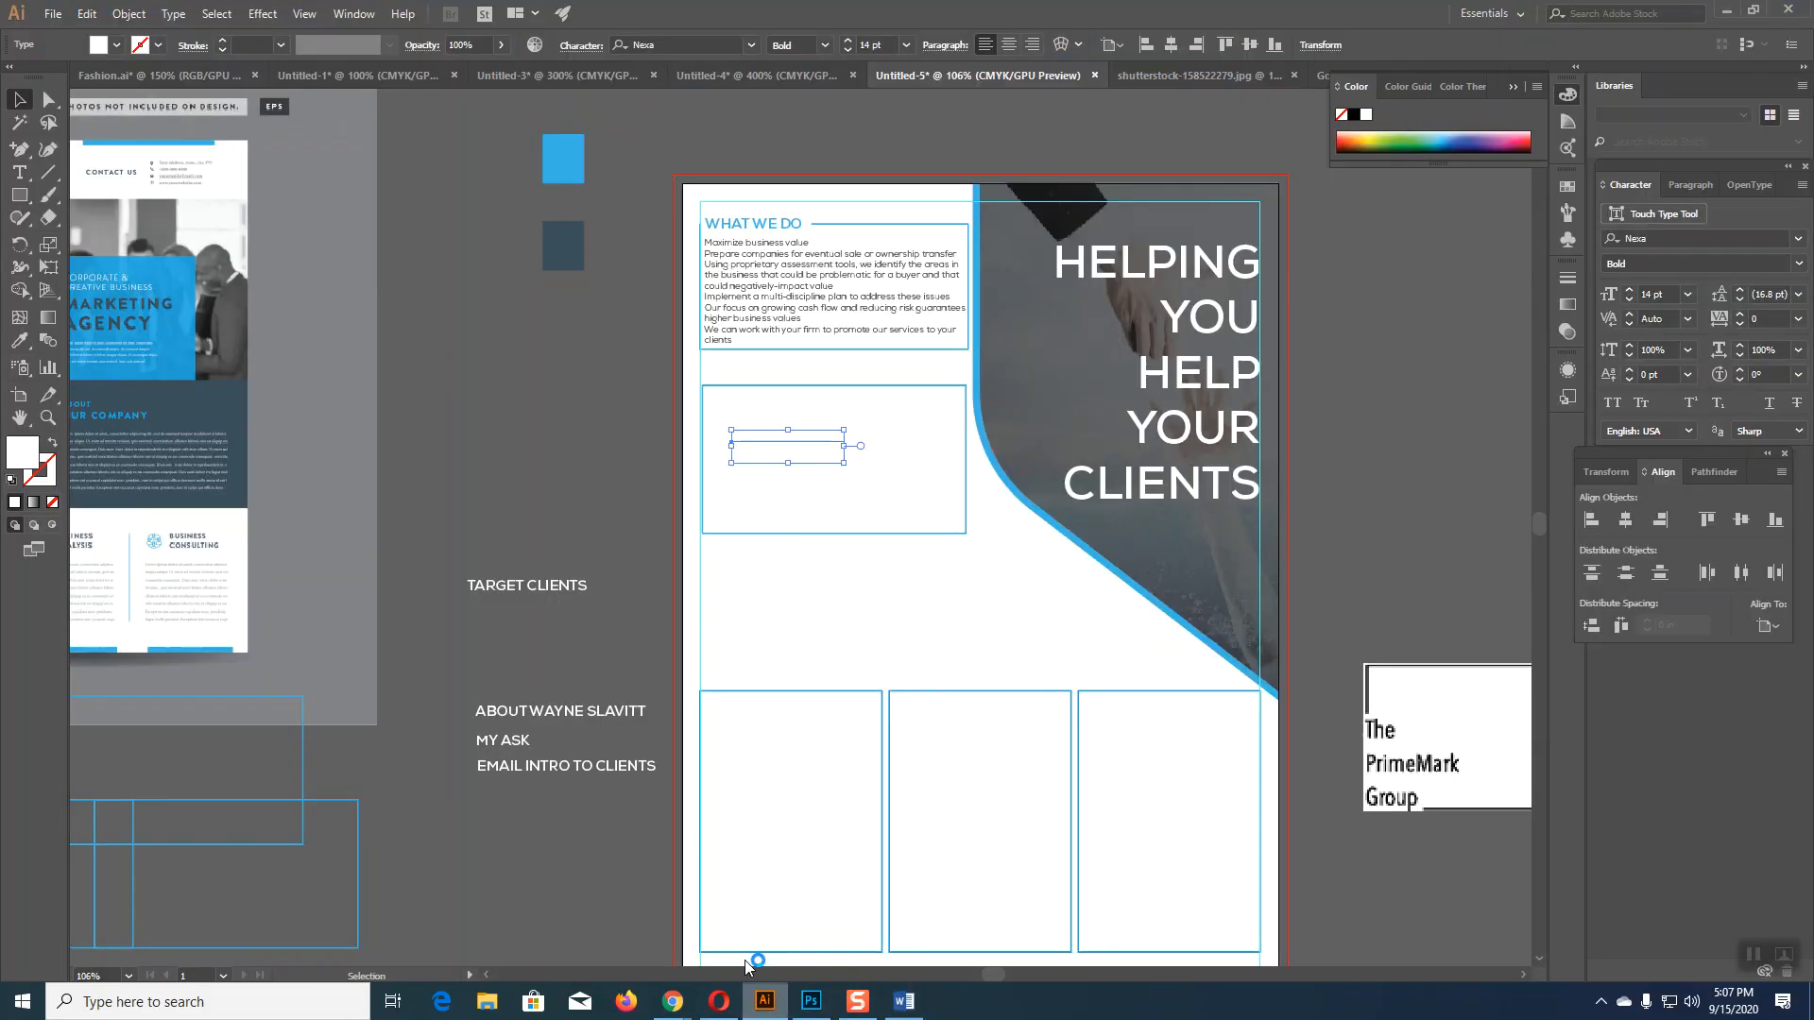
Step: Move TARGET CLIENTS into the left column box and colour it blue
drag(565, 582, 827, 725)
key(i)
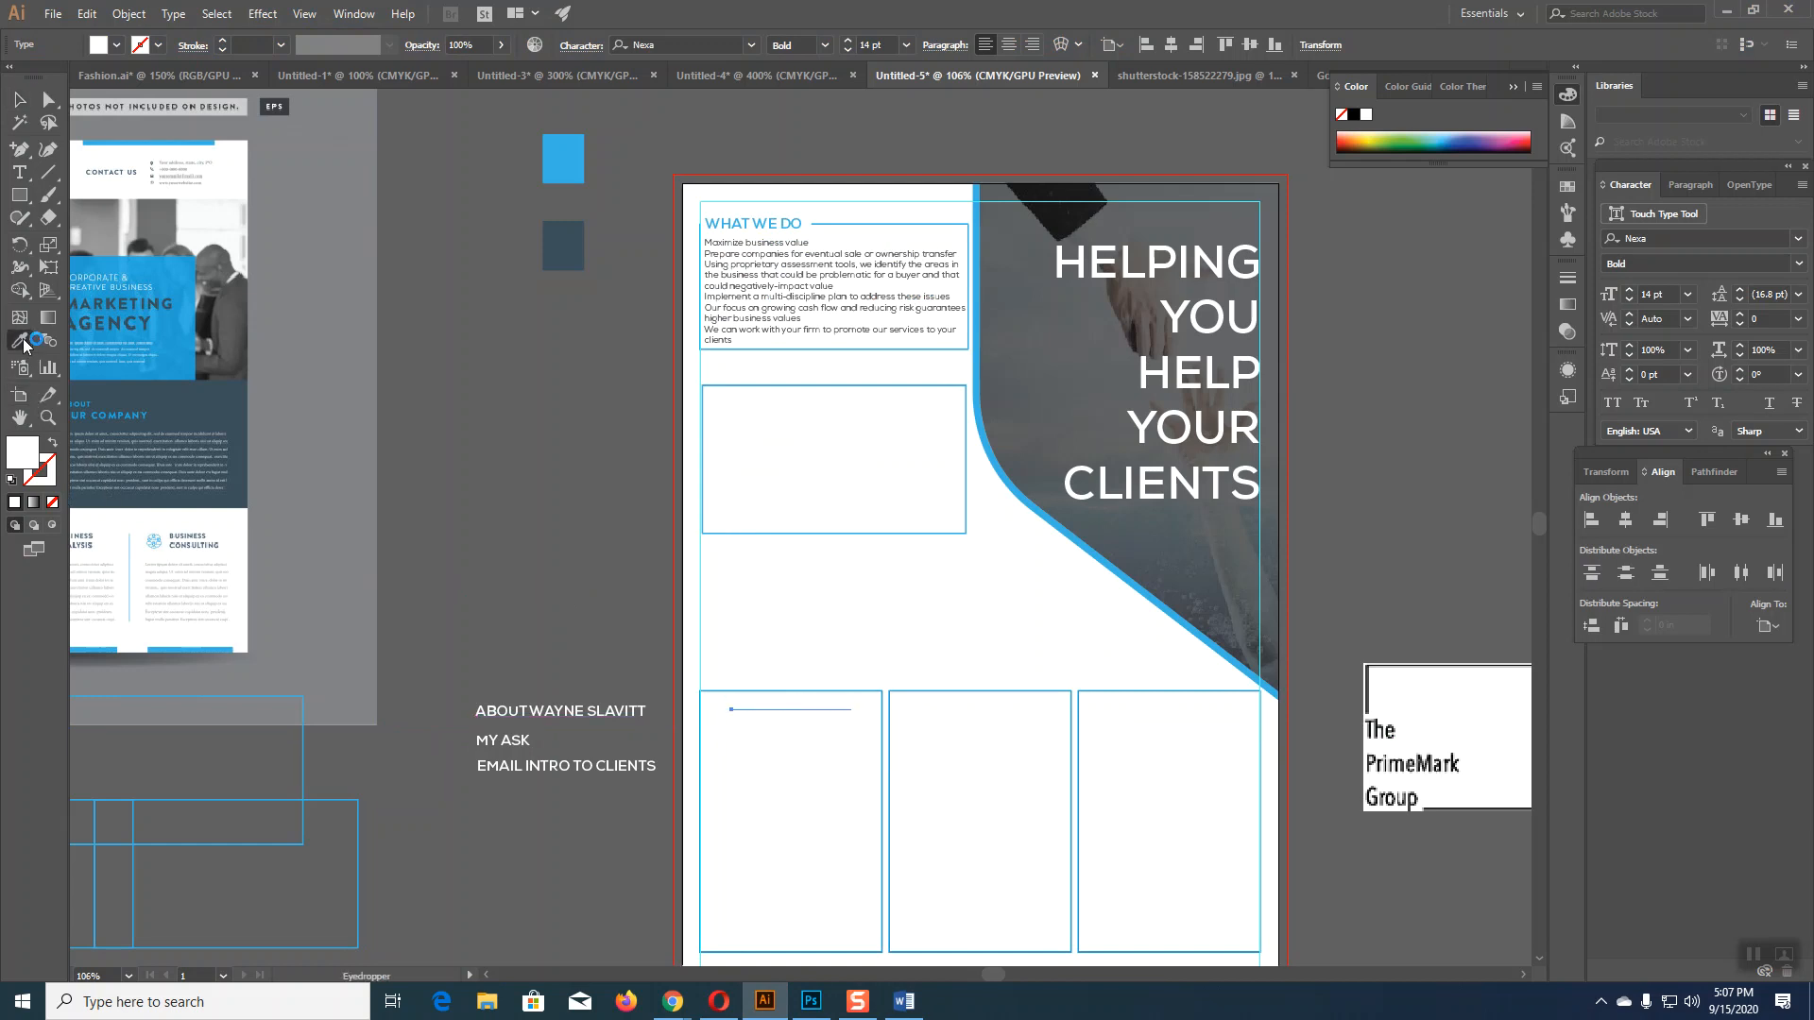
click(548, 159)
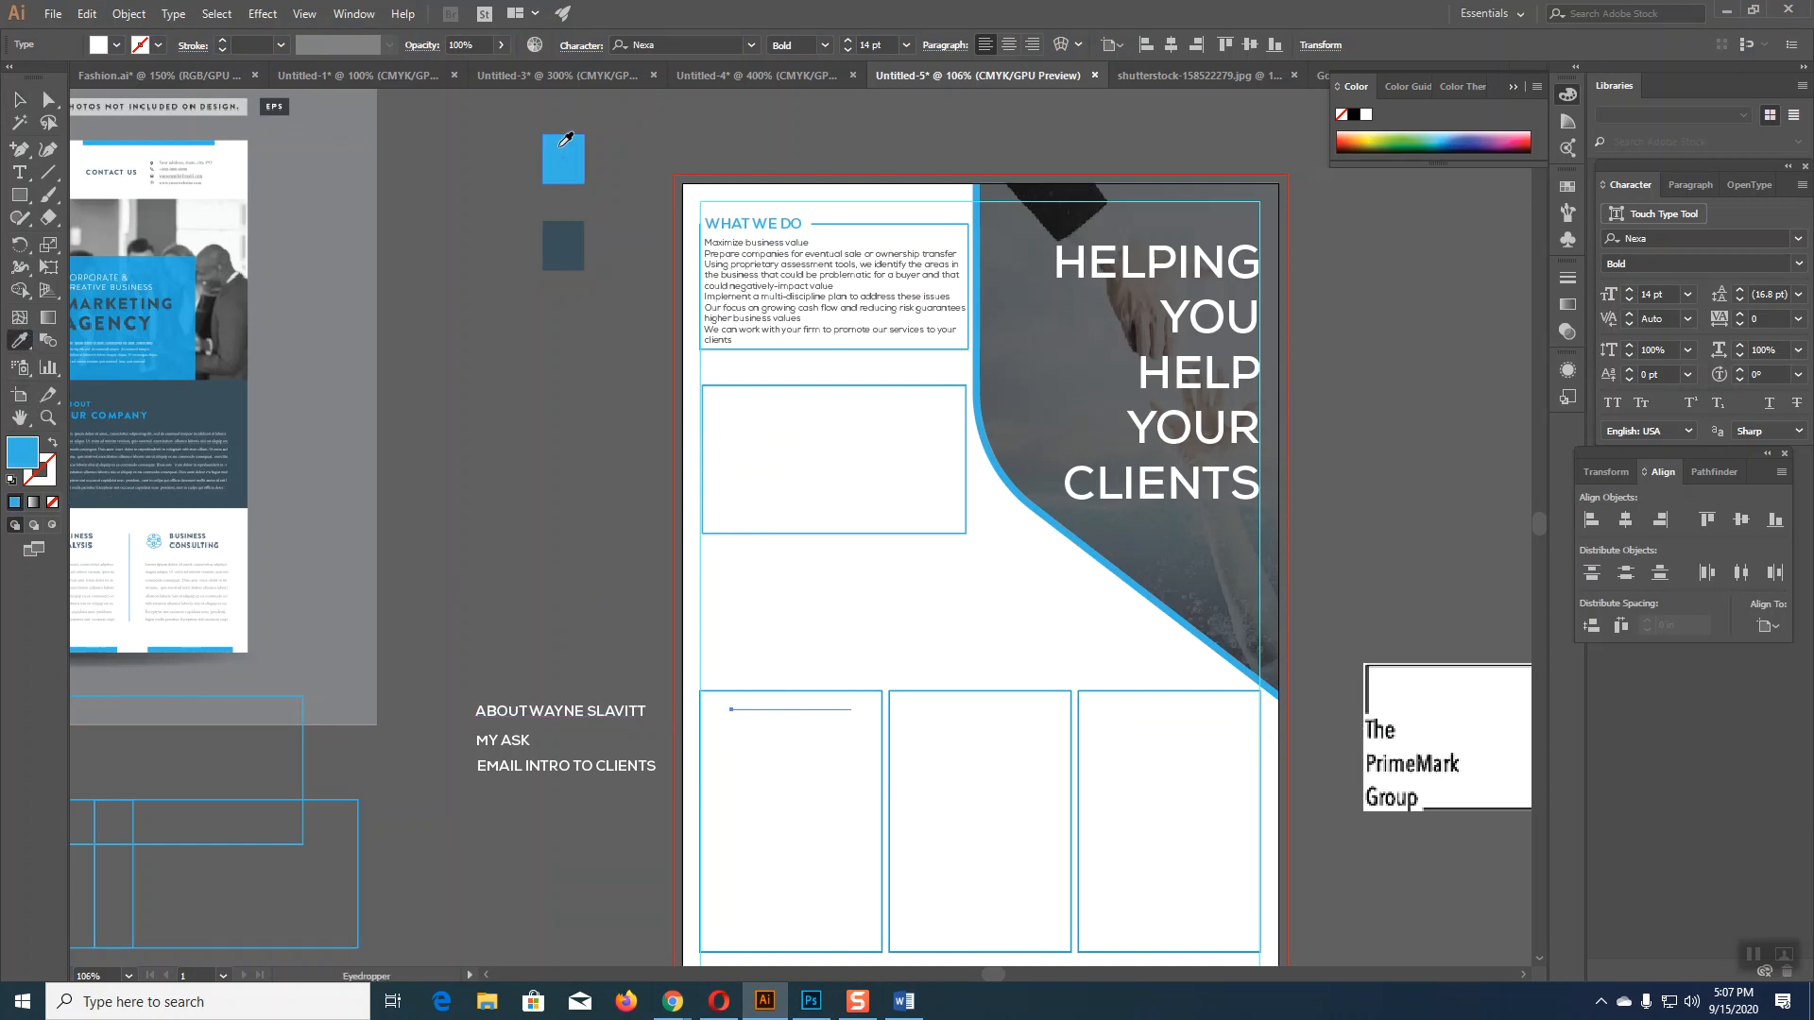
click(25, 102)
click(644, 521)
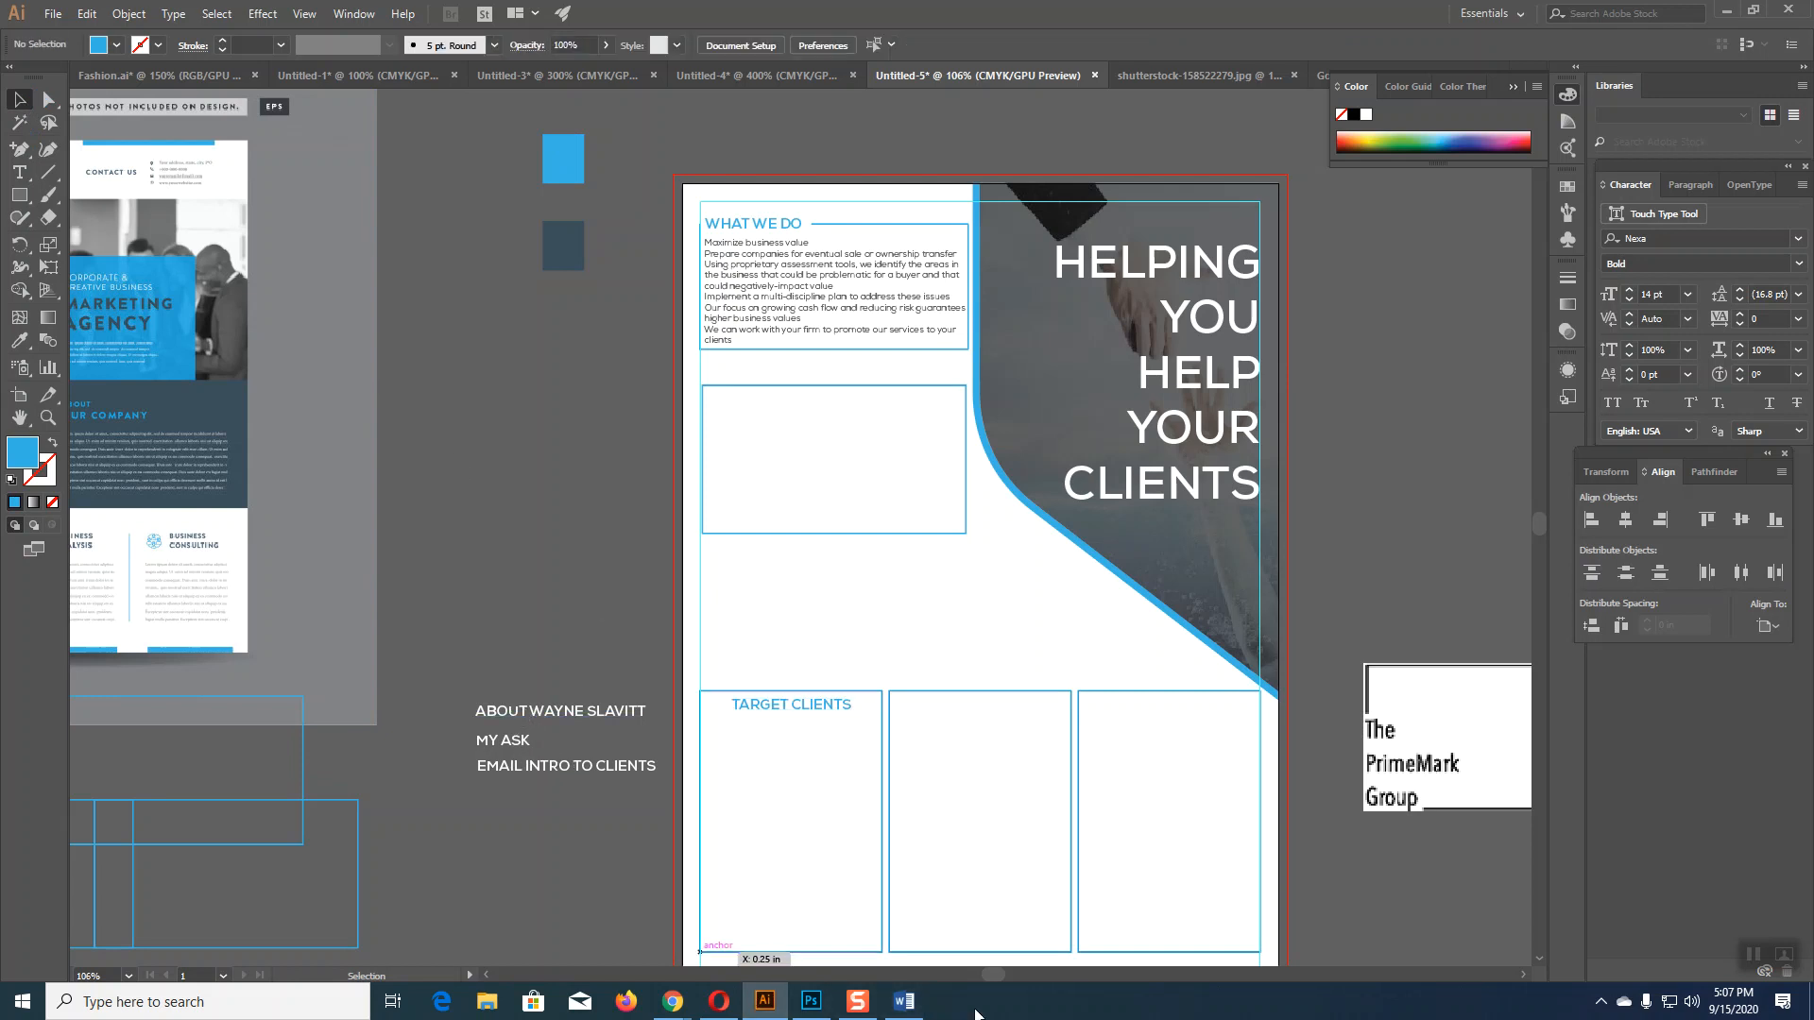
Step: Place the ABOUT heading in the middle box and colour it blue
click(19, 172)
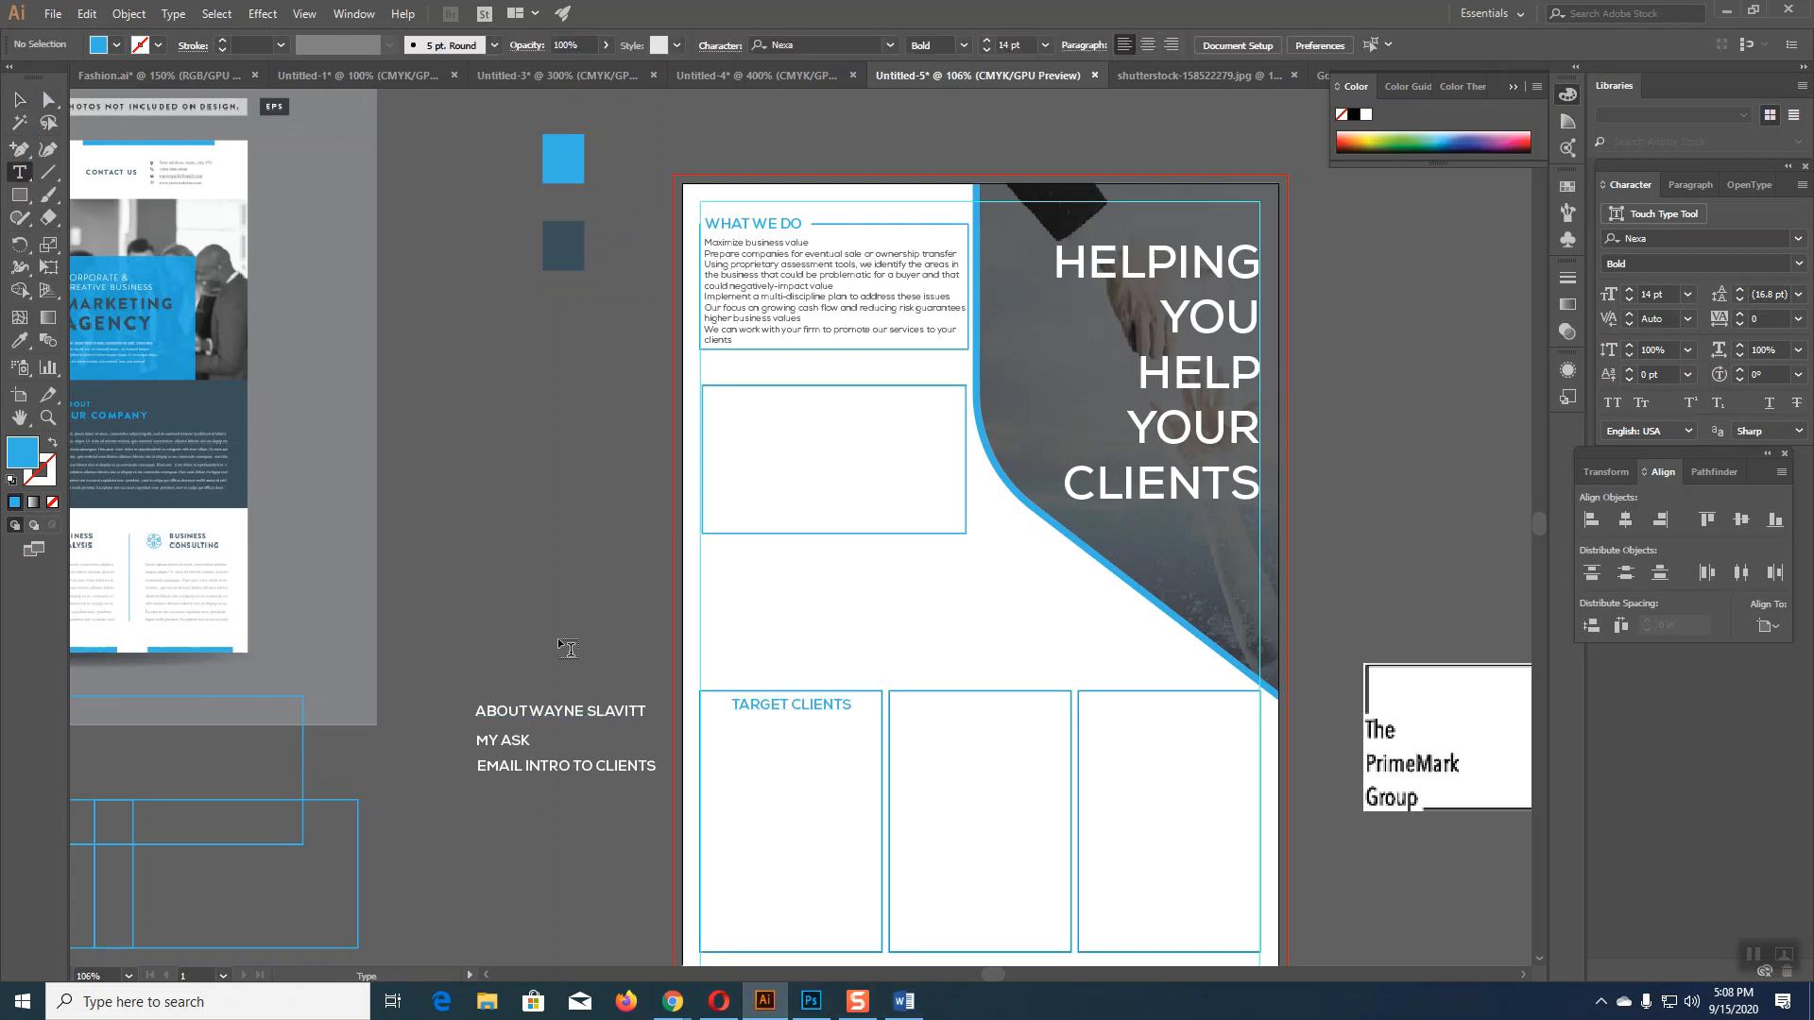
click(532, 712)
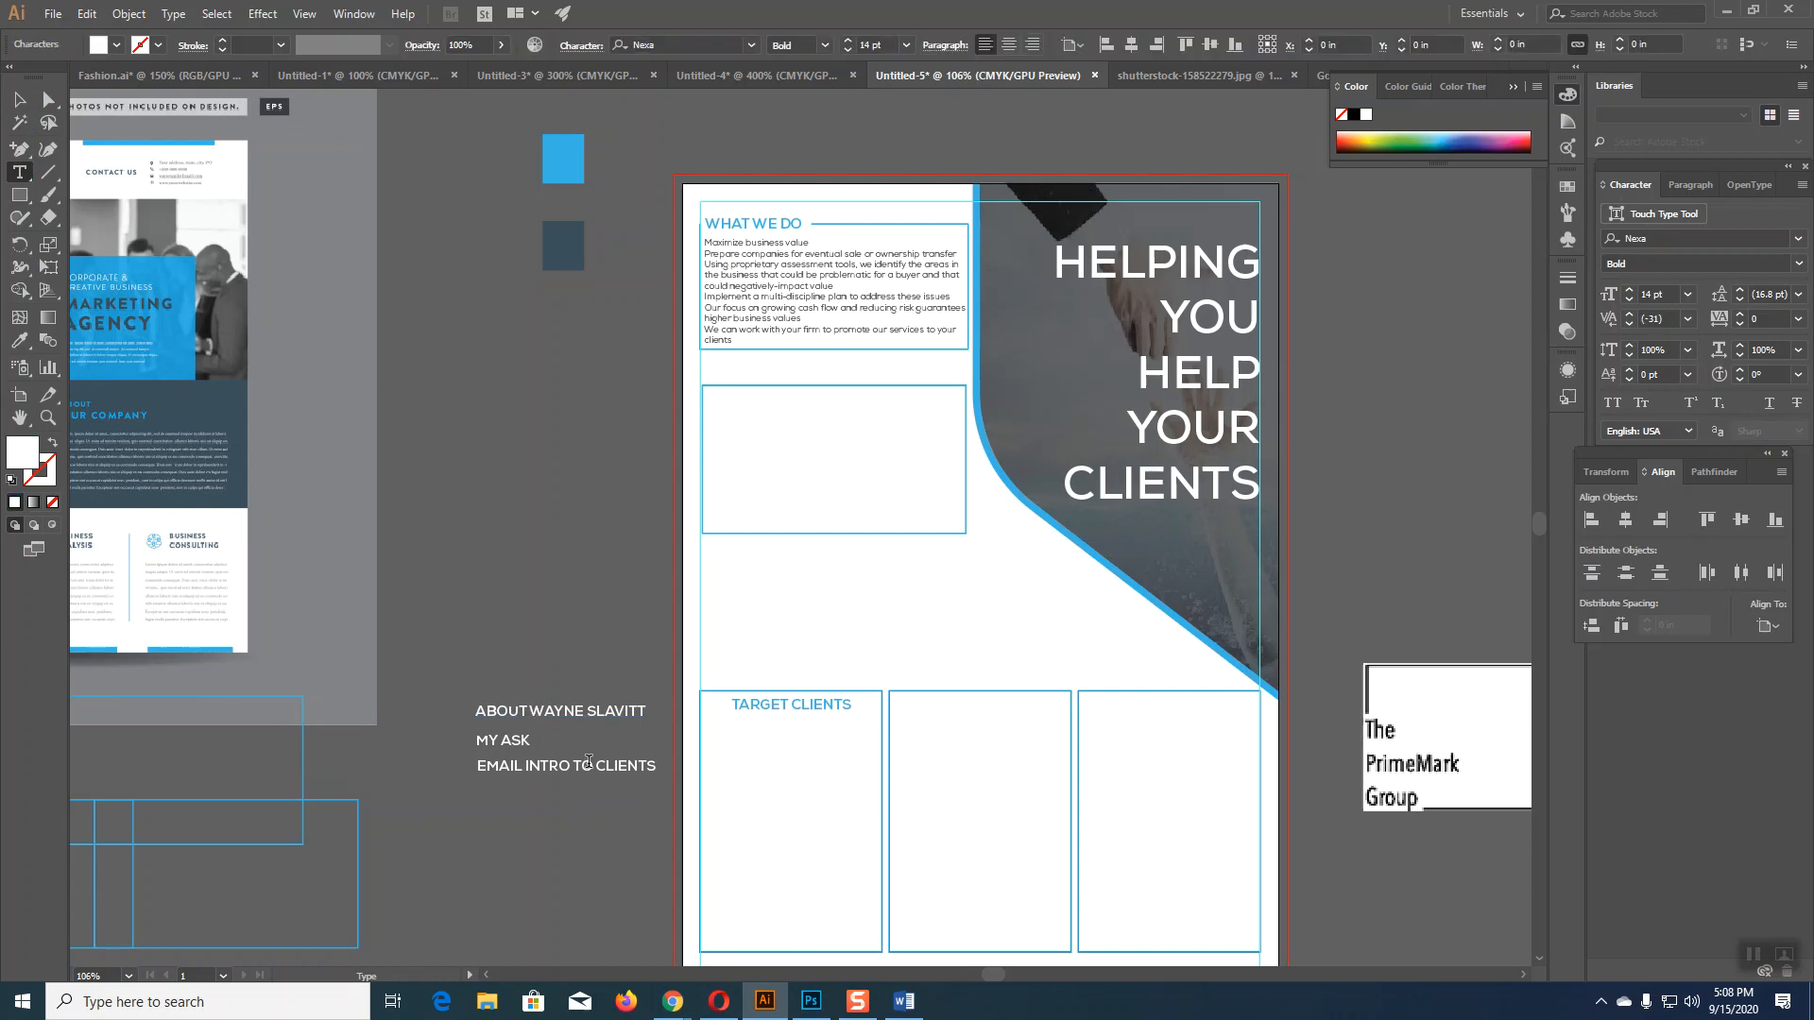
click(903, 1002)
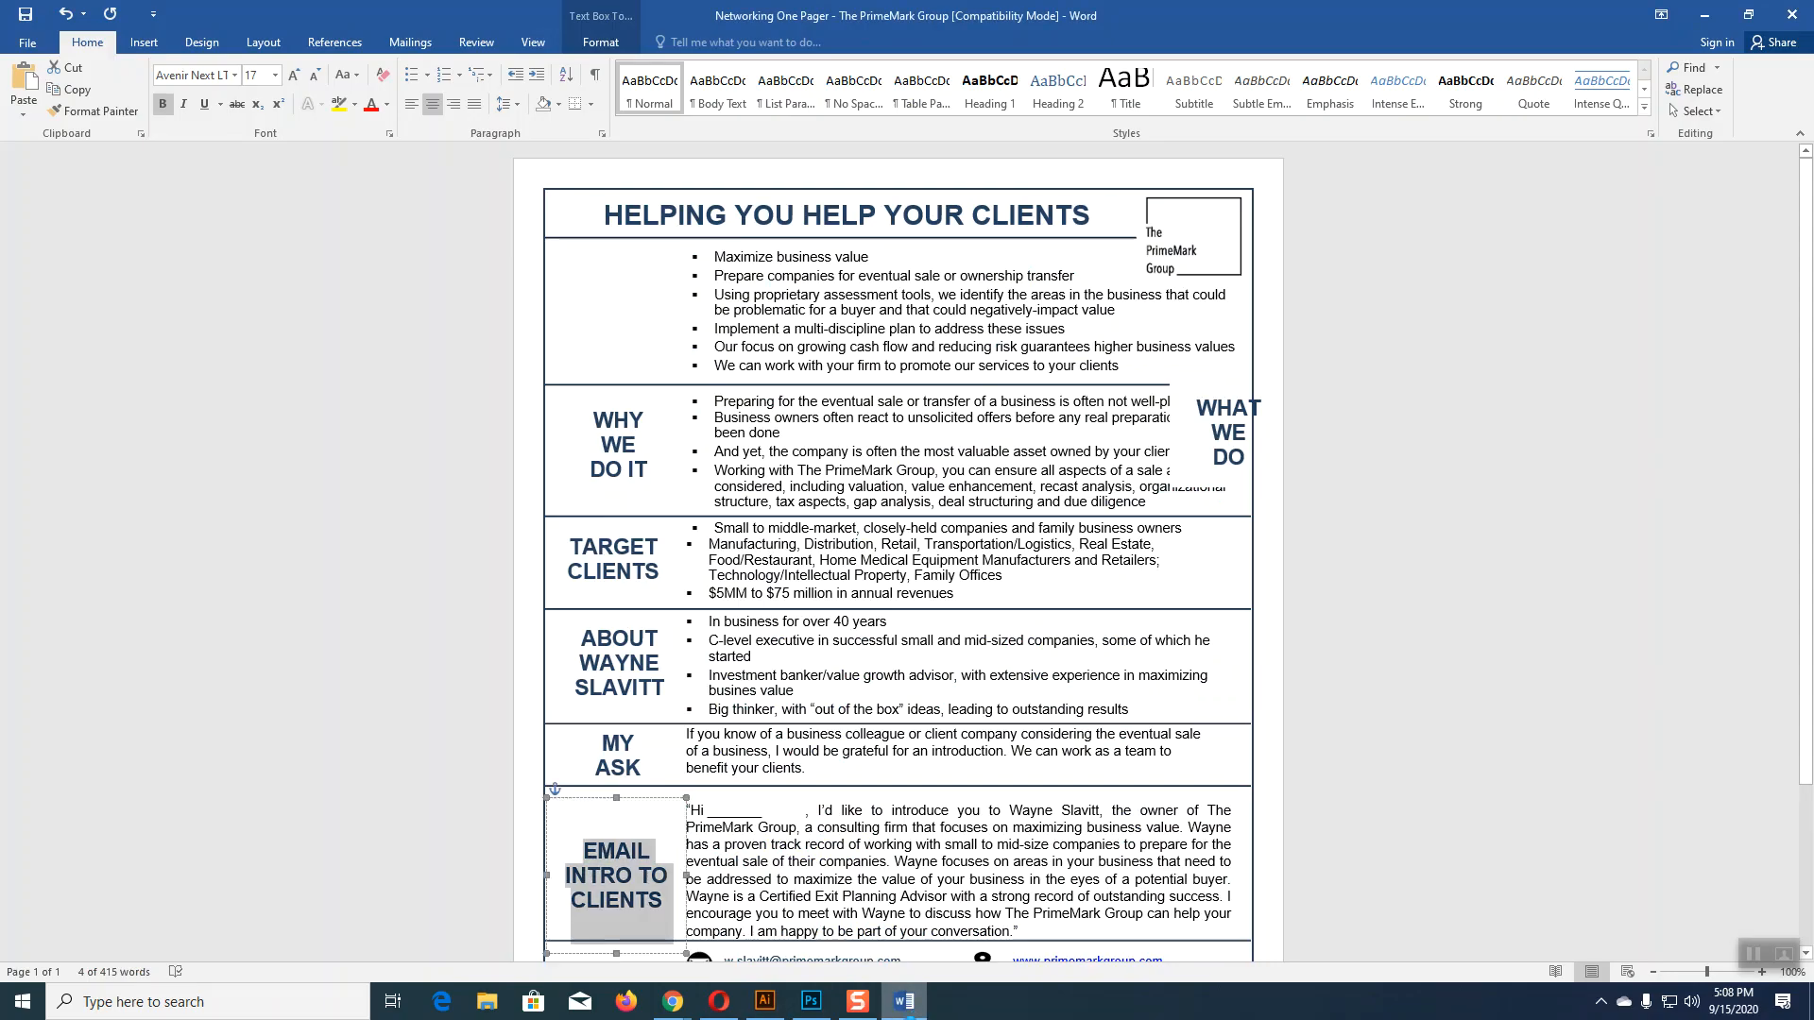
click(765, 1001)
click(22, 96)
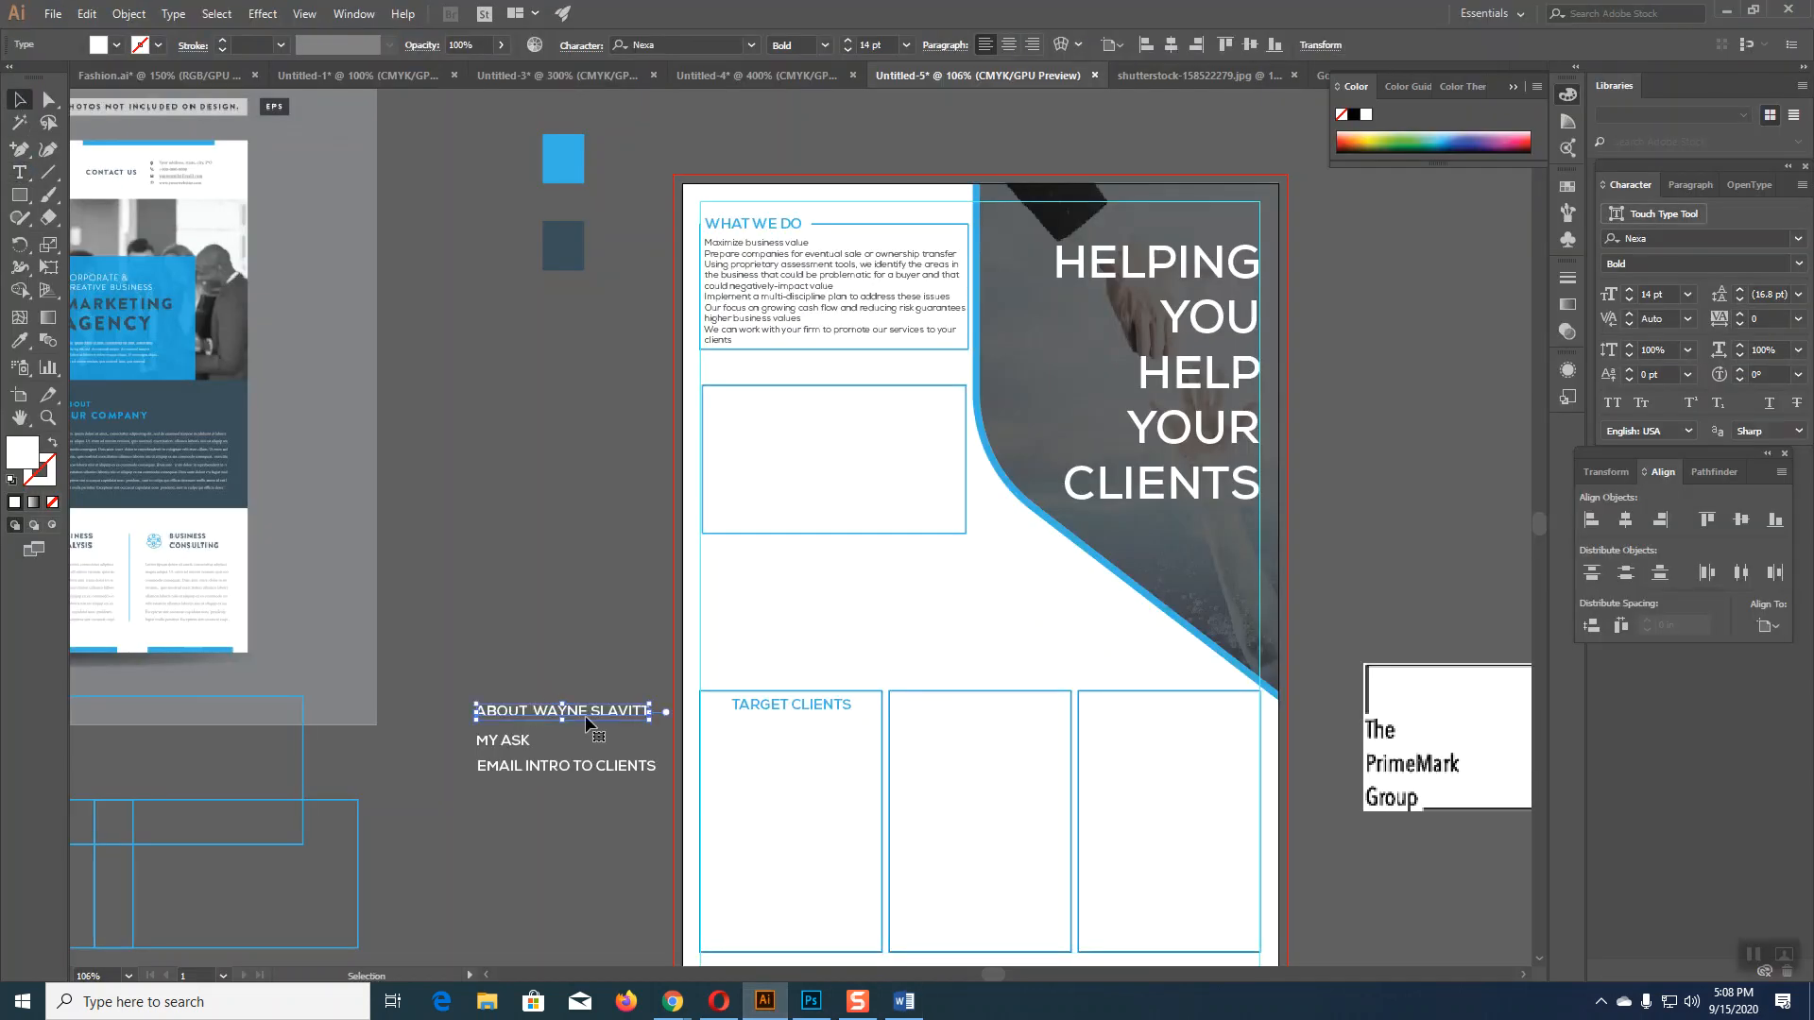
drag(595, 719, 1017, 733)
click(19, 341)
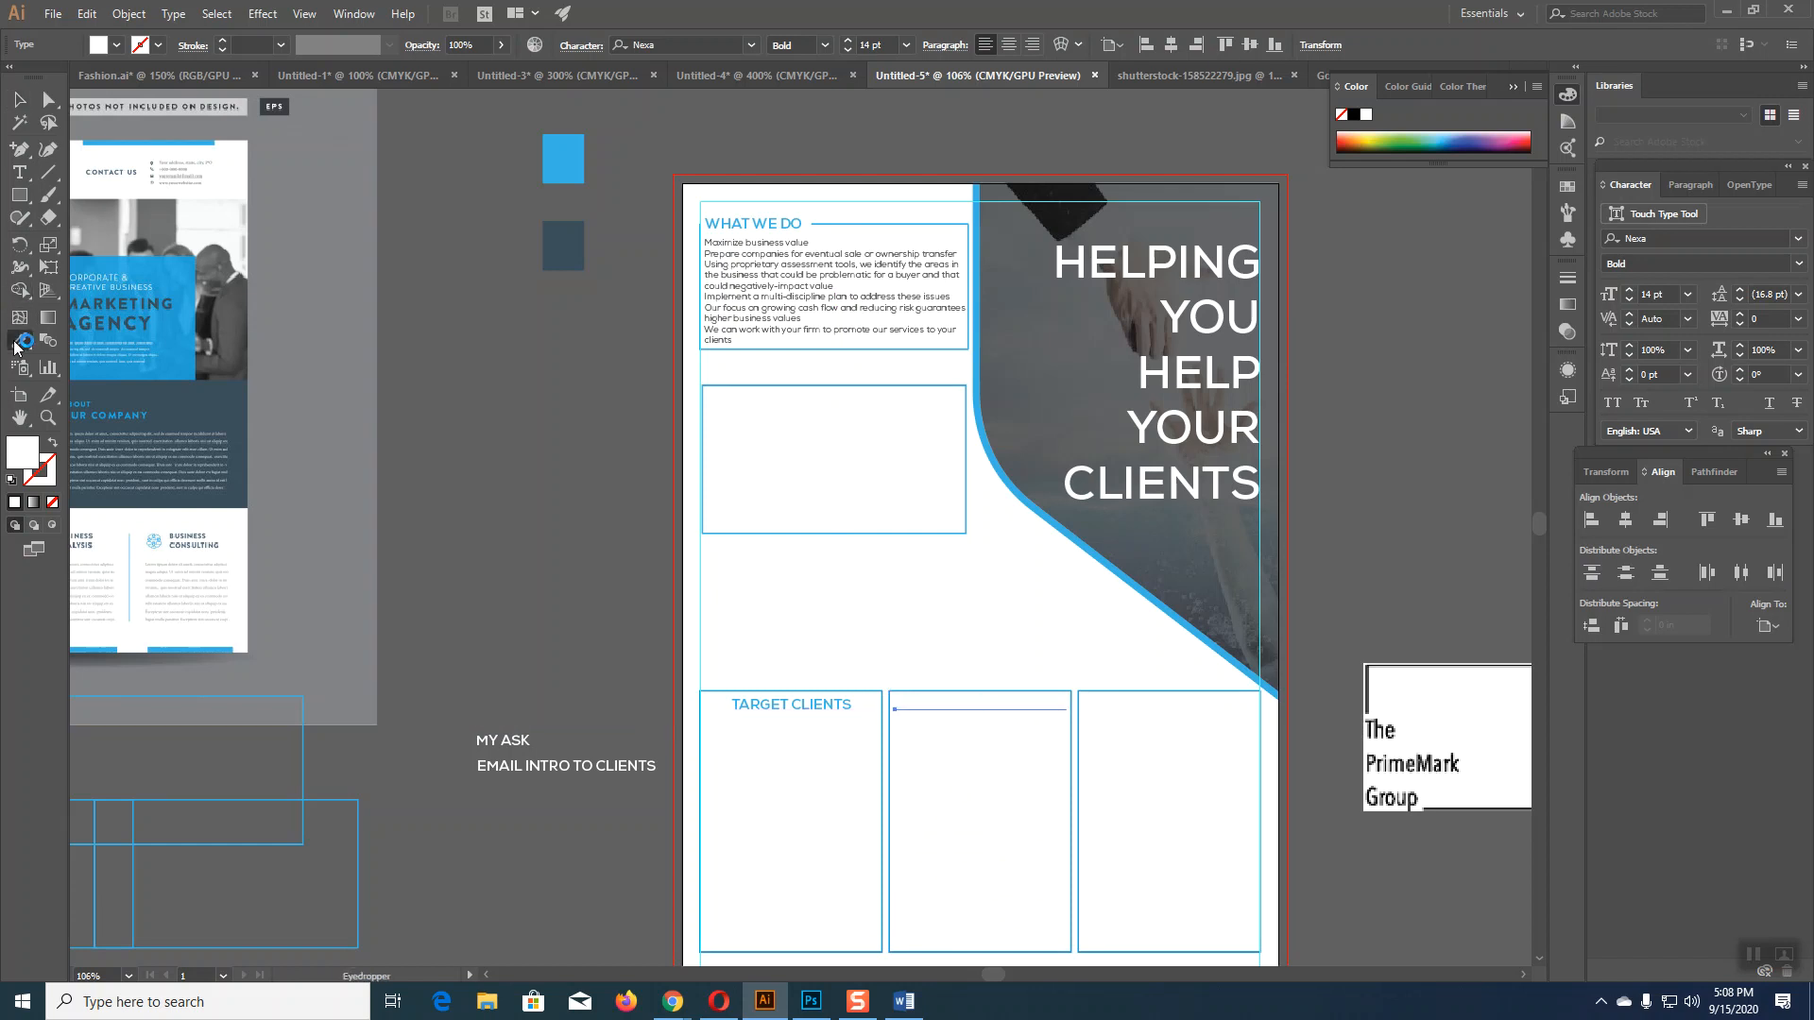
click(570, 147)
click(19, 99)
click(574, 568)
Step: Move EMAIL INTRO TO CLIENTS into the right box and colour it blue
drag(557, 766, 1166, 707)
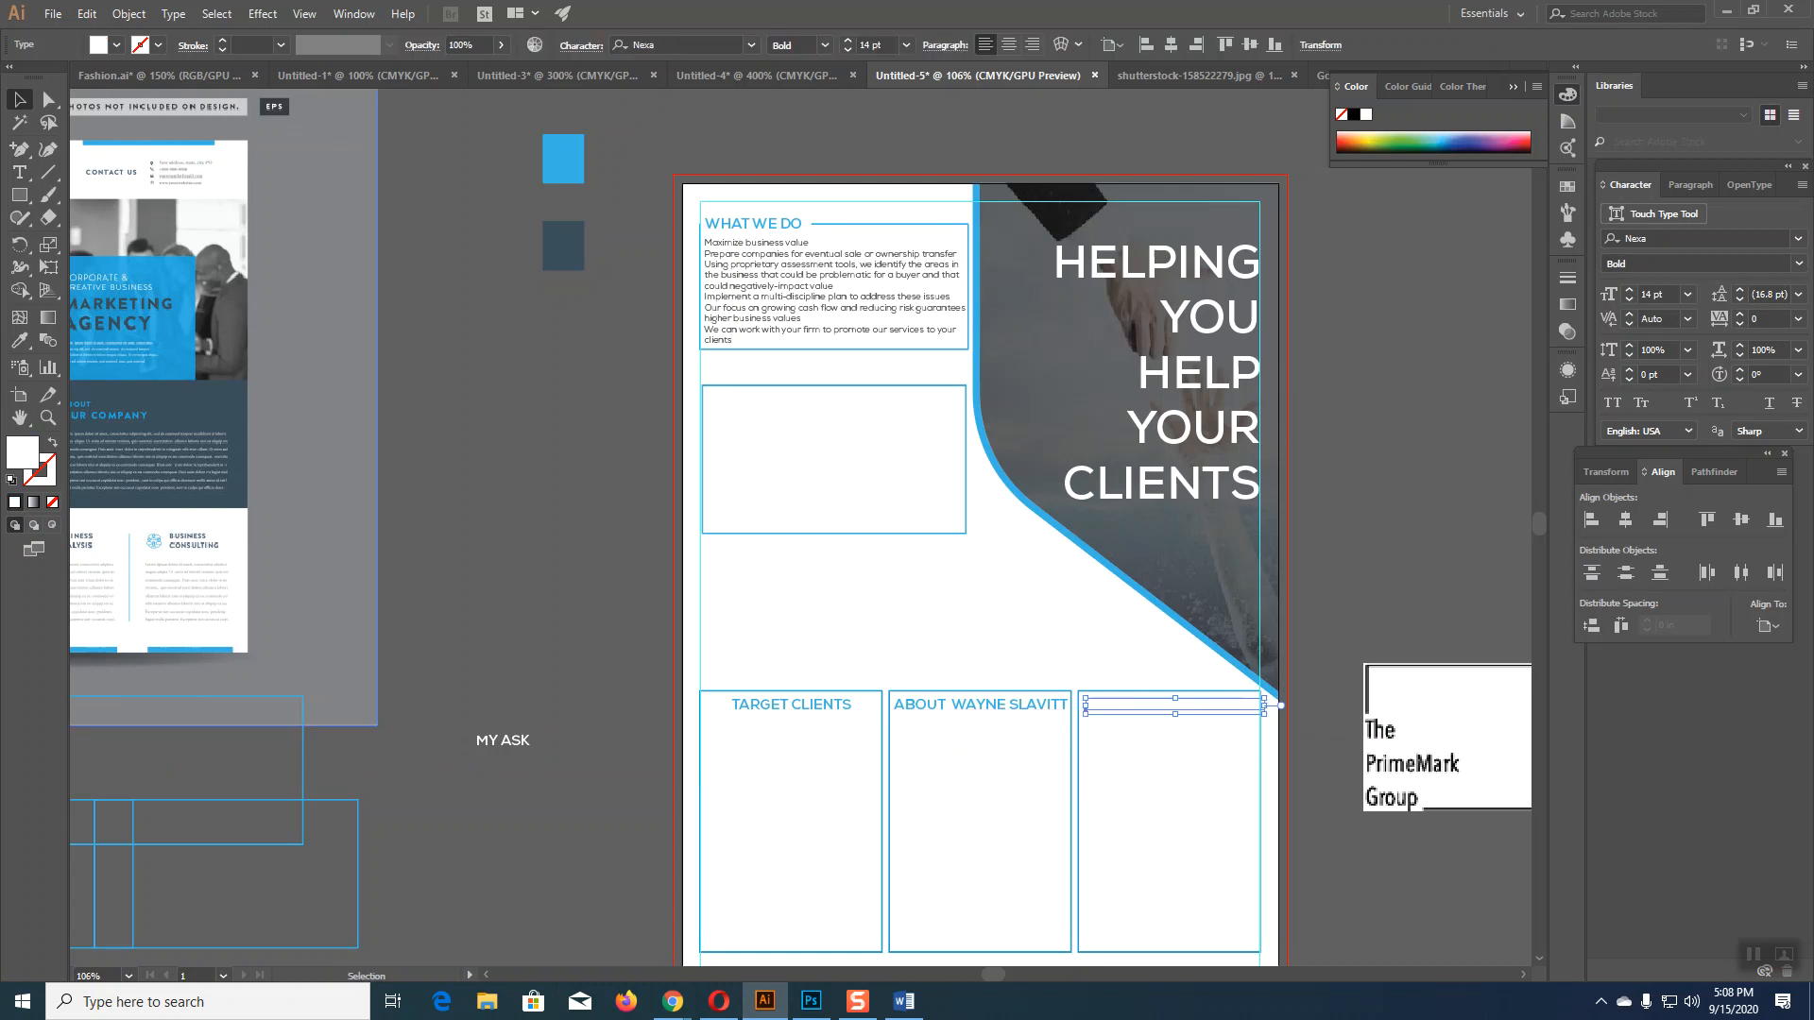
click(19, 340)
click(559, 142)
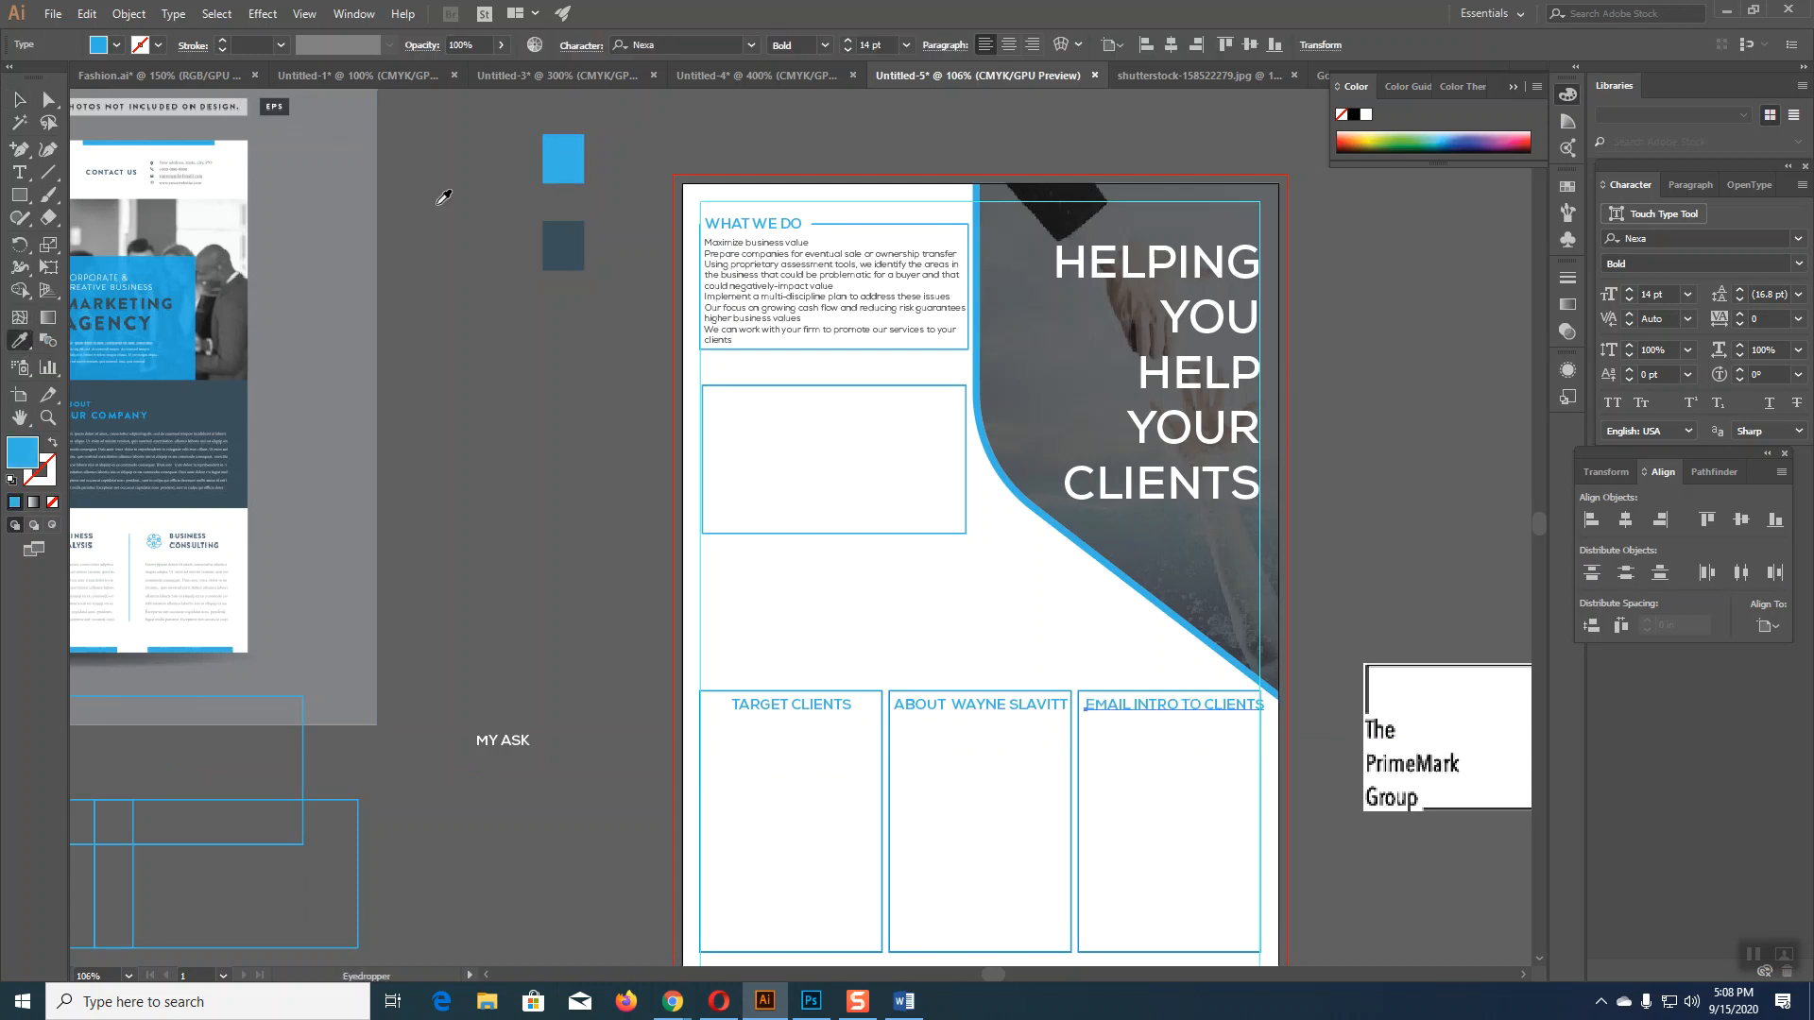
key(v)
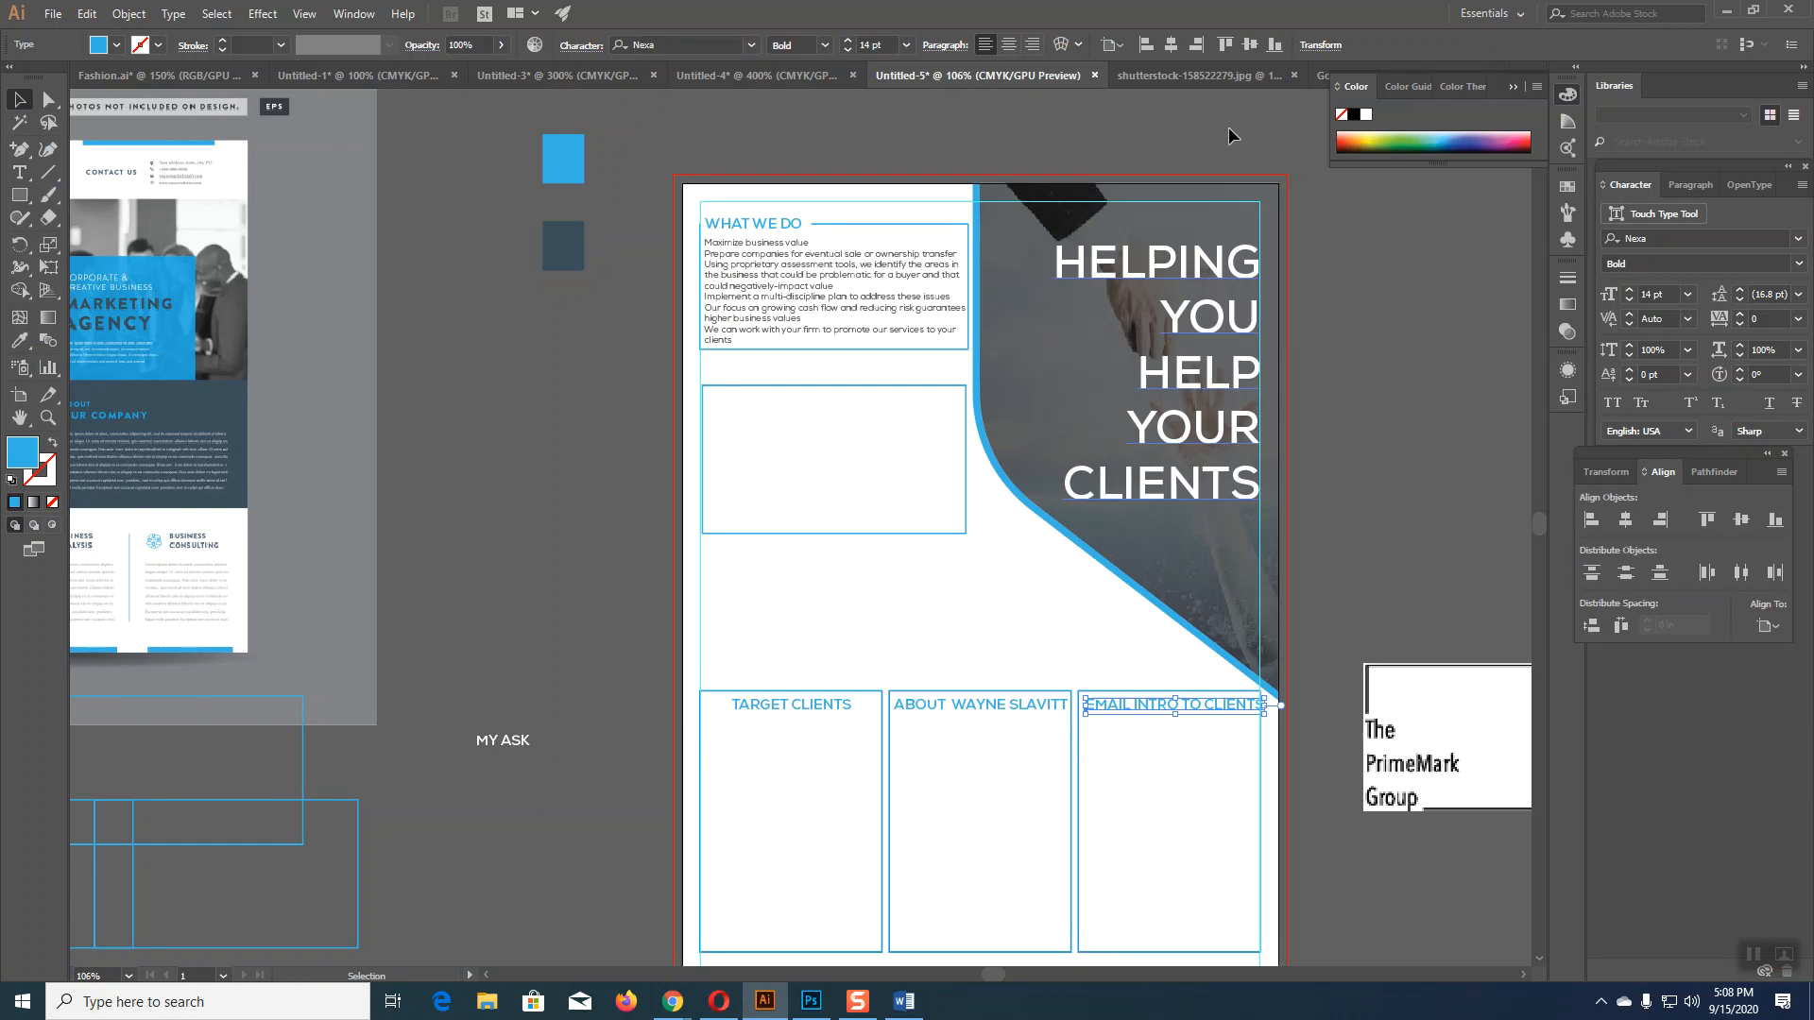
Step: Reduce the EMAIL INTRO, ABOUT and TARGET CLIENTS headings to 13 pt
click(848, 50)
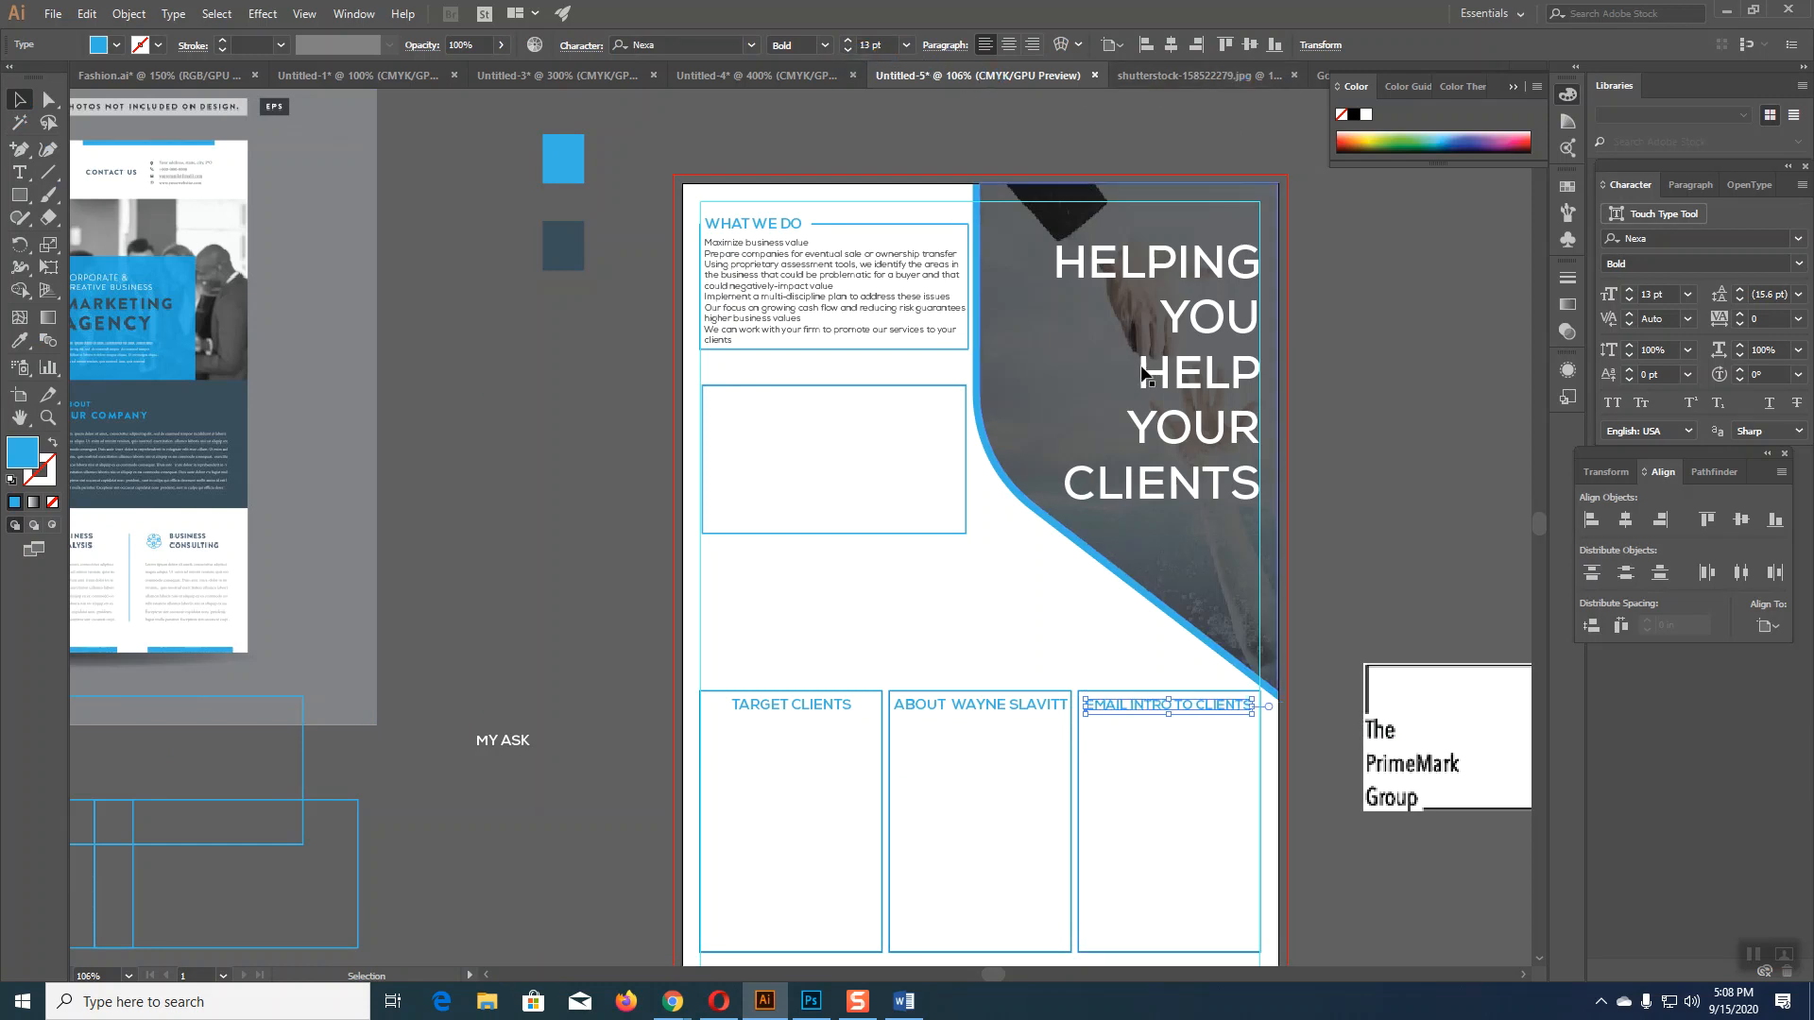
click(1016, 715)
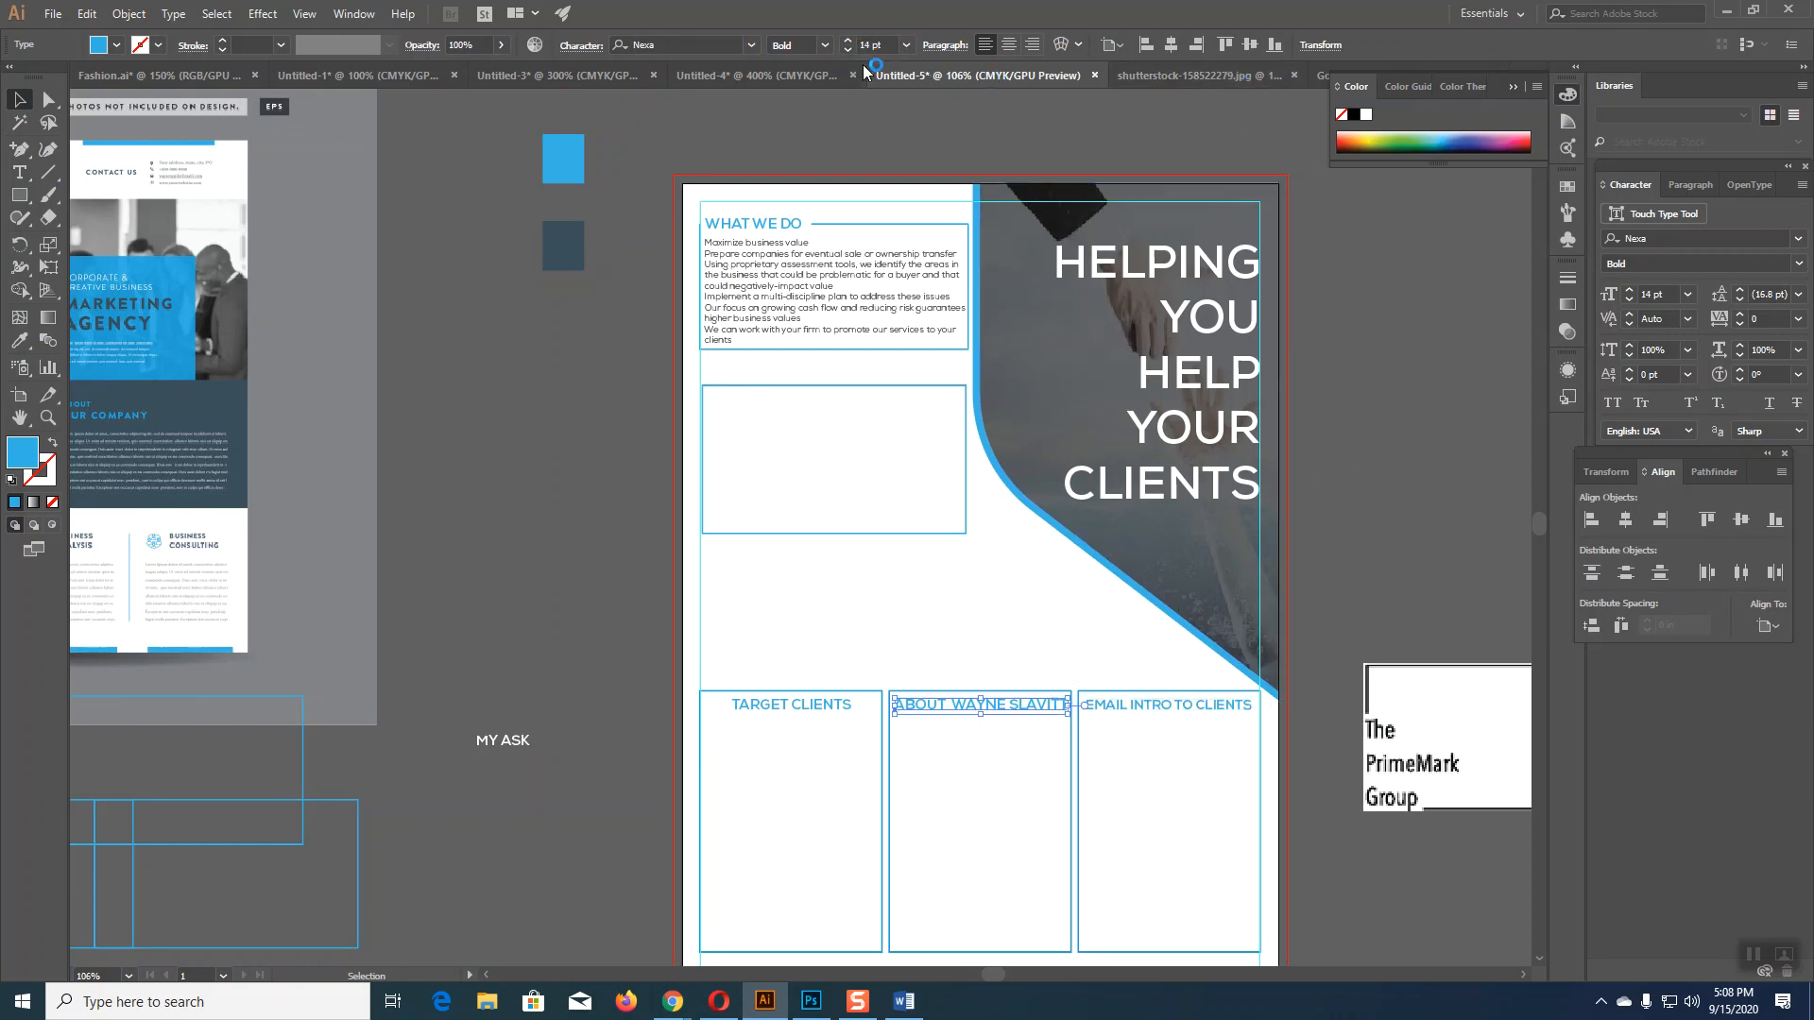
click(848, 51)
click(781, 710)
click(847, 51)
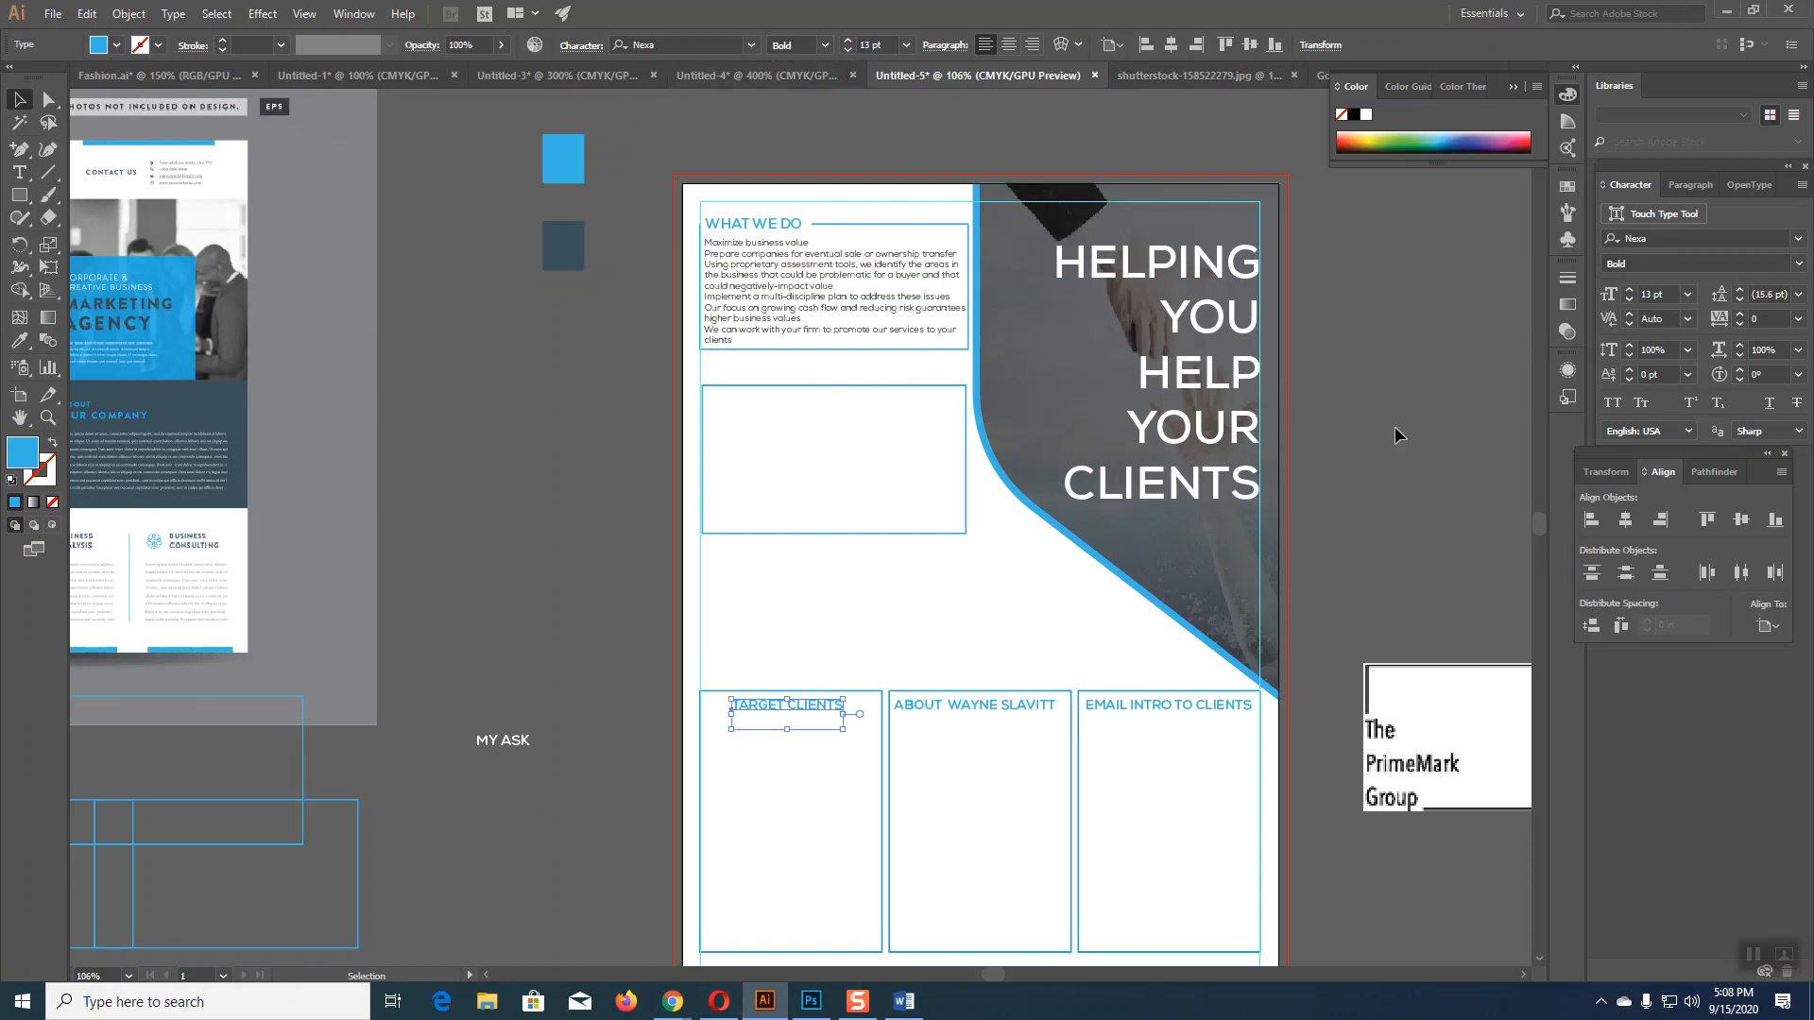
click(879, 675)
scroll(879, 675, down, 1)
click(810, 663)
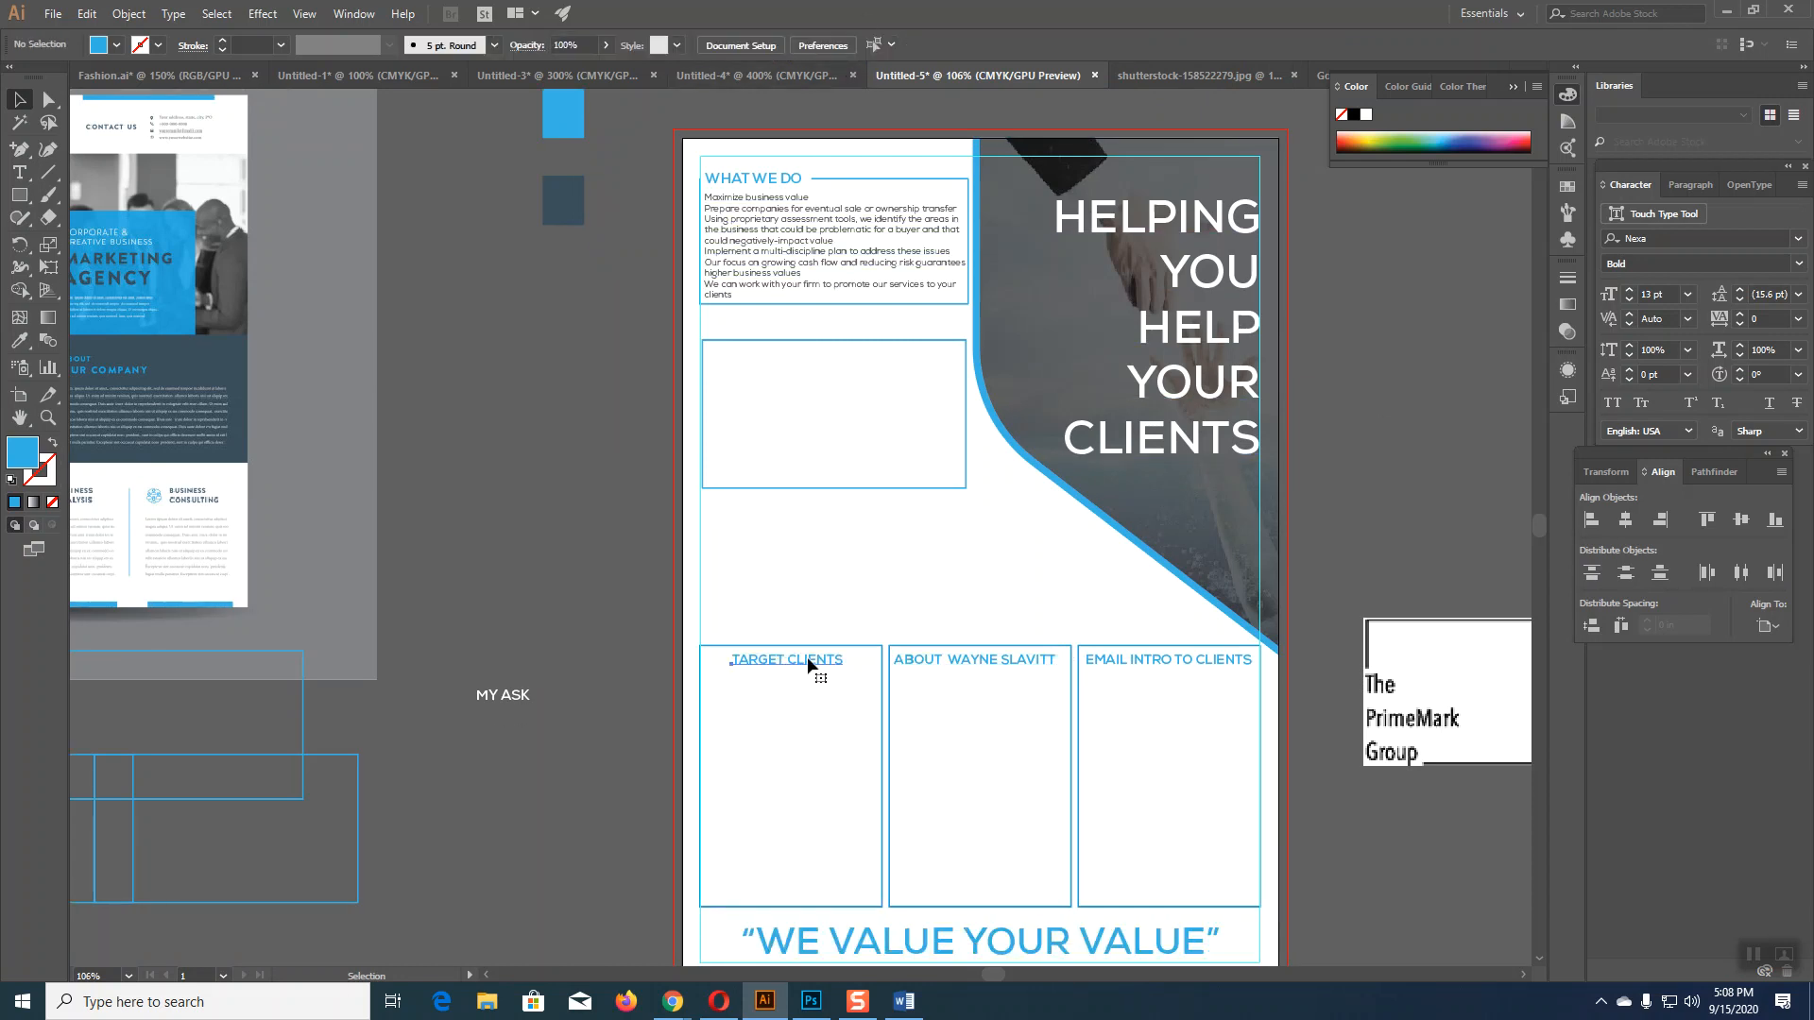
Step: Top-align the three headings relative to the selection and move the row down onto the boxes
shift+click(976, 666)
shift+click(1199, 666)
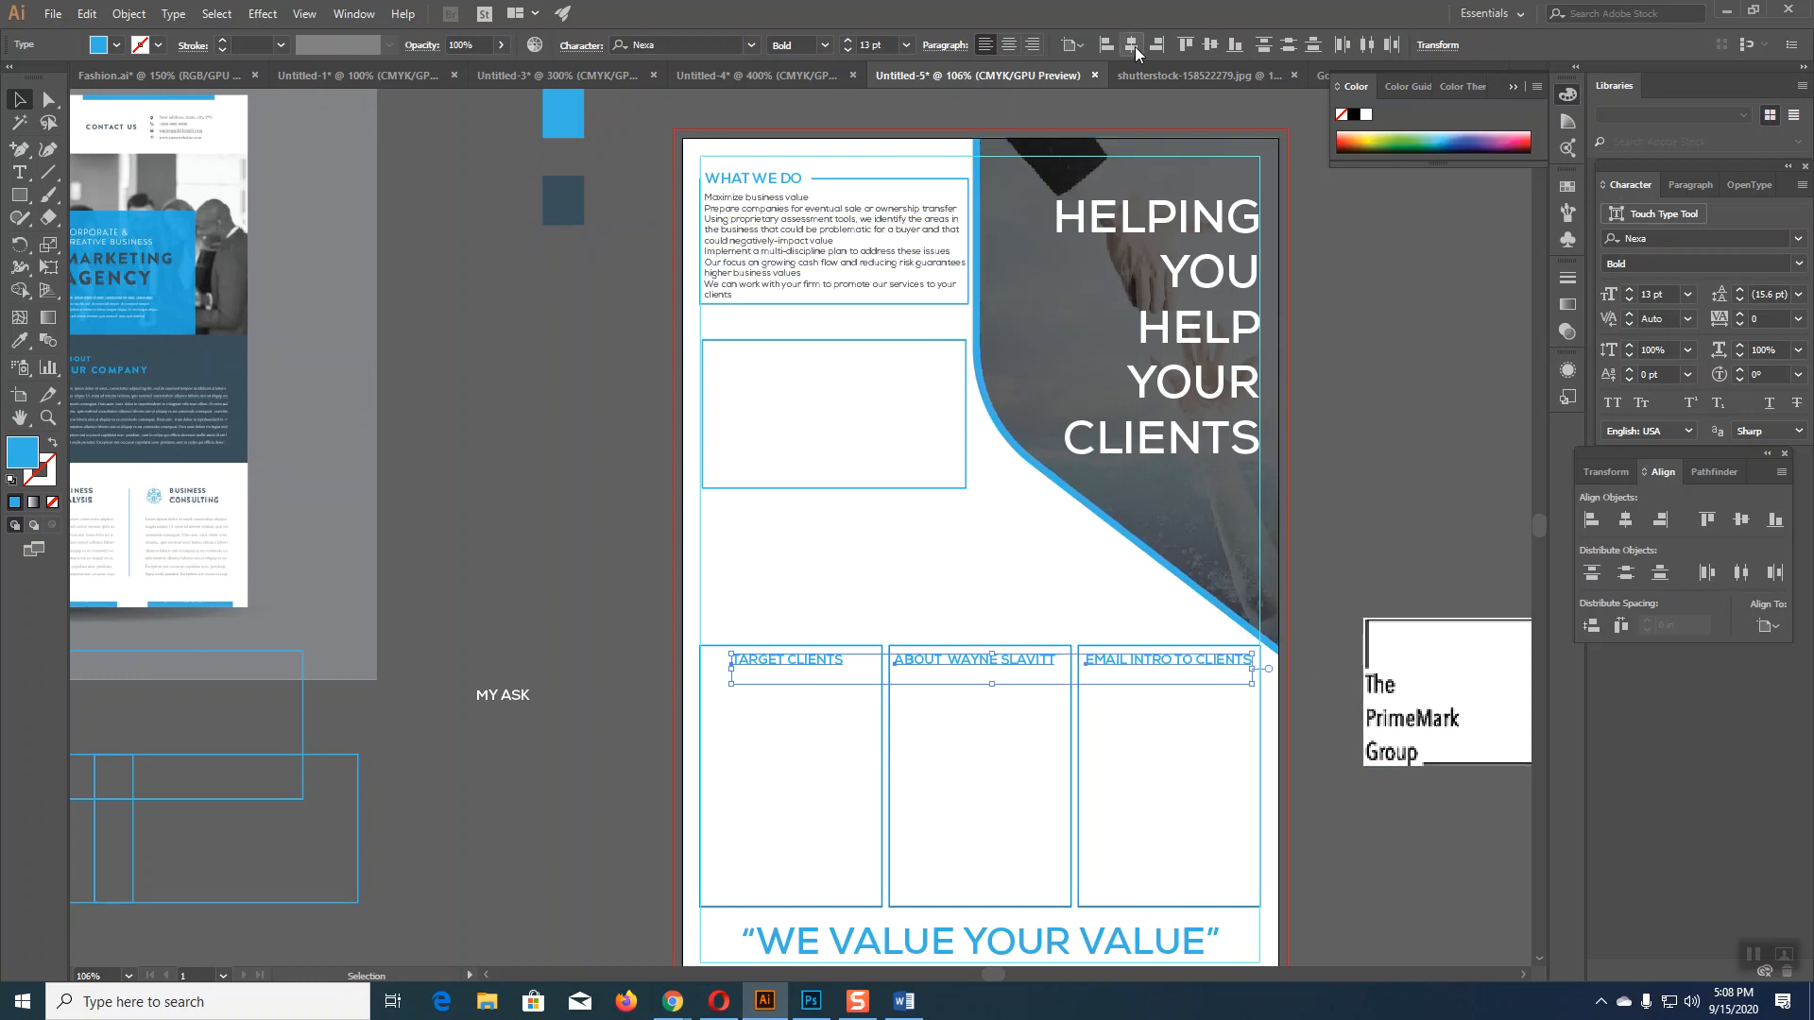
click(1187, 44)
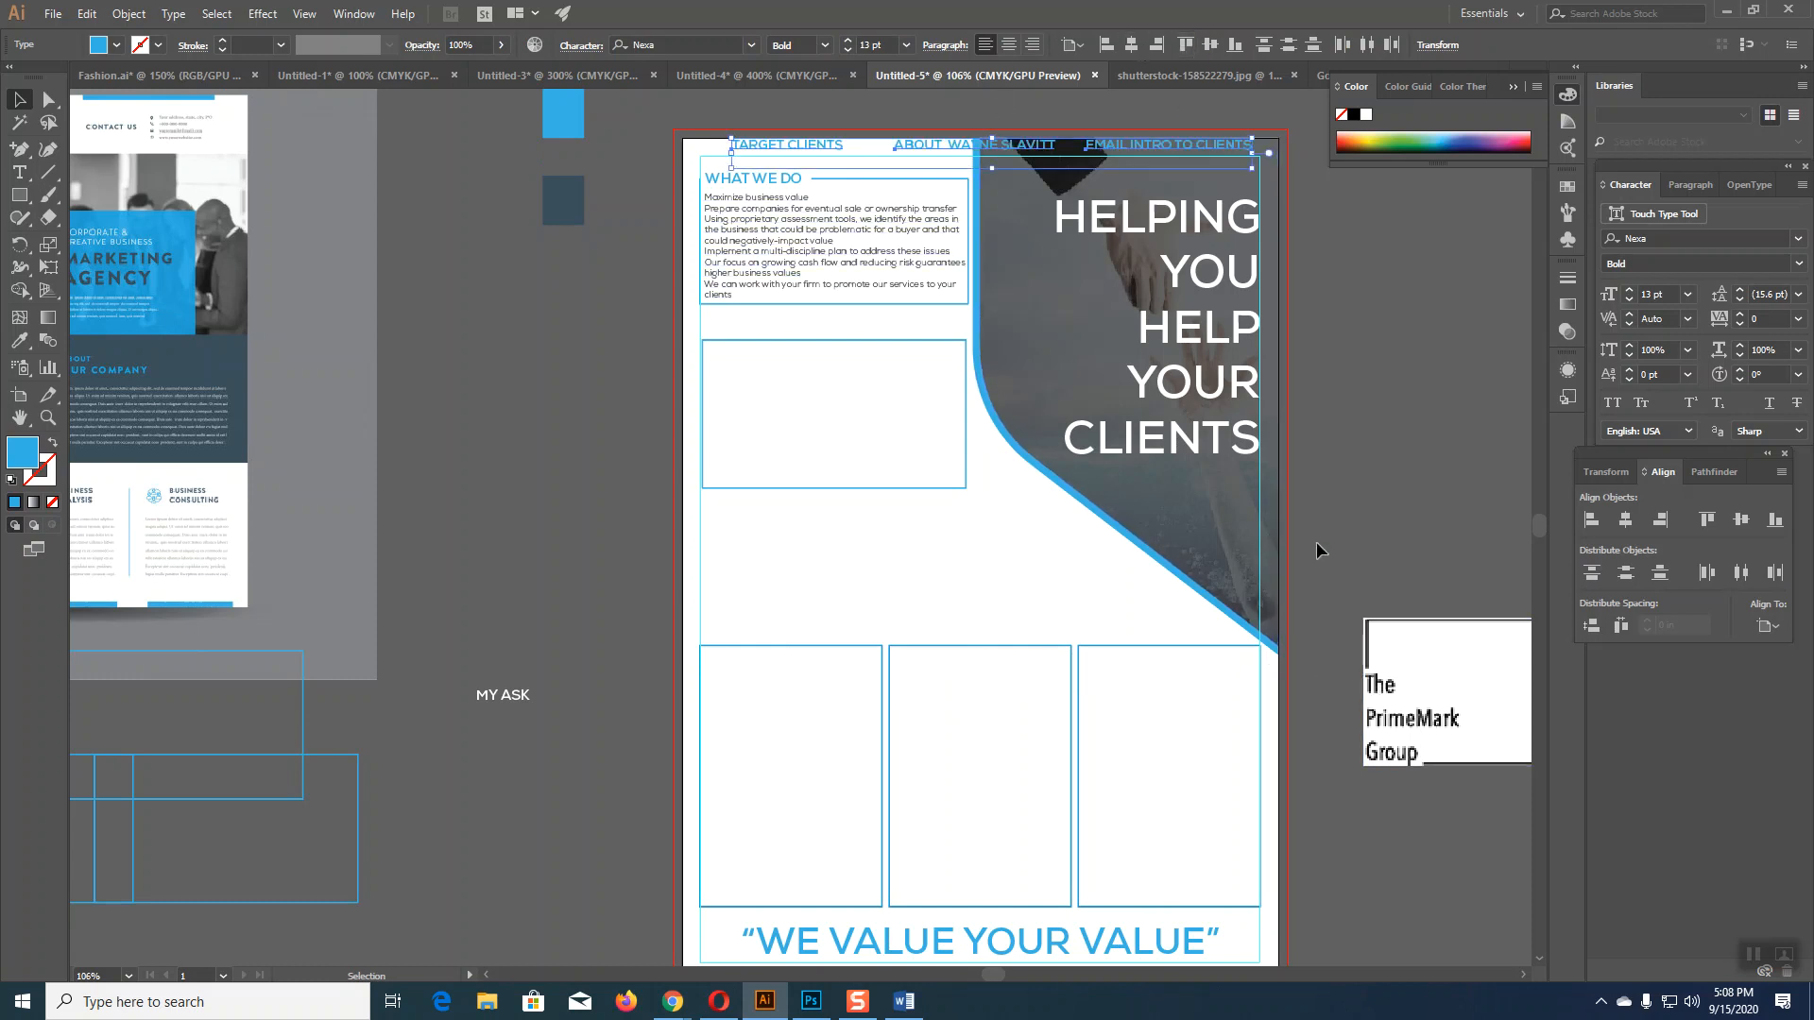
click(1768, 627)
click(1715, 652)
key(Down)
key(Down)
key(Down)
key(Down)
key(Down)
key(Down)
key(Down)
key(Down)
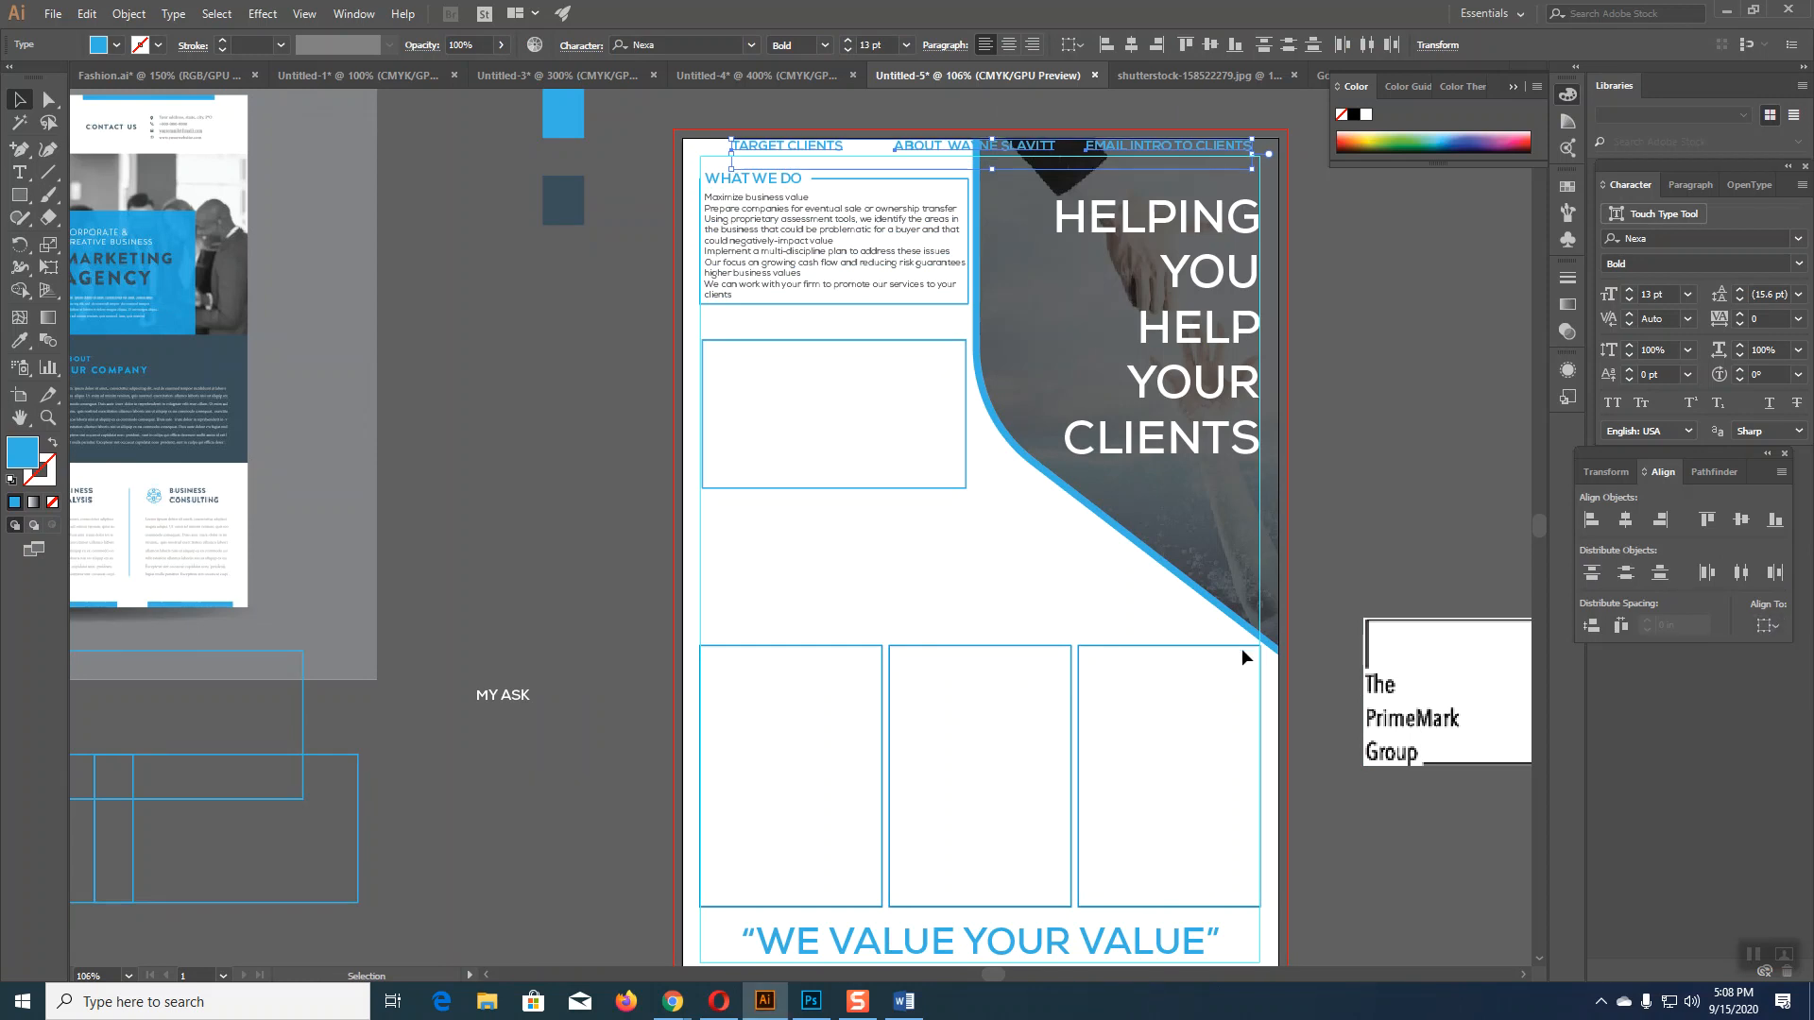
drag(900, 147, 909, 664)
click(1357, 905)
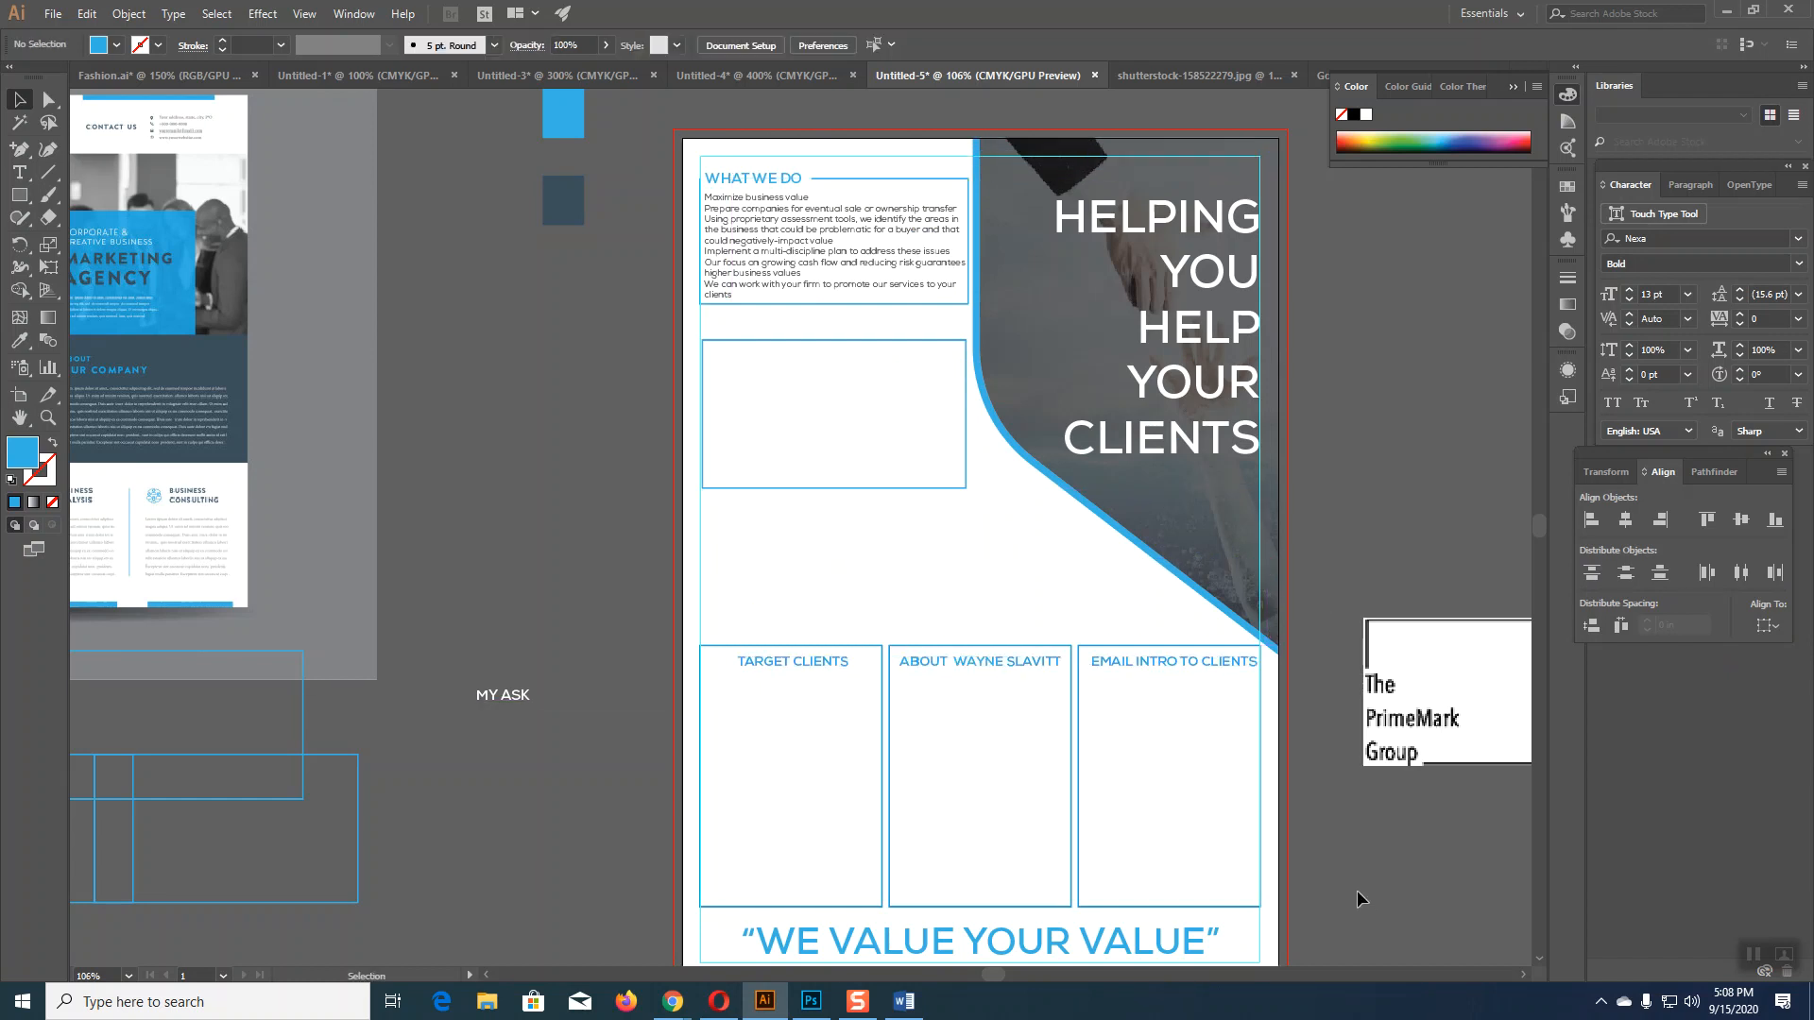
Step: Nudge EMAIL INTRO left and up, raise the About and TARGET CLIENTS headings, then lift all three together
click(1174, 675)
key(Left)
key(Left)
key(Up)
key(Up)
key(Up)
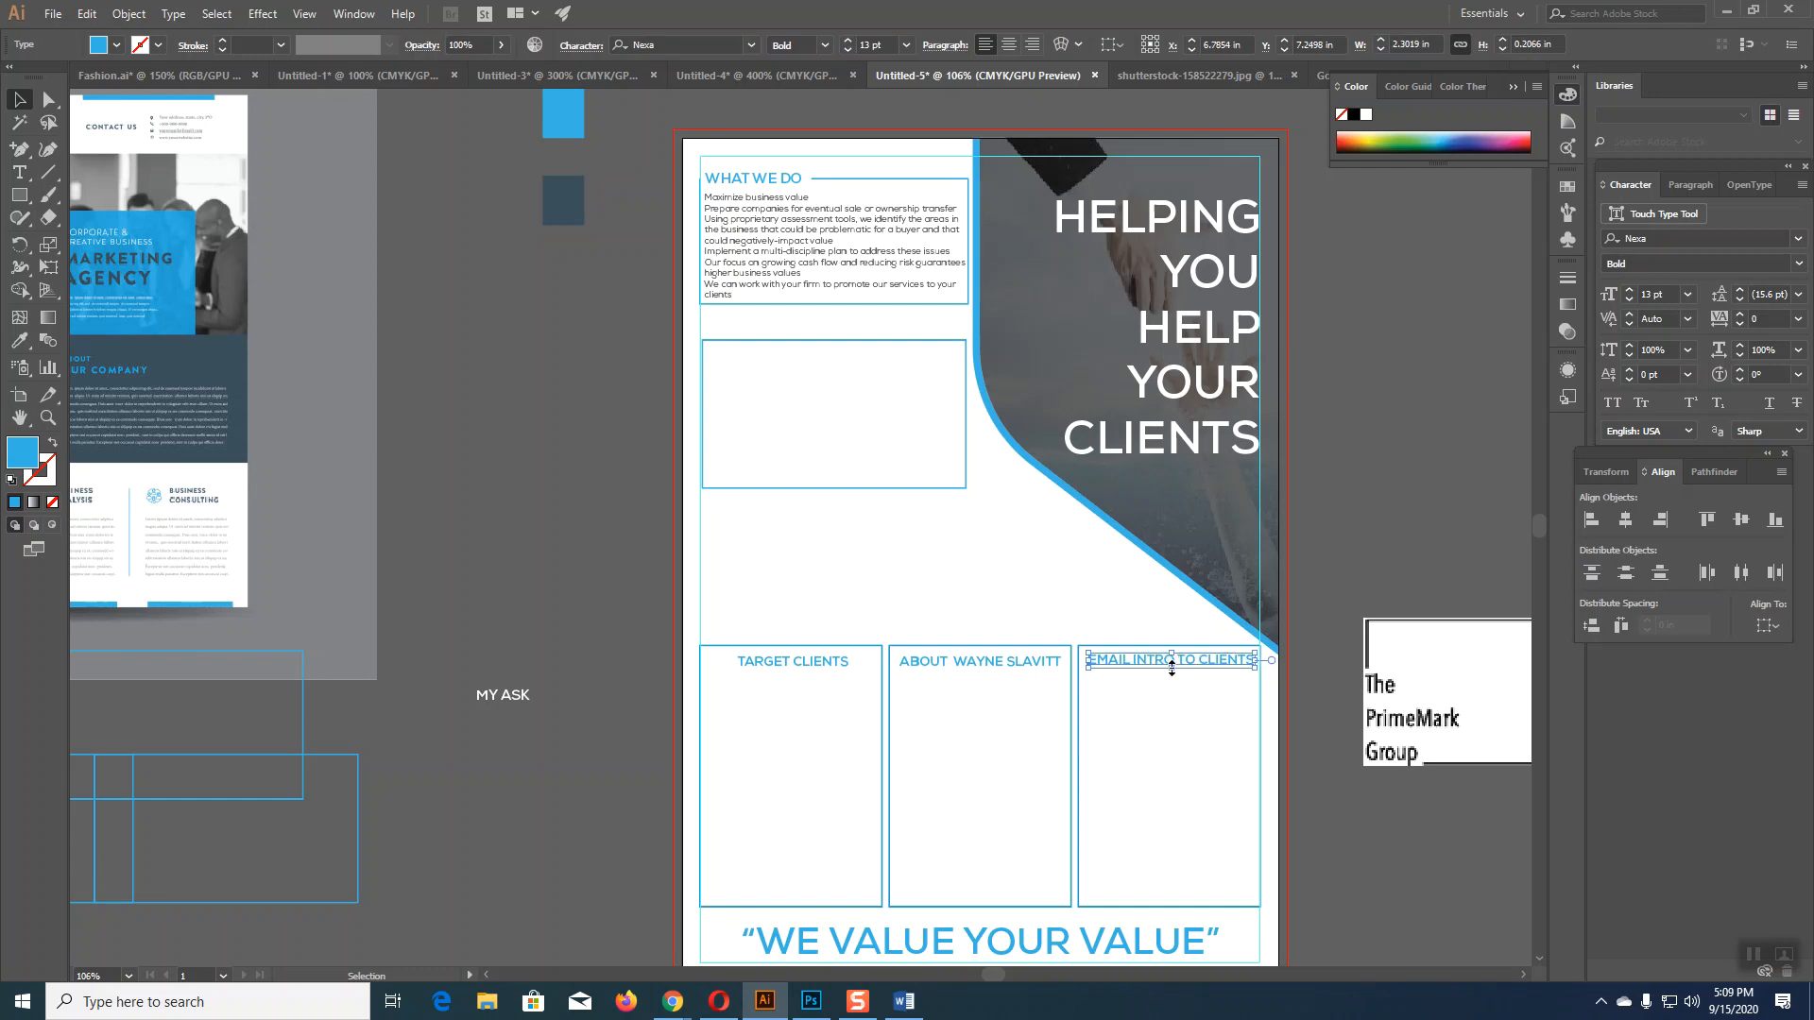
click(1004, 661)
key(Up)
click(786, 659)
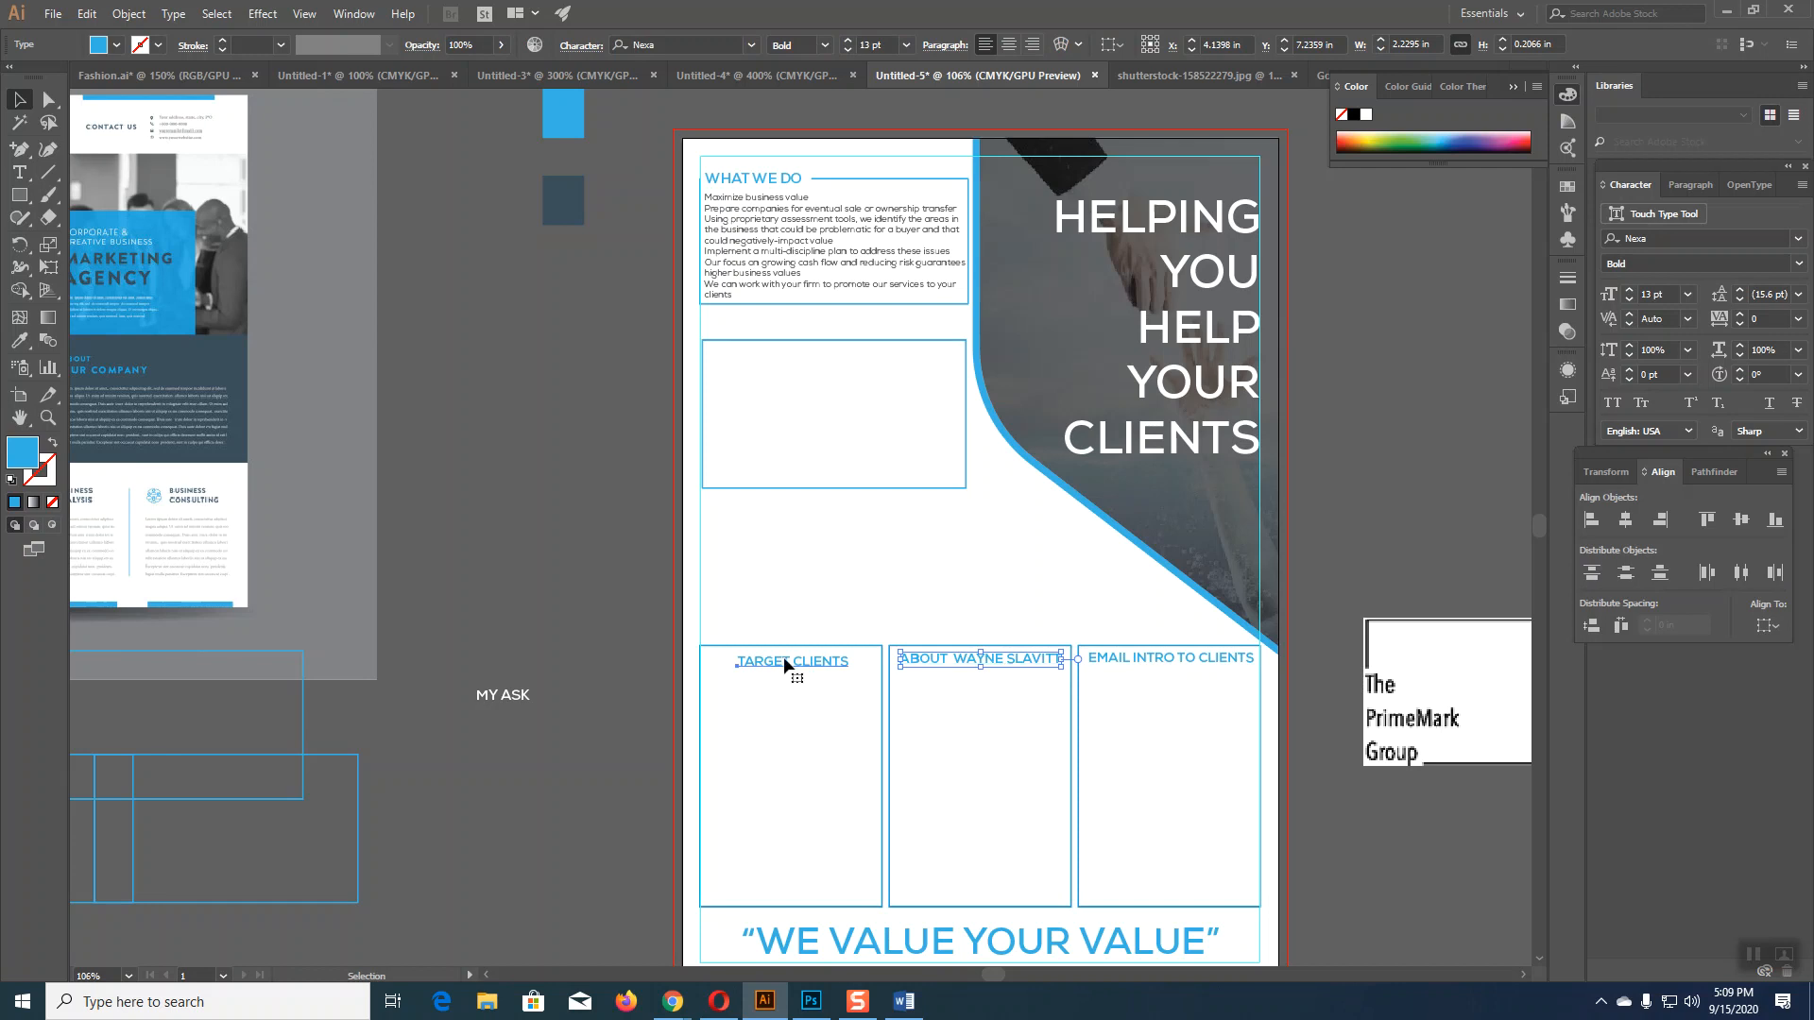
key(Up)
key(Up)
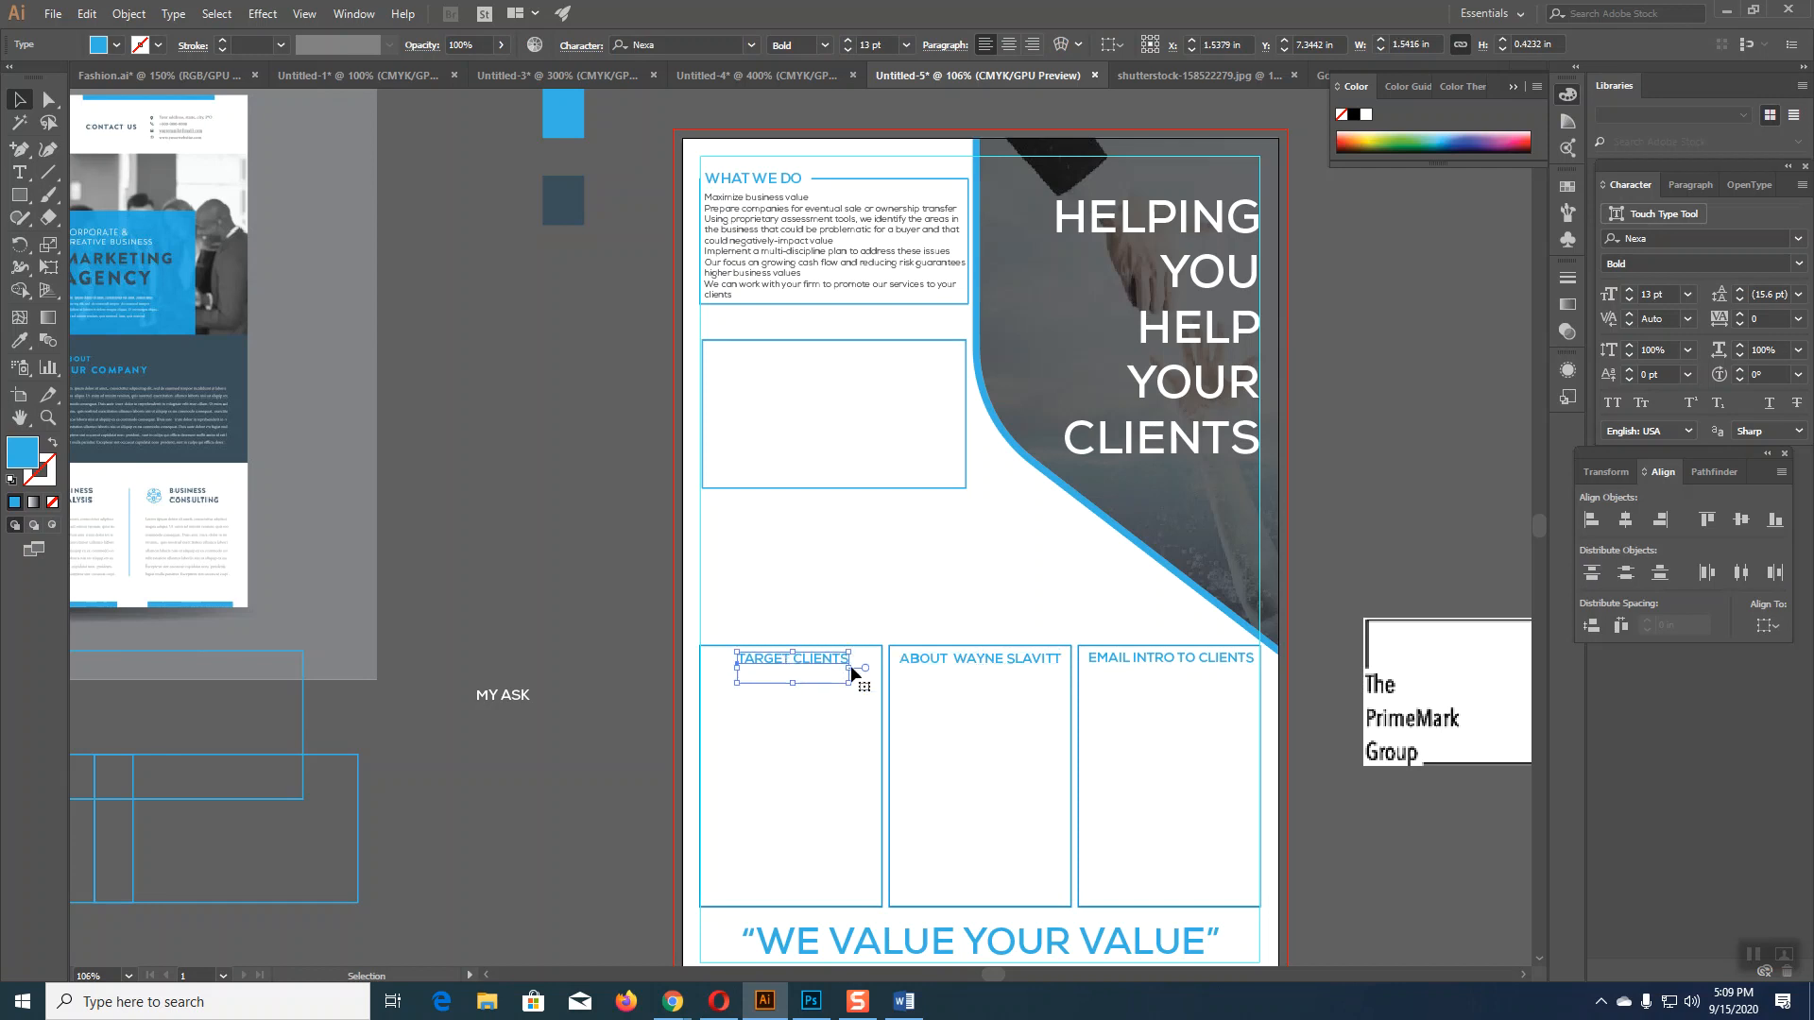
shift+click(957, 660)
shift+click(1104, 664)
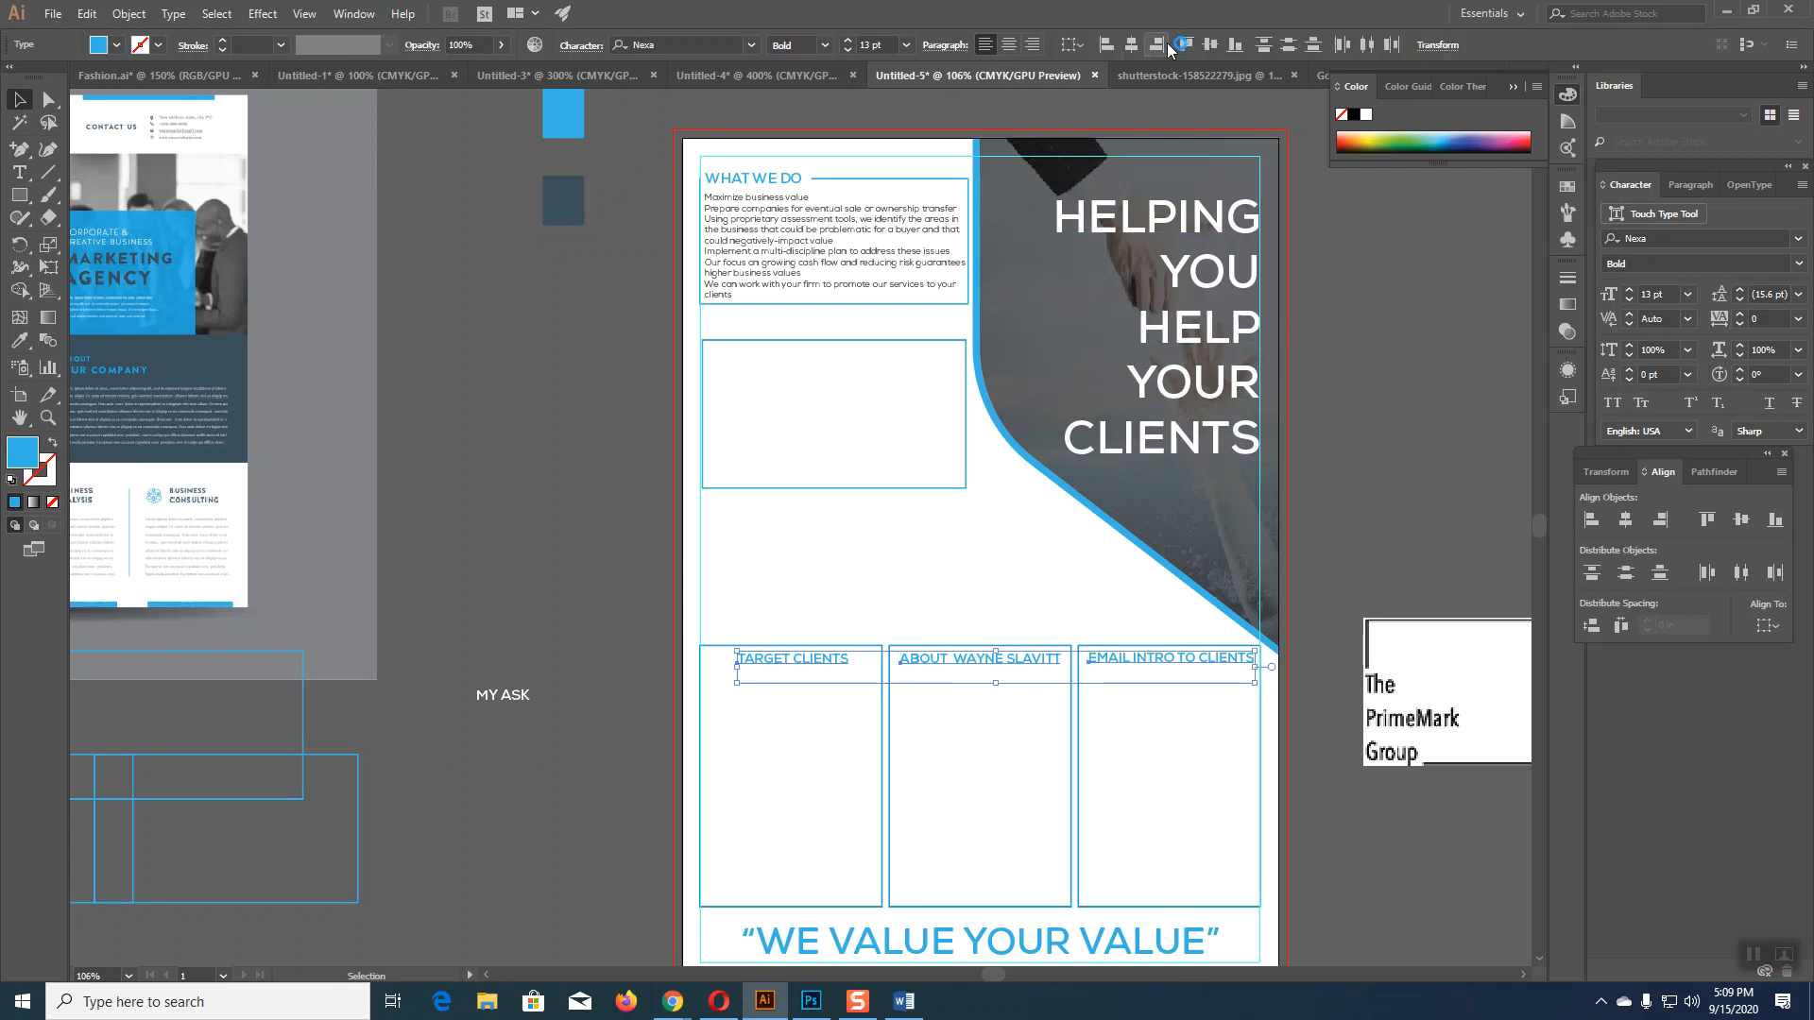
key(Up)
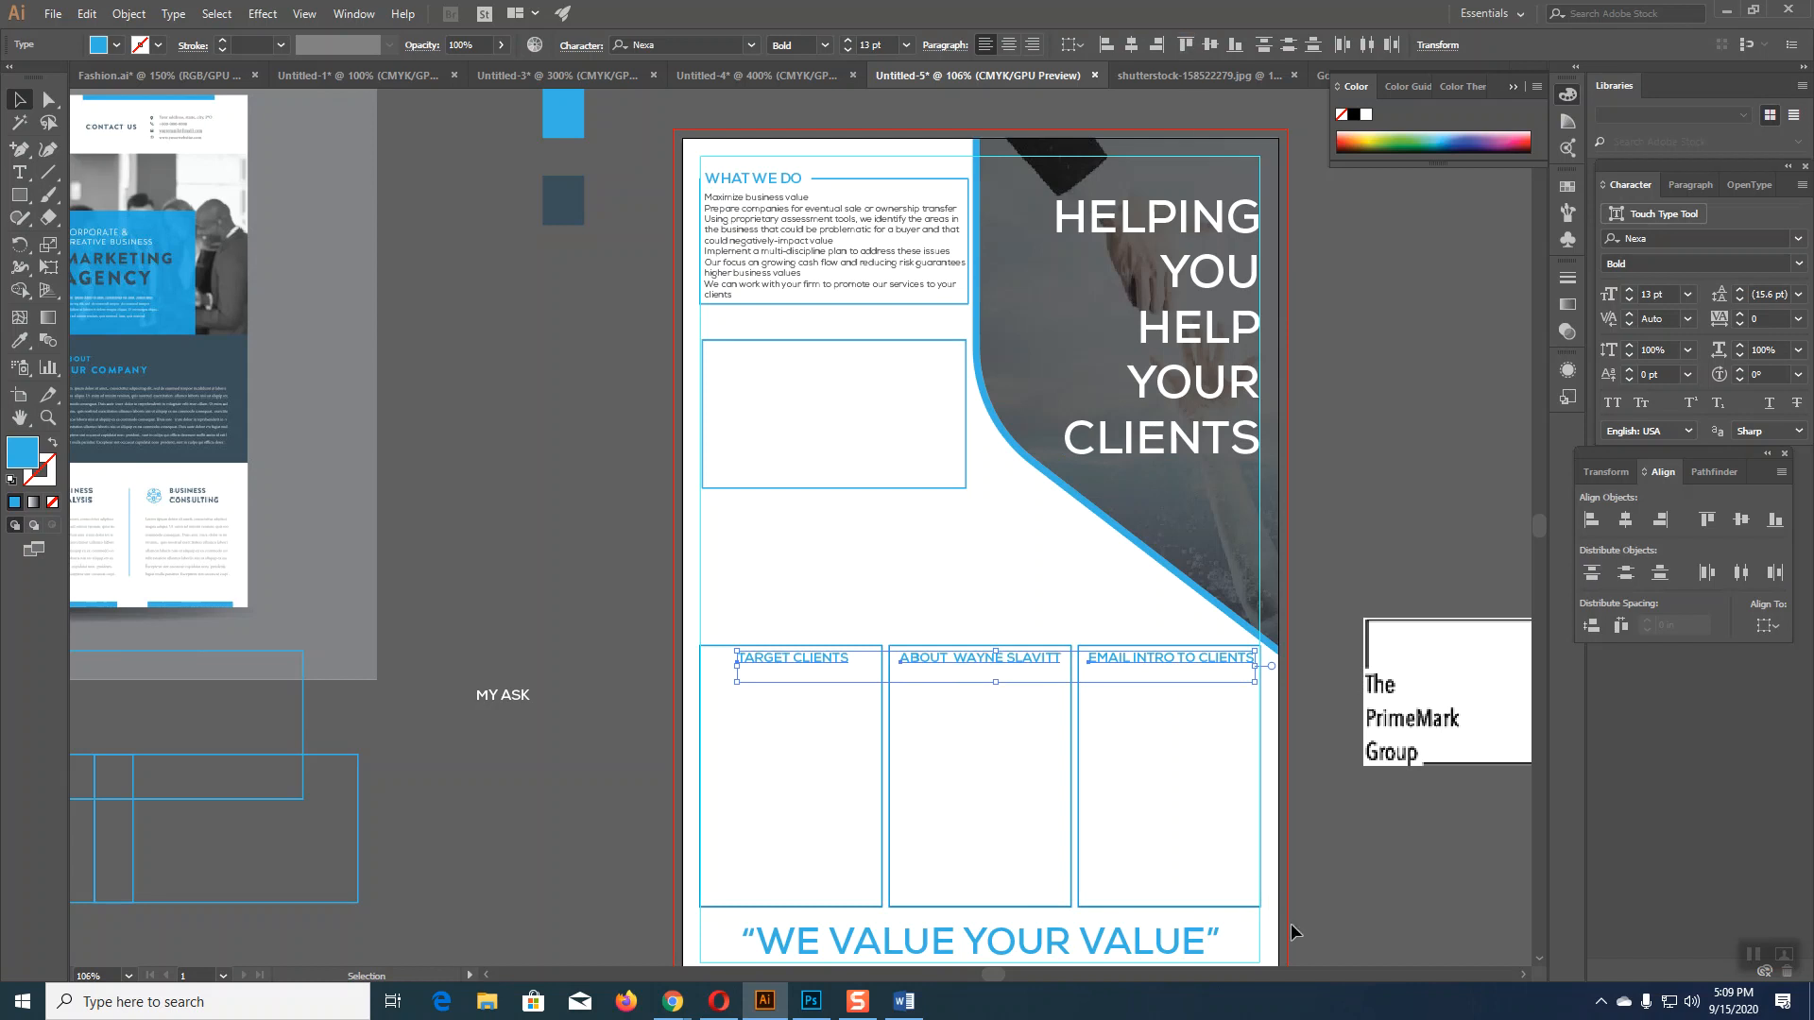
click(1358, 884)
Step: Reselect all three headings to check they sit level, then deselect
click(763, 673)
shift+click(945, 660)
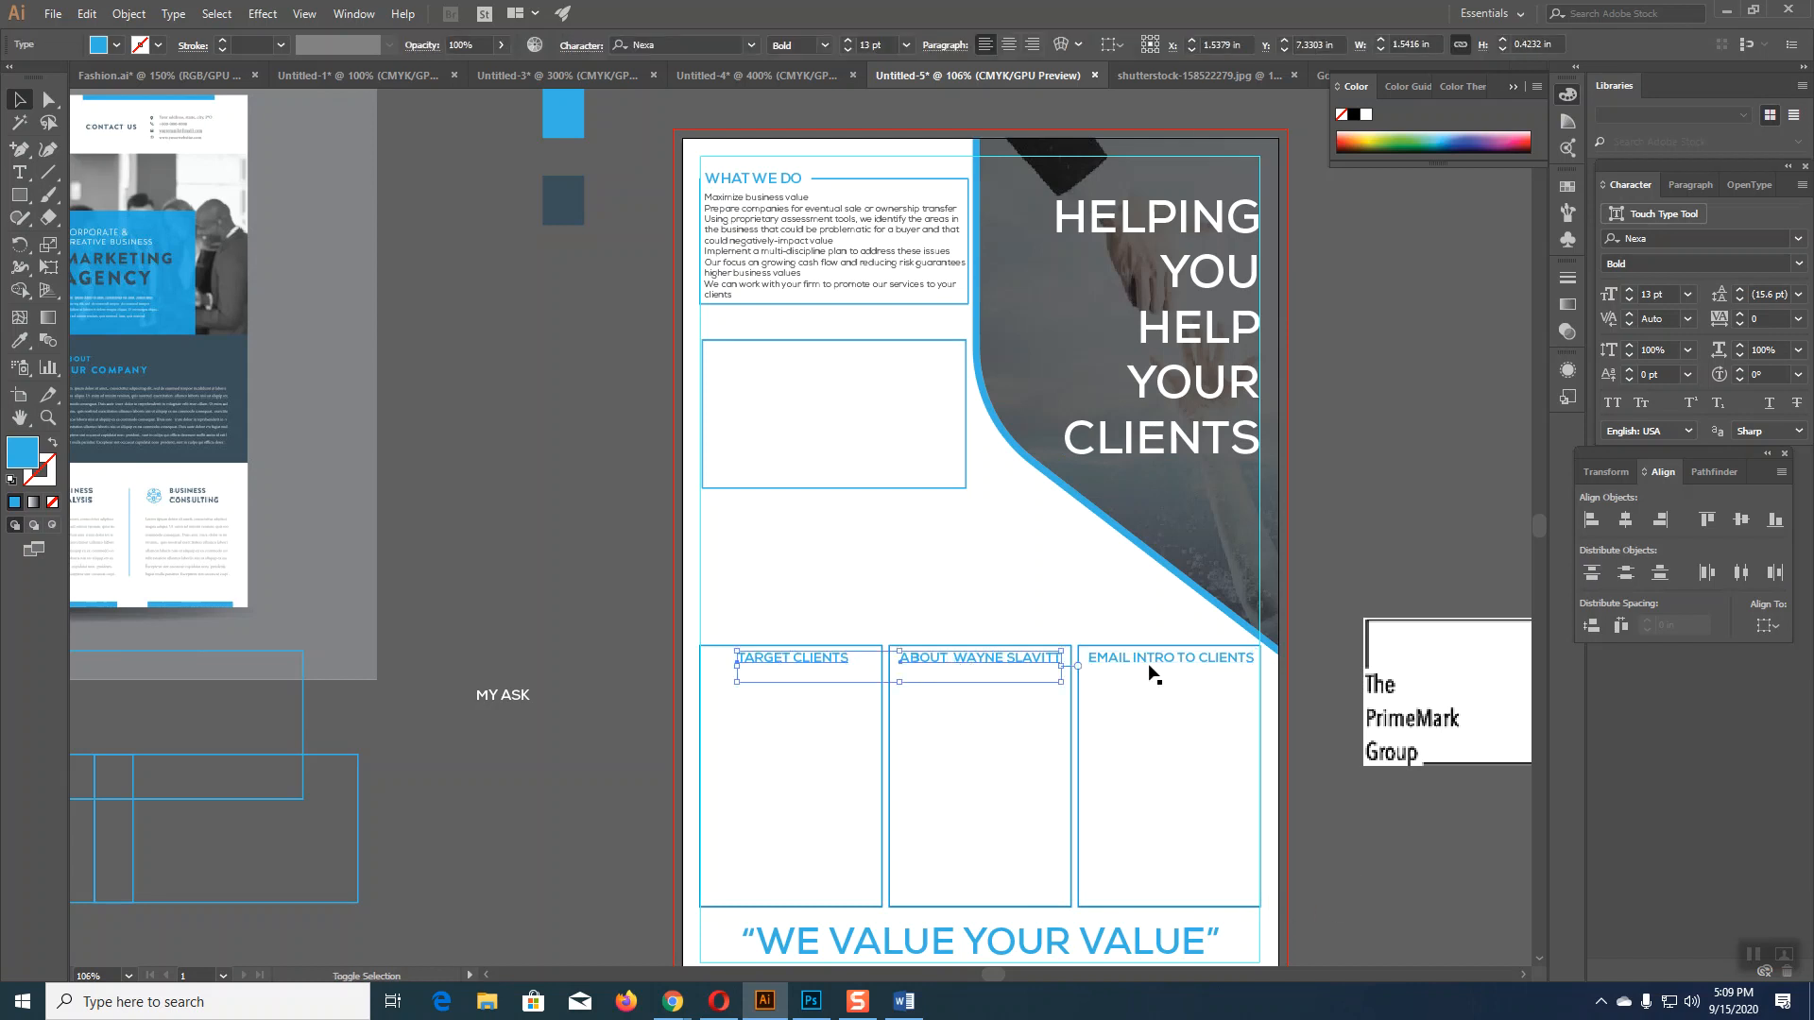
shift+click(1181, 661)
click(1372, 824)
scroll(1372, 824, down, 1)
scroll(1372, 824, down, 1)
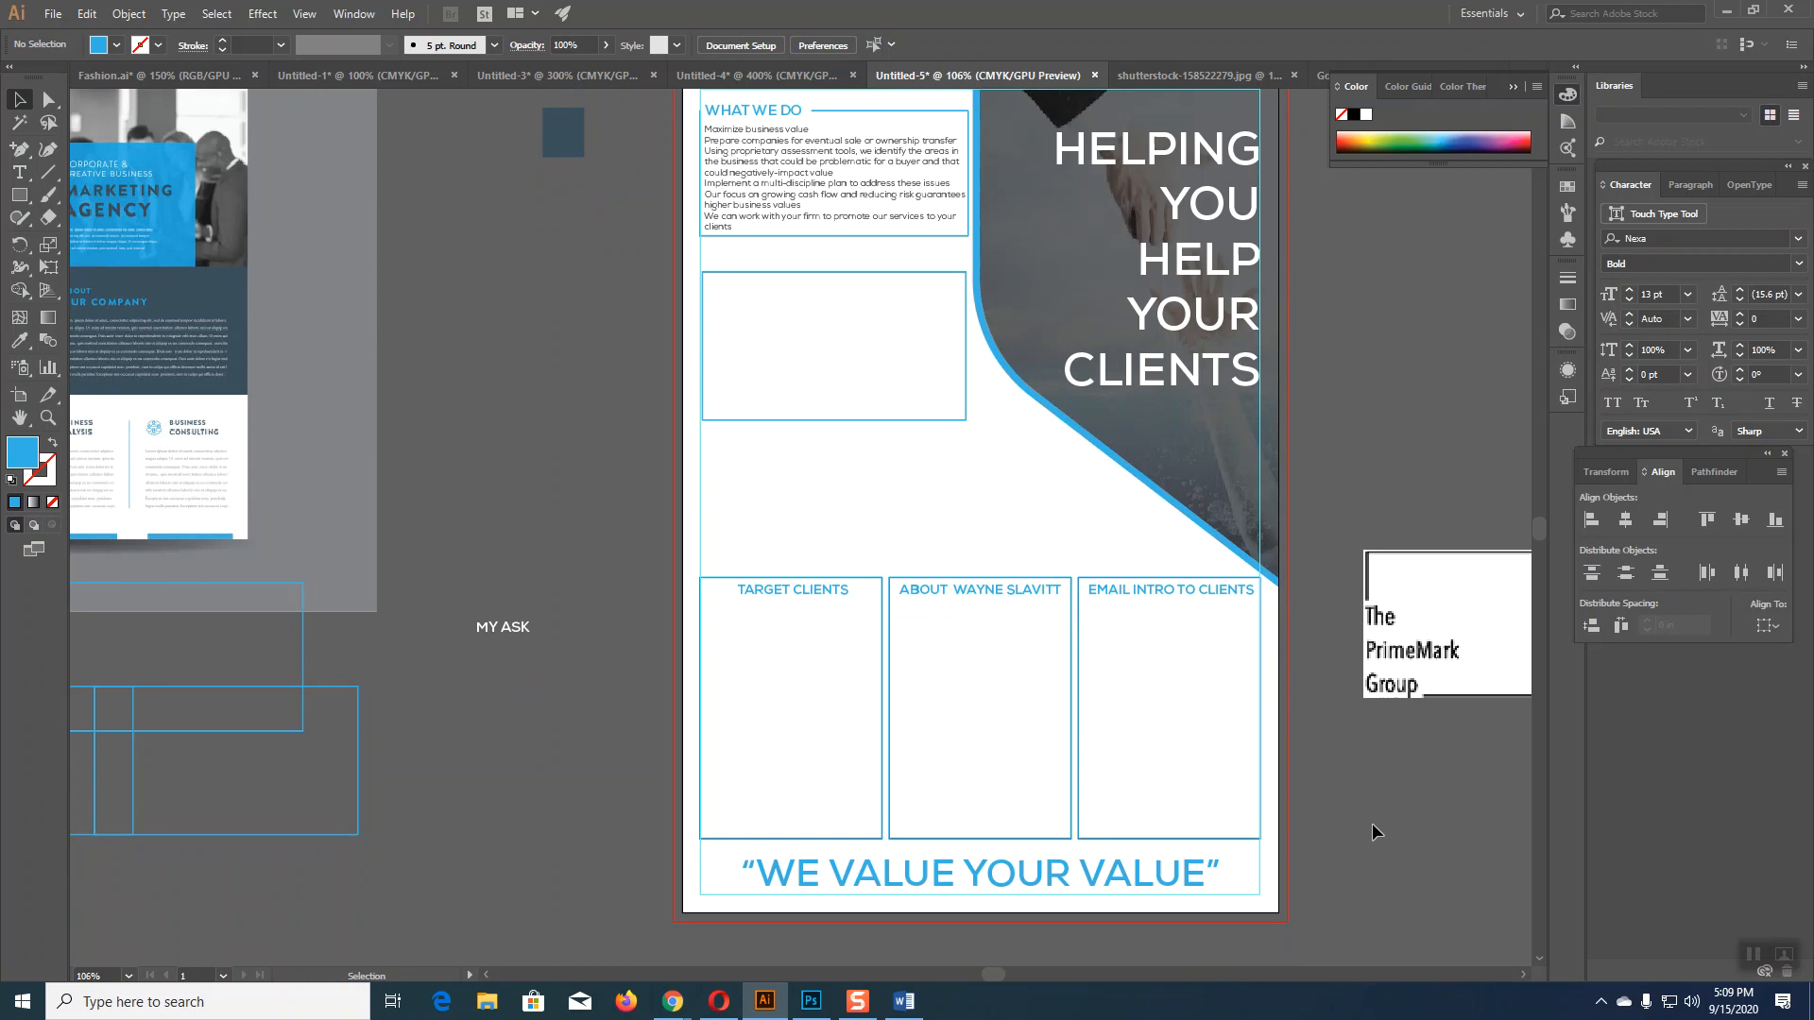
Step: Draw a Lorem ipsum text frame inside the TARGET CLIENTS box, then bring up the Word one-pager
click(19, 174)
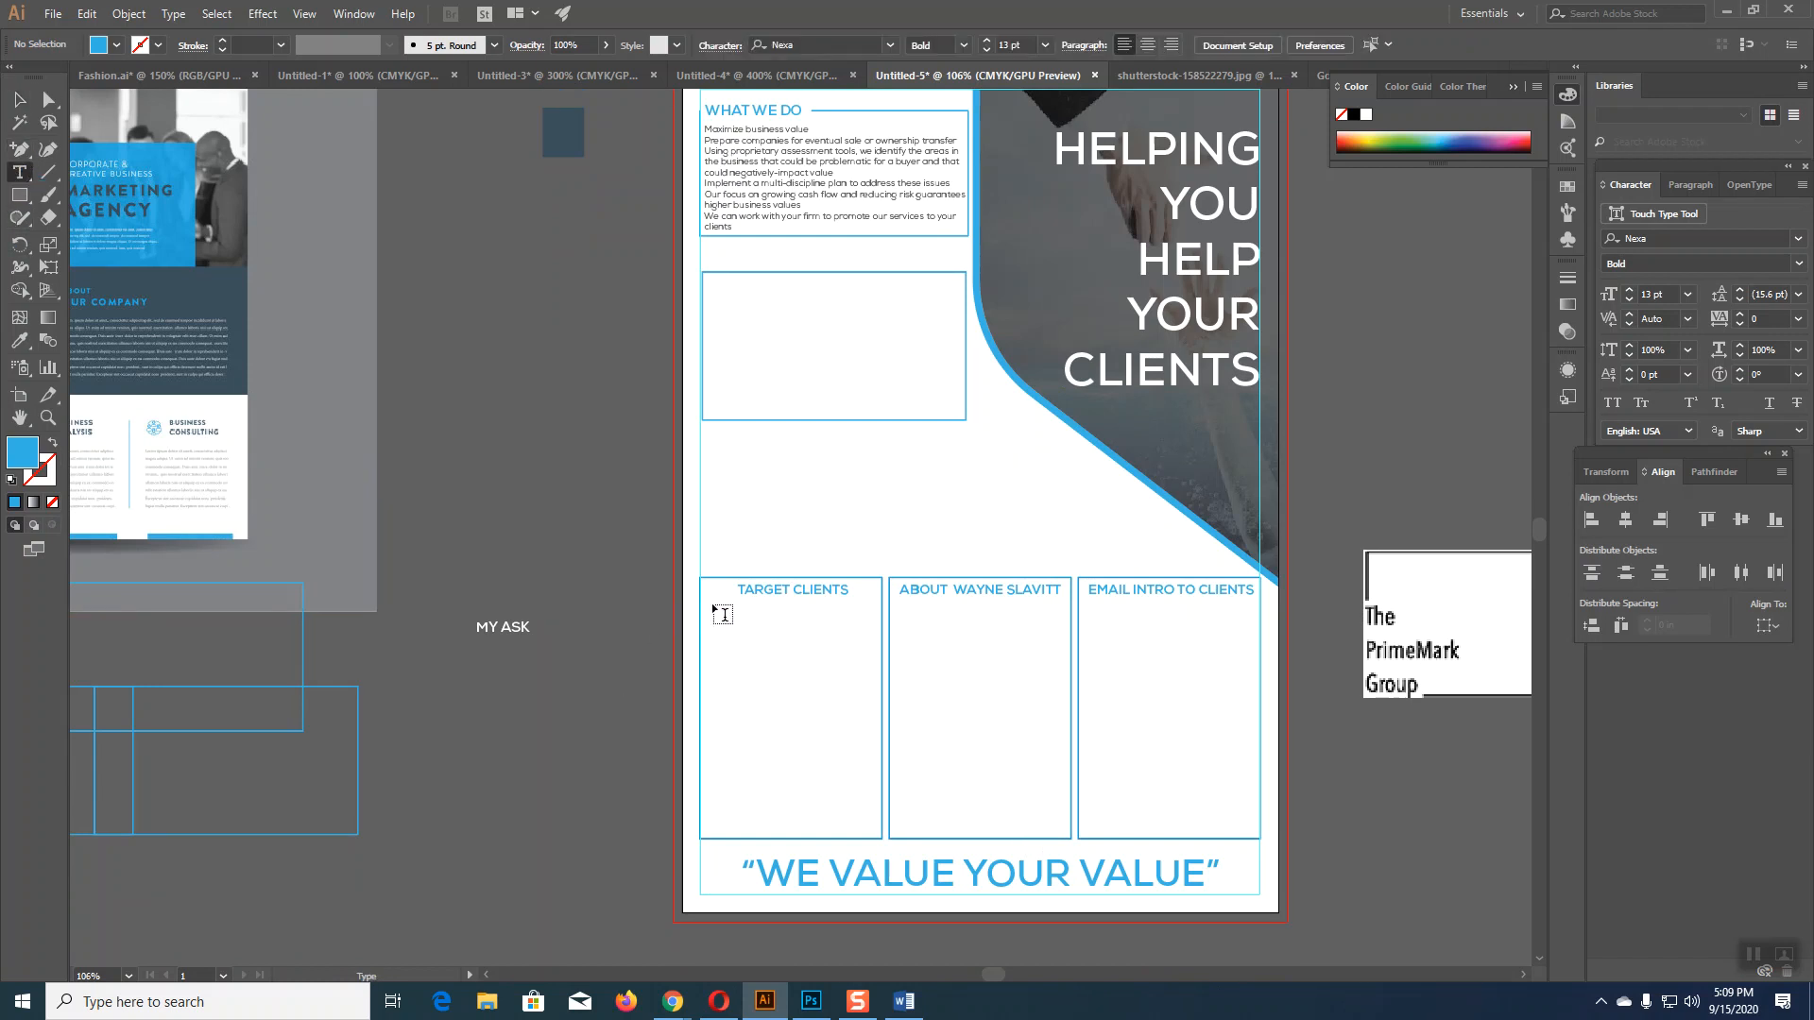
drag(707, 601, 875, 835)
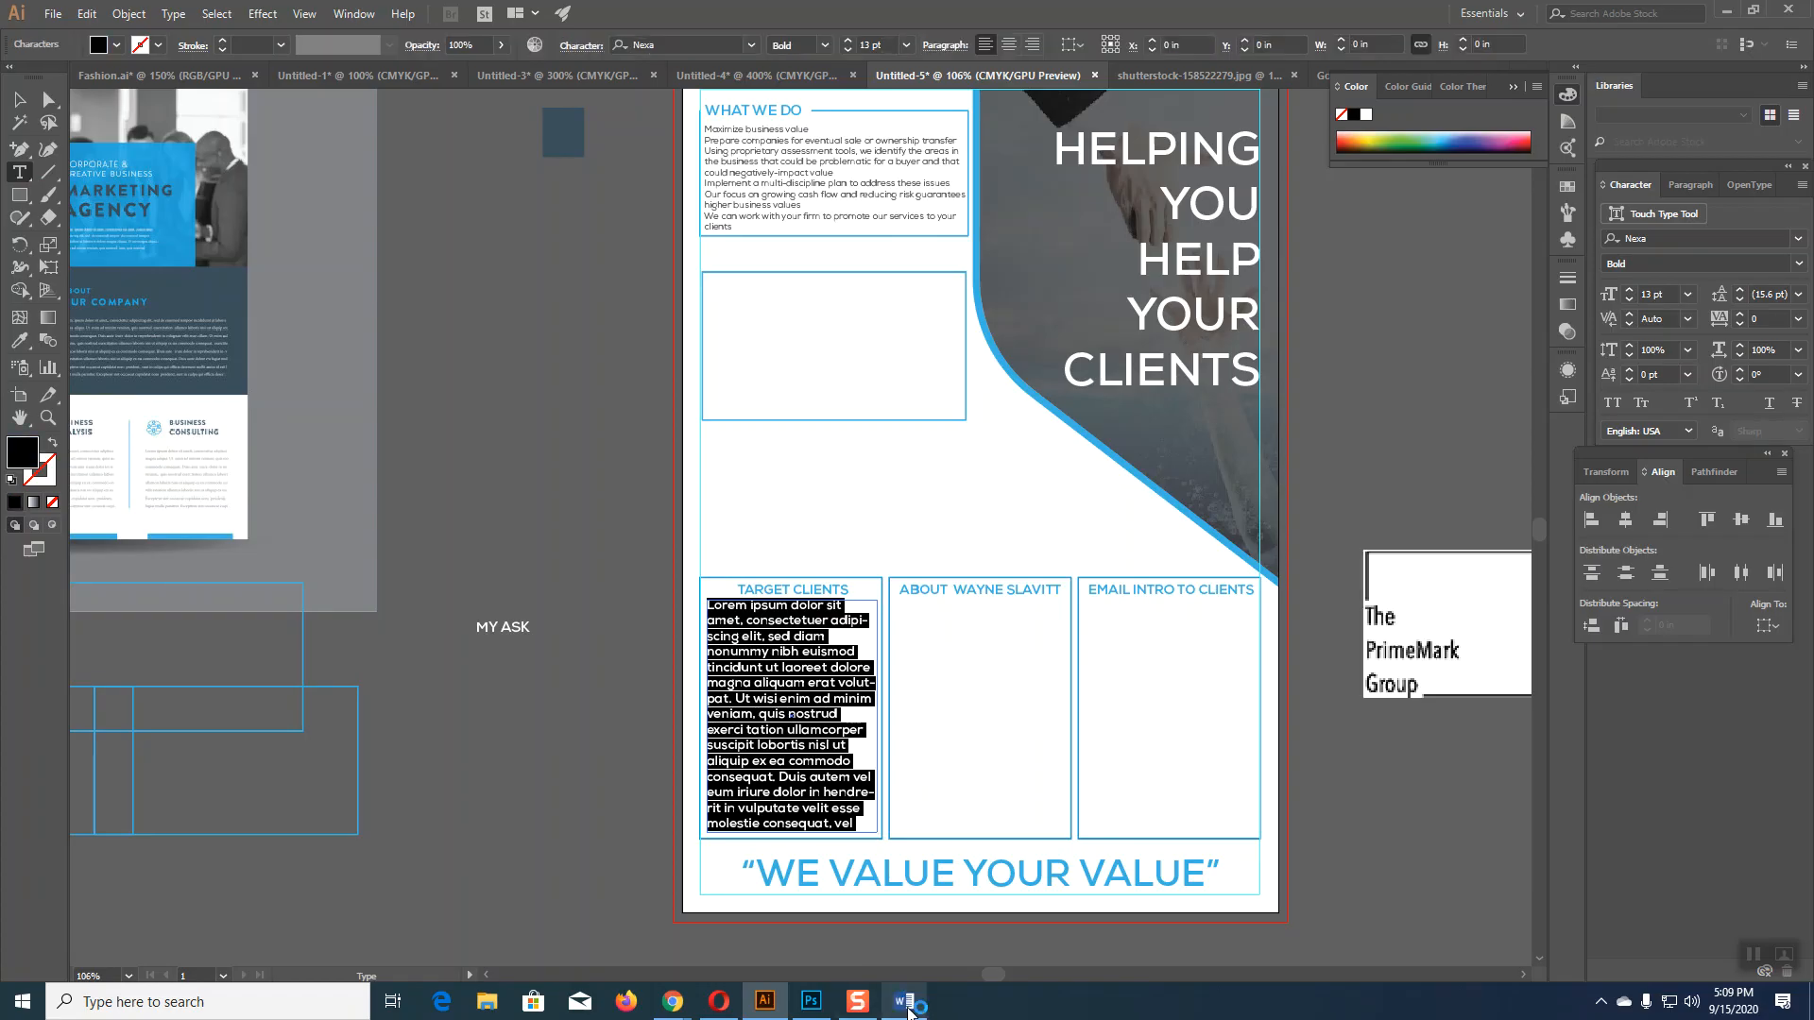
click(904, 1001)
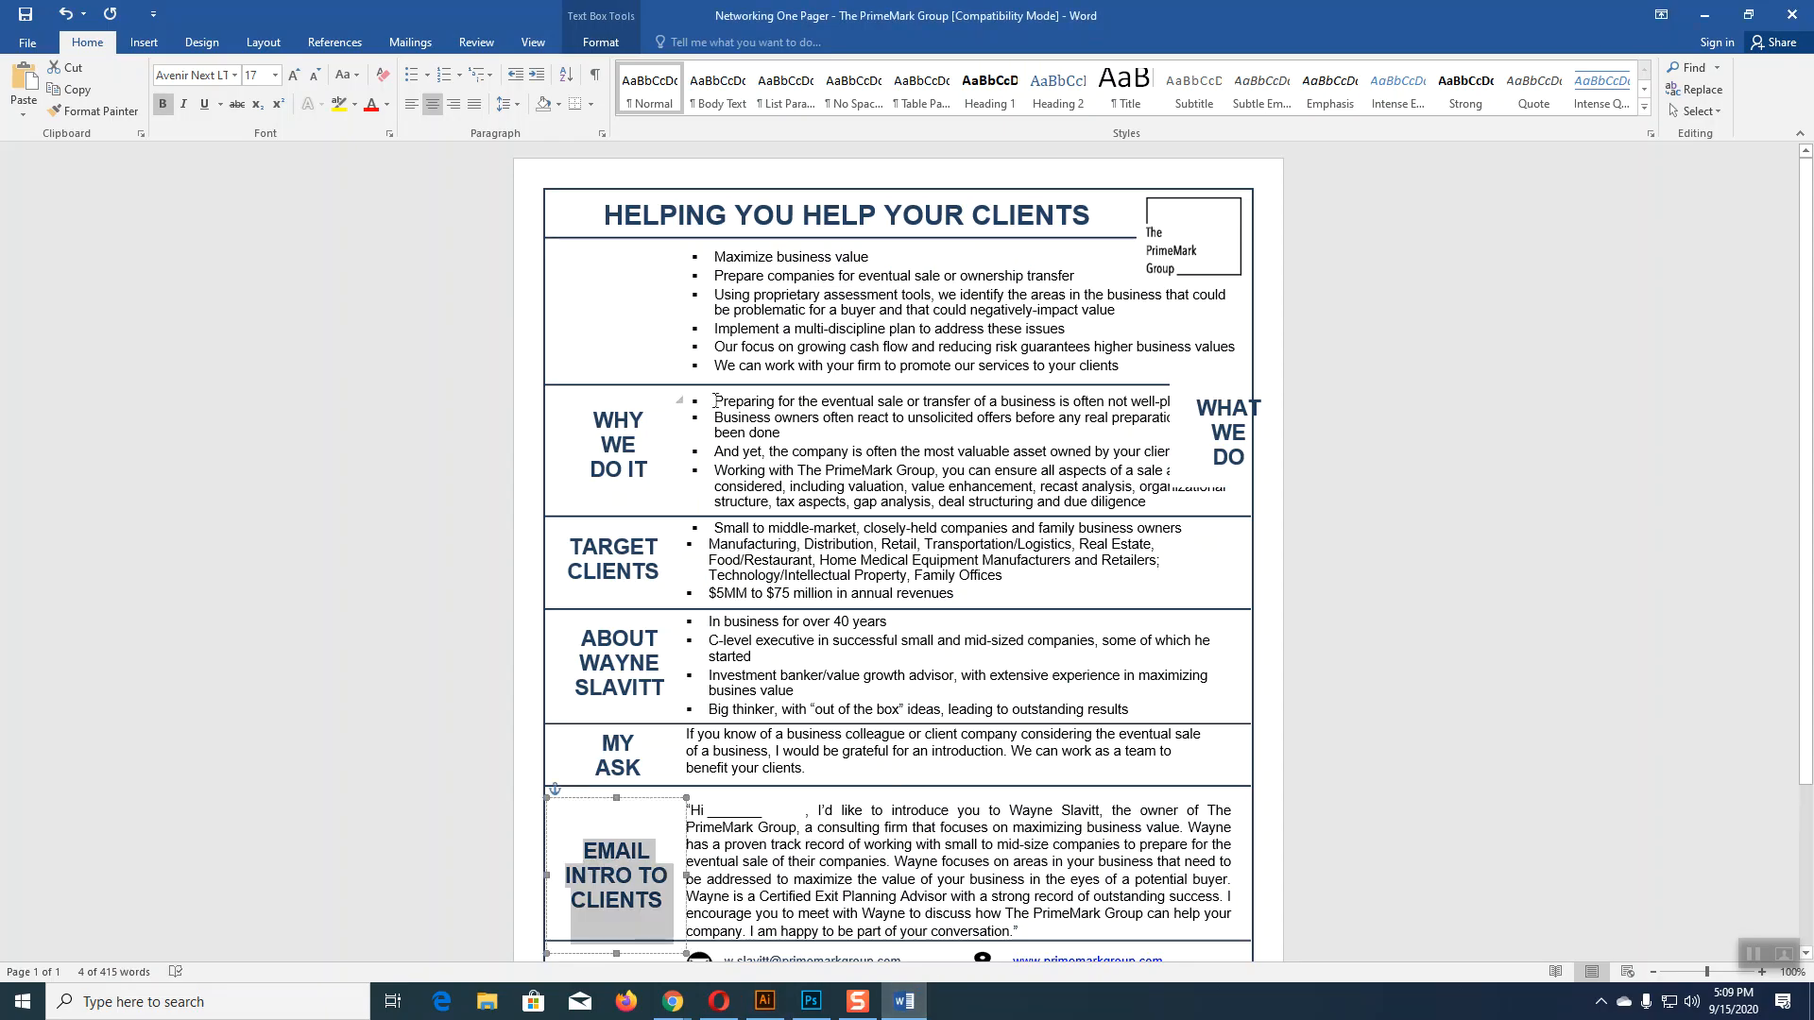
Step: Copy the three Target Clients bullet points from Word and return to Illustrator
drag(715, 528, 942, 595)
key(ctrl+c)
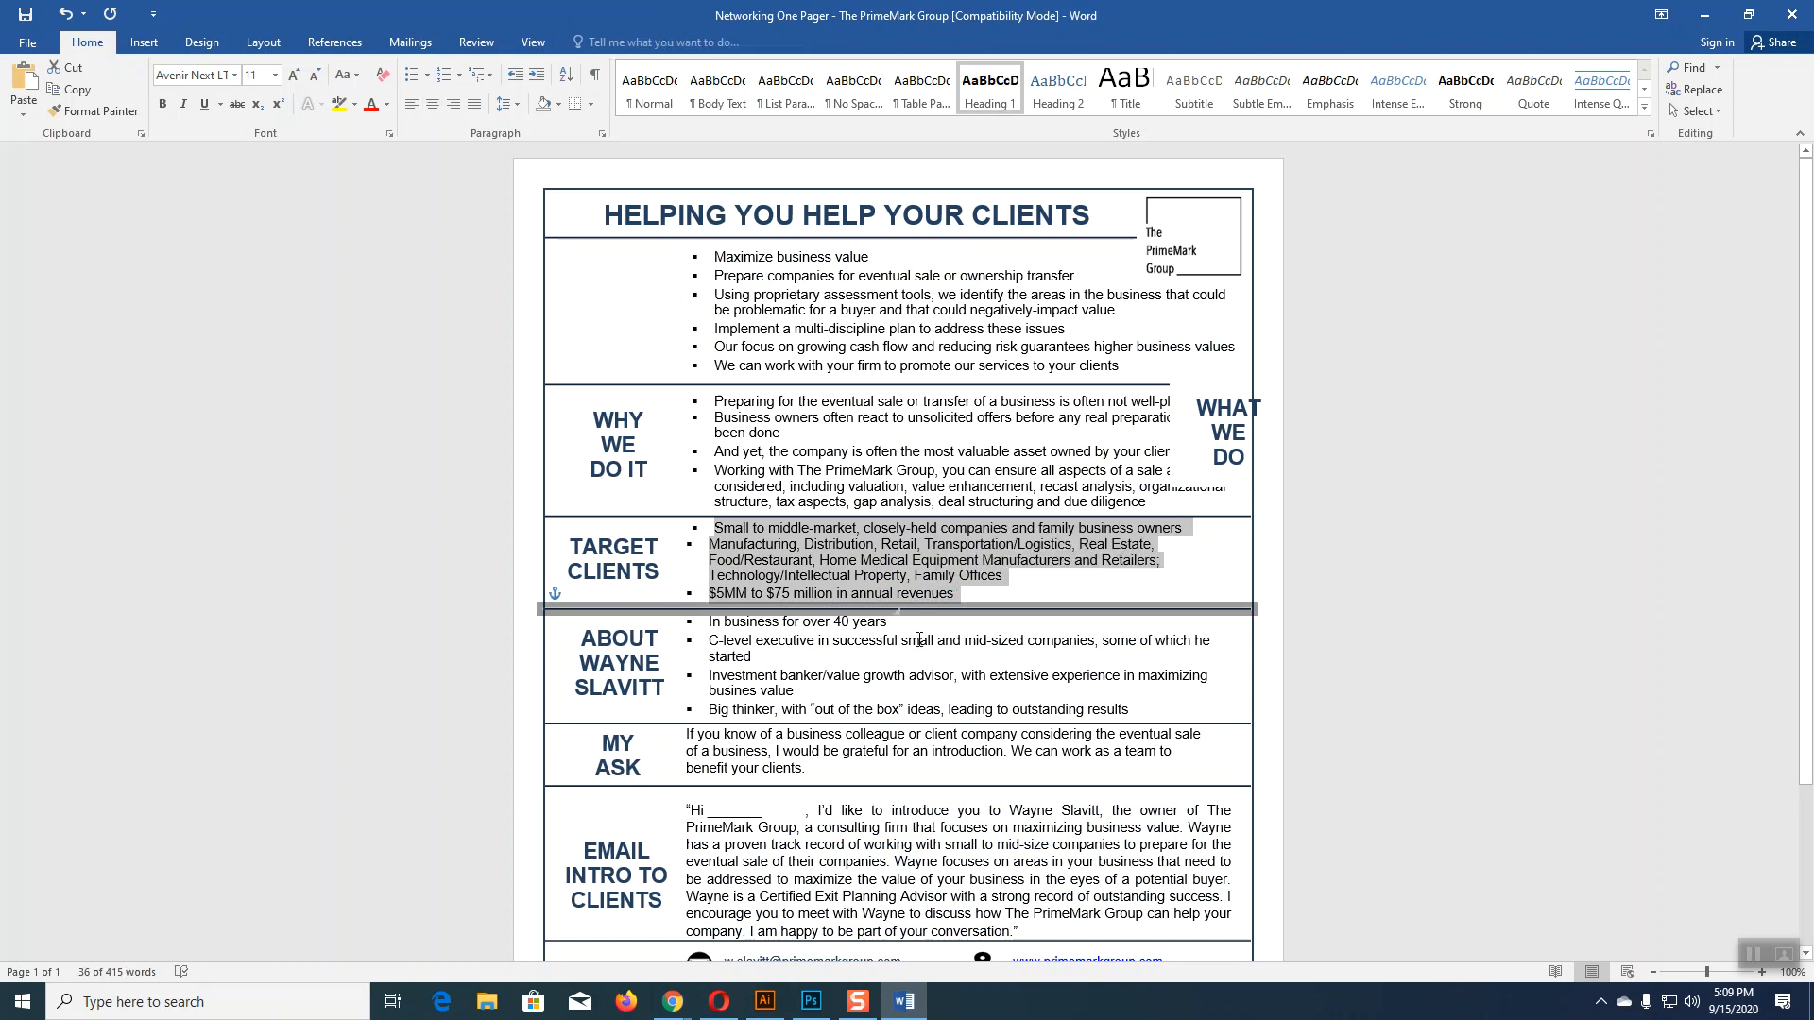
click(781, 994)
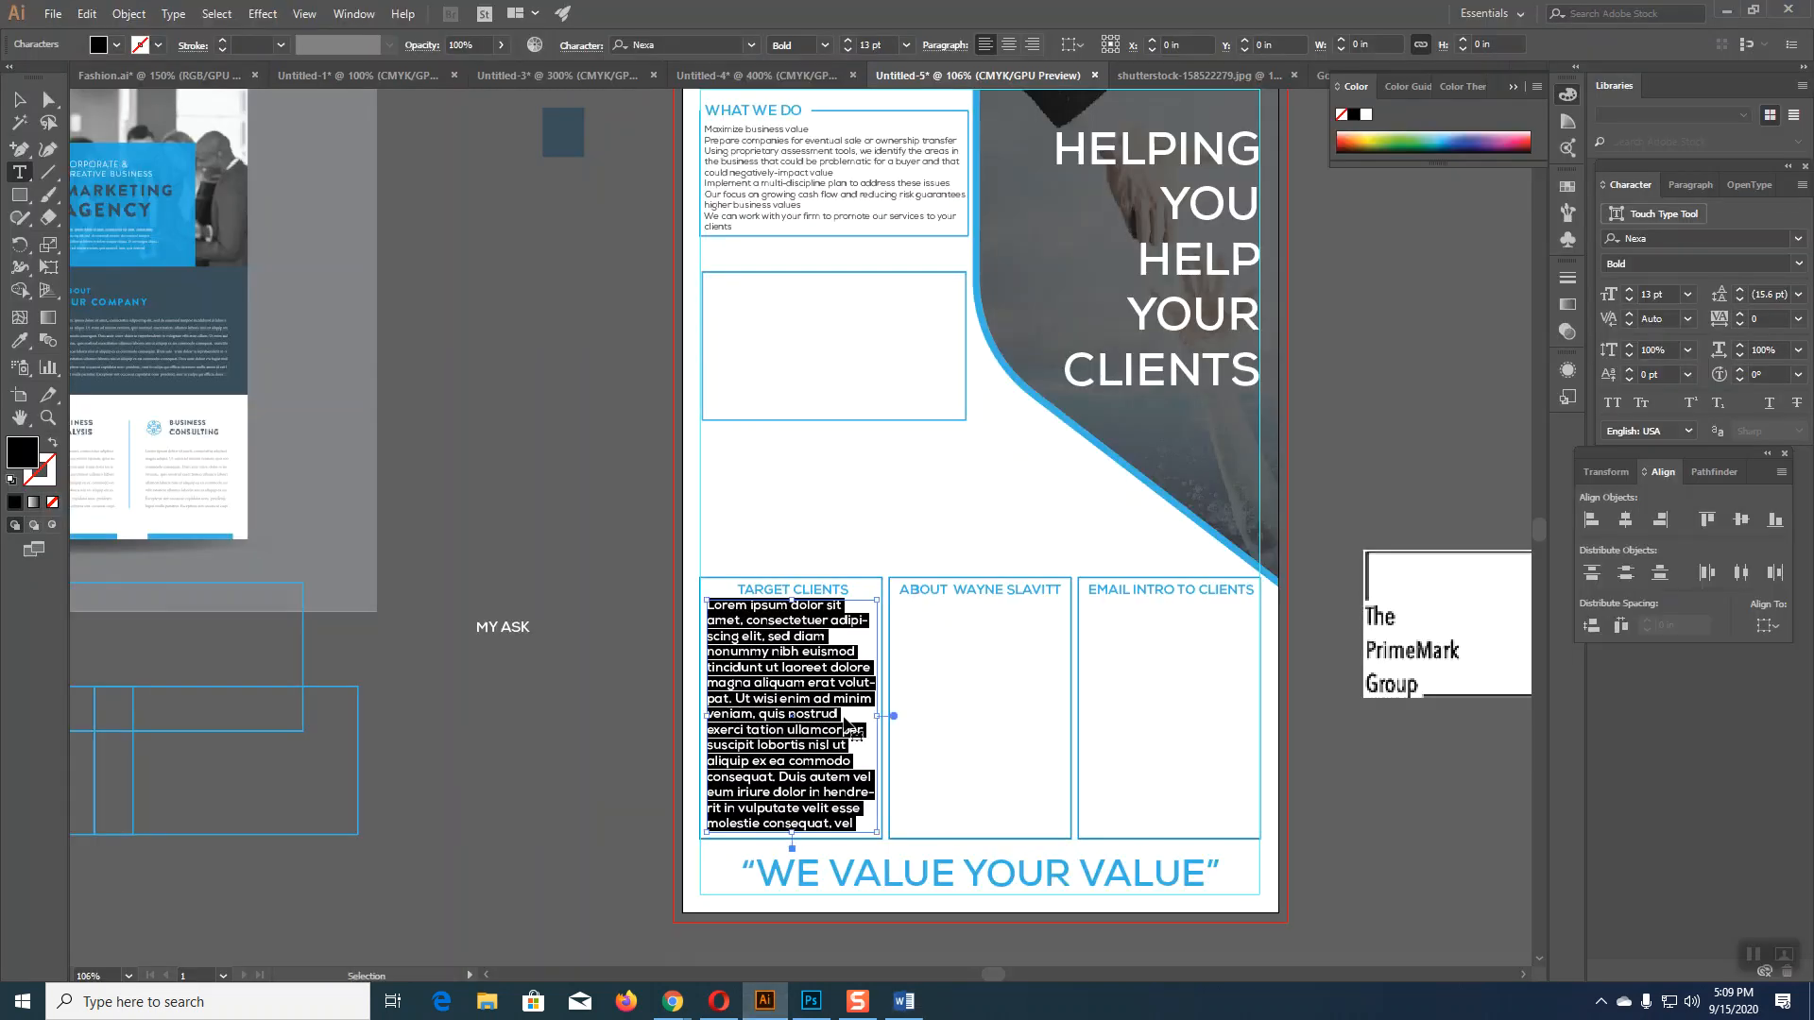
Step: Paste the client bullets into the frame and give them the WHAT WE DO text style
key(ctrl+v)
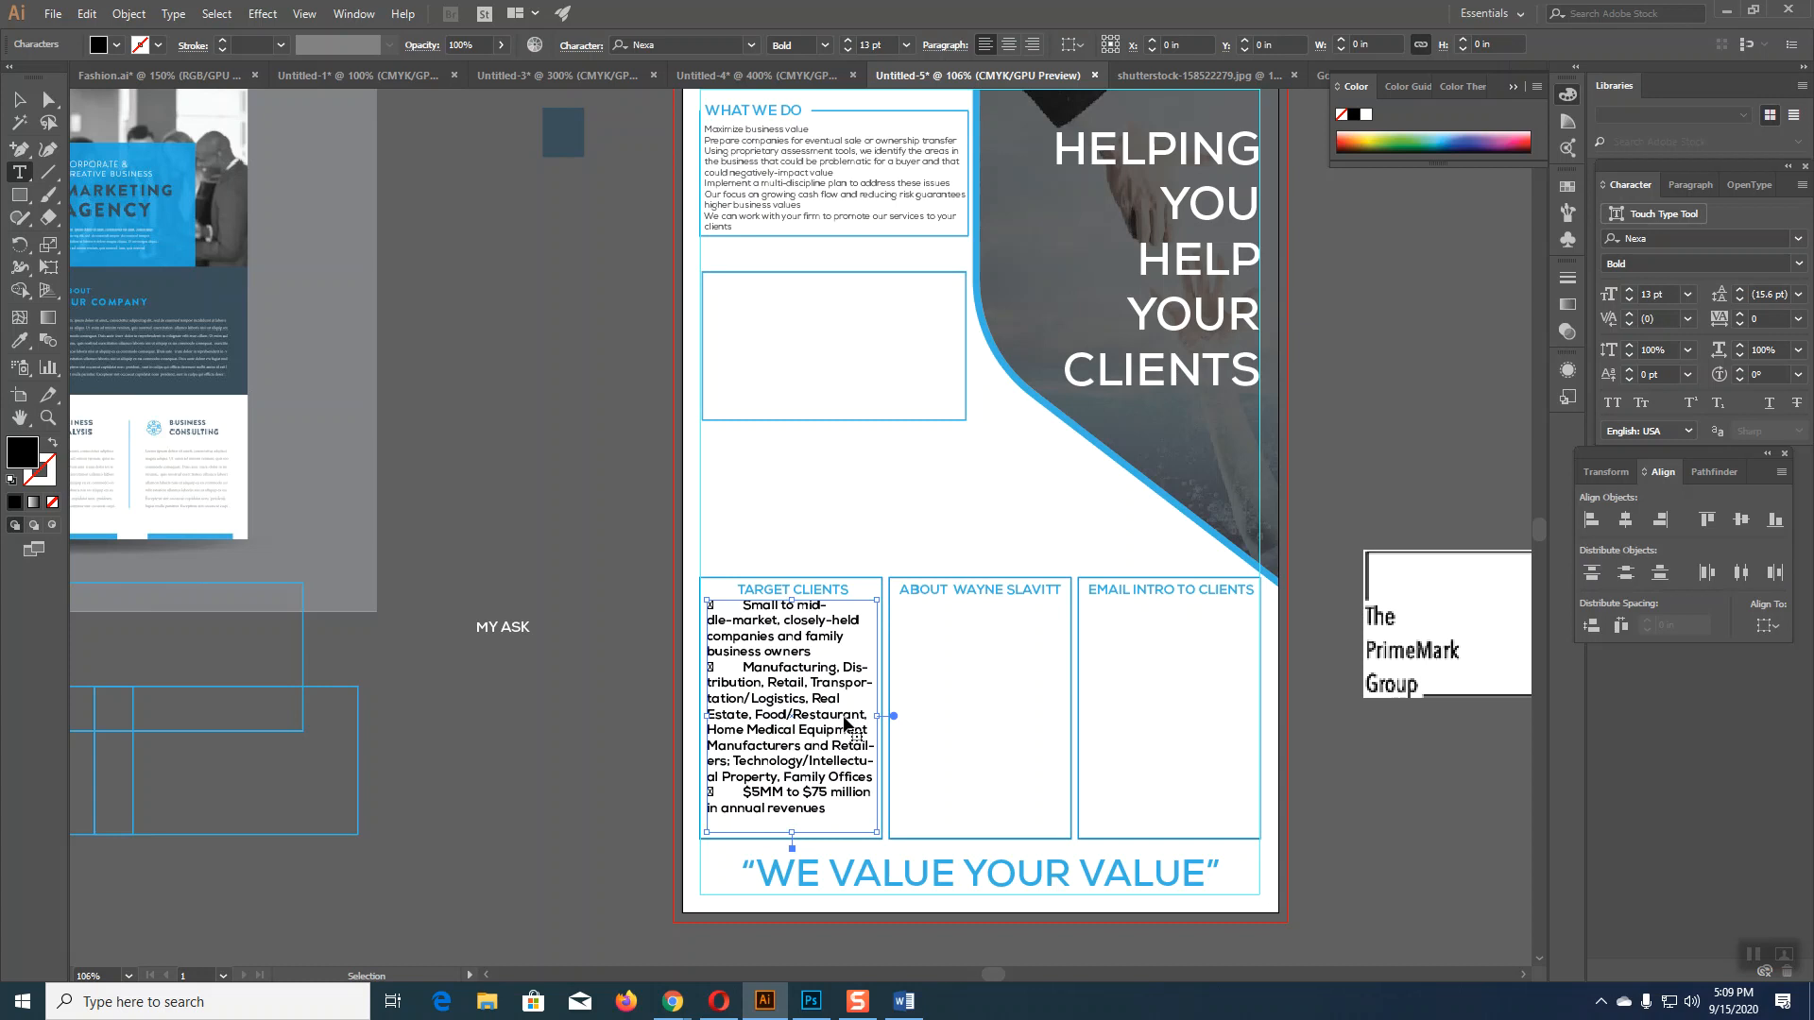
key(ctrl+a)
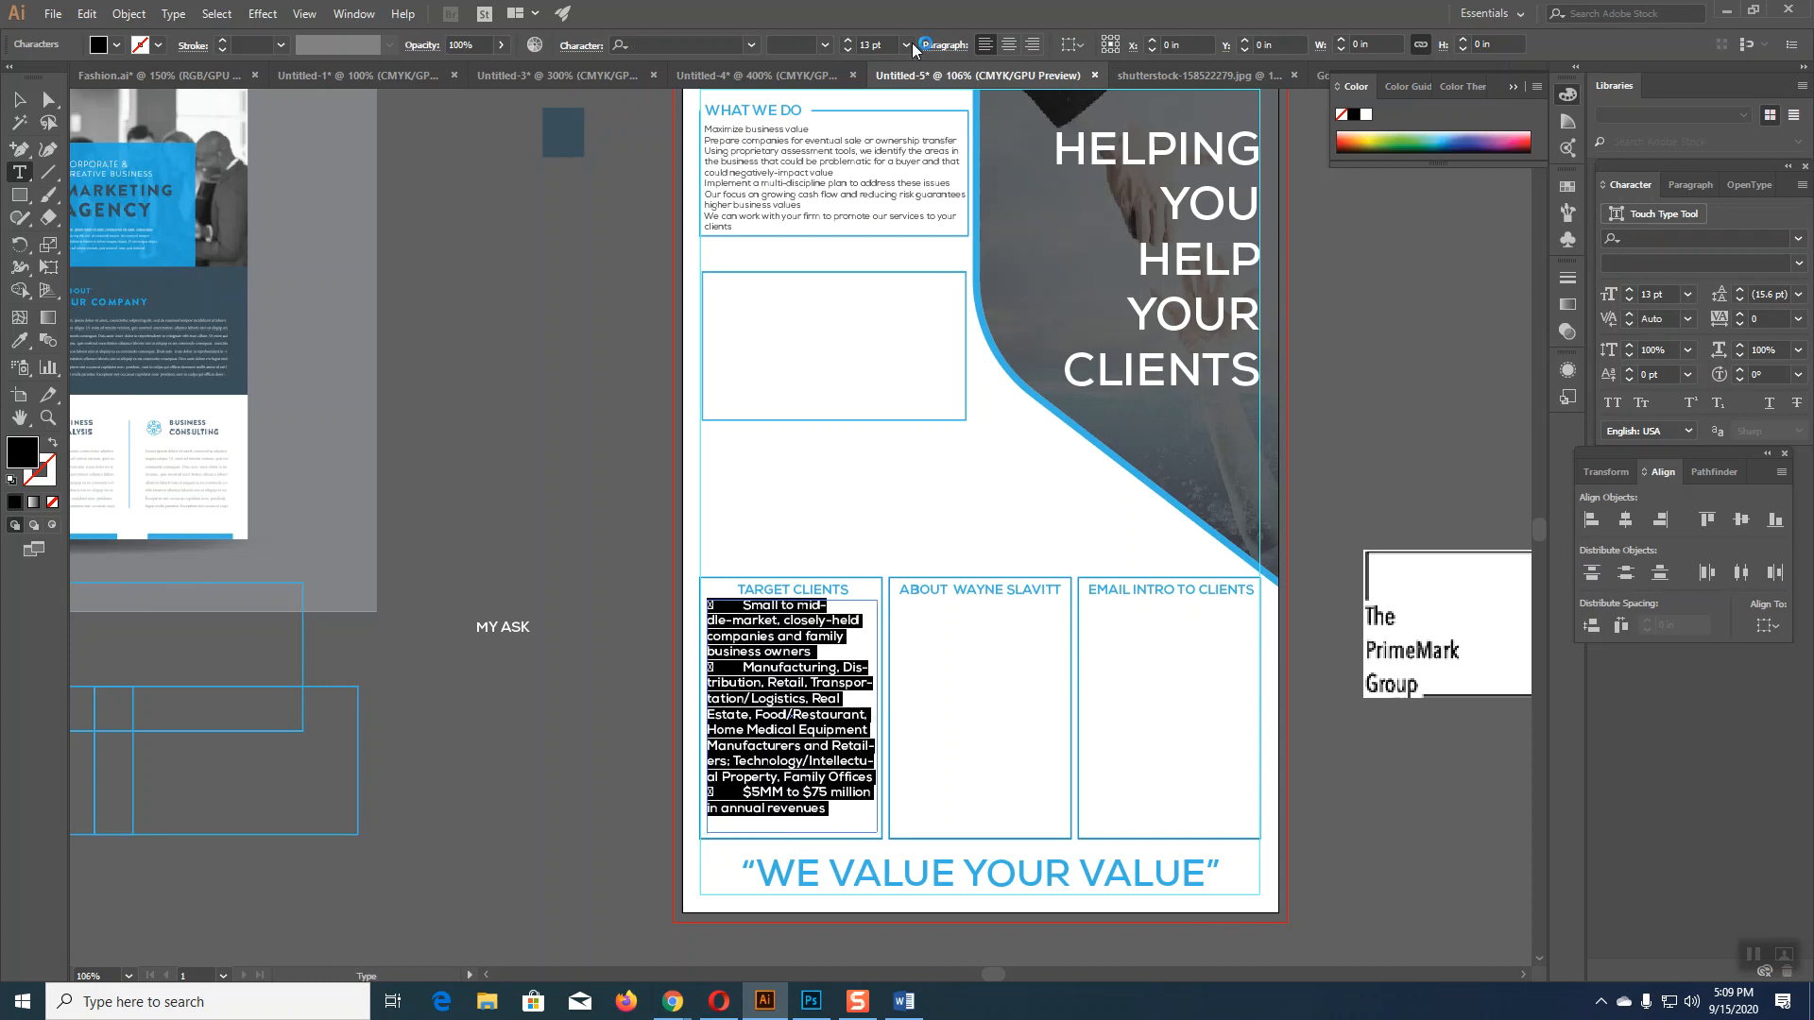
click(19, 340)
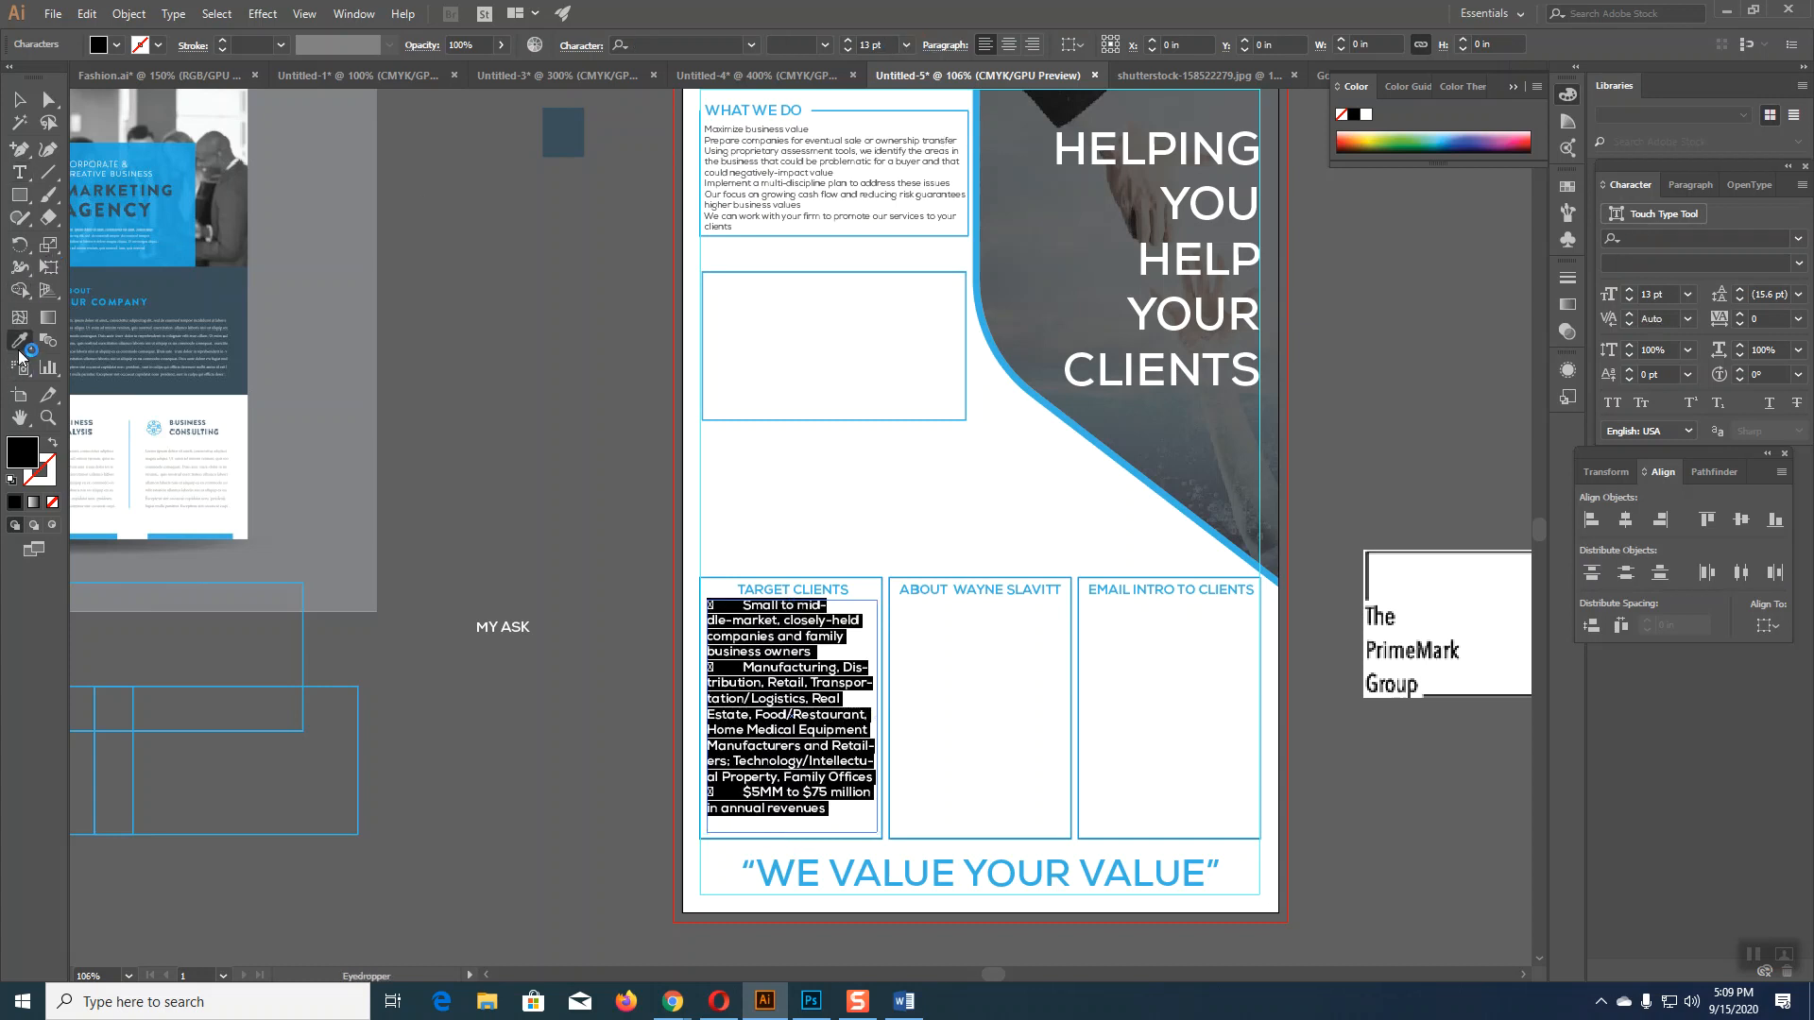
click(777, 141)
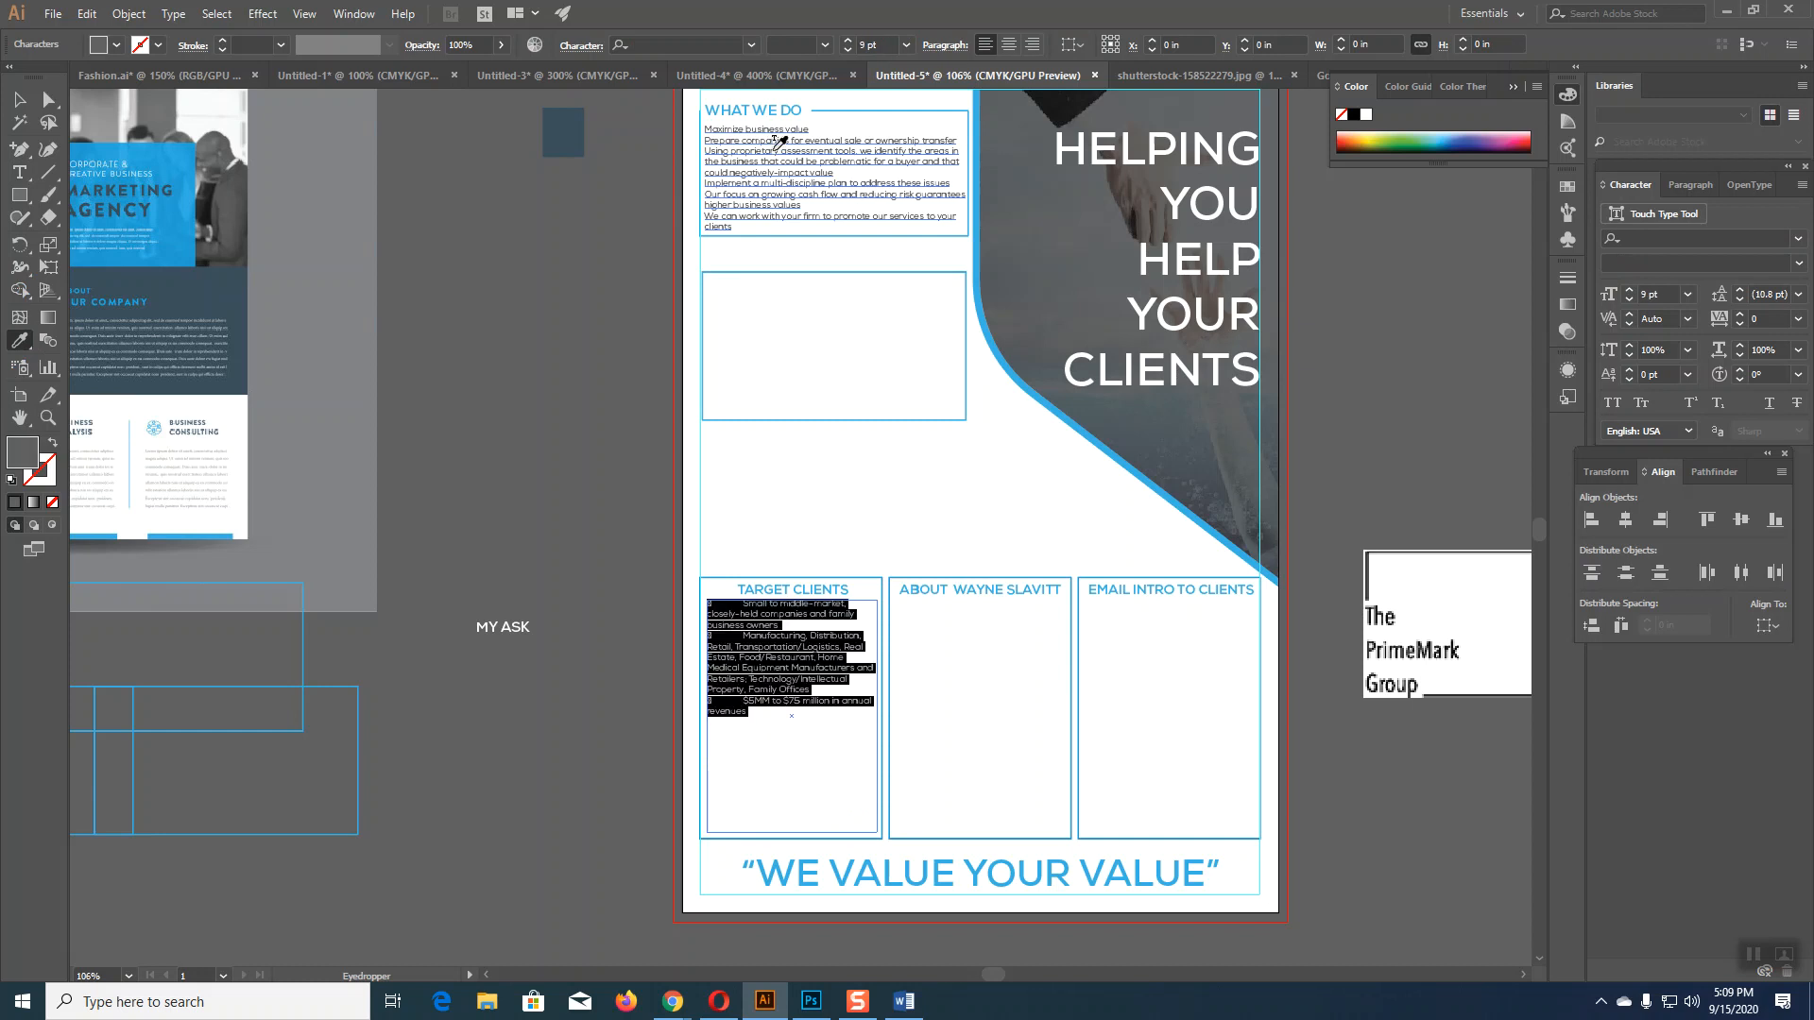
click(21, 102)
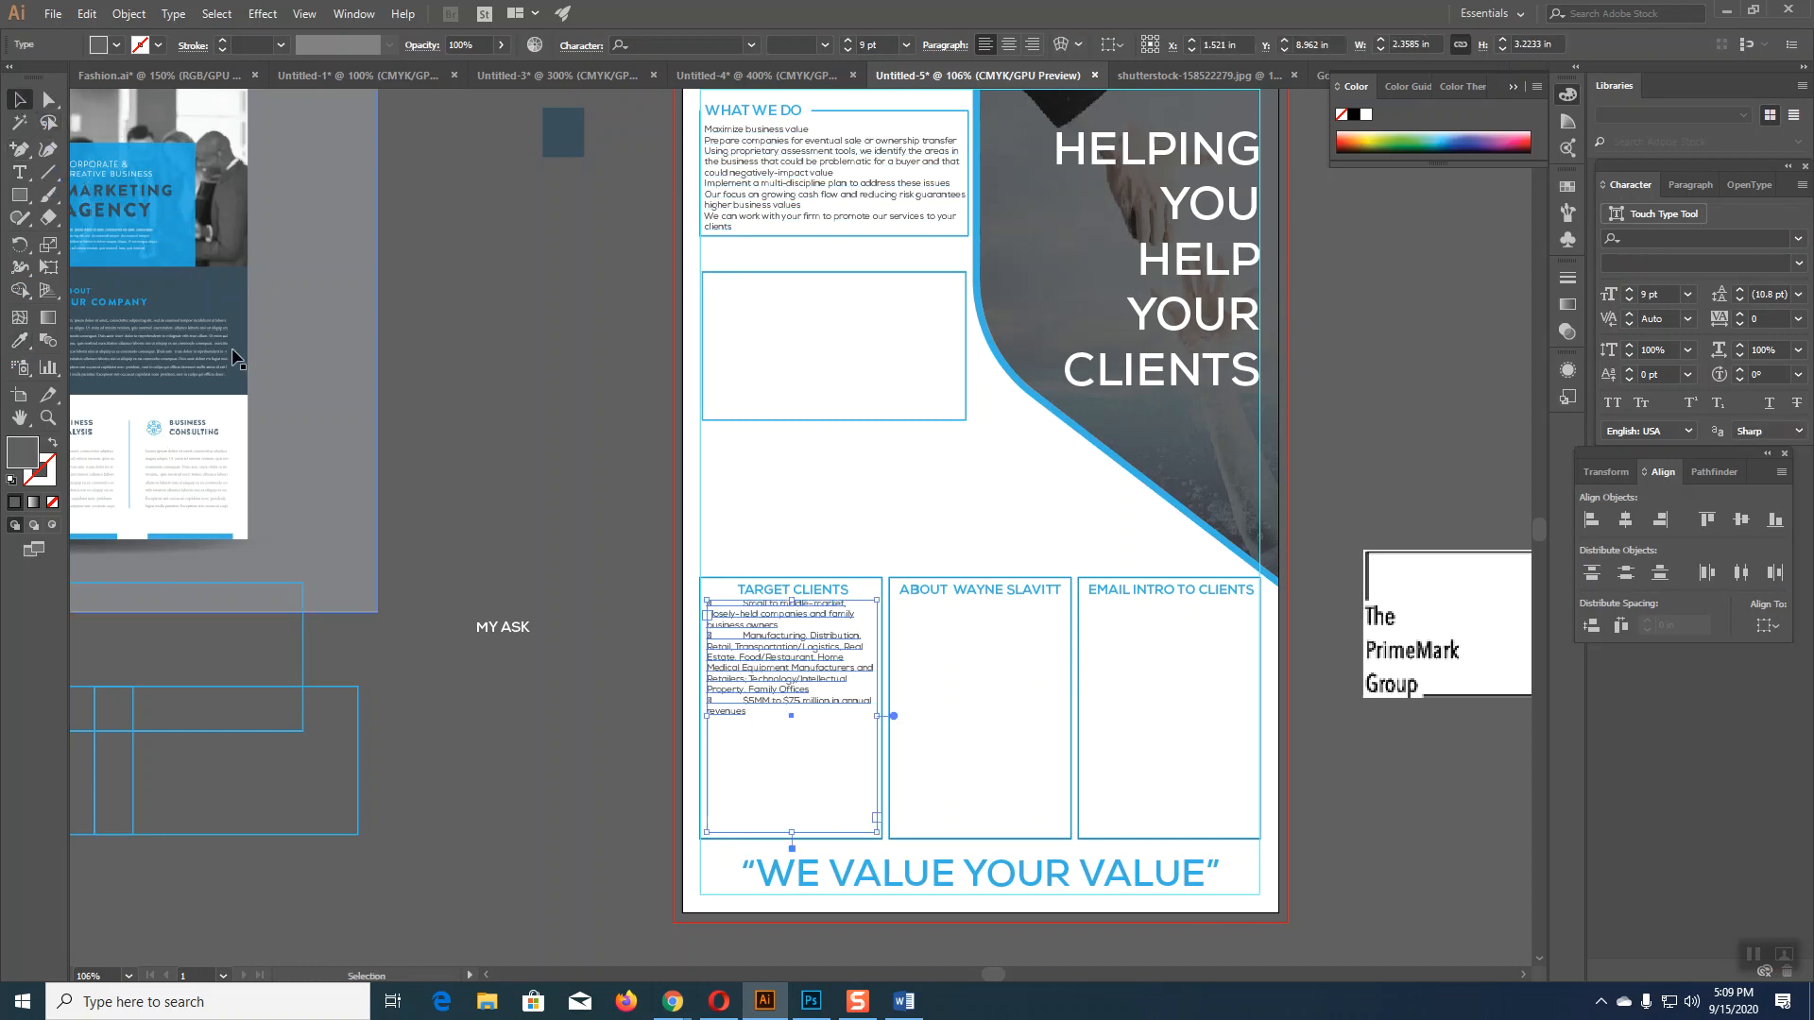
key(ctrl+=)
key(ctrl+=)
key(ctrl+=)
key(ctrl+=)
key(ctrl+=)
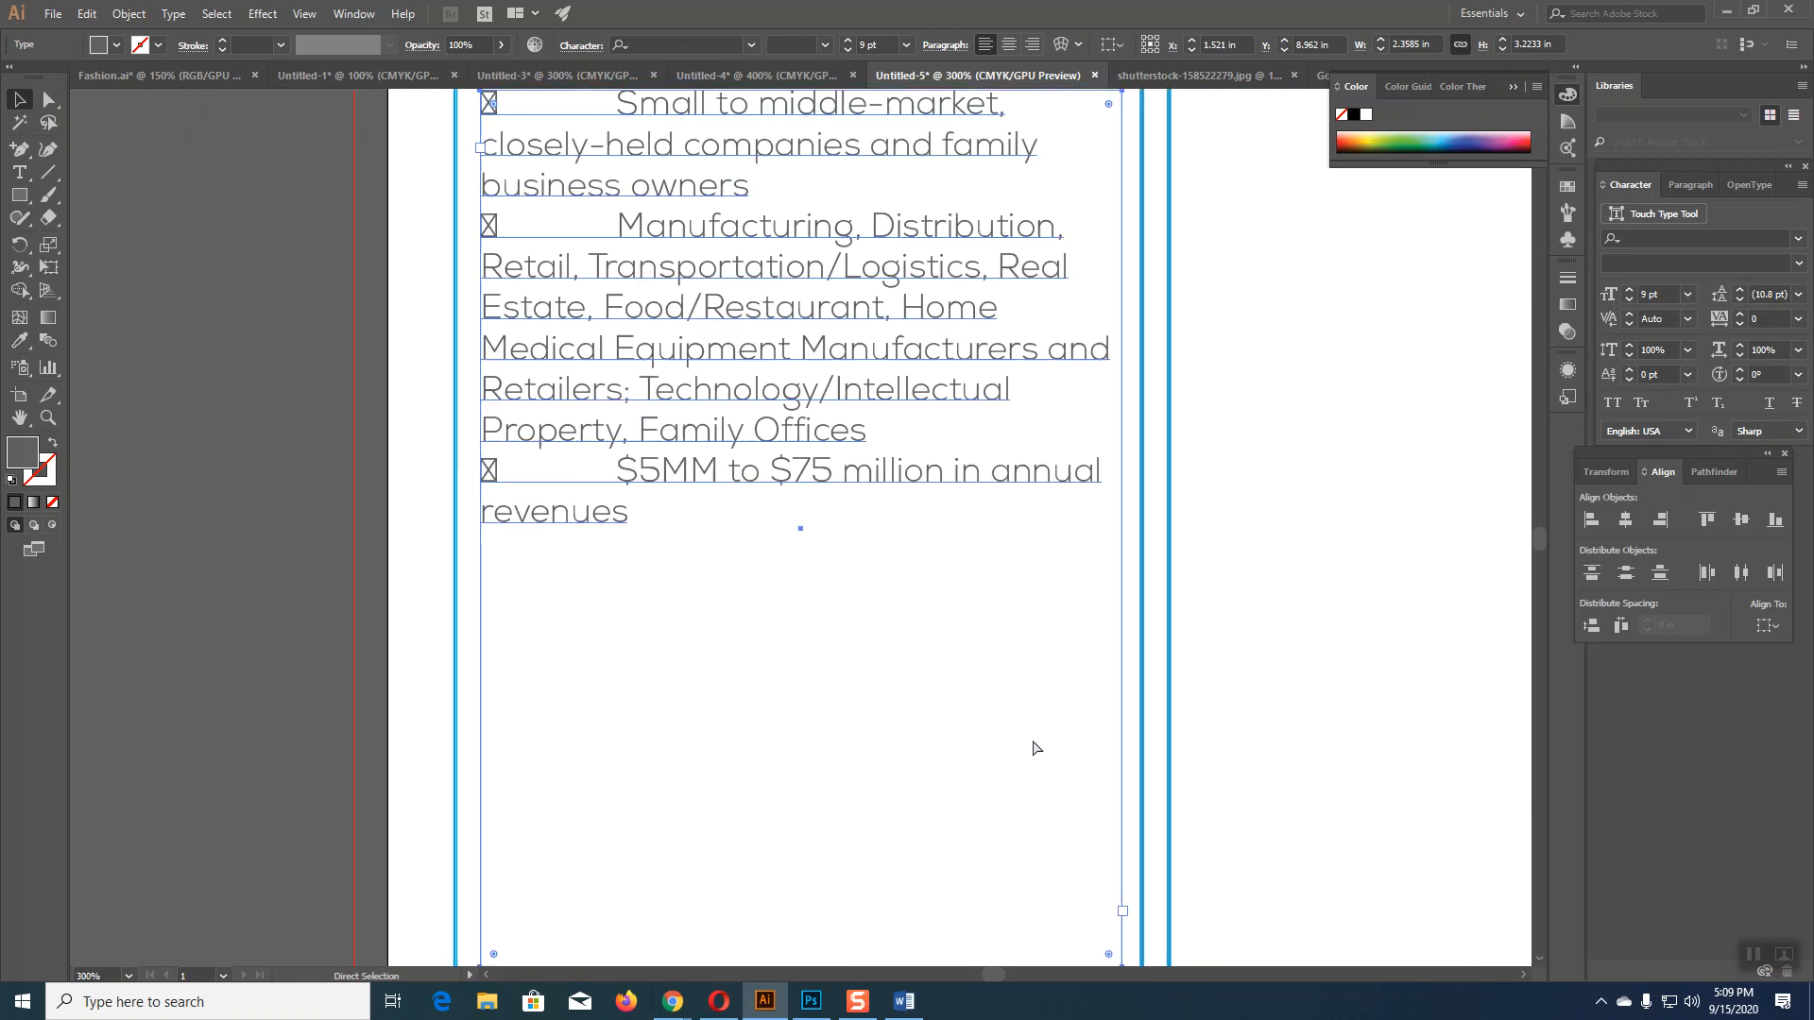
scroll(1022, 713, up, 2)
scroll(1023, 722, up, 1)
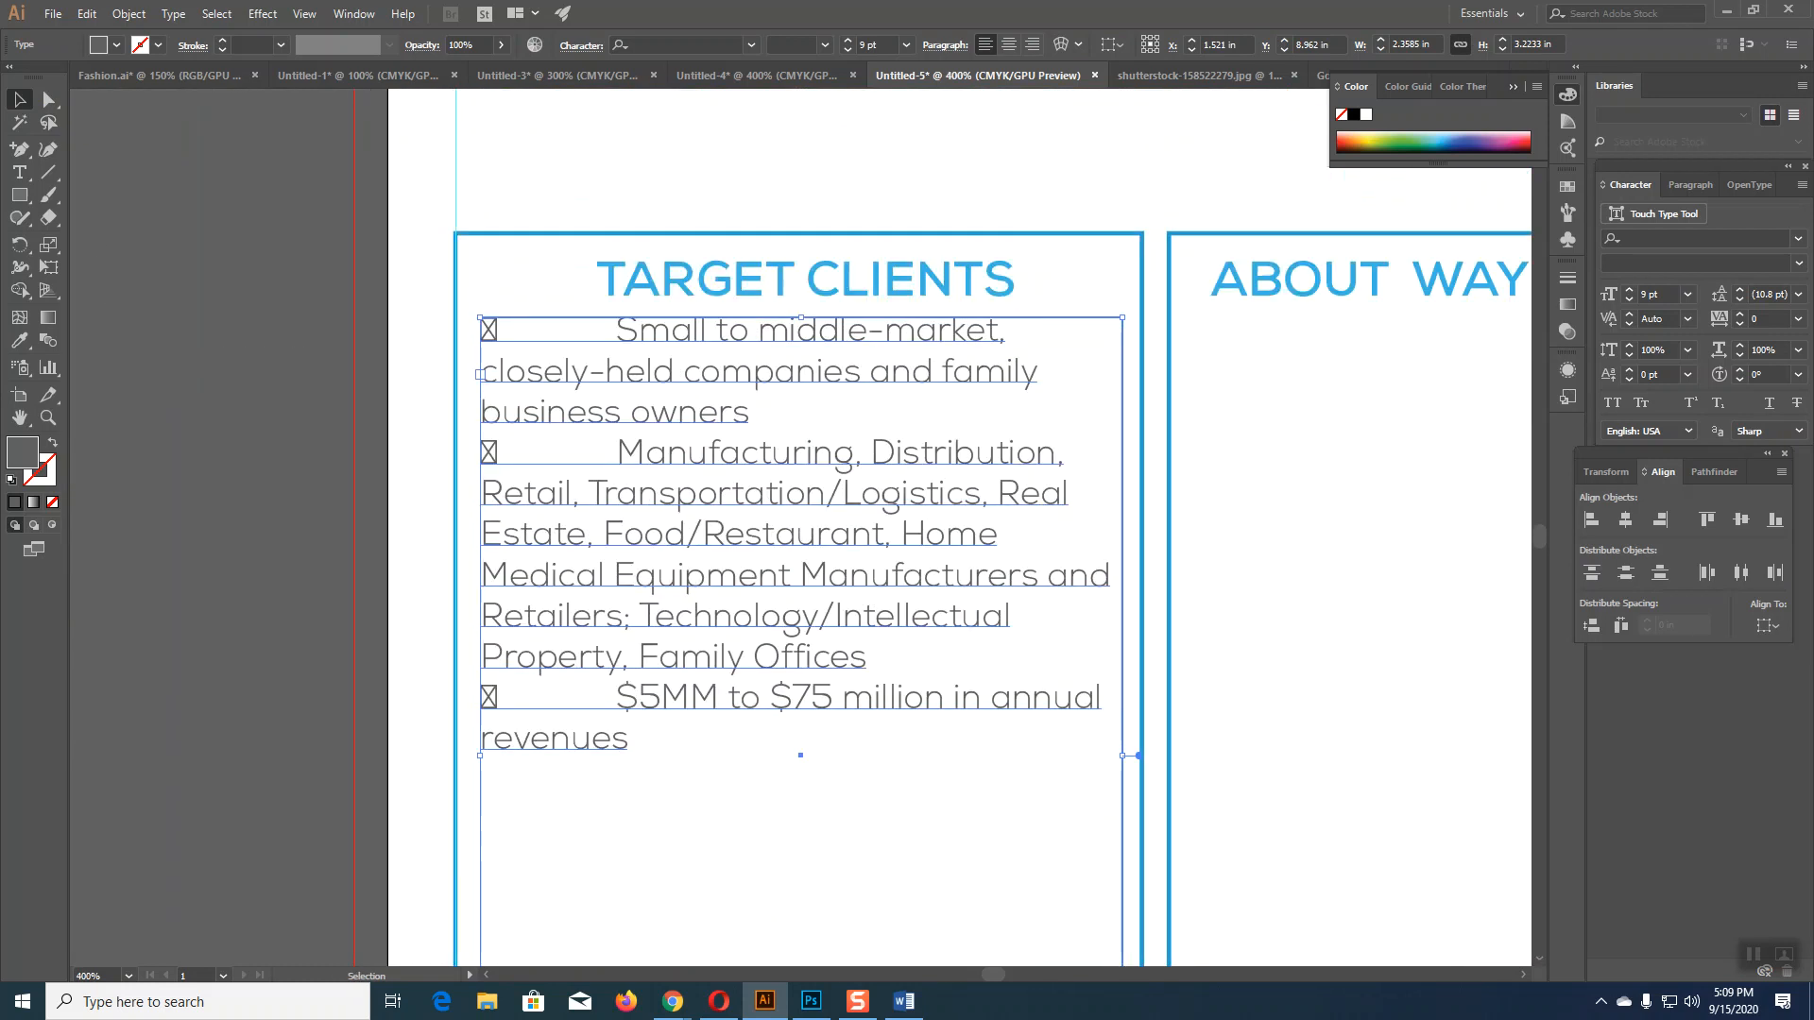
Step: Delete the bullet marks and tabs before the Small and Manufacturing lines
click(19, 172)
click(619, 331)
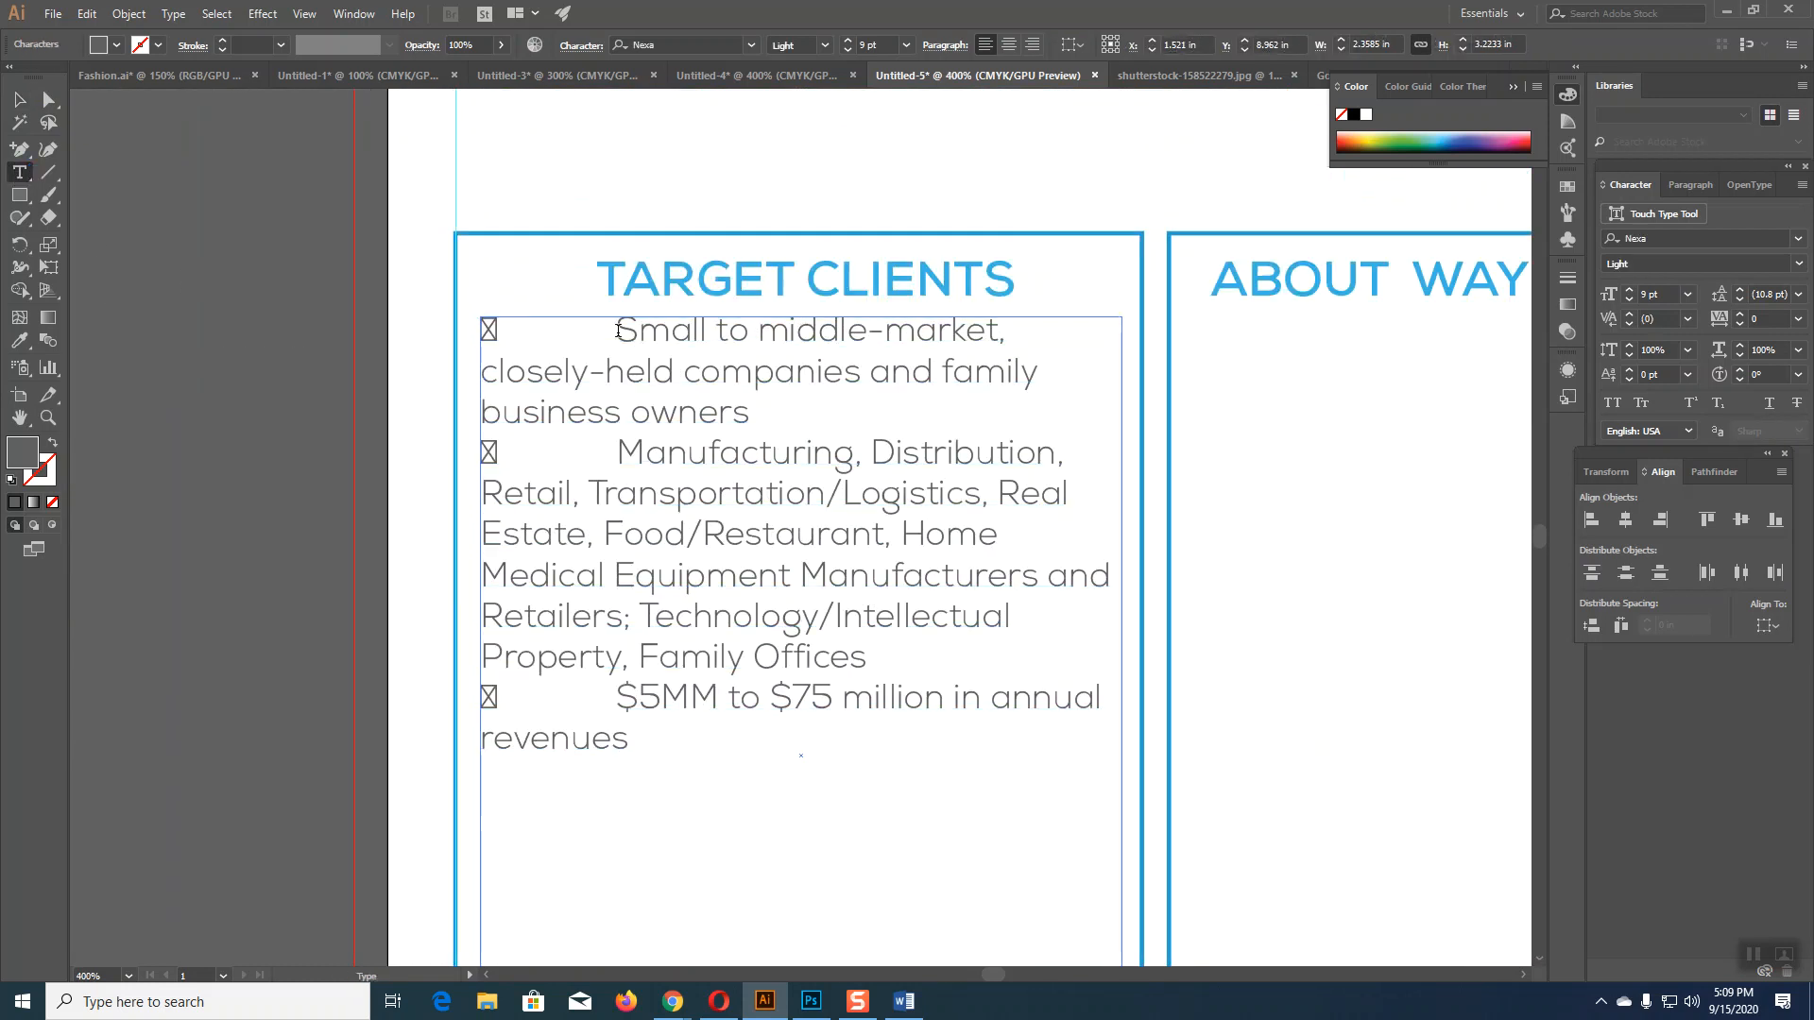
key(BackSpace)
key(BackSpace)
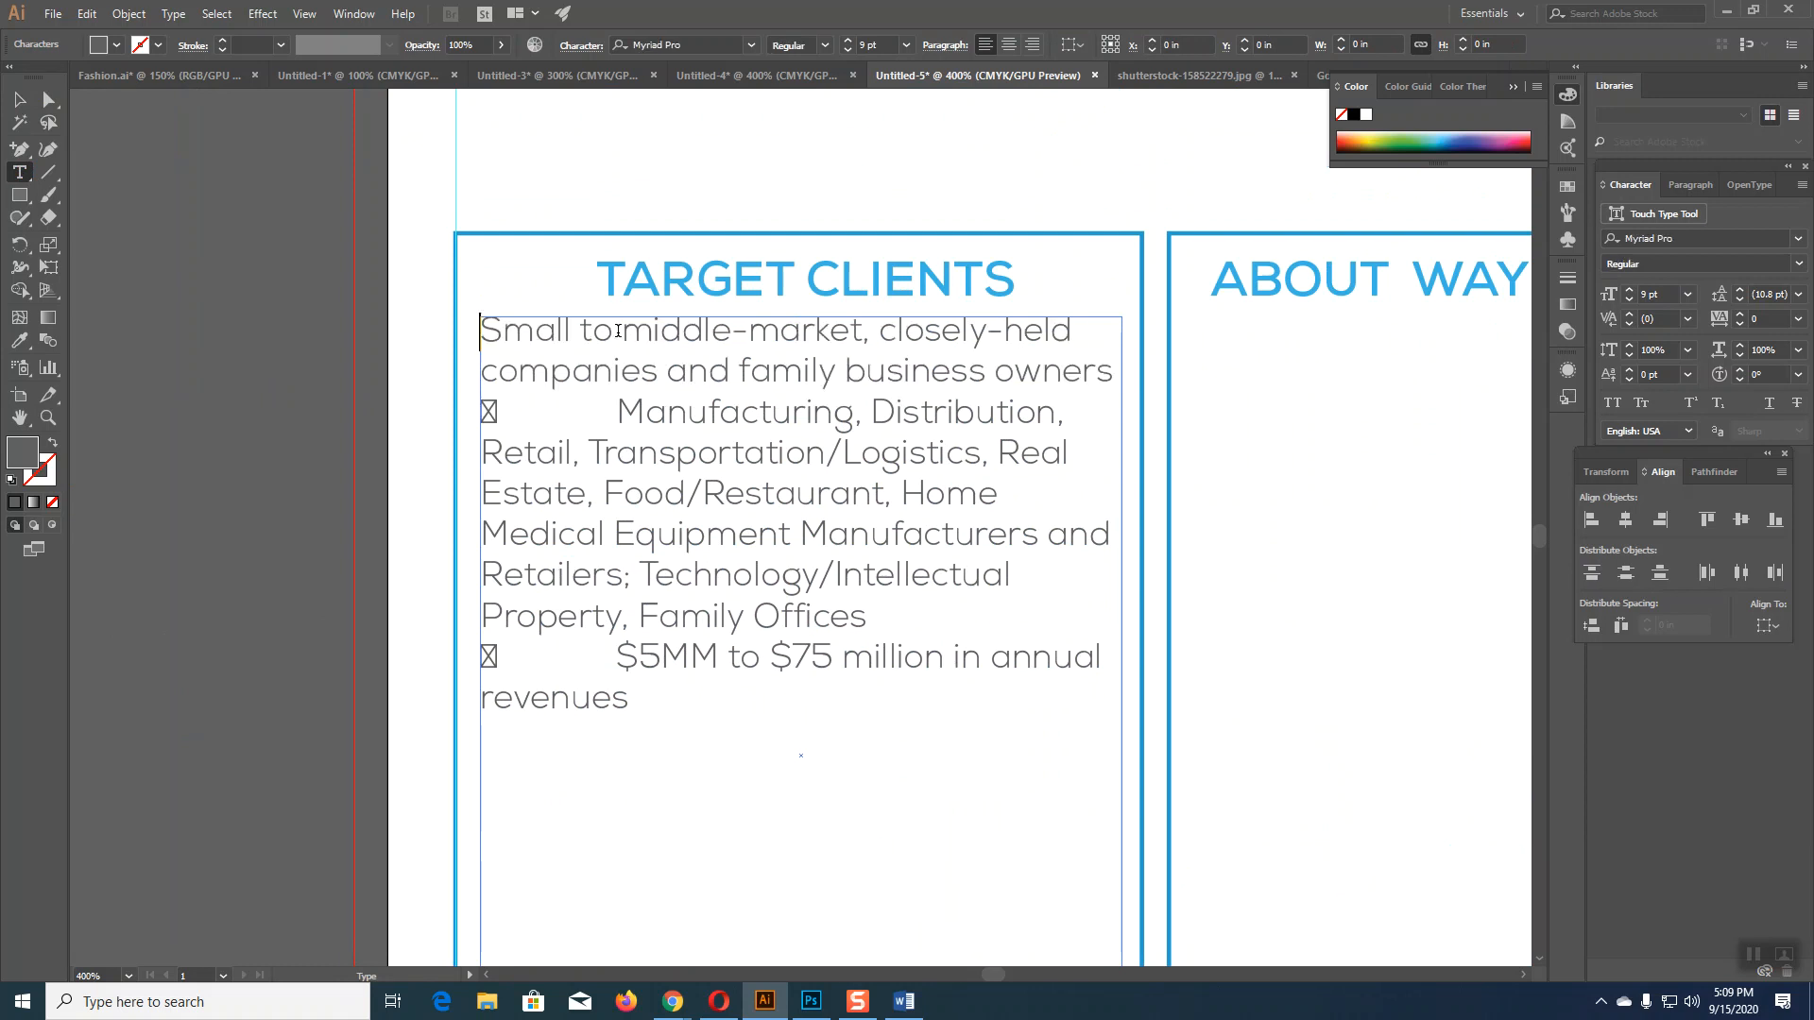
key(BackSpace)
key(BackSpace)
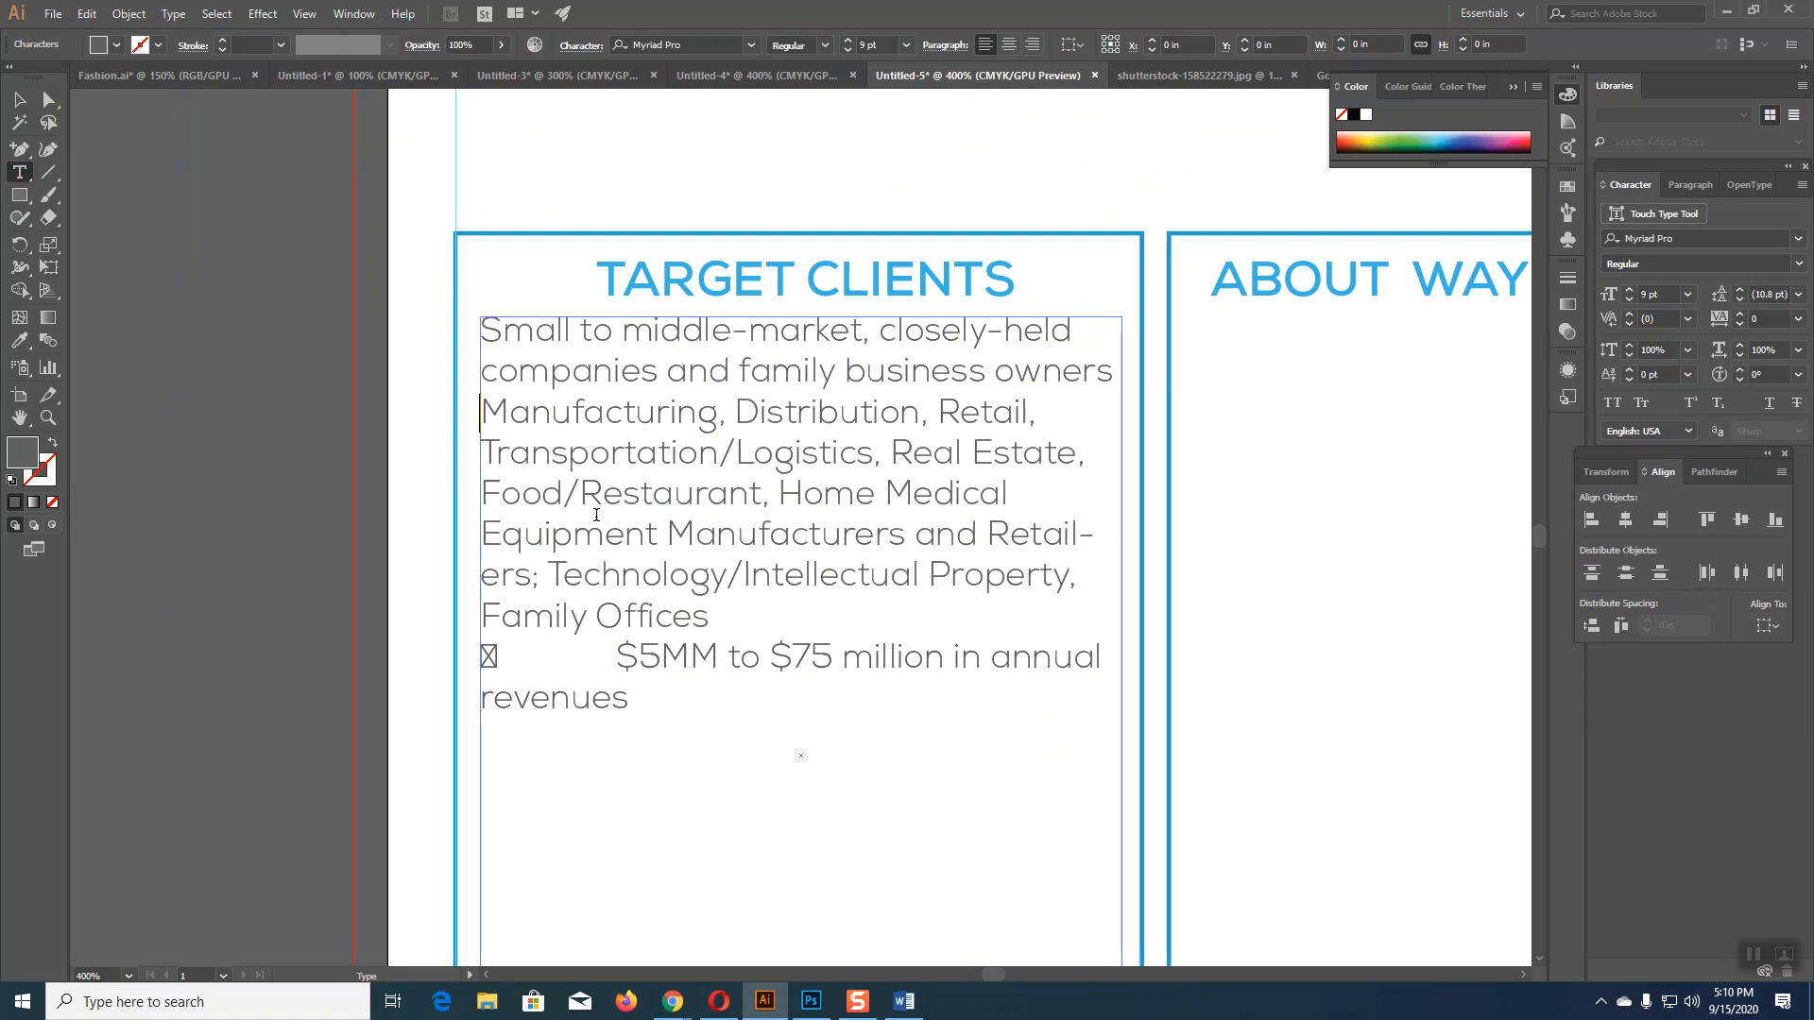
key(BackSpace)
key(BackSpace)
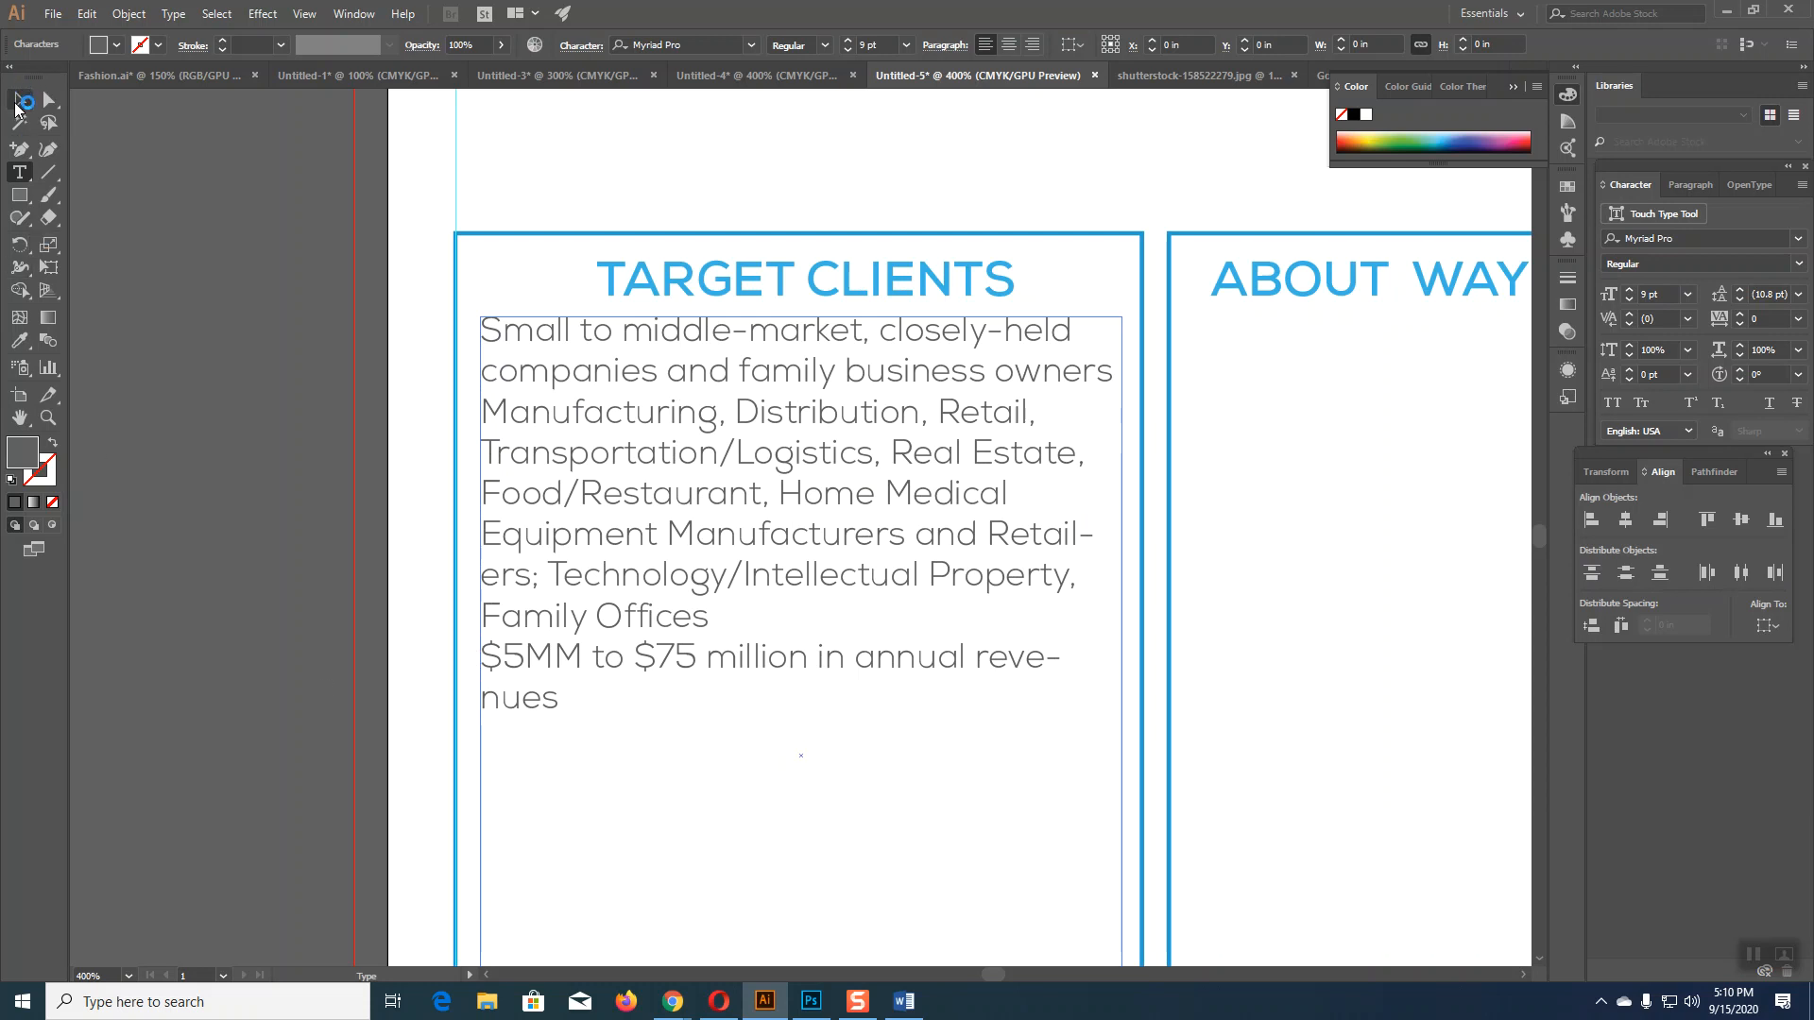
click(17, 100)
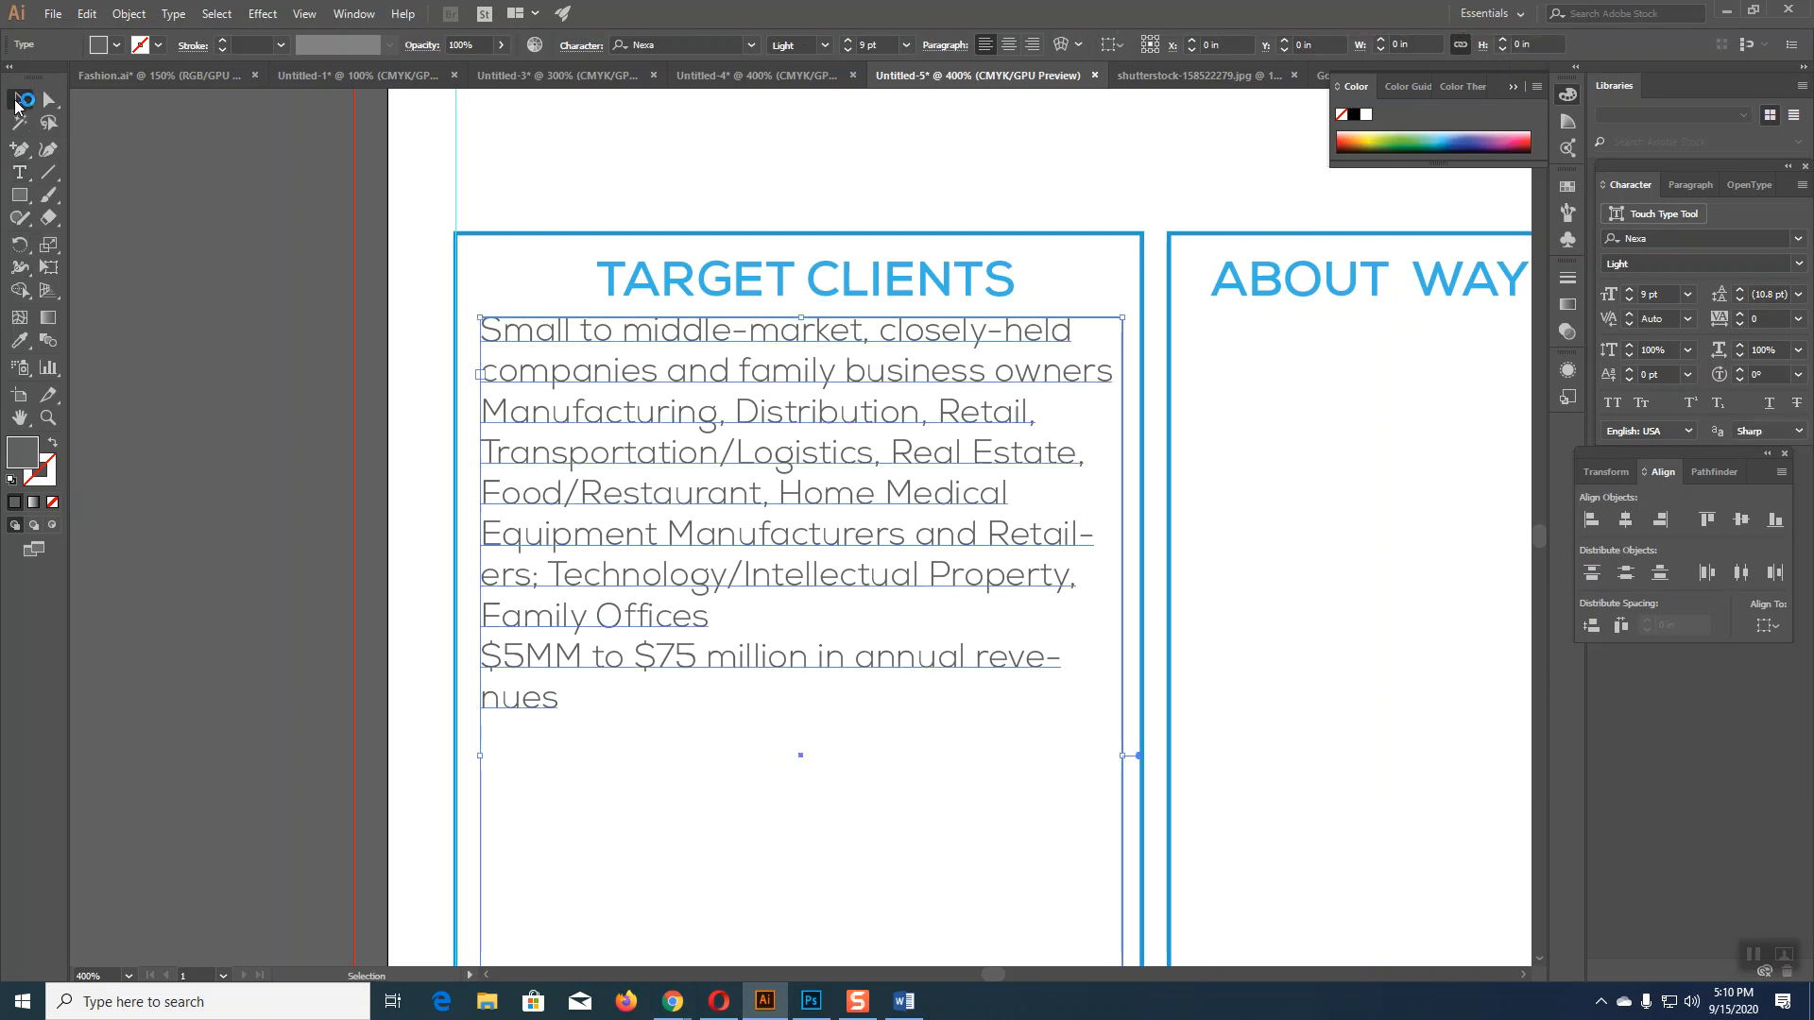
click(142, 435)
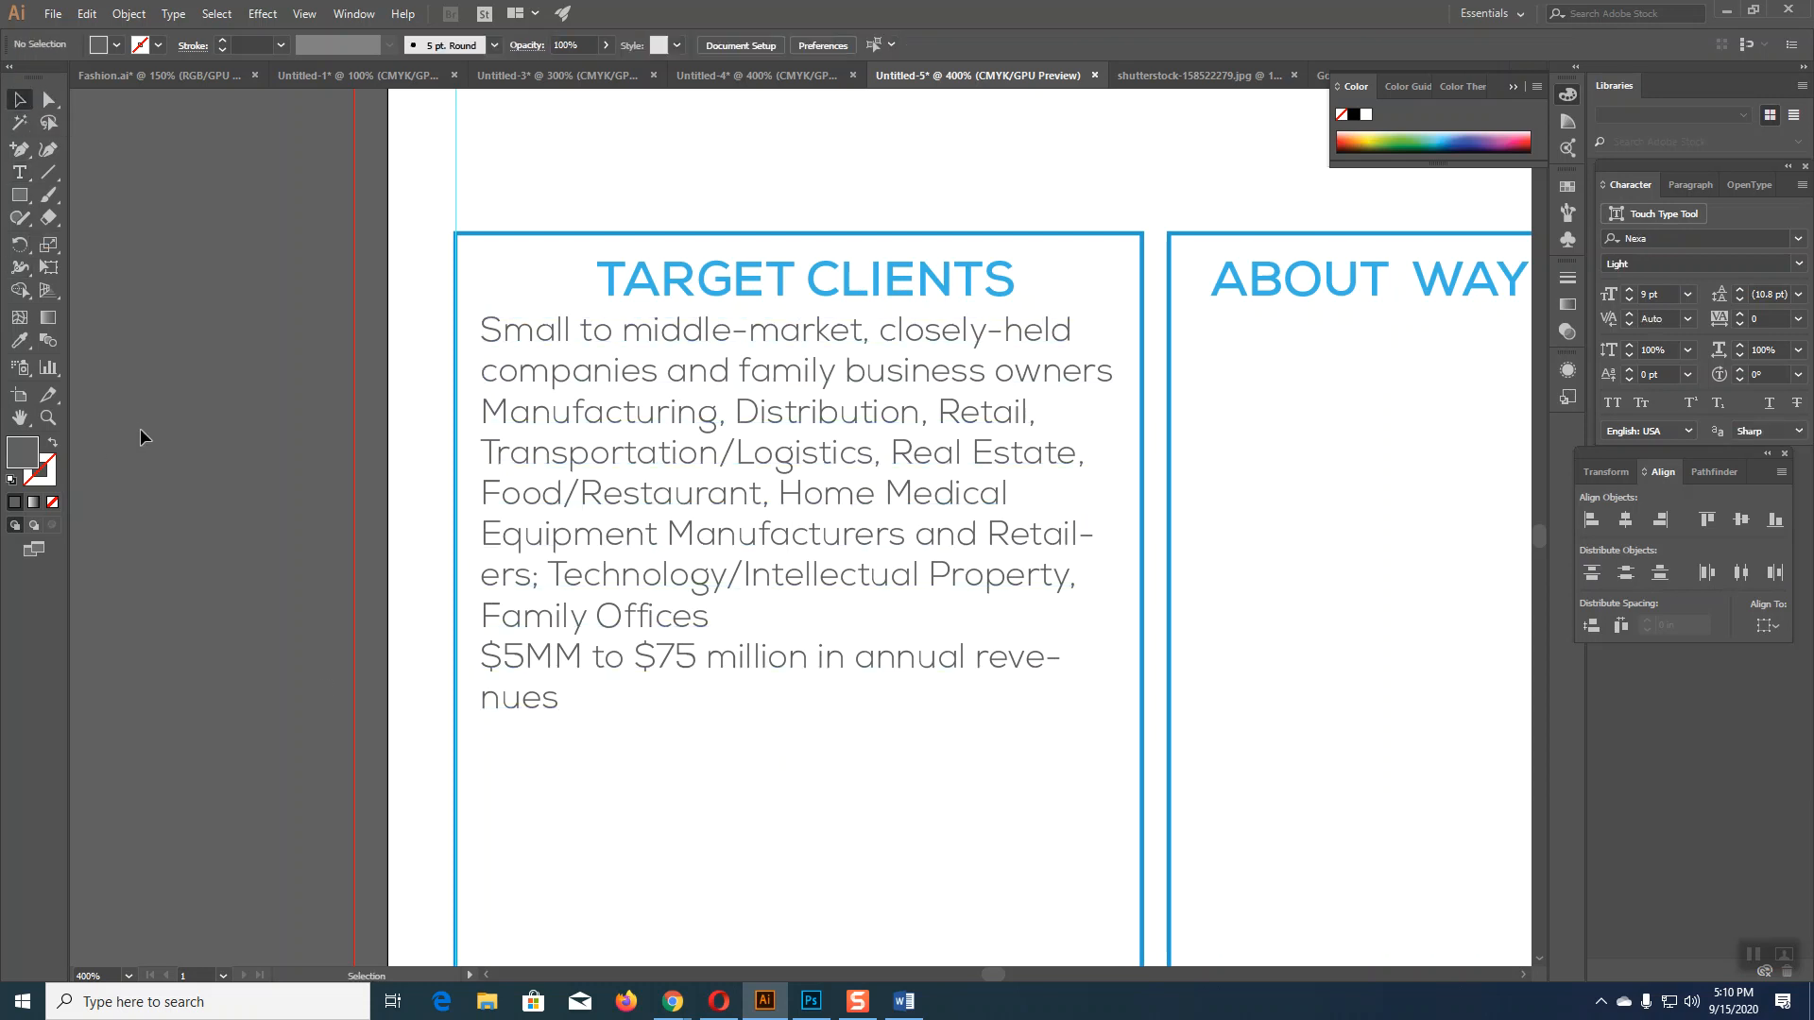
Step: Duplicate the client list frame into the About box and bring Word forward
click(833, 337)
alt+drag(833, 337, 1276, 359)
drag(1151, 613, 615, 625)
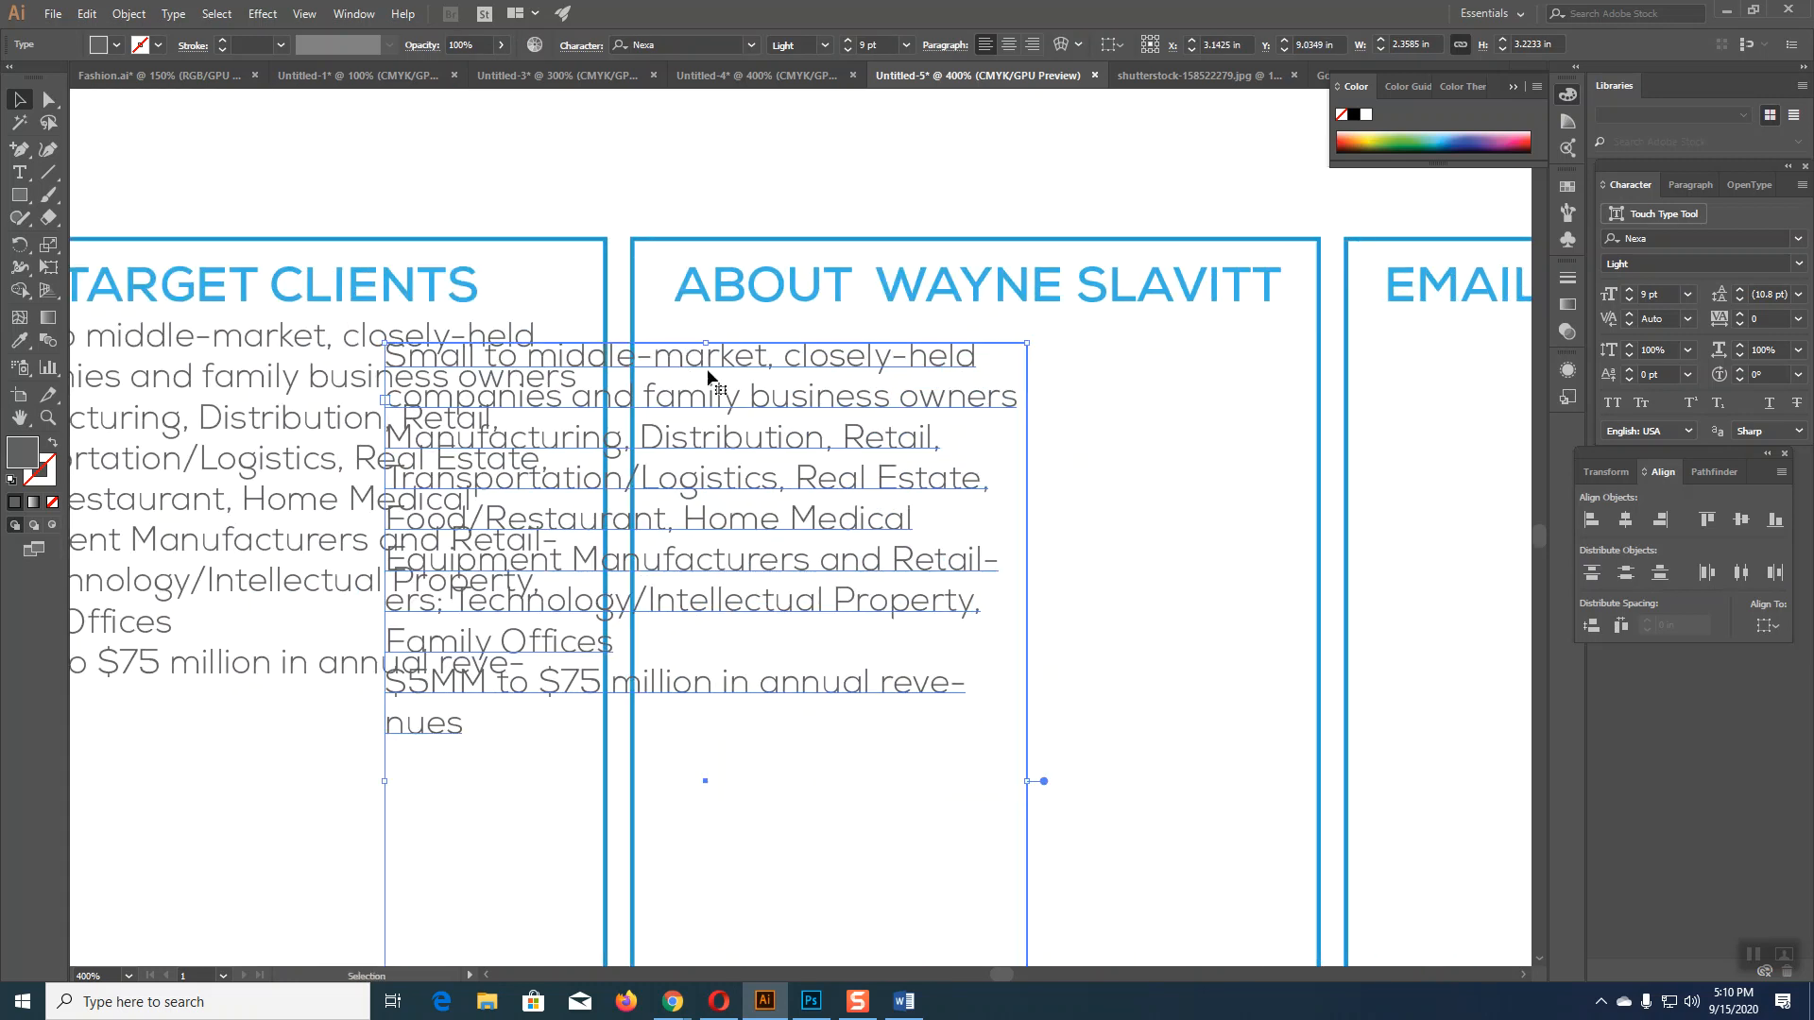
drag(739, 362, 981, 342)
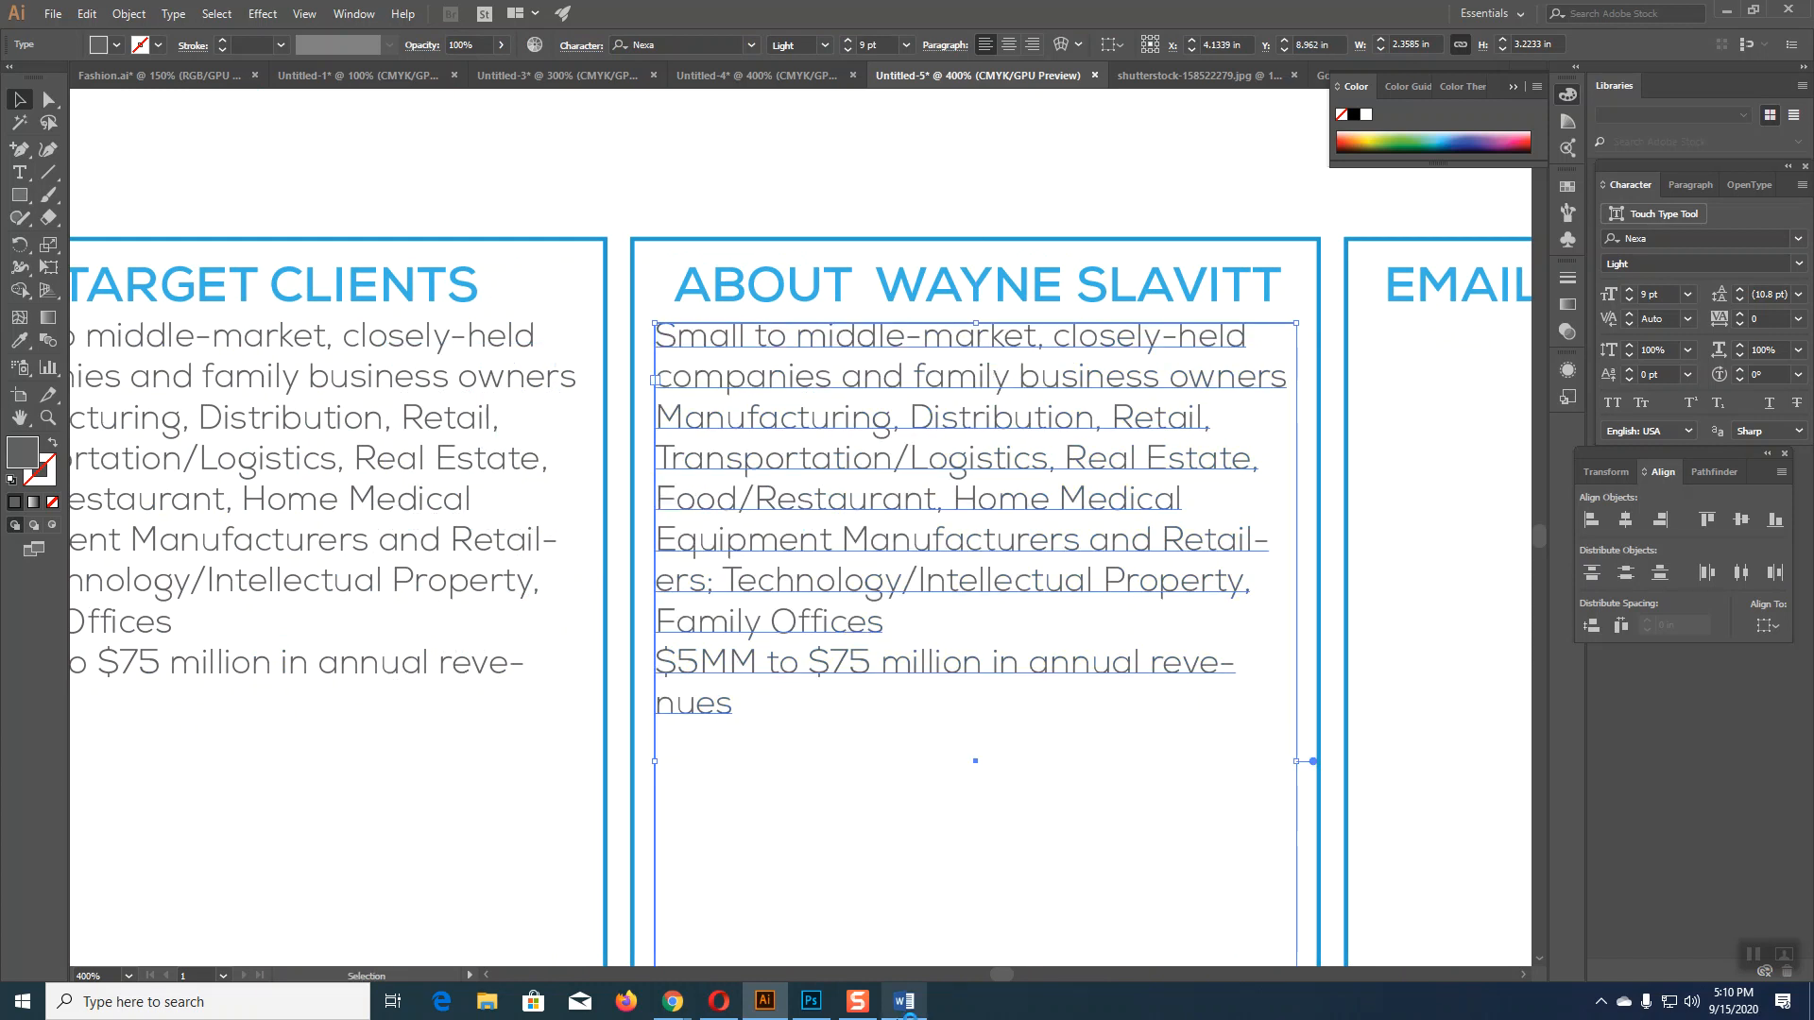
click(904, 1001)
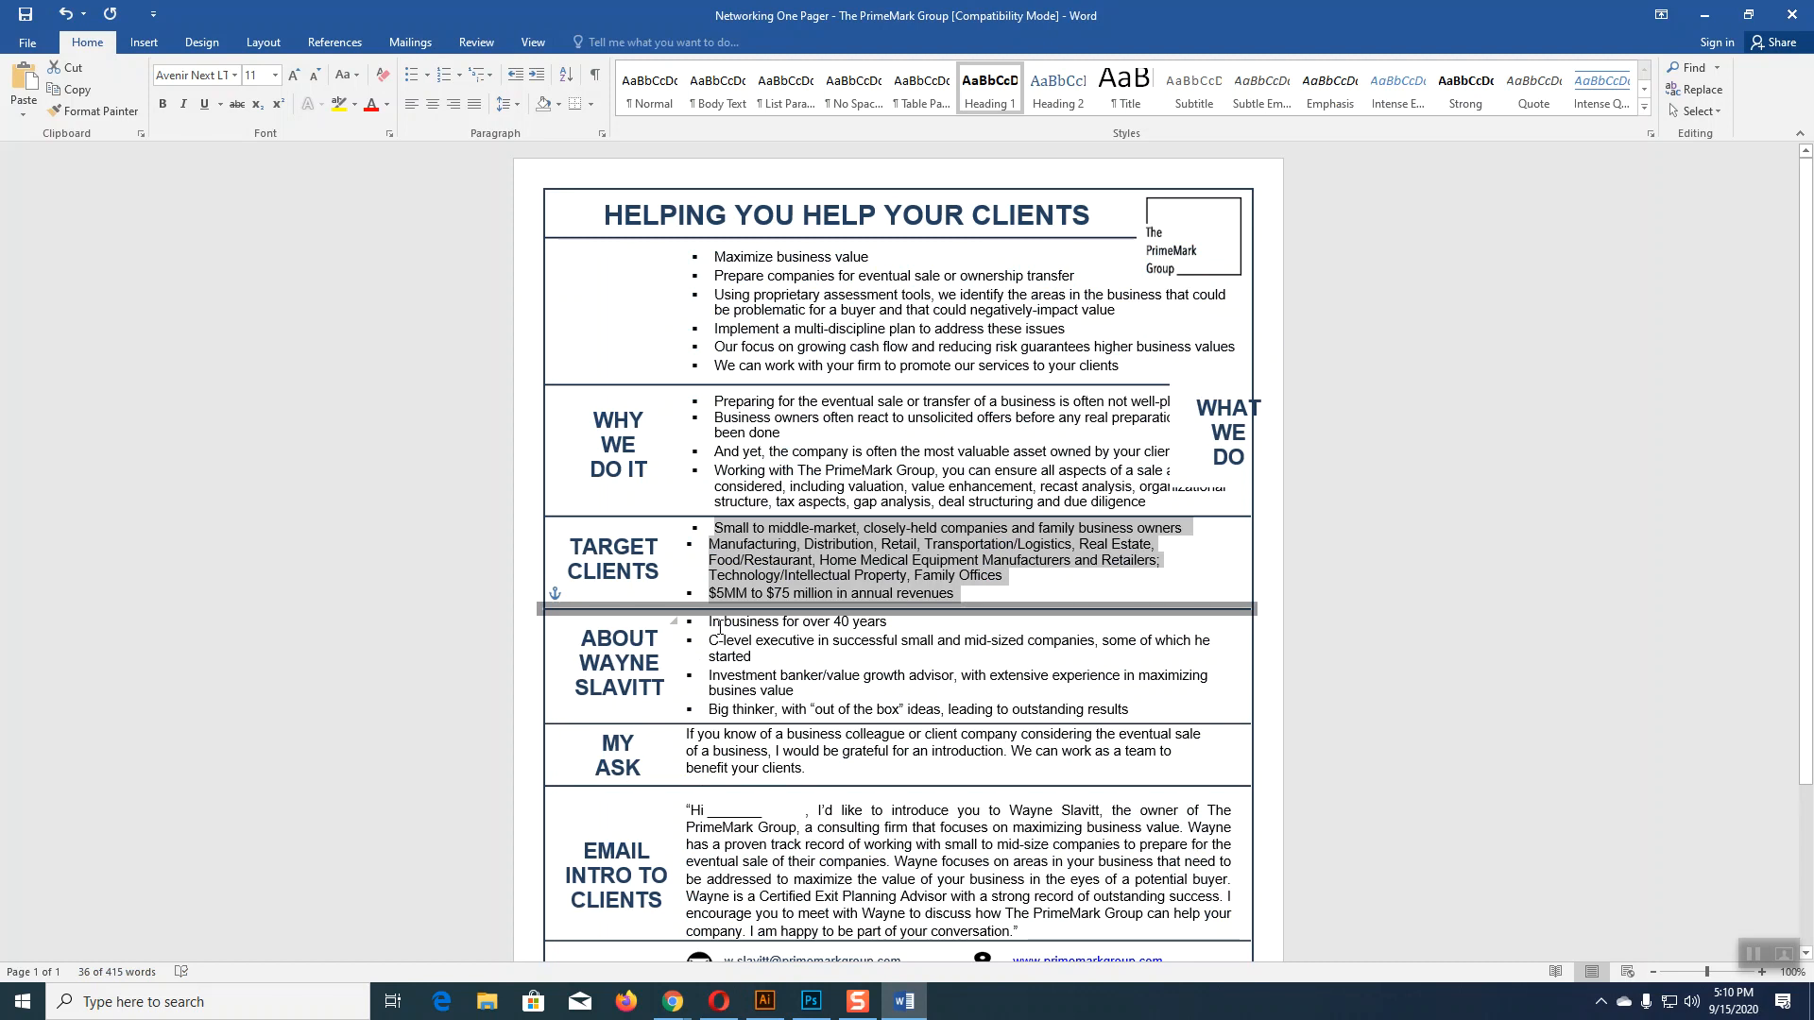
Step: Select the About bullets in Word and shift the MY ASK label box to the right
drag(711, 624, 1142, 704)
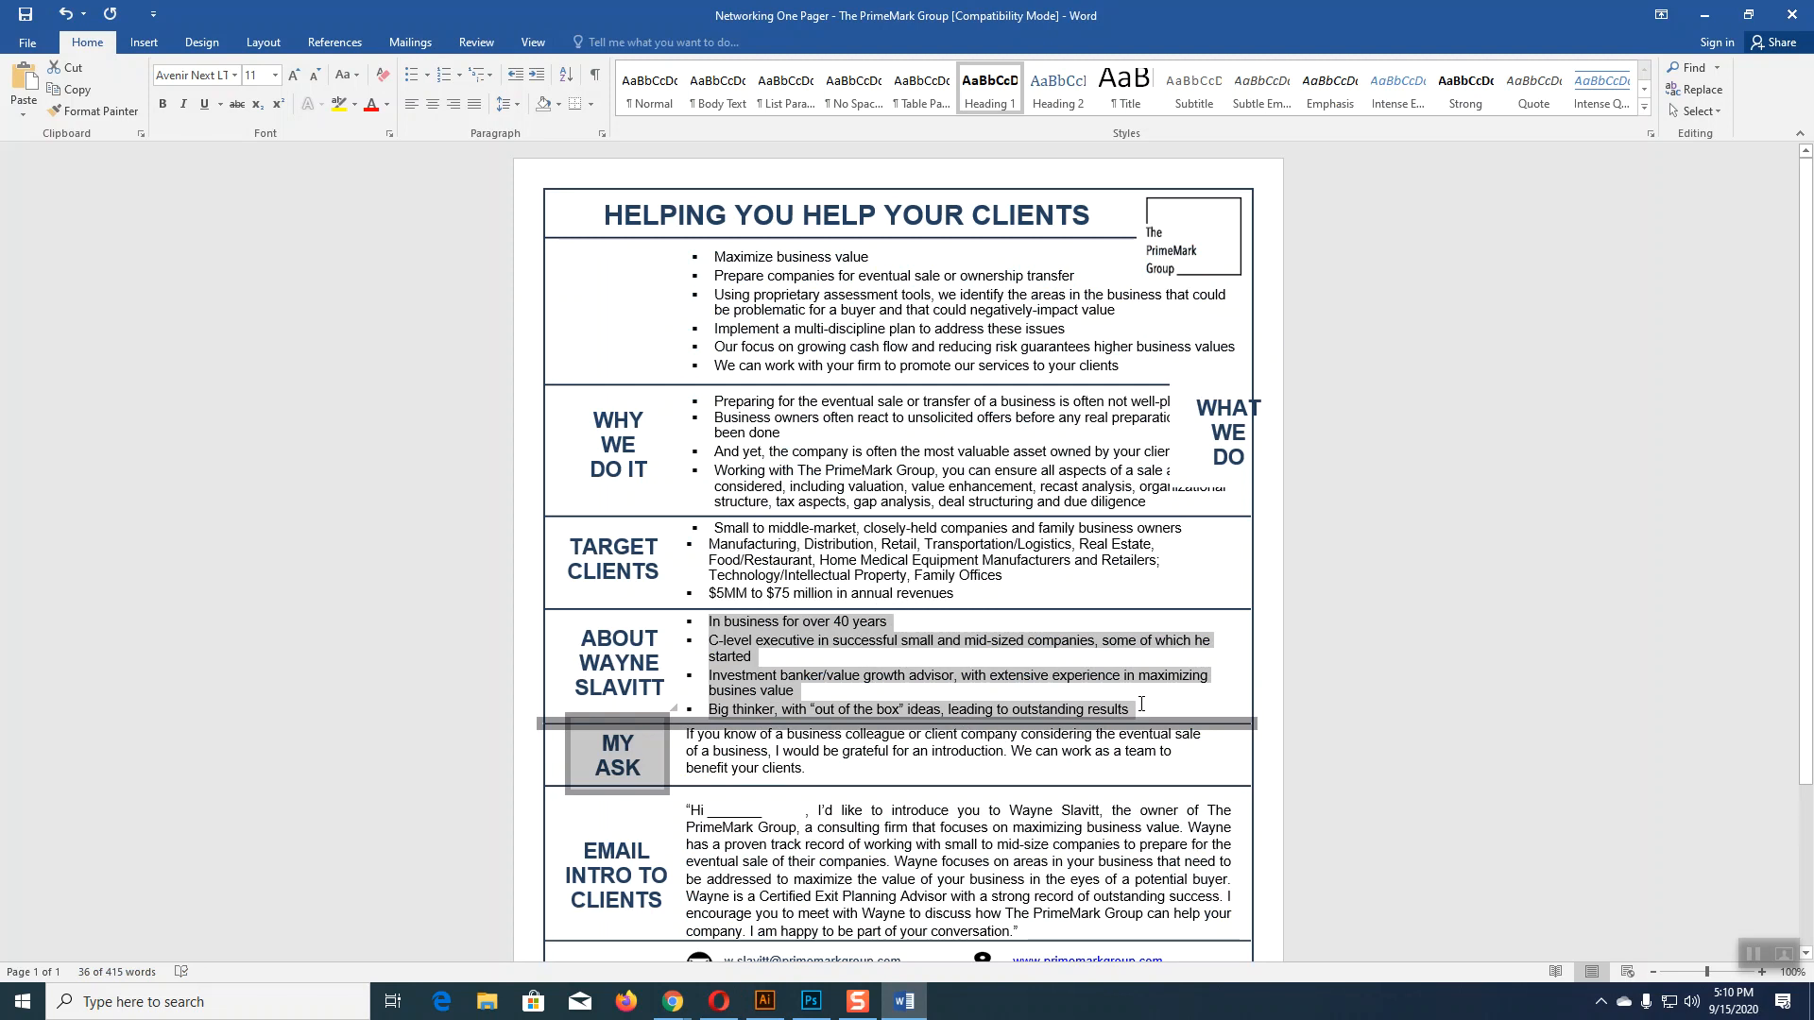
scroll(1408, 619, down, 4)
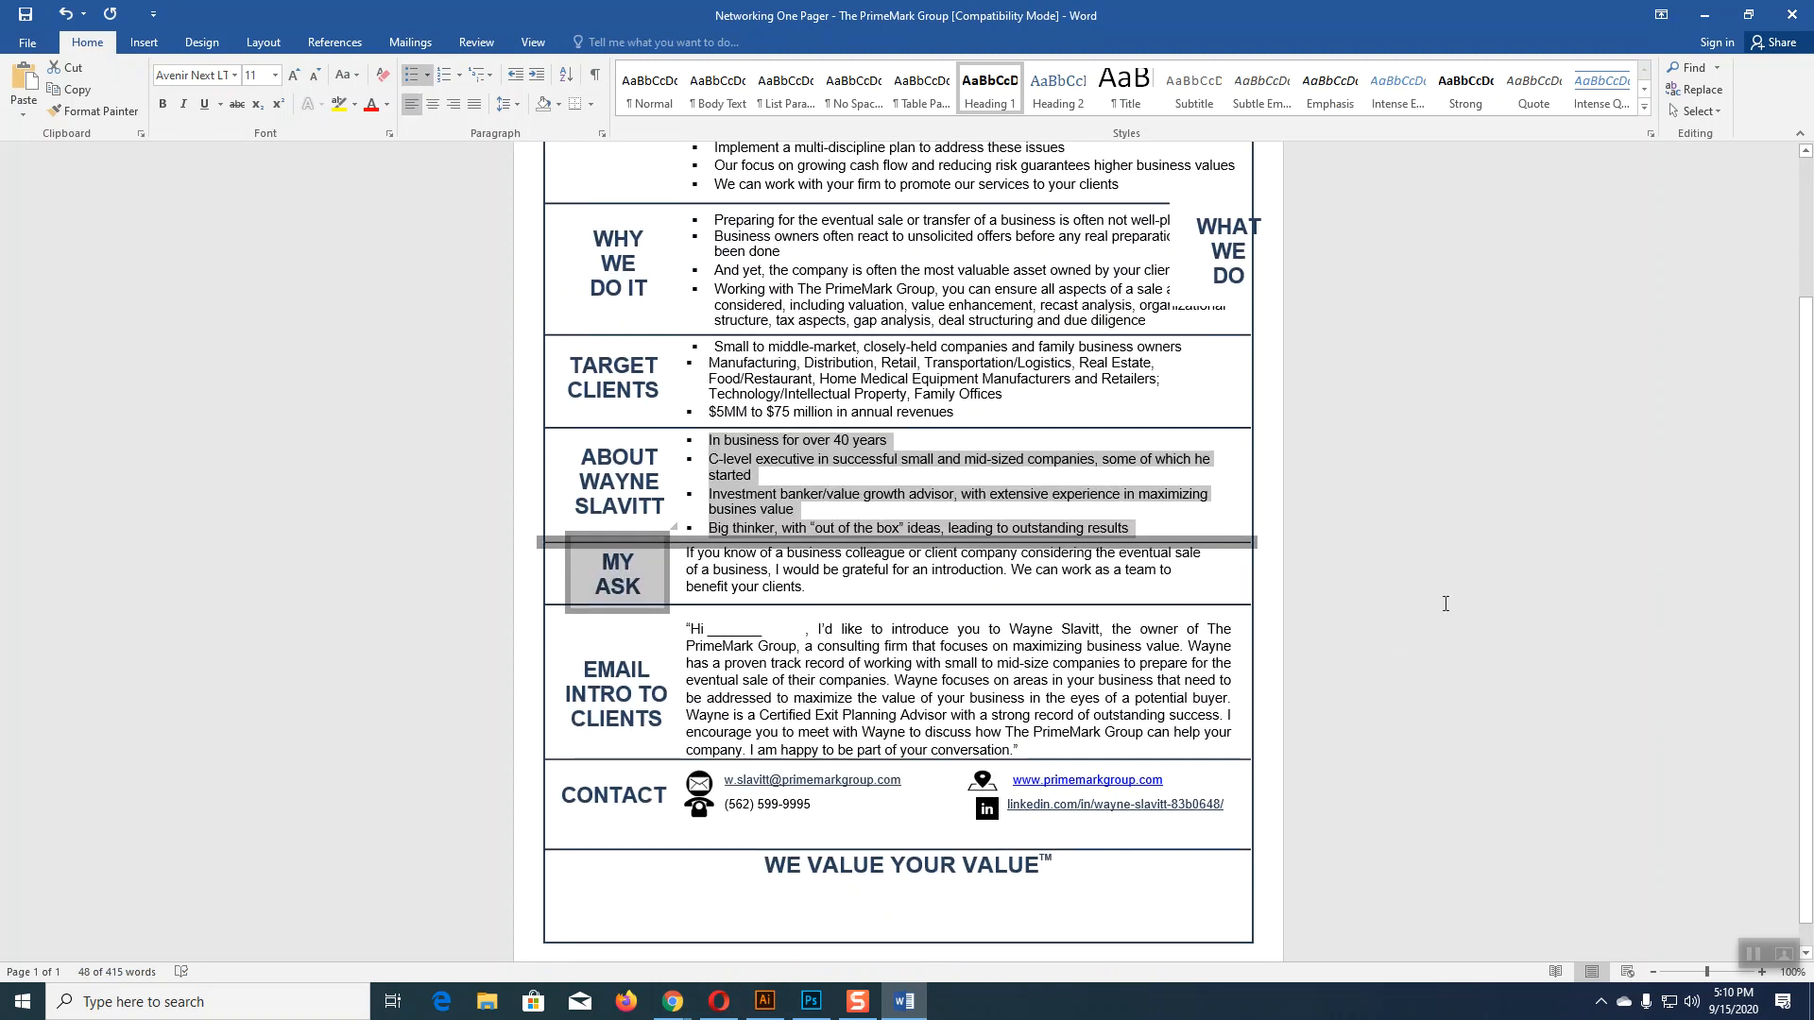
click(1309, 602)
drag(707, 442, 1130, 523)
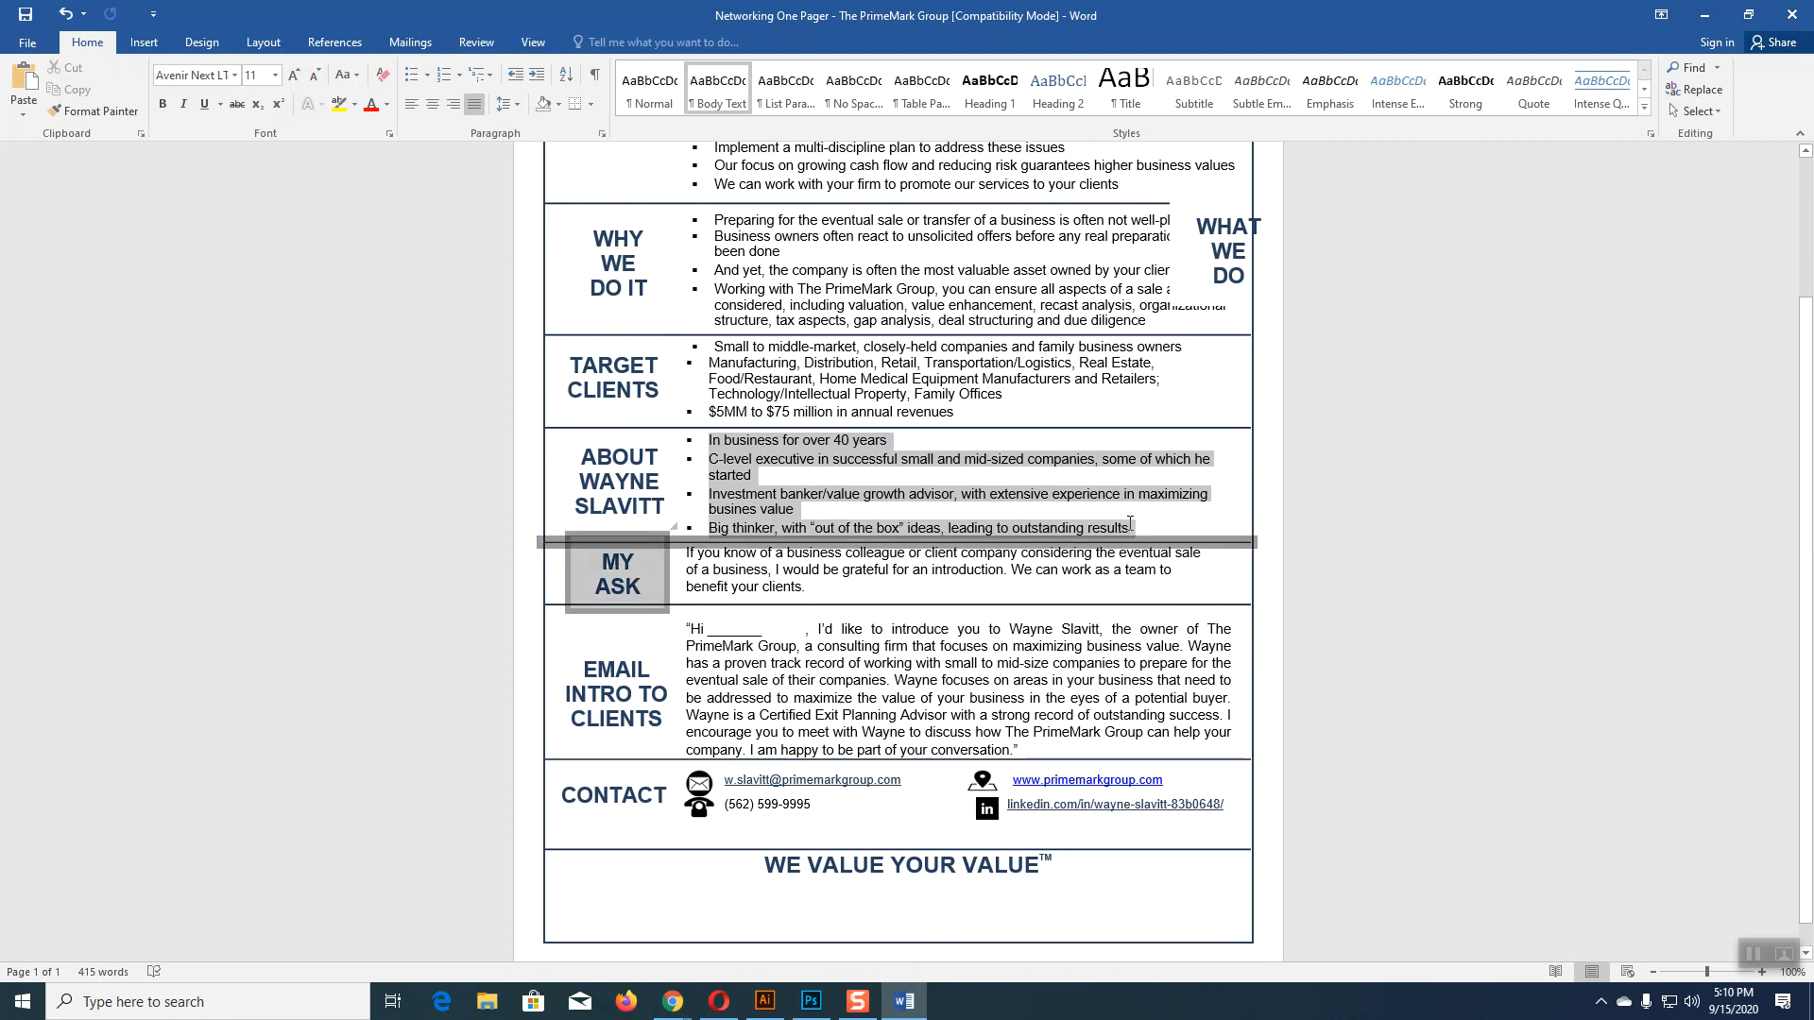
click(178, 233)
click(614, 545)
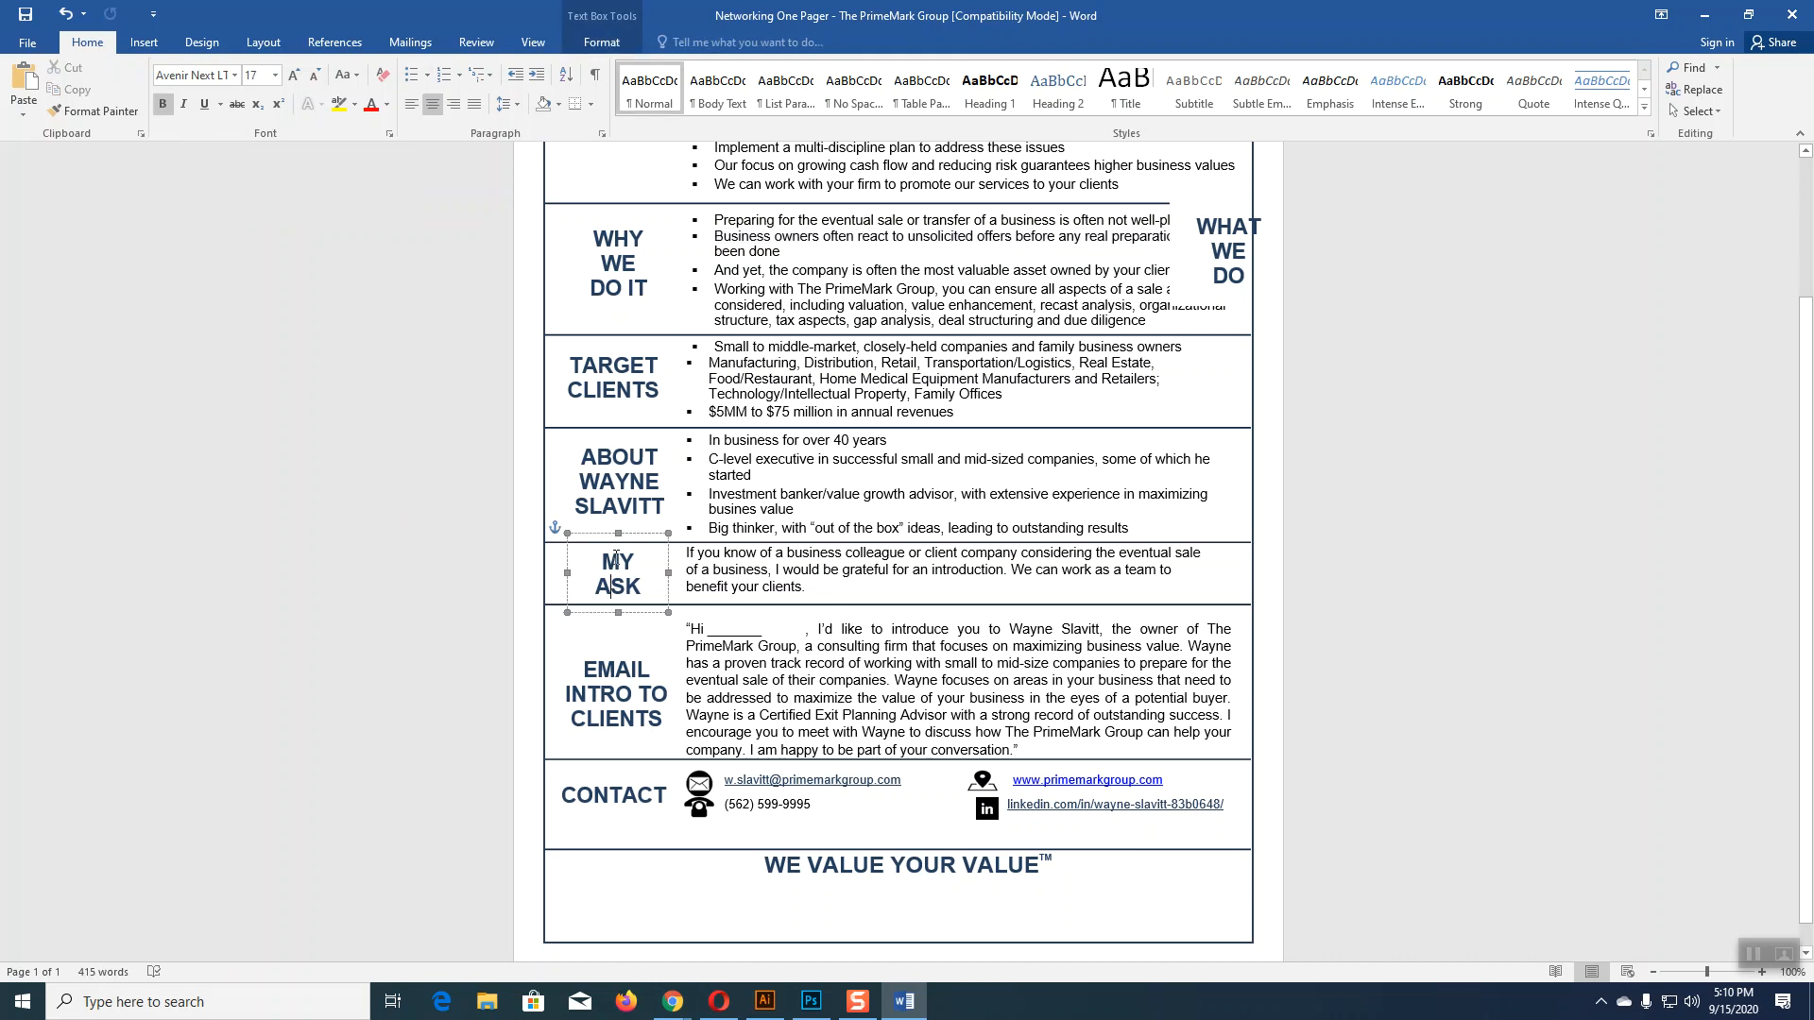
drag(615, 546, 1518, 563)
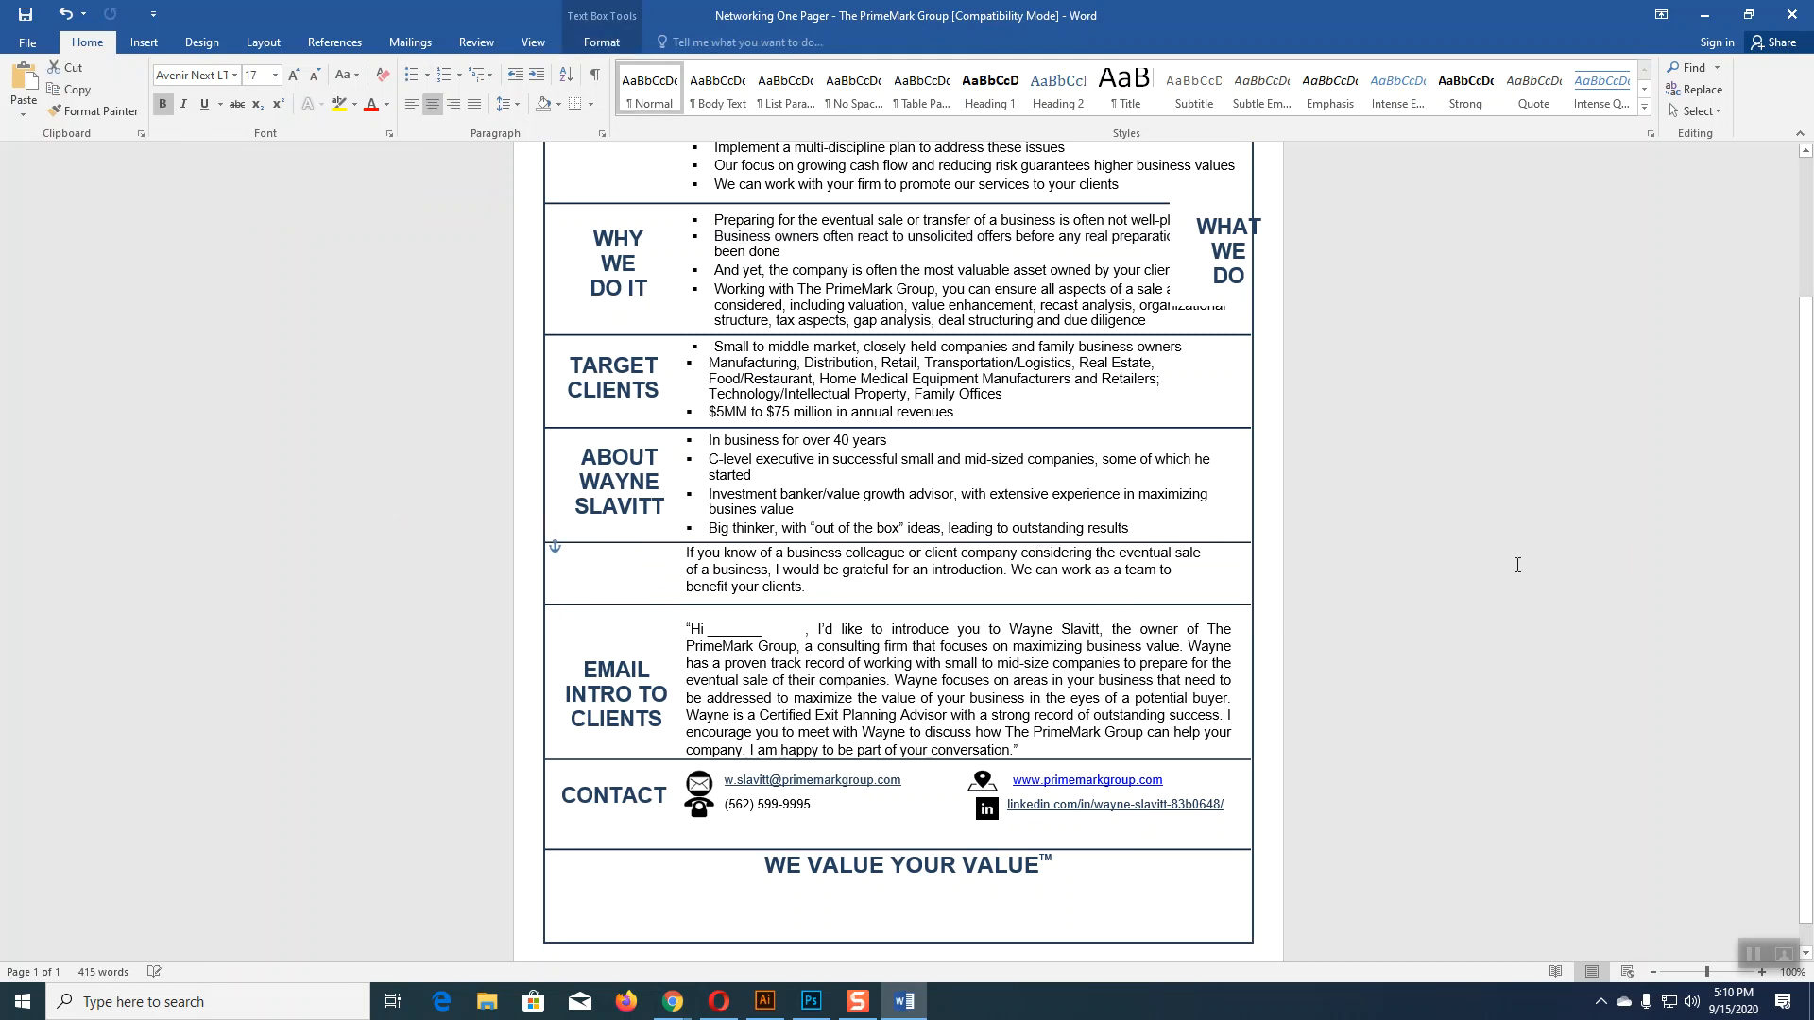
drag(1135, 527, 751, 440)
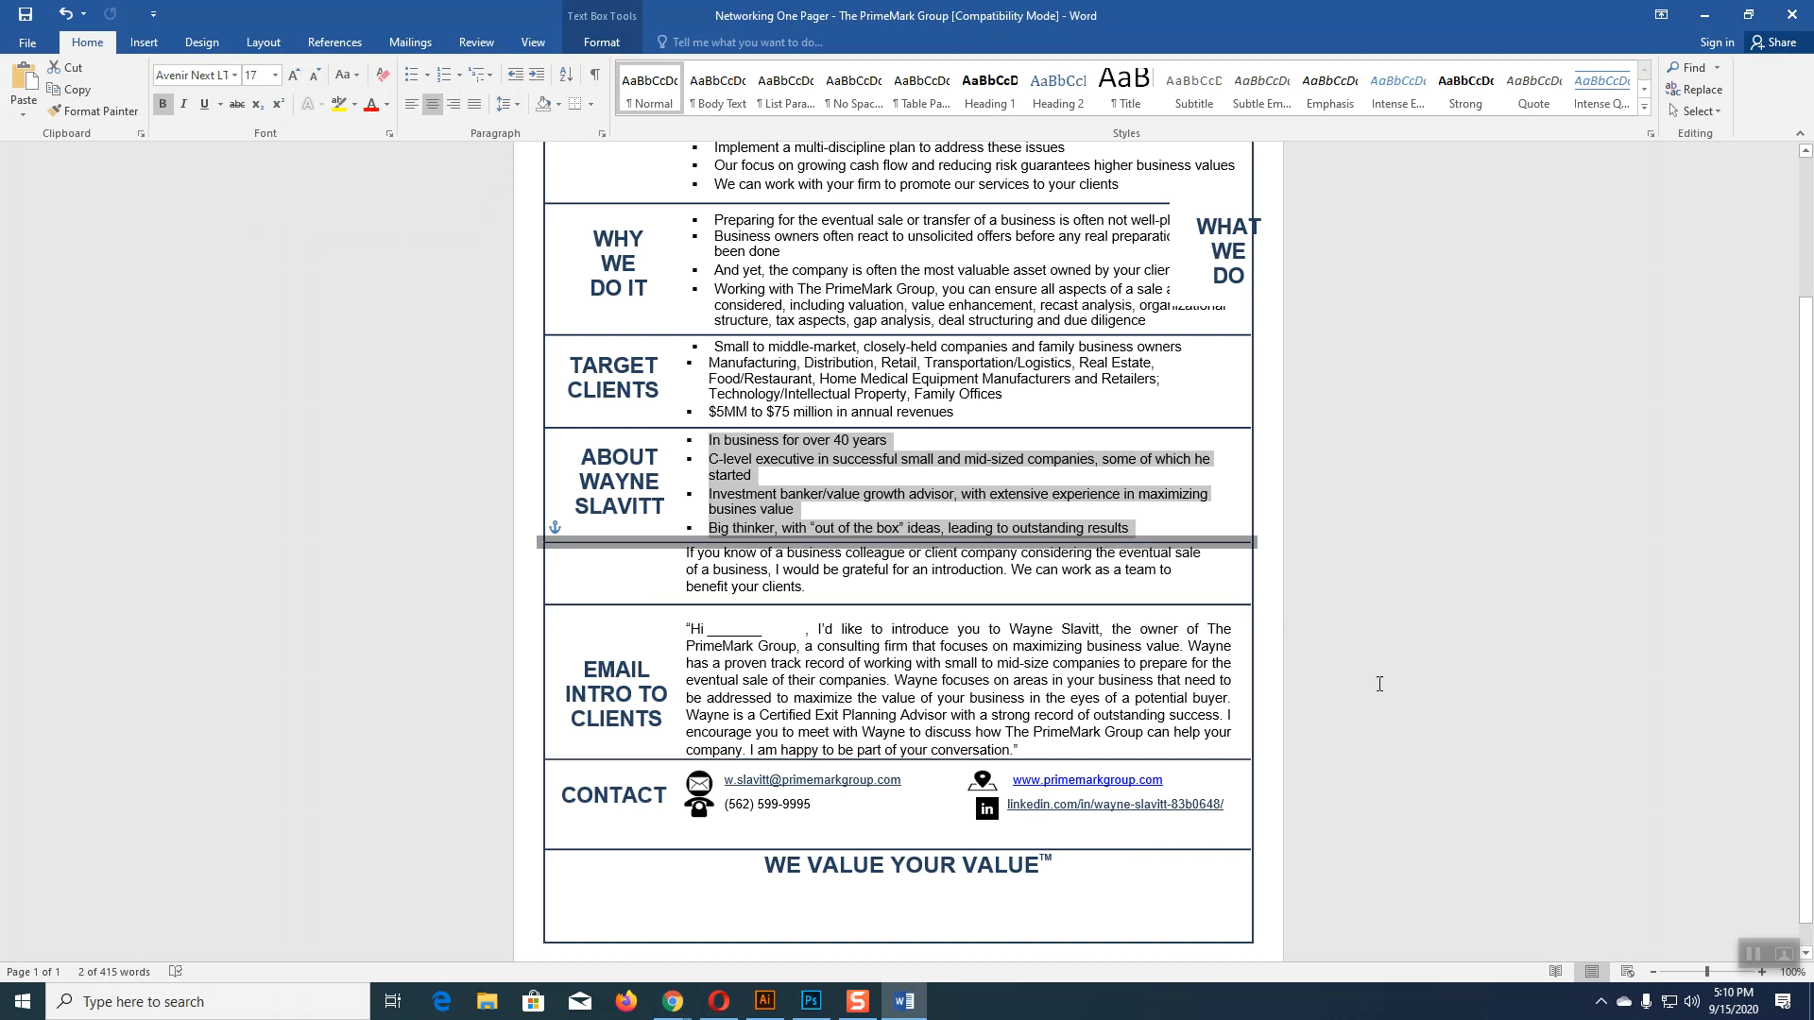
click(693, 535)
click(636, 541)
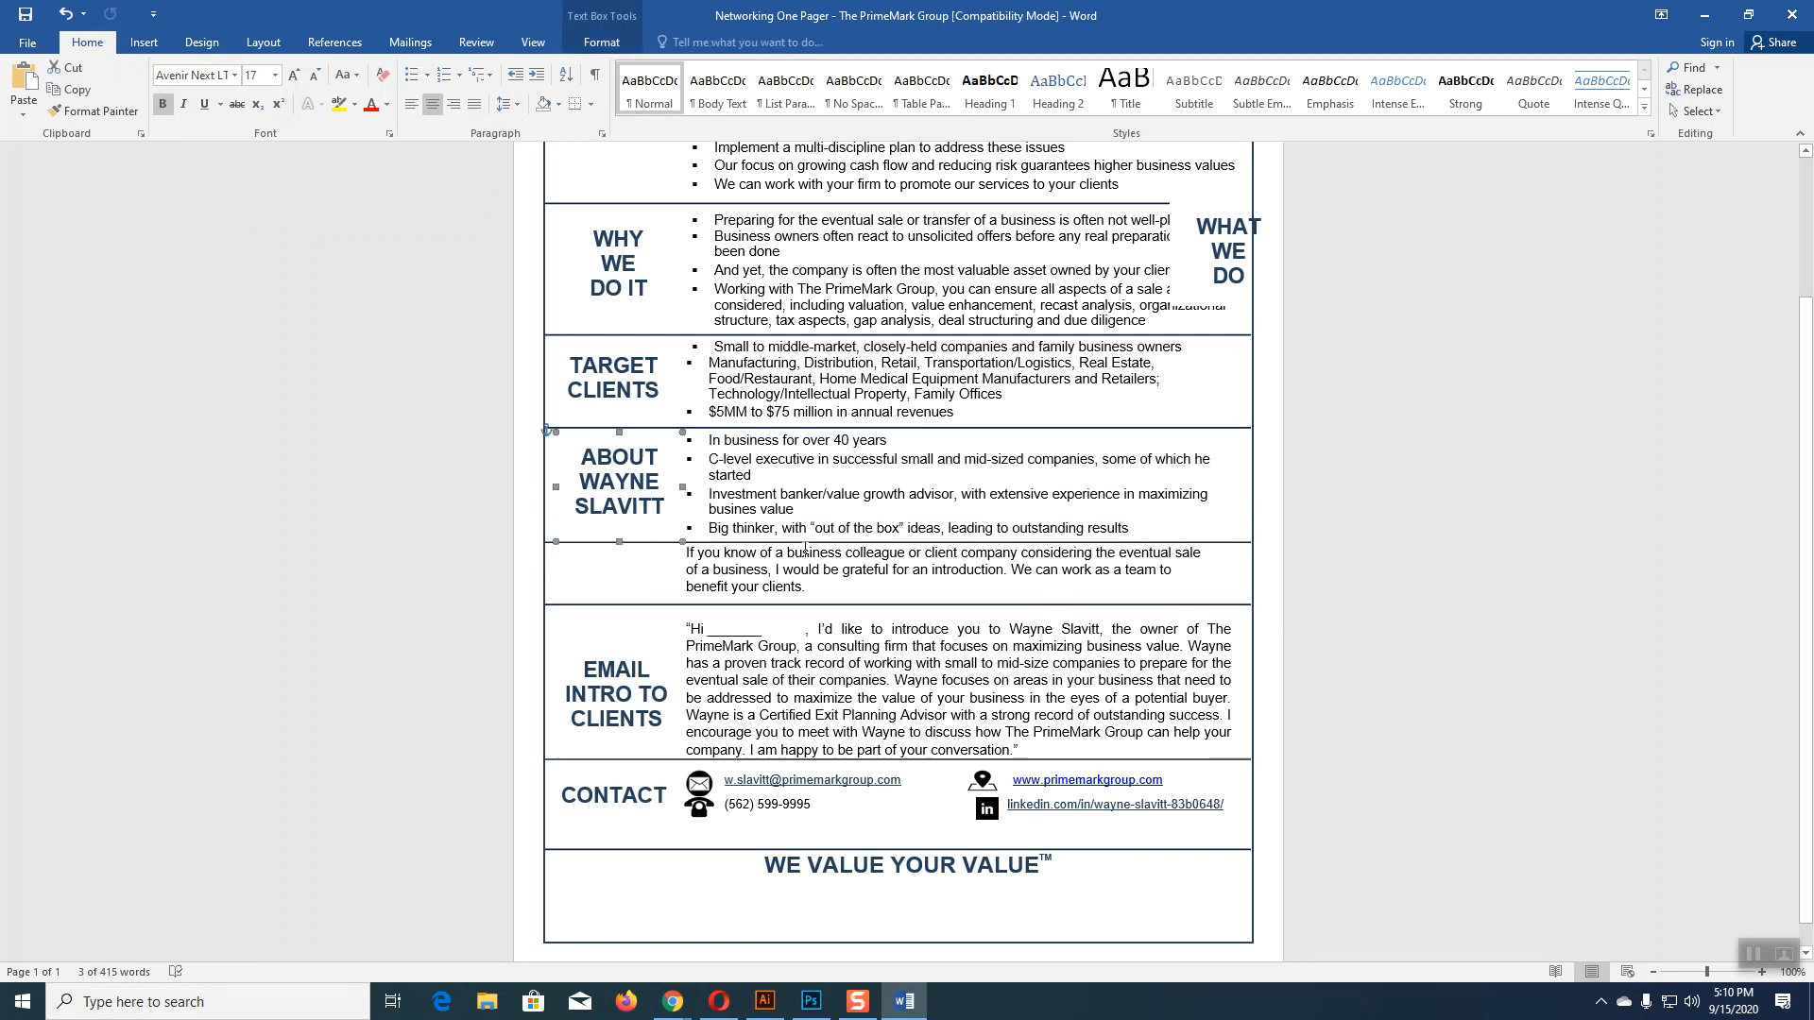
click(808, 544)
click(711, 527)
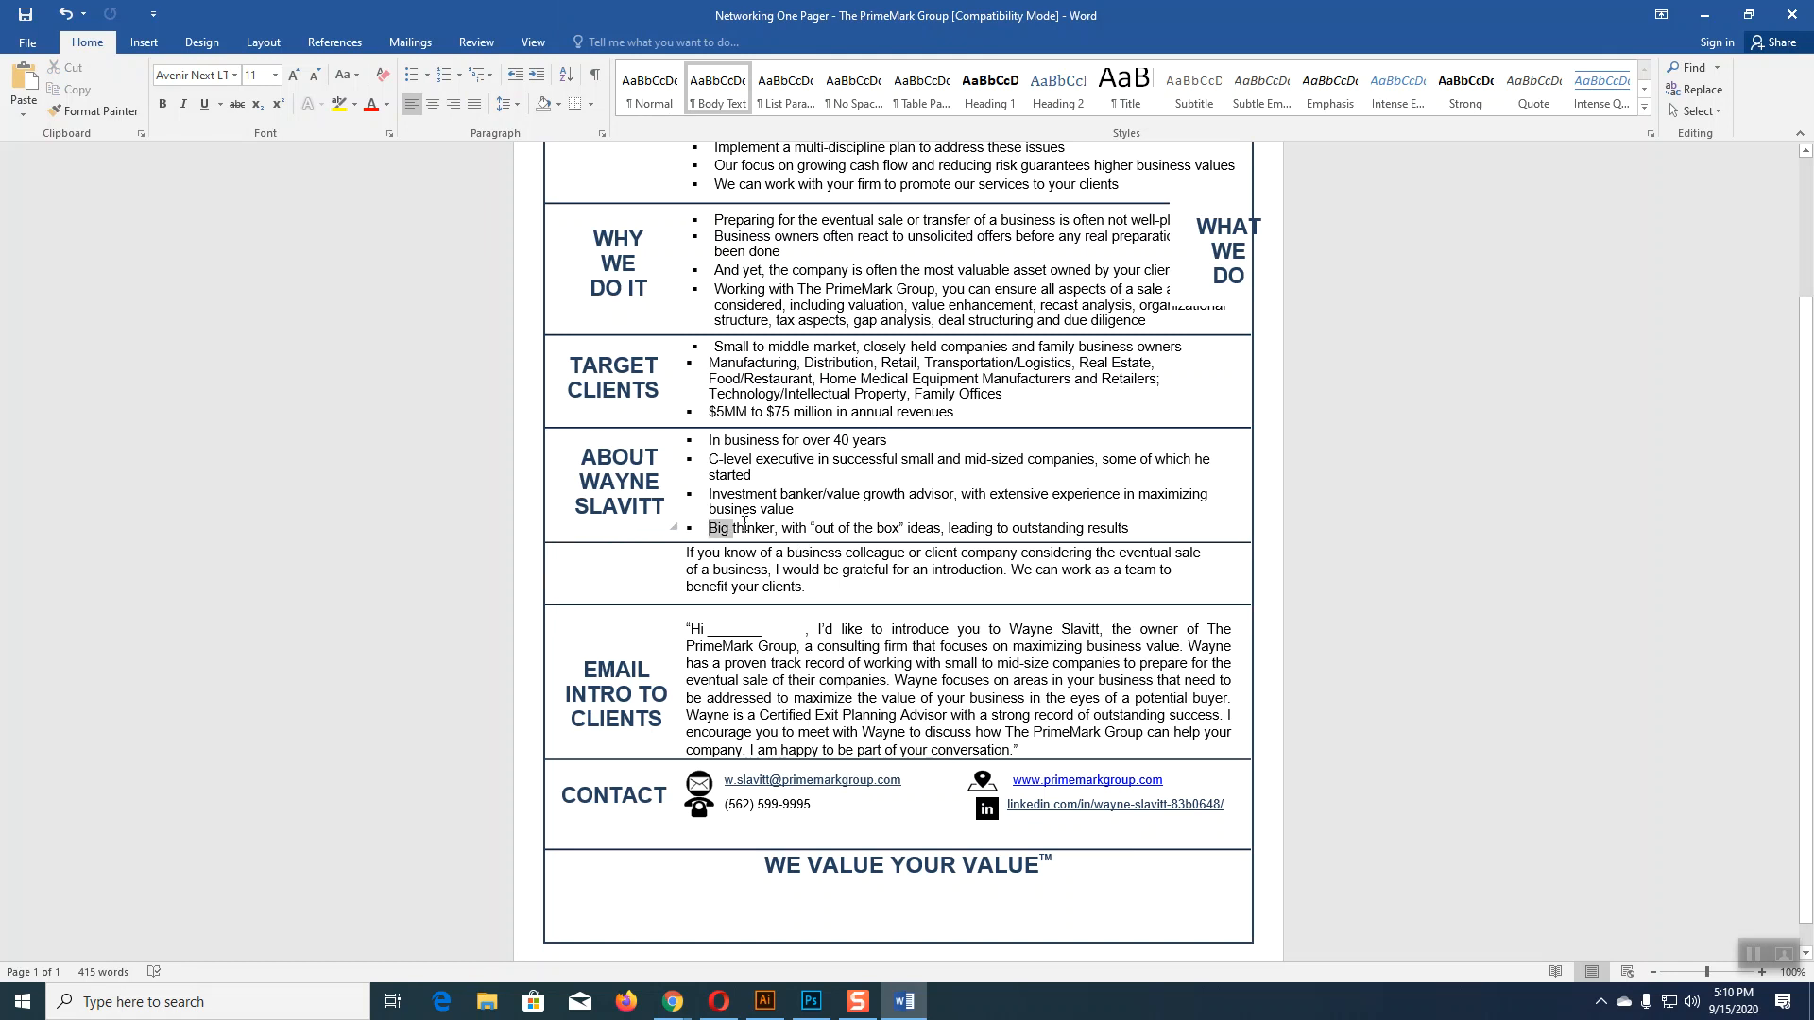
drag(1017, 528, 1131, 470)
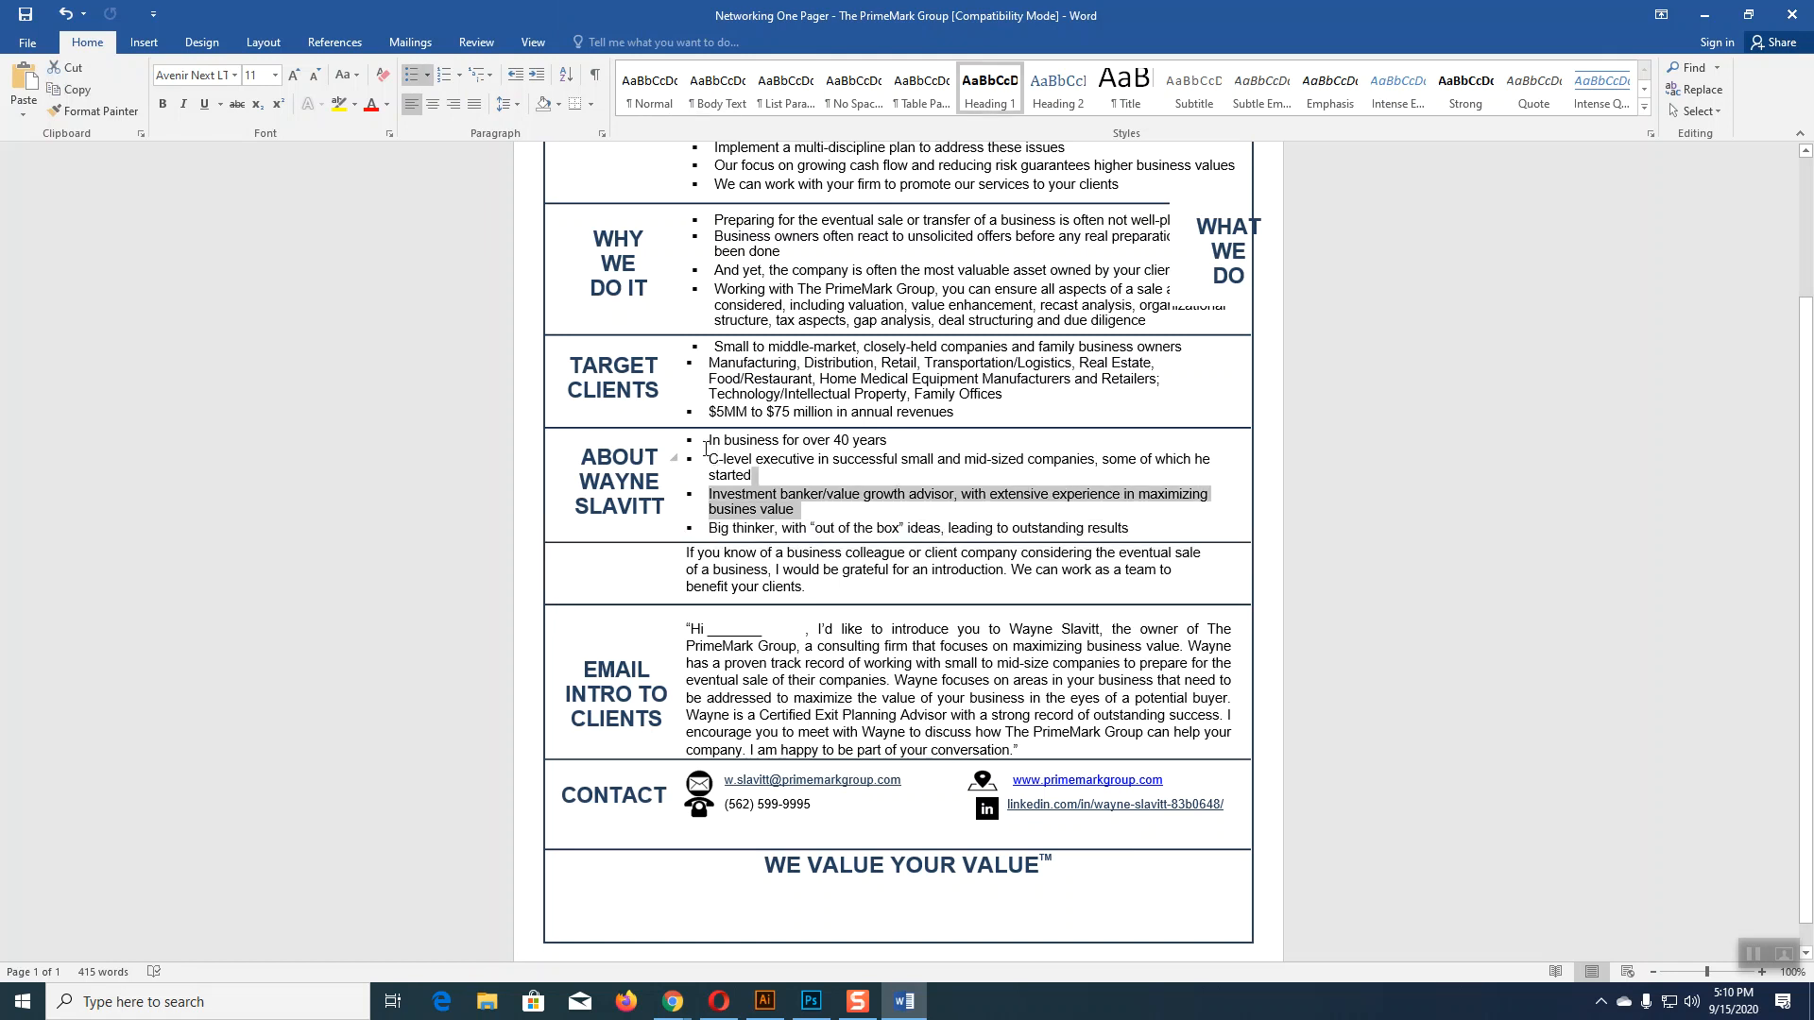
drag(735, 451, 1121, 535)
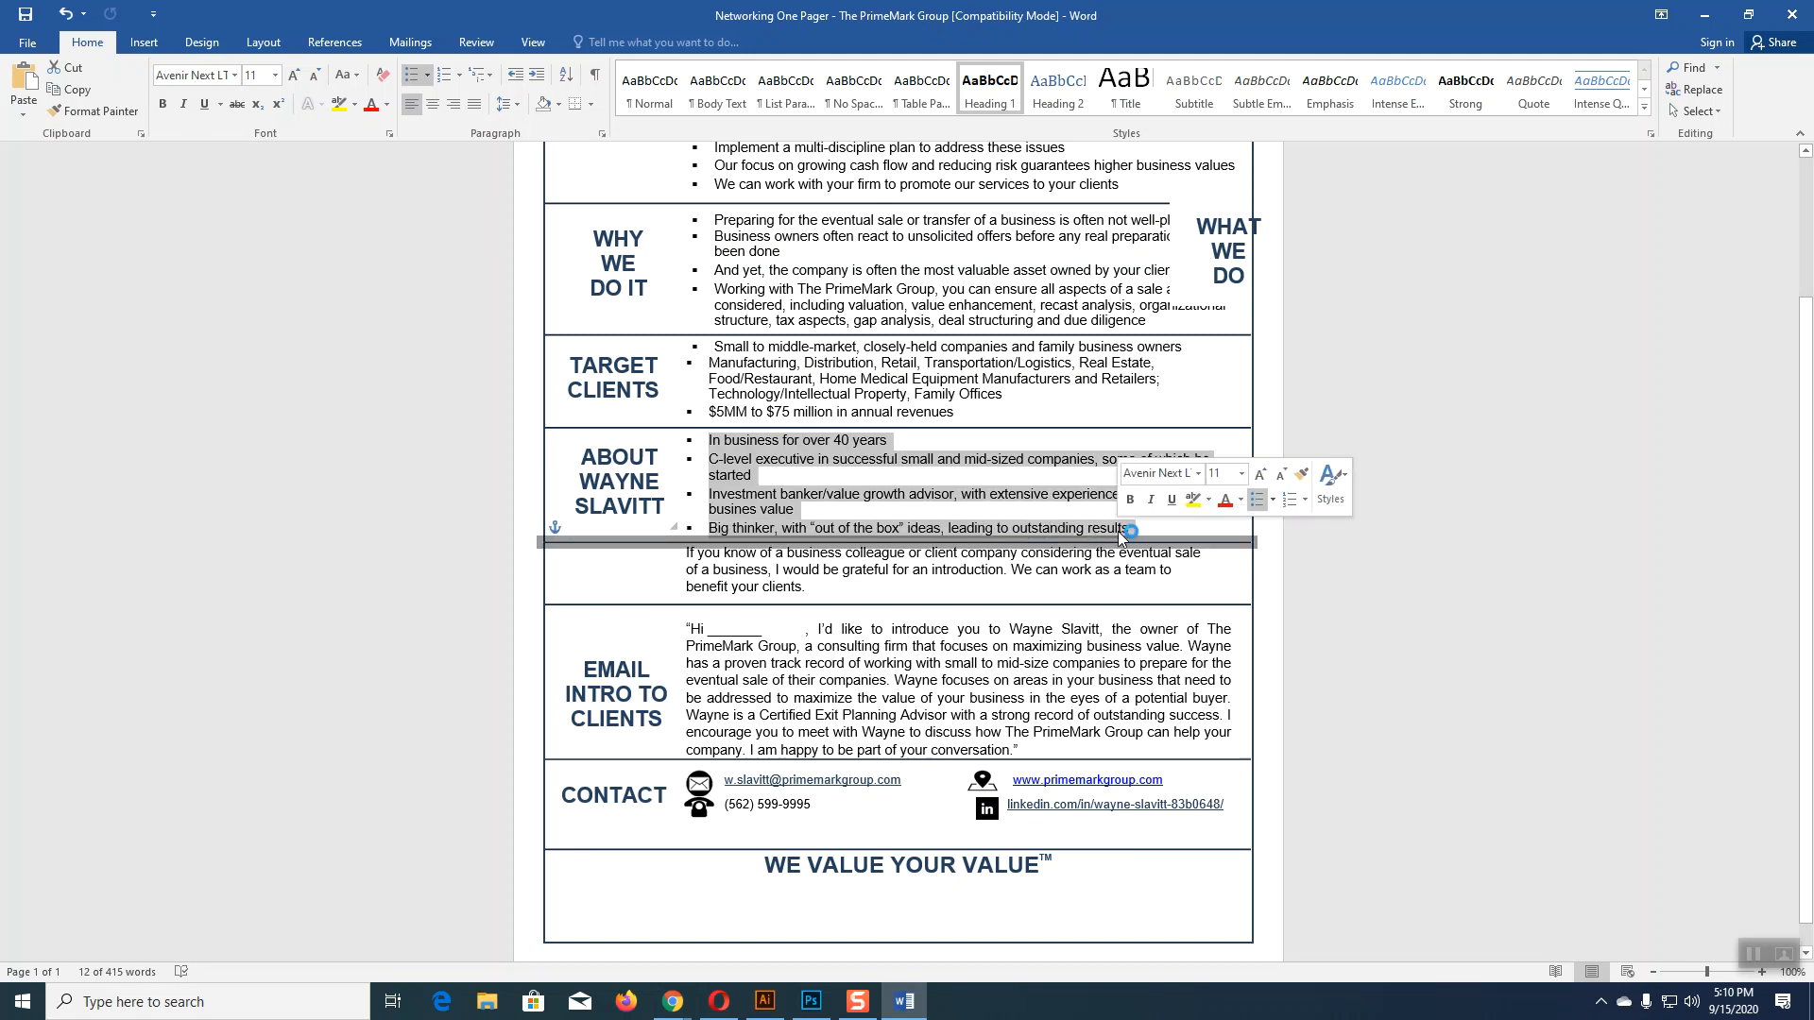
click(765, 1002)
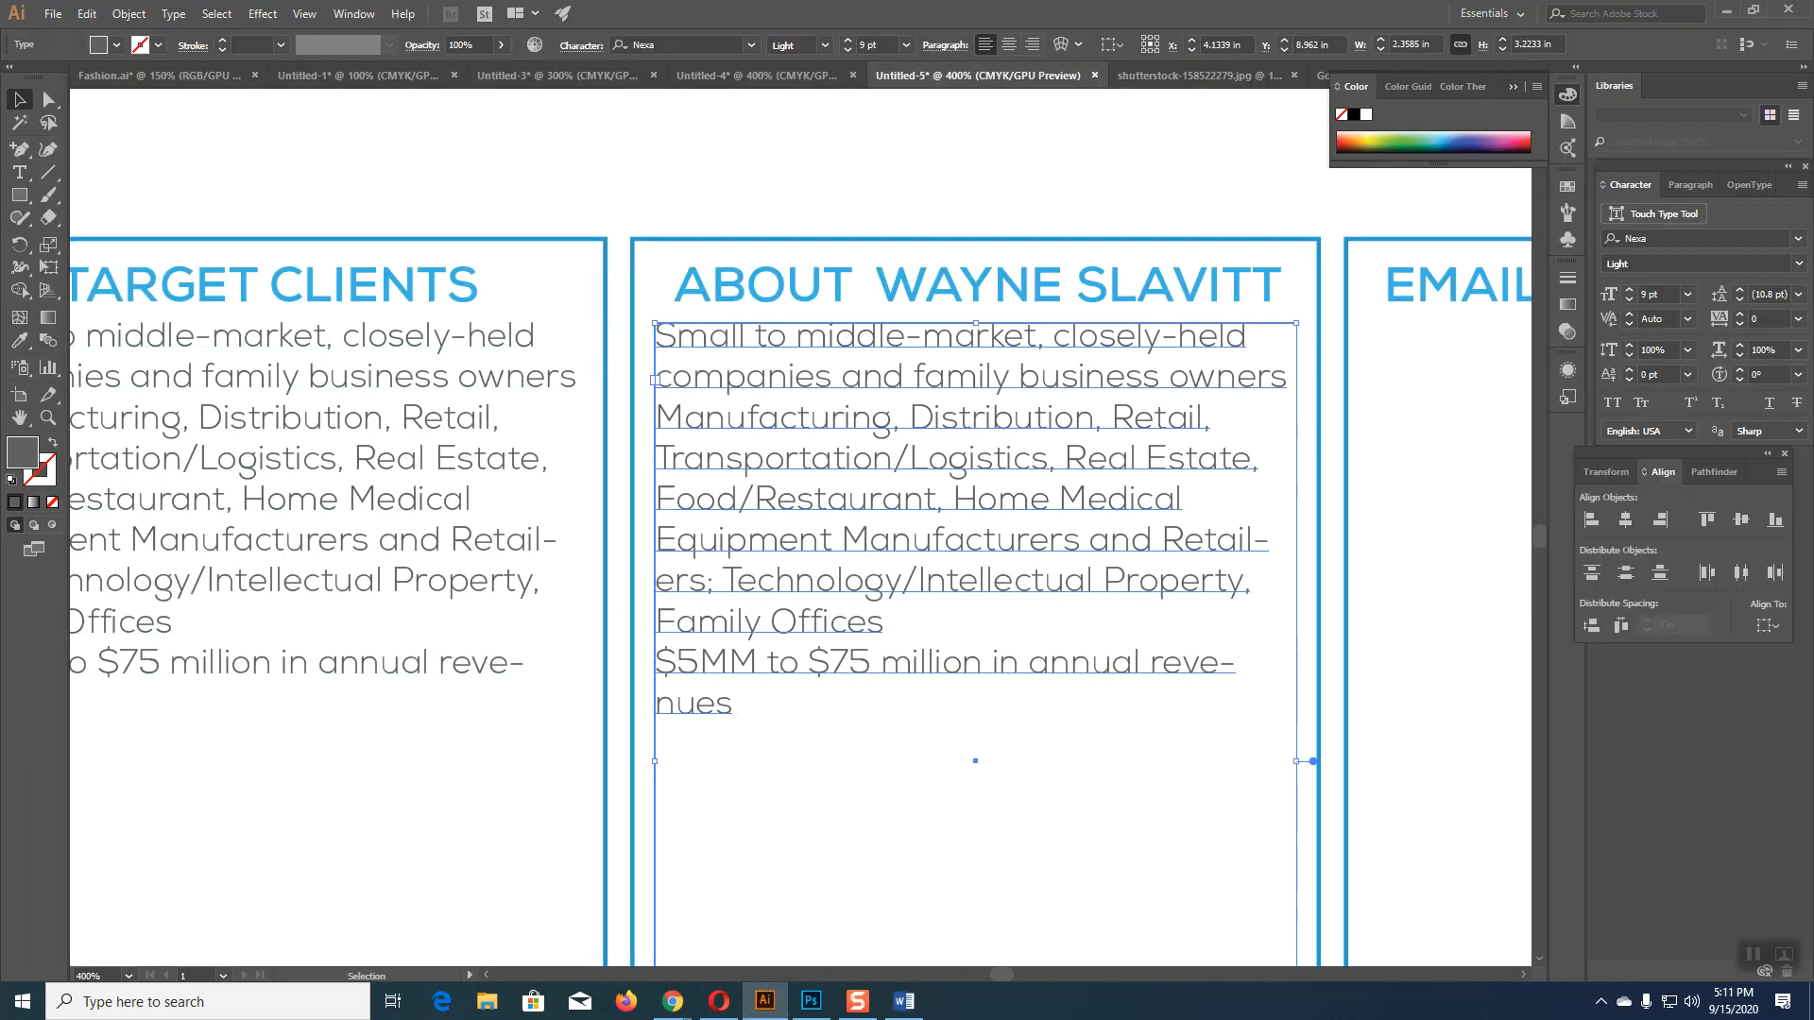
Step: Paste the About bullets into the column and remove bullet marks before C-level, Investment banker and Big thinker
click(13, 175)
drag(735, 710, 610, 348)
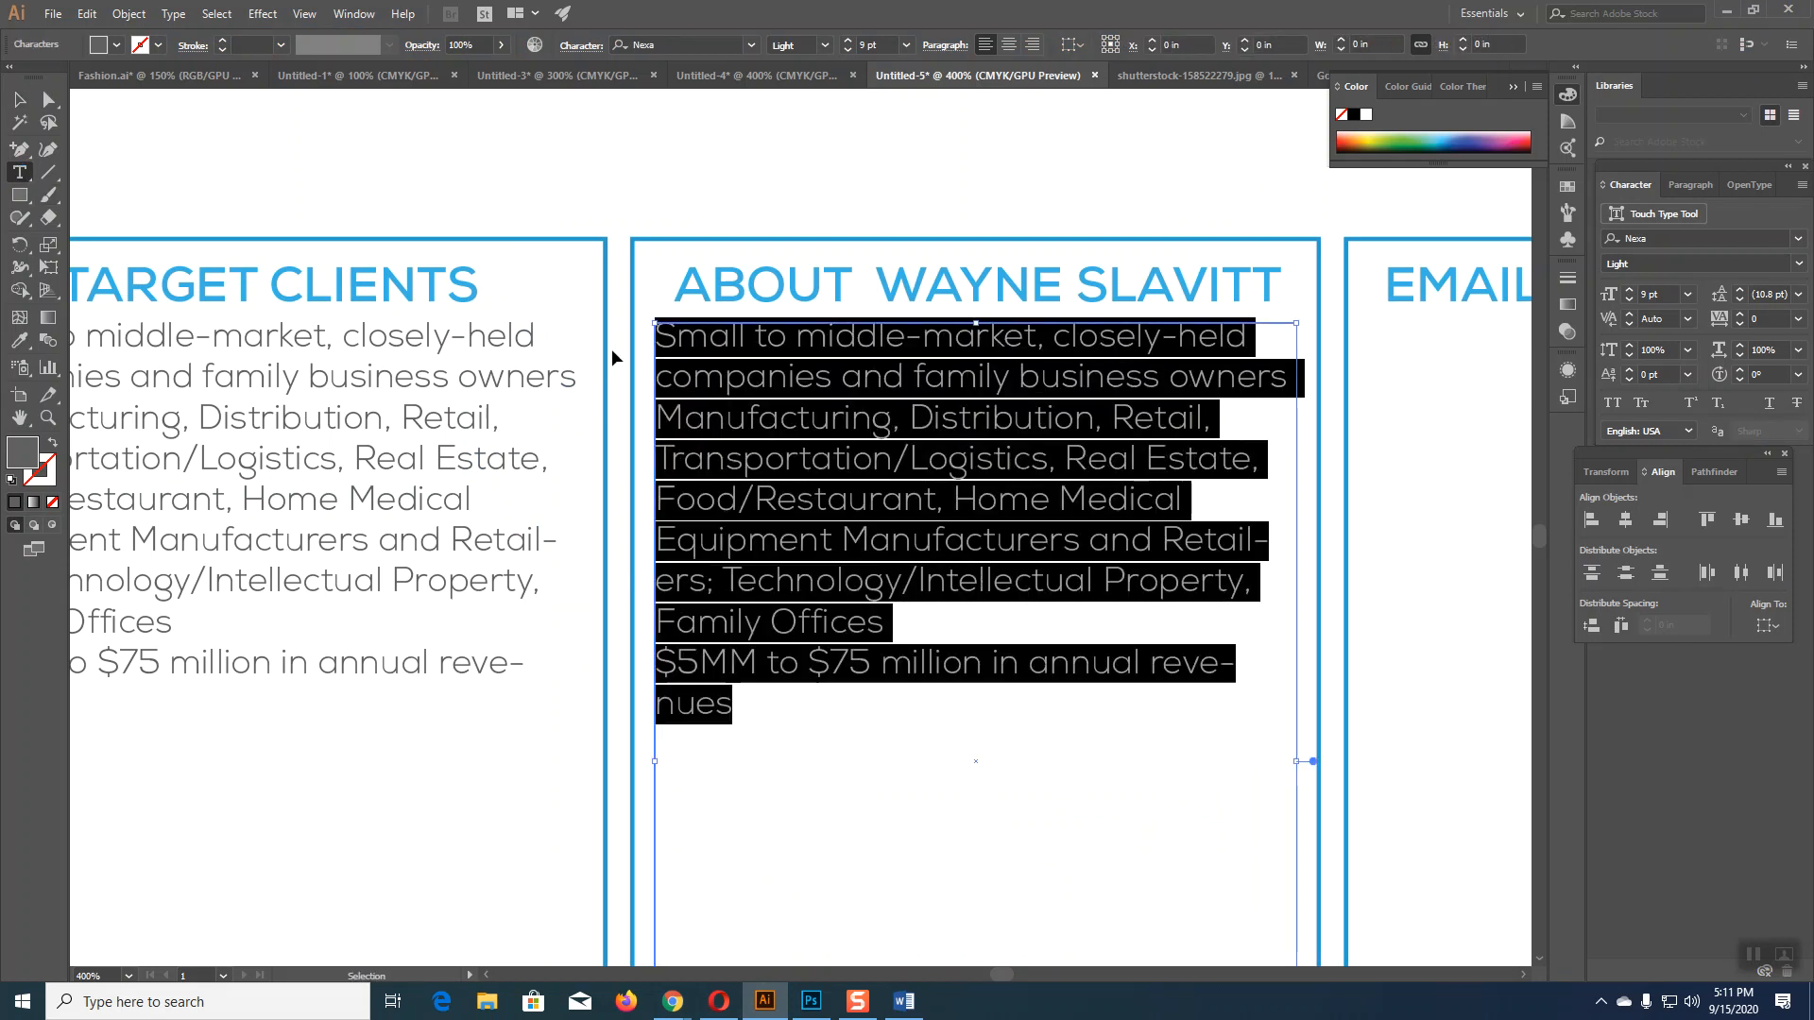
text(•	In business for over 40 years •	C-level executive in successful small and mid-sized companies, some of which he started •	Investment banker/value growth advisor, with extensive experience in maximizing busines value •	Big thinker, with "out of the box" ideas, leading to outstanding results)
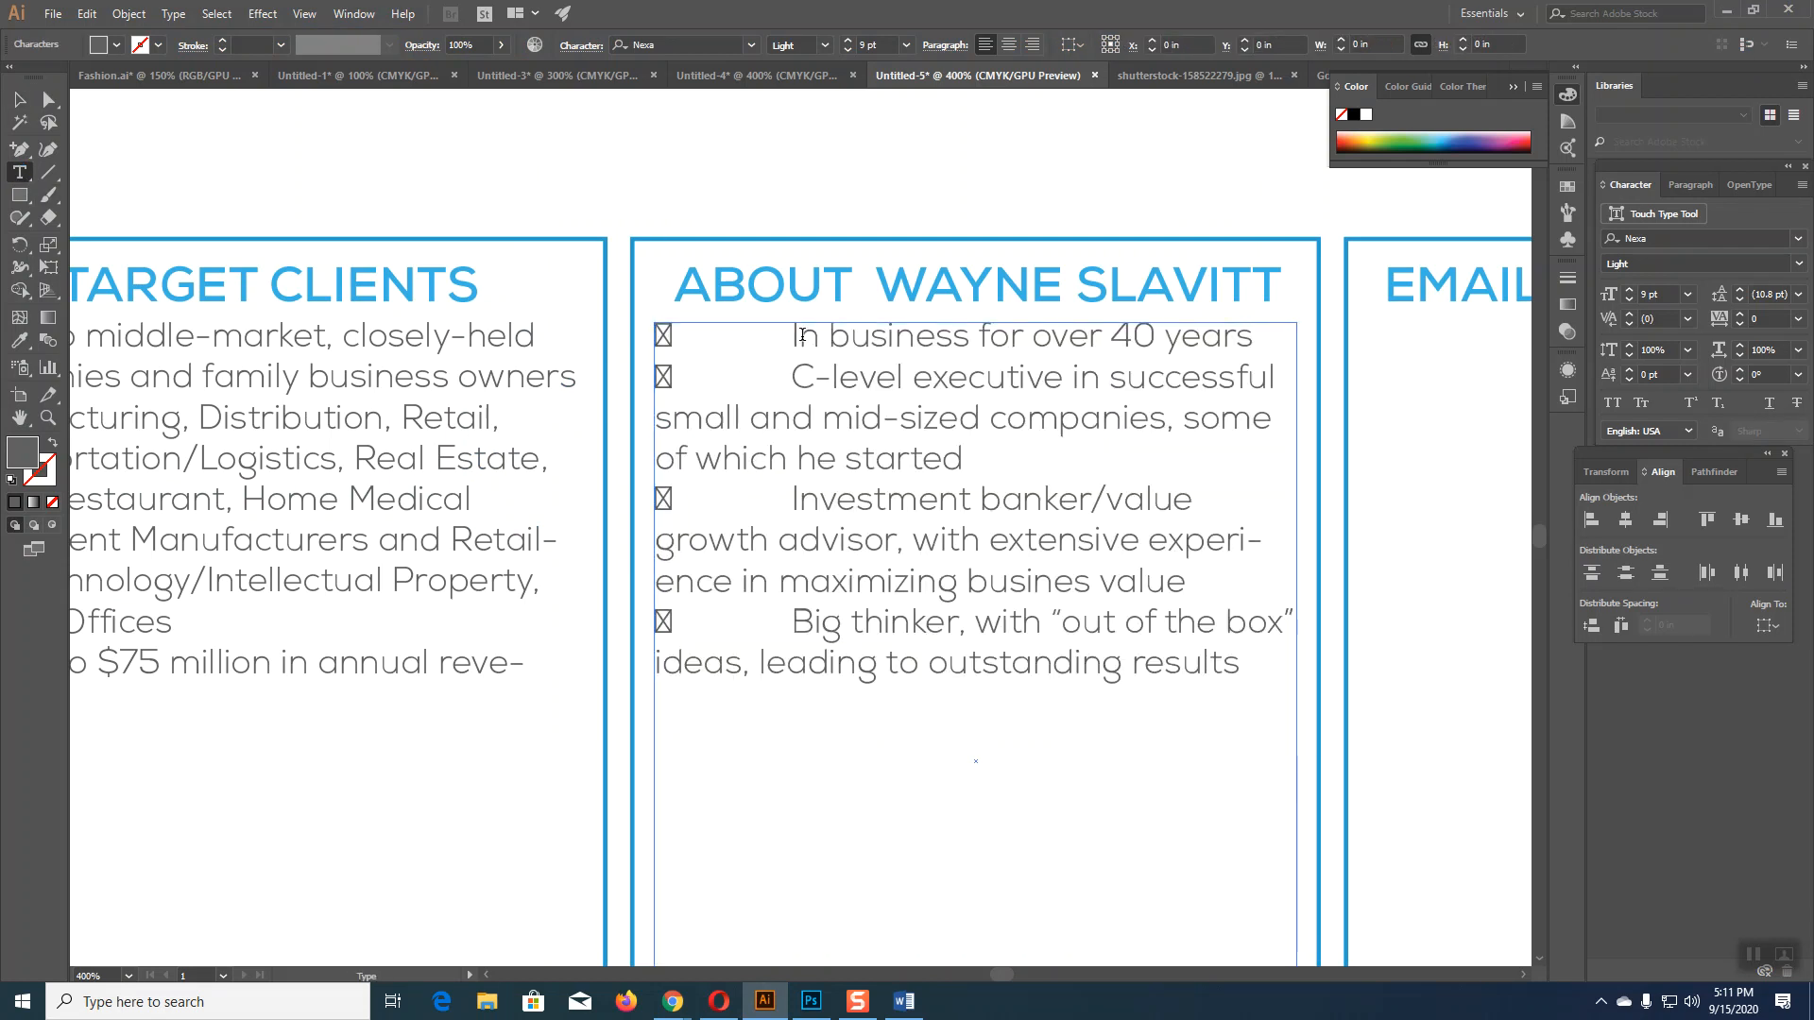
key(BackSpace)
key(BackSpace)
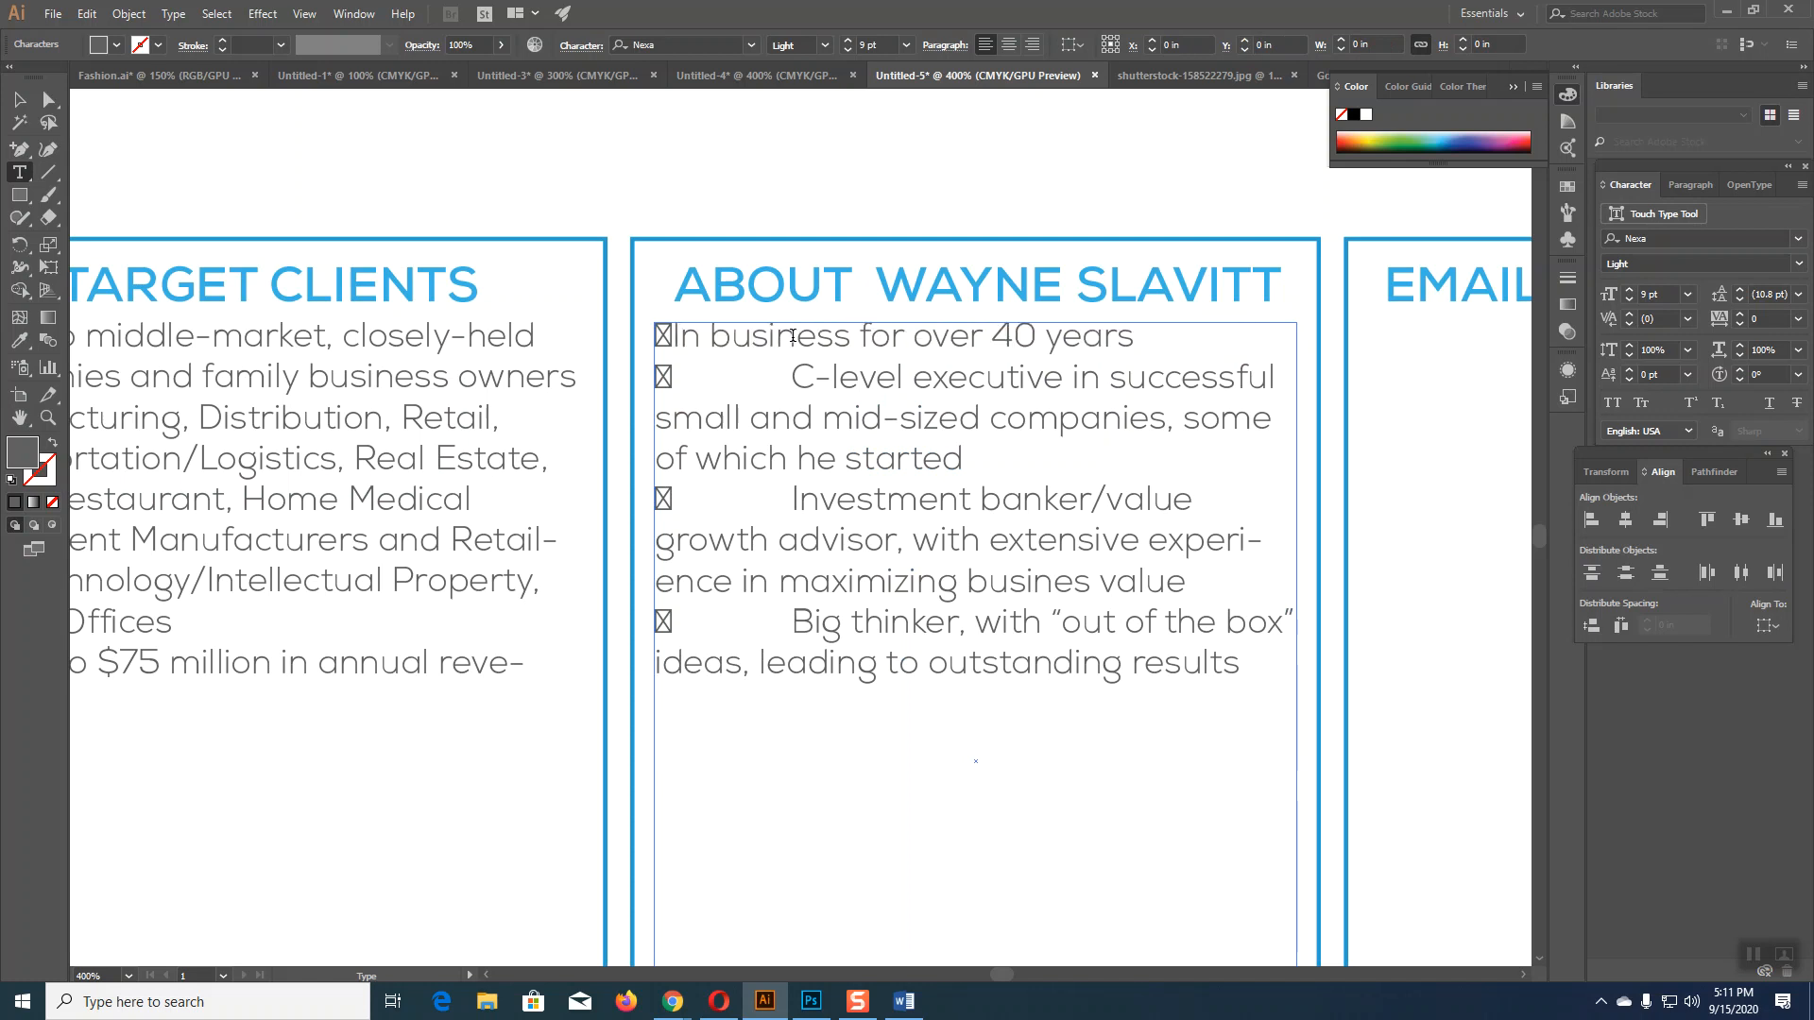
click(787, 373)
key(BackSpace)
key(BackSpace)
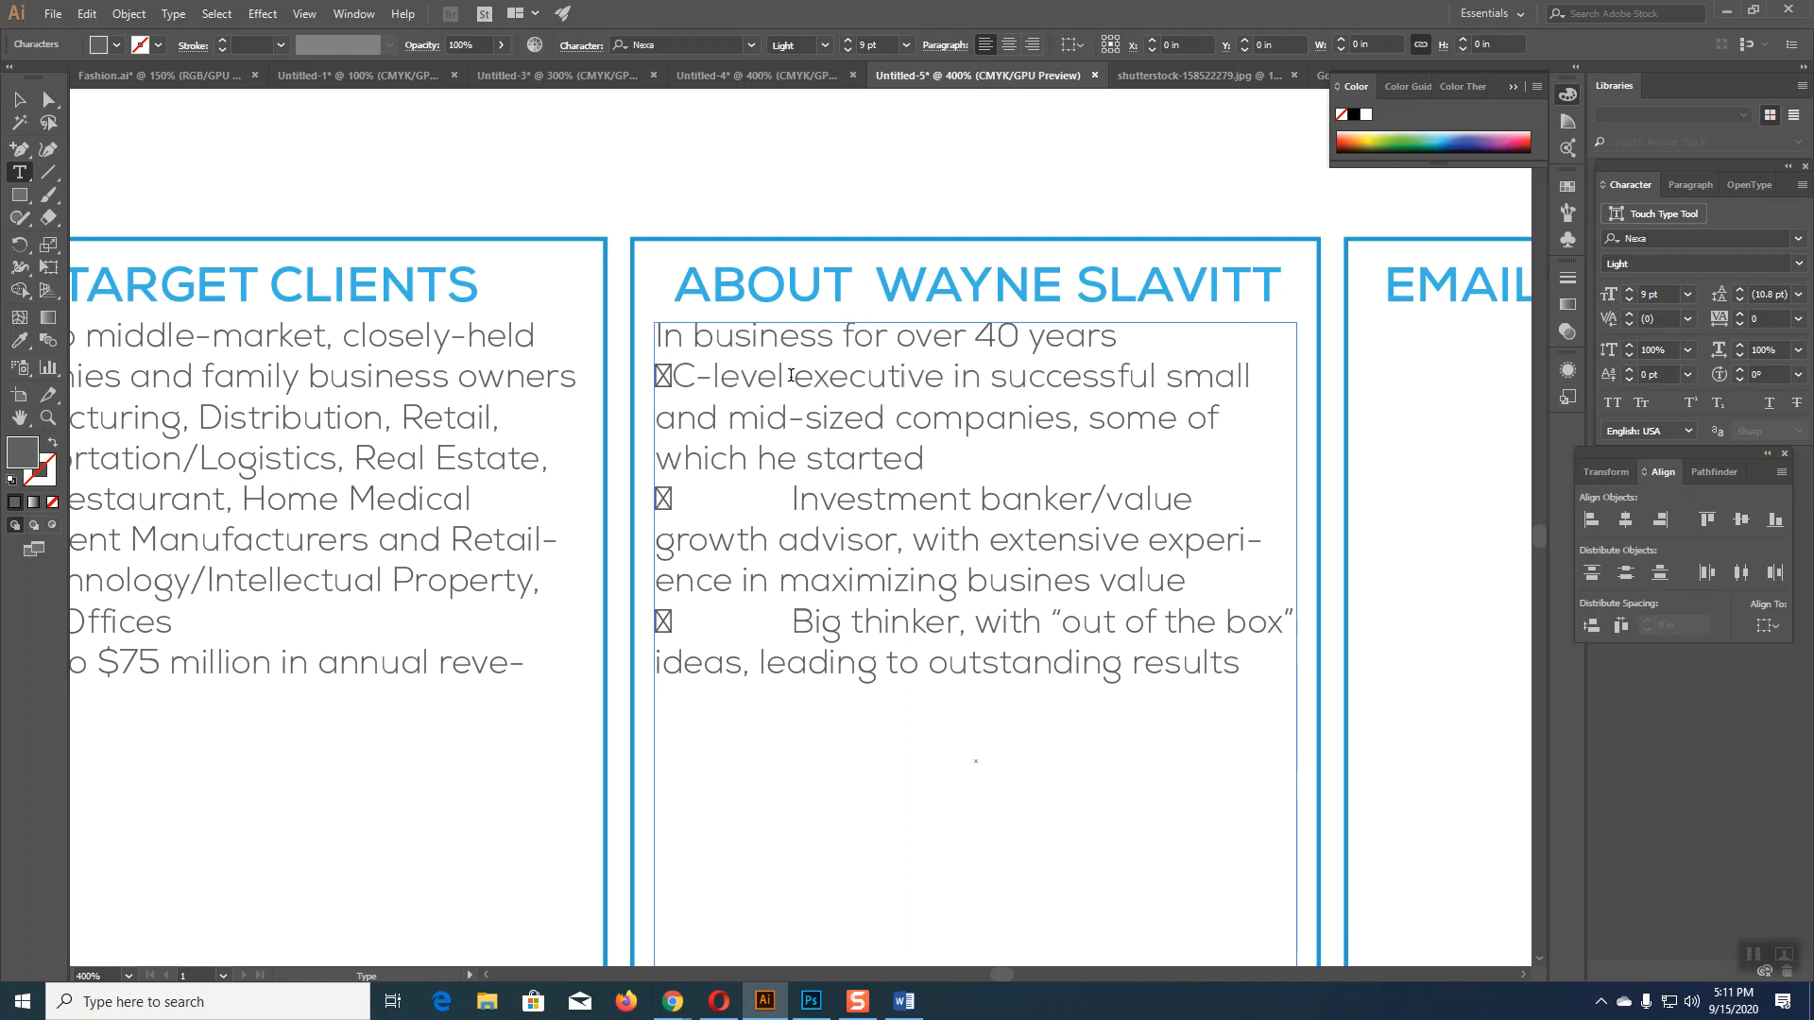
click(791, 500)
key(BackSpace)
key(BackSpace)
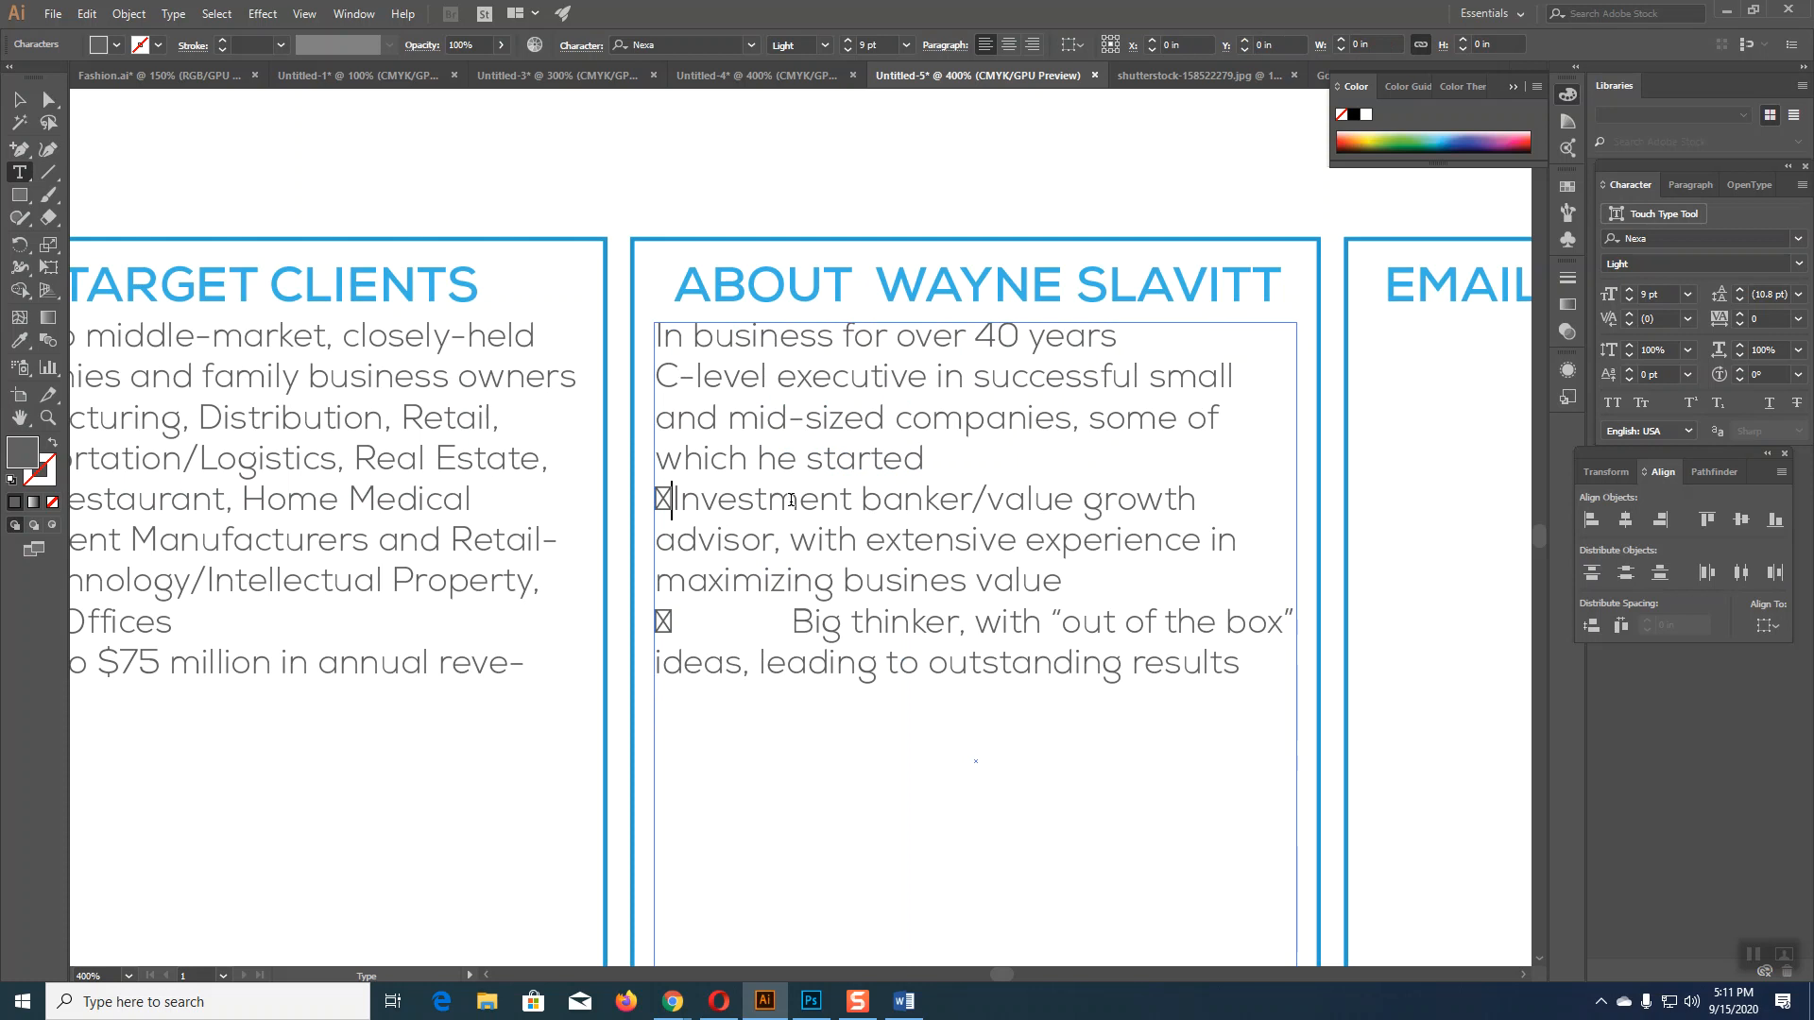
click(792, 621)
key(BackSpace)
key(BackSpace)
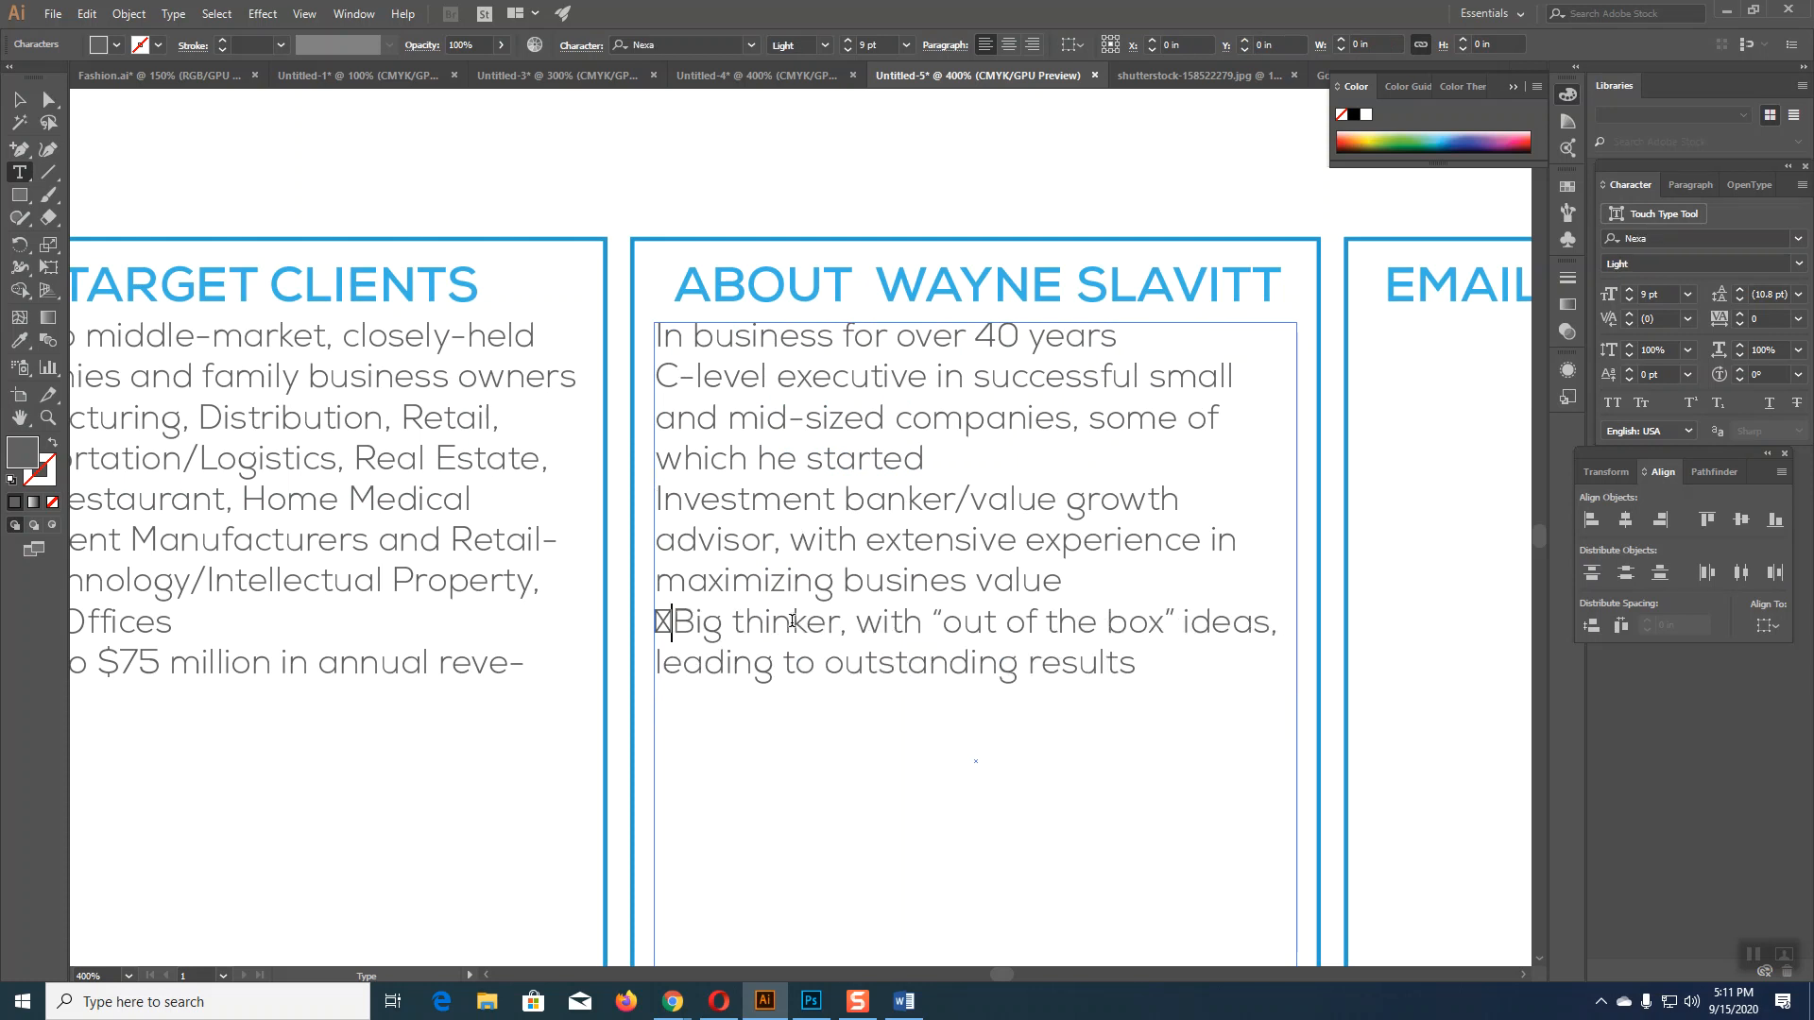
Step: Copy the About text frame into the EMAIL INTRO TO CLIENTS column, then go back to Word
click(19, 100)
key(ctrl+minus)
key(ctrl+minus)
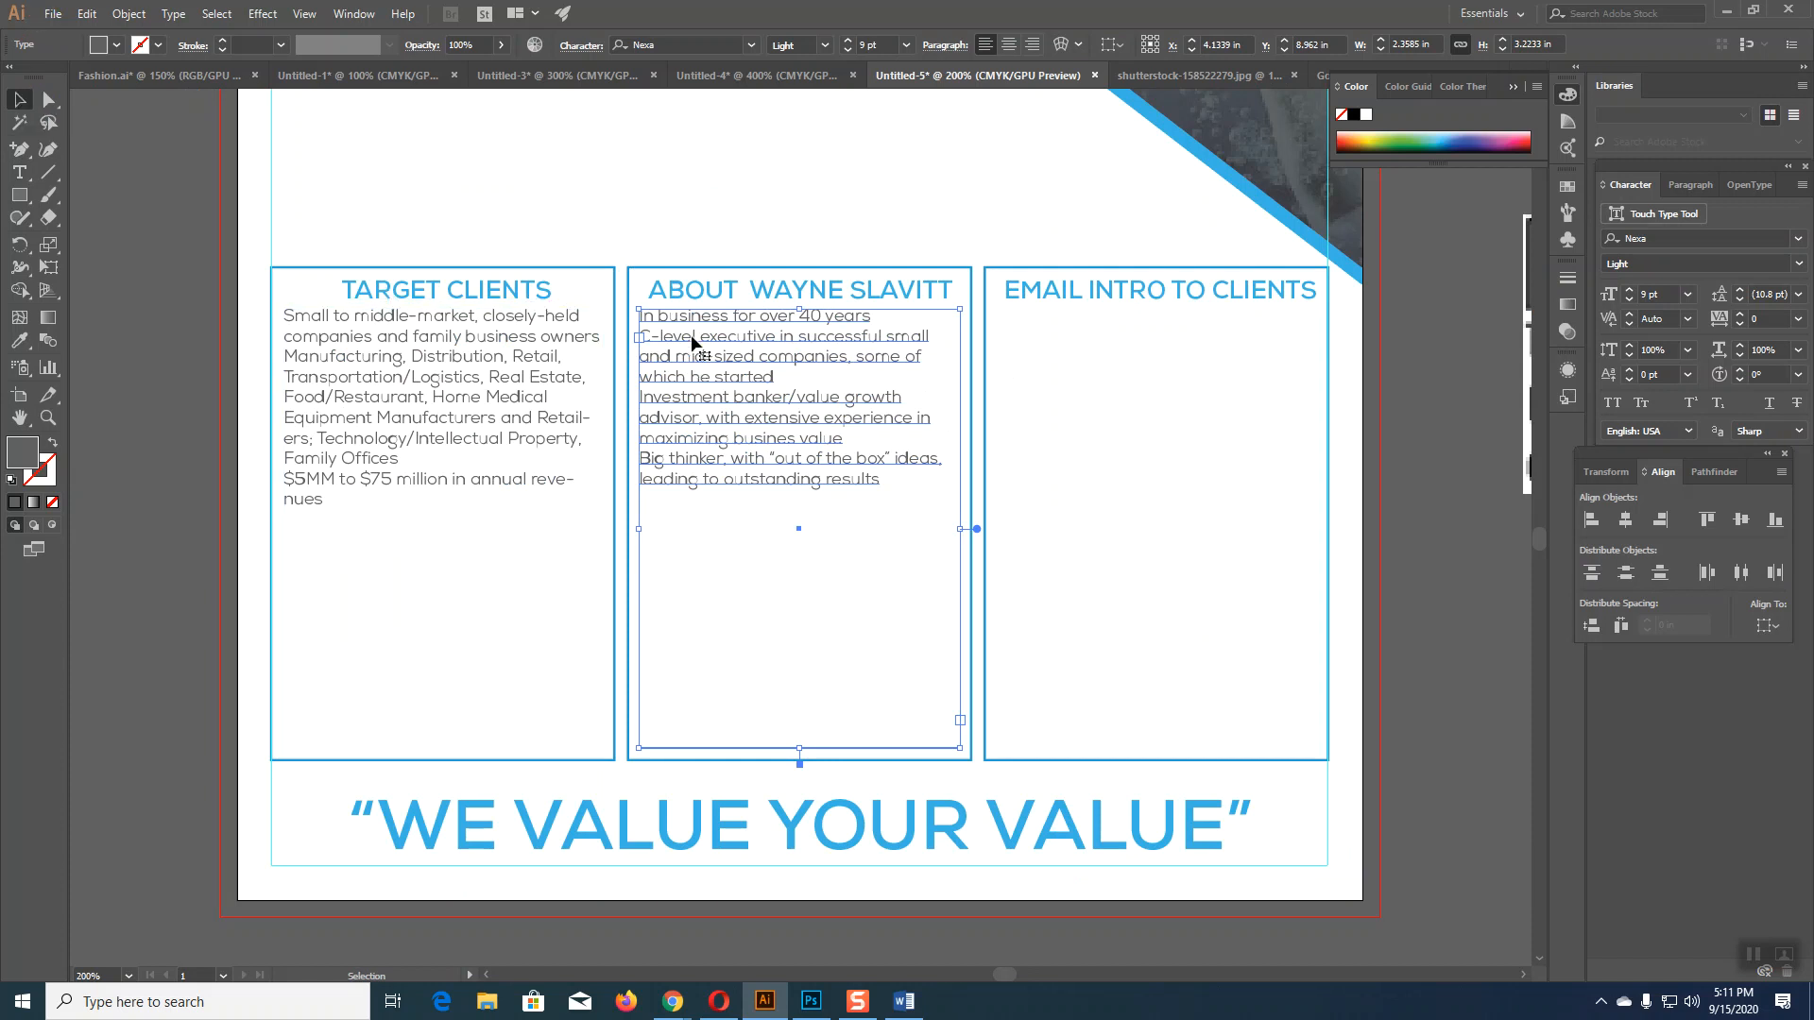
drag(692, 340, 1053, 340)
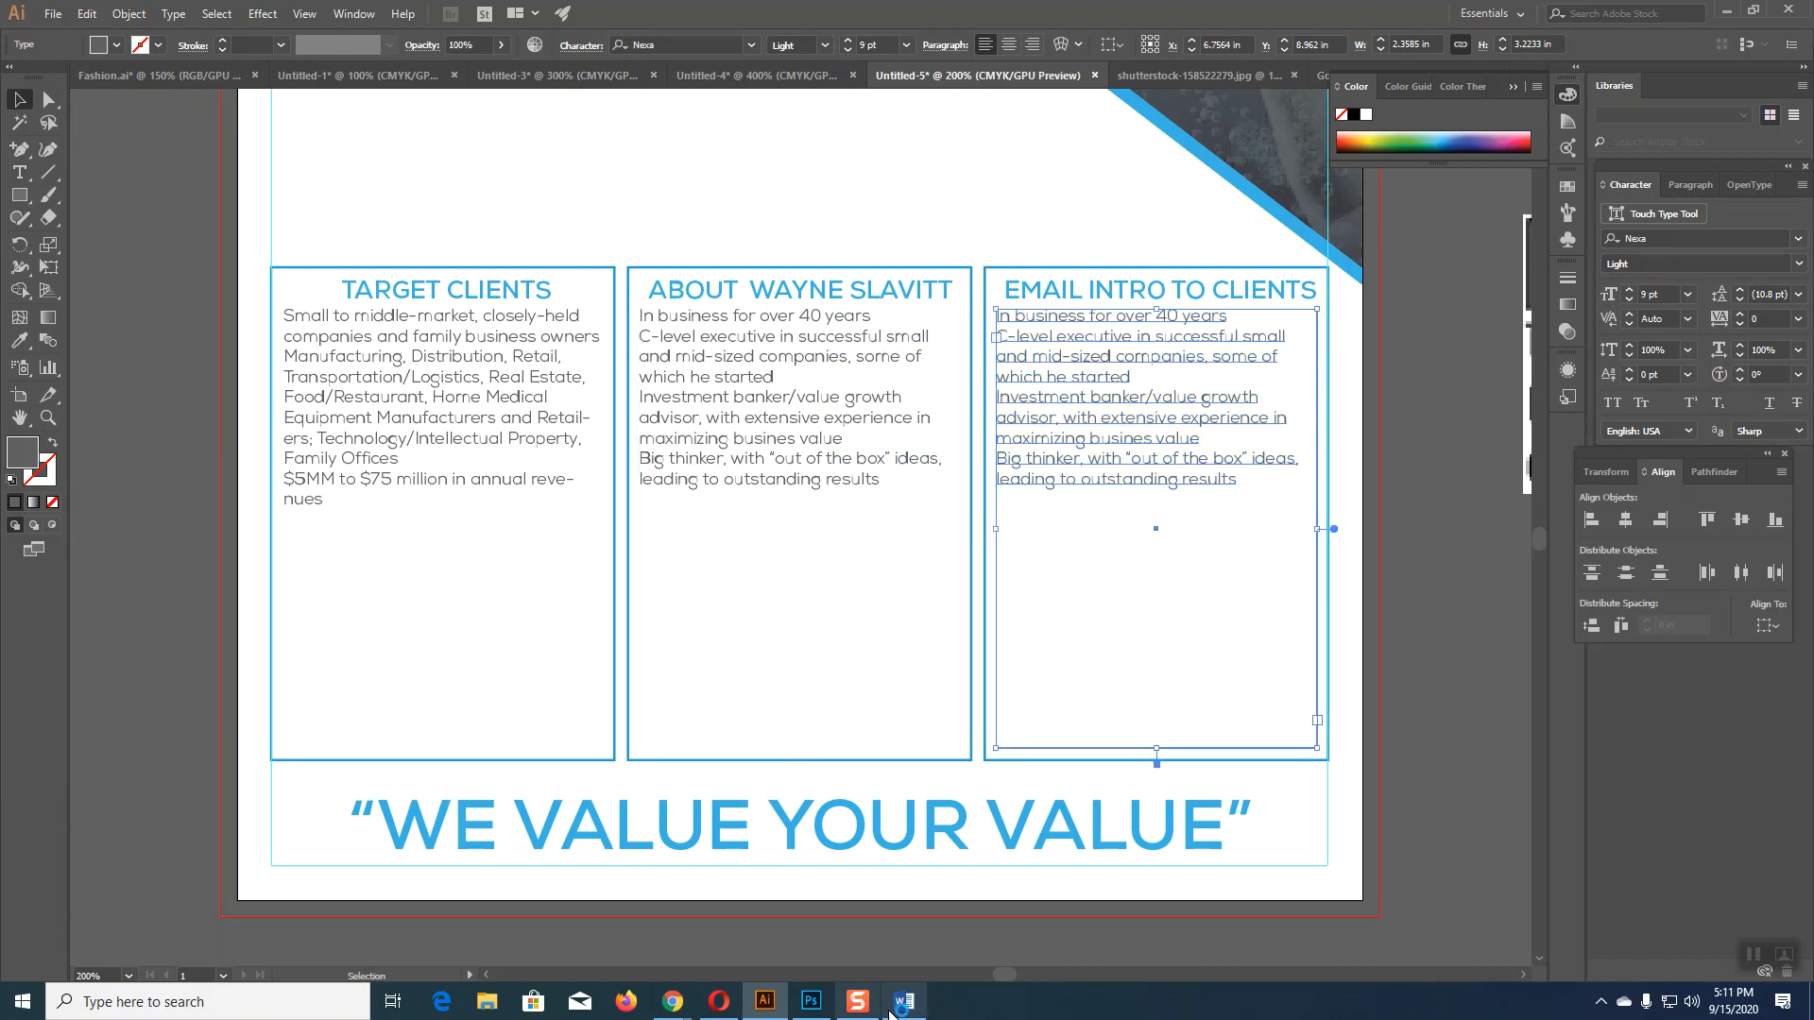
click(905, 1001)
Step: Left-align the introduction-request paragraph in Word
click(756, 618)
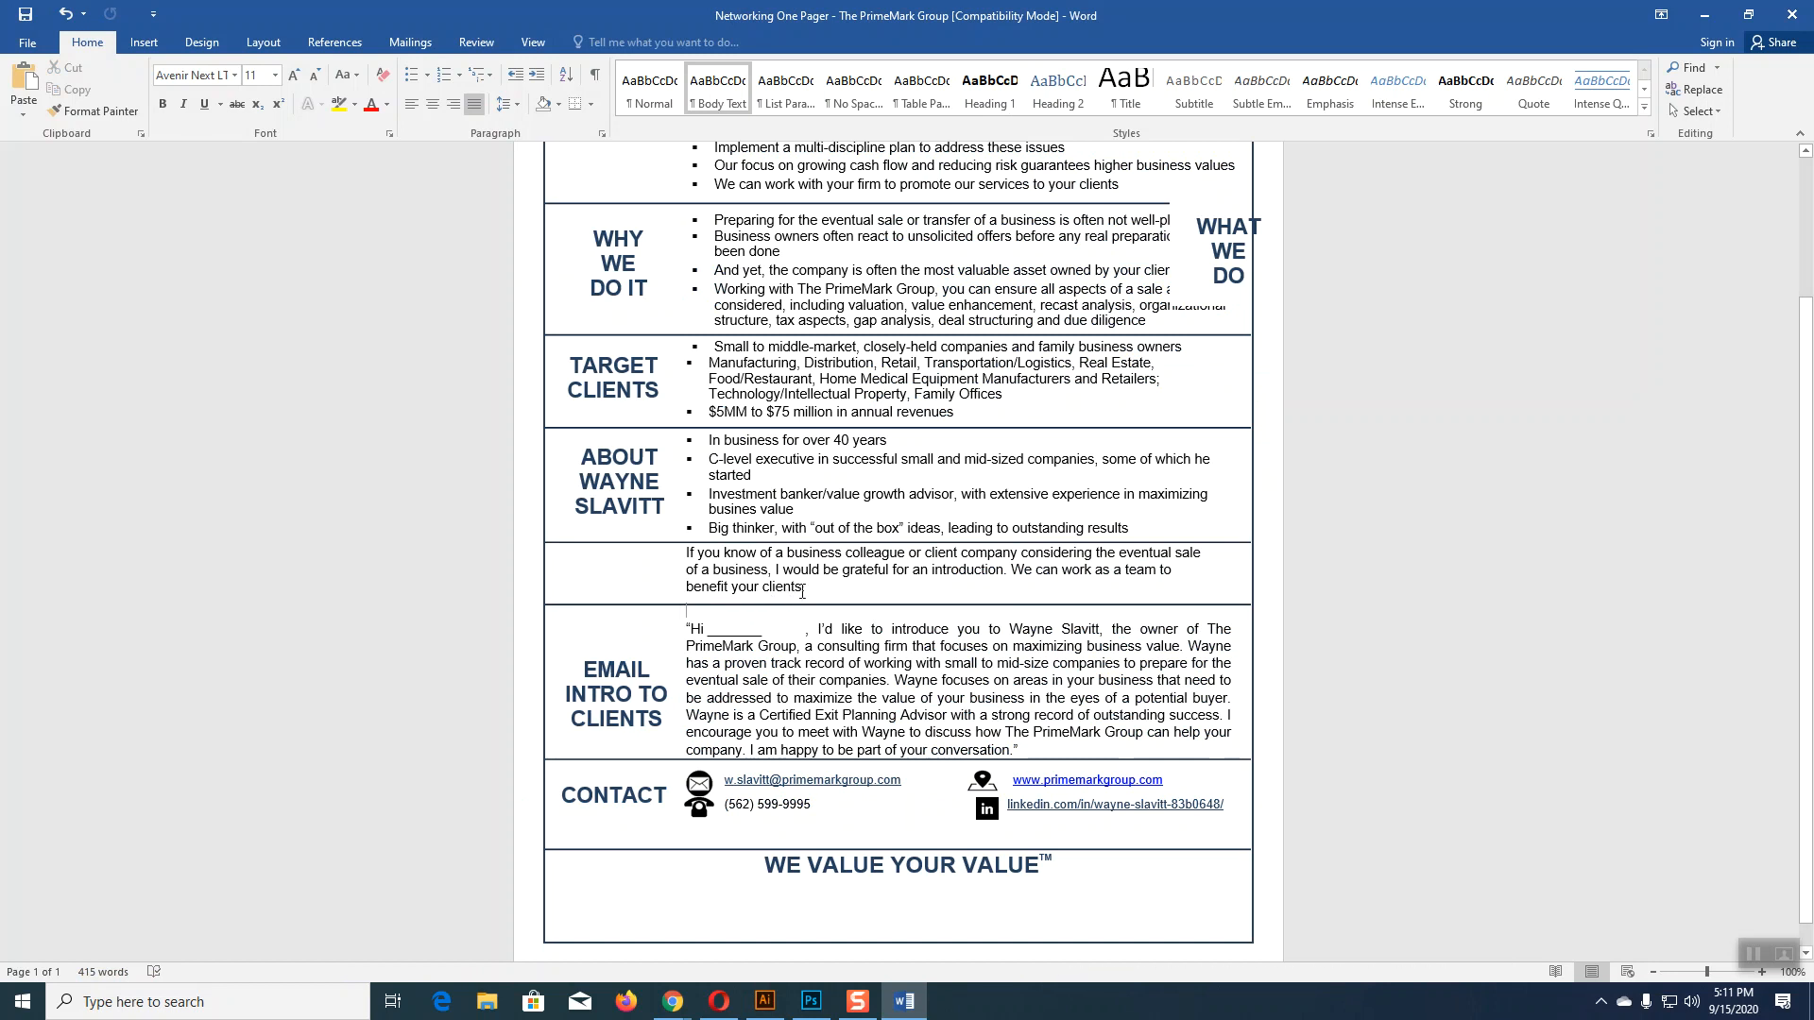
drag(805, 585, 686, 556)
key(ctrl+l)
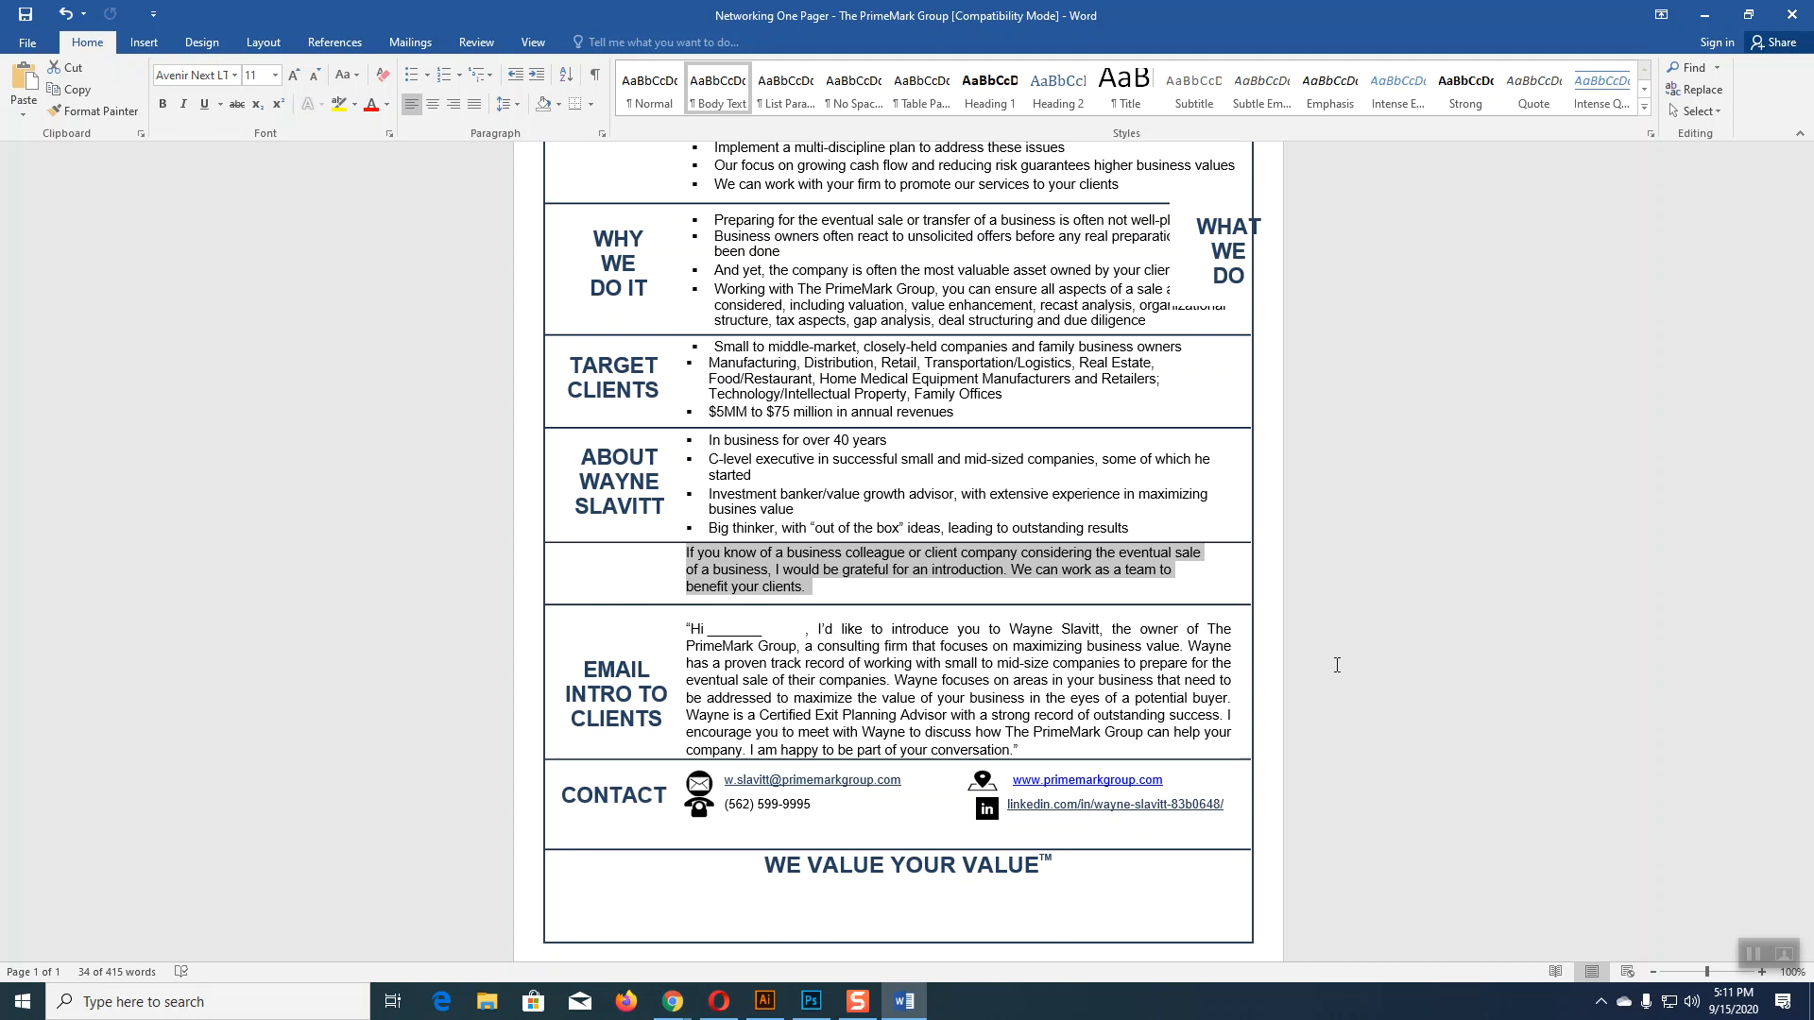
Step: Select and copy the full email introduction paragraph, then return to Illustrator
scroll(1332, 664, up, 2)
scroll(1331, 664, down, 2)
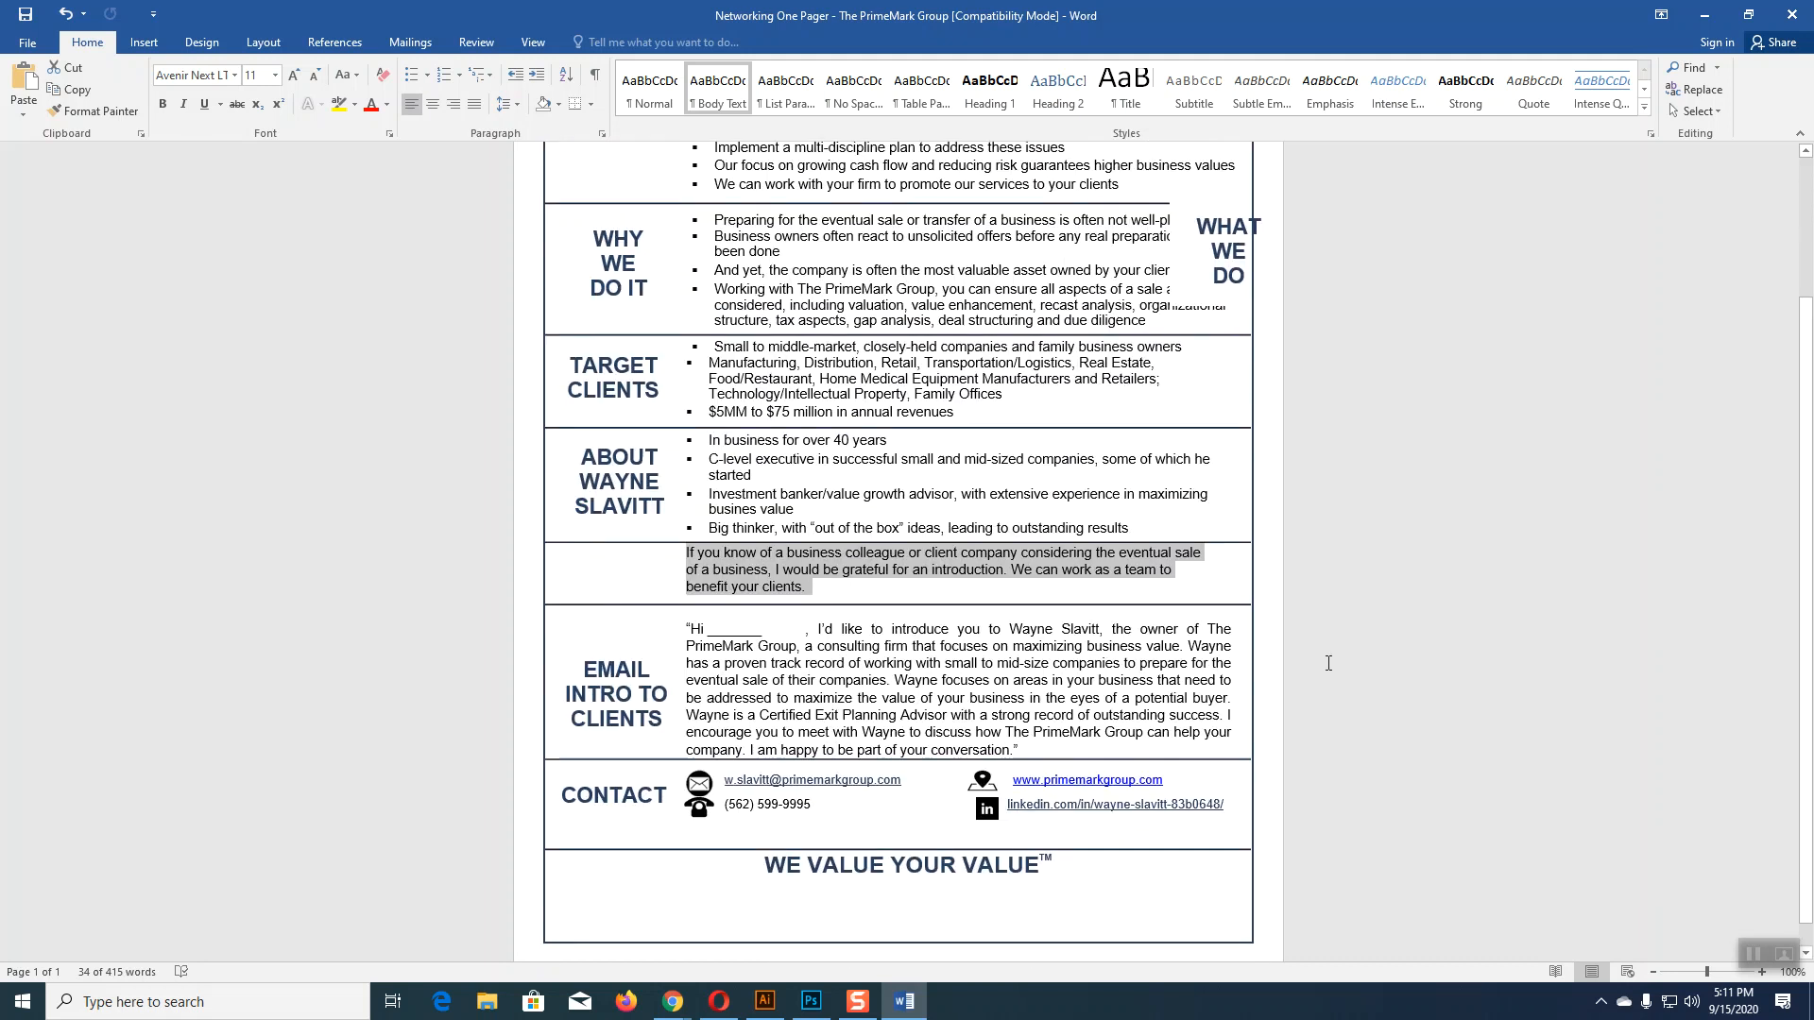
click(674, 695)
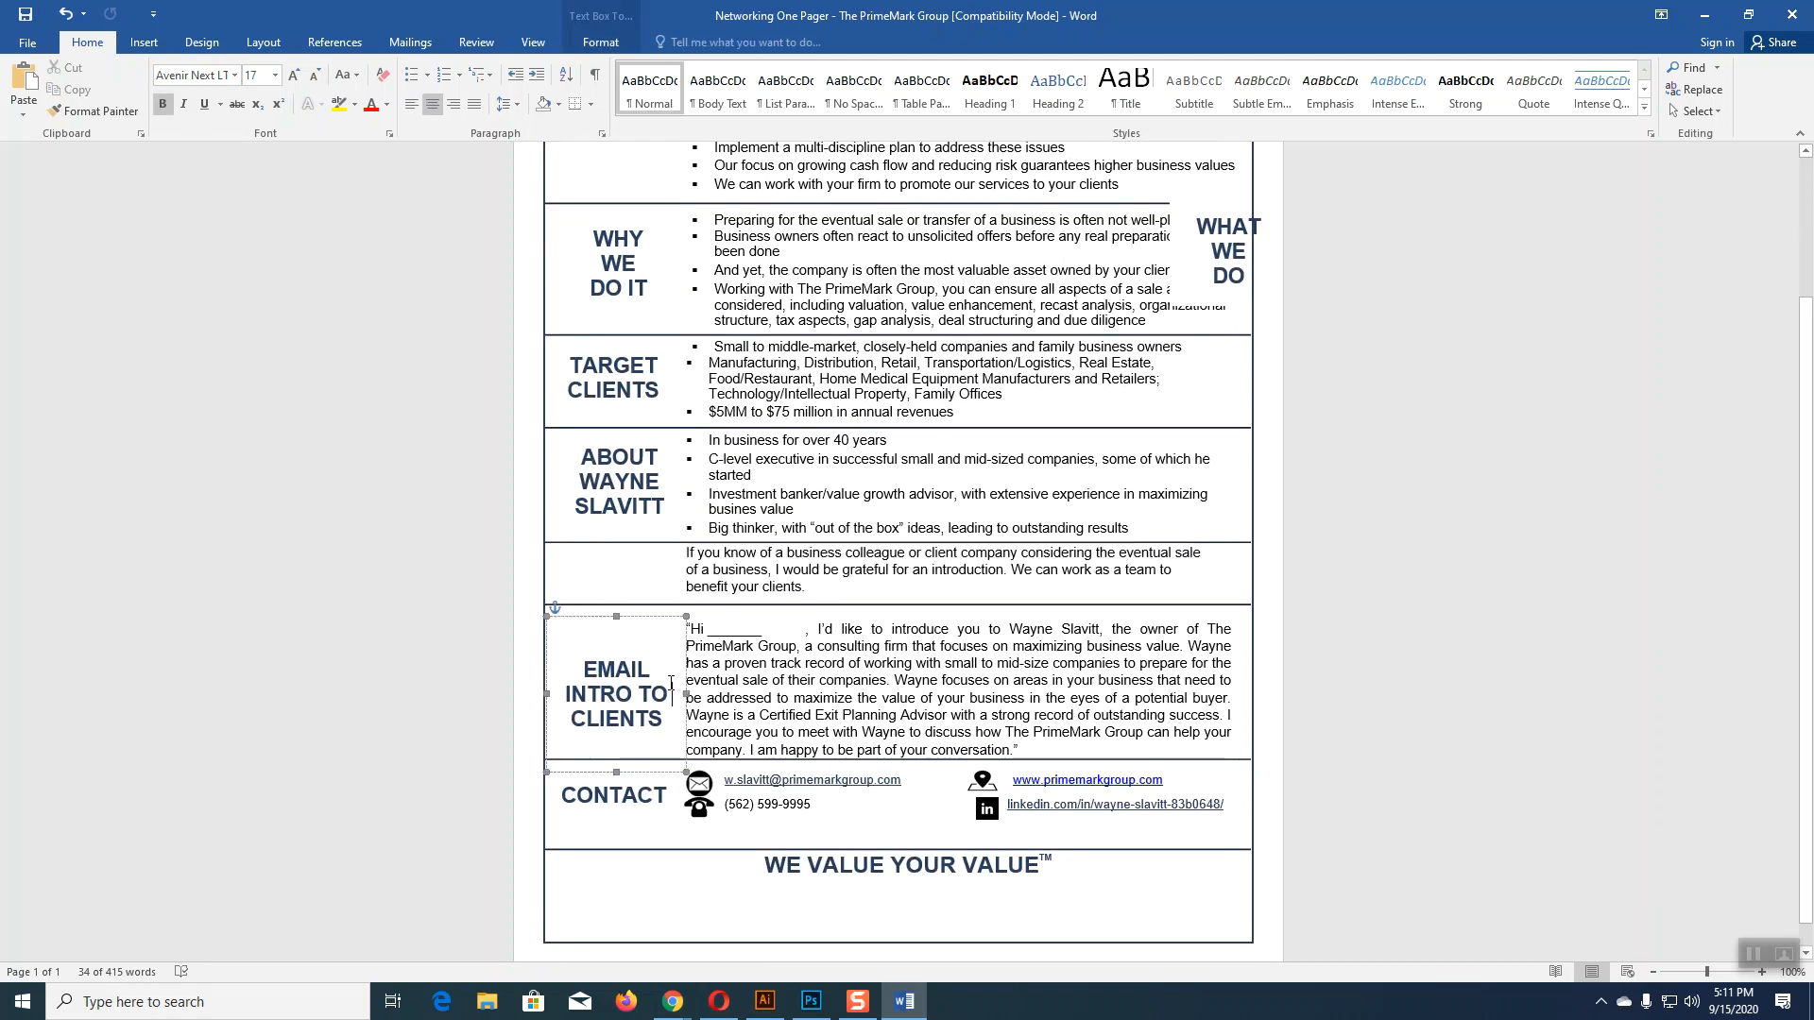
click(708, 631)
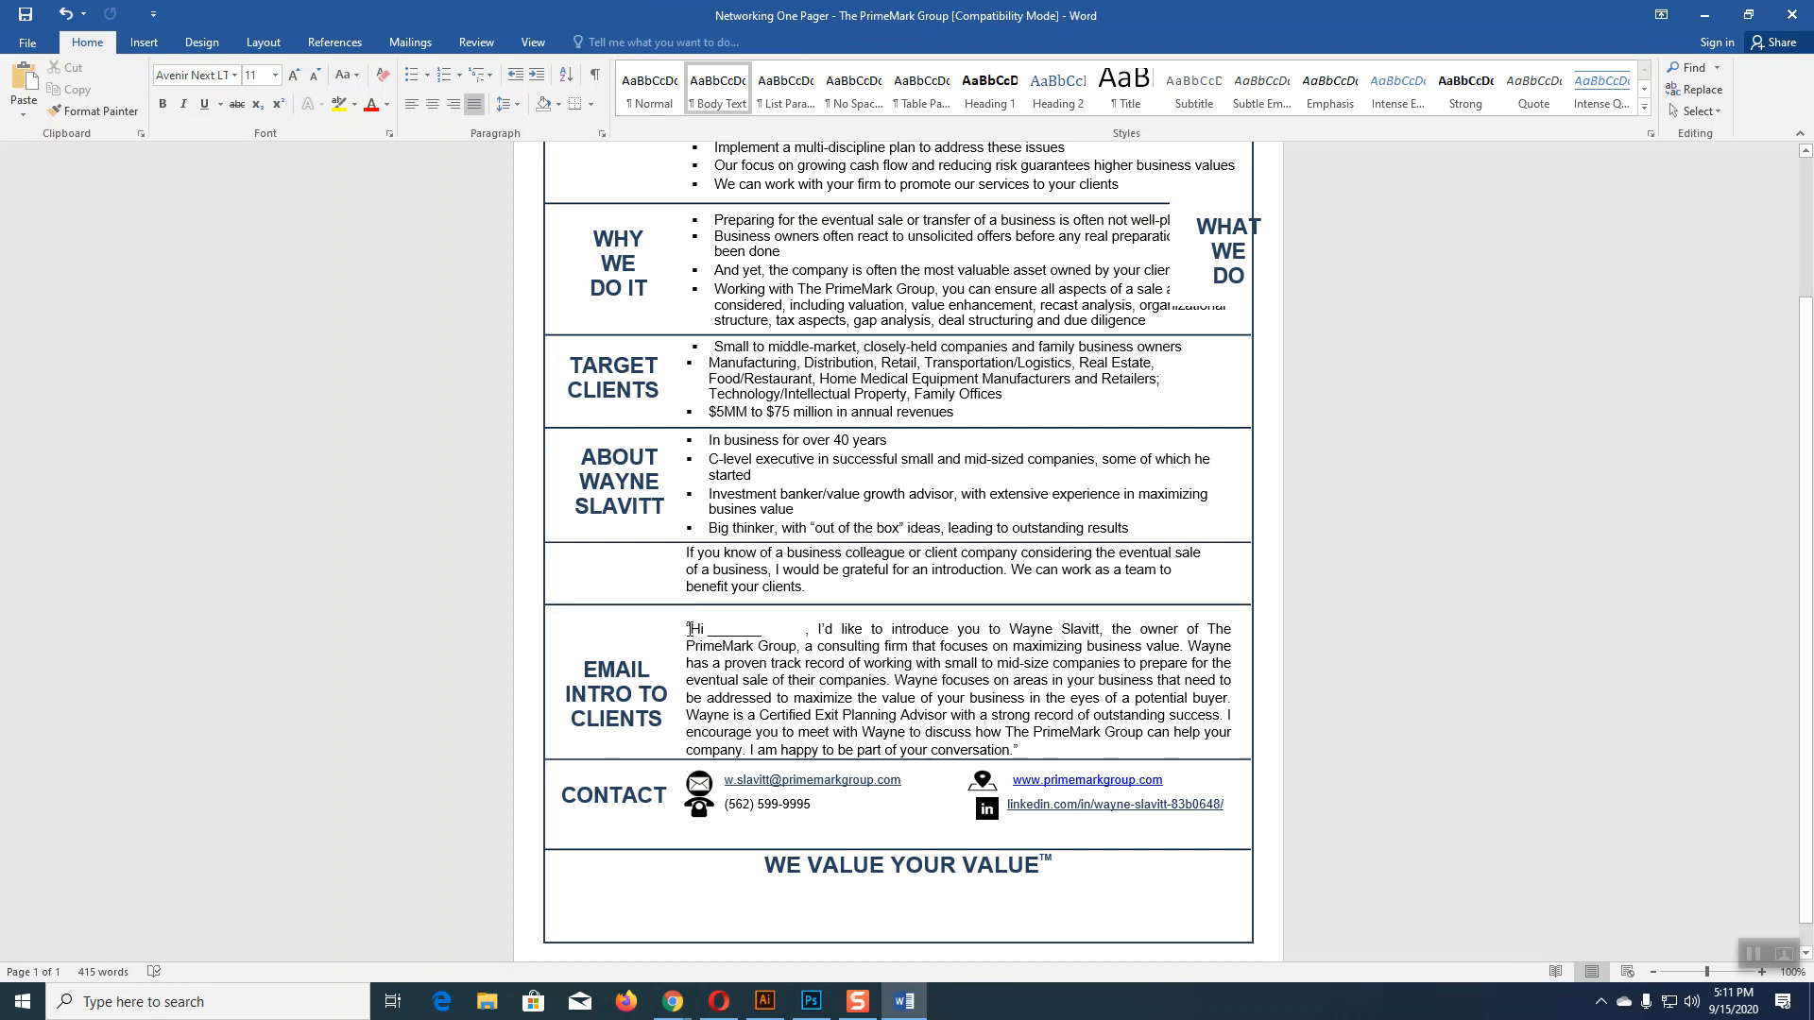
drag(688, 629, 1023, 751)
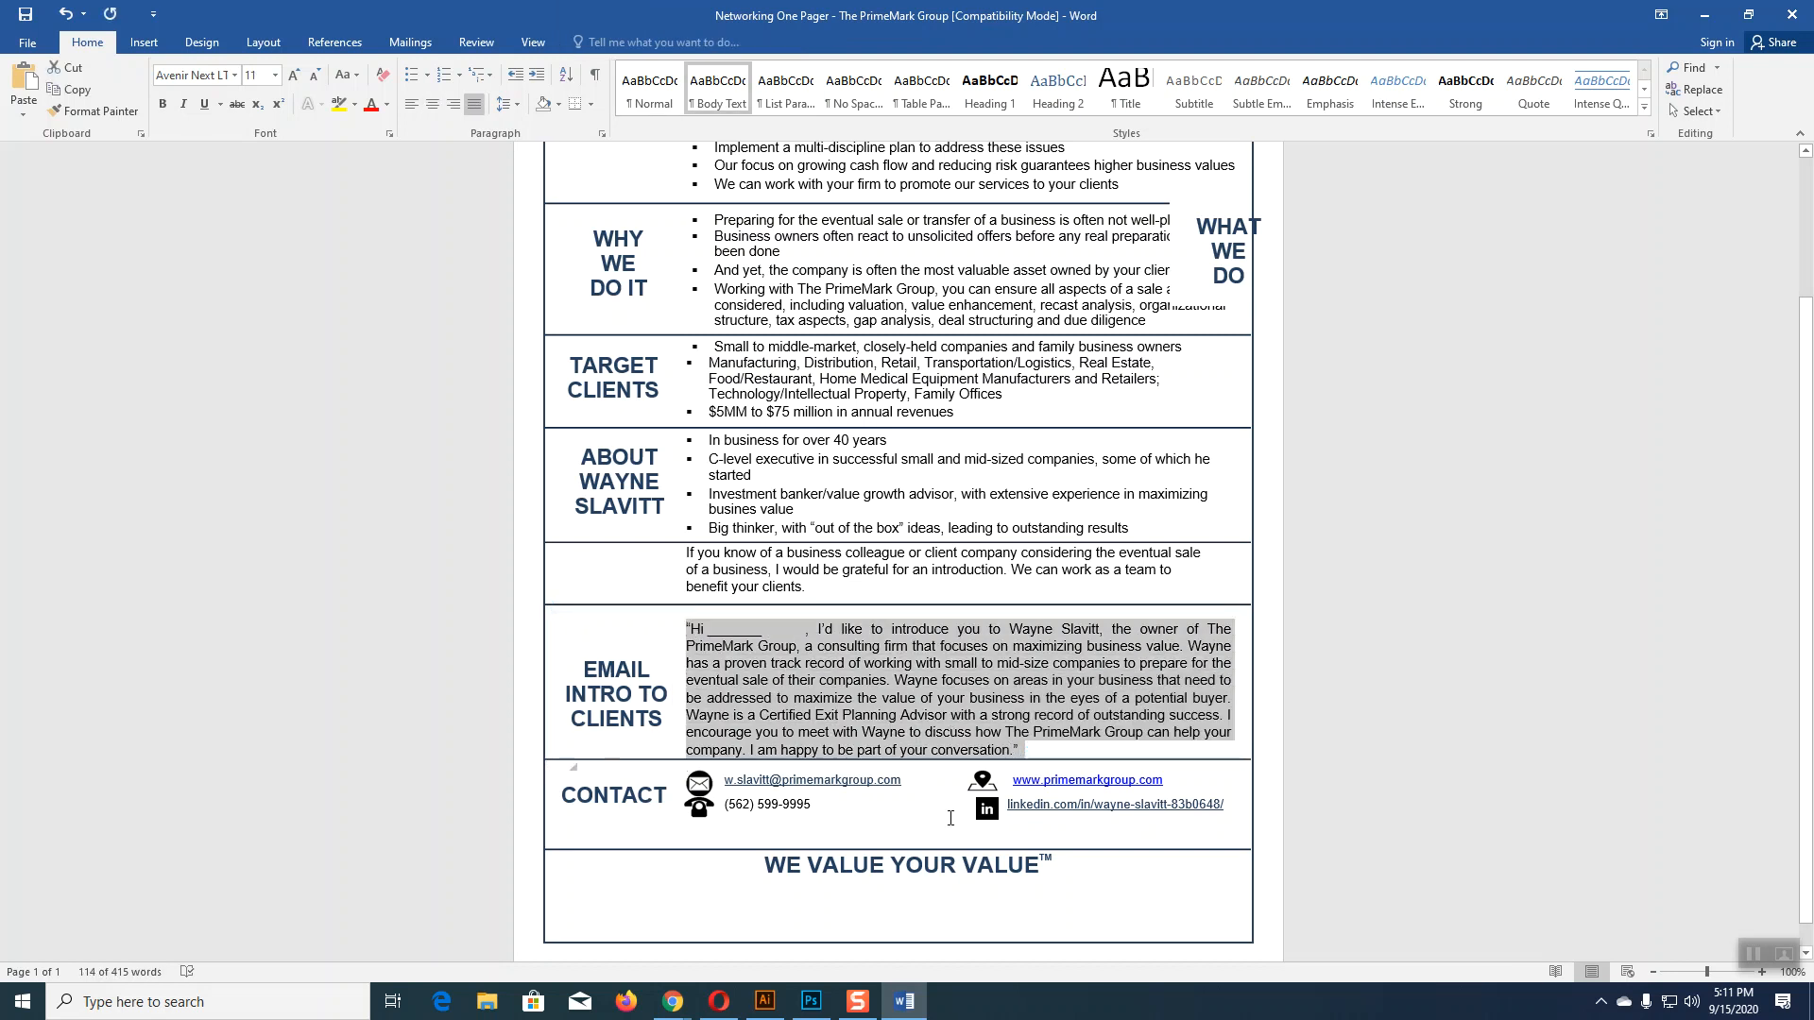
click(765, 1001)
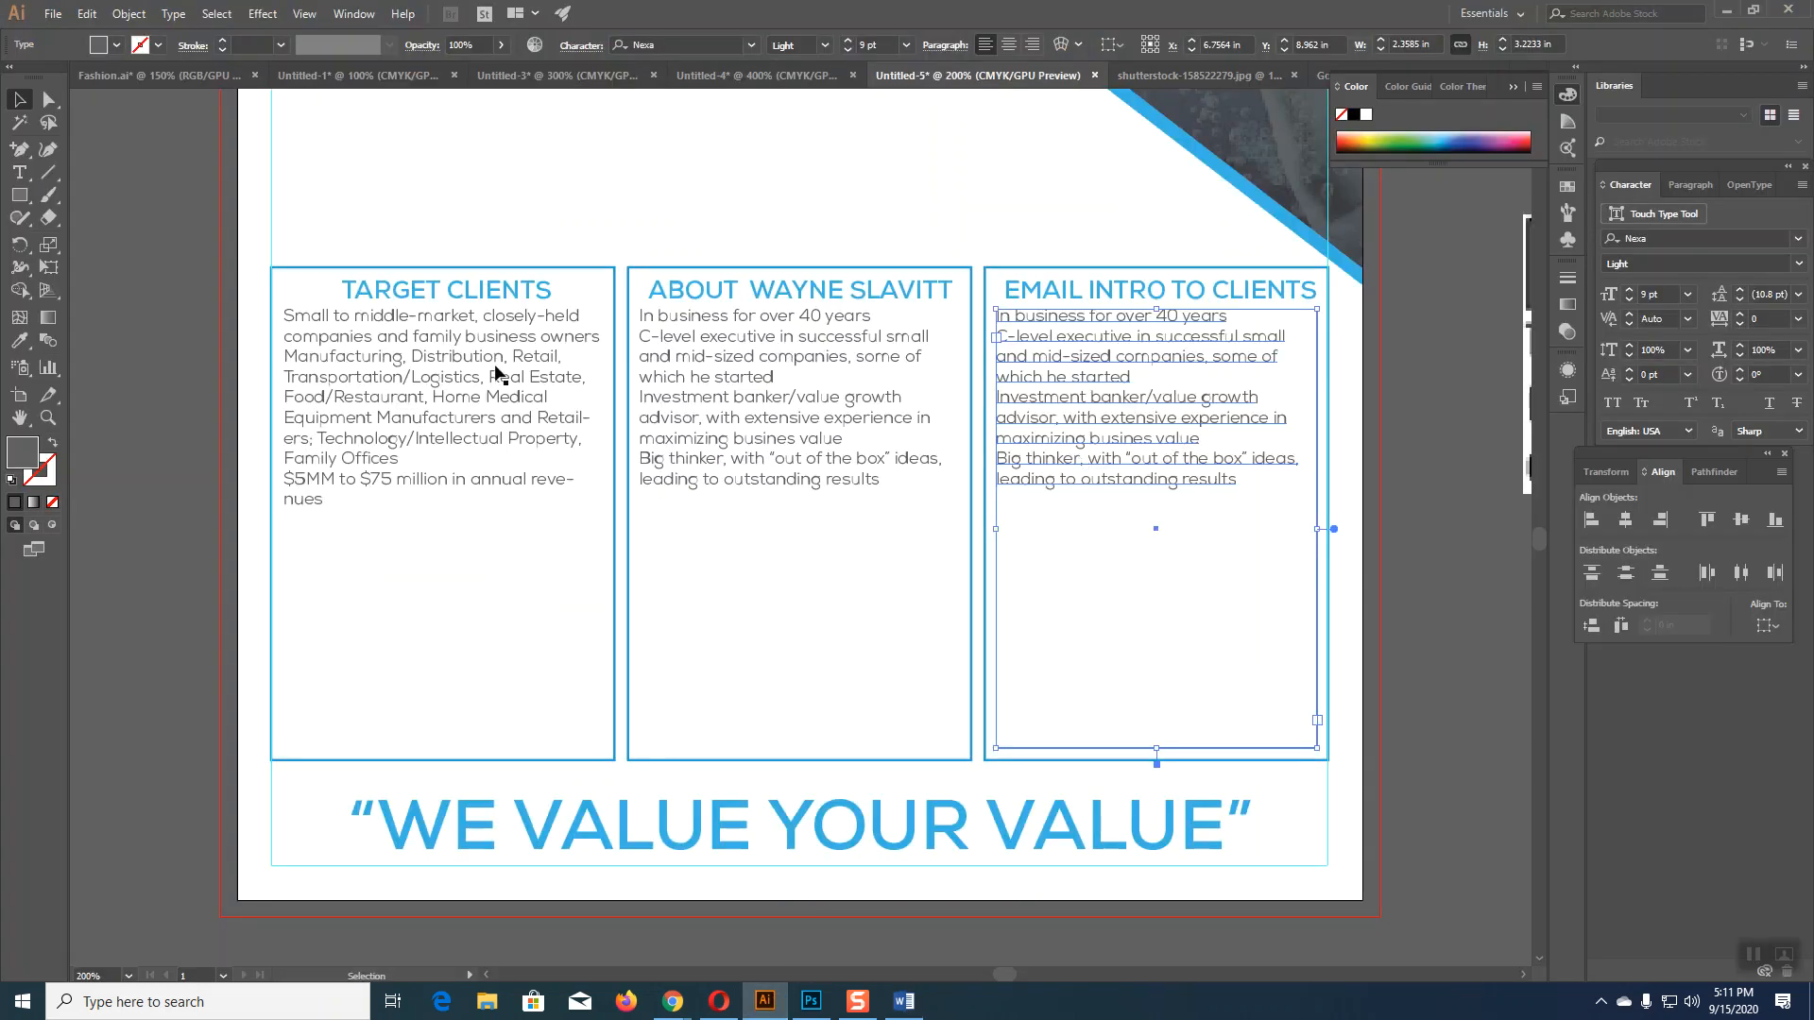
Step: Replace the EMAIL INTRO column's About points with the pasted email paragraph, then deselect
click(19, 172)
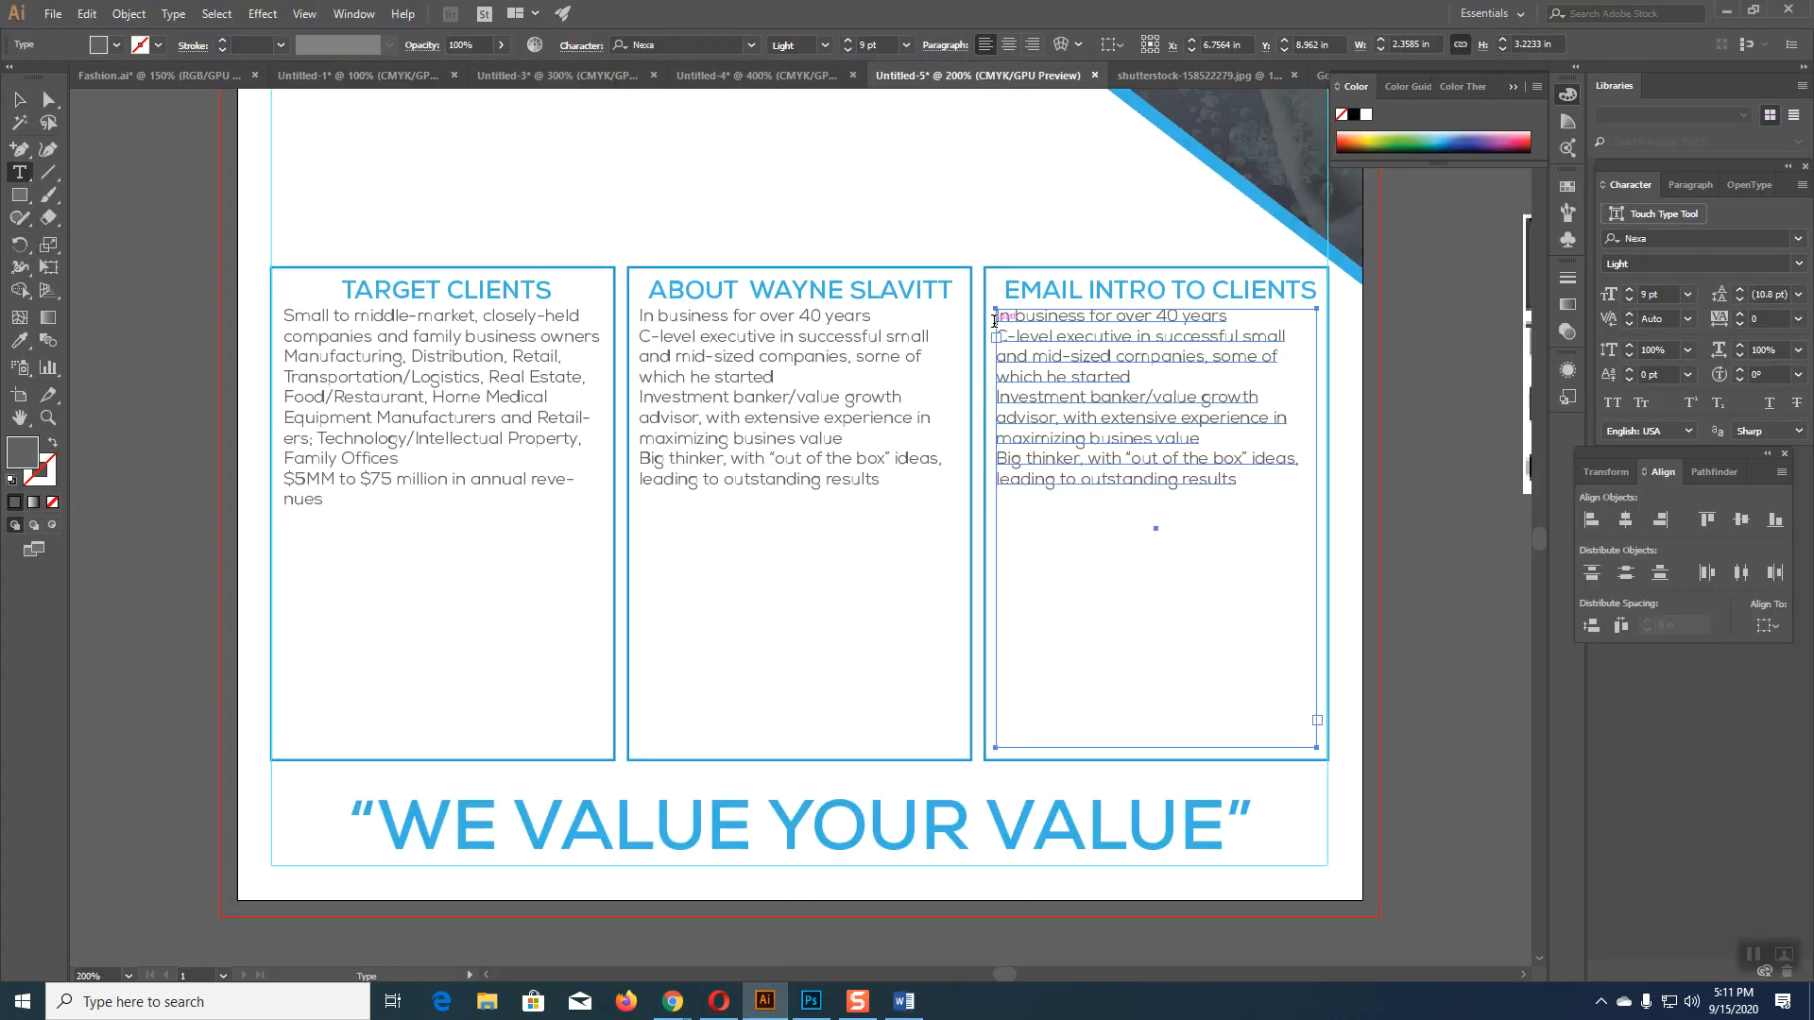
drag(996, 319, 1228, 496)
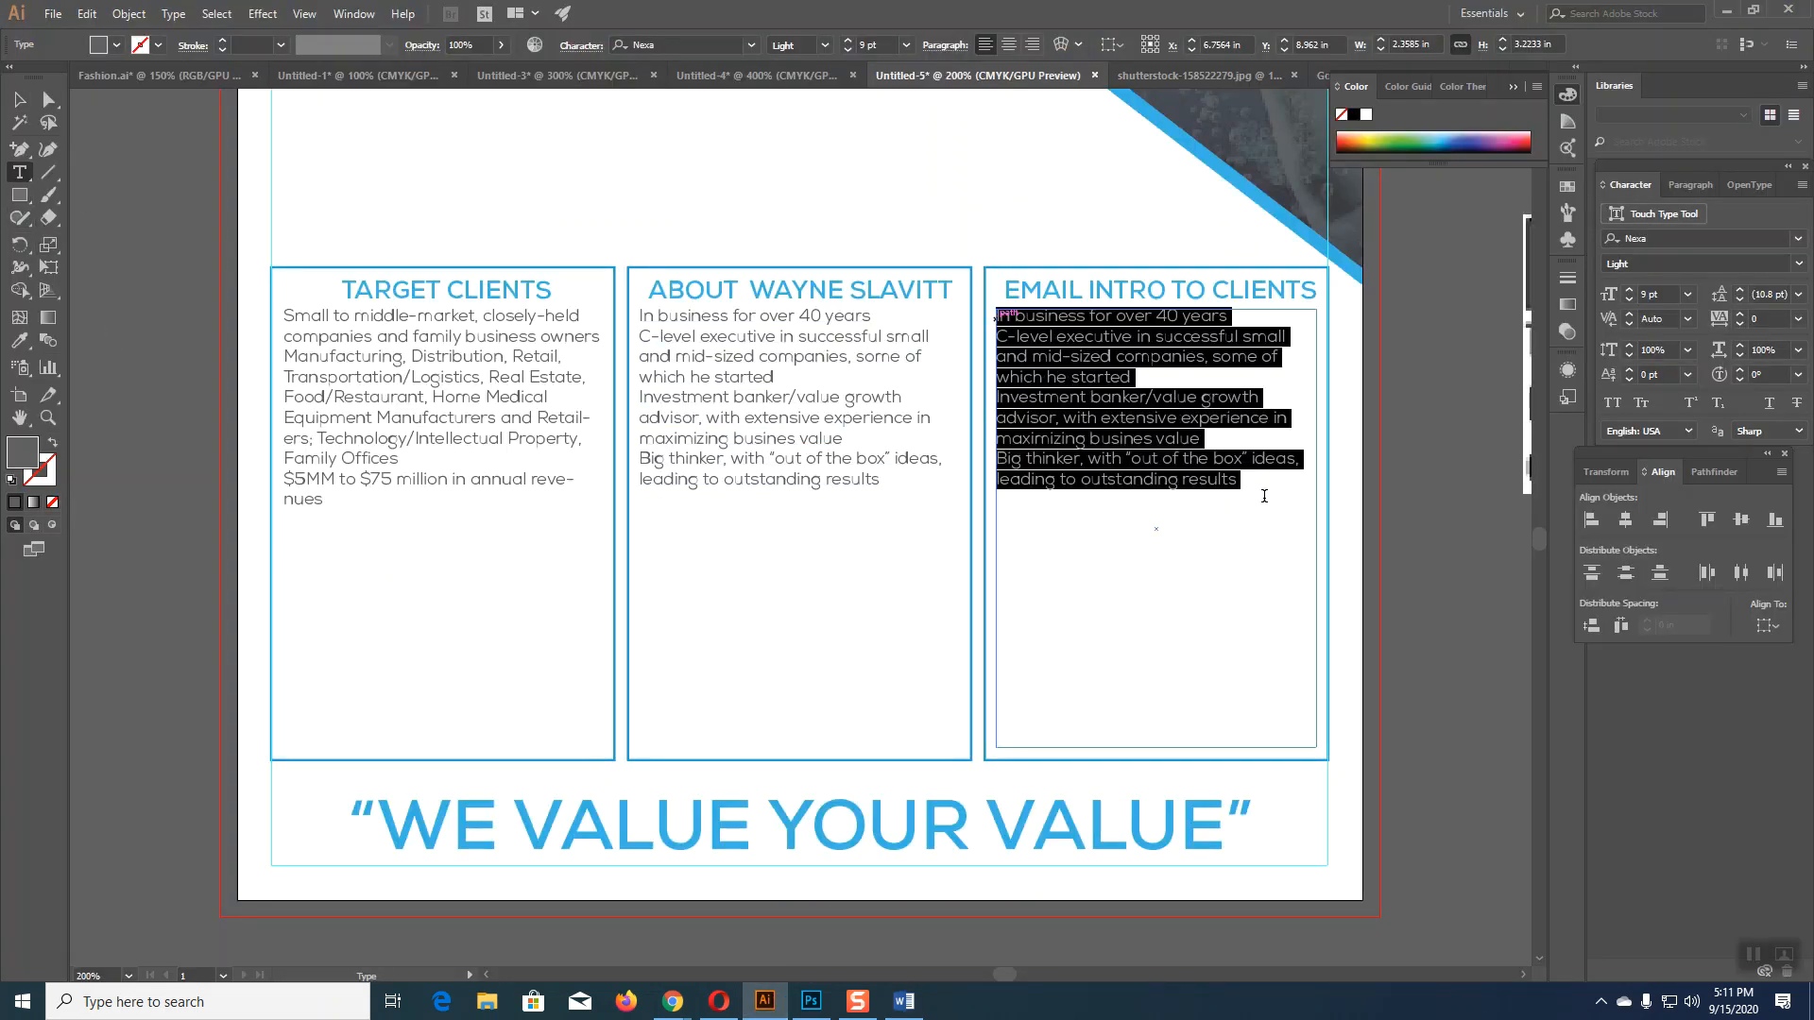
key(ctrl)
key(ctrl+v)
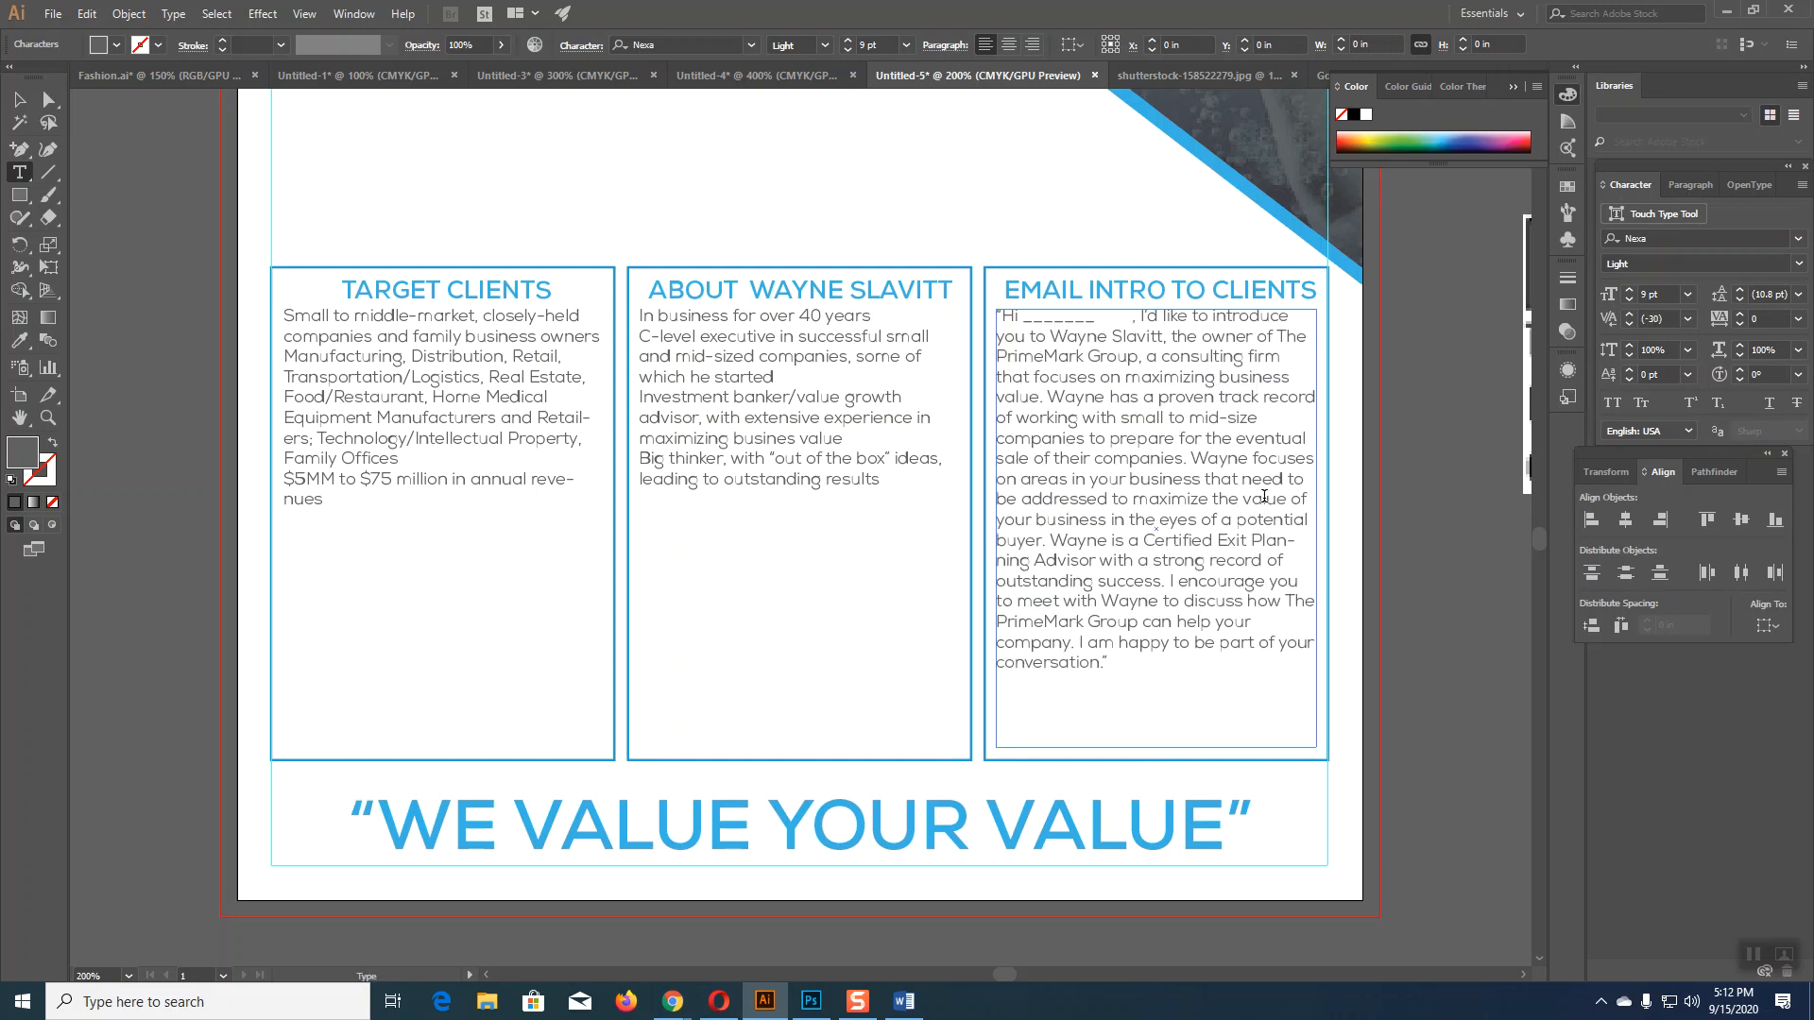
key(Escape)
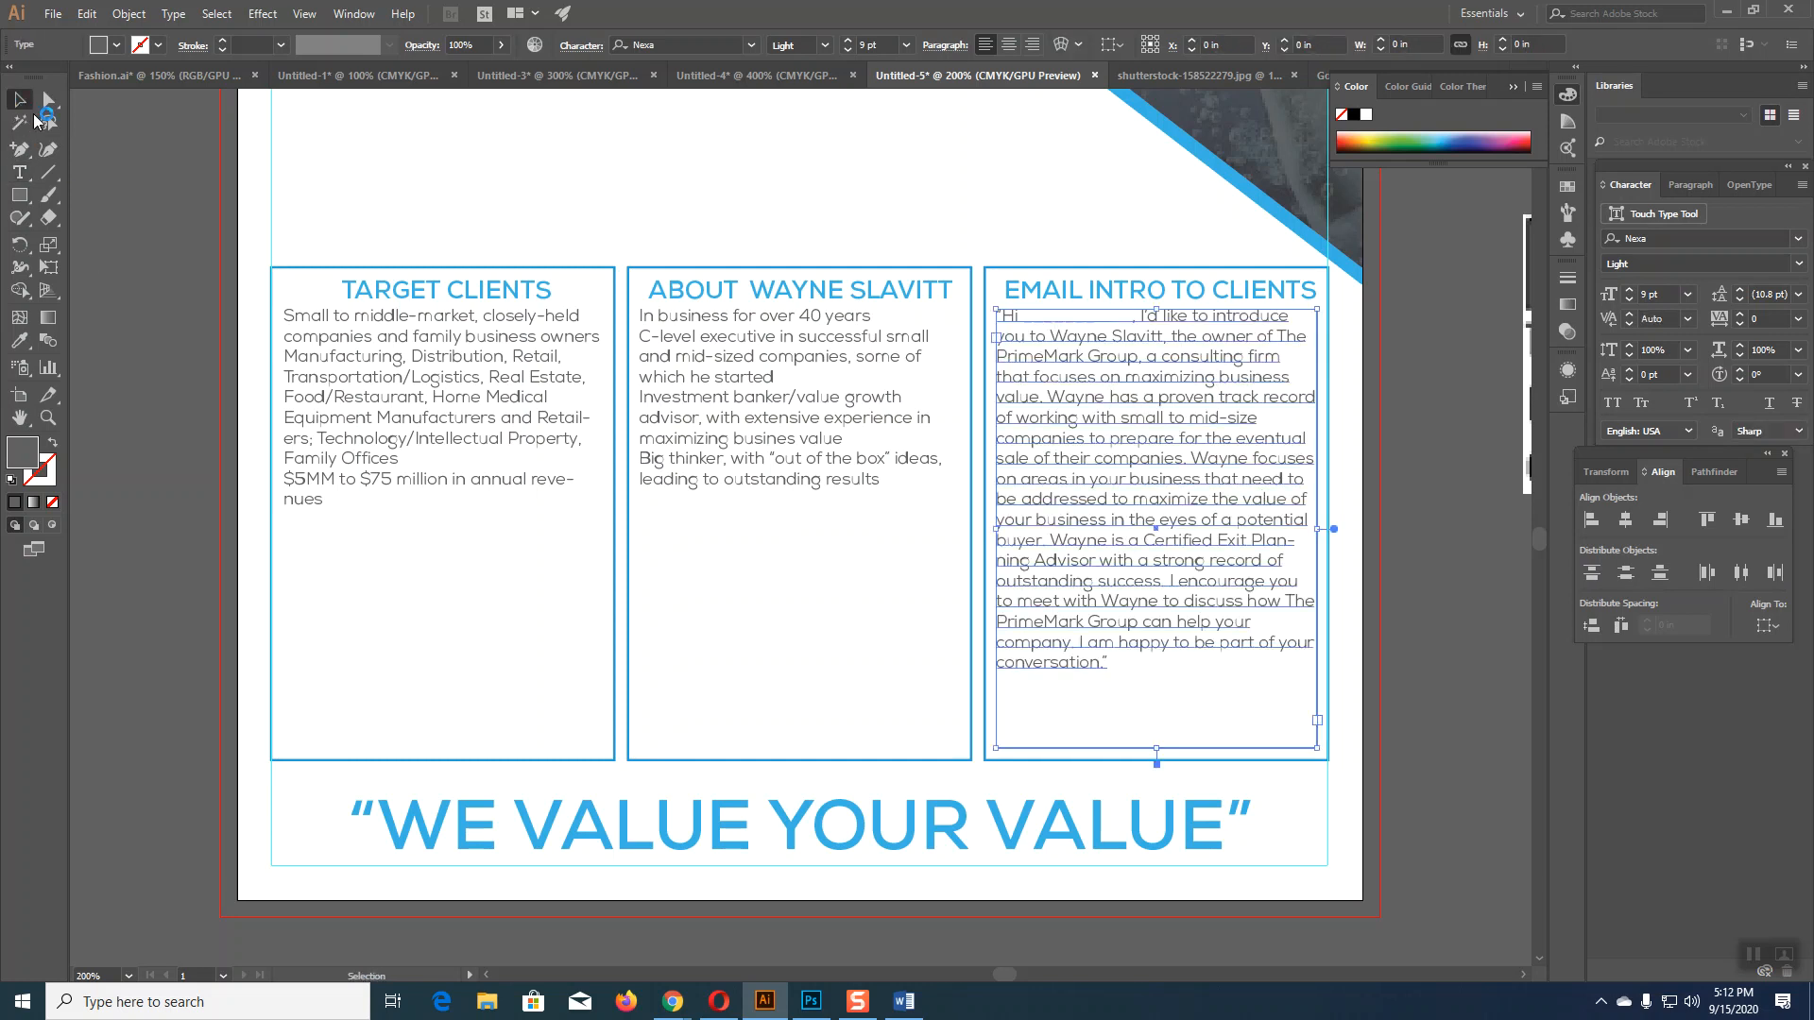
click(1417, 633)
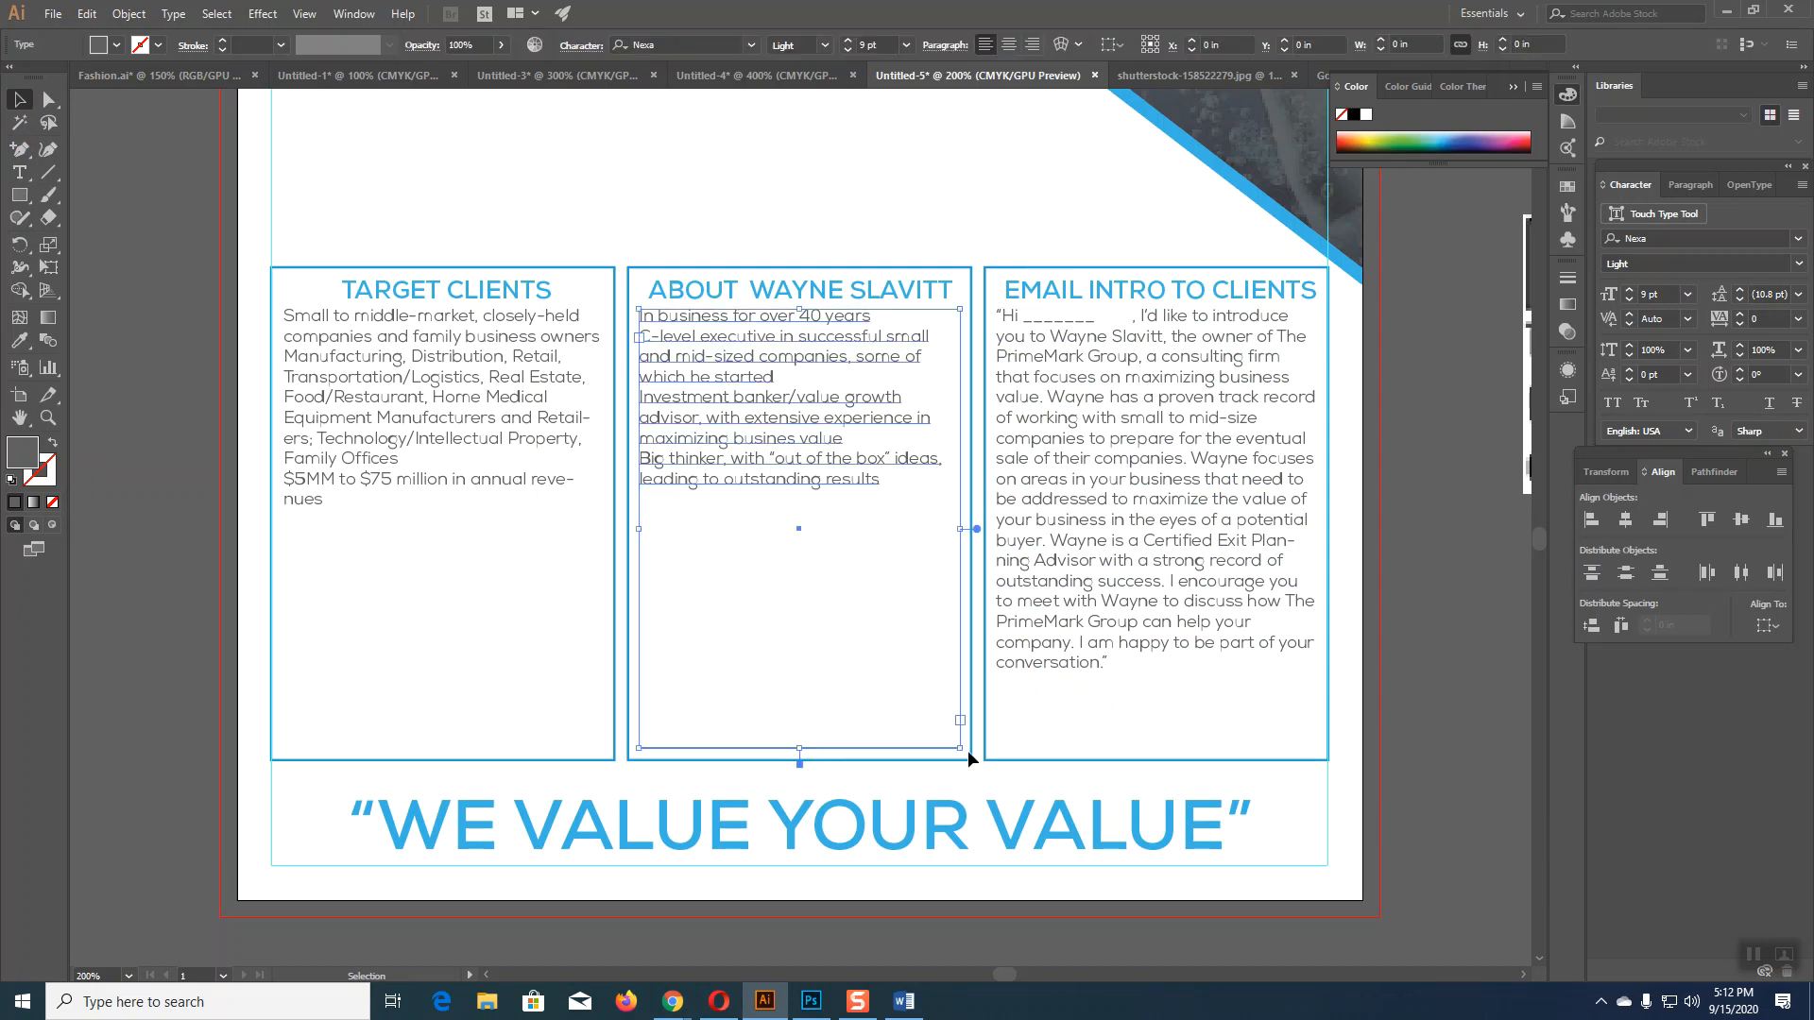
scroll(1415, 792, up, 1)
scroll(1415, 784, up, 10)
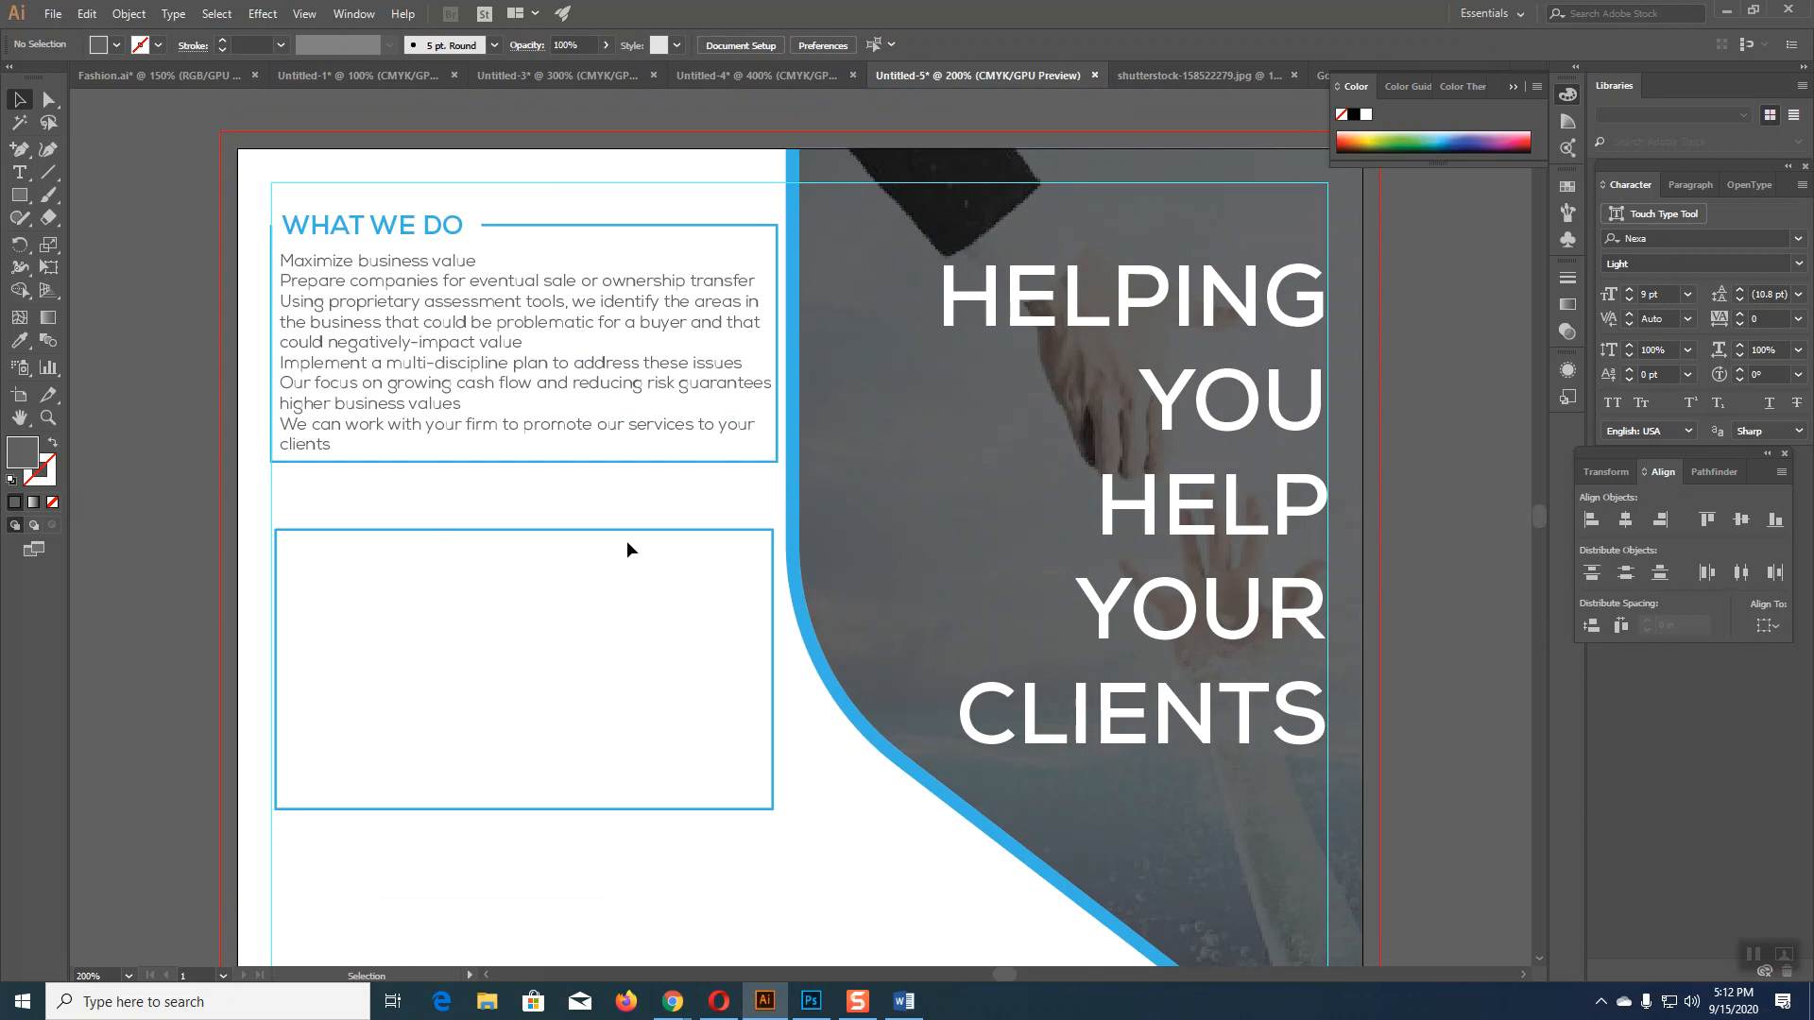
Step: Undo an accidental move of the headline block over the photo
drag(707, 531, 1443, 565)
scroll(1162, 321, down, 5)
drag(1158, 317, 1443, 354)
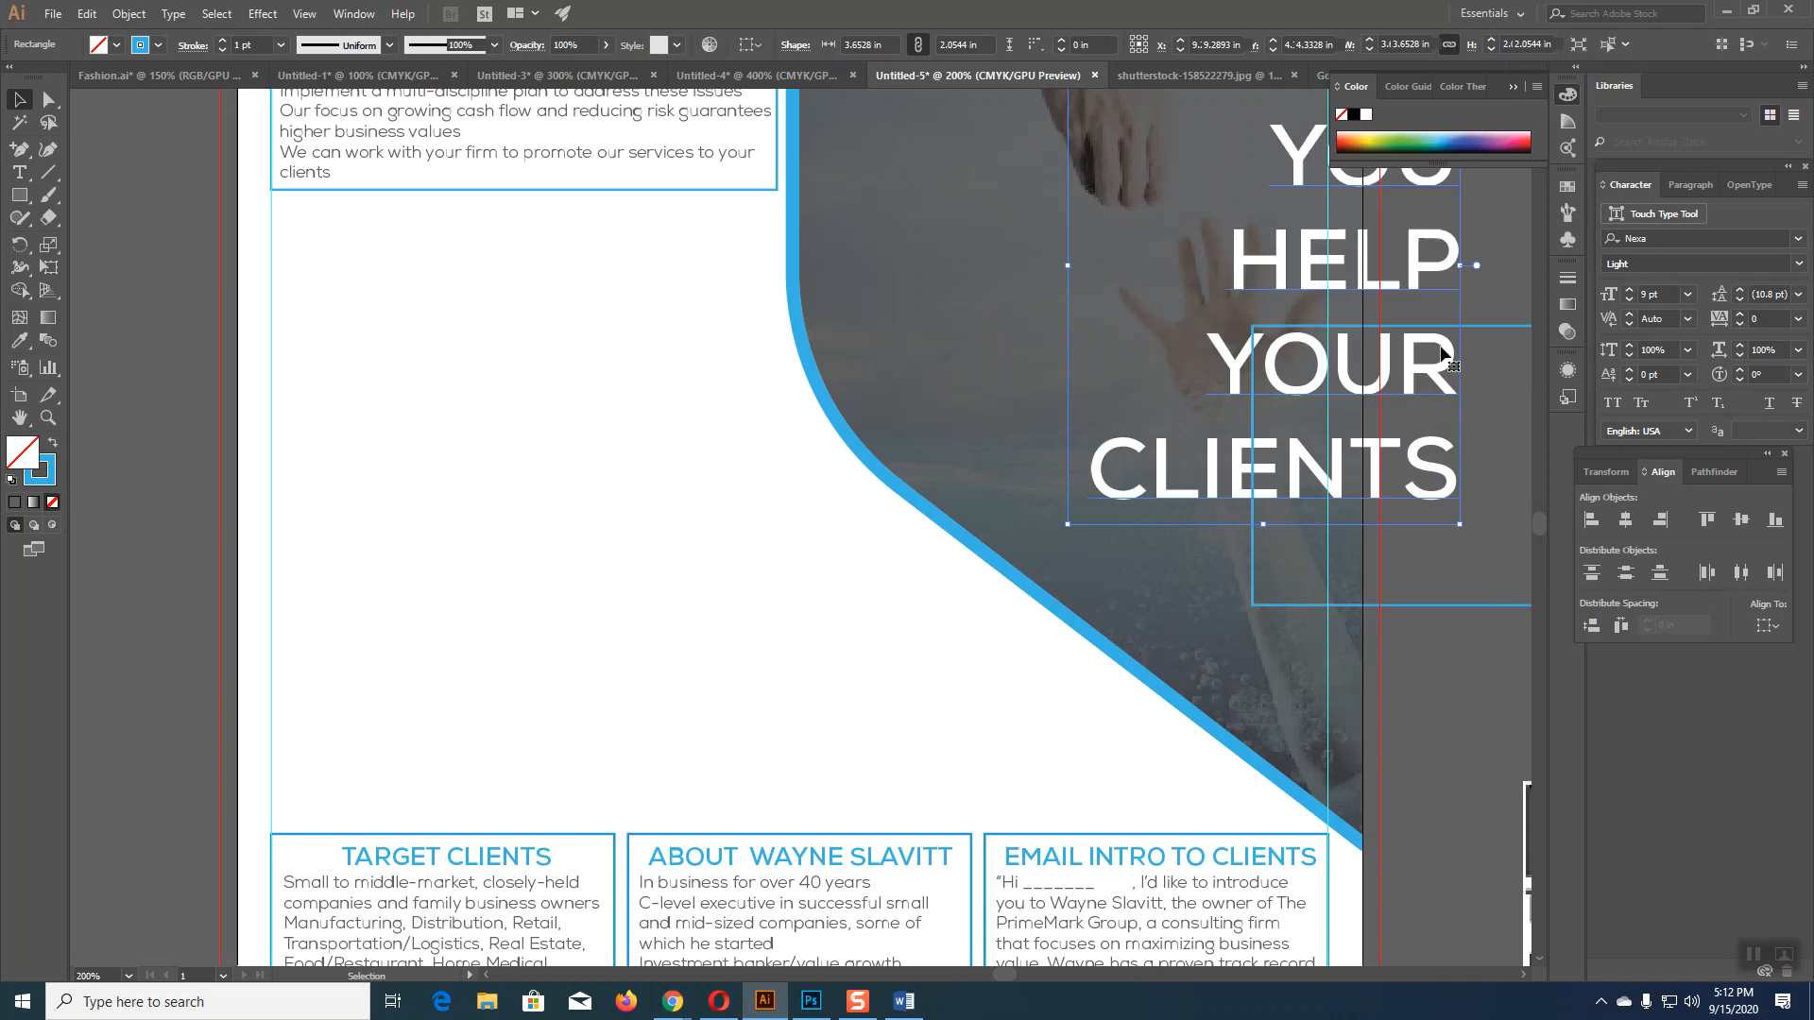
key(ctrl+z)
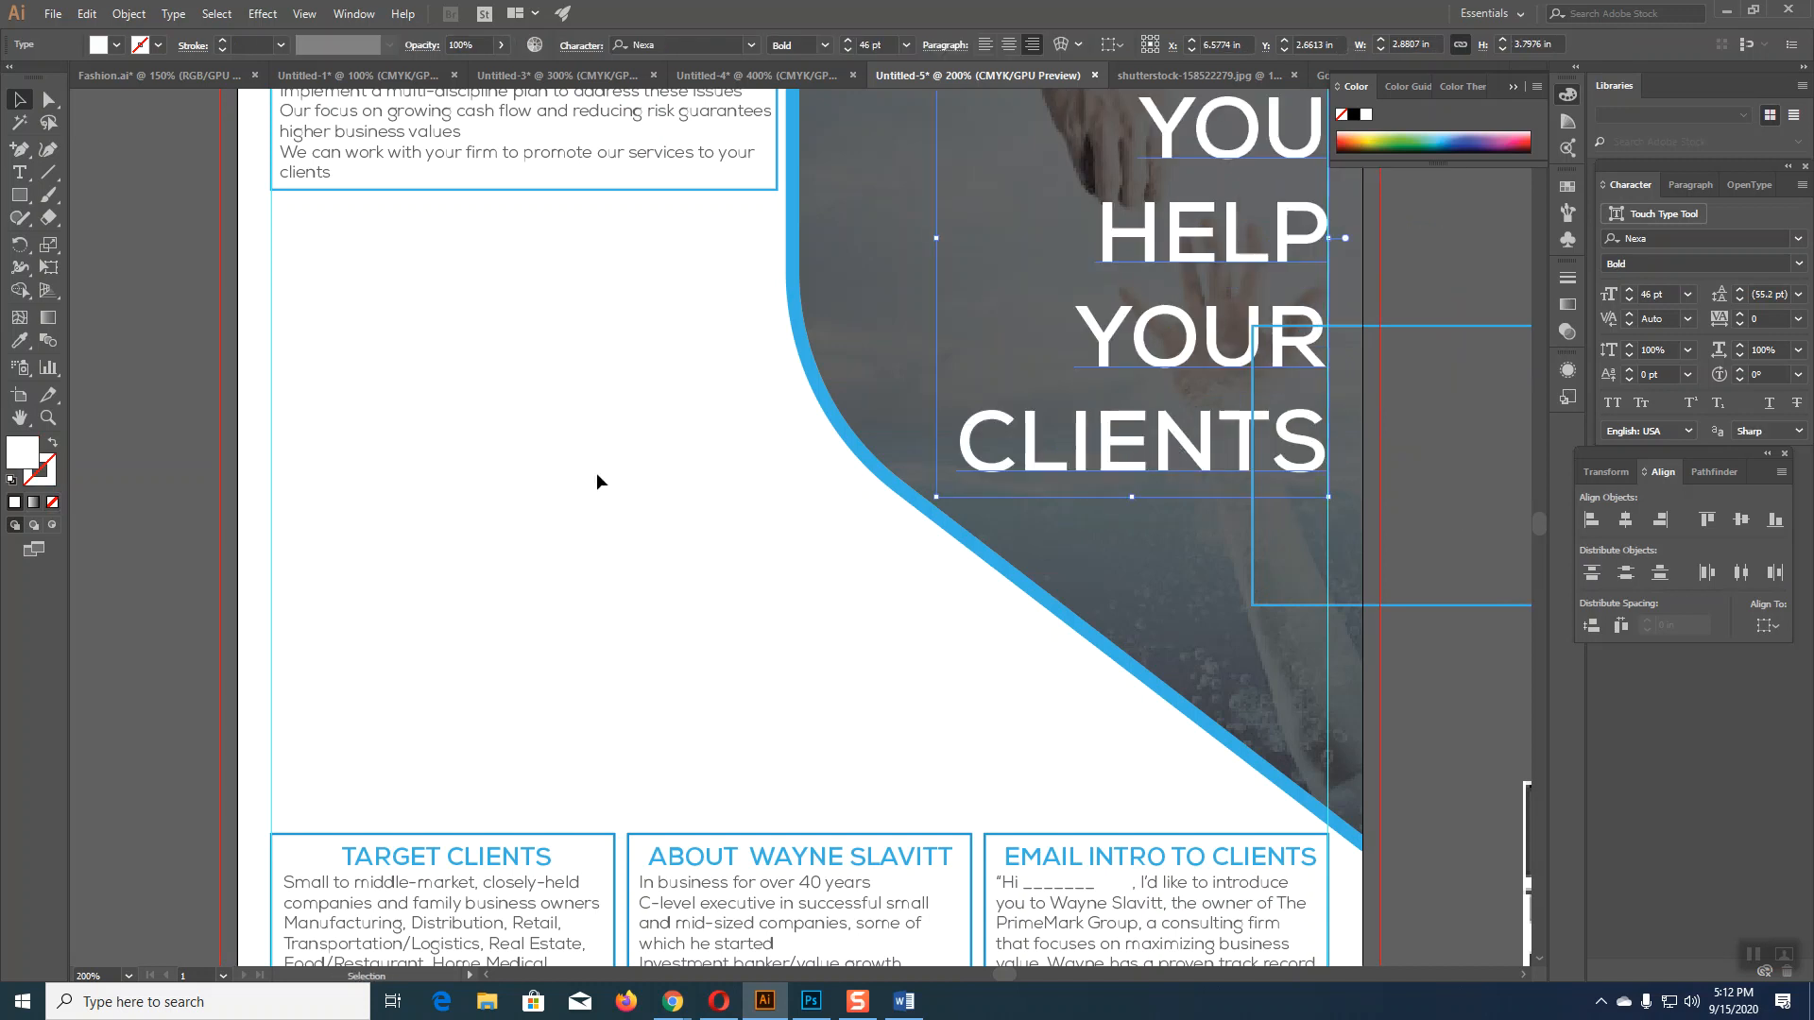
scroll(595, 529, up, 5)
scroll(595, 529, left, 2)
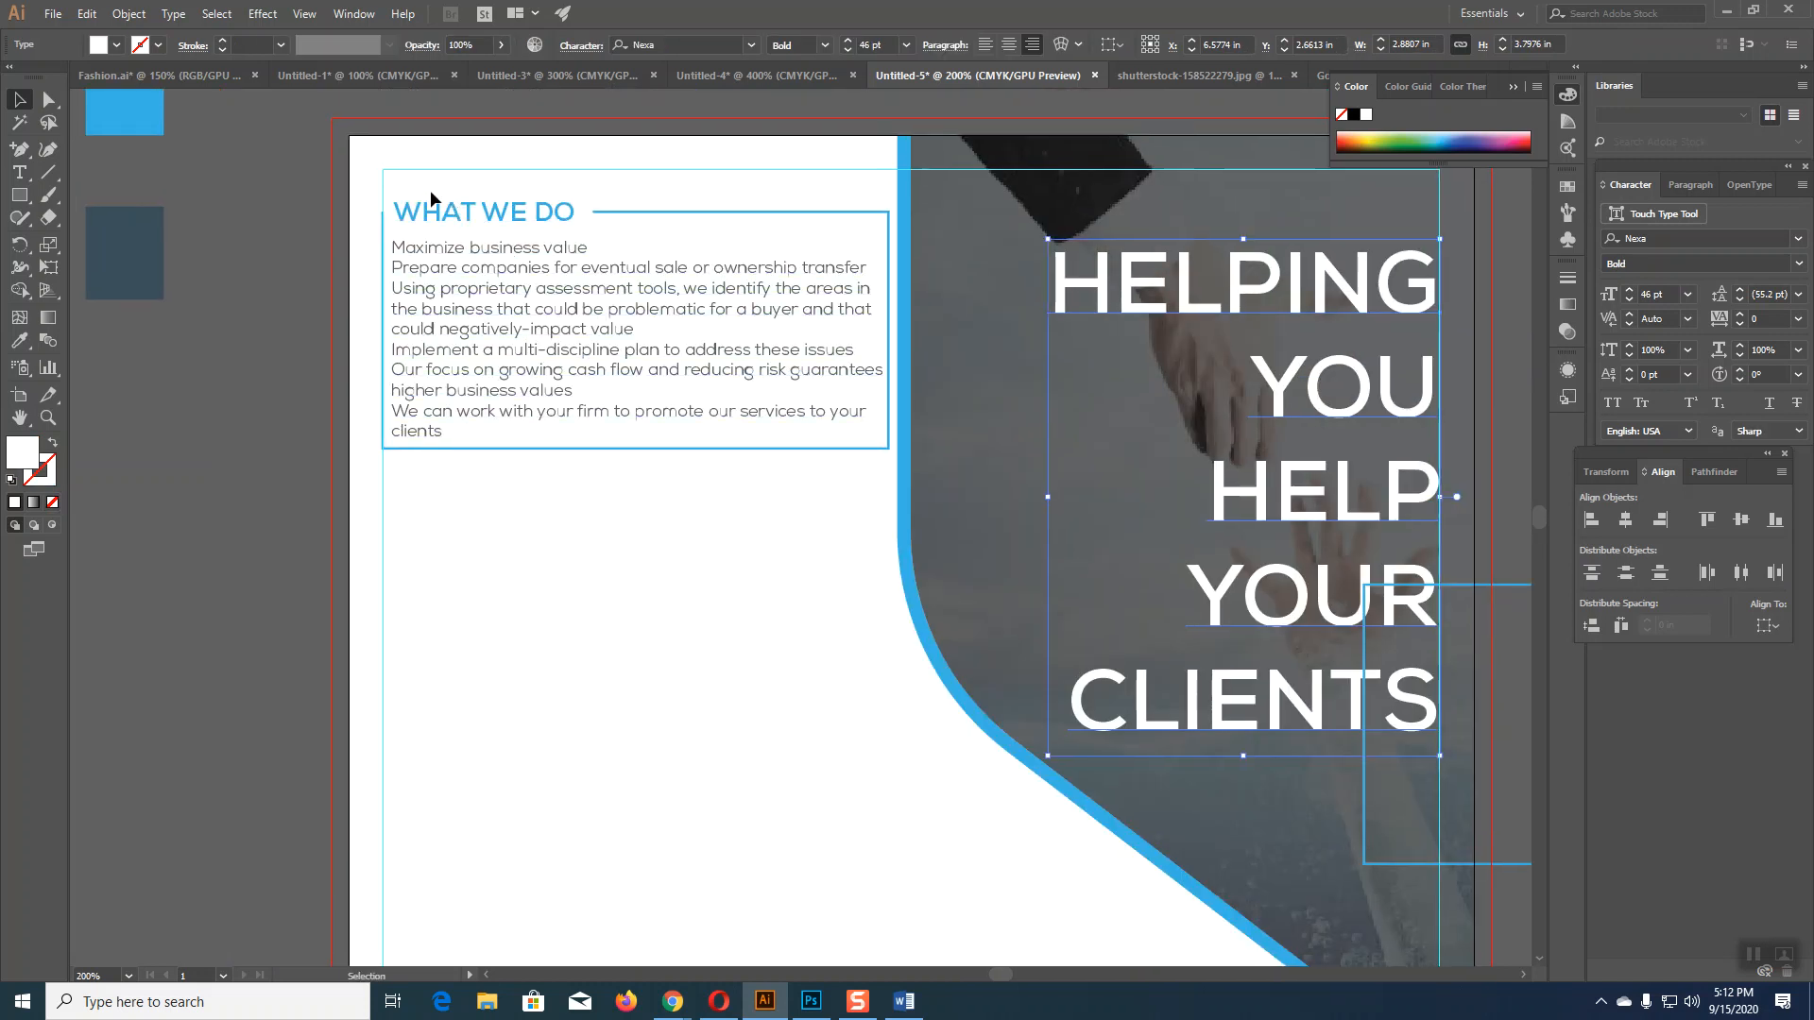
Step: Duplicate the WHAT WE DO heading and body text below the original, nudged slightly left
drag(401, 181, 616, 375)
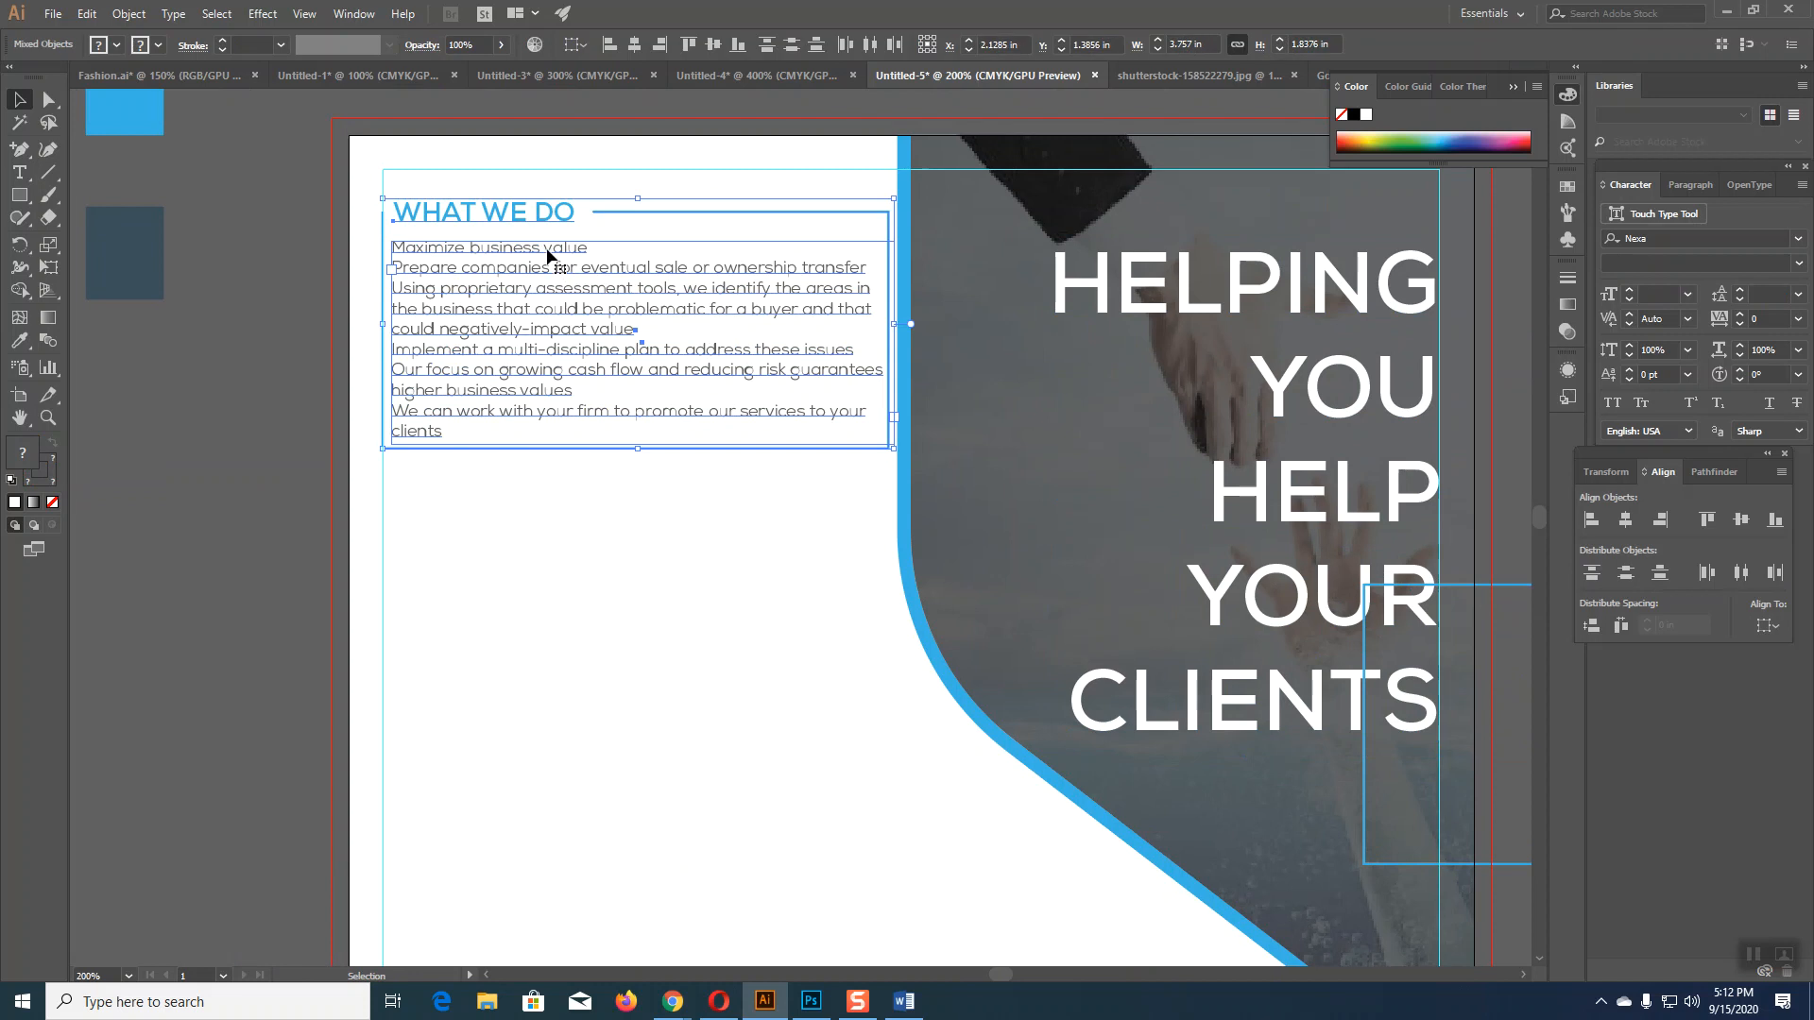
drag(549, 253, 553, 541)
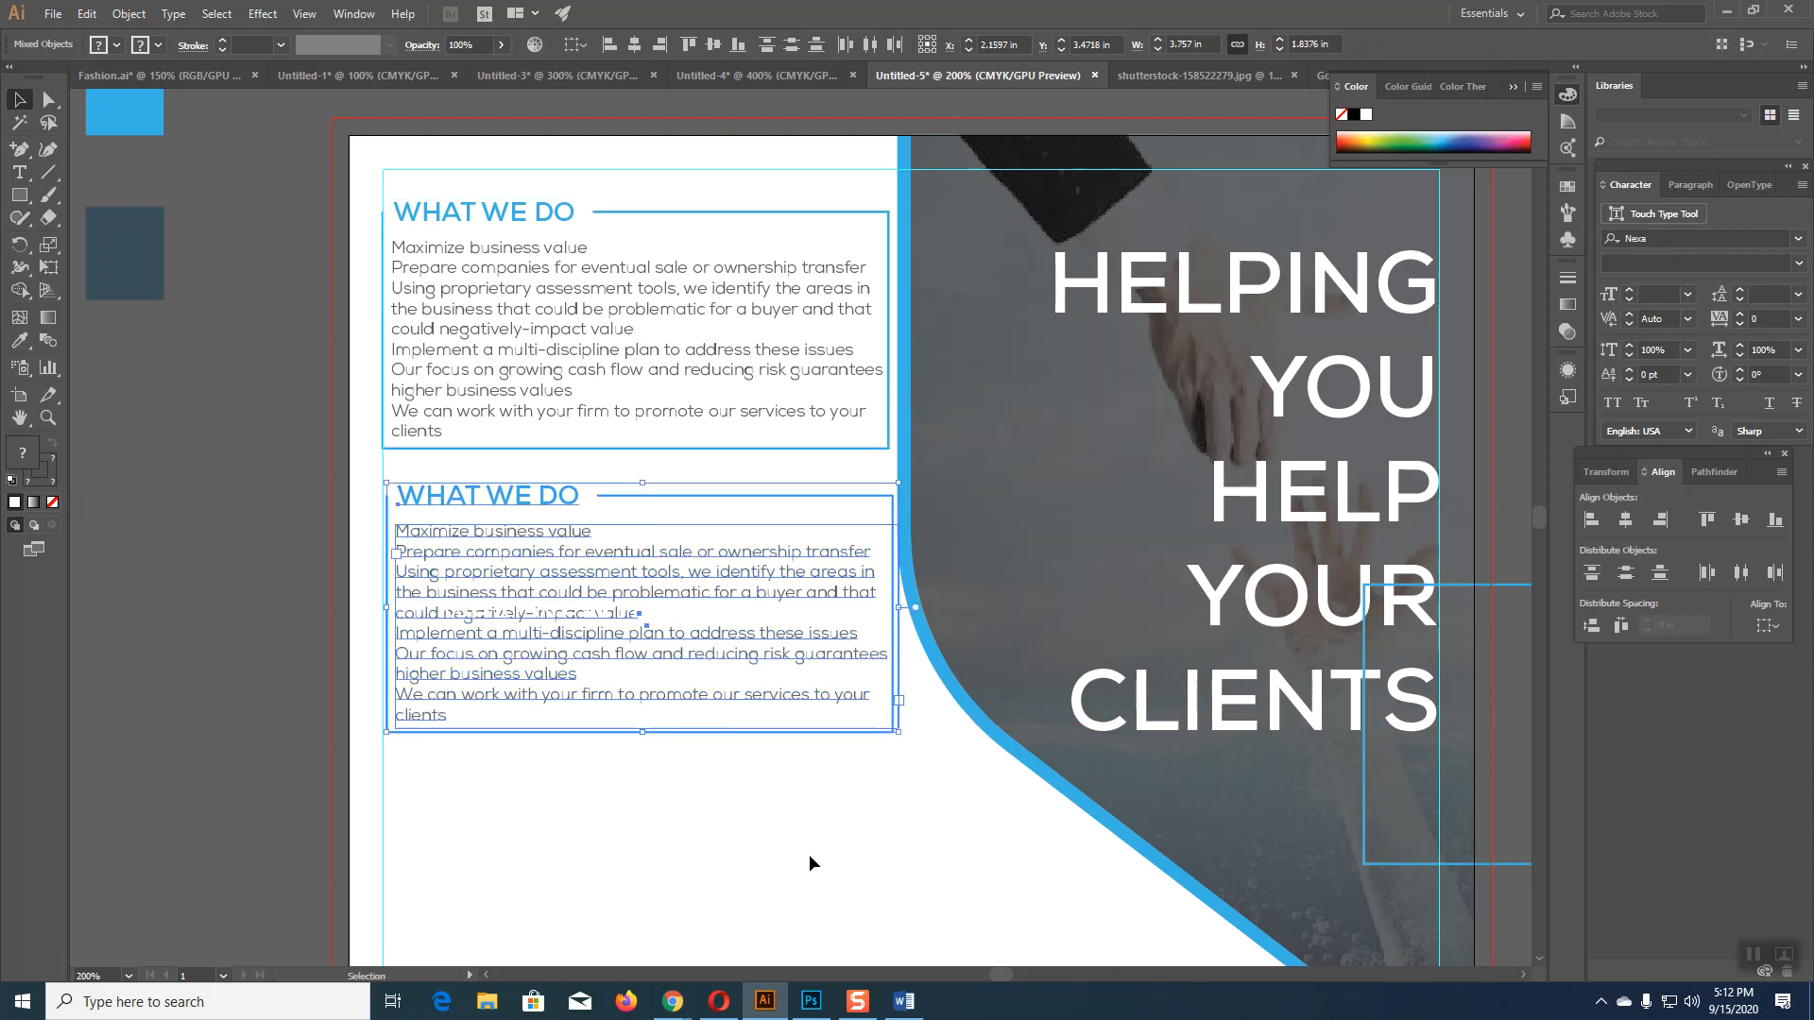
key(Left)
key(Left)
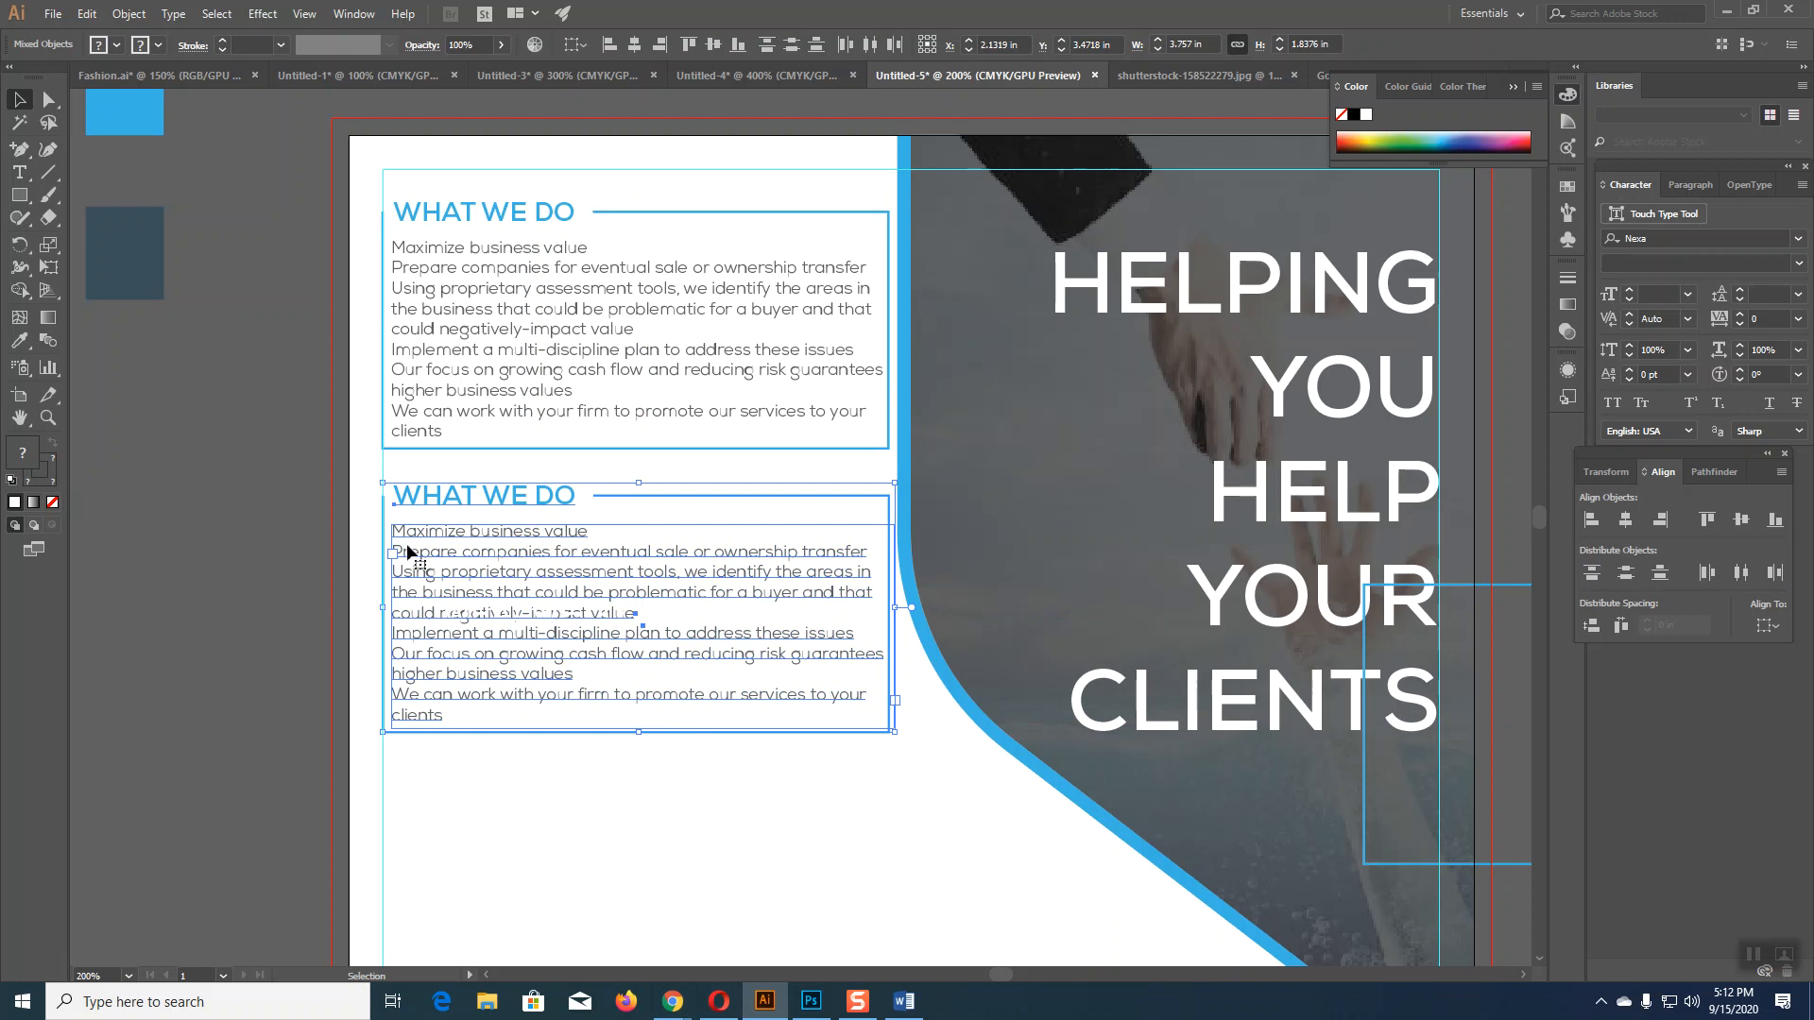
click(257, 546)
Step: Pan to view the colour swatches, the reference design and the second WHAT WE DO box
scroll(257, 547, down, 2)
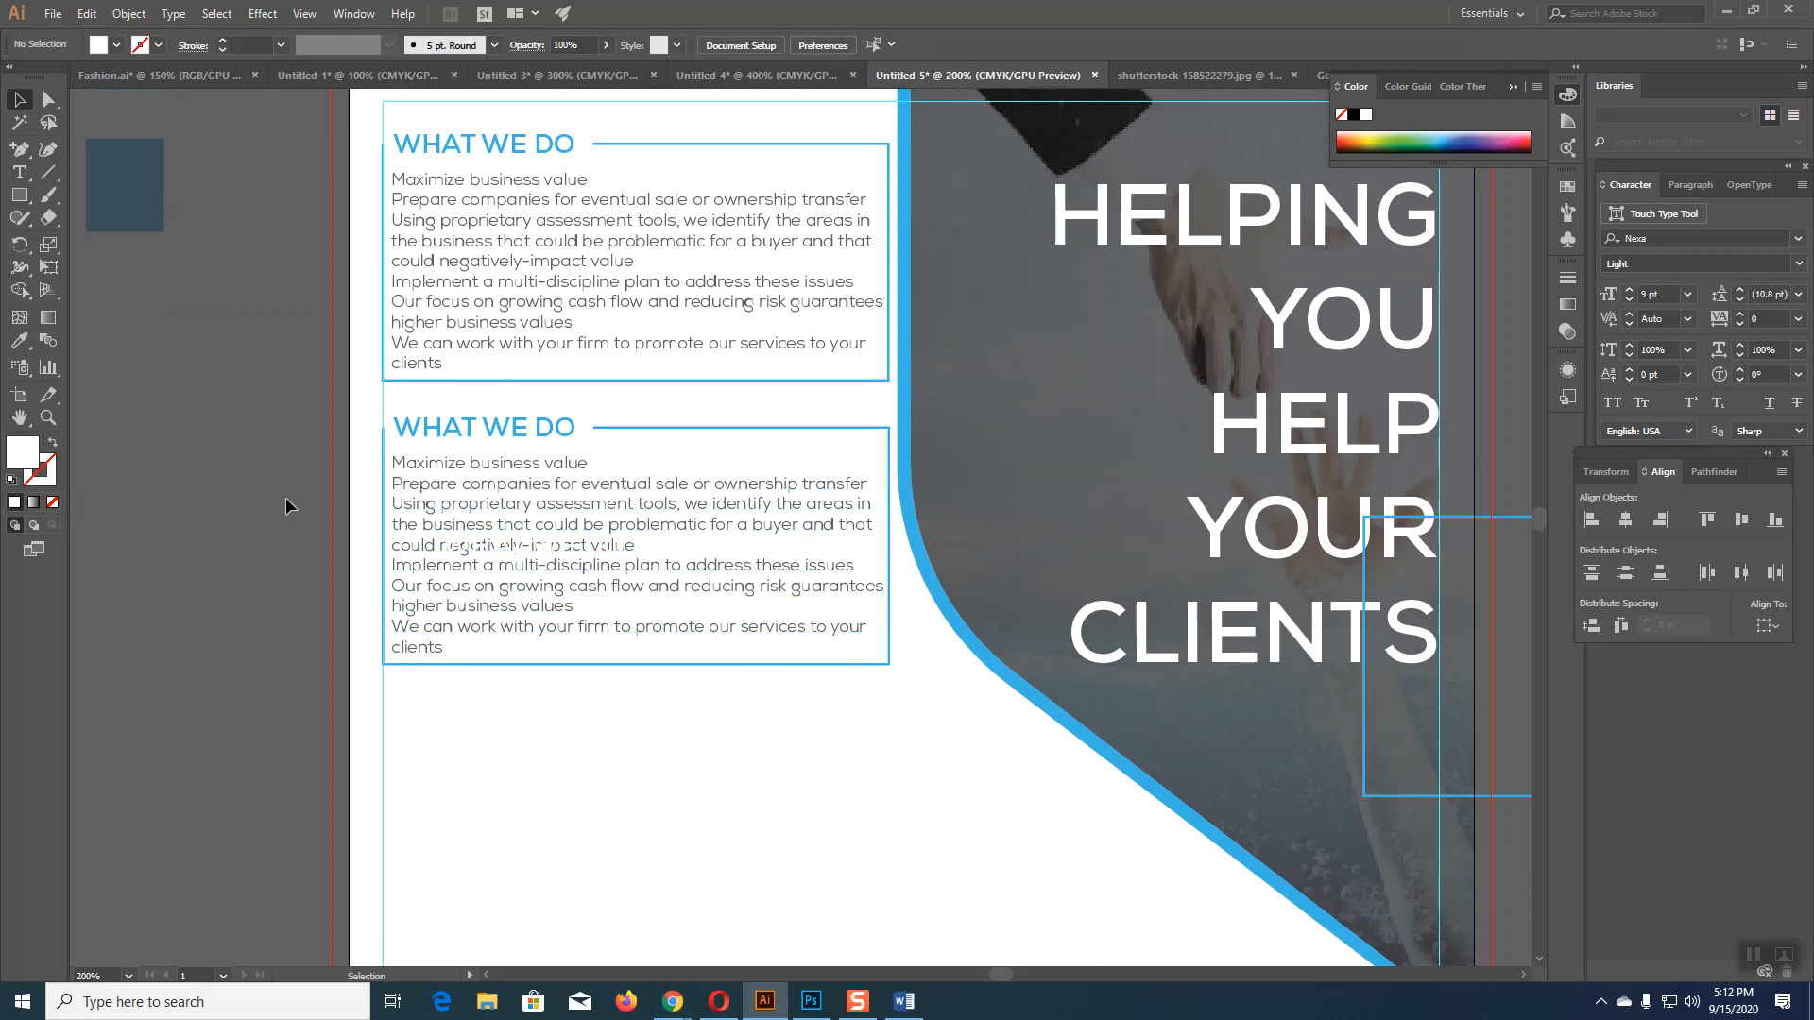
drag(312, 489, 908, 583)
drag(734, 321, 899, 718)
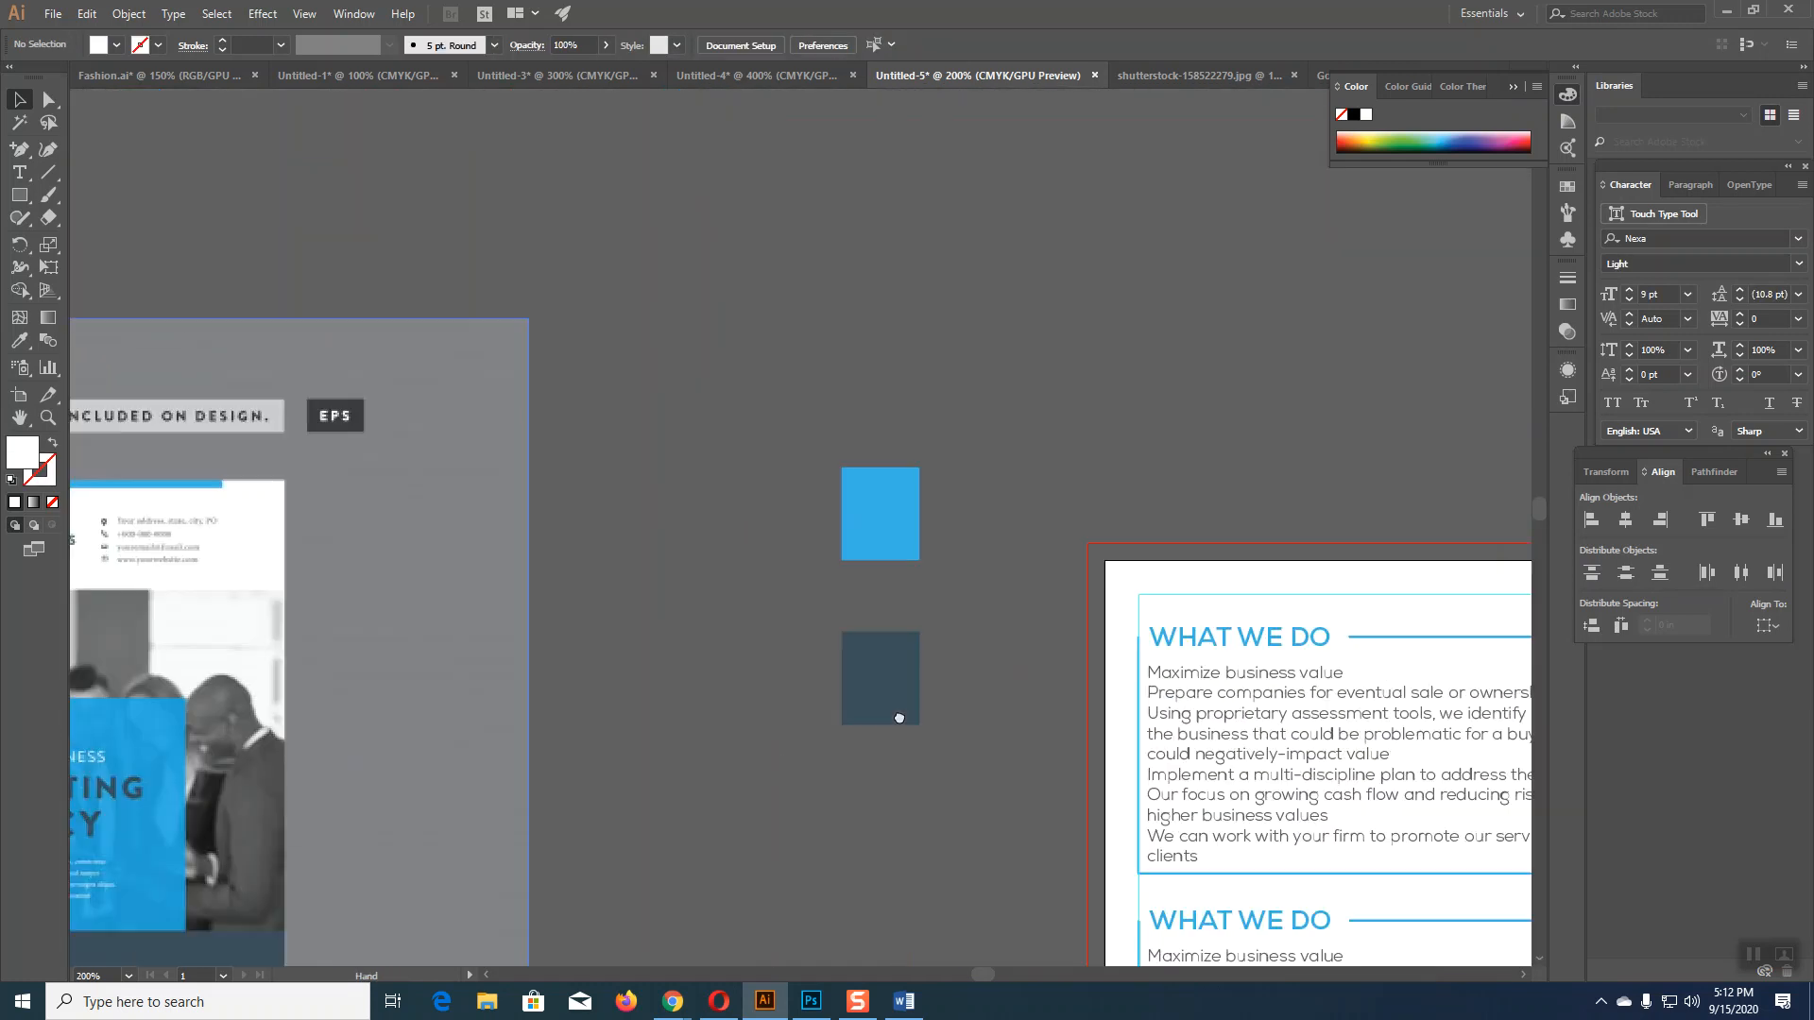
drag(678, 785, 882, 633)
drag(1028, 818, 806, 259)
drag(915, 777, 790, 393)
drag(1131, 249, 810, 587)
scroll(768, 621, up, 3)
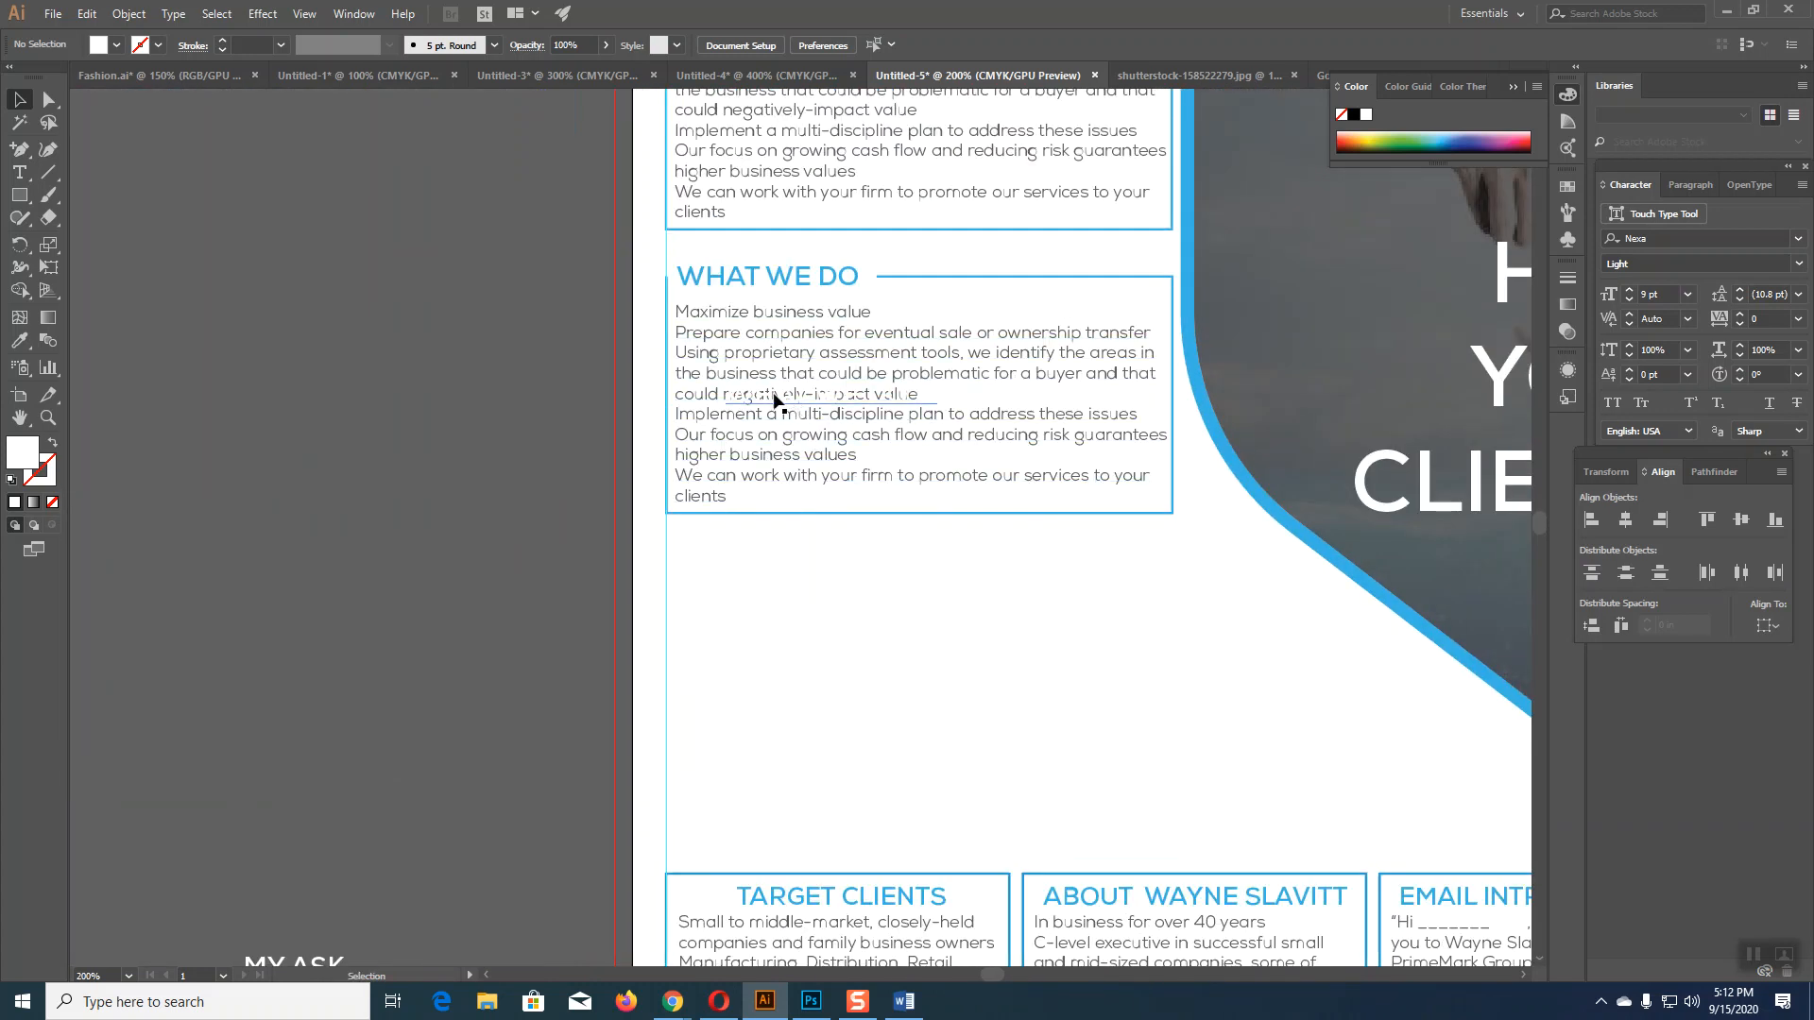
Step: Move the spare white heading text to the pasteboard and retitle the second box's heading WHAT WE DO IT
drag(768, 393, 319, 218)
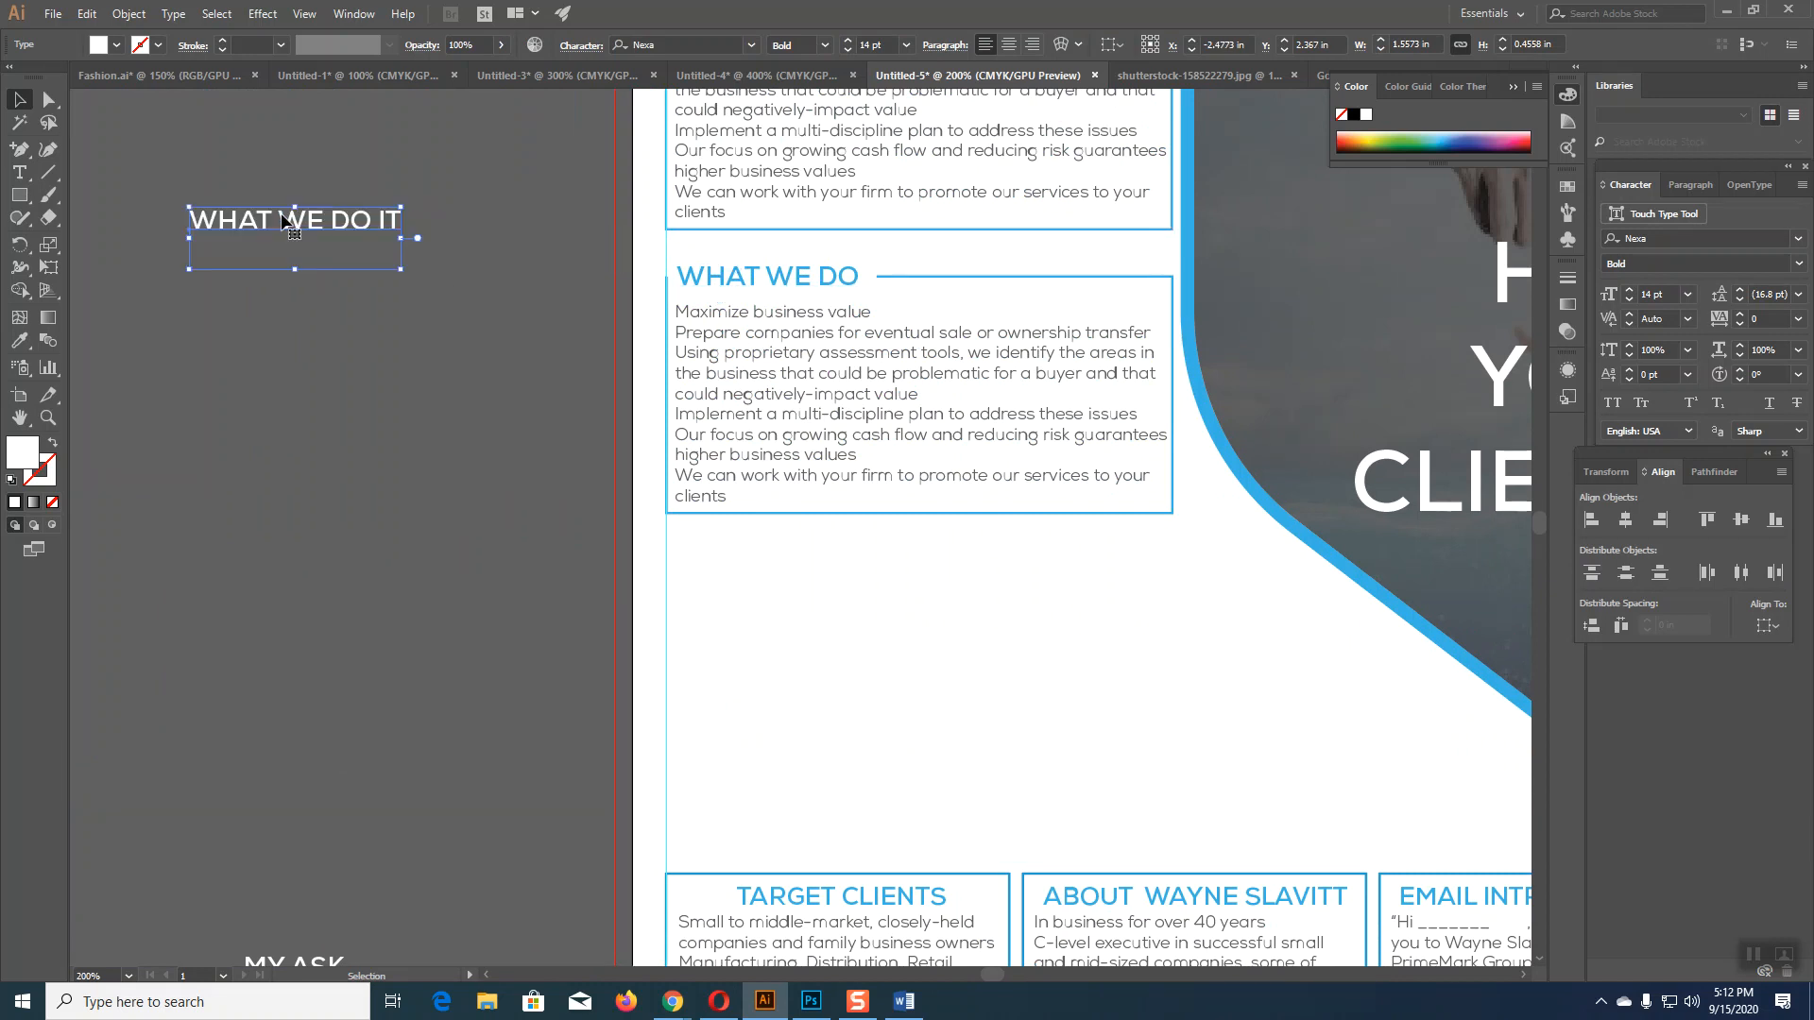
click(18, 174)
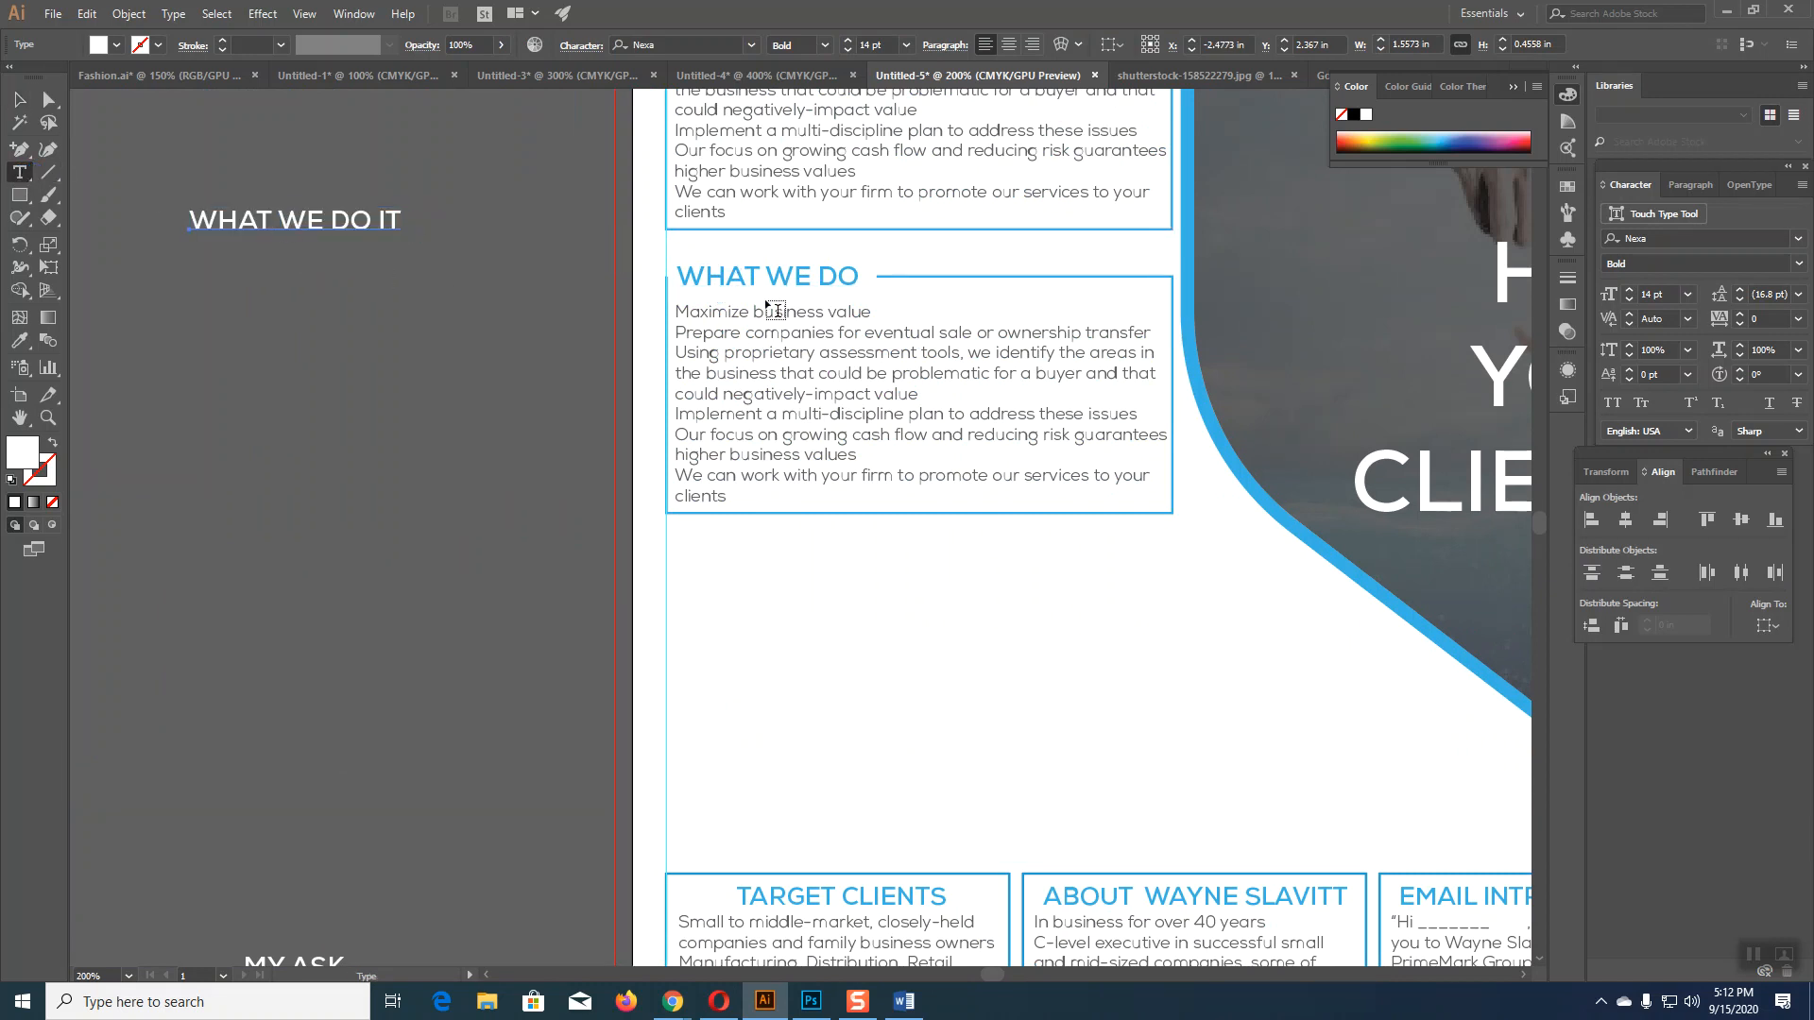
click(855, 276)
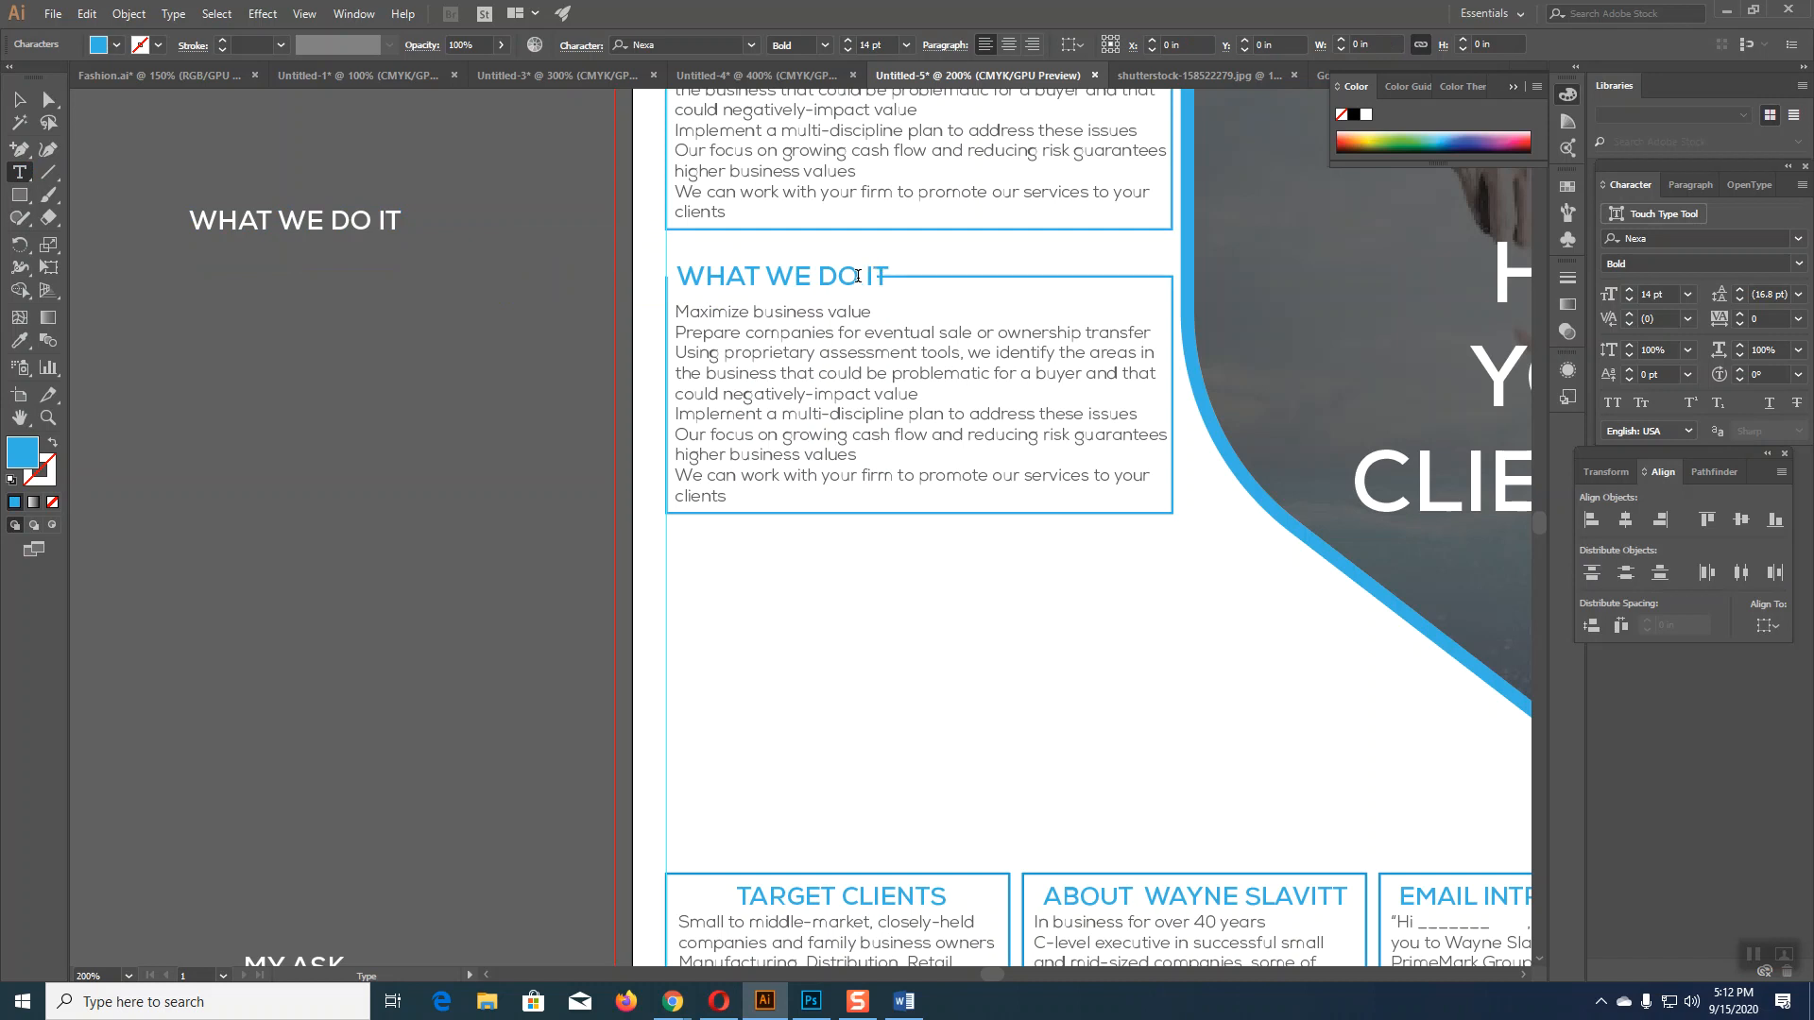
Step: Add an anchor point to the box's top edge beside the heading, then bring Word forward
click(18, 148)
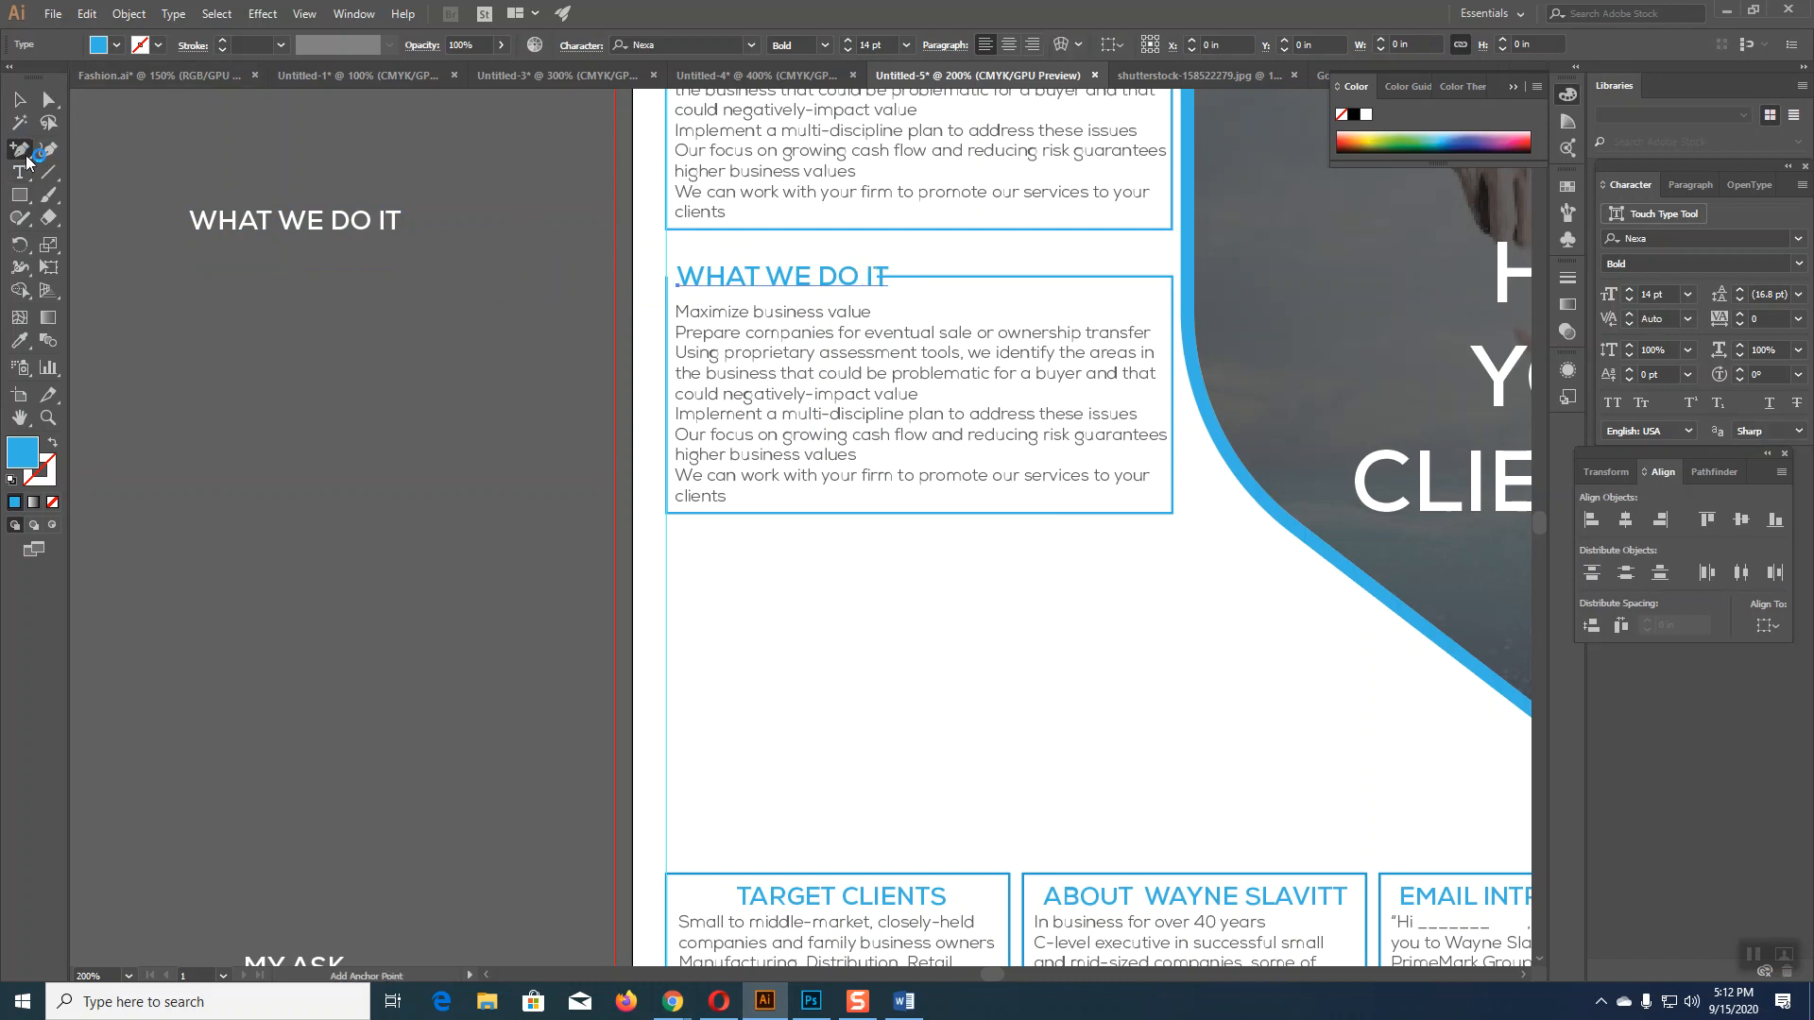
click(911, 276)
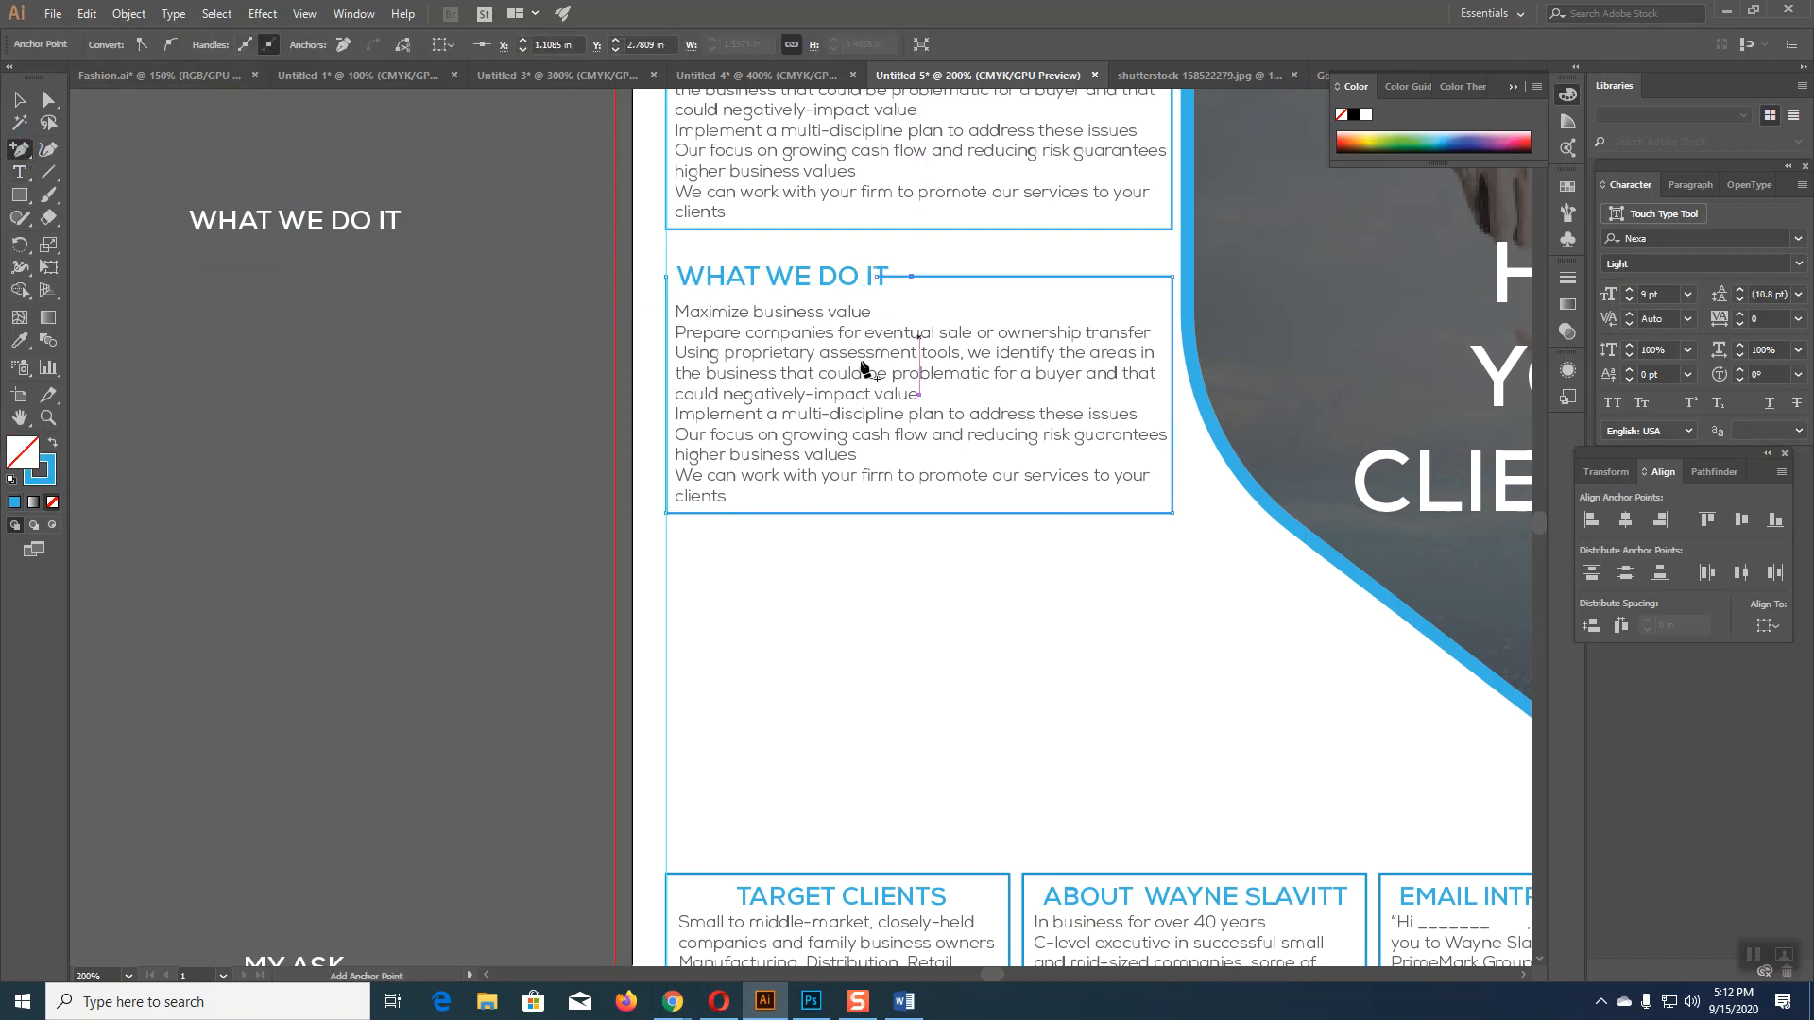
click(48, 100)
click(226, 354)
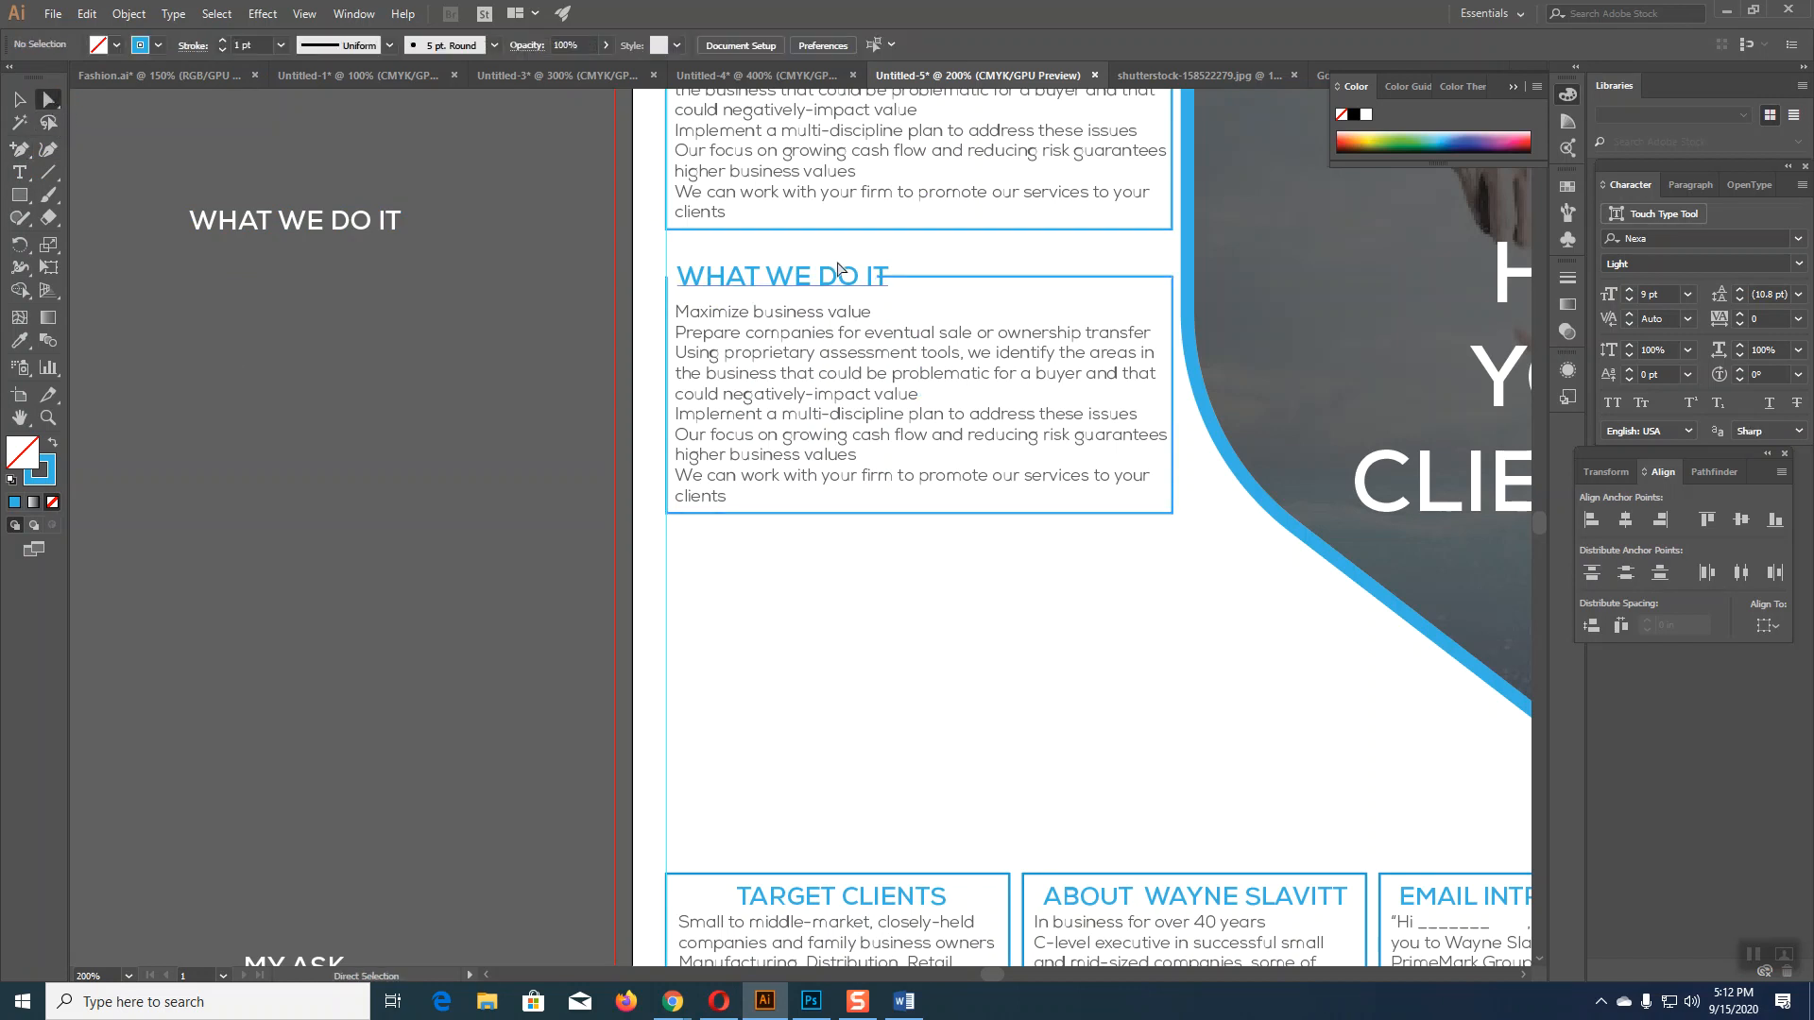
click(891, 280)
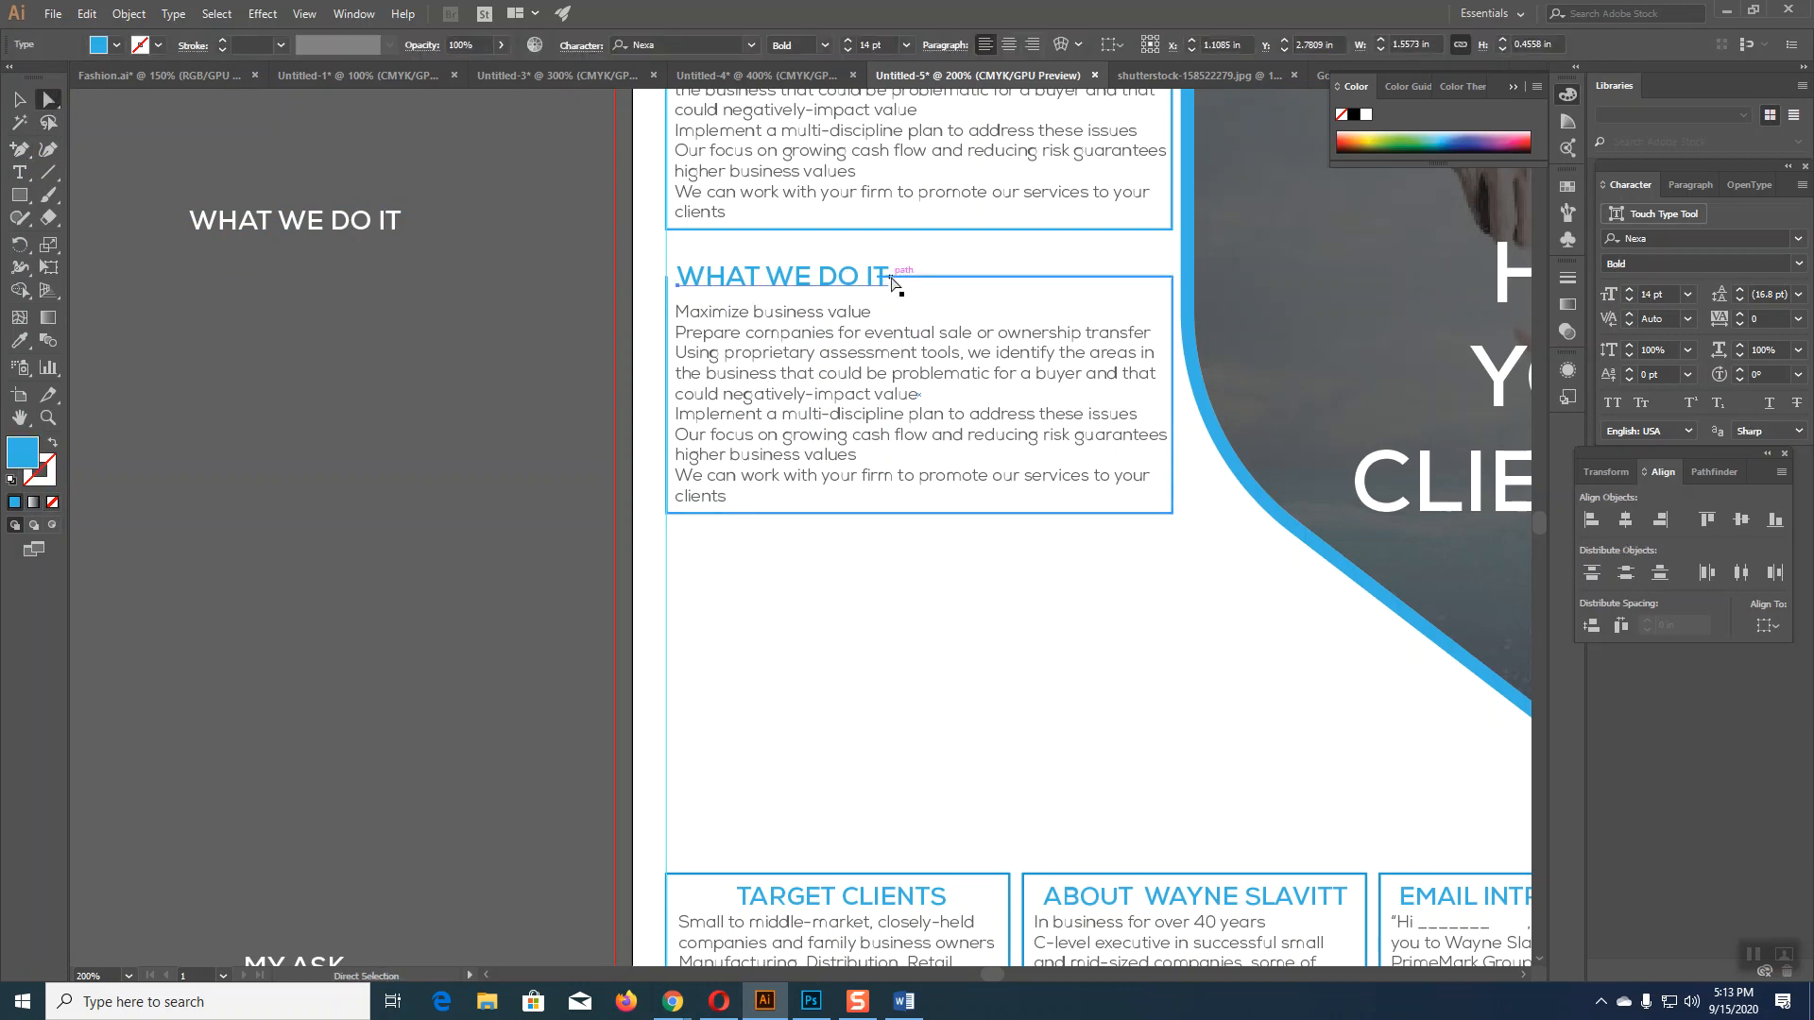
key(ctrl+shift+a)
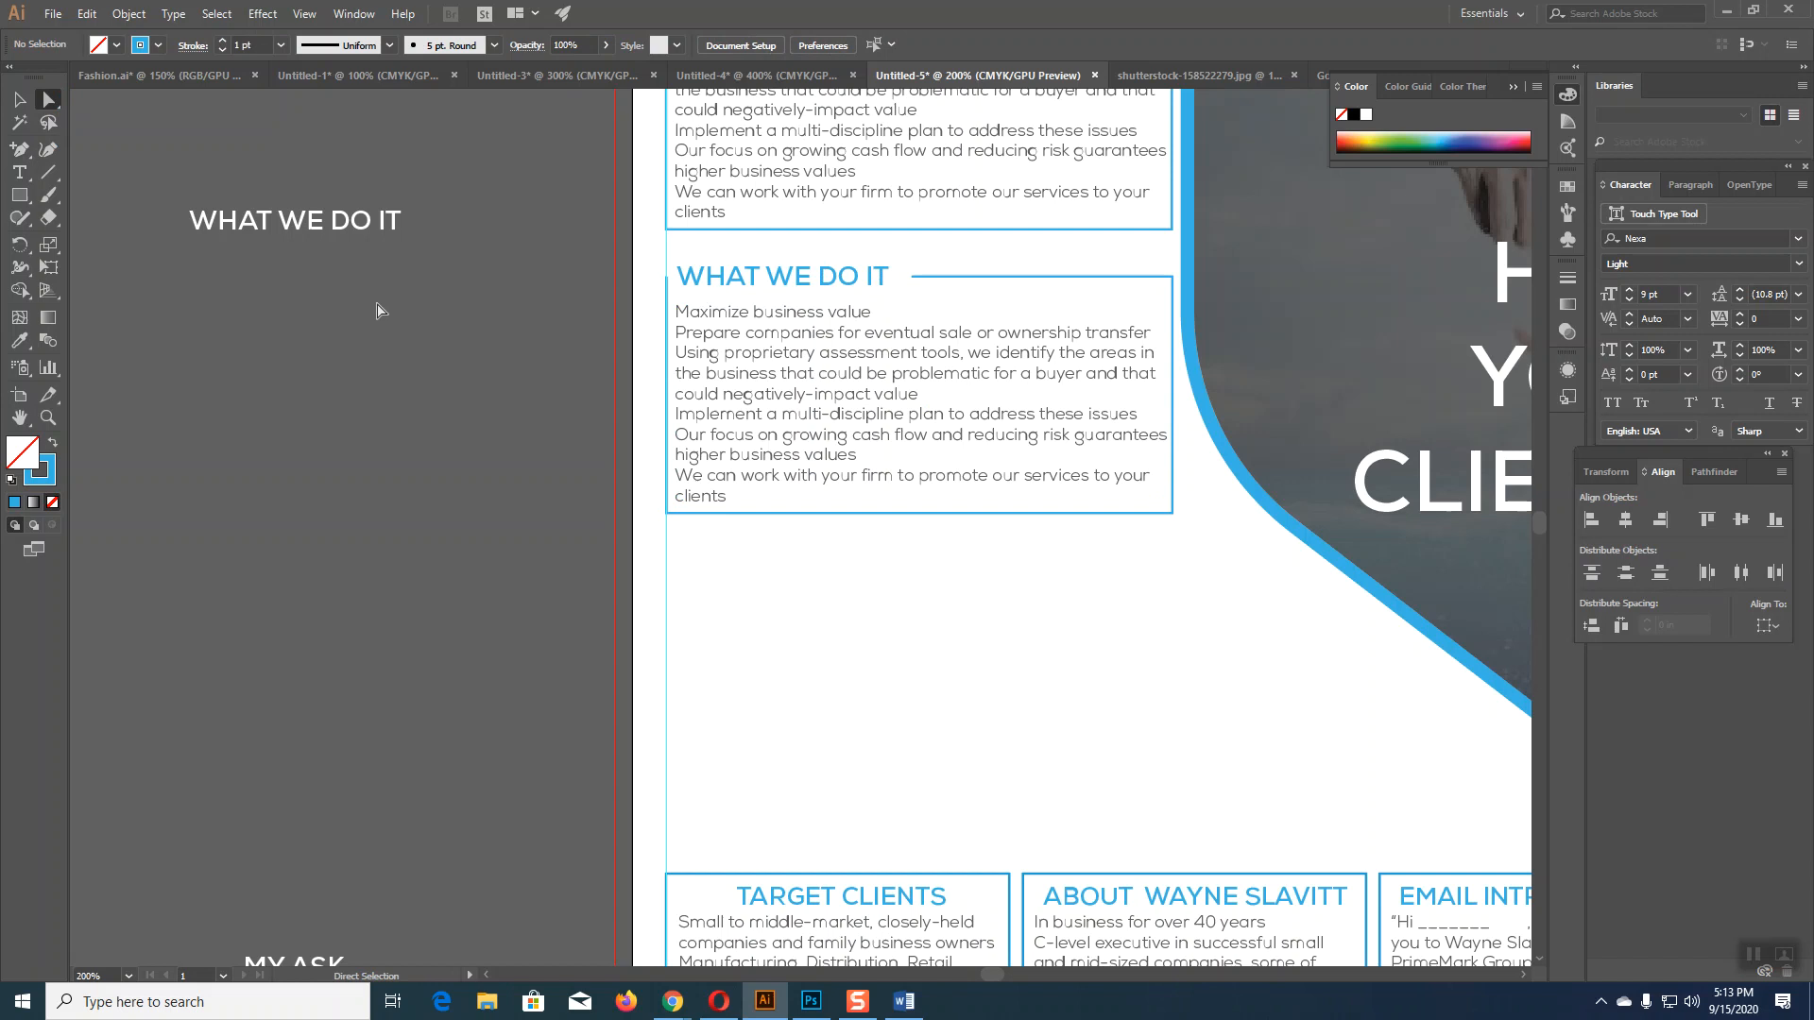
click(902, 1000)
scroll(894, 713, up, 4)
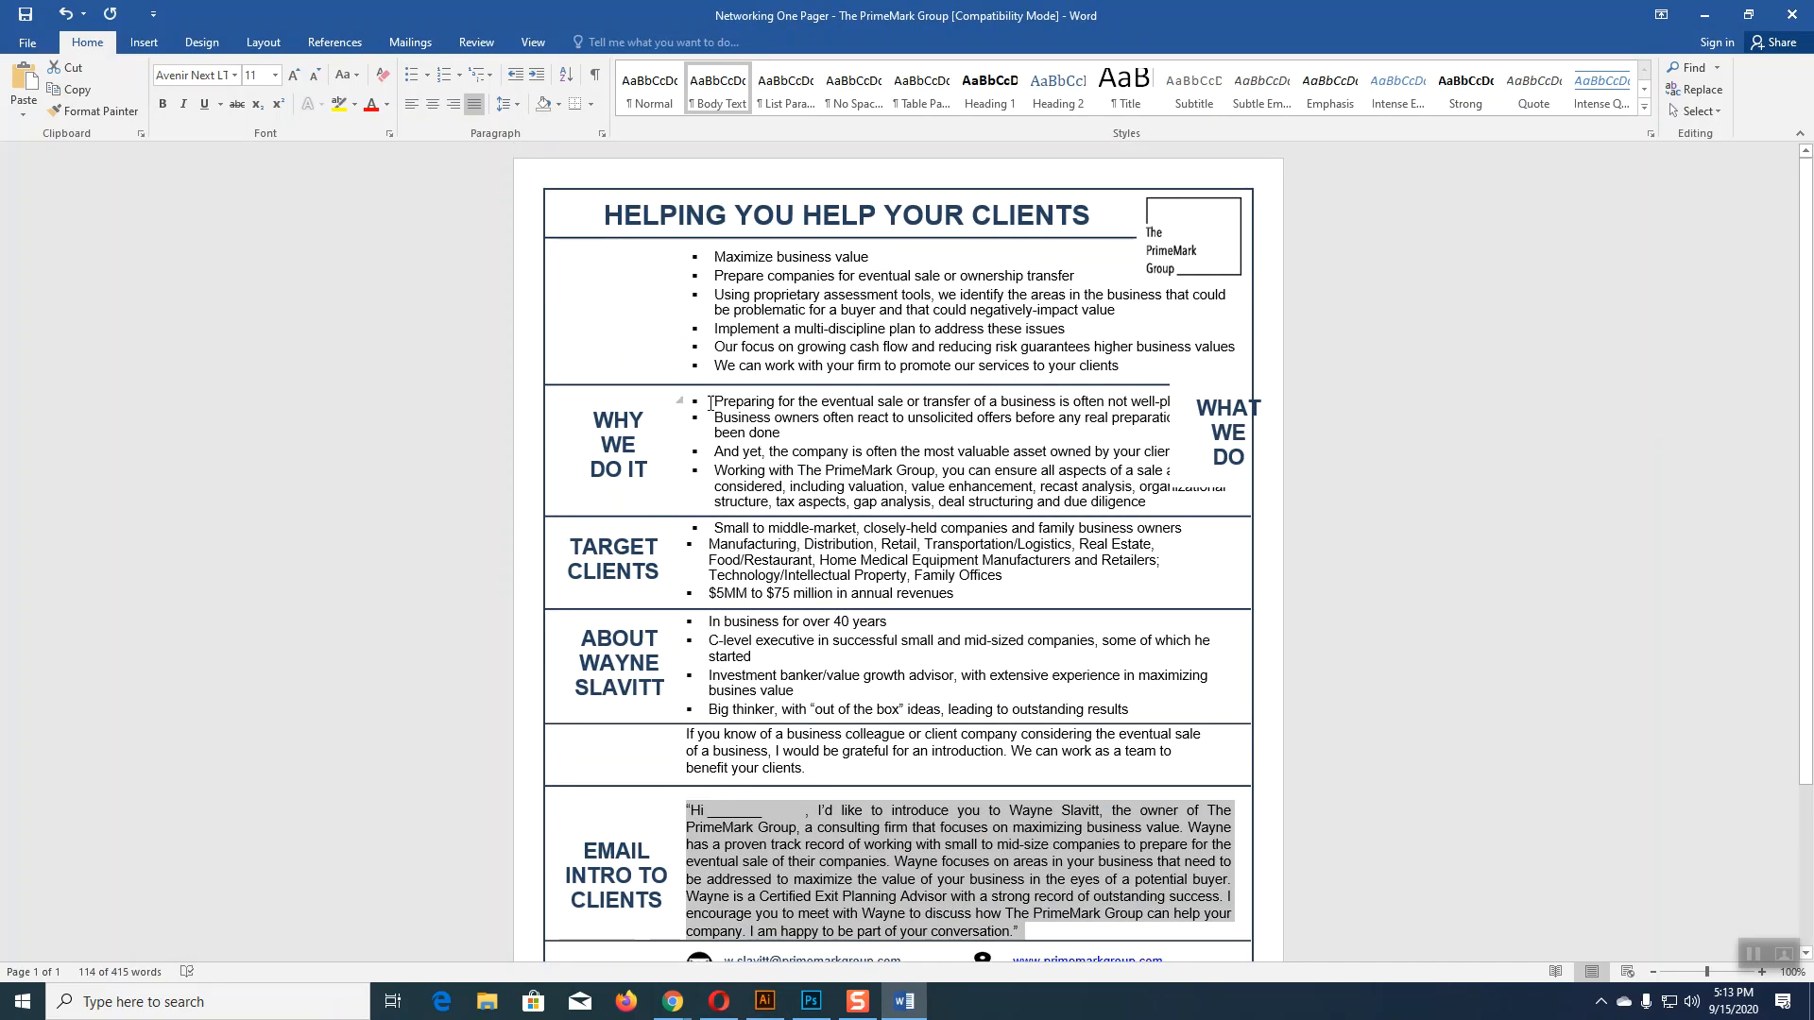
Step: In Word, move the WHAT WE DO label box off the page and copy the four WHY WE DO IT bullets
drag(712, 400, 1109, 498)
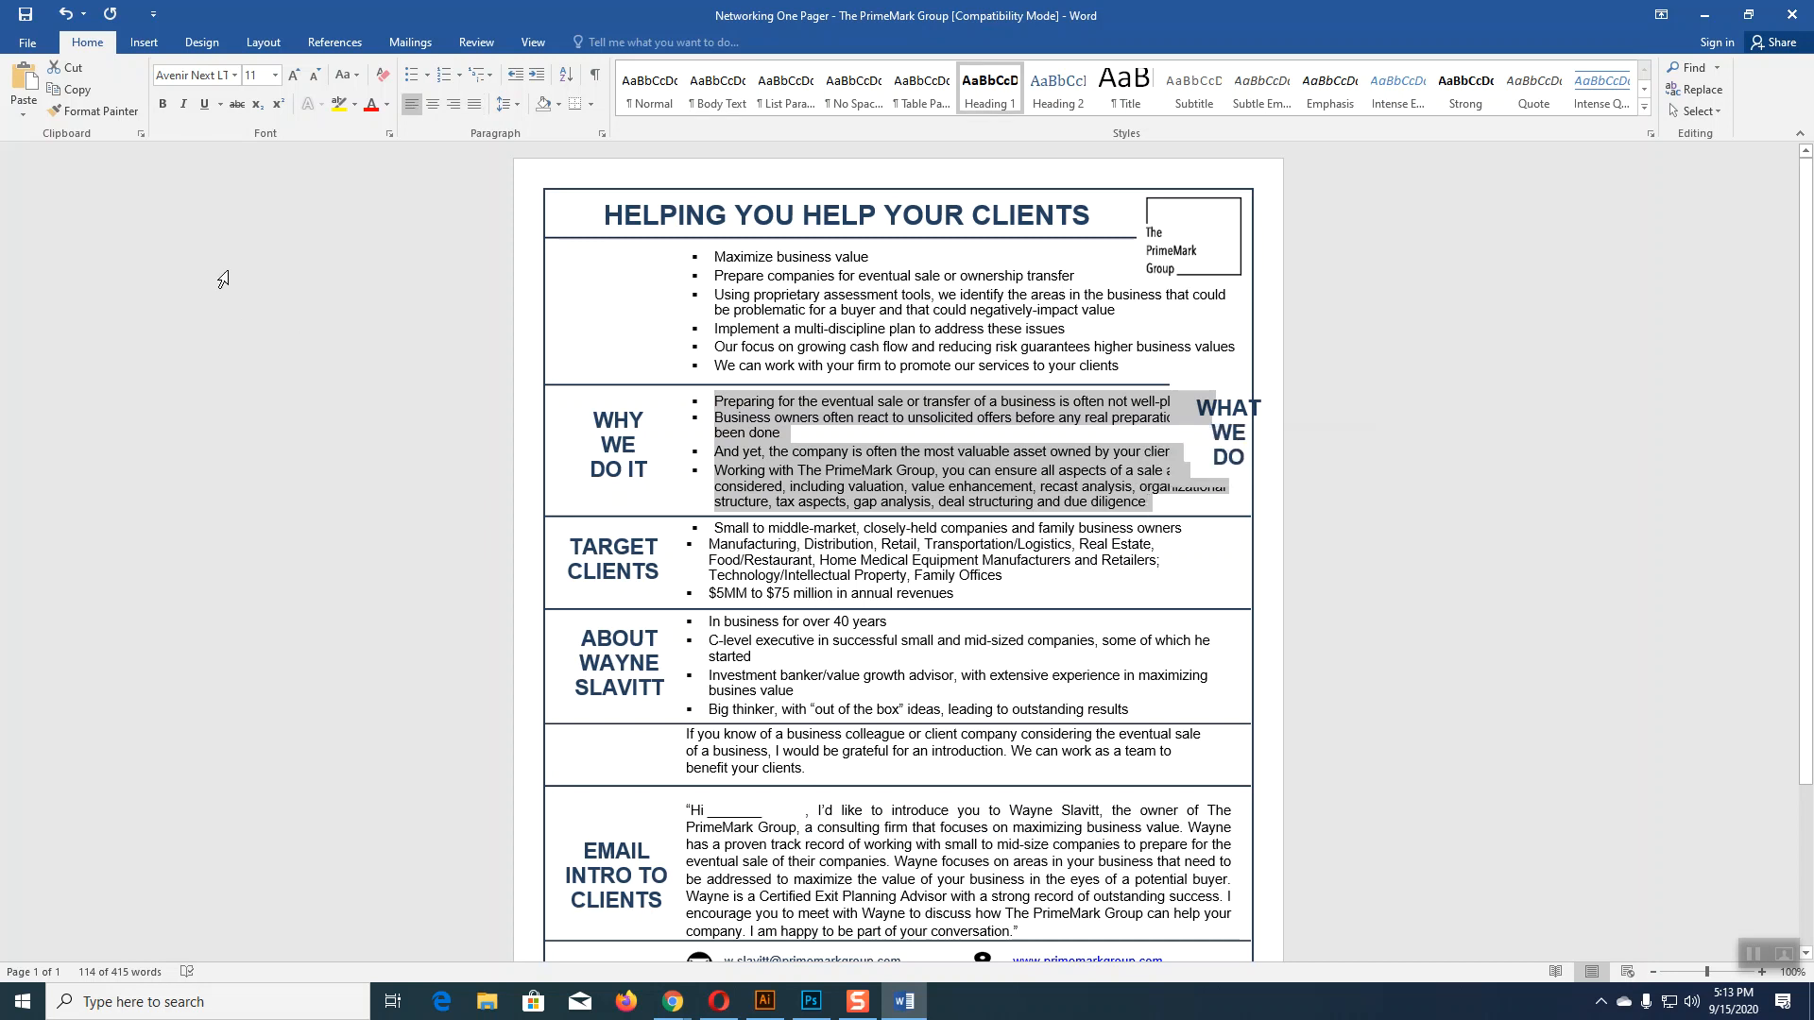
click(471, 377)
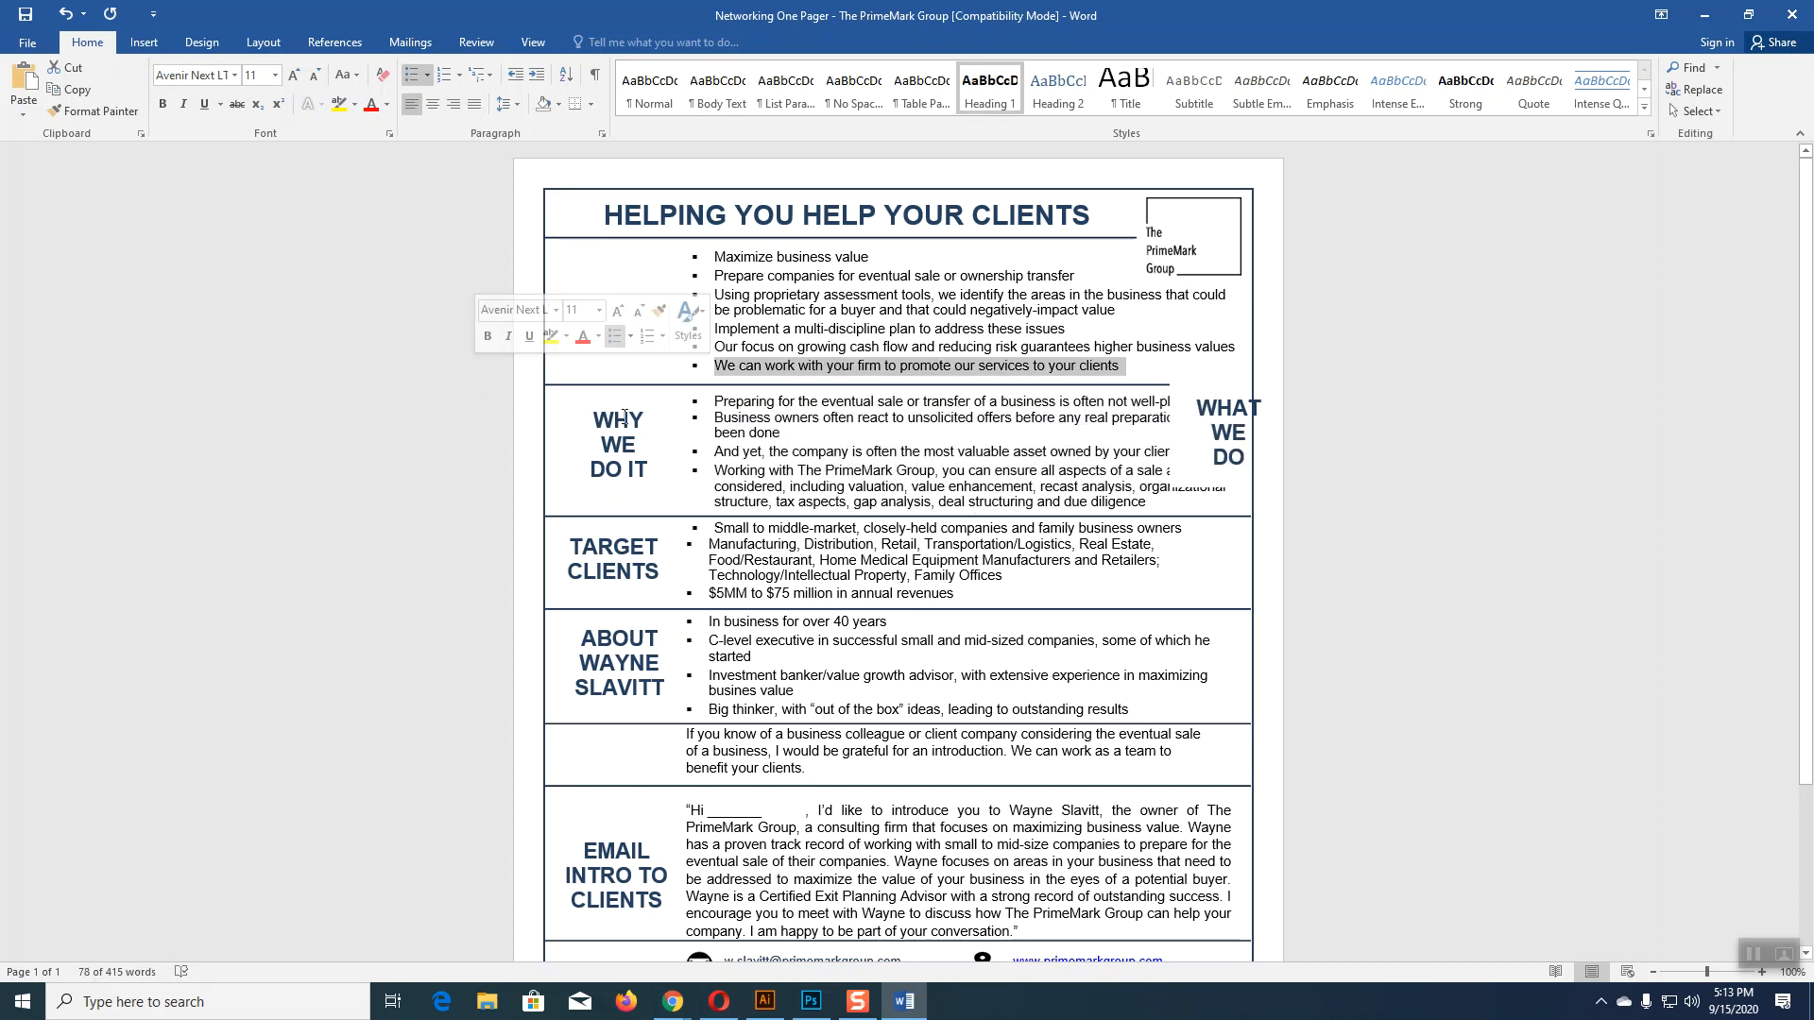
click(1238, 408)
drag(1213, 383, 1361, 418)
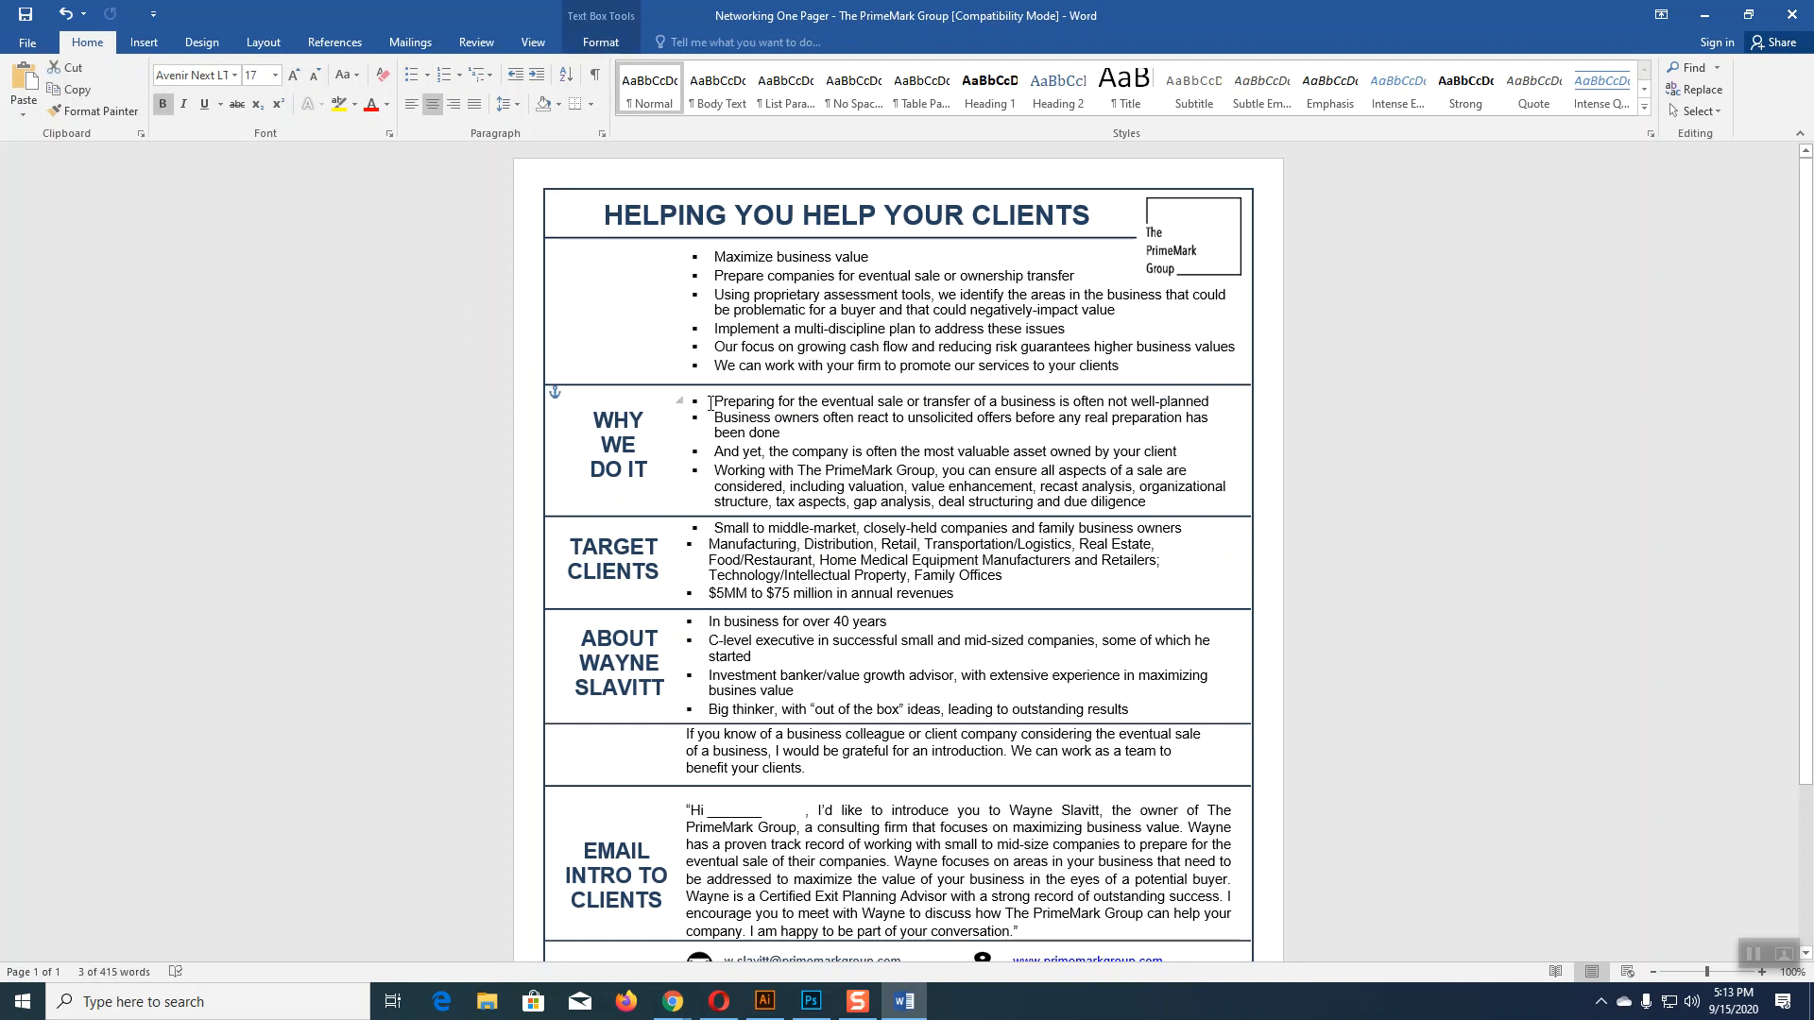
drag(716, 400, 1194, 507)
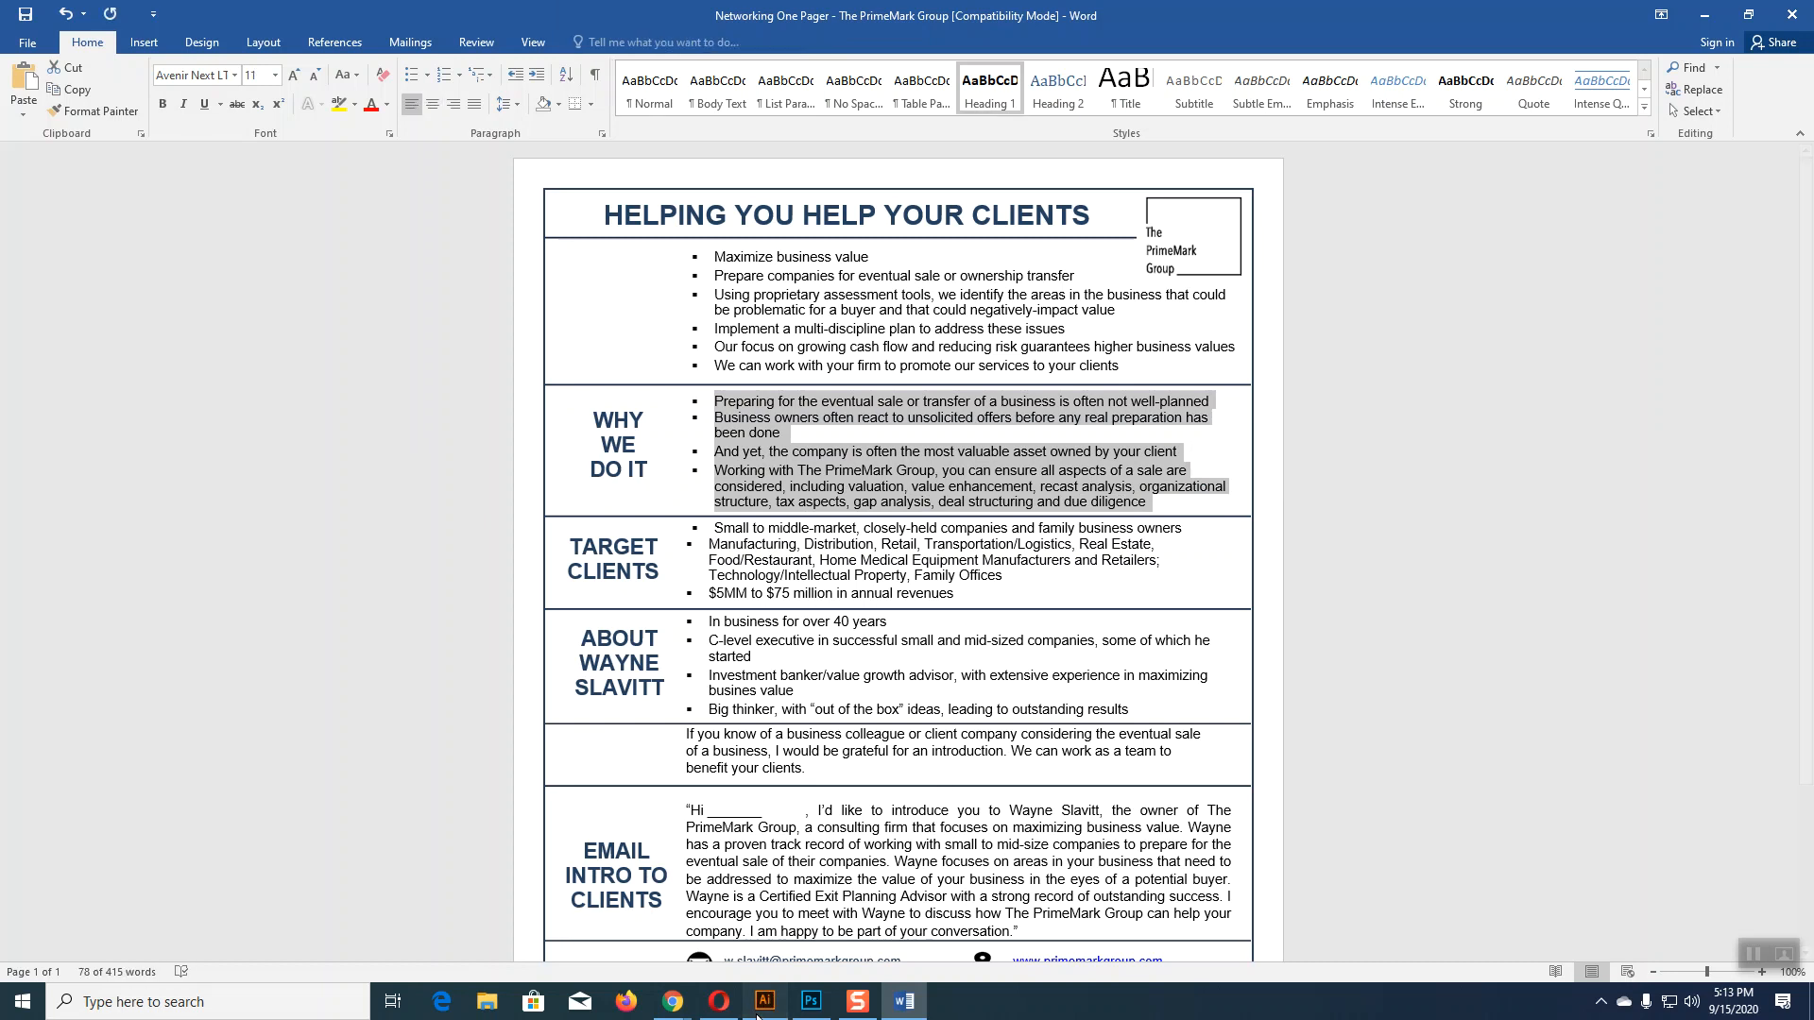
click(758, 1016)
Step: Replace the WHAT WE DO IT body text with the pasted bullets and remove all four bullet marks
click(19, 172)
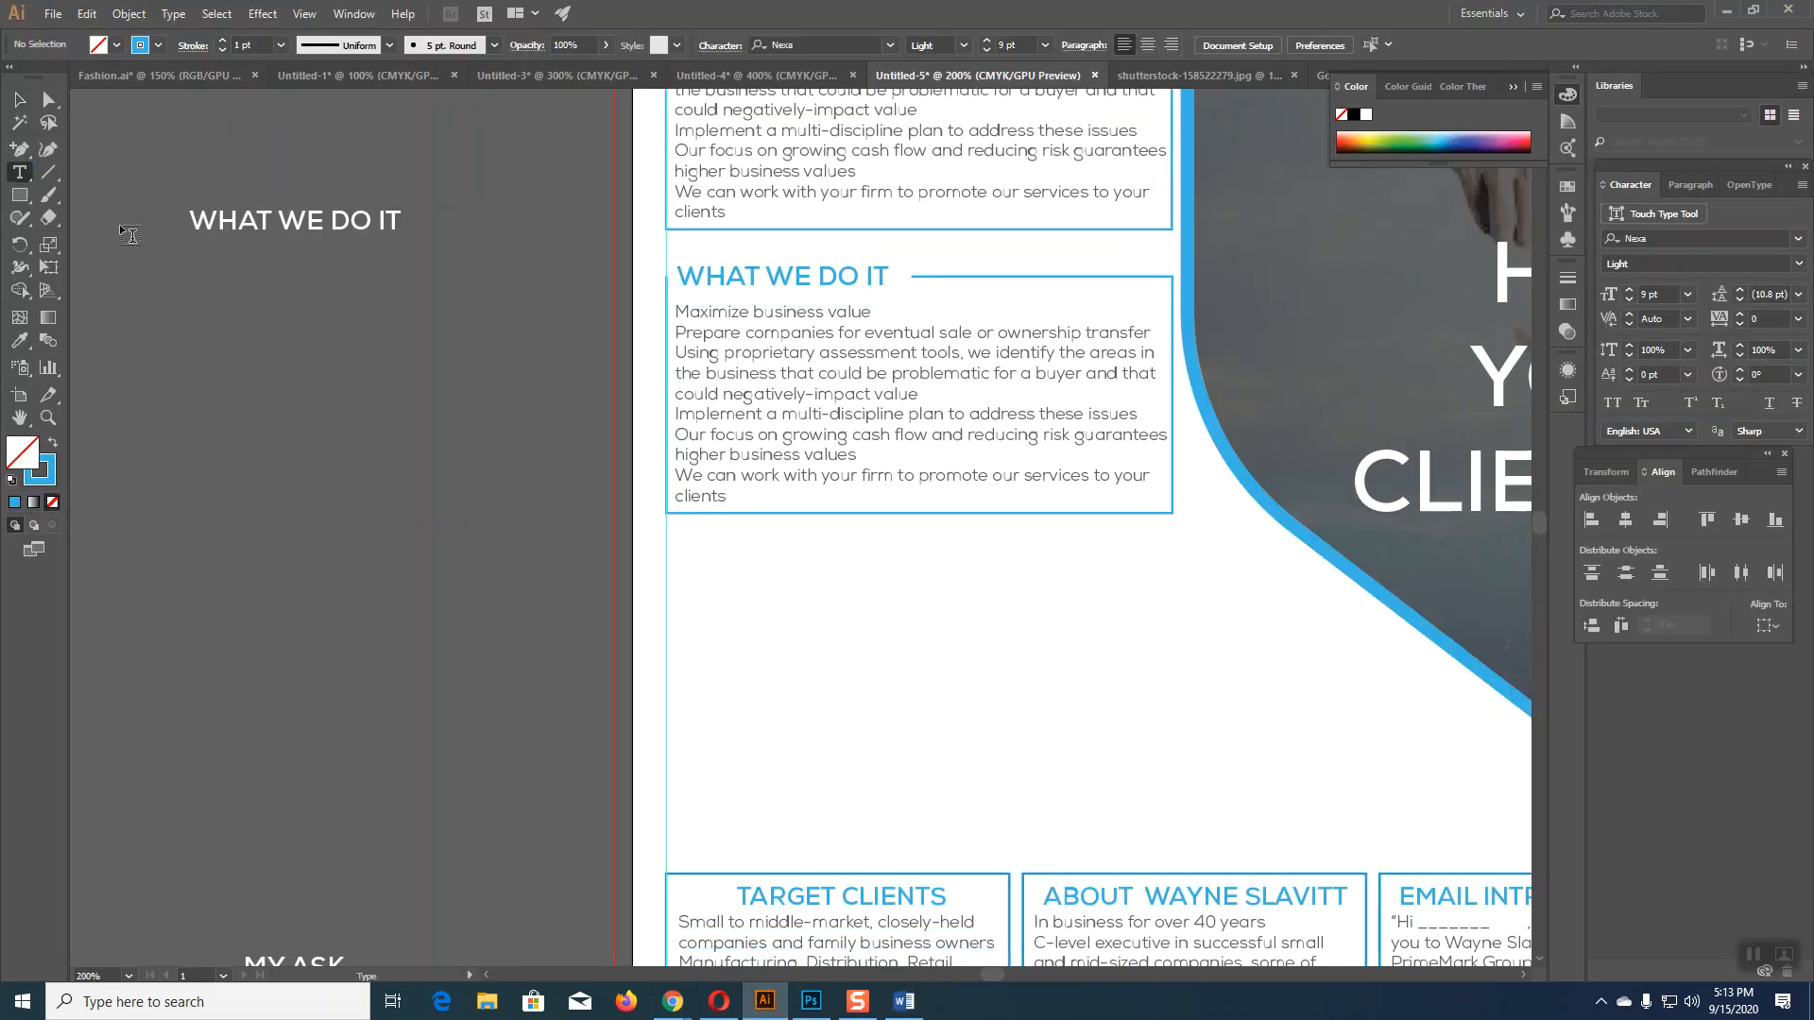
drag(680, 312, 867, 493)
text(⊠	Preparing for the eventual sale or transfer of a business is often not well-planned ⊠	Business owners often react to unsolicited offers before any real preparation has been done ⊠	And yet, the company is often the most valuable asset owned by your client ⊠	Working with The PrimeMark Group, you can ensure all aspects of a sale are considered, including valuation, value enhancement, fecast analysis, organizational structure, tax aspects, gap analysis, deal structuring and due diligence)
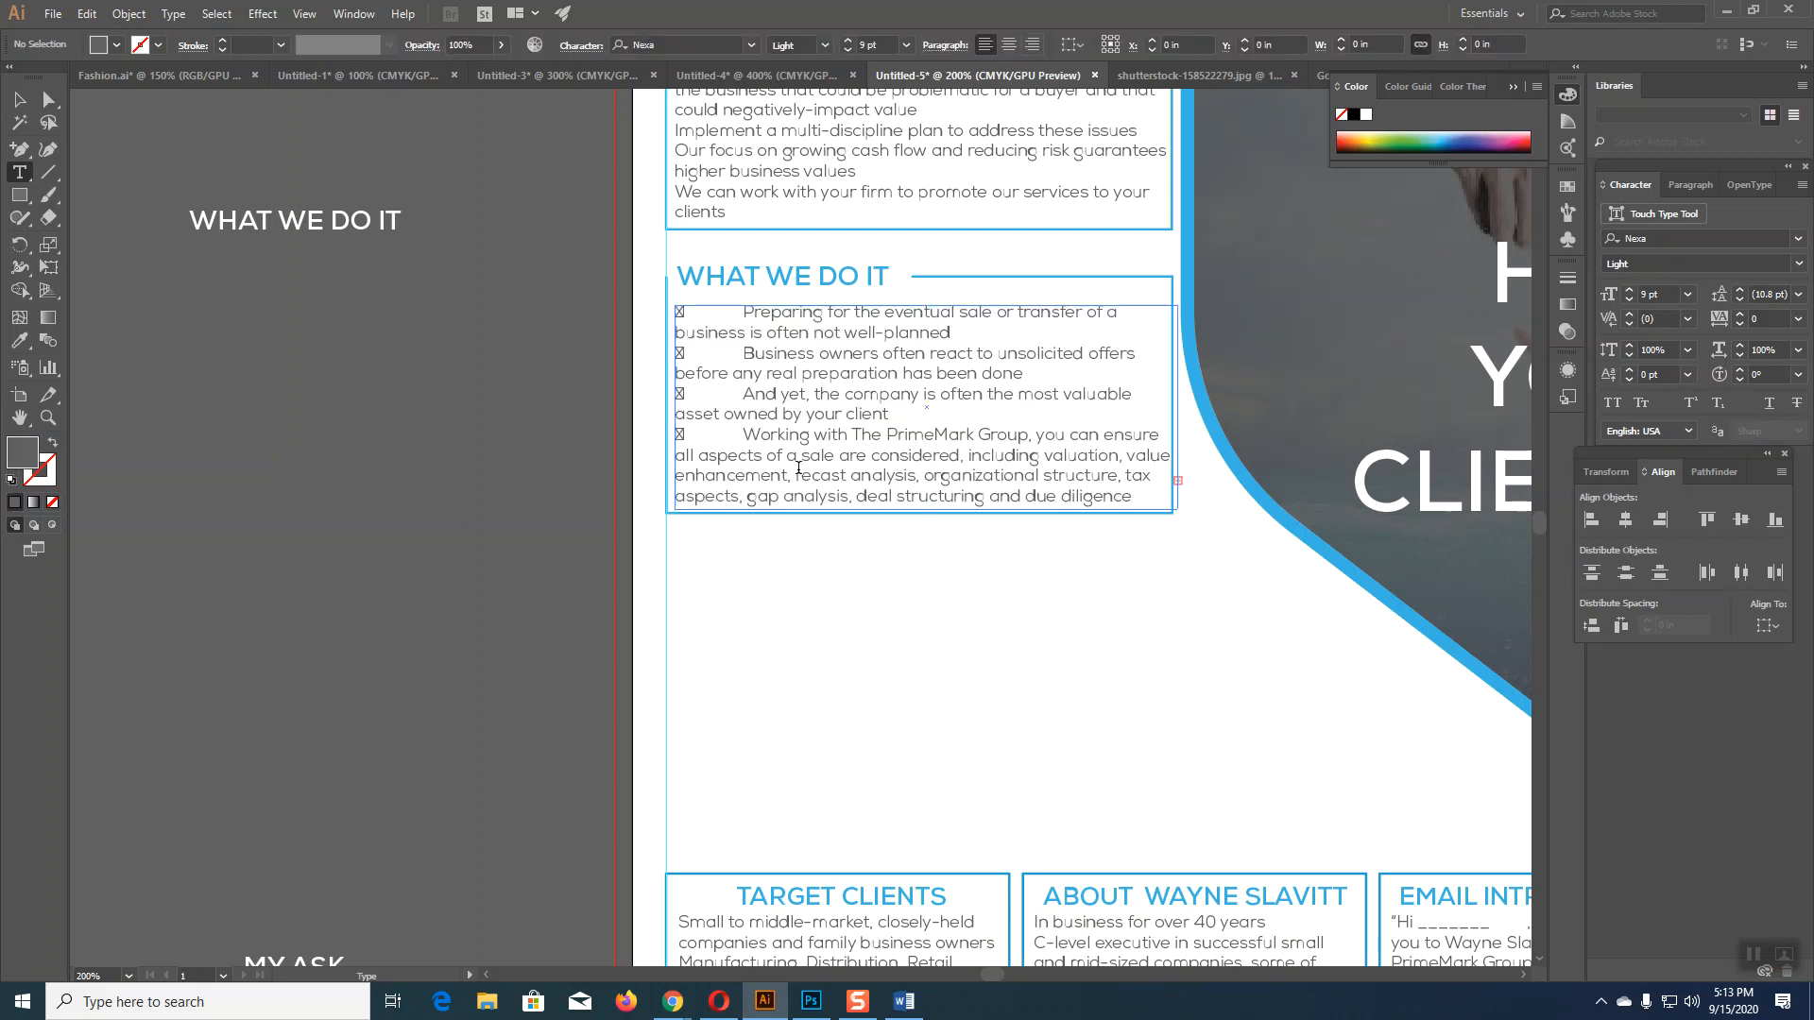
click(800, 495)
key(BackSpace)
key(BackSpace)
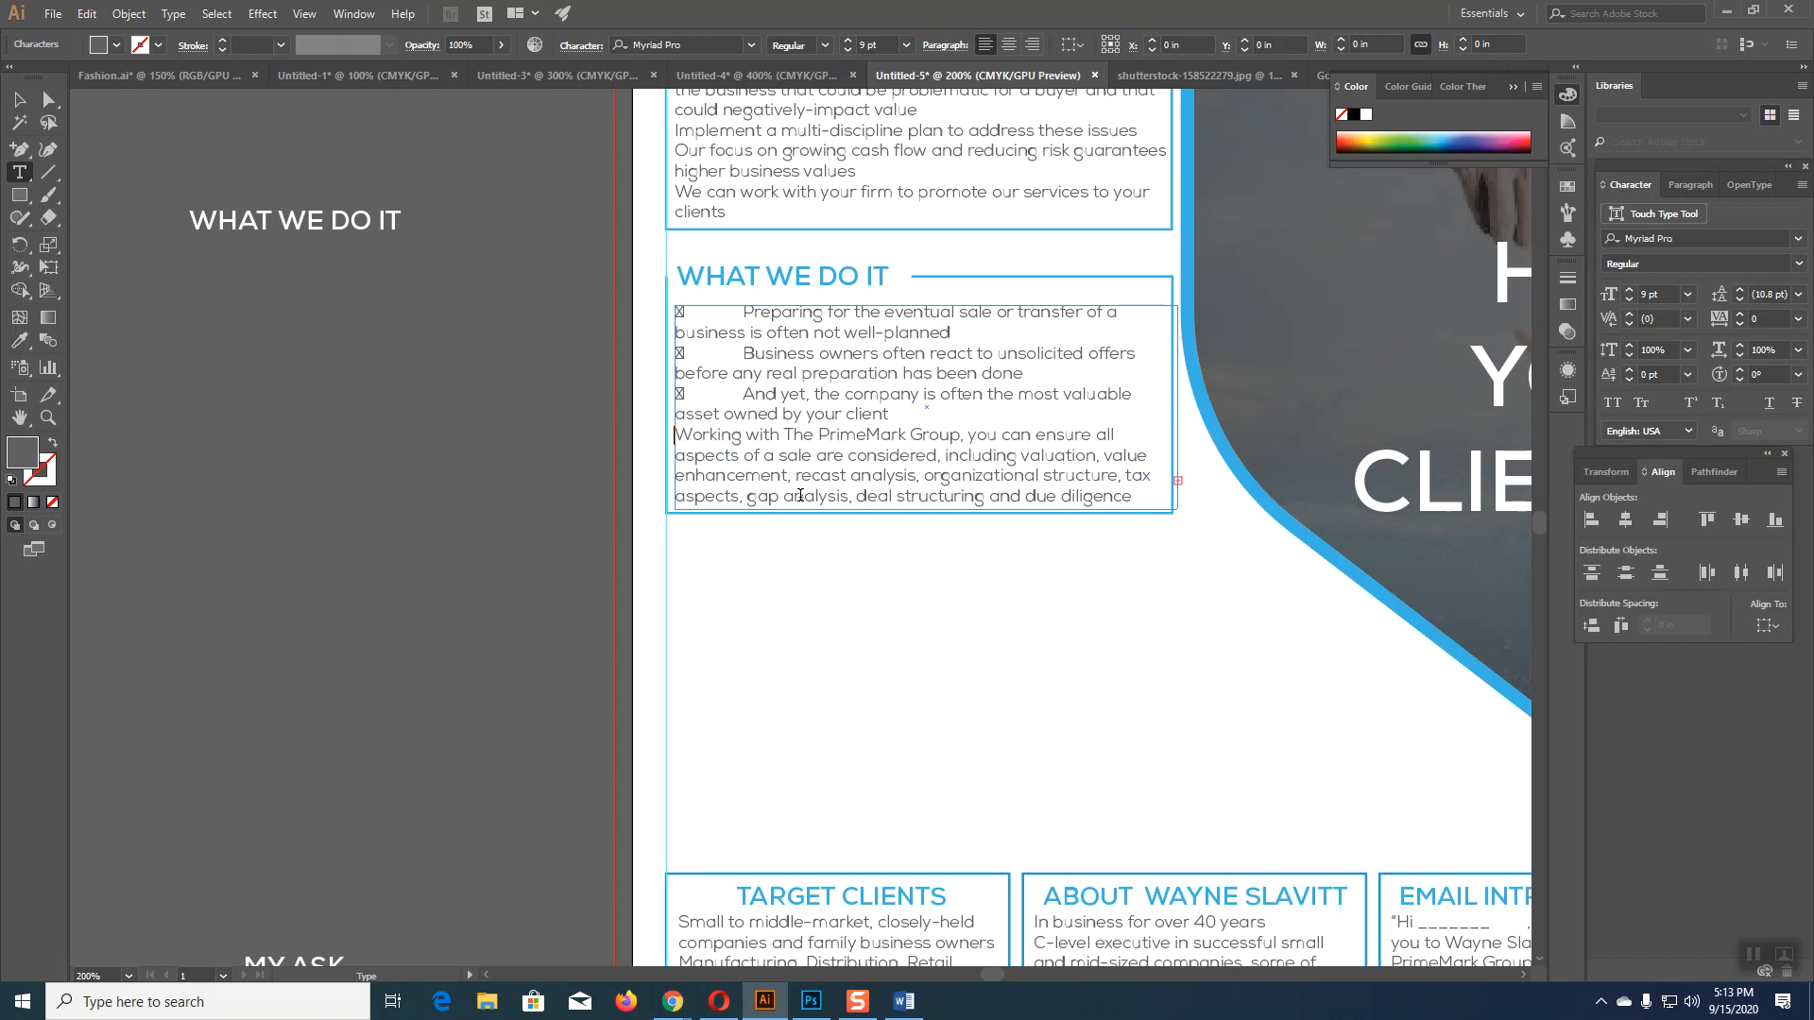
click(746, 394)
key(BackSpace)
key(BackSpace)
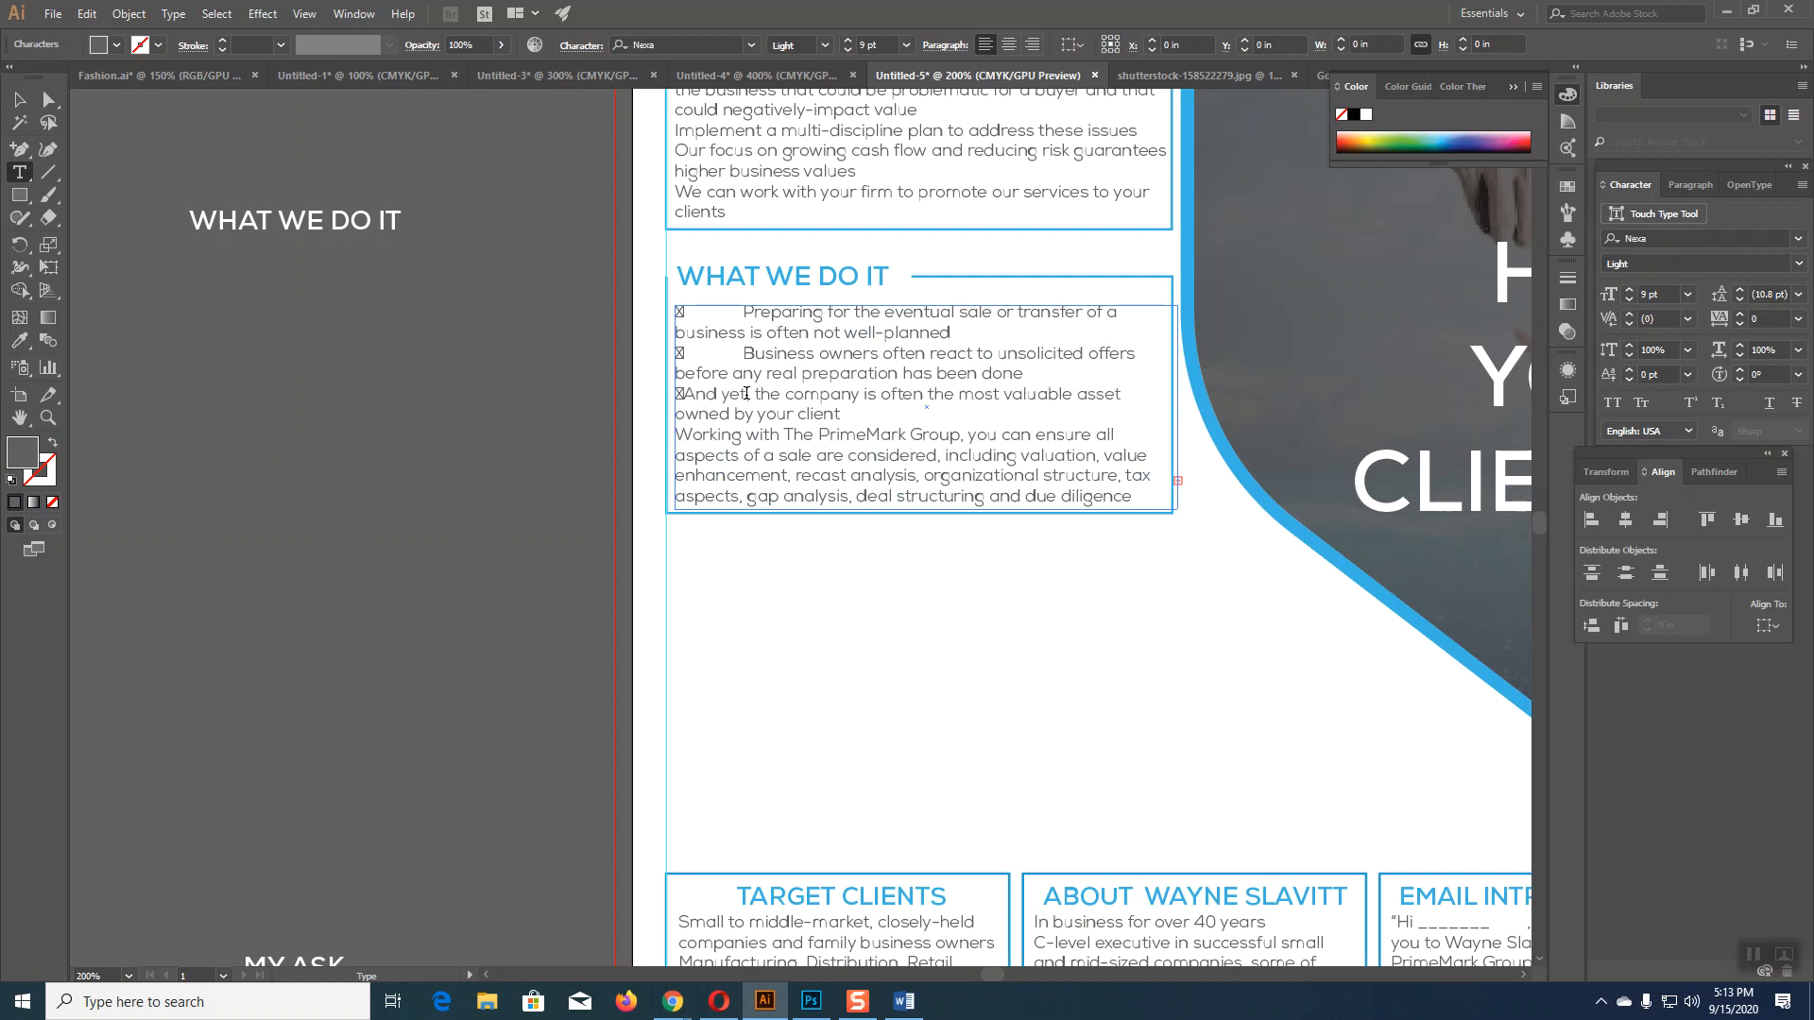
click(747, 353)
key(BackSpace)
key(BackSpace)
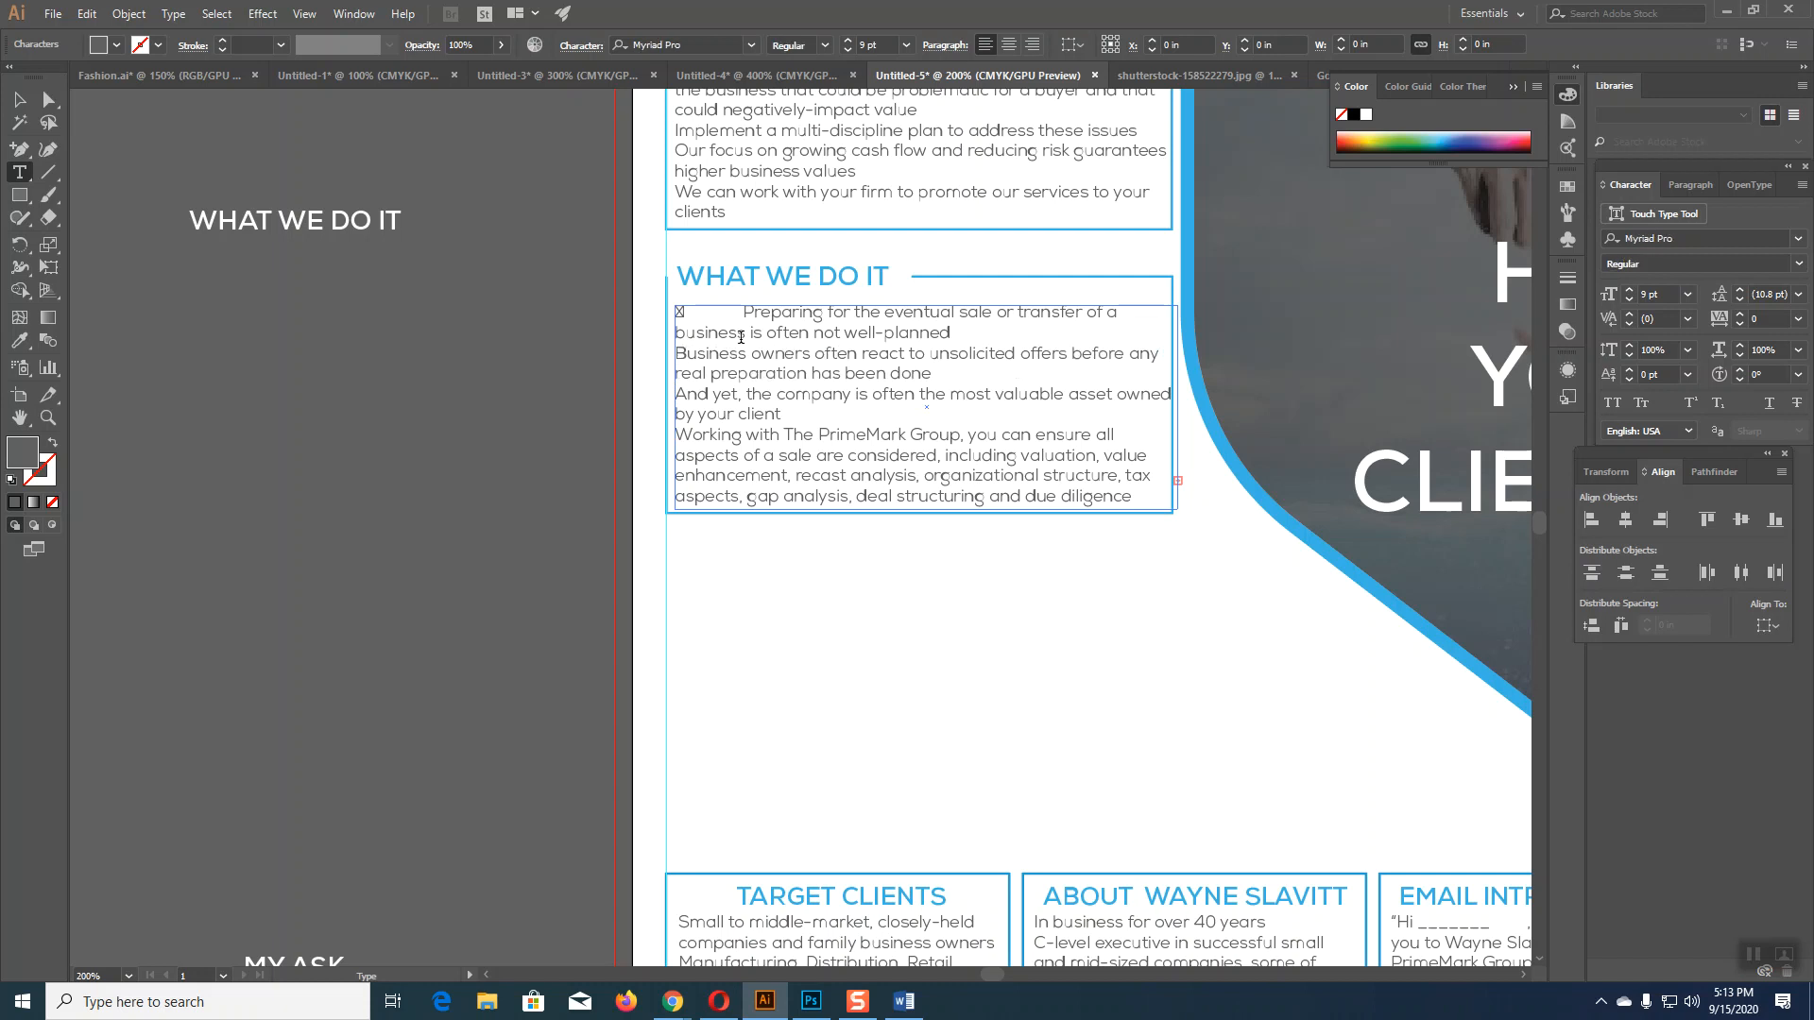
click(741, 313)
key(BackSpace)
key(BackSpace)
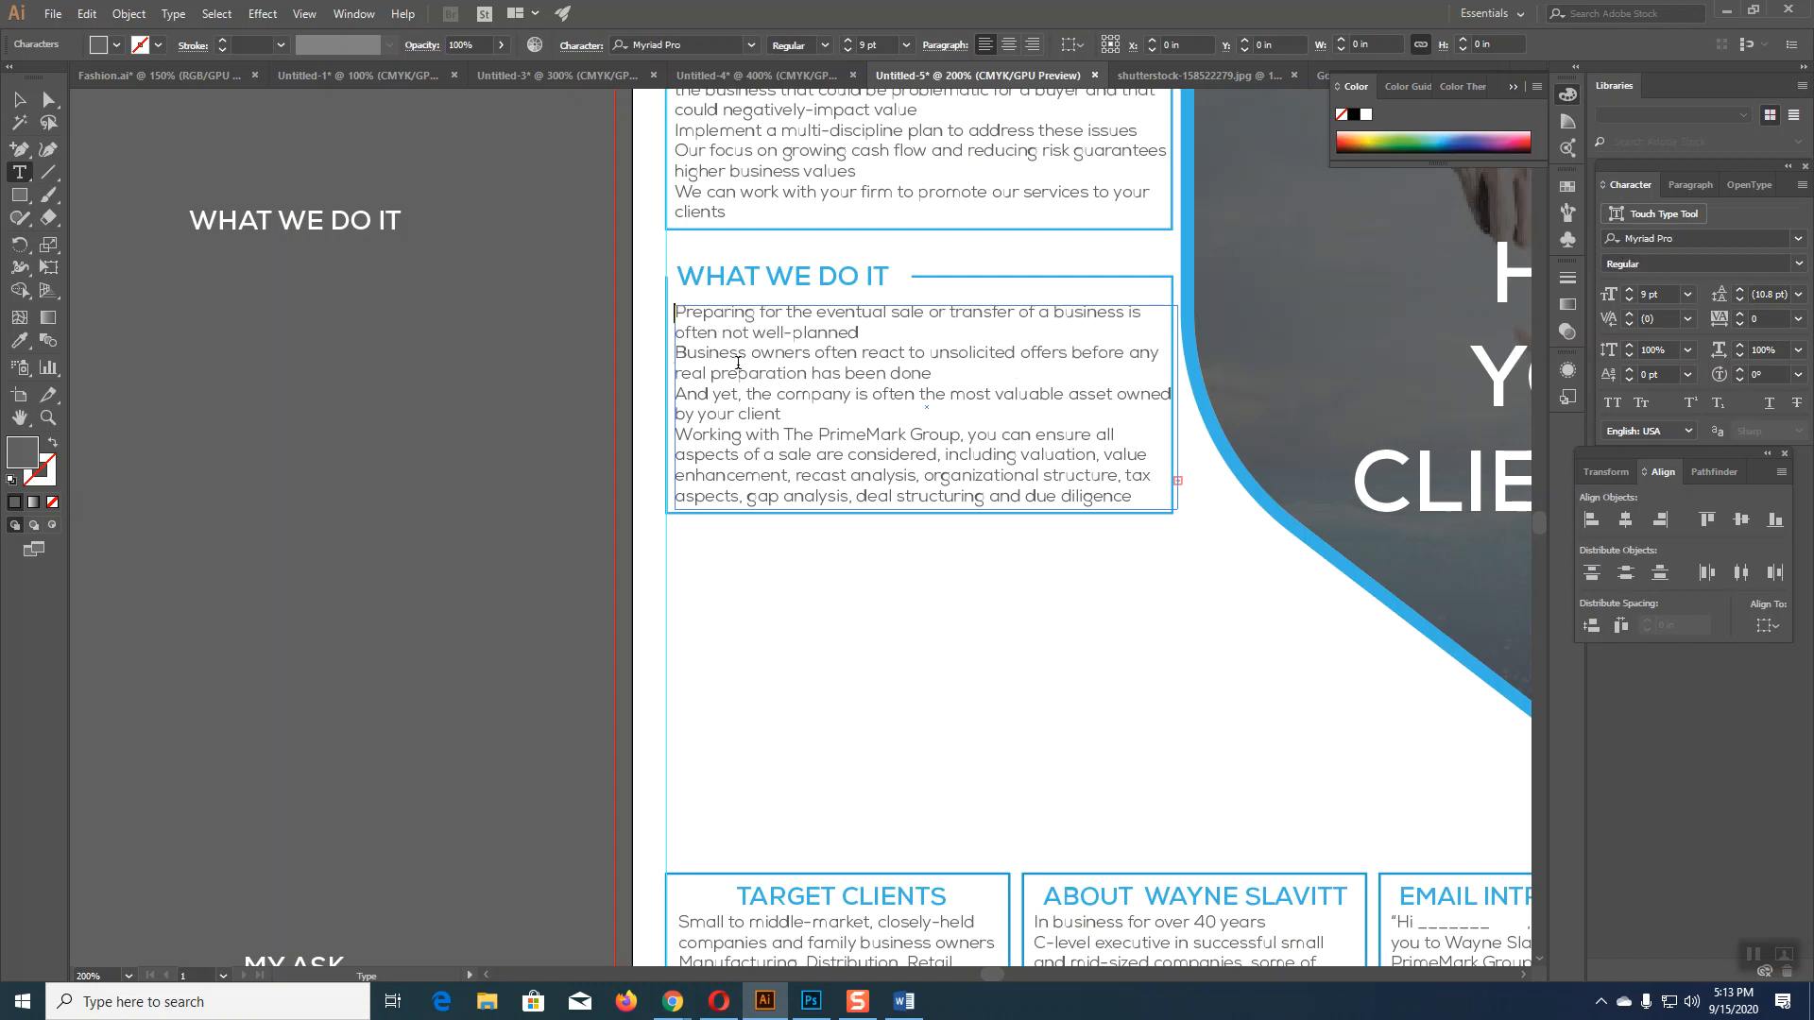
Step: Resize the text frame and box outline so the box tightly frames the four paragraphs
click(19, 99)
click(754, 620)
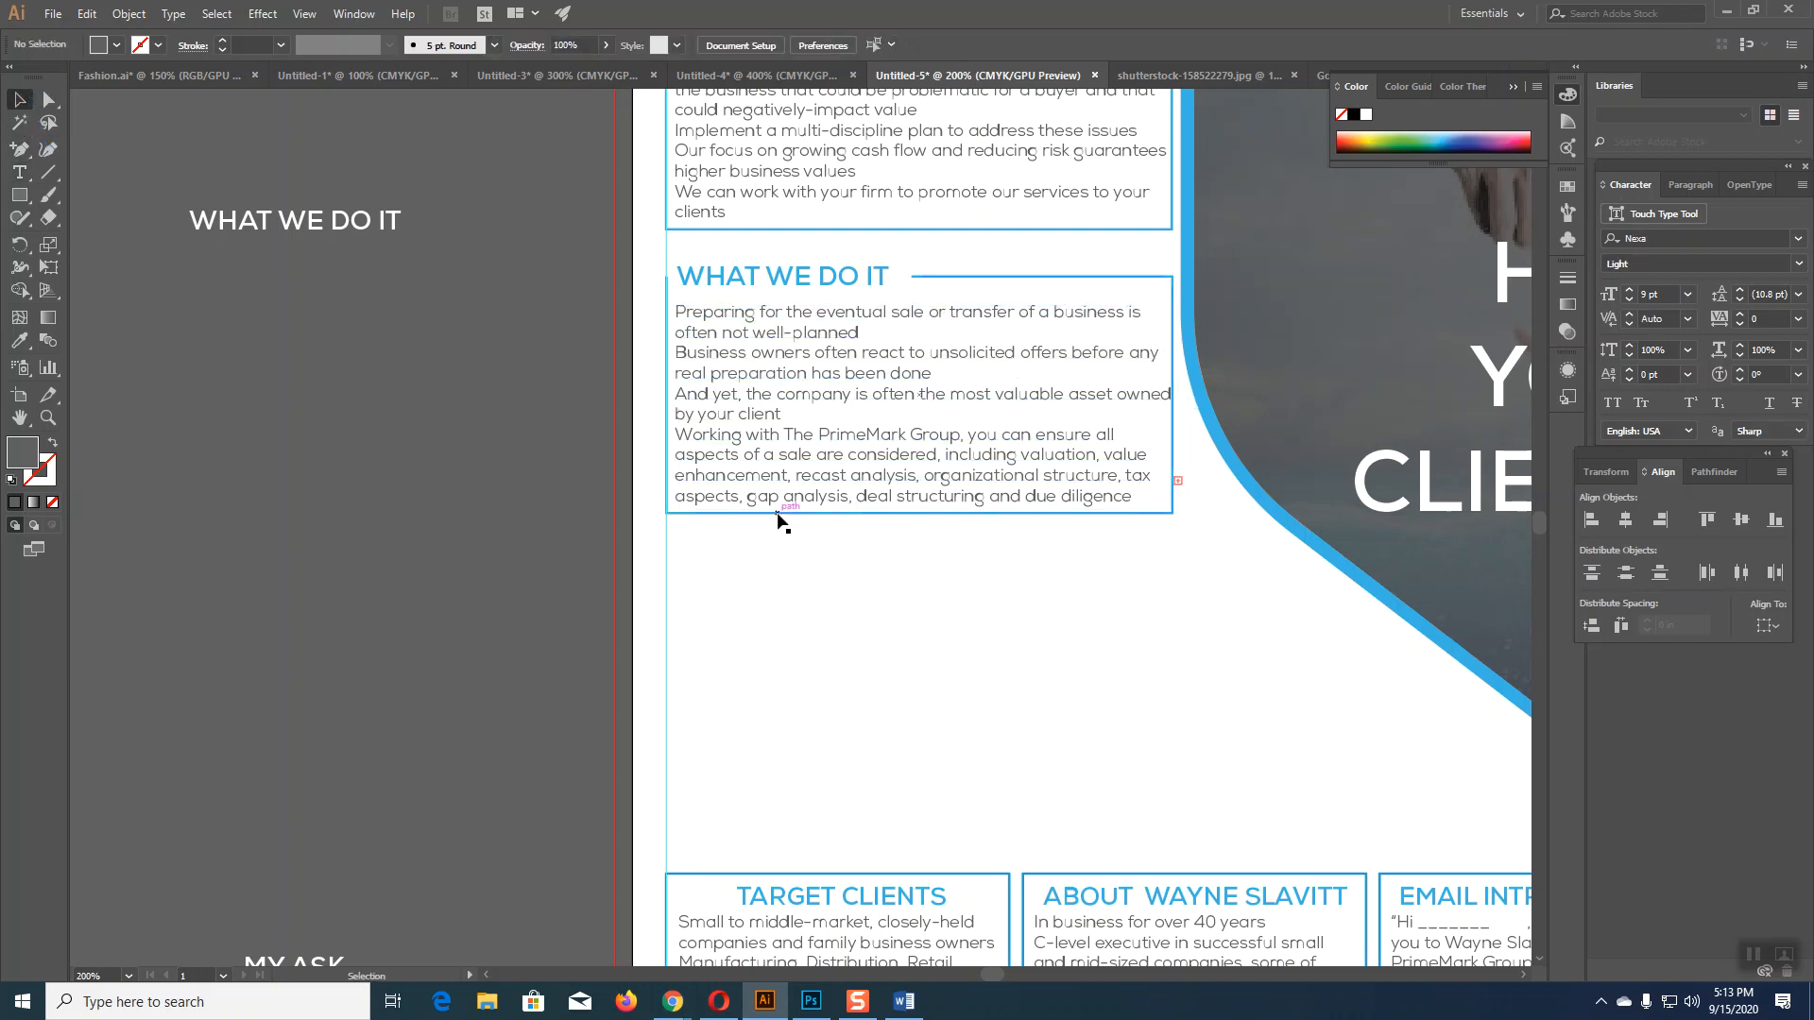
click(777, 514)
drag(920, 514, 927, 564)
click(955, 504)
mouse_move(1181, 435)
mouse_down()
mouse_move(1218, 437)
mouse_move(1163, 442)
mouse_up()
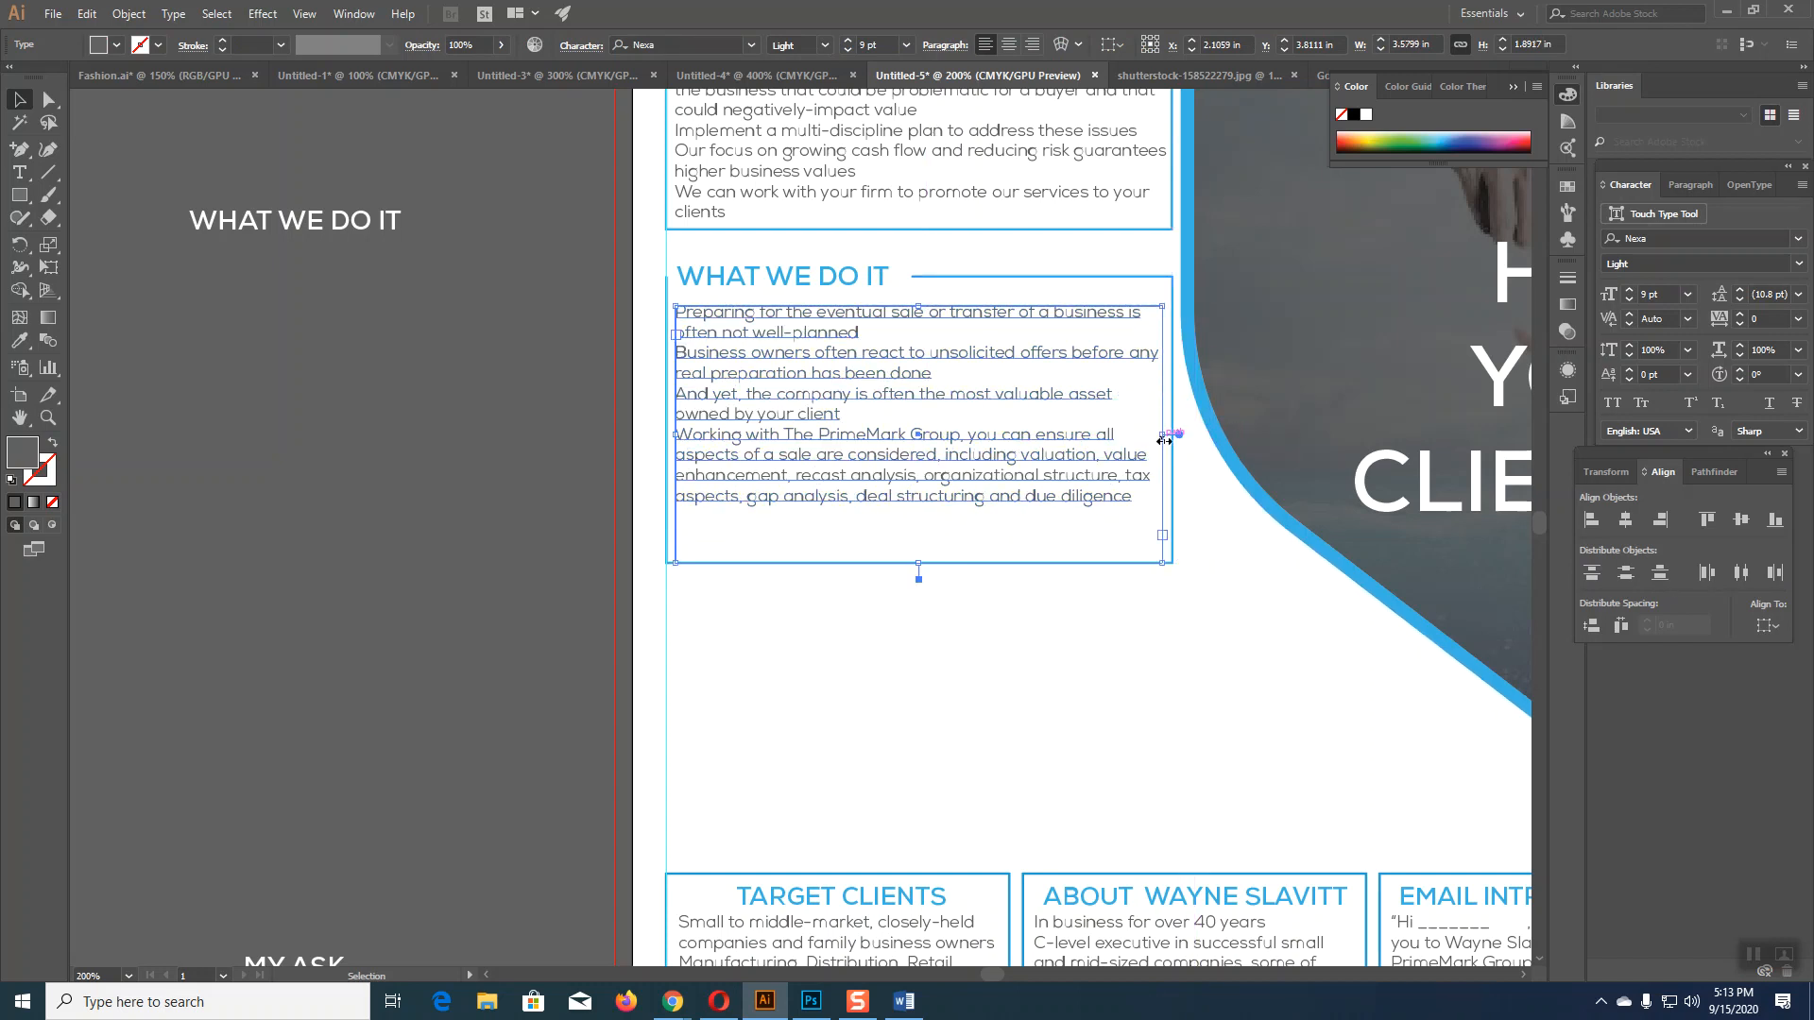
drag(923, 565, 918, 518)
click(921, 563)
click(956, 672)
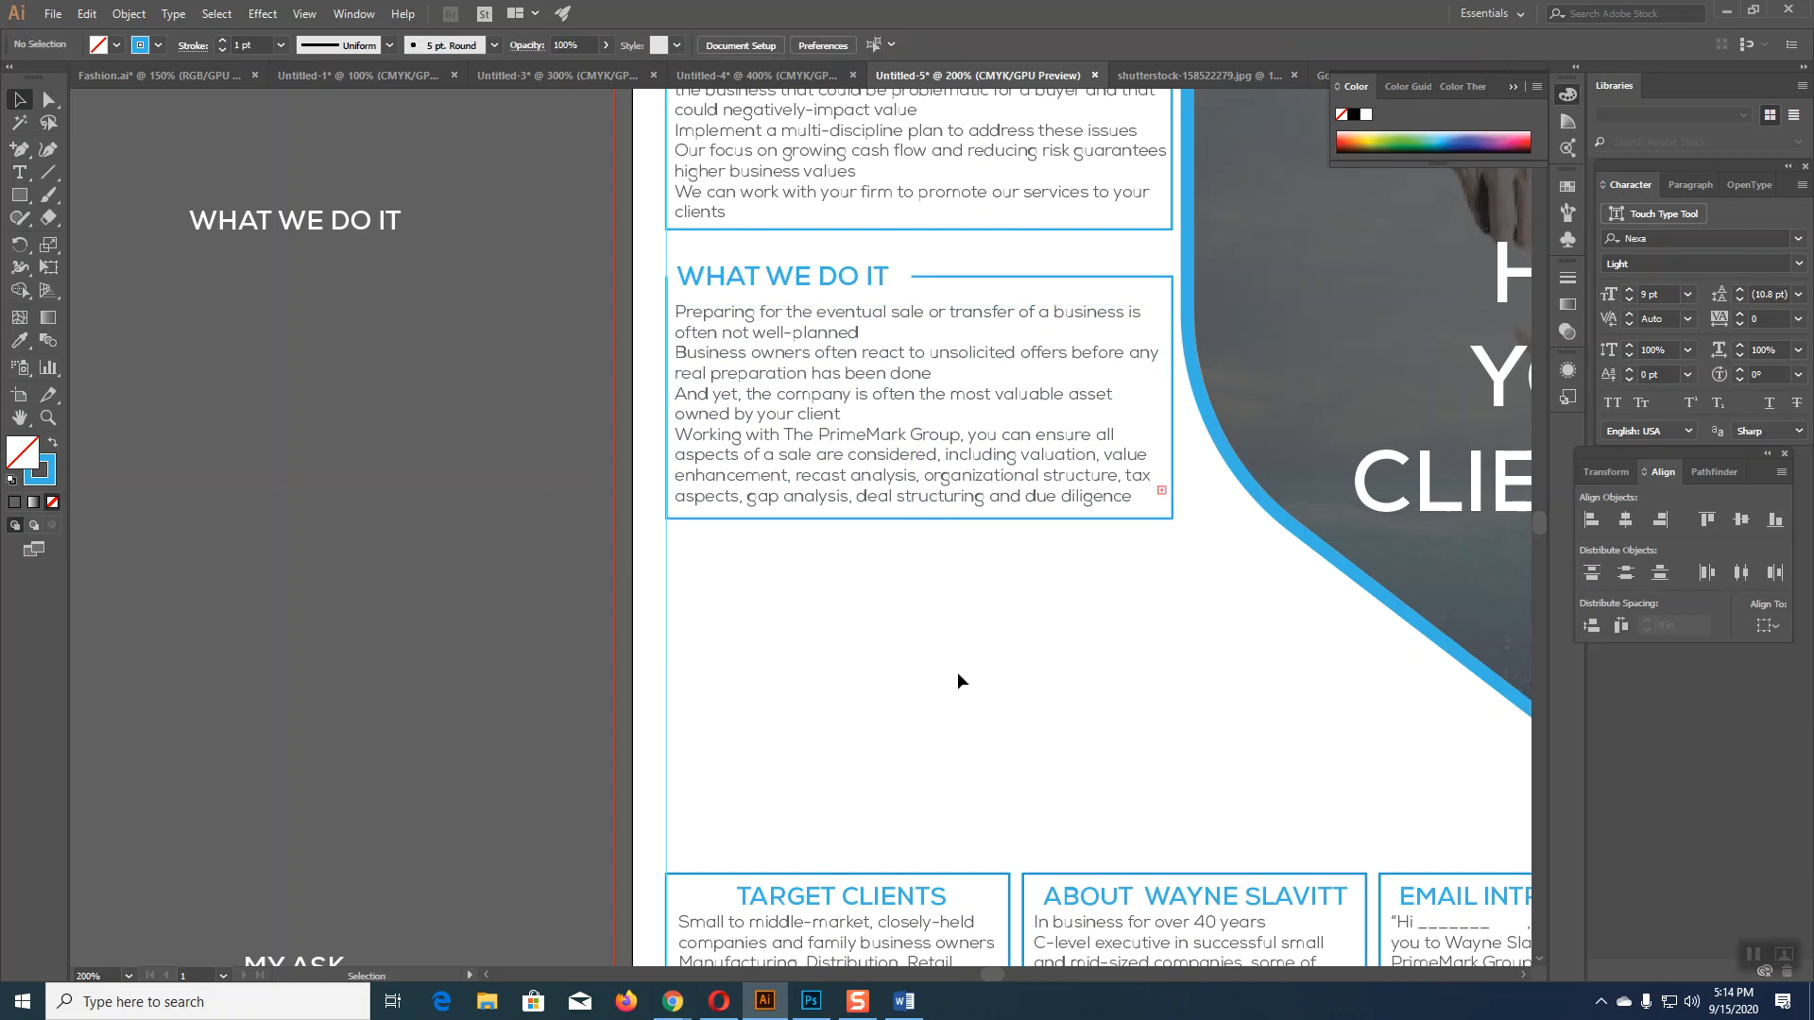
click(927, 492)
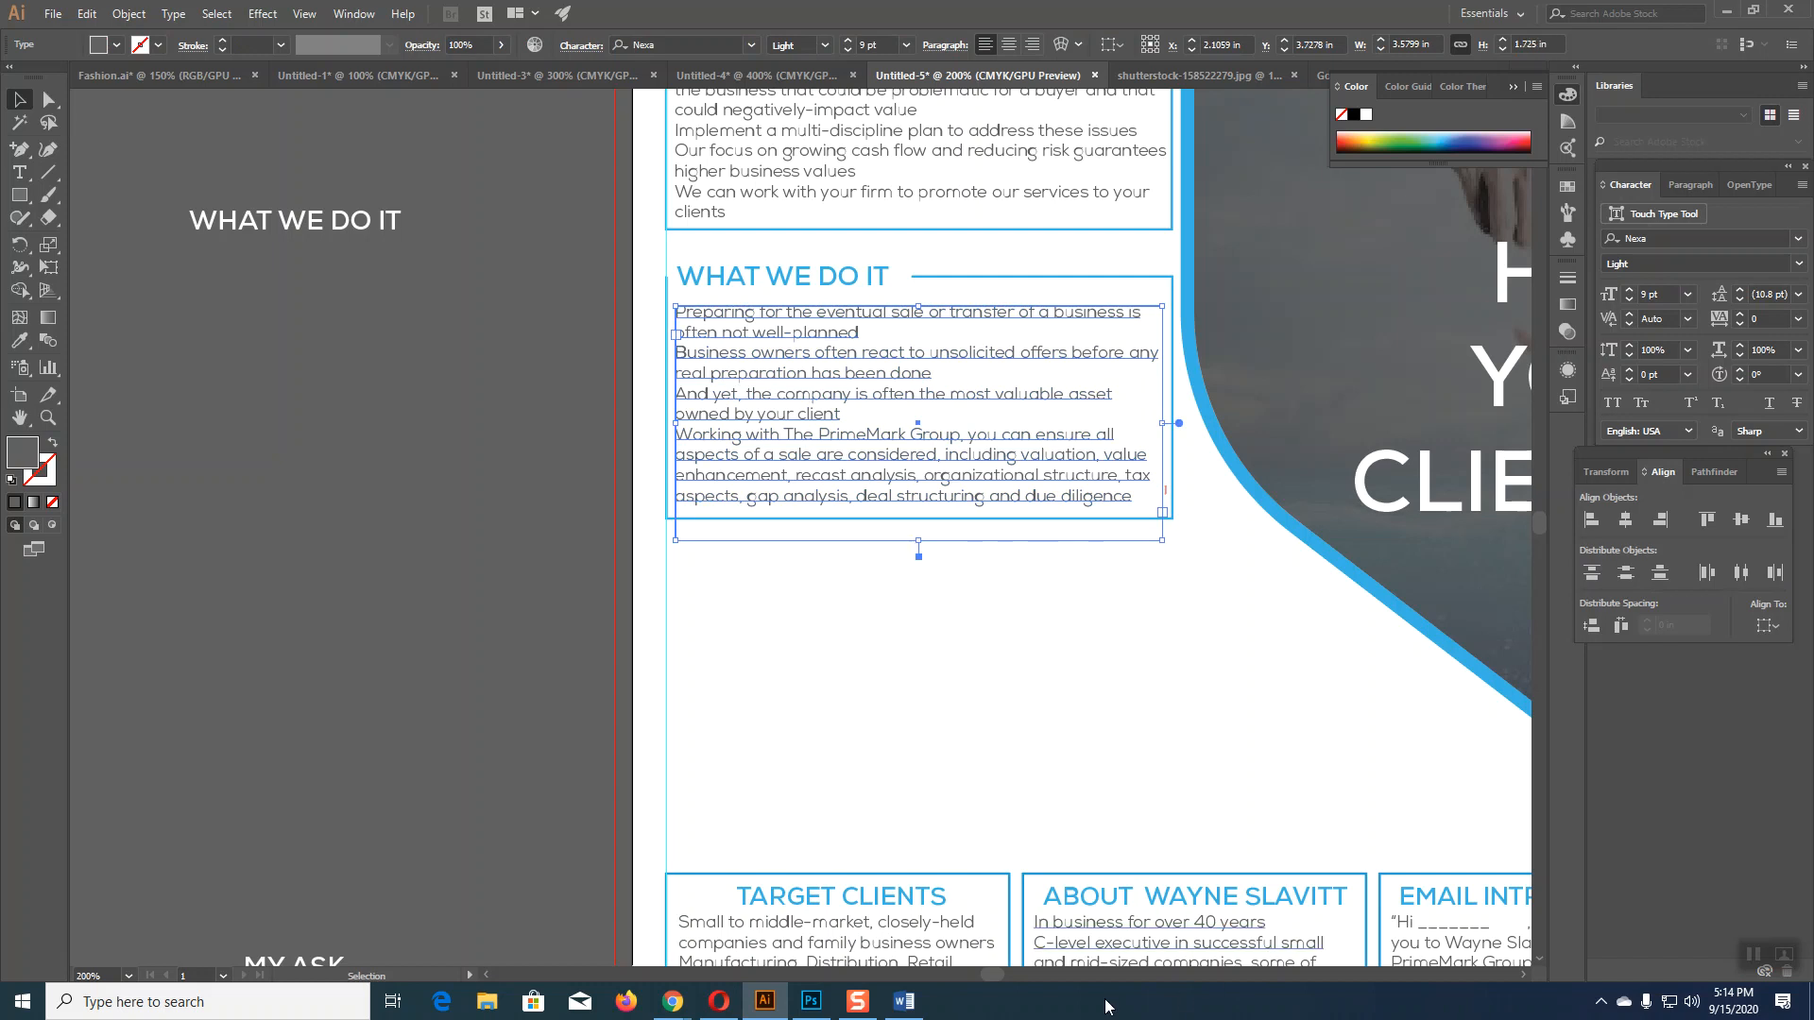
click(913, 1007)
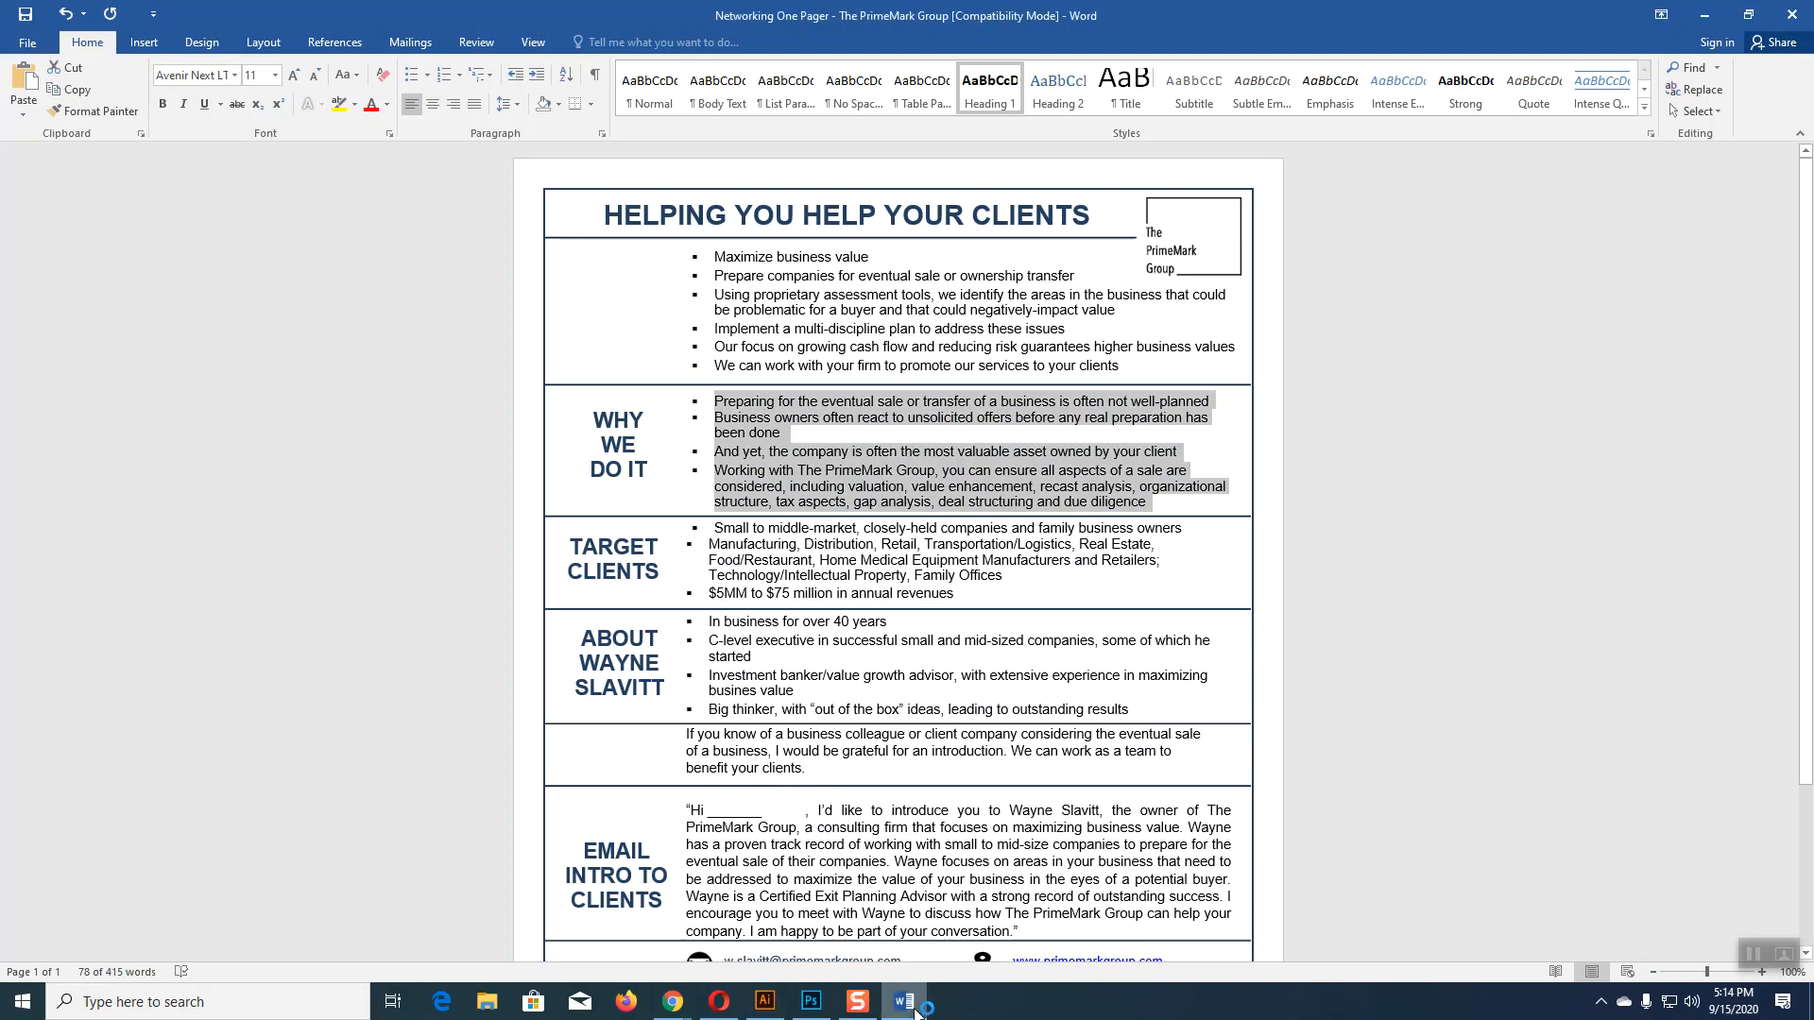
Step: Back in Illustrator, shorten the WHAT WE DO IT text frame to fit its text
click(765, 1001)
click(1058, 604)
click(1025, 491)
drag(920, 547, 928, 518)
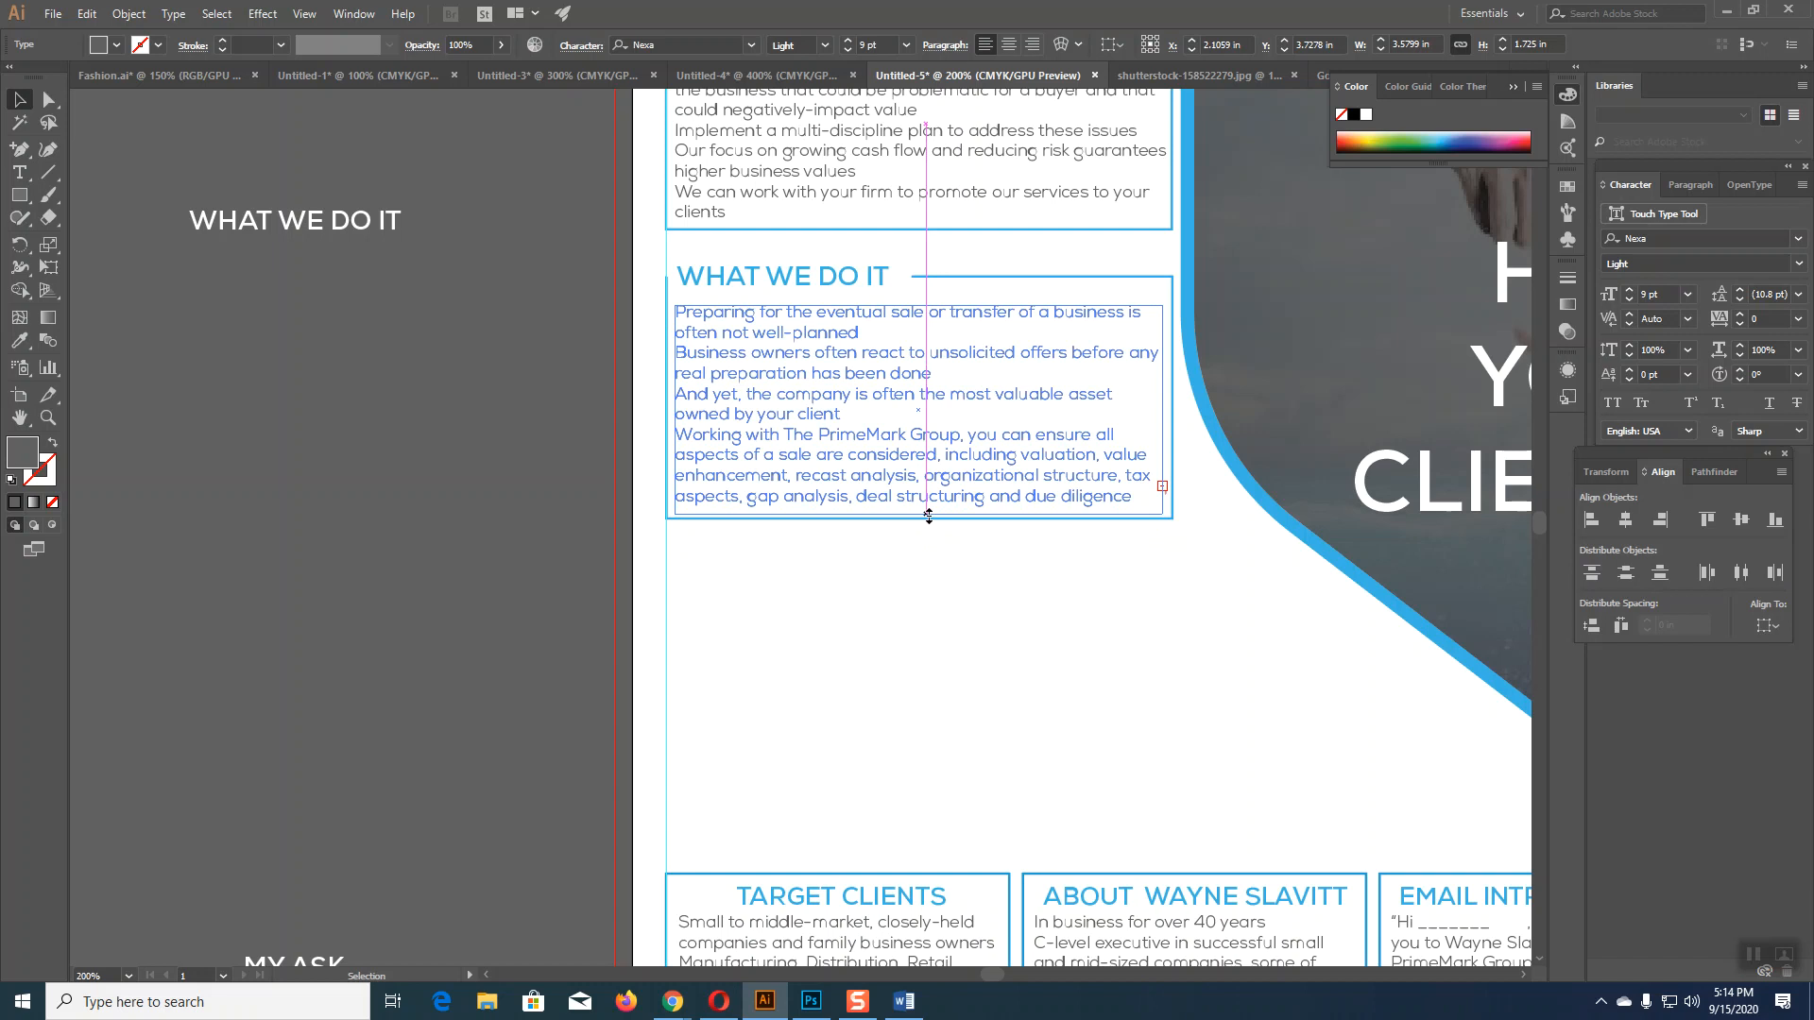
Step: Alt-drag a copy of the WHAT WE DO IT box about 2 in lower
click(968, 597)
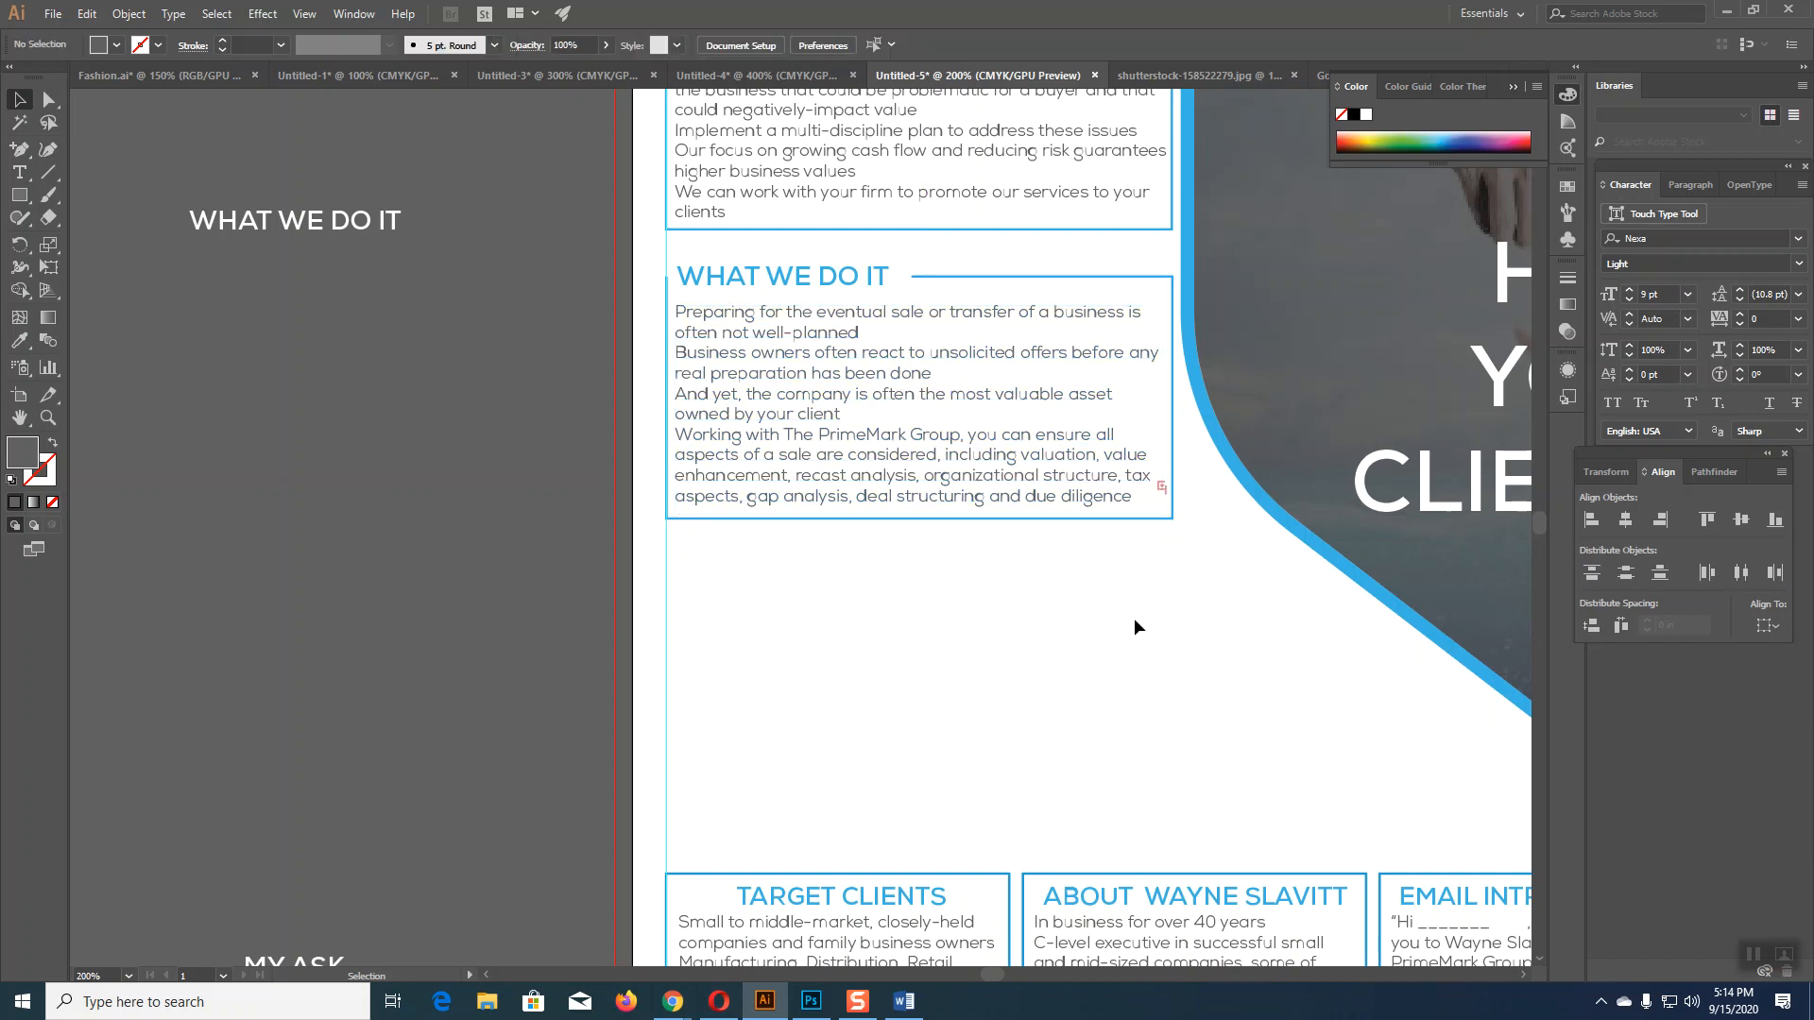
scroll(1133, 618, up, 5)
scroll(1166, 697, down, 8)
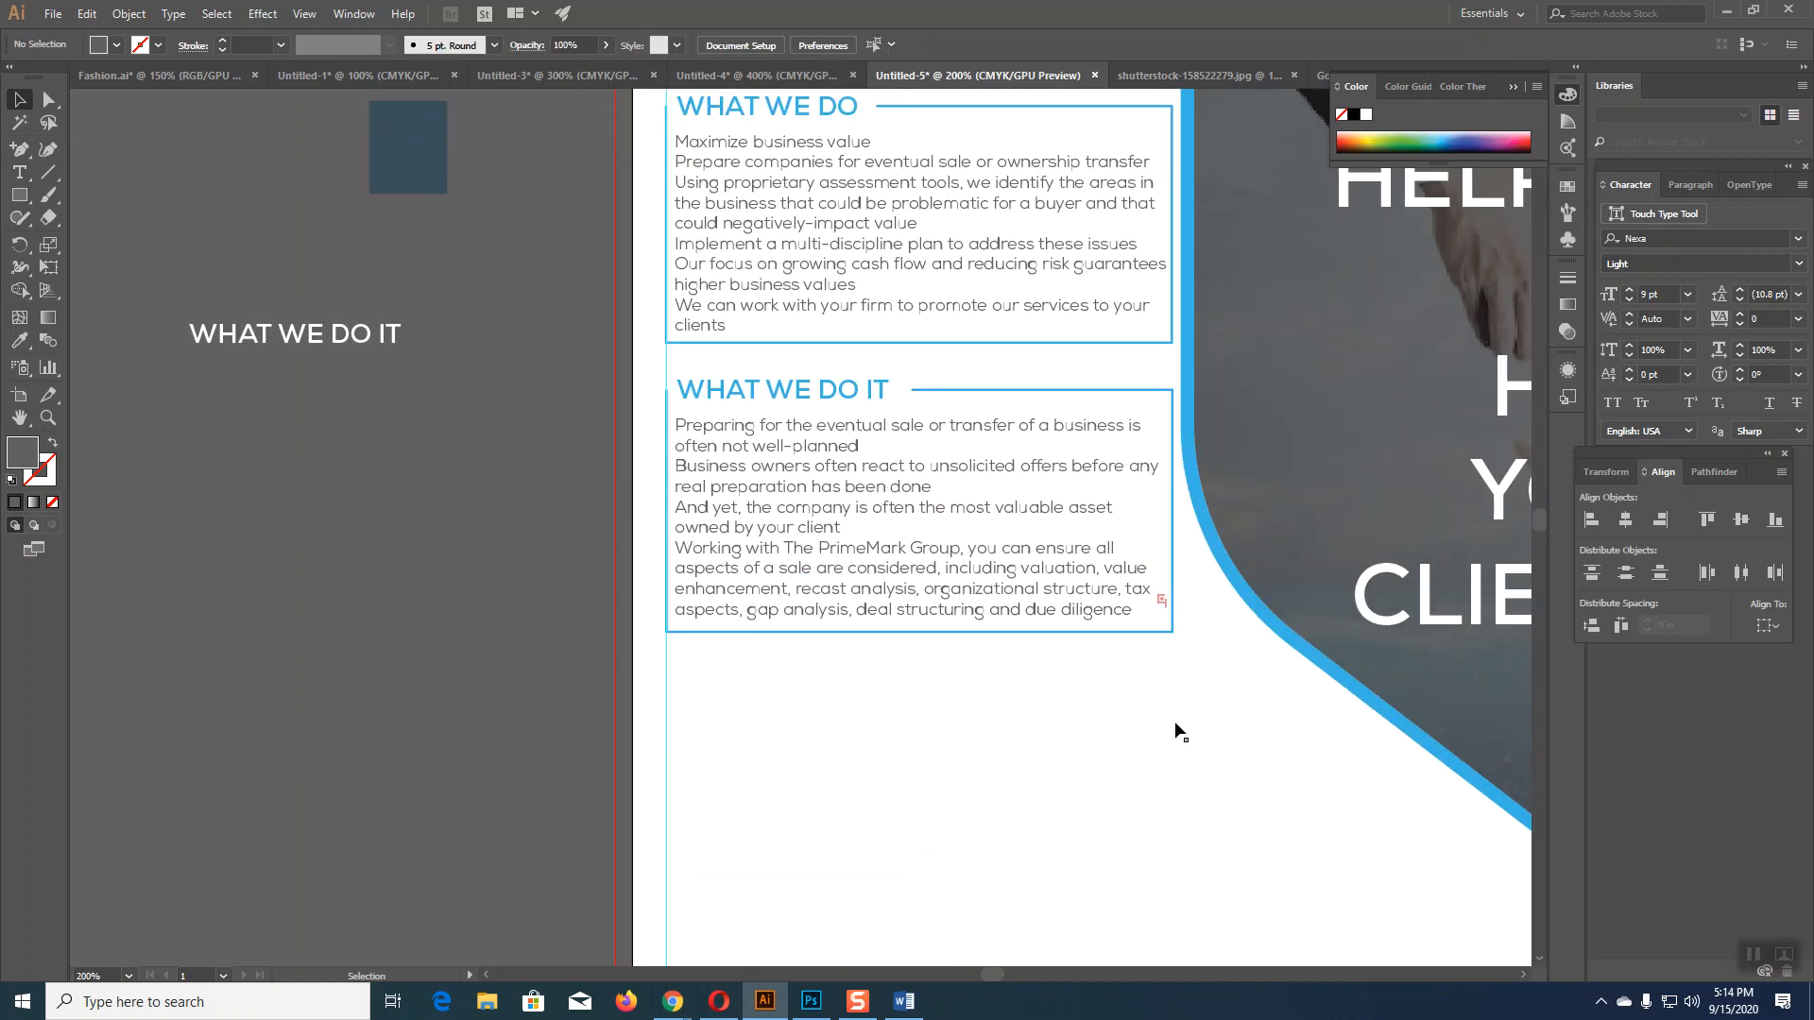
scroll(1177, 724, down, 2)
scroll(1138, 548, down, 2)
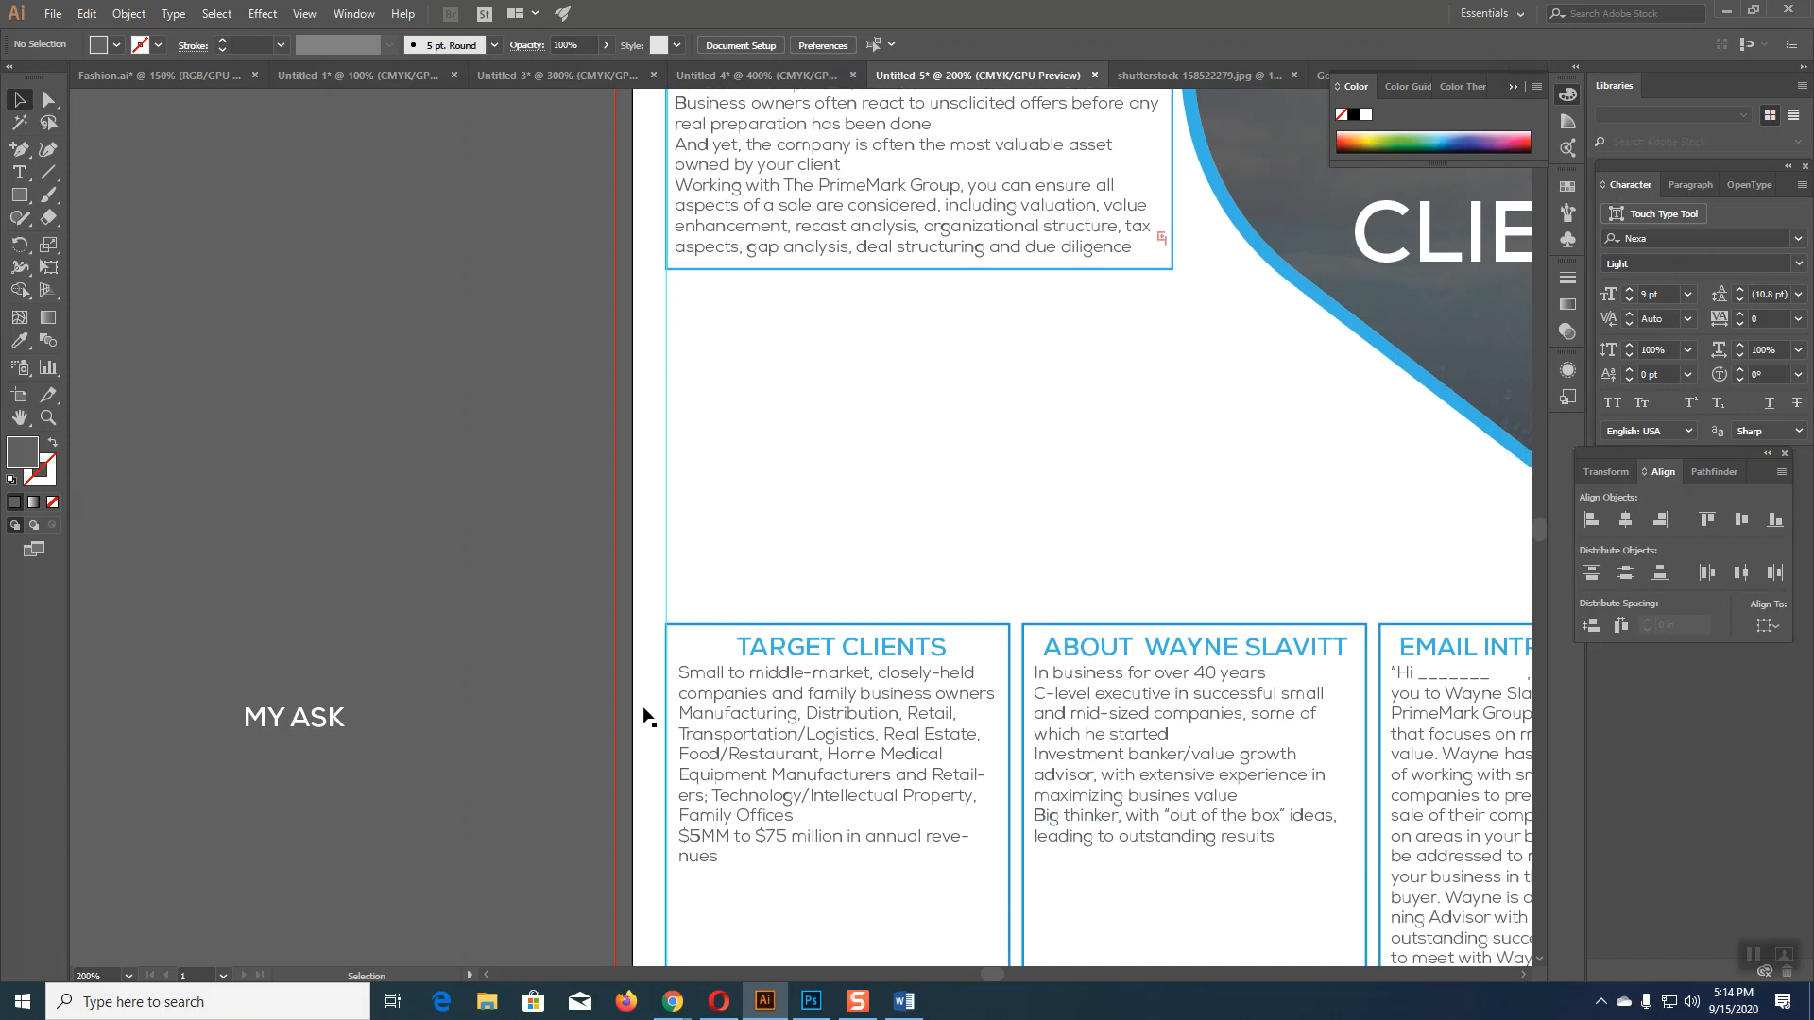
click(321, 724)
scroll(846, 564, up, 5)
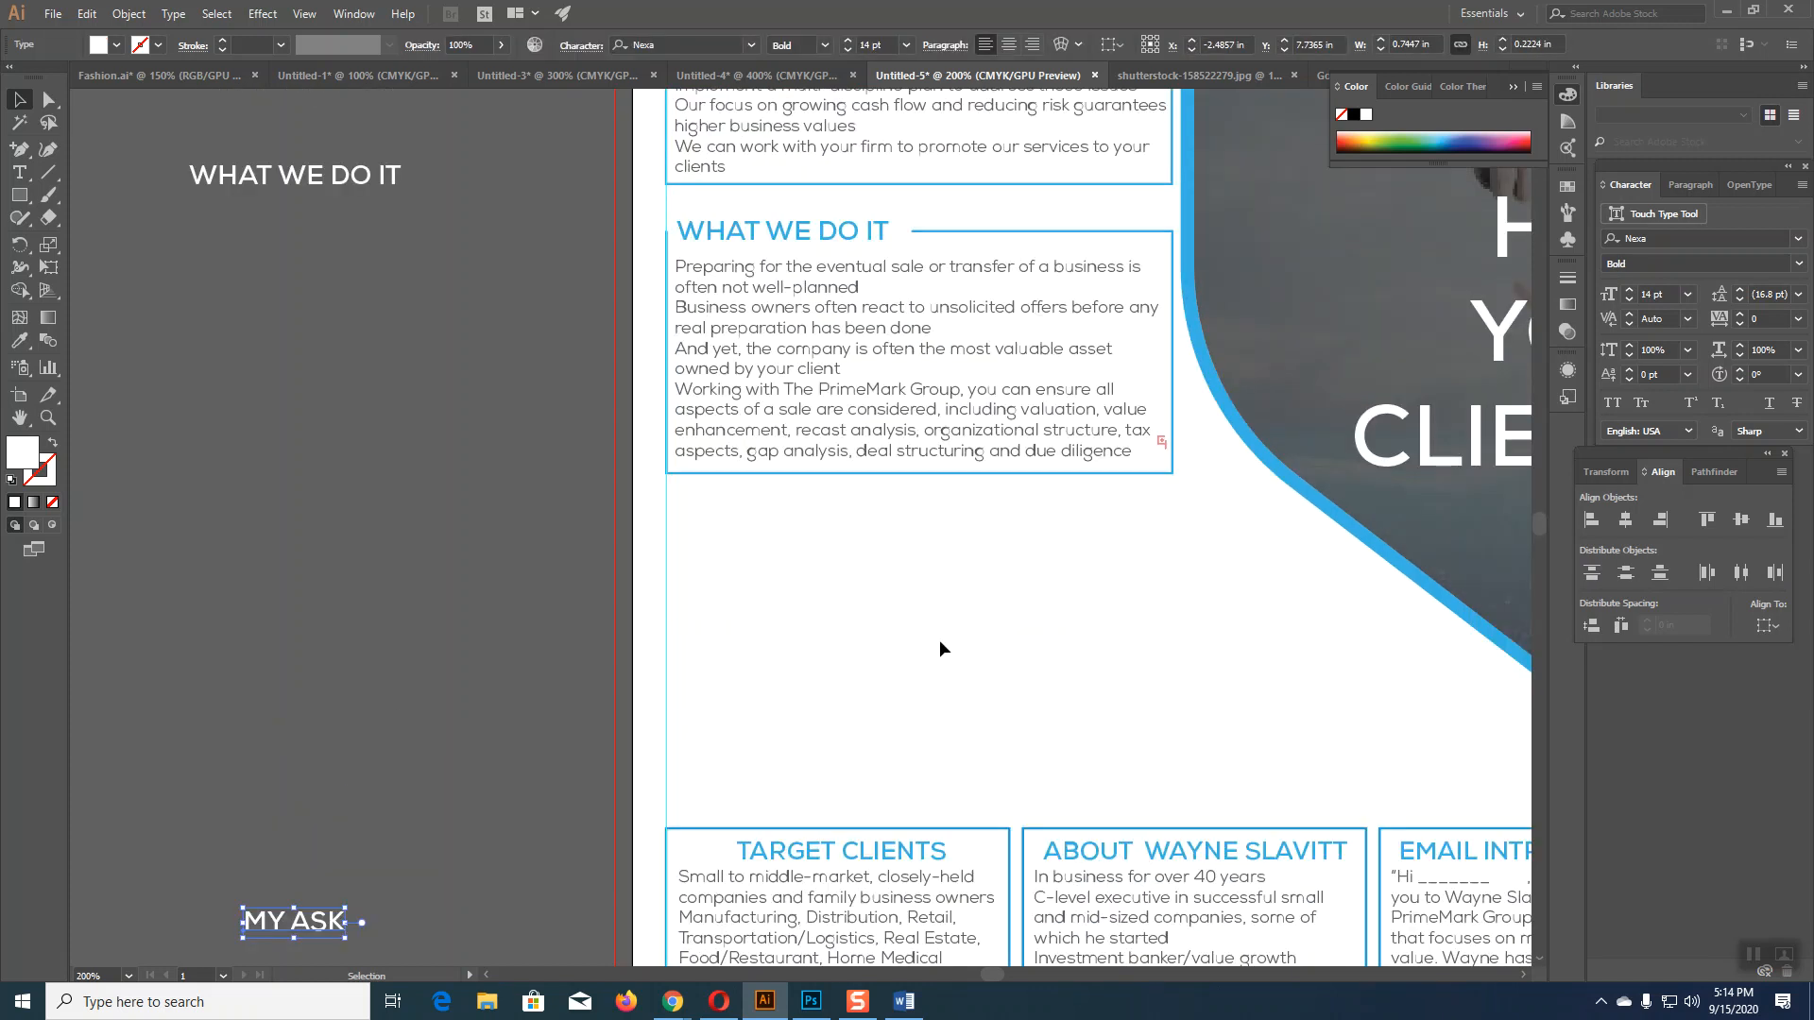
click(756, 235)
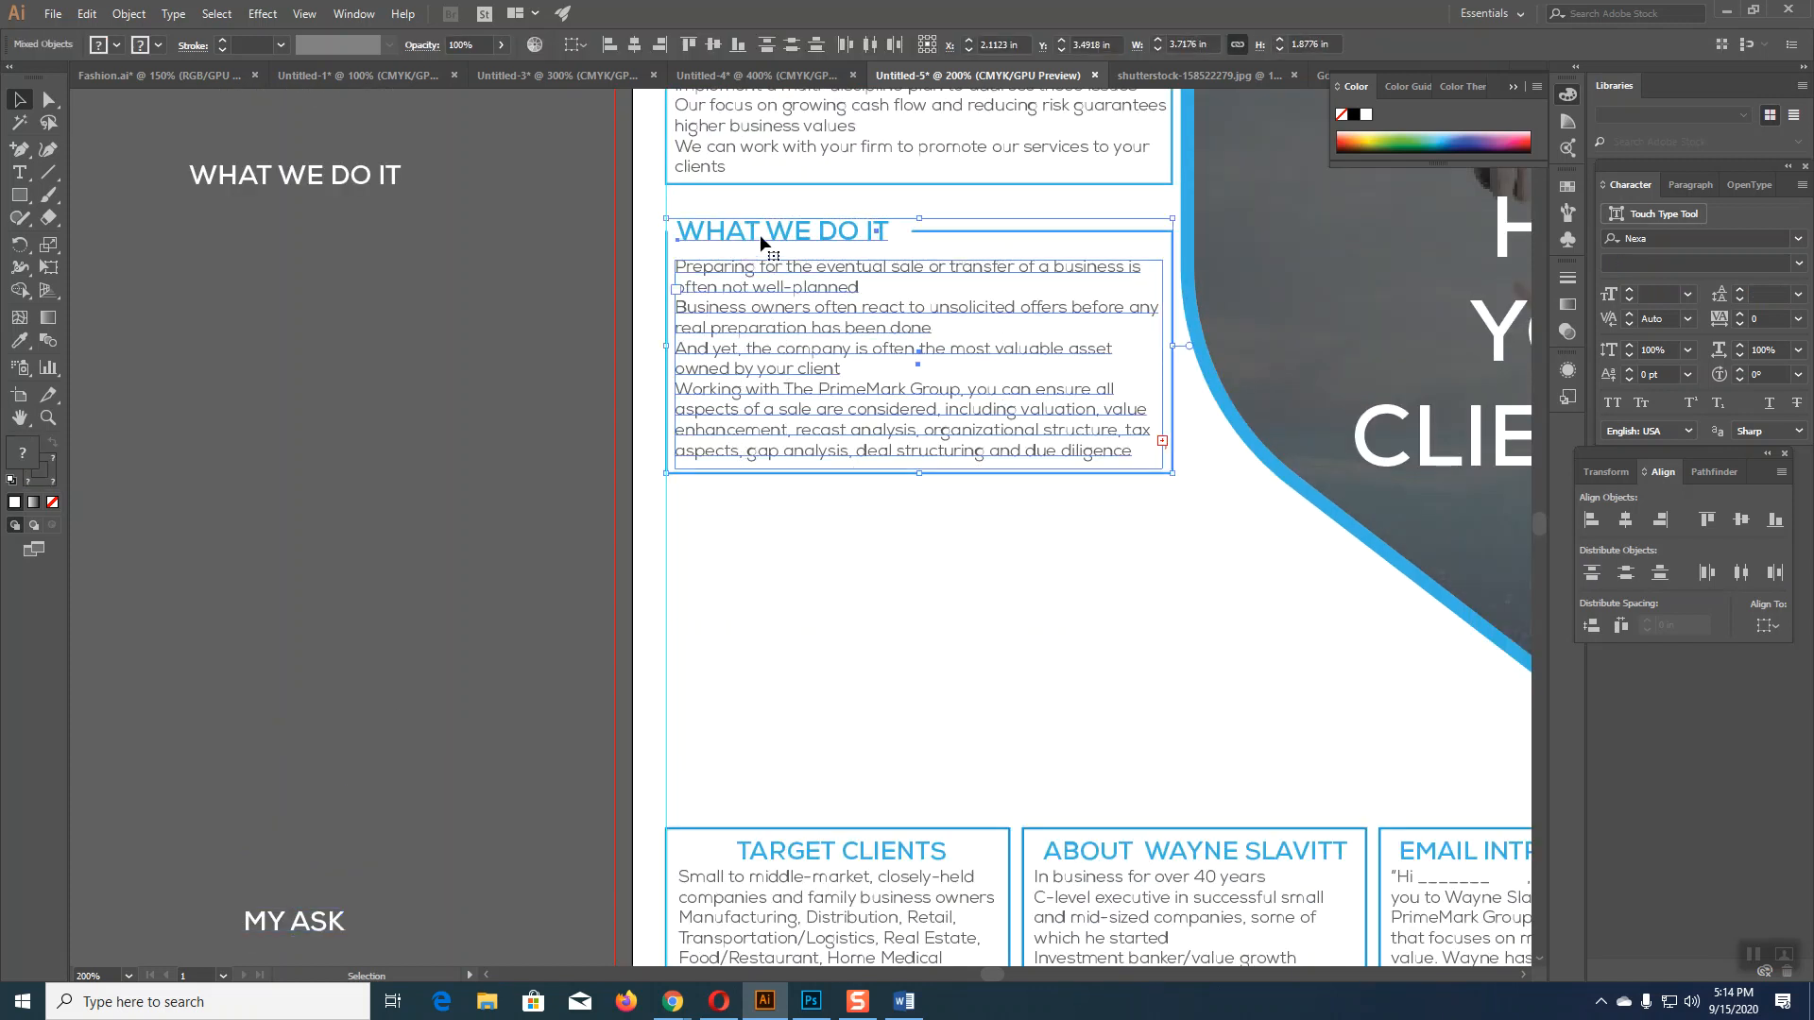
drag(760, 235, 765, 531)
click(431, 708)
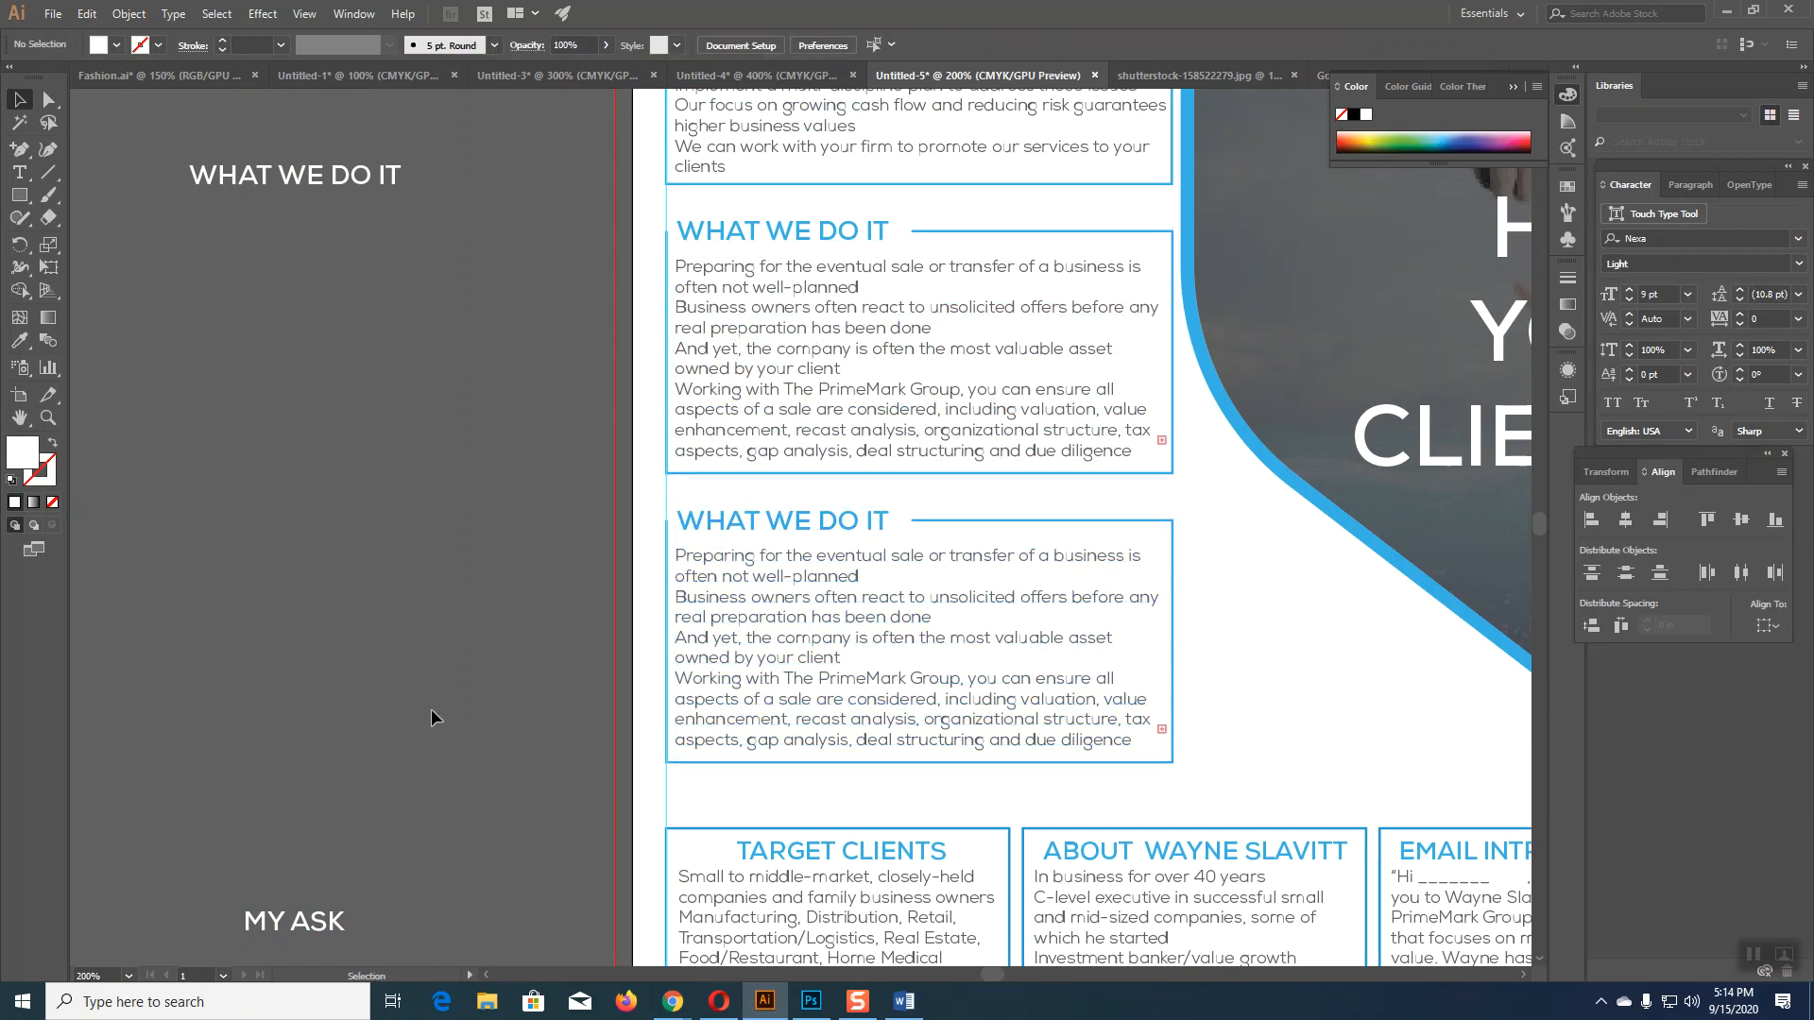
Step: Retype the copied box's heading as MY ASK
click(842, 523)
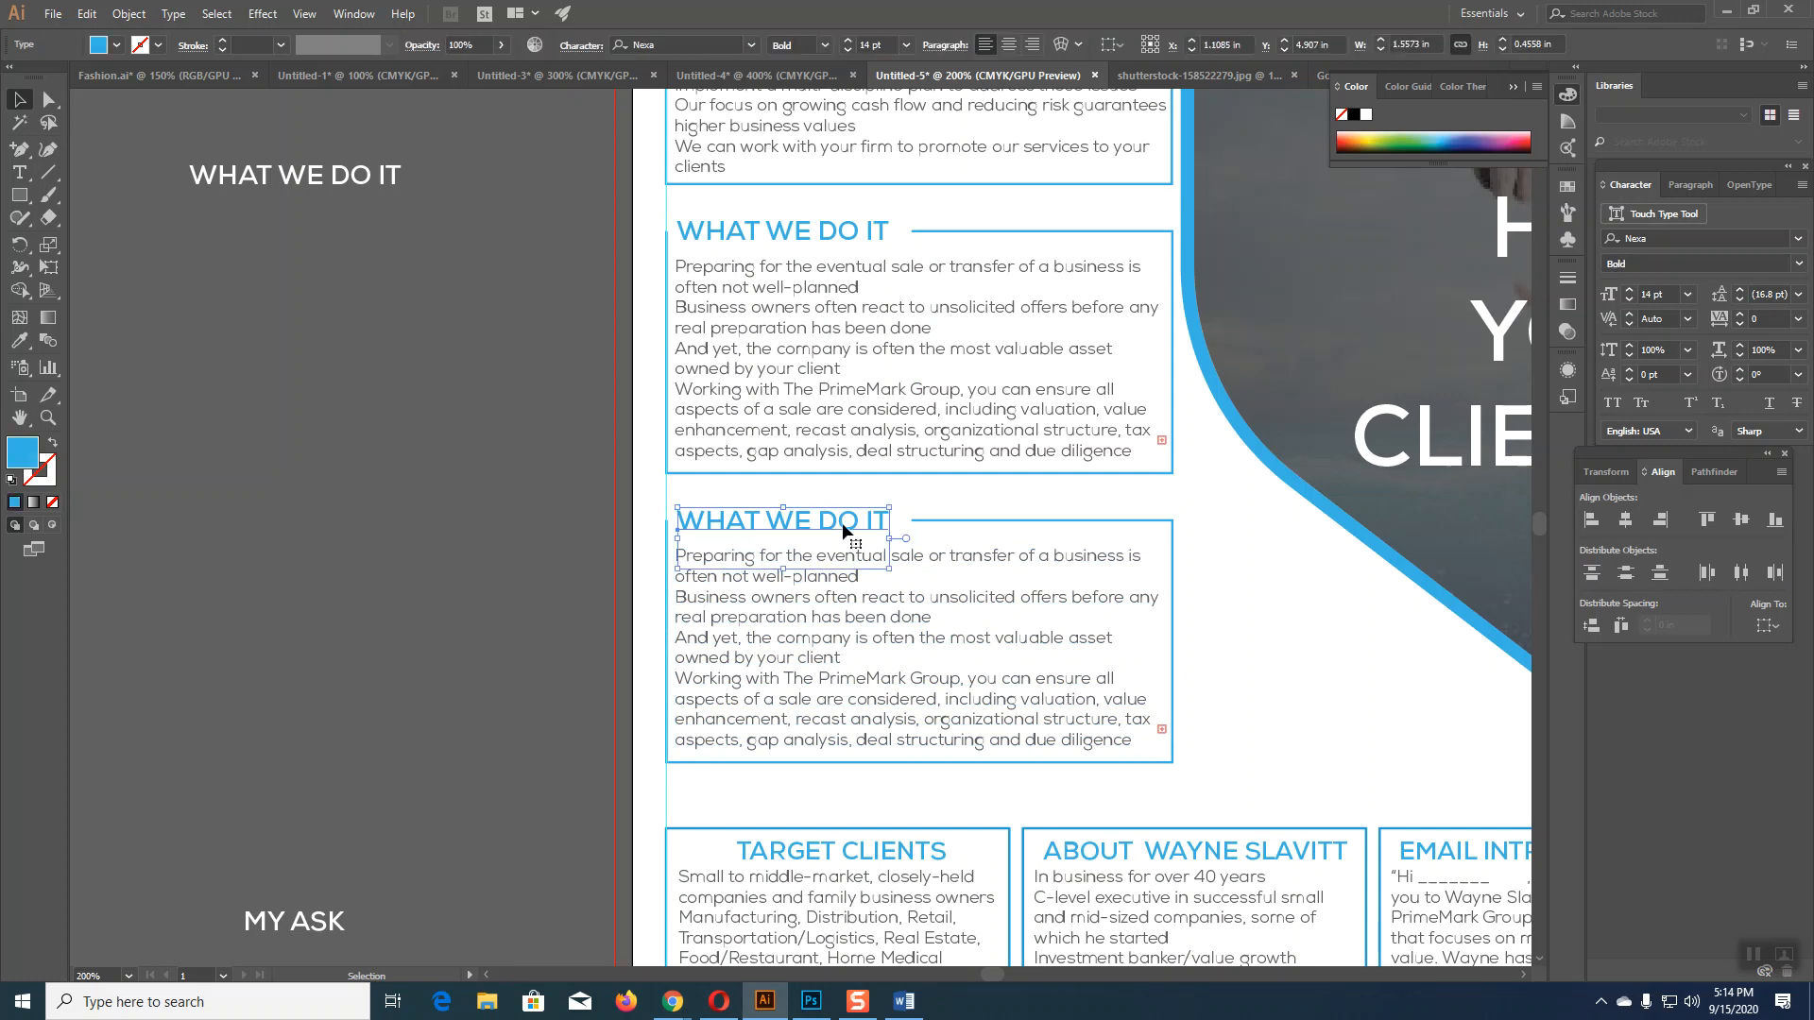
click(19, 172)
drag(886, 520, 661, 518)
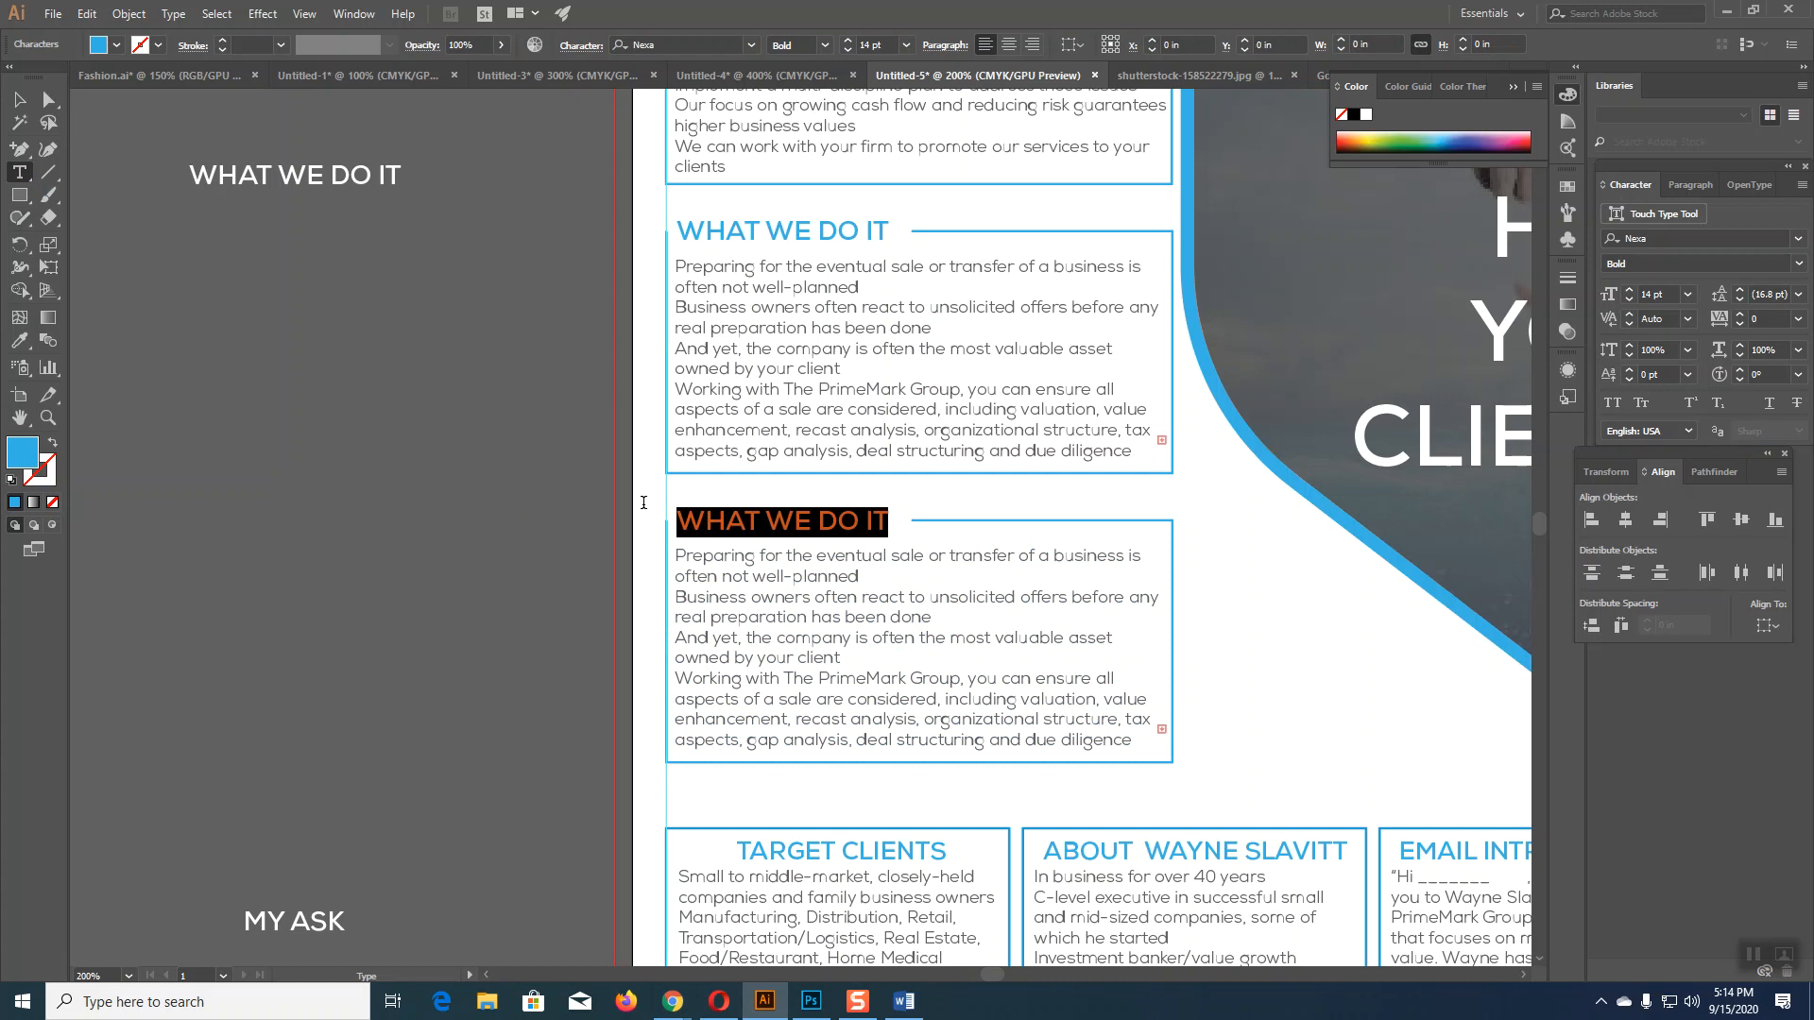
text(MY ASK)
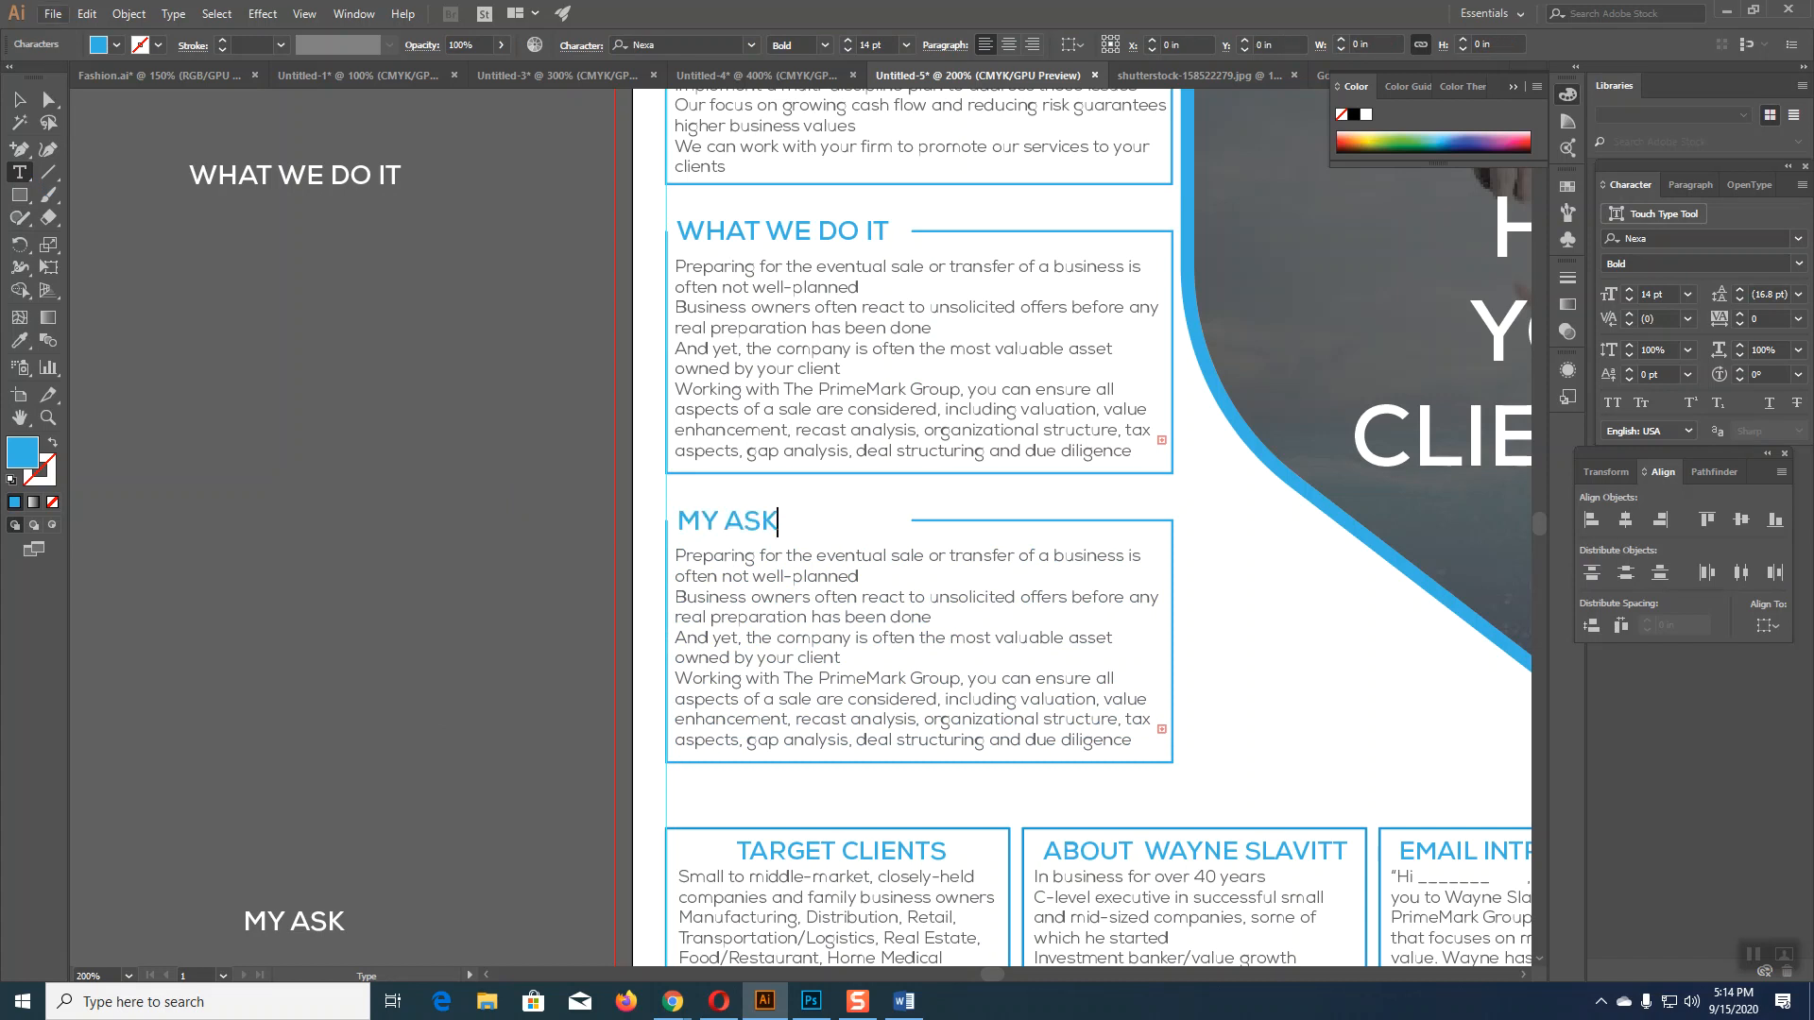
click(24, 98)
Step: Drag the rule line's end point left to meet the shorter MY ASK heading
click(47, 100)
click(376, 409)
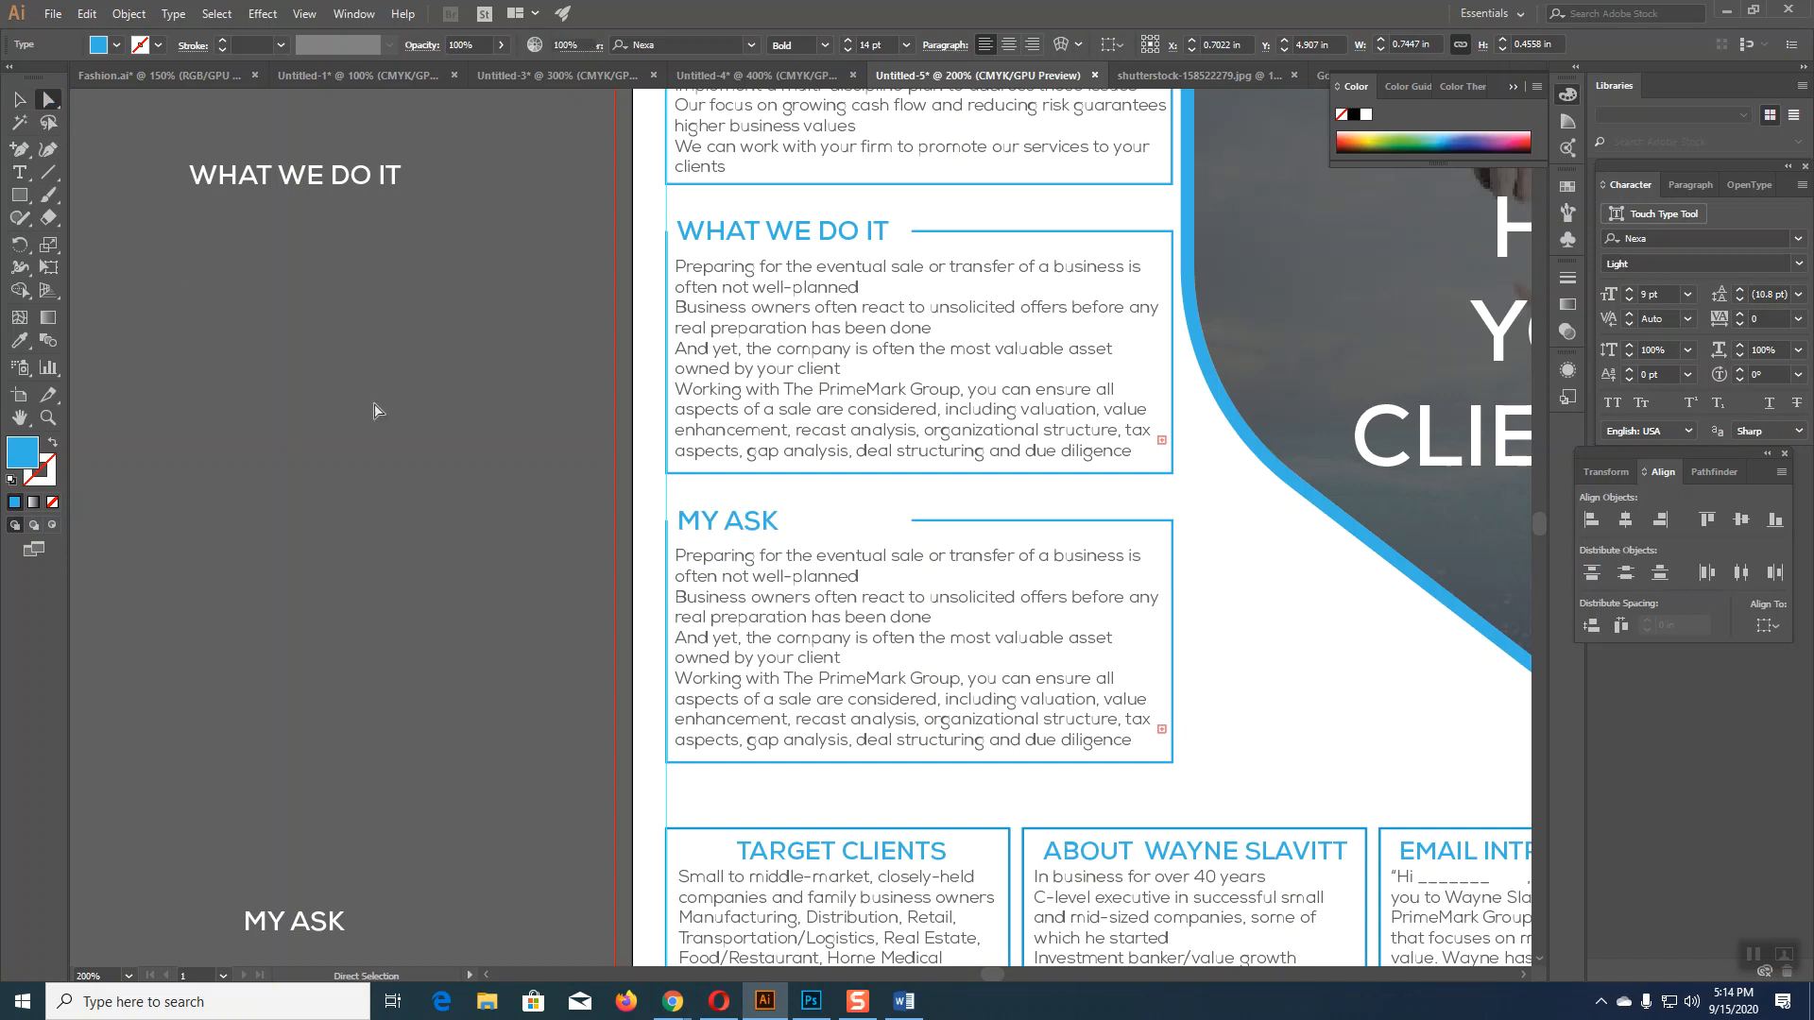
click(914, 523)
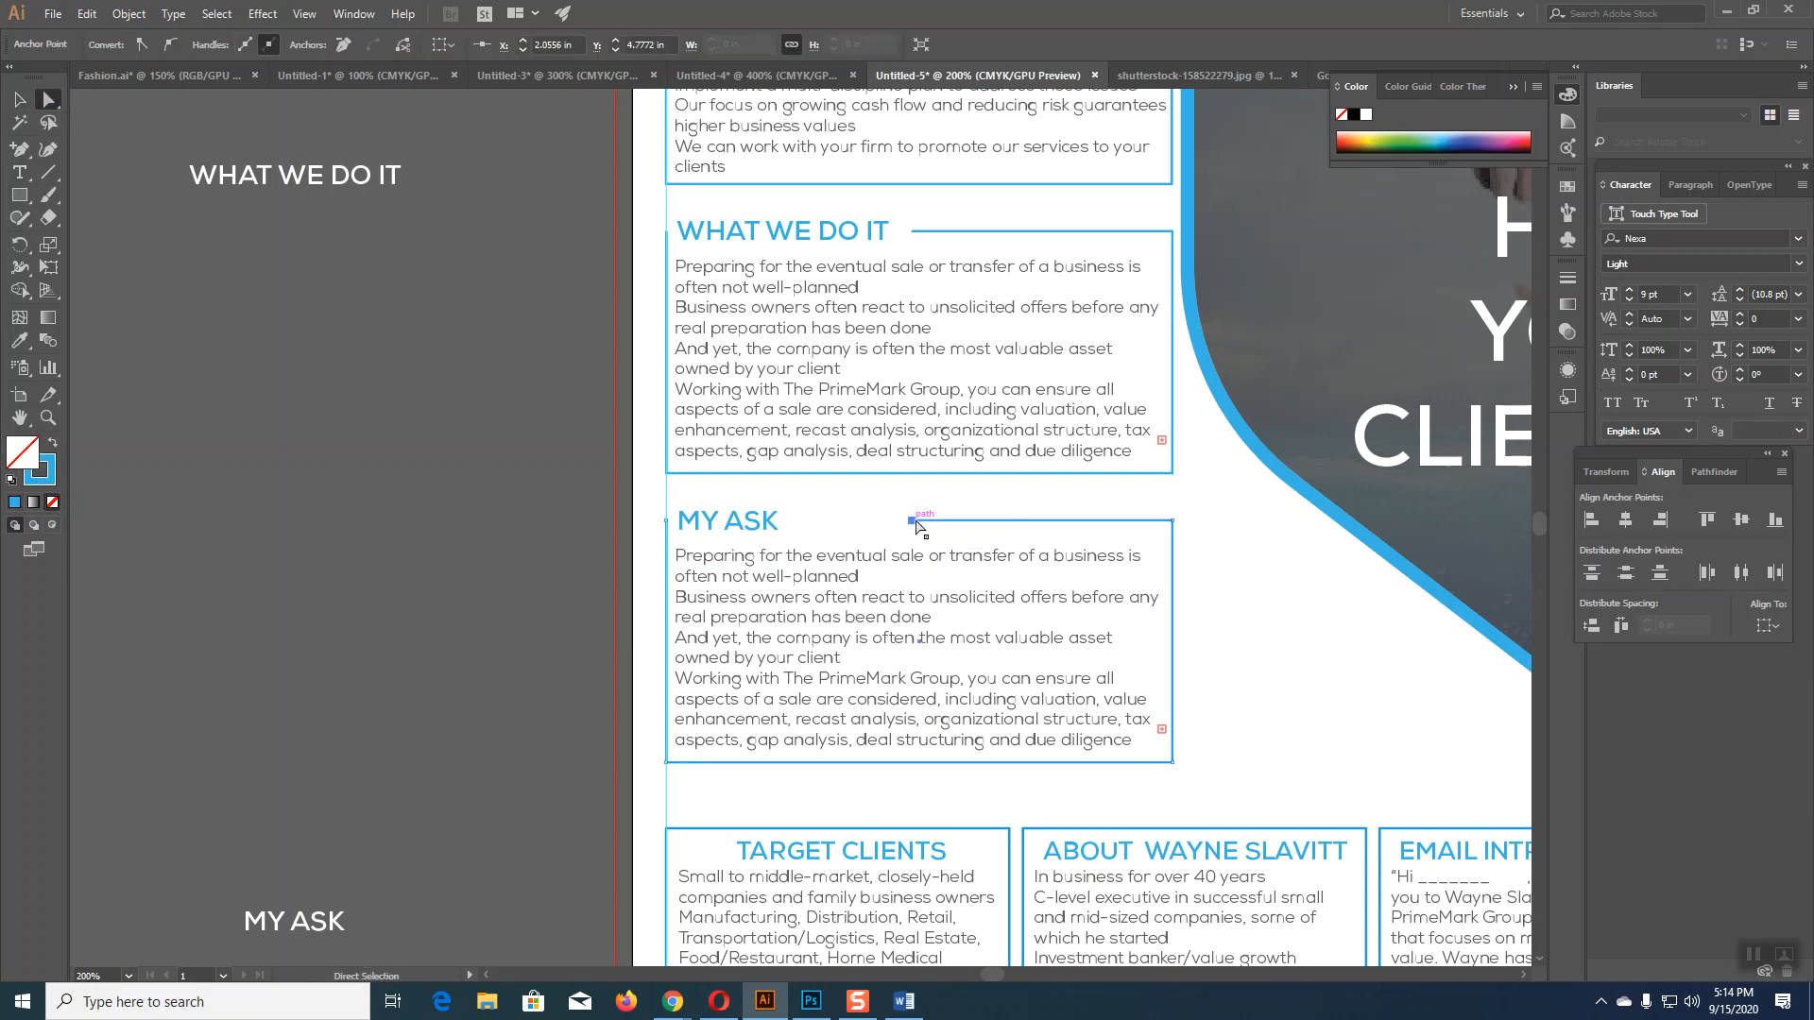
drag(913, 522, 795, 520)
Step: Delete the white MY ASK label from the pasteboard
click(19, 100)
click(370, 552)
click(784, 623)
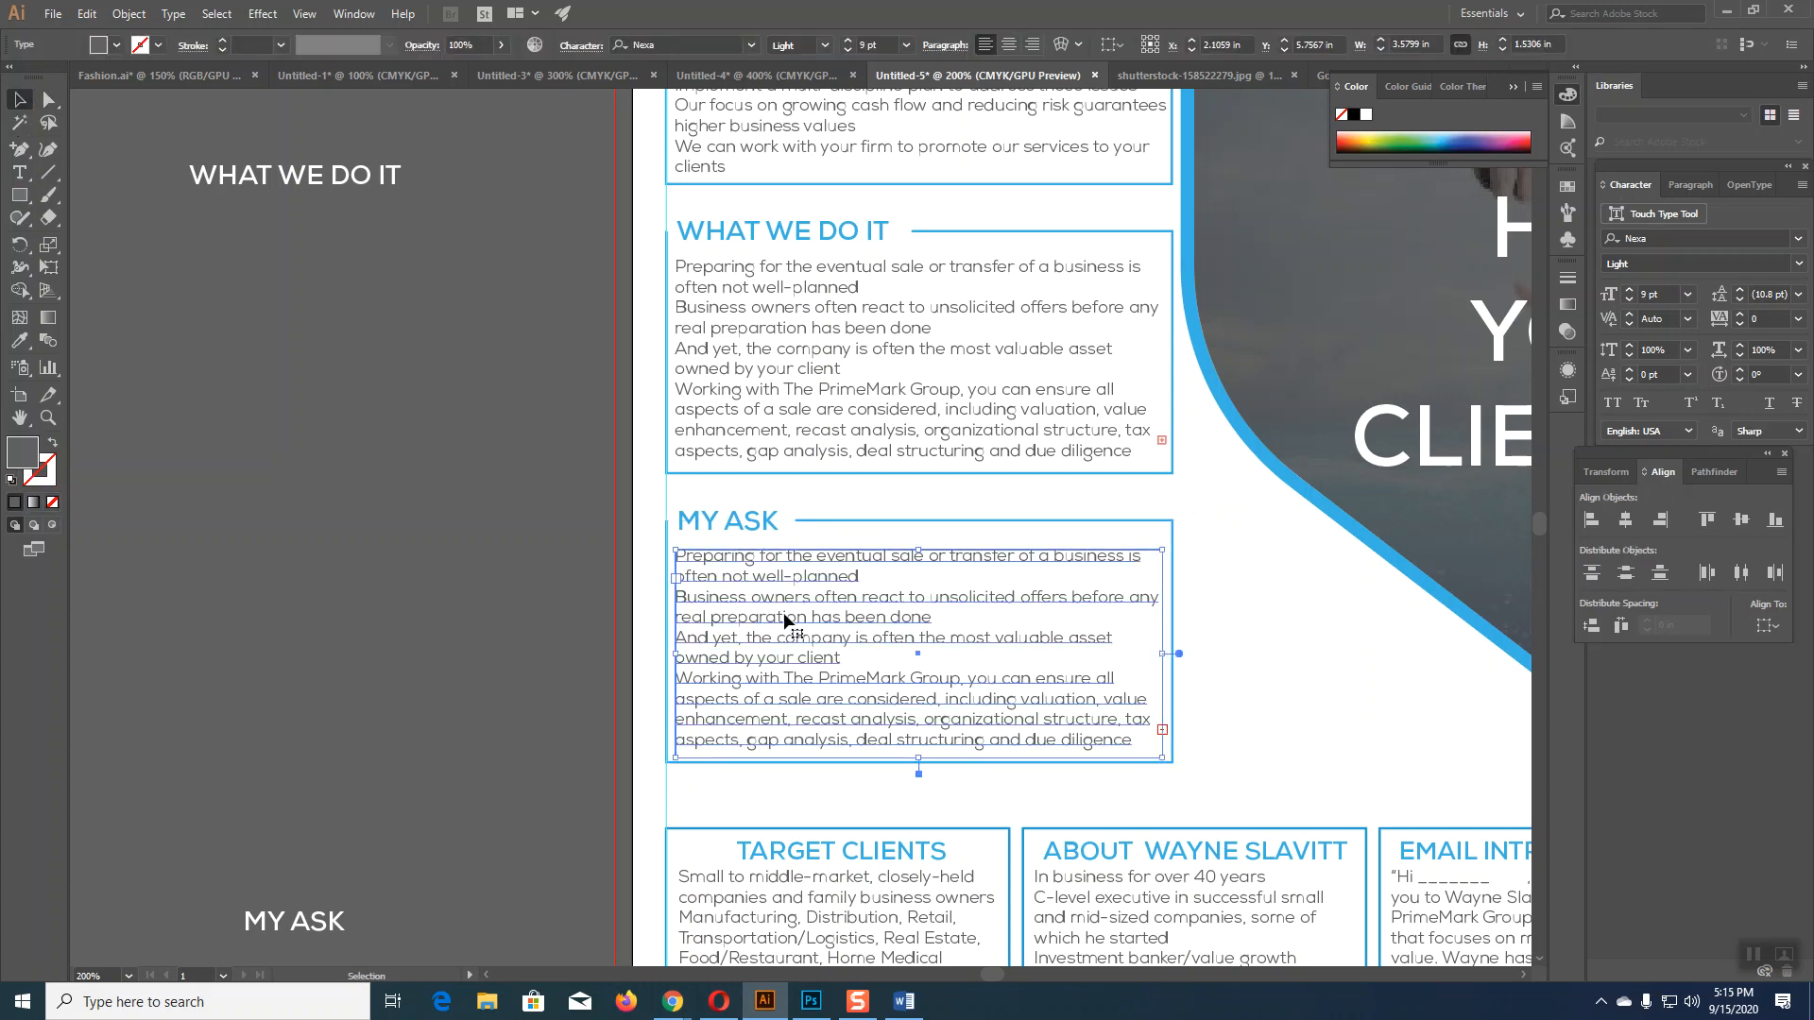
click(573, 633)
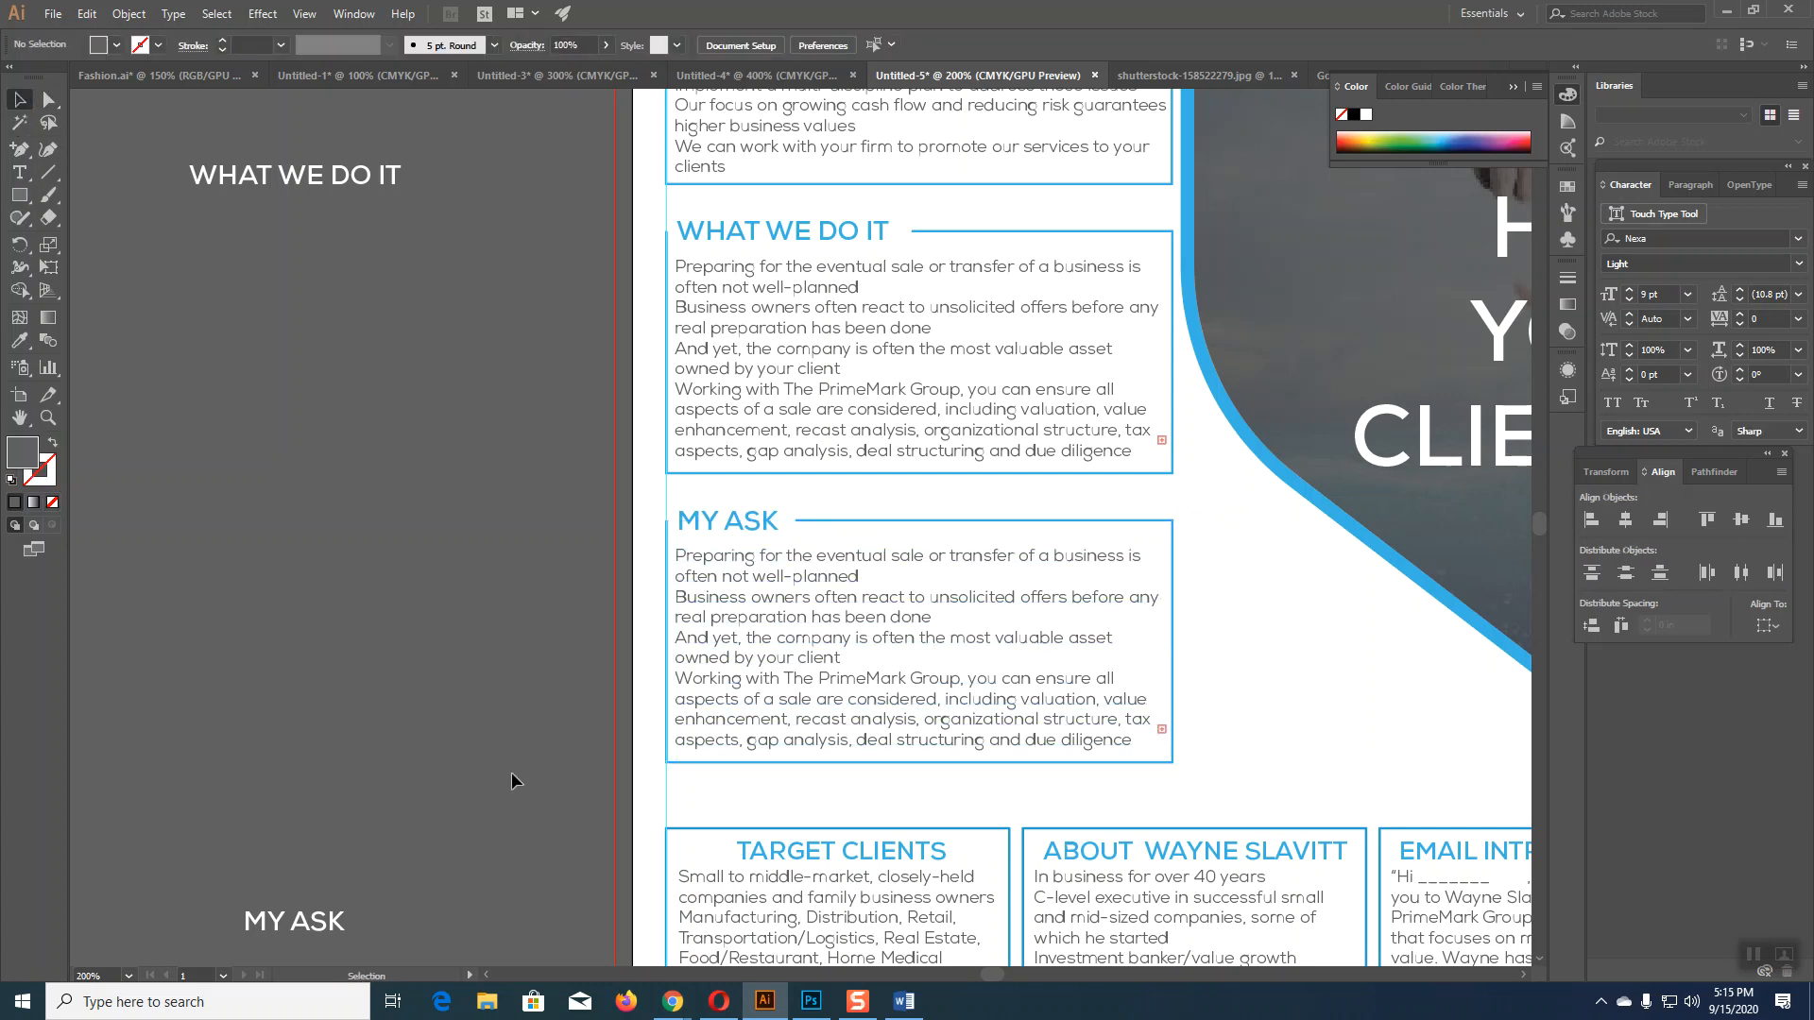
click(324, 918)
key(Delete)
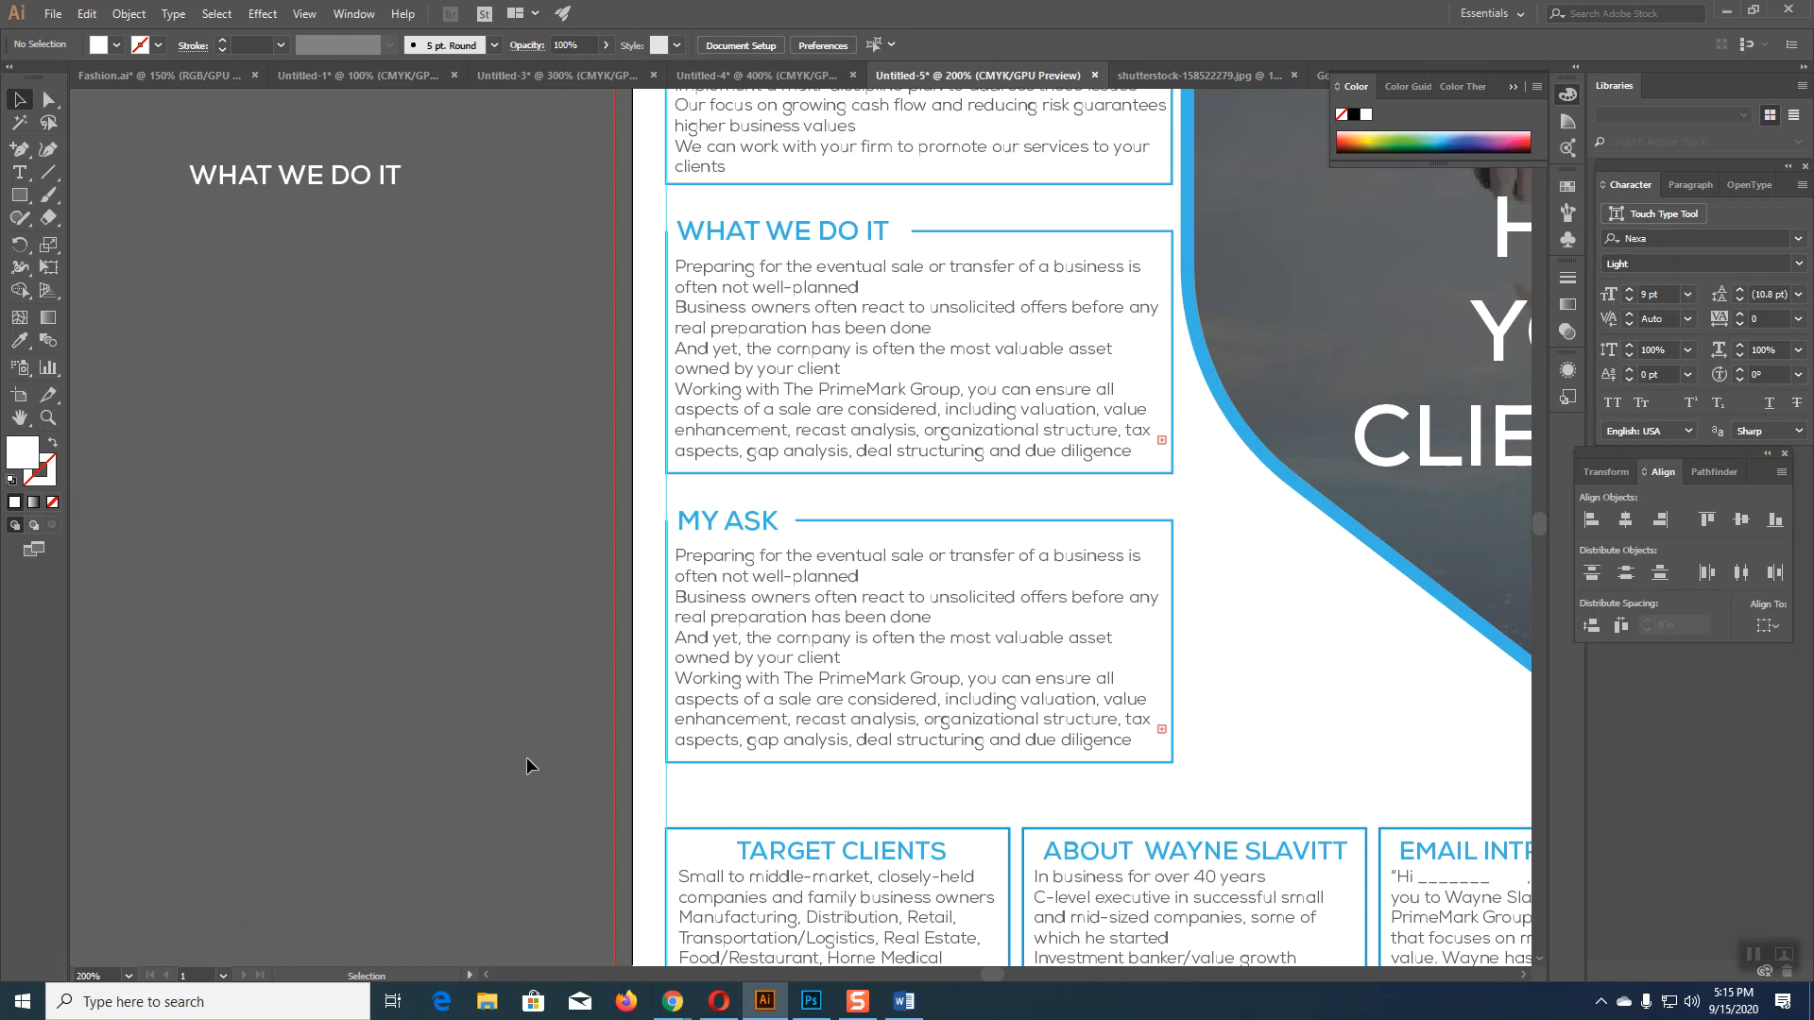
Step: In Word, copy the closing 'If you know of a business colleague' paragraph
click(750, 640)
click(903, 1001)
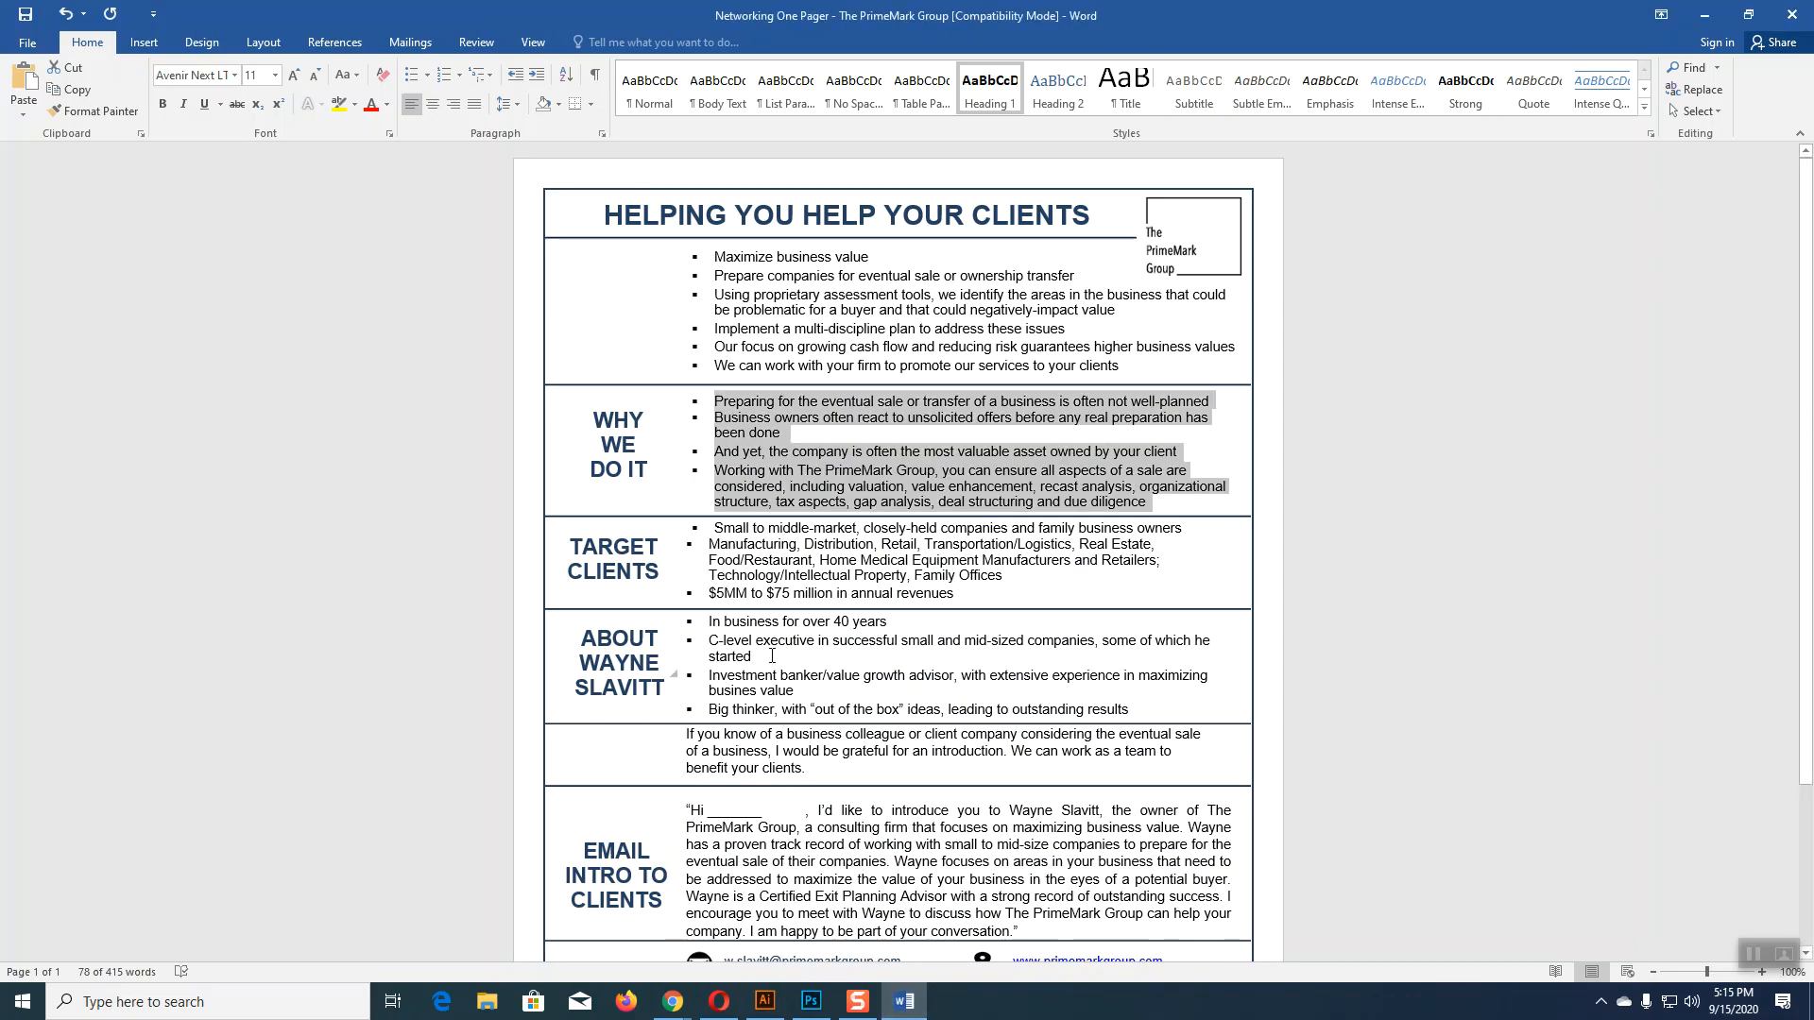
click(698, 640)
scroll(676, 662, down, 3)
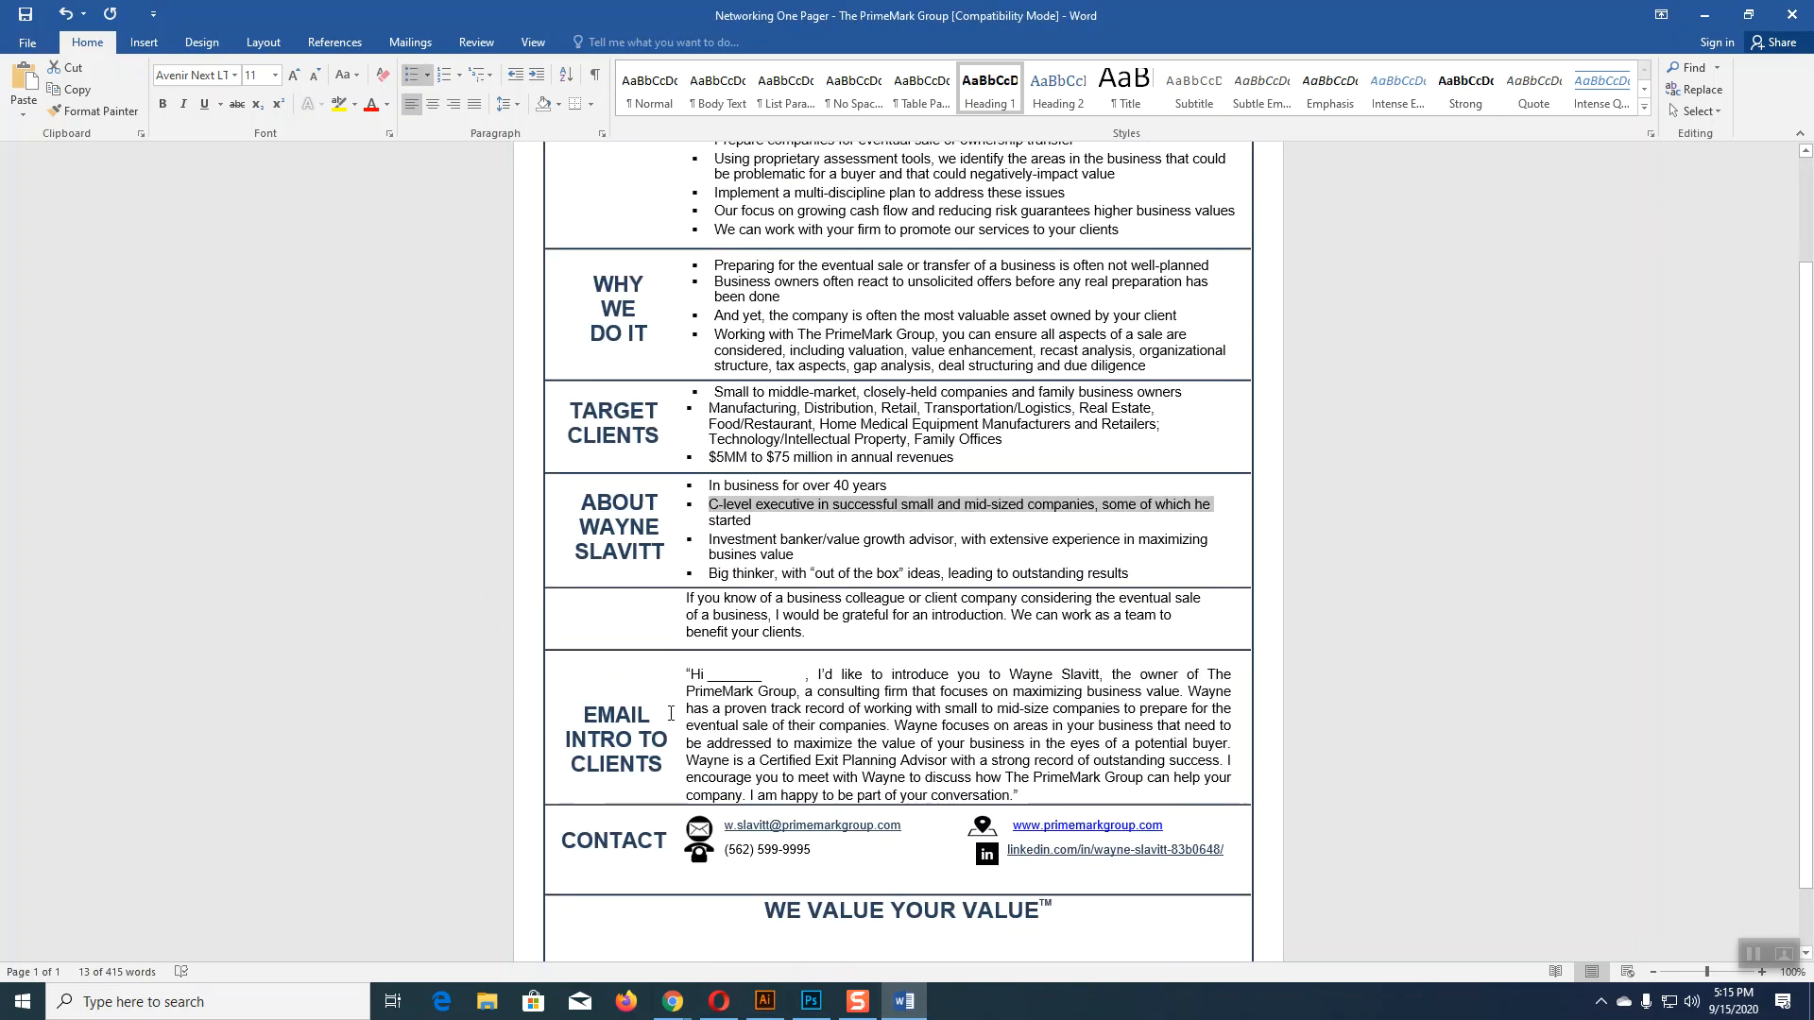
drag(686, 599, 810, 638)
key(ctrl+c)
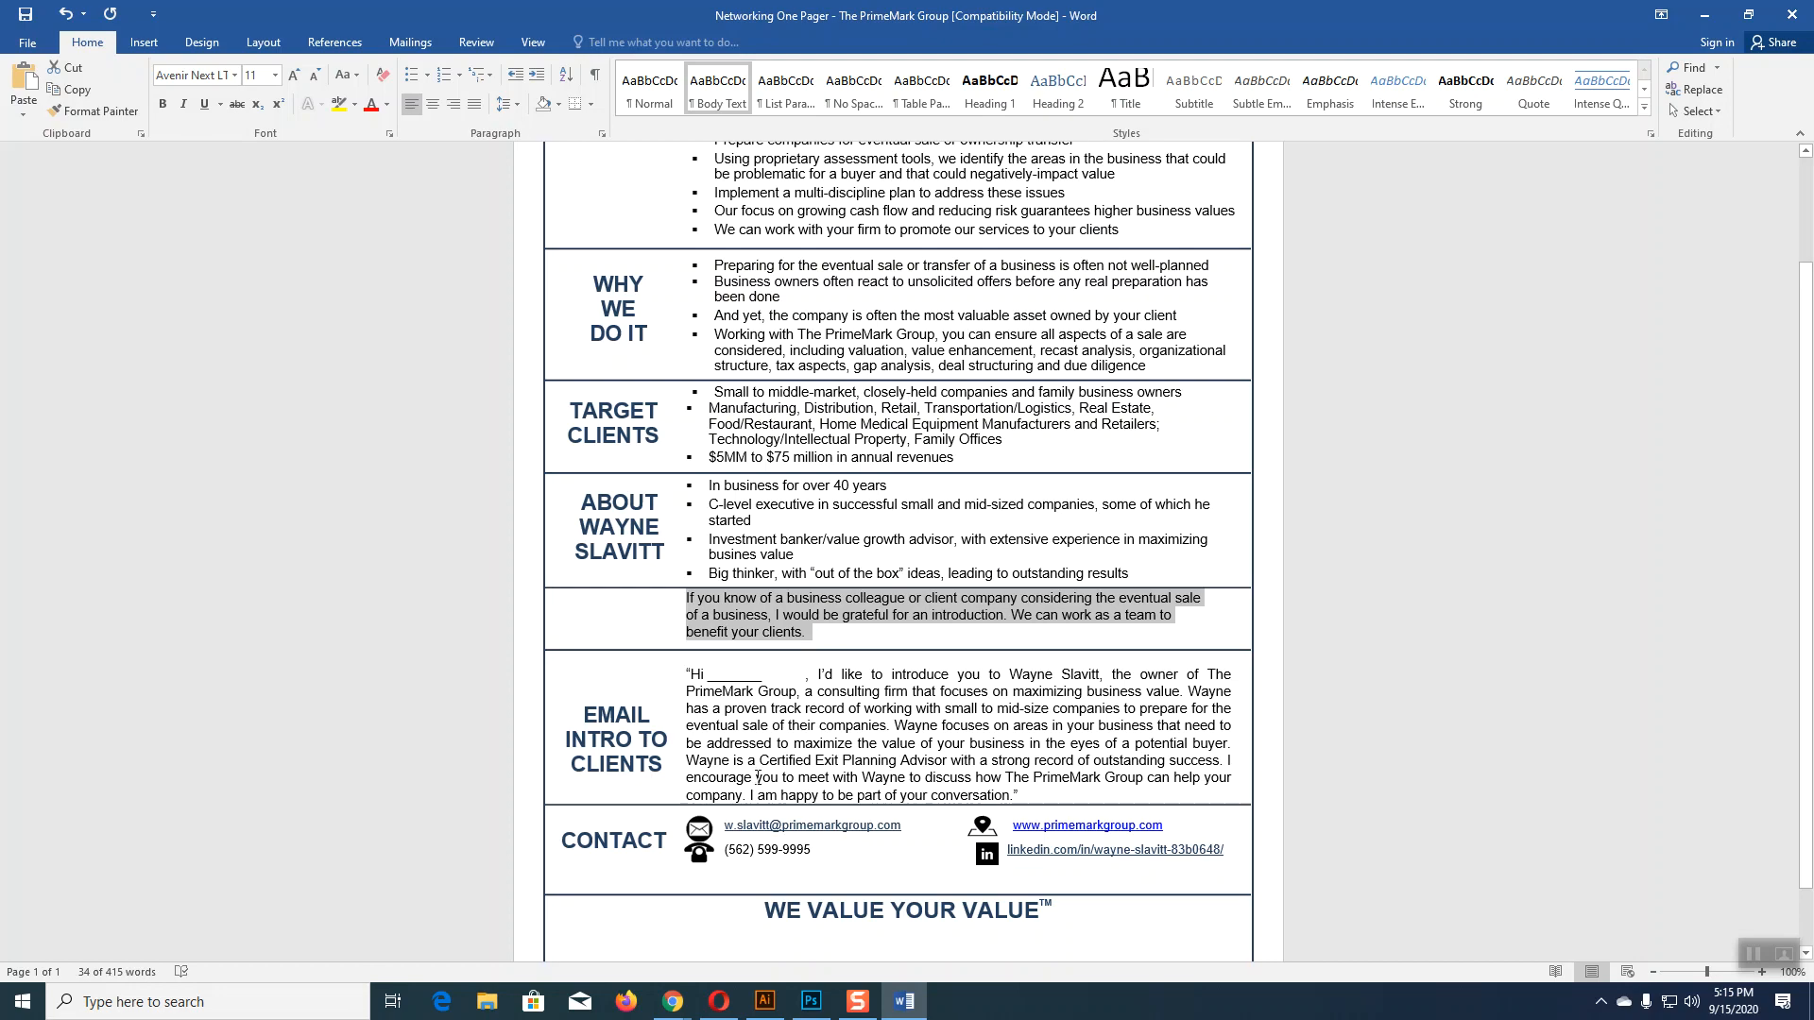
Step: Back in Illustrator, select the old MY ASK body text with the Type tool
click(766, 1002)
key(t)
drag(682, 555, 1135, 751)
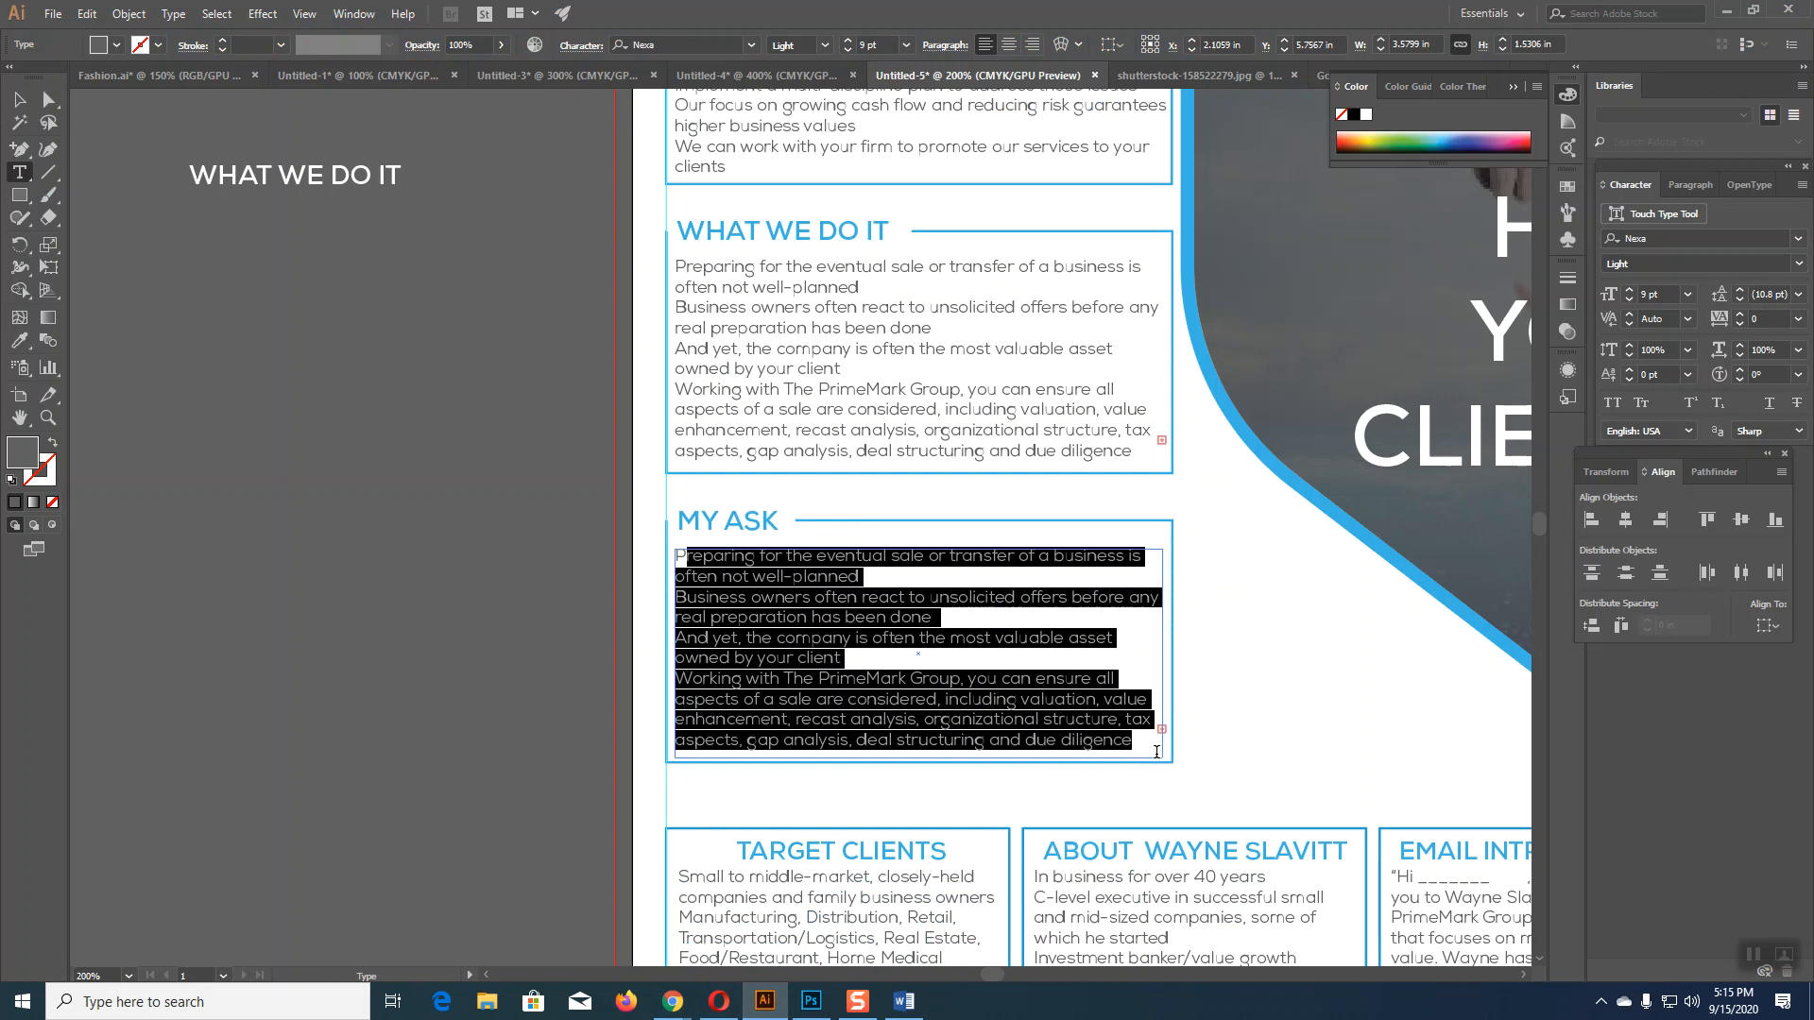
Step: Replace the MY ASK body with the pasted paragraph and shorten its text frame to fit
key(BackSpace)
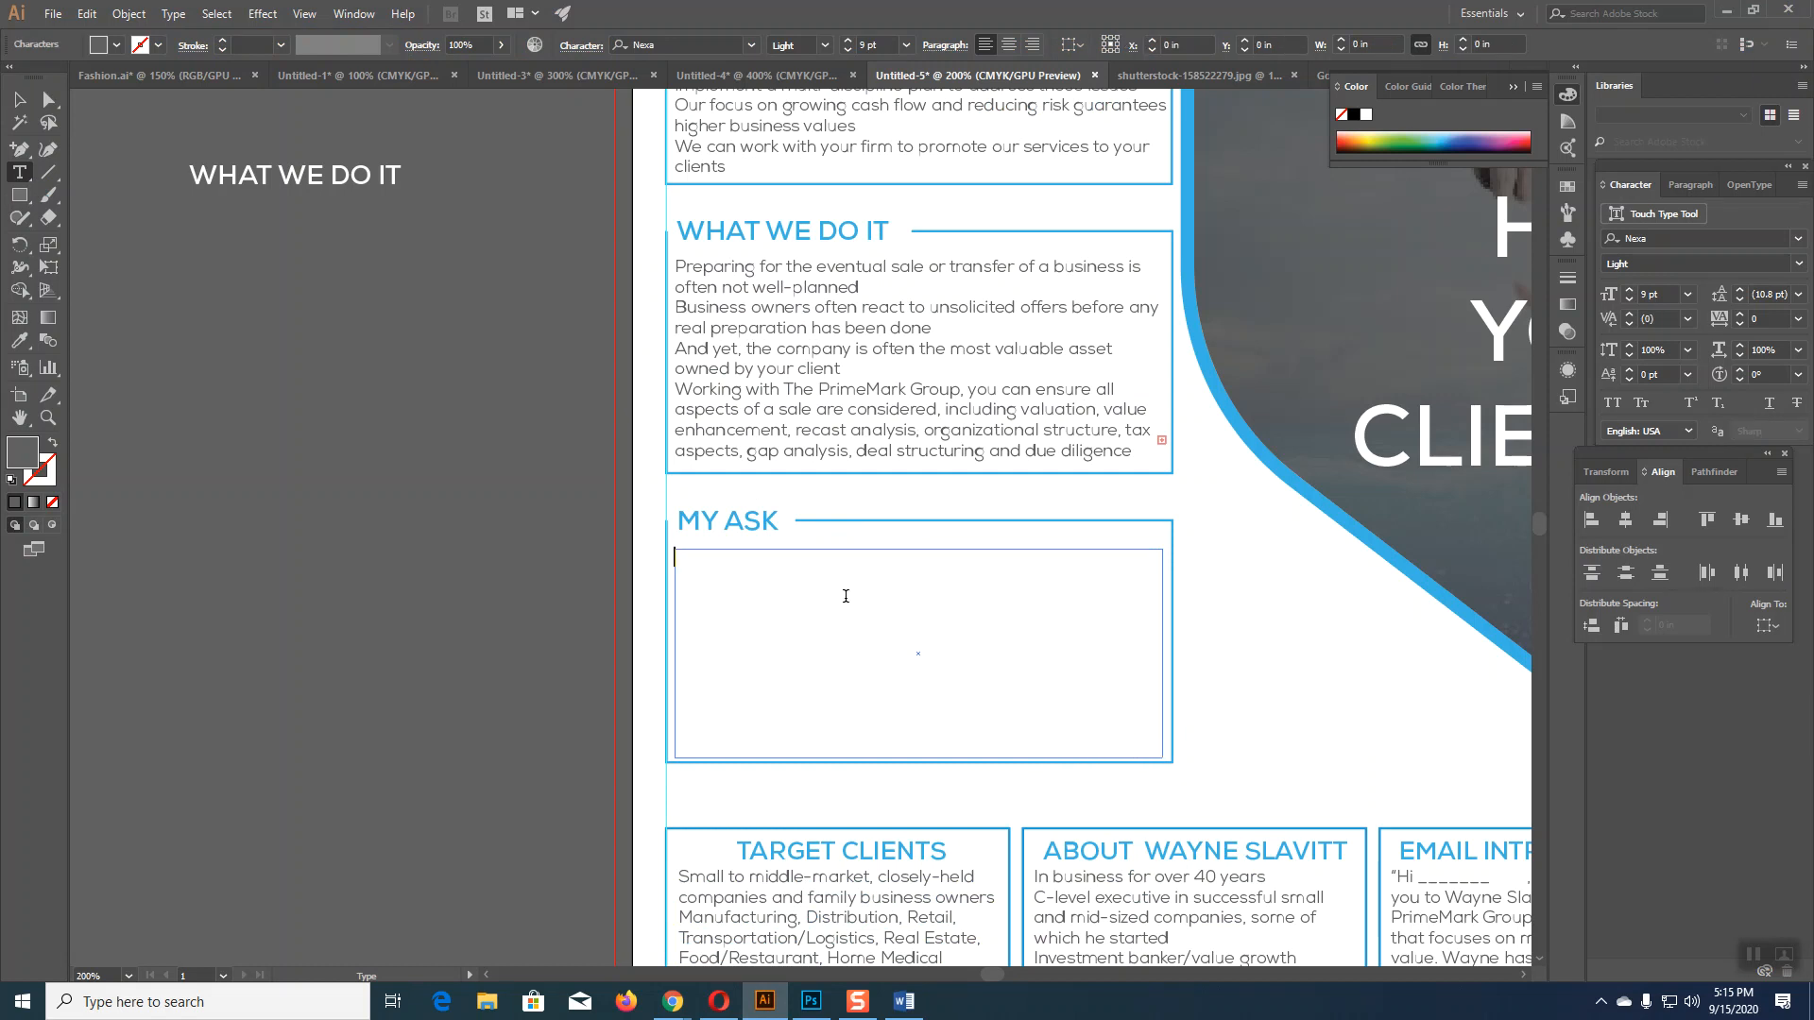
key(ctrl+v)
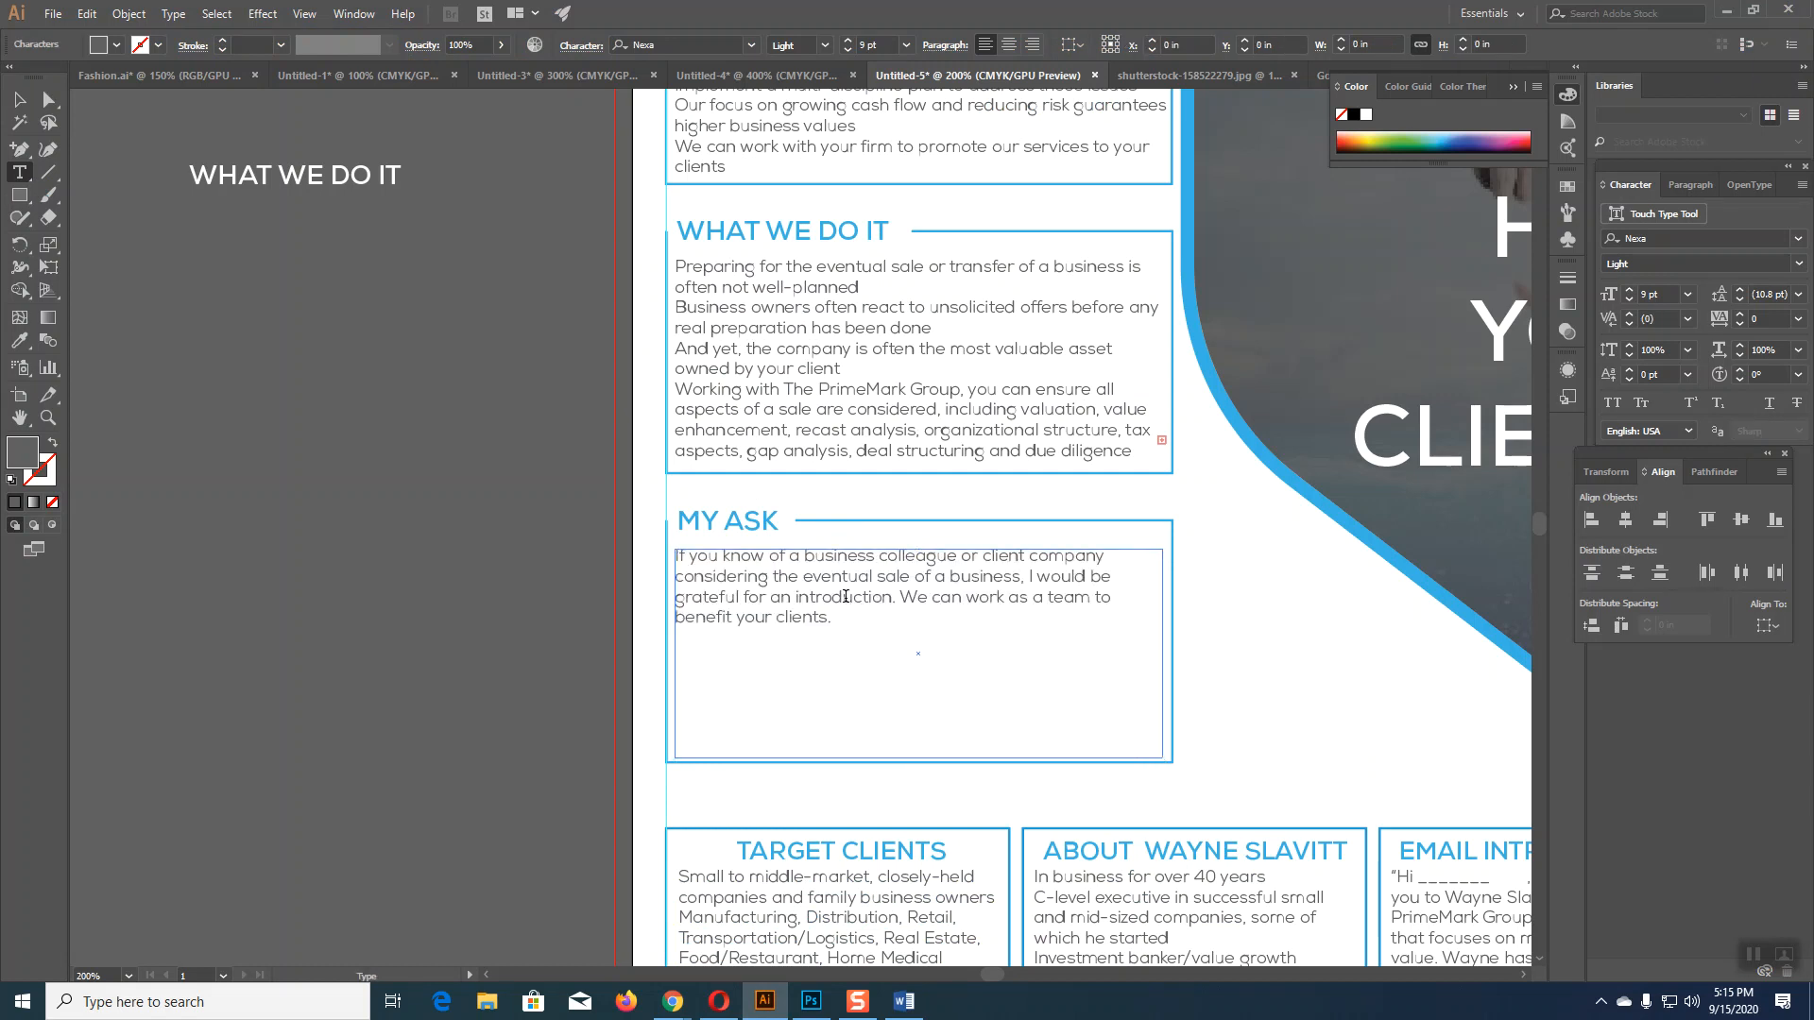
click(17, 98)
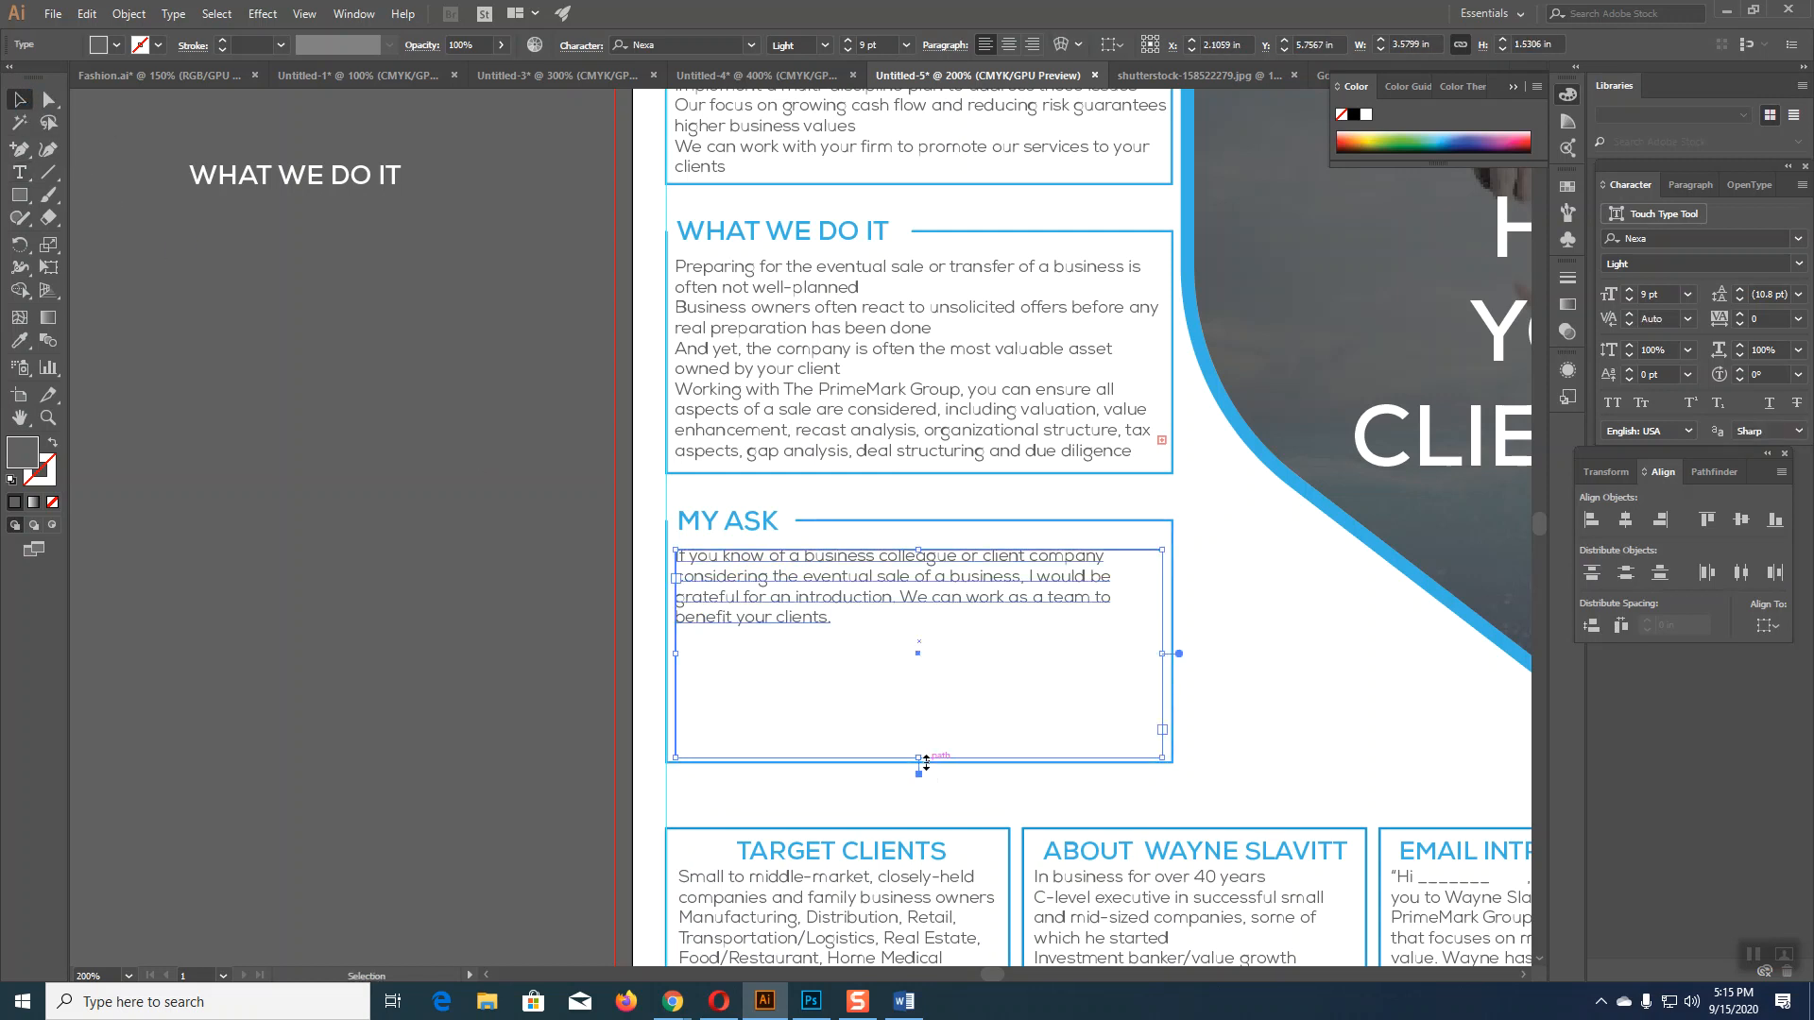
drag(919, 760, 899, 633)
Step: Shorten the MY ASK box outline to match the text, then deselect
click(913, 763)
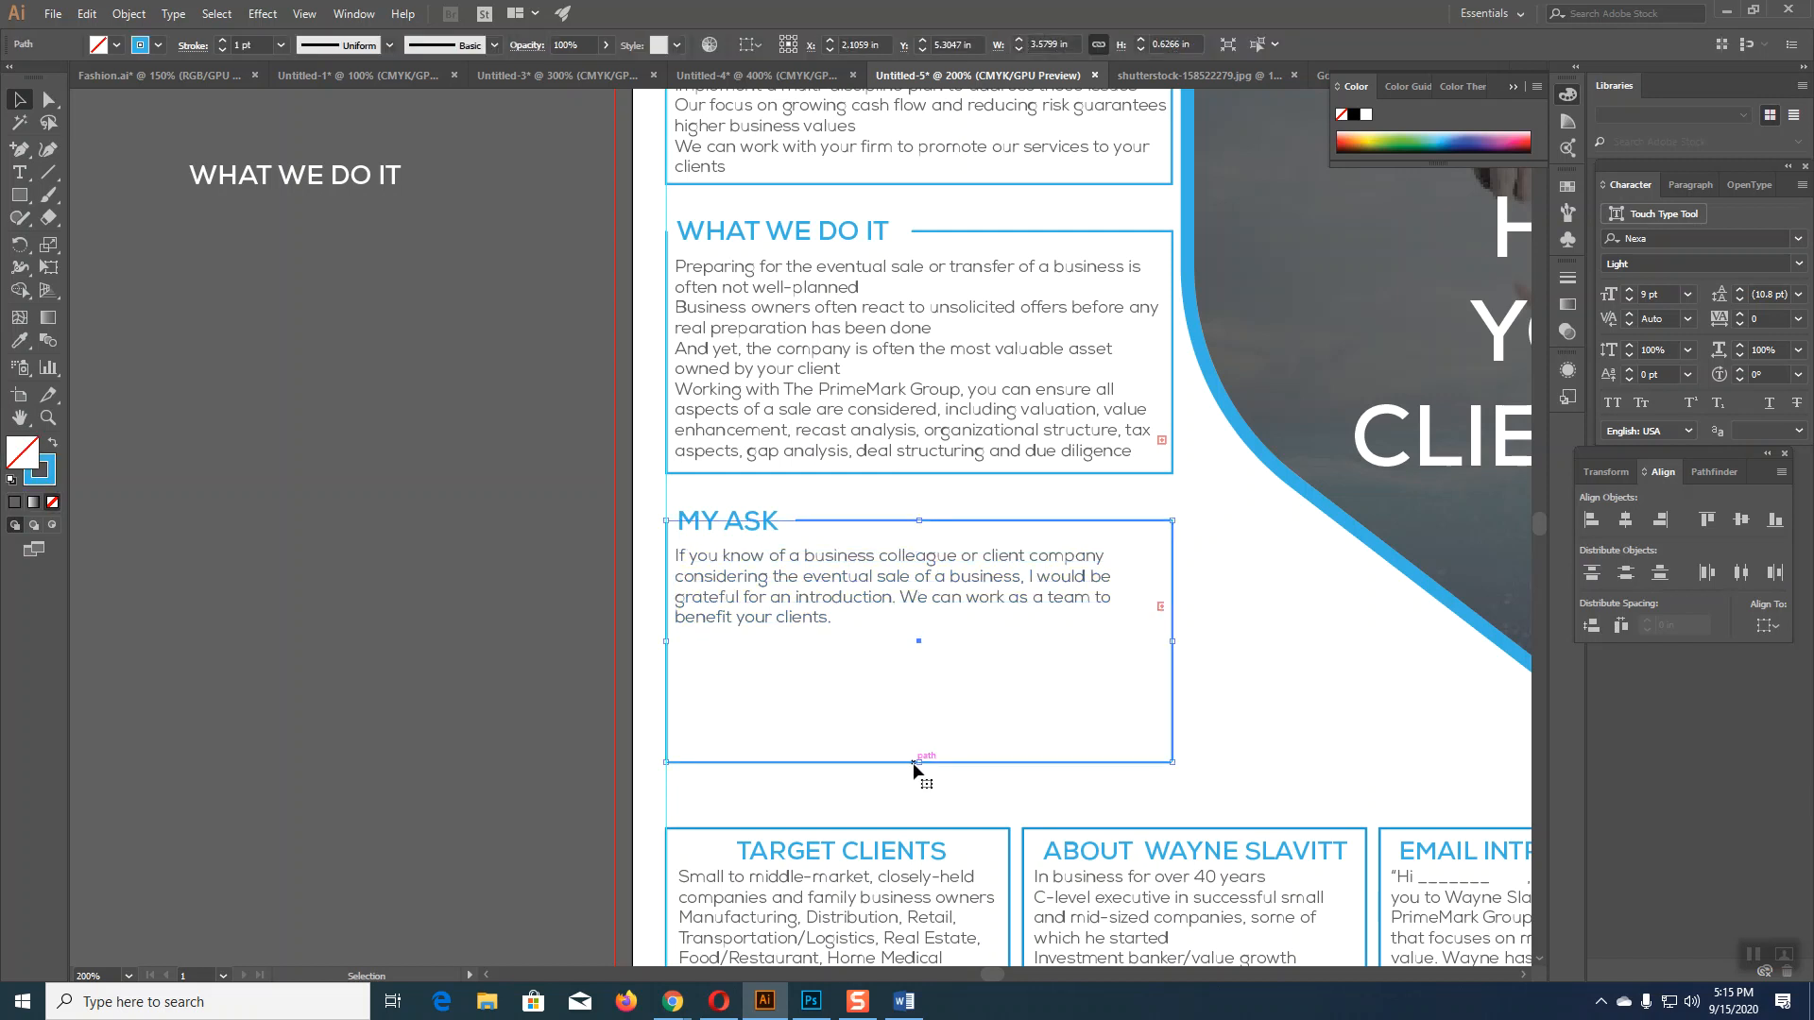
drag(916, 762, 918, 639)
click(1063, 597)
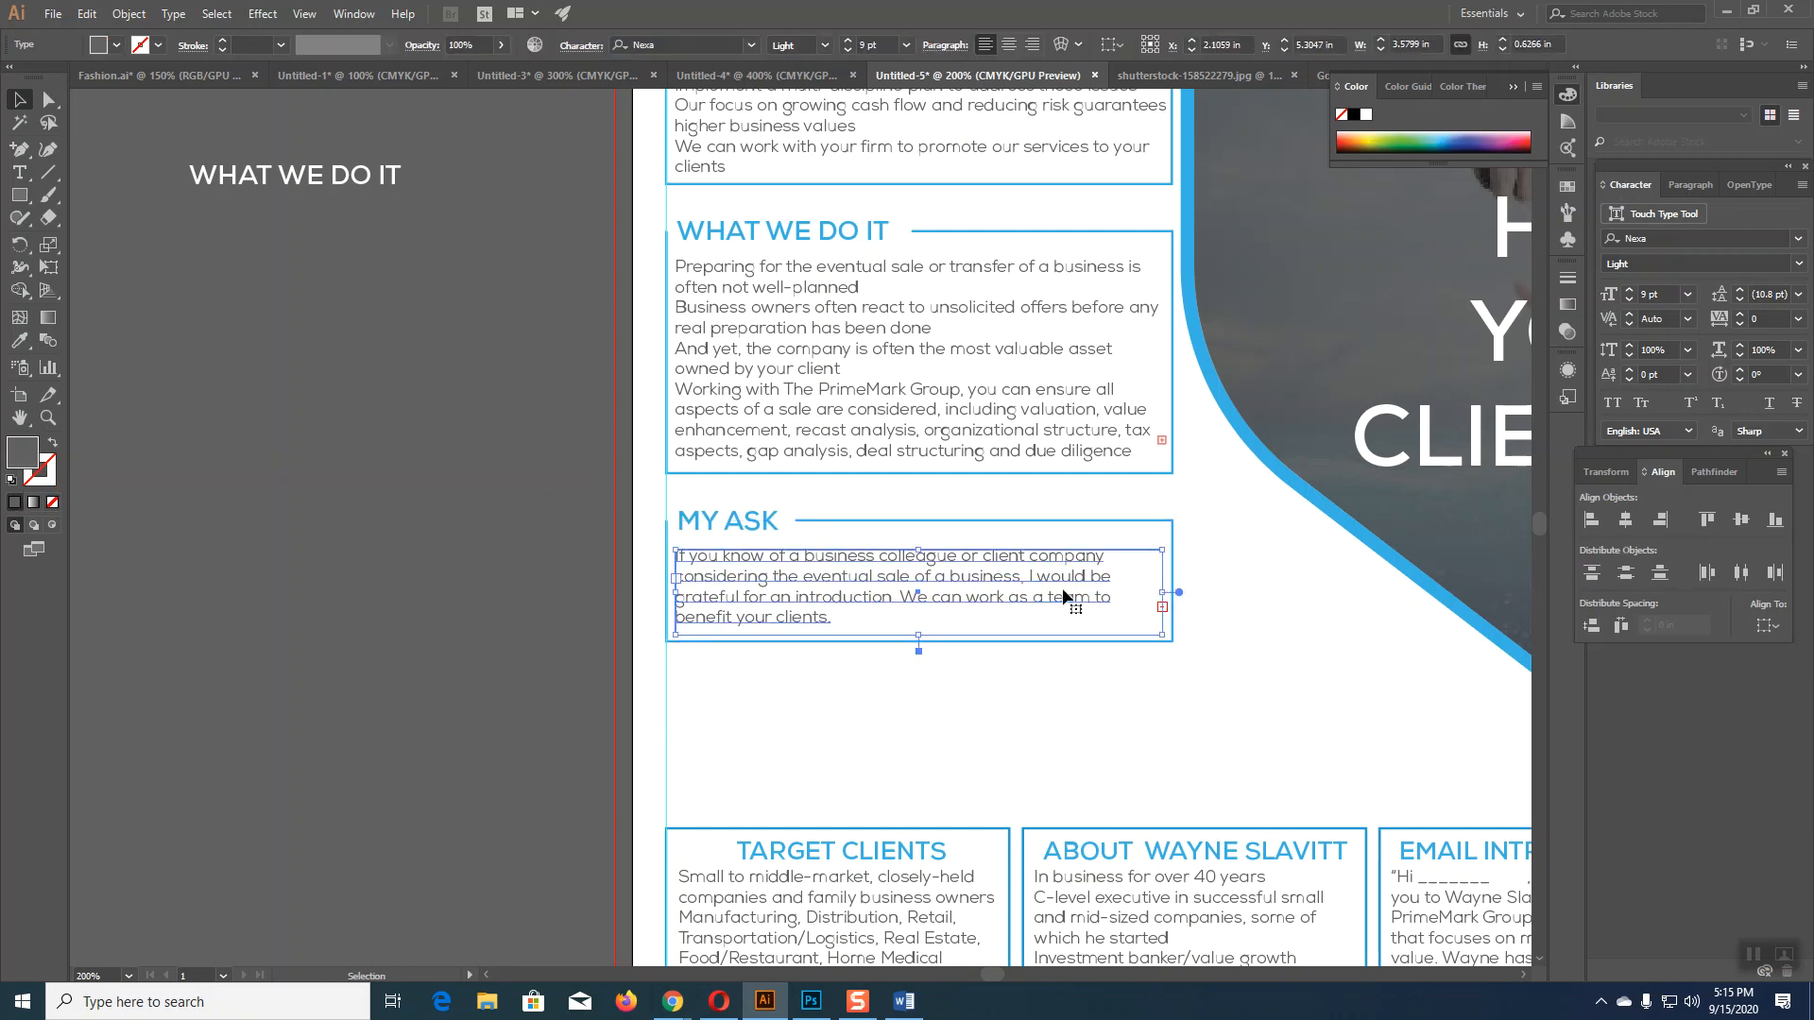
click(472, 622)
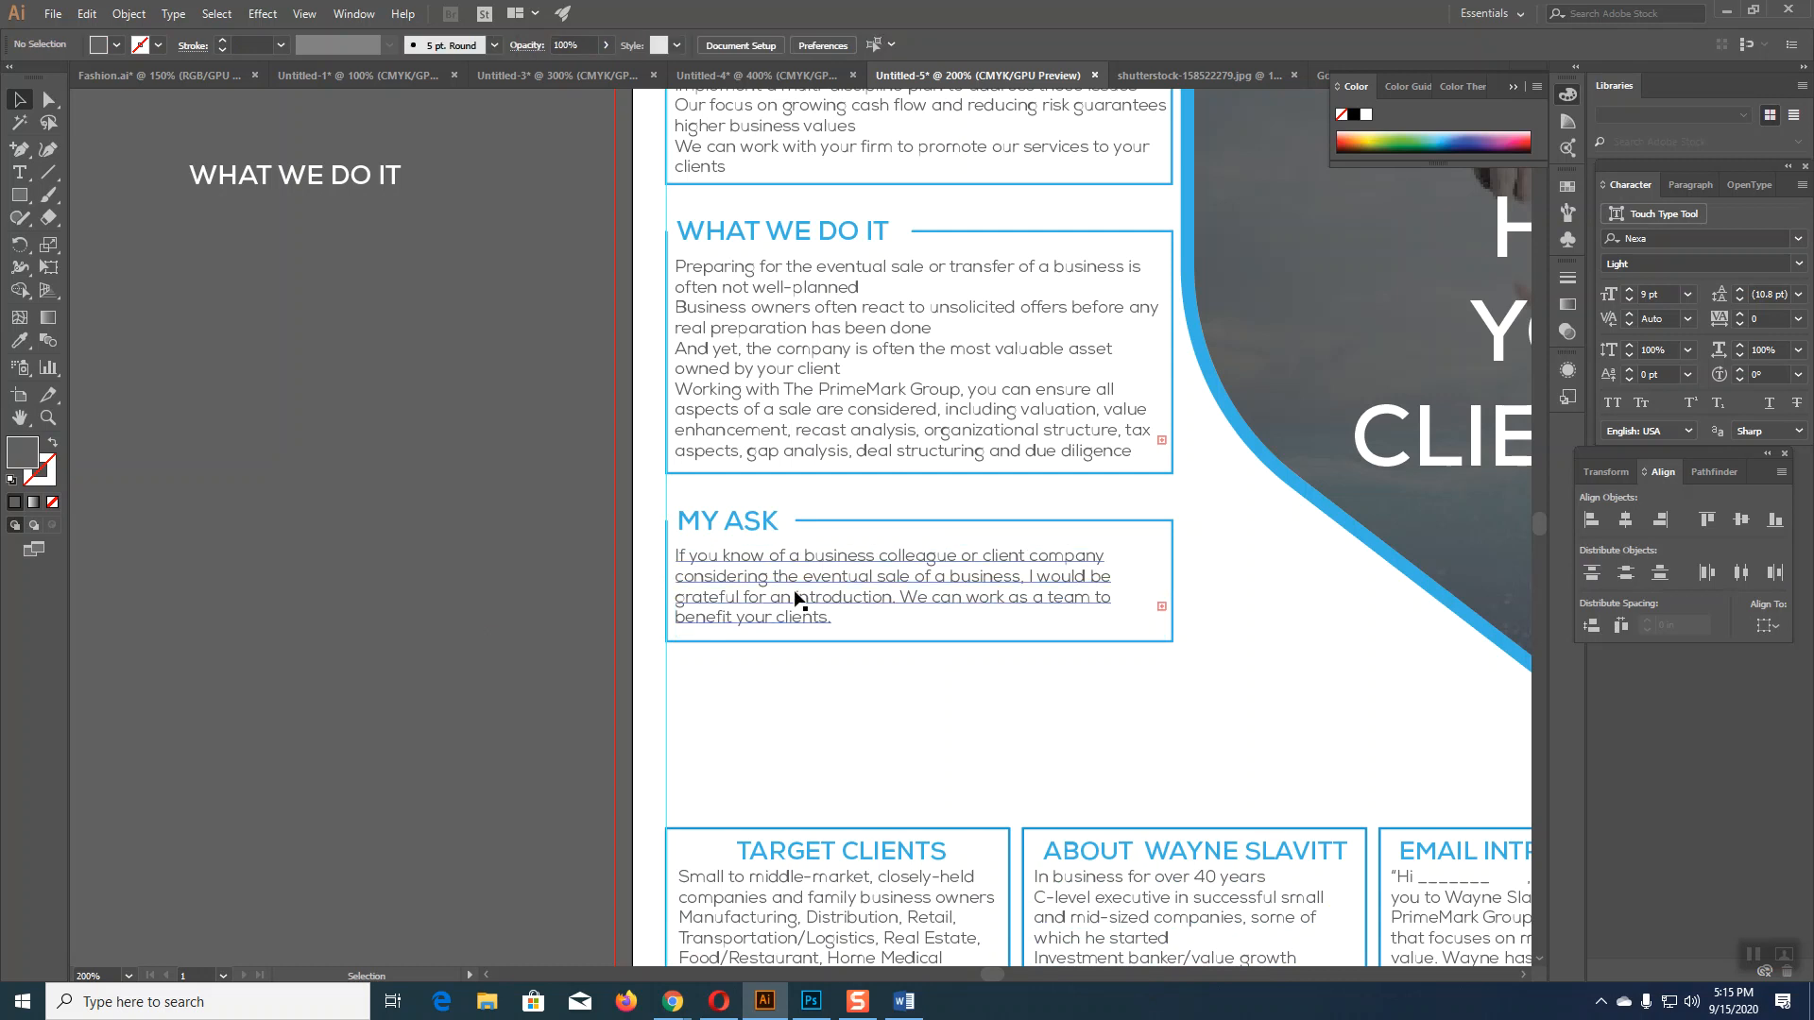
scroll(1055, 761, down, 2)
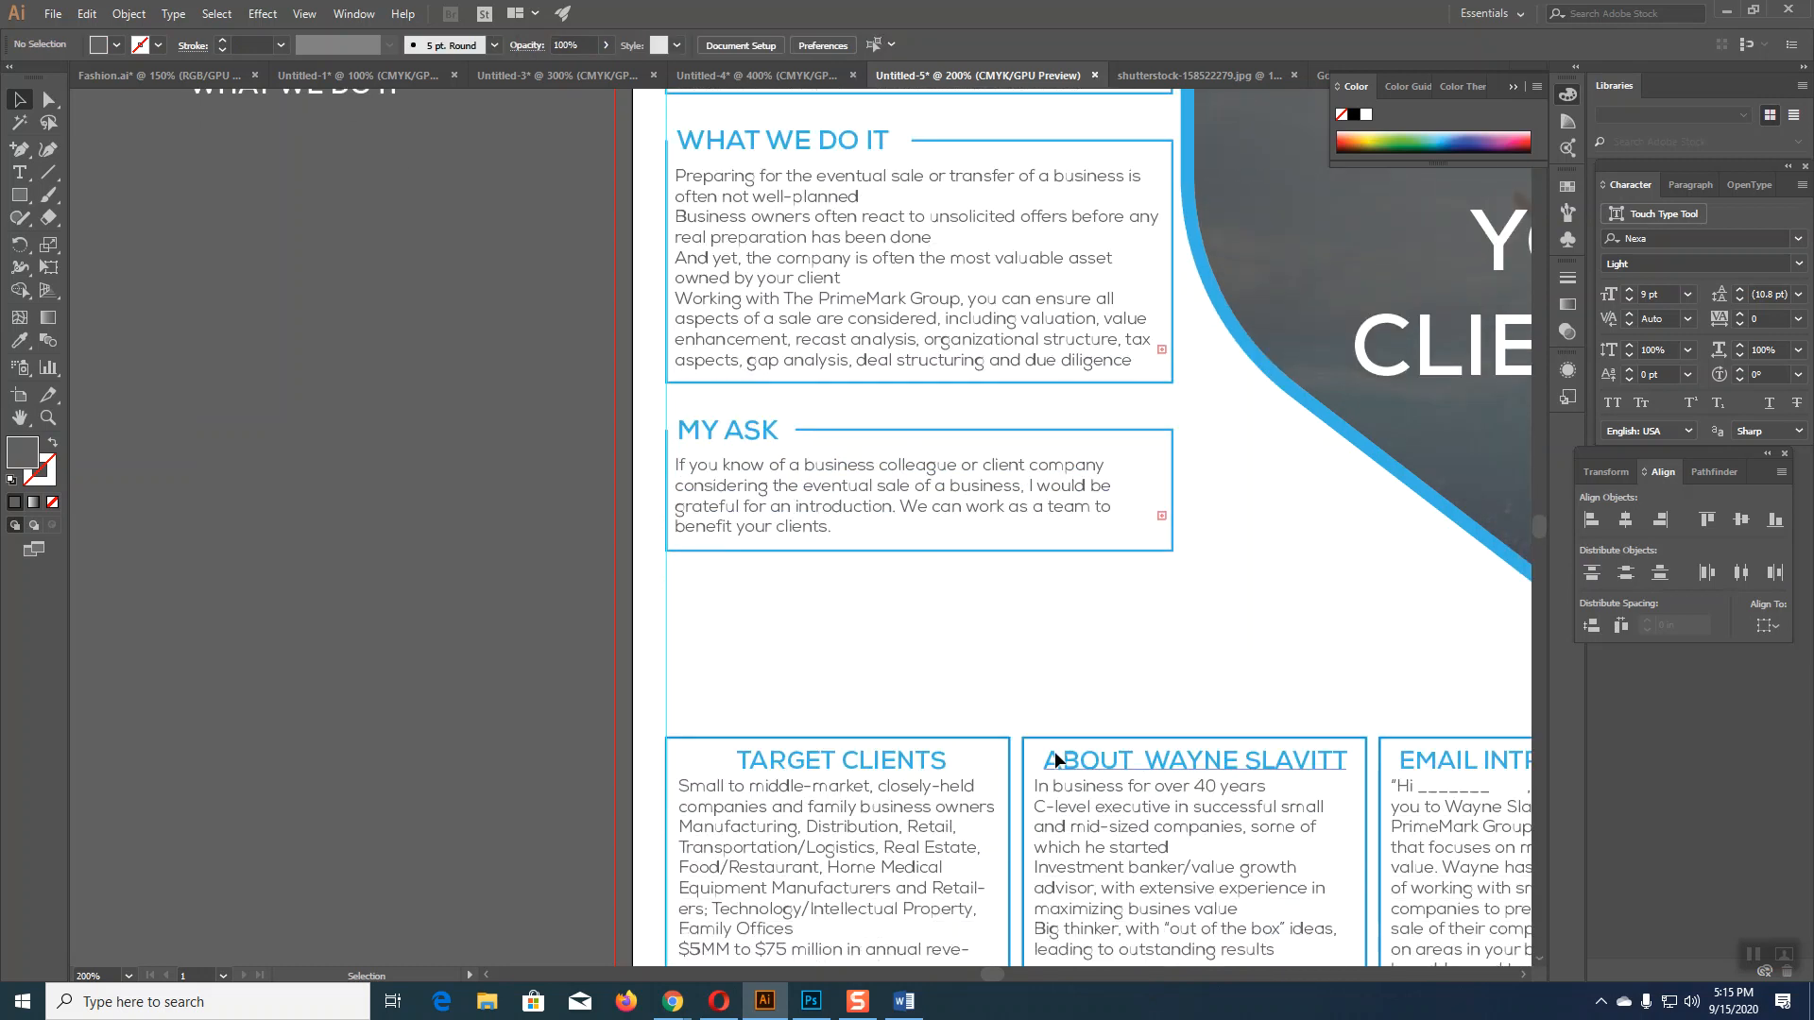
scroll(1054, 756, down, 8)
Step: Reposition the WE VALUE YOUR VALUE slogan at the artboard's bottom edge, below the three boxes
drag(1052, 875, 1068, 249)
drag(1066, 531, 779, 768)
drag(855, 475, 815, 452)
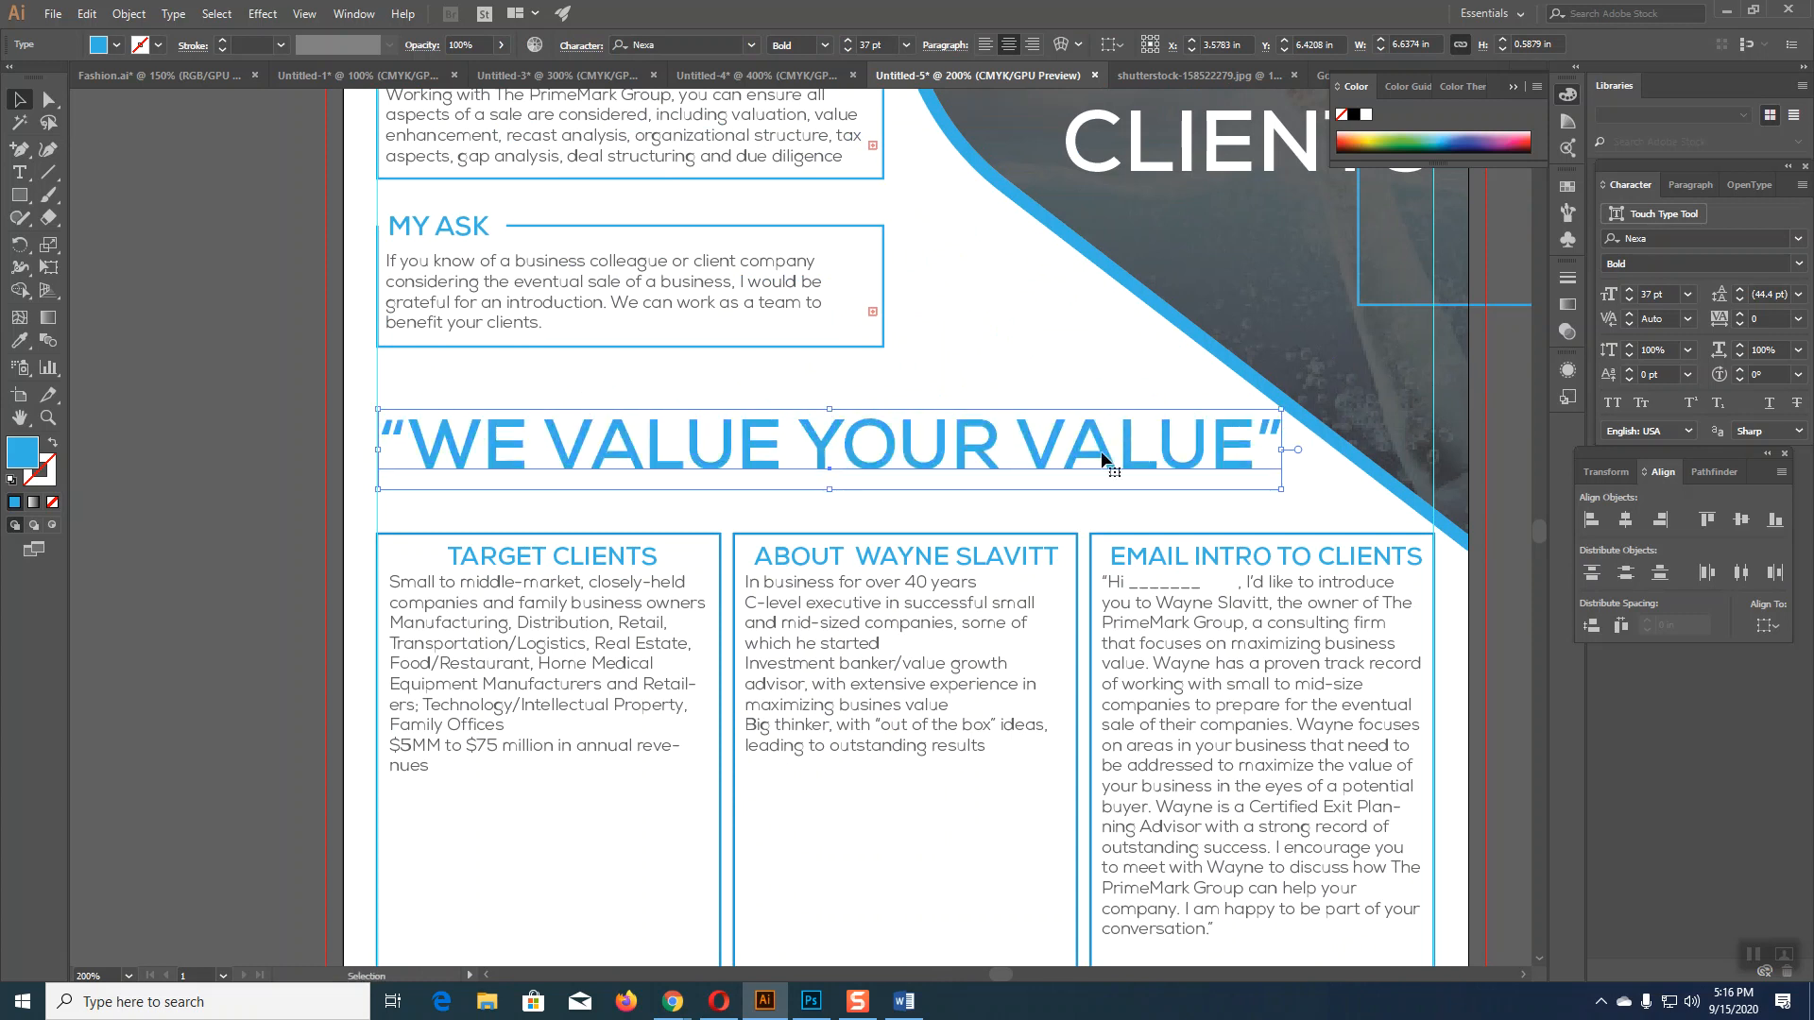
scroll(1032, 476, up, 4)
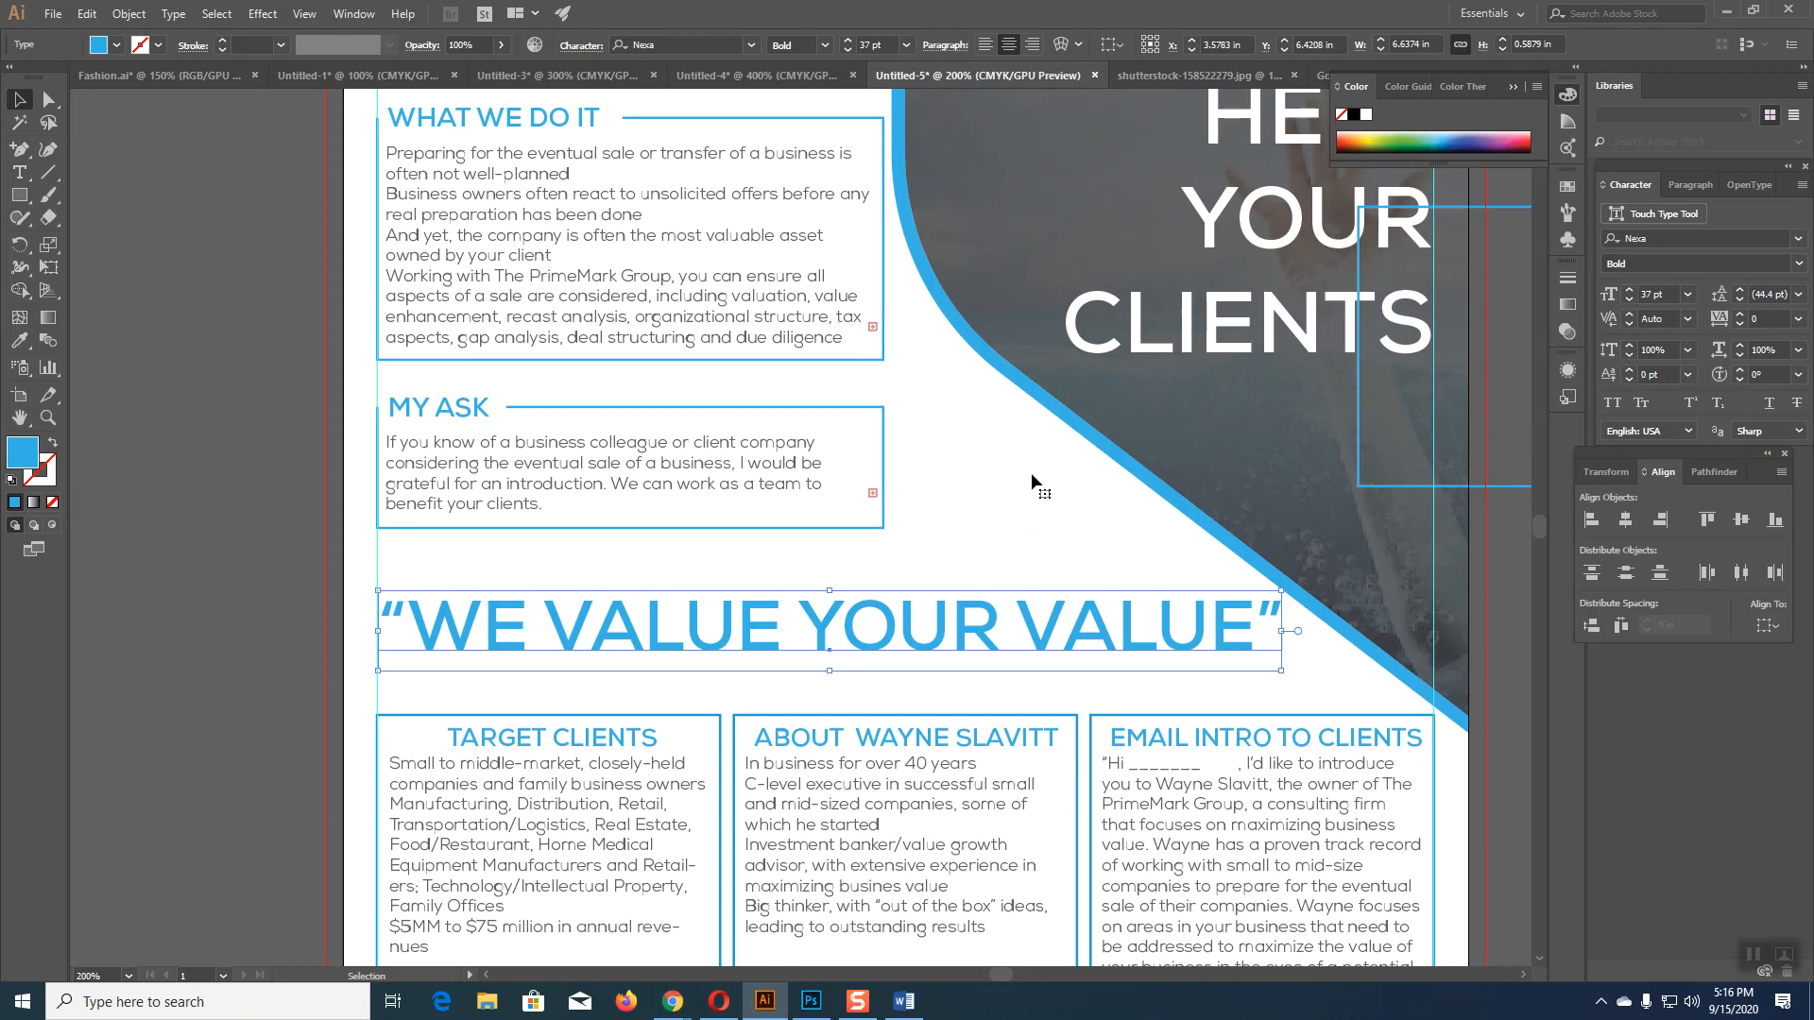
scroll(1030, 472, up, 1)
scroll(1030, 472, down, 3)
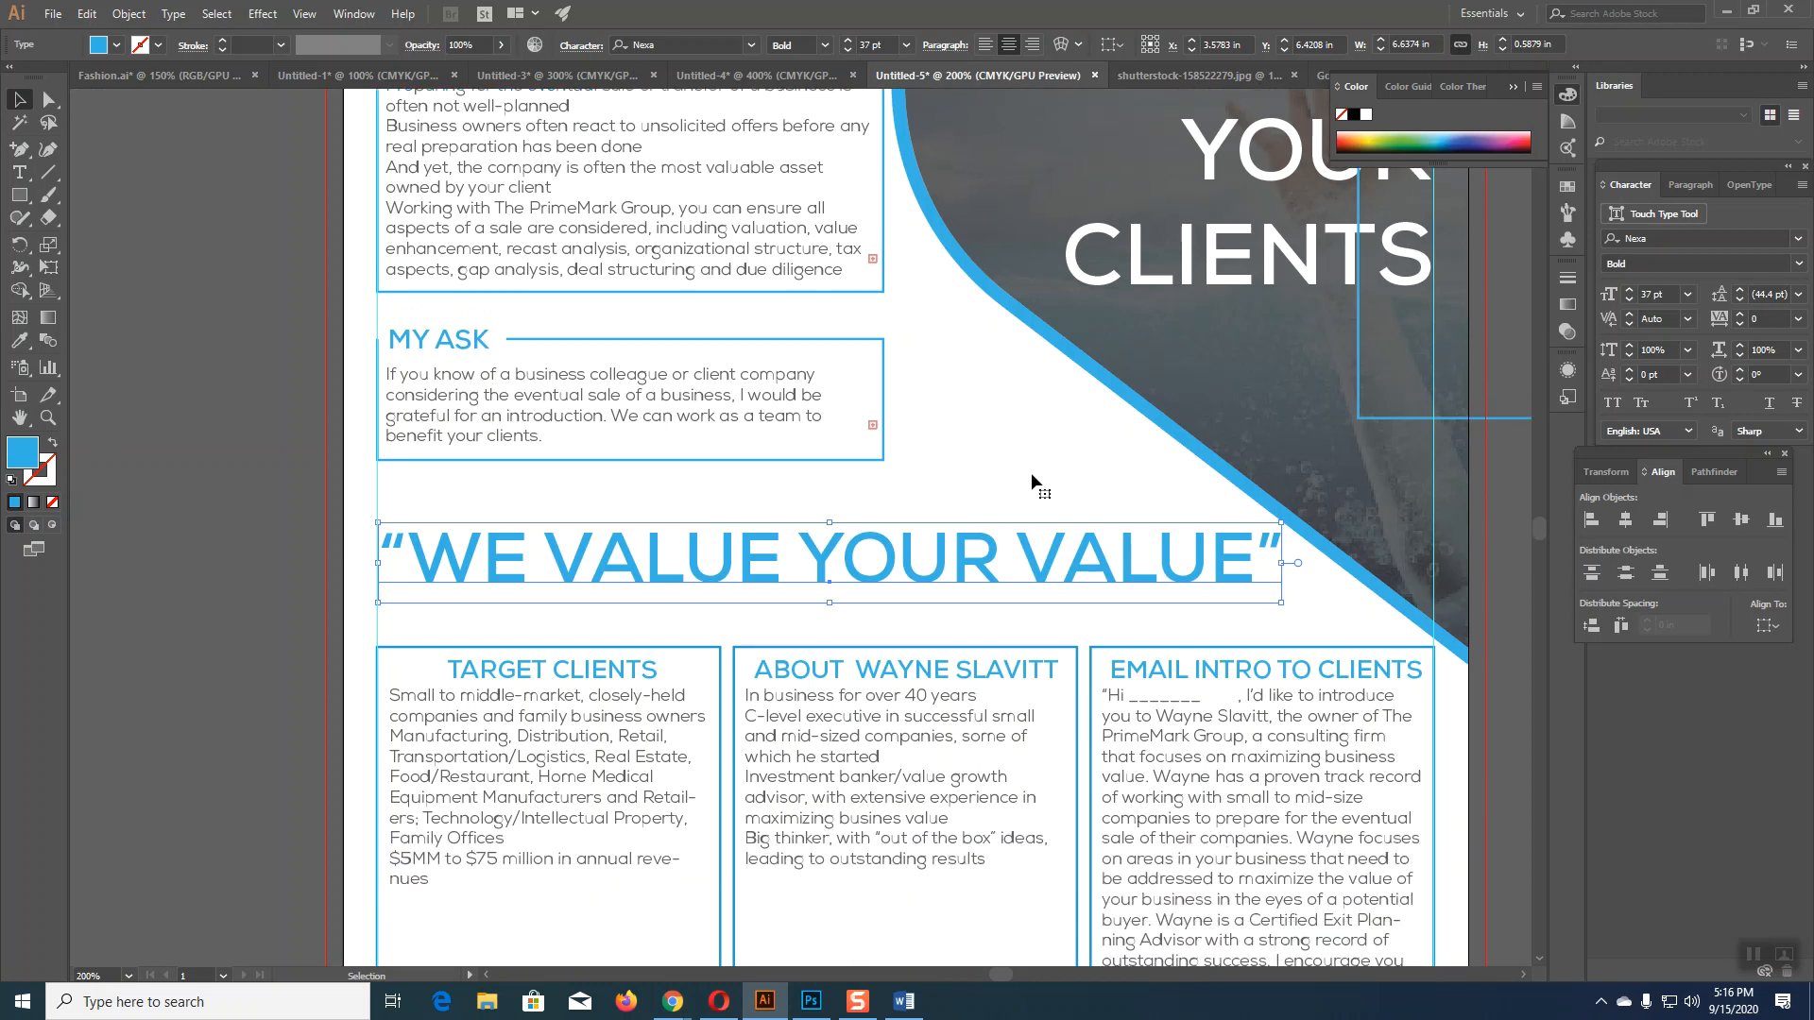
scroll(1032, 478, down, 7)
scroll(1030, 472, up, 2)
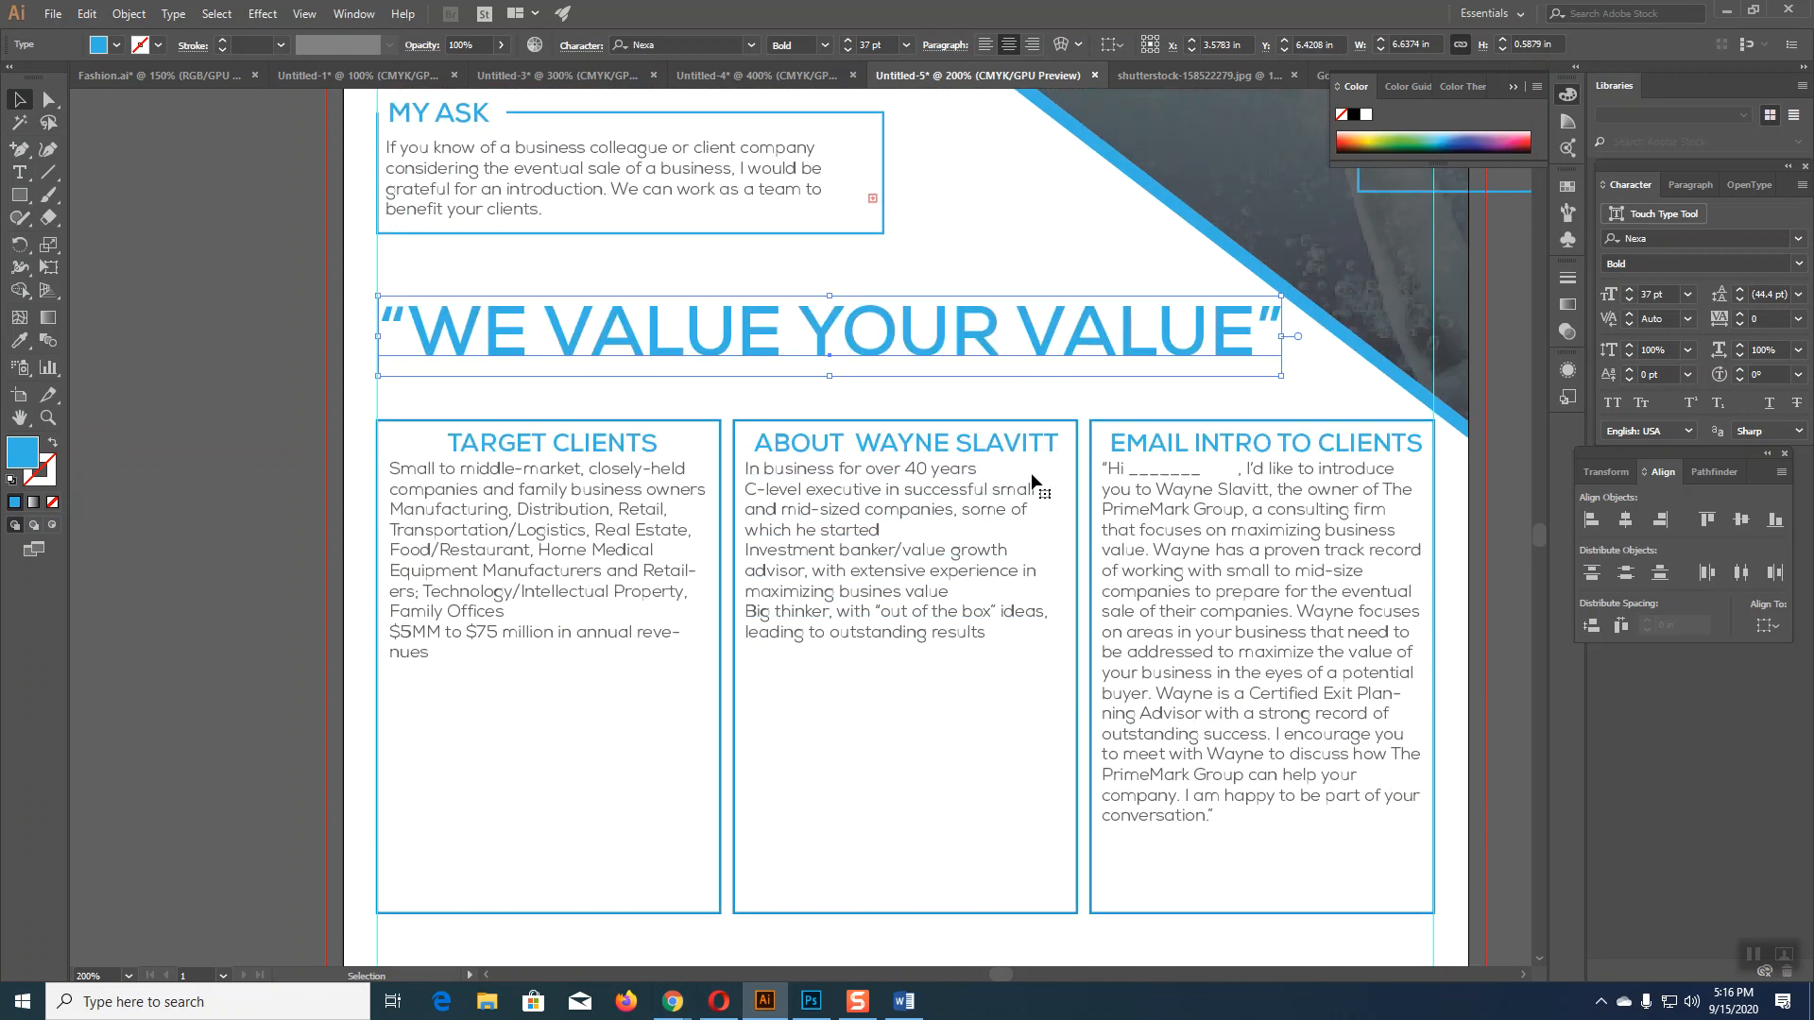
drag(874, 373, 858, 989)
scroll(858, 853, down, 3)
drag(858, 853, 863, 985)
scroll(820, 731, up, 6)
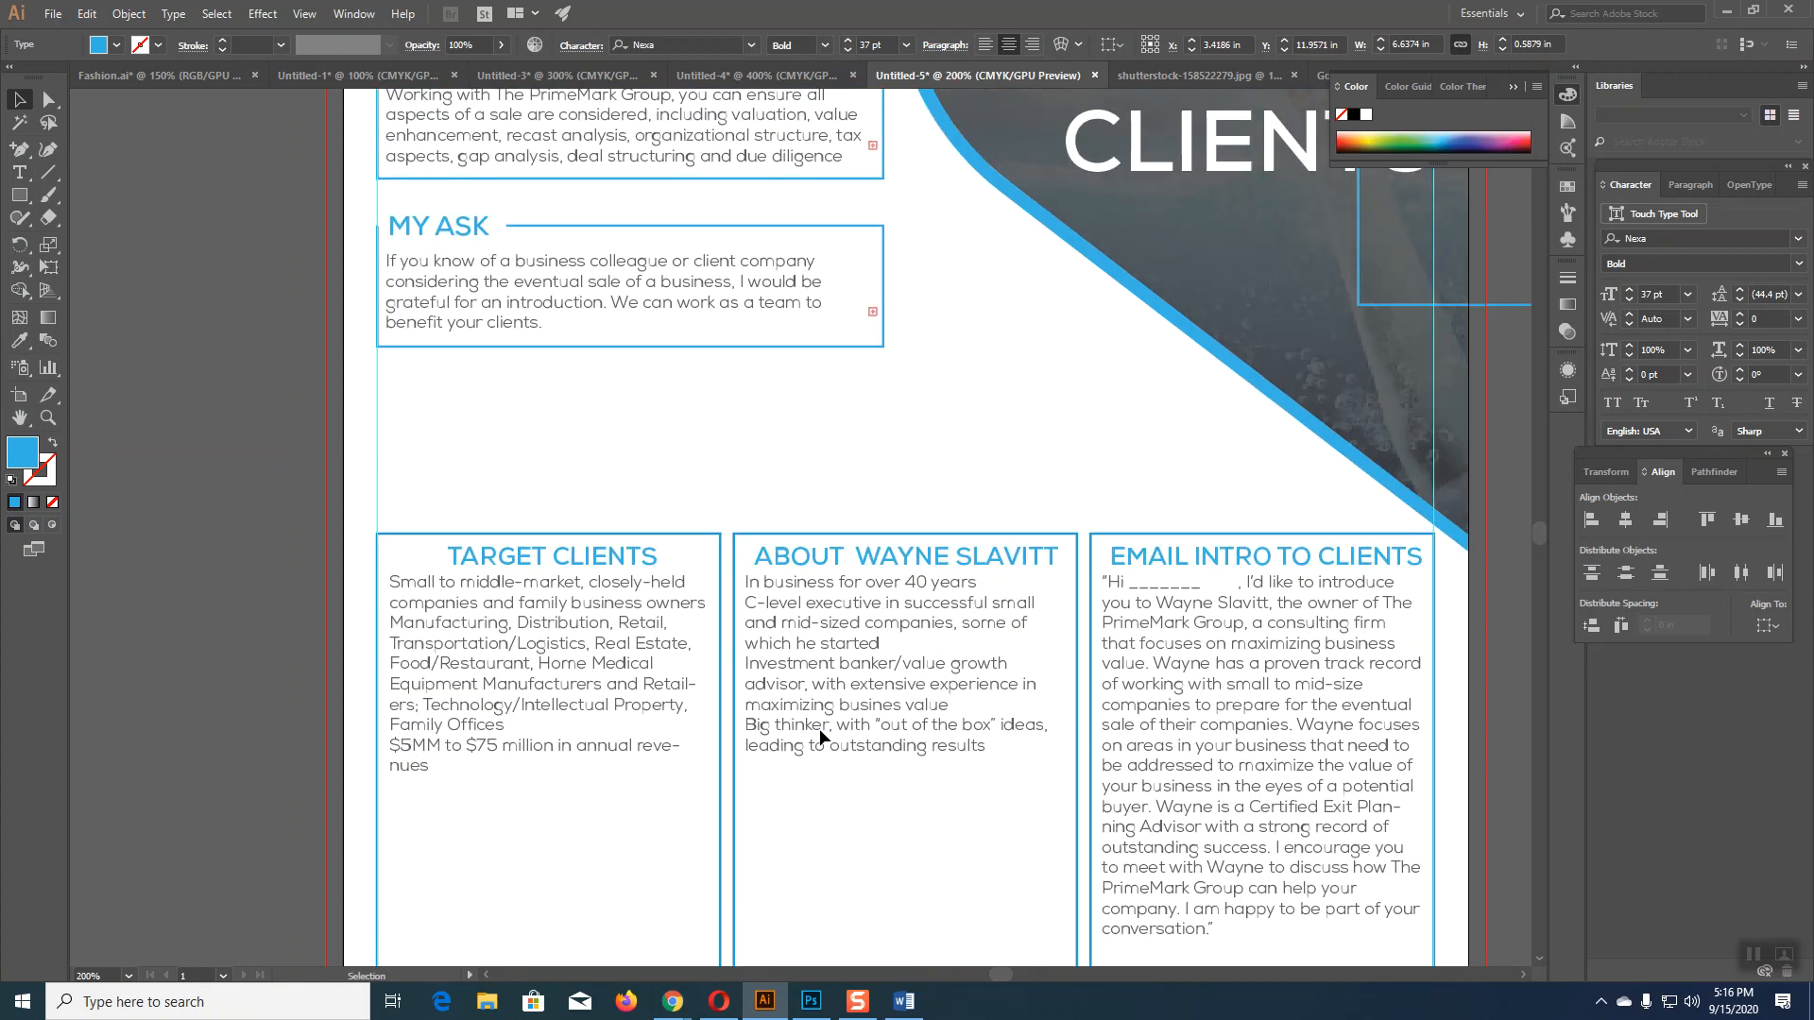
Step: Duplicate the MY ASK box and place the copy just above the three columns
drag(610, 396, 424, 270)
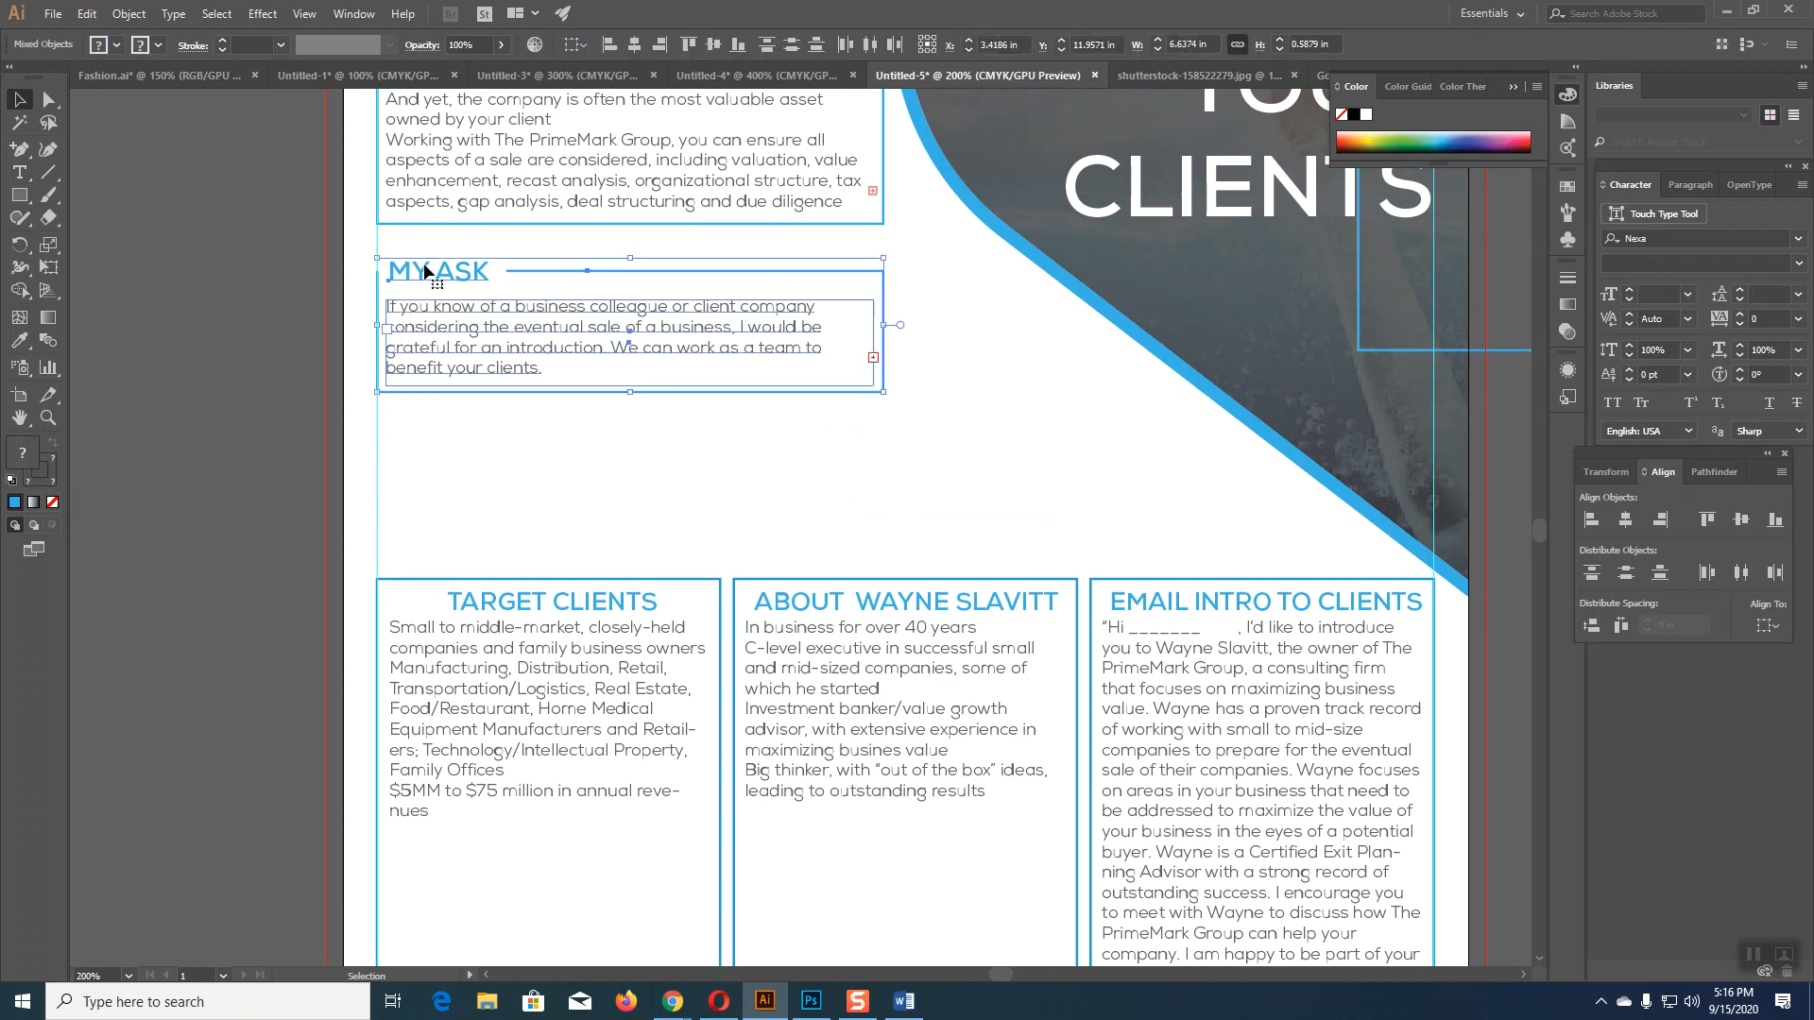
drag(427, 264, 428, 431)
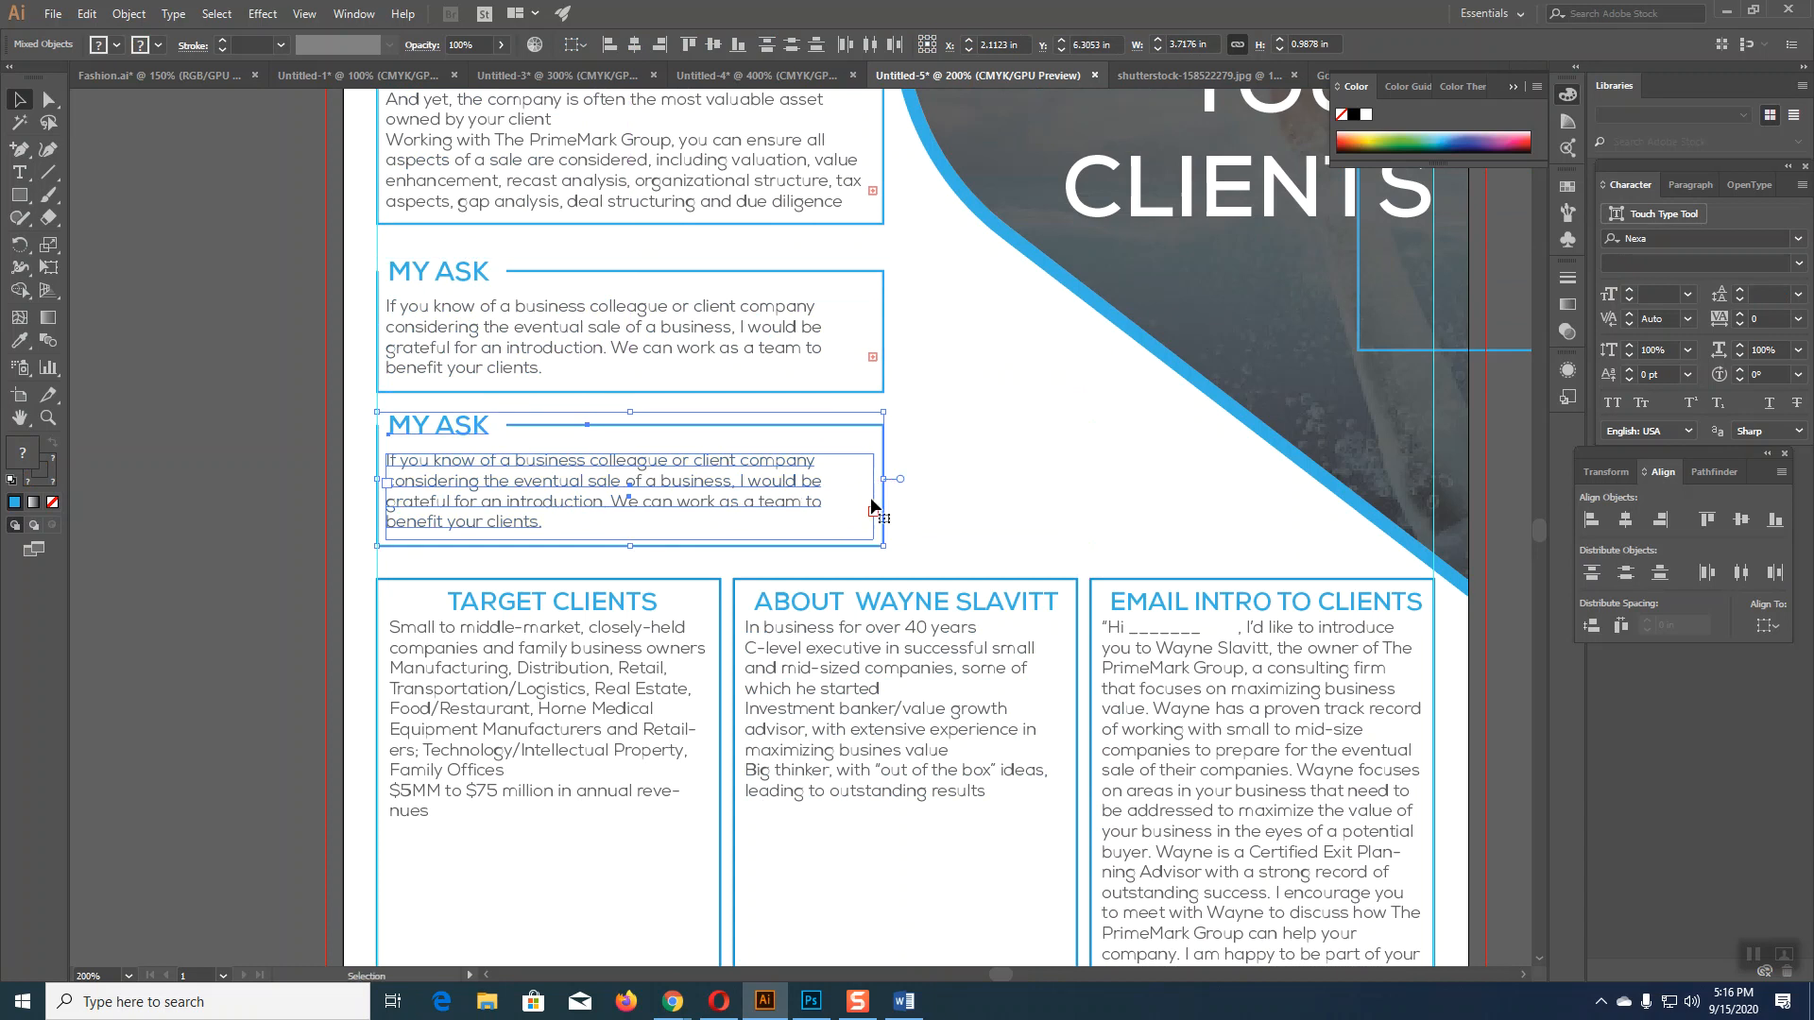
drag(623, 462, 621, 483)
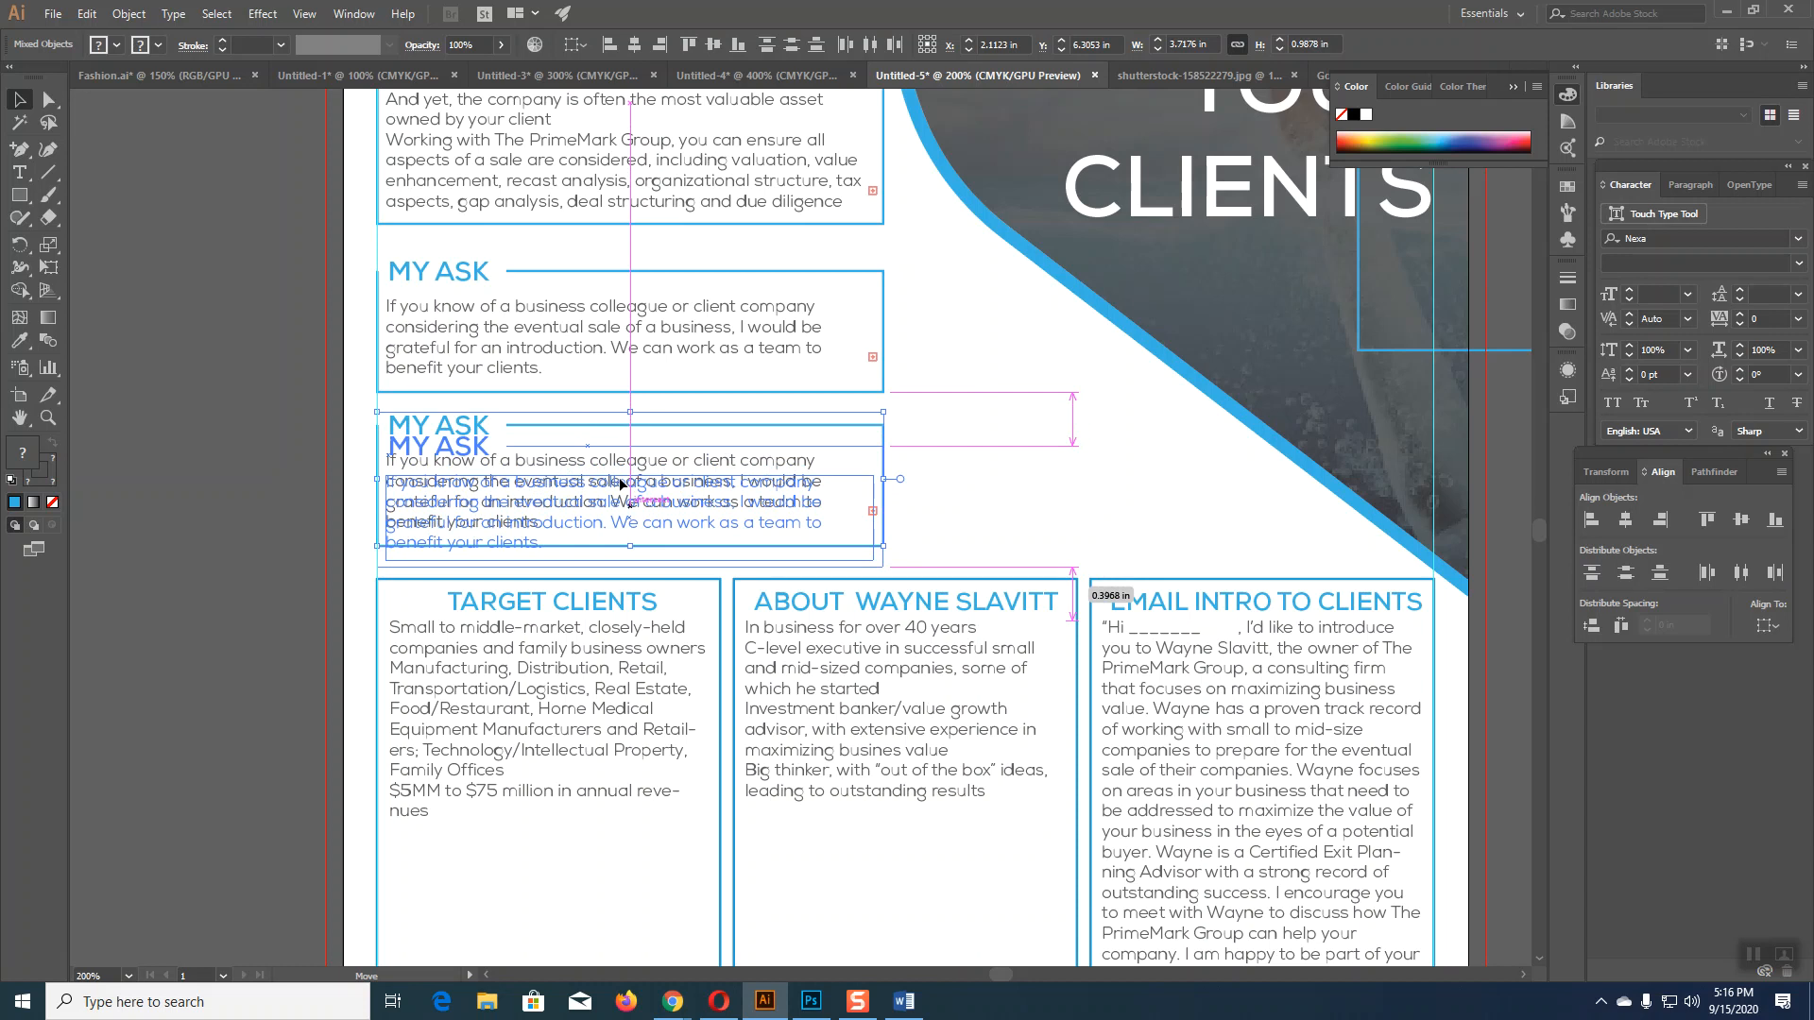
drag(622, 483, 621, 482)
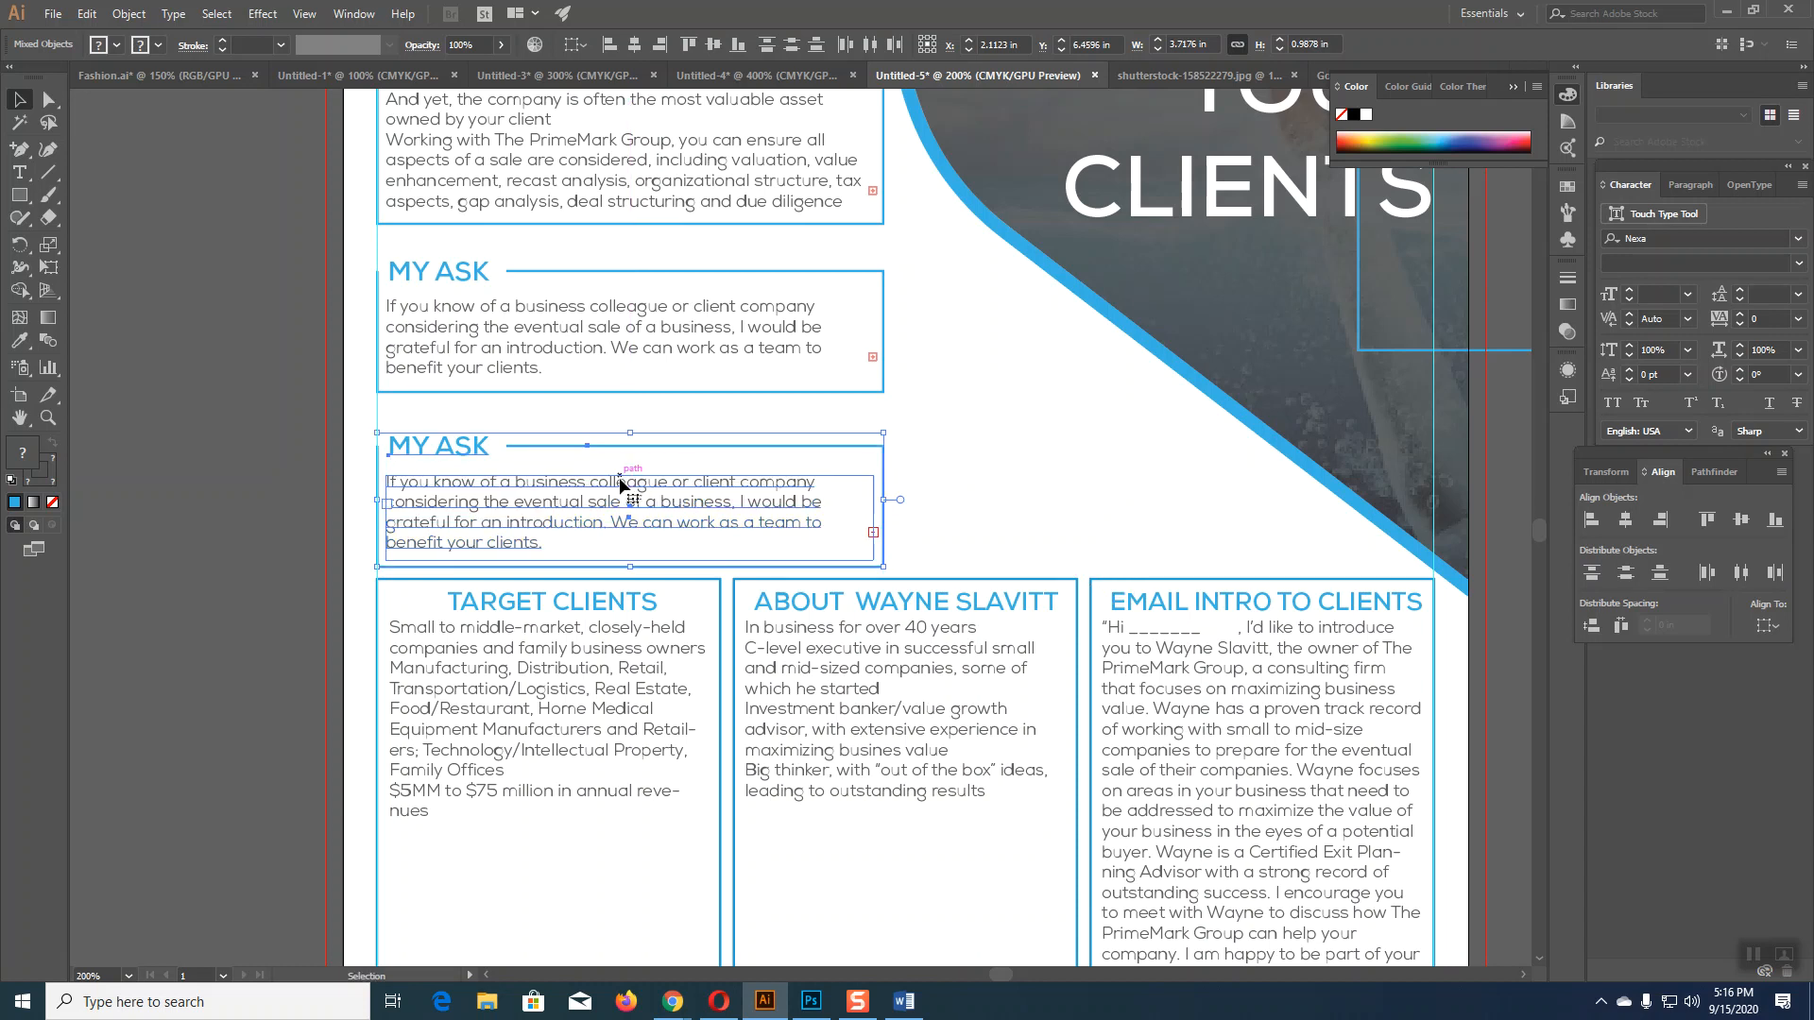
click(983, 435)
scroll(983, 435, down, 4)
Step: Try deleting and adding anchors on the copy's top rule line, undoing the changes
click(590, 425)
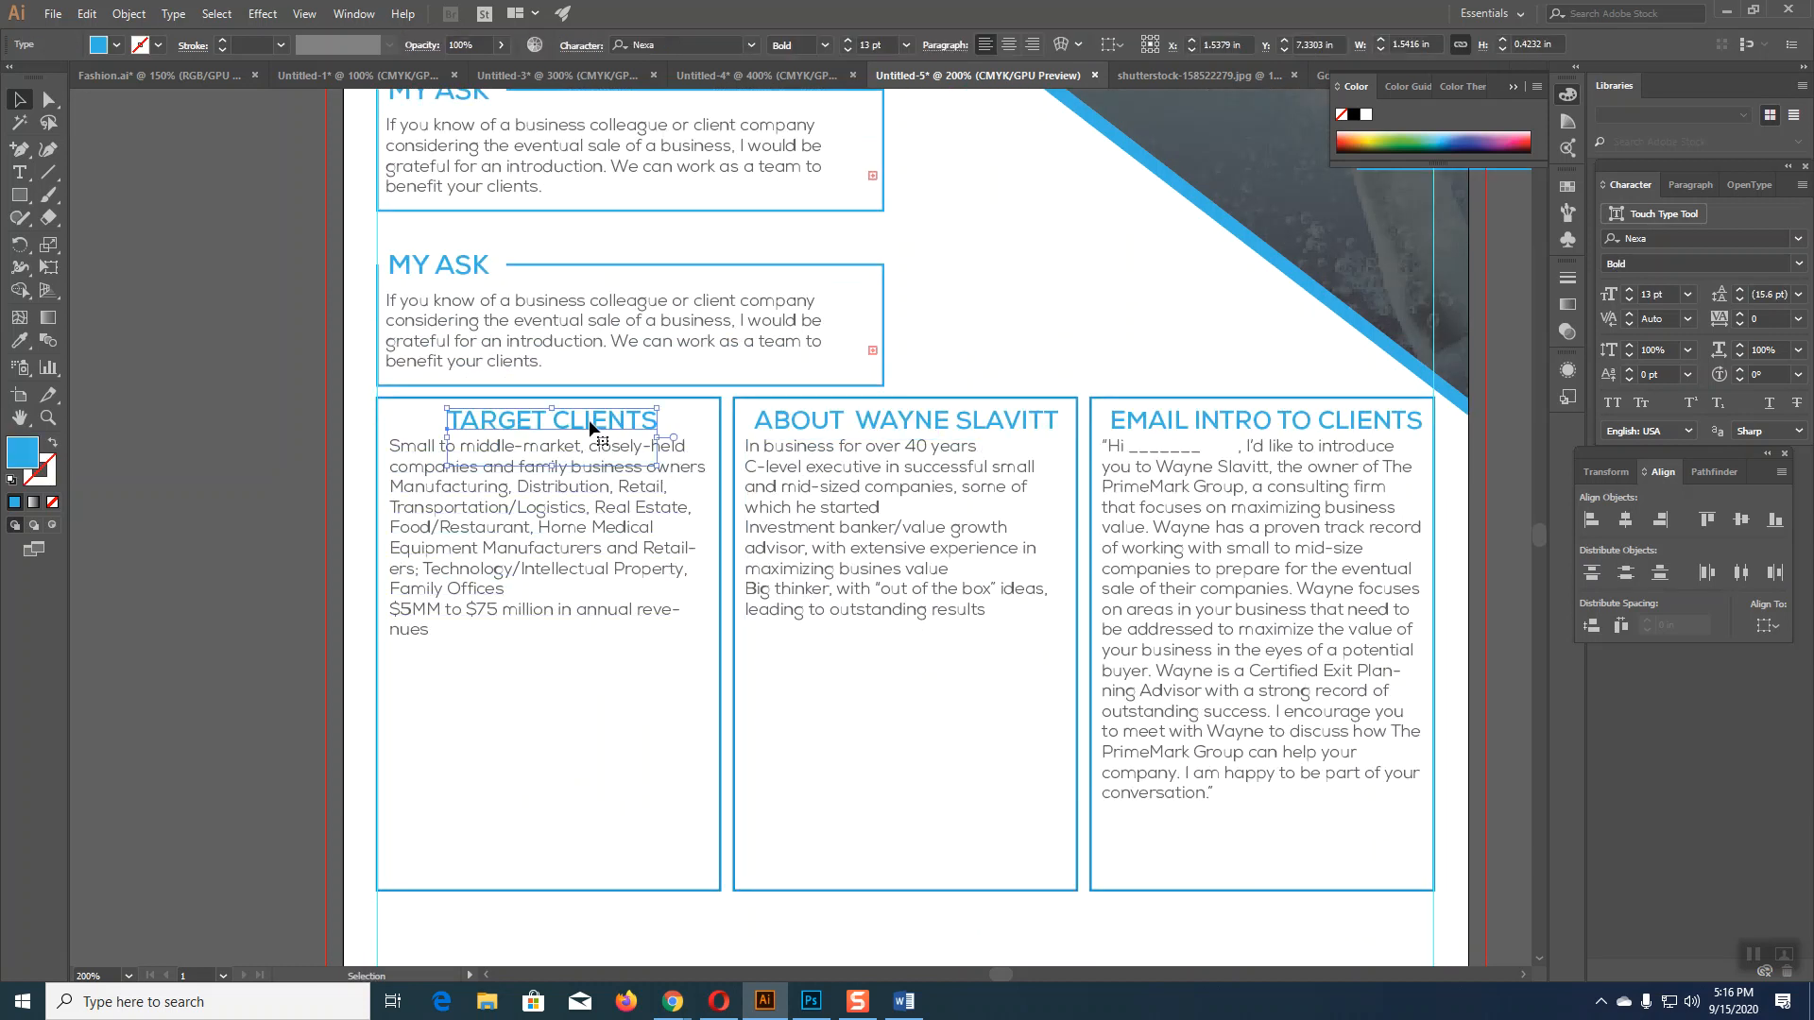
click(48, 100)
click(137, 239)
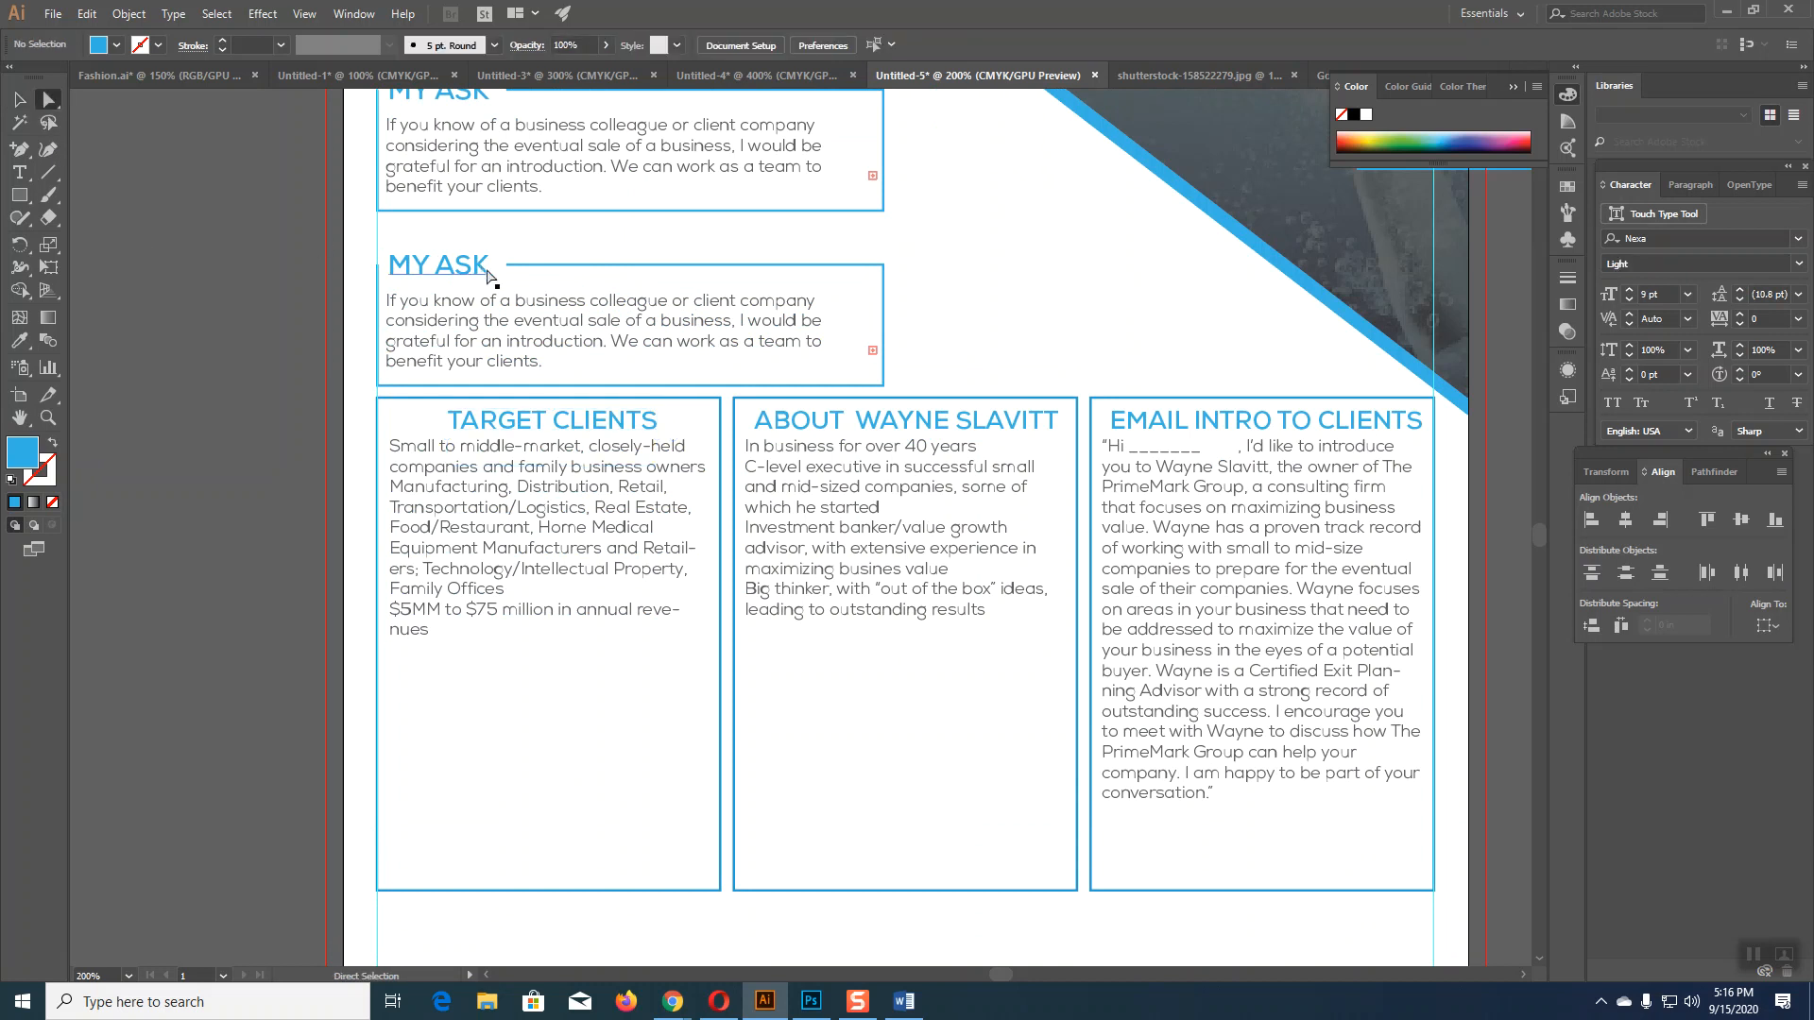
click(508, 272)
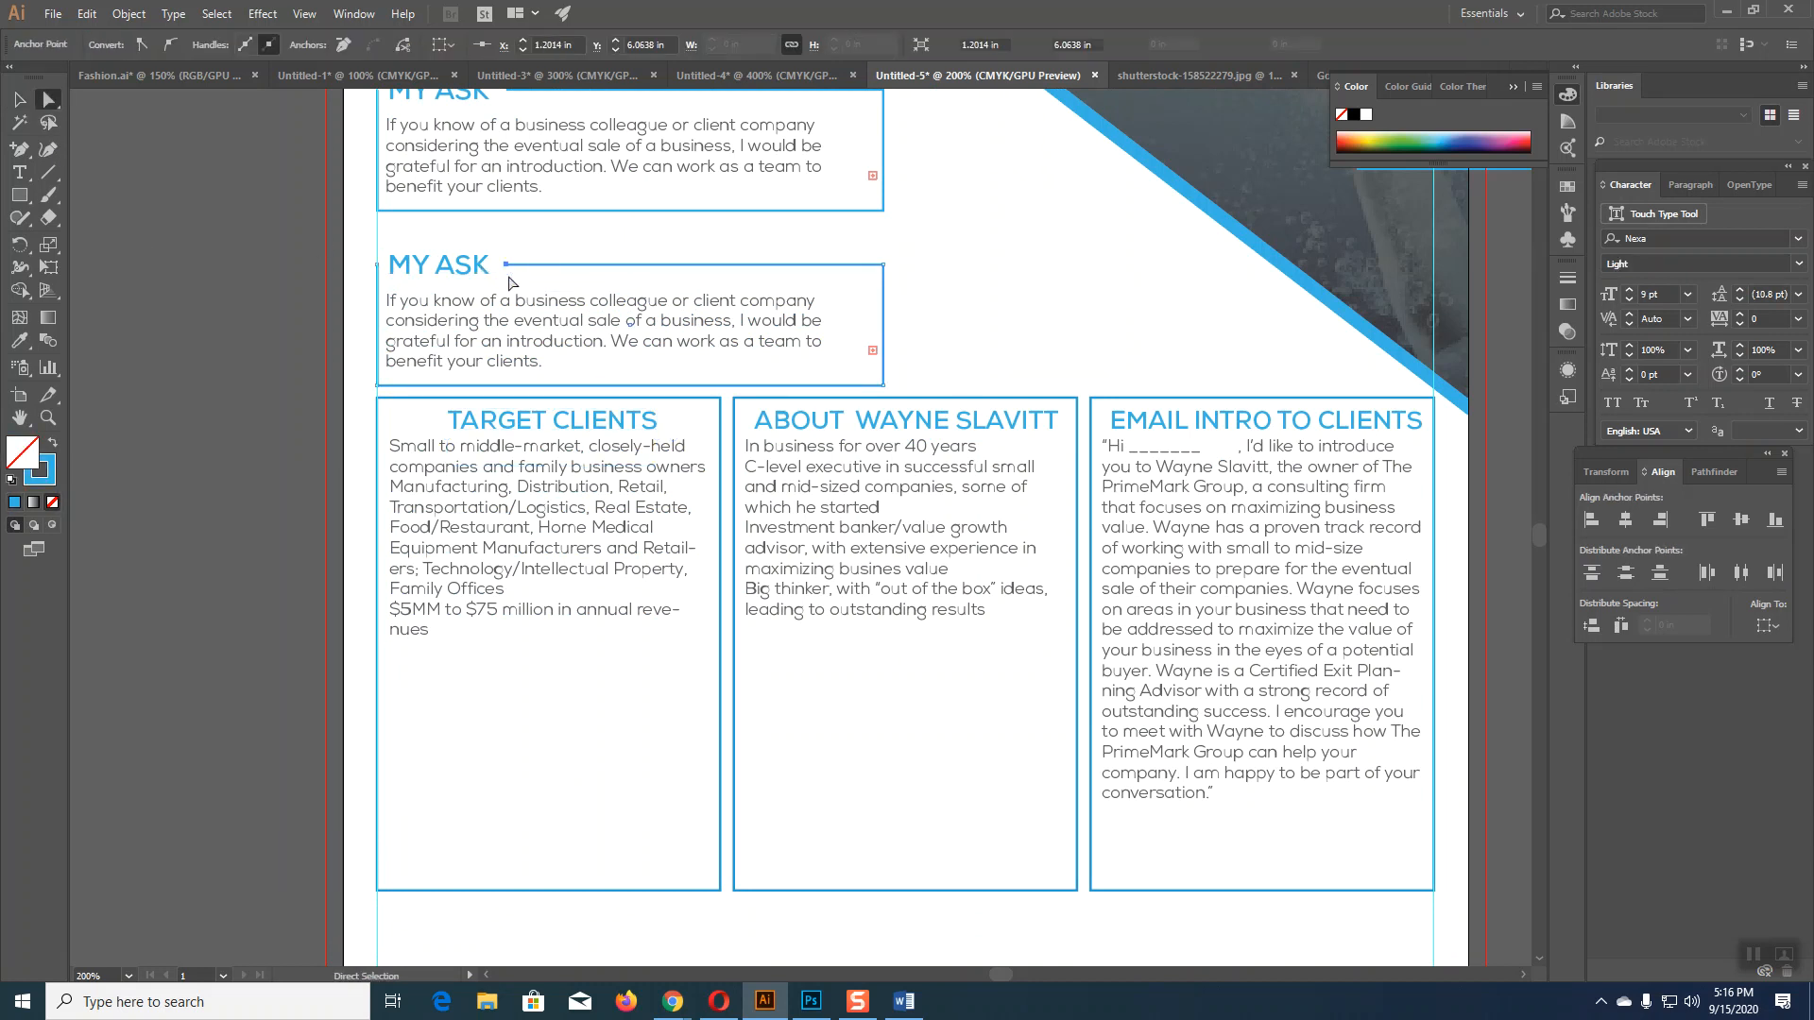
key(Delete)
key(ctrl)
ctrl+click(508, 274)
click(28, 157)
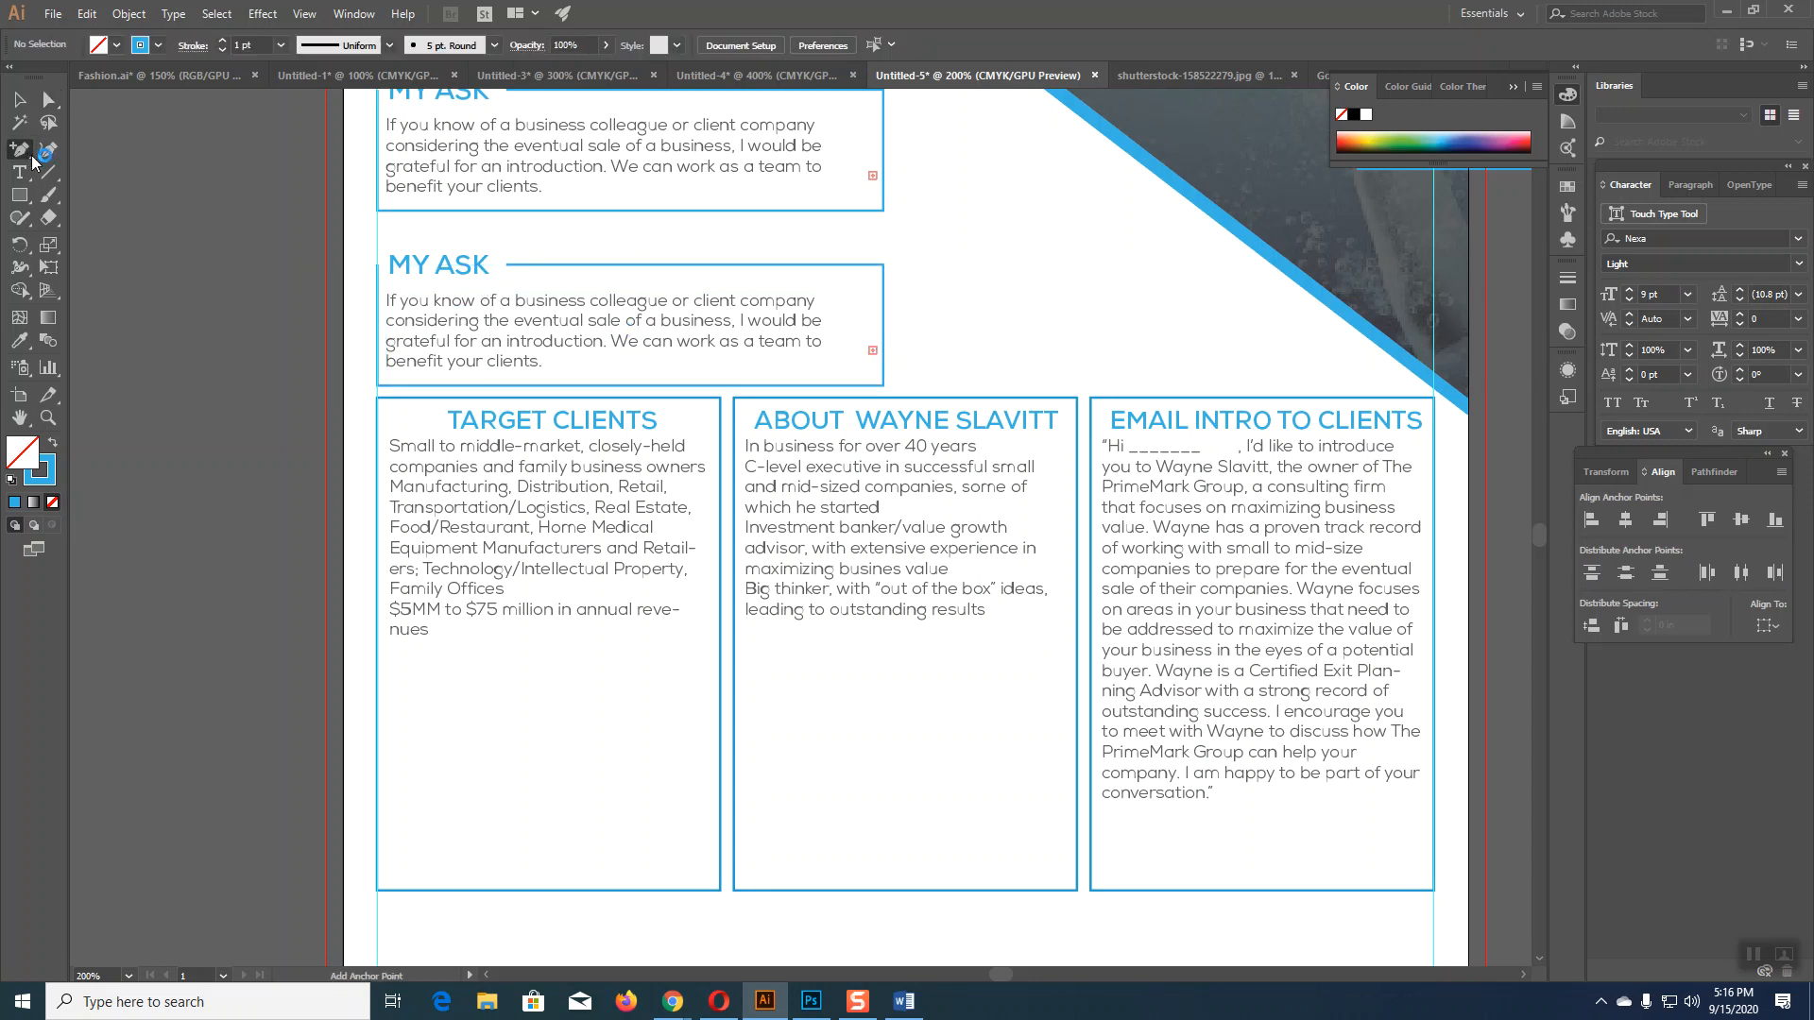
click(590, 272)
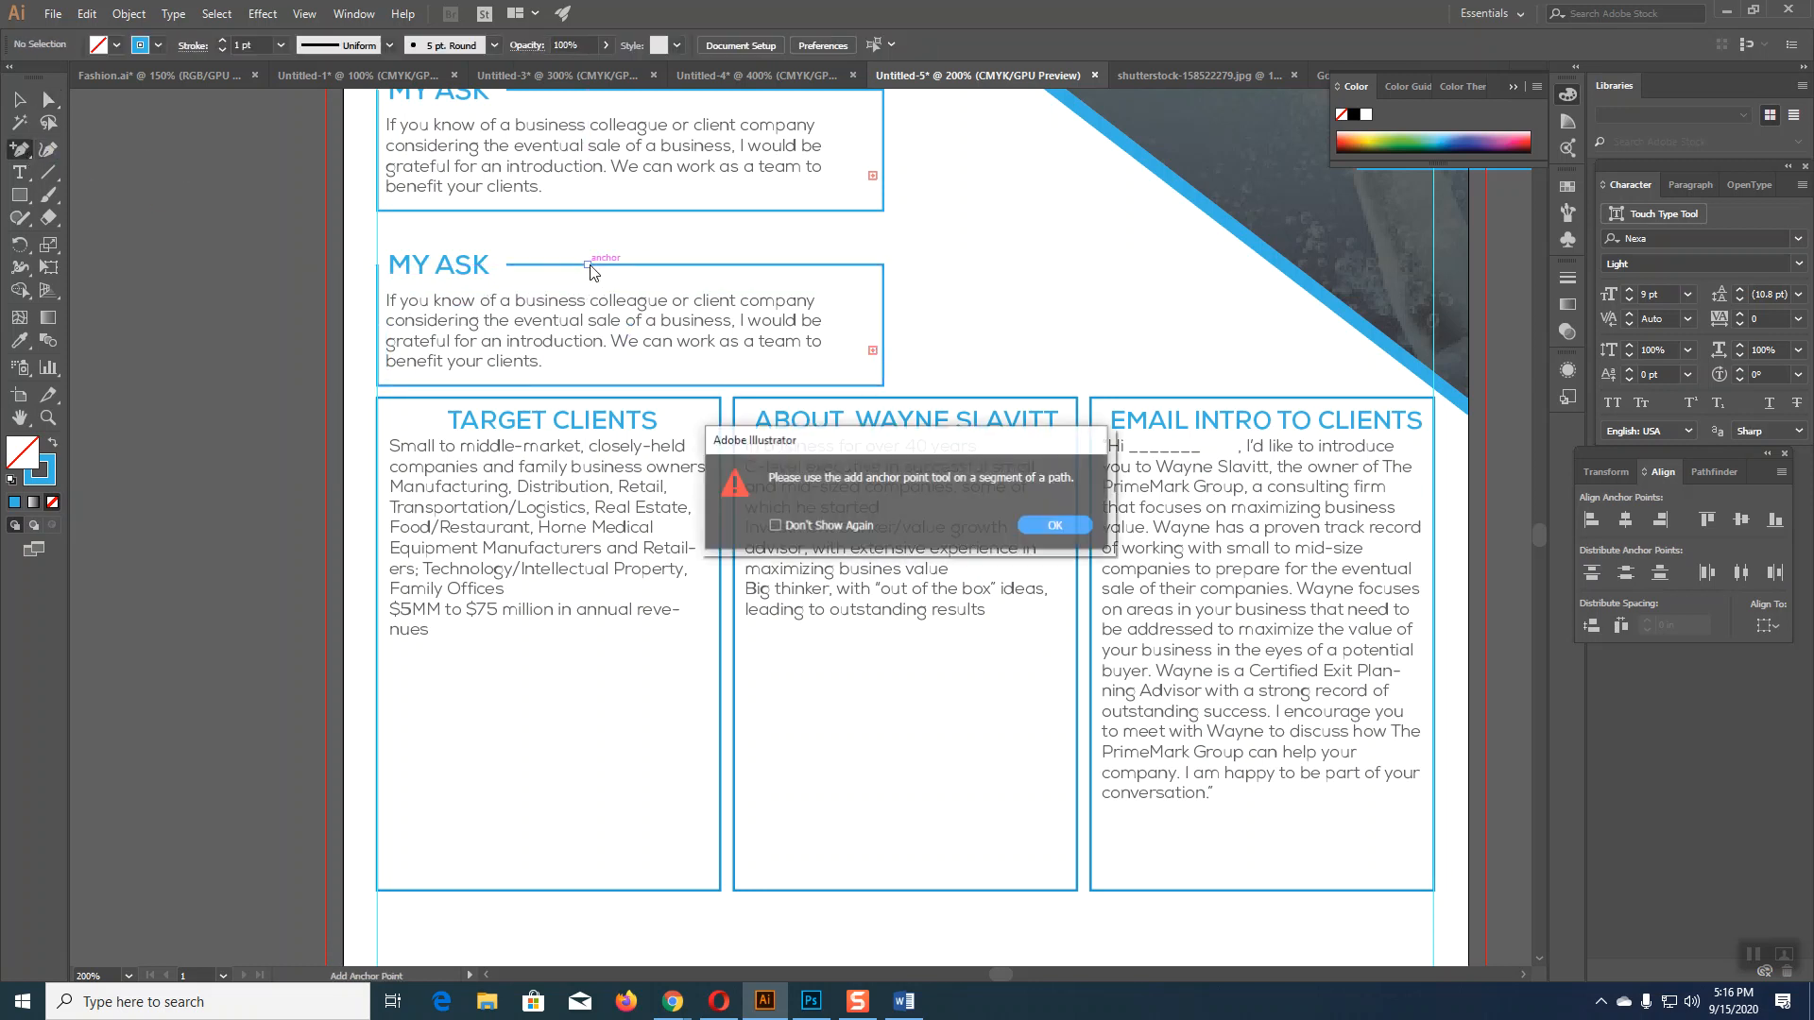
click(1072, 537)
key(a)
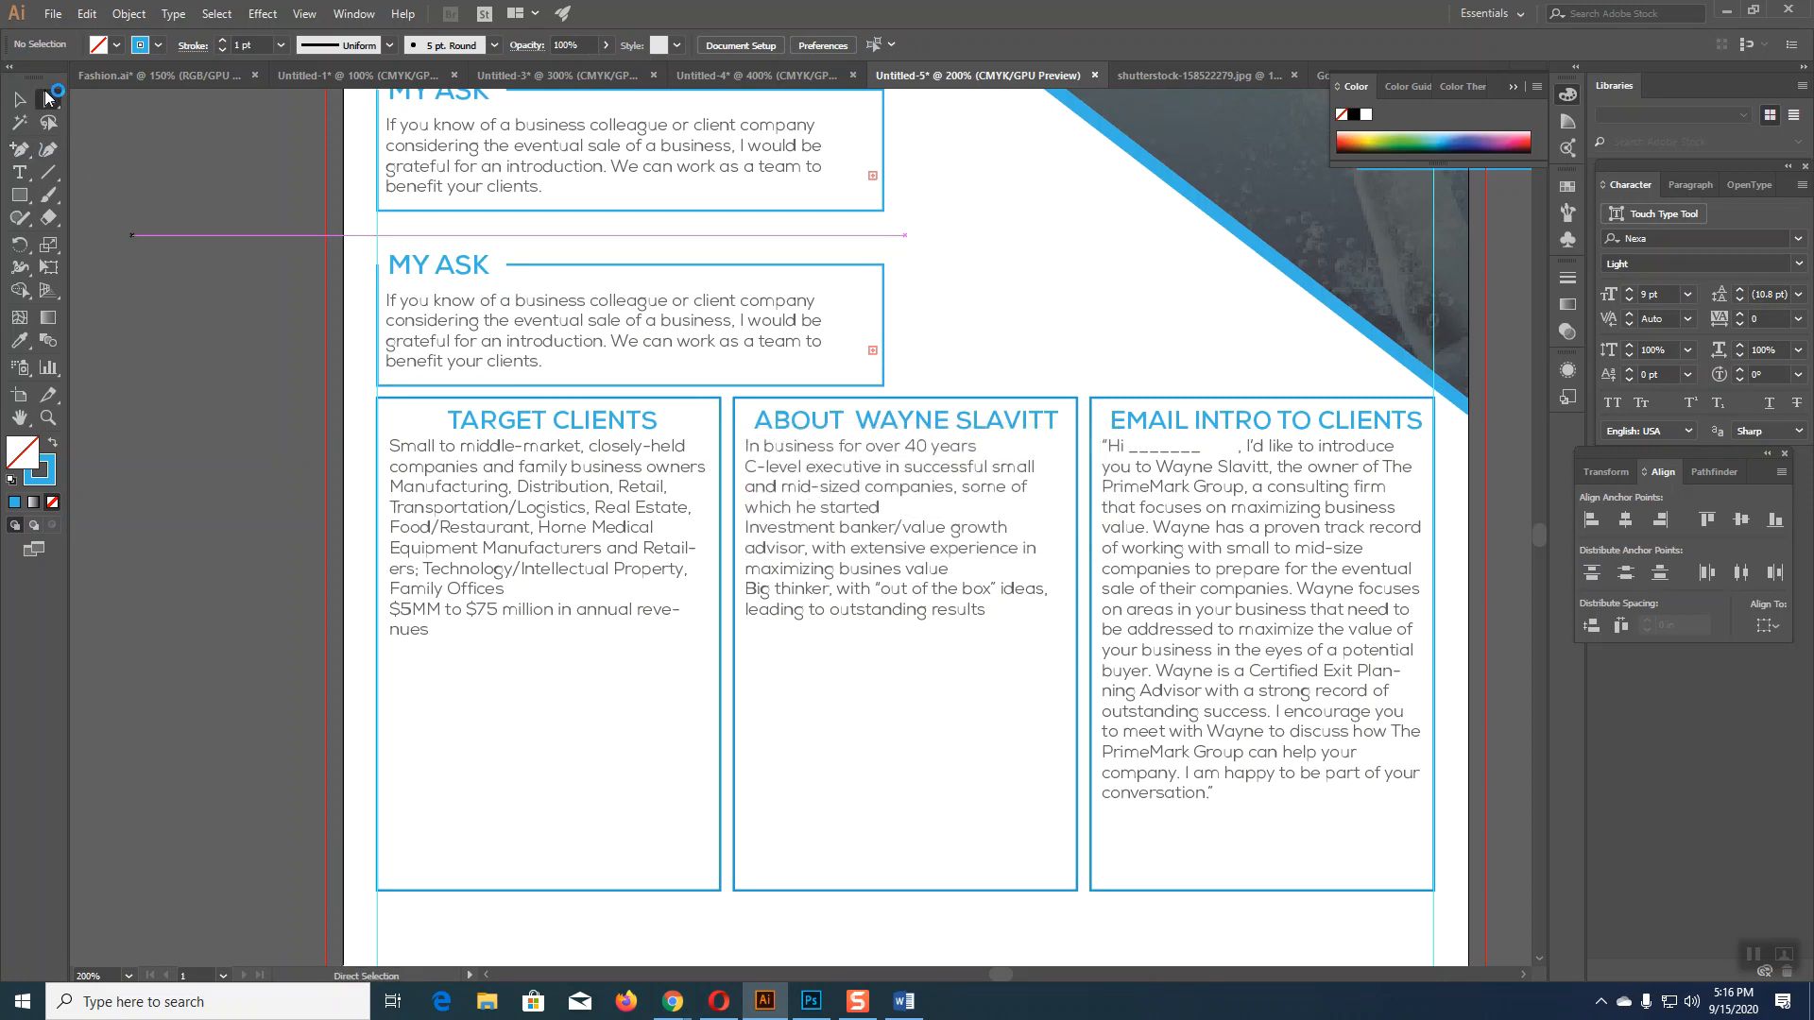
click(507, 265)
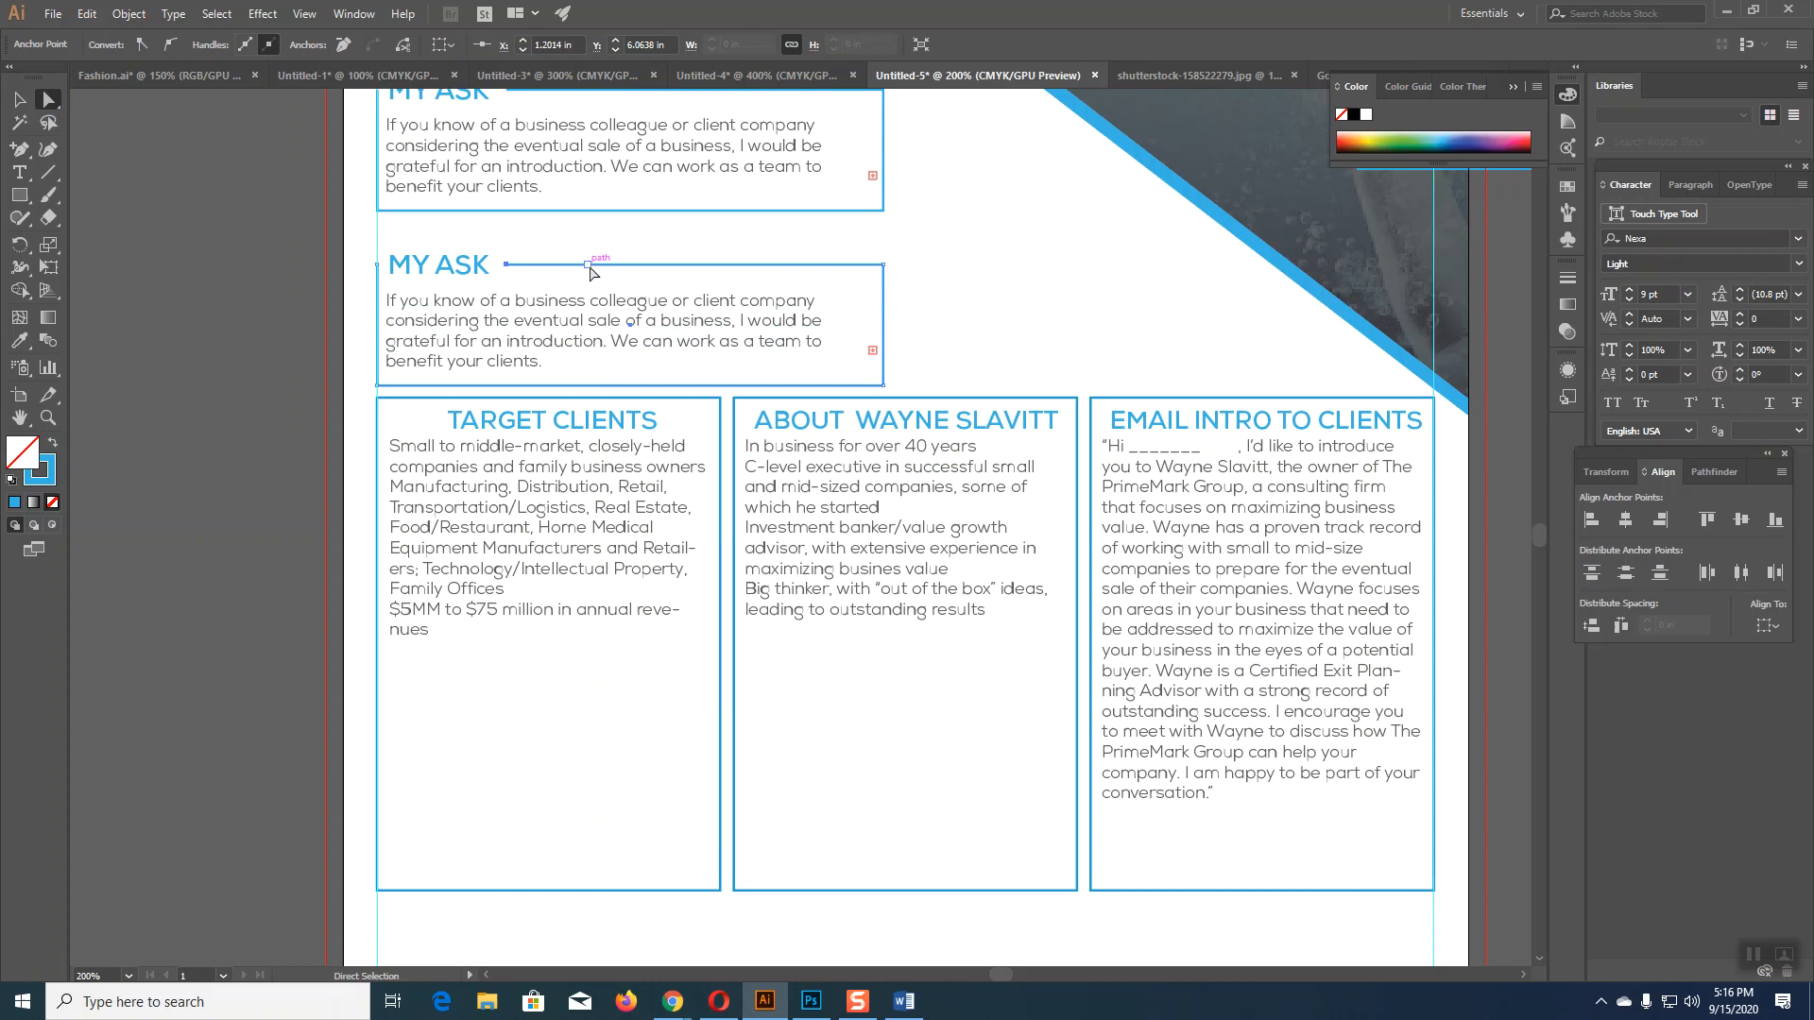
key(Delete)
key(ctrl+z)
Step: Move the copy's MY ASK heading to the pasteboard and put TARGET CLIENTS in its place
click(19, 99)
click(456, 422)
drag(468, 274, 230, 205)
drag(516, 422, 449, 270)
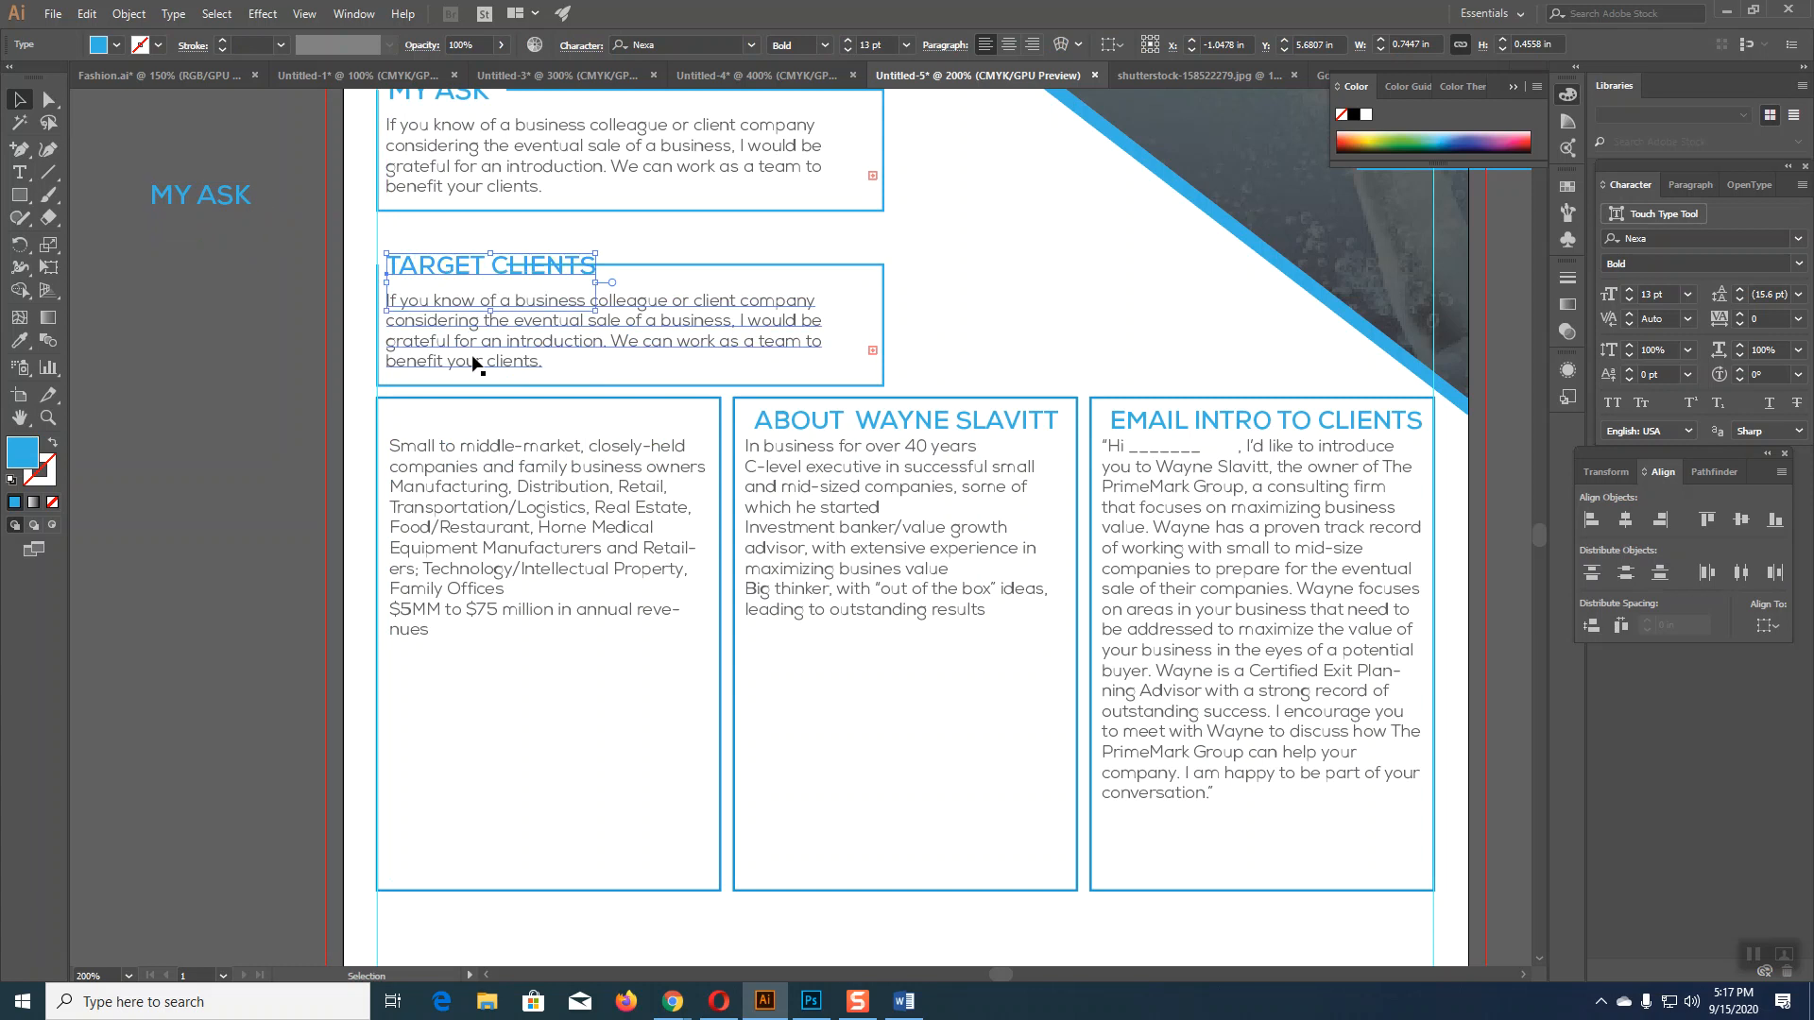
Step: Add an anchor on the TARGET CLIENTS box's top edge past the heading, then select the outline segments
click(229, 433)
click(19, 148)
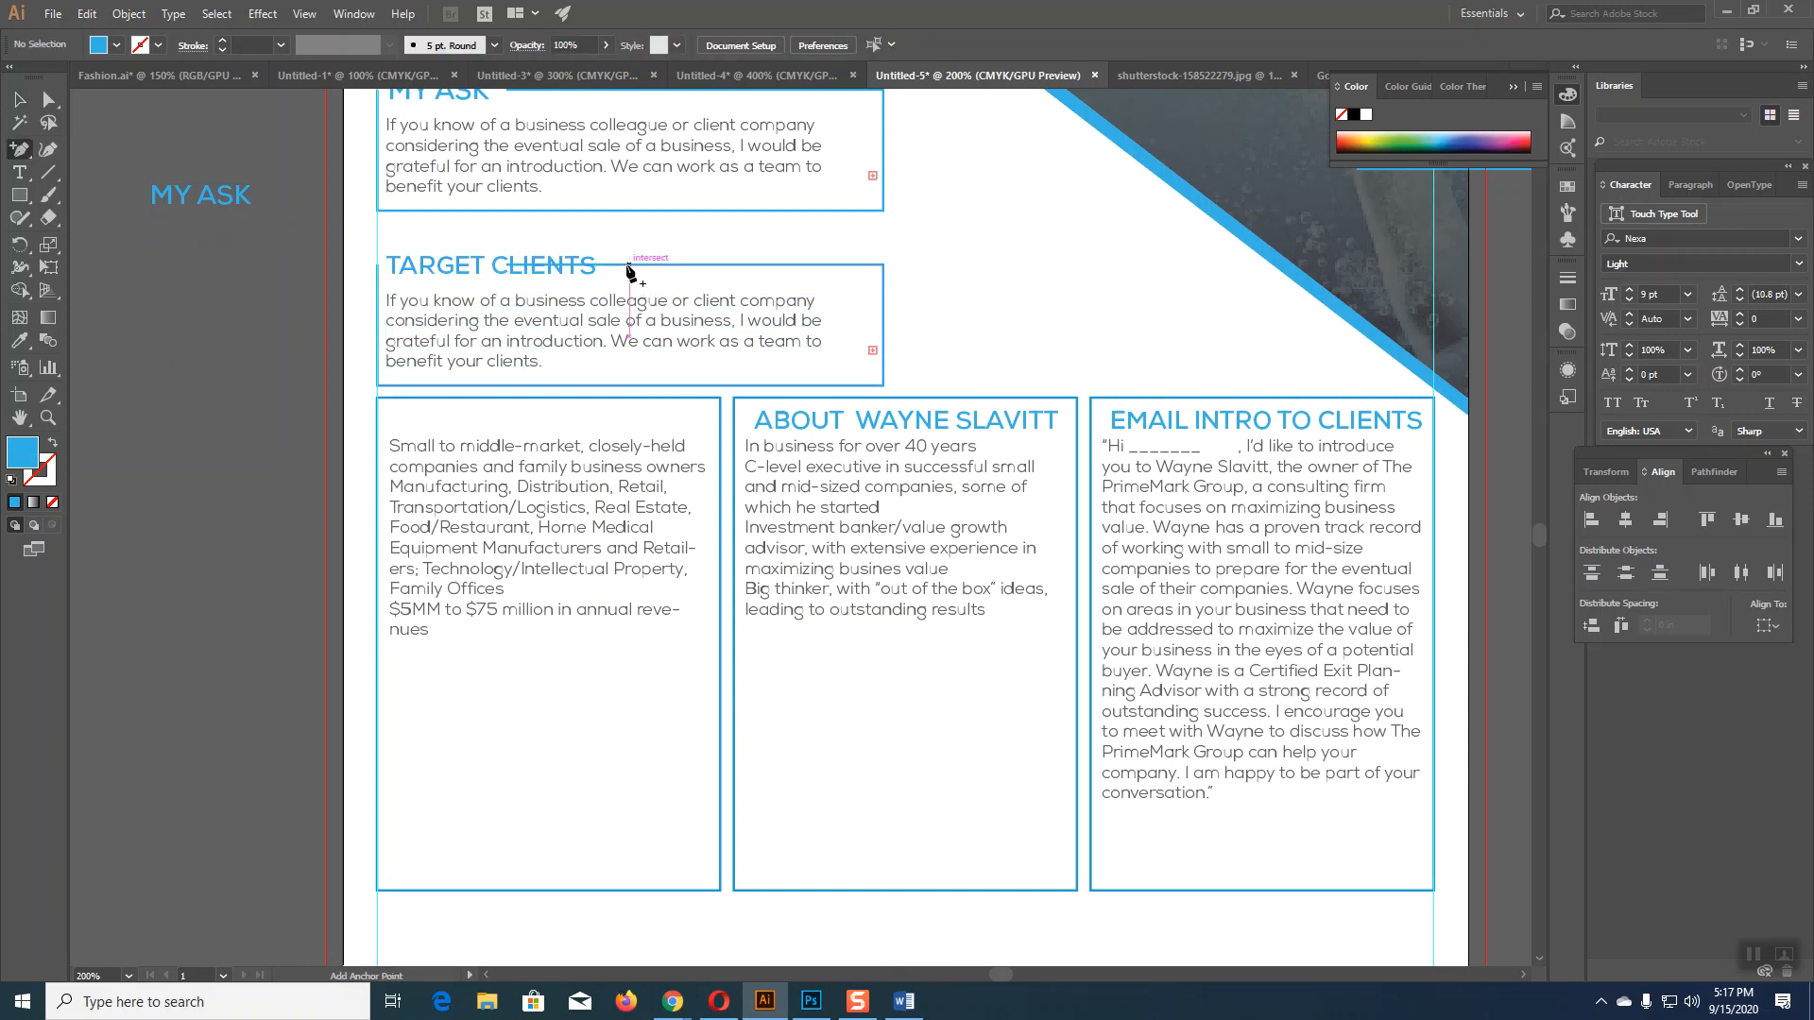
click(619, 265)
click(48, 98)
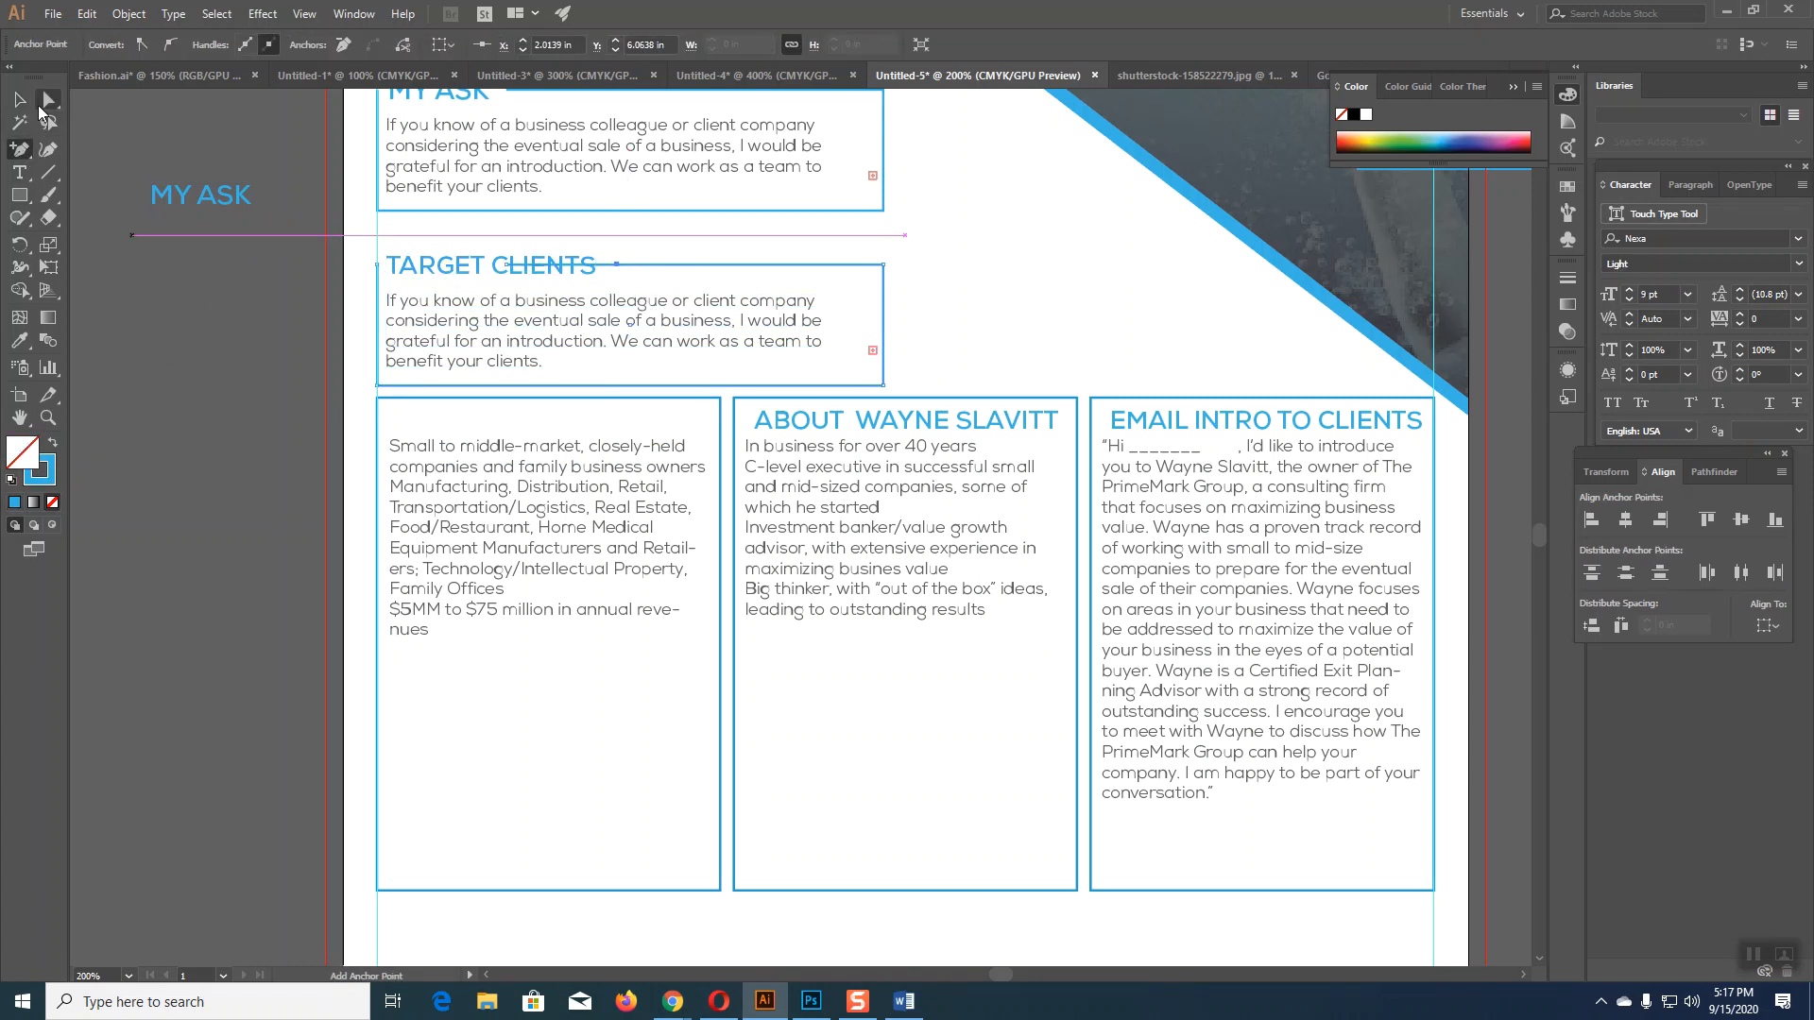
click(104, 237)
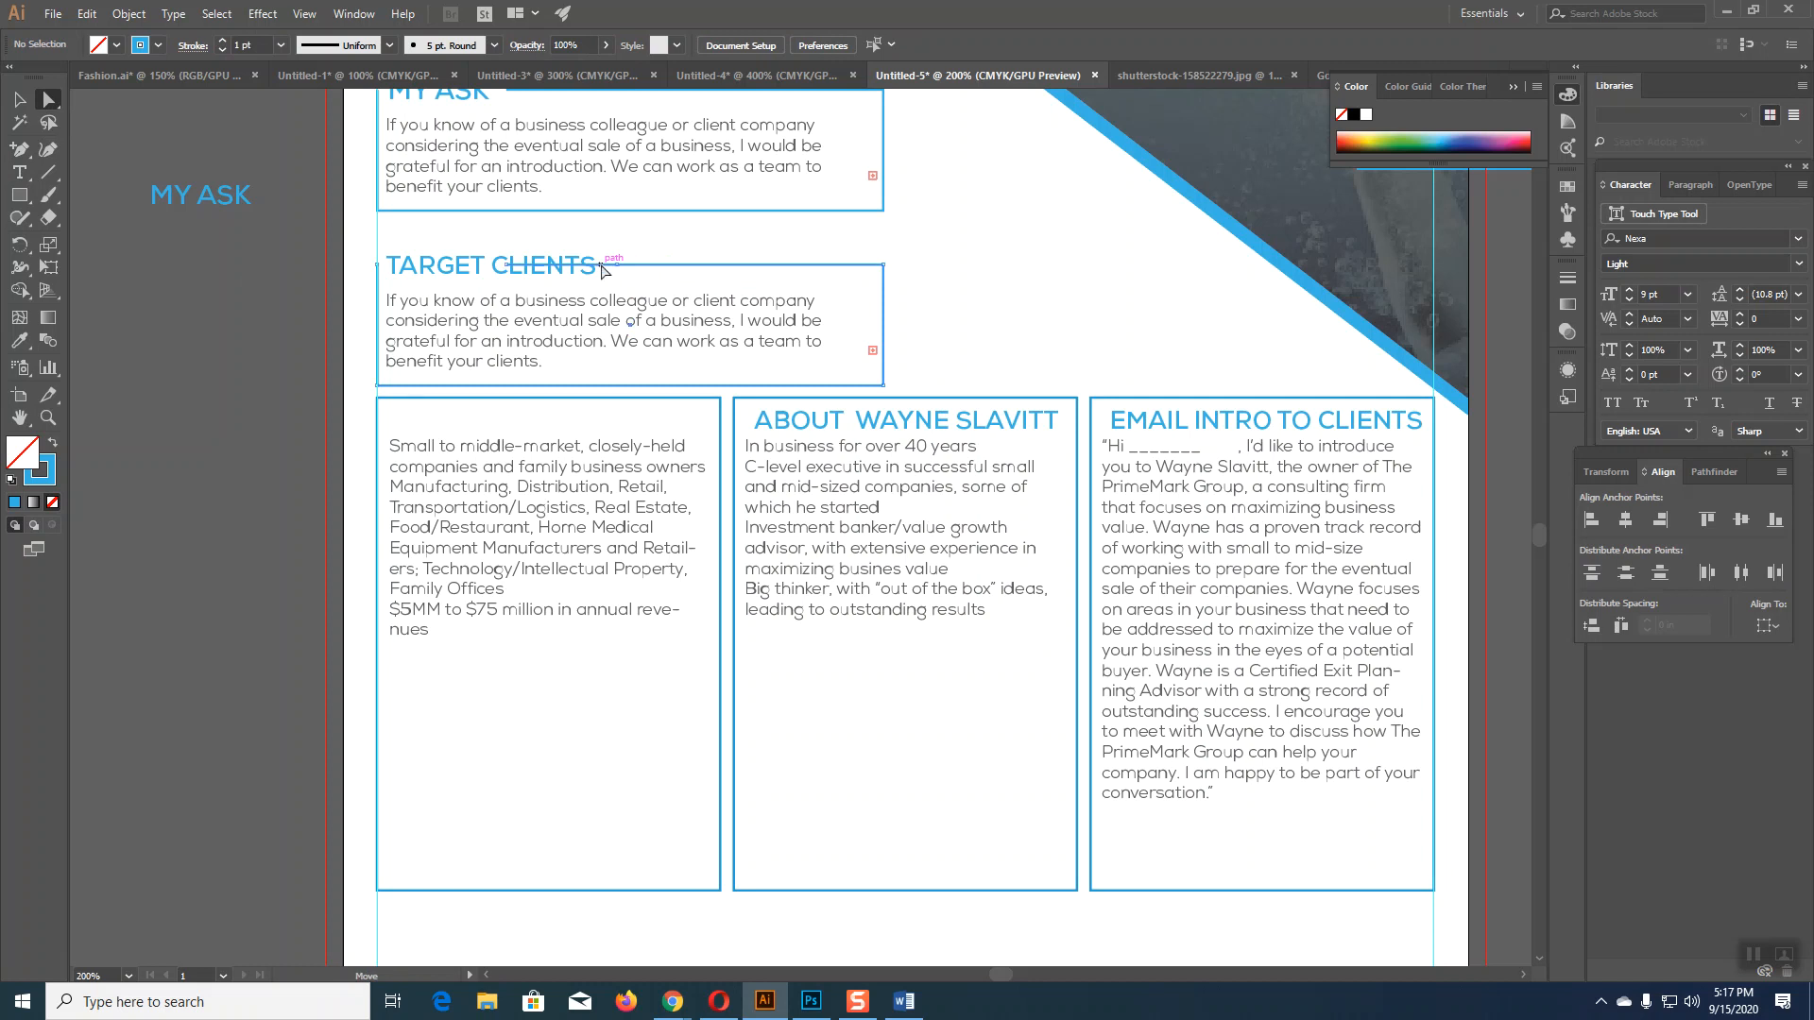
click(604, 268)
click(618, 336)
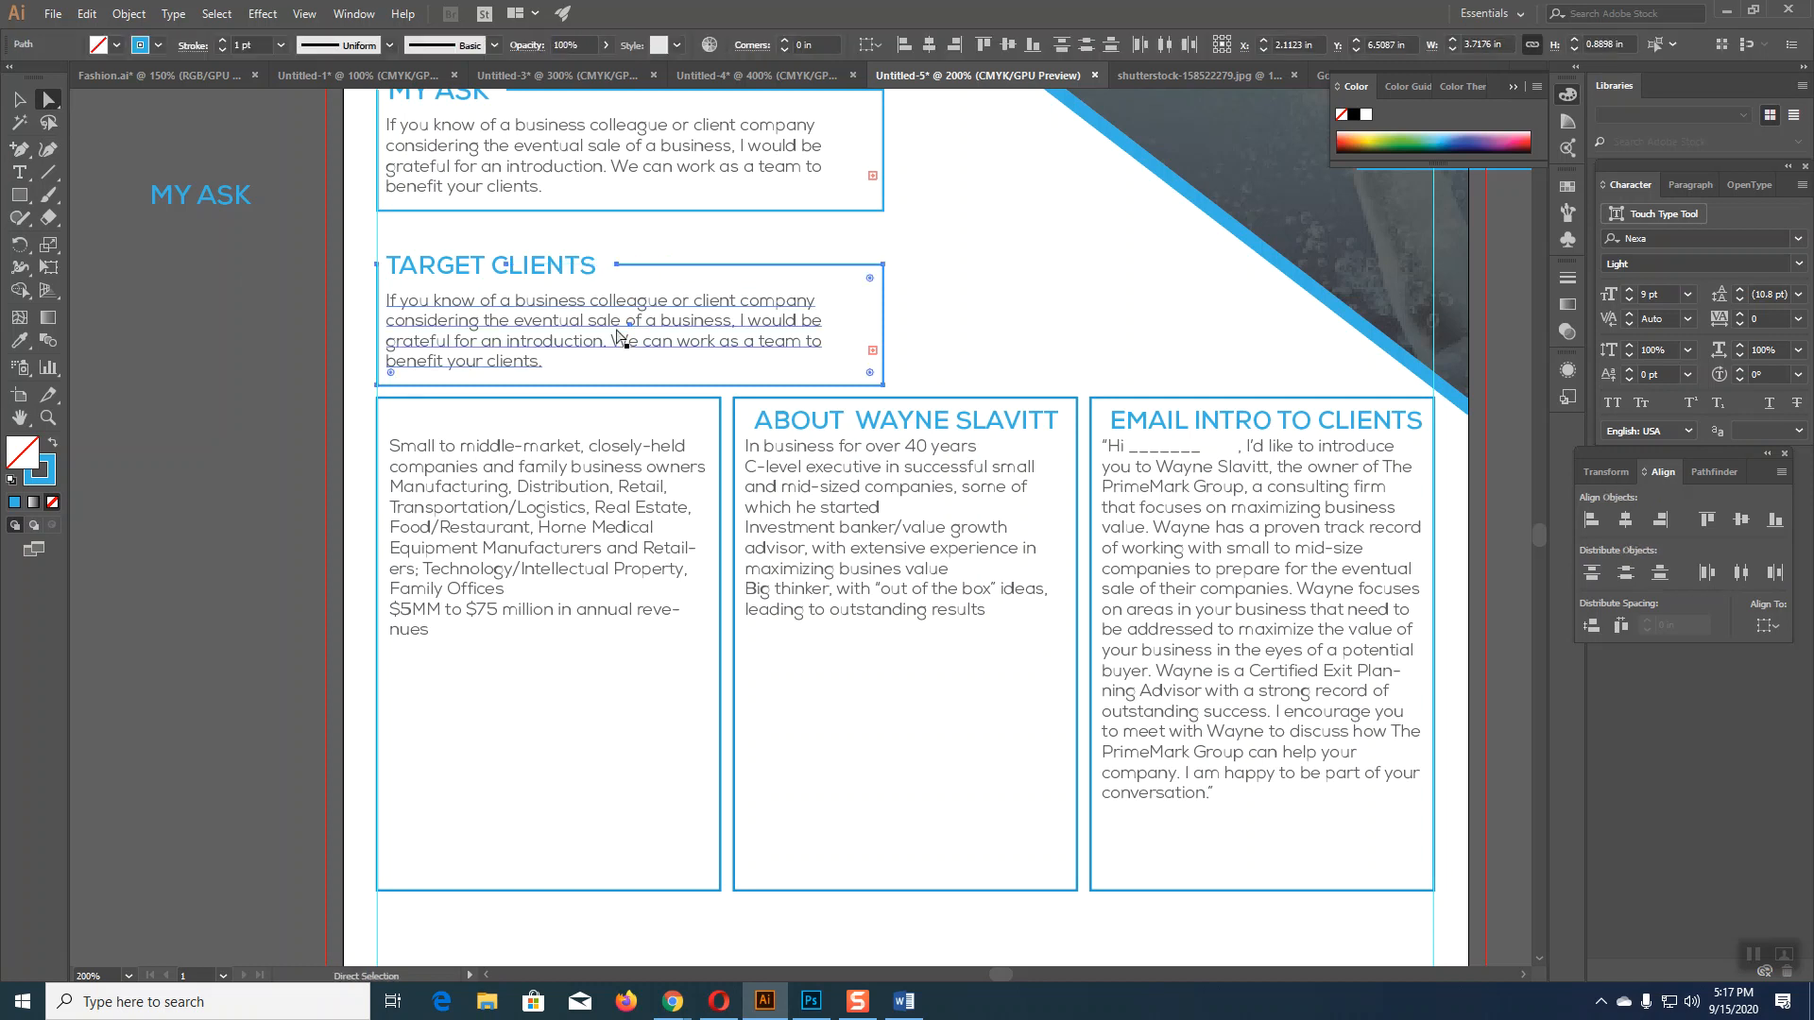
click(502, 291)
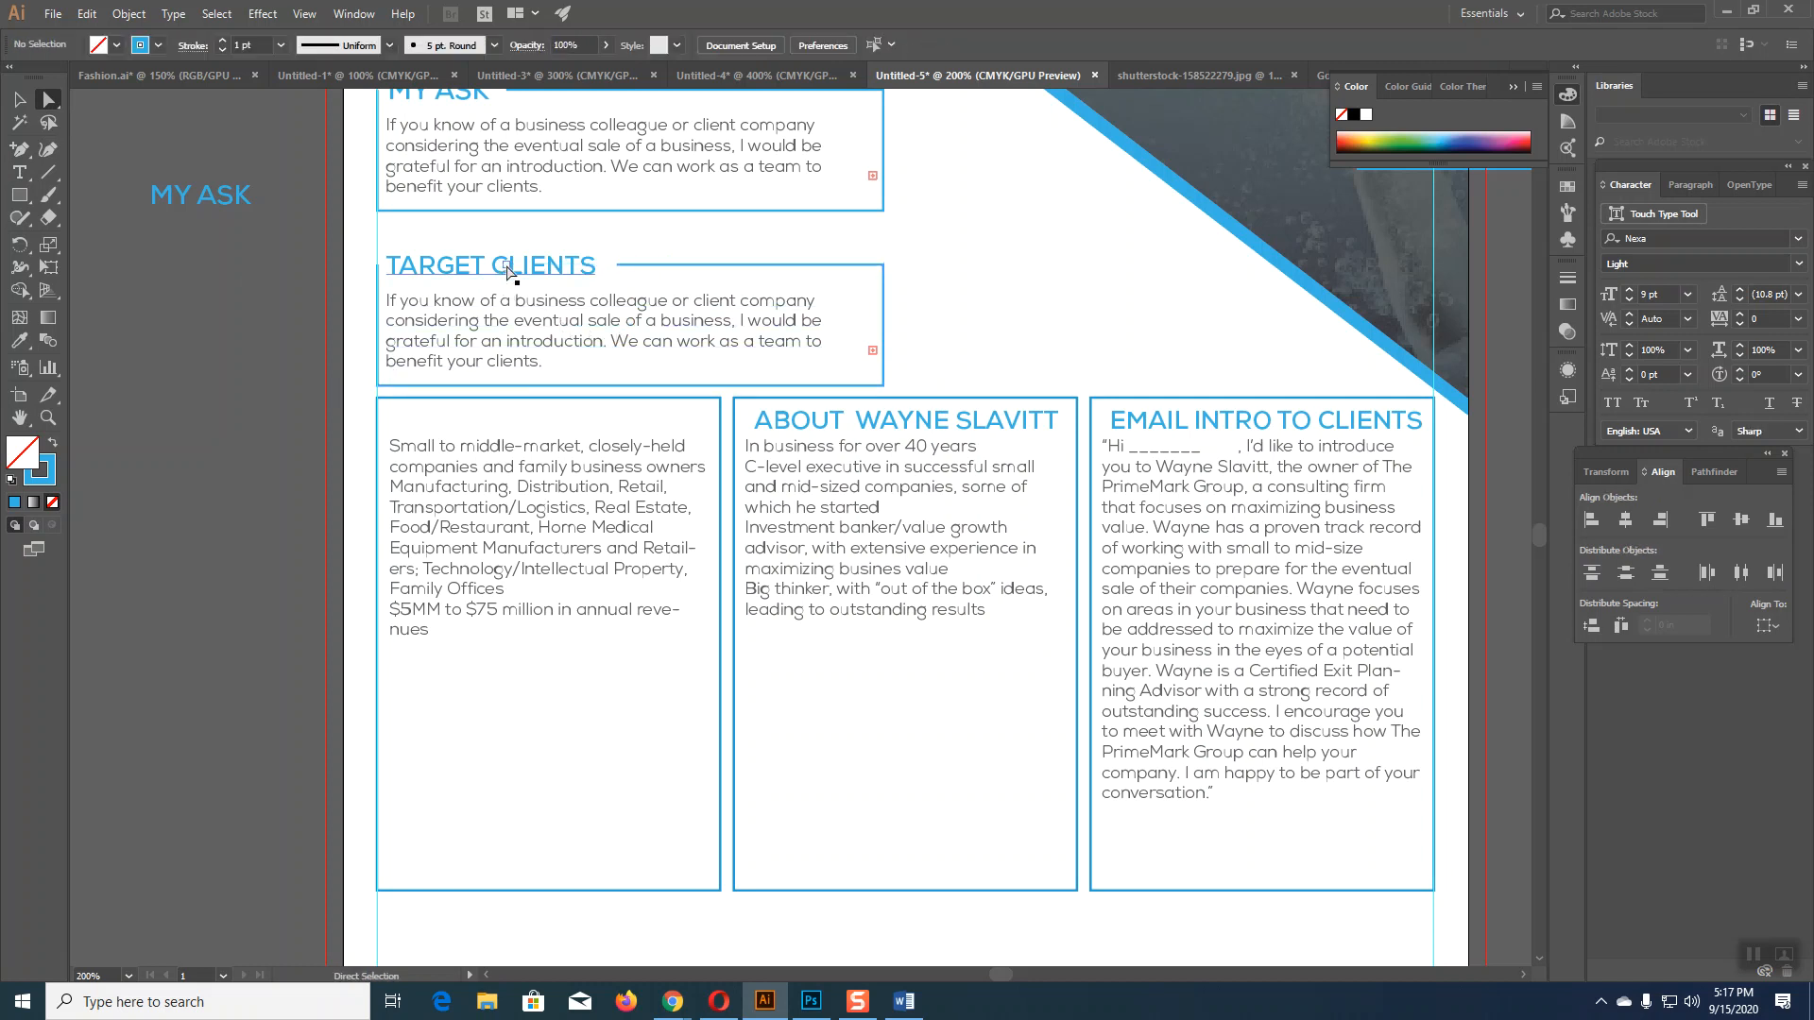
click(508, 272)
click(244, 355)
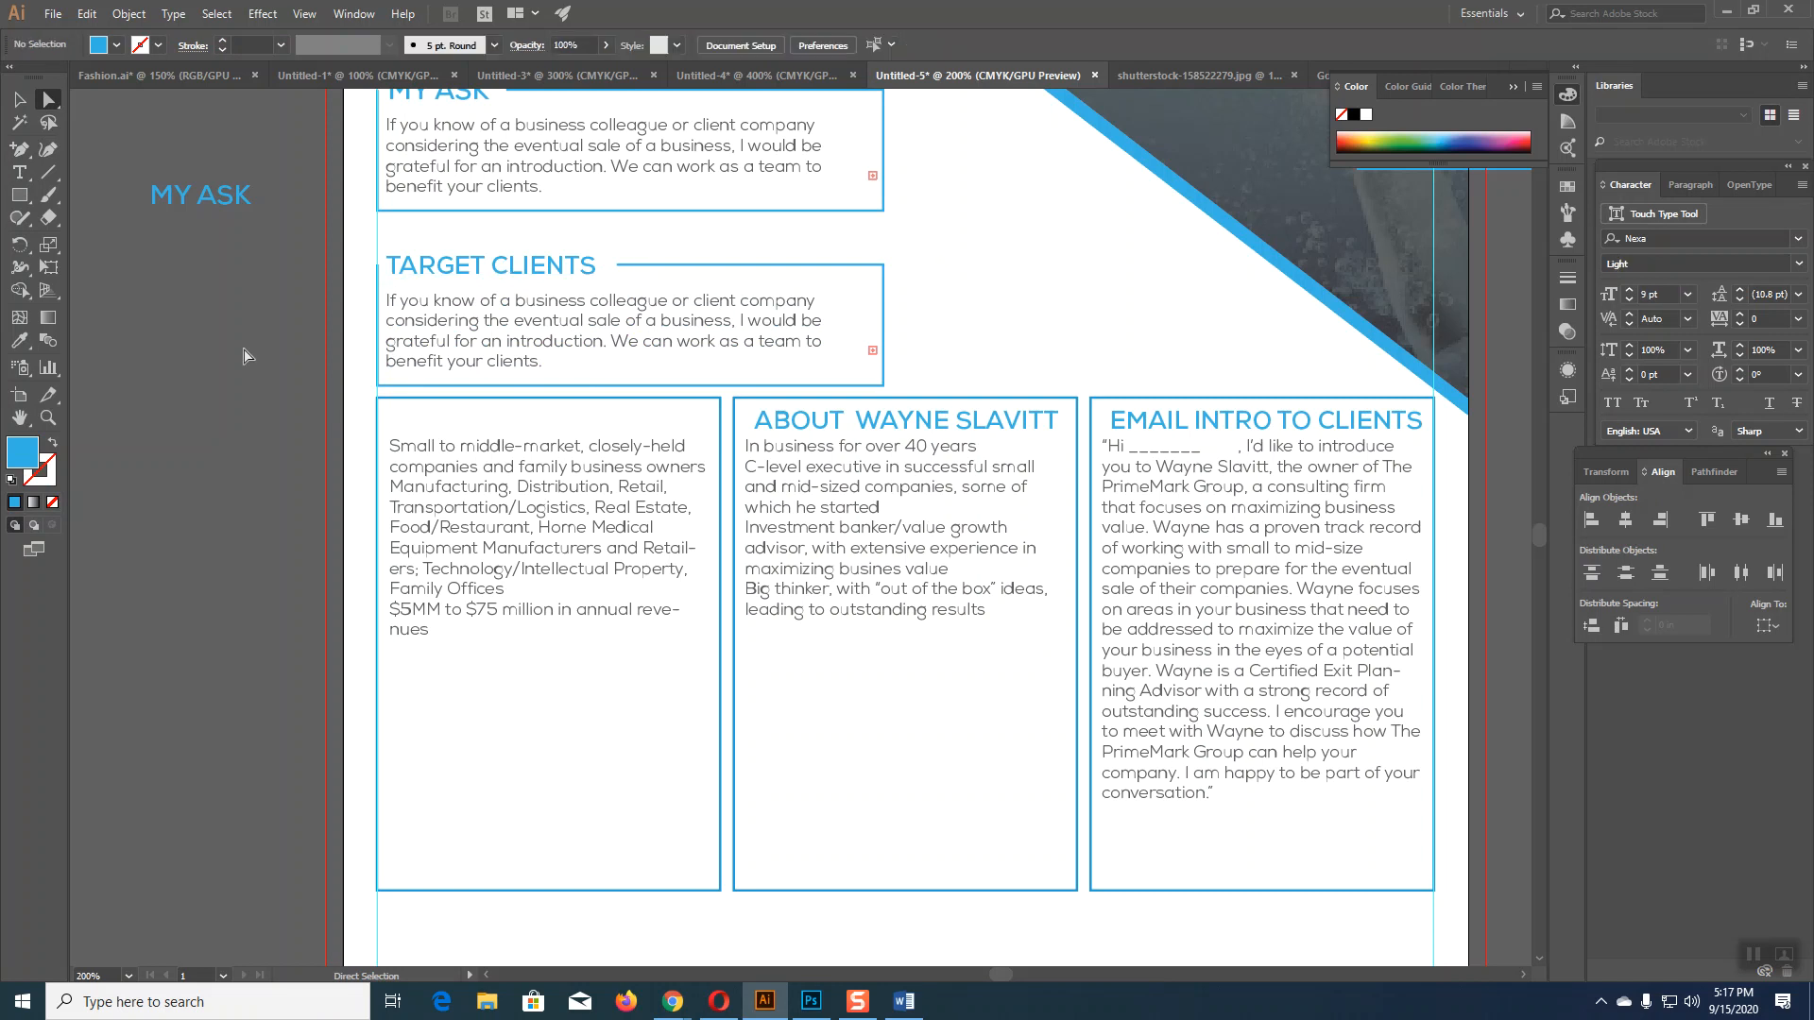
scroll(244, 358, down, 2)
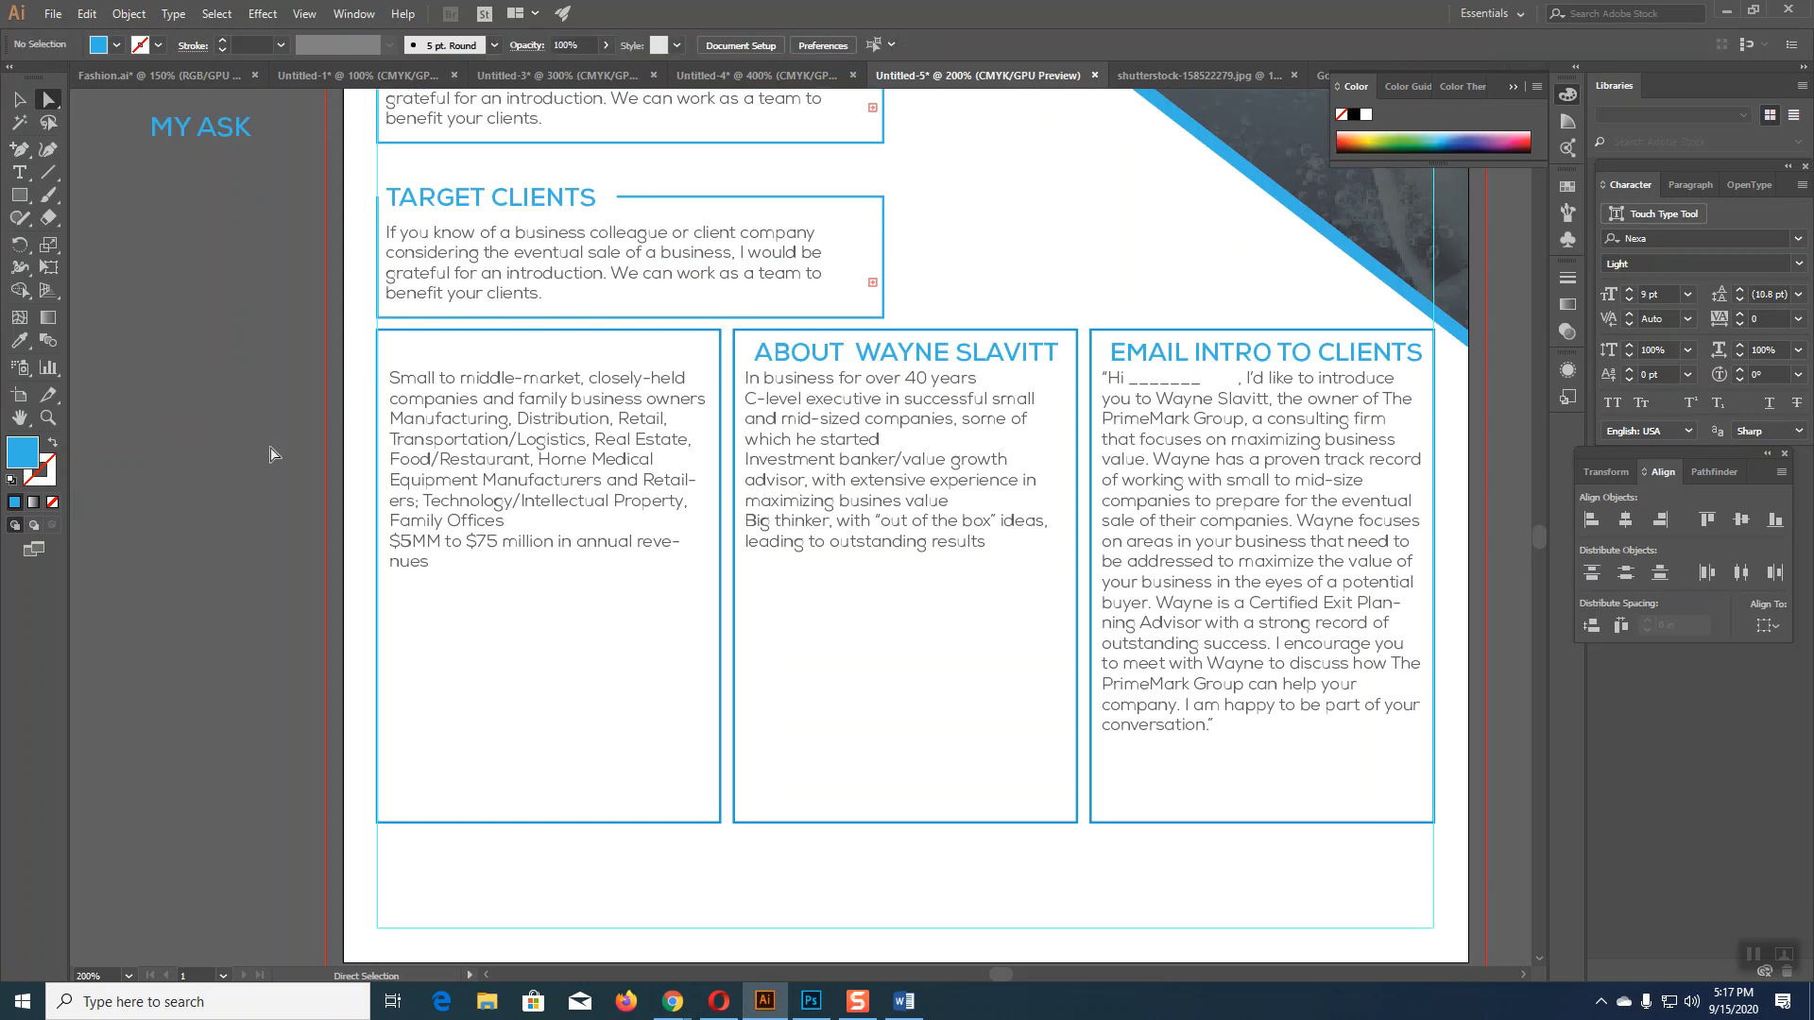
Step: Delete the left column's text and remove its empty text frame
click(23, 176)
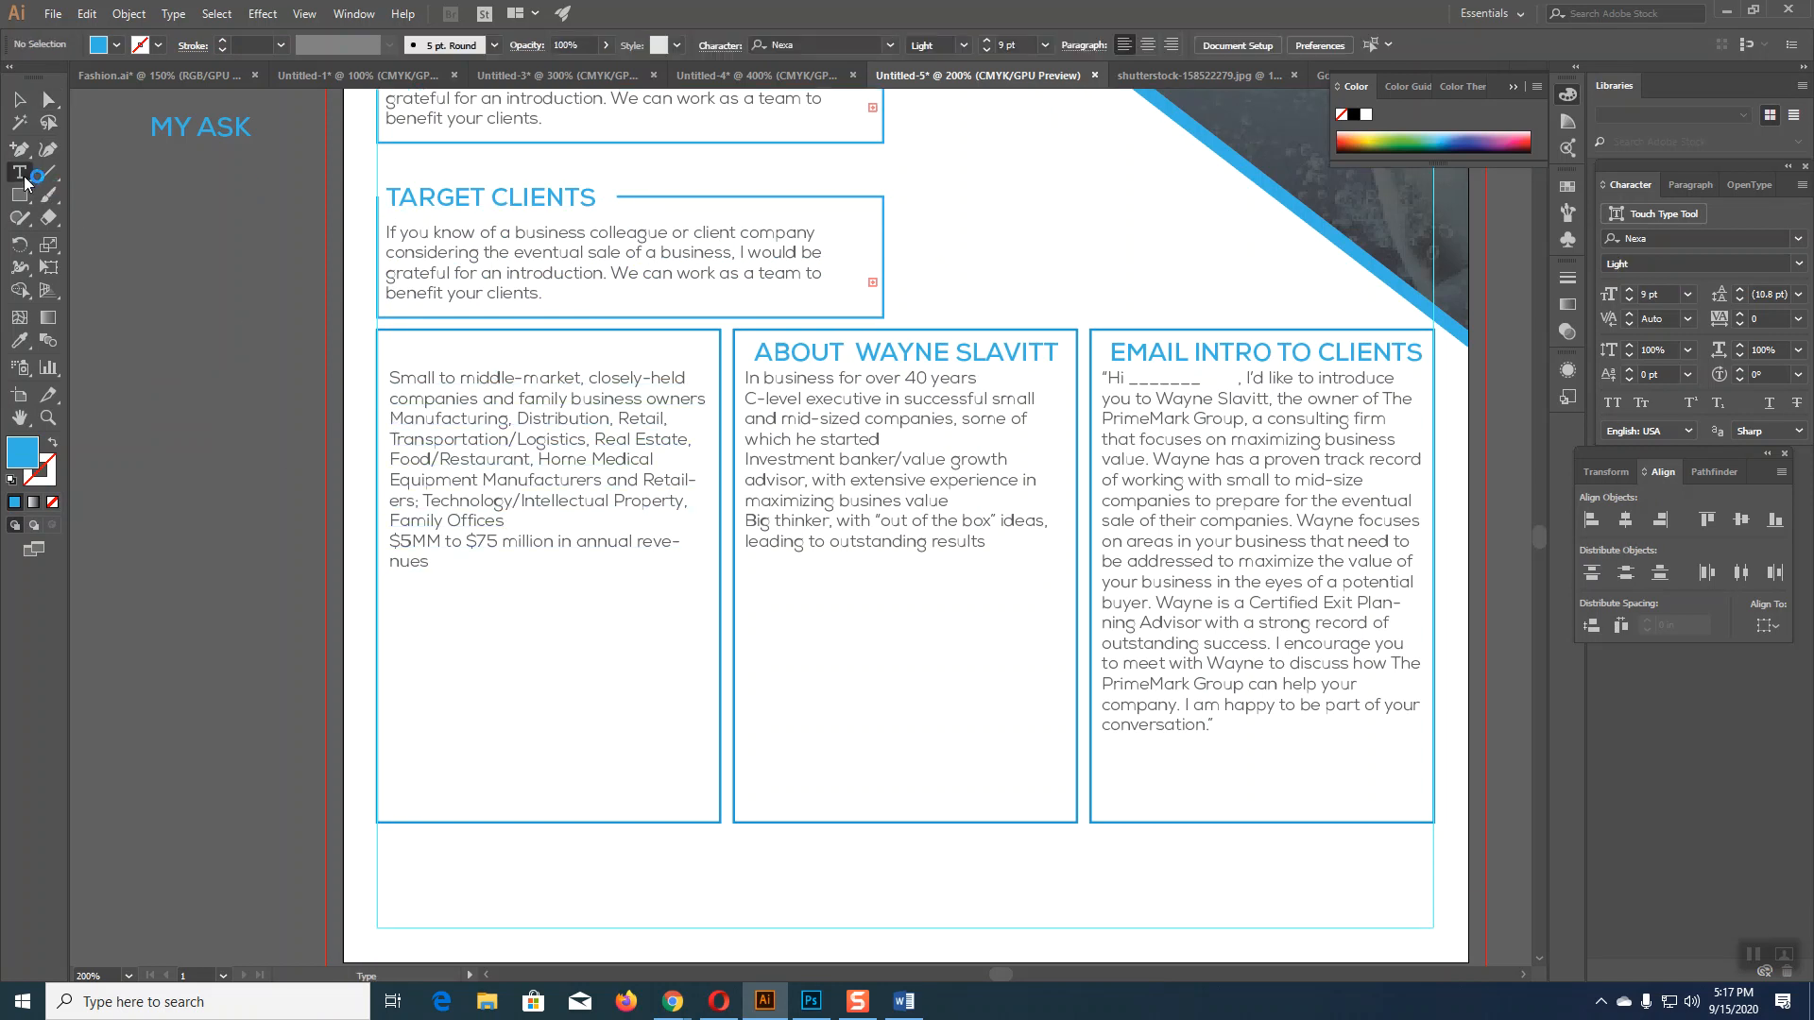
drag(389, 375, 515, 563)
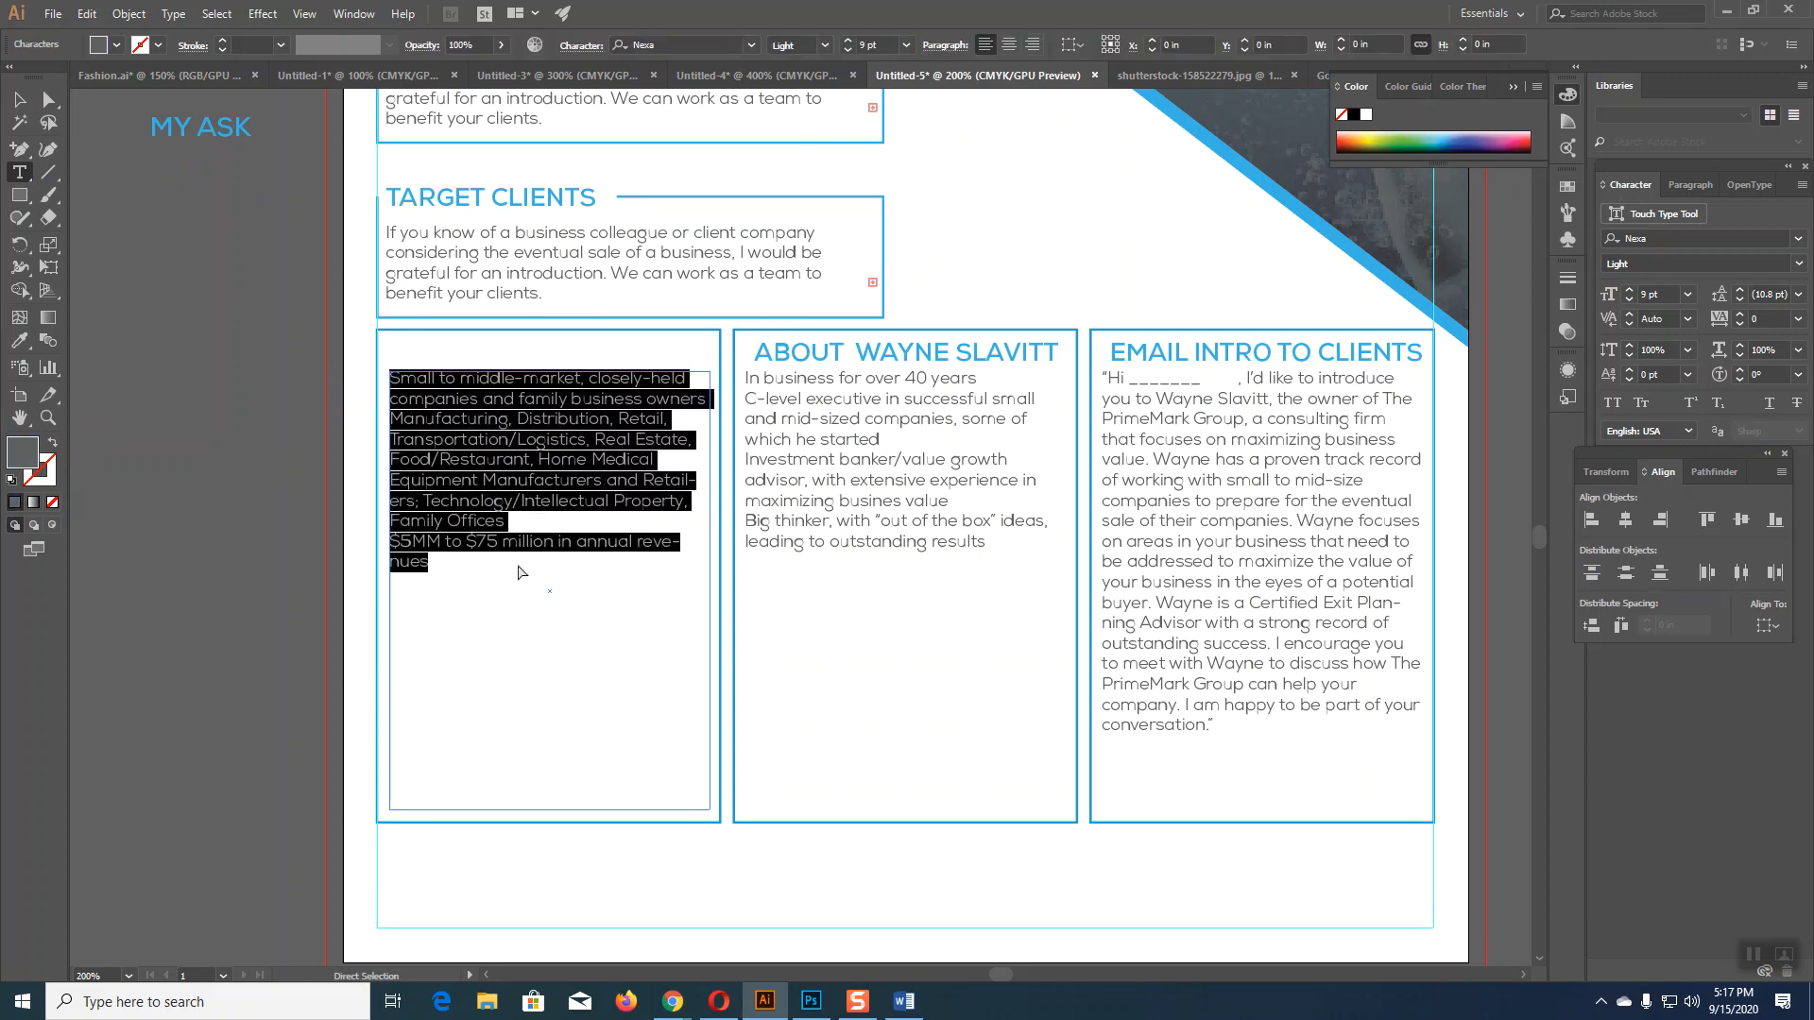
key(BackSpace)
click(19, 98)
click(276, 178)
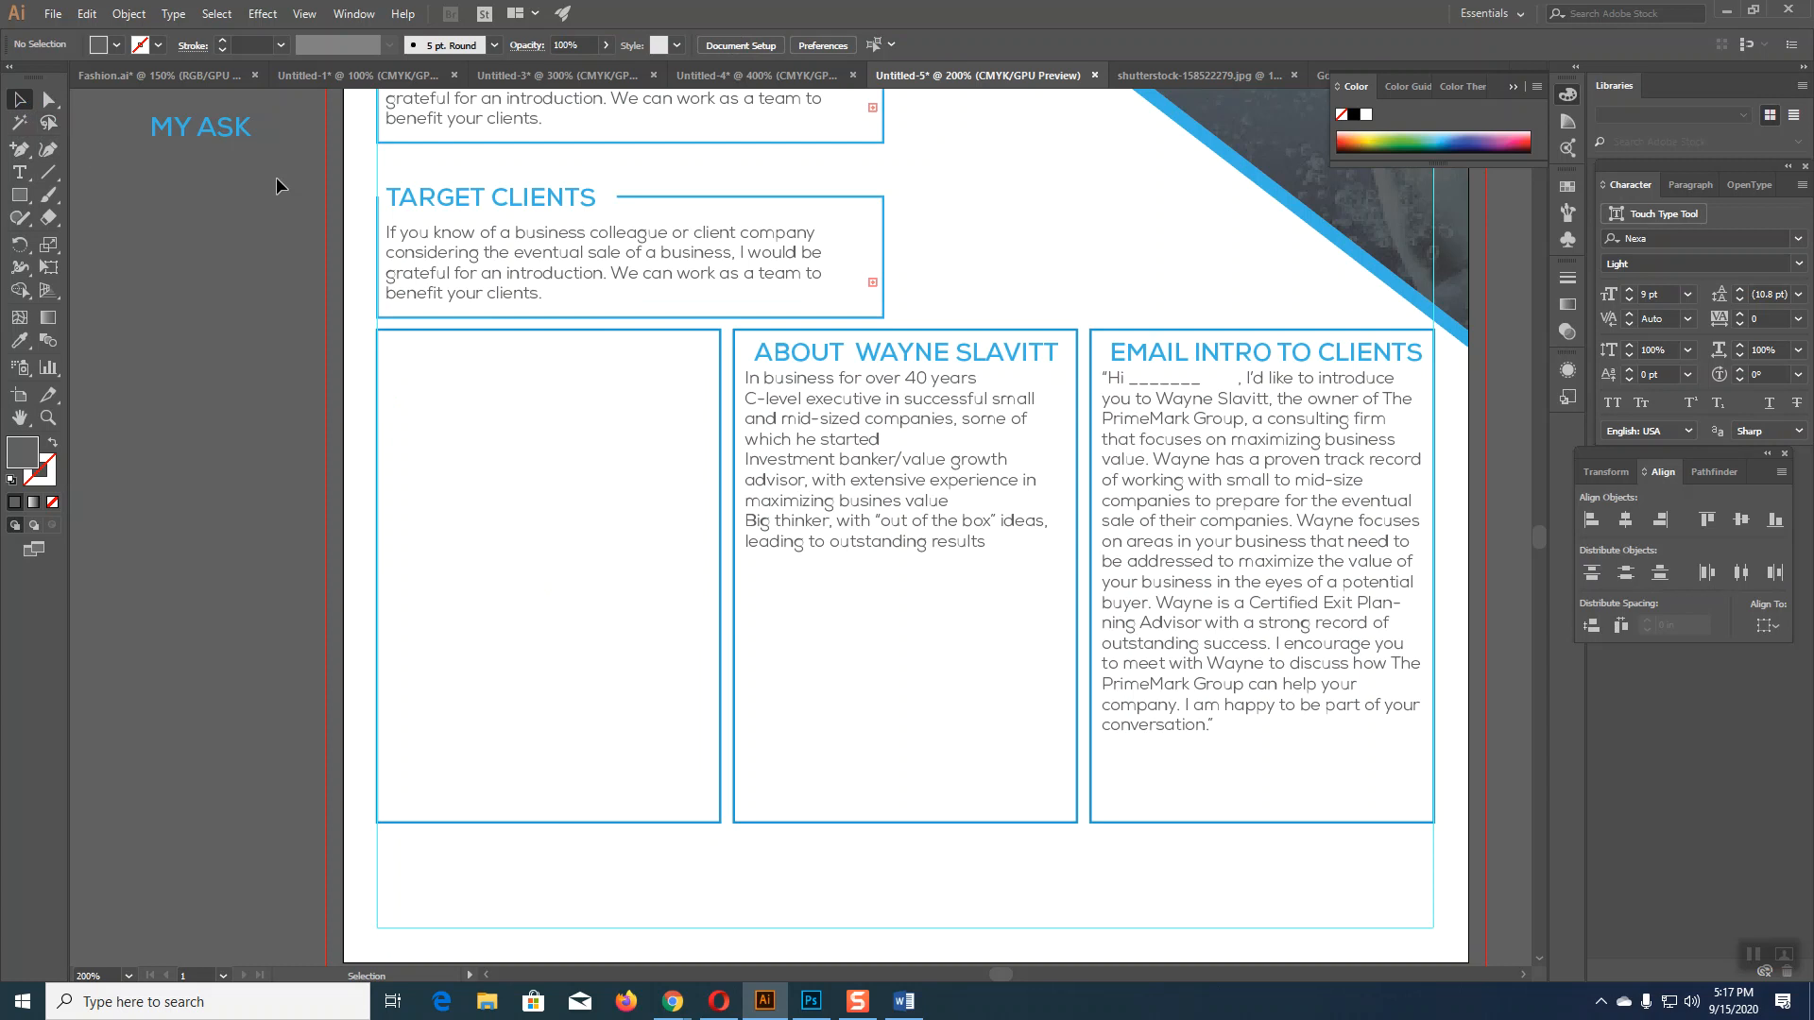
click(407, 331)
key(Delete)
Step: Paste the client list into the TARGET CLIENTS box and move the About box down and right
key(t)
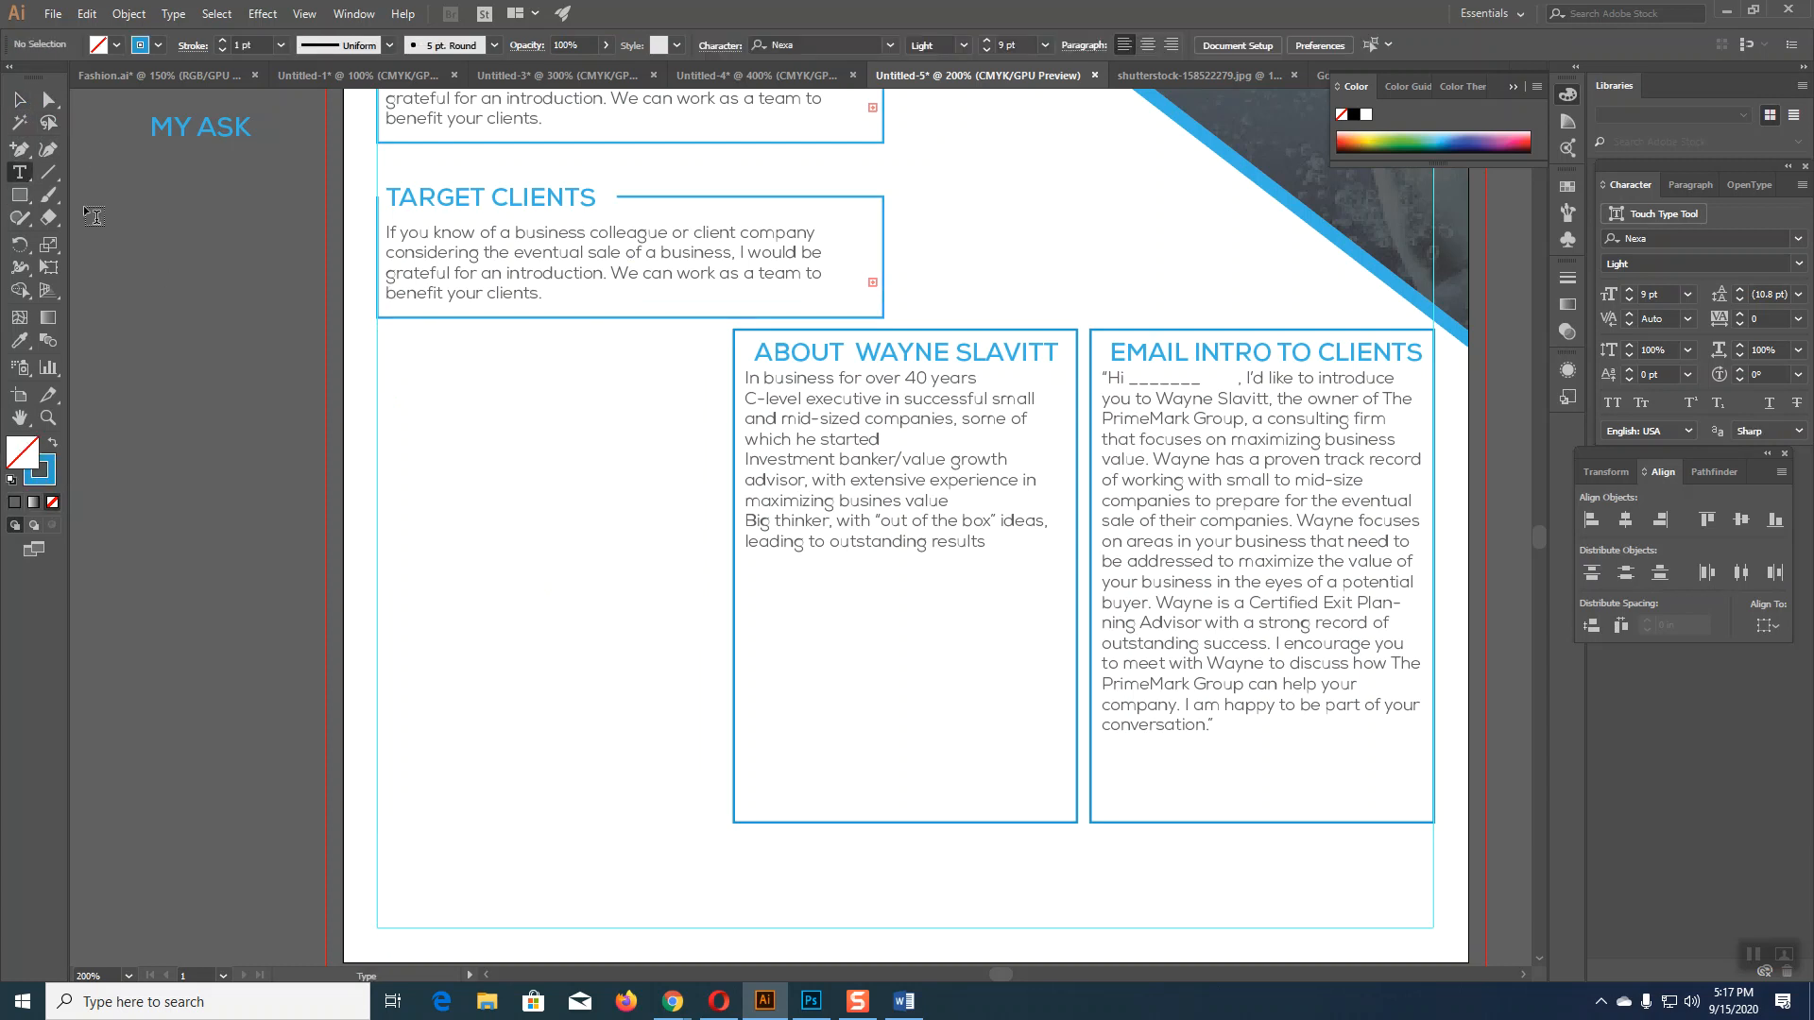
drag(387, 232, 615, 312)
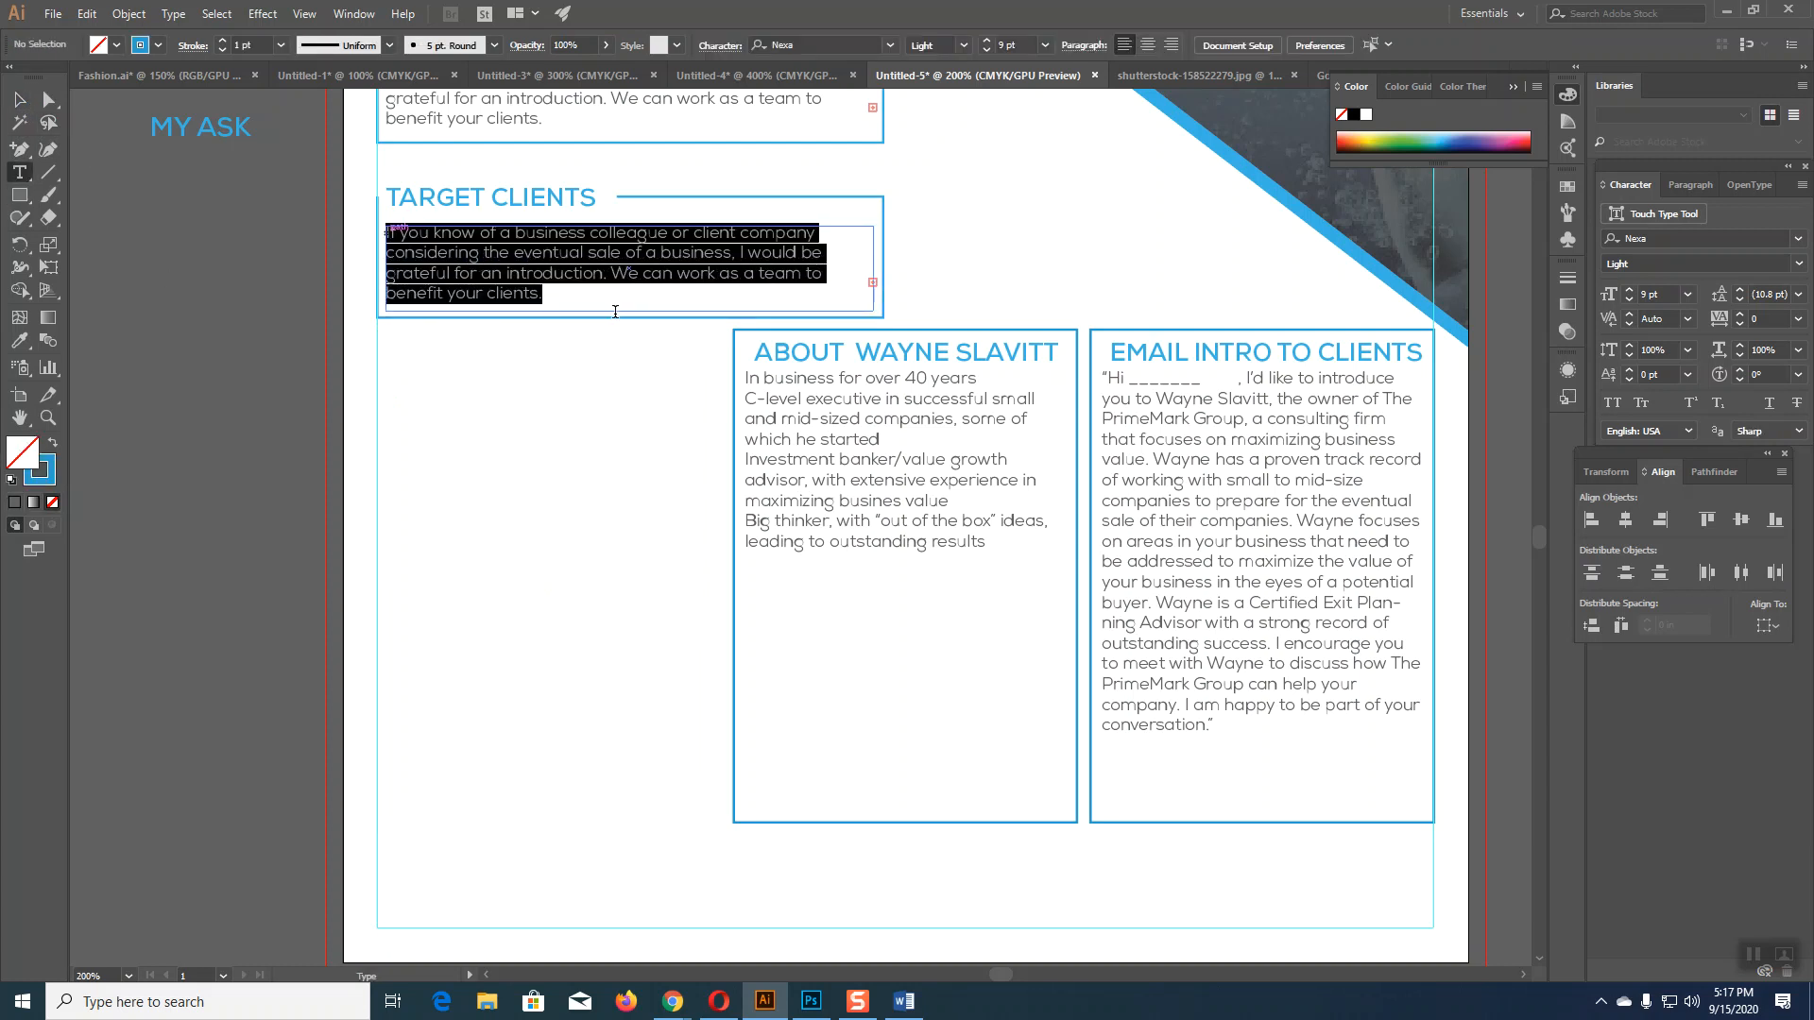
text(Small to middle-market, closely-held companies and family business owners Manufacturing, Distribution, Retail, Transportation/Logistics, Real Estate, Food/Restaurant, Home Medical Equipment)
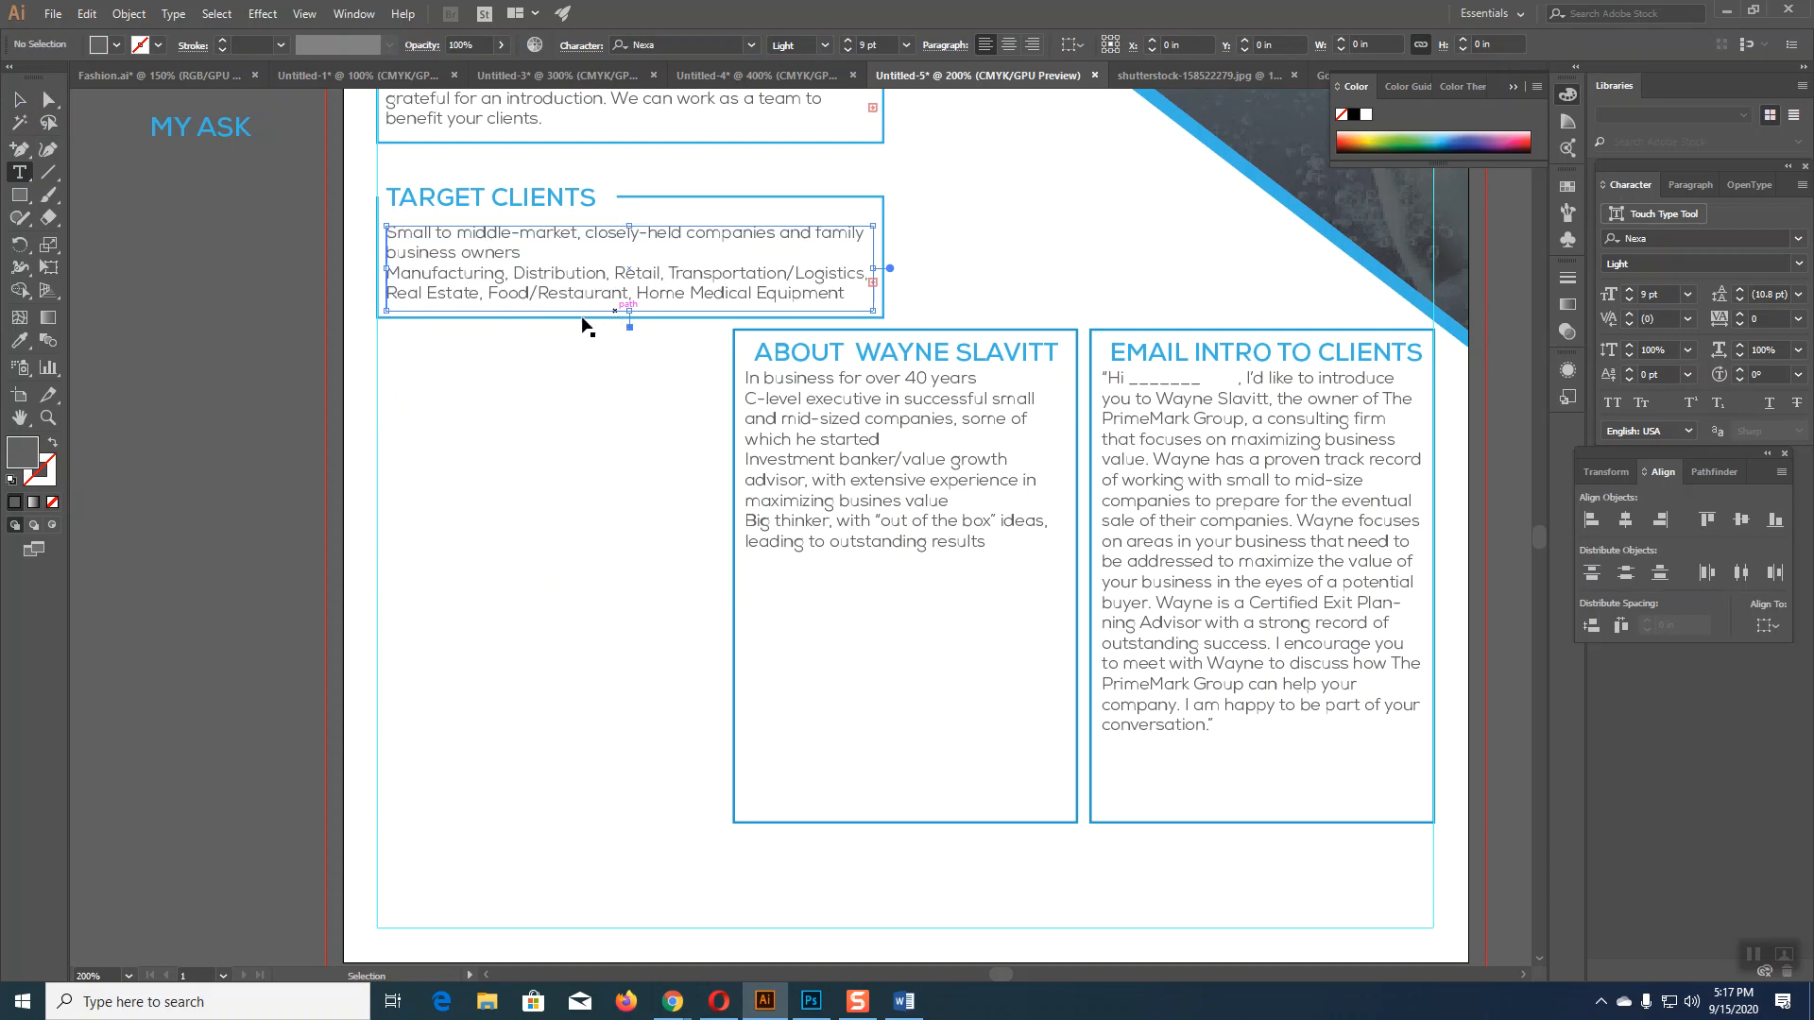
key(Escape)
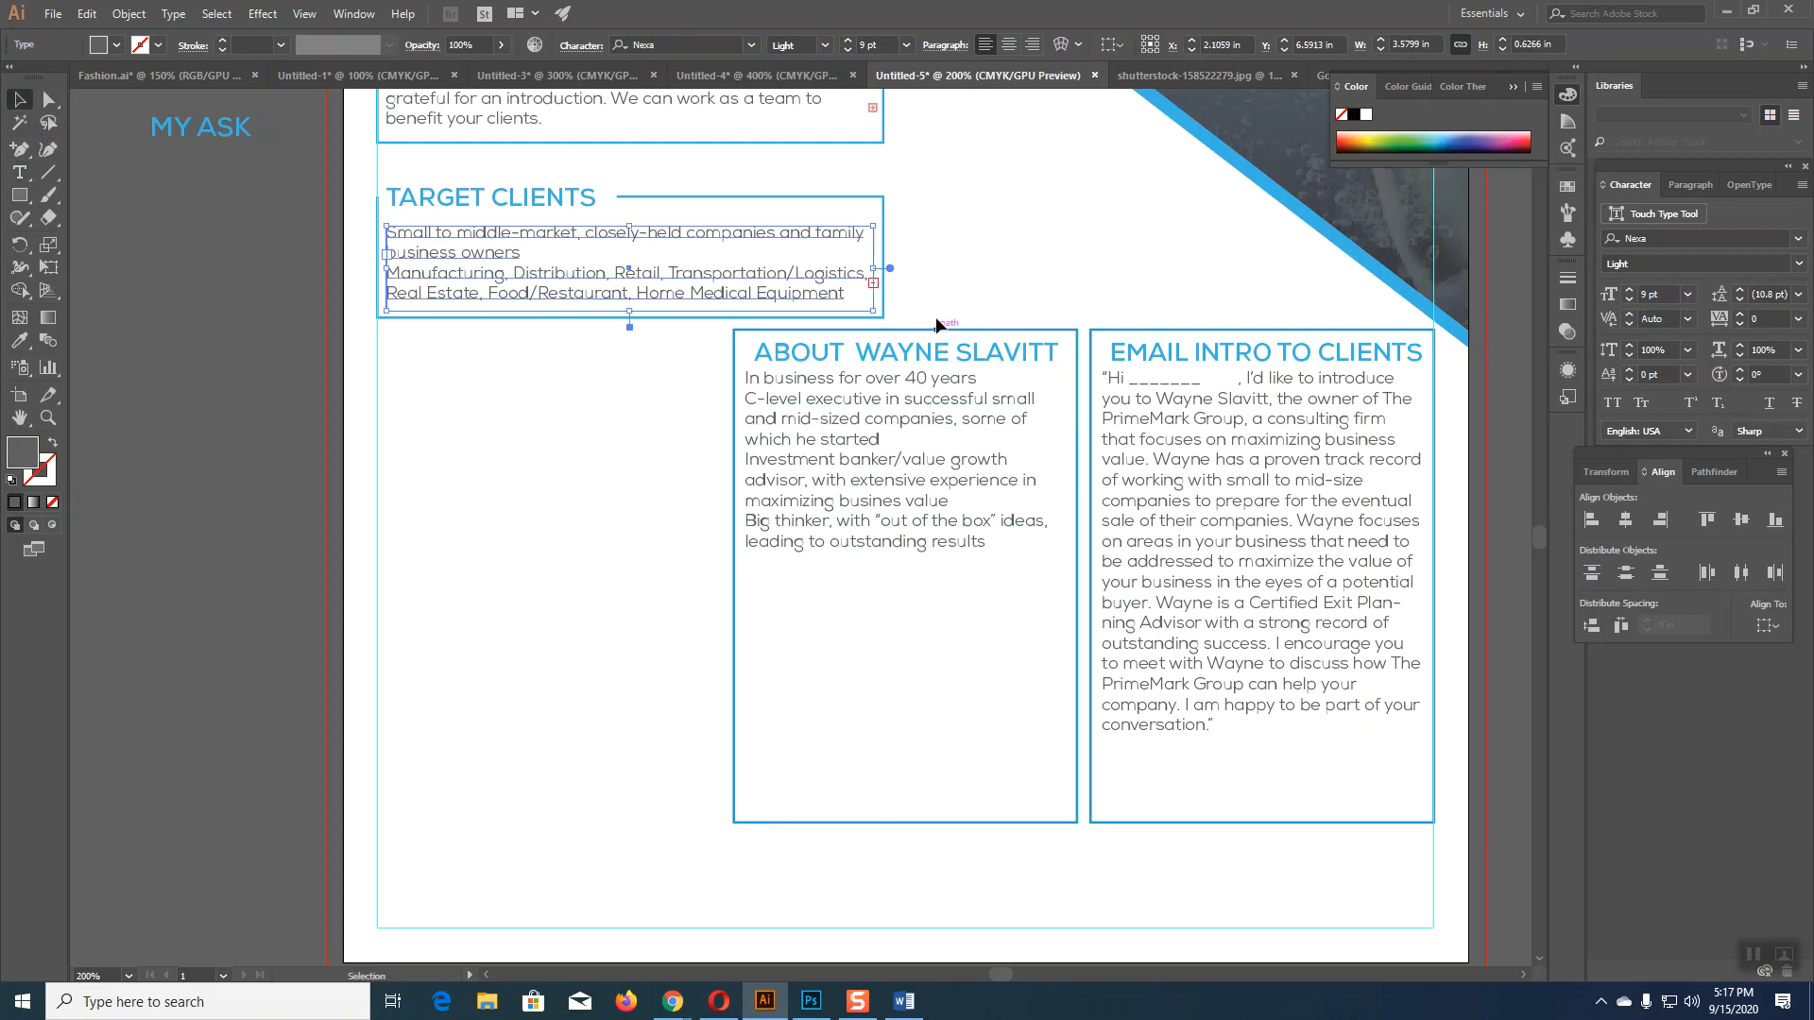
drag(1015, 466, 1154, 717)
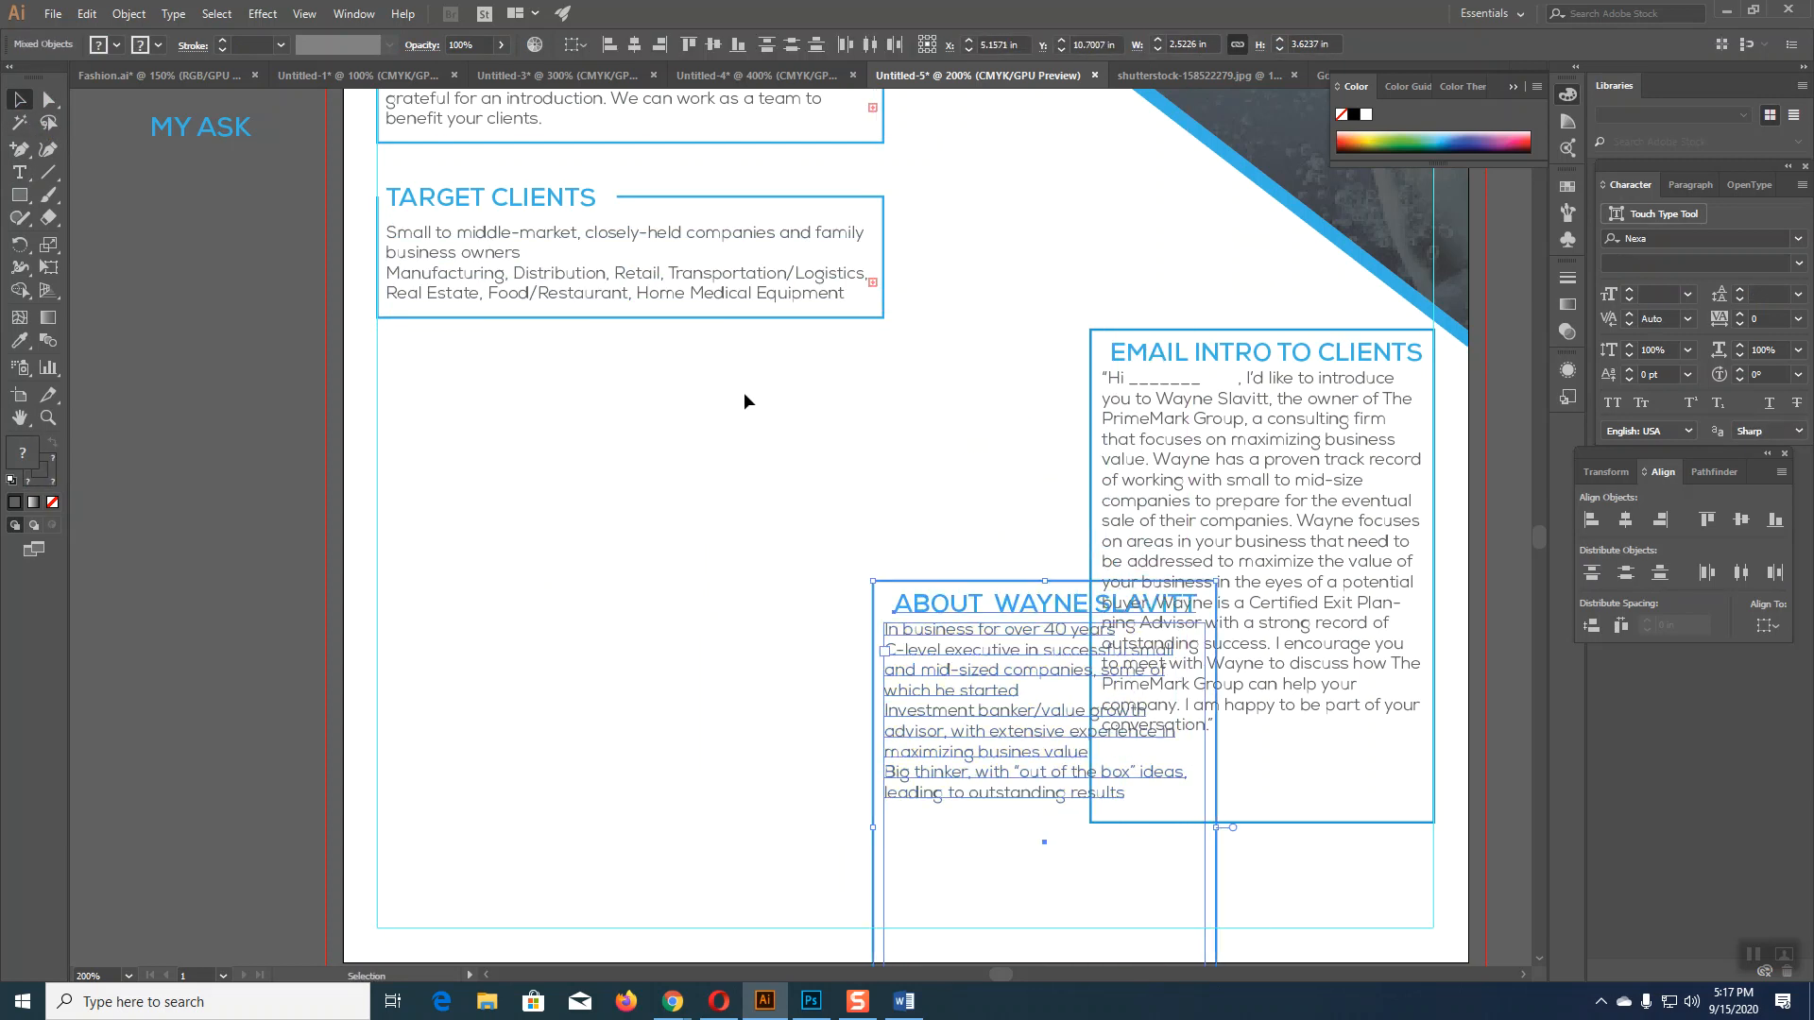
click(614, 333)
Step: Lengthen the TARGET CLIENTS box and its text frame downward to fit the whole list
click(610, 320)
drag(628, 320, 636, 373)
click(636, 295)
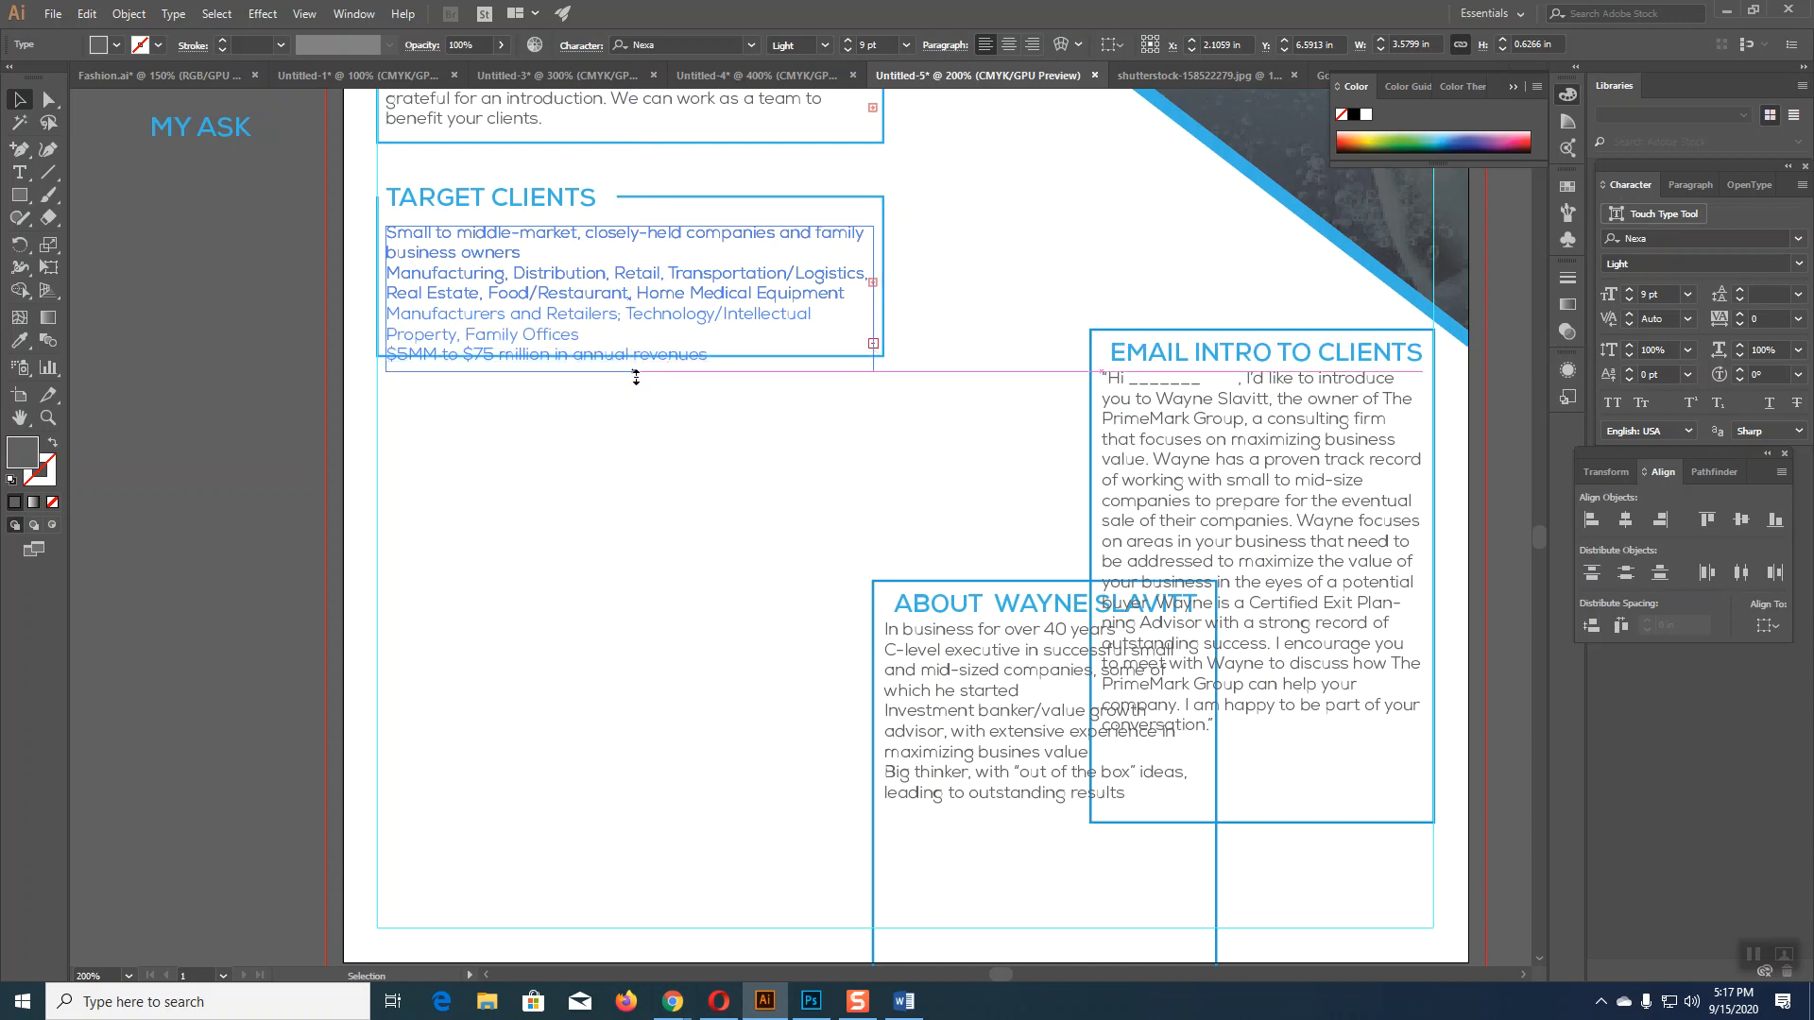
click(653, 473)
click(884, 309)
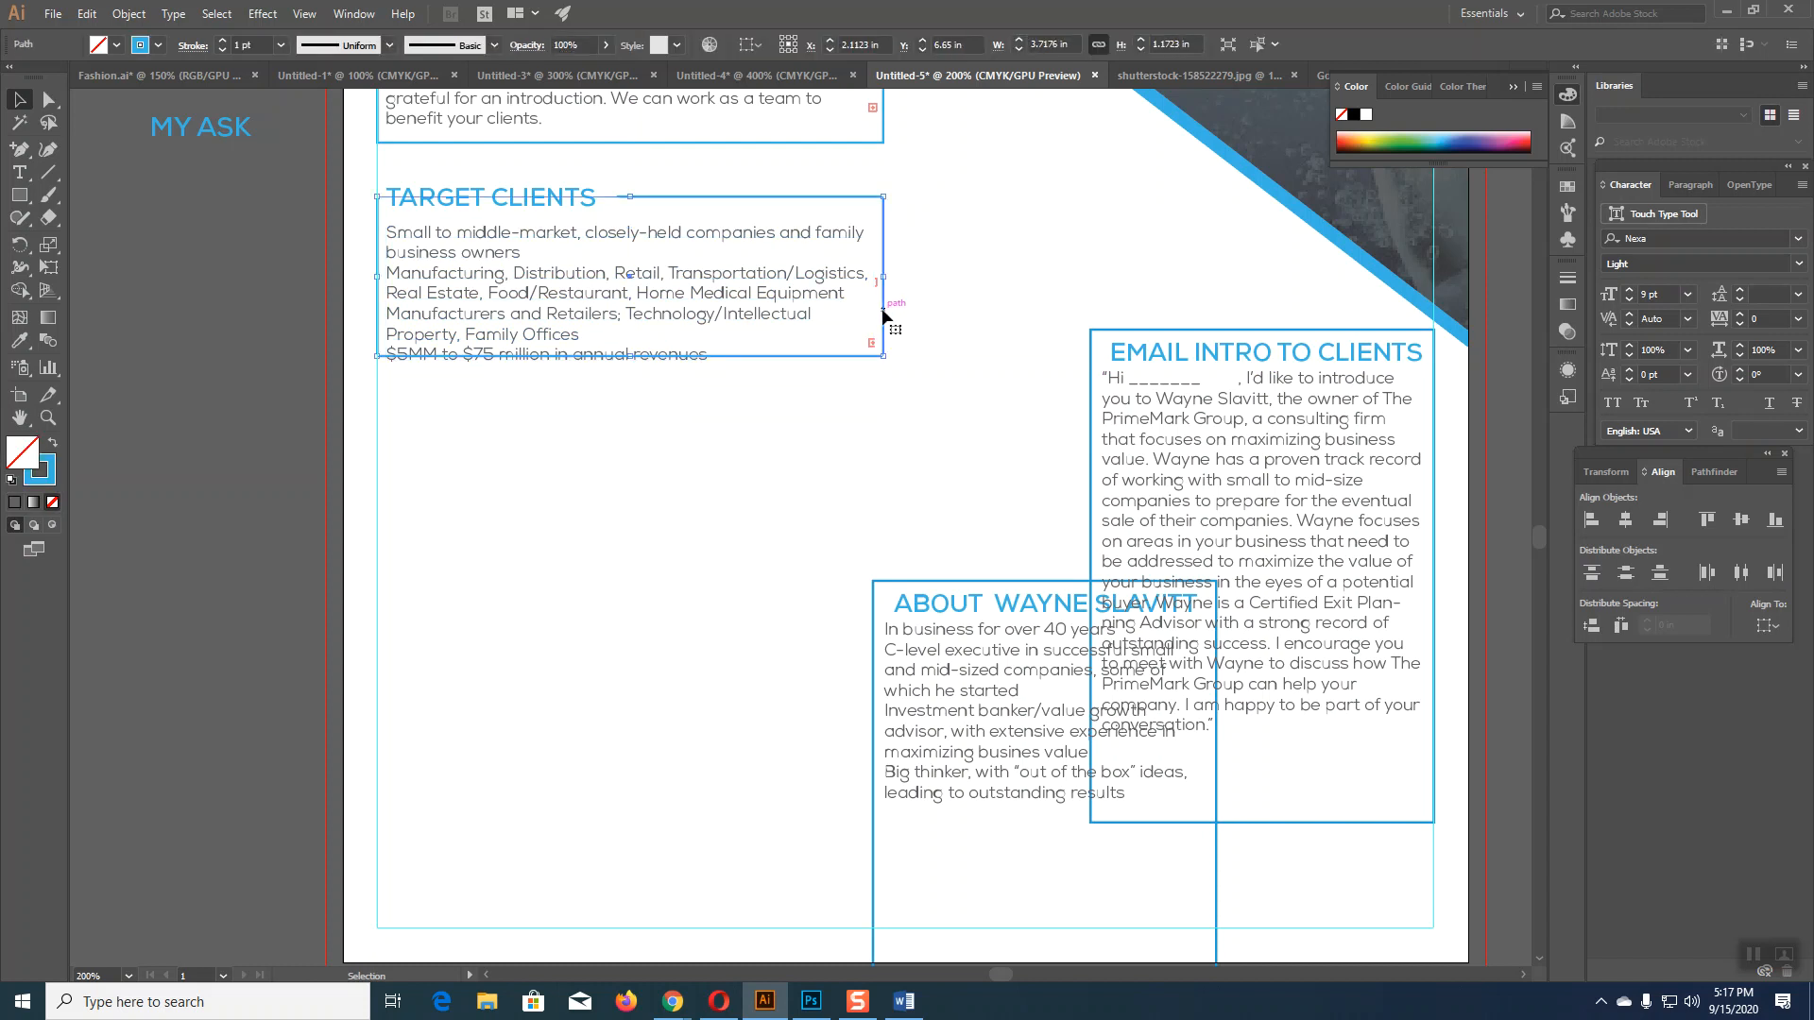
drag(630, 357, 630, 373)
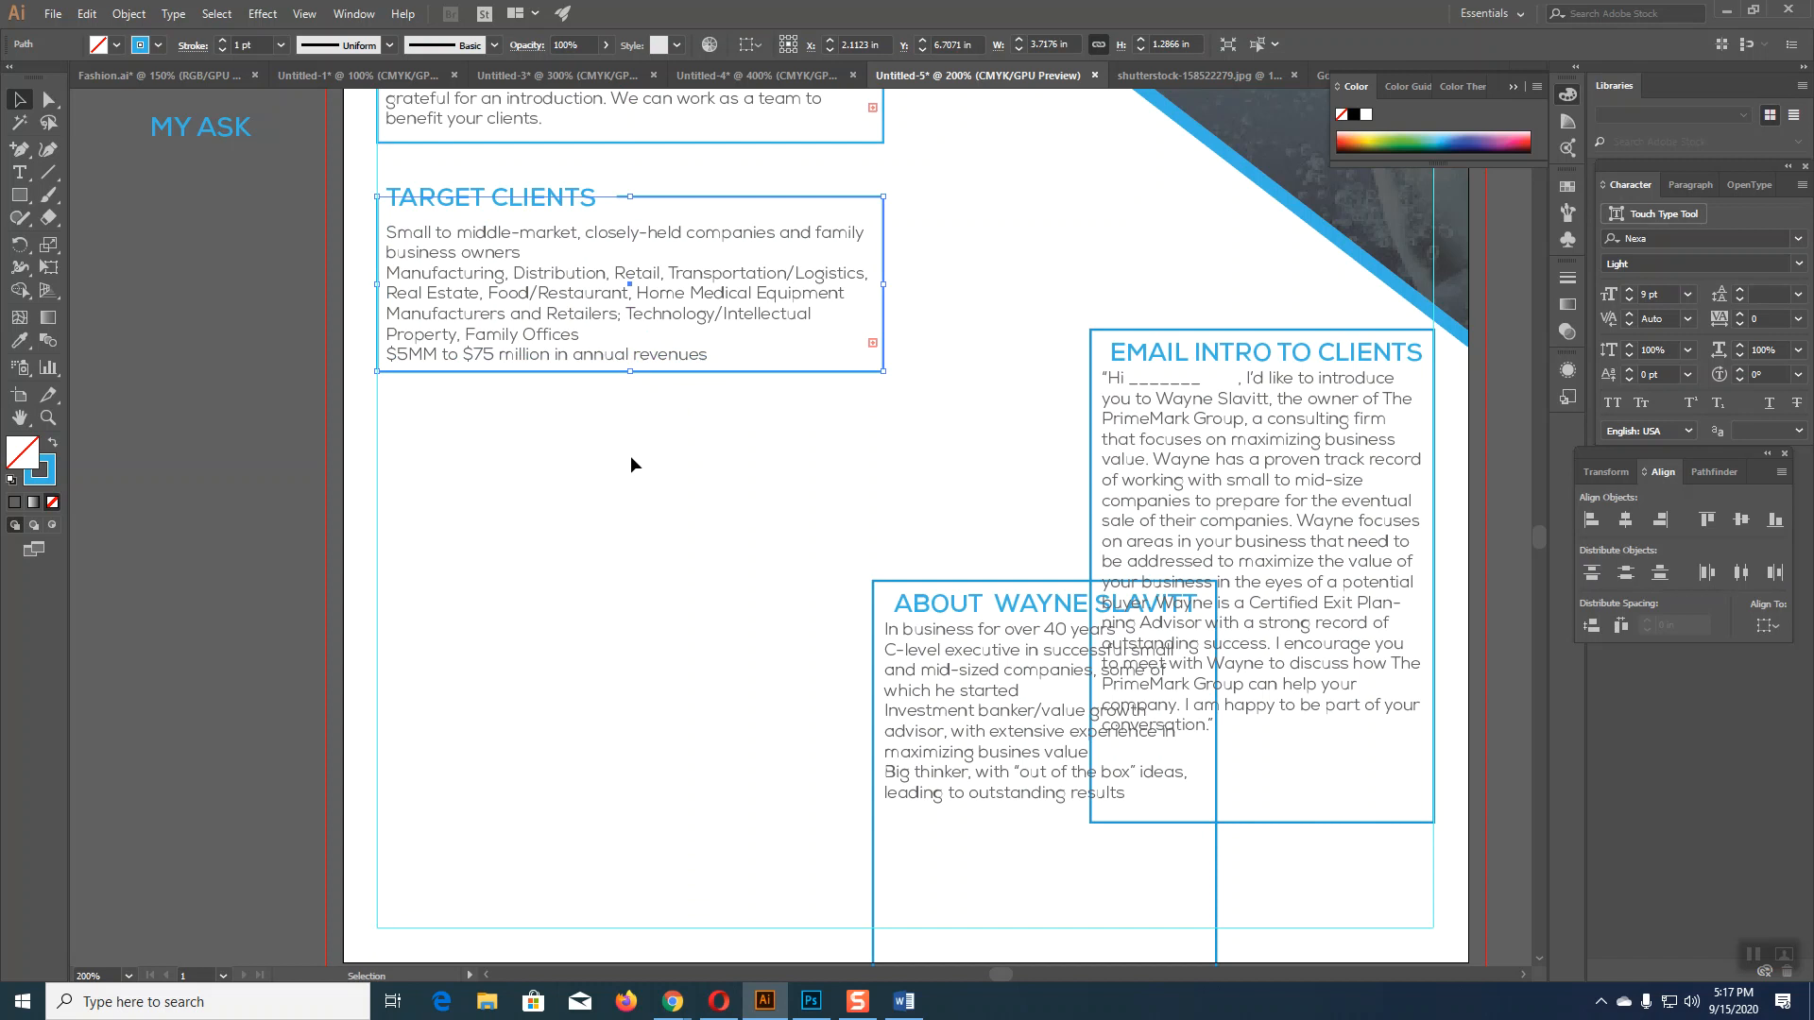
click(631, 456)
scroll(705, 498, down, 2)
scroll(705, 497, up, 3)
drag(836, 496, 484, 462)
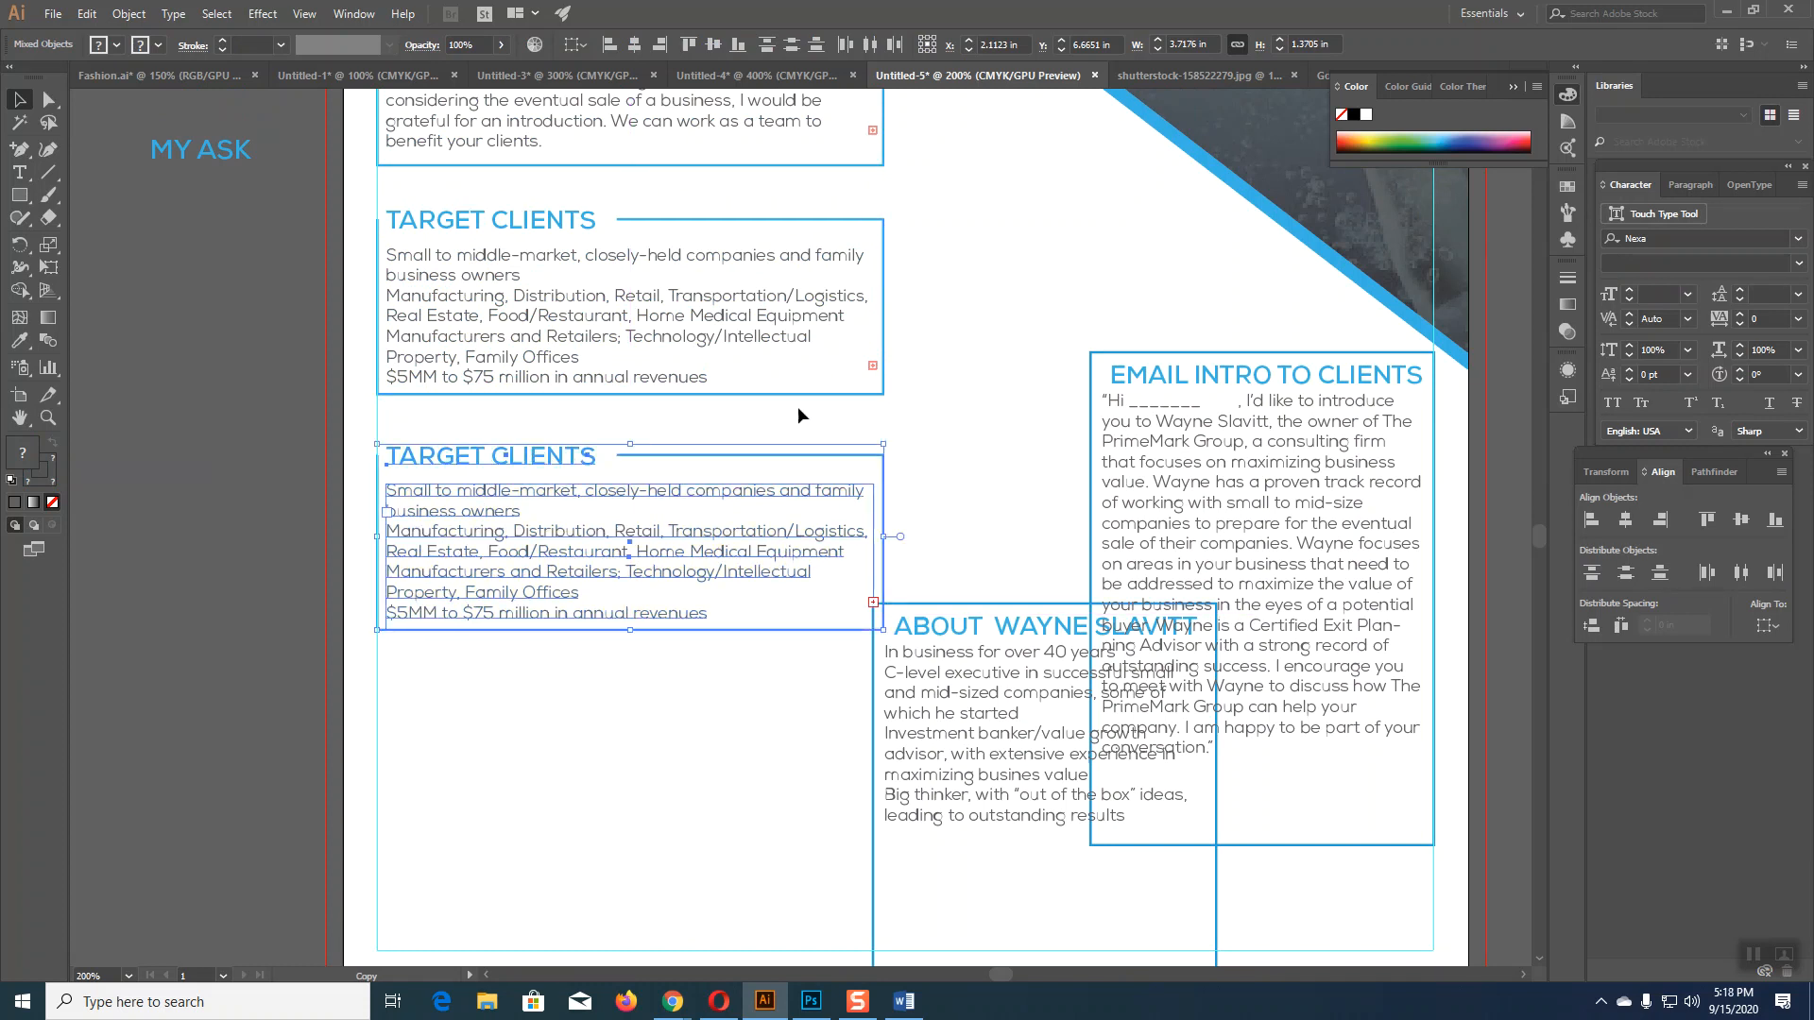
click(898, 387)
scroll(939, 407, down, 3)
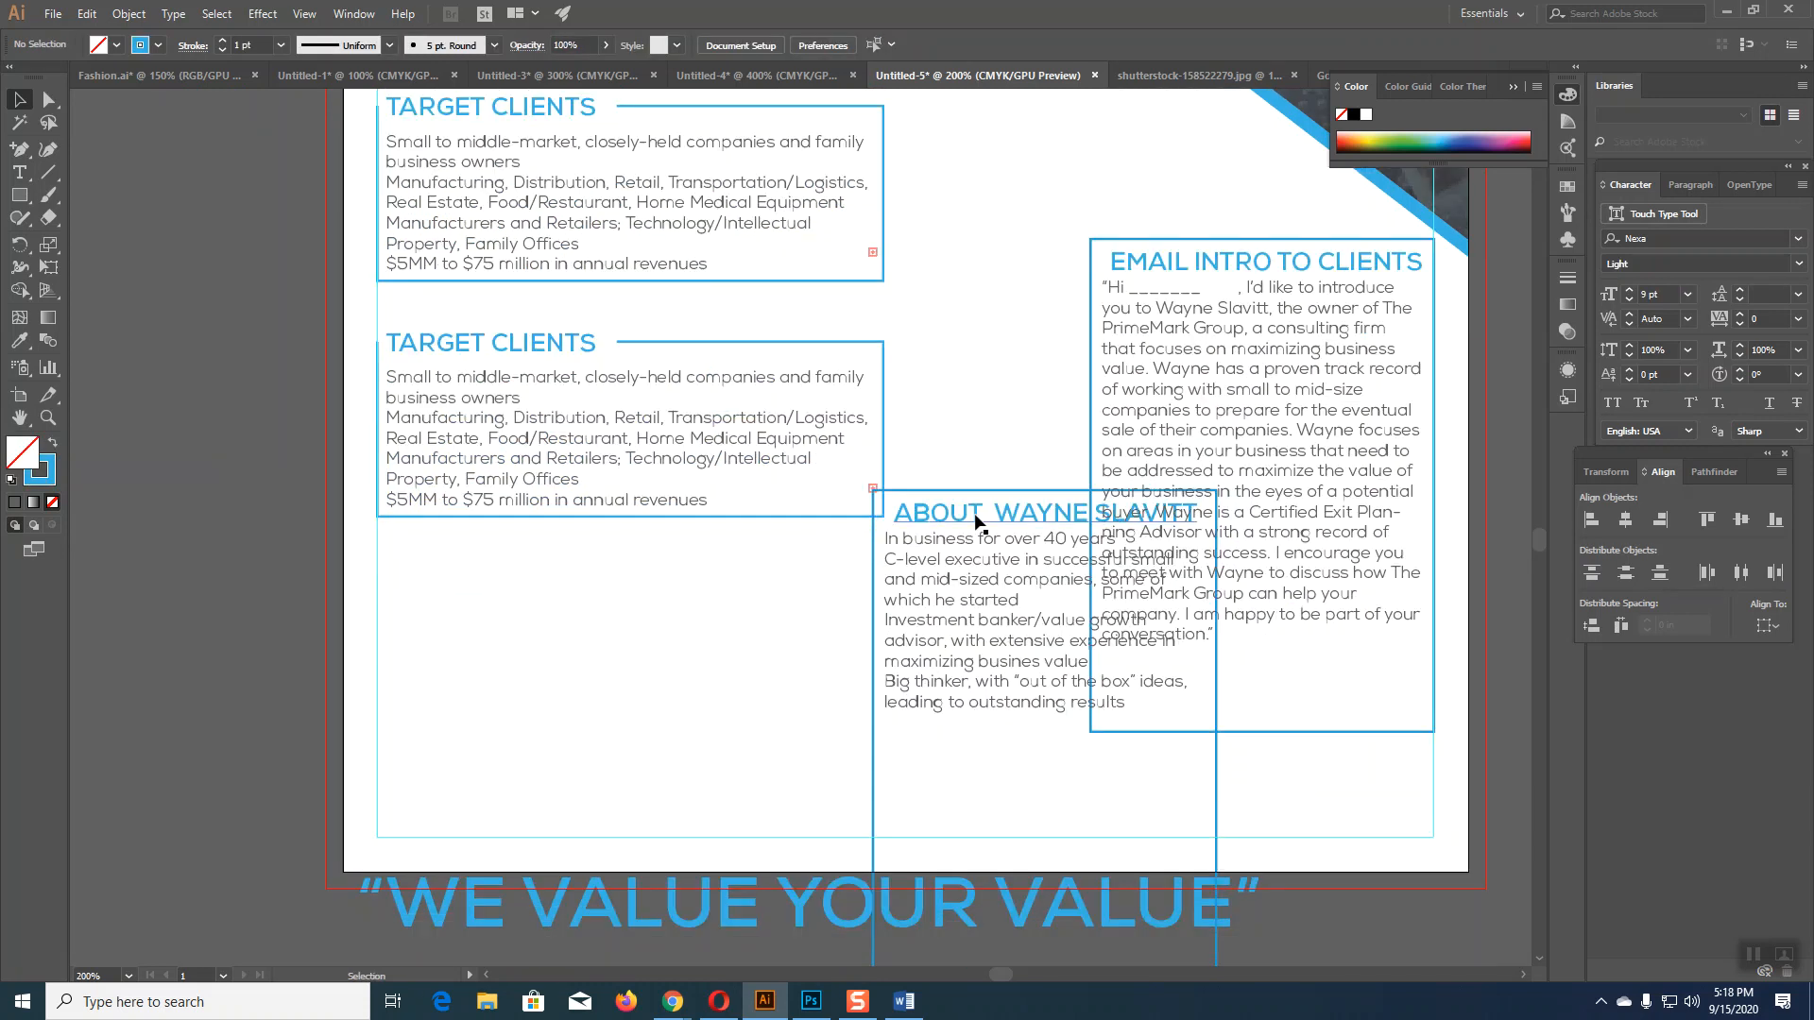
click(874, 681)
click(875, 679)
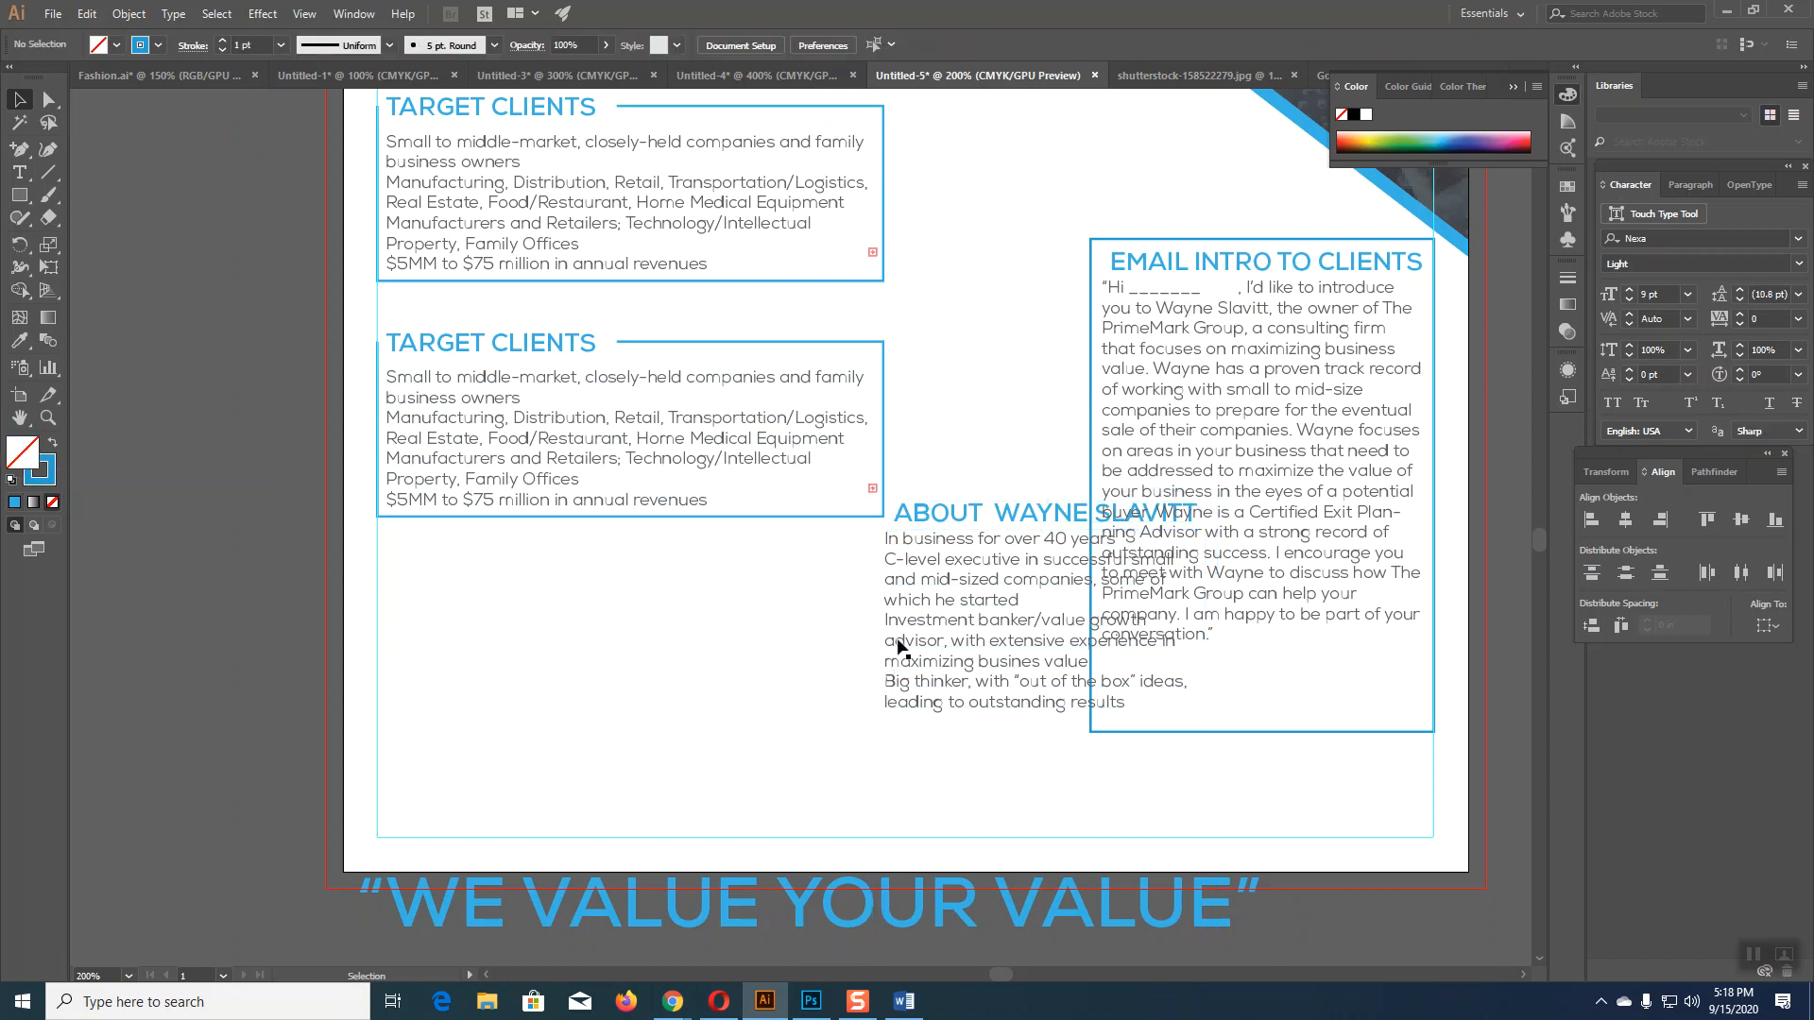
drag(936, 515, 489, 656)
click(439, 344)
key(Delete)
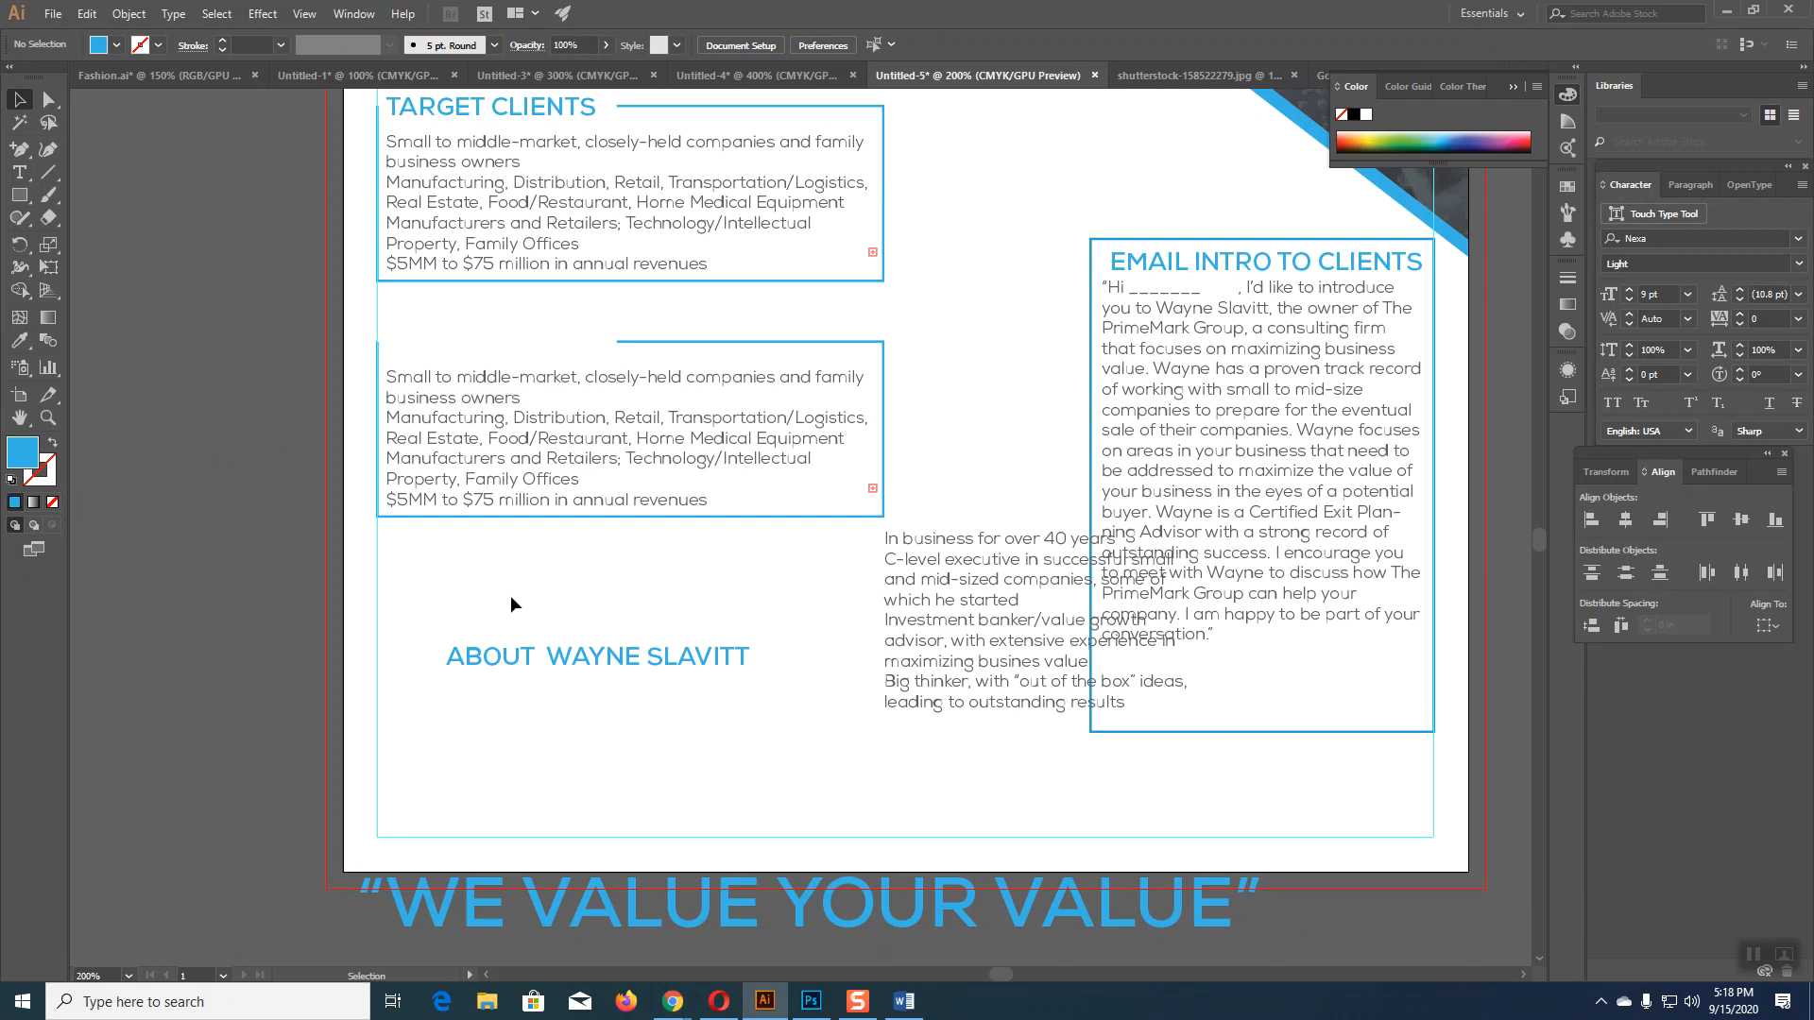
drag(527, 661, 468, 342)
click(275, 409)
click(19, 149)
click(711, 342)
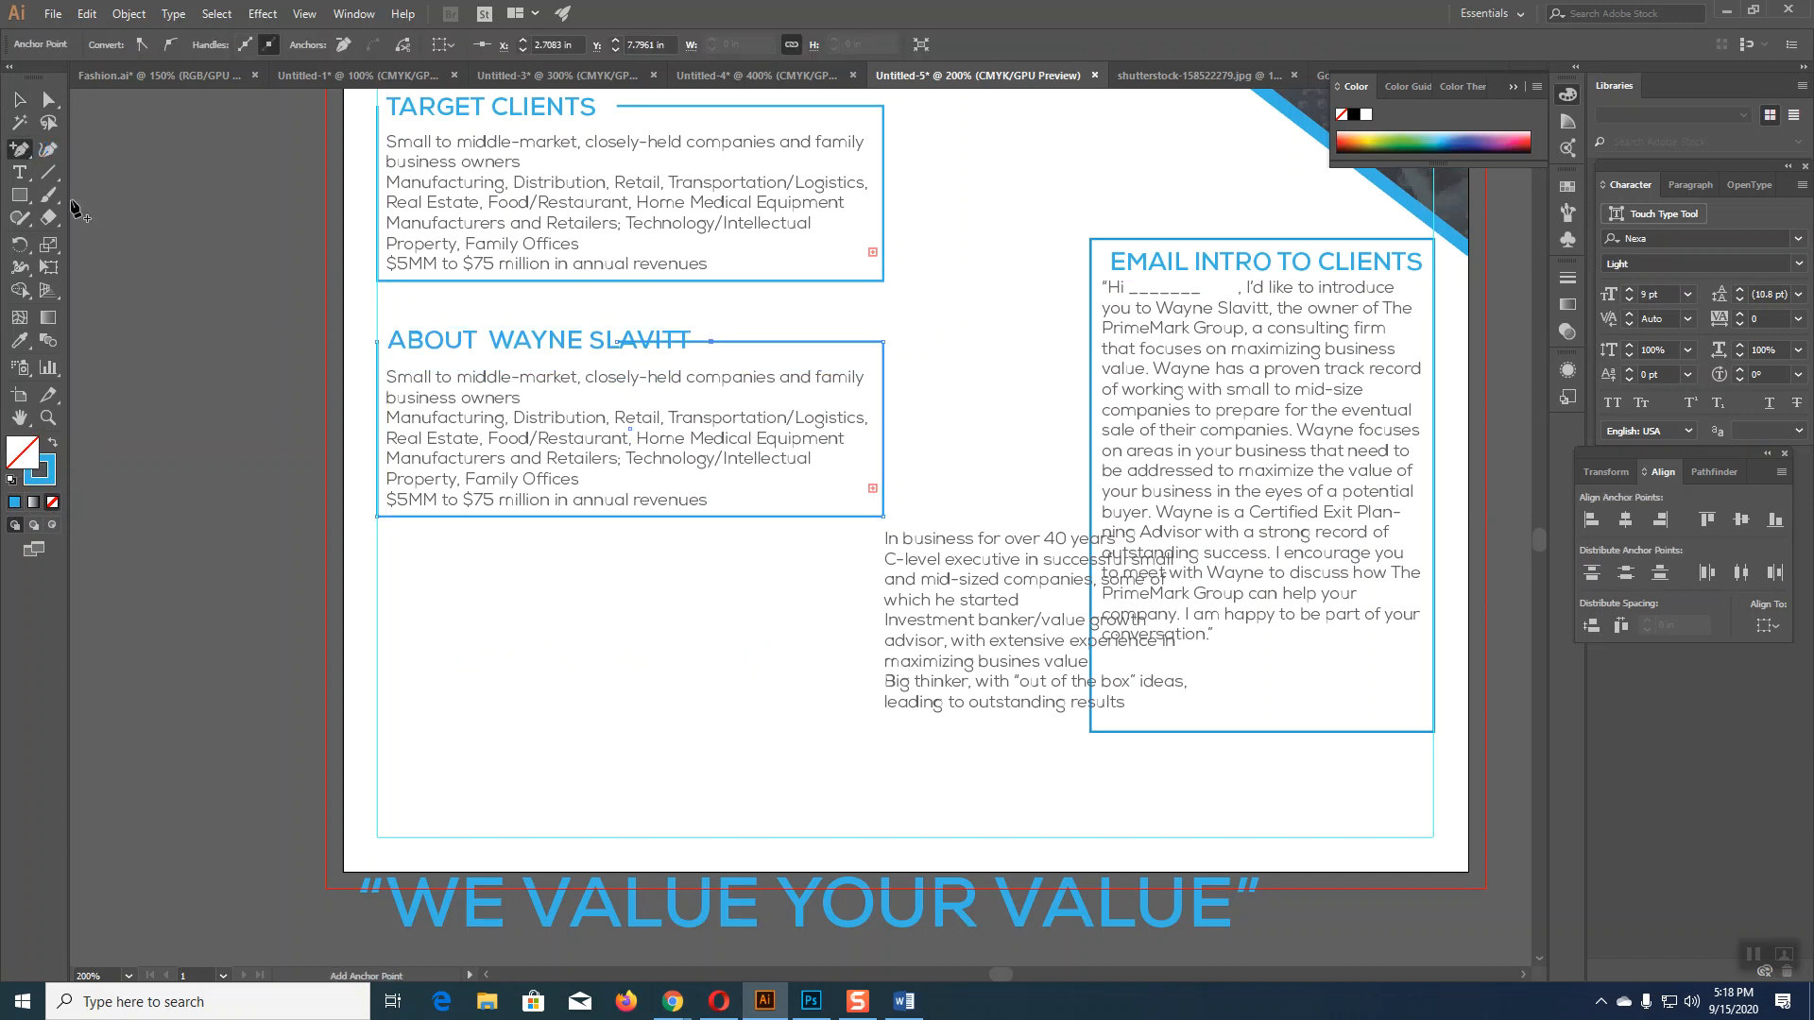
click(47, 102)
click(586, 359)
click(696, 342)
key(Delete)
click(249, 420)
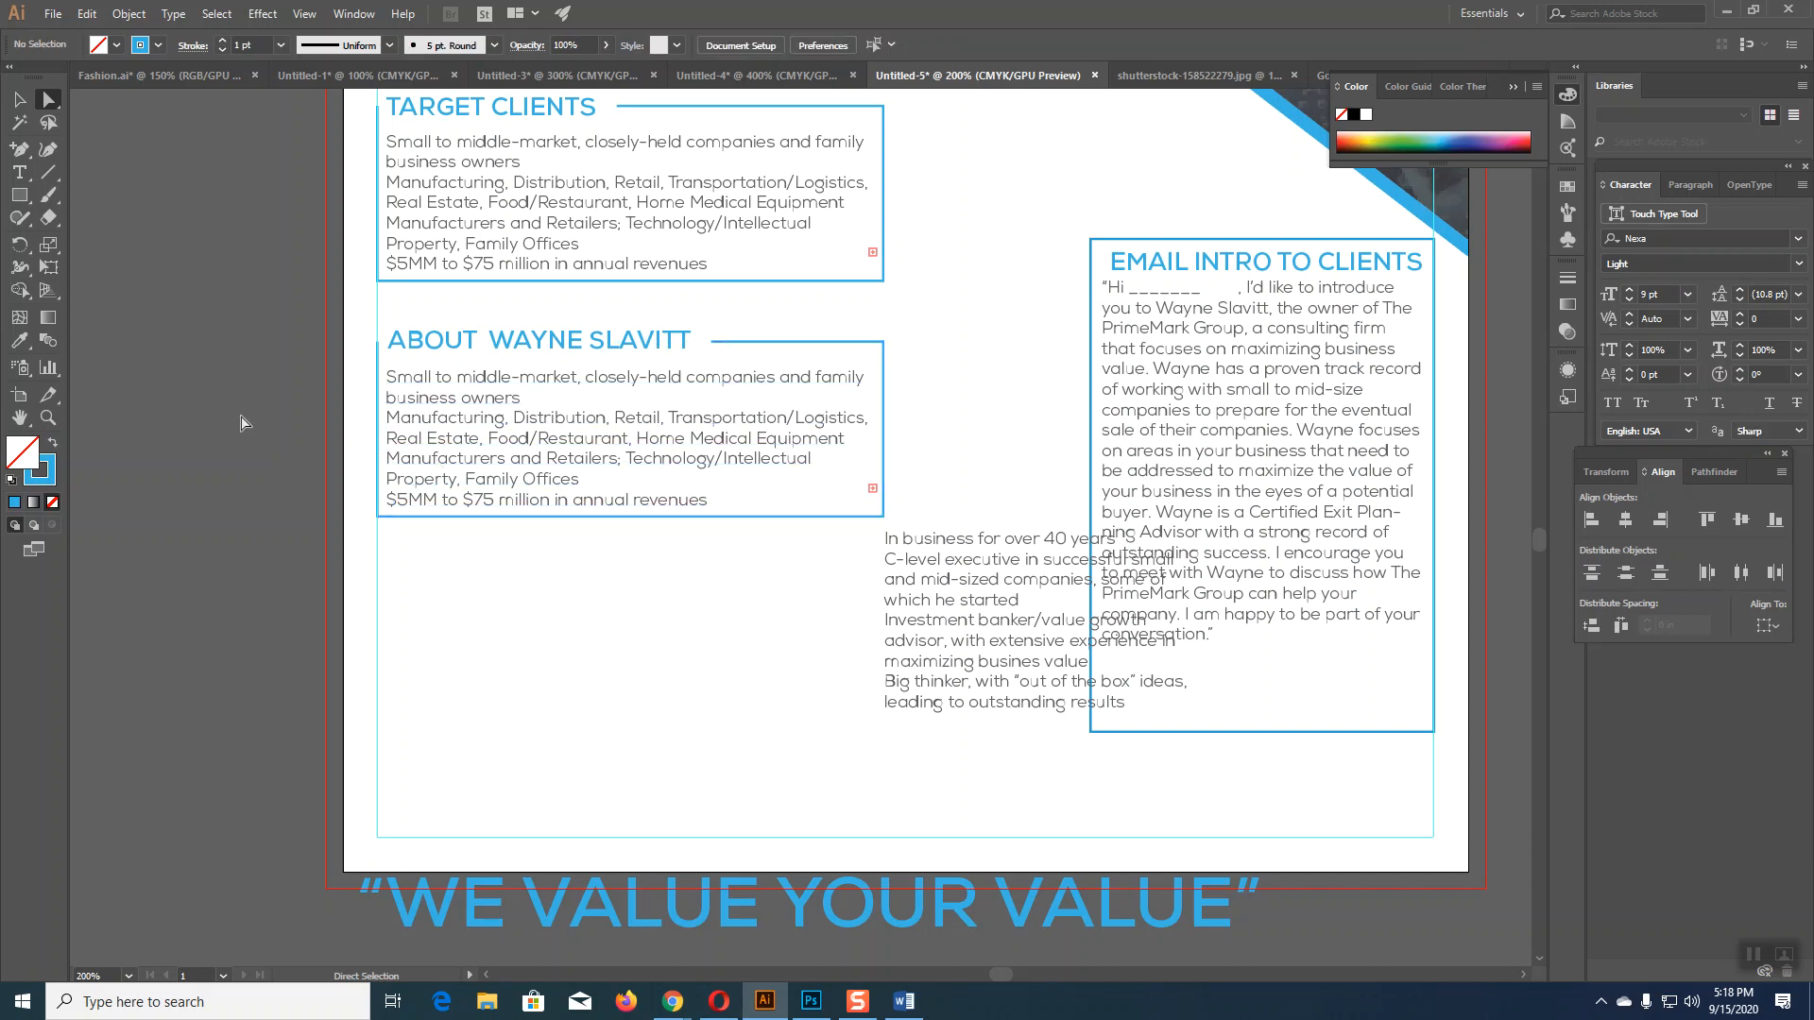
click(19, 99)
drag(935, 558, 411, 657)
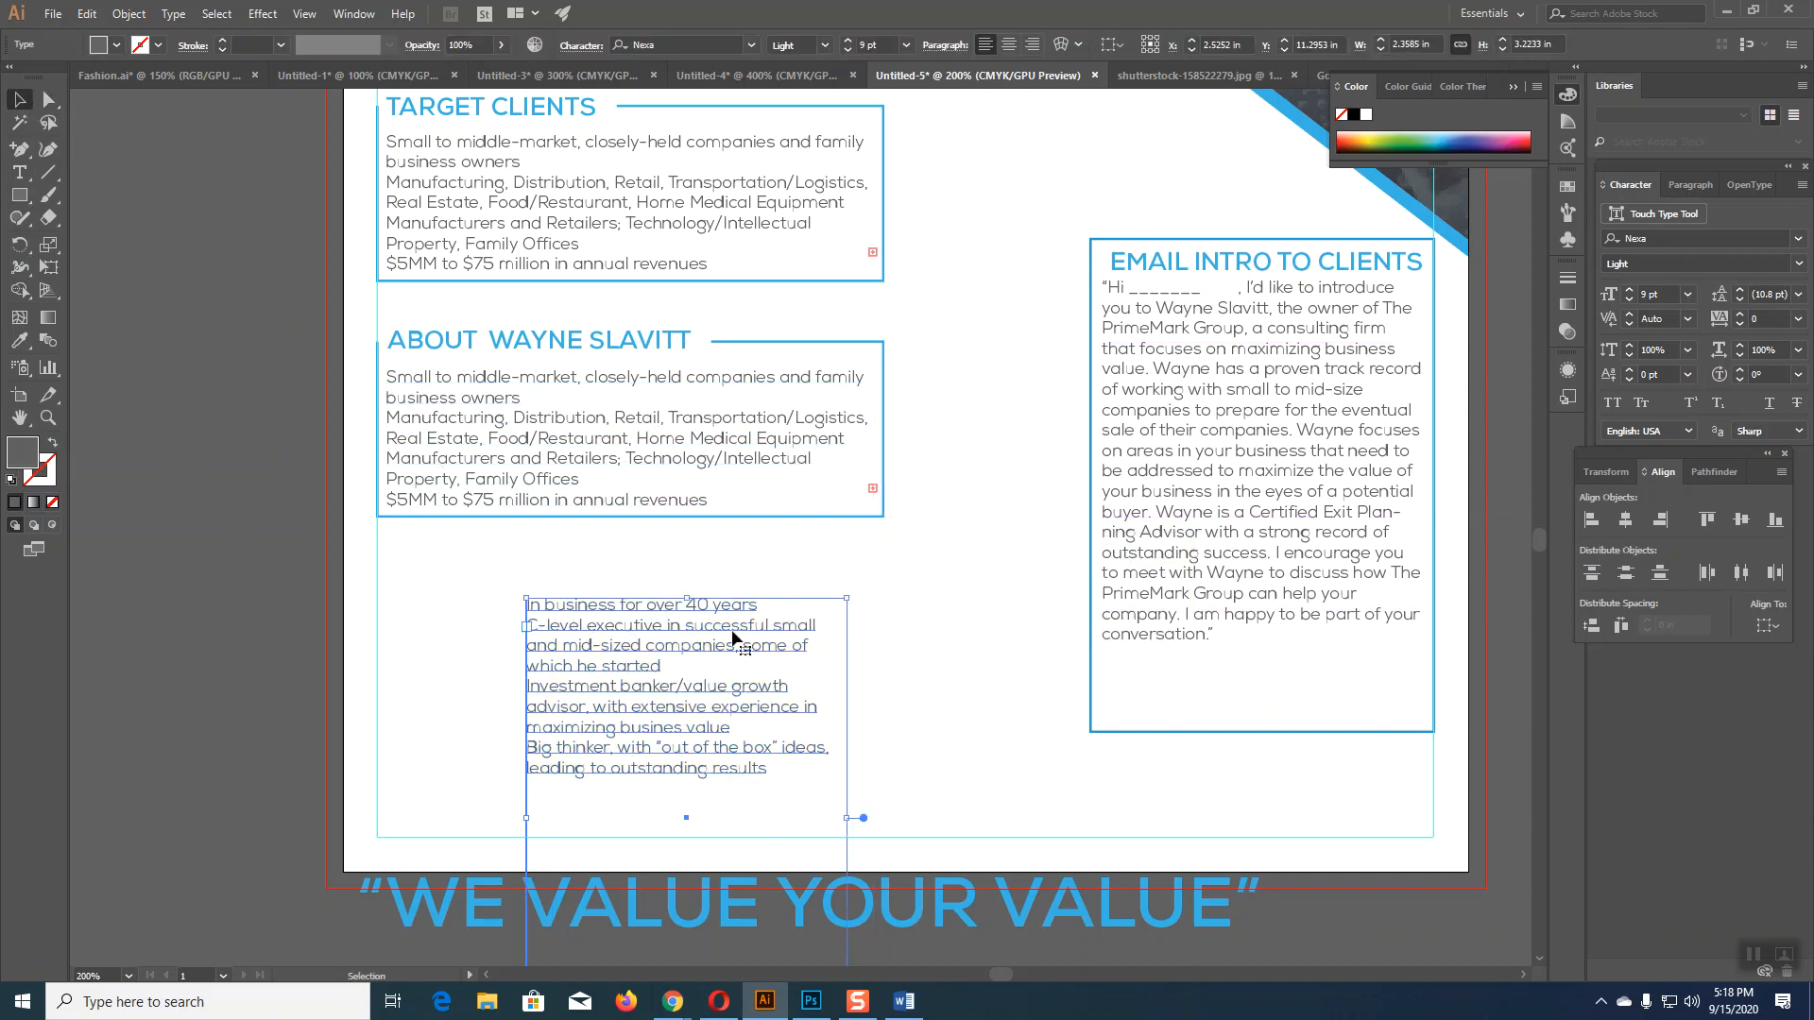
Step: Reposition the bullet list and resize its frame wider and shorter
drag(701, 599, 685, 547)
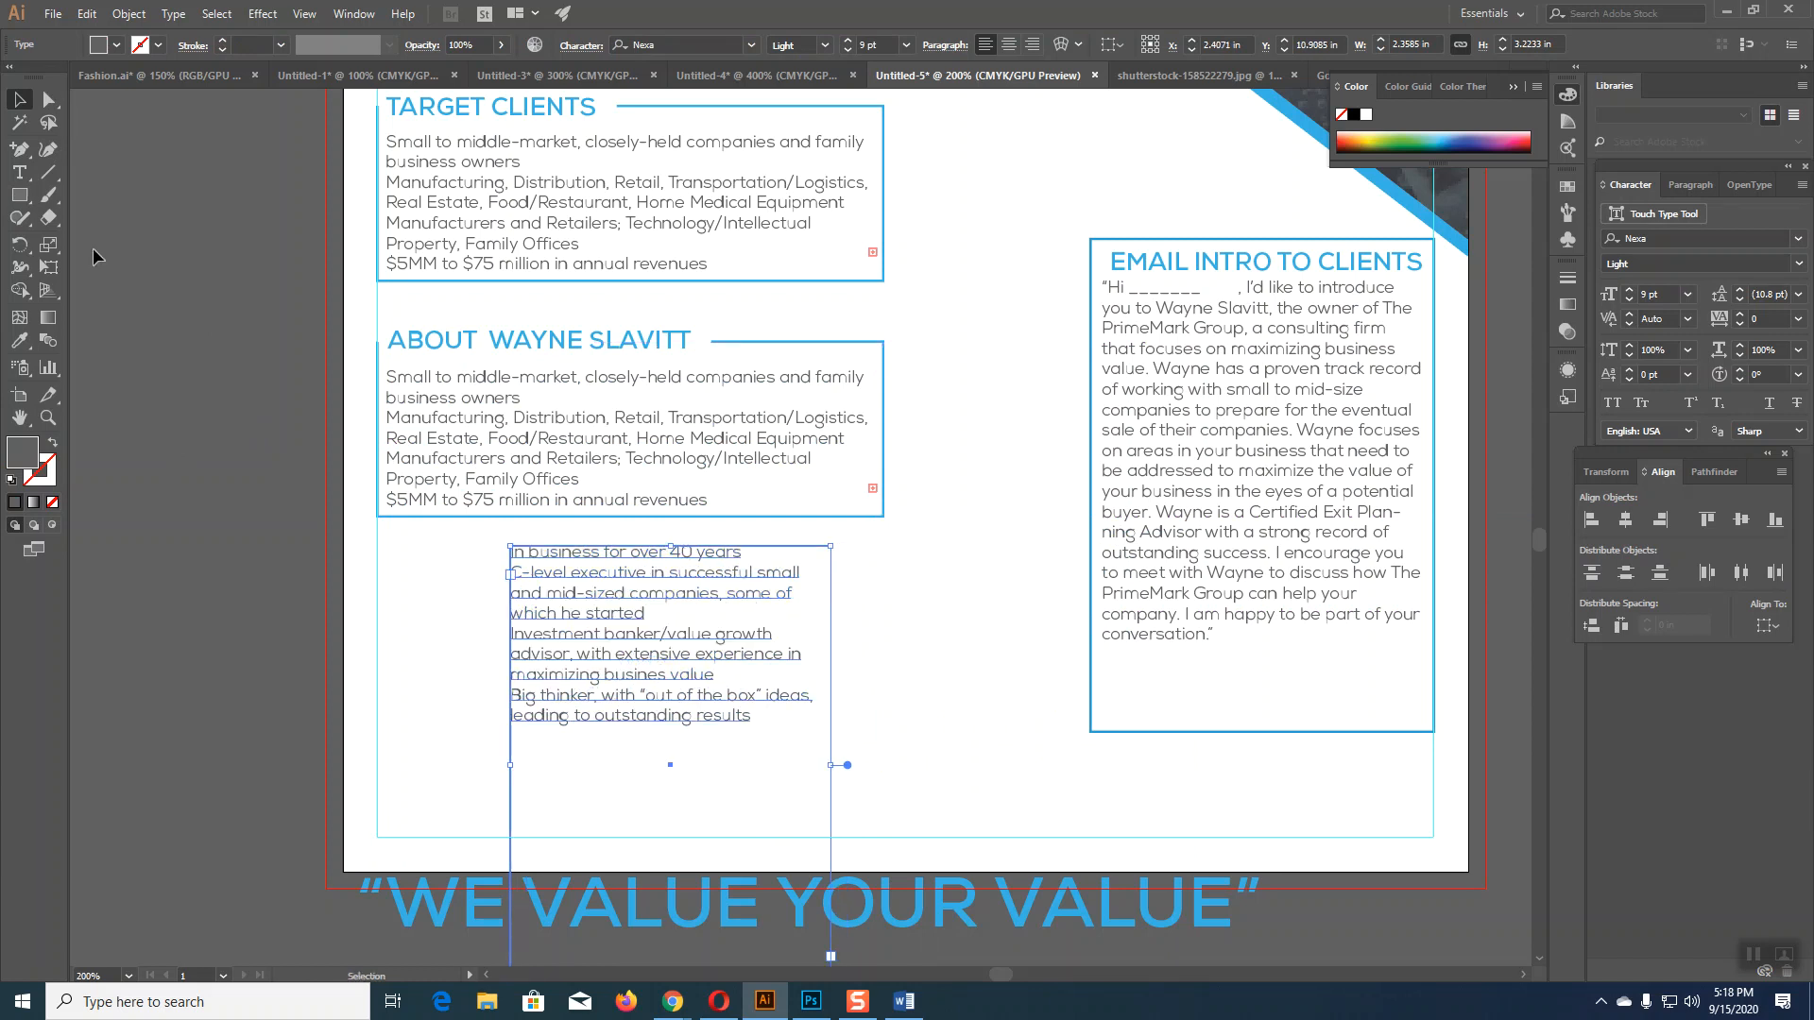
click(19, 172)
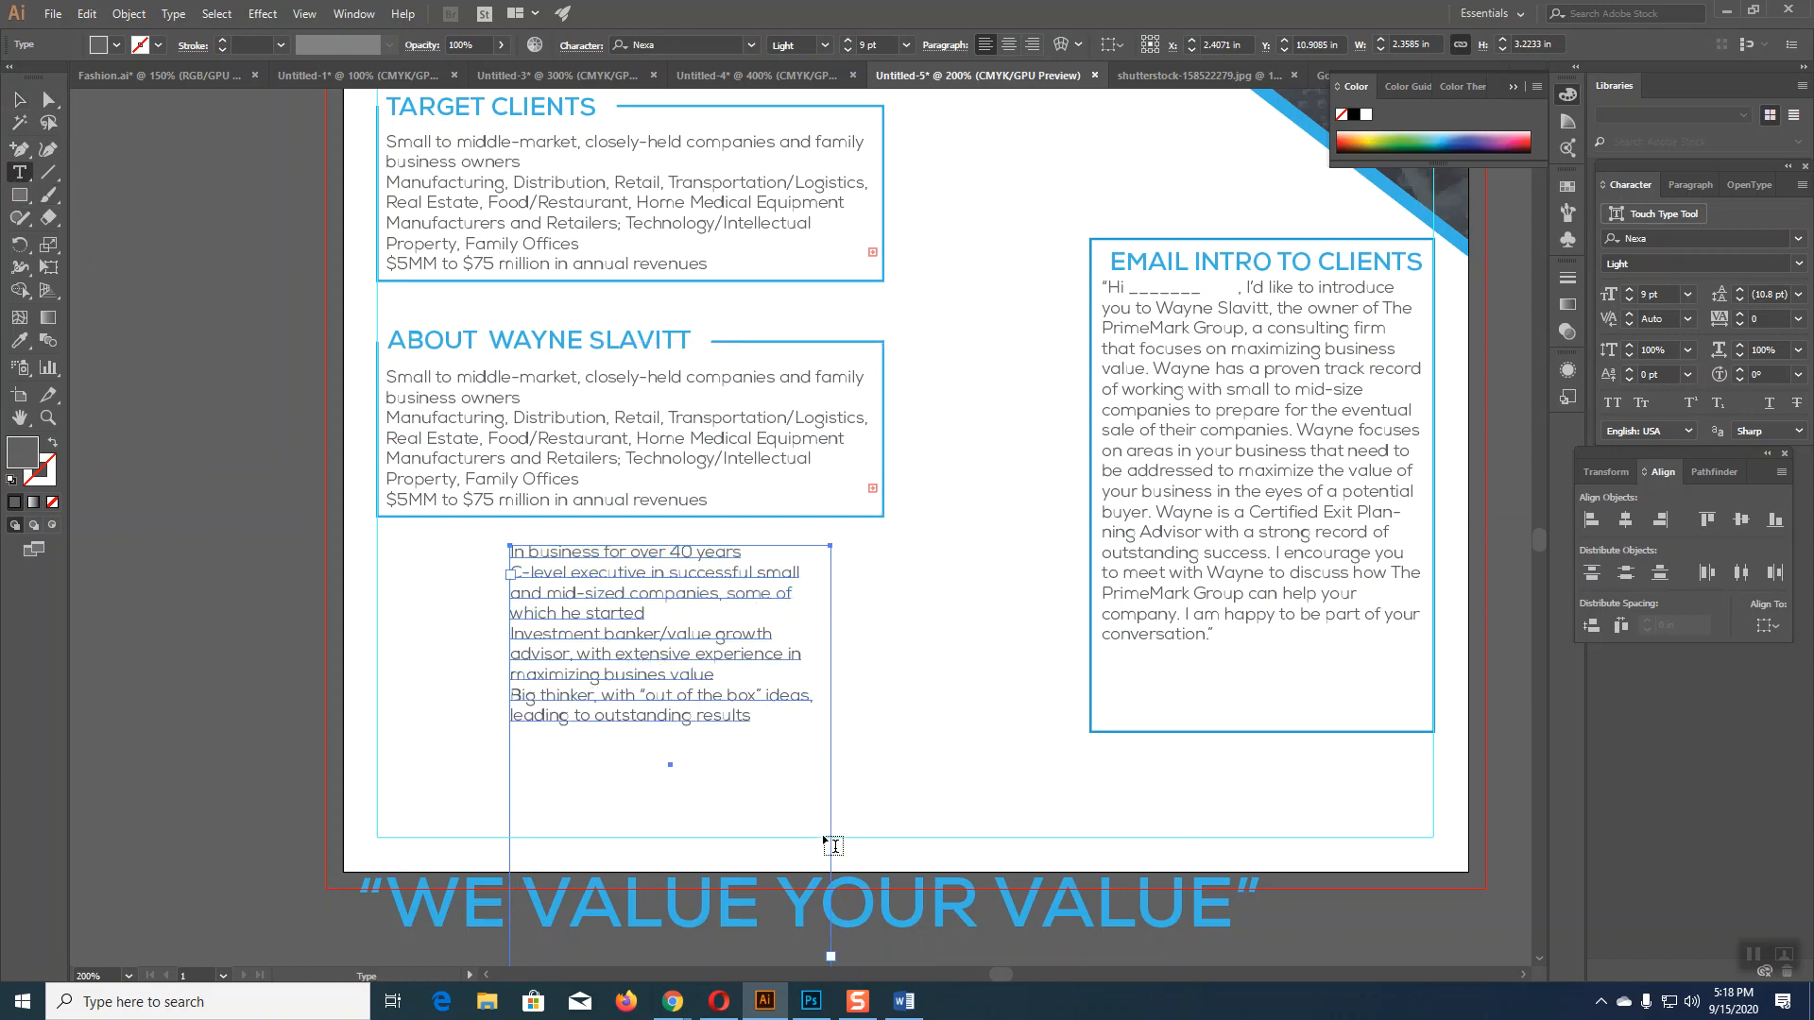
scroll(662, 615, down, 3)
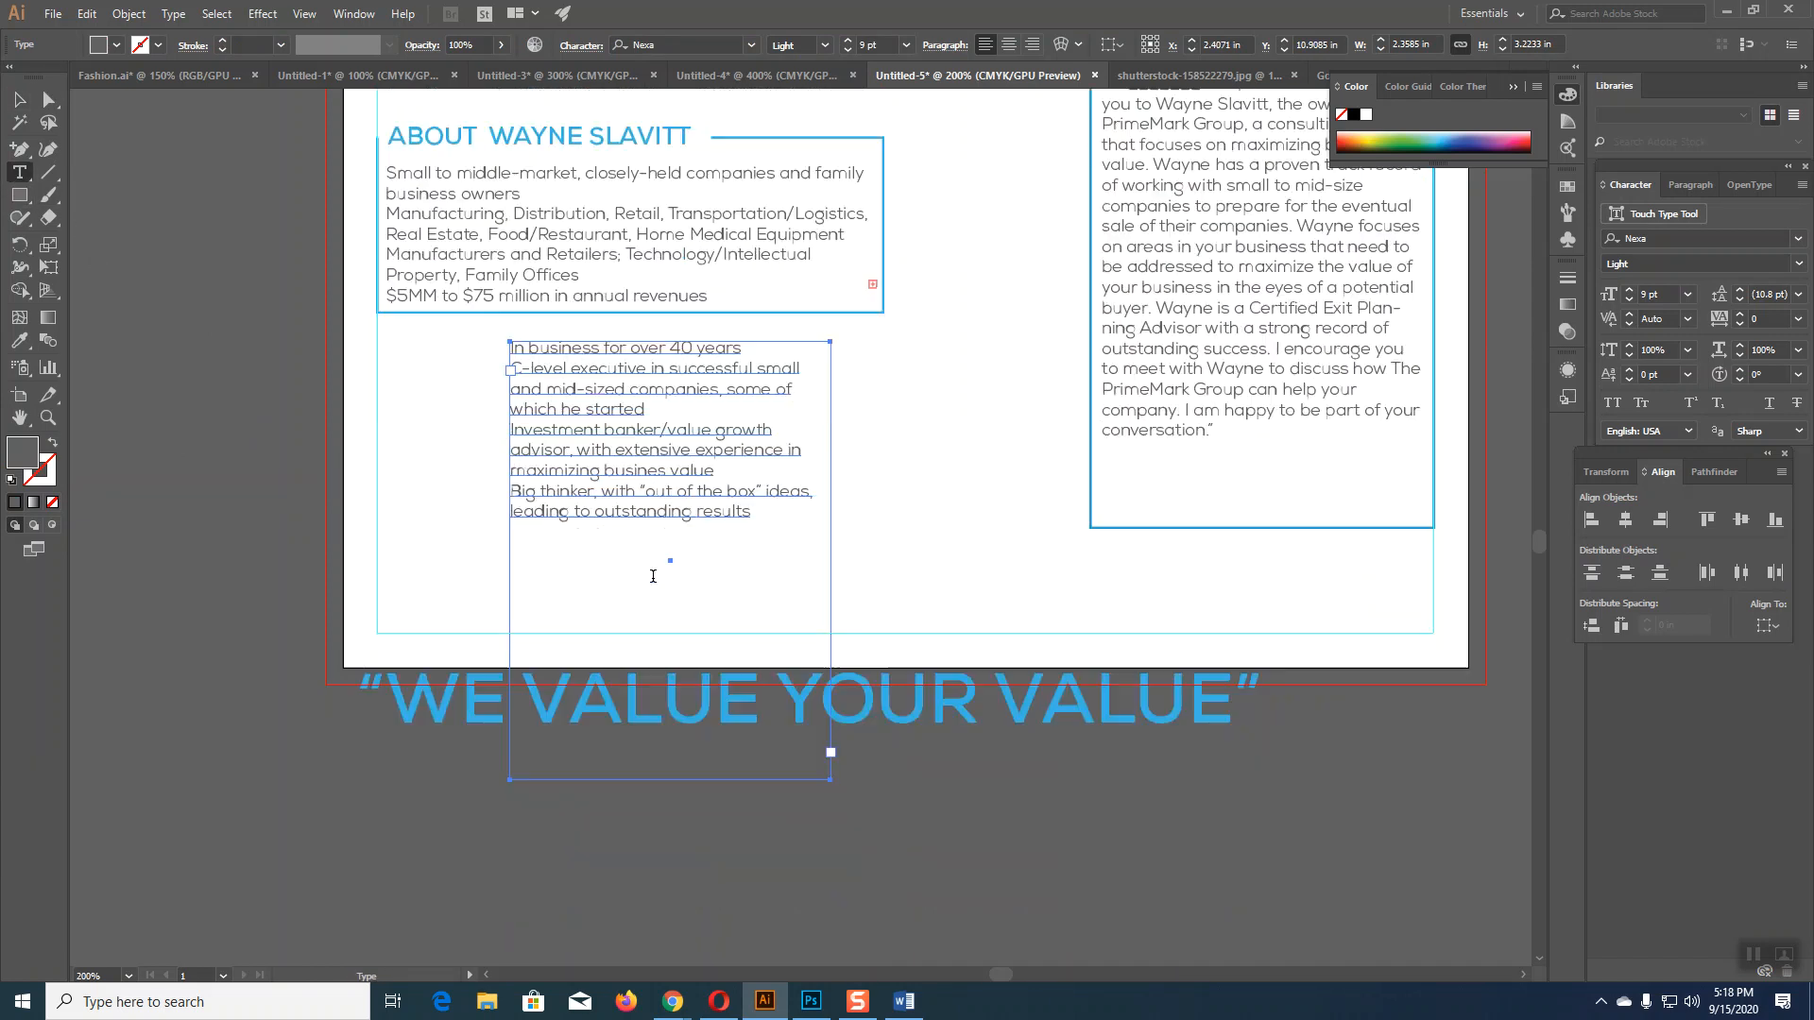
click(19, 99)
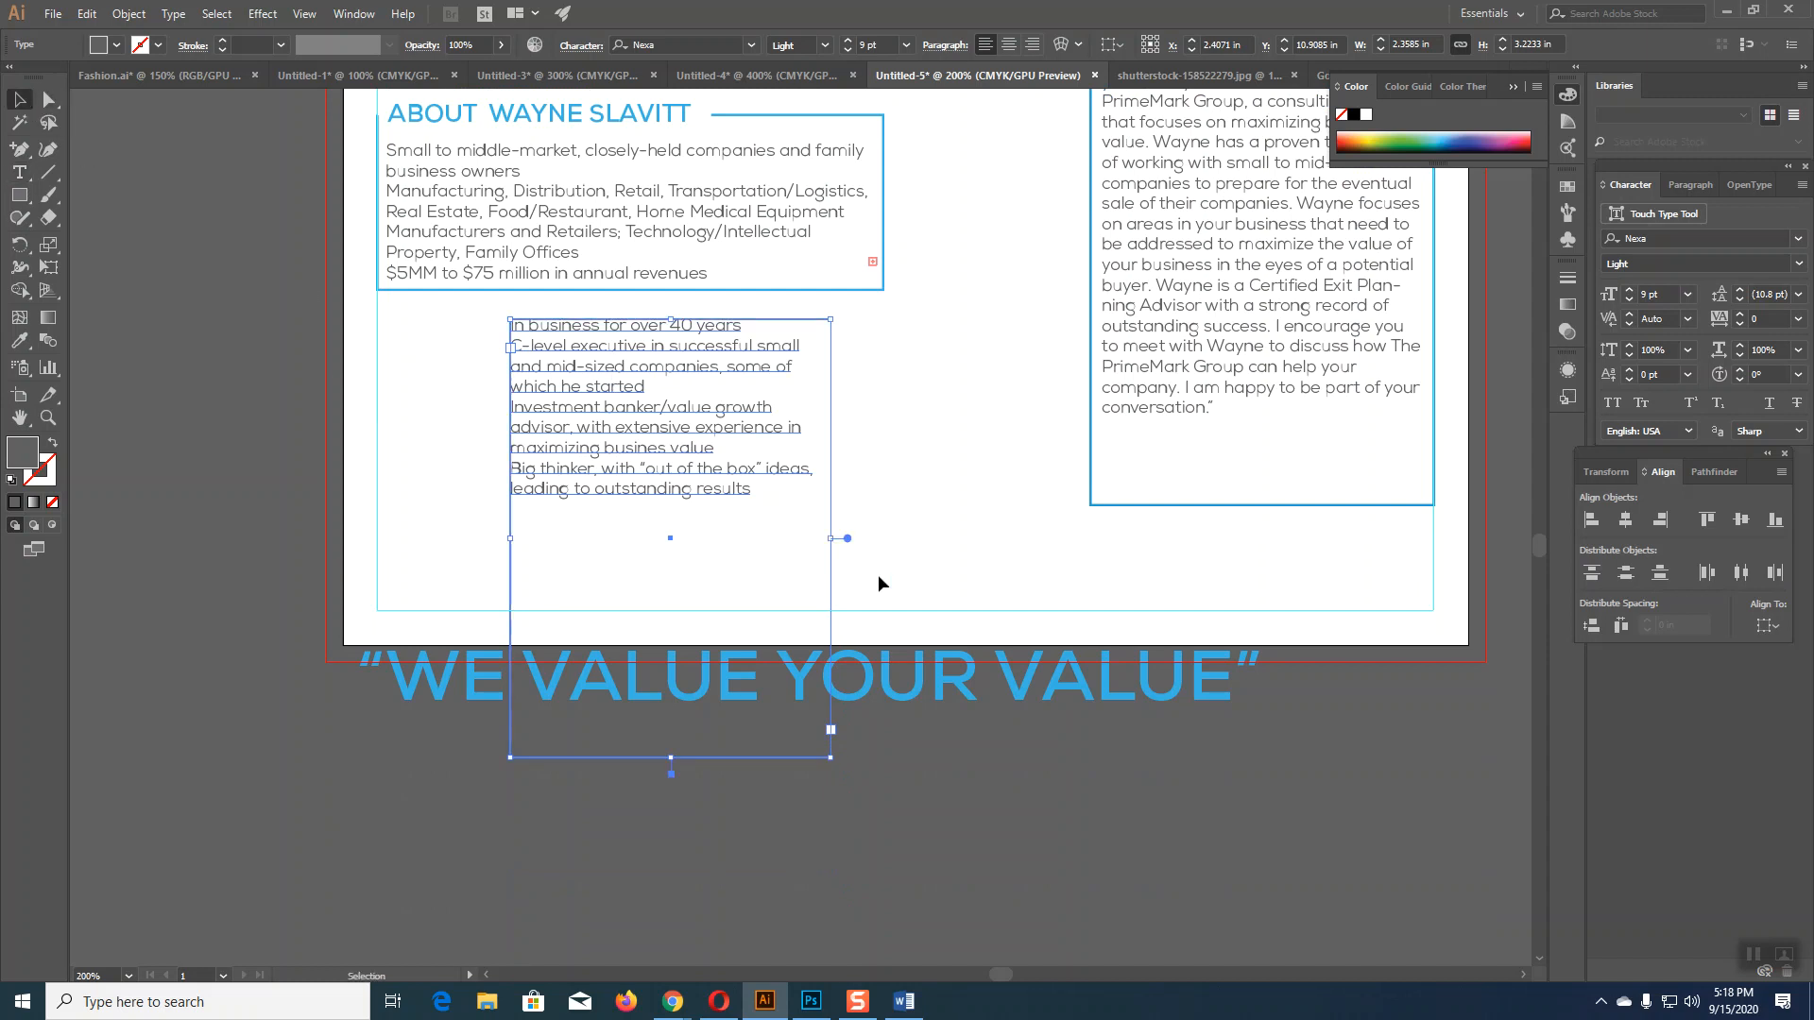
drag(831, 540, 1045, 538)
drag(776, 763, 759, 468)
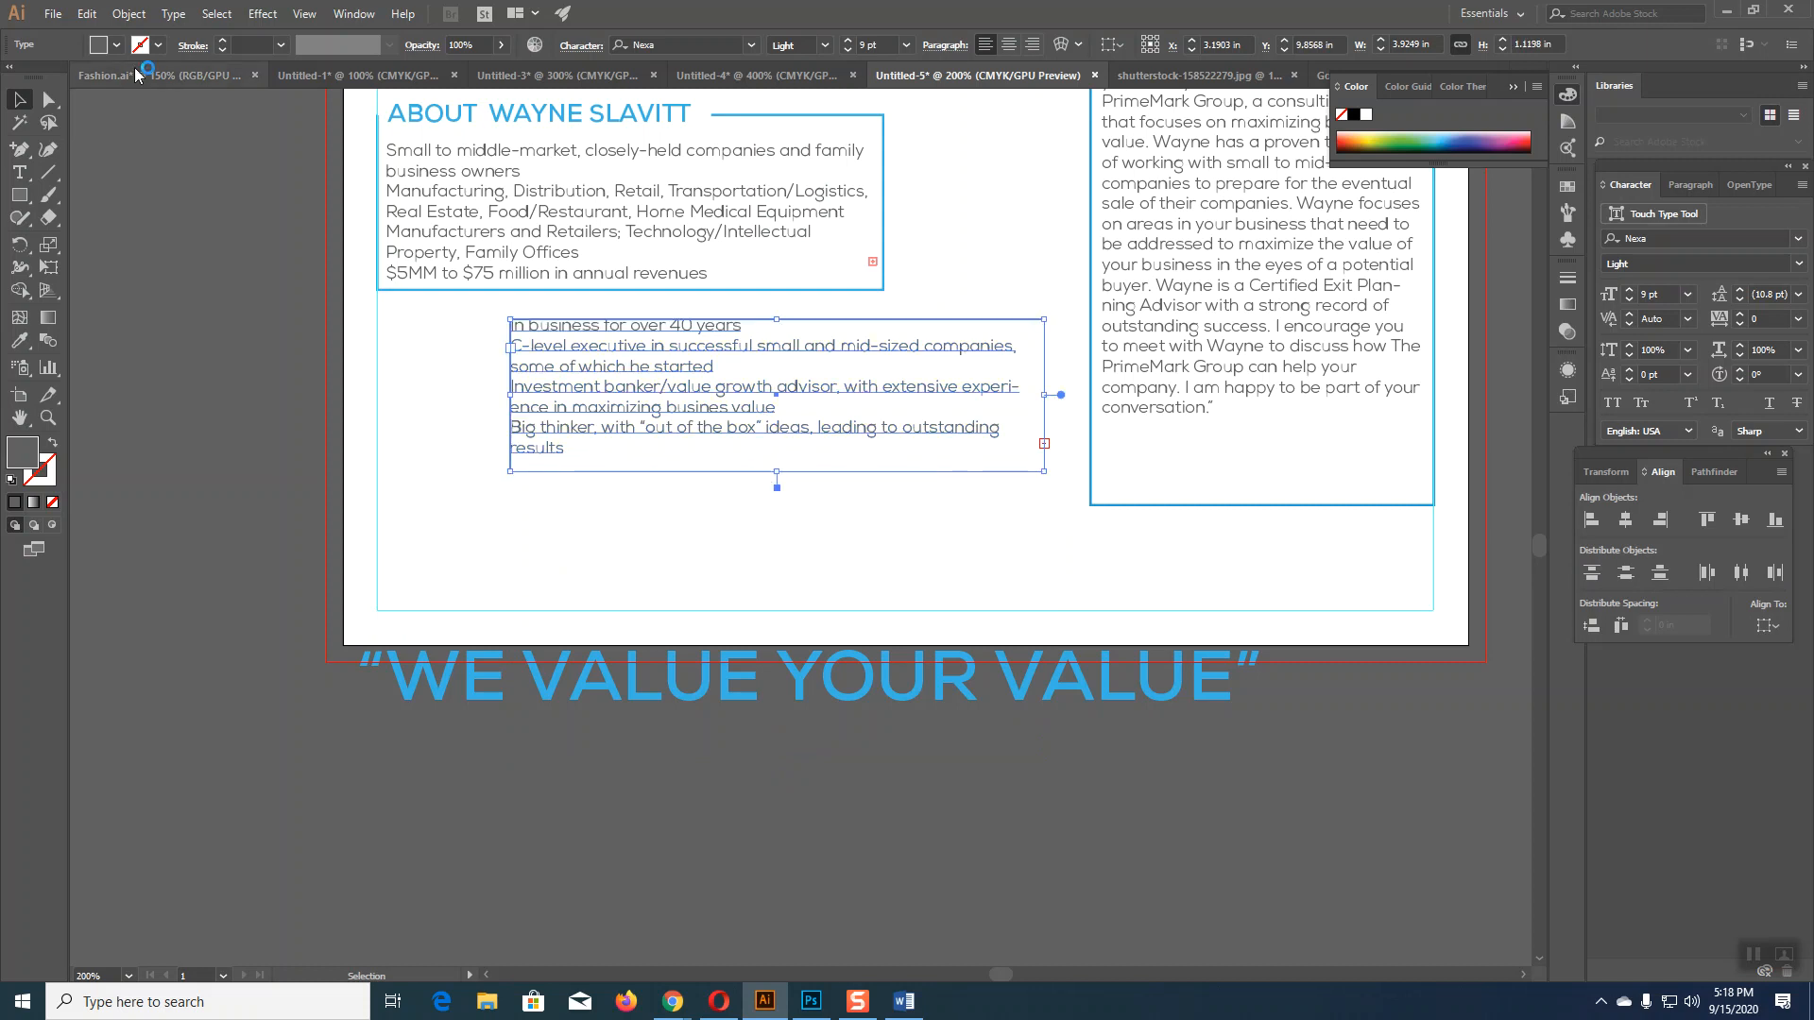
drag(777, 470, 776, 493)
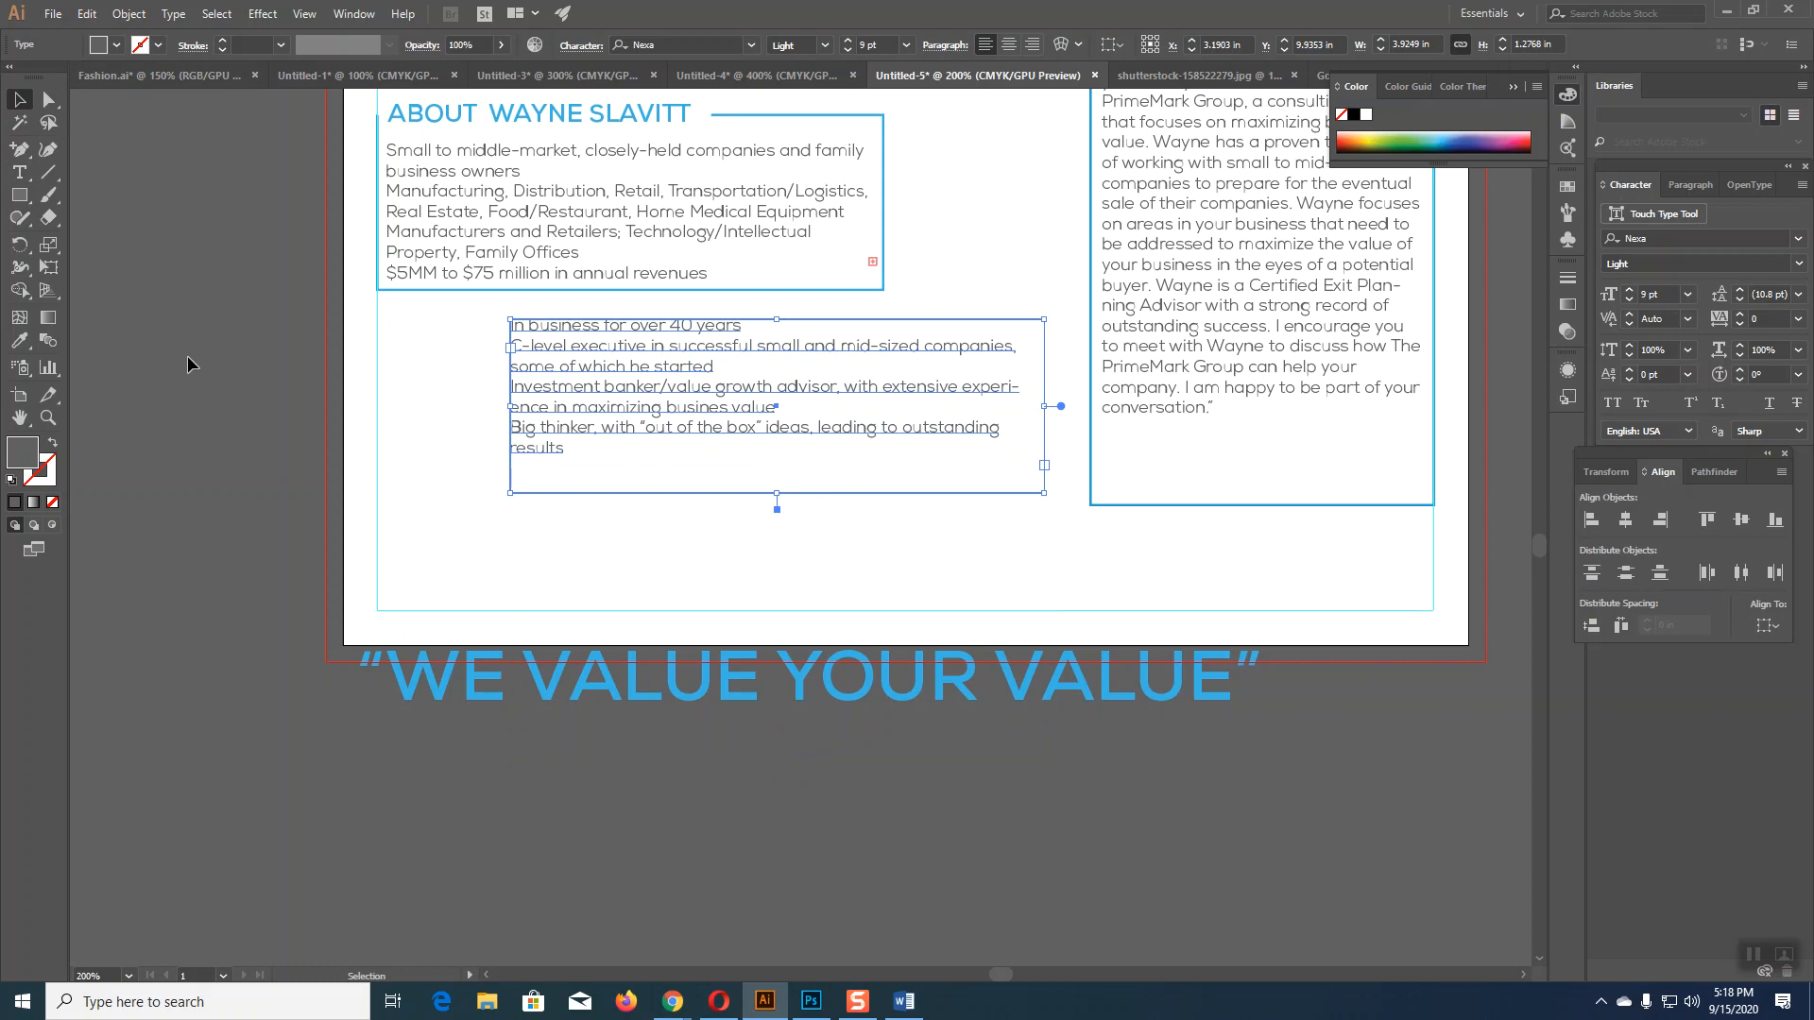
Step: Delete the old target-clients text and fit the bullet list inside the About box
click(569, 232)
key(Delete)
drag(673, 336, 555, 163)
drag(555, 161, 555, 154)
drag(917, 223, 873, 220)
drag(631, 305, 631, 282)
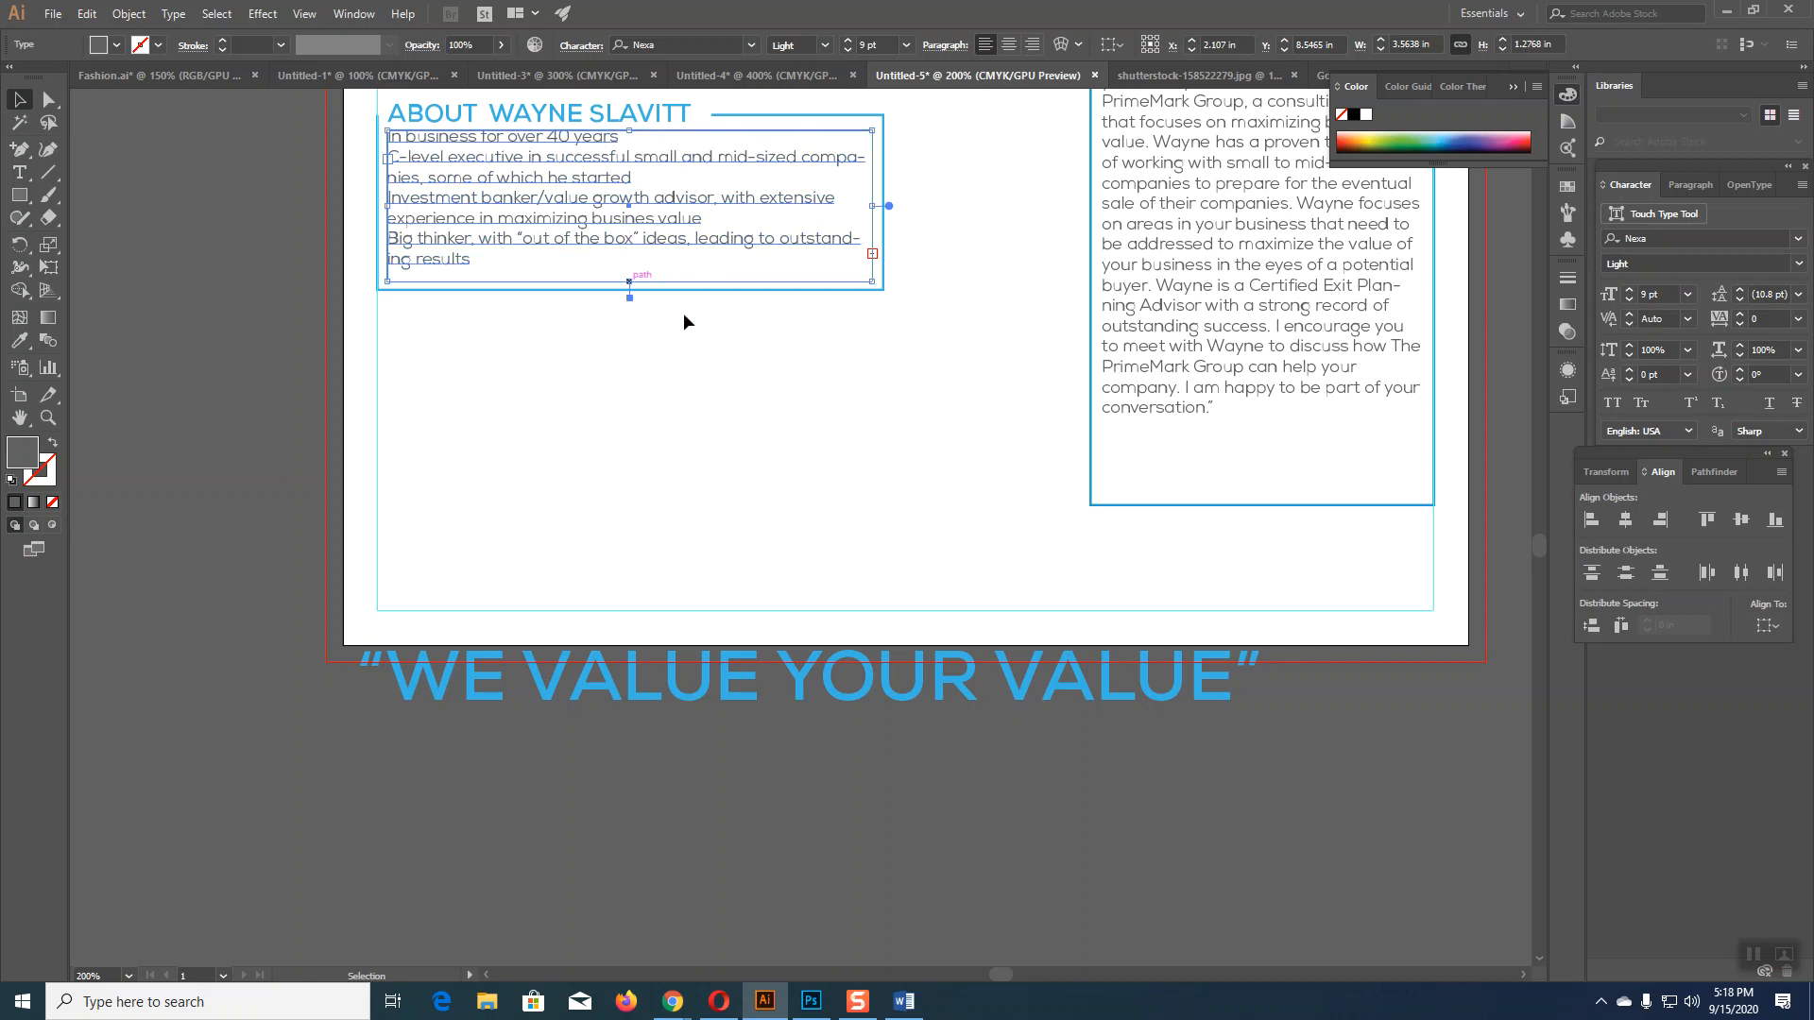
click(569, 463)
scroll(620, 497, up, 5)
click(553, 411)
key(Down)
key(Down)
key(Down)
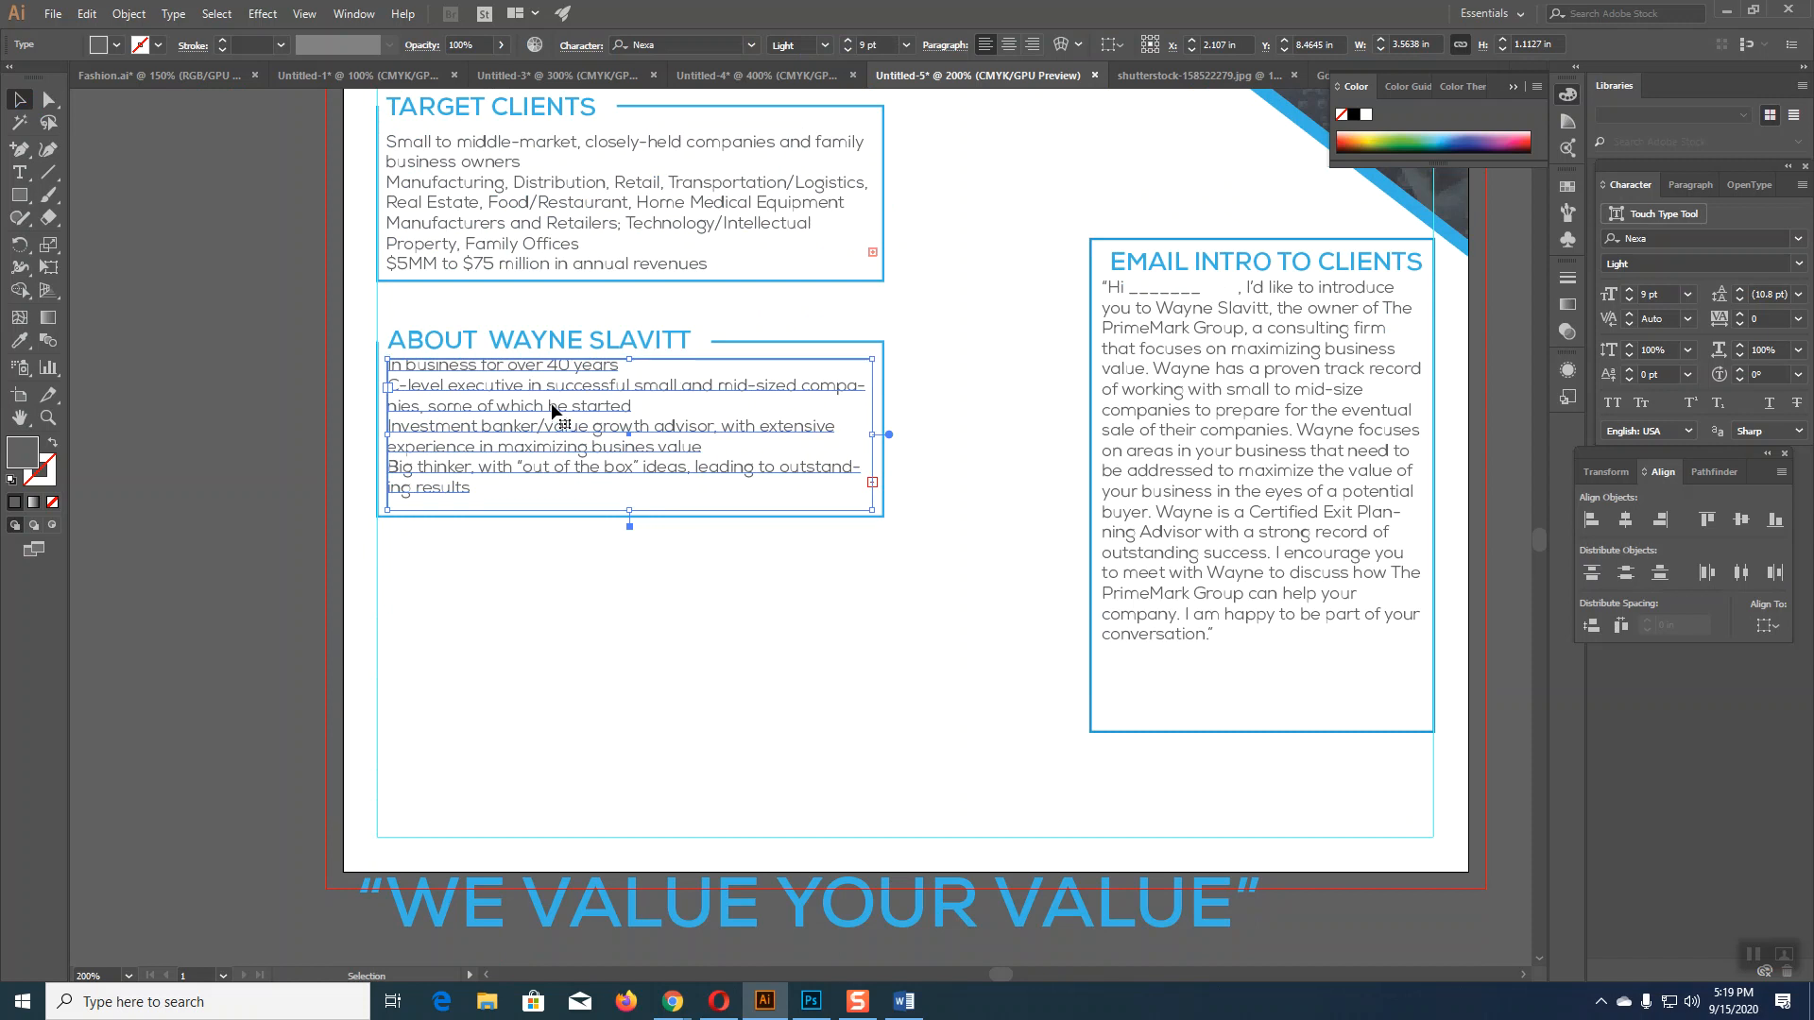
click(621, 611)
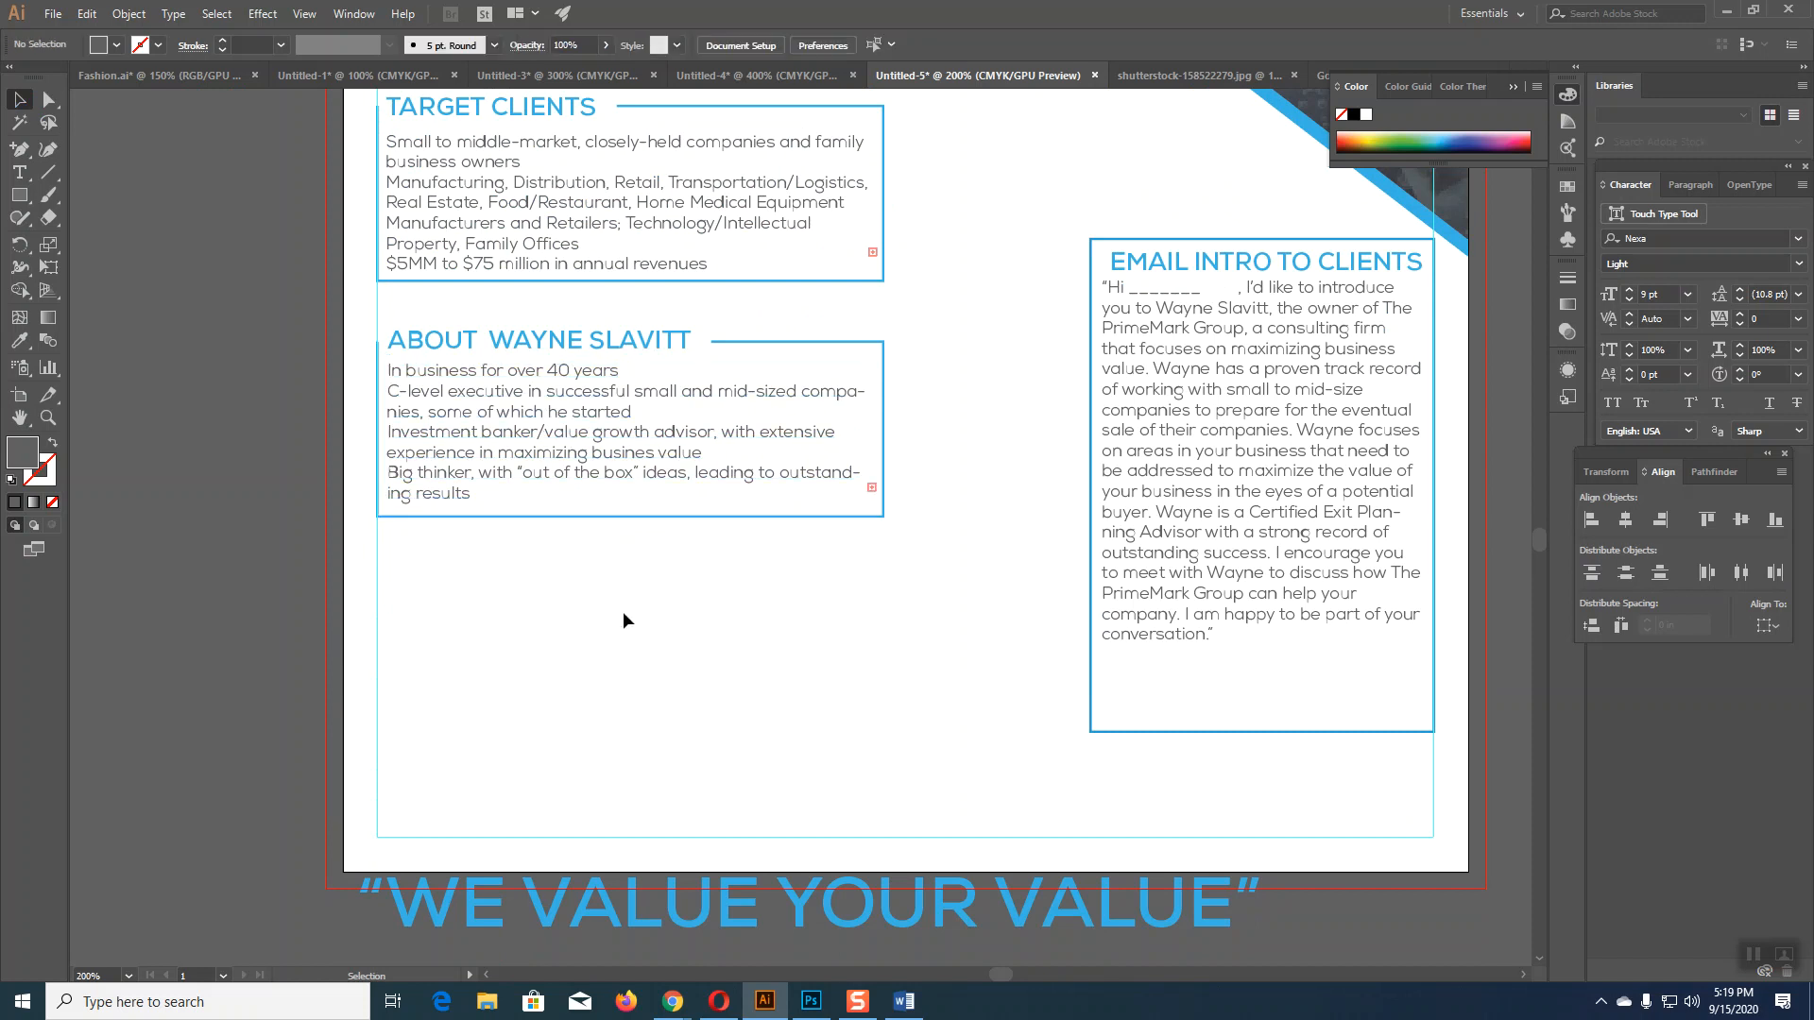
scroll(622, 610, down, 3)
scroll(622, 610, up, 2)
scroll(907, 689, up, 5)
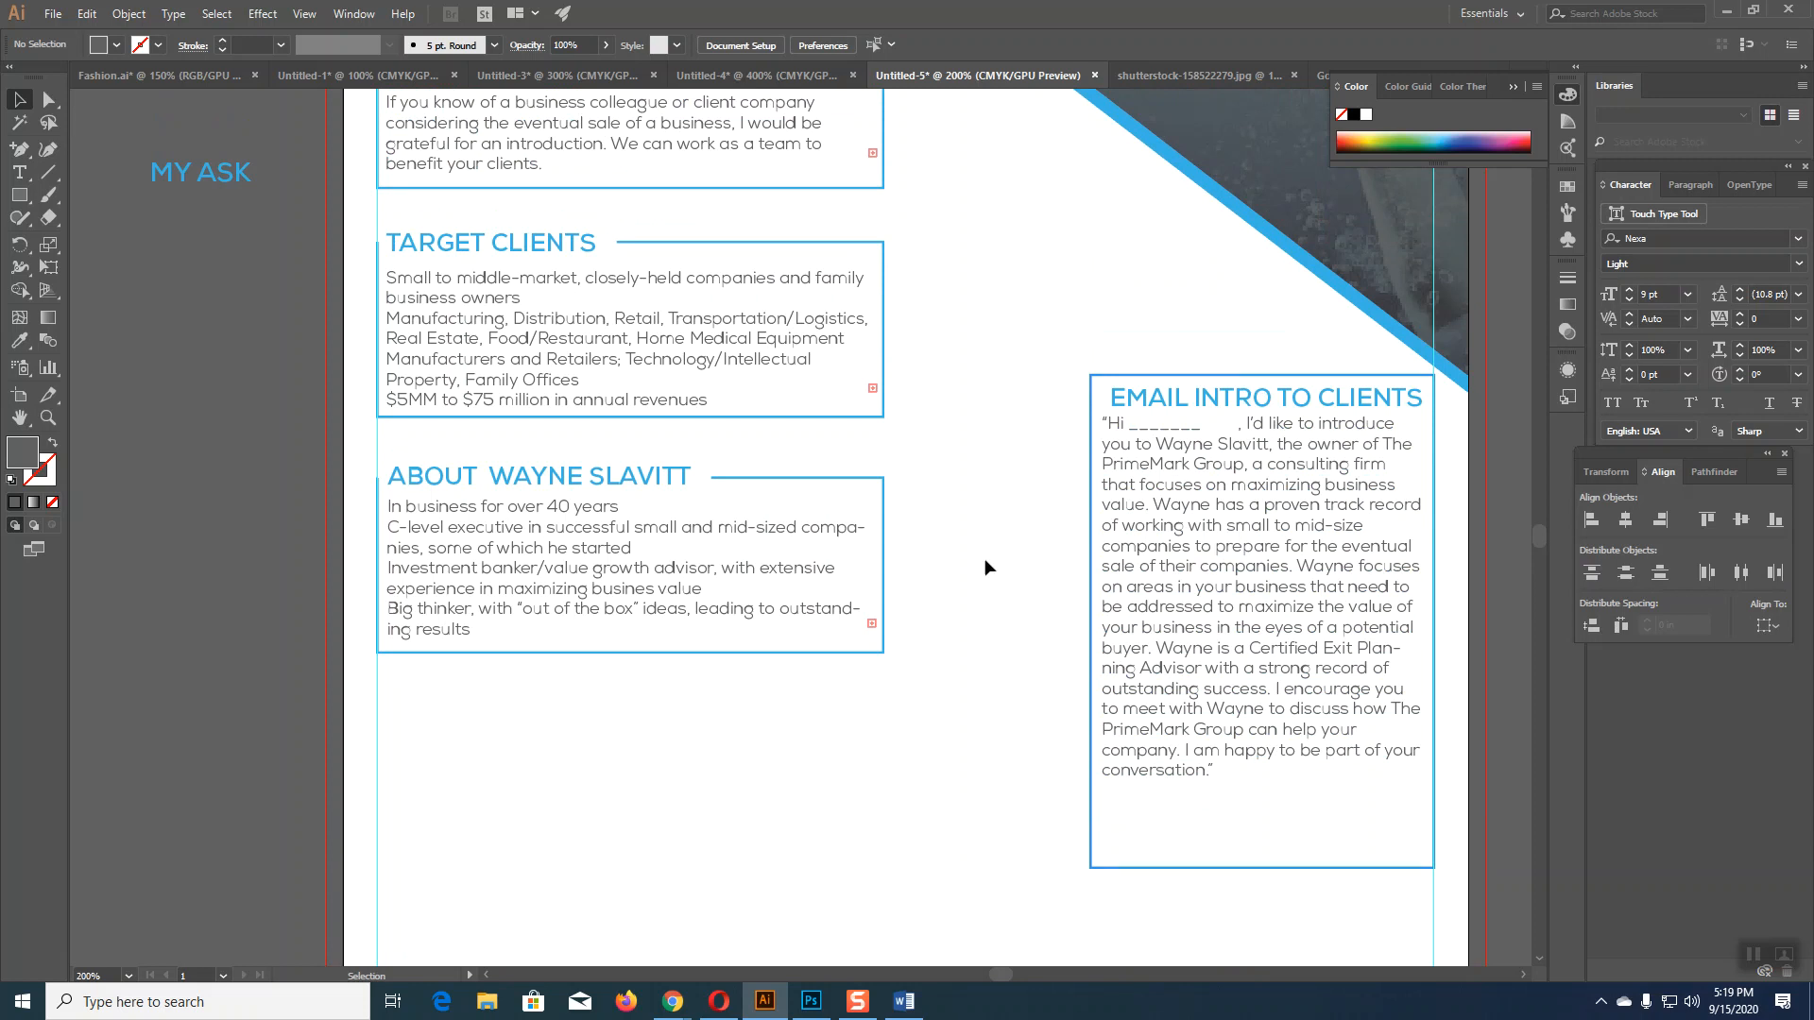
drag(340, 461, 747, 661)
drag(602, 485, 604, 694)
click(1020, 765)
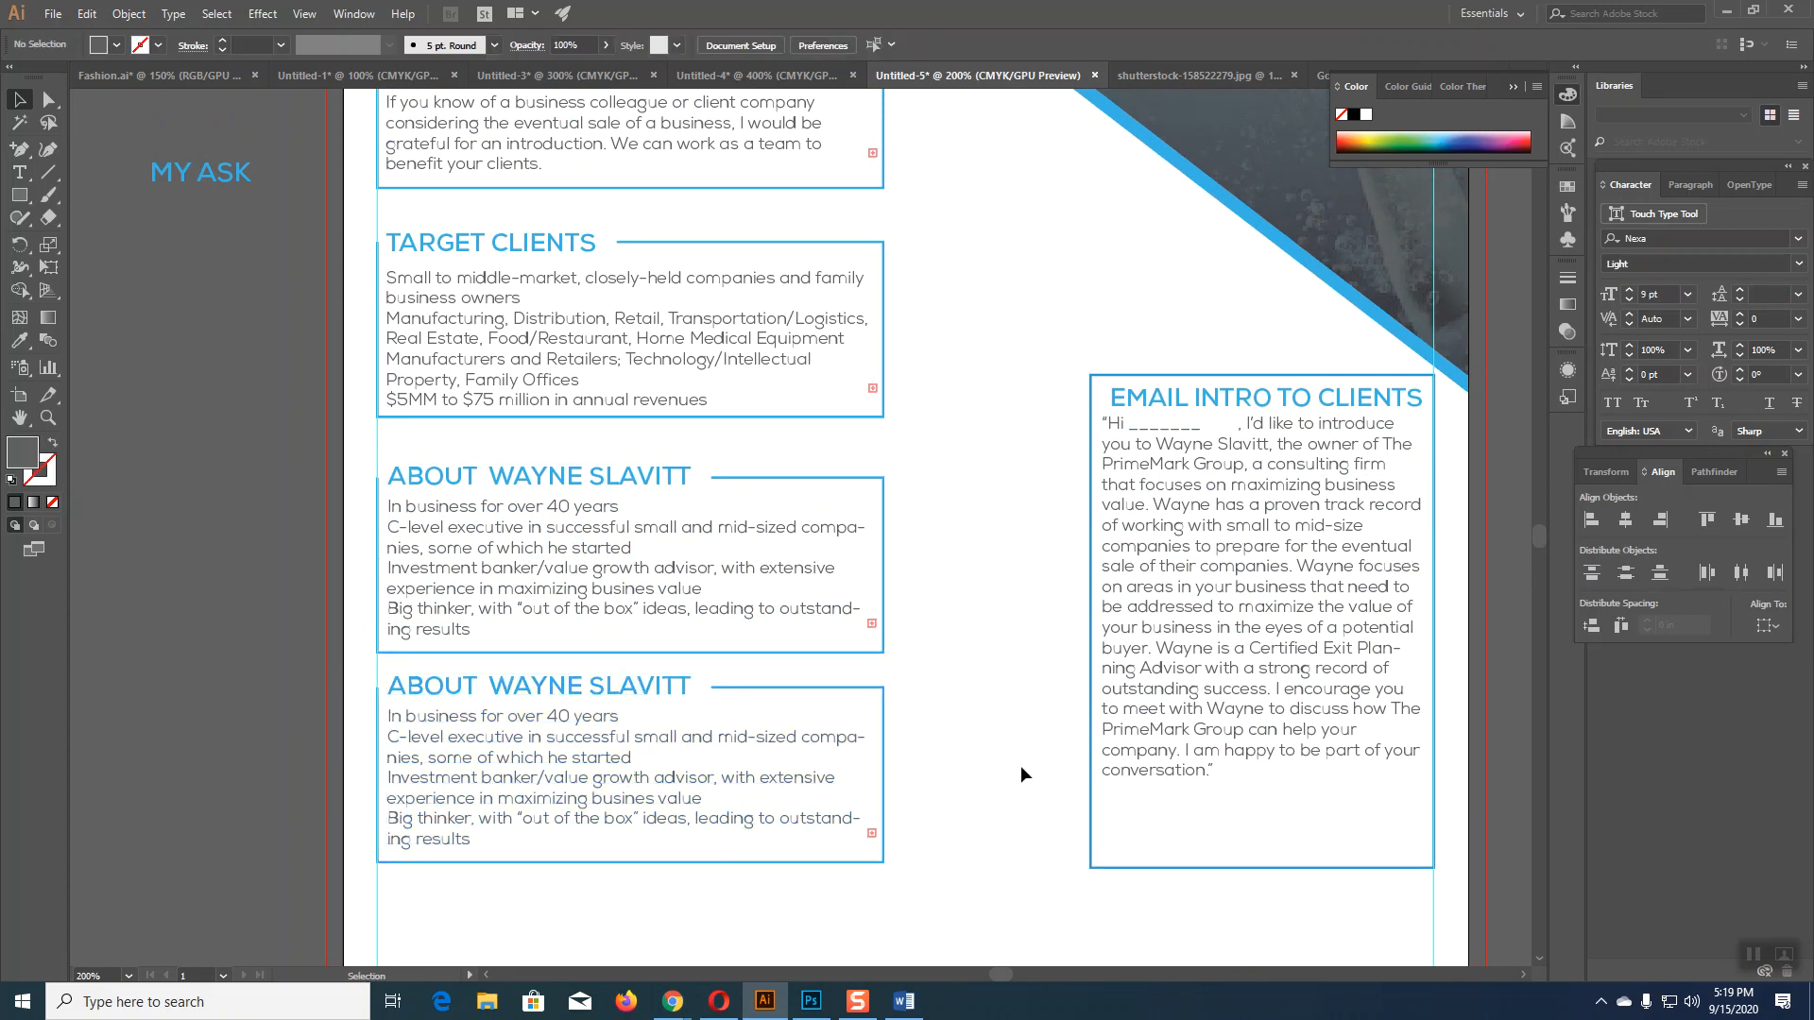
drag(355, 678, 512, 716)
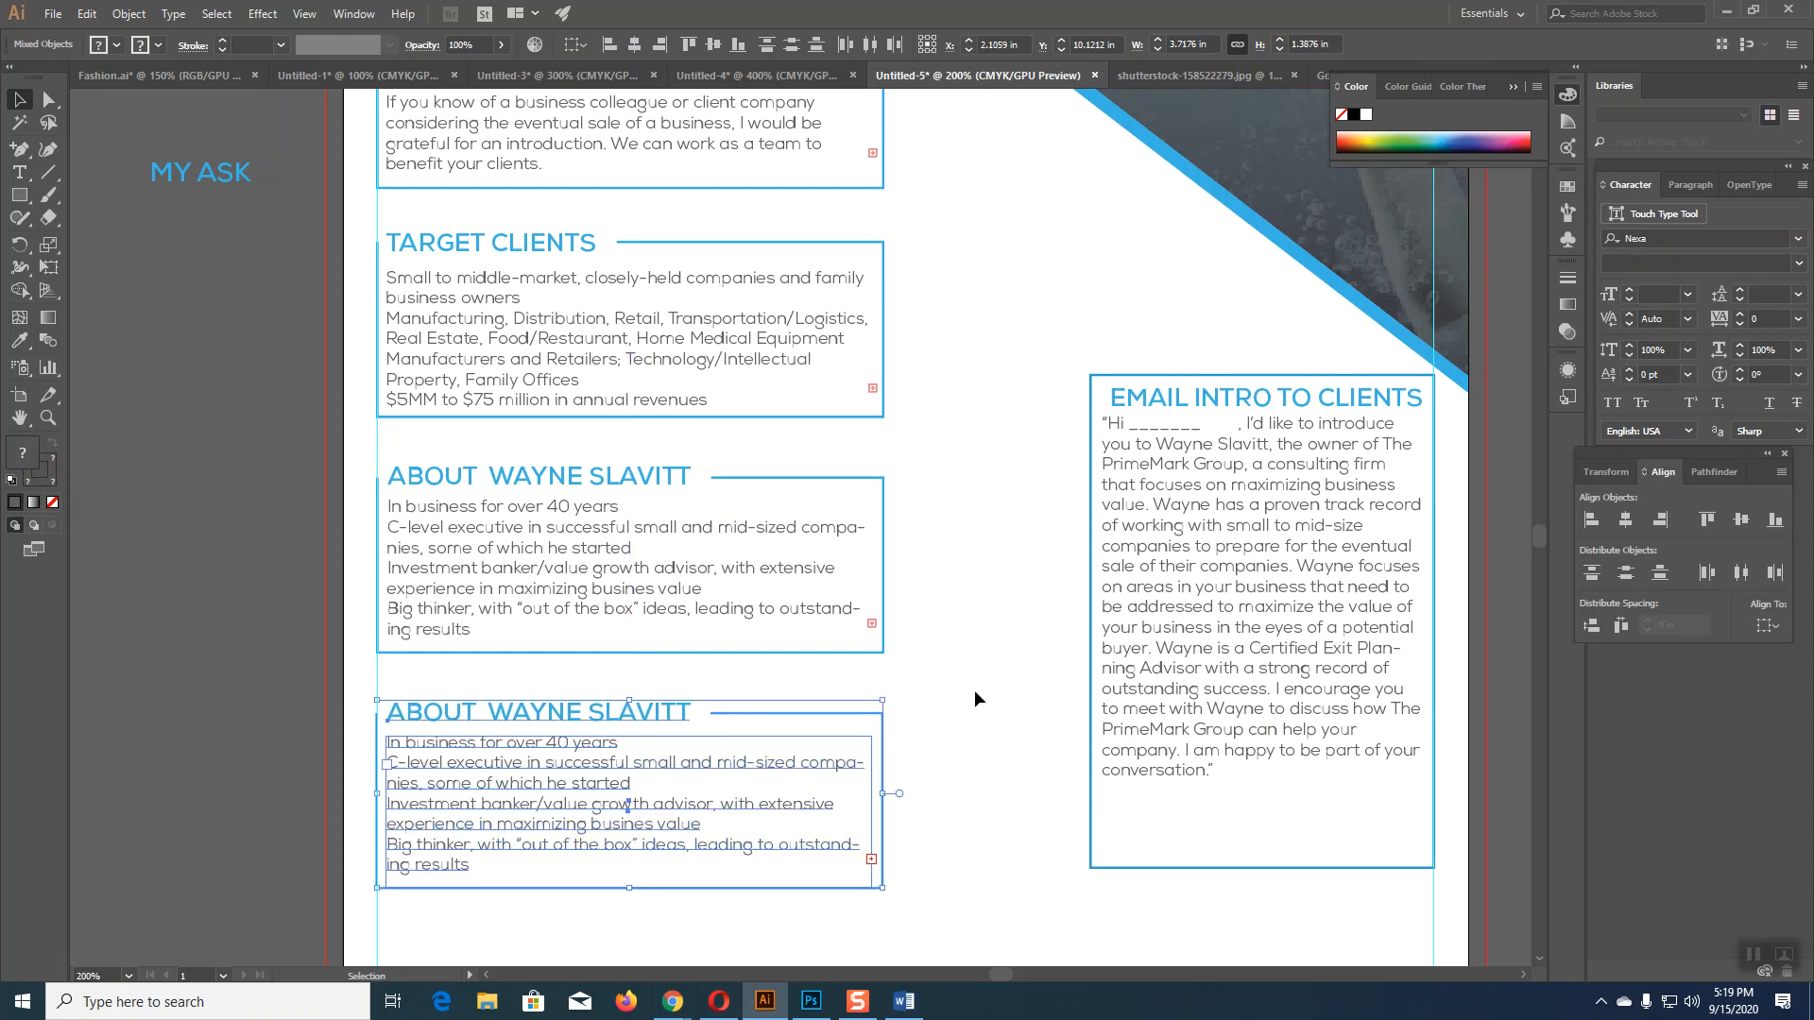
click(973, 690)
Step: Move the WE VALUE YOUR VALUE slogan lower on the page
scroll(973, 690, down, 4)
drag(754, 815, 751, 914)
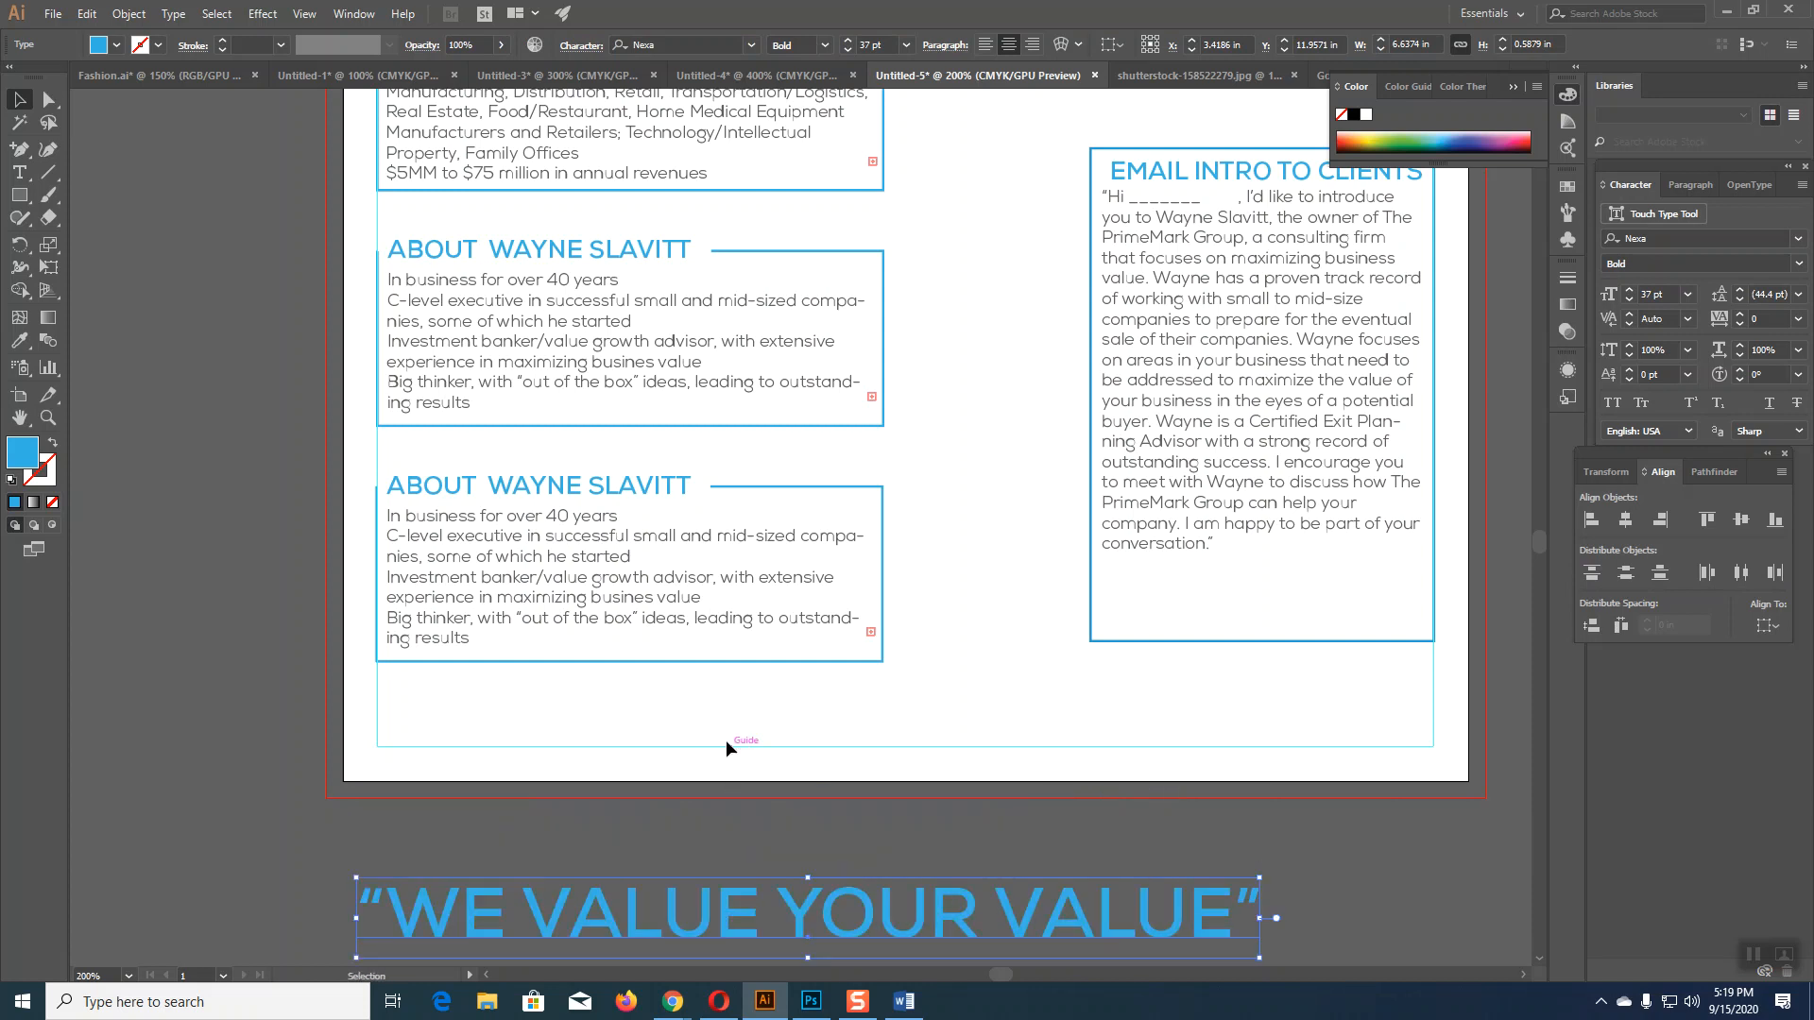
click(670, 661)
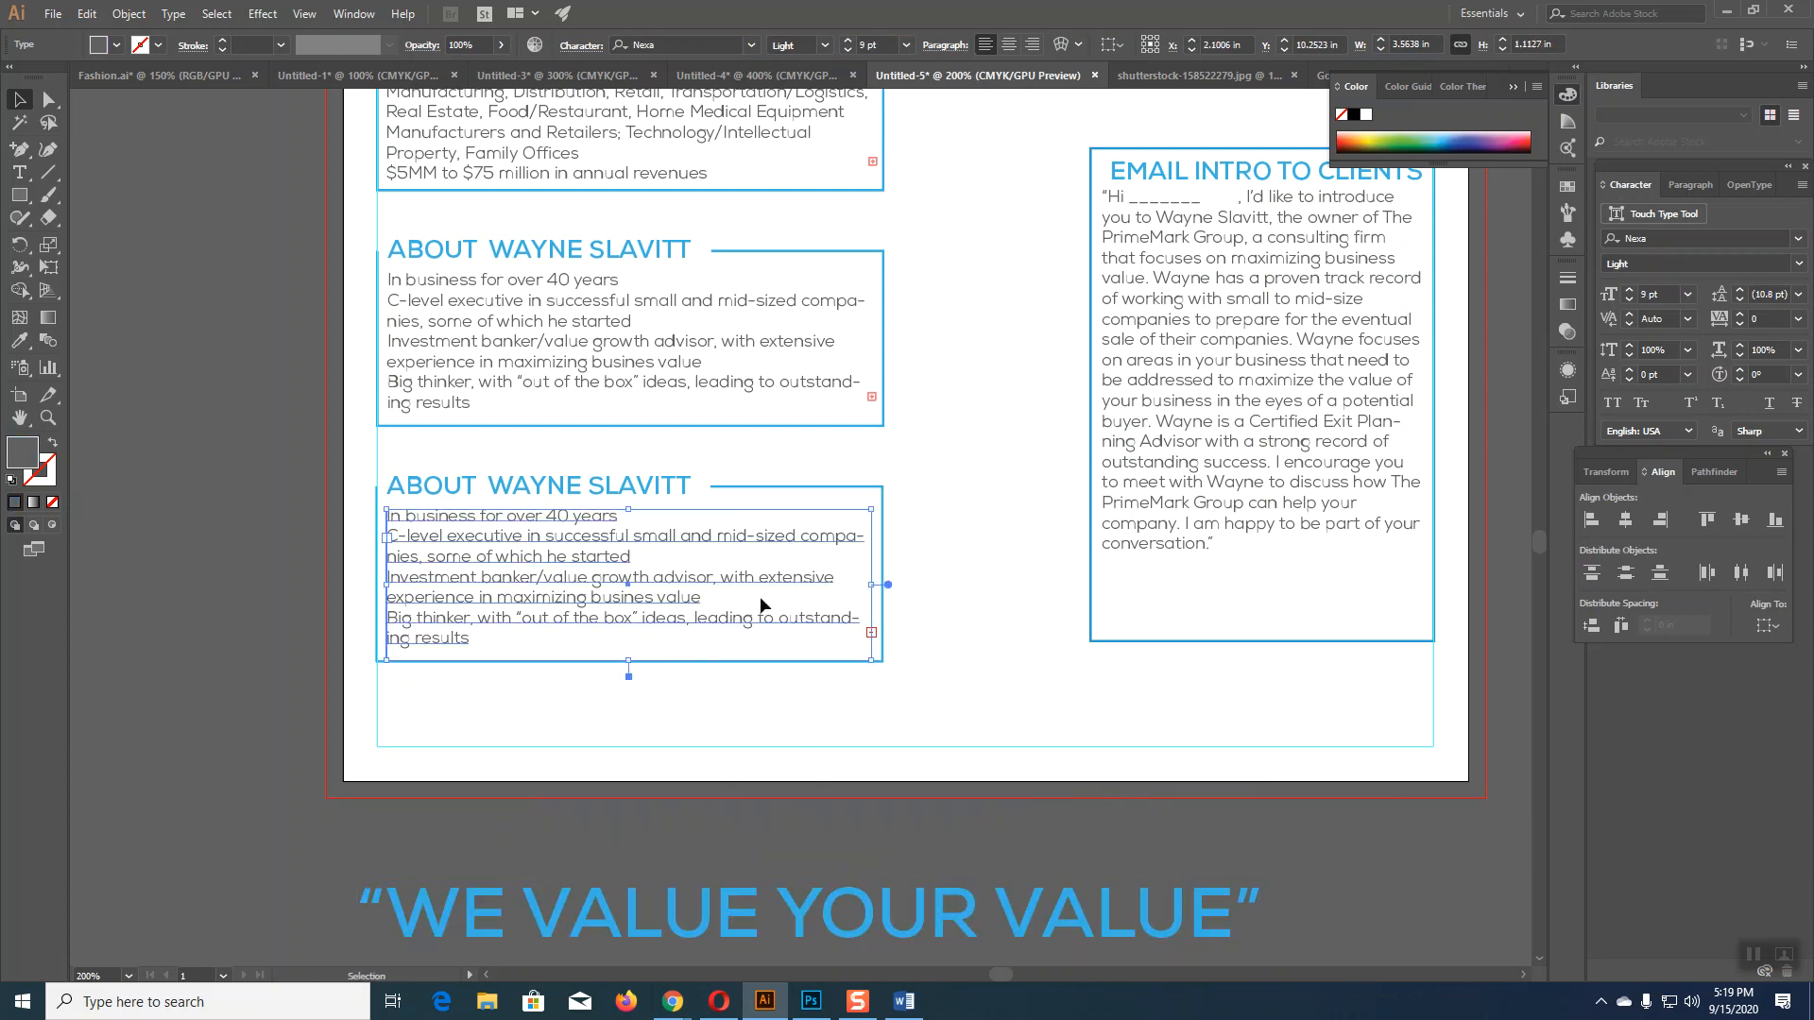
Step: Clear the copied box, make it taller, and head it EMAIL INTRO TO CLIENTS
key(Delete)
click(717, 662)
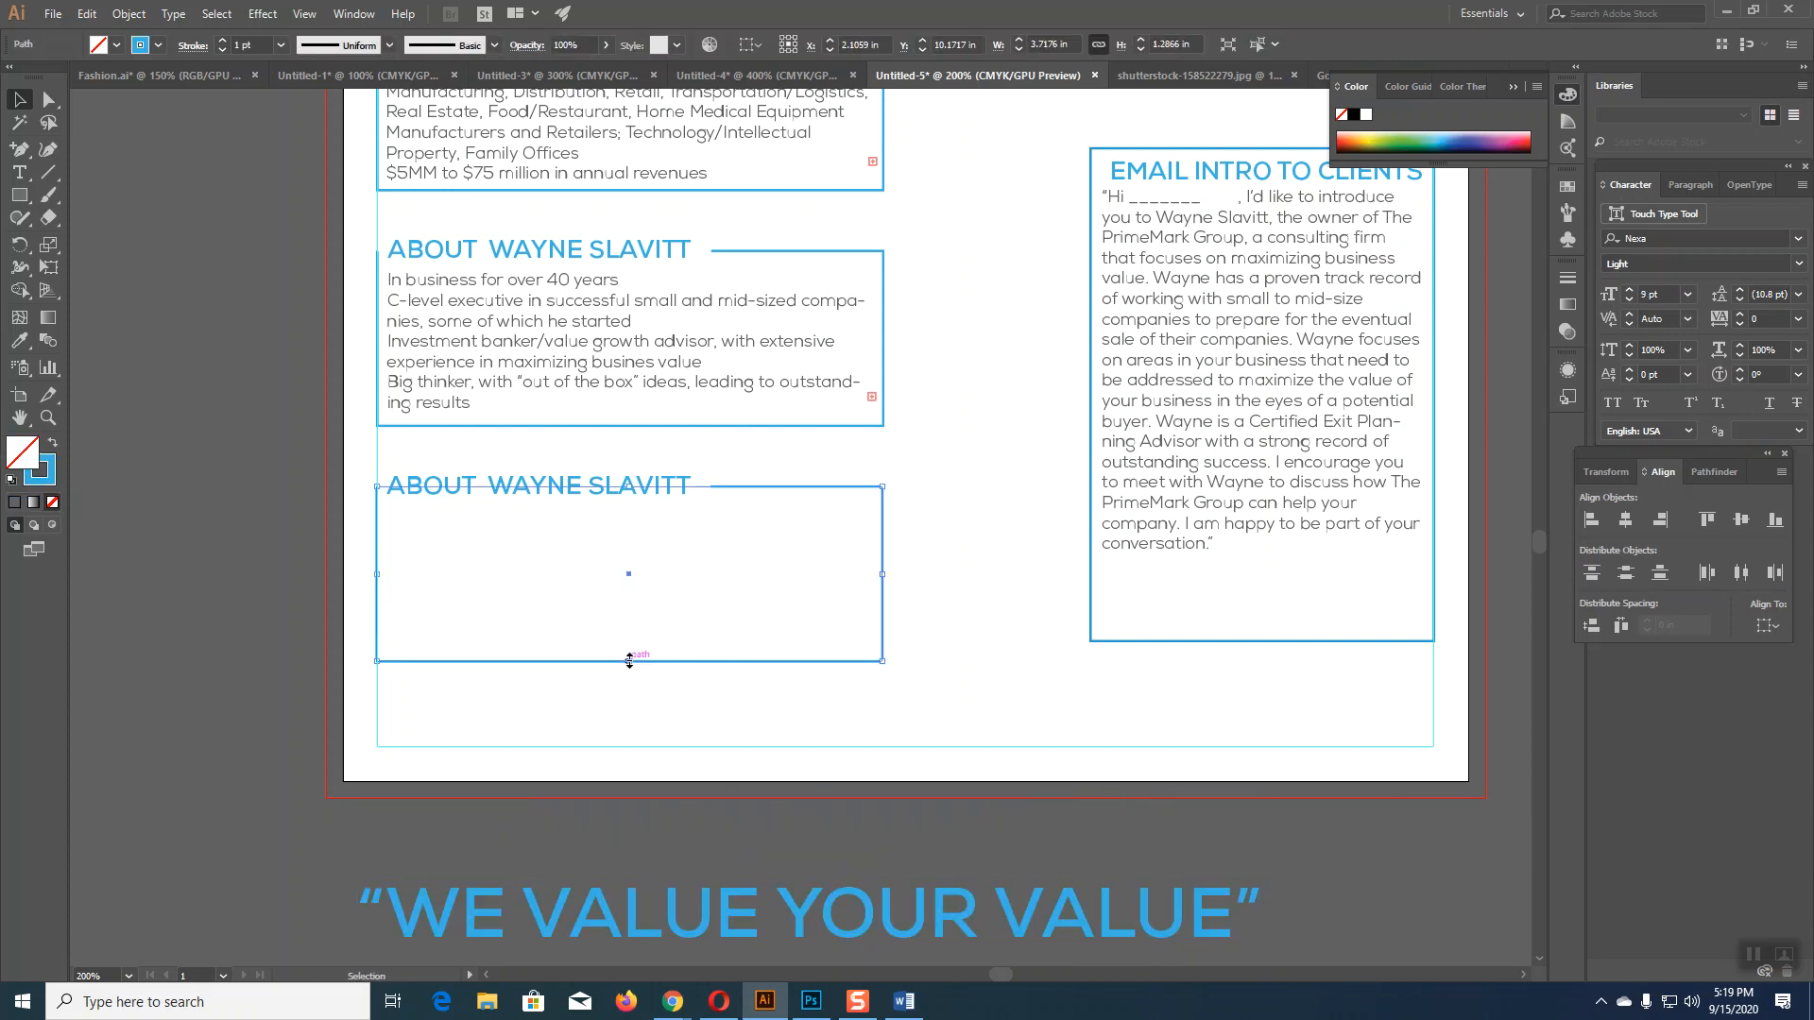
drag(625, 718, 624, 747)
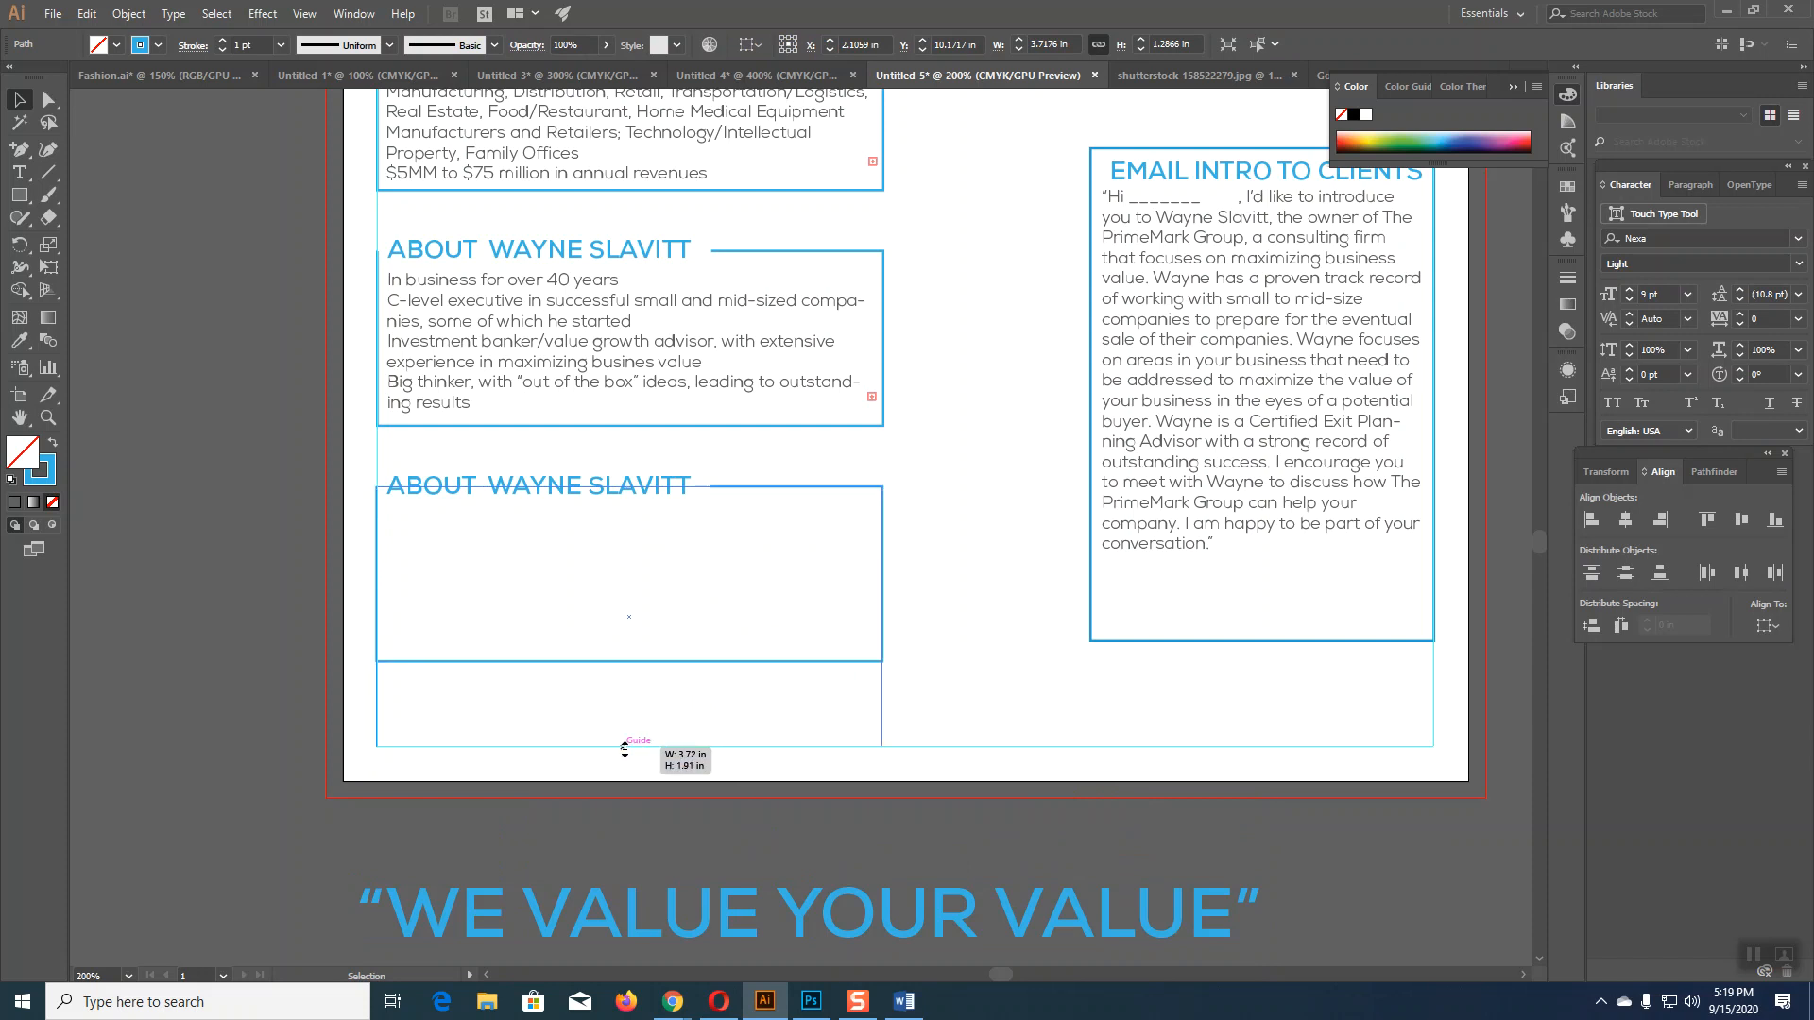
click(1028, 694)
drag(1186, 175, 417, 616)
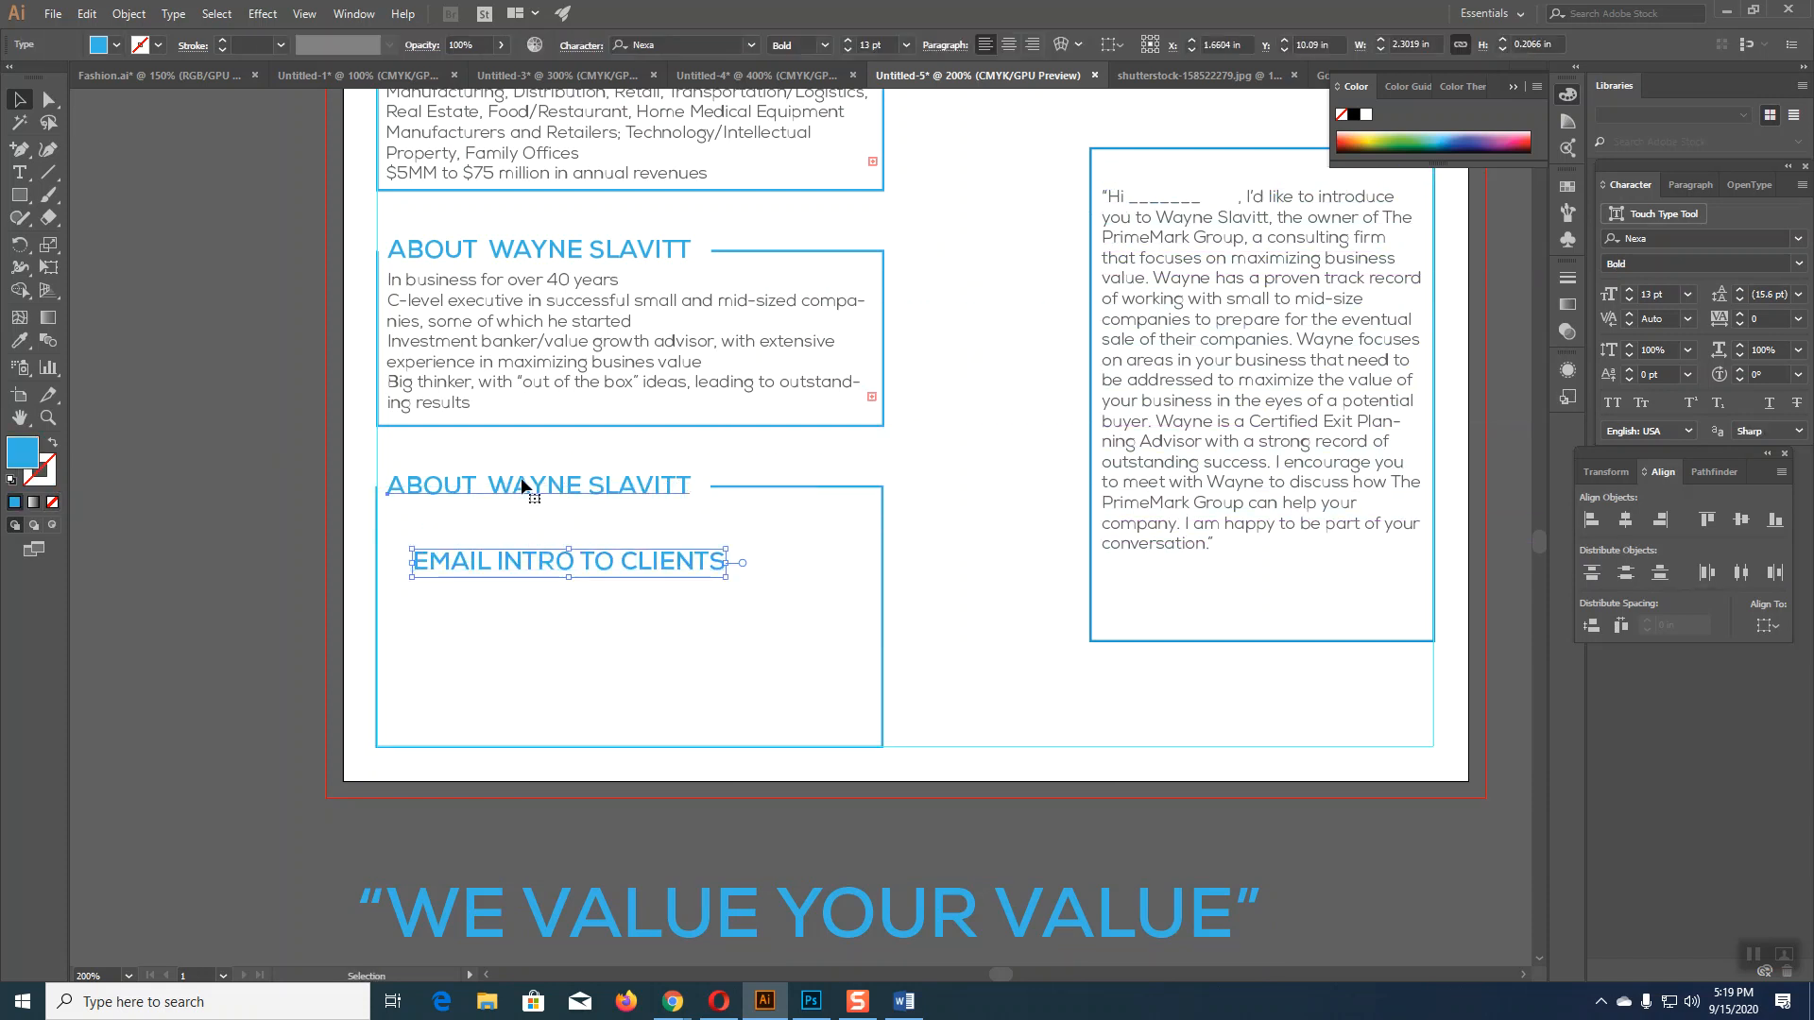
click(522, 479)
key(Delete)
drag(552, 558, 526, 488)
Step: Move the email introduction paragraph into the box and resize its frame to fit
click(1238, 387)
drag(1243, 321, 579, 652)
drag(761, 741, 871, 741)
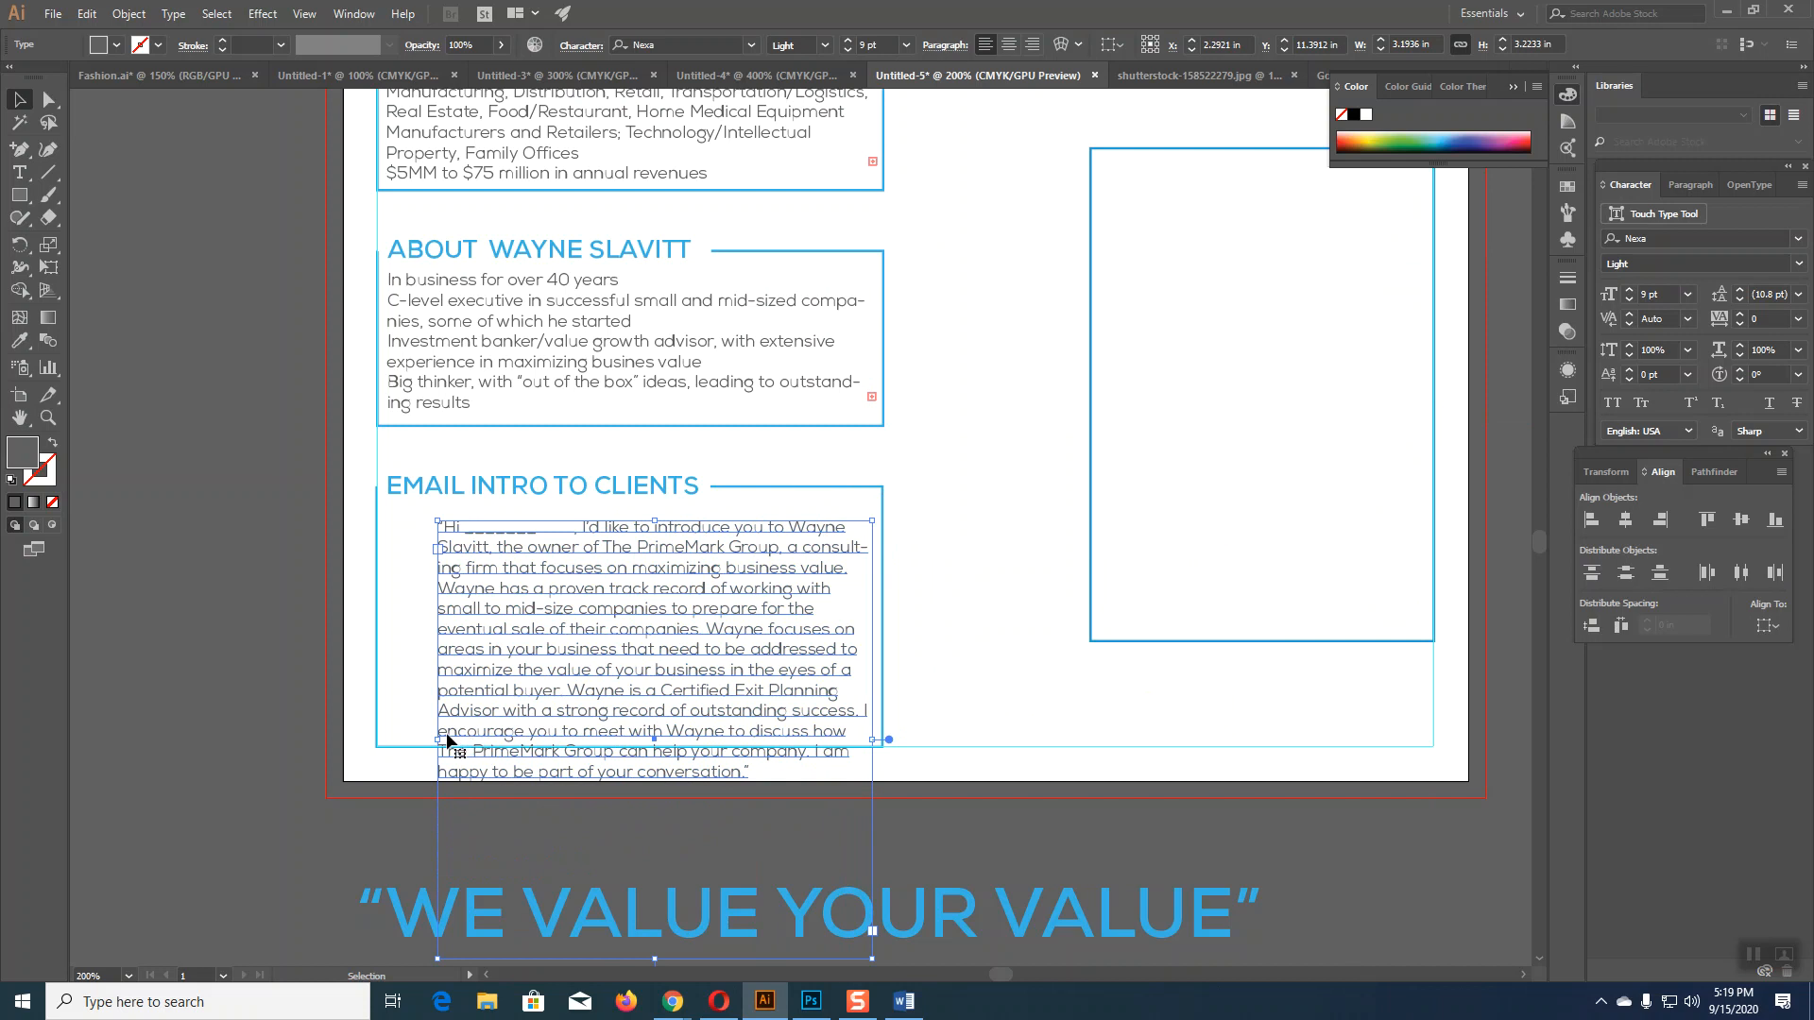
drag(440, 740, 386, 736)
scroll(666, 737, down, 2)
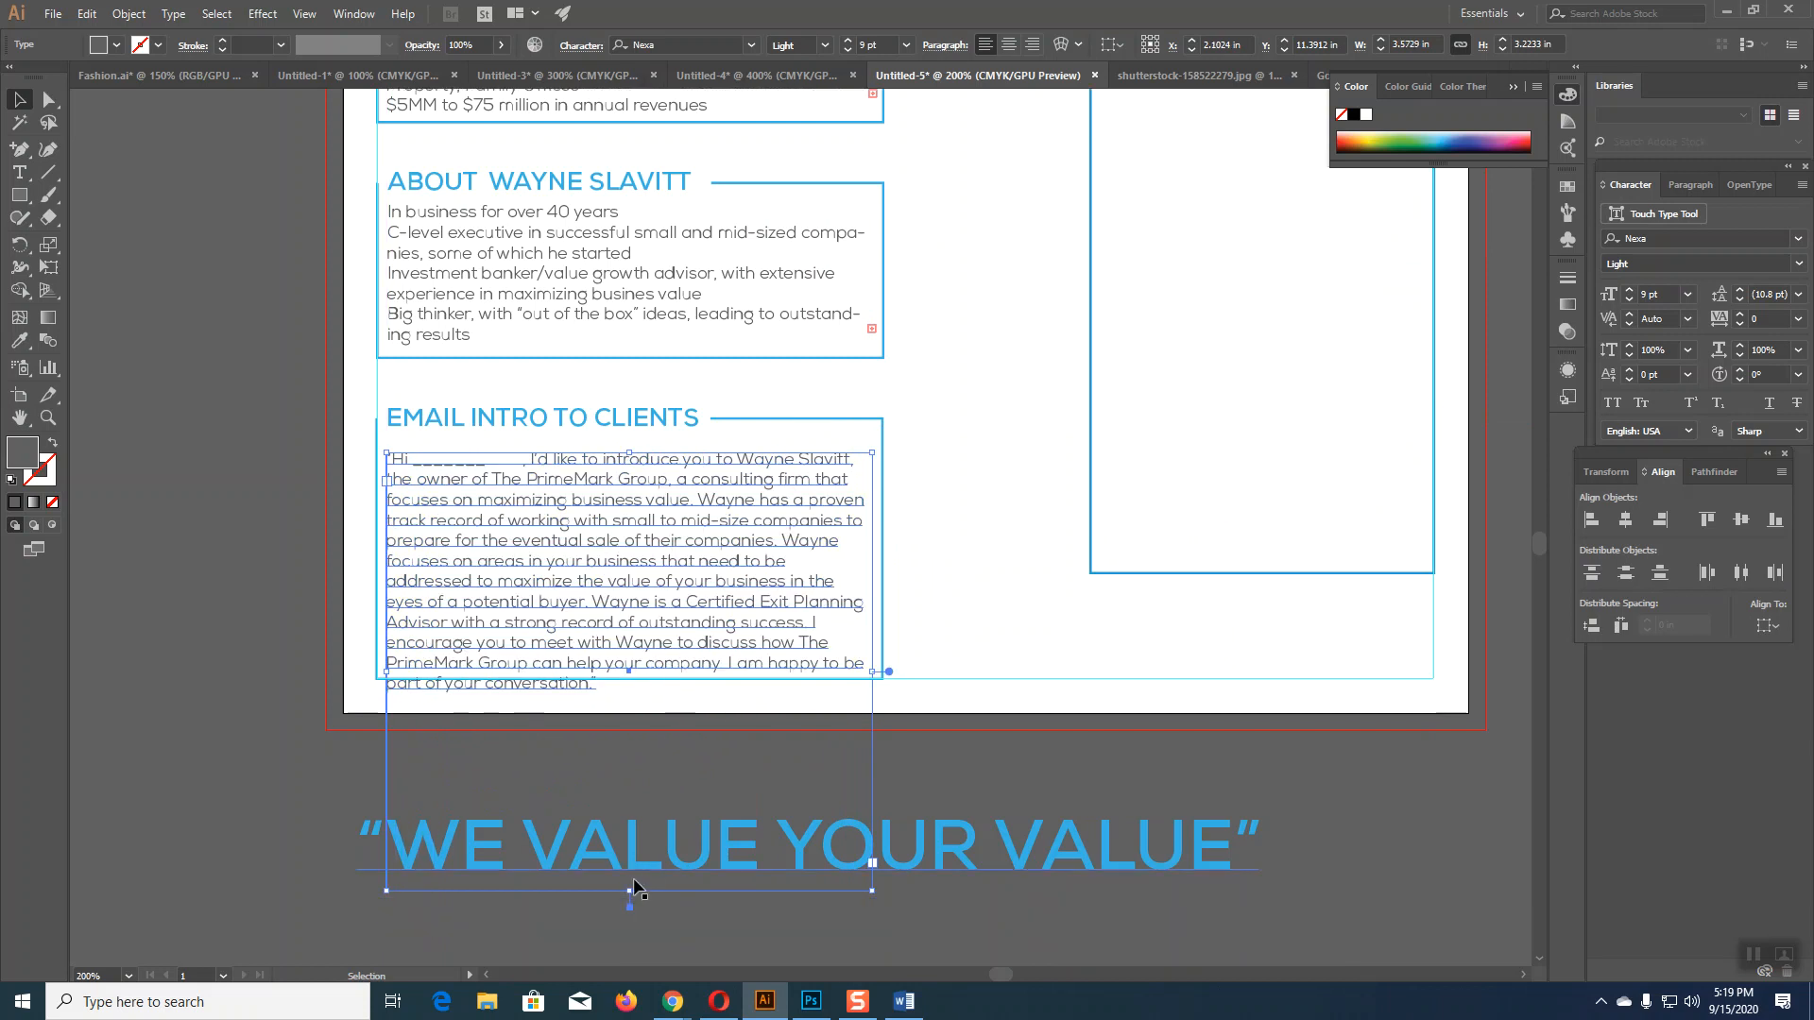
drag(632, 894, 623, 717)
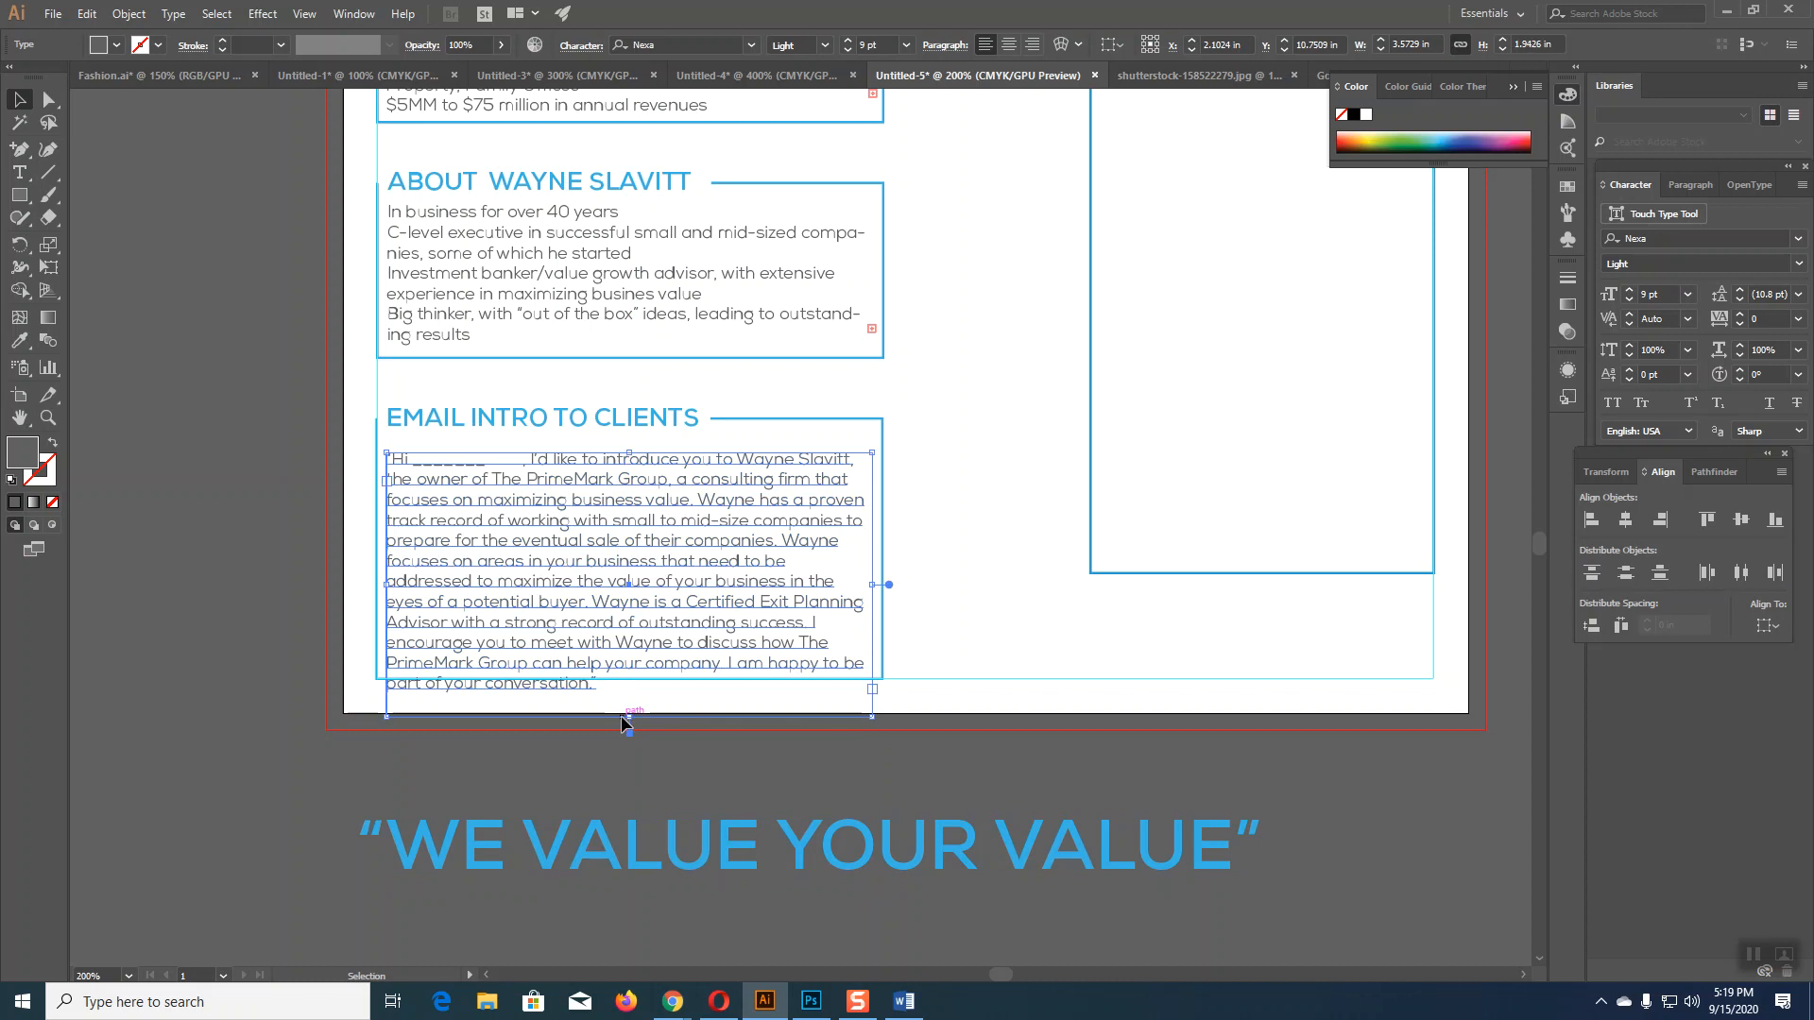
key(Delete)
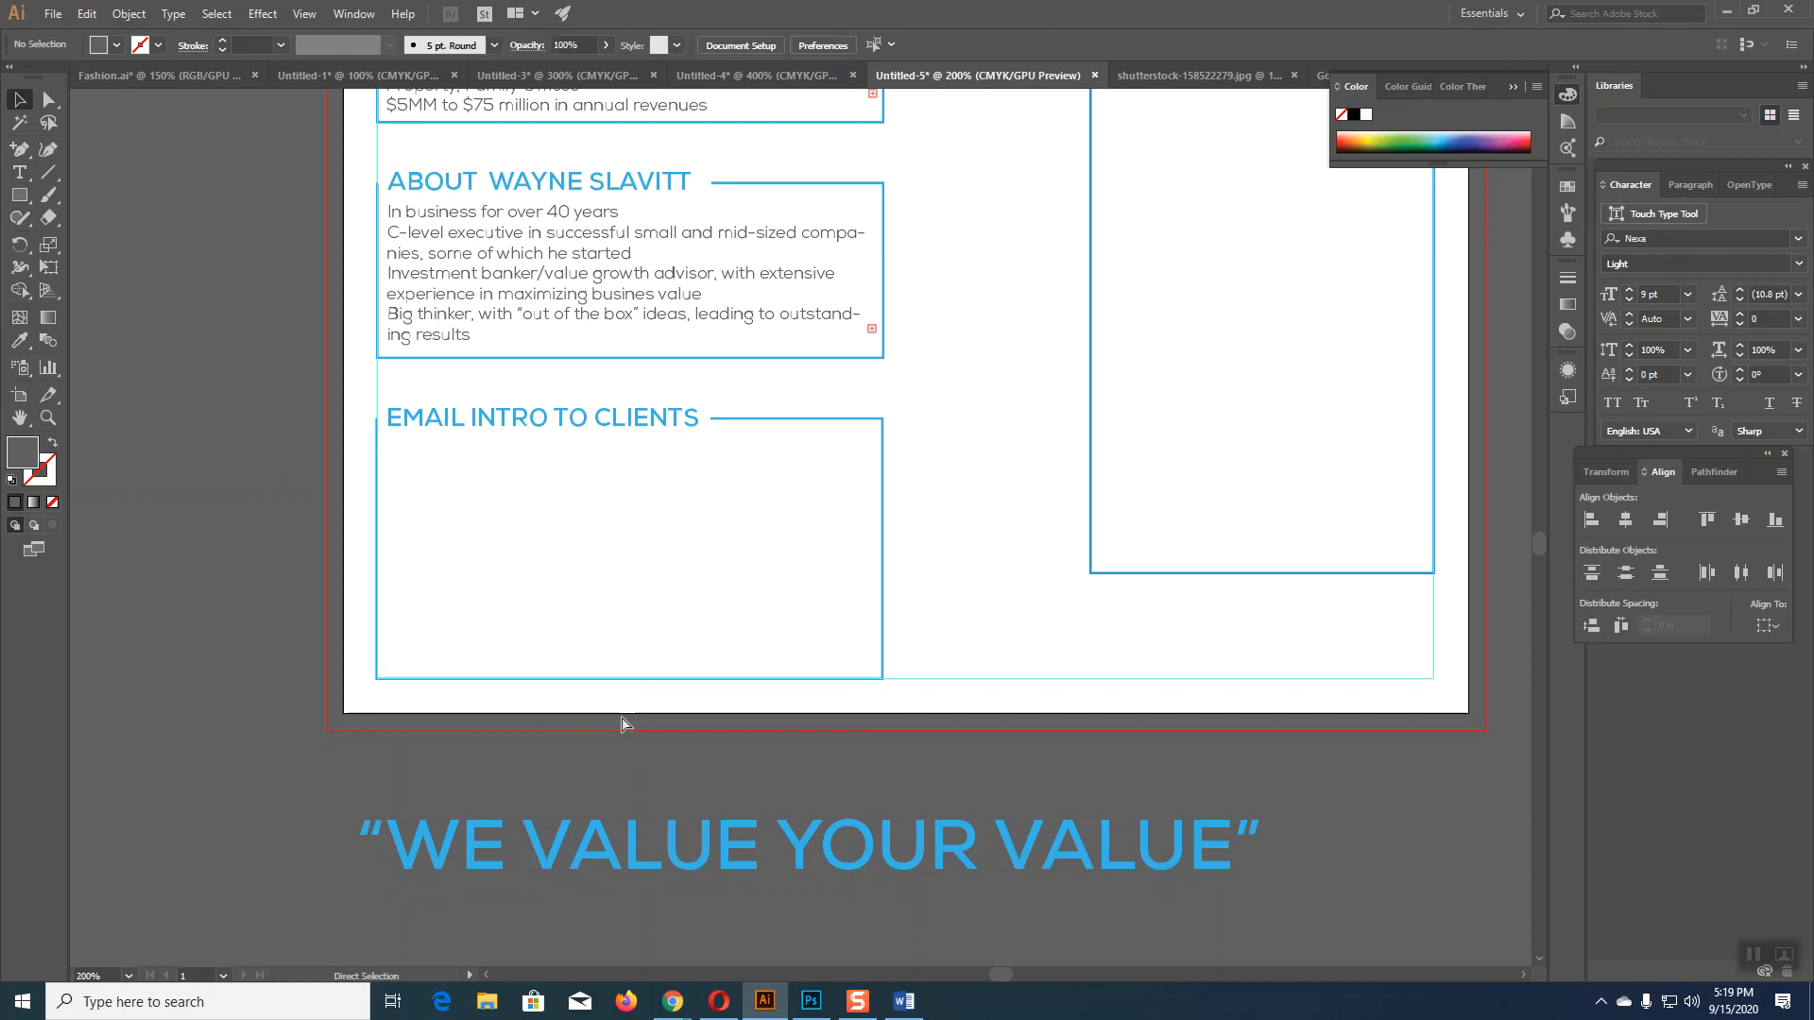
key(ctrl+z)
Step: Nudge the intro paragraph, the EMAIL INTRO TO CLIENTS heading, and the body text upward
key(Up)
key(Up)
key(Up)
key(Up)
key(Up)
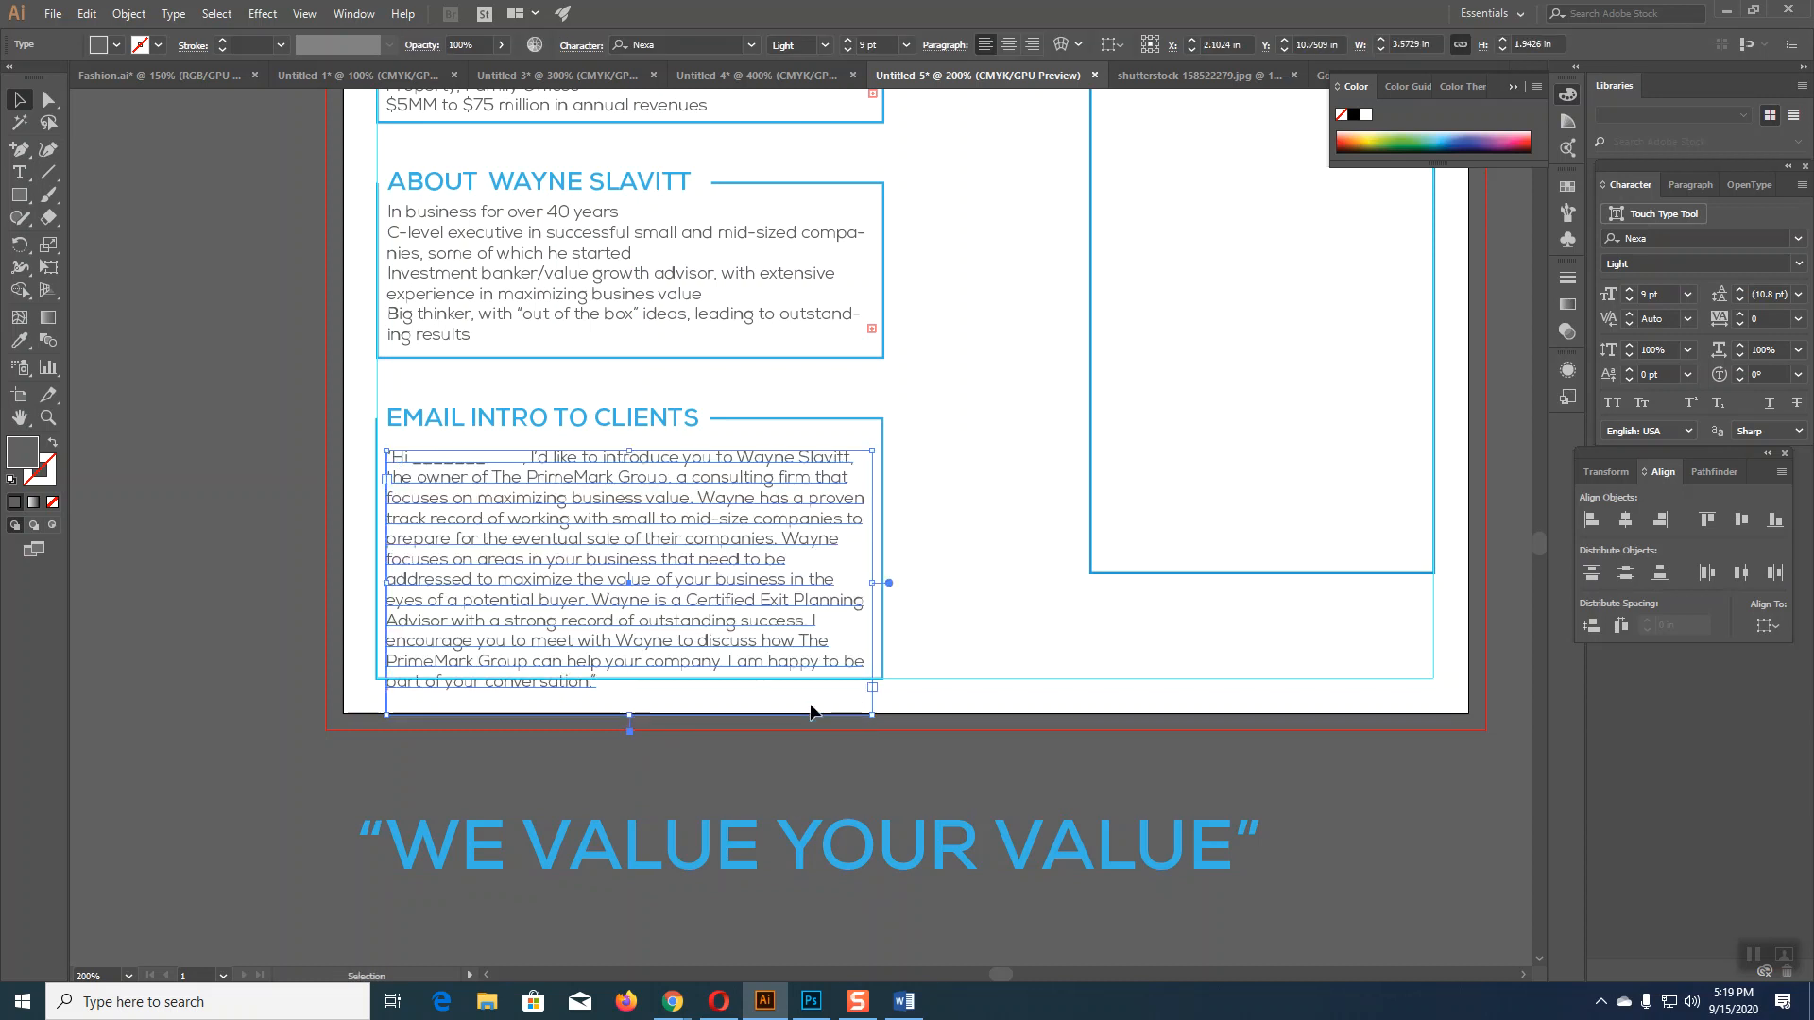
key(Up)
key(Up)
key(Up)
key(Up)
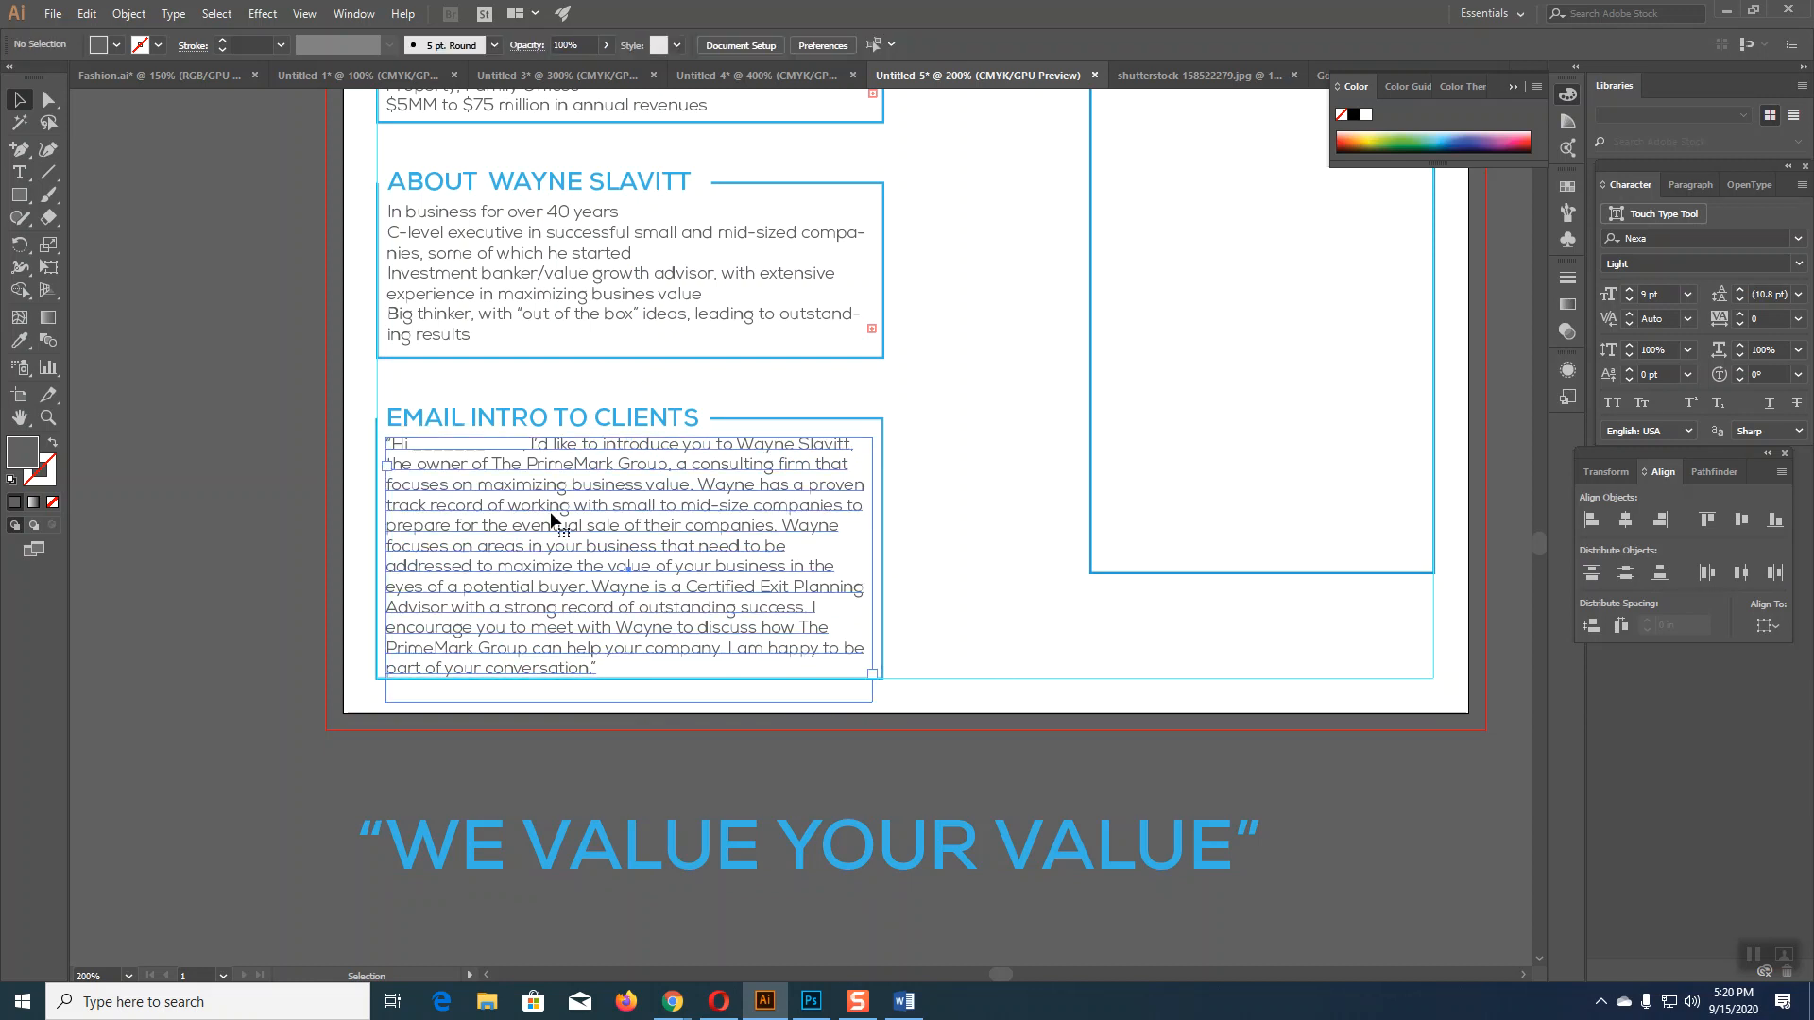
click(1021, 542)
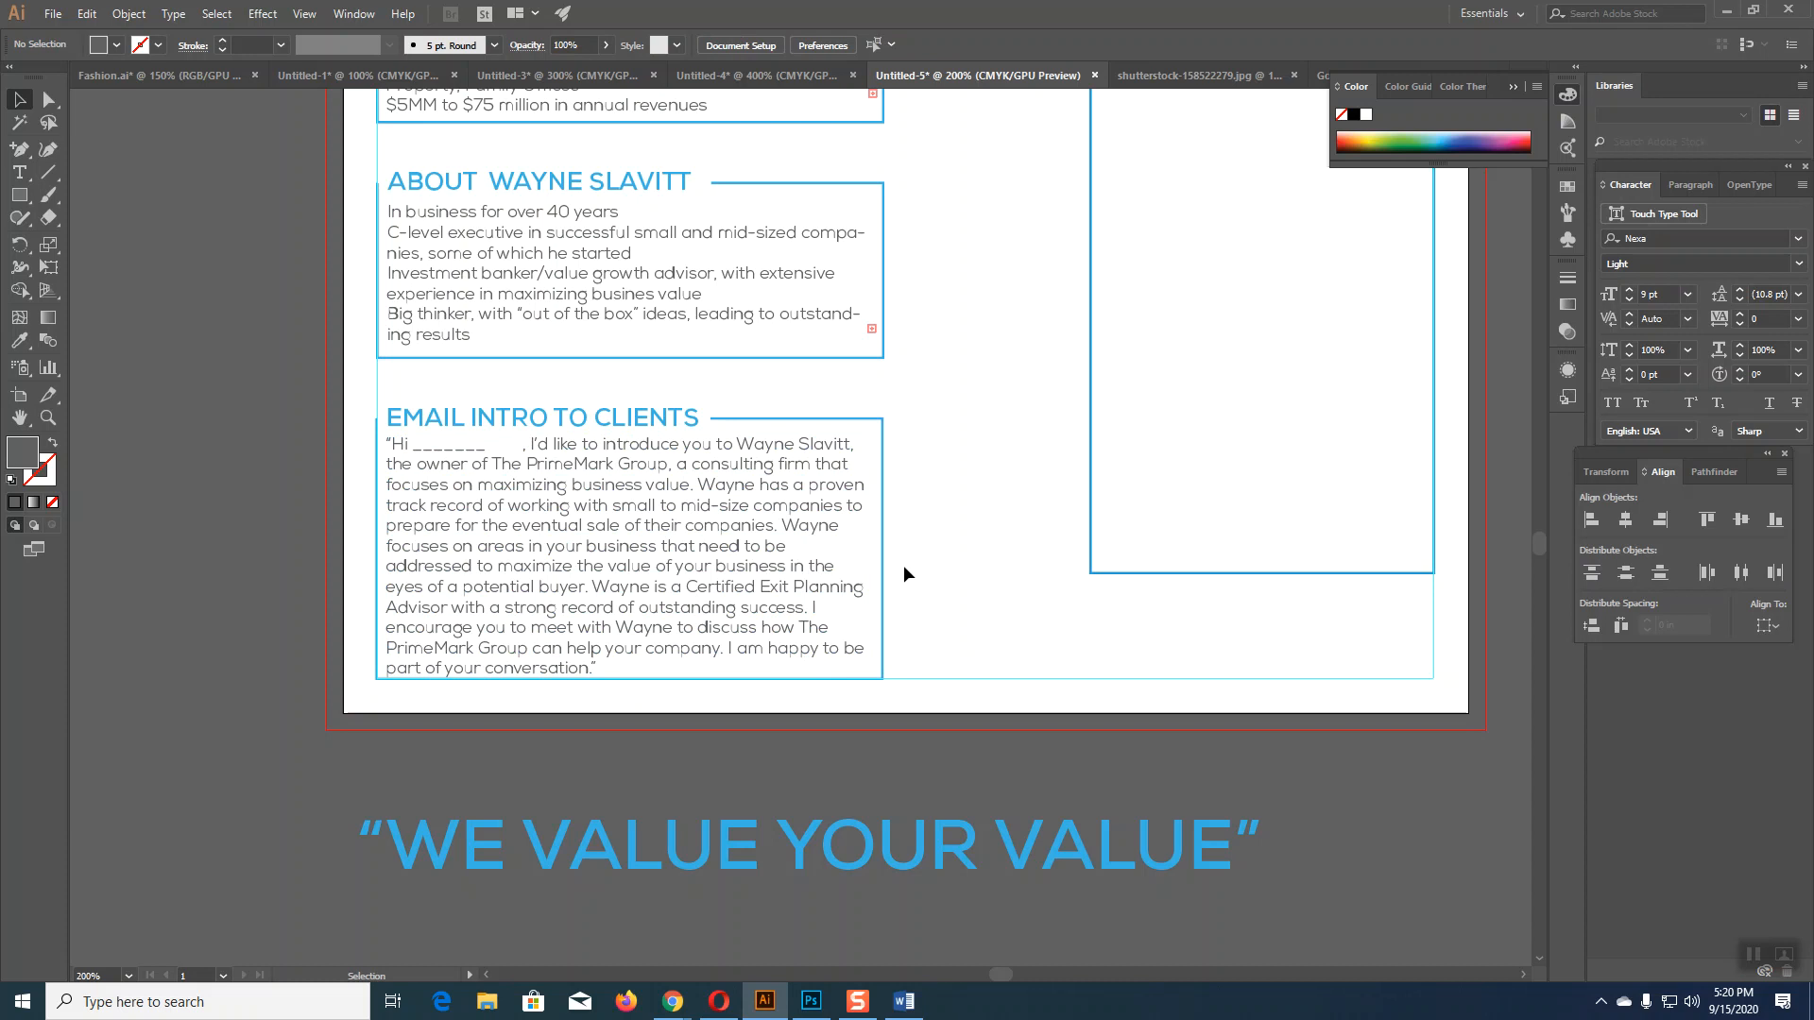
click(567, 416)
key(Up)
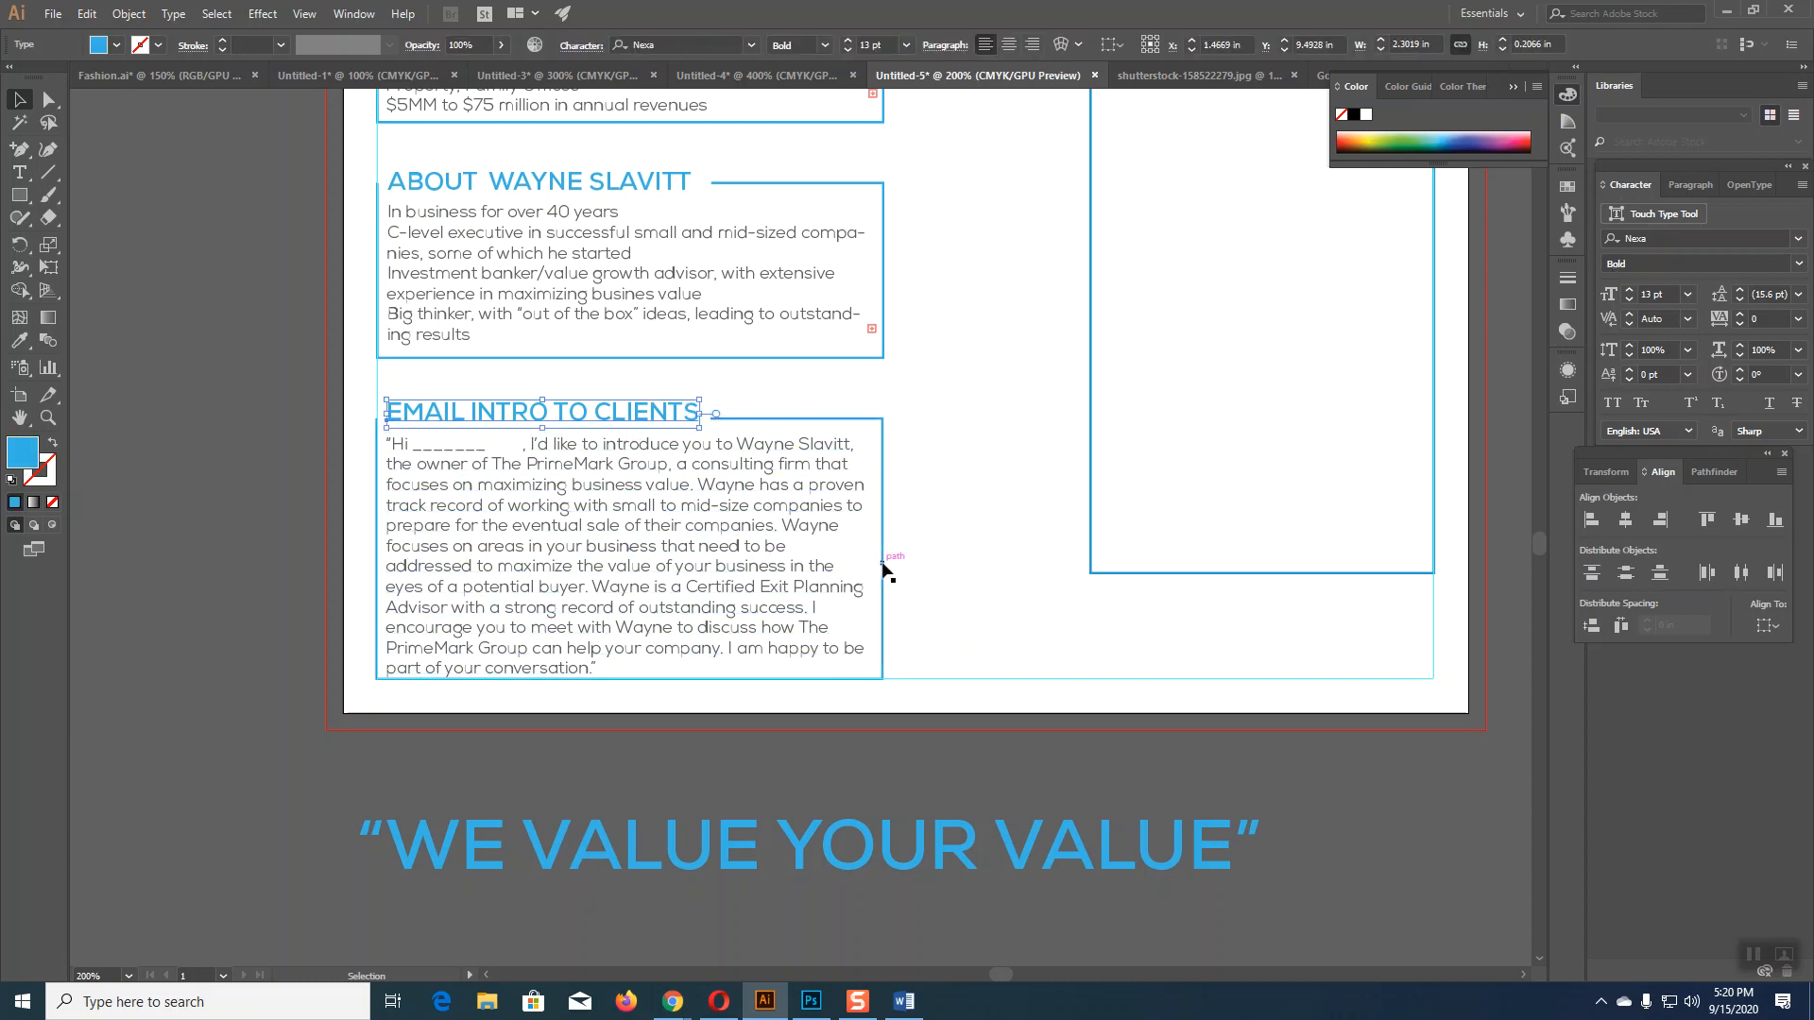
key(Up)
click(945, 568)
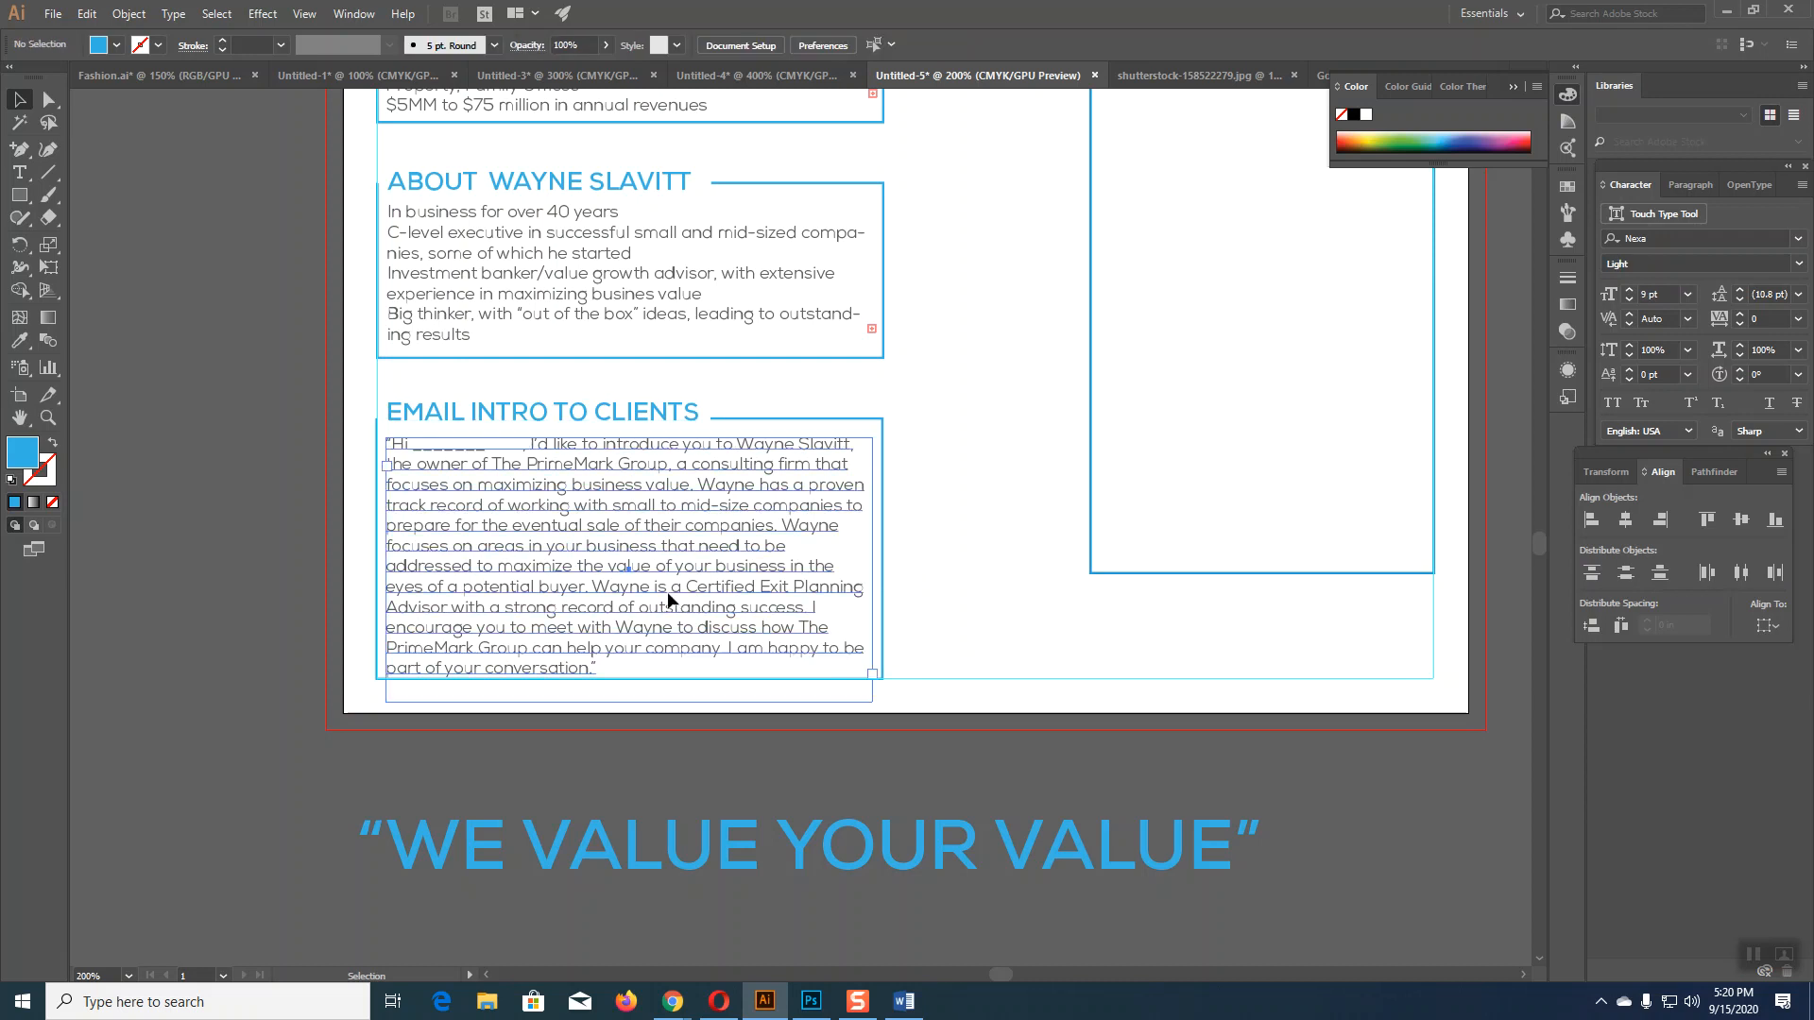
click(677, 620)
key(Up)
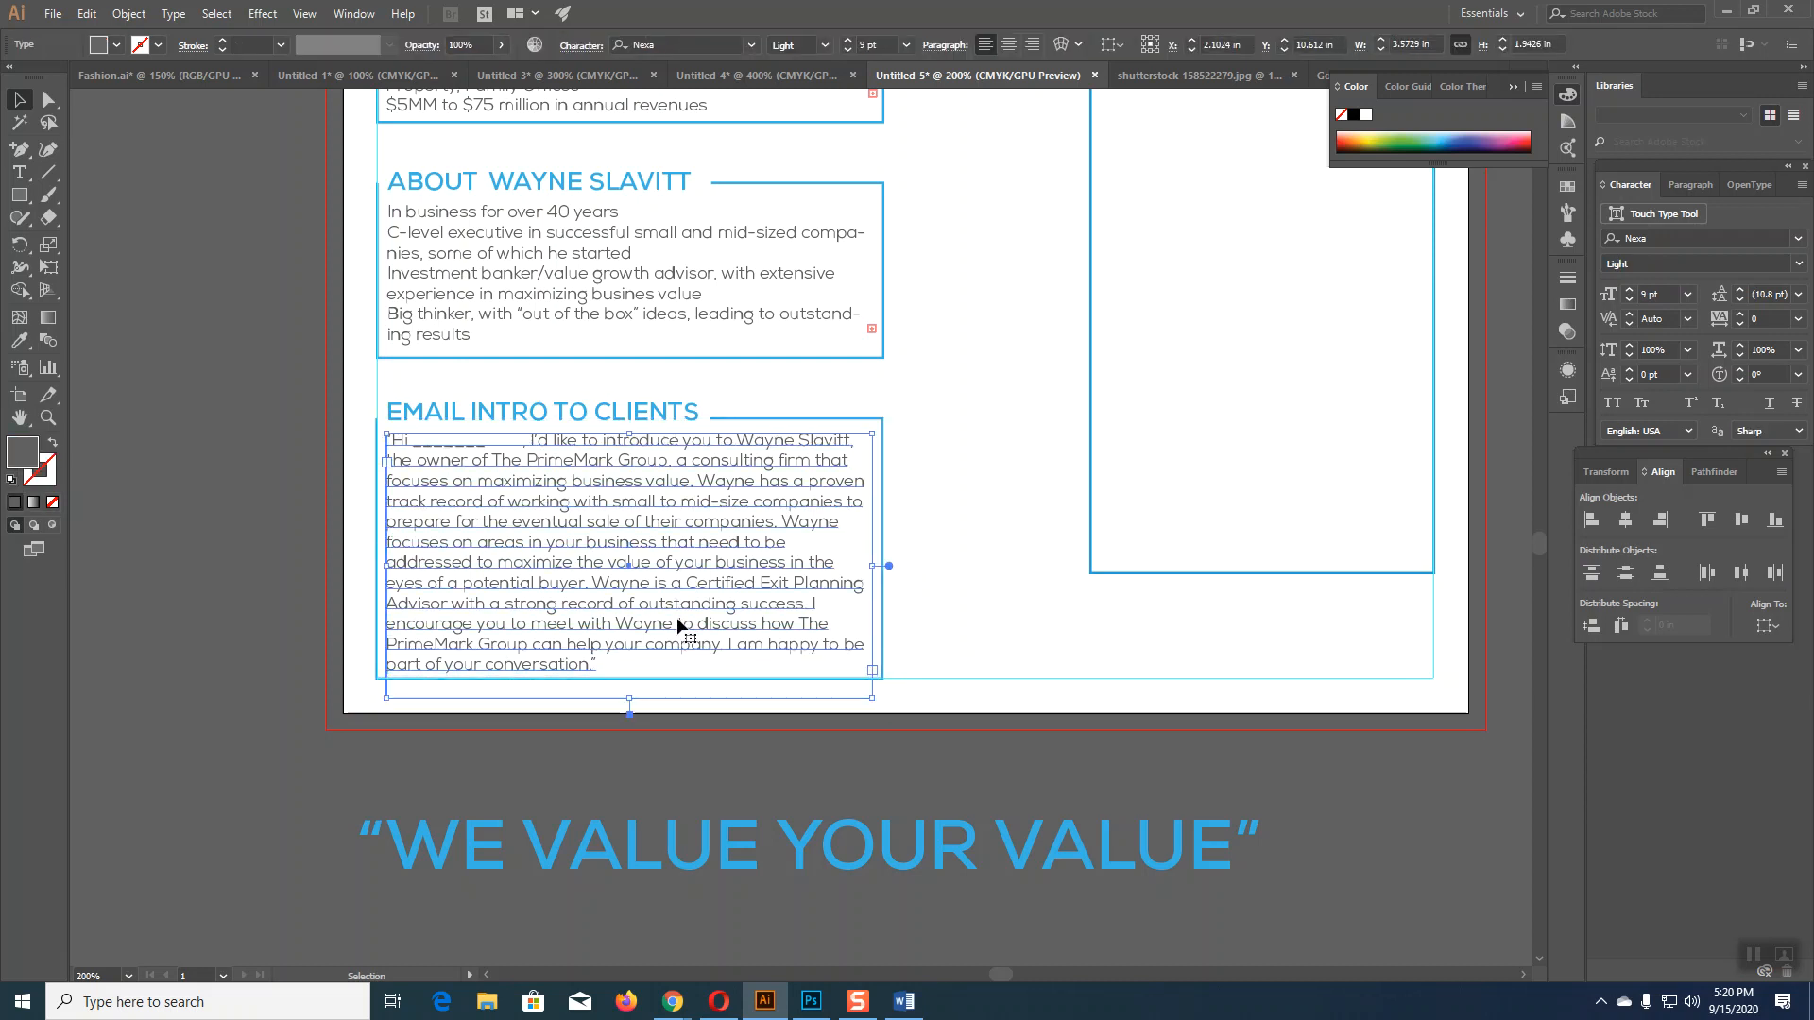
click(947, 617)
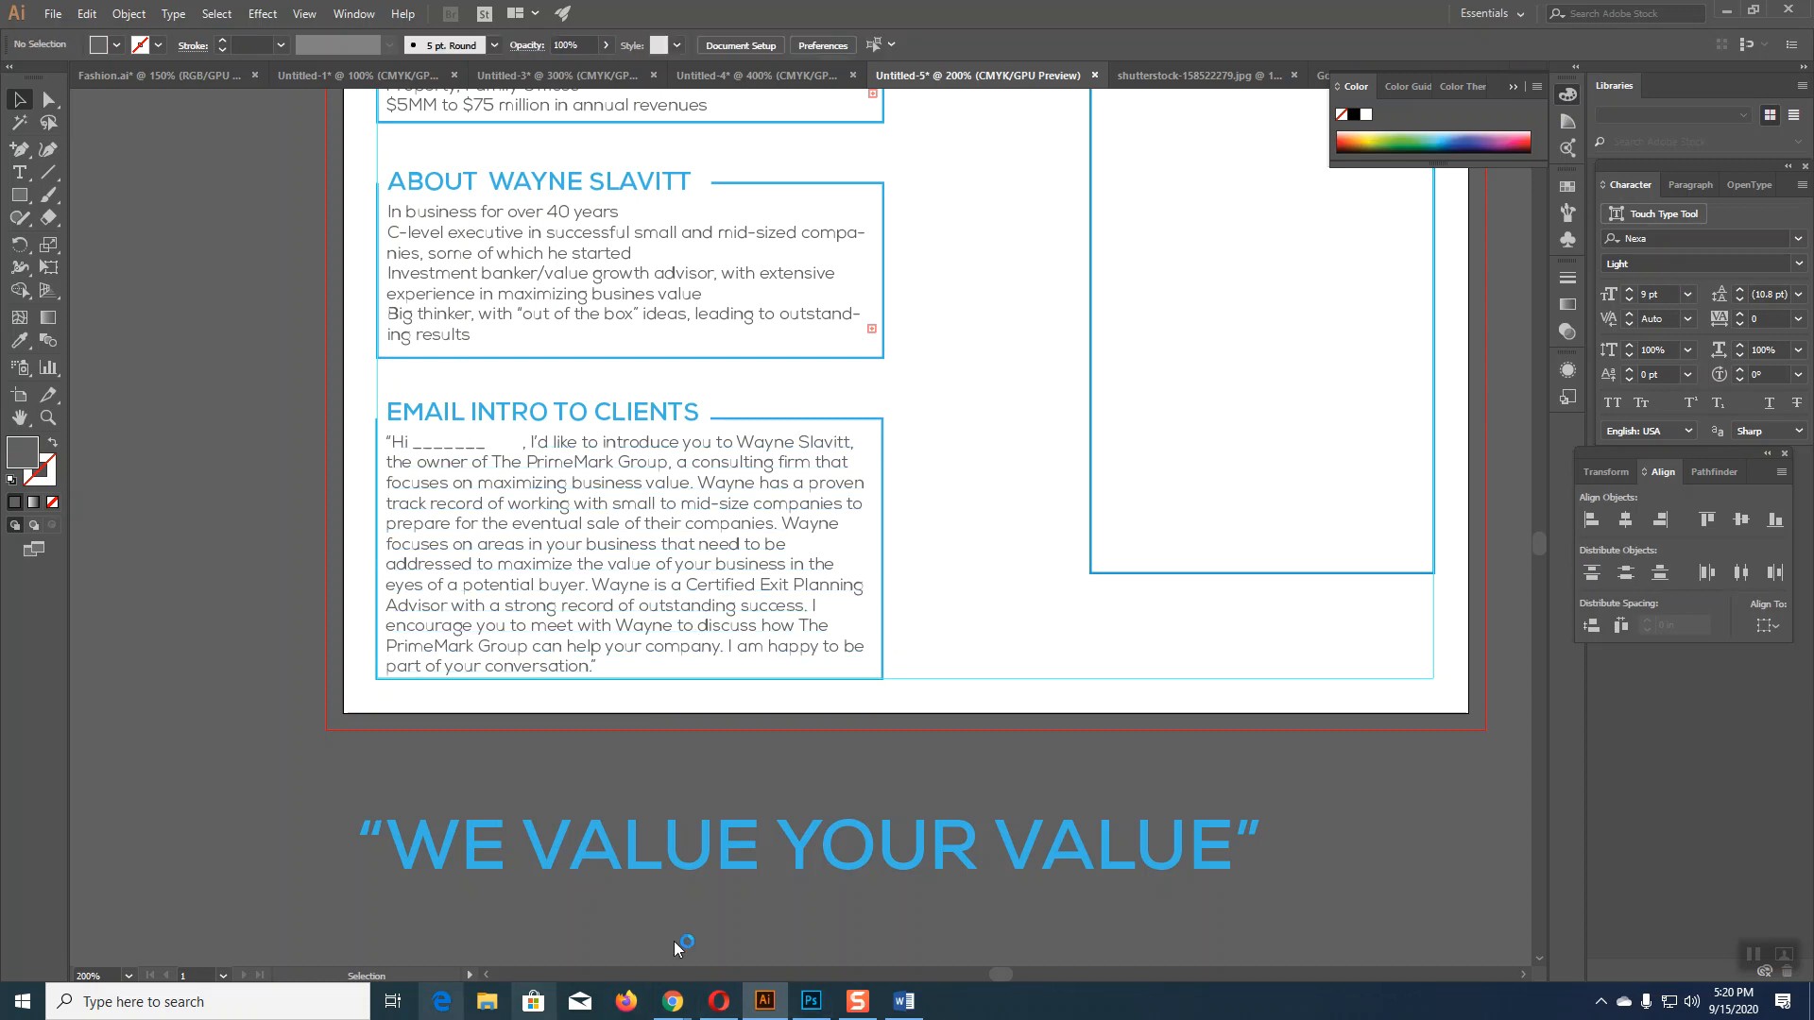
Step: Delete the empty right-hand frame and bring the WE VALUE YOUR VALUE slogan onto the page
scroll(1200, 723, up, 5)
scroll(1200, 723, down, 2)
drag(1131, 288, 1215, 389)
key(Delete)
scroll(1147, 692, down, 2)
scroll(1147, 700, down, 2)
drag(790, 820, 1065, 839)
drag(962, 903, 663, 993)
drag(802, 940, 1070, 355)
Step: Break the slogan into two lines, set it to 28 pt, and move it higher
click(19, 172)
click(857, 319)
click(1002, 331)
key(Return)
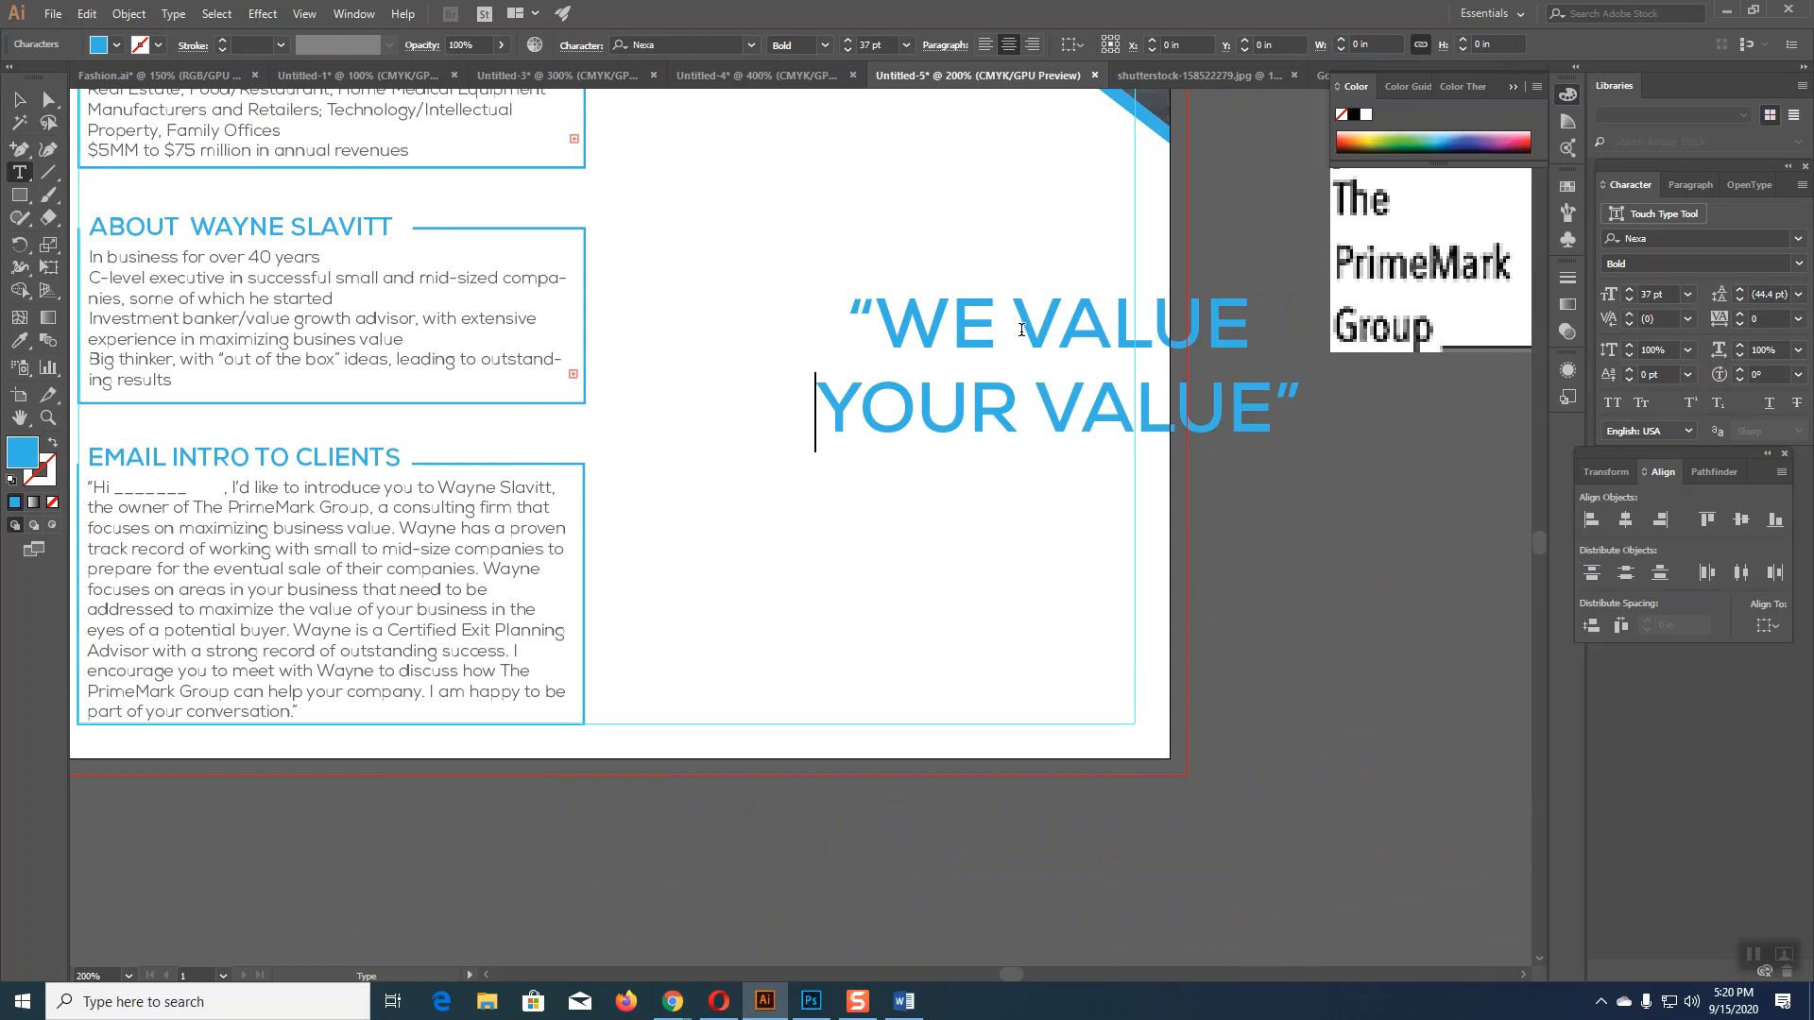
click(19, 98)
drag(1032, 449, 842, 262)
drag(892, 358, 868, 692)
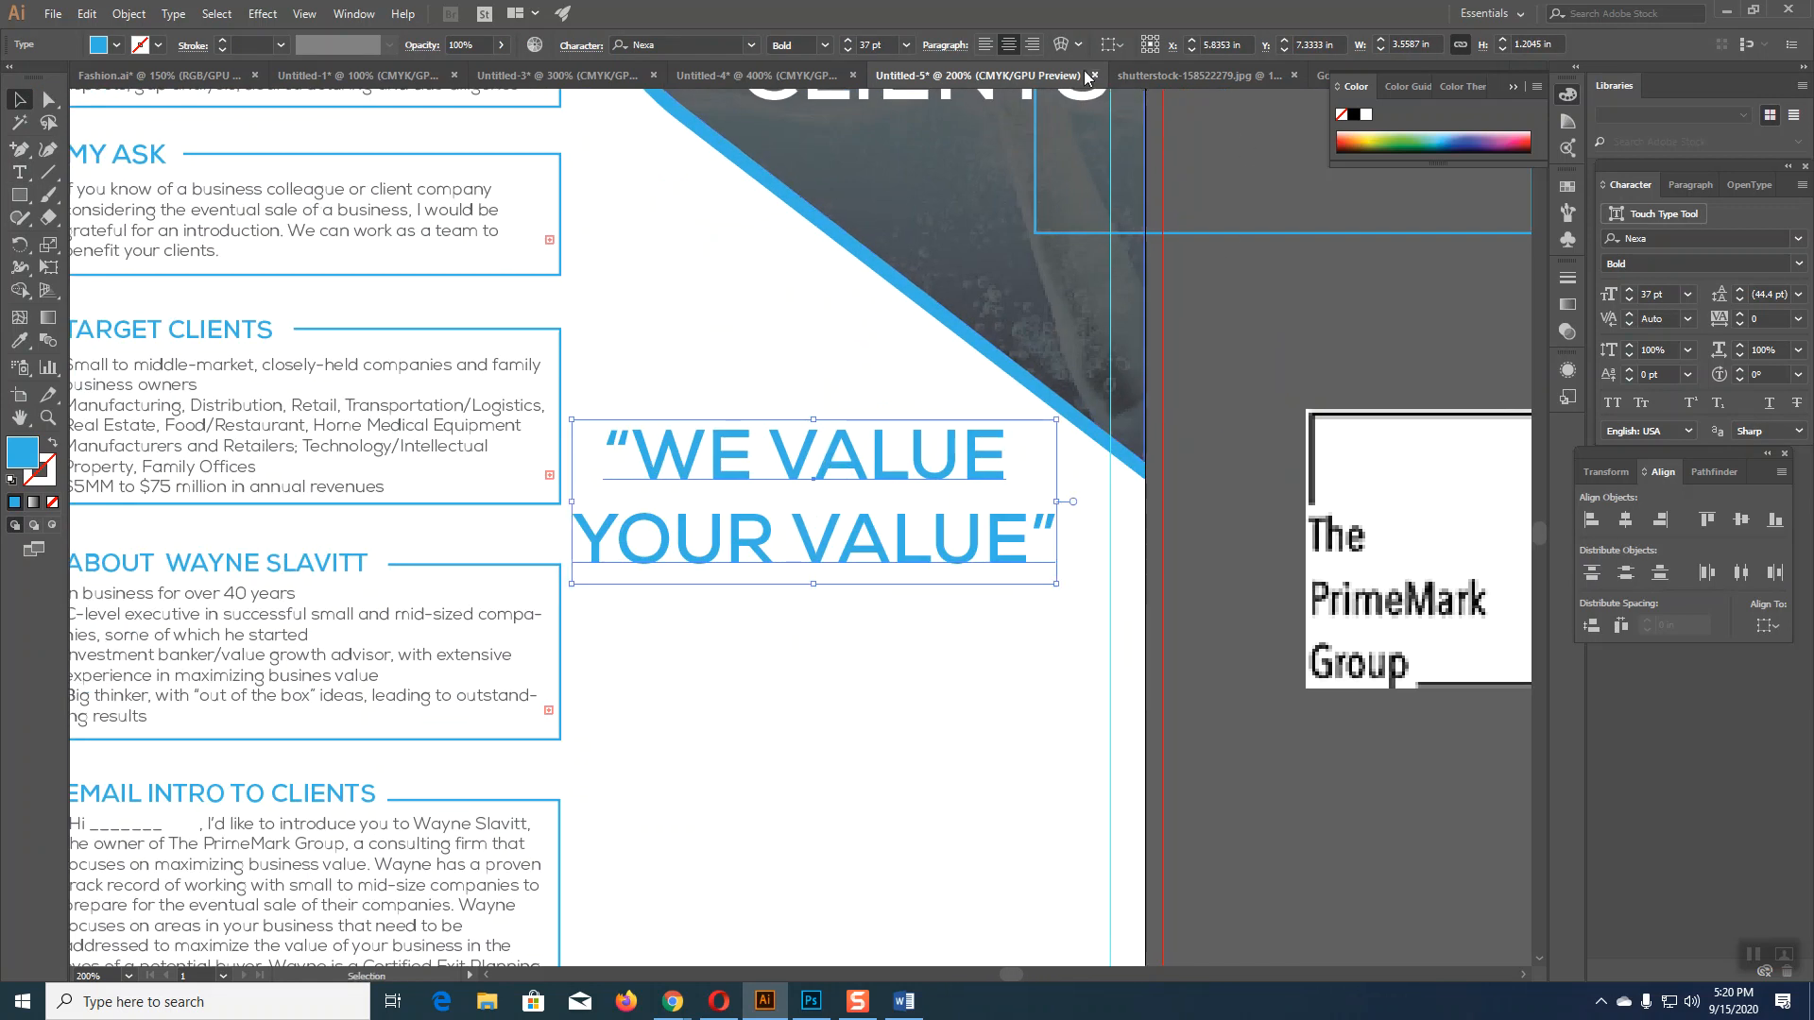
click(847, 49)
click(848, 49)
drag(847, 472, 881, 615)
Step: Place the slogan beside the diagonal photo with the PrimeMark logo below it
drag(1340, 537, 1092, 435)
drag(868, 607, 788, 350)
drag(1105, 485, 836, 690)
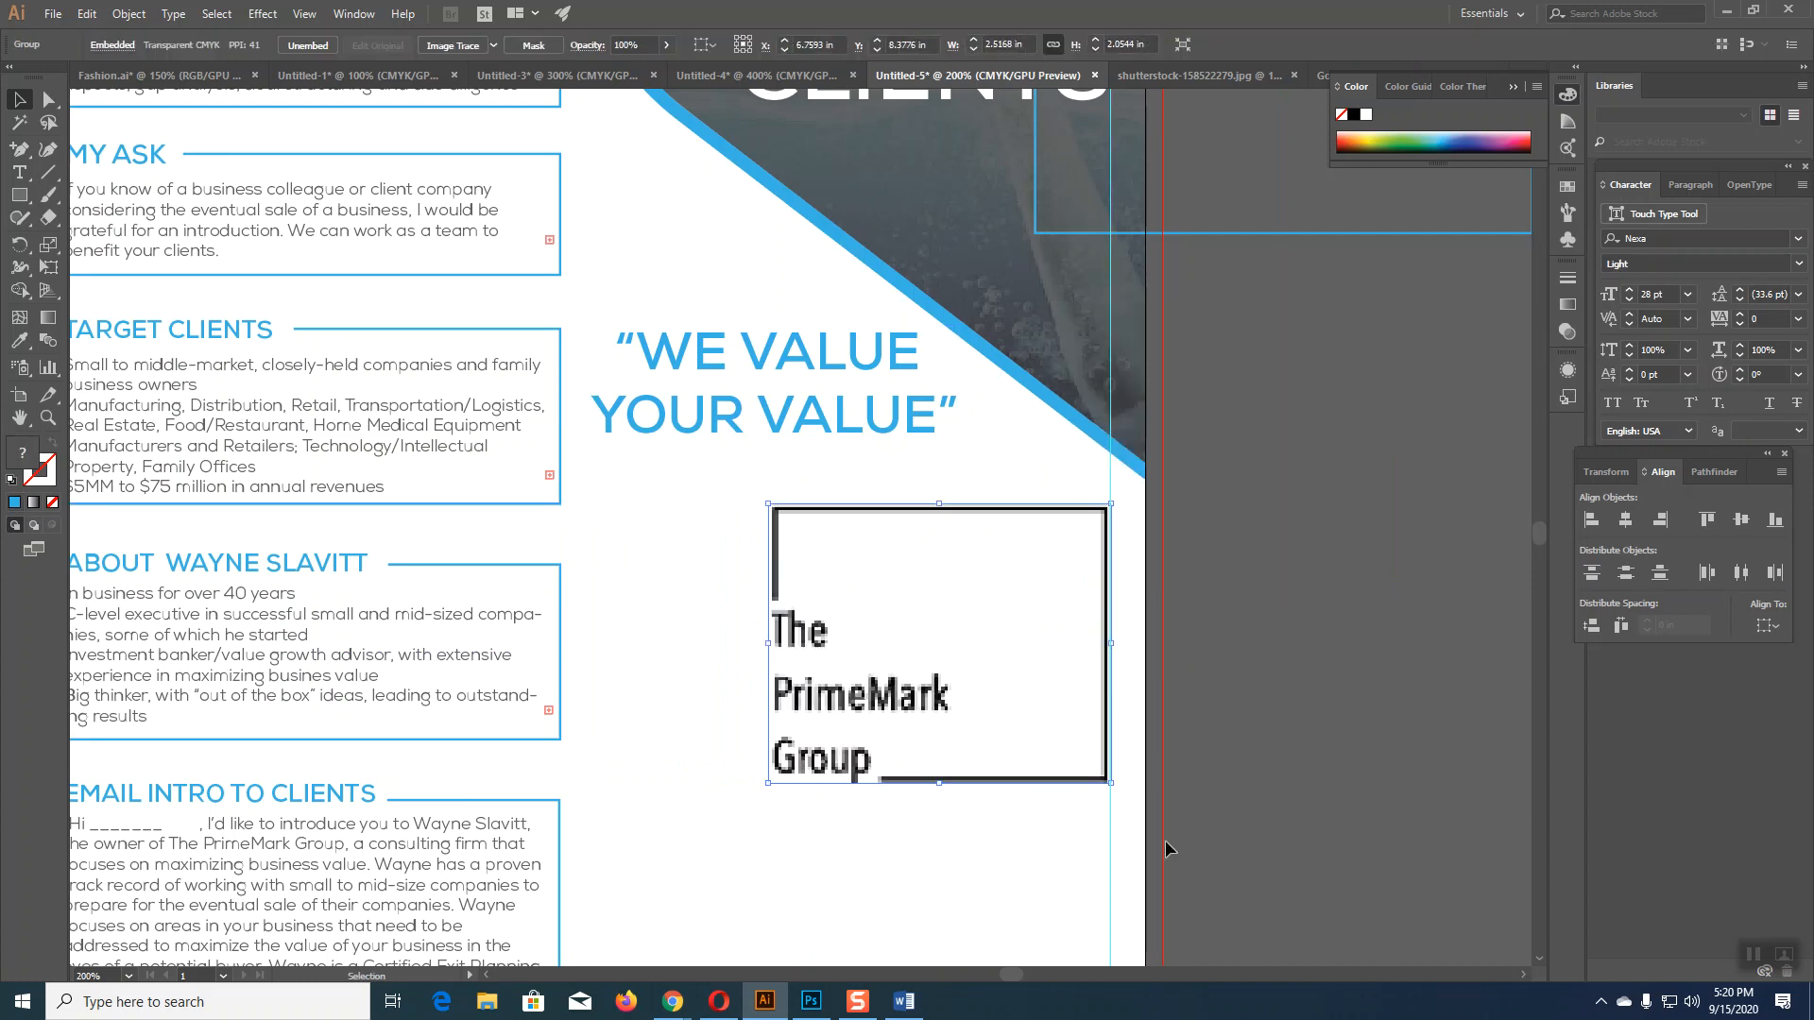
click(1319, 784)
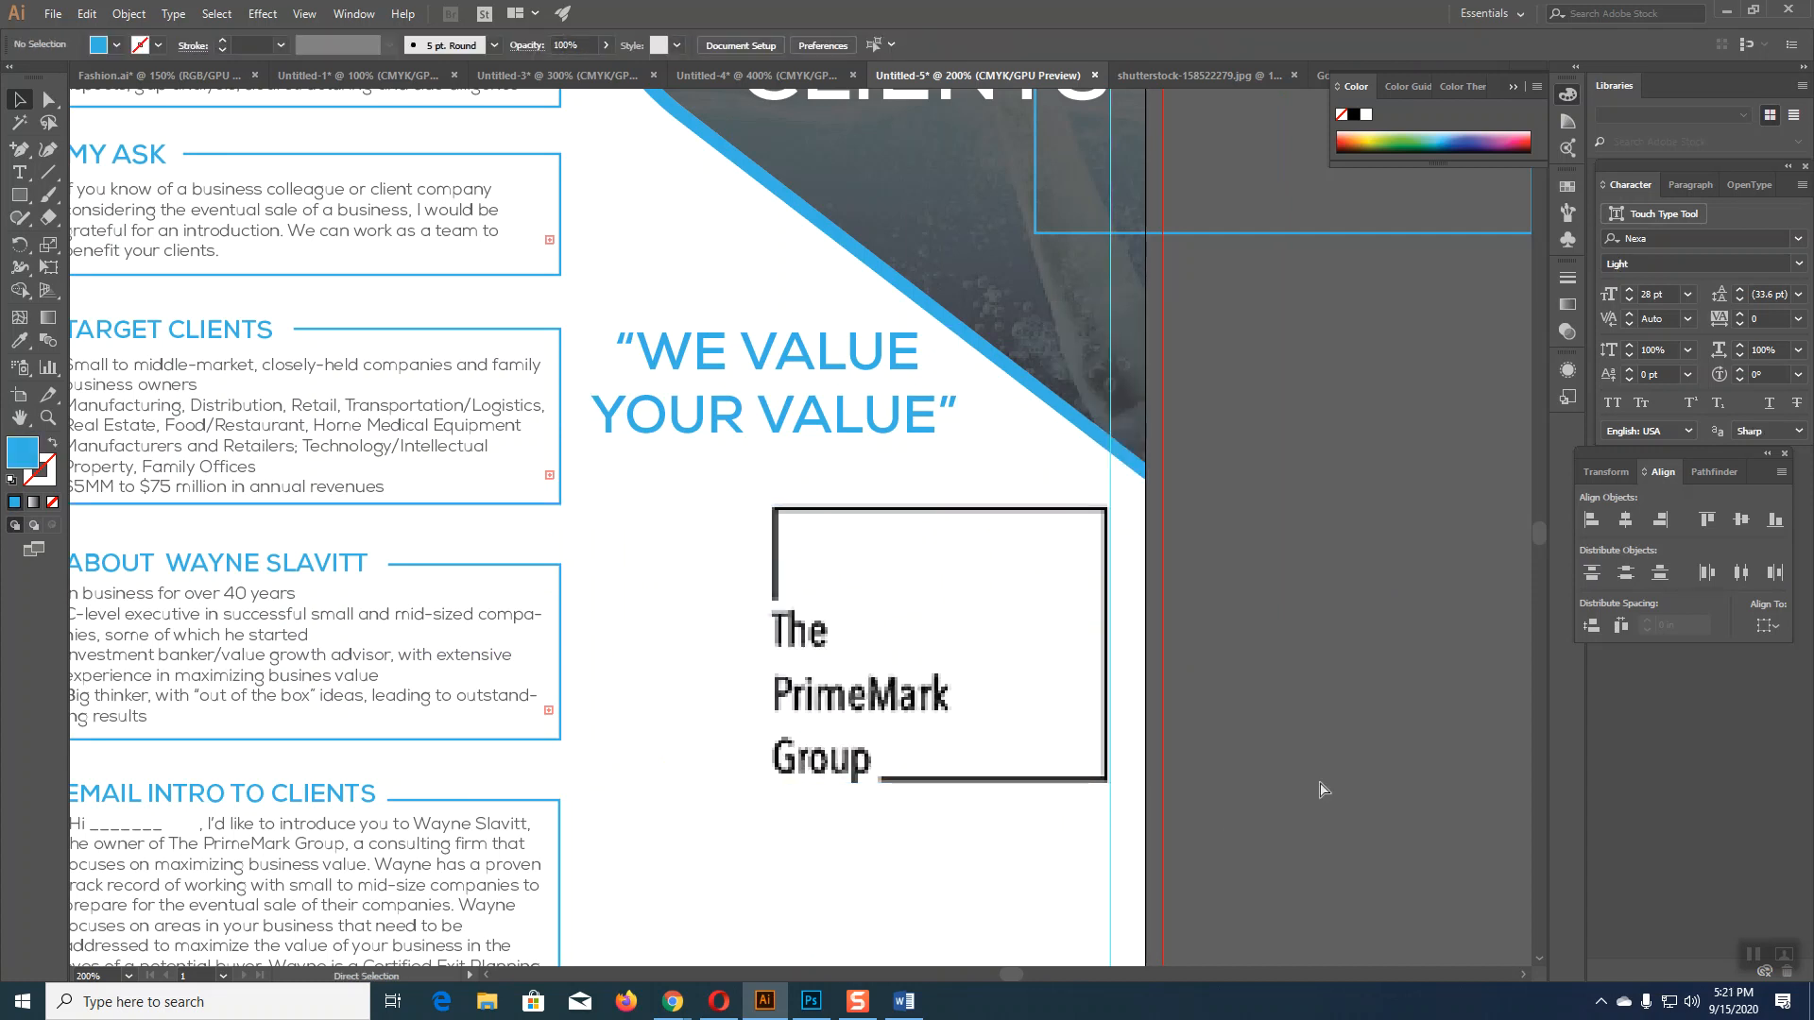
Step: Nudge the PrimeMark logo slightly higher, just beneath the slogan
key(ctrl+0)
key(ctrl+1)
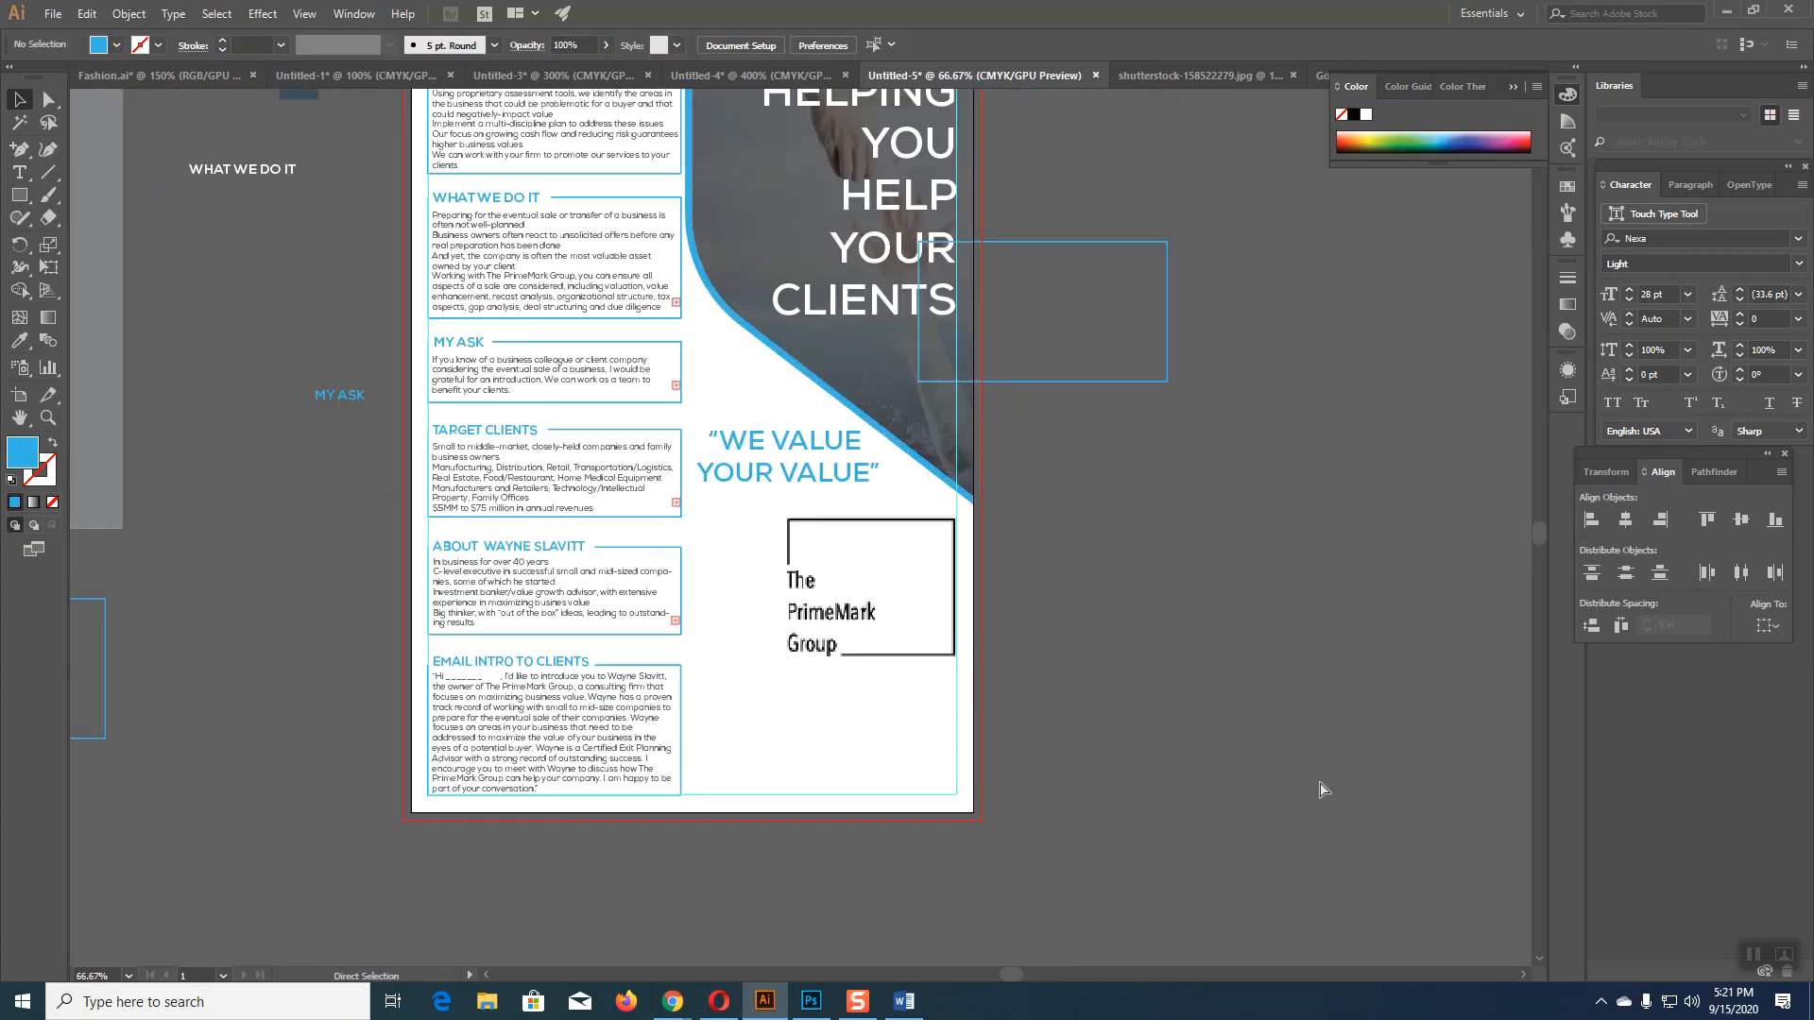
key(ctrl+0)
key(ctrl+1)
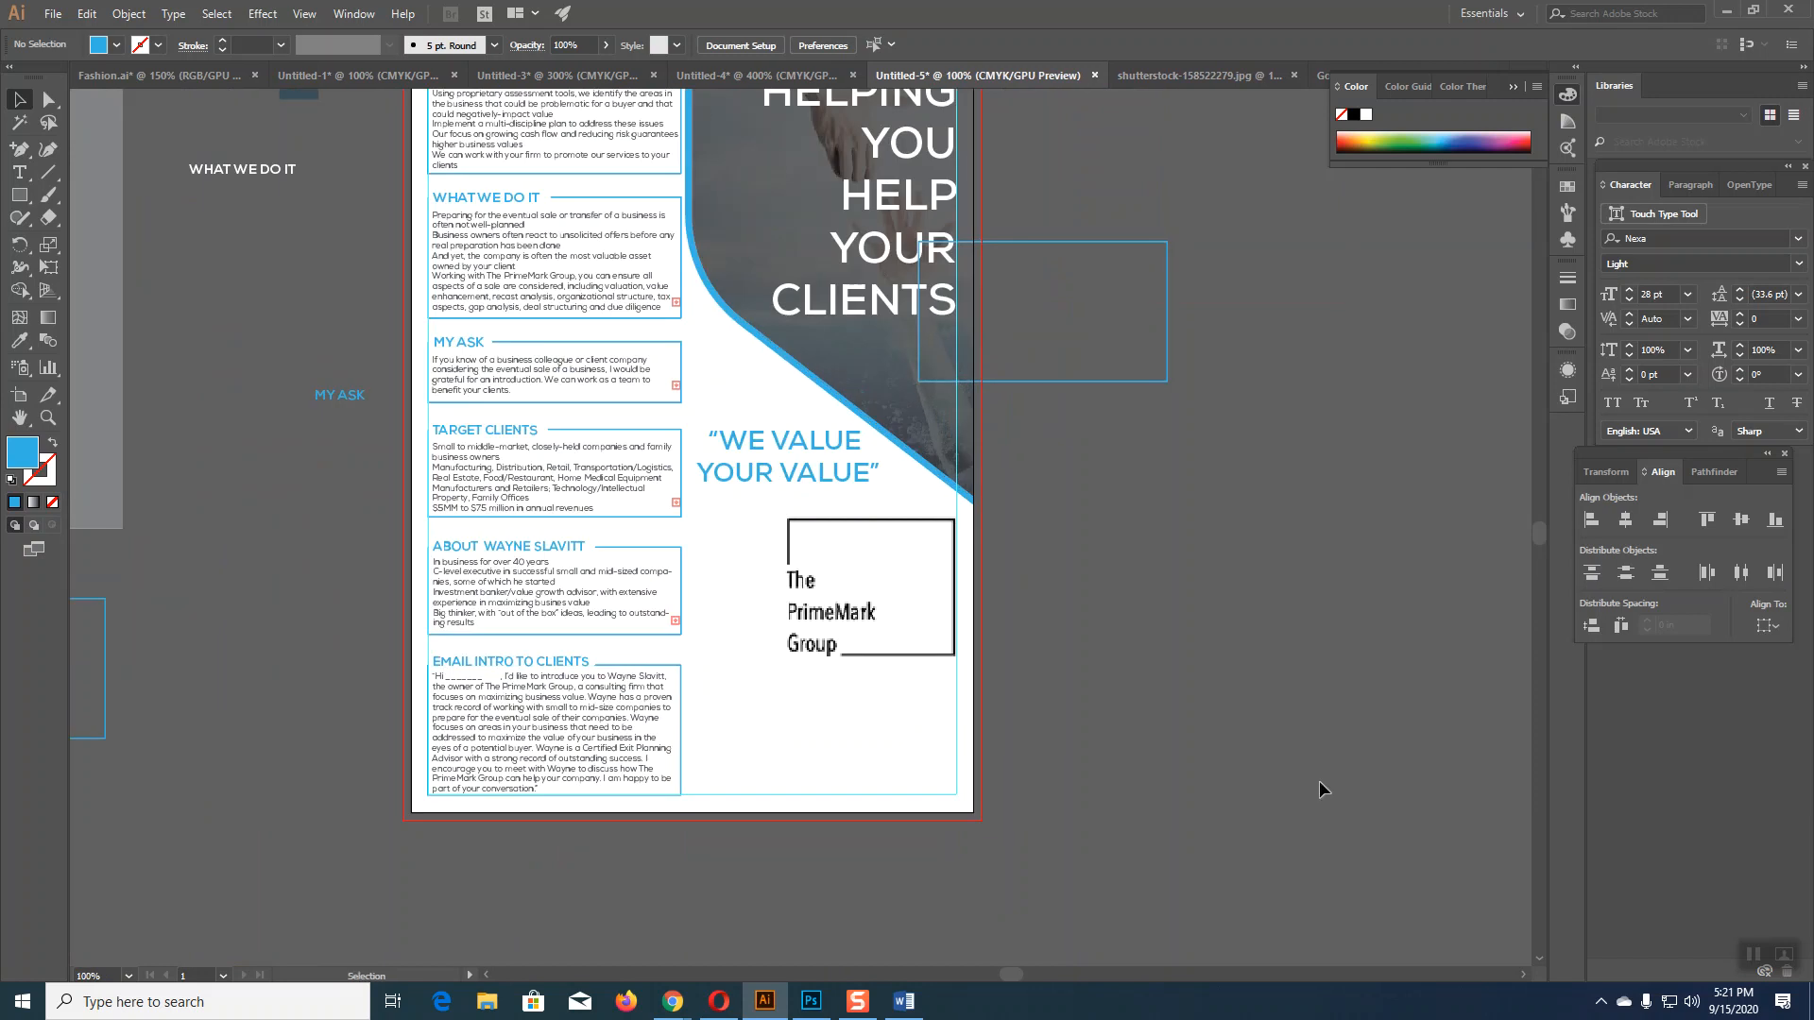
click(869, 547)
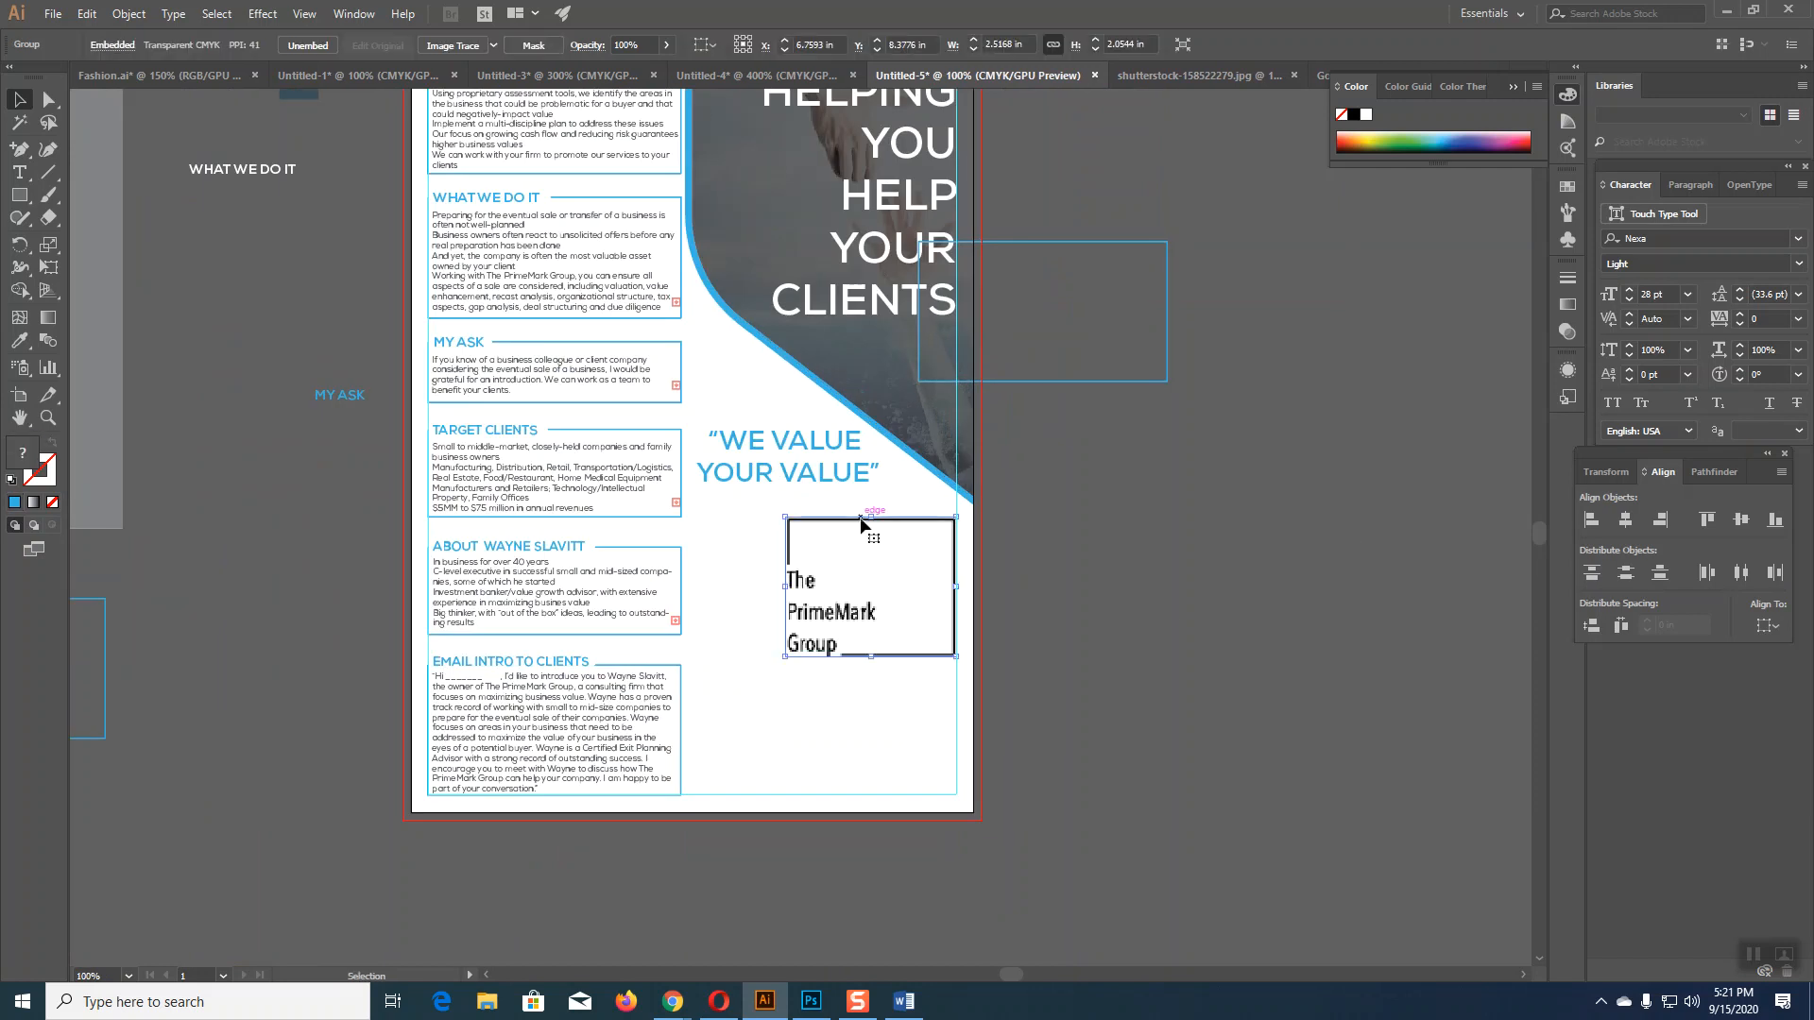
click(1091, 645)
mouse_move(832, 590)
mouse_down()
mouse_move(814, 561)
mouse_move(830, 564)
mouse_up()
click(1142, 646)
Step: Draw a rectangle over the page's lower-right corner and lower its top edge slightly
scroll(1143, 643, up, 3)
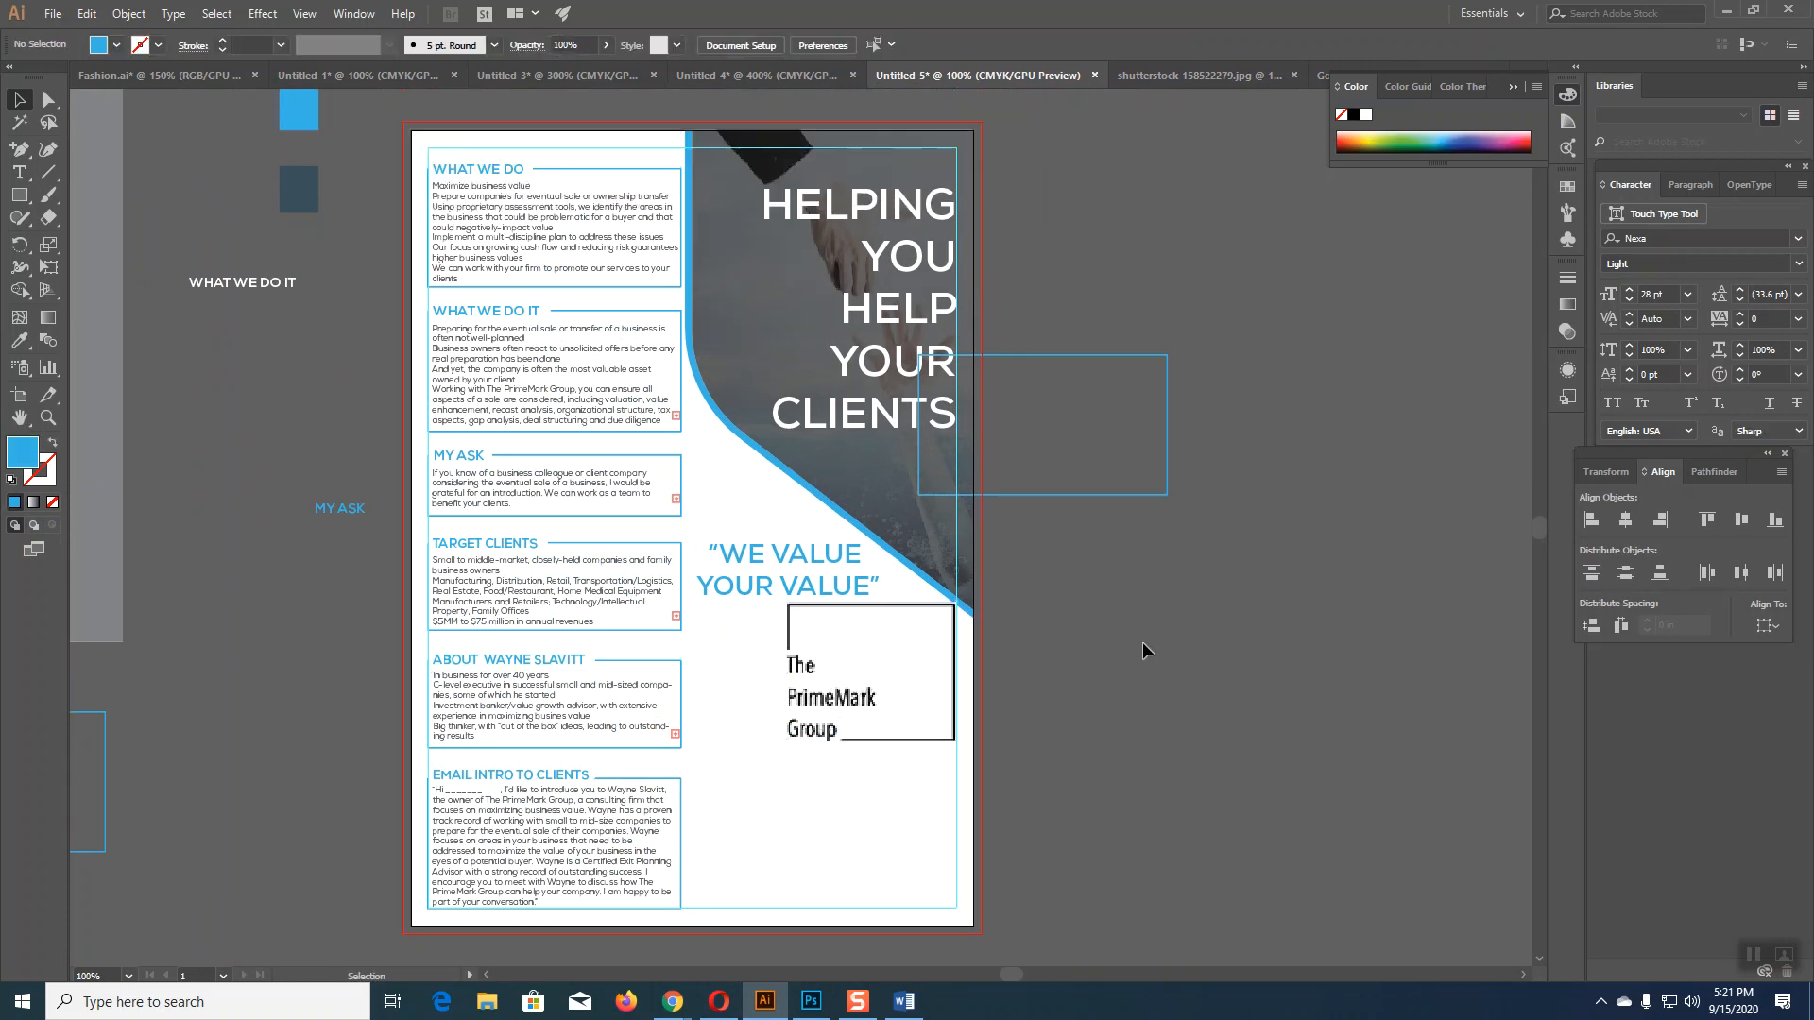
scroll(1142, 645, down, 4)
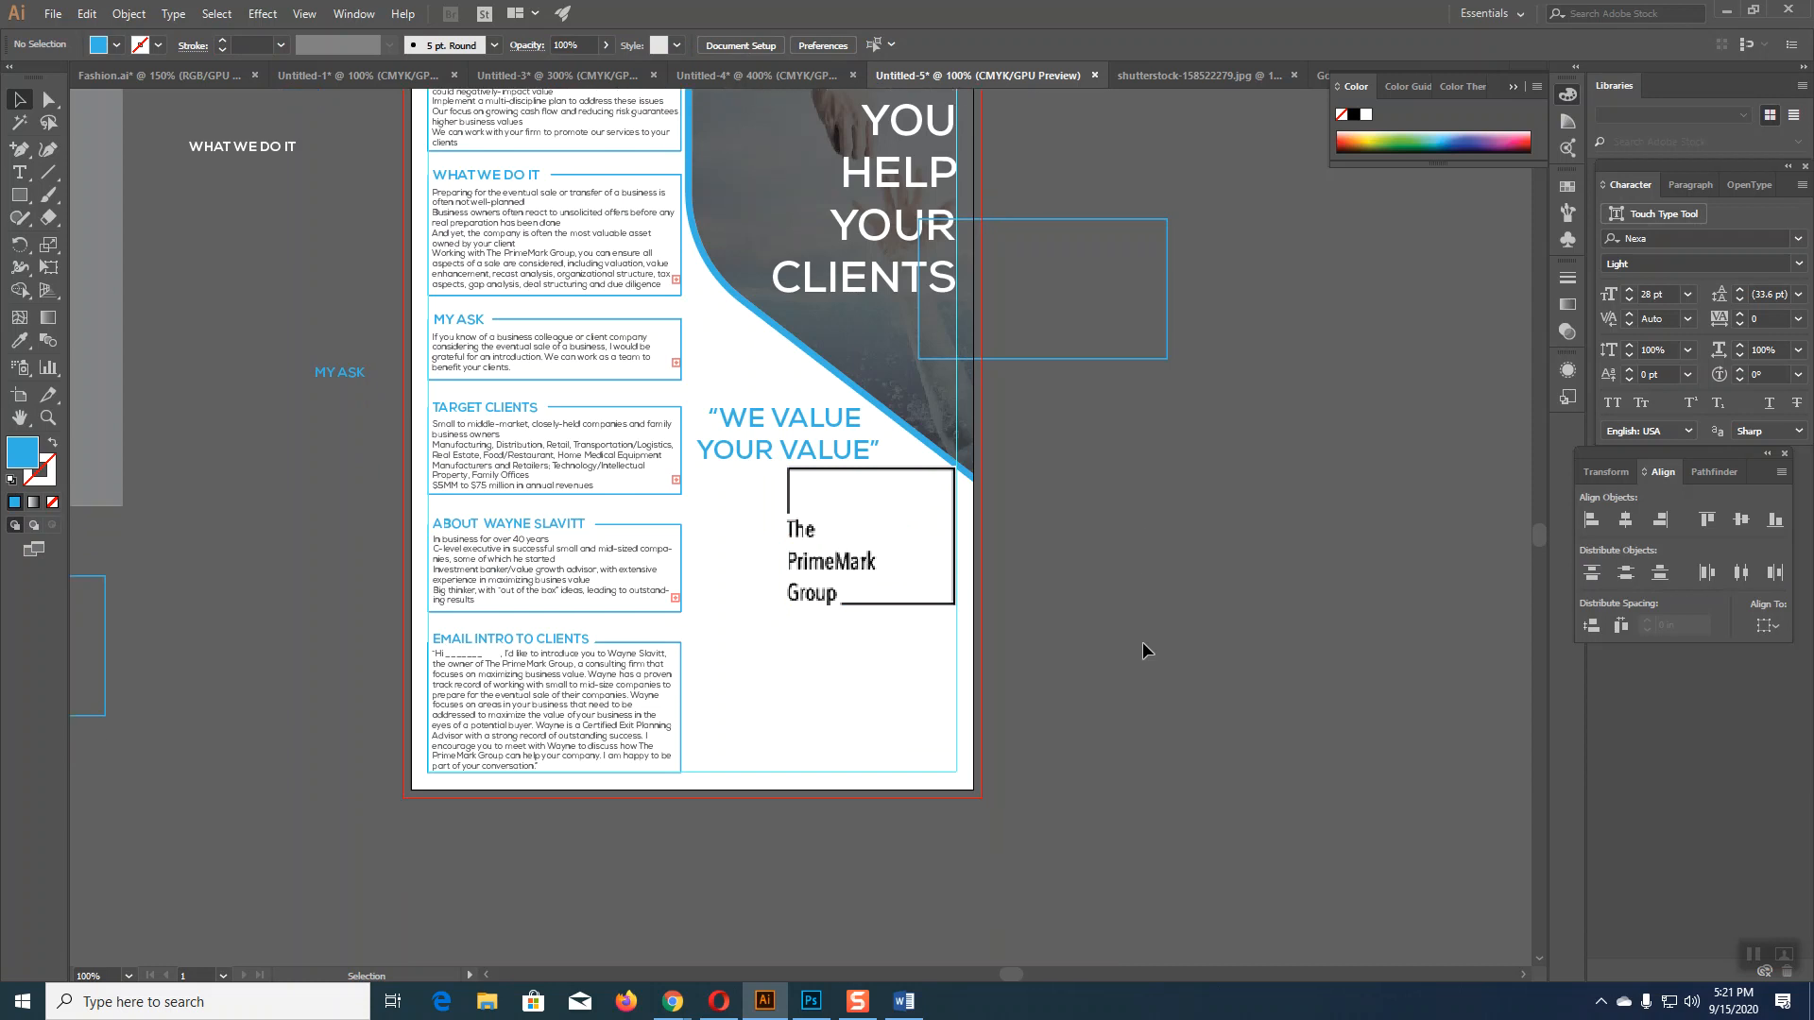
drag(20, 206, 57, 191)
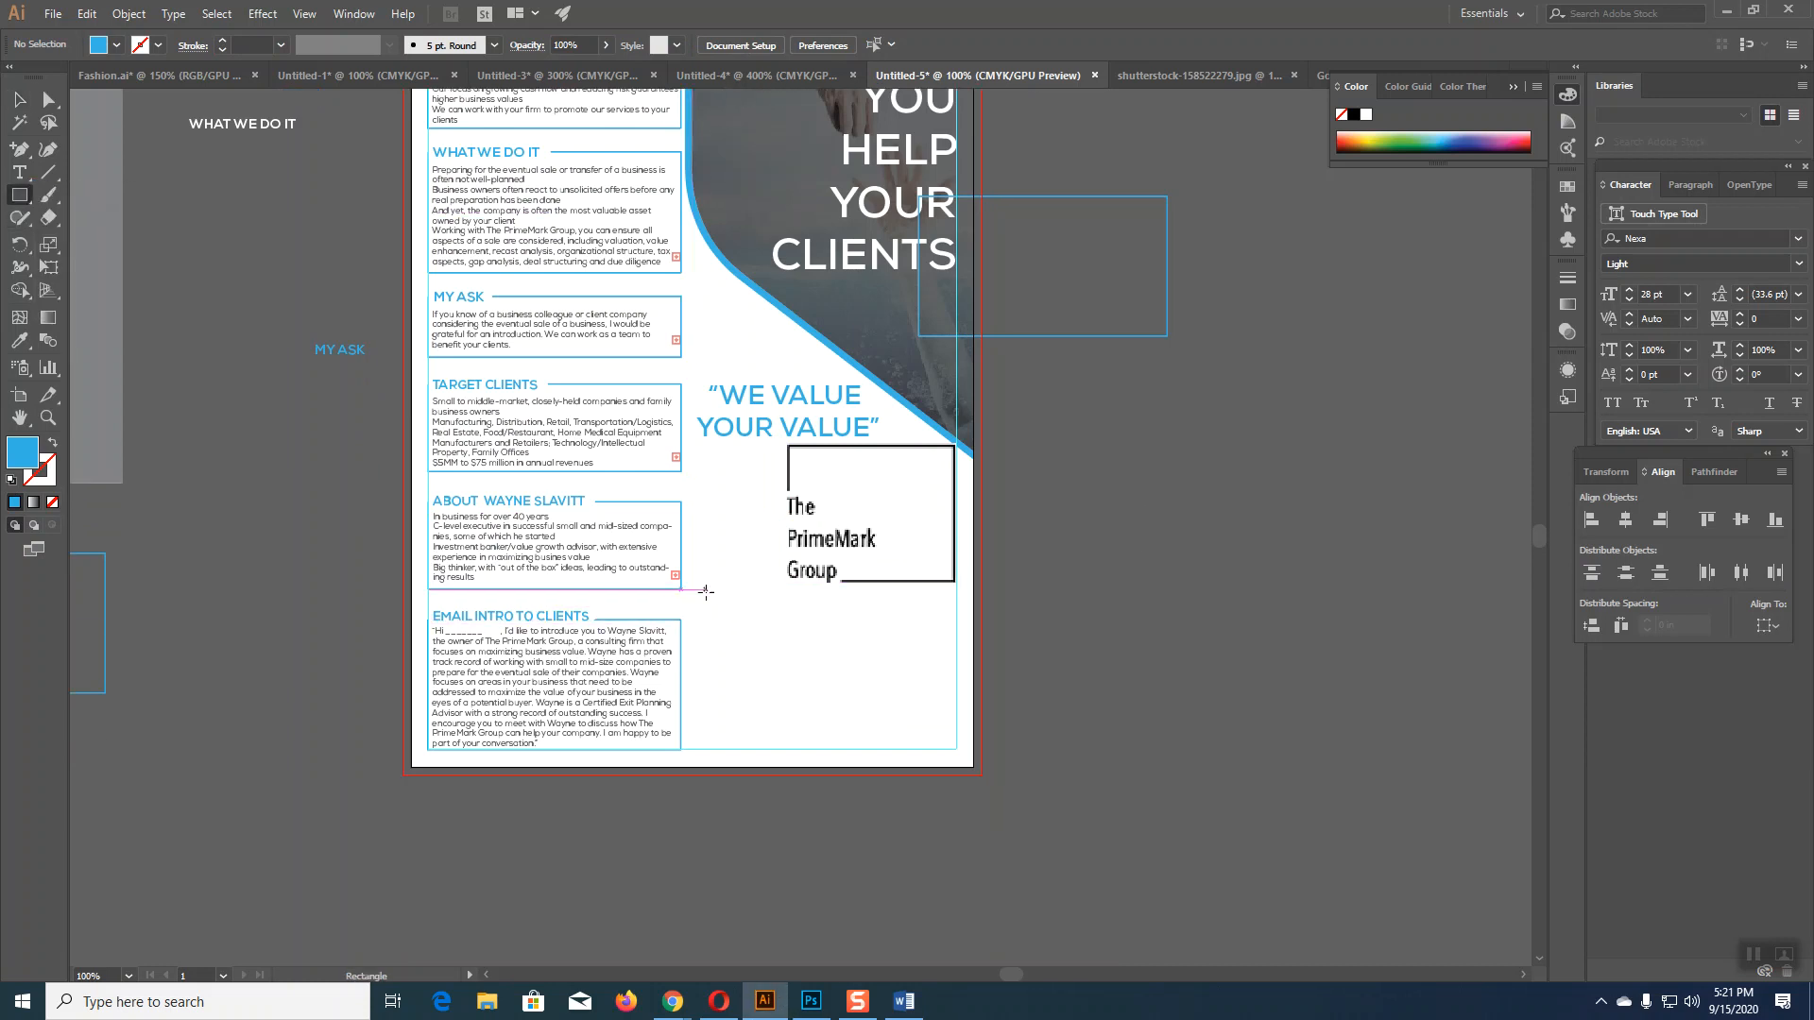
drag(705, 591, 974, 768)
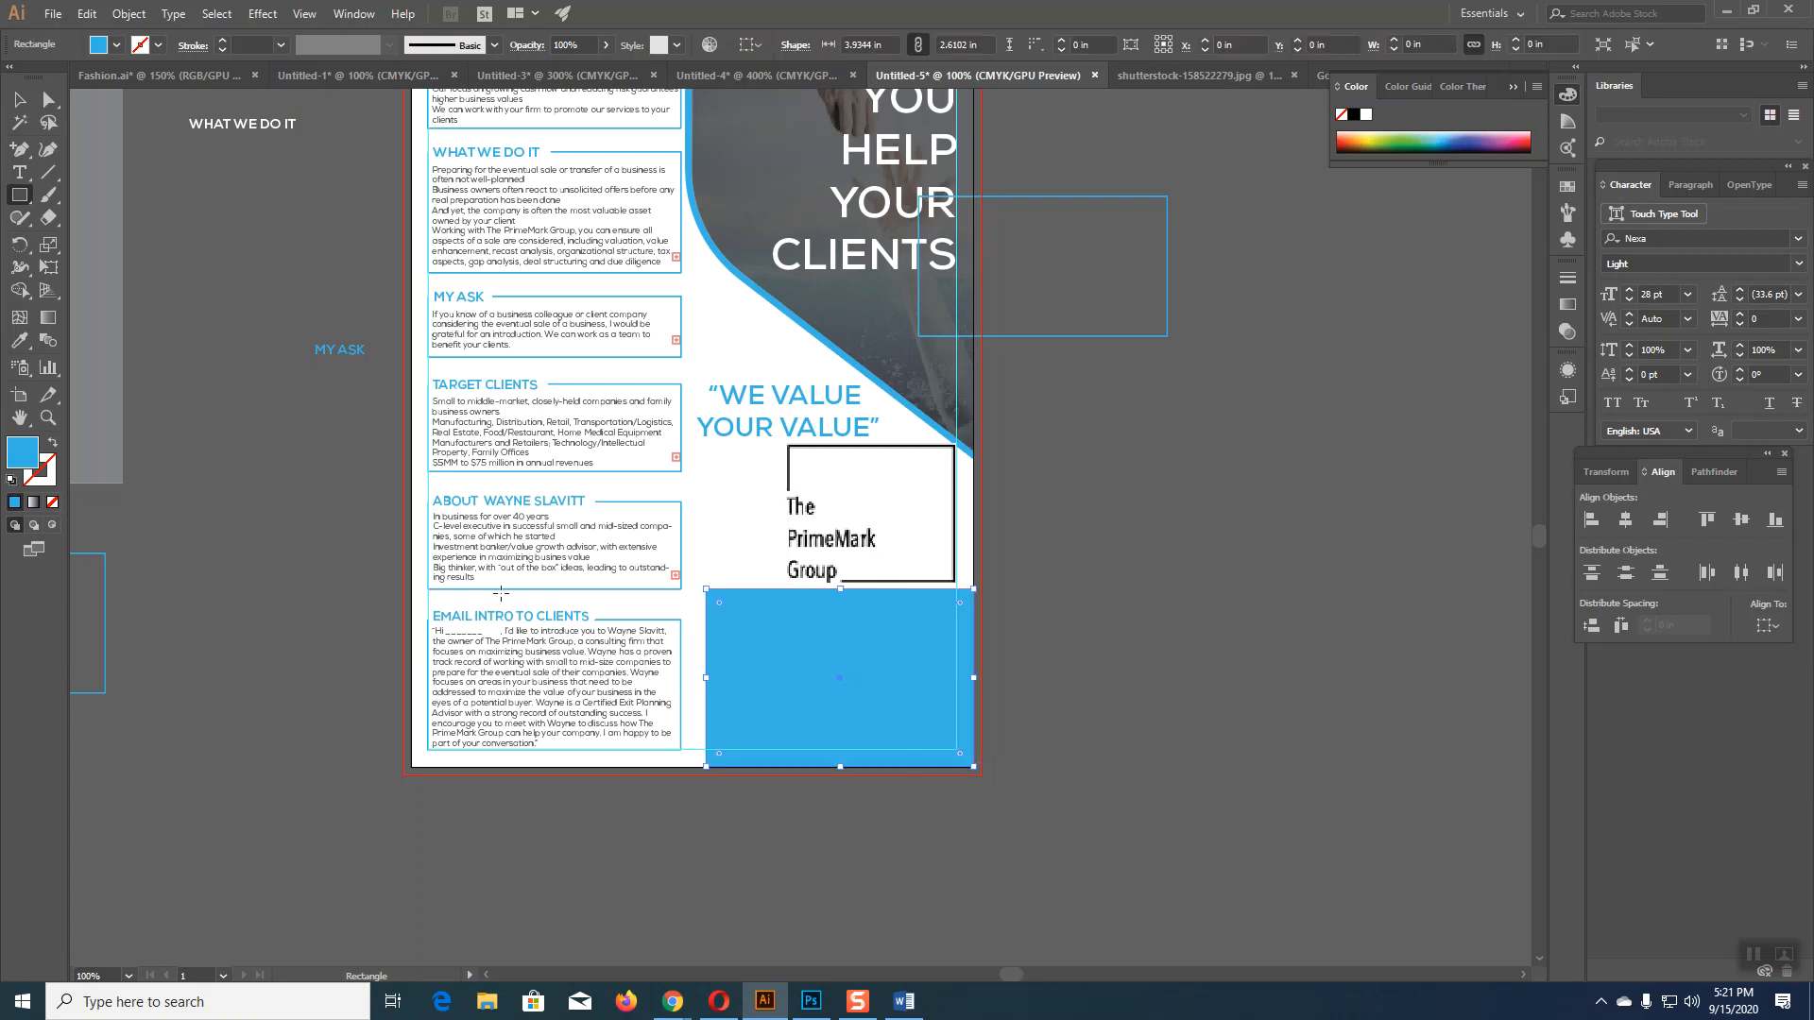
click(20, 100)
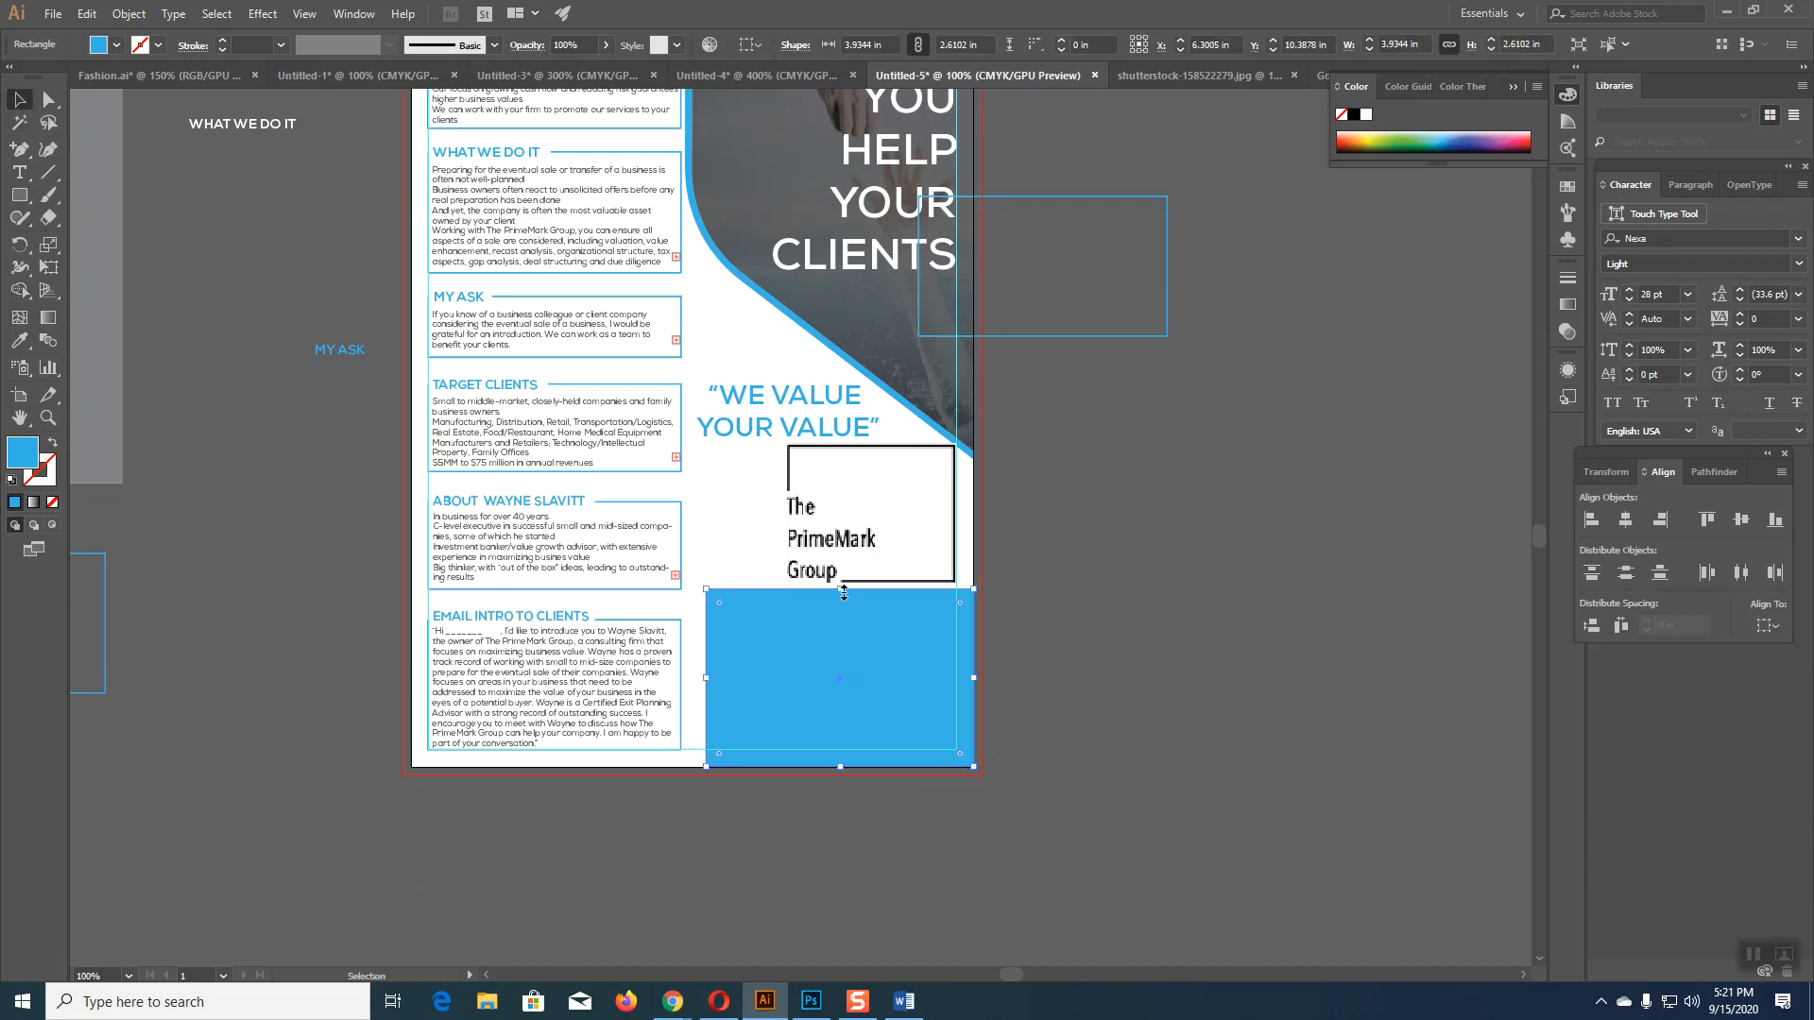
drag(844, 592, 846, 620)
click(1074, 639)
Step: Review the blue rectangle, then check the flyer text draft in Word and return
scroll(1074, 639, down, 2)
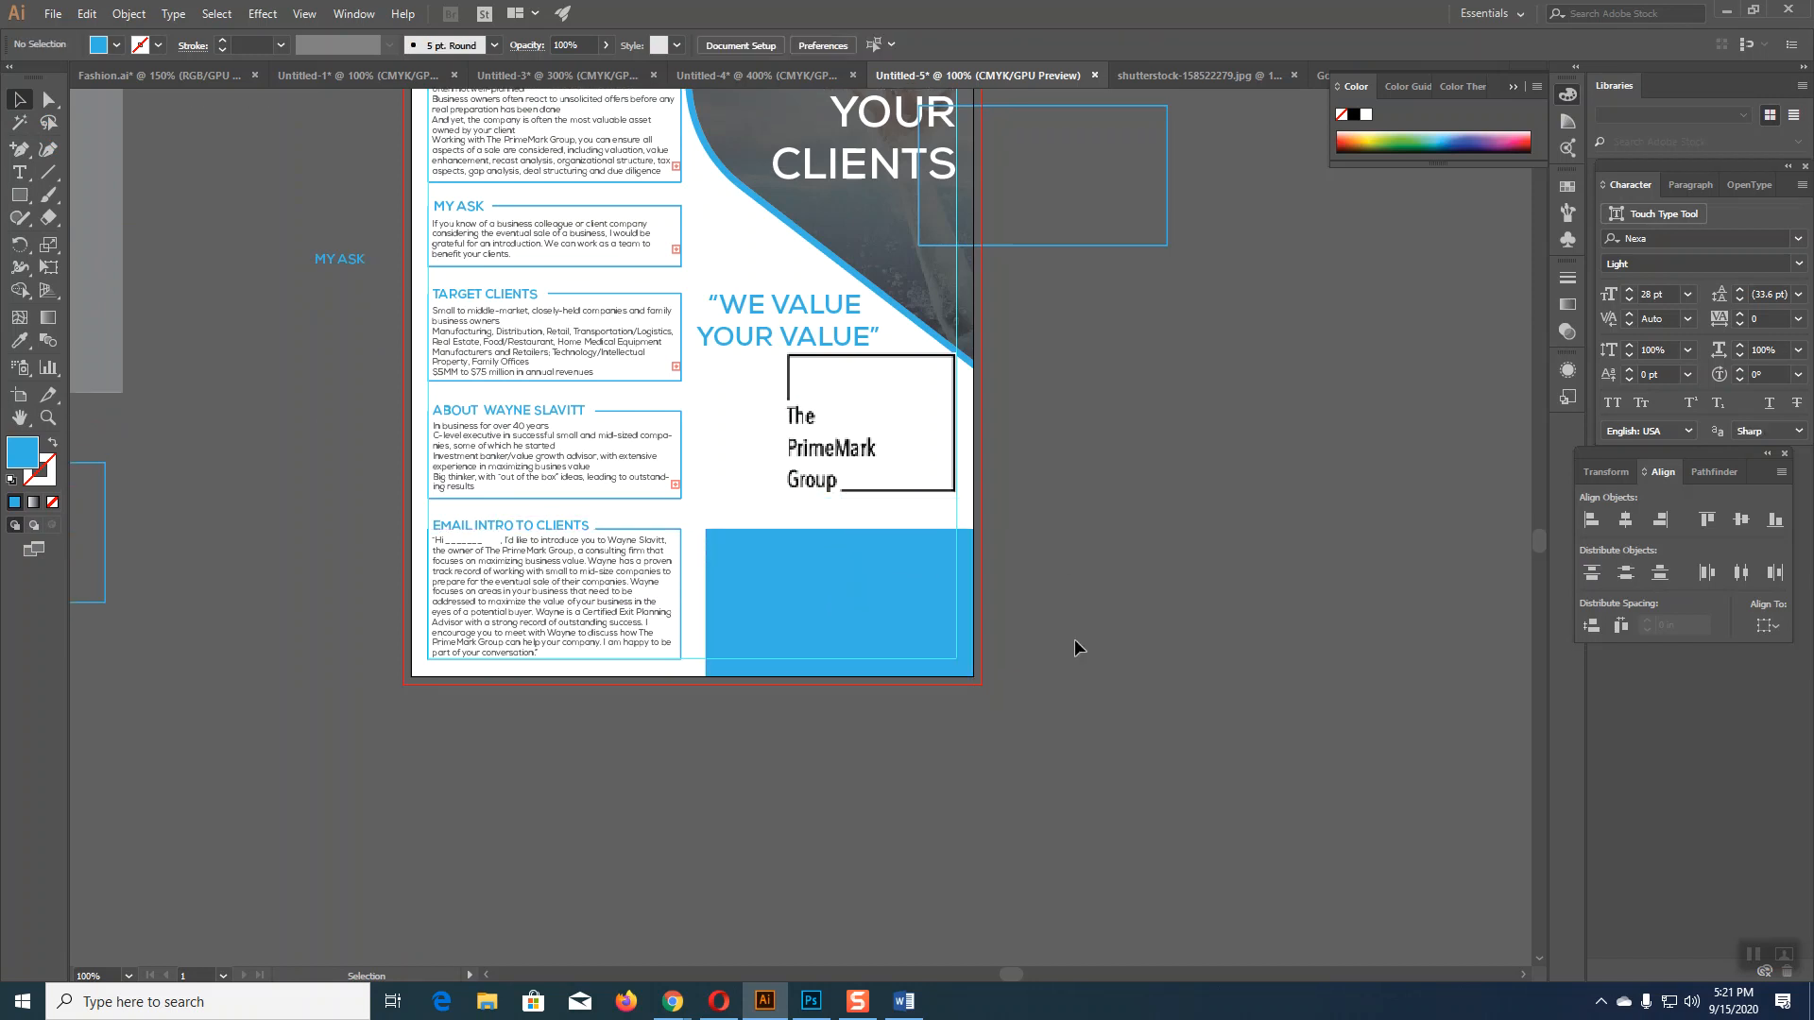
scroll(1072, 636, up, 2)
click(832, 611)
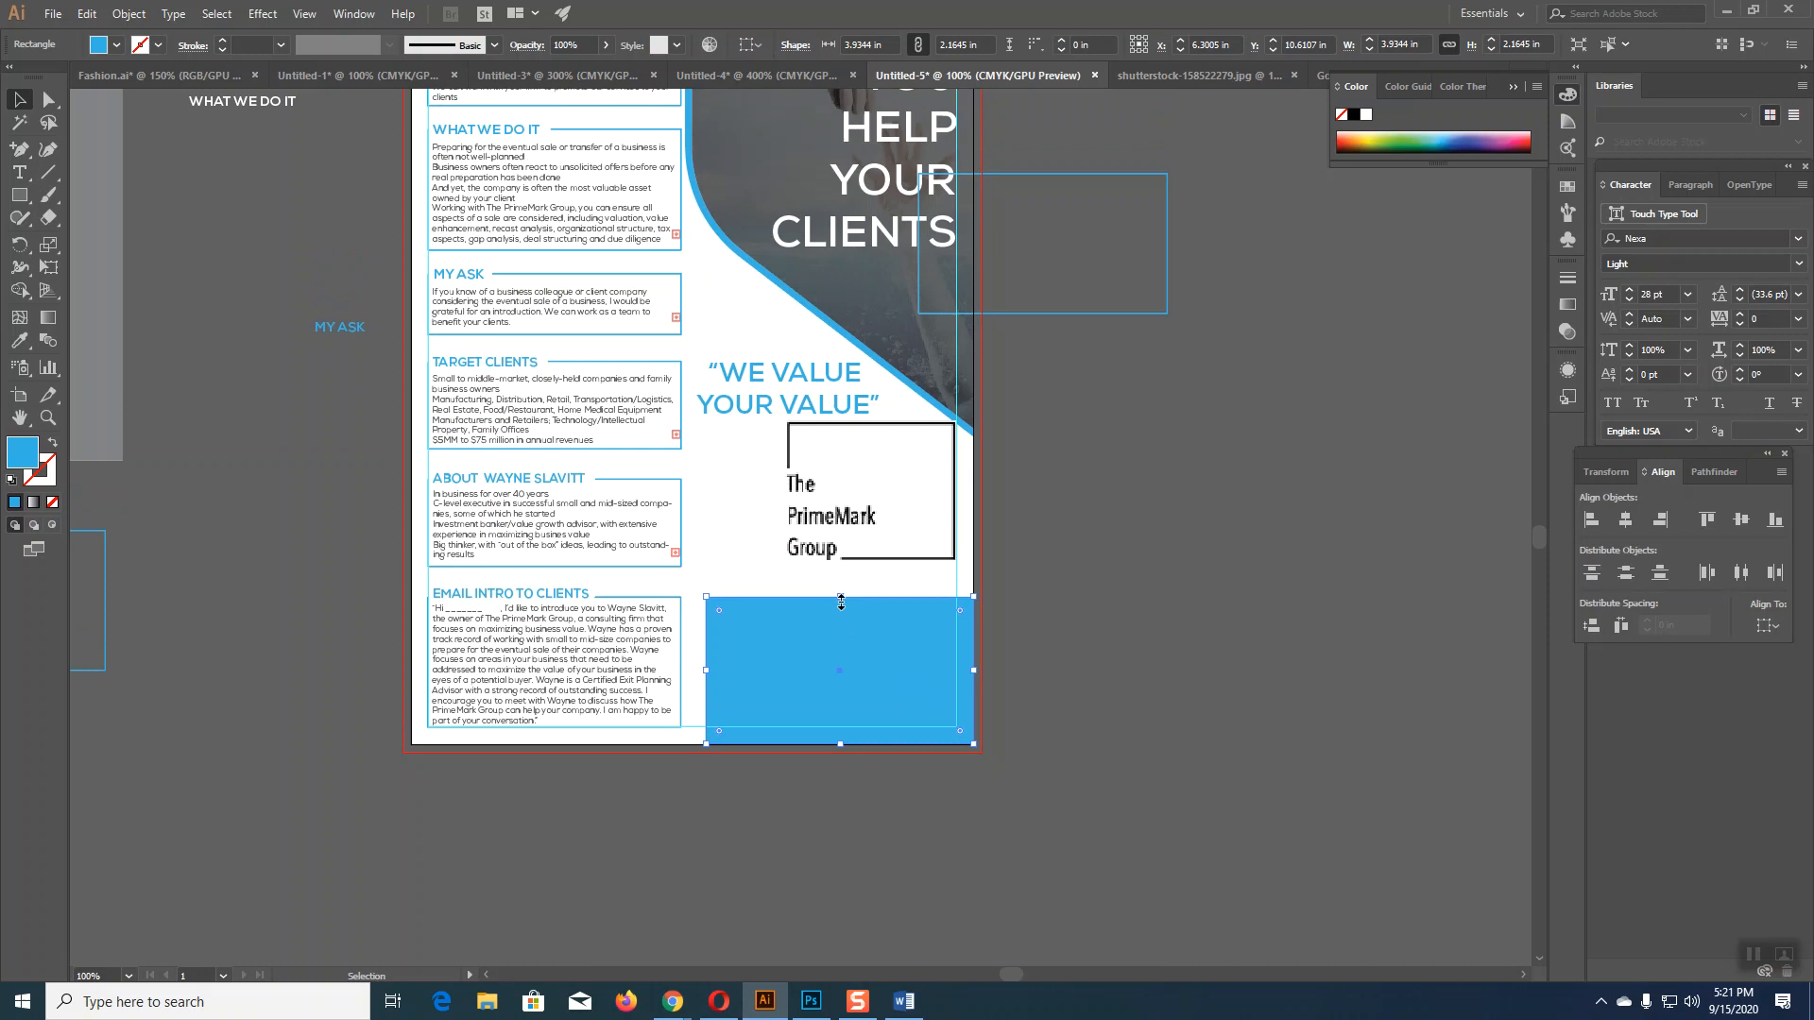
click(1091, 605)
scroll(1144, 639, down, 1)
click(905, 1002)
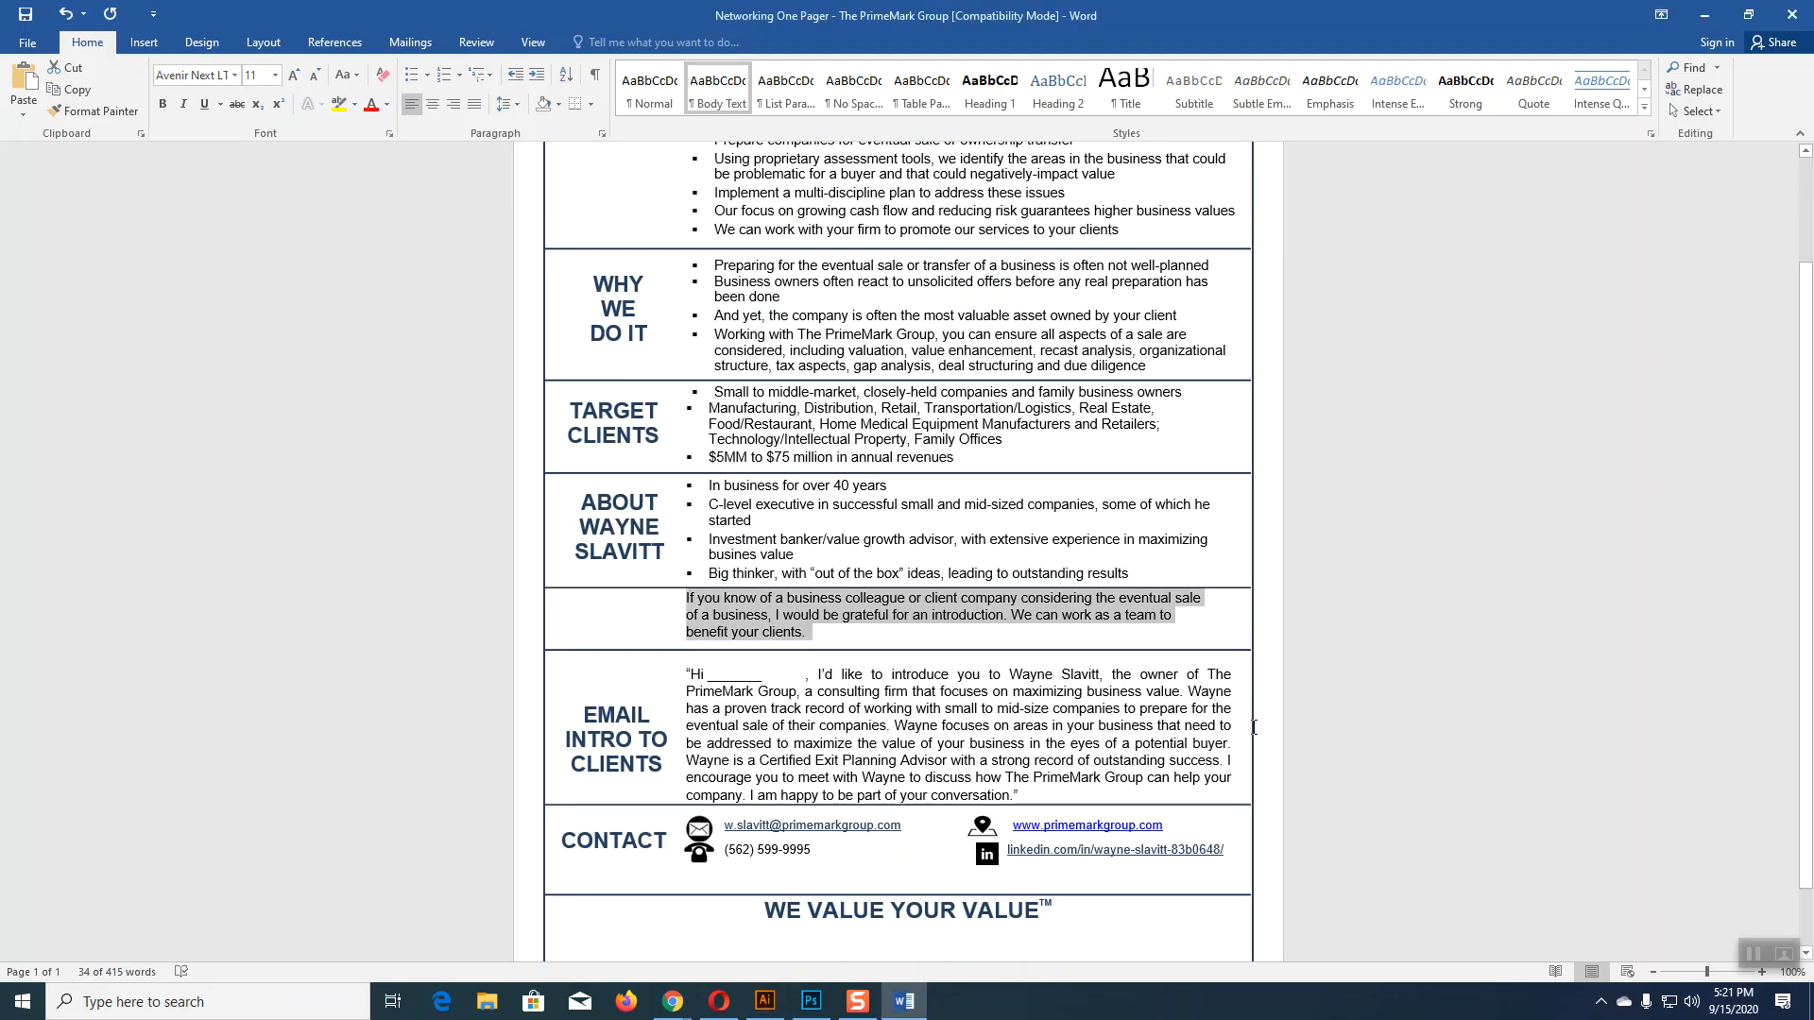
scroll(872, 737, down, 2)
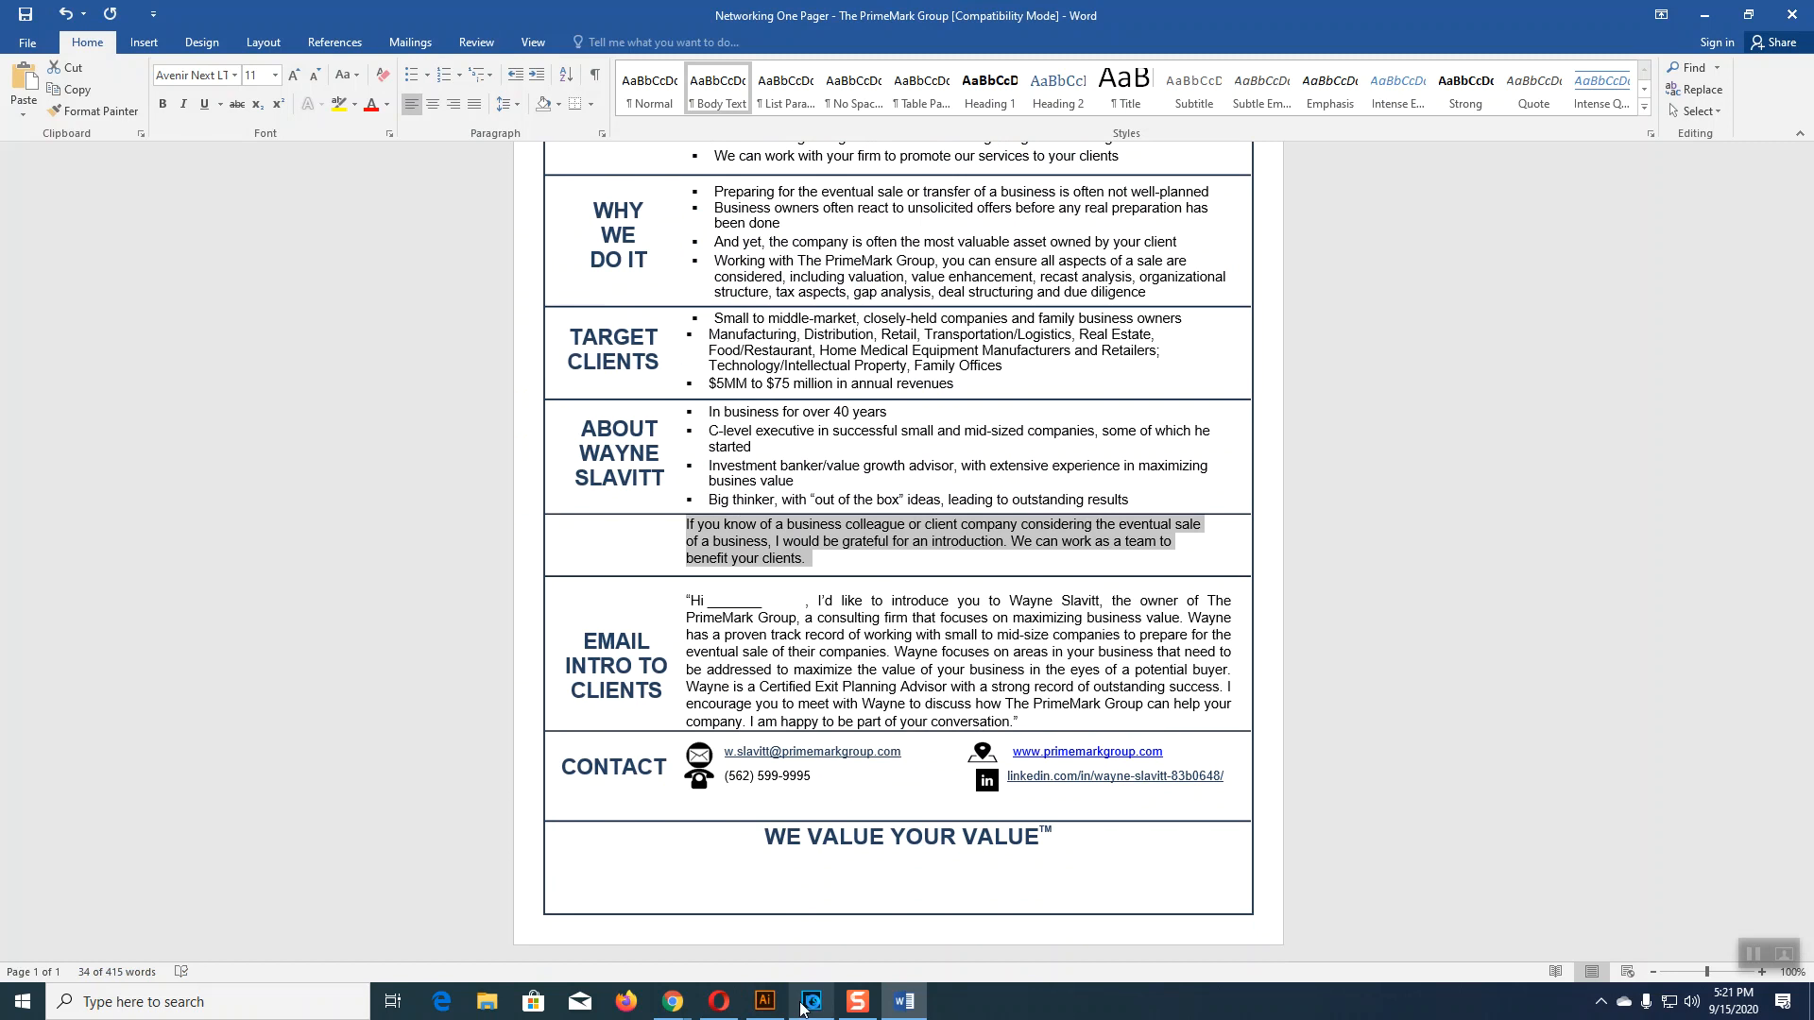
click(766, 1002)
Step: Add a CONTACT US text line and give it the MY ASK heading style
key(t)
click(633, 811)
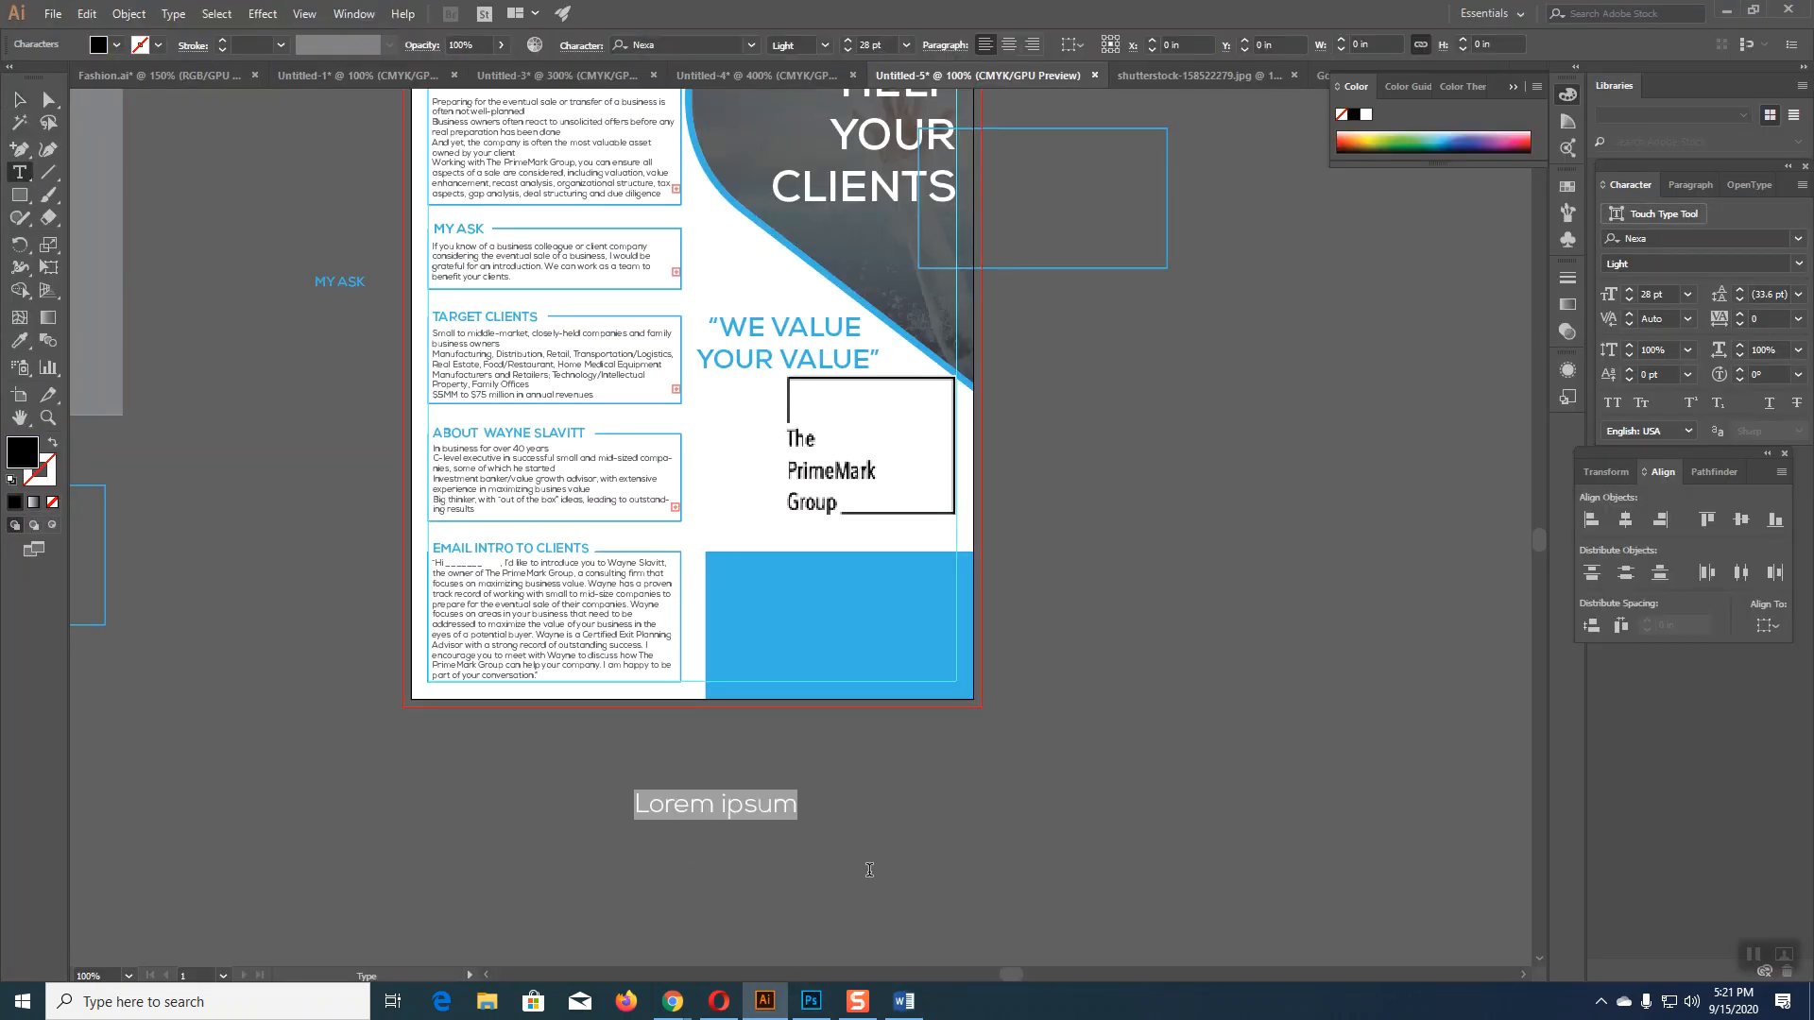
text(CONTACT US)
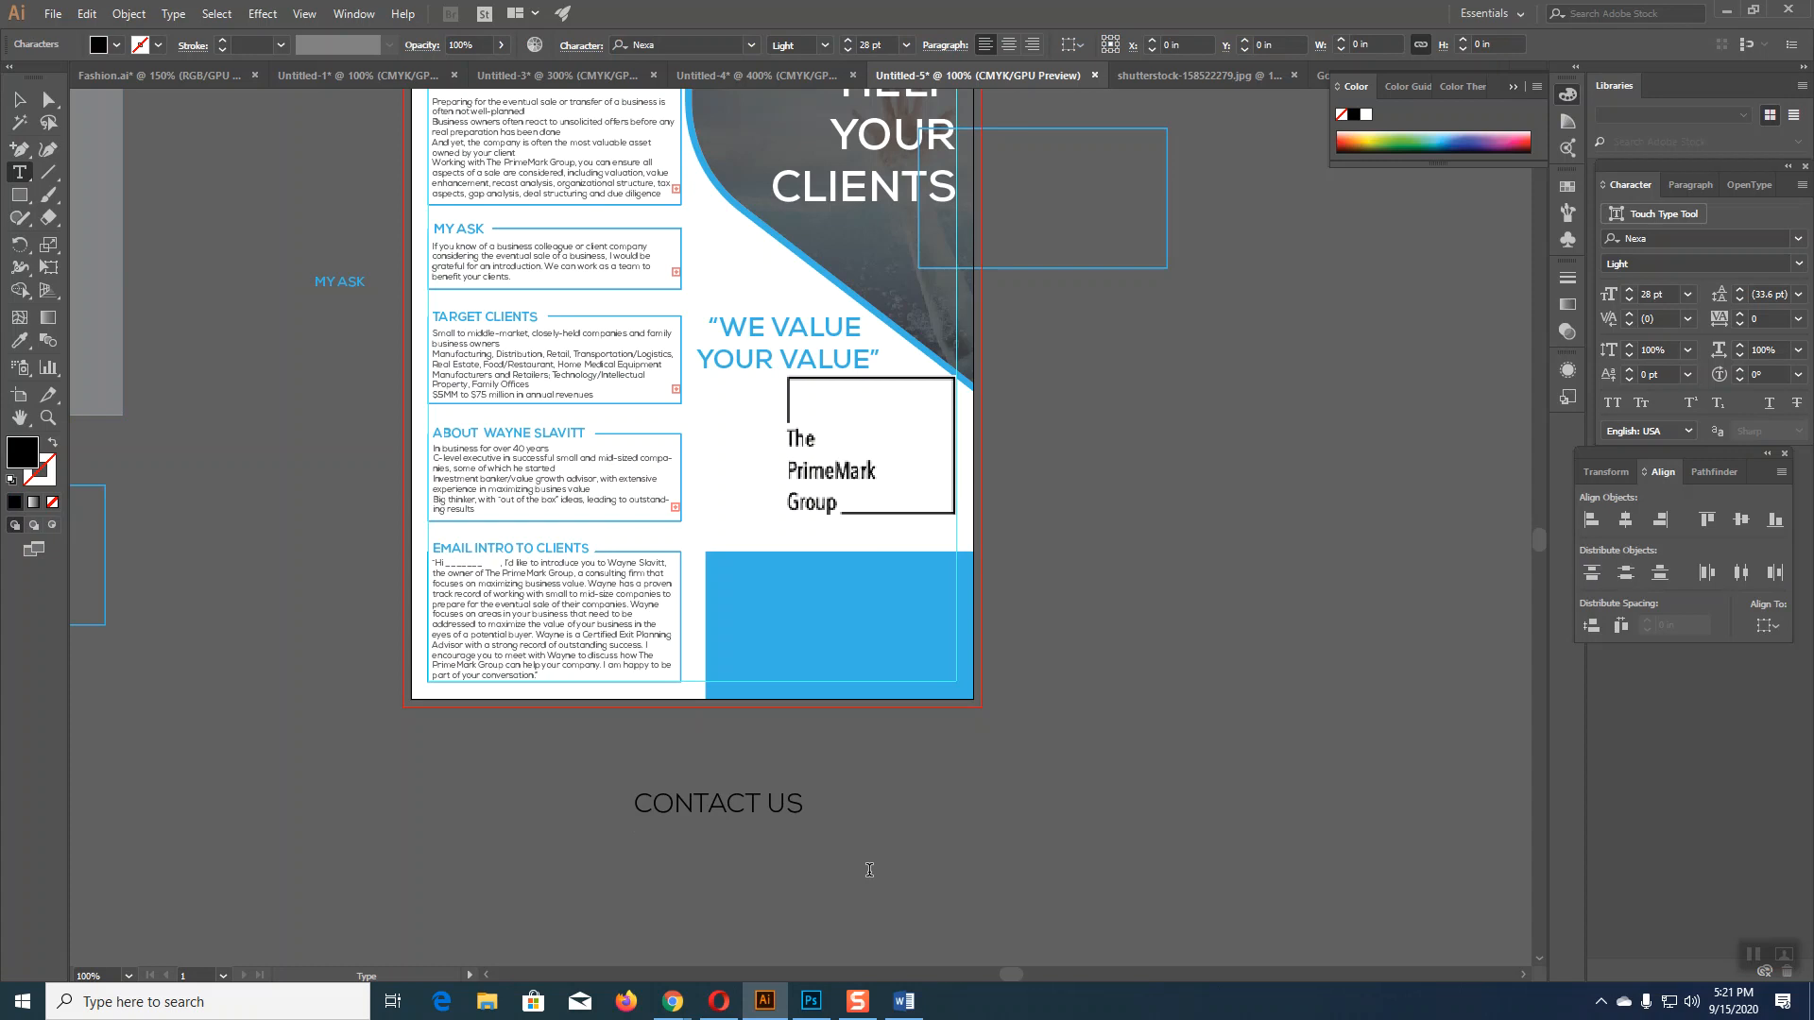
click(19, 99)
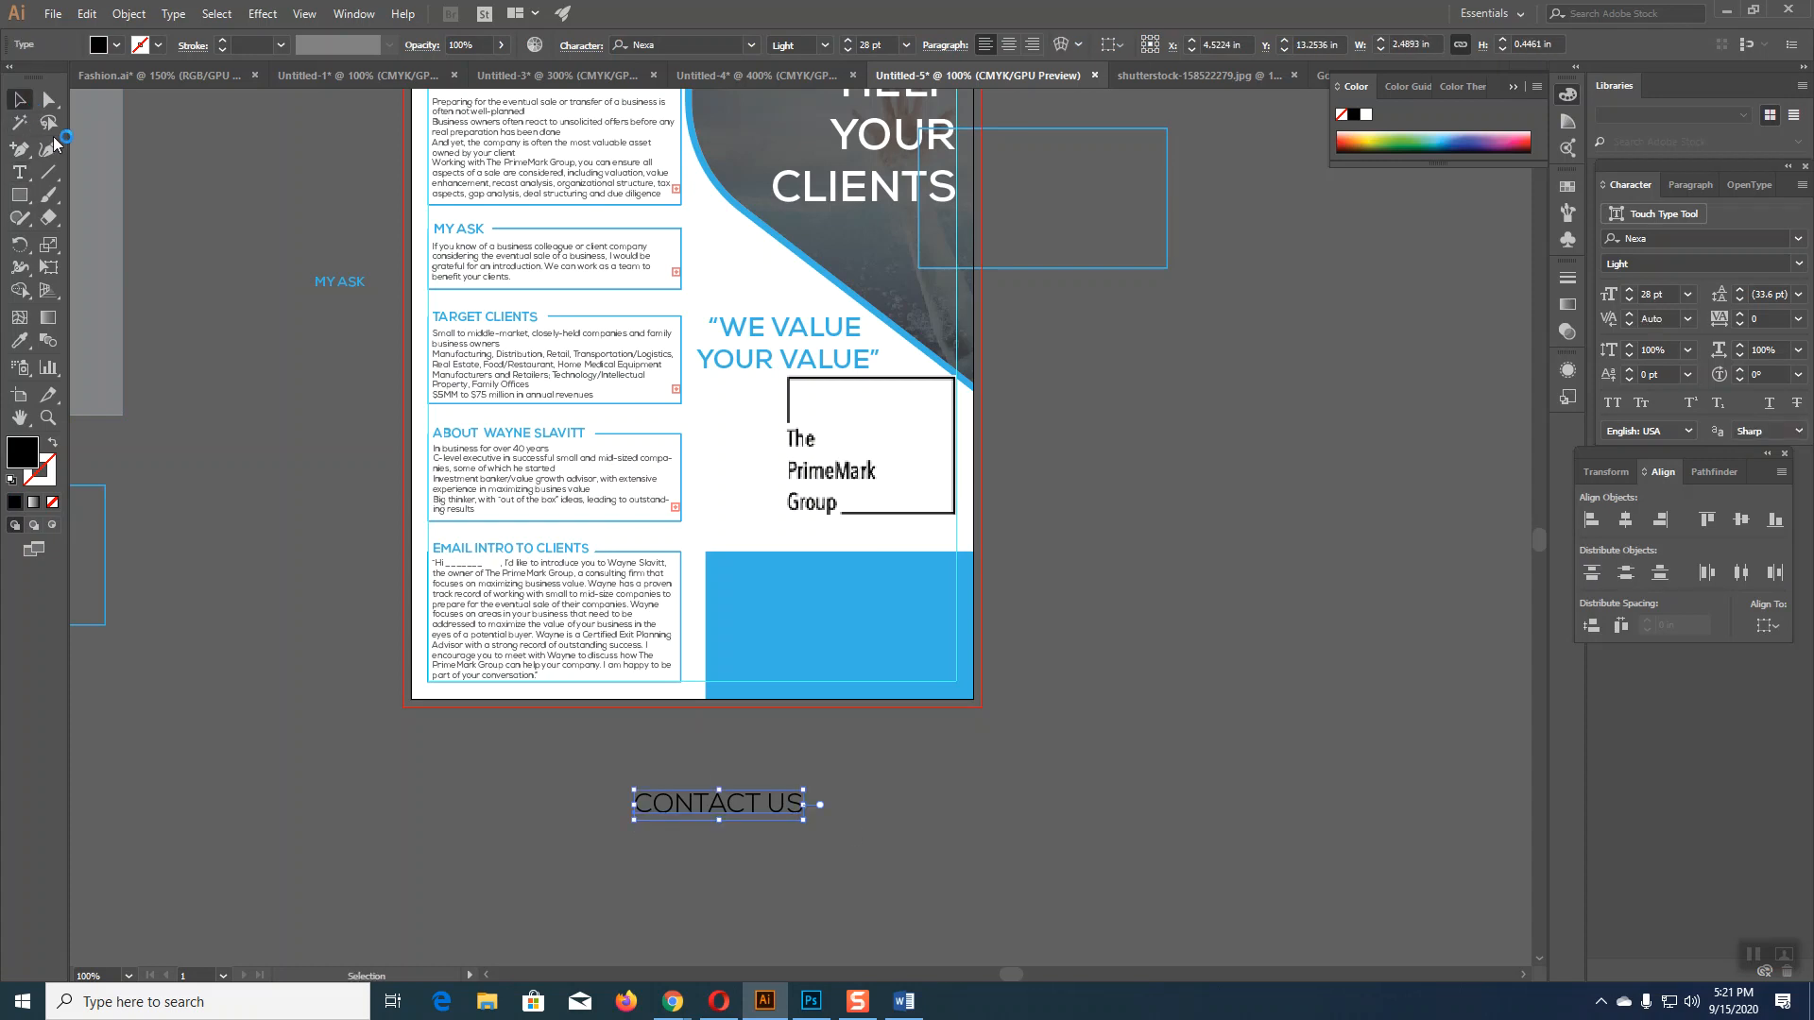
click(19, 340)
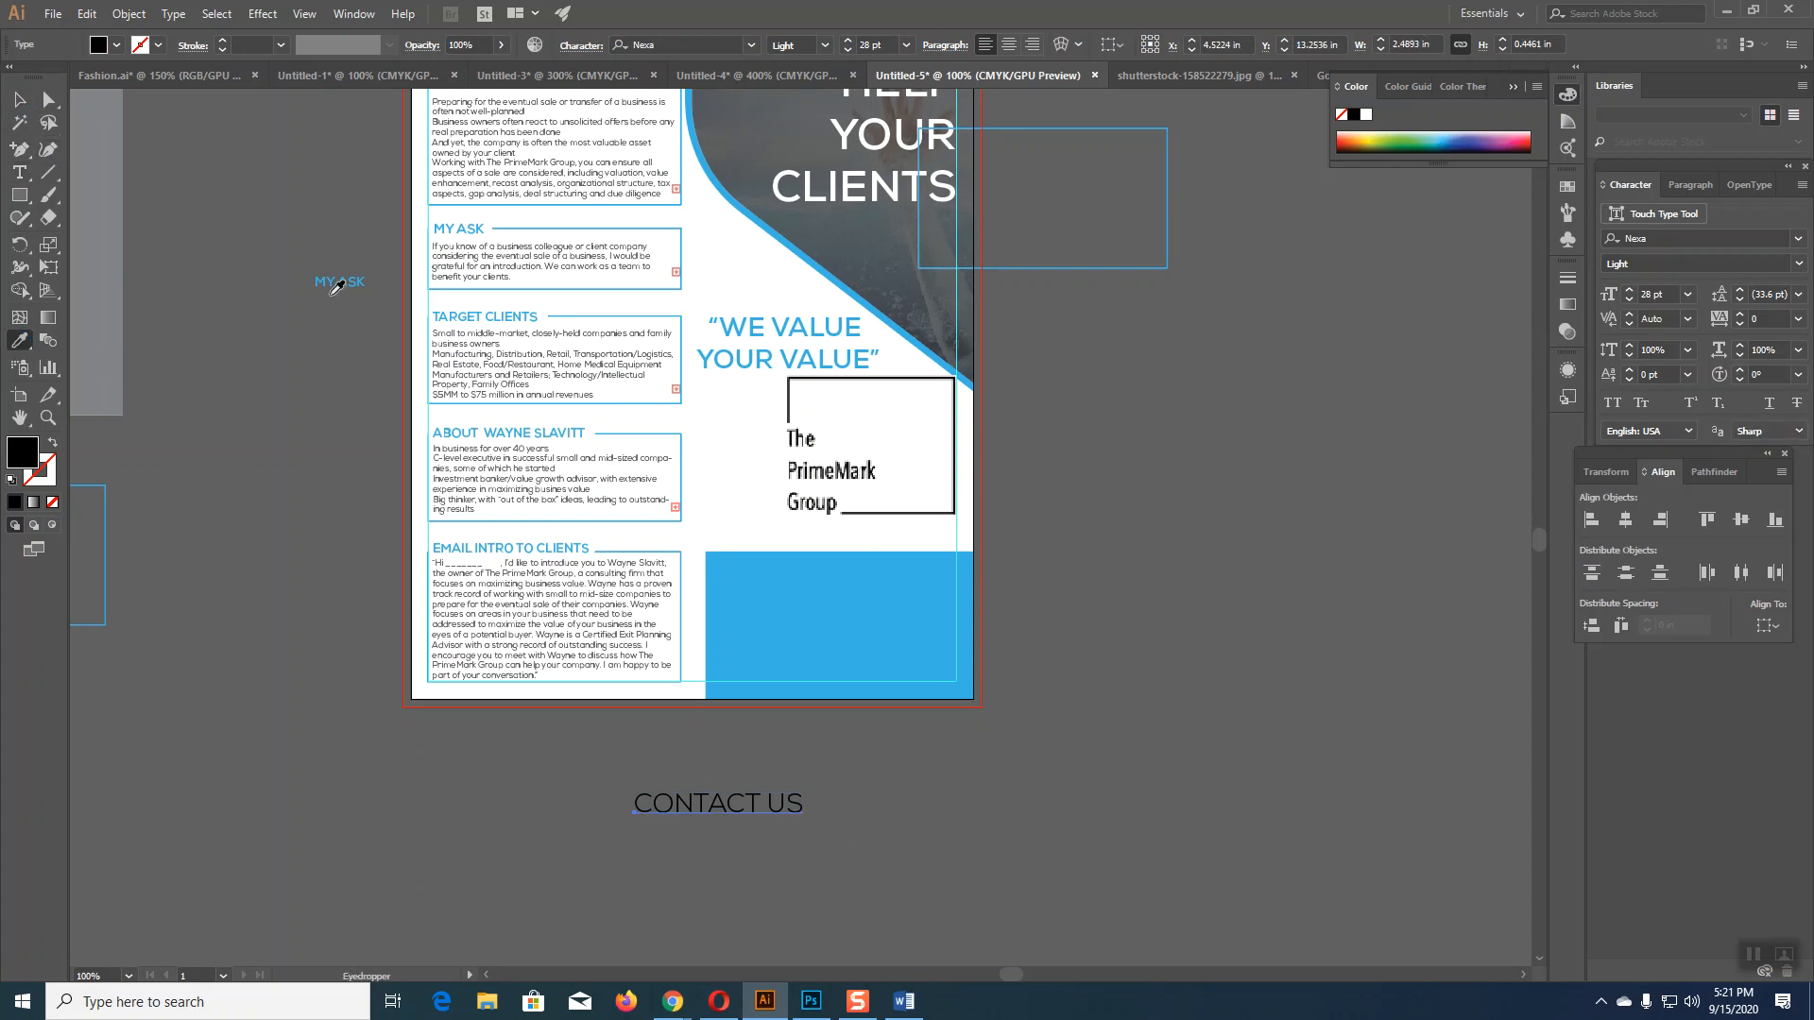
click(339, 273)
click(19, 99)
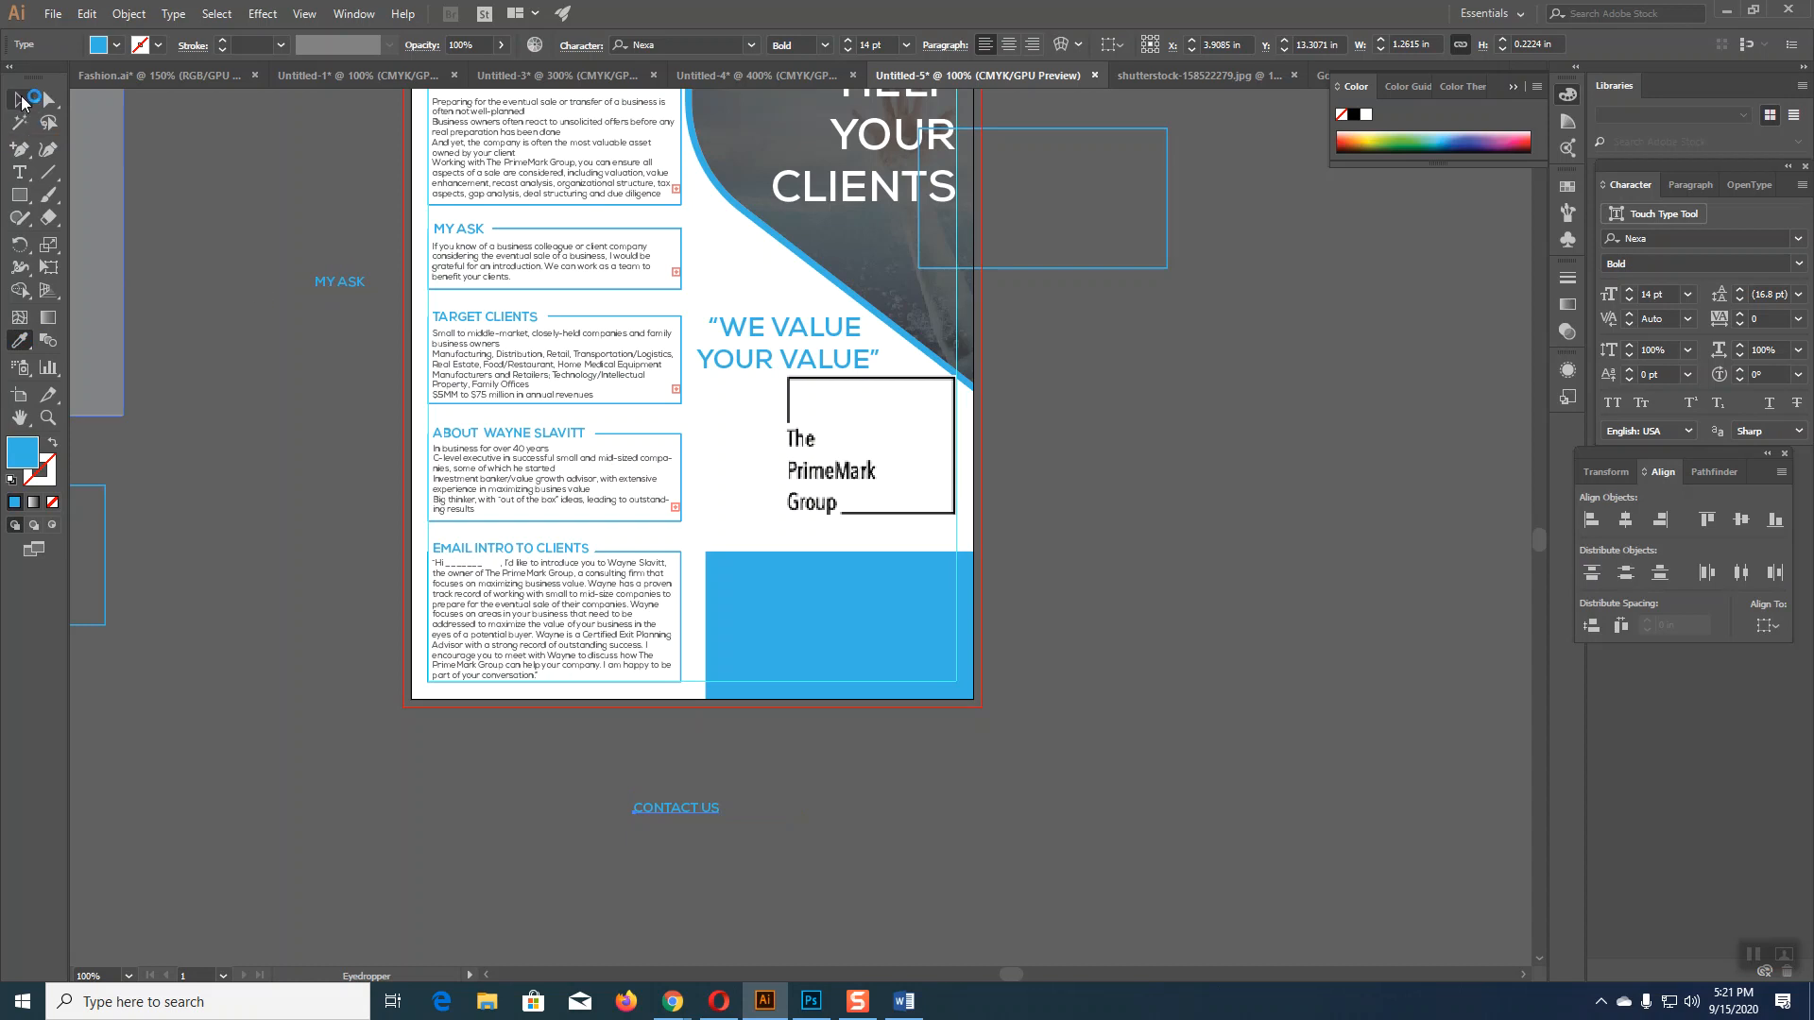
Step: Place CONTACT US under the PrimeMark logo at 16 pt, nudged left and down
drag(688, 814, 856, 536)
click(848, 41)
click(848, 40)
key(Left)
key(Left)
key(Left)
key(Left)
key(Left)
key(Left)
key(Down)
key(Down)
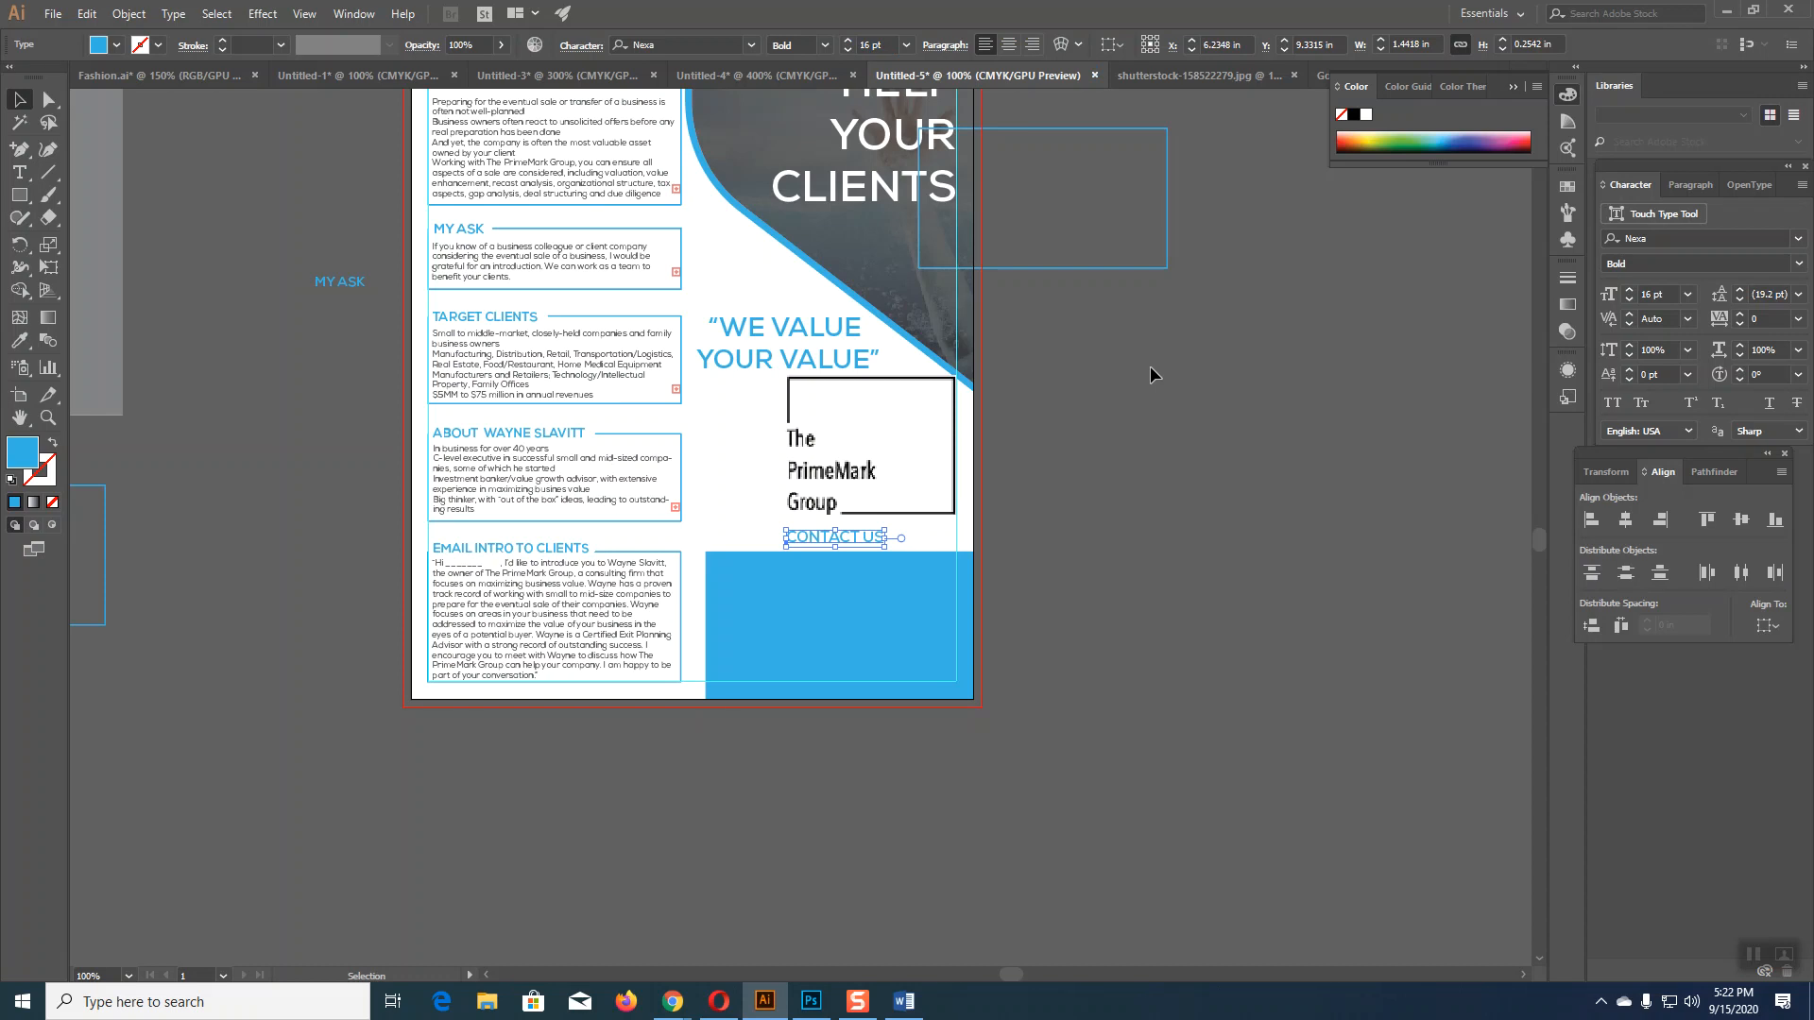
Step: Deselect the CONTACT US text, glance at the Word one-pager, and bring up the File menu
click(1189, 495)
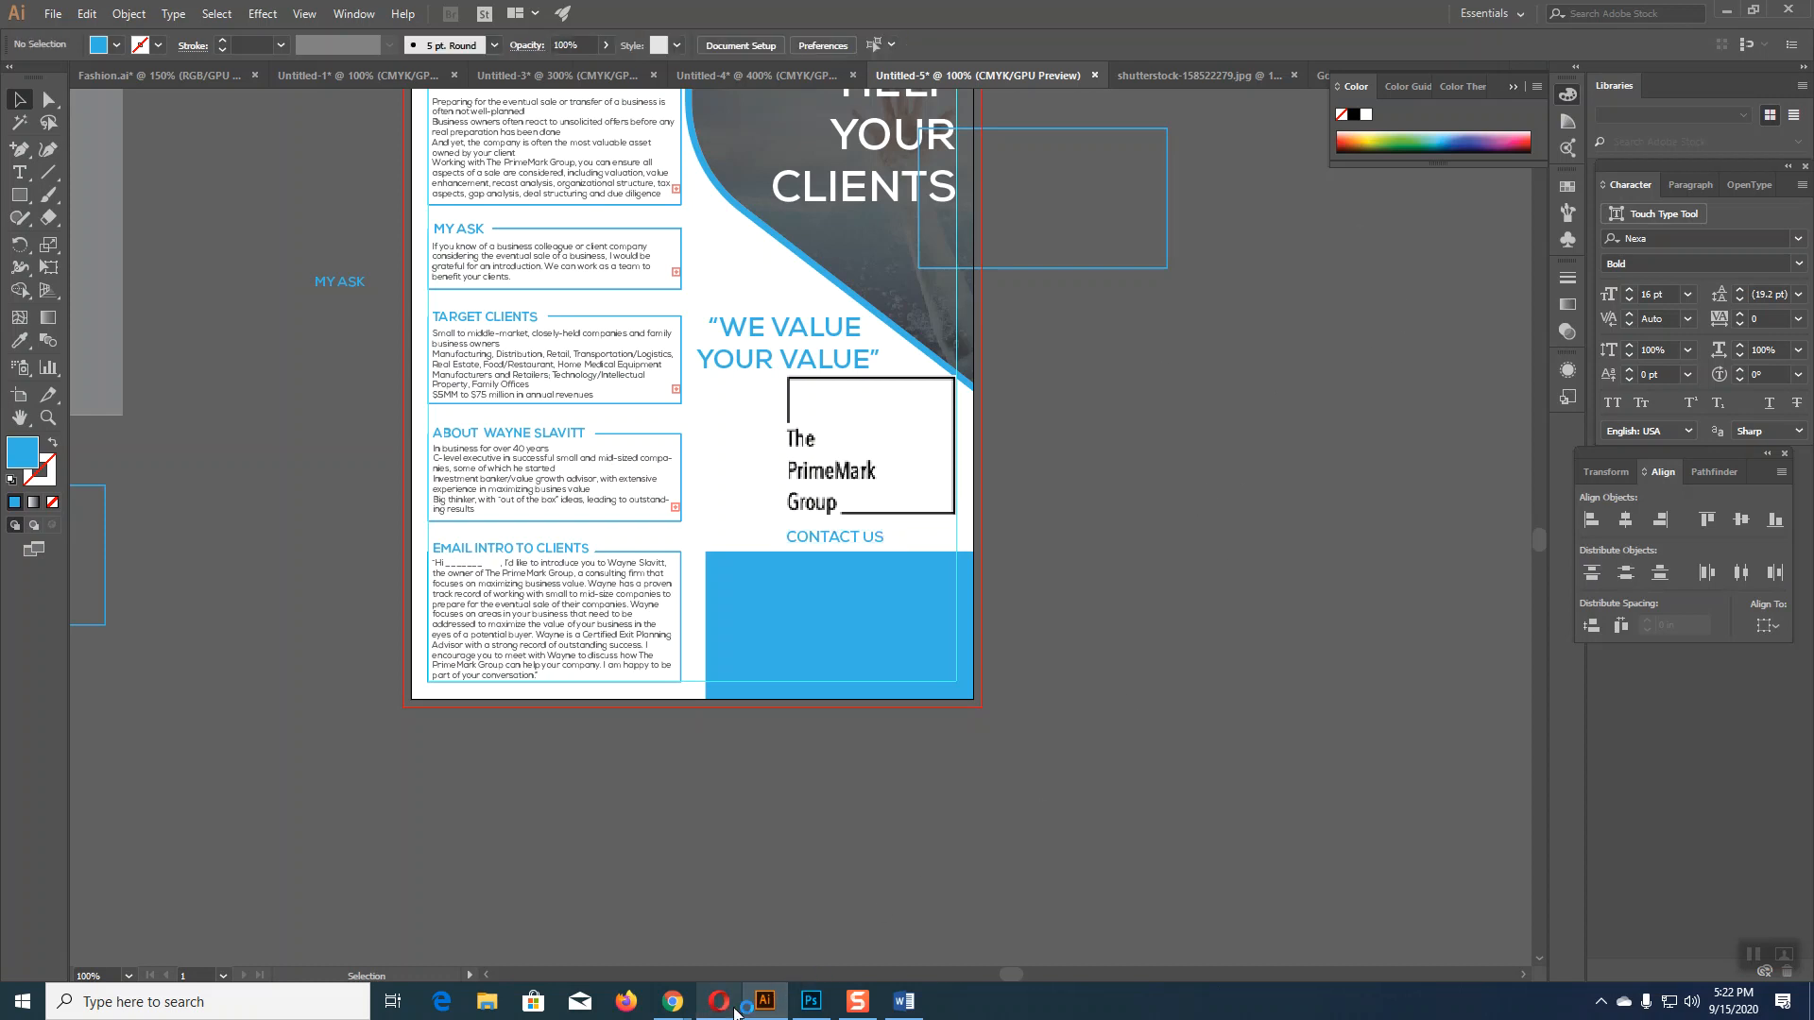
click(767, 1007)
click(768, 1007)
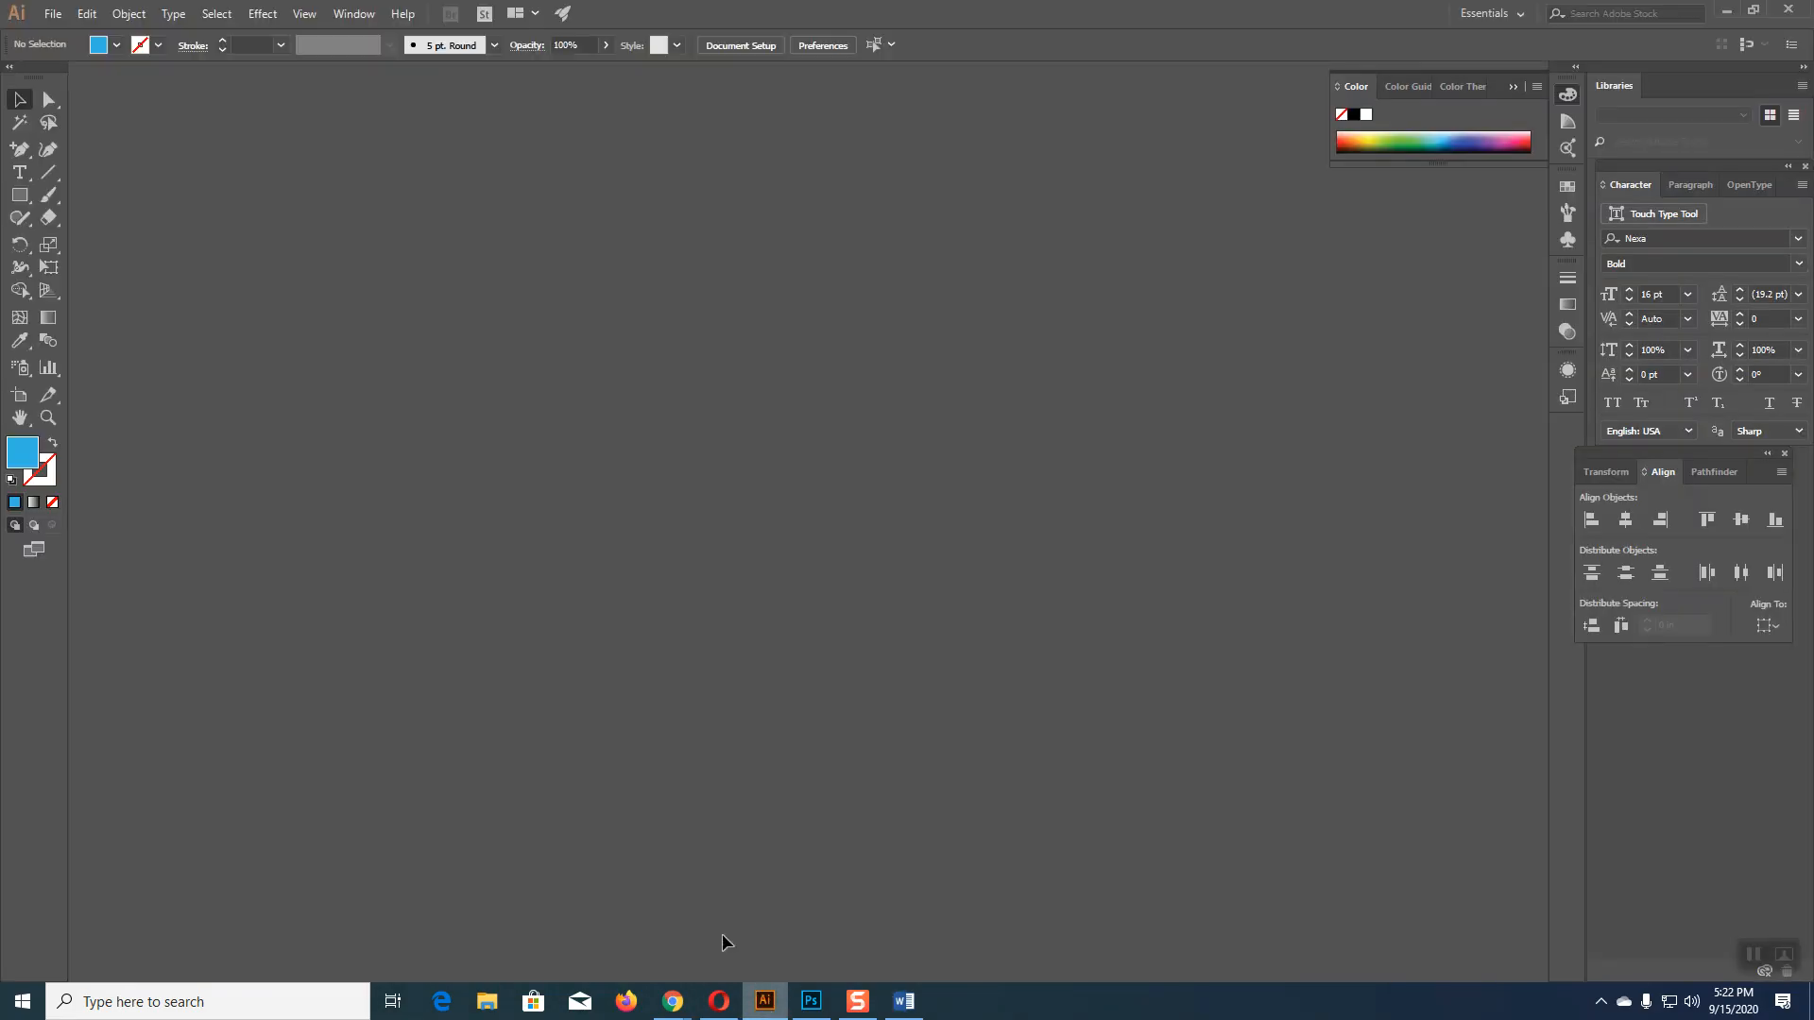
click(51, 14)
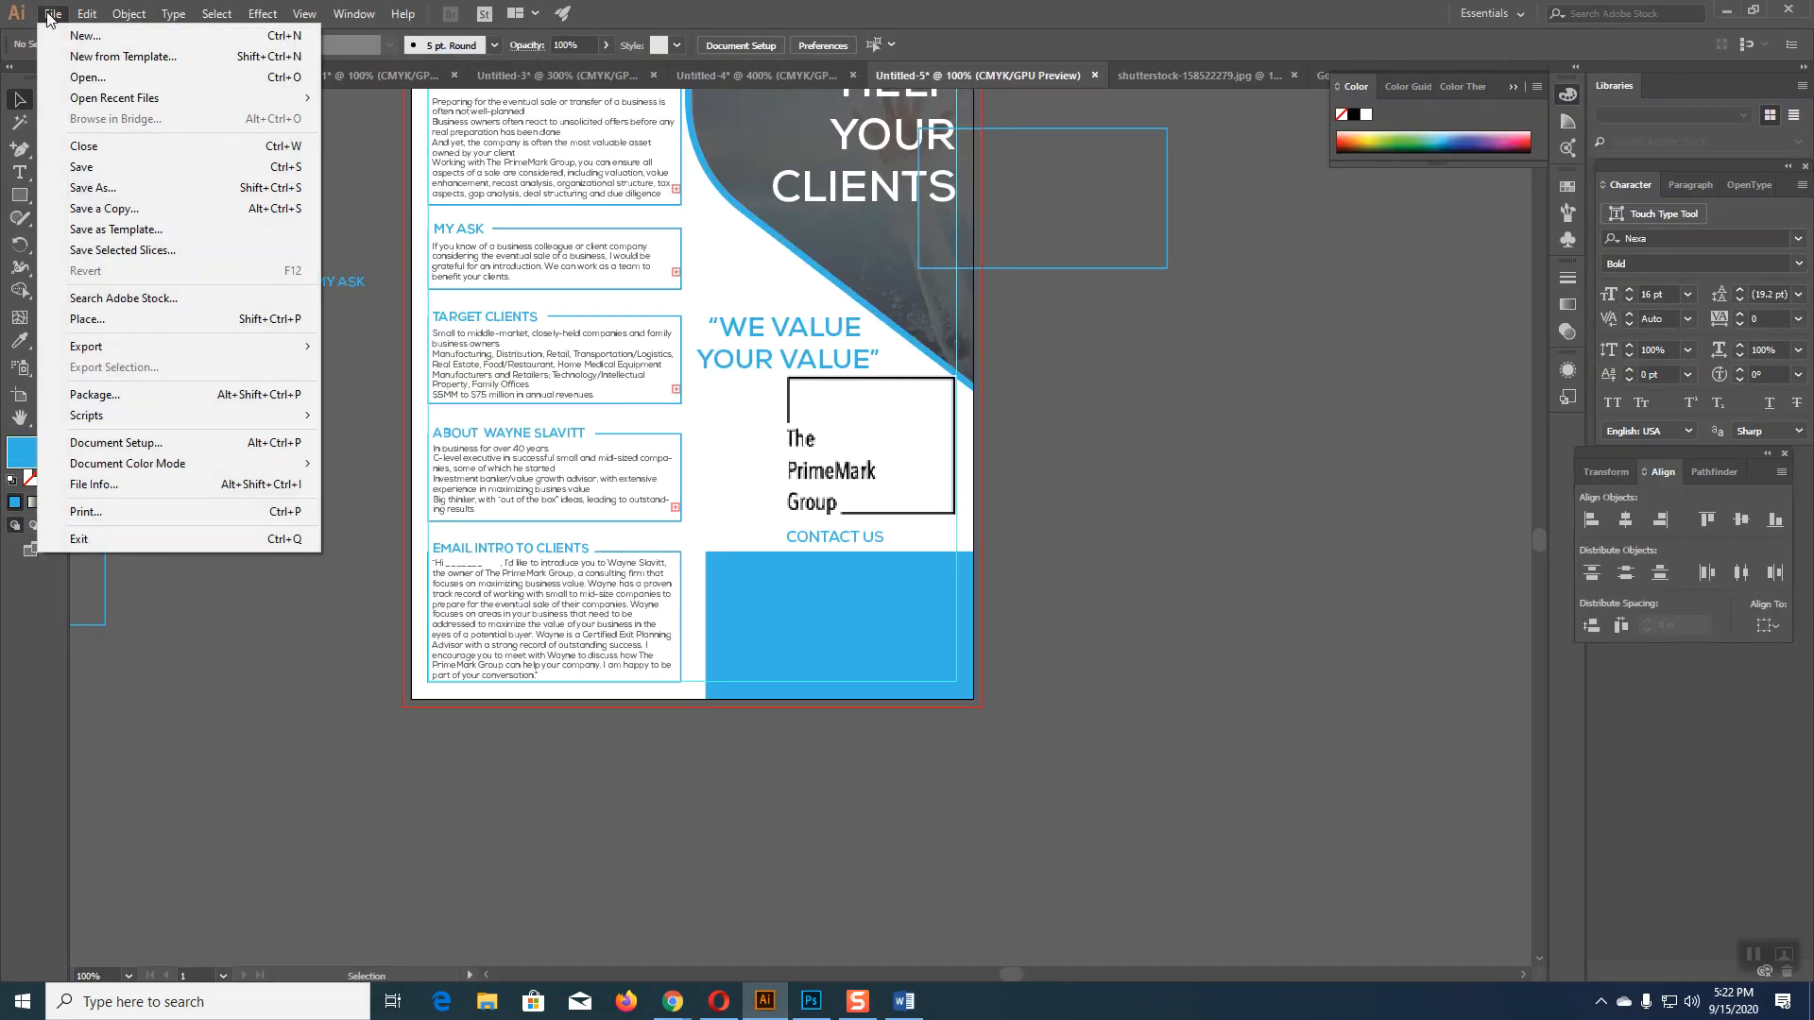
Step: Open the 2894405 icon file from Downloads > colecao-de-icones-para-cartao-de-visita
click(81, 78)
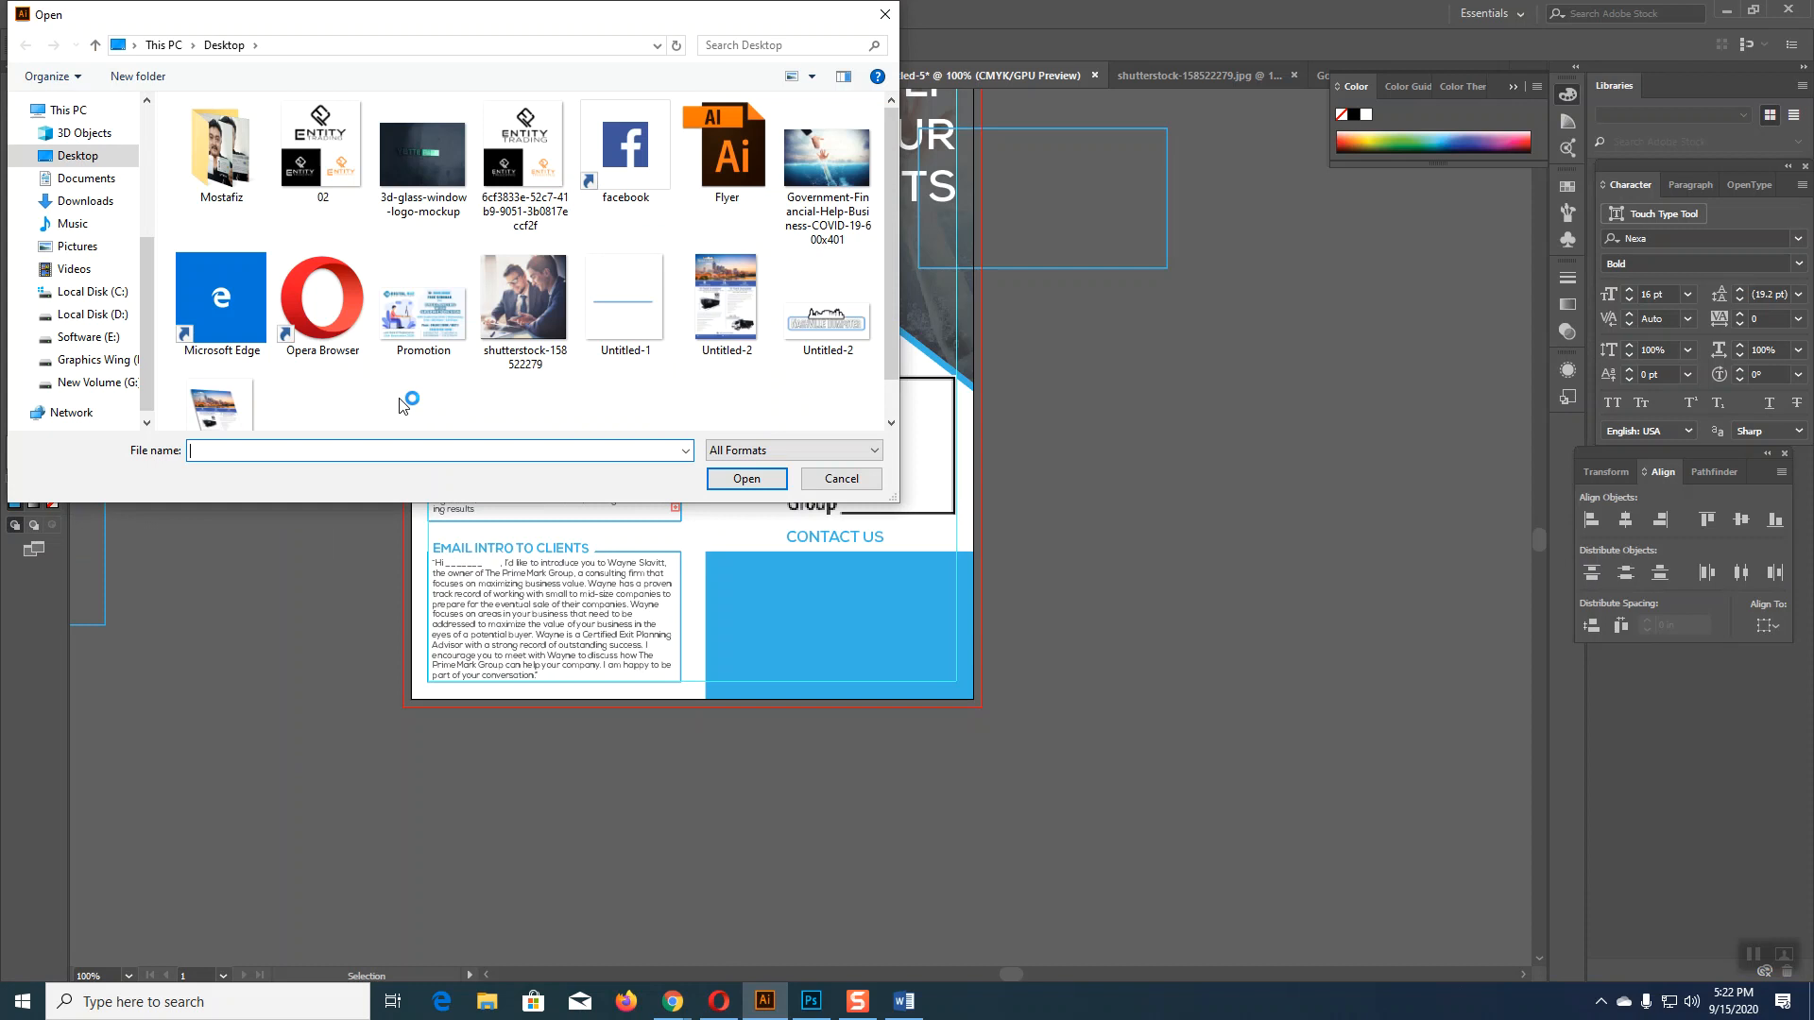
click(79, 202)
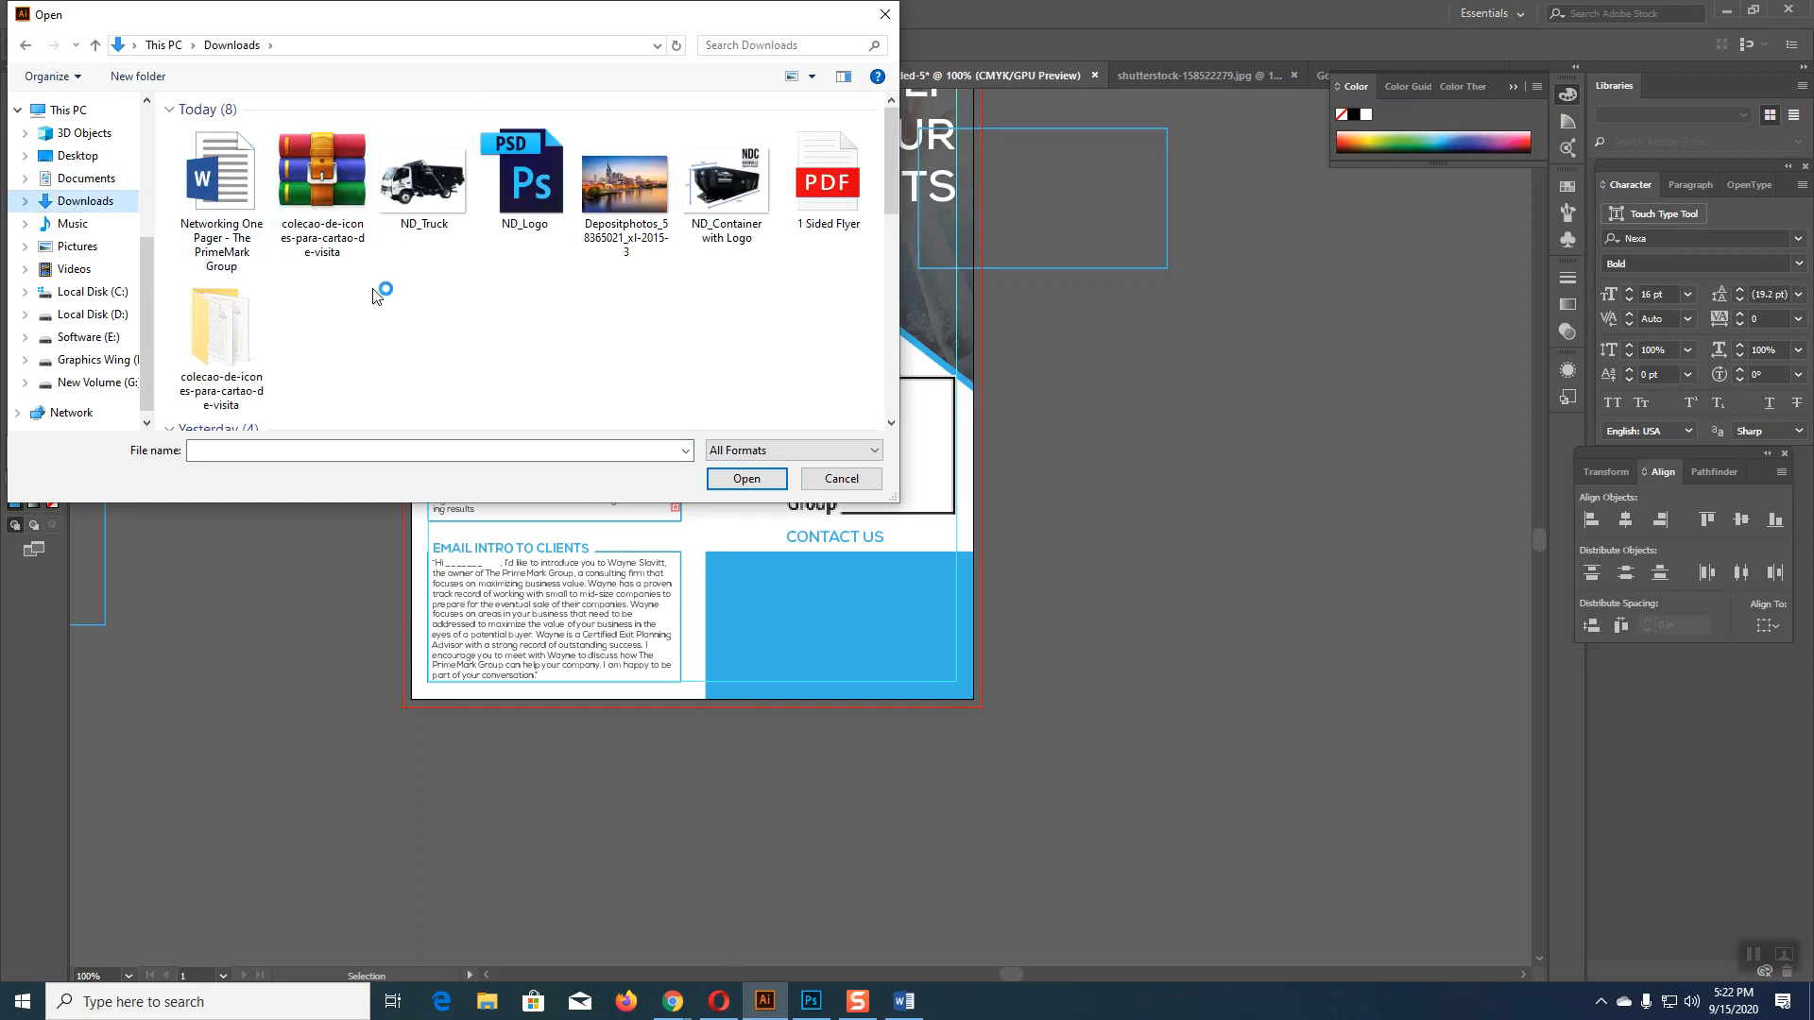
double_click(235, 332)
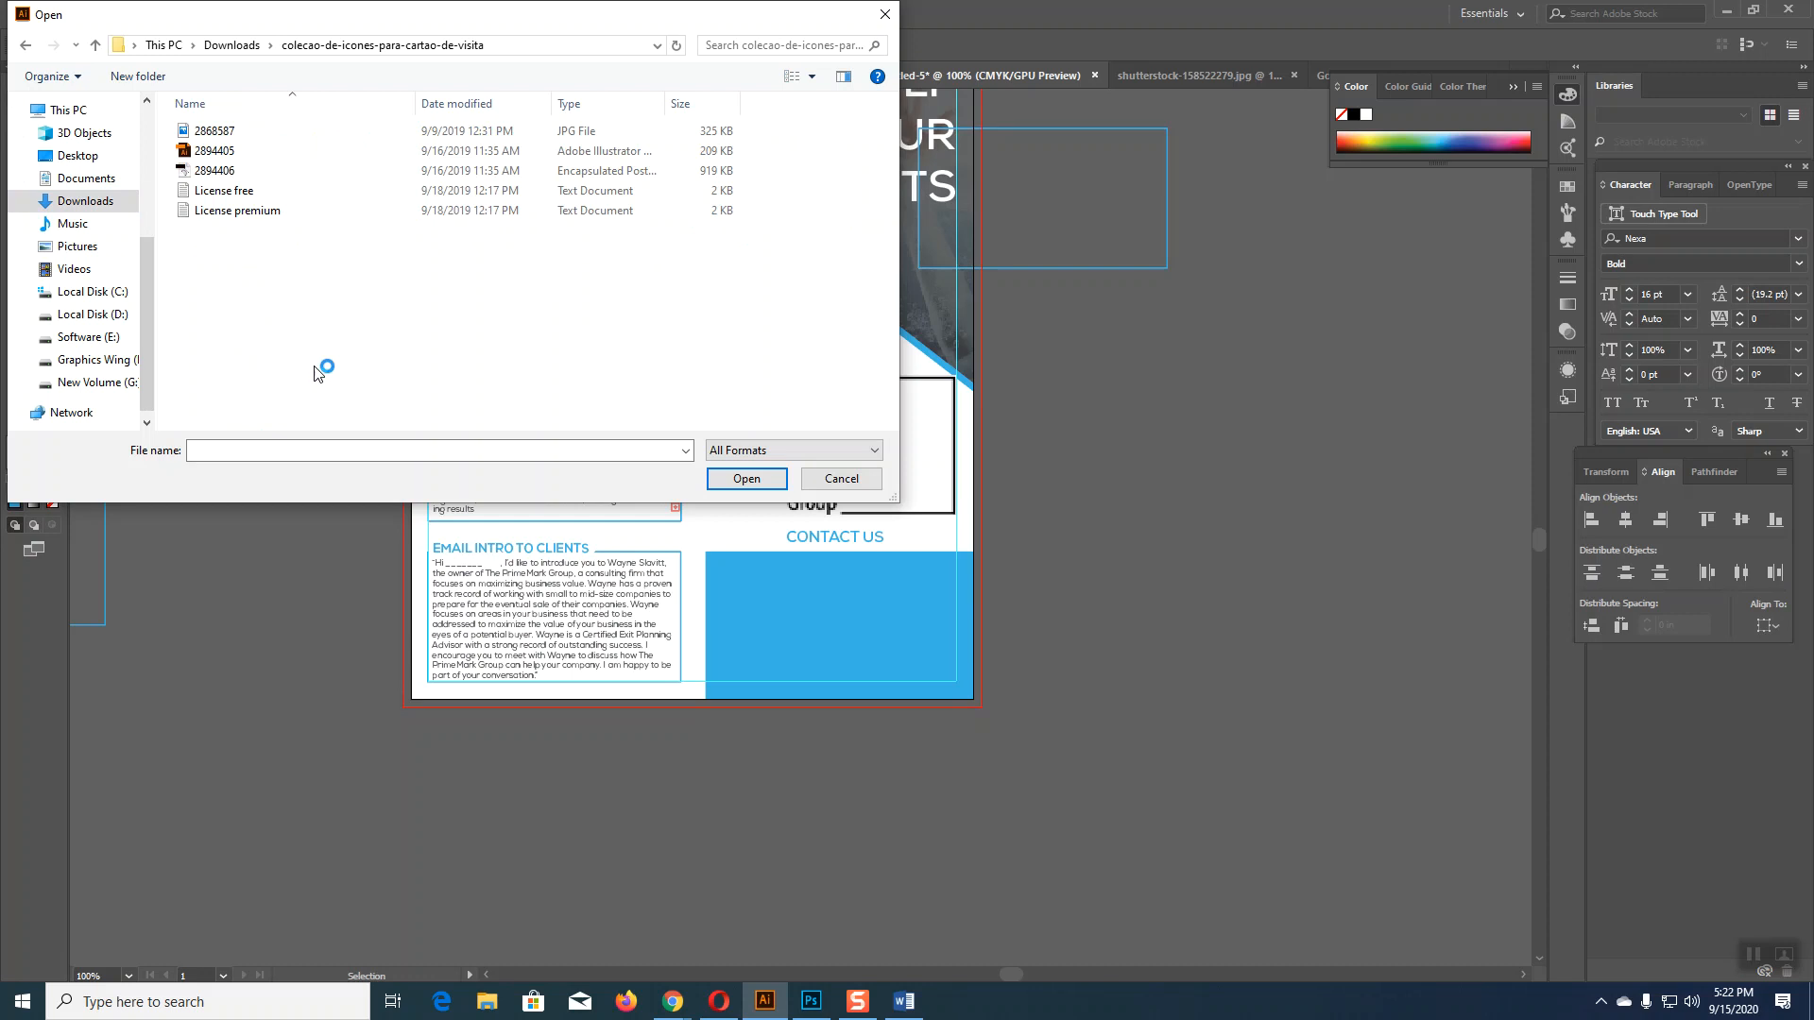
click(909, 1005)
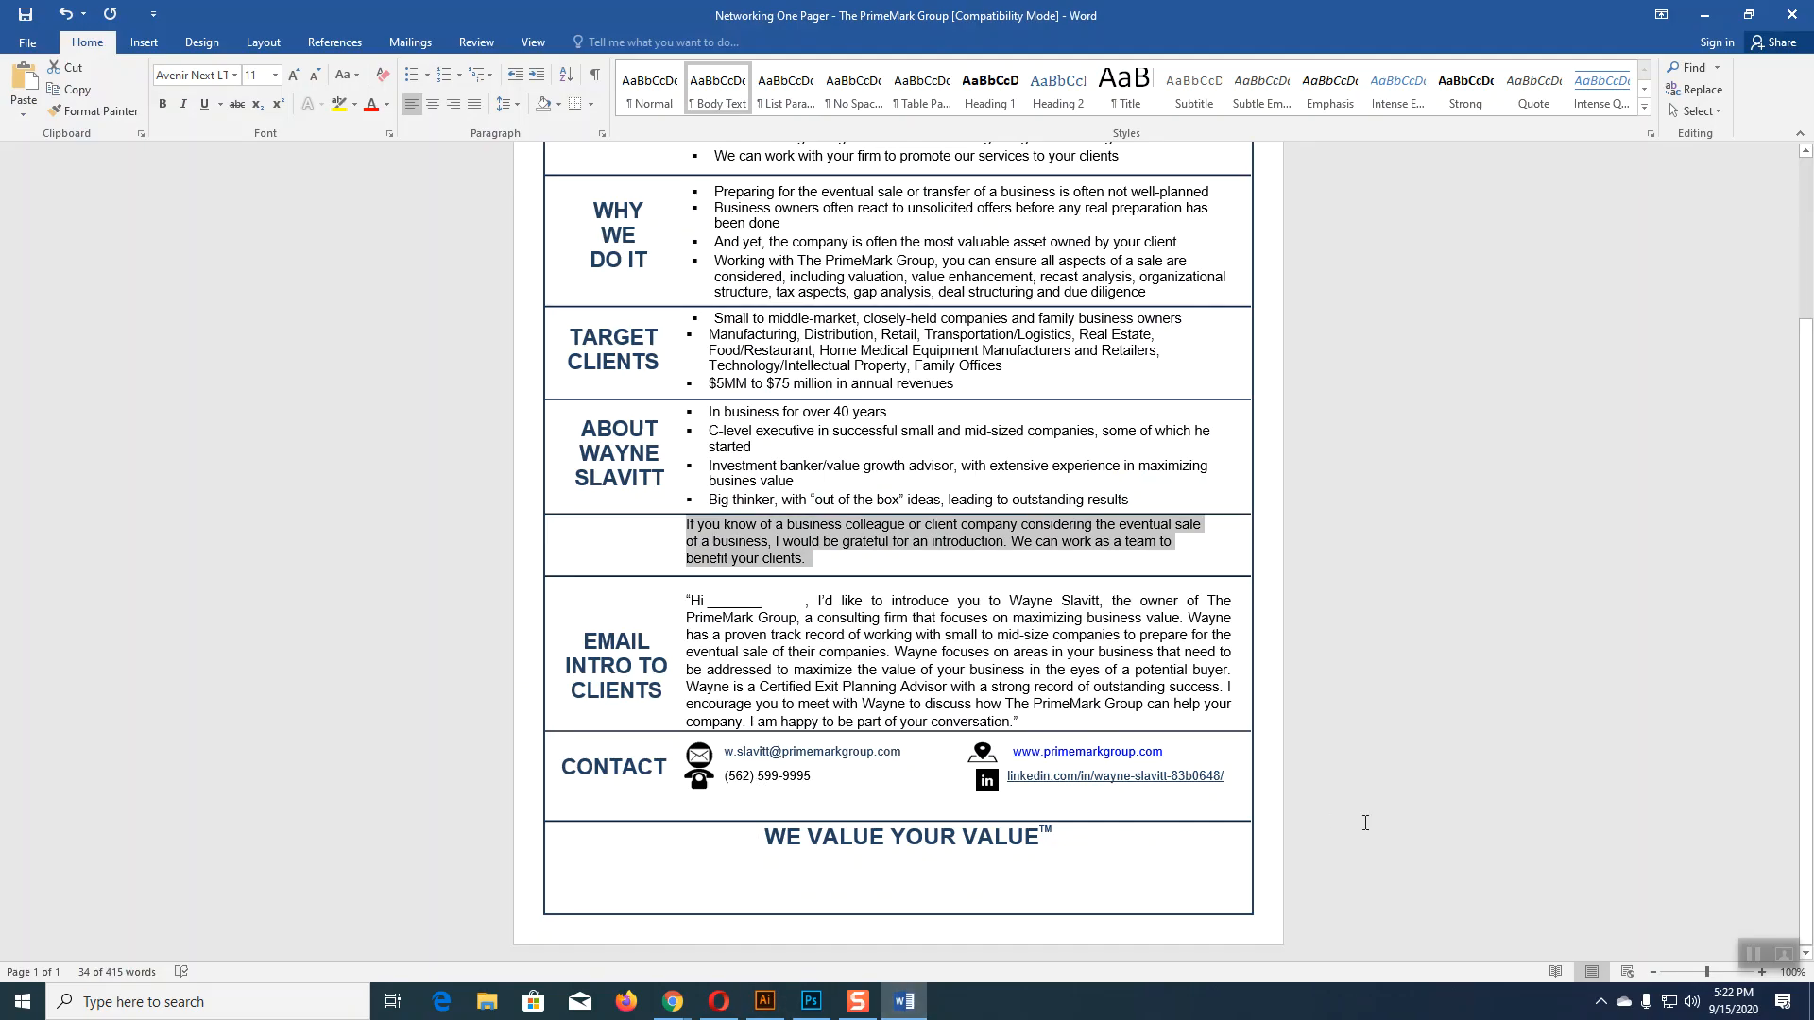
key(ctrl+c)
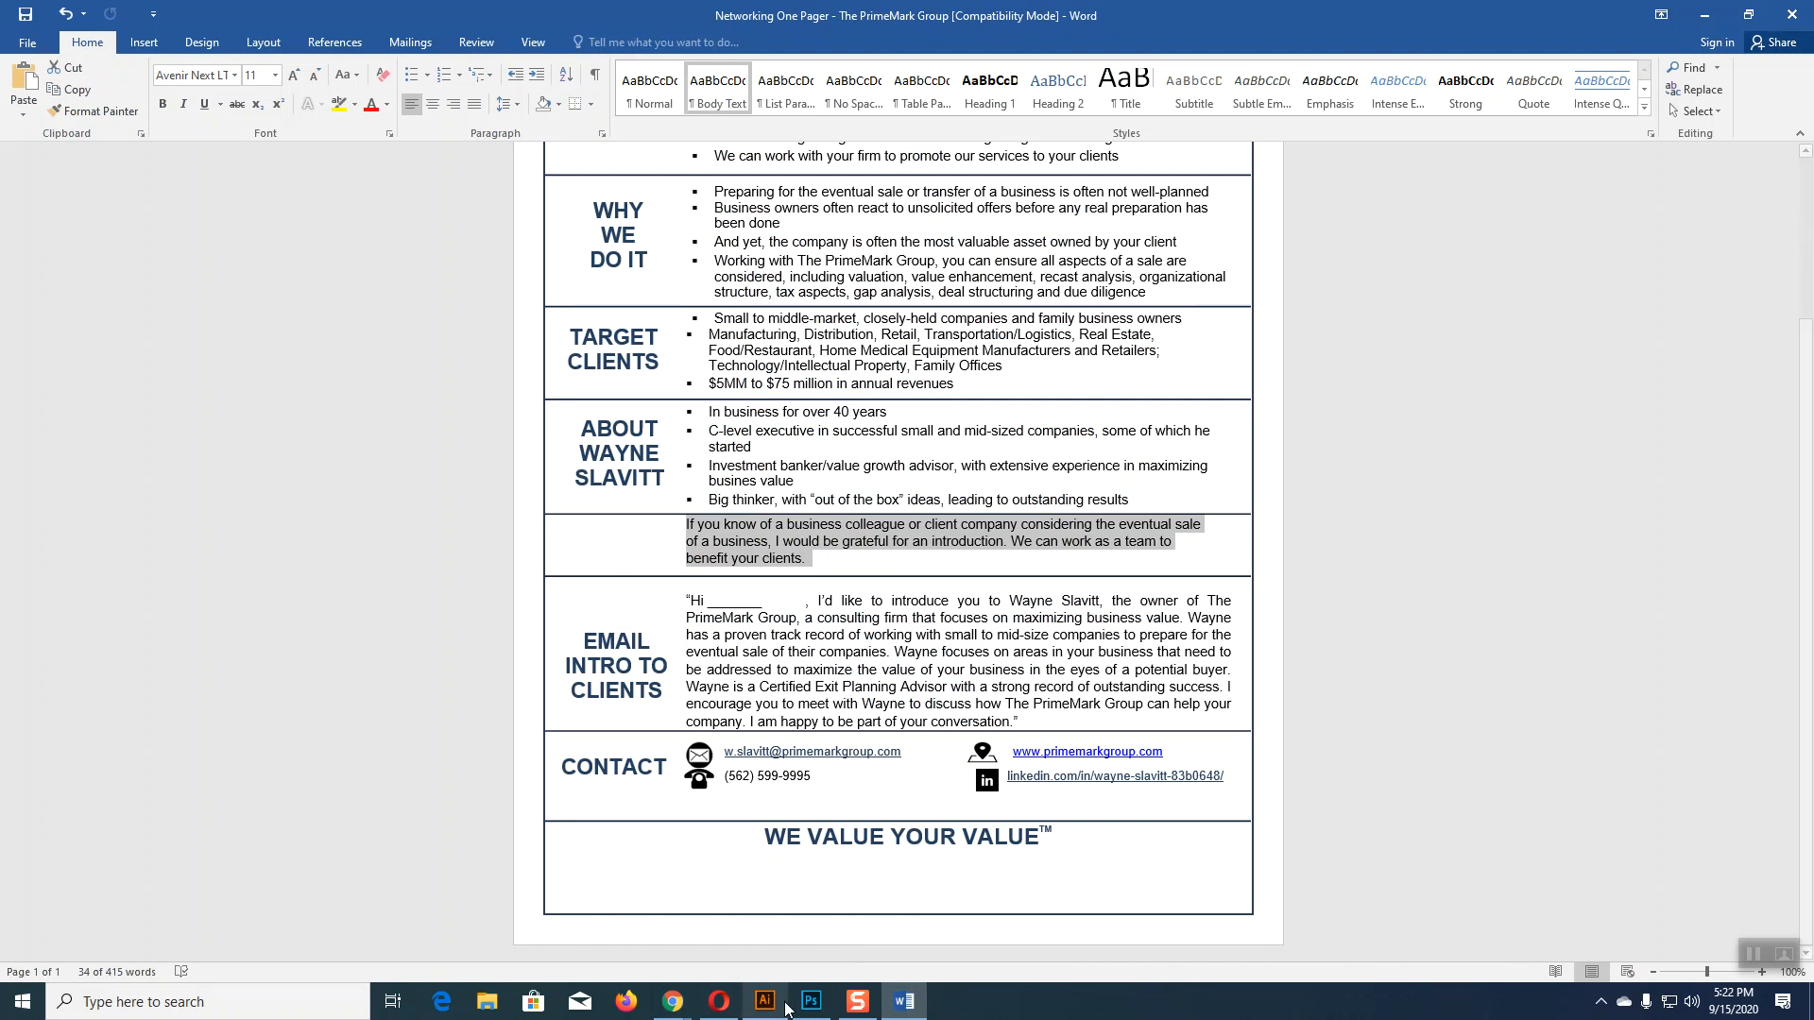
click(766, 1004)
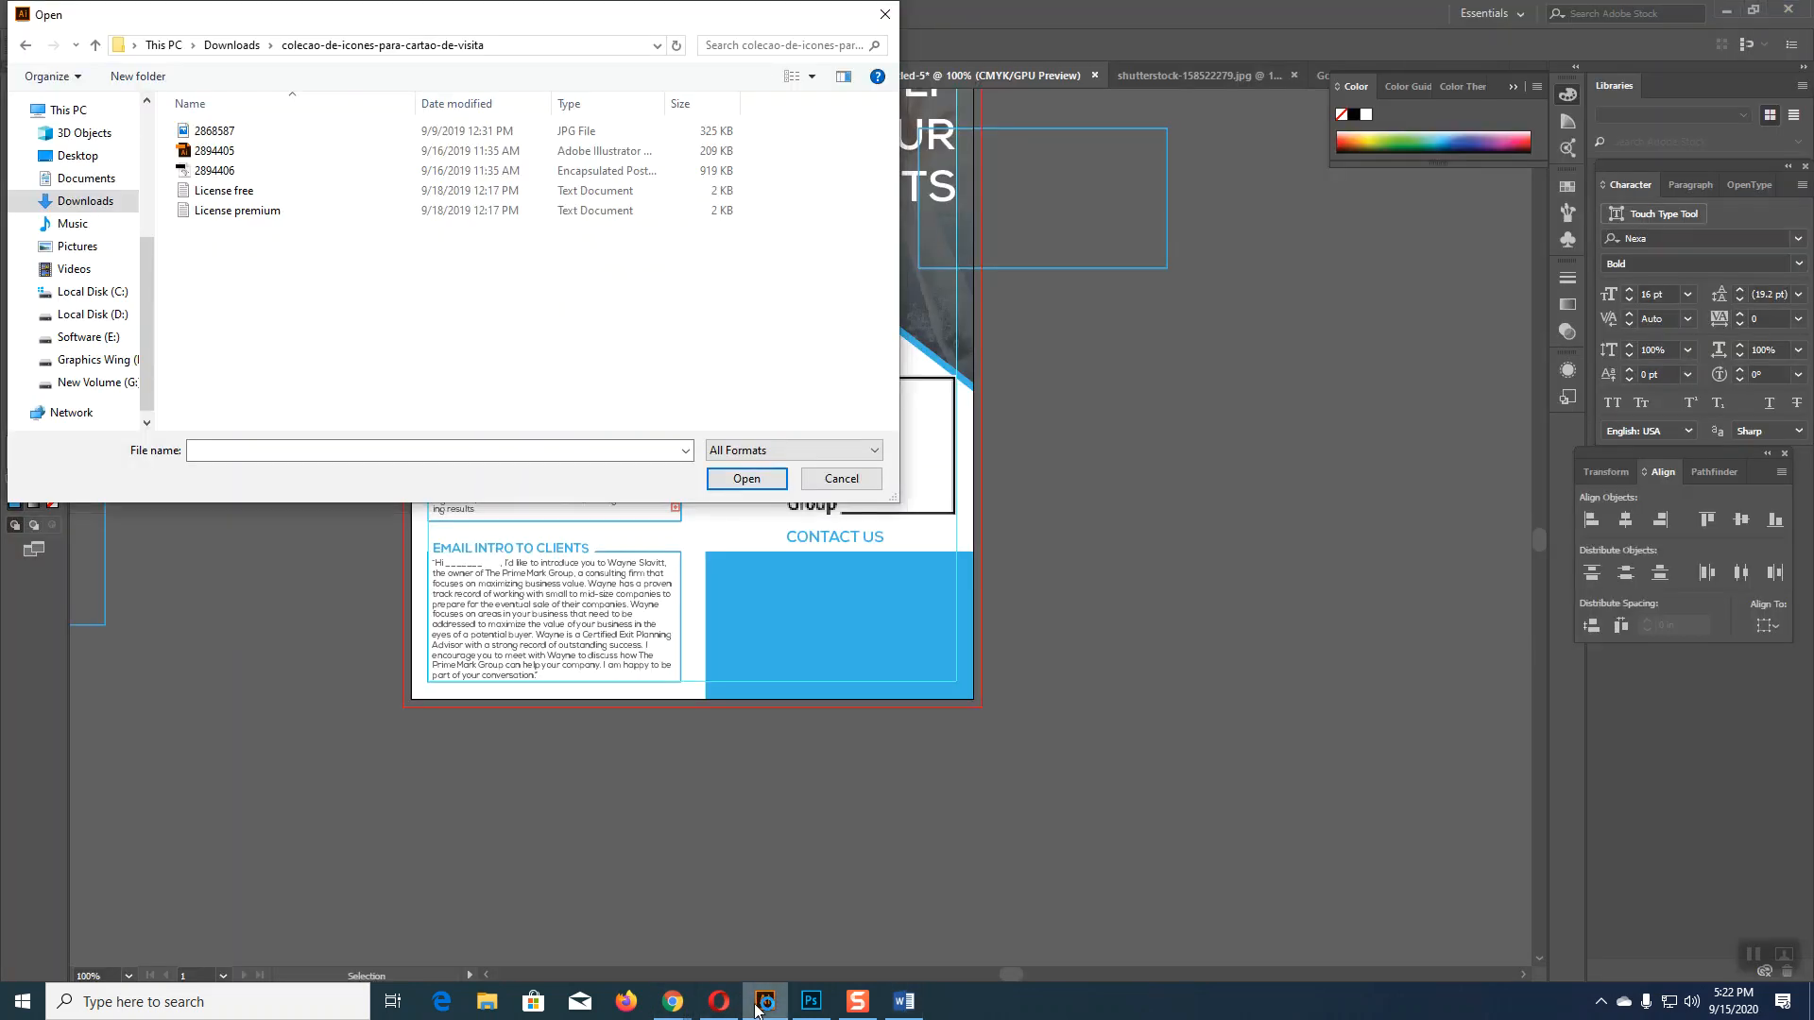
click(198, 154)
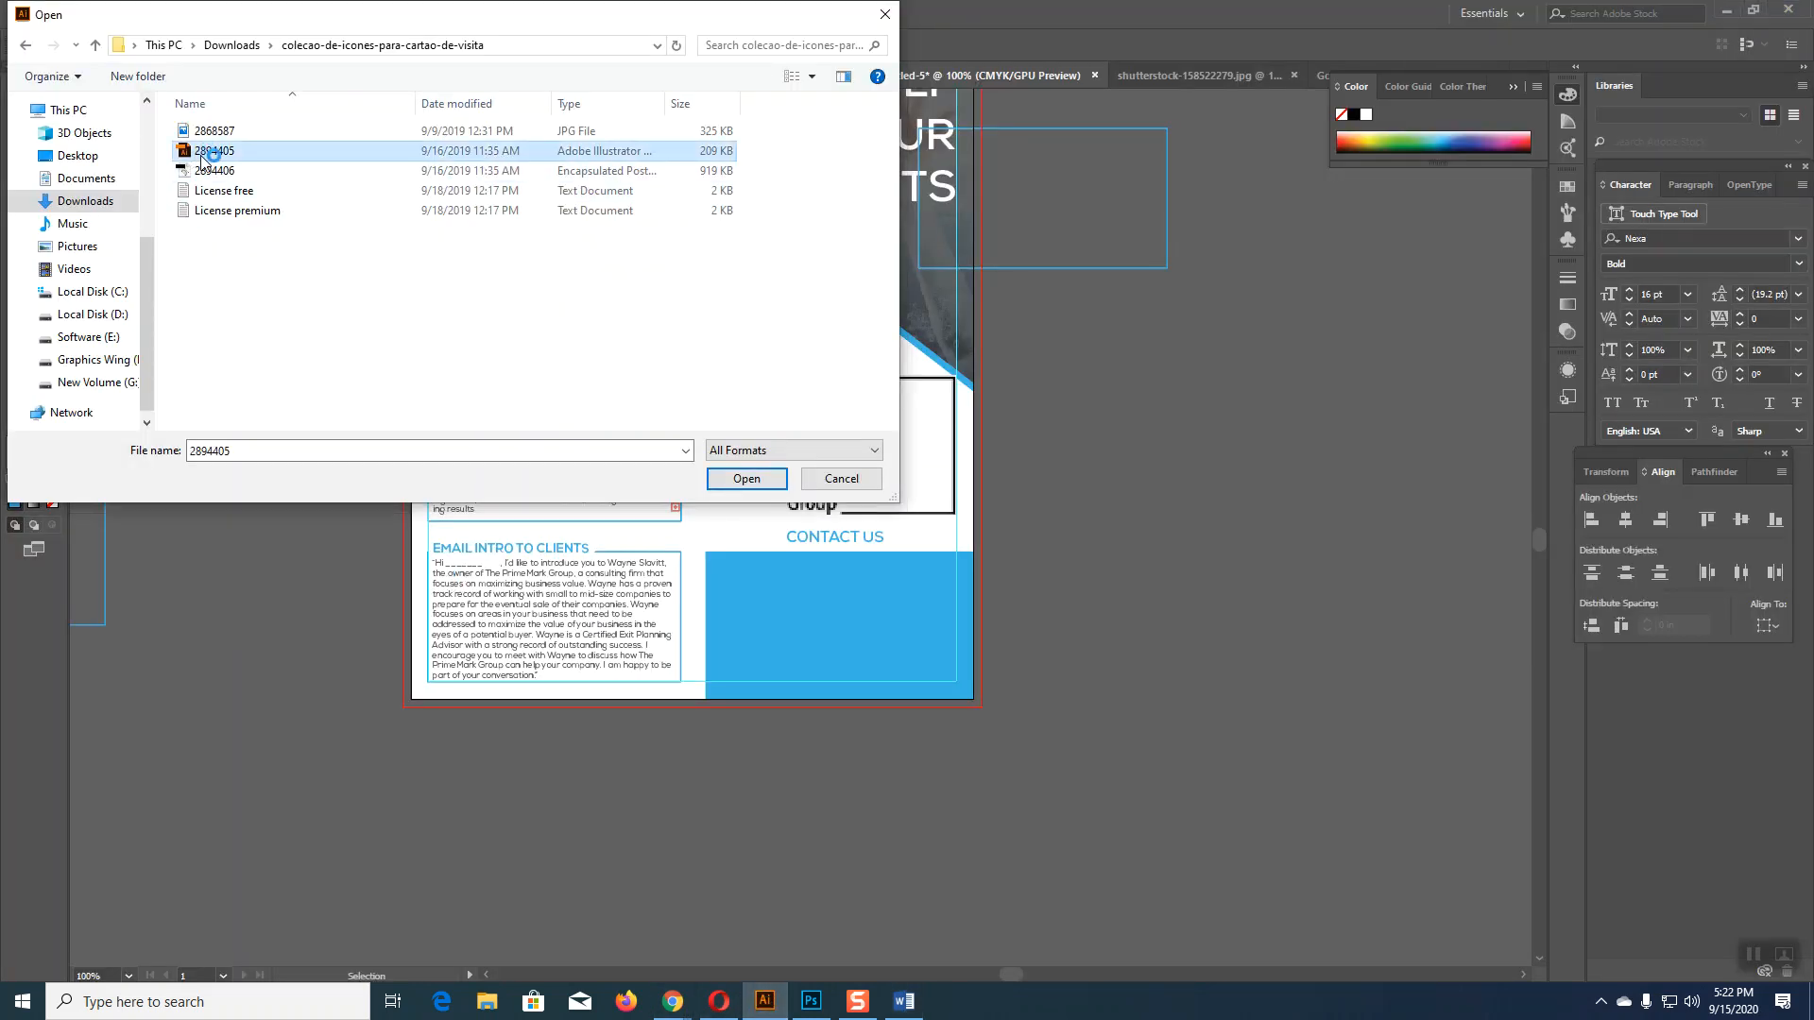
click(746, 479)
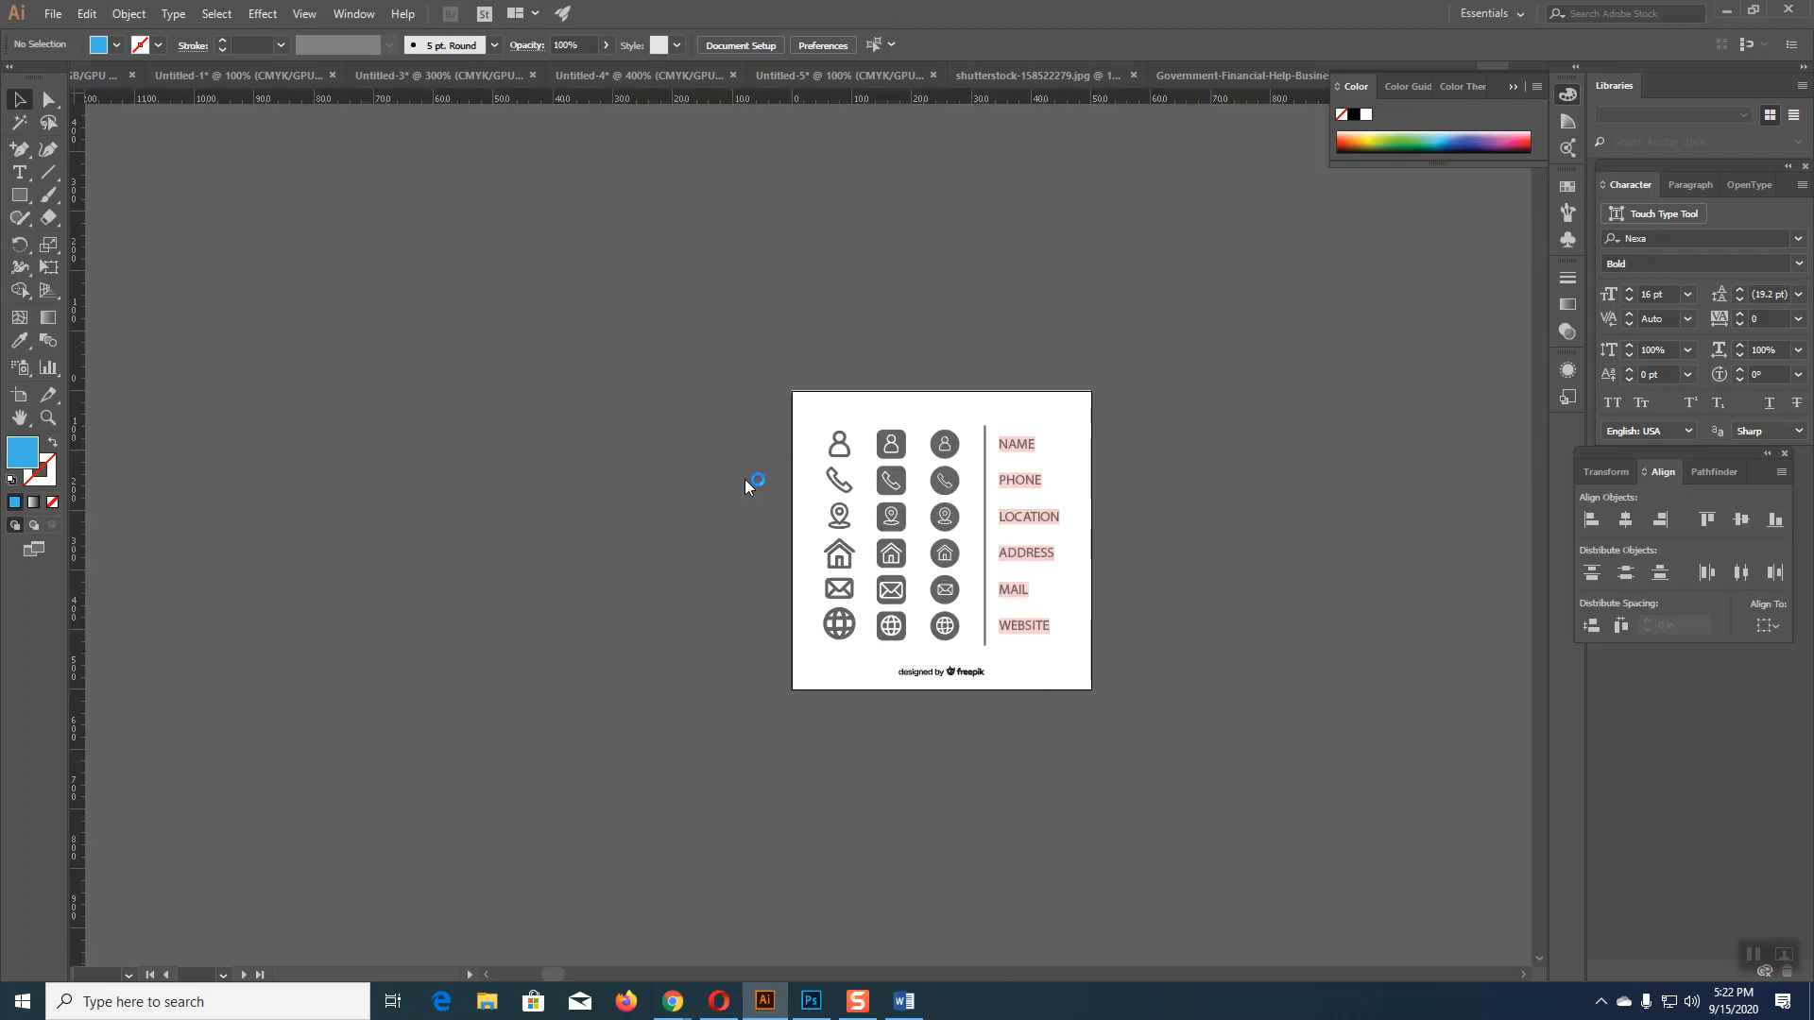
Step: Dismiss the Missing Fonts warning and check the Word one-pager for reference
click(754, 605)
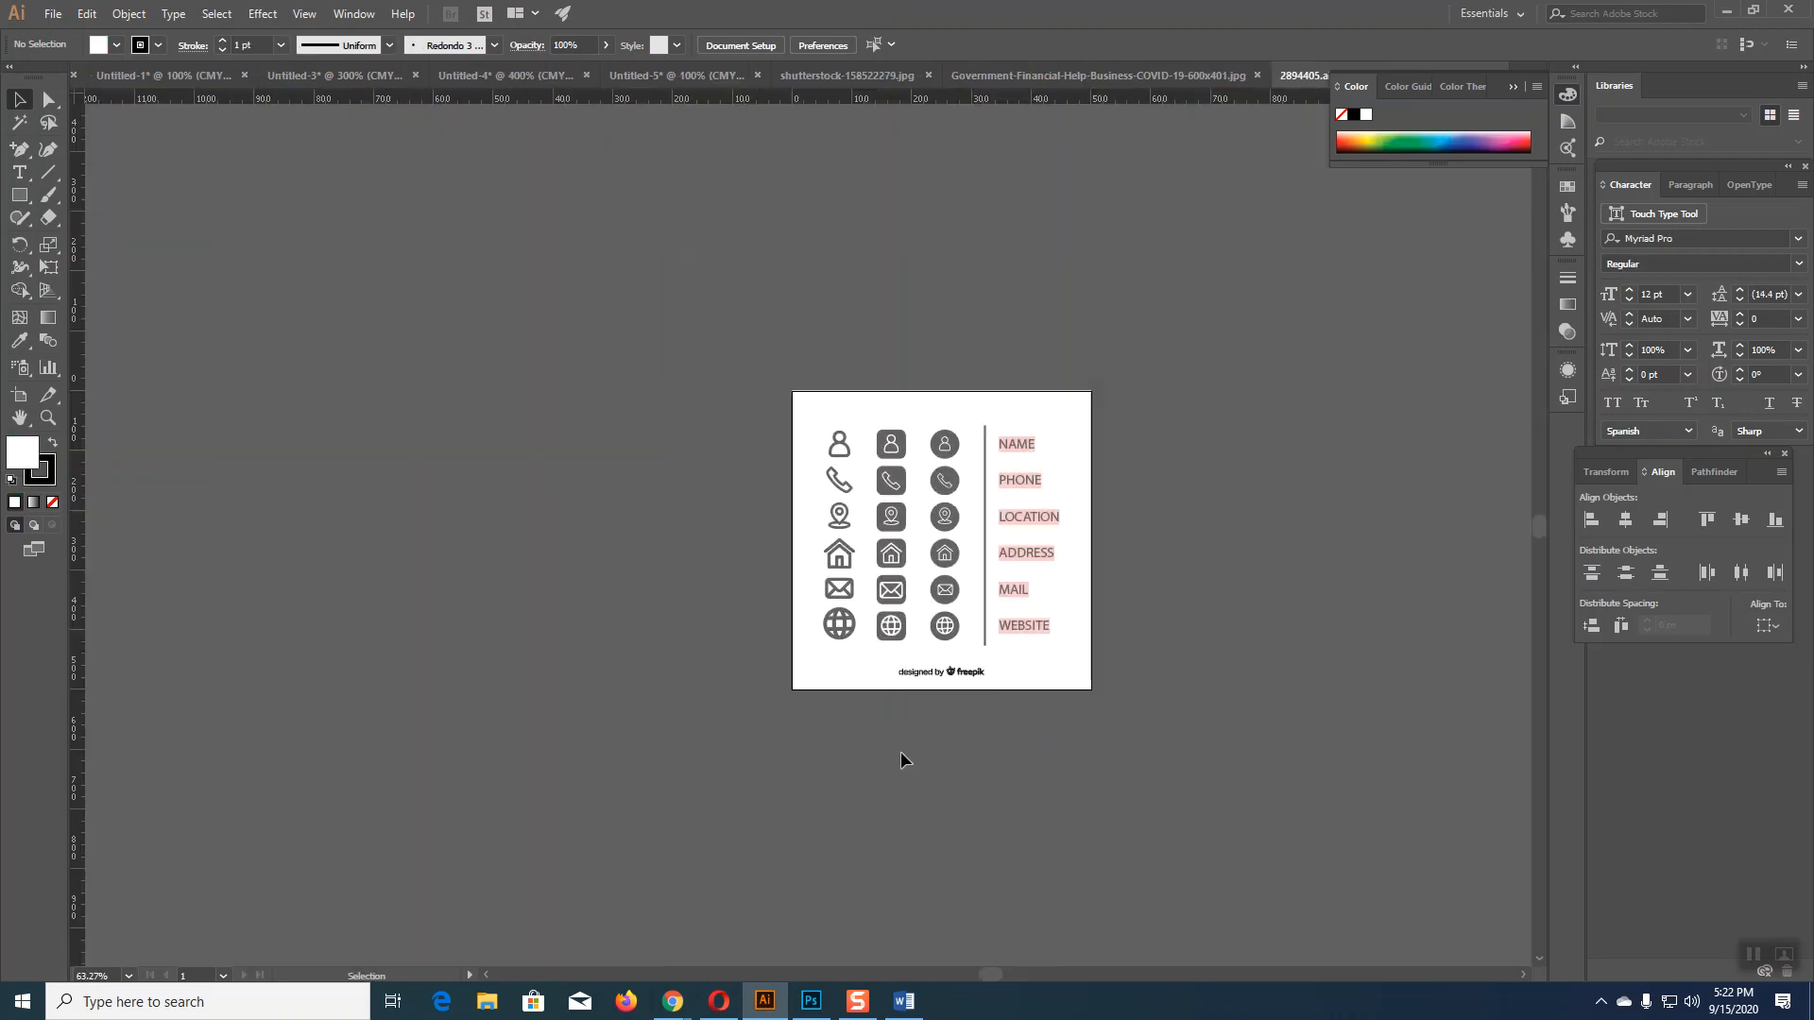
click(903, 1004)
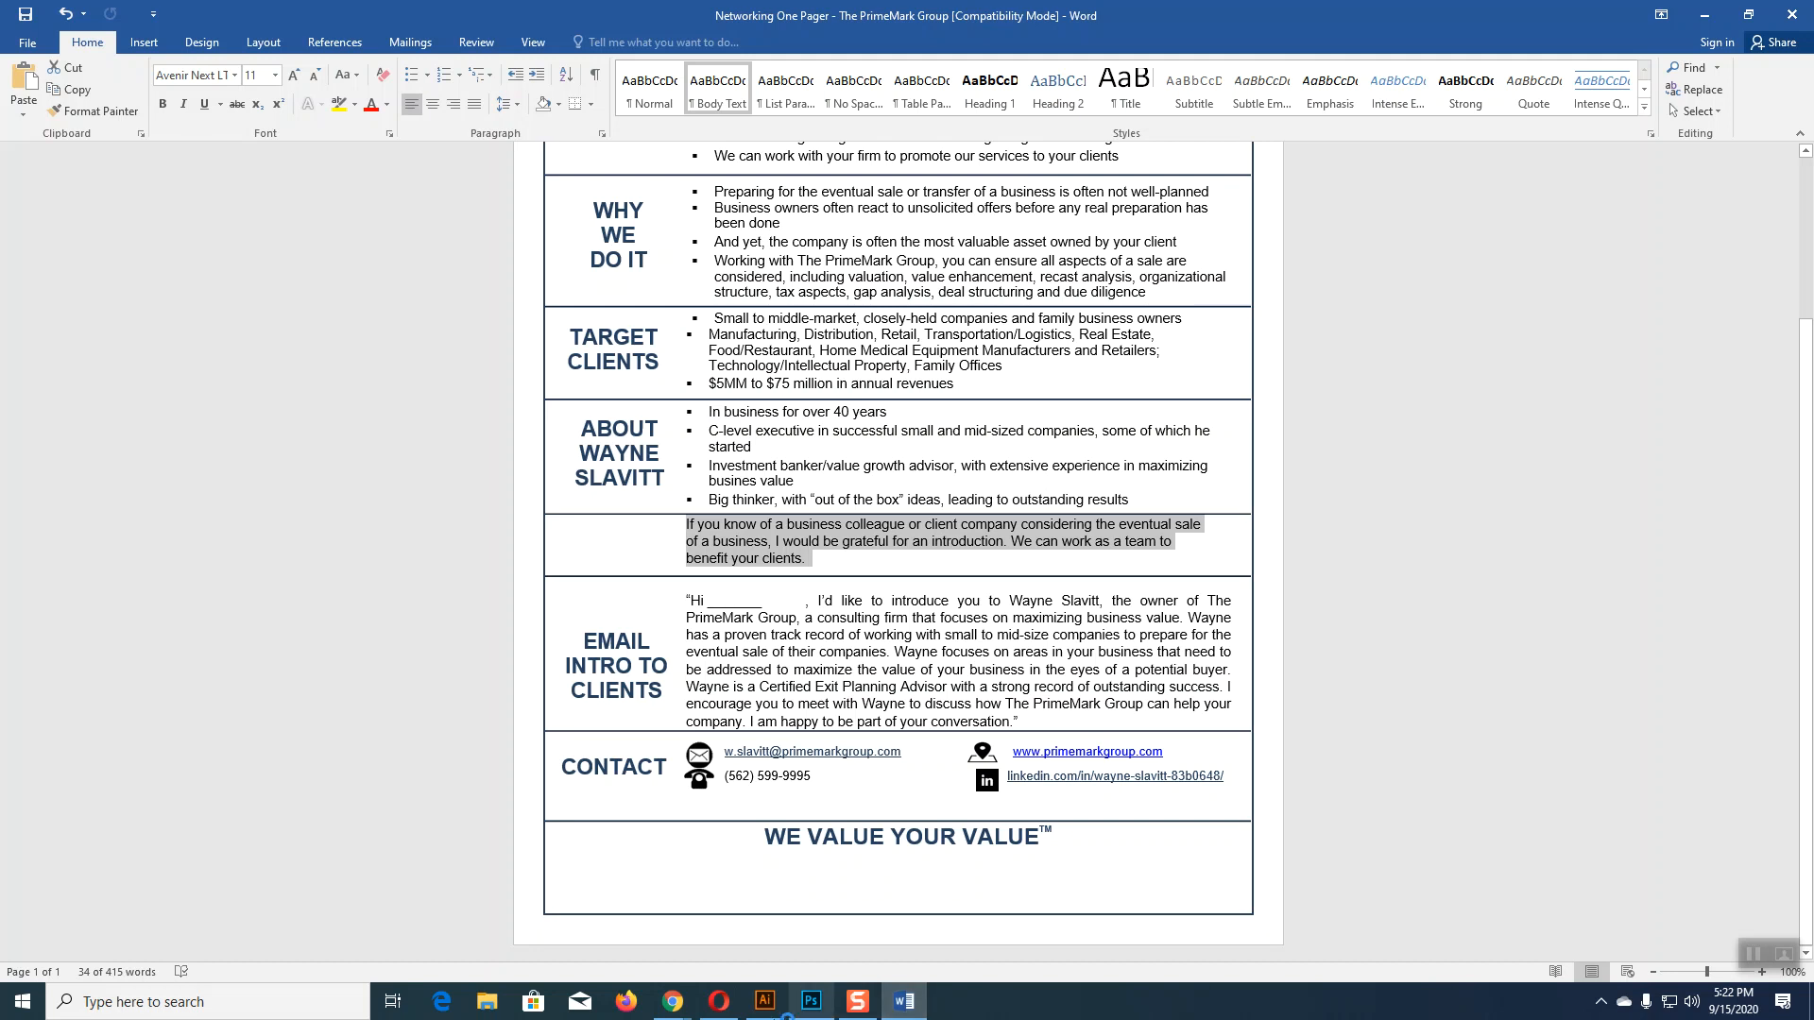
click(765, 1002)
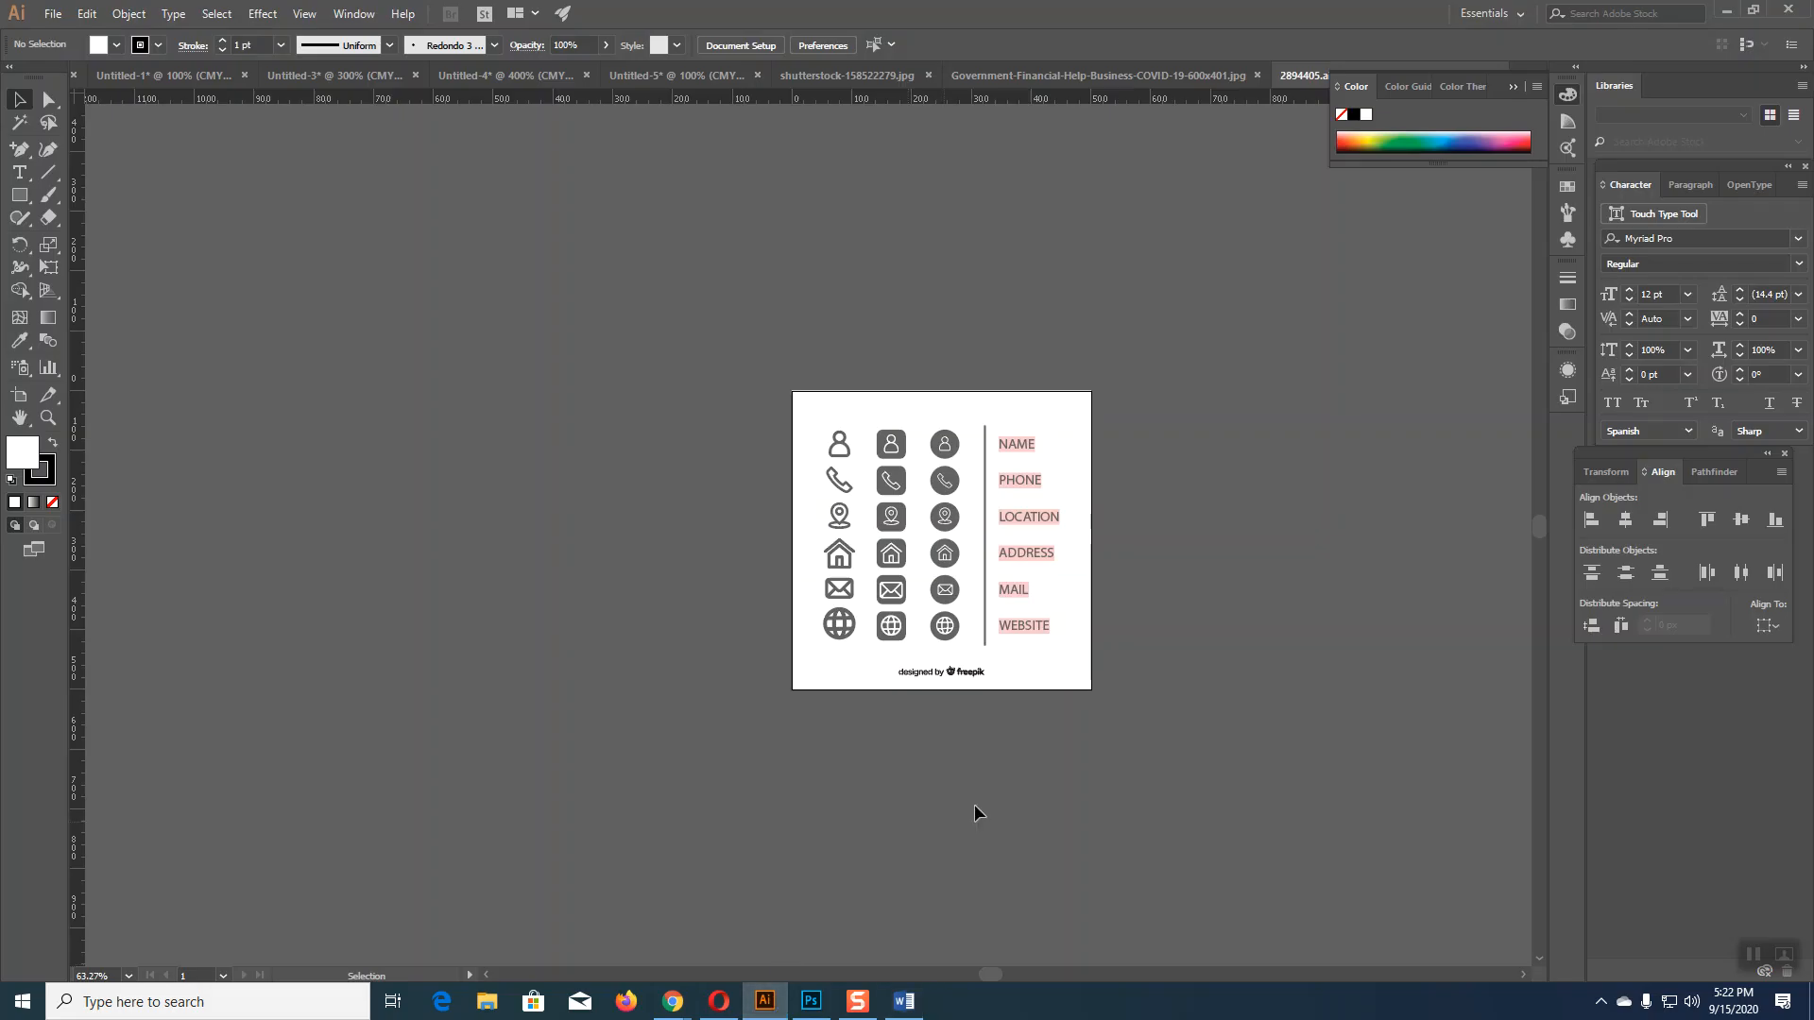
Step: Copy the round phone, mail and location icons and return to the PrimeMark flyer
click(947, 484)
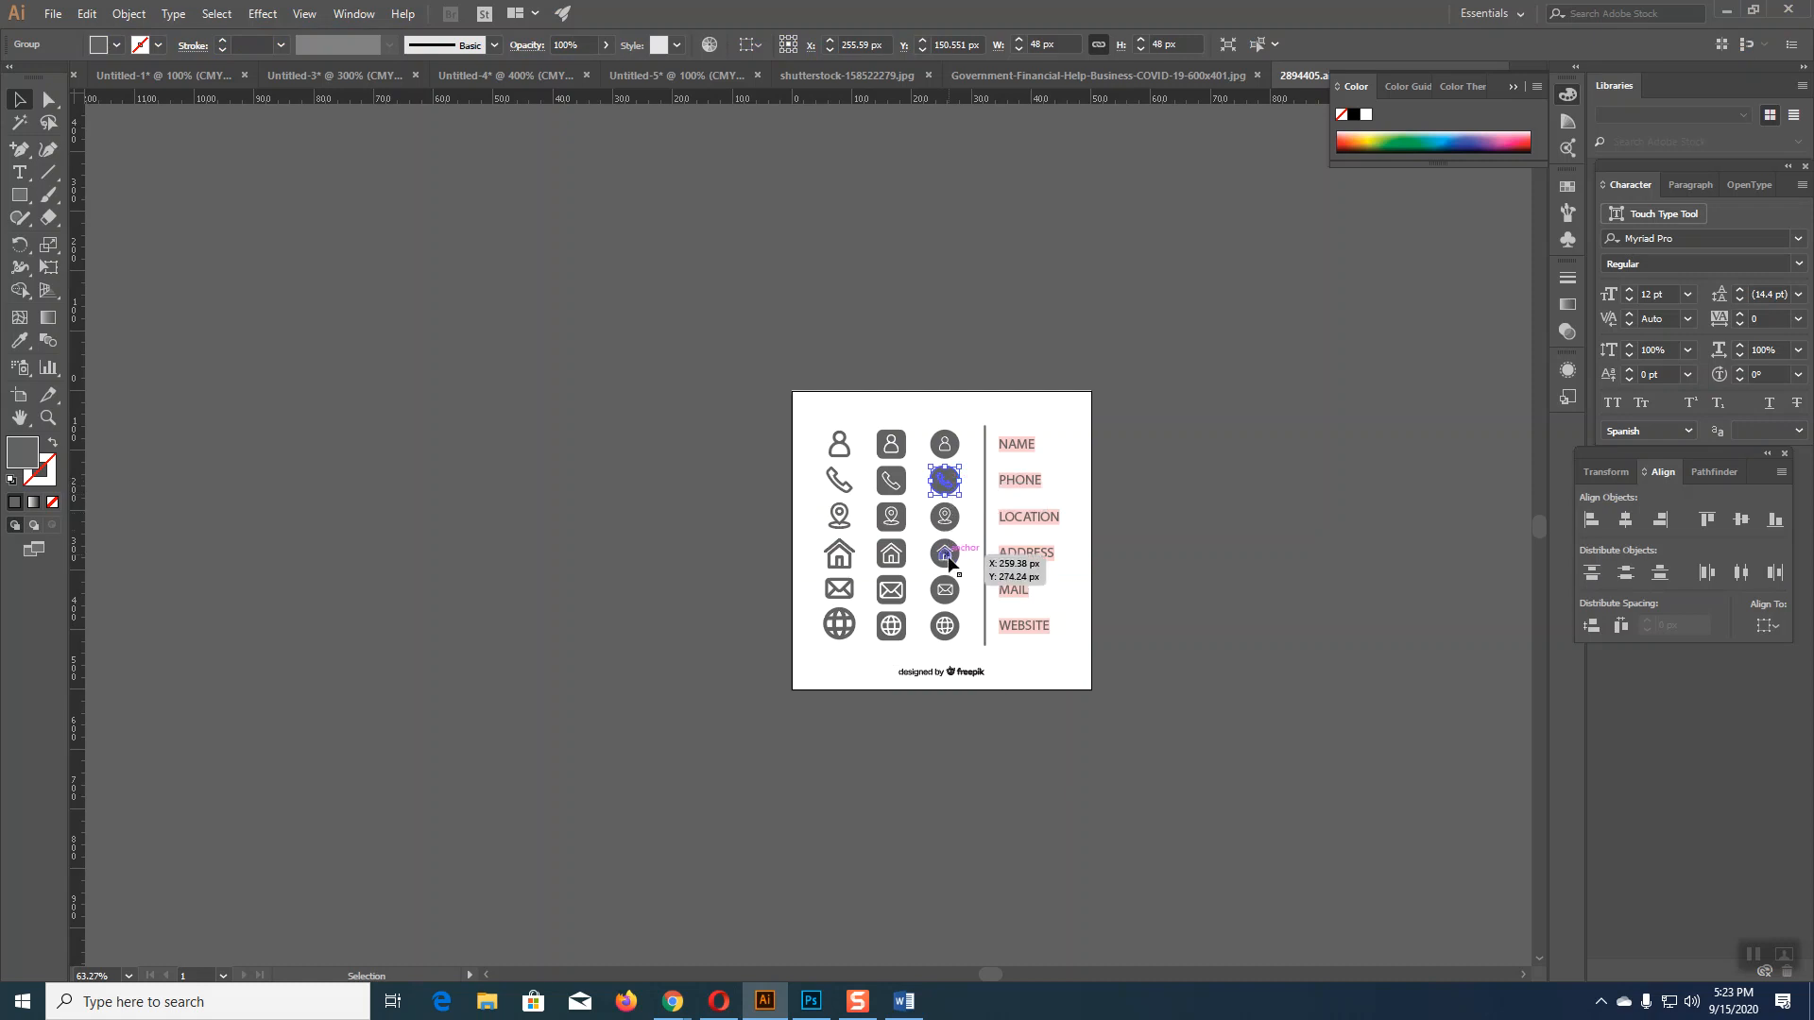
shift+click(950, 588)
shift+click(947, 520)
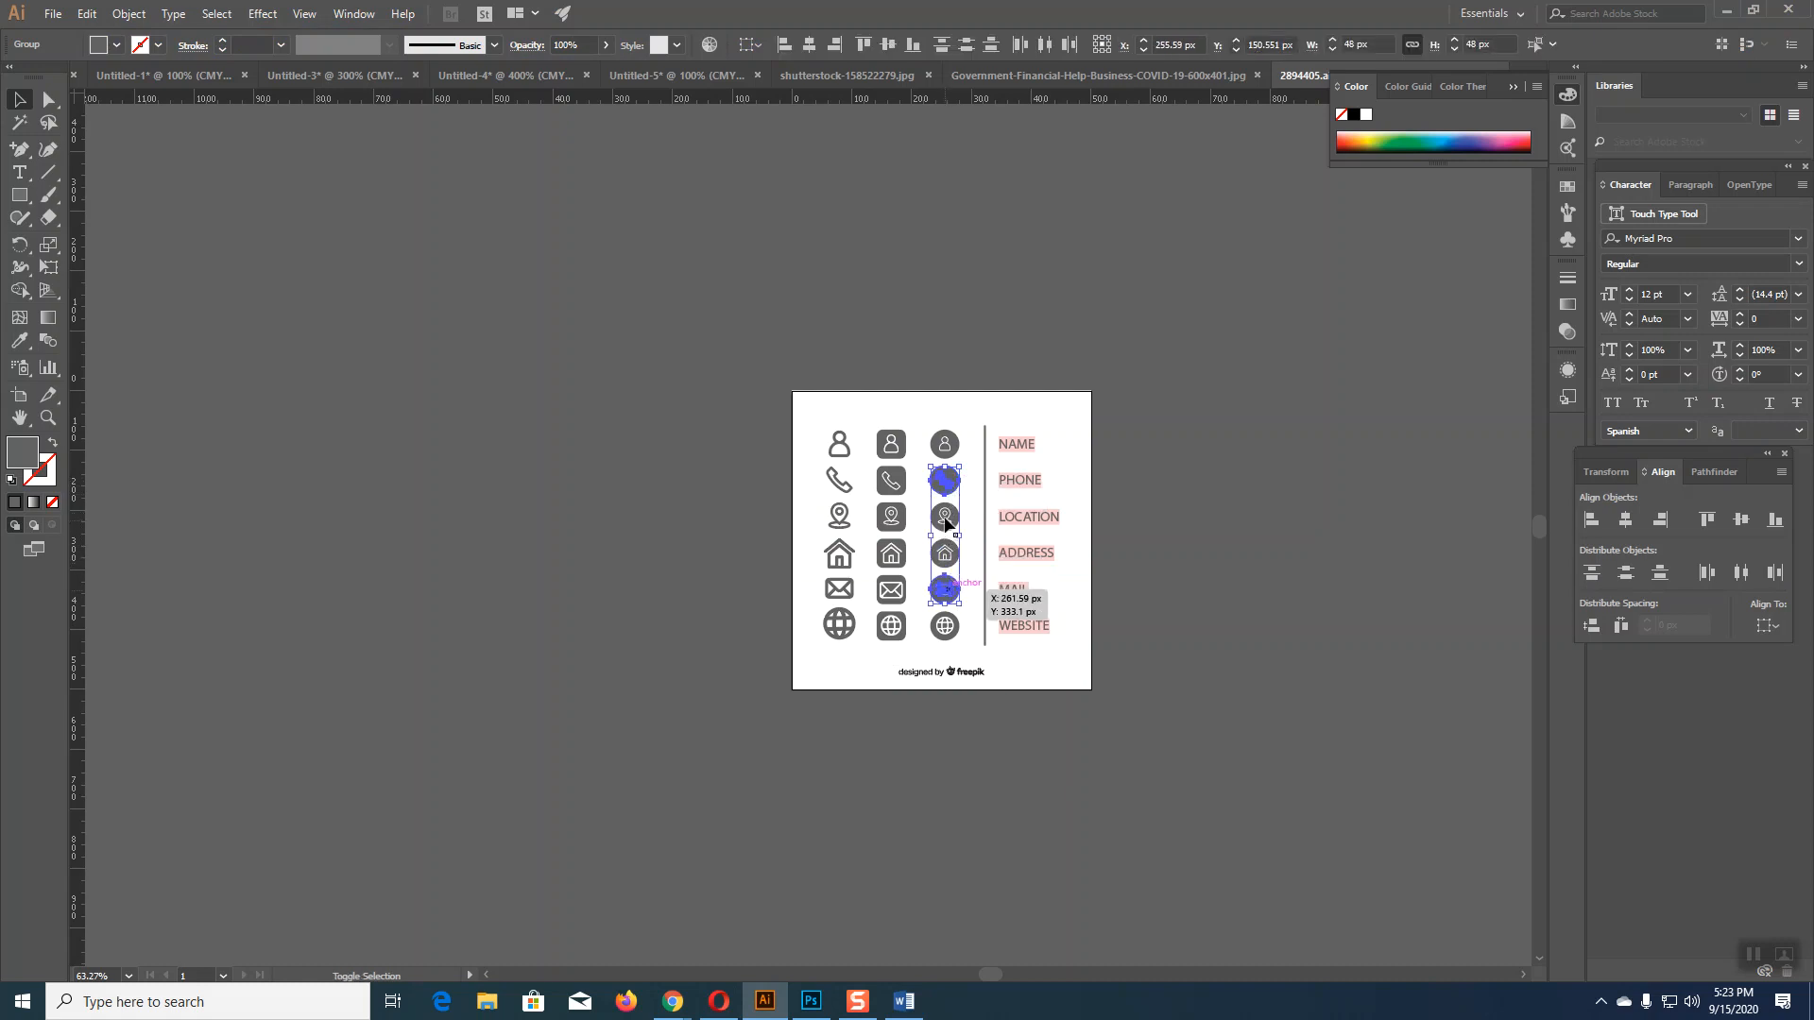
key(a)
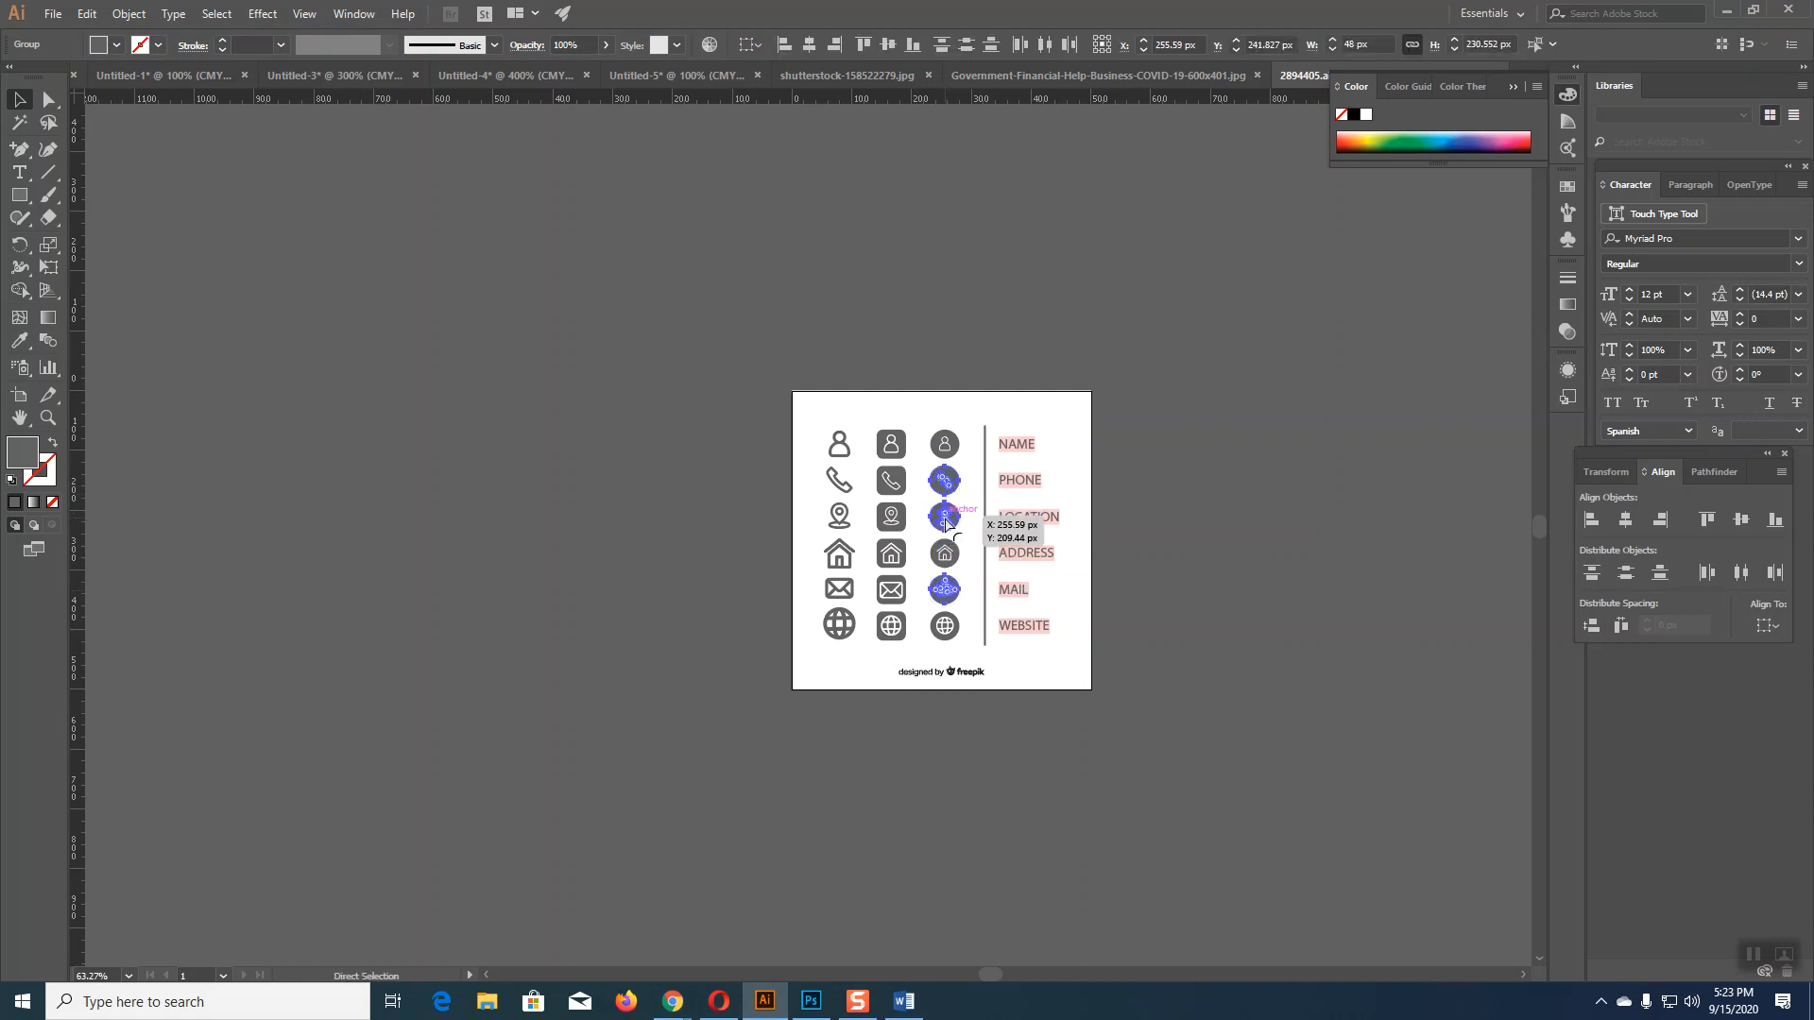
click(940, 76)
click(859, 76)
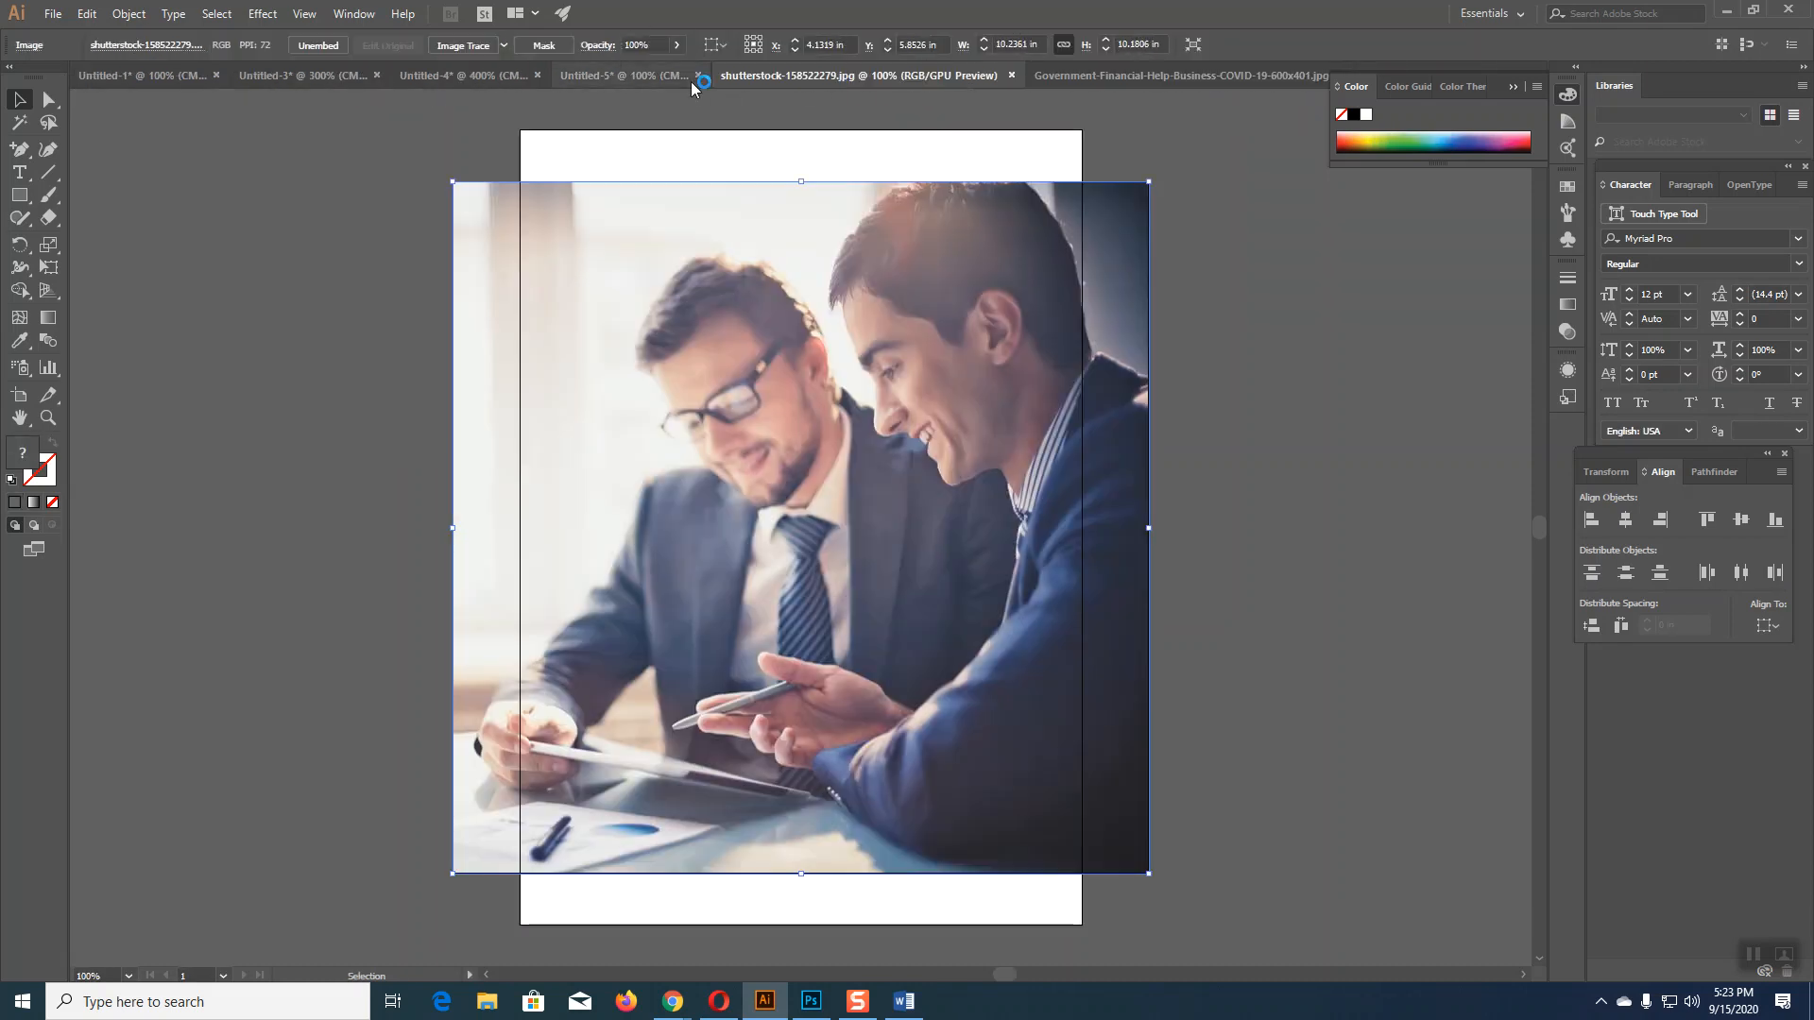
click(667, 76)
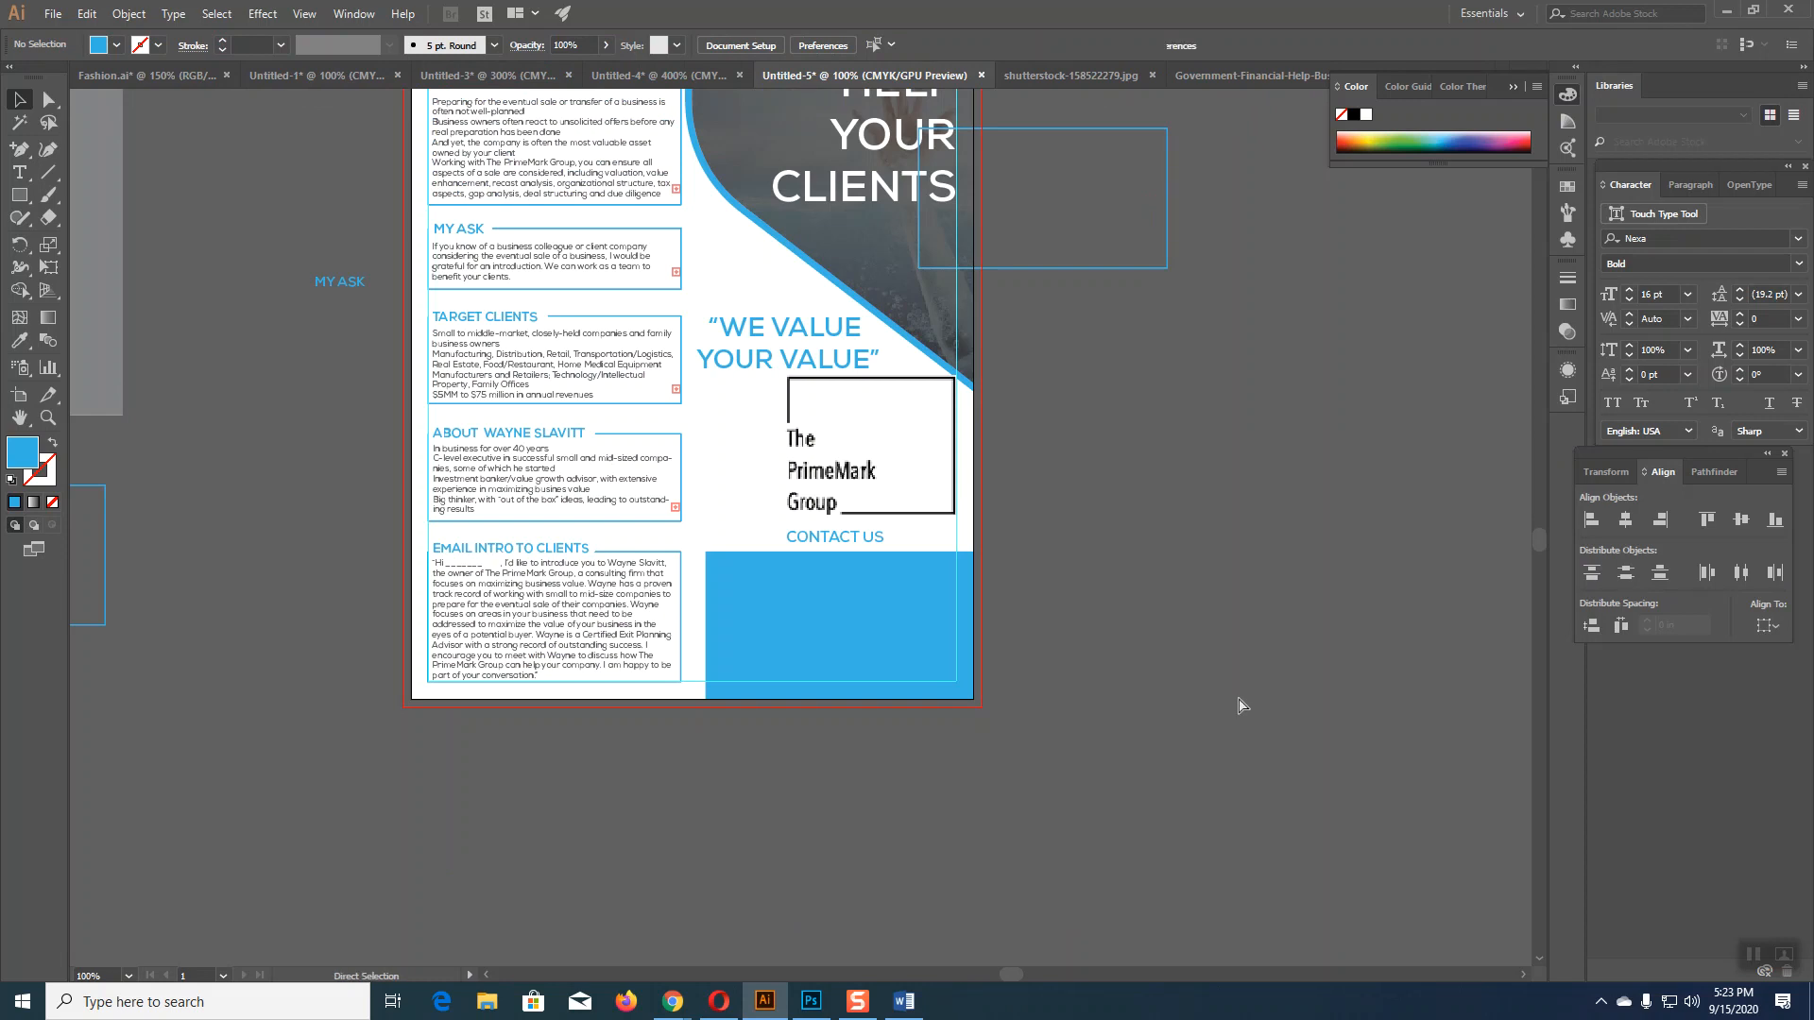
Step: Paste the three contact icons beside the flyer and reorder the stack
key(ctrl+v)
drag(803, 505, 1210, 651)
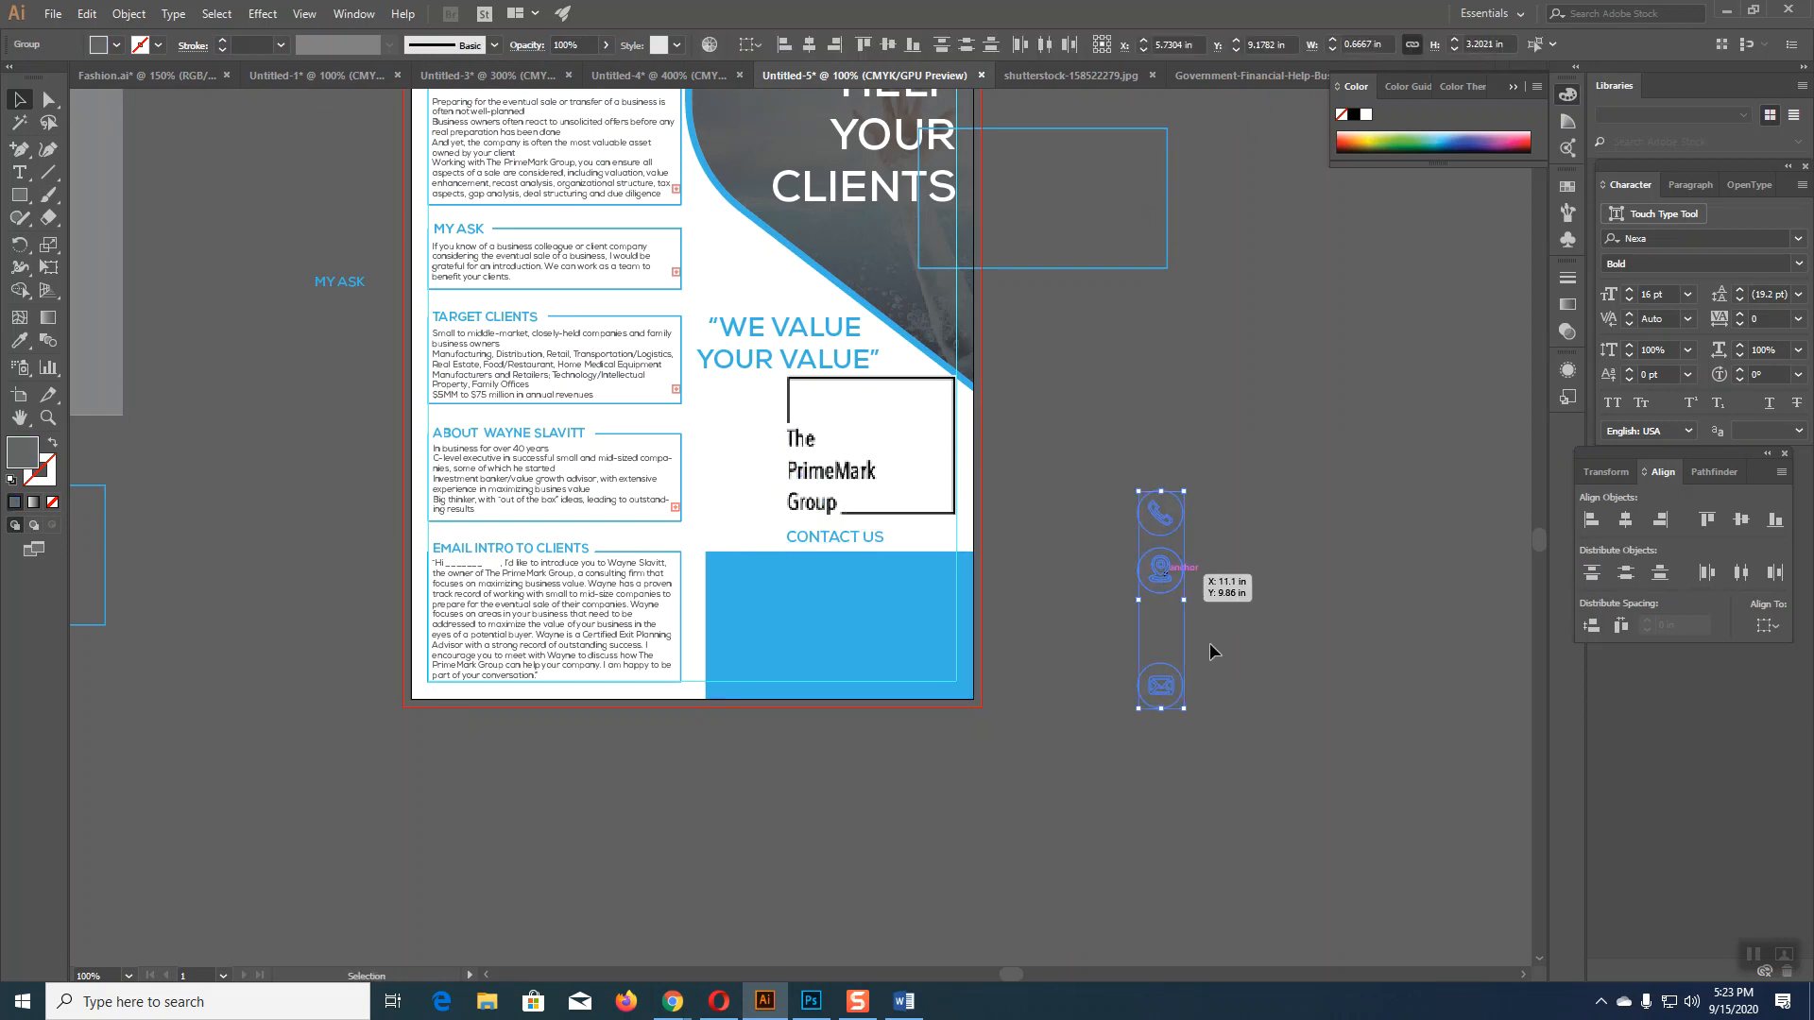
click(1244, 644)
drag(1204, 517, 1198, 756)
click(1162, 569)
click(1314, 682)
Step: Centre-align the icons, scale them down and place them at the blue panel's left edge
key(ctrl+plus)
key(ctrl+plus)
key(ctrl+plus)
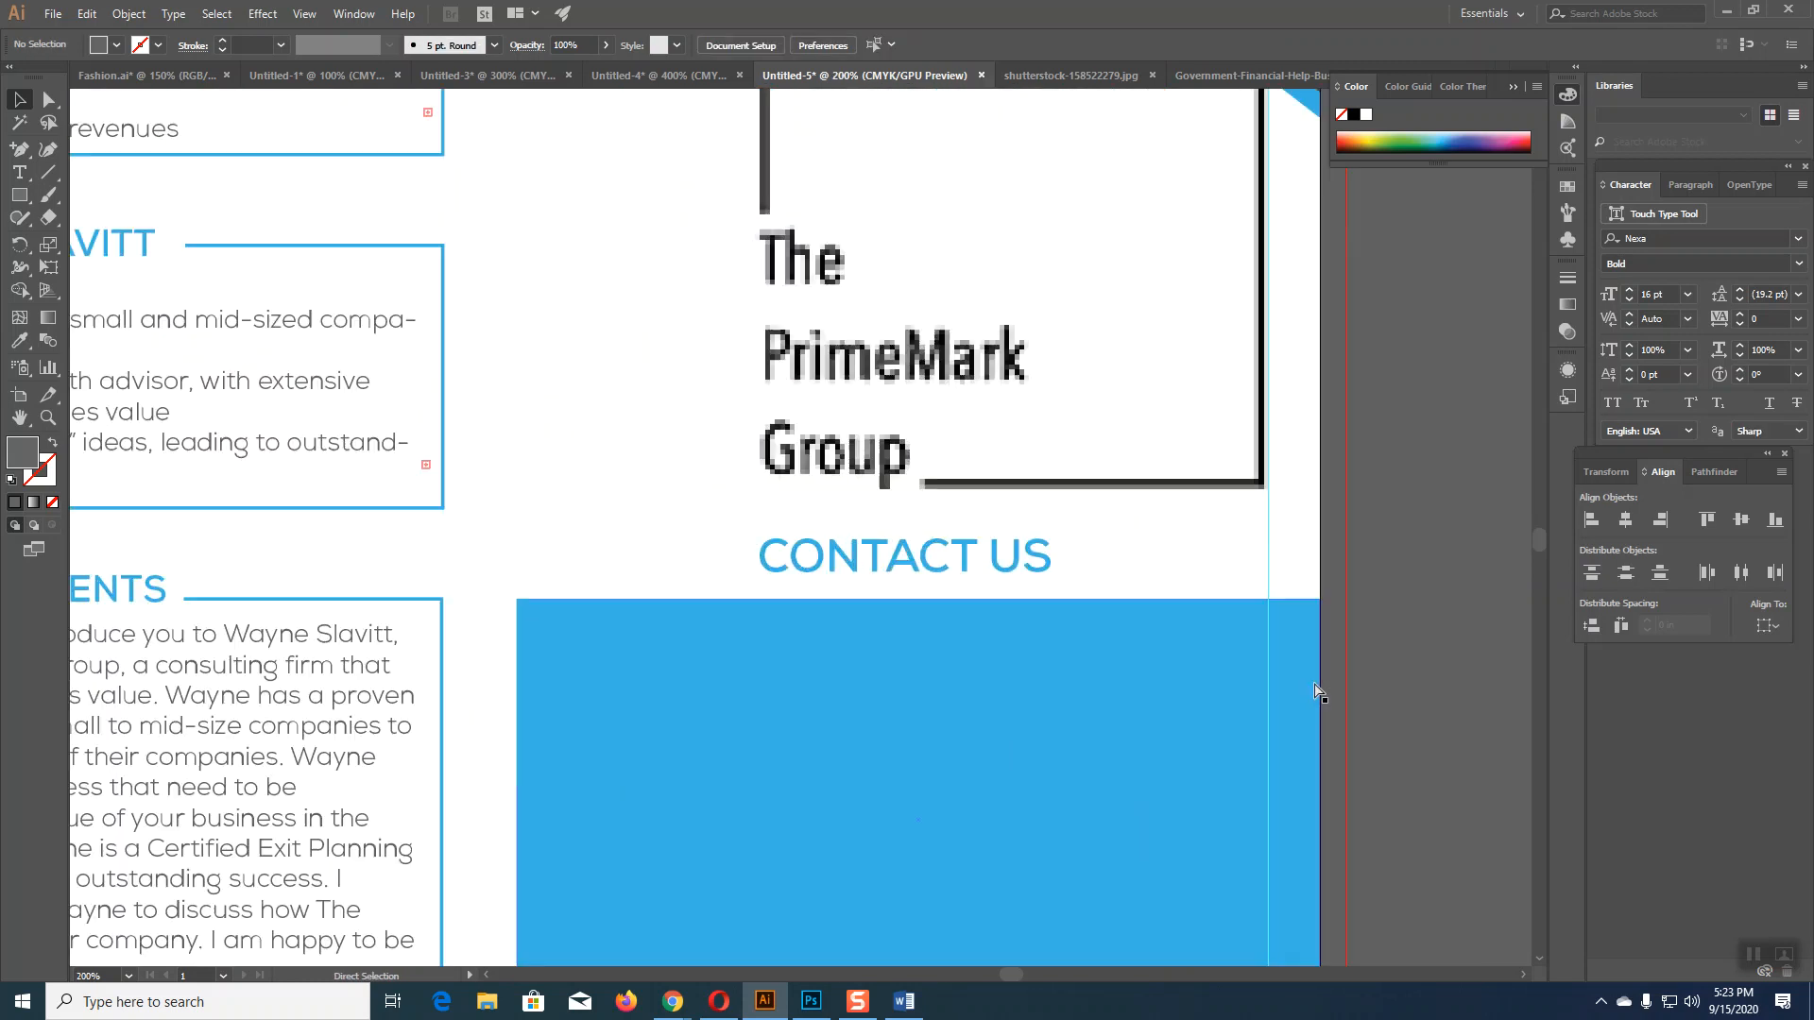
drag(1267, 672, 579, 291)
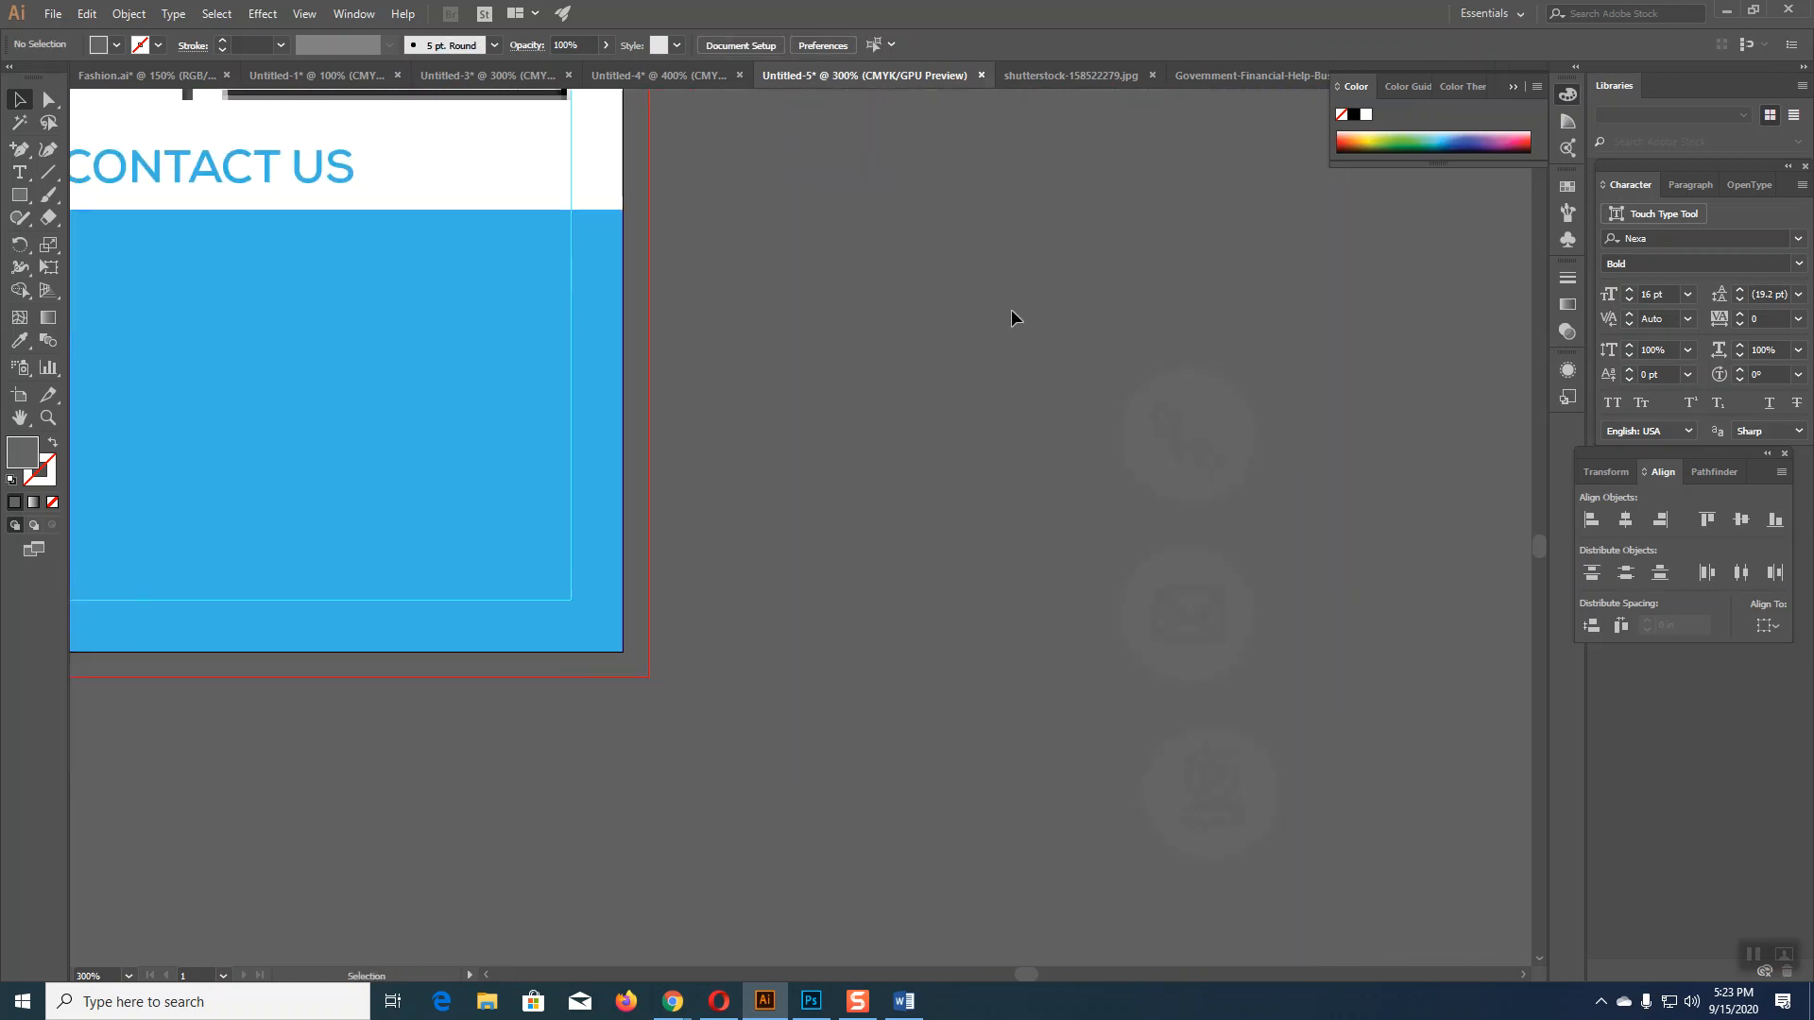
drag(1307, 856, 1335, 905)
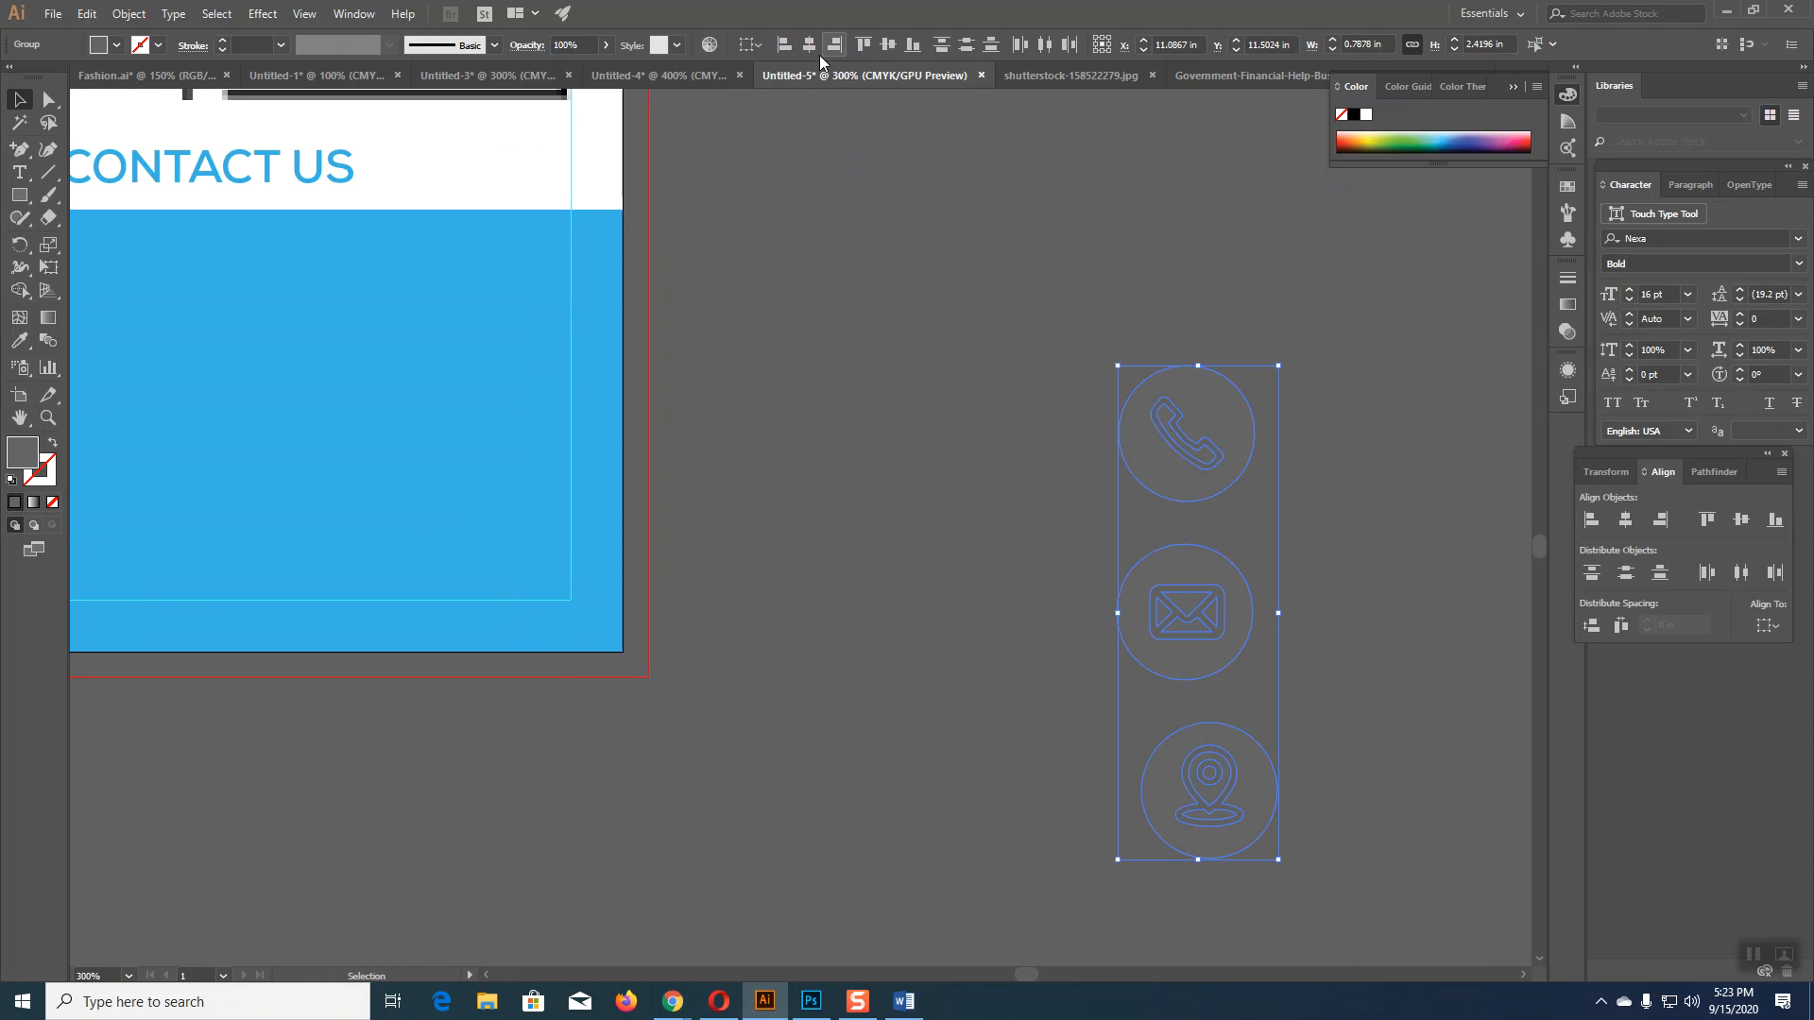
click(786, 47)
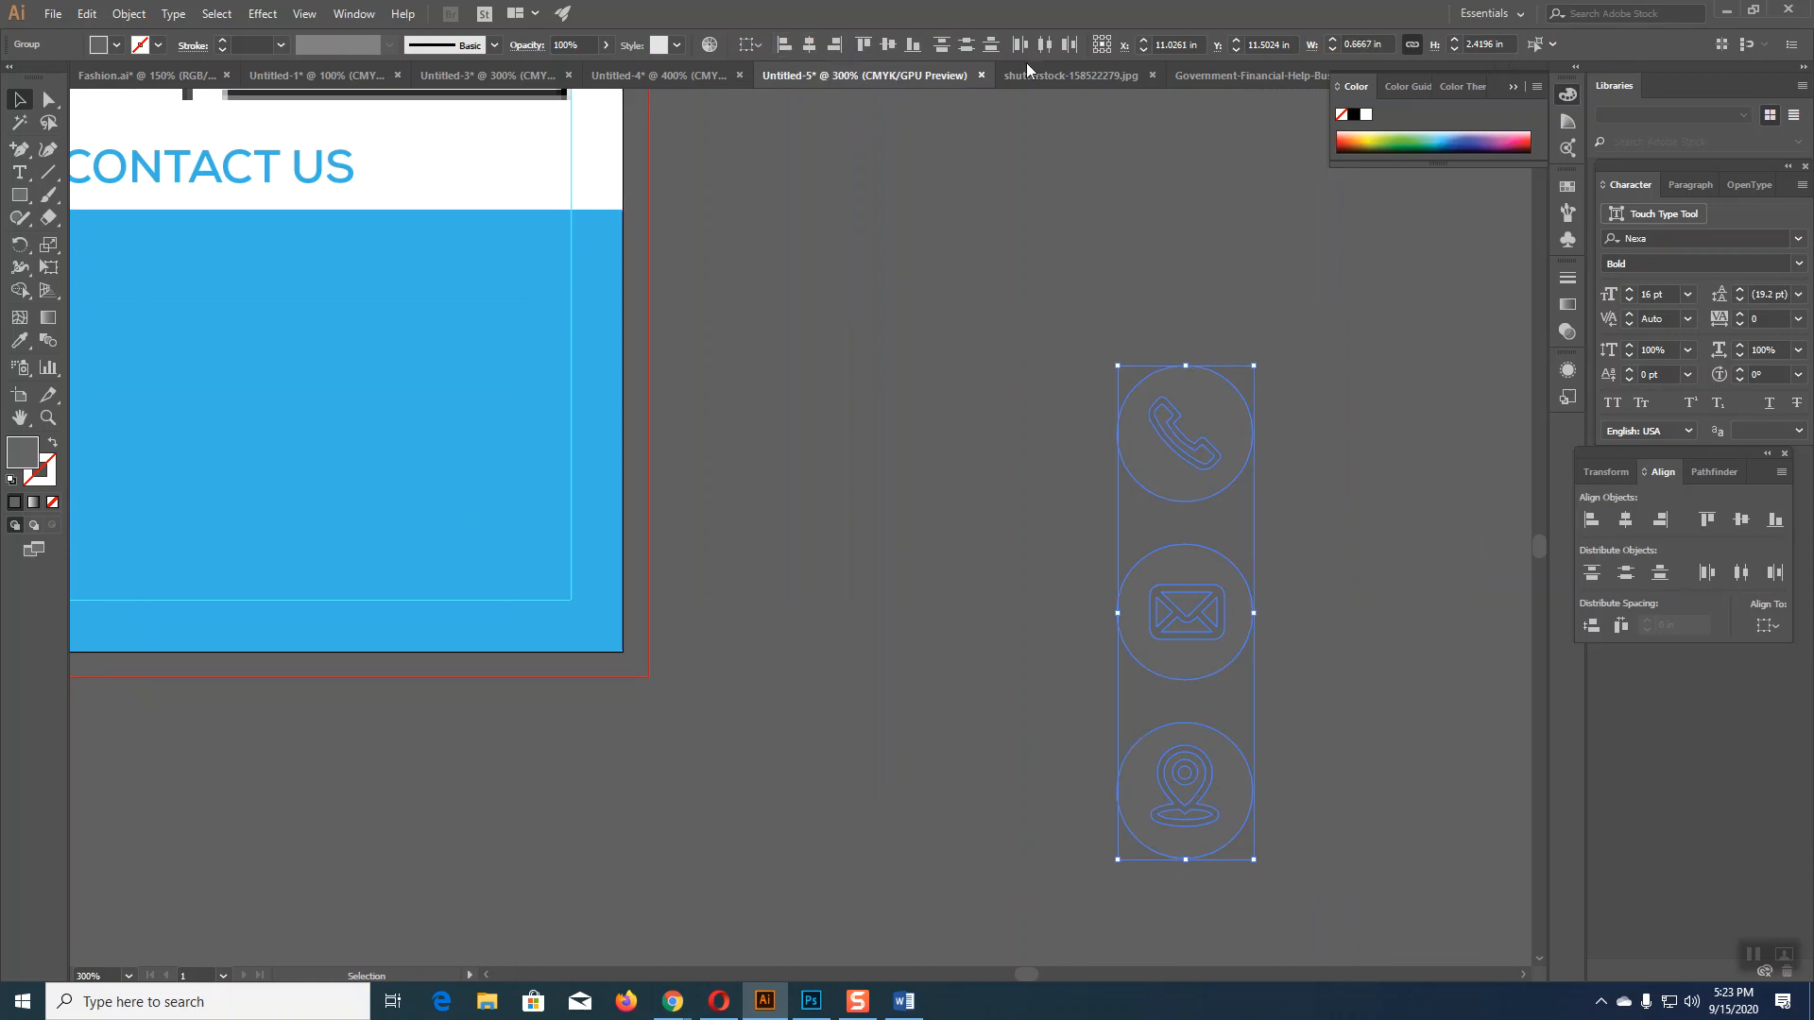
drag(1253, 376, 1210, 464)
drag(1194, 552, 268, 338)
drag(414, 486, 907, 519)
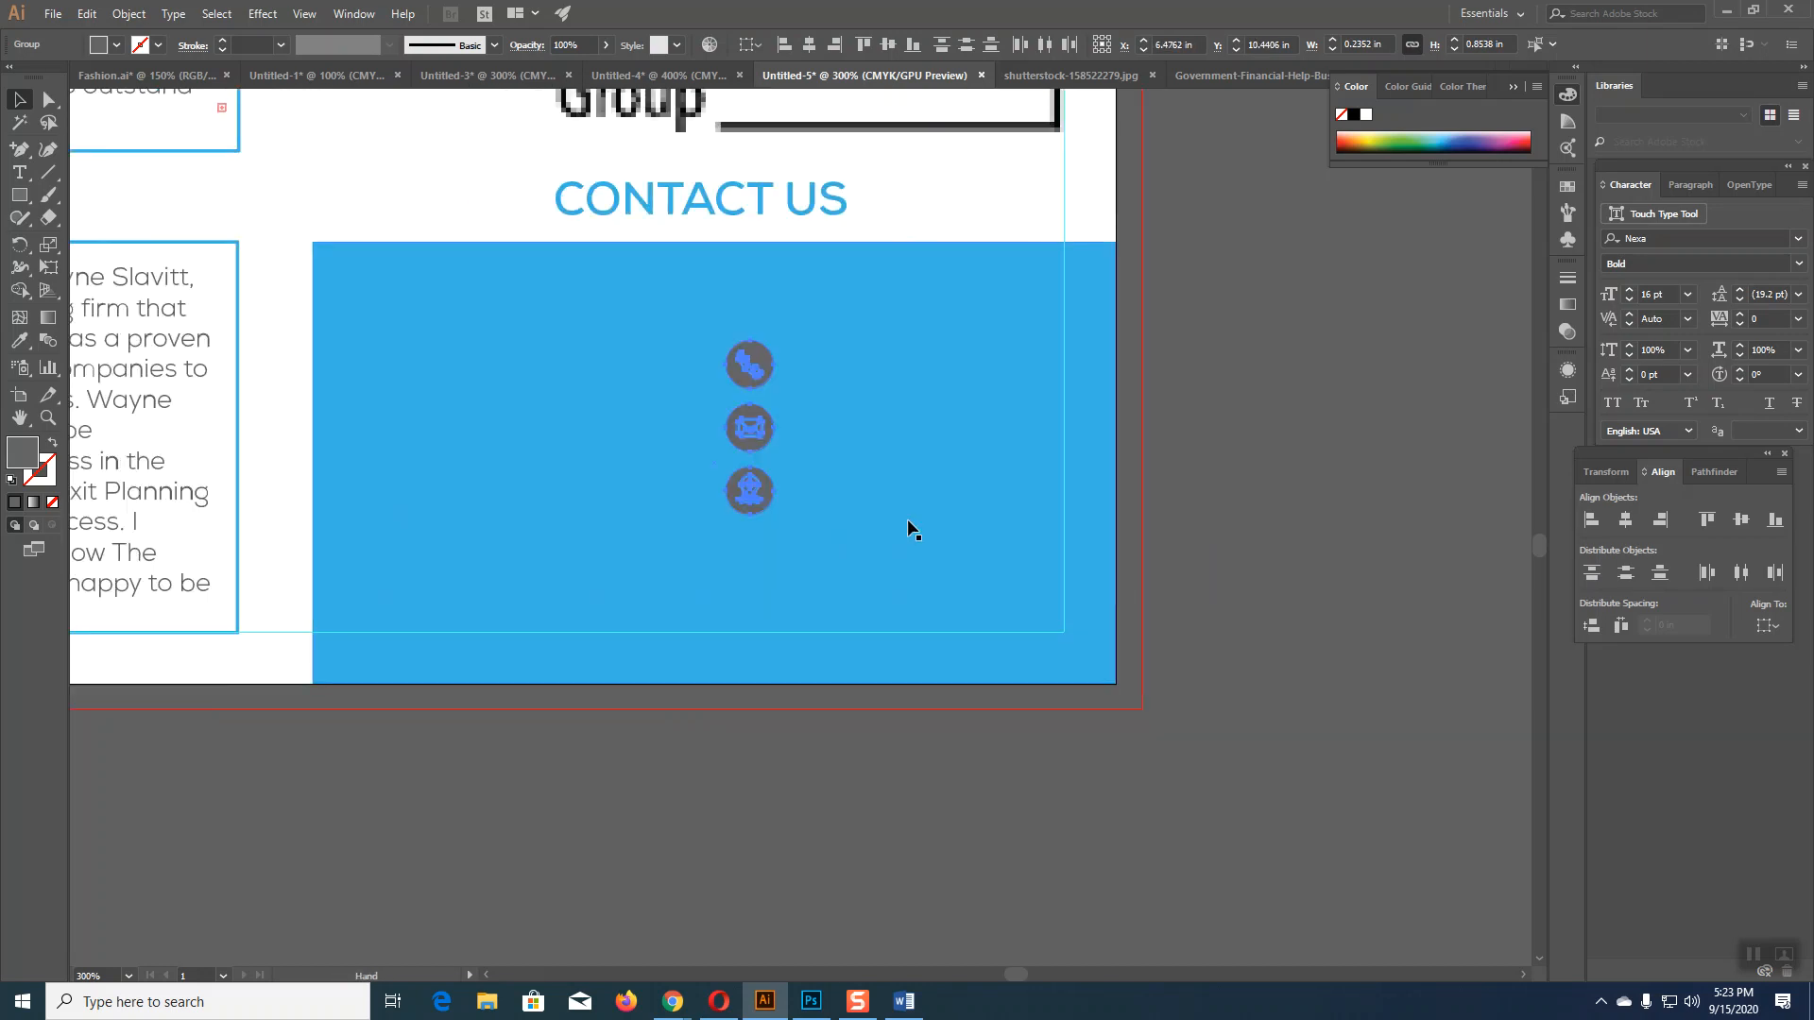
drag(747, 378, 342, 450)
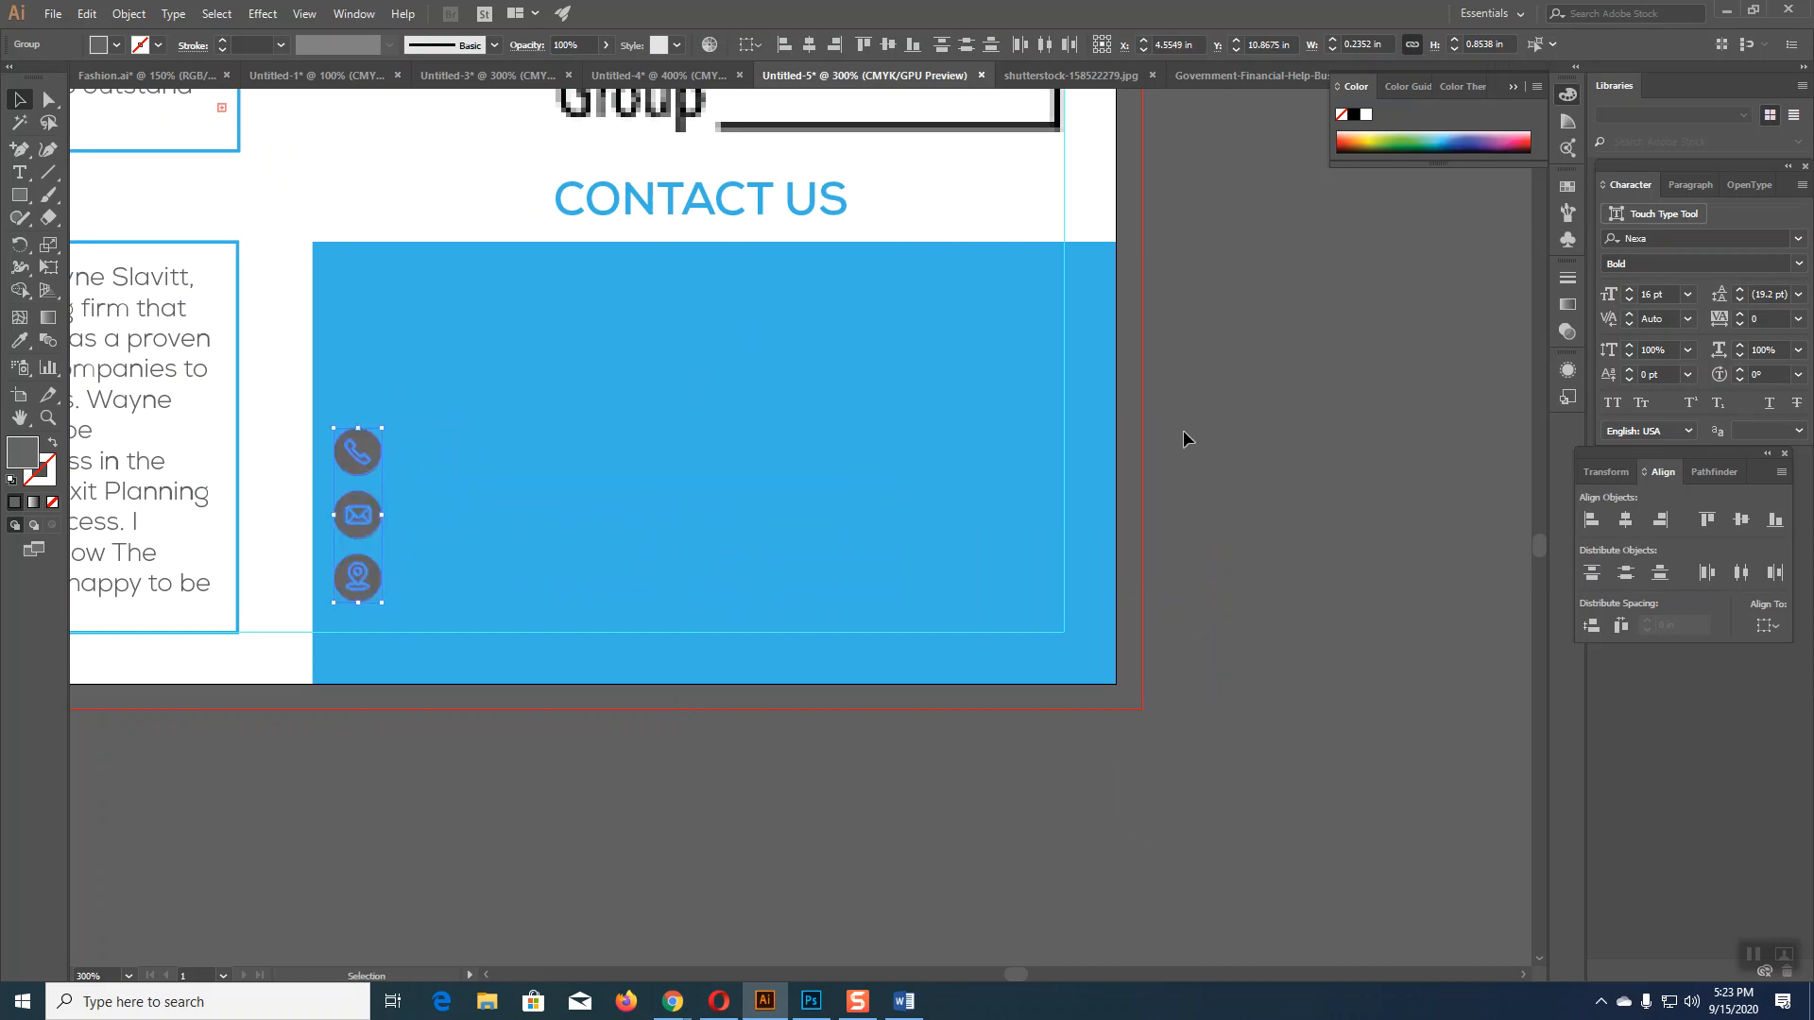
click(1366, 115)
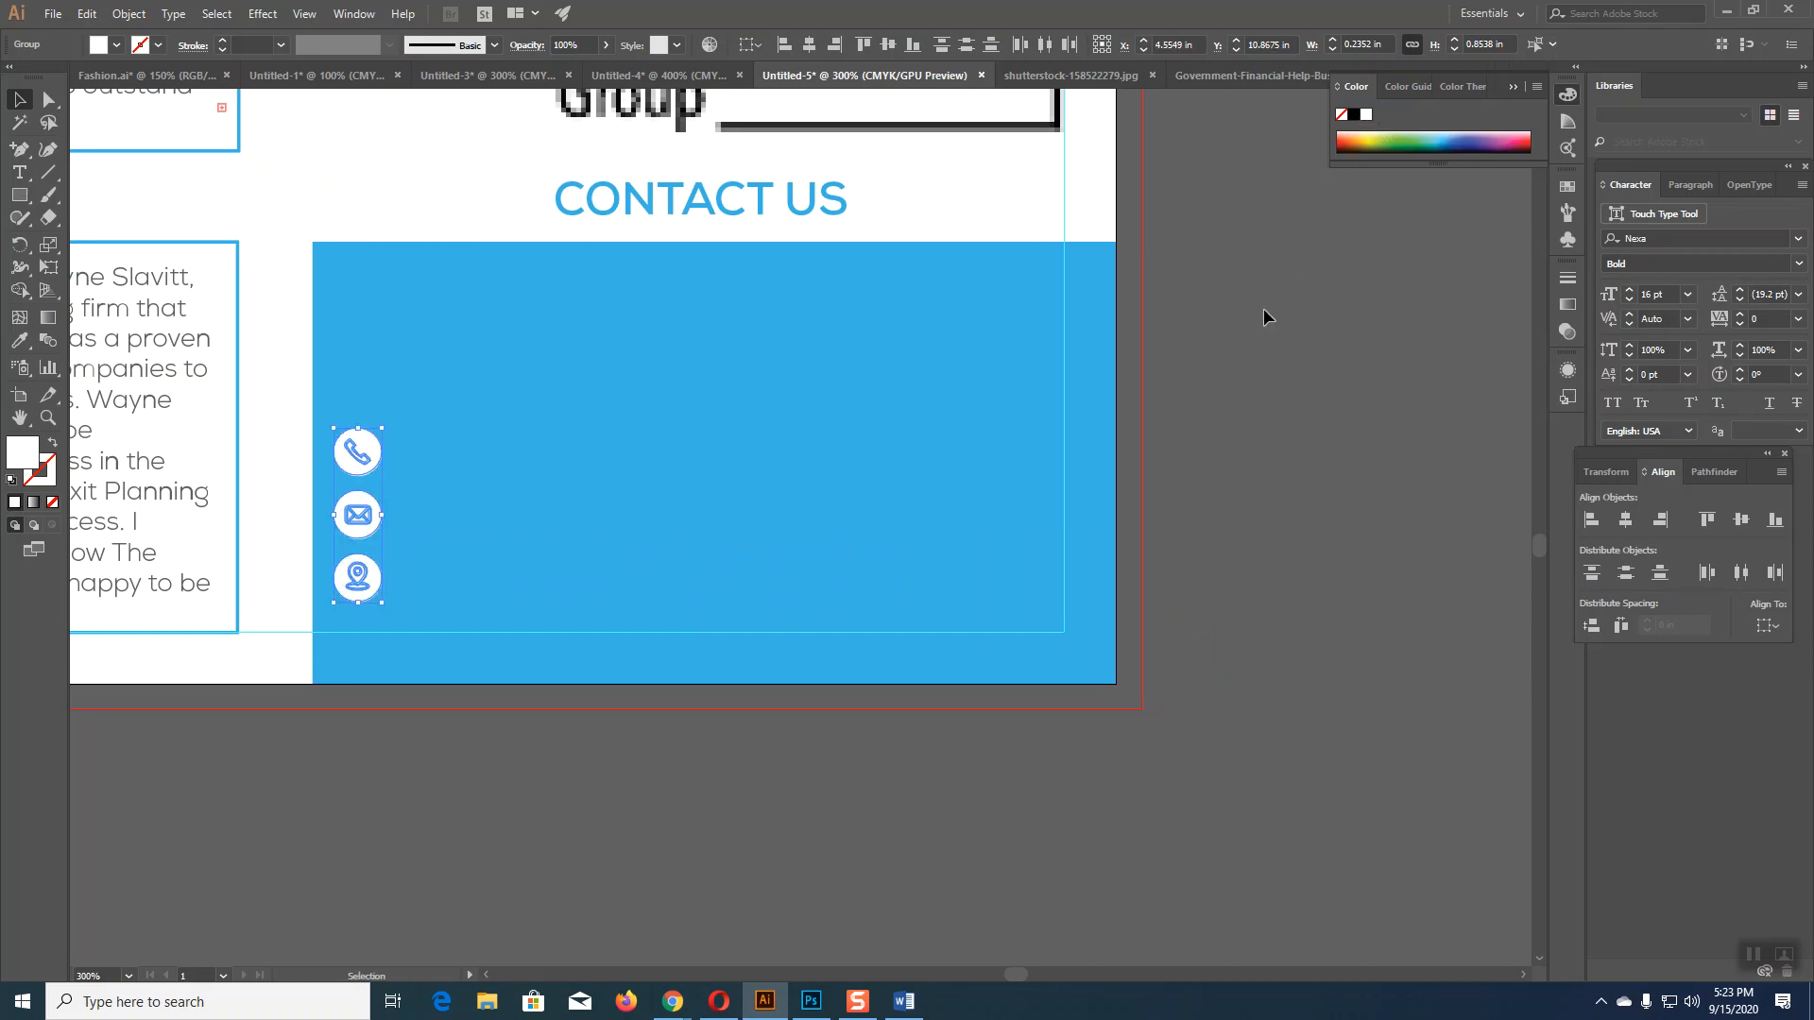
click(654, 410)
drag(714, 242, 715, 243)
click(1326, 456)
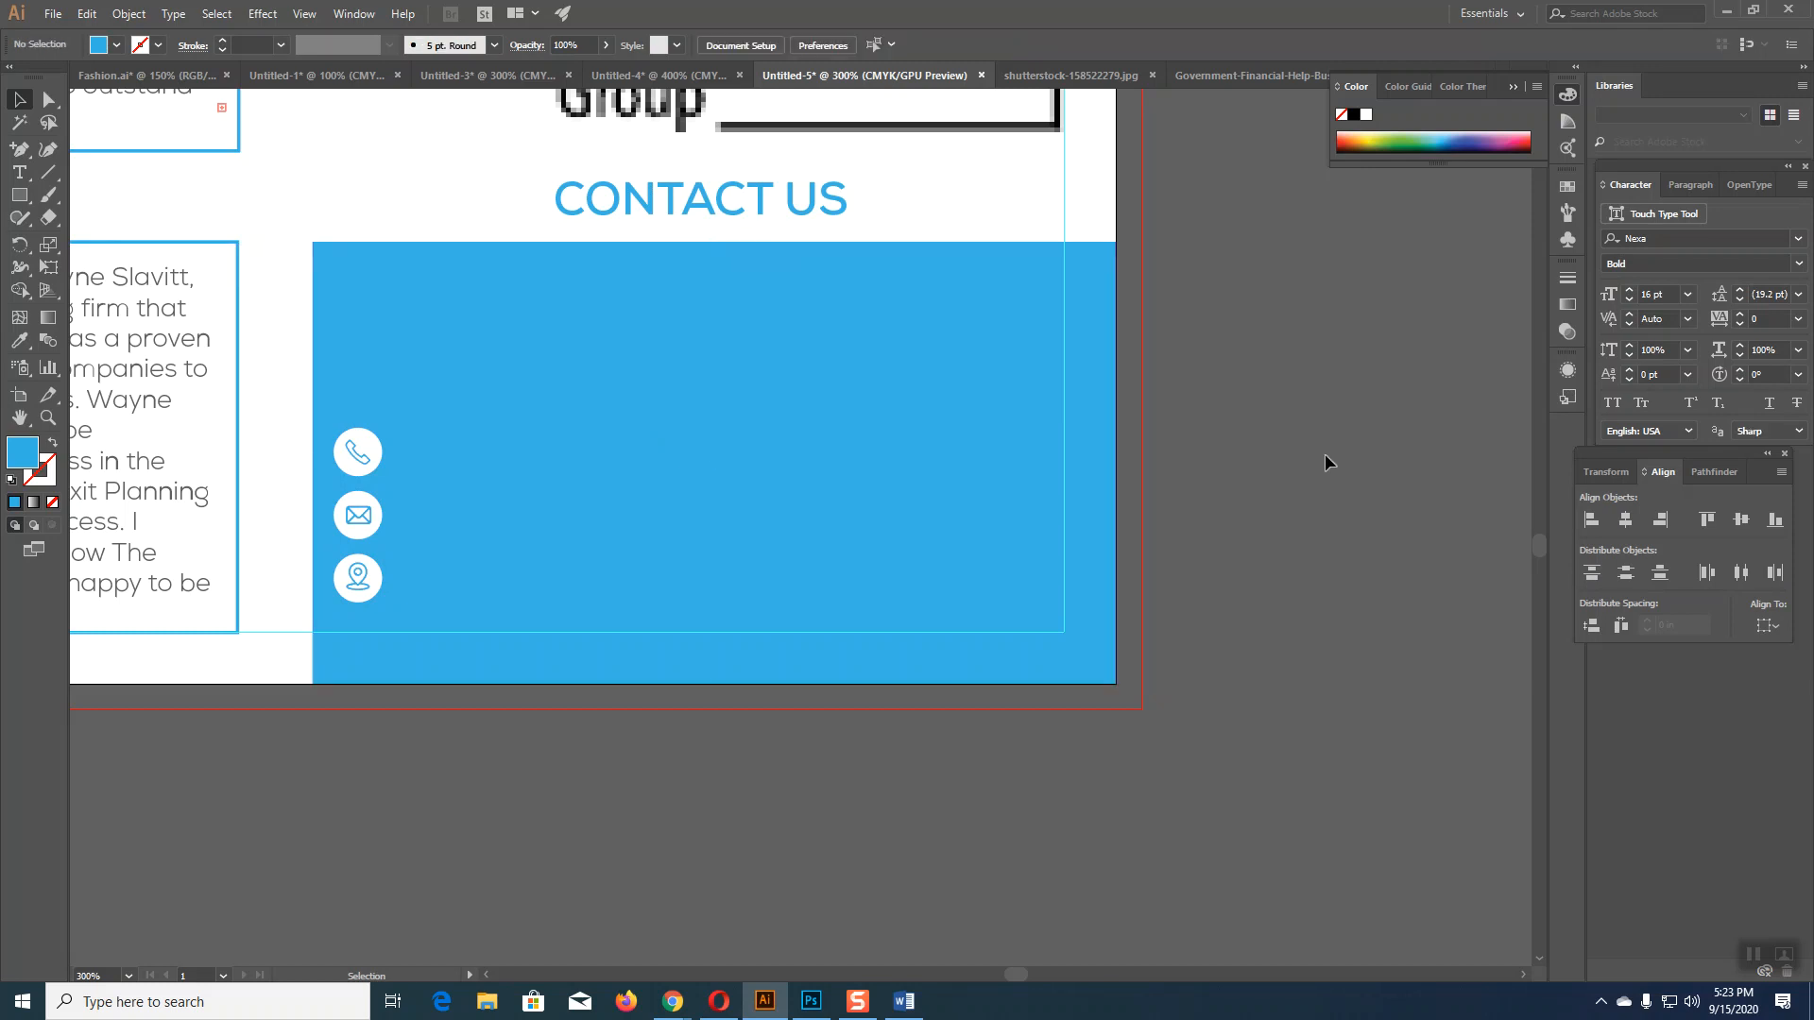
click(376, 455)
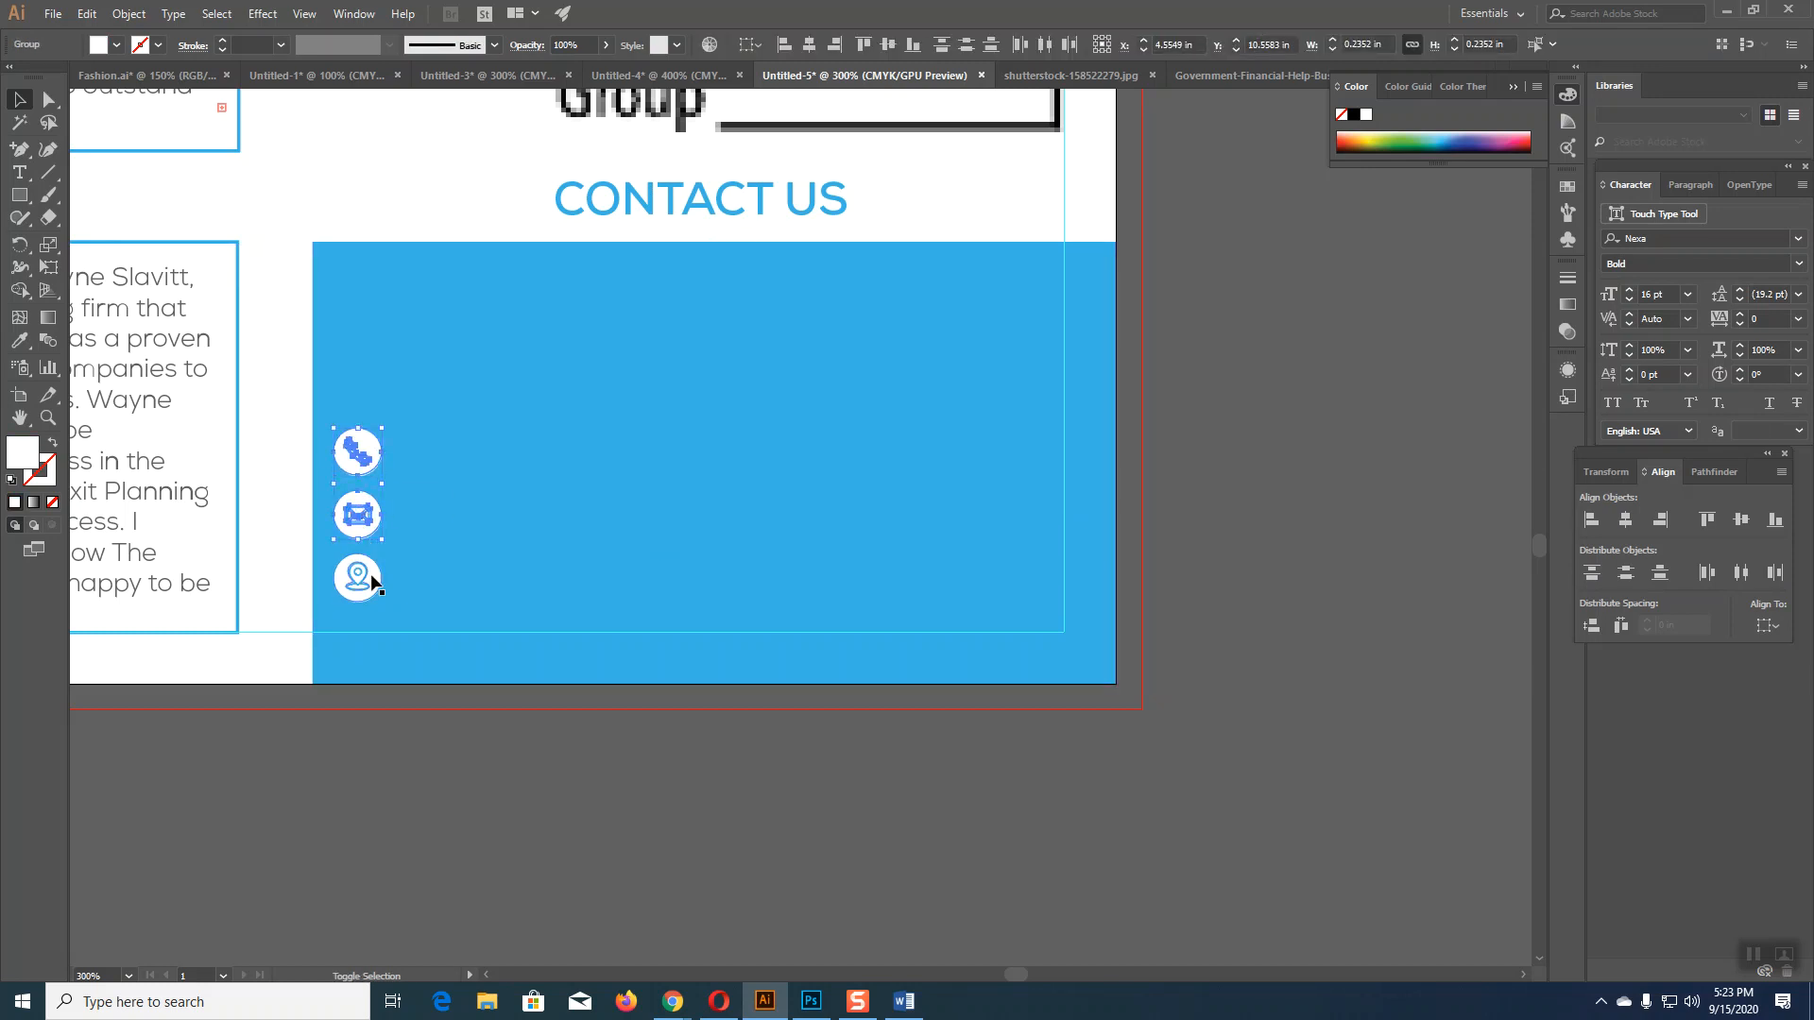
drag(368, 465, 364, 388)
click(1329, 552)
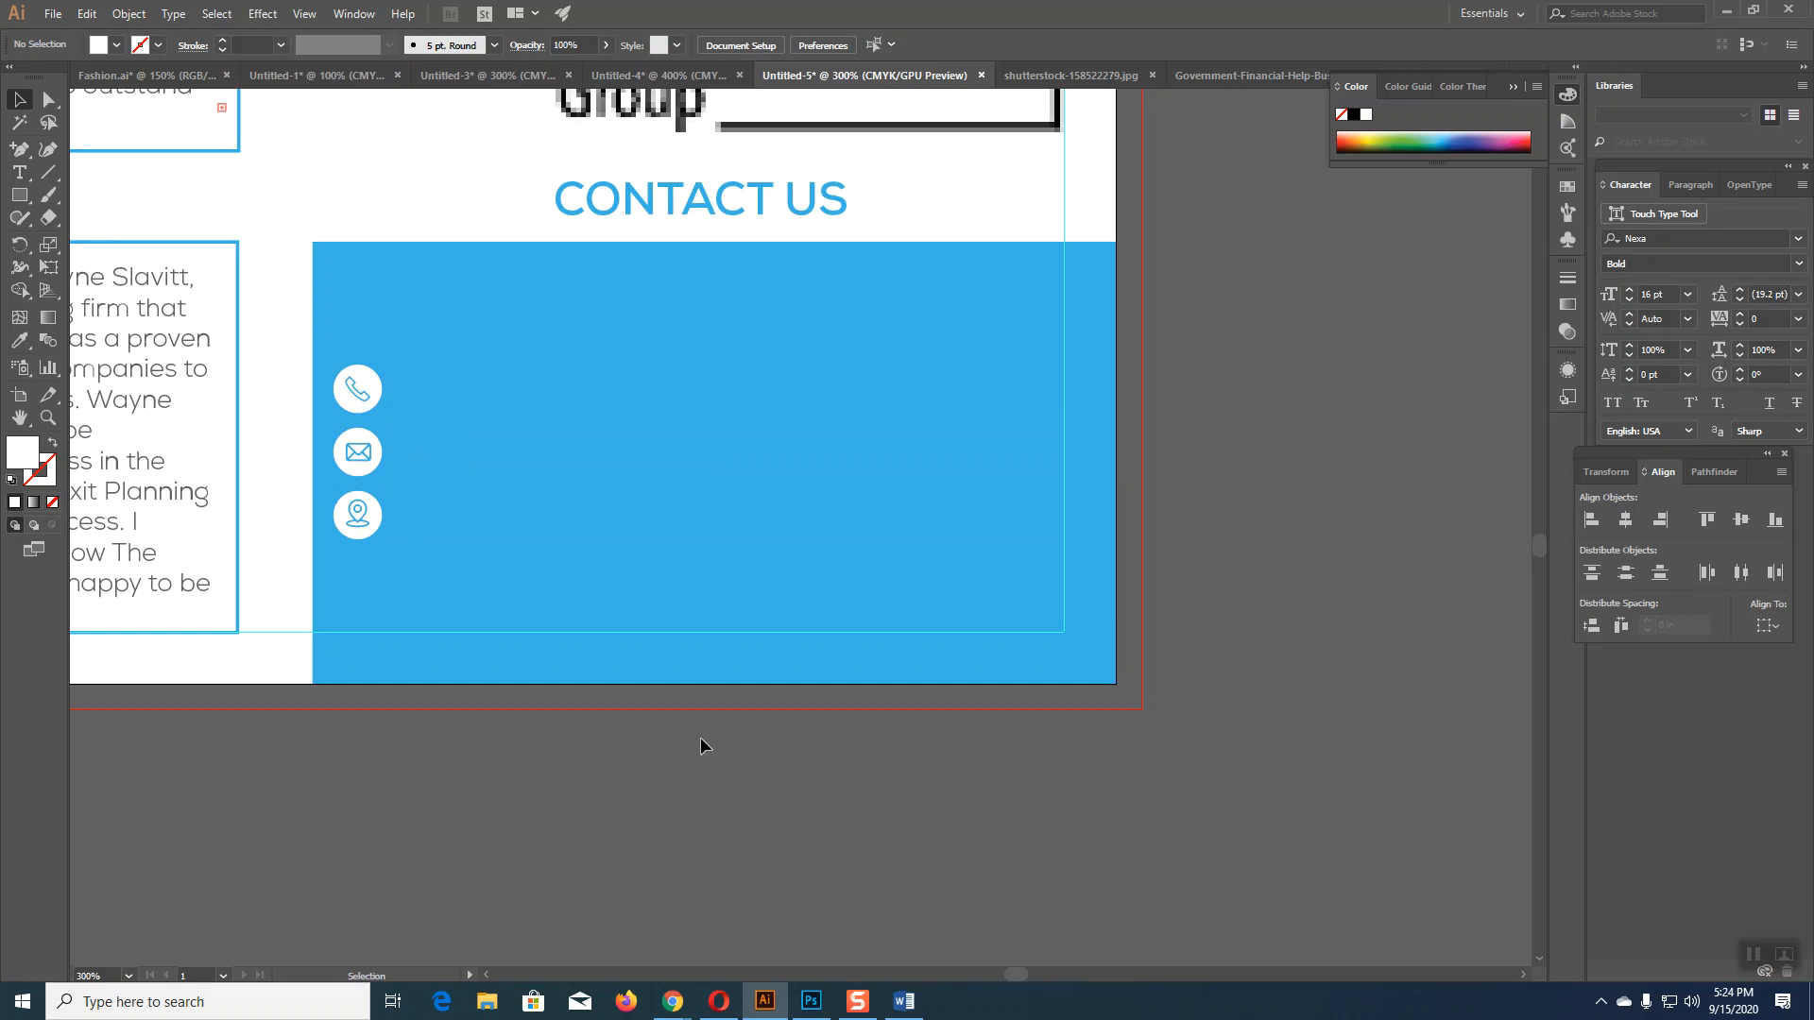
click(730, 1008)
Step: Close the Government Financial Help image, inspect the globe icon on the 2894405 sheet, and return to the flyer
mouse_move(797, 1011)
click(1284, 70)
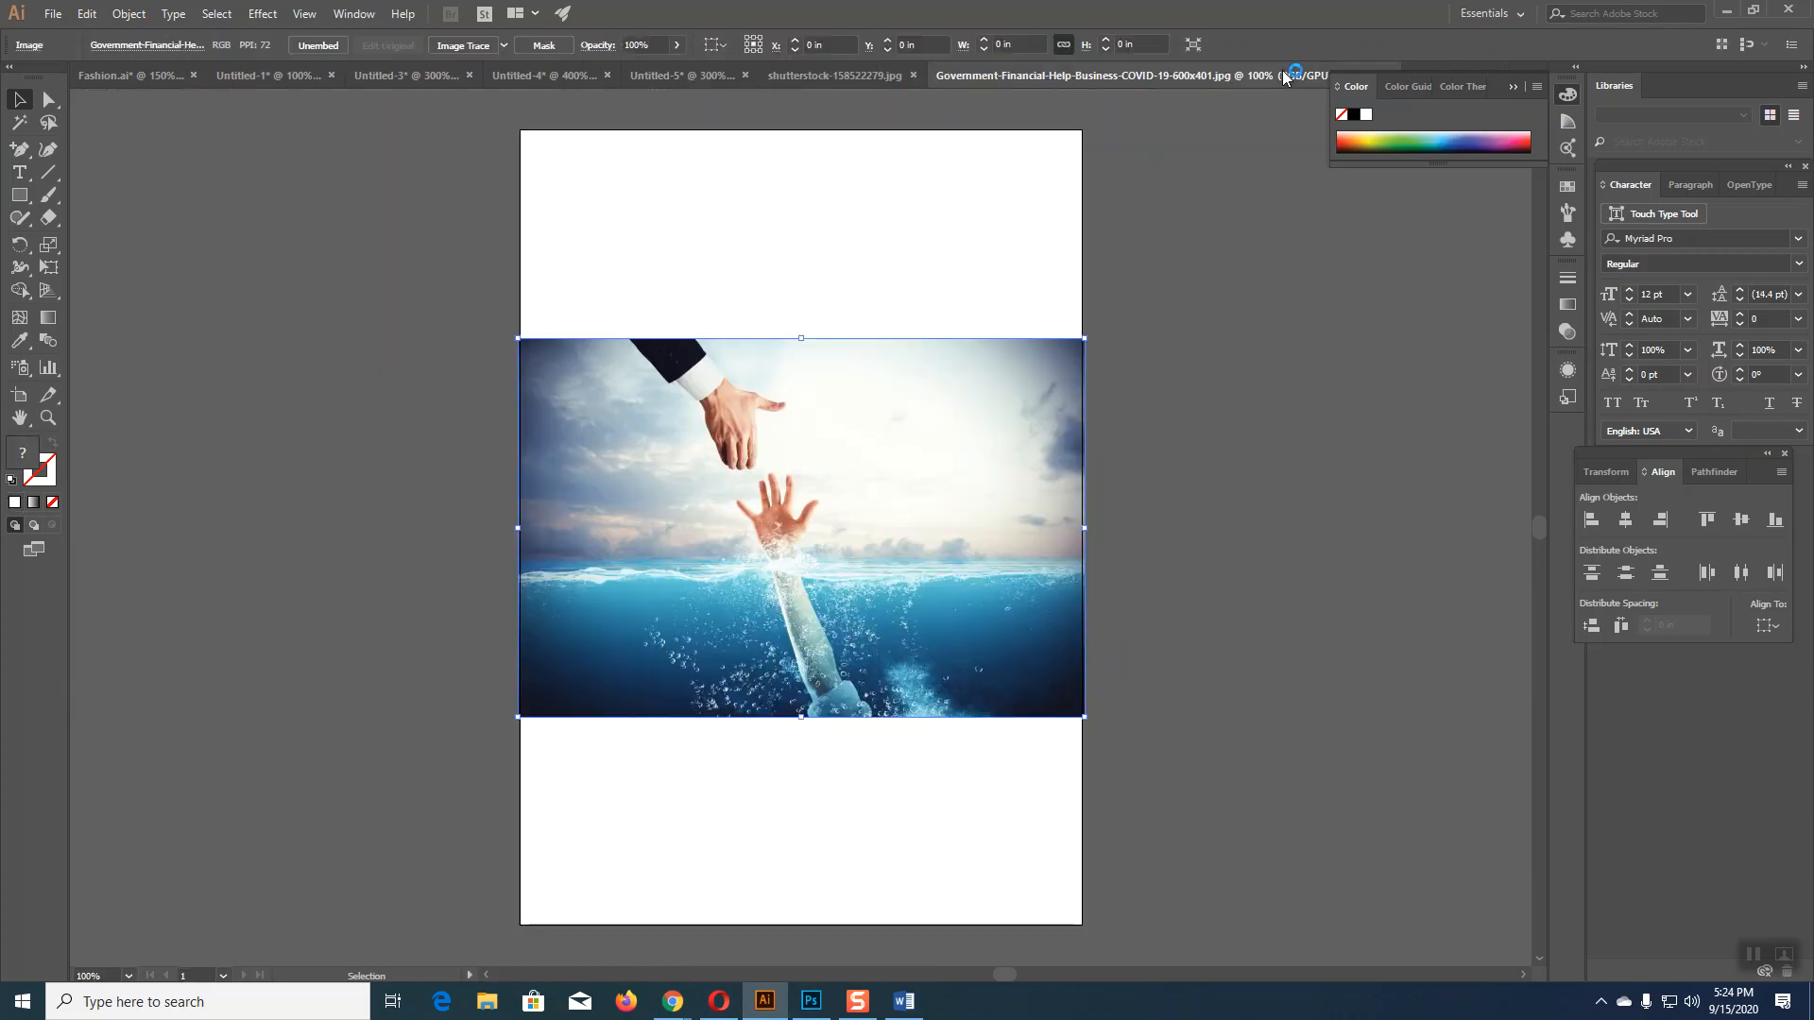
click(1538, 91)
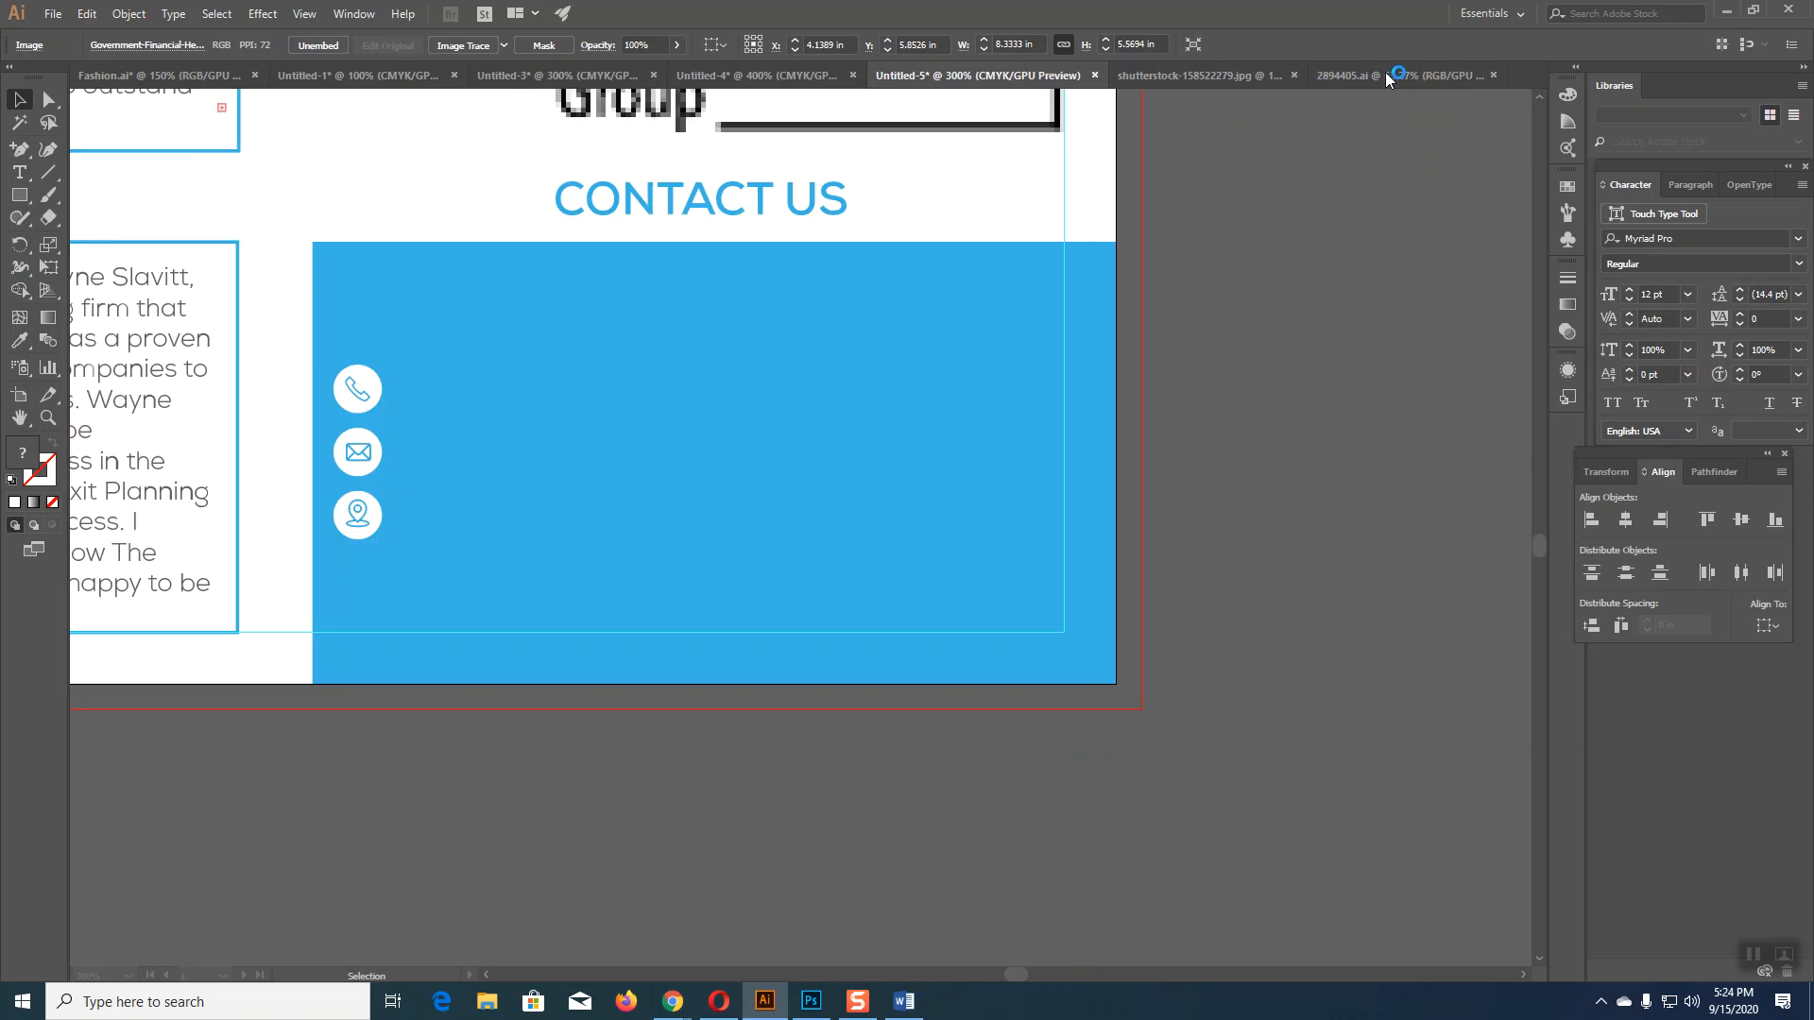
click(1389, 77)
click(1389, 77)
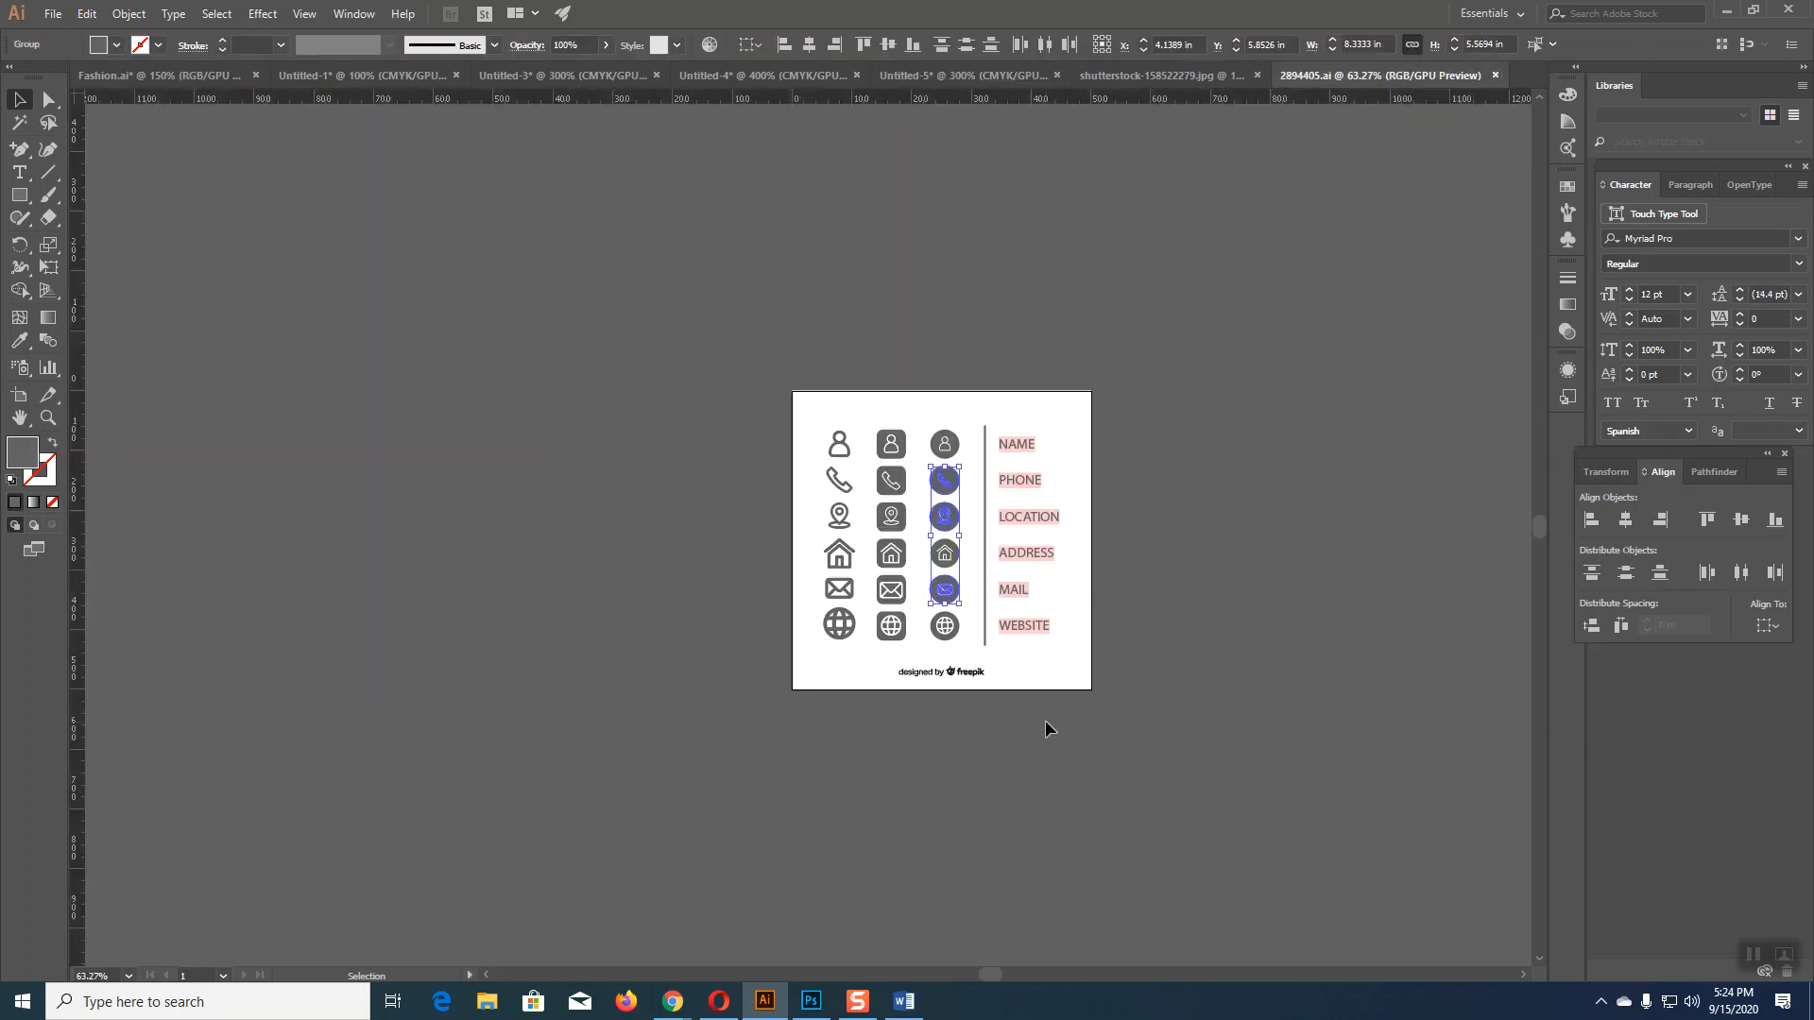
click(946, 638)
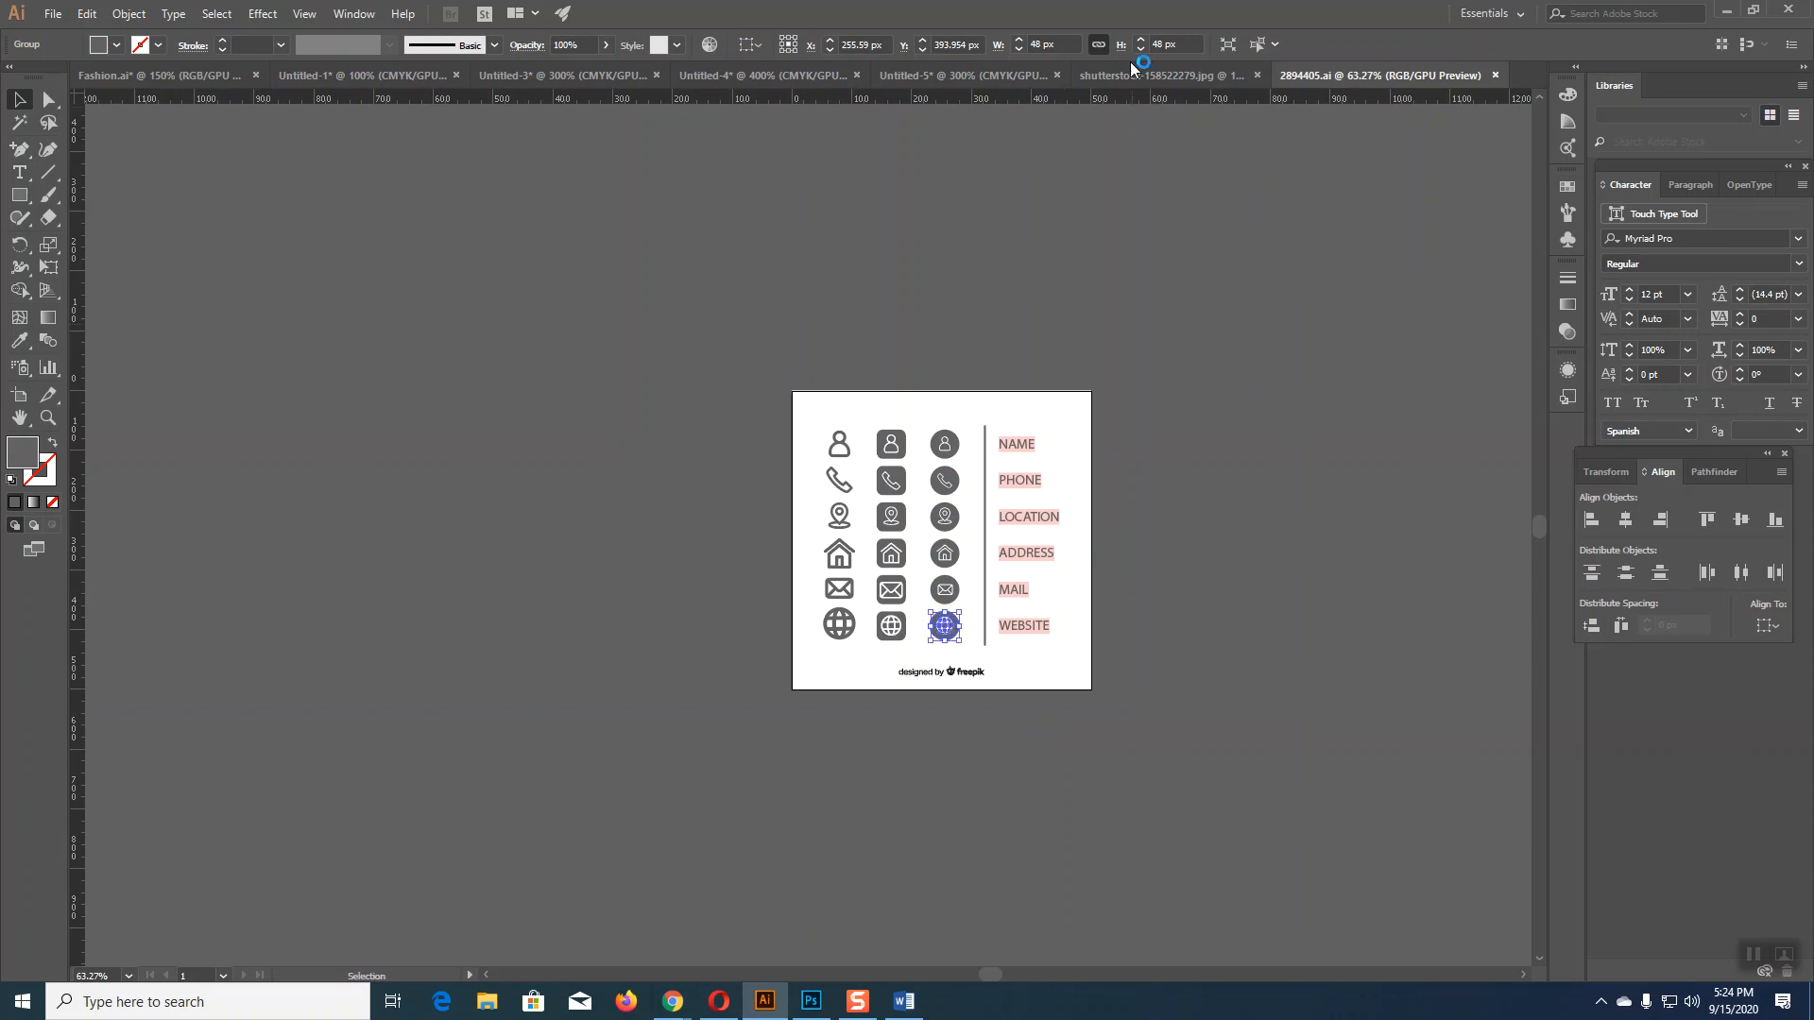
click(973, 76)
Step: Alt-drag a copy of the location pin icon below the icon stack
key(a)
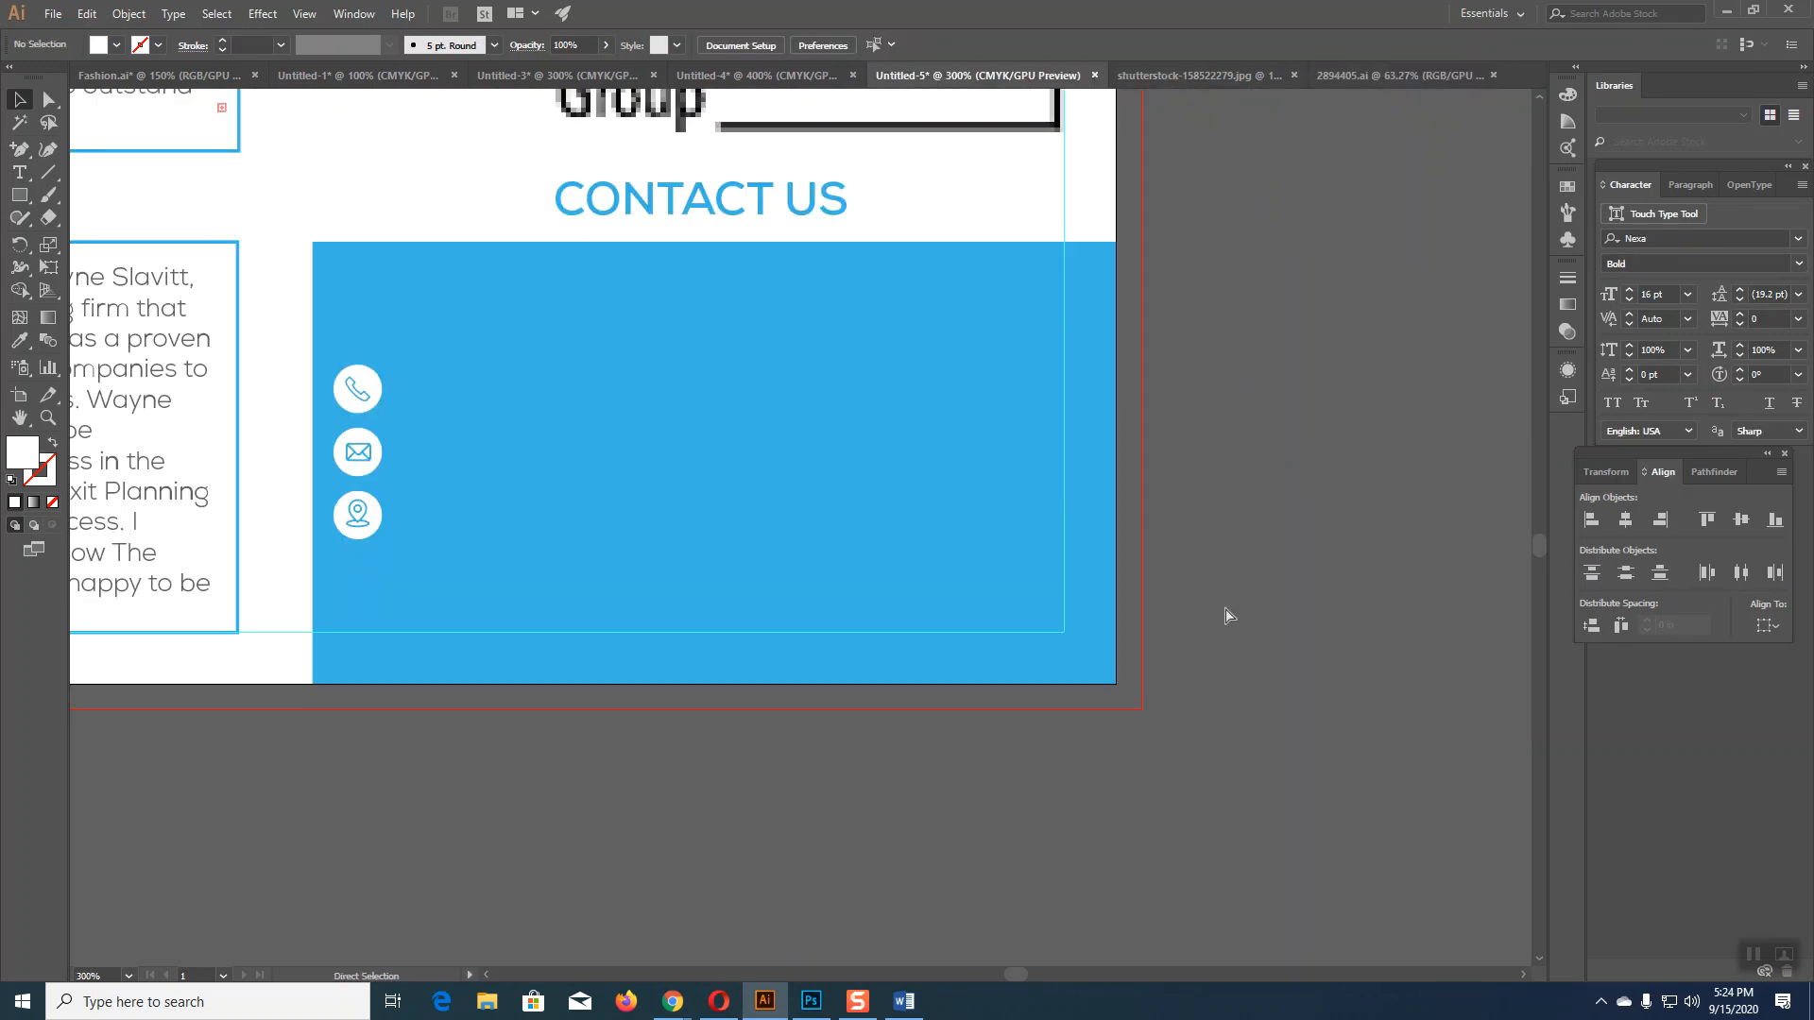
key(v)
click(373, 519)
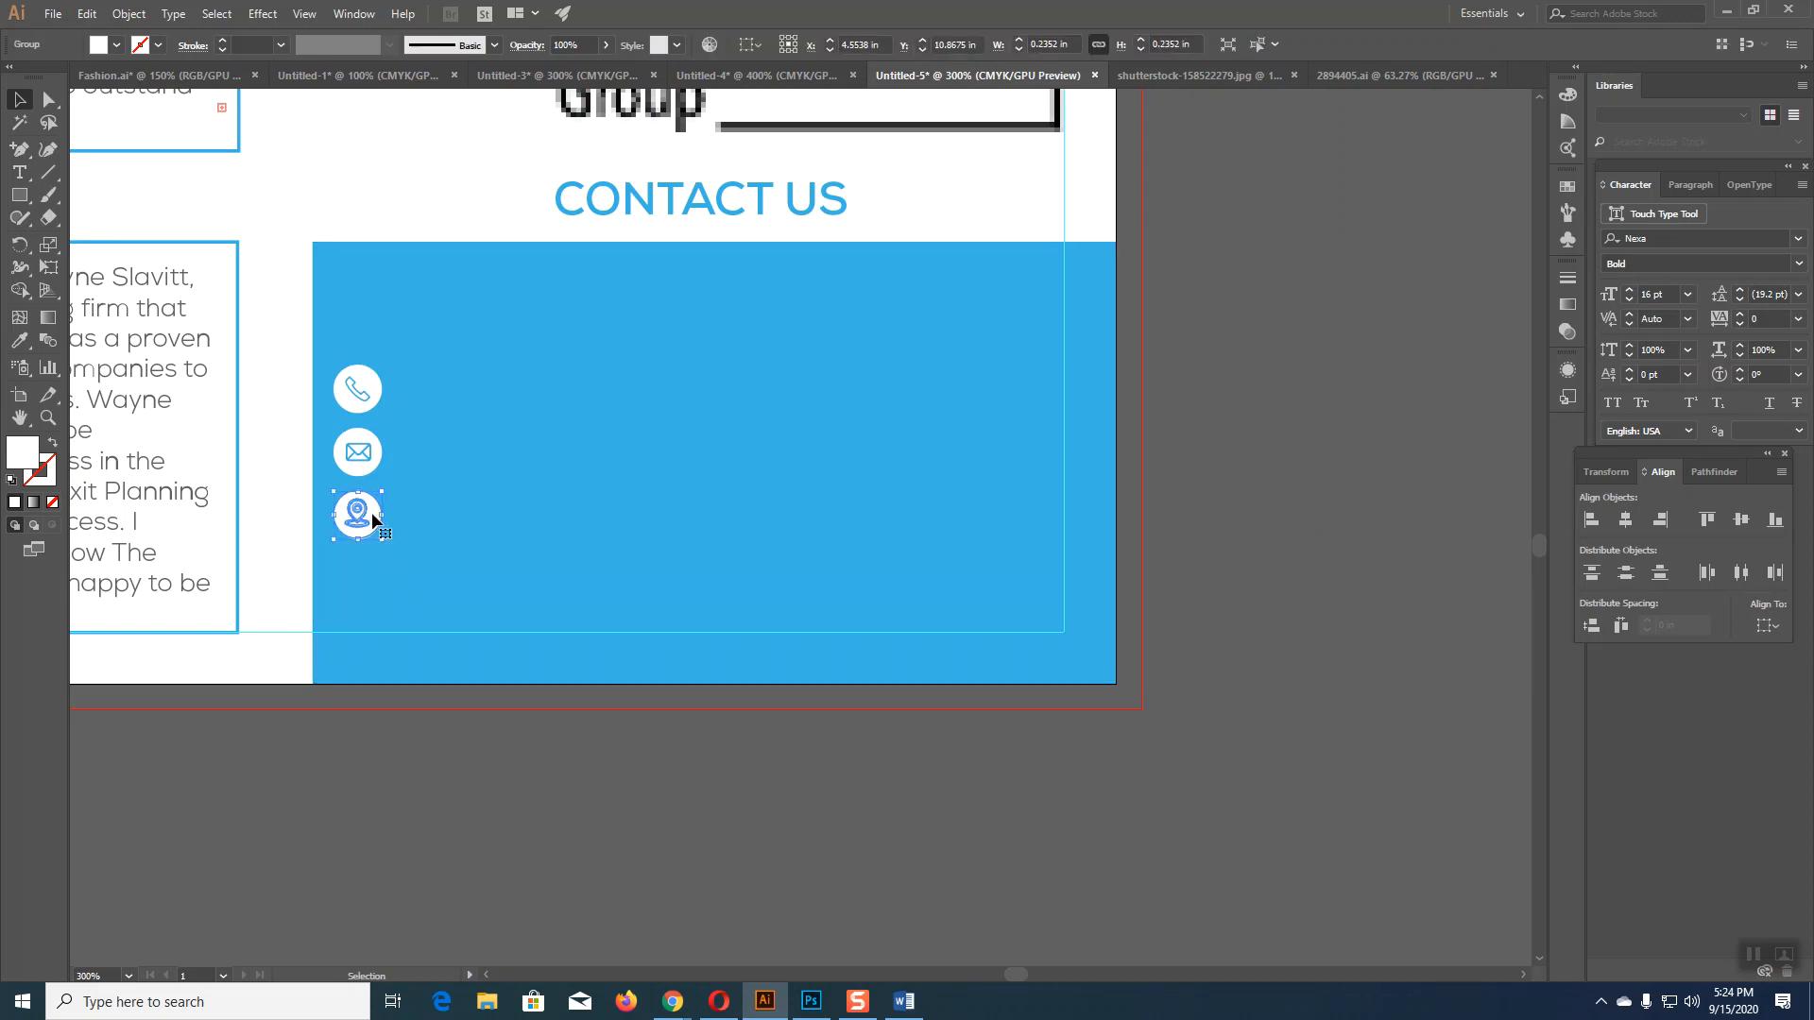
drag(373, 520, 371, 574)
click(438, 774)
key(ctrl+equal)
key(ctrl+equal)
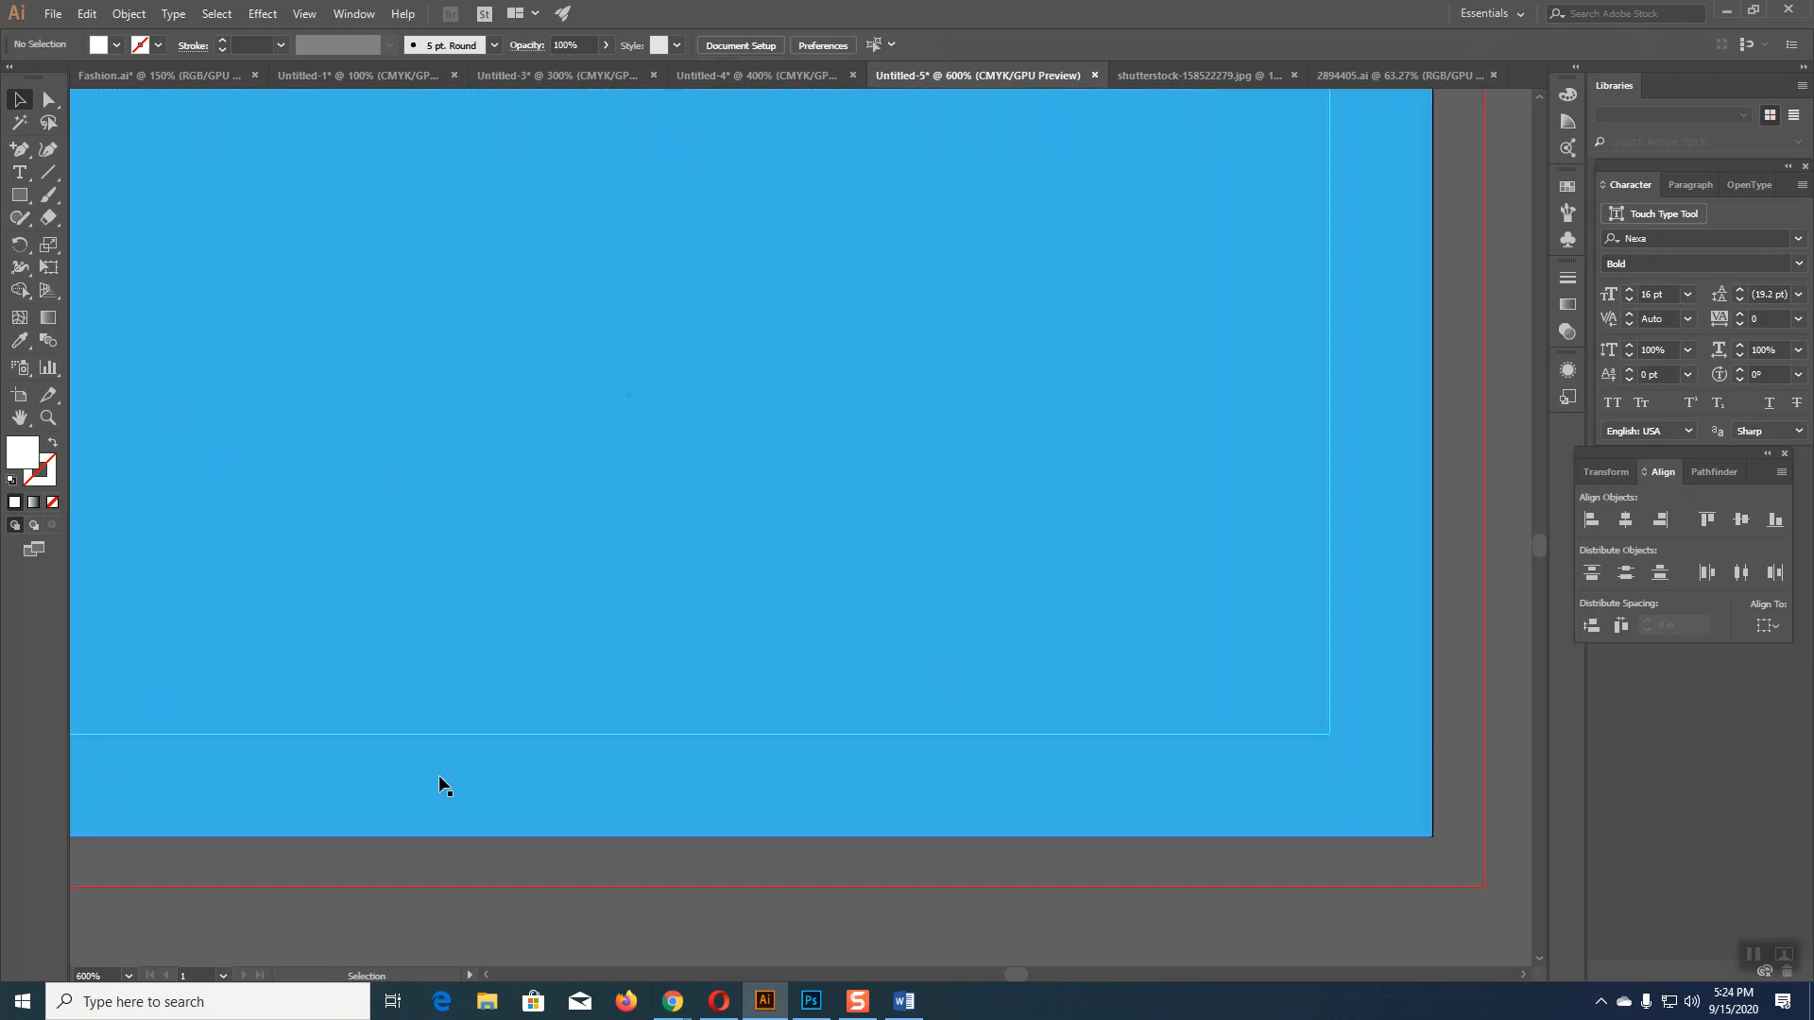
drag(527, 653, 1016, 649)
Step: Ungroup the copied pin icon and delete its pin symbol
click(450, 636)
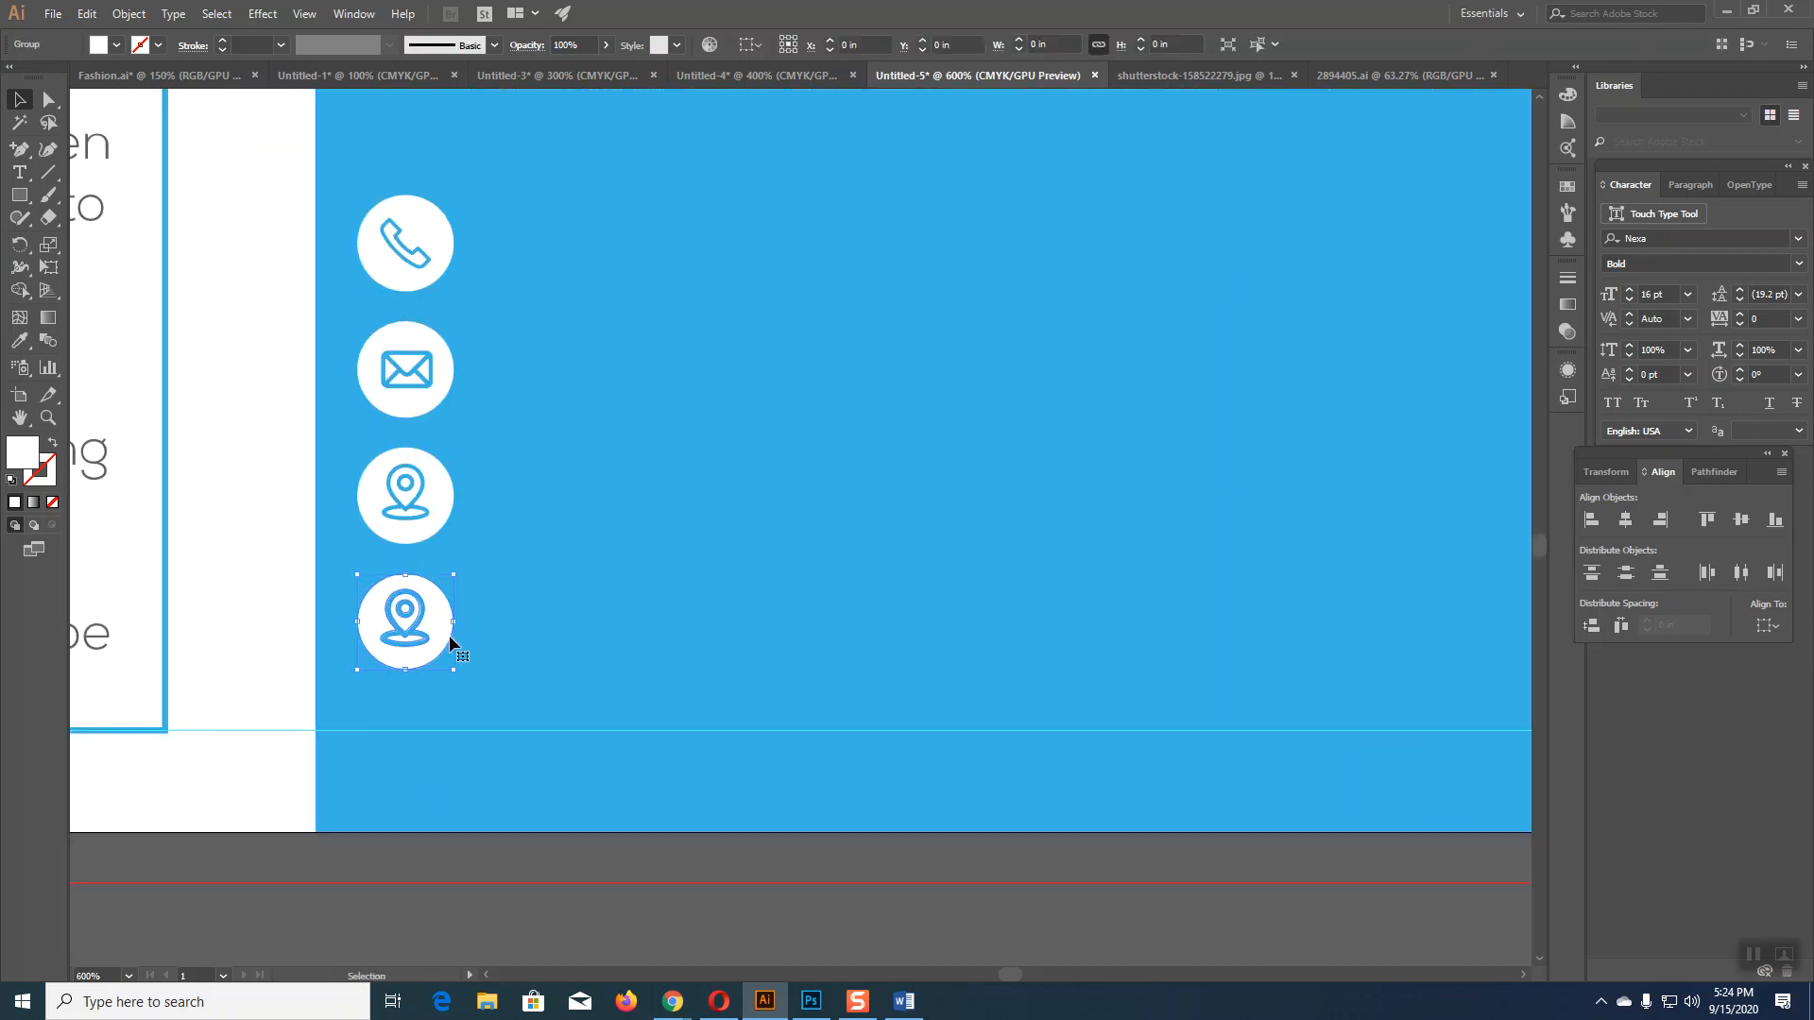
right_click(450, 635)
click(473, 761)
click(394, 898)
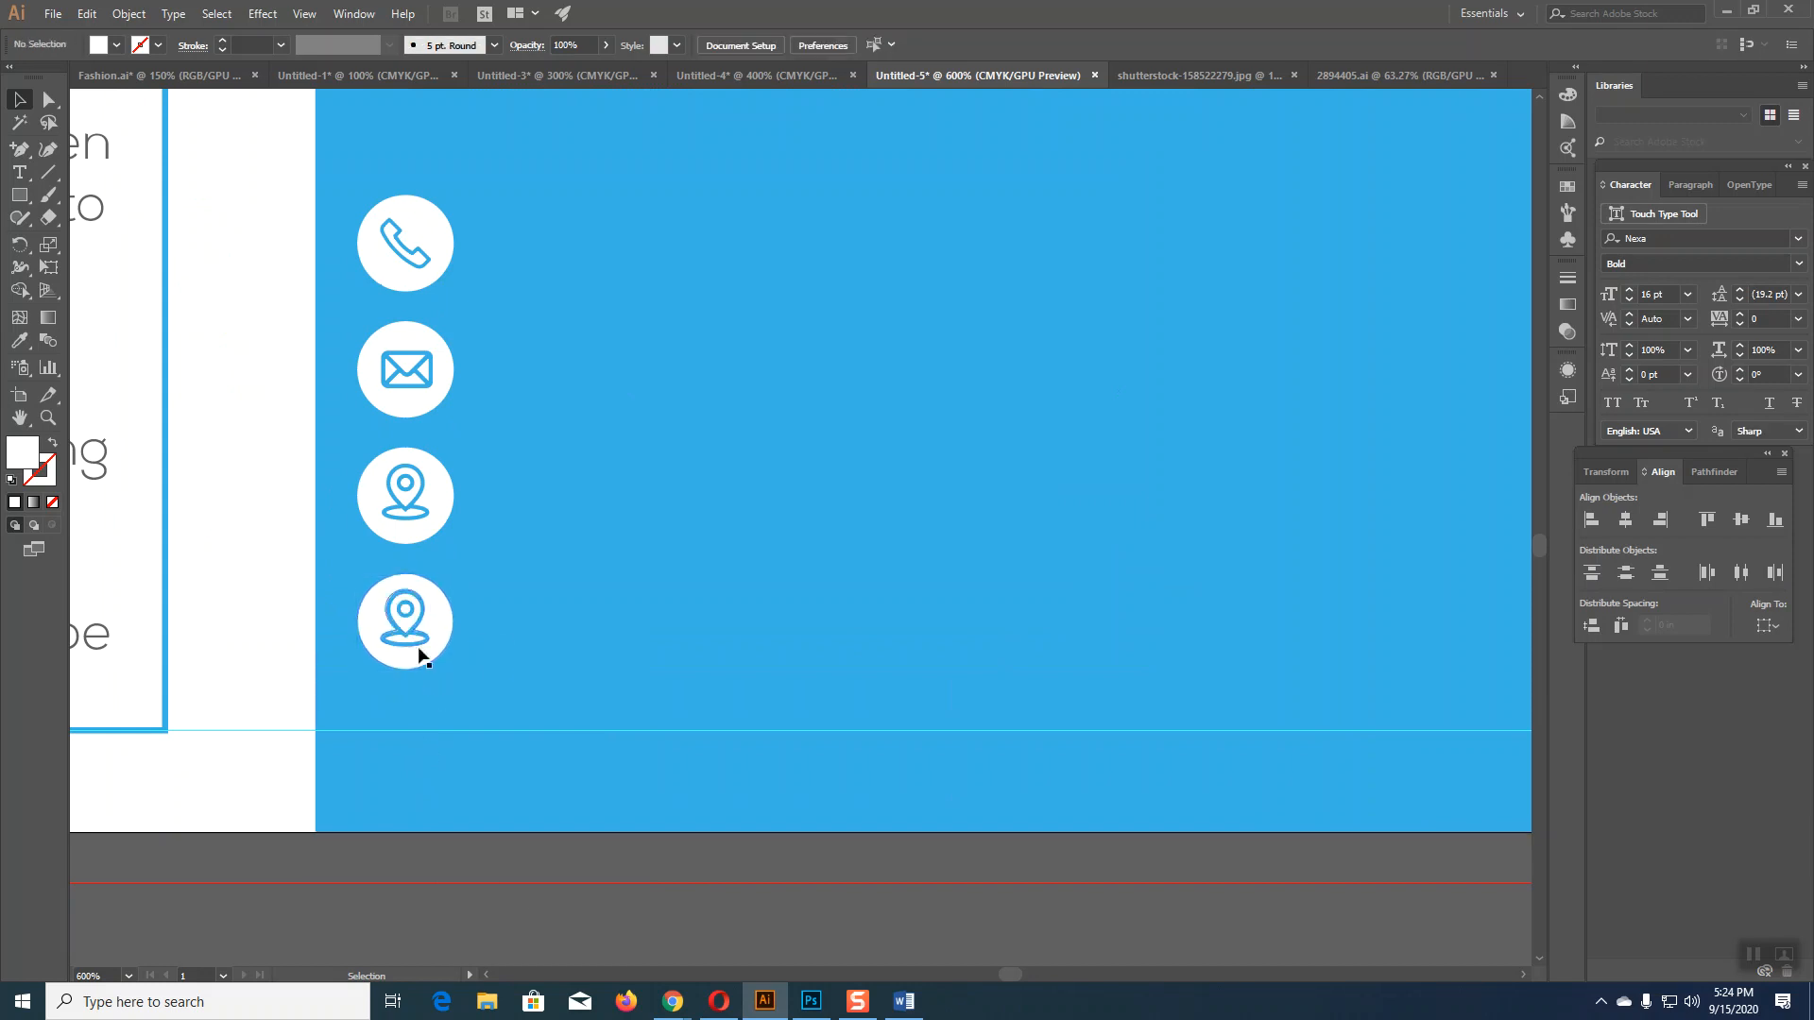
click(416, 629)
key(Delete)
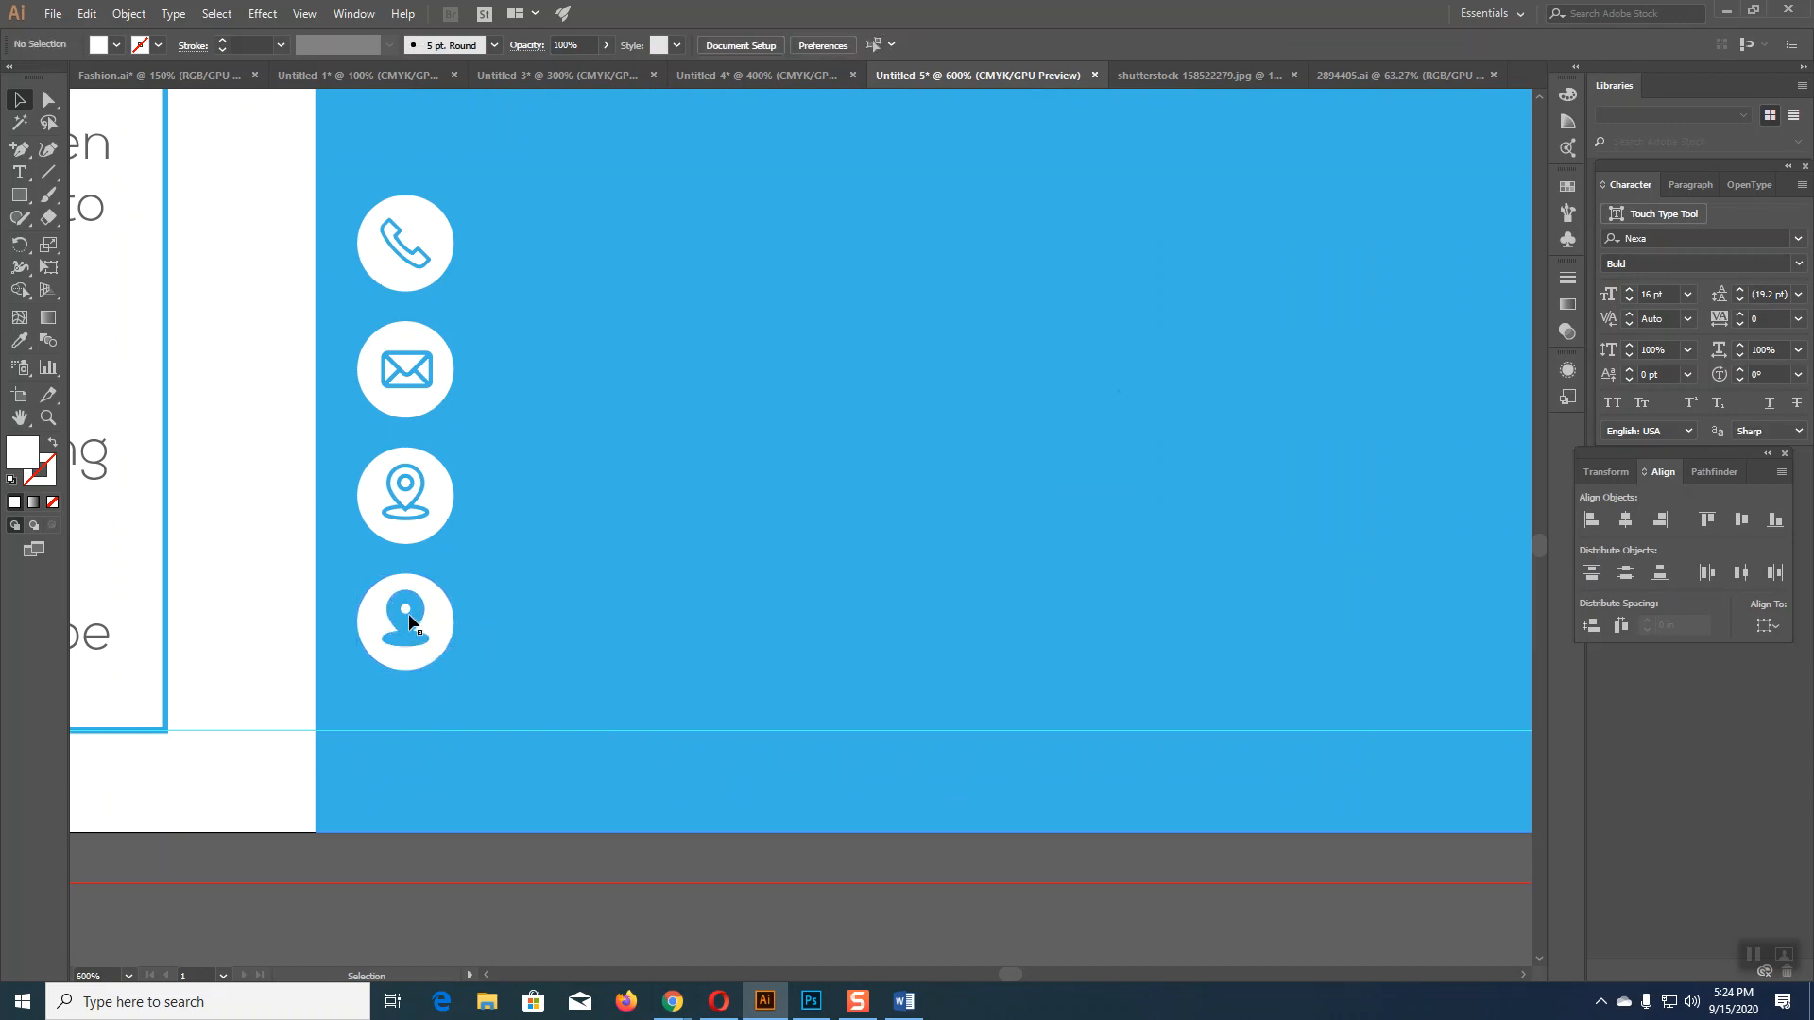
Step: Unite the leftover silhouette outline into the white circle with Pathfinder
right_click(454, 641)
click(404, 748)
click(422, 648)
right_click(424, 644)
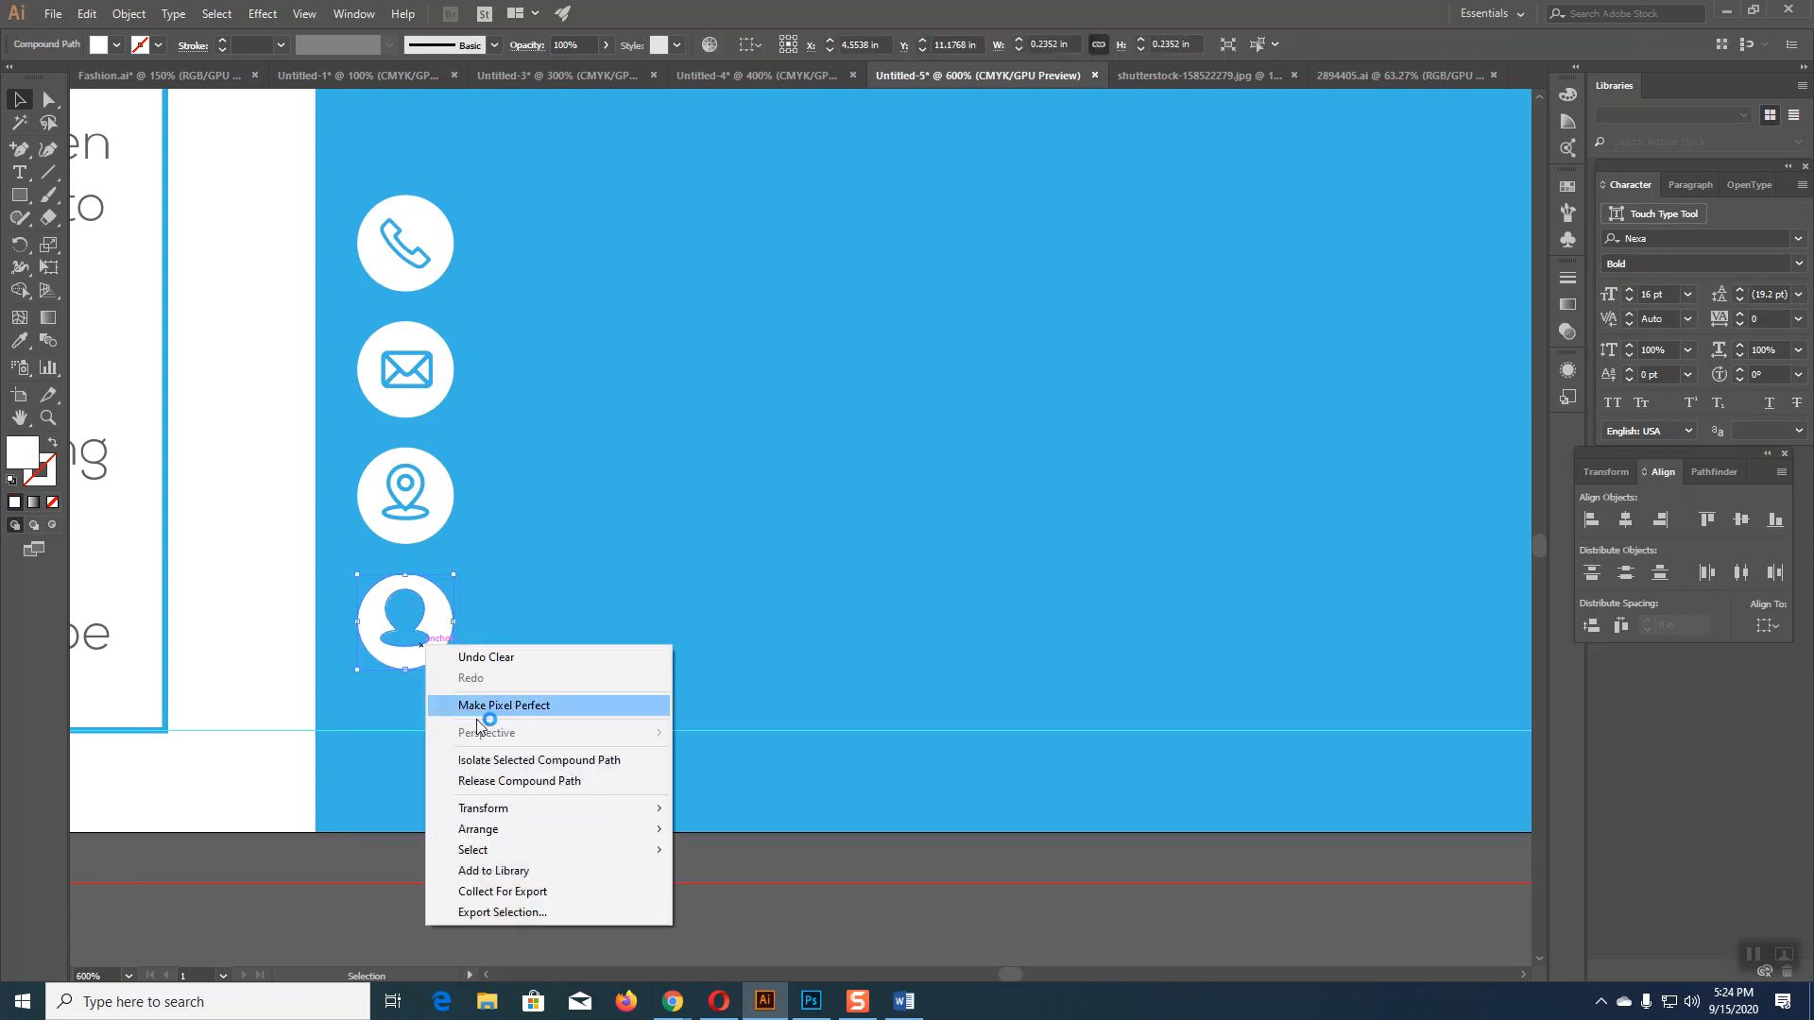
click(502, 780)
shift+click(439, 631)
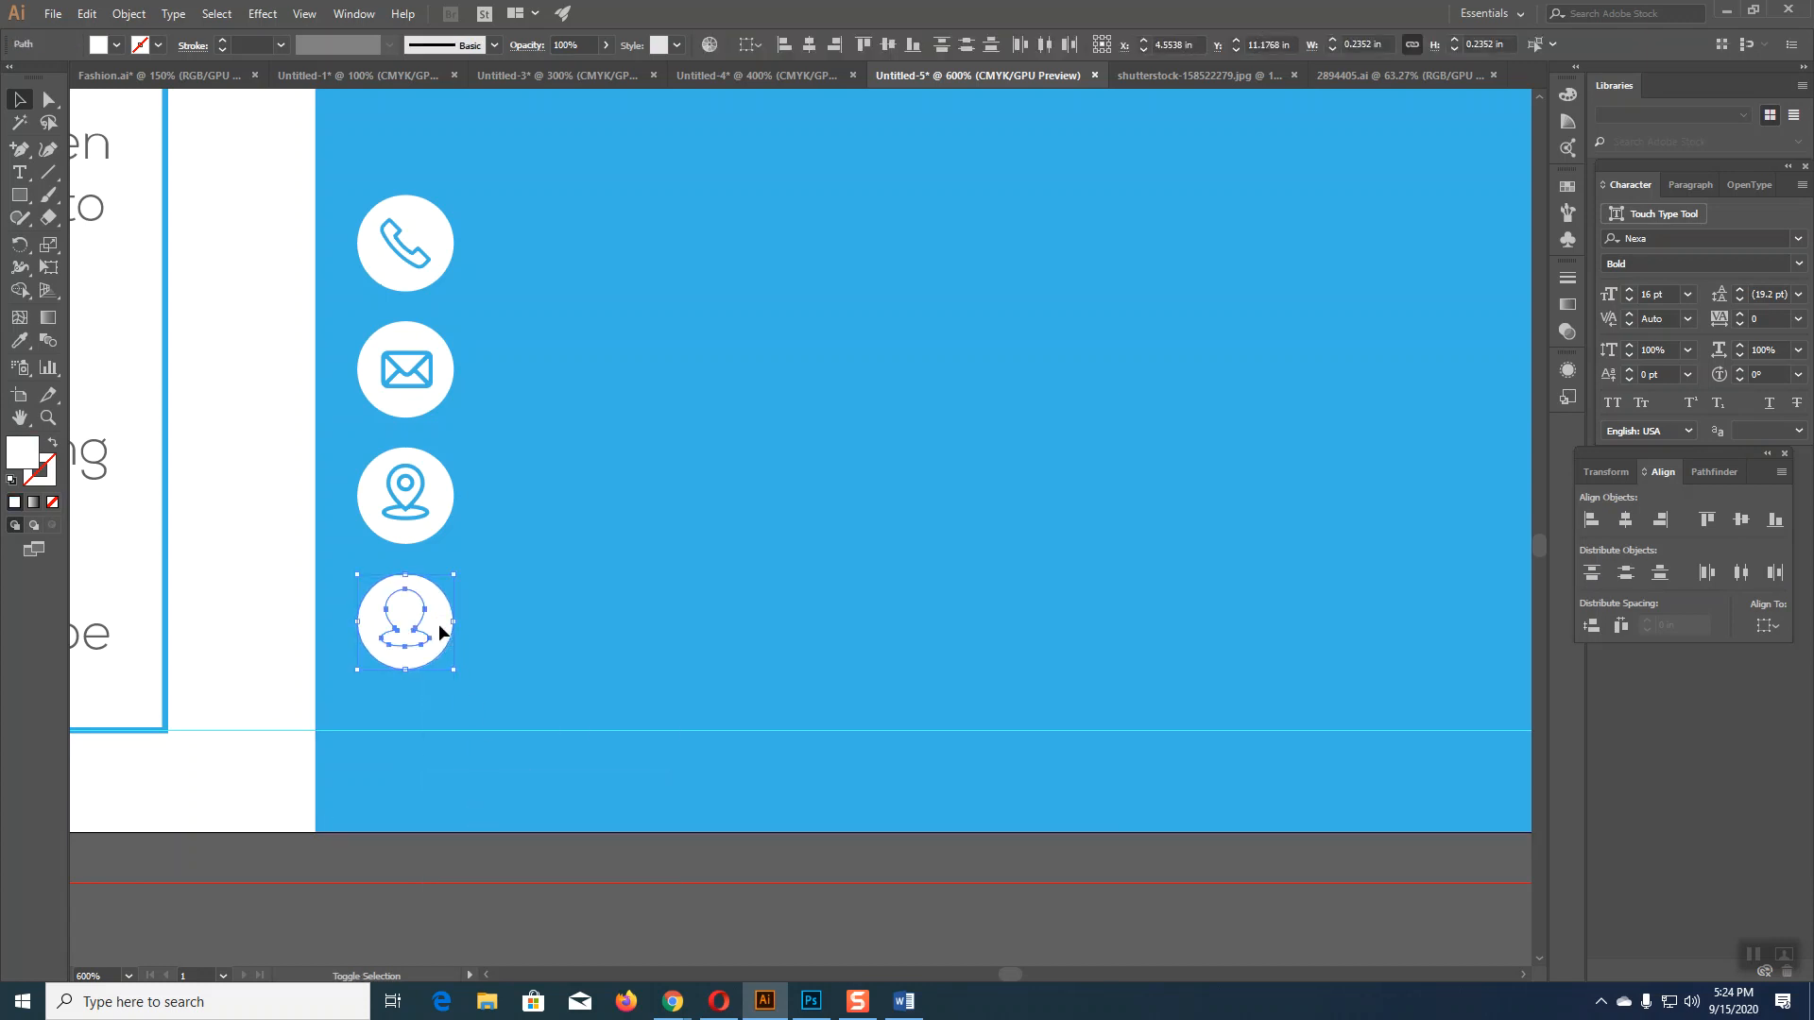
shift+click(439, 646)
shift+click(444, 643)
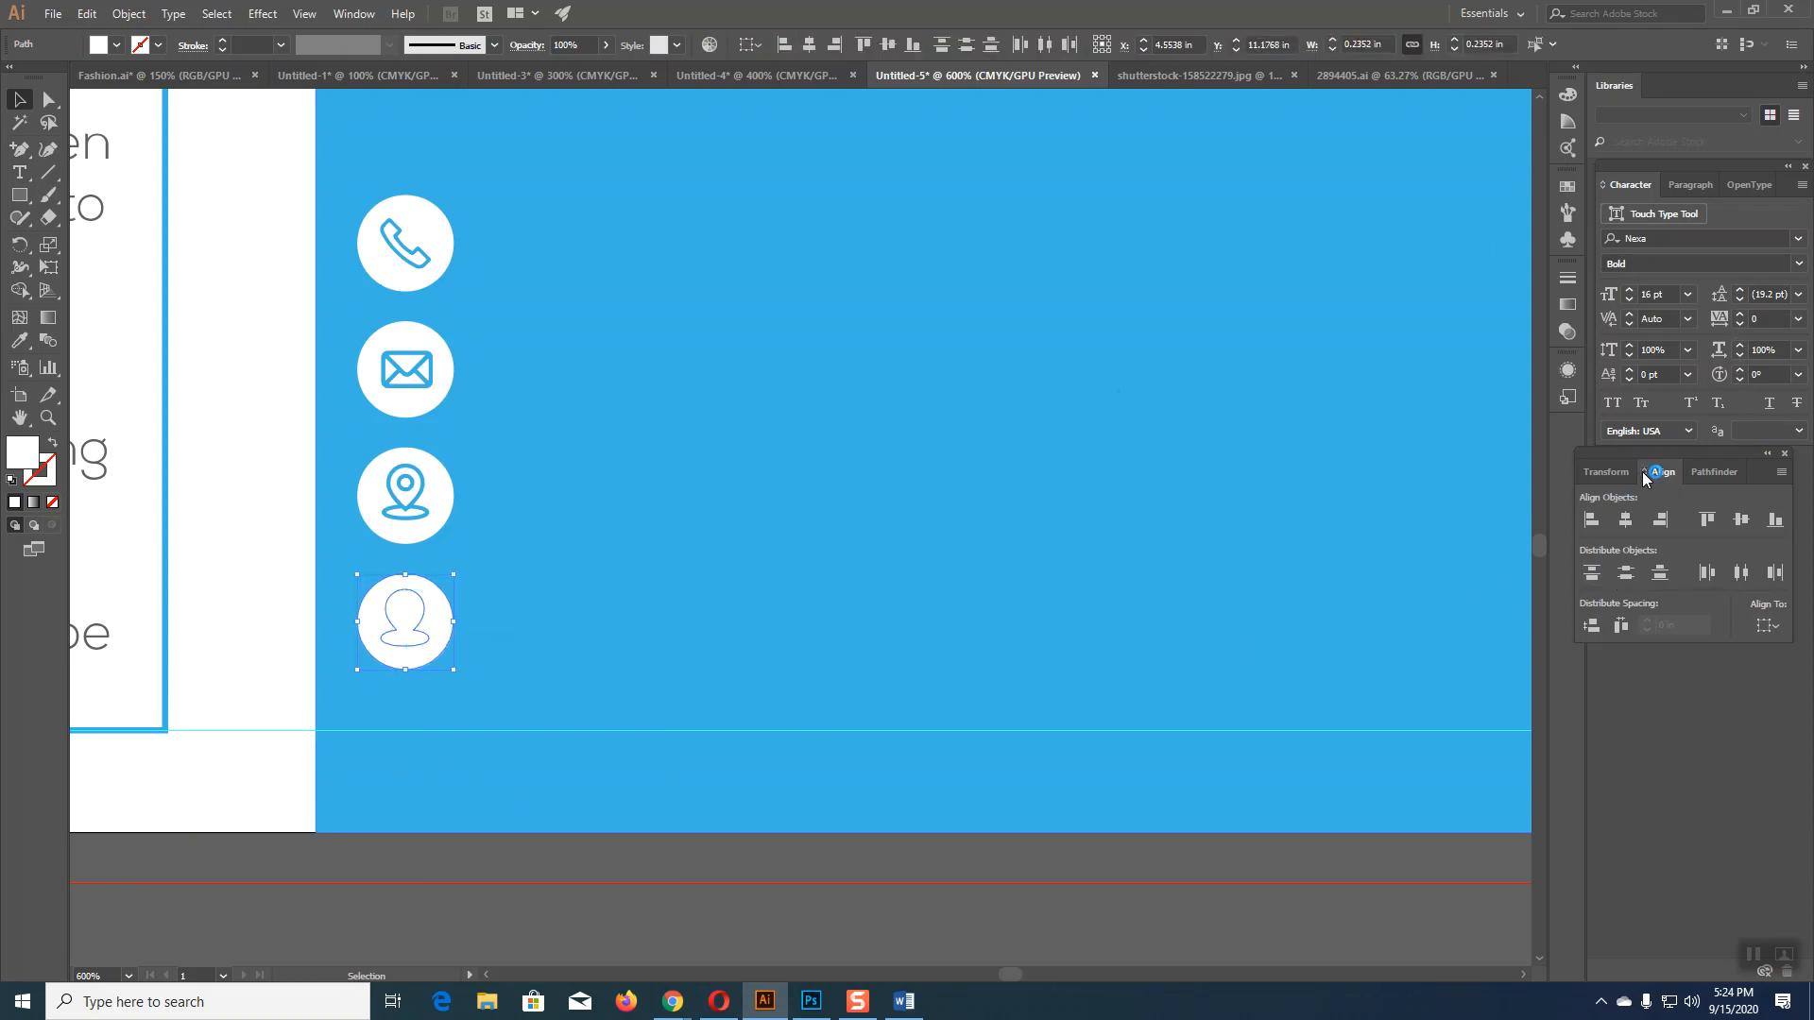
click(1712, 471)
click(1593, 520)
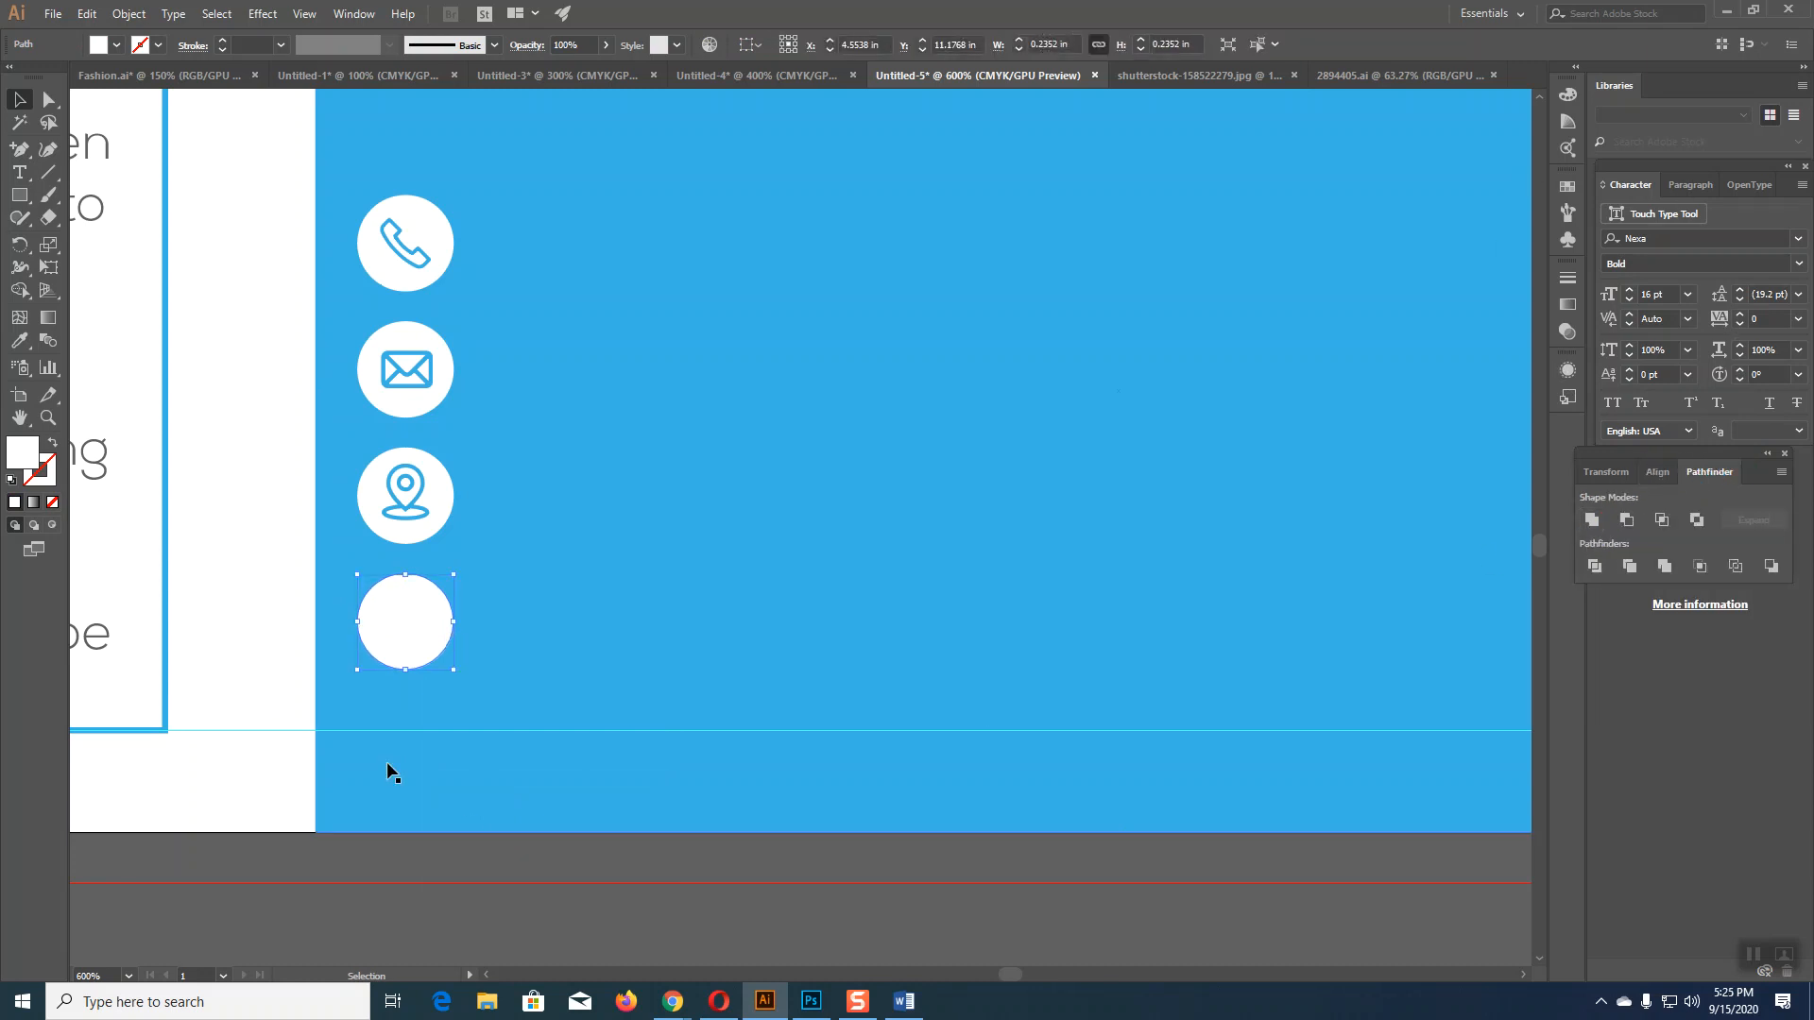
Step: Start a new text object below the artboard with the Type tool
click(368, 724)
click(19, 172)
scroll(501, 822, down, 2)
click(477, 878)
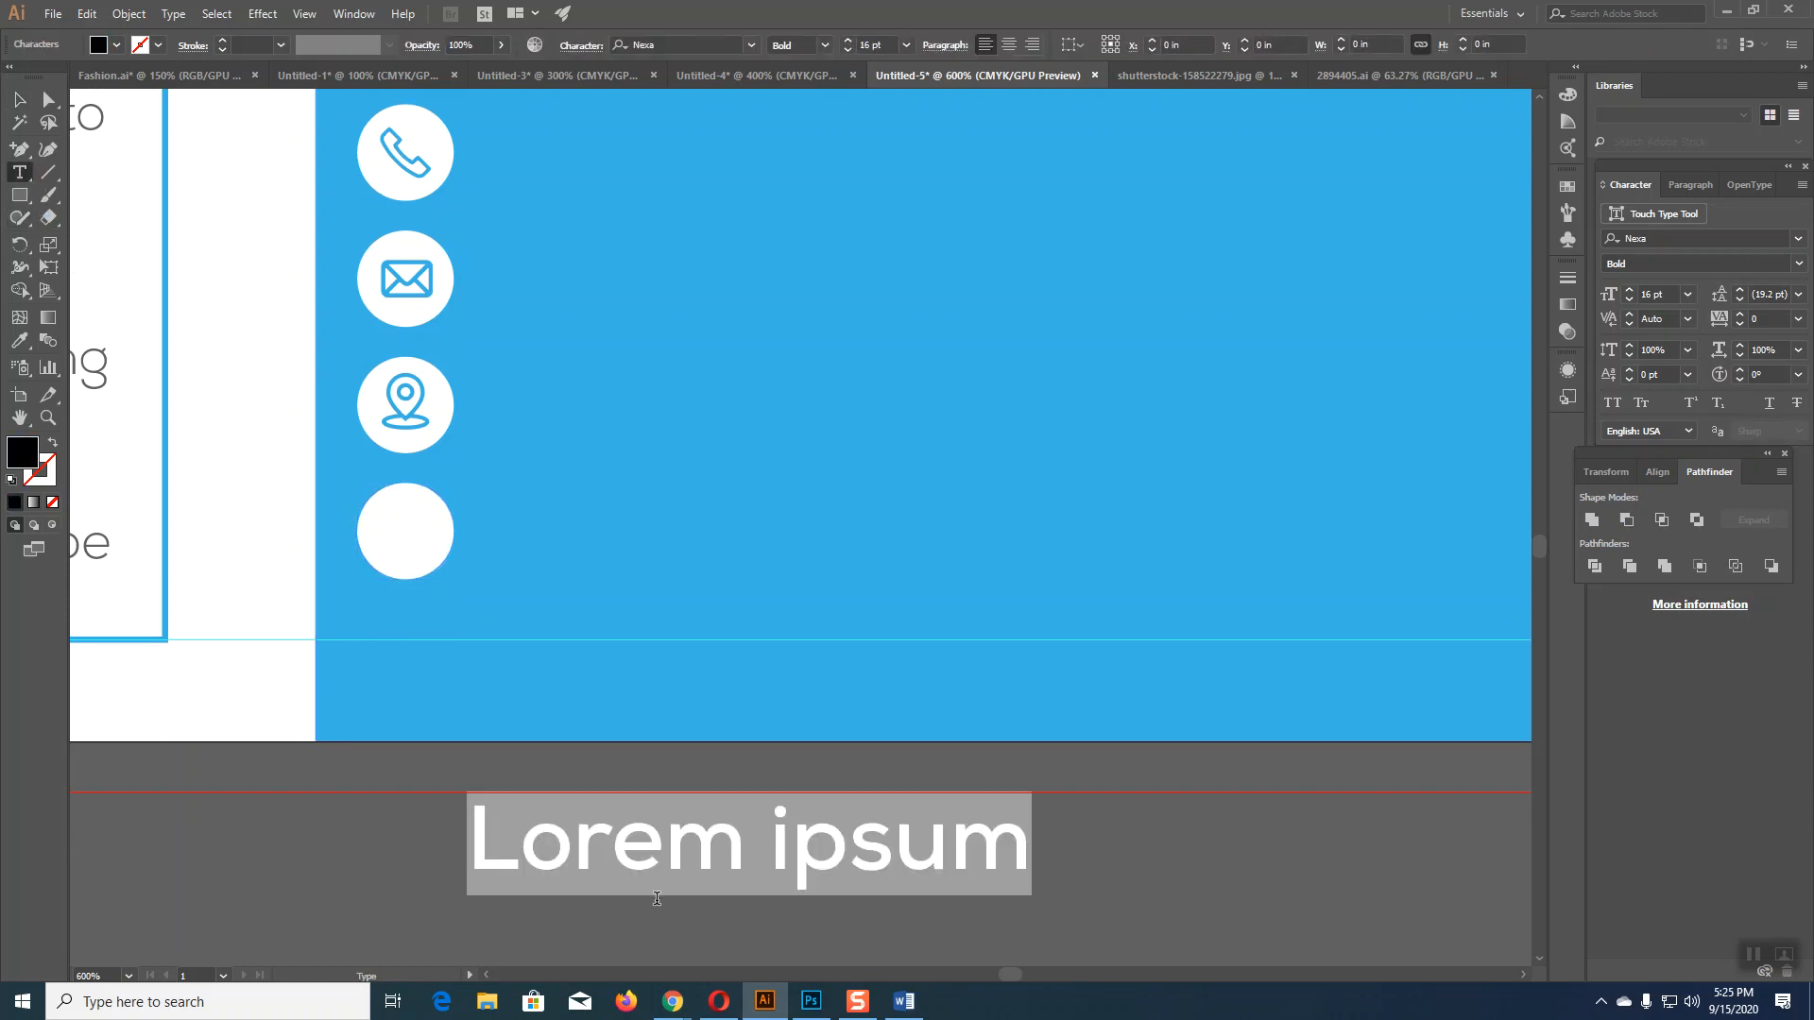
Step: Type the lowercase text 'in', correcting typos along the way
text(In)
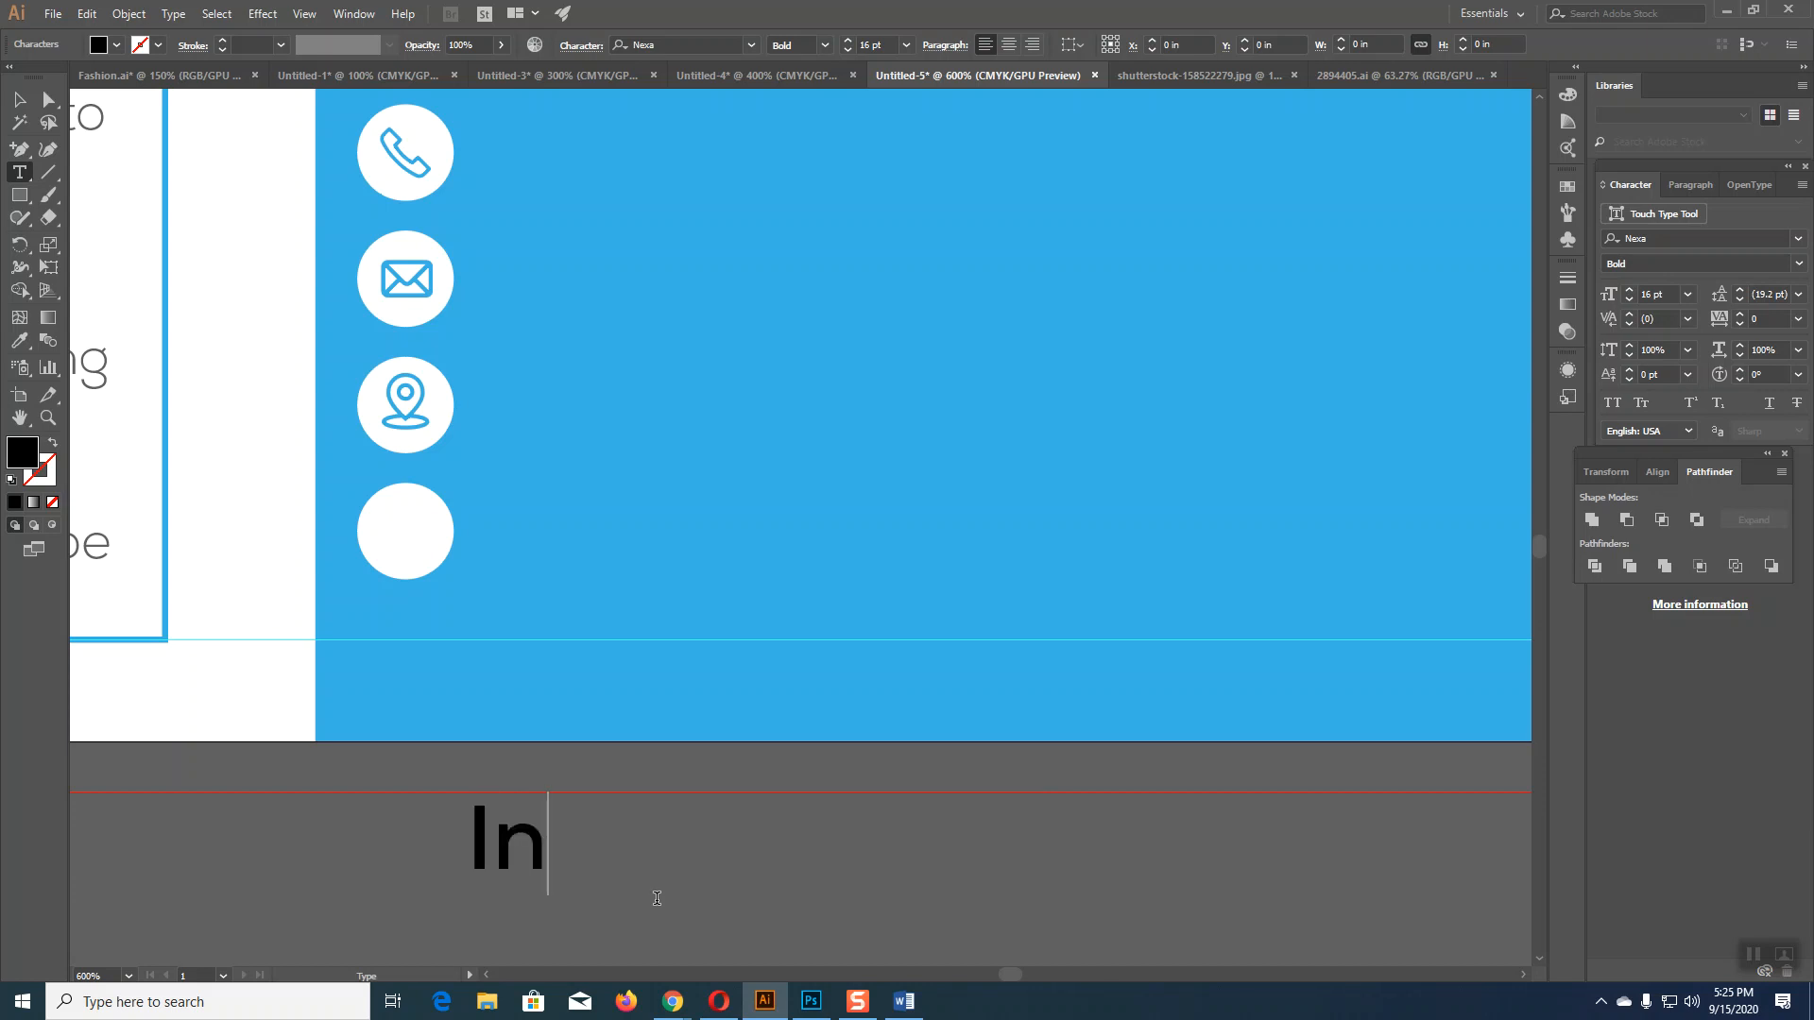
click(916, 1005)
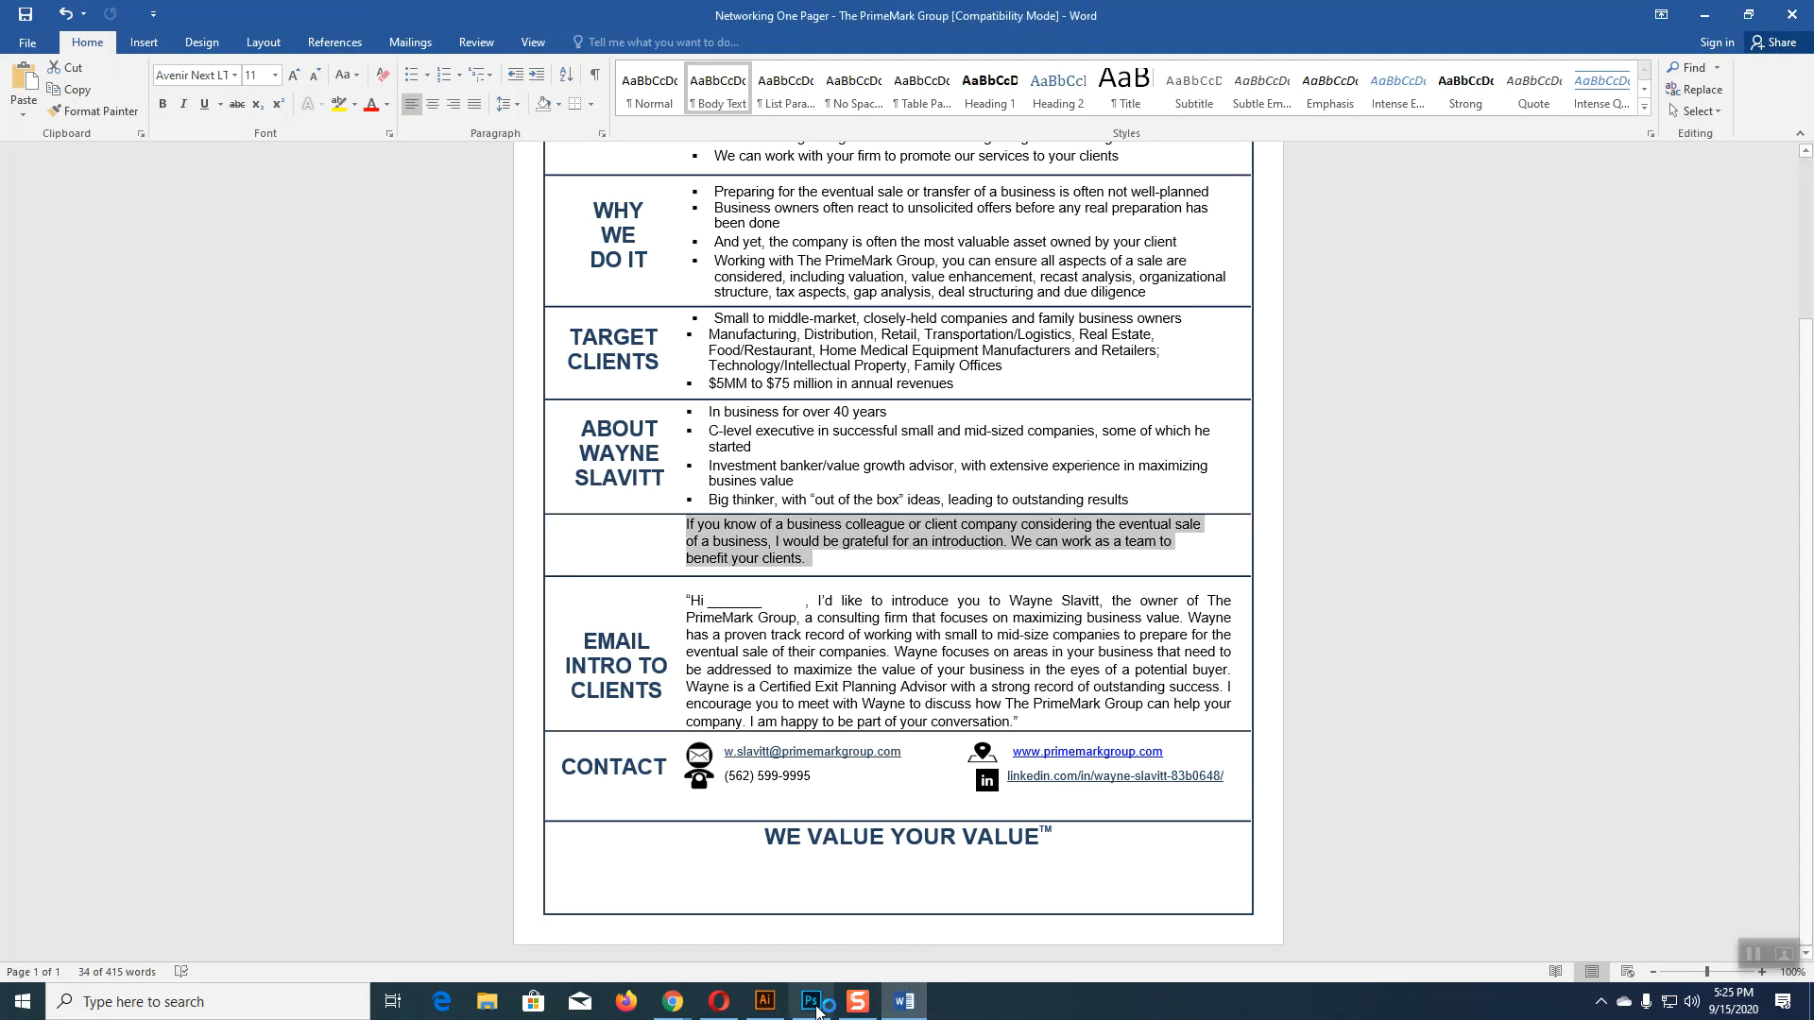
click(765, 1002)
key(BackSpace)
key(BackSpace)
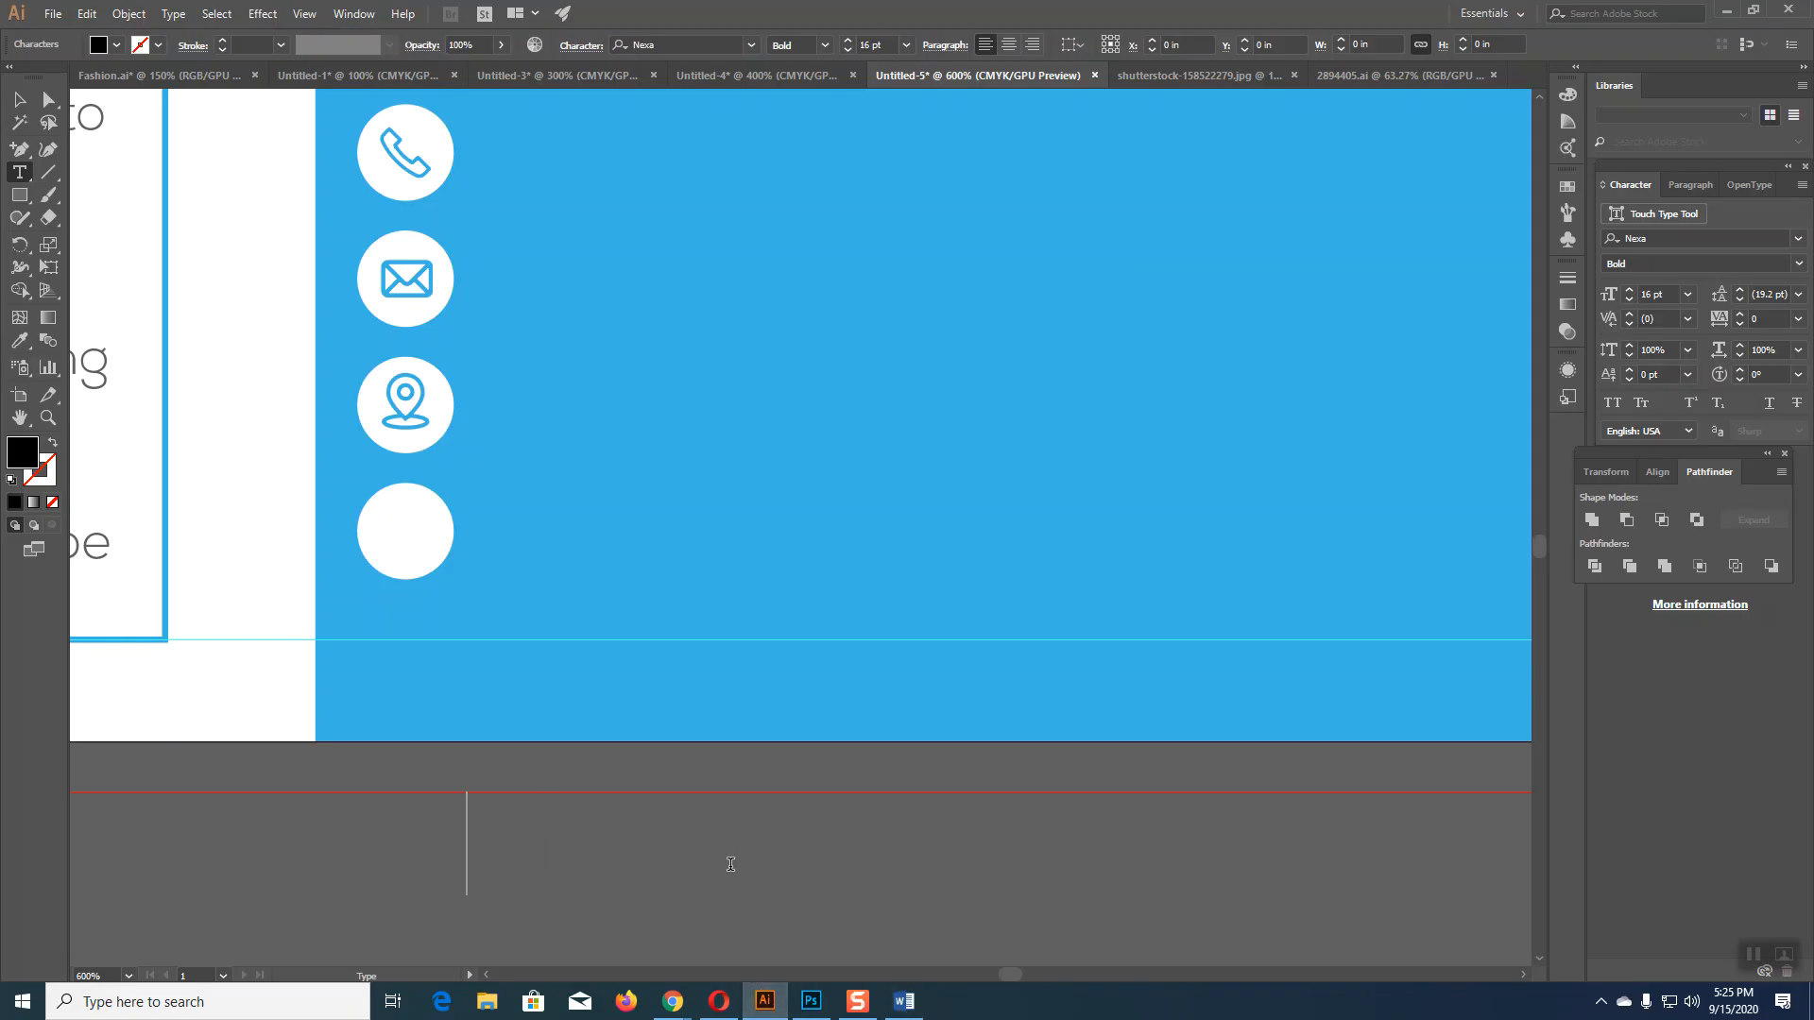
text(im)
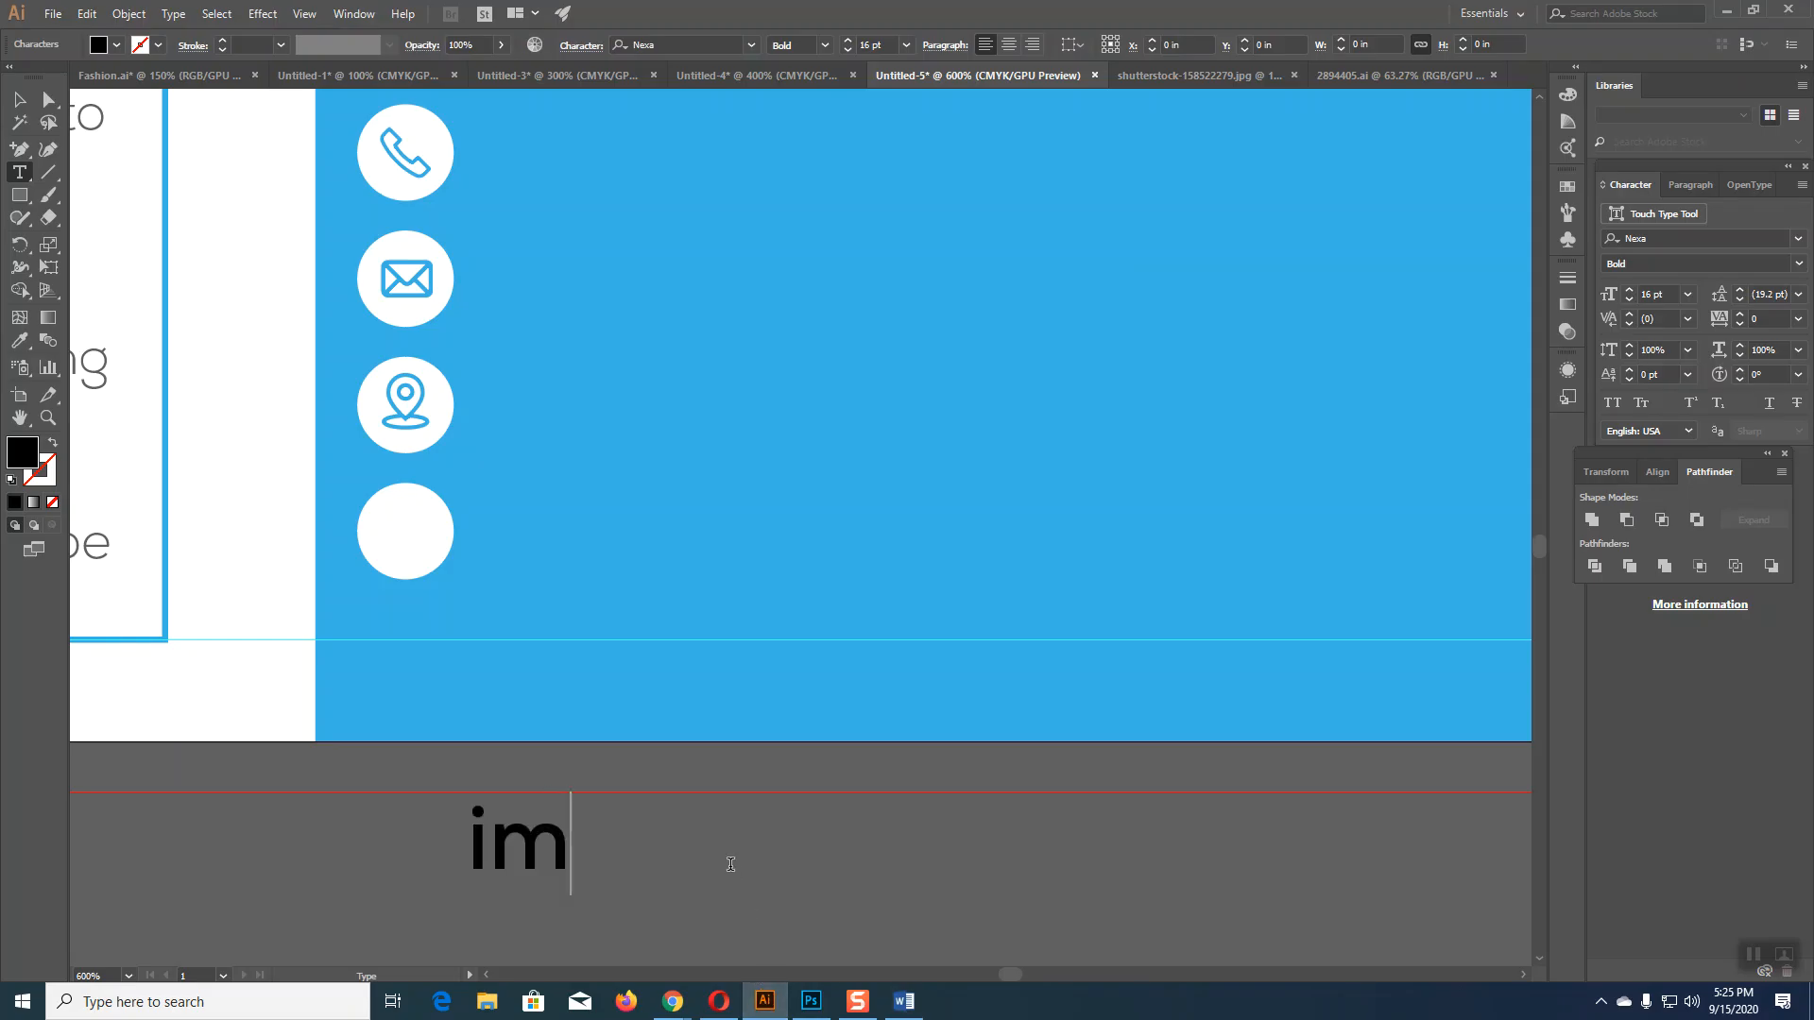
key(BackSpace)
text(n)
key(Escape)
Step: Move 'in' onto the blank circle, scale it to about 12 pt and colour it panel blue
drag(537, 858, 441, 545)
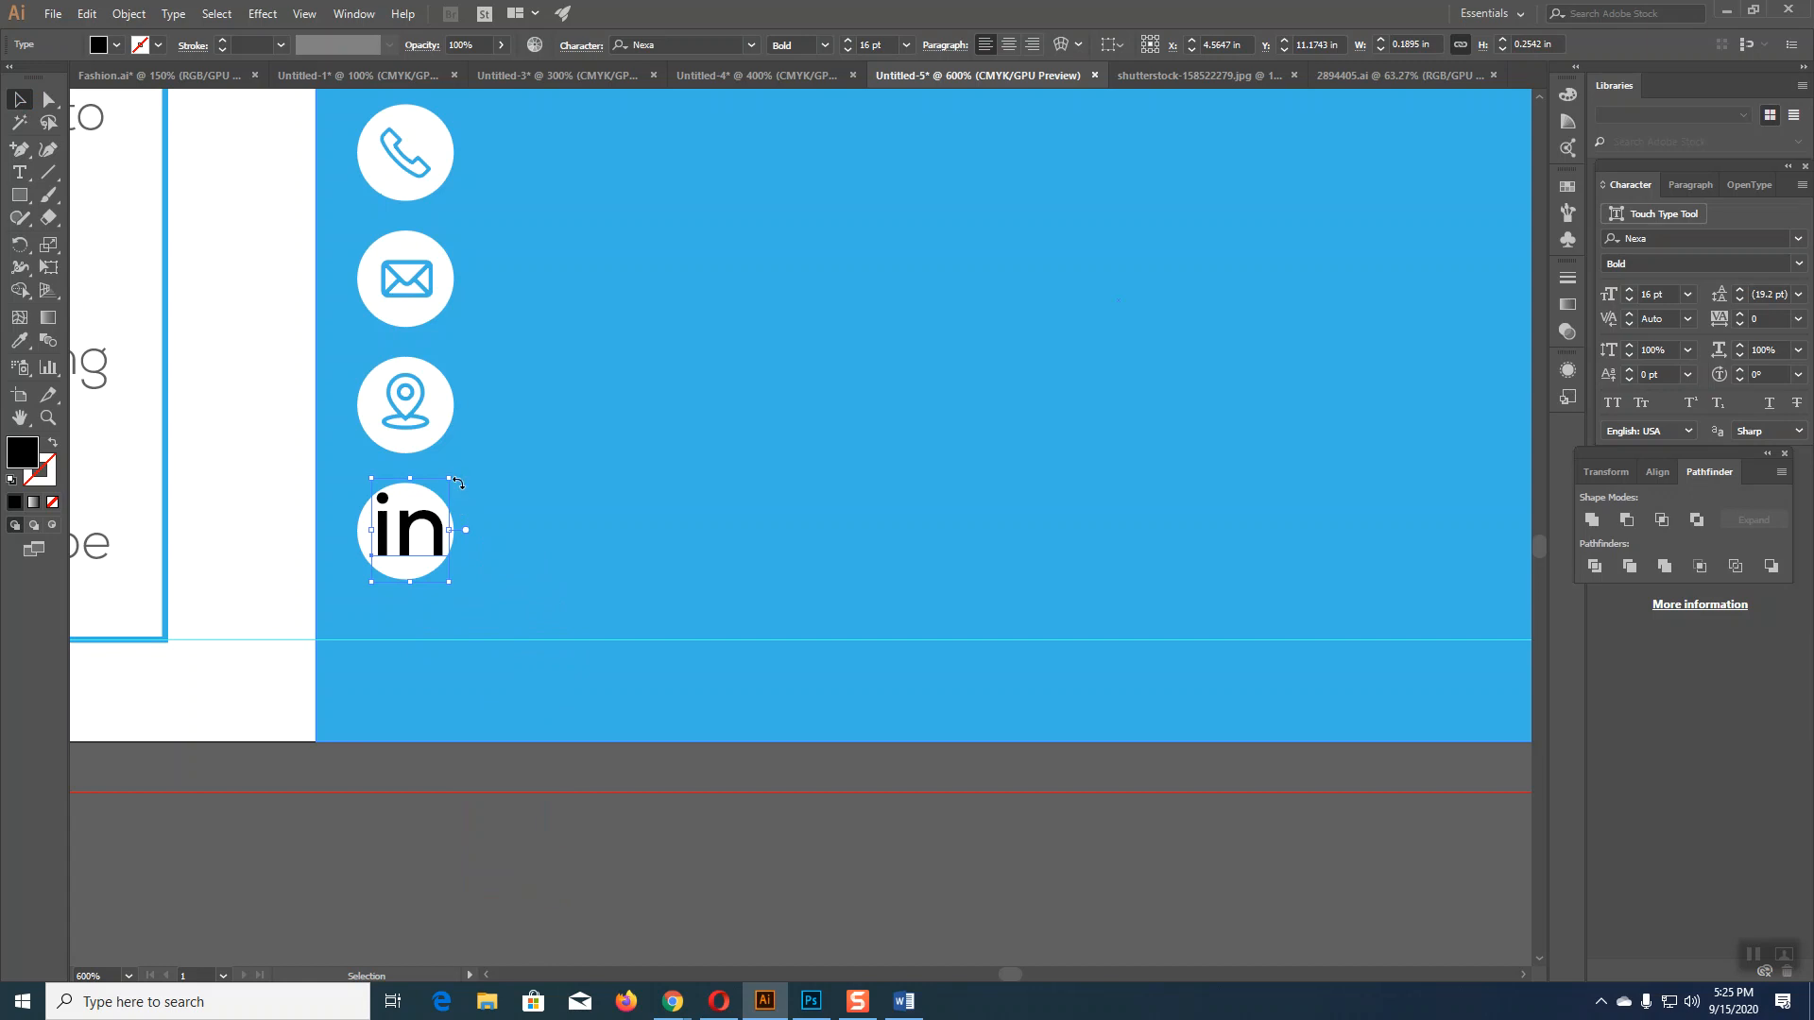
drag(445, 480, 441, 481)
drag(441, 480, 441, 481)
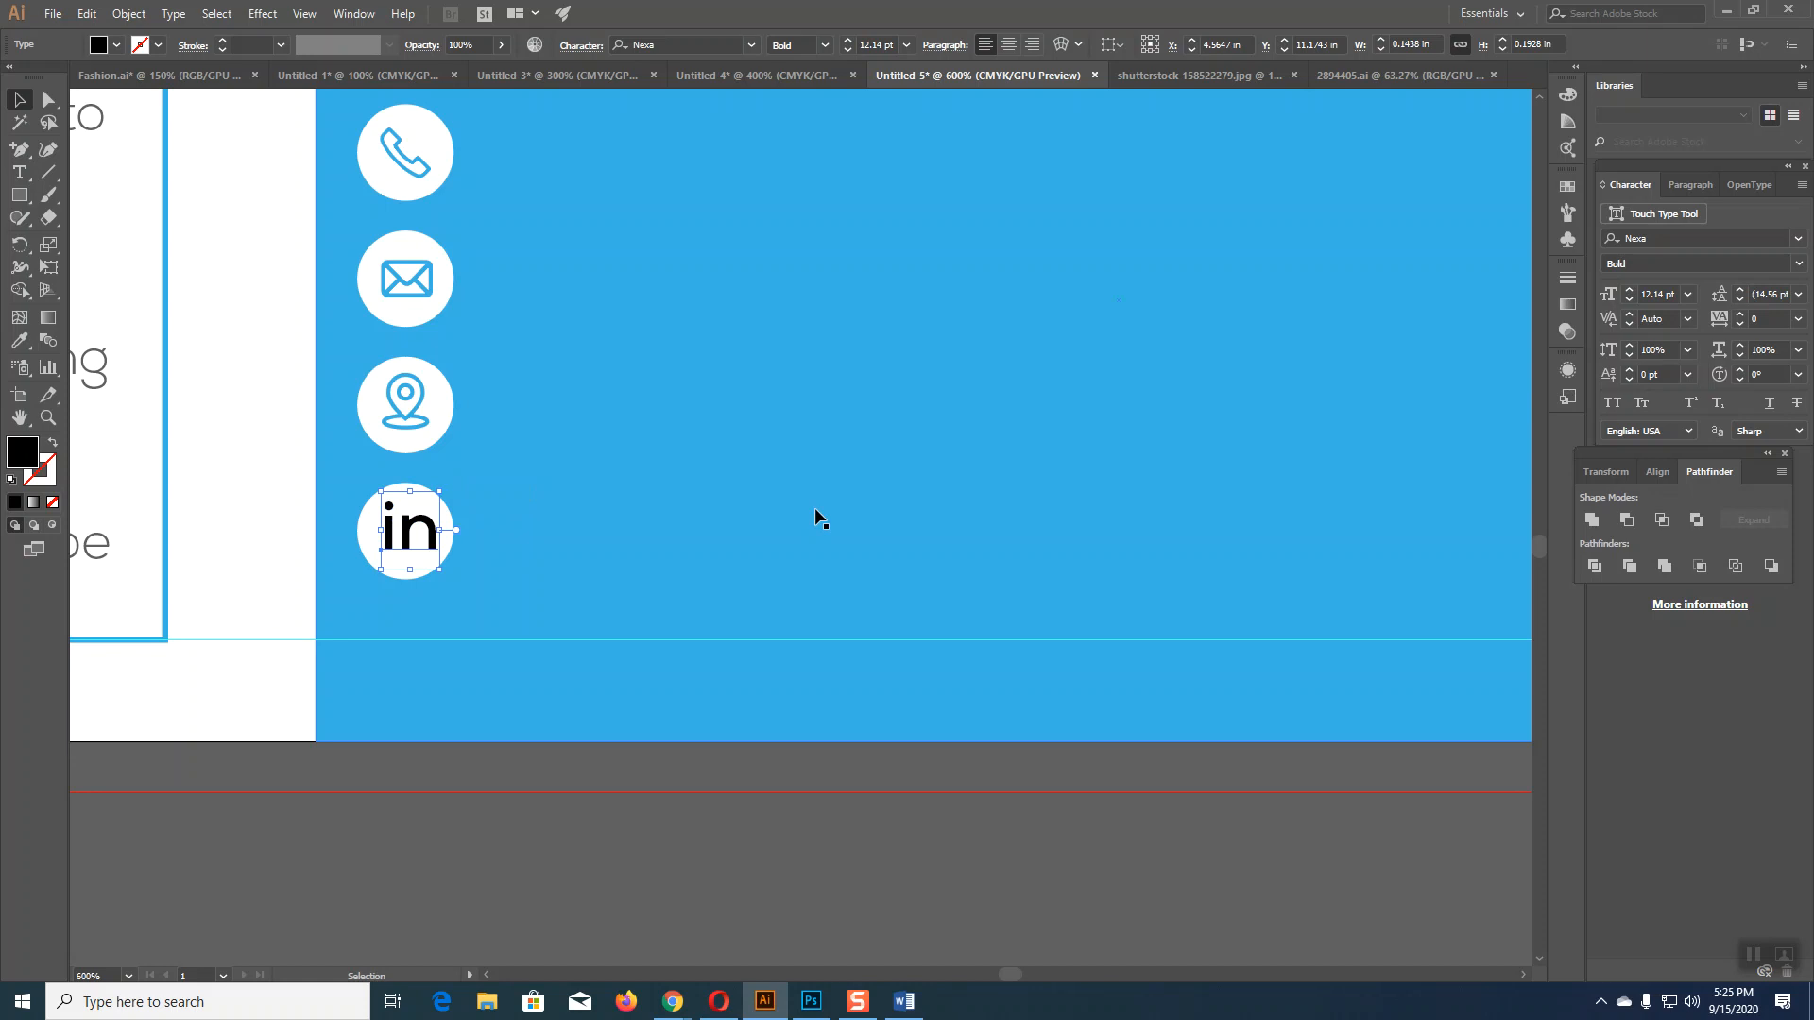
key(Left)
key(Right)
key(Left)
key(i)
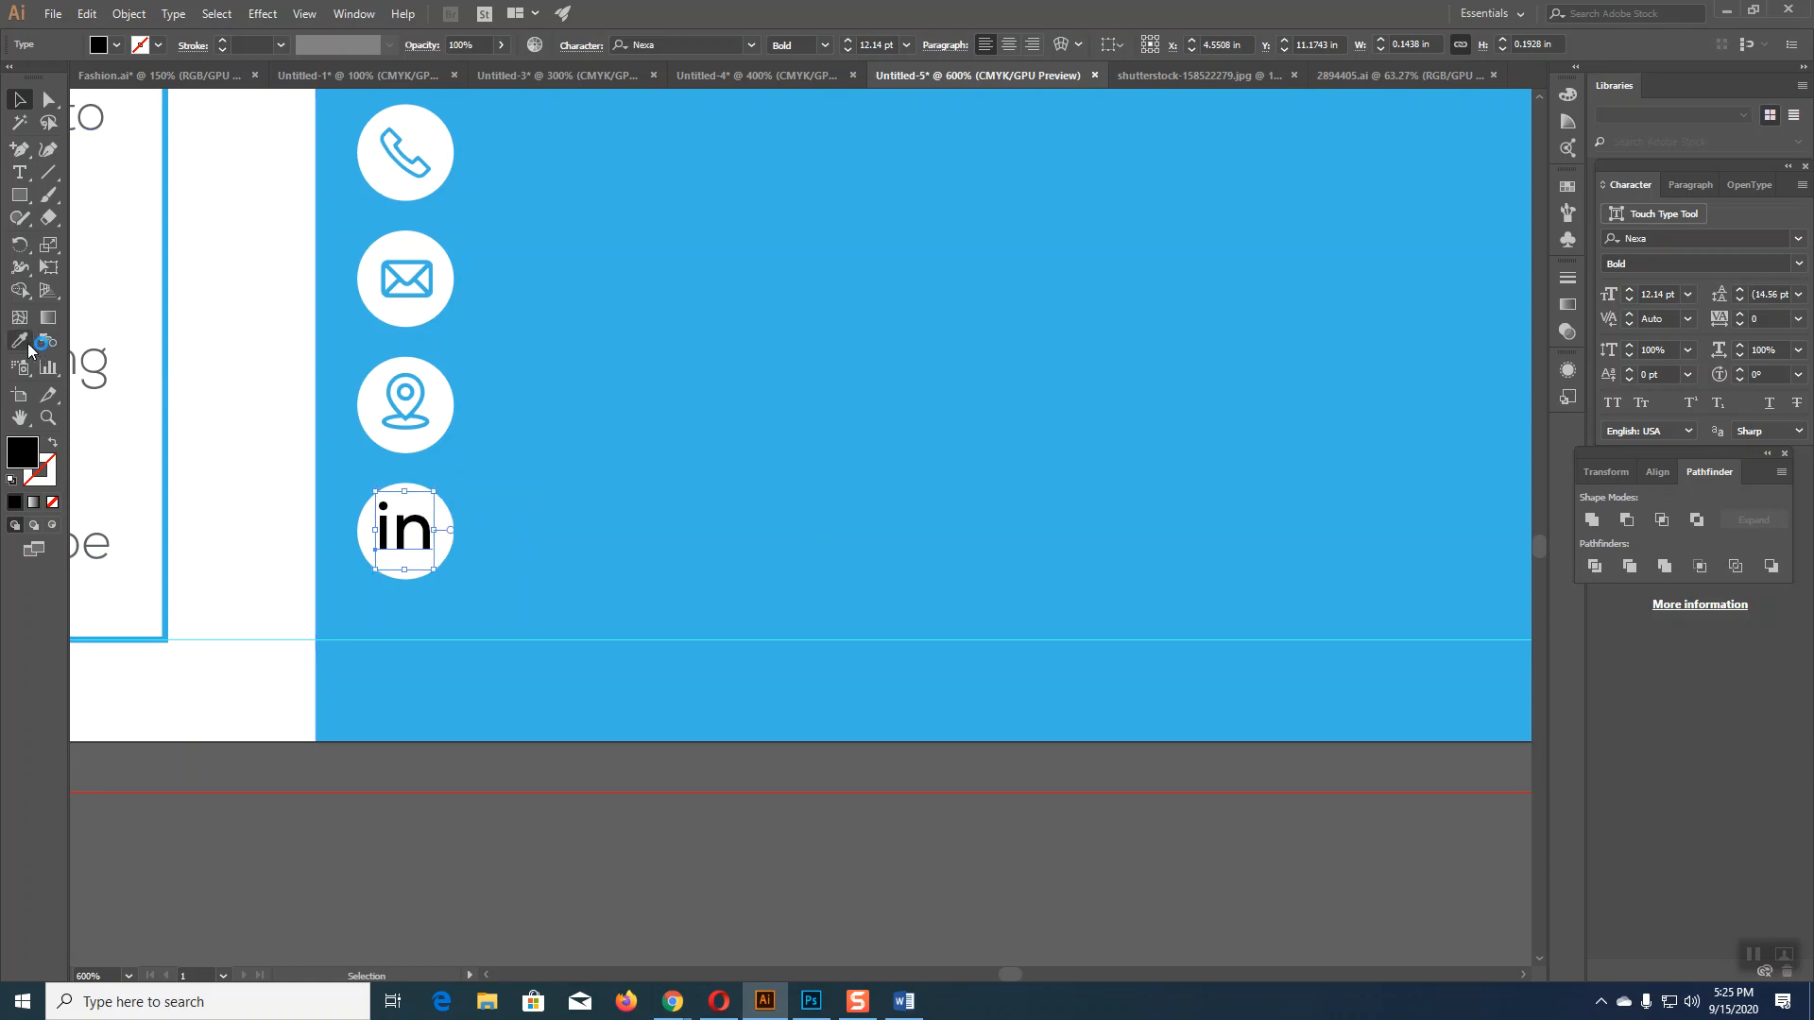
click(648, 409)
click(19, 100)
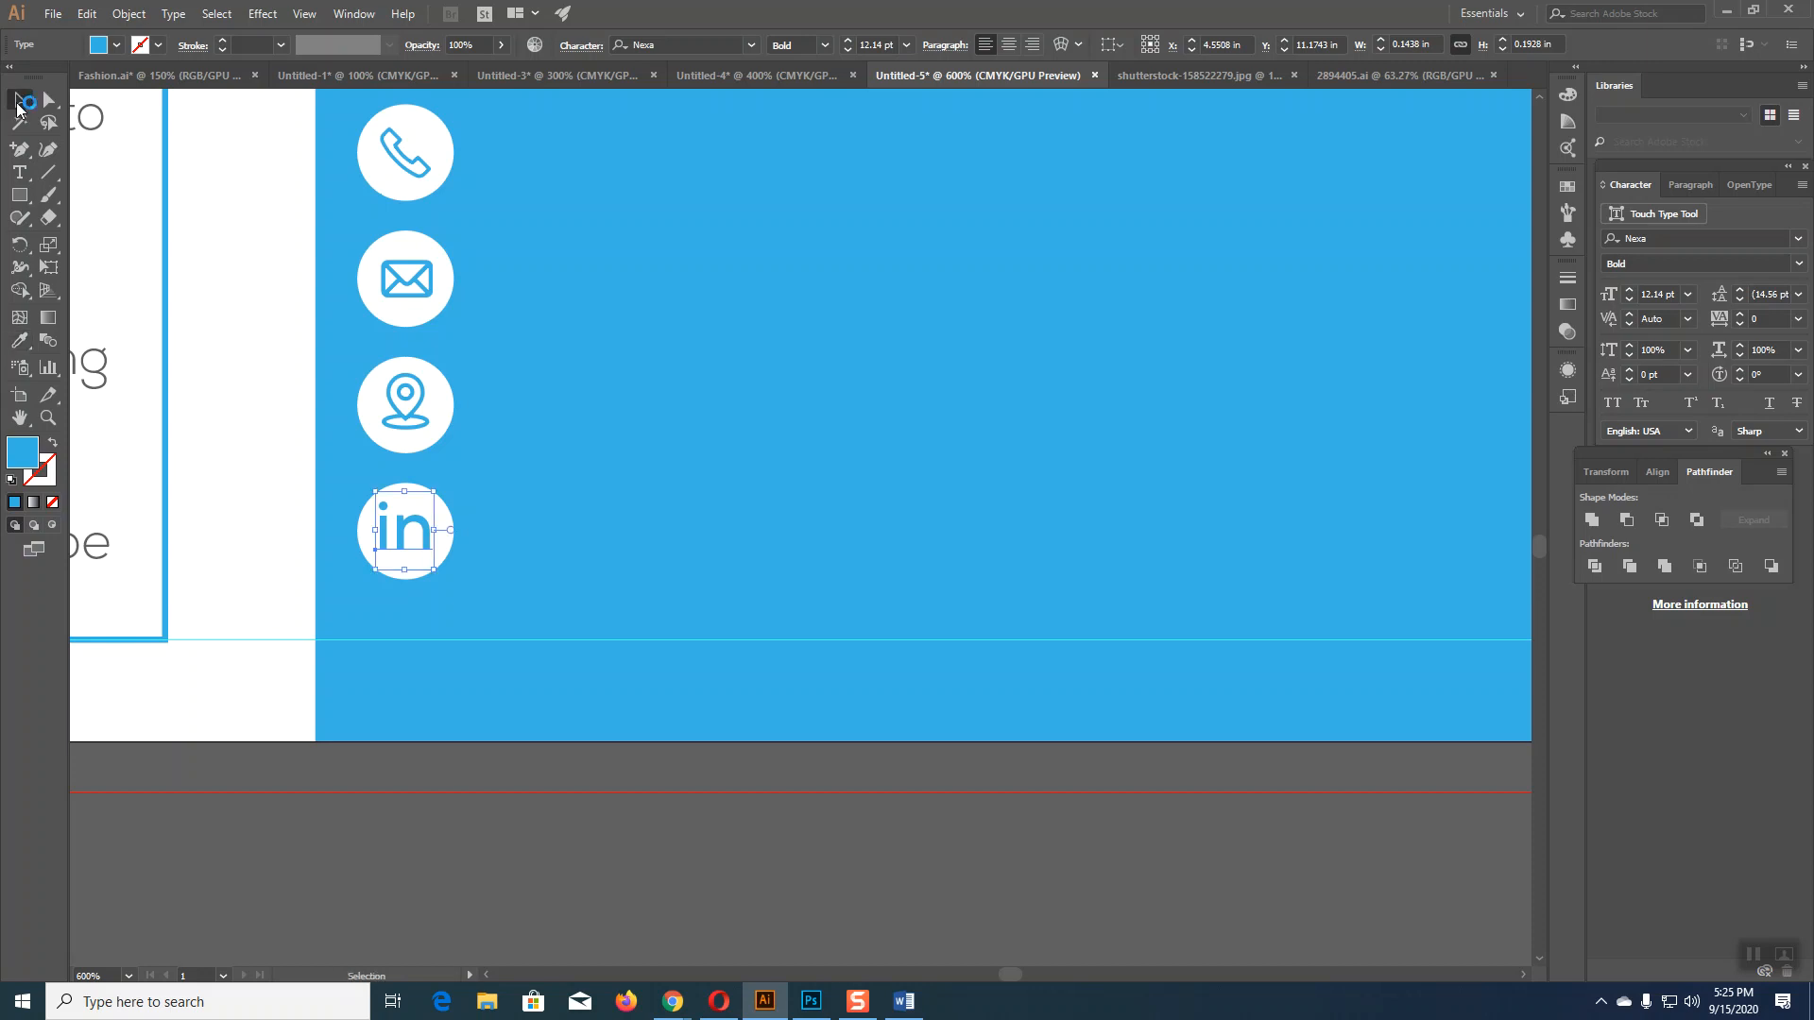
click(577, 847)
scroll(756, 831, up, 2)
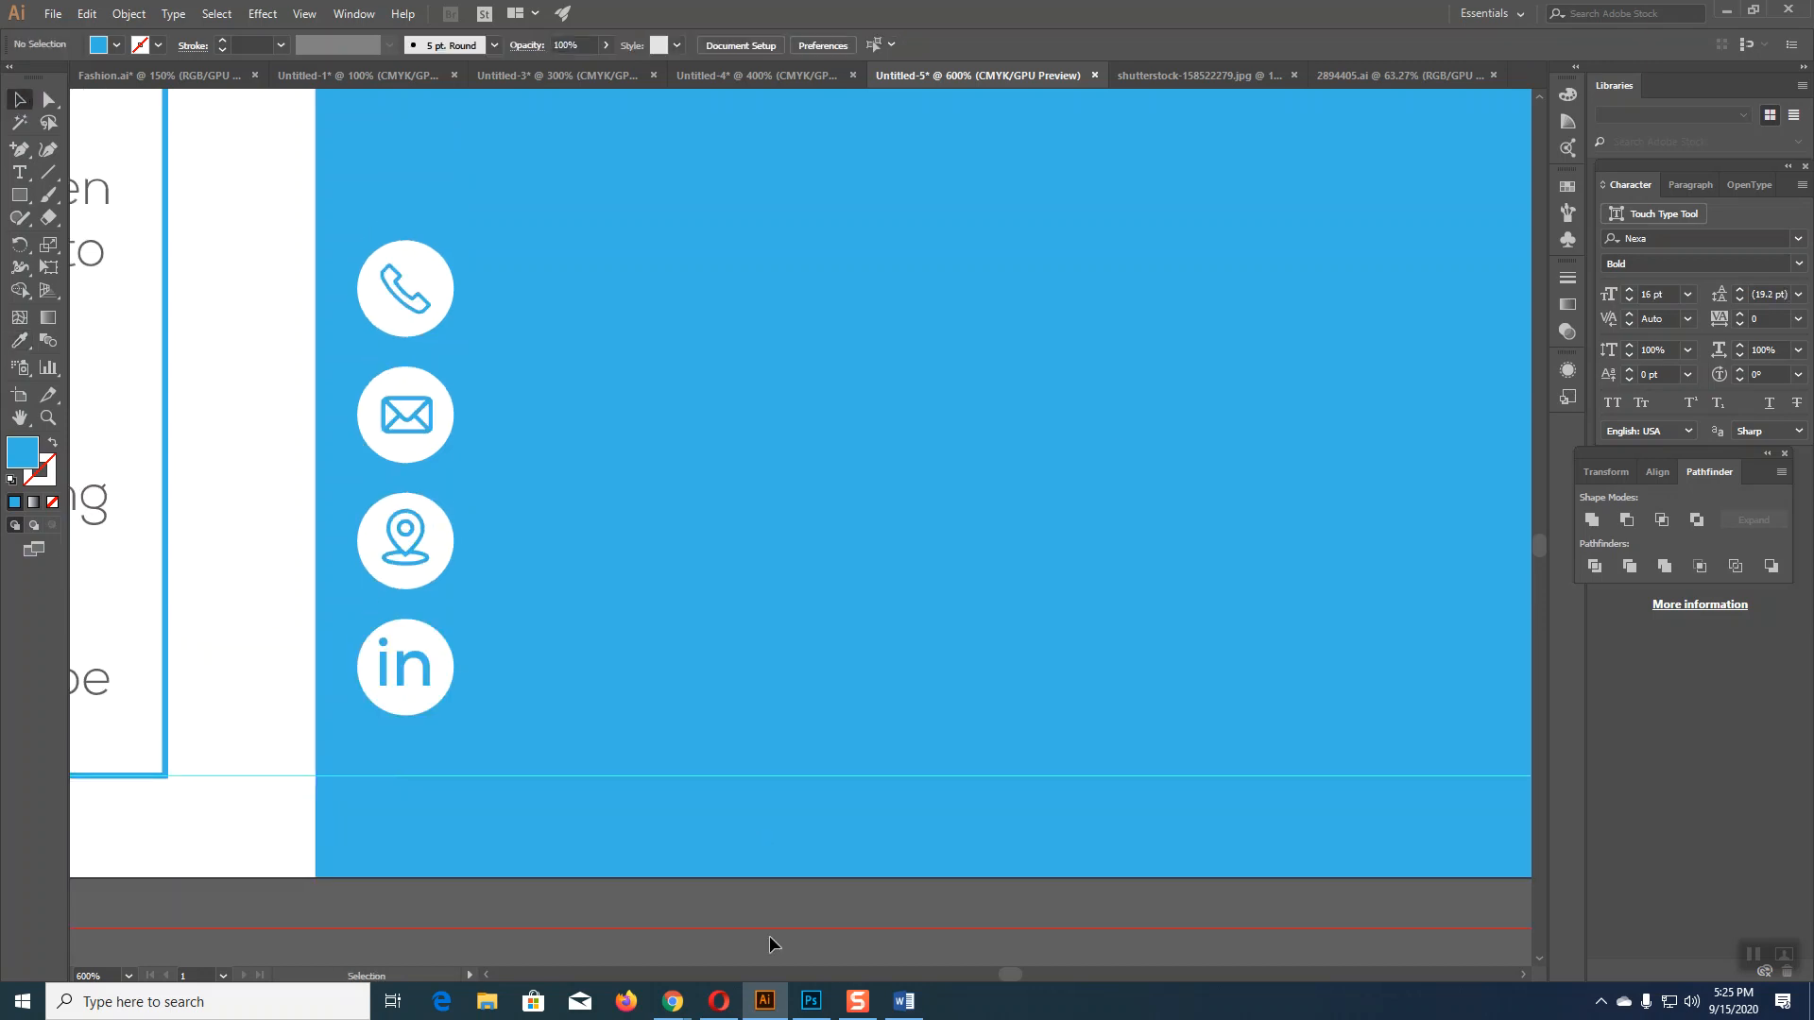
click(903, 1002)
Step: Paste the e-mail address from Word beside the envelope icon, removing leading spaces
click(948, 774)
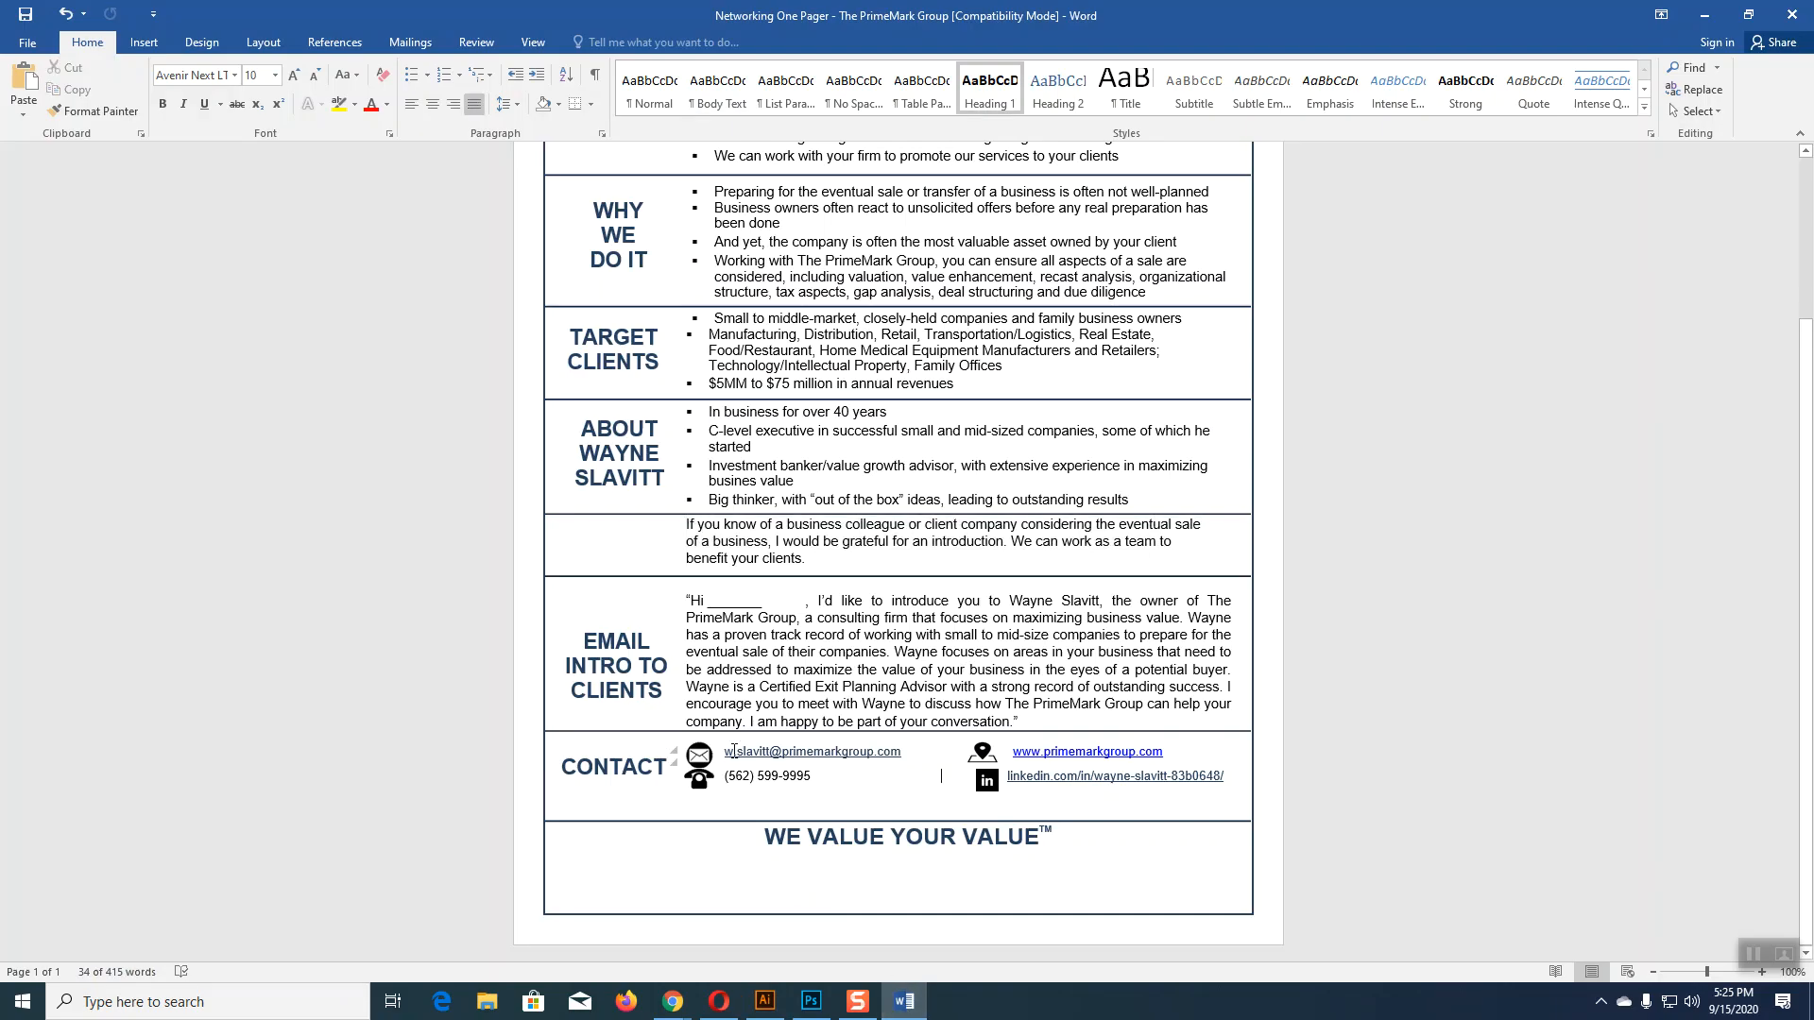
drag(724, 751, 836, 752)
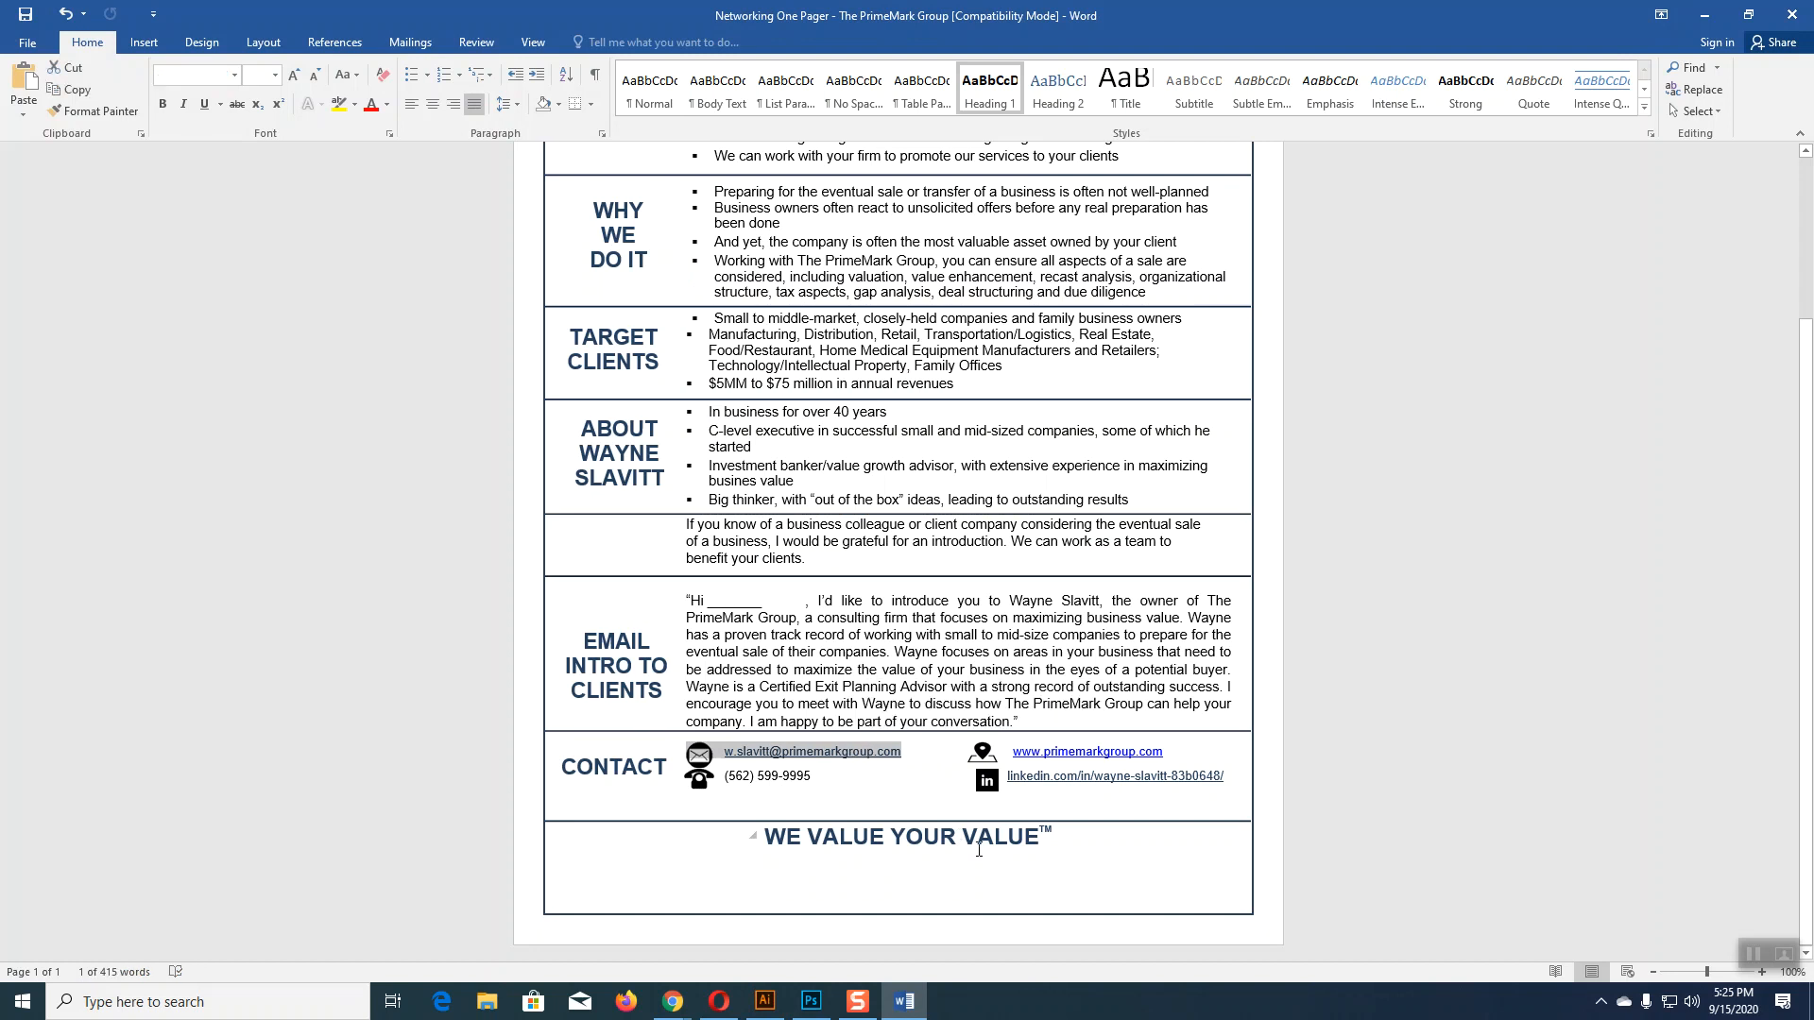
click(766, 1001)
key(t)
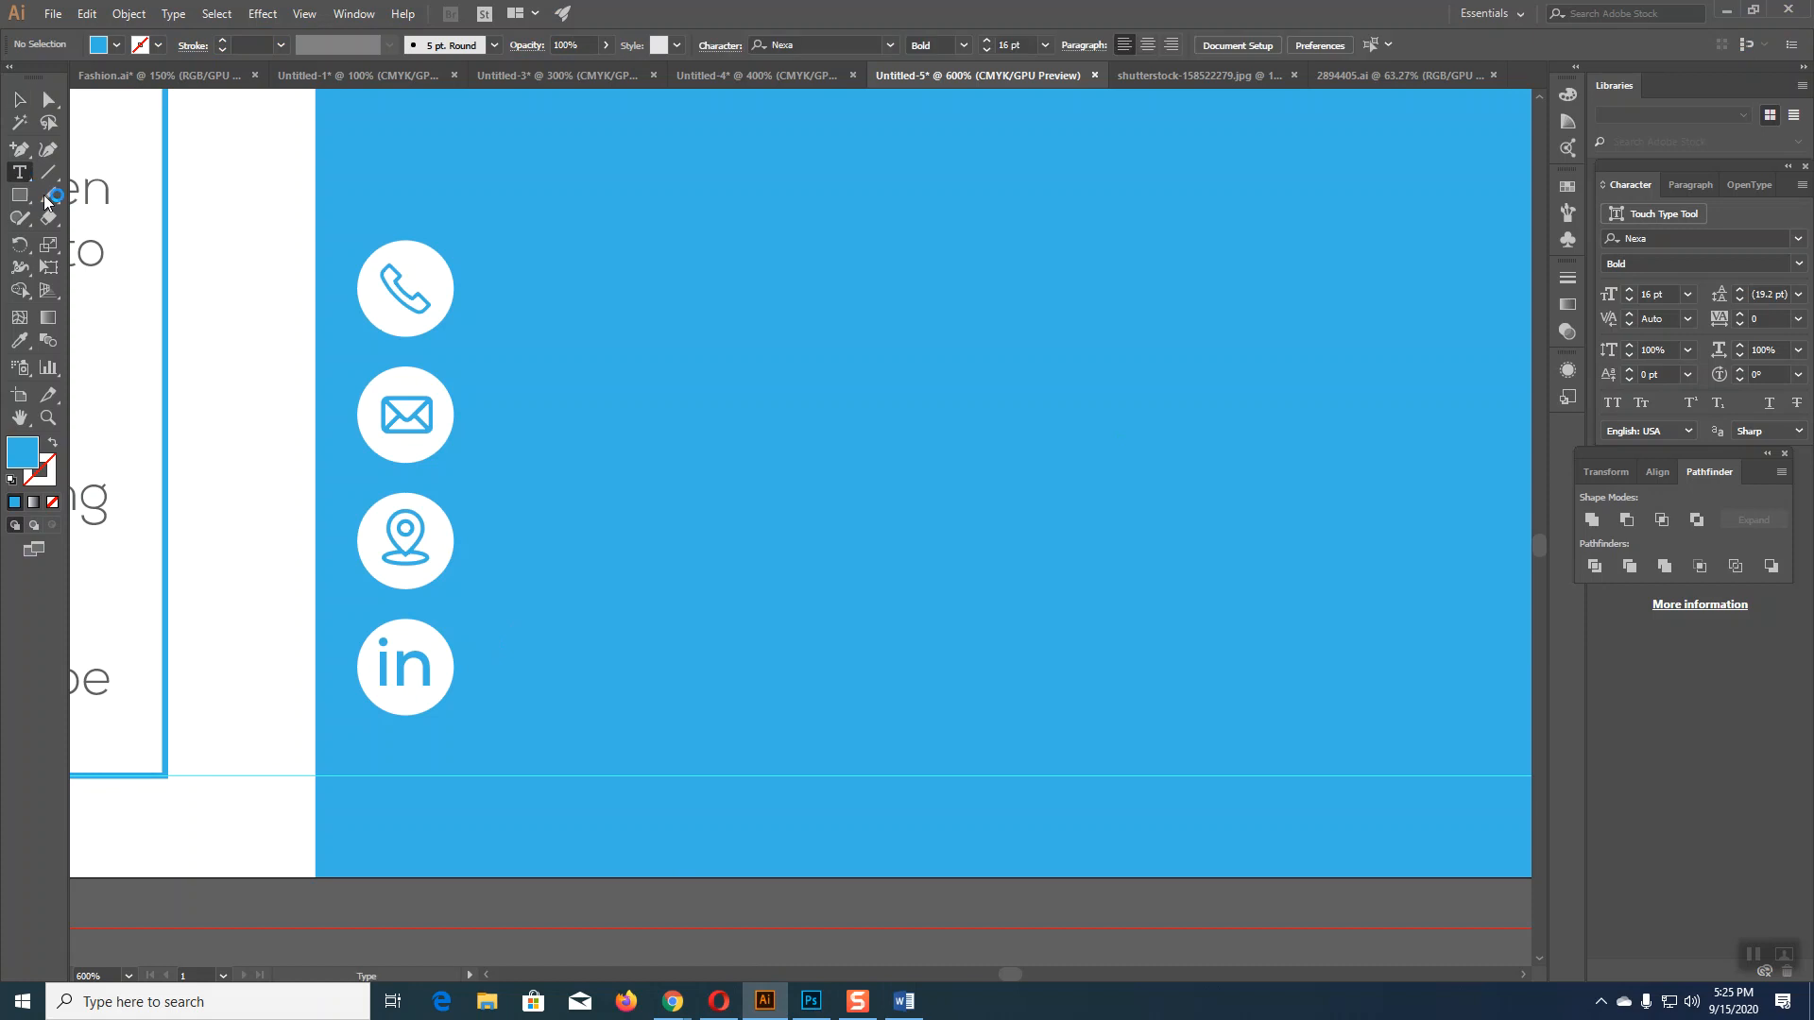
click(564, 410)
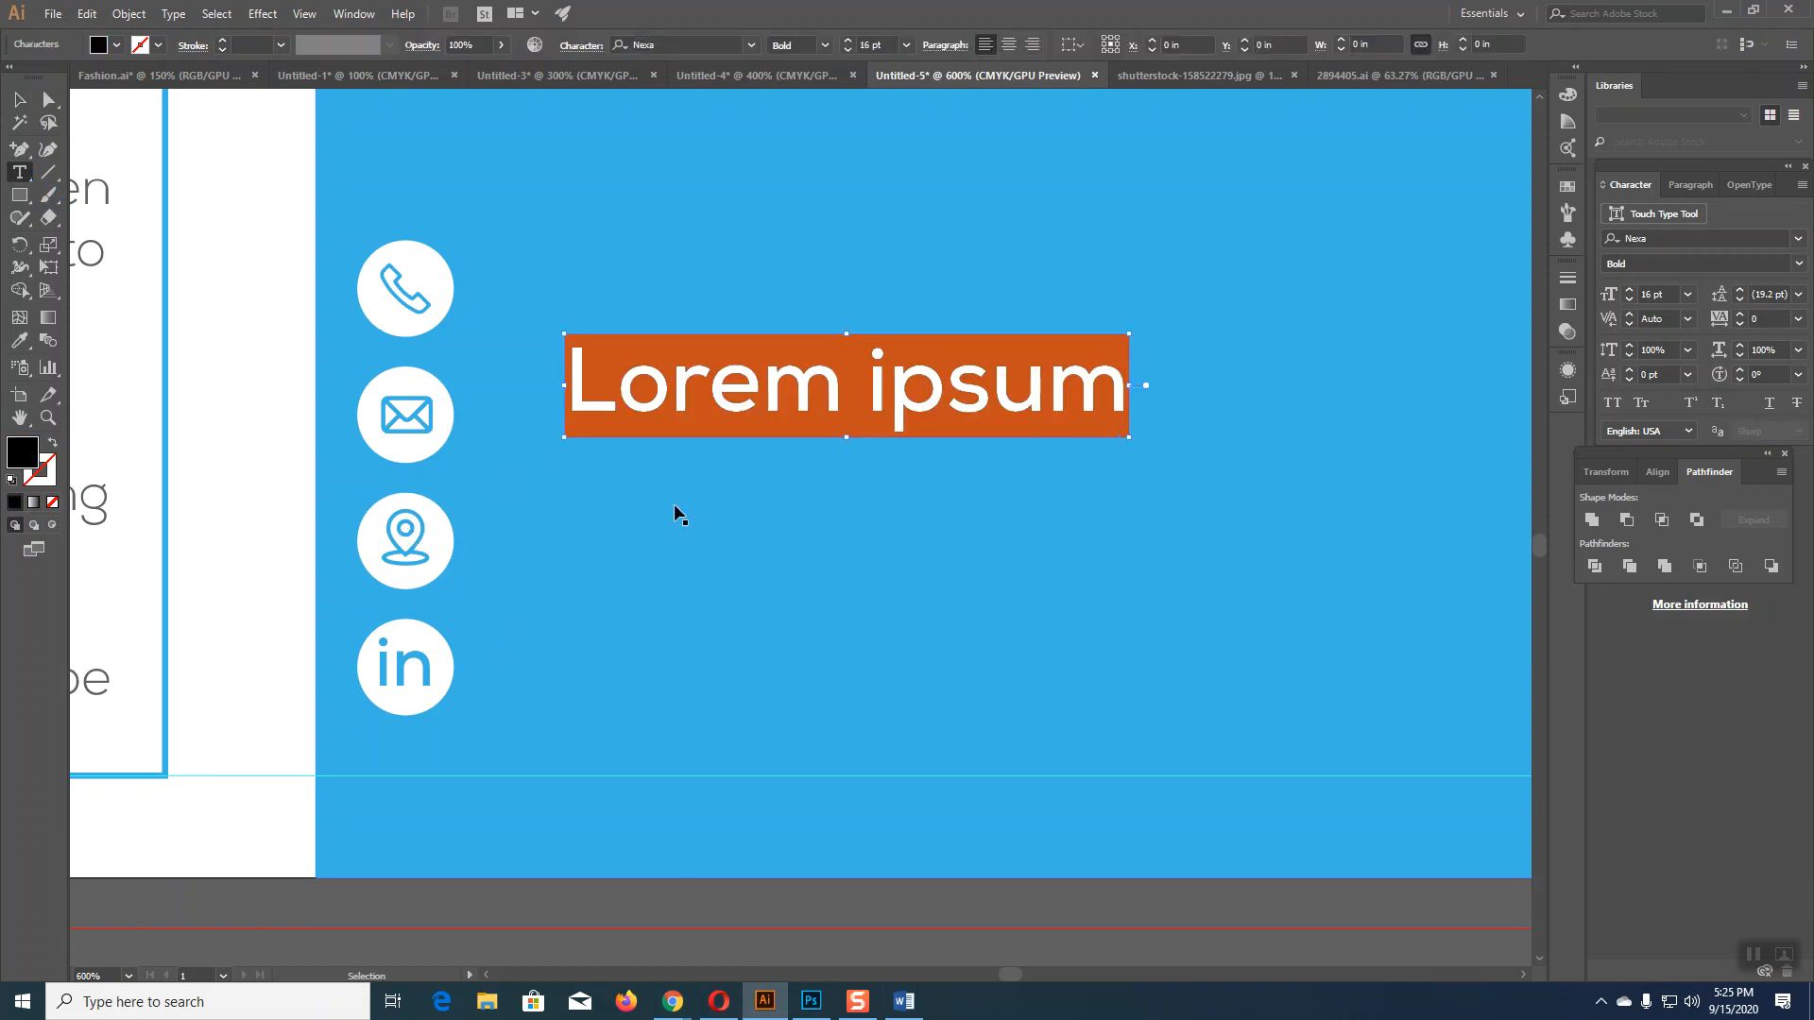
key(ctrl+v)
click(792, 385)
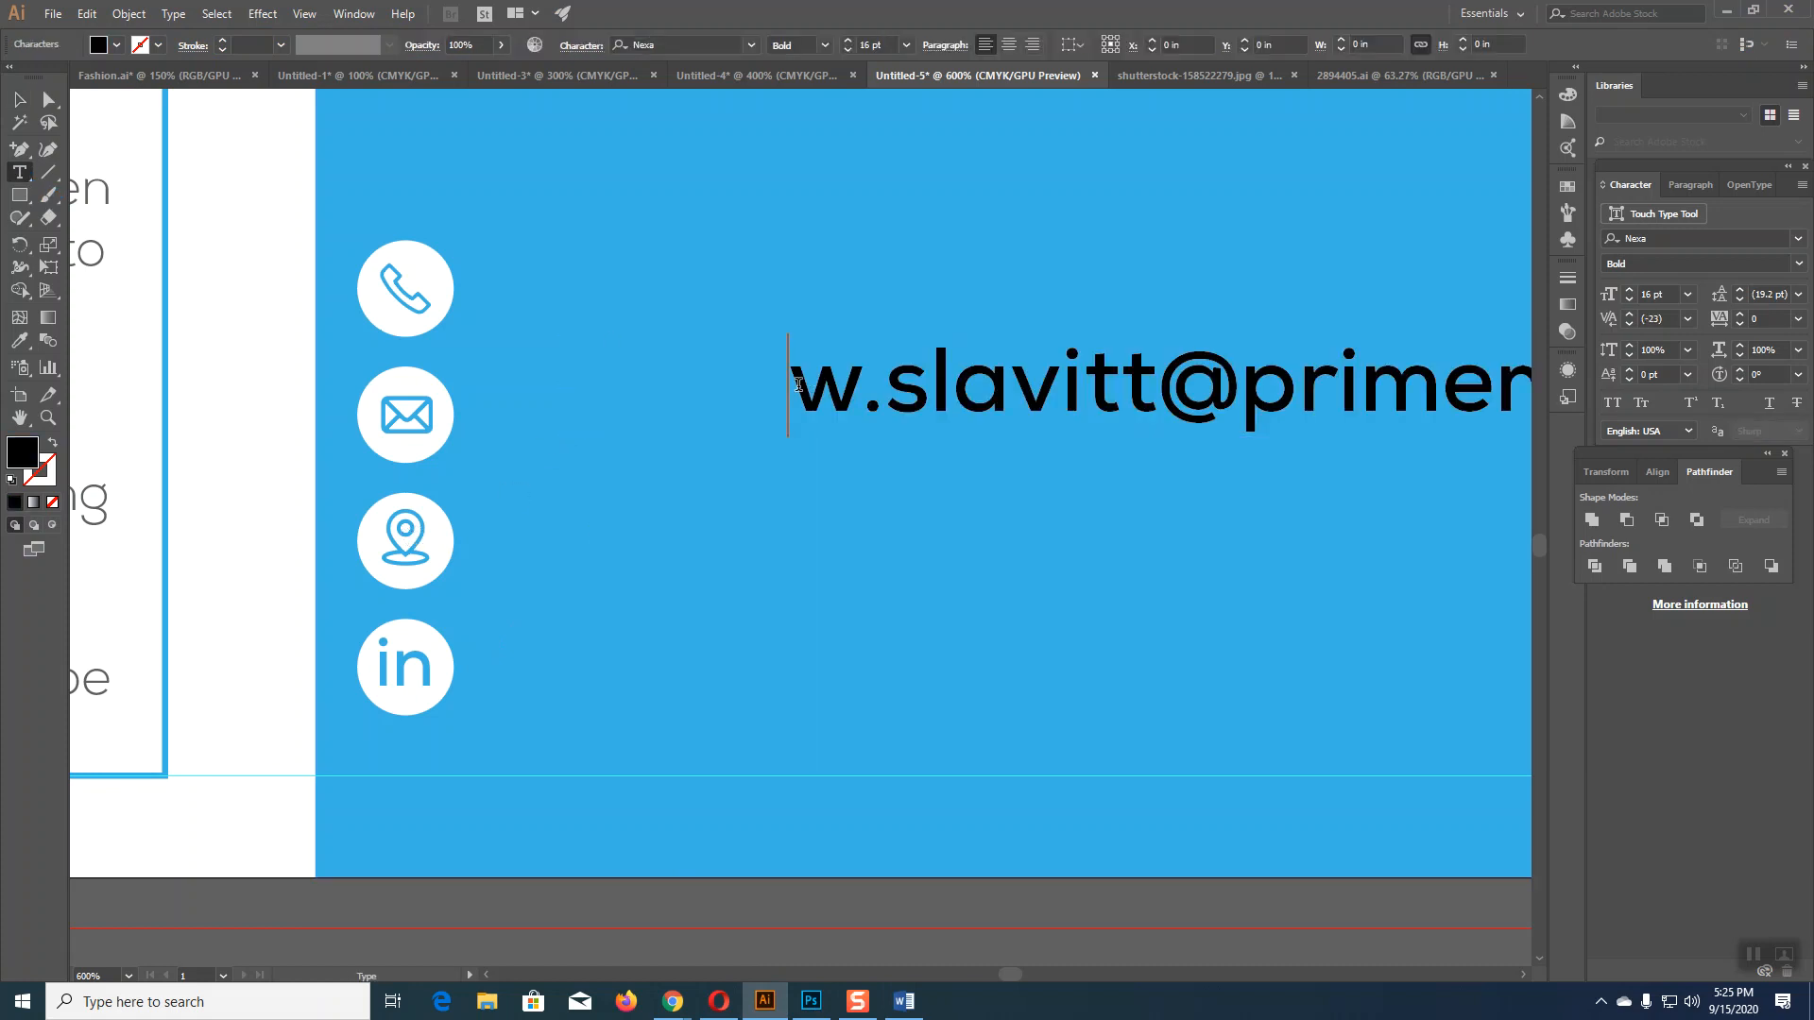
key(BackSpace)
key(BackSpace)
key(BackSpace)
key(BackSpace)
key(BackSpace)
key(BackSpace)
key(BackSpace)
key(BackSpace)
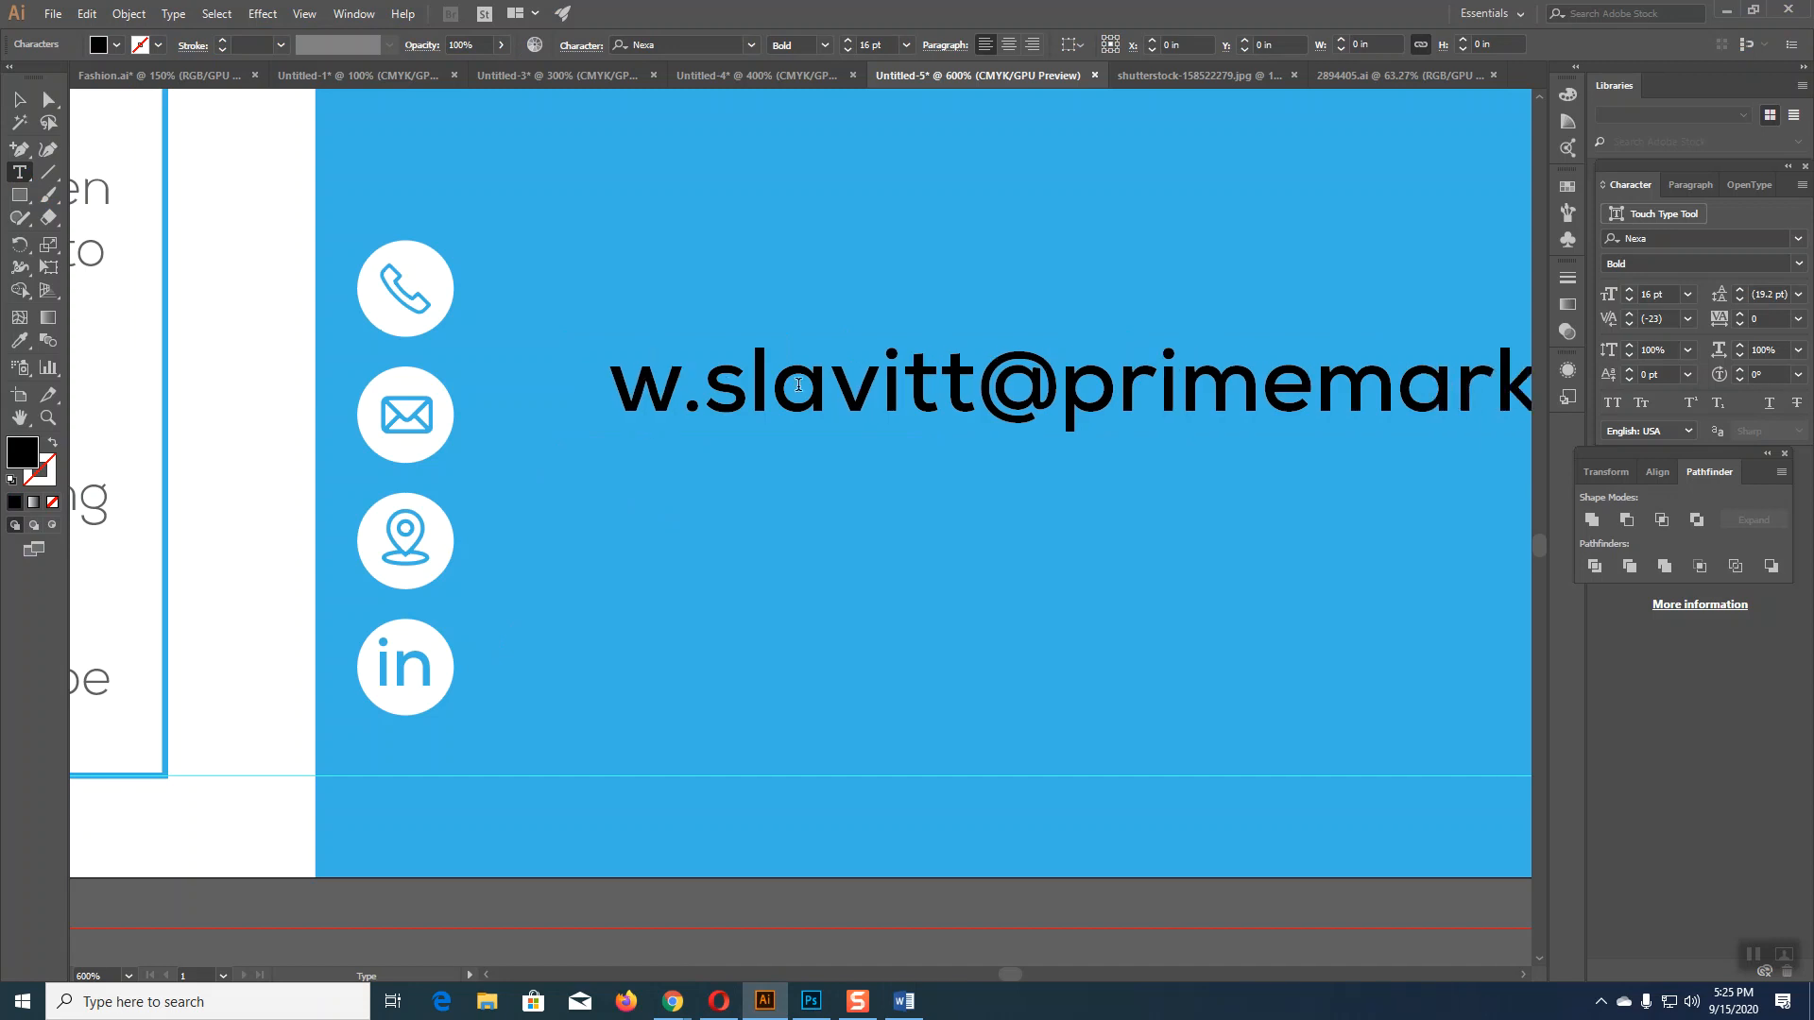
key(BackSpace)
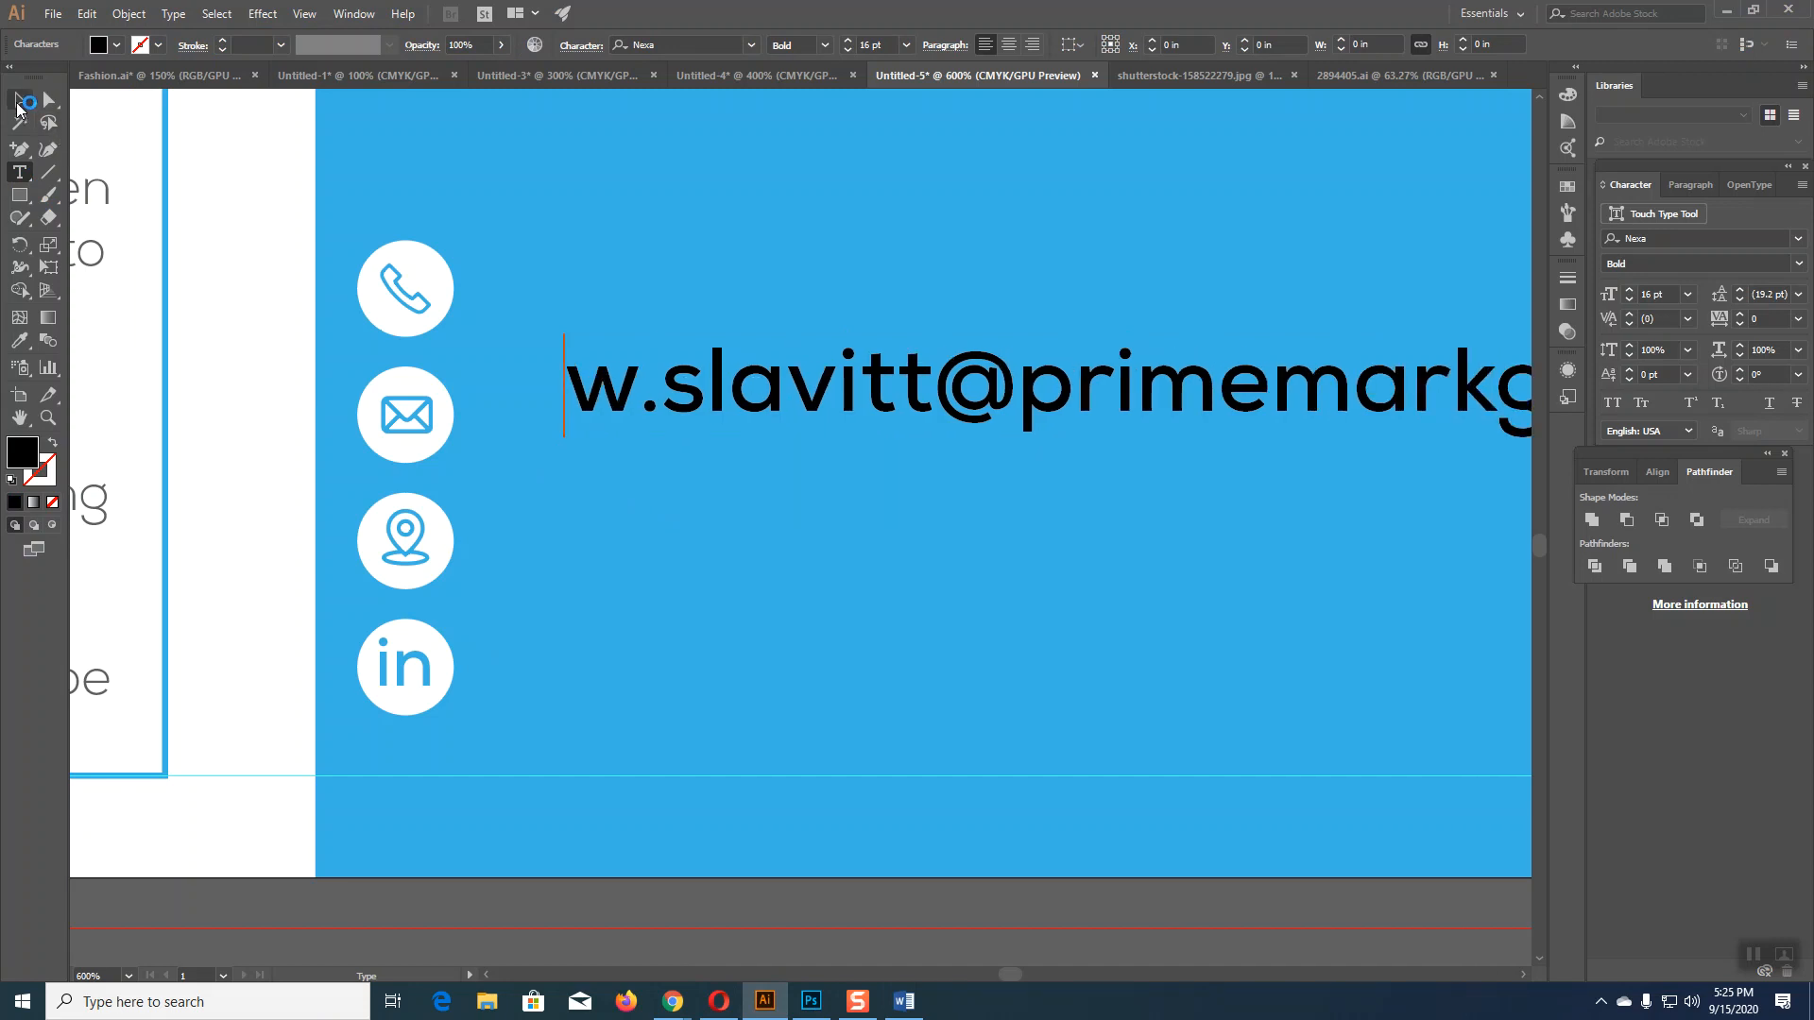
click(19, 102)
drag(623, 401, 541, 431)
Step: Style the e-mail in grey 13 pt Nexa Light and Alt-drag a copy to the next row
click(825, 44)
click(803, 69)
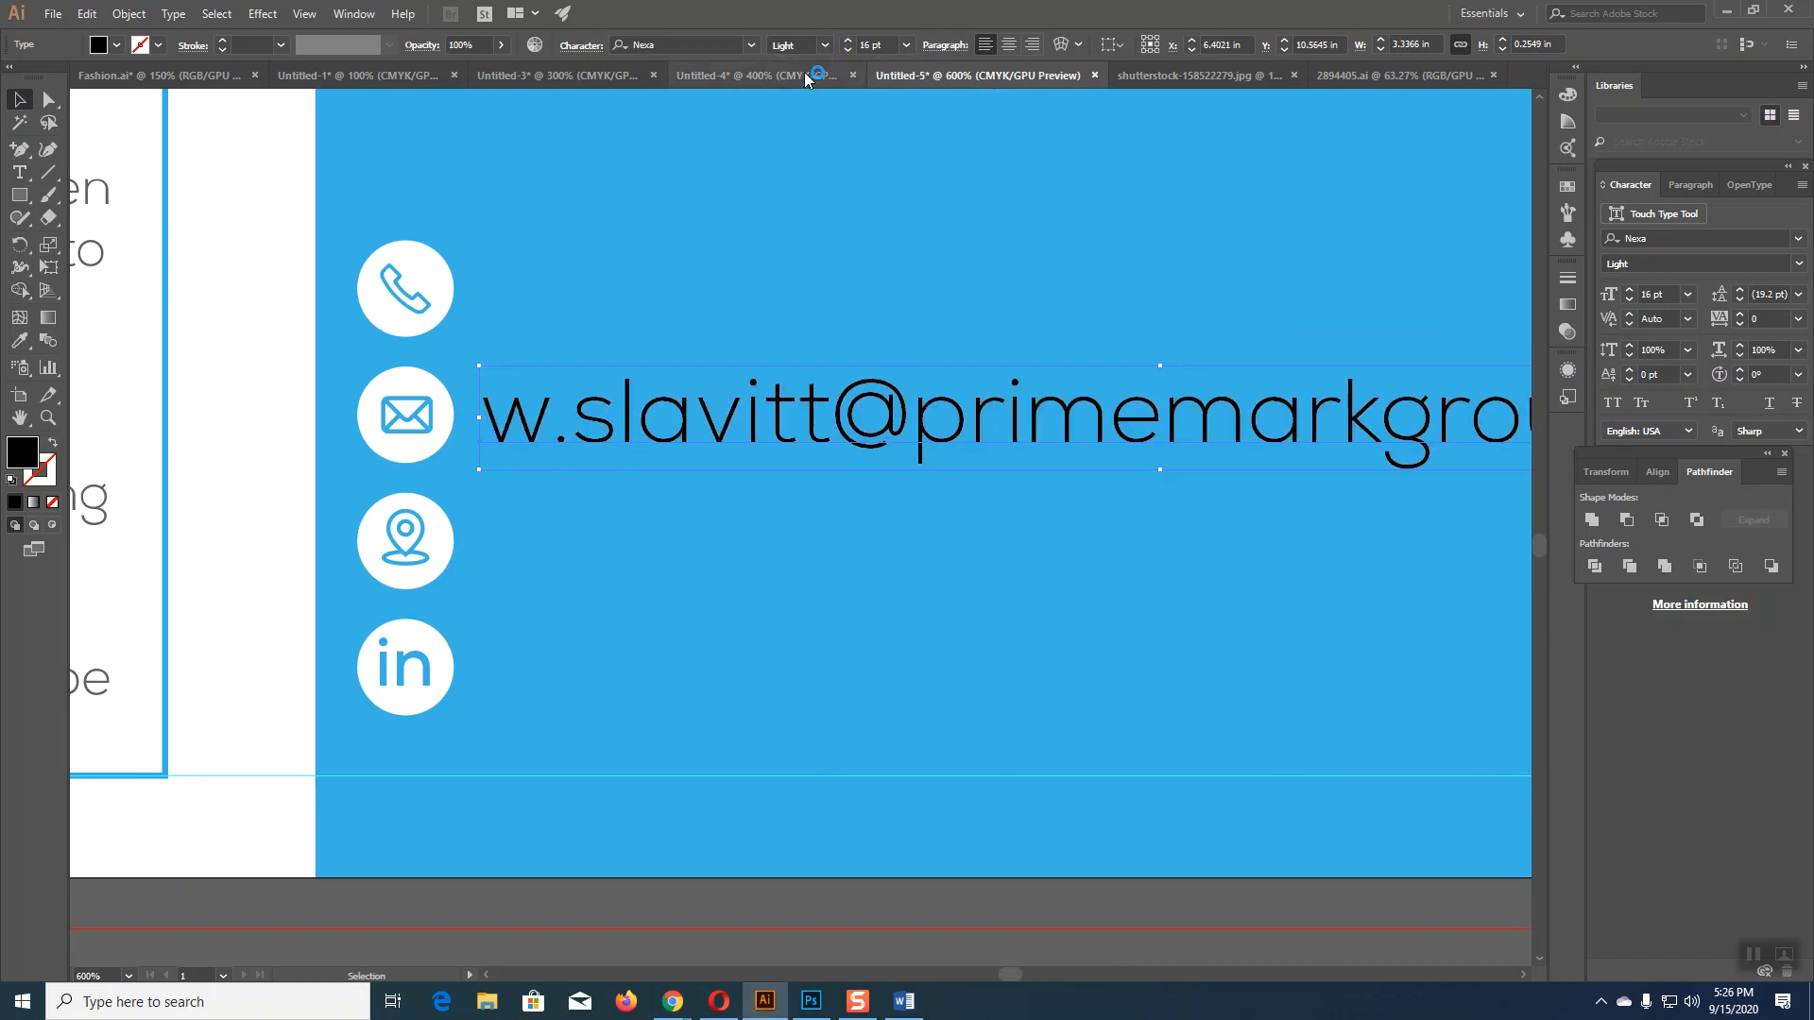
click(847, 49)
click(846, 49)
click(846, 49)
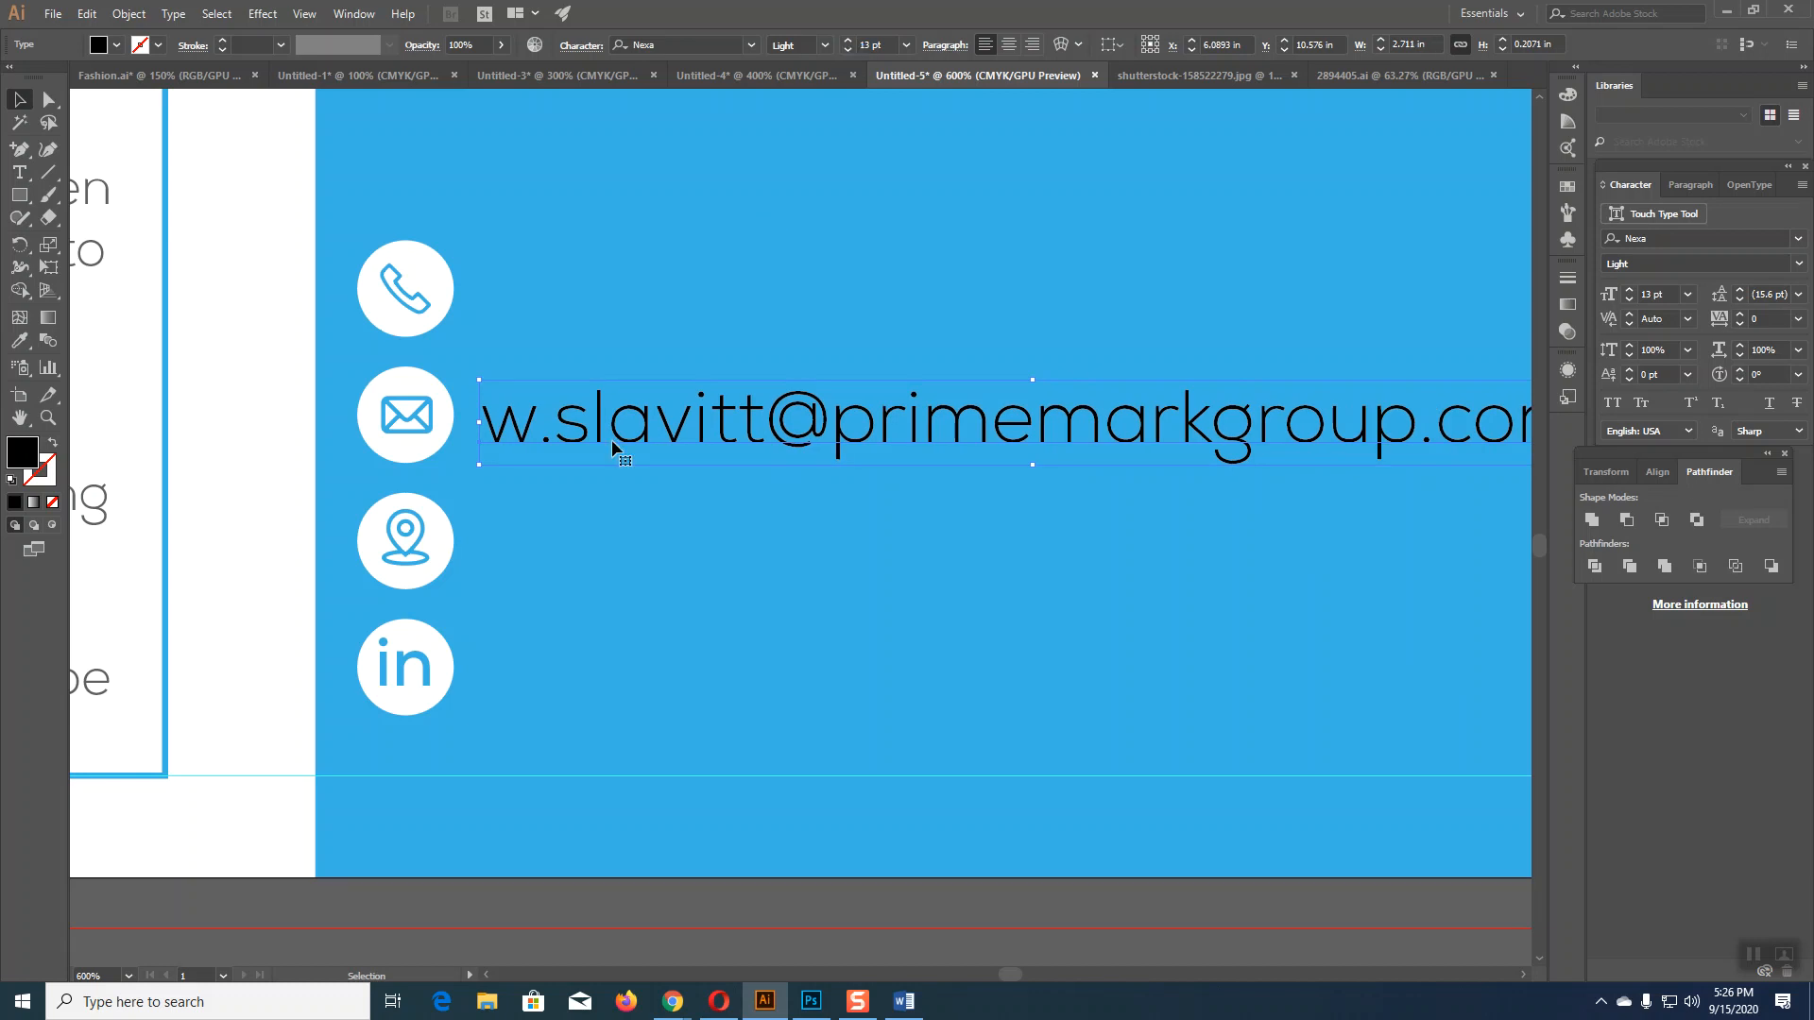
click(19, 340)
click(90, 189)
key(v)
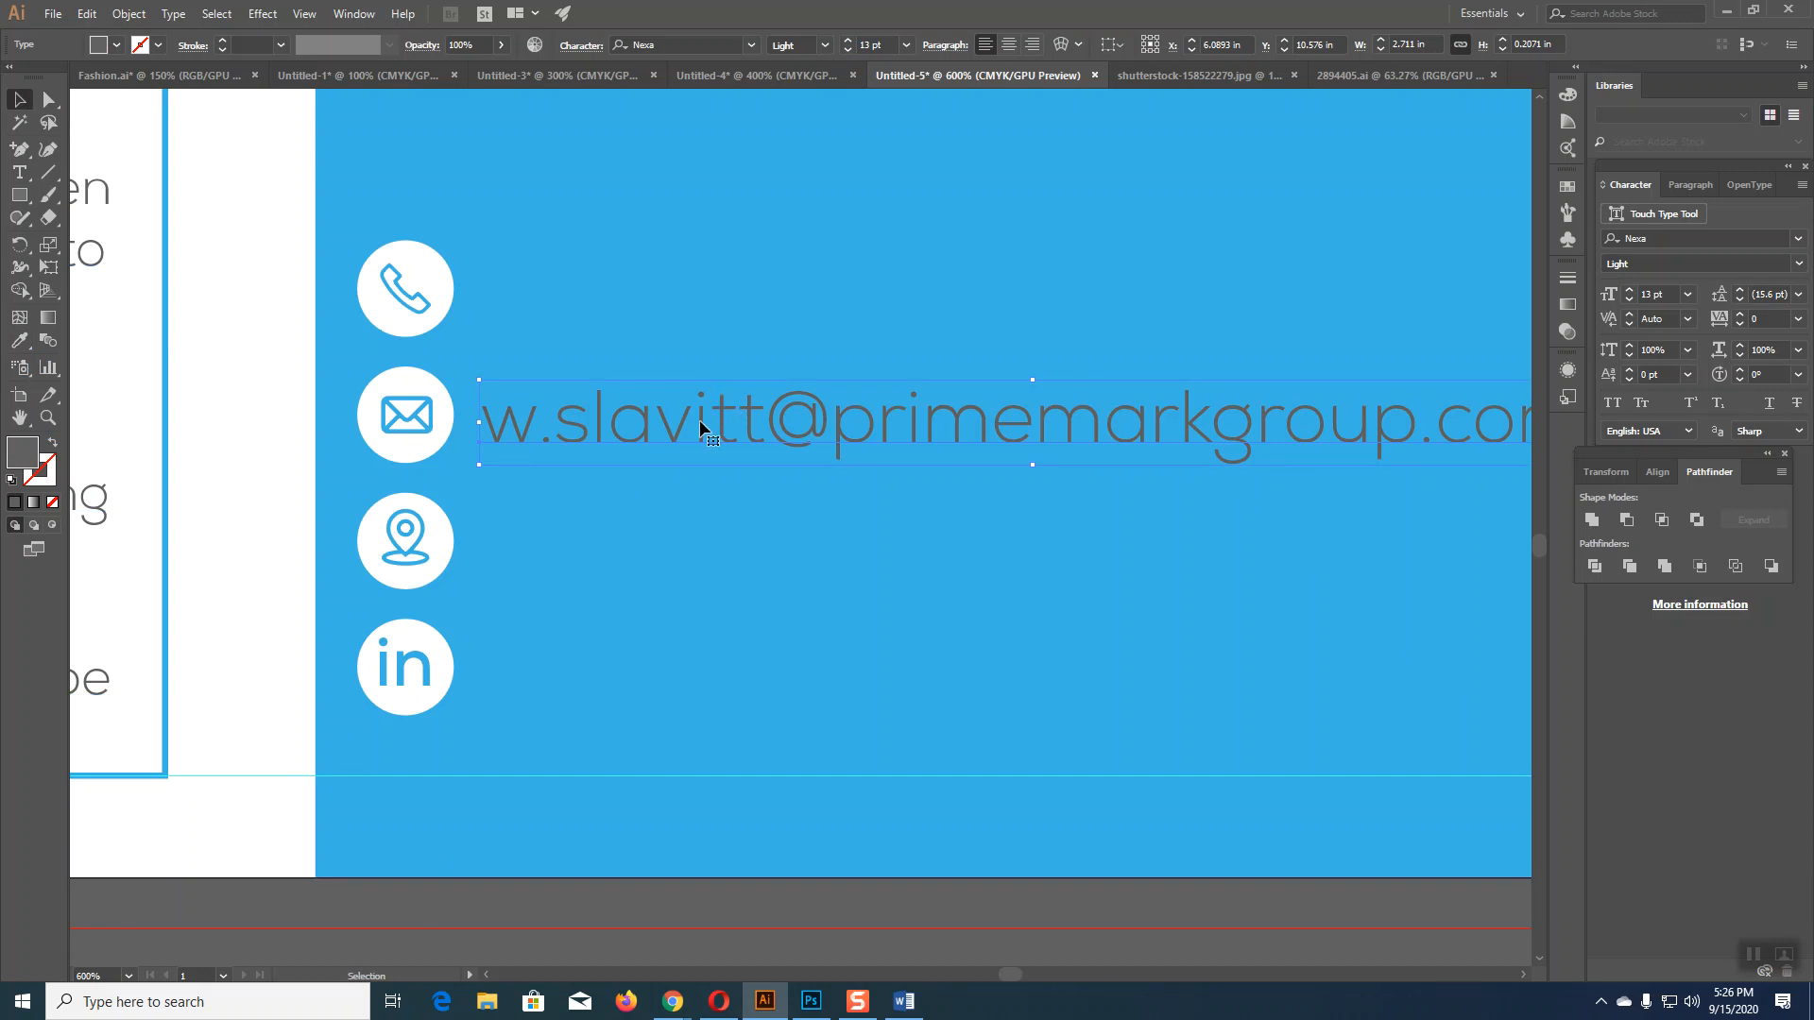
drag(699, 425, 695, 541)
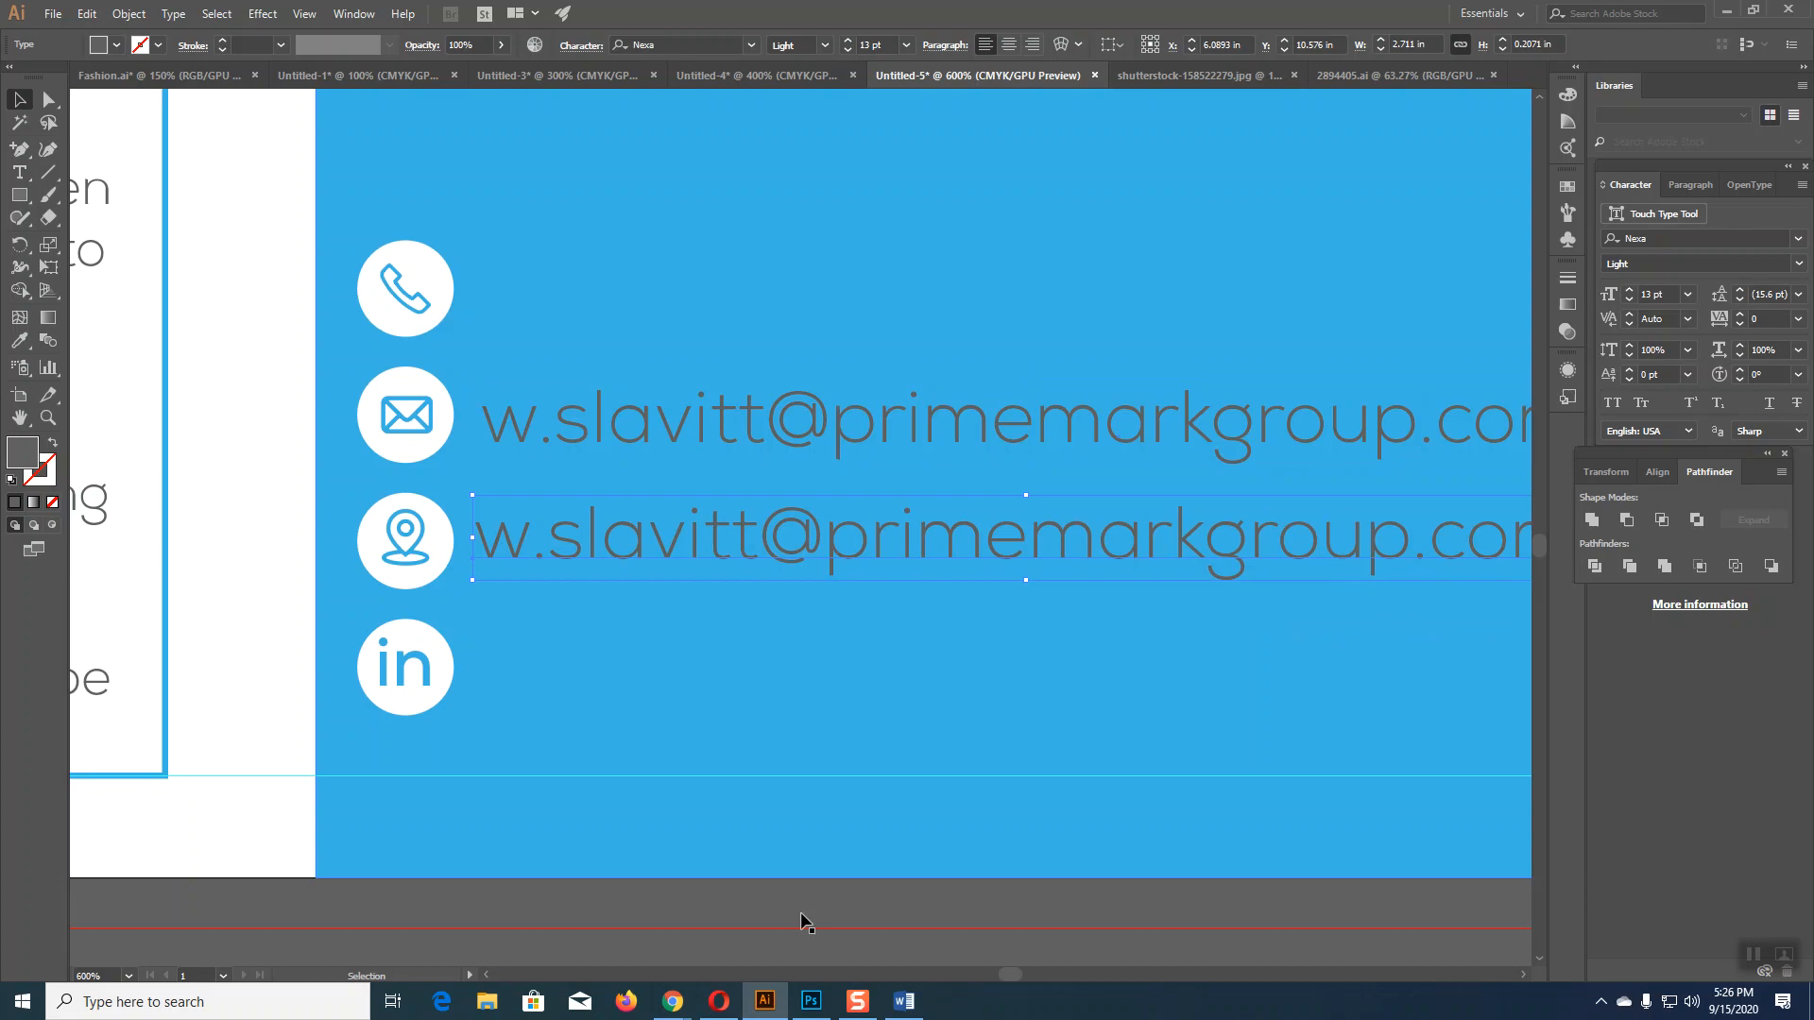
click(903, 1002)
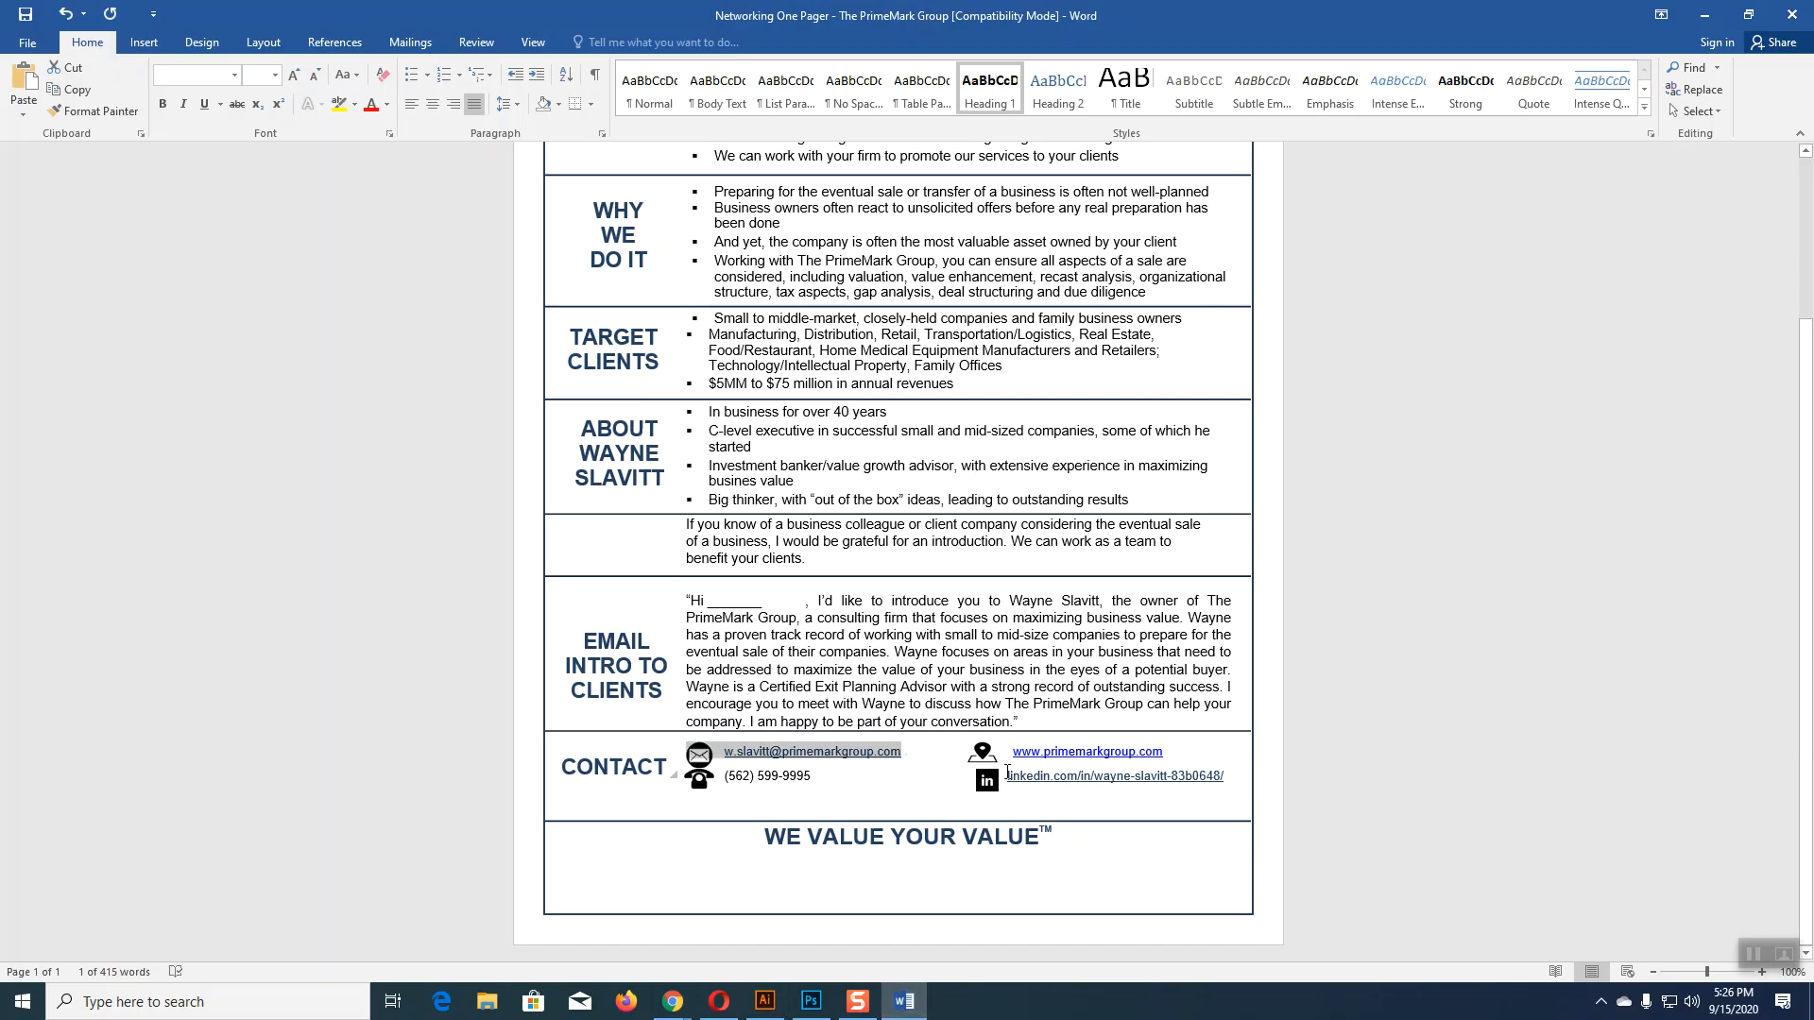
Step: Replace the copied line on the location row with the website address from Word
drag(1011, 755, 1161, 748)
key(ctrl+c)
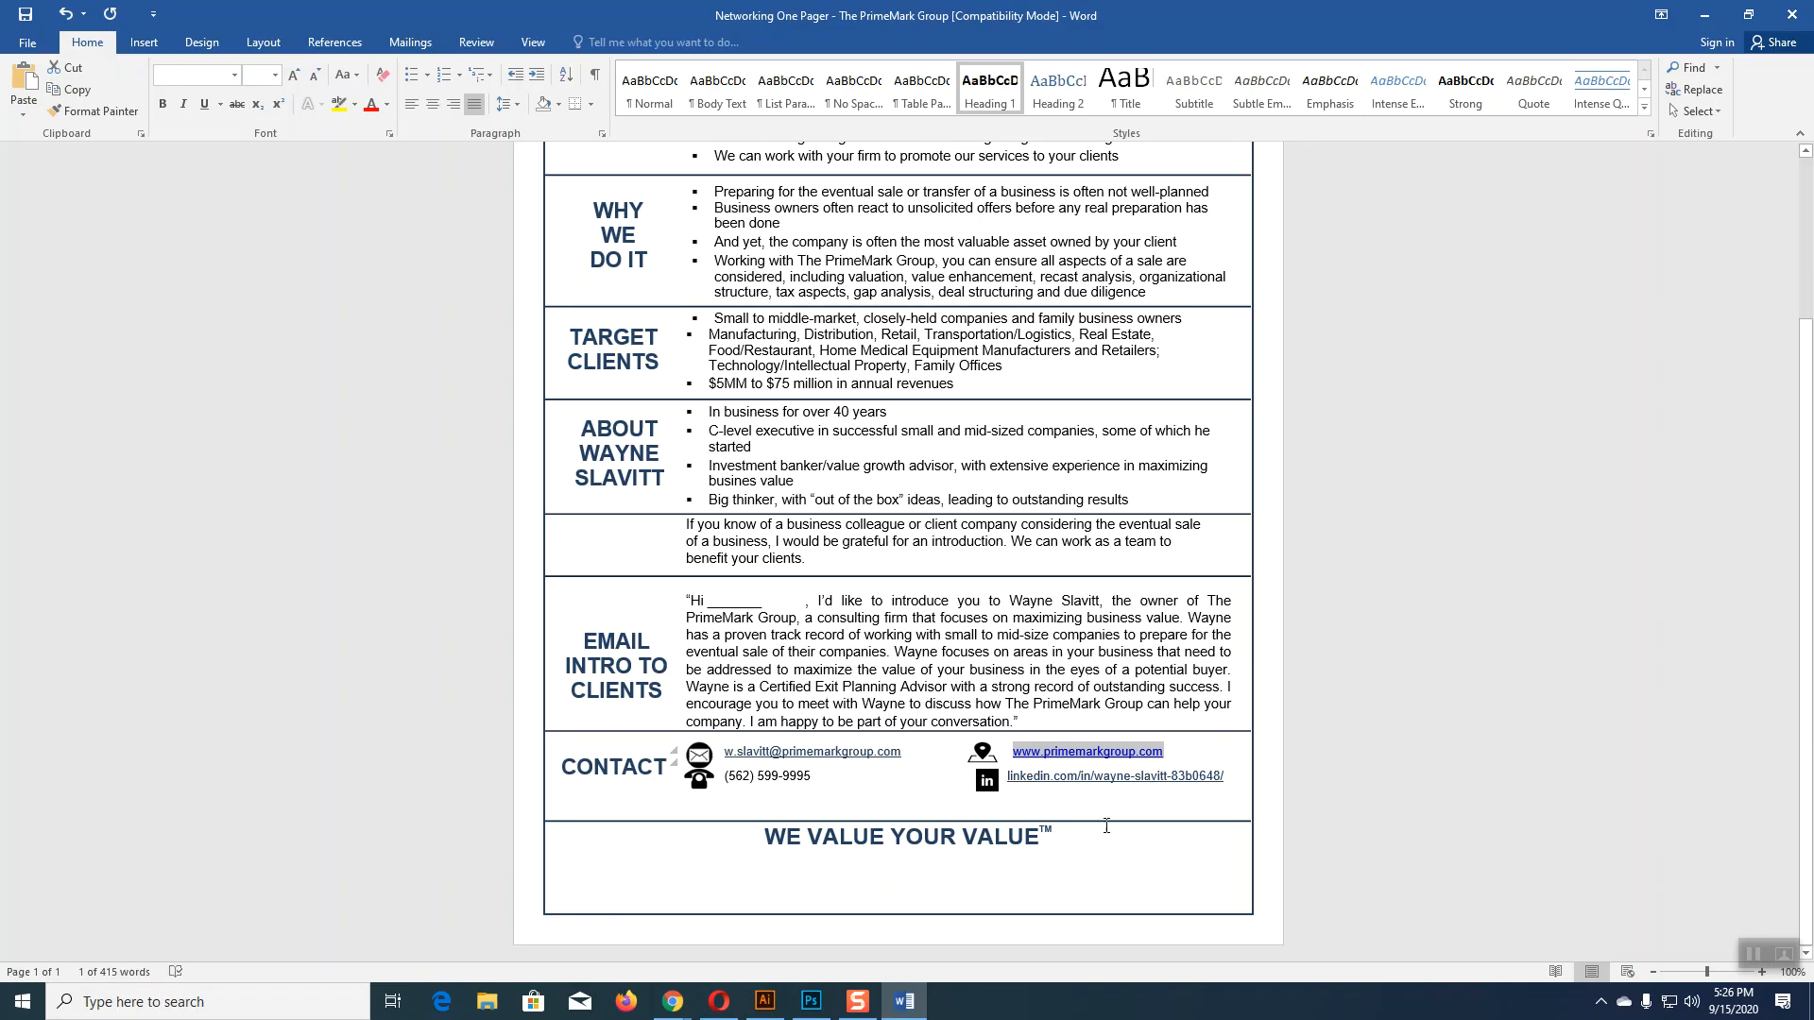
click(766, 1002)
click(21, 173)
drag(484, 543, 1617, 570)
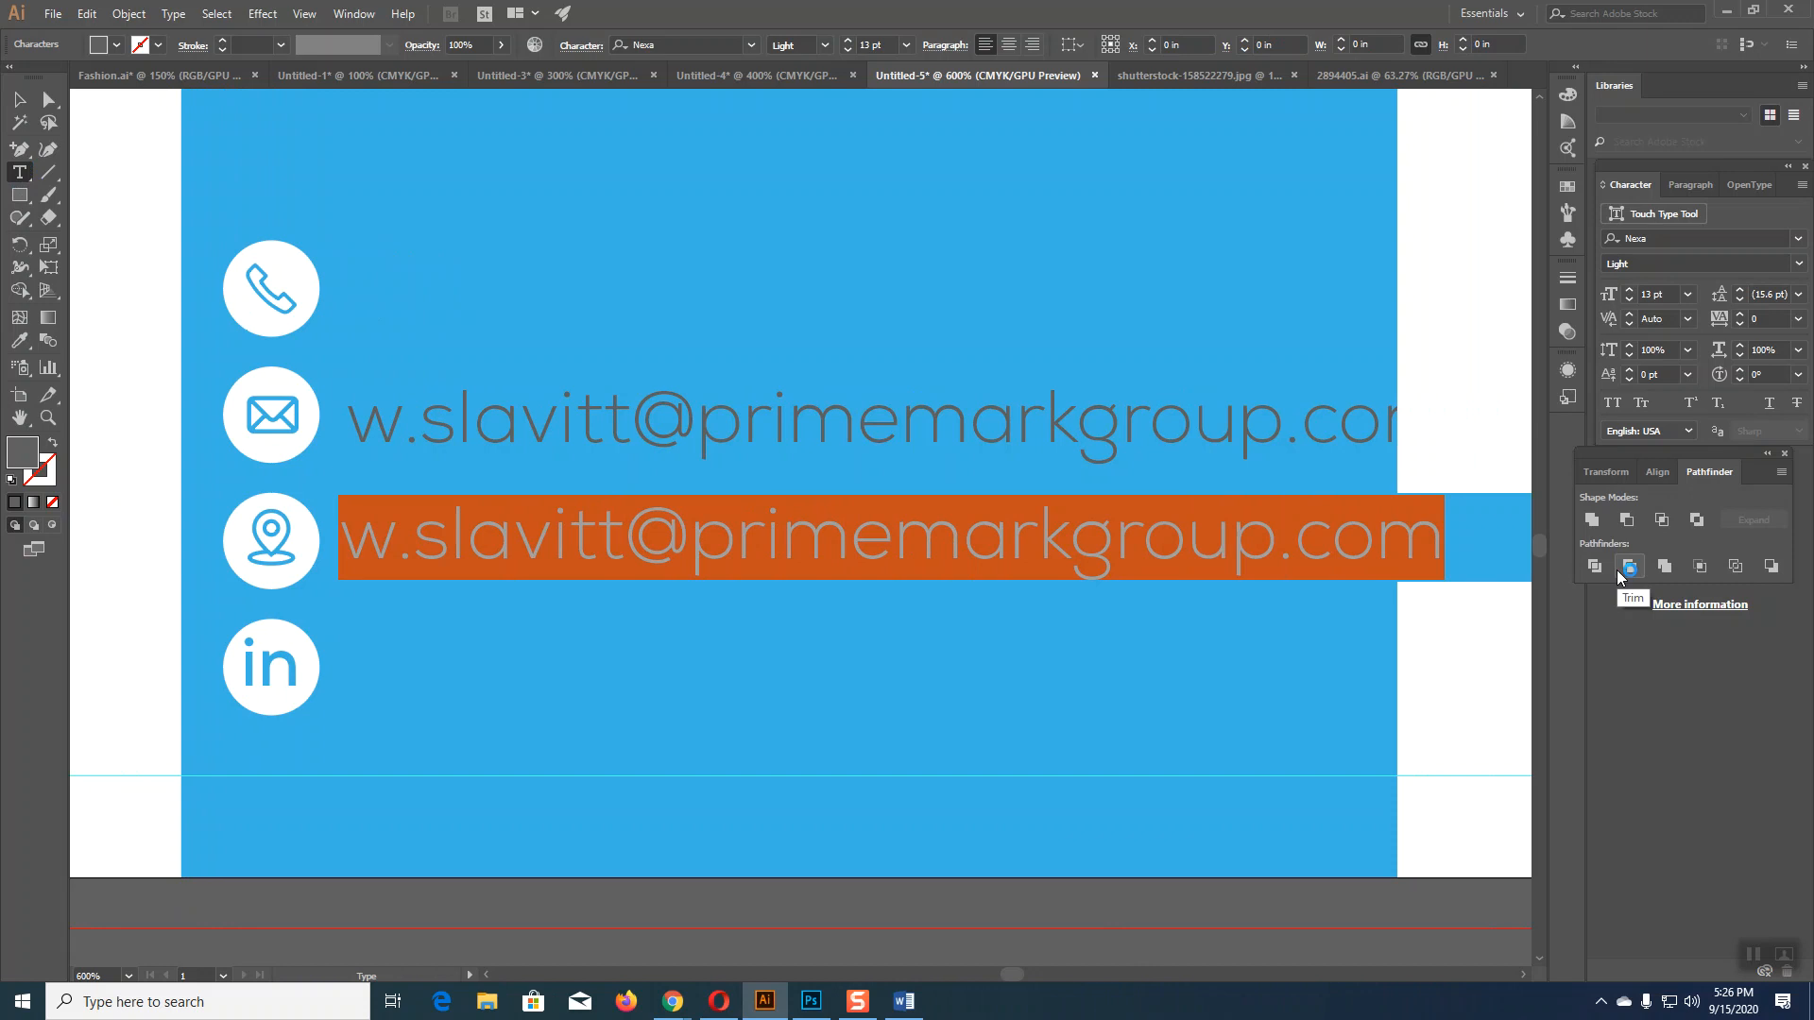
key(ctrl+v)
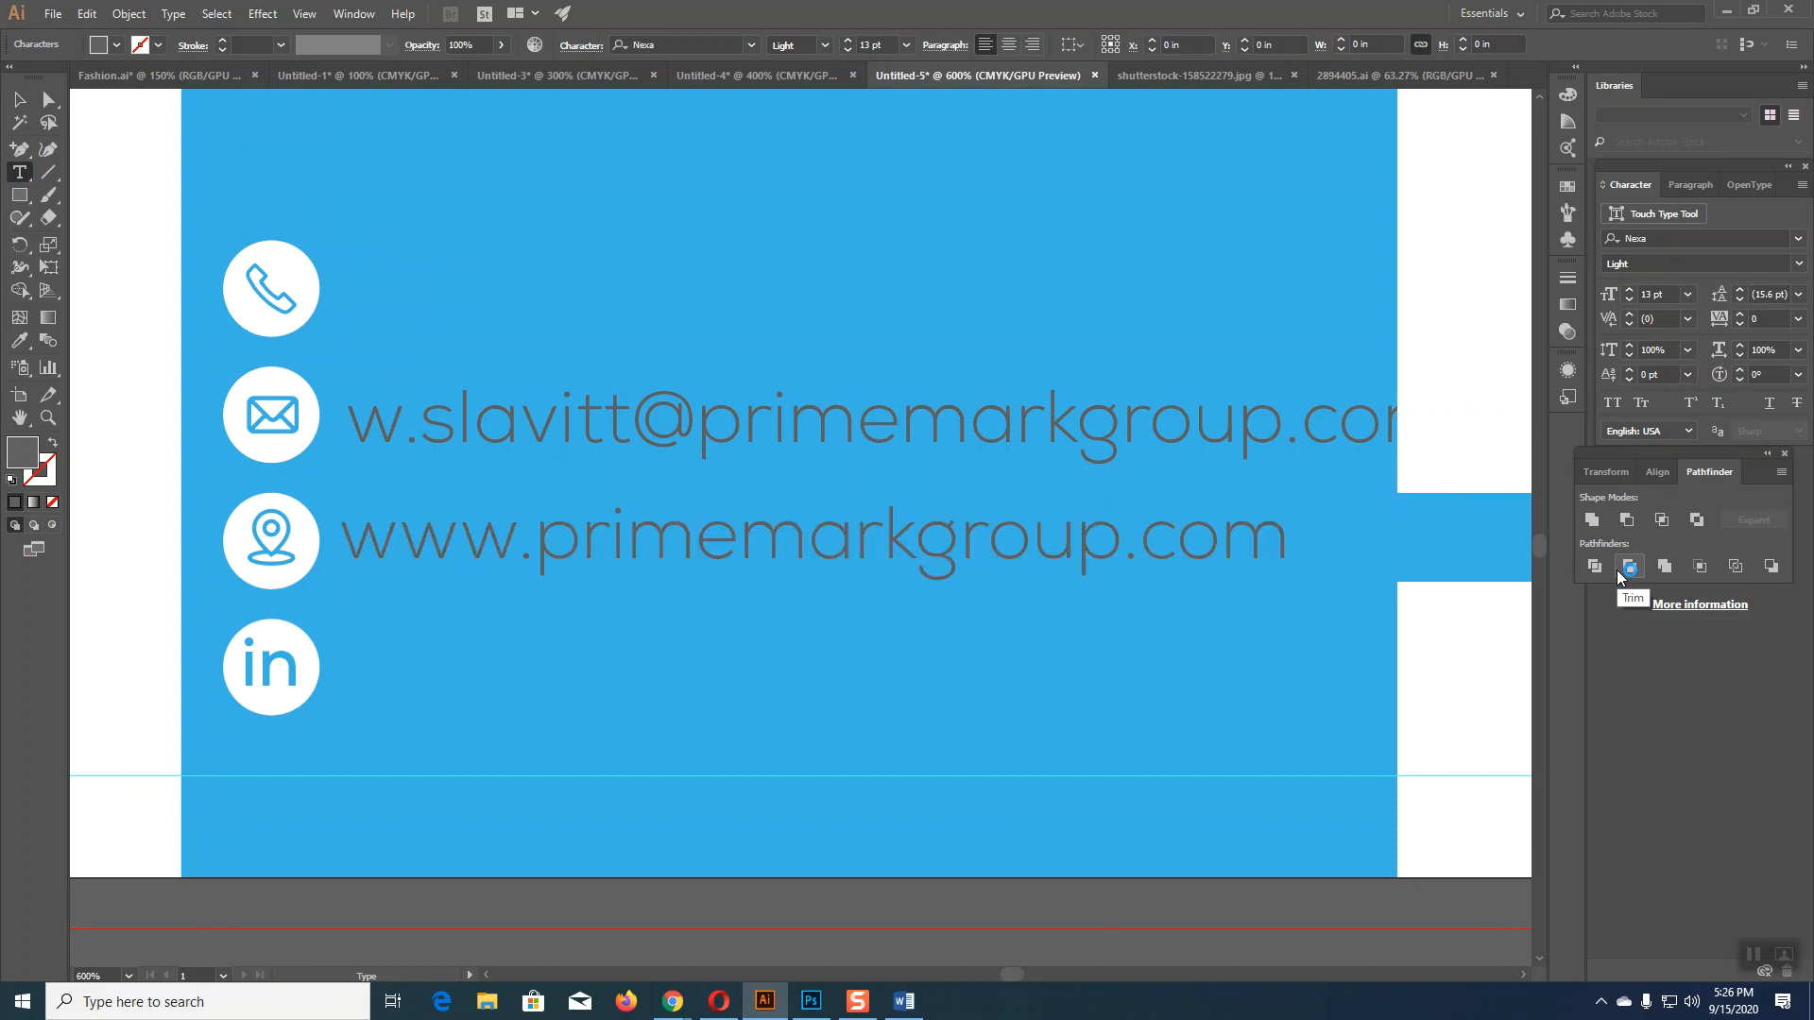
click(20, 98)
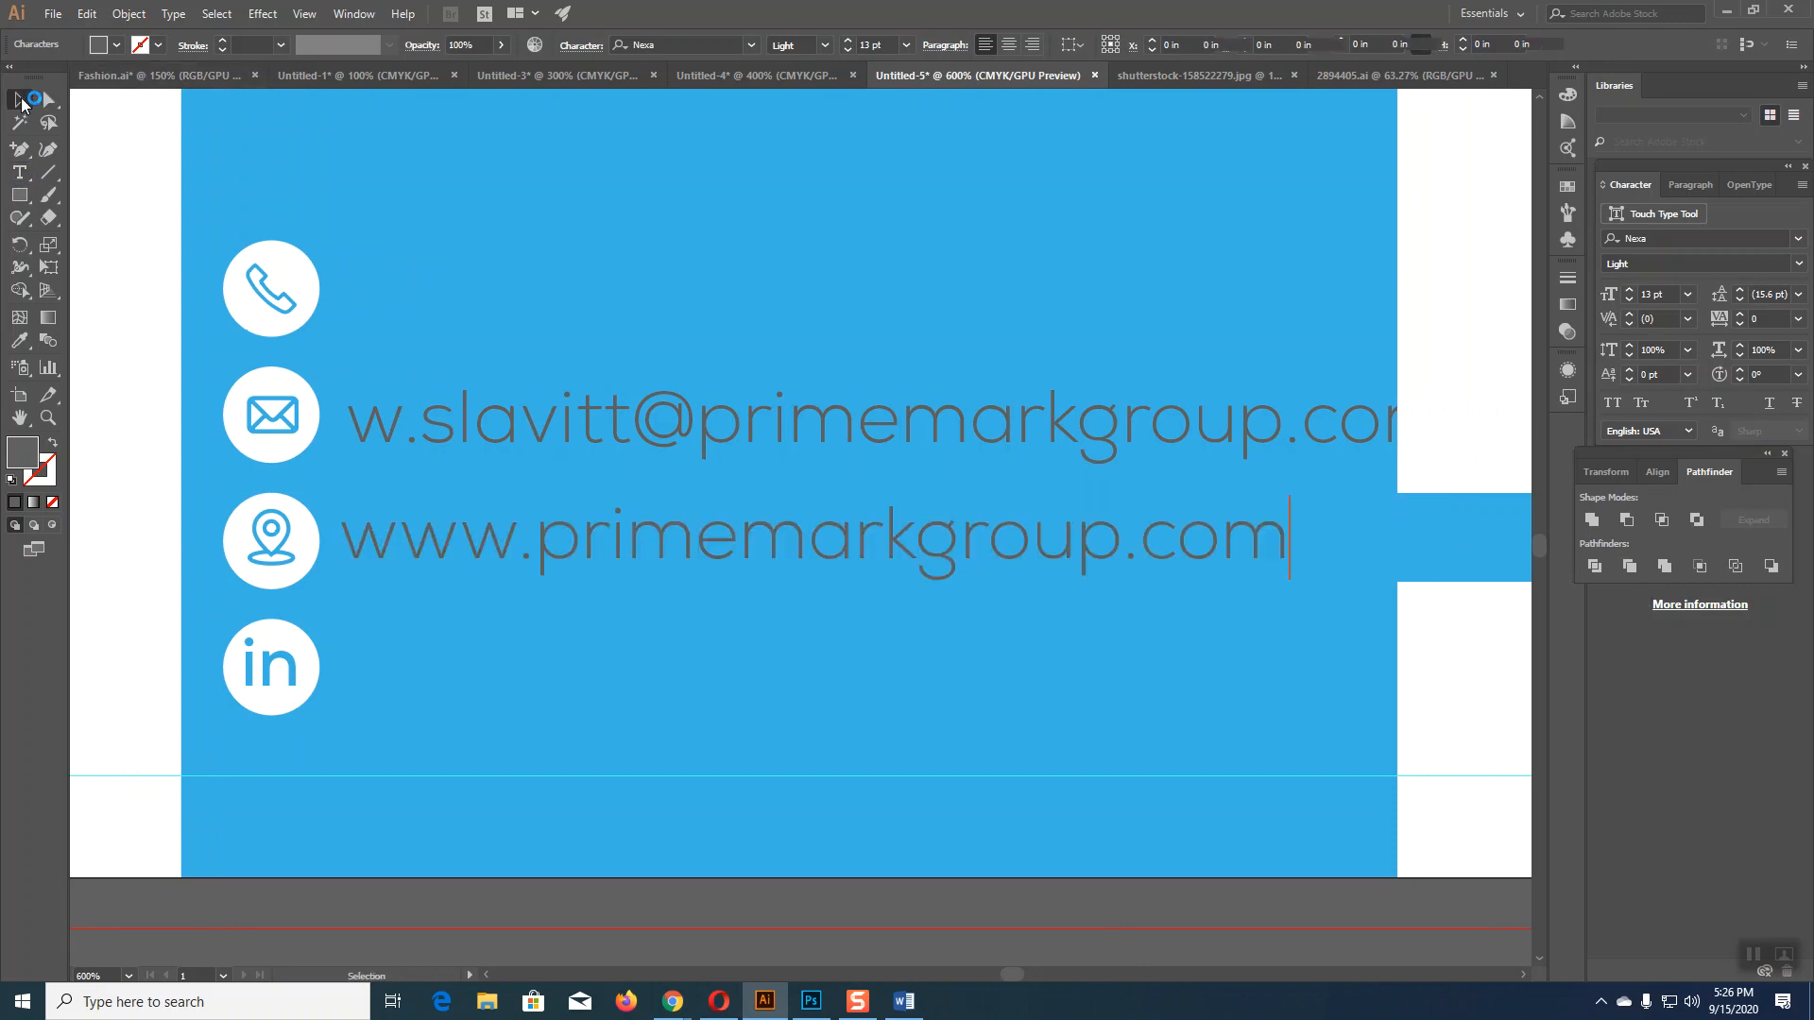
Step: Duplicate the line onto the LinkedIn row and paste the LinkedIn address, trimming spaces
drag(507, 537, 516, 680)
click(903, 1002)
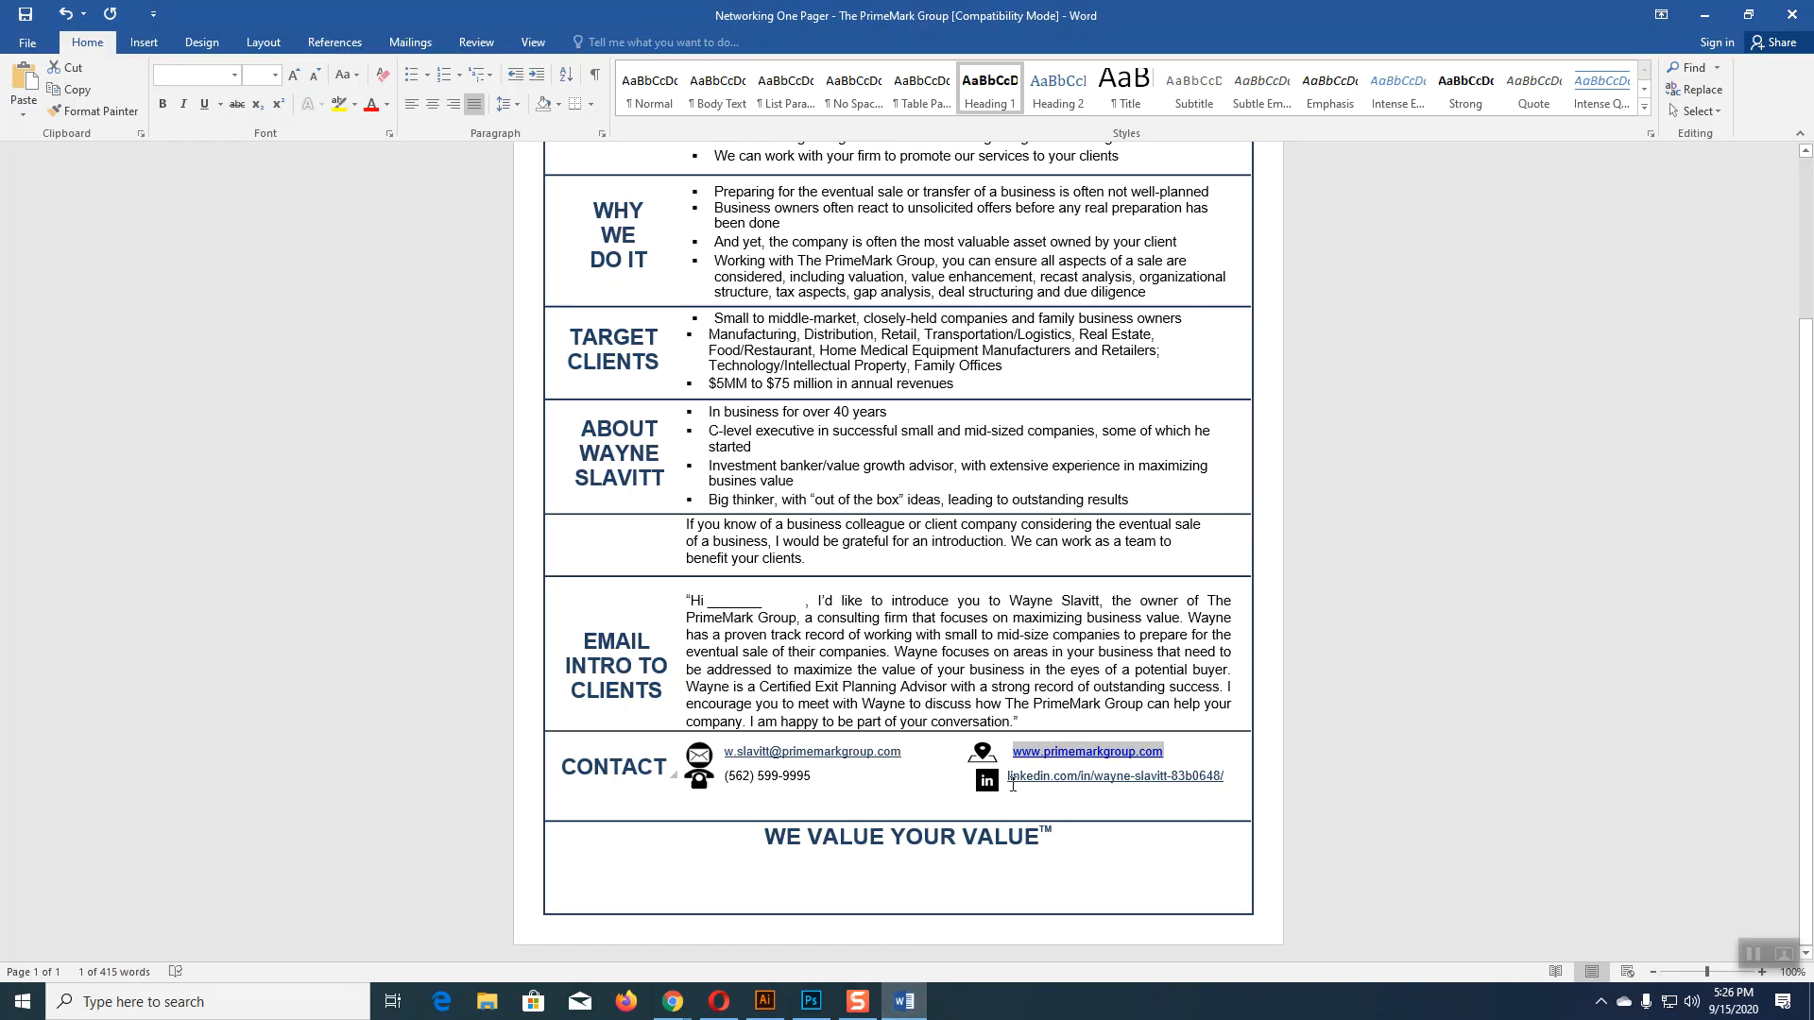
drag(1008, 777, 1248, 776)
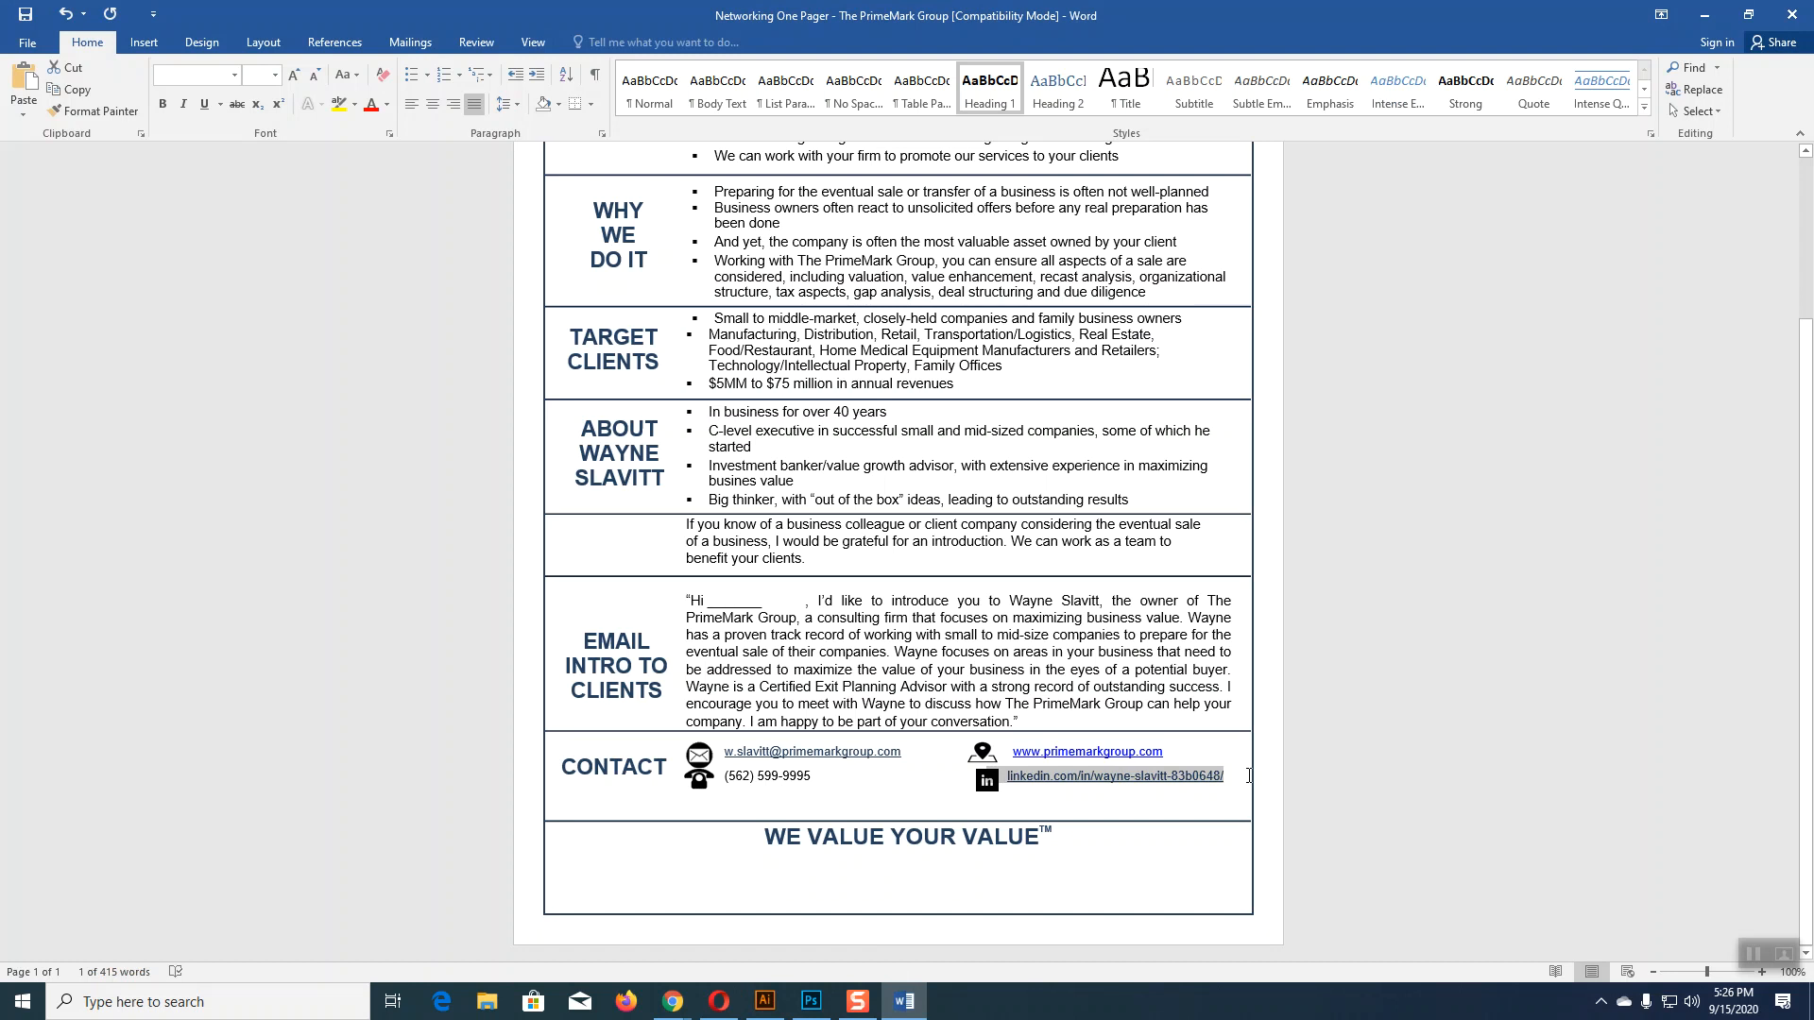
click(766, 1001)
click(19, 172)
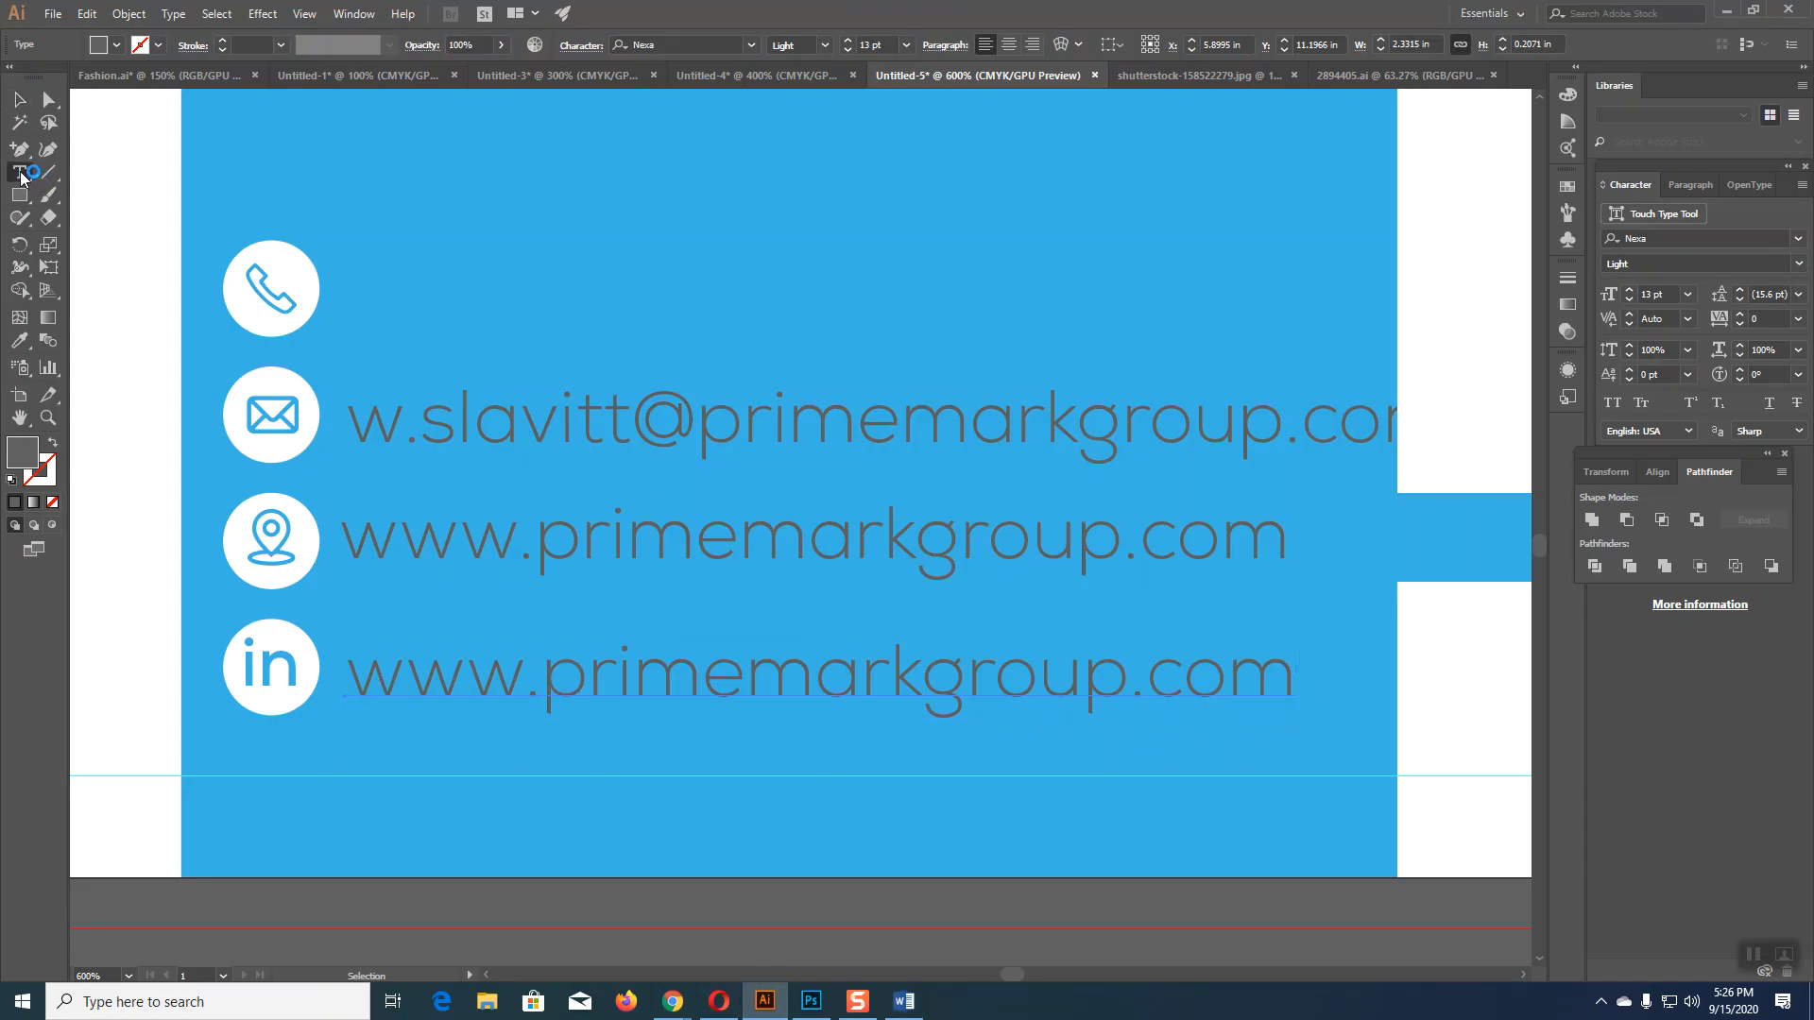
click(357, 676)
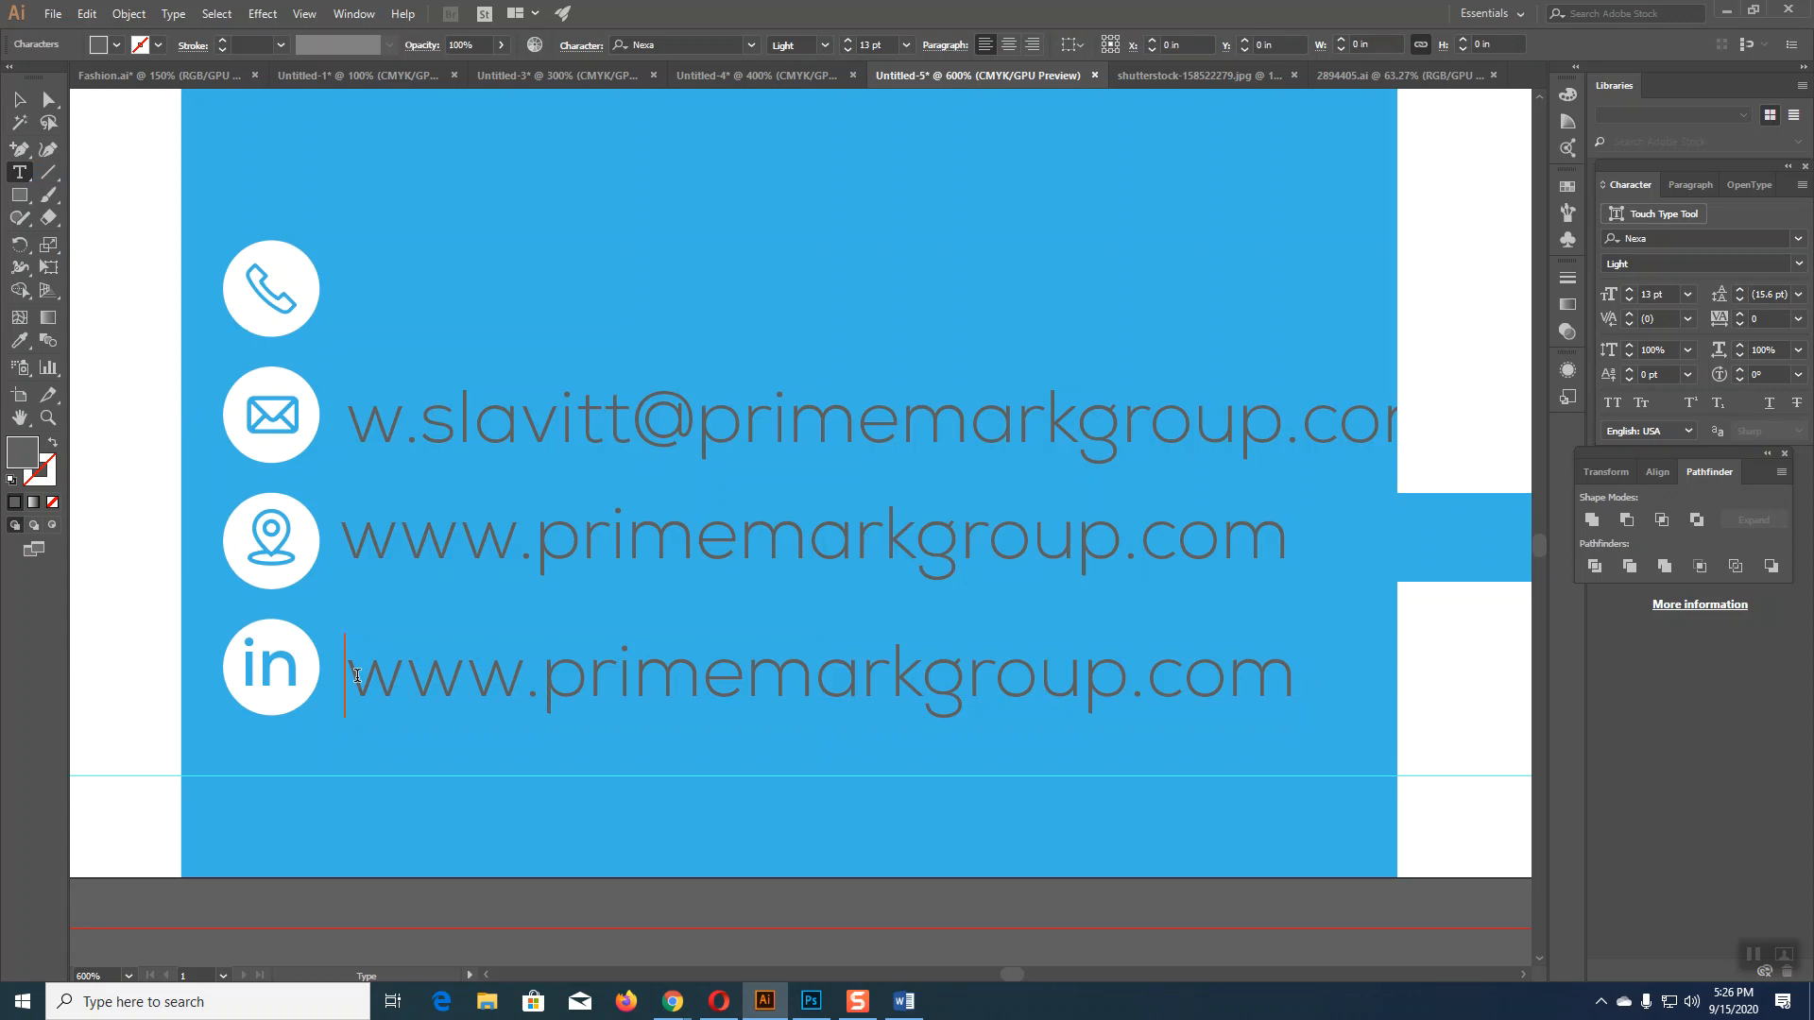
drag(357, 677, 1353, 685)
key(ctrl+v)
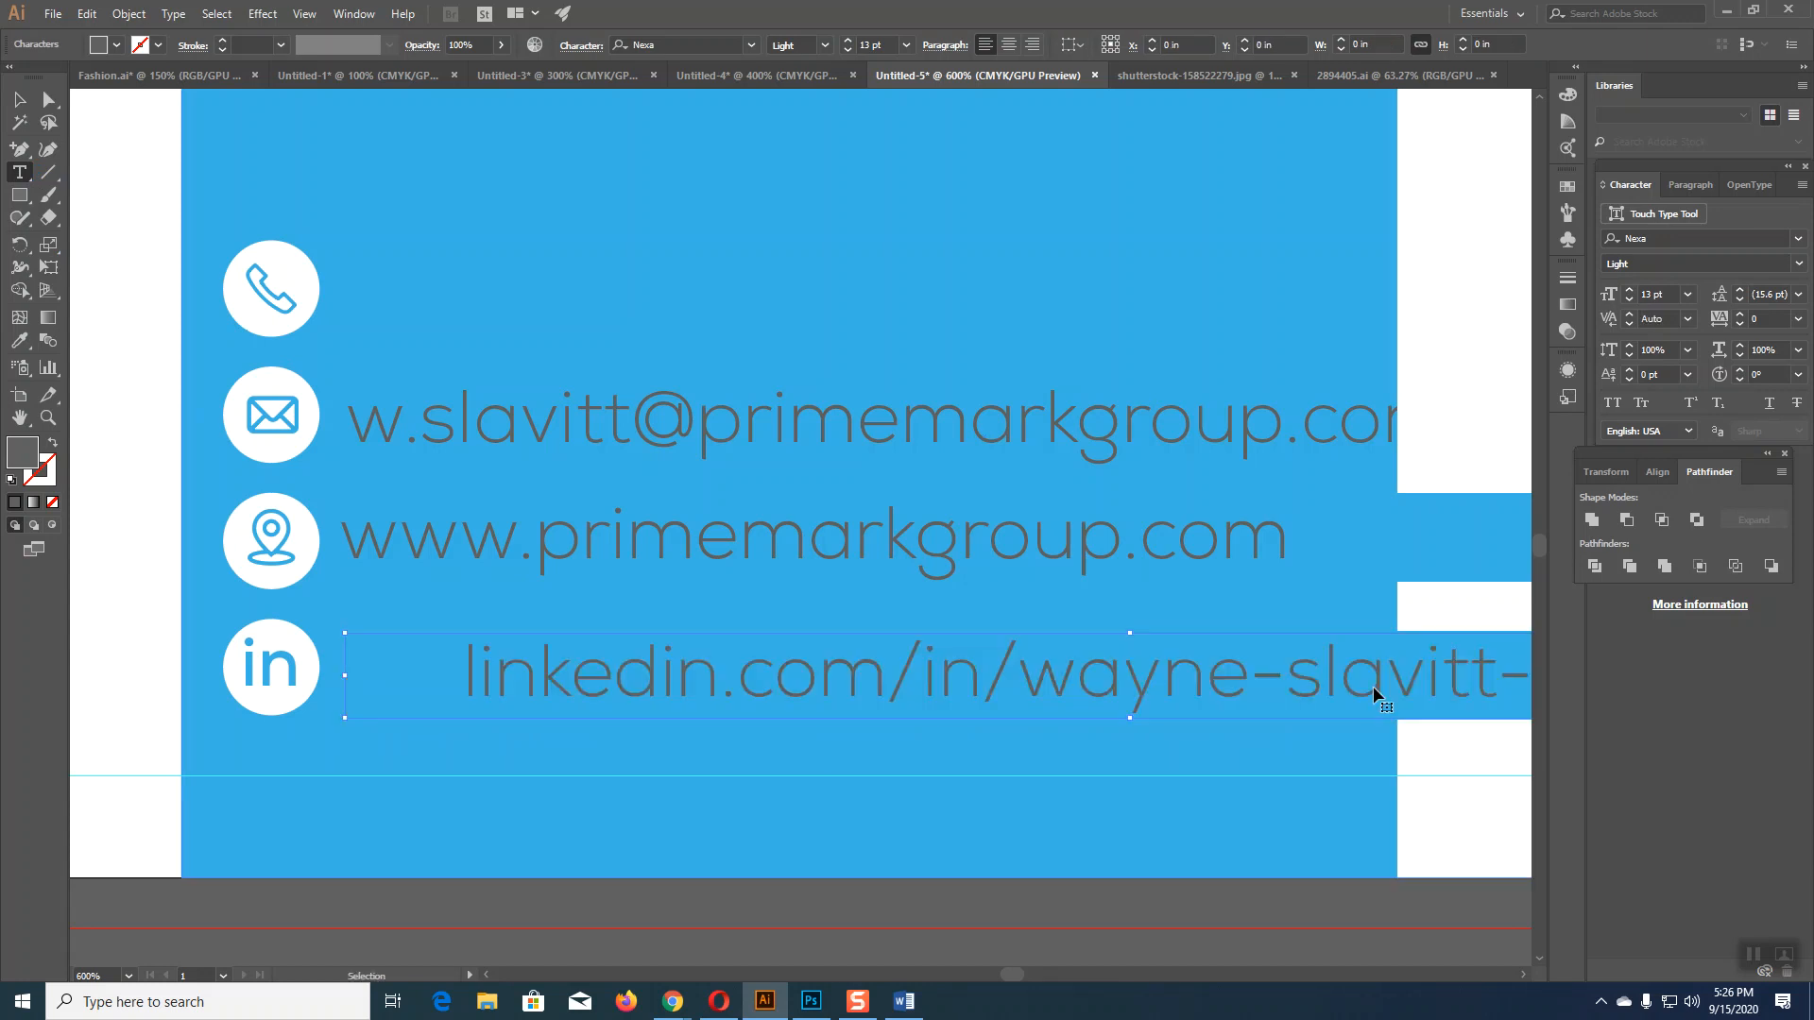
click(466, 665)
key(BackSpace)
key(BackSpace)
key(BackSpace)
key(BackSpace)
key(BackSpace)
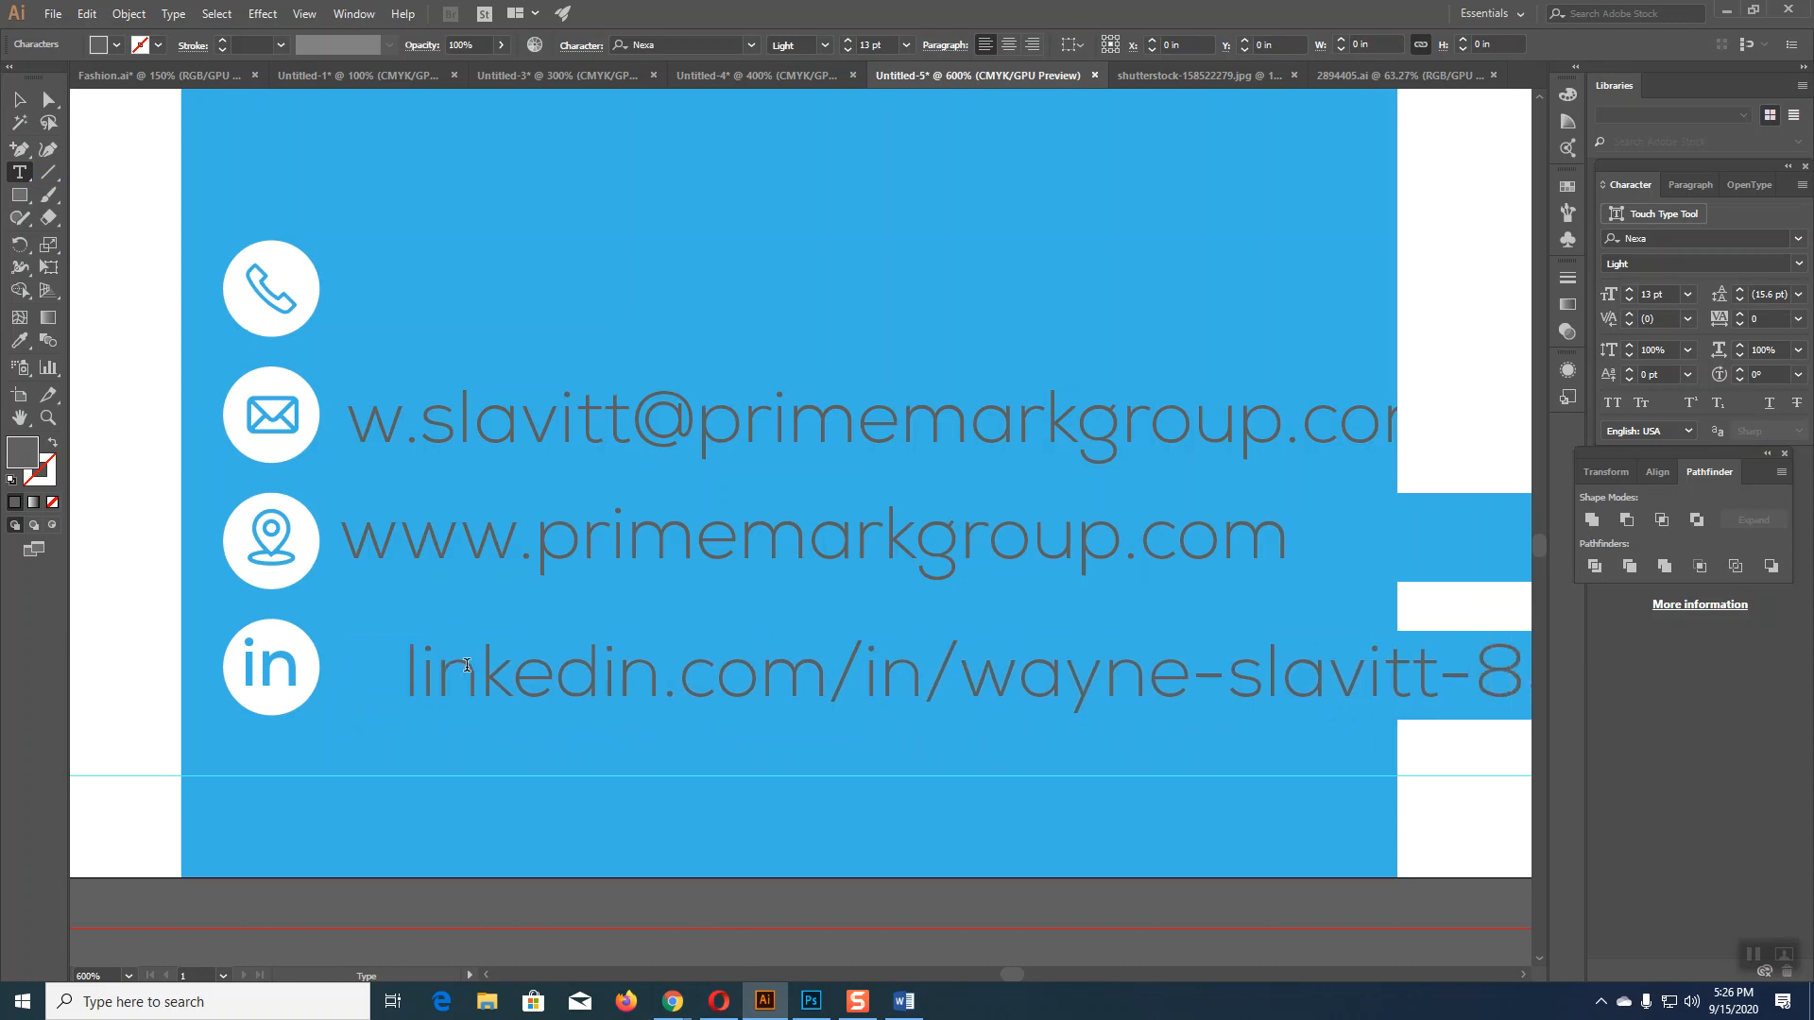
key(BackSpace)
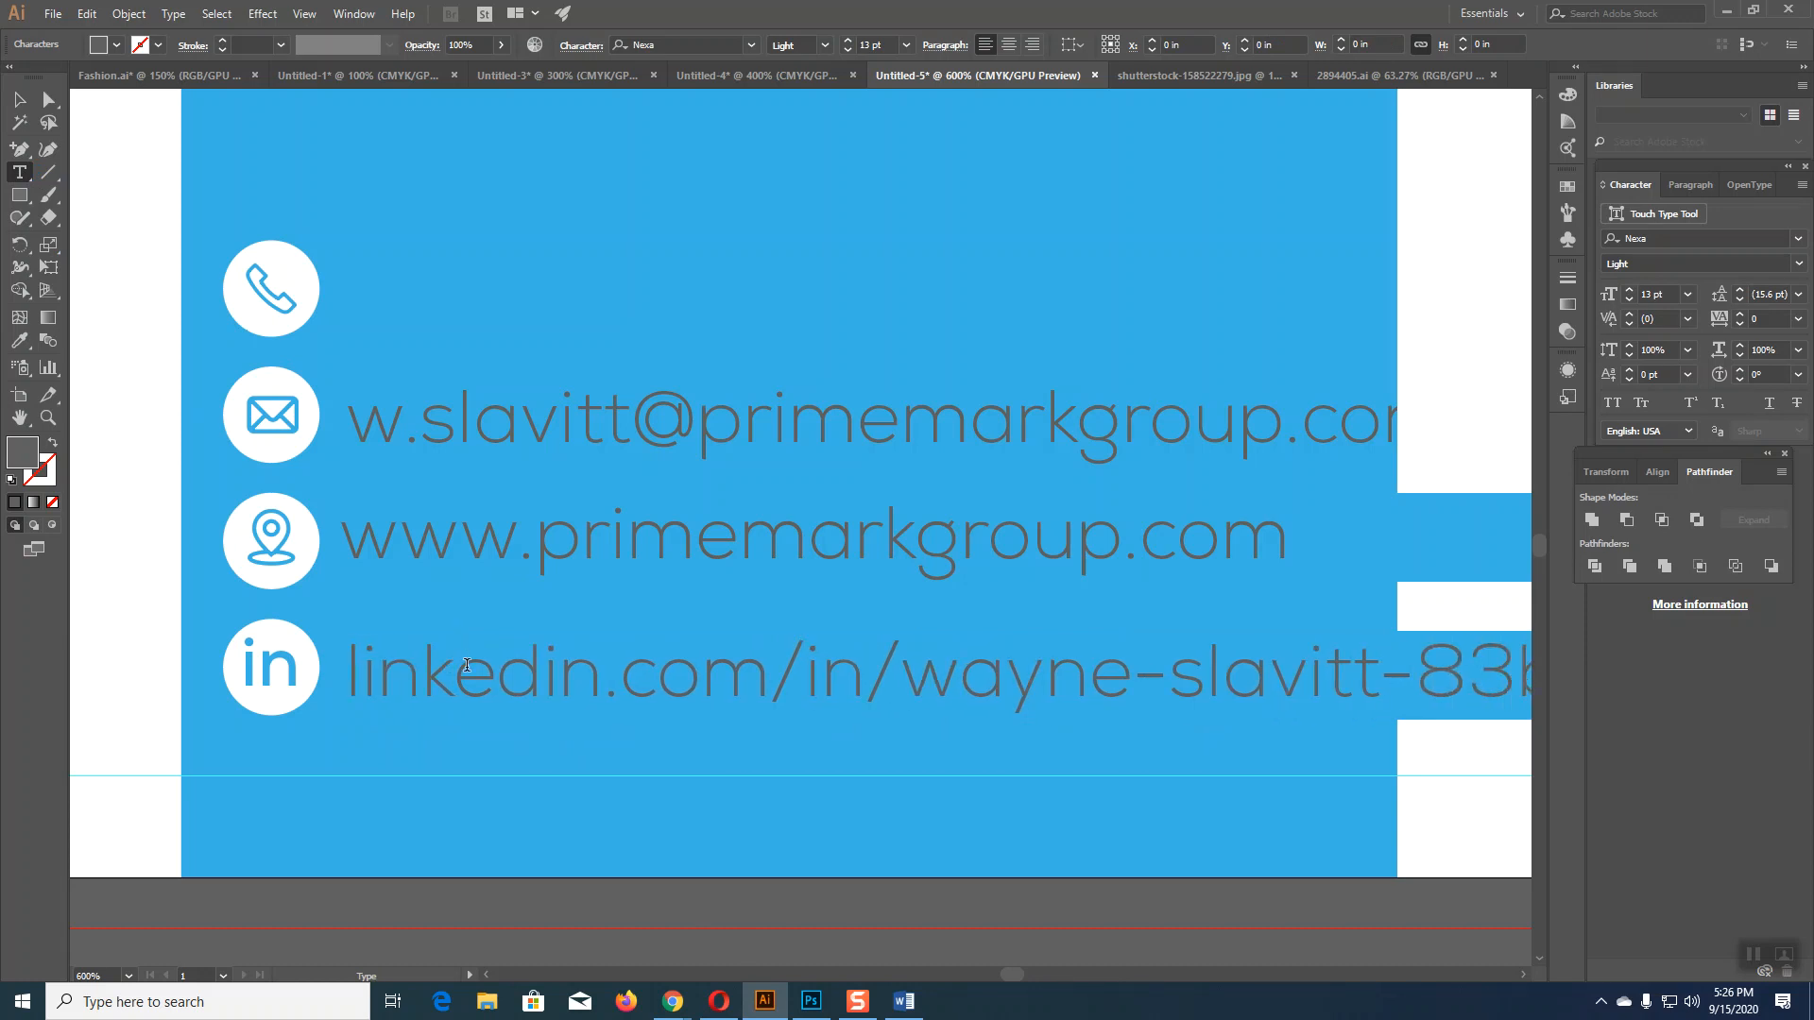
click(19, 99)
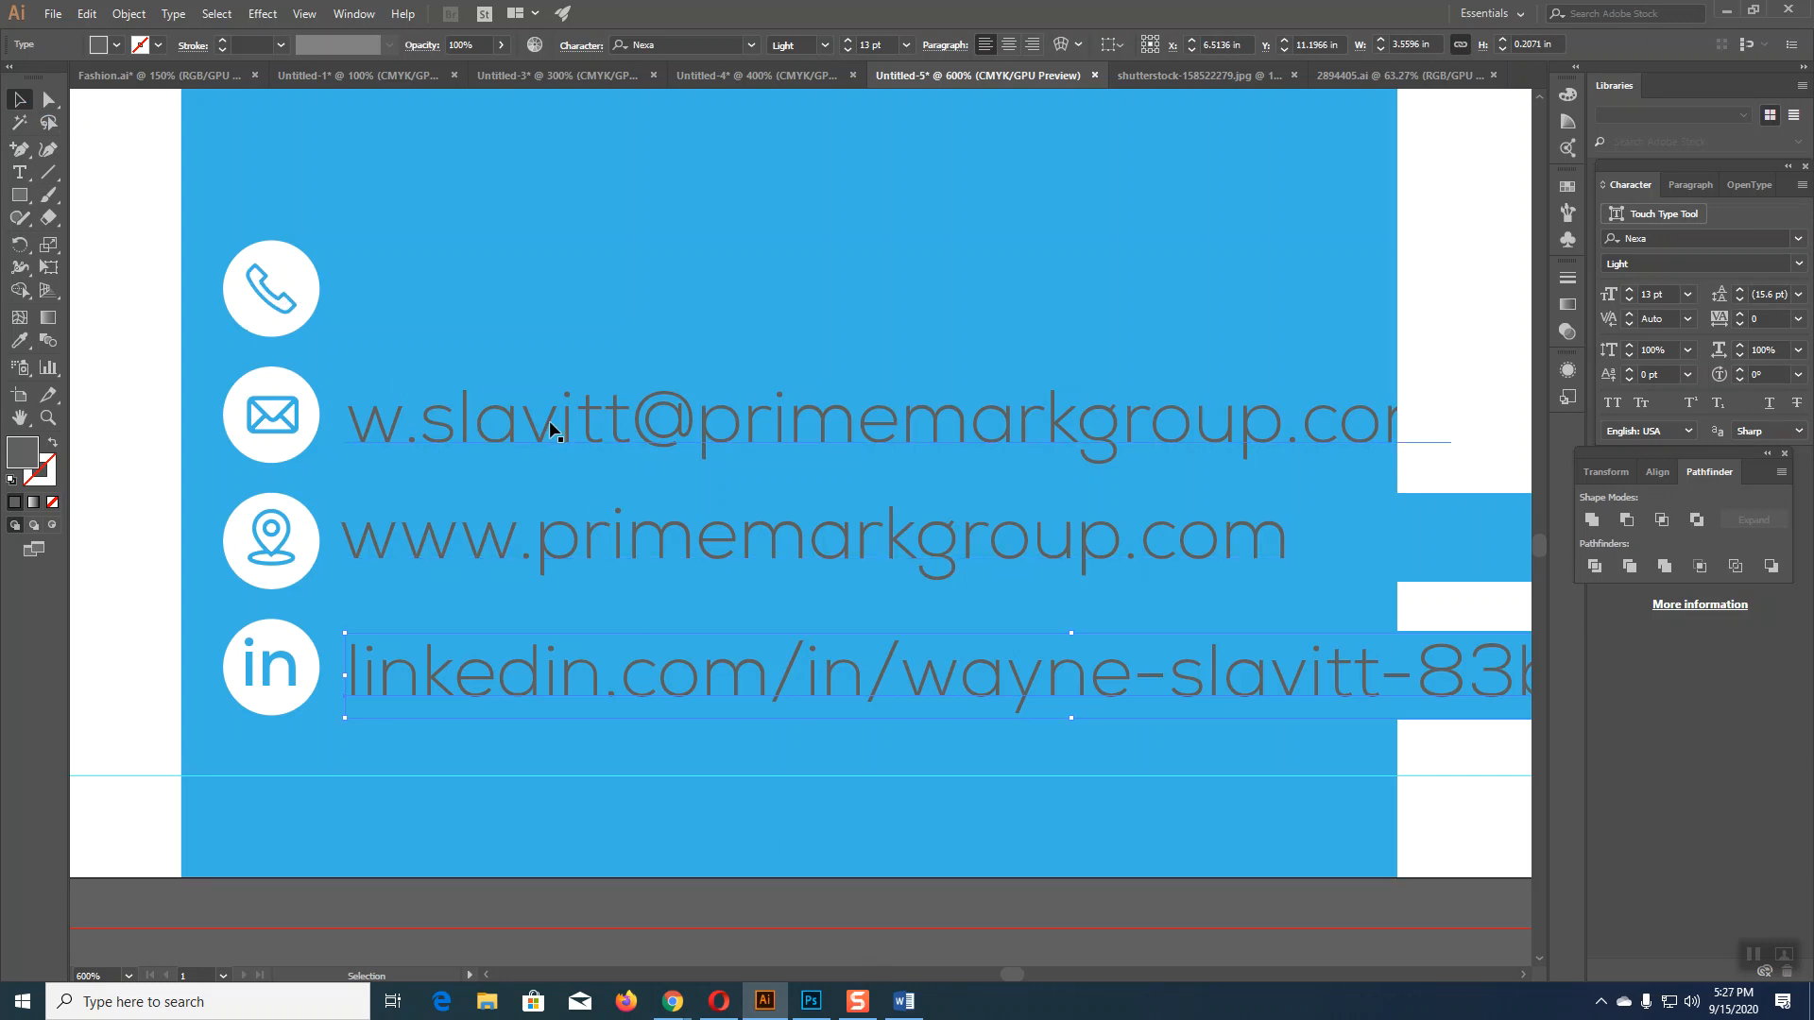
Step: Copy the e-mail line to the phone row, paste the phone number, and fit the flyer in view
drag(548, 422, 548, 279)
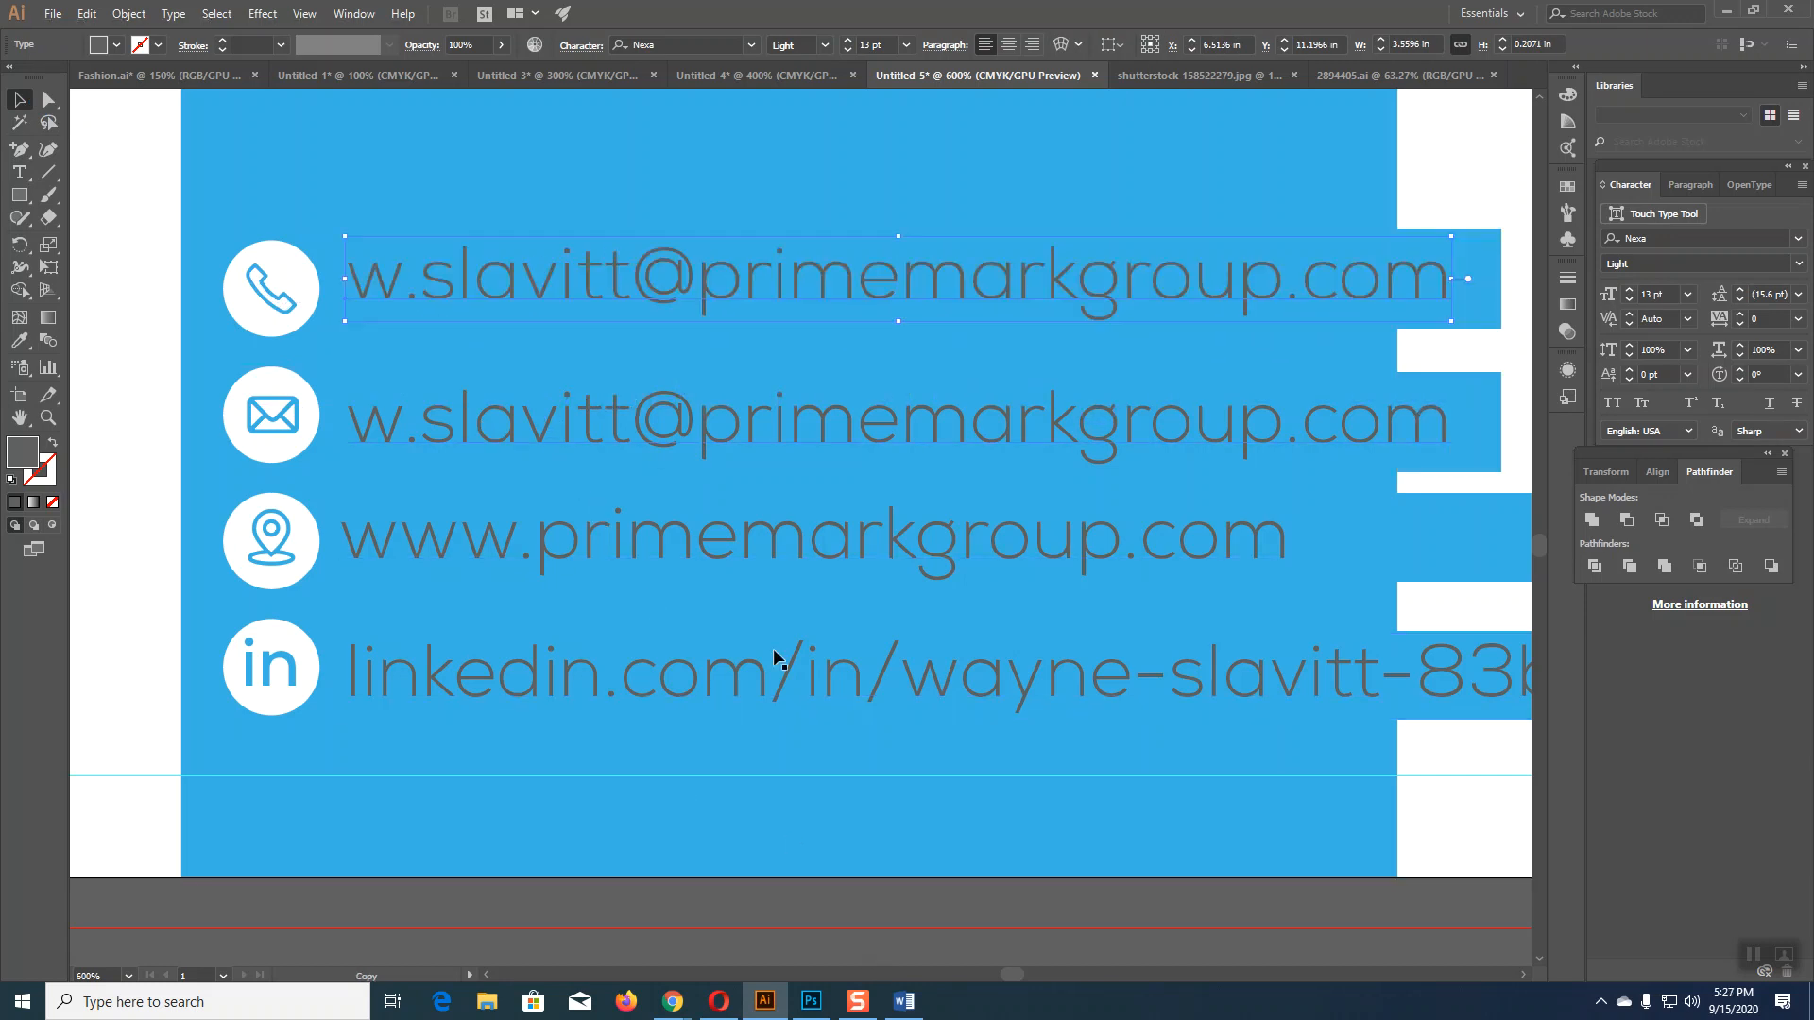
click(904, 1002)
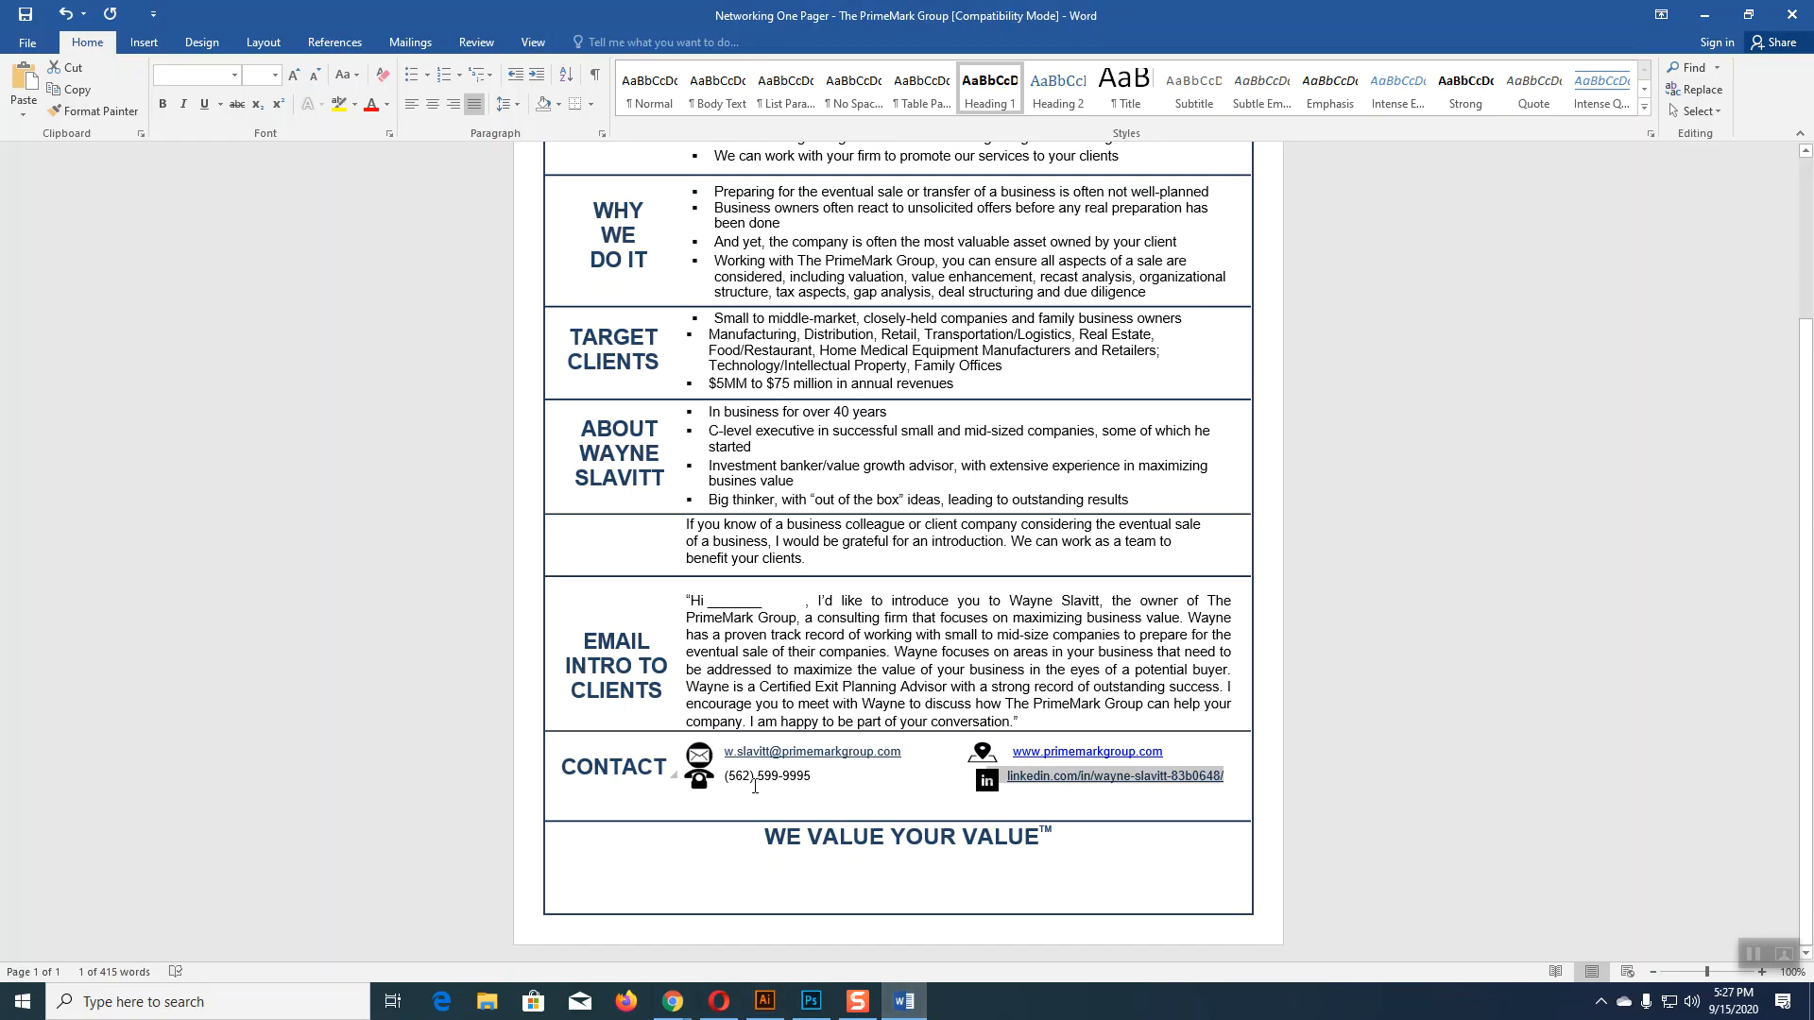
drag(726, 776, 813, 785)
key(ctrl+c)
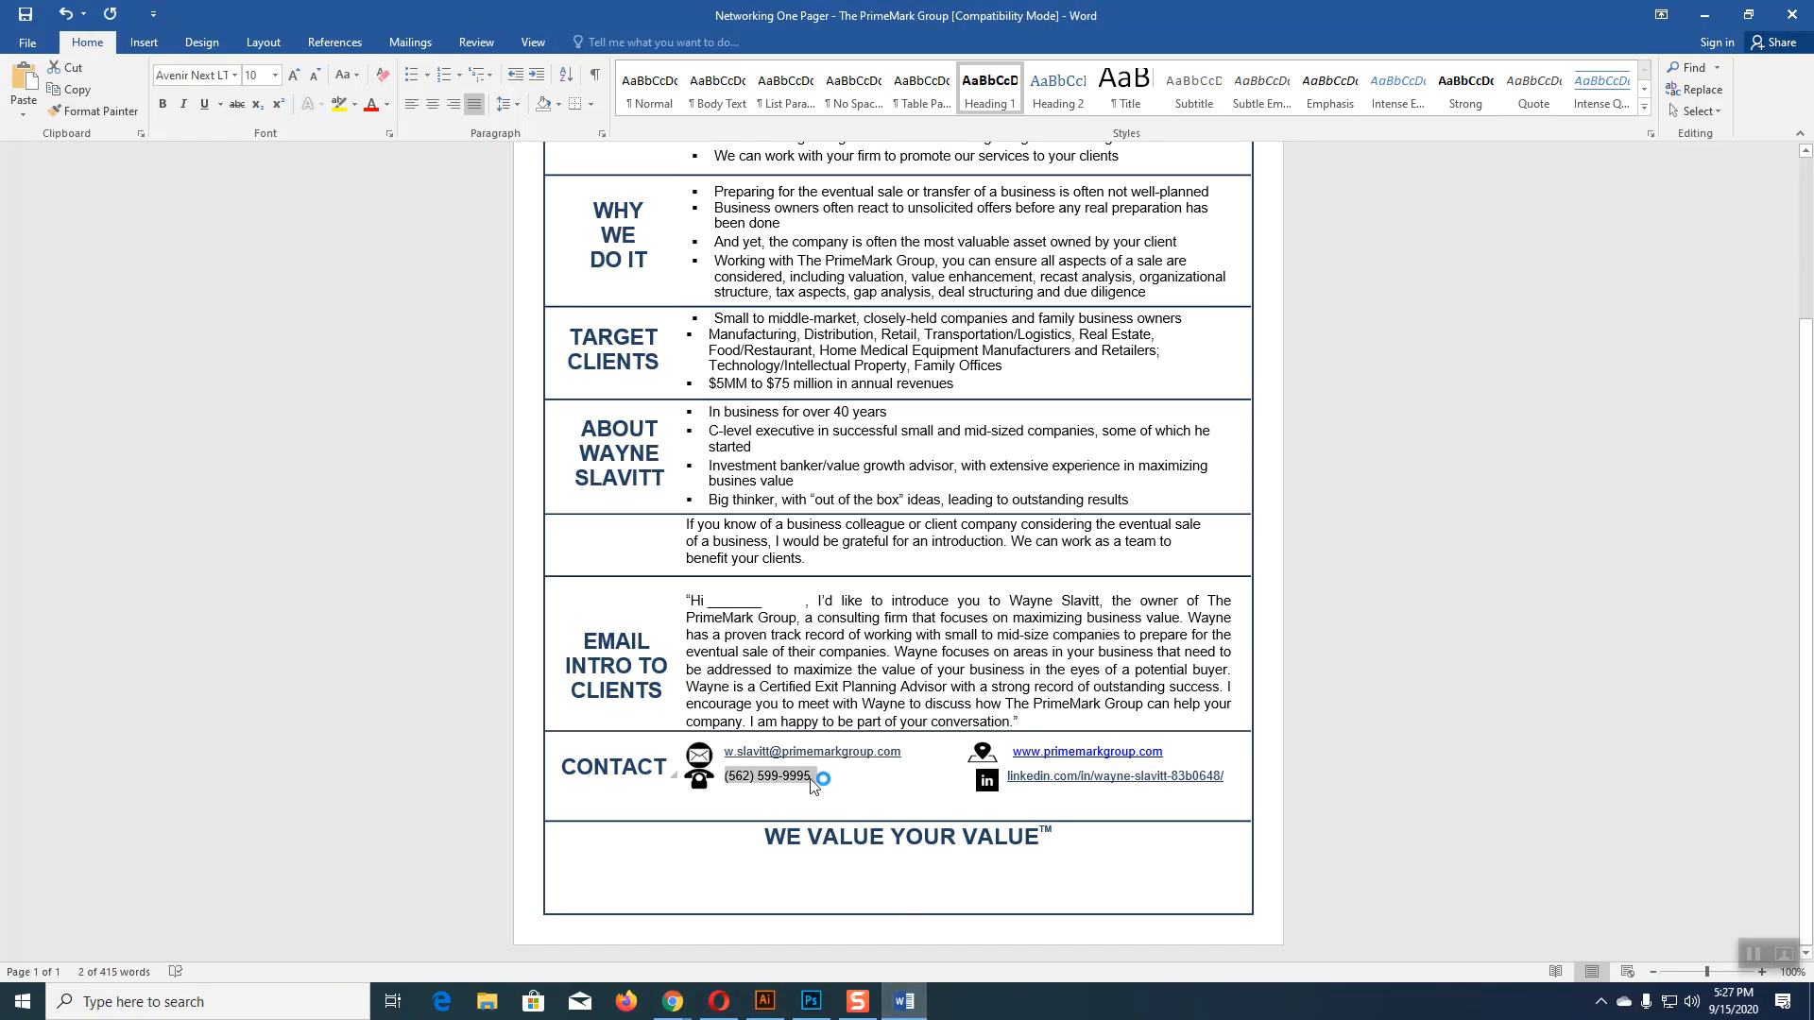
click(765, 1002)
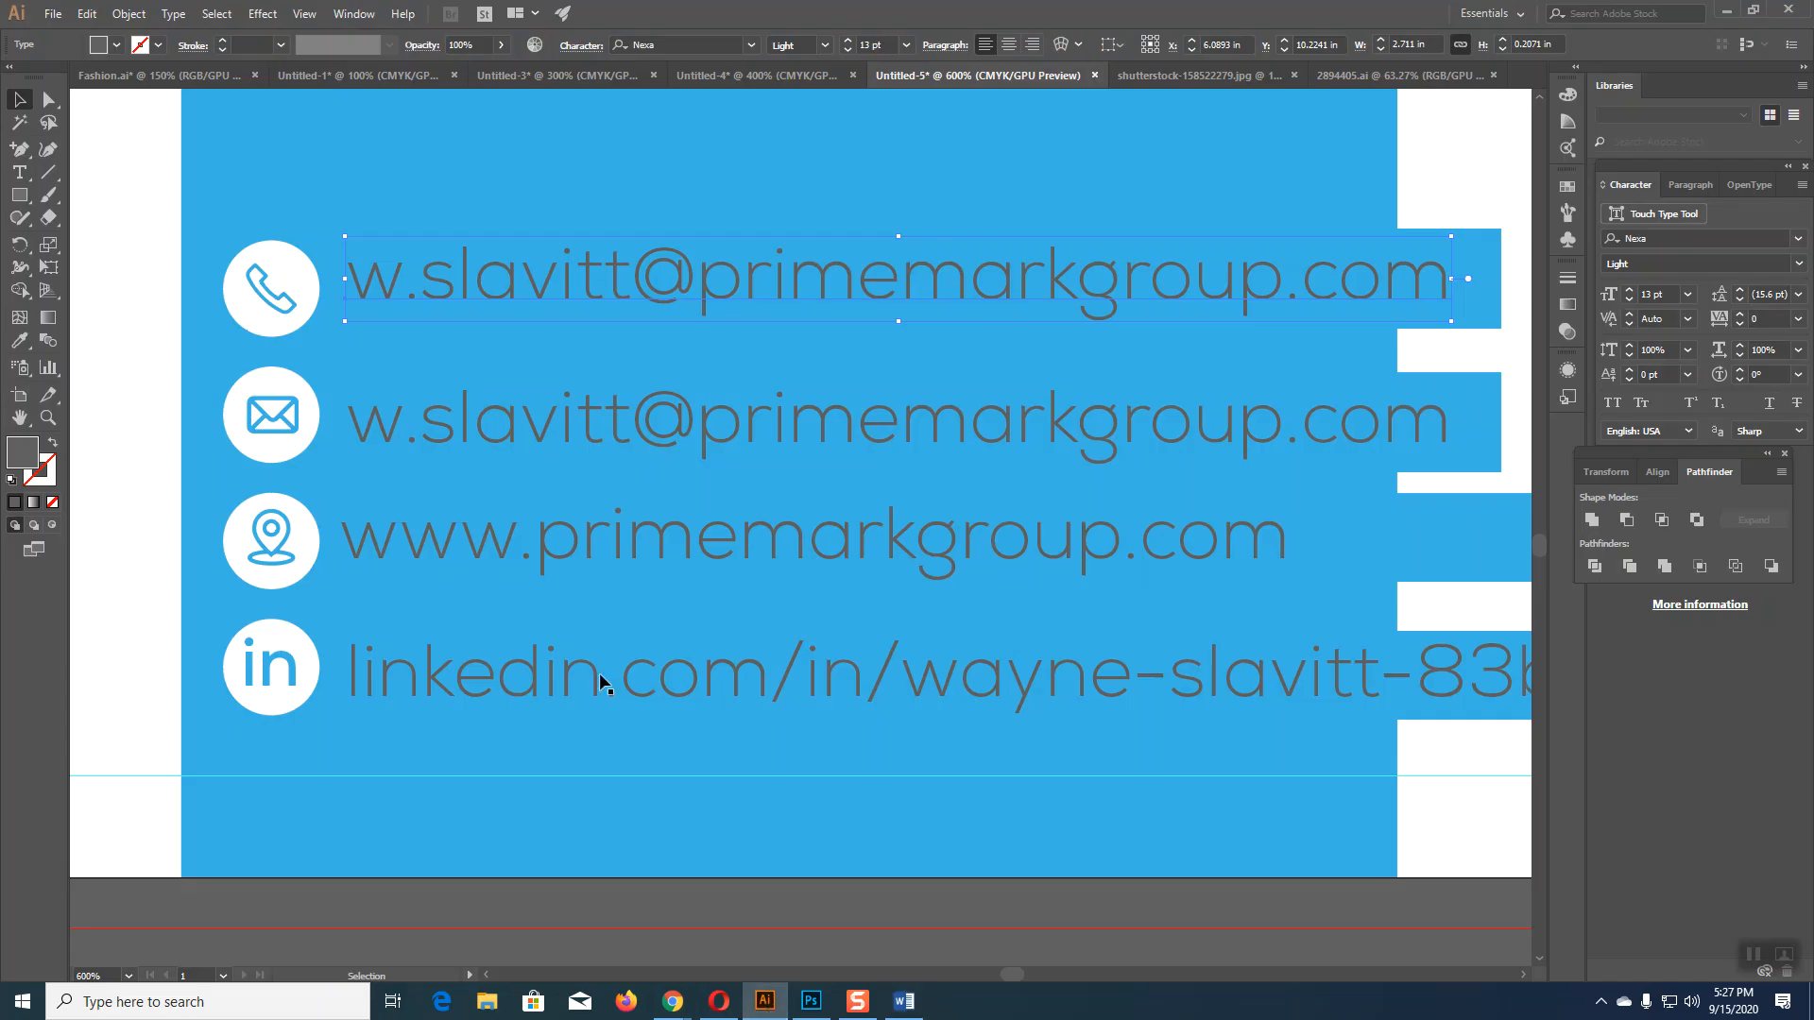
click(22, 175)
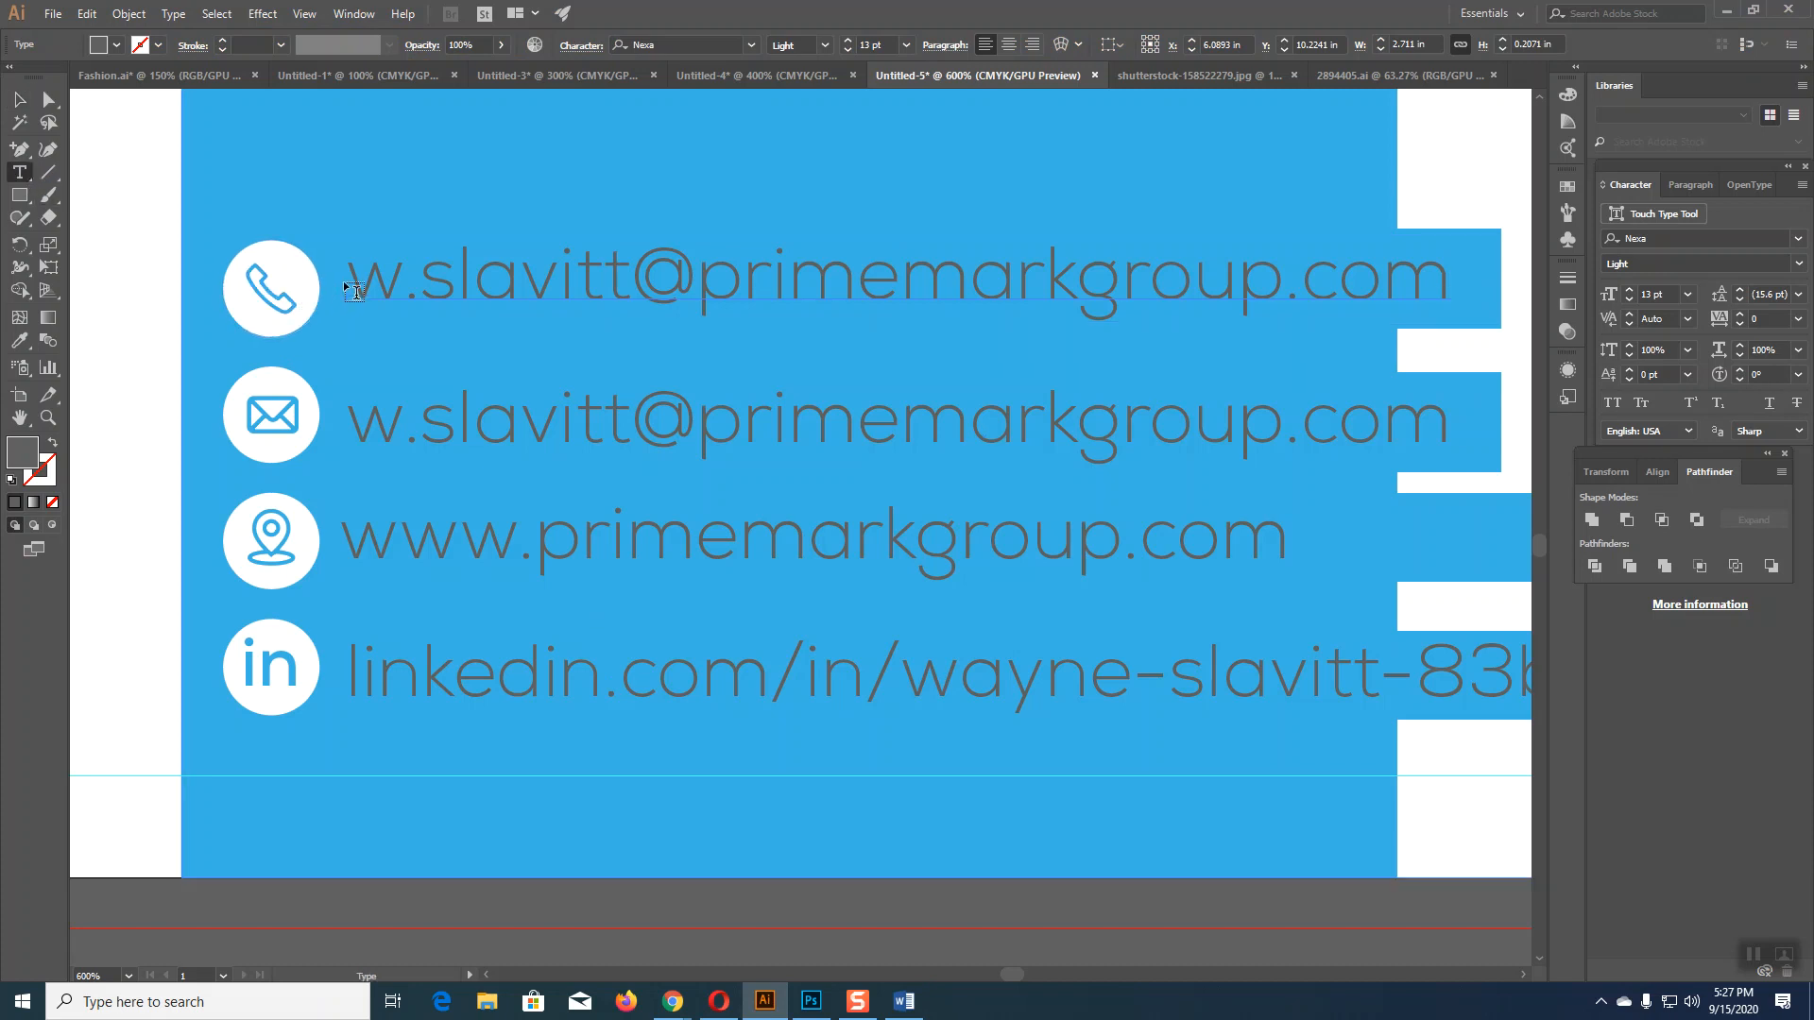
drag(346, 280, 1527, 340)
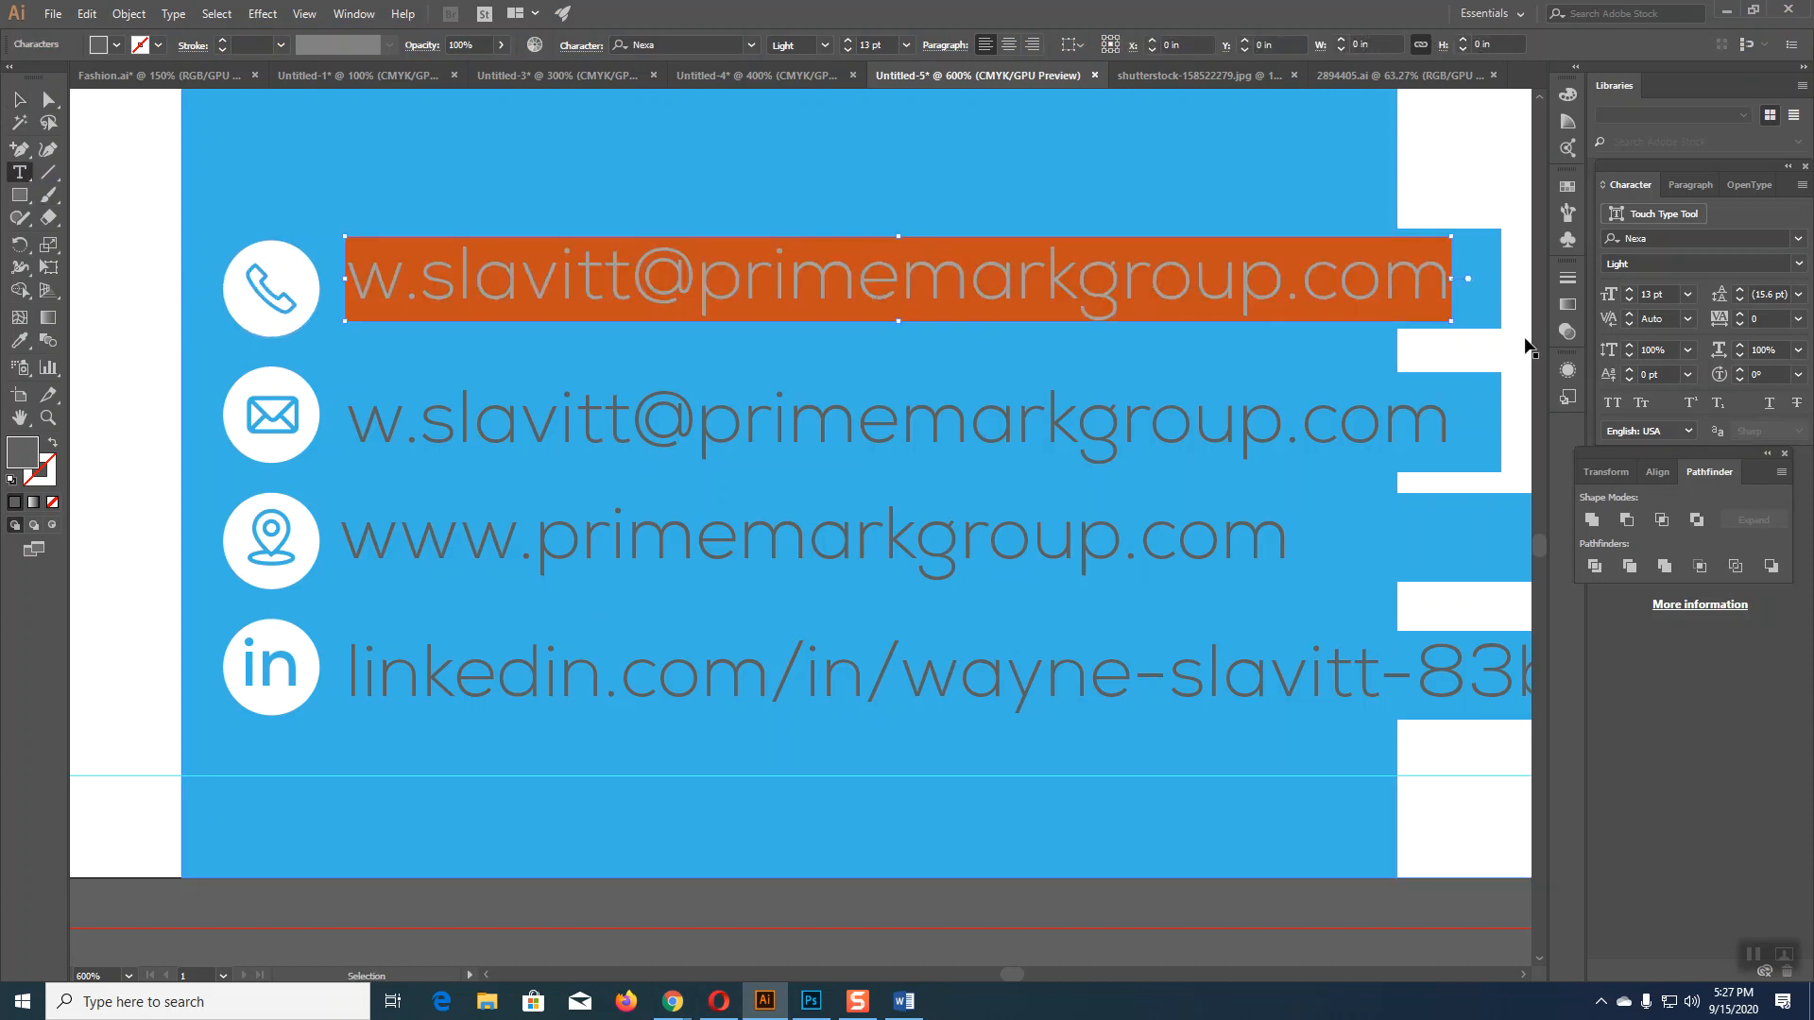
key(ctrl+v)
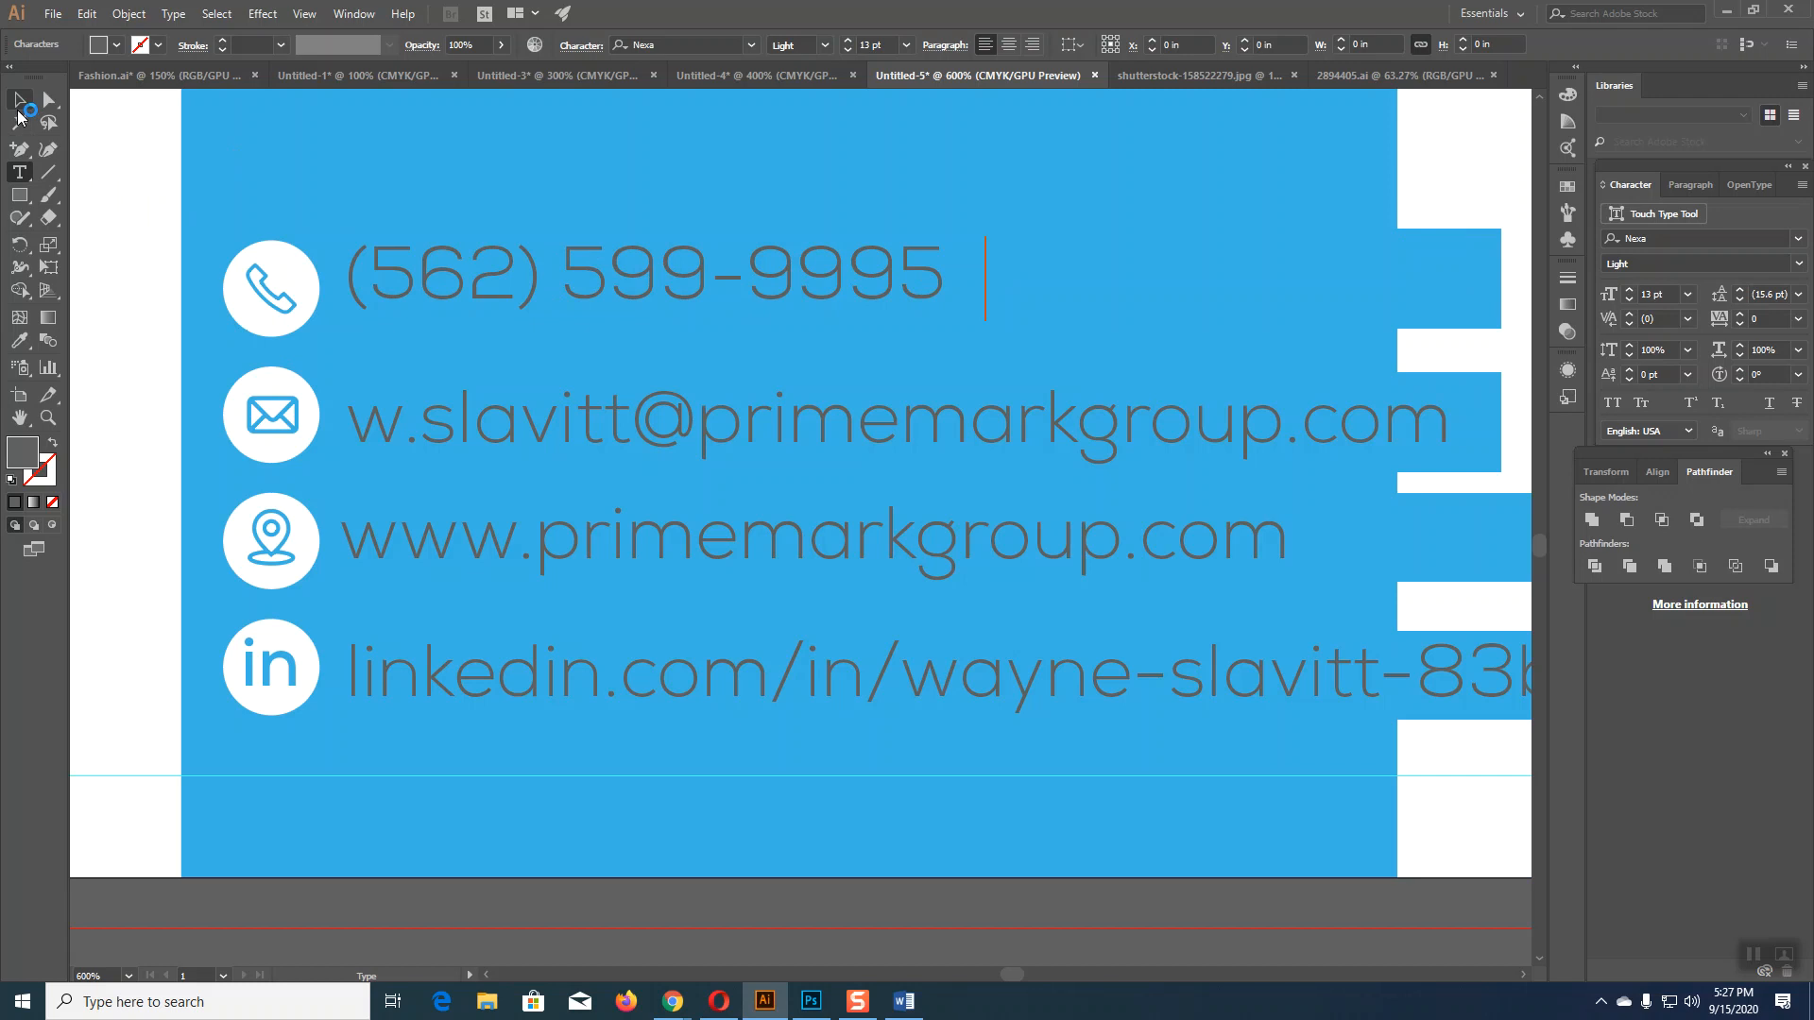
key(Escape)
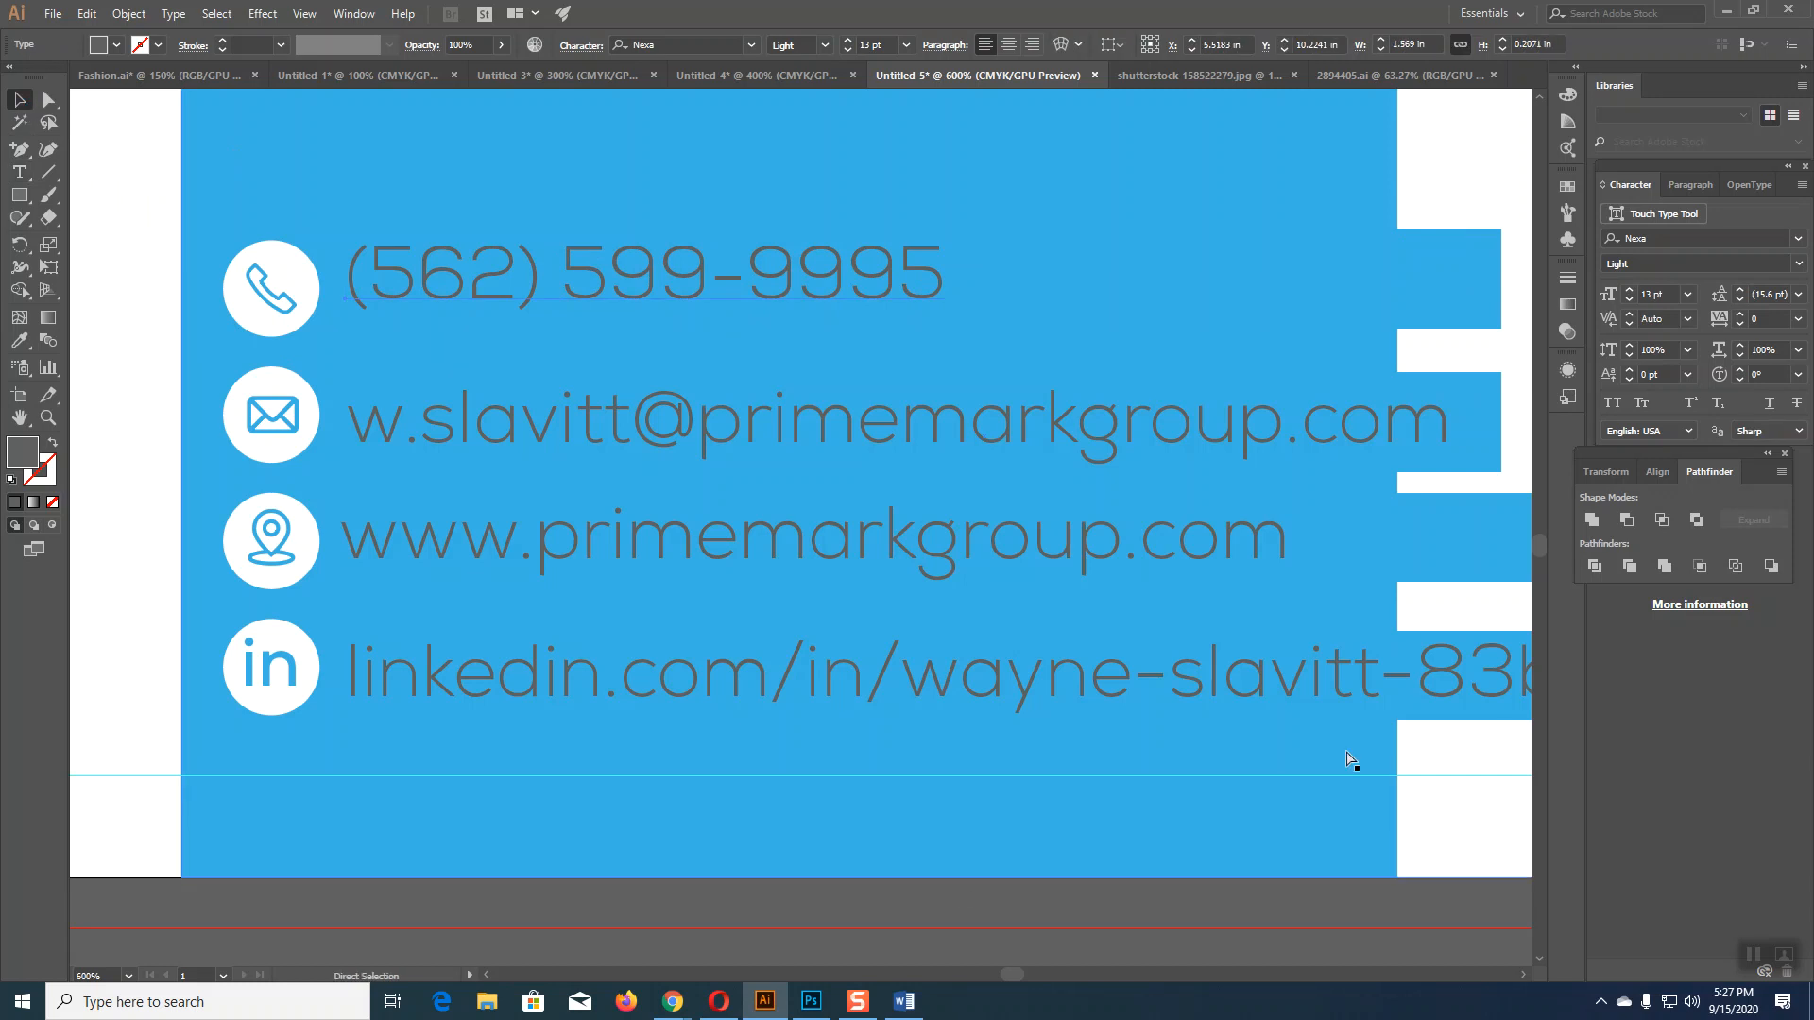
key(ctrl+0)
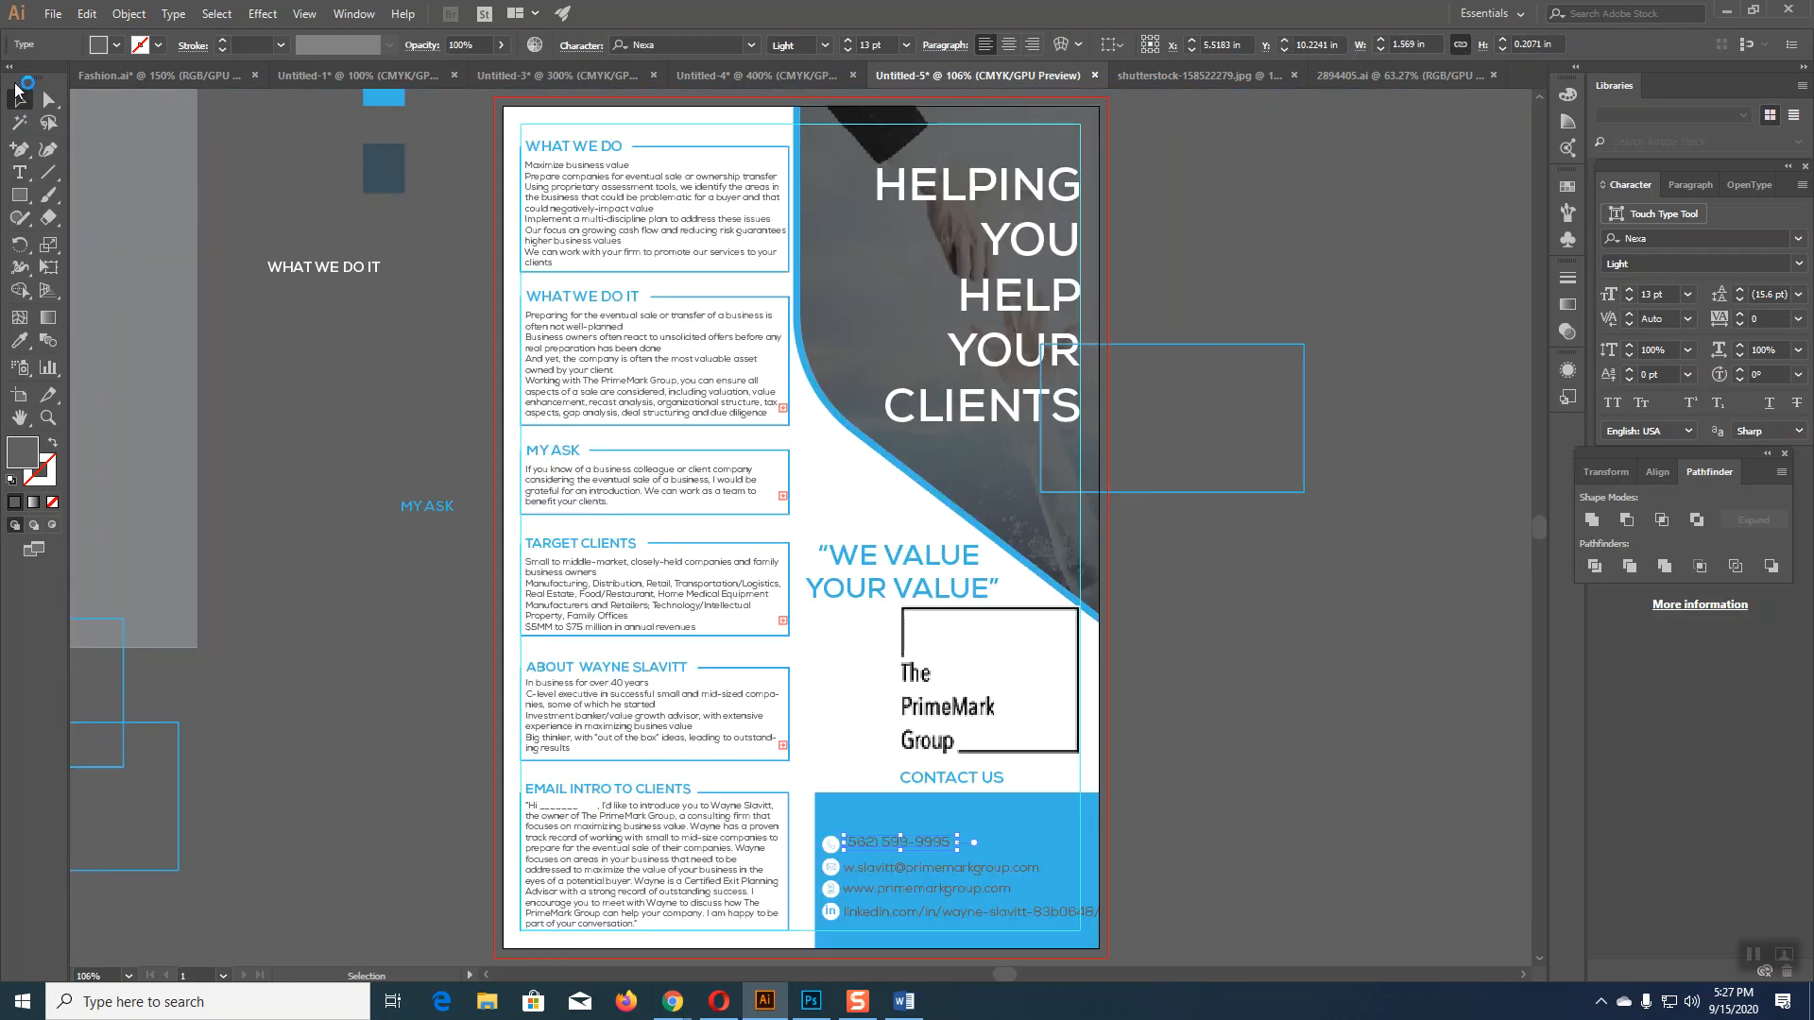
Step: Zoom into the Contact Us block and set the phone number line to 12 pt
click(1232, 820)
key(ctrl+equal)
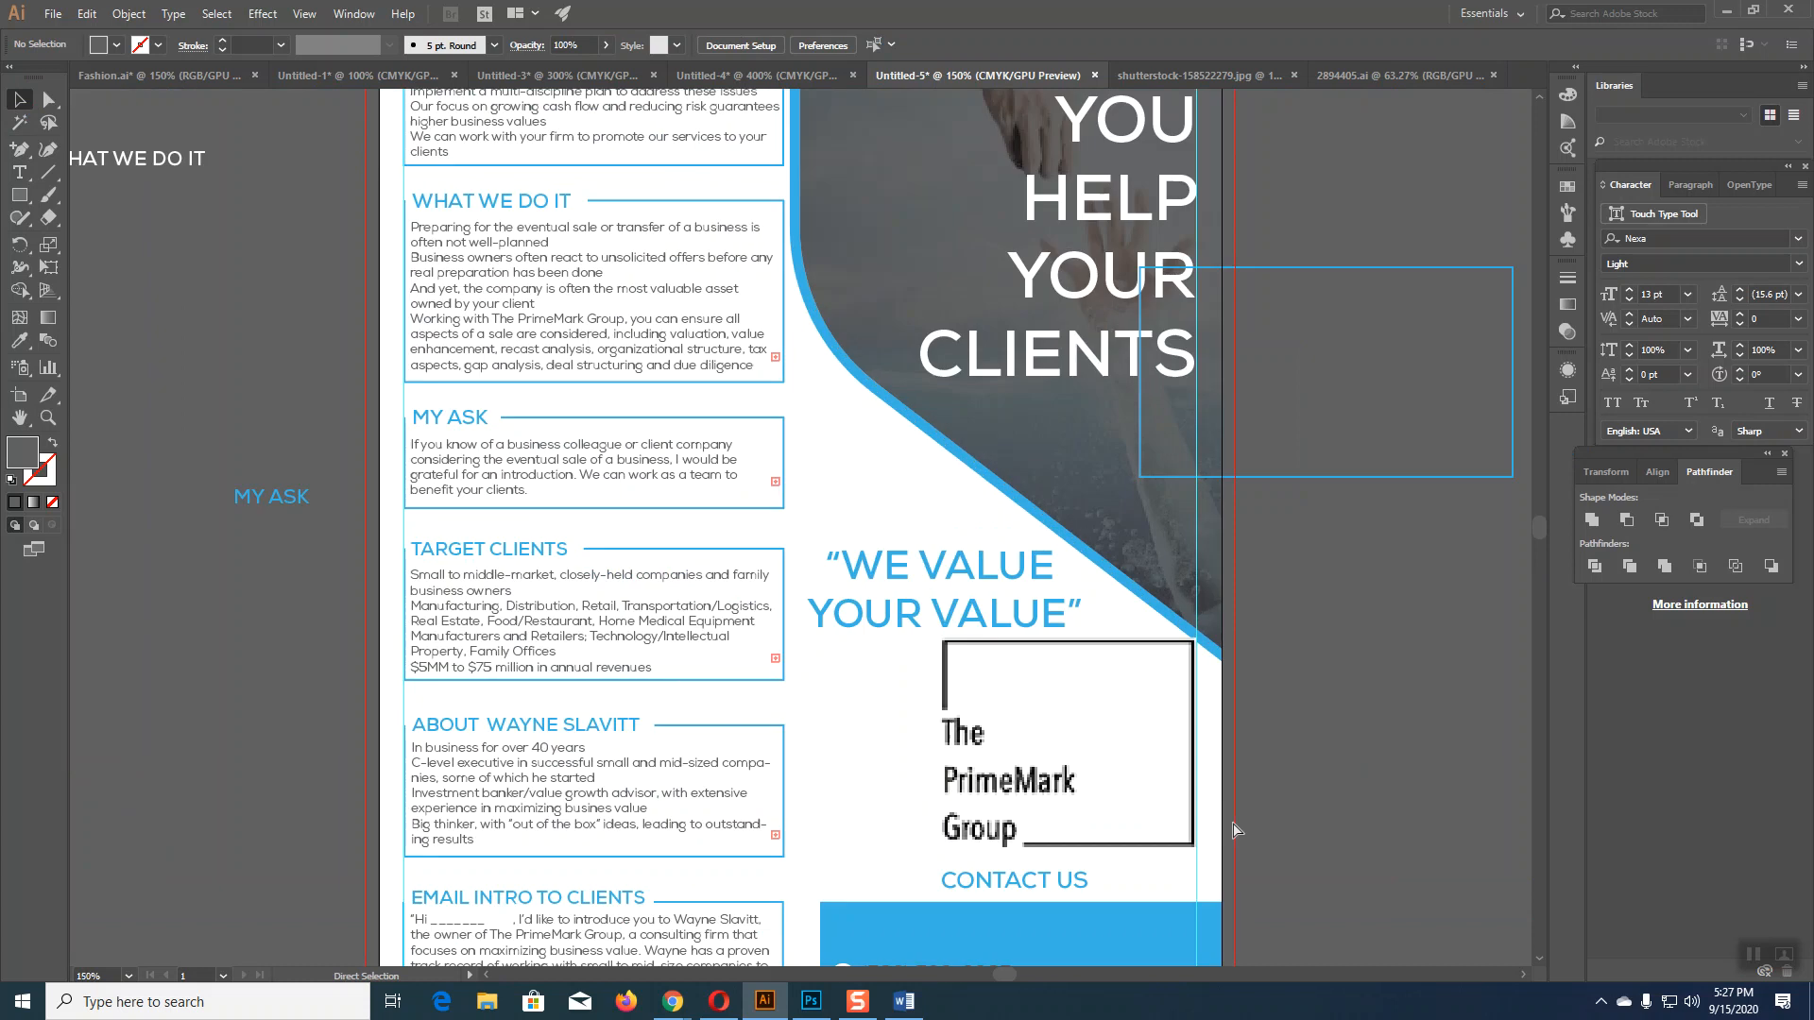
key(ctrl+equal)
drag(1141, 803, 934, 287)
drag(984, 492, 978, 479)
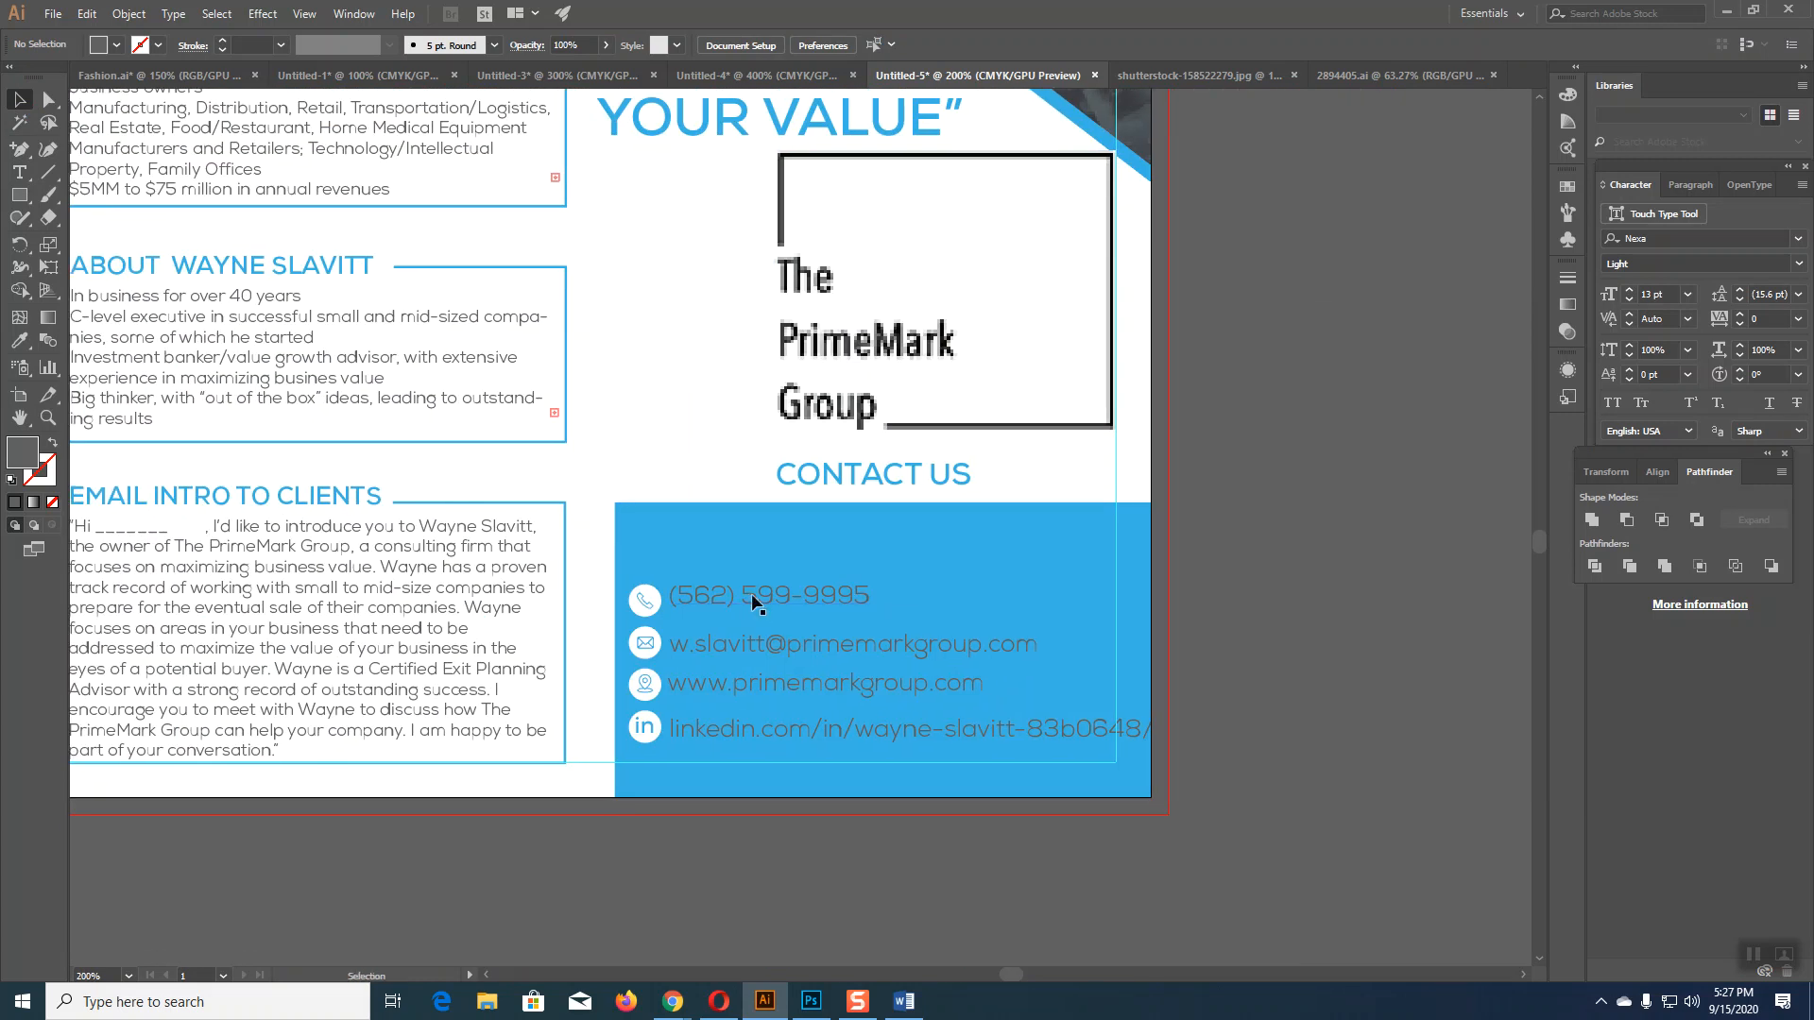
click(752, 593)
click(849, 49)
Step: Set the email, website and LinkedIn lines to 12 pt as well
click(808, 644)
click(847, 50)
click(848, 50)
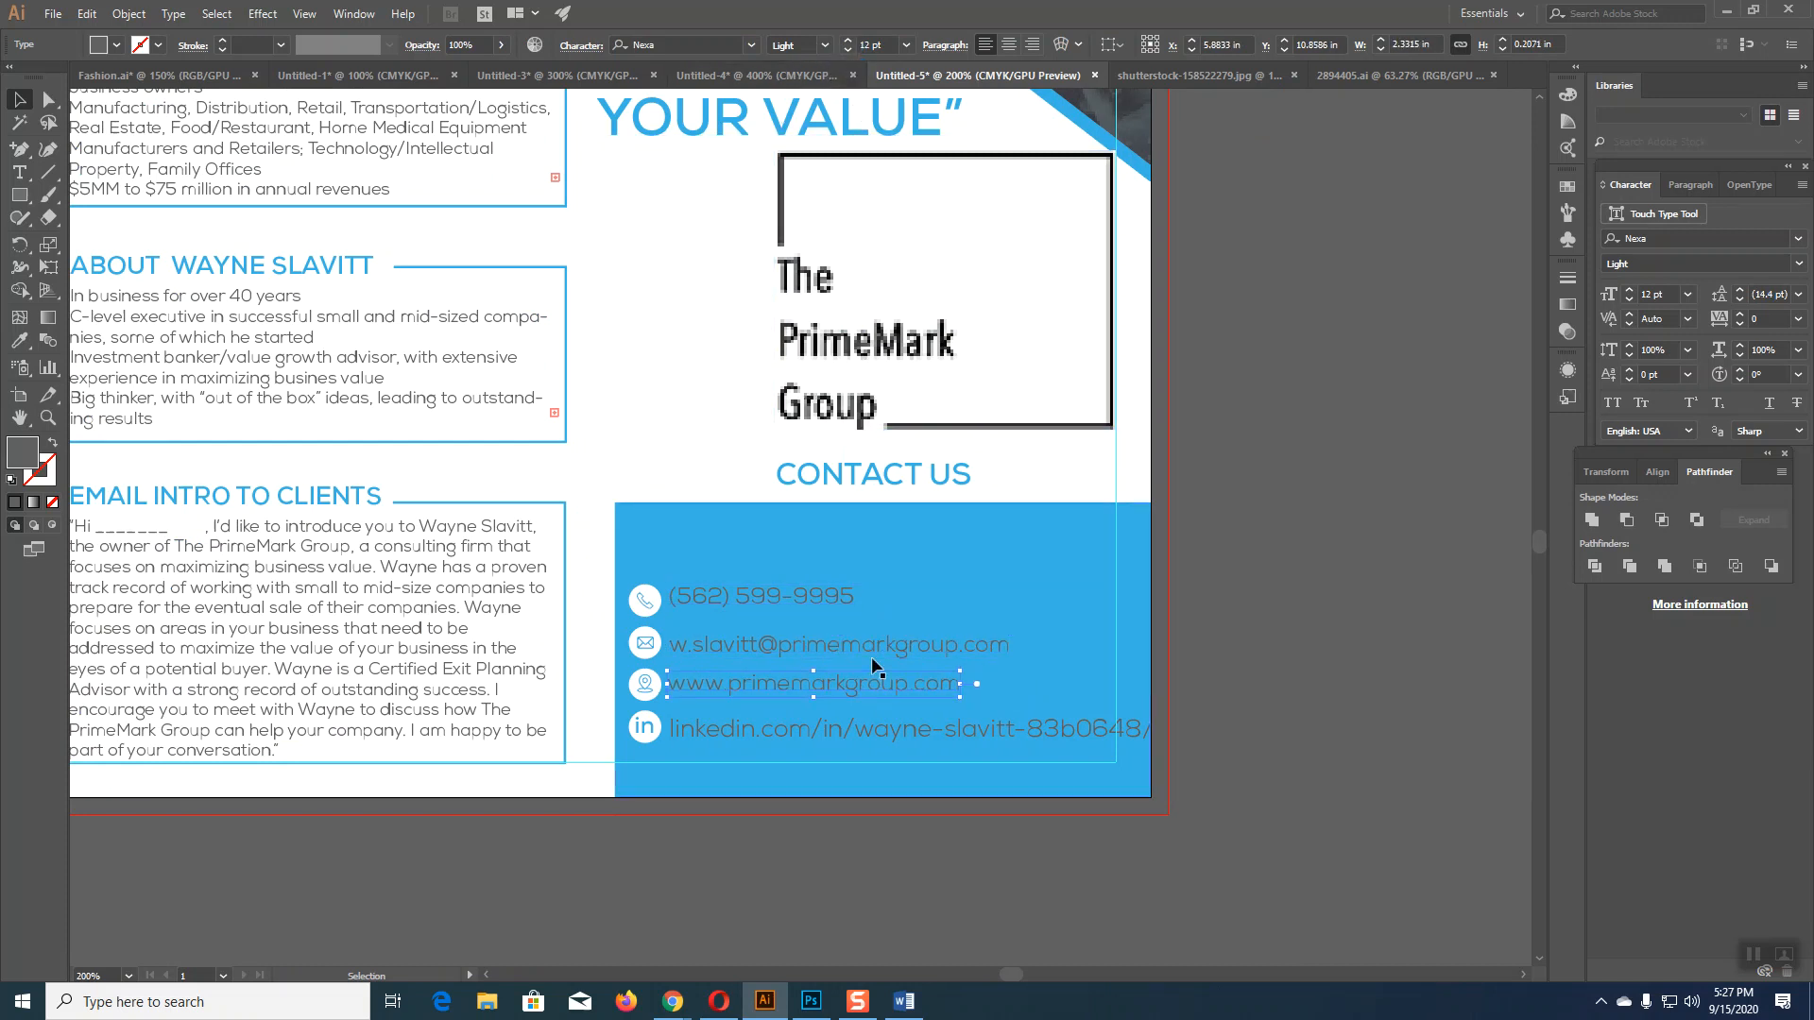
click(859, 727)
click(842, 49)
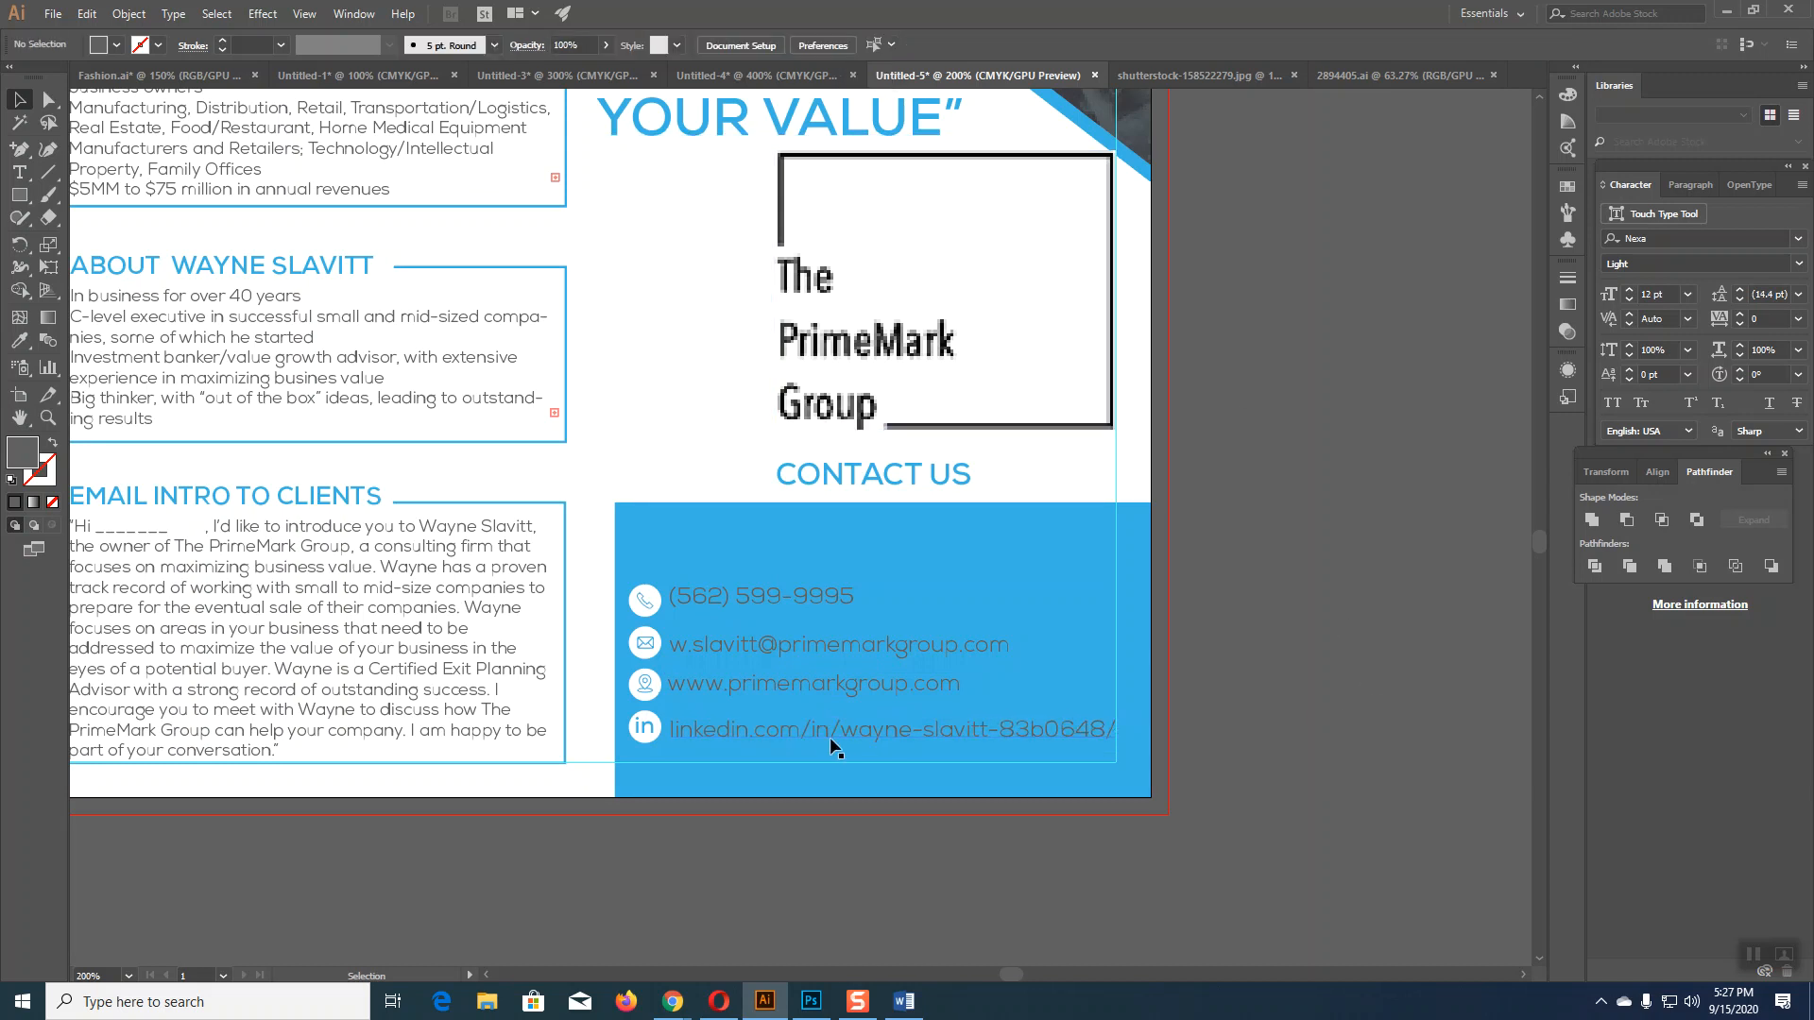
Step: Select all four contact lines and align them on their left edges
shift+click(782, 686)
shift+click(784, 646)
shift+click(775, 597)
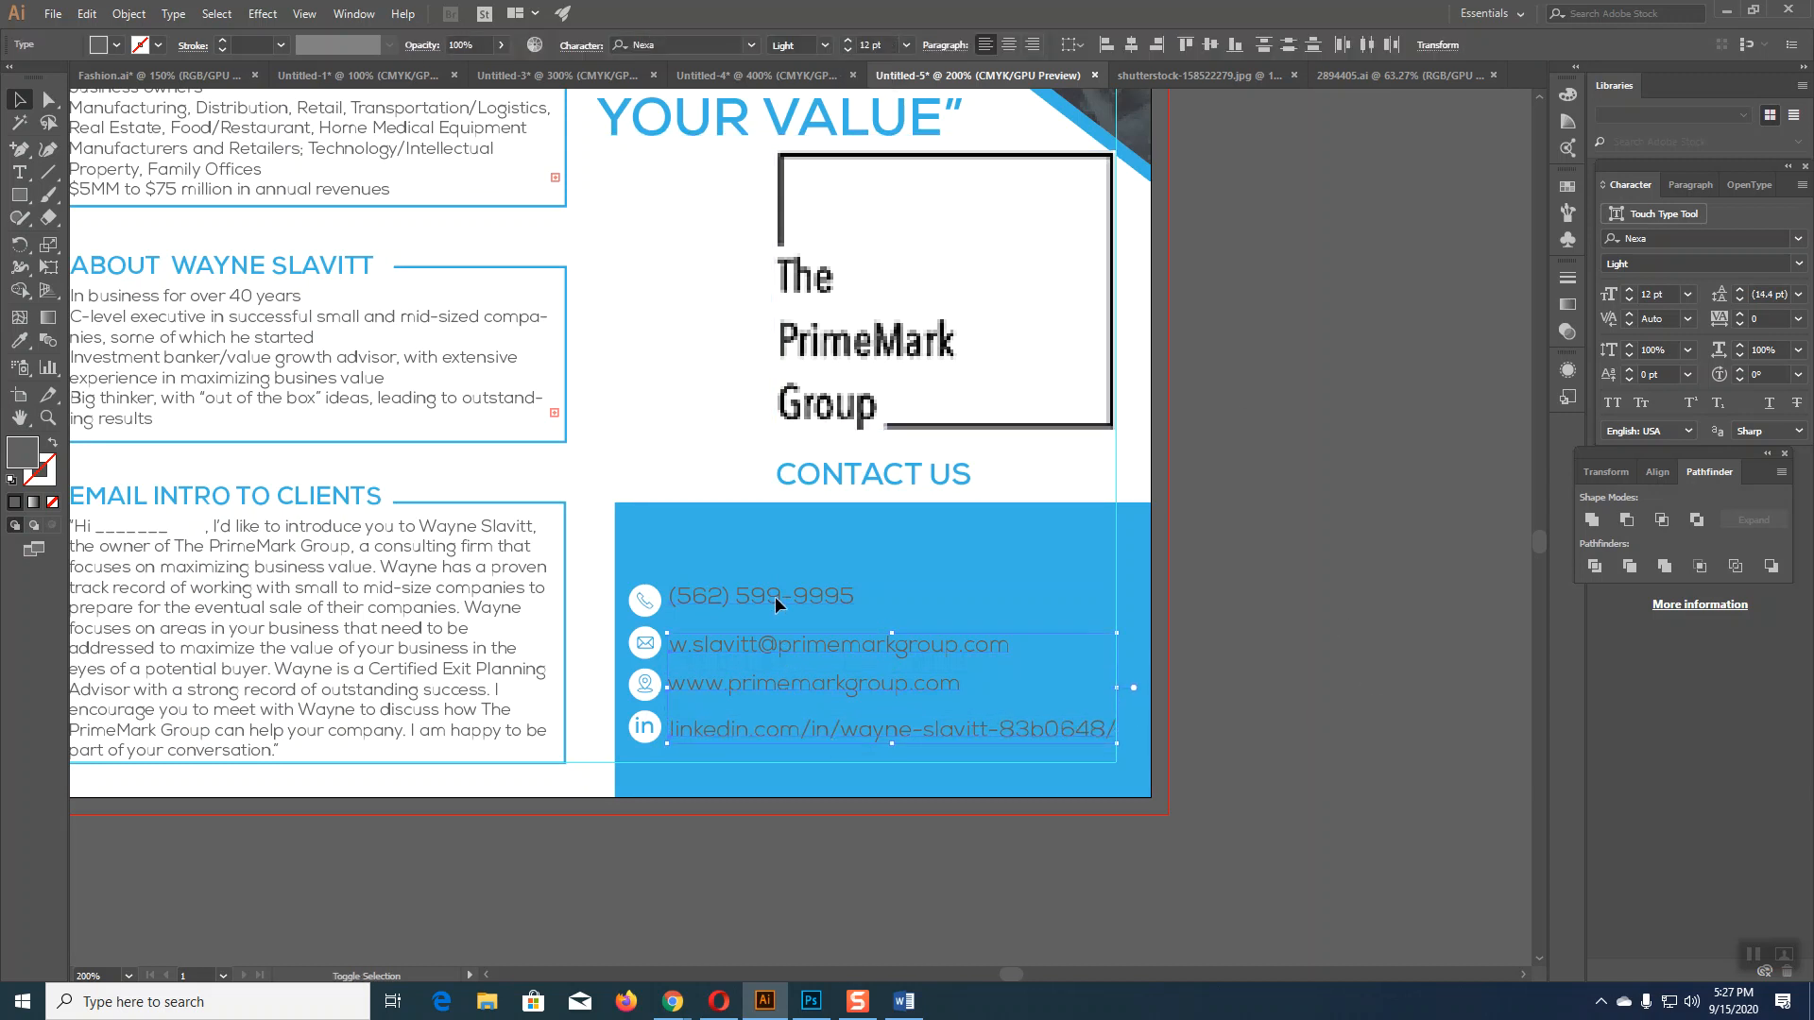
click(1104, 48)
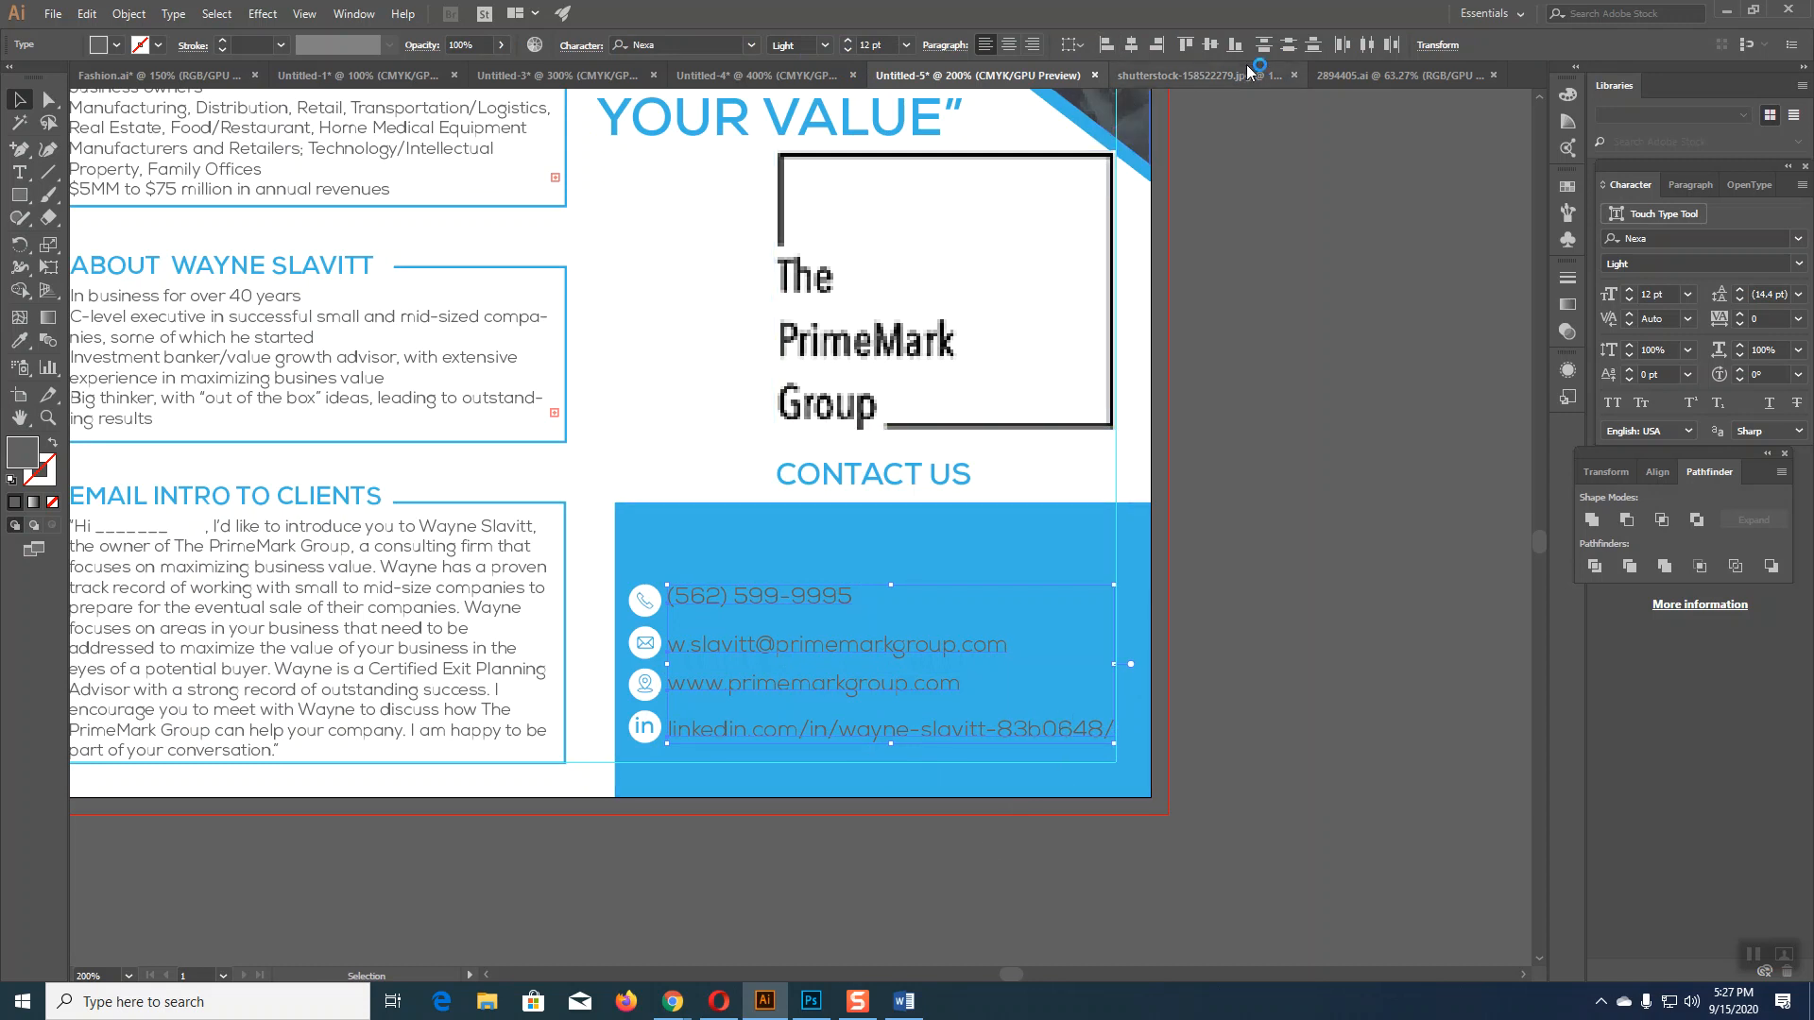
Step: Space the four contact lines evenly, nudging the phone line down and redistributing
click(1286, 47)
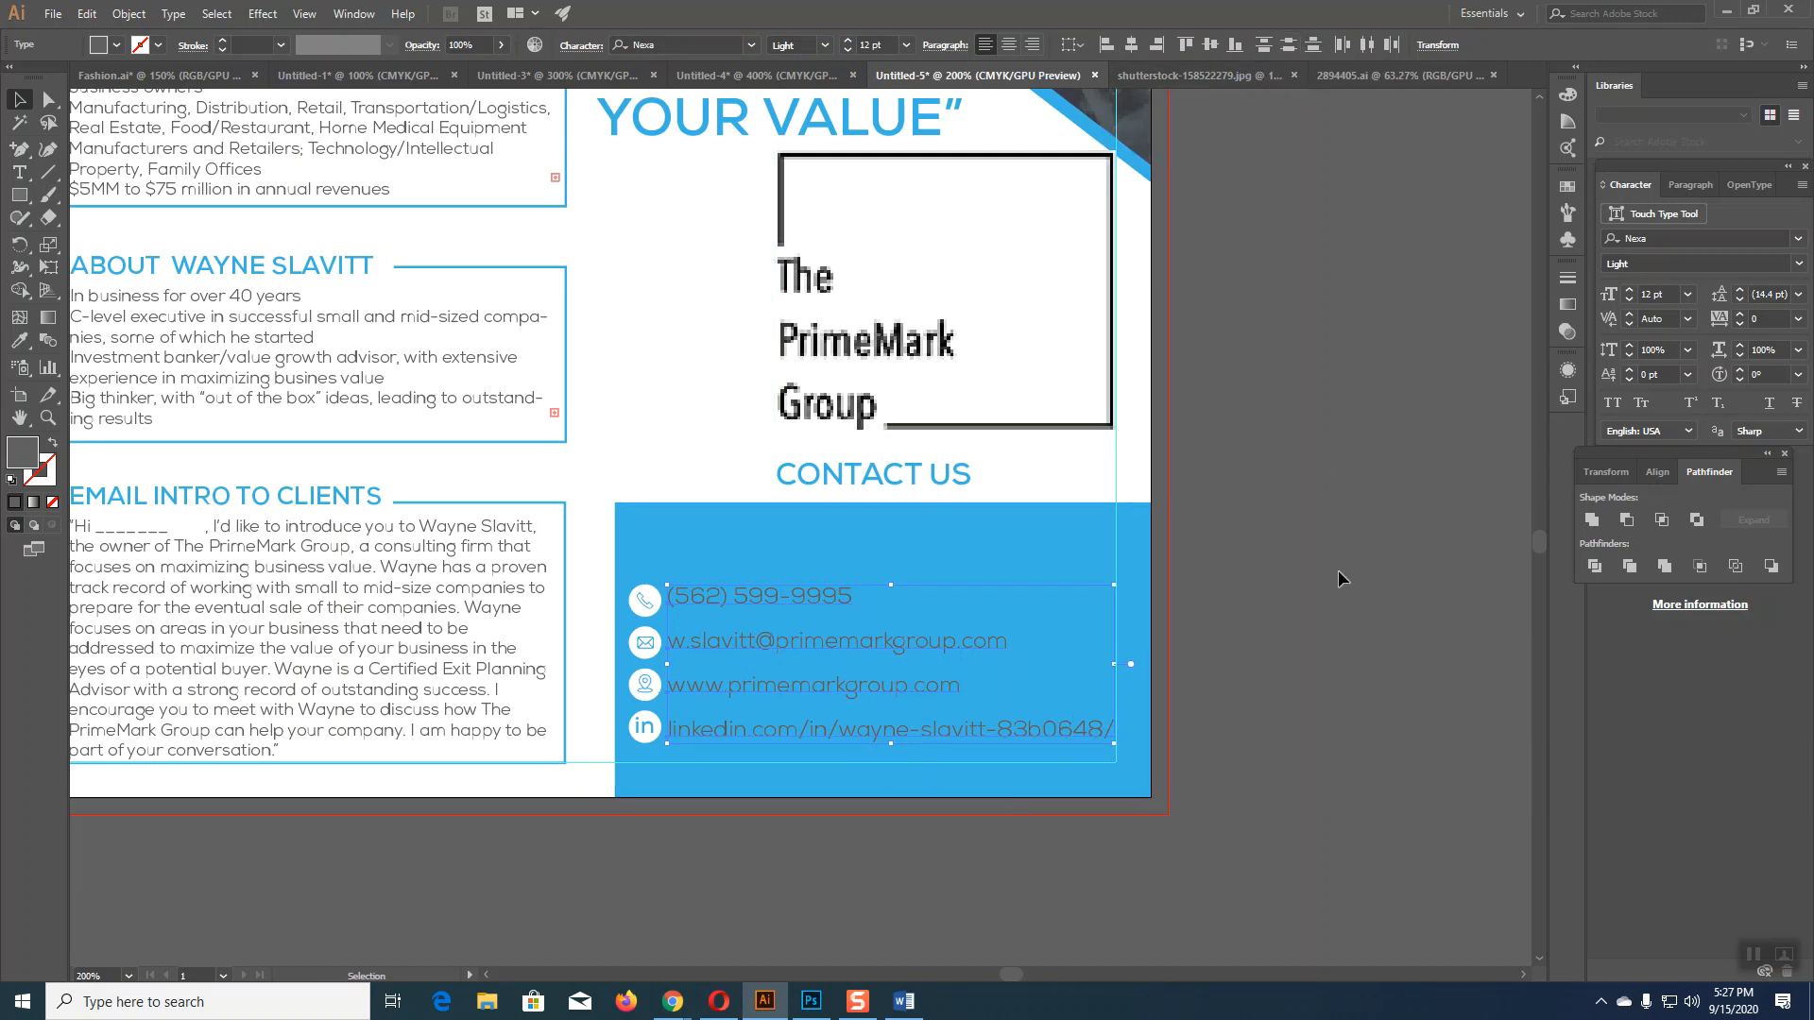
click(1197, 687)
click(718, 730)
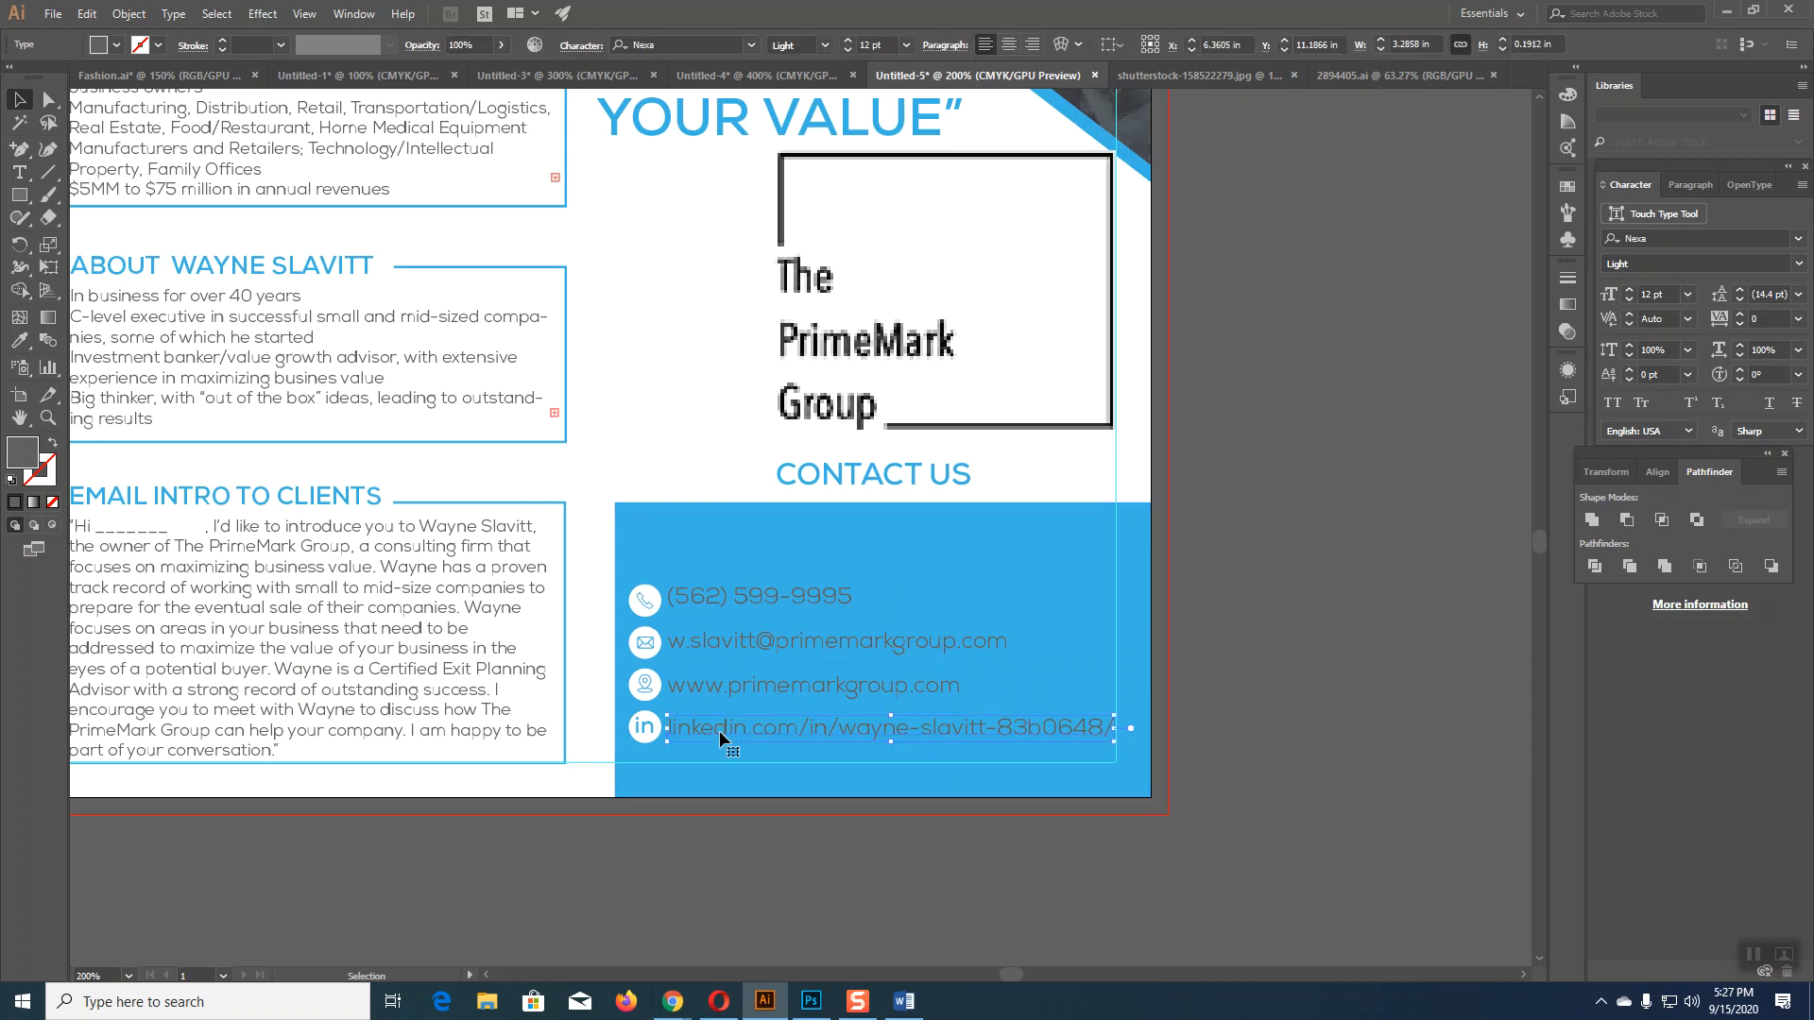
click(736, 598)
key(Down)
key(Down)
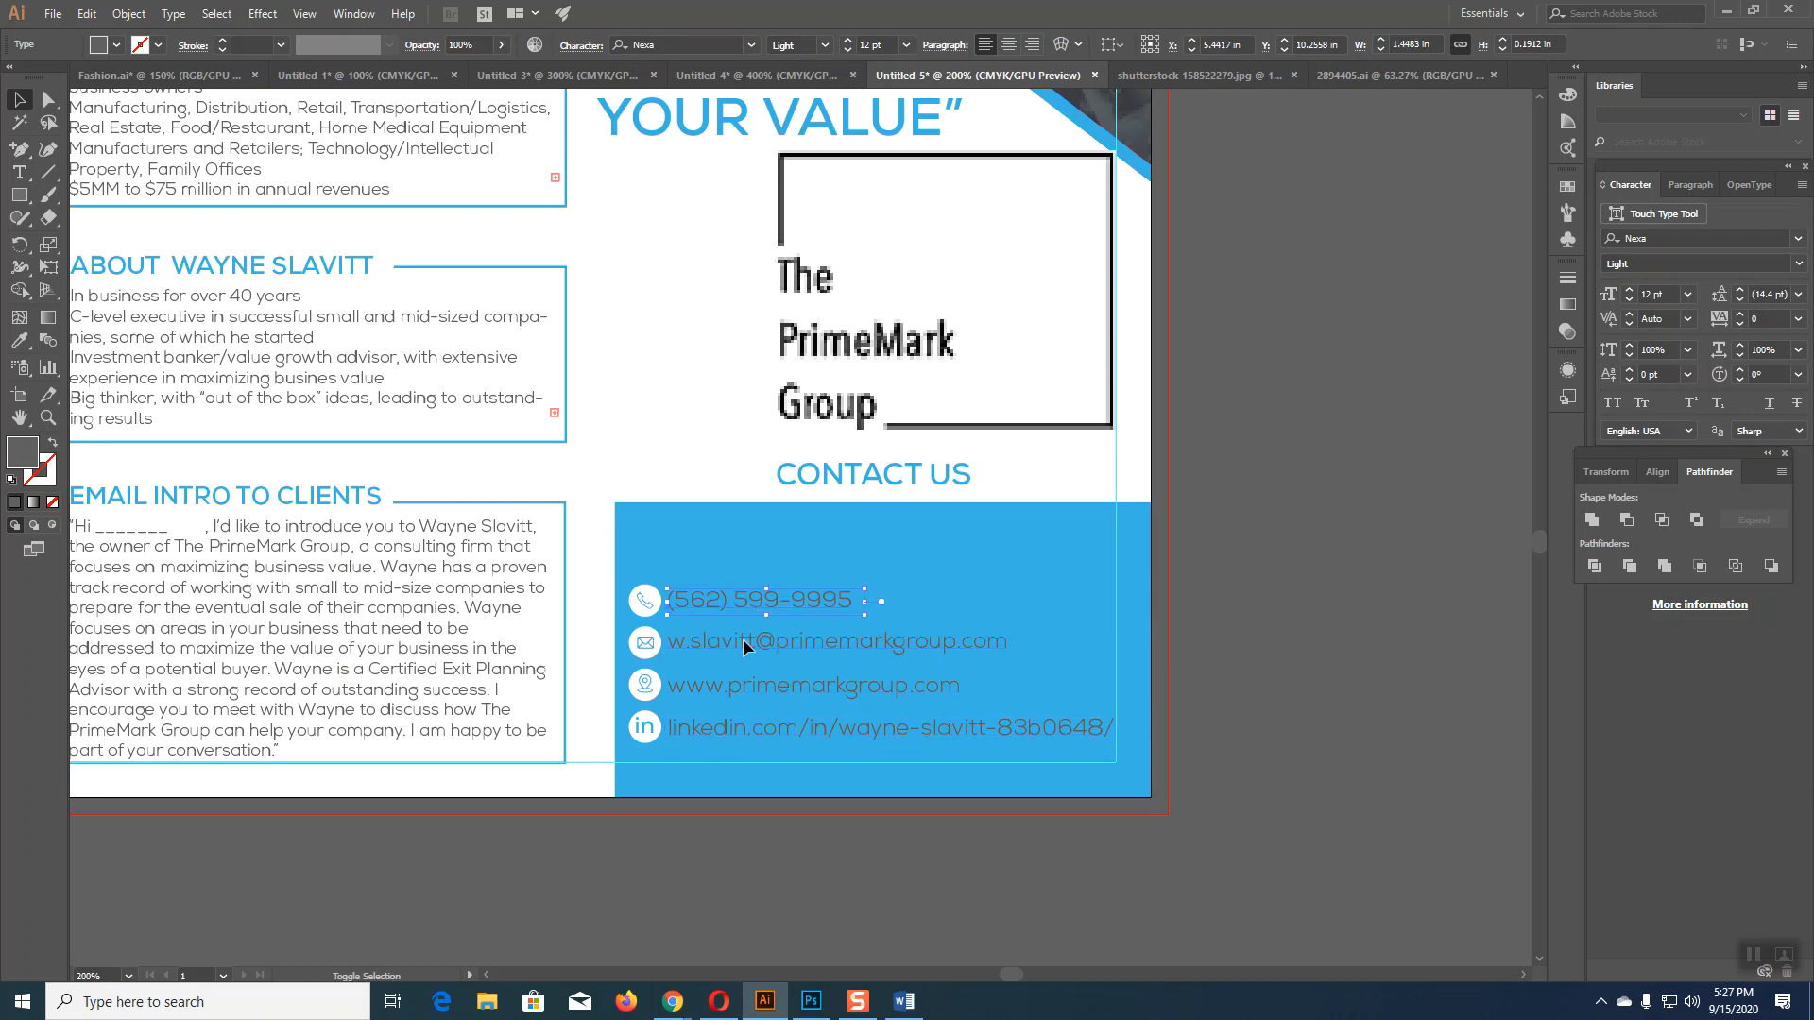
shift+click(743, 639)
shift+click(741, 729)
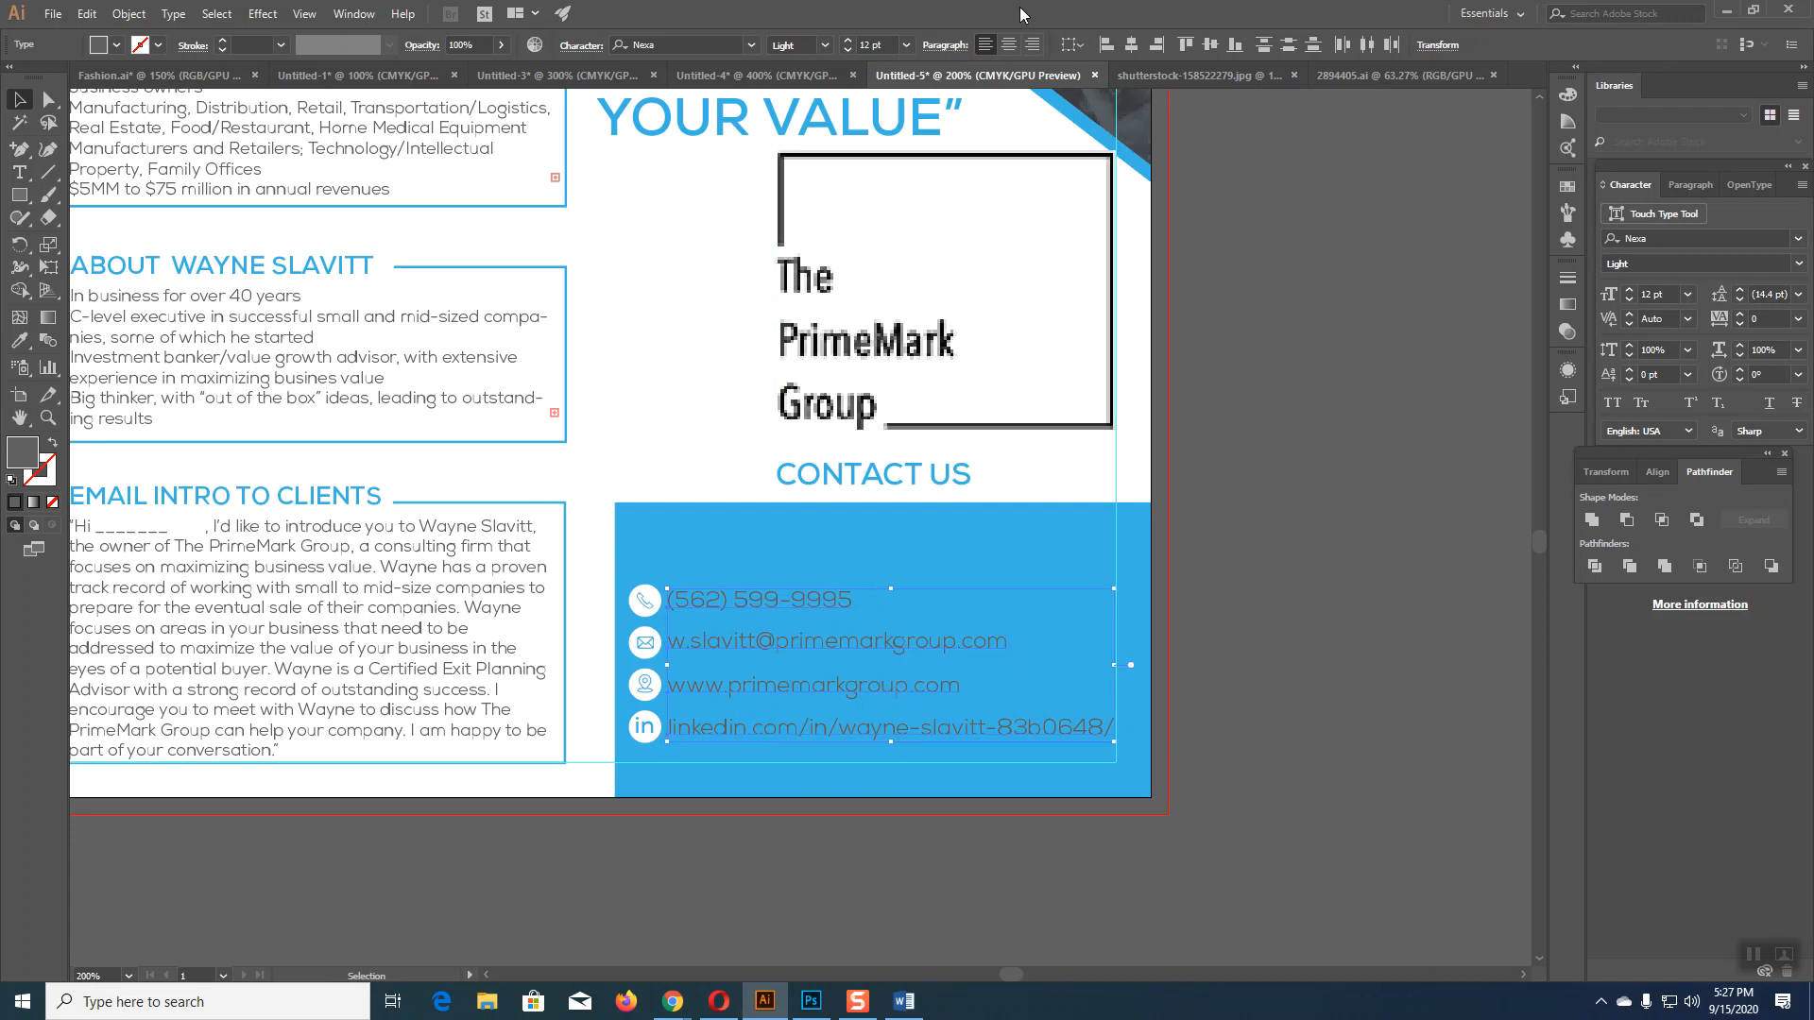
click(1288, 45)
Step: Make the contact lines white using the Eyedropper
click(18, 341)
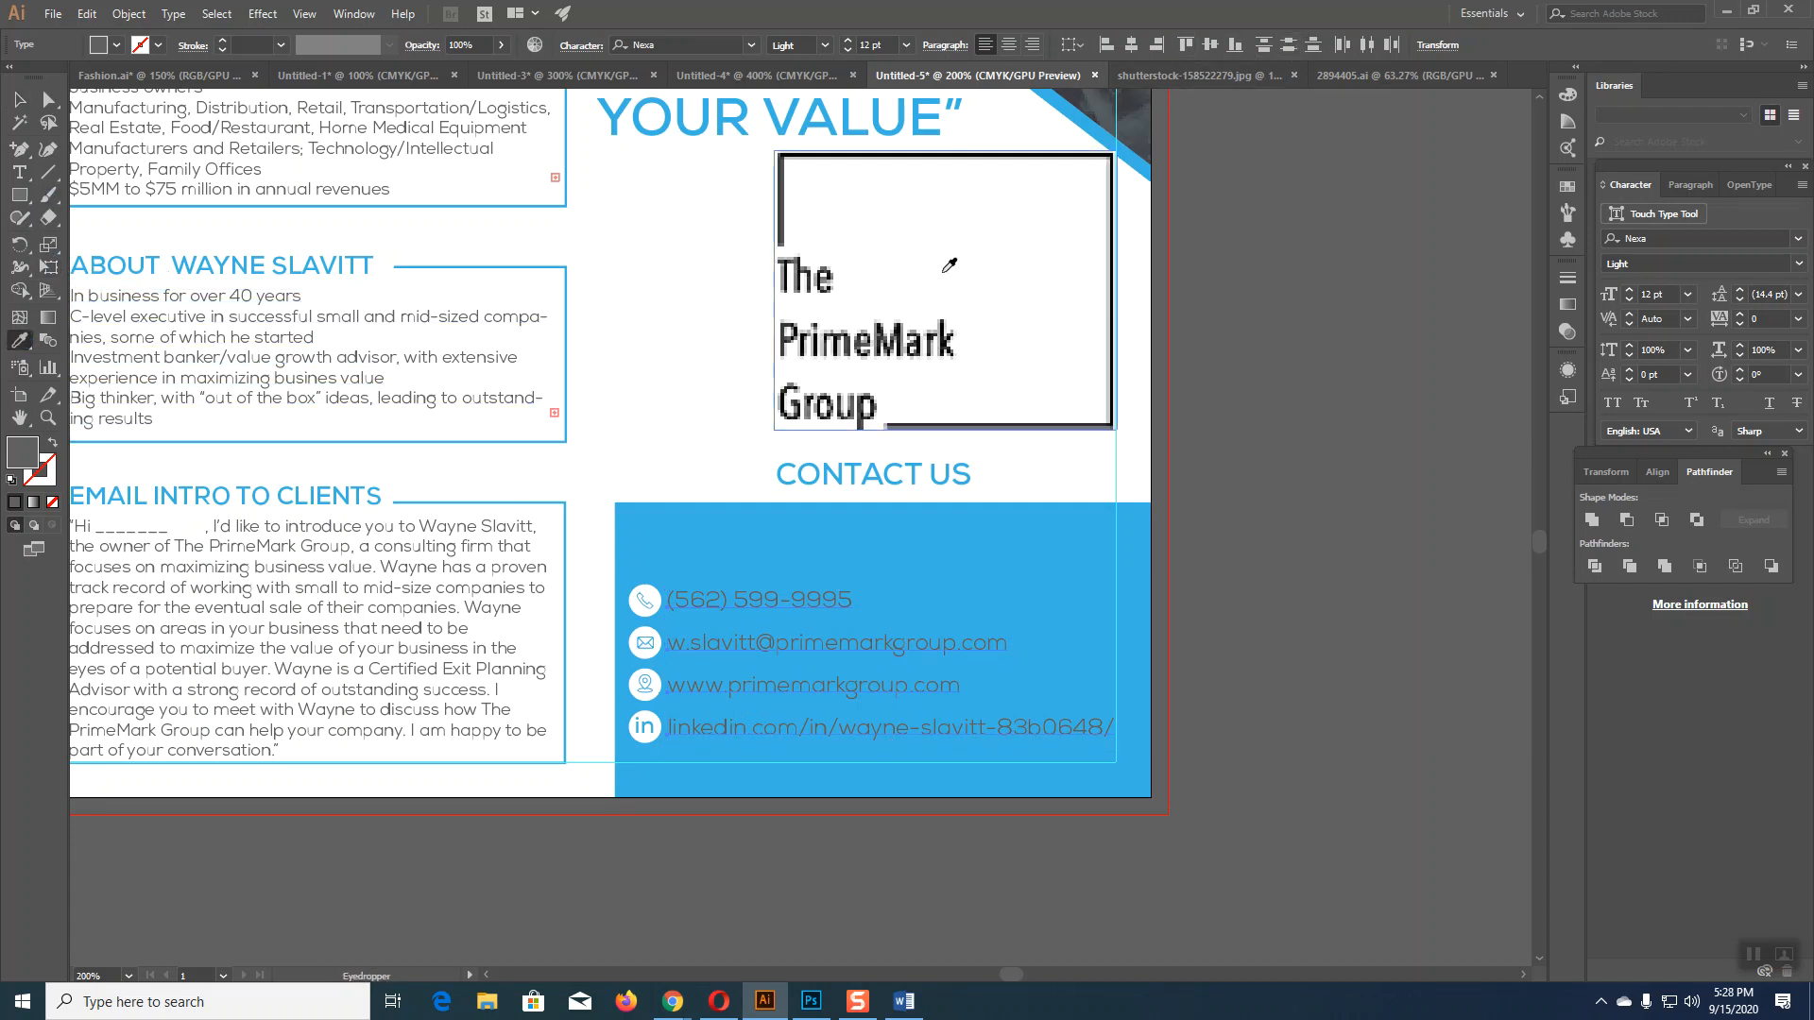
click(940, 273)
click(21, 100)
click(1336, 699)
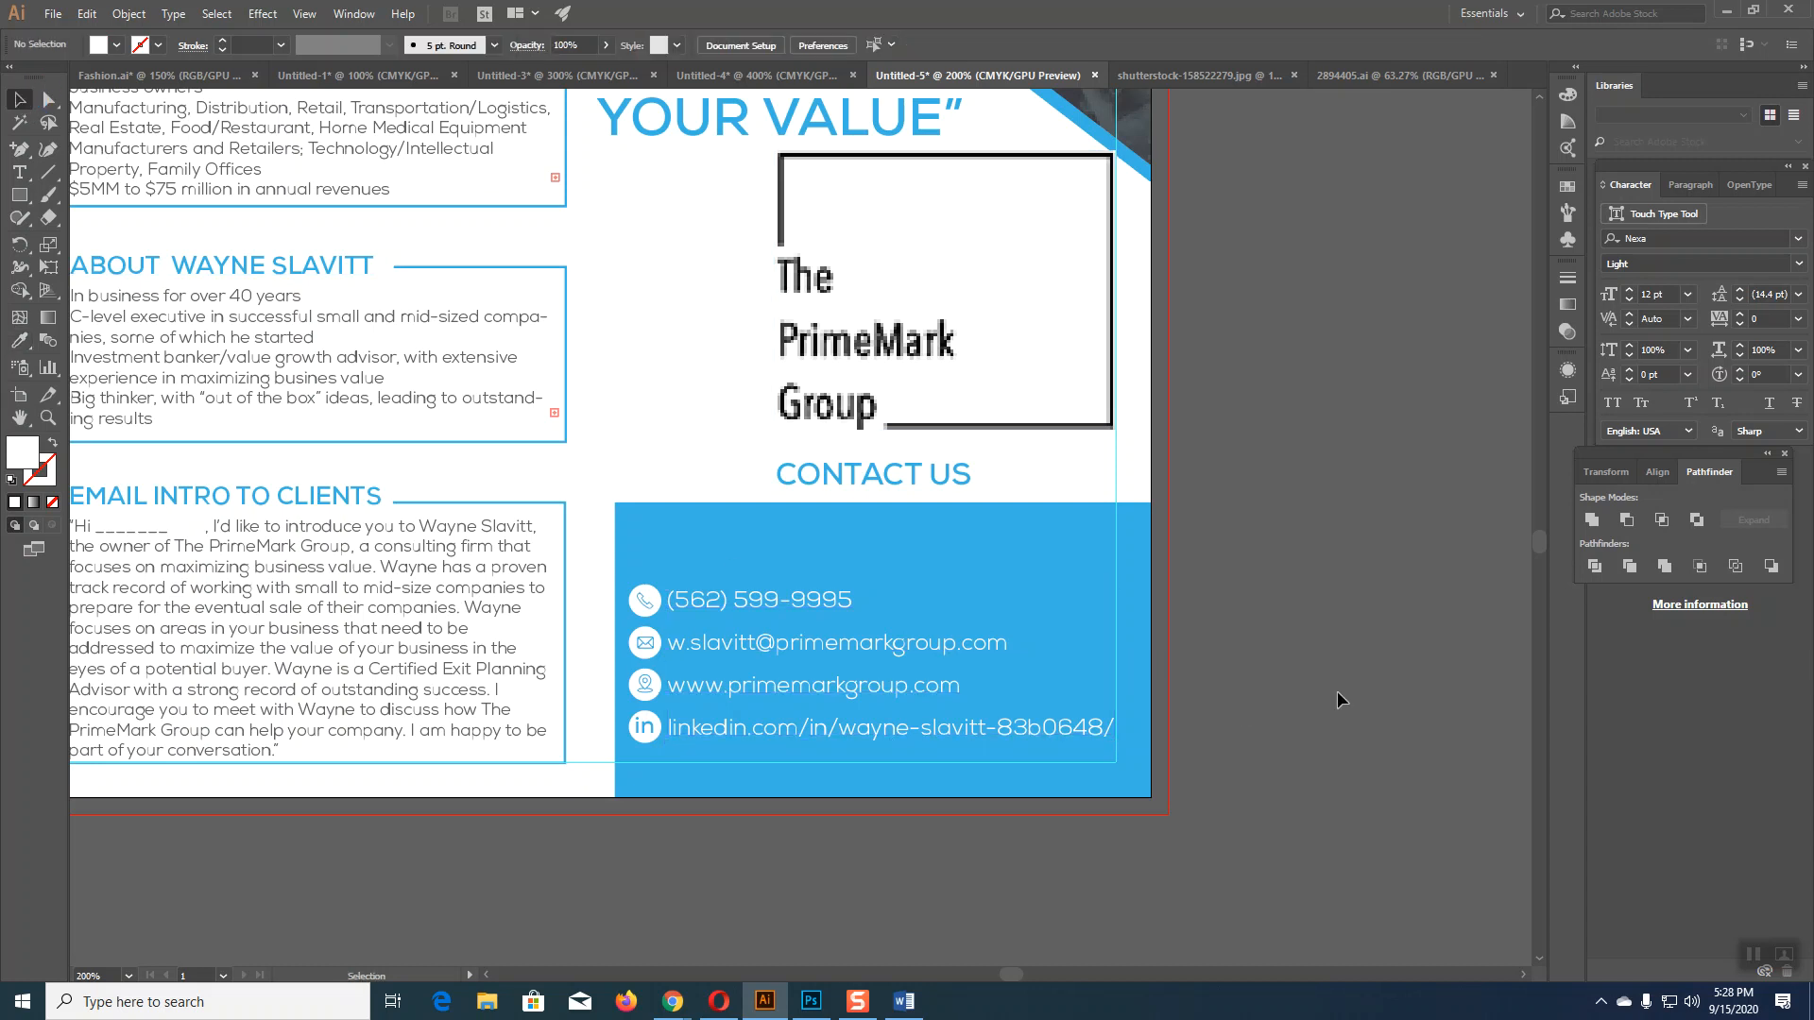
Step: Move the CONTACT US heading down into the blue block and bring it to front
click(853, 478)
drag(869, 478, 869, 558)
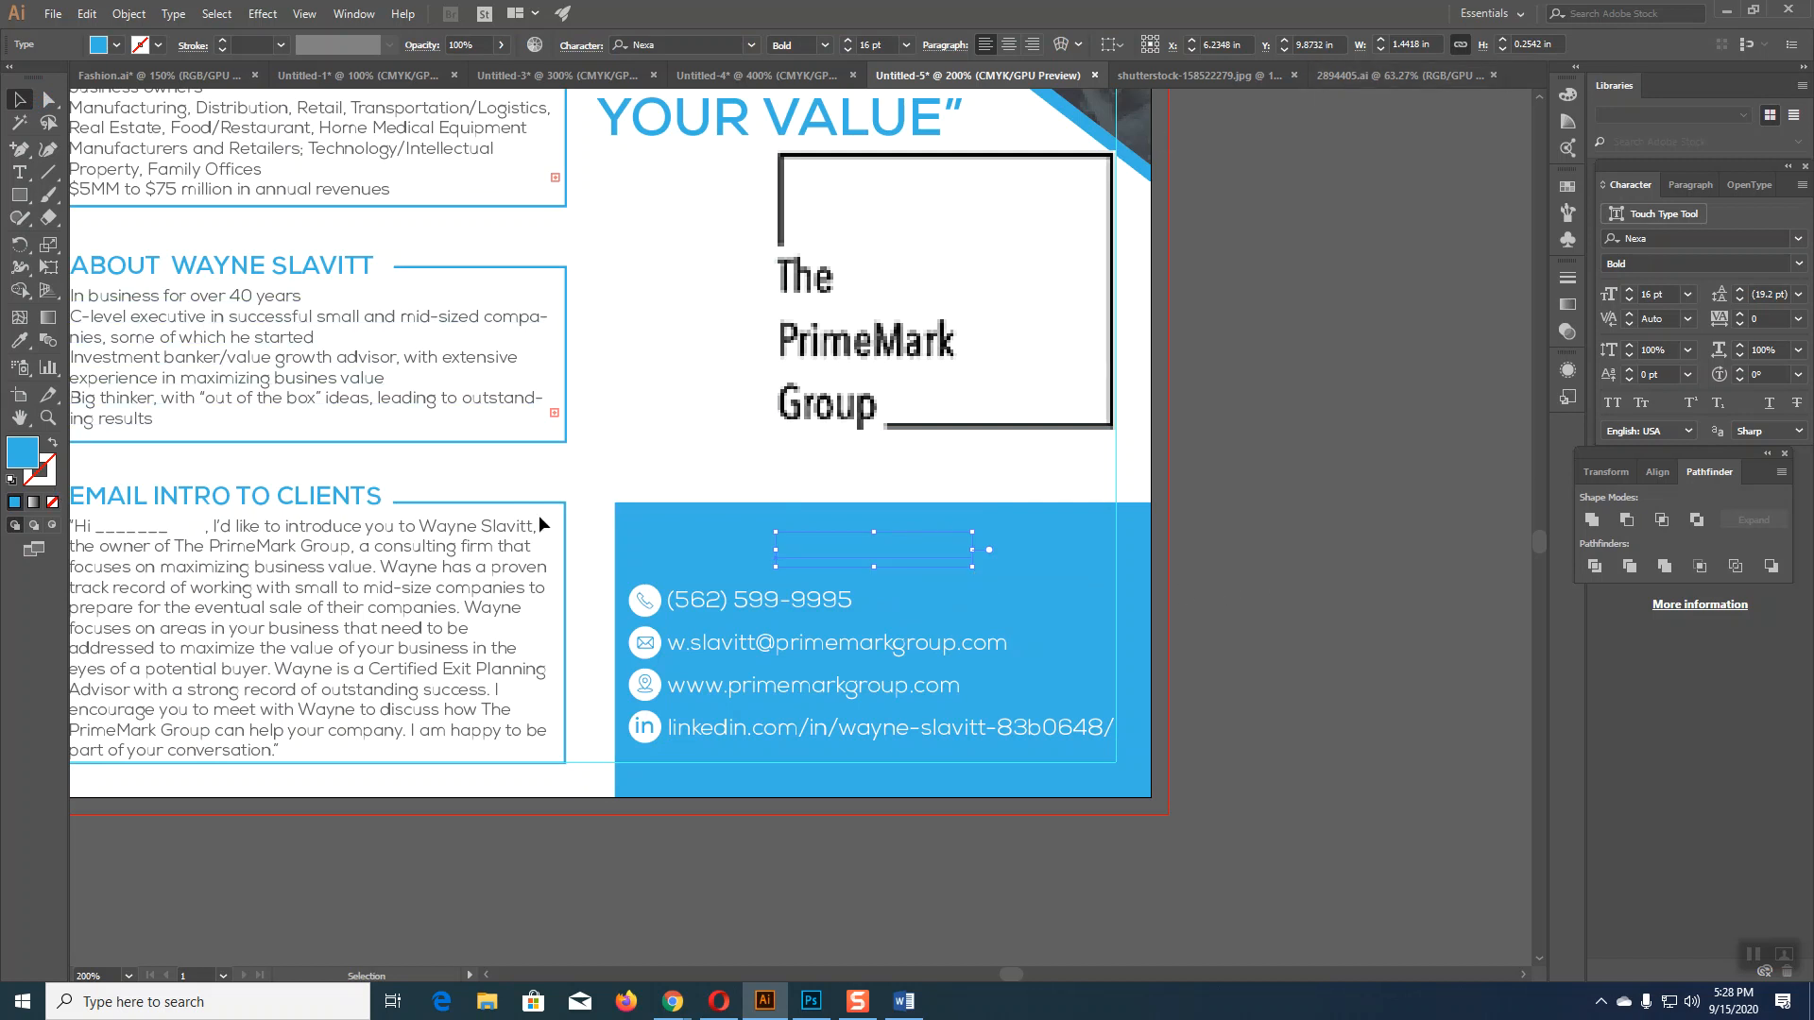
right_click(818, 548)
mouse_move(990, 799)
click(1150, 818)
Step: Make the CONTACT US heading white and lower the blue rectangle's top edge slightly
click(19, 338)
click(652, 357)
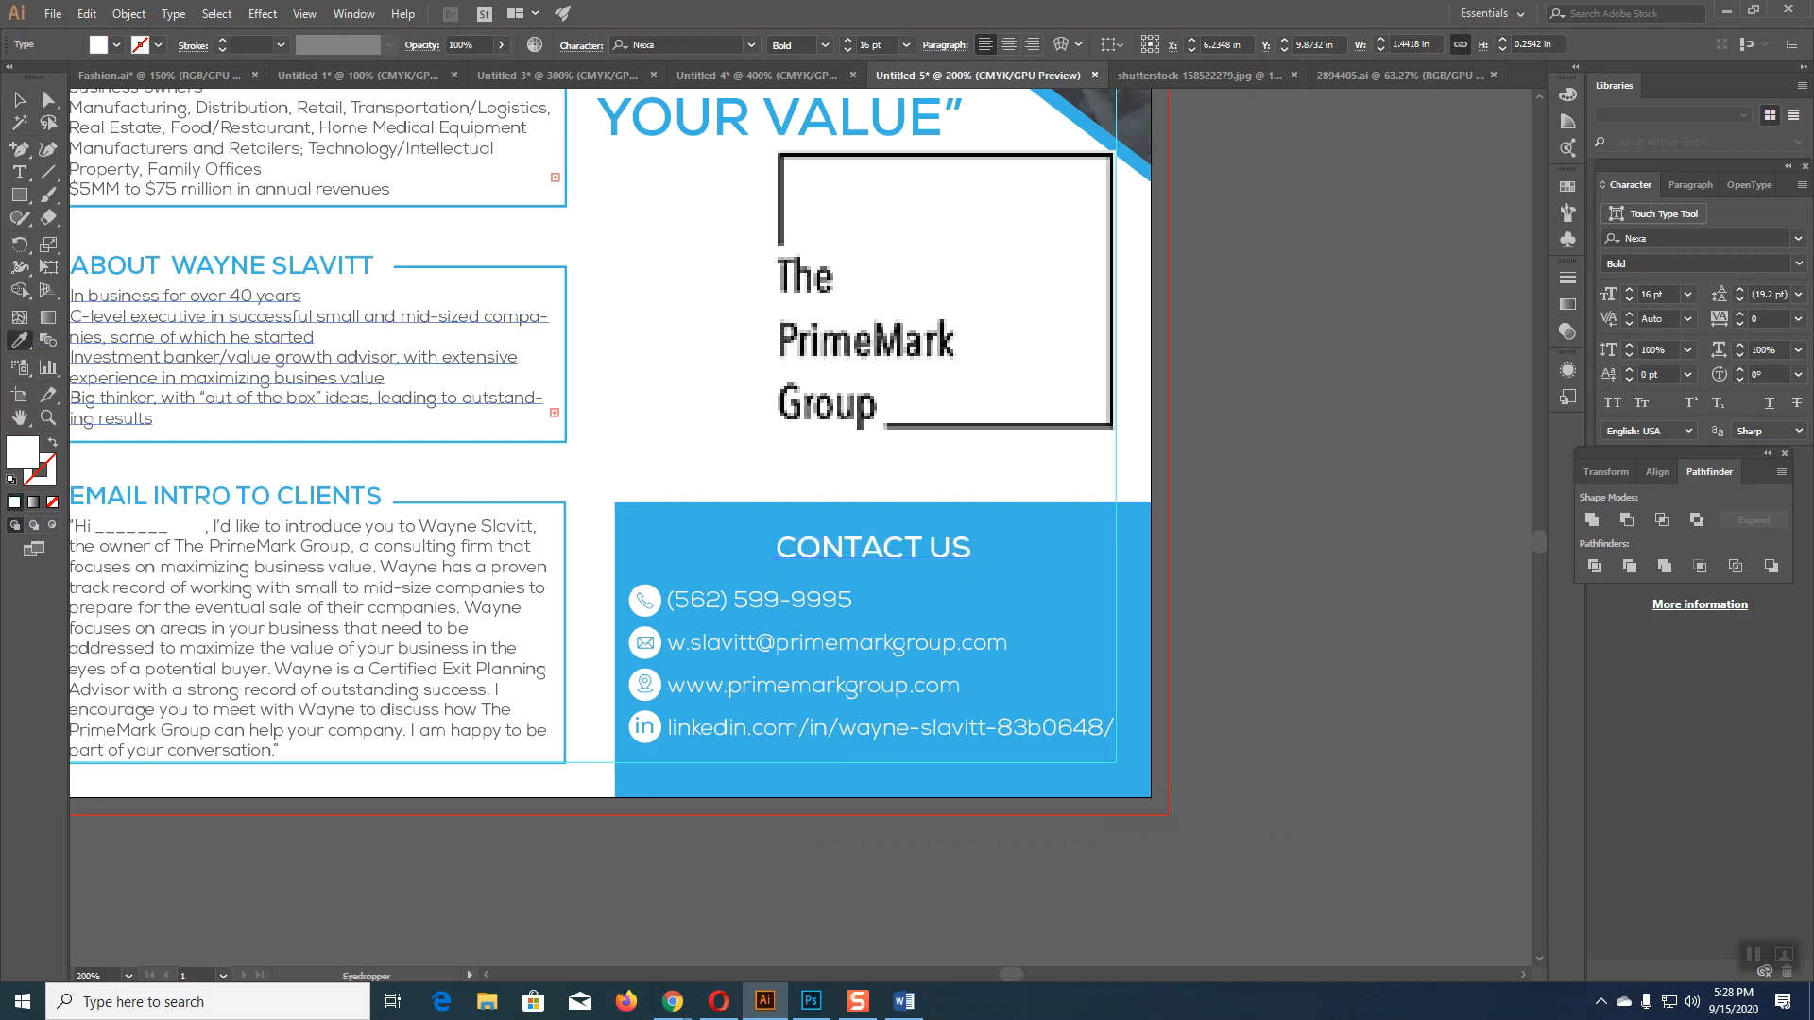
click(19, 99)
click(1340, 623)
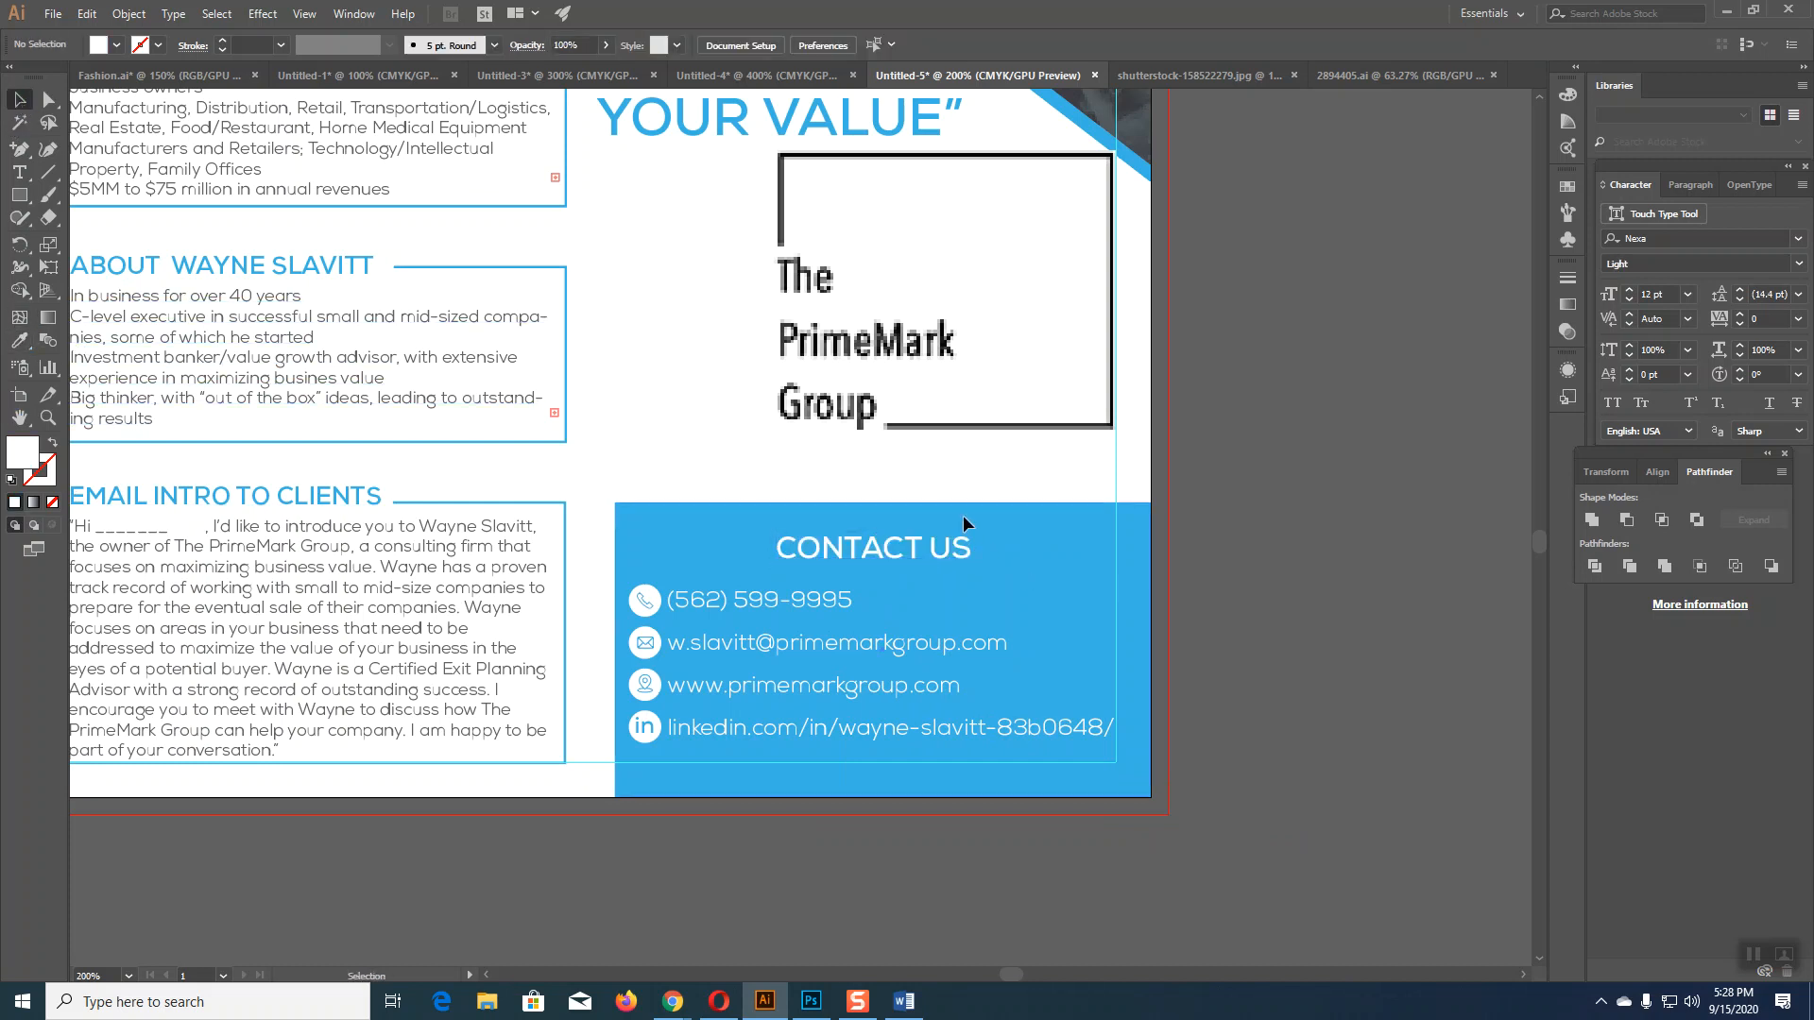
click(894, 508)
drag(884, 506, 885, 519)
click(1264, 610)
scroll(1263, 603, up, 4)
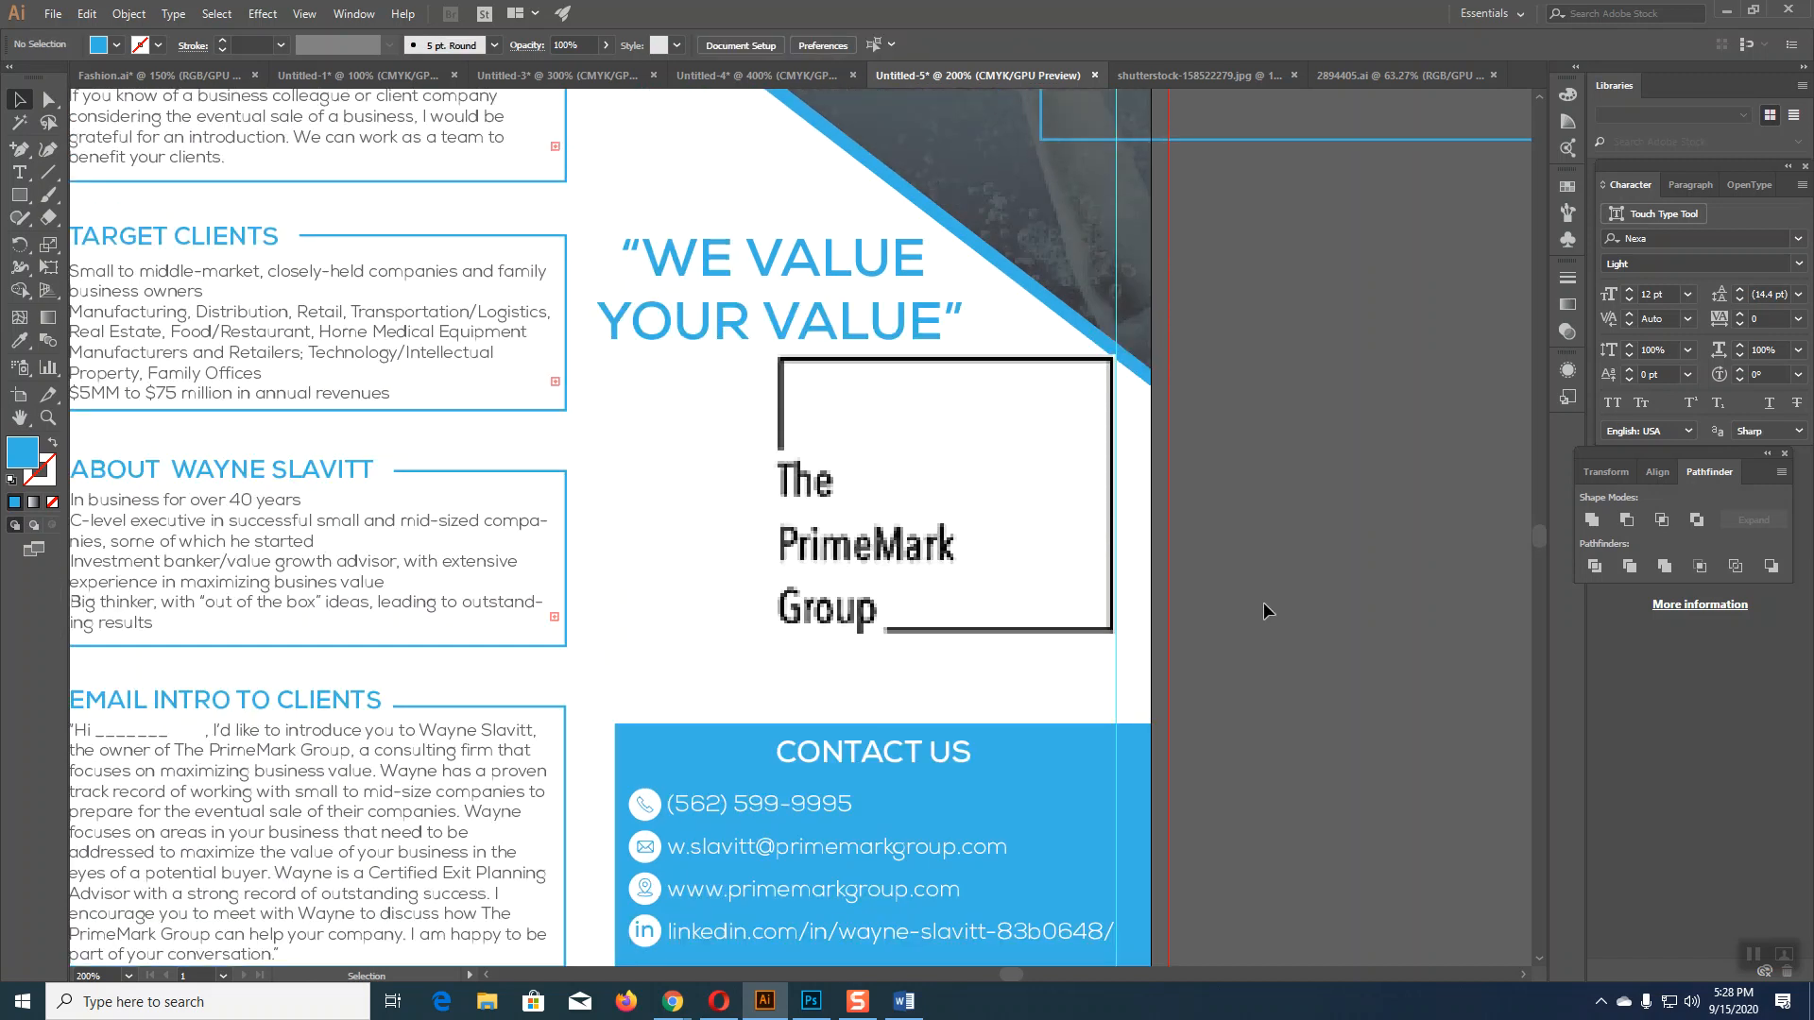
scroll(1262, 603, up, 2)
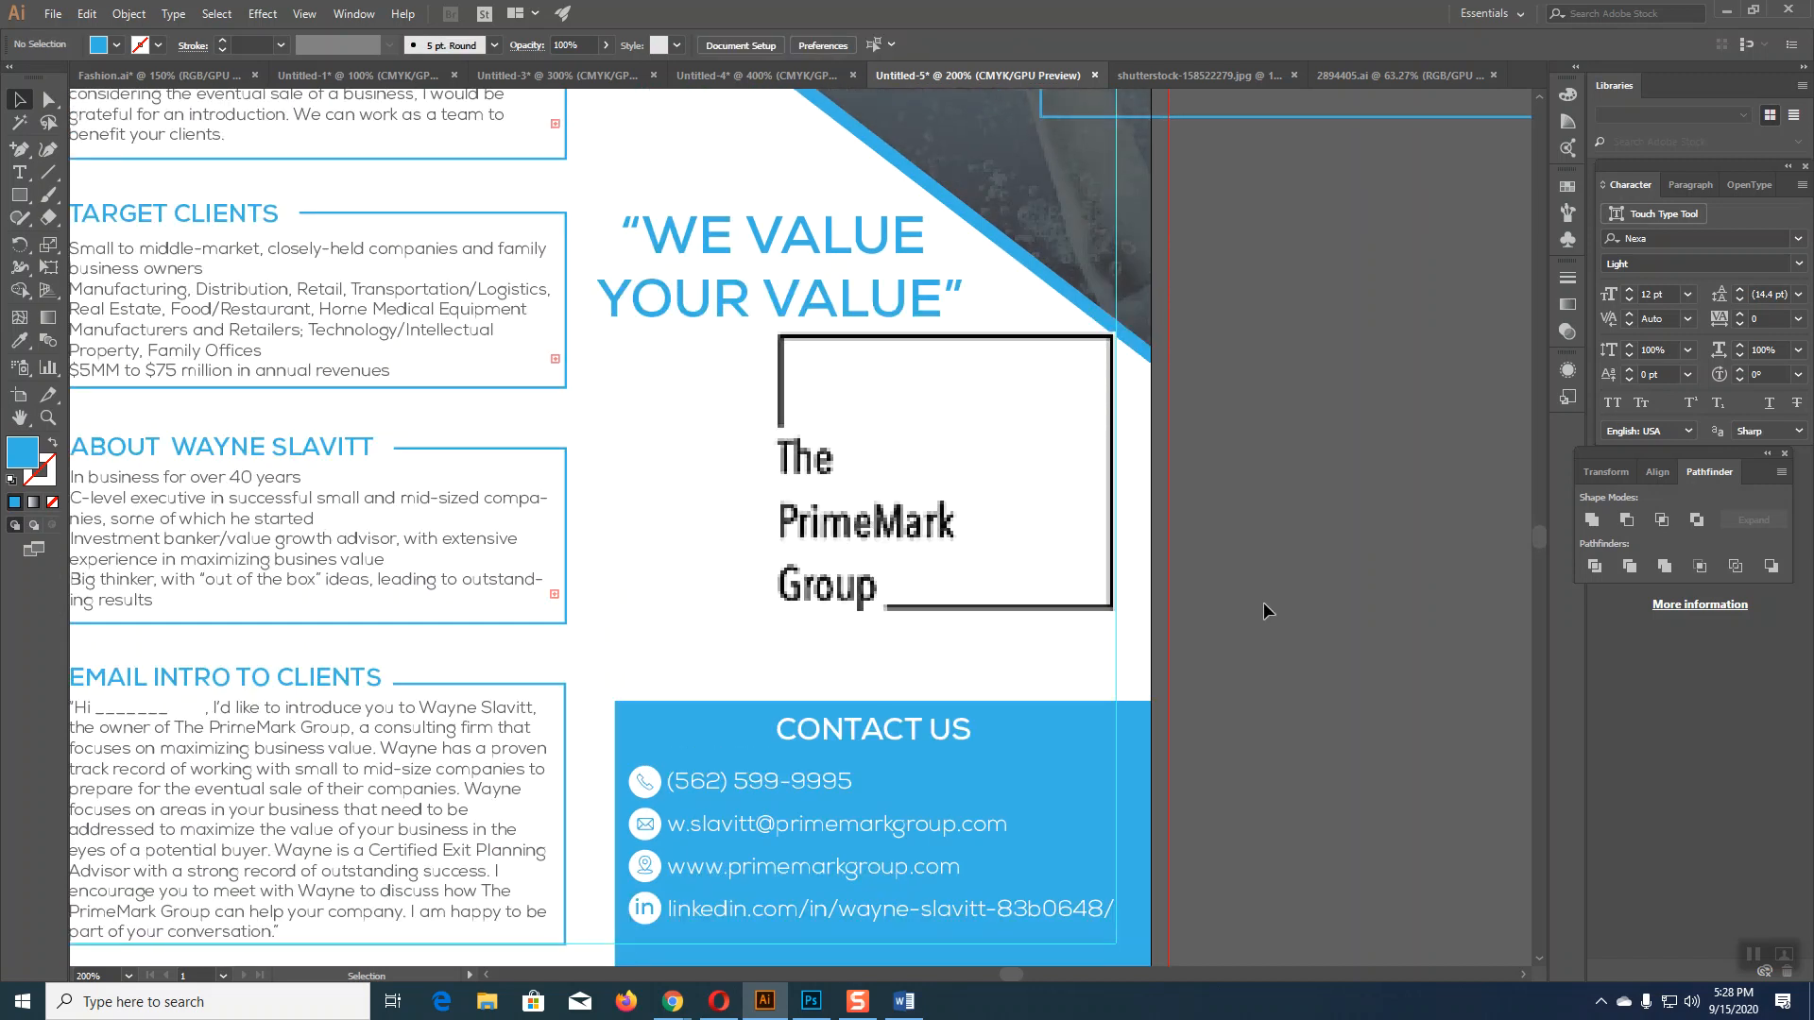
key(ctrl+1)
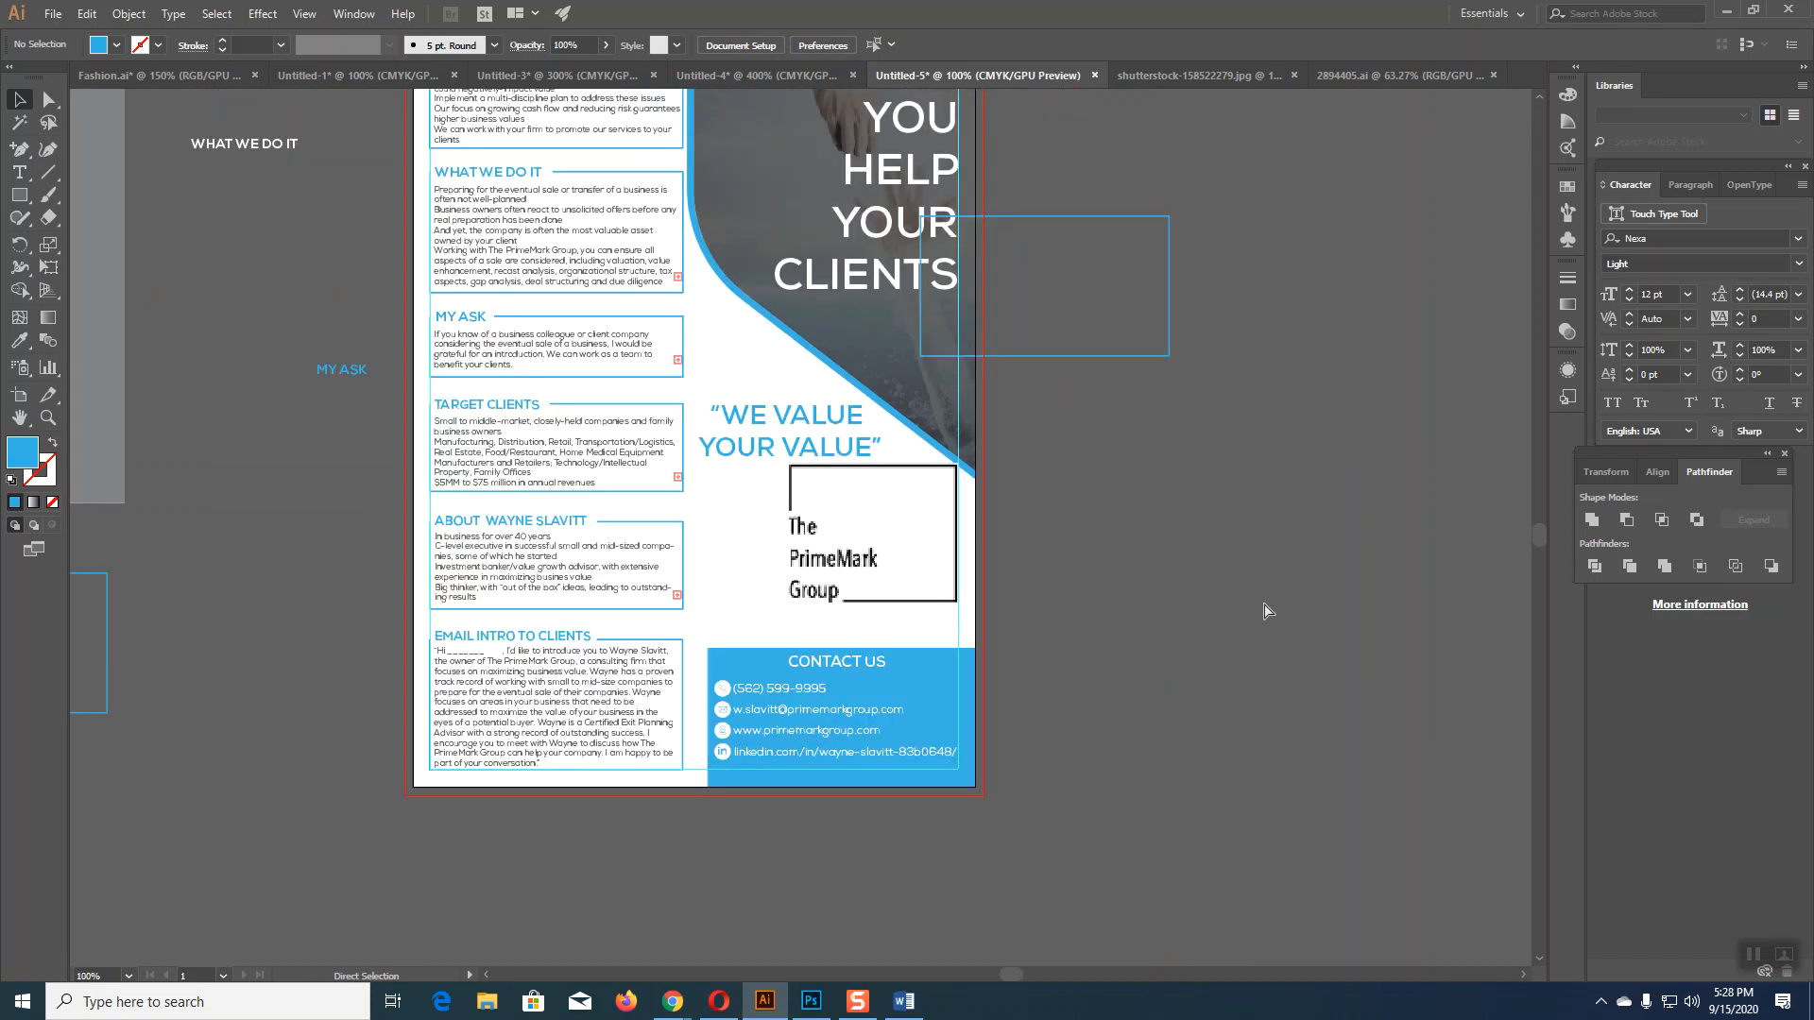
key(ctrl+plus)
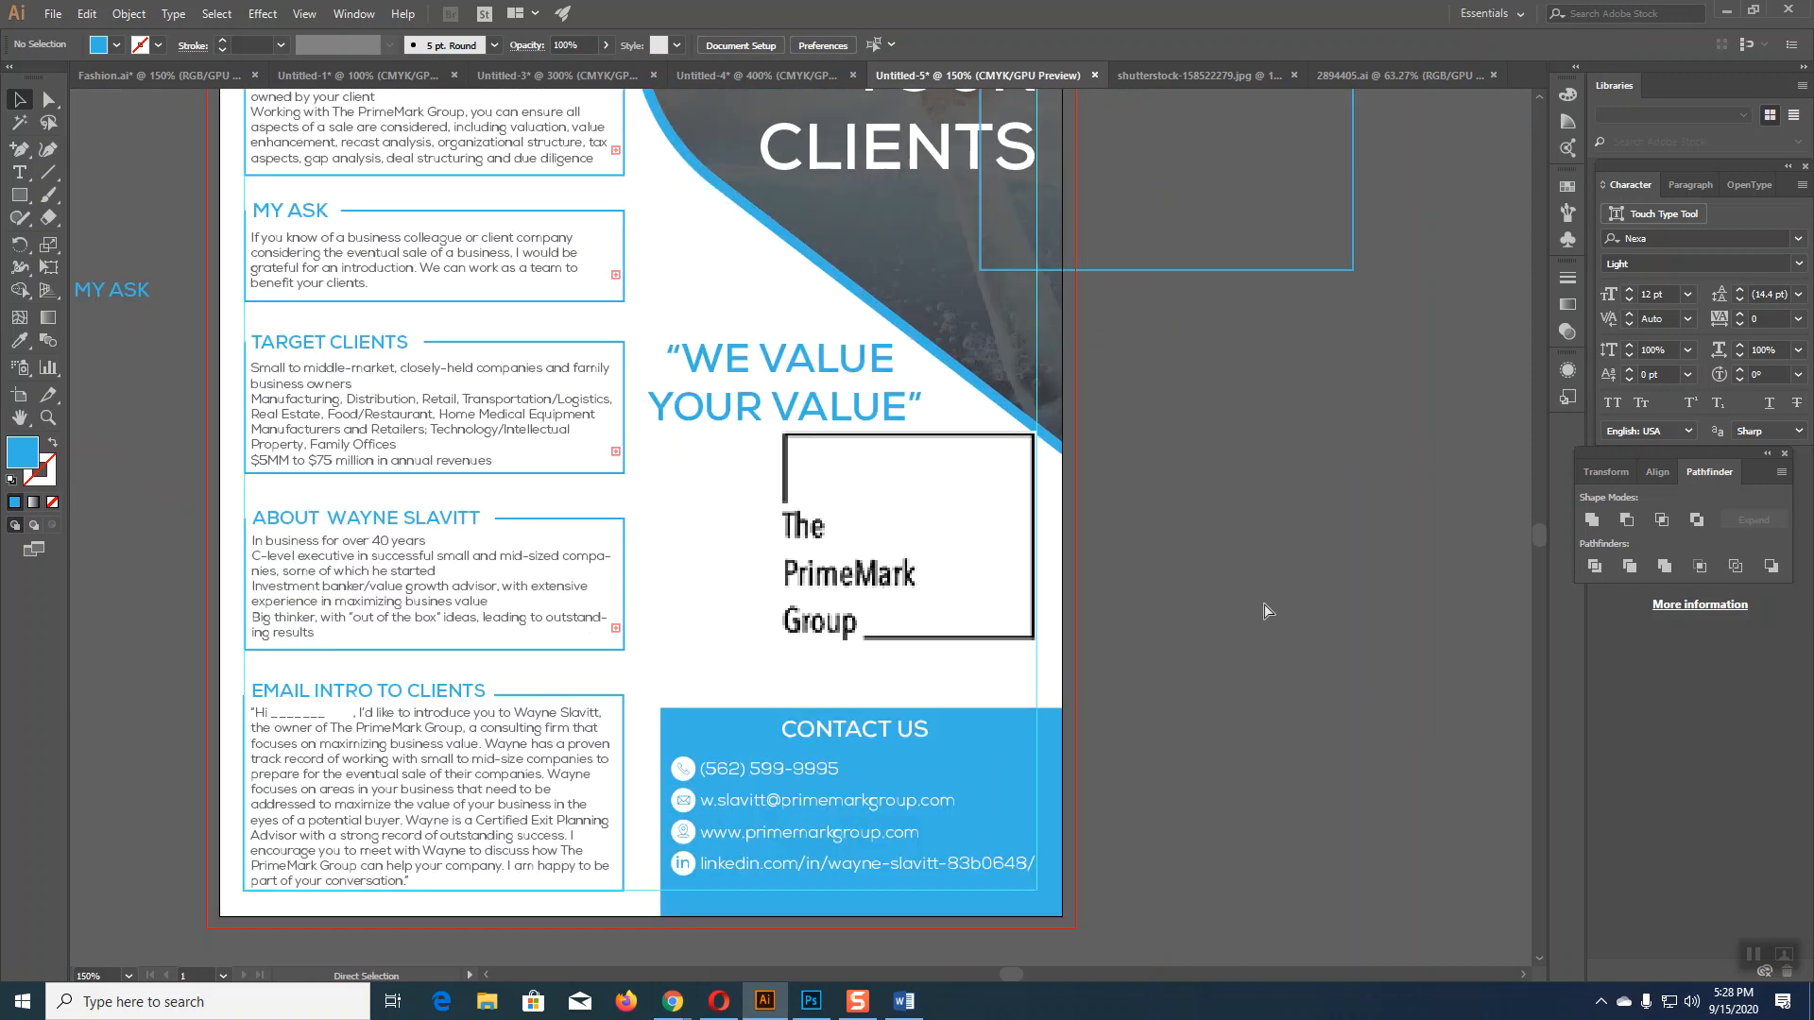
key(ctrl+minus)
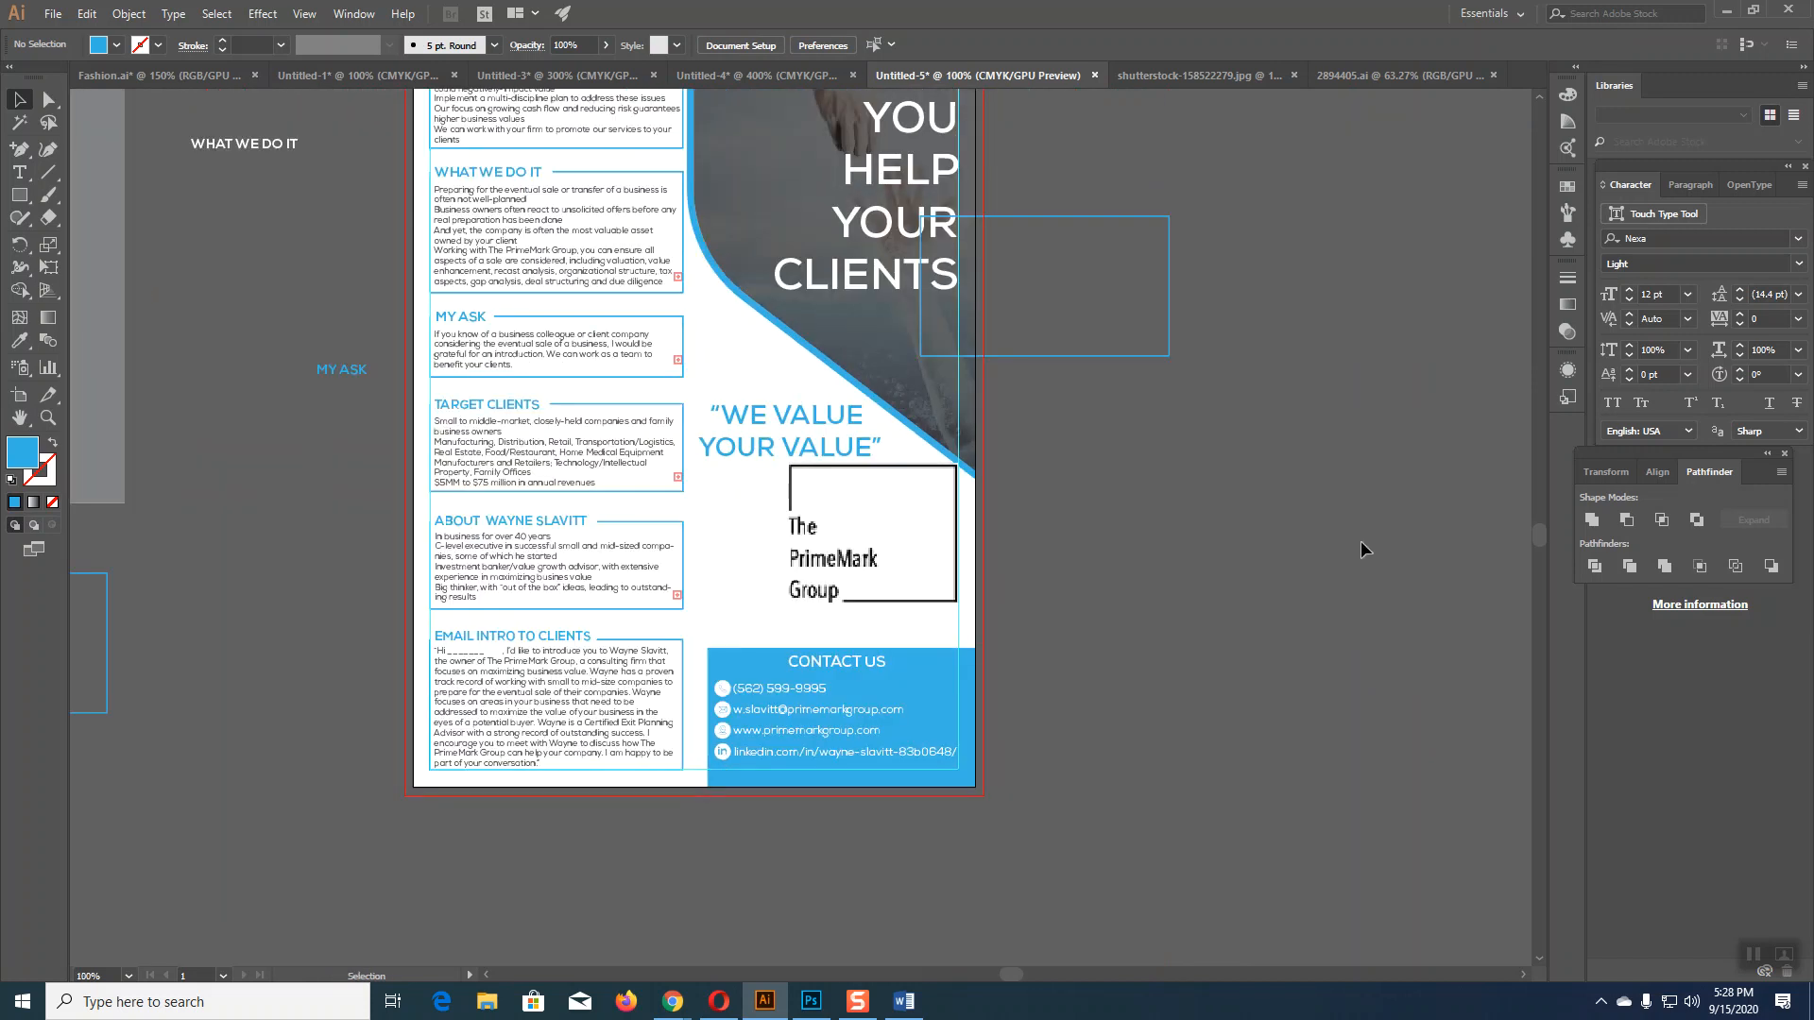
scroll(1232, 622, up, 2)
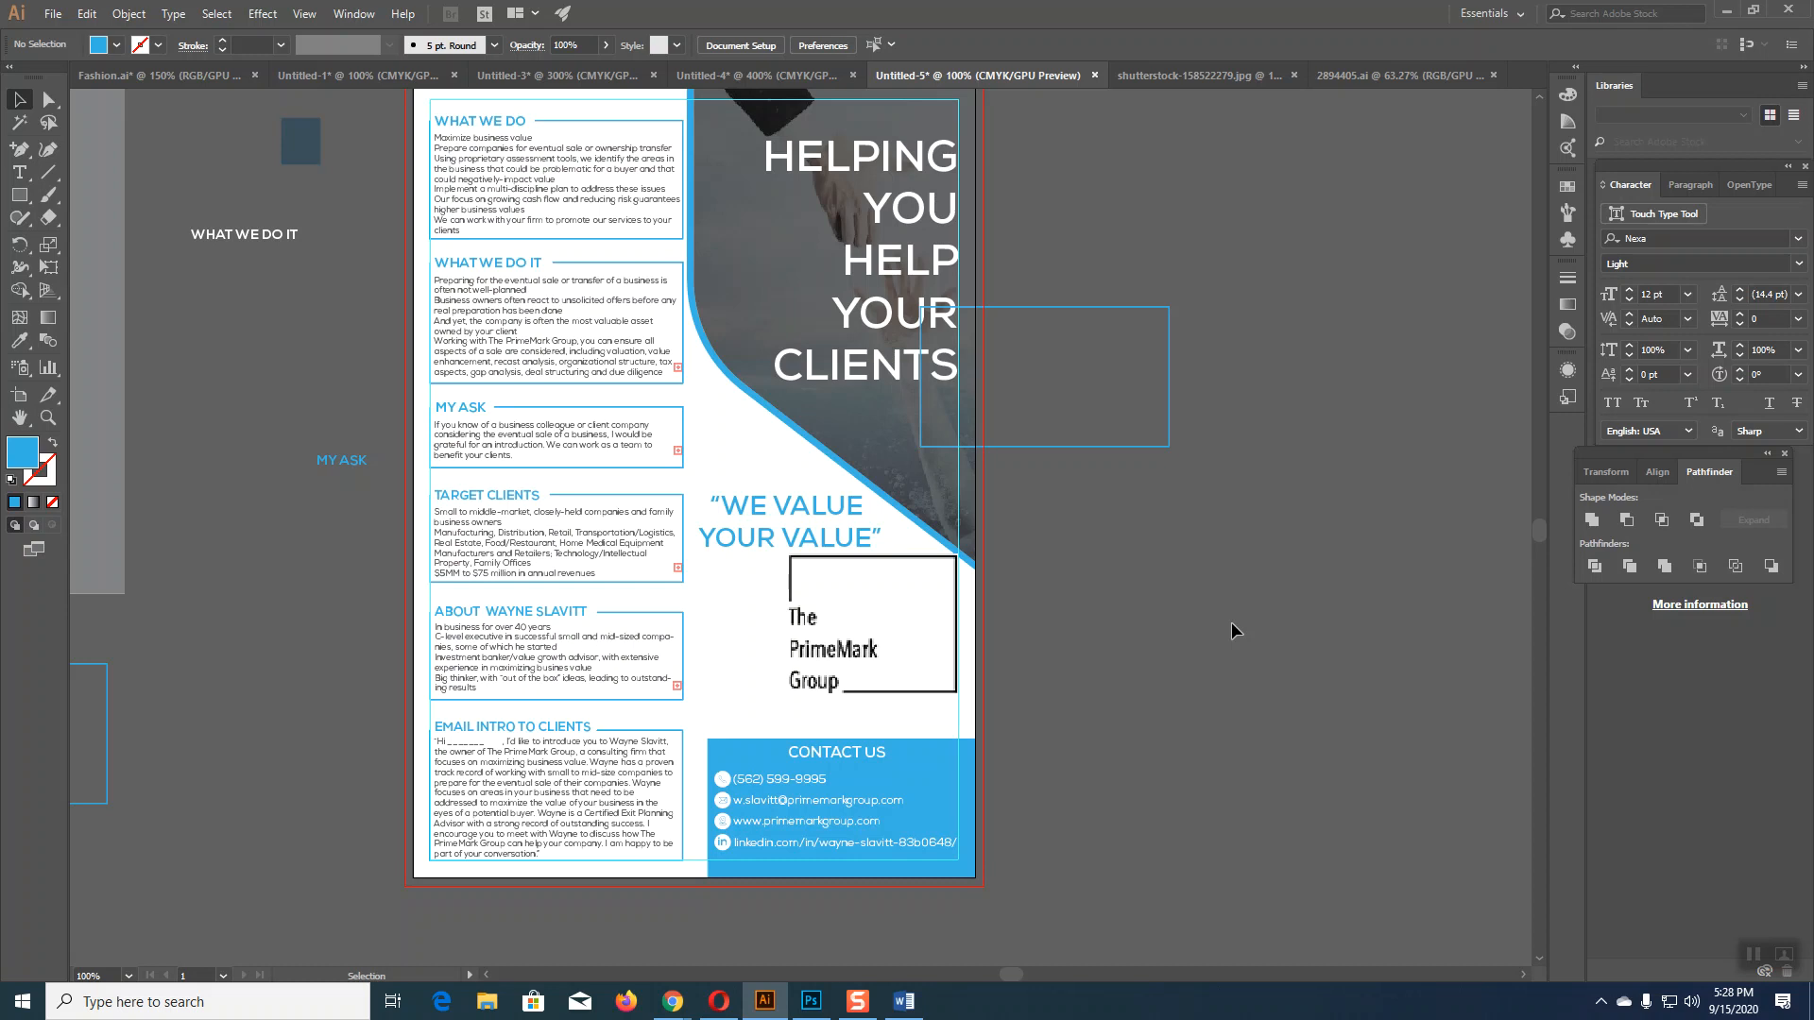
key(ctrl+plus)
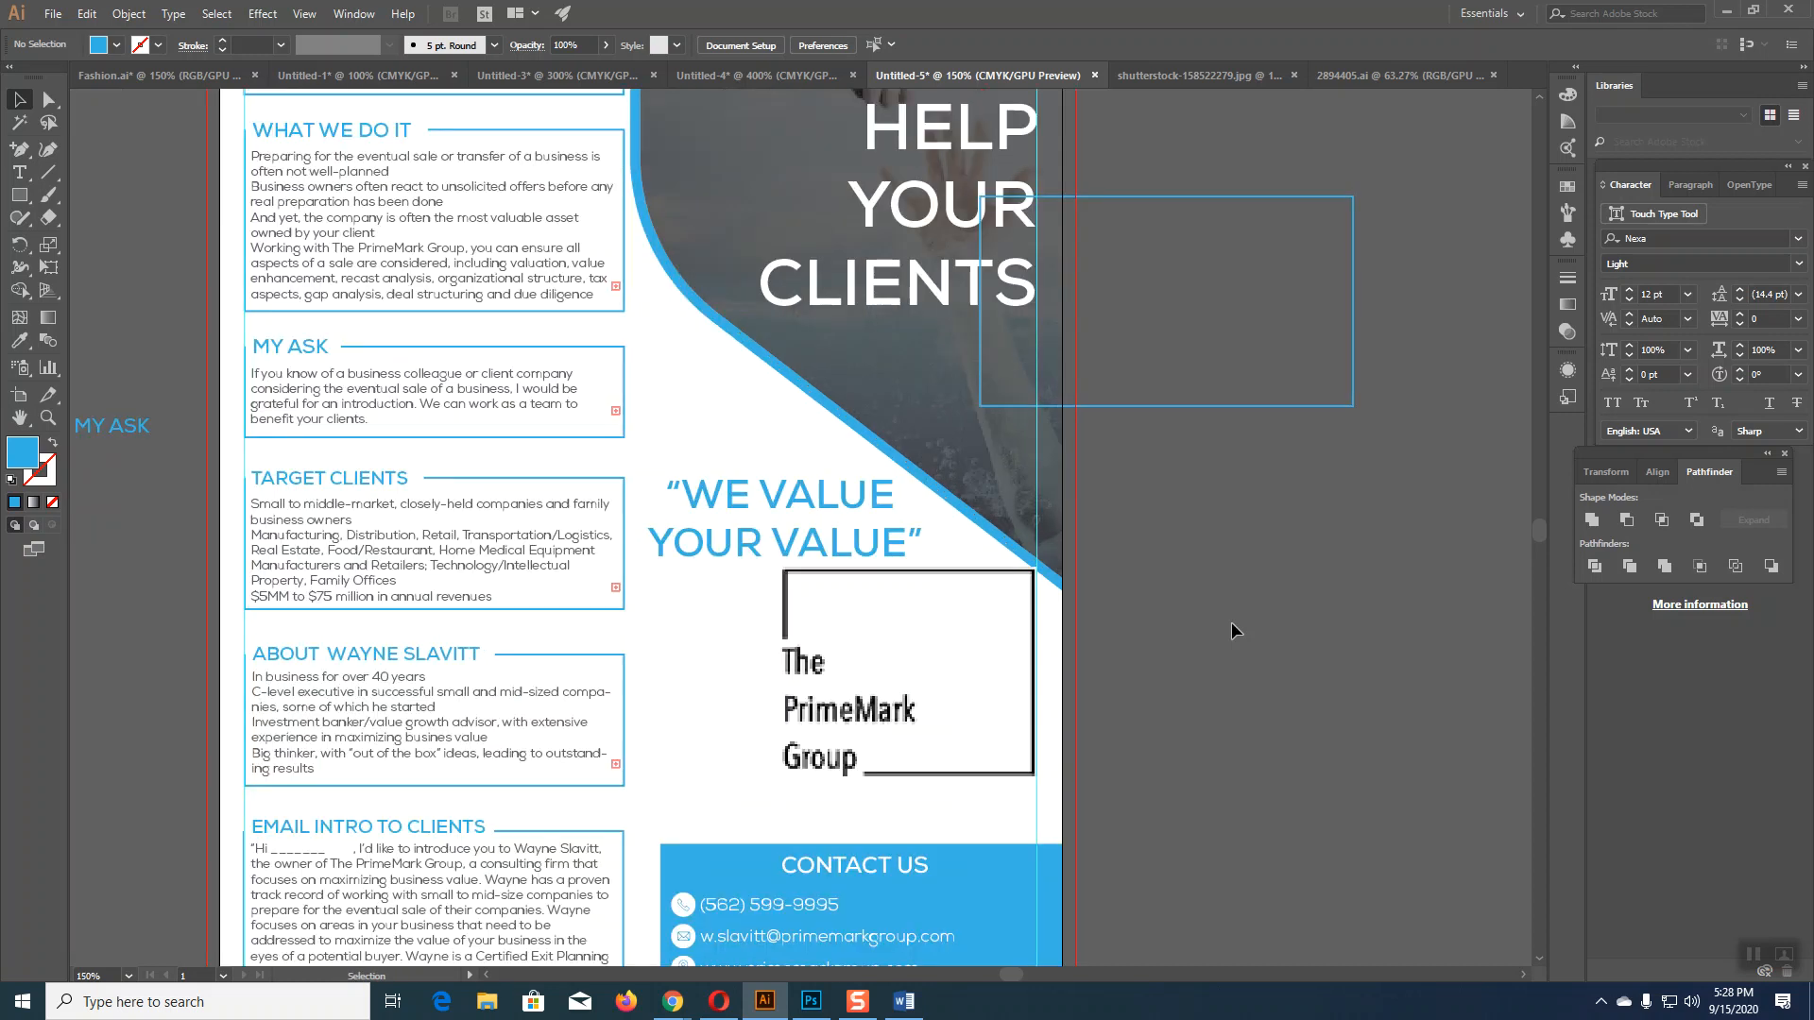
drag(1355, 561, 1312, 376)
click(681, 1005)
click(634, 916)
scroll(1745, 413, down, 4)
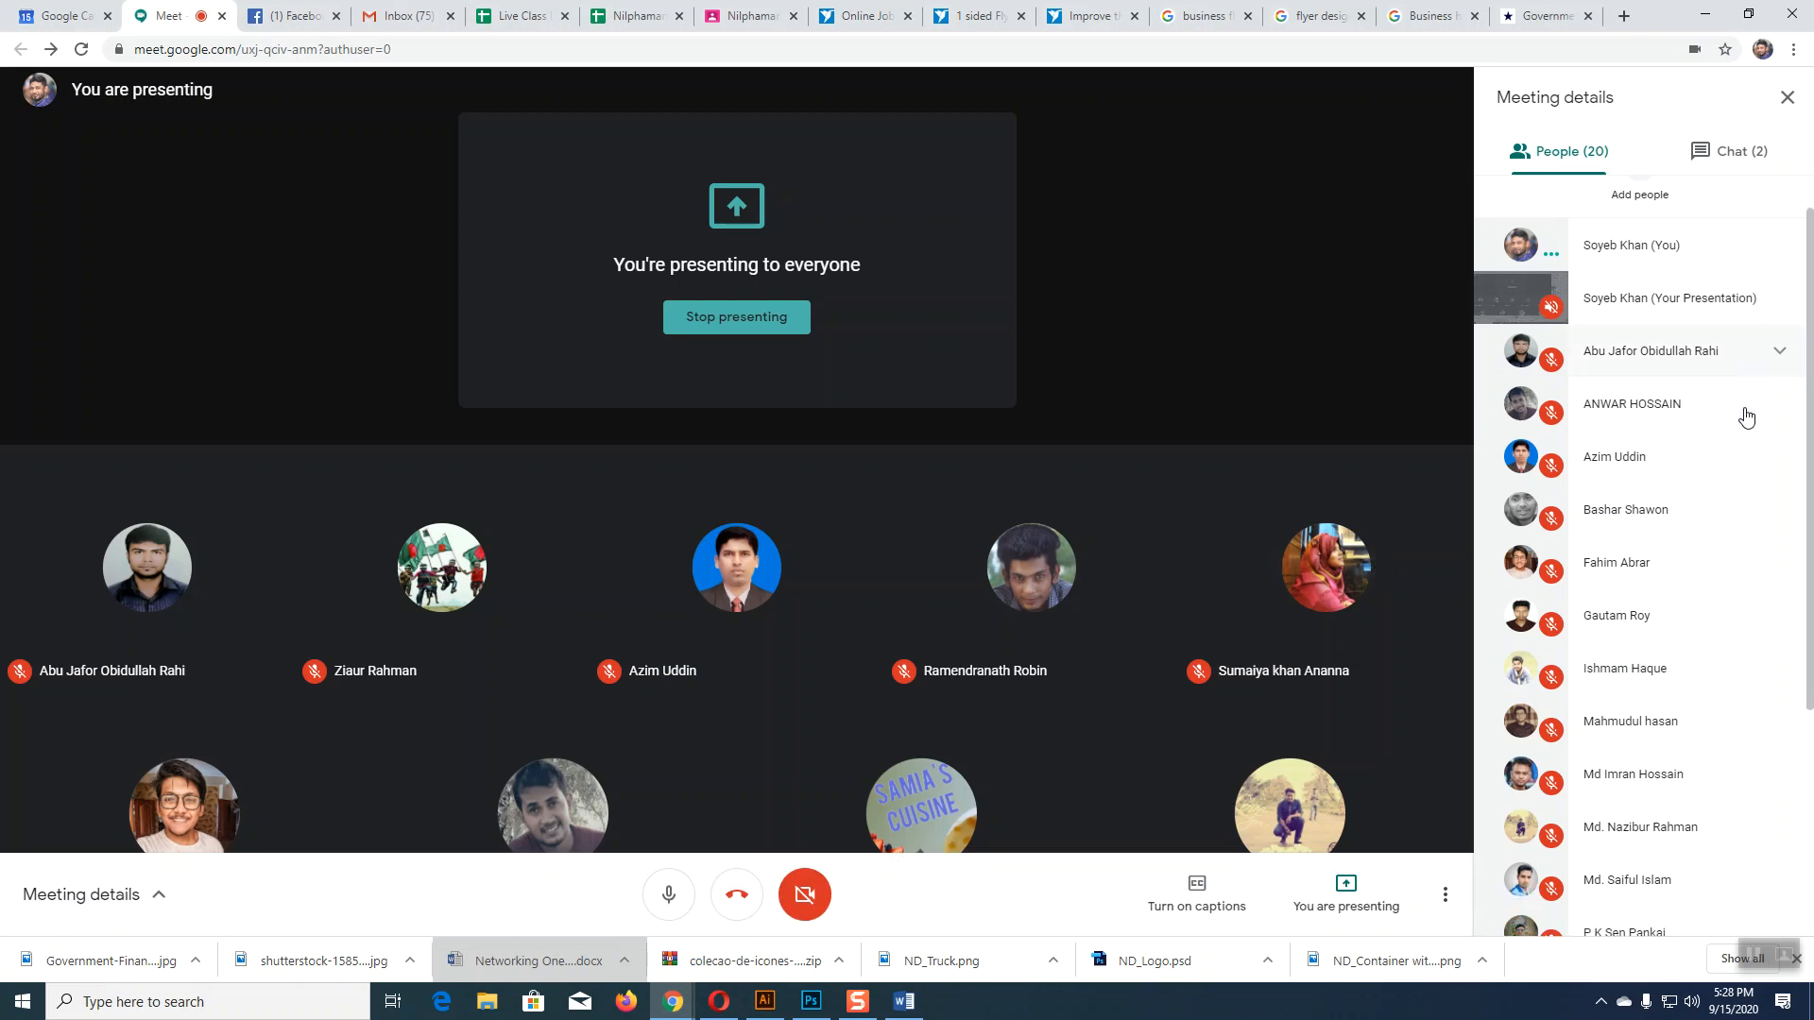
click(1735, 151)
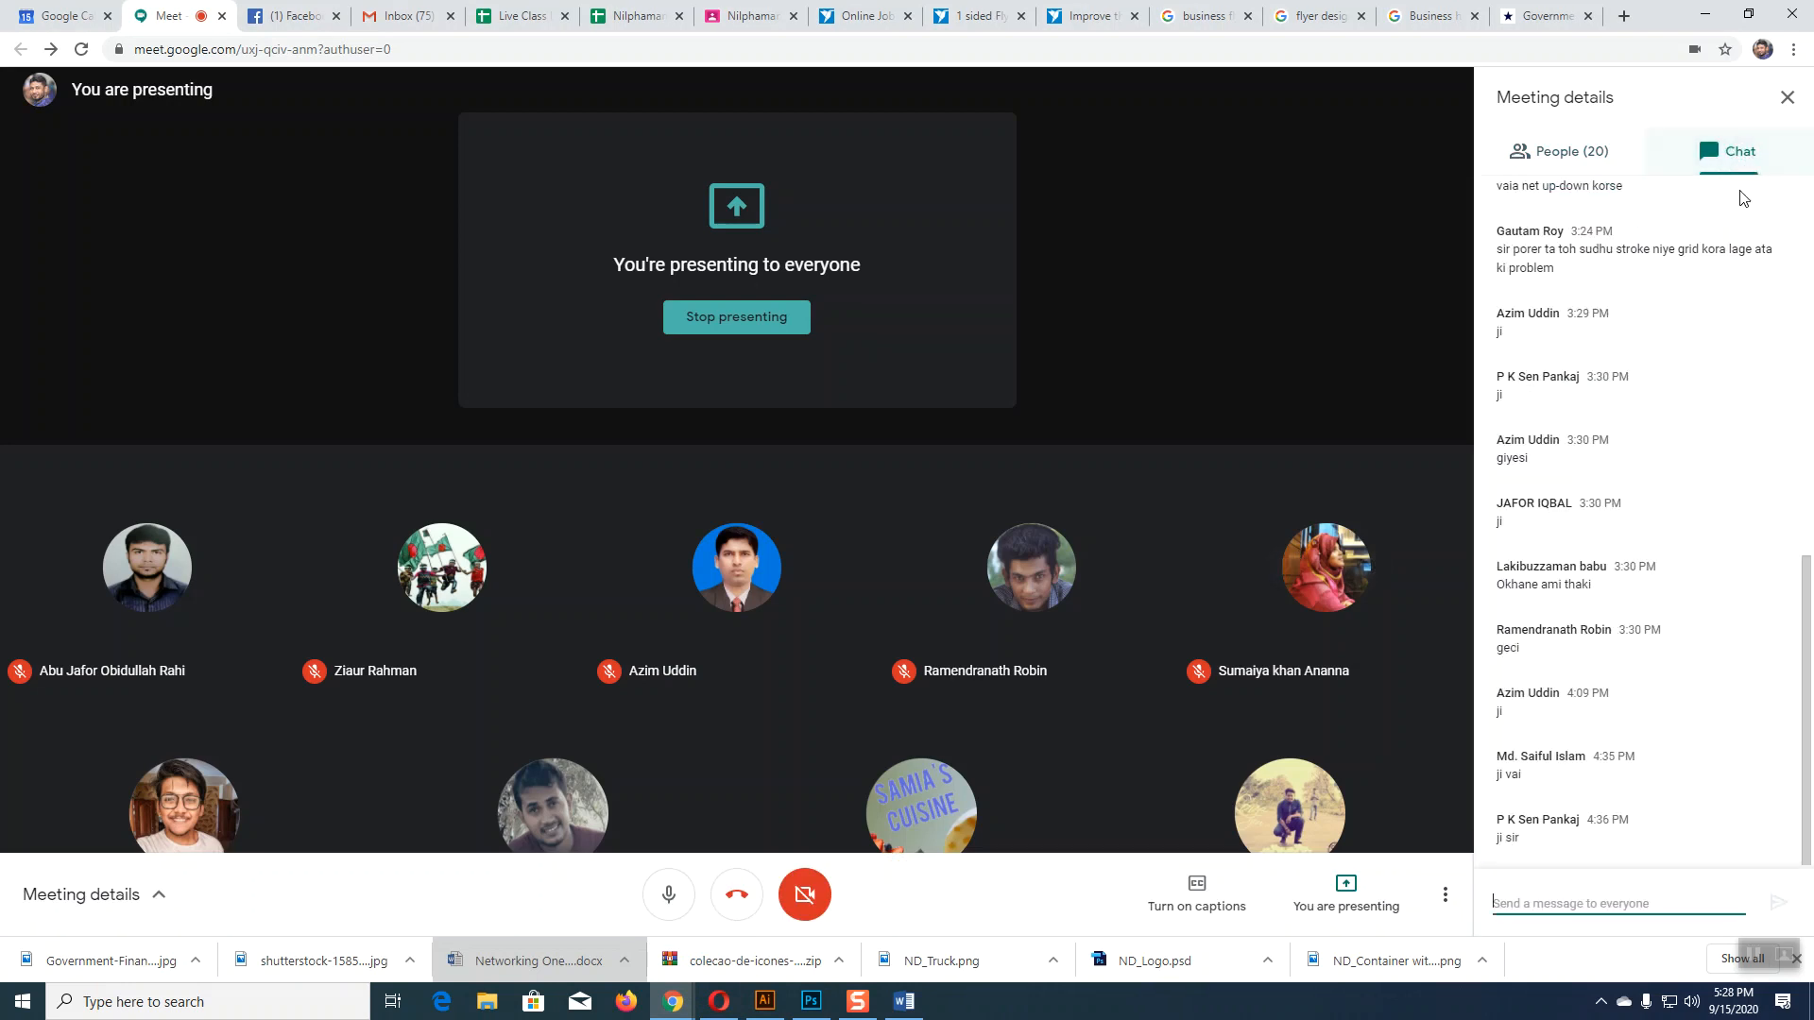
Step: Return to the flyer and move the PrimeMark logo off the artboard to the right
click(765, 1001)
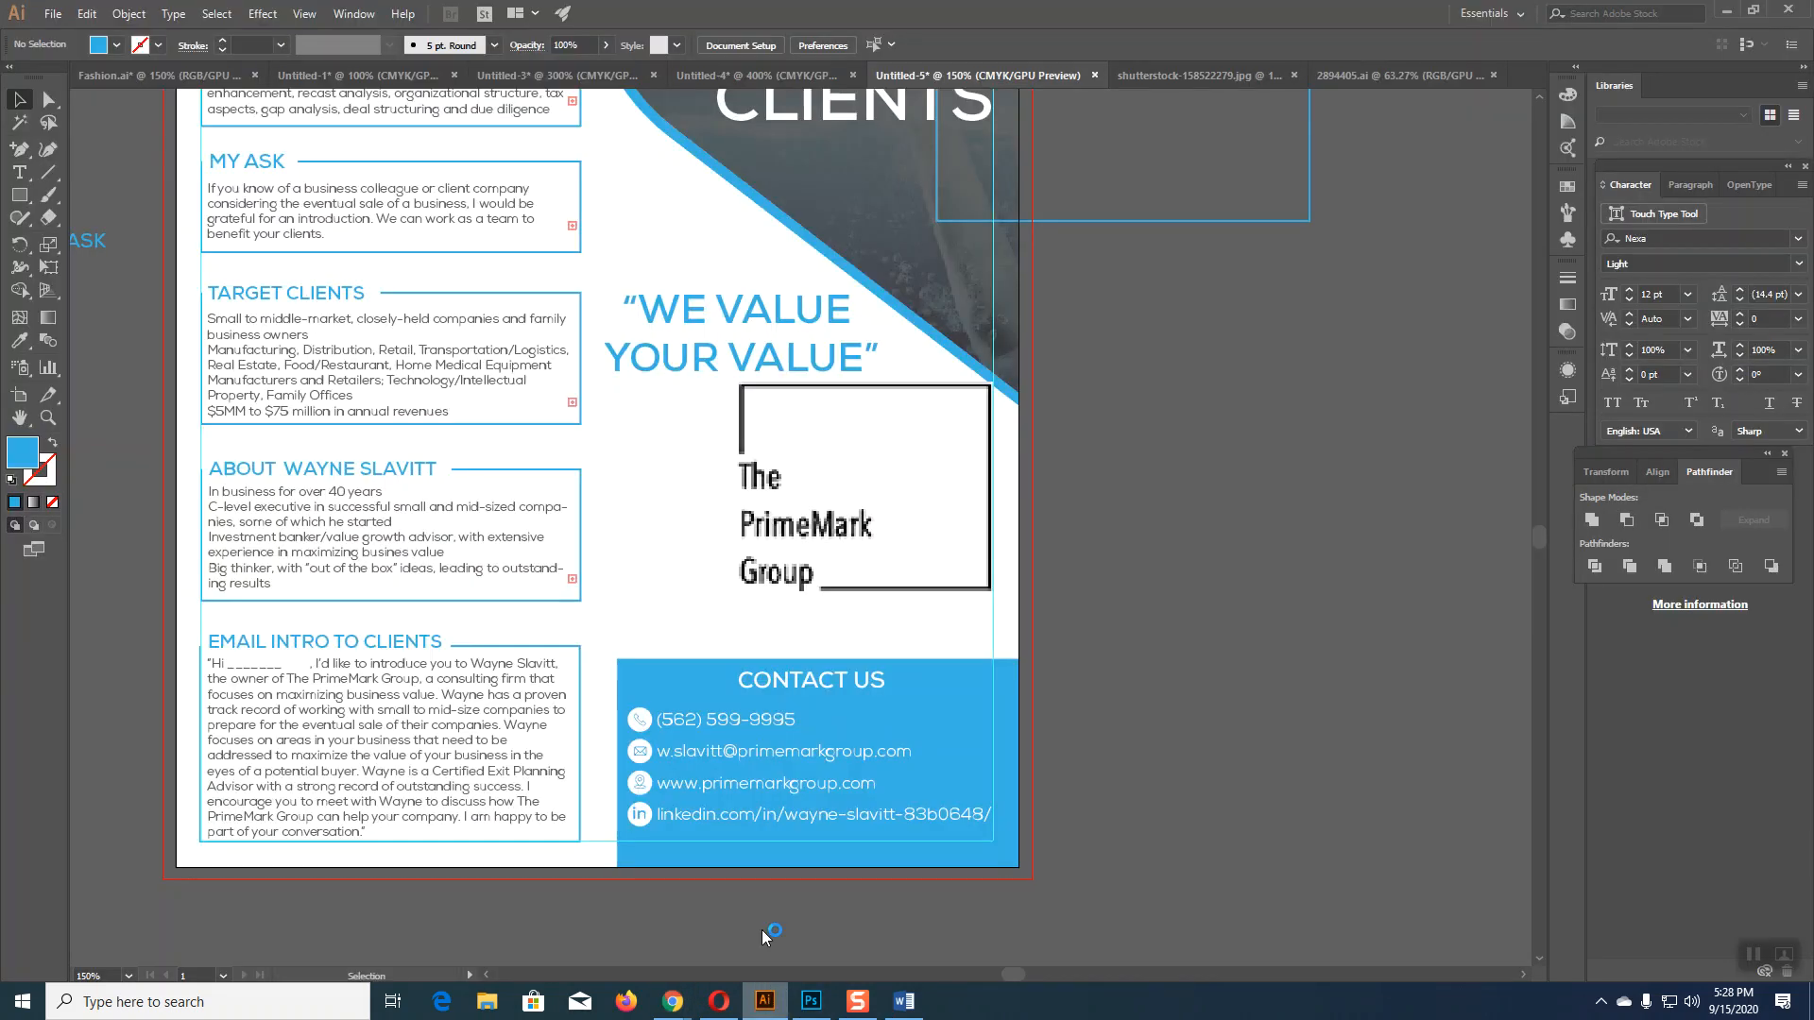
scroll(1126, 550, up, 5)
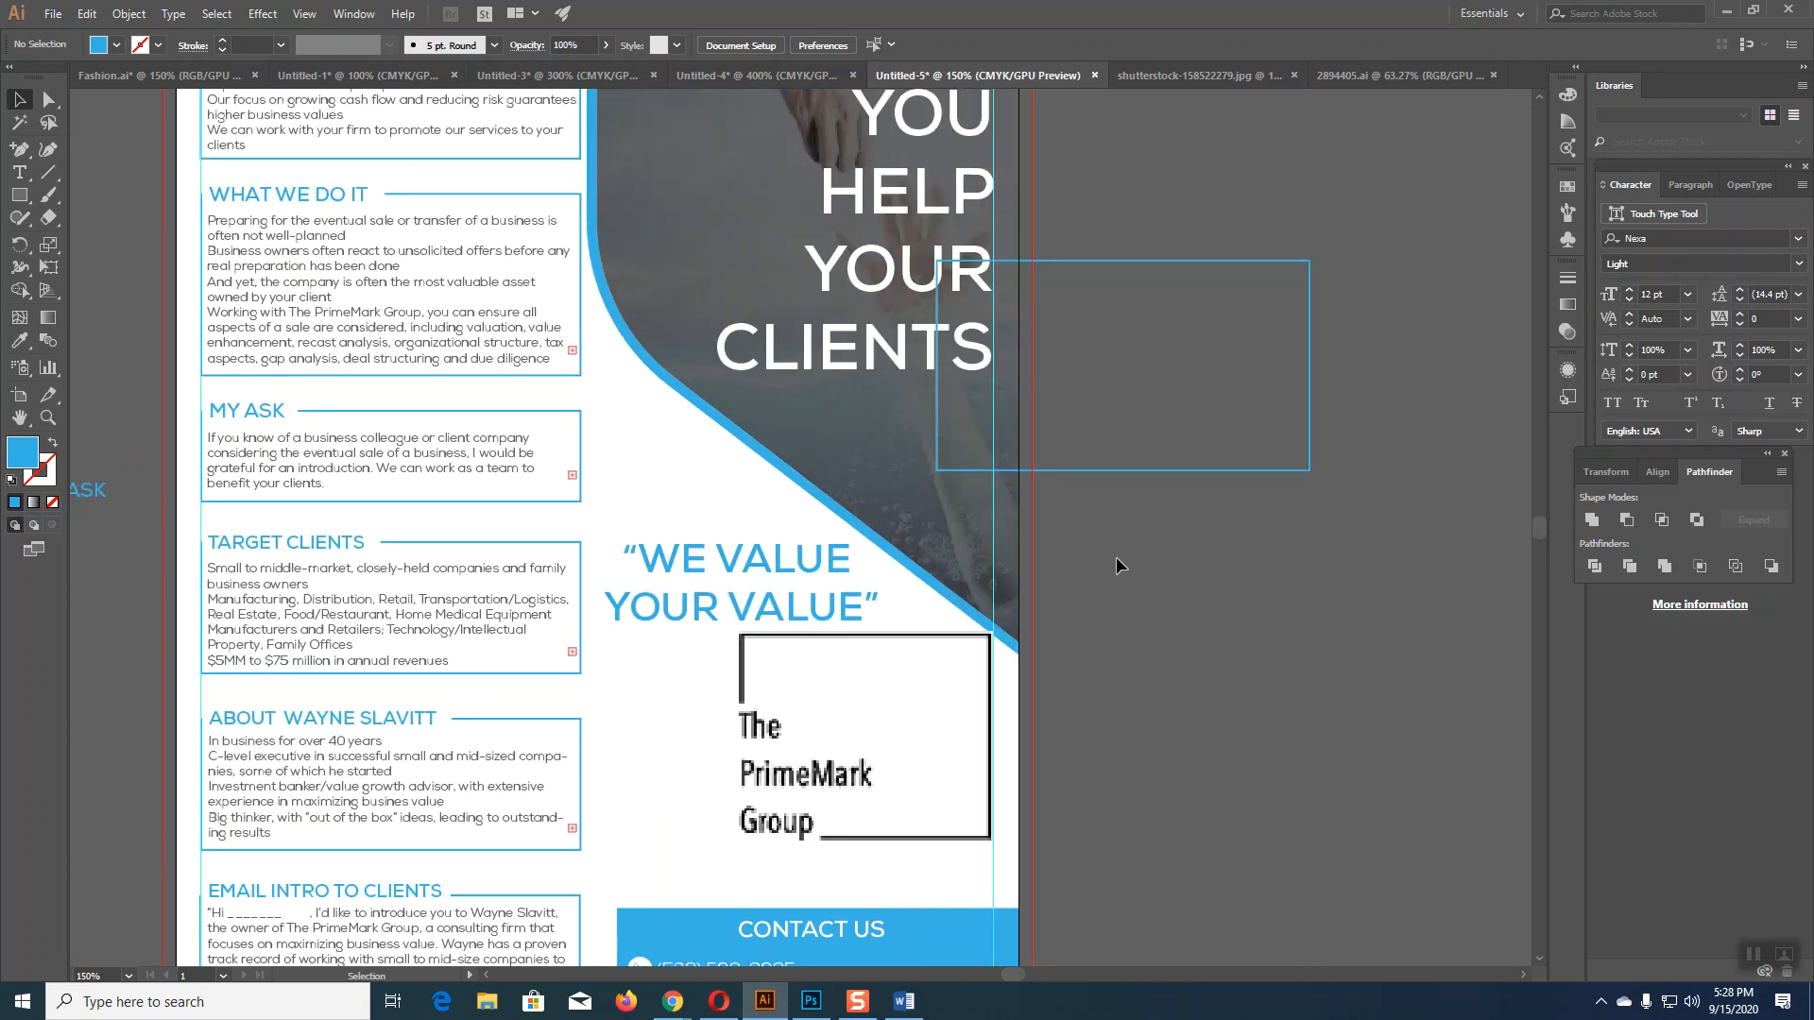
scroll(1116, 564, up, 2)
scroll(1118, 565, down, 5)
drag(820, 694, 1282, 625)
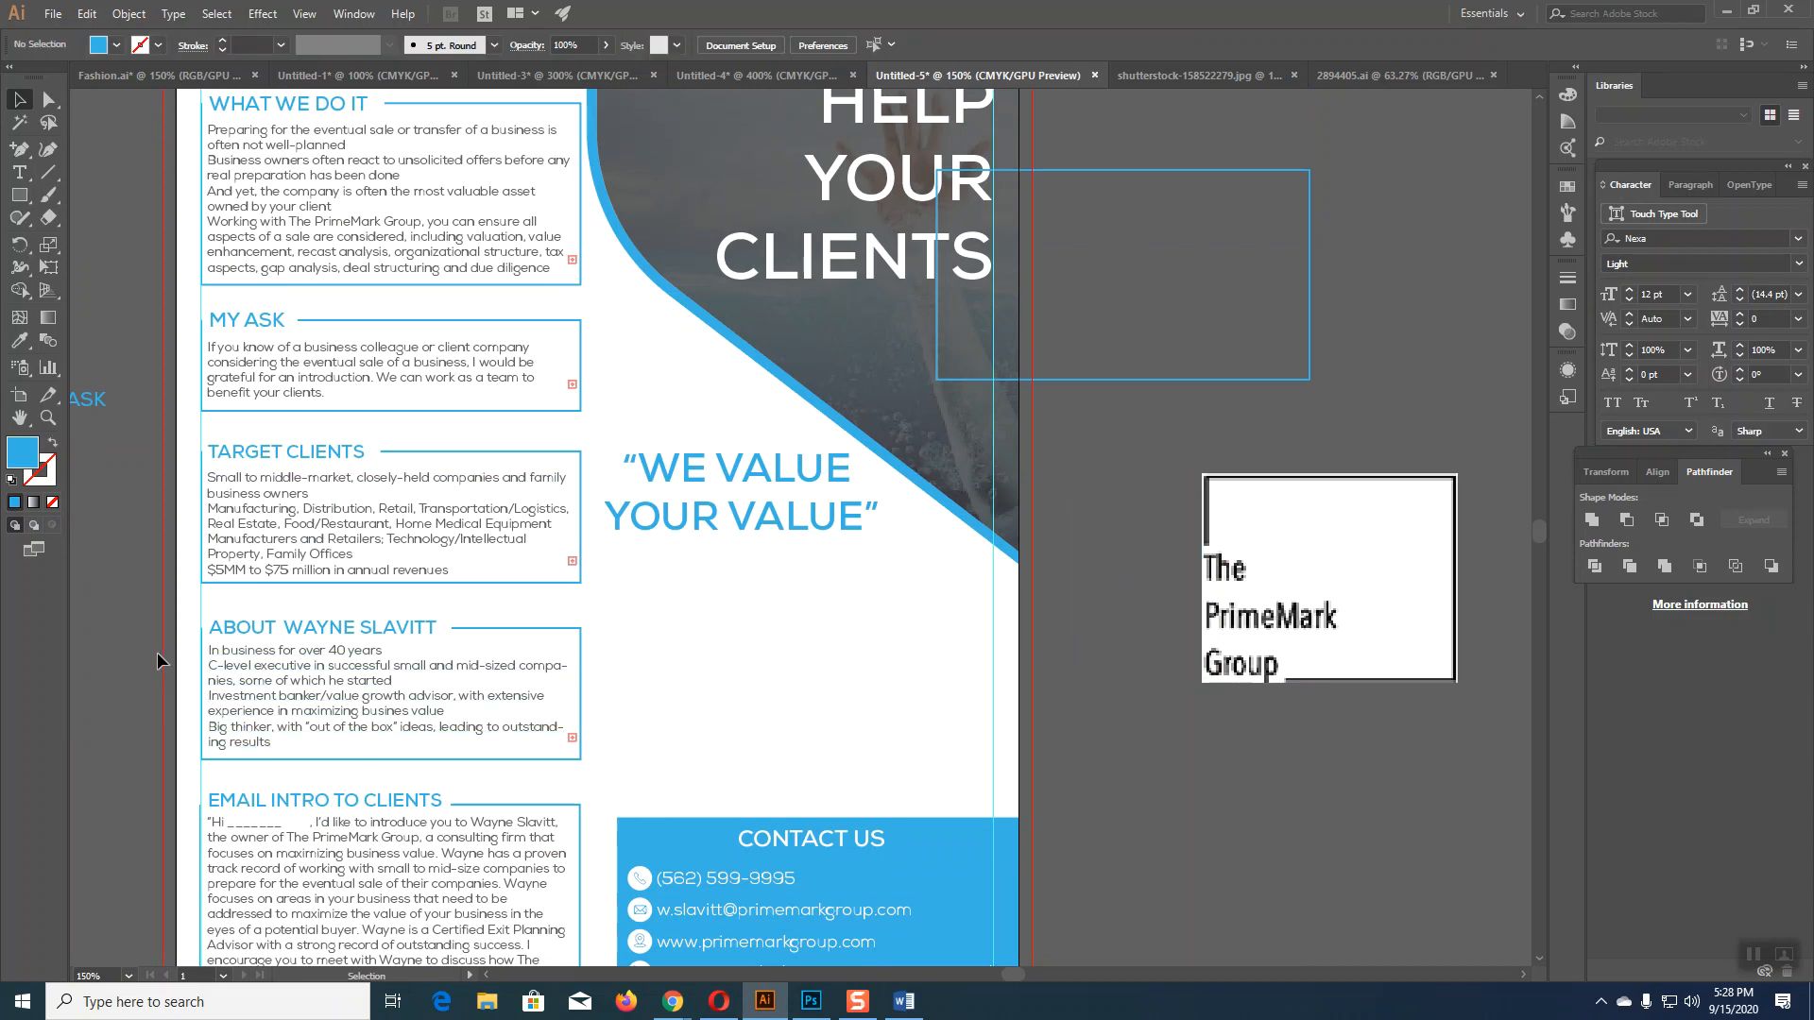
drag(359, 713, 573, 750)
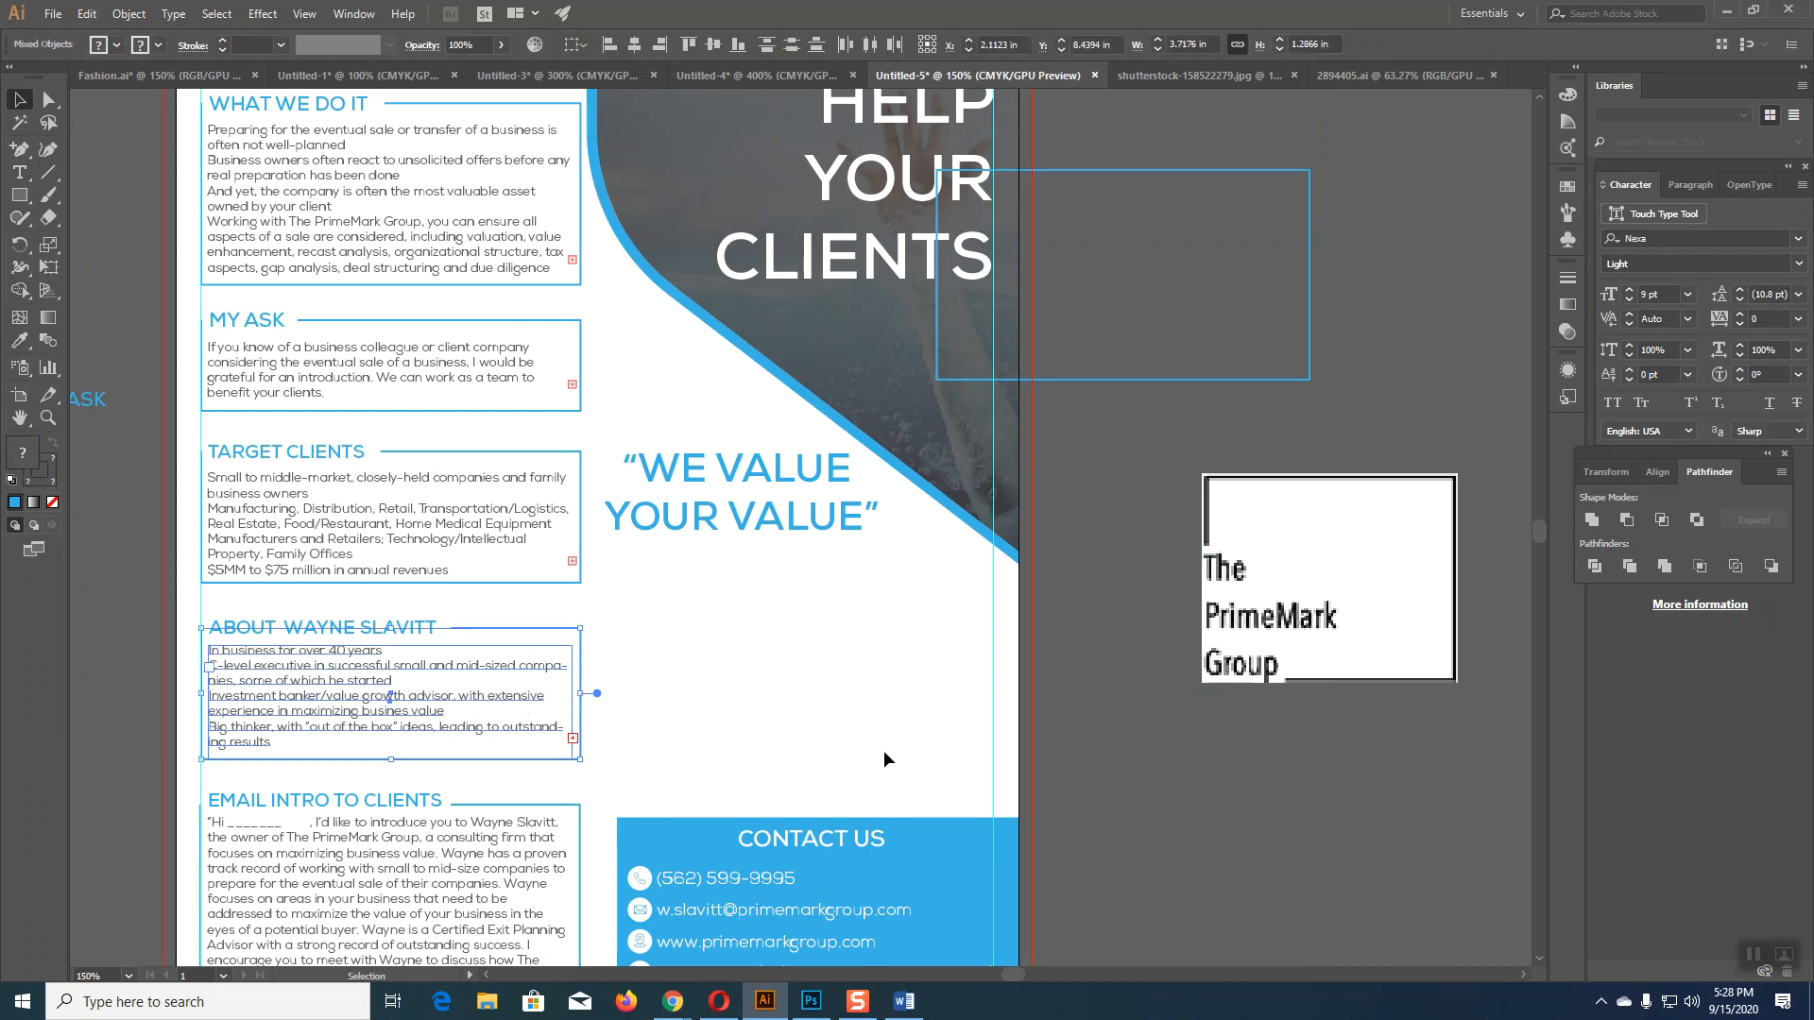
click(398, 767)
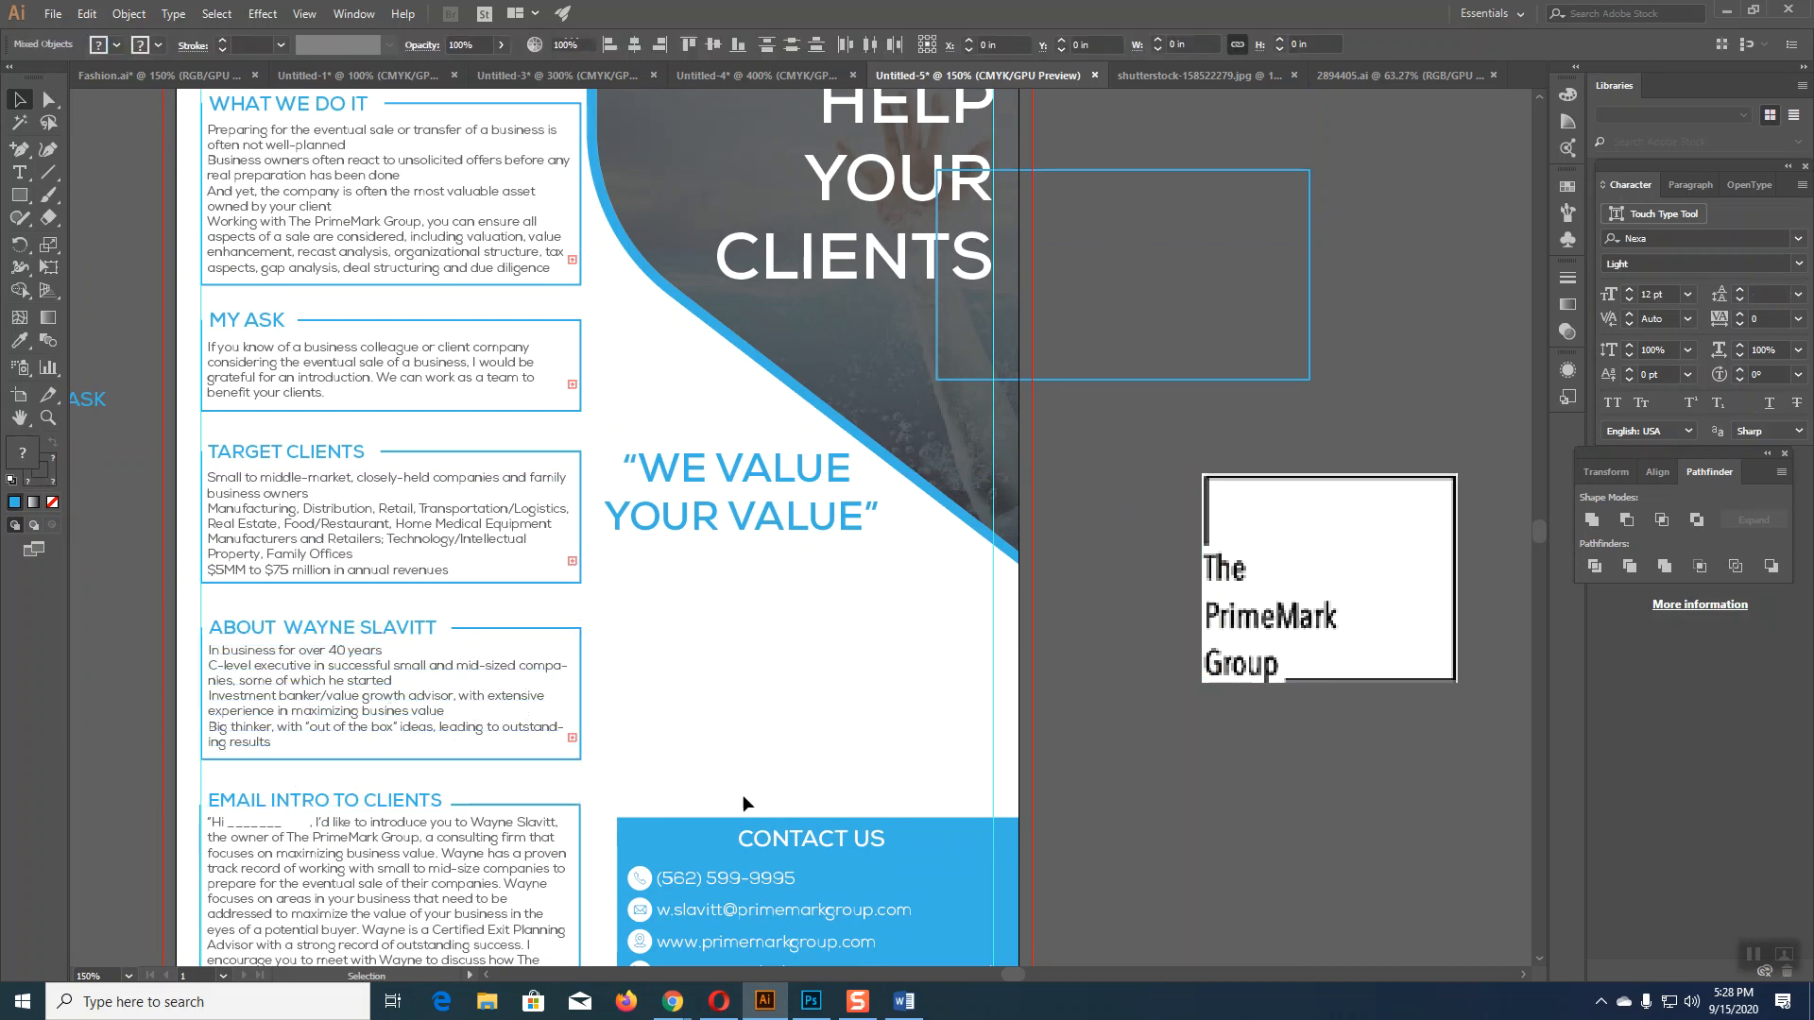
drag(189, 635, 756, 722)
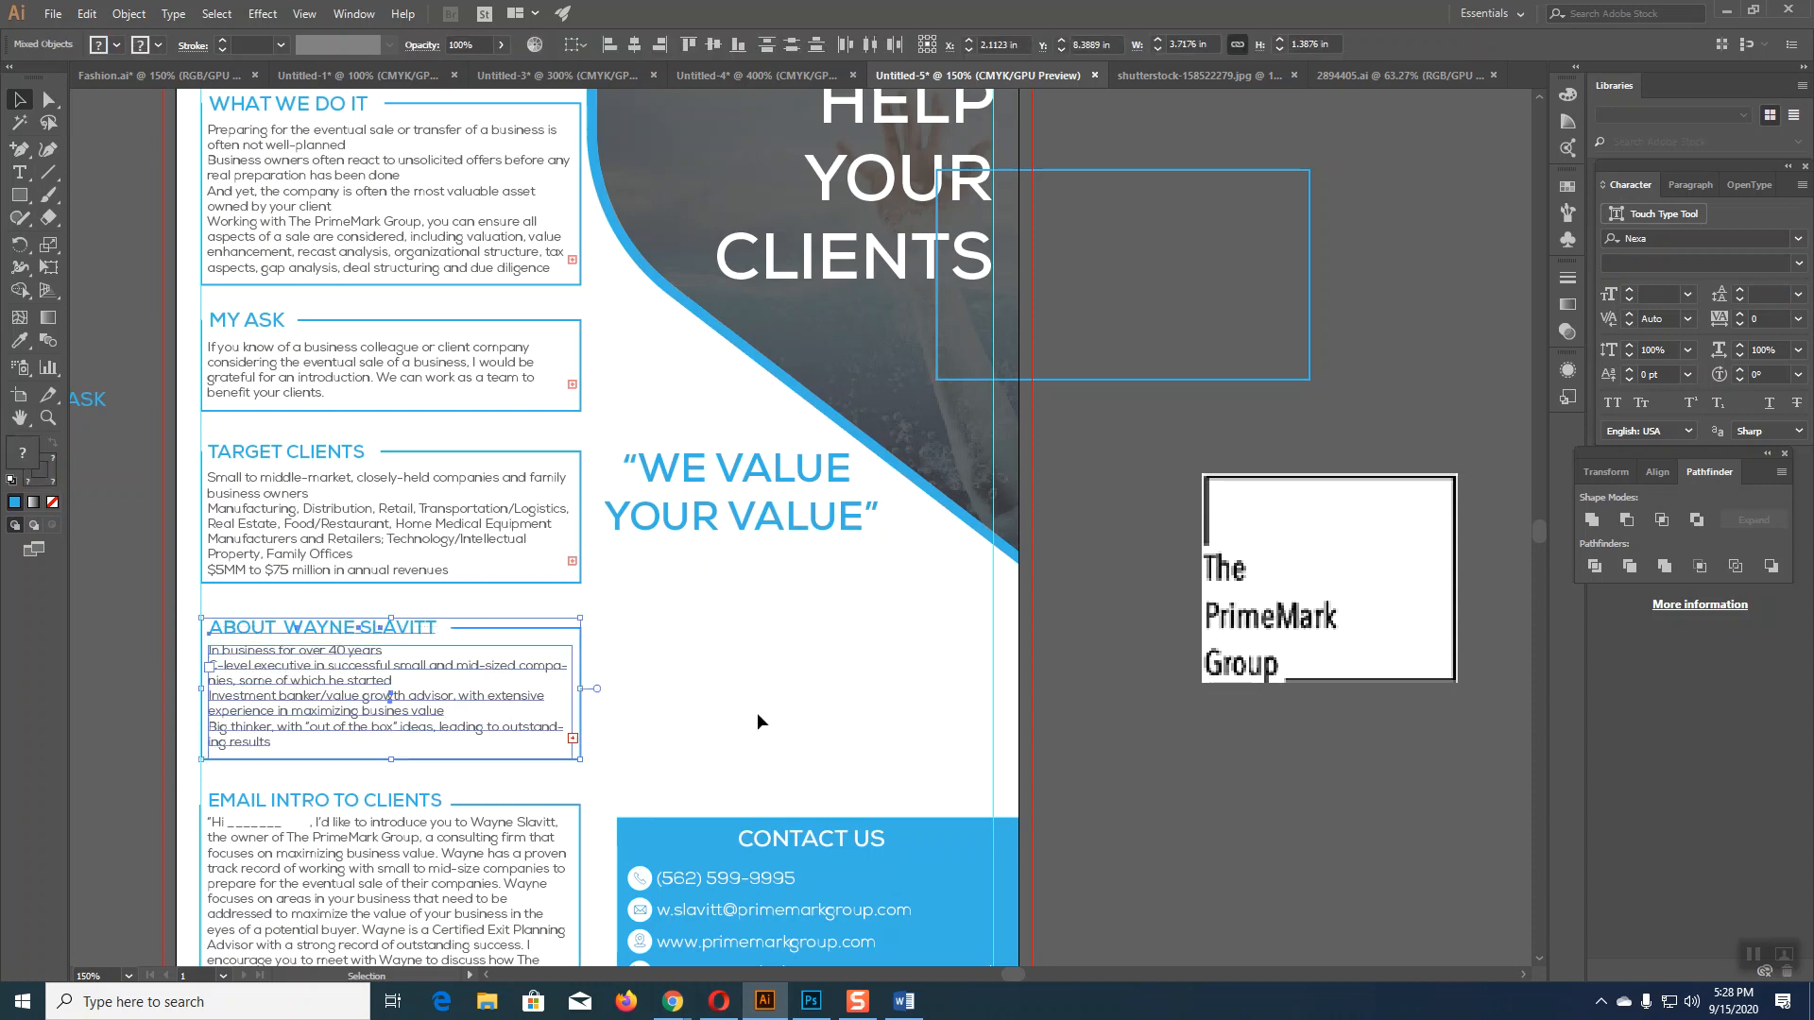
key(Right)
key(Right)
key(Right)
key(Right)
key(Right)
key(Right)
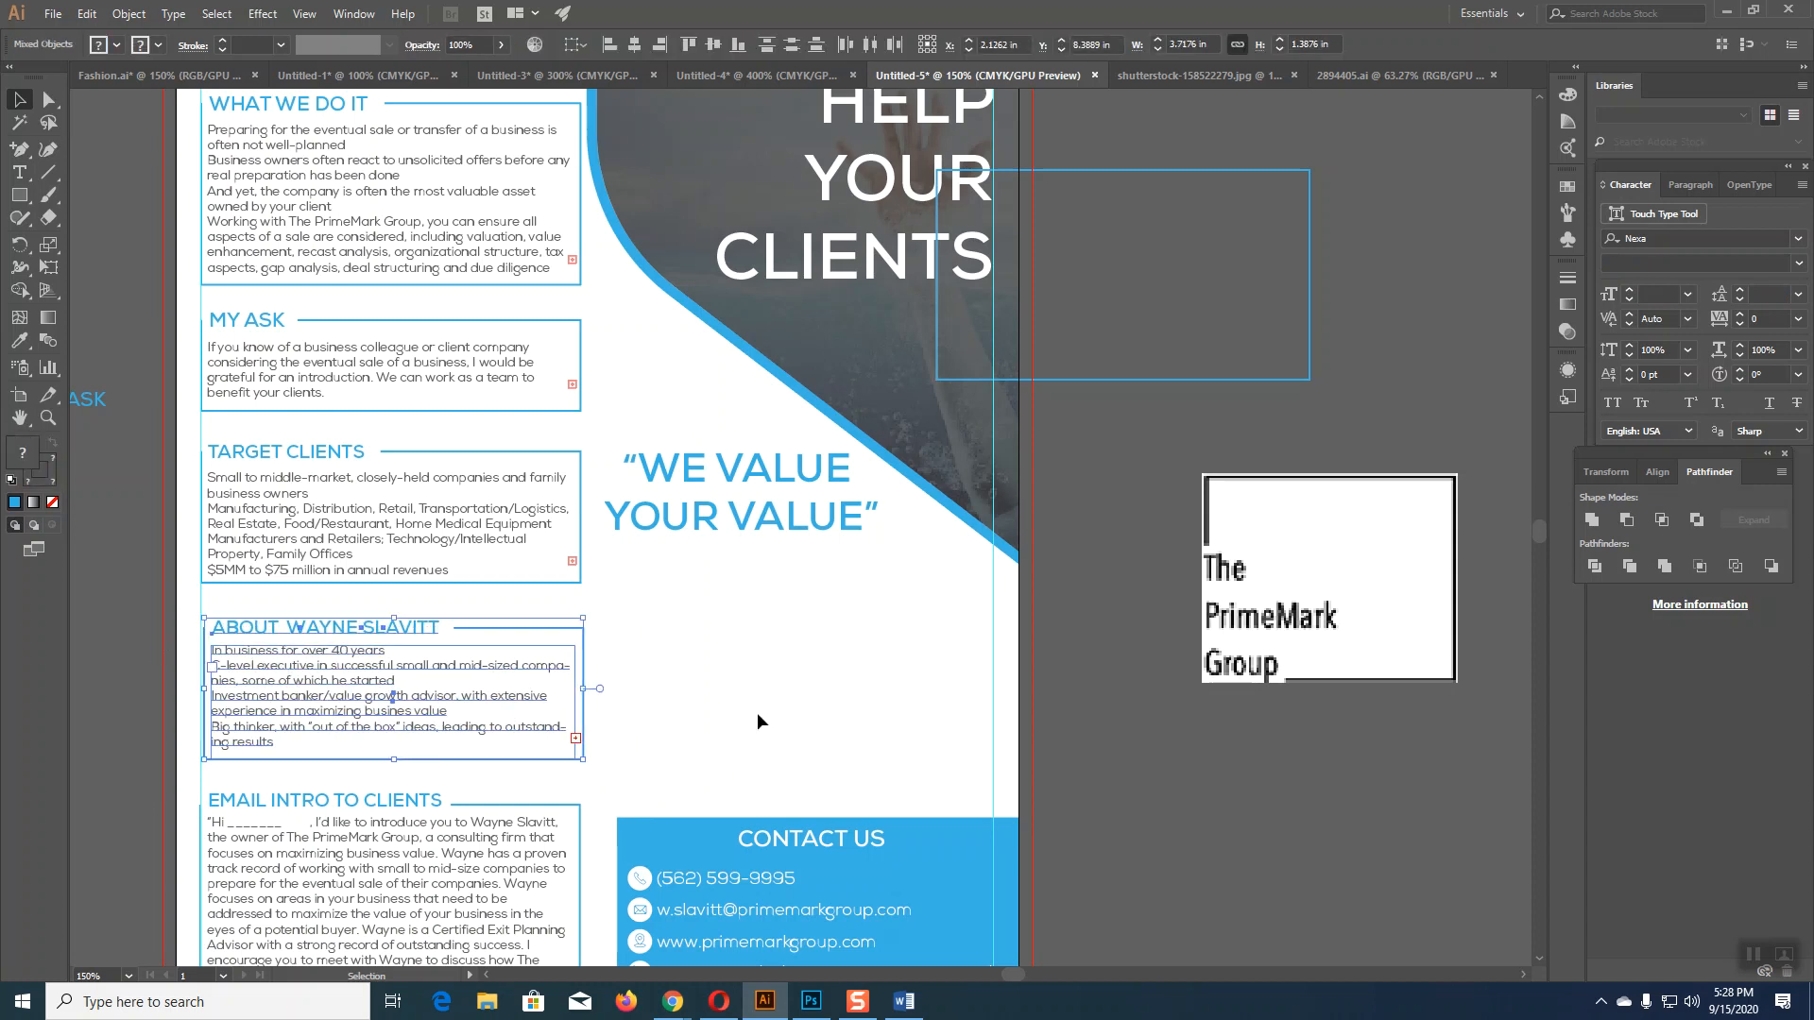
key(Right)
key(Right)
key(Right)
key(Right)
key(Right)
key(Right)
key(Right)
key(Right)
key(Right)
key(Right)
key(Right)
key(Right)
key(Right)
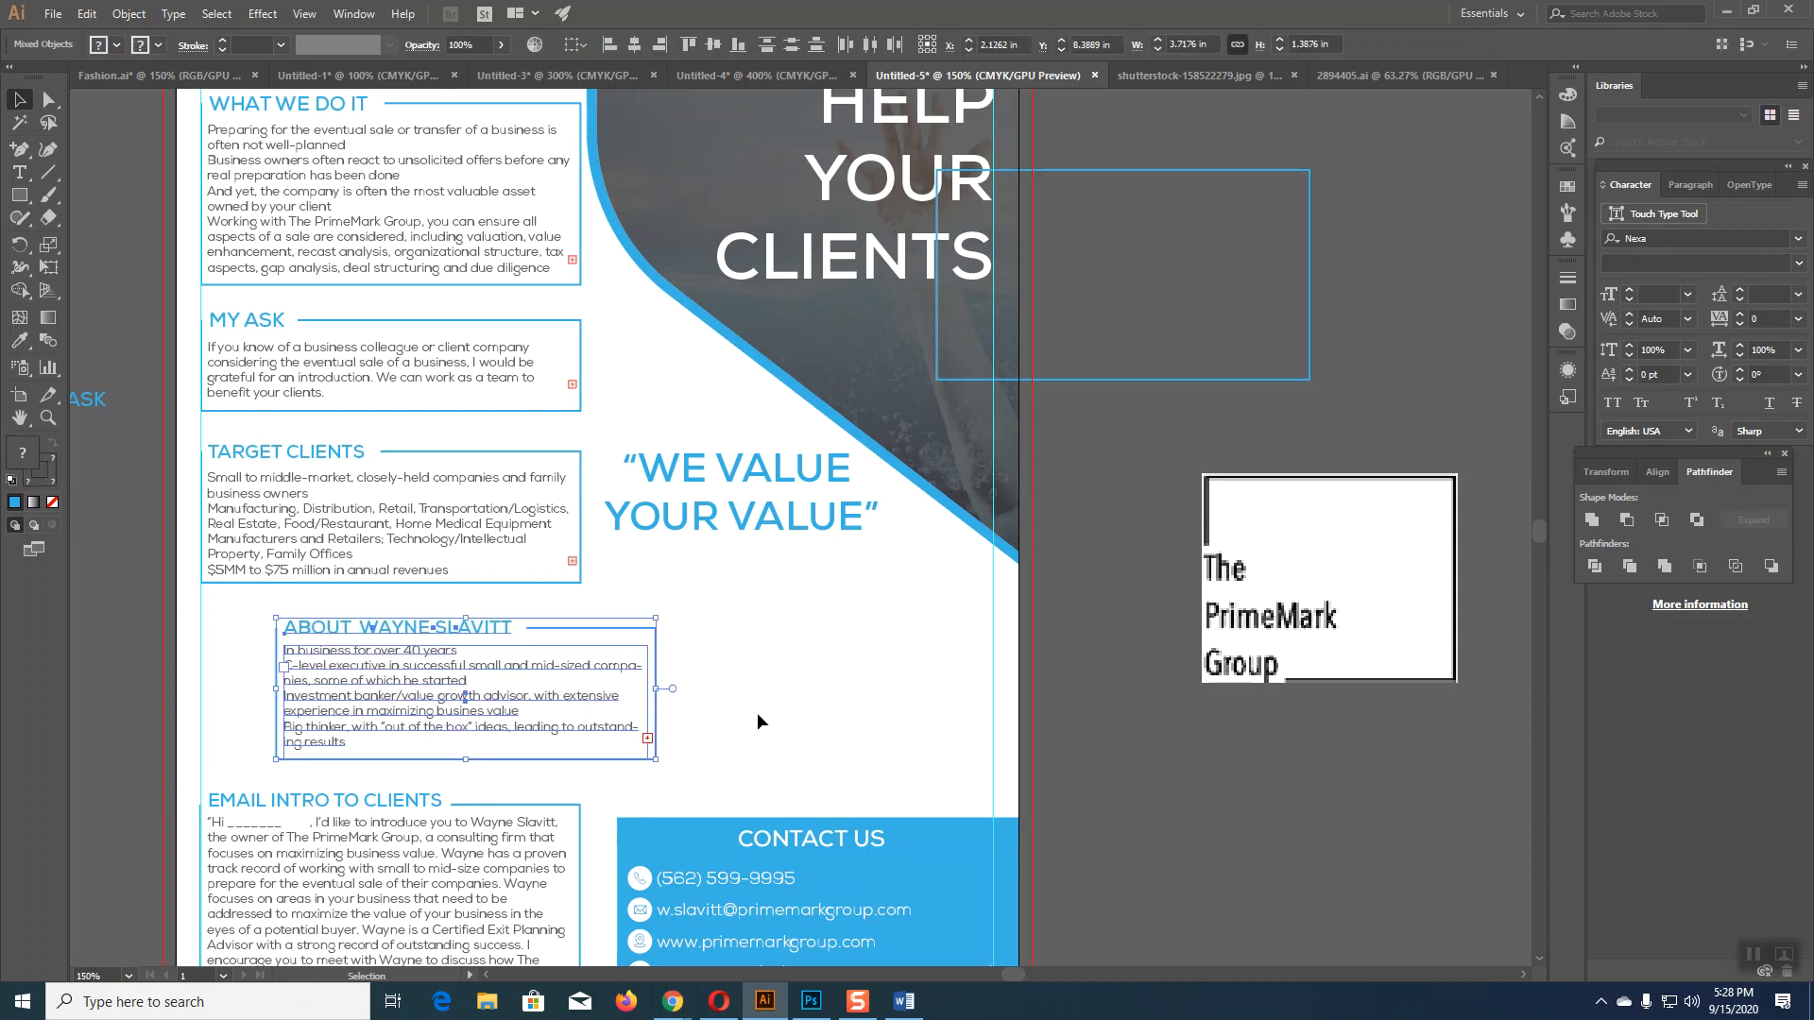
key(Right)
key(Right)
key(Right)
key(Right)
key(Right)
key(Right)
key(Right)
key(Right)
key(Right)
key(Right)
key(Right)
key(Right)
key(Right)
key(Right)
key(Right)
key(Right)
key(Right)
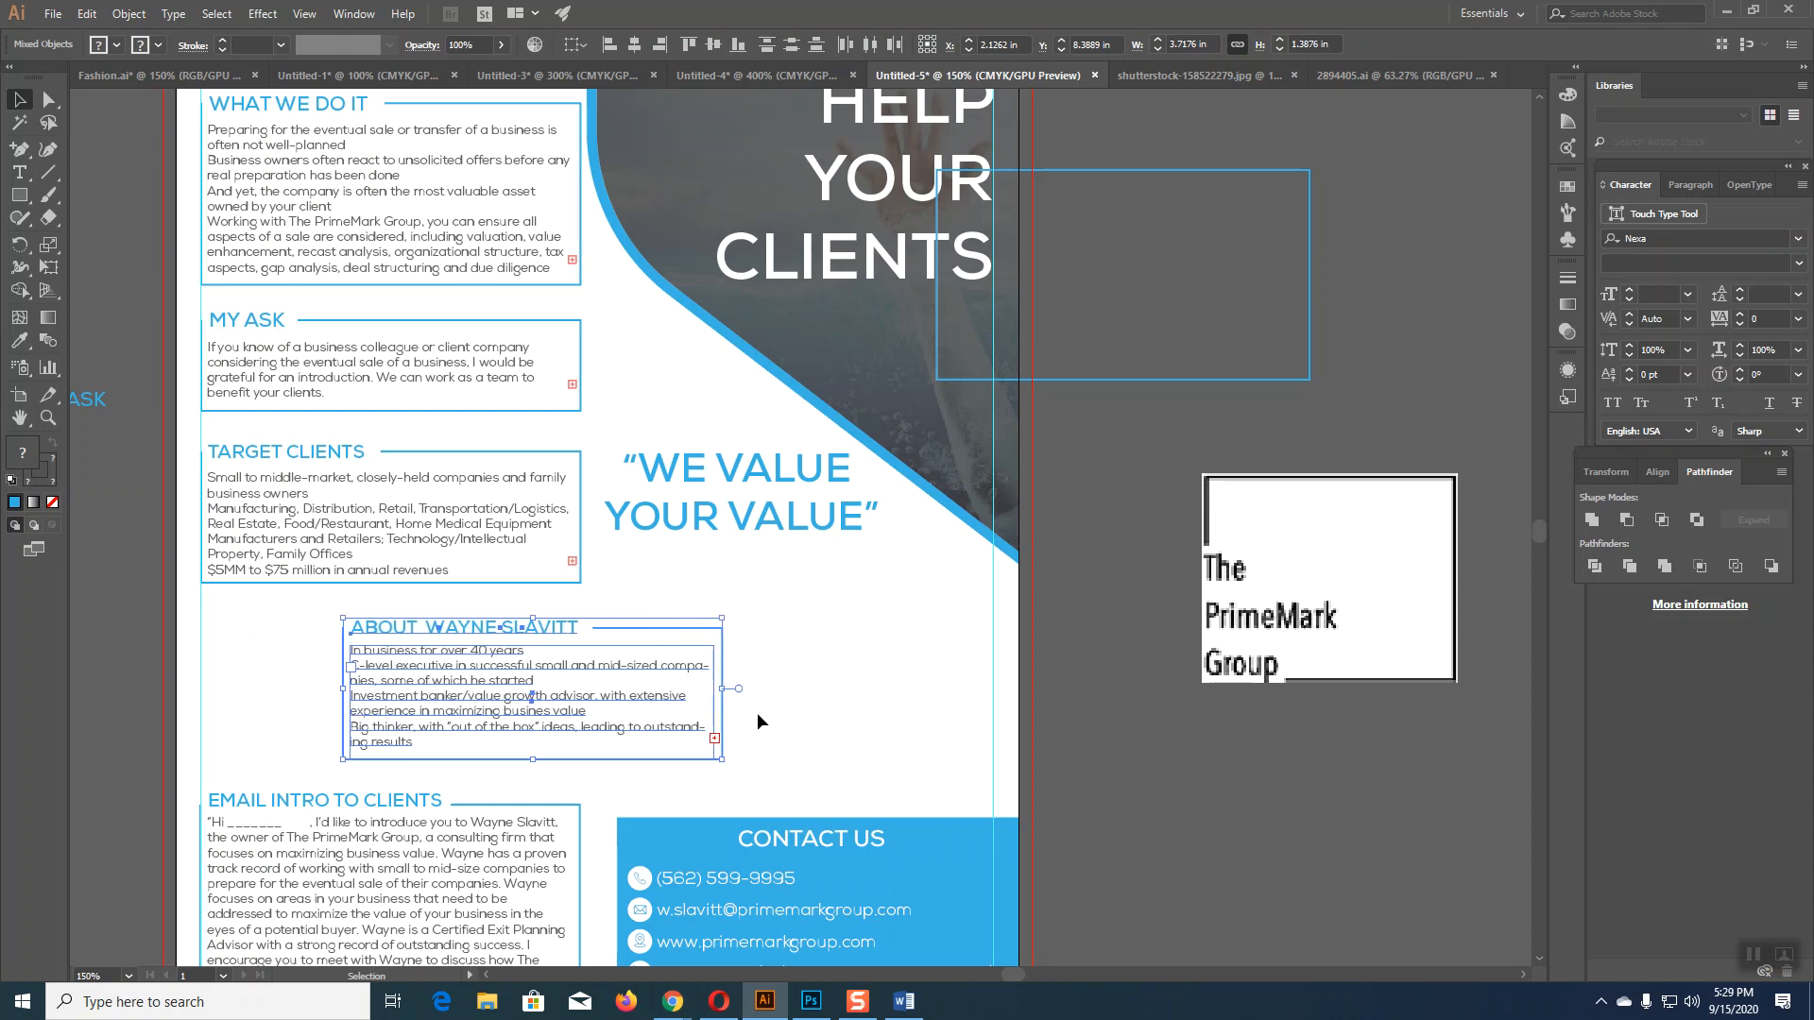
key(Right)
key(Right)
key(Right)
key(Right)
key(Right)
key(Right)
key(Right)
key(Right)
key(Right)
key(Right)
key(Right)
key(Right)
key(Right)
key(Right)
key(Right)
key(Right)
key(Right)
key(Right)
key(Right)
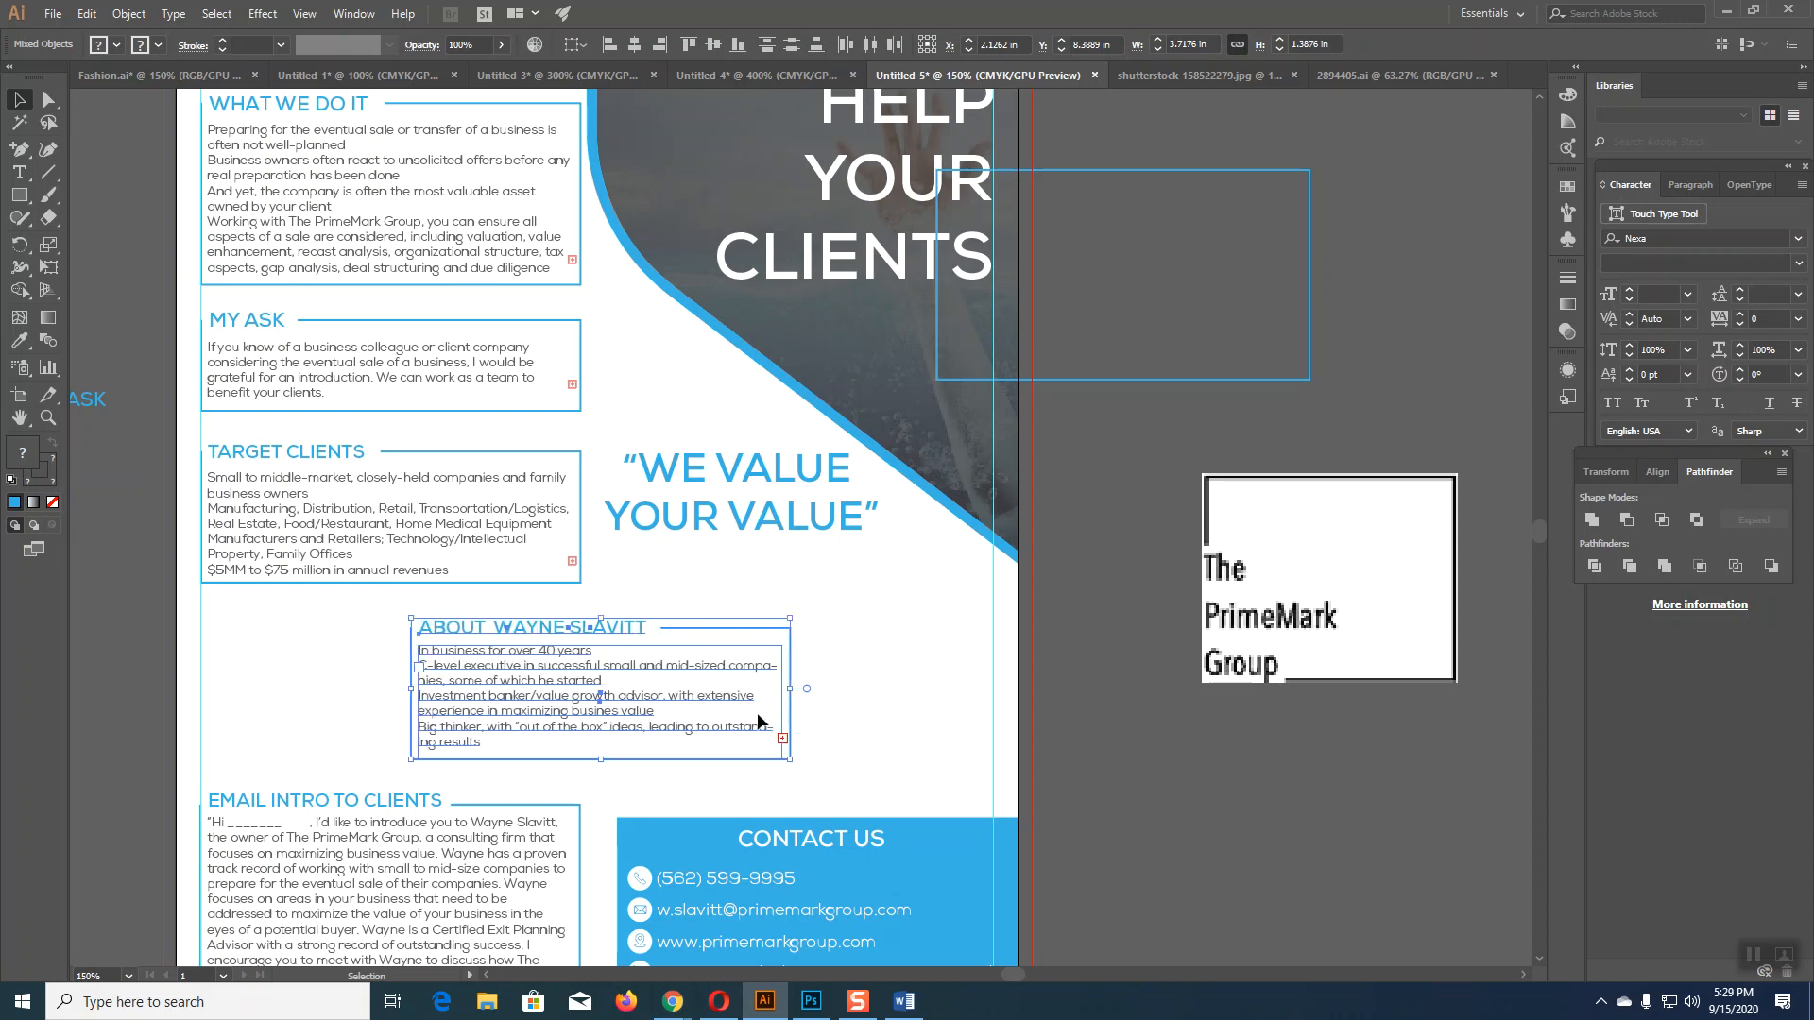
key(Right)
key(Right)
key(Right)
key(Right)
key(Right)
key(Right)
key(Right)
key(Right)
key(Right)
key(Right)
key(Right)
key(Right)
key(Right)
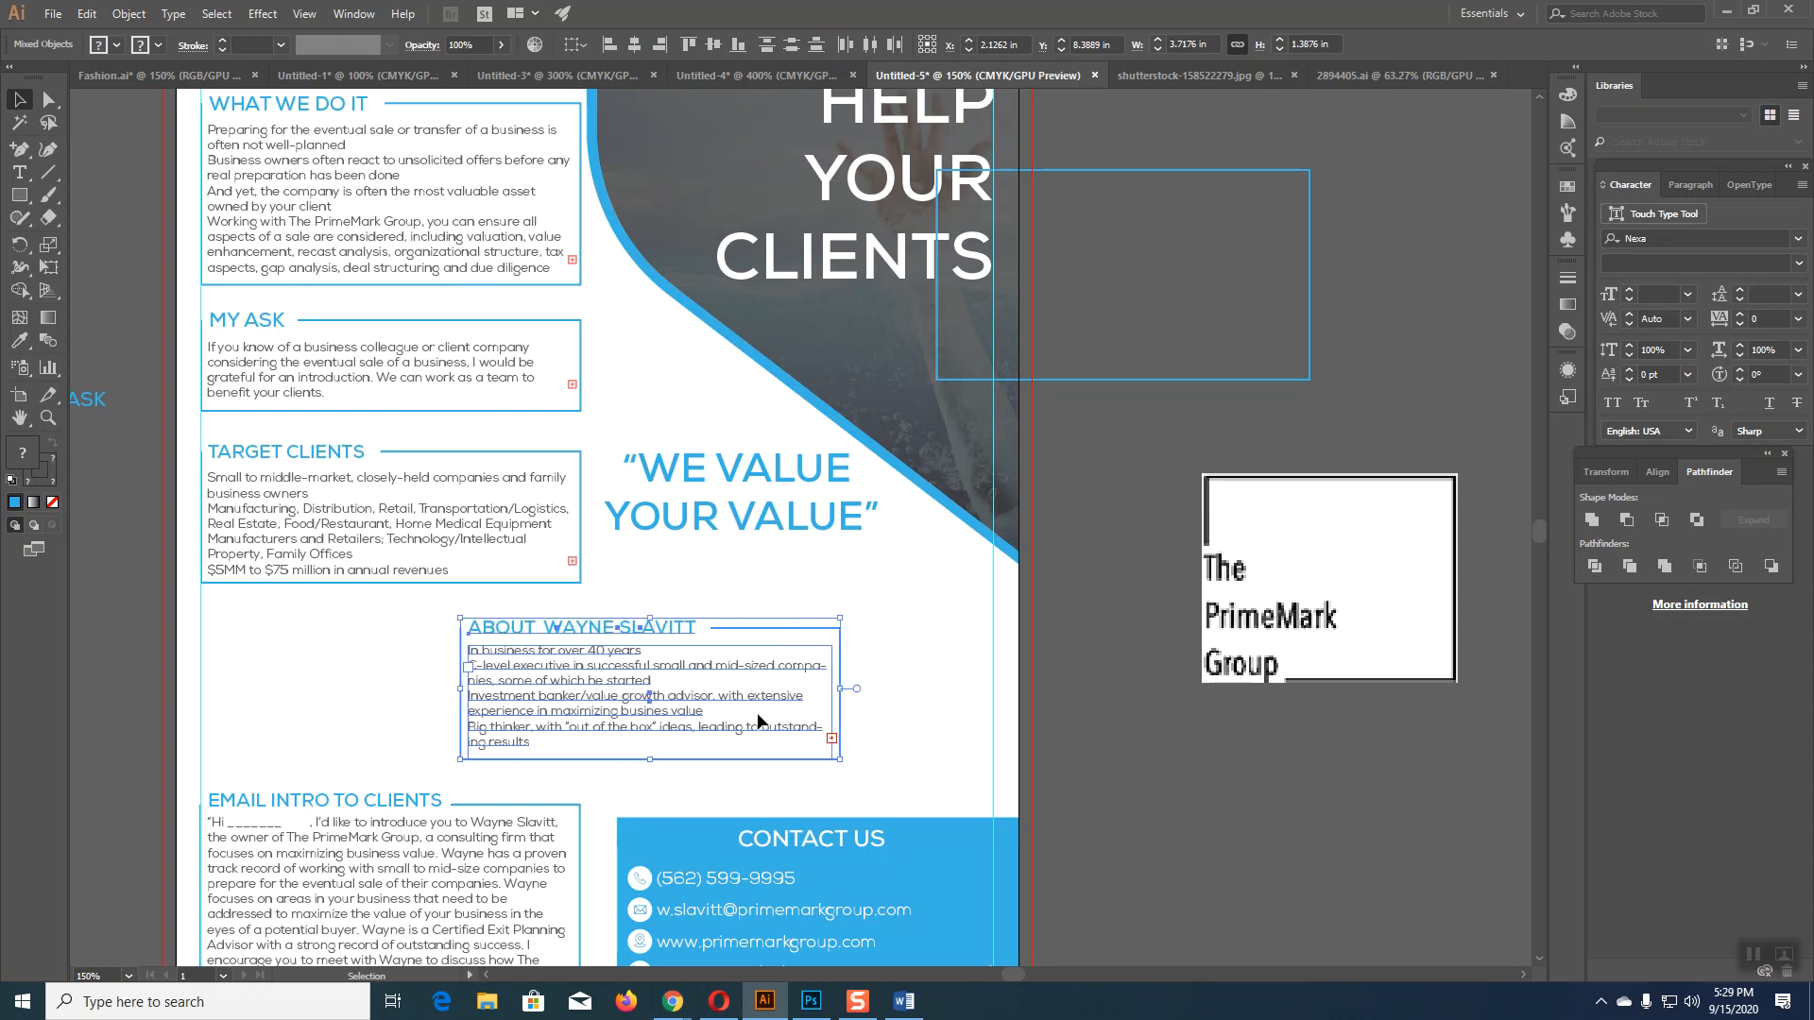
key(Right)
key(Right)
key(Right)
key(Right)
key(Right)
key(Right)
key(Right)
key(Right)
key(Right)
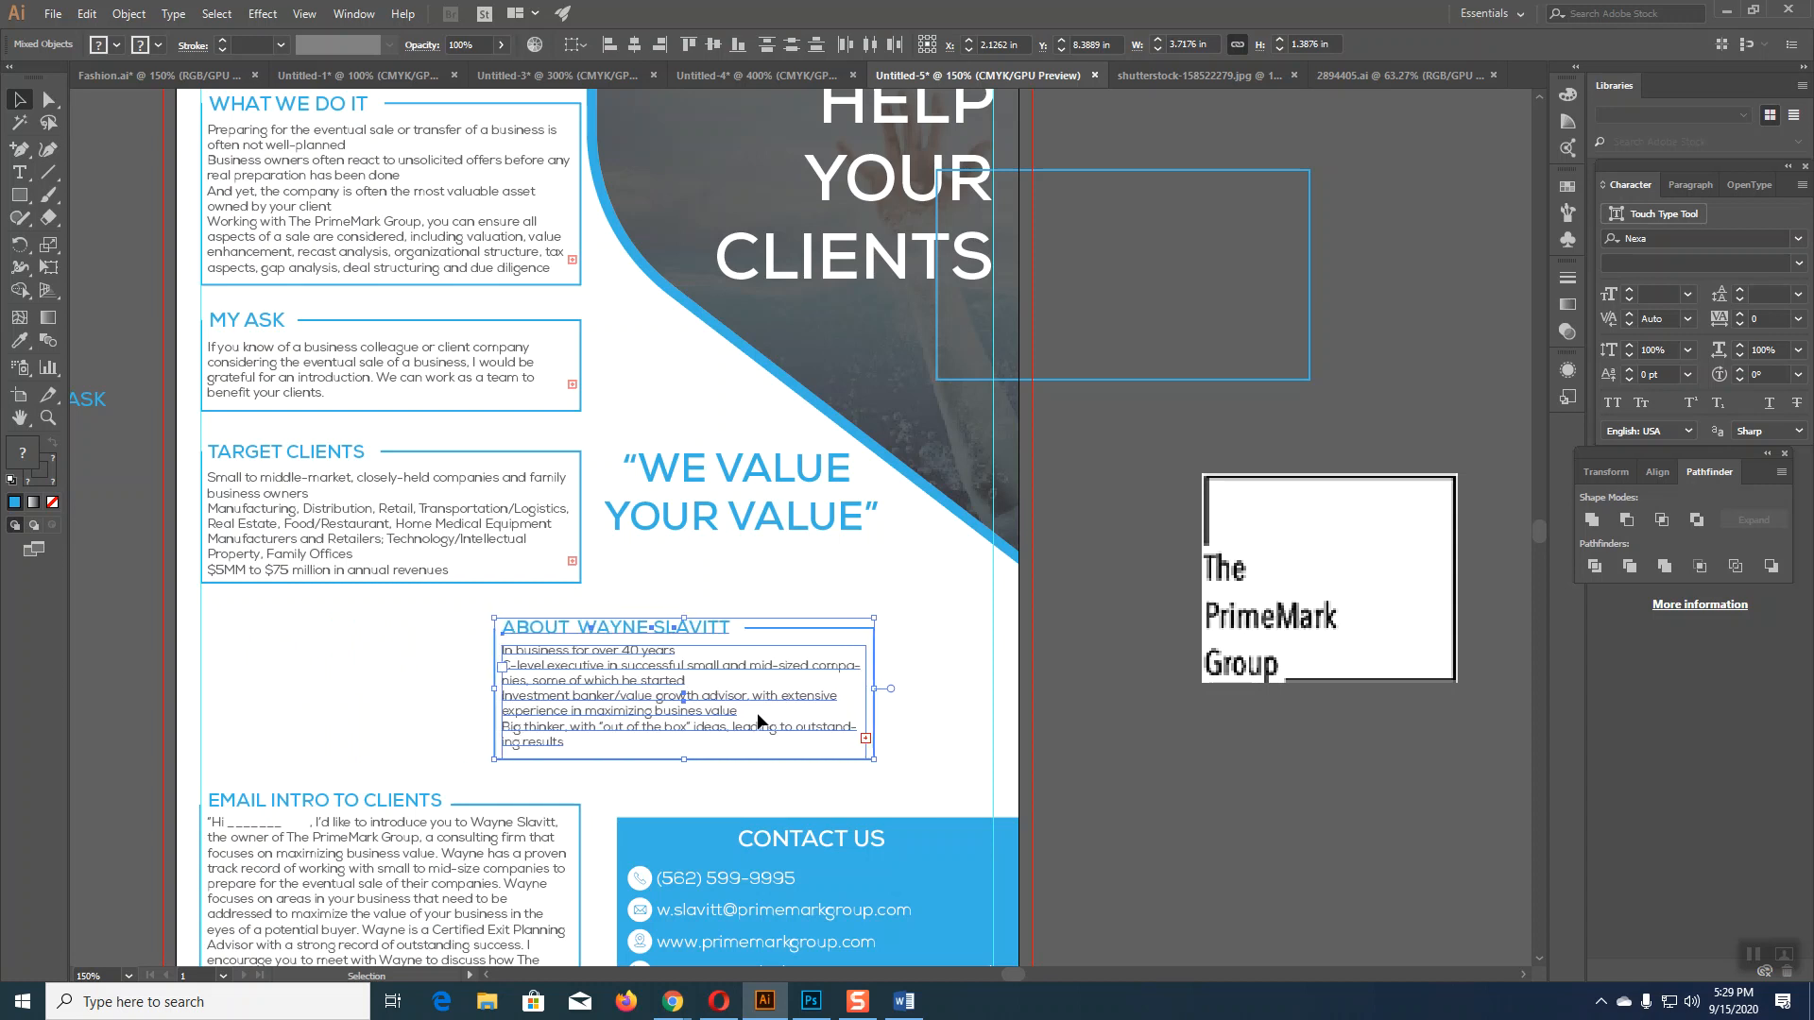
key(Right)
key(Right)
key(Right)
key(Right)
key(Right)
key(Right)
key(Right)
key(Right)
key(Right)
key(Right)
key(Right)
key(Right)
key(Right)
key(Right)
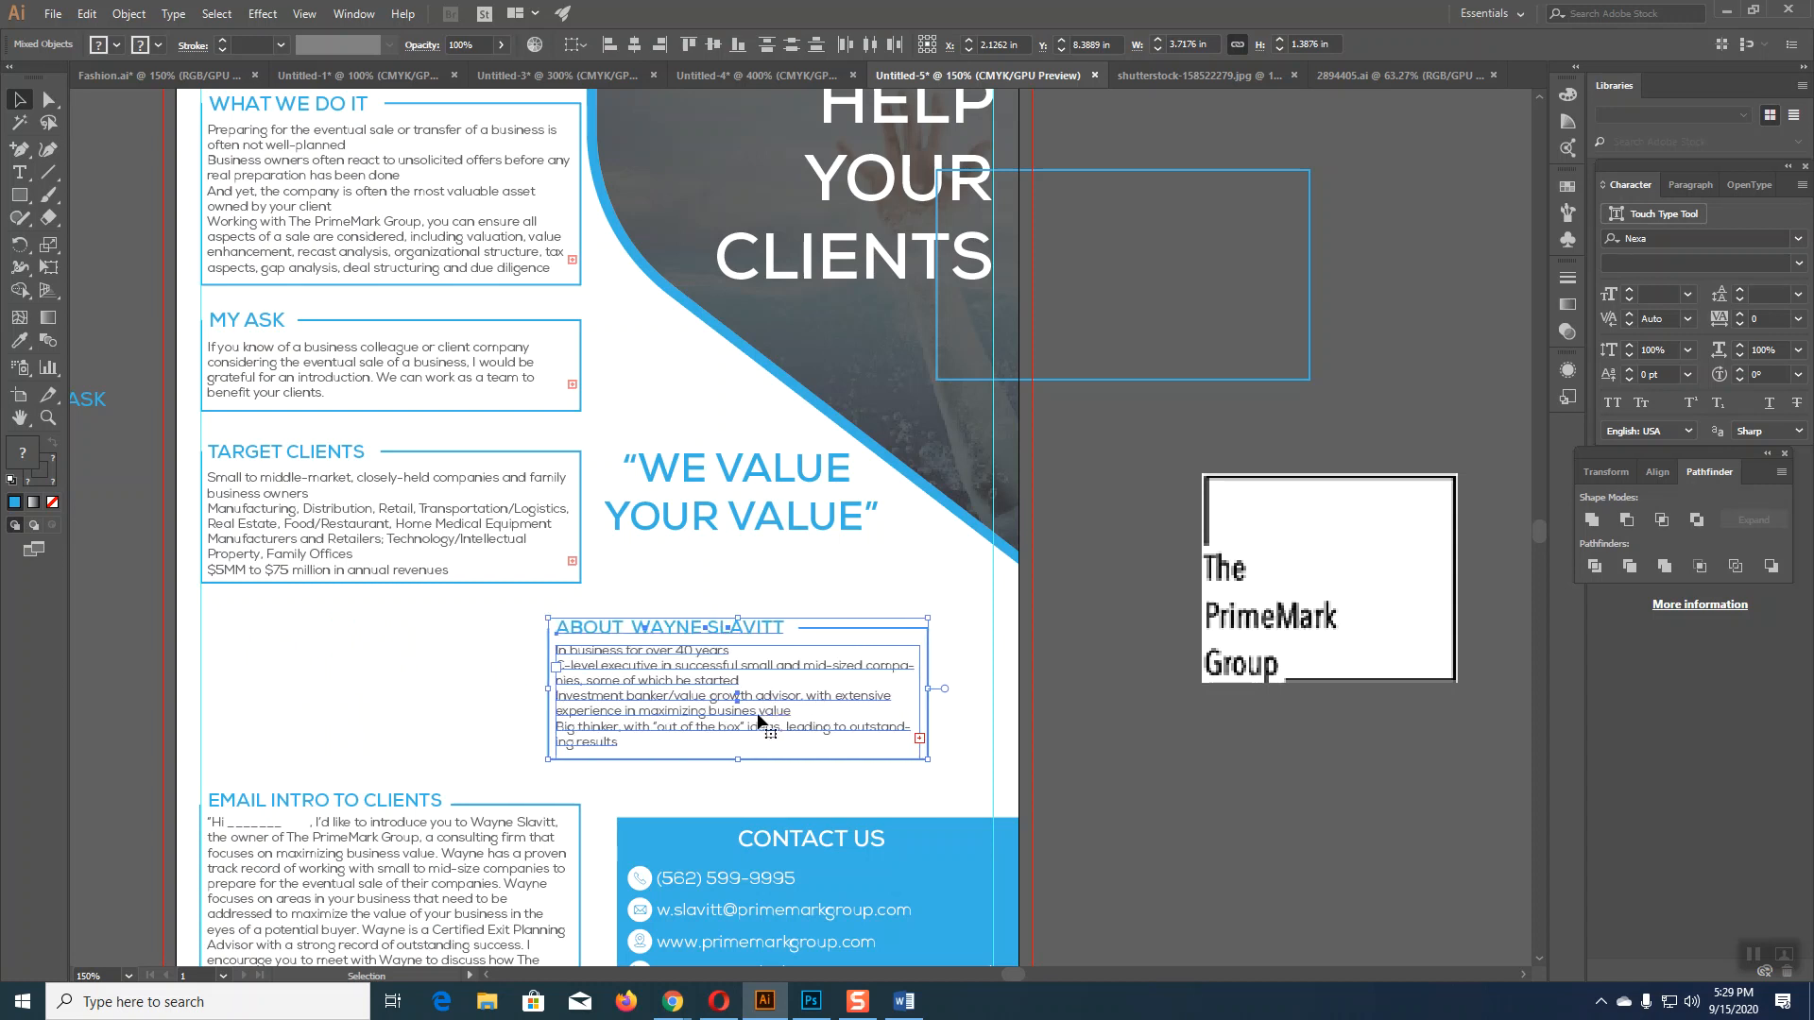
key(Right)
key(Right)
key(Right)
key(Right)
key(Right)
key(Right)
key(Right)
key(Right)
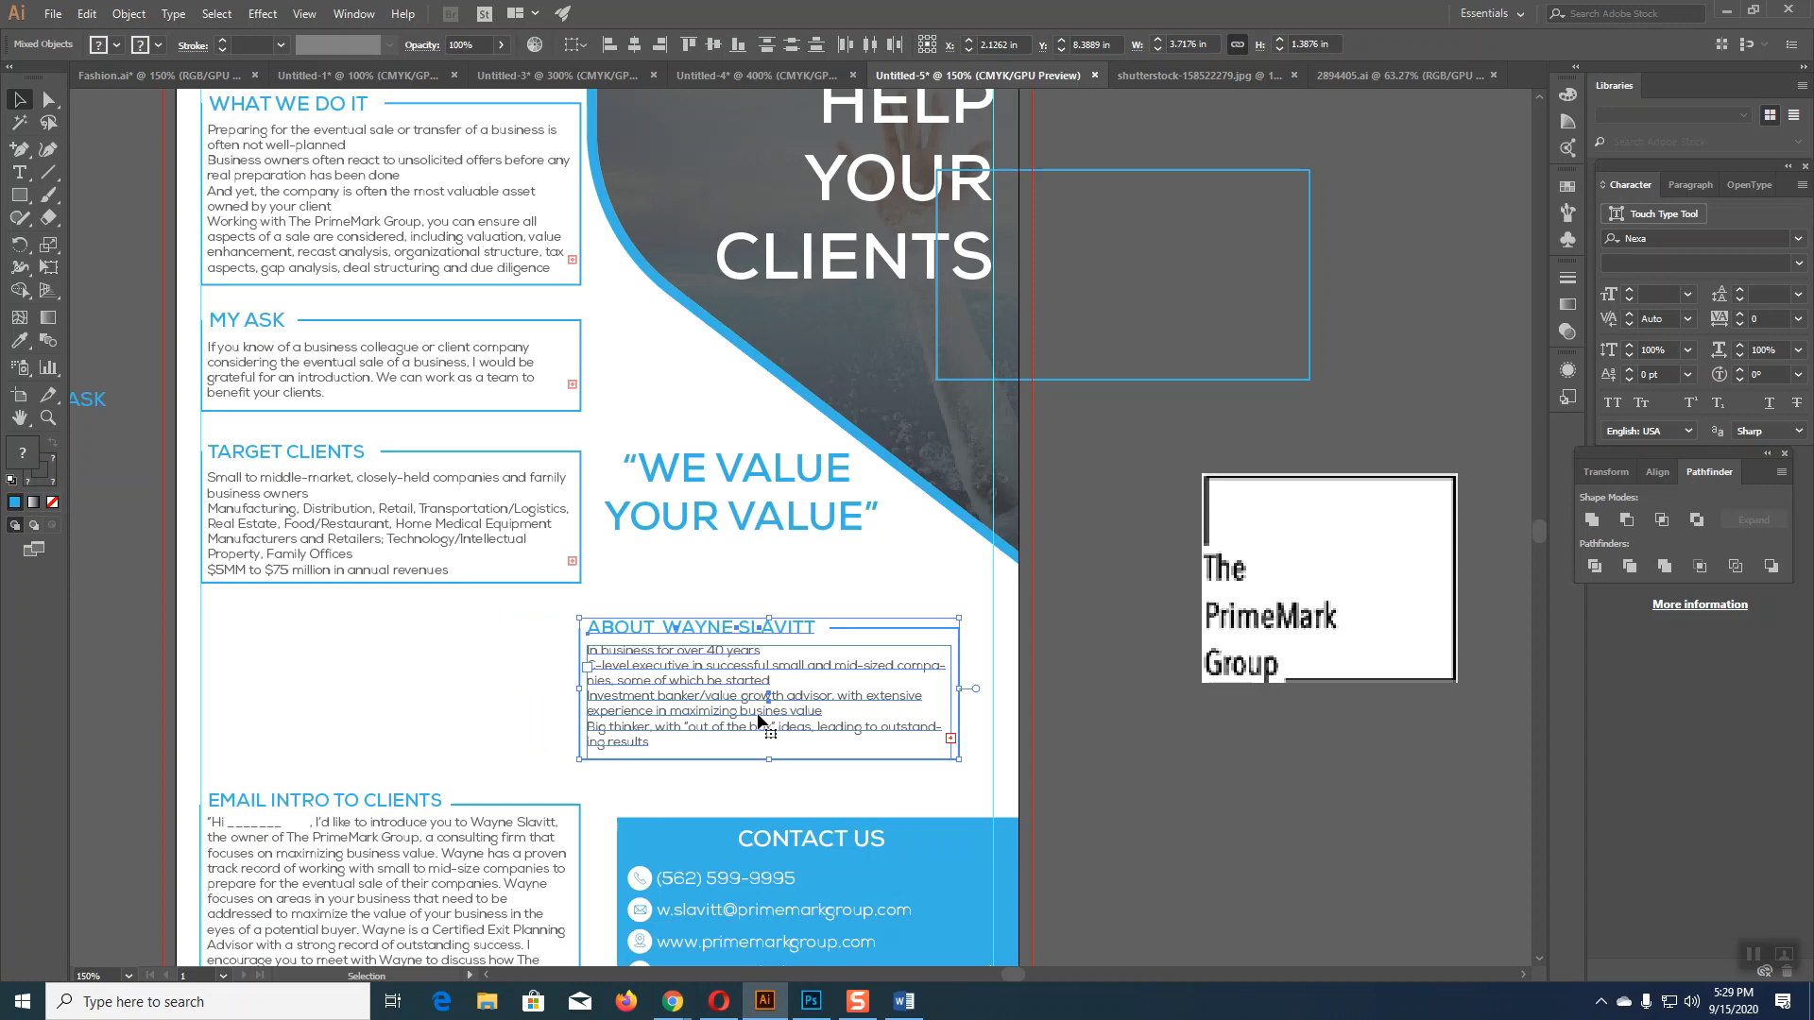
key(Right)
key(Right)
key(Right)
key(Right)
key(Right)
key(Right)
key(Right)
key(Right)
key(Right)
key(Right)
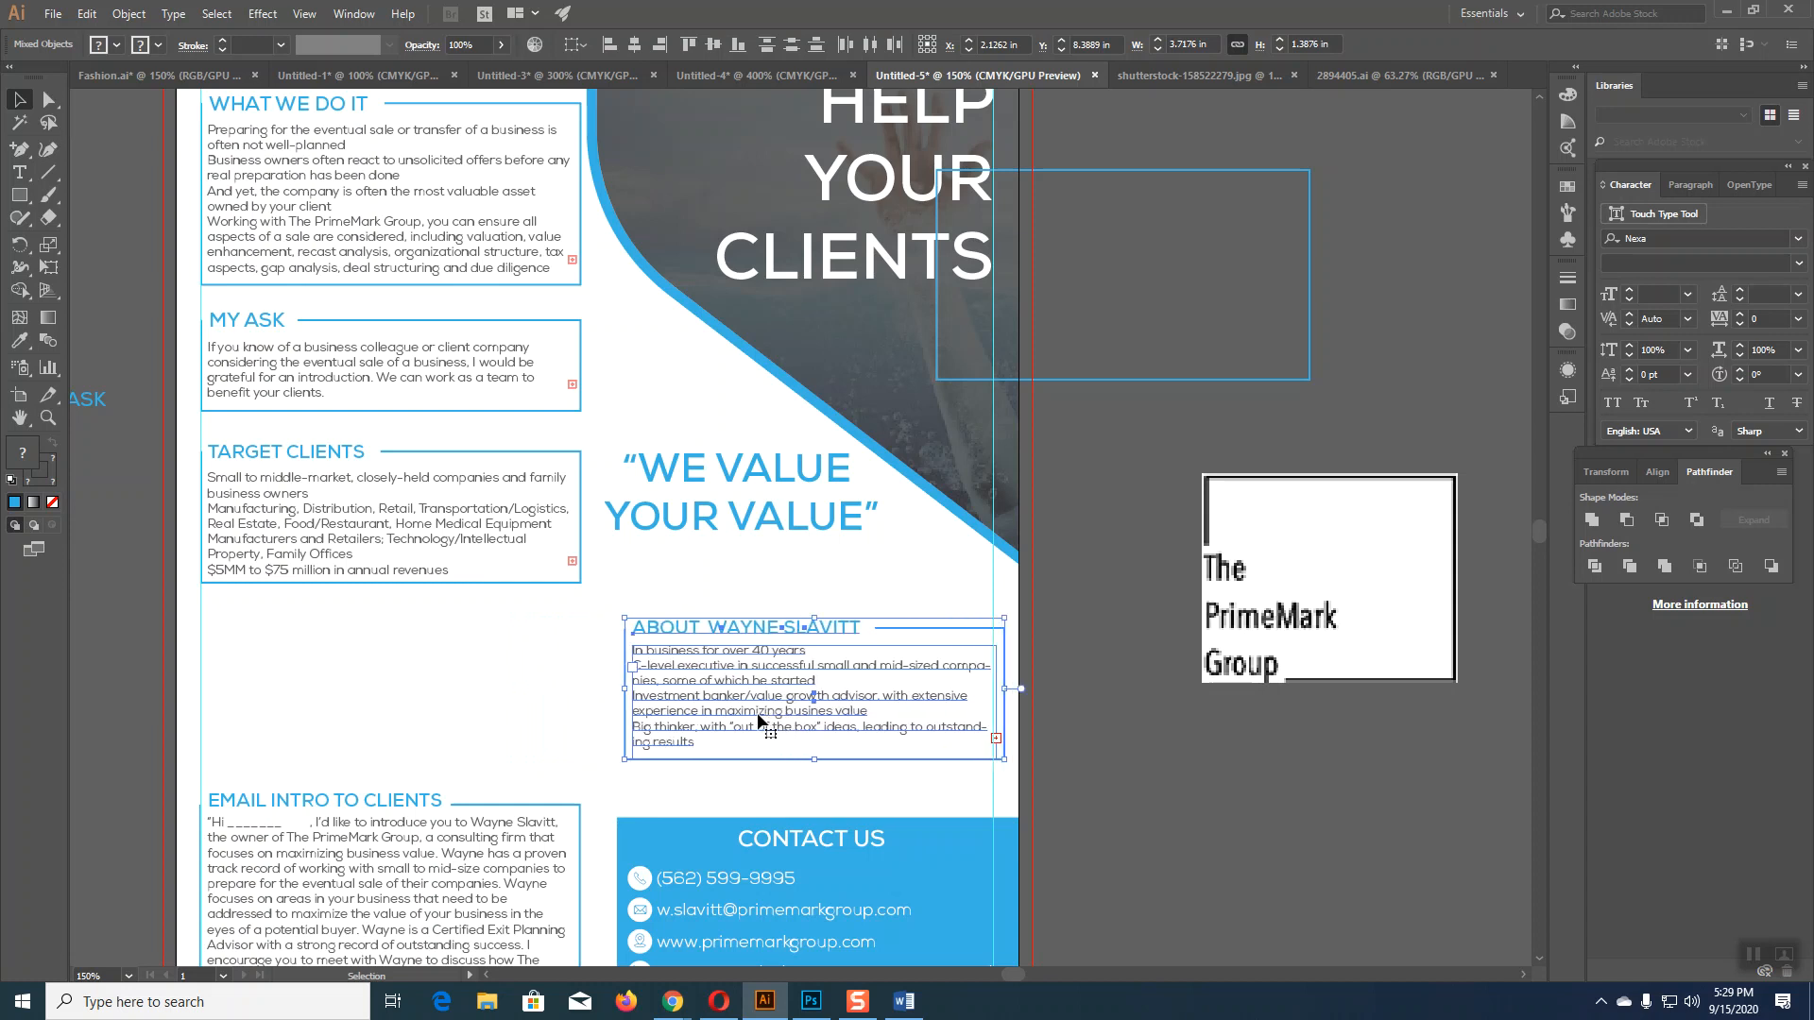
key(Left)
key(Left)
key(Left)
key(Left)
key(Left)
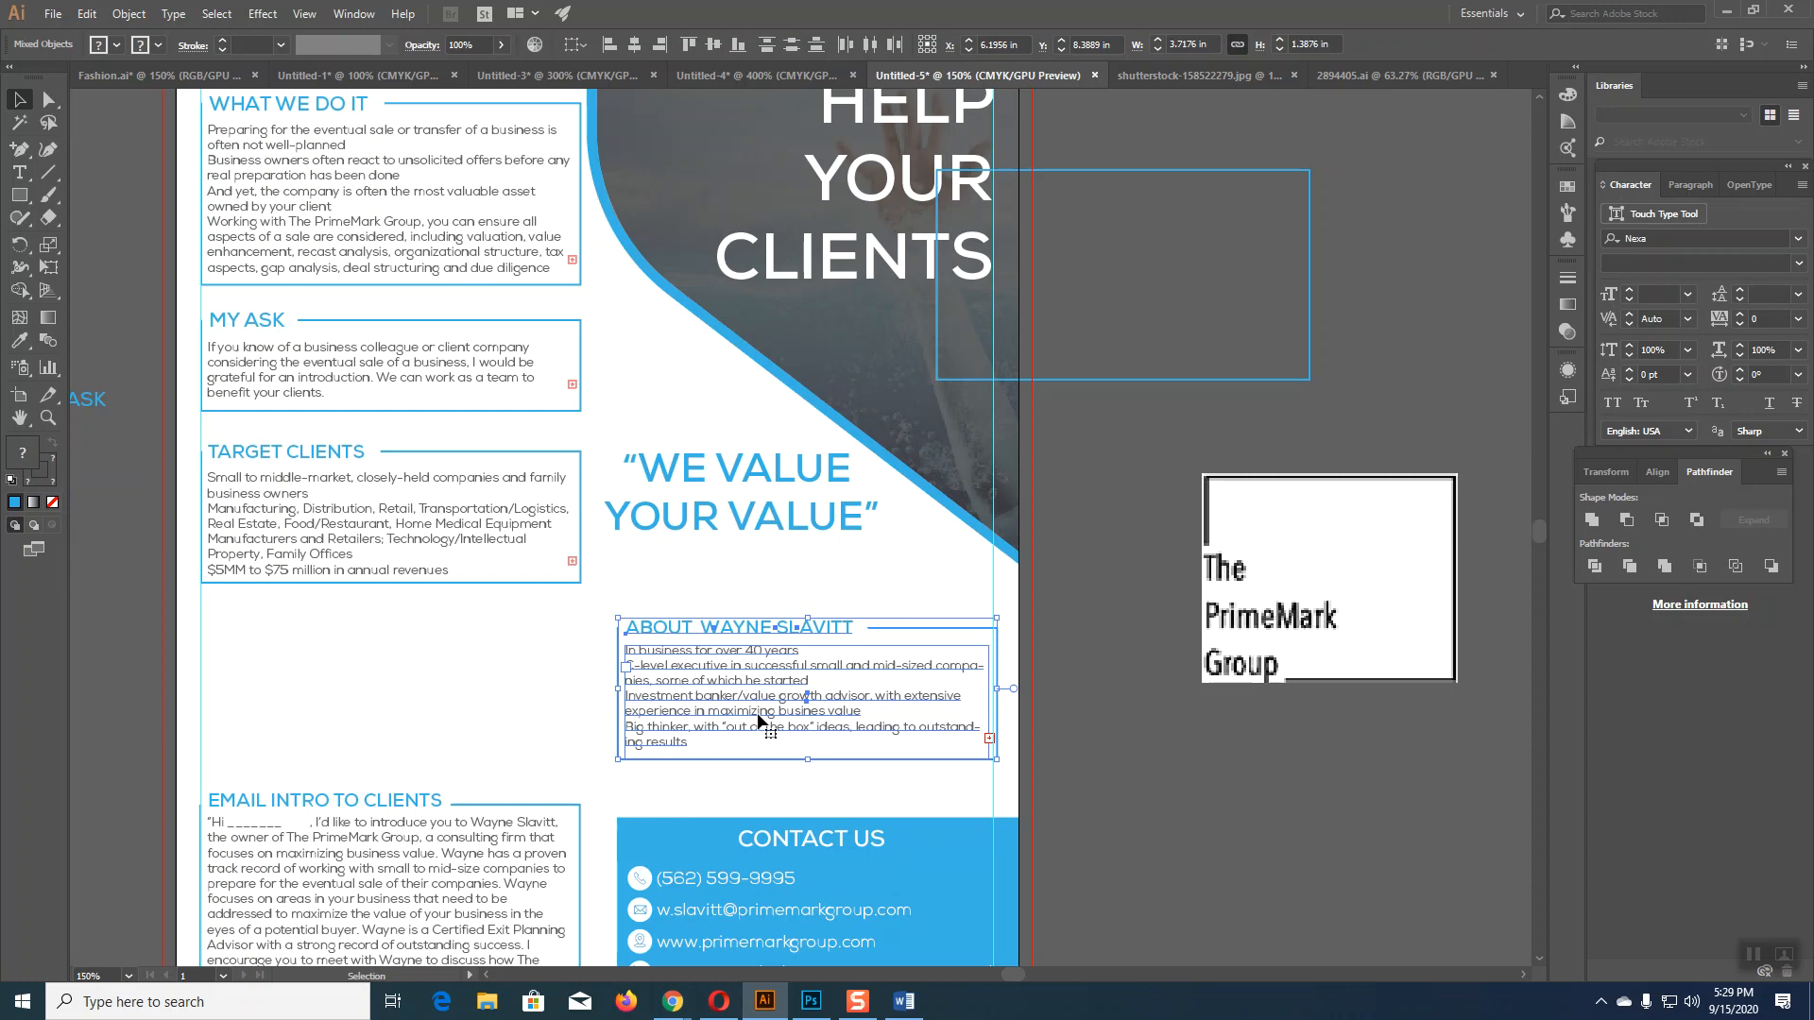
drag(1003, 695, 992, 695)
click(1127, 774)
Step: Move the left-column sections, What We Do through Target Clients, lower down the page
scroll(1136, 779, up, 1)
scroll(410, 682, up, 4)
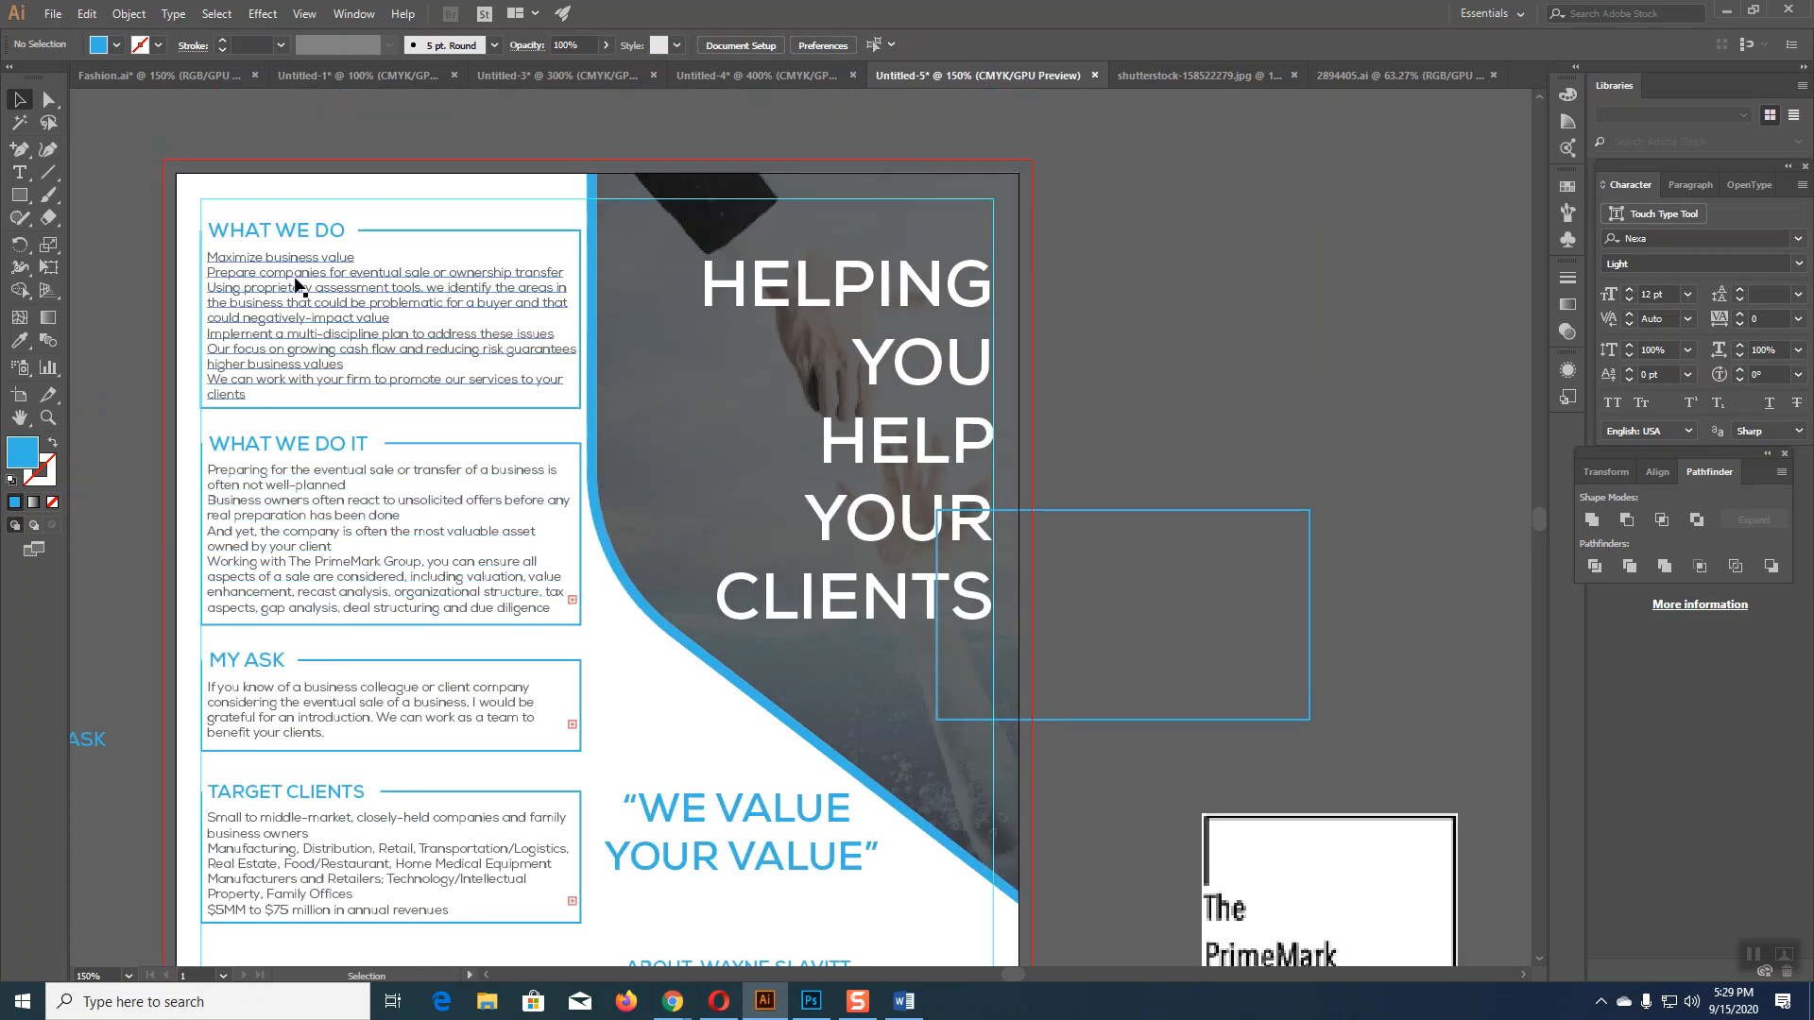
click(461, 909)
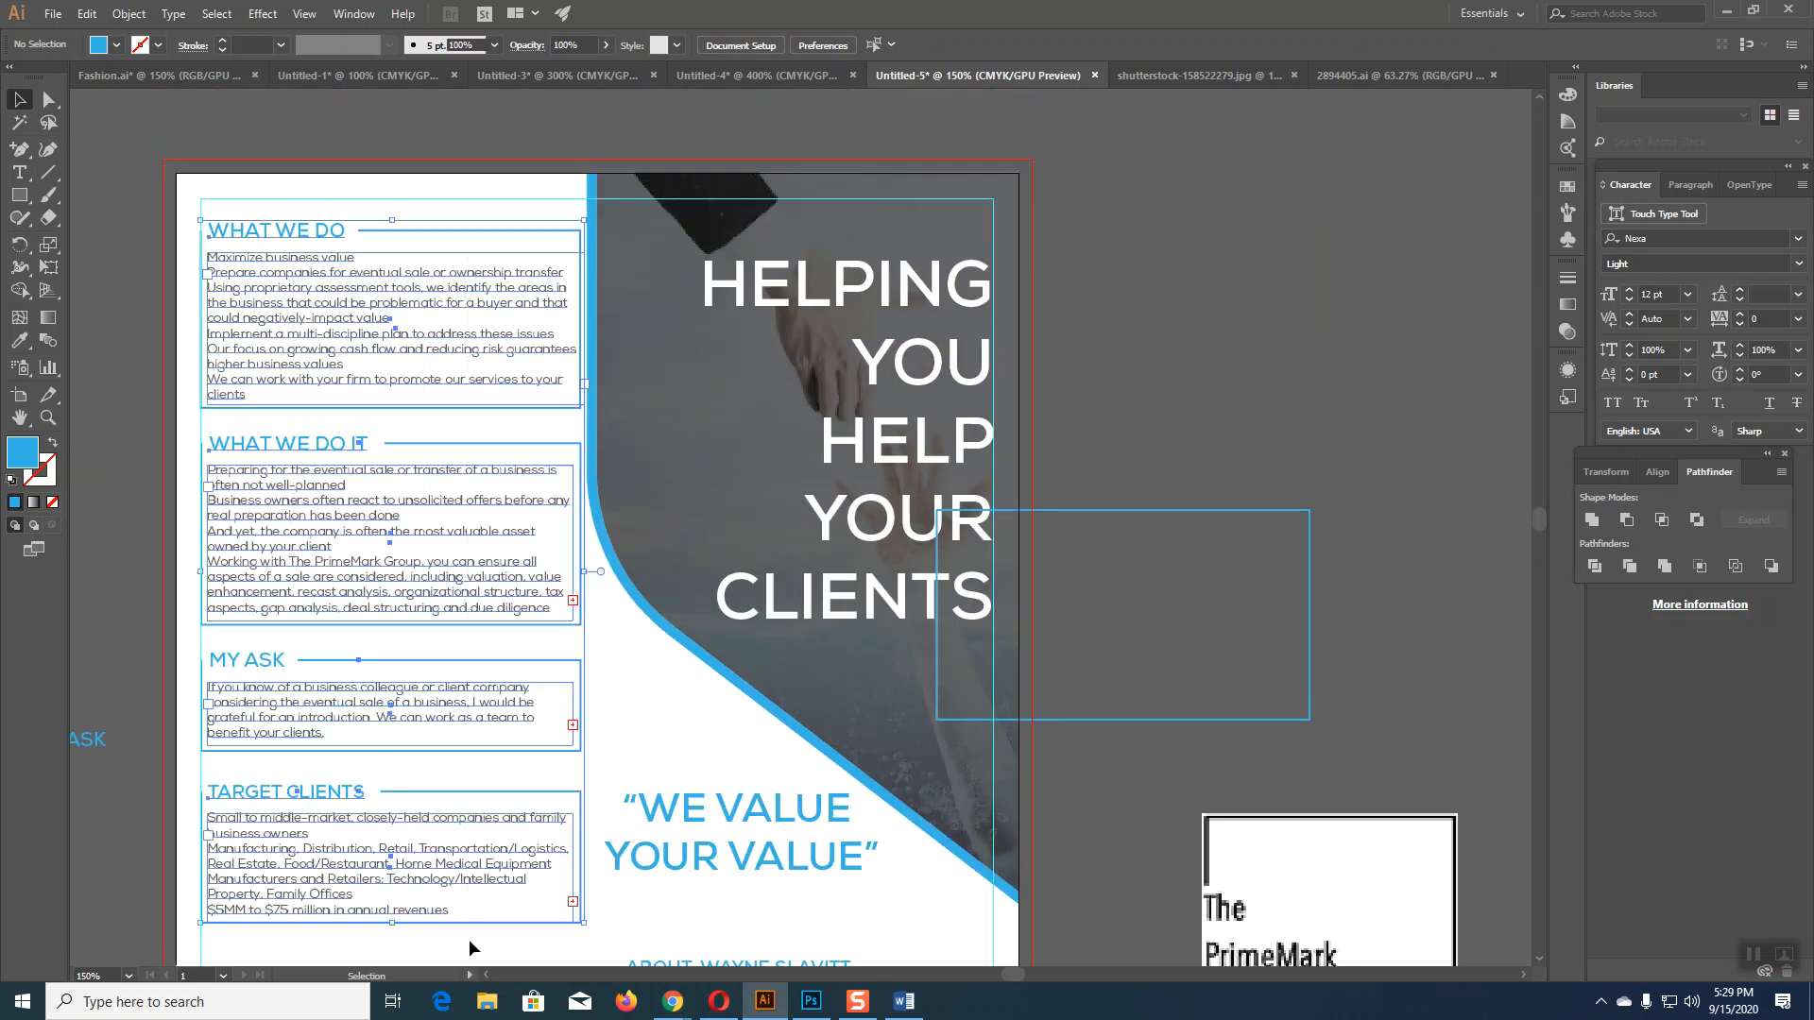
scroll(548, 916, down, 4)
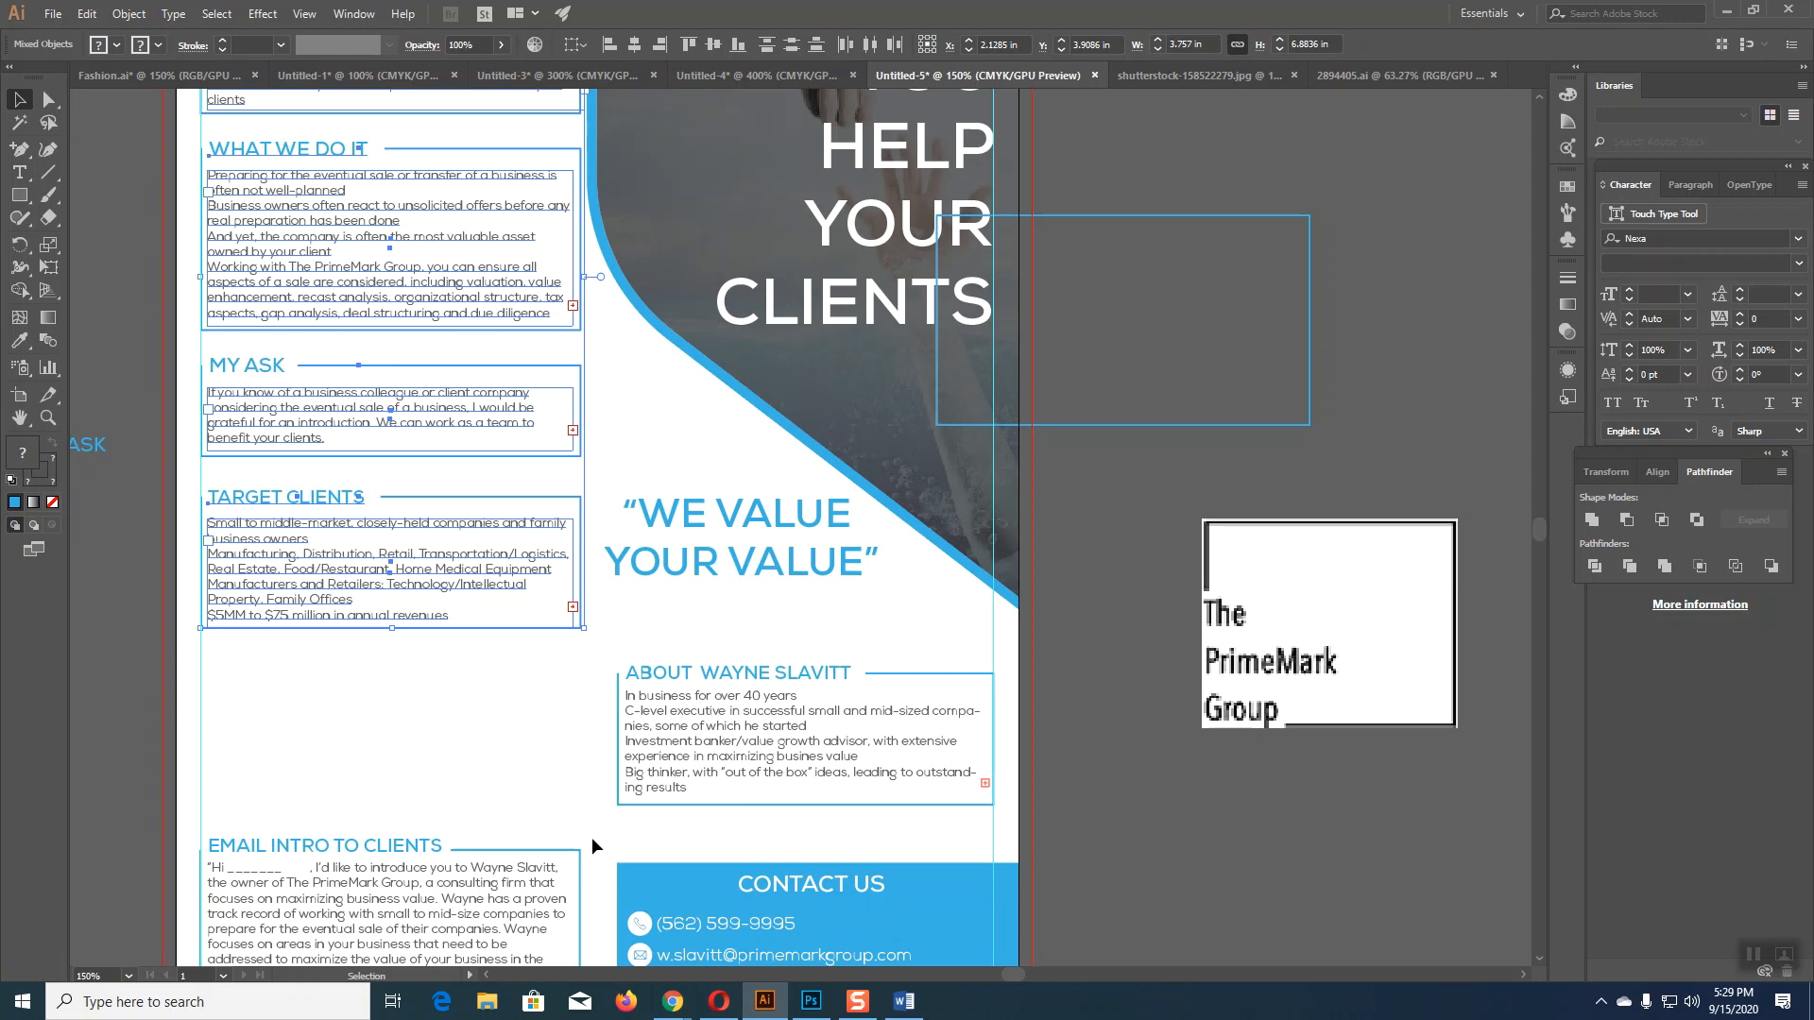
key(Down)
key(Down)
key(Down)
key(Down)
key(Down)
key(Down)
key(Down)
key(Down)
key(Down)
key(Down)
key(Down)
key(Down)
key(Down)
key(Down)
key(Down)
key(Down)
key(Down)
key(Down)
key(Down)
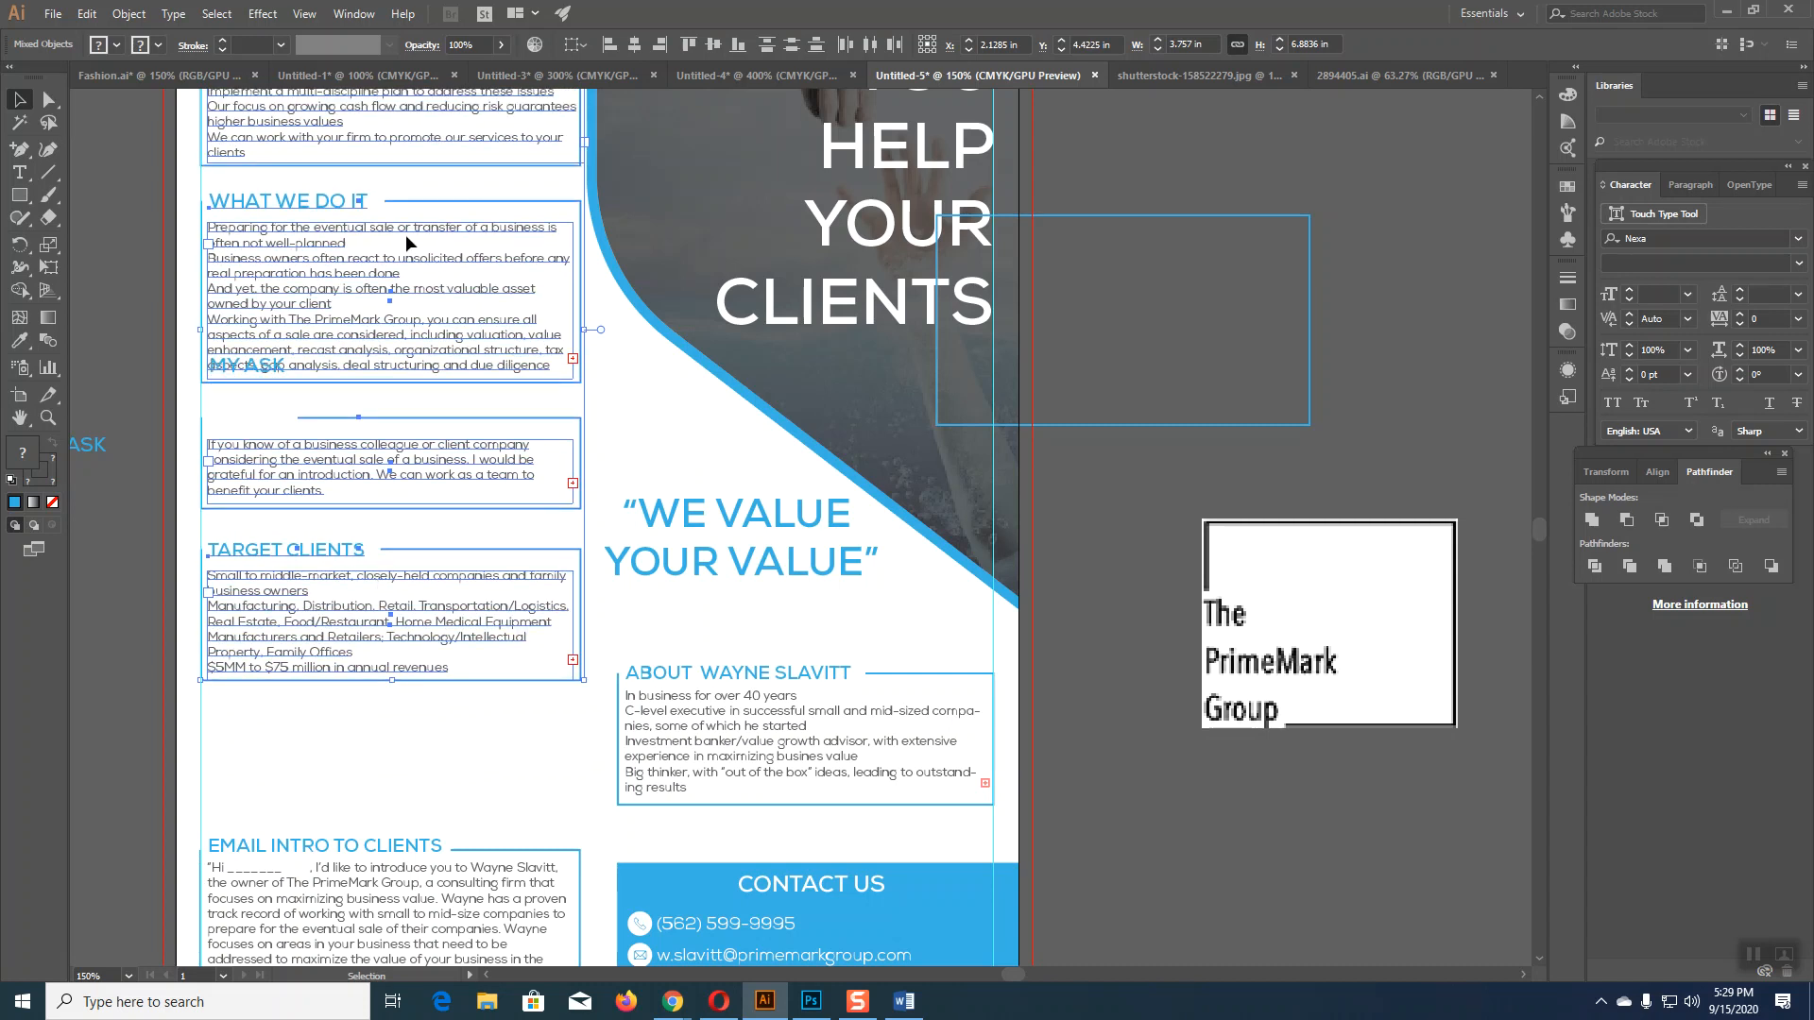
drag(405, 239, 408, 371)
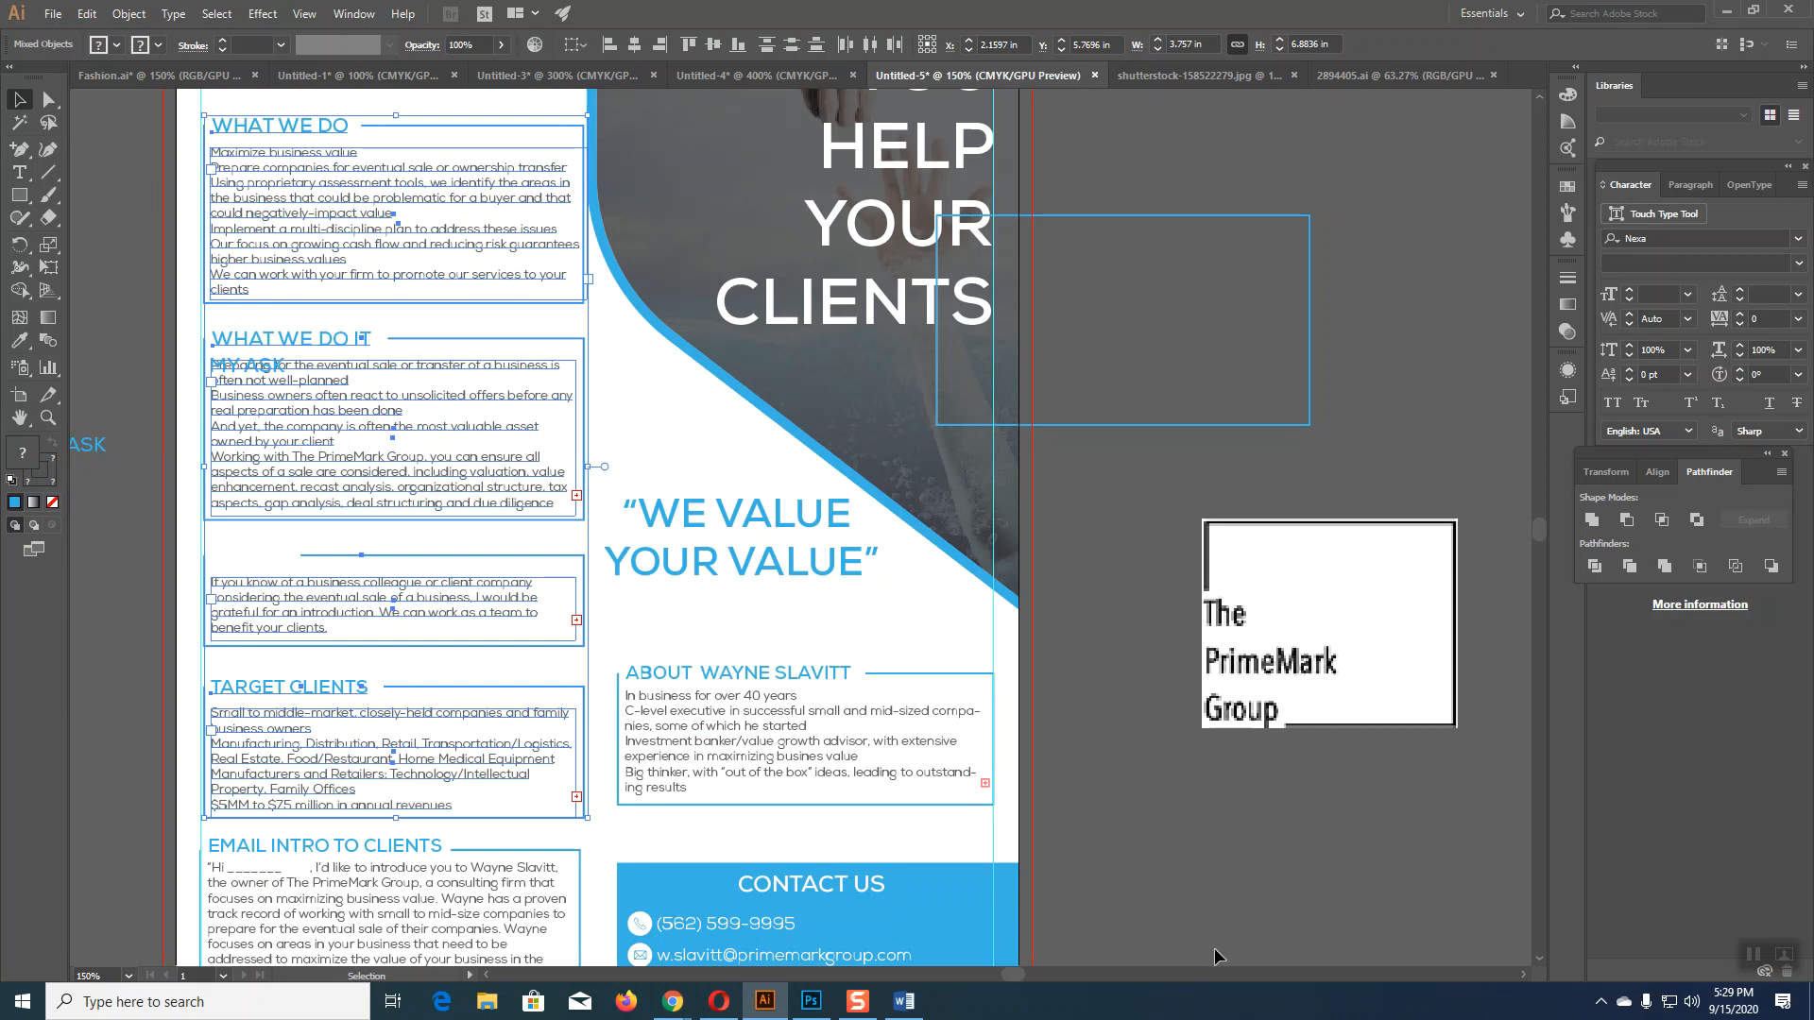
key(Left)
key(Left)
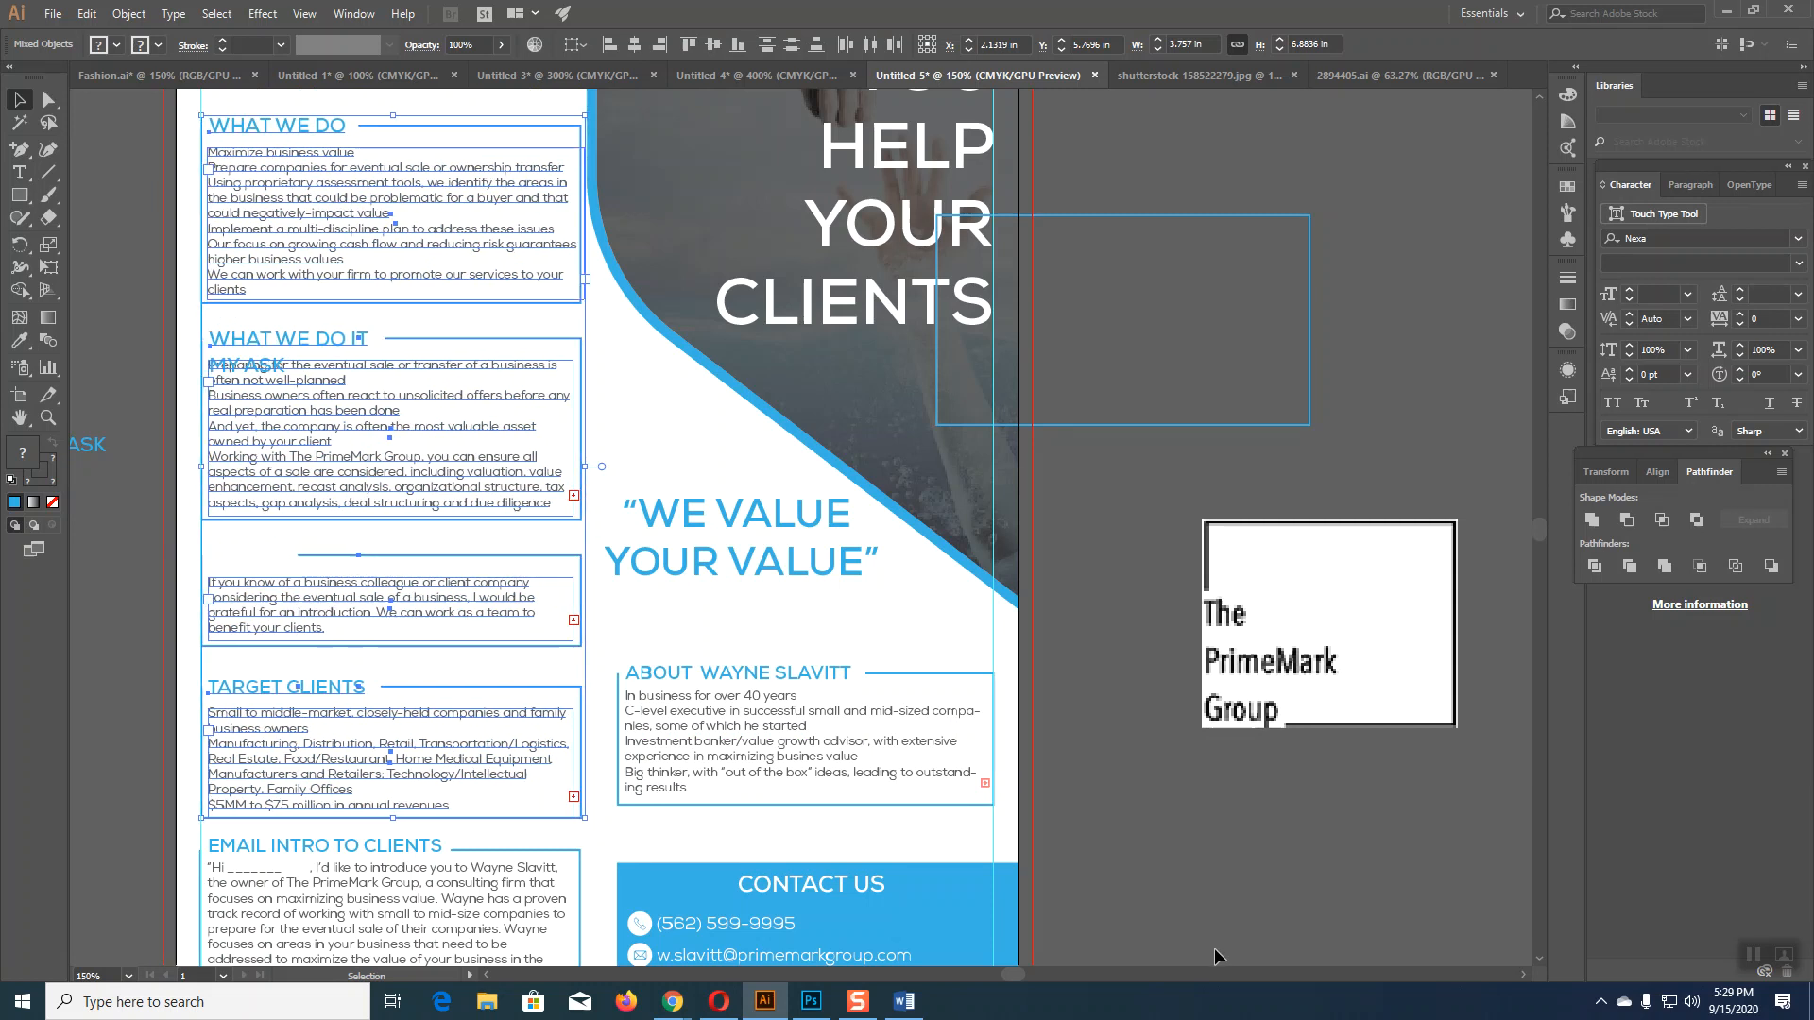
Step: Place The PrimeMark Group logo at the flyer's top-left
click(1230, 914)
scroll(1228, 893, up, 6)
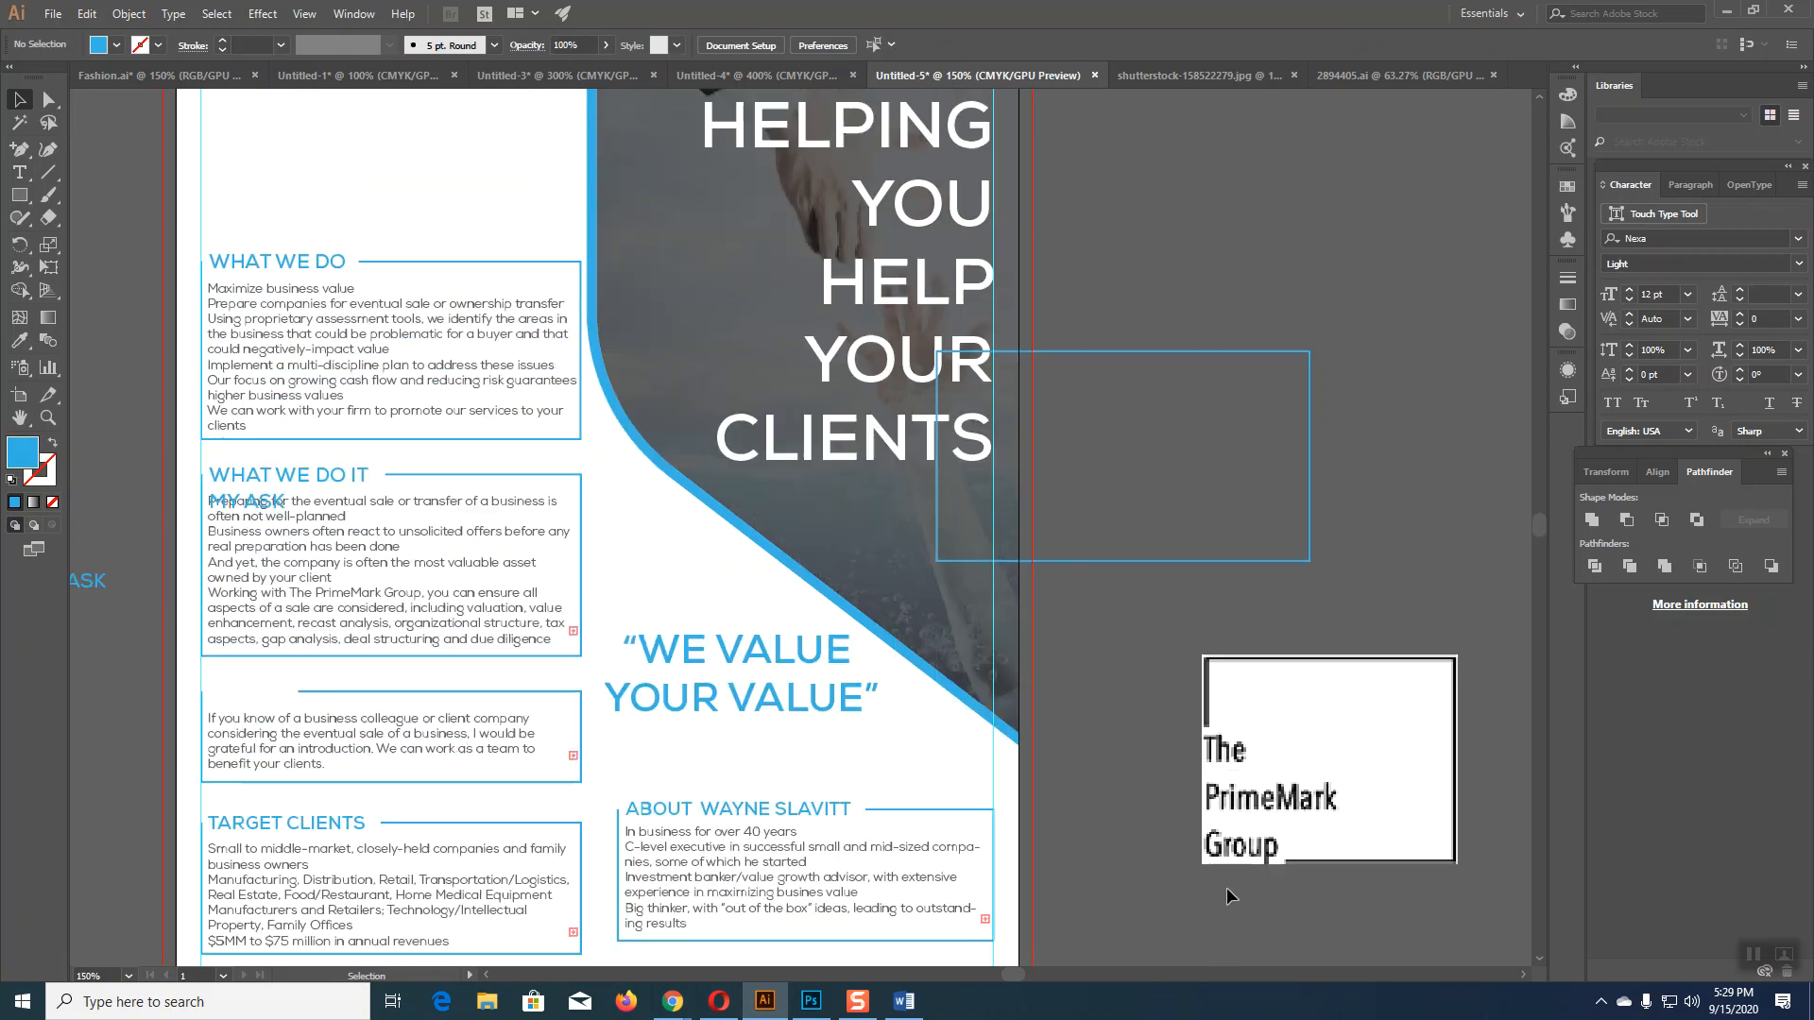
drag(1276, 838, 274, 219)
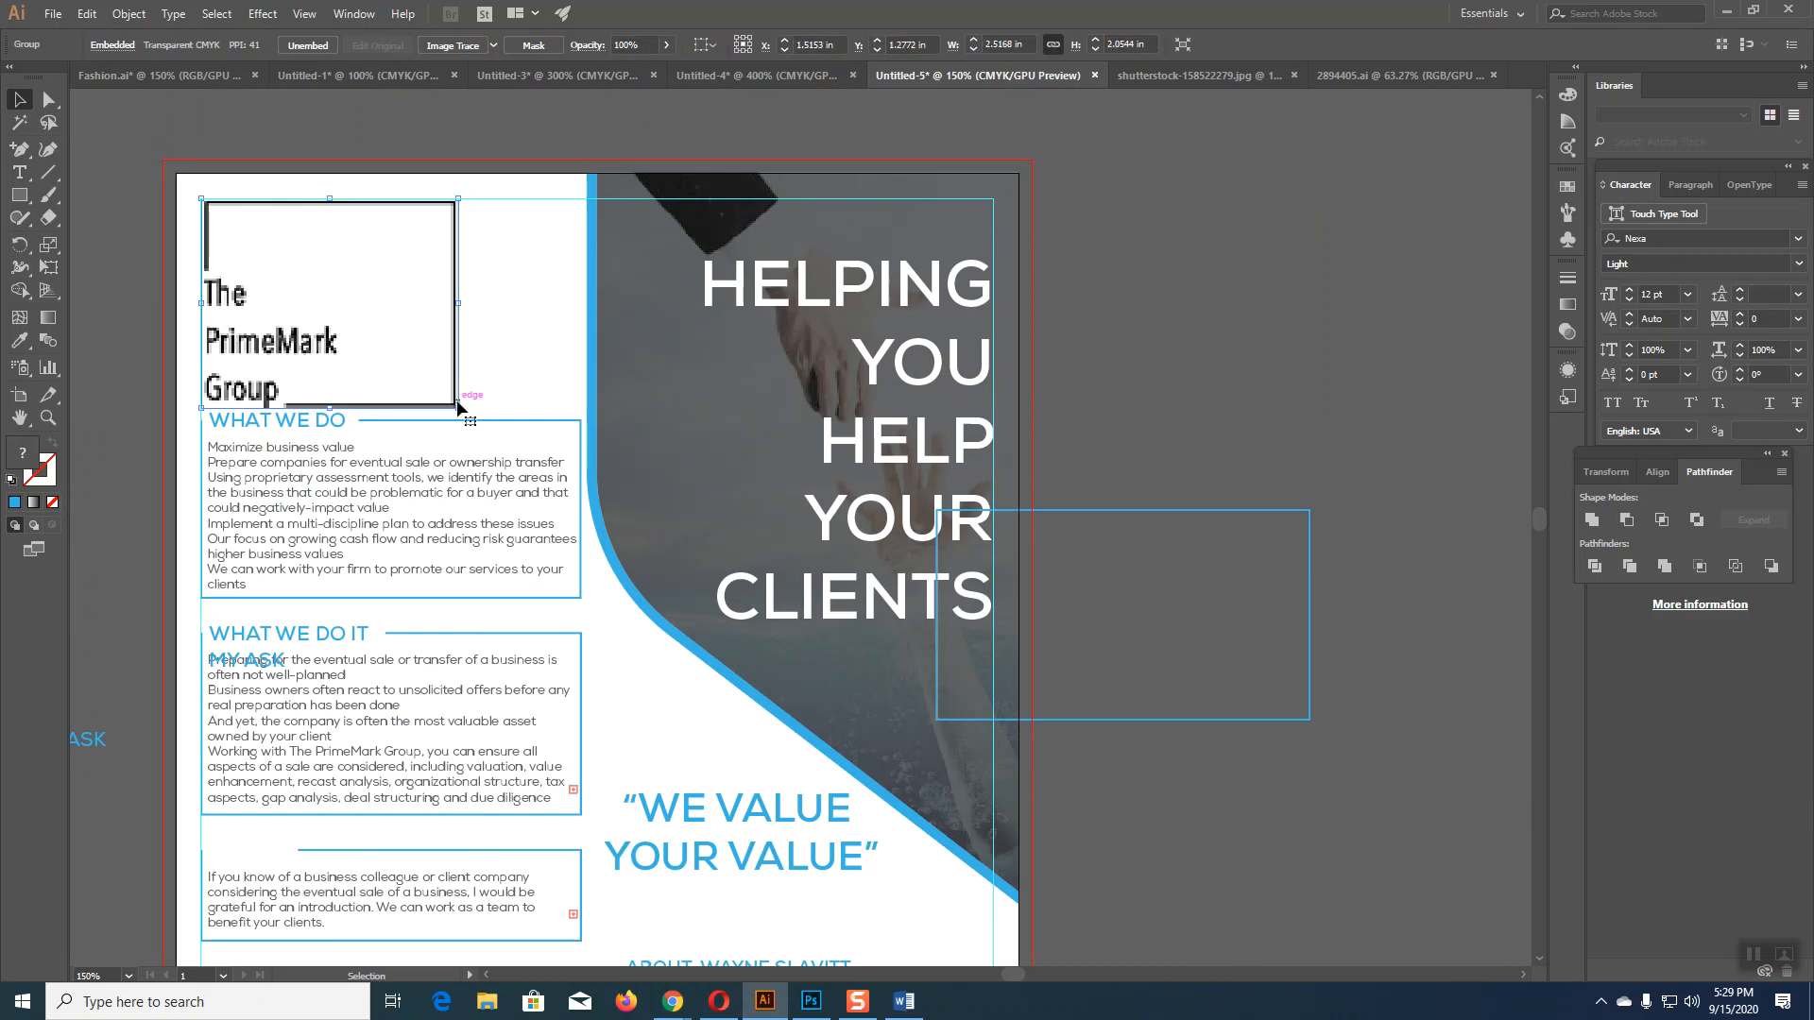
Step: Nudge the Target Clients heading and text box down slightly
scroll(1268, 842, down, 8)
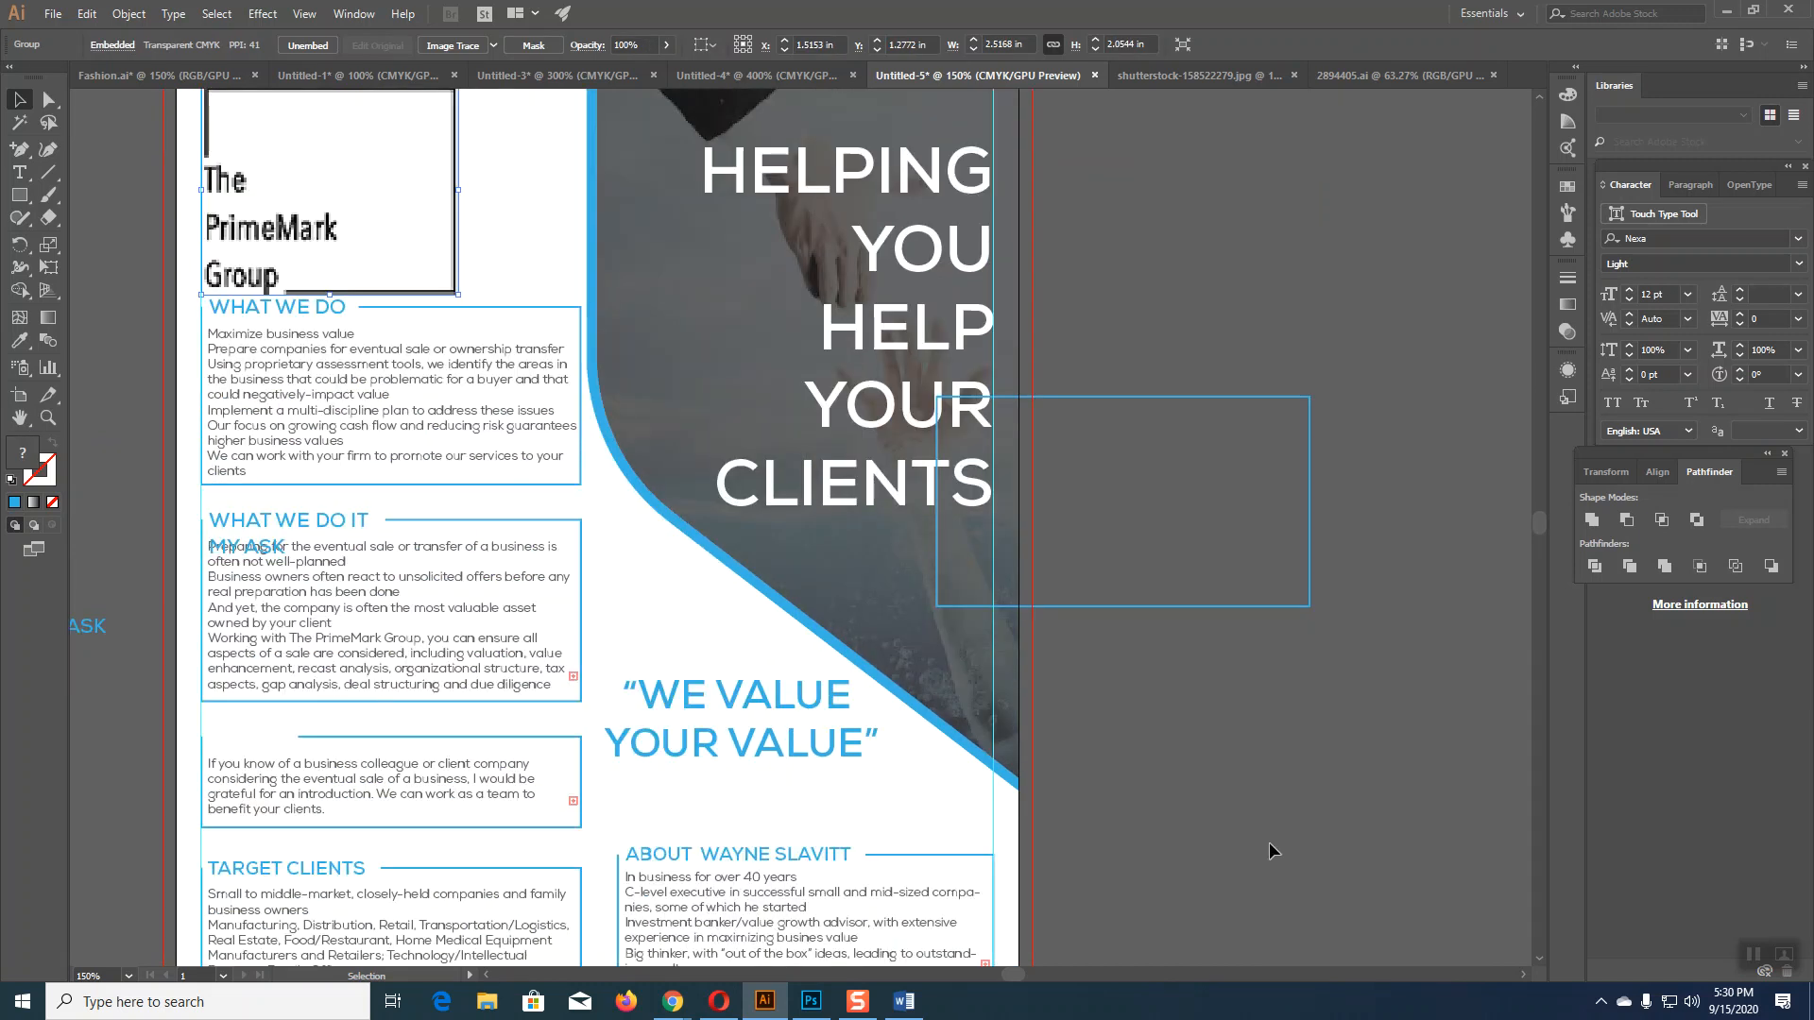
scroll(1283, 817, down, 2)
scroll(1283, 815, up, 1)
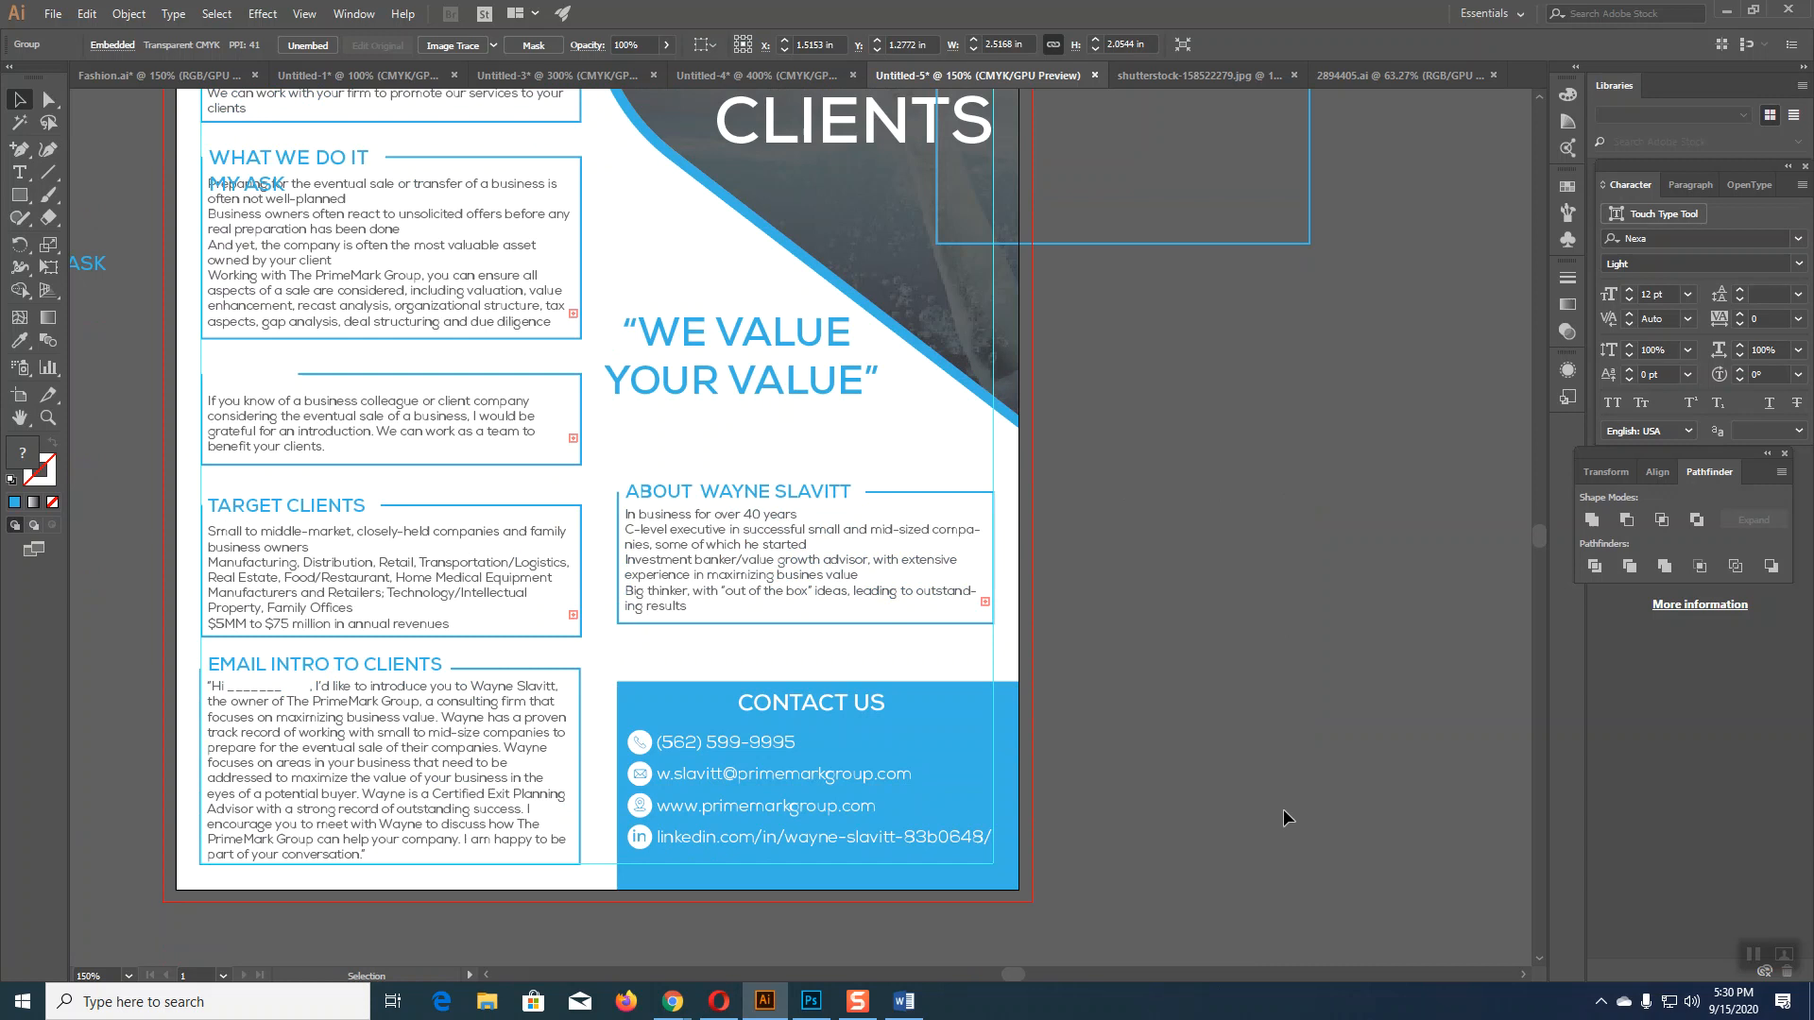
drag(177, 492, 276, 566)
key(Down)
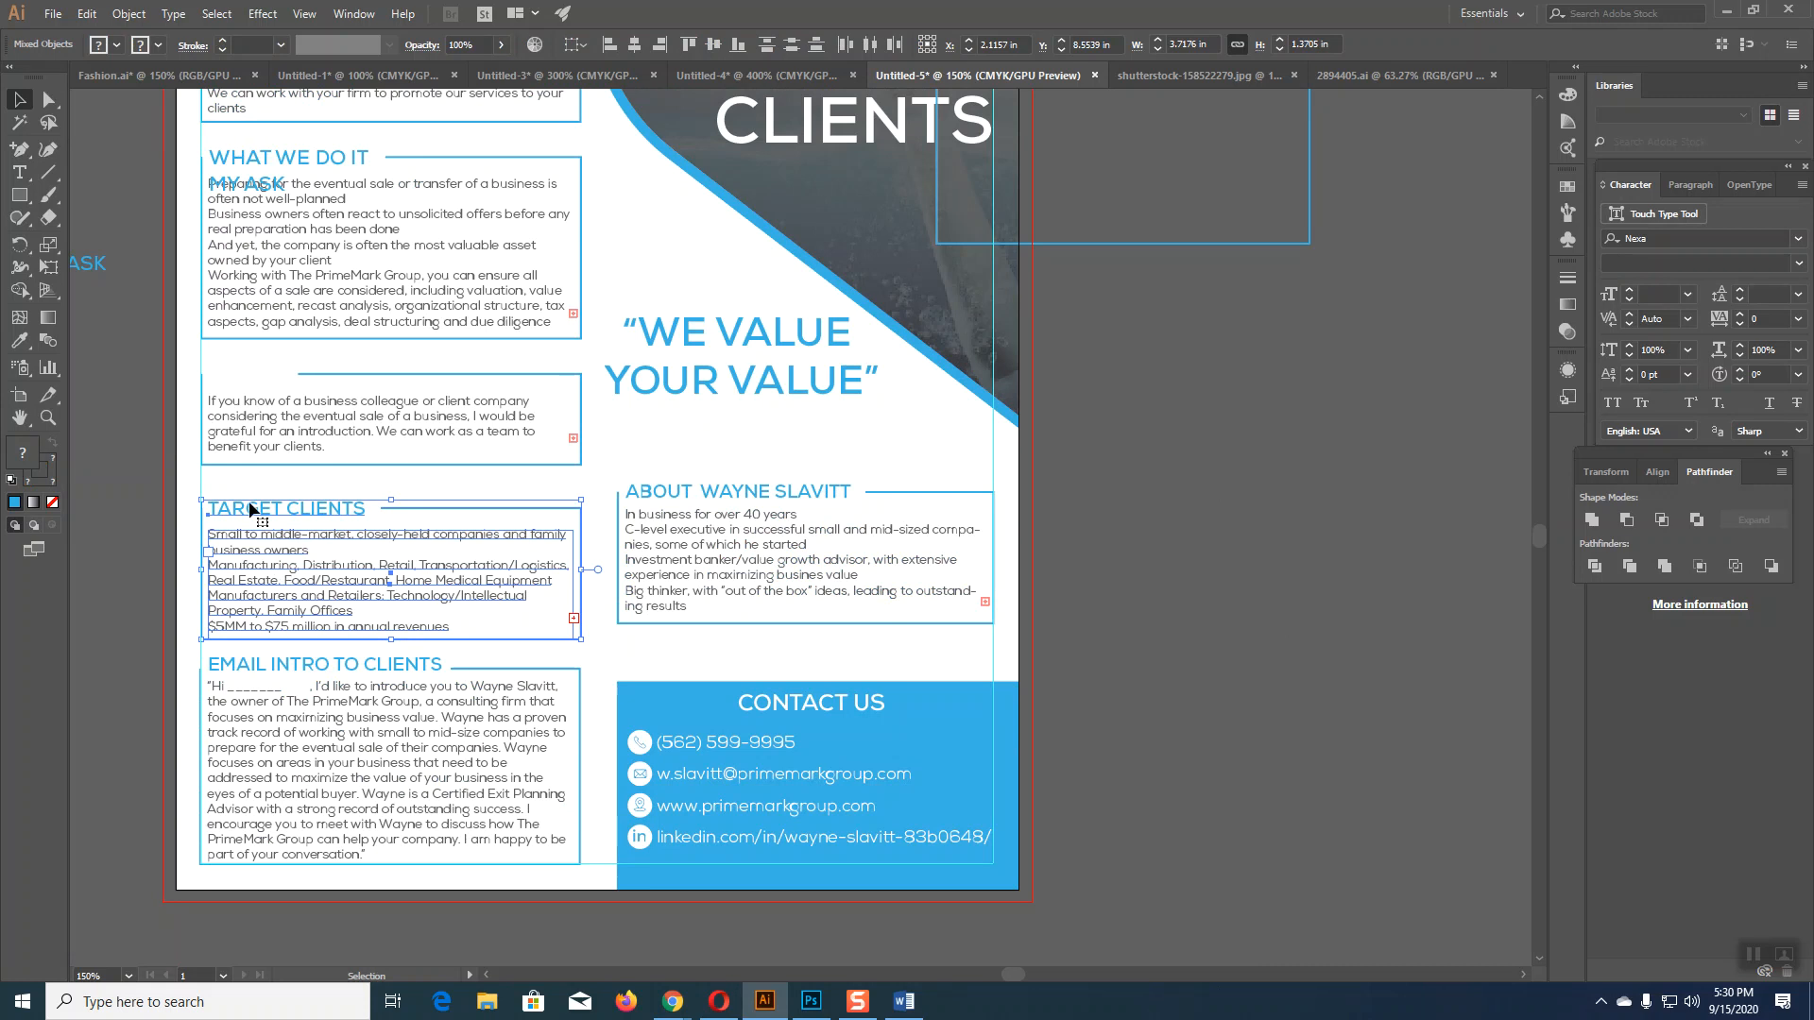
Step: Move the MY ASK heading onto its text box and shift the whole block down
drag(179, 386, 310, 424)
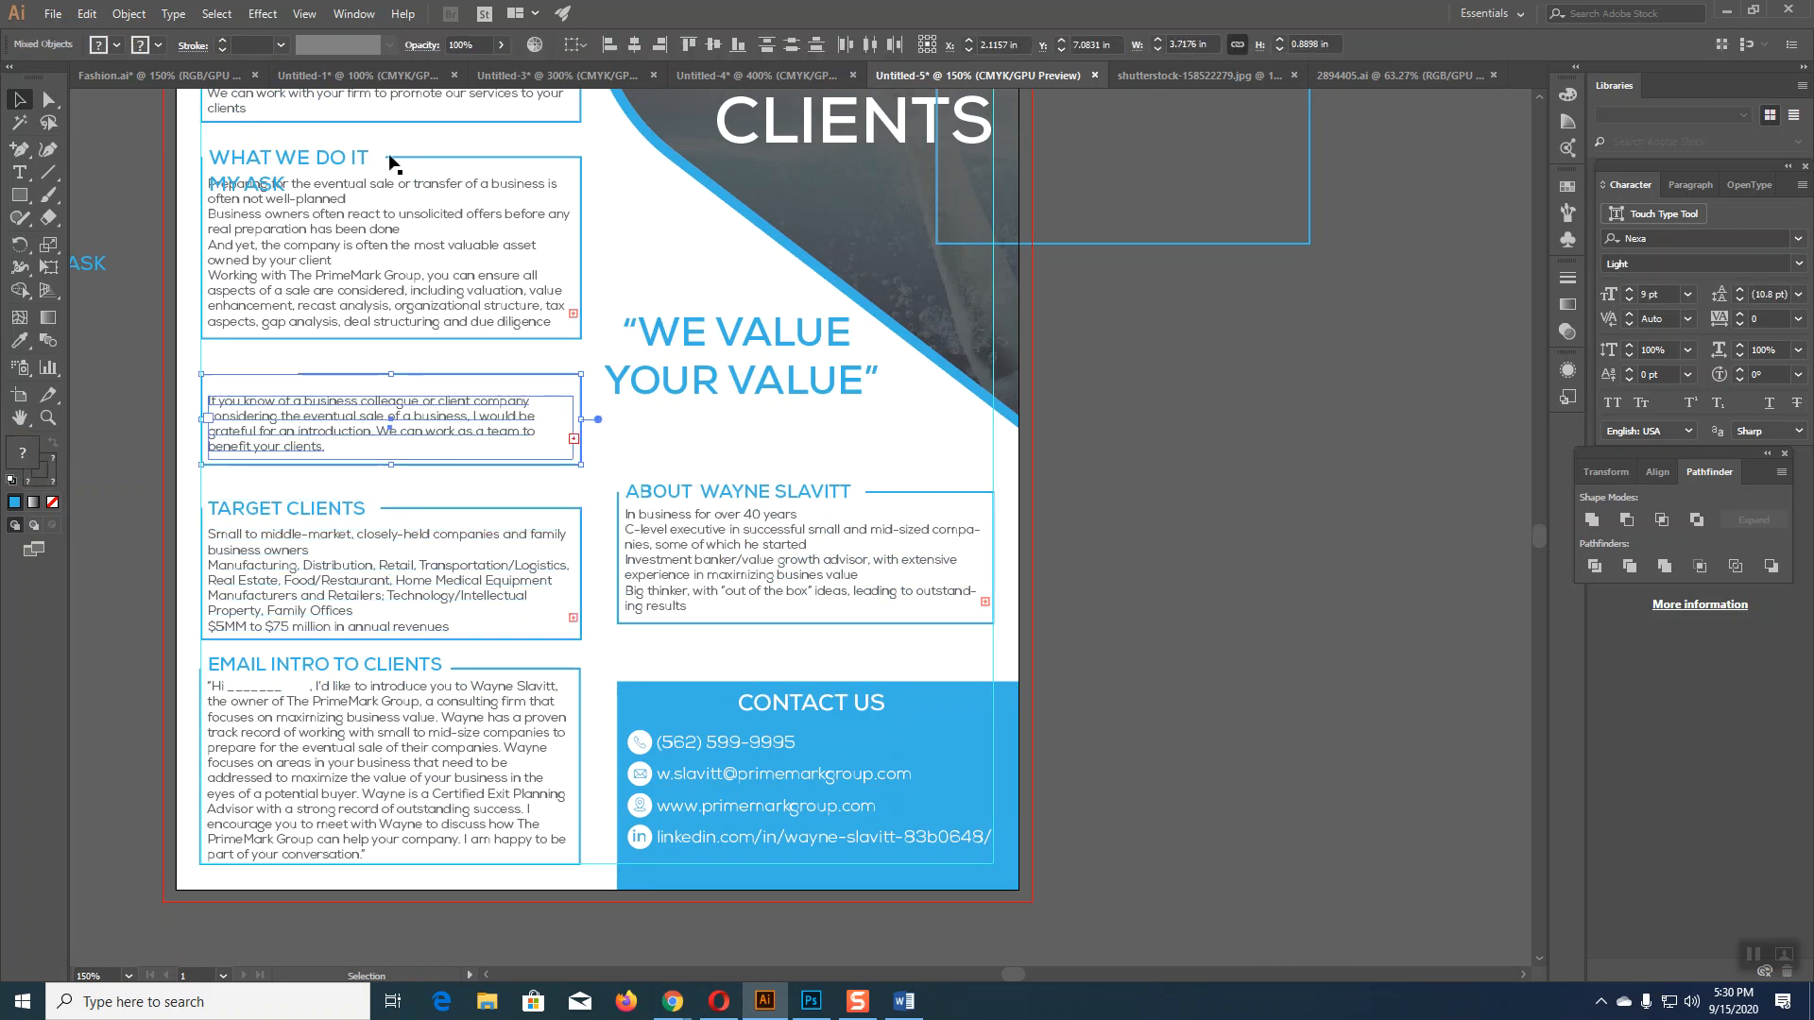
drag(262, 184, 257, 370)
key(Right)
key(Right)
key(Right)
key(Right)
key(Left)
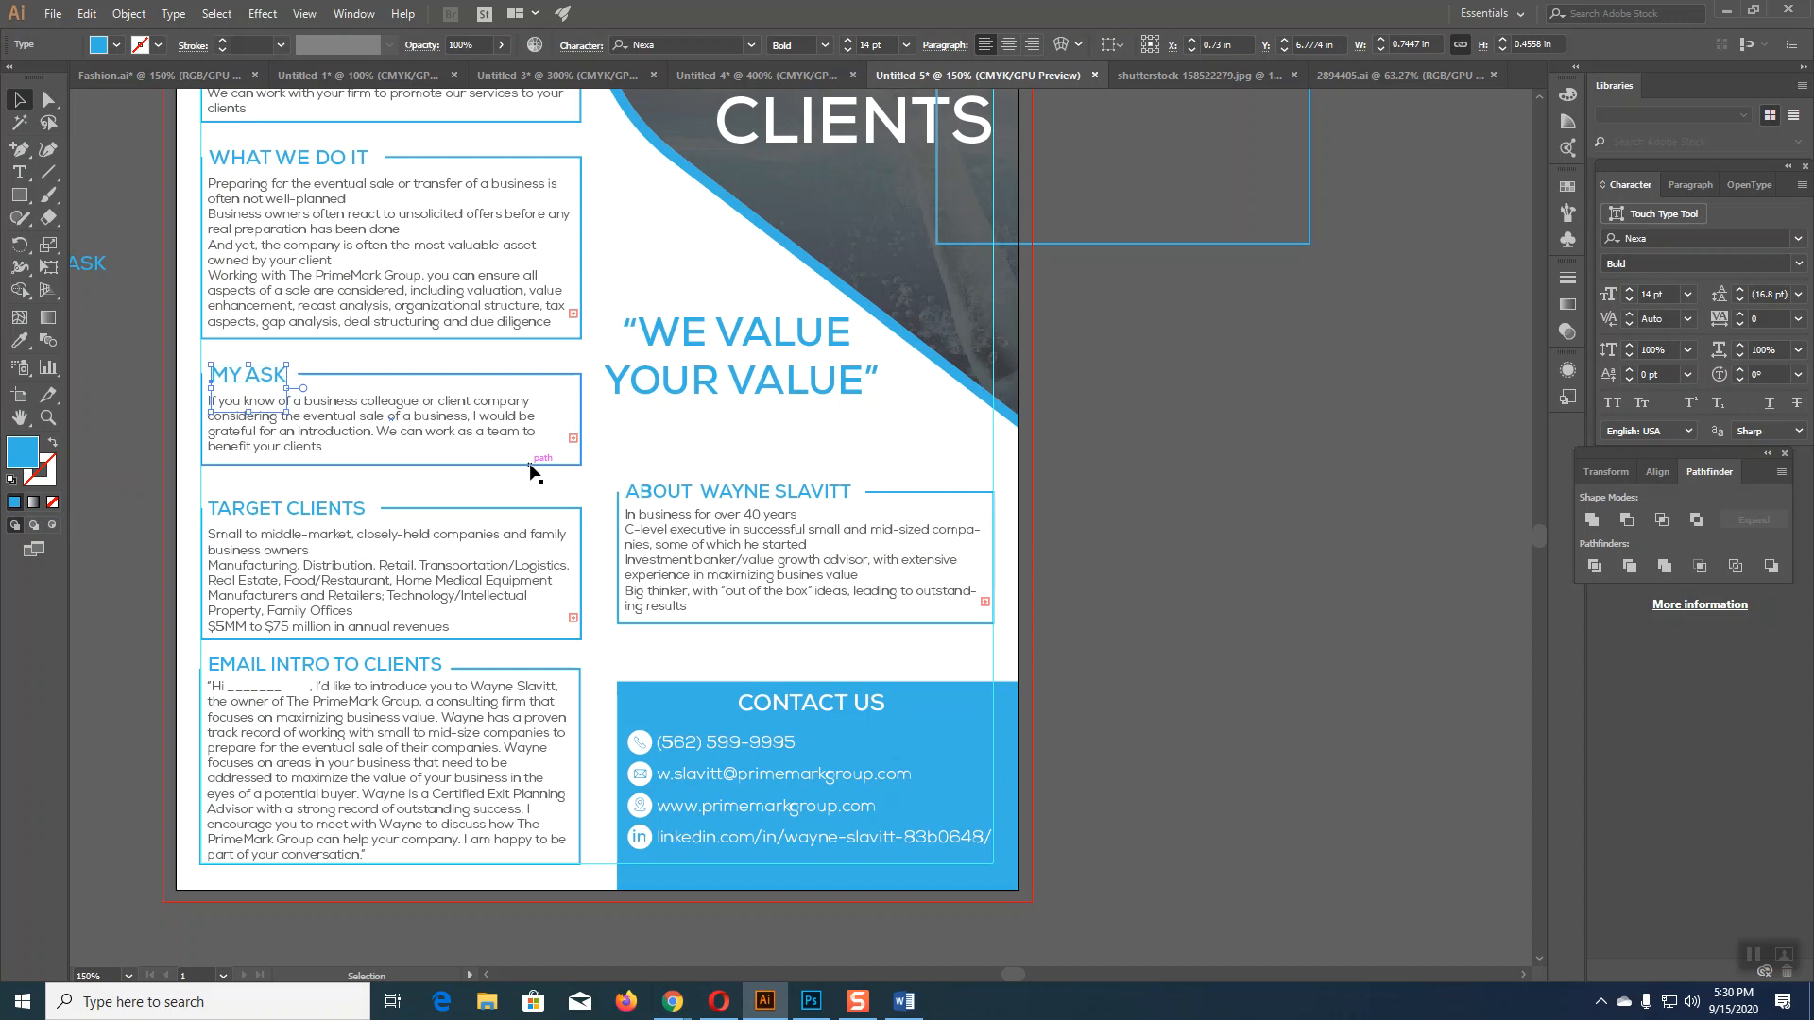
drag(163, 399, 316, 444)
key(Down)
key(Down)
key(Down)
key(Down)
key(Down)
key(Down)
key(Down)
key(Down)
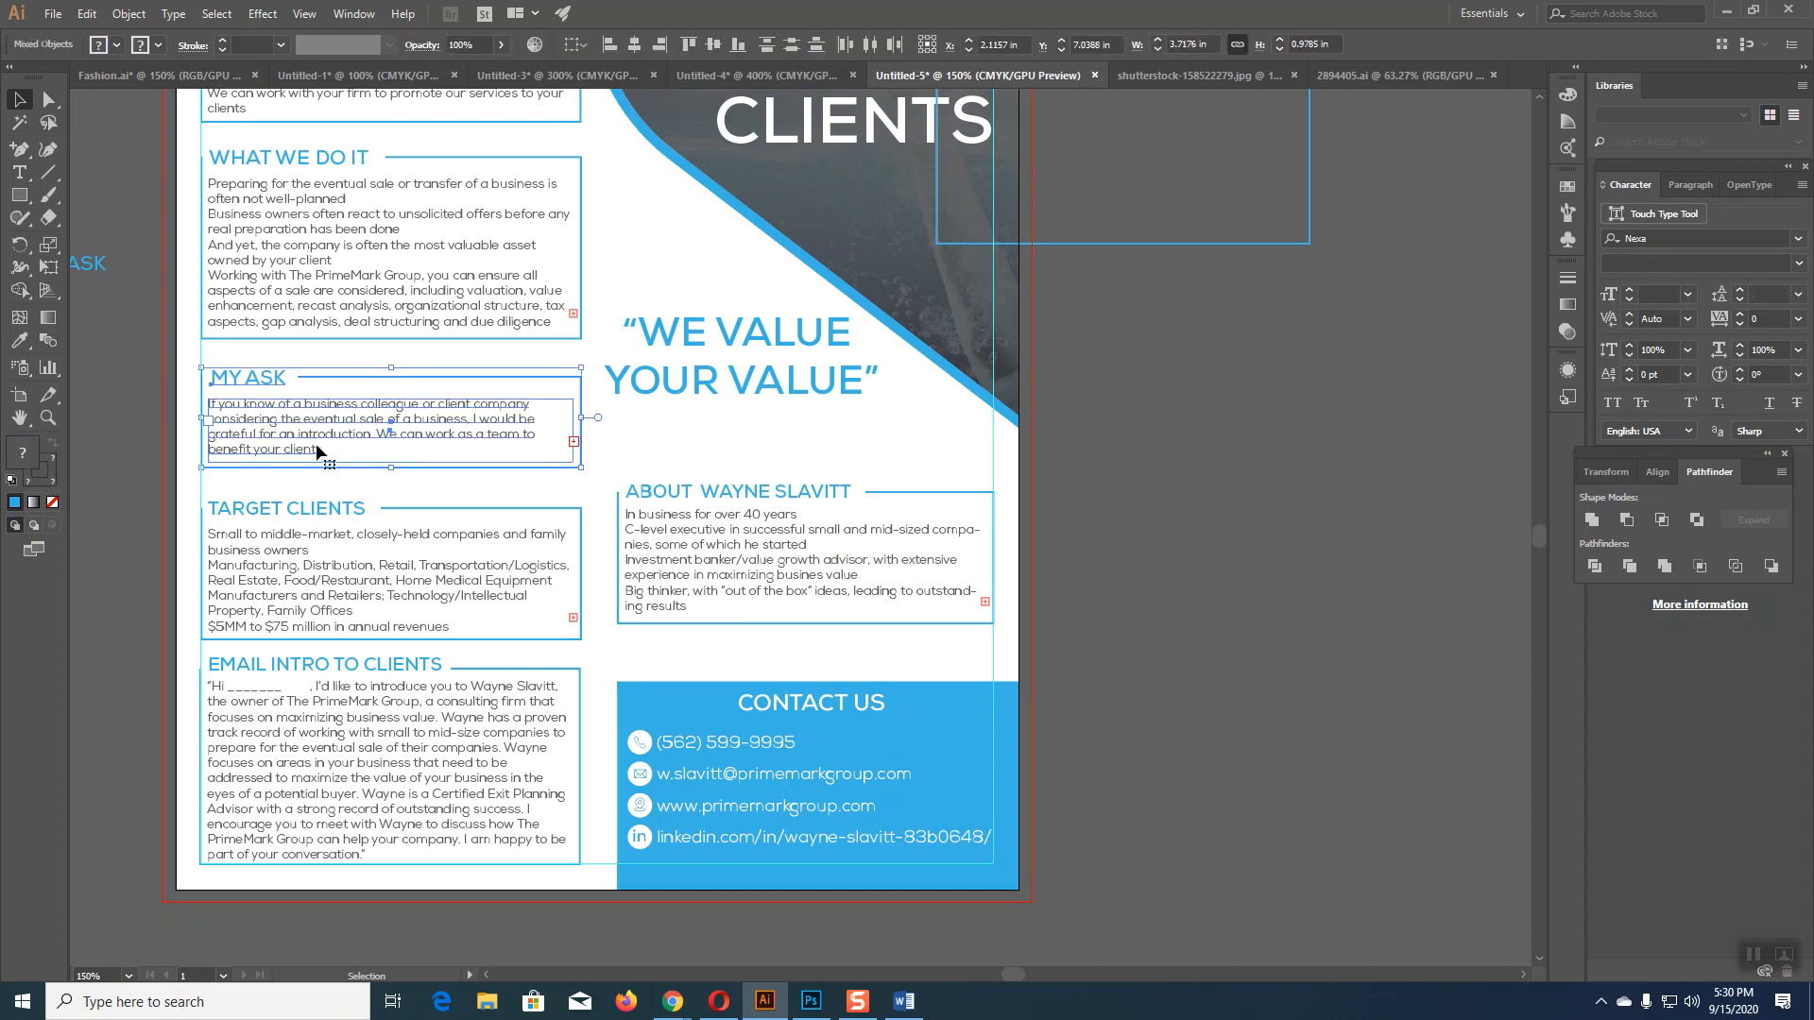
key(Down)
key(Down)
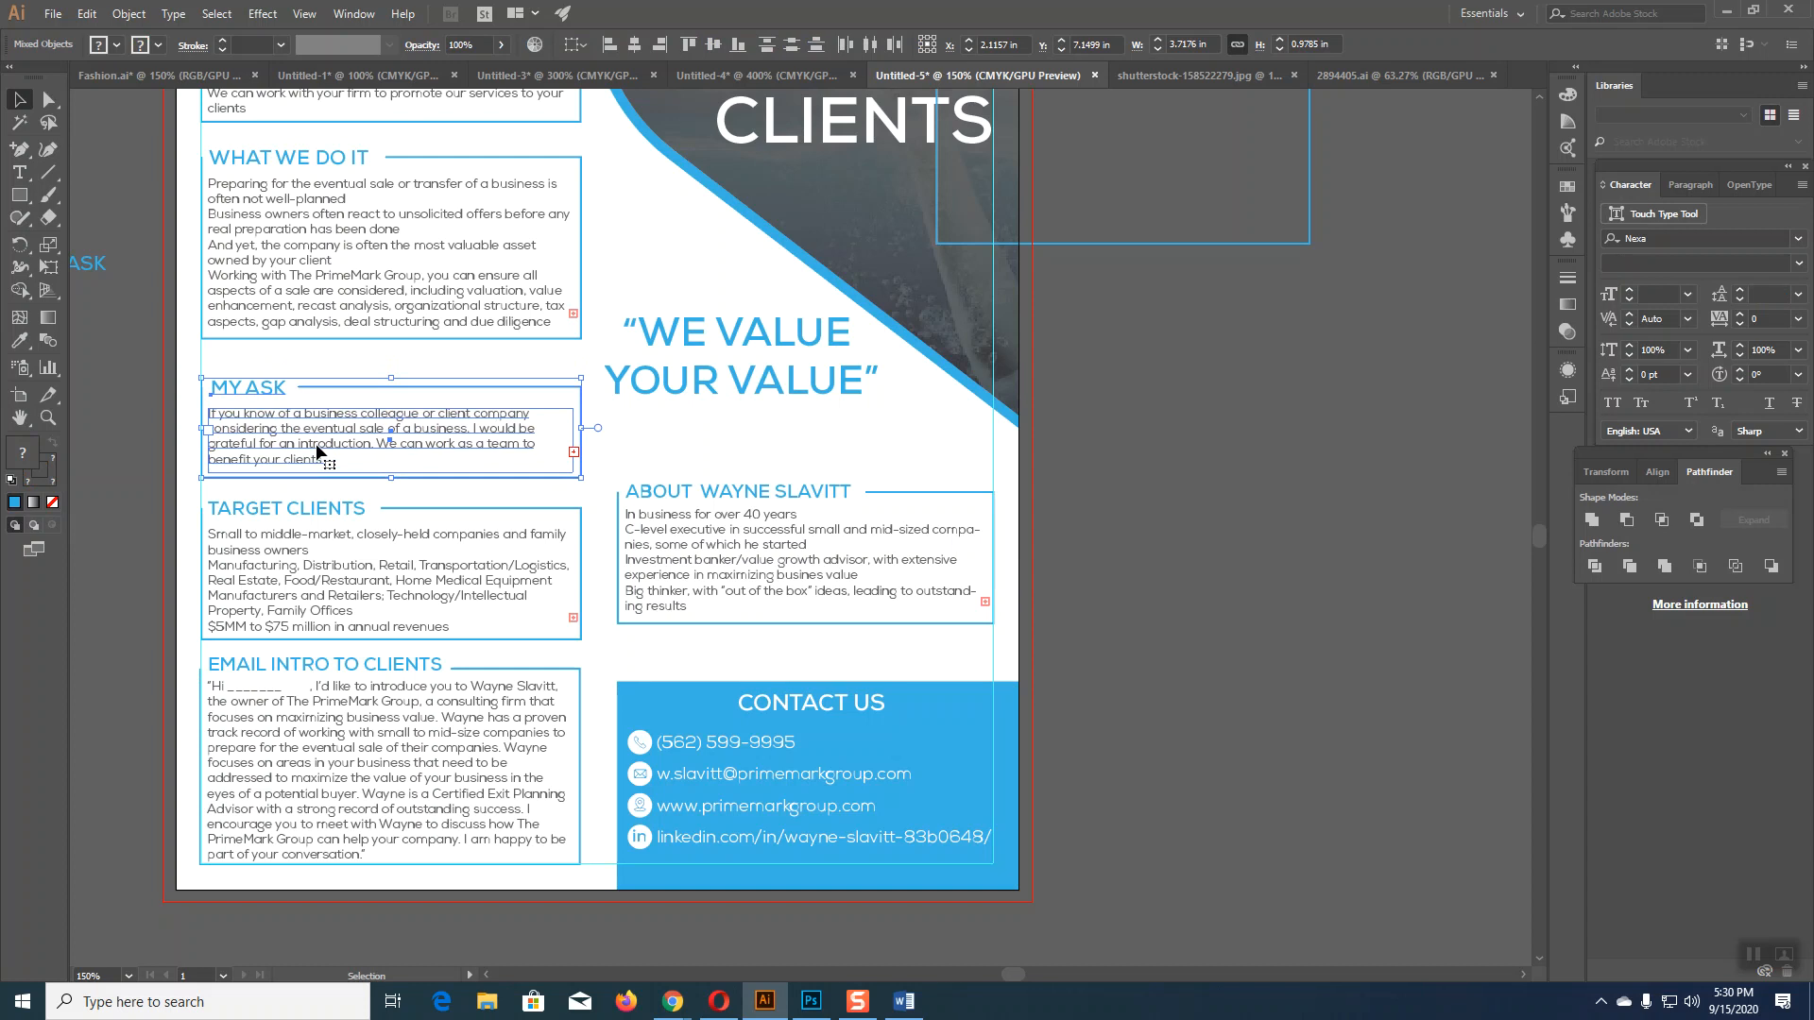
click(1132, 632)
Step: Move the WHAT WE DO IT block down two nudges
scroll(1142, 642, up, 3)
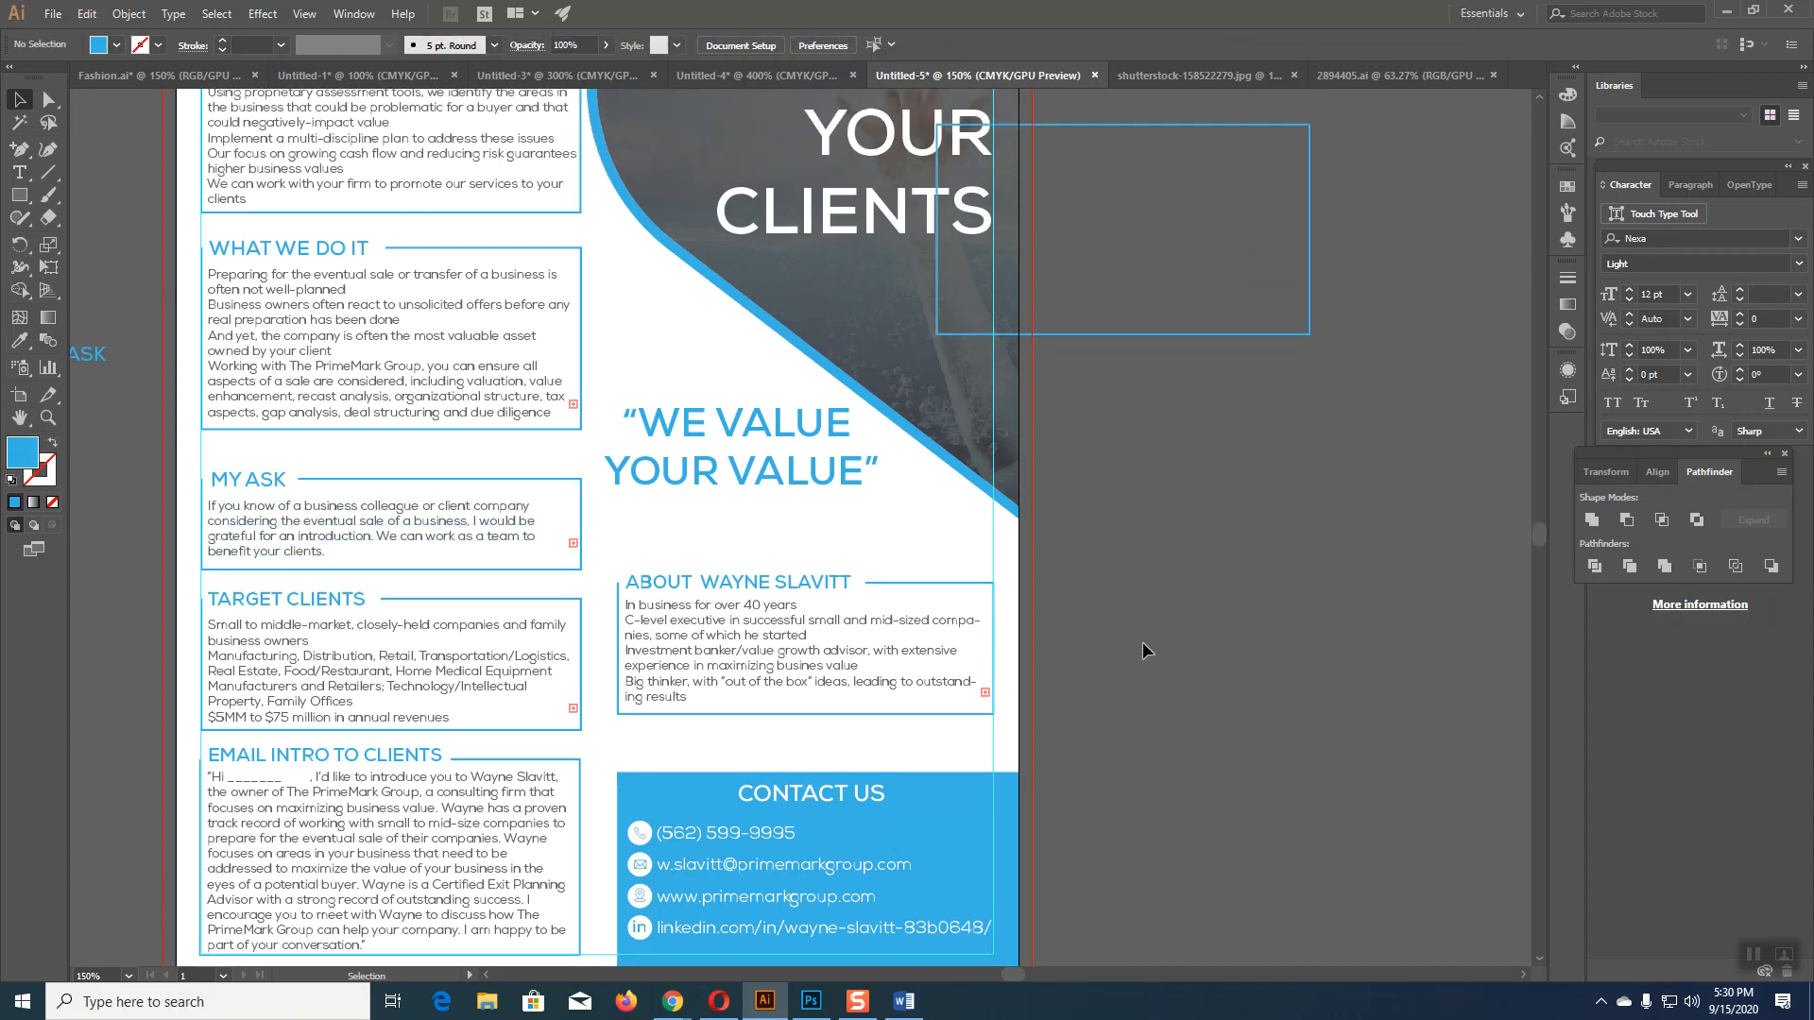
click(497, 412)
key(Down)
key(Down)
key(Down)
key(Down)
key(Down)
key(Down)
key(Down)
key(Down)
key(Down)
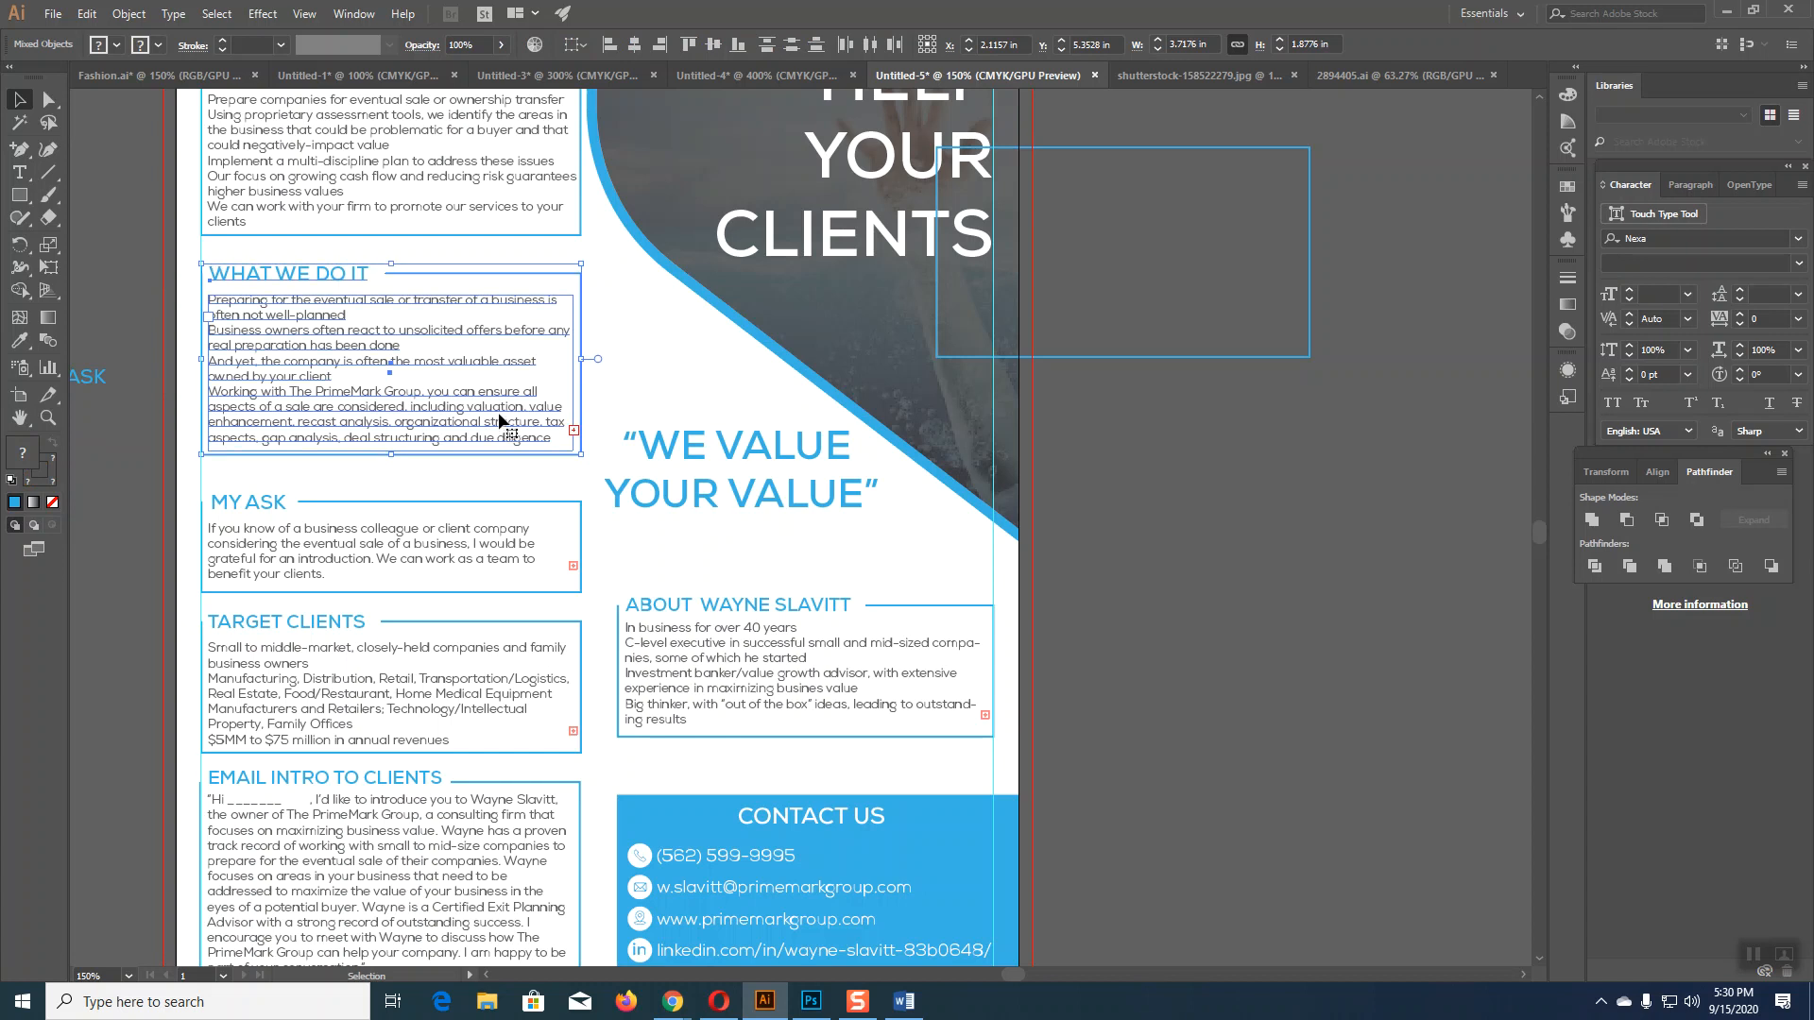
key(Down)
key(Down)
key(Down)
key(Down)
key(Down)
key(Down)
key(Down)
key(Down)
key(Down)
key(Down)
key(Down)
key(Down)
key(Down)
key(Down)
key(Down)
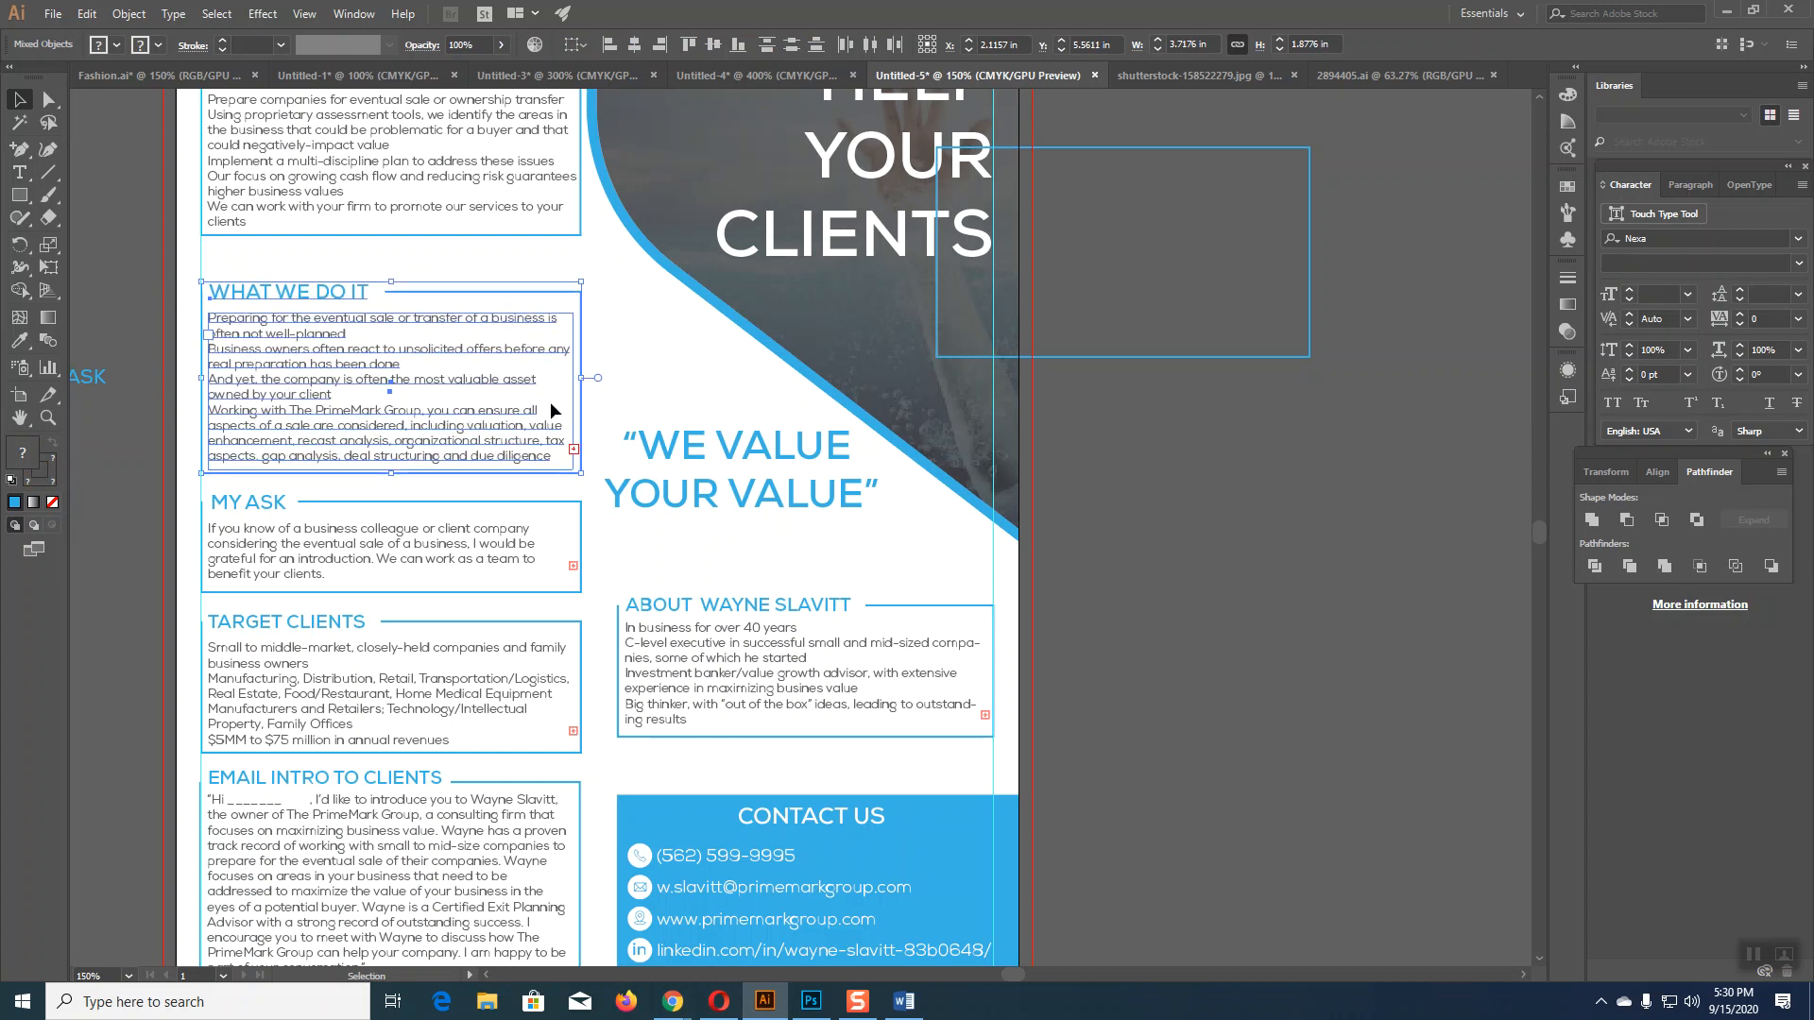
Step: Nudge the WHAT WE DO box down three times
scroll(499, 419, up, 3)
drag(192, 318, 434, 385)
click(126, 313)
drag(150, 275, 505, 440)
key(Down)
key(Down)
key(Down)
key(Down)
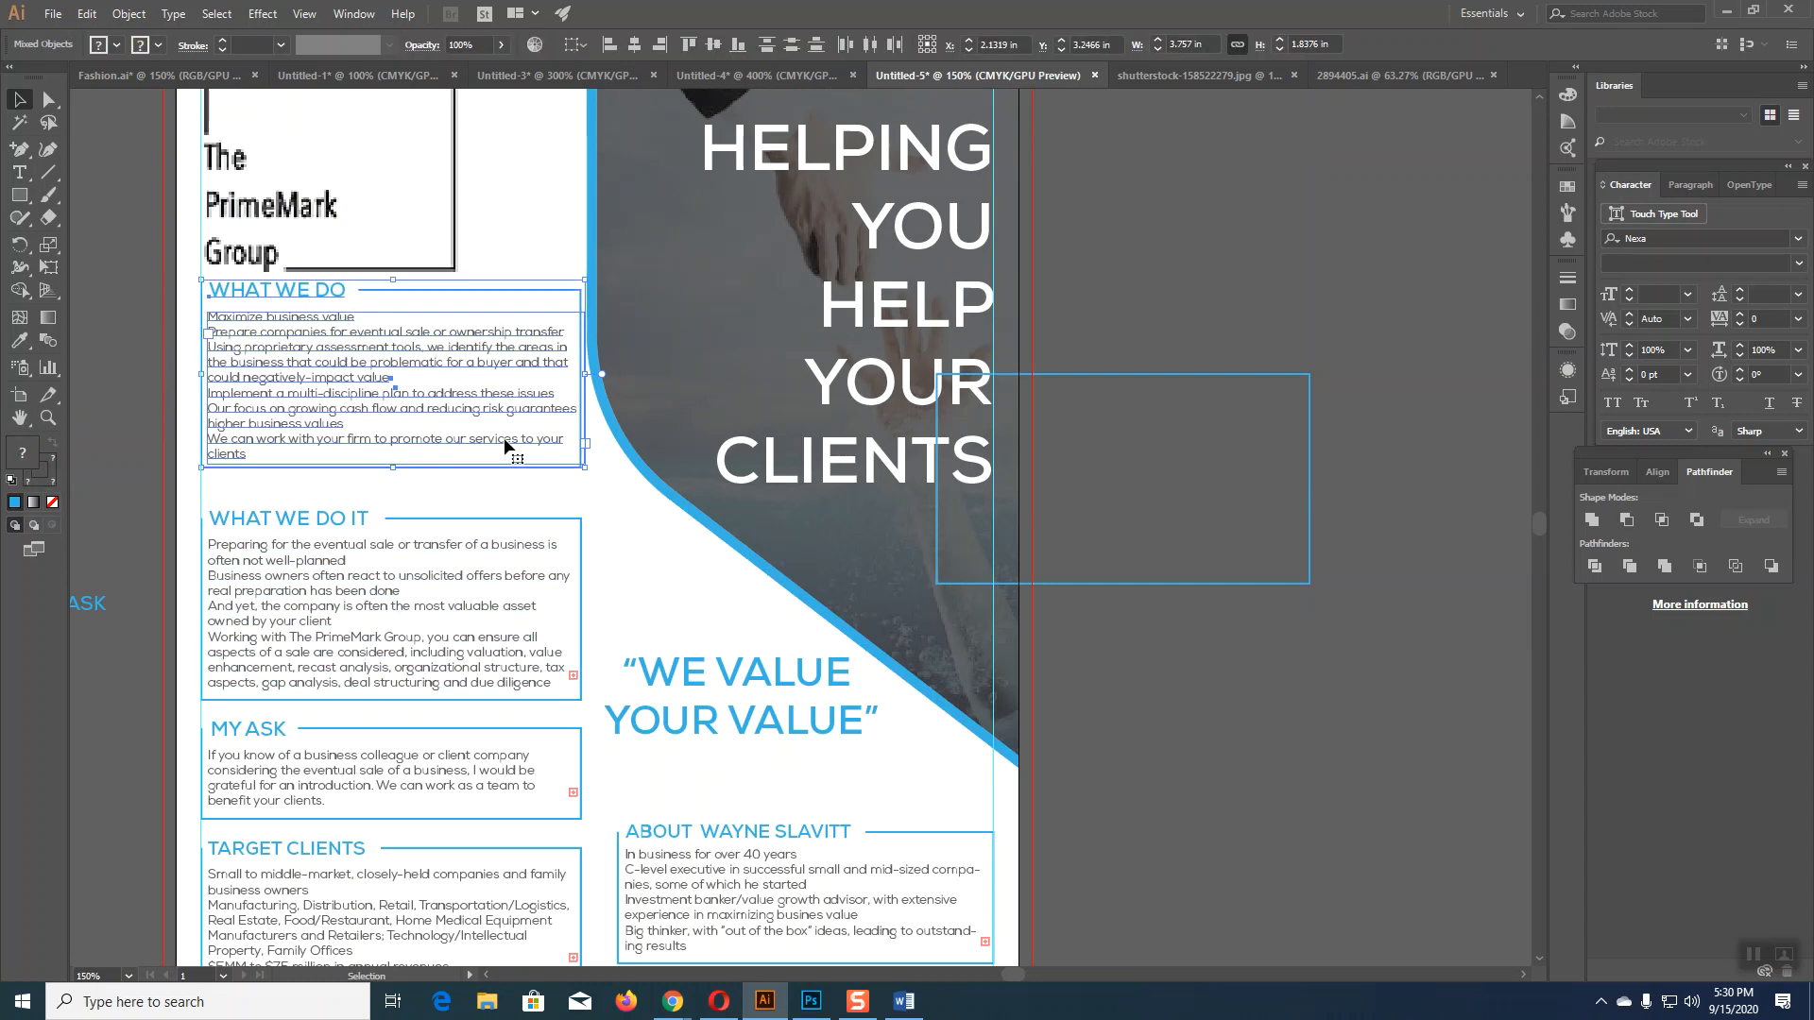
key(Down)
key(Down)
key(Down)
key(Down)
key(Down)
key(Down)
key(Down)
key(Down)
key(Down)
key(Down)
key(Down)
key(Down)
key(Down)
key(Down)
key(Down)
key(Down)
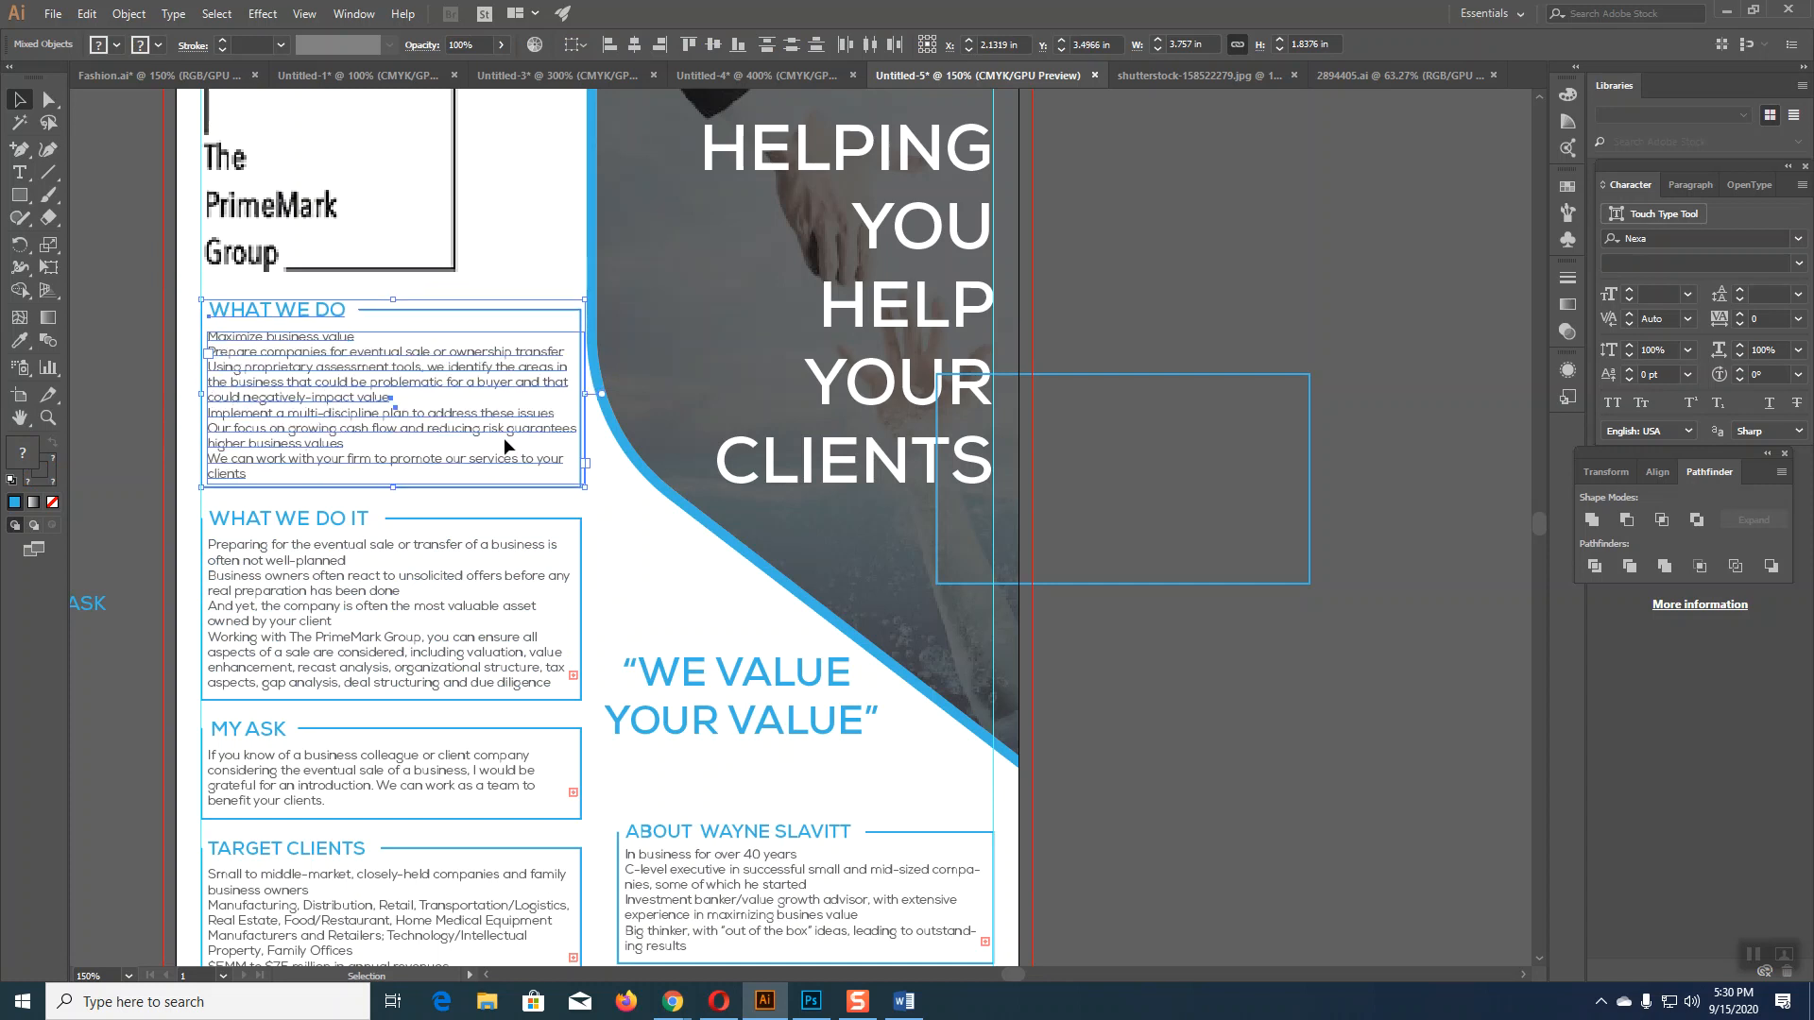
key(Down)
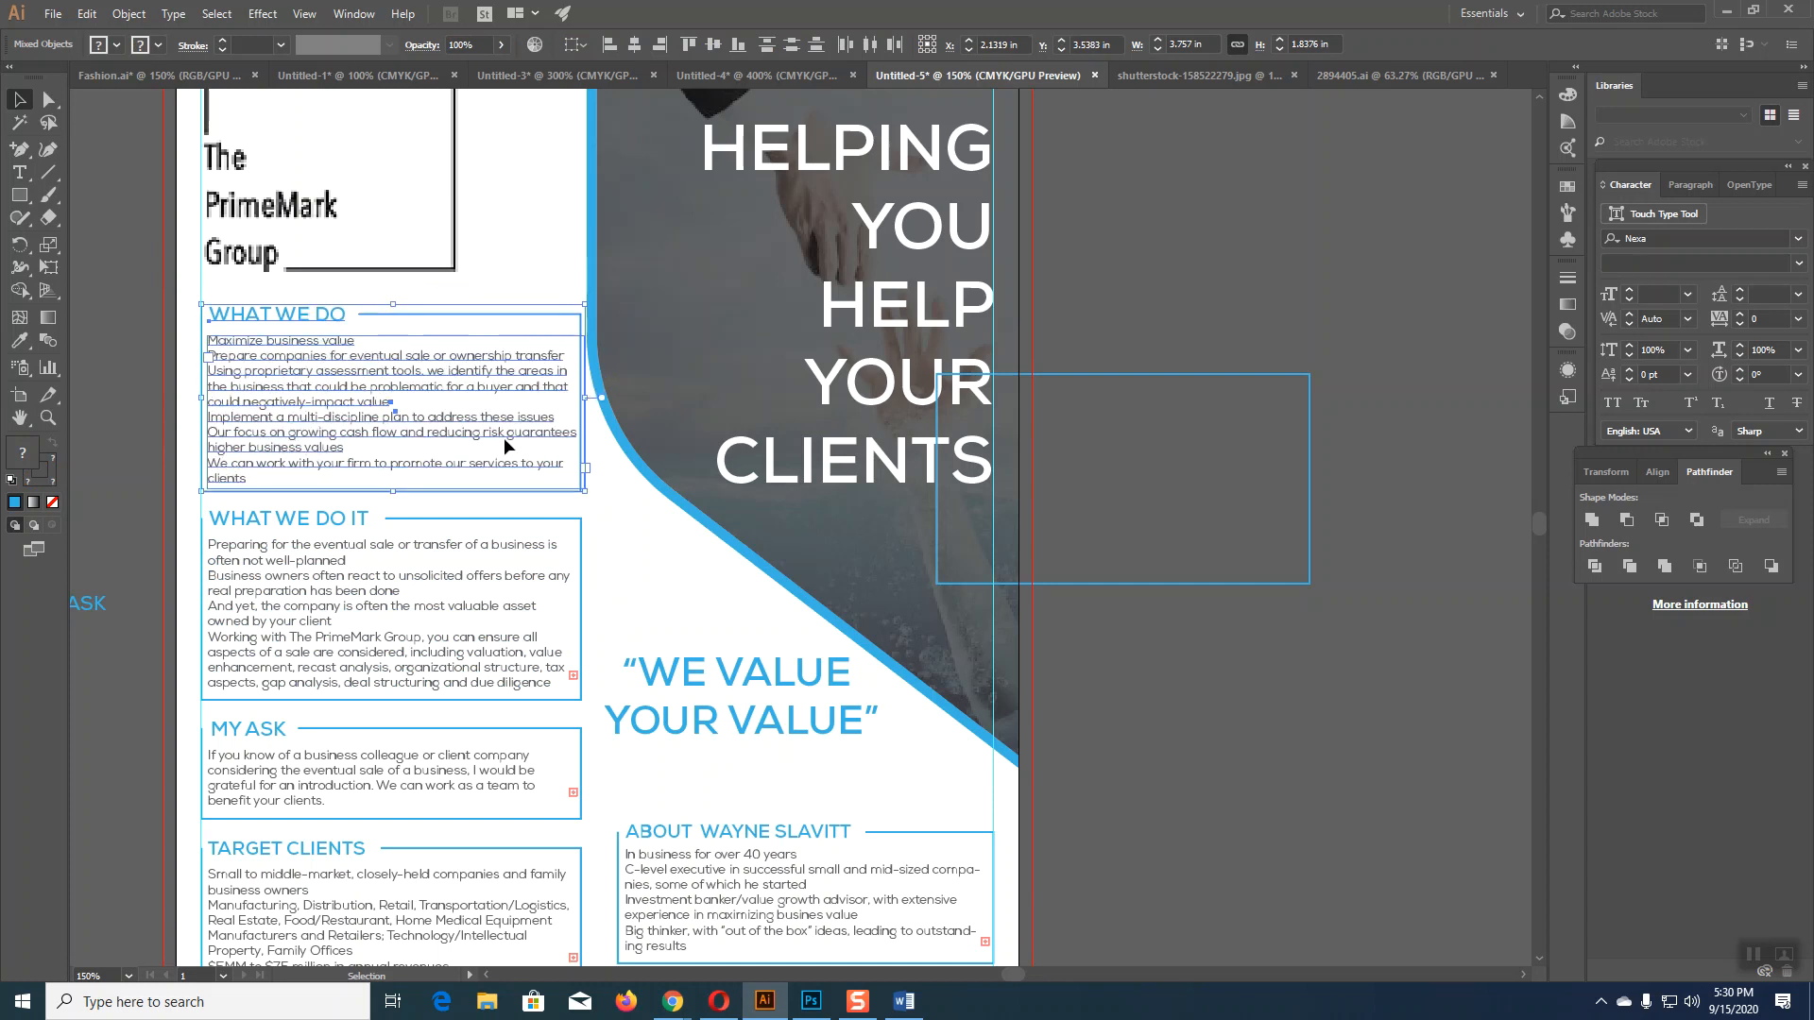
Step: Drag the WE VALUE YOUR VALUE quote down and right, then zoom out
click(1182, 790)
drag(840, 725, 875, 770)
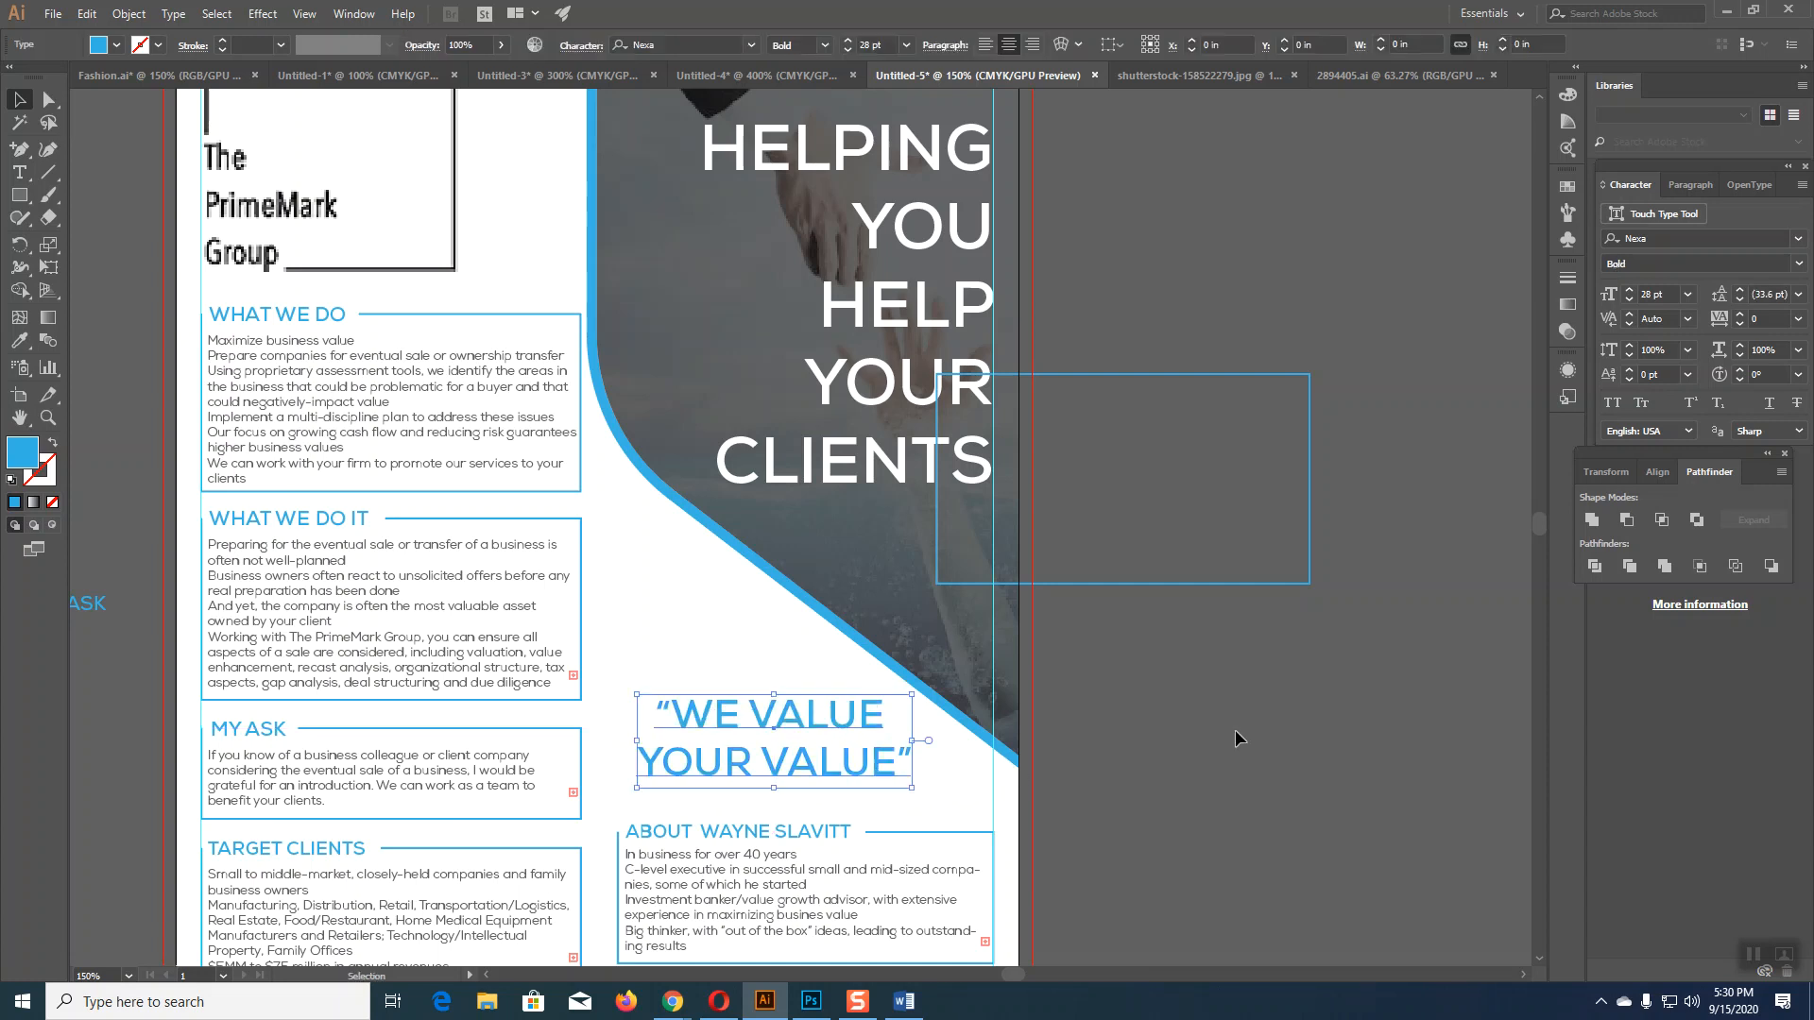
key(ctrl+minus)
key(ctrl+minus)
key(ctrl+minus)
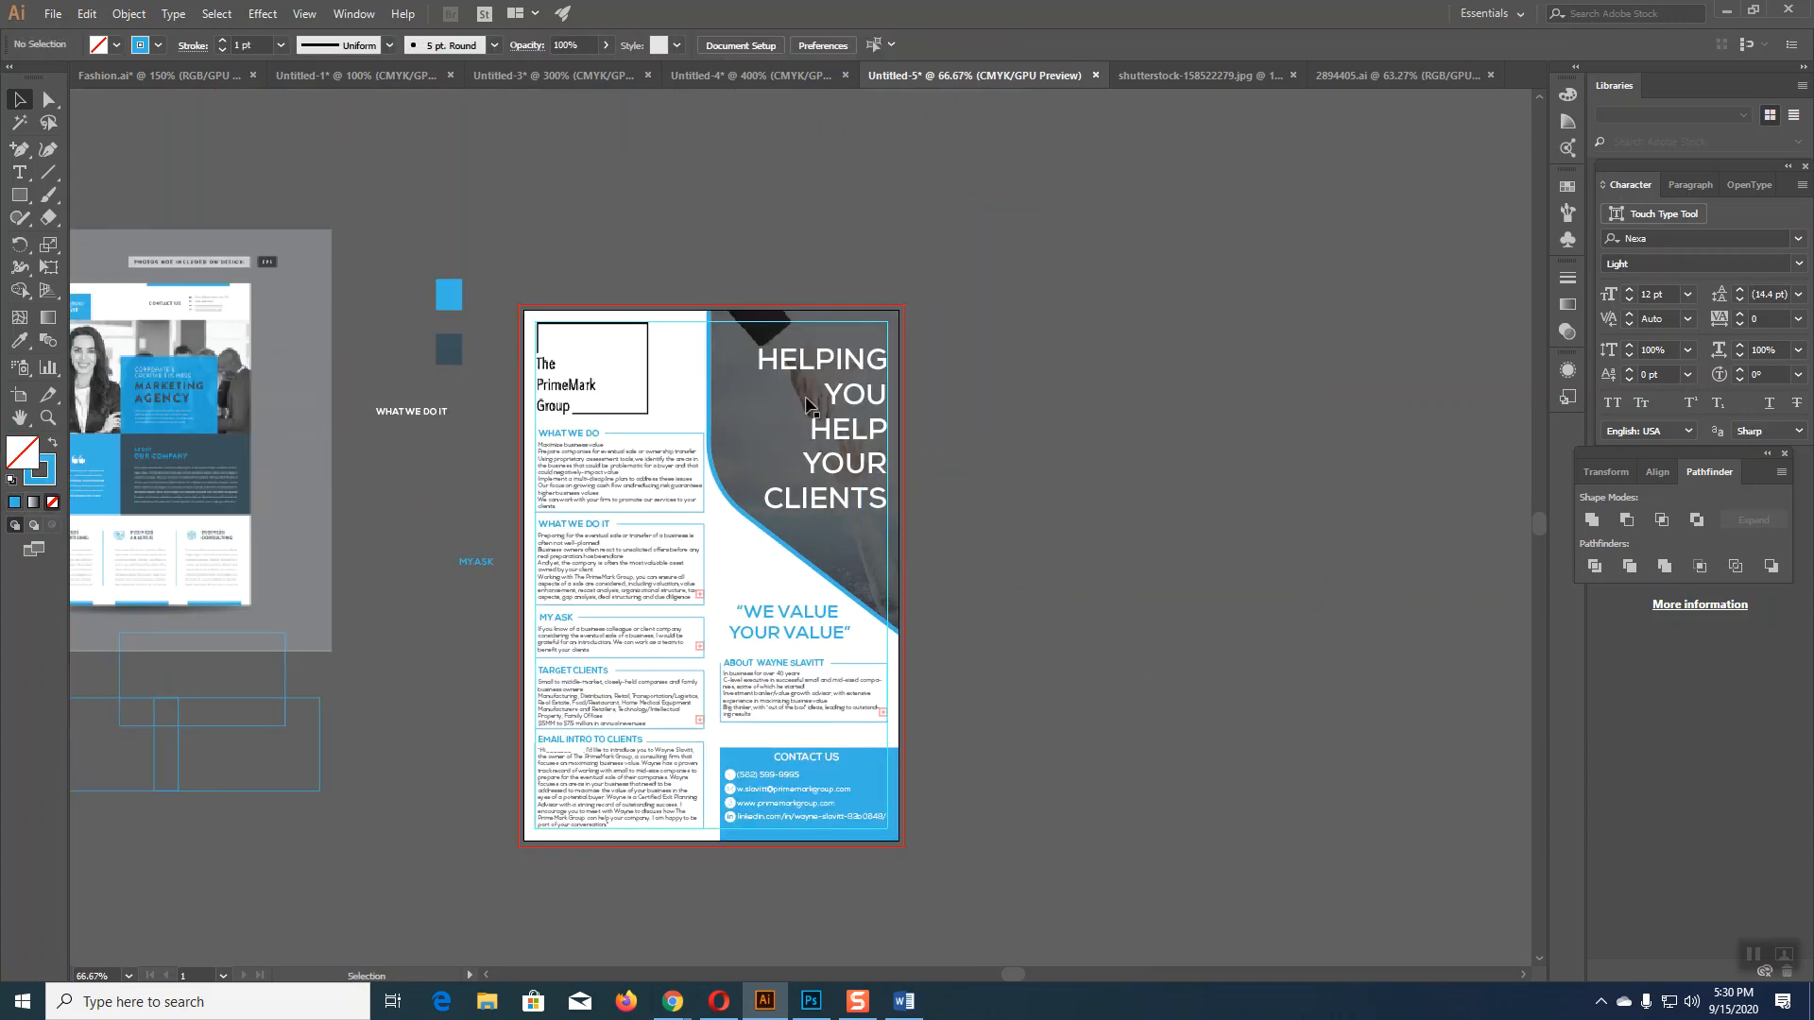
Step: Shift the logo frame slightly right, then preview Save for Web (Legacy) settings and cancel
drag(645, 371, 668, 371)
click(1030, 501)
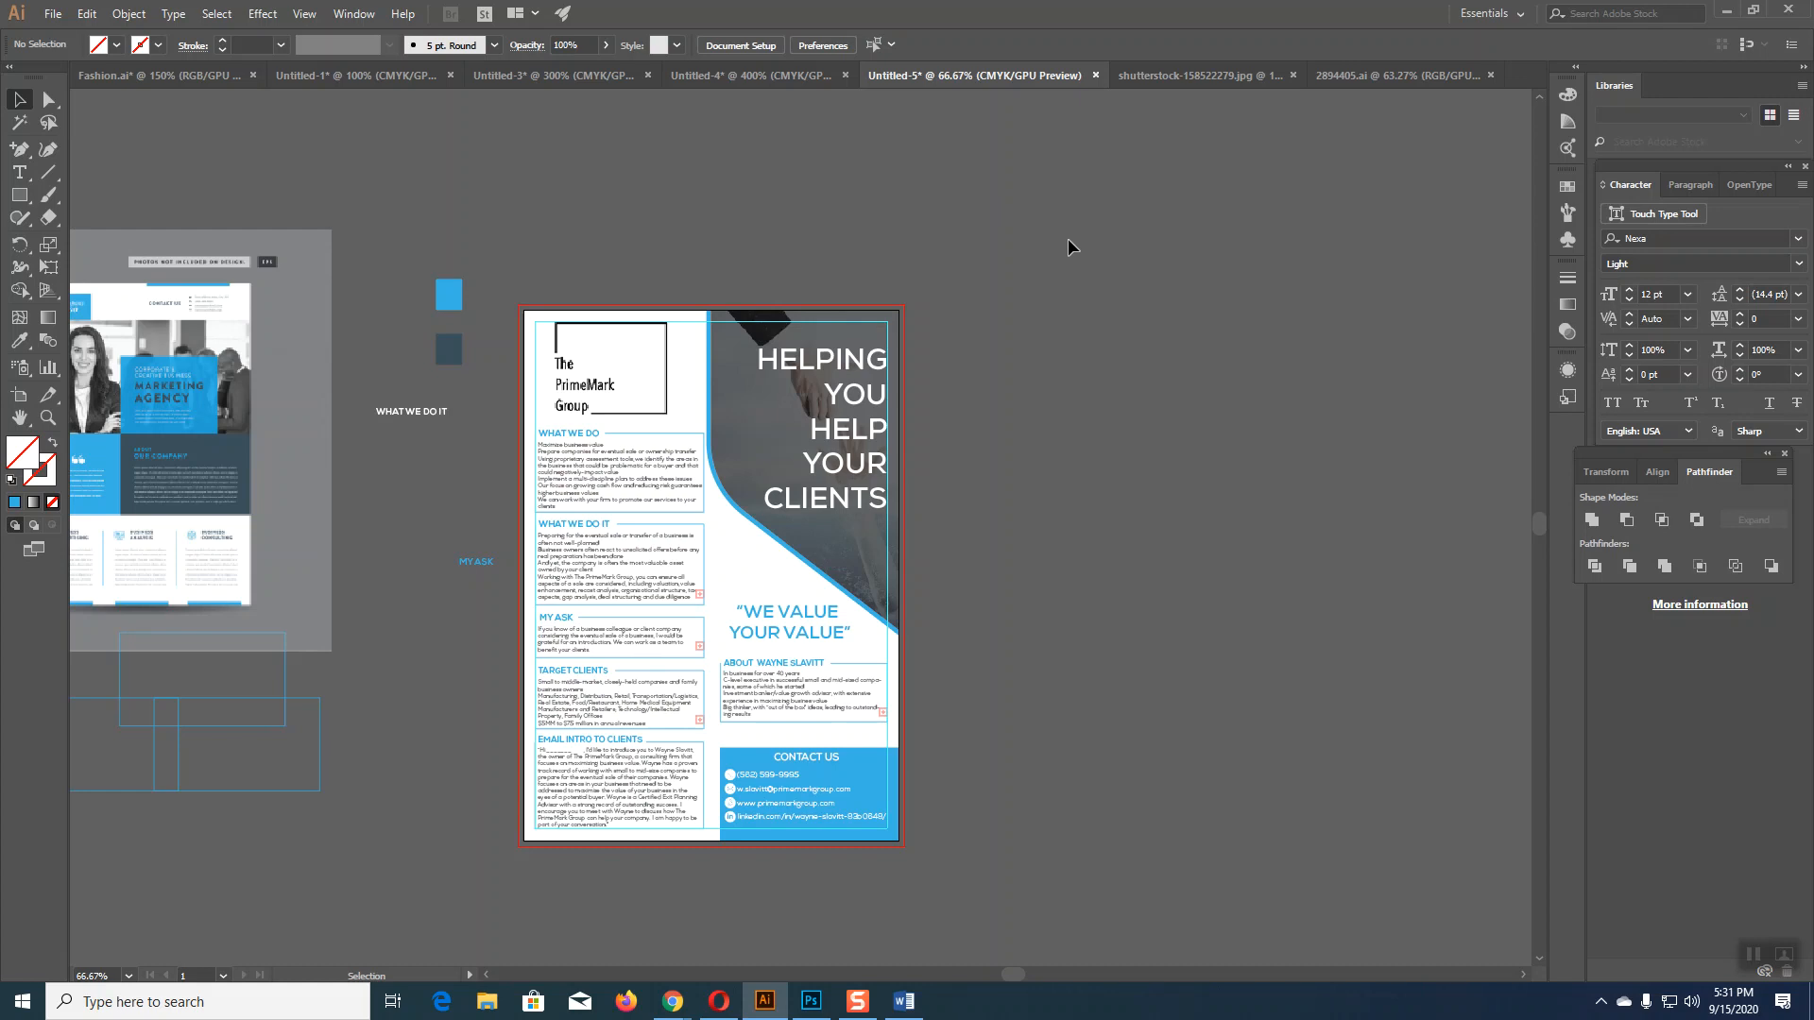
click(53, 13)
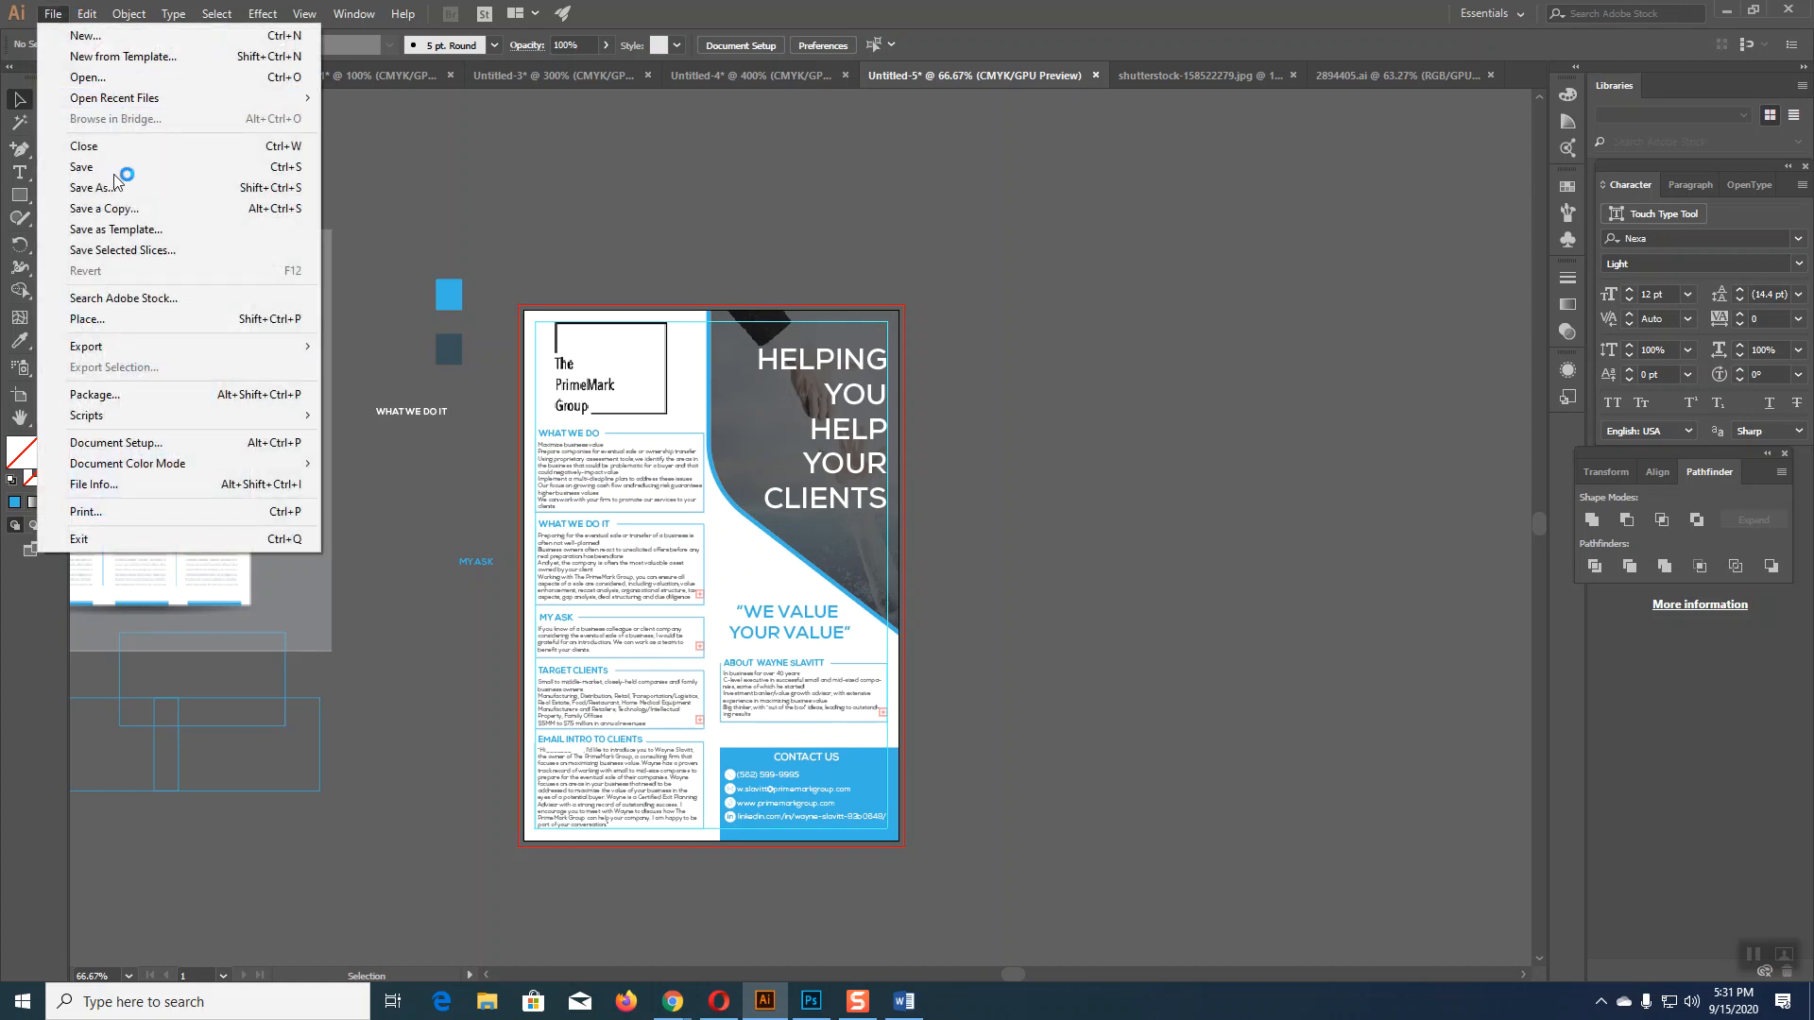
mouse_move(140, 356)
click(433, 390)
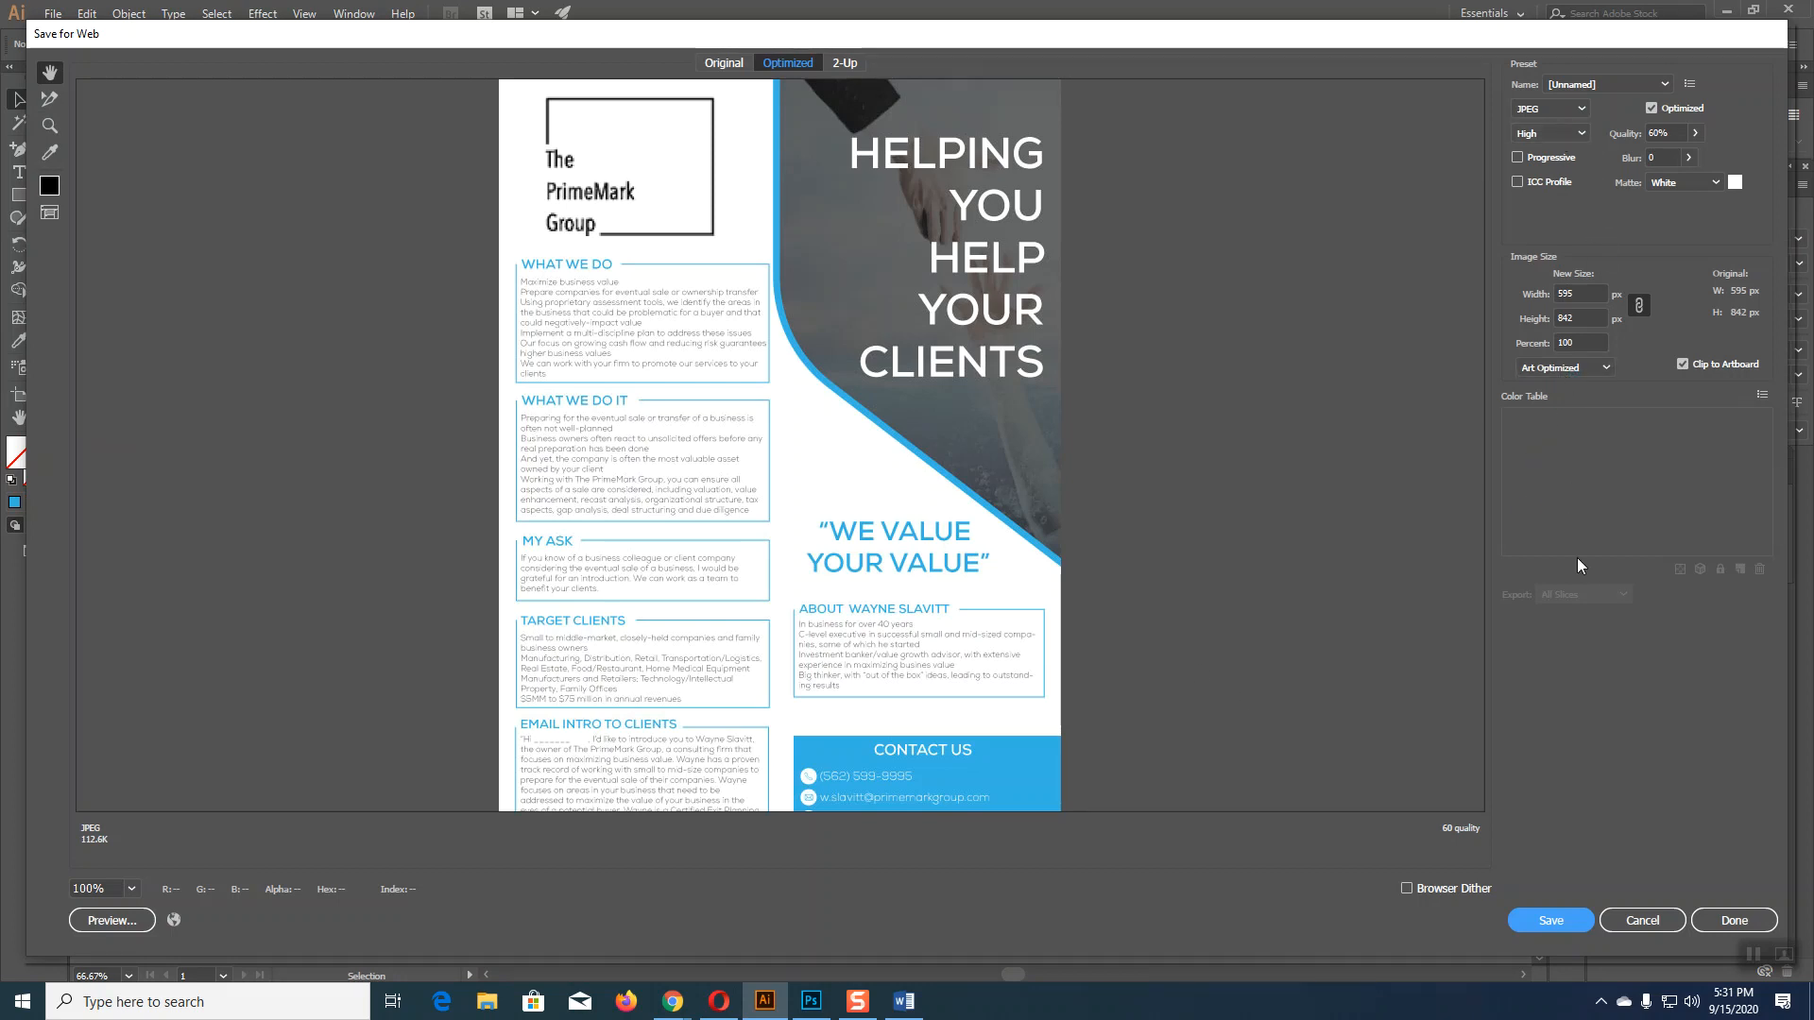
click(1576, 294)
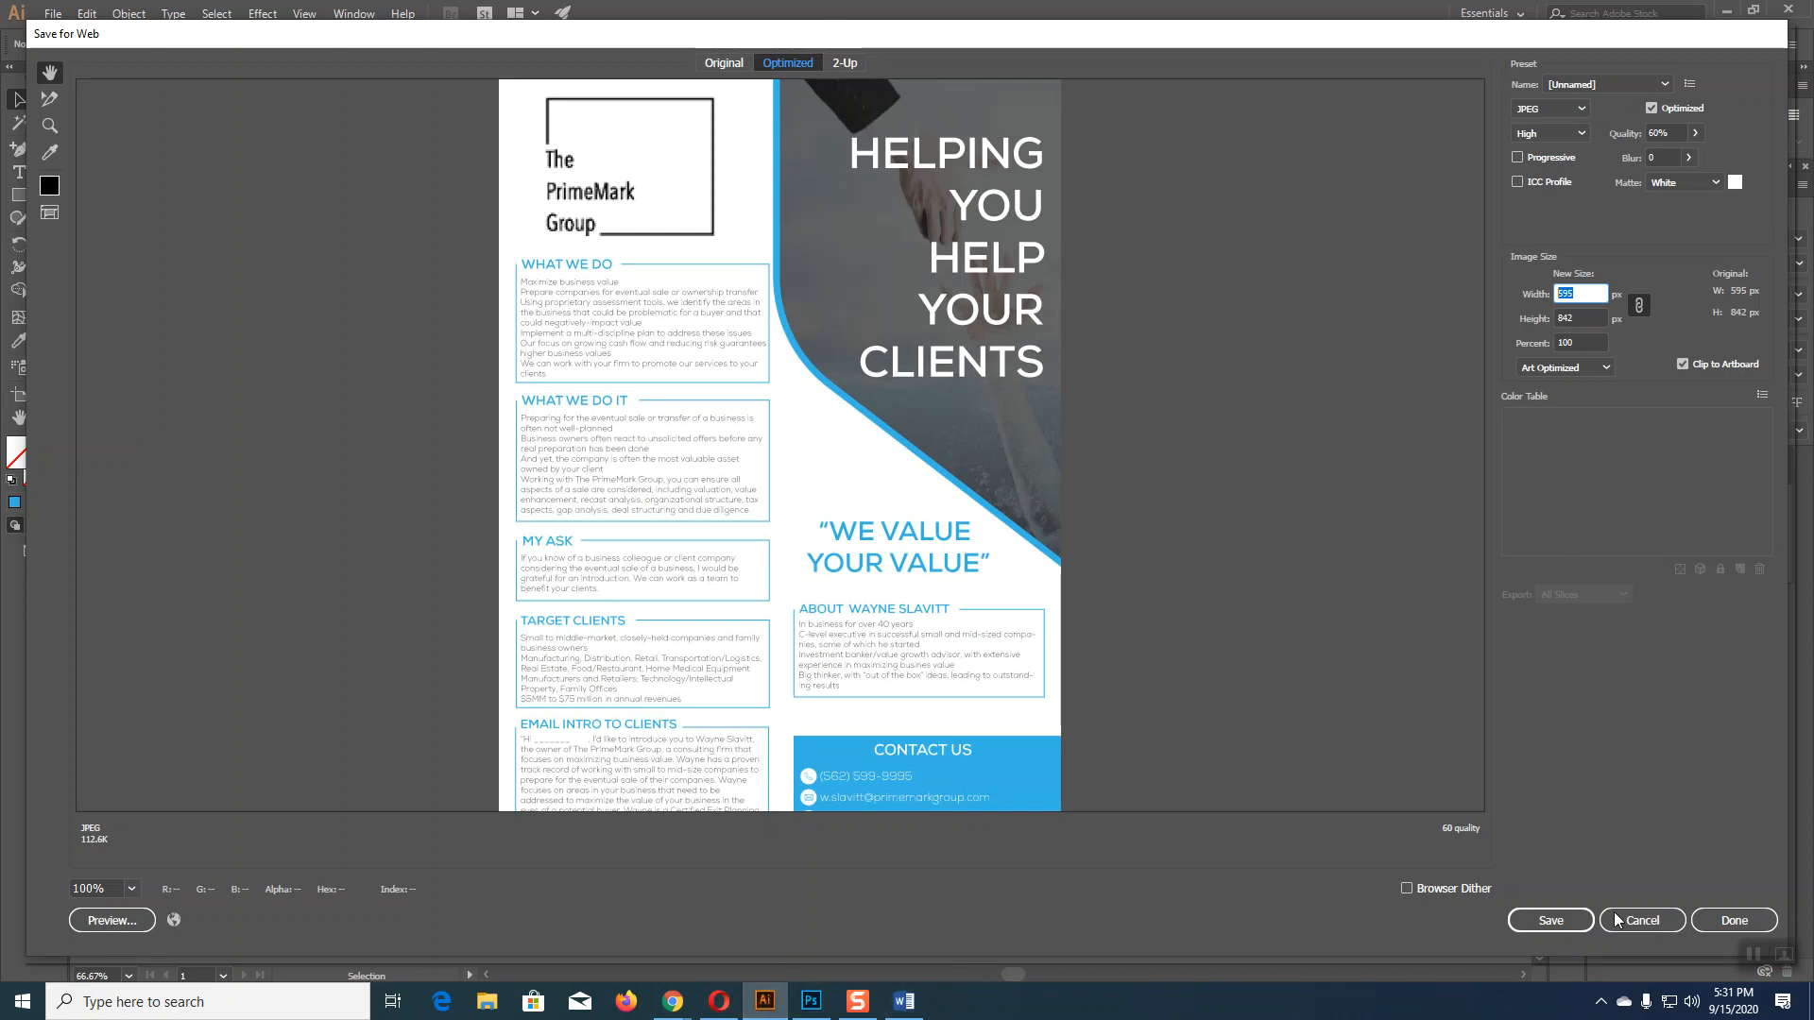
click(1654, 920)
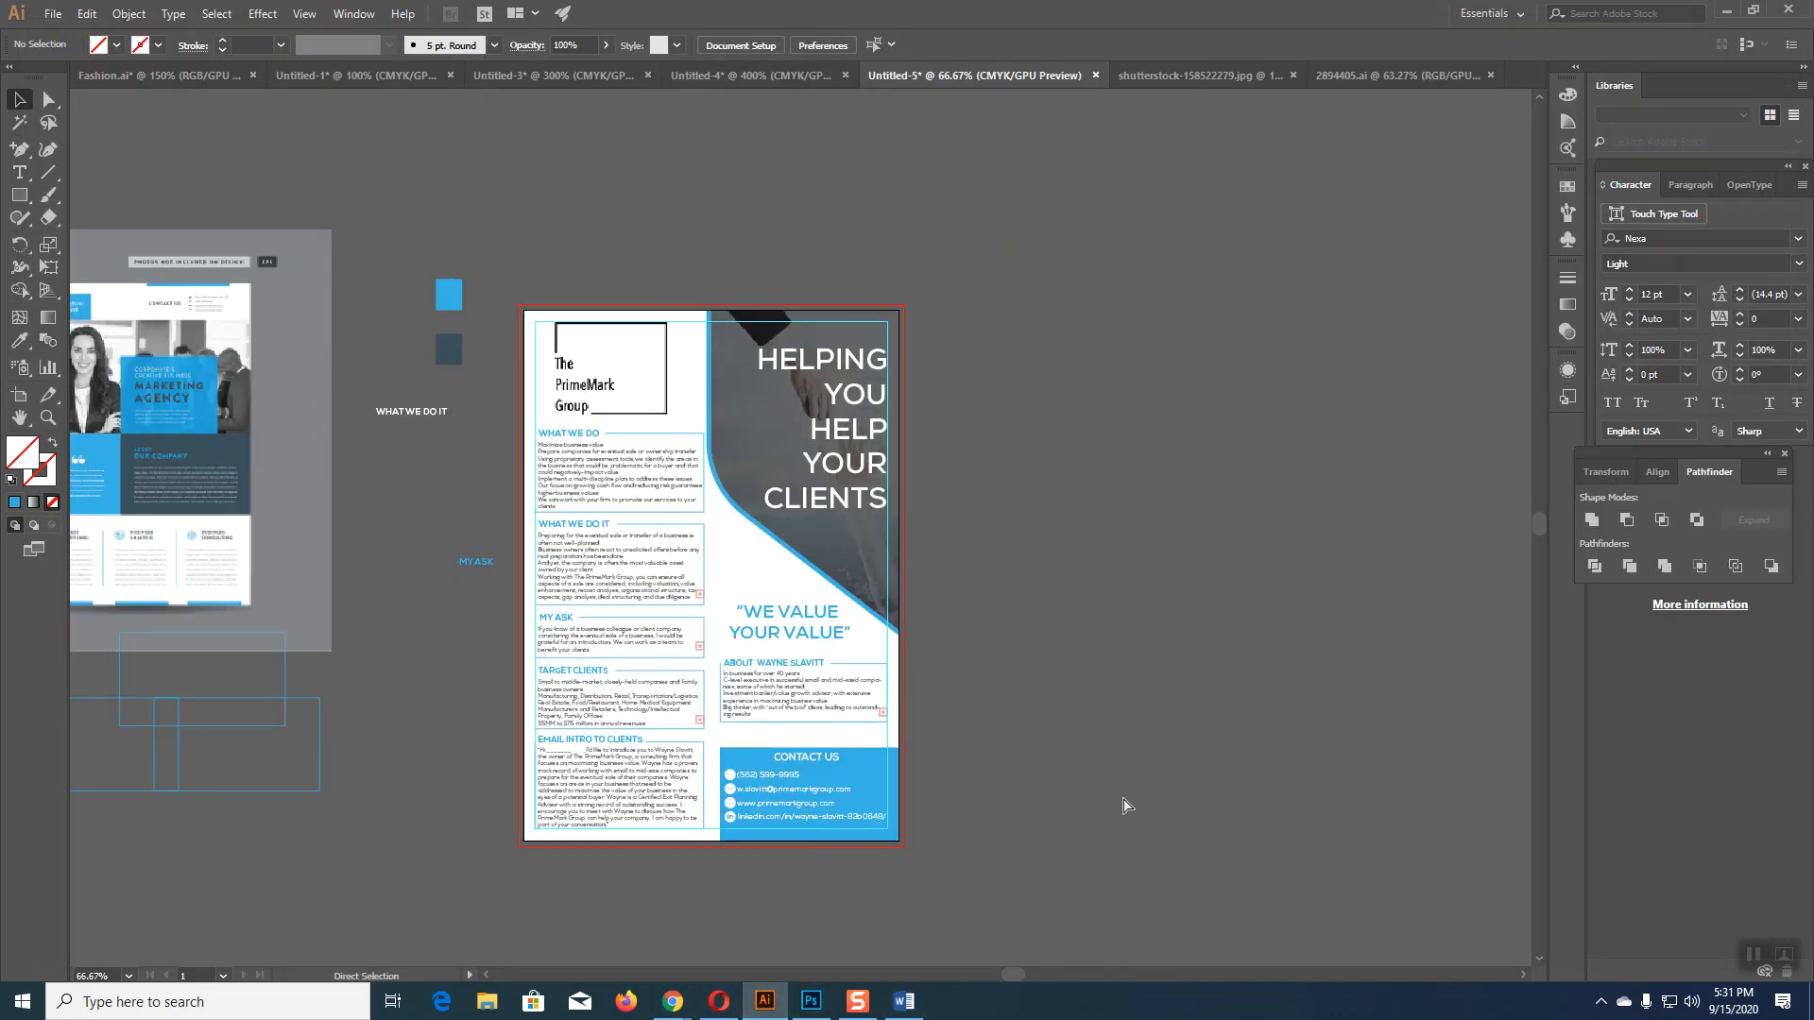
Step: At 150% zoom, nudge the biography box above CONTACT US down
key(ctrl+plus)
key(ctrl+plus)
scroll(1123, 797, down, 4)
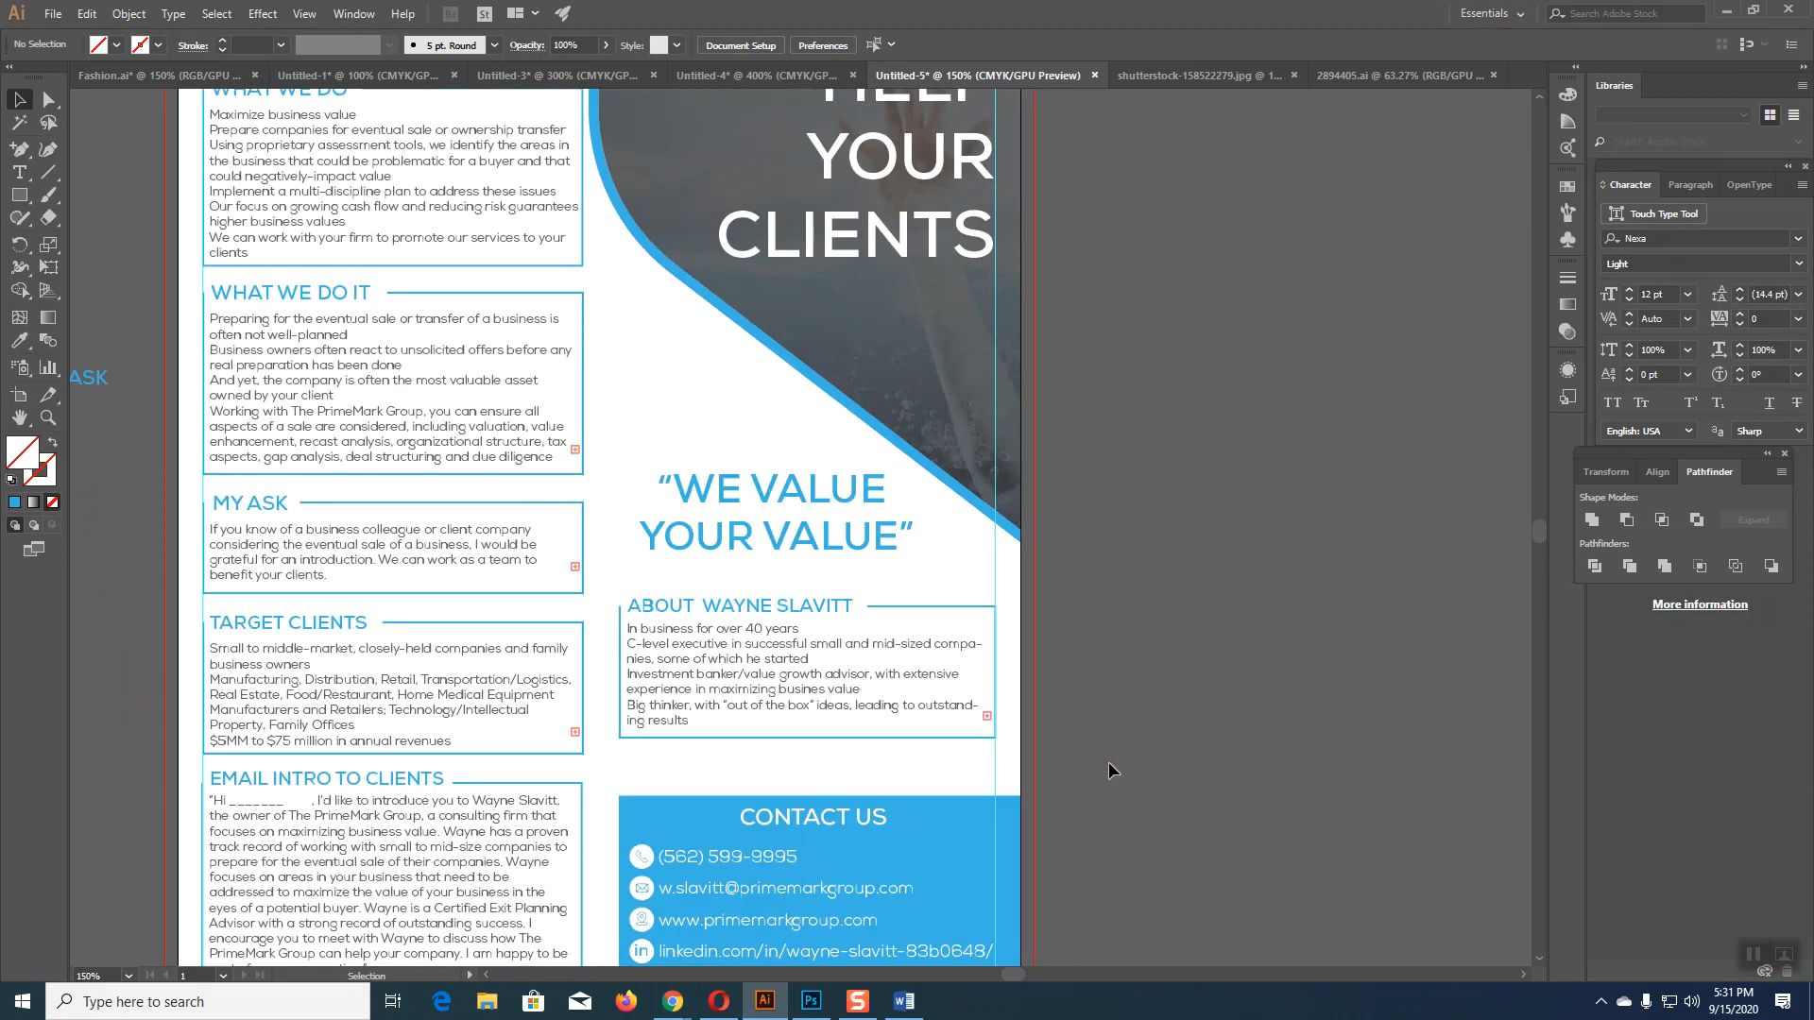
drag(610, 598, 786, 702)
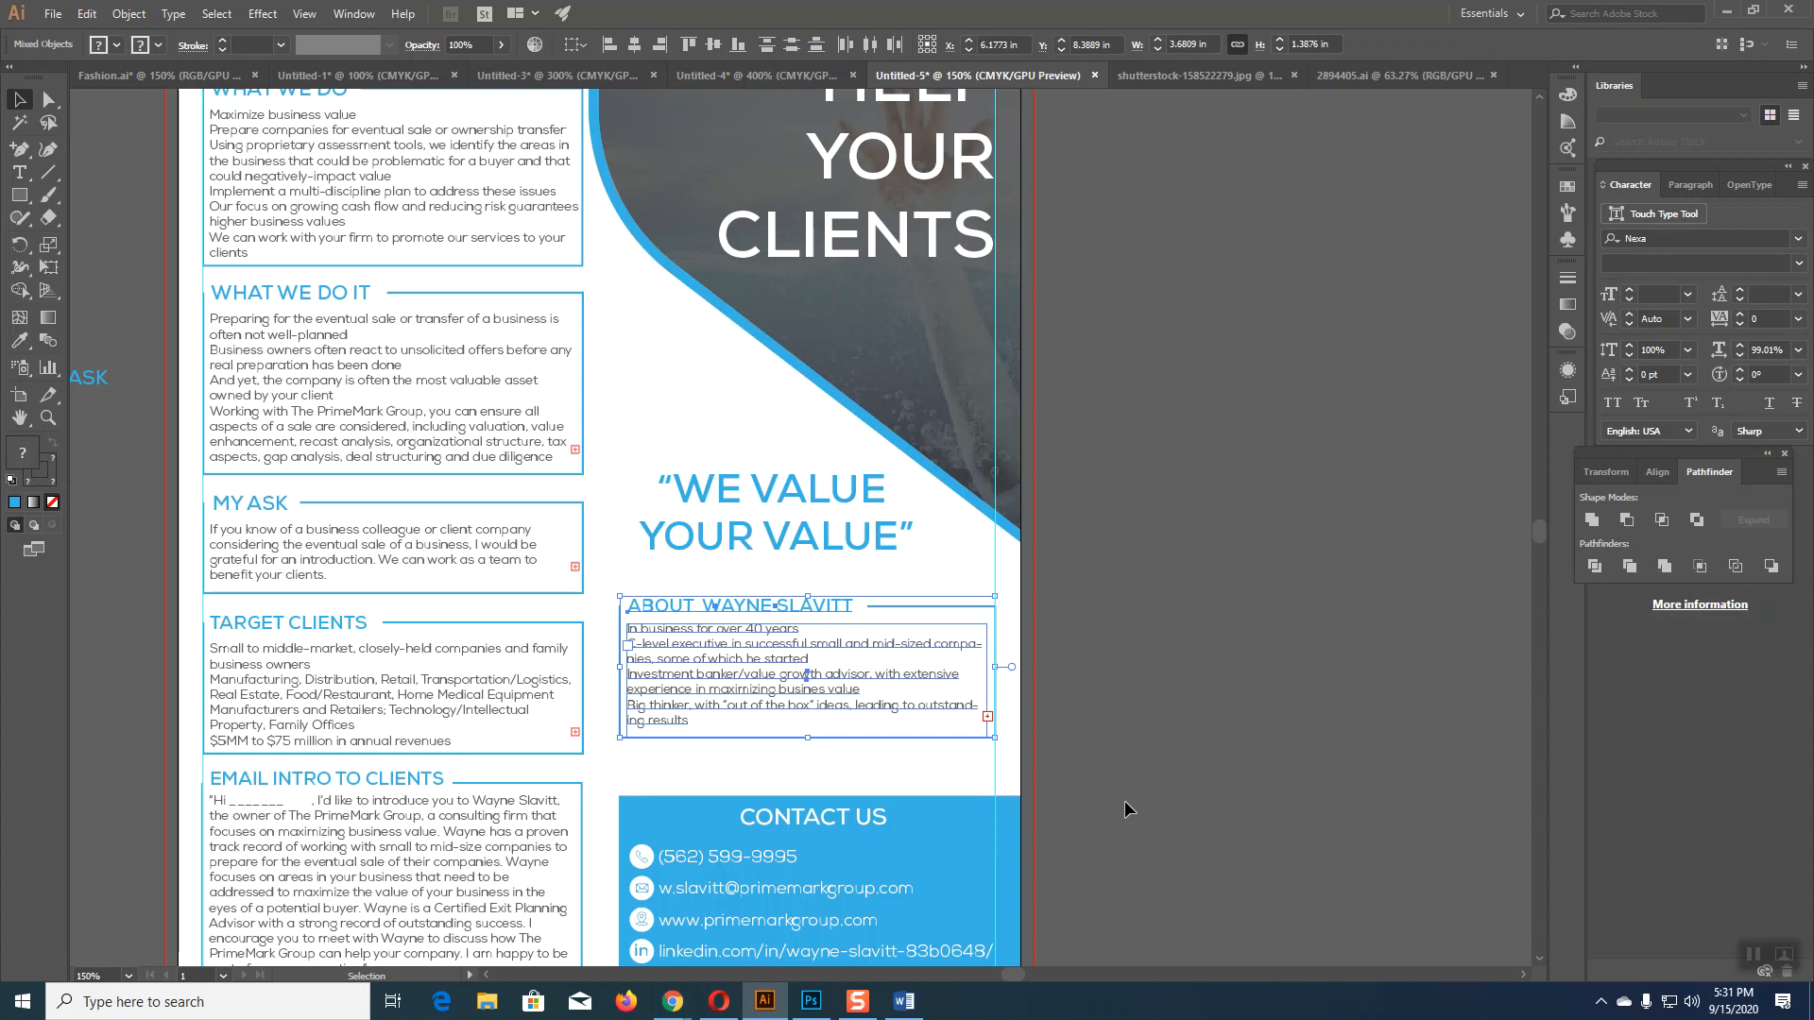
key(Down)
key(Down)
key(Down)
key(Down)
key(Down)
key(Down)
key(Down)
key(Down)
key(Down)
key(Down)
key(Down)
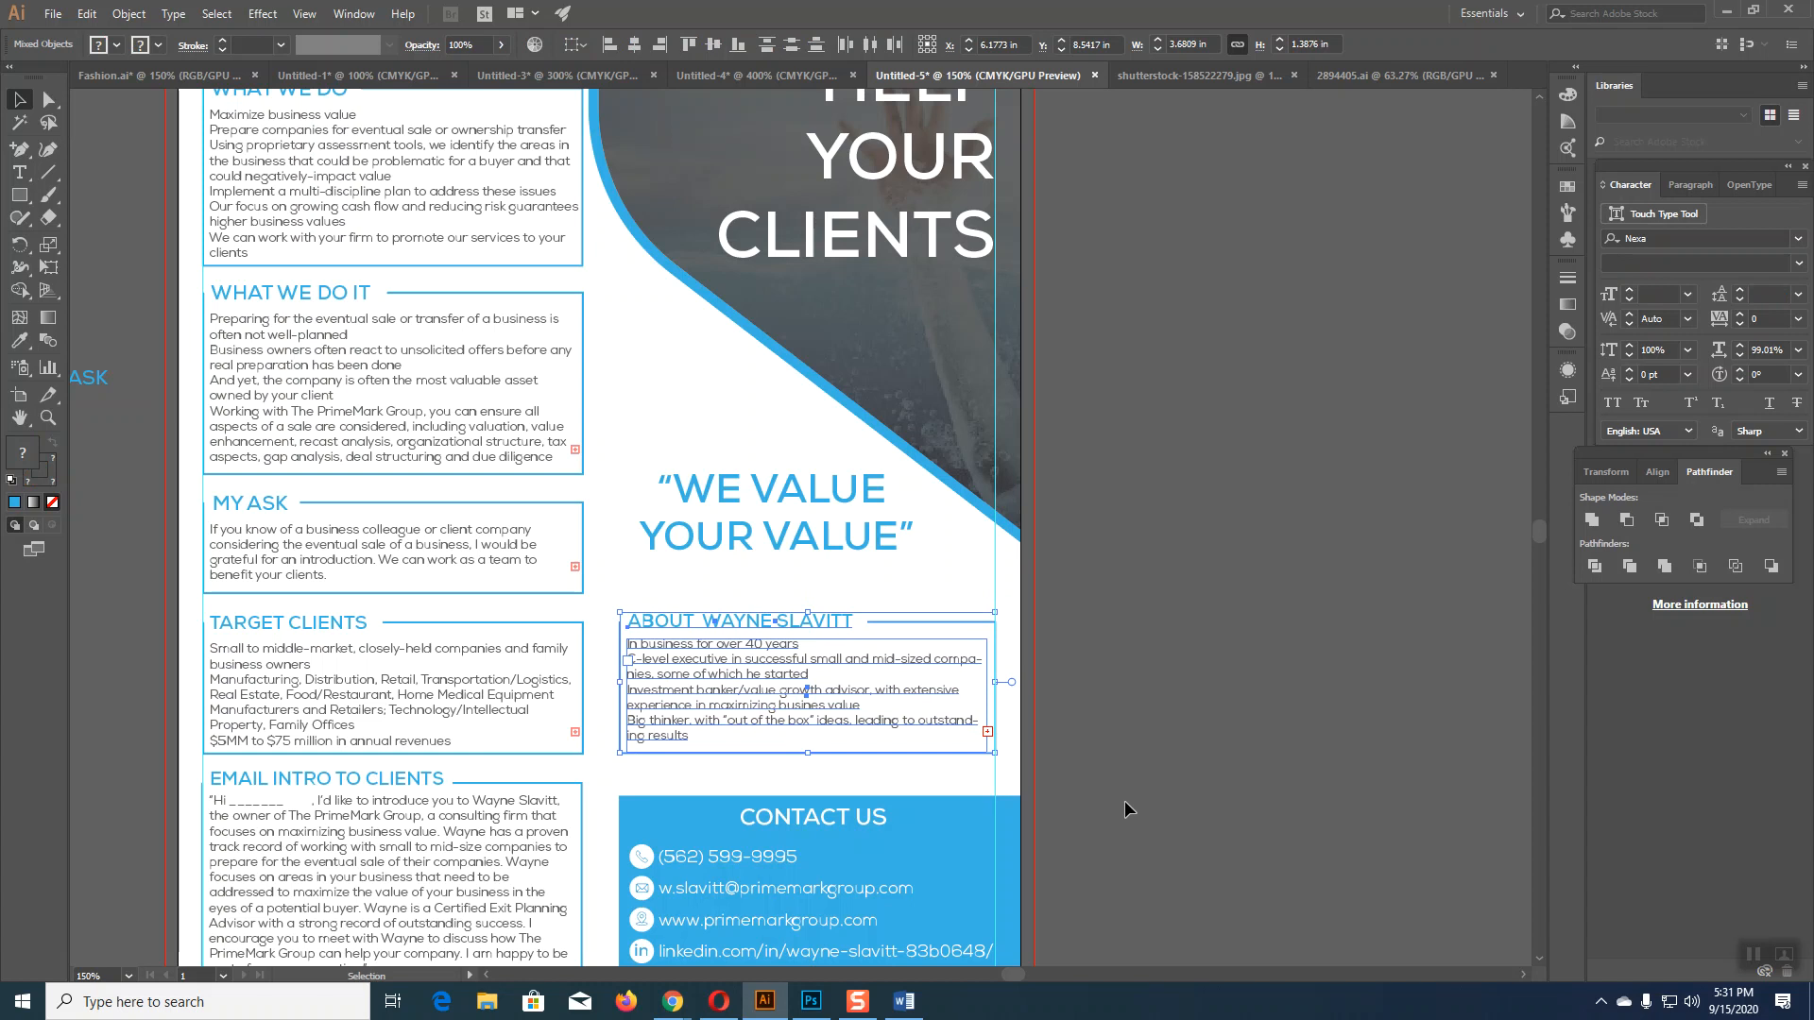
click(1245, 832)
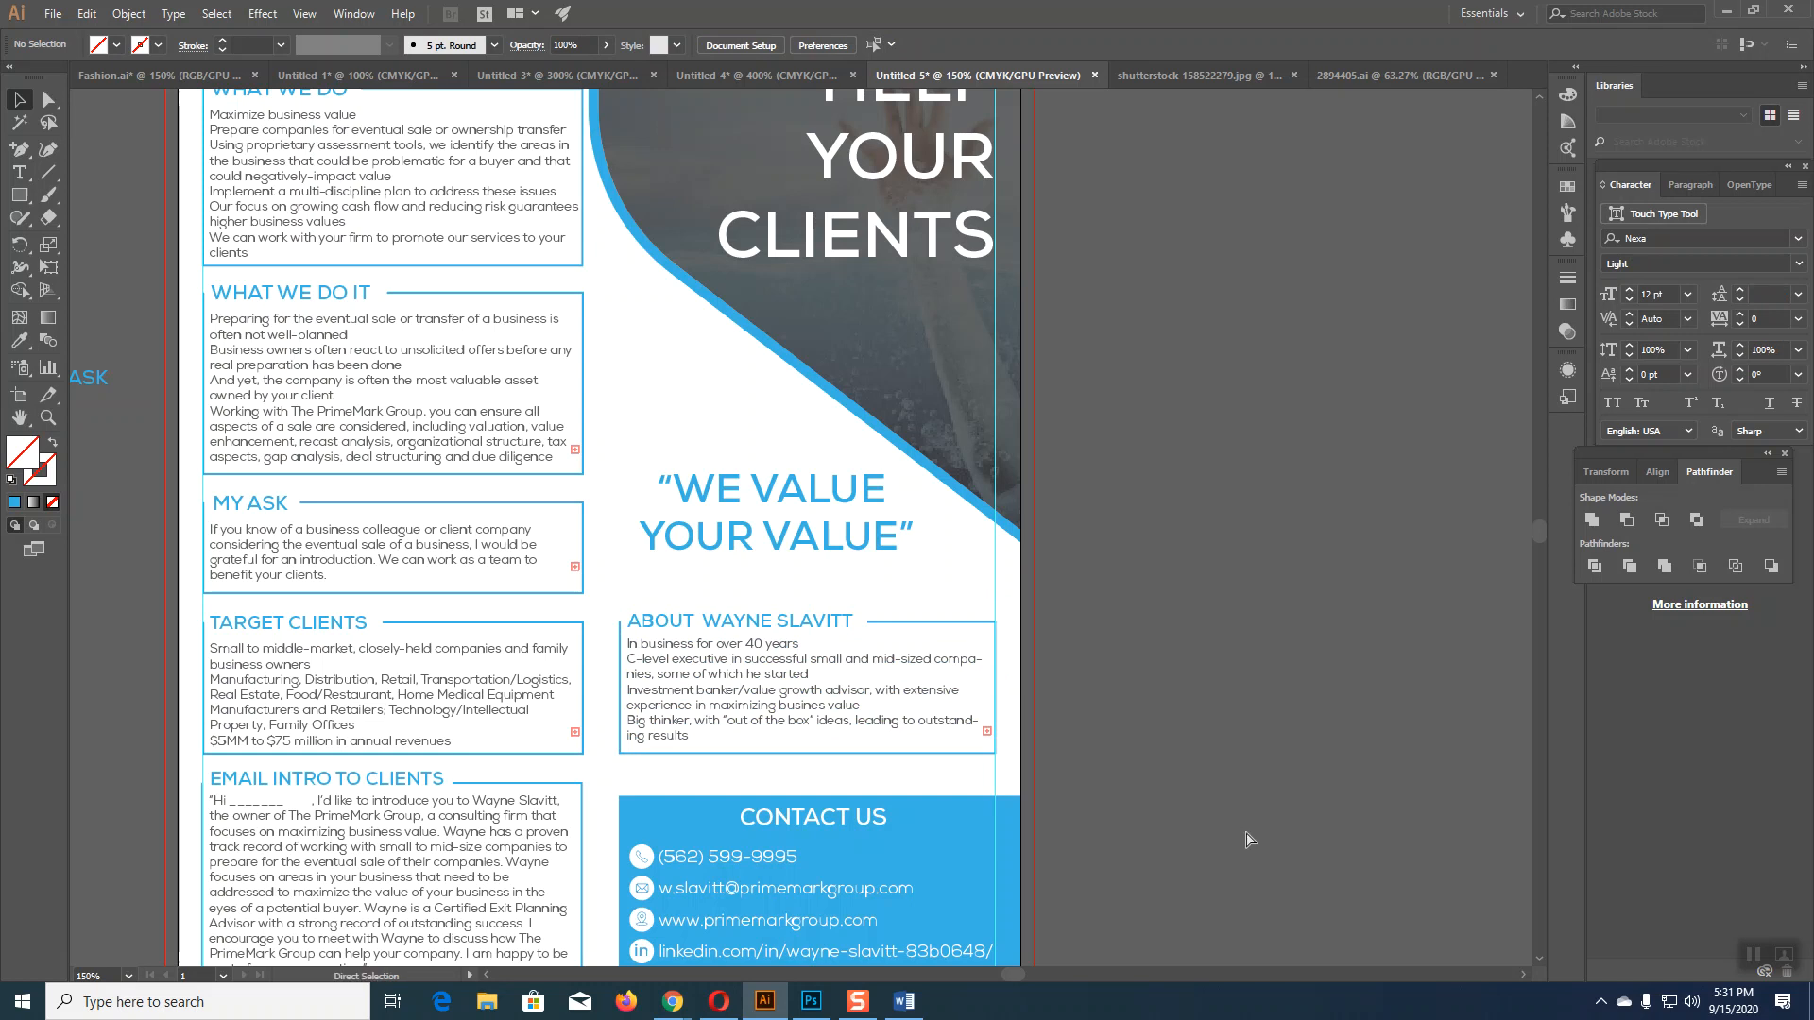
Step: At 100% zoom, nudge the WE VALUE YOUR VALUE quote right and down
key(ctrl+minus)
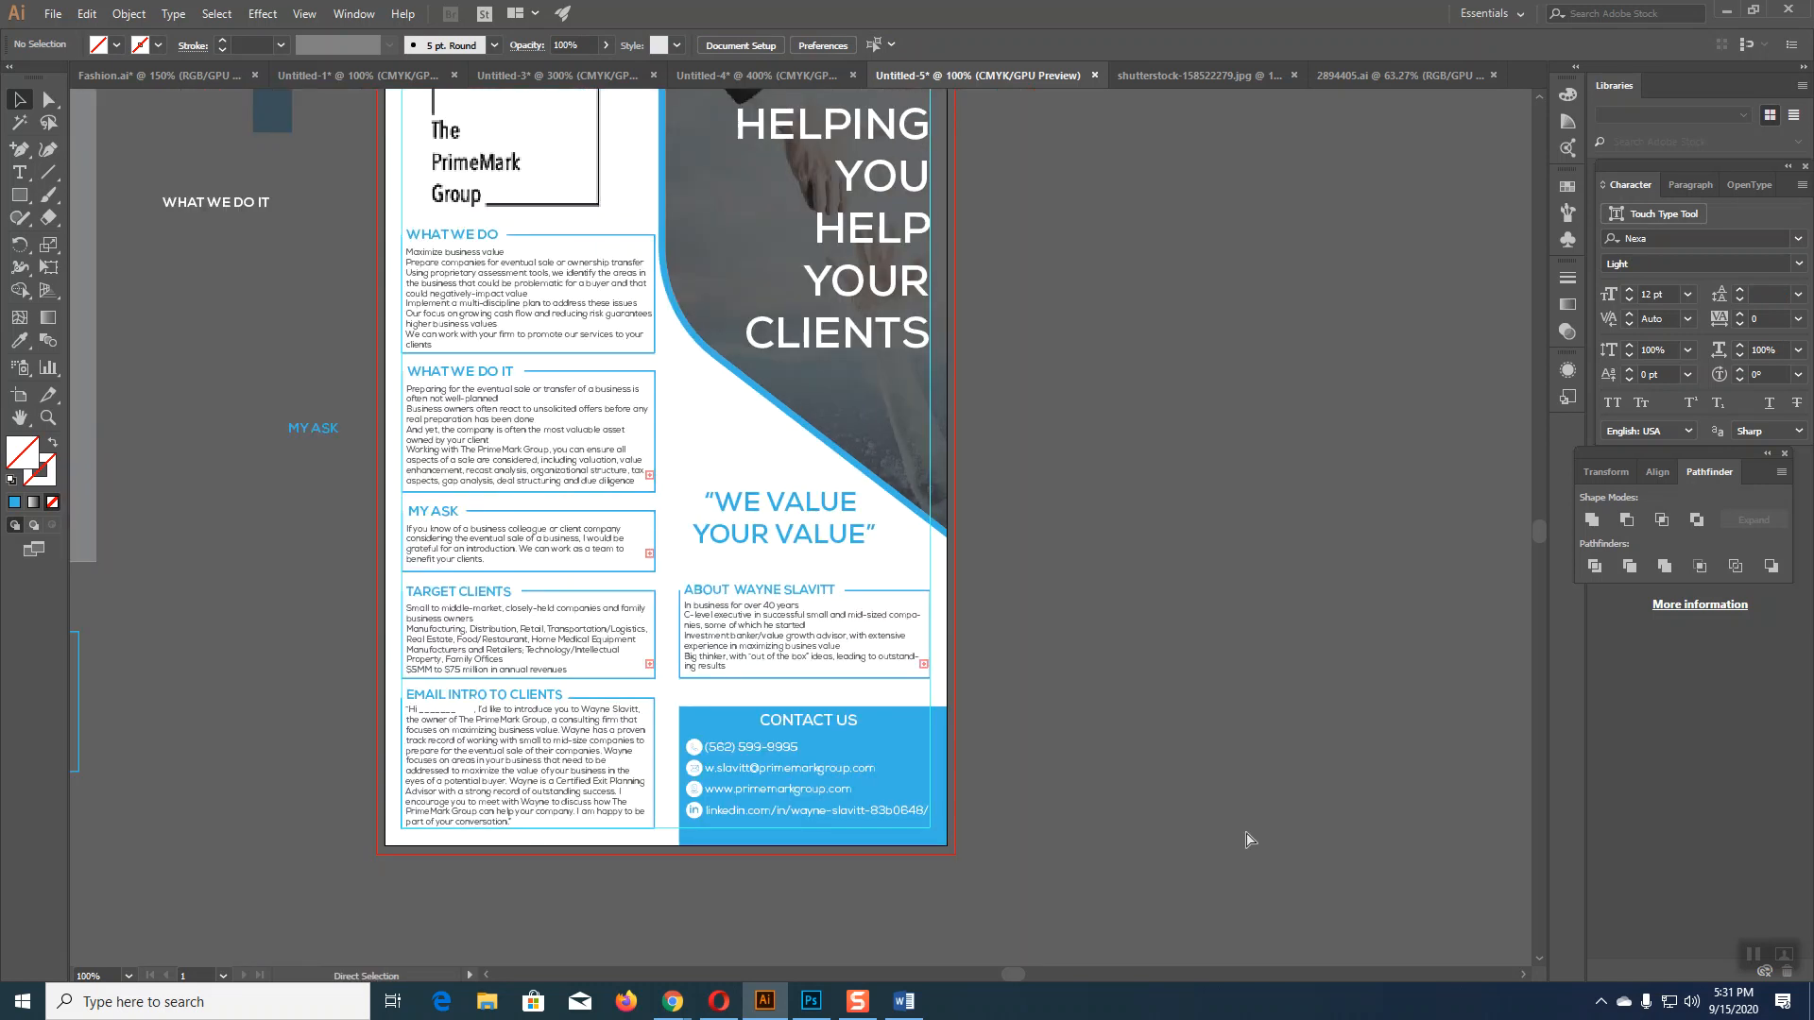
click(824, 542)
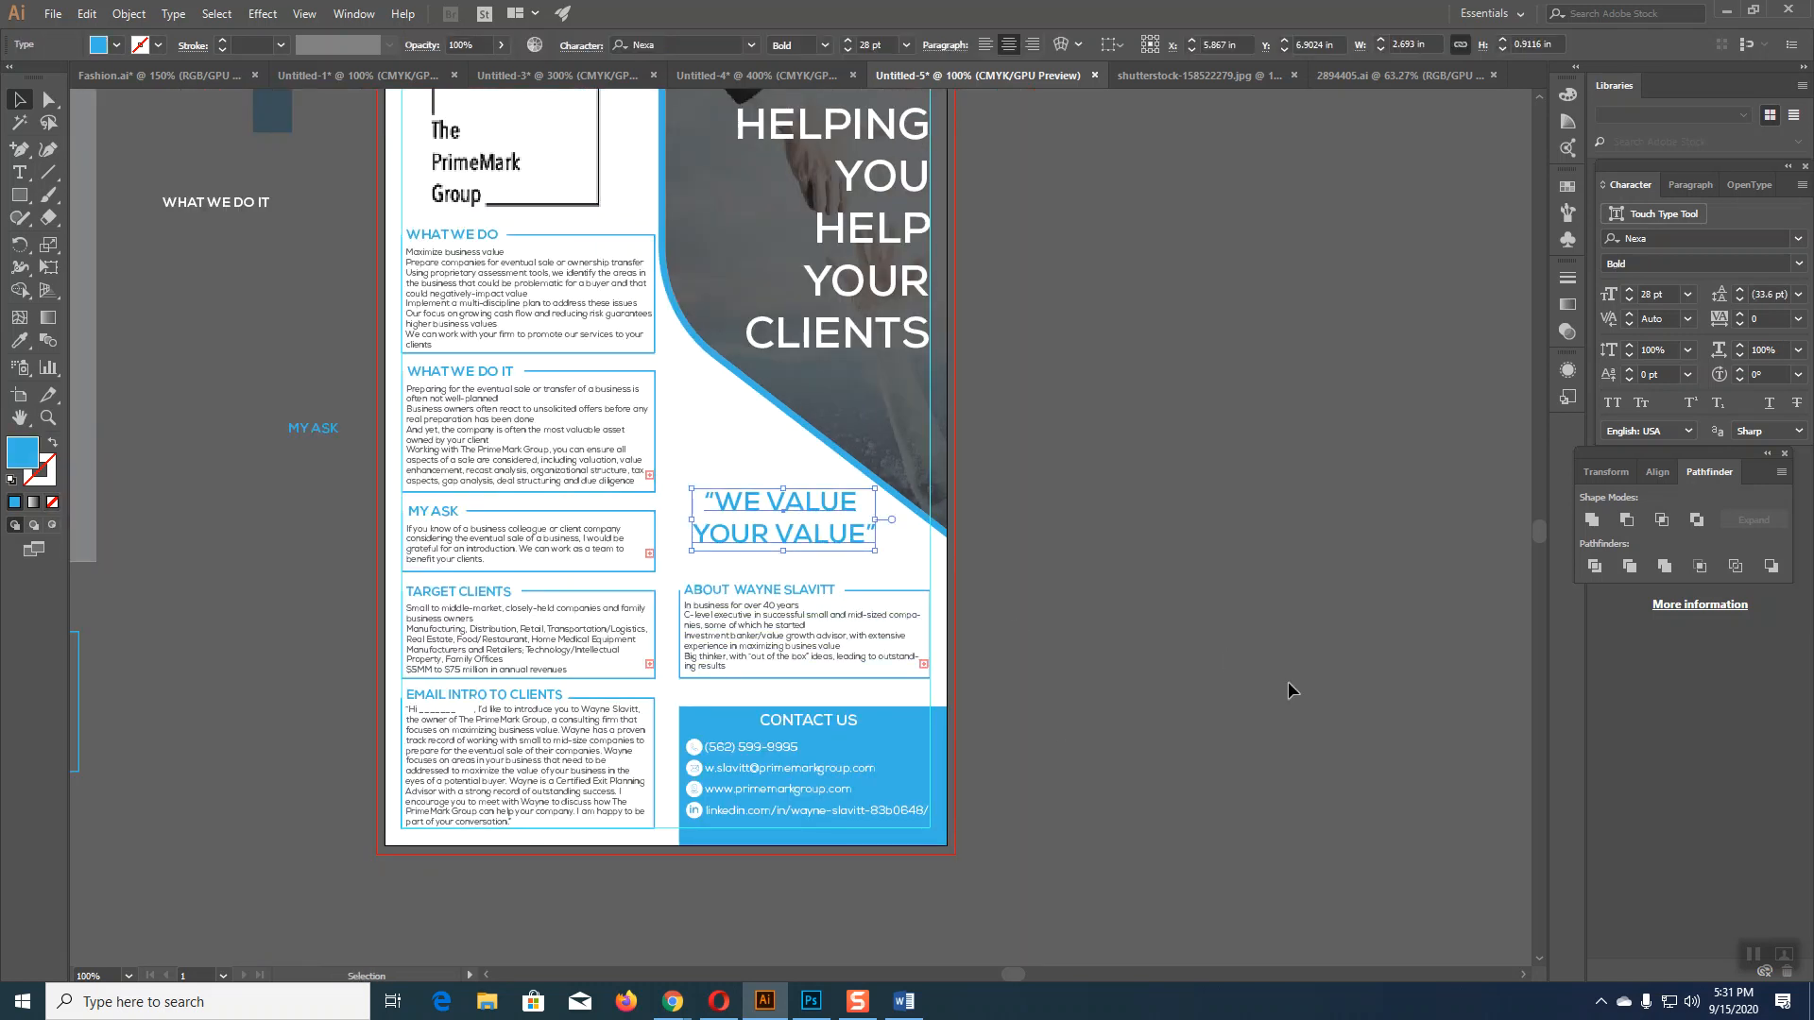
key(Right)
key(Right)
key(Right)
key(Right)
key(Down)
key(Down)
key(Down)
key(Right)
key(Right)
key(Right)
key(Right)
key(Right)
key(Right)
key(Right)
key(Right)
key(Right)
key(Right)
click(1302, 612)
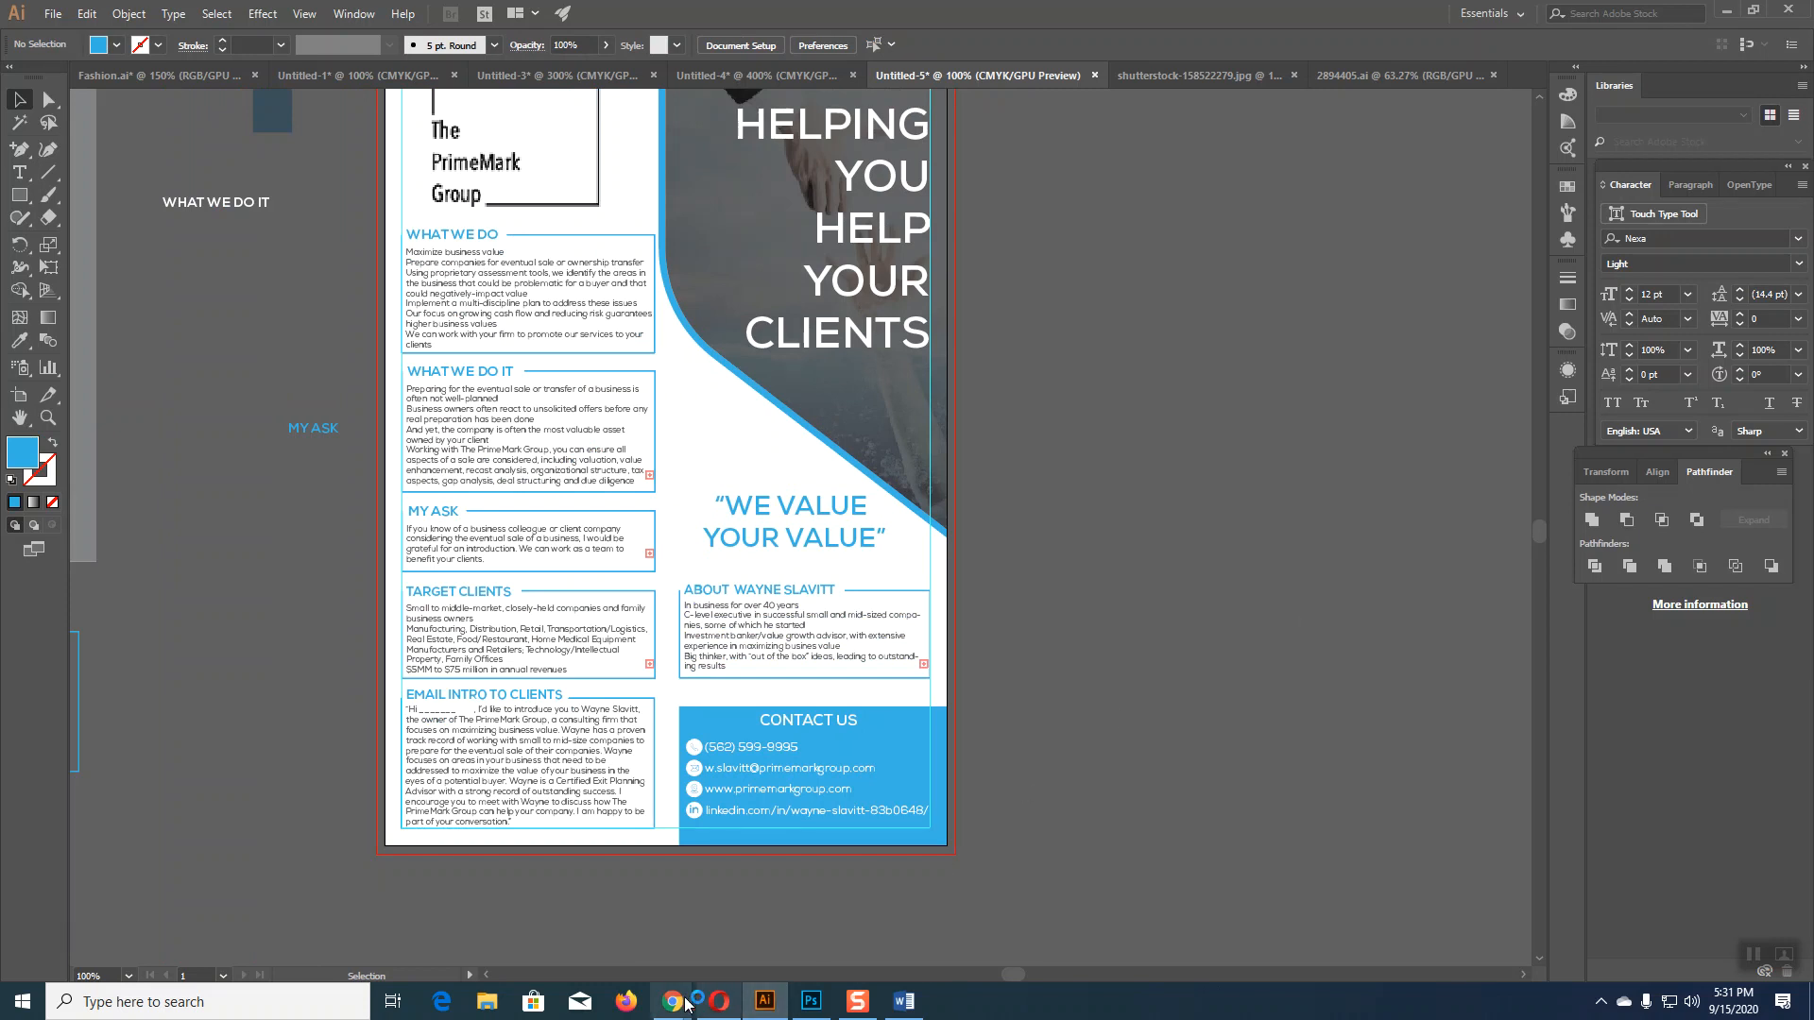
mouse_move(768, 1004)
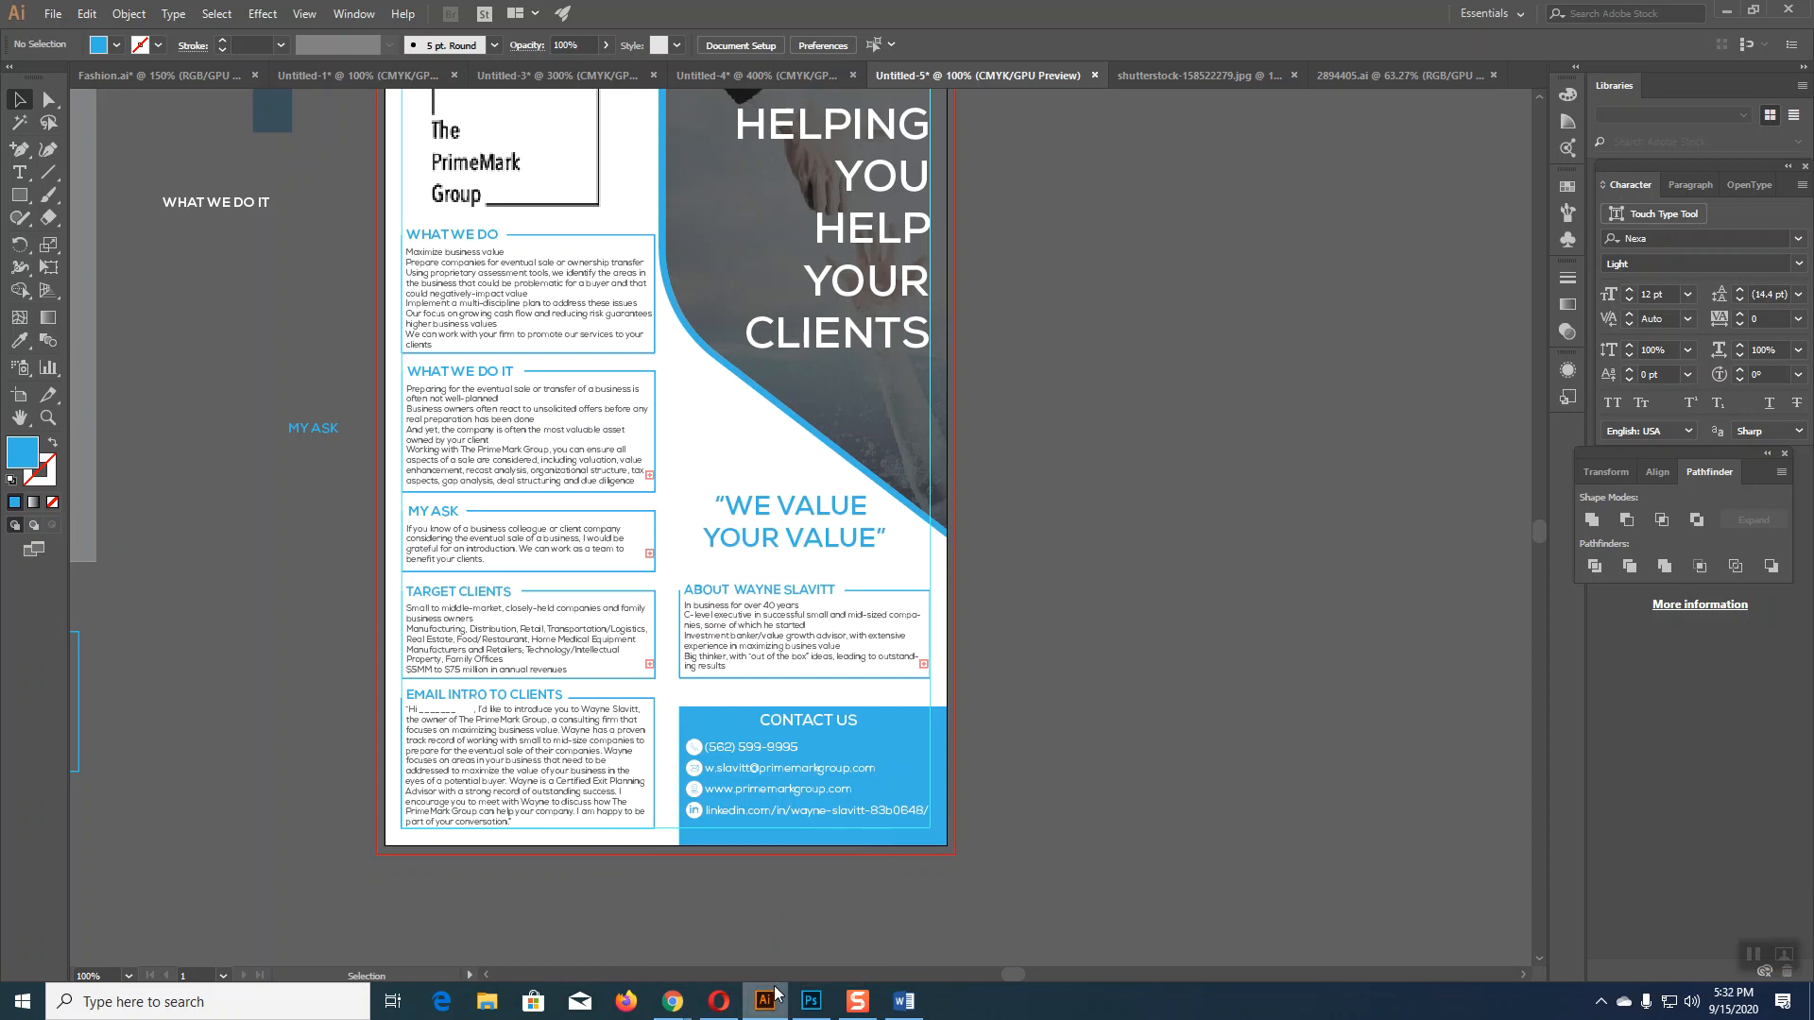
Step: Export the flyer via Save for Web as a 1000 px wide JPEG named Untitled-5 on the Desktop
click(53, 13)
mouse_move(112, 351)
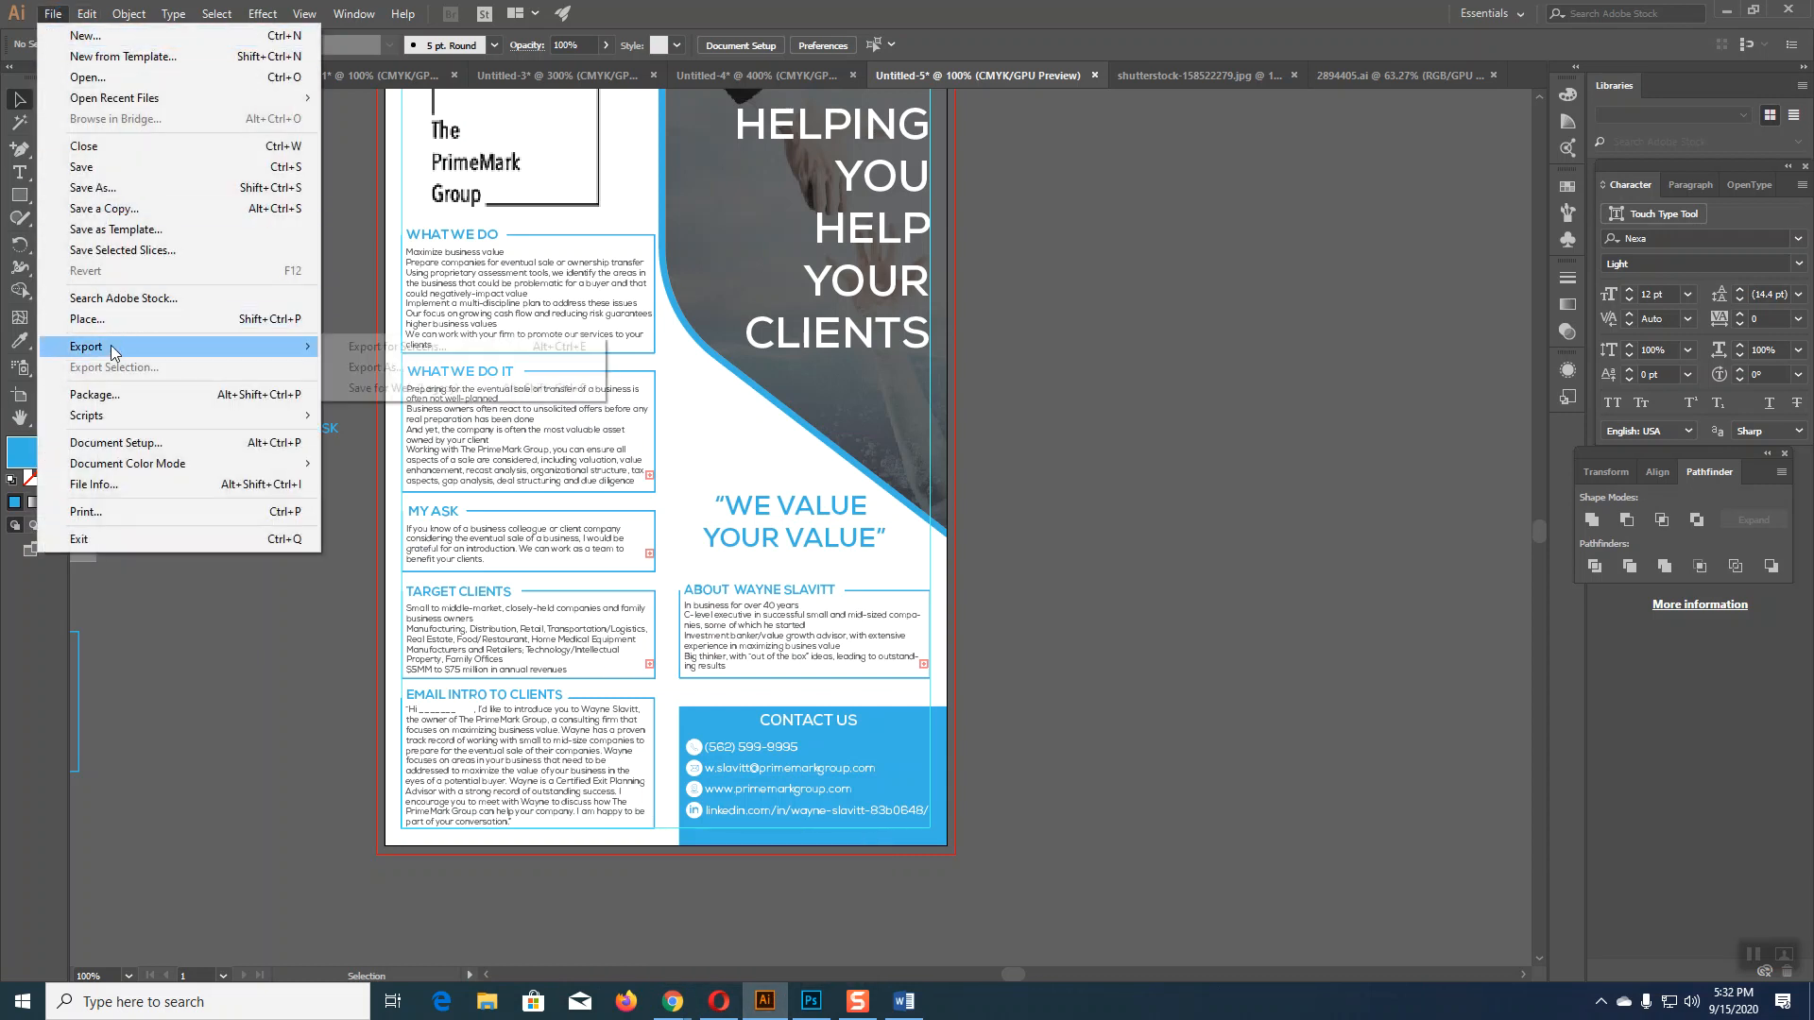
click(406, 386)
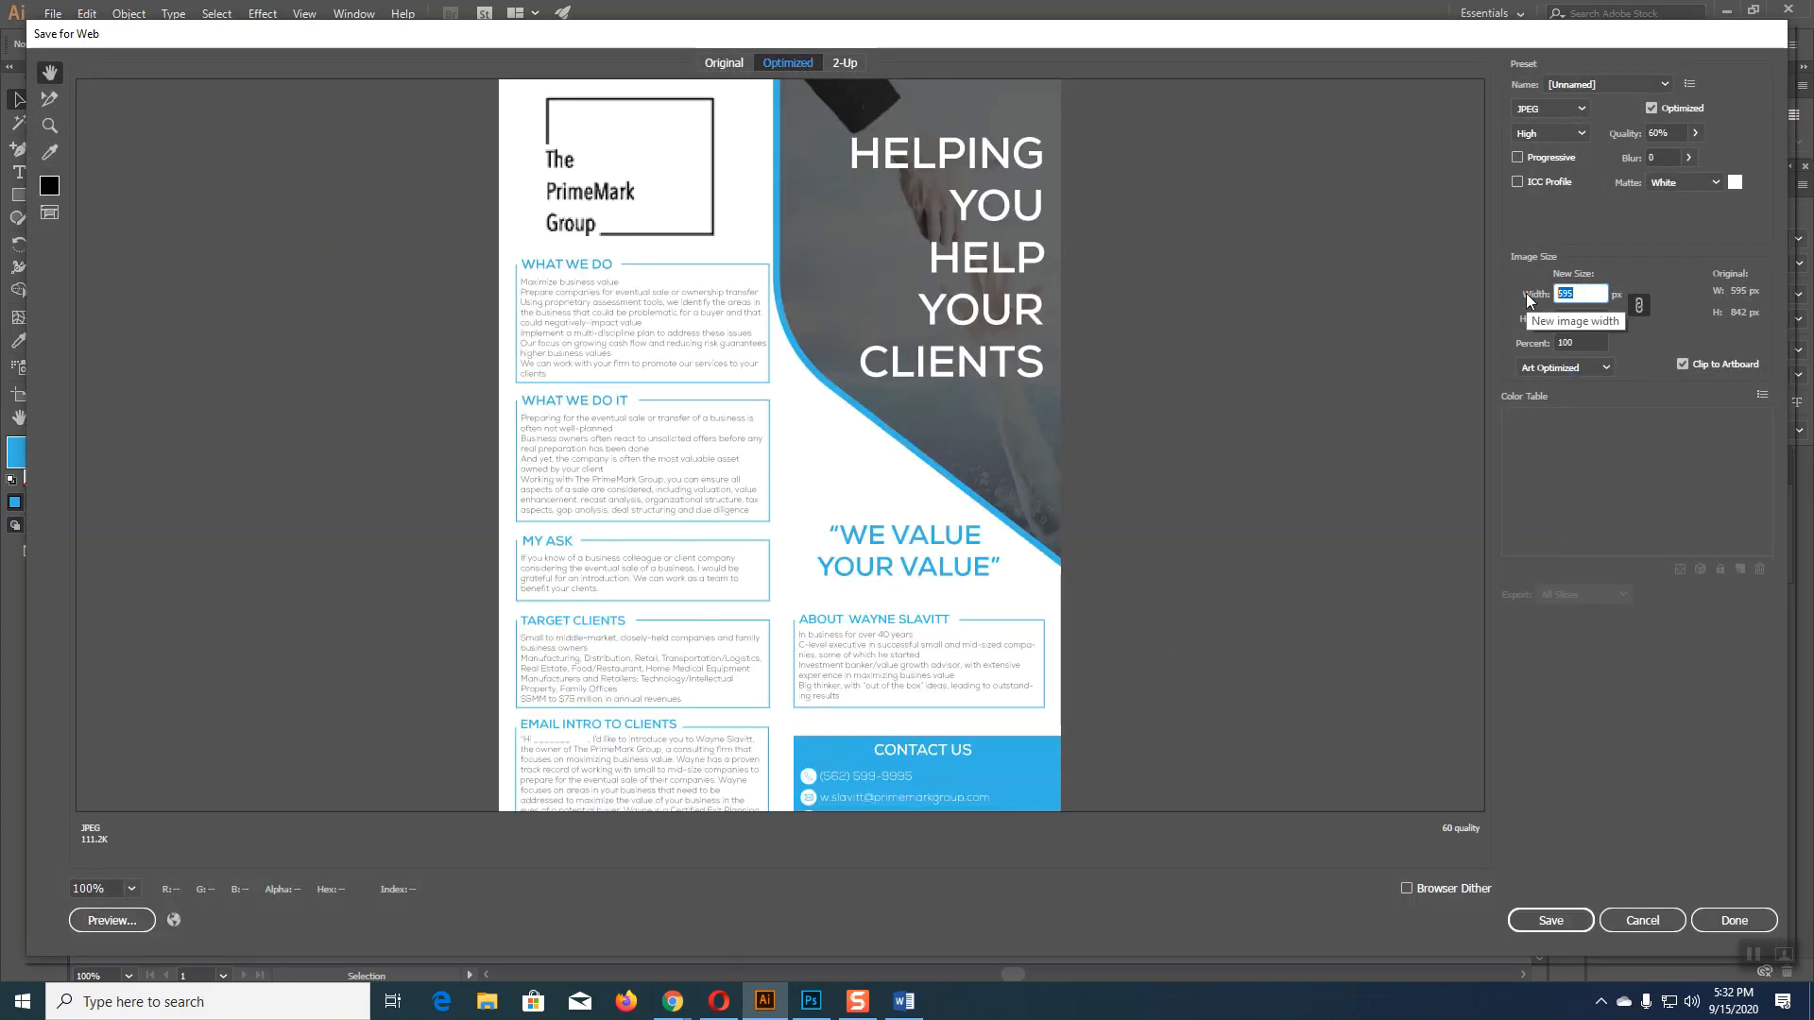
text(1000)
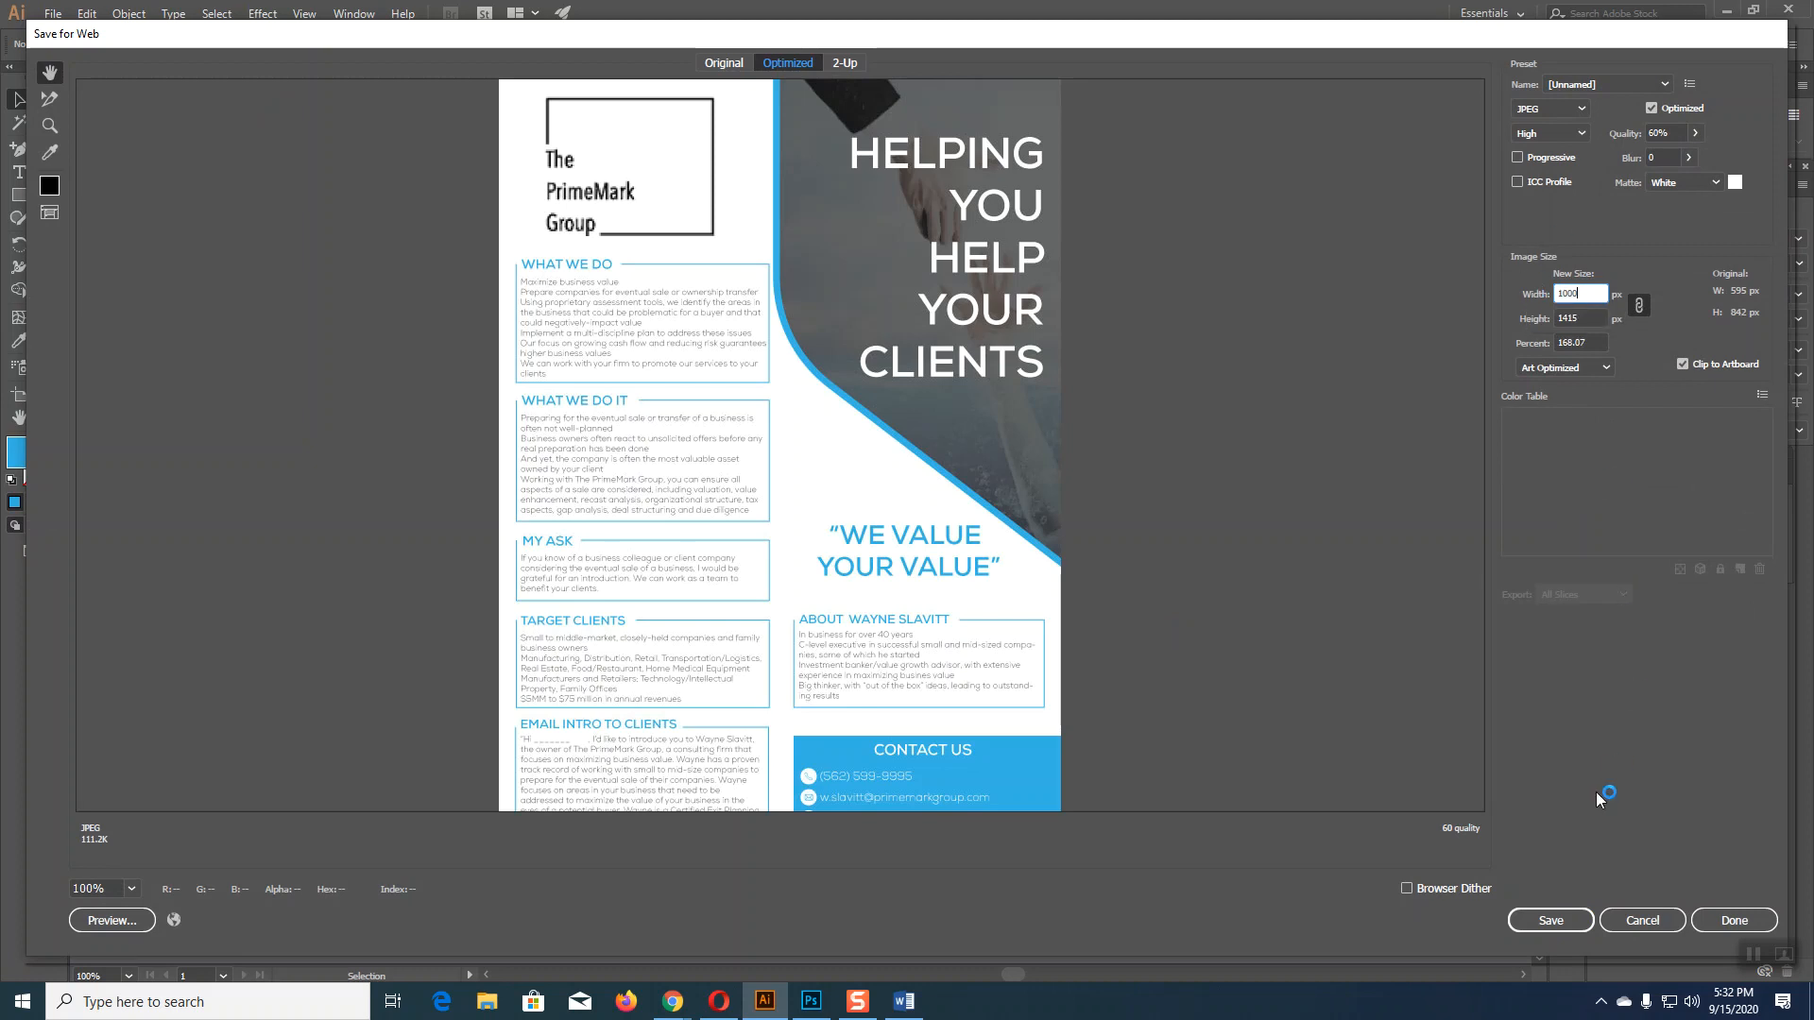
click(1551, 920)
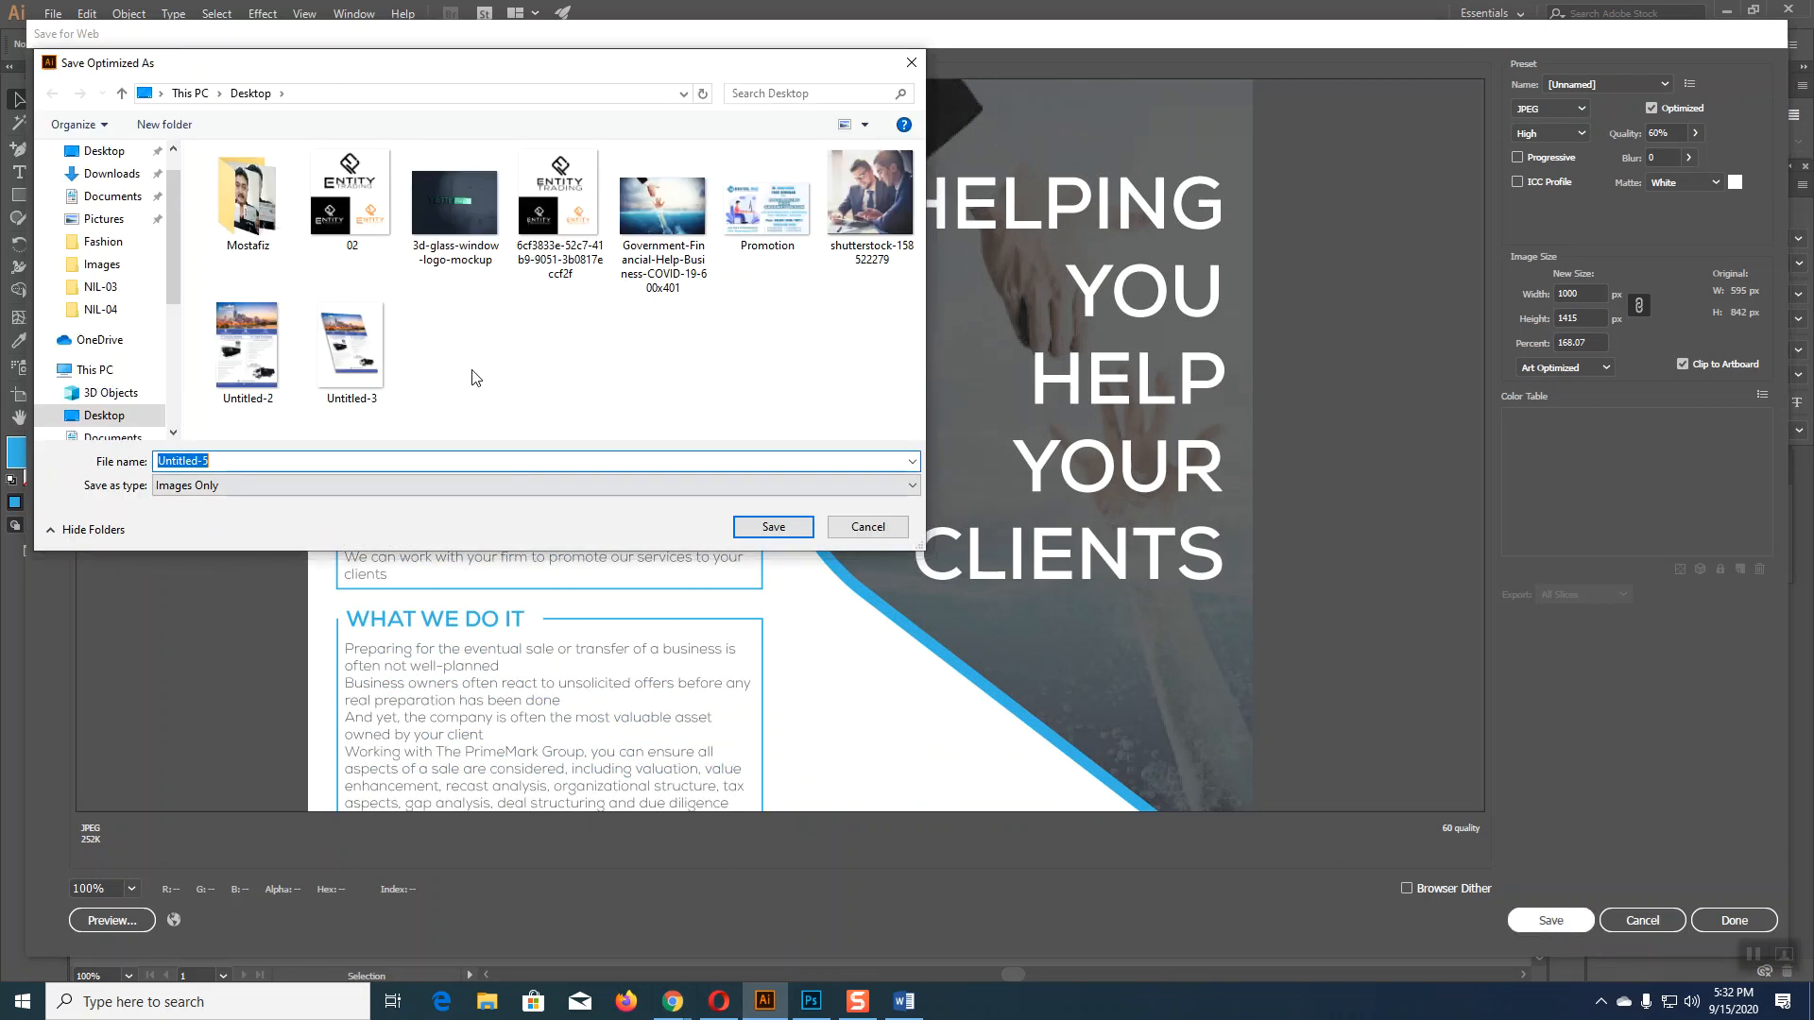
click(102, 151)
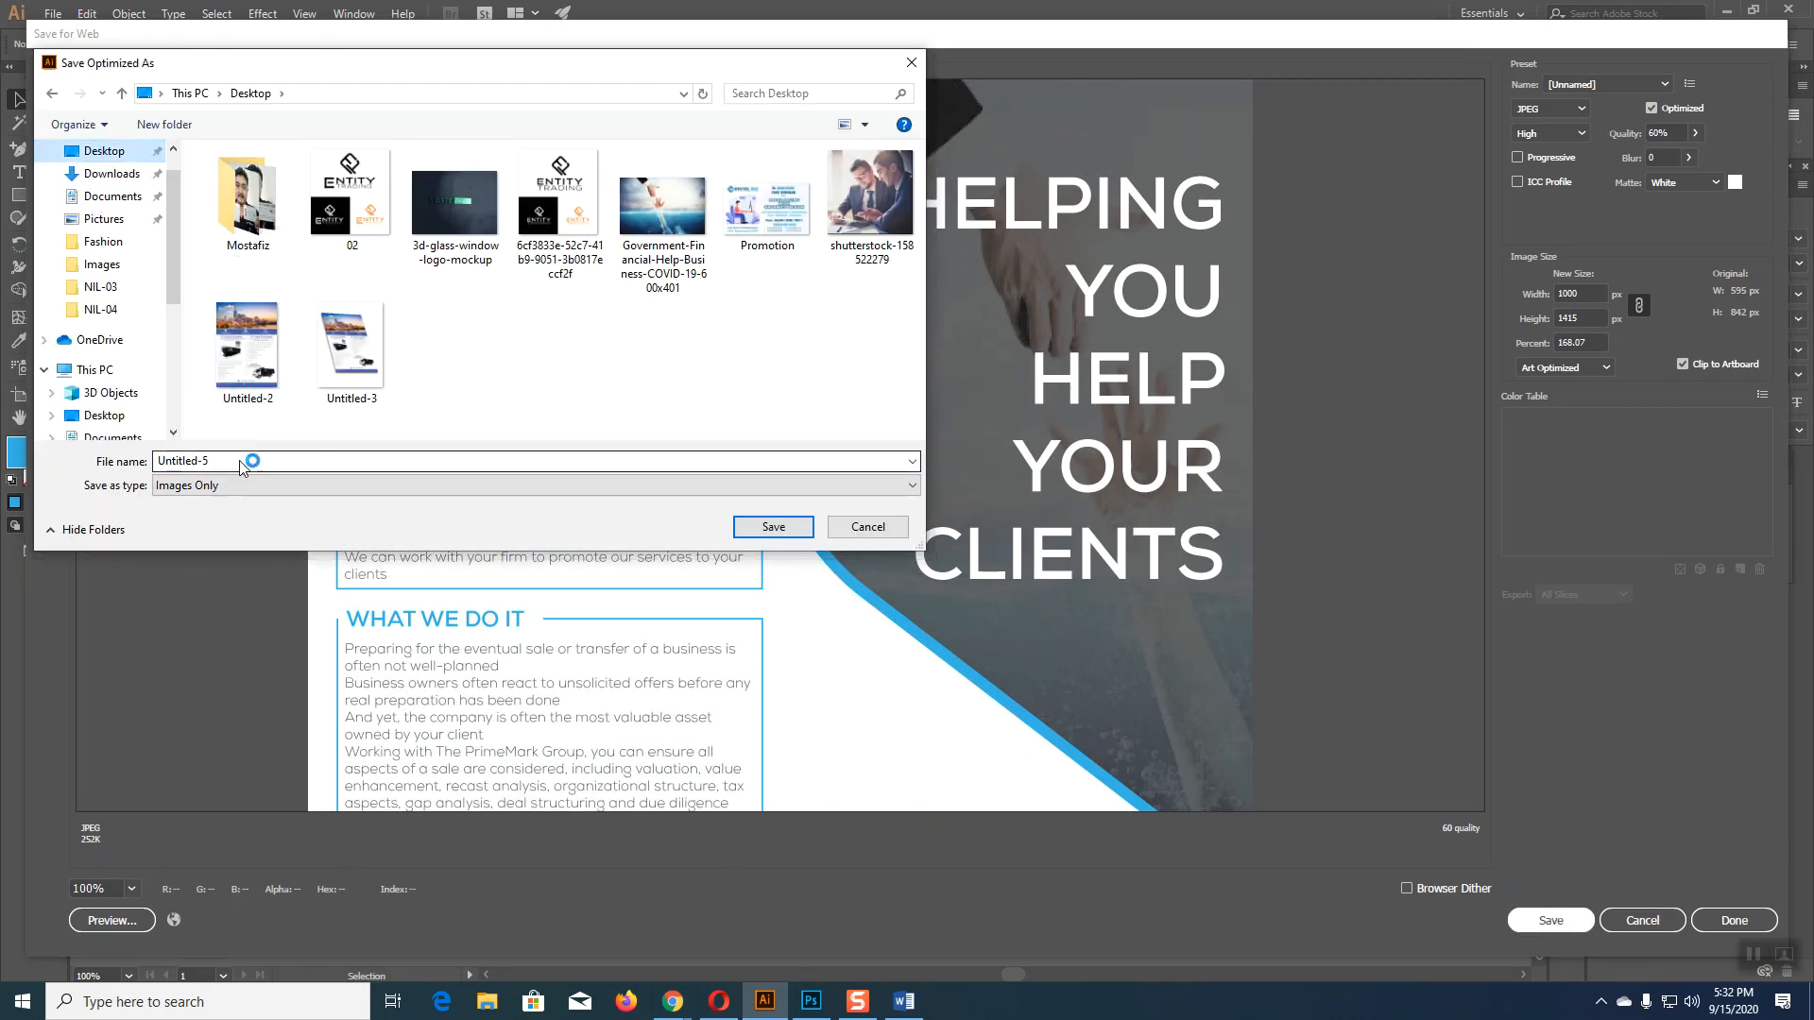
click(771, 525)
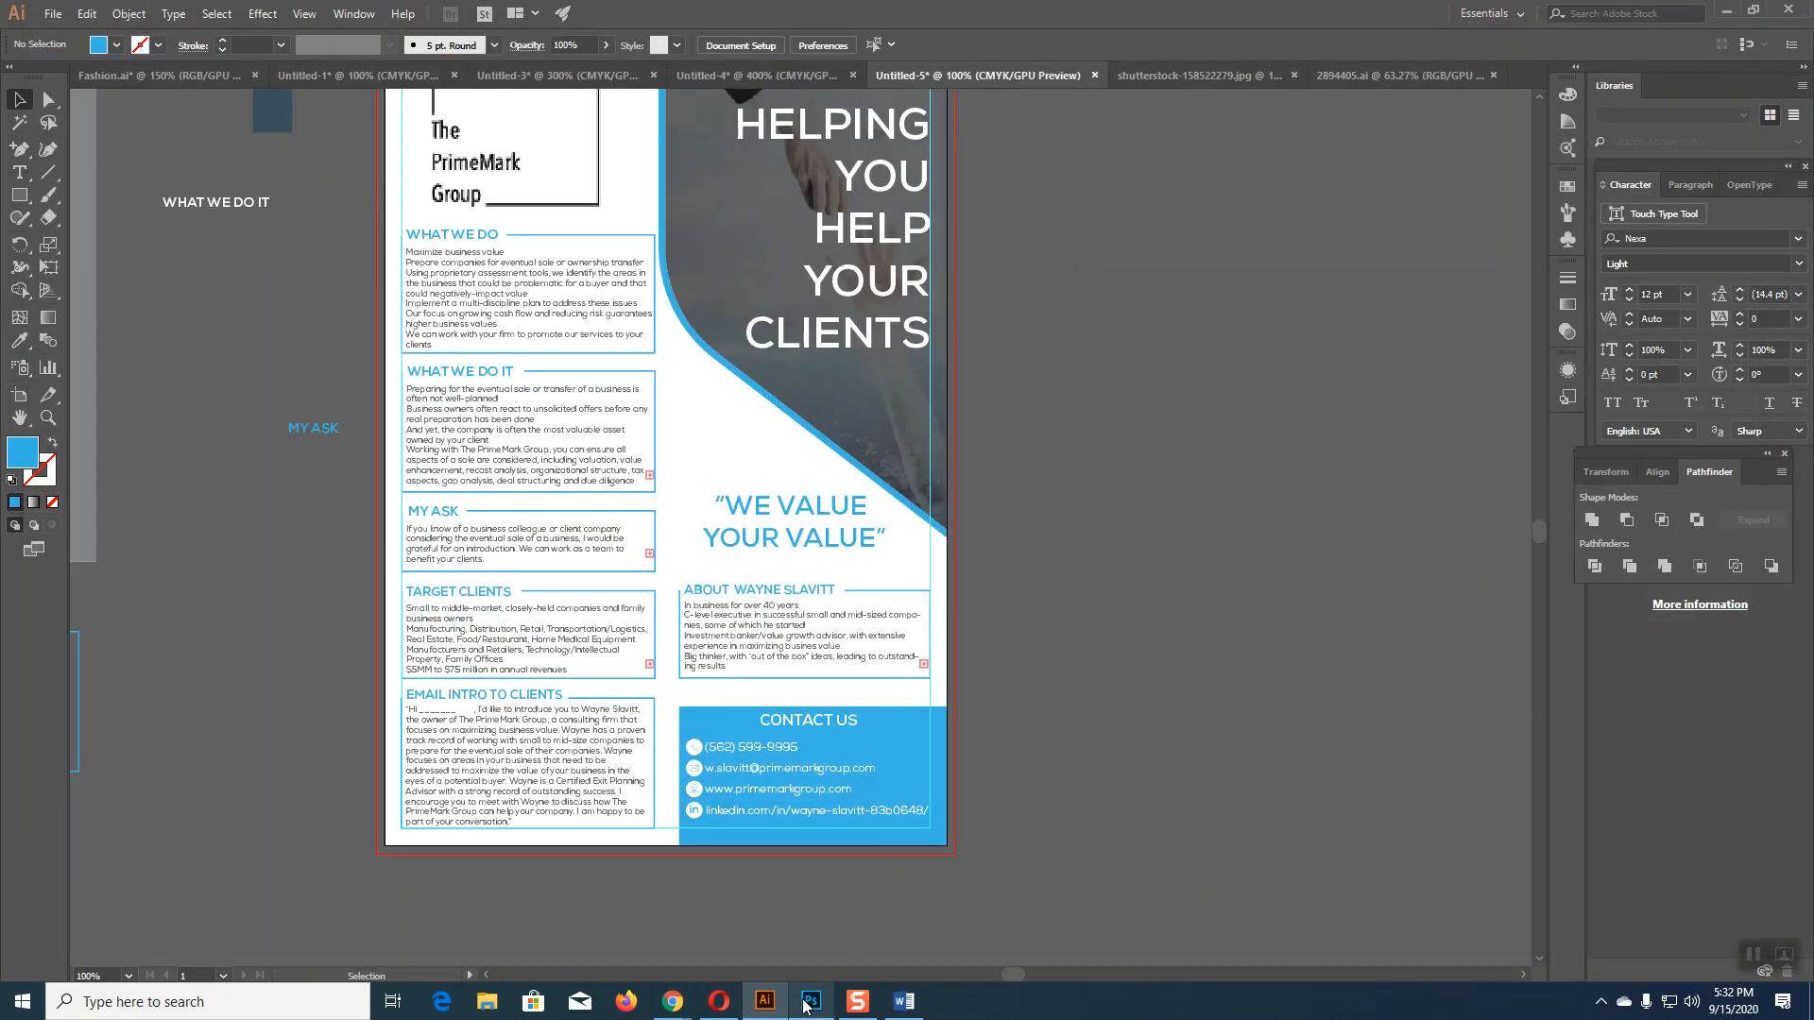
click(810, 1002)
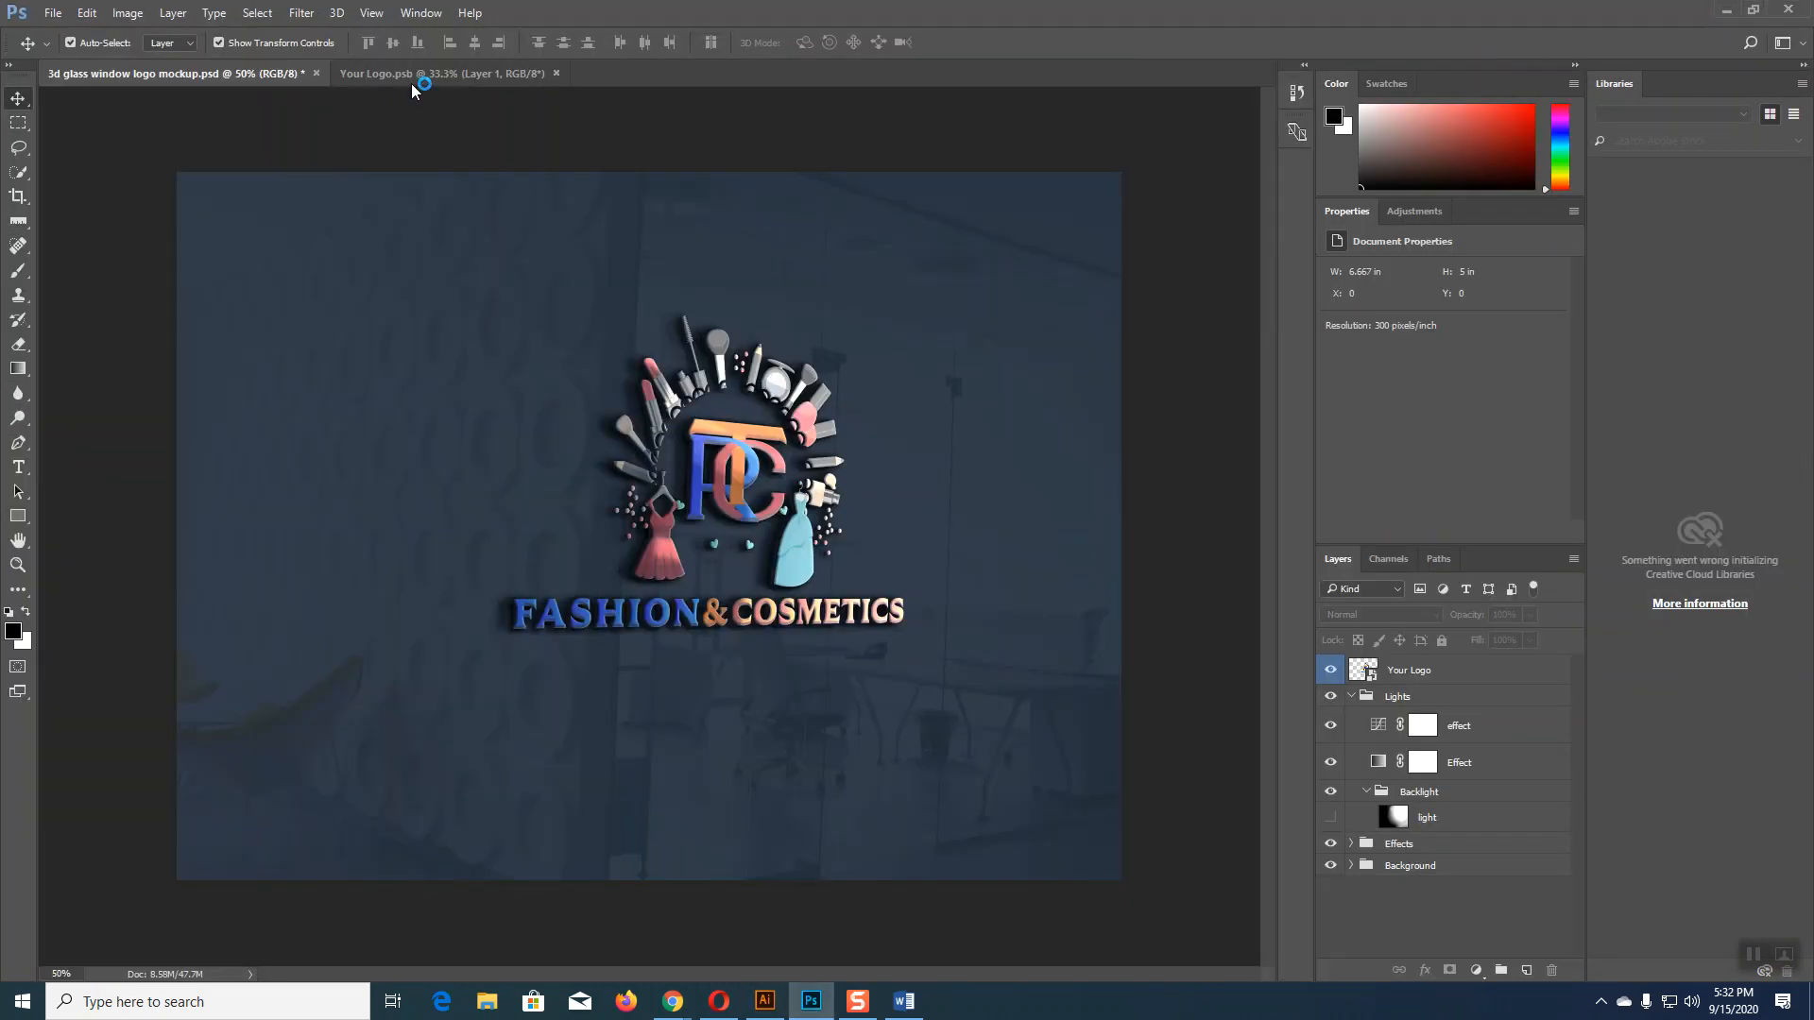
Step: Create an A4 document measured in inches, then close it again
click(55, 13)
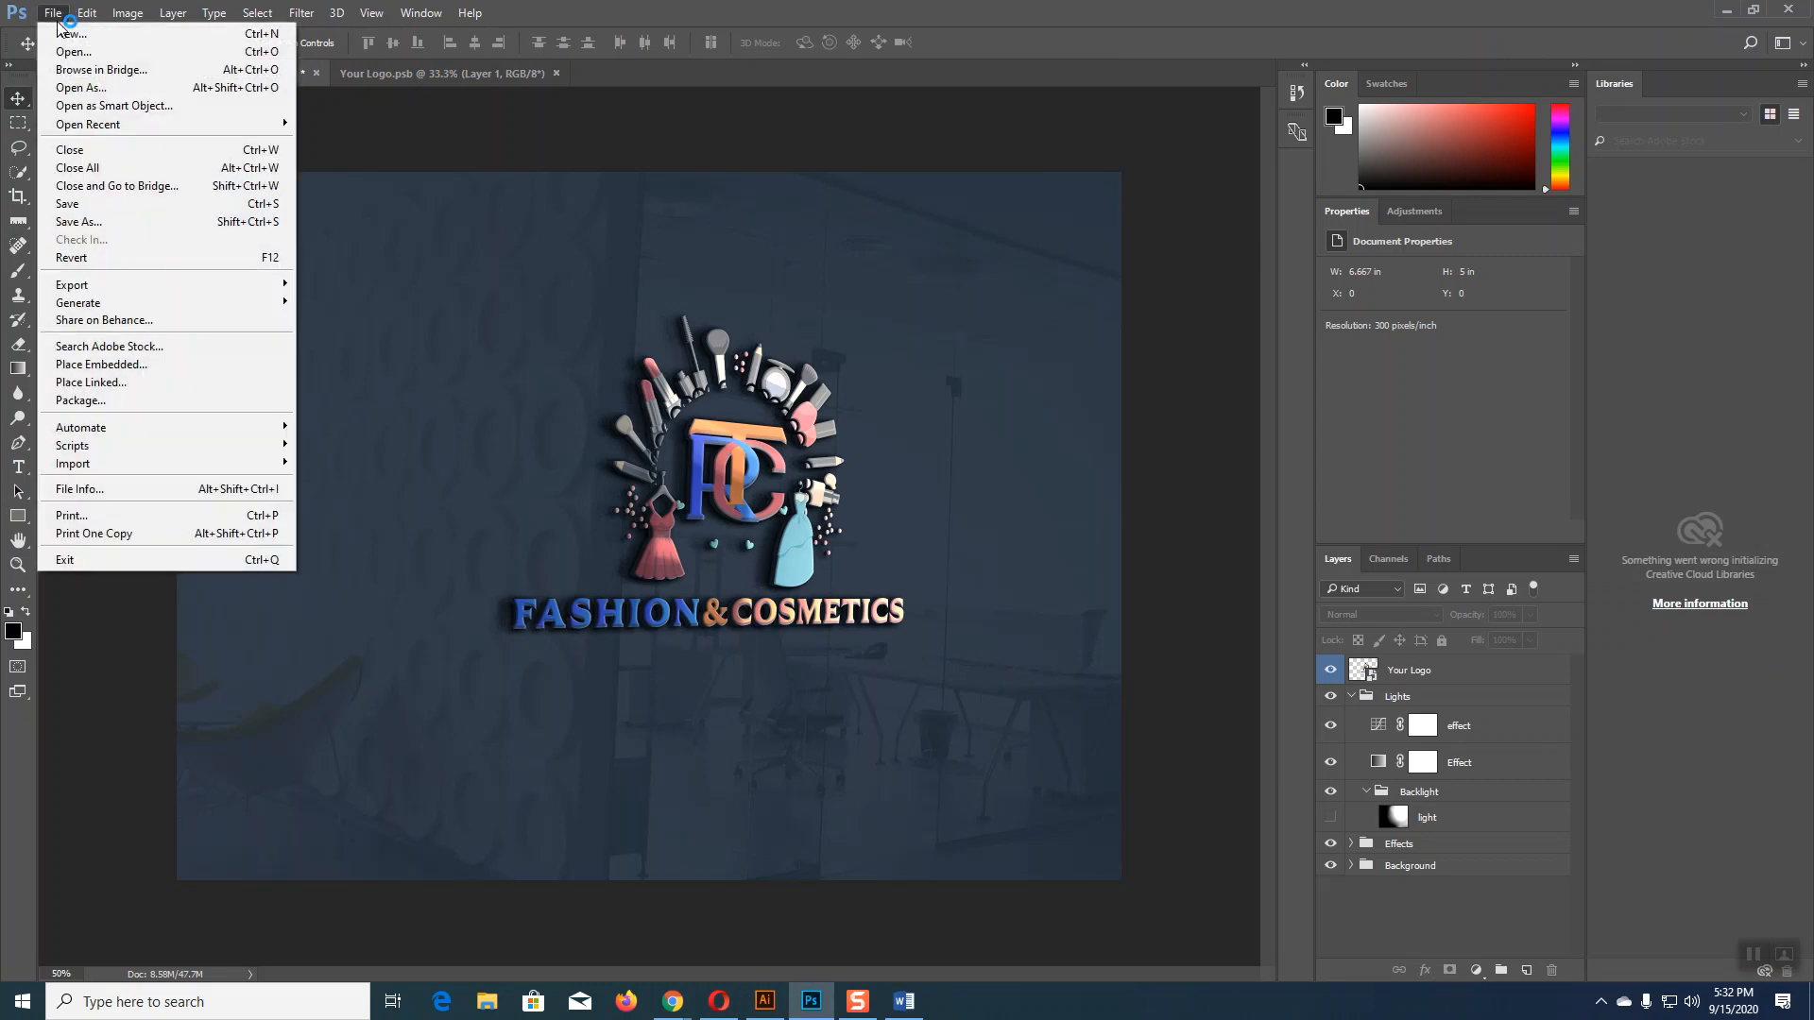
click(73, 34)
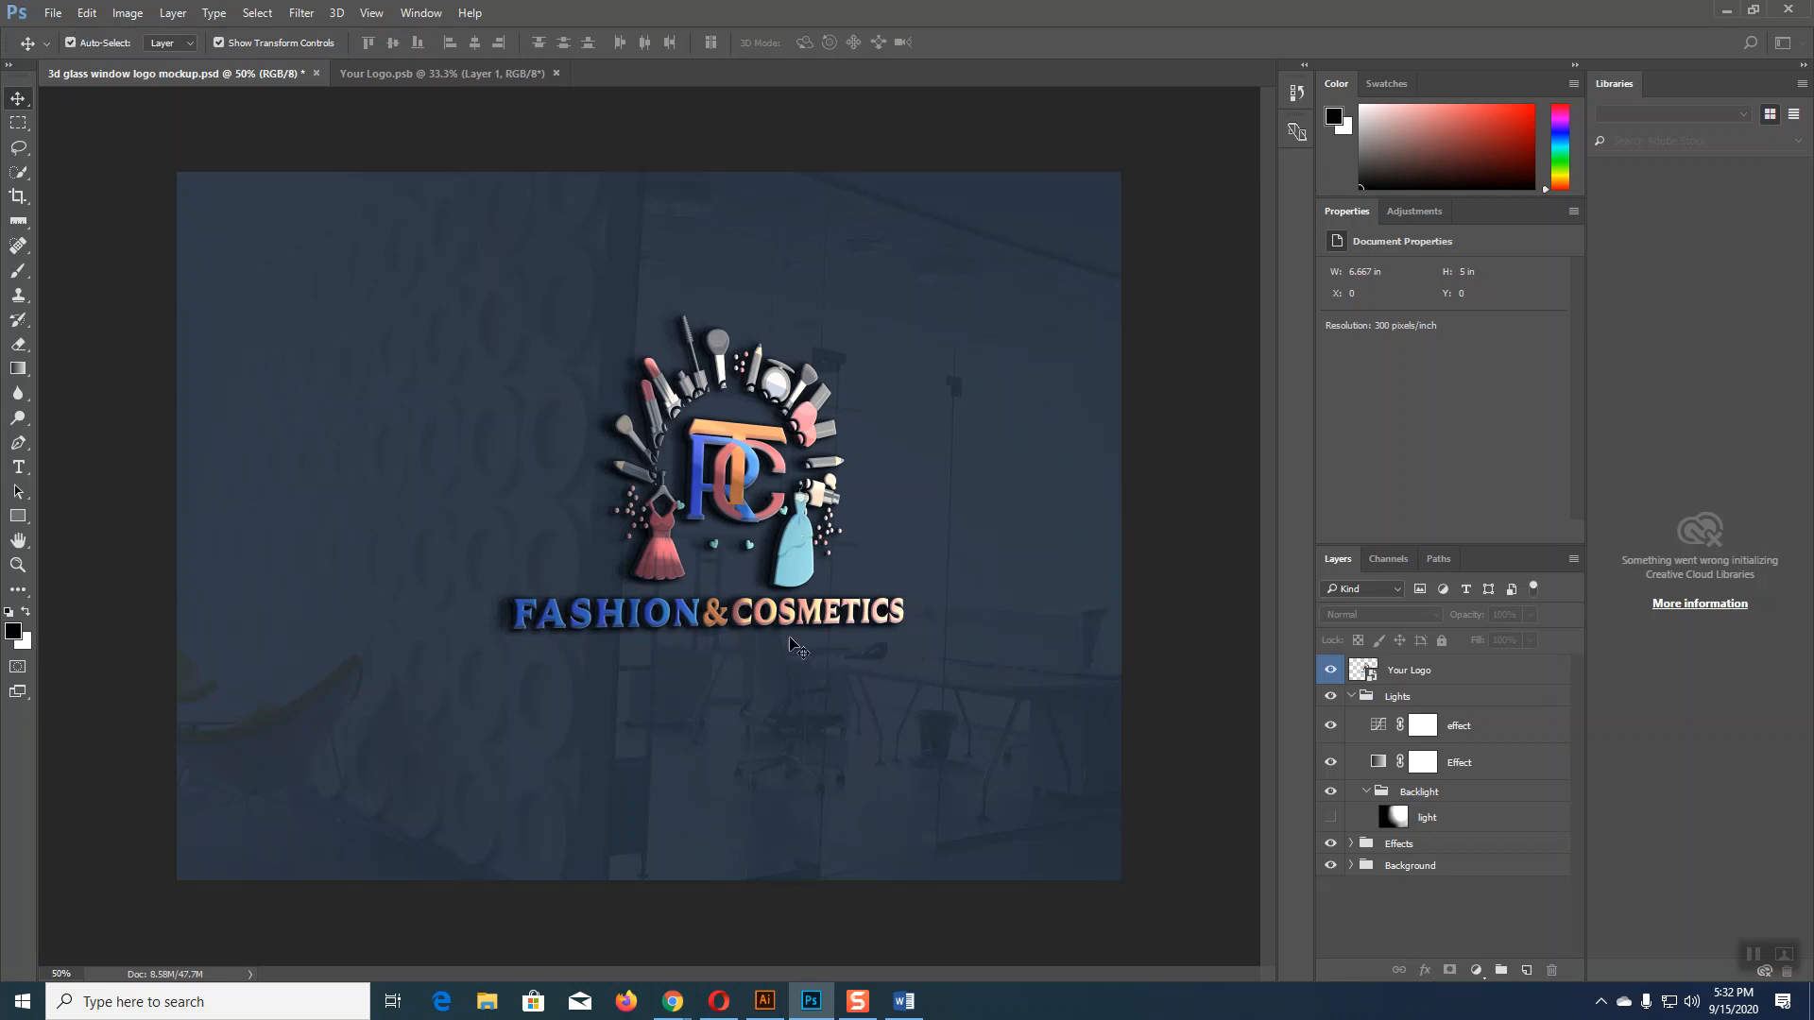
key(ctrl+n)
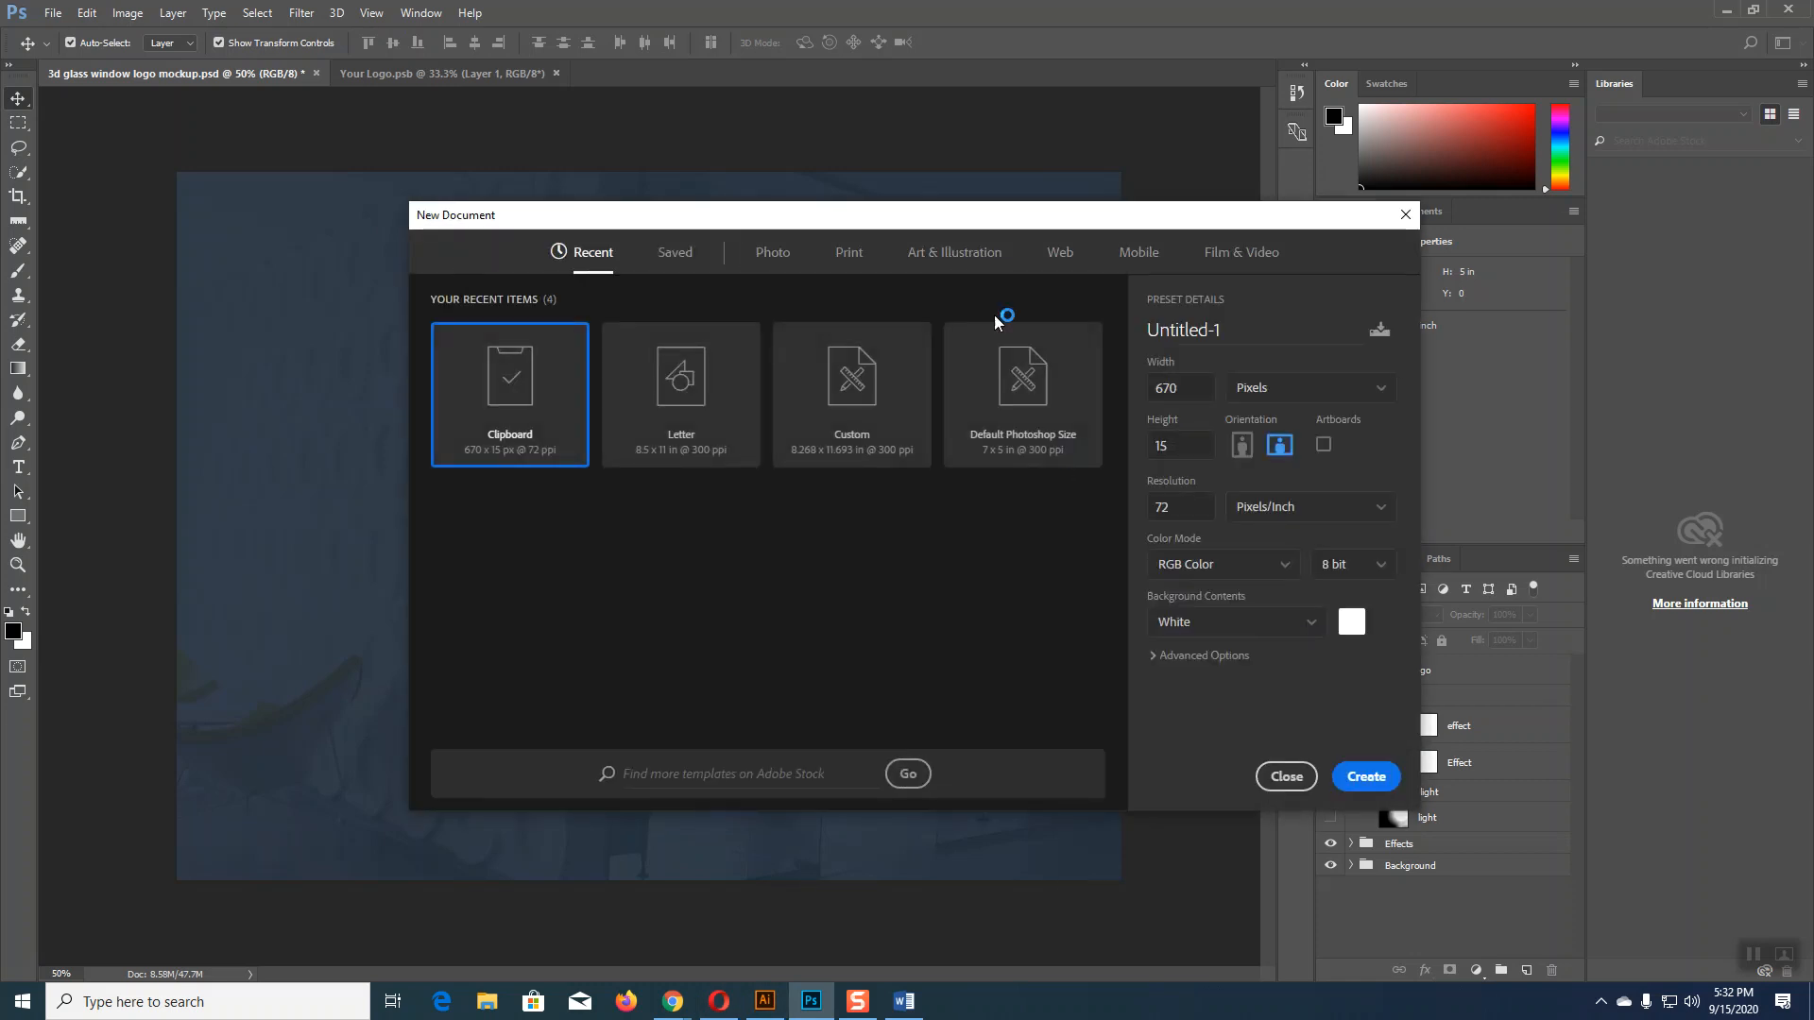
click(849, 254)
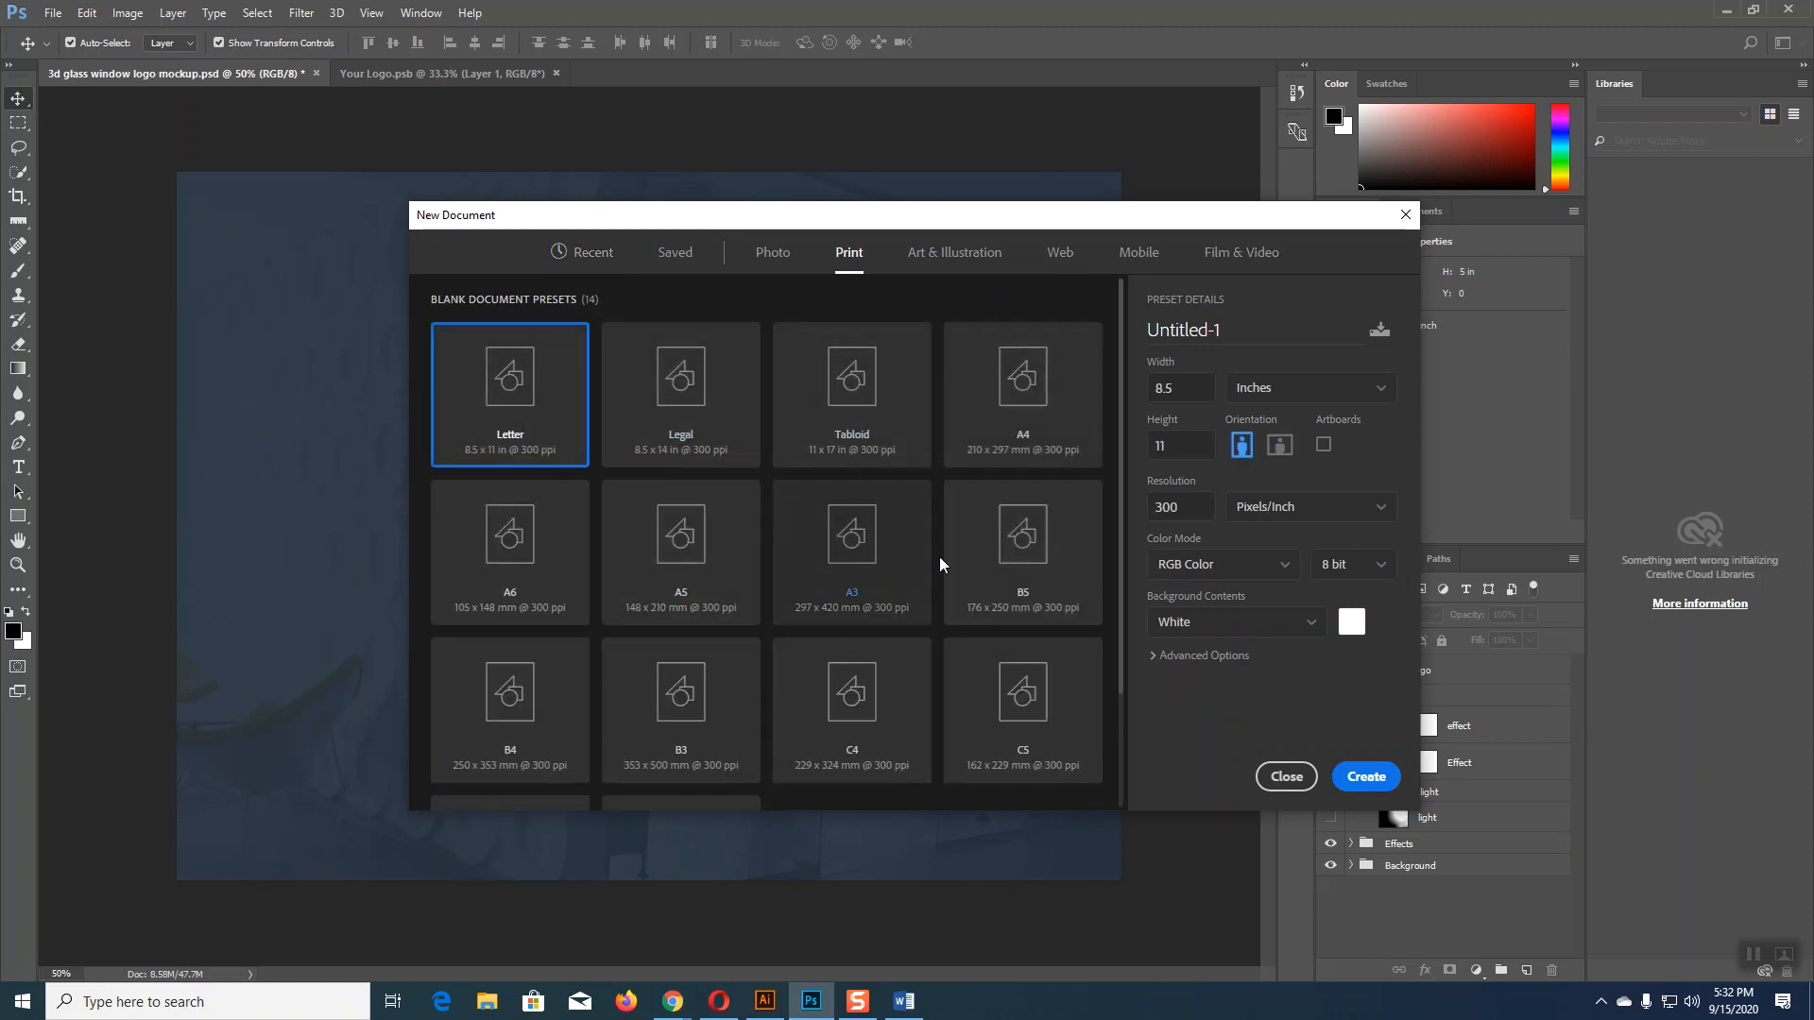
click(1027, 433)
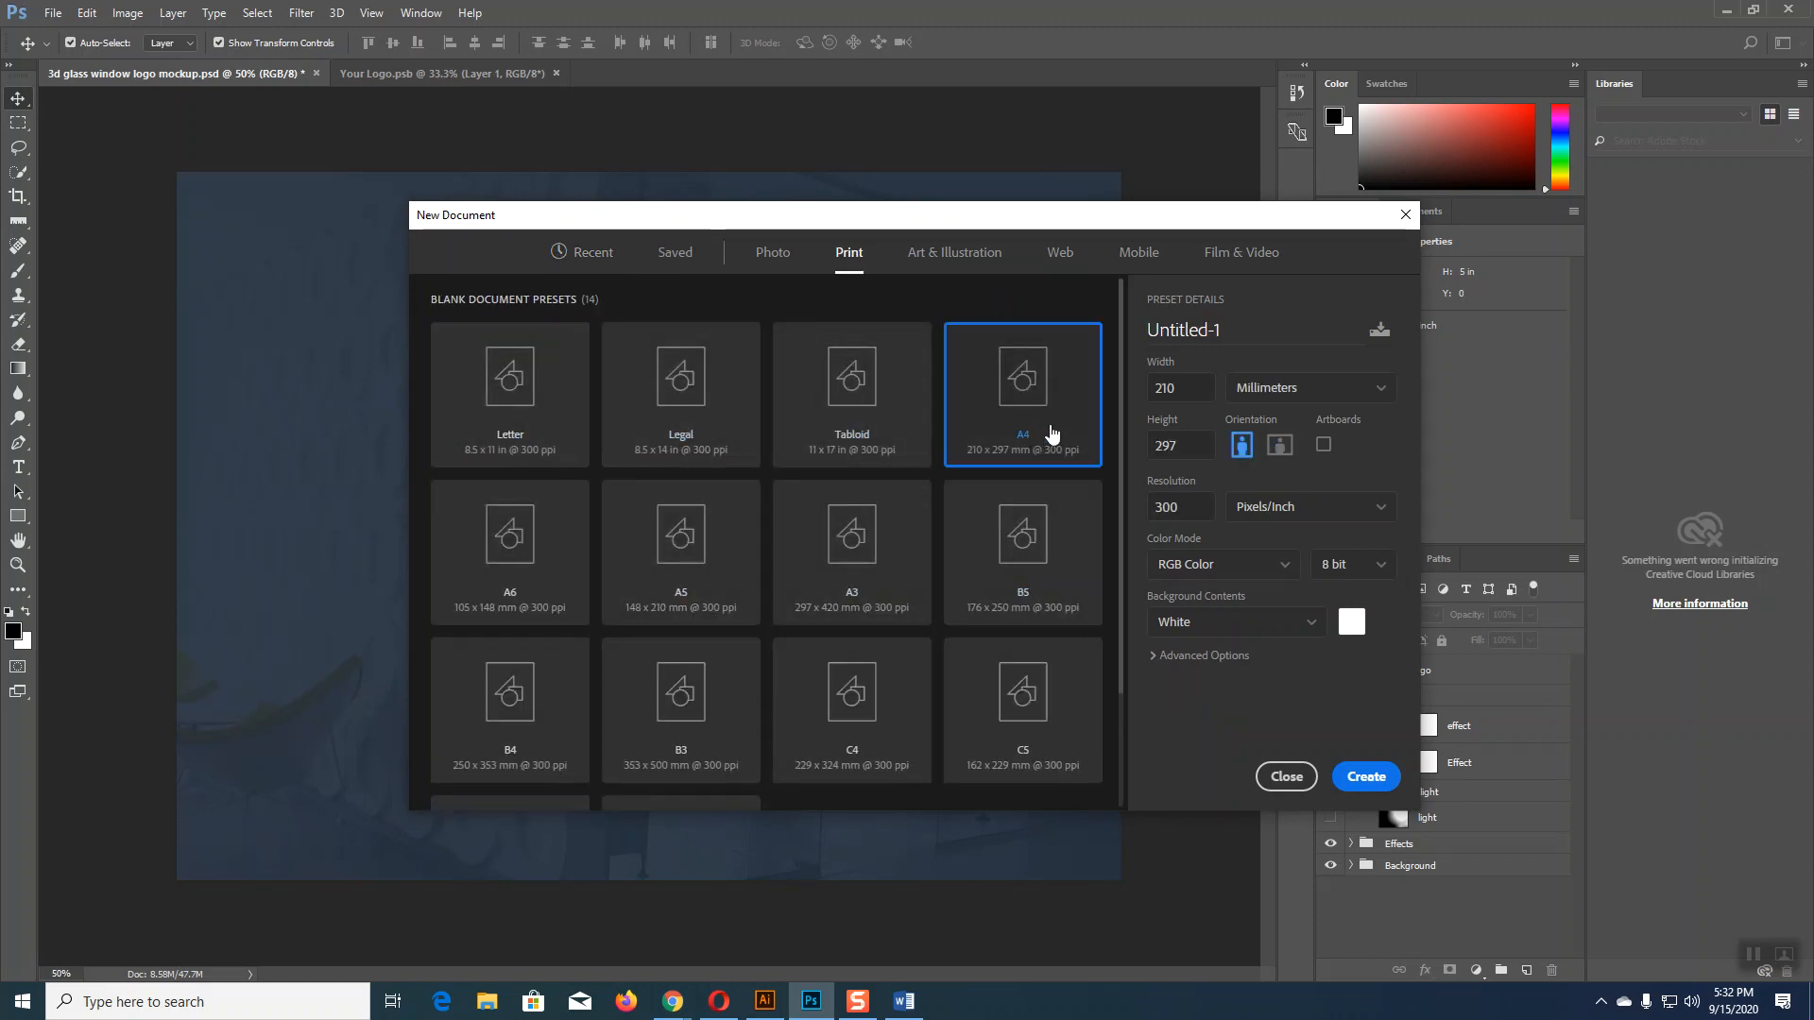
click(1260, 393)
click(1266, 451)
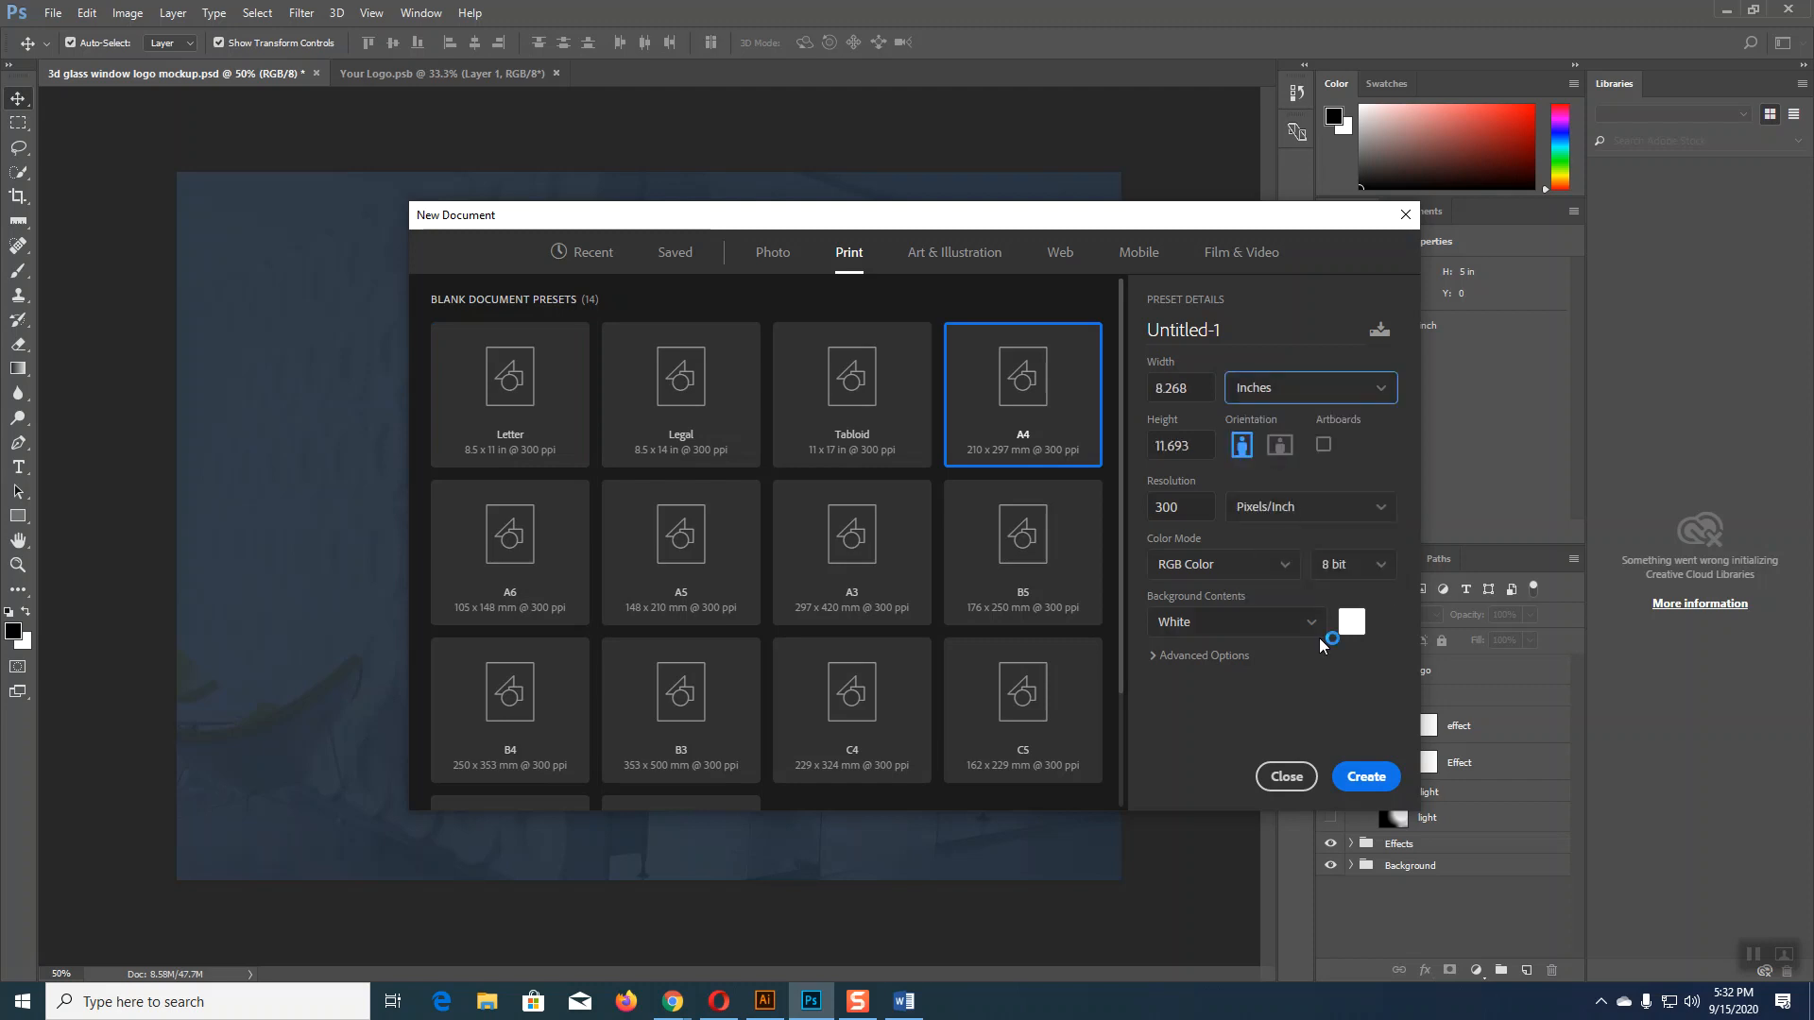
click(1369, 782)
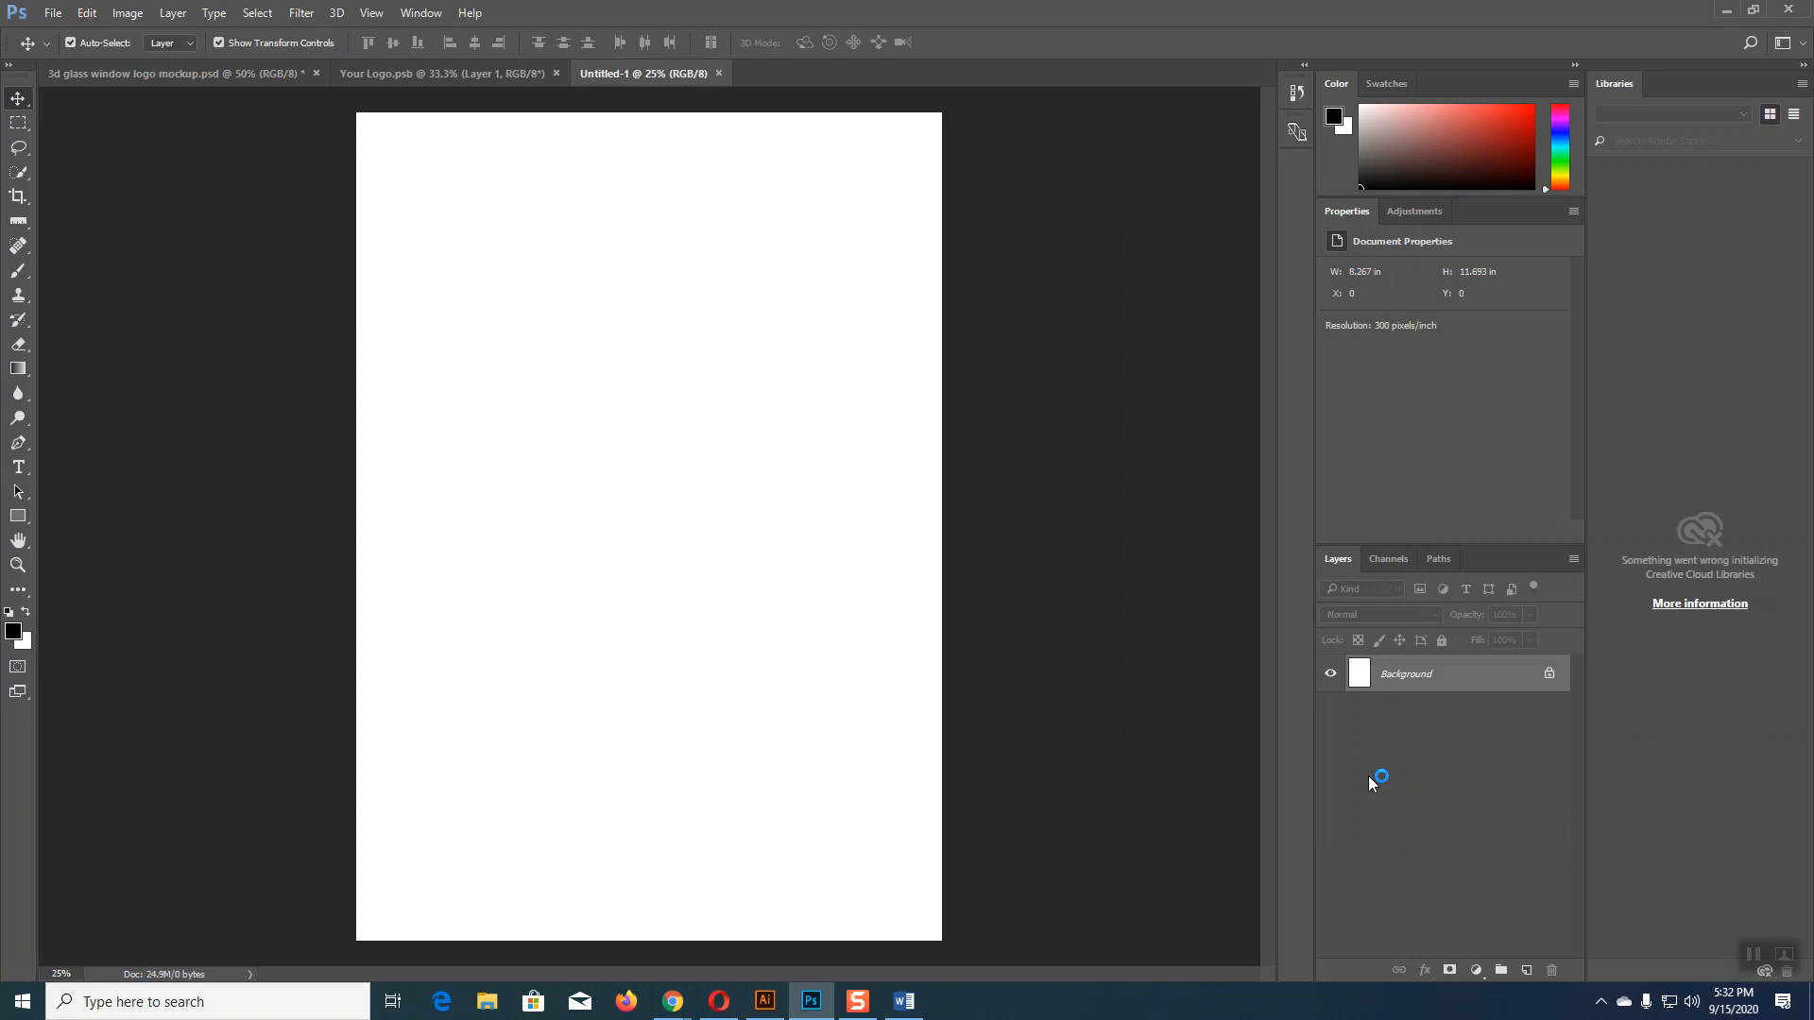
click(719, 74)
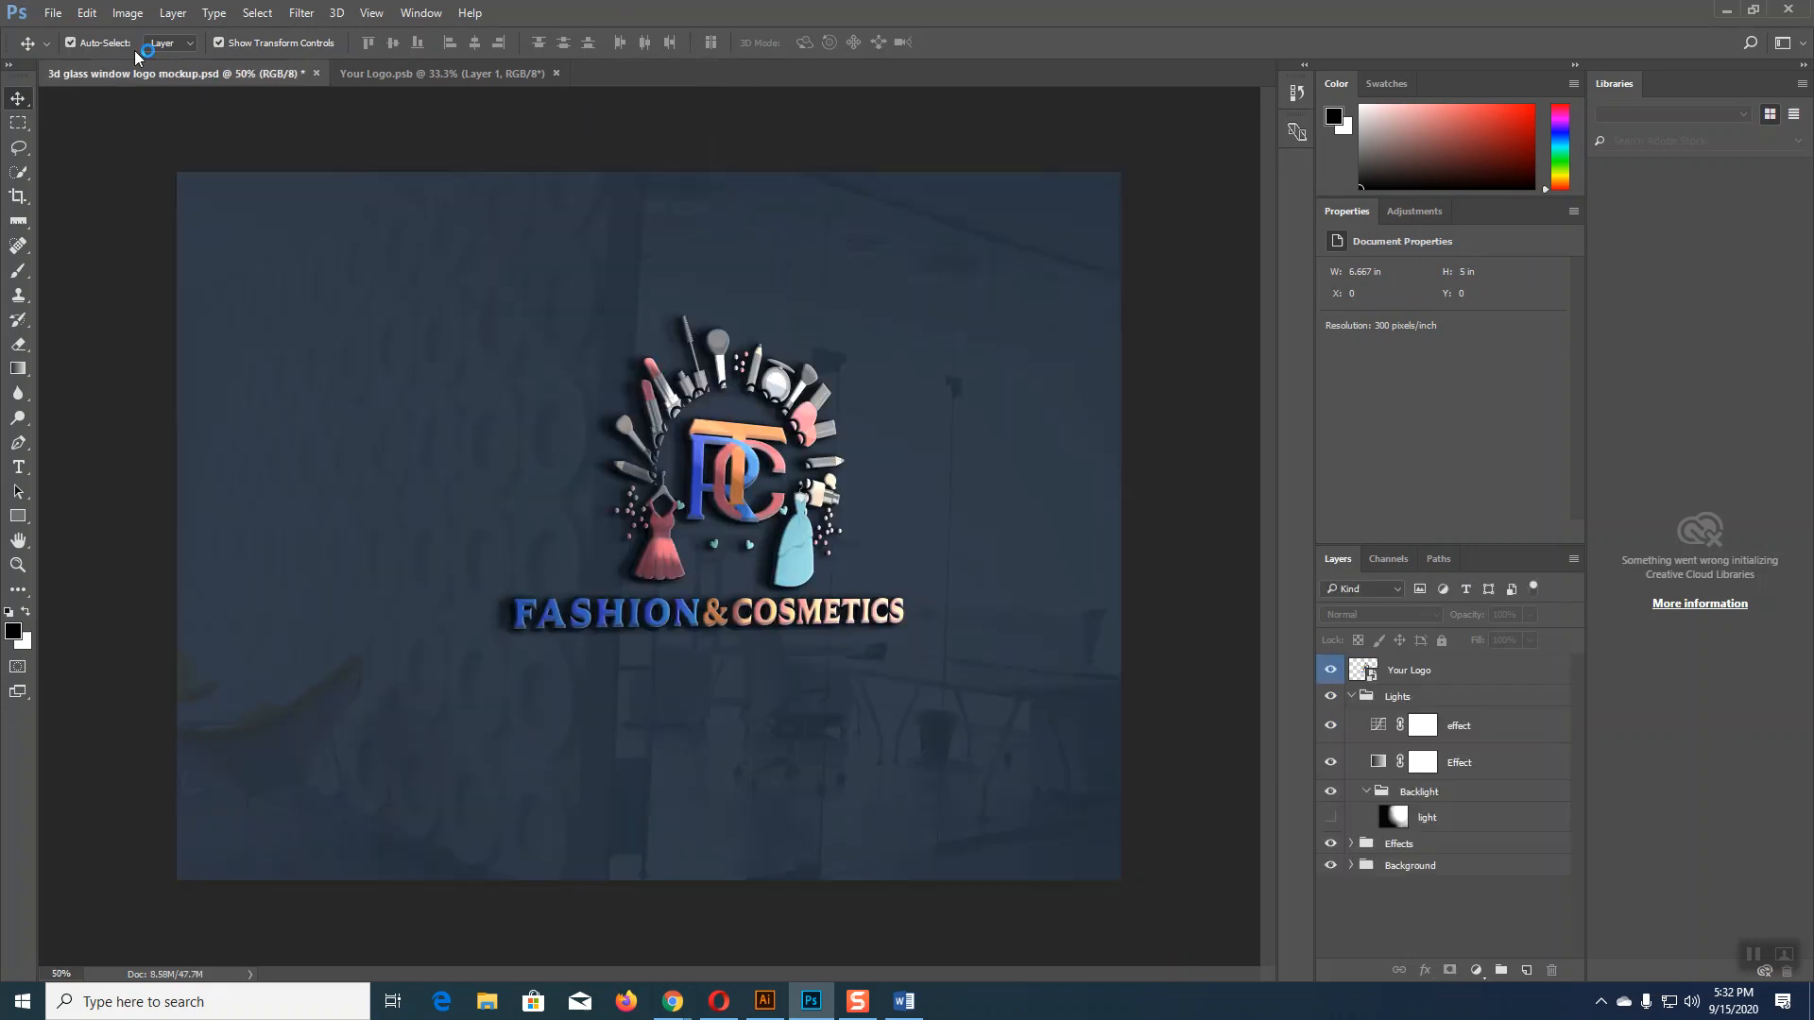
Step: Create a new Letter 8.5 x 11 in document at 300 ppi
click(53, 13)
click(68, 53)
click(855, 486)
click(55, 15)
click(64, 37)
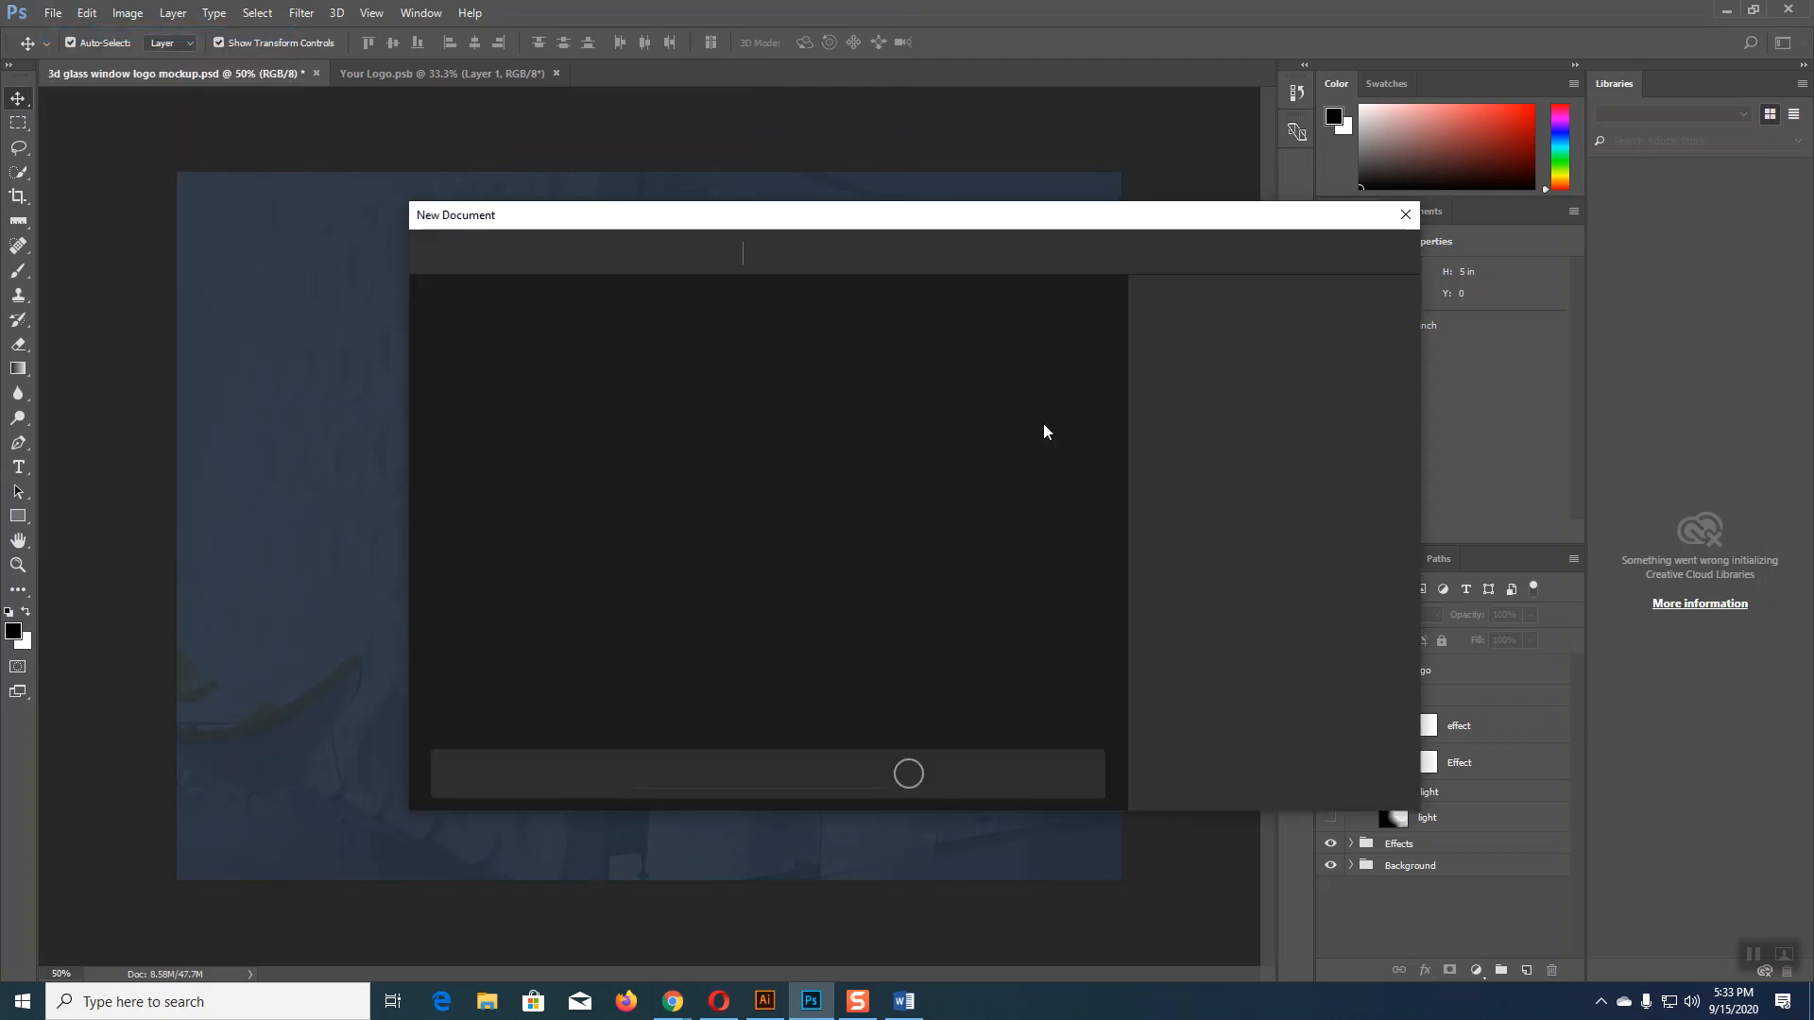
click(850, 255)
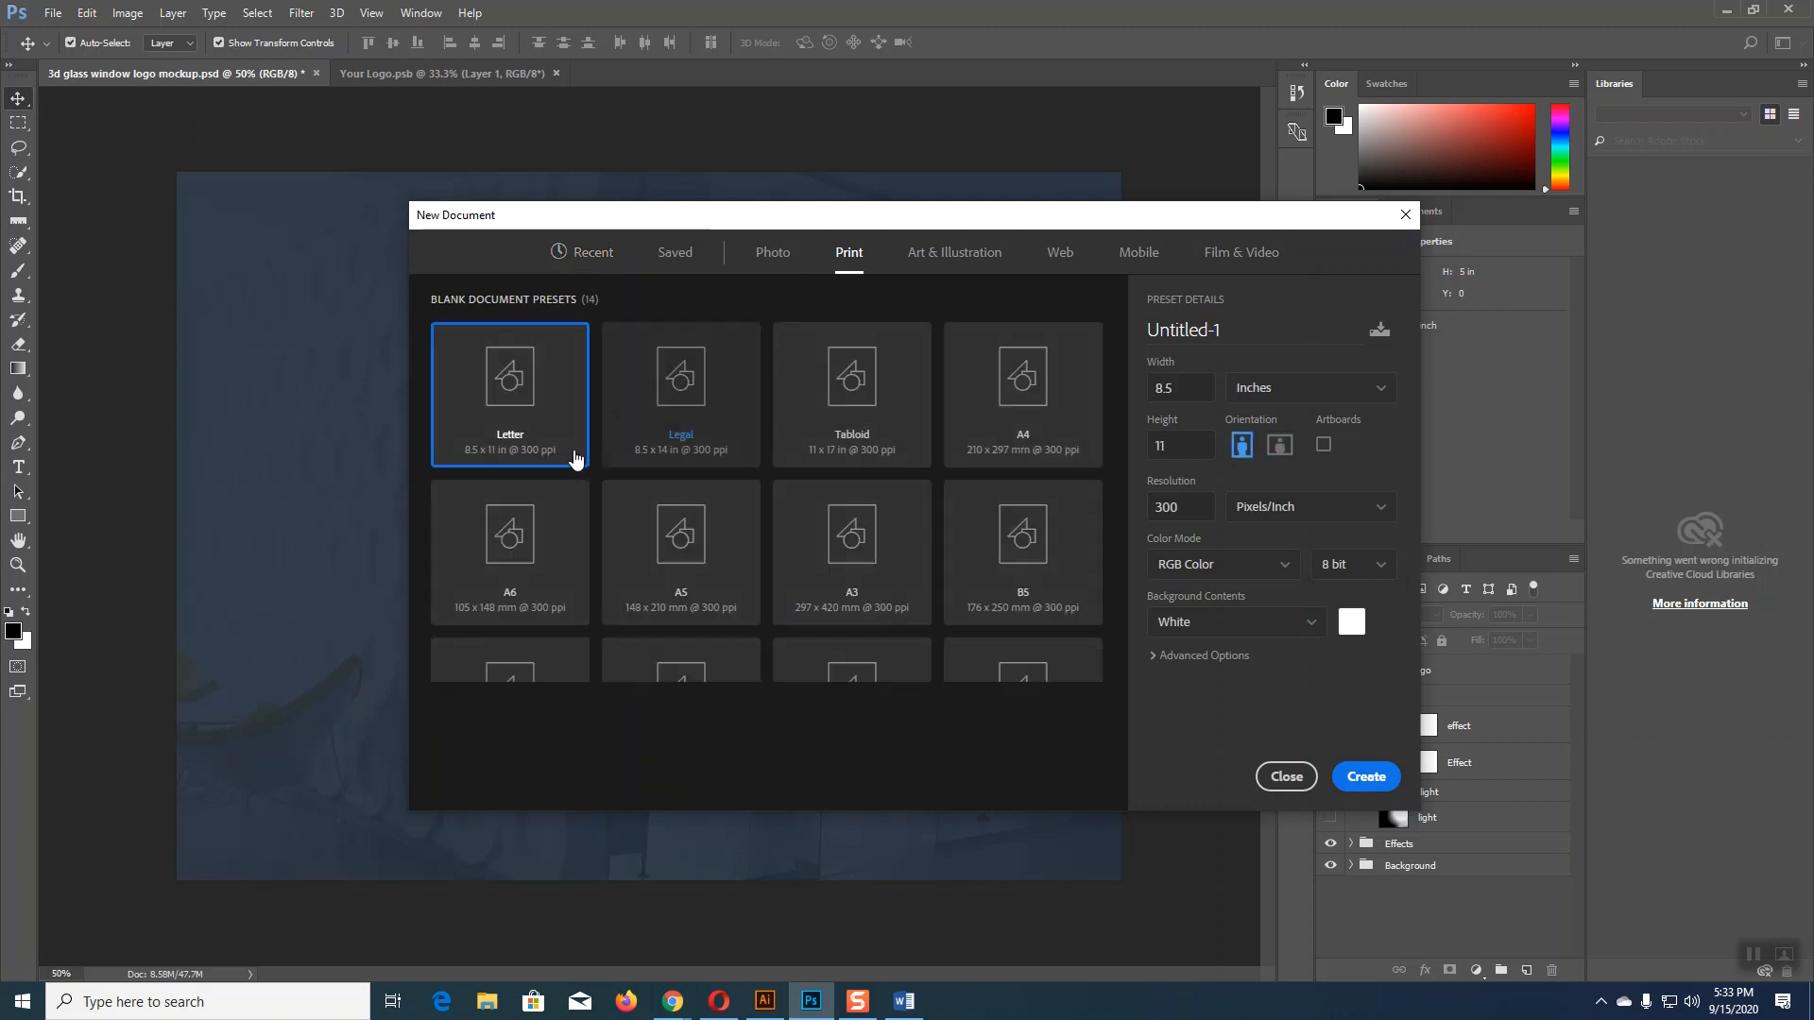
click(1360, 777)
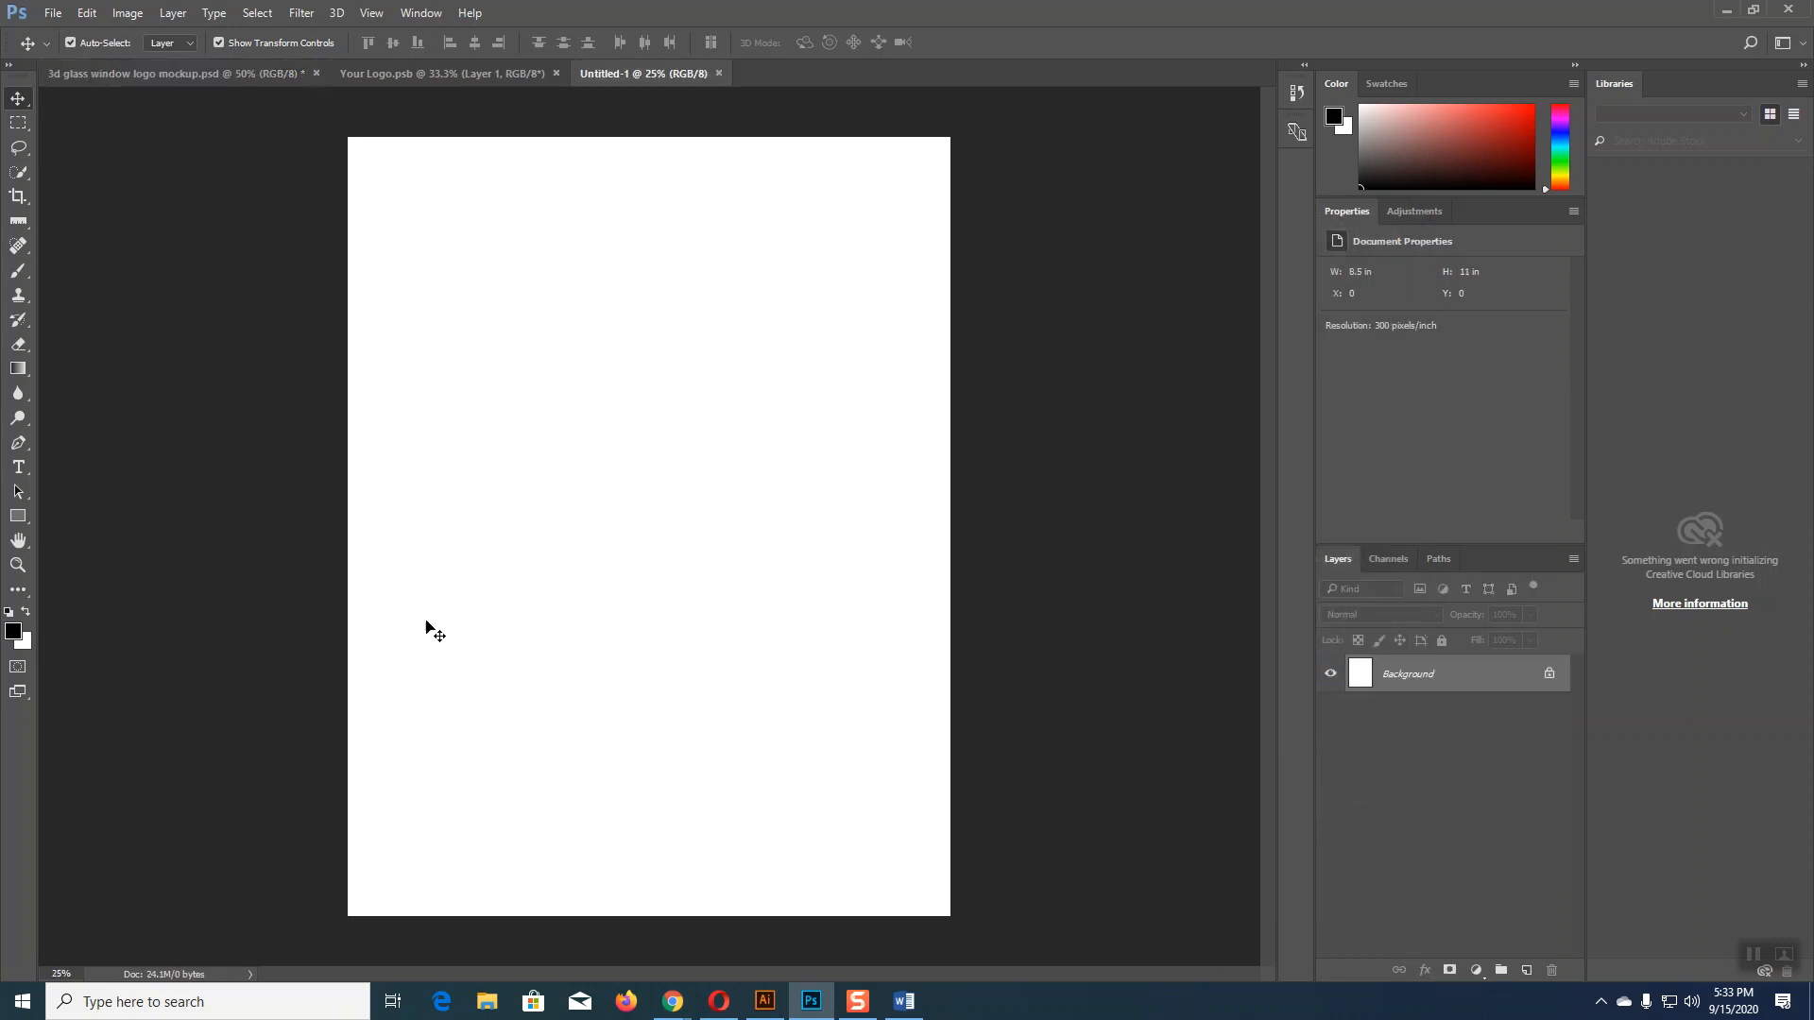
click(18, 516)
Step: Create a rectangle by entering width 8 and height 11
click(633, 456)
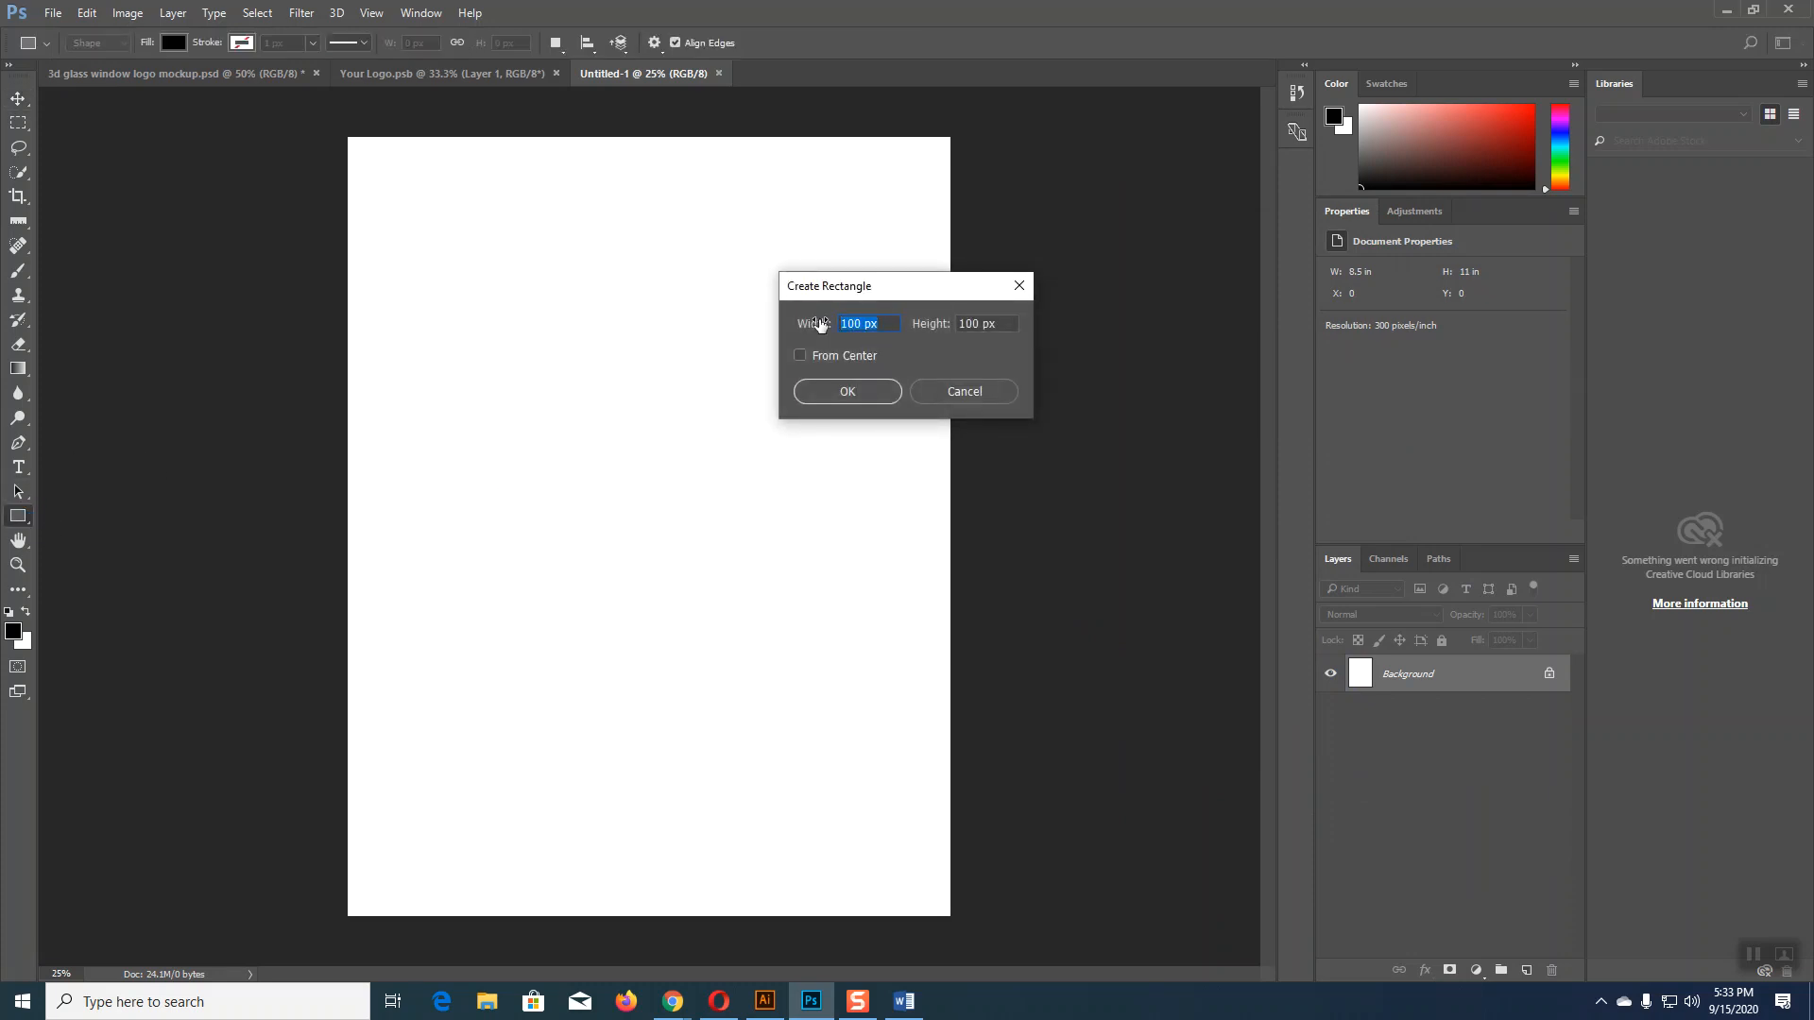
text(8.268)
key(Tab)
text(11)
key(Return)
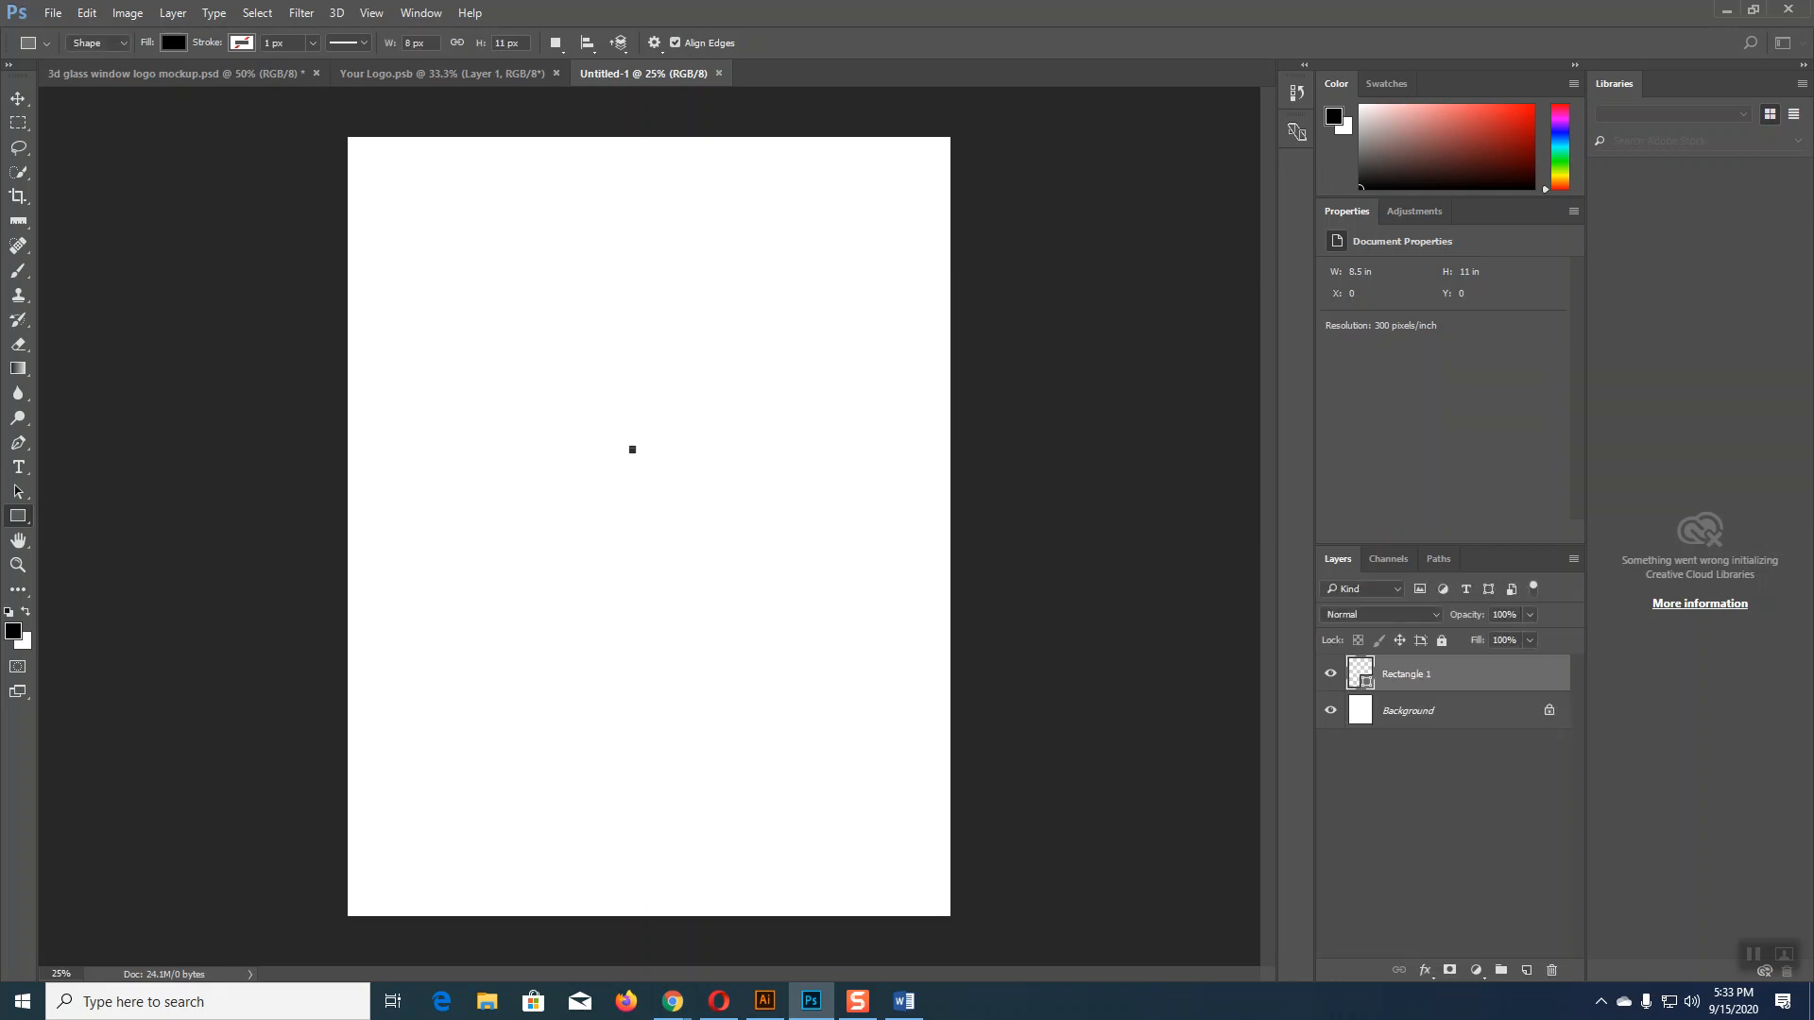
Step: Draw the rectangle again with width 8 and confirm its size
click(18, 98)
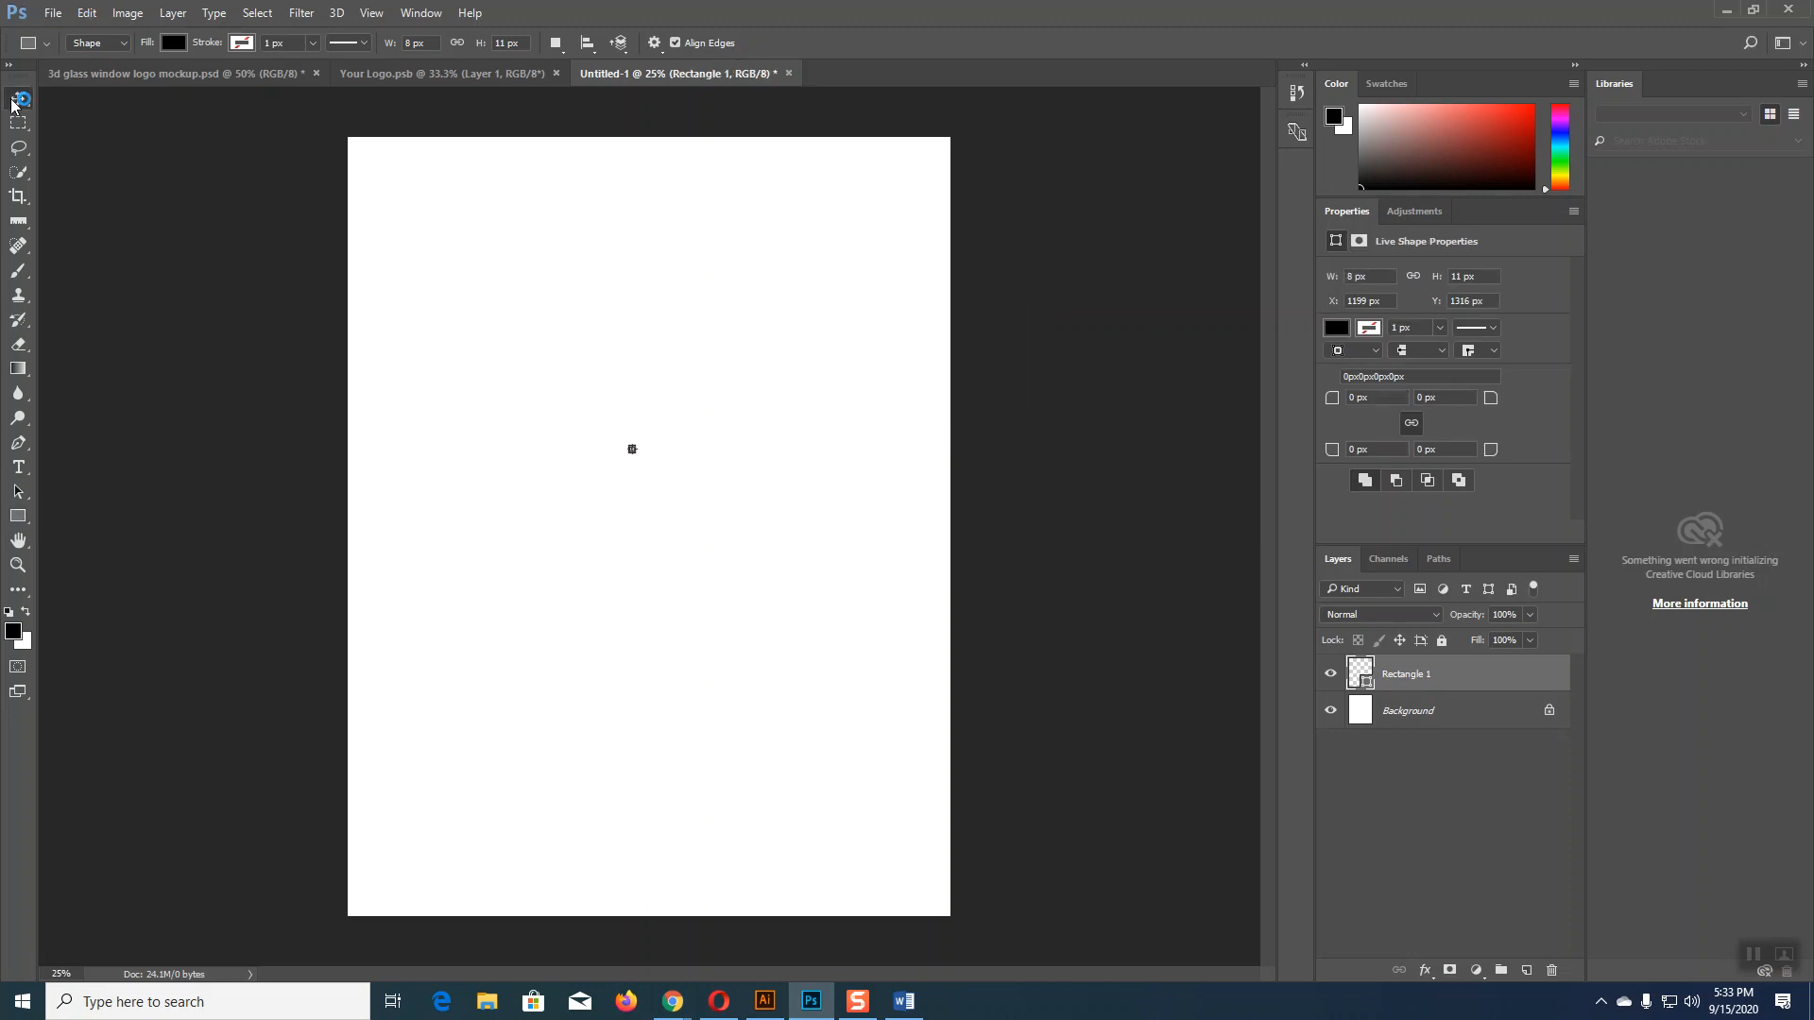
click(18, 516)
click(642, 437)
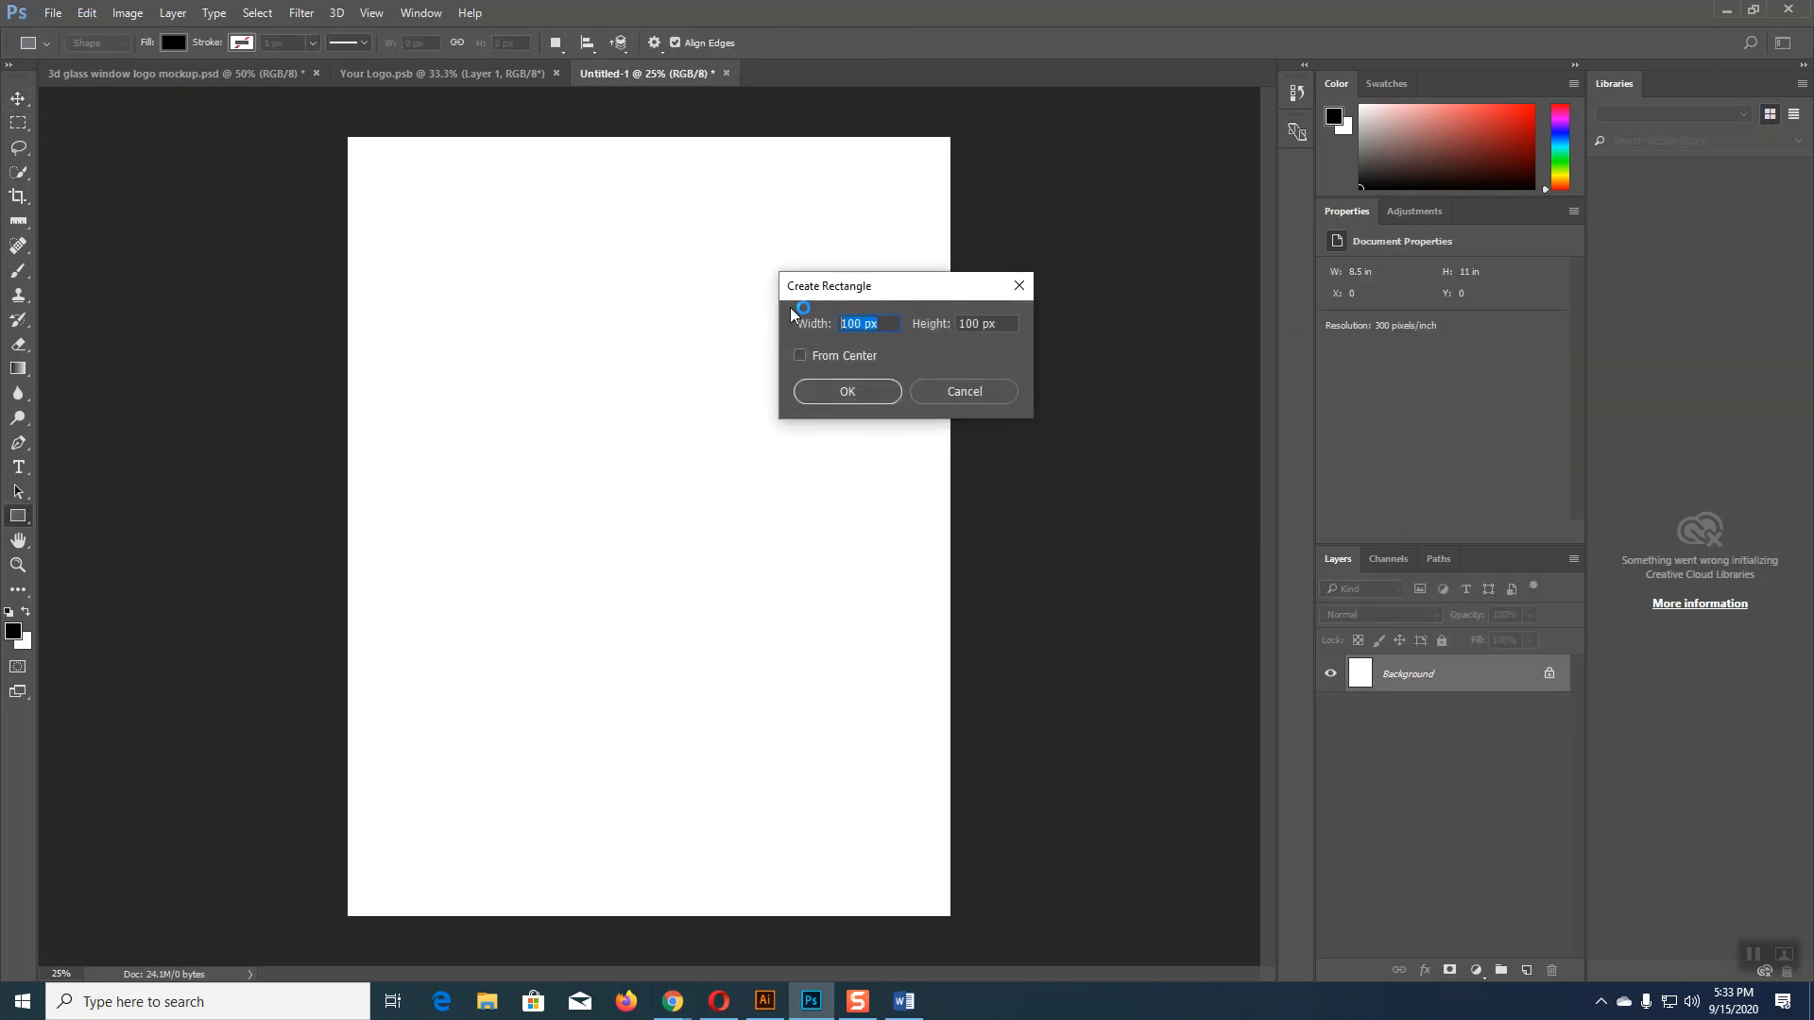
text(8.268in)
click(957, 323)
click(849, 391)
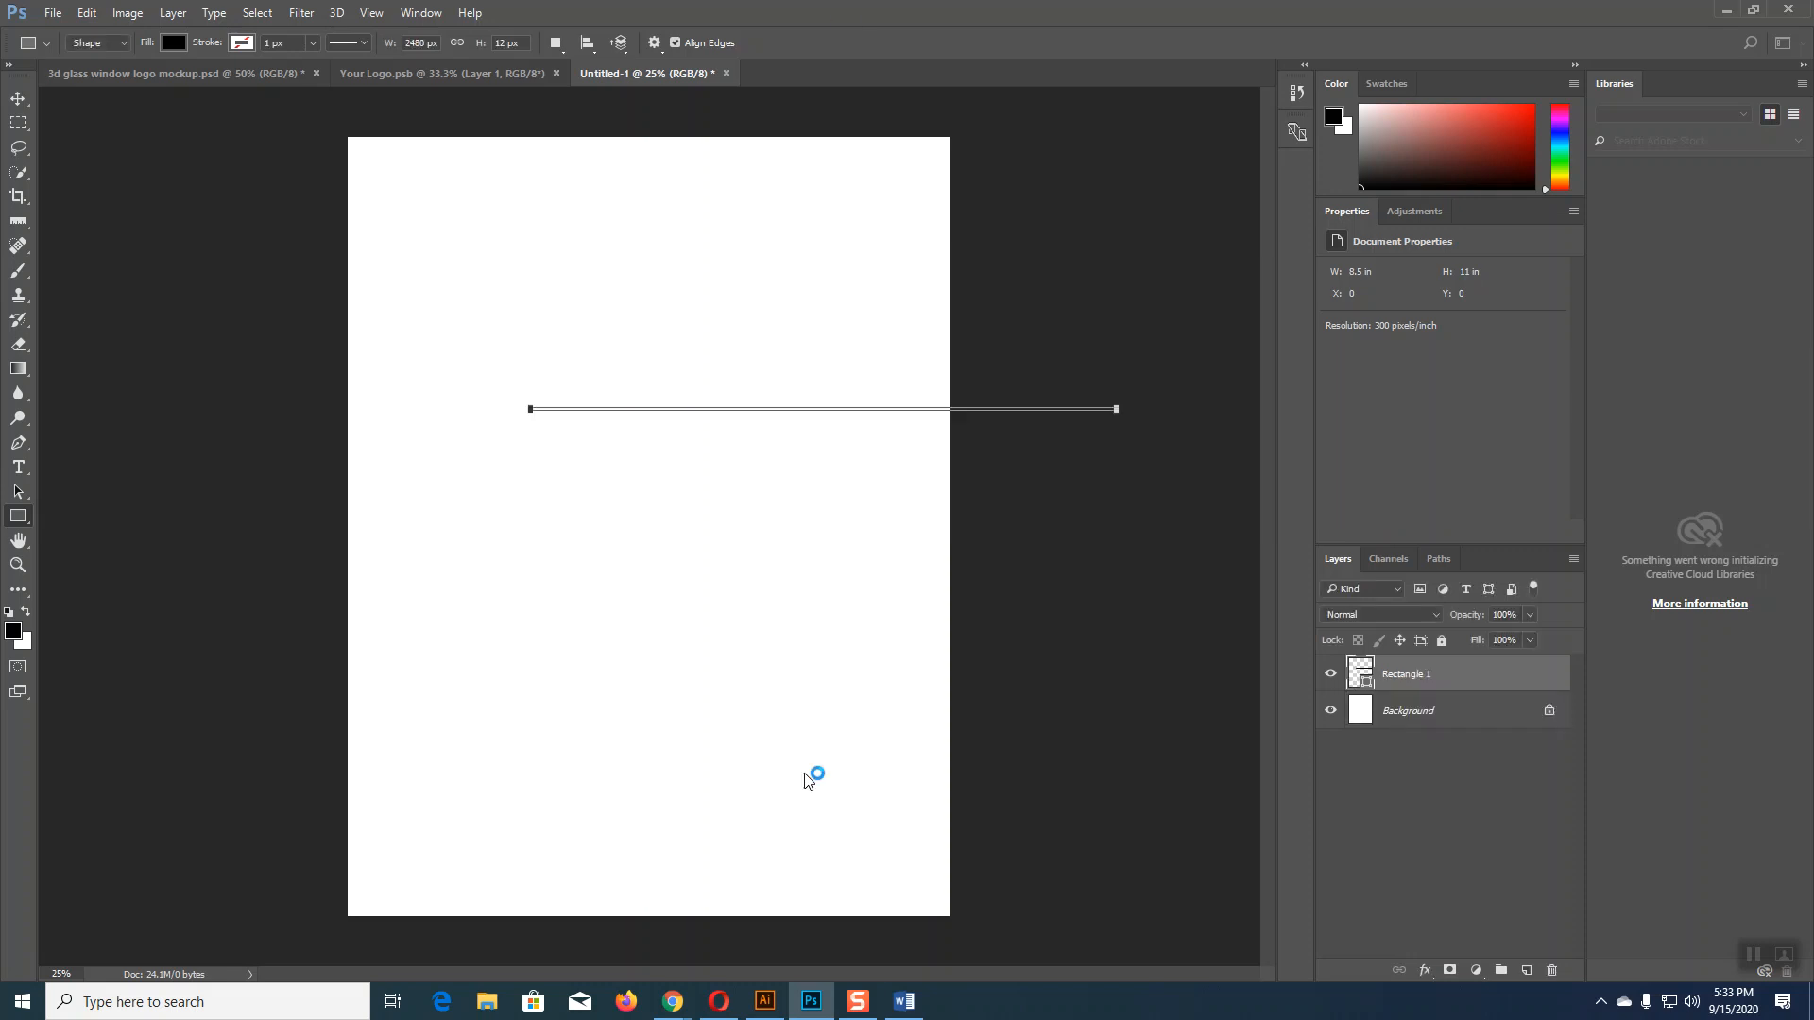
Step: Mute the video meeting's microphone and bring up the layer effects list
mouse_move(682, 1001)
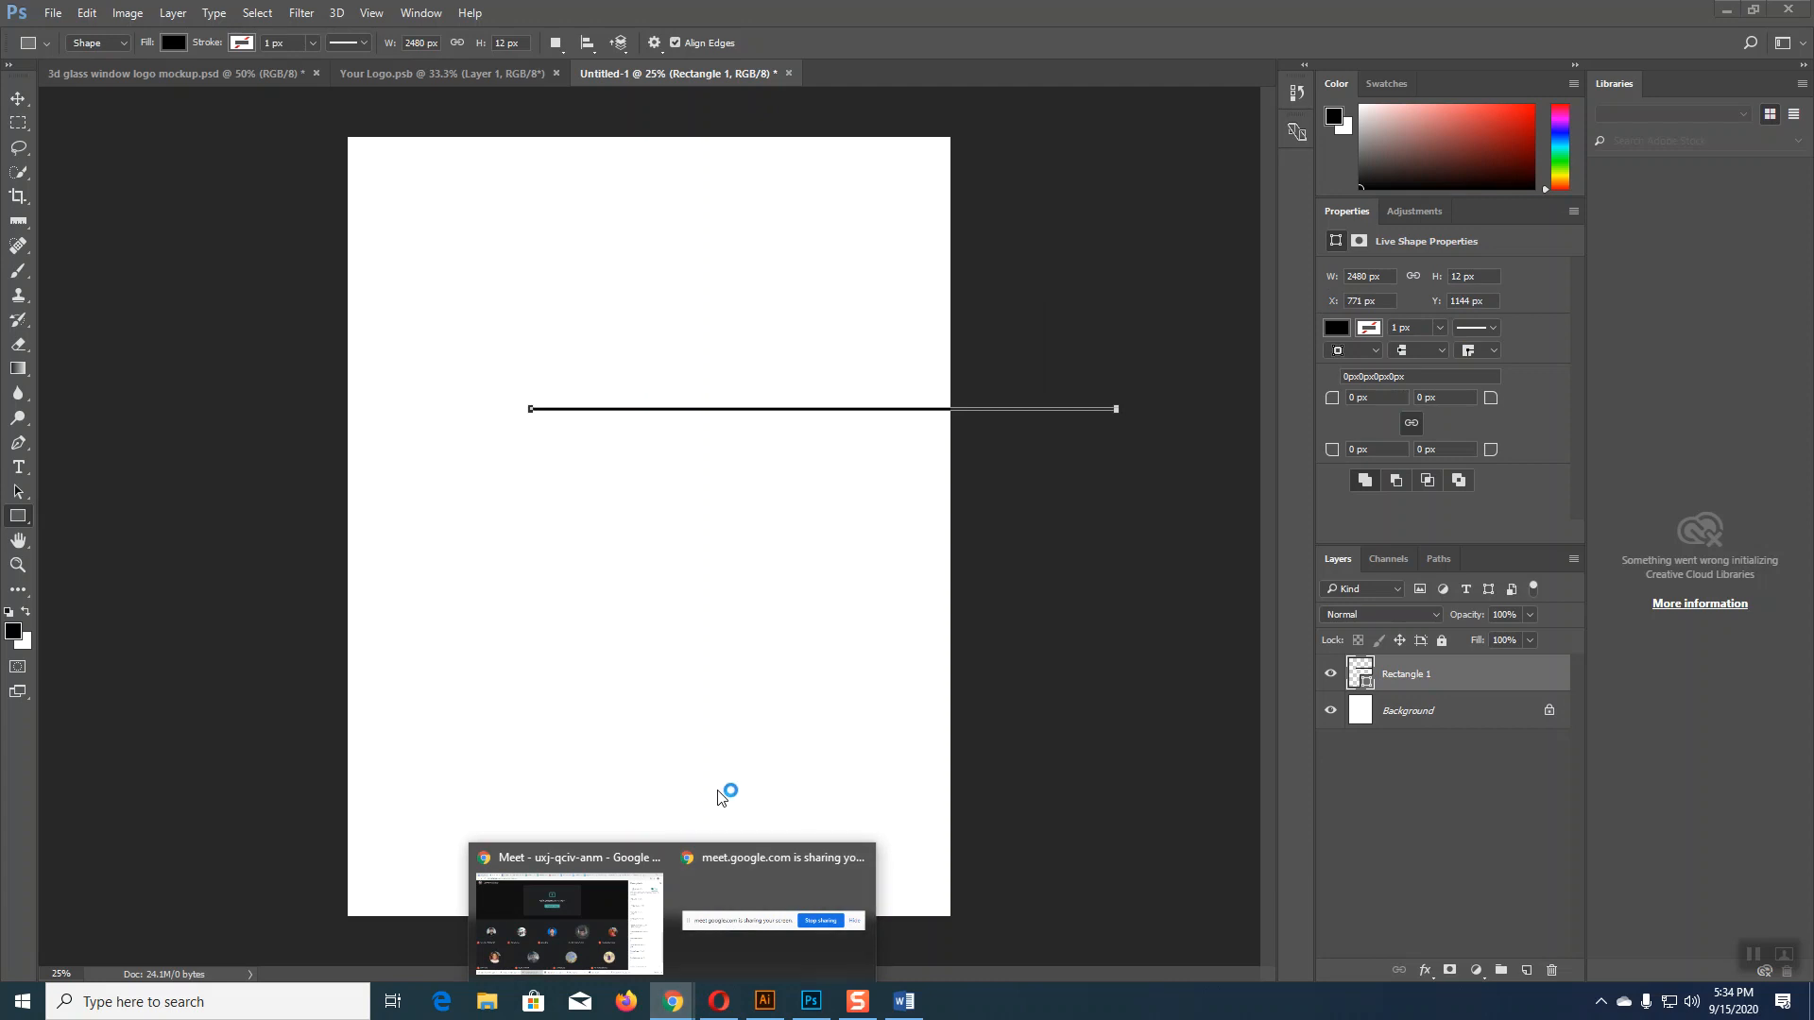
click(652, 883)
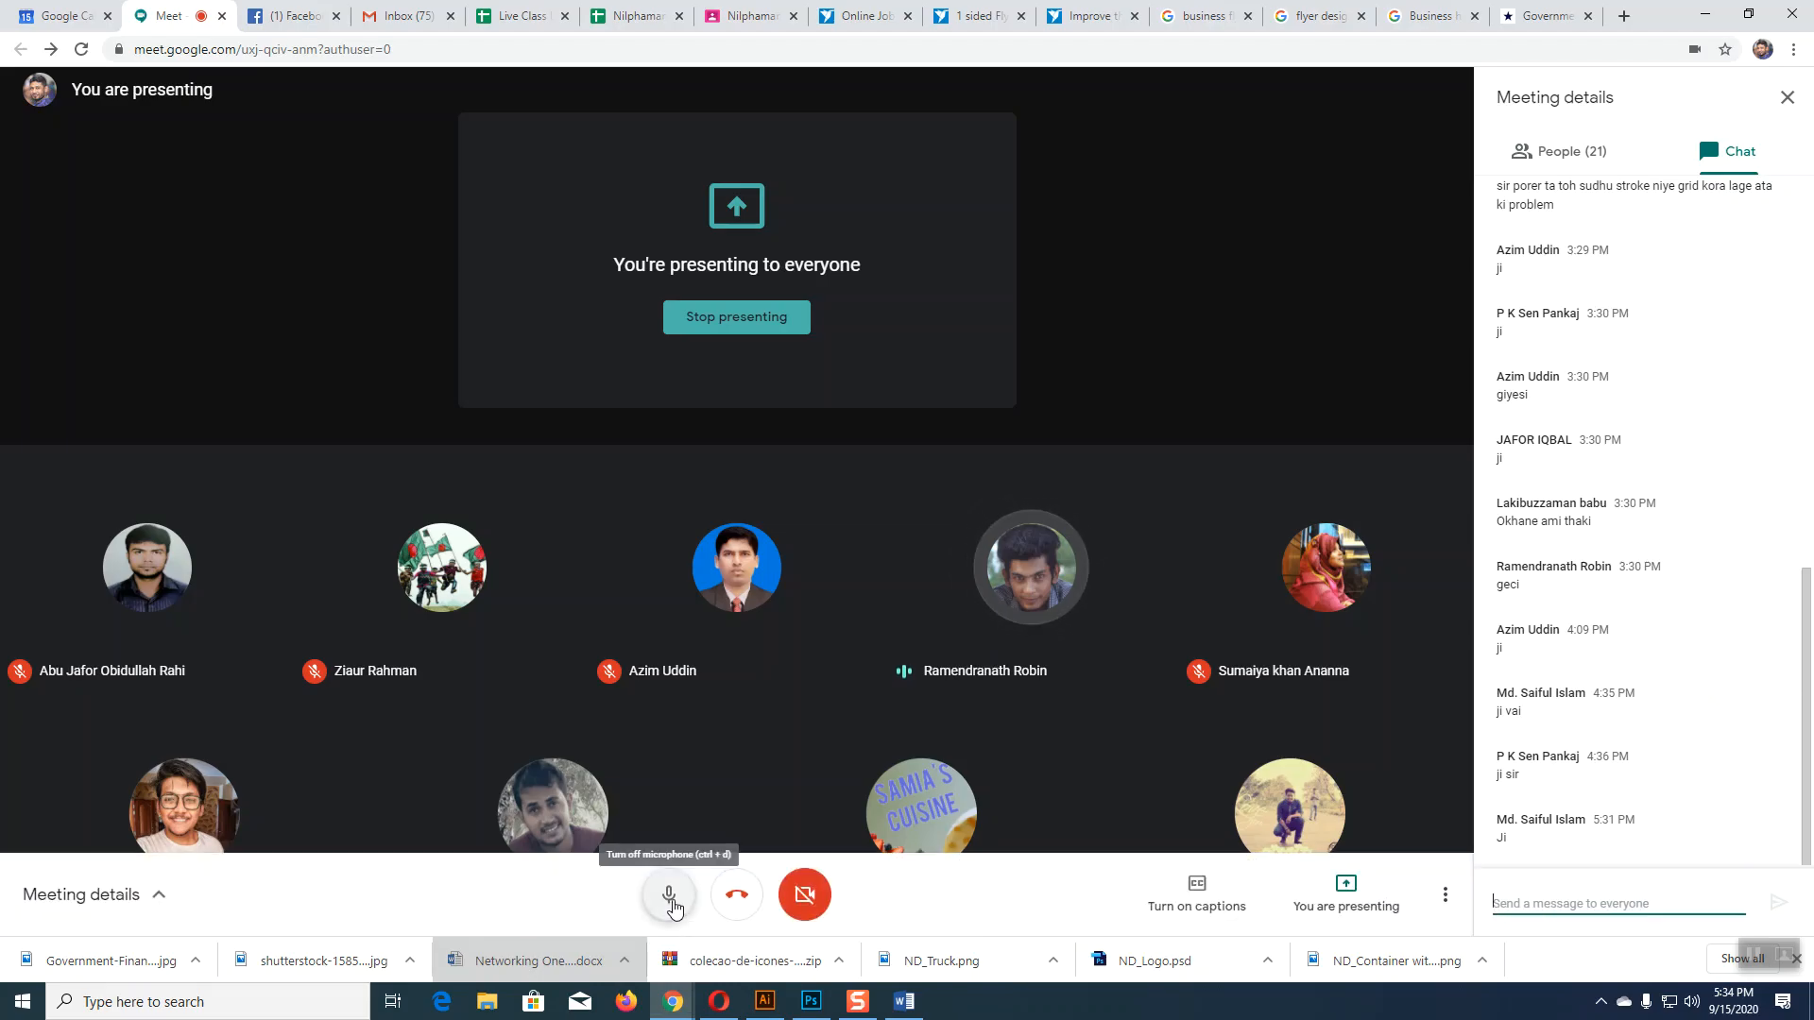
click(673, 905)
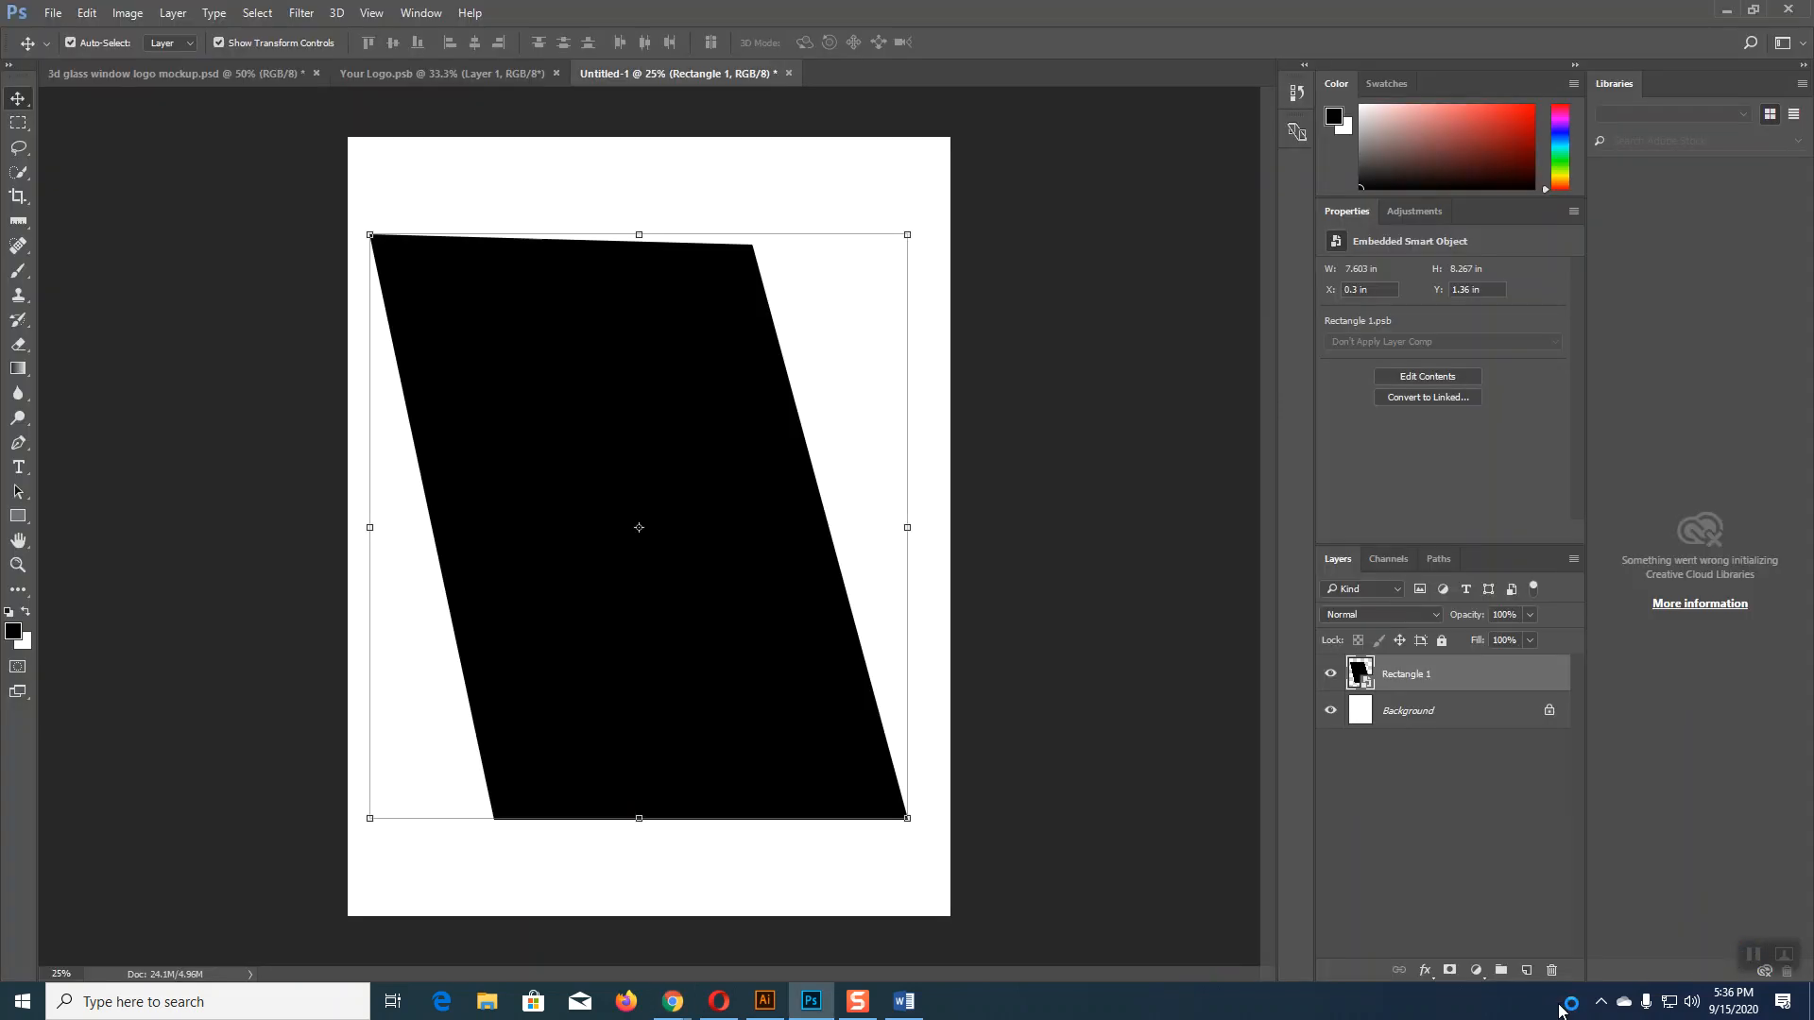
click(1425, 971)
Step: Give Rectangle 1 a drop shadow at 60° and 43 px distance, then open its smart object contents
click(1460, 955)
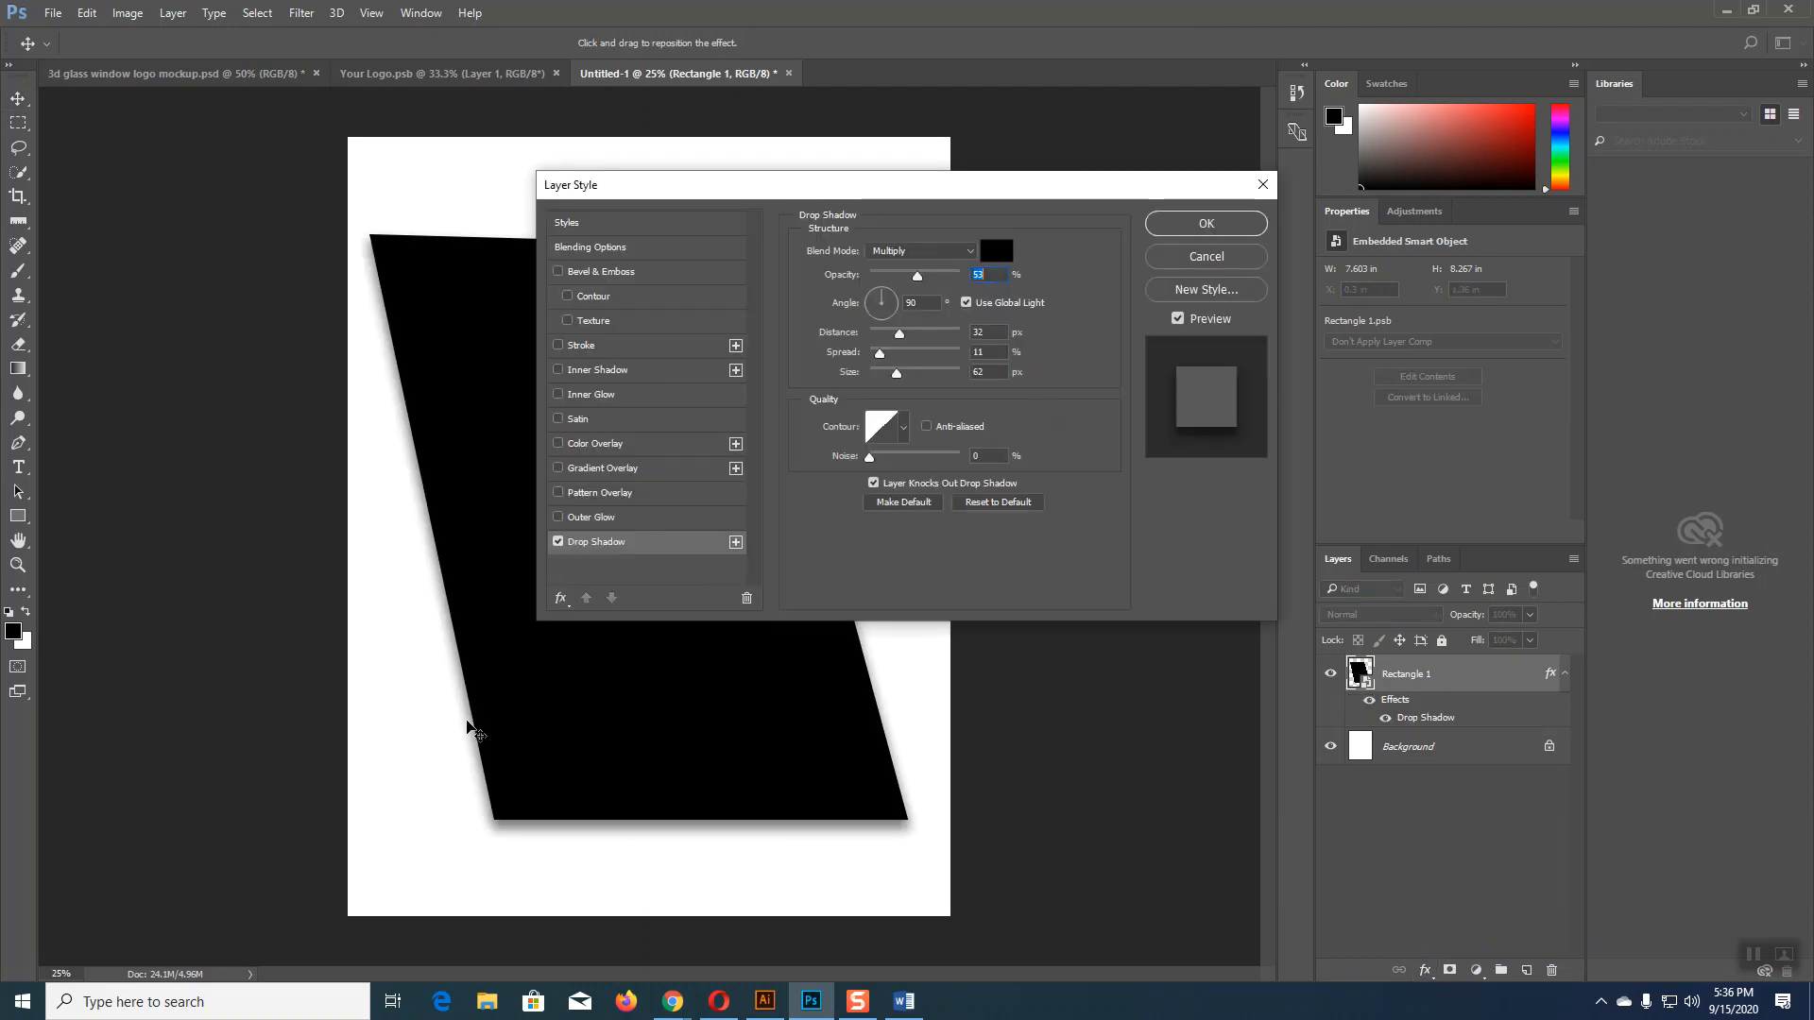
drag(466, 721, 466, 725)
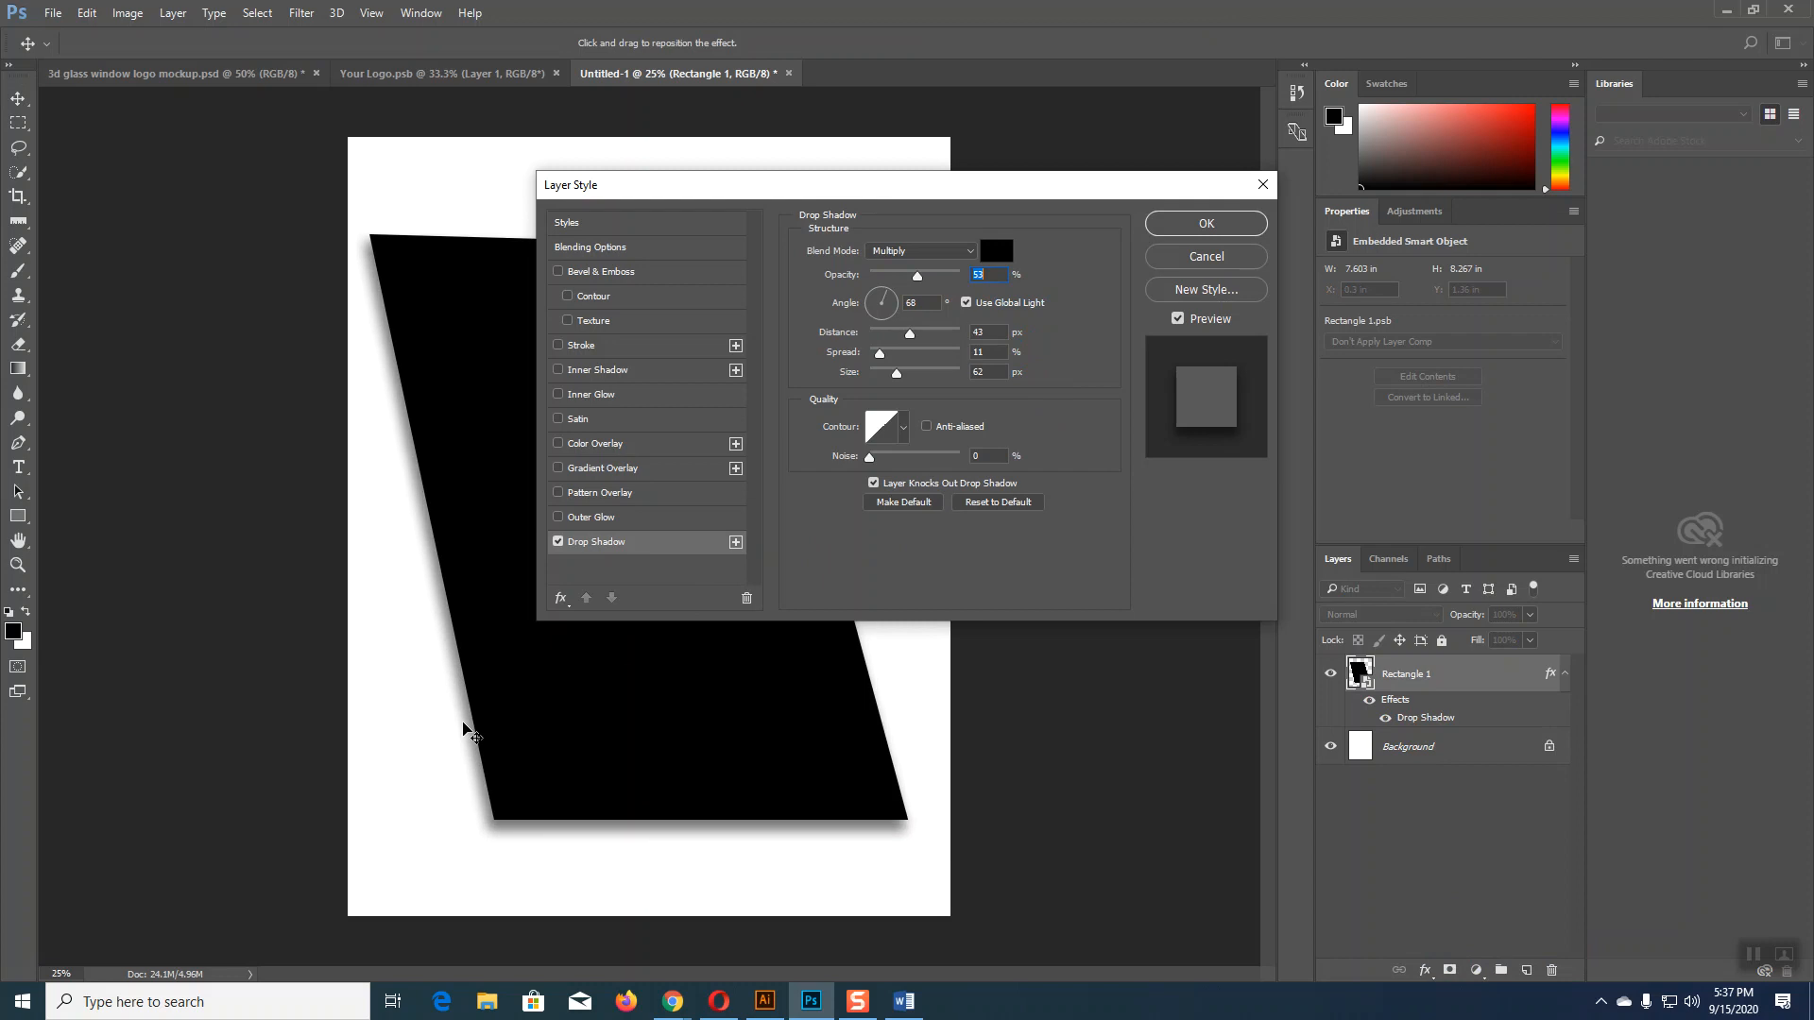
click(1214, 227)
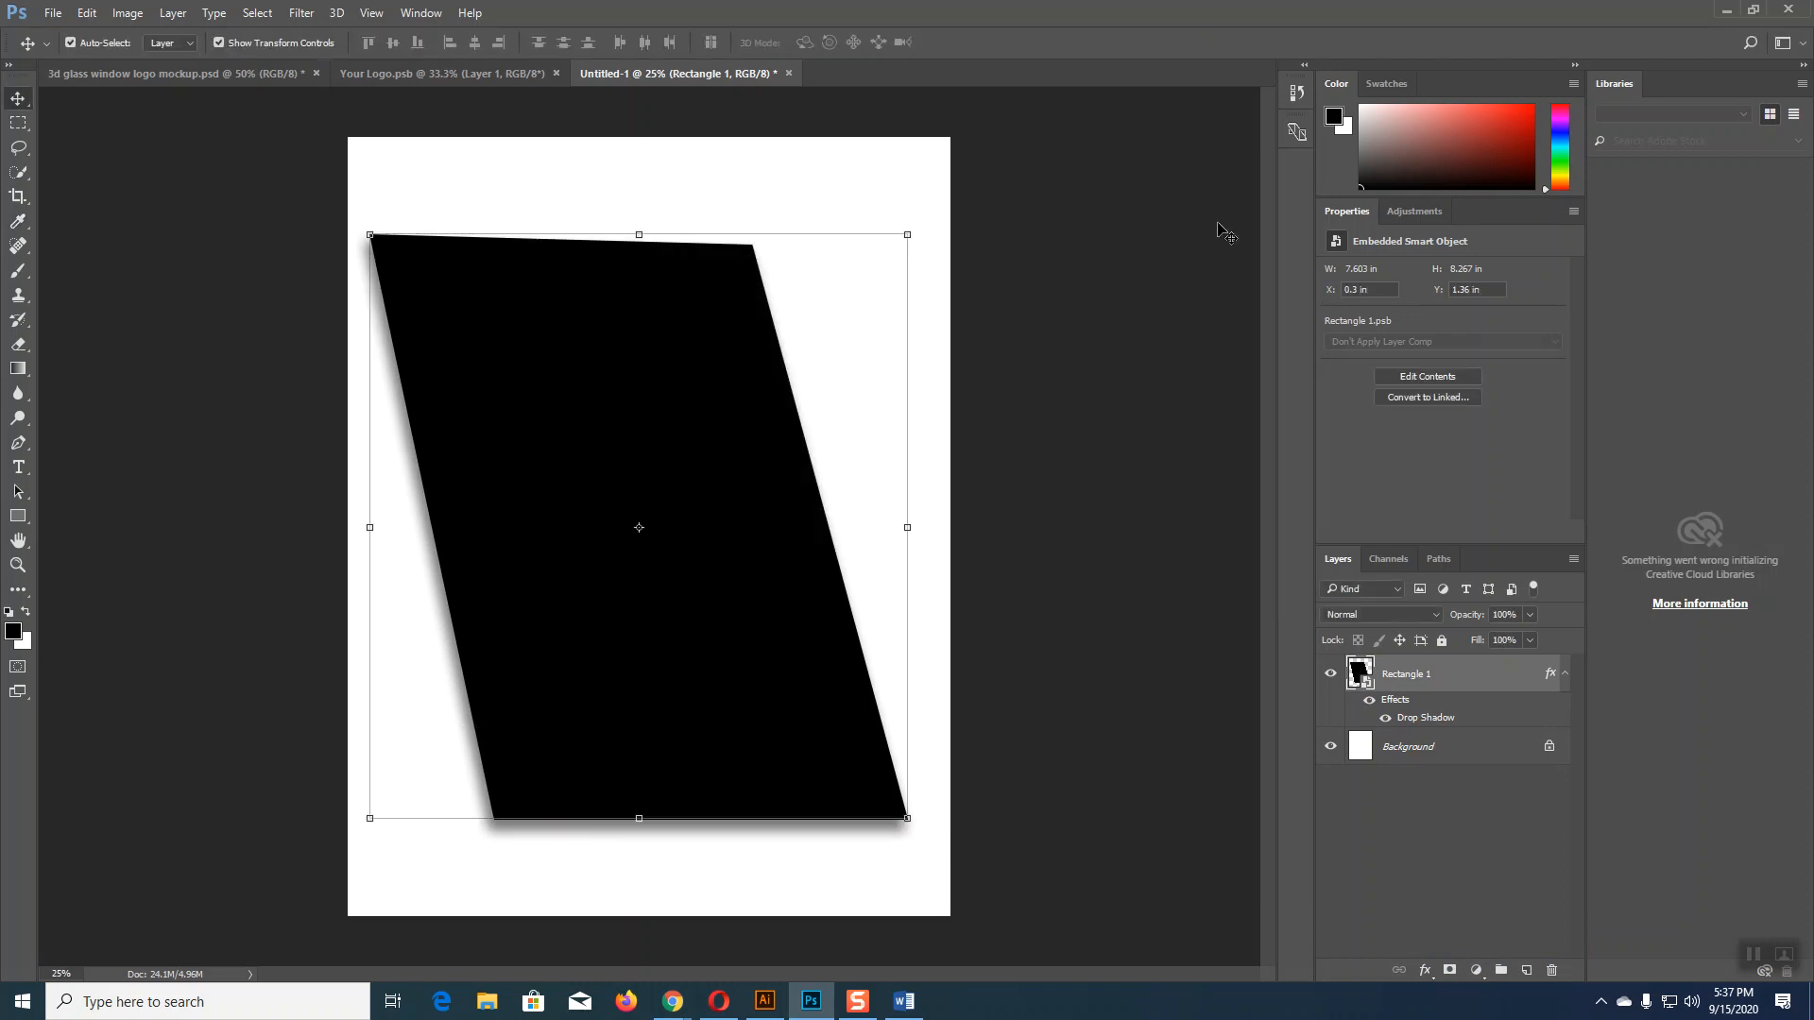
double_click(1359, 674)
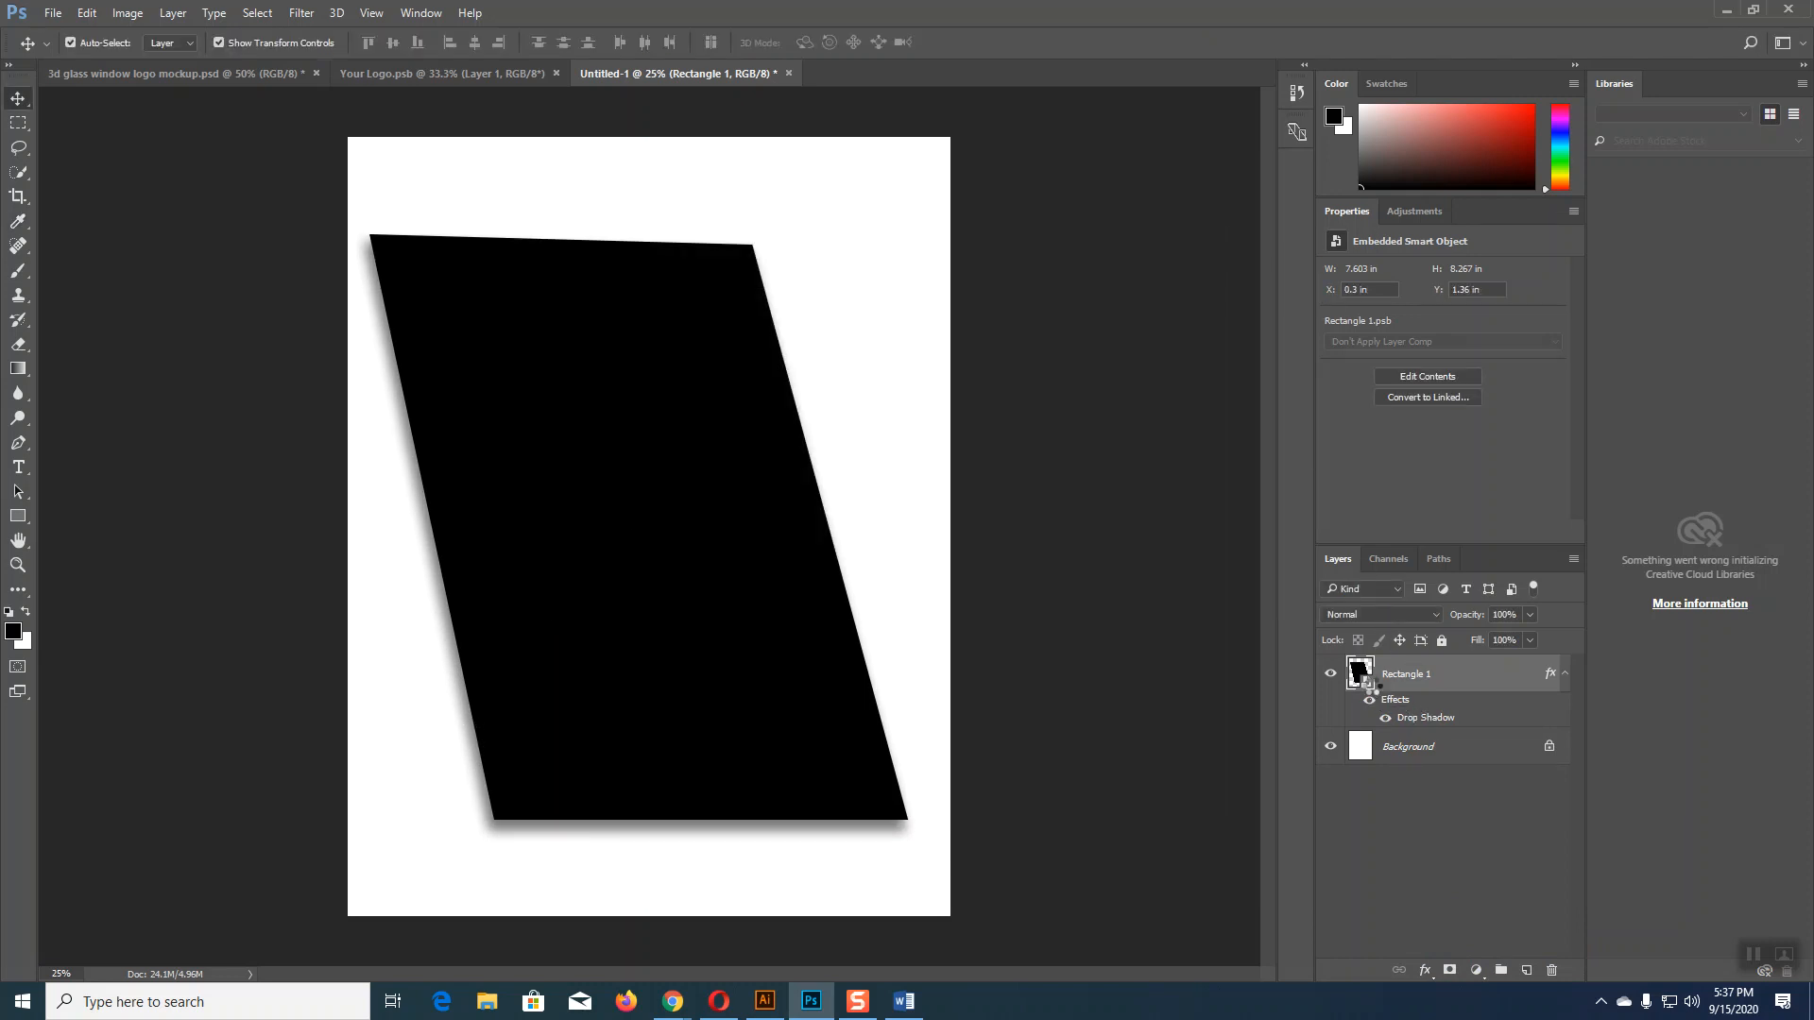
Step: Open the exported Untitled-5.jpg flyer from the Desktop in Photoshop
click(53, 12)
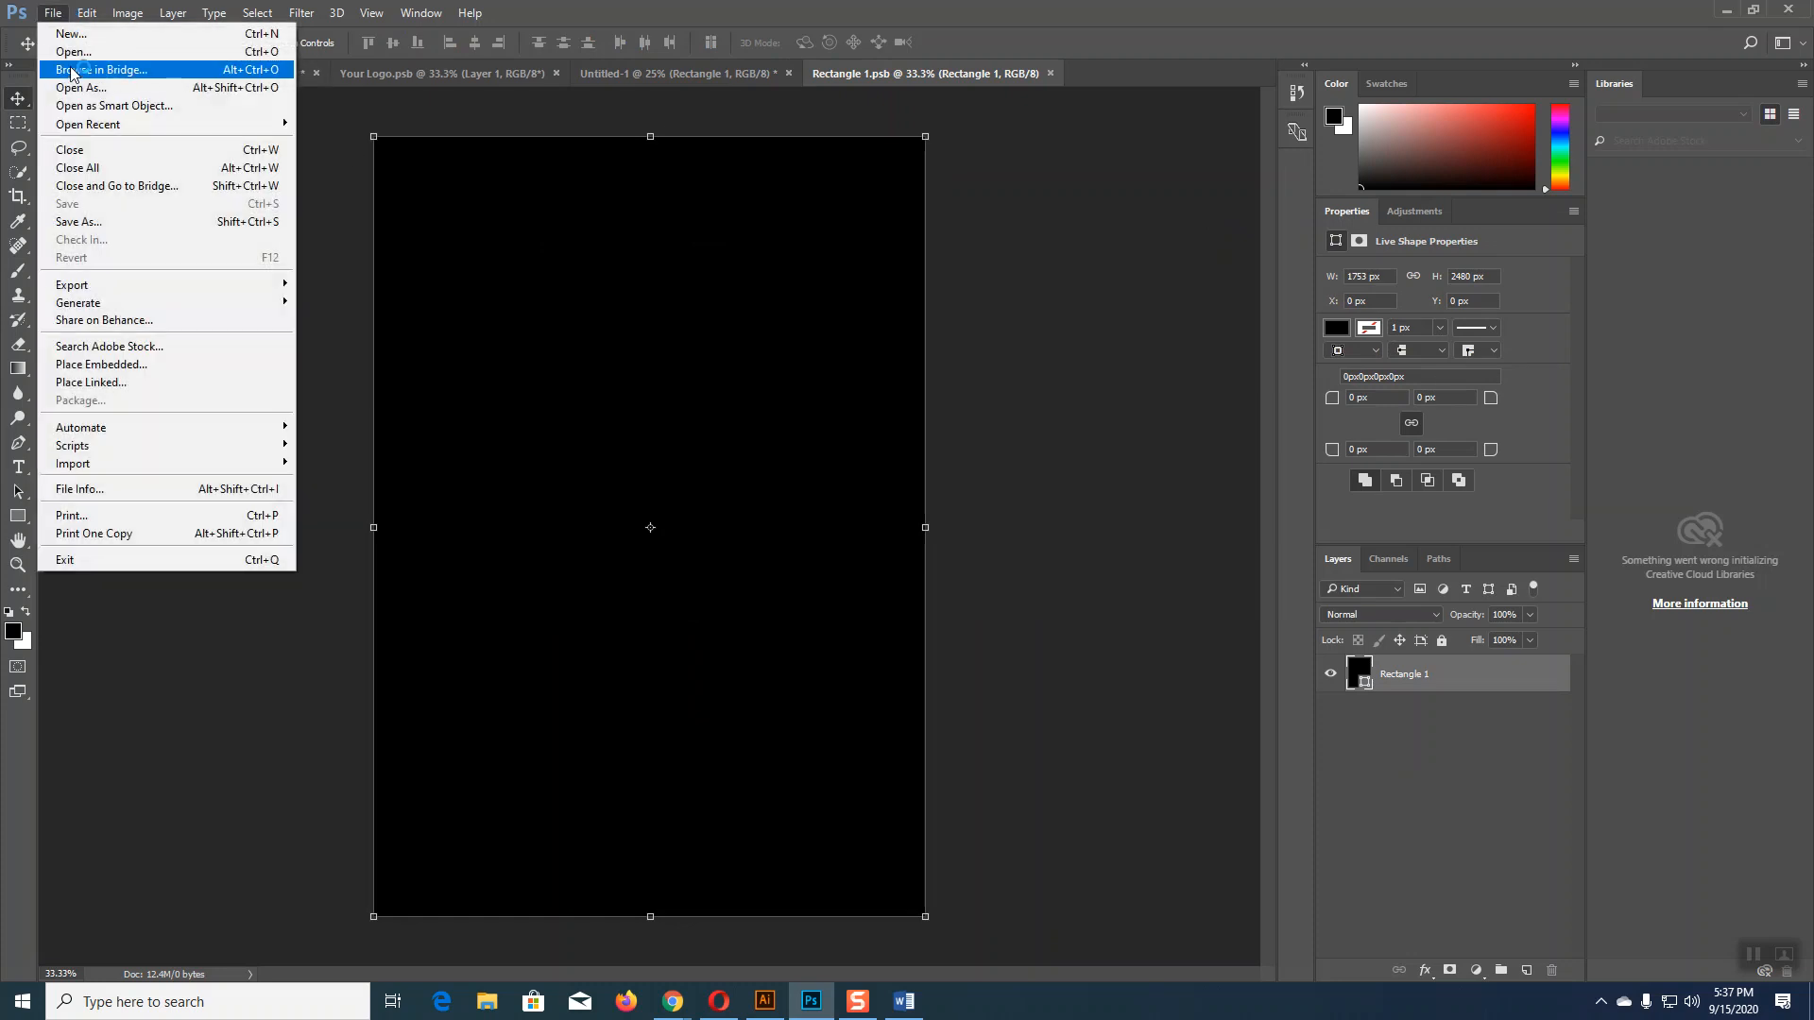
click(72, 57)
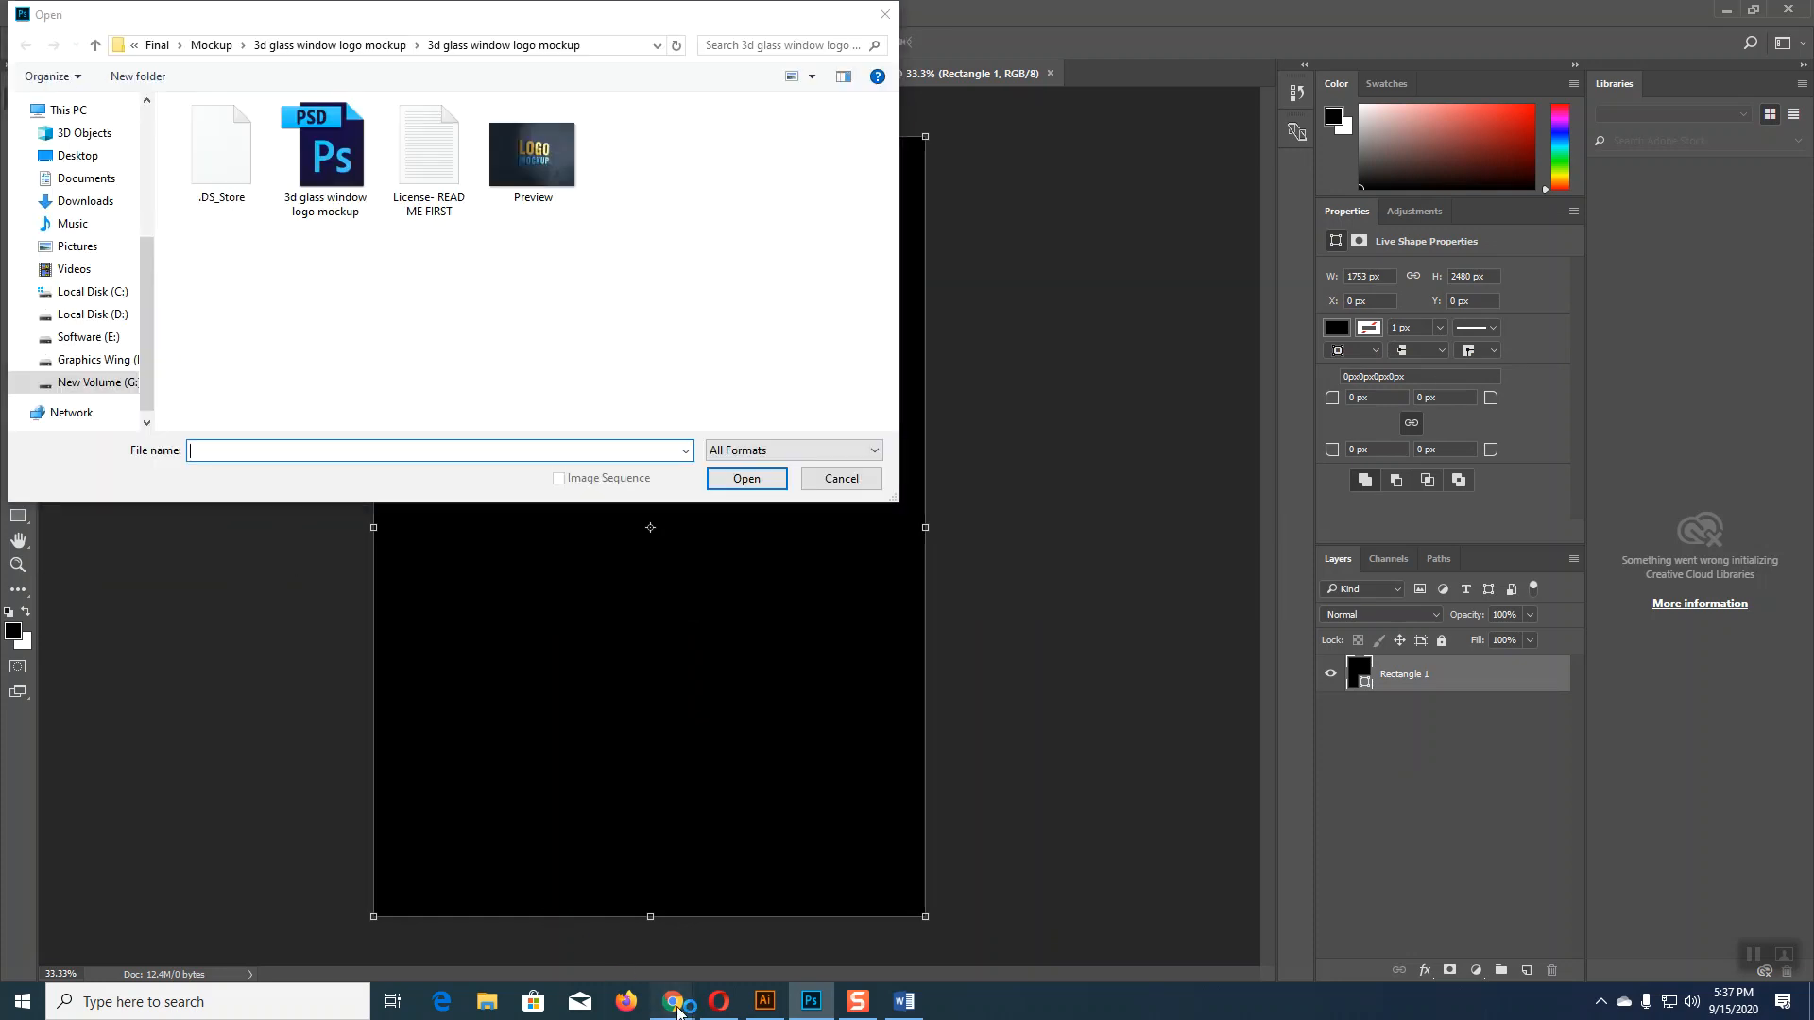
mouse_move(673, 1001)
click(624, 942)
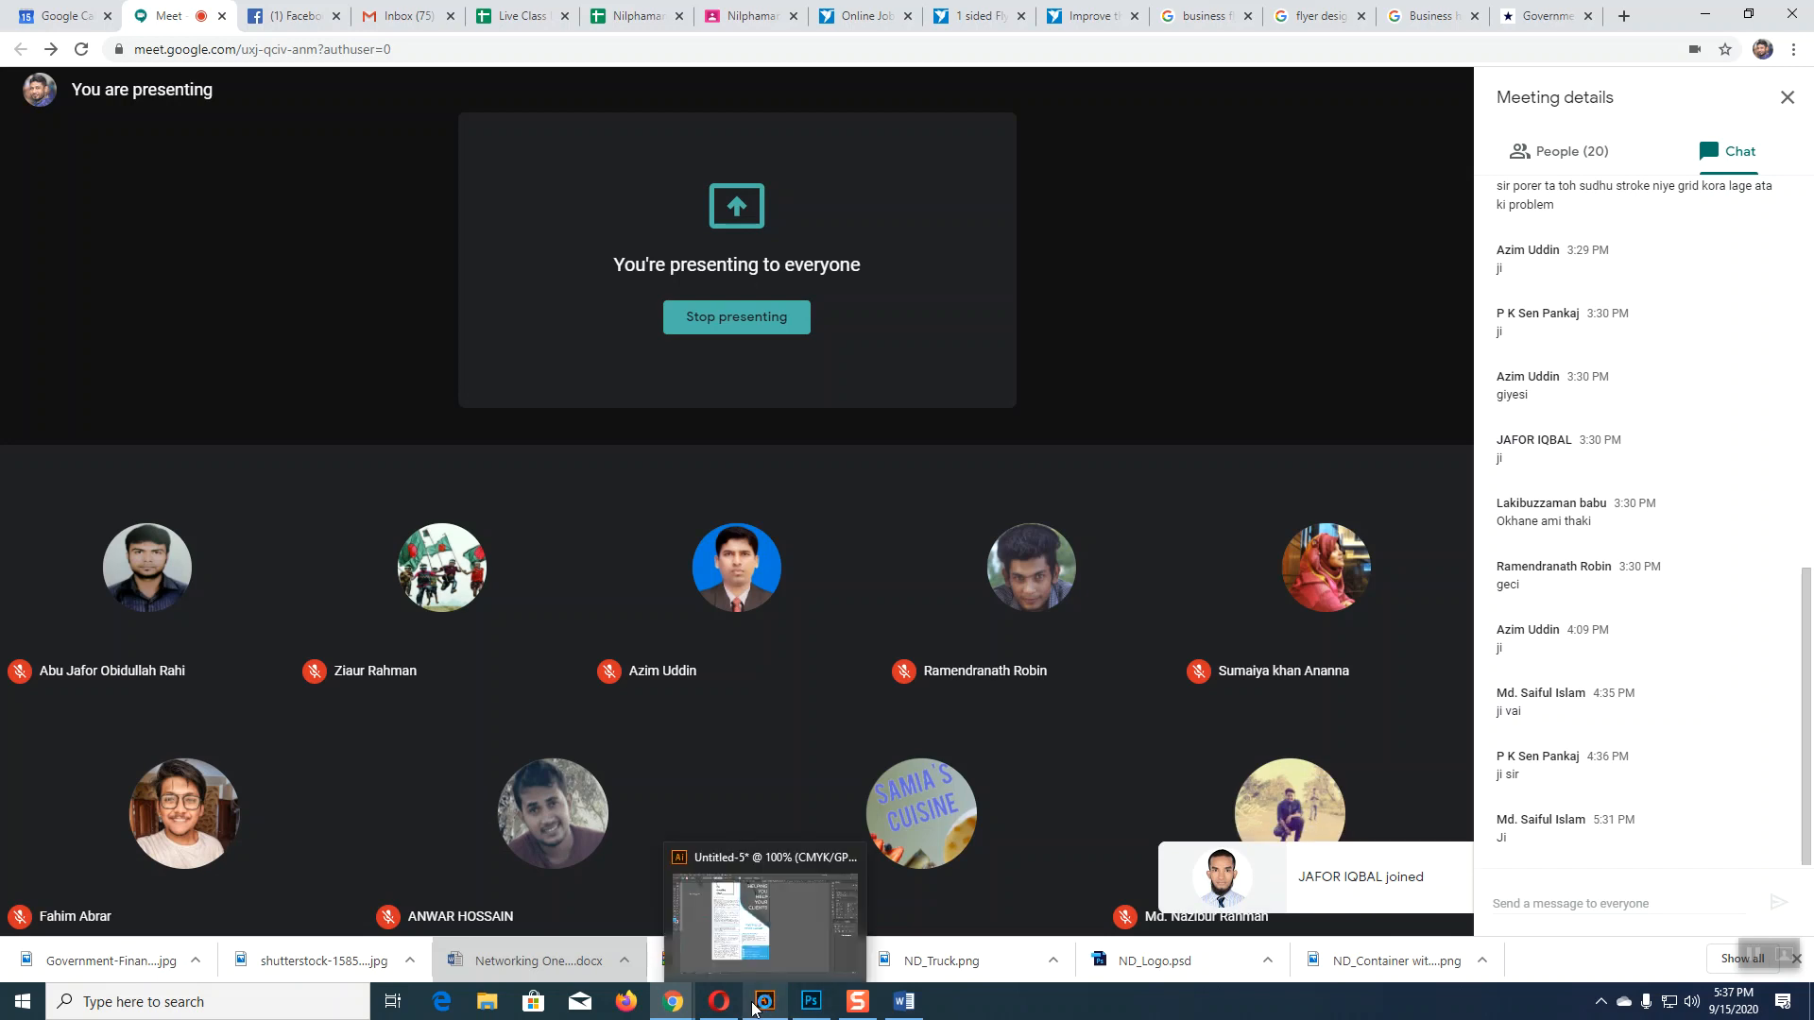
click(767, 921)
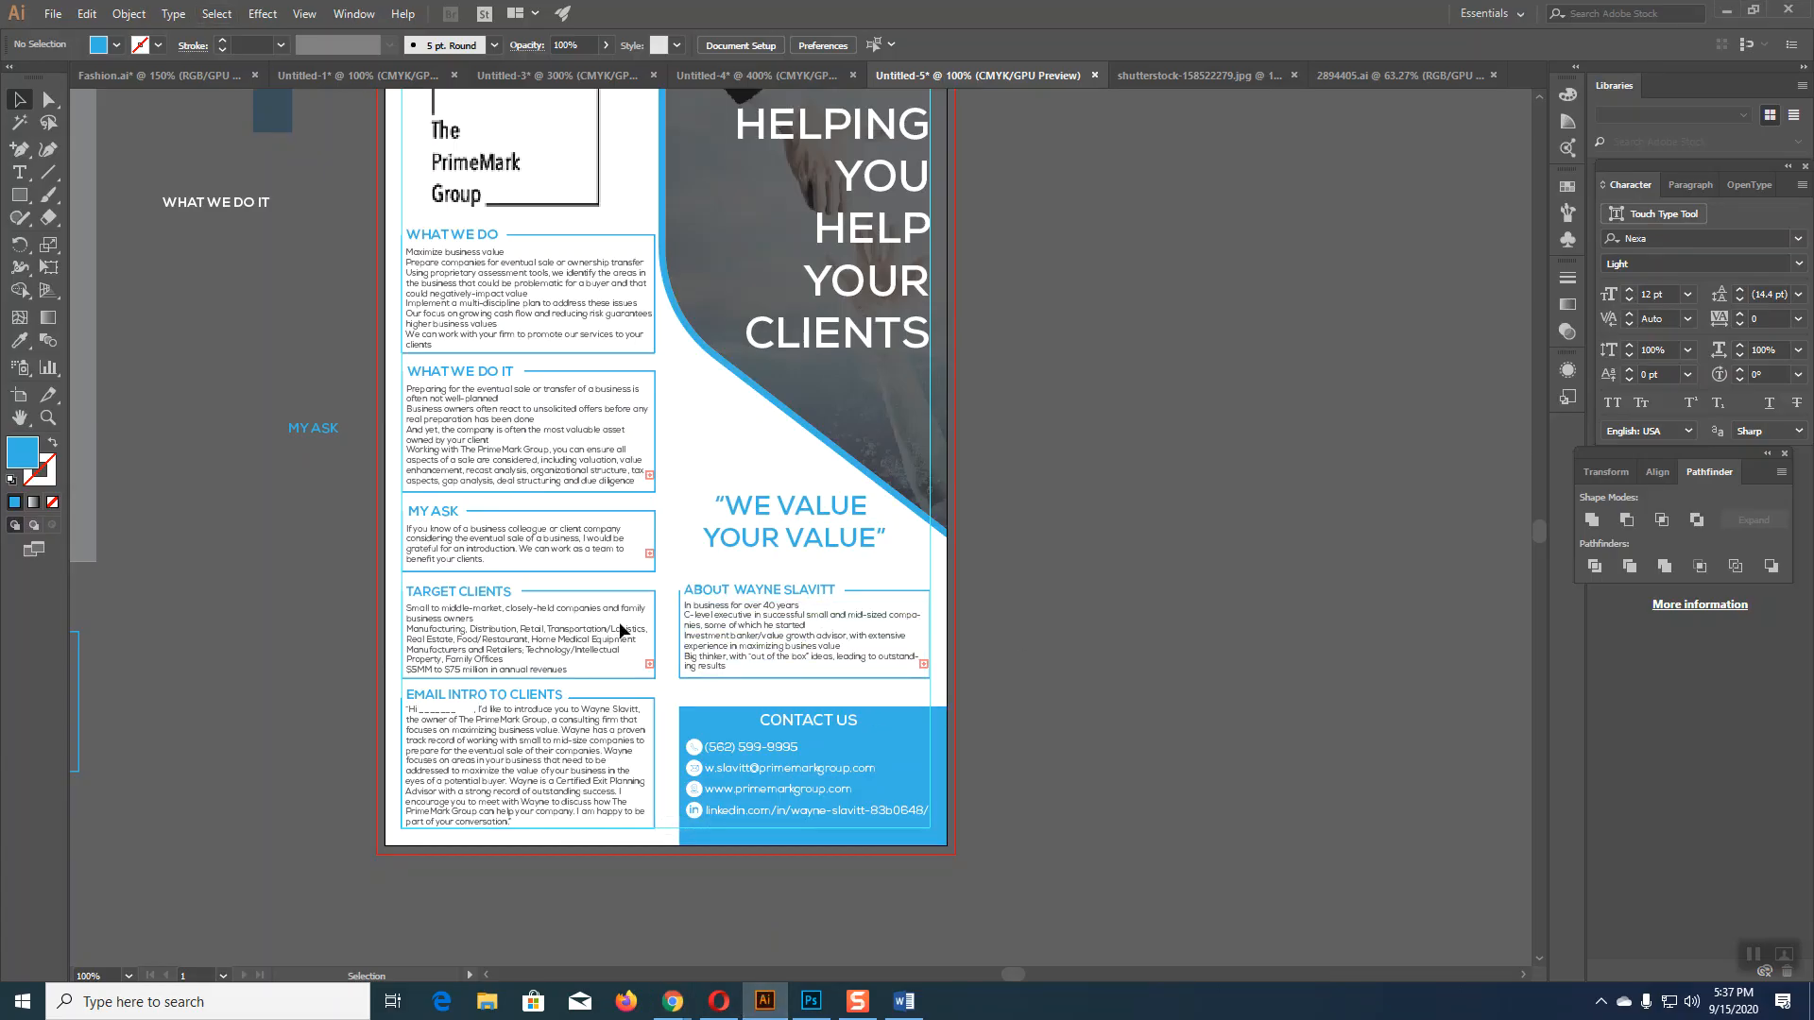
click(816, 1011)
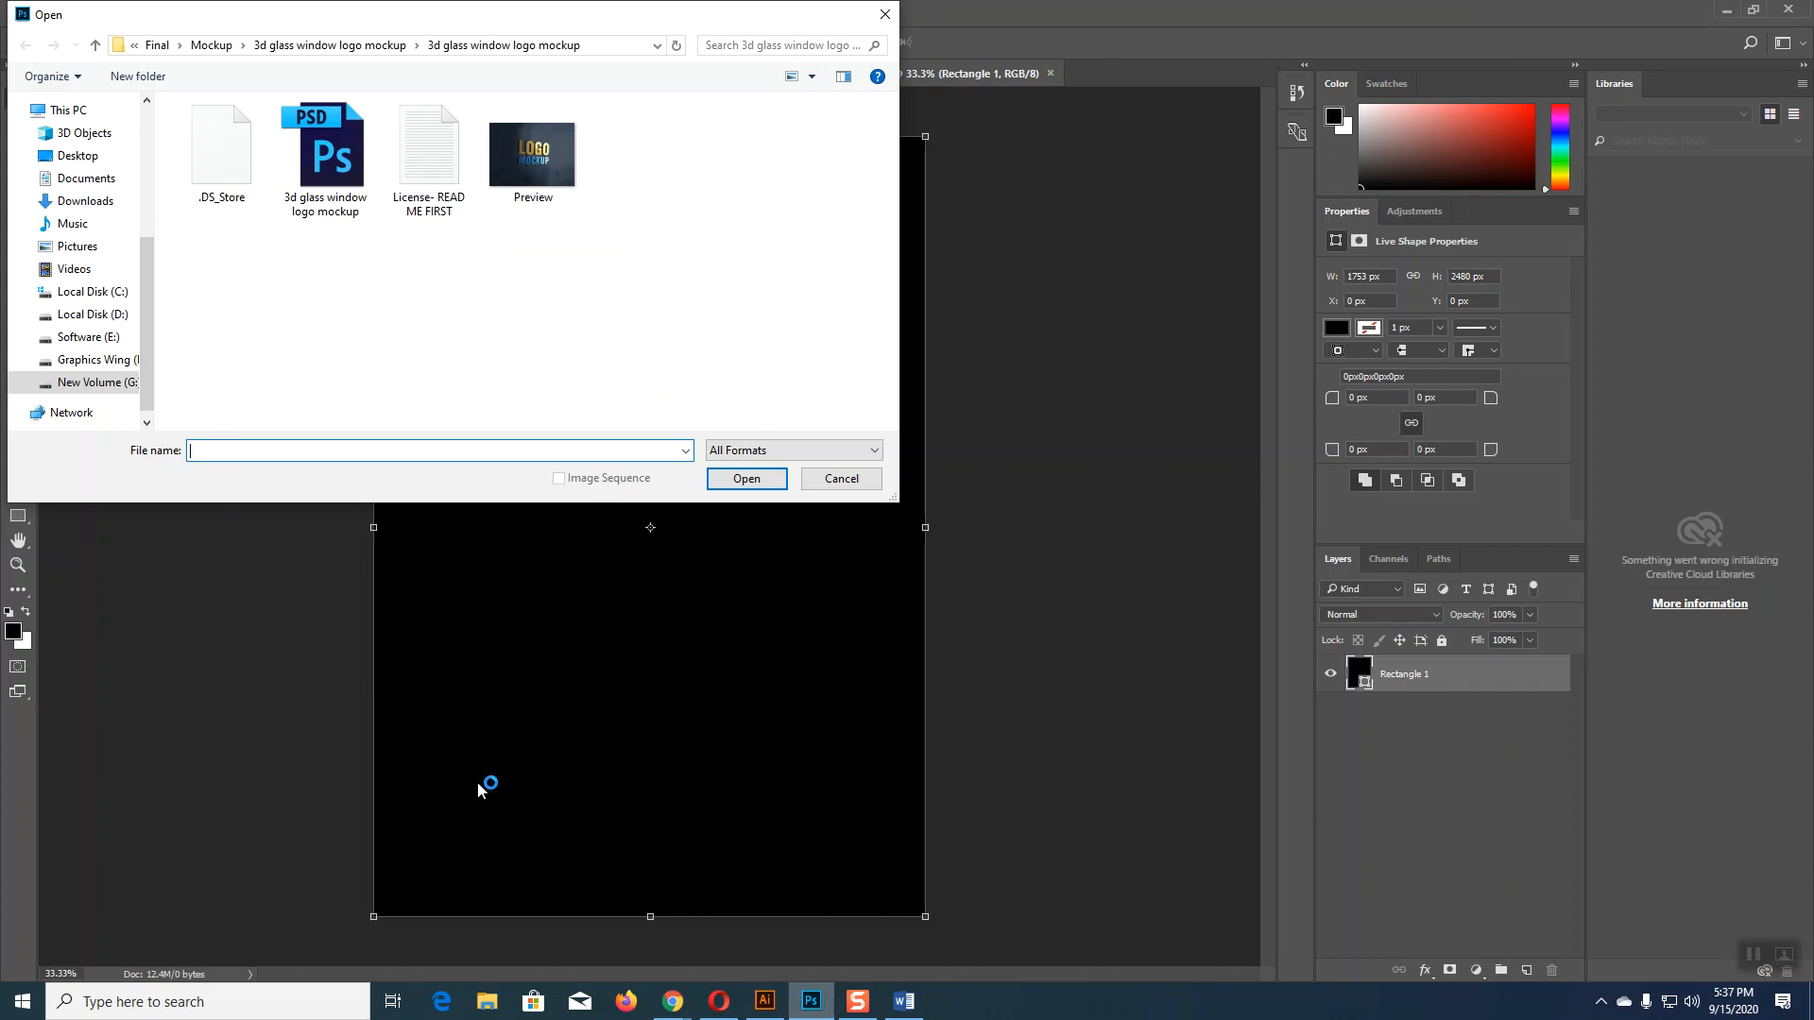
click(76, 156)
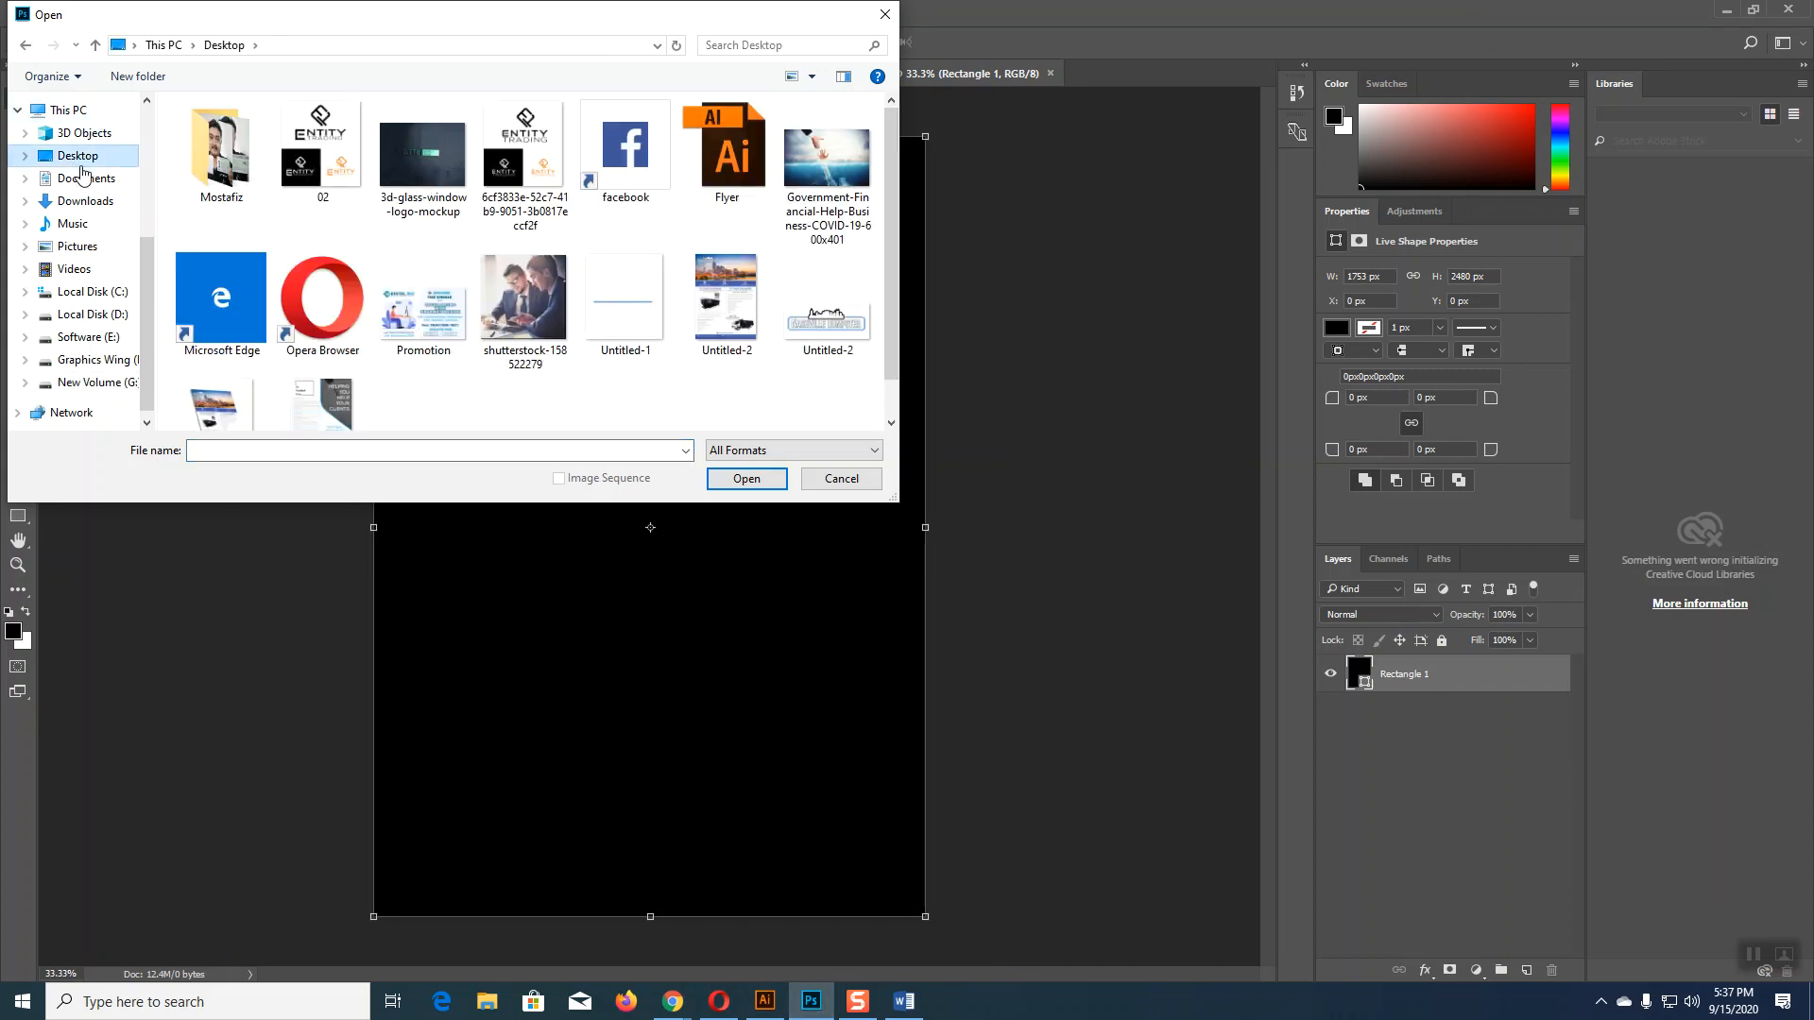
scroll(518, 404, down, 1)
click(322, 373)
click(746, 479)
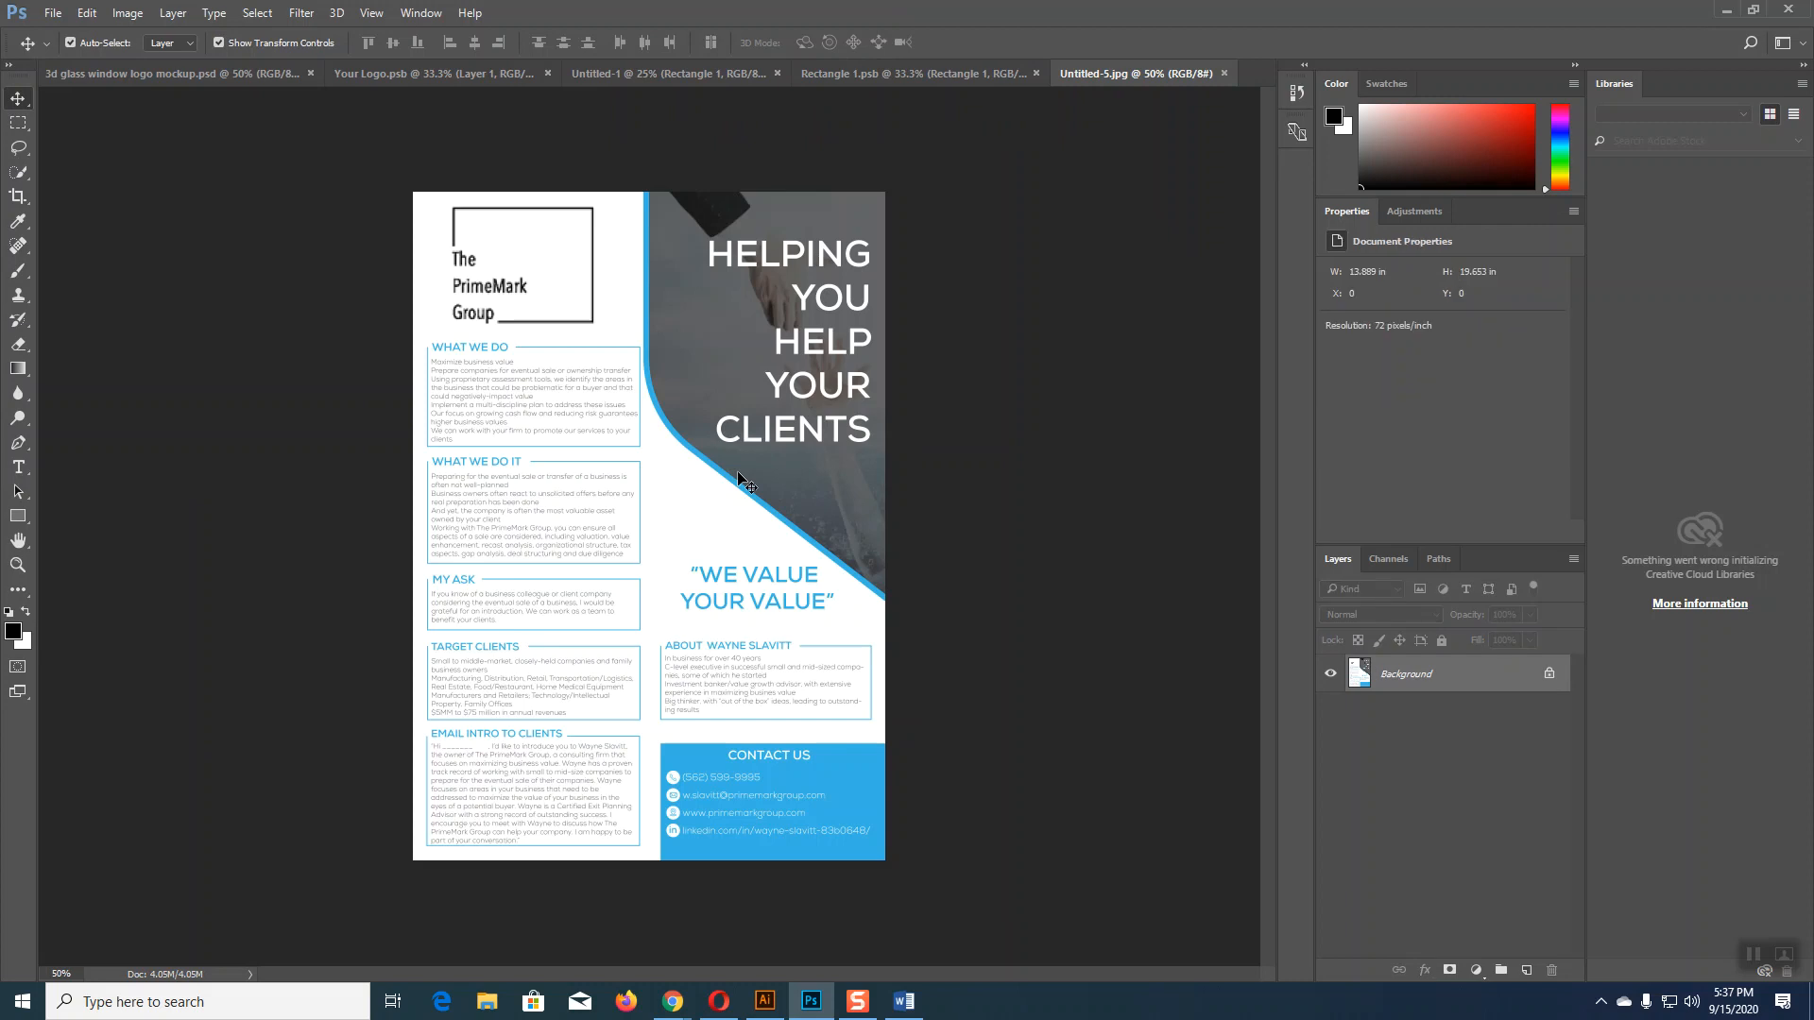
Step: Select the whole flyer and drag it into the Rectangle 1.psb document
key(ctrl)
key(ctrl+a)
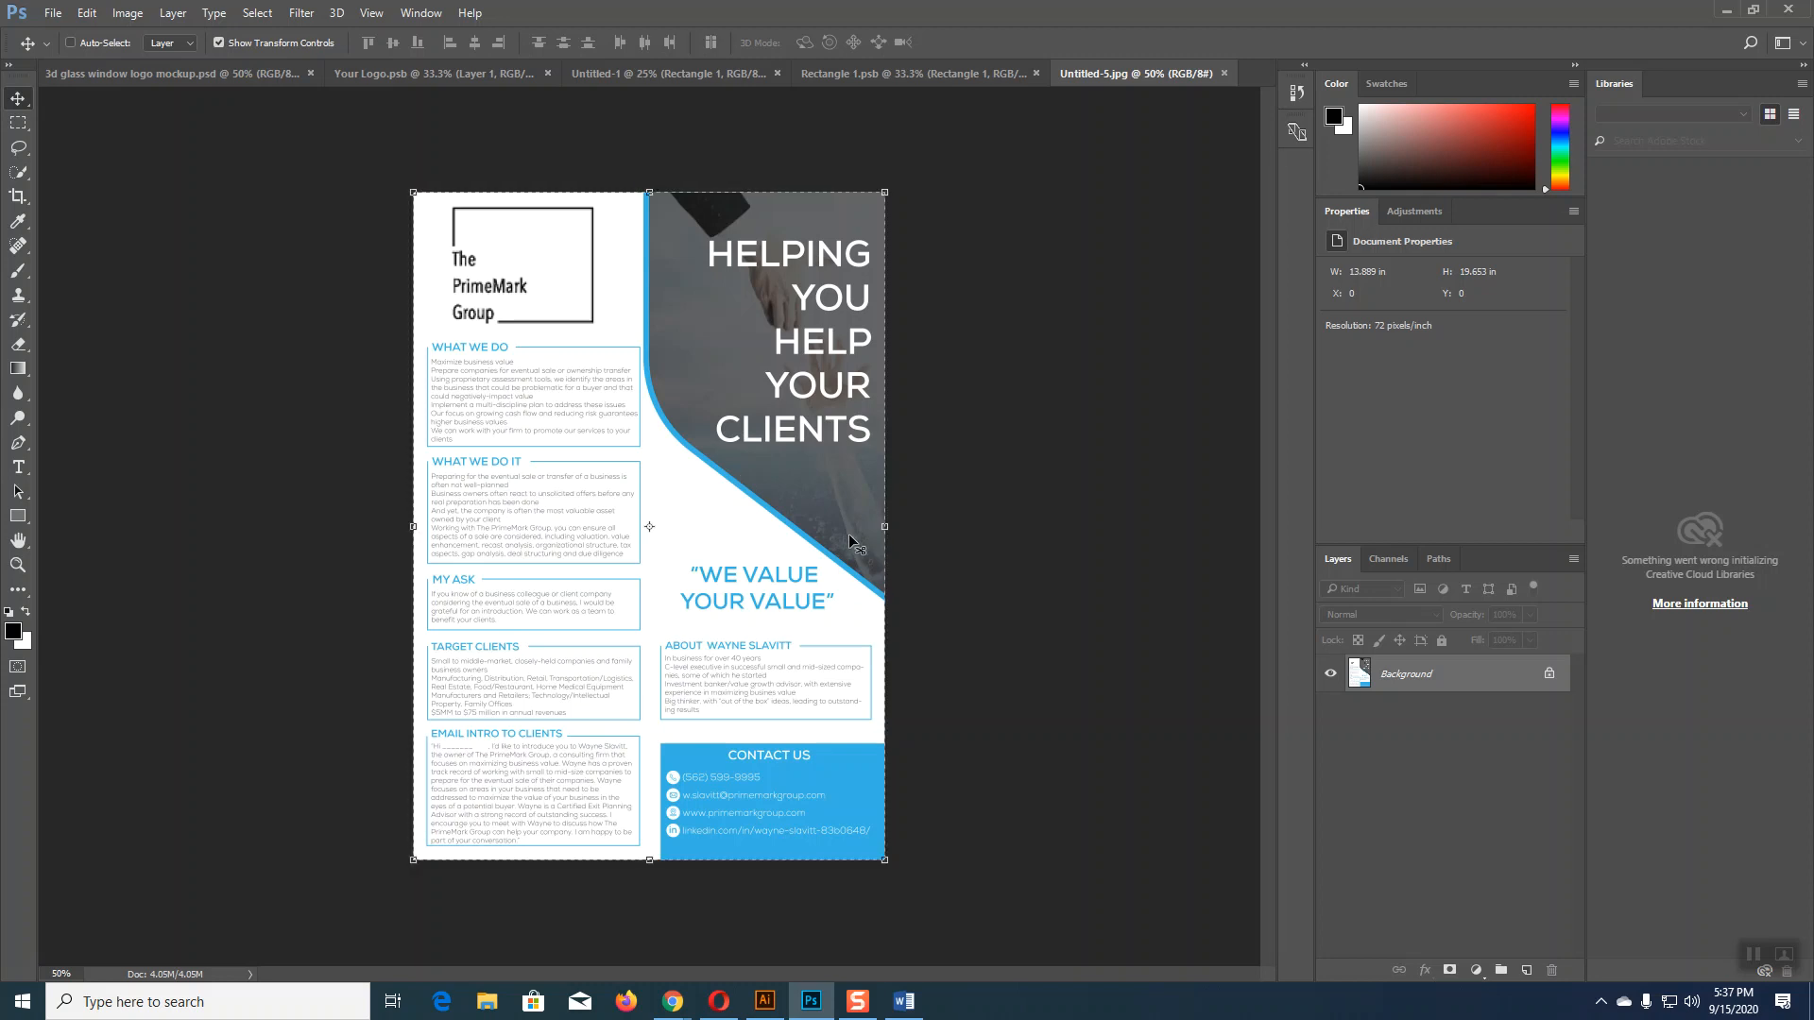
drag(849, 543, 762, 559)
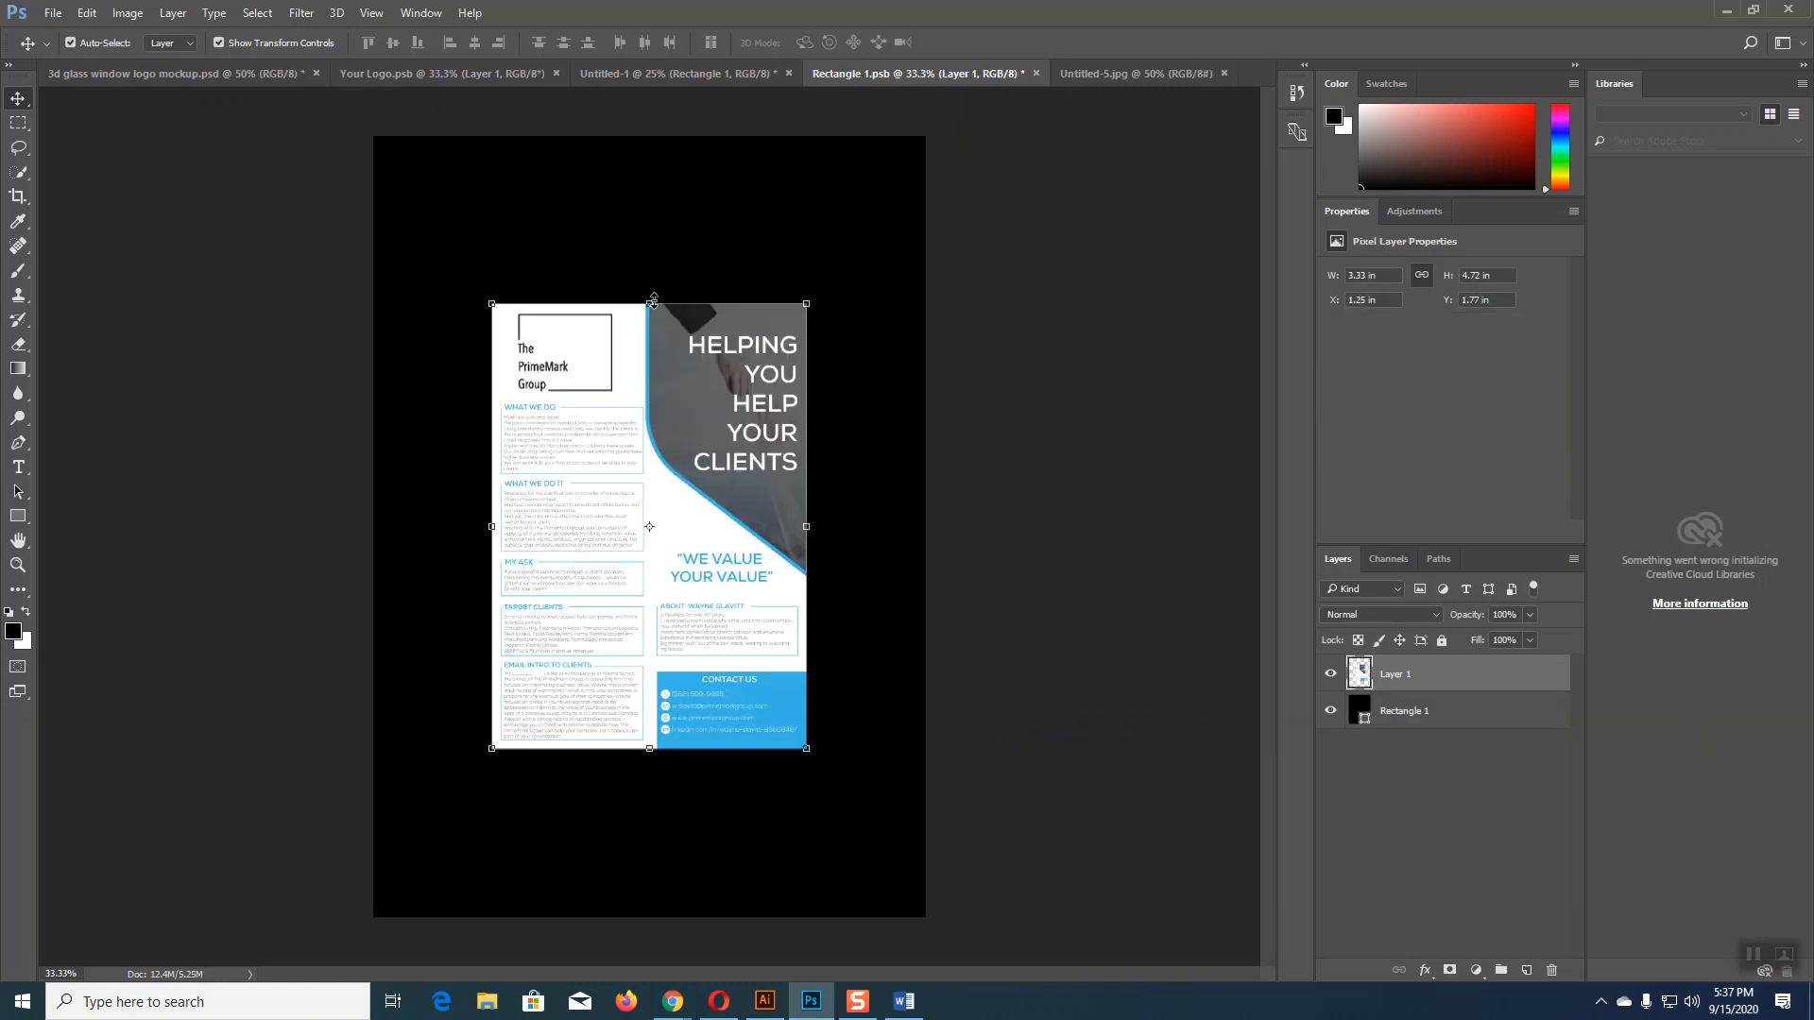
Step: Stretch the flyer to fill the 5.84 × 8.27 in canvas, commit it, and save the smart object
drag(652, 274, 652, 135)
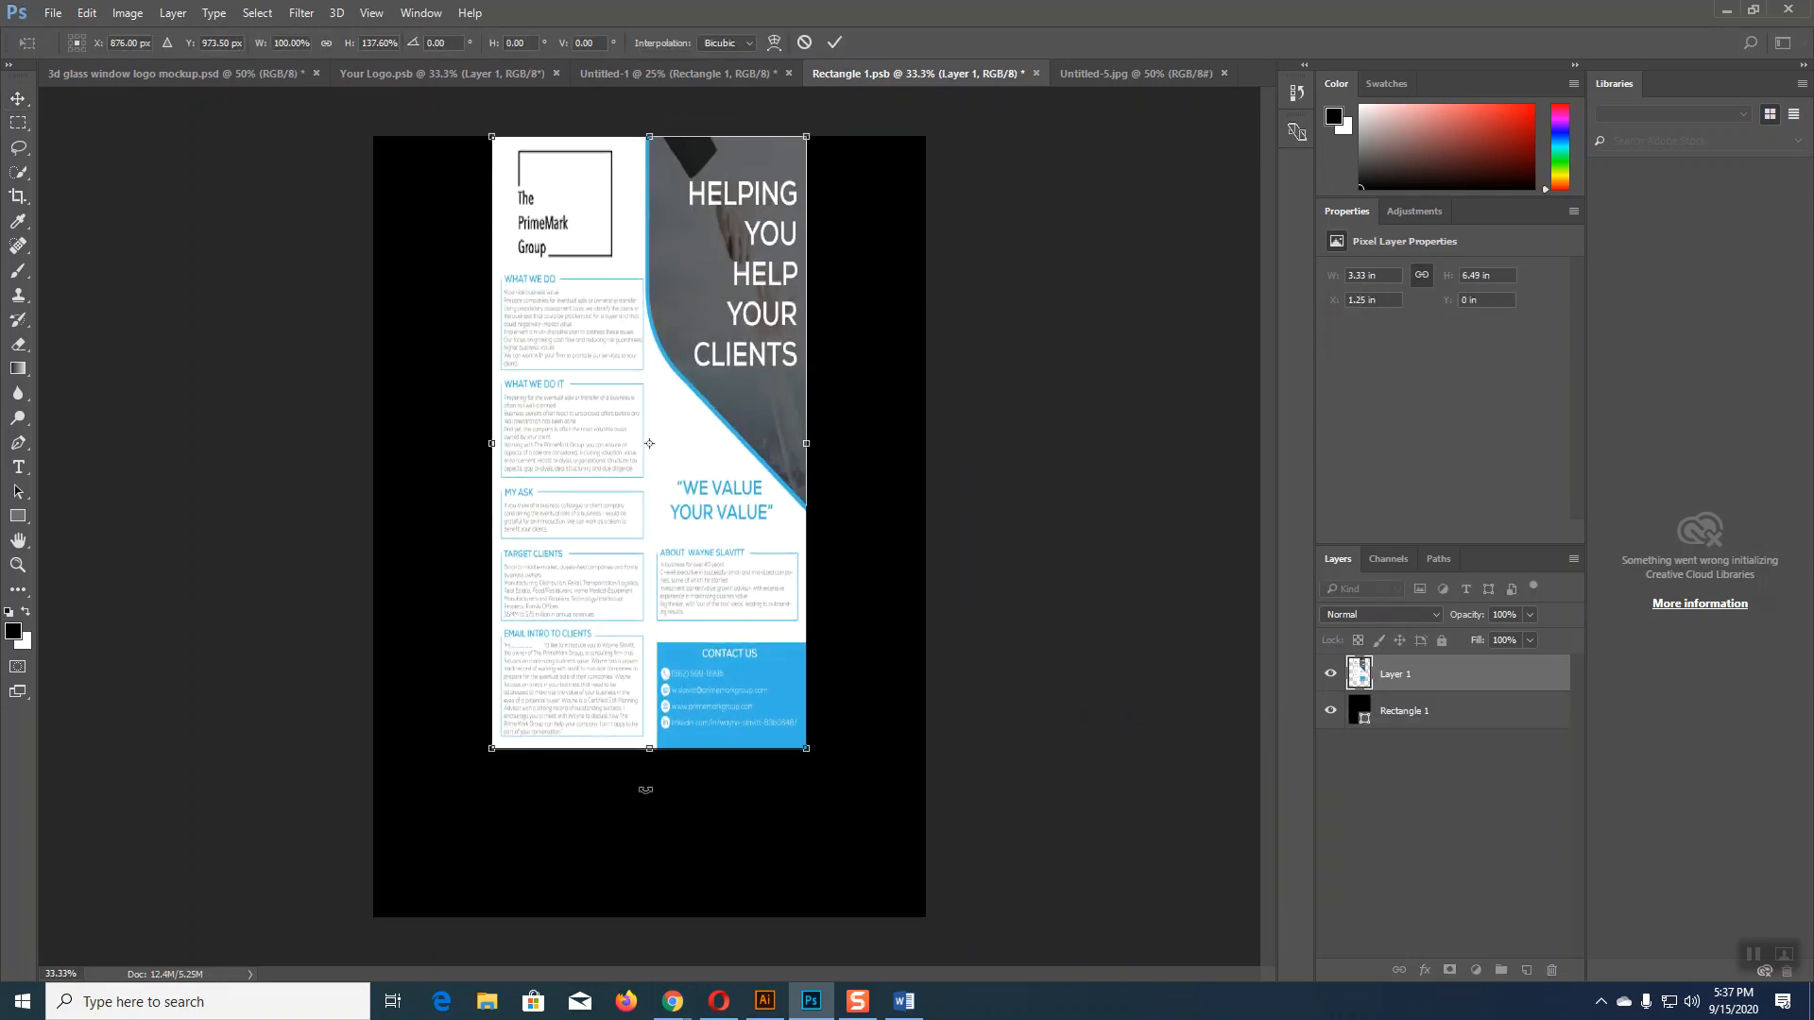
drag(652, 753, 651, 916)
drag(806, 527, 928, 542)
drag(492, 528, 375, 535)
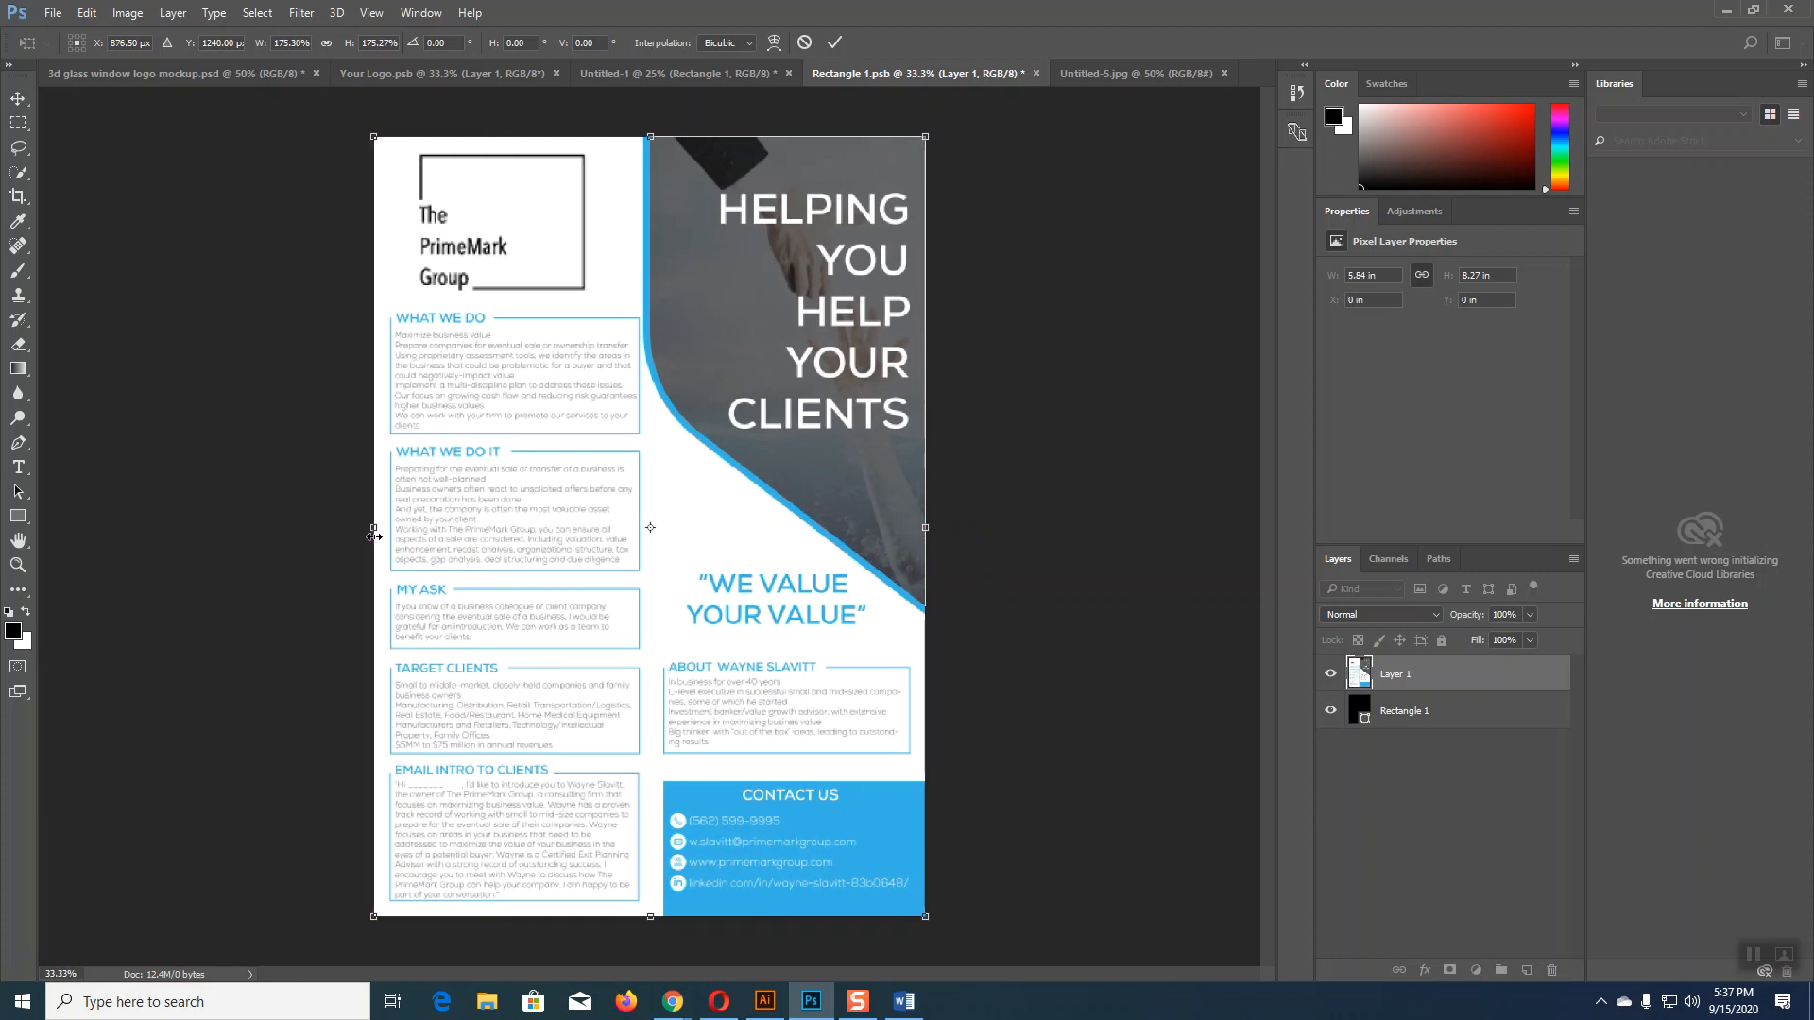
key(Return)
key(ctrl)
key(ctrl+s)
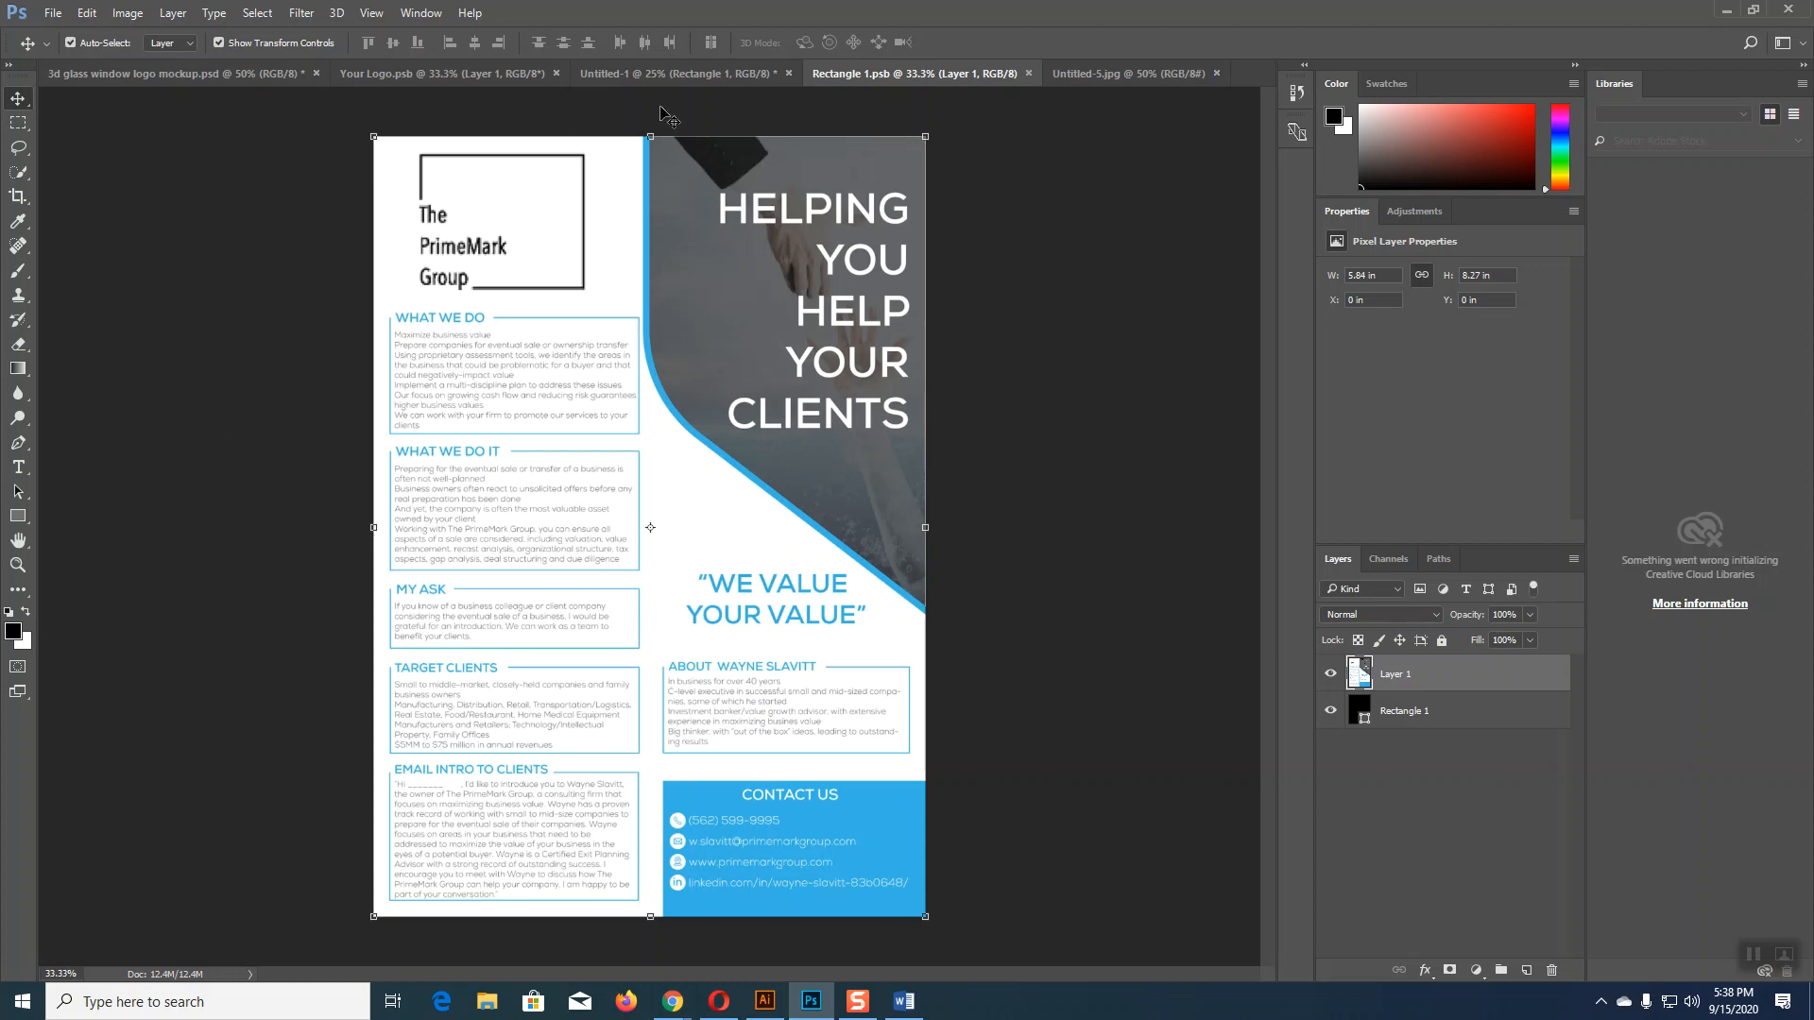
Step: Return to the Untitled-1 flyer mockup after a brief look at the meeting window, and open the File menu
click(678, 73)
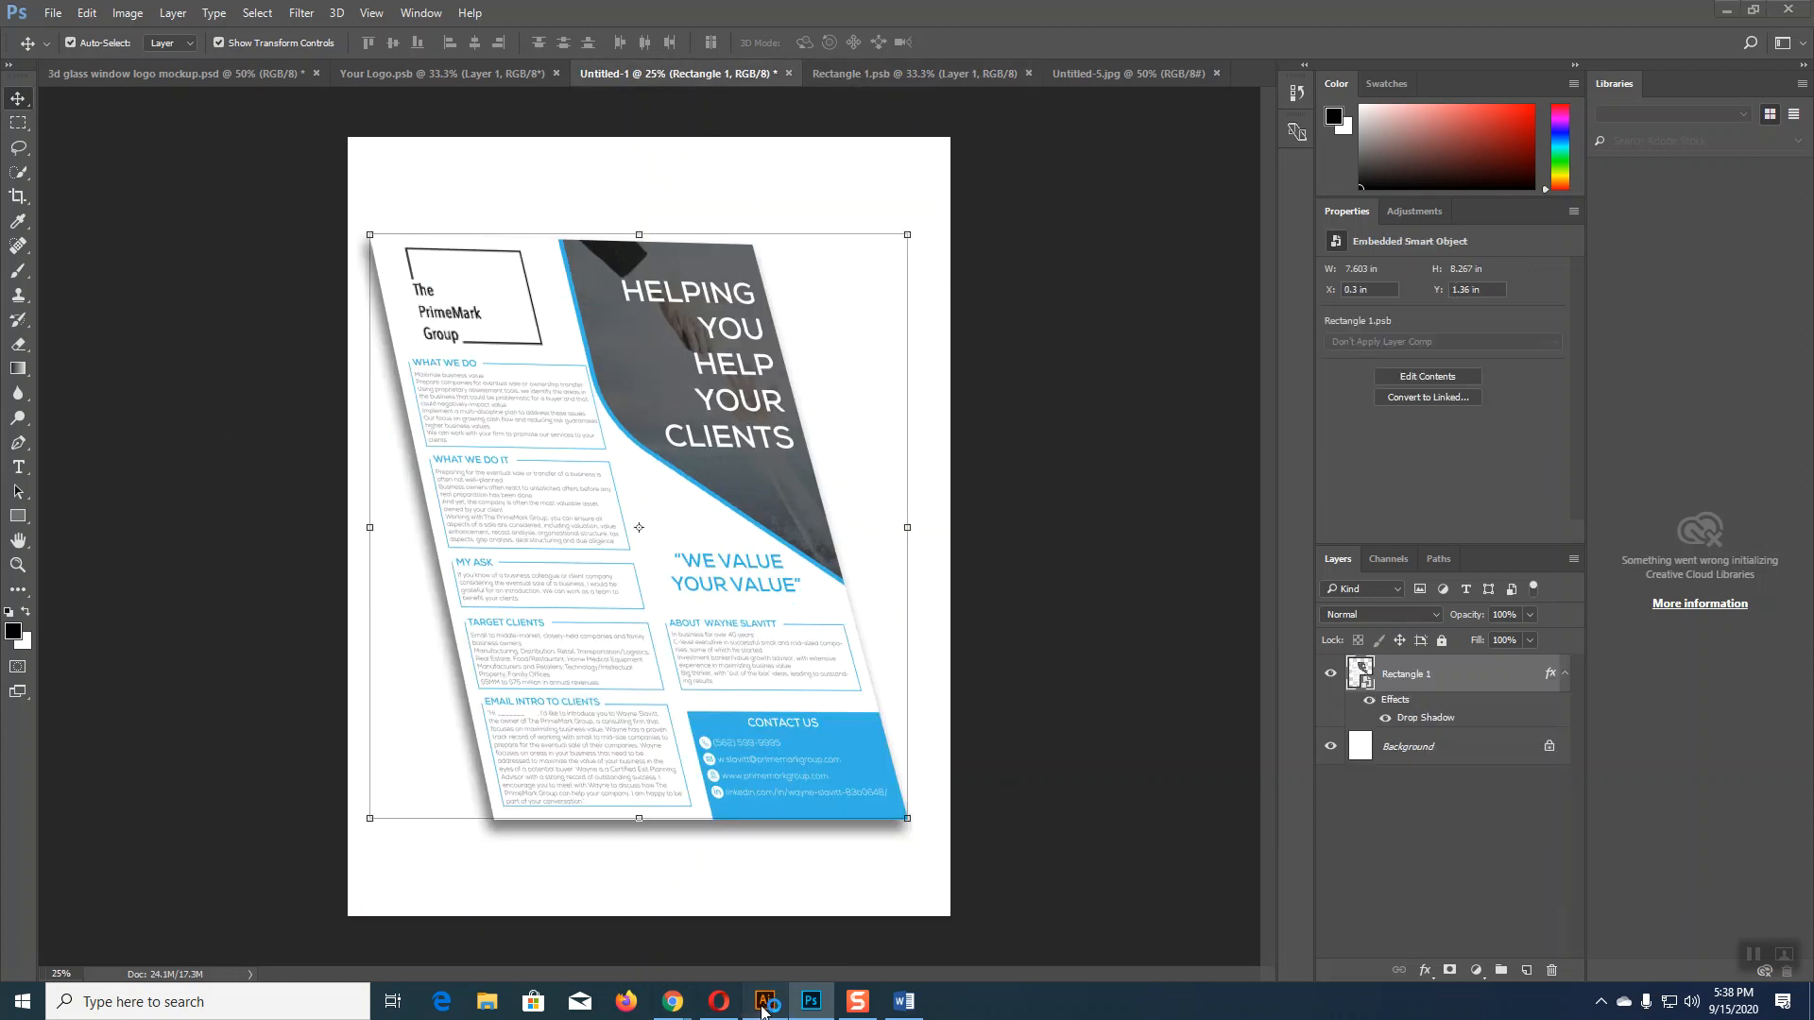
click(771, 998)
mouse_move(673, 1000)
click(611, 946)
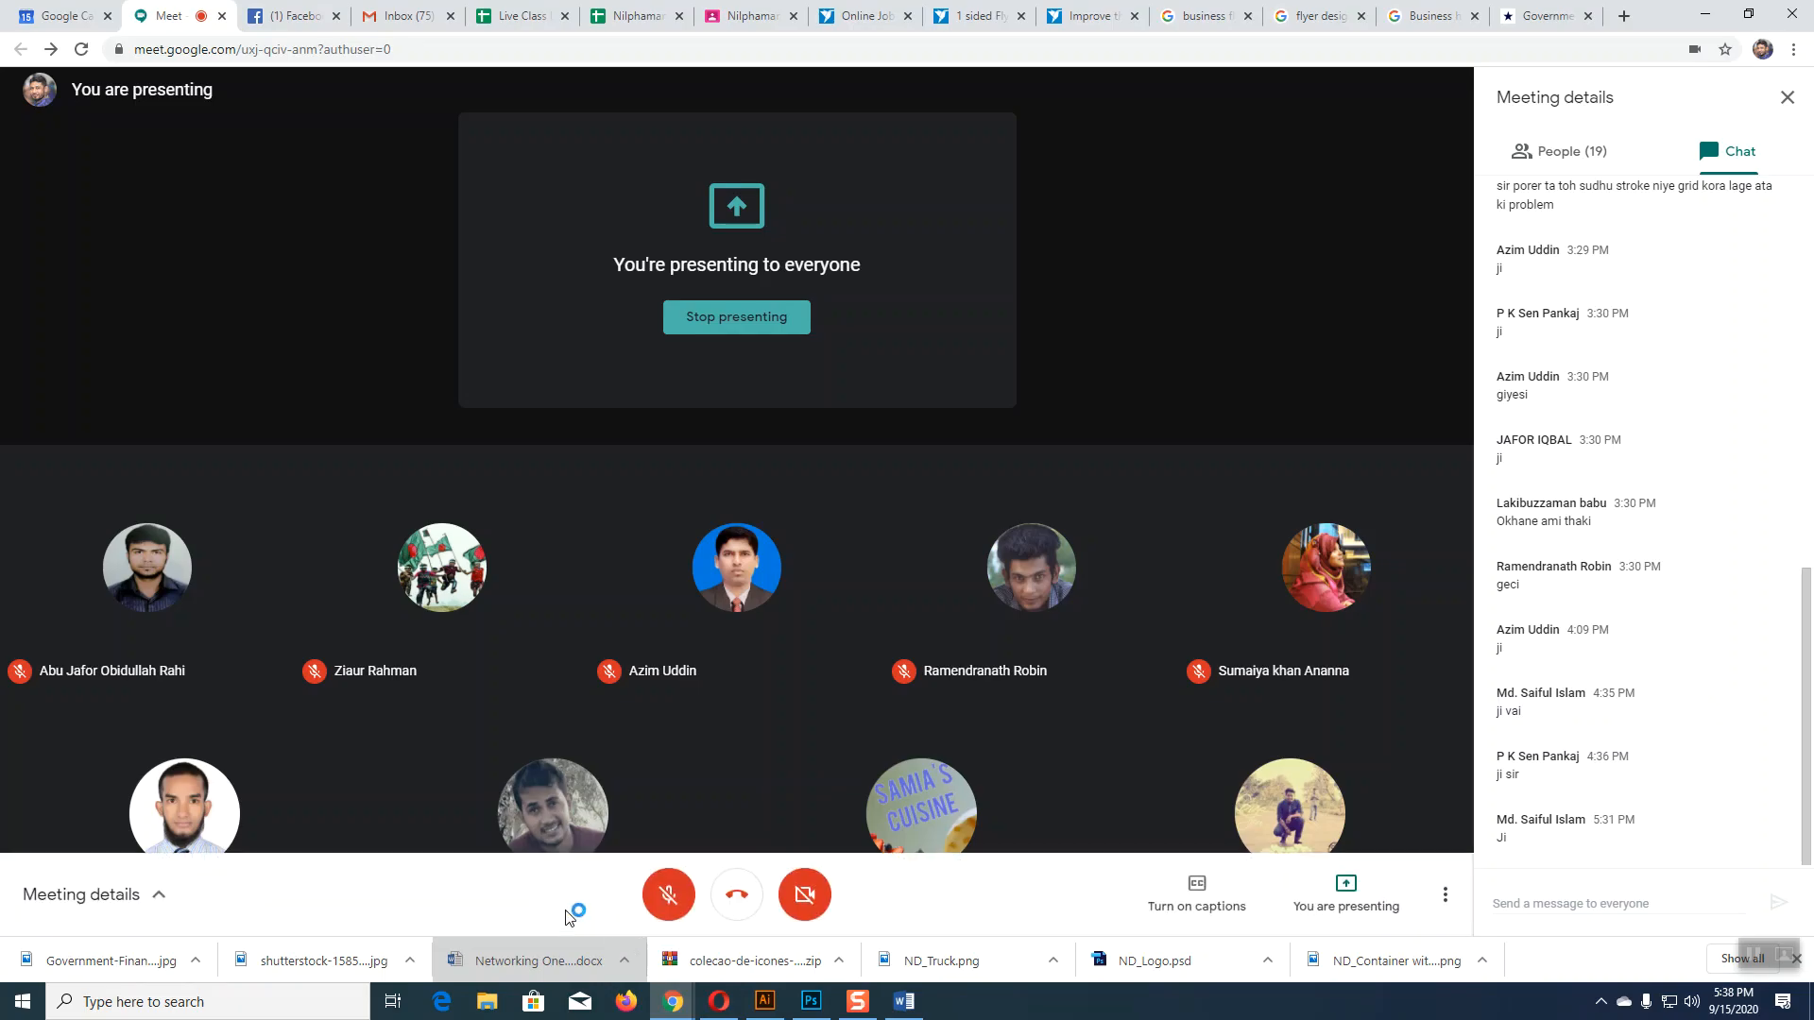
click(812, 1001)
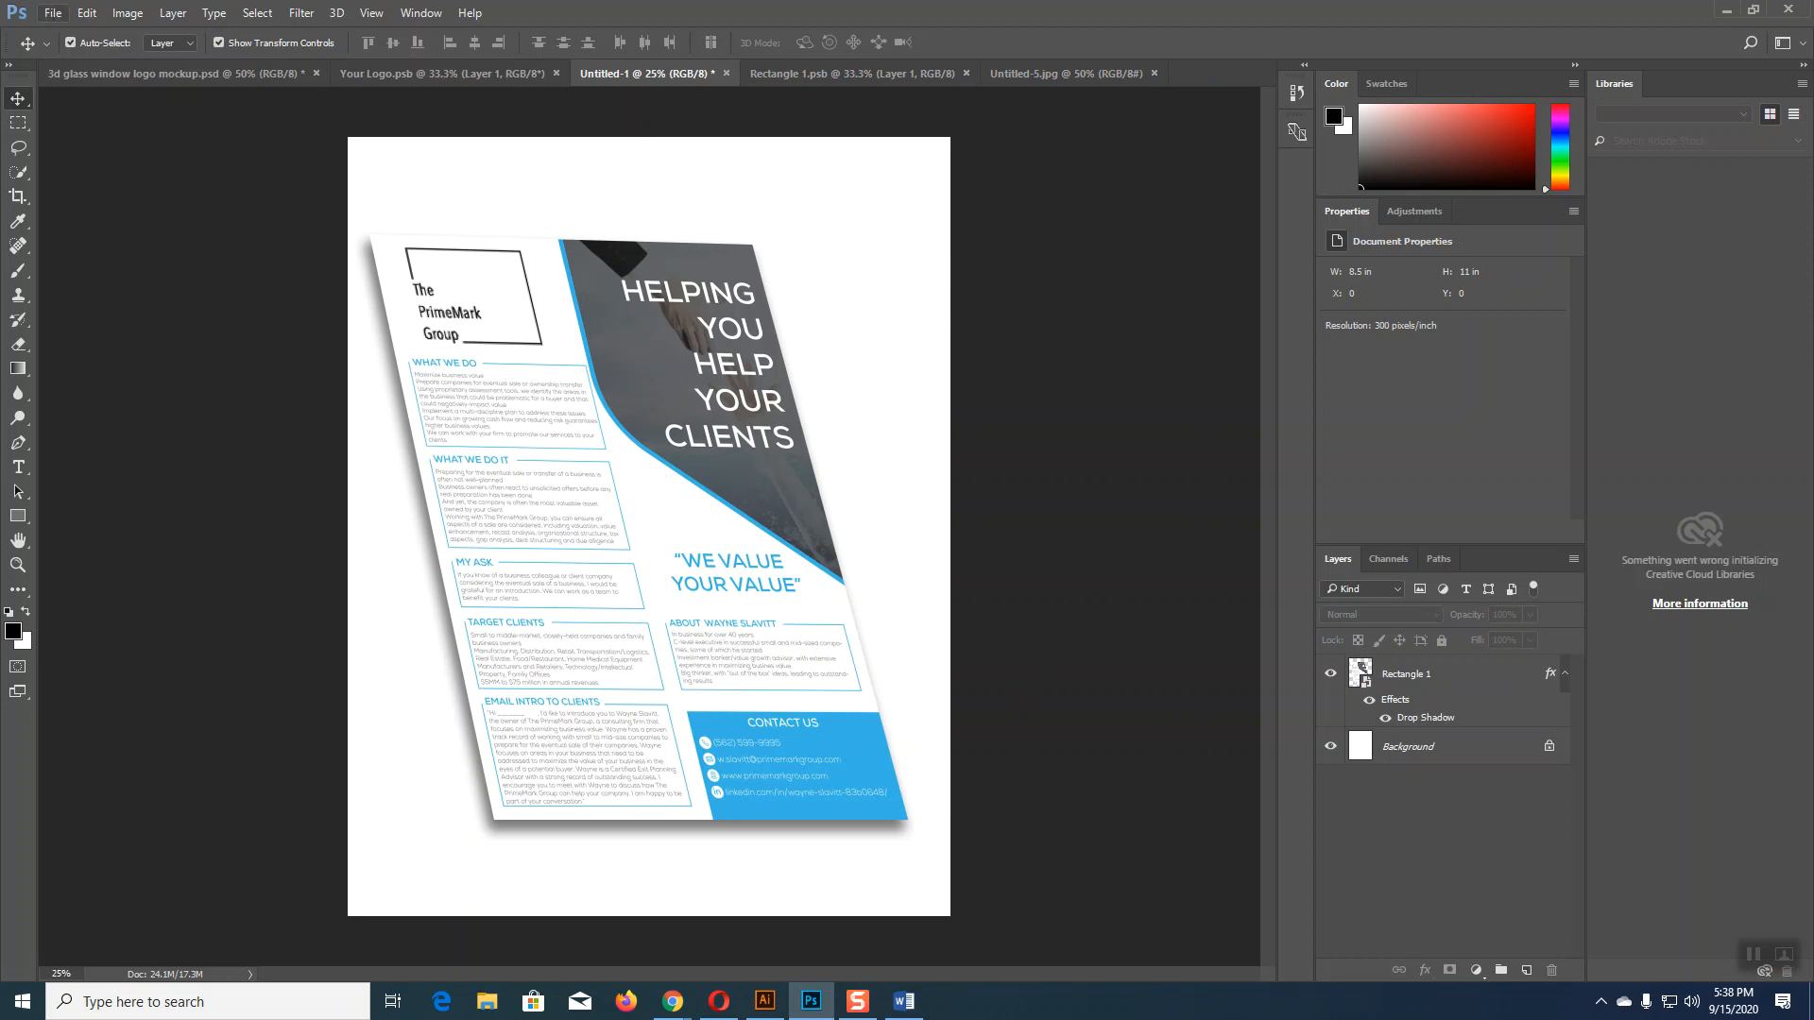
click(53, 13)
Step: Save the mockup to the Desktop as a quality-80 JPEG via Save for Web (Legacy)
mouse_move(133, 304)
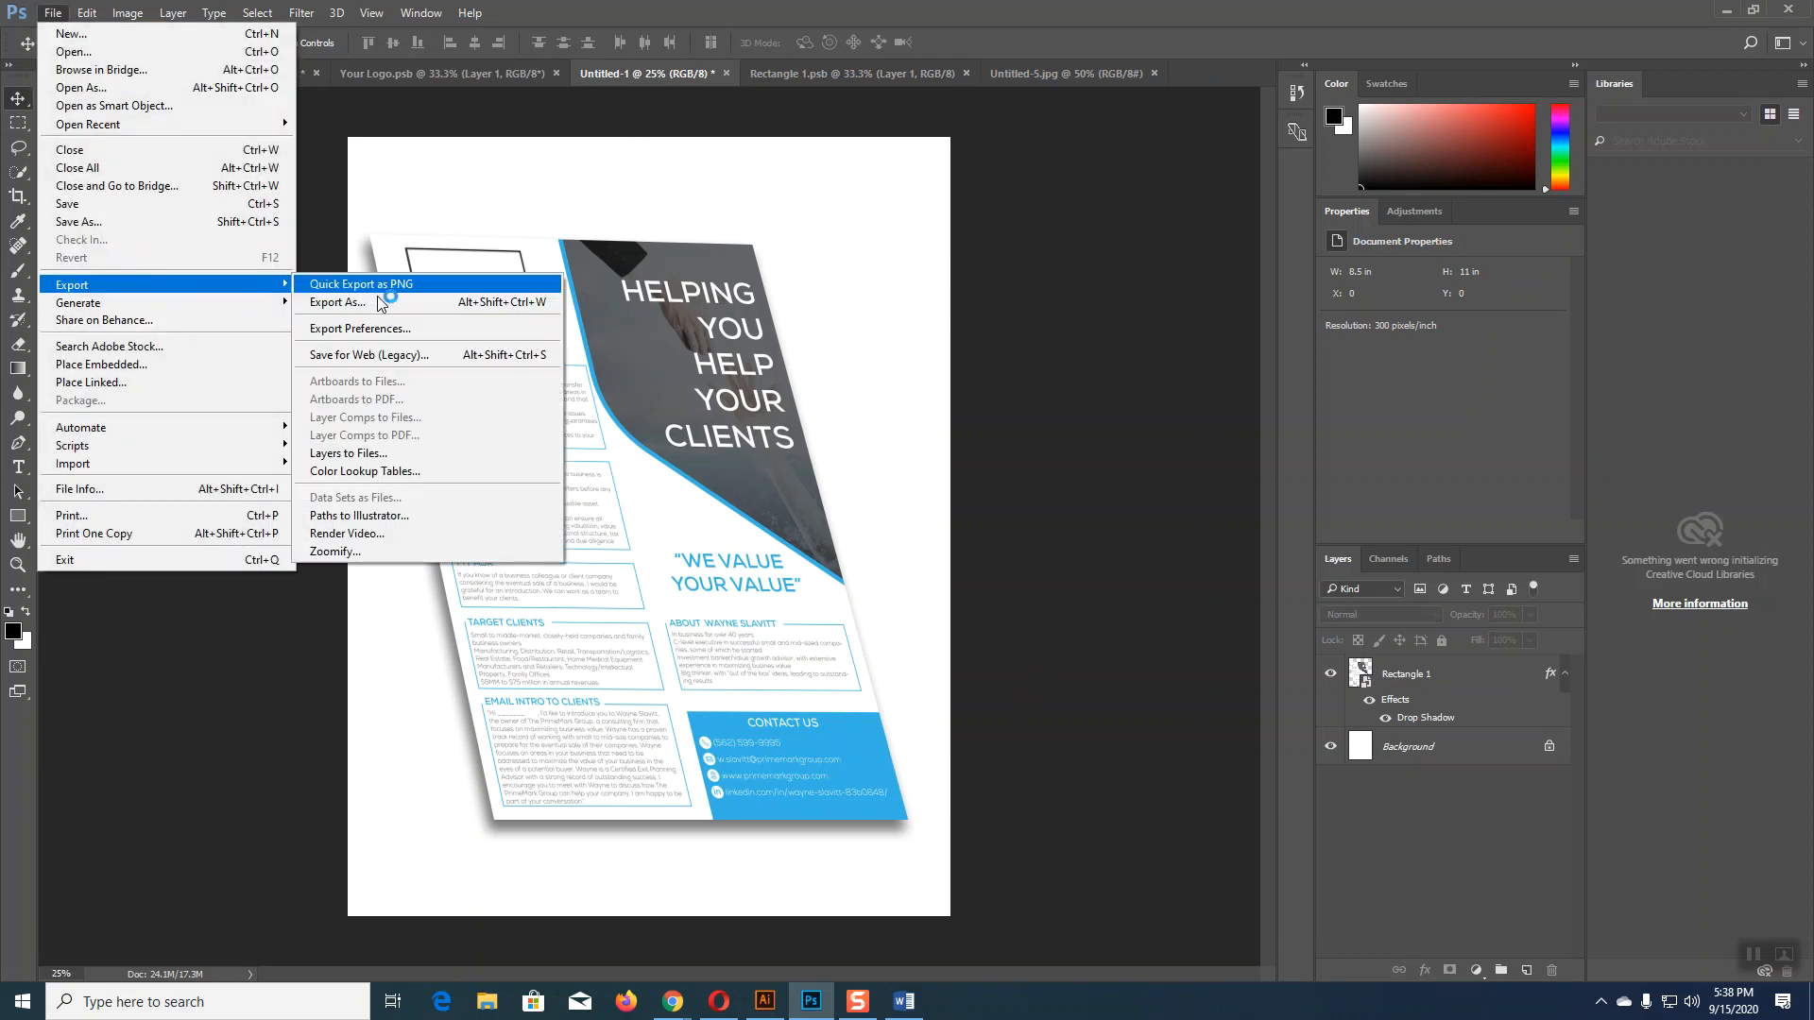
click(383, 356)
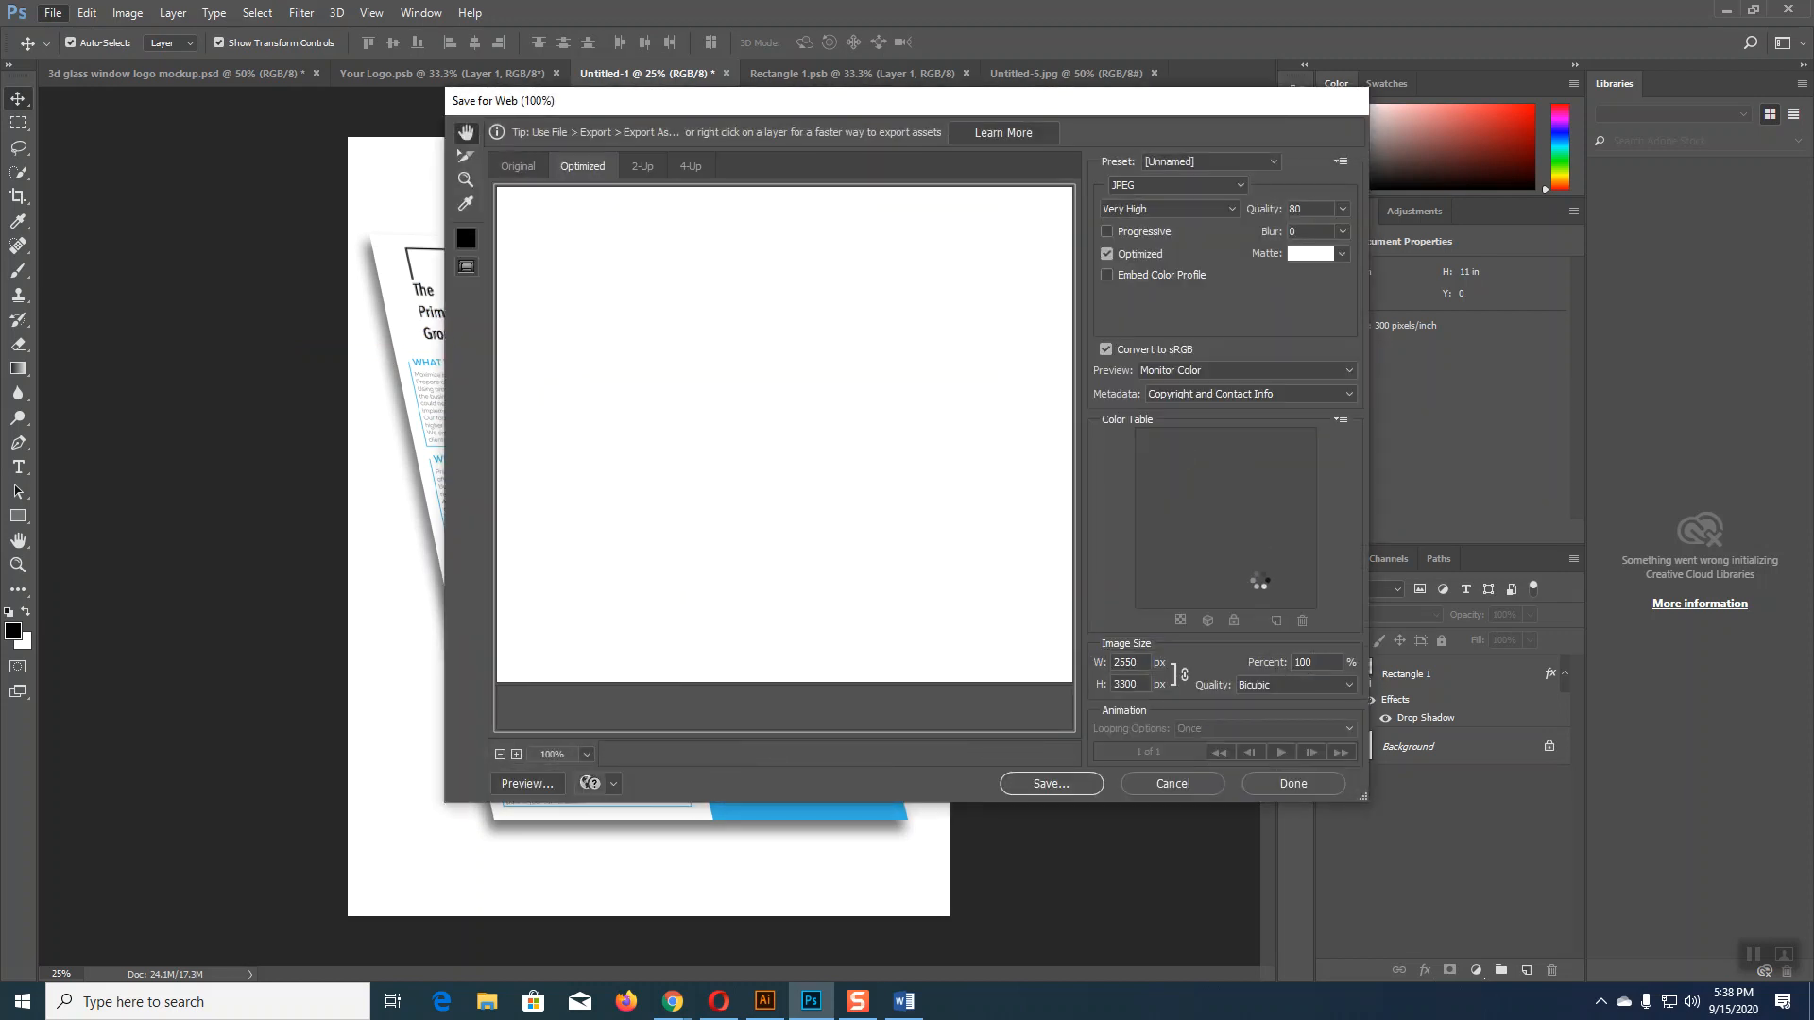
click(1066, 790)
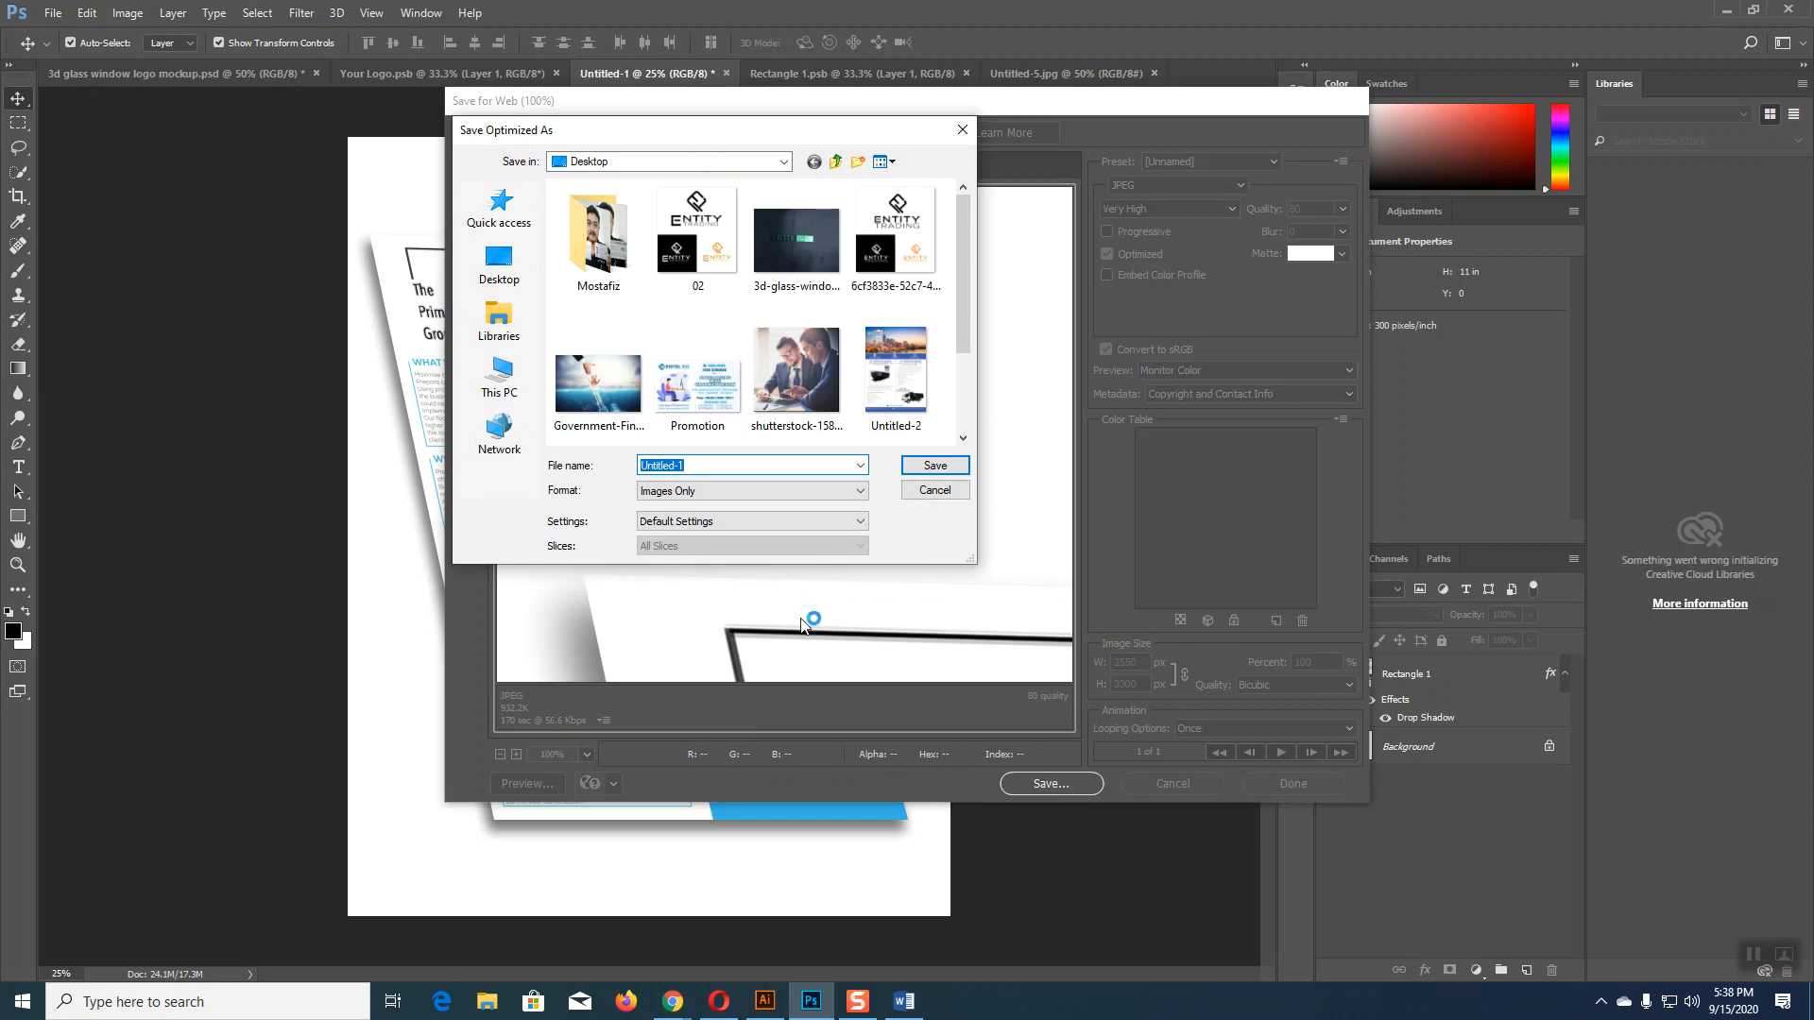
click(500, 262)
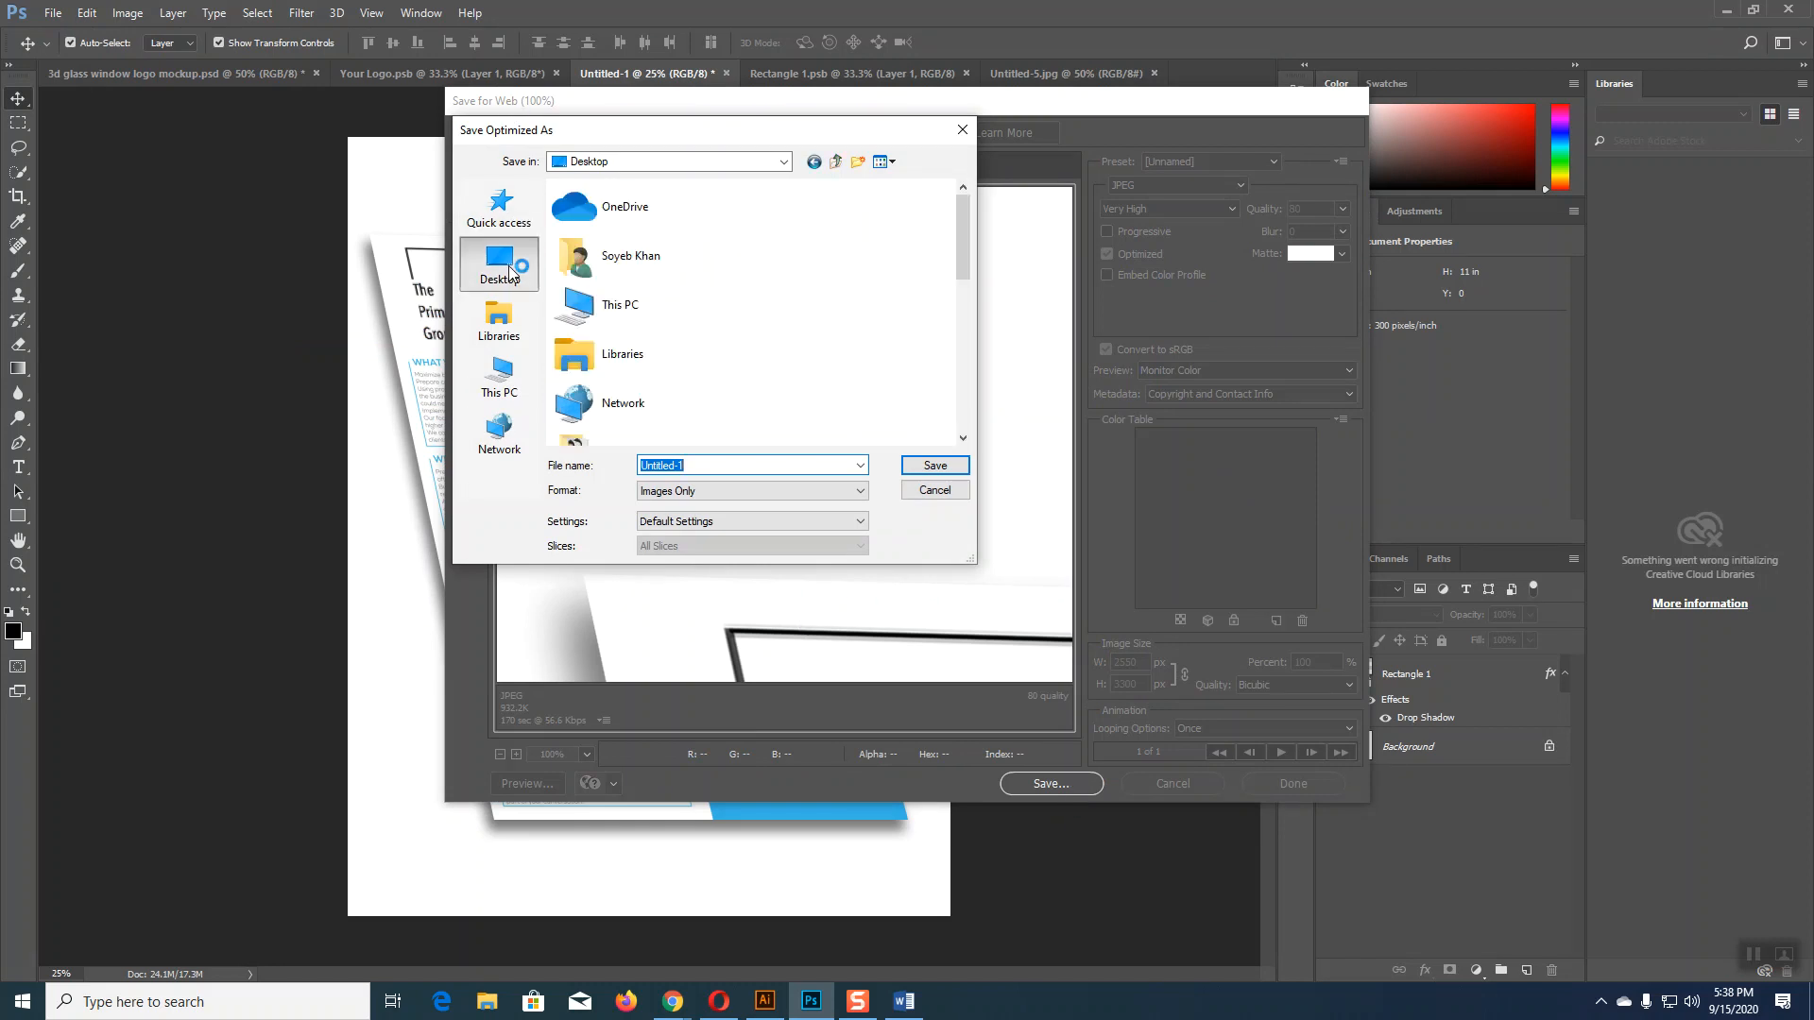
click(935, 468)
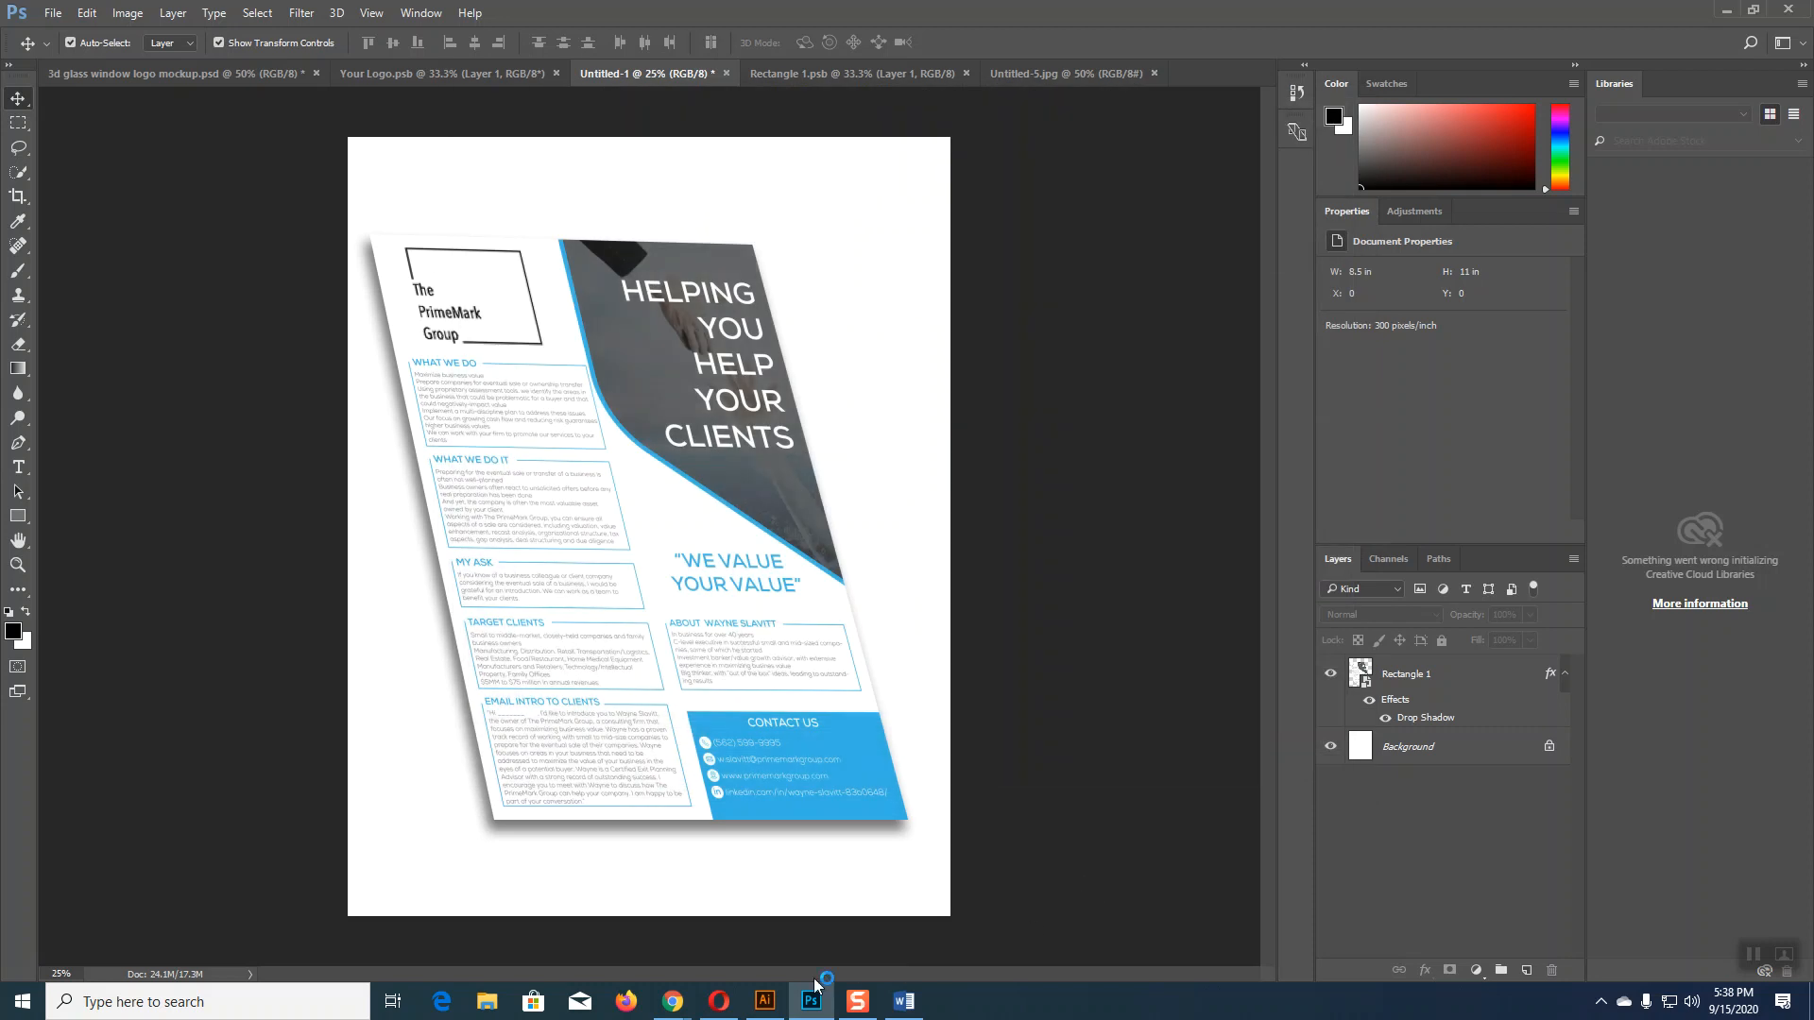
click(684, 1012)
Step: In the Freelancer contest, open a new entry titled 'Flyer Design' with description 'Please check my entry'
click(618, 940)
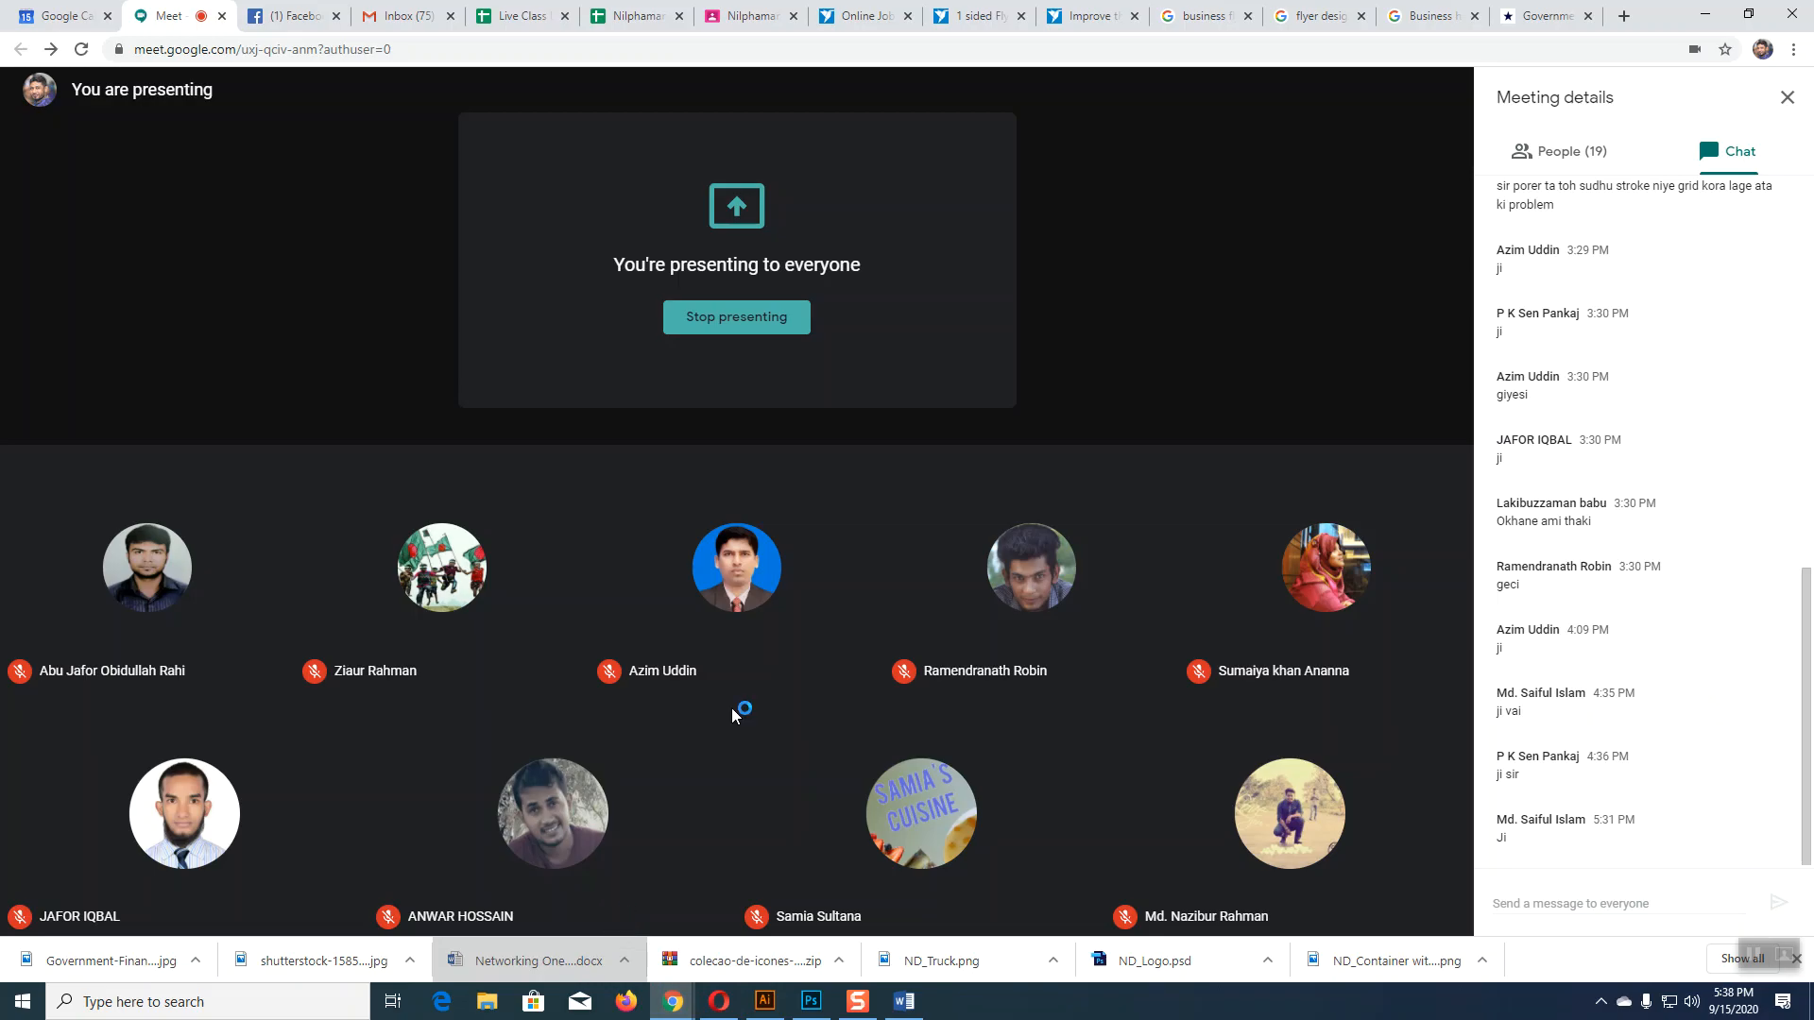
click(1087, 15)
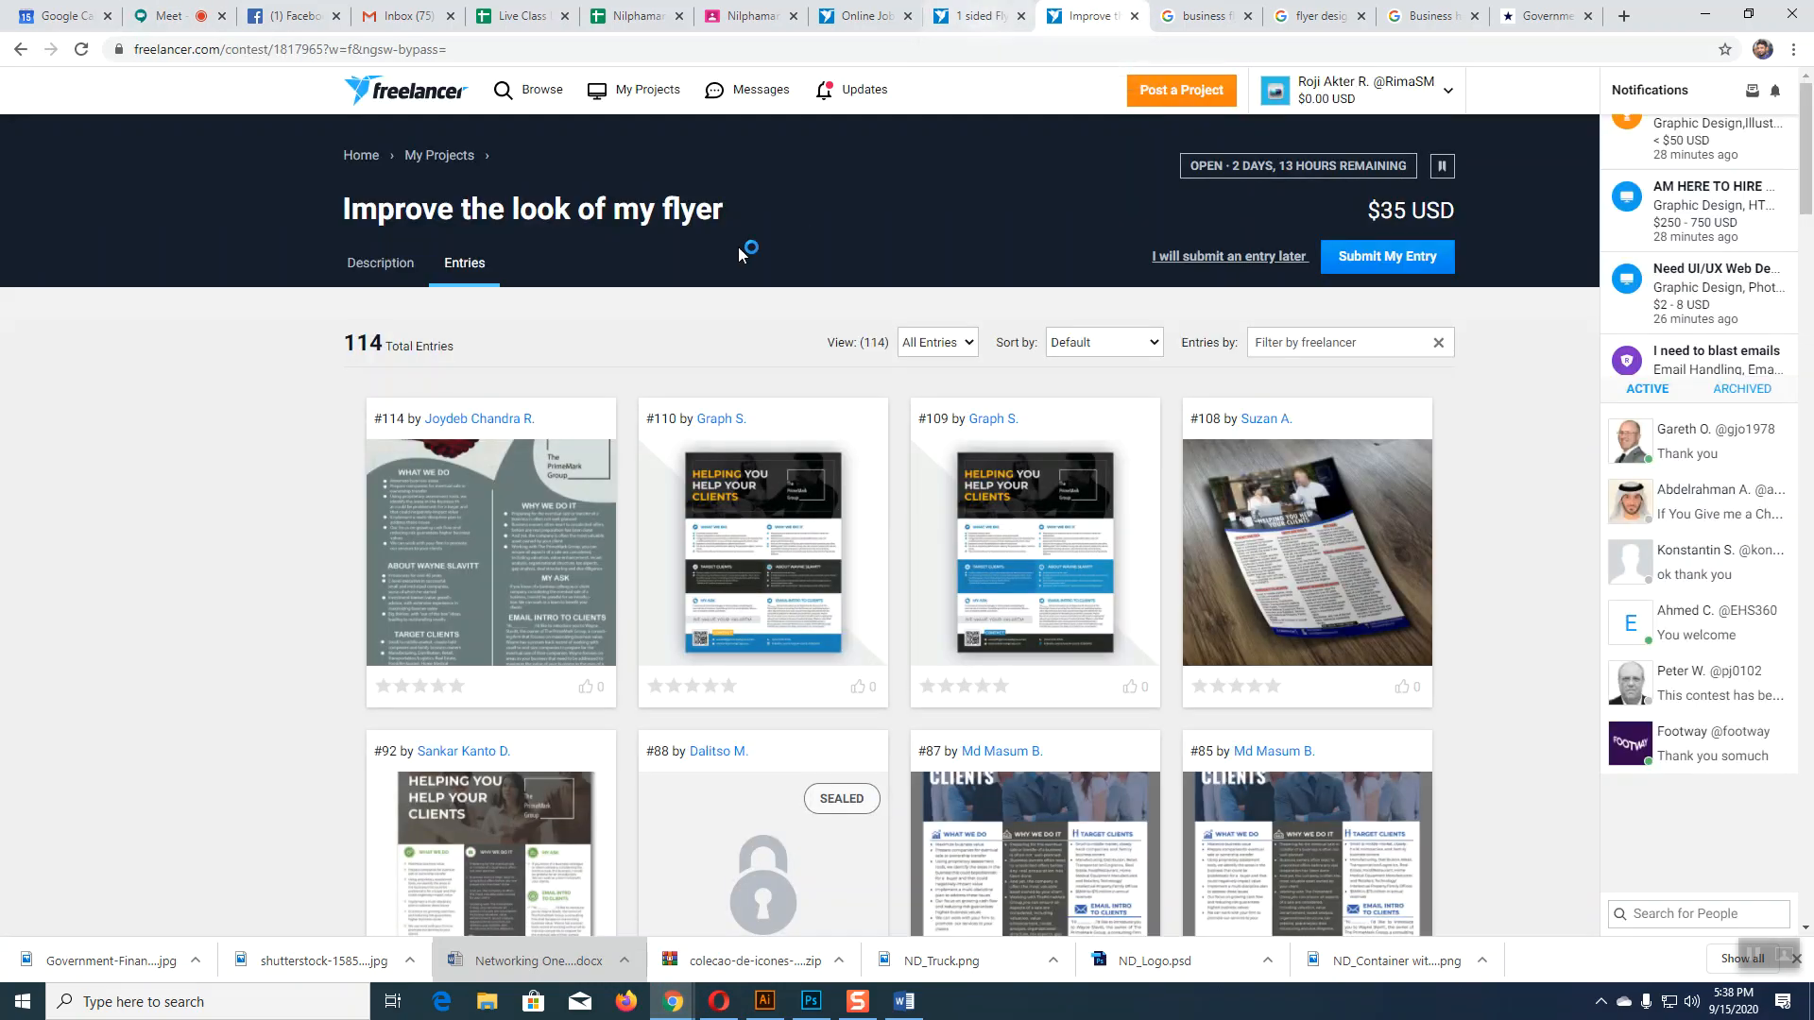
click(1361, 258)
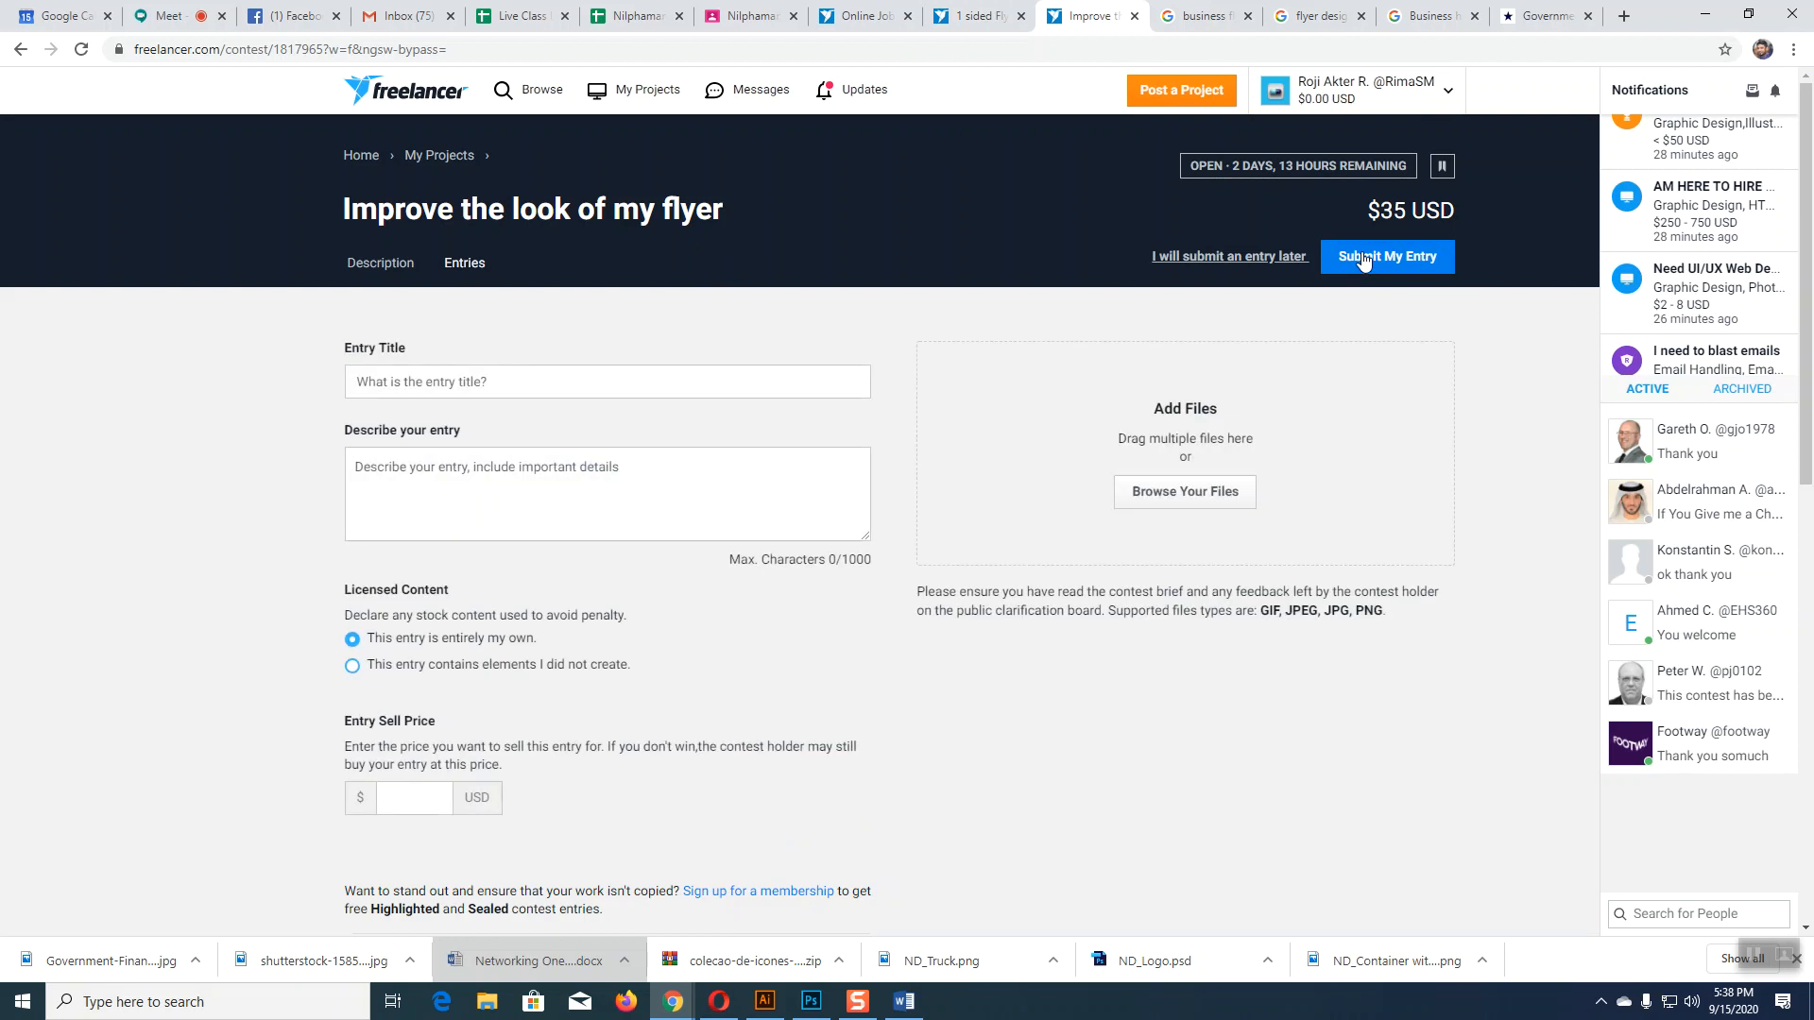
click(596, 390)
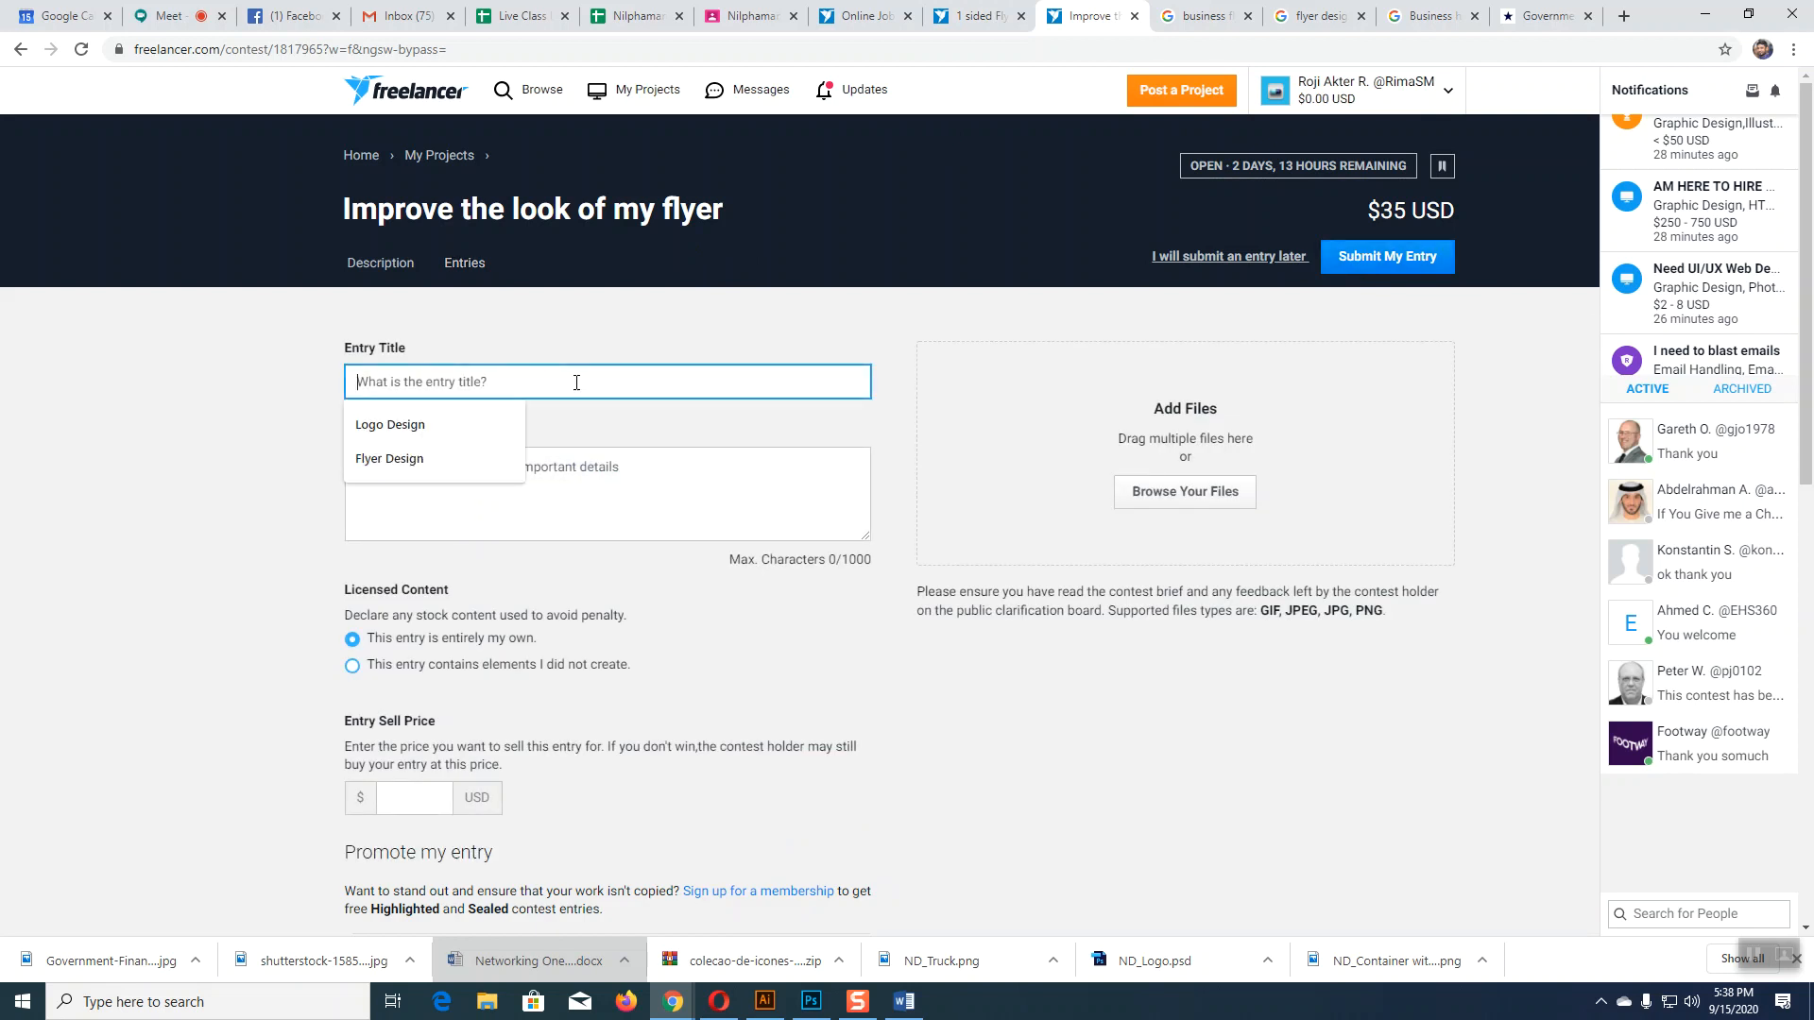
click(455, 466)
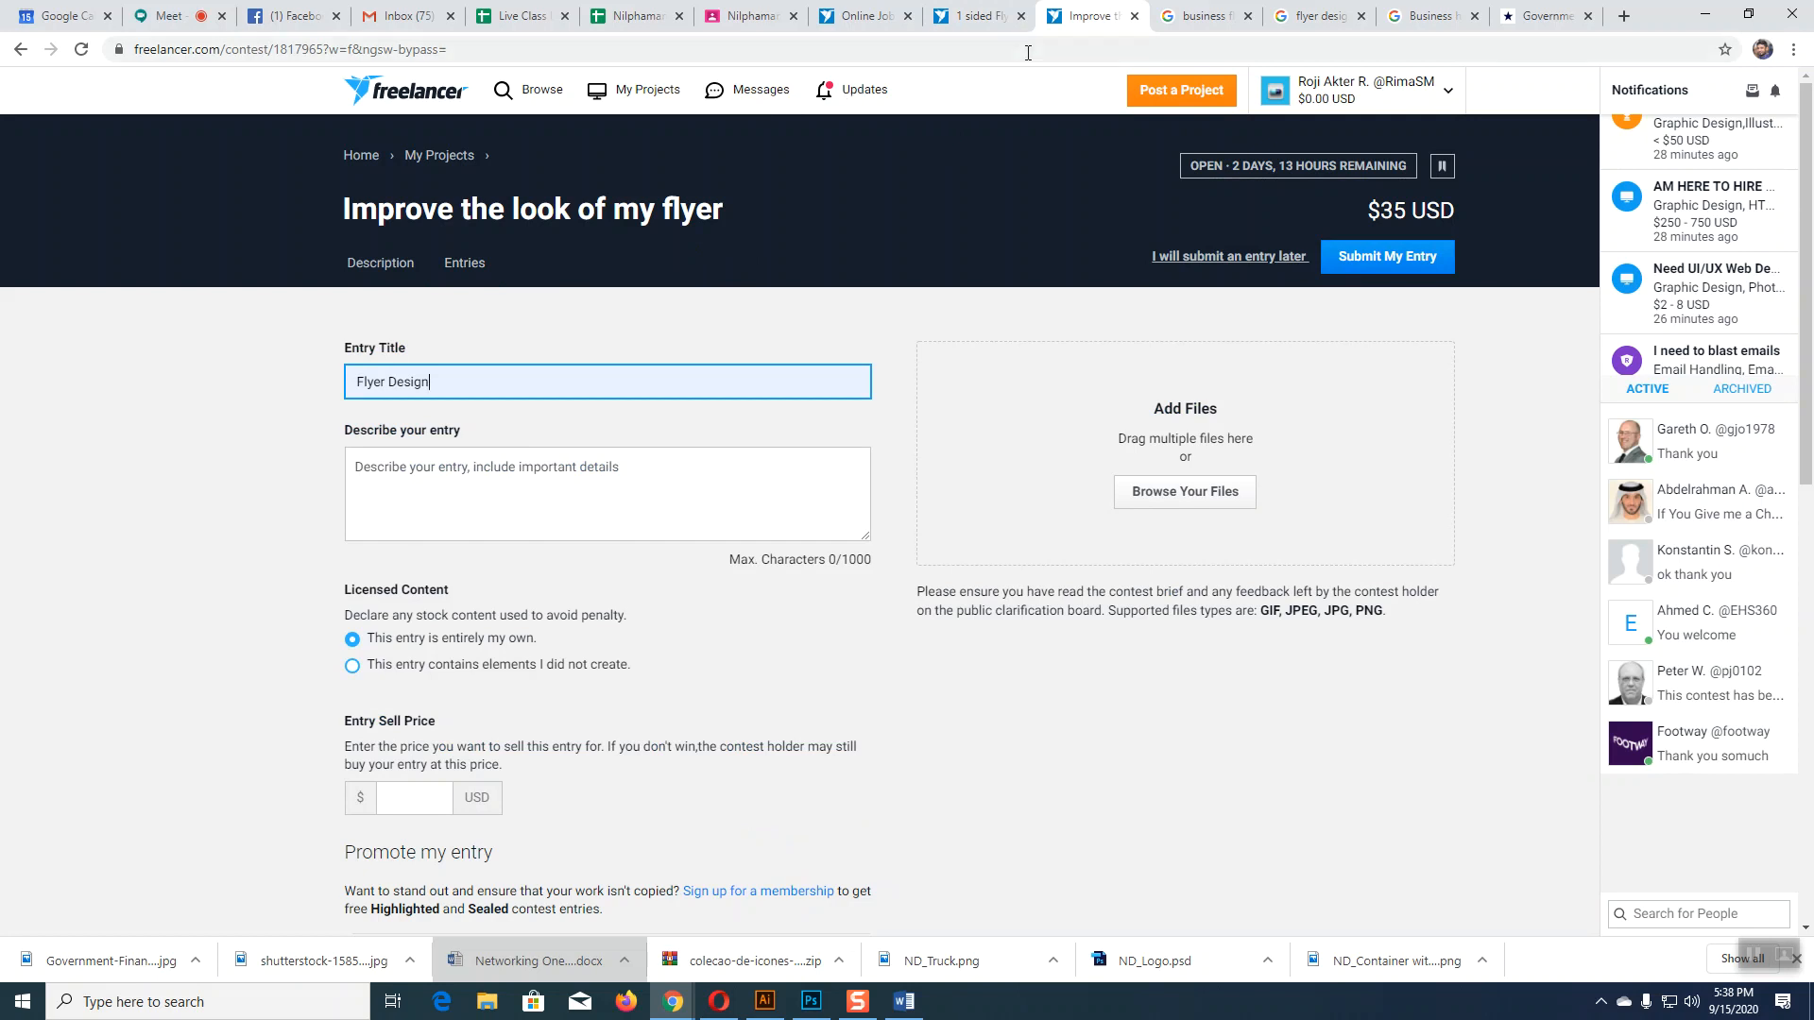
click(482, 468)
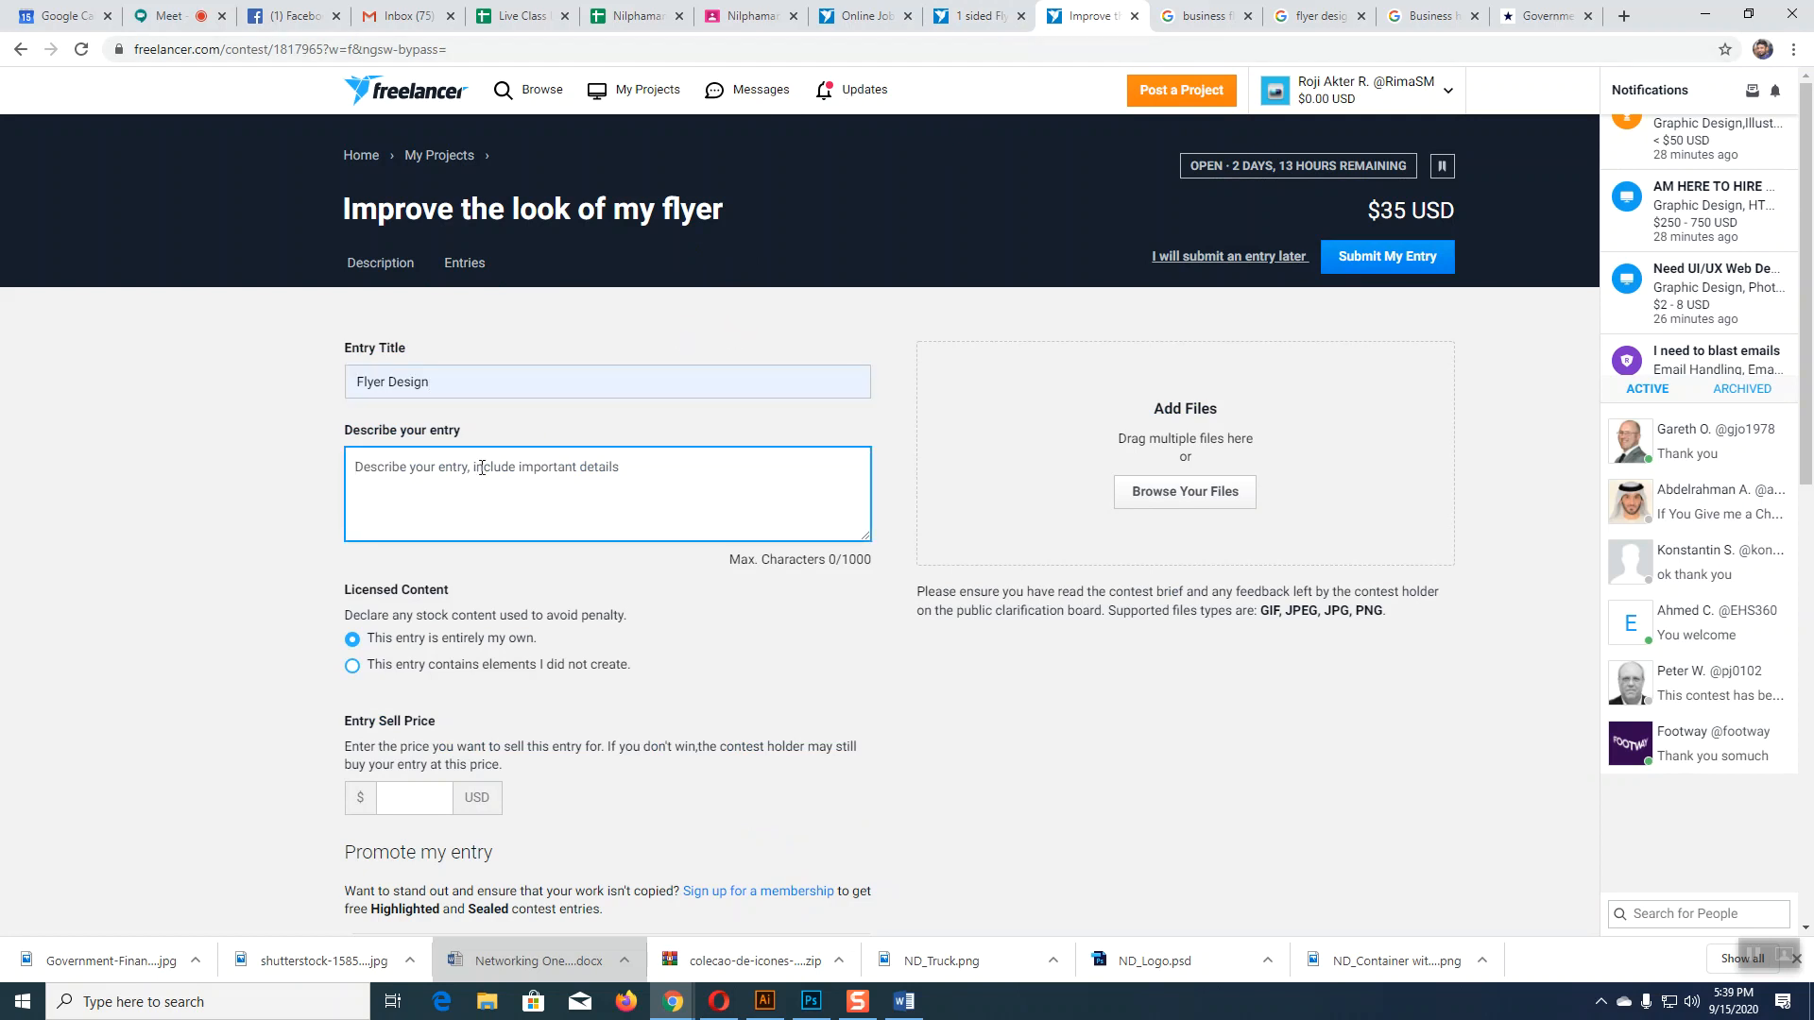
text(Plea)
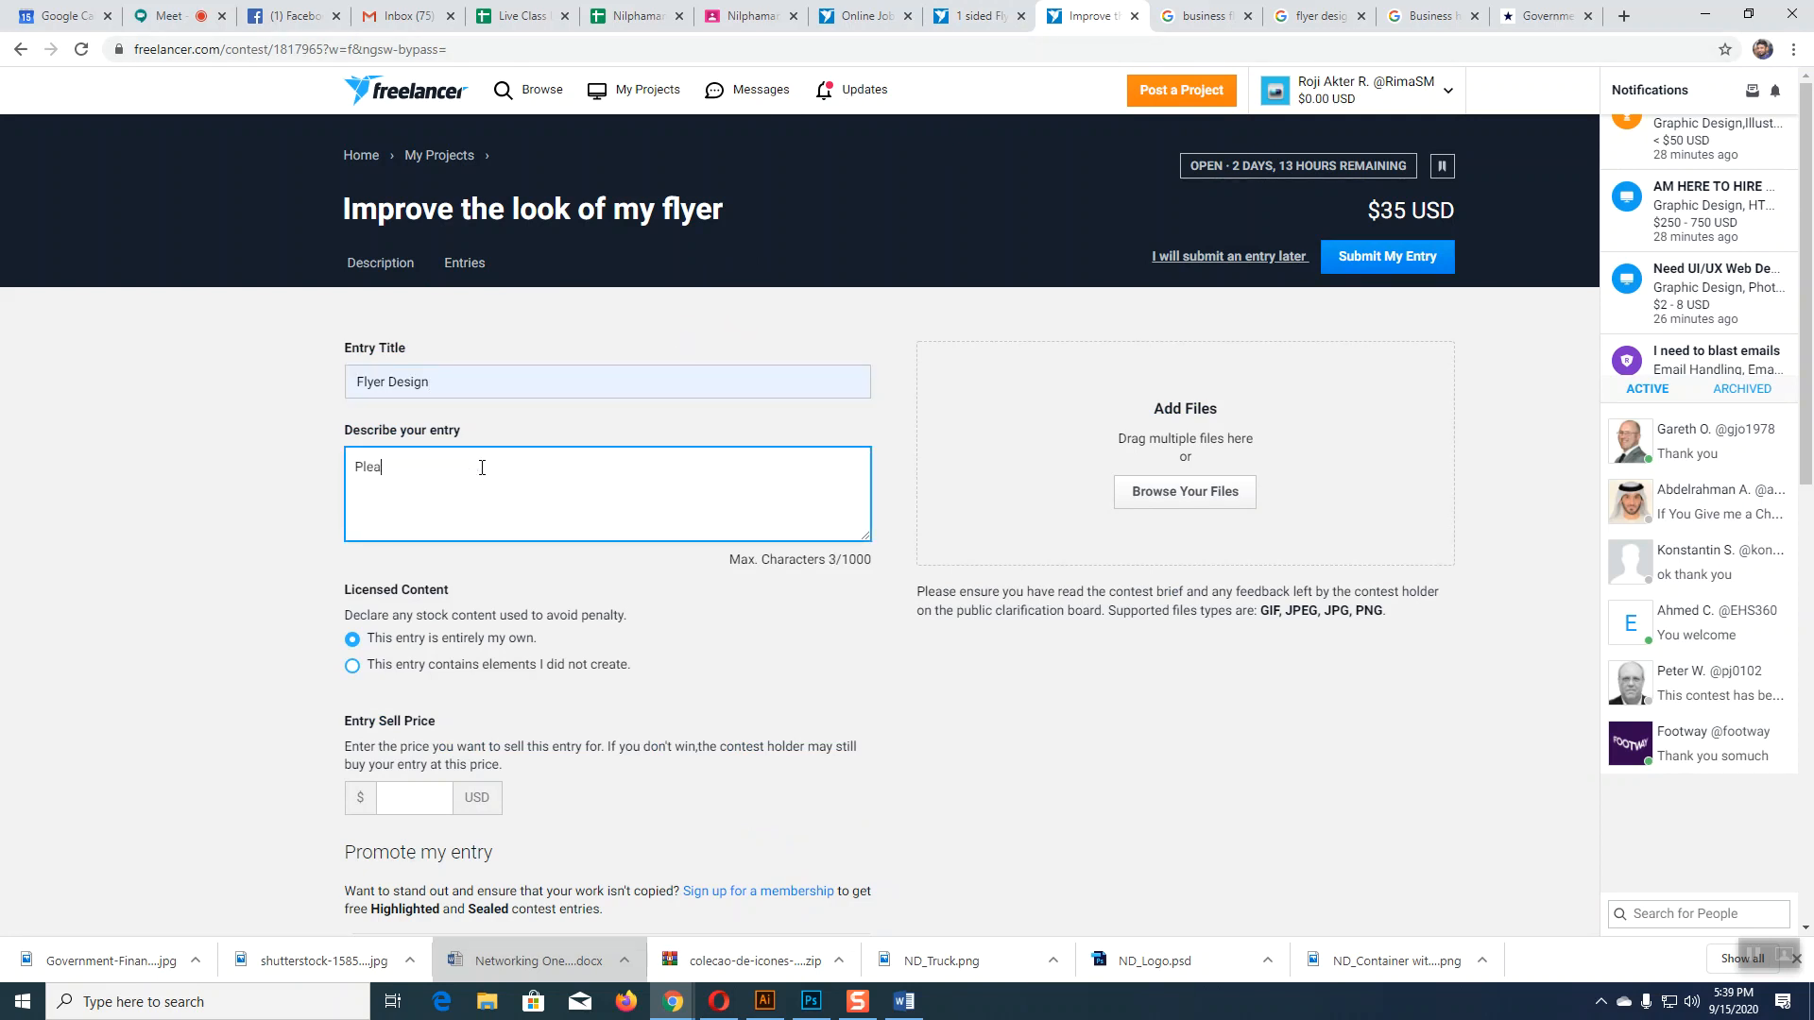
text(se check my entry)
Step: Attach the Untitled-1 image from the Desktop to the entry
click(1200, 496)
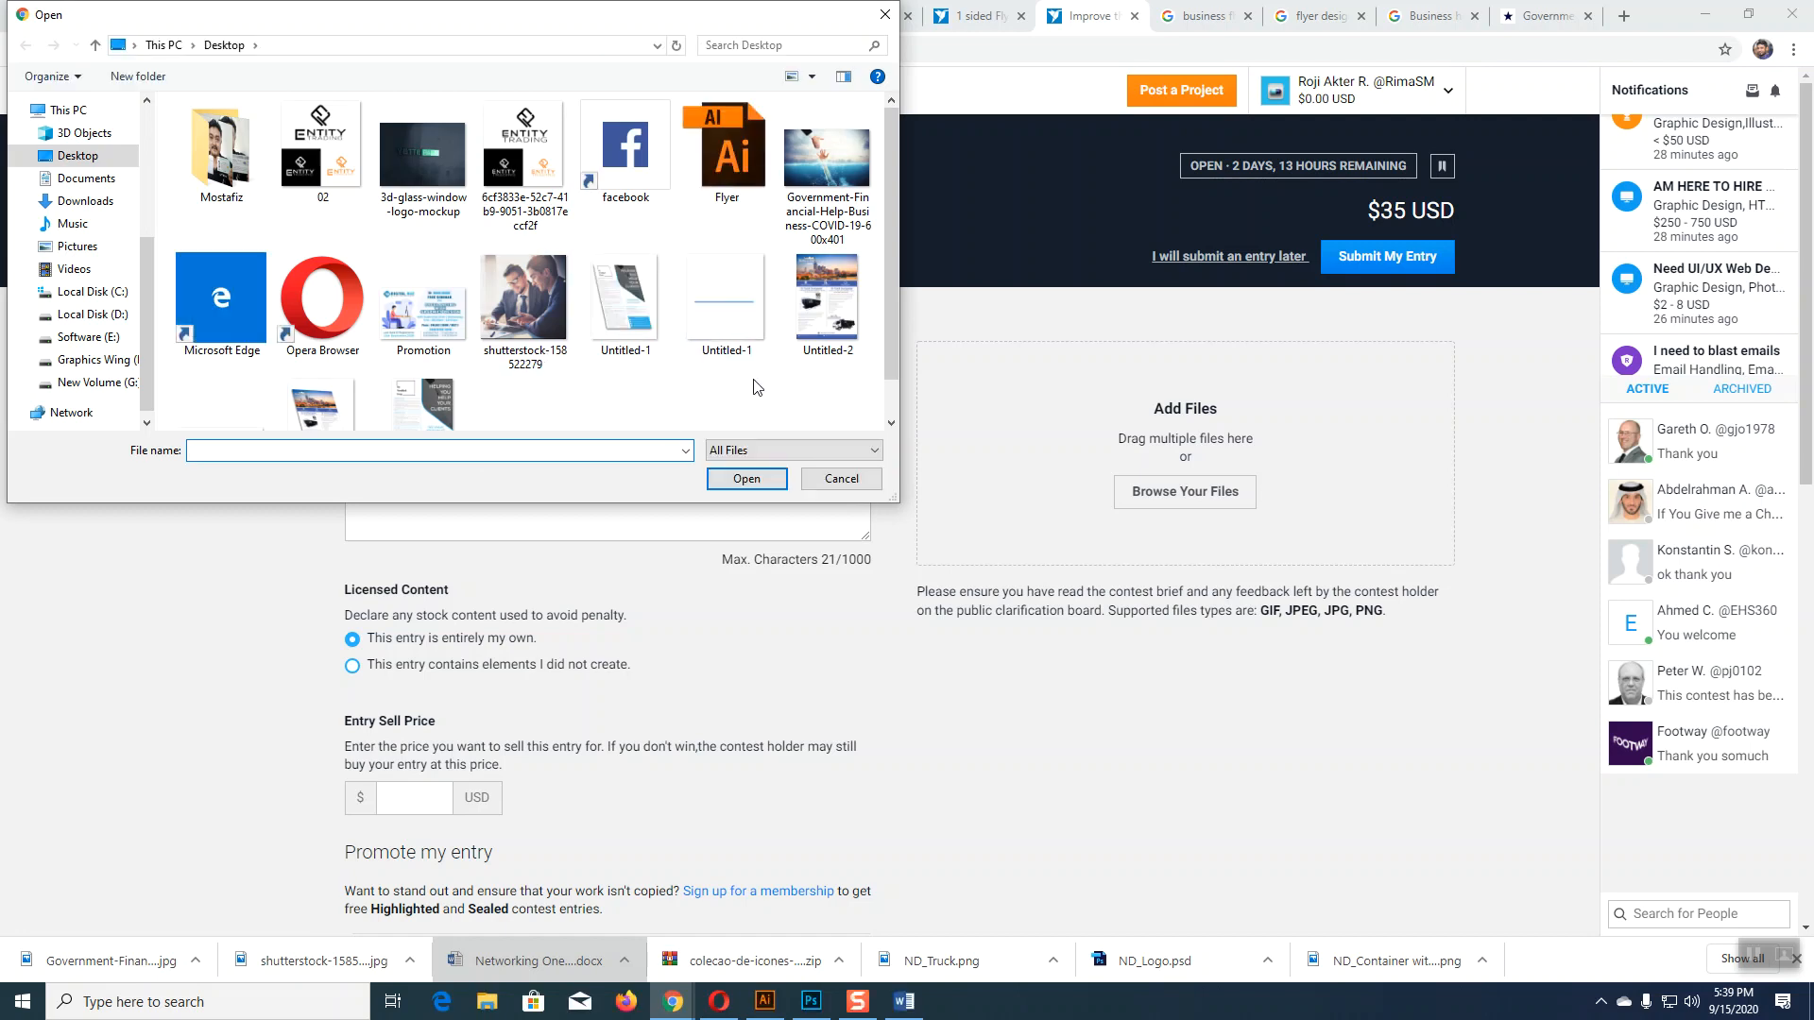
scroll(756, 389, down, 1)
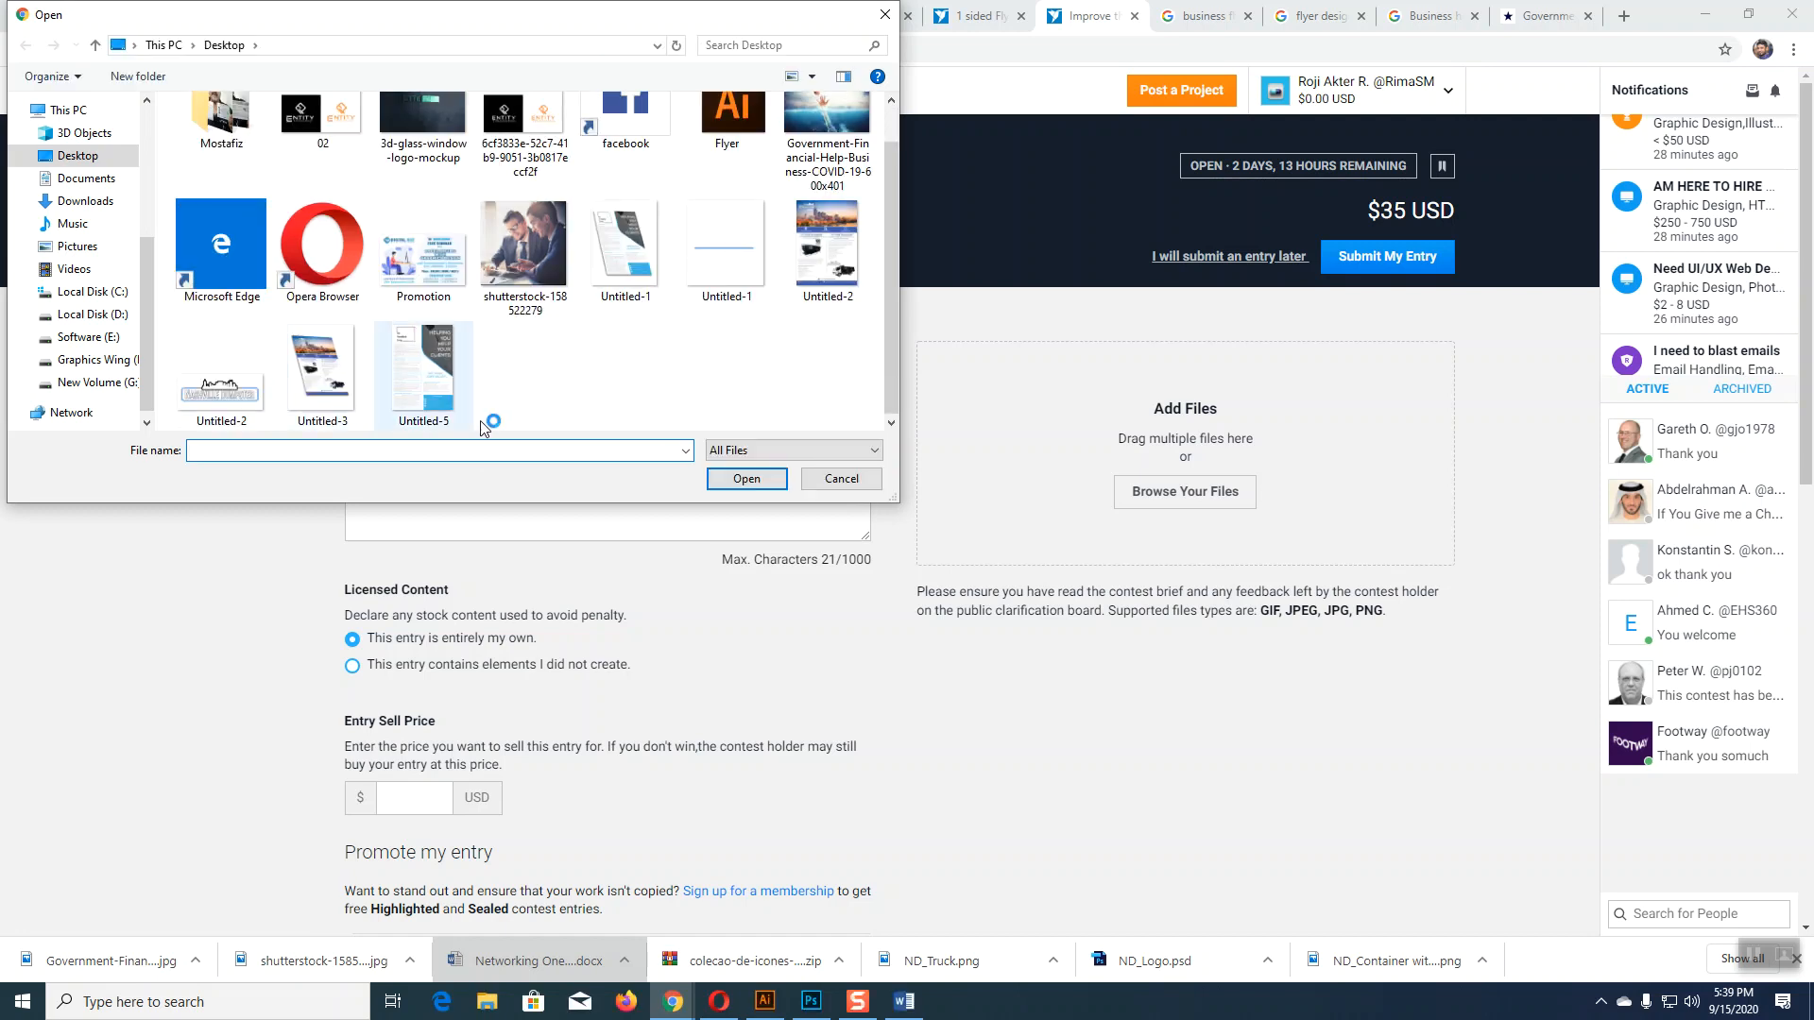
click(621, 269)
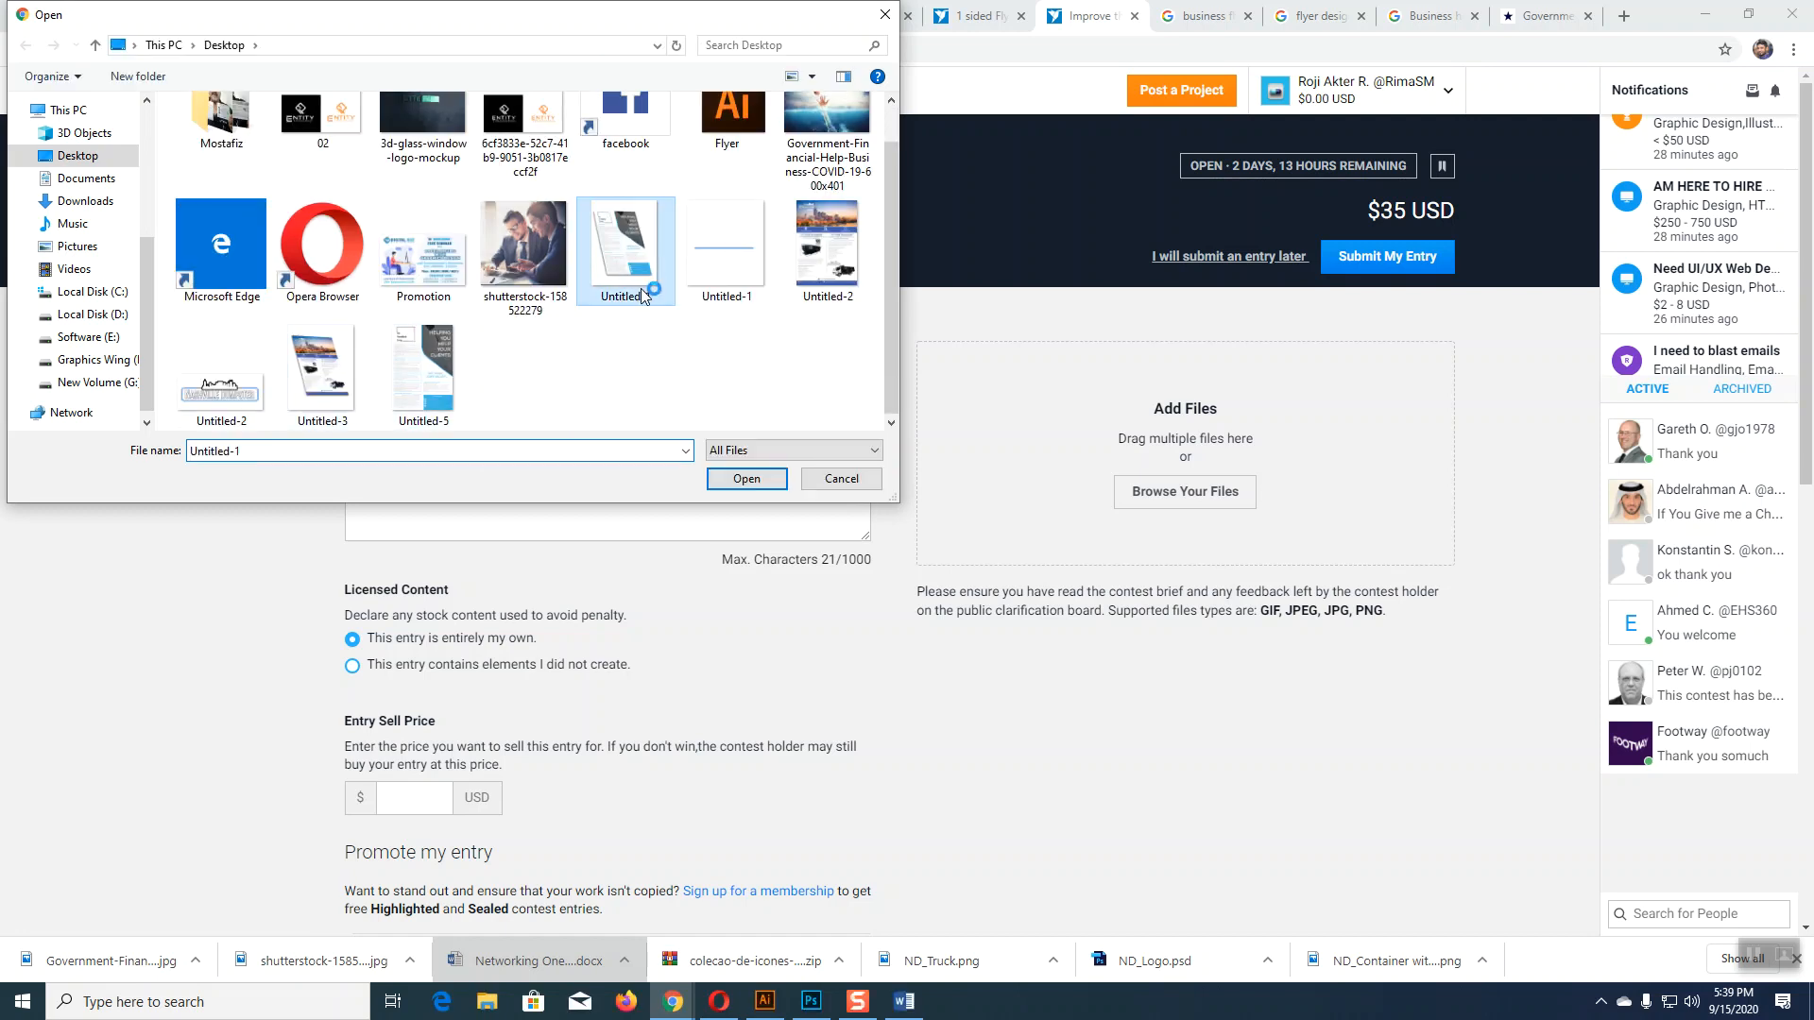
click(737, 481)
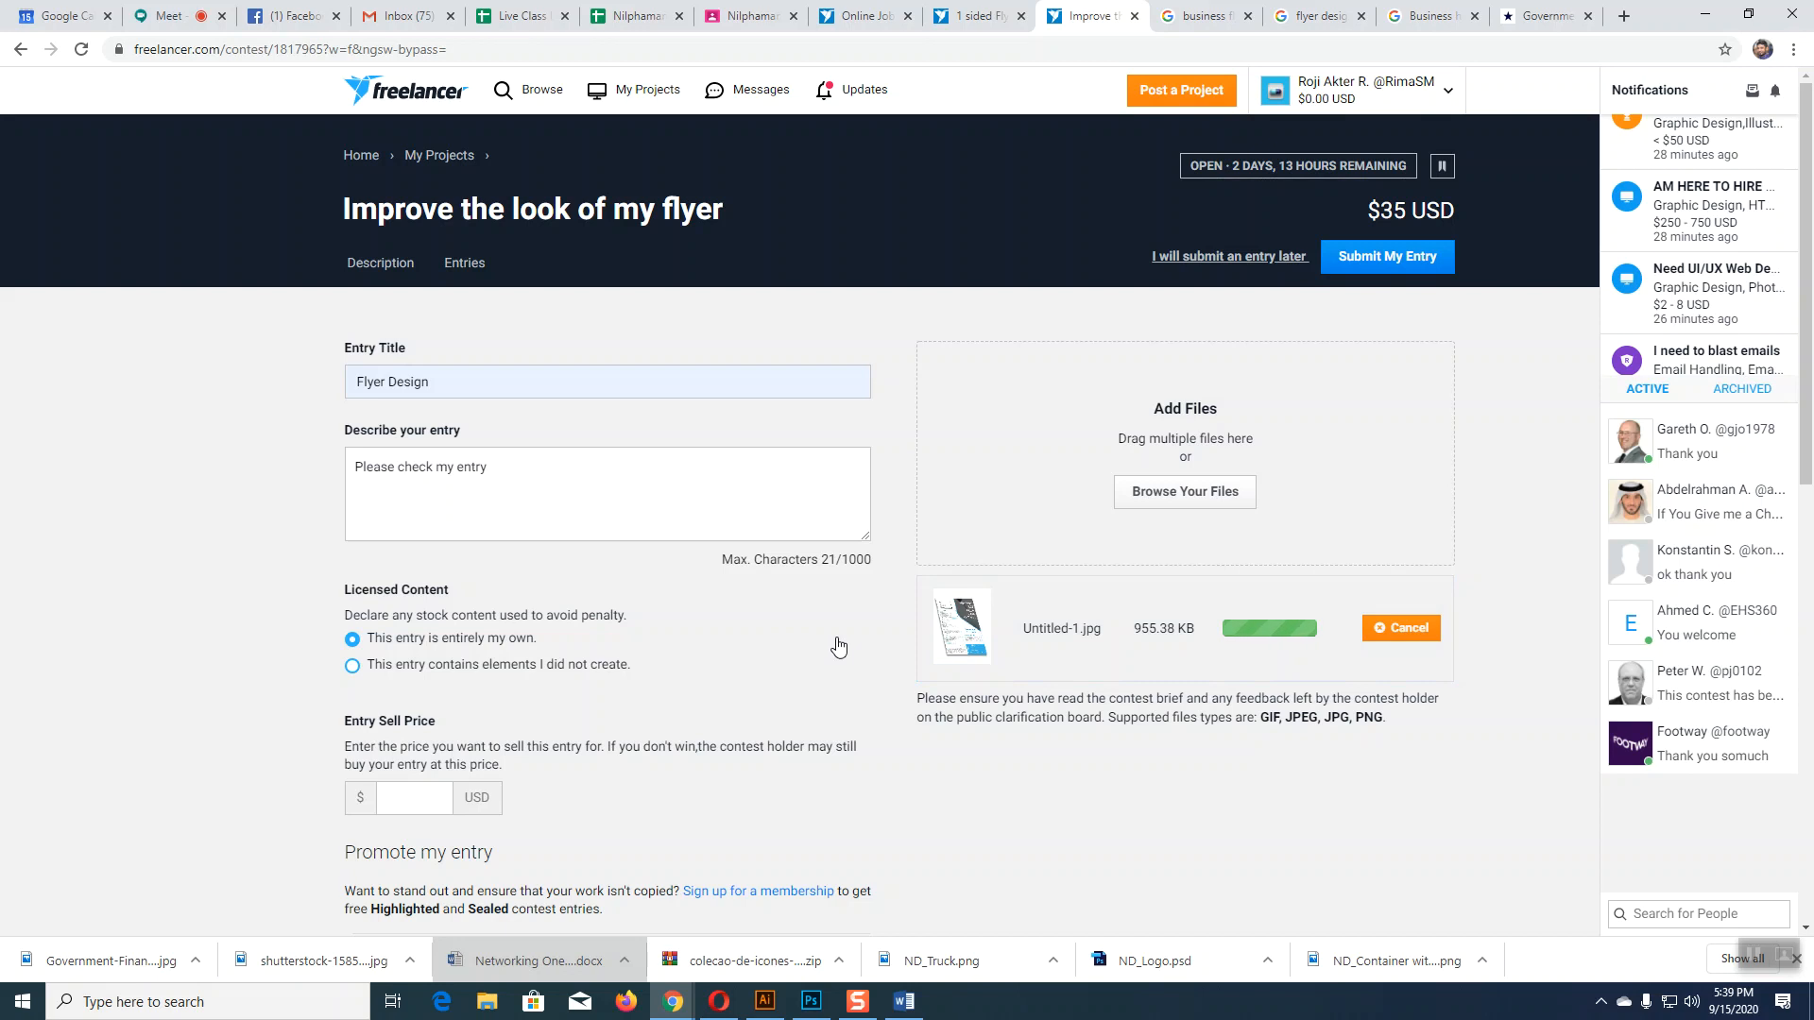
Step: Submit the contest entry and dismiss the success message
scroll(838, 643, down, 6)
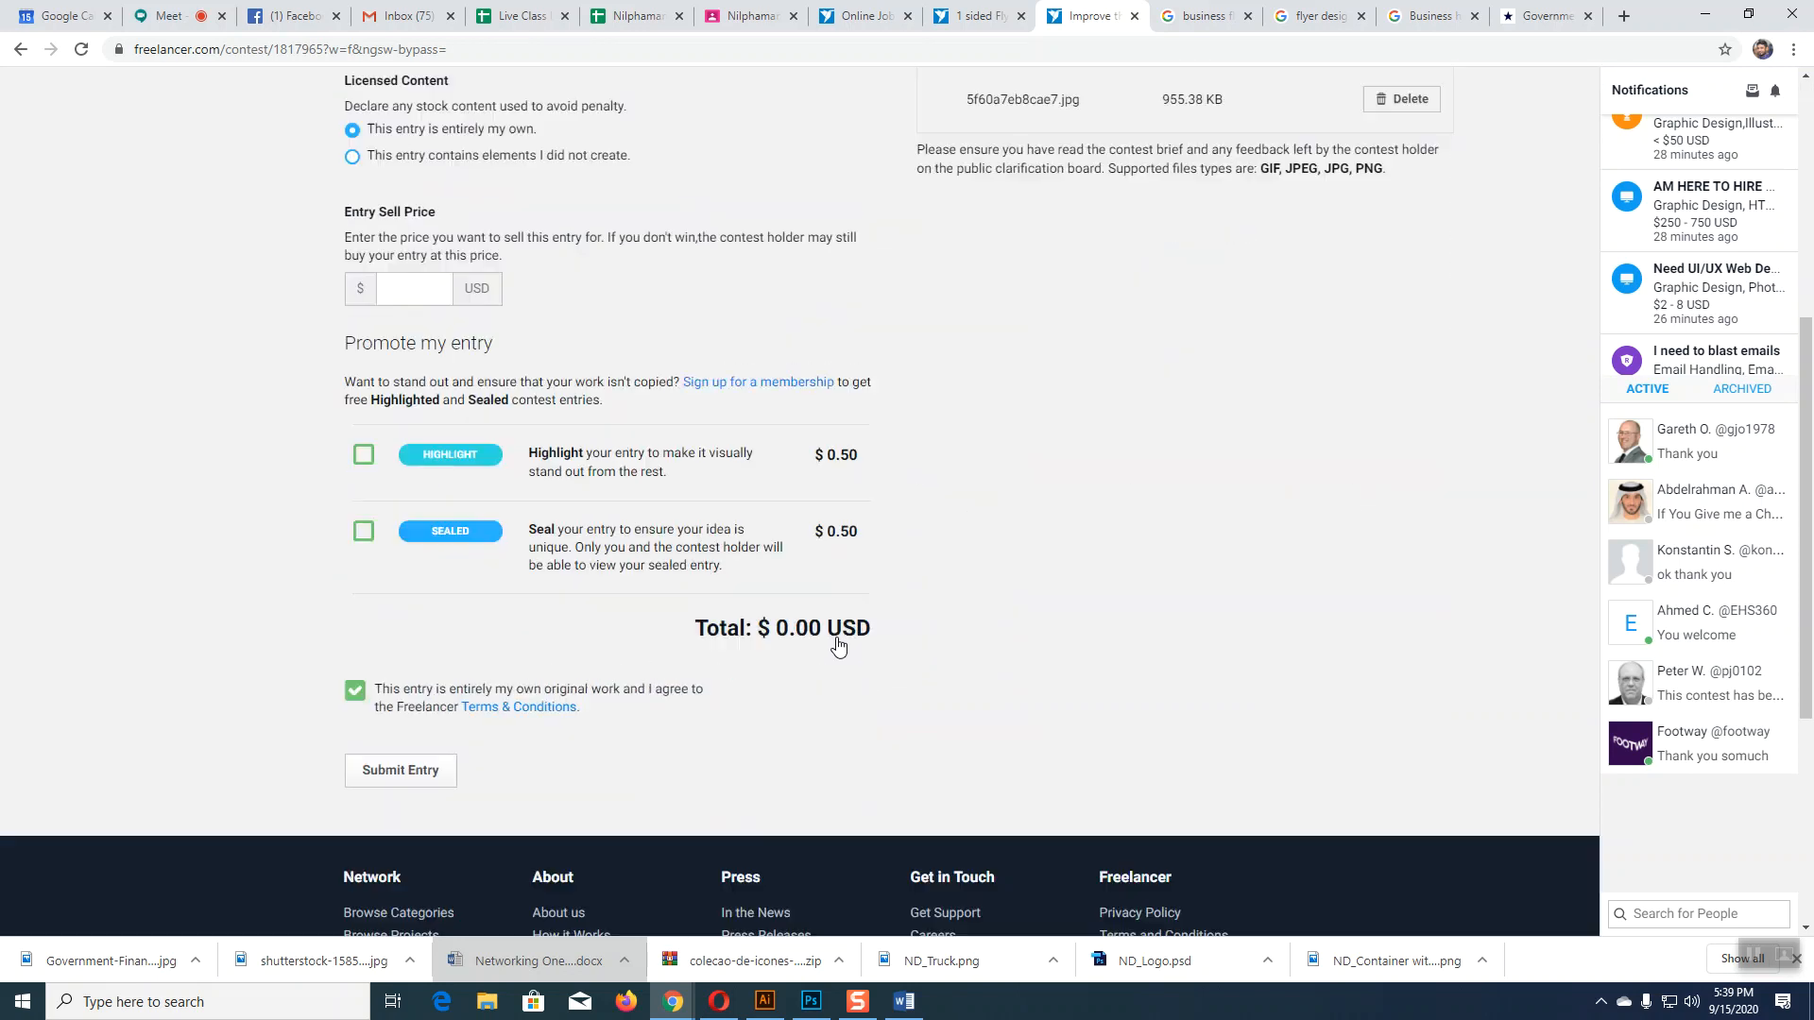
click(421, 723)
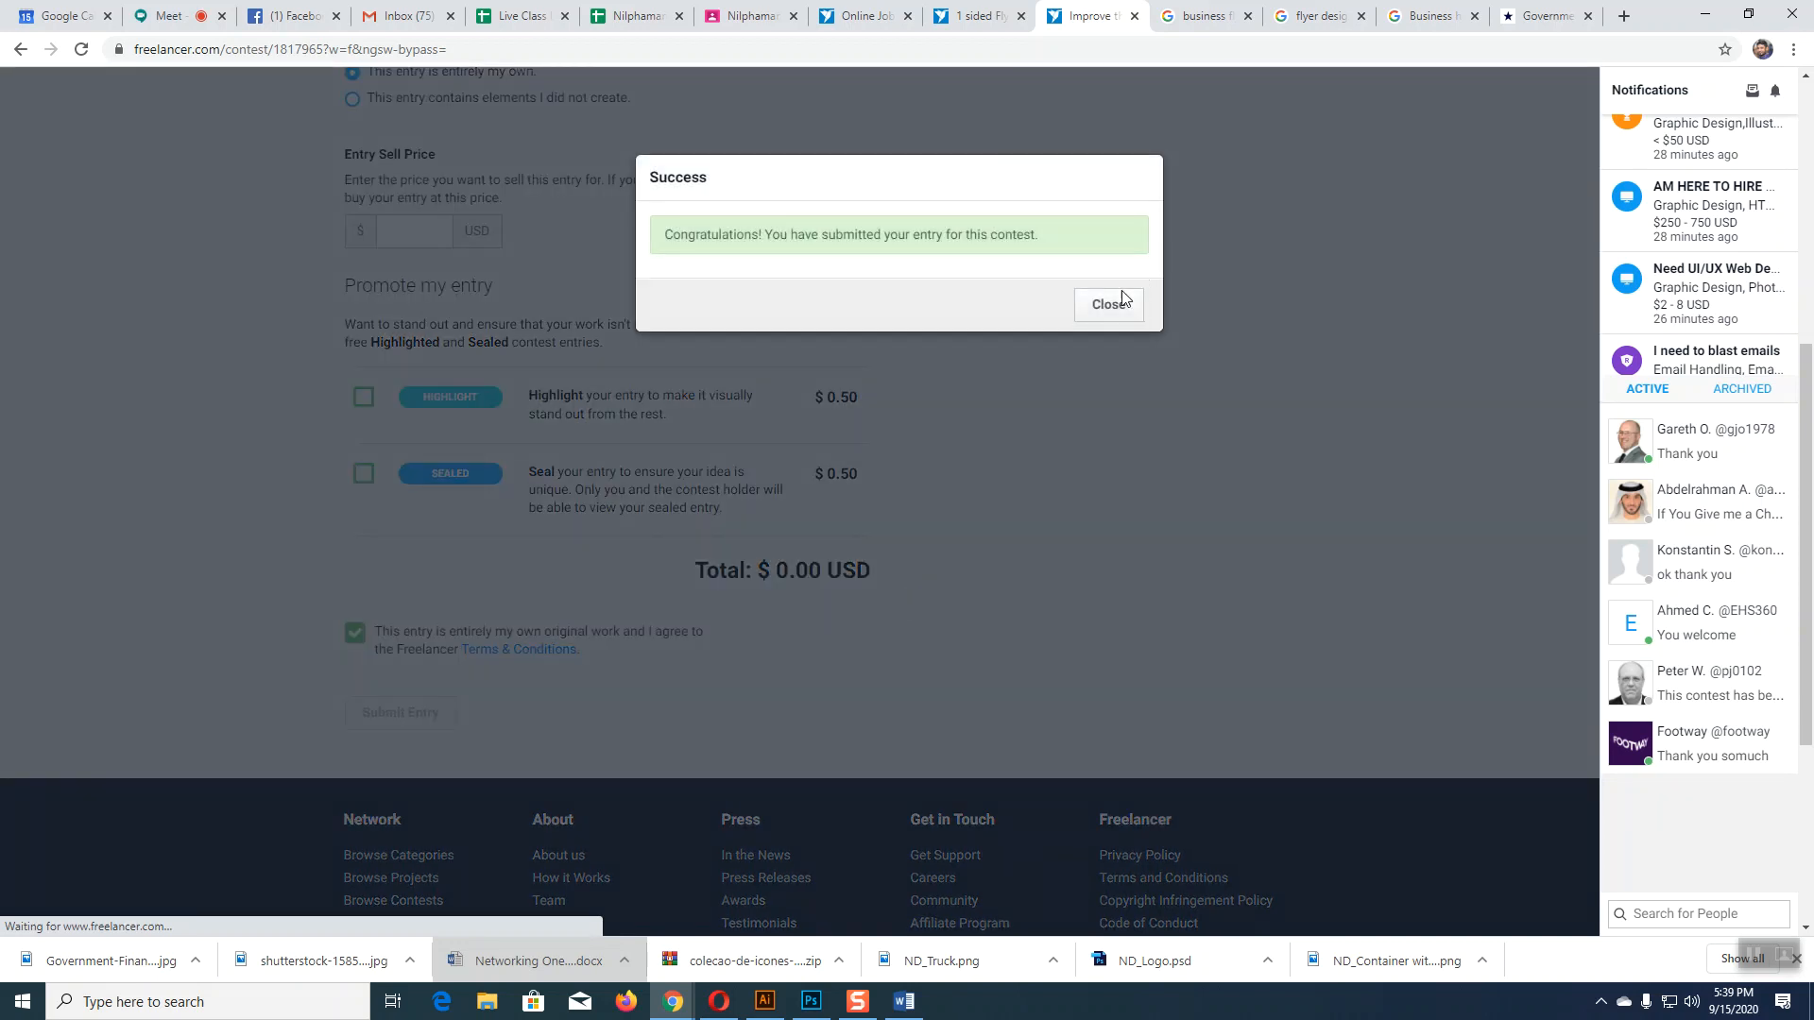
click(1109, 304)
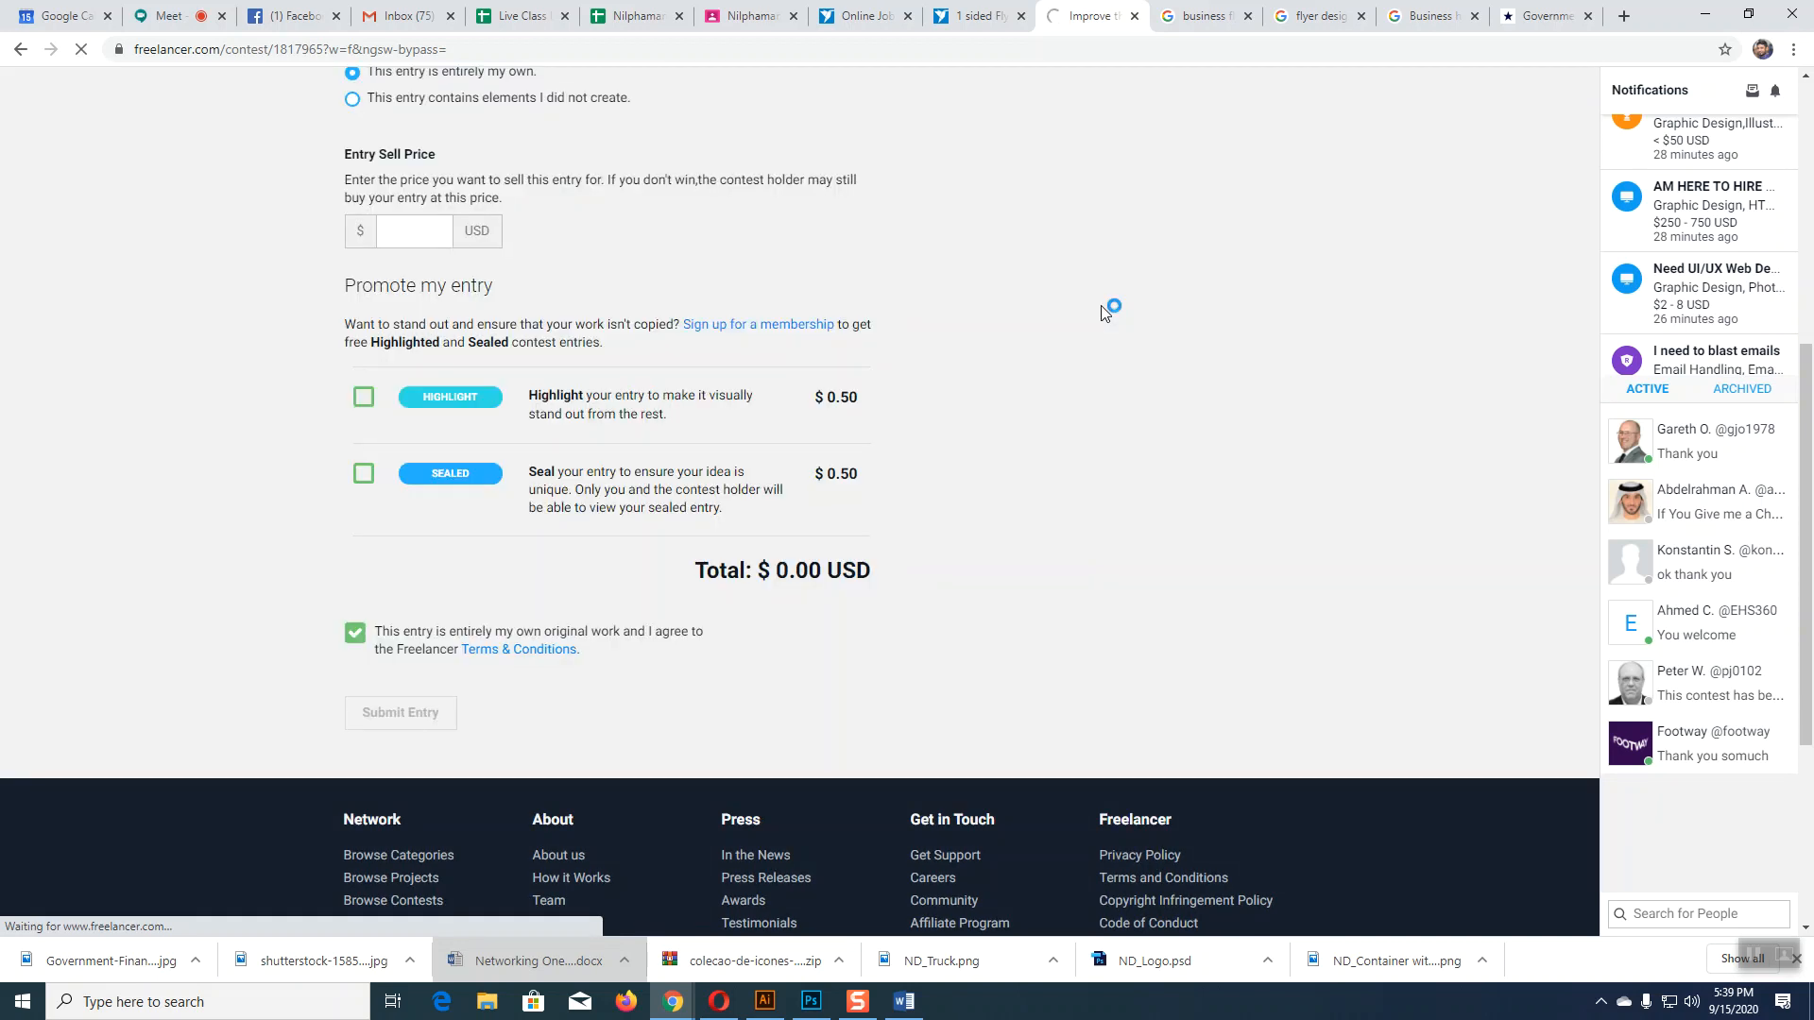
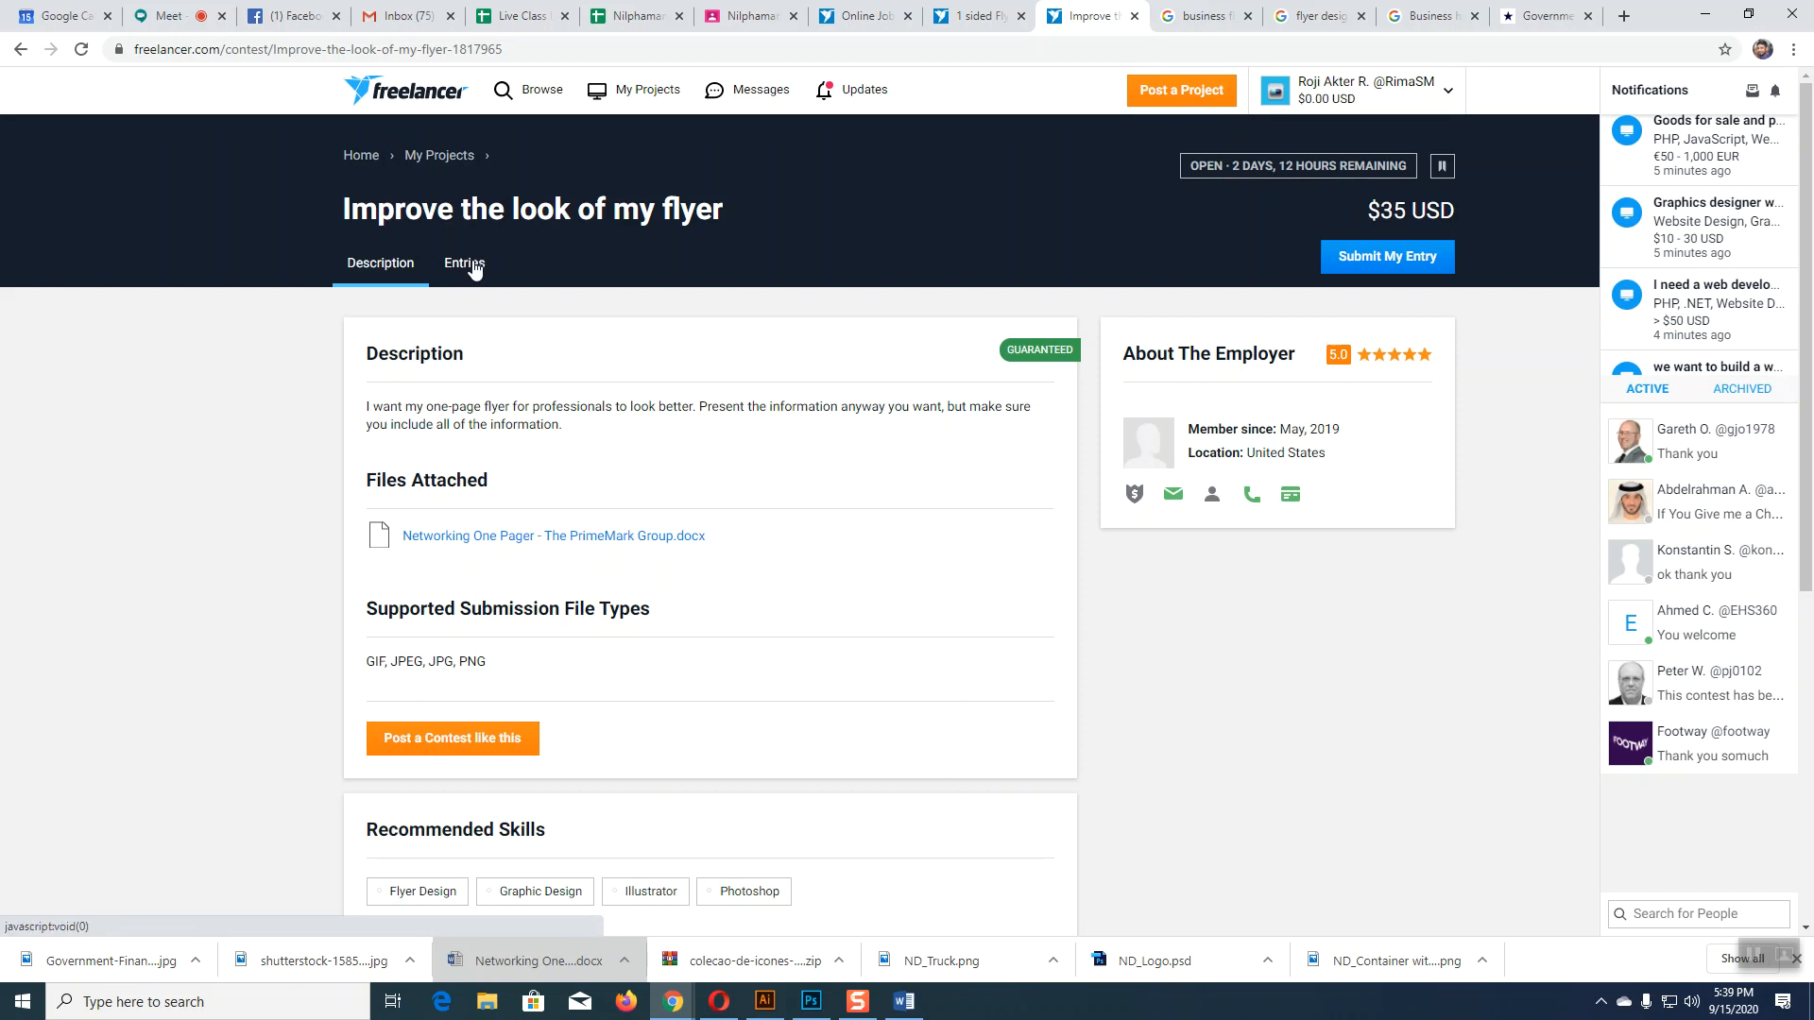
Step: Show the flyer contest's Entries grid and scroll through the 120 submitted thumbnails
click(451, 269)
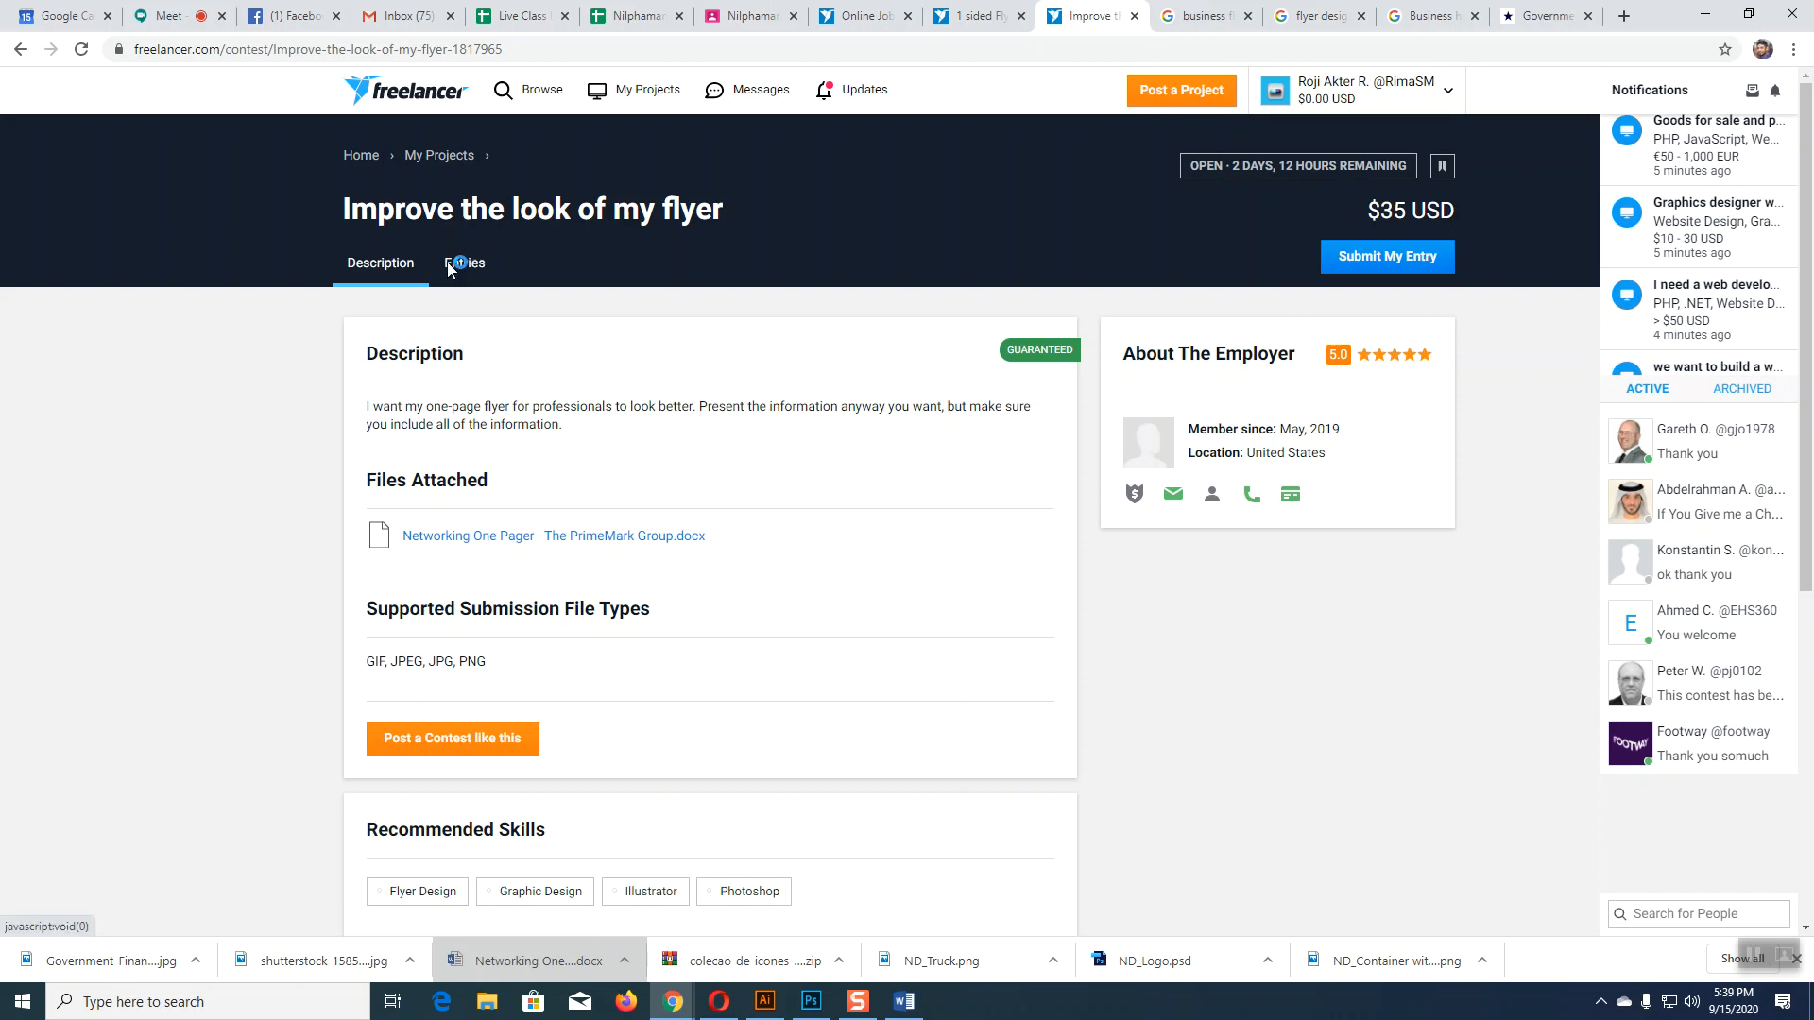
mouse_move(487, 530)
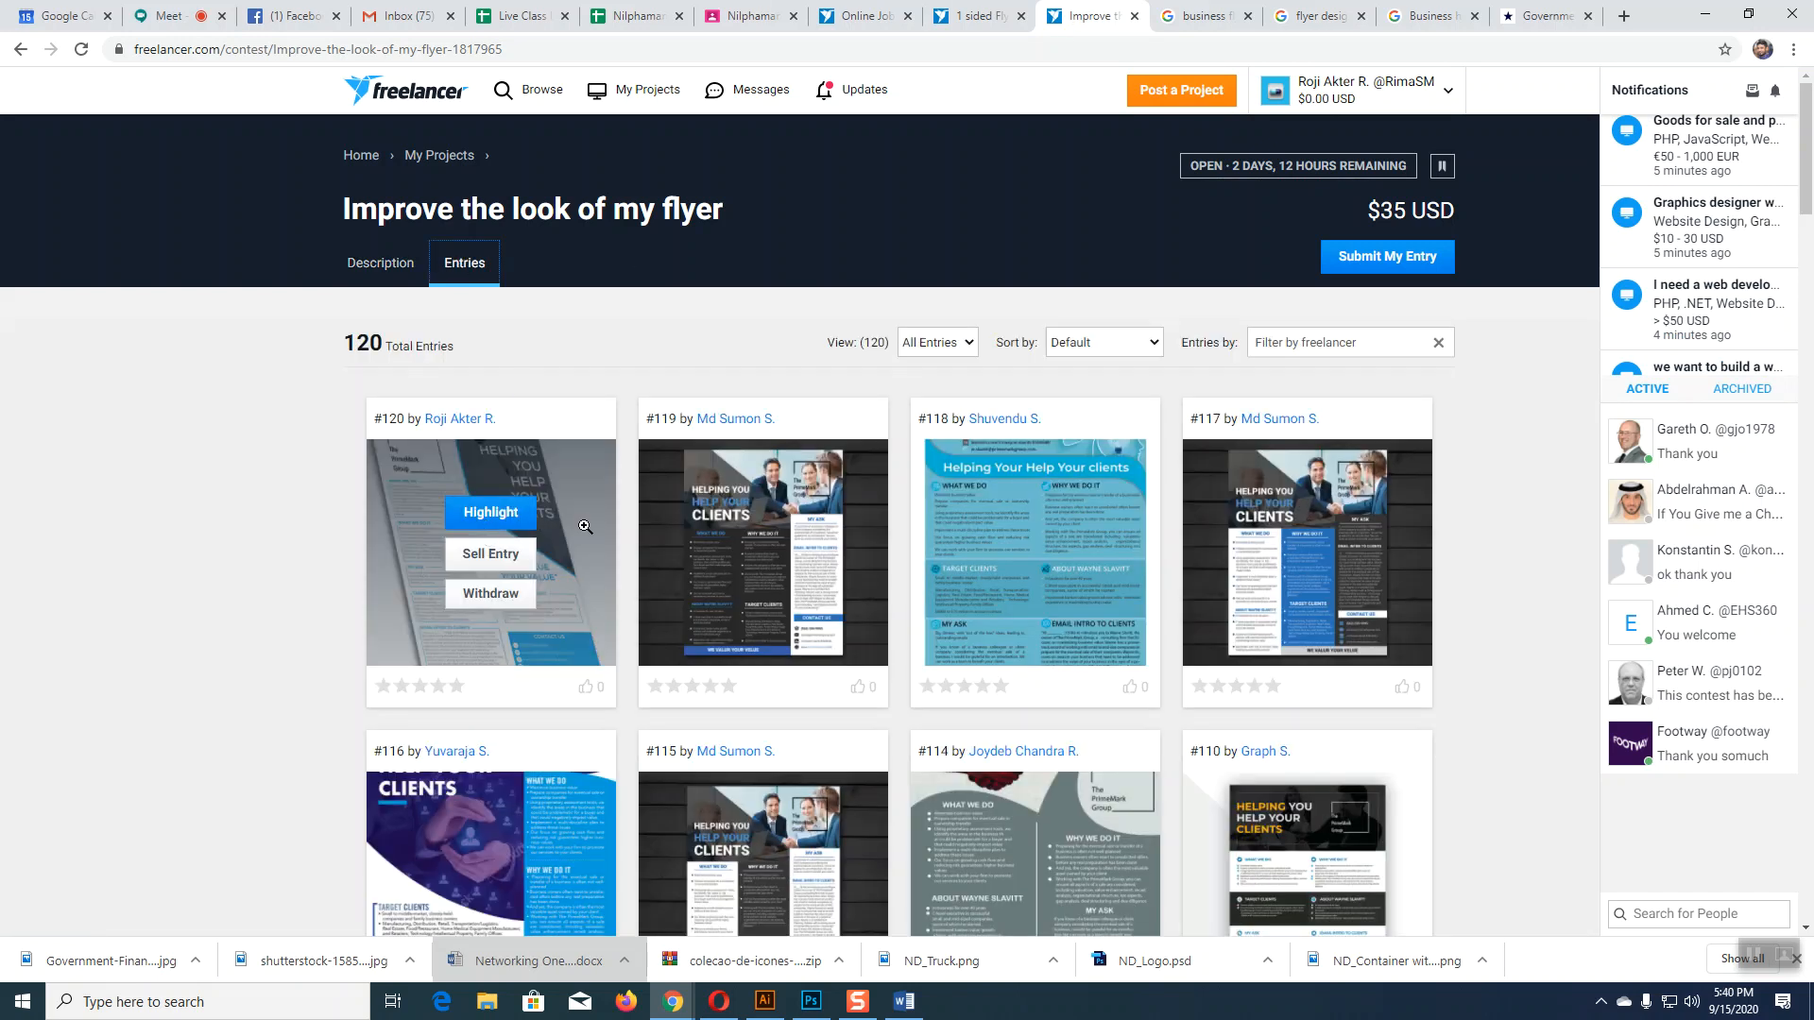
scroll(585, 526, down, 8)
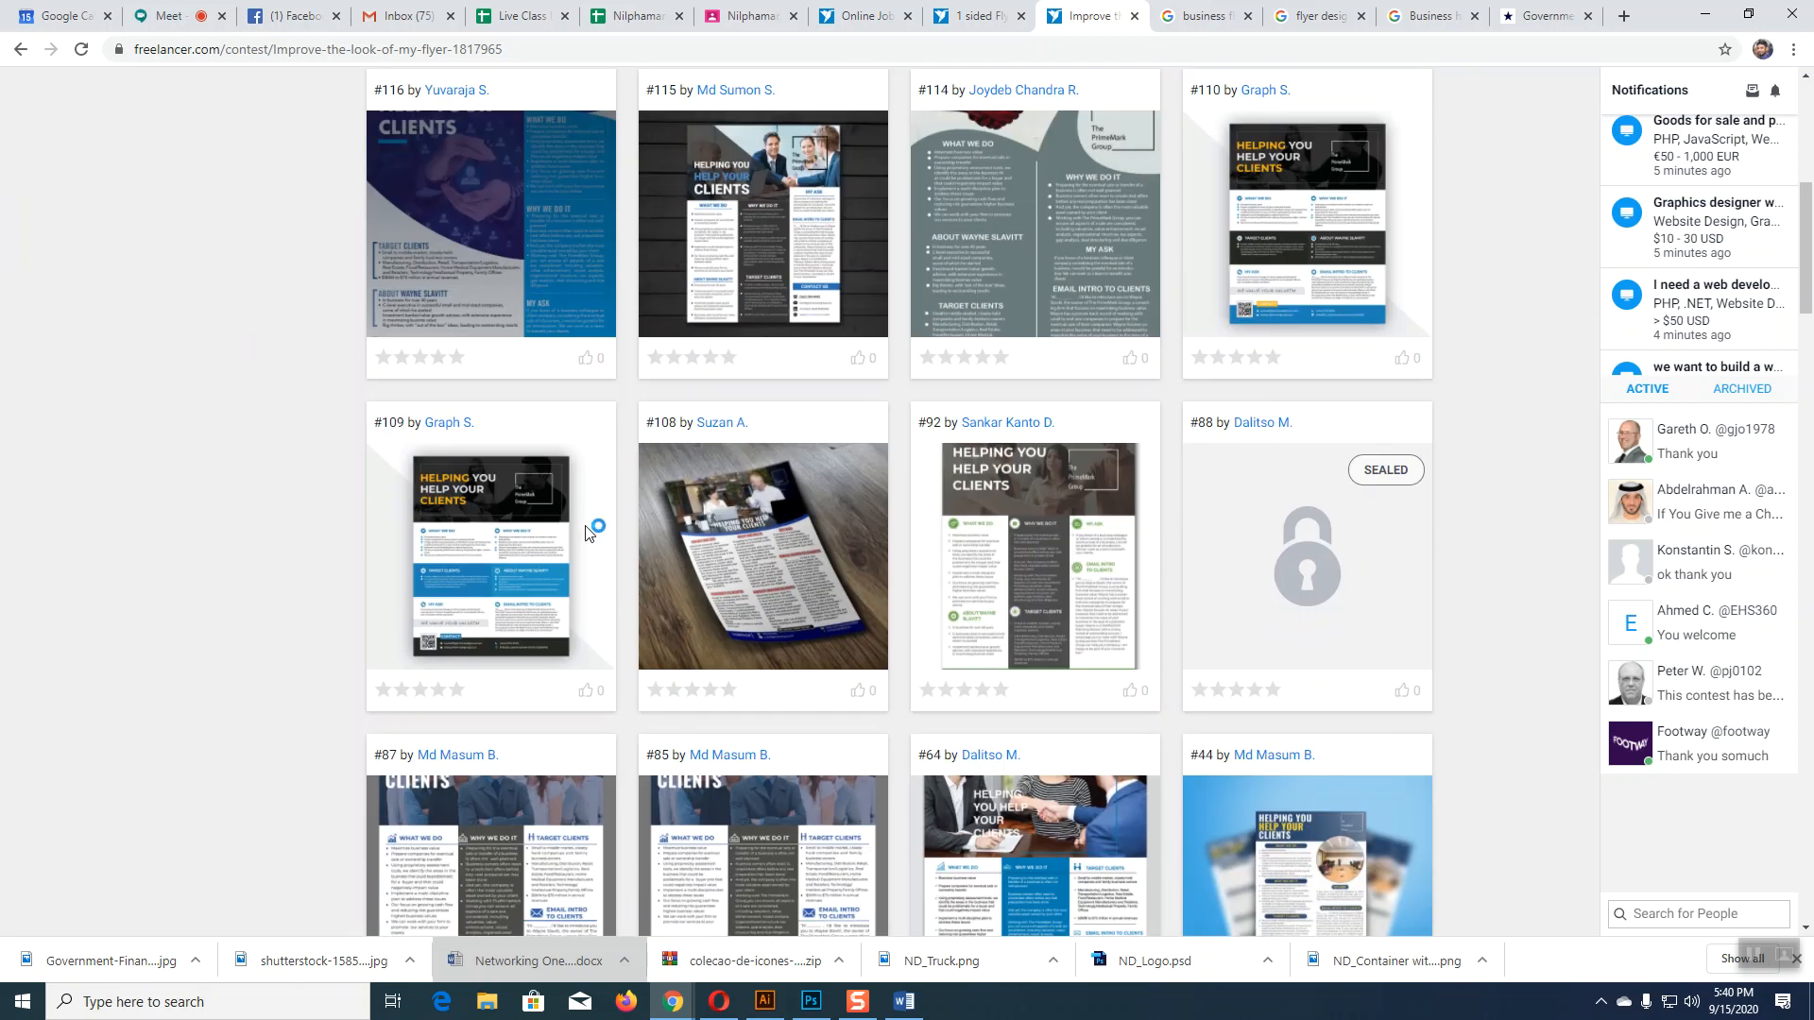
scroll(586, 527, down, 4)
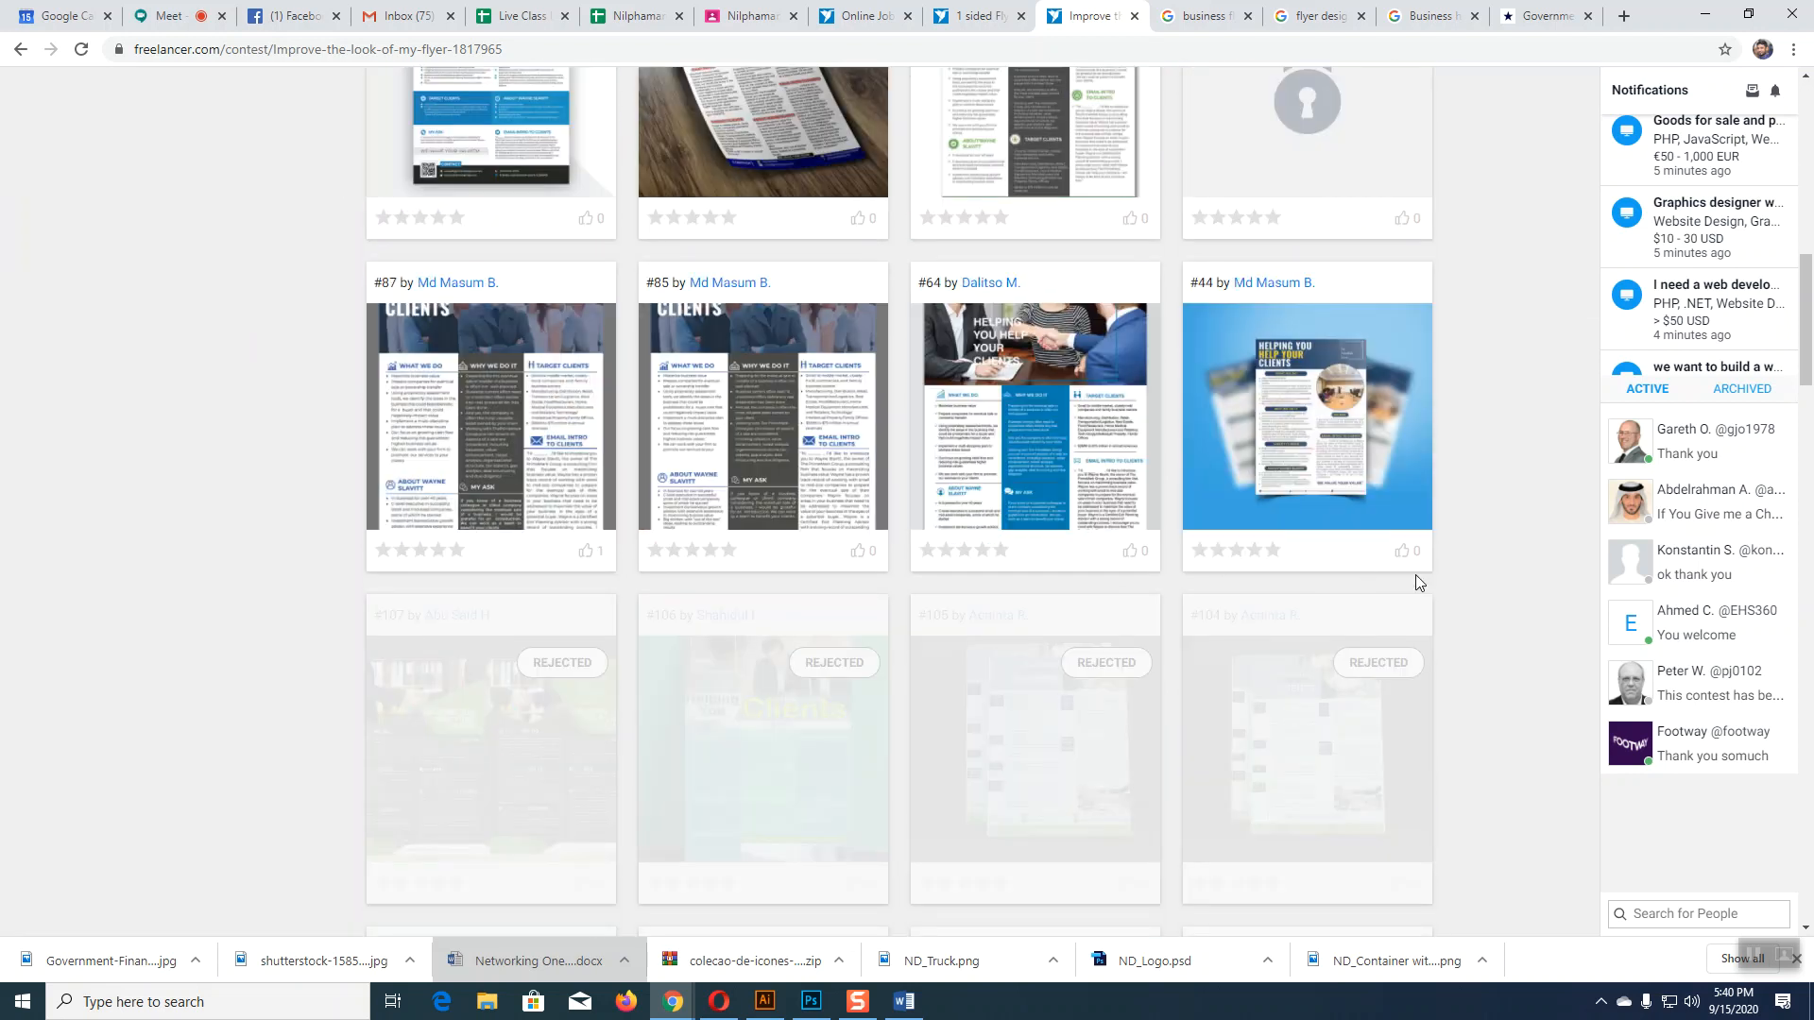
scroll(1417, 583, up, 8)
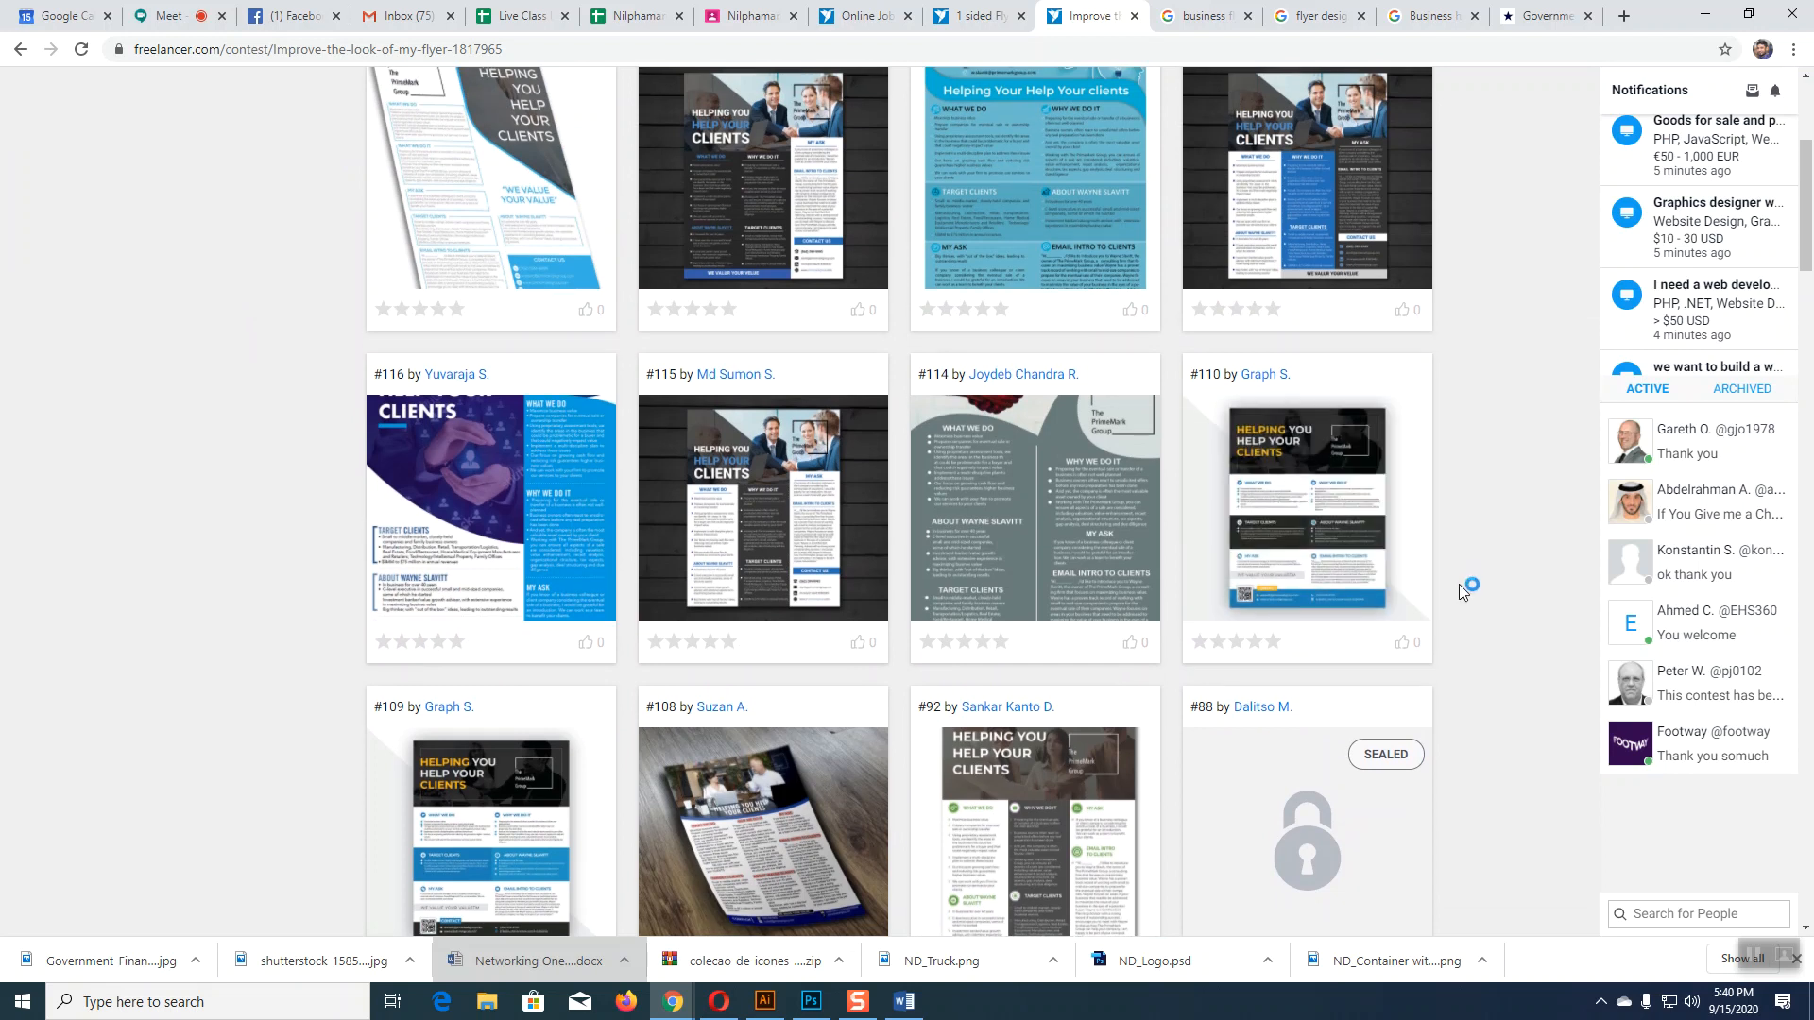
scroll(1459, 580, up, 3)
scroll(1459, 577, down, 2)
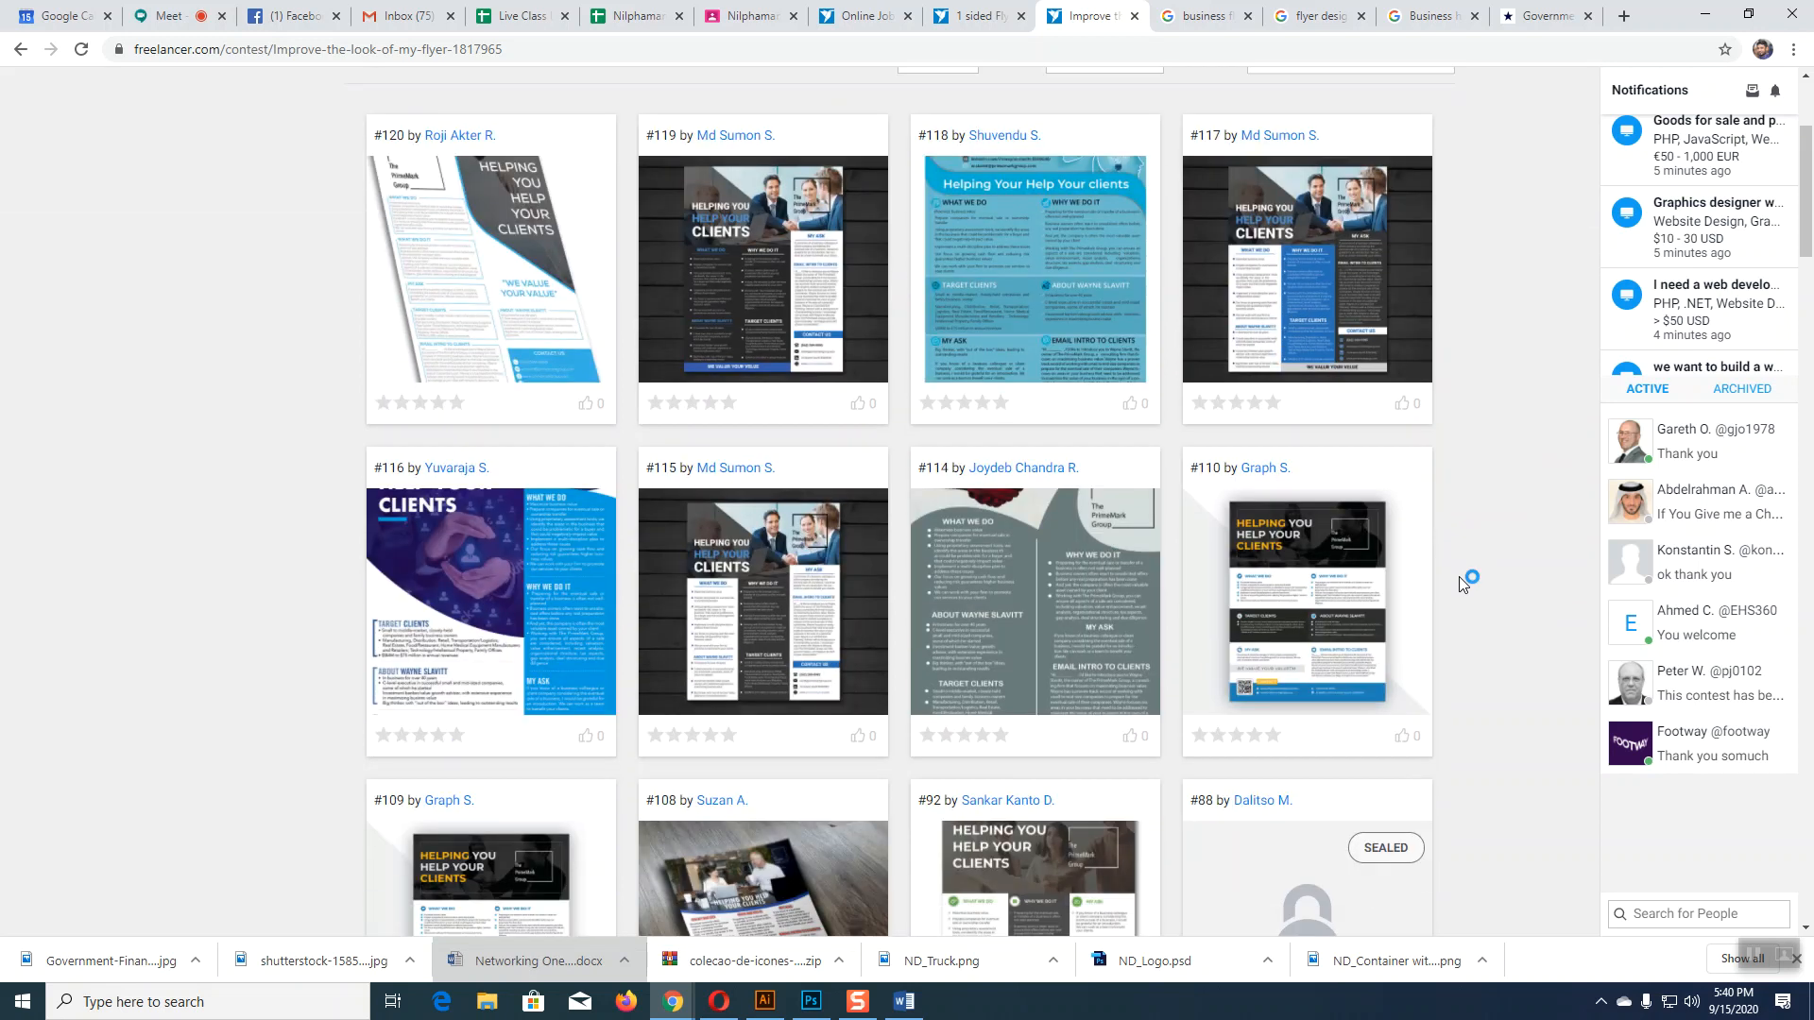
scroll(1458, 577, up, 3)
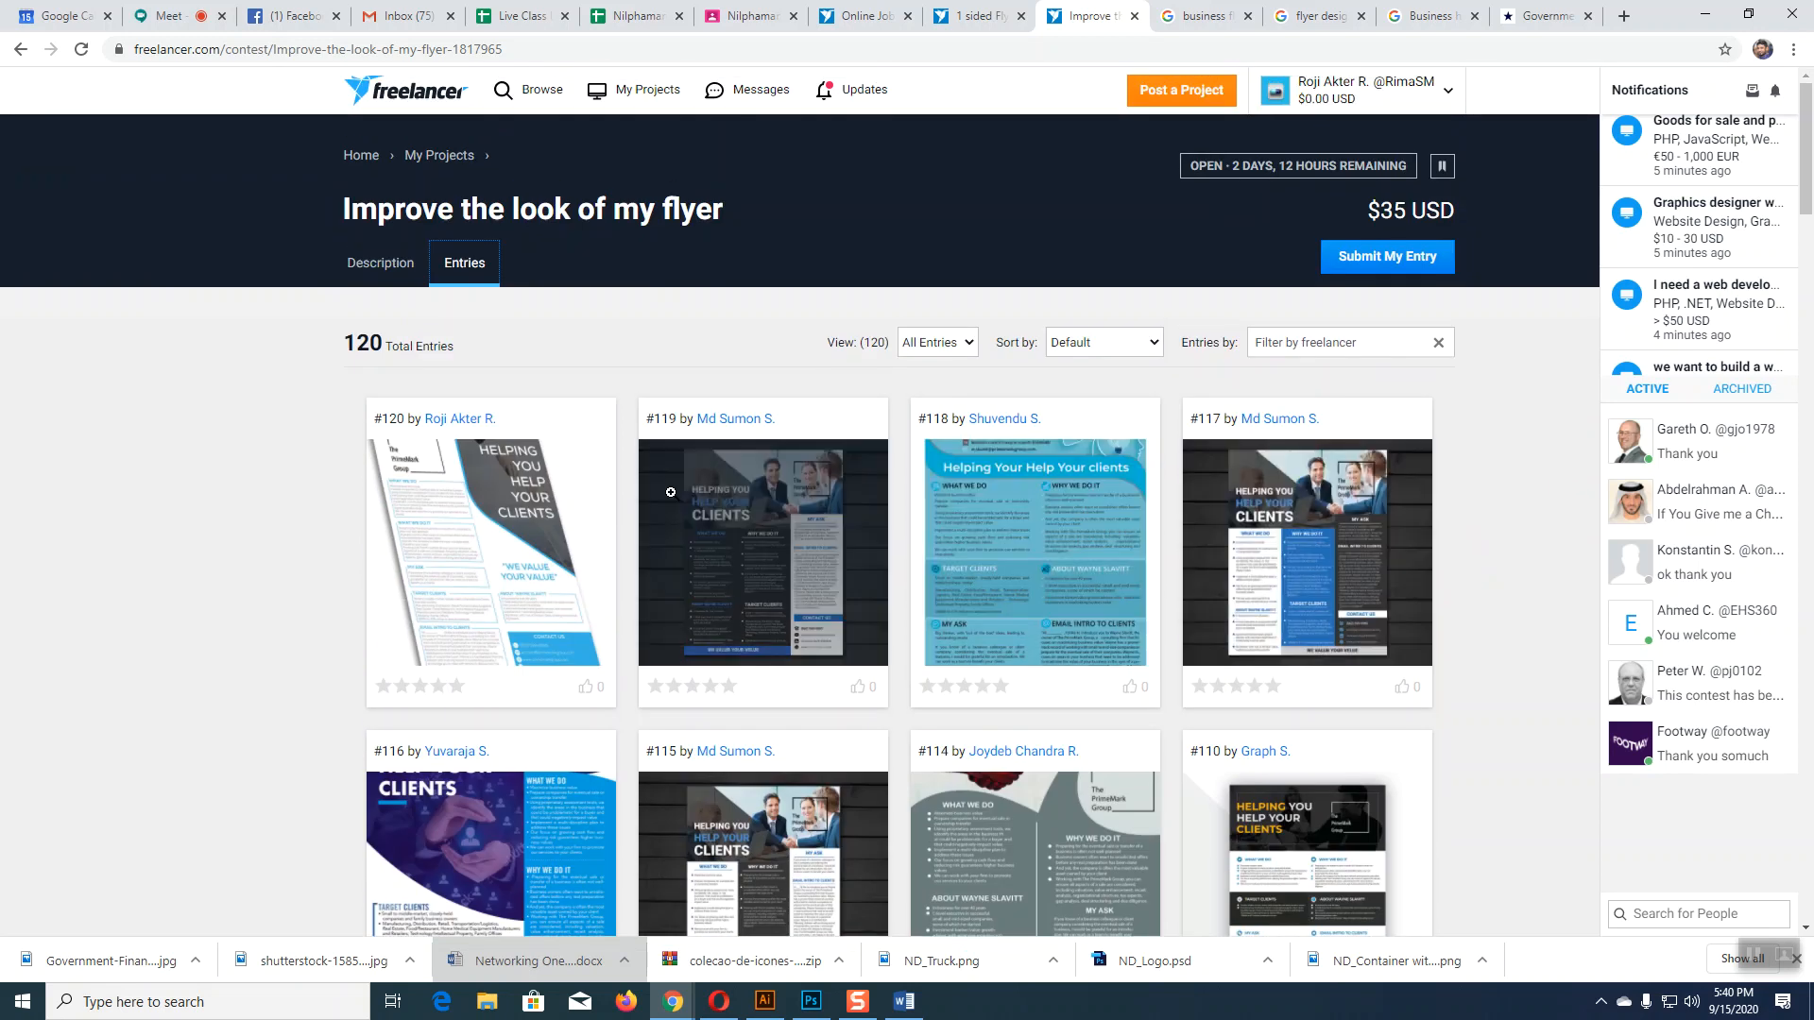
scroll(1440, 566, down, 2)
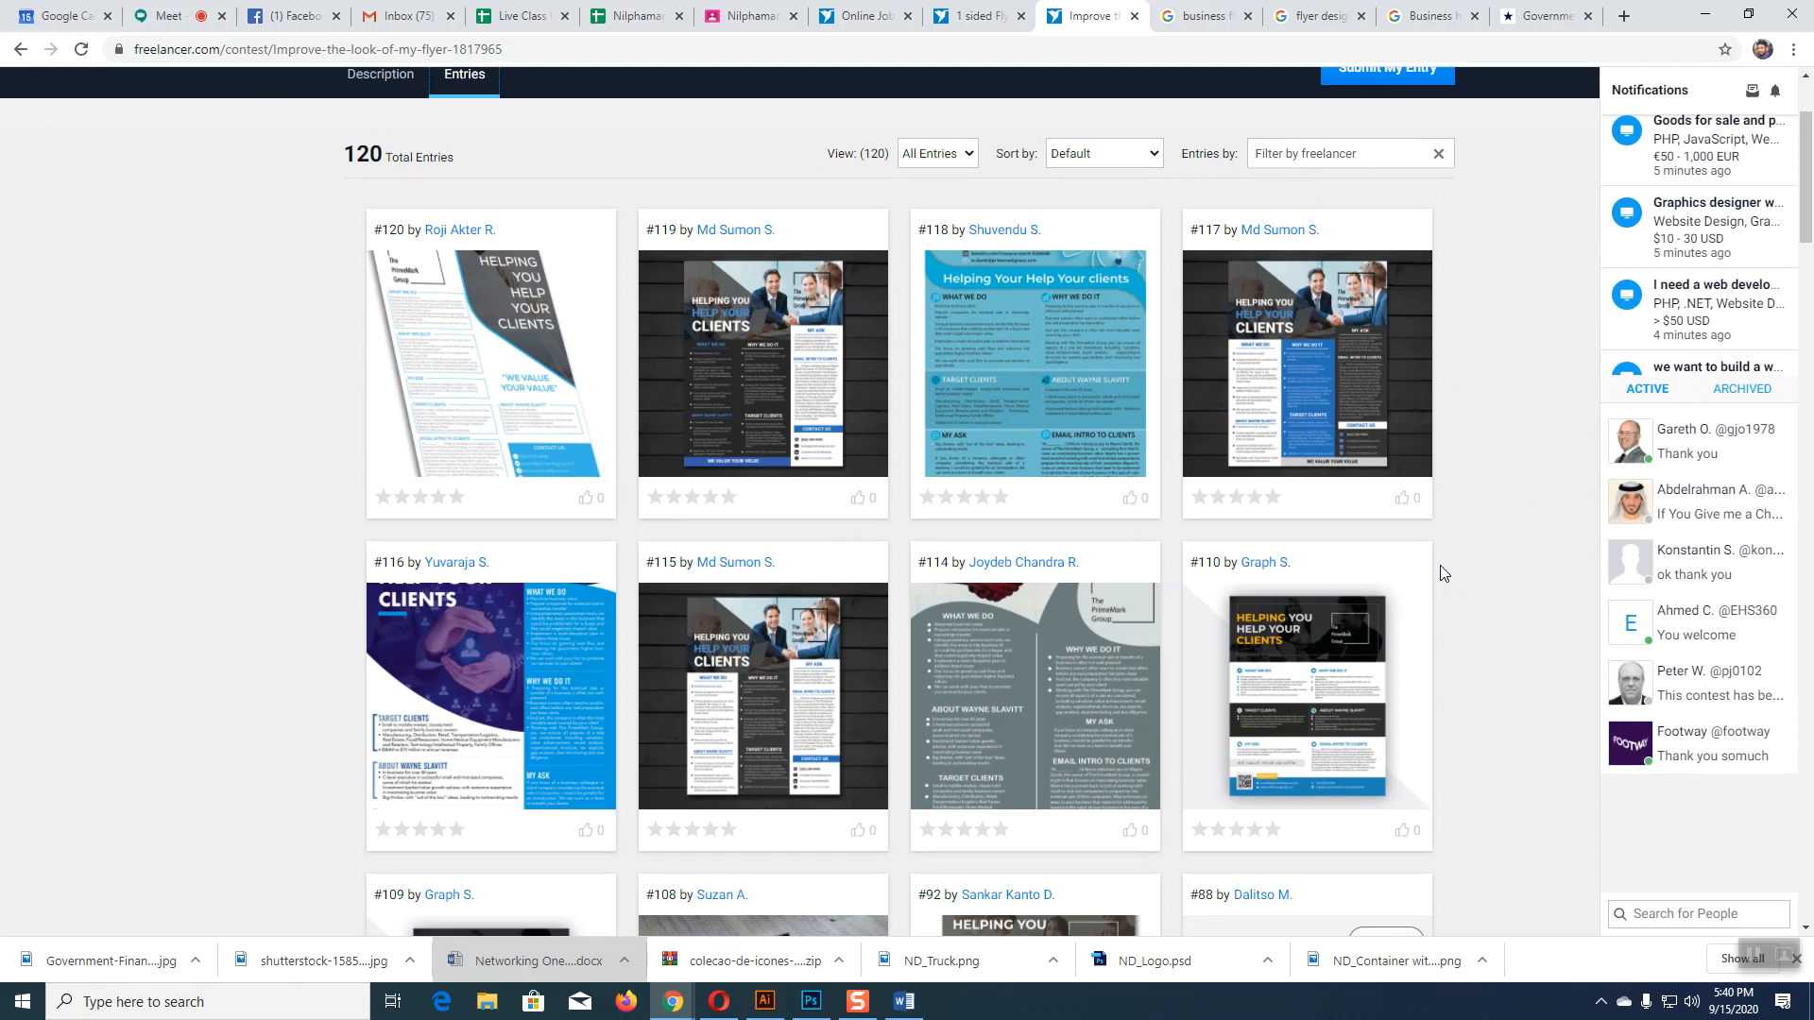
scroll(1440, 565, up, 2)
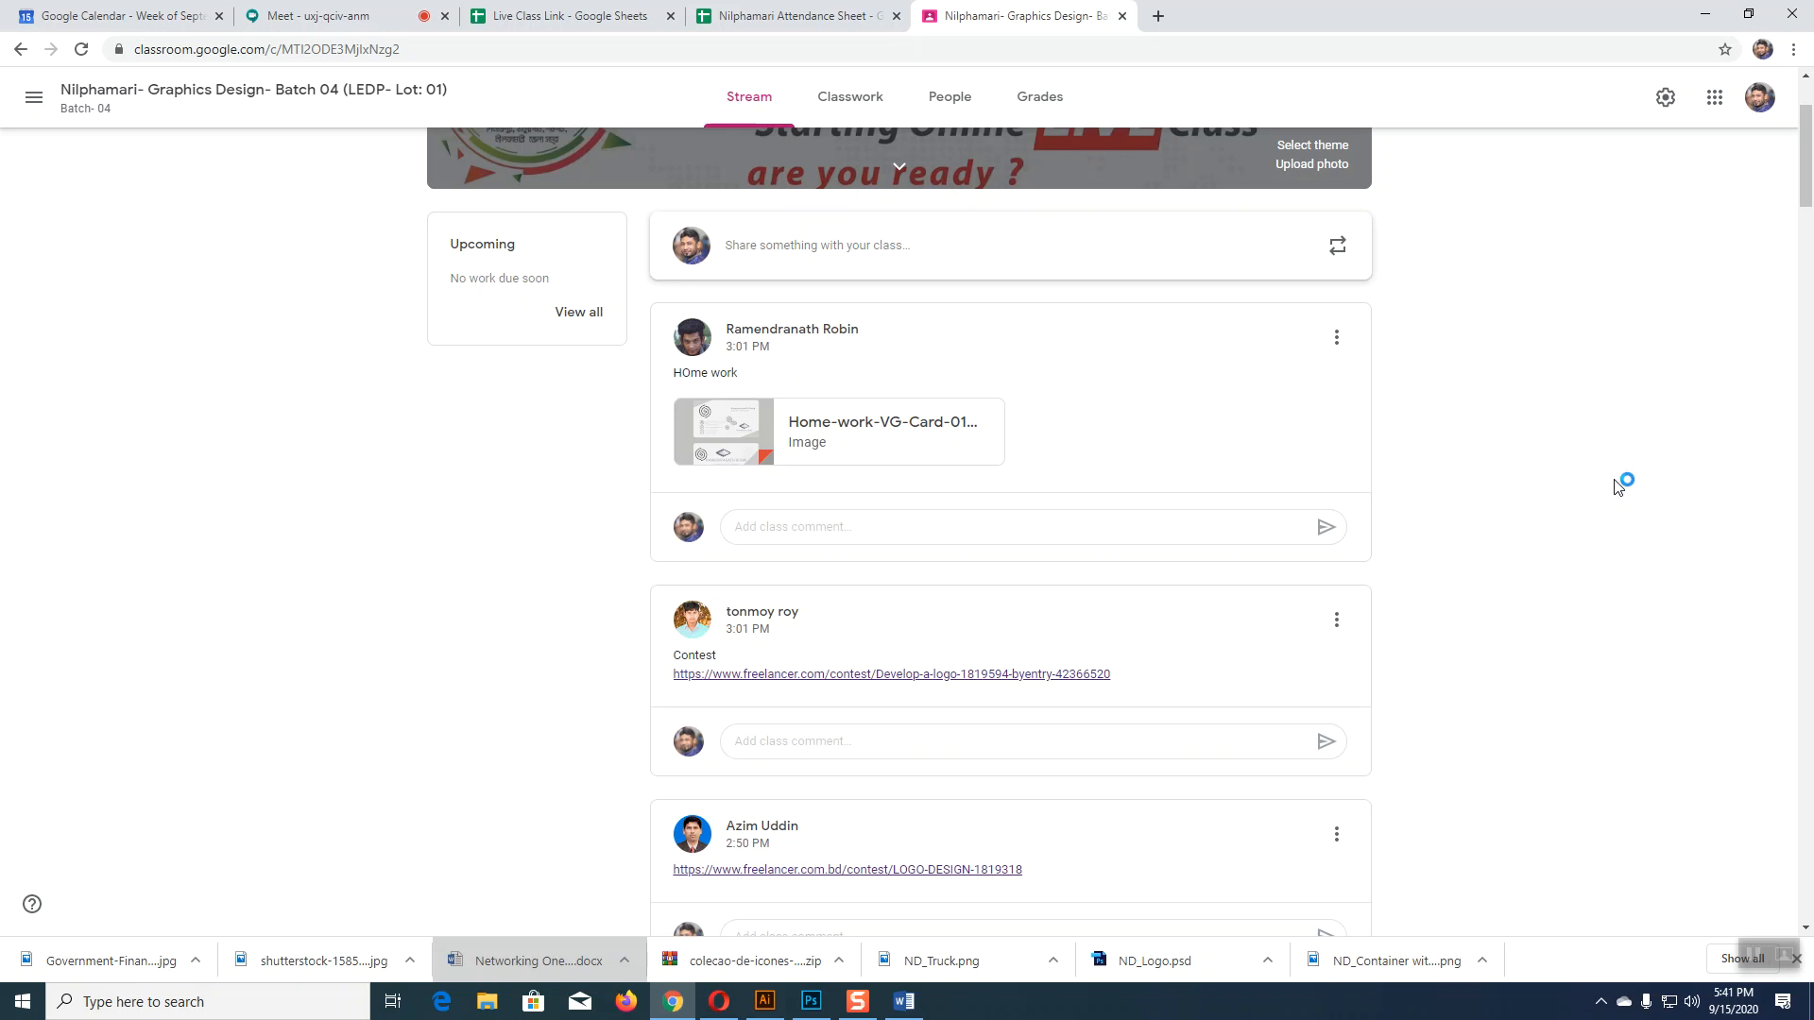
Step: In the Illustrator flyer, nudge the PrimeMark logo group slightly to the right
click(764, 1001)
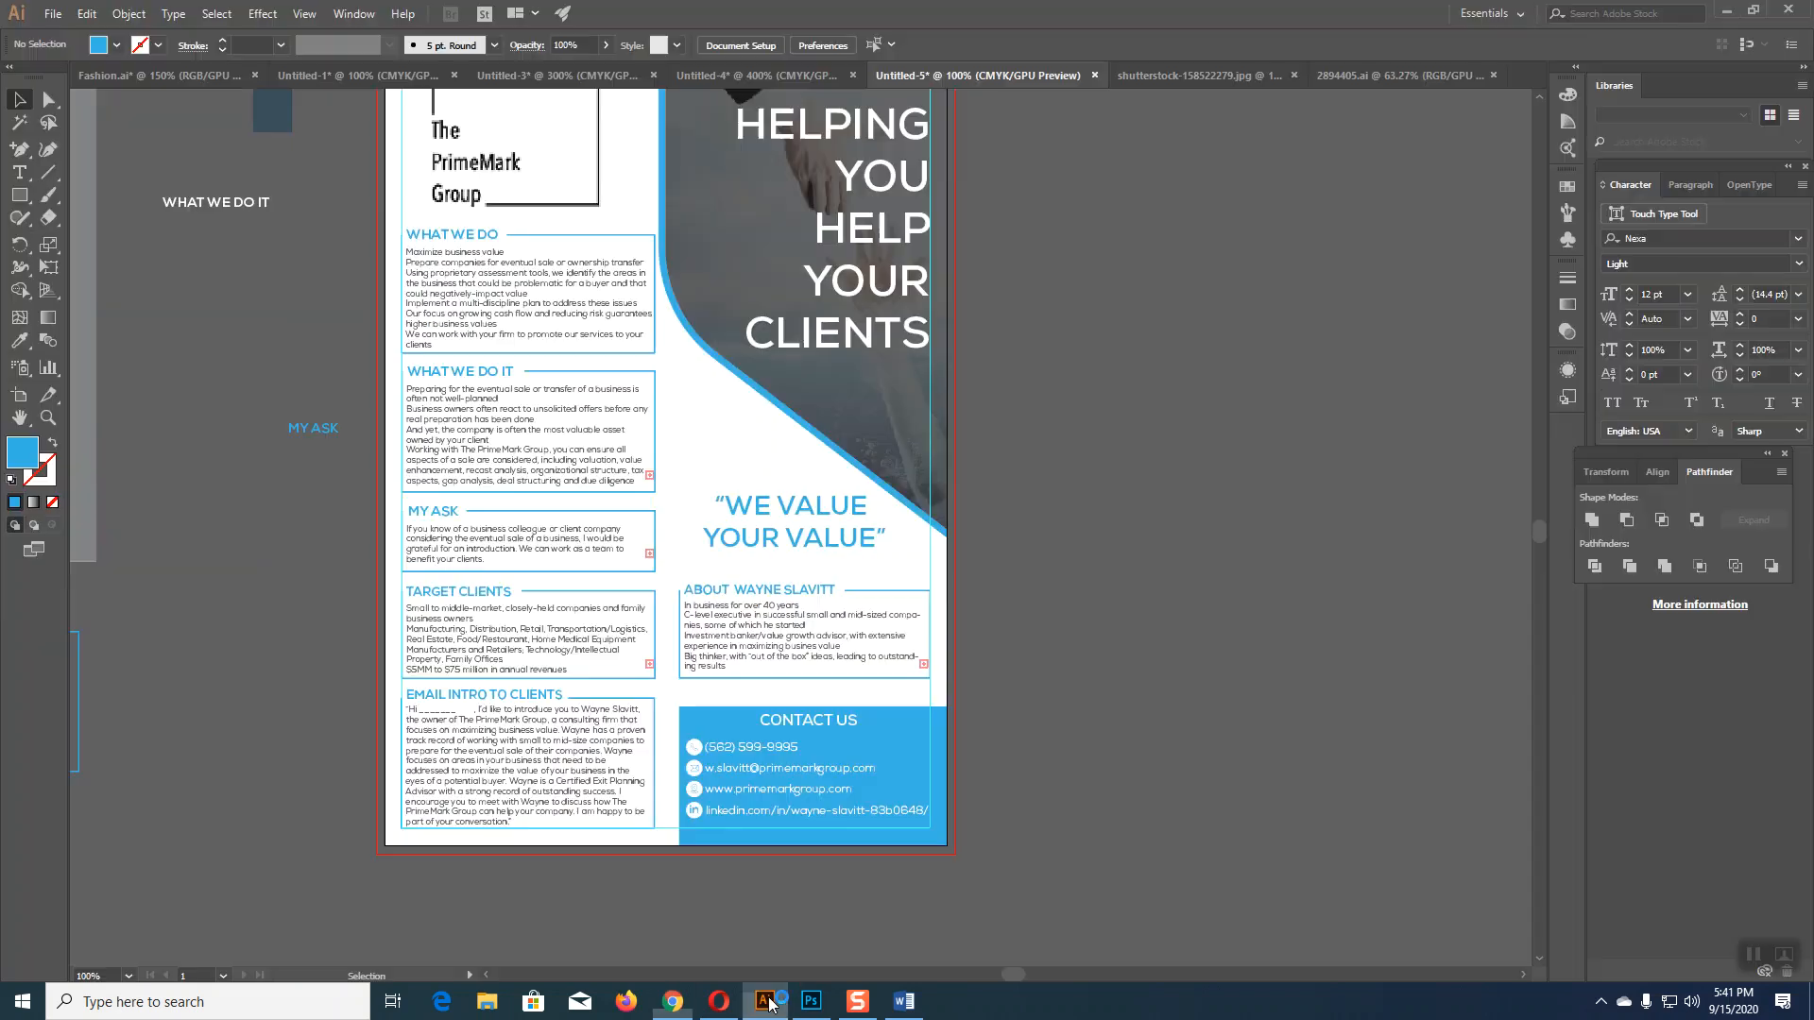
scroll(1145, 599, up, 4)
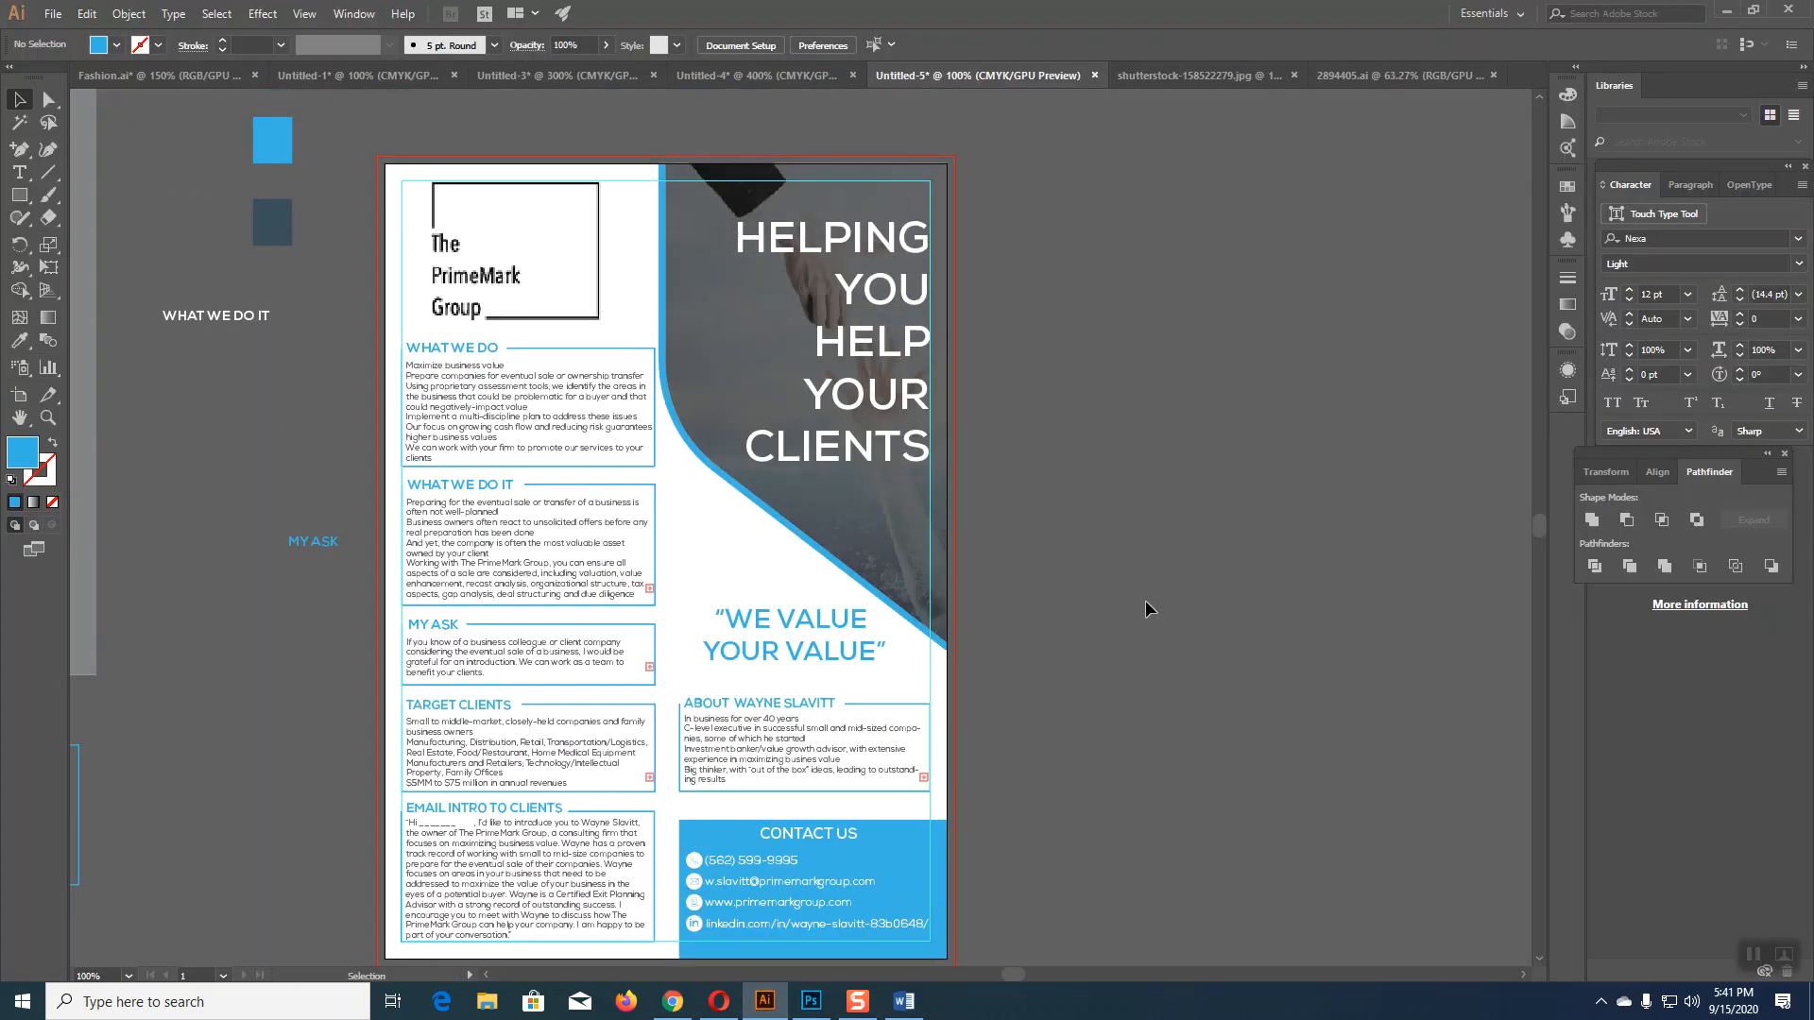
click(596, 362)
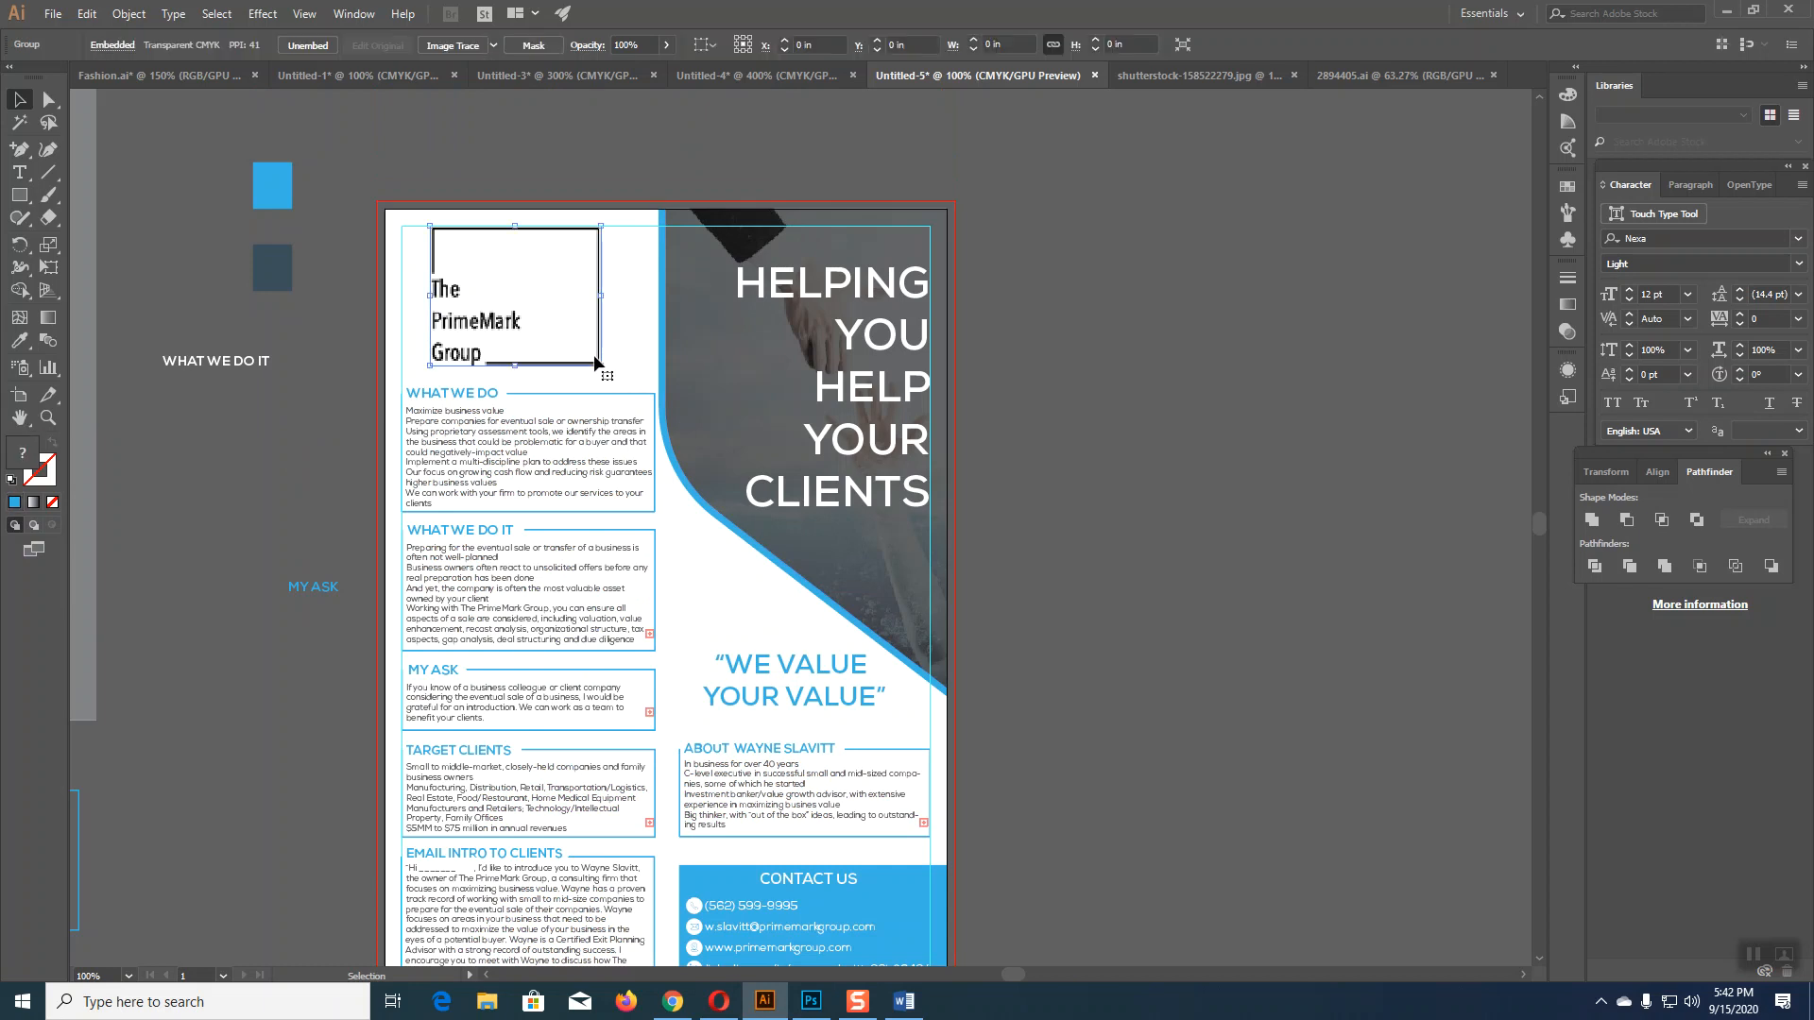
click(1292, 640)
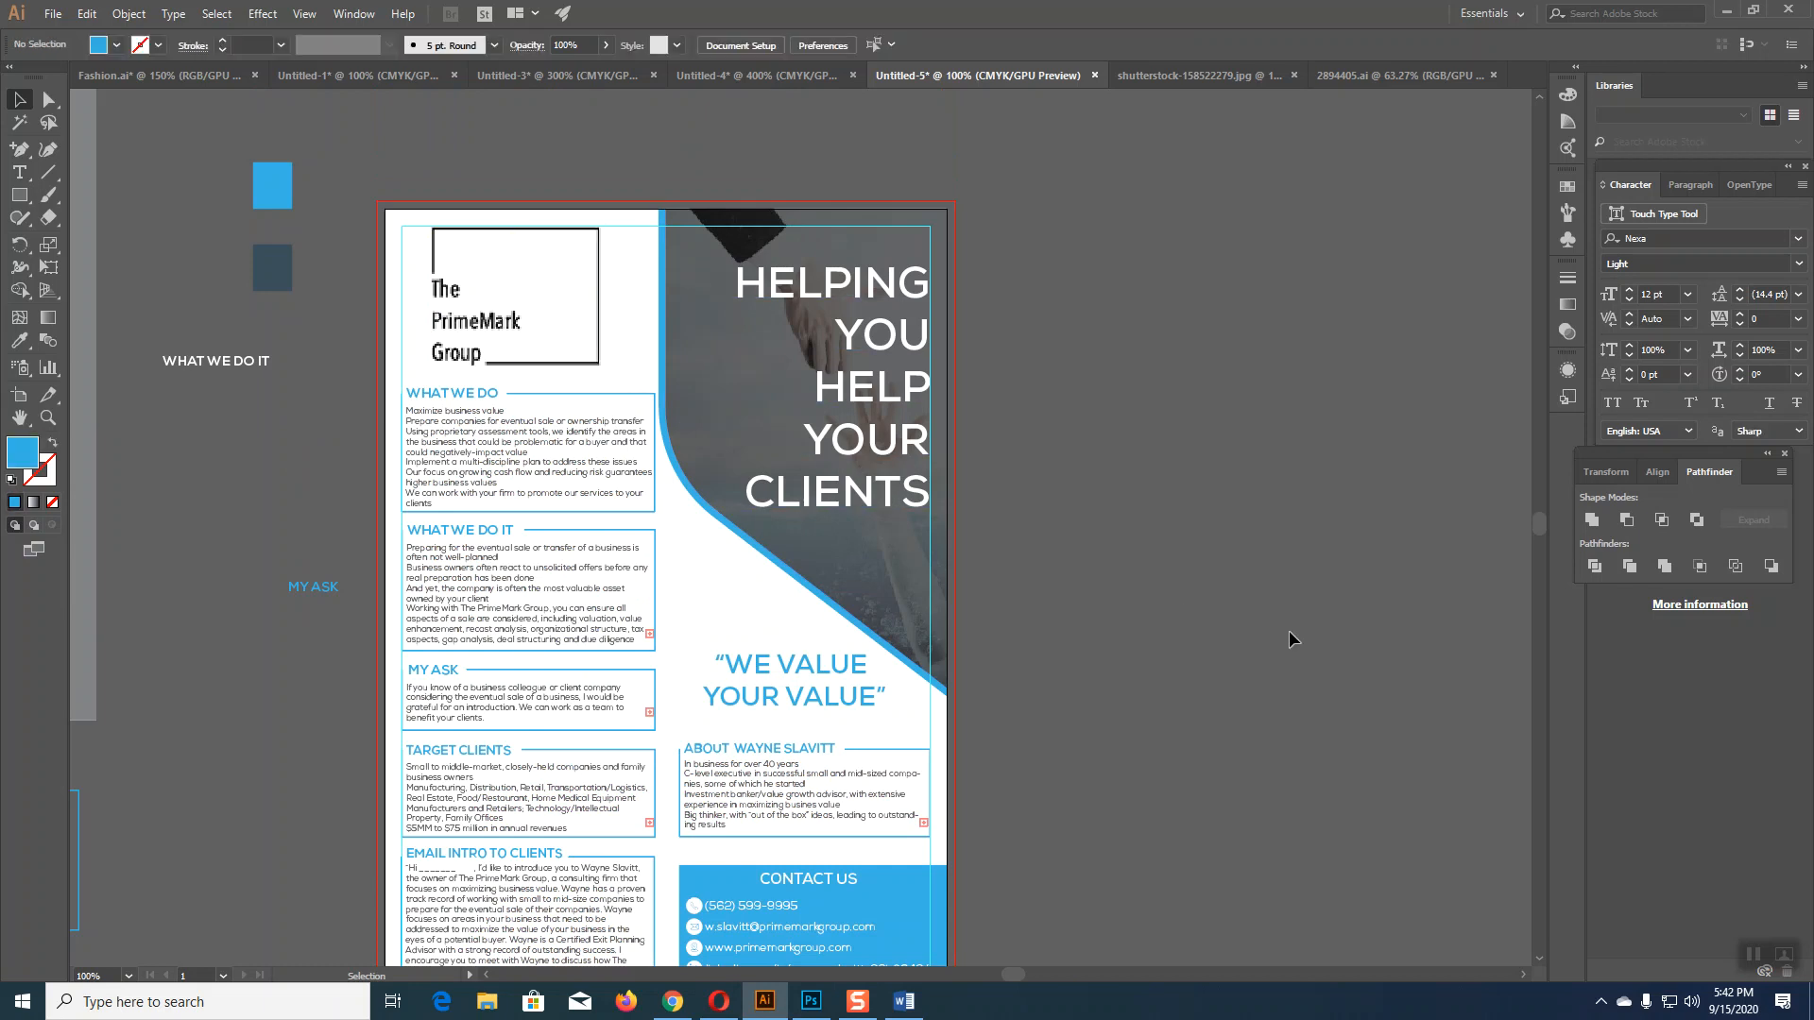
click(598, 350)
key(Right)
key(Right)
key(Right)
key(Right)
key(Right)
key(Right)
key(Right)
key(Right)
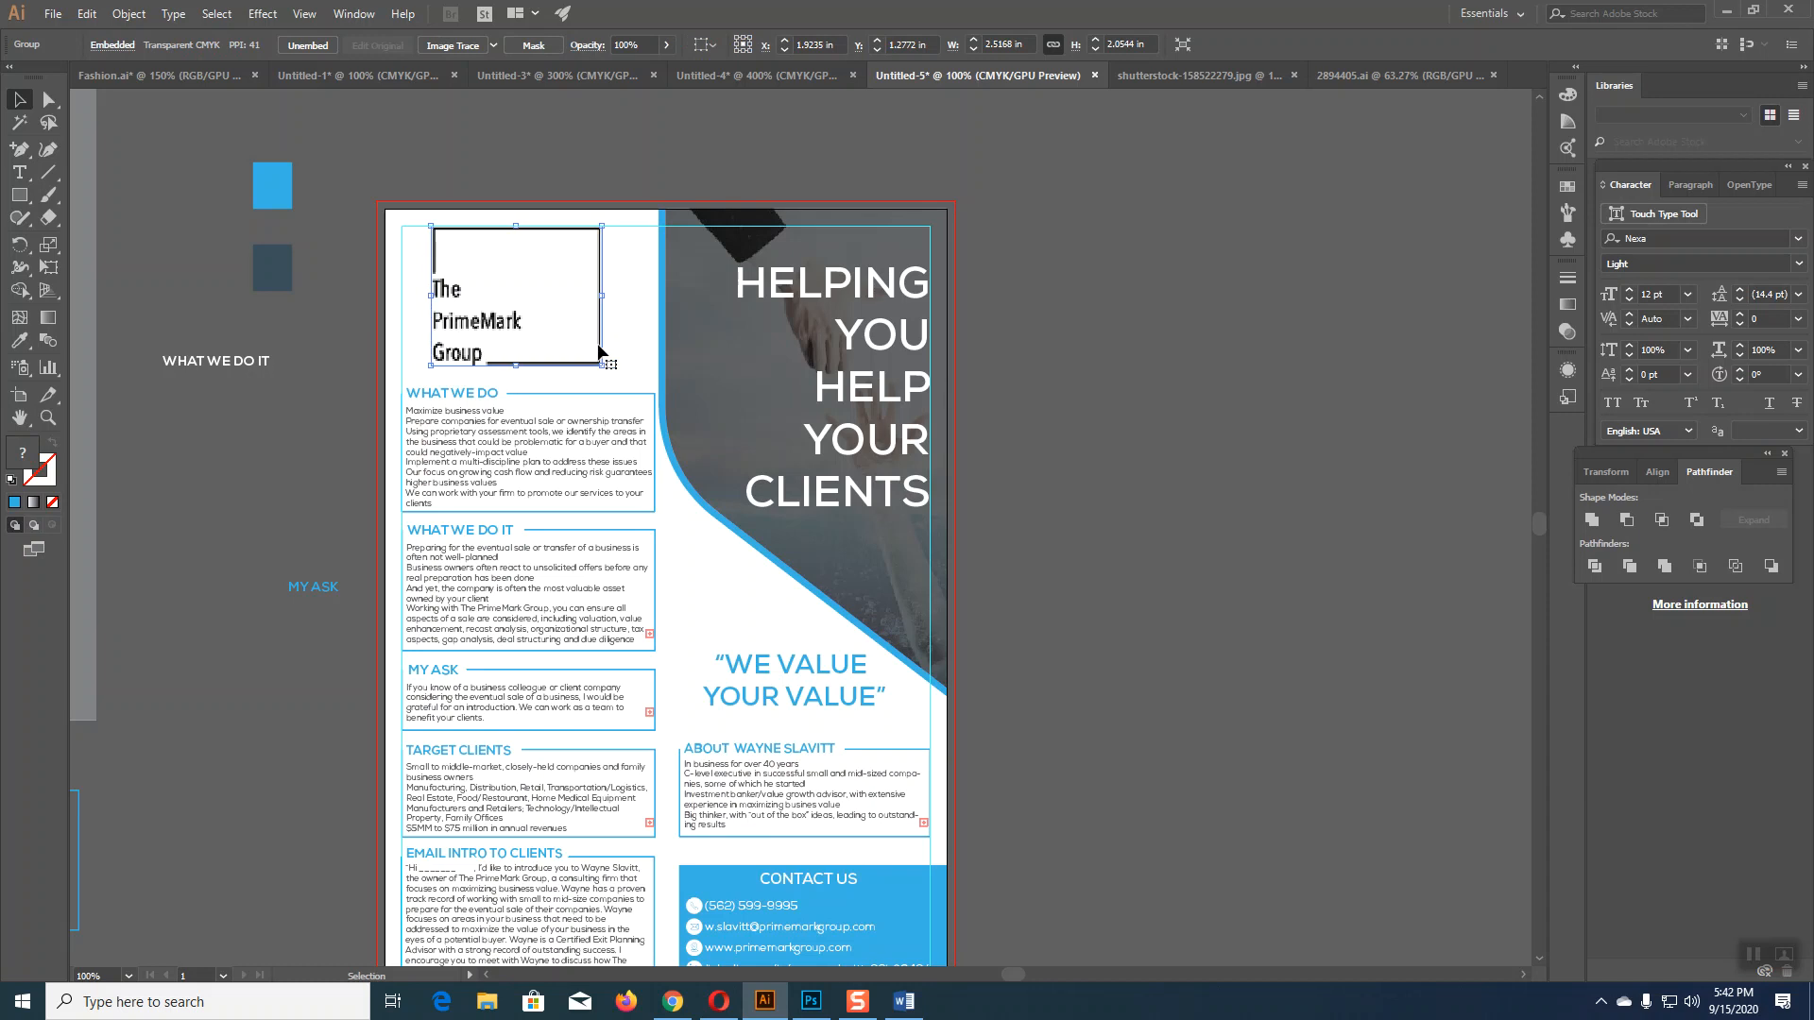
key(Right)
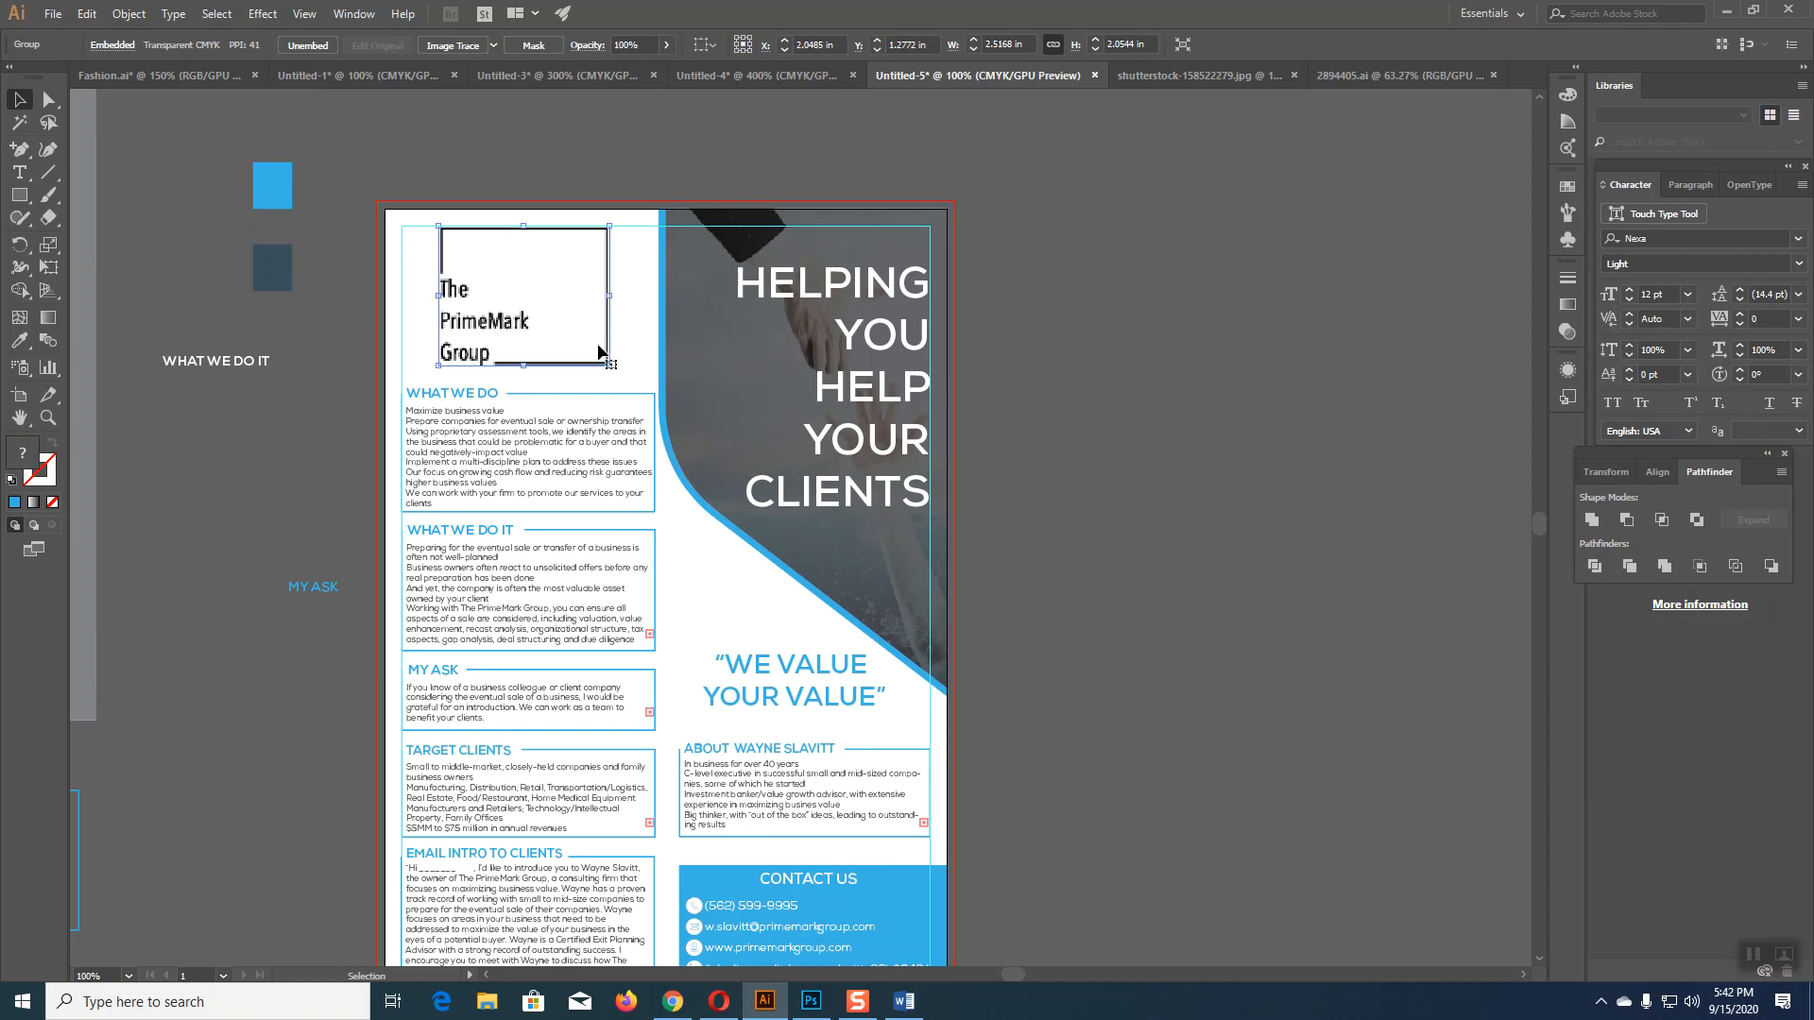
click(1204, 457)
Step: Zoom in on the logo area and draw a rectangle over the logo frame
key(ctrl+equal)
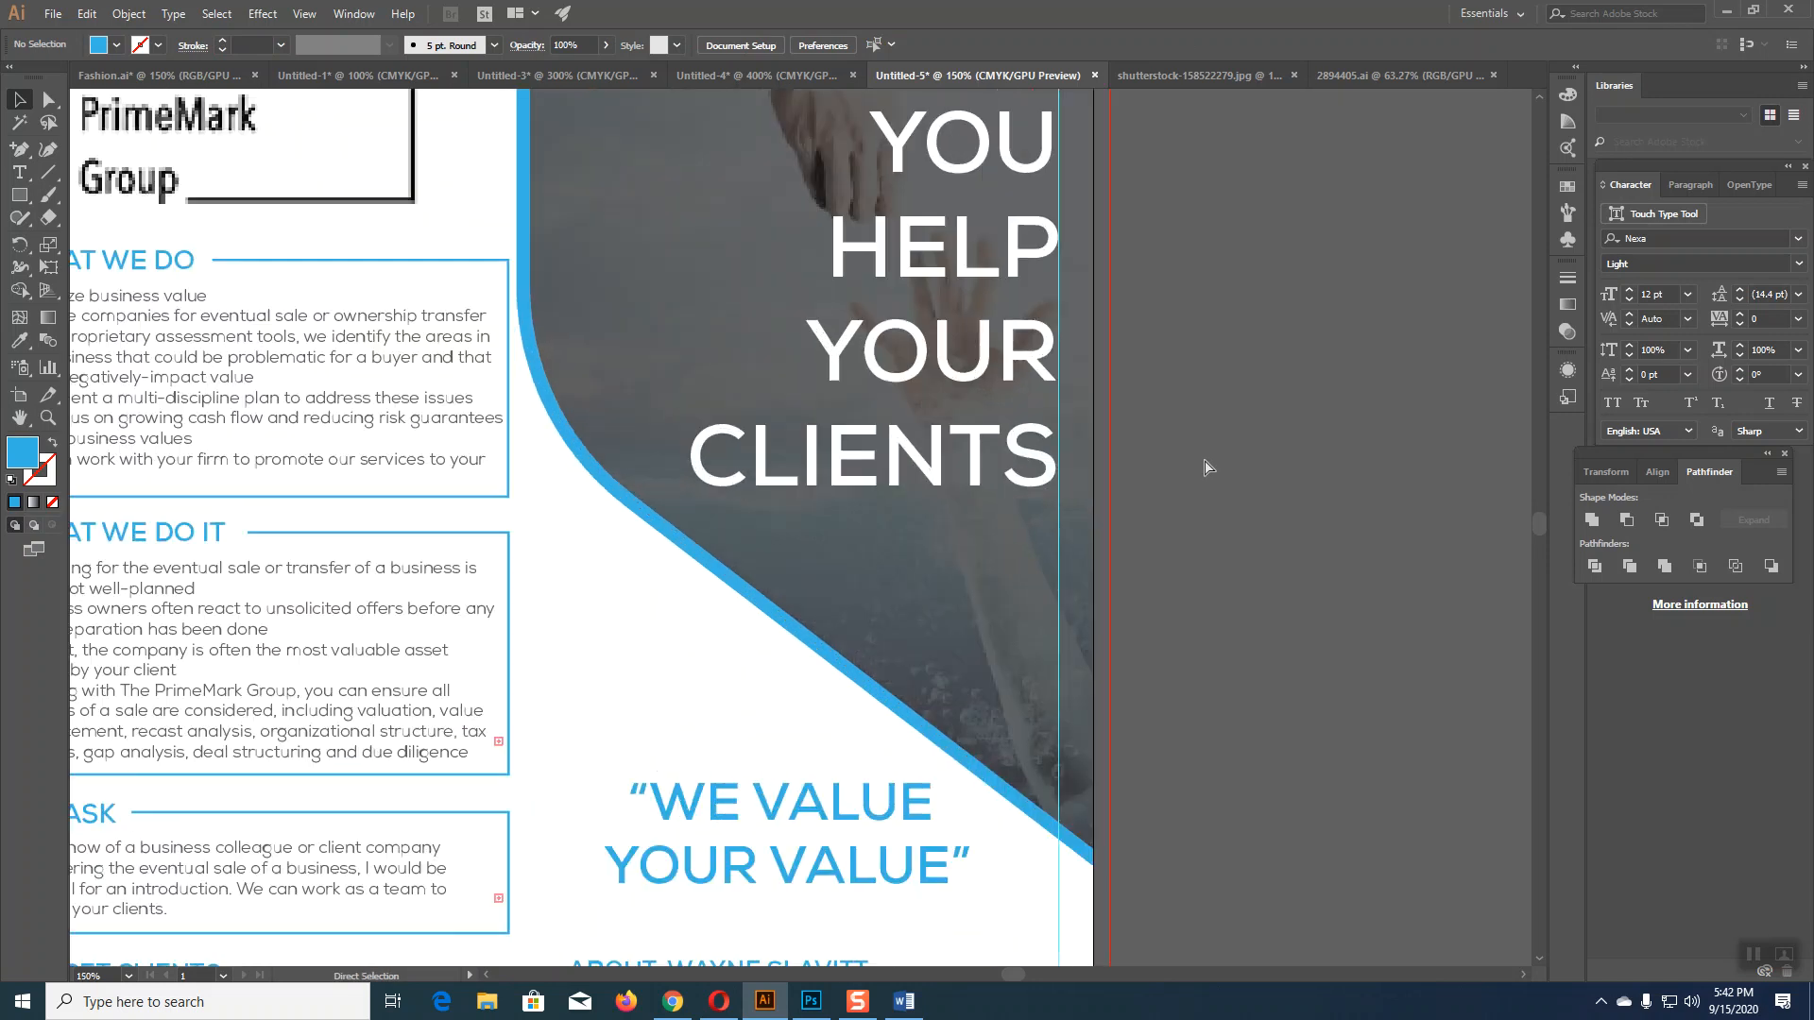
drag(1276, 567, 1489, 890)
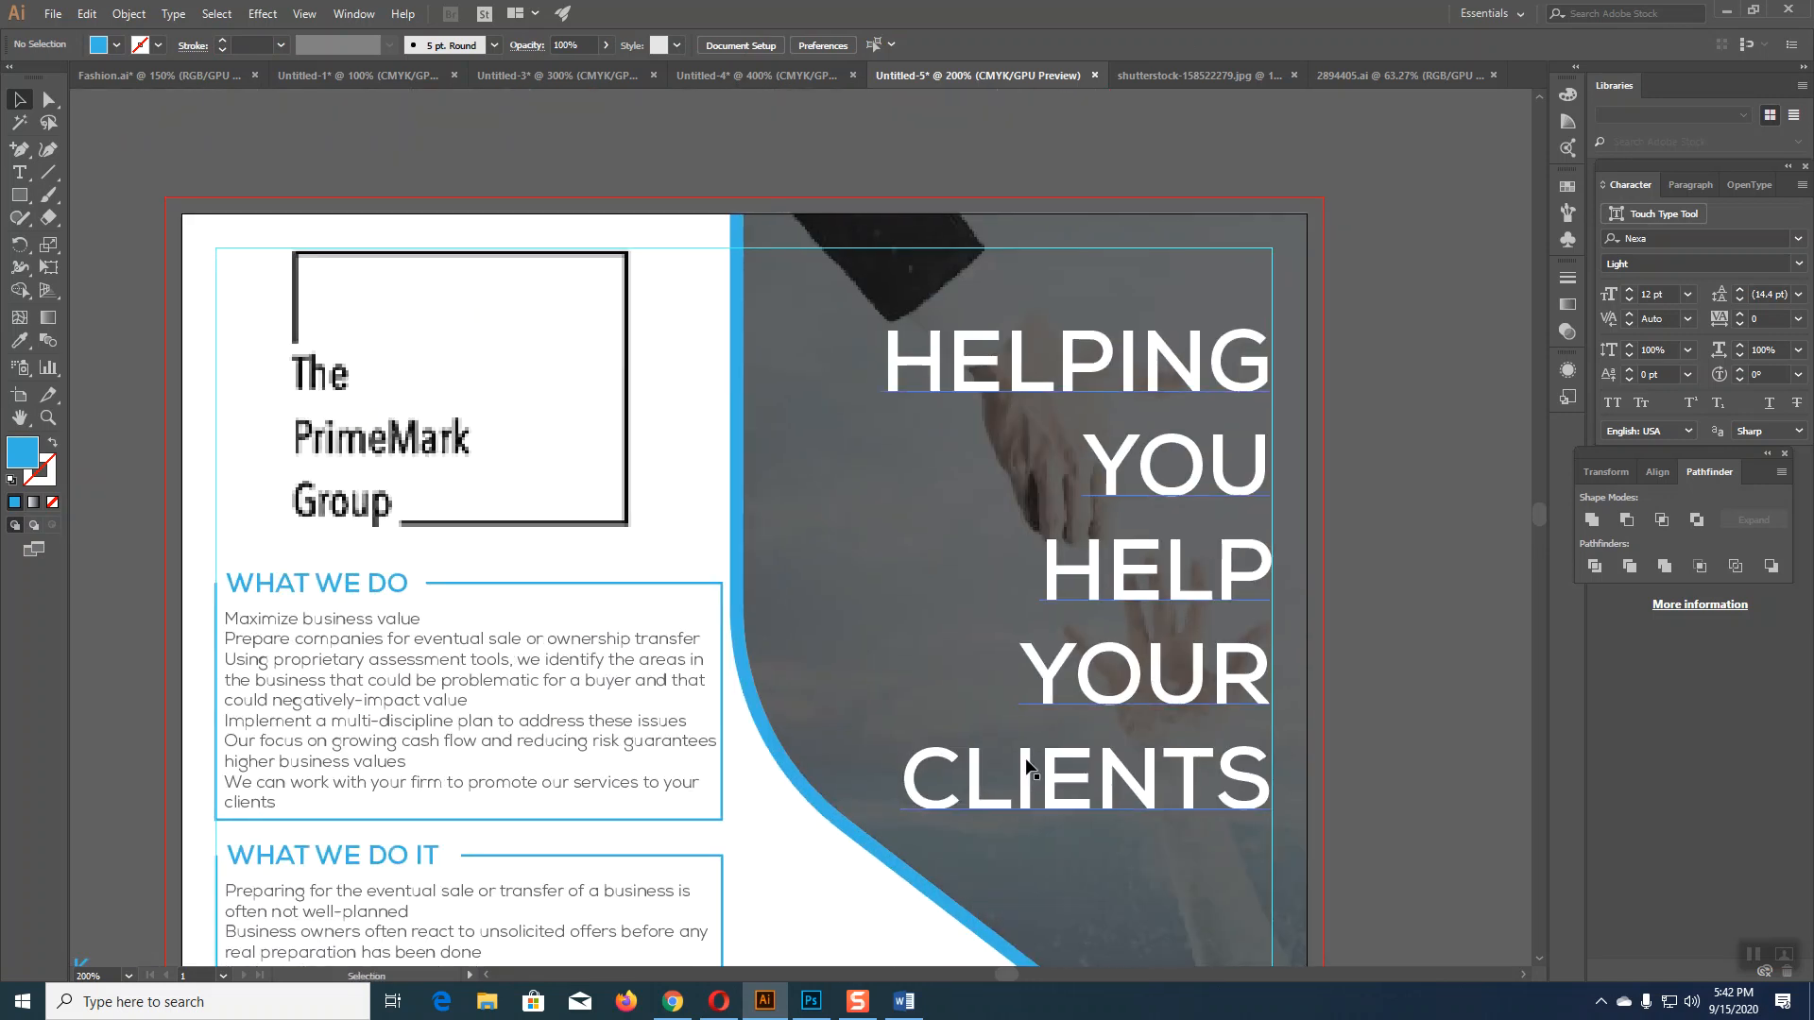
click(19, 194)
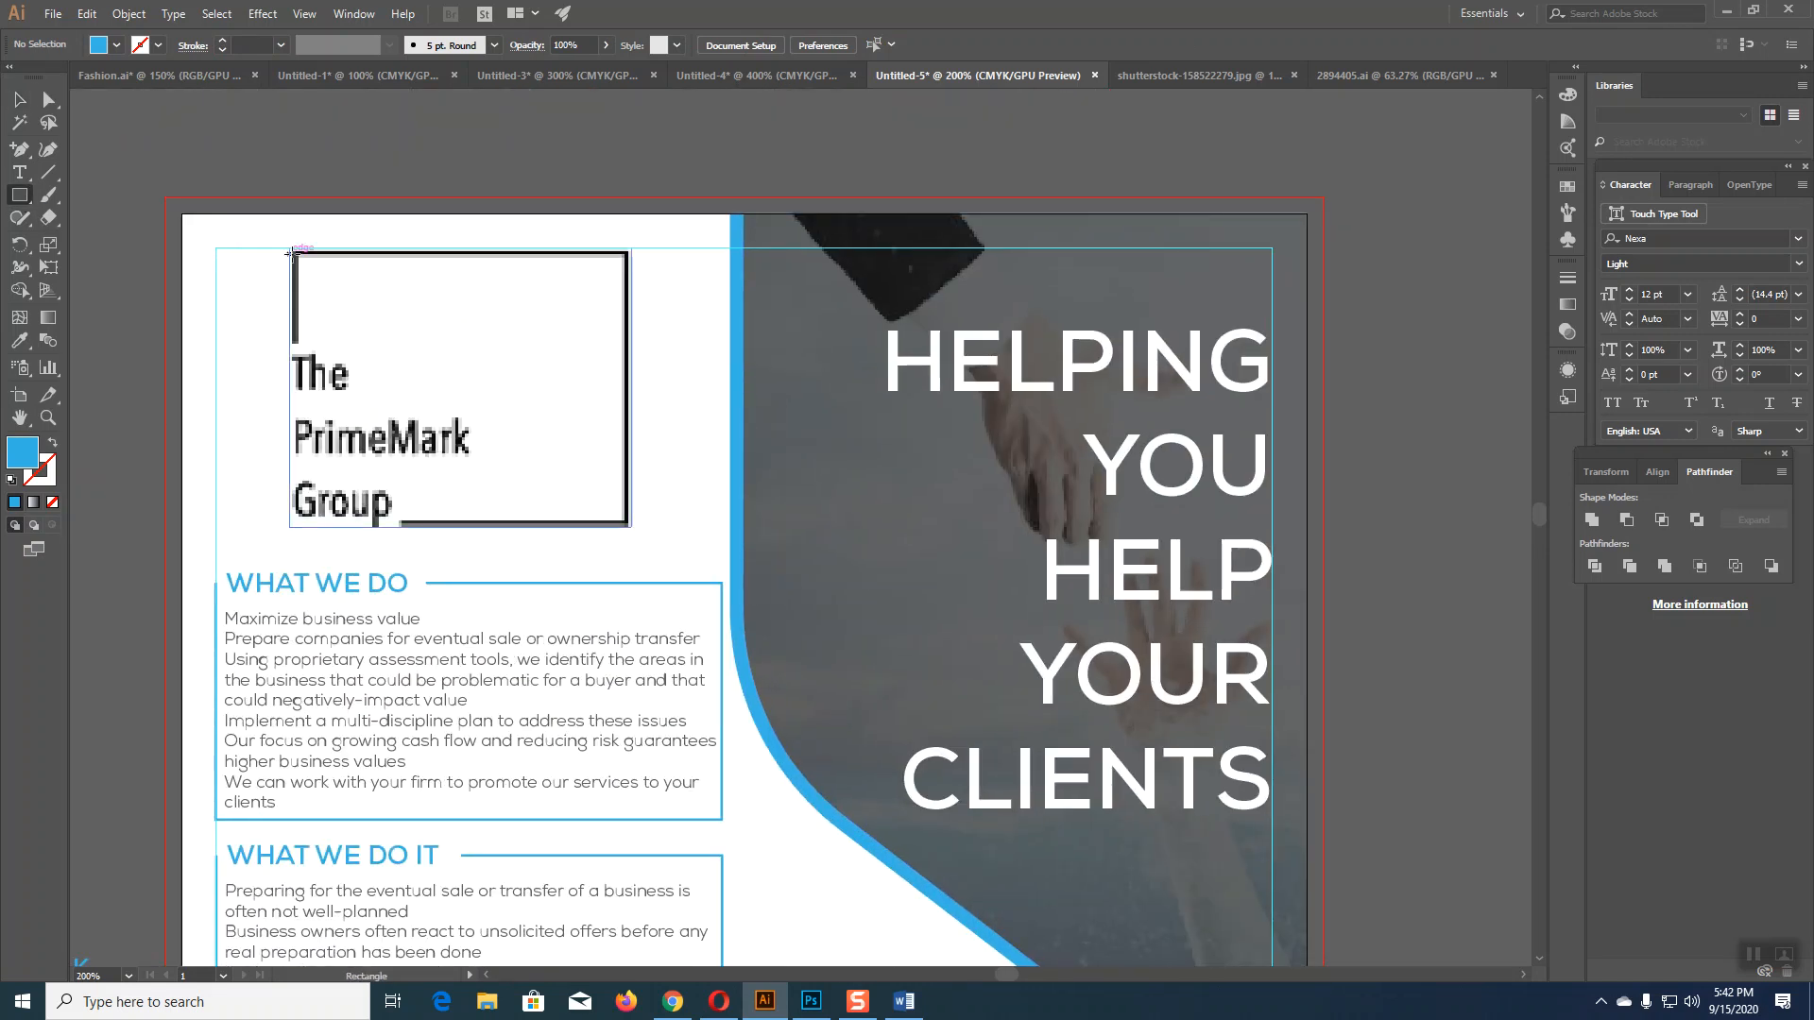
mouse_move(293, 253)
mouse_down()
mouse_move(548, 345)
mouse_move(586, 508)
mouse_move(626, 521)
mouse_up()
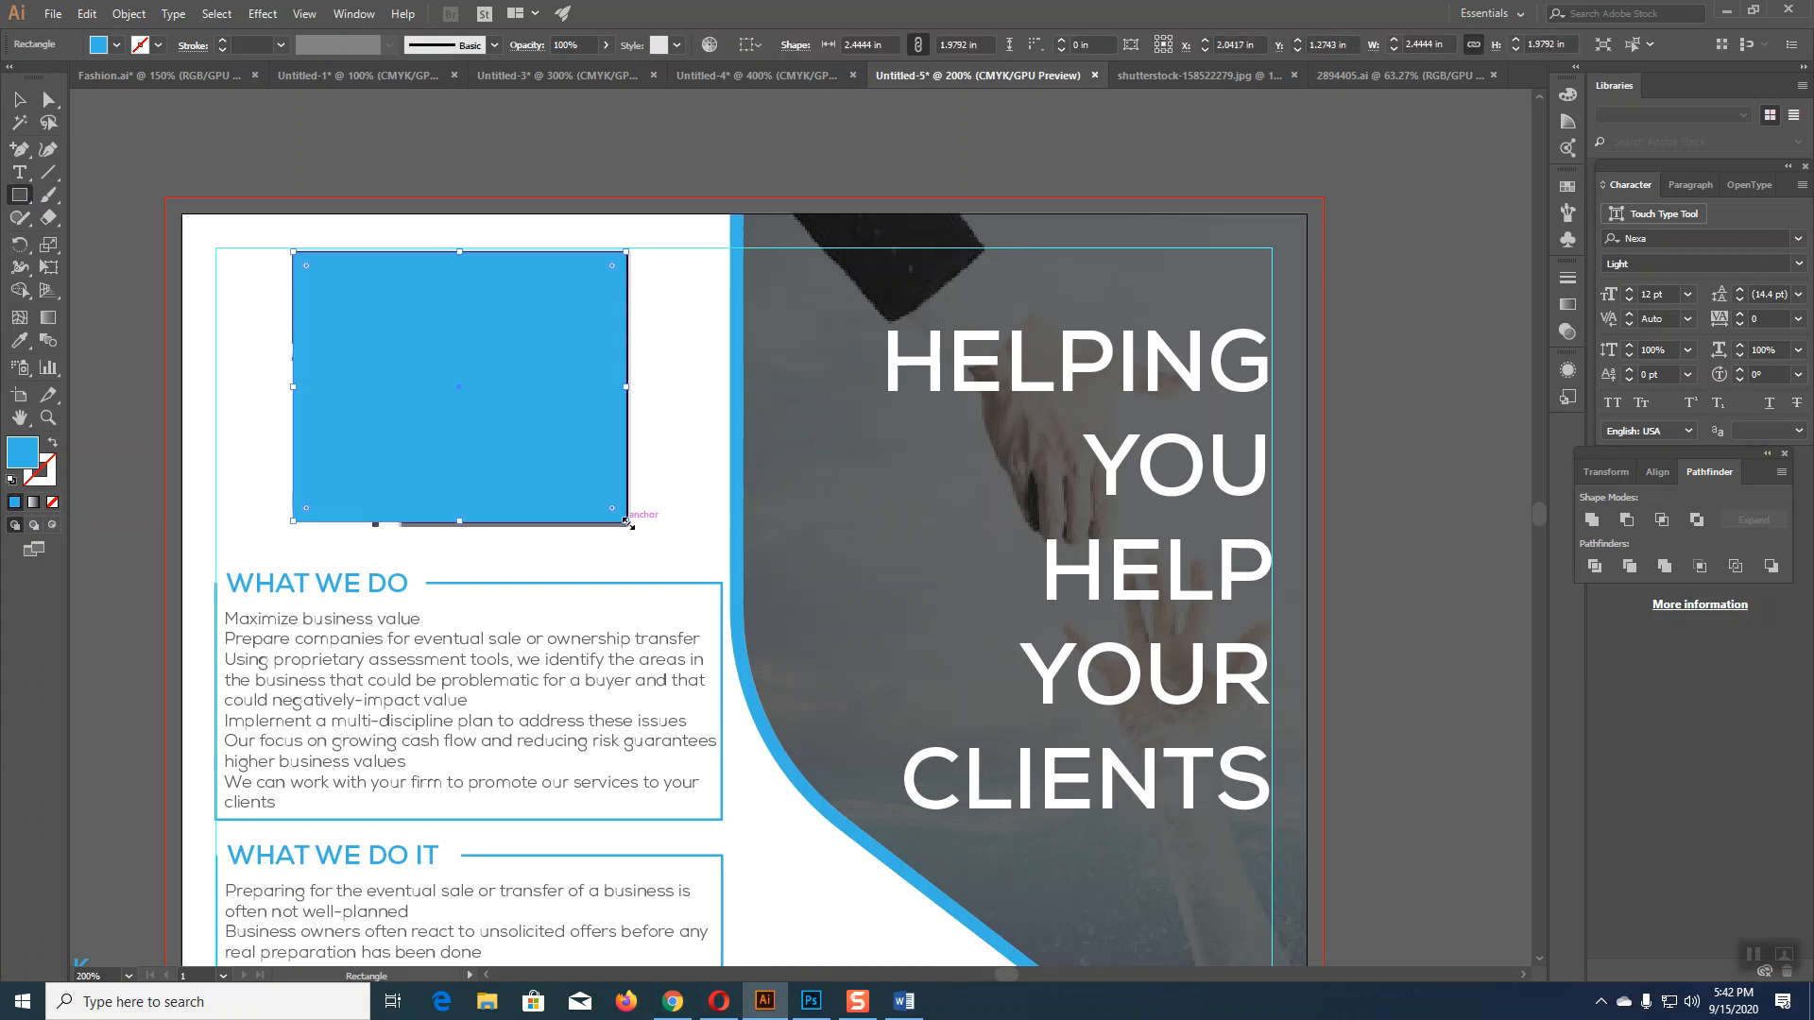
Step: Make the rectangle a blue outline with no fill and about 3 pt stroke
click(54, 447)
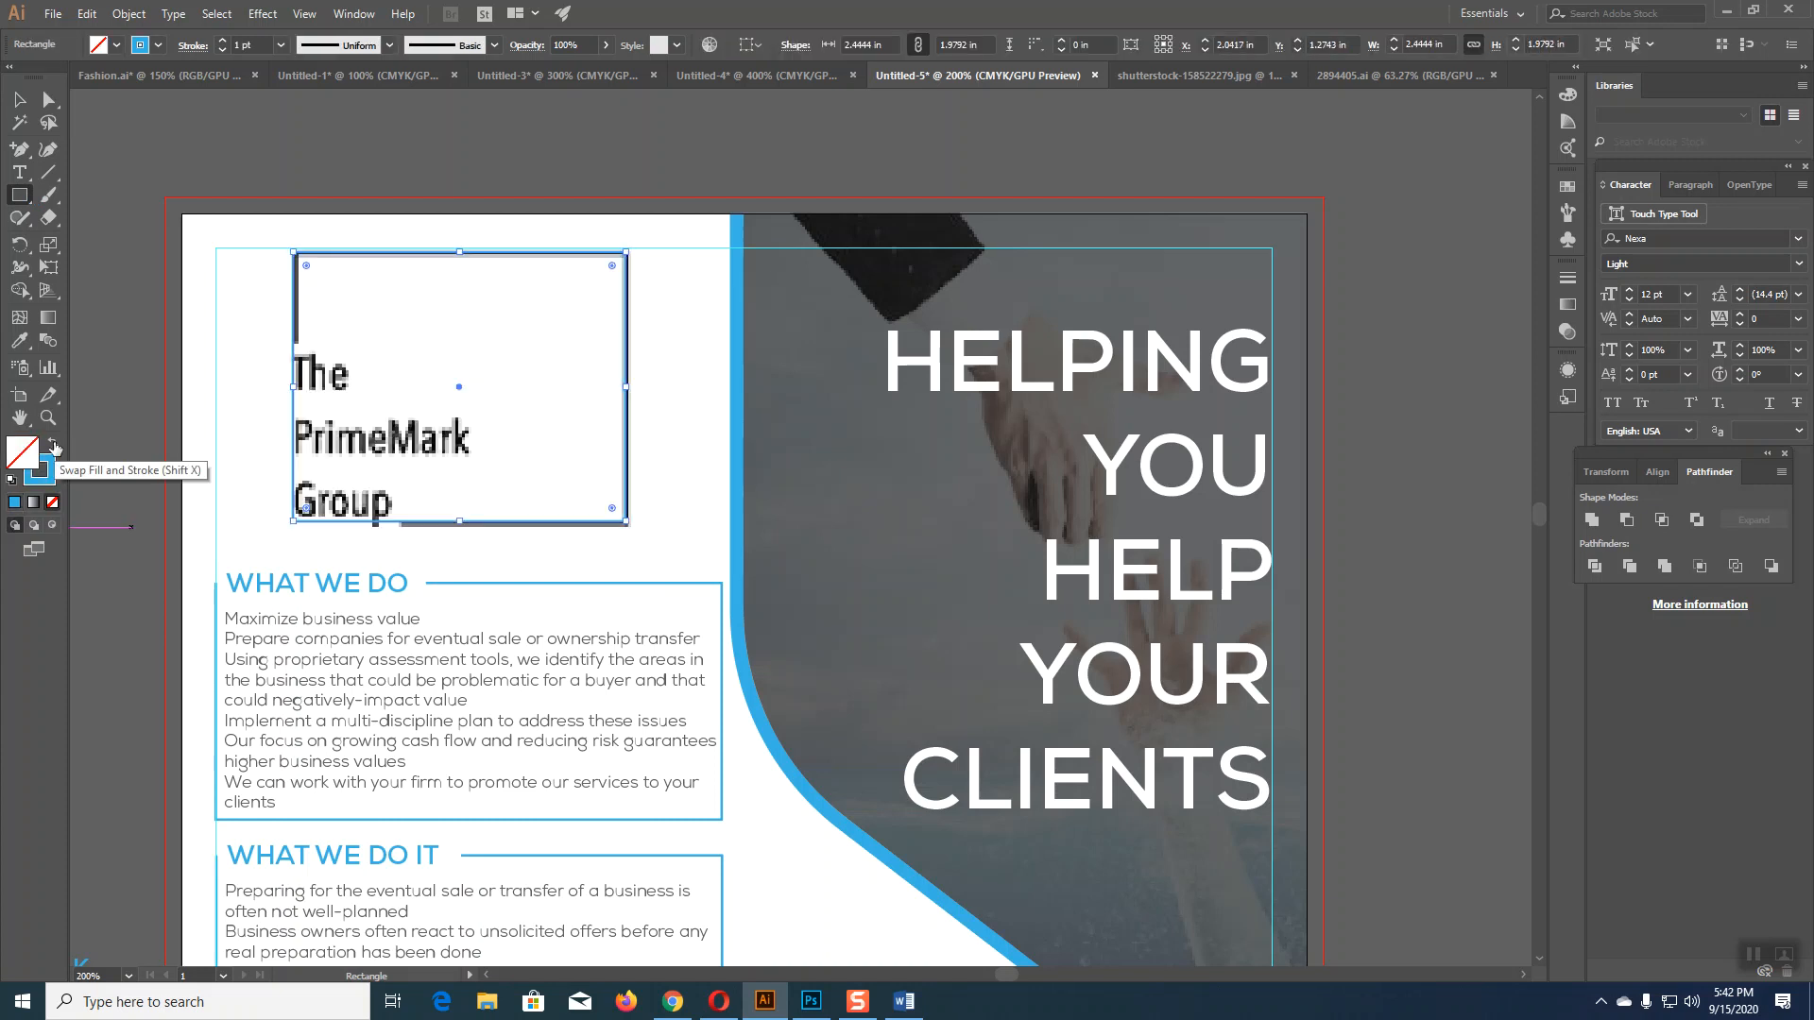
click(224, 42)
click(224, 41)
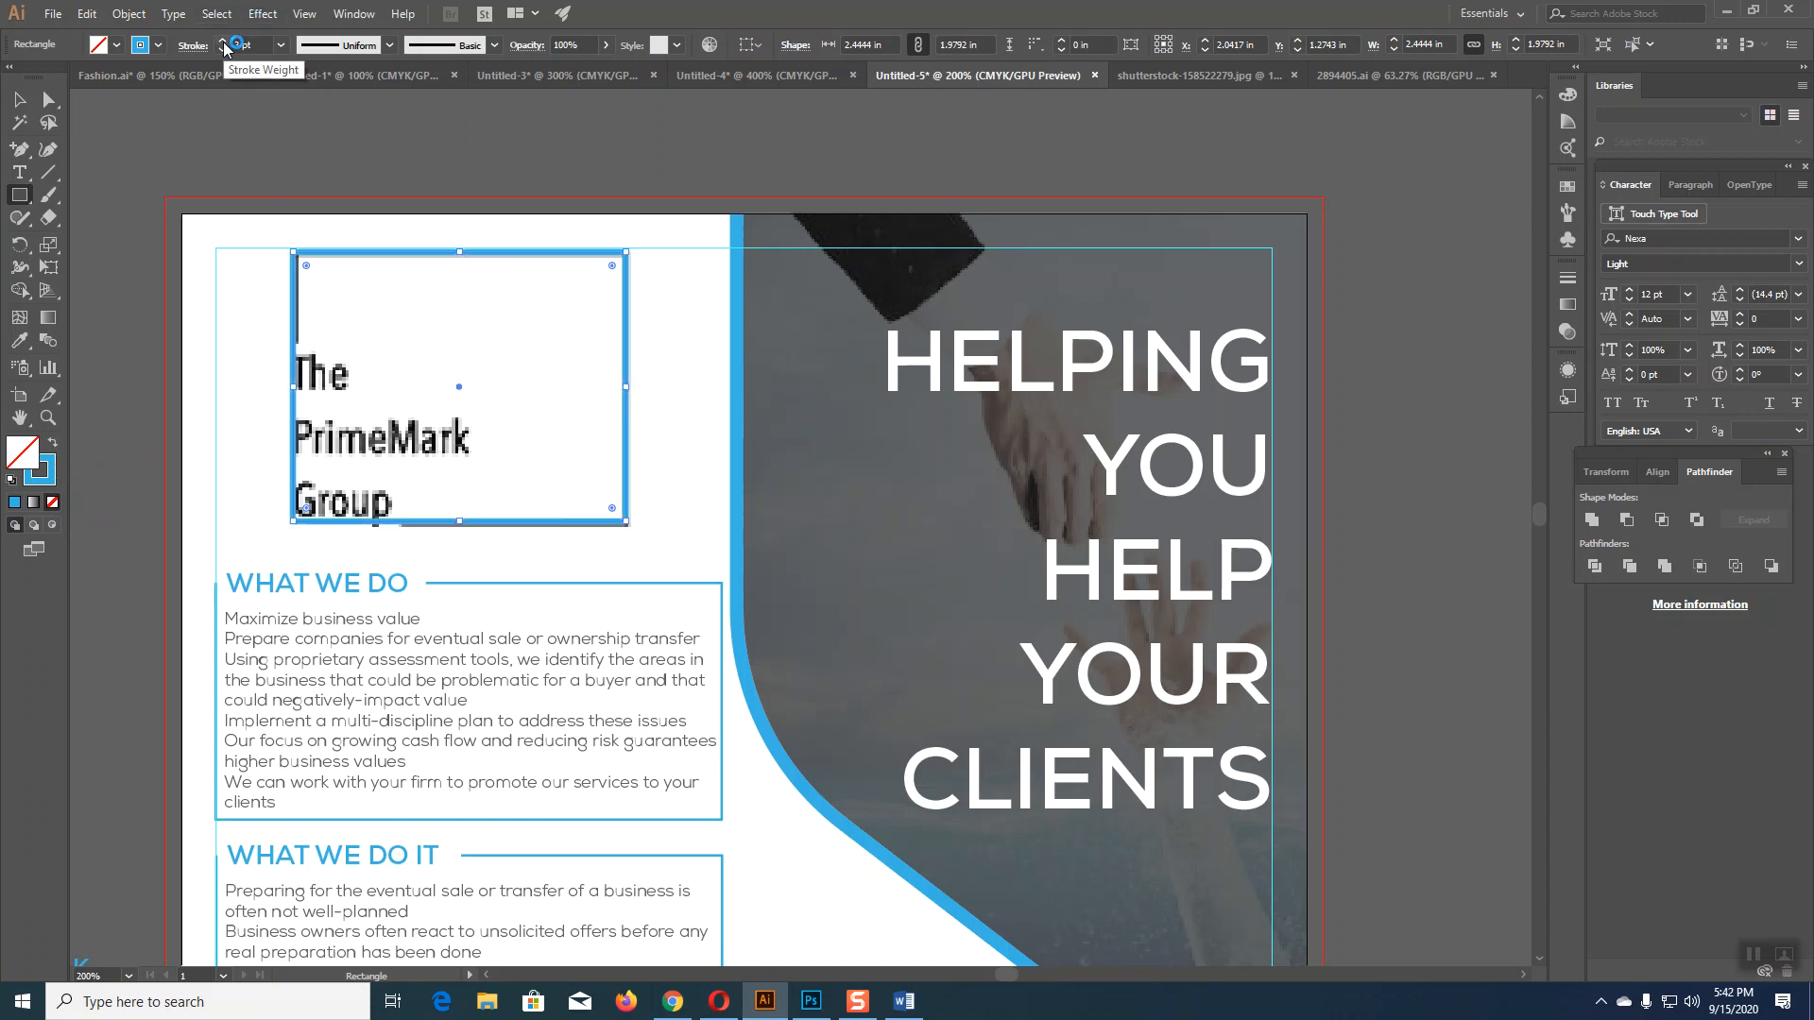
click(21, 99)
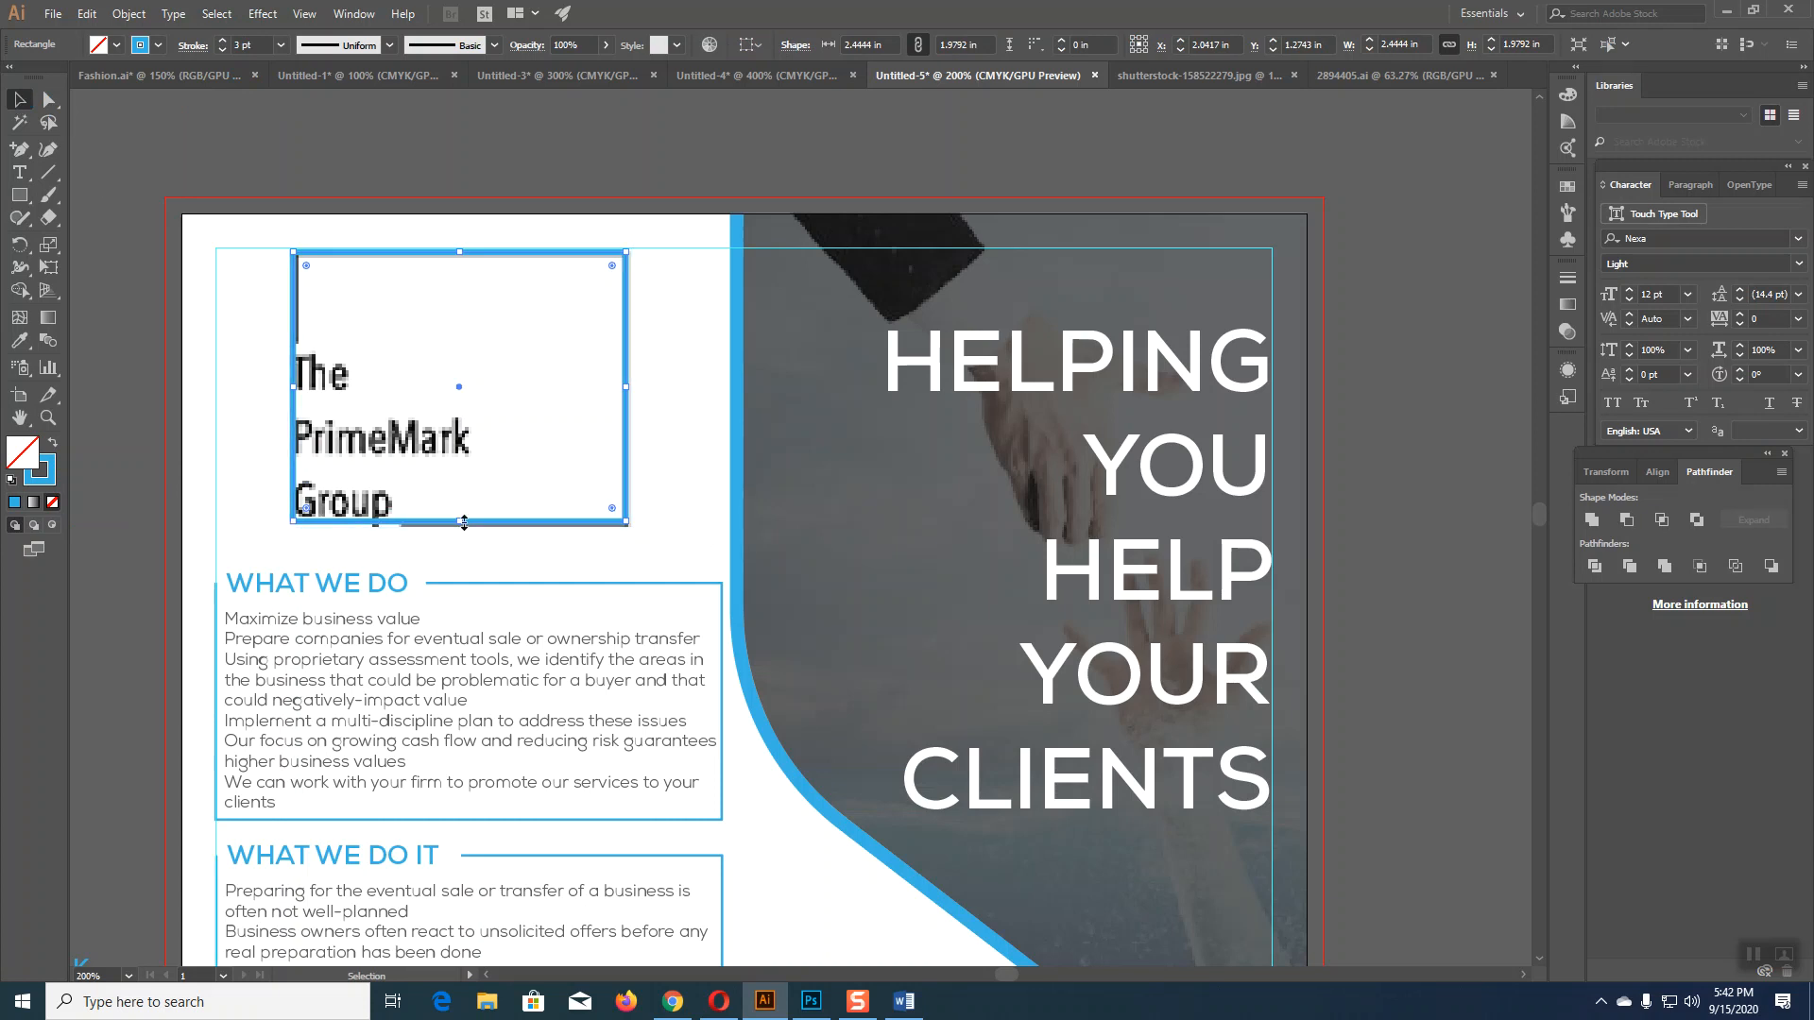
Step: Add anchor points on the frame's bottom and left edges
click(19, 148)
click(404, 525)
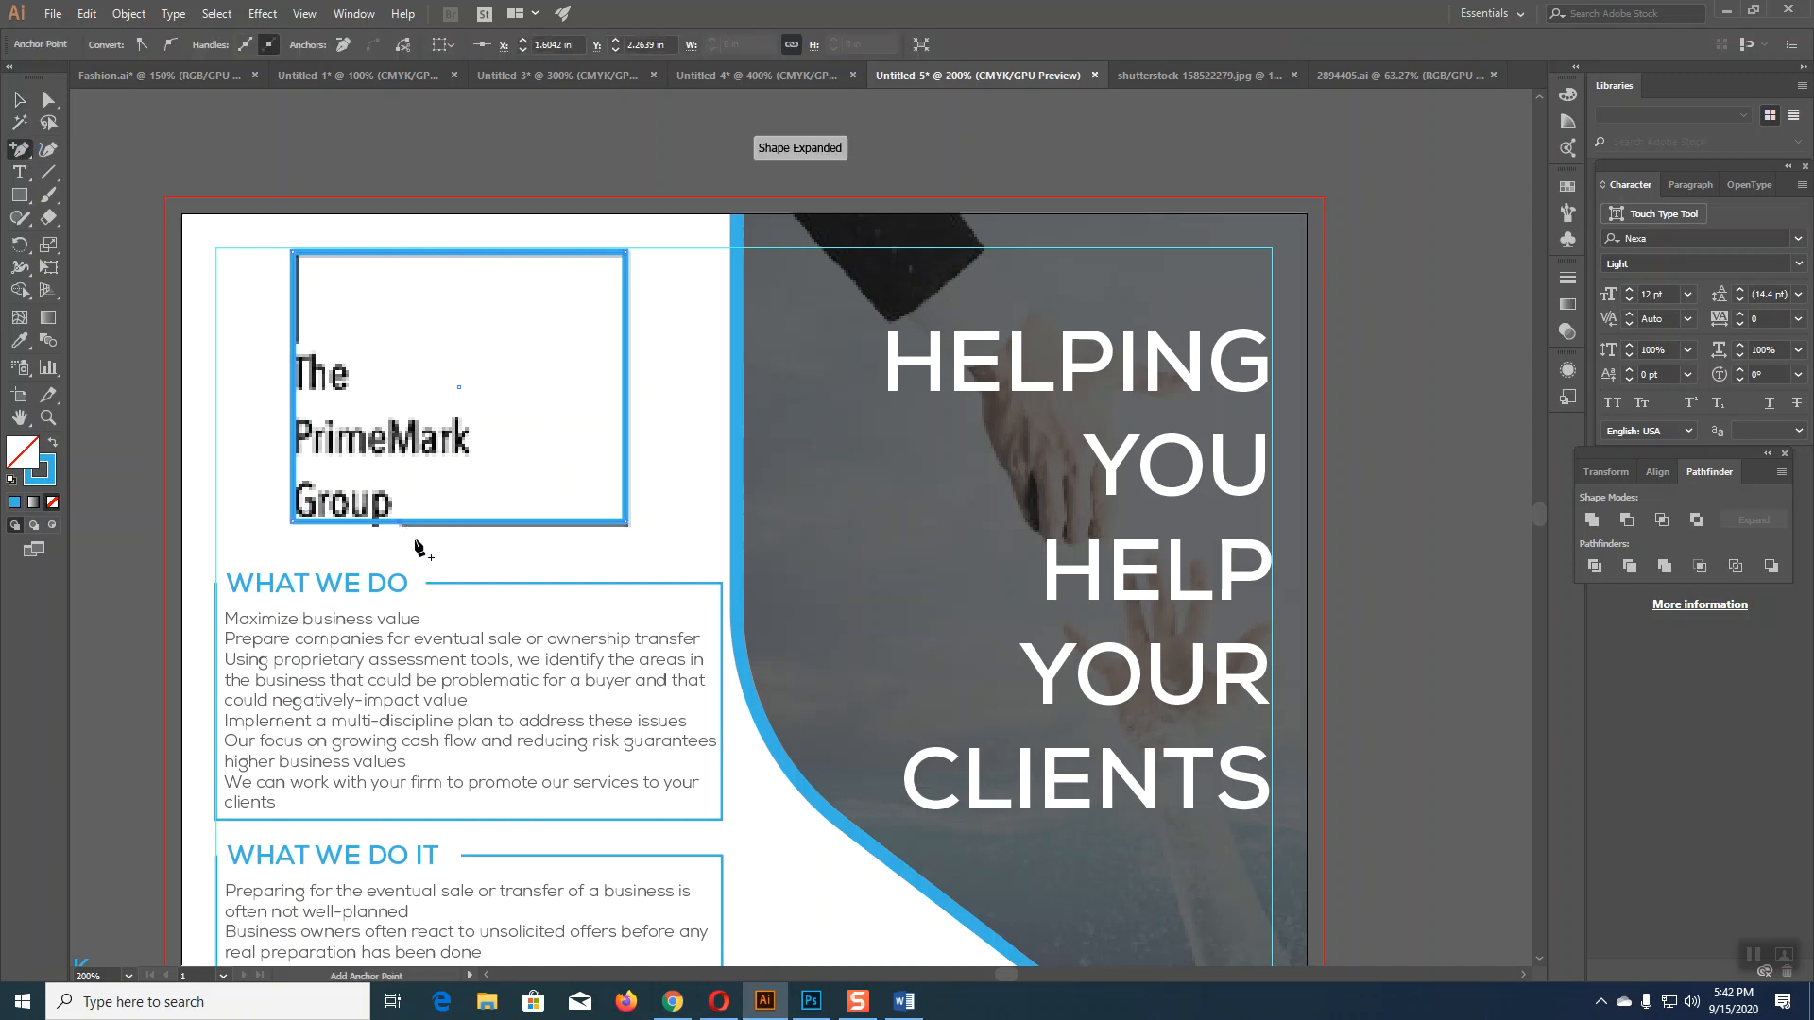
click(293, 343)
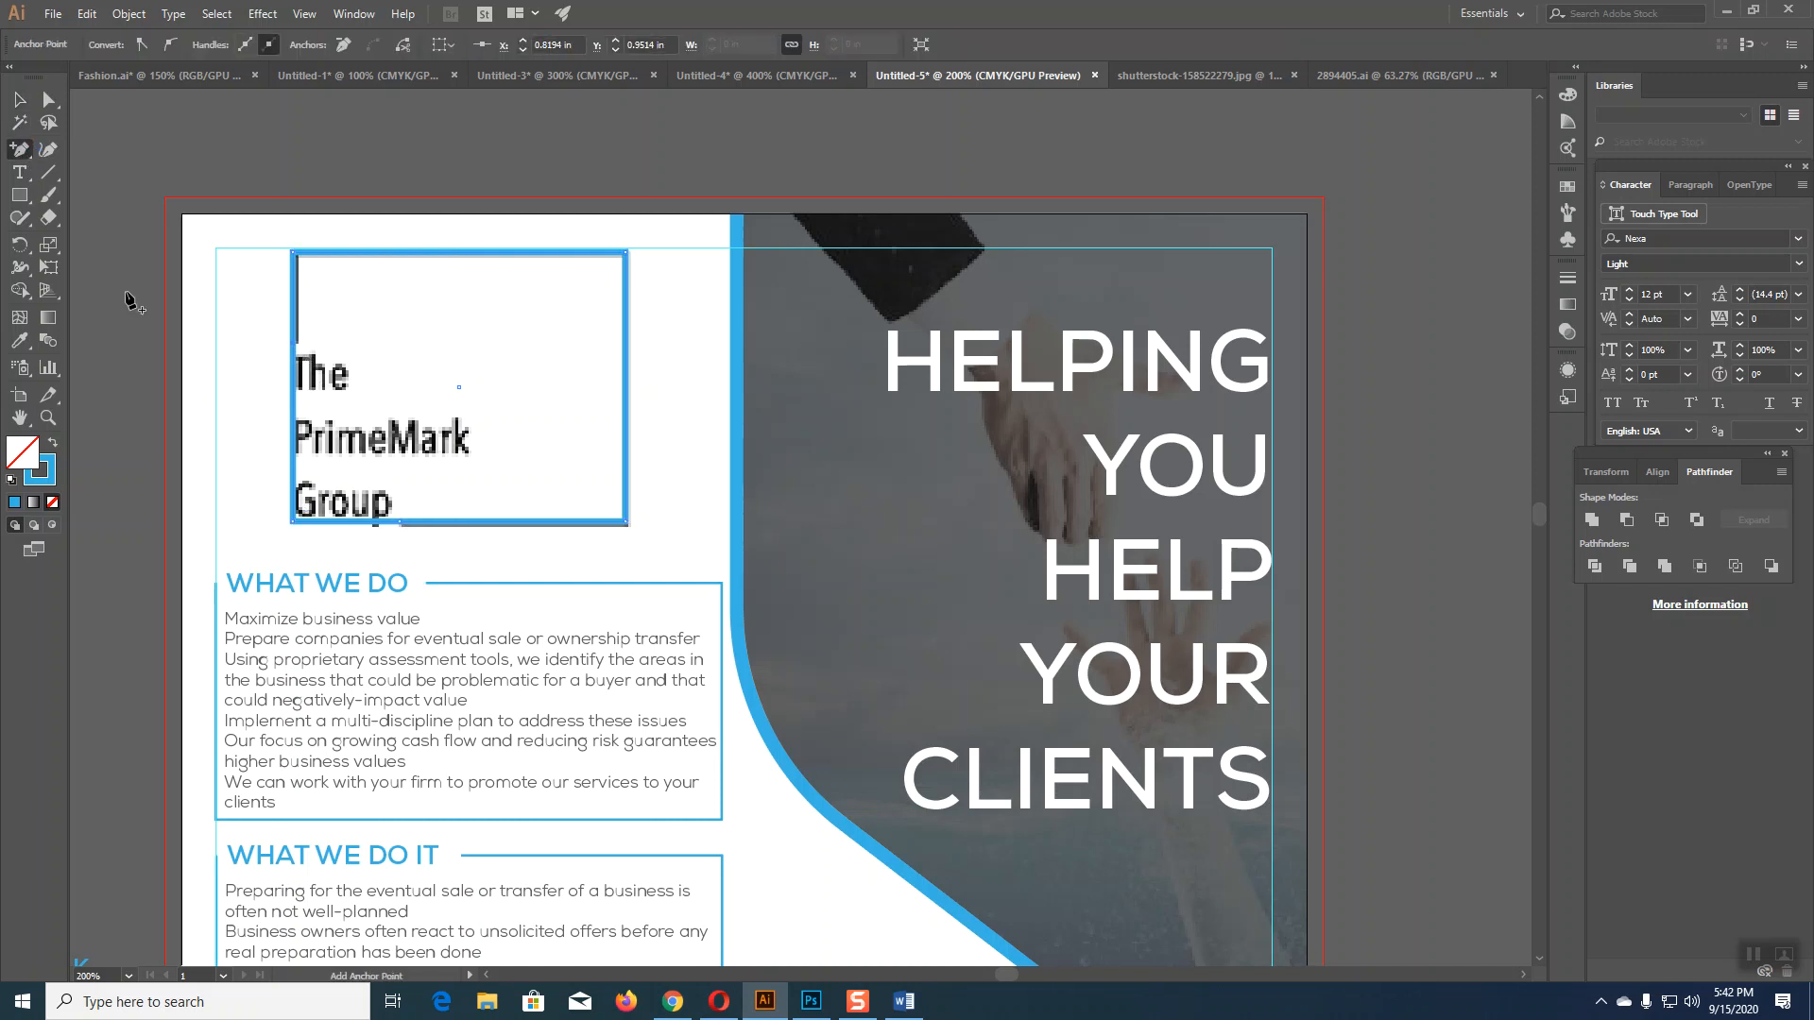
click(48, 100)
Step: Delete the frame's lower-left segment, leaving a gap beneath the word Group
click(263, 376)
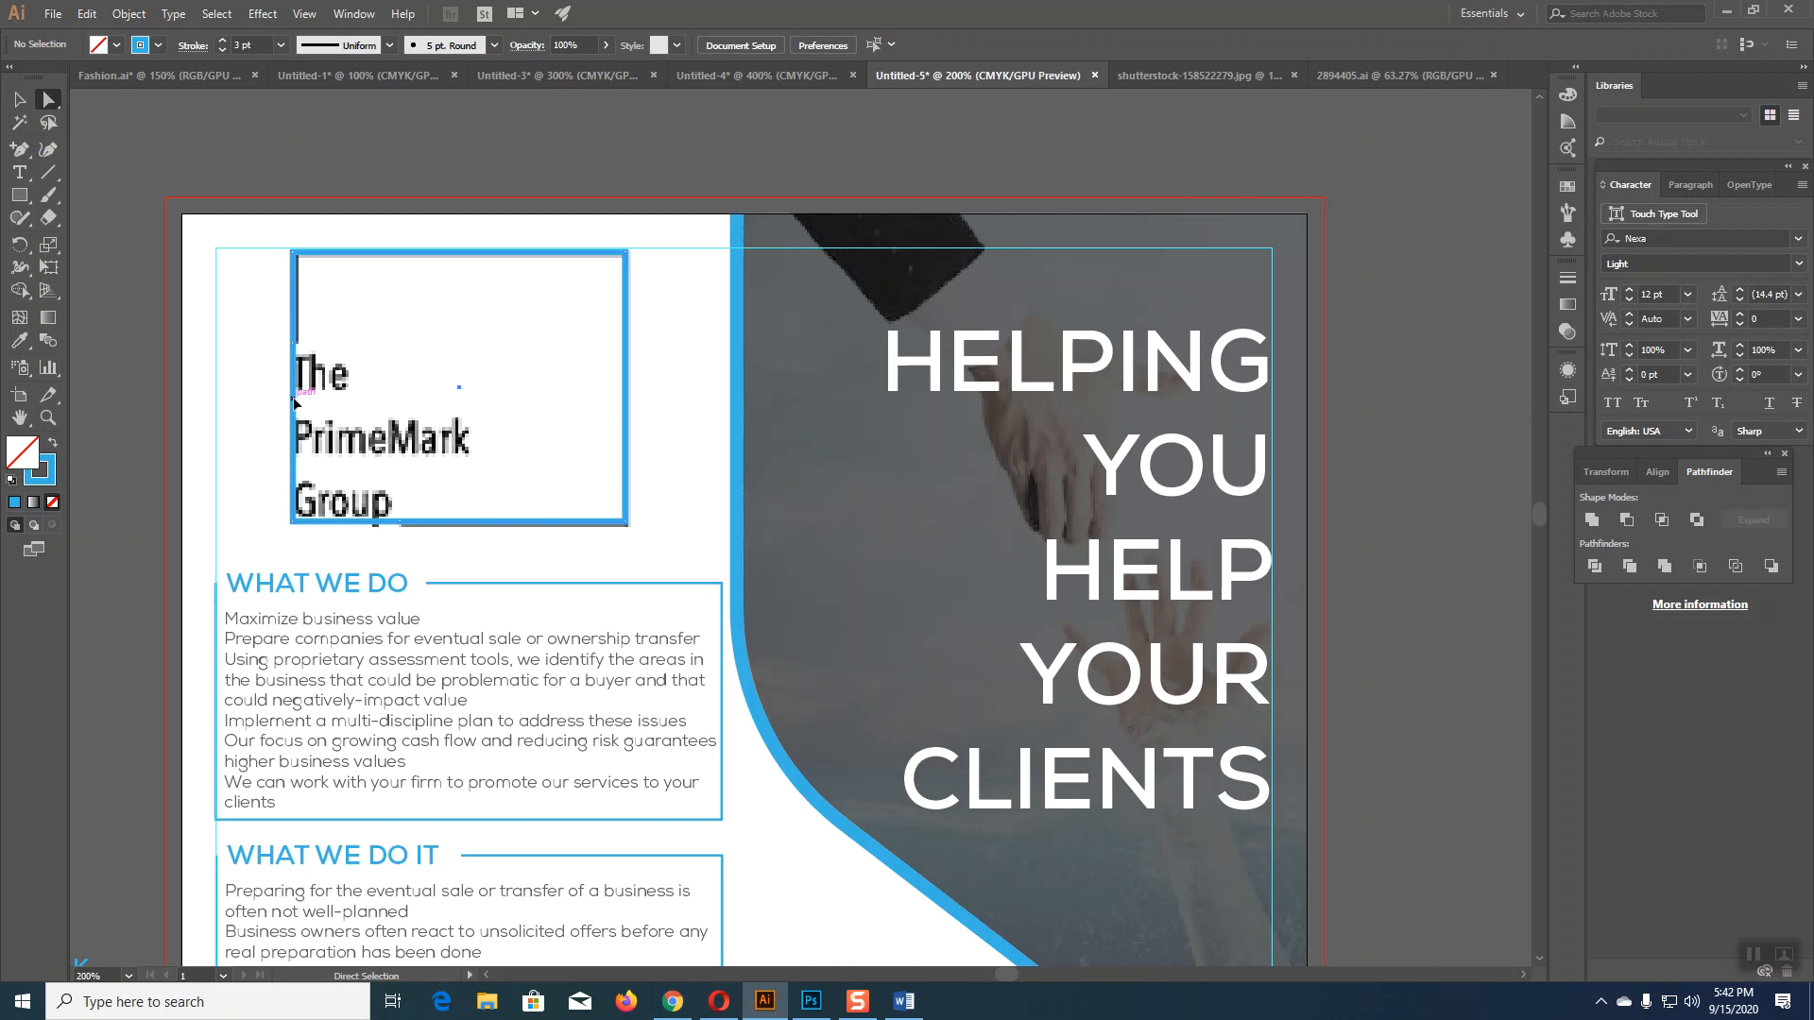
click(294, 405)
click(219, 498)
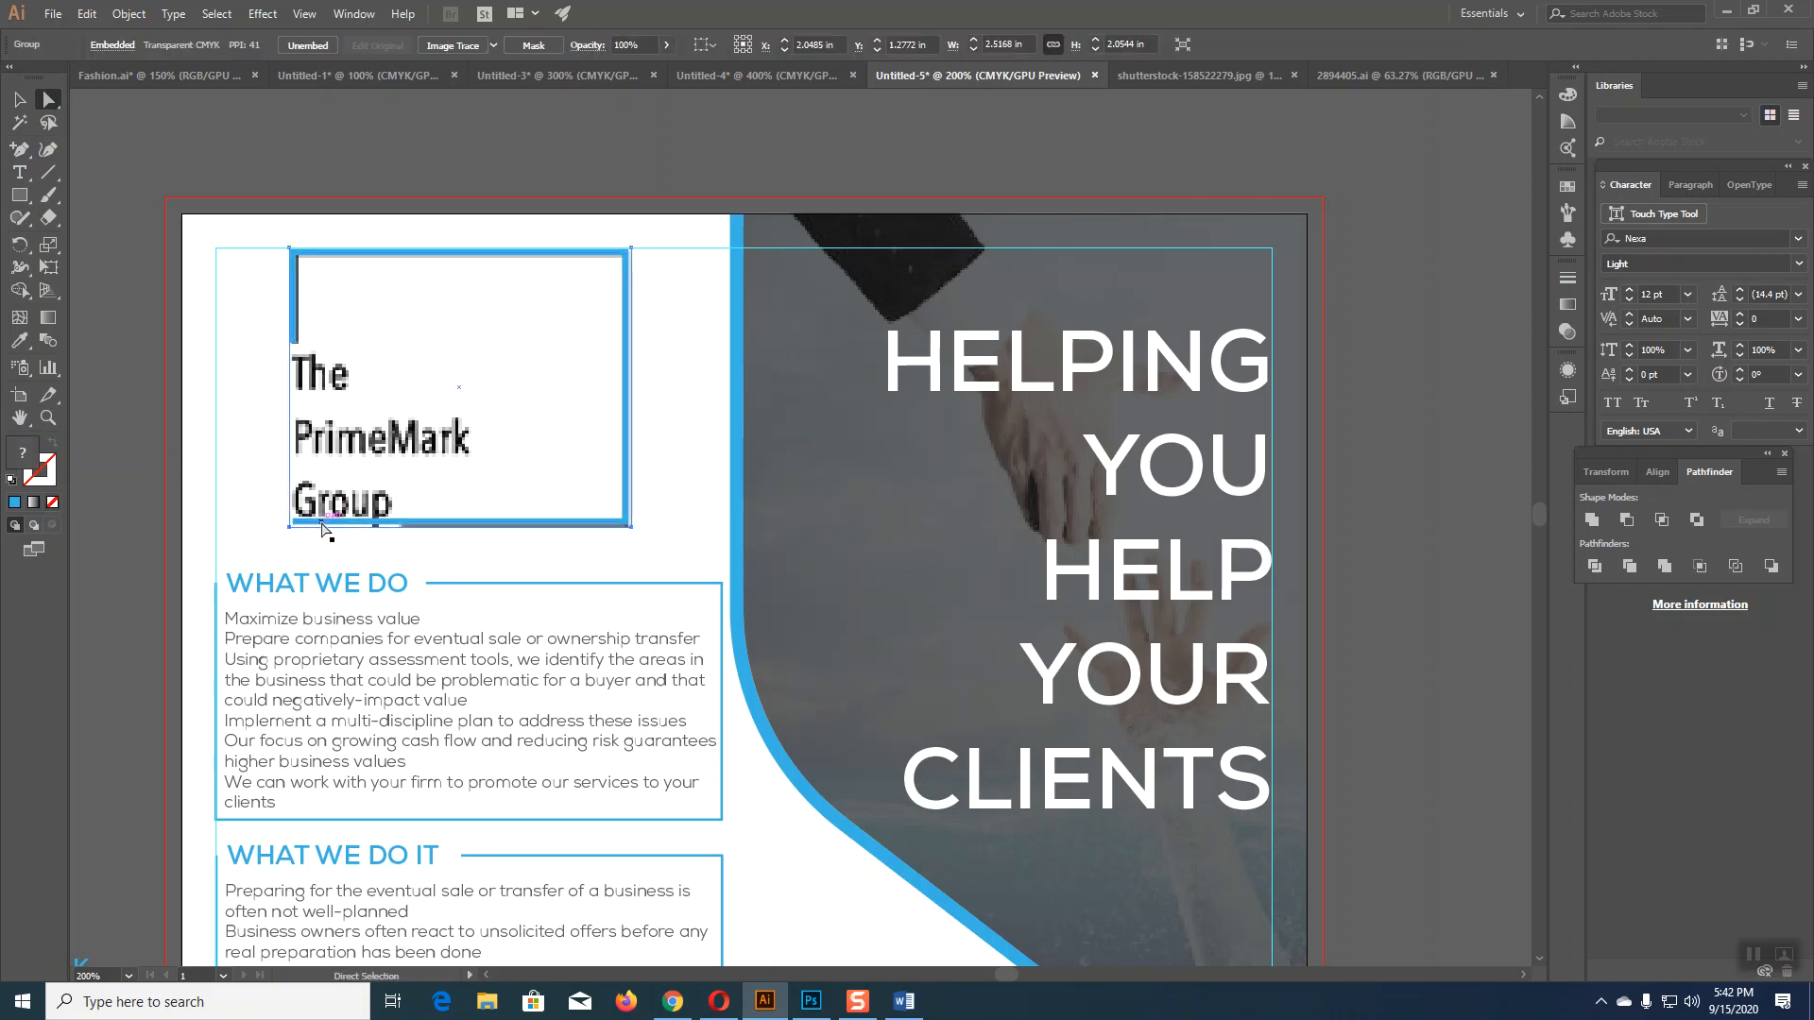
click(326, 523)
key(Delete)
click(162, 503)
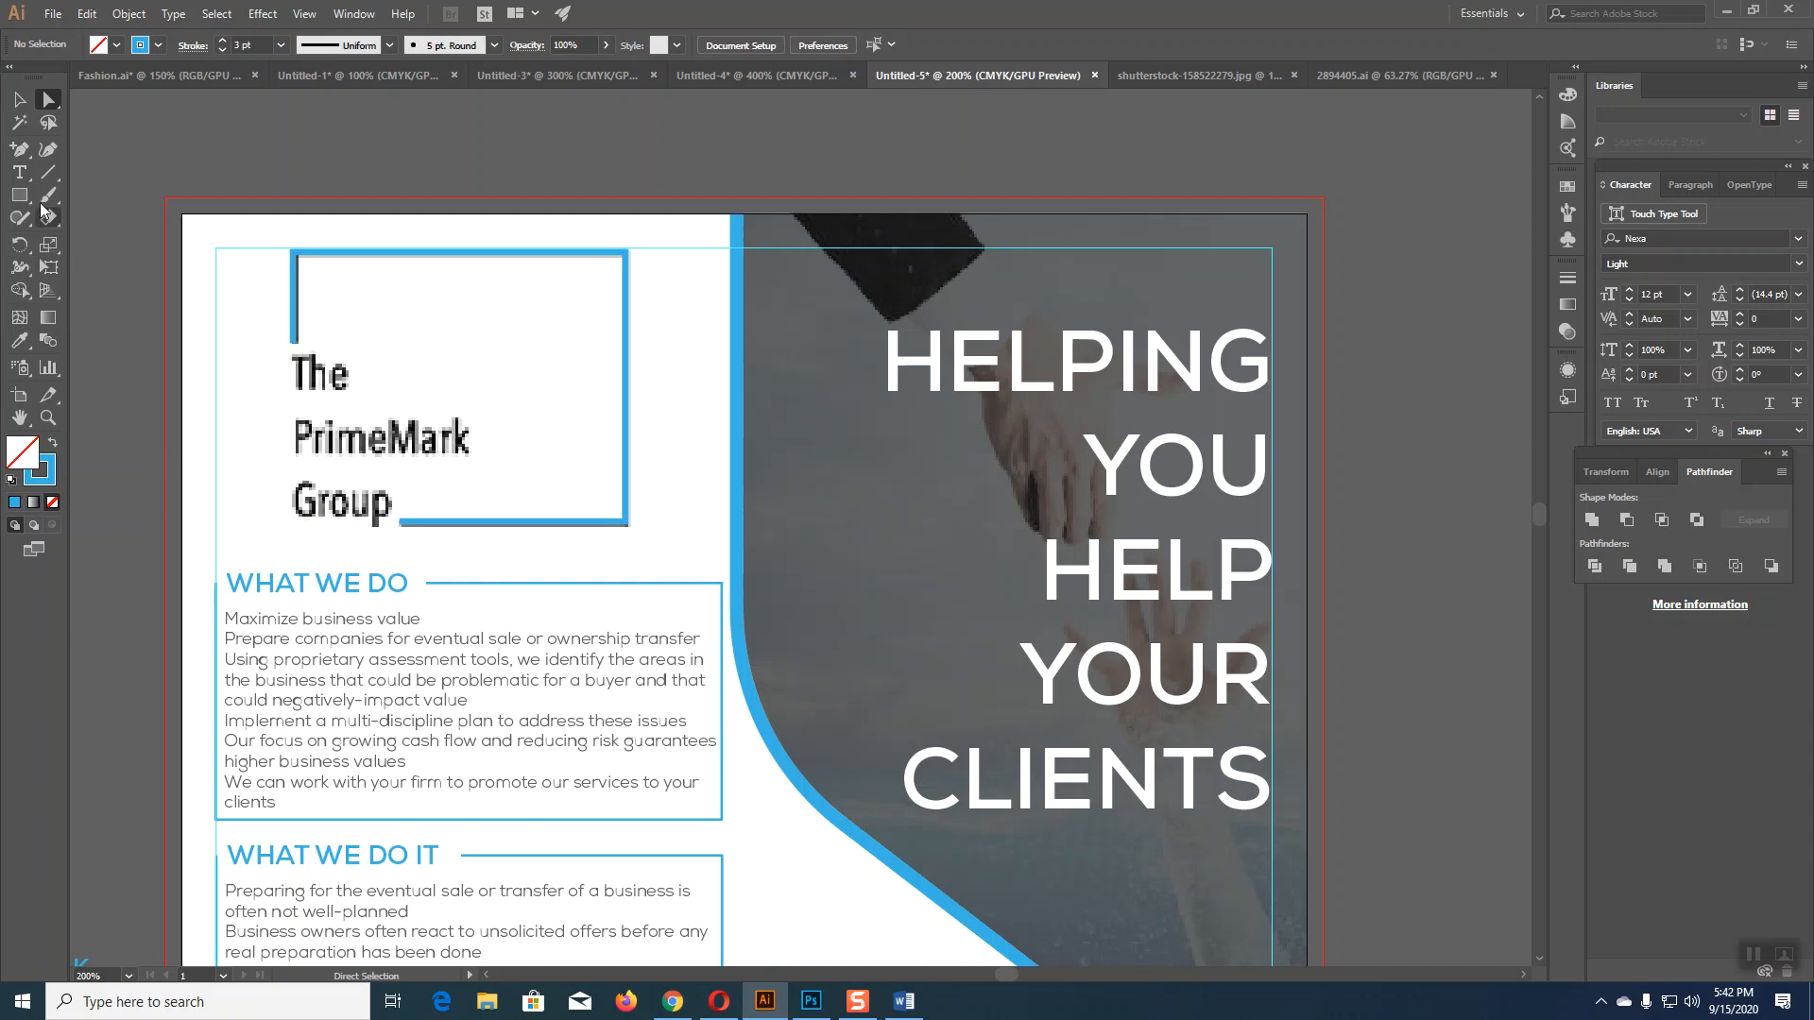
click(19, 172)
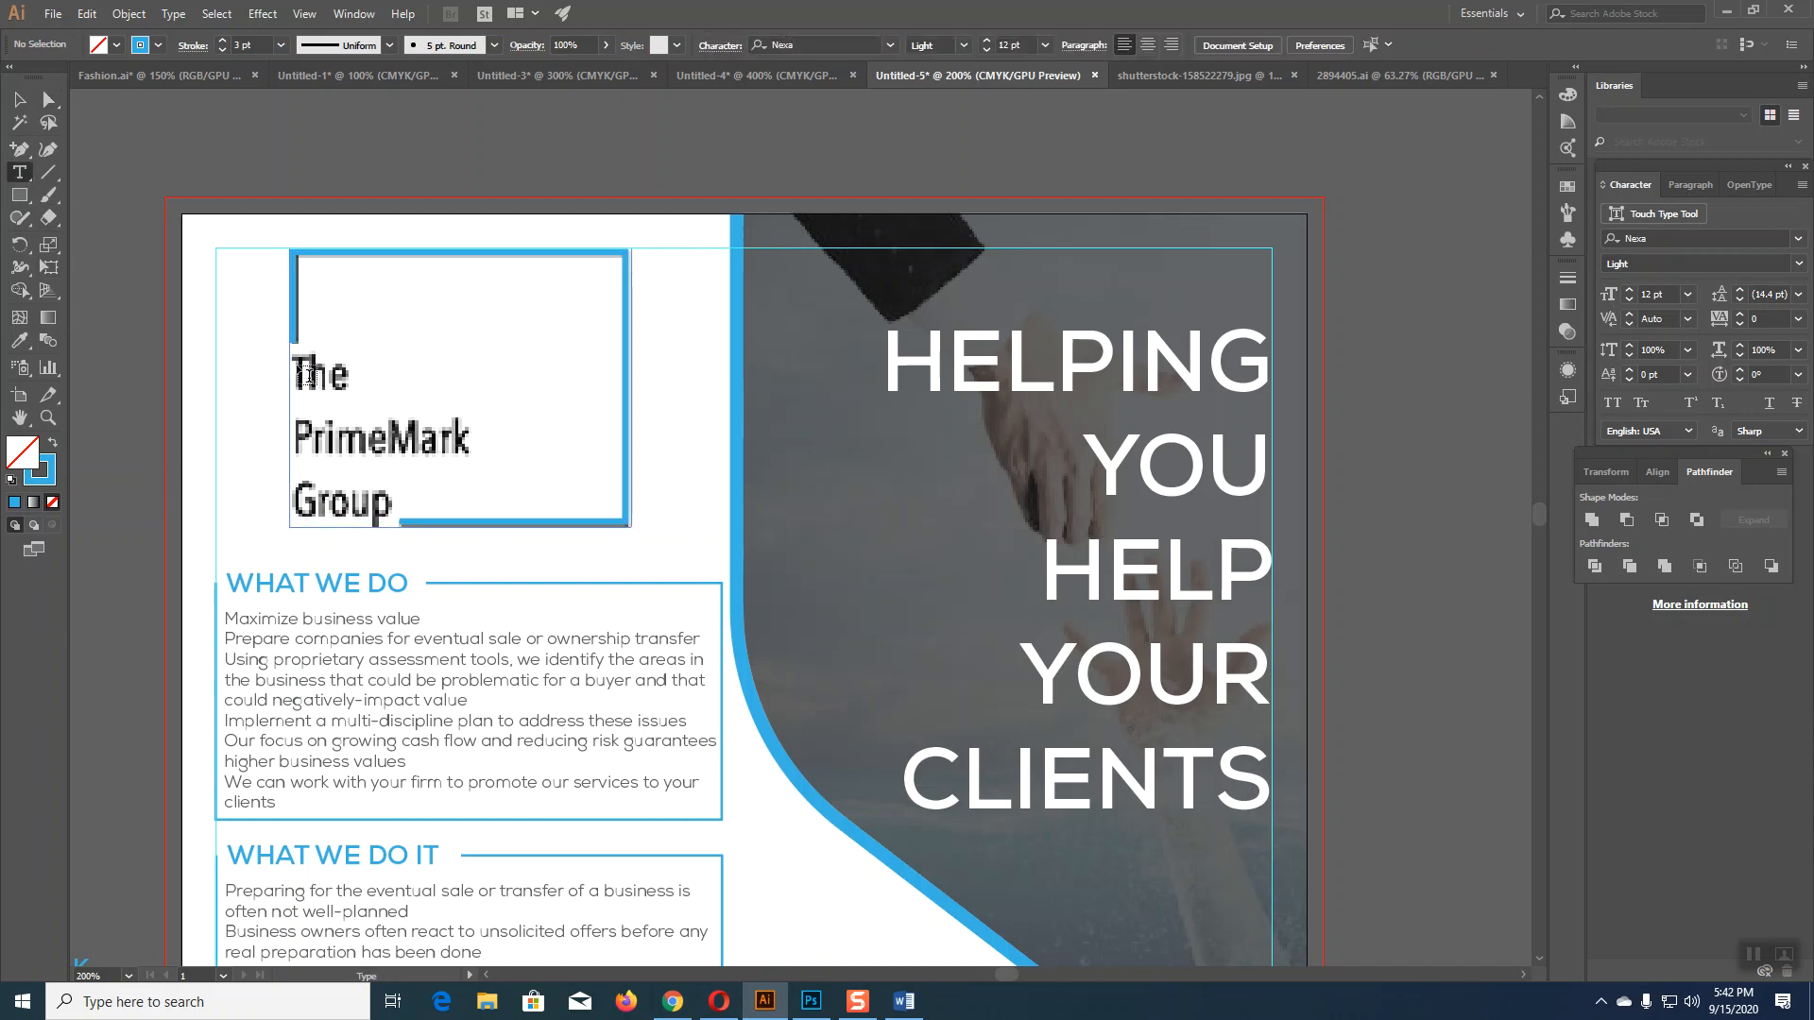
Step: Type the PrimeMark text line and move it into the frame's upper right
click(243, 357)
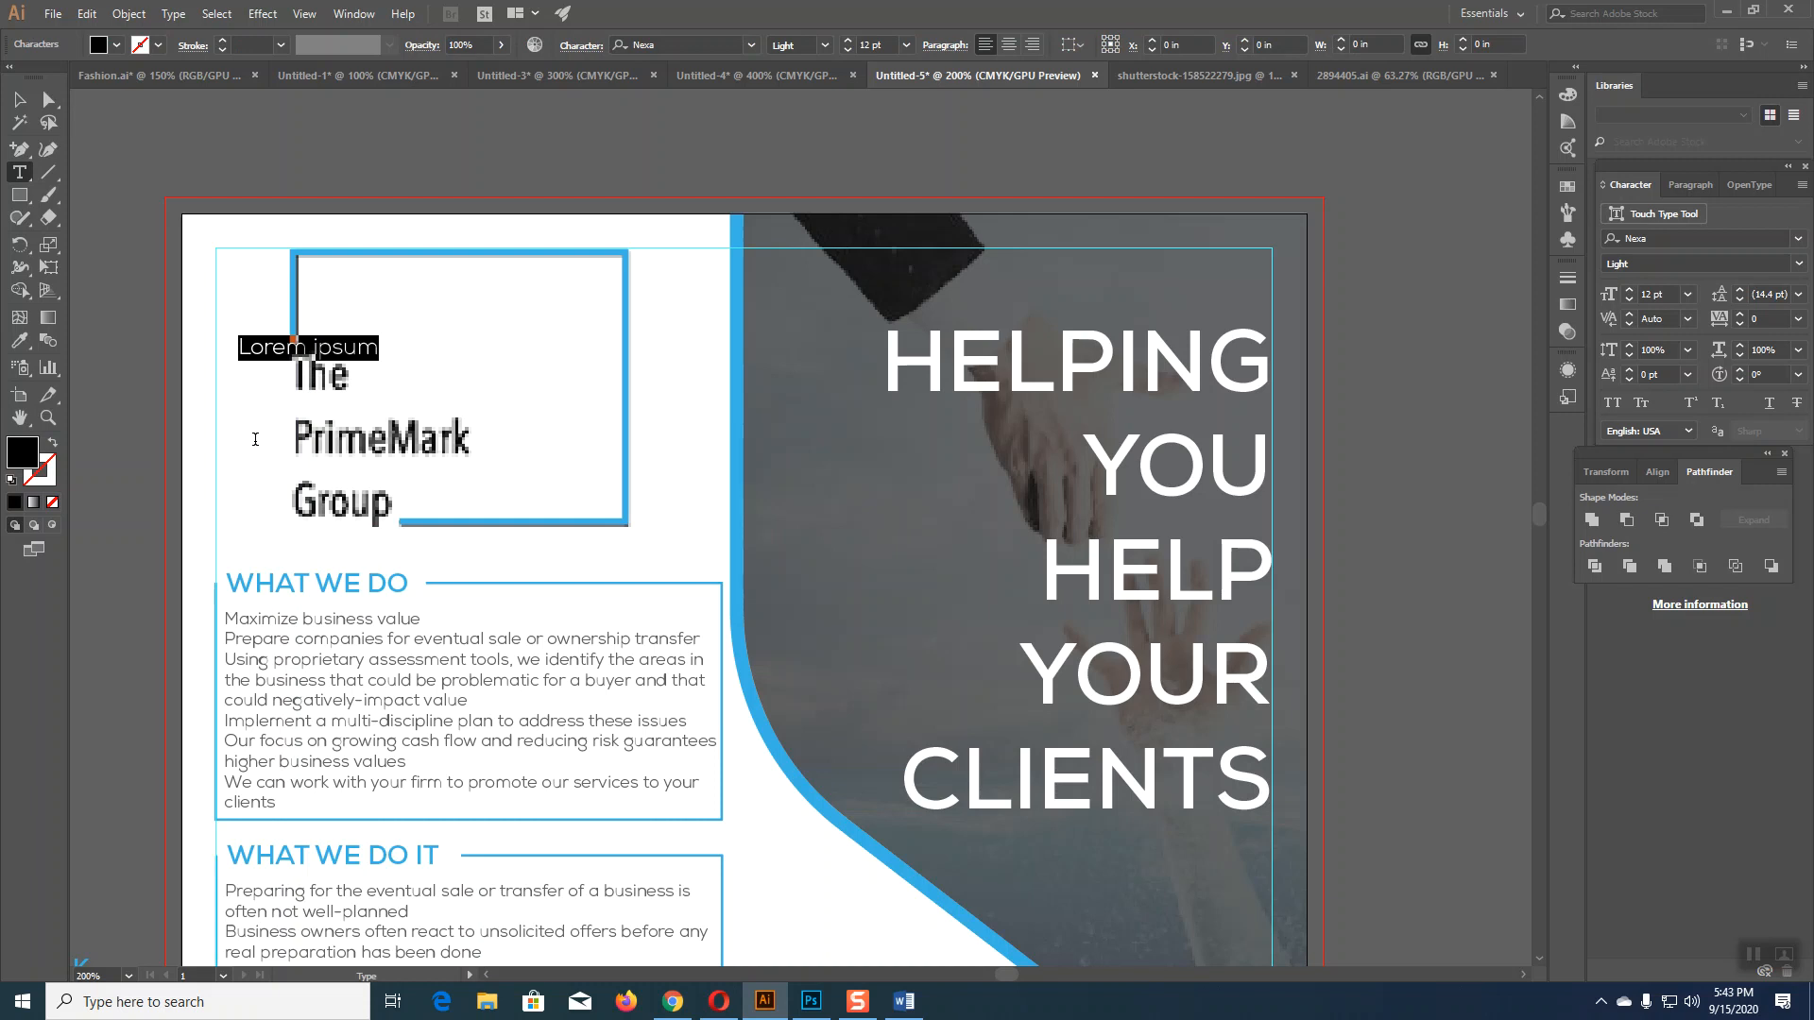
text(The)
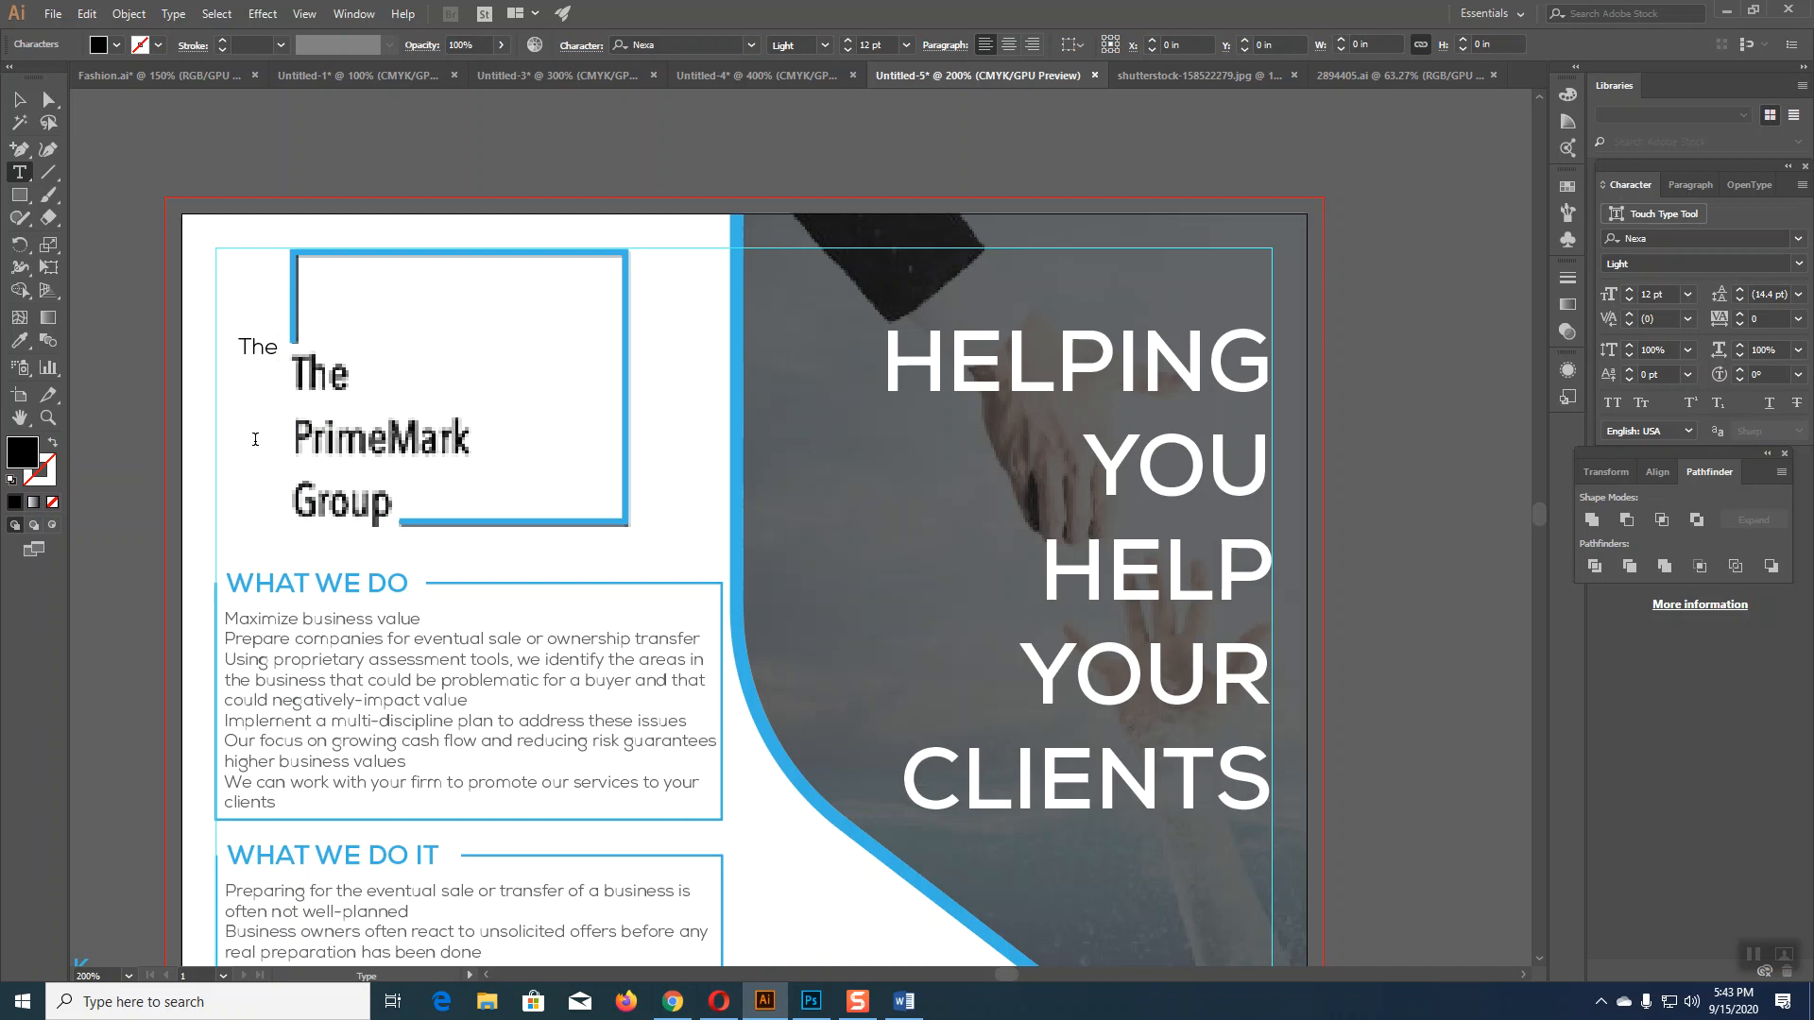
text(PrimeMark)
key(Escape)
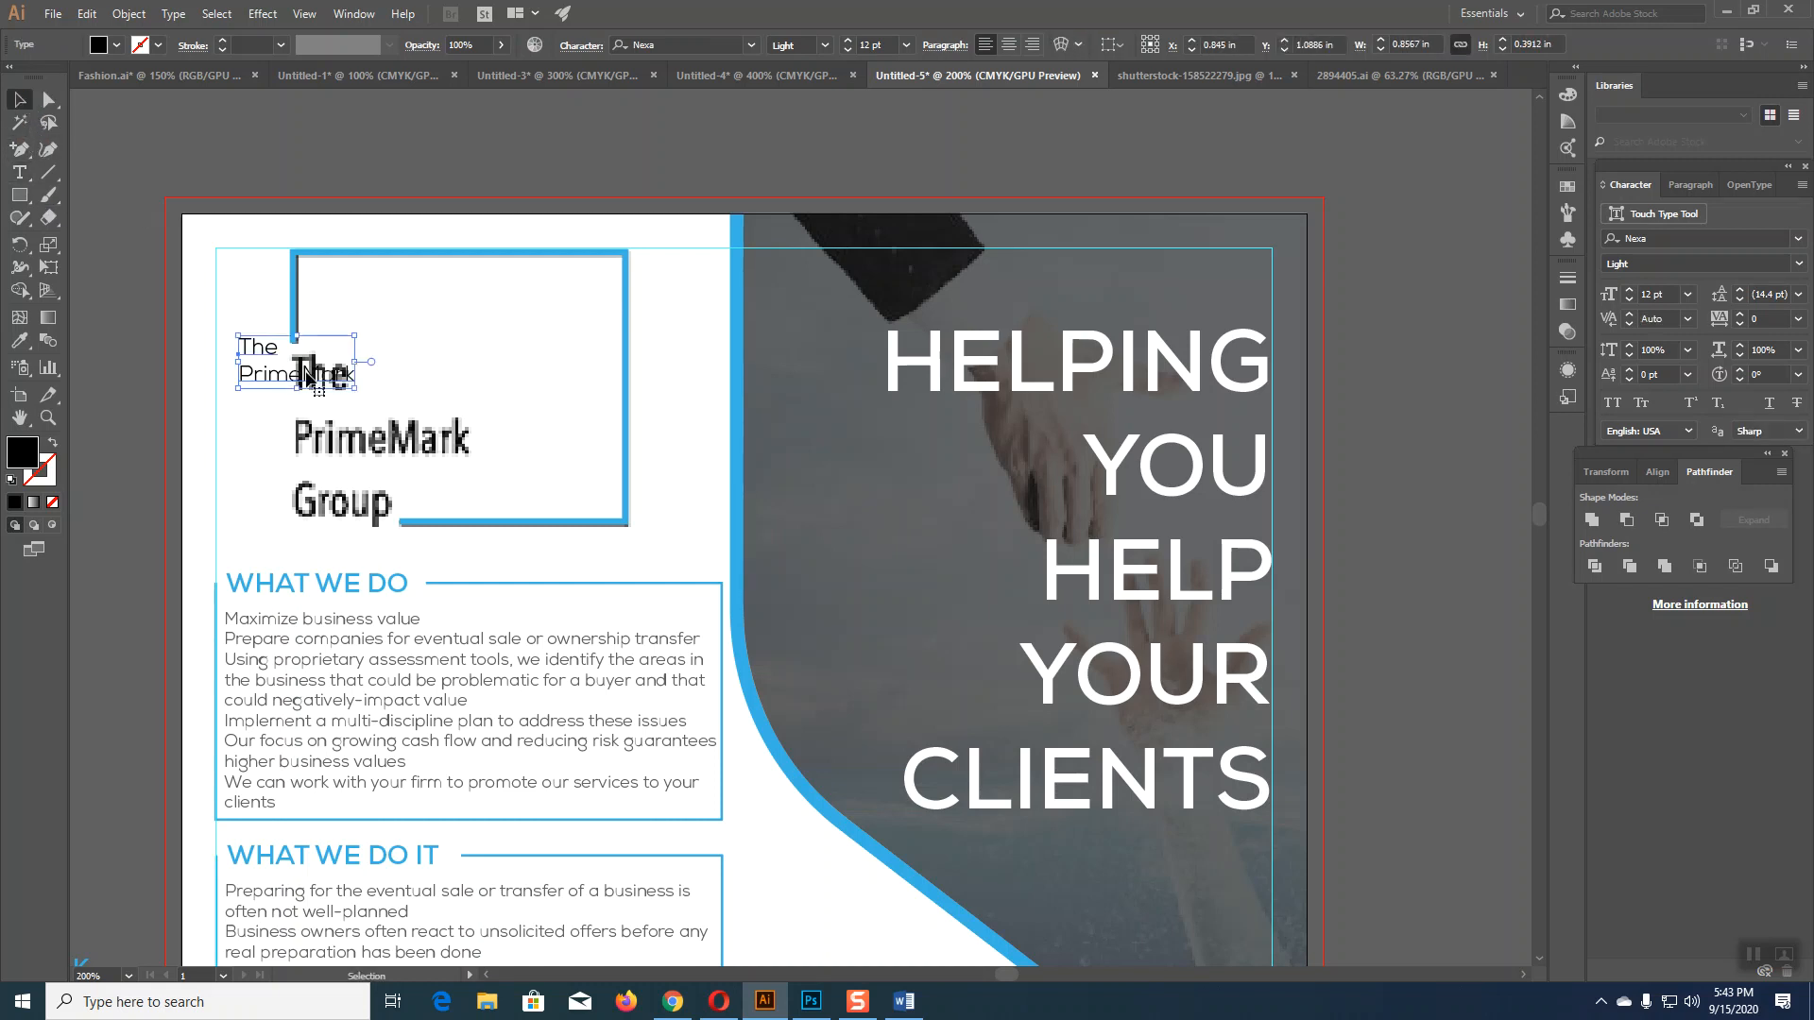
drag(307, 376, 508, 350)
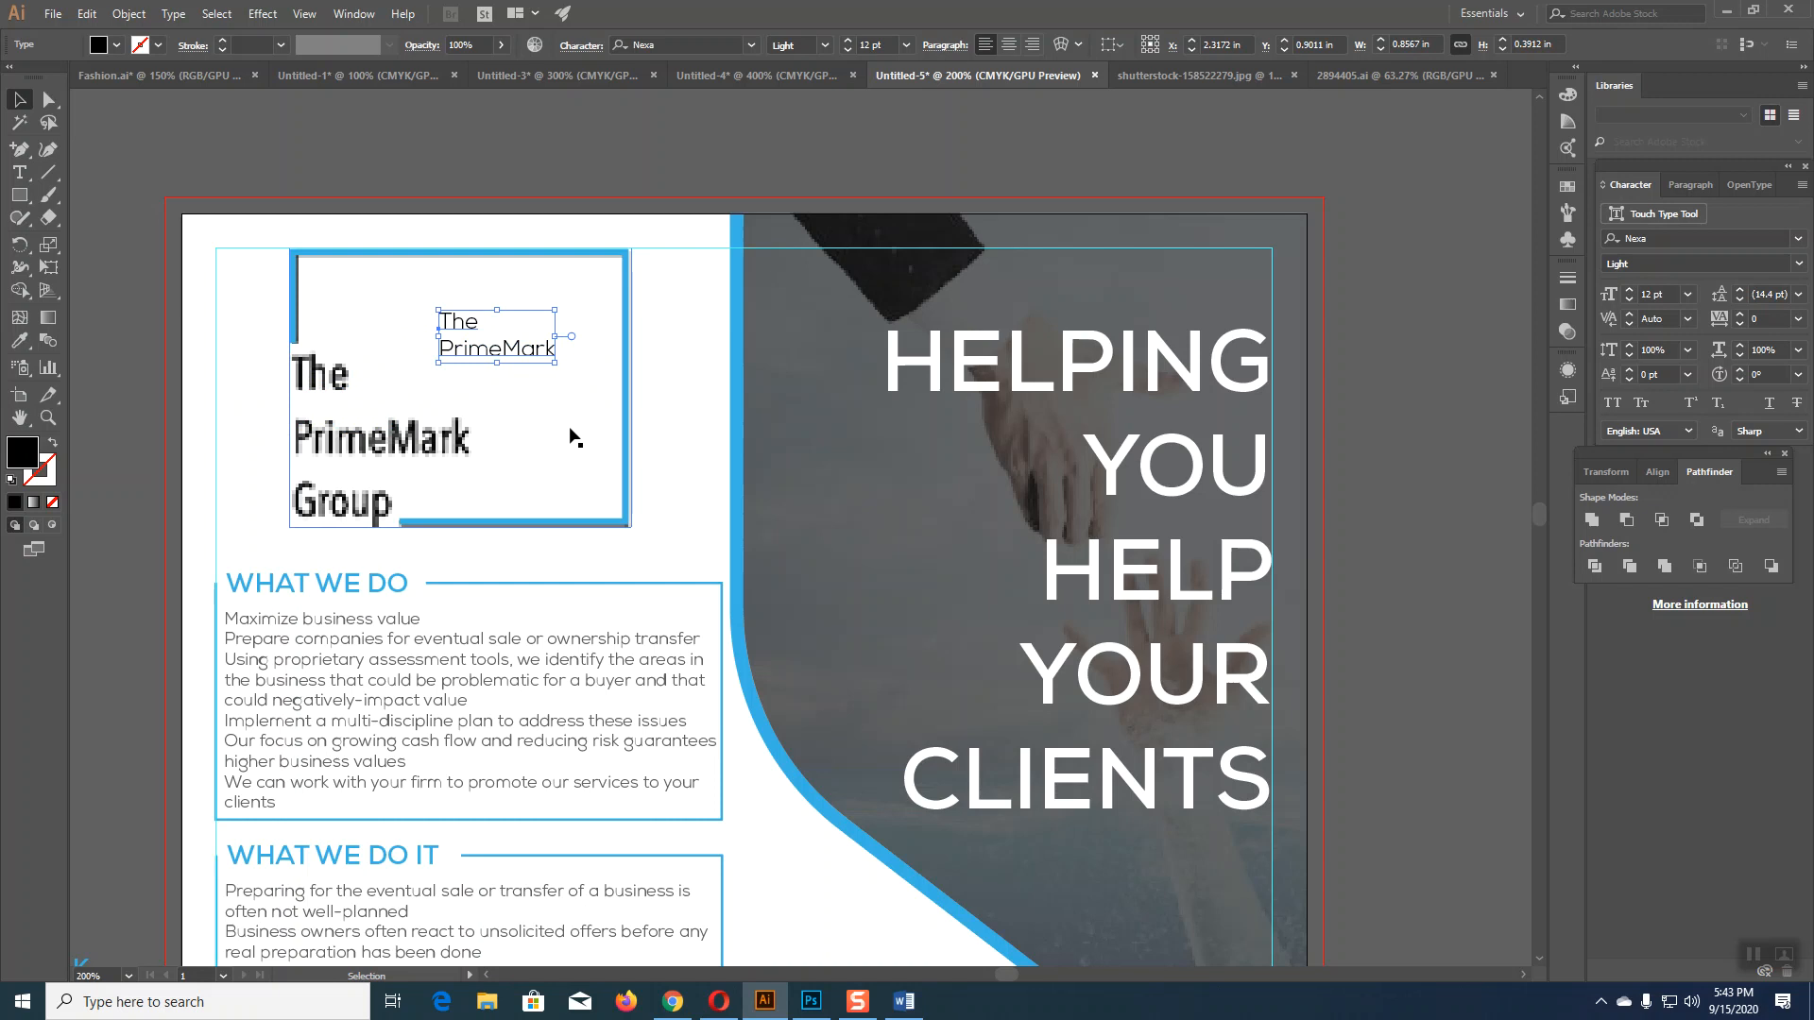
Step: Add 'Group' on a new line below PrimeMark
click(19, 172)
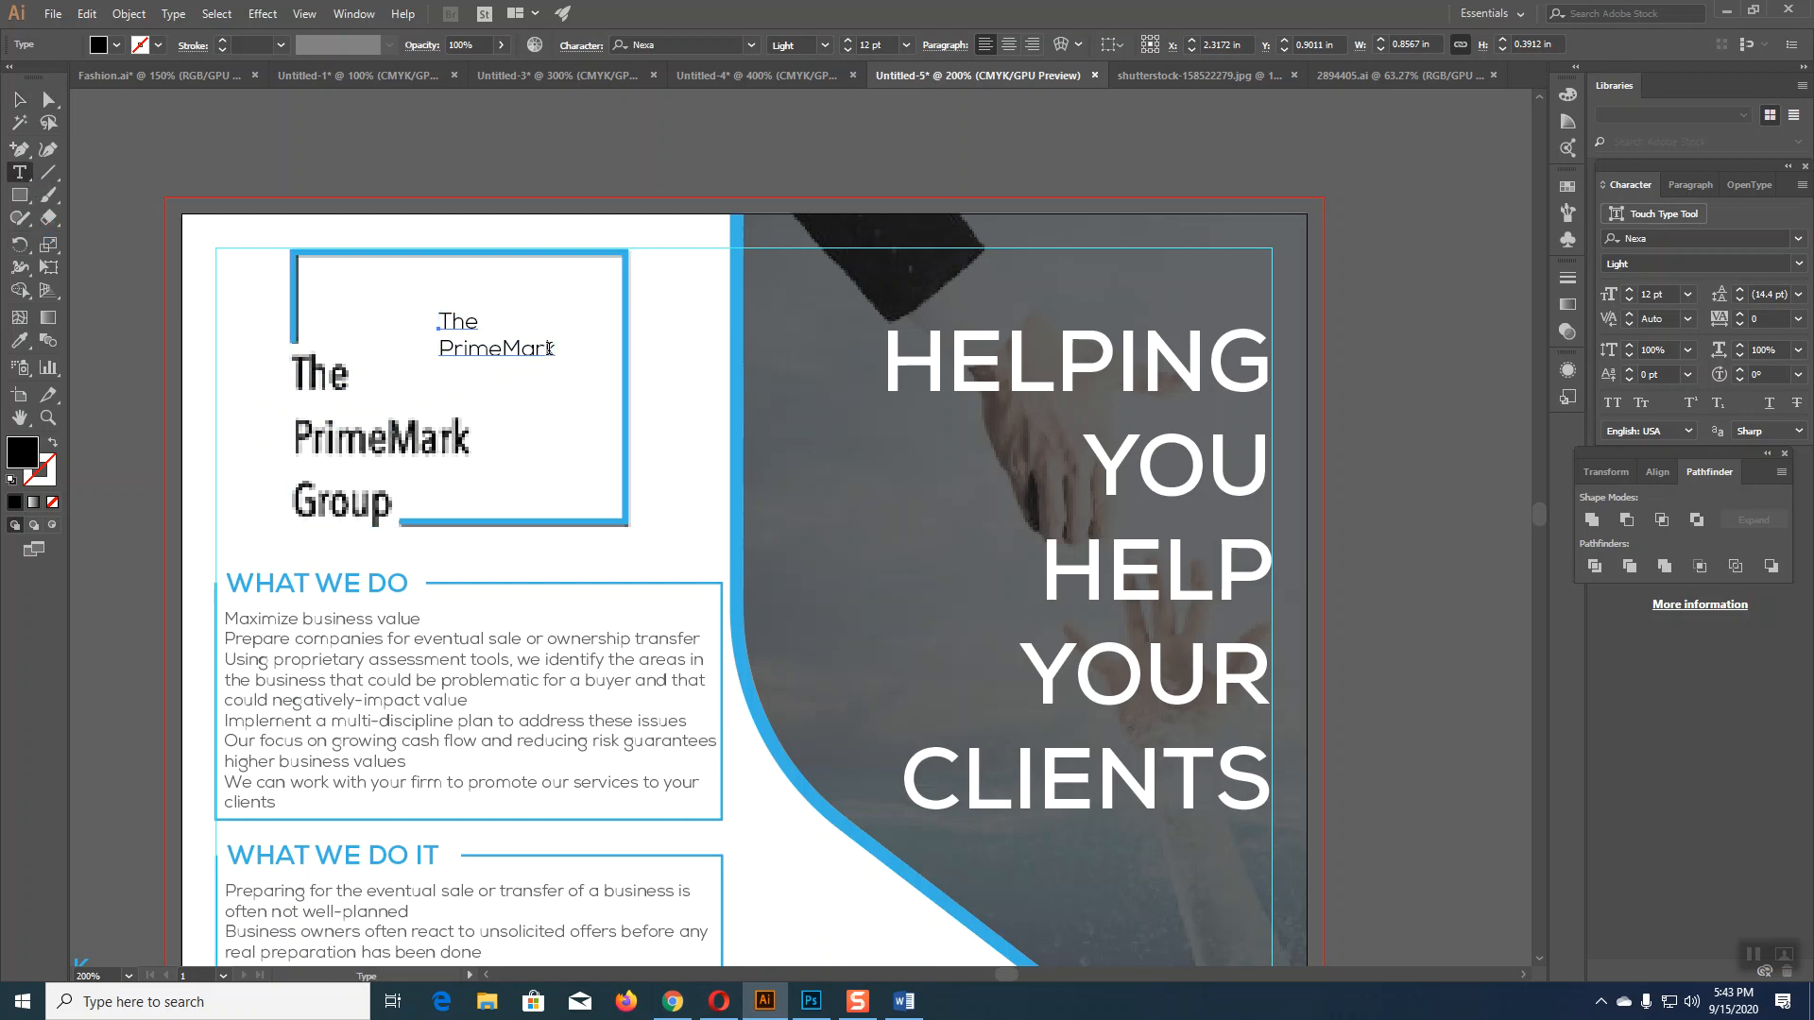
click(552, 349)
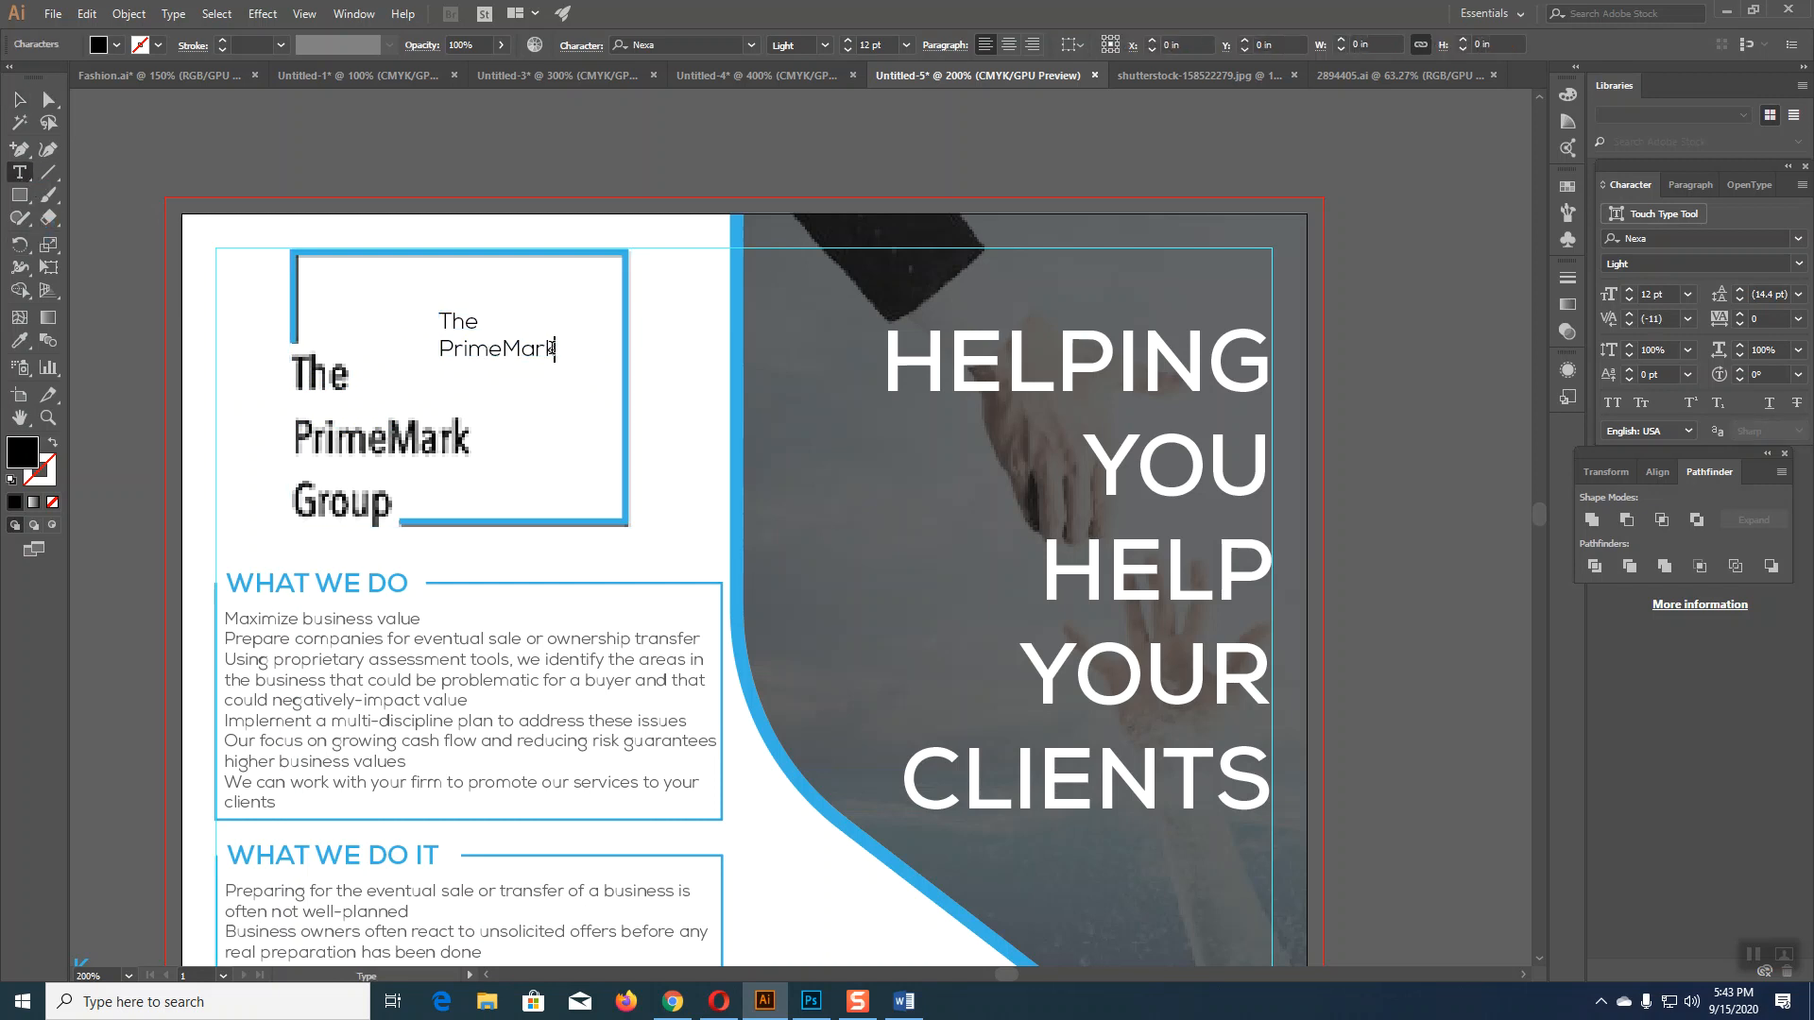
key(Return)
text(Gro)
text(up)
click(23, 98)
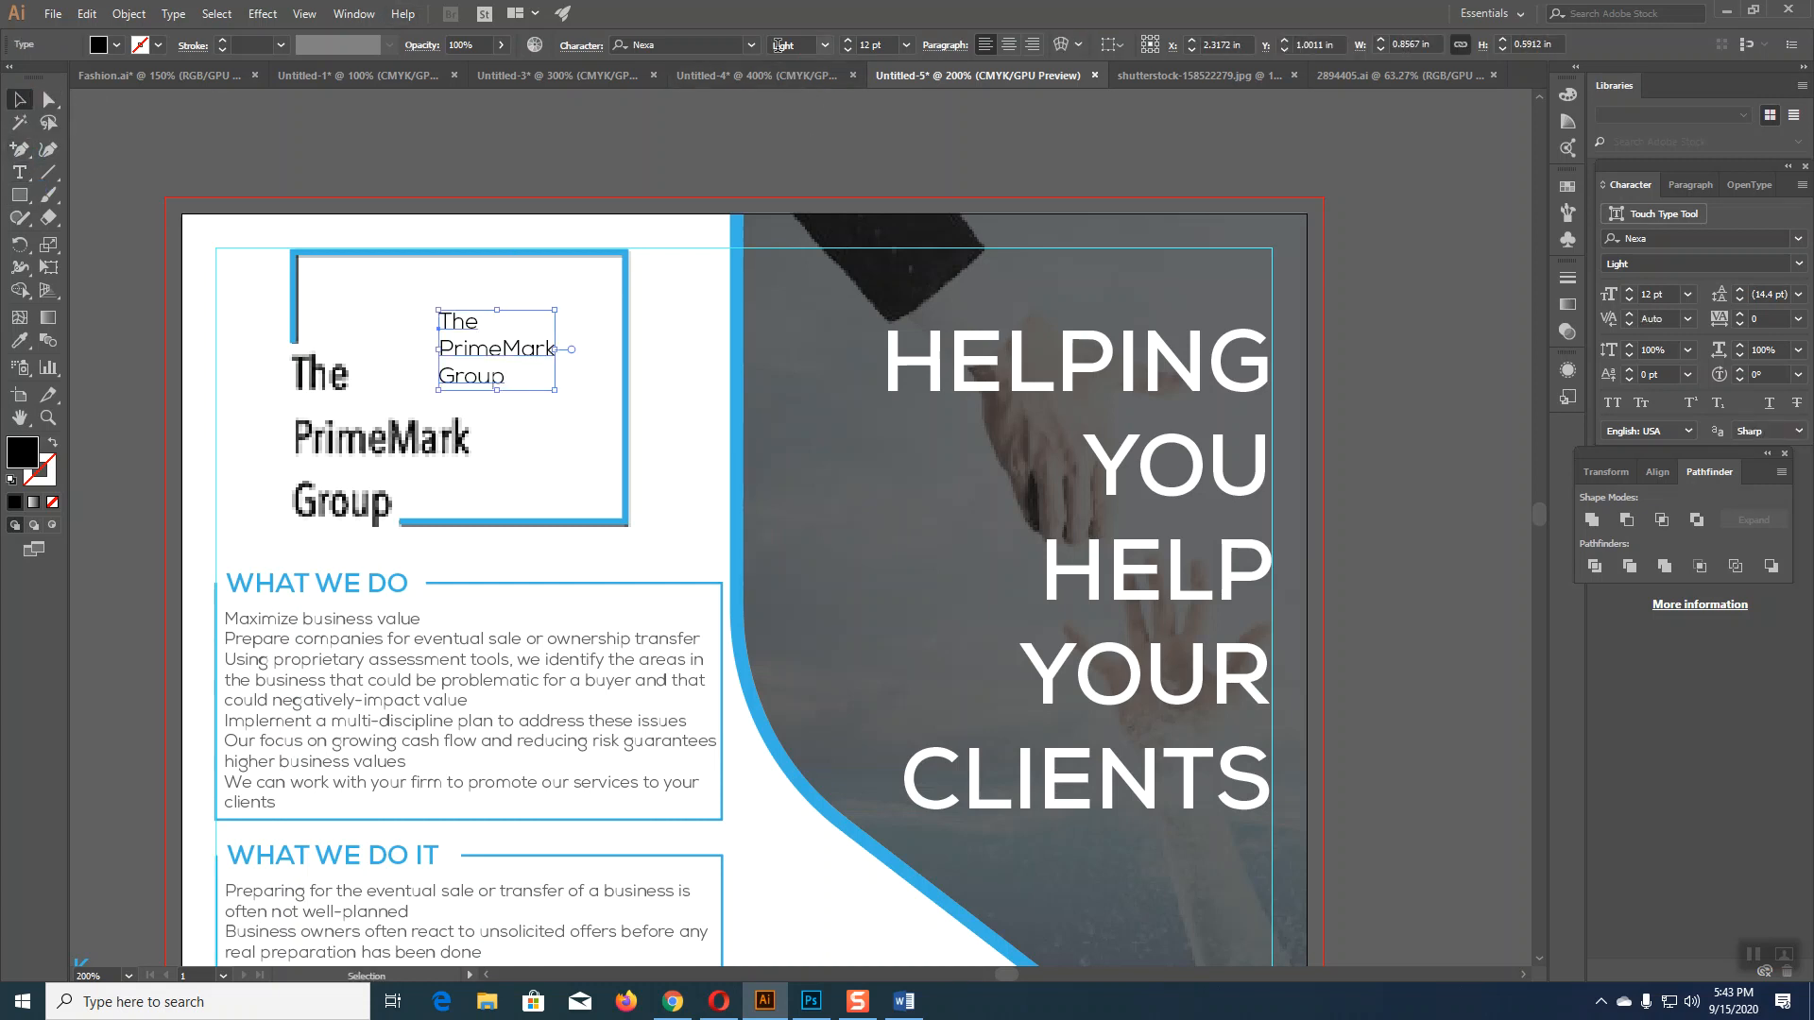
Step: Set the text to Arial and raise its size to 24 pt
click(753, 44)
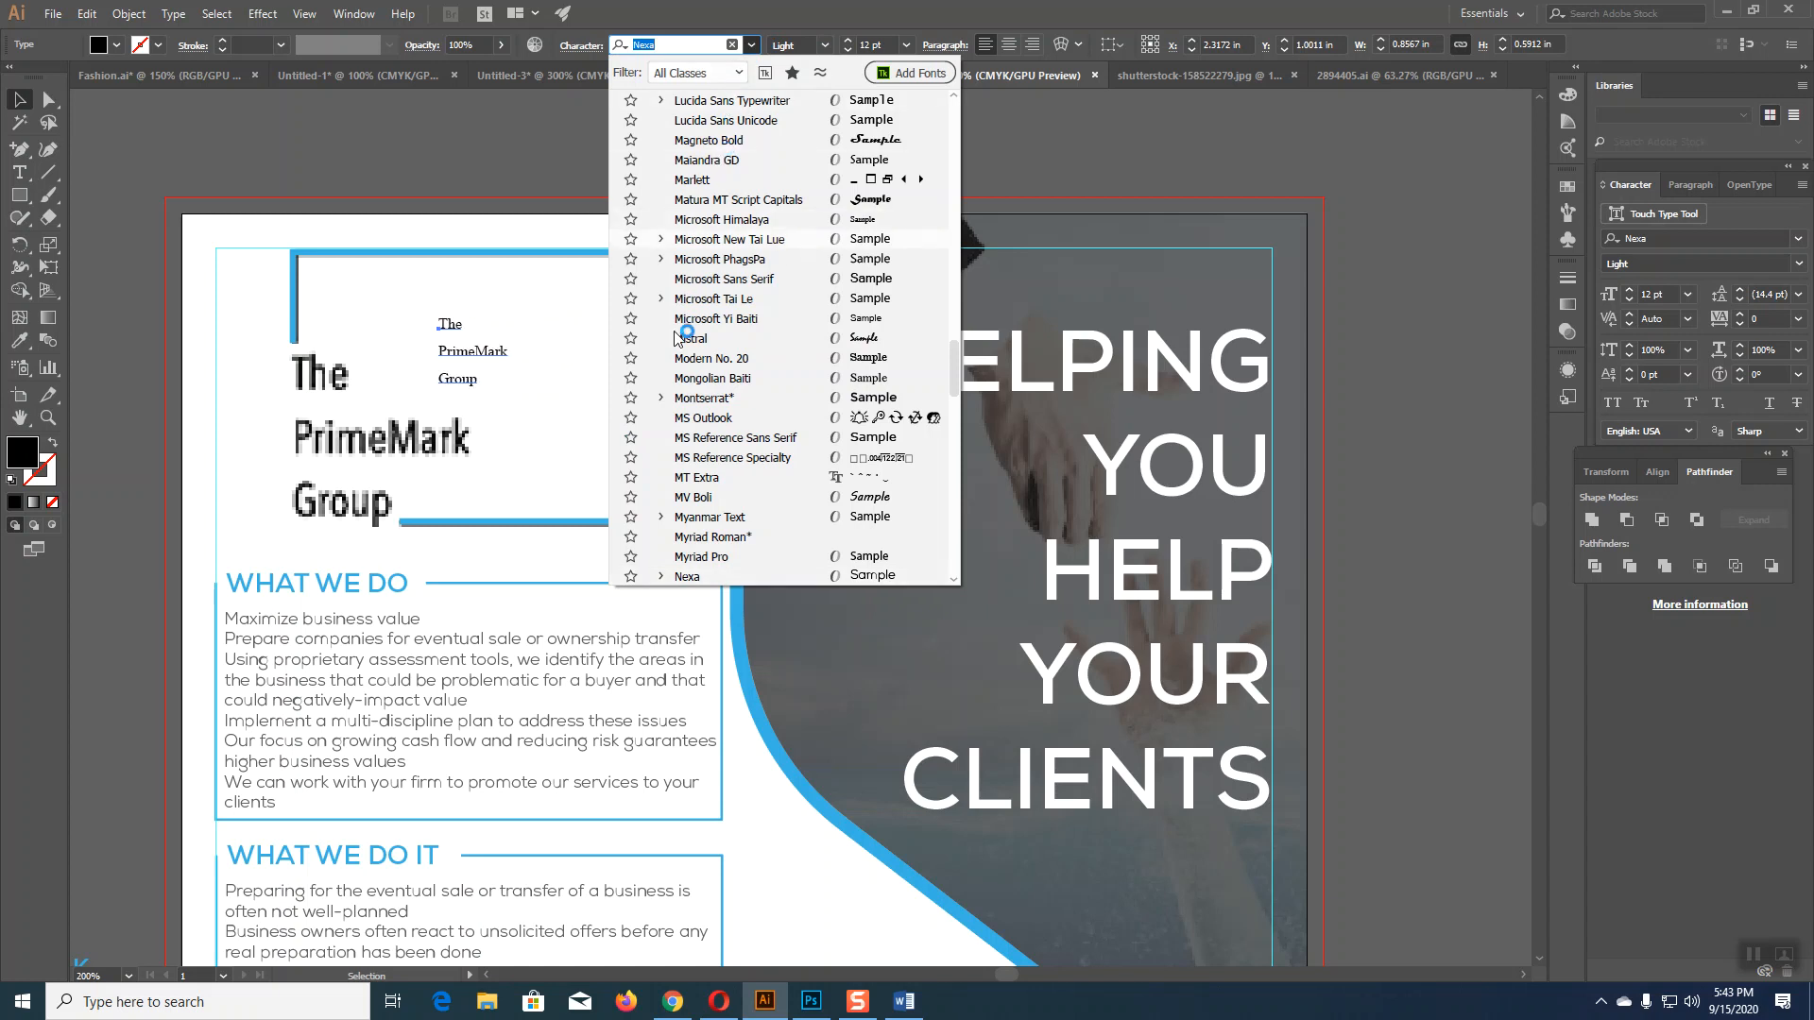
scroll(683, 442, up, 15)
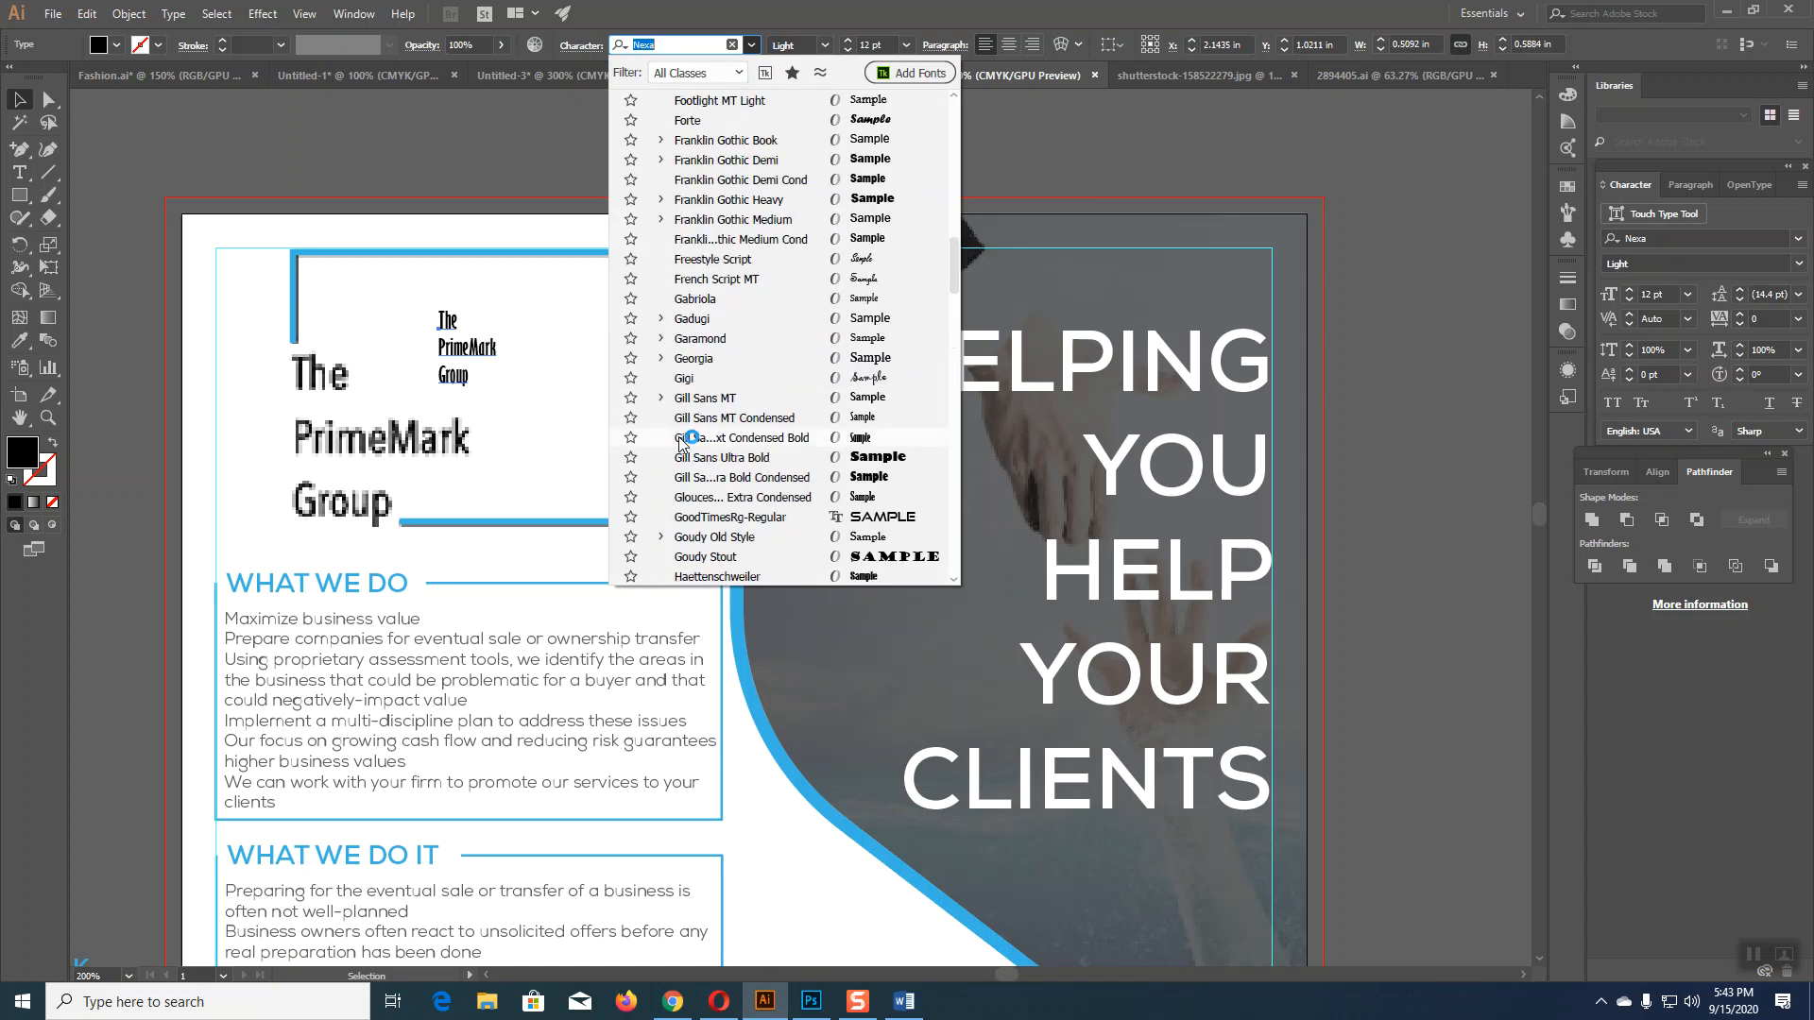
scroll(683, 442, up, 10)
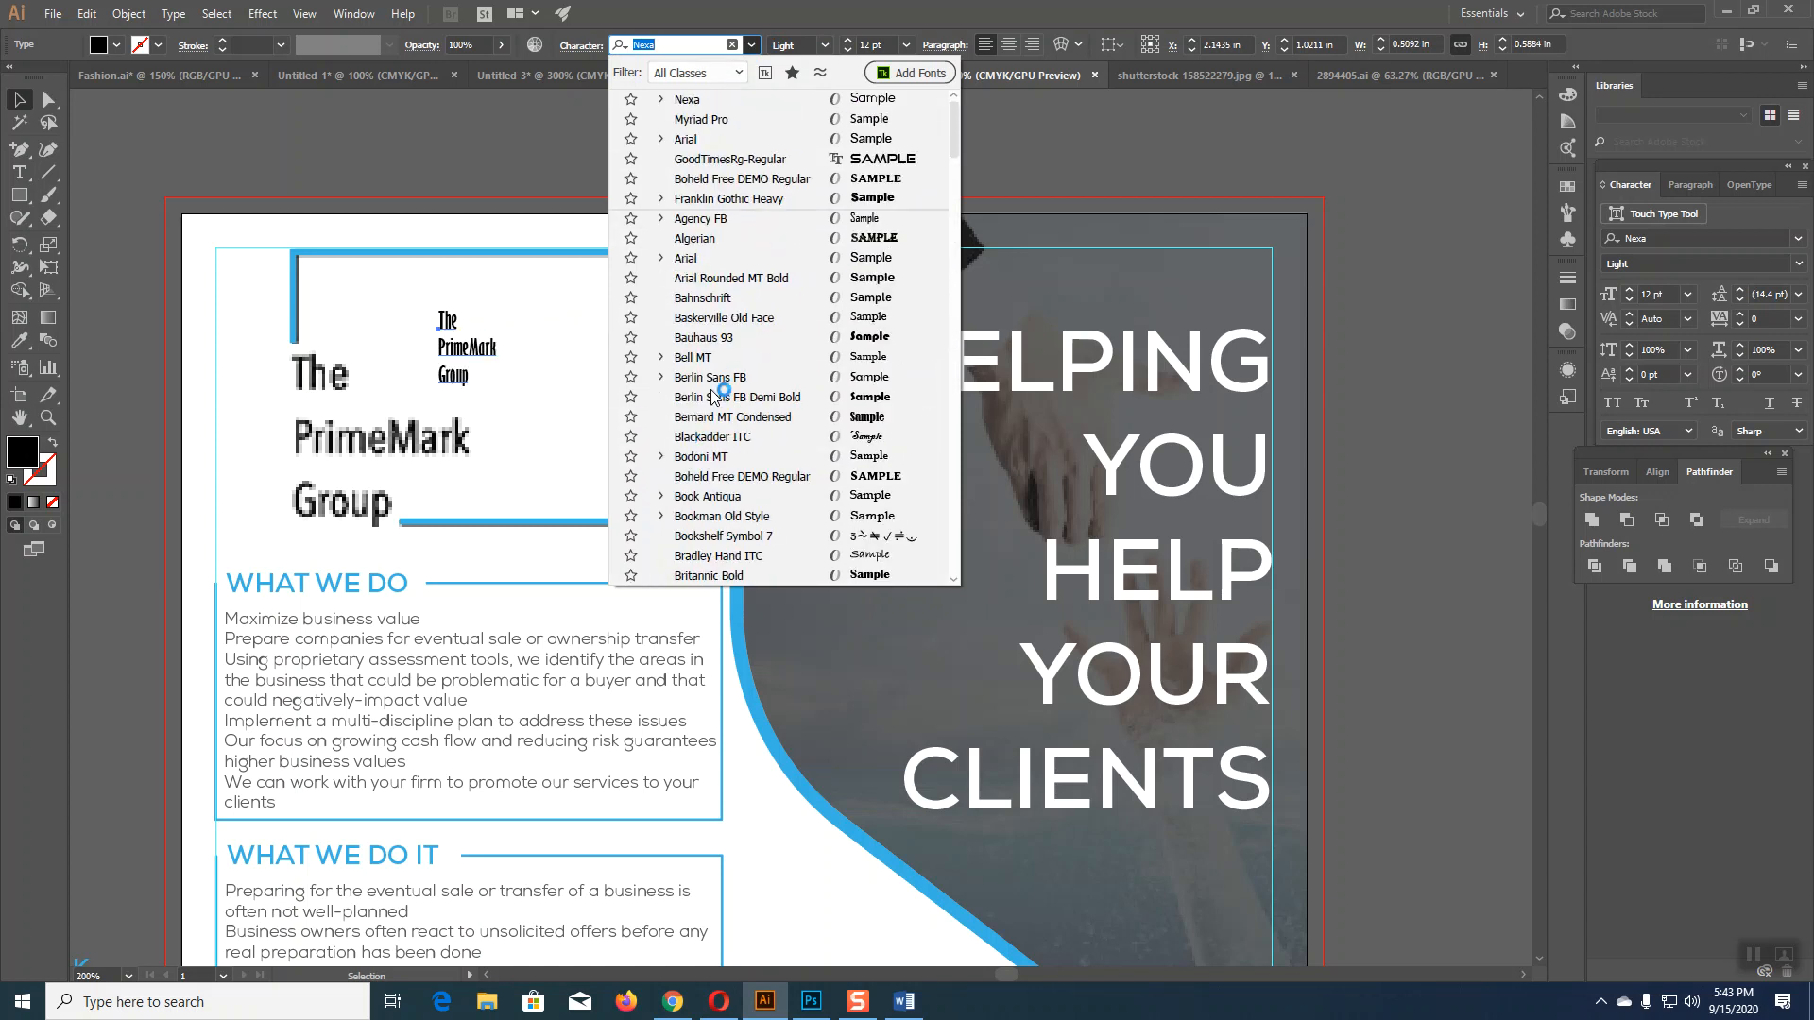
click(704, 260)
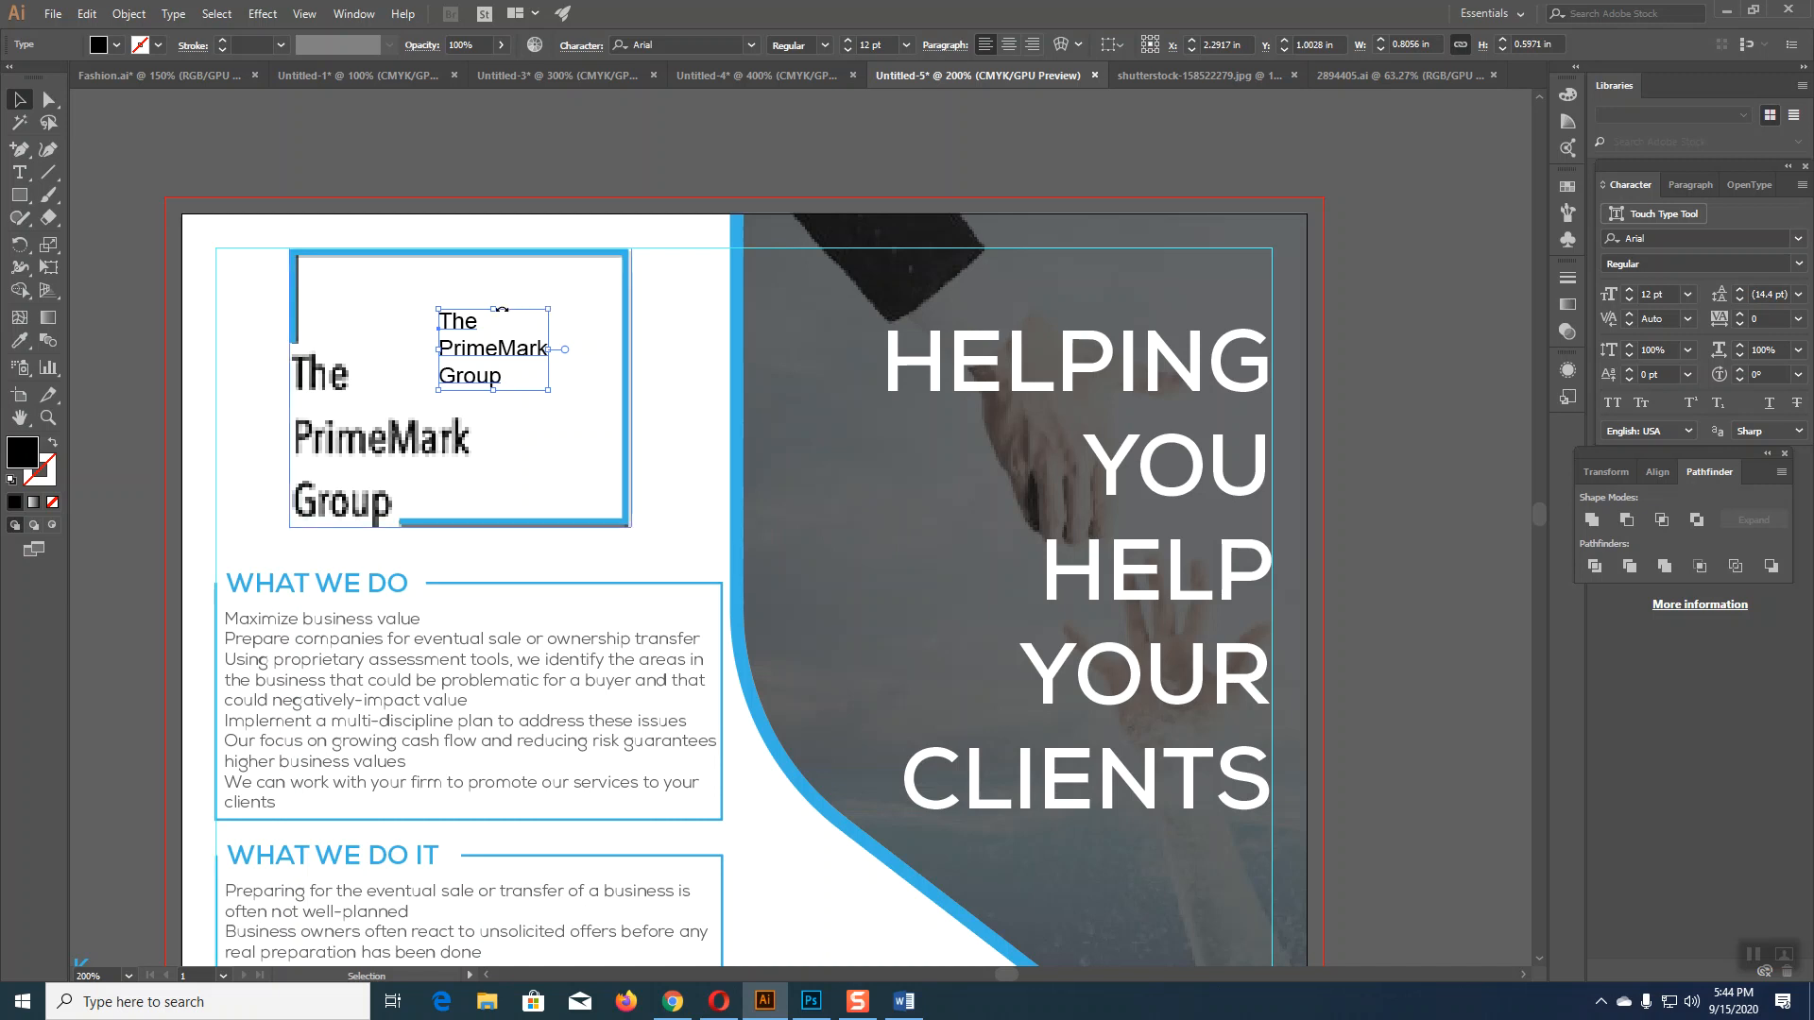
drag(494, 309, 492, 294)
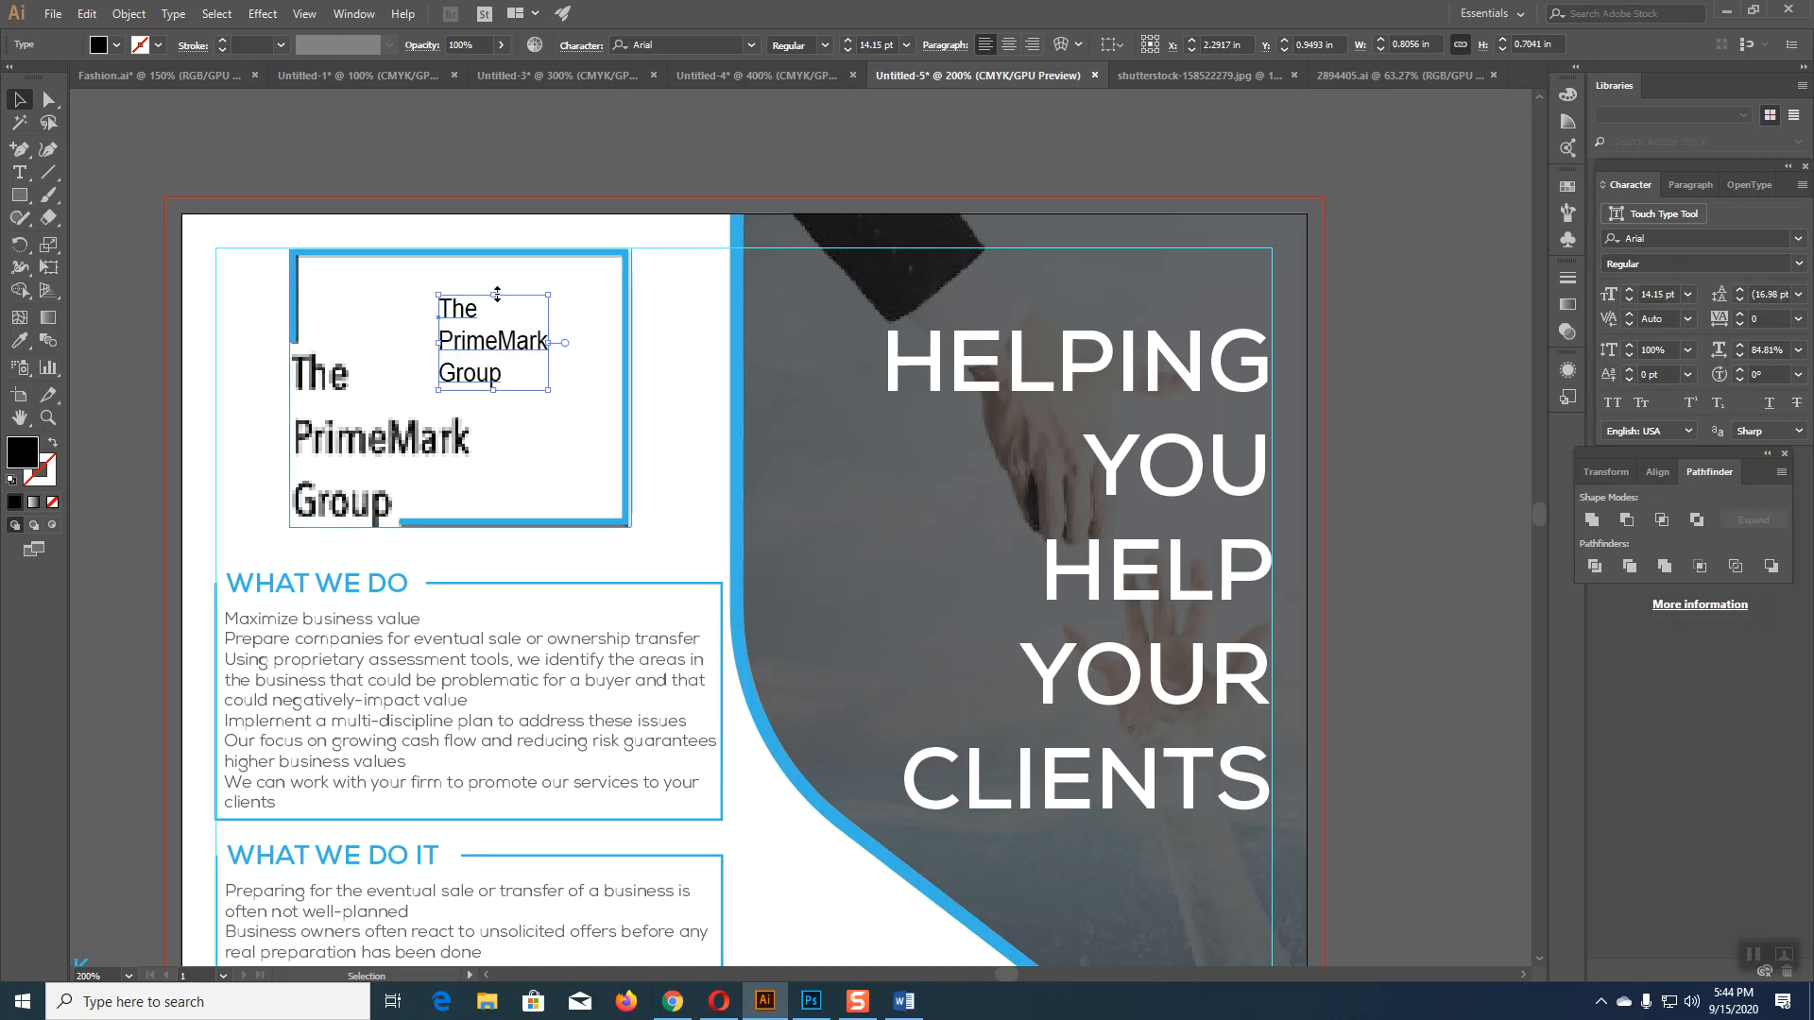
drag(497, 294, 495, 282)
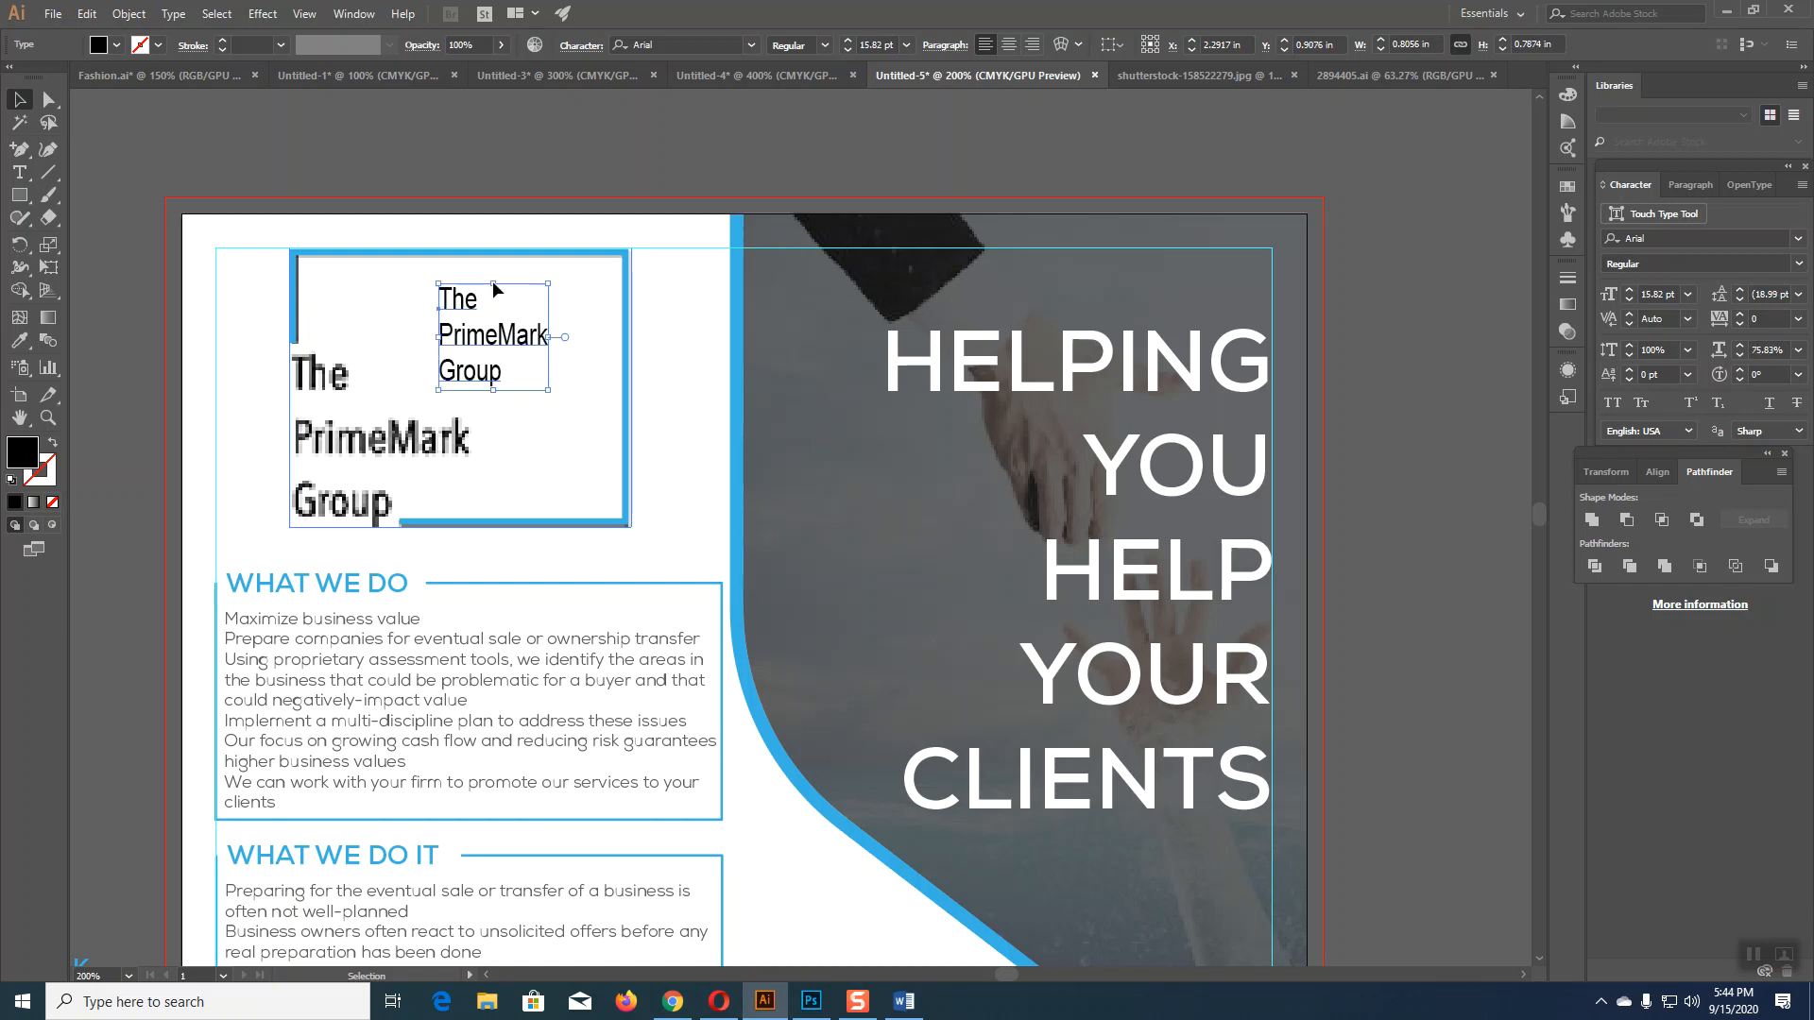
click(848, 40)
click(847, 41)
click(848, 40)
click(848, 41)
click(848, 40)
click(848, 41)
click(848, 40)
click(848, 40)
click(848, 41)
Step: Position the text over the old logo lettering at 26 pt Arial Bold
drag(538, 354, 390, 438)
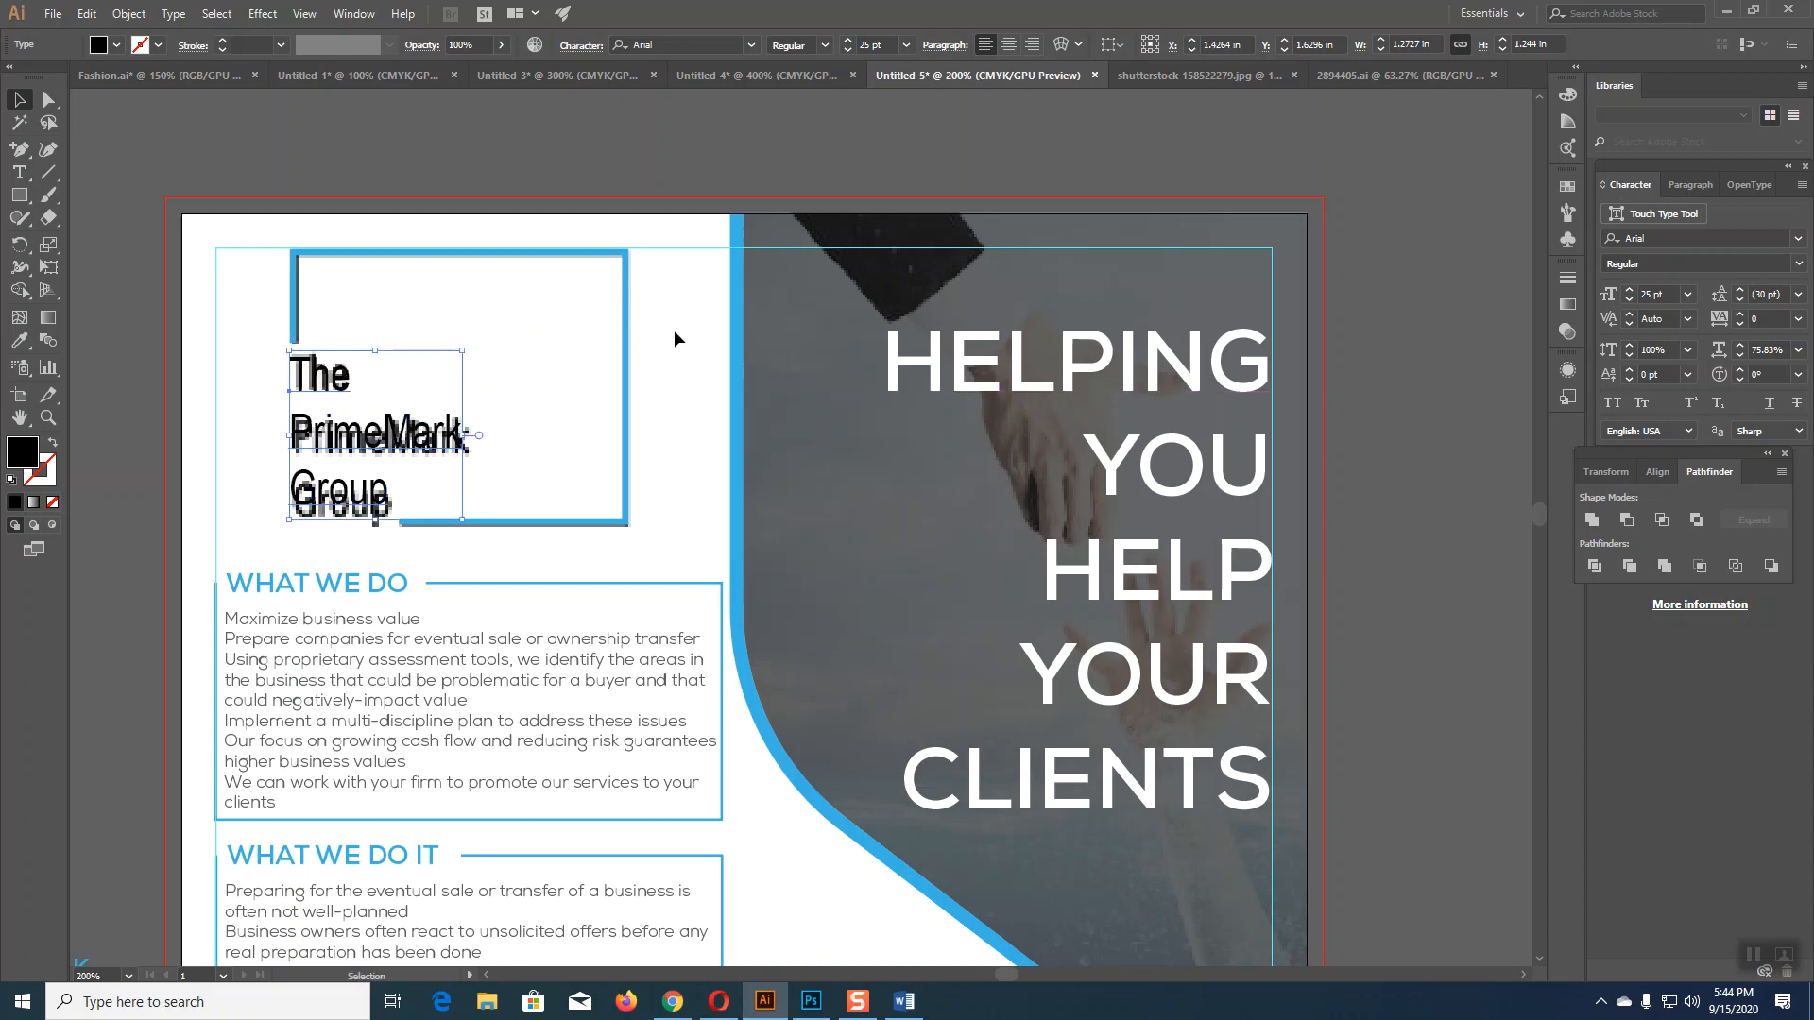
click(847, 40)
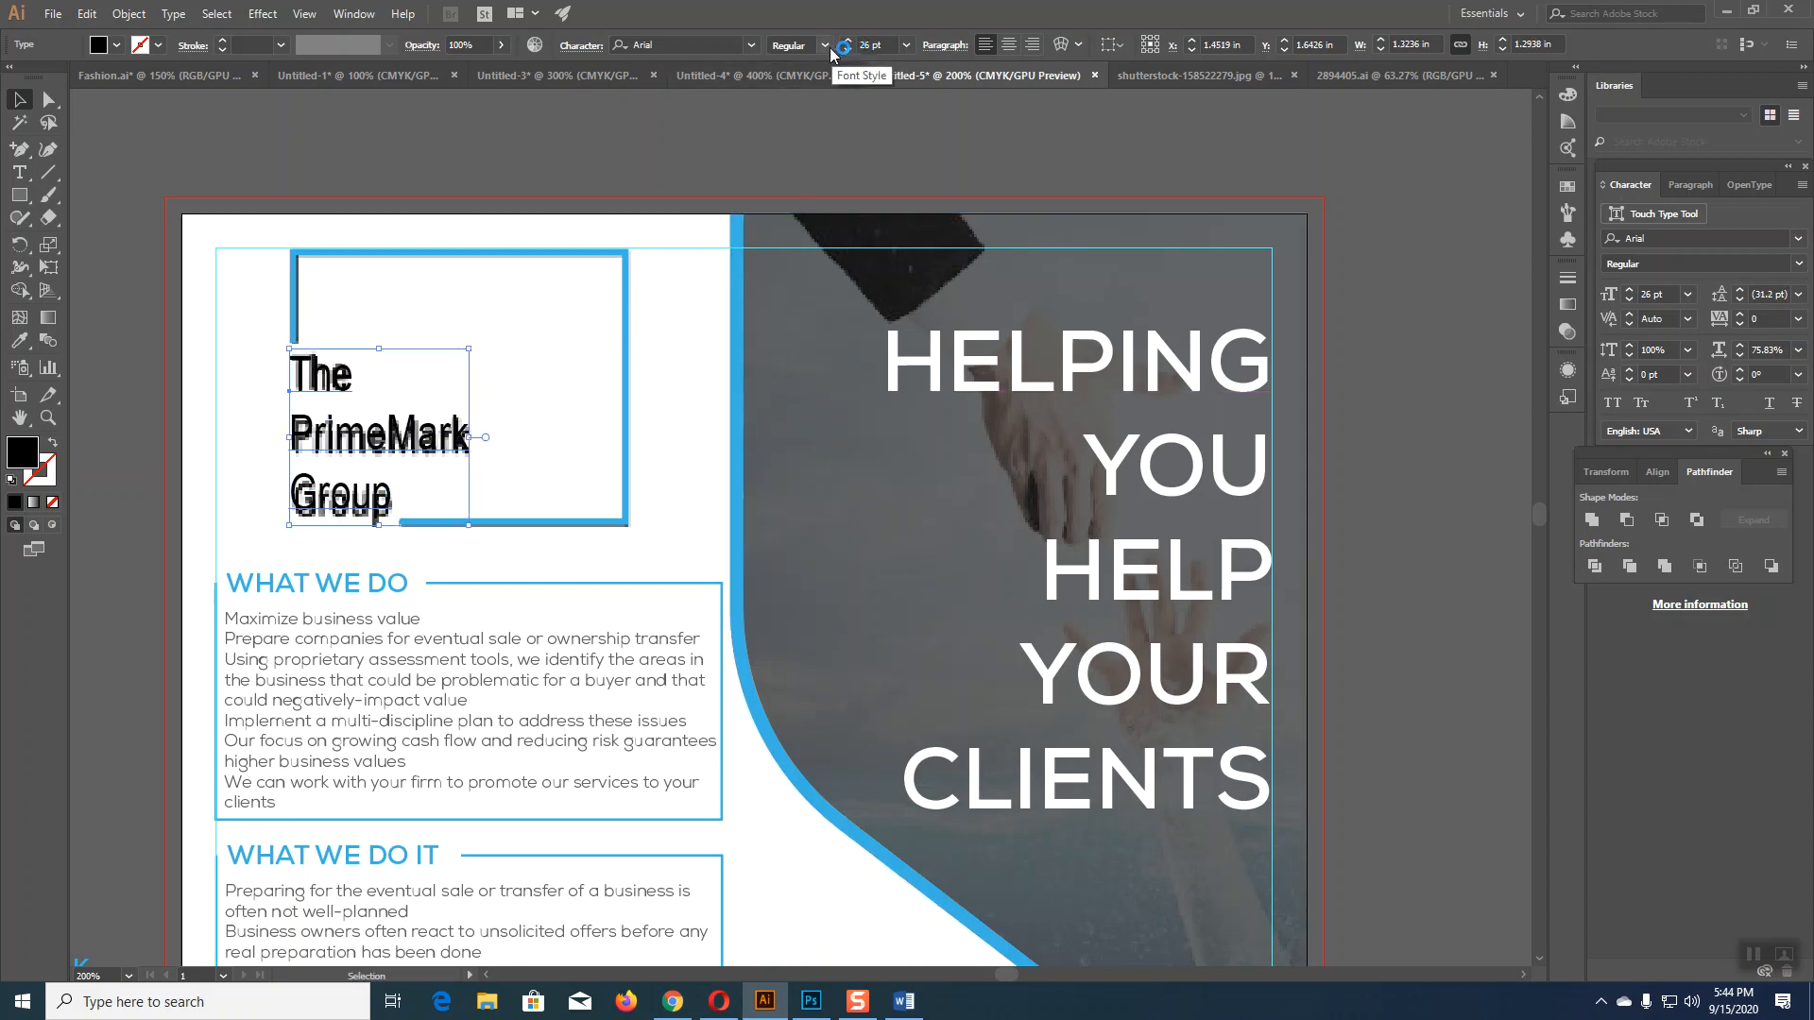
click(825, 45)
click(799, 192)
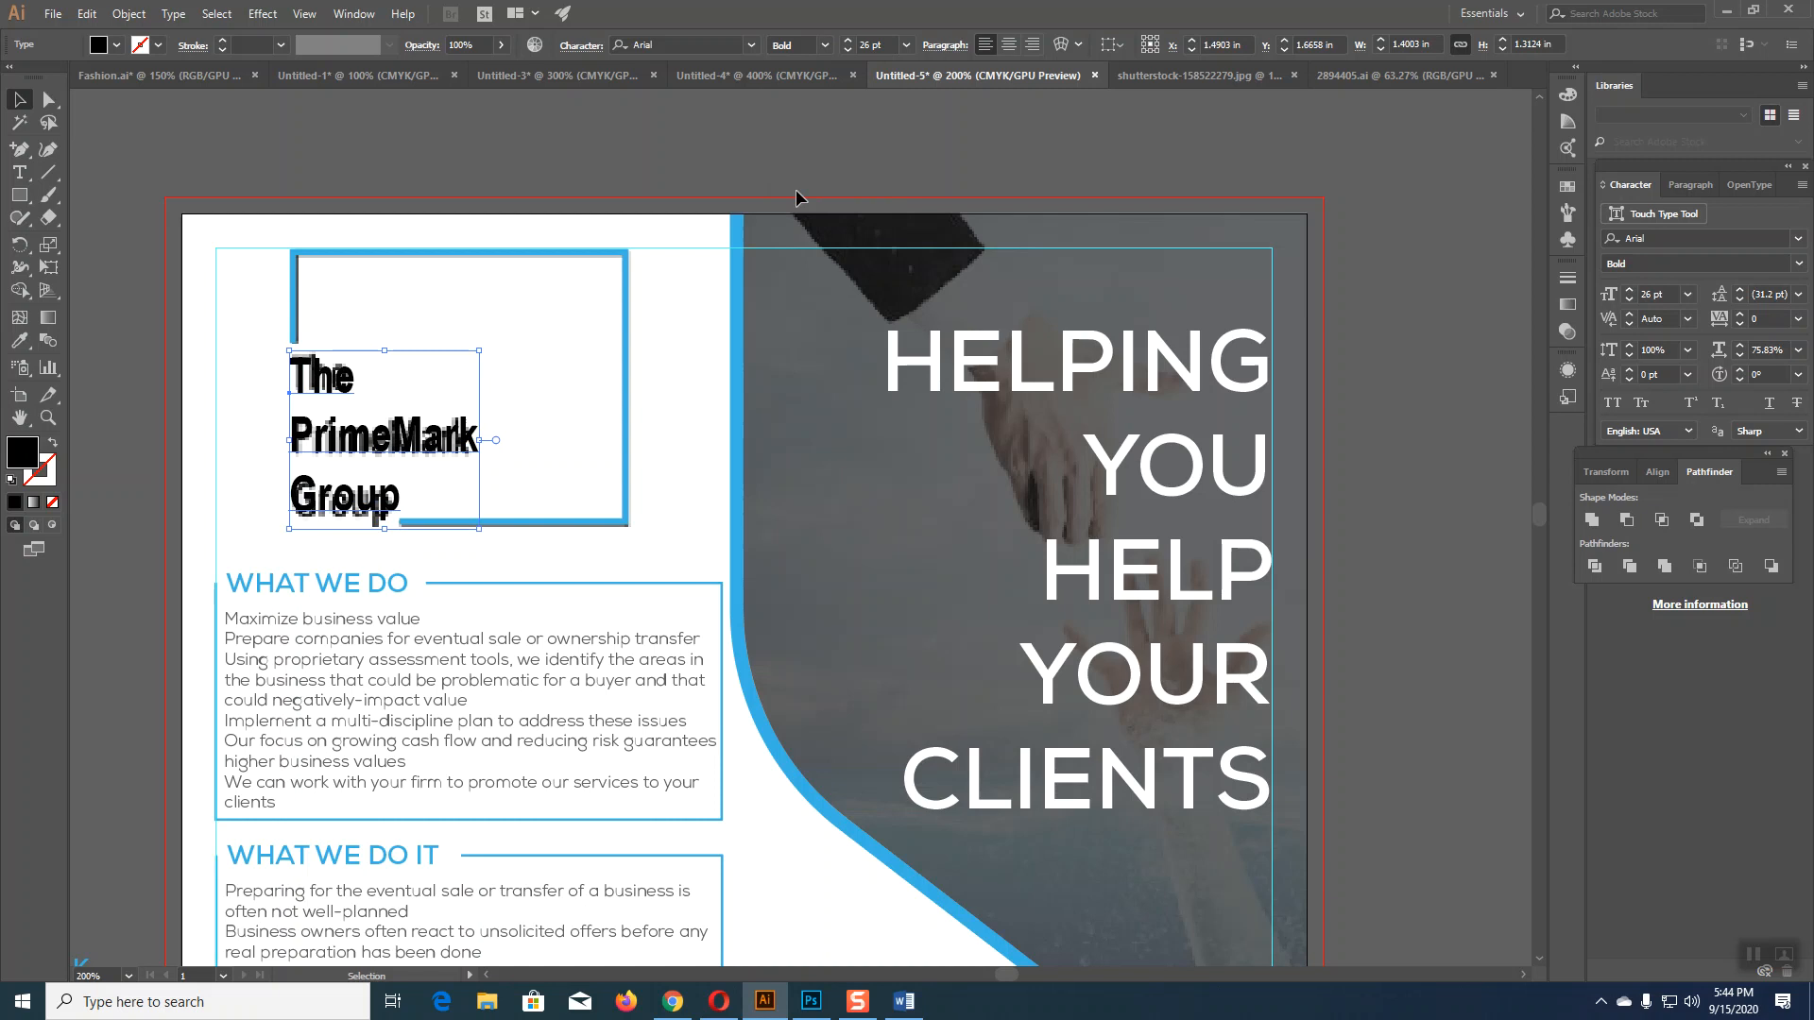
key(Up)
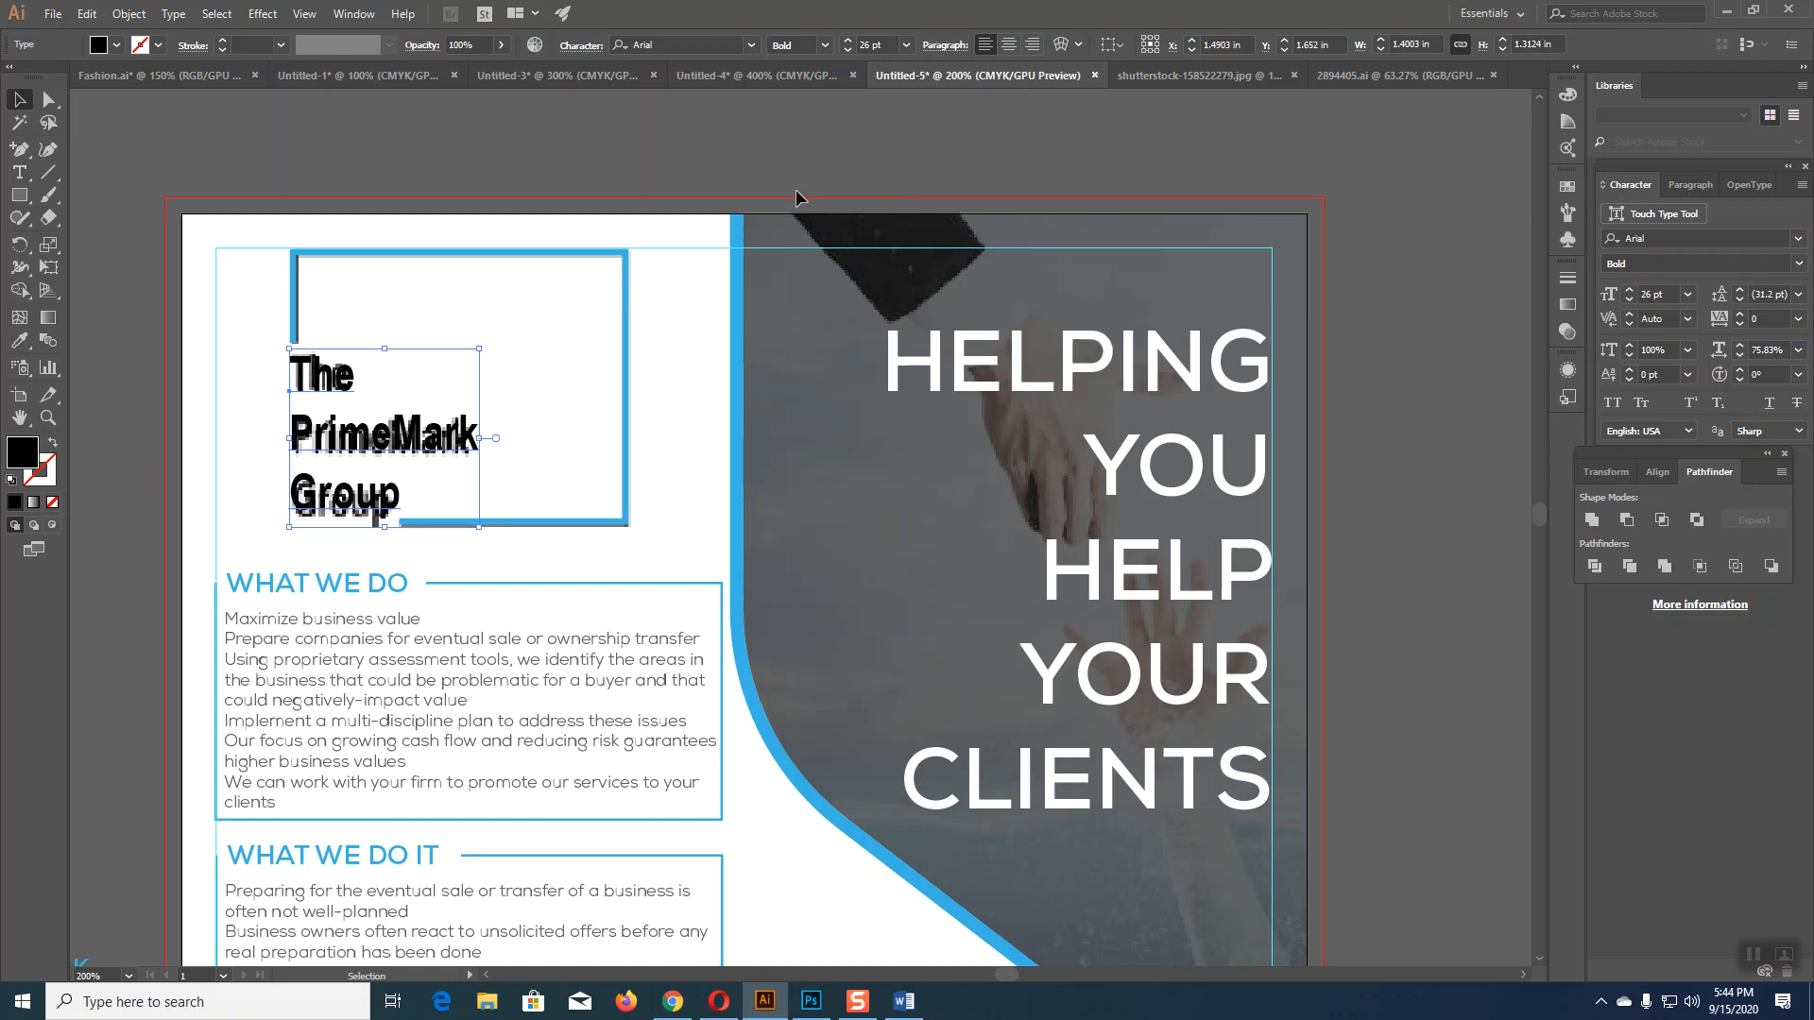
key(Left)
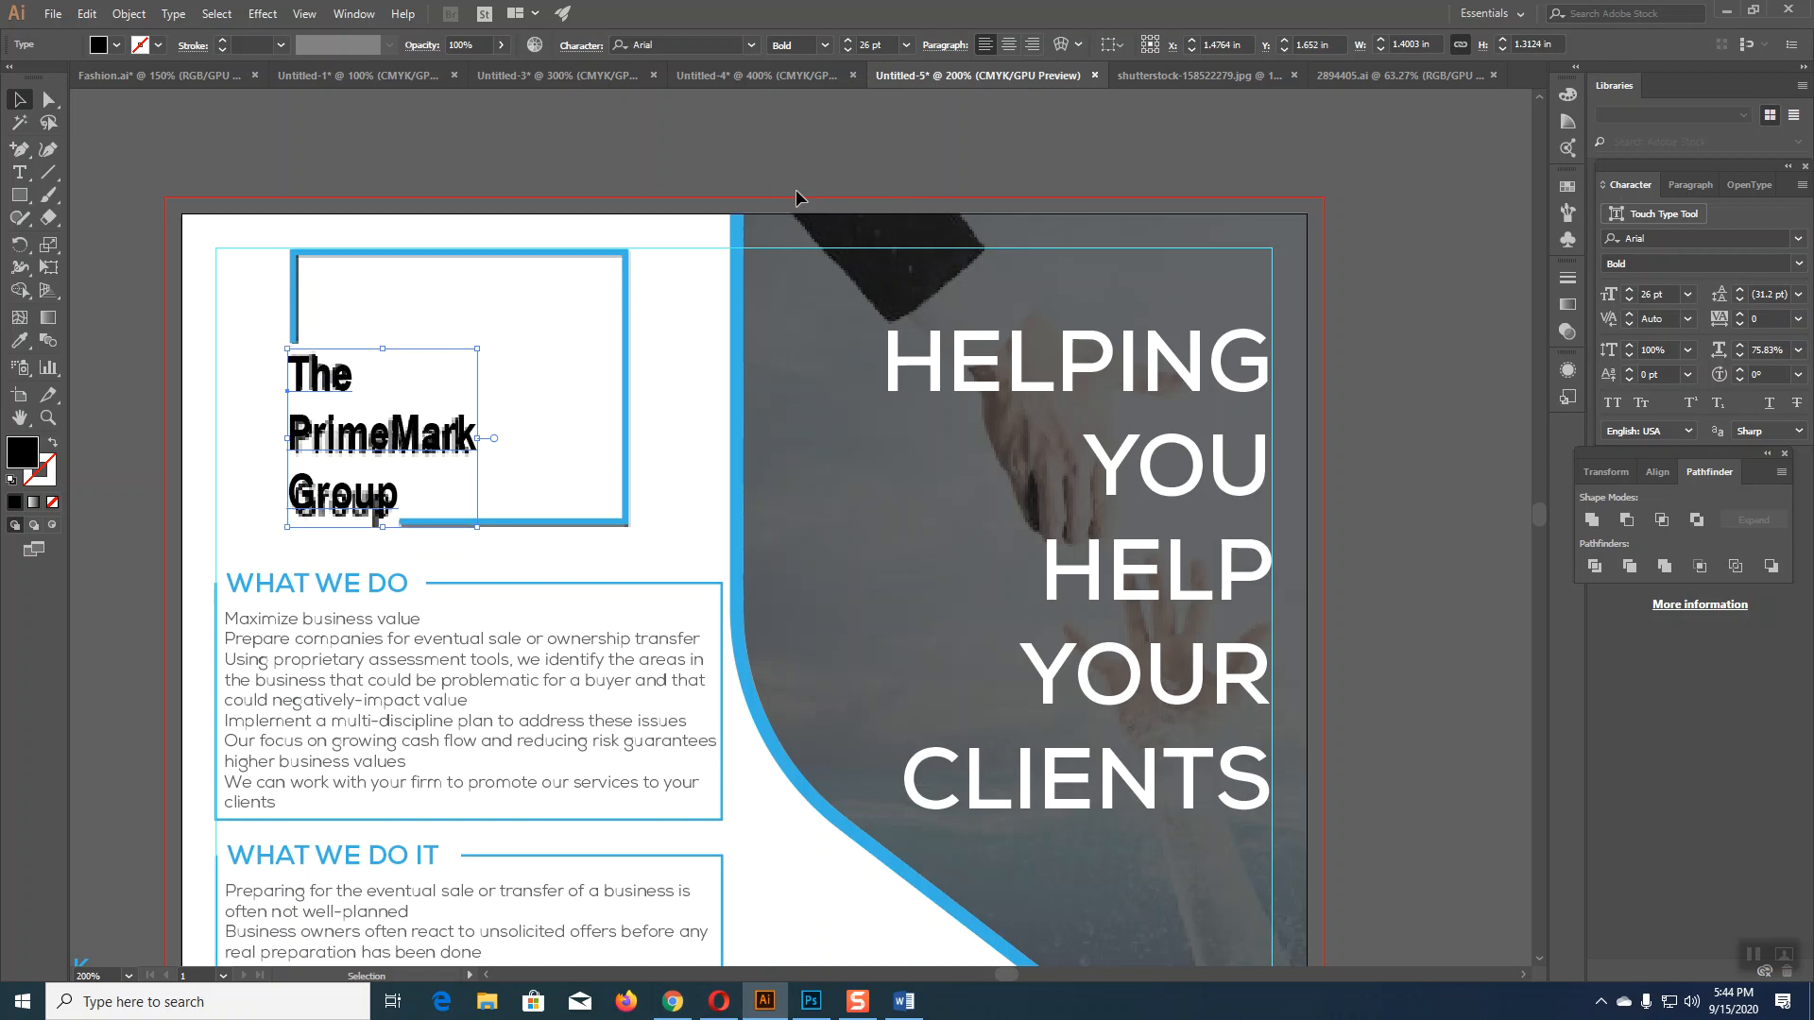
Step: Set the text's leading to 33 pt
click(1738, 289)
click(1738, 289)
click(1739, 290)
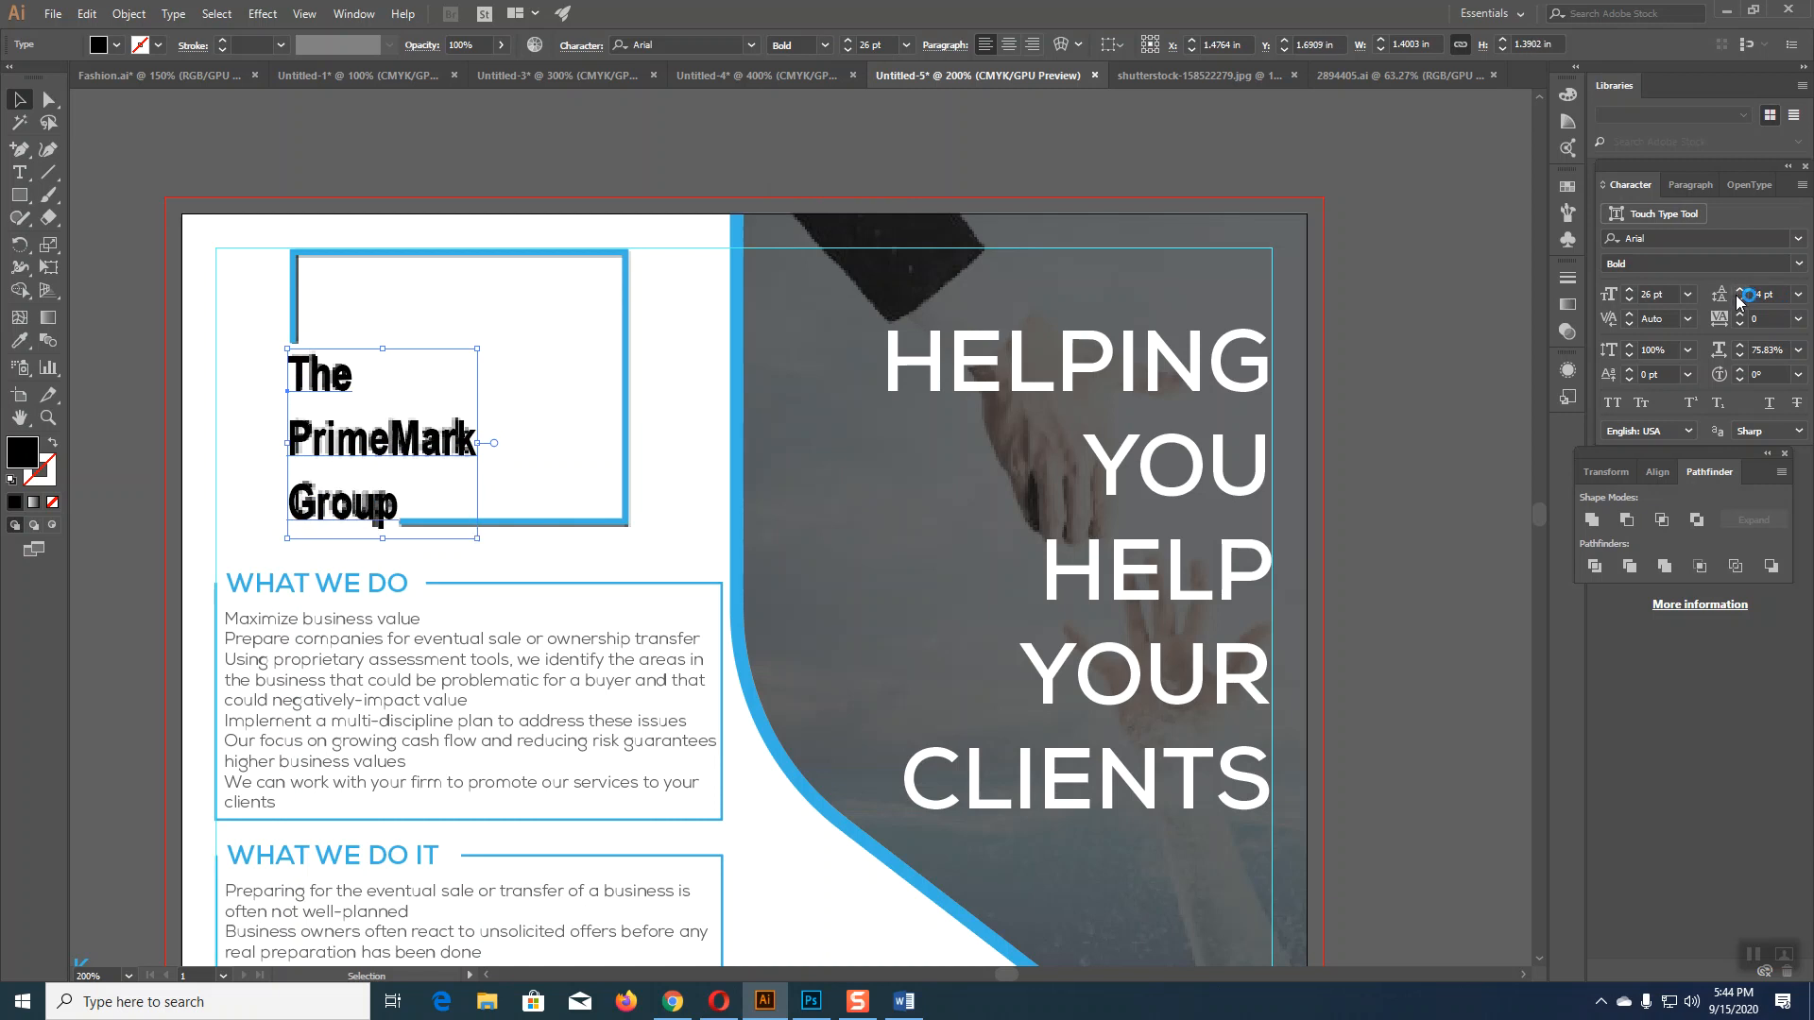
click(1740, 300)
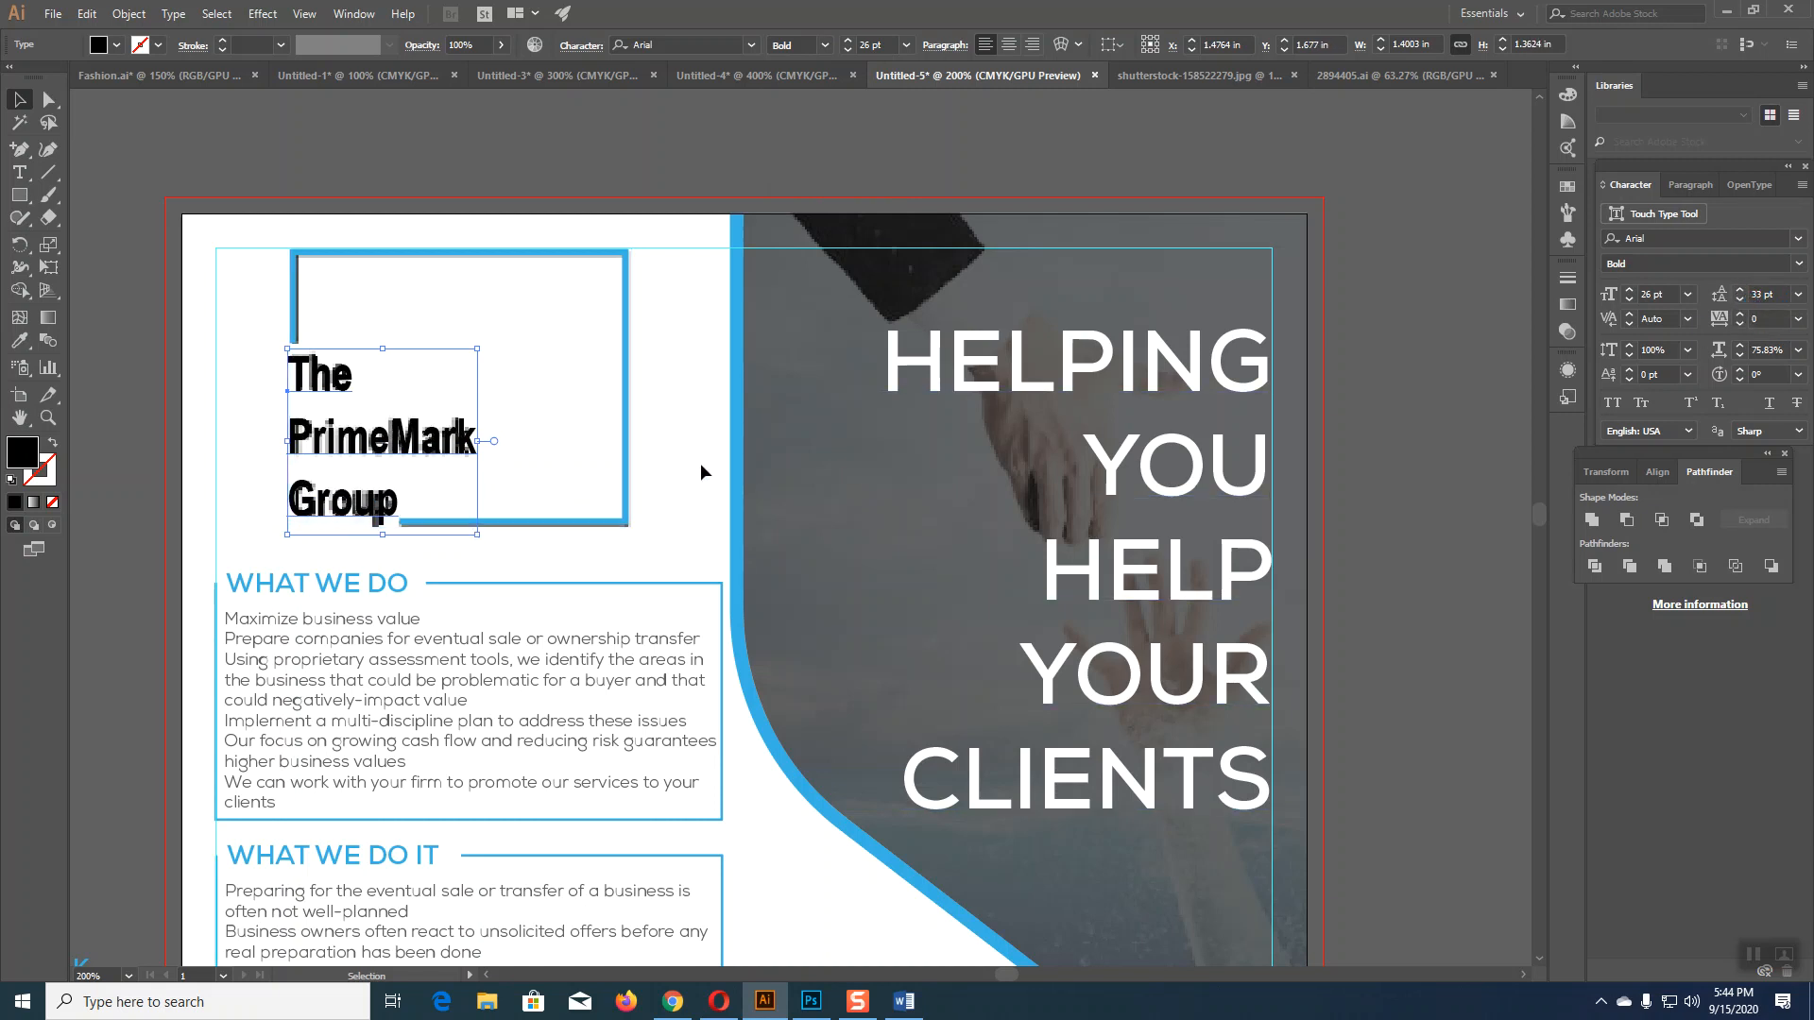
Step: Color the PrimeMark Group text with the frame's blue using the Eyedropper
key(i)
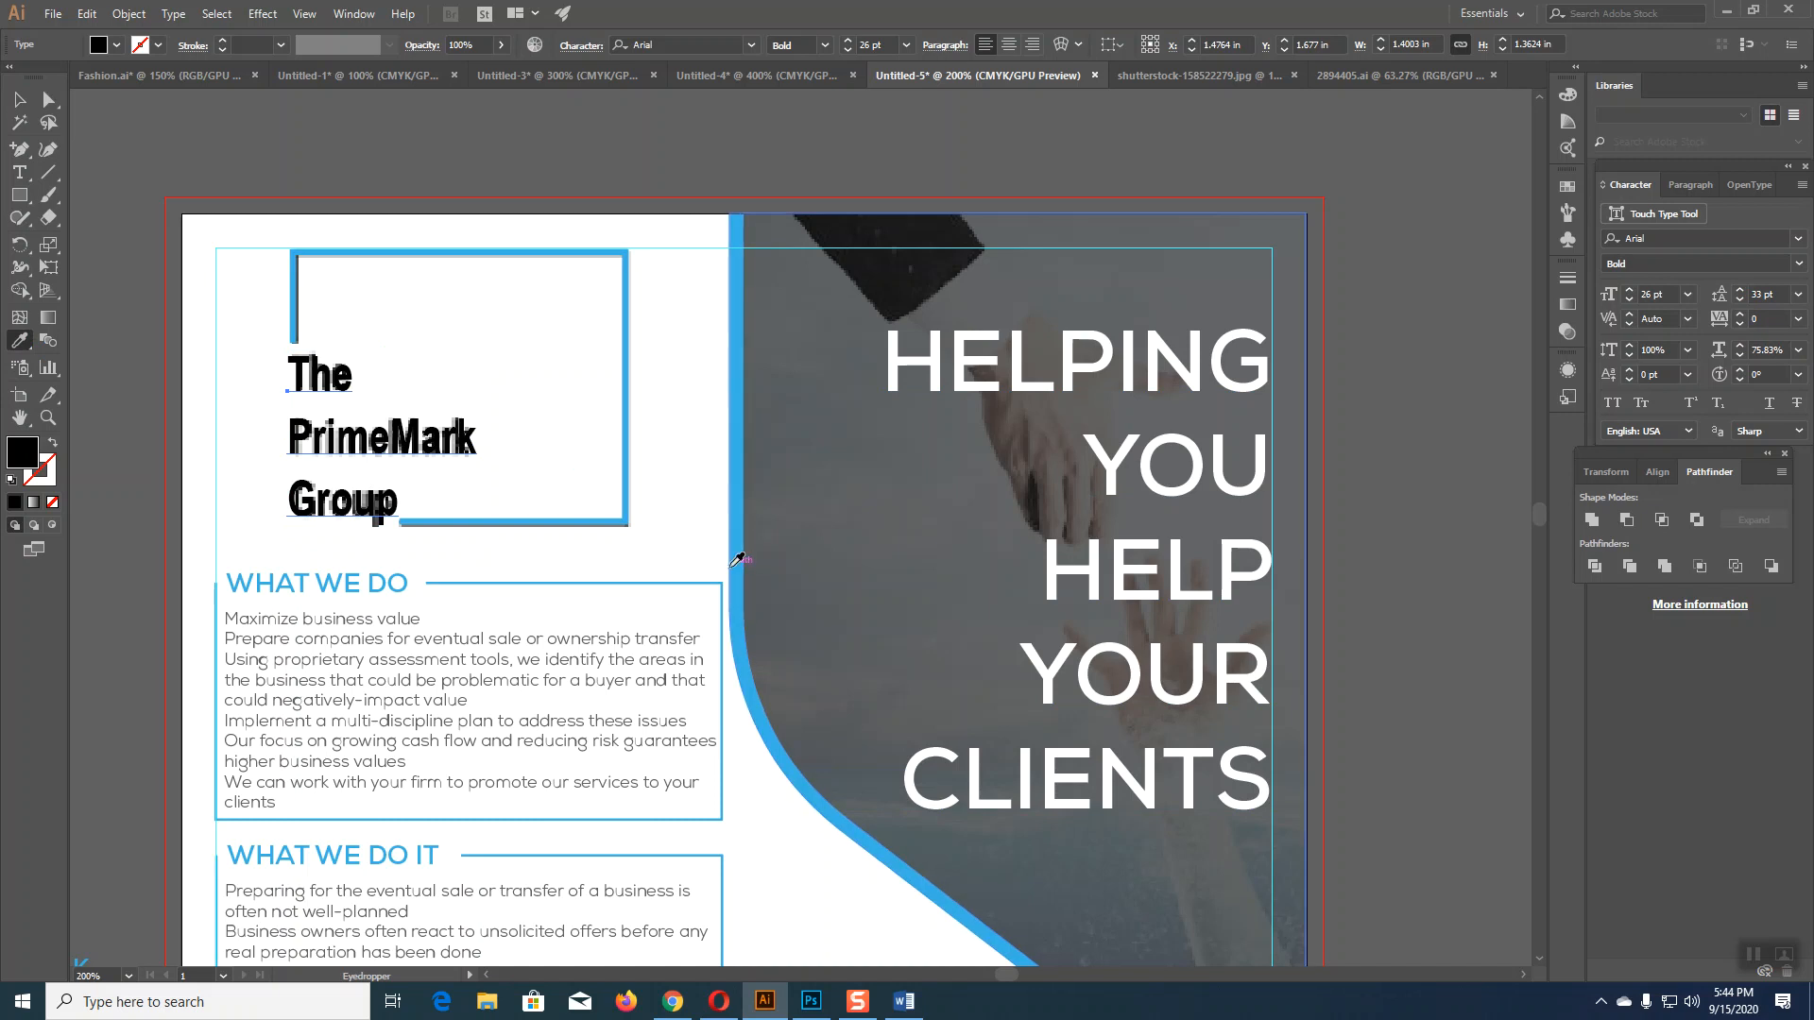
click(737, 560)
click(18, 100)
Step: Delete the old pixelated logo image, undoing the accidental headline move
drag(631, 434, 1360, 482)
drag(1155, 321, 1406, 401)
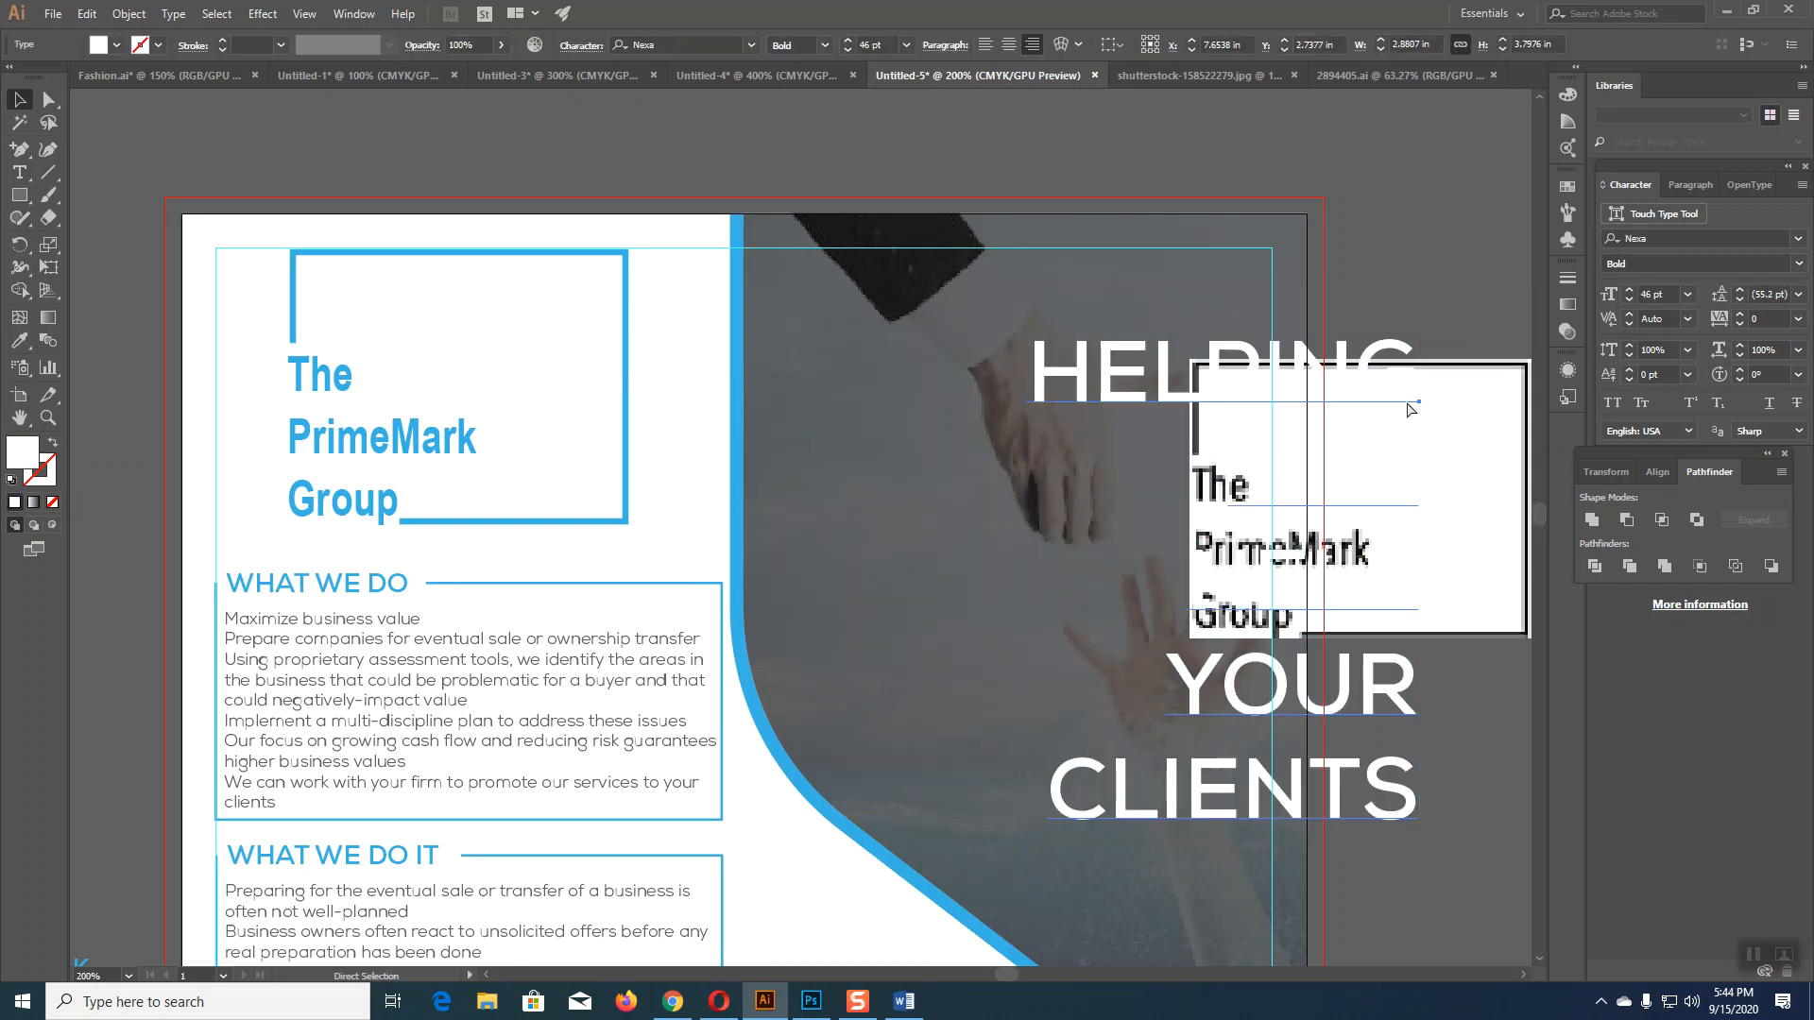
key(ctrl+z)
click(1425, 580)
key(Delete)
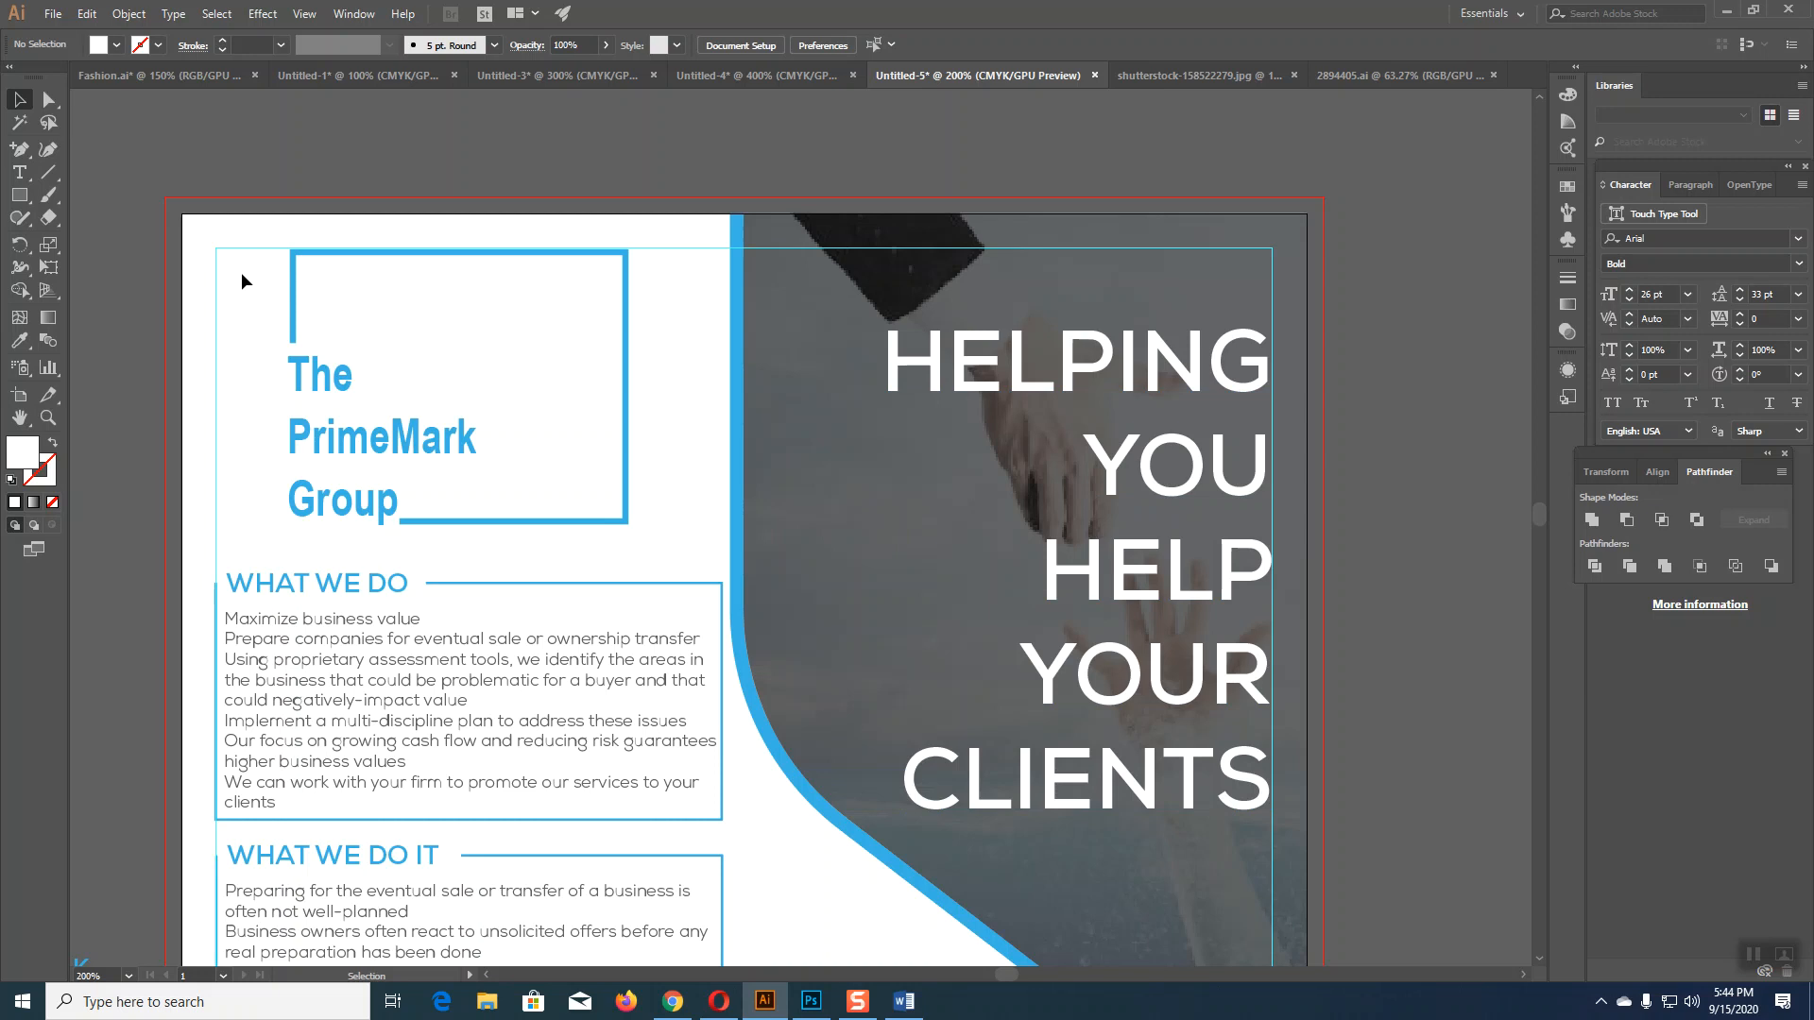
click(53, 14)
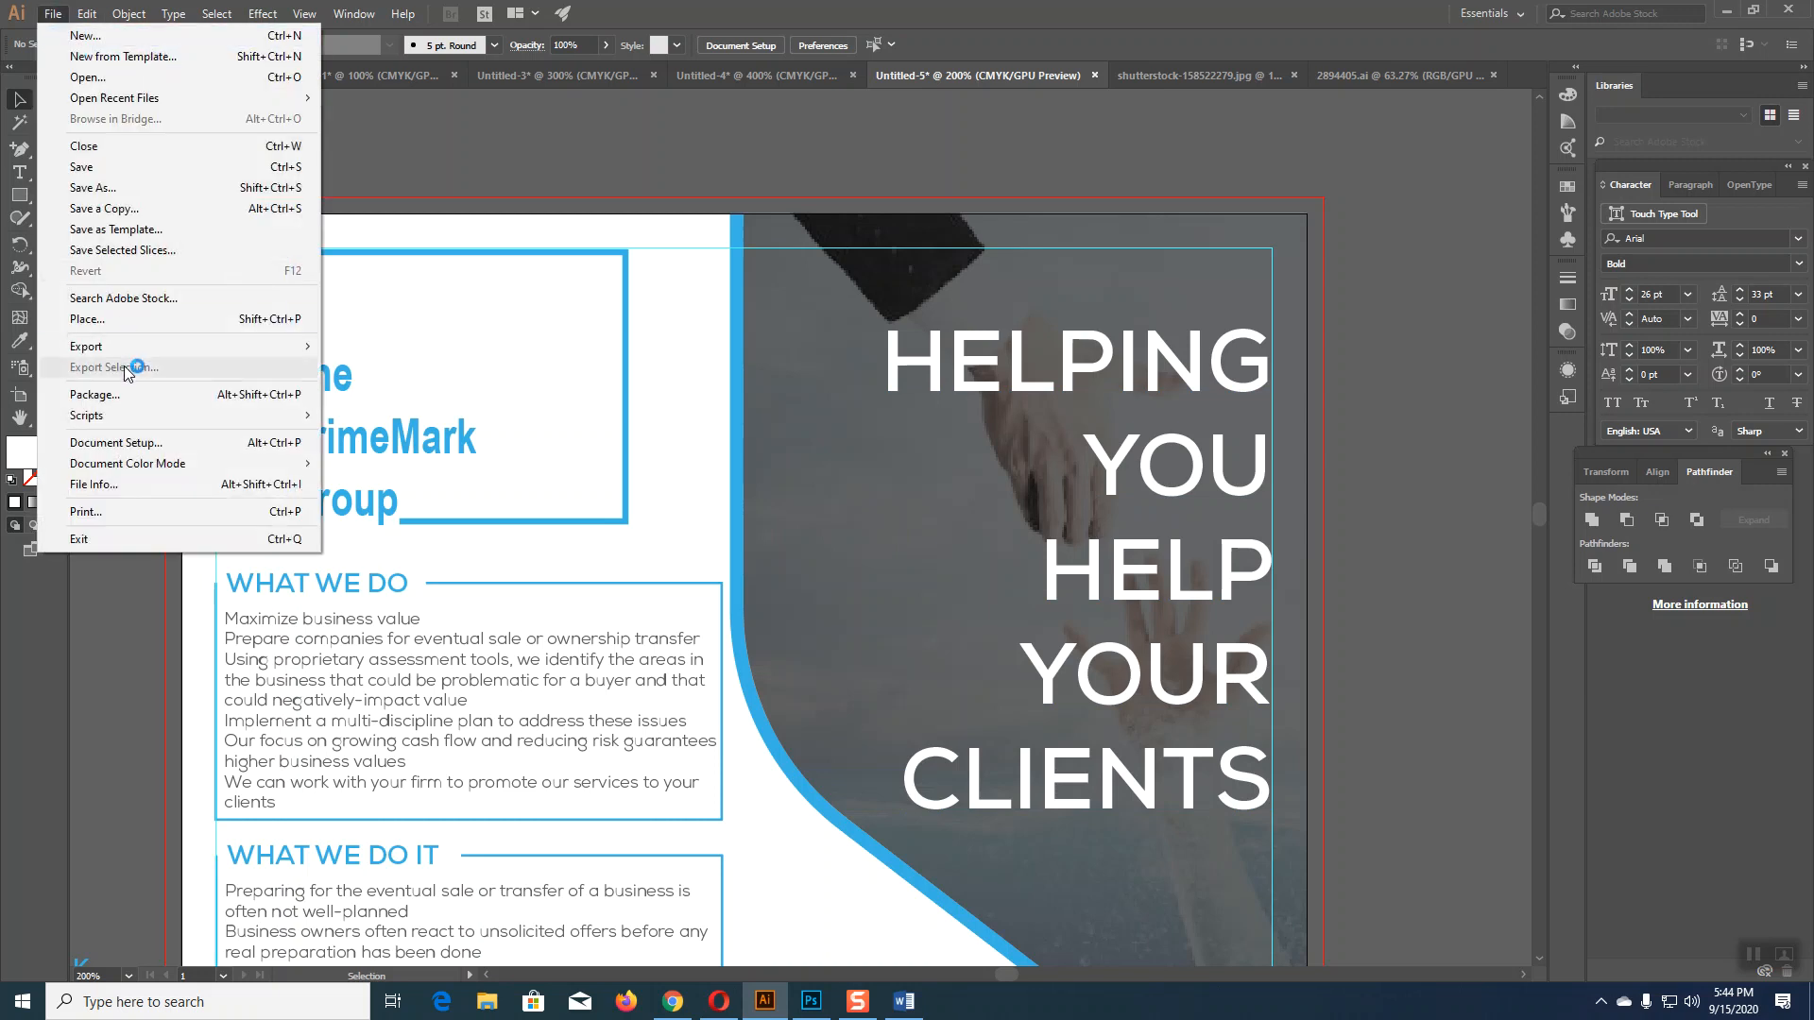
Step: Export the flyer via Save for Web as a 1000 px wide JPEG, replacing Untitled-5.jpg
mouse_move(142, 347)
click(413, 392)
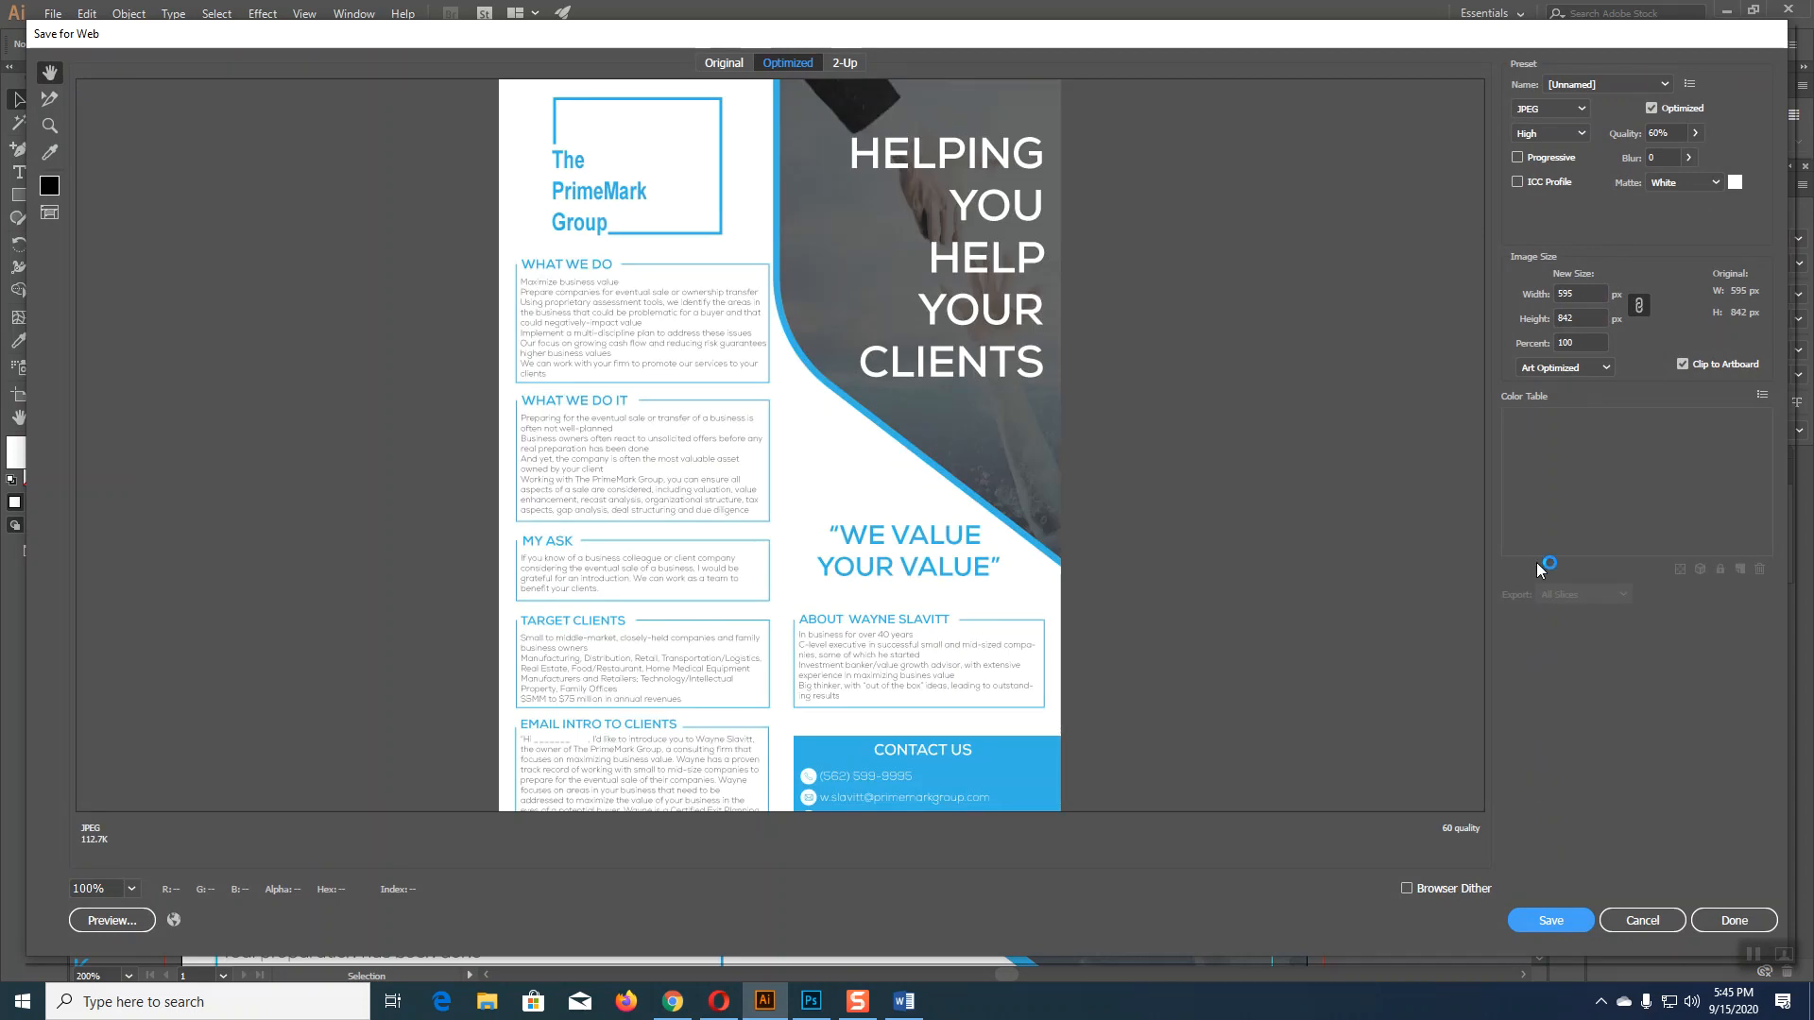
click(1576, 294)
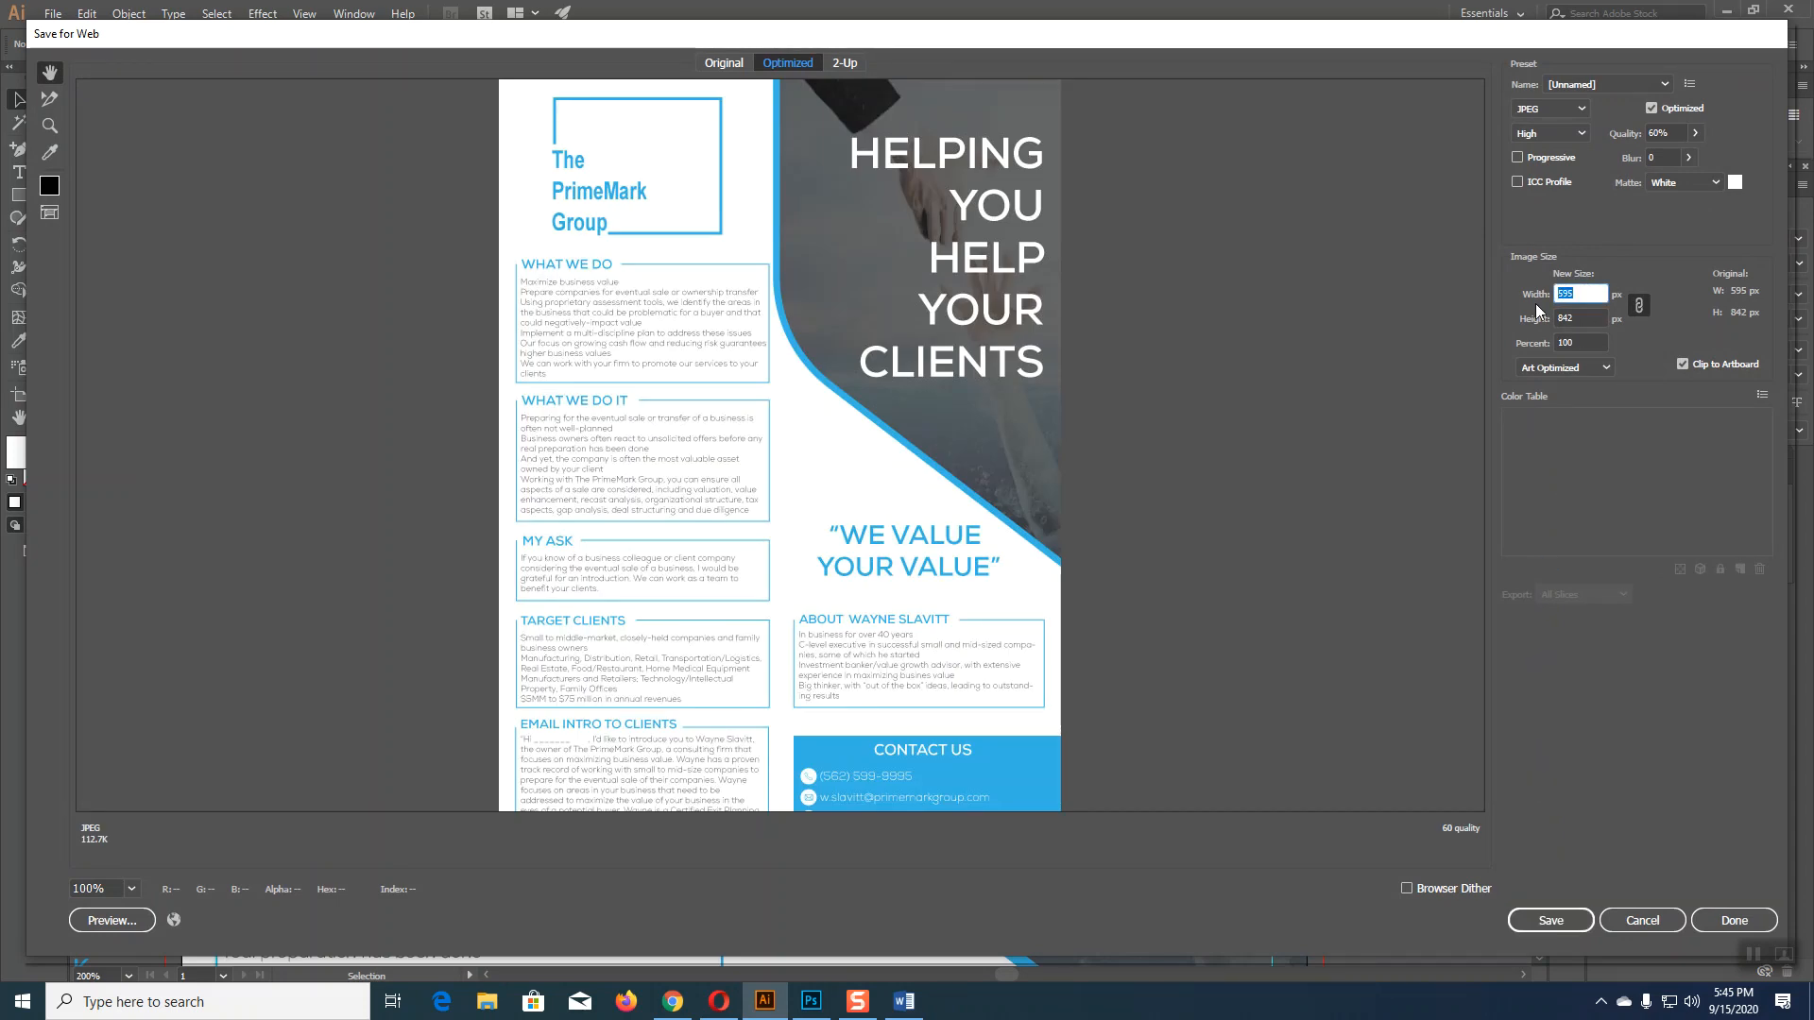
text(1000)
click(1551, 930)
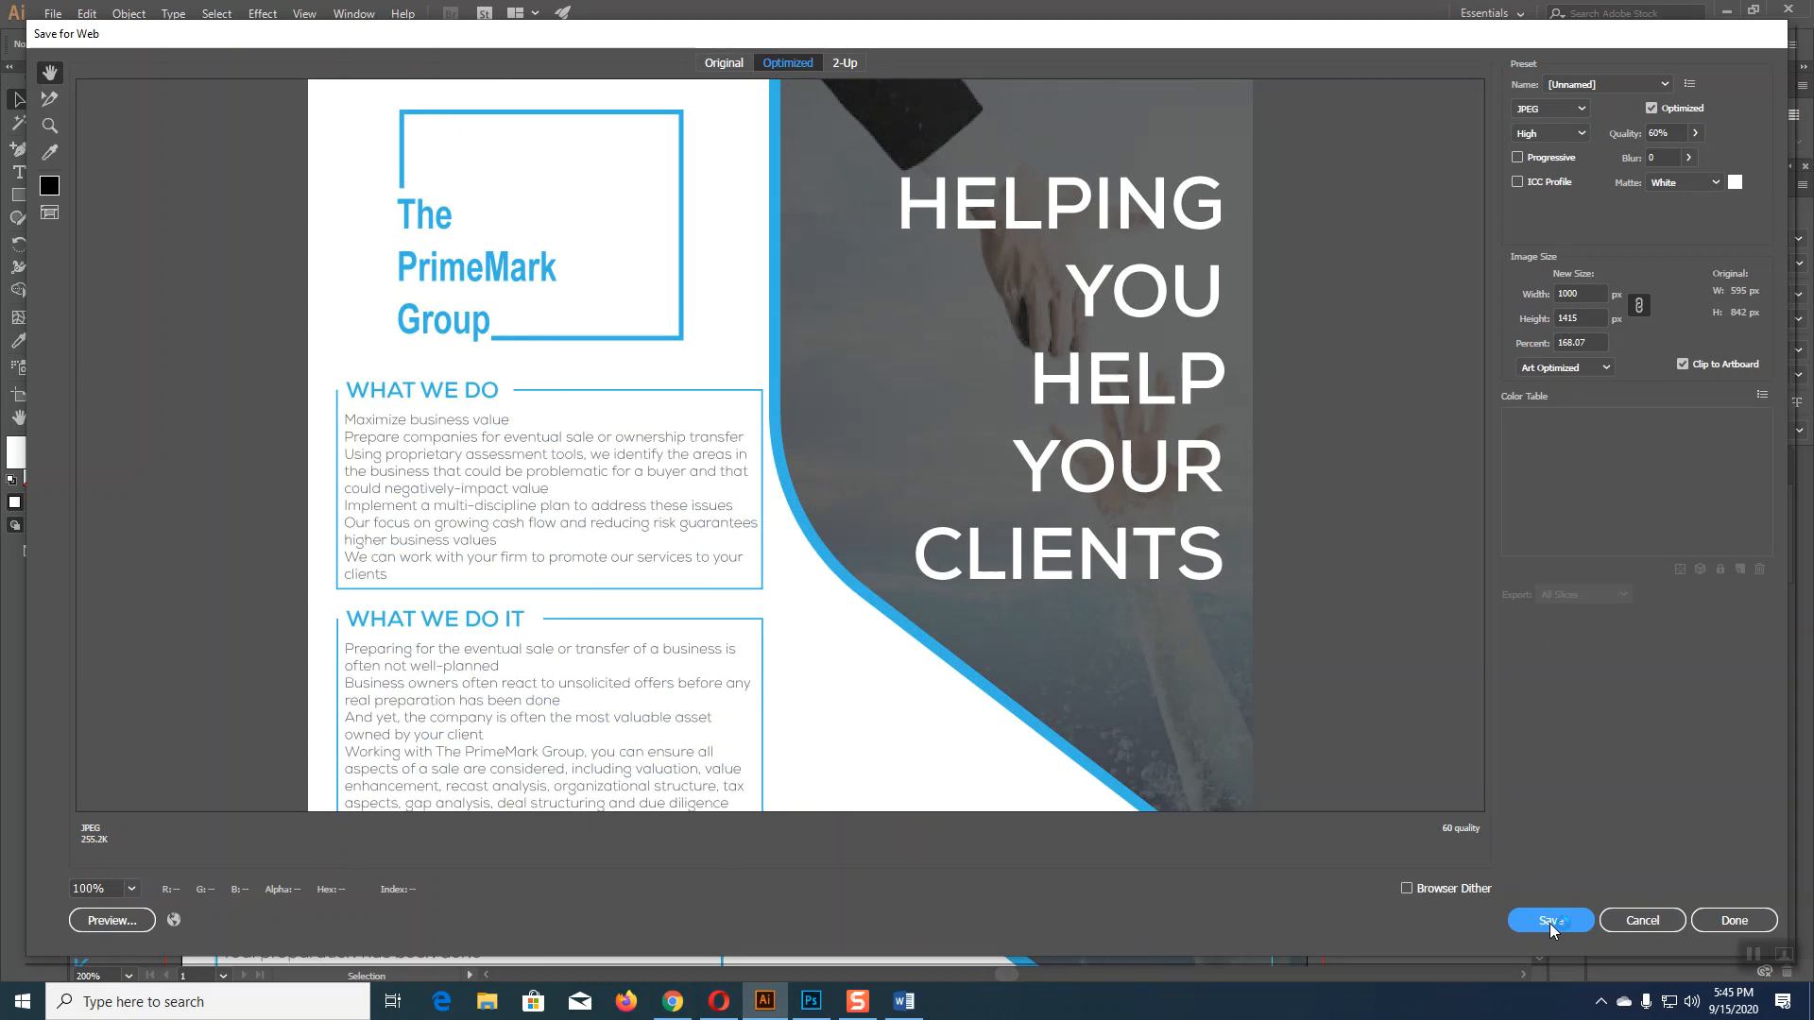
click(1550, 923)
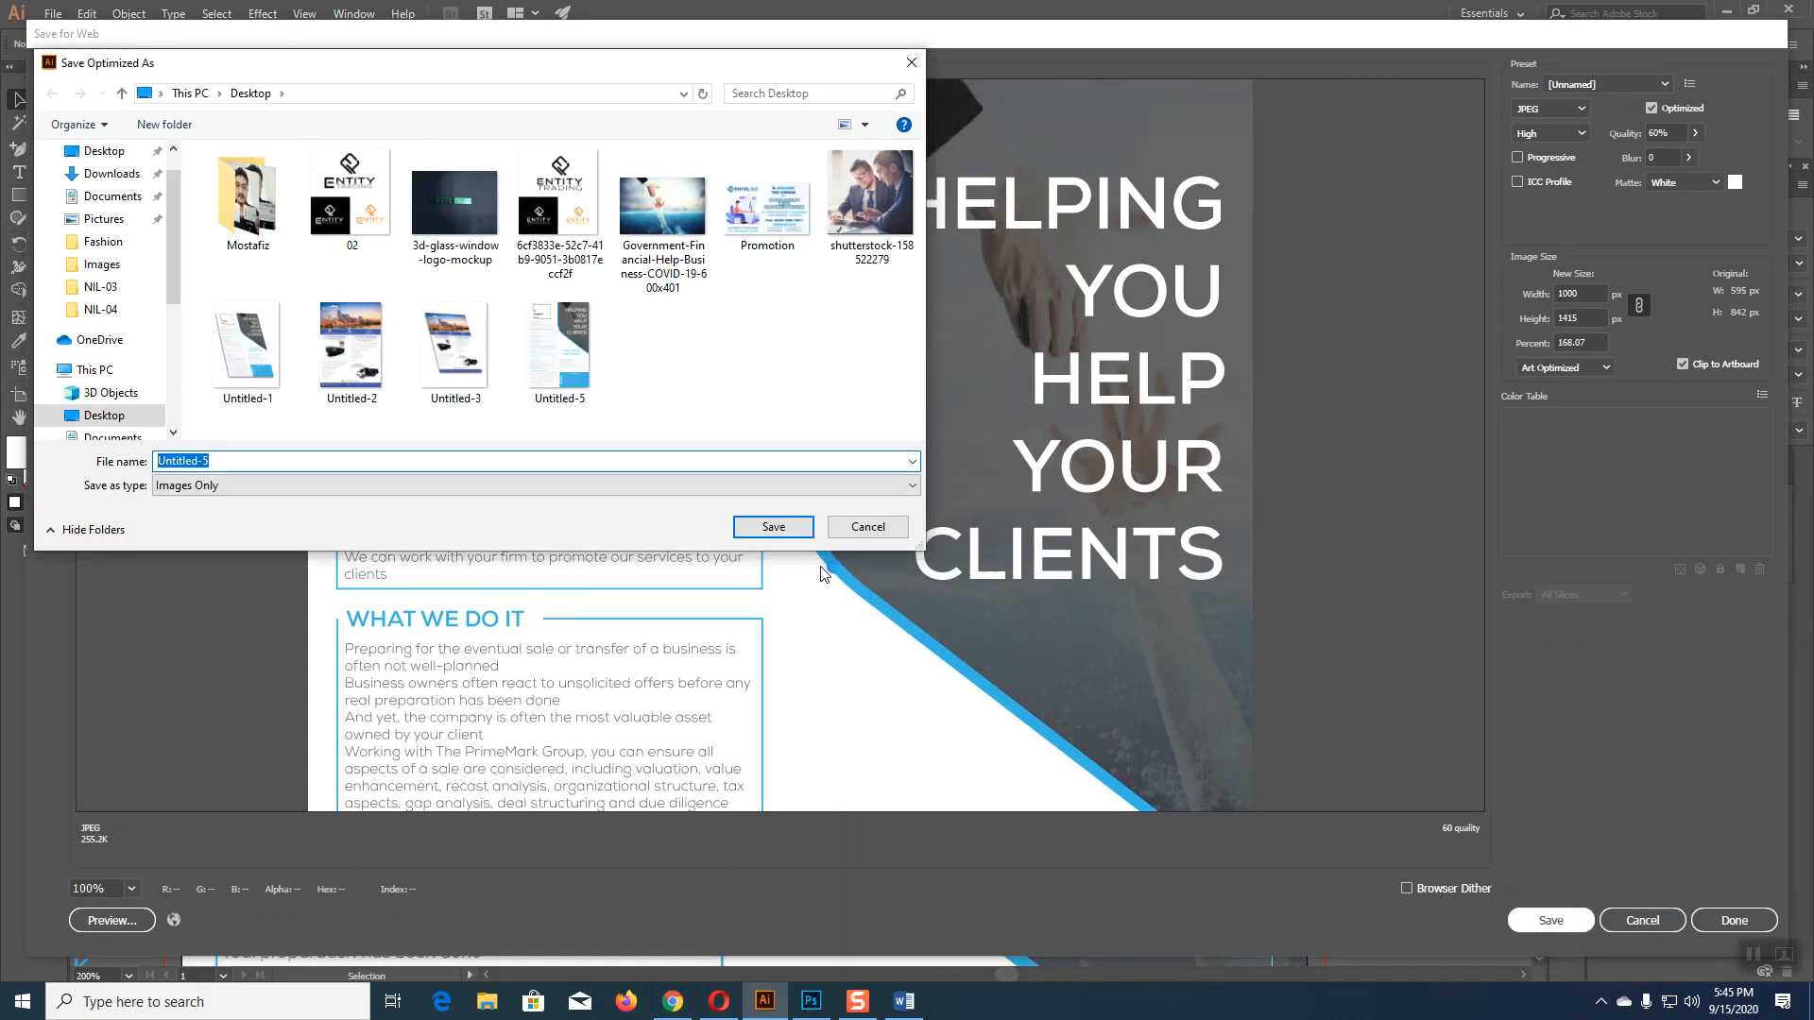
click(784, 527)
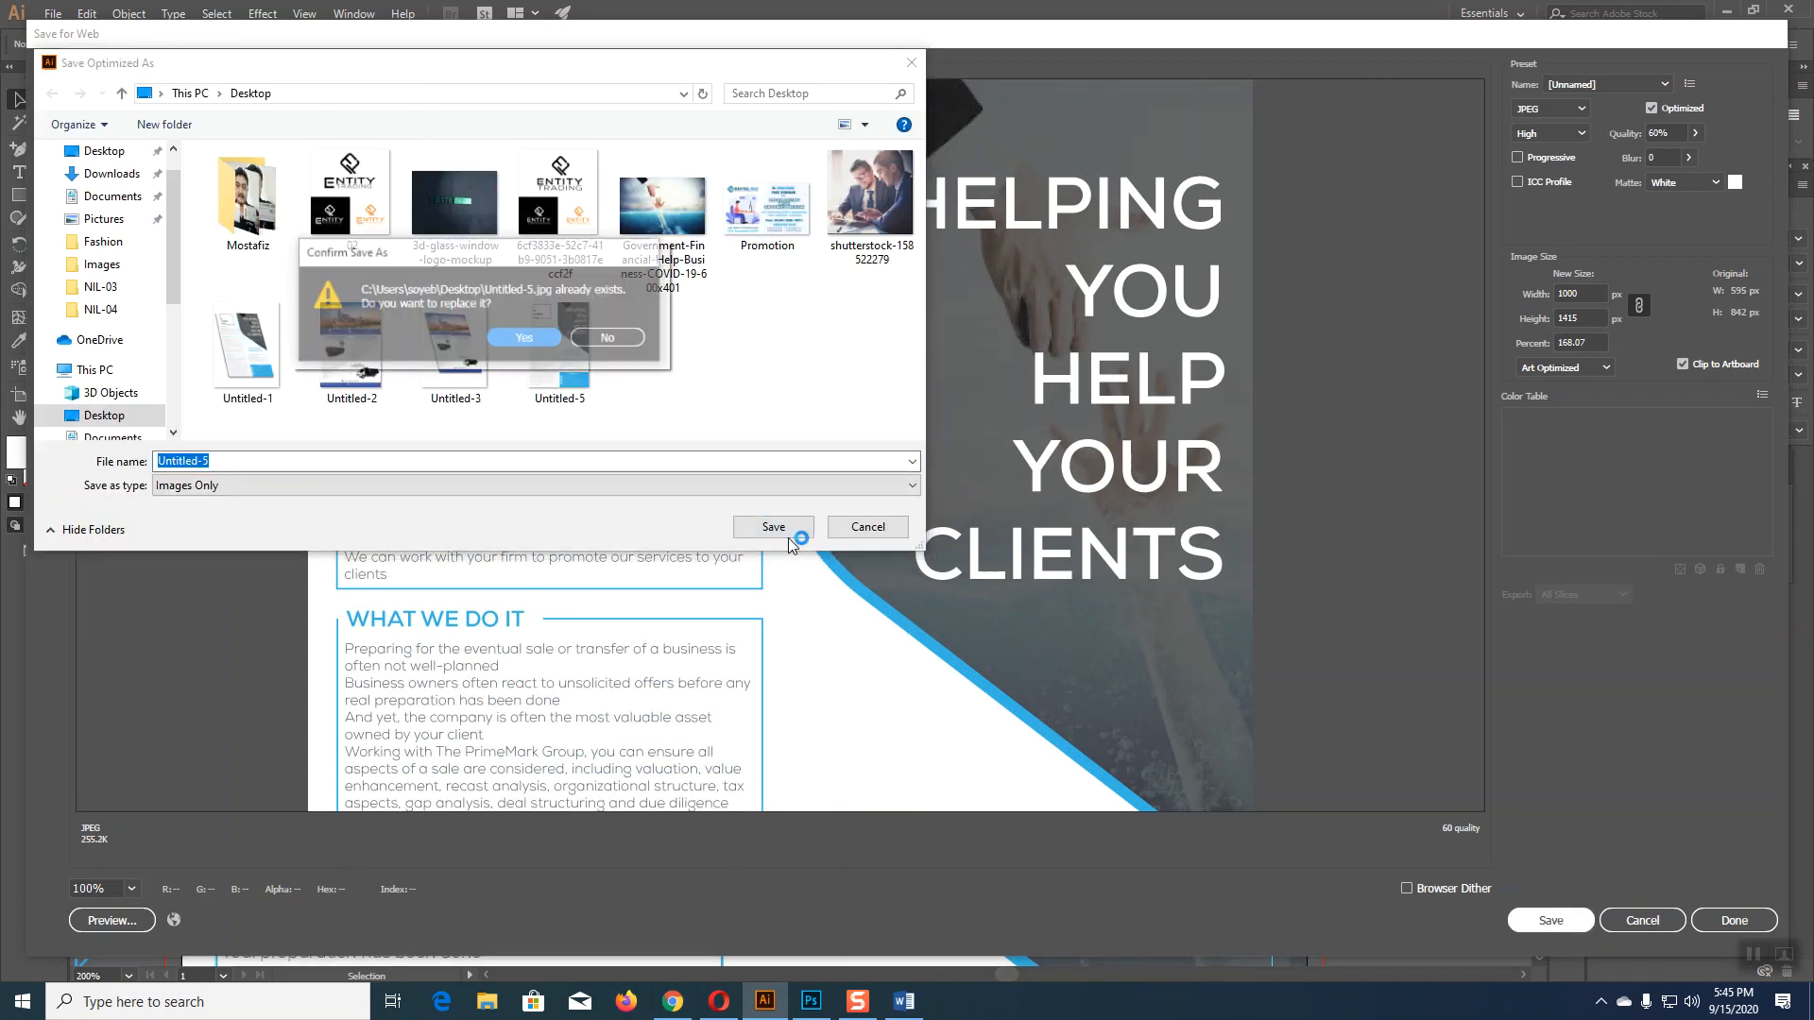
click(530, 342)
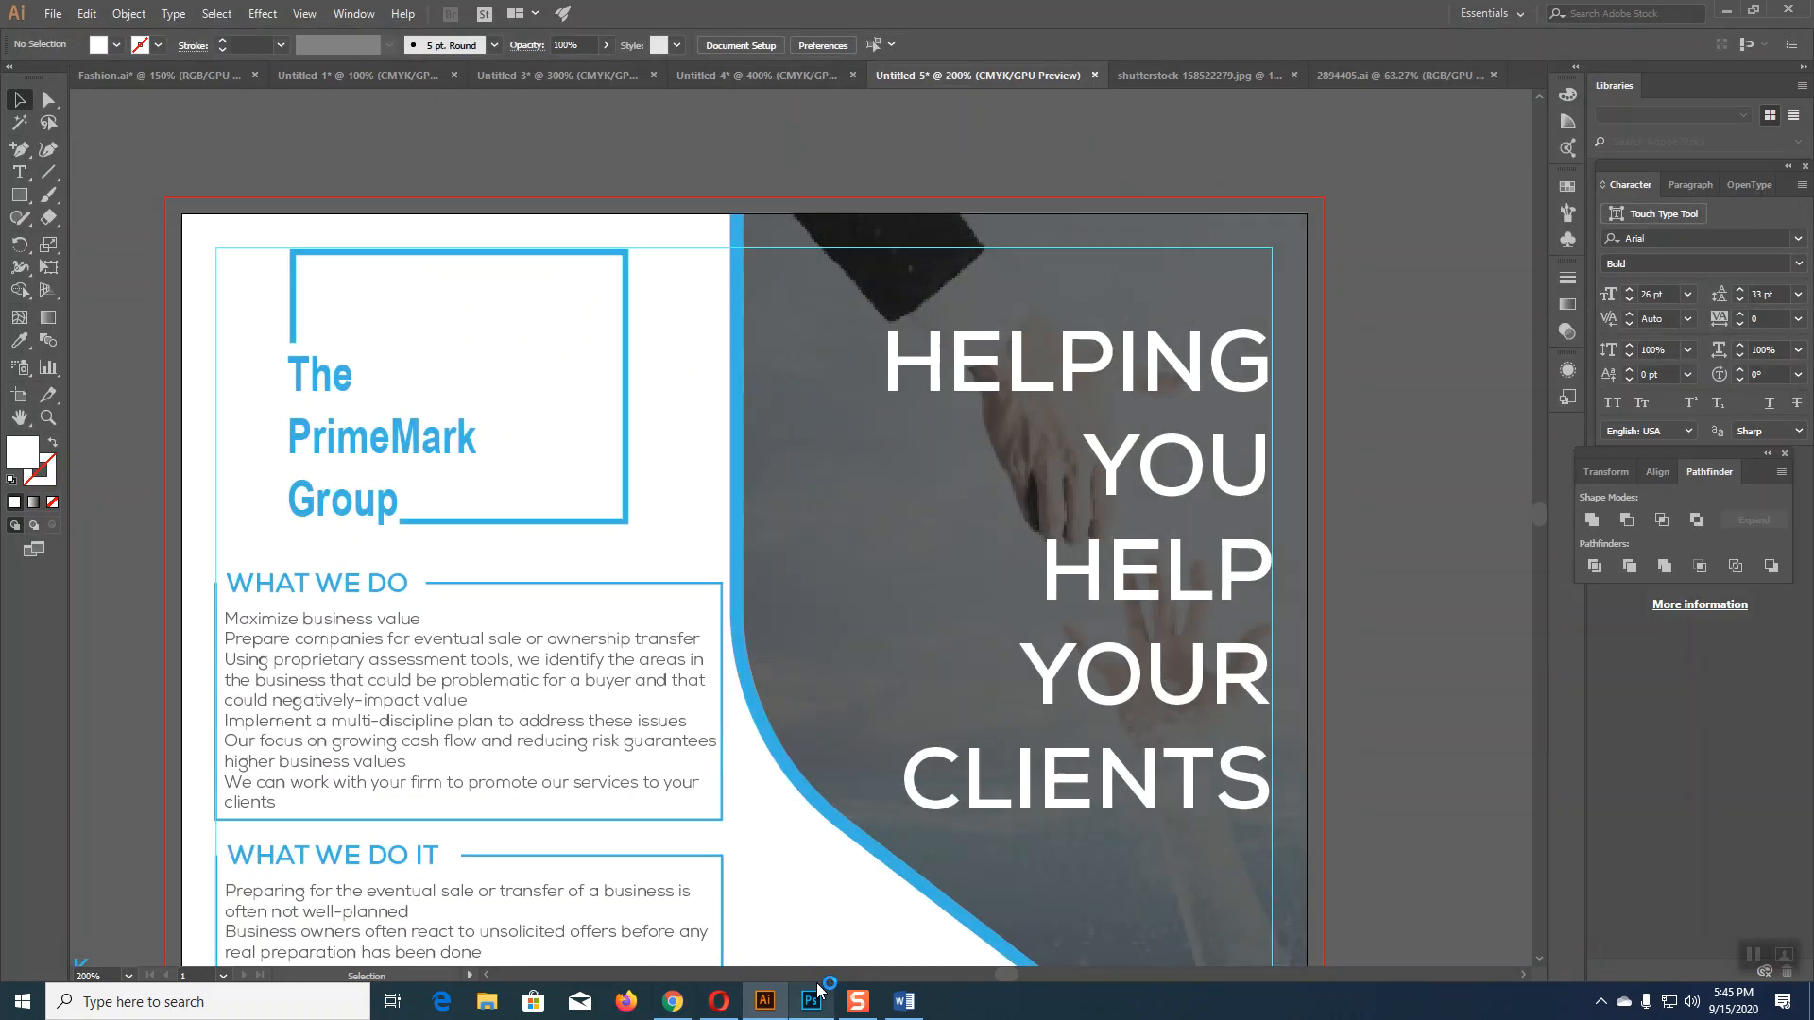
click(818, 990)
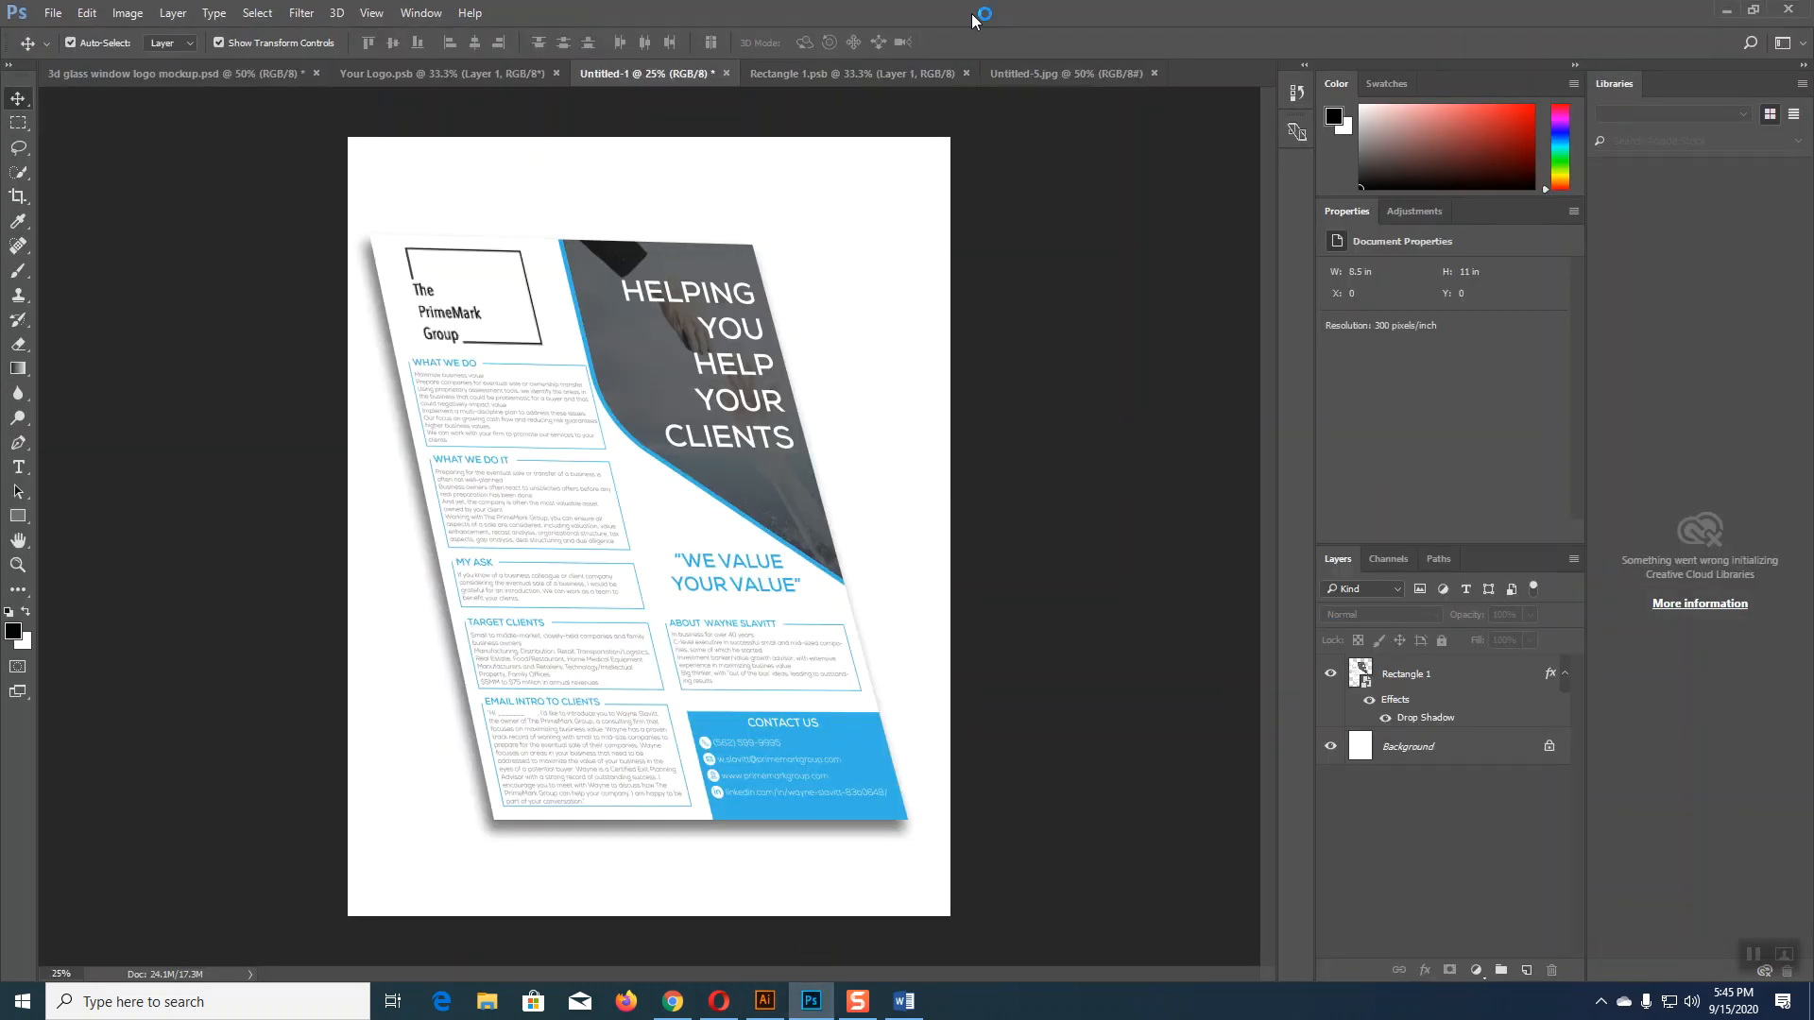
Step: In Photoshop, close the outdated Untitled-5.jpg and open the newly exported Untitled-5 image
click(897, 74)
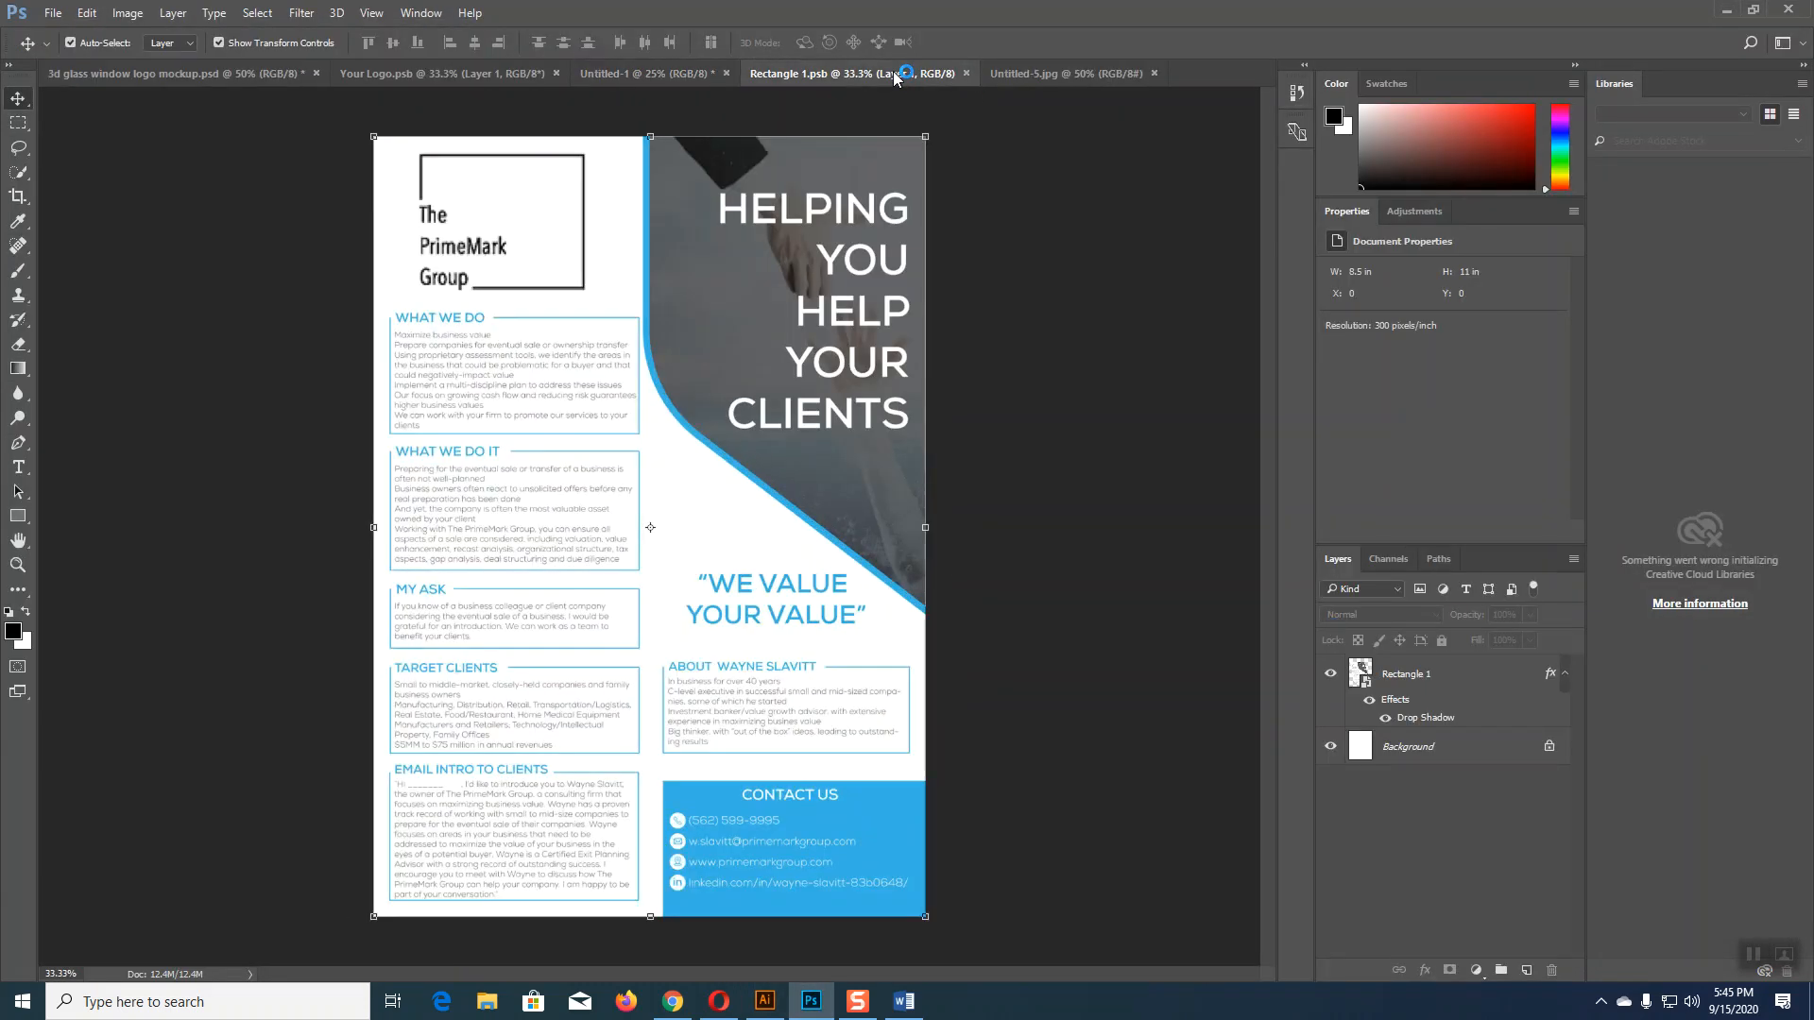
click(1045, 76)
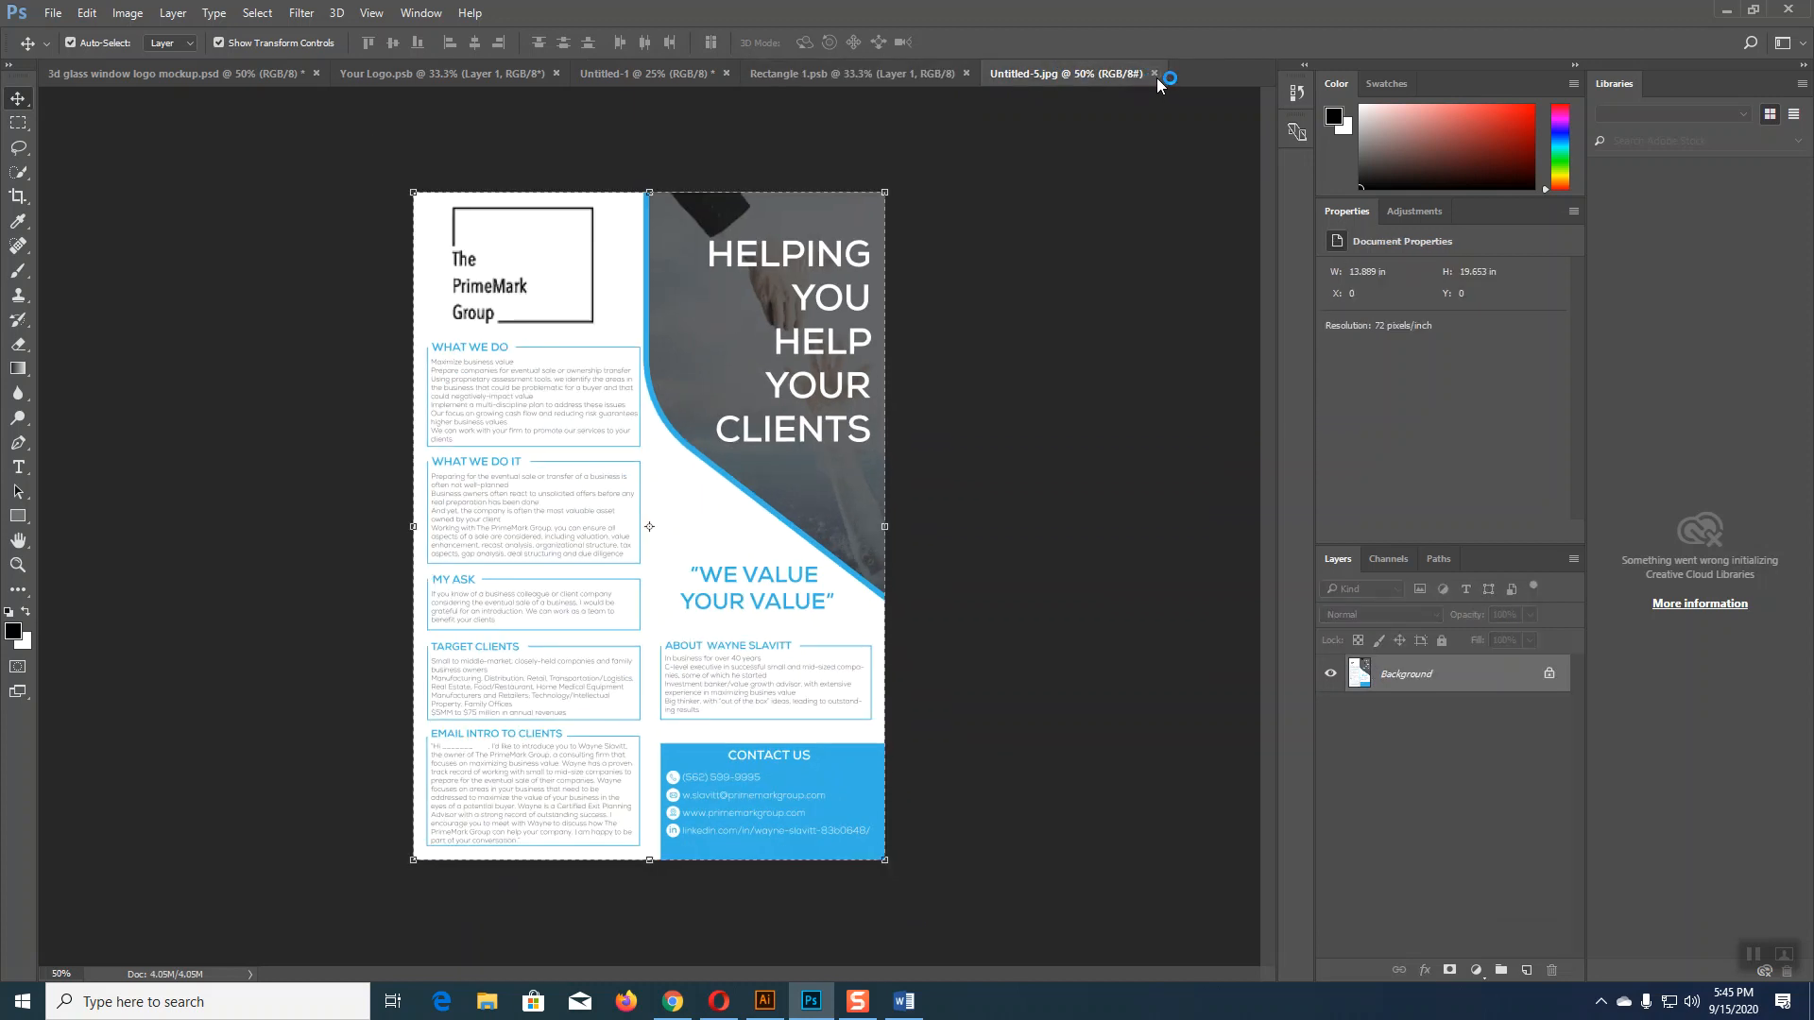
click(1157, 76)
click(53, 12)
click(67, 55)
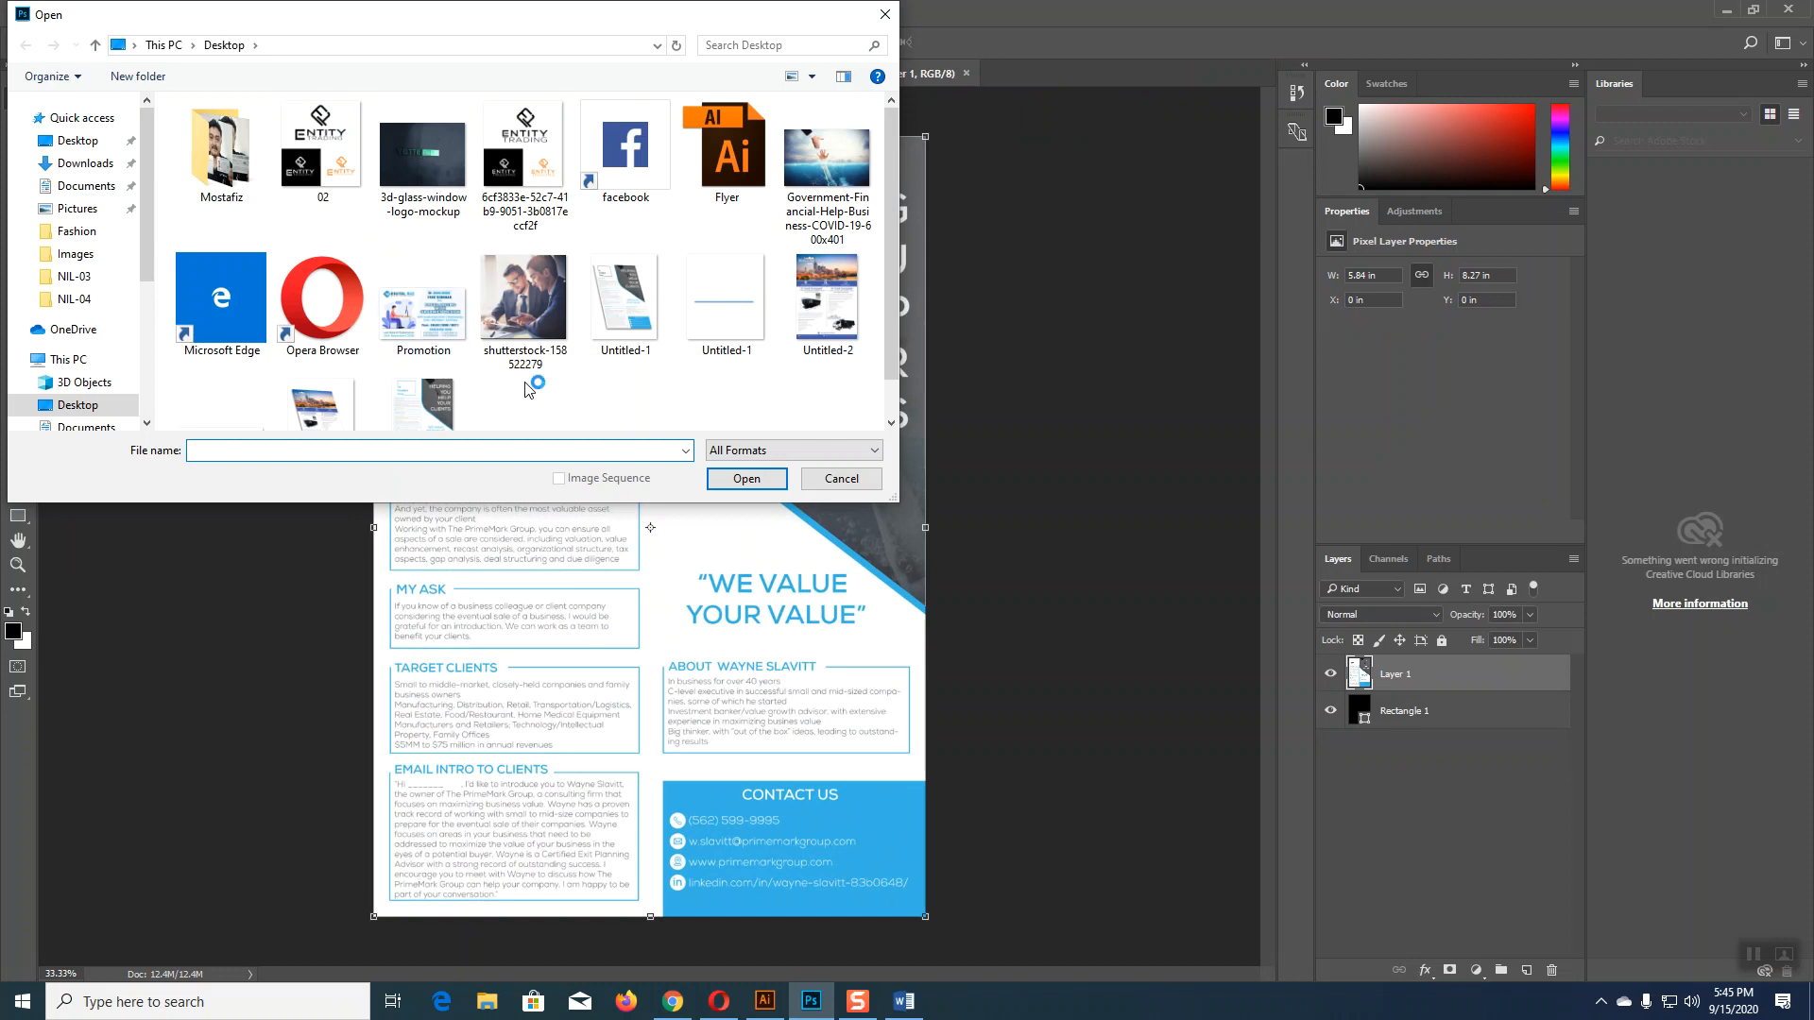
scroll(546, 388, down, 1)
click(463, 380)
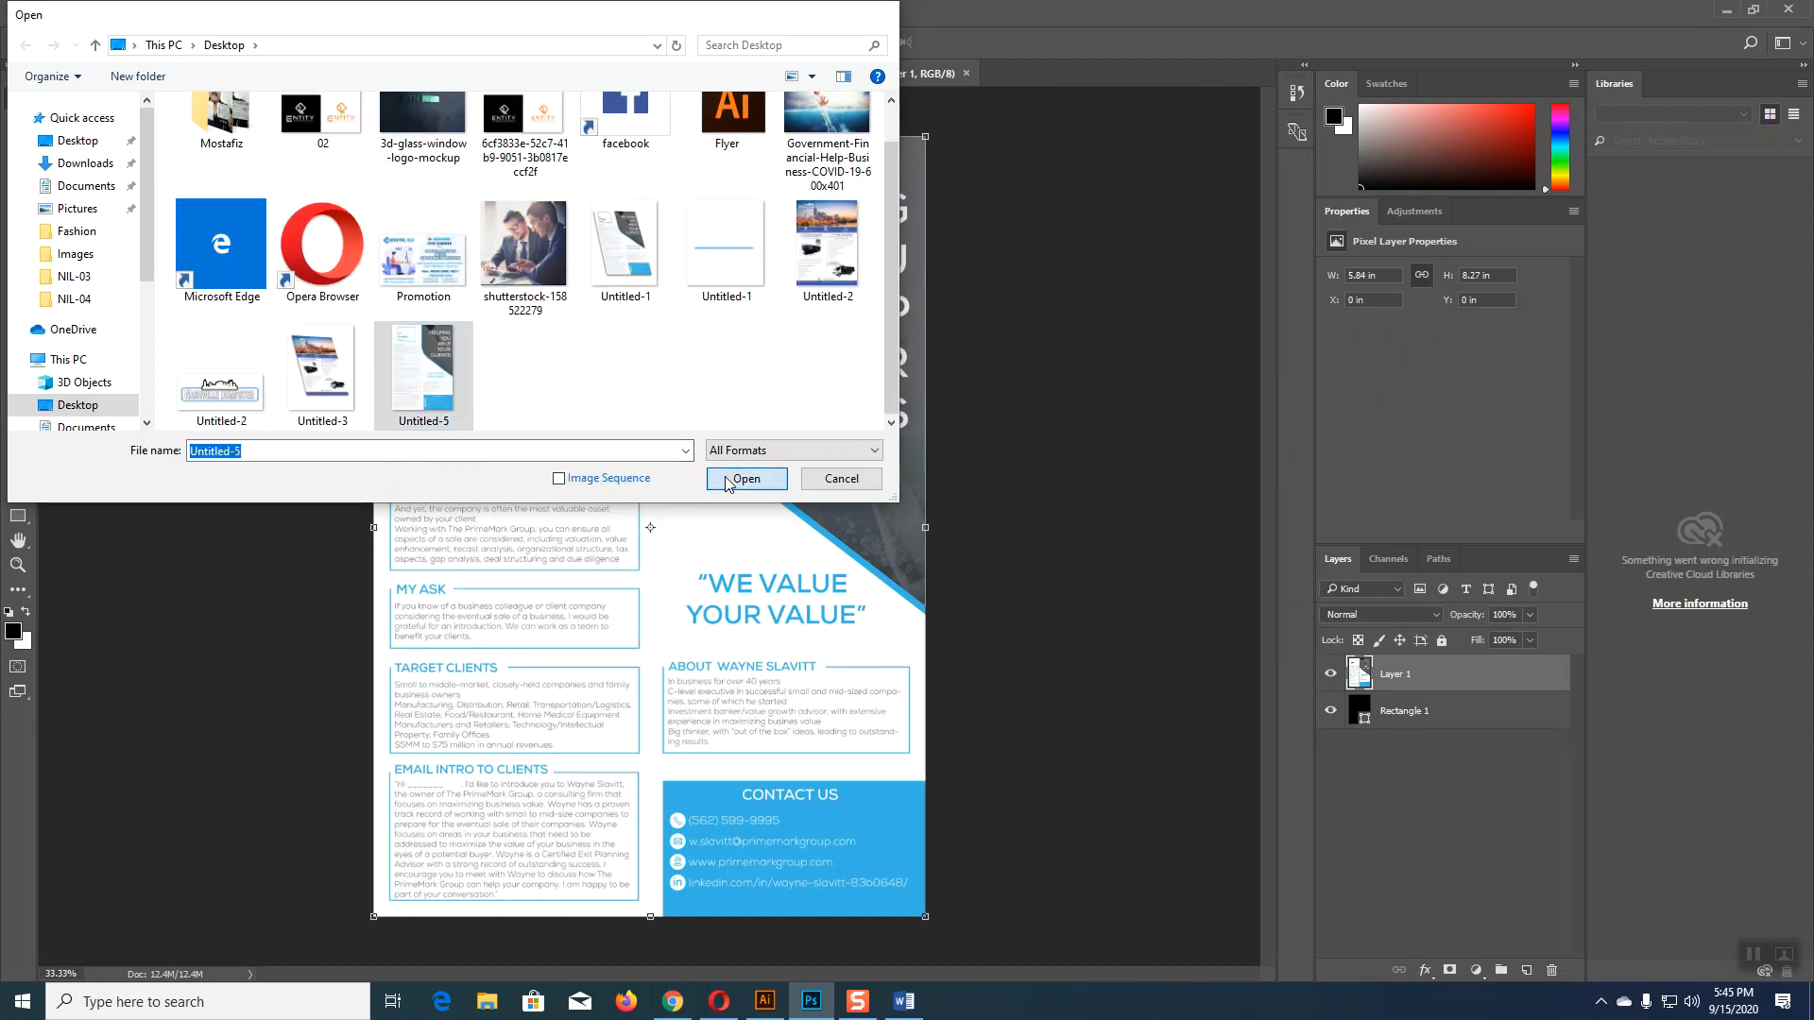
click(723, 478)
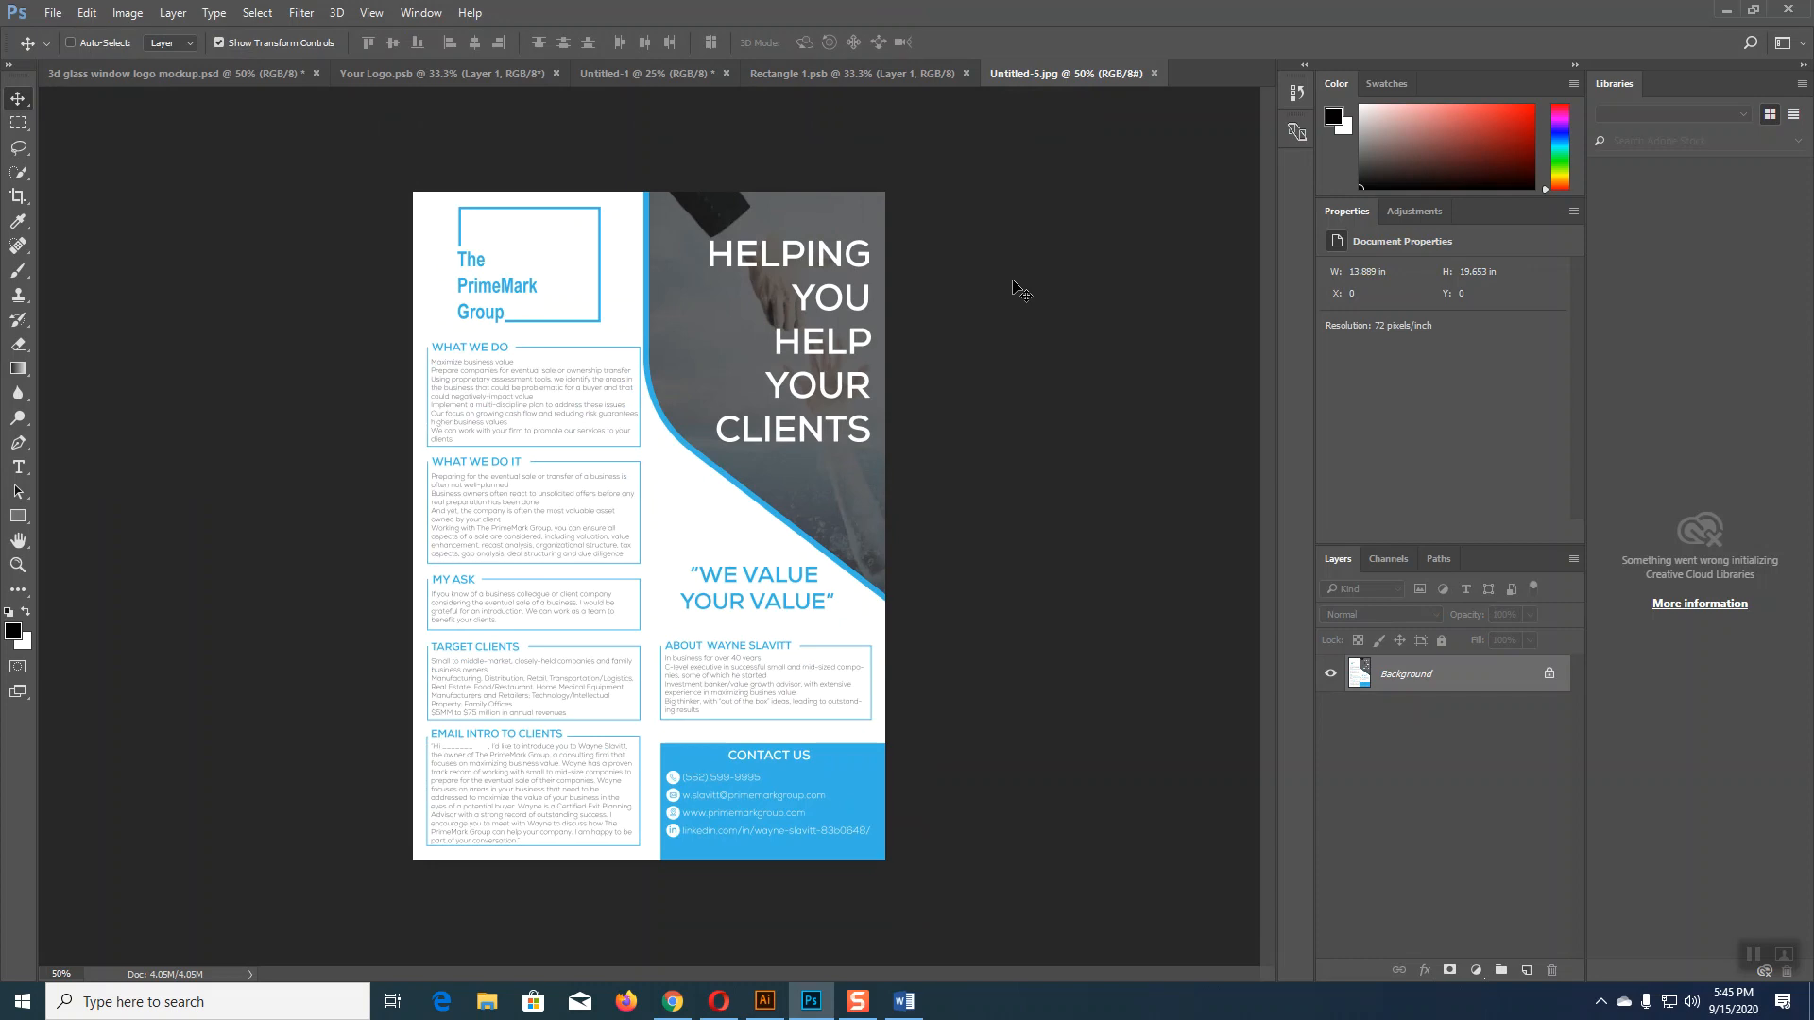
Step: Bring the new flyer into Rectangle 1.psb in place of the old flyer layer
key(ctrl+a)
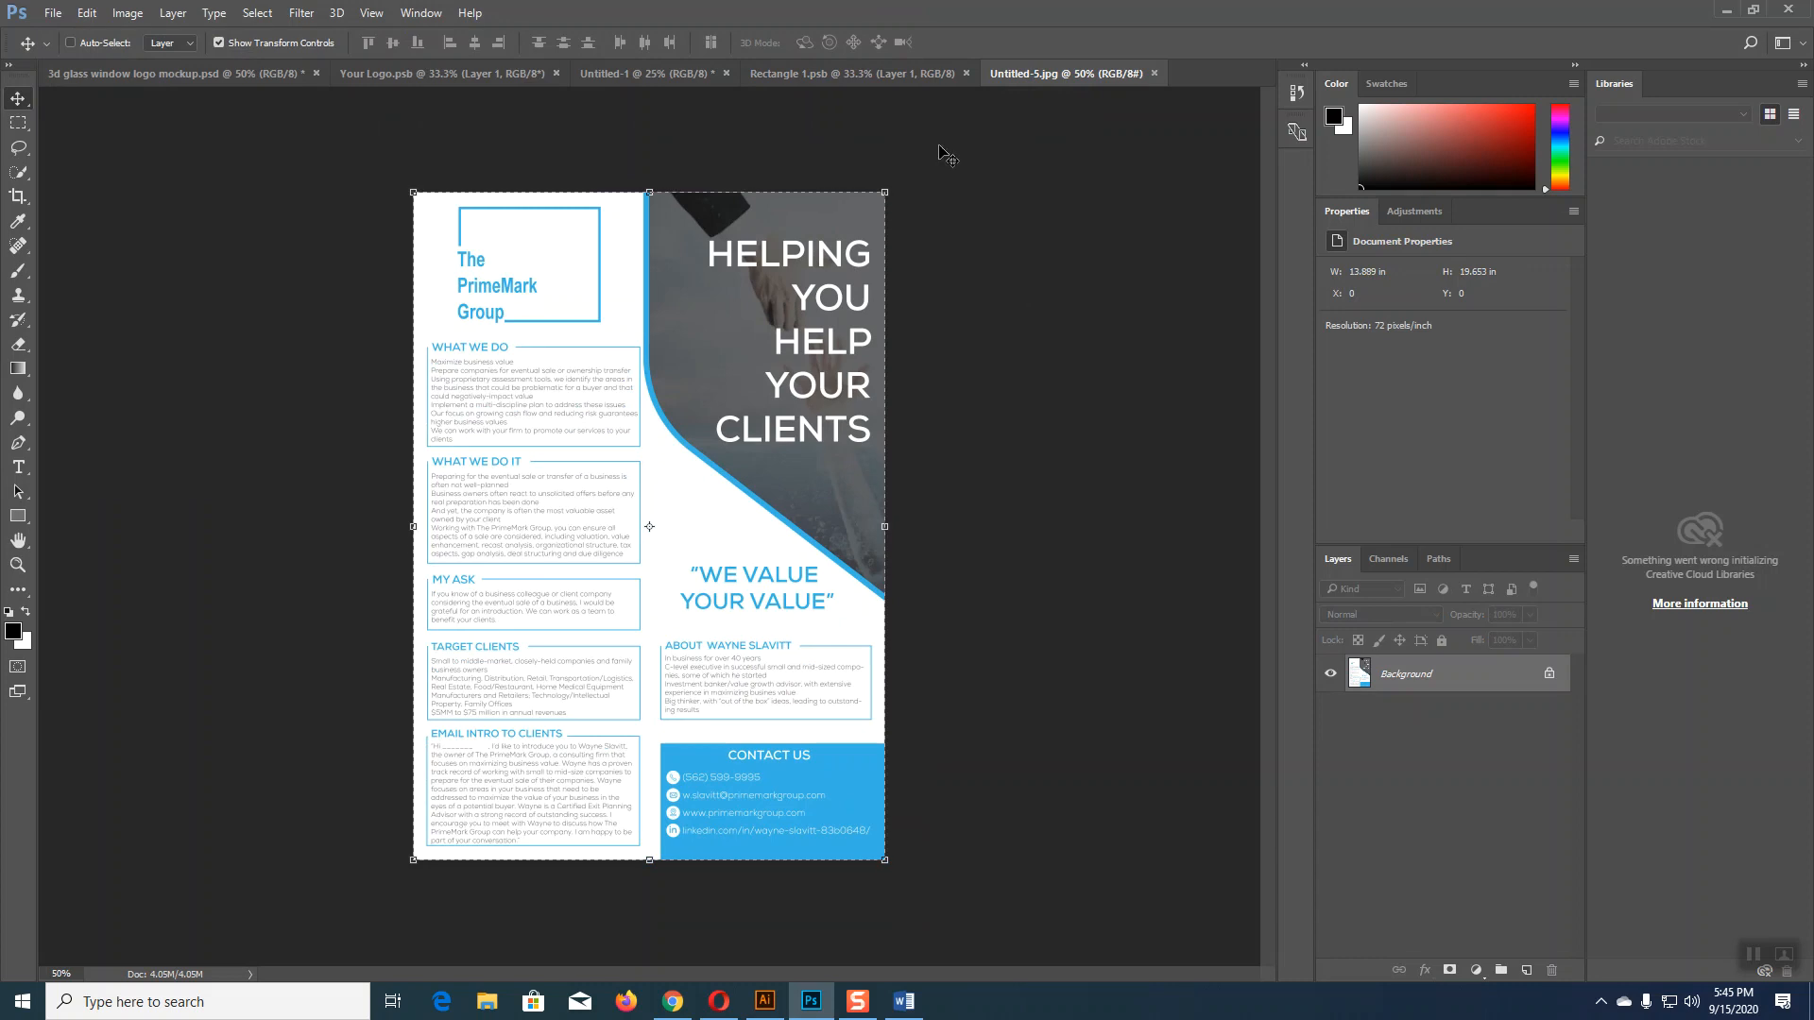
click(1154, 74)
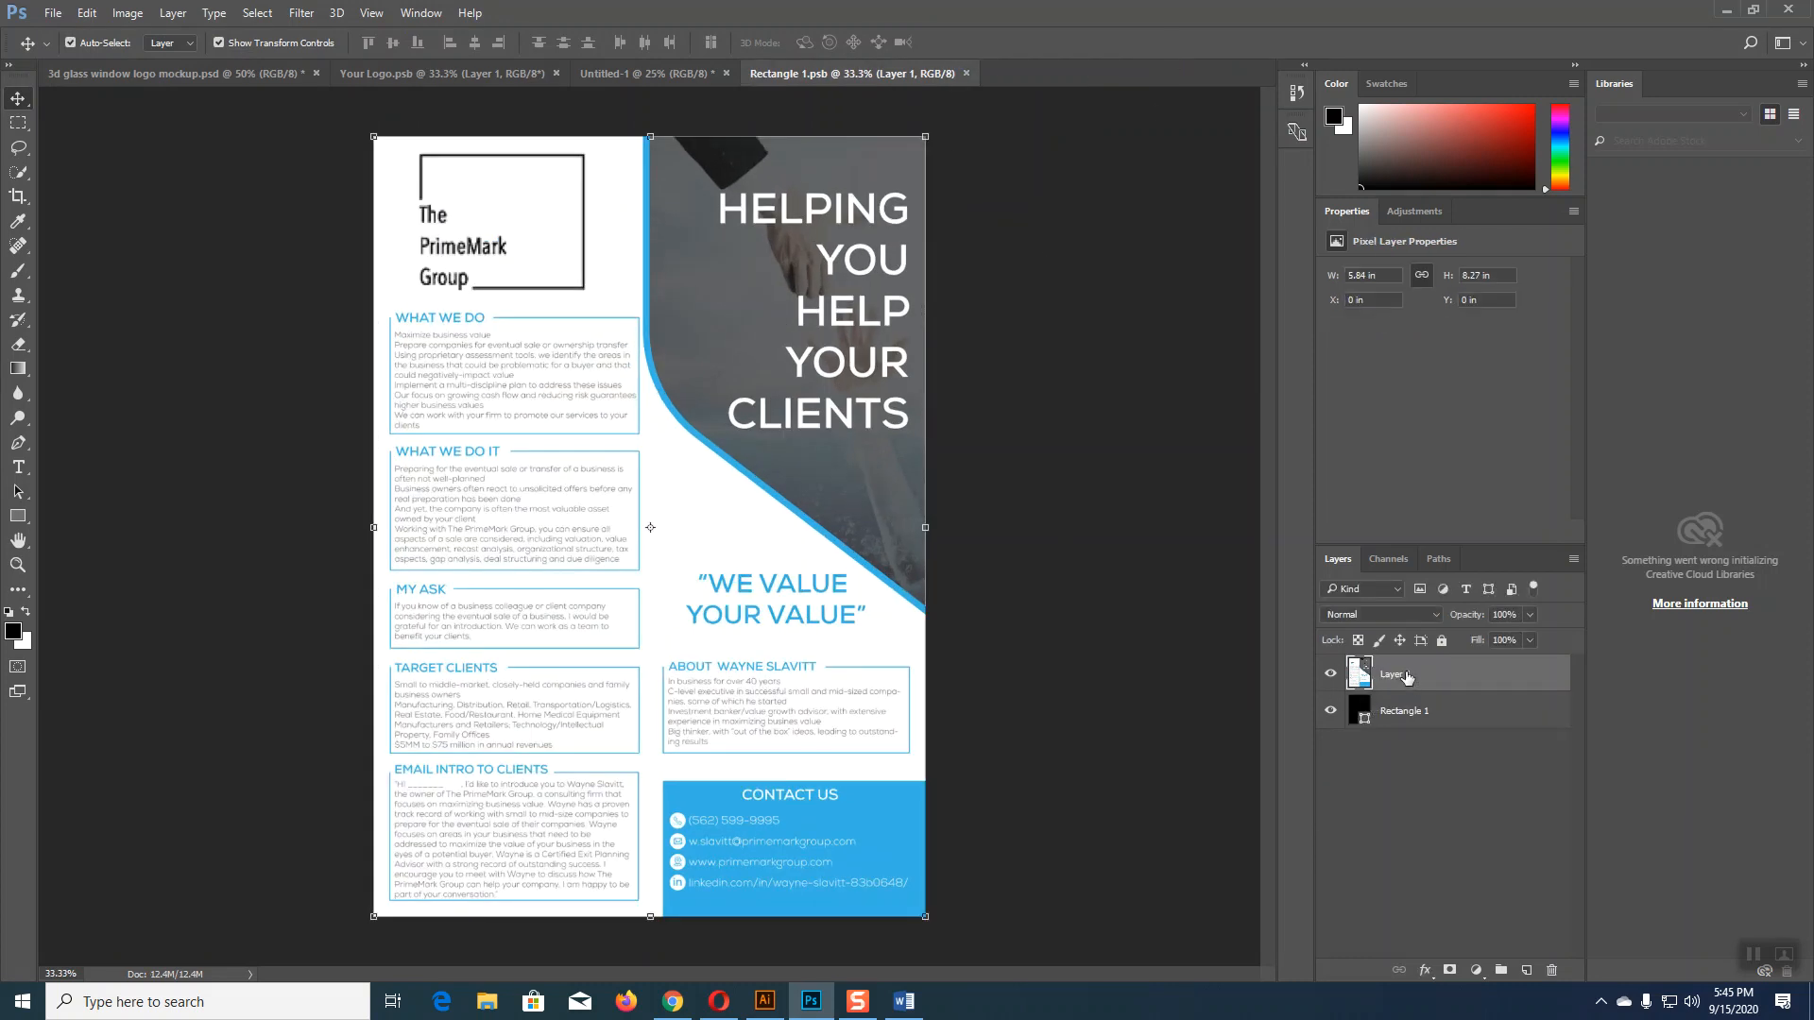
key(Delete)
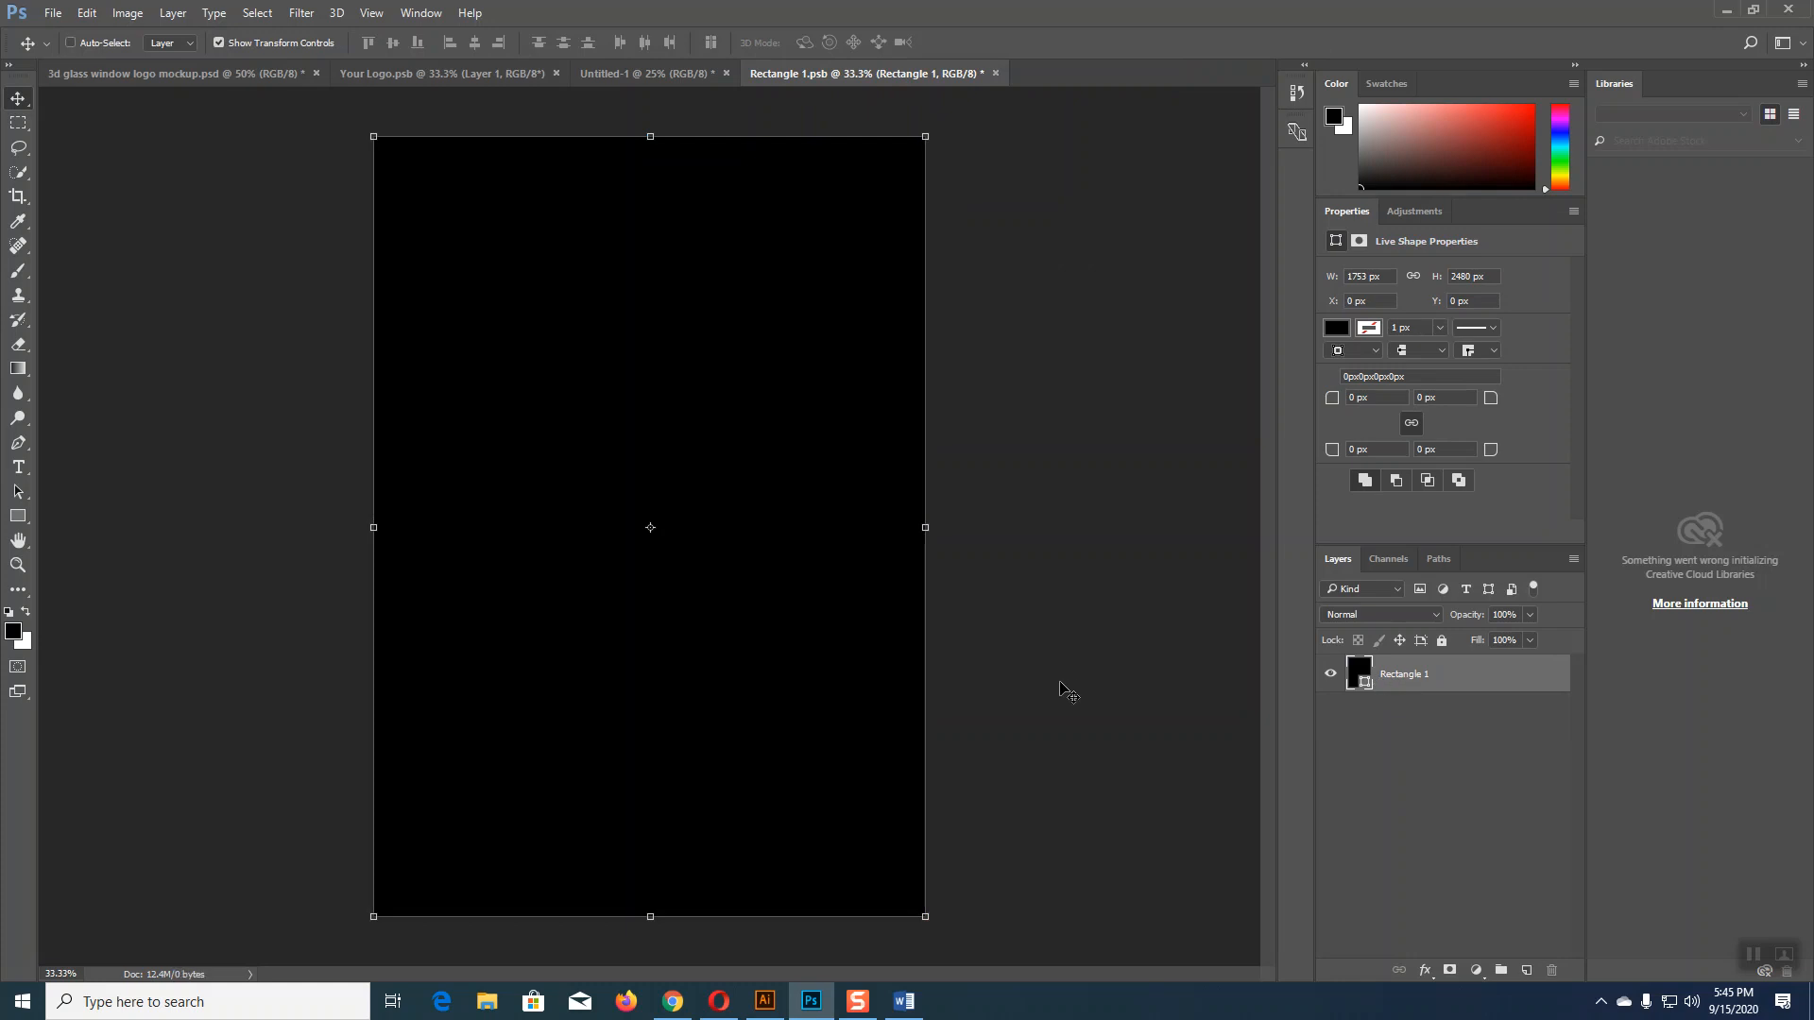
key(ctrl+z)
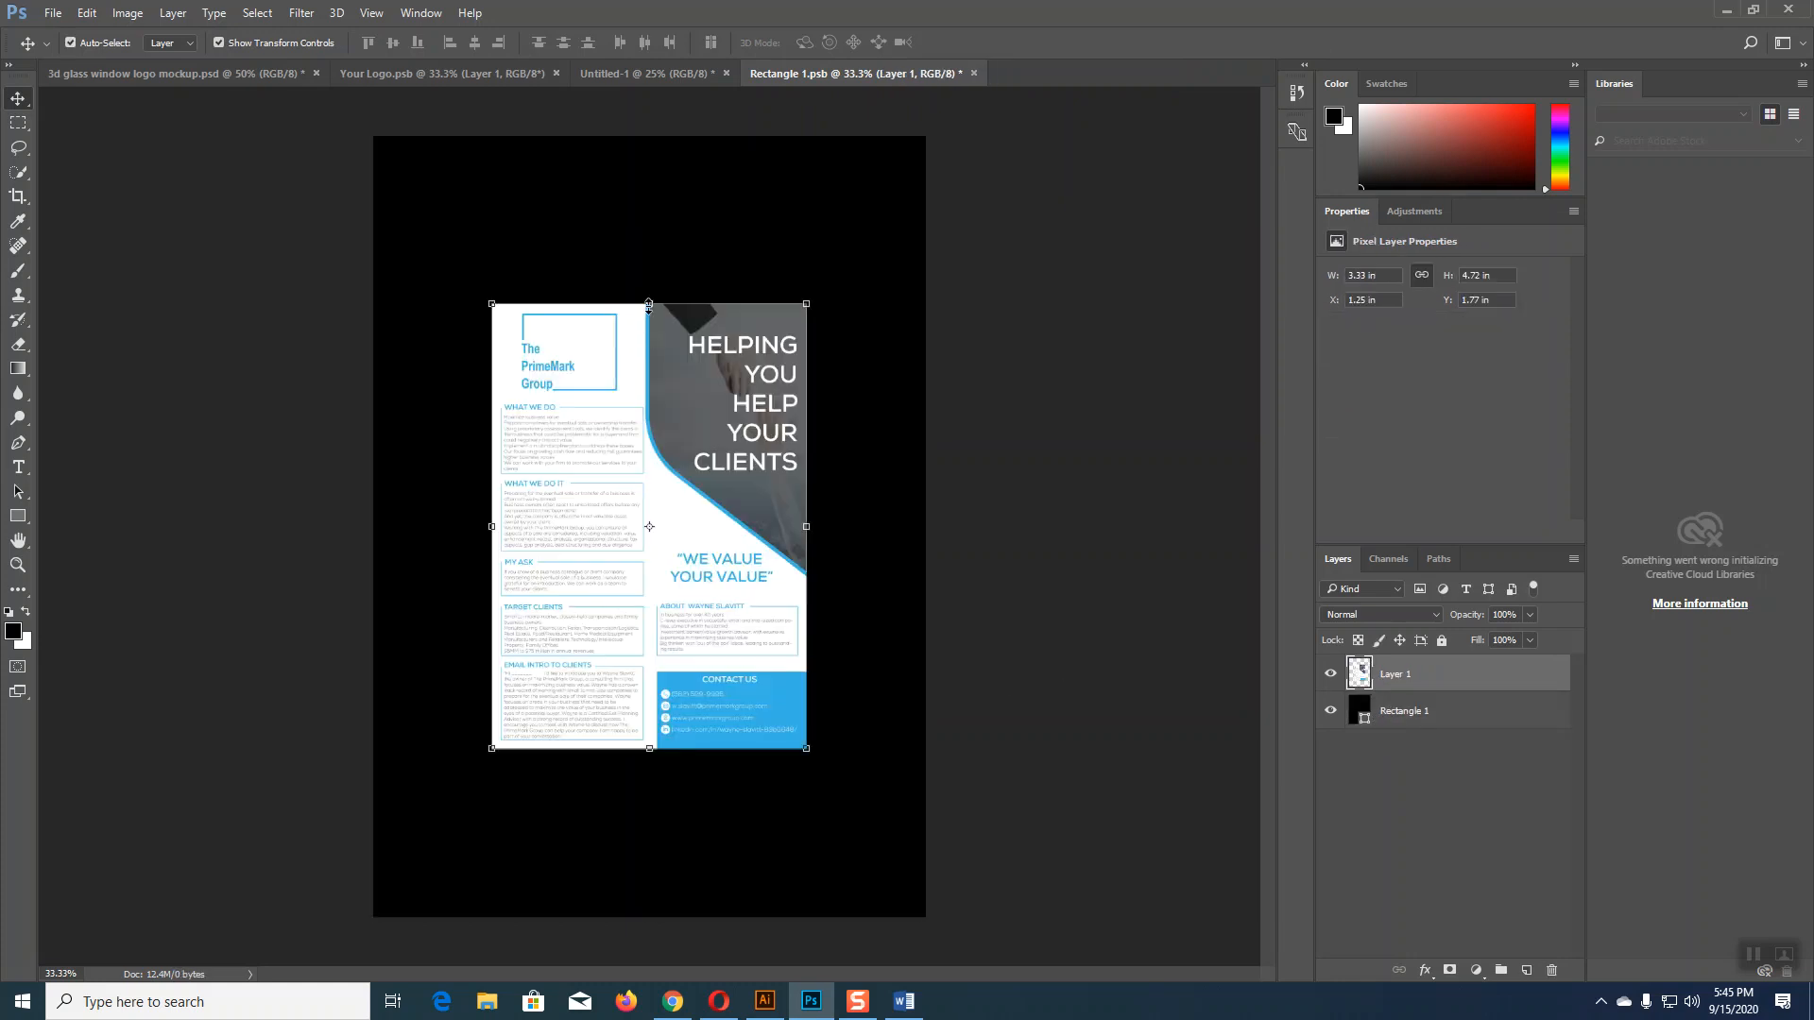
Step: Stretch the pasted flyer to fill the canvas and save Rectangle 1.psb
key(ctrl+t)
drag(648, 218, 649, 136)
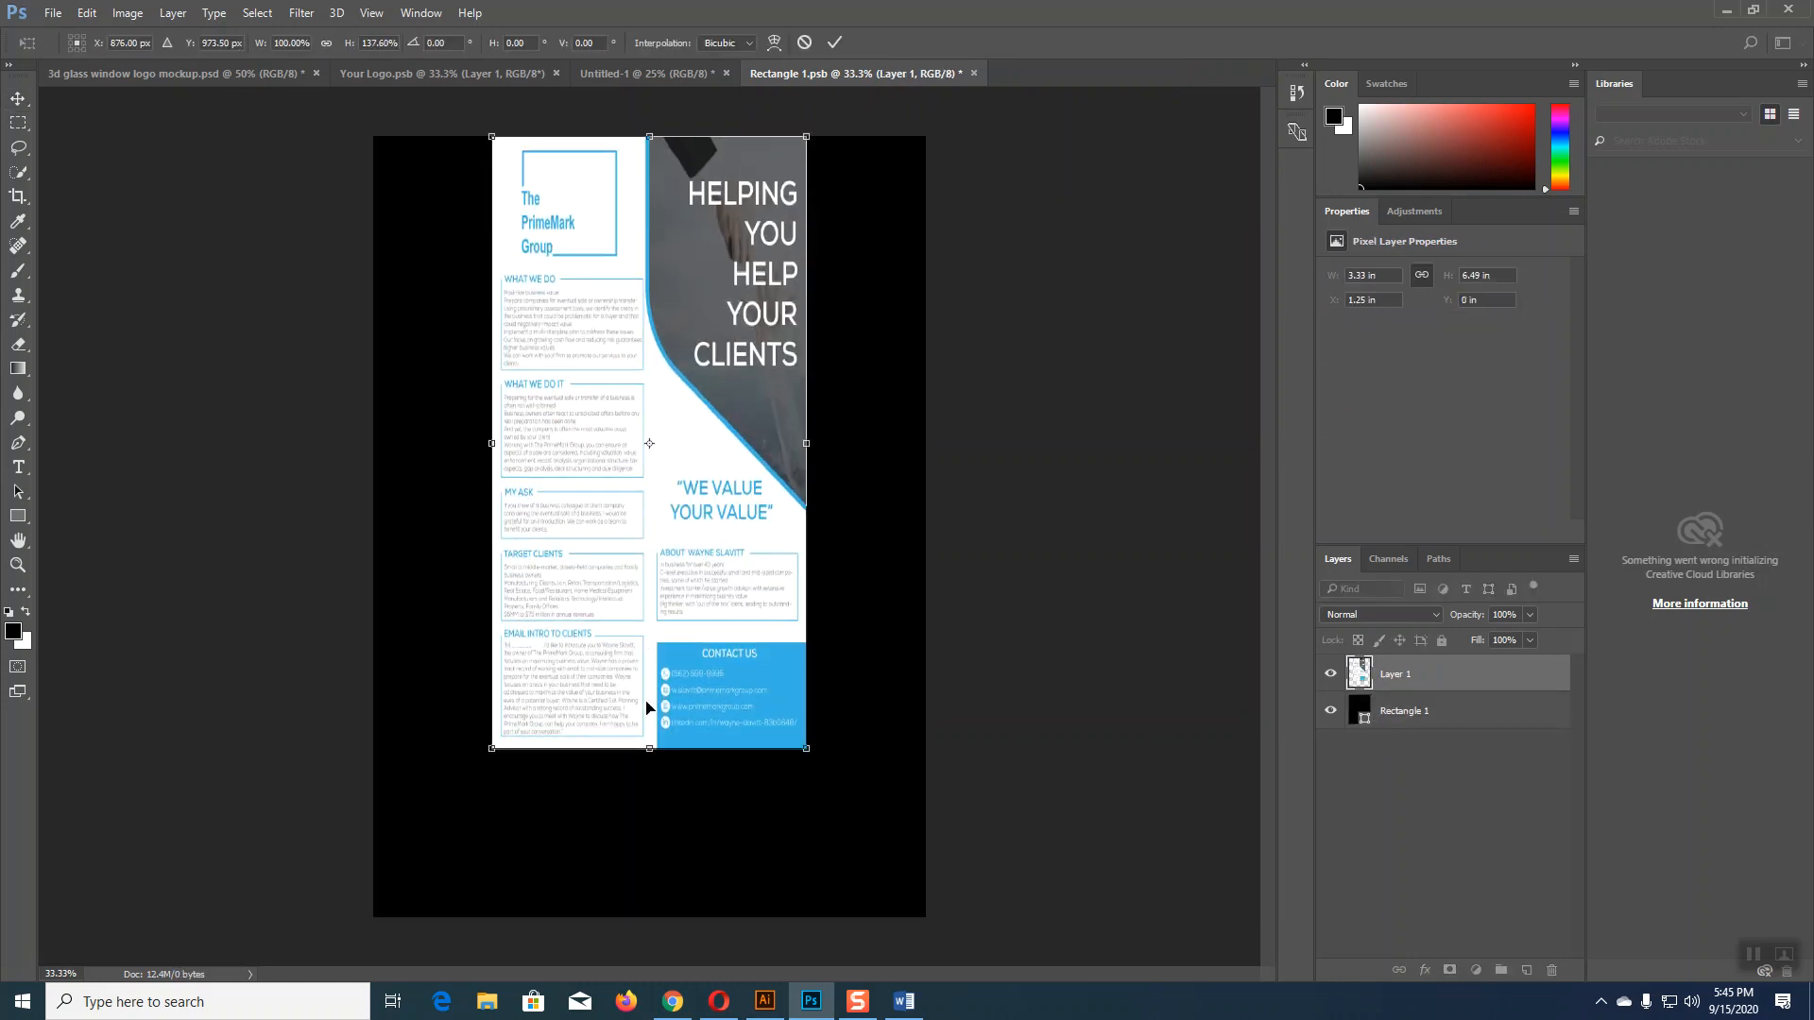
drag(652, 748, 654, 915)
drag(806, 527, 945, 527)
drag(492, 527, 376, 528)
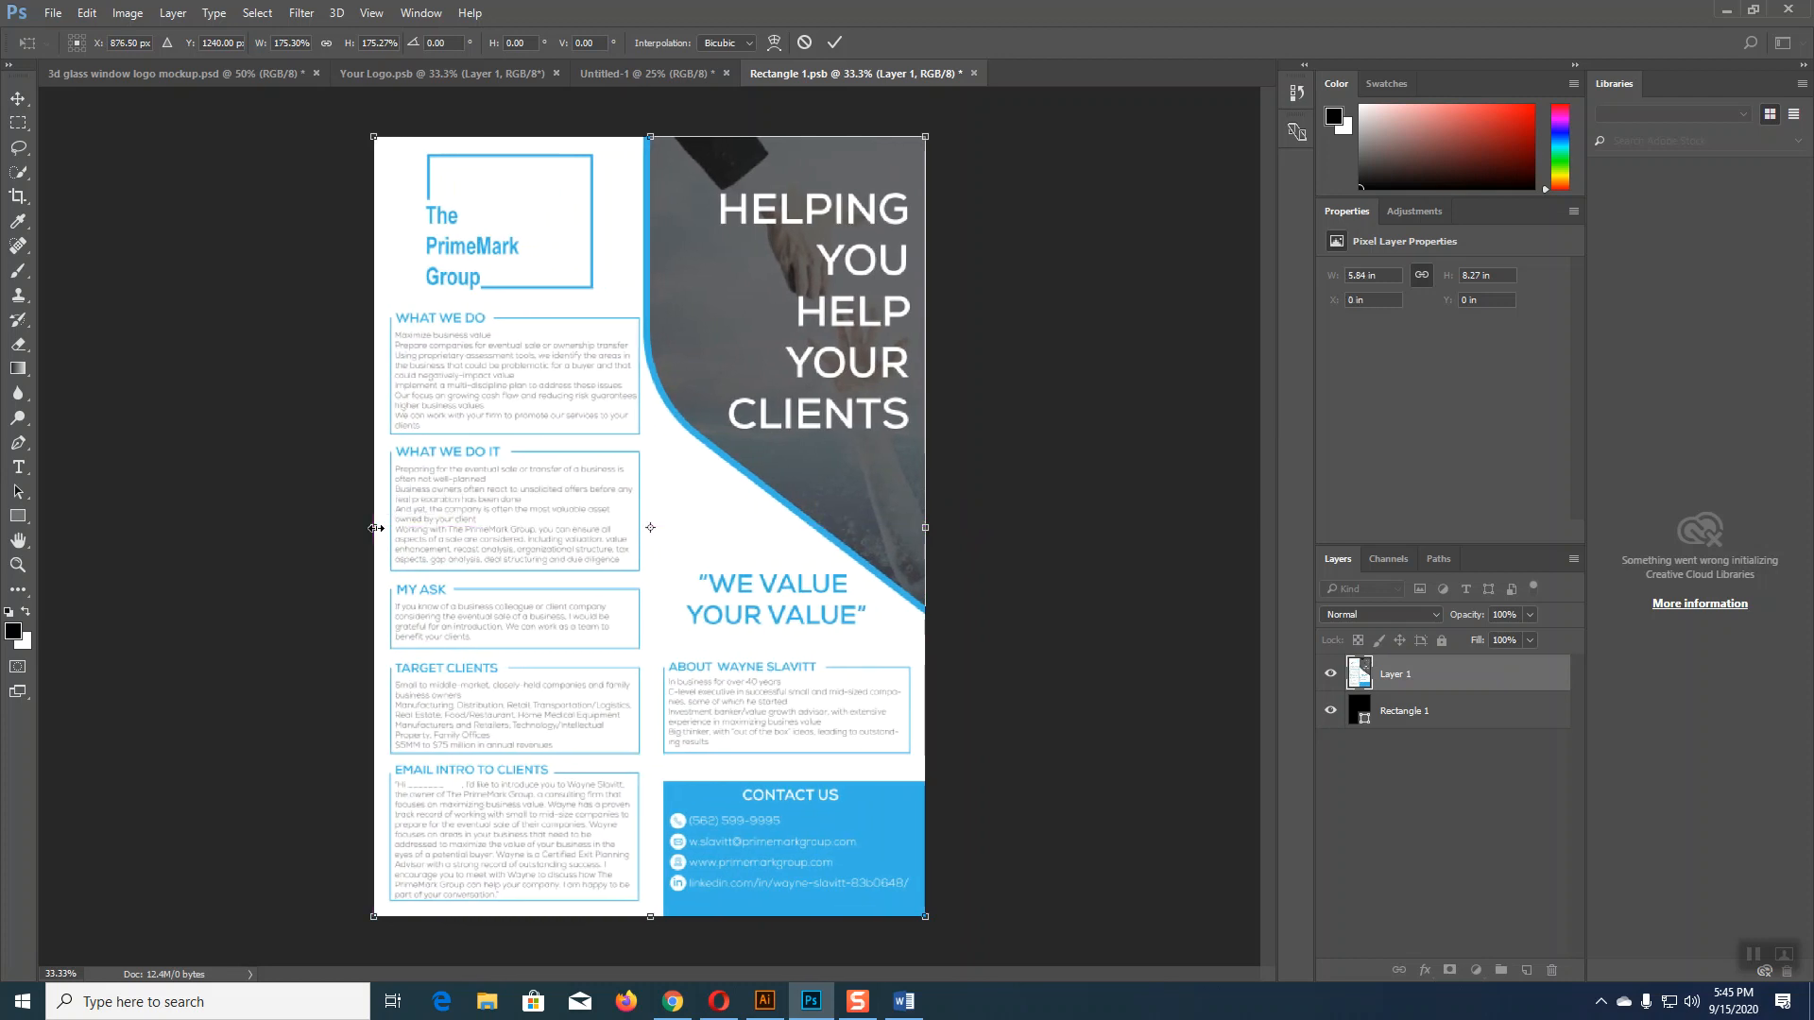
key(Return)
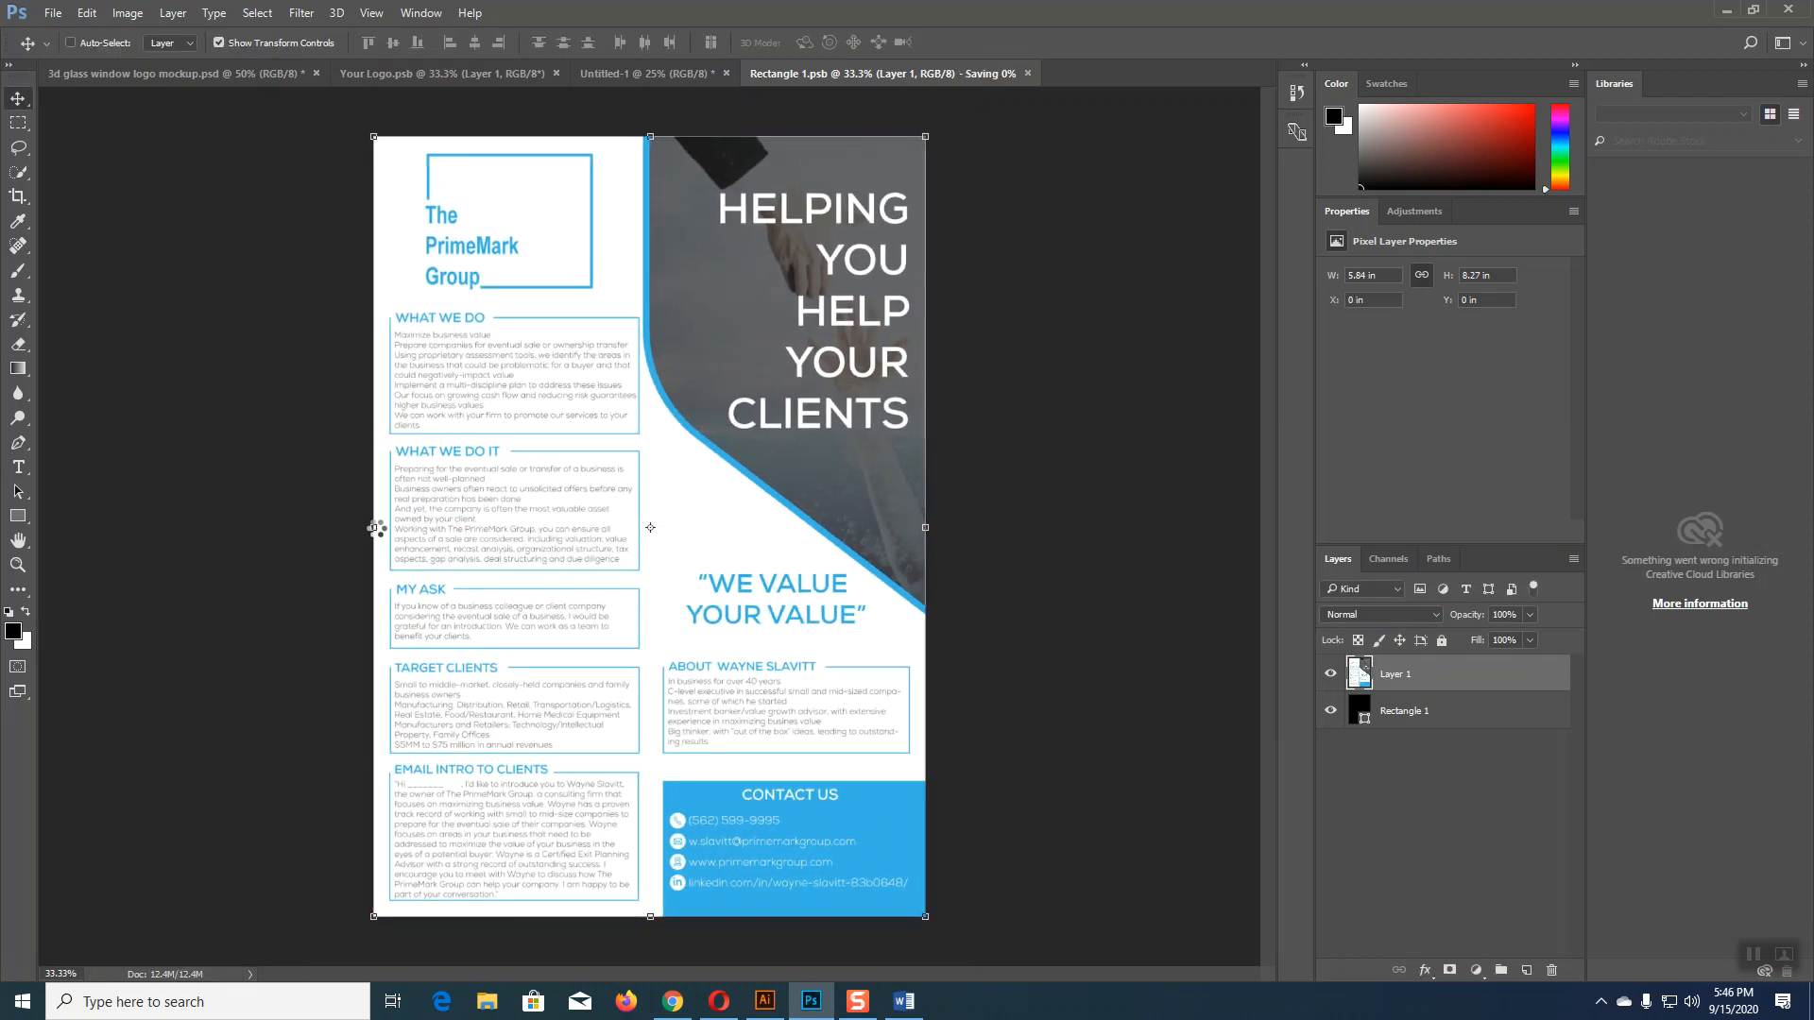
key(ctrl+s)
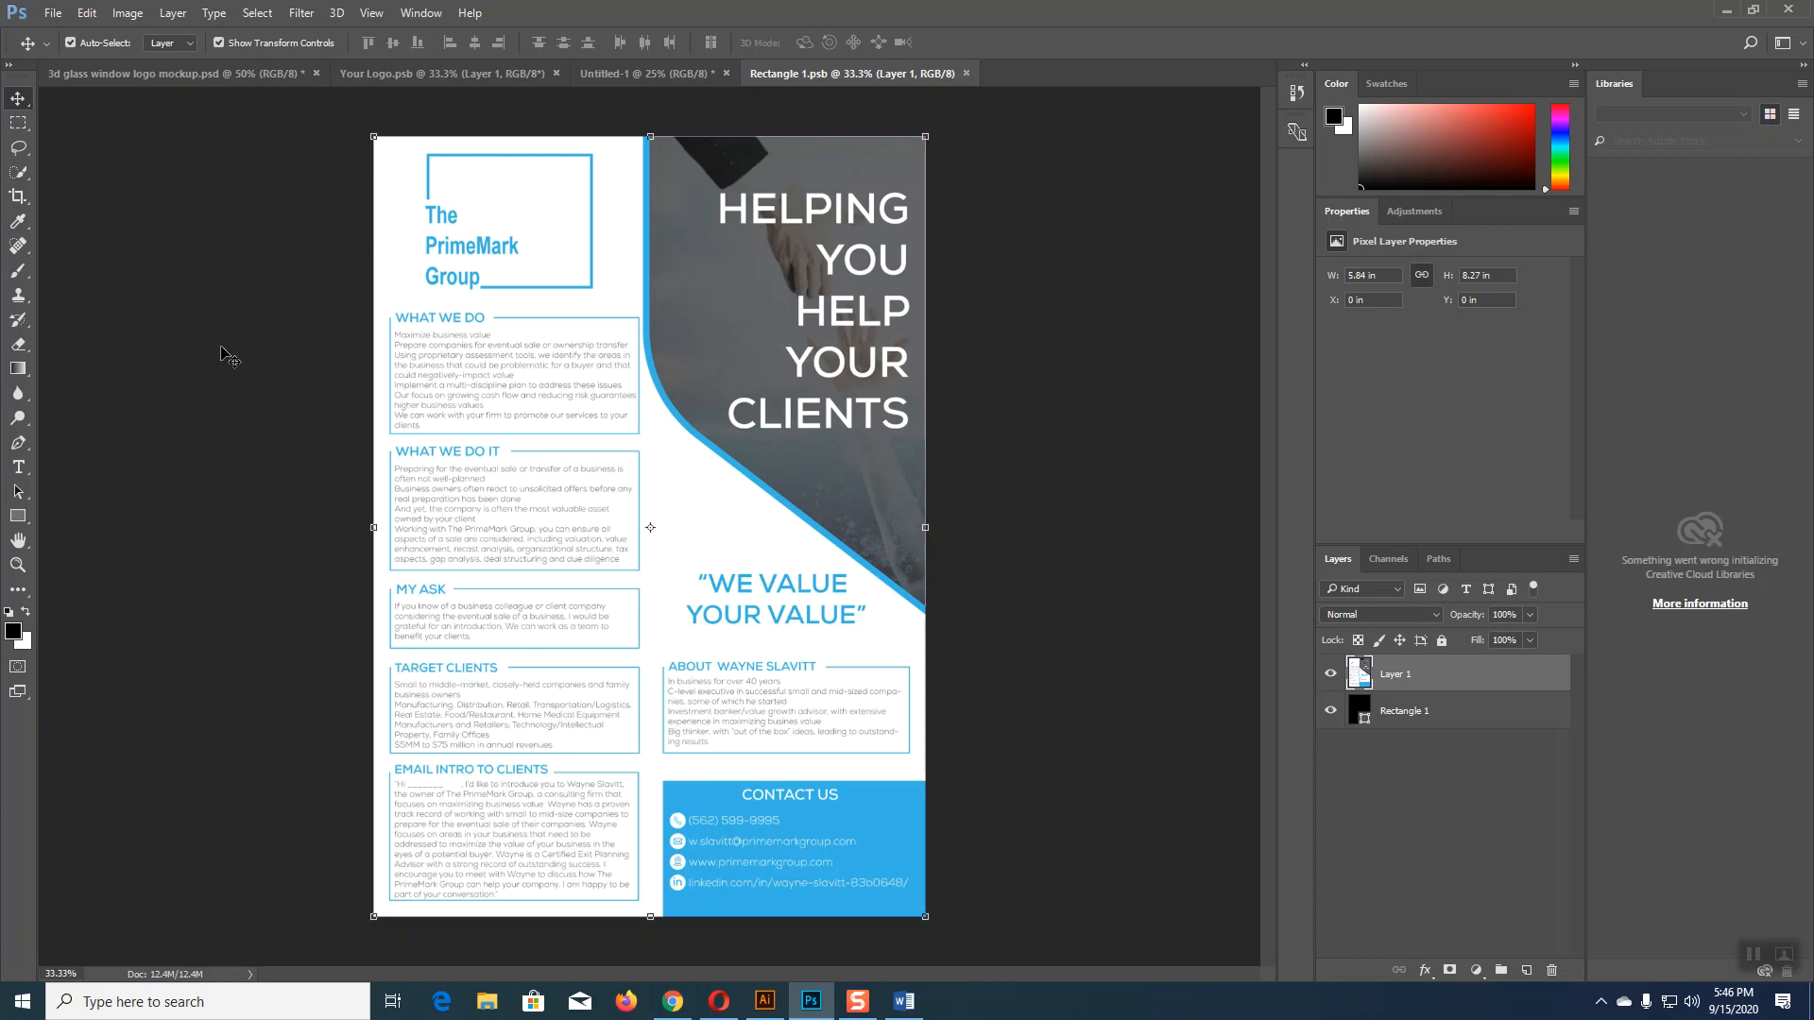
click(672, 1001)
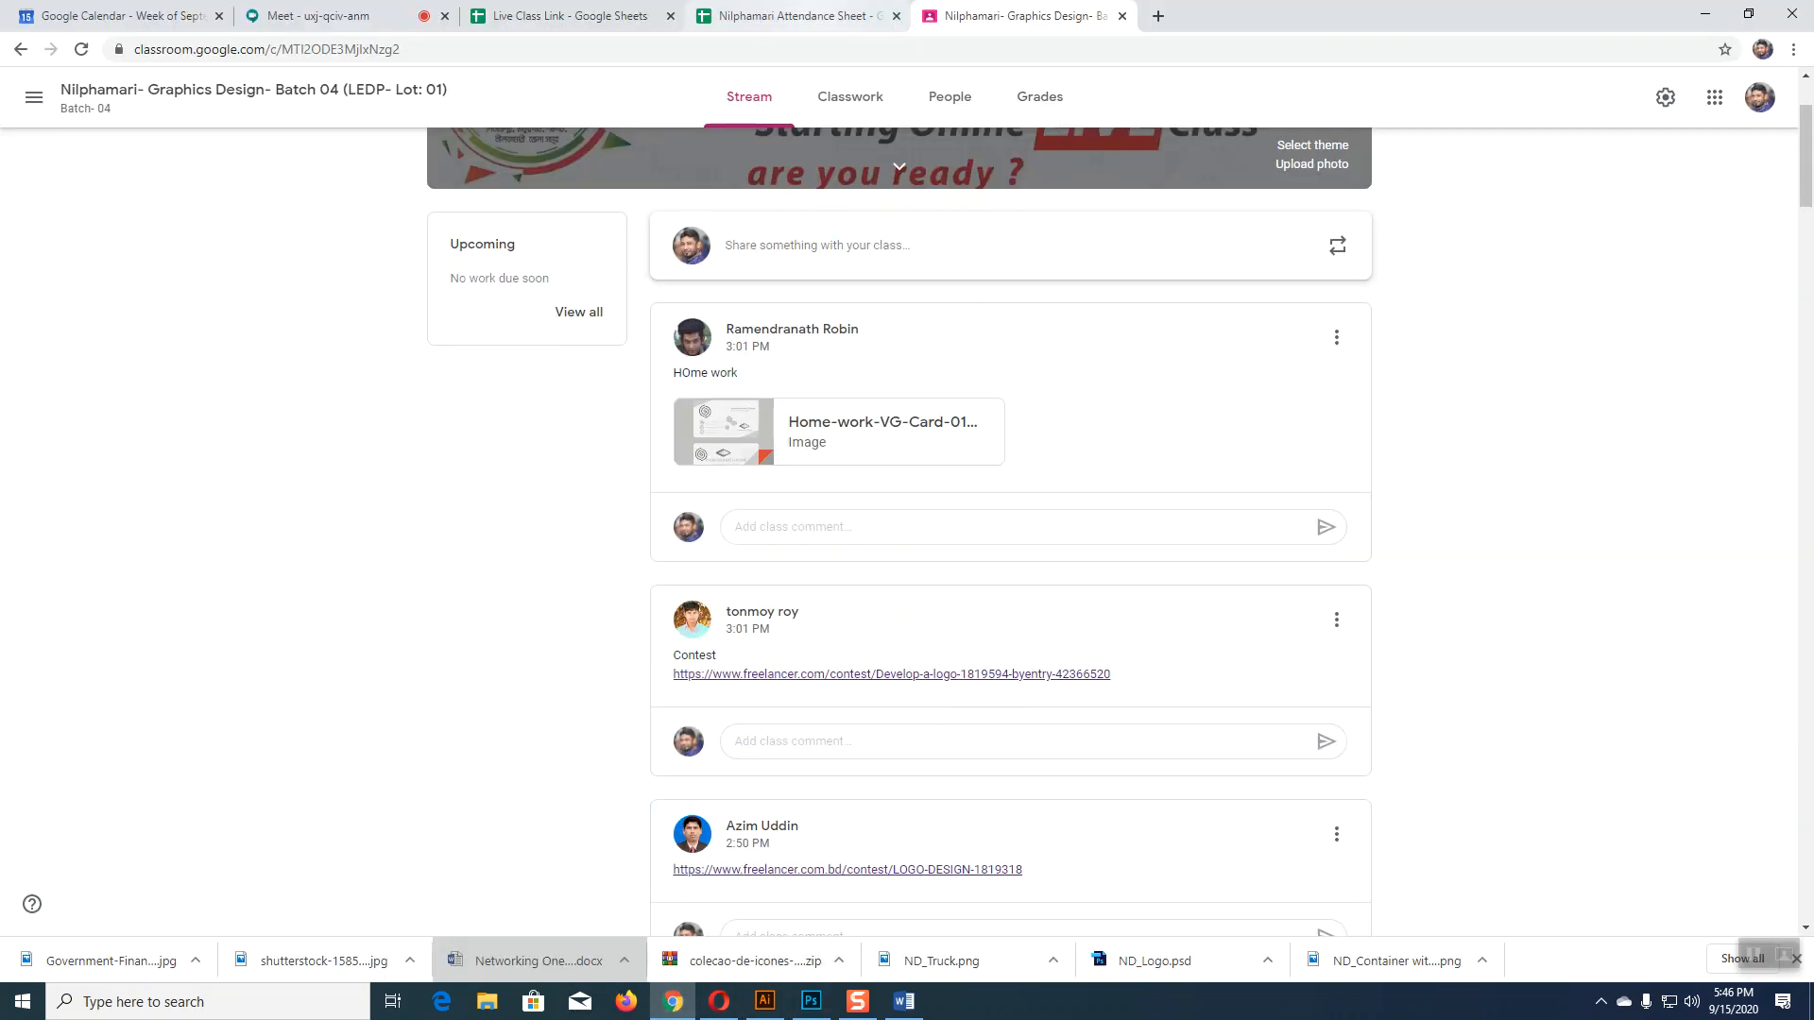